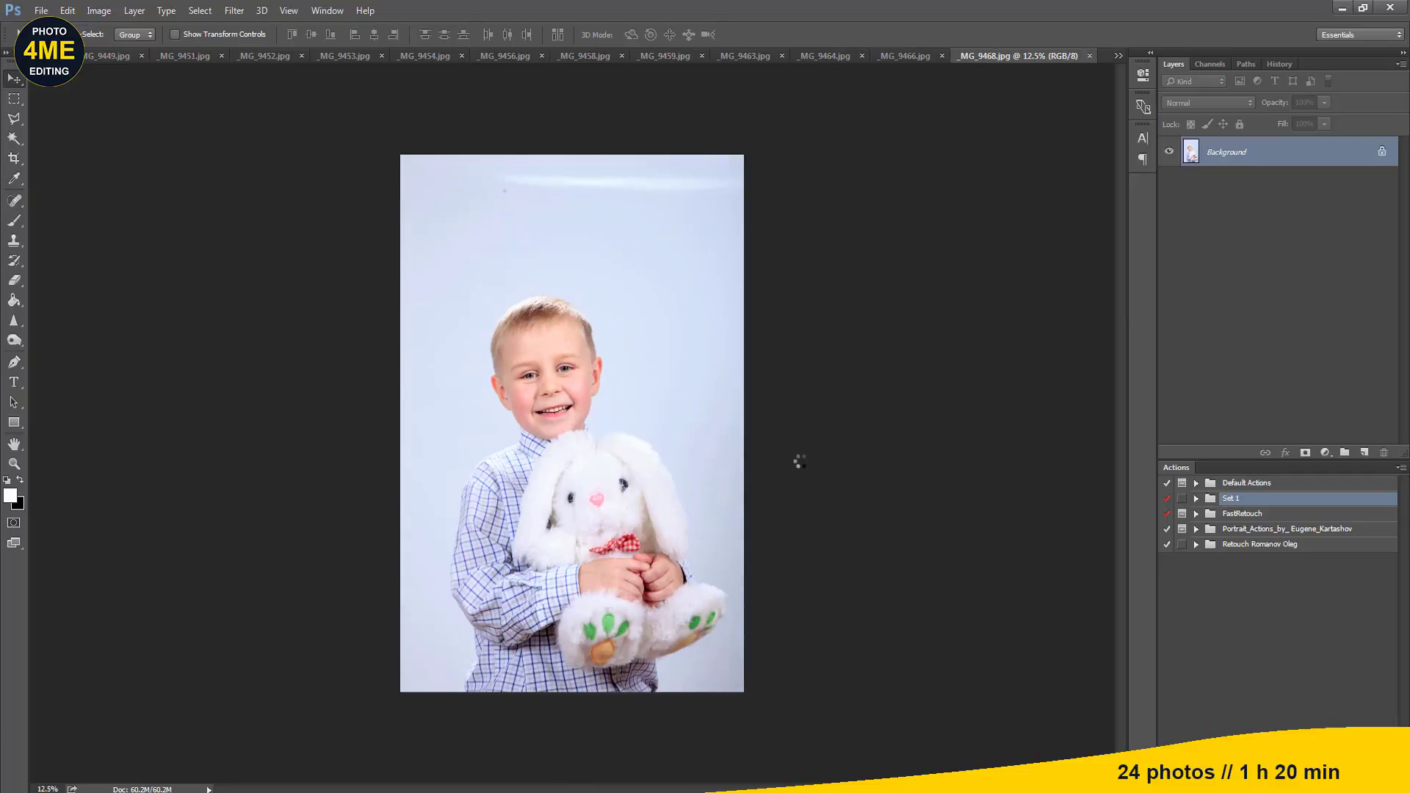
# Step: Duplicate the Background of _MG_9468.jpg into a new Layer 1
pyautogui.click(1118, 56)
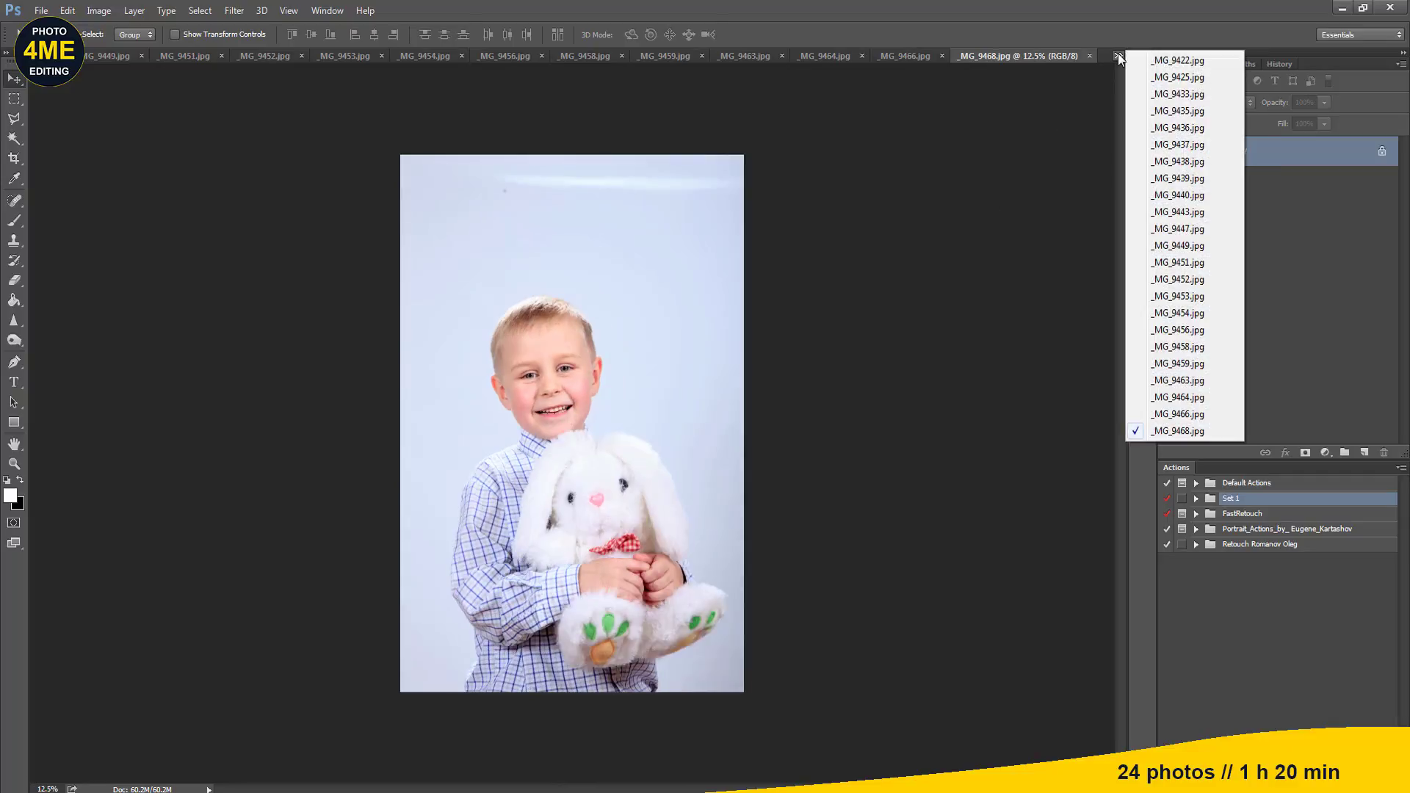
pyautogui.click(1051, 281)
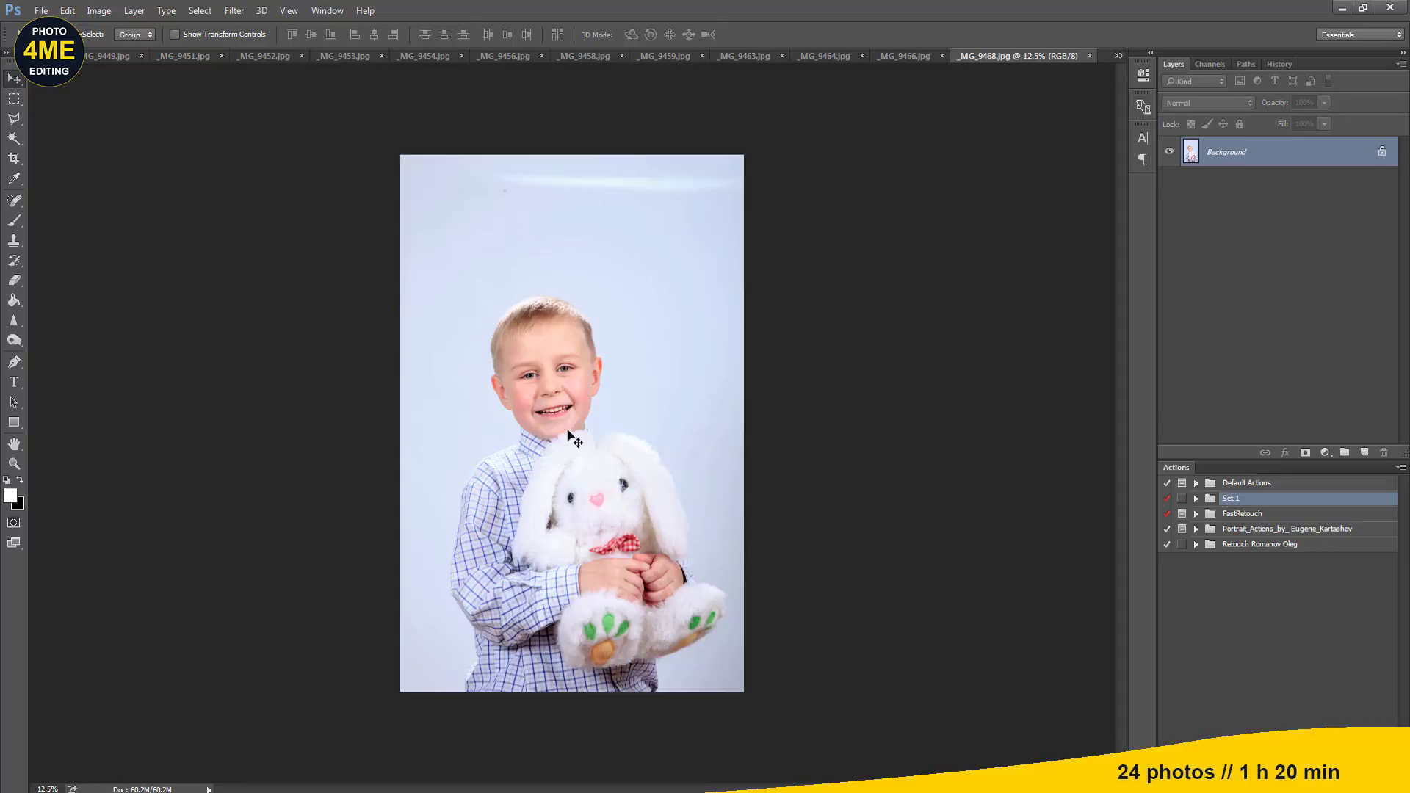
pyautogui.scroll(1, 567, 433)
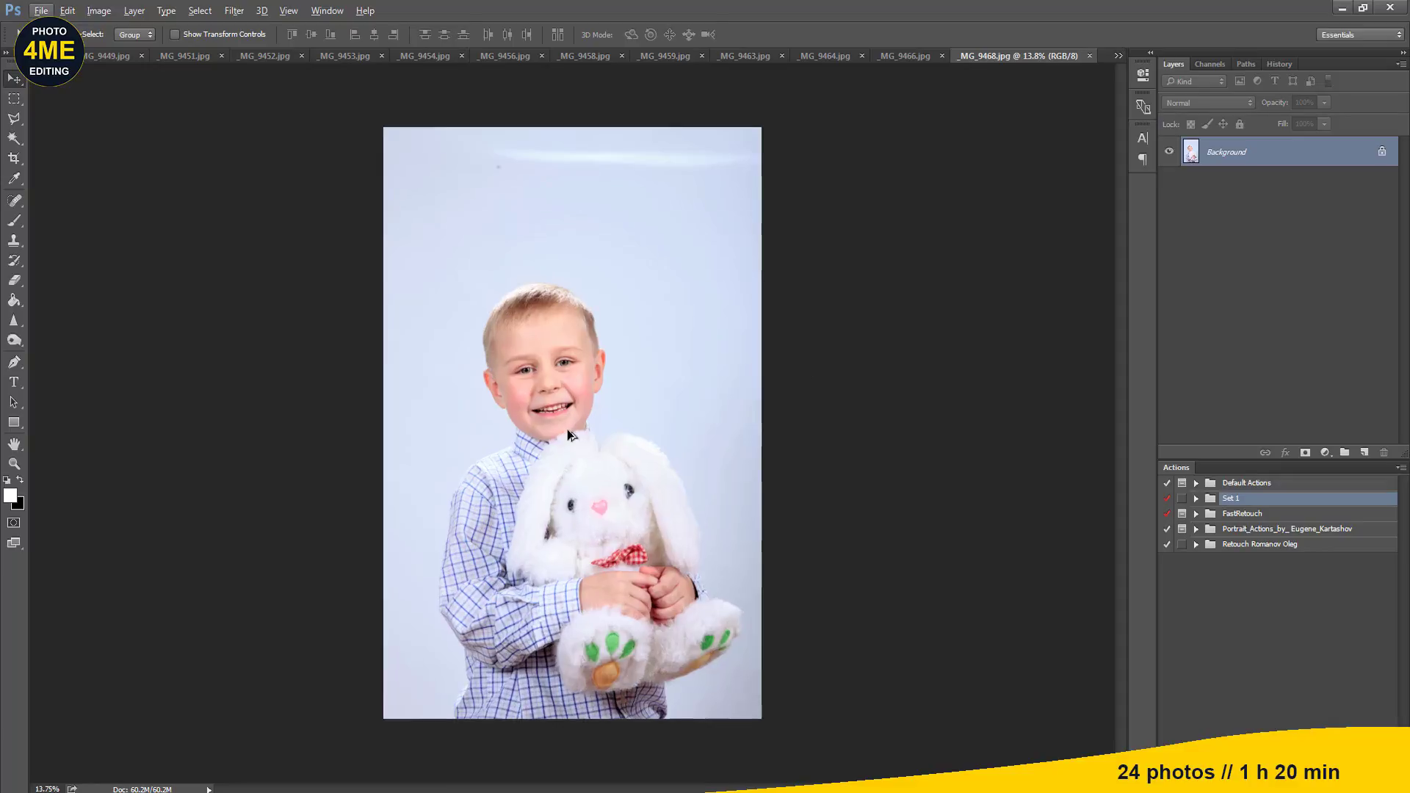
pyautogui.hotkey('ctrl', 'j')
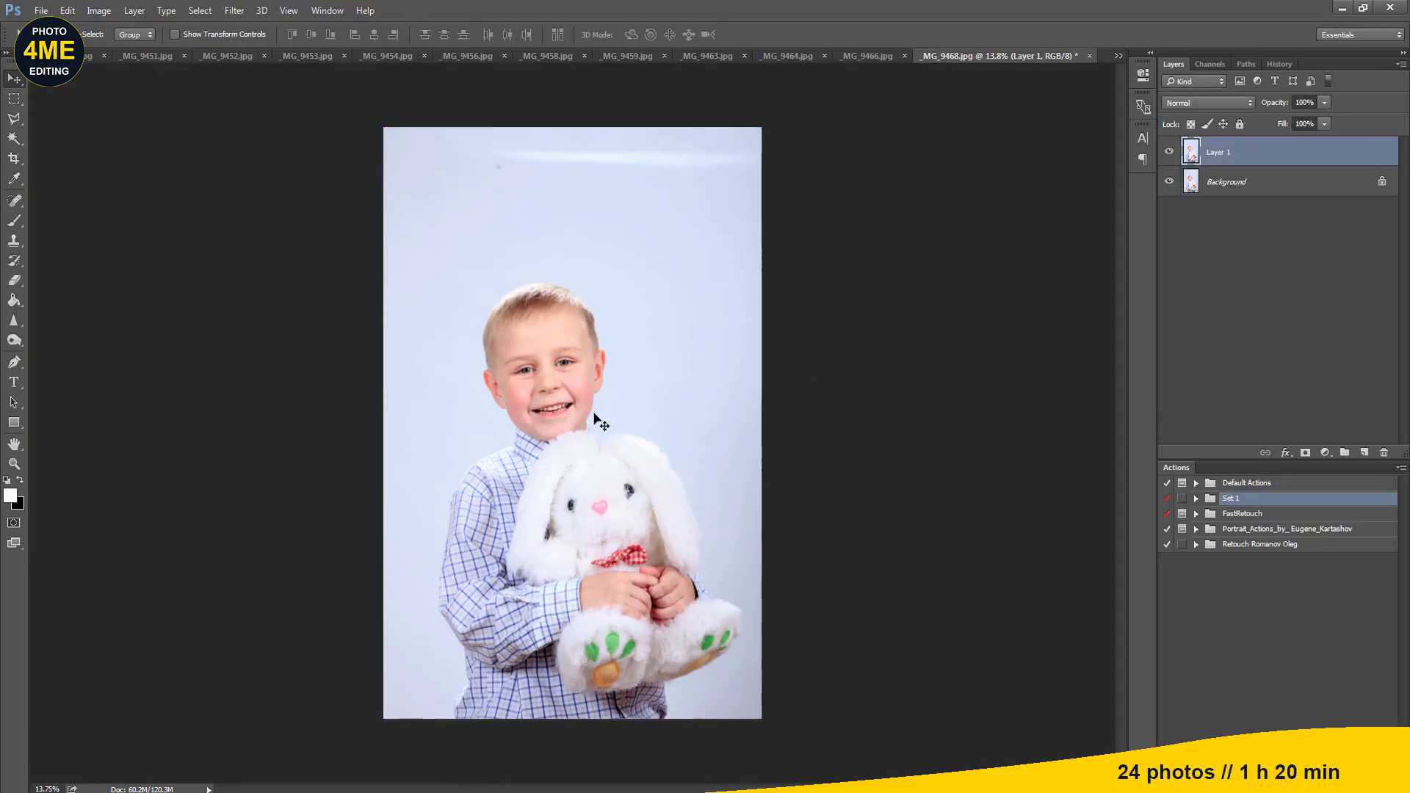
# Step: Zoom in on the face and expand the Retouch Romanov Oleg action set
pyautogui.scroll(3, 536, 336)
pyautogui.scroll(5, 535, 335)
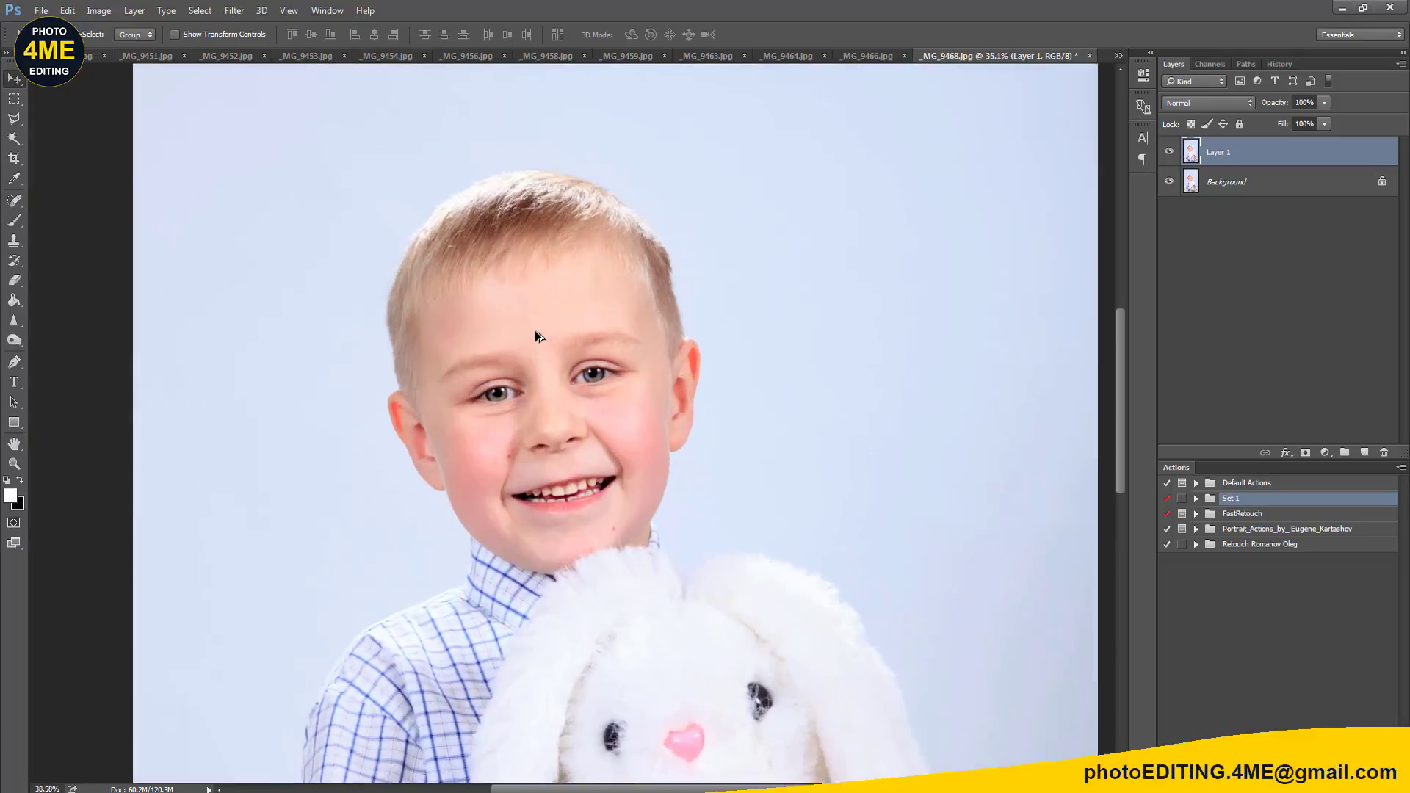
pyautogui.scroll(7, 536, 336)
pyautogui.click(1195, 544)
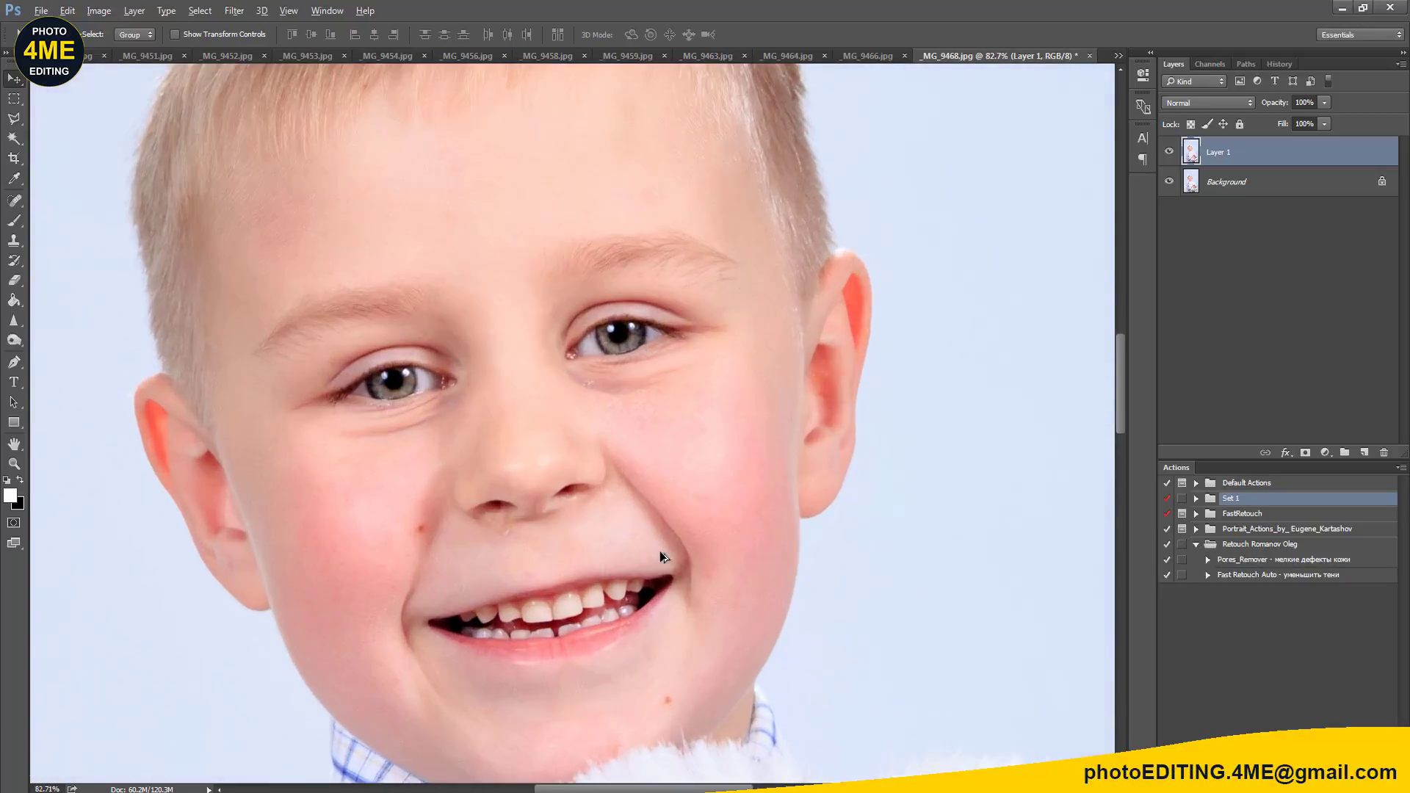
pyautogui.scroll(1, 731, 535)
pyautogui.scroll(1, 791, 521)
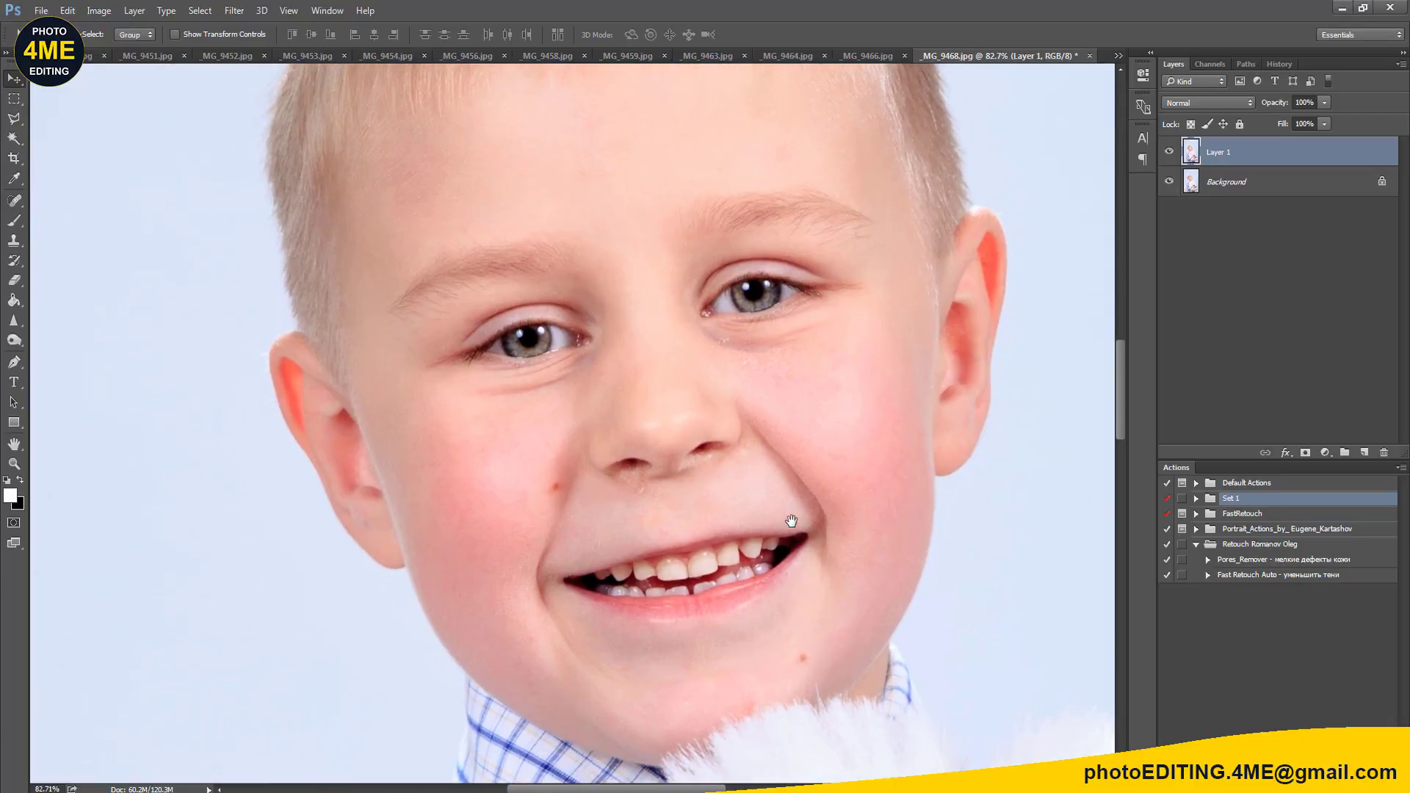
# Step: Run the Pores_Remover action and paint its mask onto the flecks under the nostril
pyautogui.click(1263, 561)
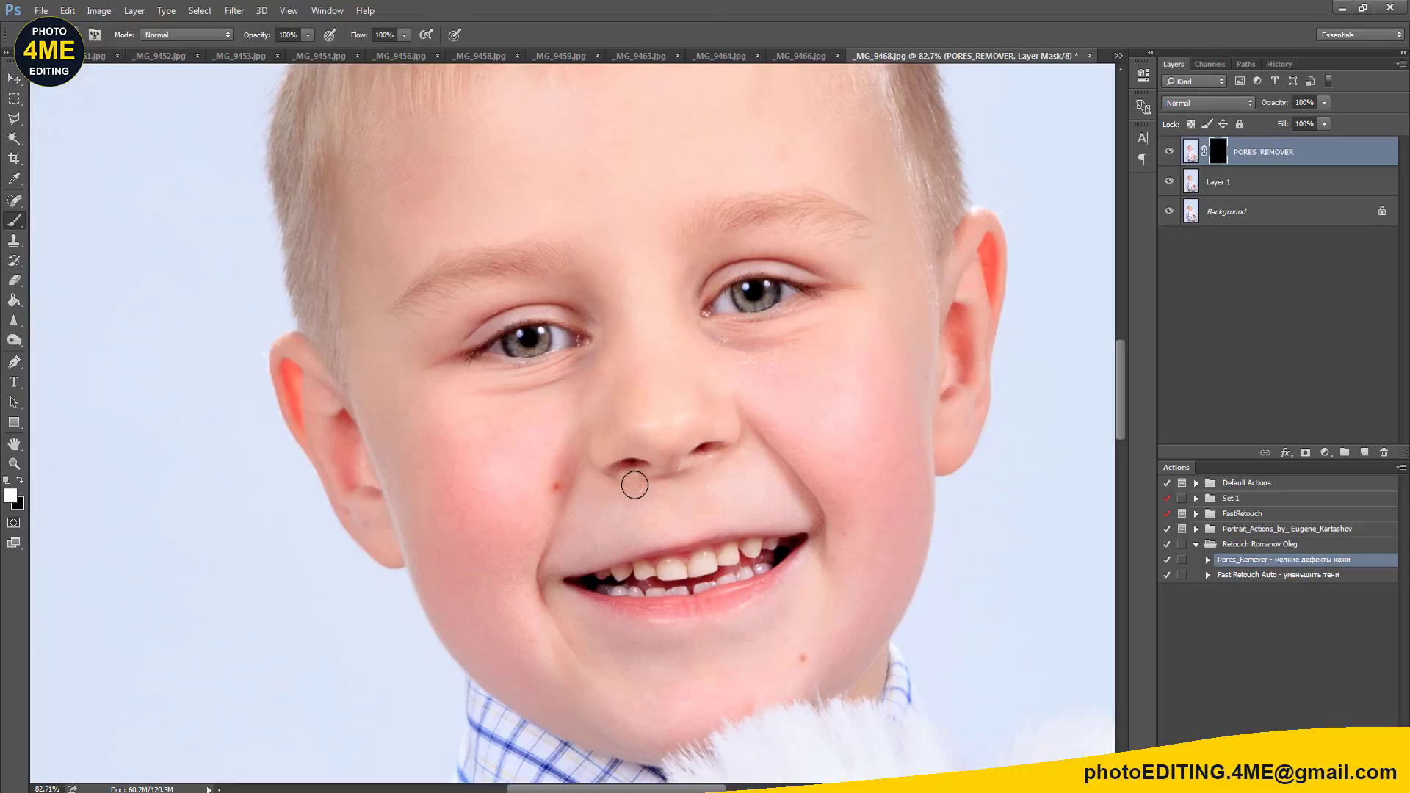
pyautogui.scroll(2, 634, 487)
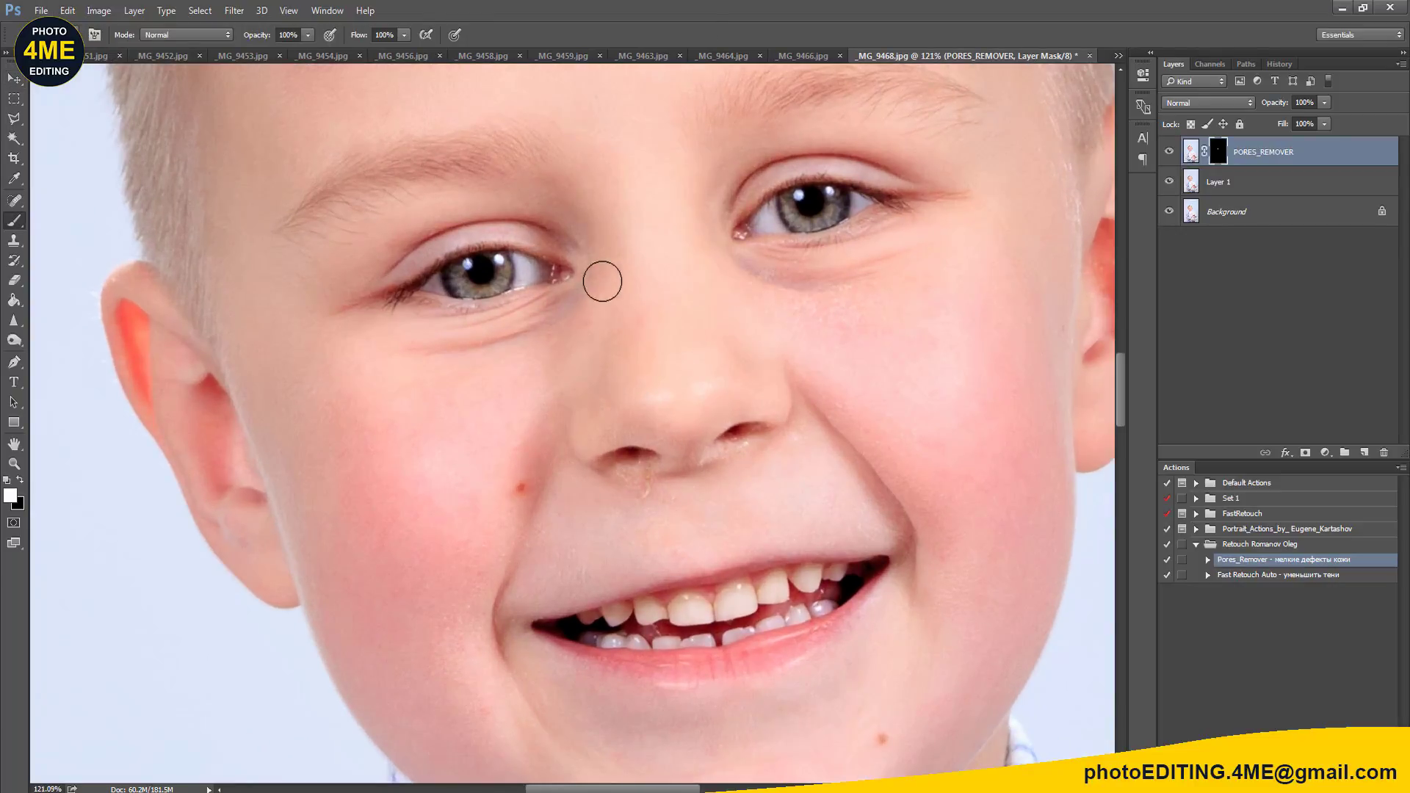
pyautogui.moveTo(621, 501); pyautogui.dragTo(636, 478)
pyautogui.moveTo(570, 450); pyautogui.dragTo(489, 355)
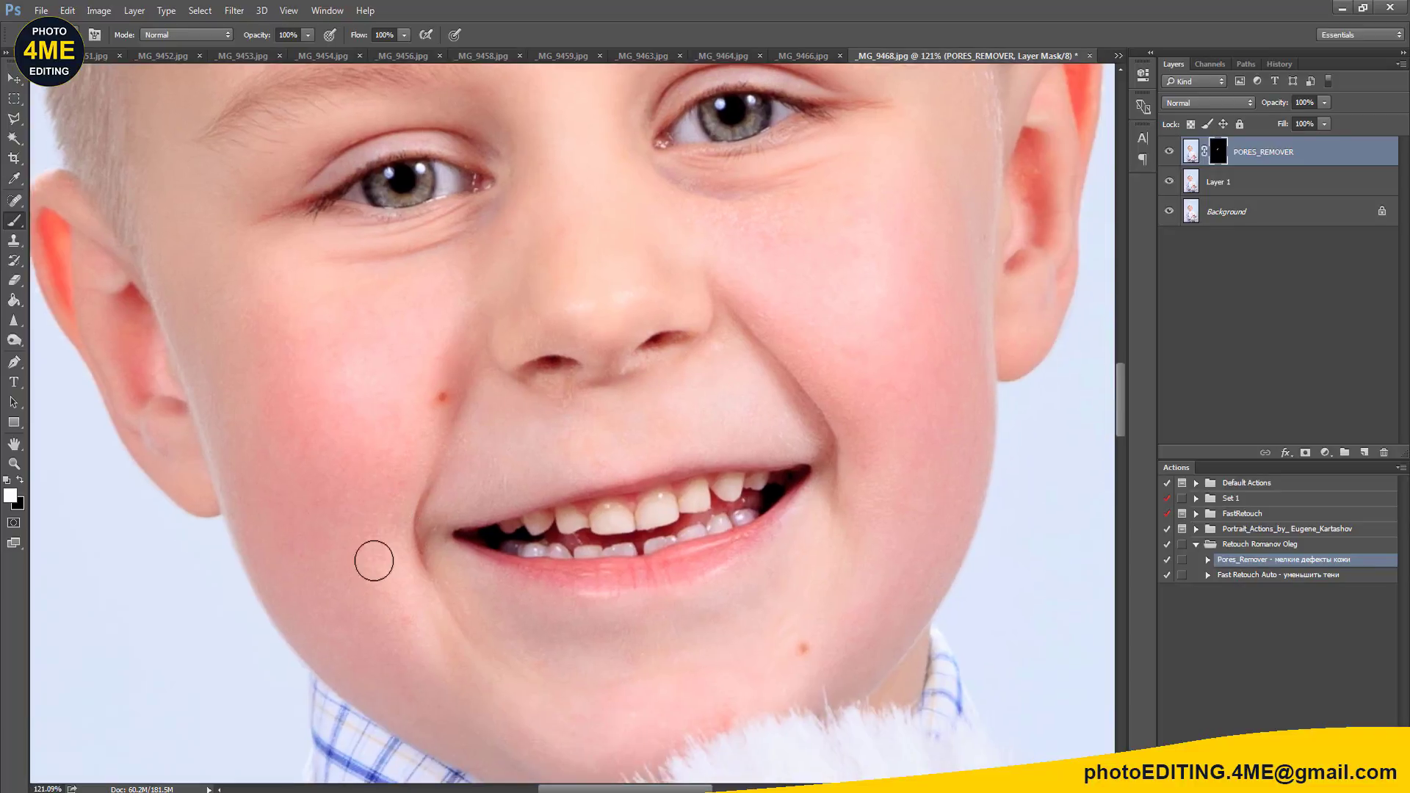
pyautogui.moveTo(645, 650); pyautogui.dragTo(609, 572)
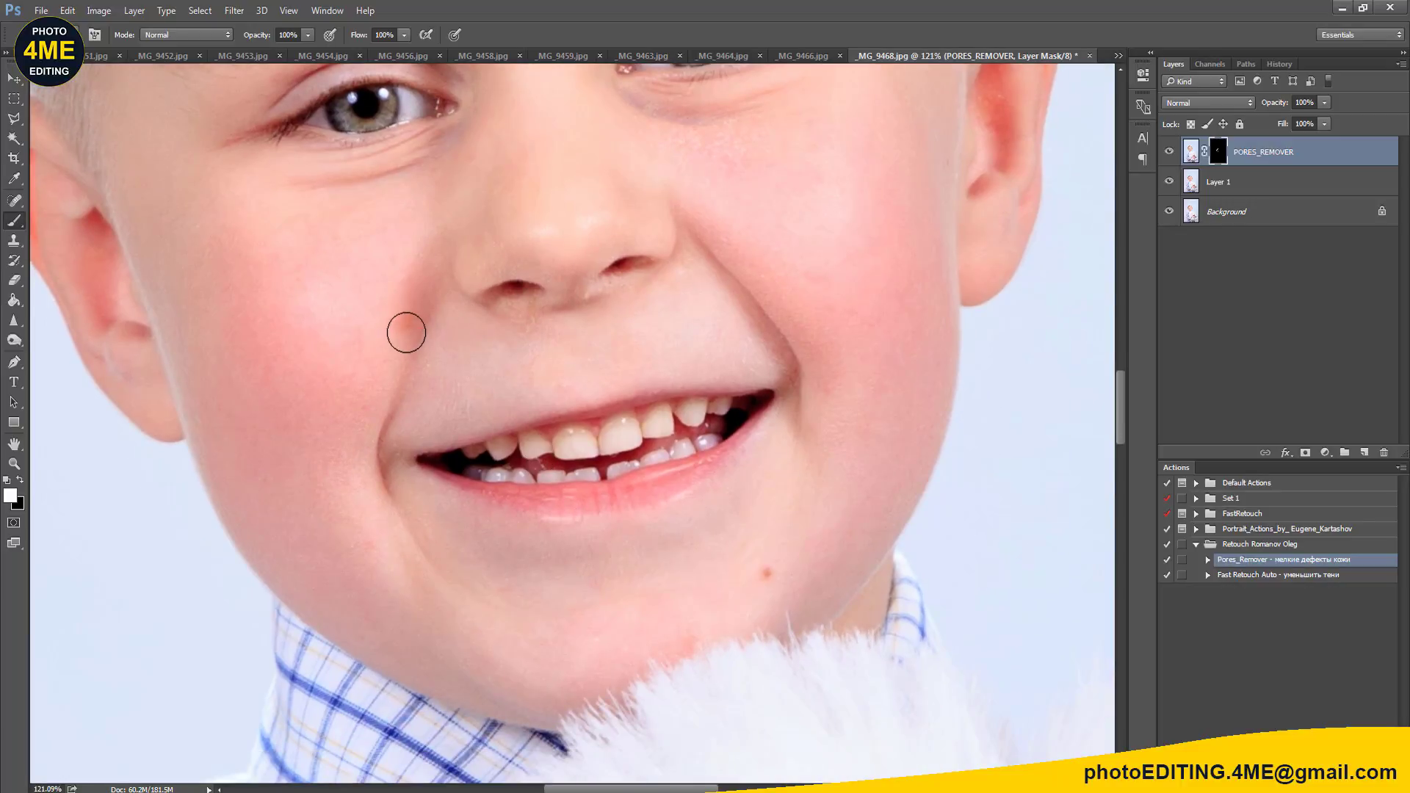
pyautogui.moveTo(750, 189); pyautogui.dragTo(830, 608)
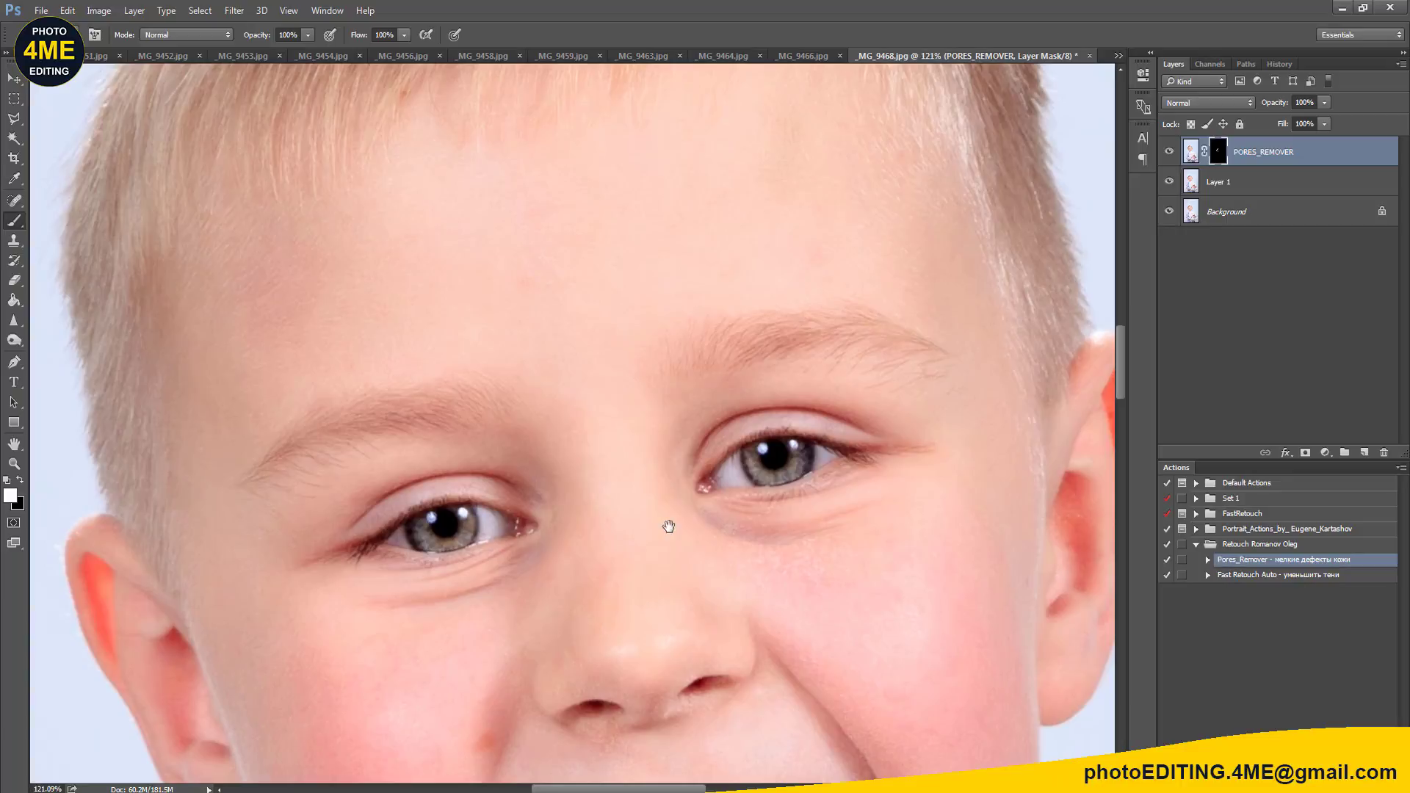
pyautogui.keyDown('ctrl'); pyautogui.click(1234, 188); pyautogui.keyUp('ctrl')
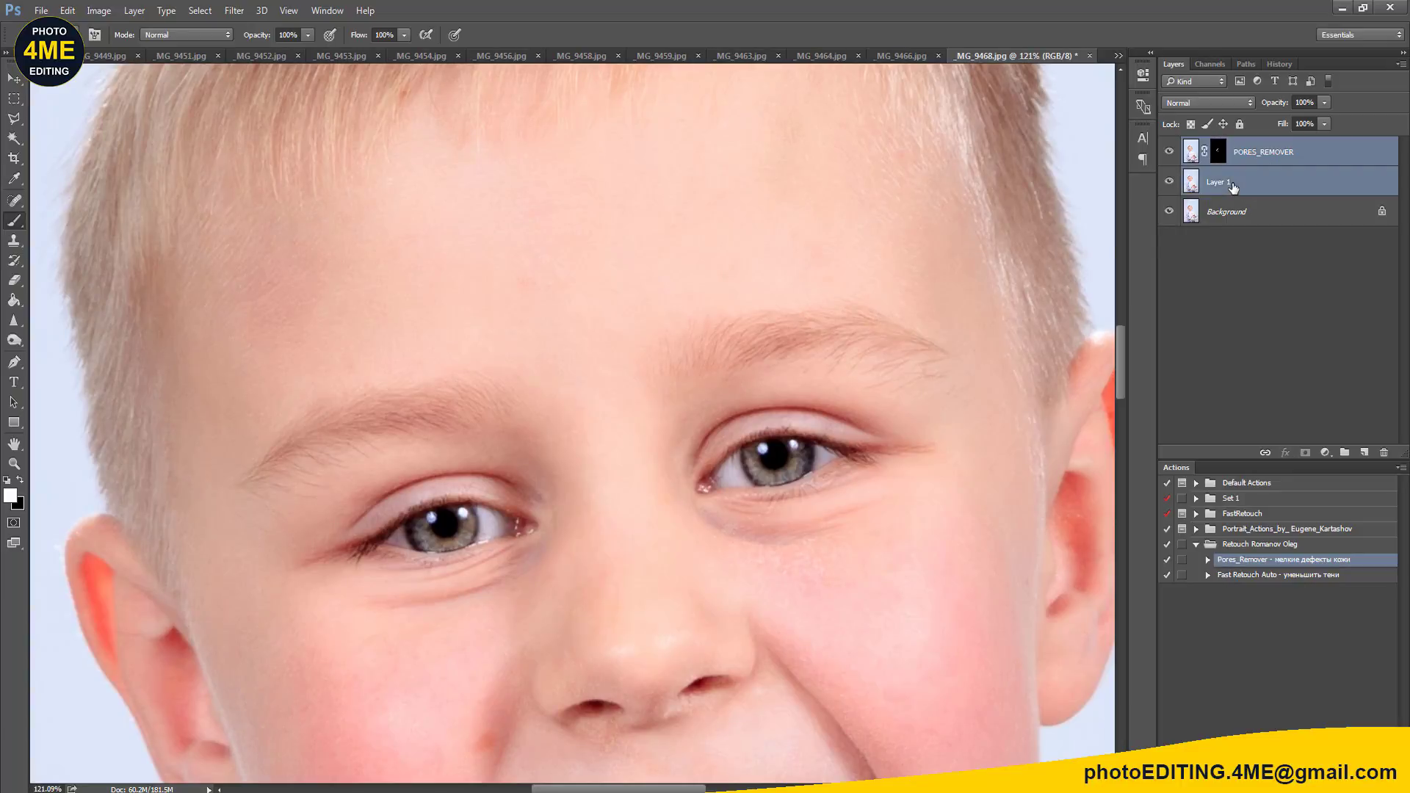
# Step: Merge Layer 1 into PORES_REMOVER and add a new empty layer above it
pyautogui.hotkey('ctrl', 'e')
pyautogui.scroll(-1, 683, 418)
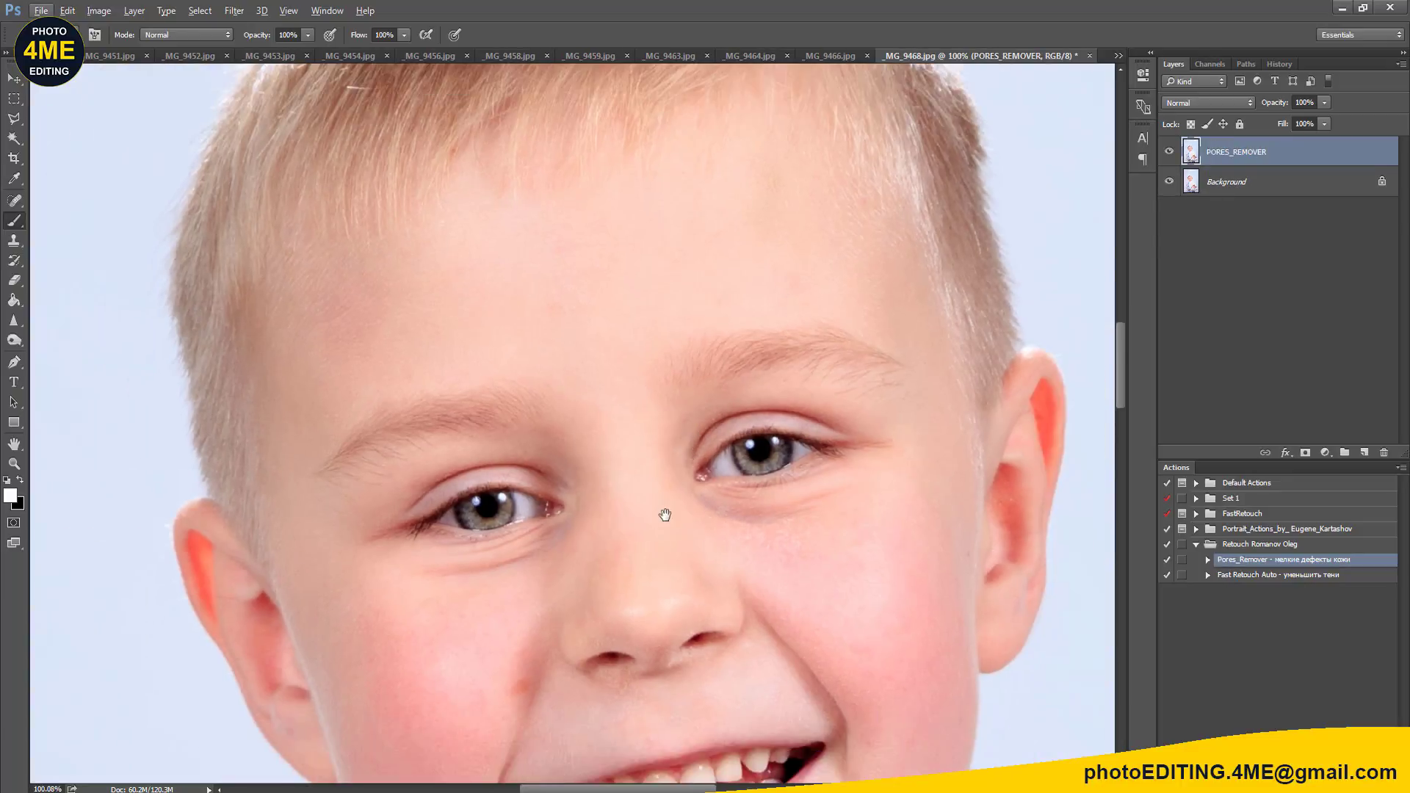
pyautogui.scroll(-2, 664, 507)
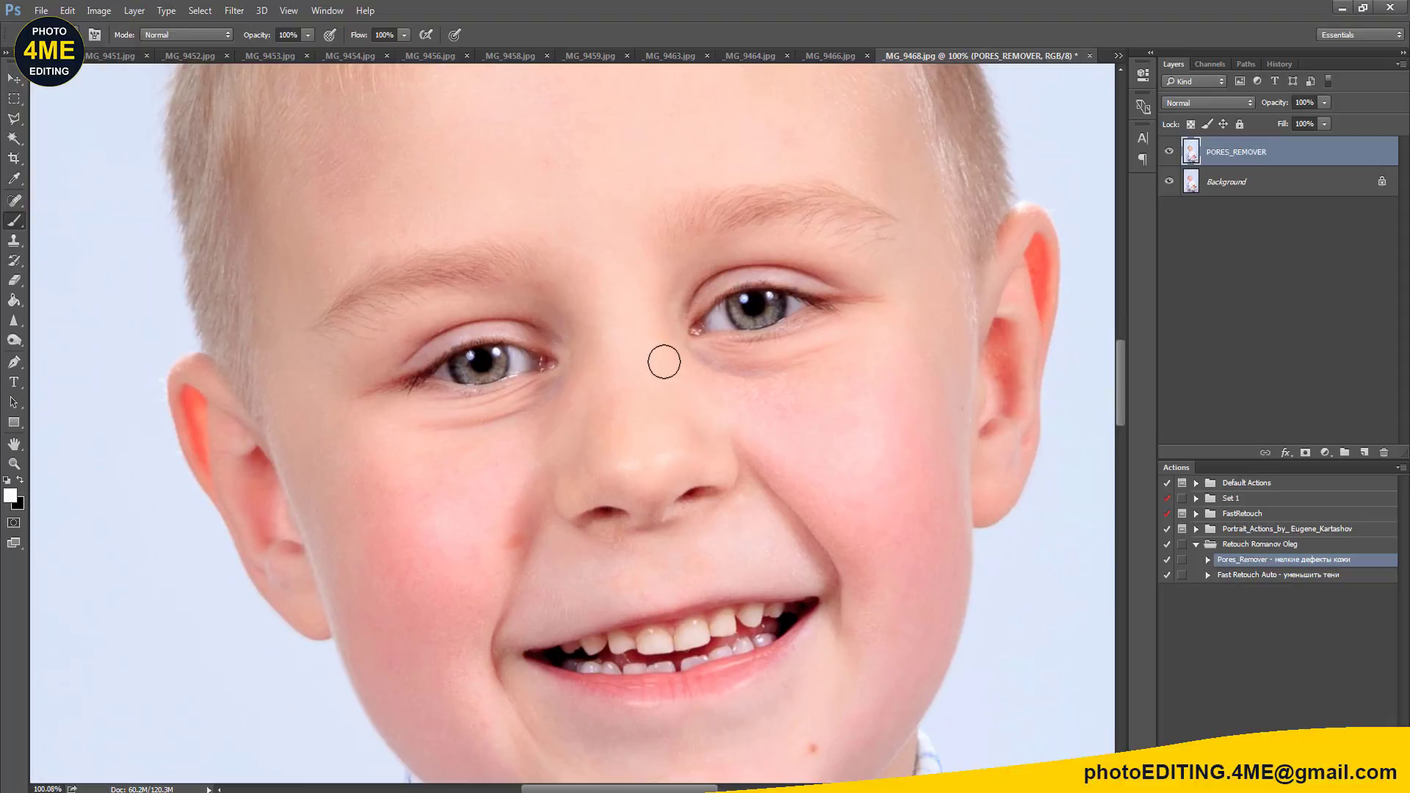
pyautogui.hotkey('ctrl', 'shift', 'n')
pyautogui.press('Return')
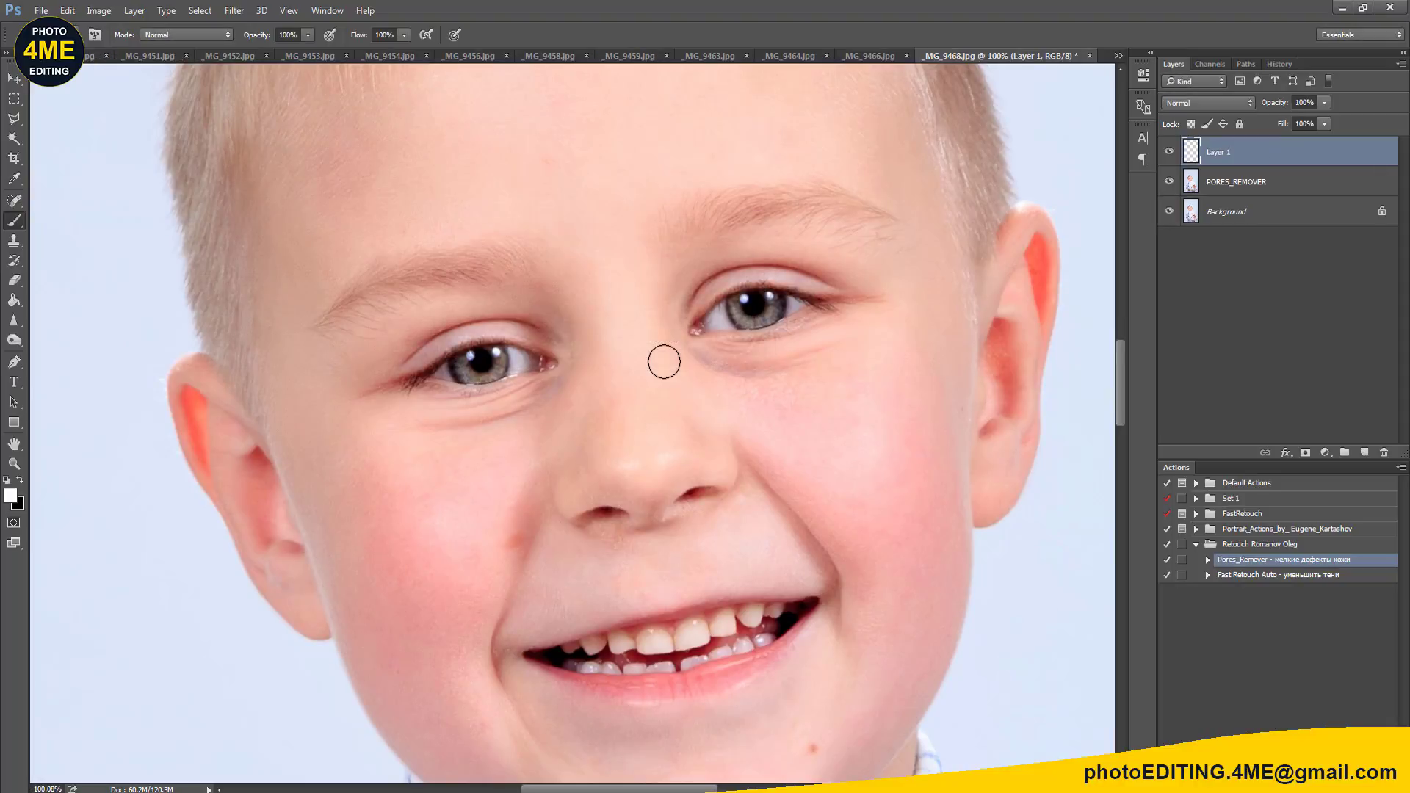
# Step: Heal the spots on the cheek with the Spot Healing Brush
pyautogui.press('s')
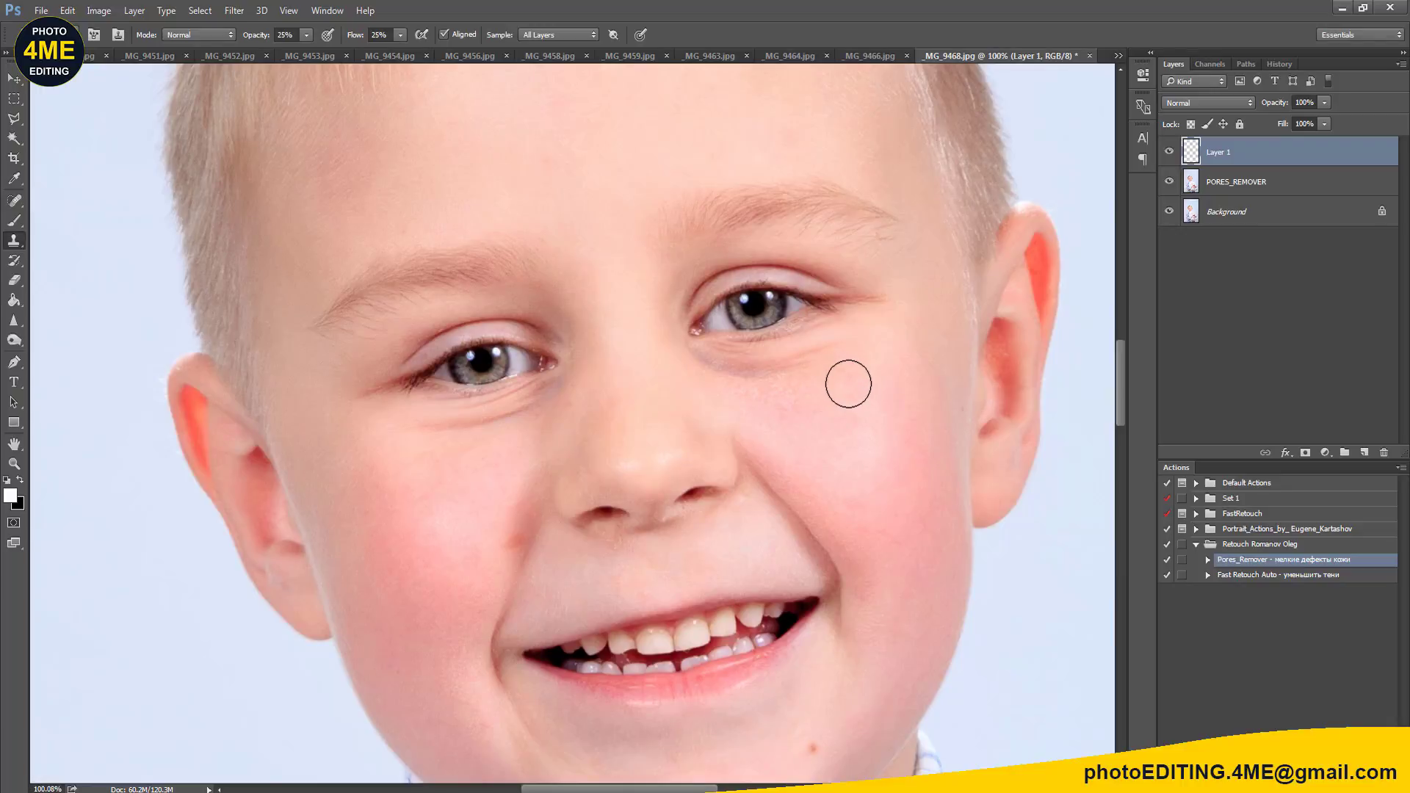
pyautogui.scroll(-3, 864, 367)
pyautogui.press('j')
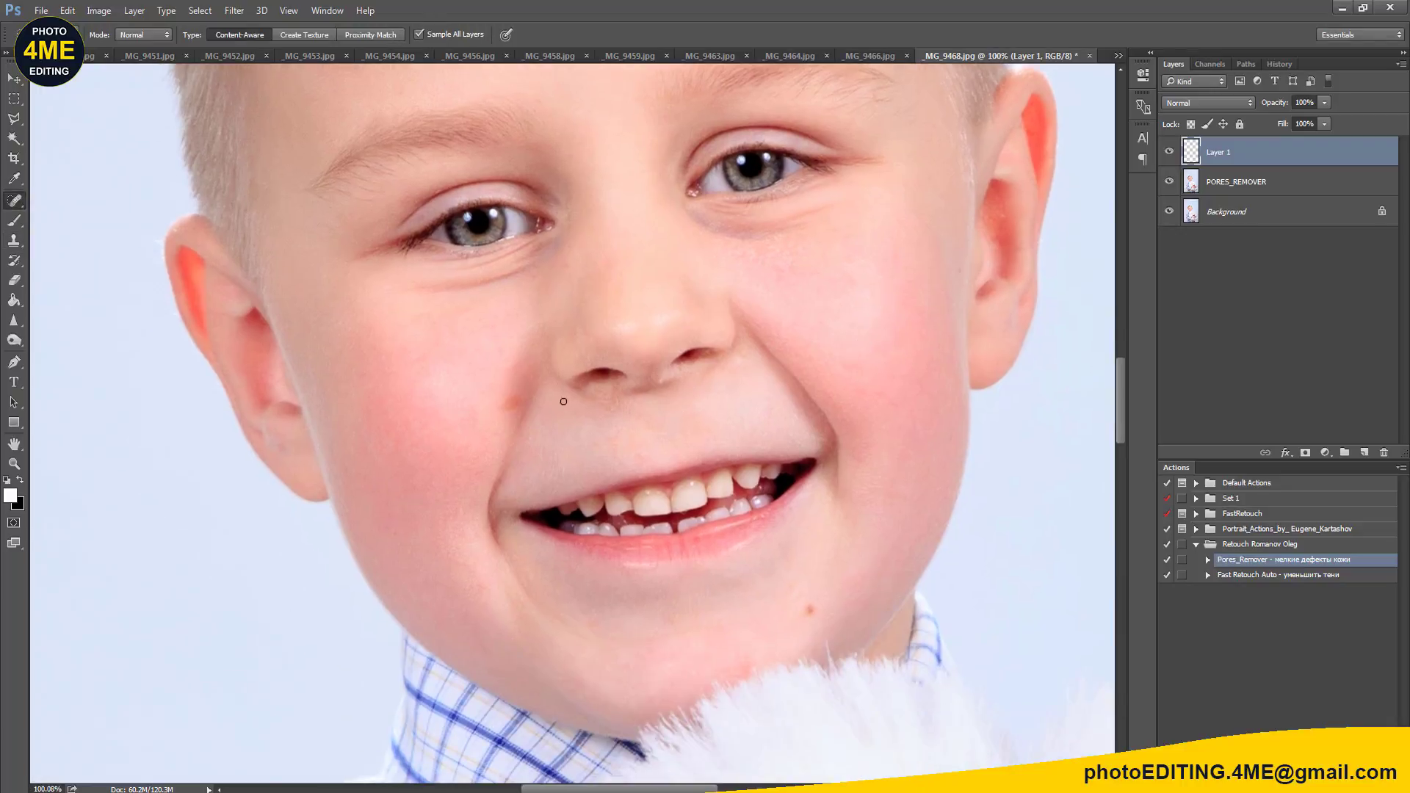
pyautogui.keyDown('alt'); pyautogui.scroll(2, 509, 409); pyautogui.keyUp('alt')
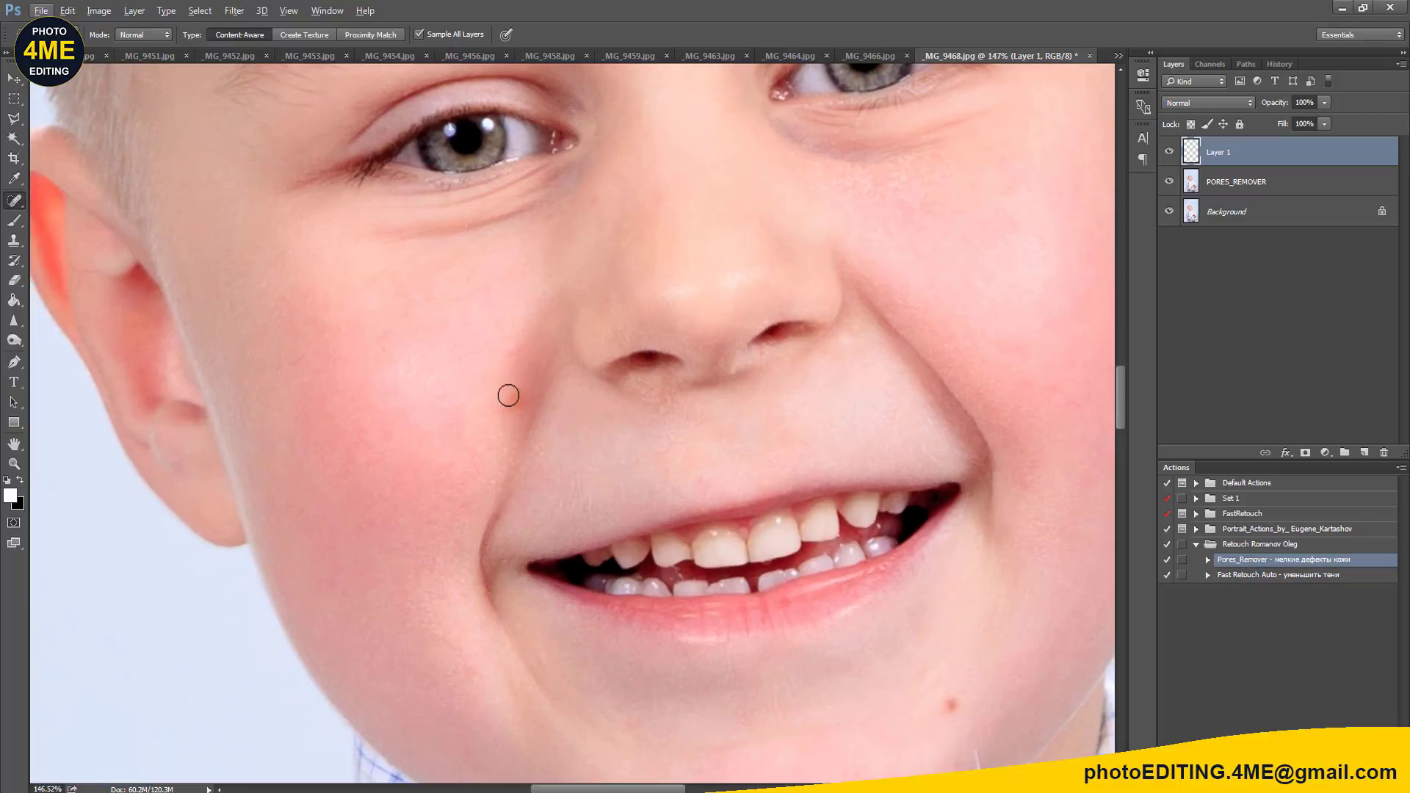
pyautogui.click(509, 396)
pyautogui.click(507, 398)
pyautogui.scroll(-3, 474, 526)
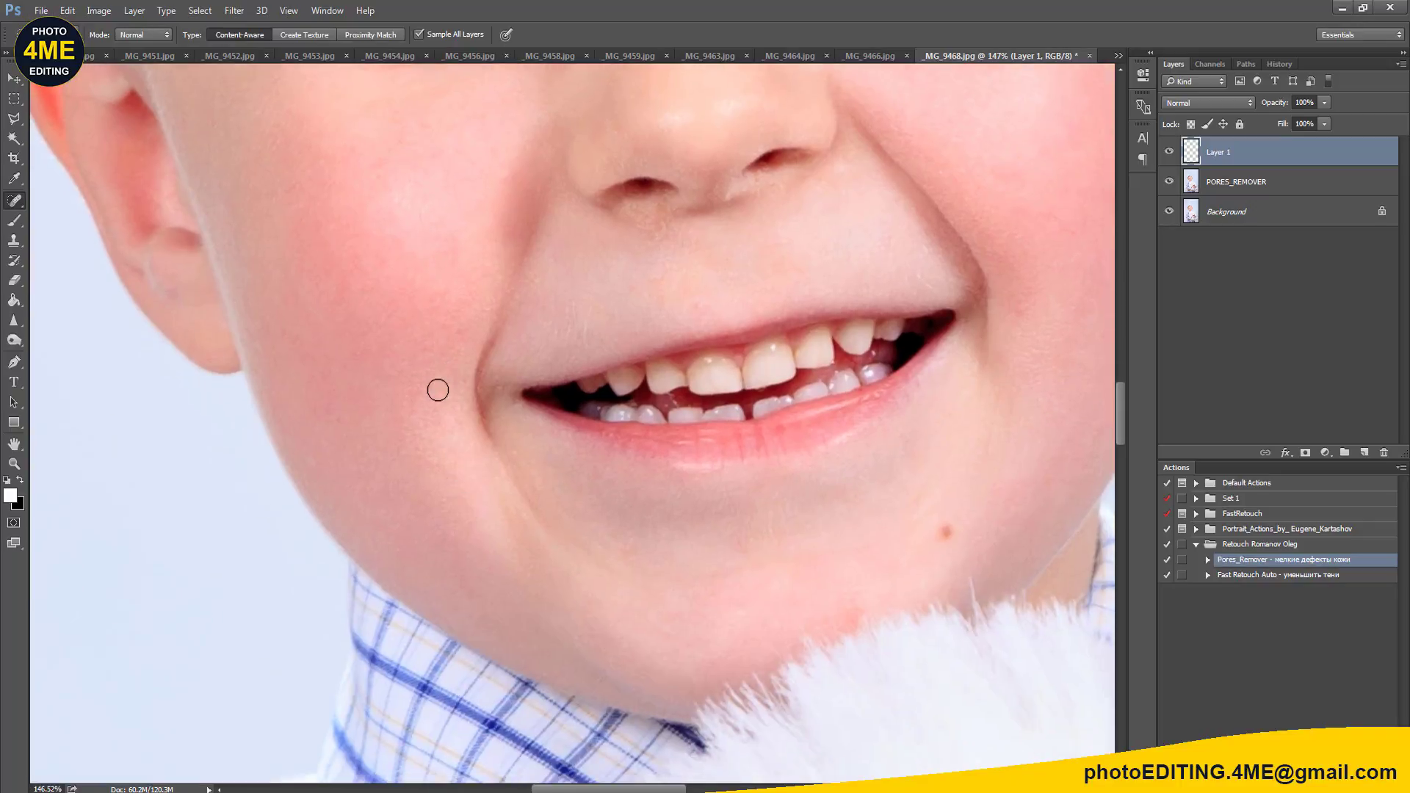
pyautogui.moveTo(429, 429); pyautogui.dragTo(432, 454)
# Step: Heal the blemishes under the nostril and on the forehead
pyautogui.moveTo(721, 506); pyautogui.dragTo(489, 505)
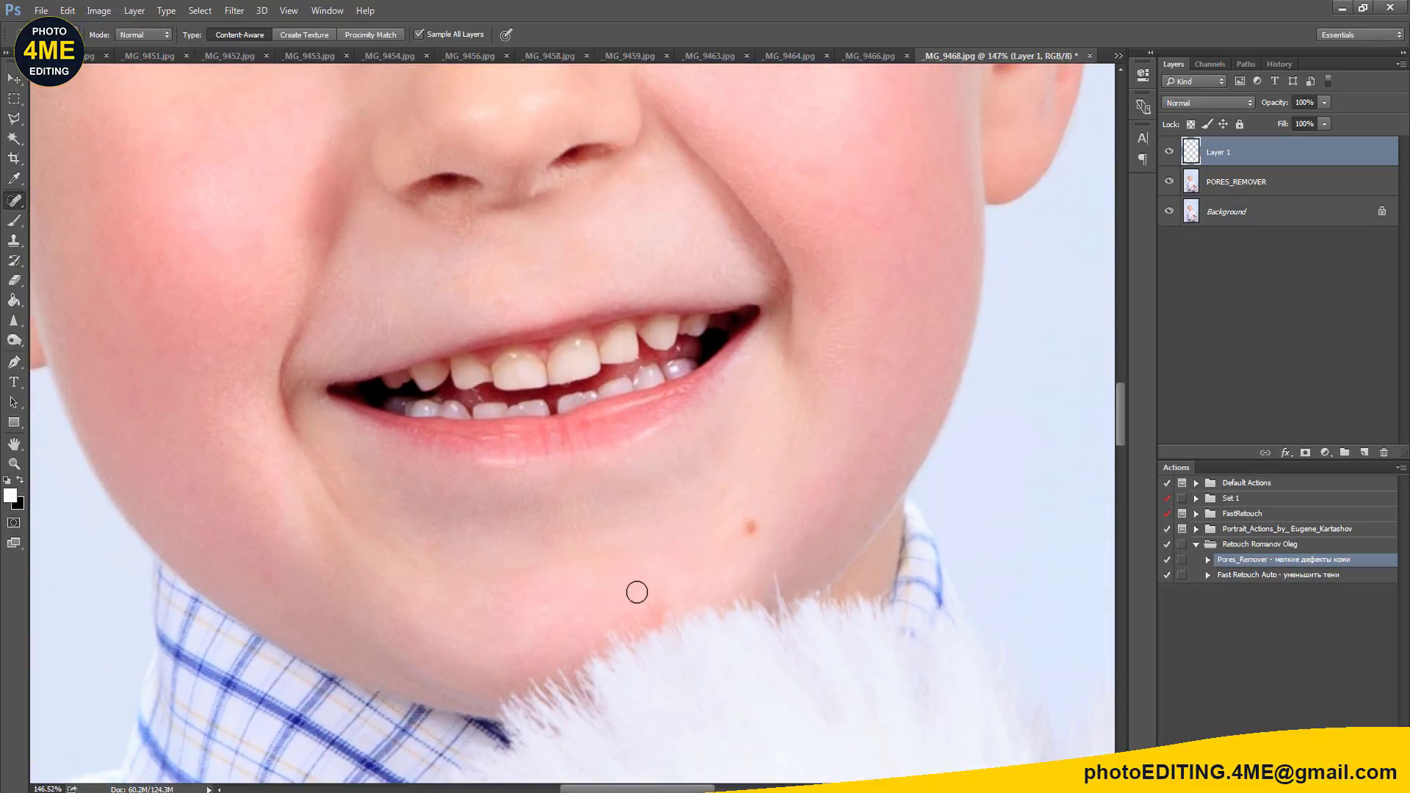
pyautogui.moveTo(803, 384); pyautogui.dragTo(830, 602)
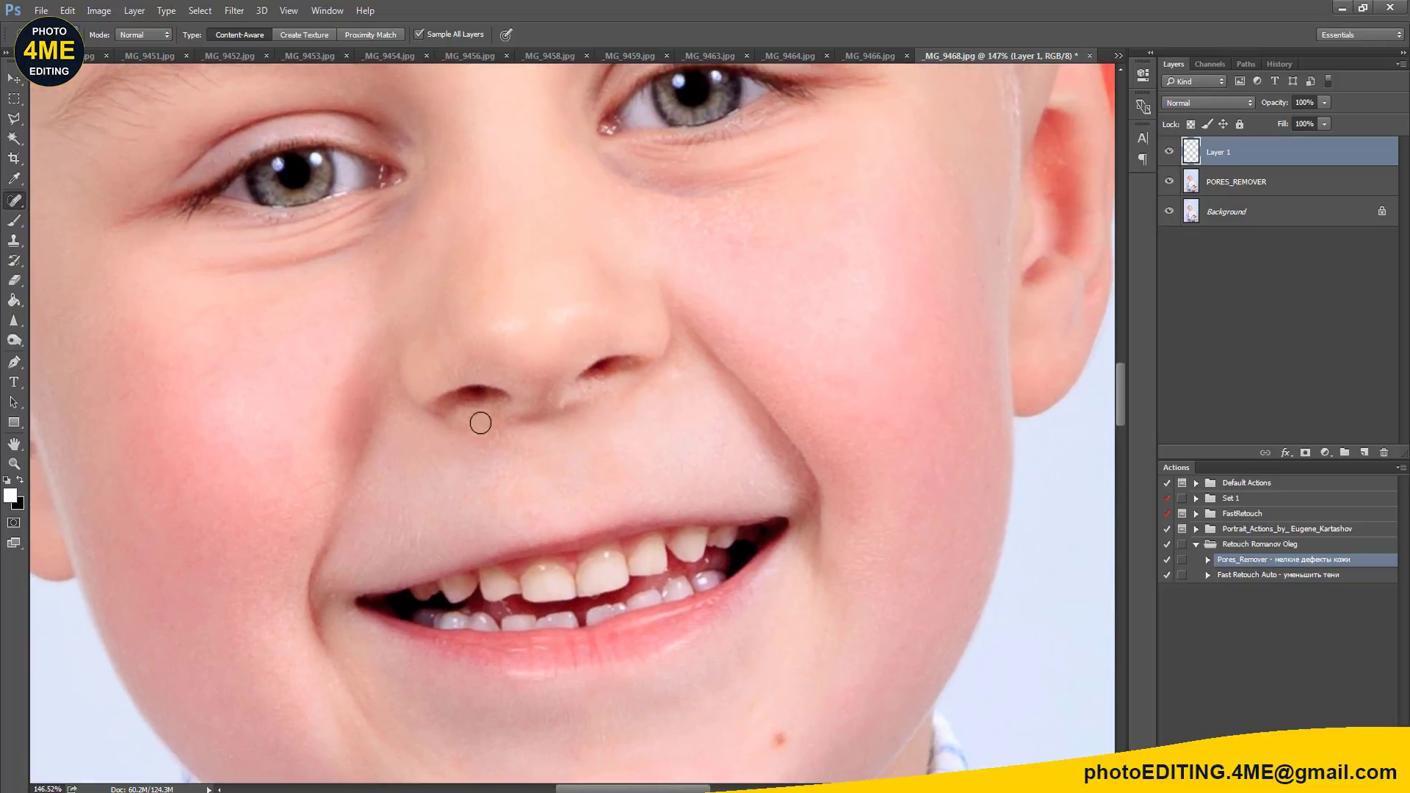
pyautogui.click(489, 444)
pyautogui.moveTo(814, 218); pyautogui.dragTo(888, 529)
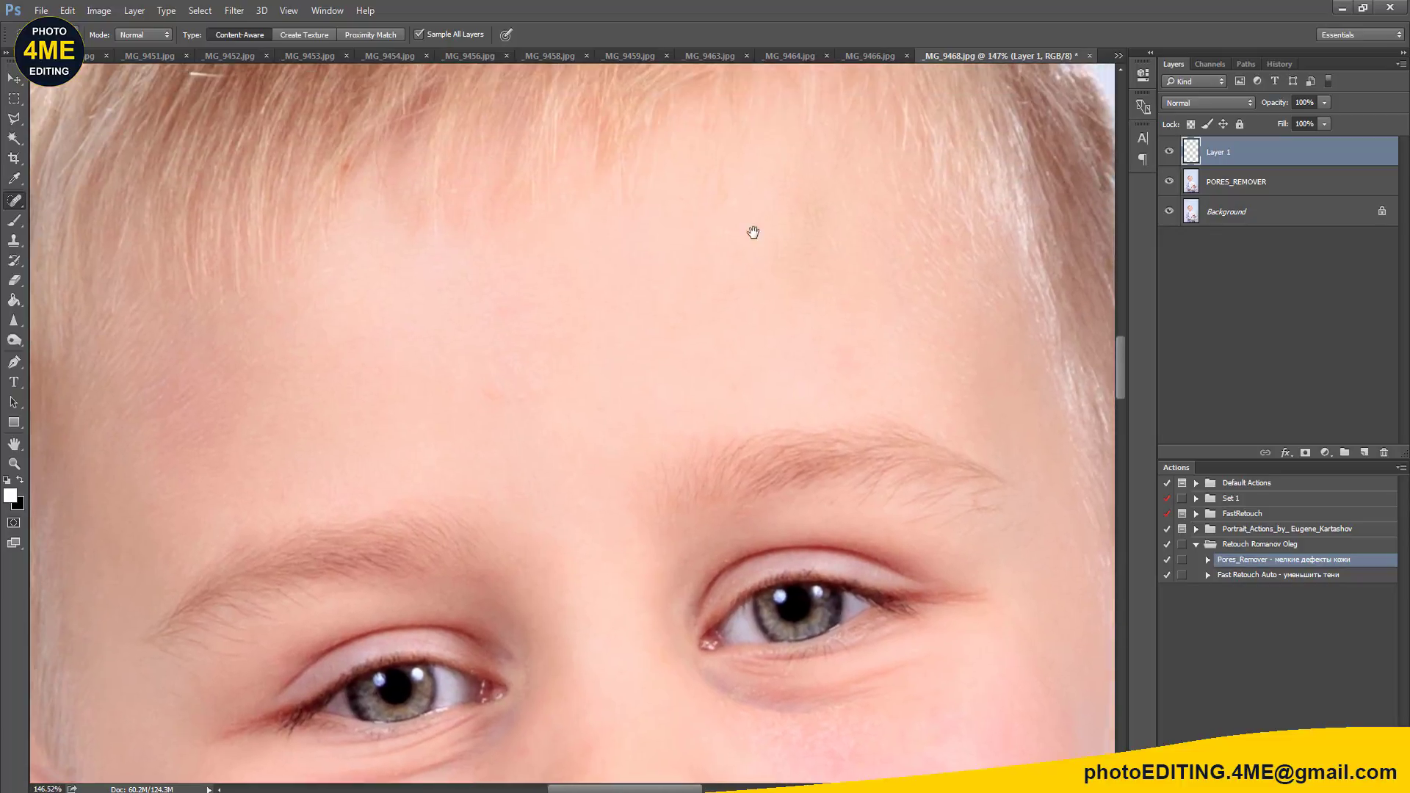
pyautogui.moveTo(752, 230); pyautogui.dragTo(749, 295)
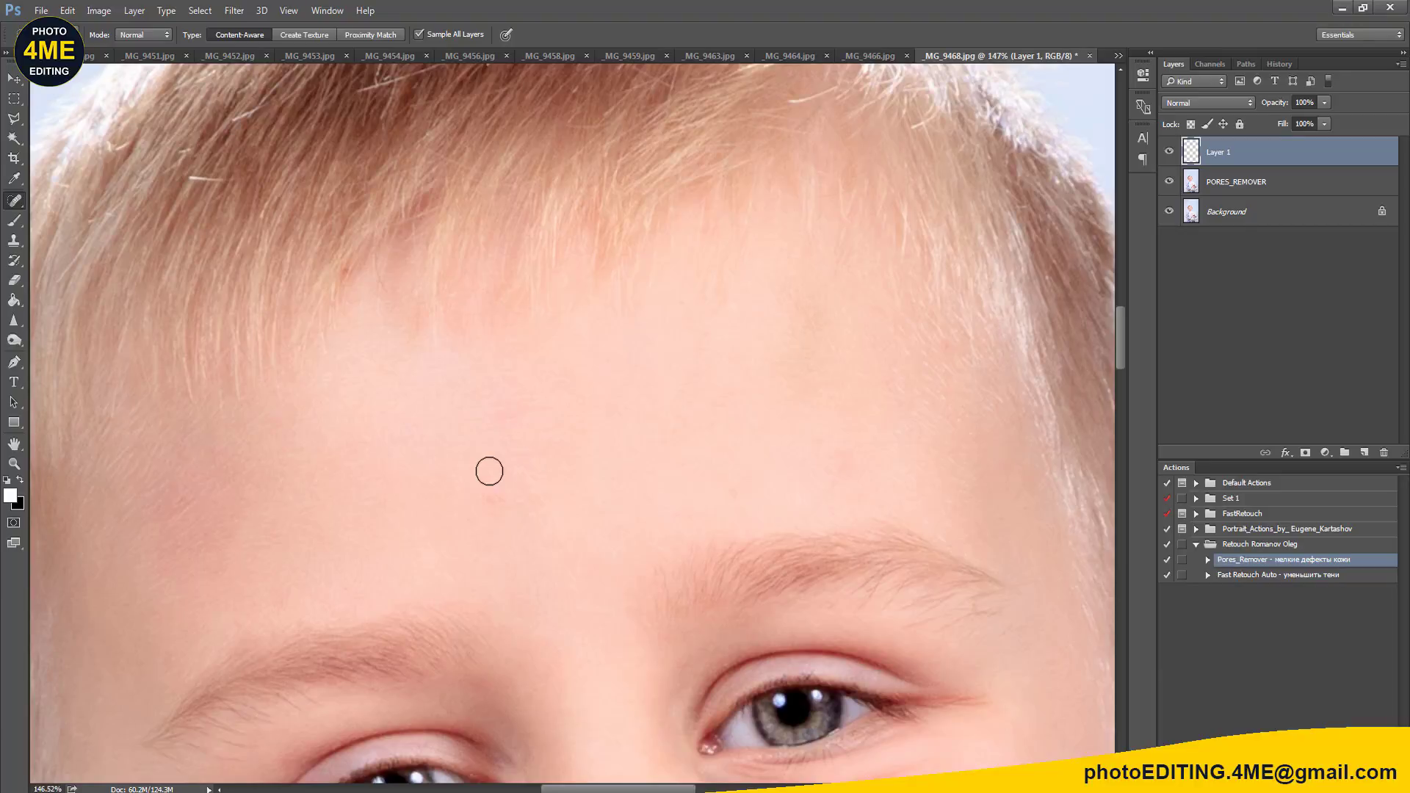
pyautogui.moveTo(490, 471); pyautogui.dragTo(488, 502)
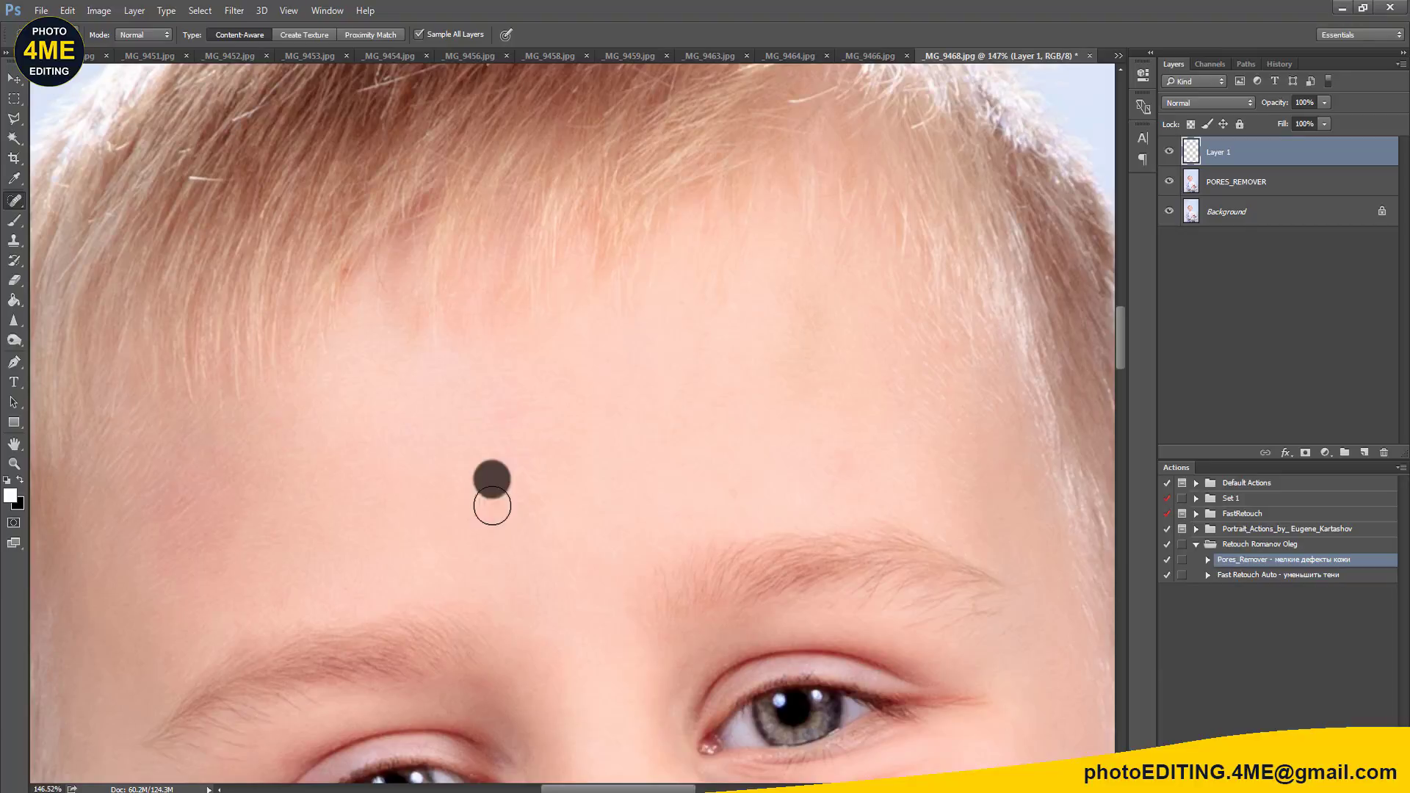
pyautogui.click(842, 464)
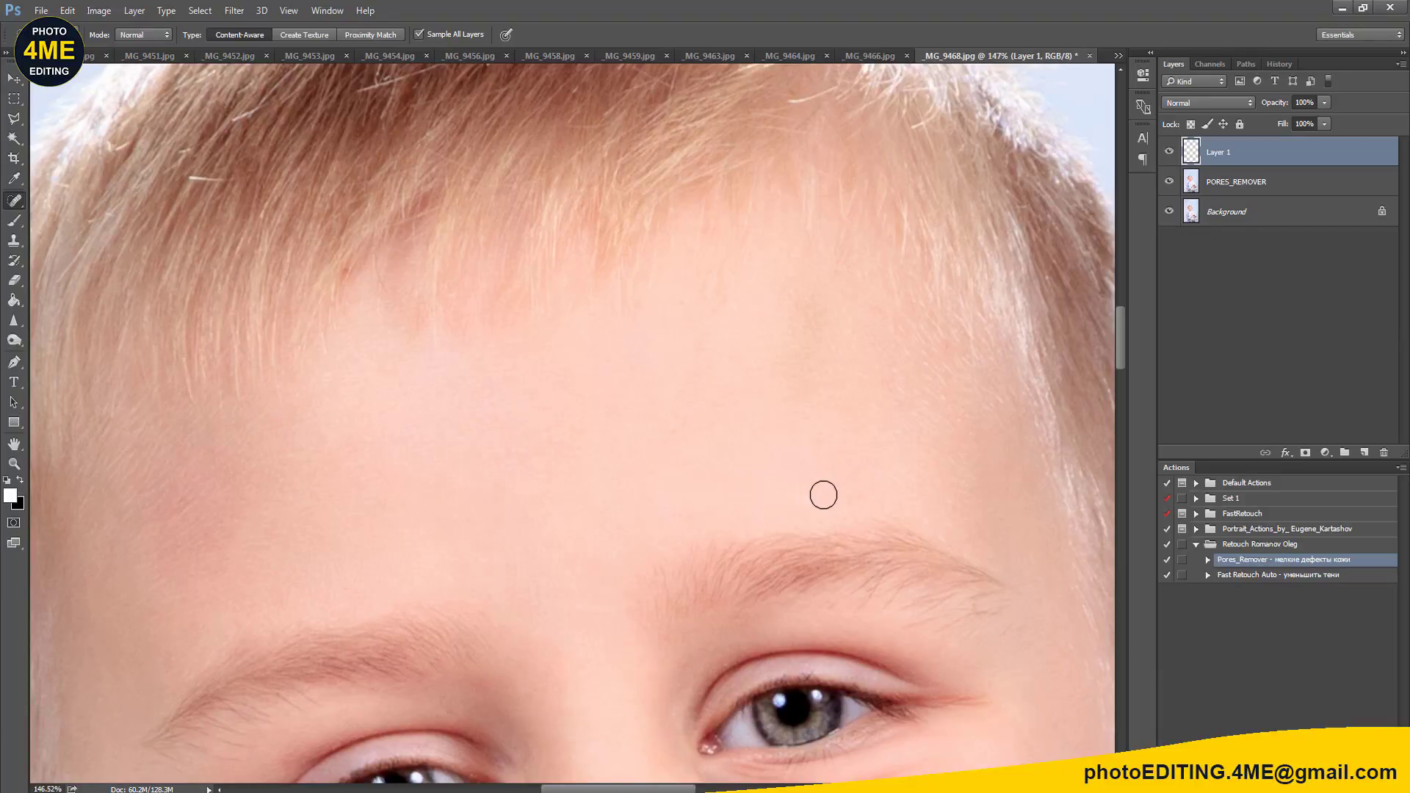
# Step: Clone clean skin over the middle of the forehead with the 25% Clone Stamp
pyautogui.press('s')
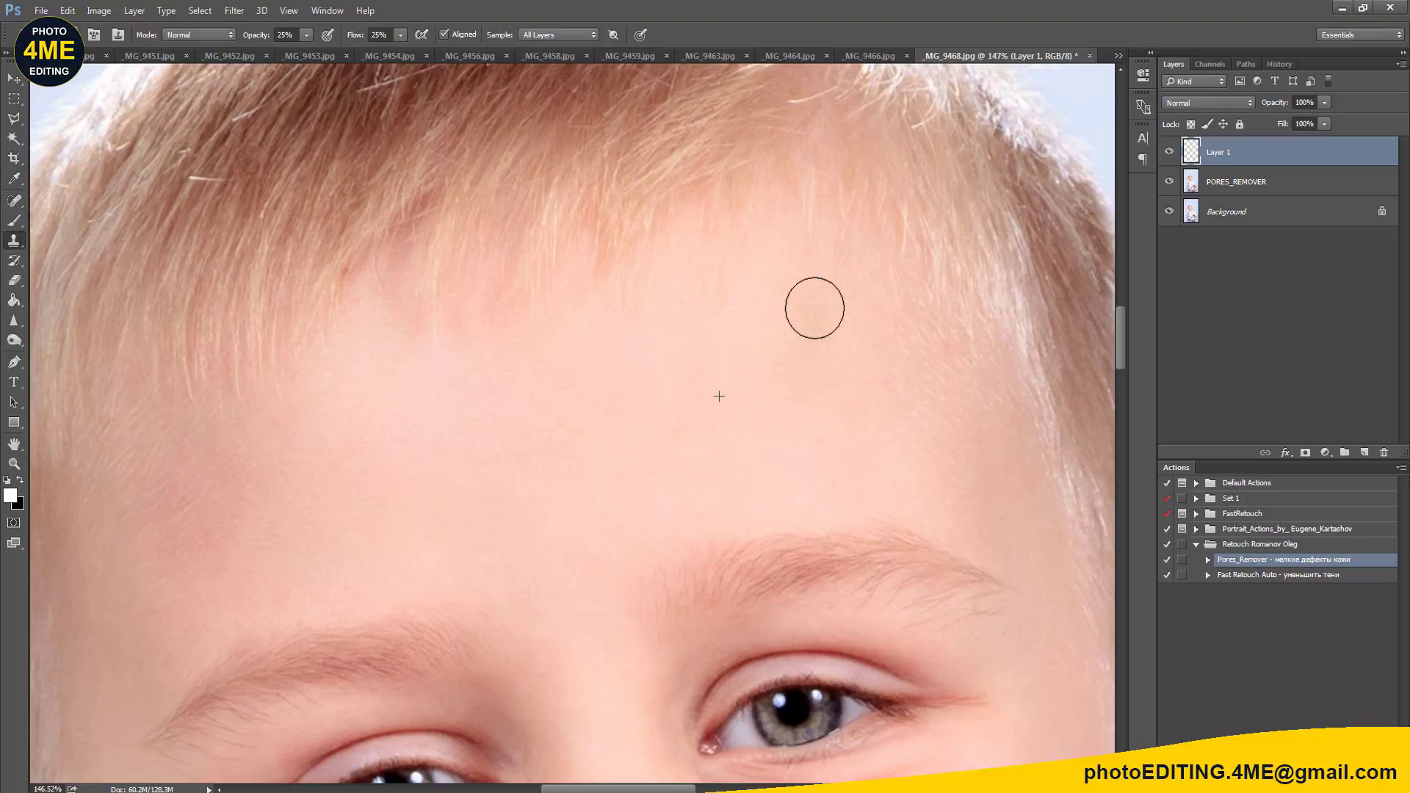
pyautogui.keyDown('alt'); pyautogui.click(661, 353); pyautogui.keyUp('alt')
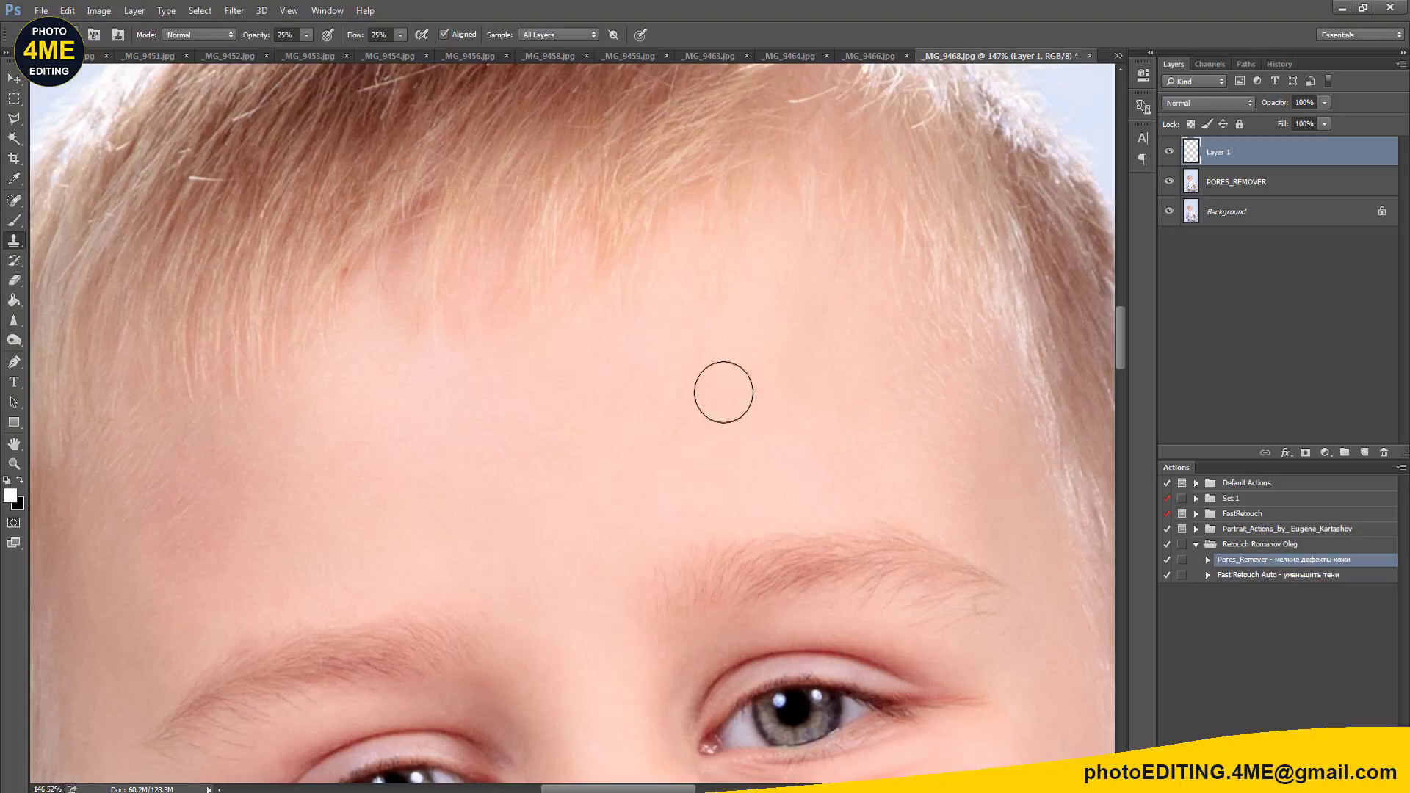
pyautogui.moveTo(776, 340); pyautogui.dragTo(803, 359)
pyautogui.moveTo(718, 444); pyautogui.dragTo(845, 337)
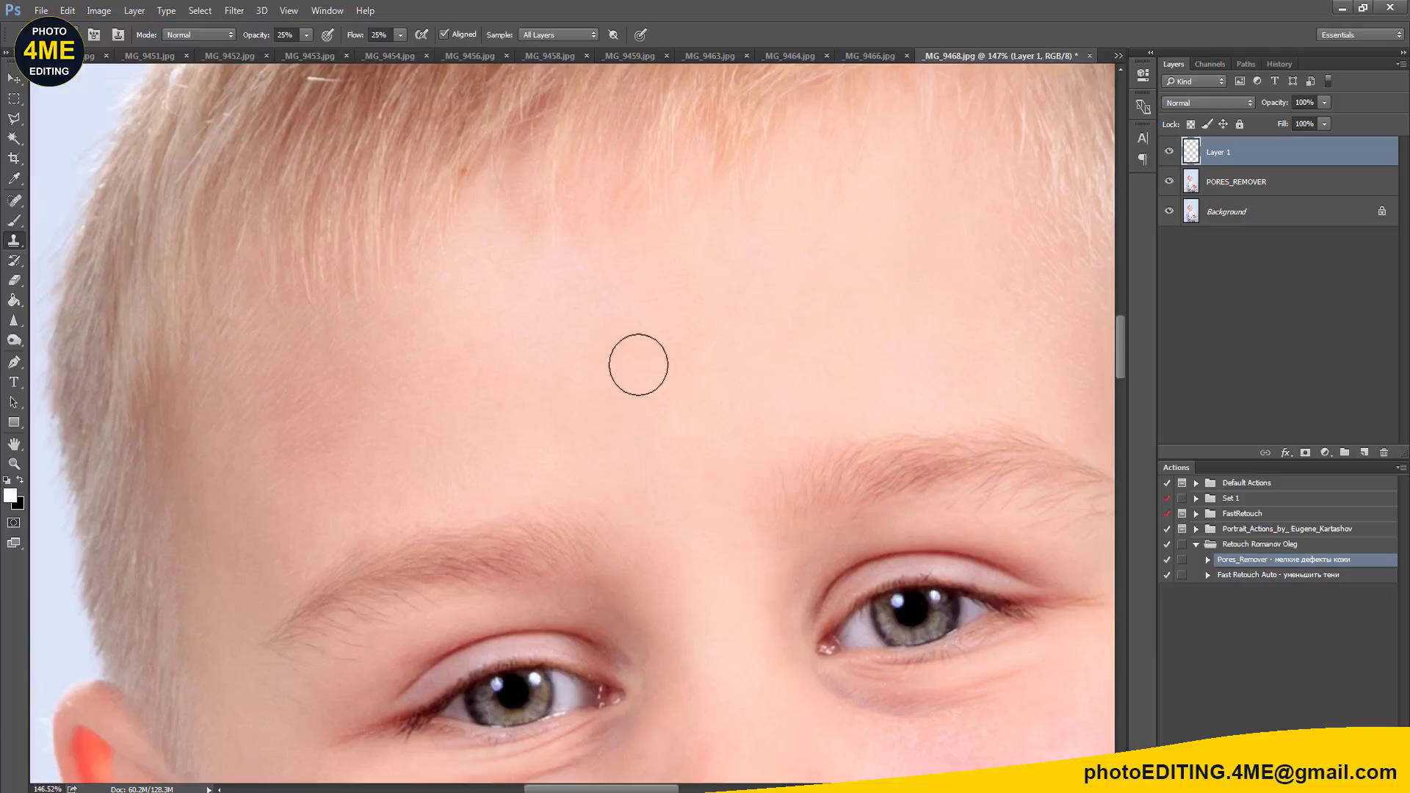
pyautogui.keyDown('alt'); pyautogui.click(472, 344); pyautogui.keyUp('alt')
pyautogui.moveTo(418, 407); pyautogui.dragTo(271, 485)
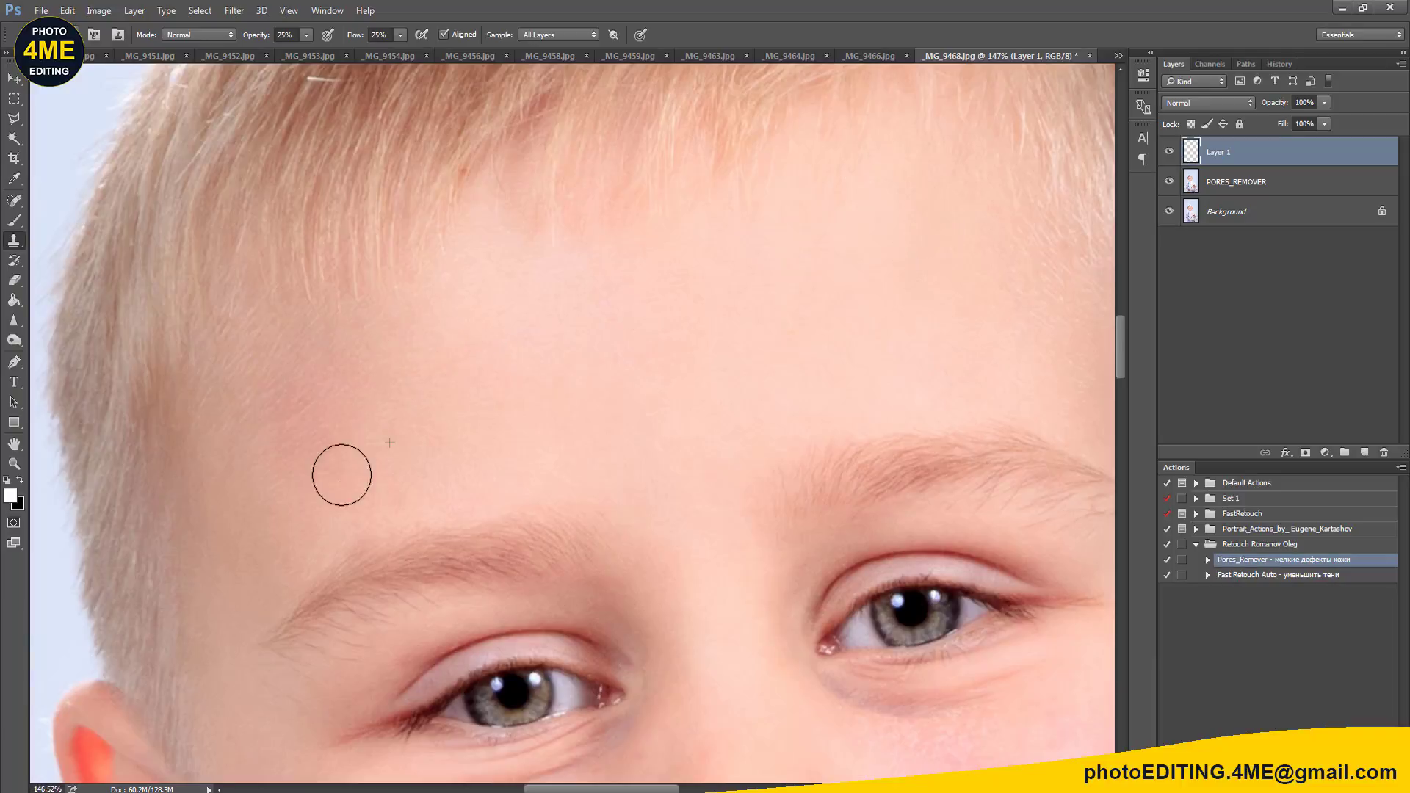
# Step: Smooth the left and upper forehead with freshly resampled clone strokes
pyautogui.keyDown('alt'); pyautogui.click(438, 394); pyautogui.keyUp('alt')
pyautogui.moveTo(331, 419); pyautogui.dragTo(254, 523)
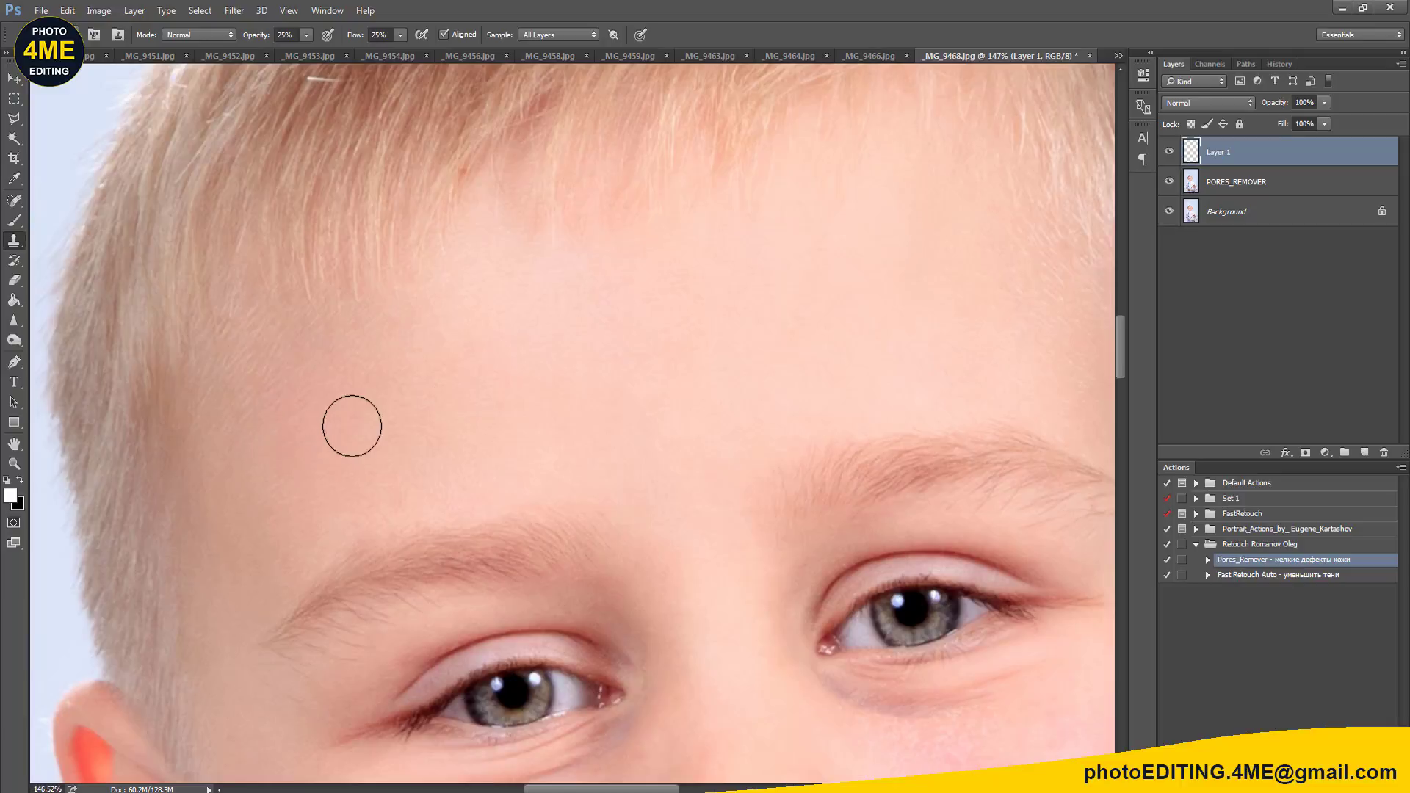
pyautogui.keyDown('alt'); pyautogui.click(434, 419); pyautogui.keyUp('alt')
pyautogui.moveTo(349, 371); pyautogui.dragTo(290, 352)
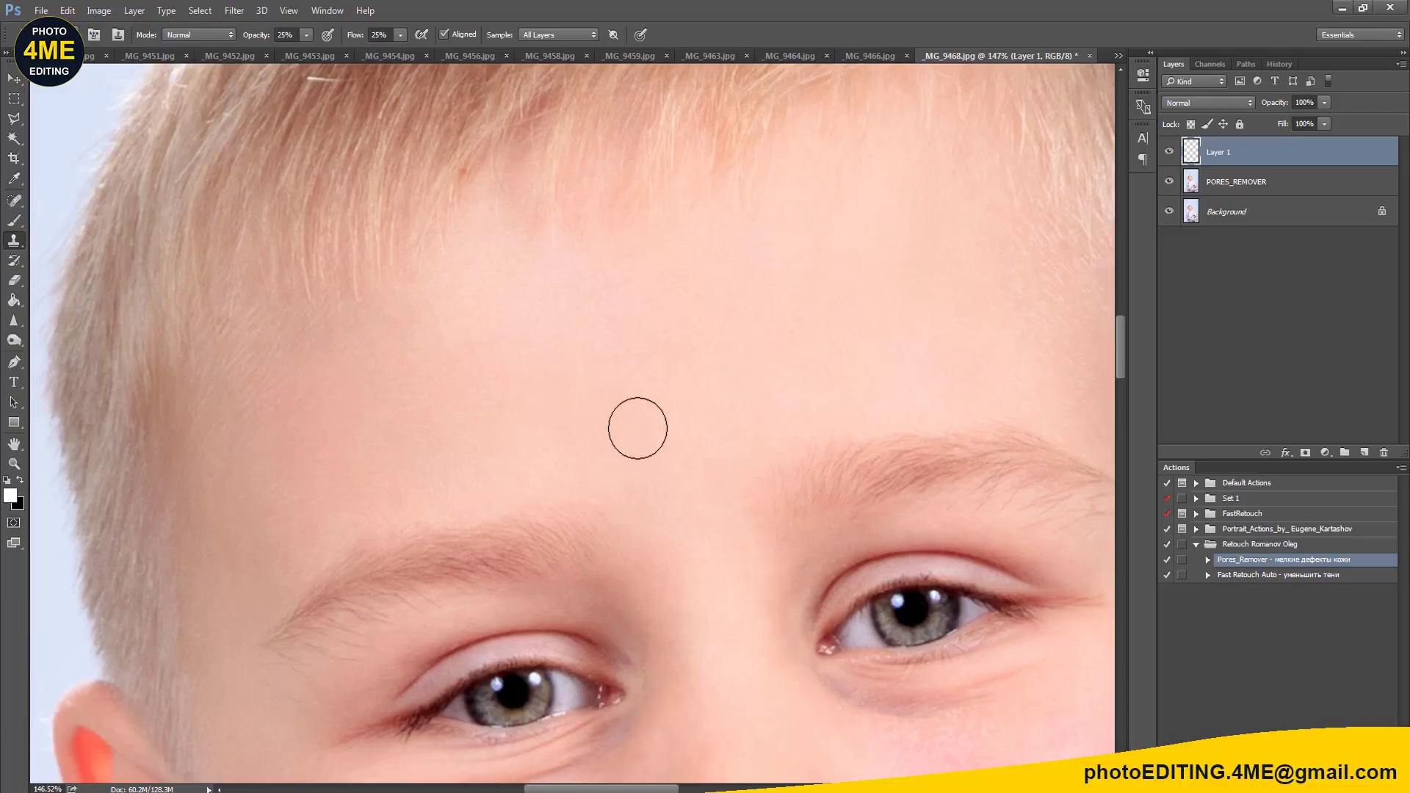
pyautogui.keyDown('alt'); pyautogui.click(520, 311); pyautogui.keyUp('alt')
pyautogui.moveTo(478, 267); pyautogui.dragTo(439, 283)
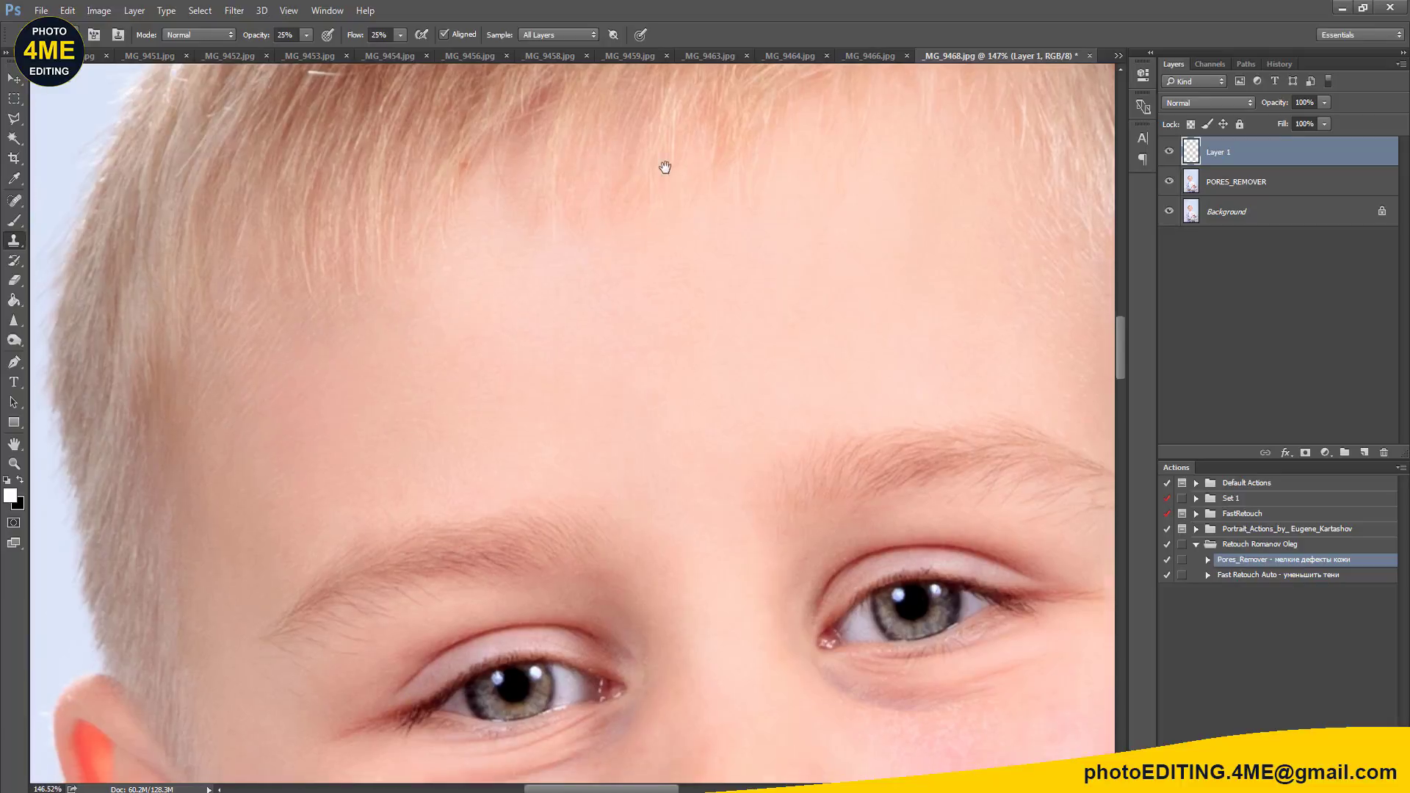
pyautogui.scroll(-5, 661, 164)
# Step: With a ~52 px clone brush, smooth the skin under the nostril and across the upper lip
pyautogui.moveTo(705, 403); pyautogui.dragTo(723, 330)
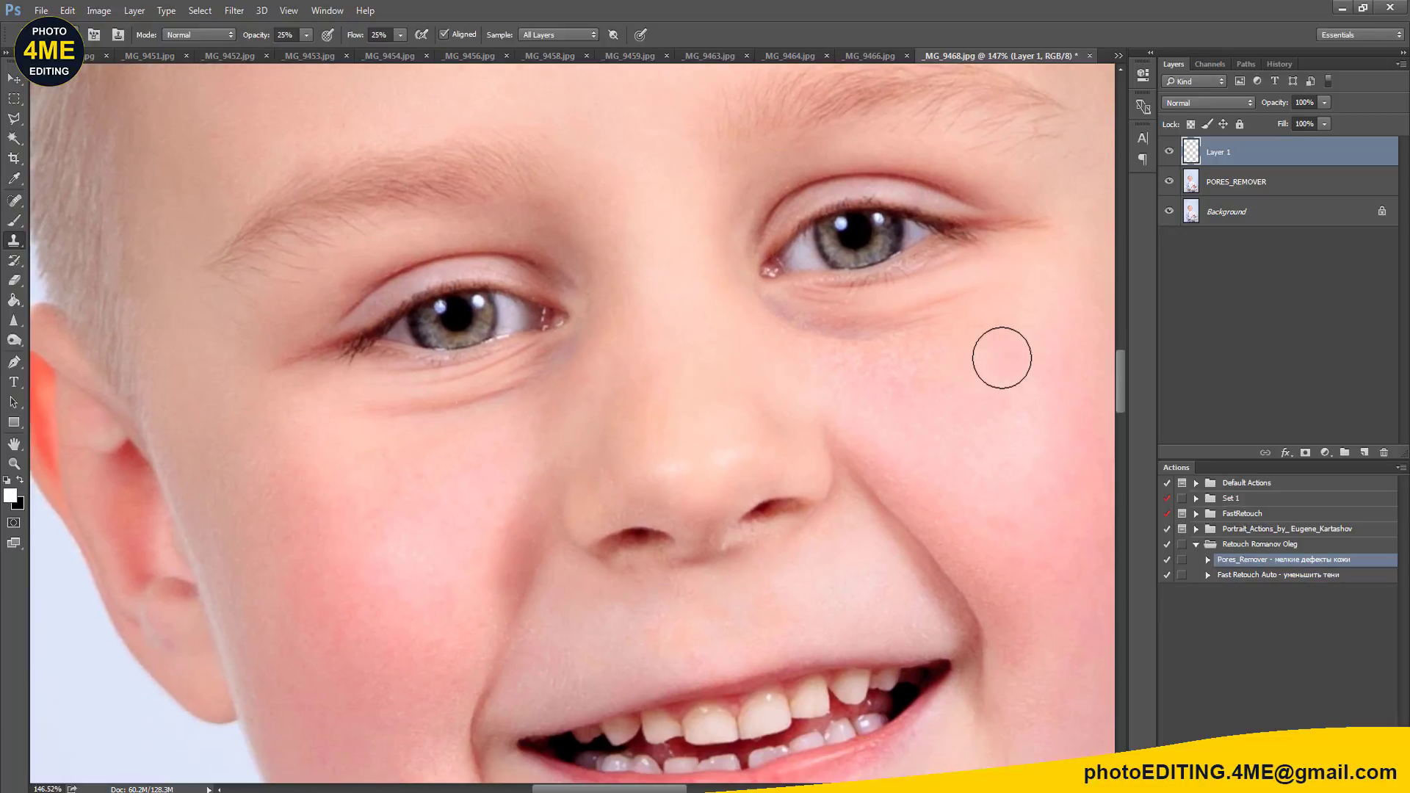
pyautogui.press('[')
pyautogui.press('[')
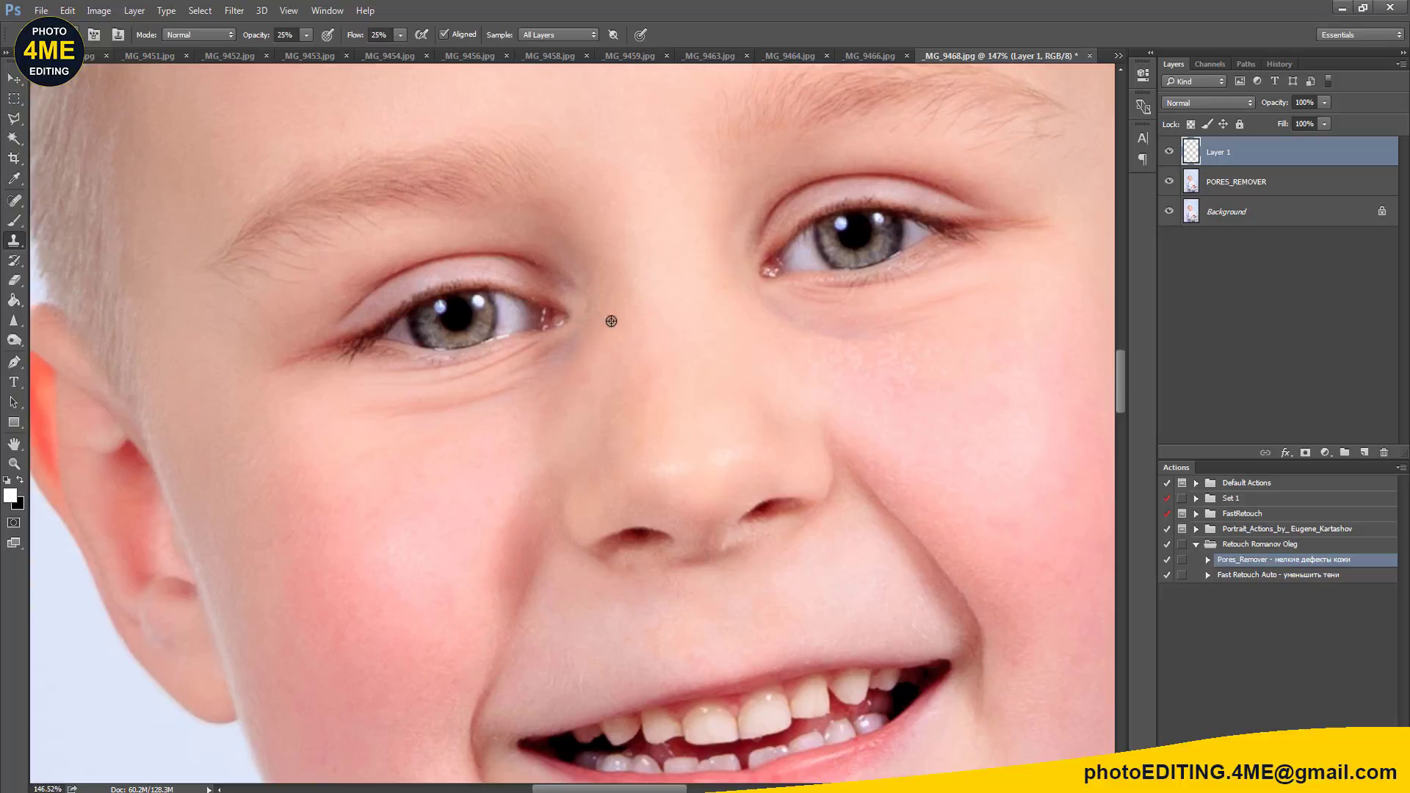
pyautogui.scroll(-2, 453, 482)
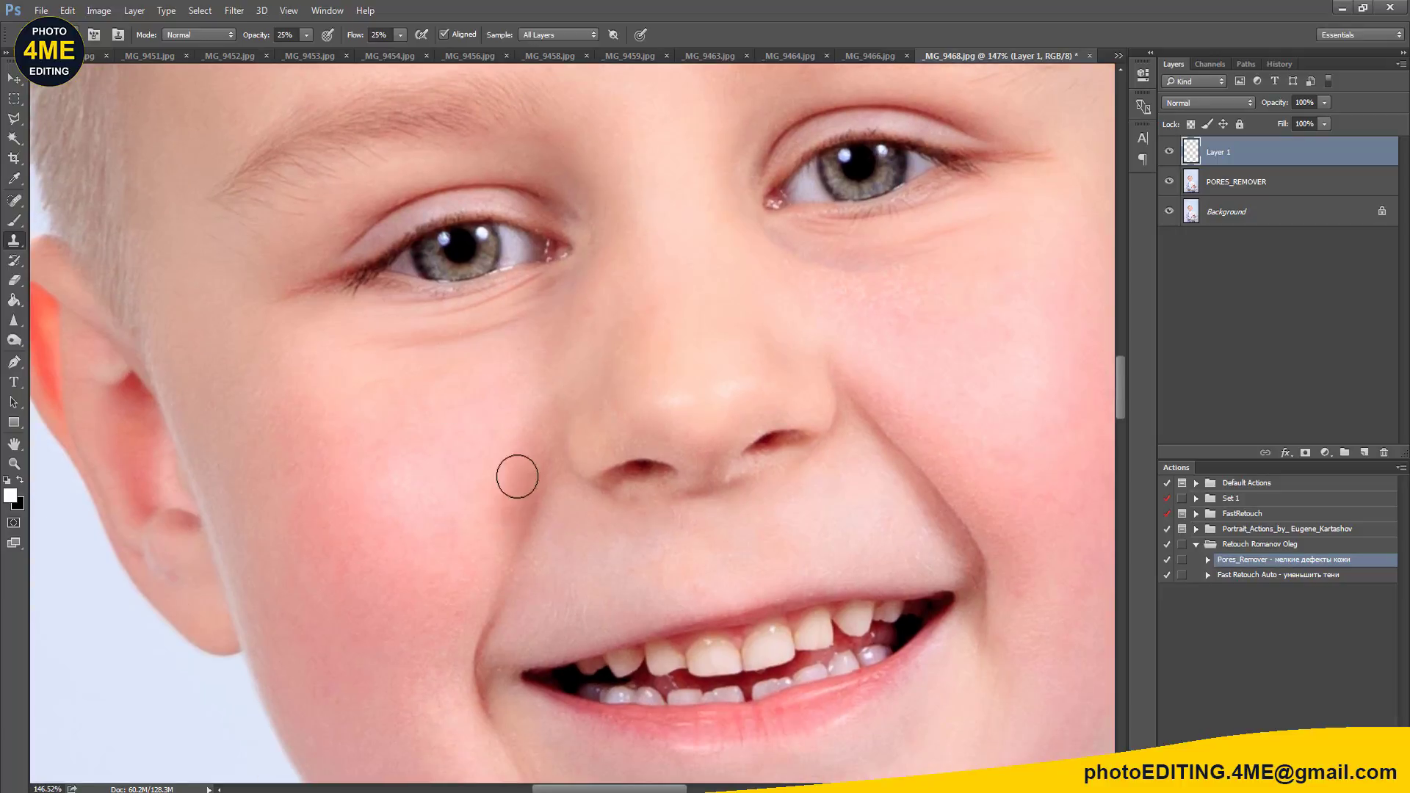
pyautogui.hscroll(2, 693, 519)
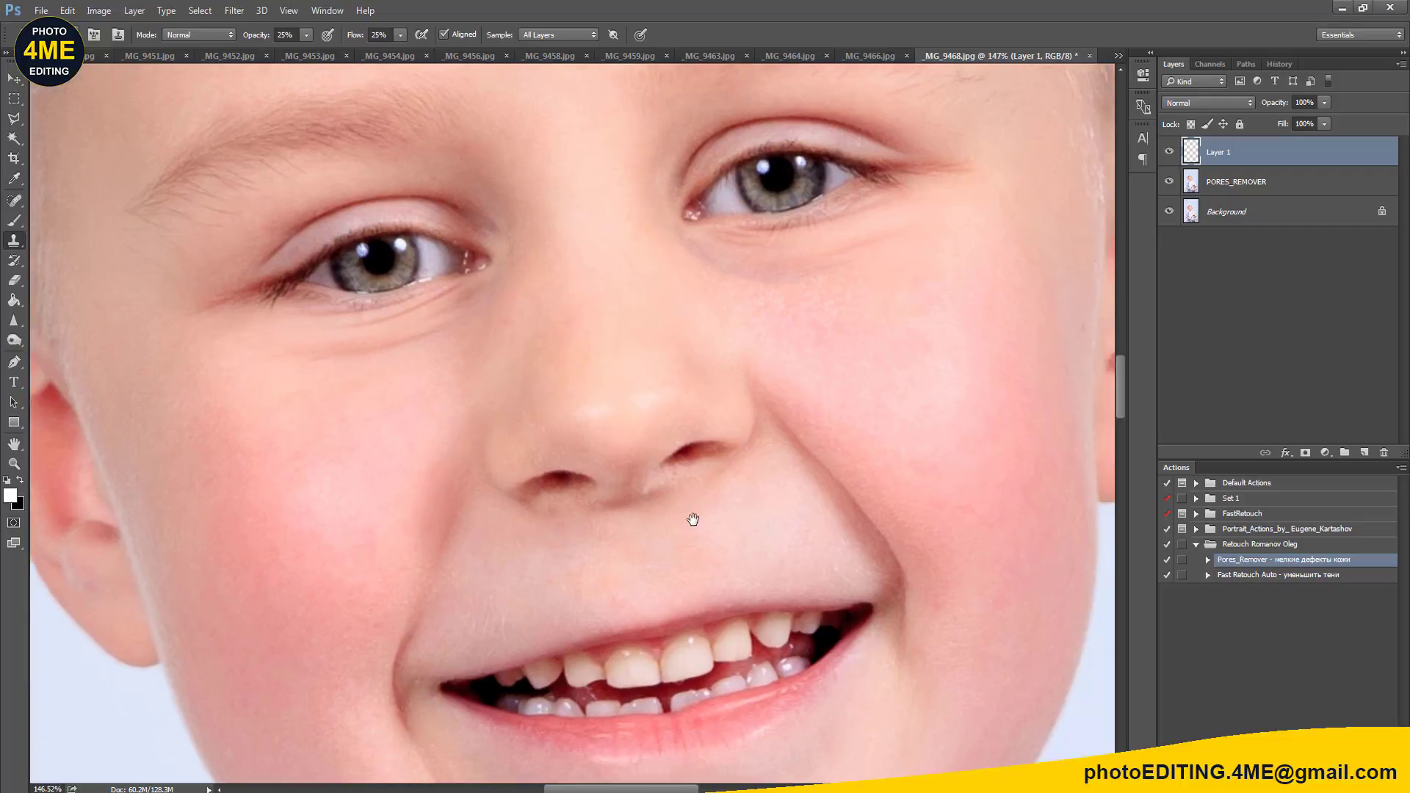
pyautogui.scroll(2, 699, 519)
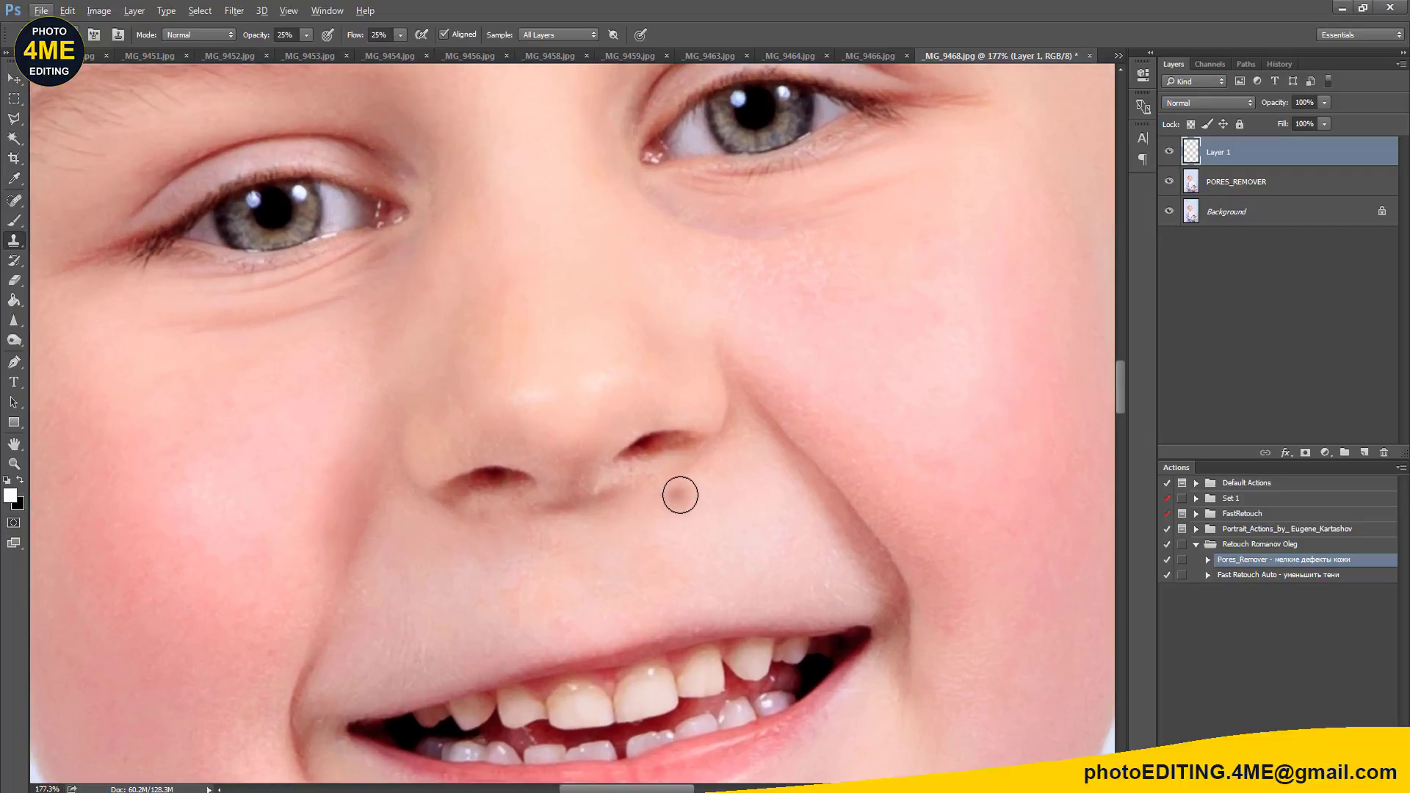
pyautogui.moveTo(650, 480)
pyautogui.mouseDown()
pyautogui.moveTo(649, 463)
pyautogui.moveTo(623, 498)
pyautogui.moveTo(689, 502)
pyautogui.moveTo(714, 572)
pyautogui.mouseUp()
pyautogui.keyDown('alt'); pyautogui.click(731, 509); pyautogui.keyUp('alt')
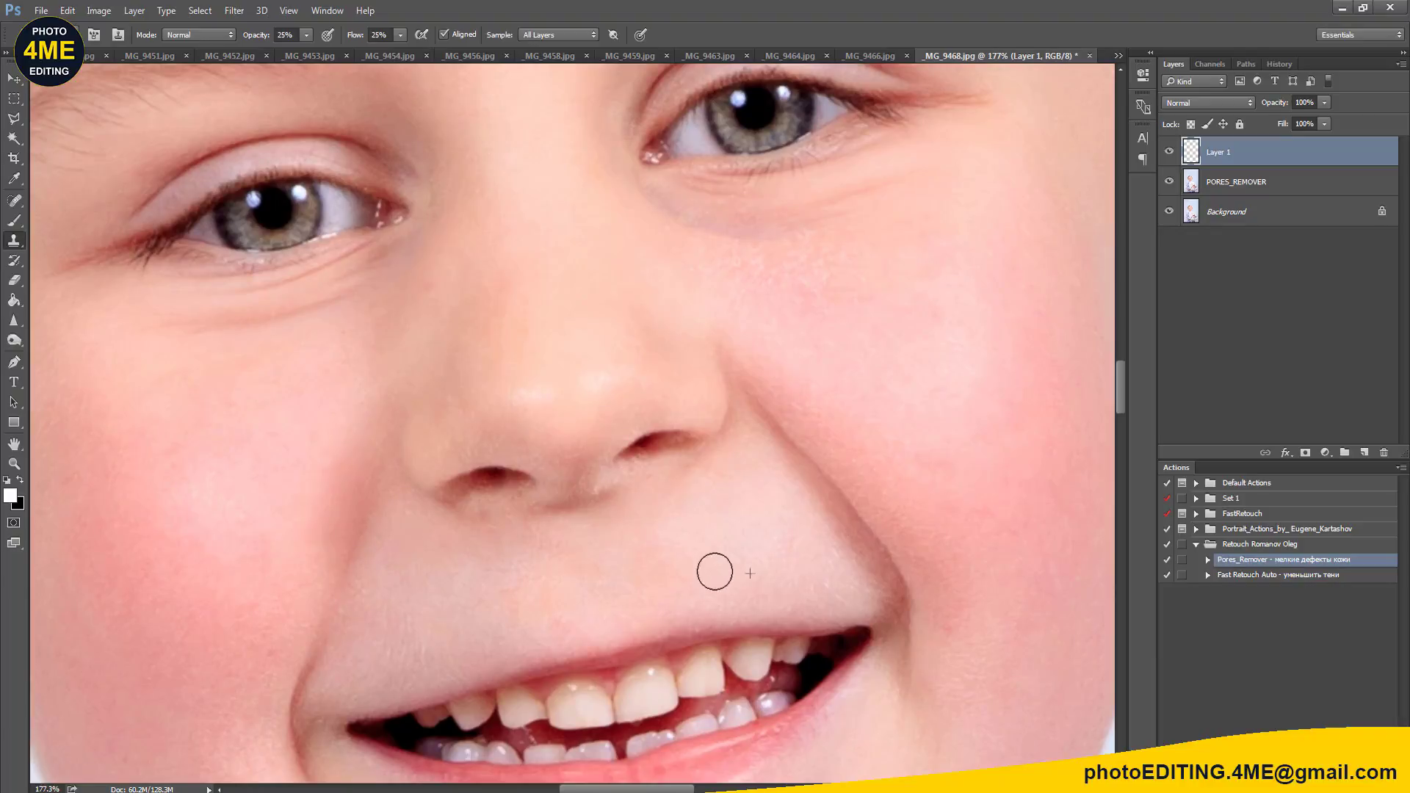
pyautogui.moveTo(560, 603)
pyautogui.mouseDown()
pyautogui.moveTo(400, 567)
pyautogui.moveTo(347, 633)
pyautogui.moveTo(420, 630)
pyautogui.moveTo(450, 652)
pyautogui.mouseUp()
pyautogui.click(450, 651)
# Step: Resample clean skin near the lip corner and cheek for further cloning
pyautogui.scroll(-5, 709, 538)
pyautogui.scroll(3, 747, 525)
pyautogui.scroll(1, 740, 526)
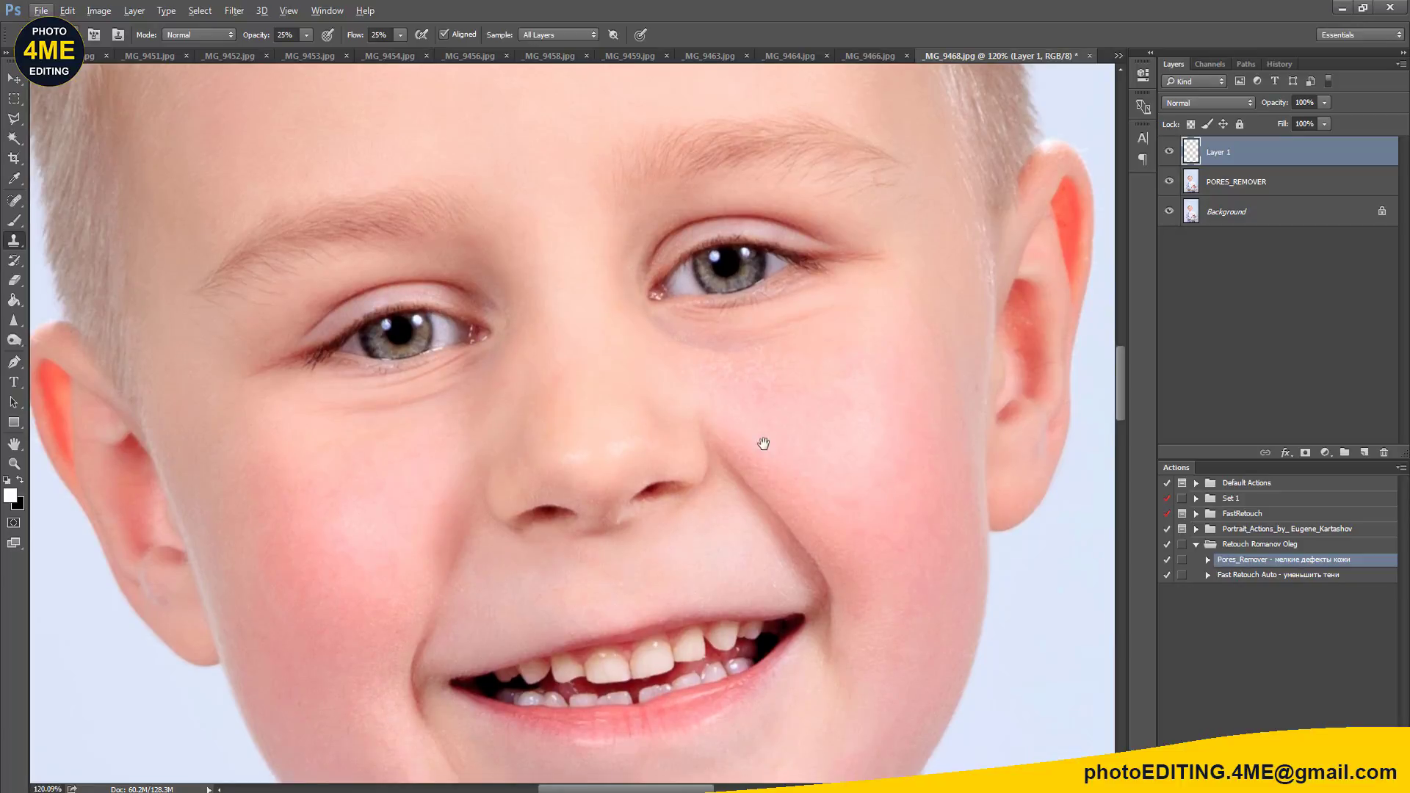
pyautogui.scroll(-3, 786, 470)
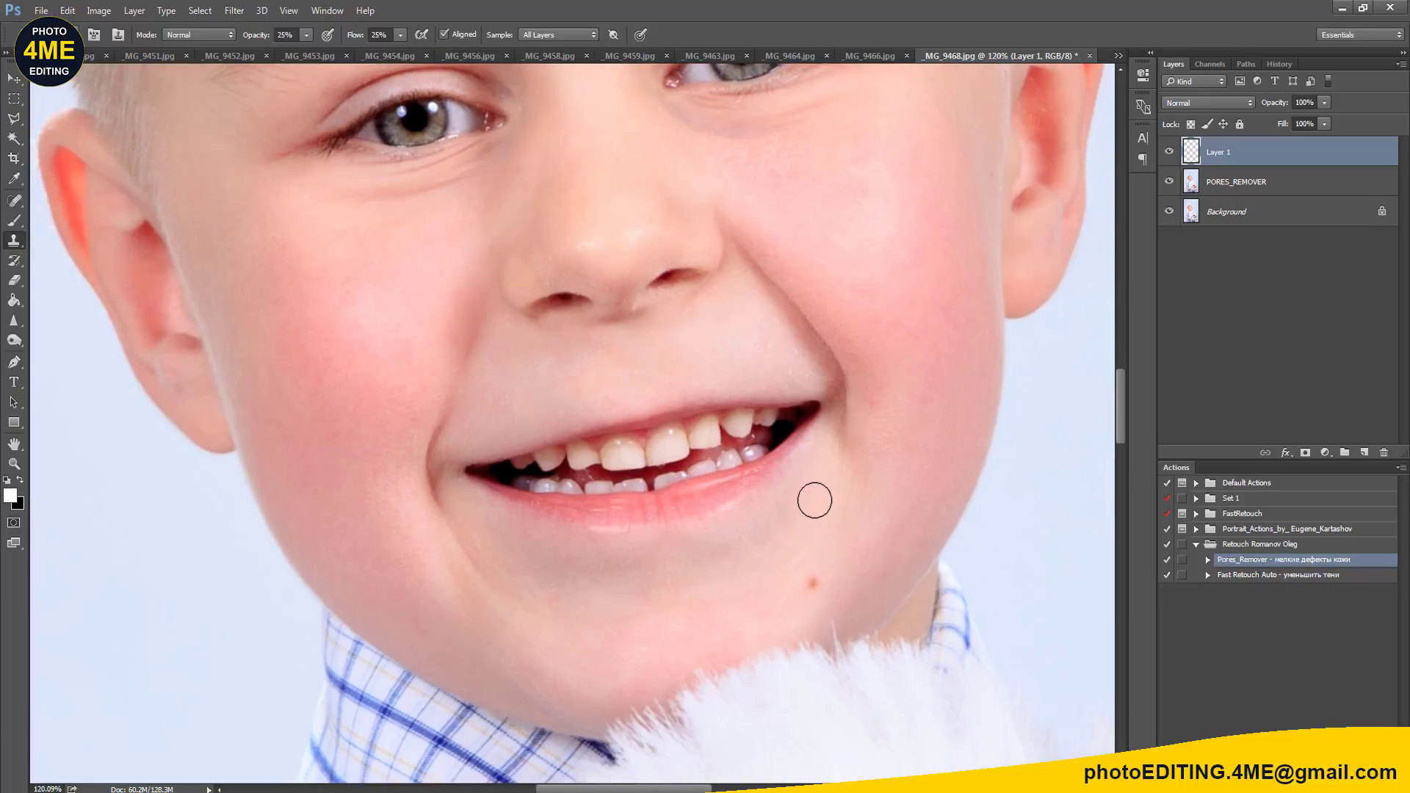
pyautogui.keyDown('alt'); pyautogui.click(802, 539); pyautogui.keyUp('alt')
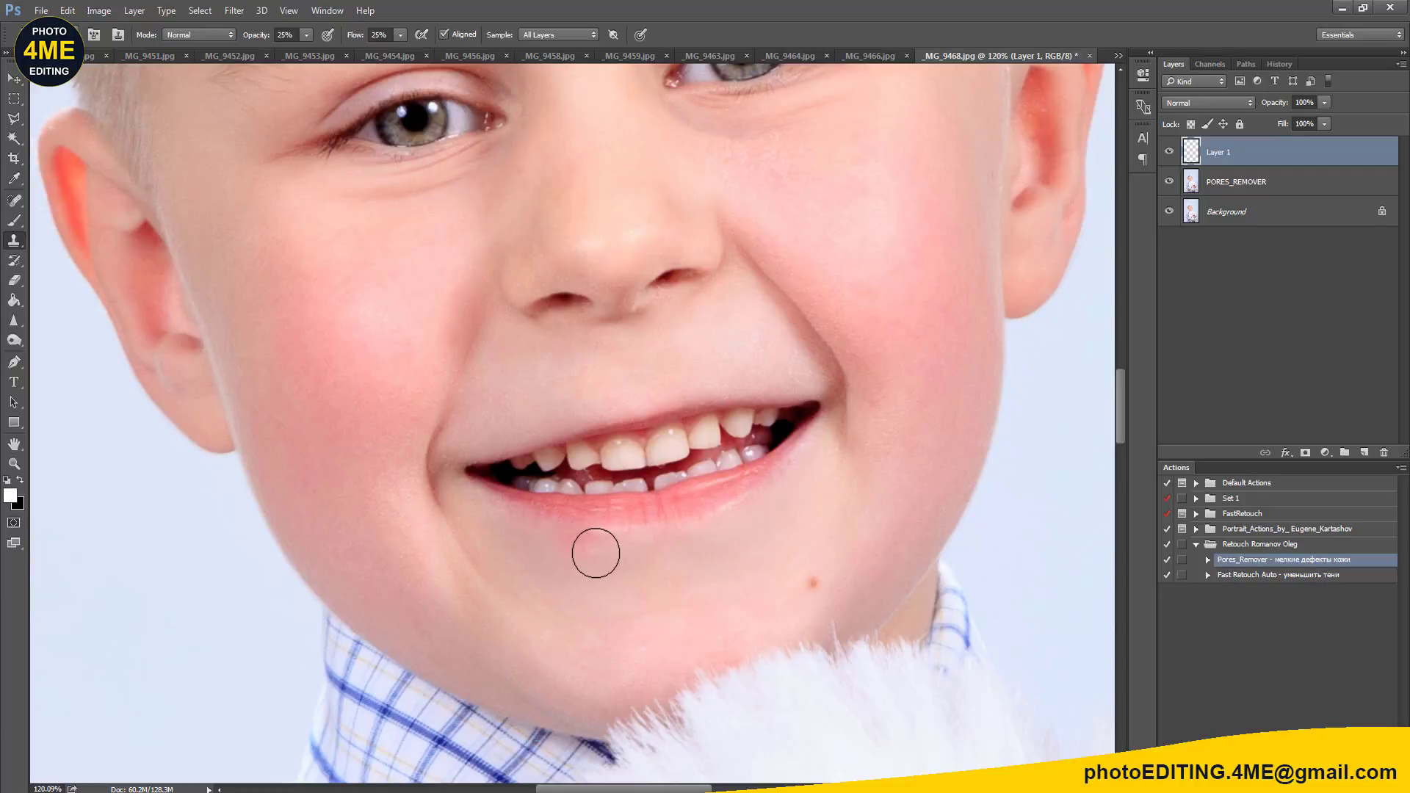
pyautogui.keyDown('alt'); pyautogui.scroll(-1, 787, 418); pyautogui.keyUp('alt')
pyautogui.scroll(2, 788, 419)
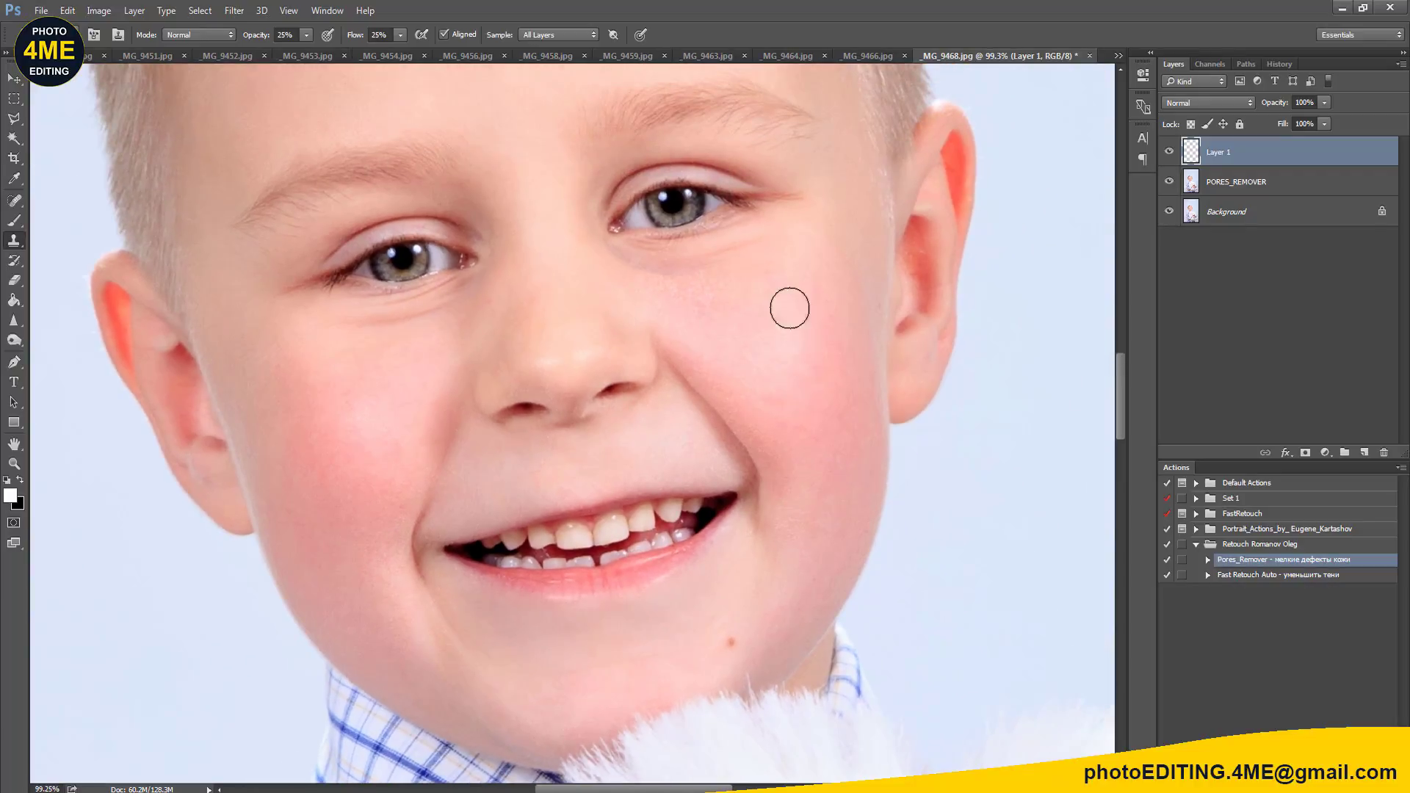
pyautogui.moveTo(822, 252); pyautogui.dragTo(864, 413)
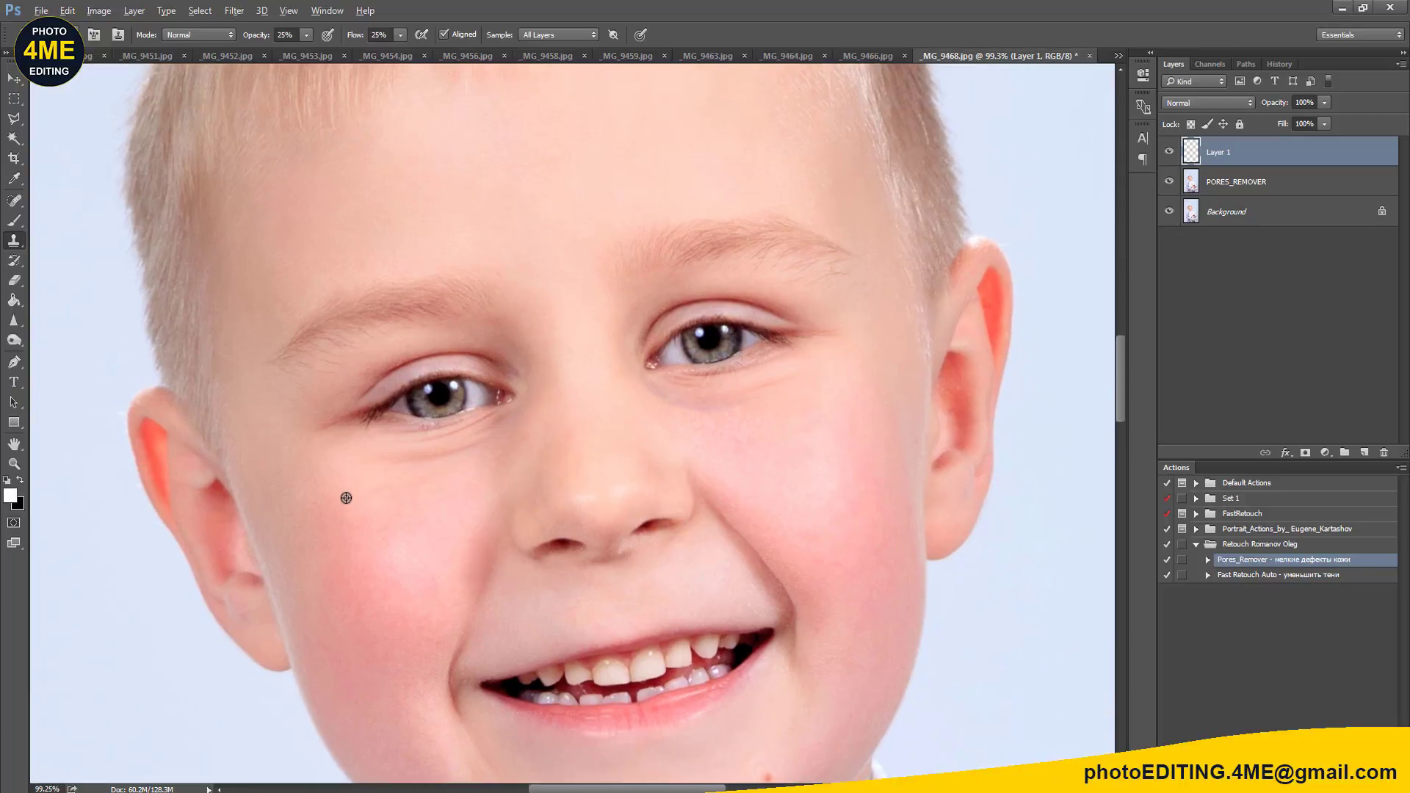
pyautogui.moveTo(462, 536); pyautogui.dragTo(515, 386)
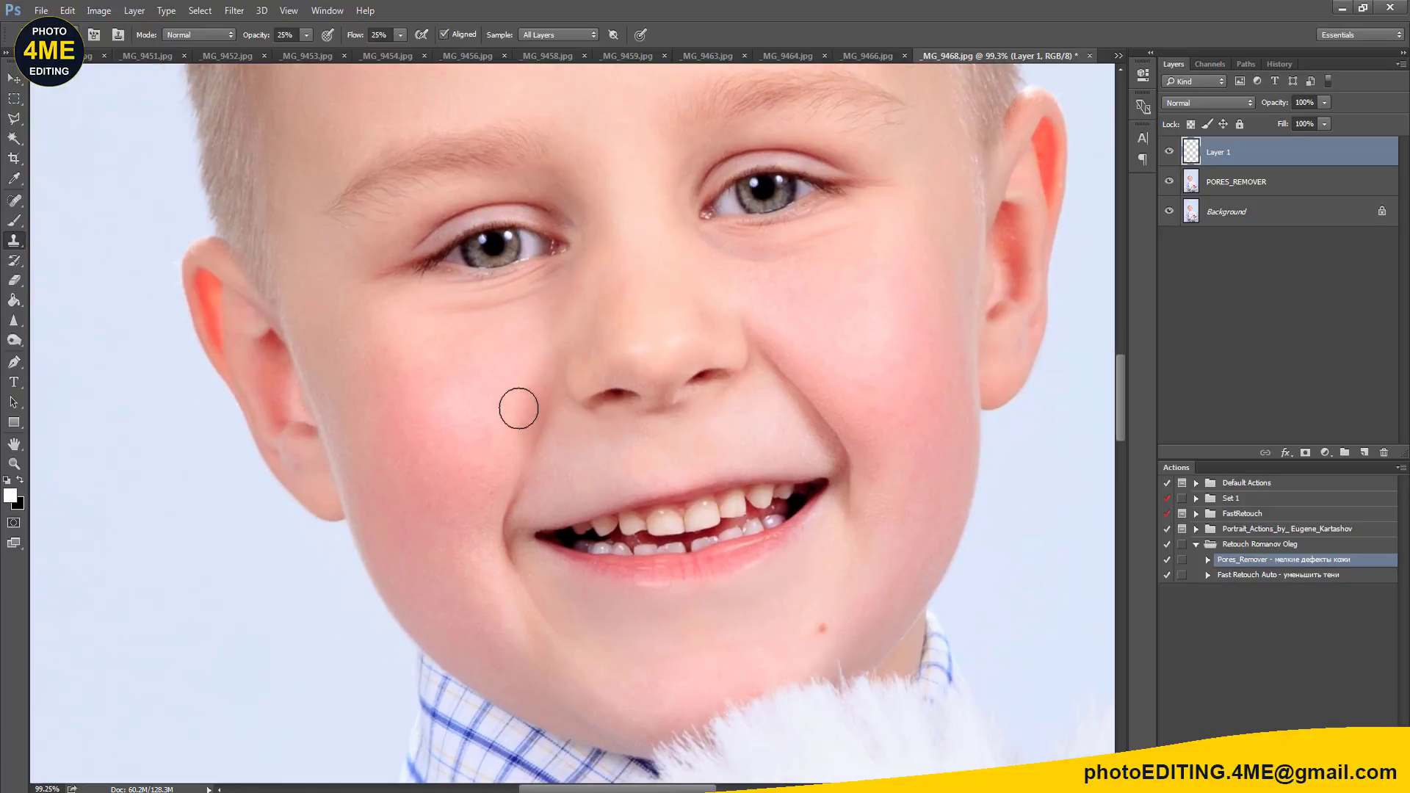
pyautogui.keyDown('alt'); pyautogui.click(794, 433); pyautogui.keyUp('alt')
# Step: Duplicate Layer 1 and PORES_REMOVER and merge the copies into Layer 1 copy
pyautogui.scroll(-3, 945, 362)
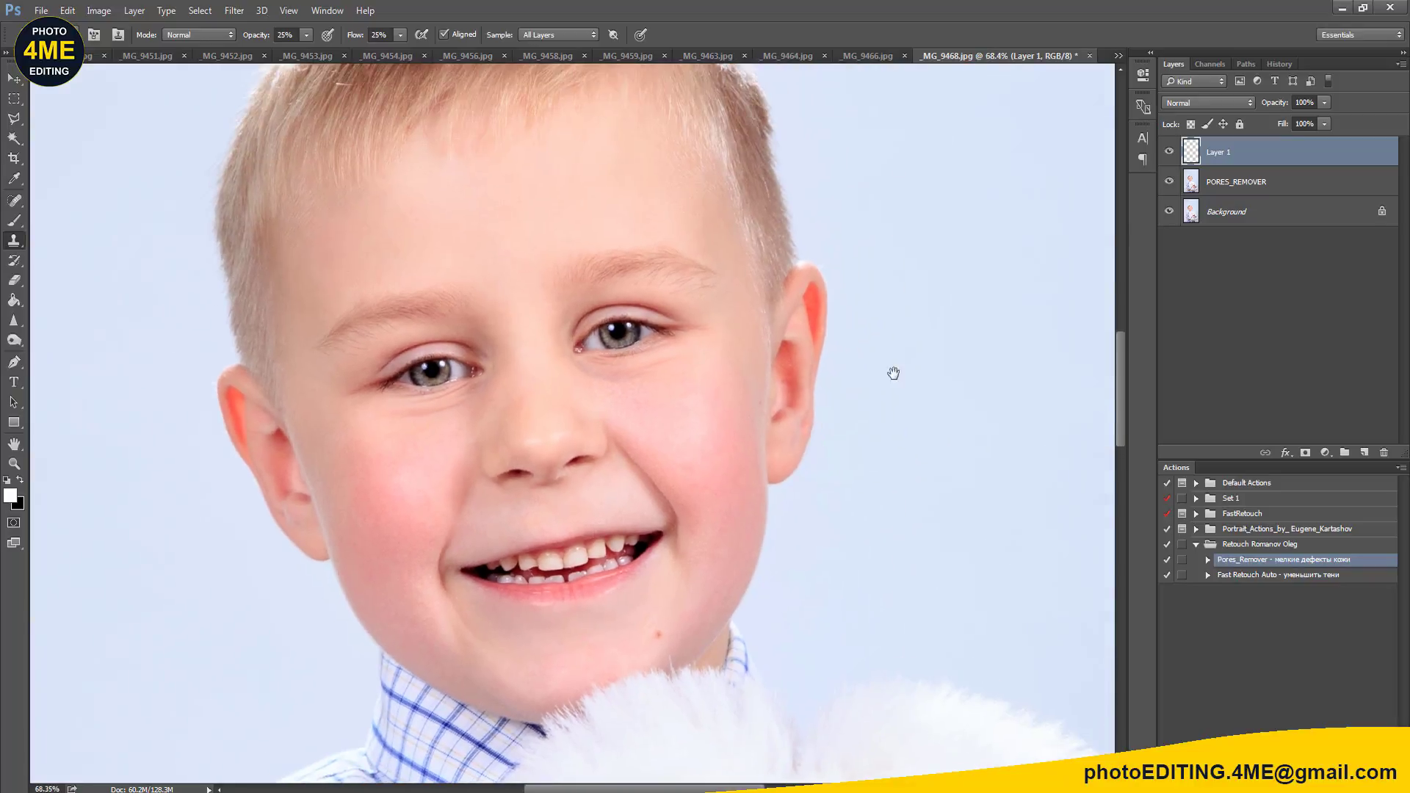
pyautogui.keyDown('shift'); pyautogui.click(1247, 190); pyautogui.keyUp('shift')
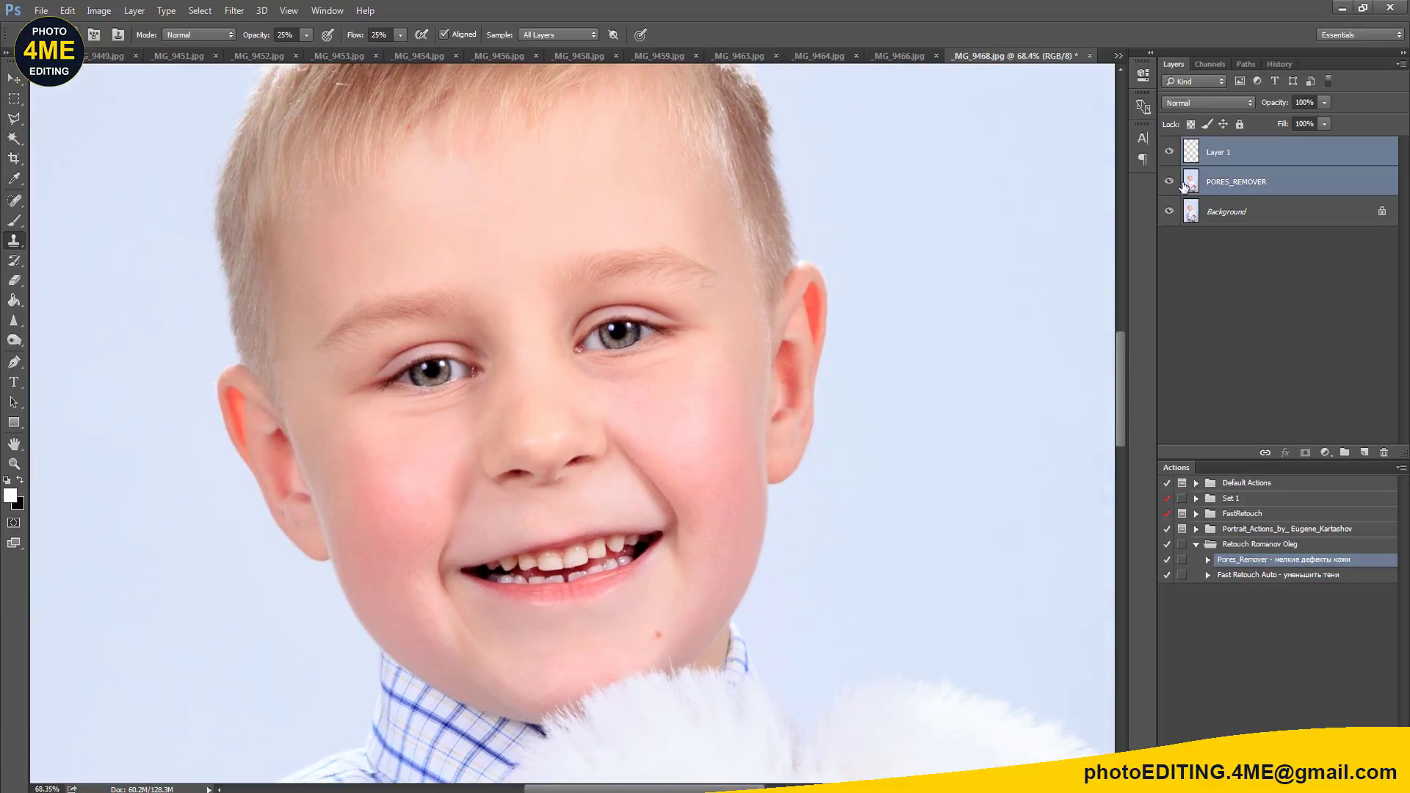
pyautogui.hotkey('ctrl', 'j')
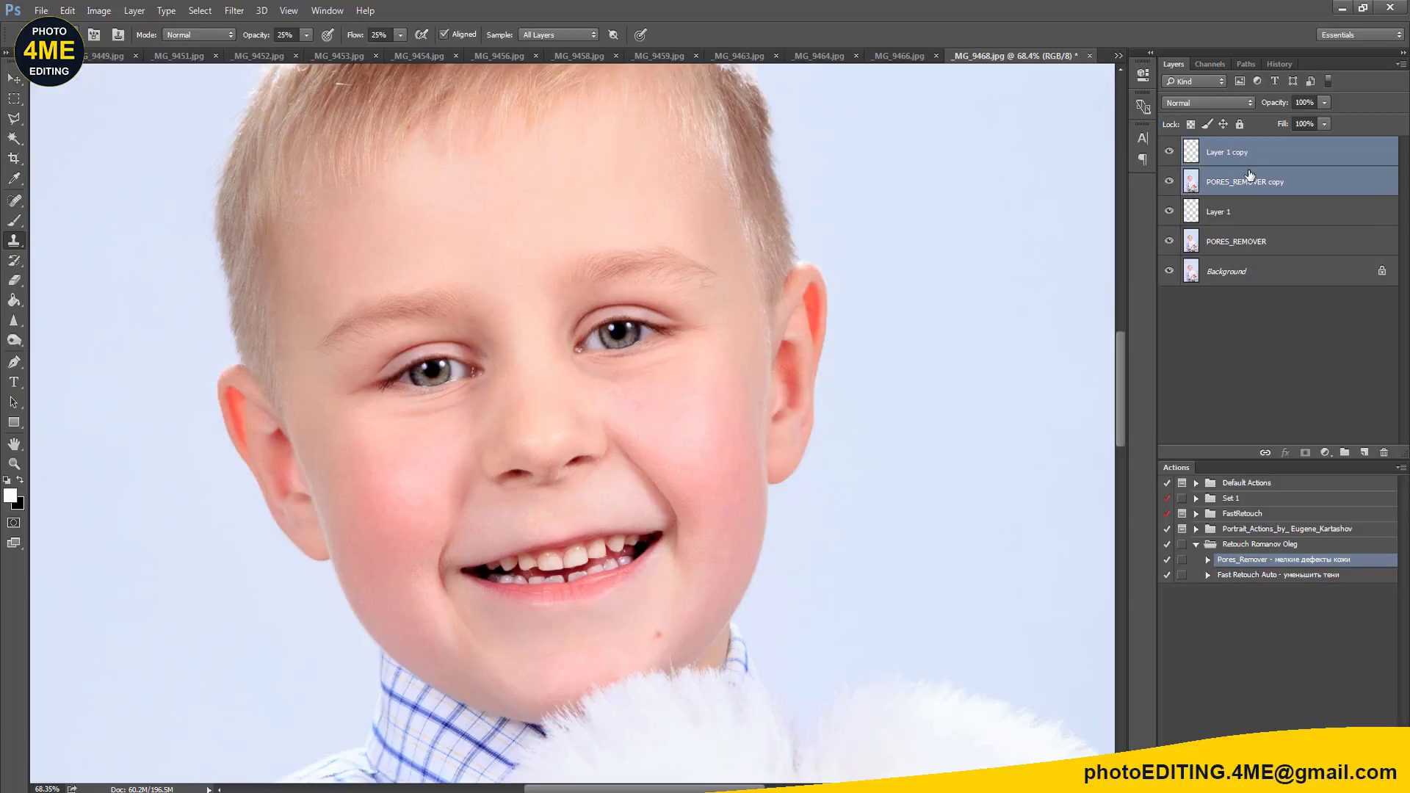
pyautogui.hotkey('ctrl', 'e')
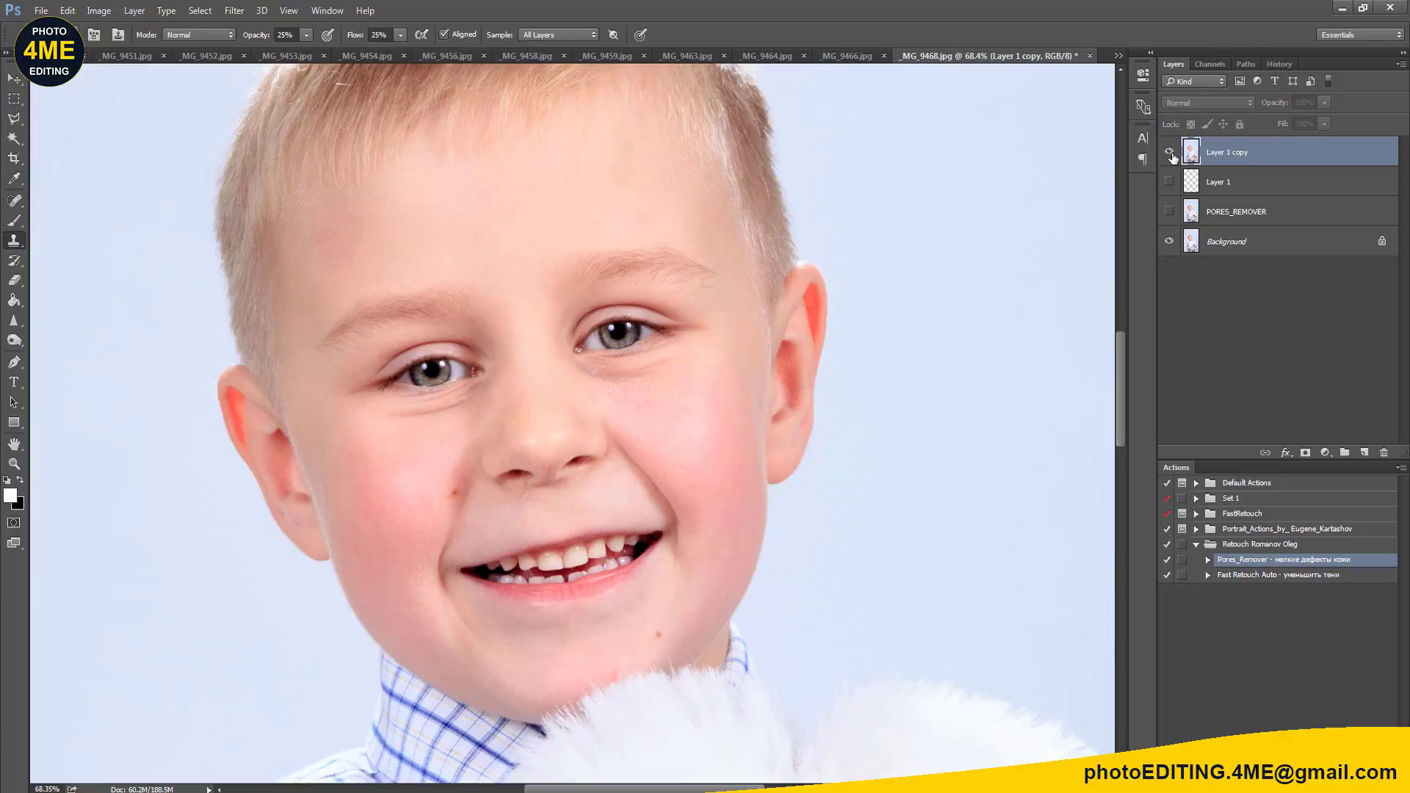
# Step: Compare Layer 1 copy against the original and set up a ~45 px Sharpen brush
pyautogui.click(1169, 152)
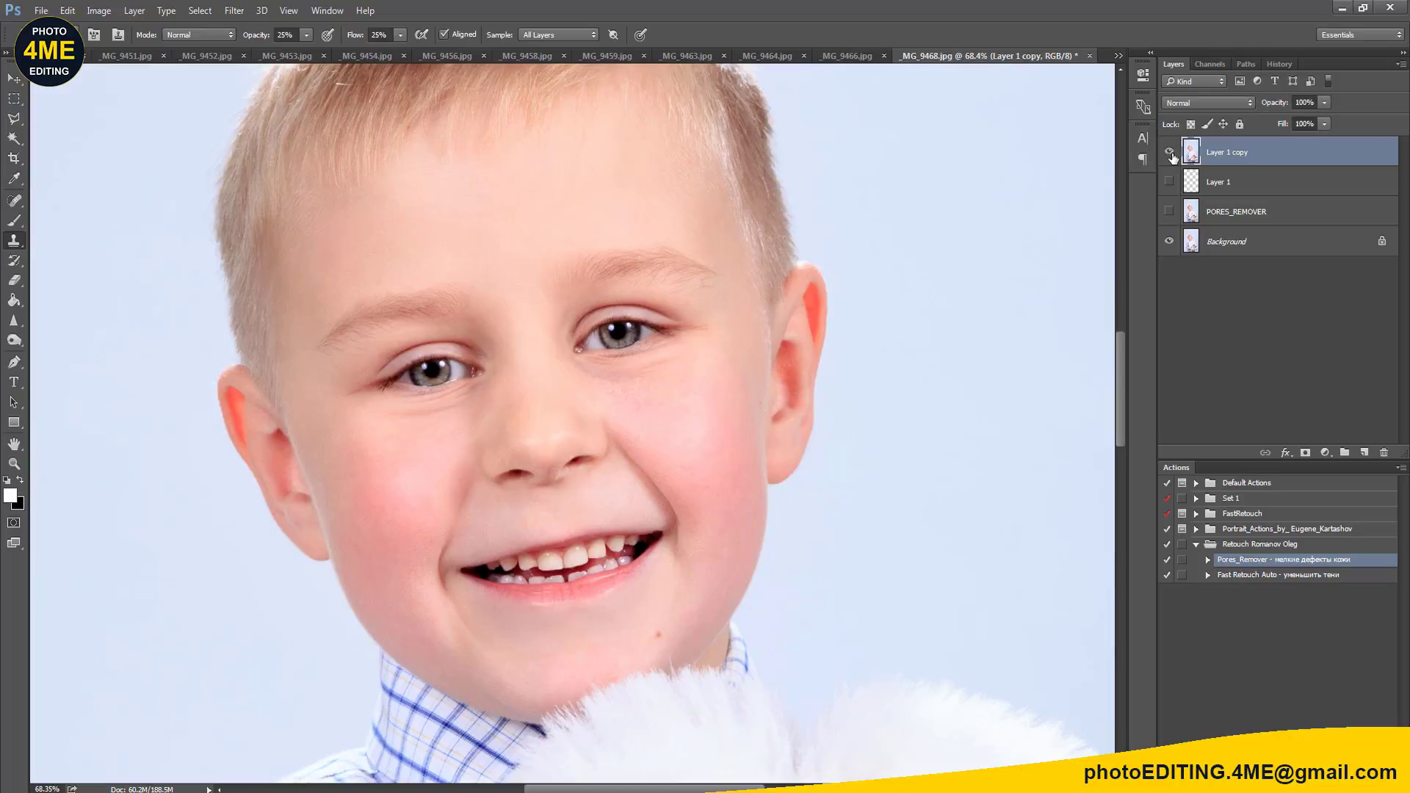
pyautogui.click(1170, 152)
pyautogui.scroll(-3, 754, 420)
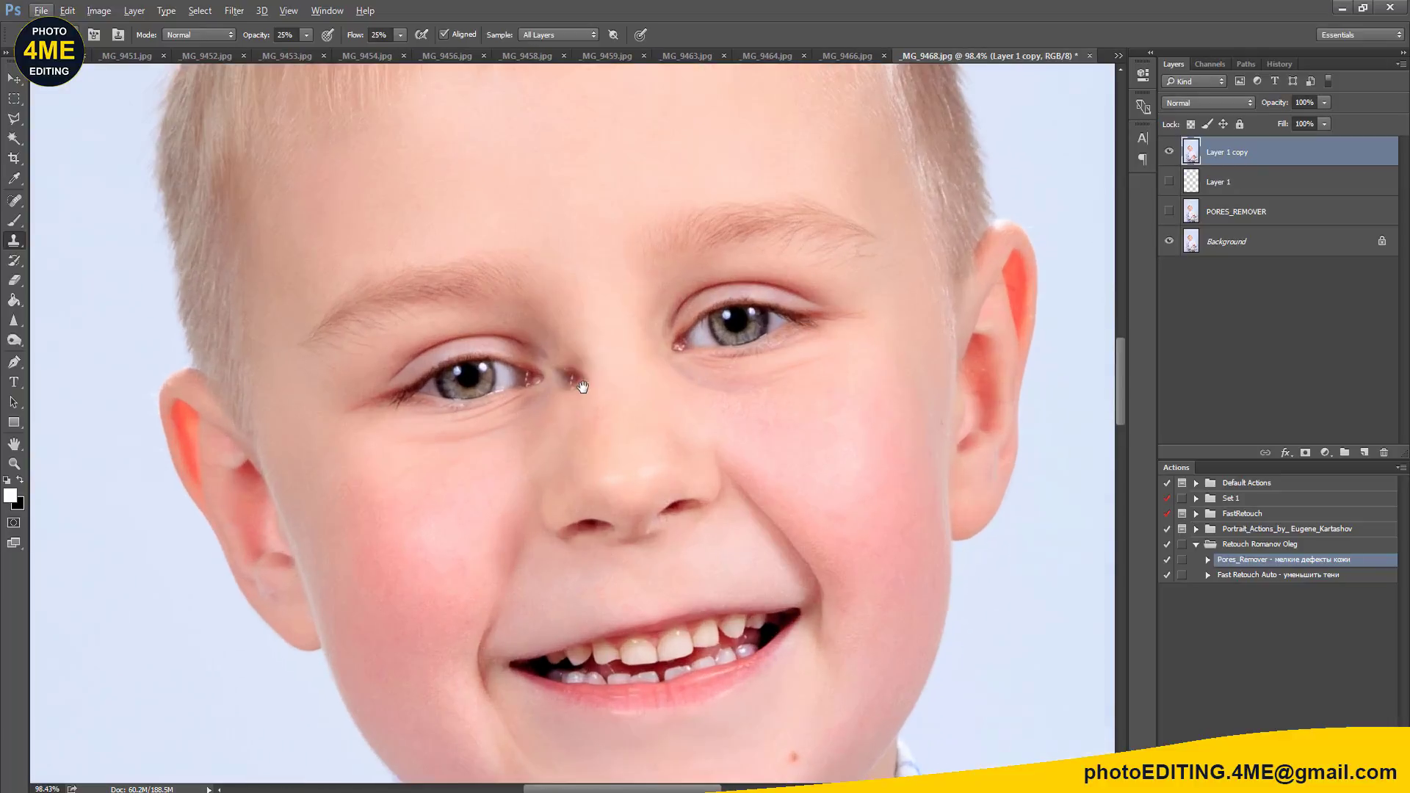
pyautogui.scroll(1, 515, 308)
pyautogui.click(14, 323)
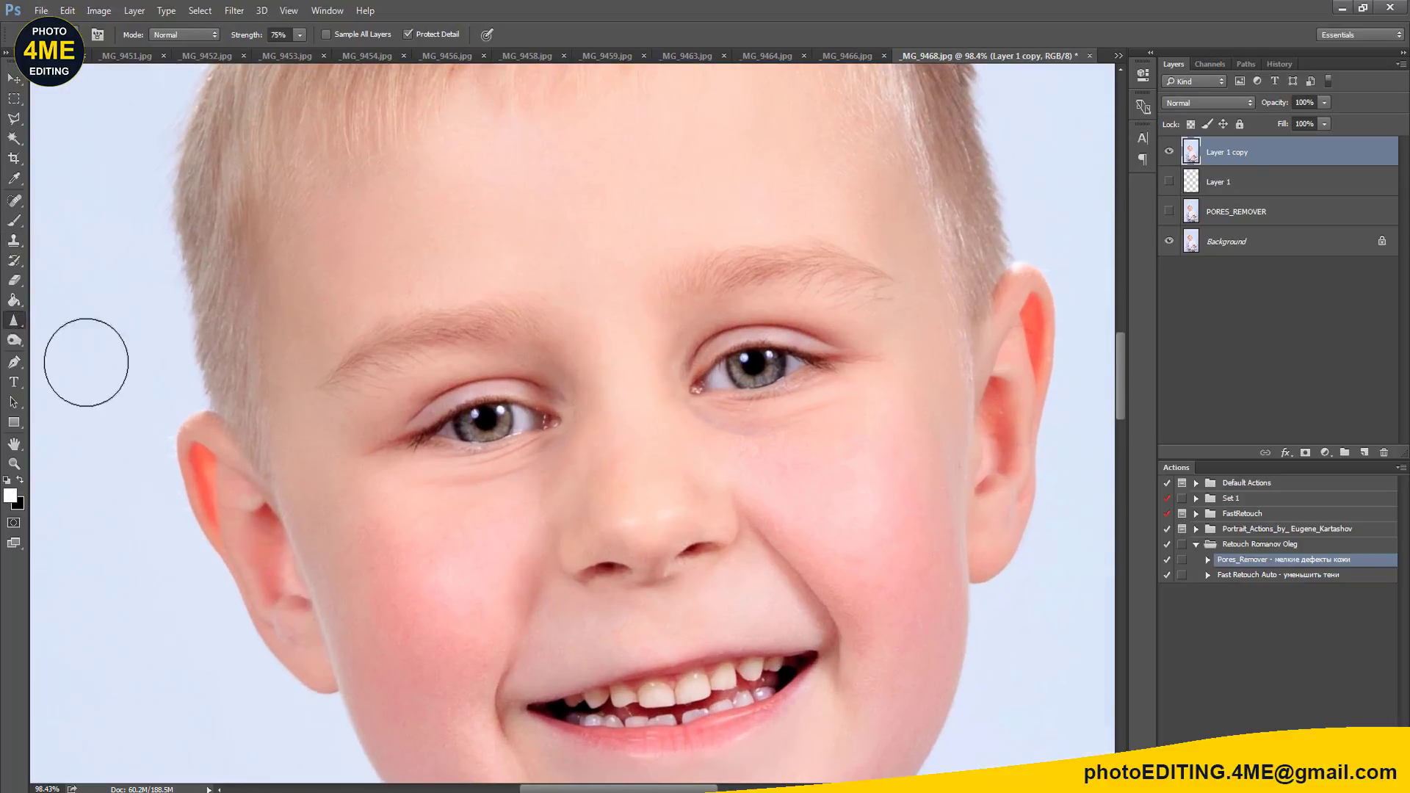
pyautogui.press('[')
pyautogui.press('[')
pyautogui.press('[')
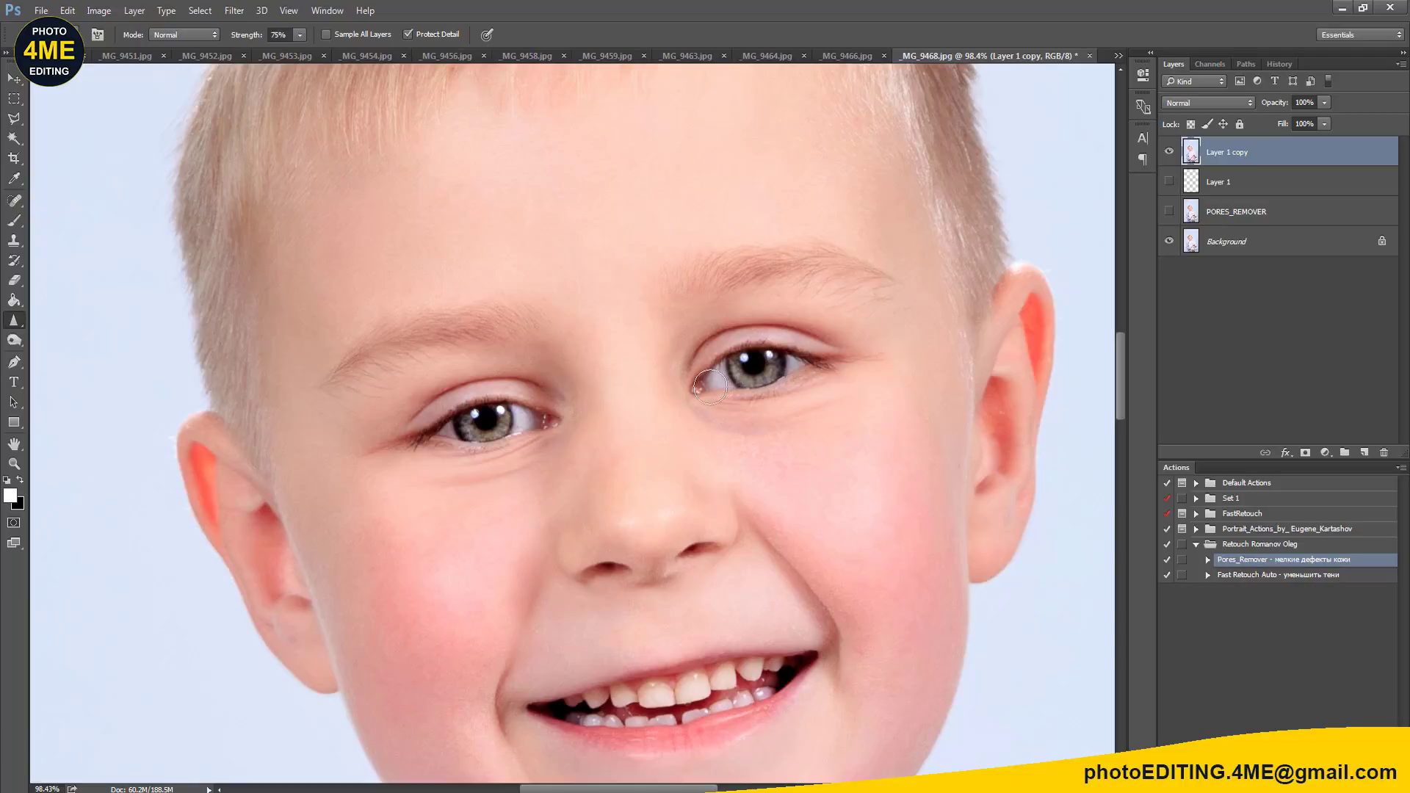
pyautogui.click(16, 340)
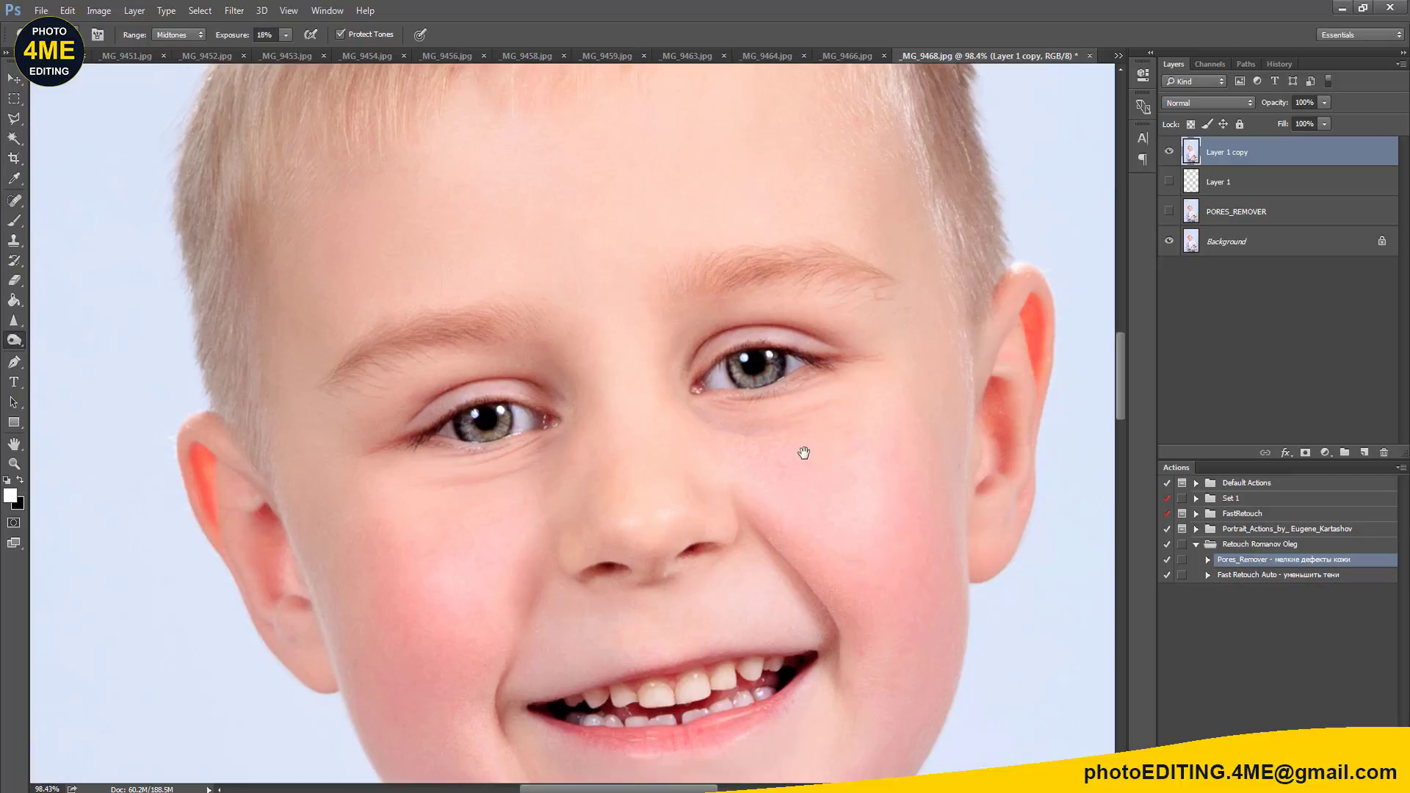
# Step: Desaturate the yellowish front teeth with the Sponge tool at 25% flow, then compare
pyautogui.moveTo(804, 454); pyautogui.dragTo(808, 293)
pyautogui.scroll(2, 718, 463)
pyautogui.moveTo(717, 463); pyautogui.dragTo(731, 362)
pyautogui.rightClick(18, 345)
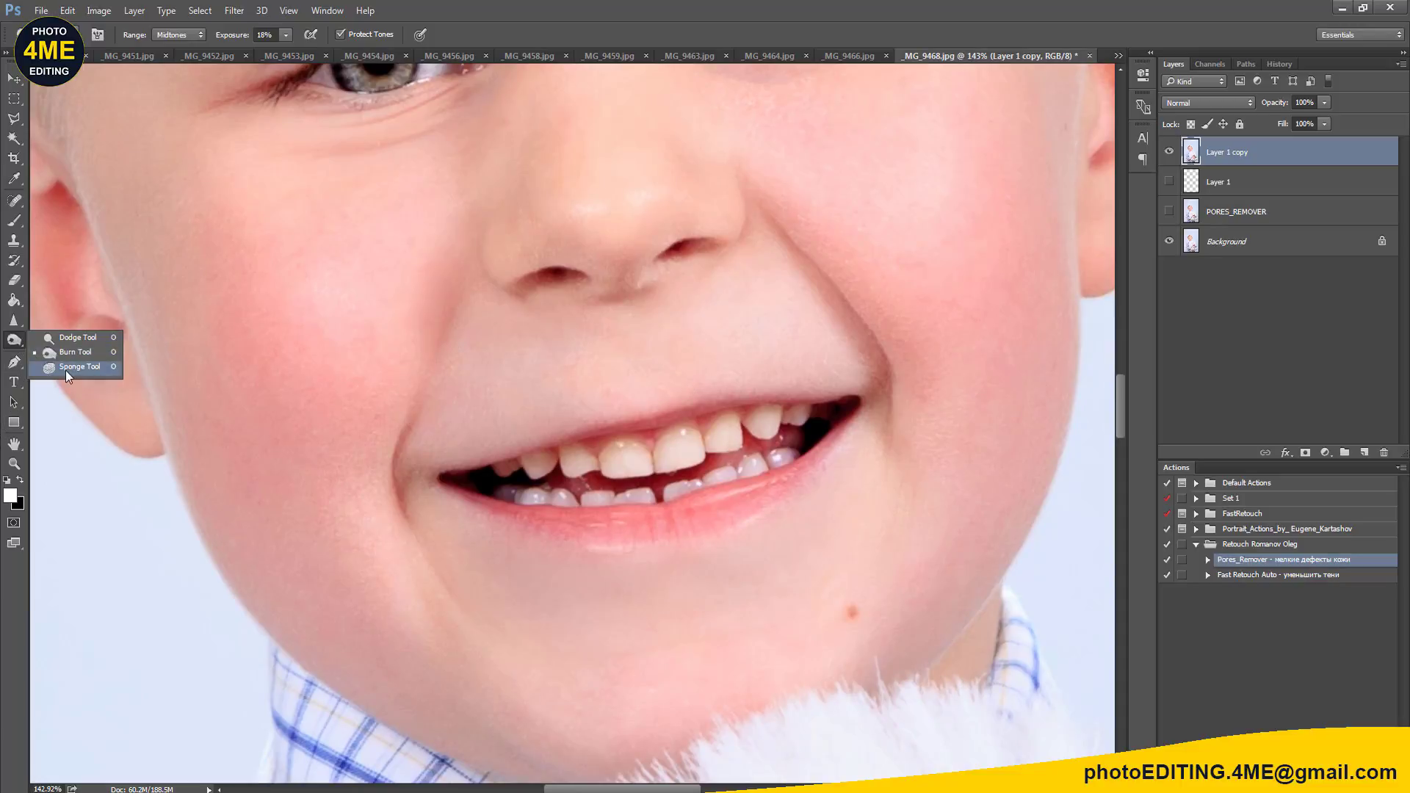
pyautogui.click(74, 374)
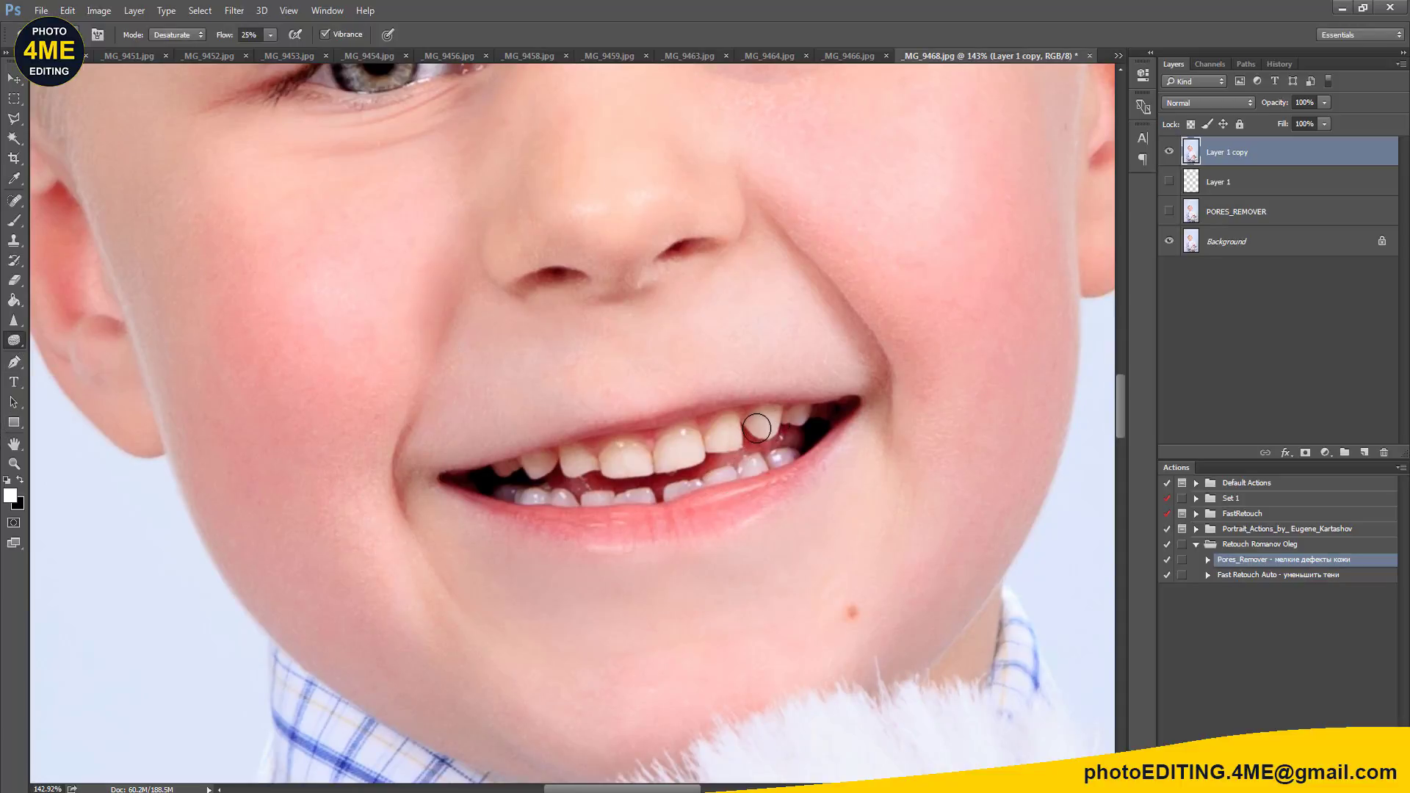
pyautogui.moveTo(757, 428)
pyautogui.mouseDown()
pyautogui.moveTo(610, 455)
pyautogui.moveTo(690, 431)
pyautogui.mouseUp()
pyautogui.moveTo(751, 464); pyautogui.dragTo(682, 455)
pyautogui.click(1171, 151)
pyautogui.click(1171, 152)
pyautogui.scroll(-2, 800, 340)
# Step: Toggle Layer 1 copy to compare the retouched face with the original
pyautogui.scroll(-2, 800, 340)
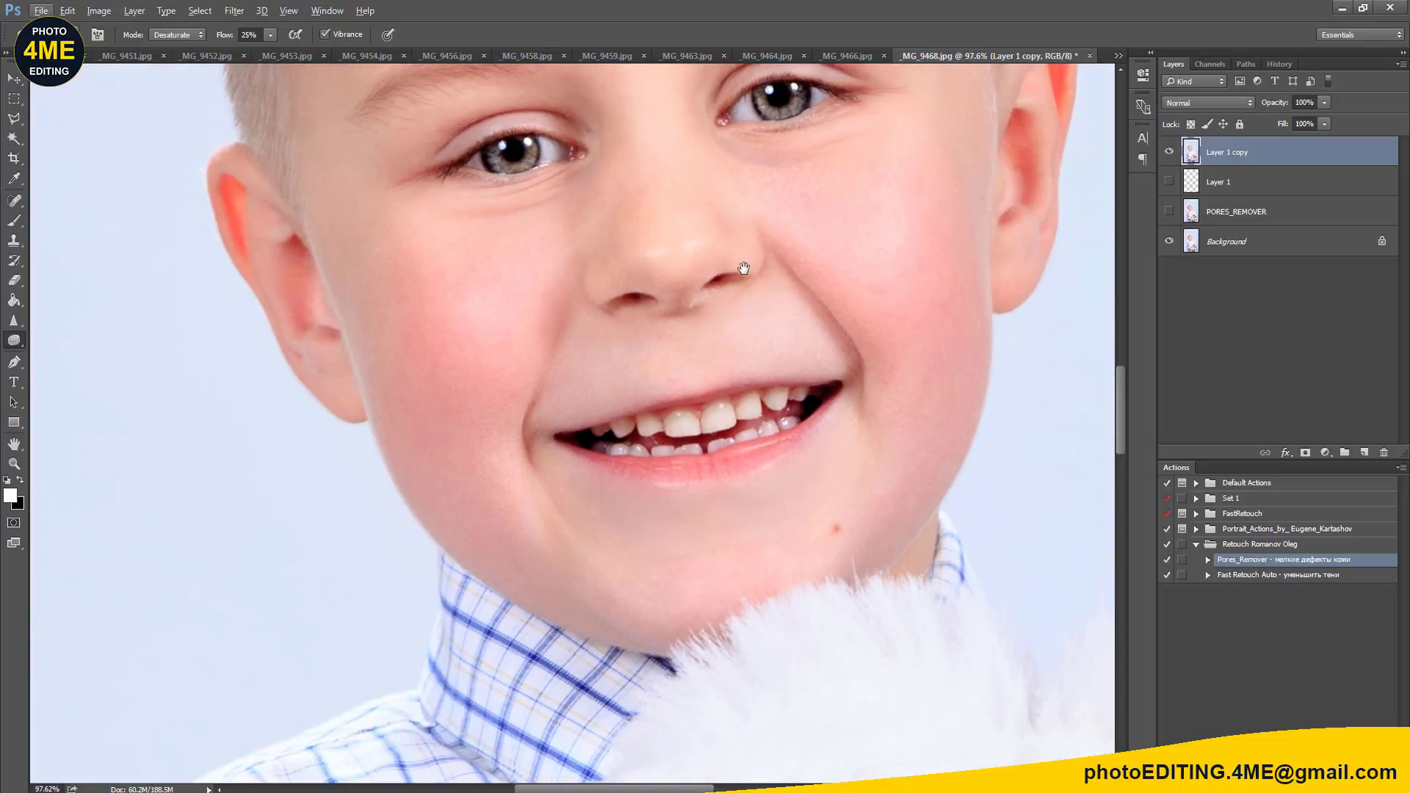
pyautogui.moveTo(747, 273); pyautogui.dragTo(755, 508)
pyautogui.scroll(-1, 758, 470)
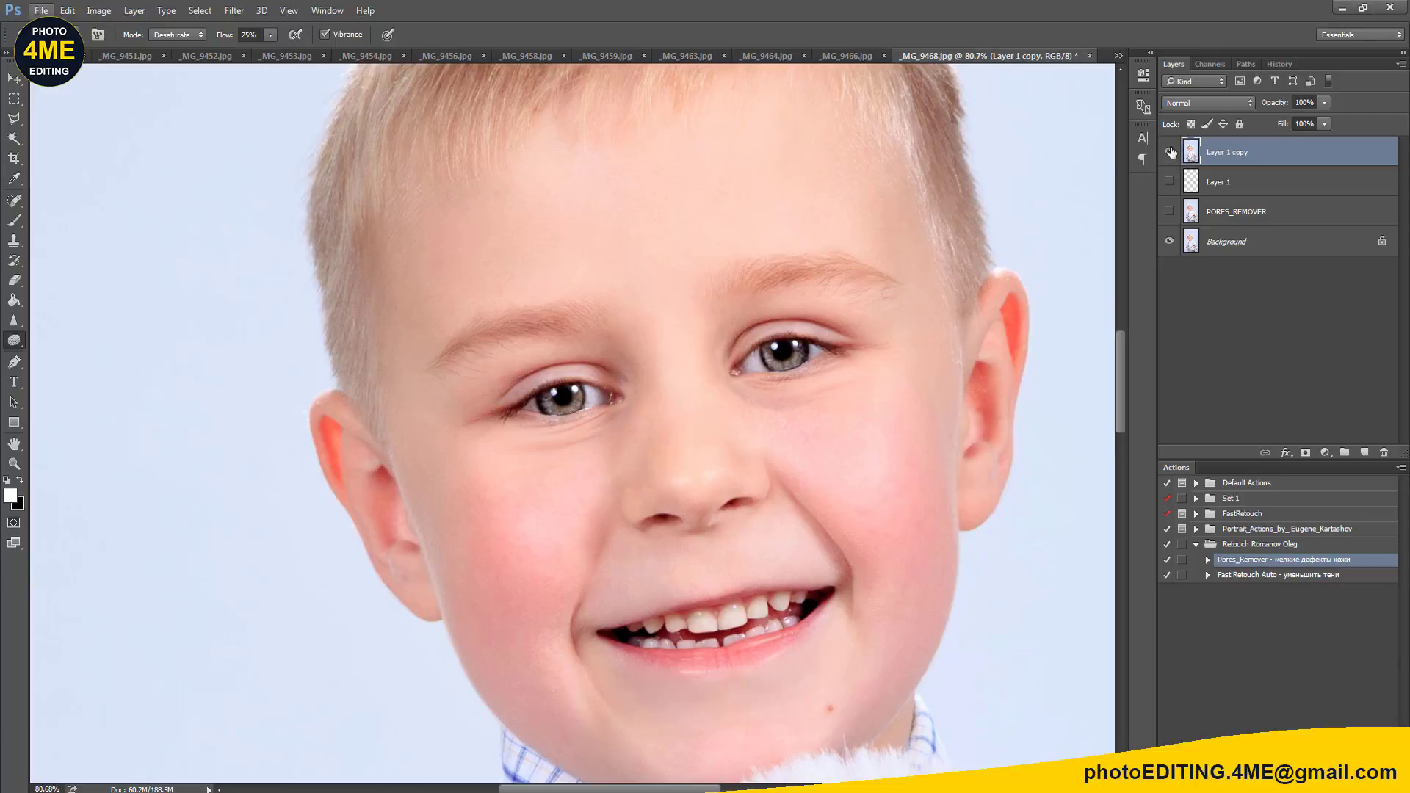
pyautogui.scroll(3, 708, 371)
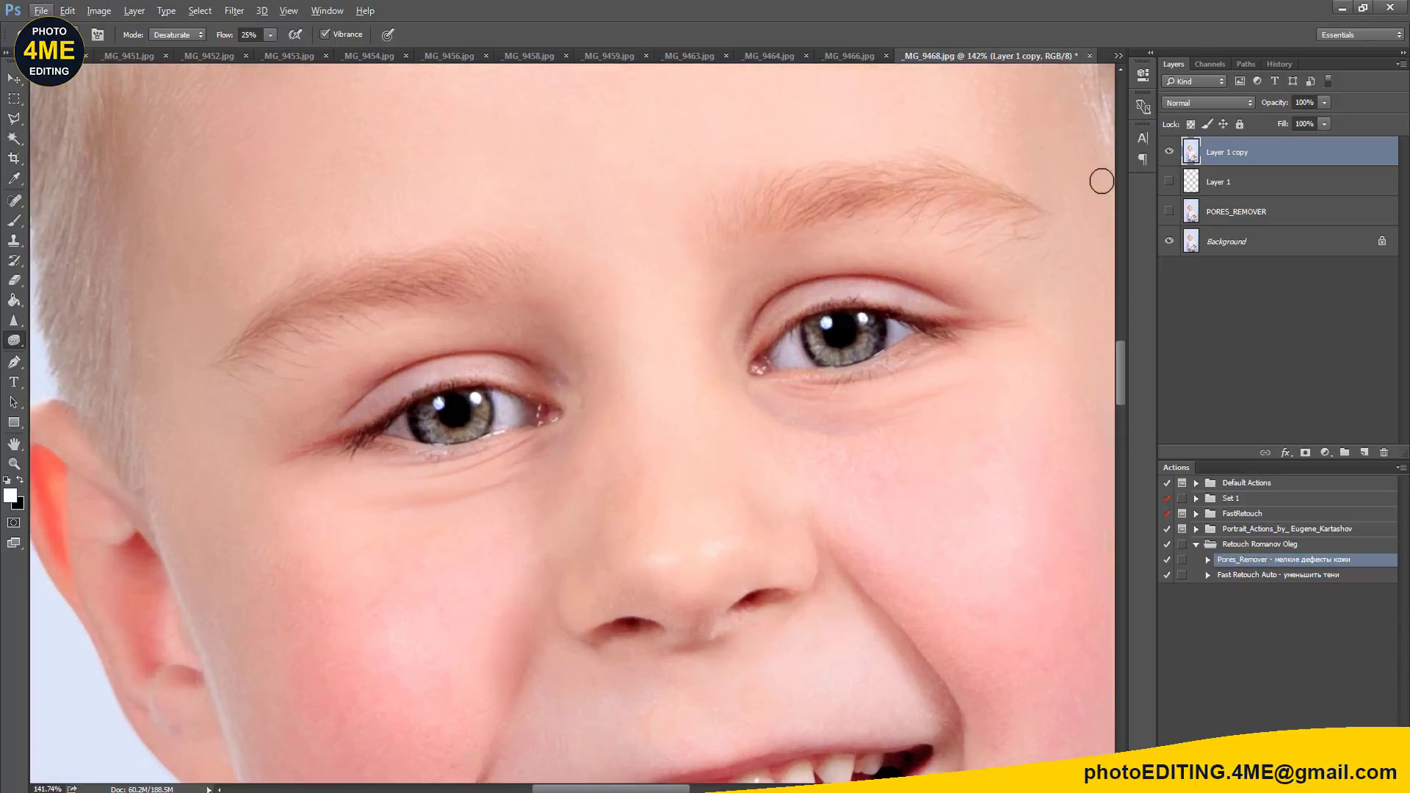
pyautogui.click(1170, 152)
pyautogui.click(1170, 152)
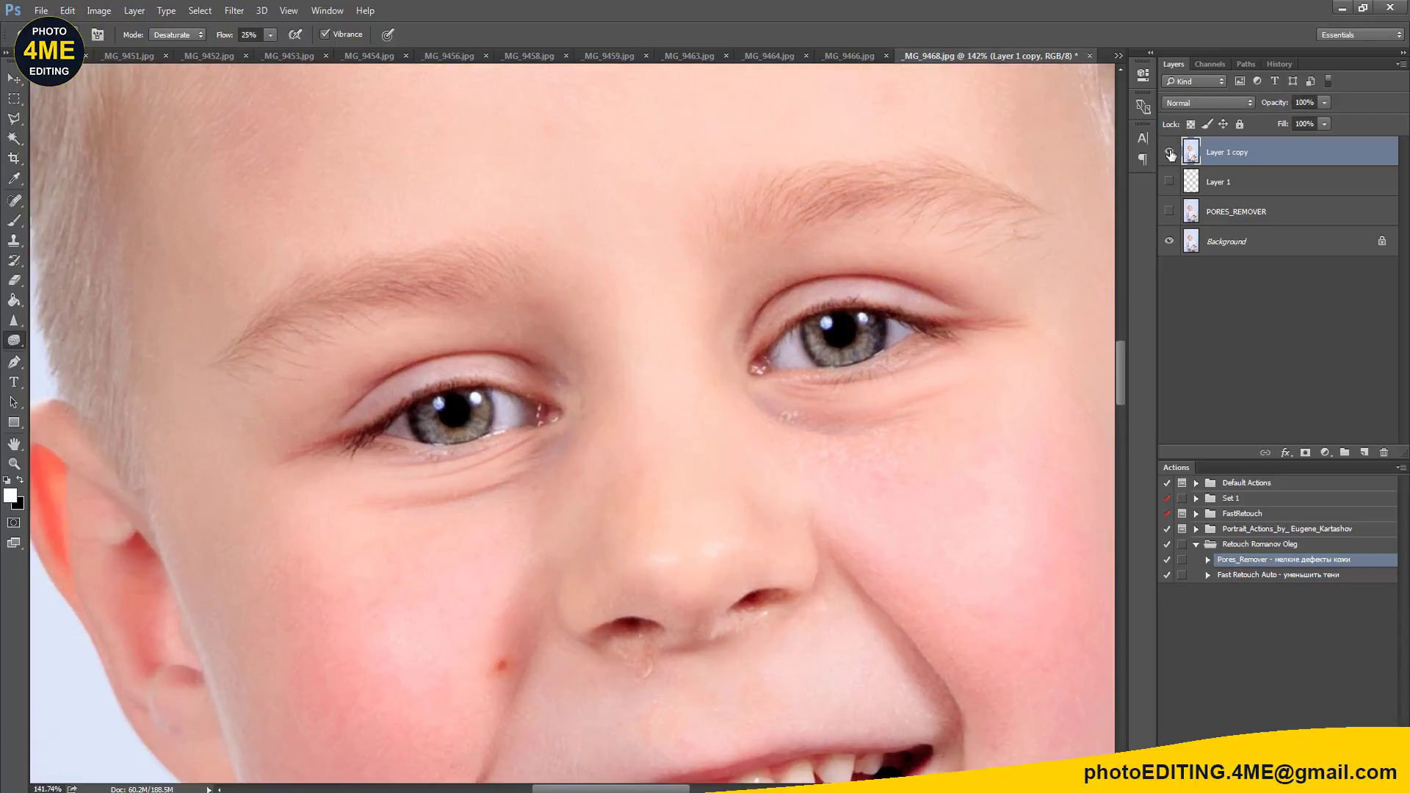
pyautogui.click(1170, 153)
pyautogui.click(1170, 154)
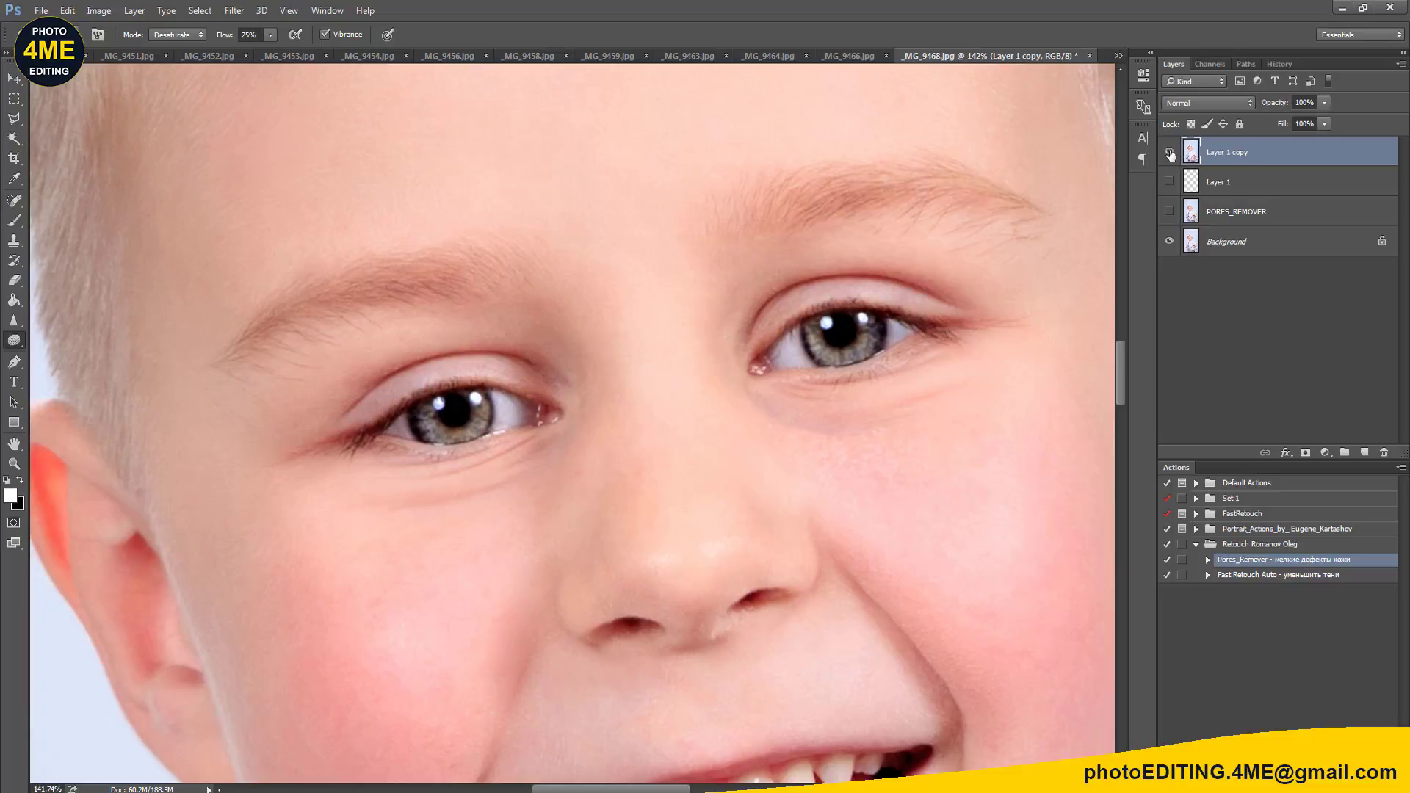
pyautogui.hotkey('ctrl', '0')
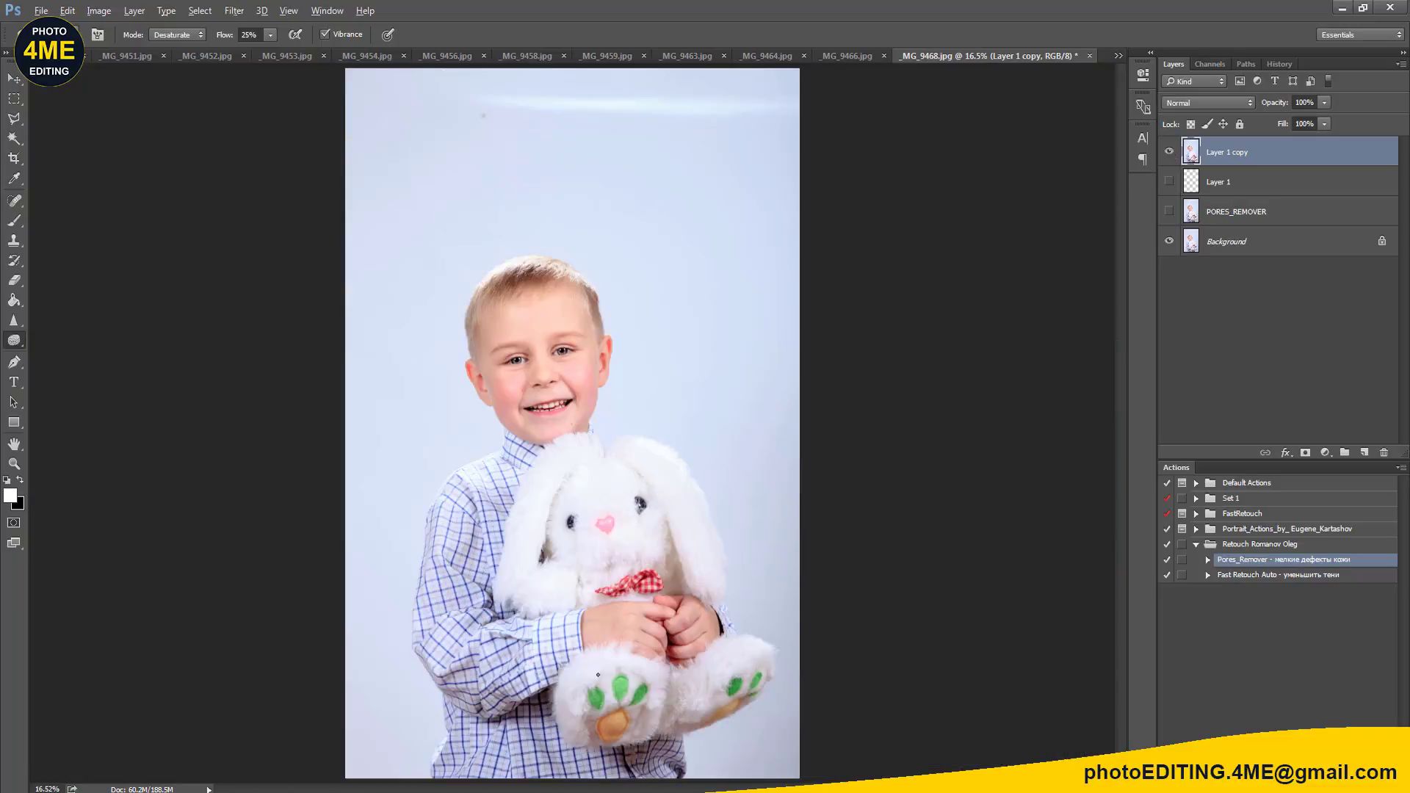
# Step: Inspect the hands and sleeve, then fit the whole portrait in the window
pyautogui.scroll(3, 598, 674)
pyautogui.scroll(3, 652, 639)
pyautogui.scroll(2, 639, 630)
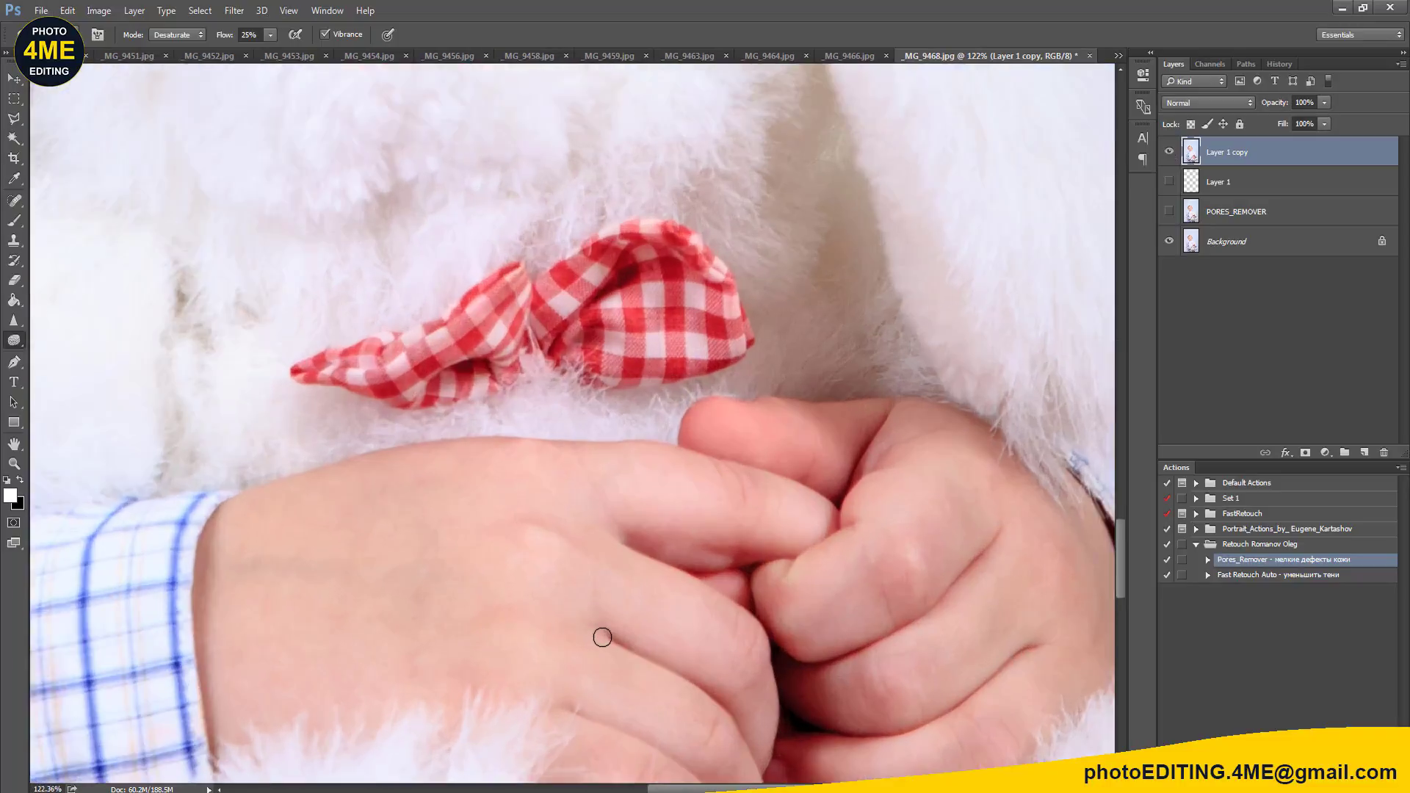
pyautogui.scroll(-3, 602, 637)
pyautogui.scroll(-2, 478, 655)
pyautogui.moveTo(478, 654); pyautogui.dragTo(663, 434)
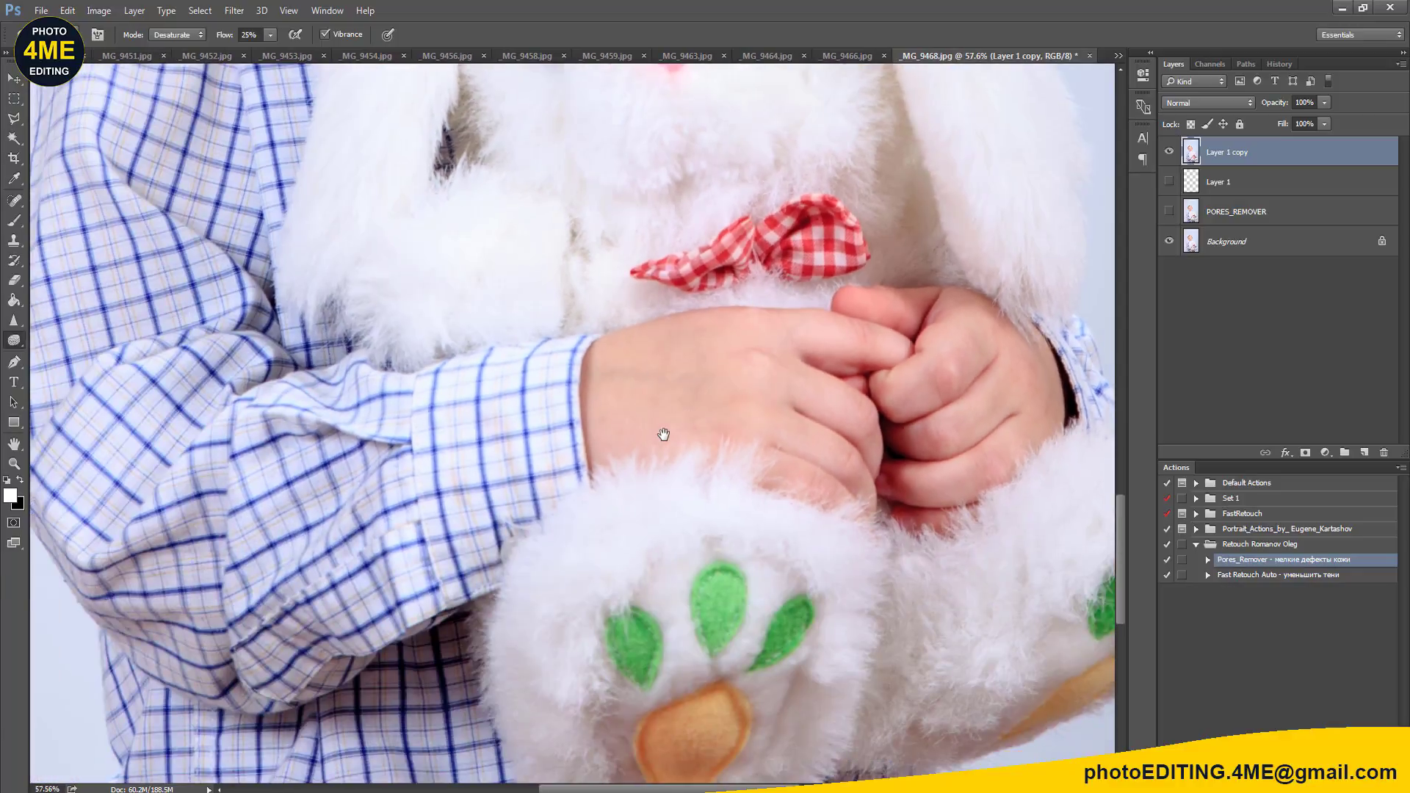
pyautogui.hotkey('ctrl', '0')
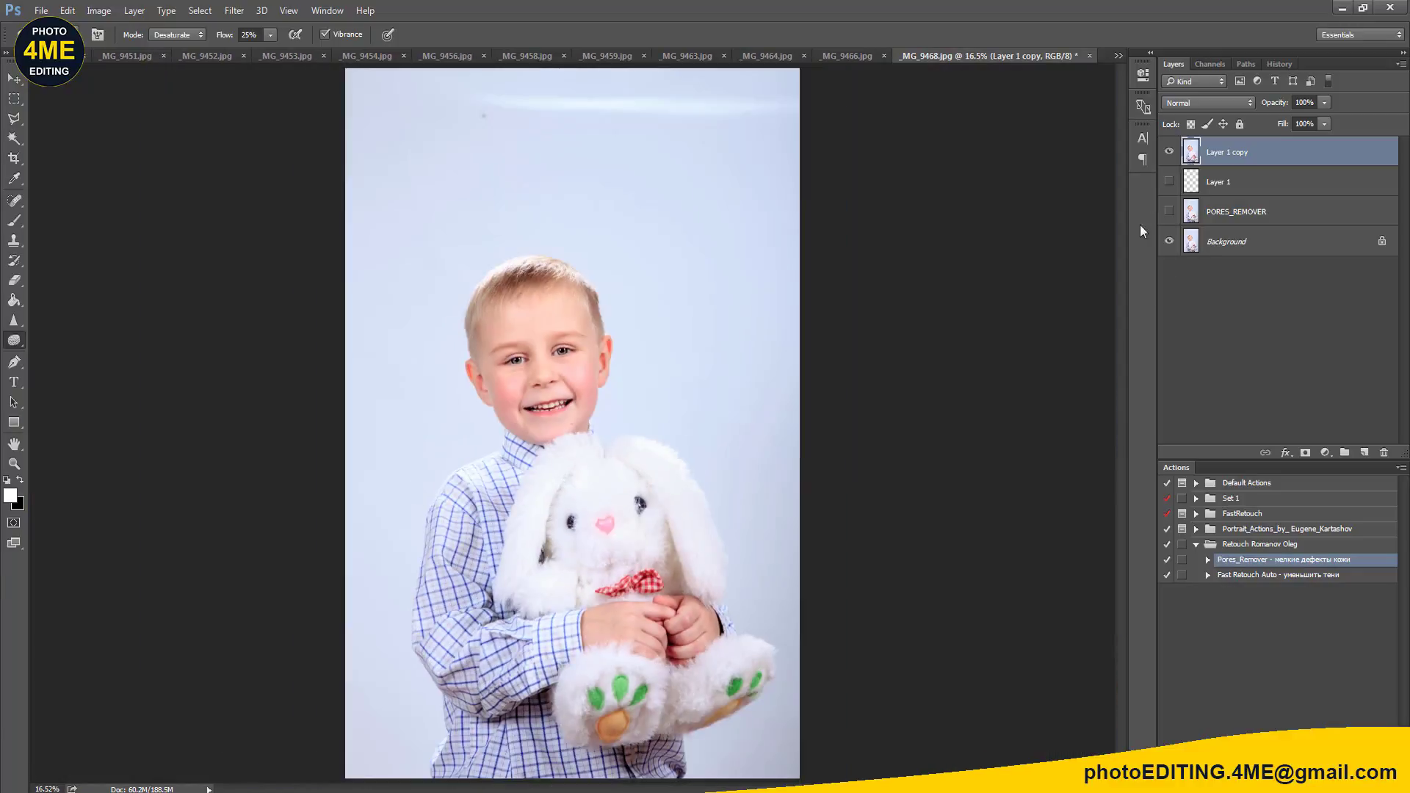
pyautogui.press('s')
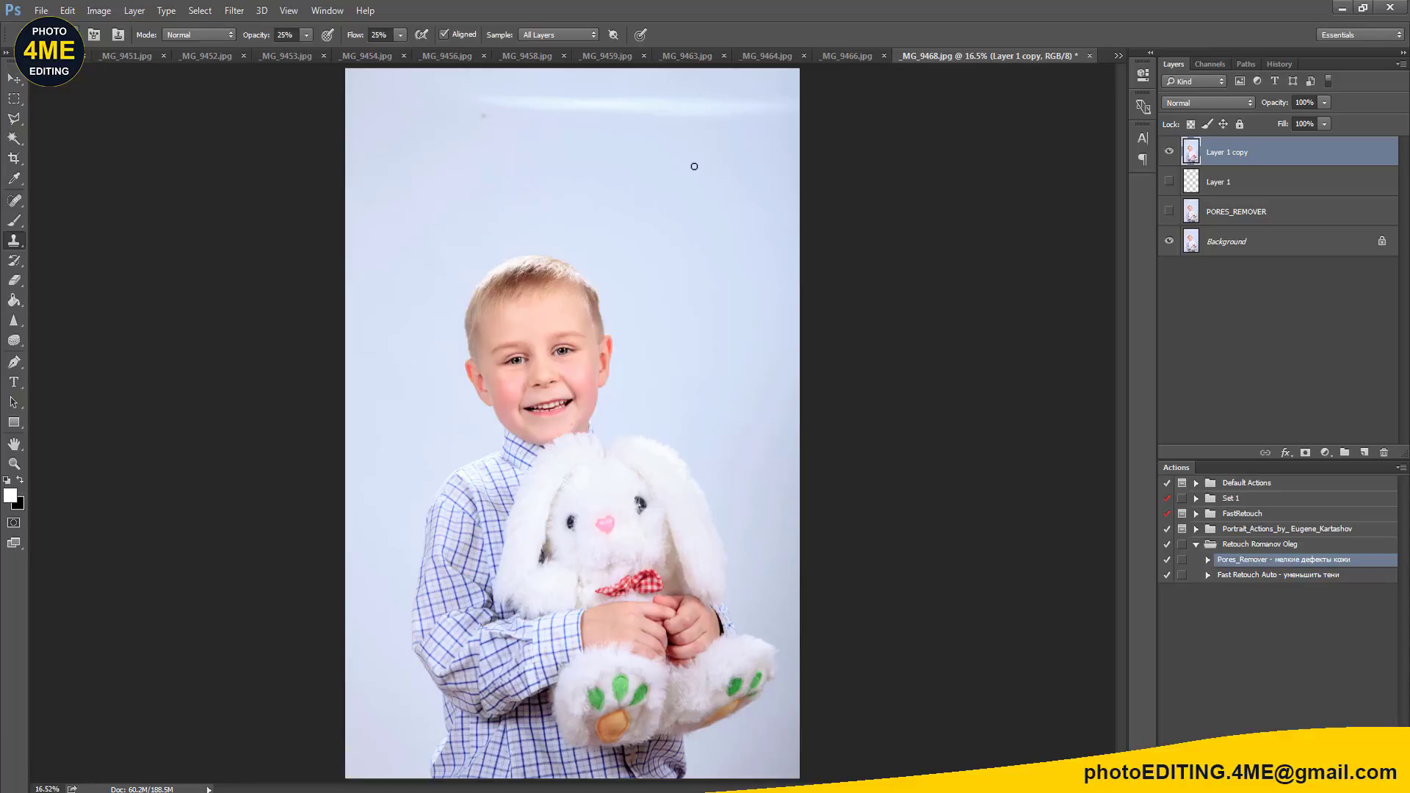
# Step: Spot-heal the pale streak across the top of the backdrop and compare before and after
pyautogui.press('j')
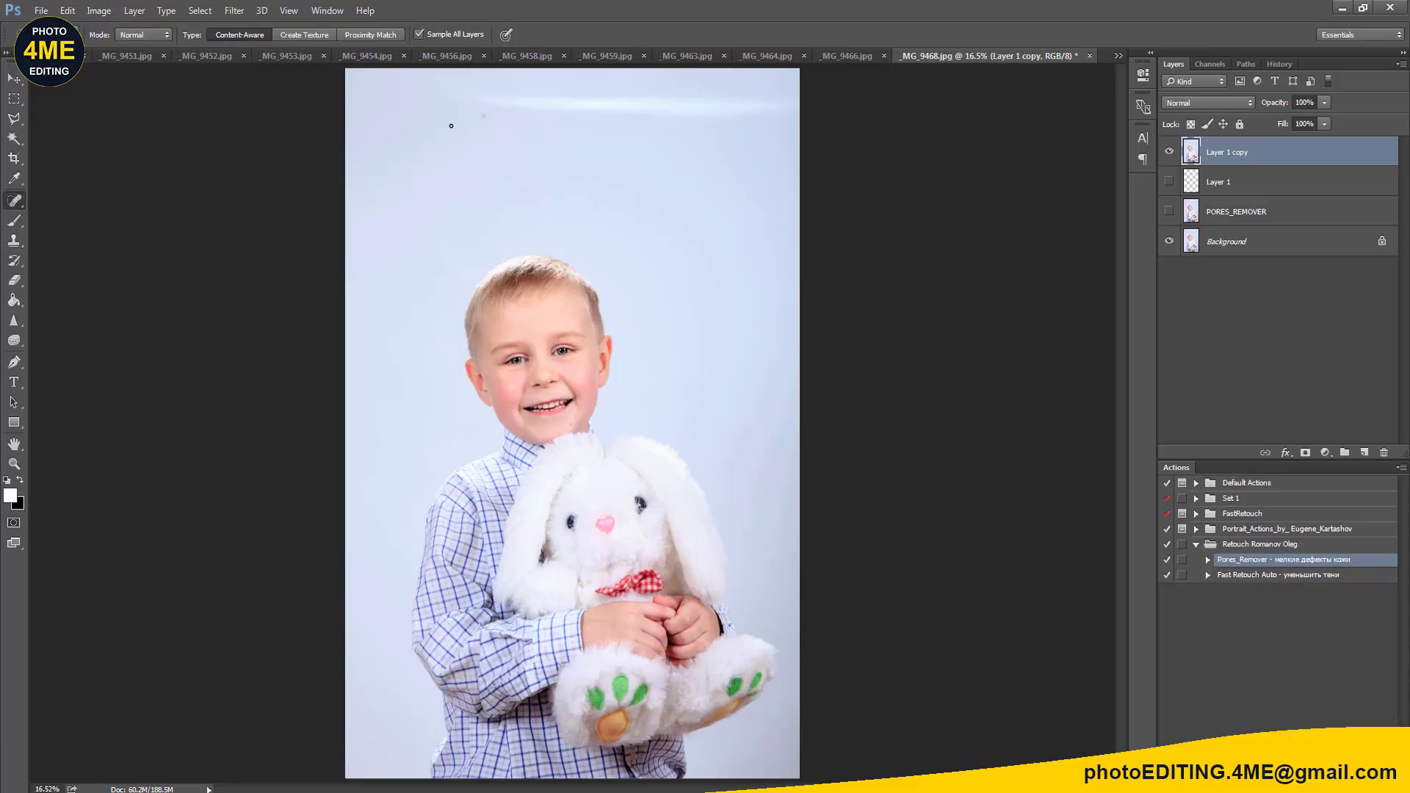
pyautogui.moveTo(476, 104); pyautogui.dragTo(789, 110)
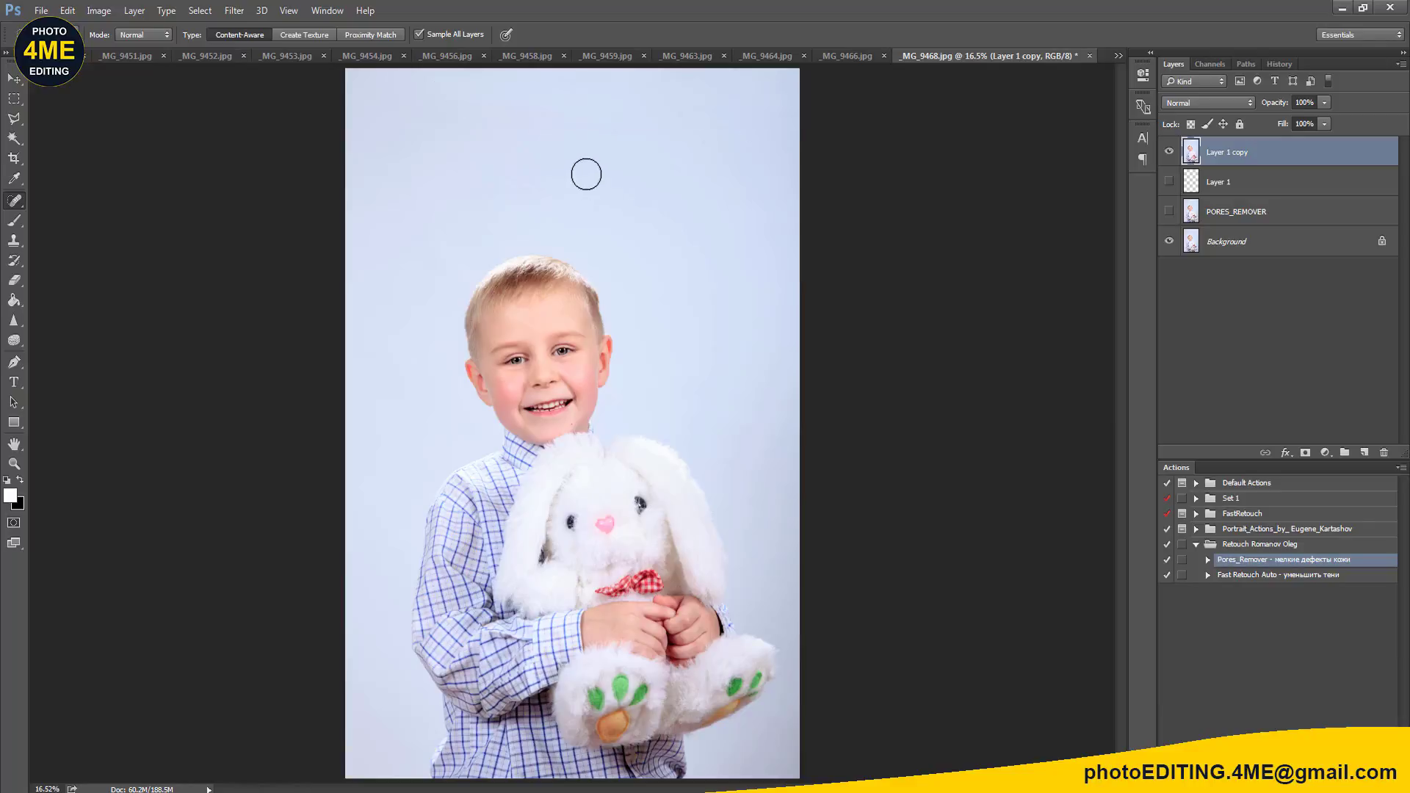
pyautogui.click(1170, 153)
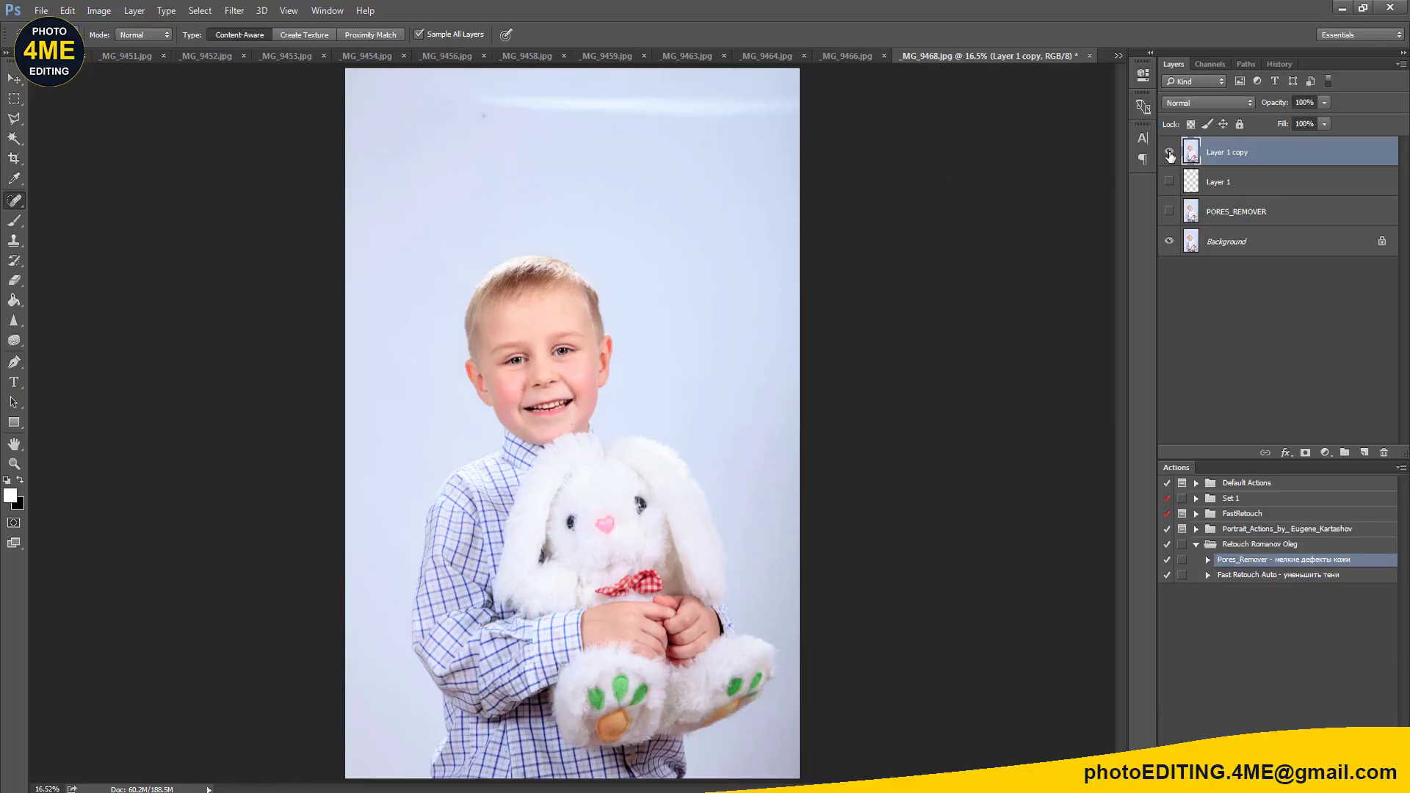
pyautogui.click(1170, 152)
pyautogui.click(1170, 153)
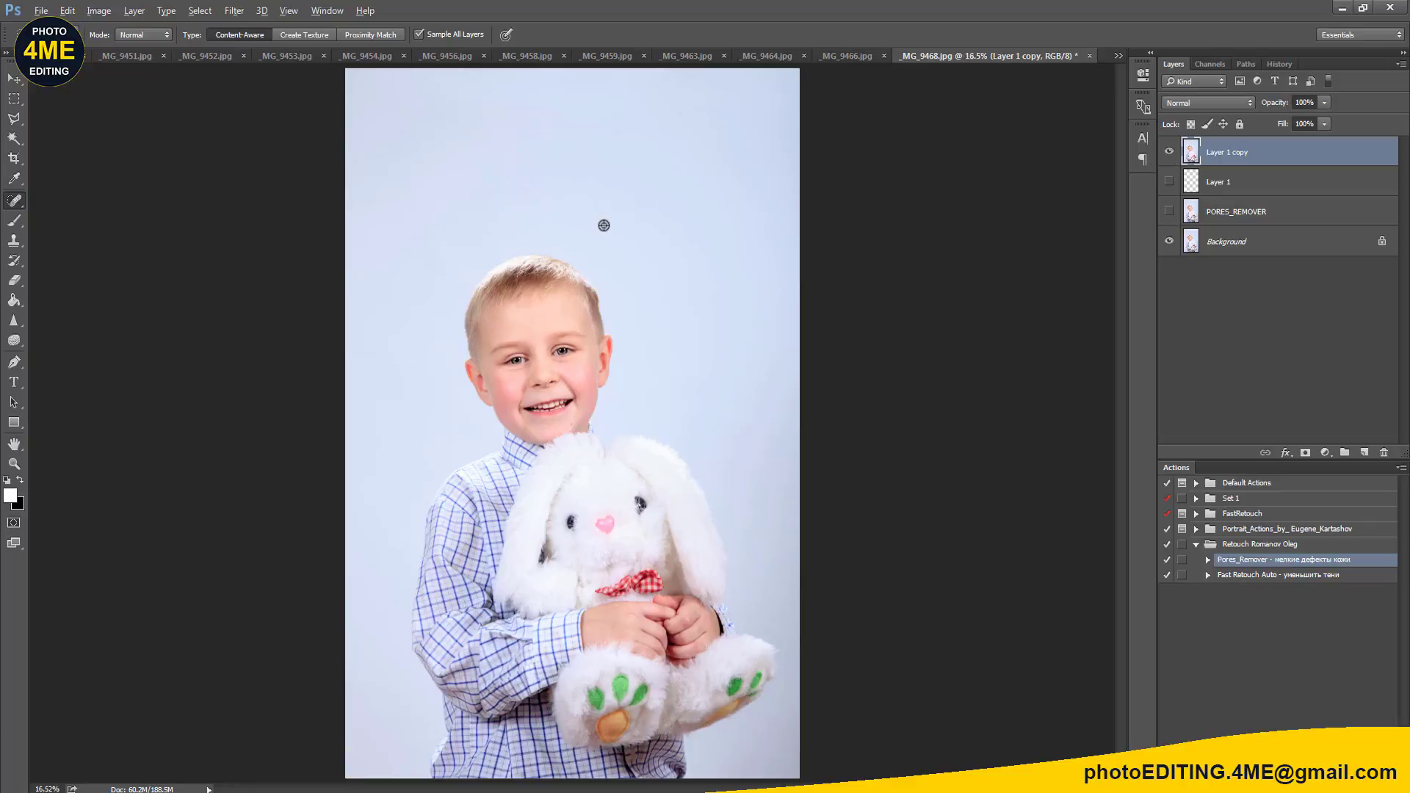
pyautogui.scroll(3, 595, 221)
pyautogui.scroll(2, 602, 223)
pyautogui.moveTo(467, 321); pyautogui.dragTo(485, 221)
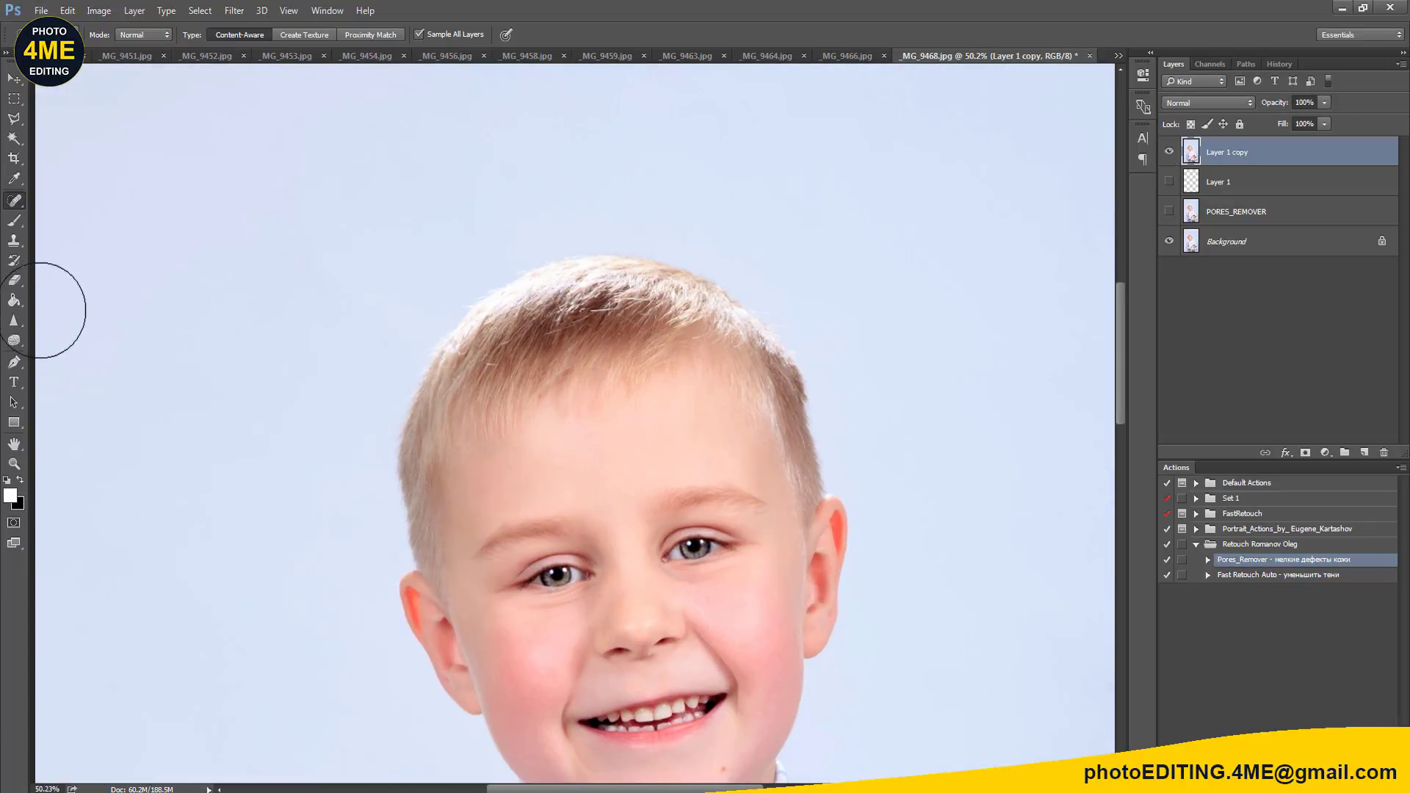
# Step: Brush the Sharpen tool over the boy's hair and compare with the original
pyautogui.click(14, 321)
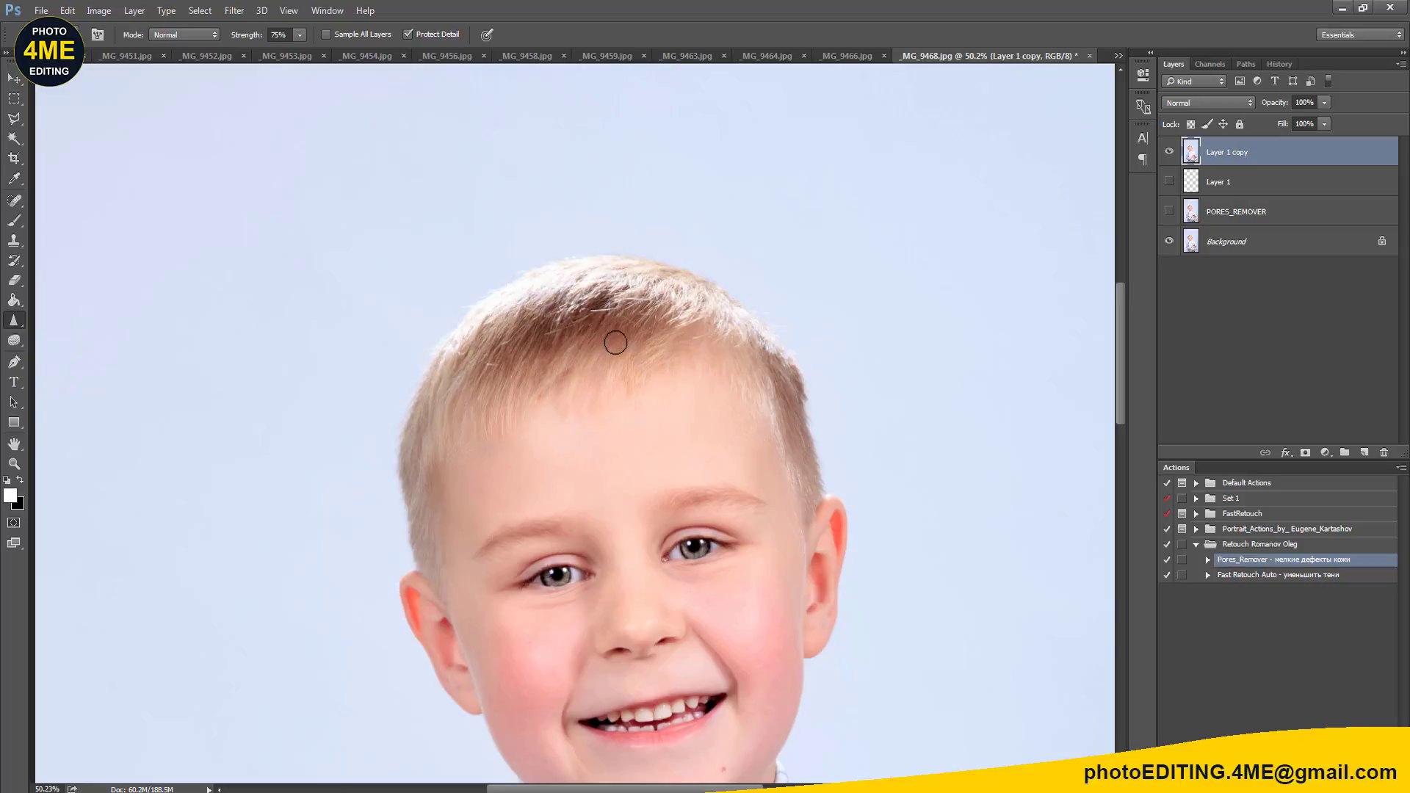
pyautogui.press(']')
pyautogui.press(']')
pyautogui.press(']')
pyautogui.press('[')
pyautogui.scroll(3, 645, 366)
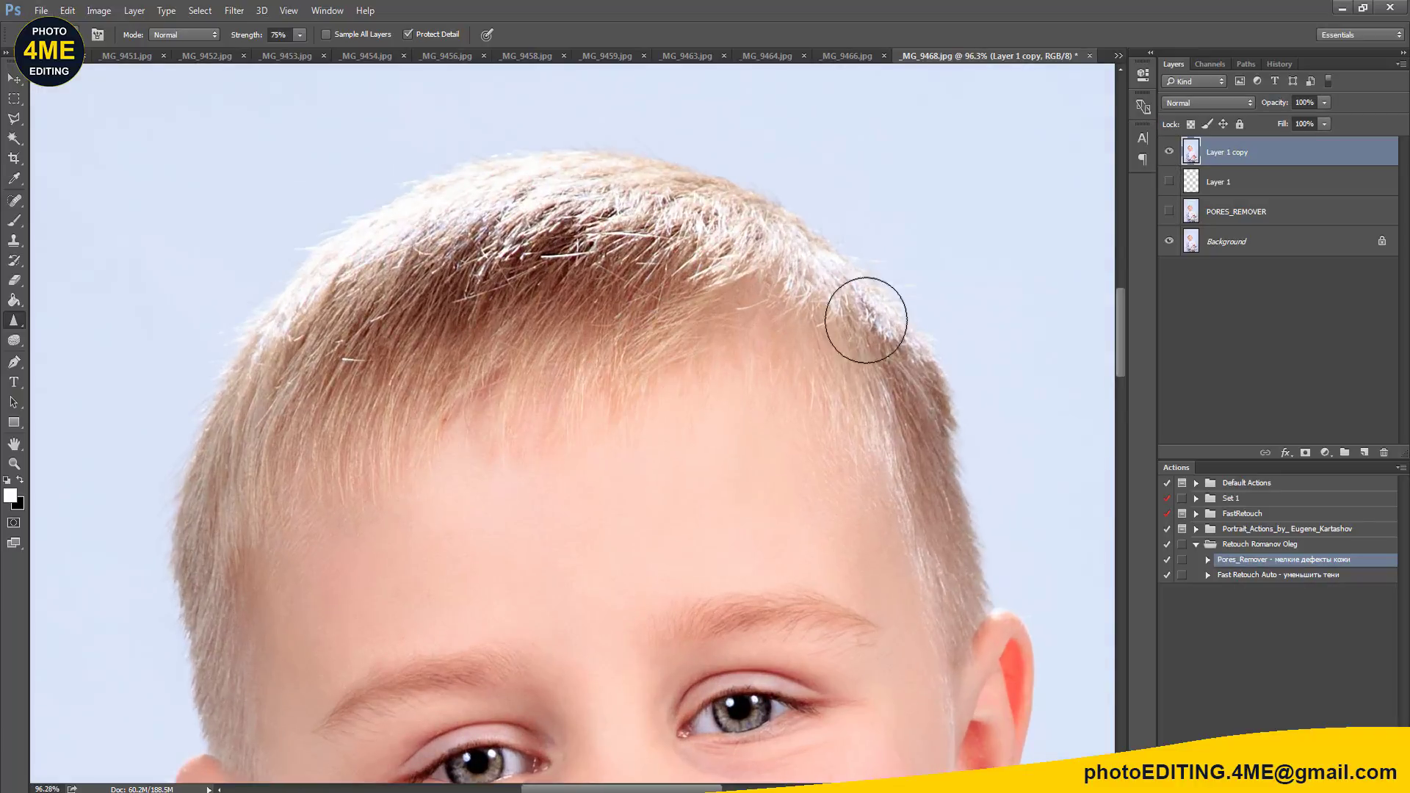
pyautogui.click(1168, 153)
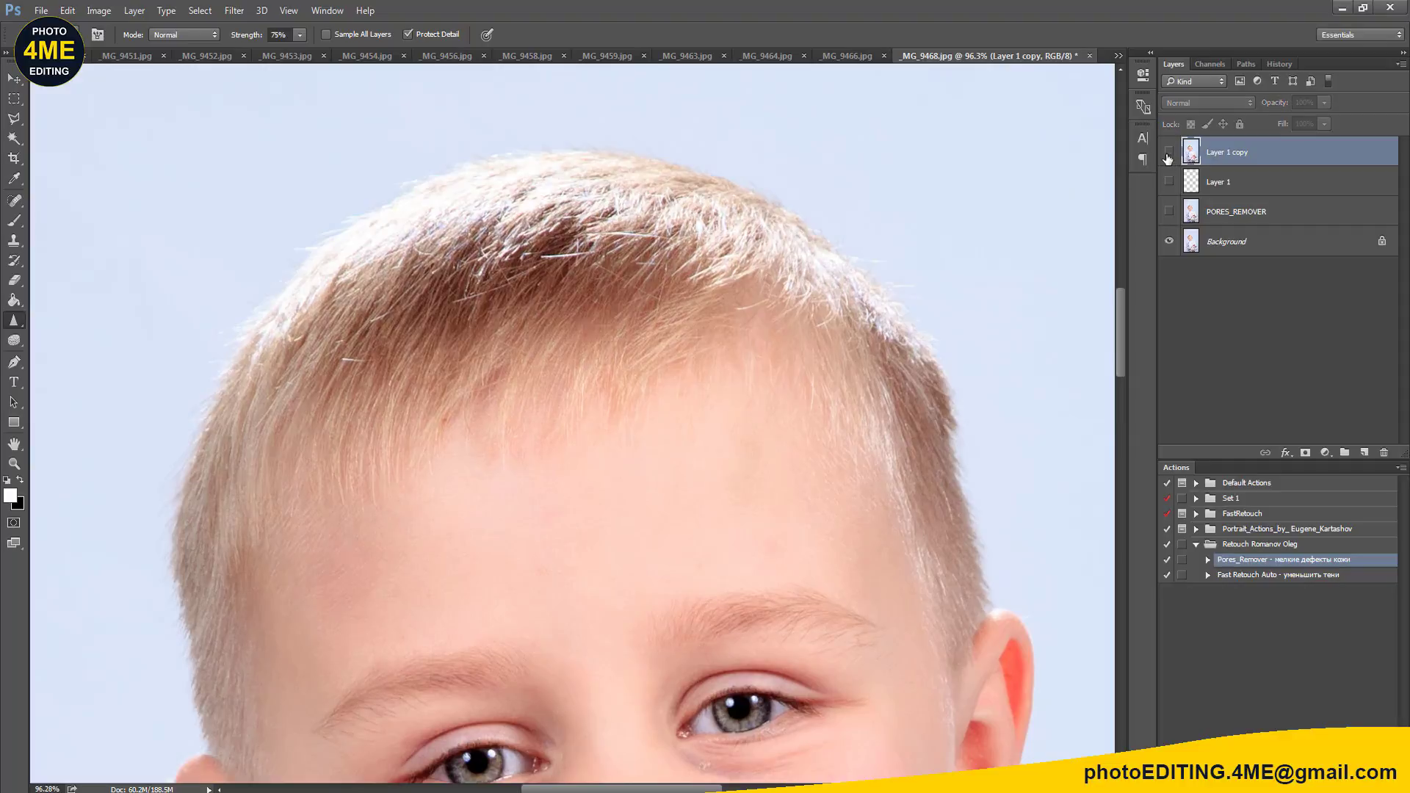
pyautogui.click(1168, 153)
# Step: Zoom out and close the finished _MG_9468.jpg portrait
pyautogui.scroll(-3, 707, 328)
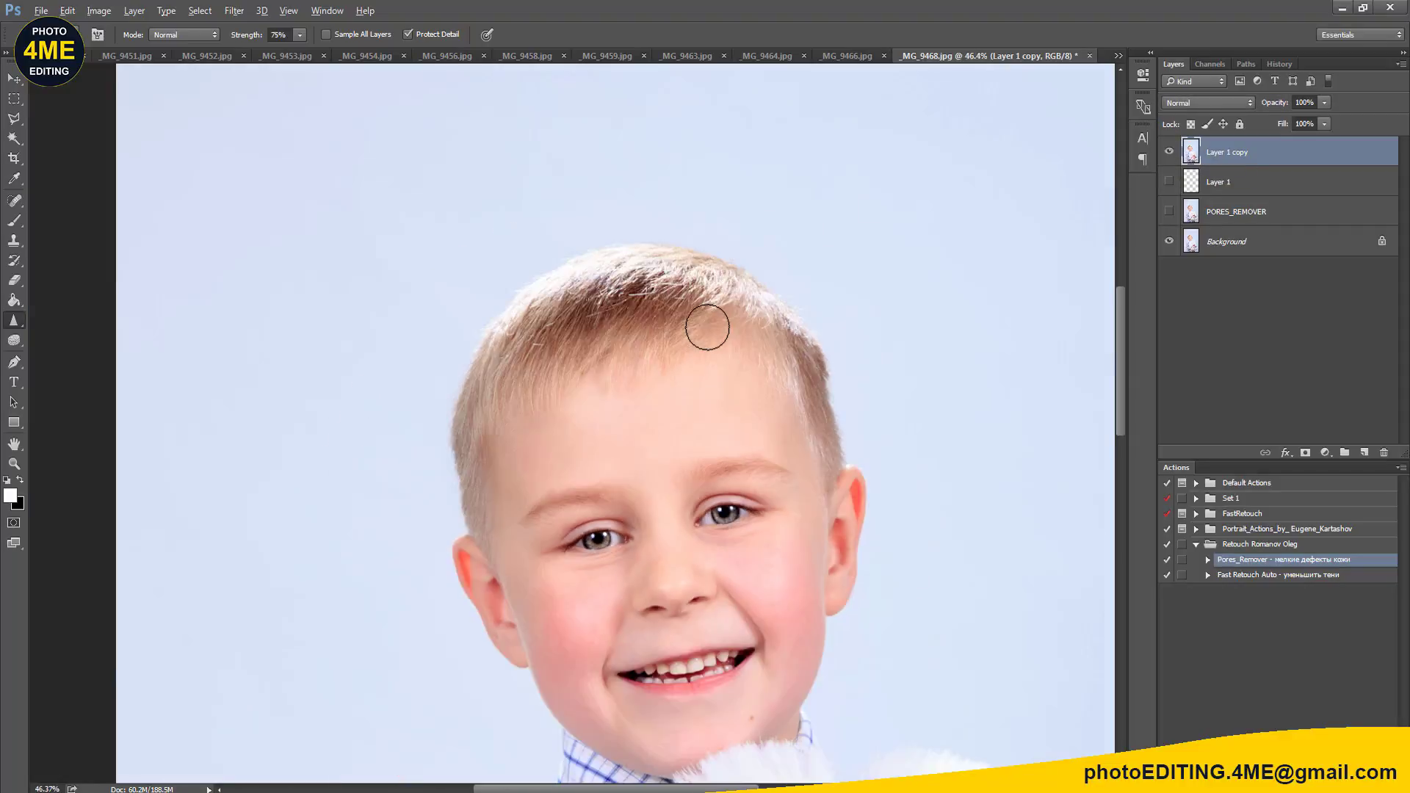
pyautogui.scroll(-2, 707, 328)
pyautogui.scroll(-1, 707, 327)
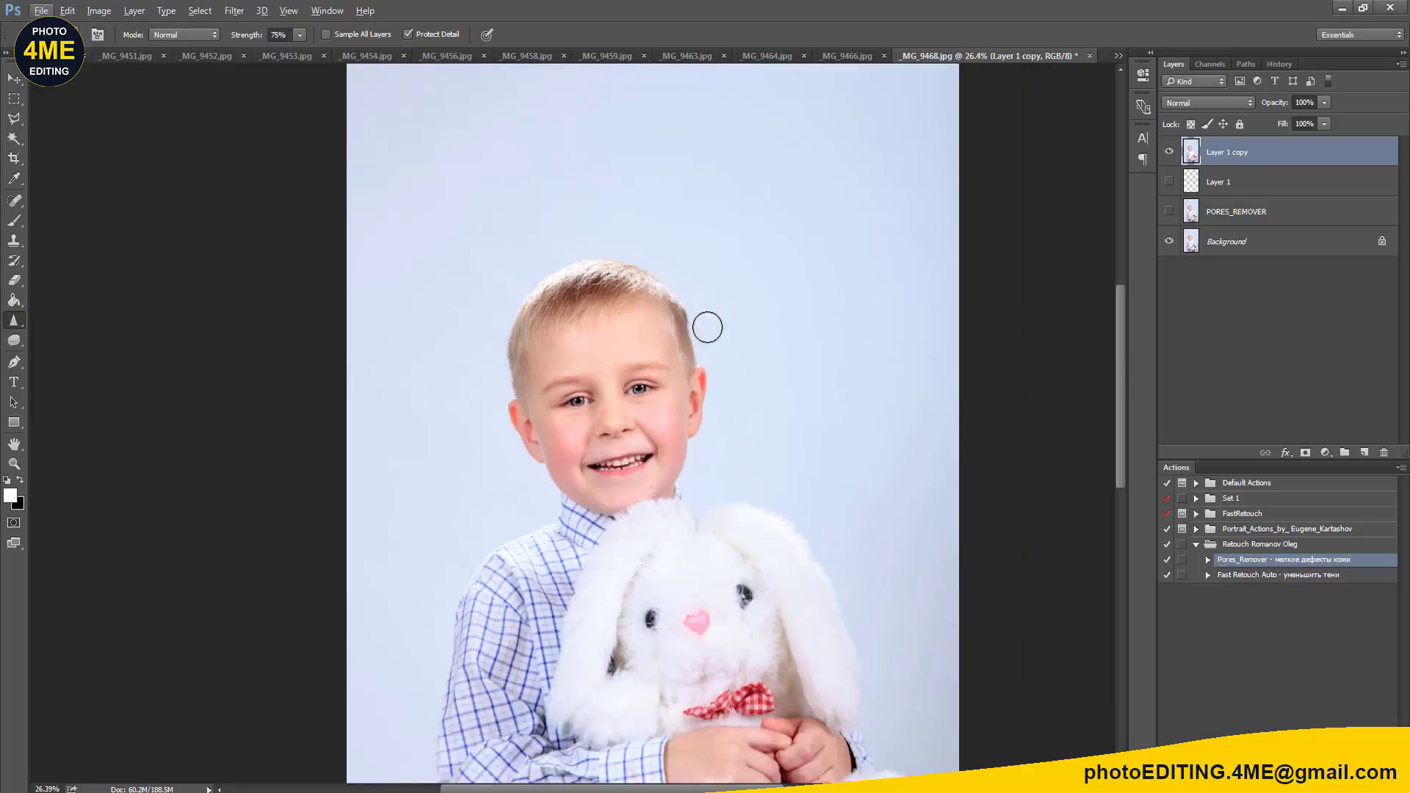
pyautogui.scroll(-2, 781, 234)
pyautogui.hotkey('ctrl', 'w')
# Step: Save and close the finished first portrait, bringing up _MG_9466.jpg
pyautogui.press('Escape')
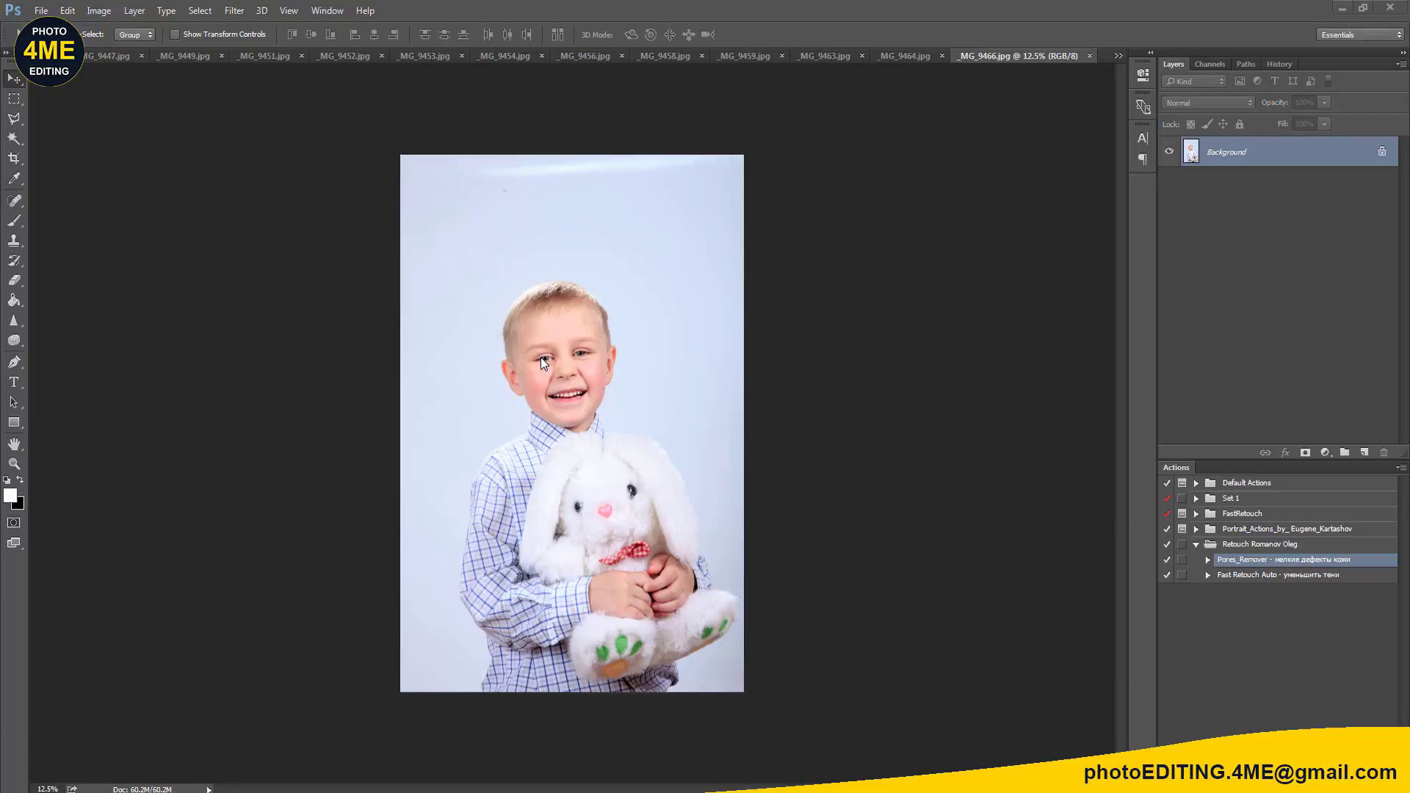
pyautogui.scroll(2, 607, 324)
pyautogui.scroll(2, 607, 324)
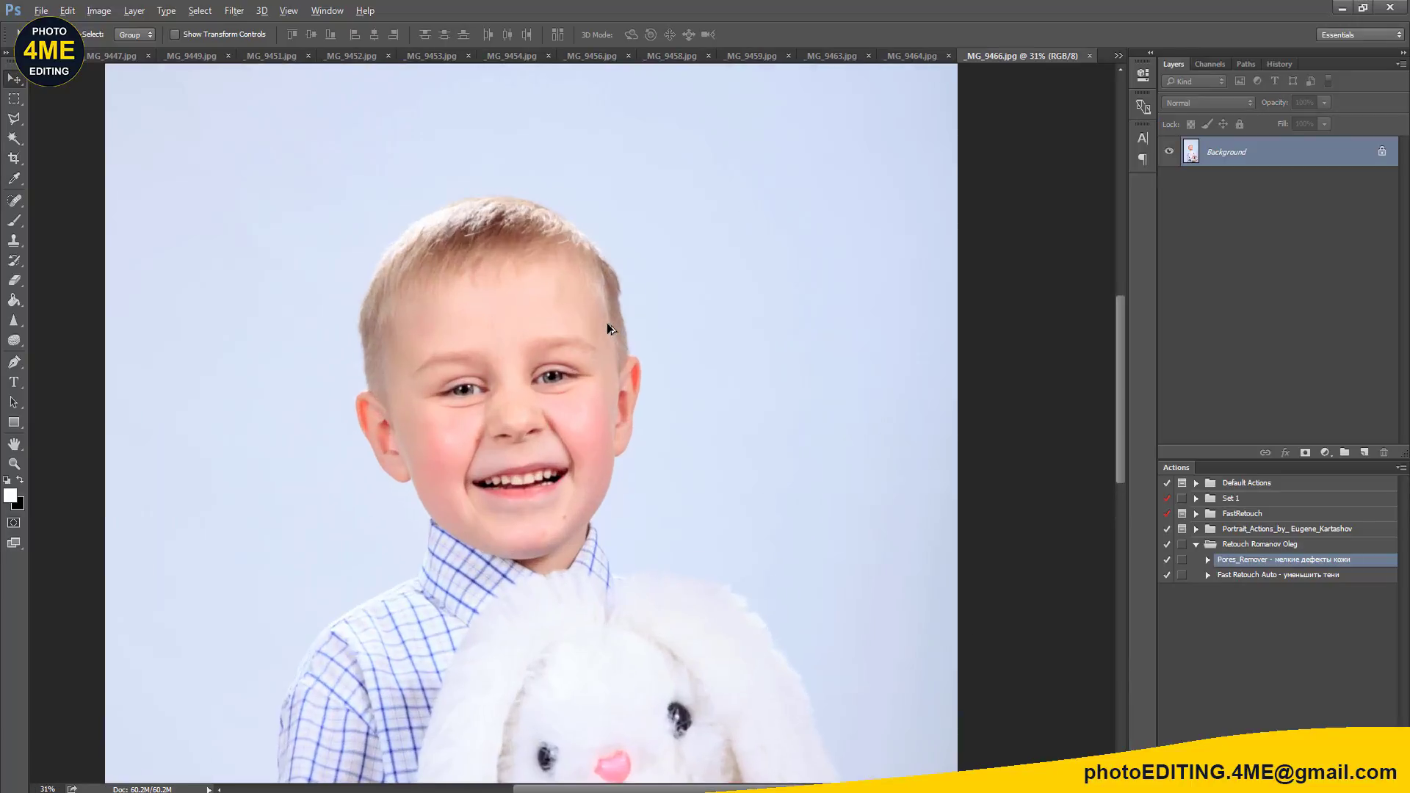
pyautogui.scroll(-3, 607, 324)
pyautogui.scroll(-1, 607, 323)
# Step: Duplicate the _MG_9466.jpg background into Layer 1 and zoom in on the face
pyautogui.hotkey('ctrl', 'j')
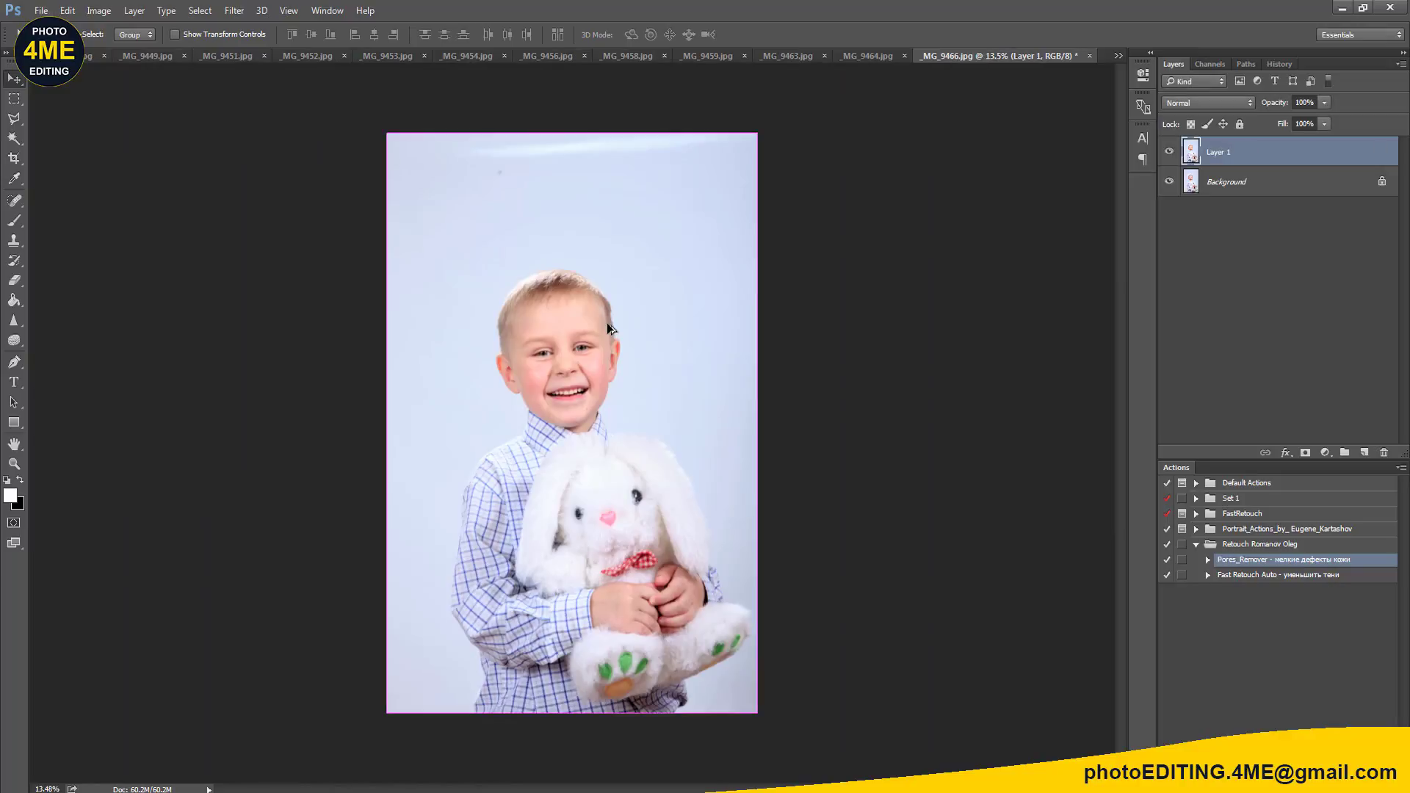
pyautogui.scroll(2, 517, 373)
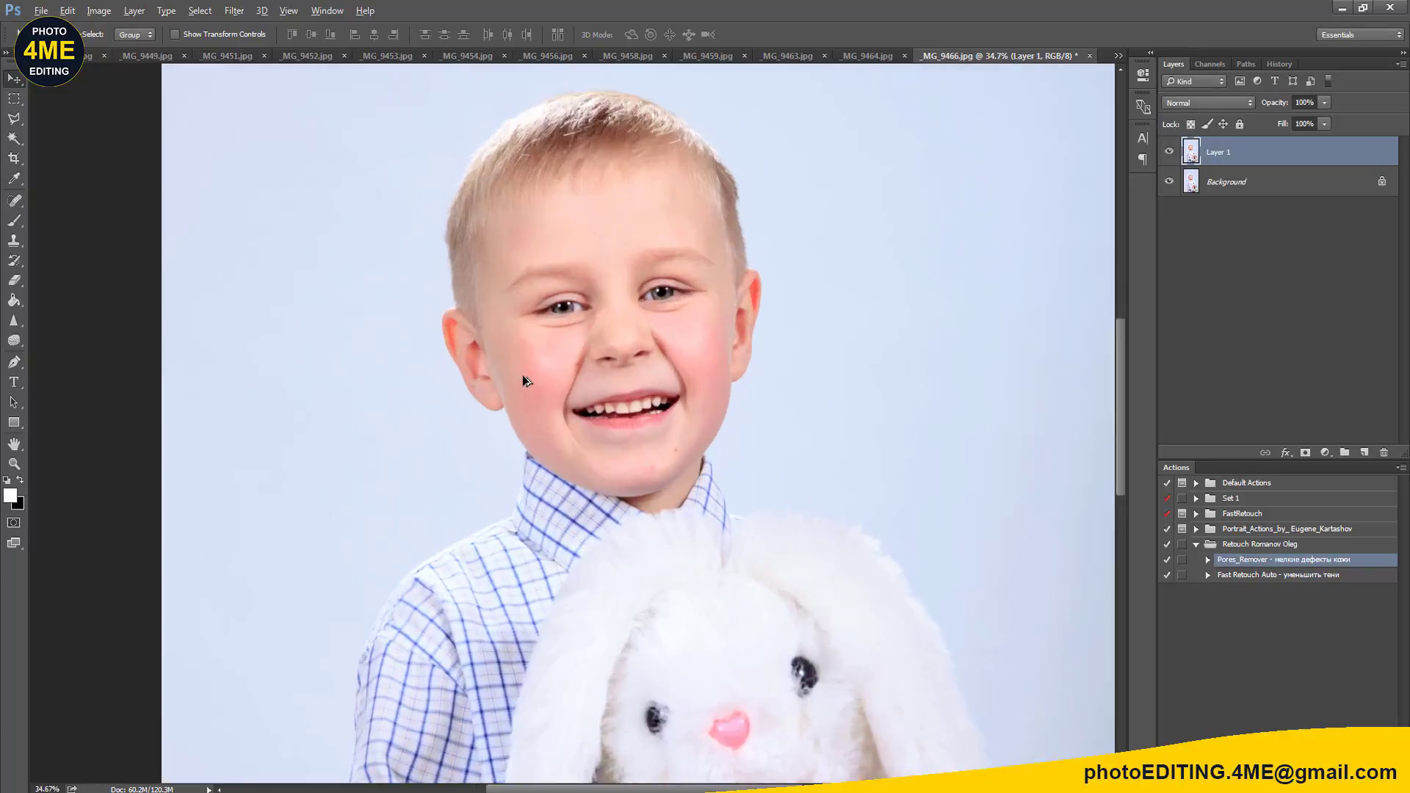
pyautogui.scroll(2, 522, 376)
pyautogui.scroll(2, 522, 376)
pyautogui.scroll(2, 593, 388)
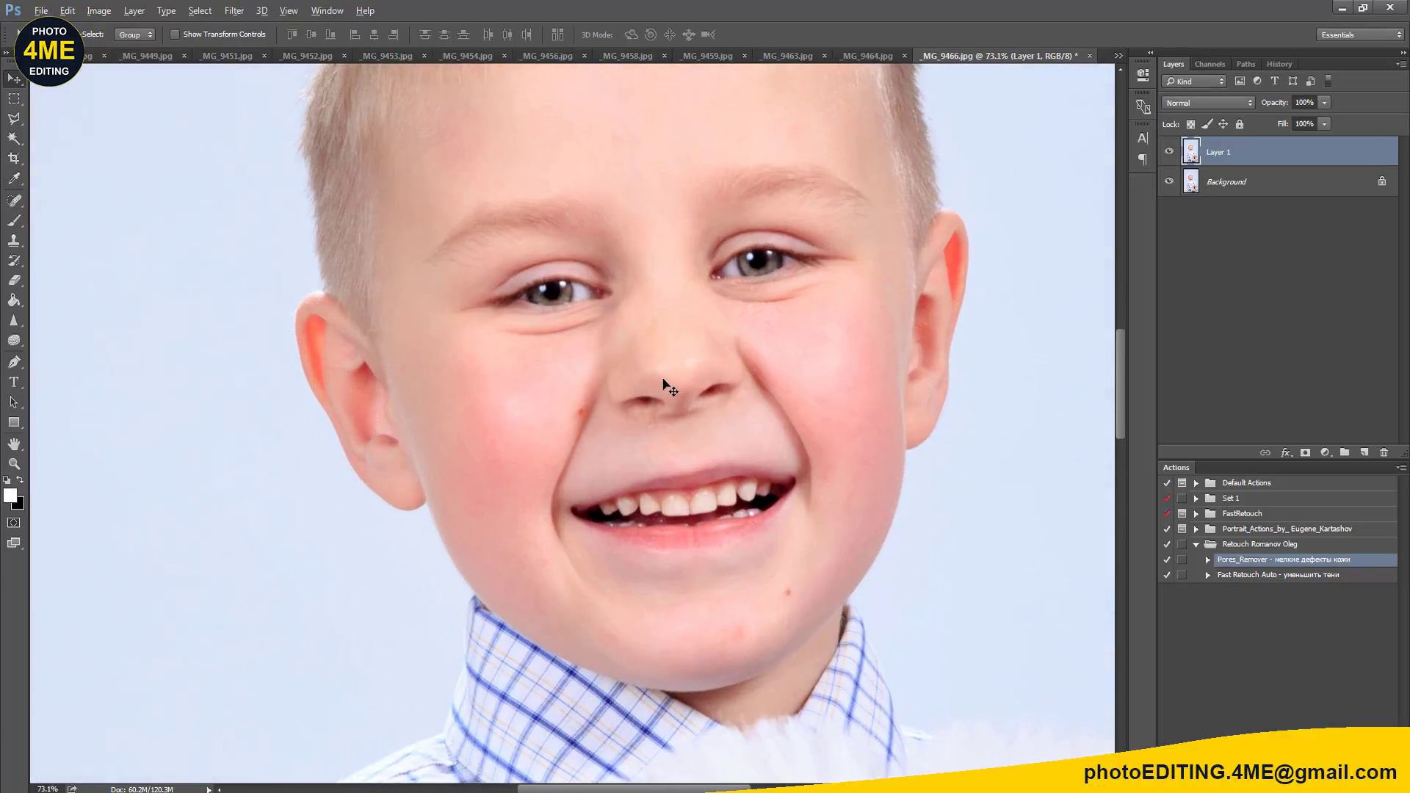
pyautogui.scroll(1, 669, 387)
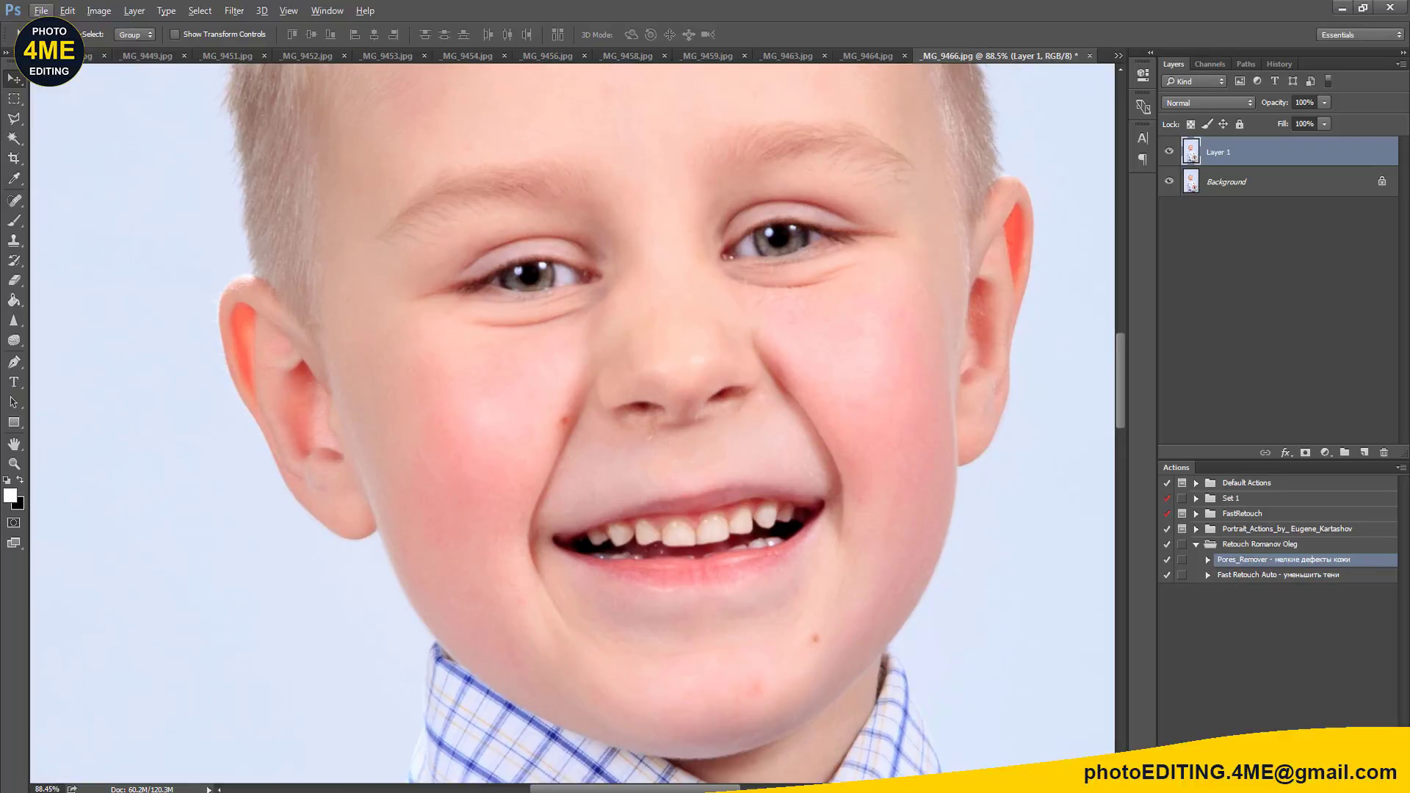
# Step: Run Pores_Remover, paint its smoothing onto the cheek, and select it together with Layer 1
pyautogui.click(1273, 562)
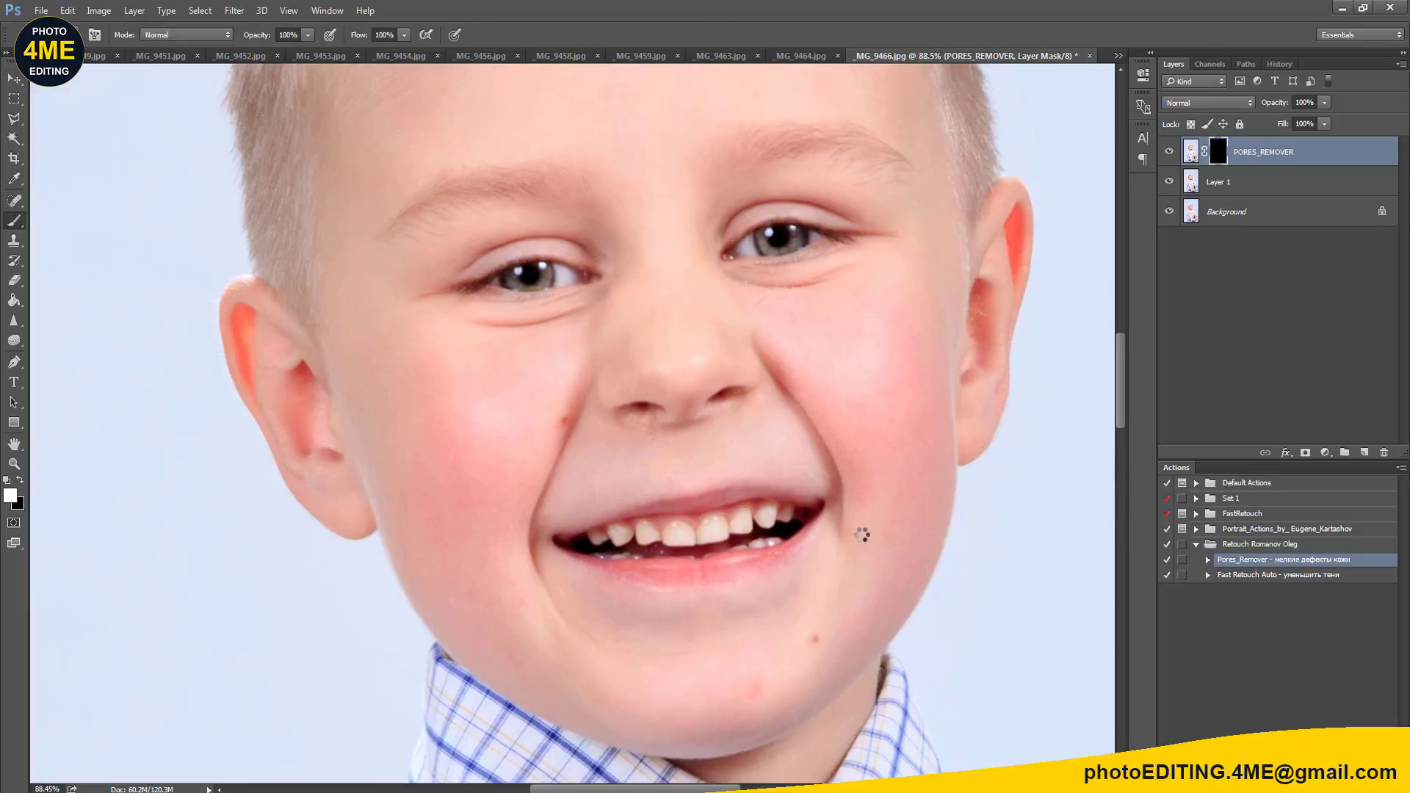
pyautogui.scroll(2, 815, 311)
pyautogui.scroll(1, 780, 372)
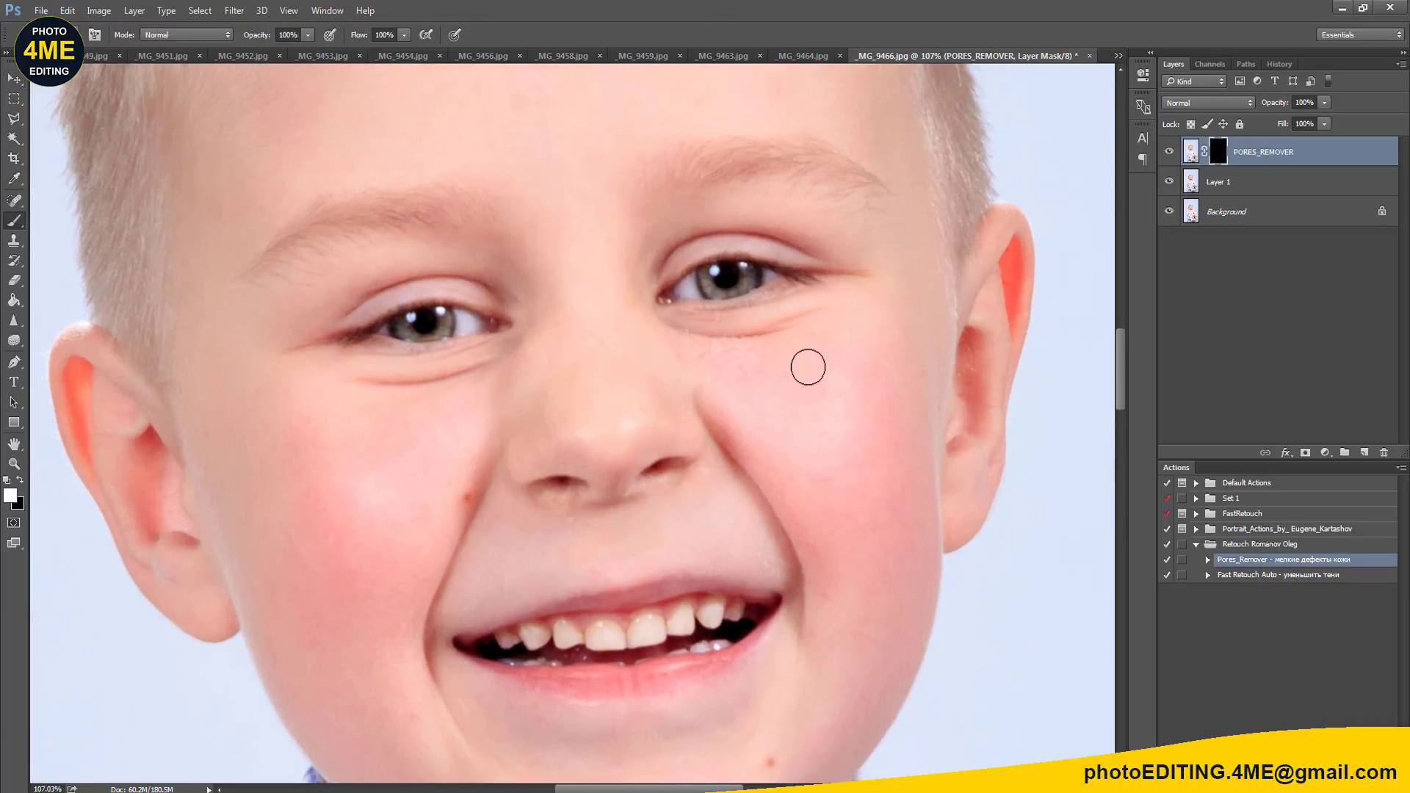
pyautogui.moveTo(808, 367)
pyautogui.mouseDown()
pyautogui.moveTo(755, 377)
pyautogui.moveTo(819, 355)
pyautogui.moveTo(799, 400)
pyautogui.moveTo(810, 329)
pyautogui.mouseUp()
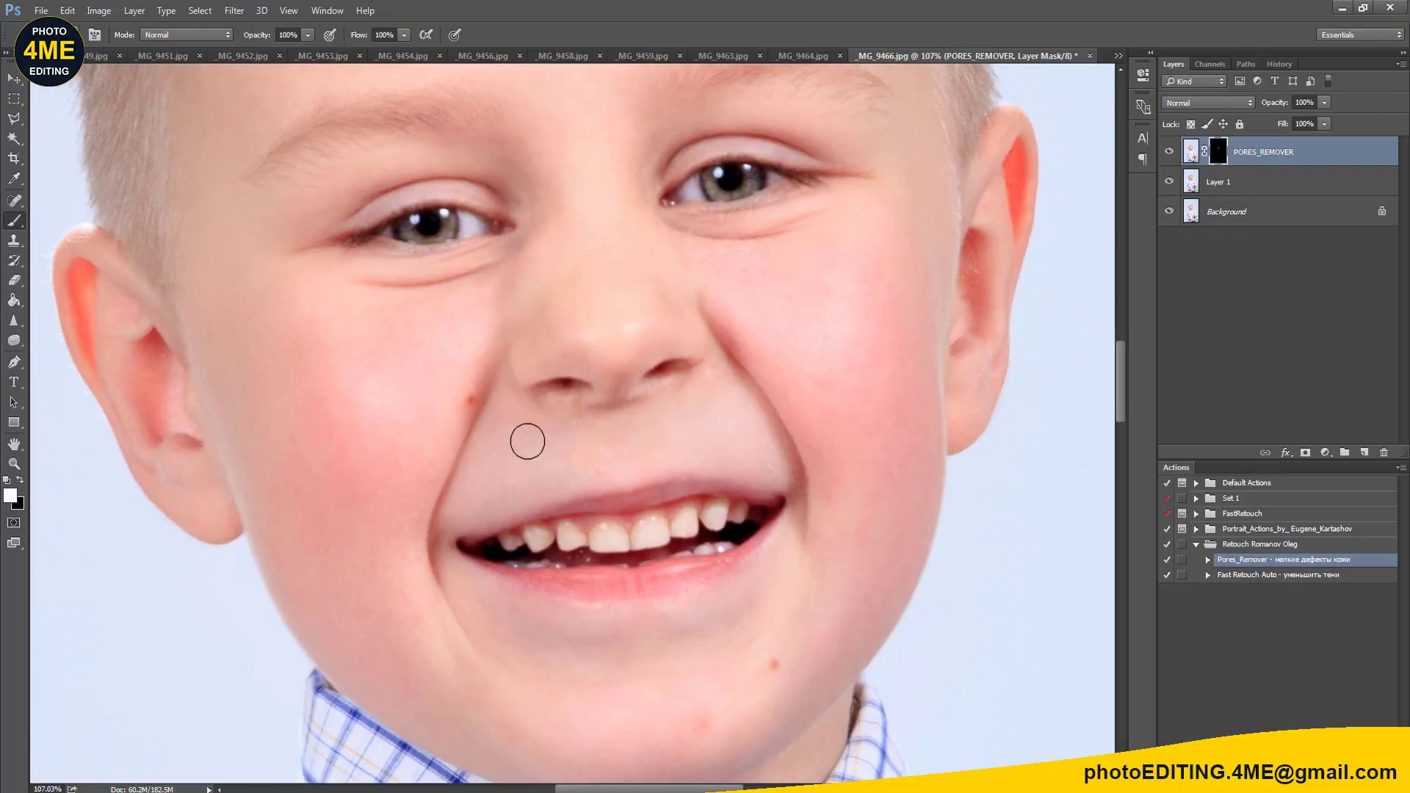
pyautogui.moveTo(461, 537); pyautogui.dragTo(462, 409)
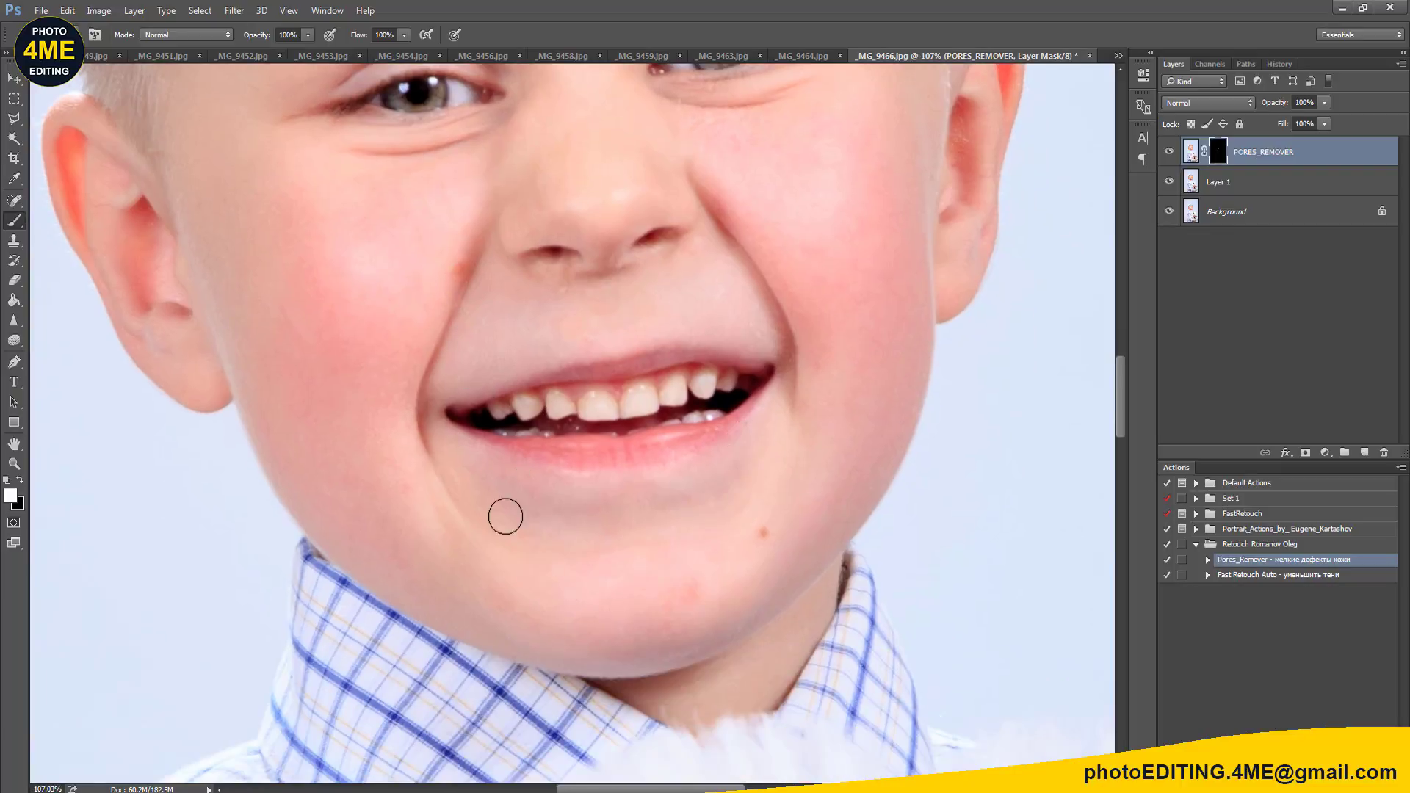
pyautogui.keyDown('shift'); pyautogui.click(1261, 181); pyautogui.keyUp('shift')
# Step: Merge Layer 1 into PORES_REMOVER and add a new empty Layer 1 above
pyautogui.hotkey('ctrl', 'e')
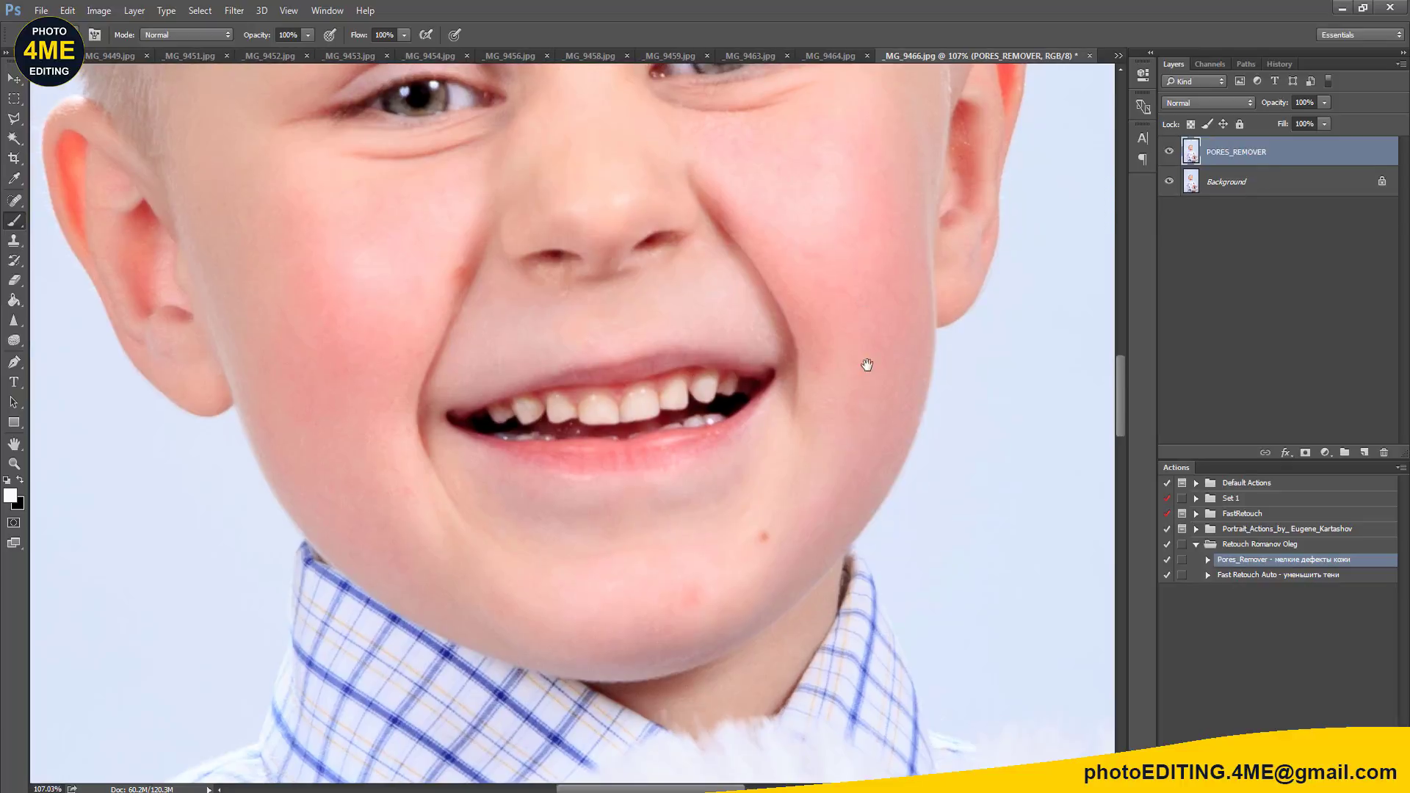
pyautogui.scroll(5, 865, 426)
pyautogui.scroll(-5, 849, 442)
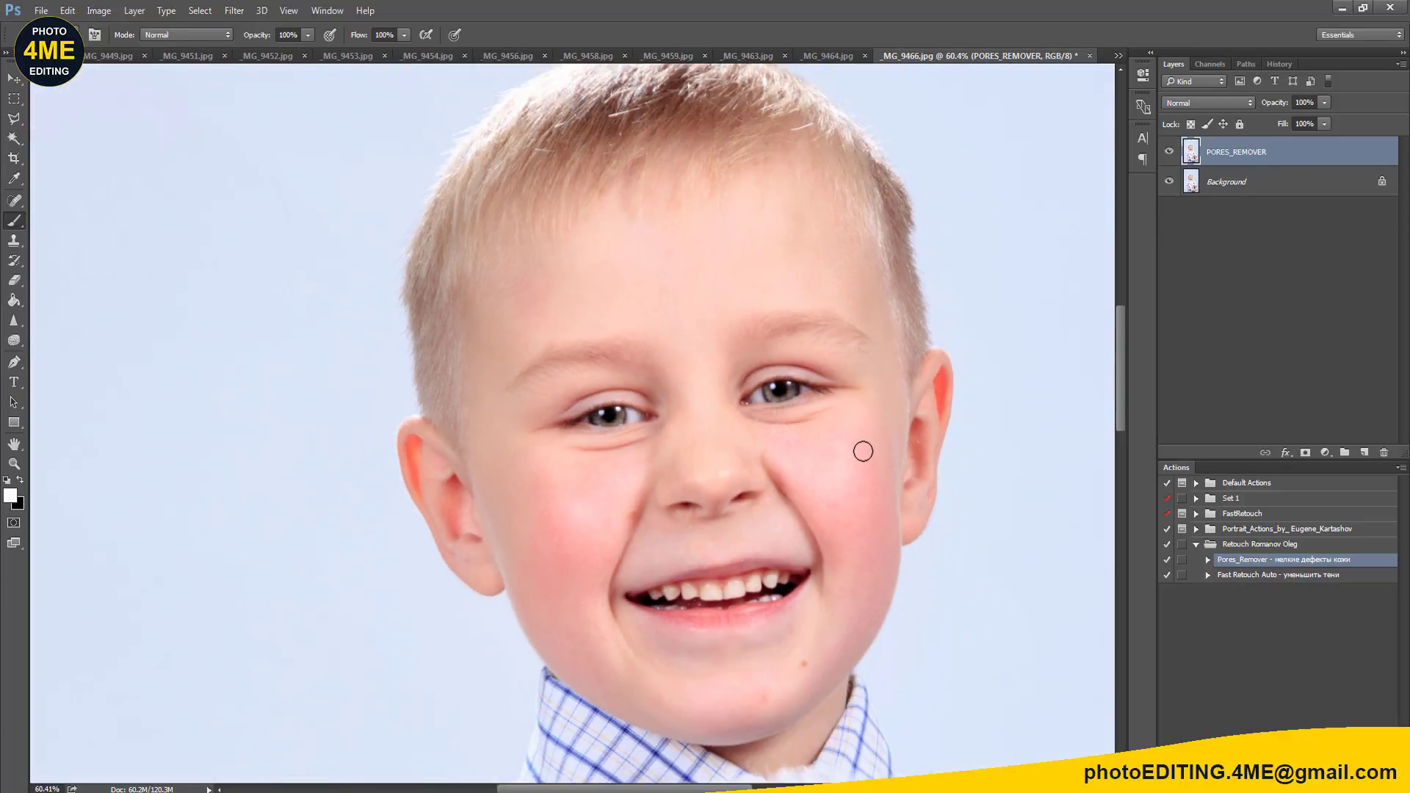
pyautogui.hotkey('ctrl', 'shift', 'n')
pyautogui.press('Return')
pyautogui.scroll(10, 739, 326)
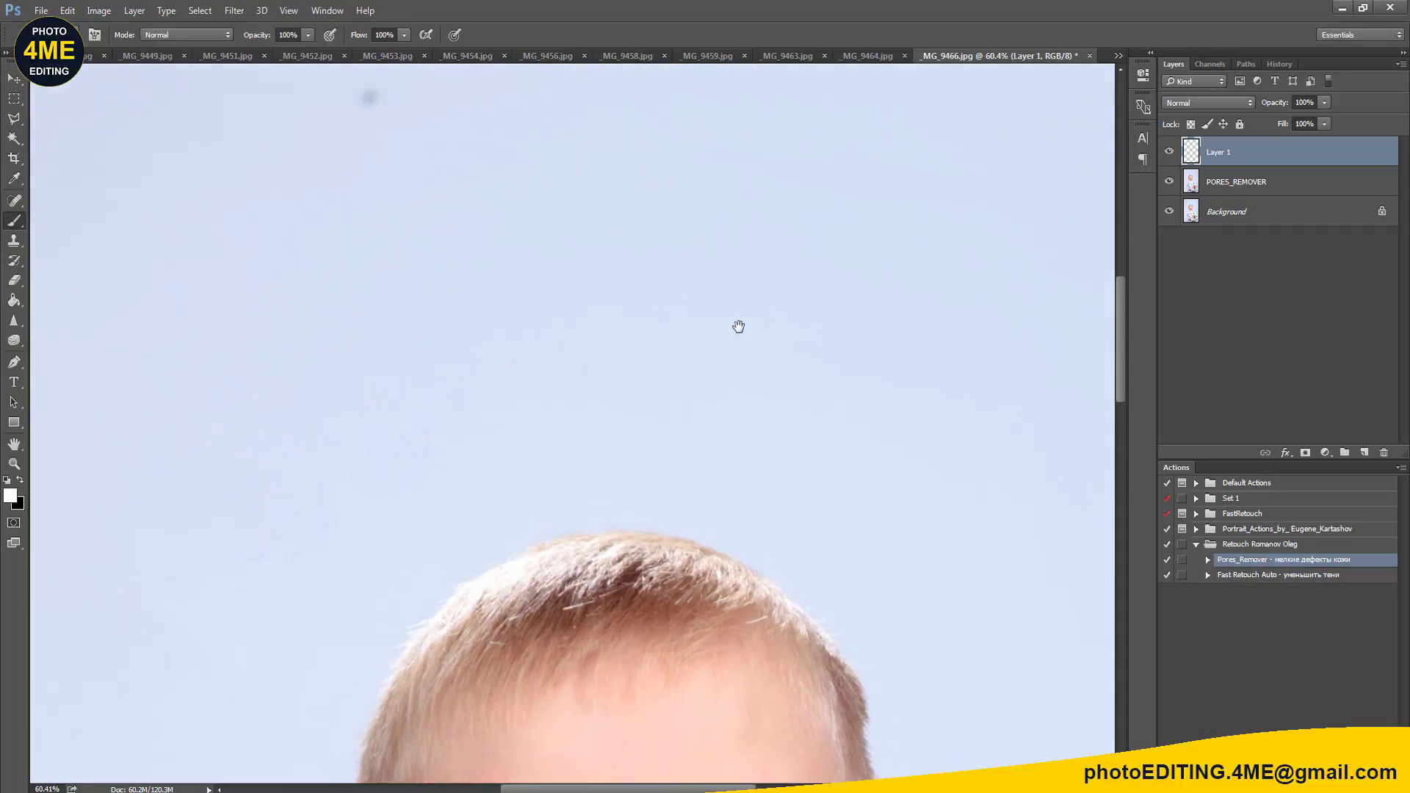
pyautogui.scroll(3, 738, 327)
pyautogui.scroll(-3, 736, 324)
pyautogui.scroll(-2, 749, 324)
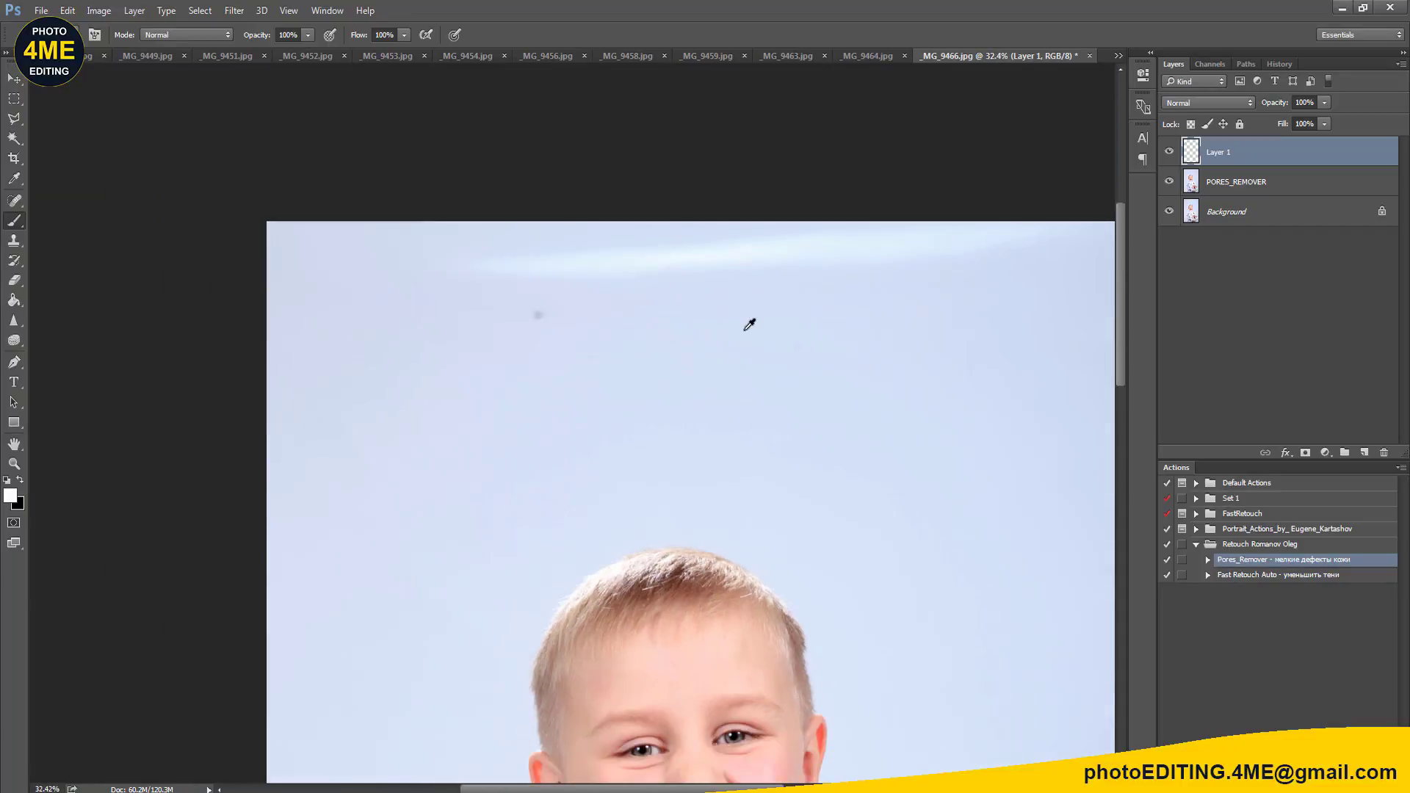
# Step: Spot-heal the dark specks along the top of the background
pyautogui.press('j')
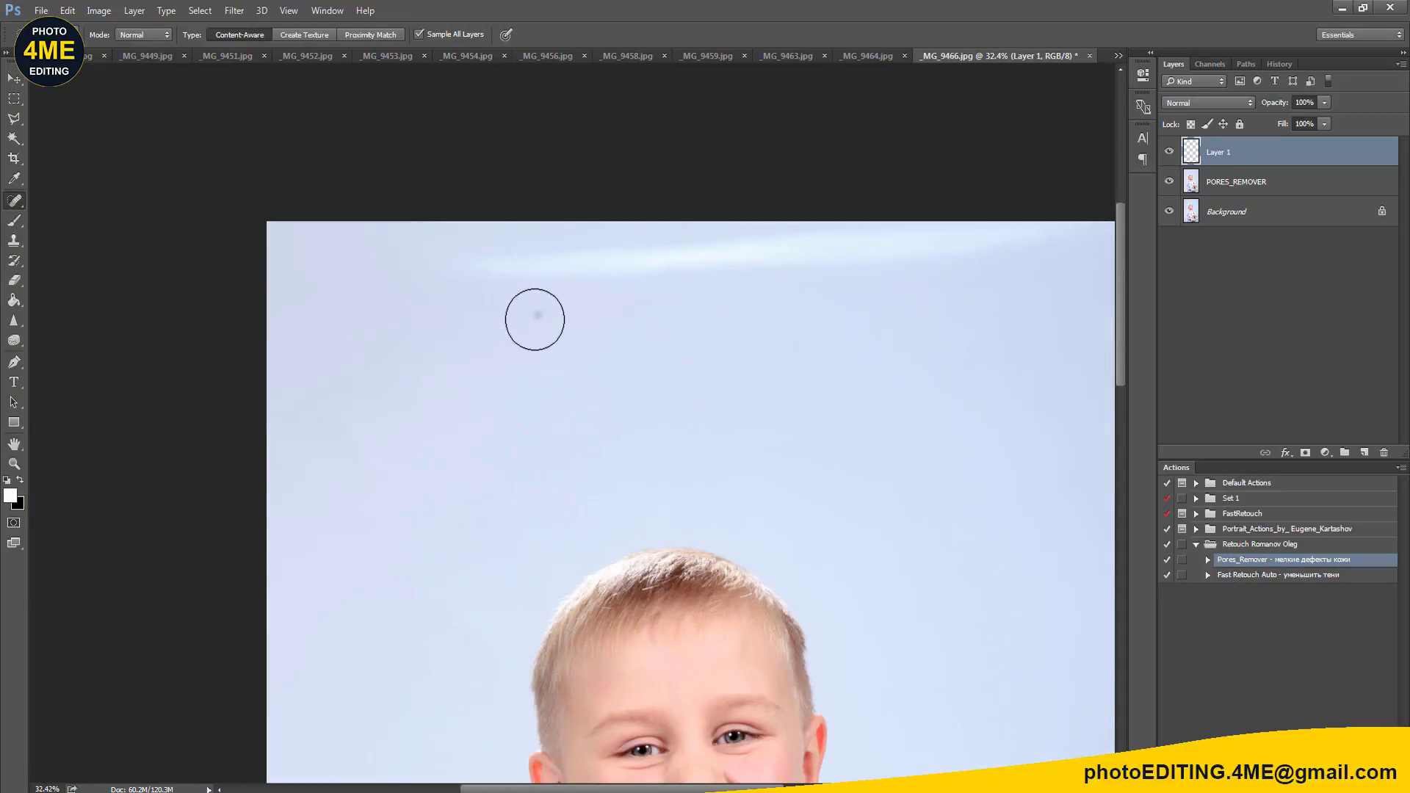
pyautogui.moveTo(472, 269); pyautogui.dragTo(1048, 235)
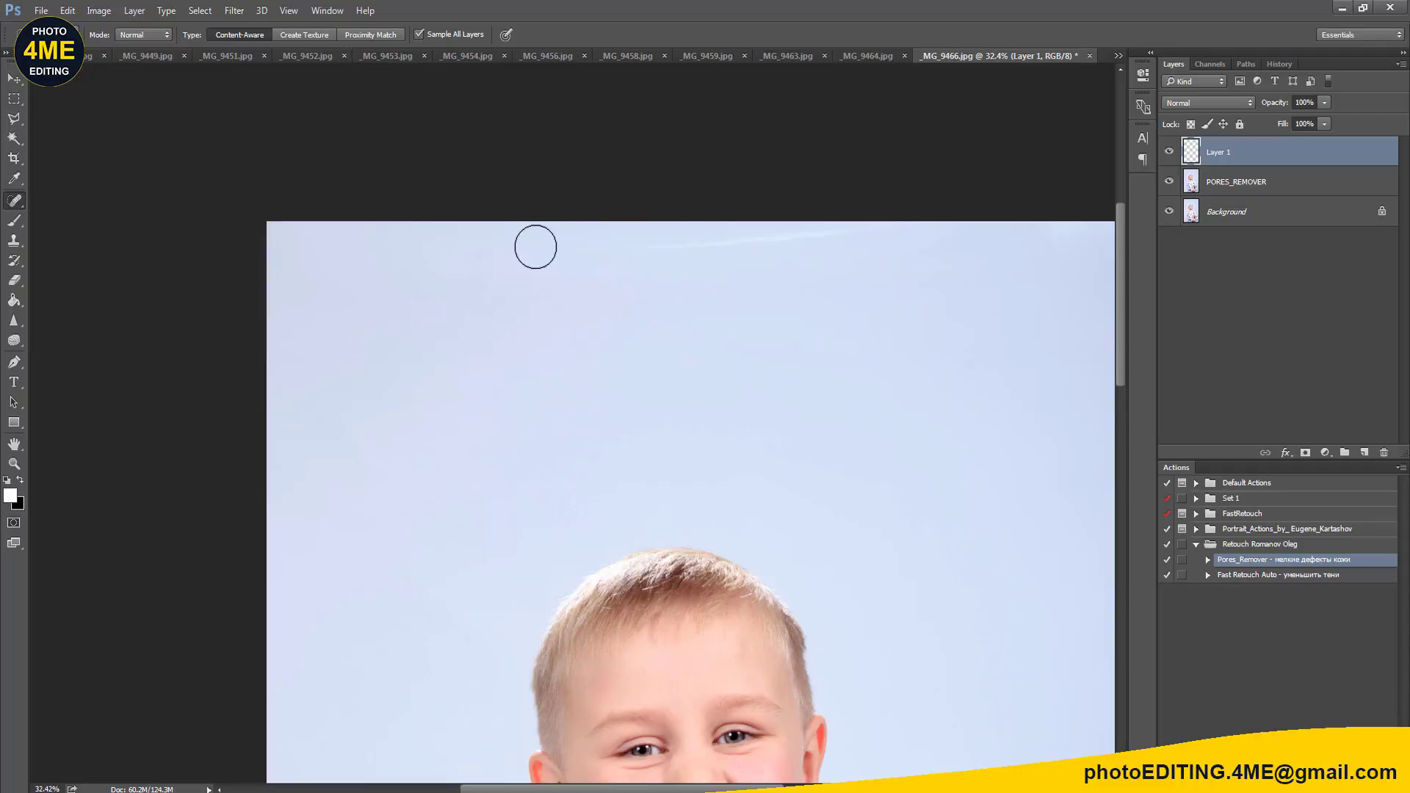
pyautogui.click(494, 248)
pyautogui.moveTo(563, 246); pyautogui.dragTo(987, 235)
# Step: Shrink the Spot Healing Brush and heal three blemishes on the forehead
pyautogui.moveTo(791, 536); pyautogui.dragTo(730, 230)
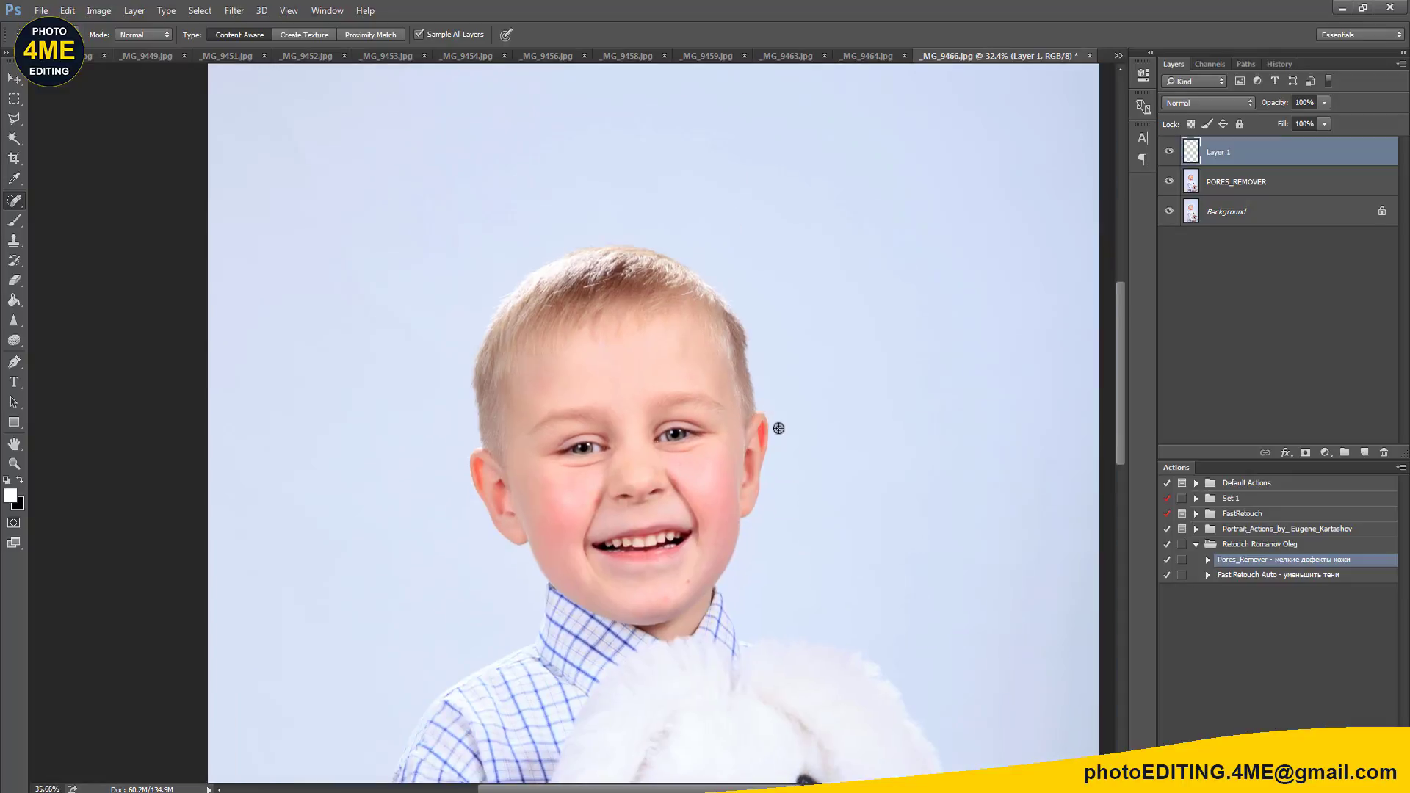
pyautogui.scroll(2, 779, 429)
pyautogui.scroll(1, 778, 429)
pyautogui.scroll(1, 530, 444)
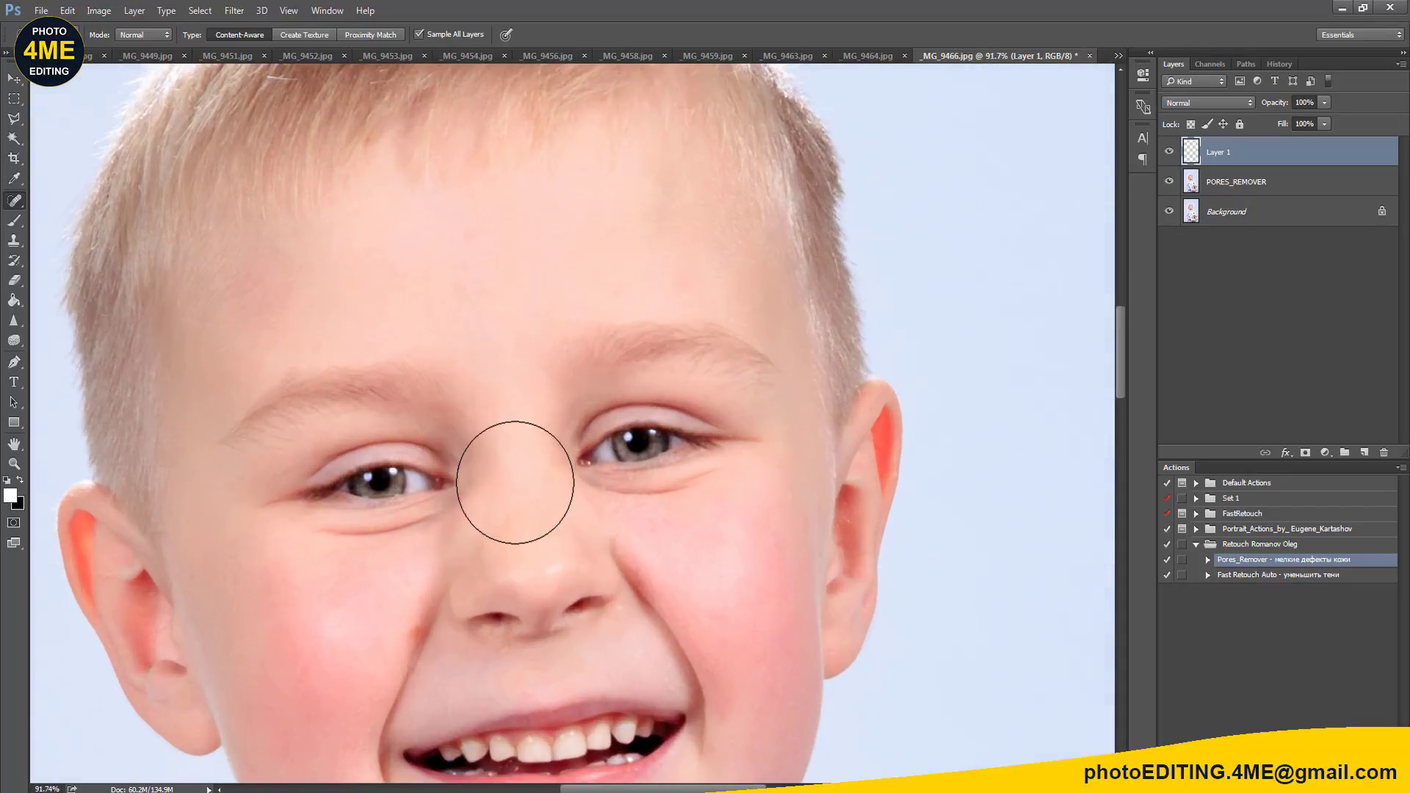
pyautogui.scroll(1, 513, 479)
pyautogui.moveTo(538, 324); pyautogui.dragTo(568, 454)
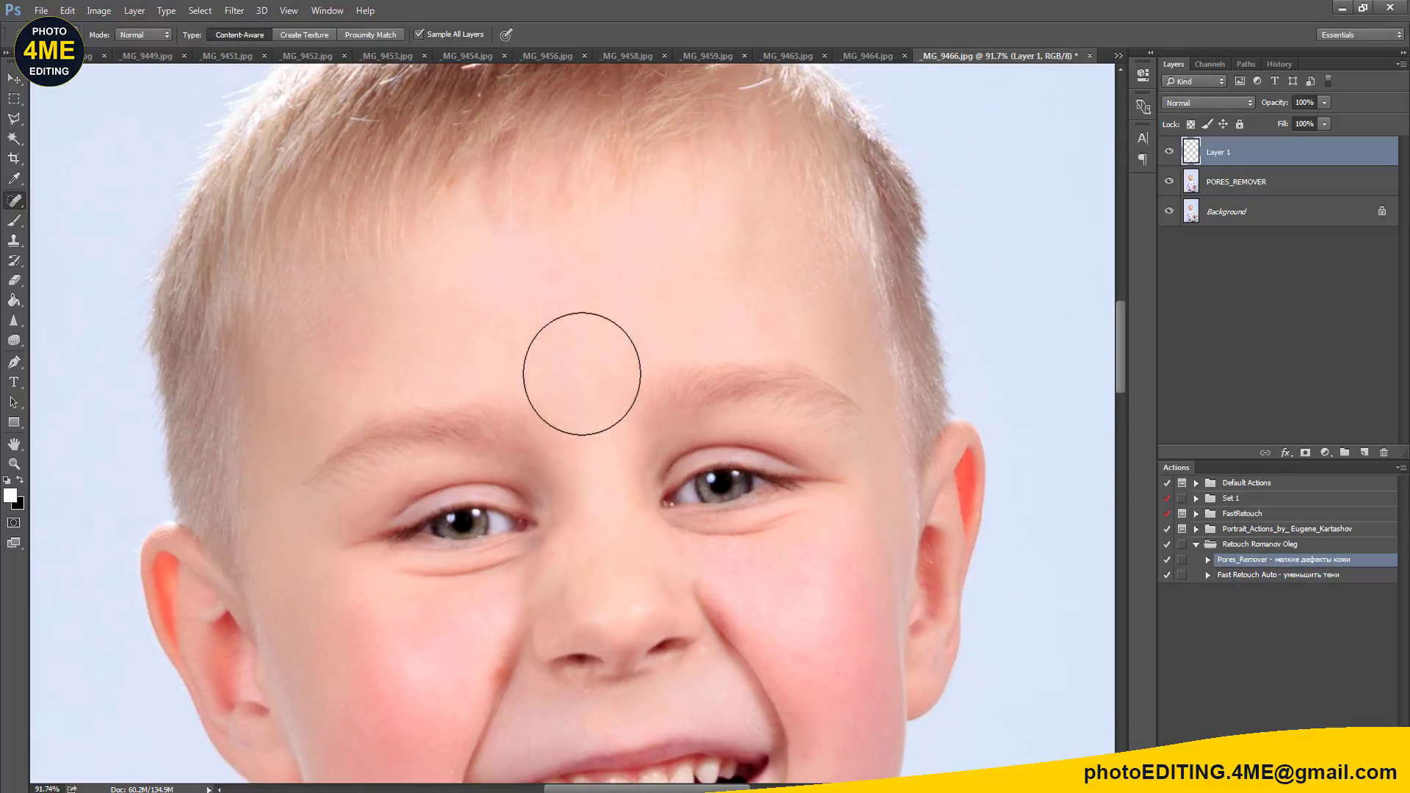
pyautogui.press('[')
pyautogui.press('[')
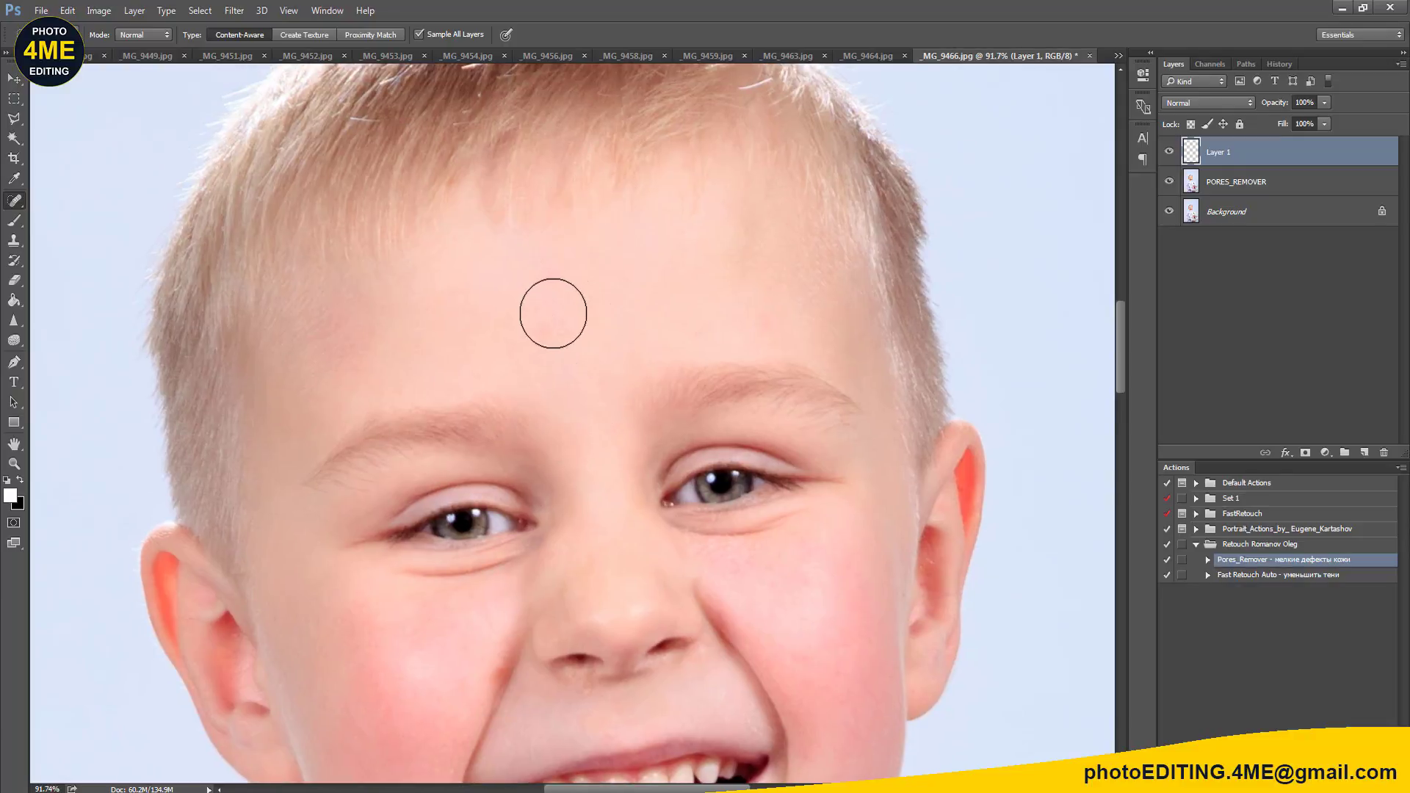
pyautogui.press('[')
pyautogui.press('[')
pyautogui.press('[')
pyautogui.press('[')
pyautogui.press('[')
pyautogui.moveTo(556, 340); pyautogui.dragTo(561, 337)
pyautogui.moveTo(739, 250)
pyautogui.mouseDown()
pyautogui.moveTo(742, 273)
pyautogui.moveTo(738, 210)
pyautogui.mouseUp()
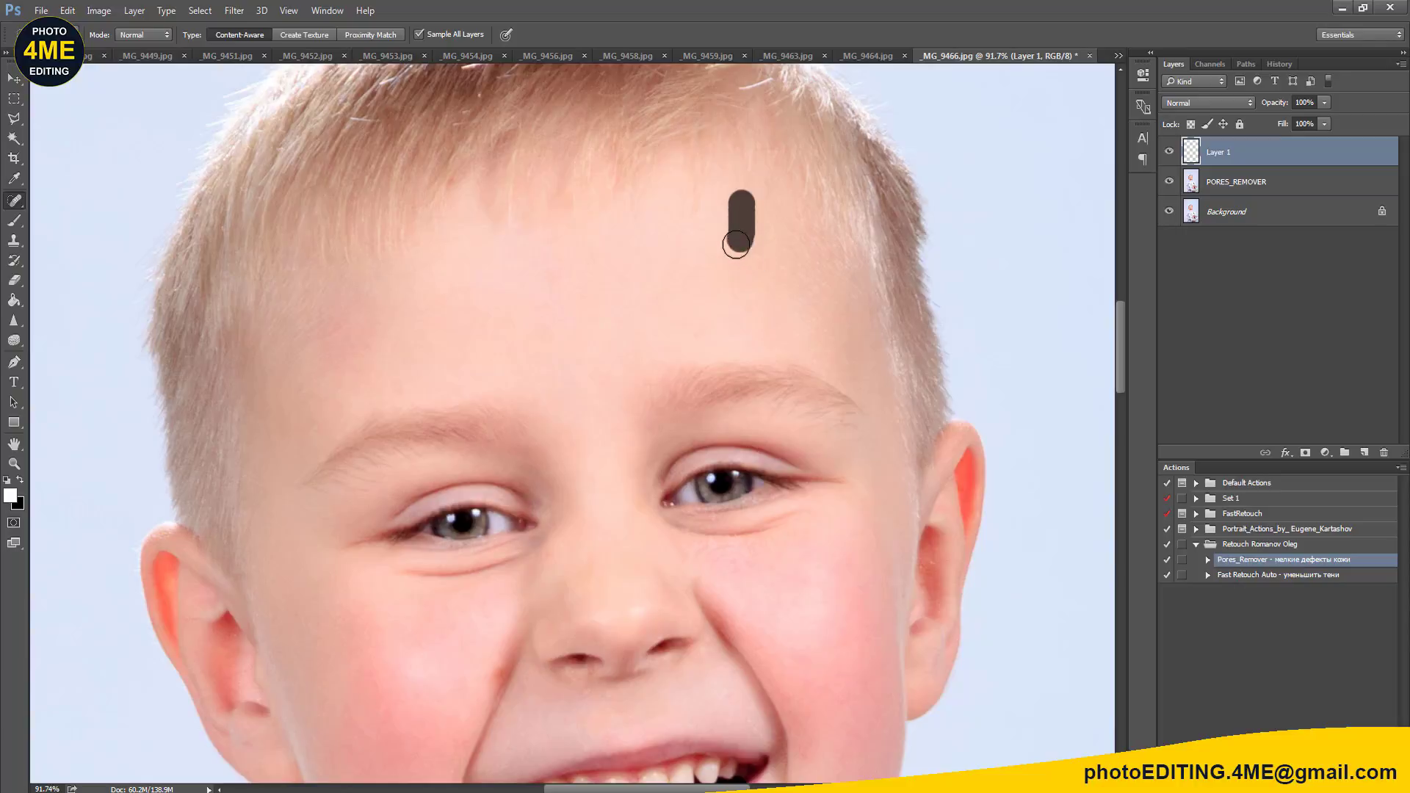
pyautogui.moveTo(562, 266); pyautogui.dragTo(544, 282)
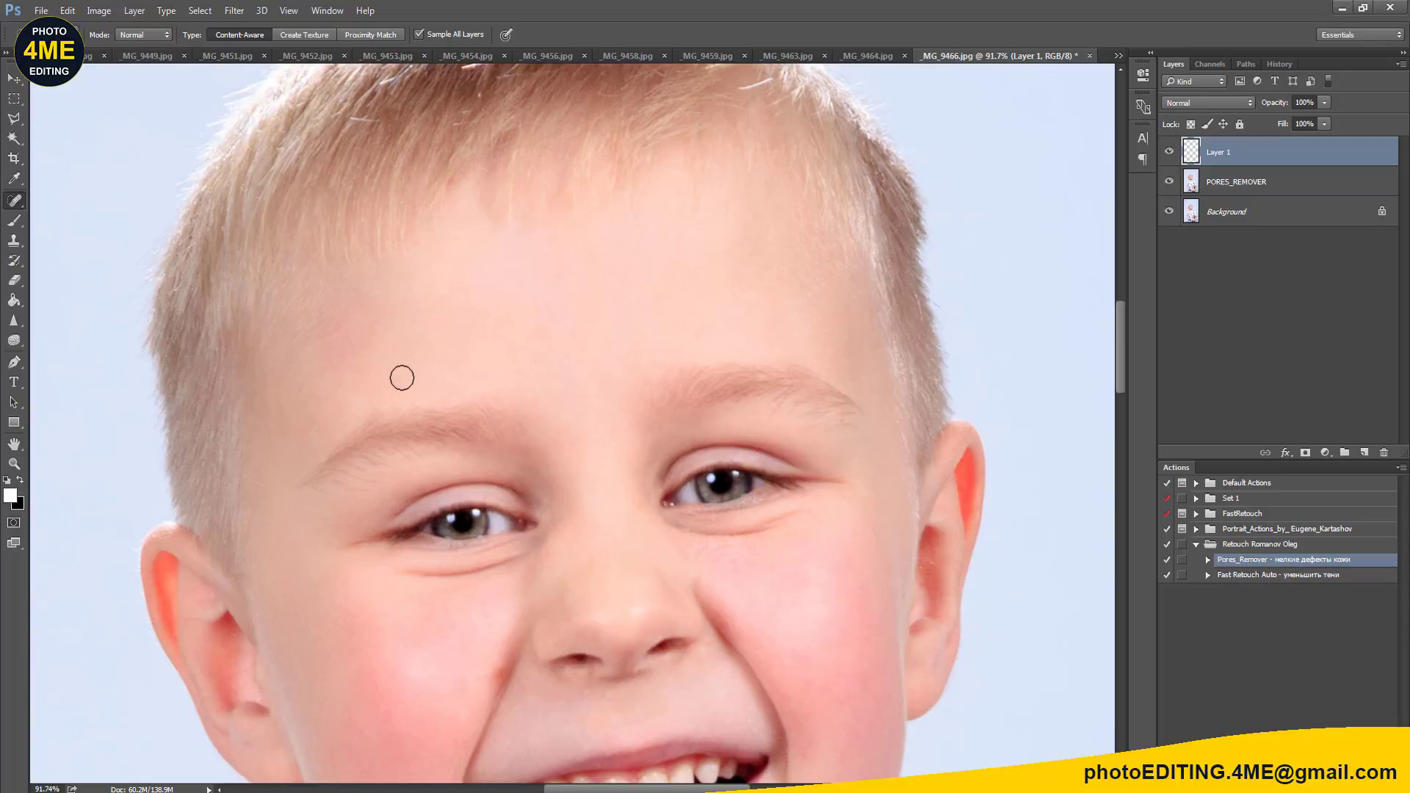
# Step: Heal the blemishes on both cheeks
pyautogui.moveTo(586, 361); pyautogui.dragTo(616, 214)
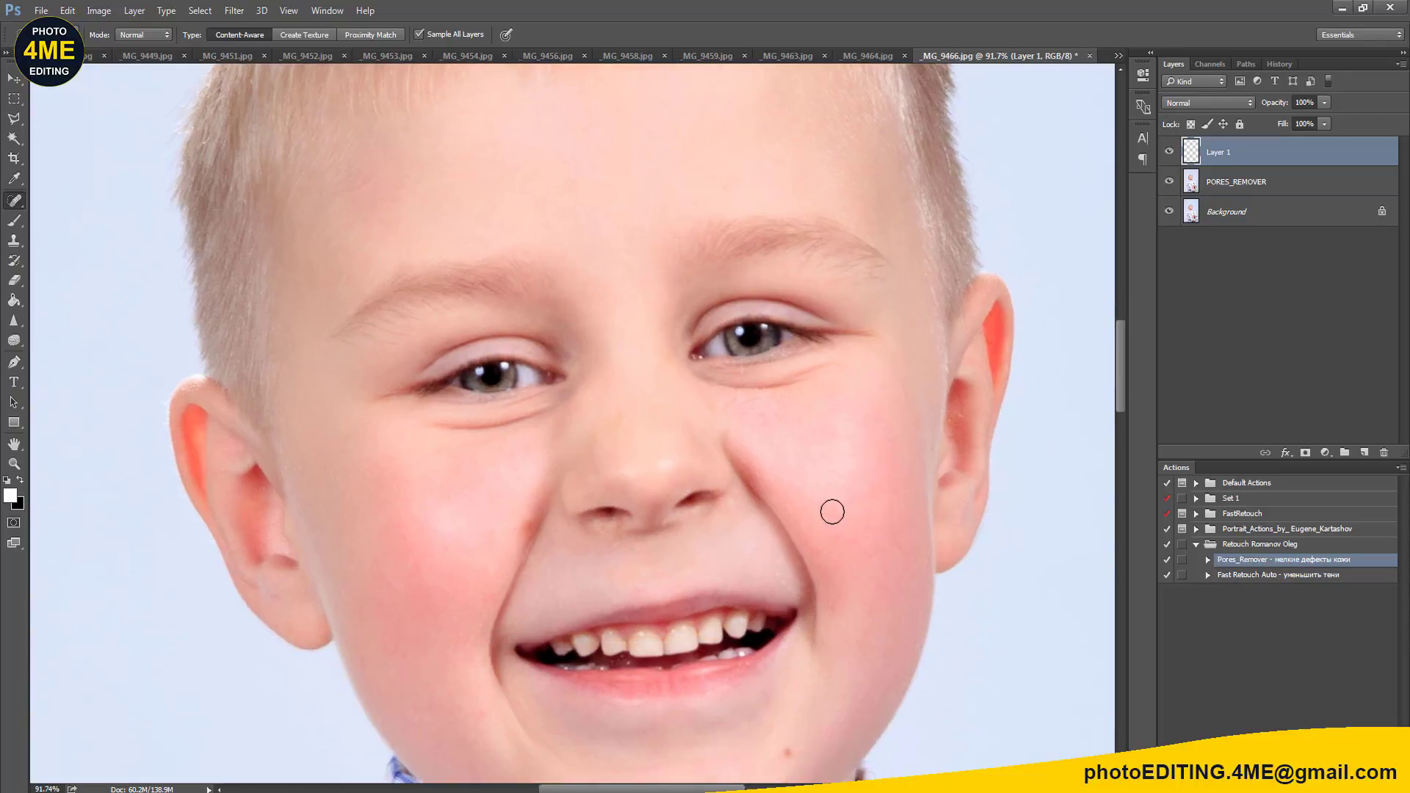
pyautogui.moveTo(785, 416); pyautogui.dragTo(762, 411)
pyautogui.scroll(-2, 800, 382)
pyautogui.scroll(-2, 661, 374)
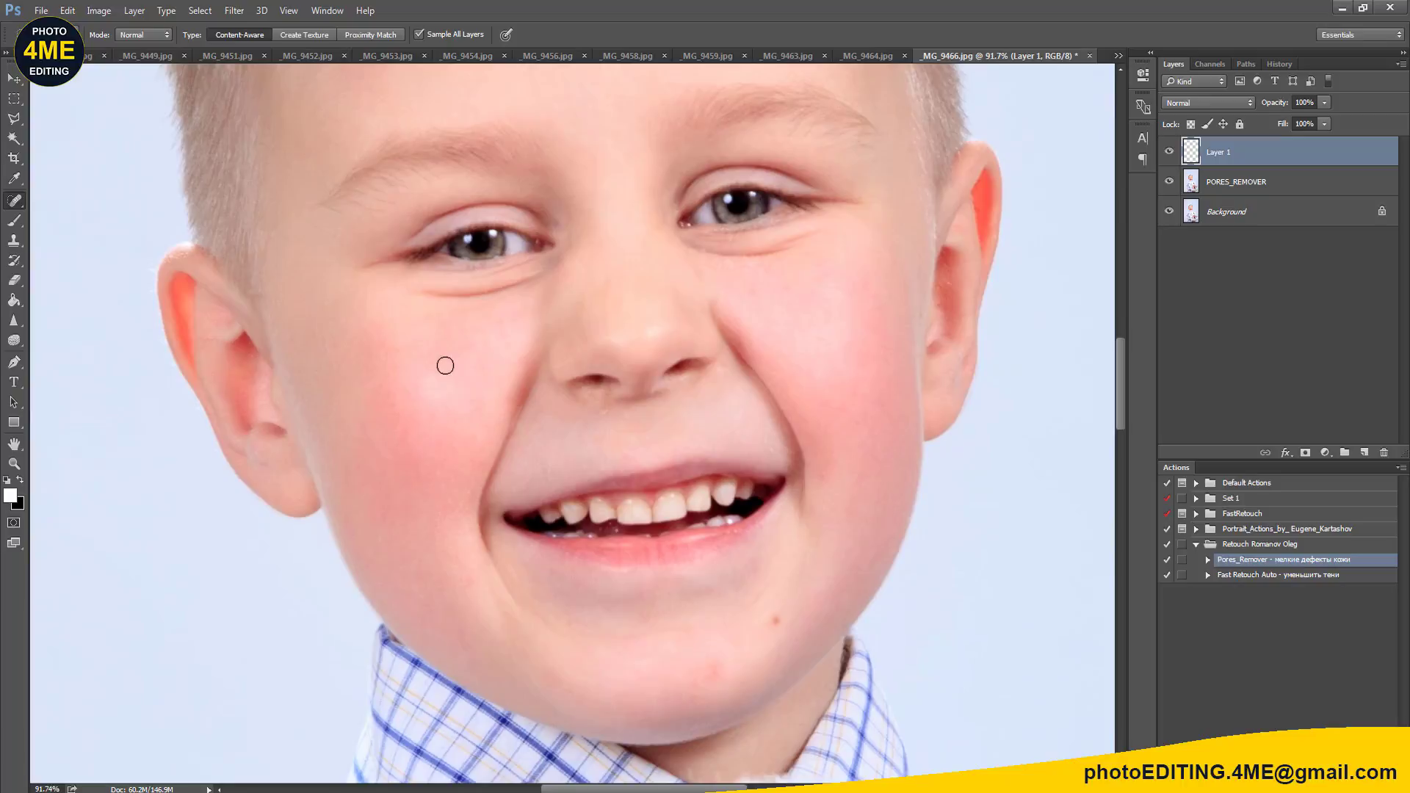
pyautogui.click(426, 324)
# Step: Heal the spots across the chin and a small spot under the nose
pyautogui.moveTo(769, 505); pyautogui.dragTo(764, 387)
pyautogui.click(713, 547)
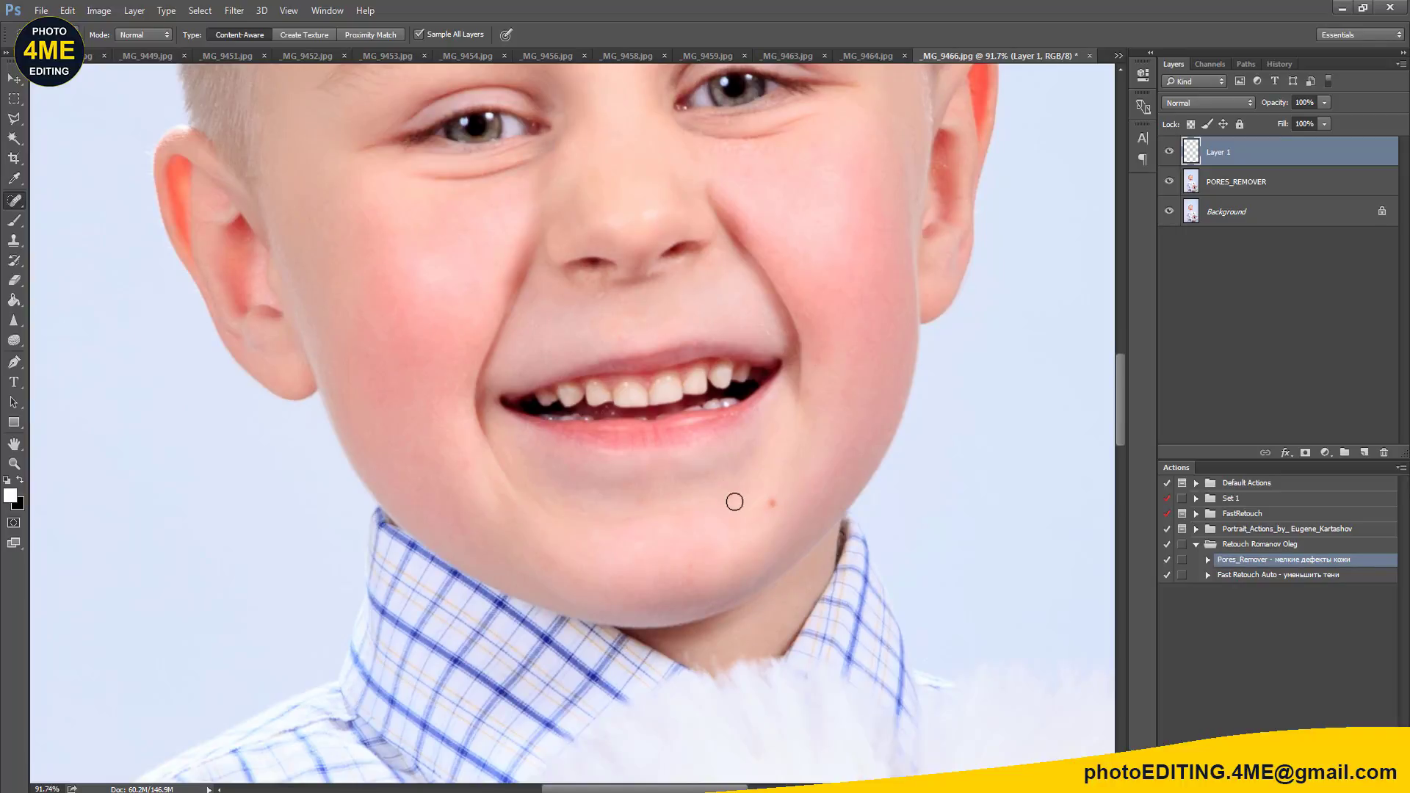
pyautogui.moveTo(734, 504)
pyautogui.mouseDown()
pyautogui.moveTo(617, 512)
pyautogui.moveTo(711, 501)
pyautogui.mouseUp()
pyautogui.click(693, 569)
pyautogui.moveTo(654, 514); pyautogui.dragTo(641, 501)
pyautogui.moveTo(832, 333); pyautogui.dragTo(802, 398)
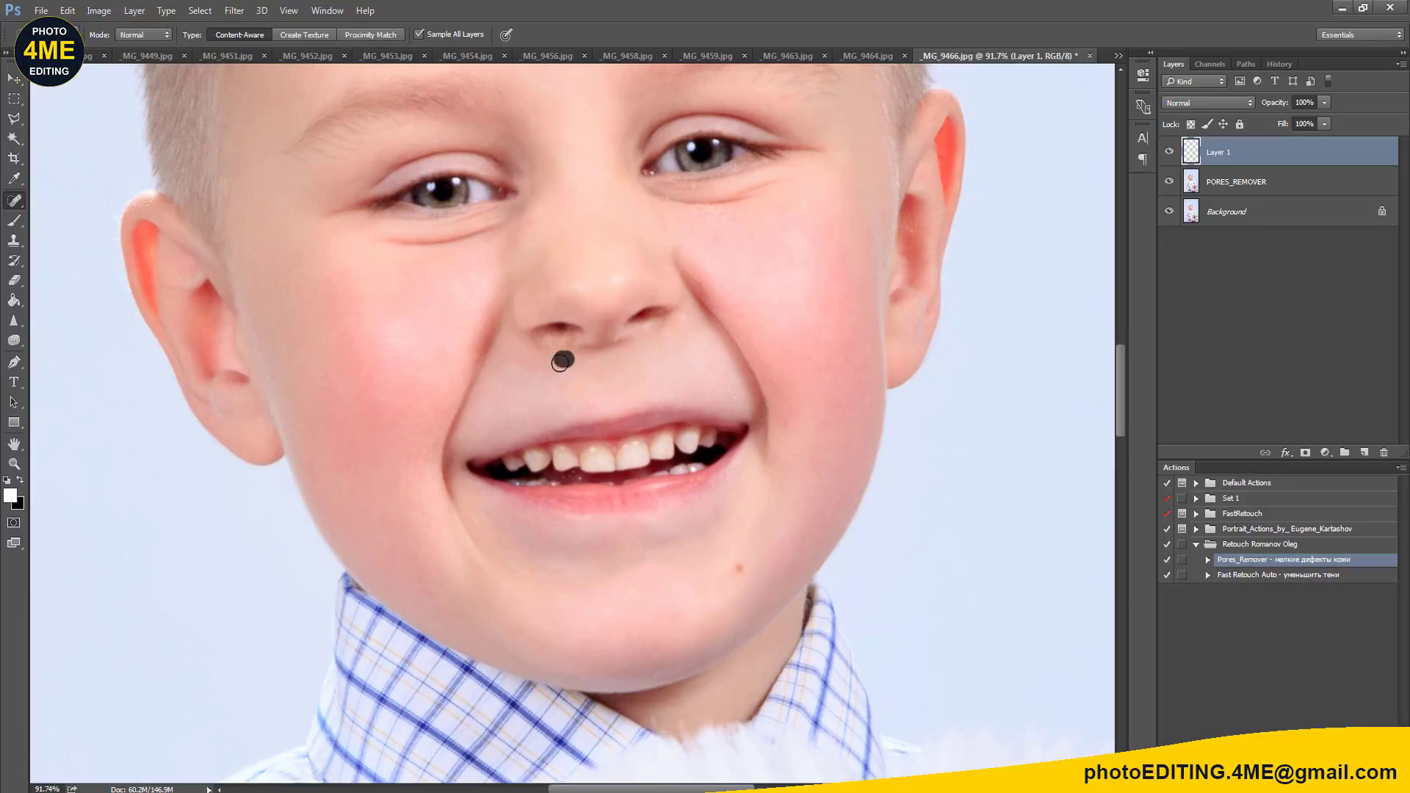
pyautogui.click(571, 372)
# Step: Clone clean skin over the chin creases with the Clone Stamp
pyautogui.press('s')
pyautogui.scroll(3, 718, 581)
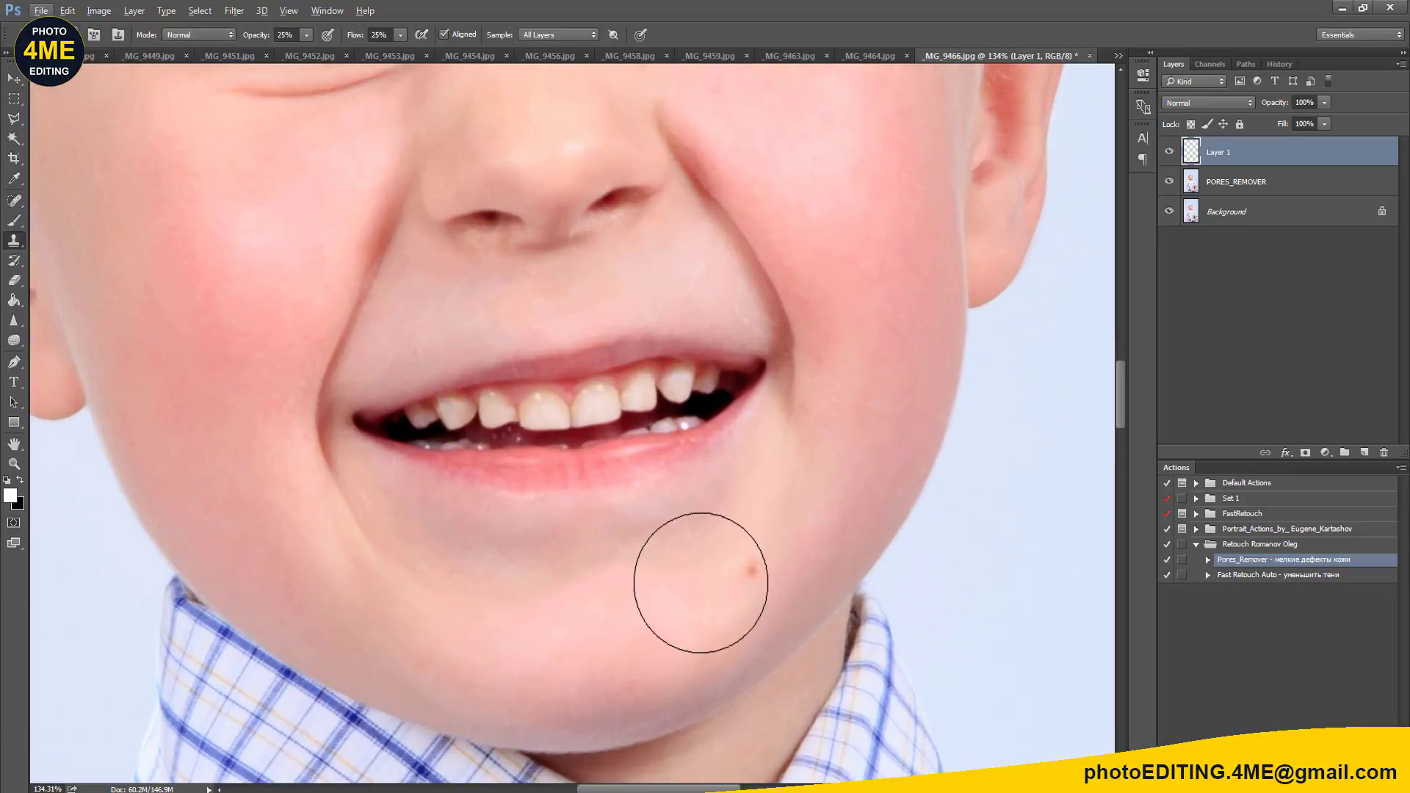
pyautogui.moveTo(698, 585); pyautogui.dragTo(721, 513)
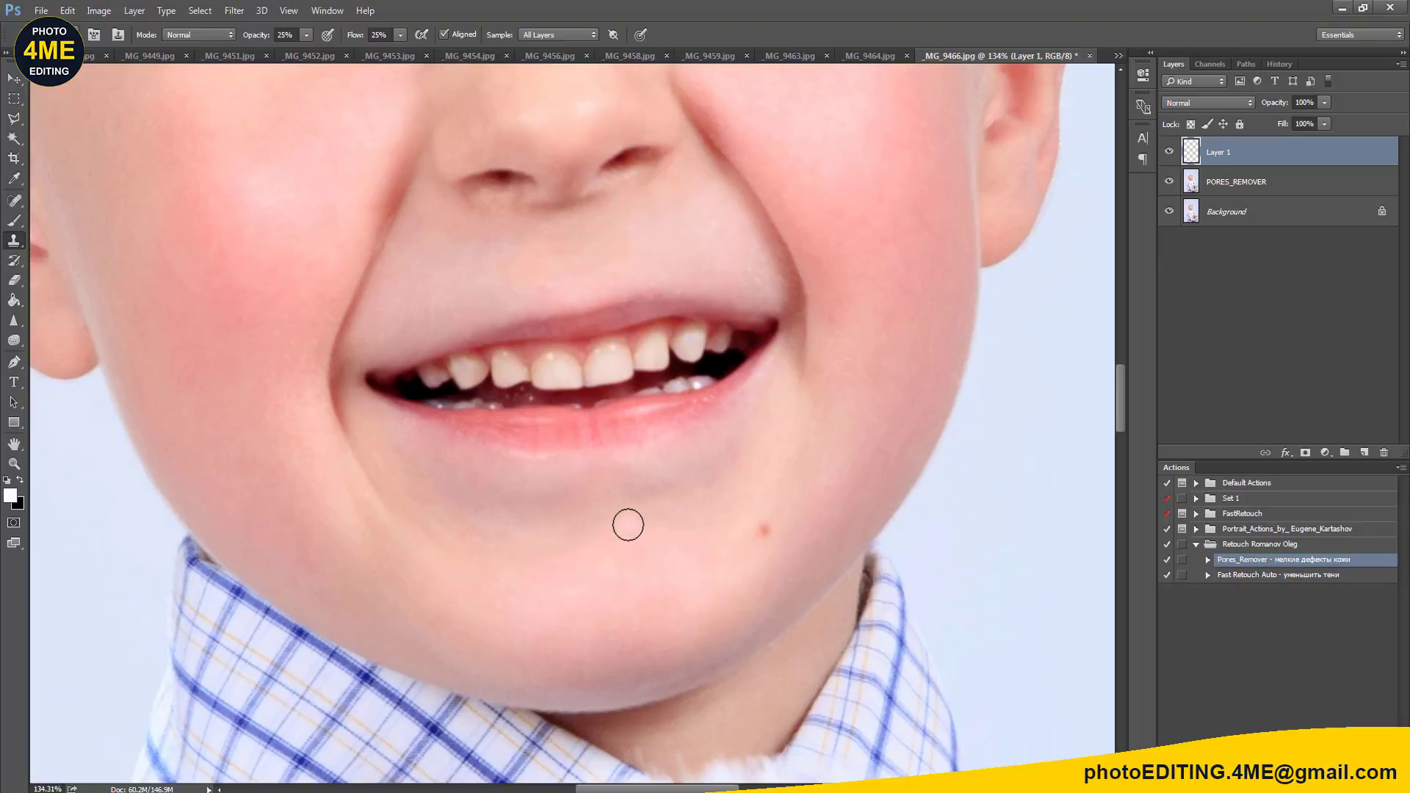
pyautogui.keyDown('alt'); pyautogui.click(359, 514); pyautogui.keyUp('alt')
pyautogui.moveTo(348, 425); pyautogui.dragTo(376, 447)
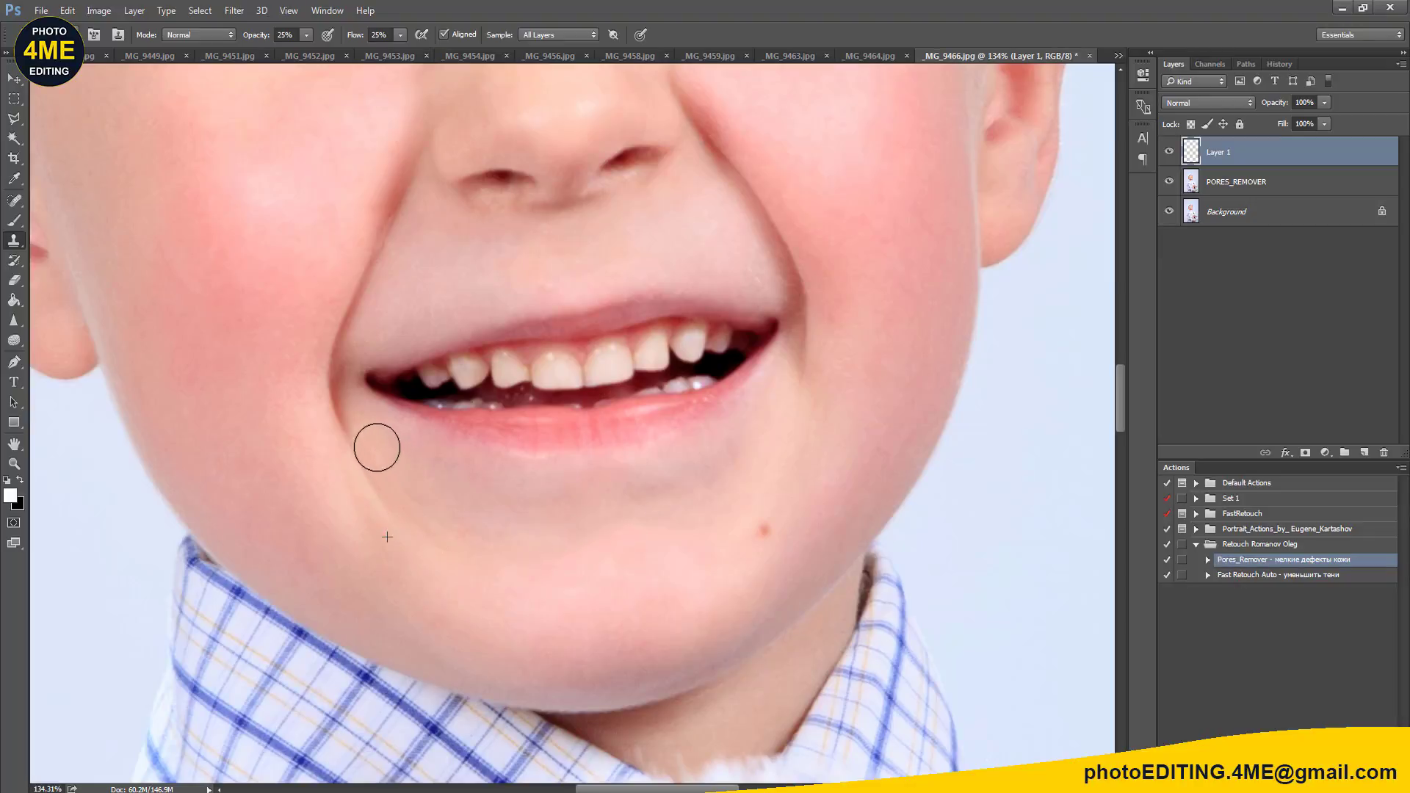
pyautogui.keyDown('alt'); pyautogui.click(607, 557); pyautogui.keyUp('alt')
pyautogui.moveTo(674, 465); pyautogui.dragTo(611, 517)
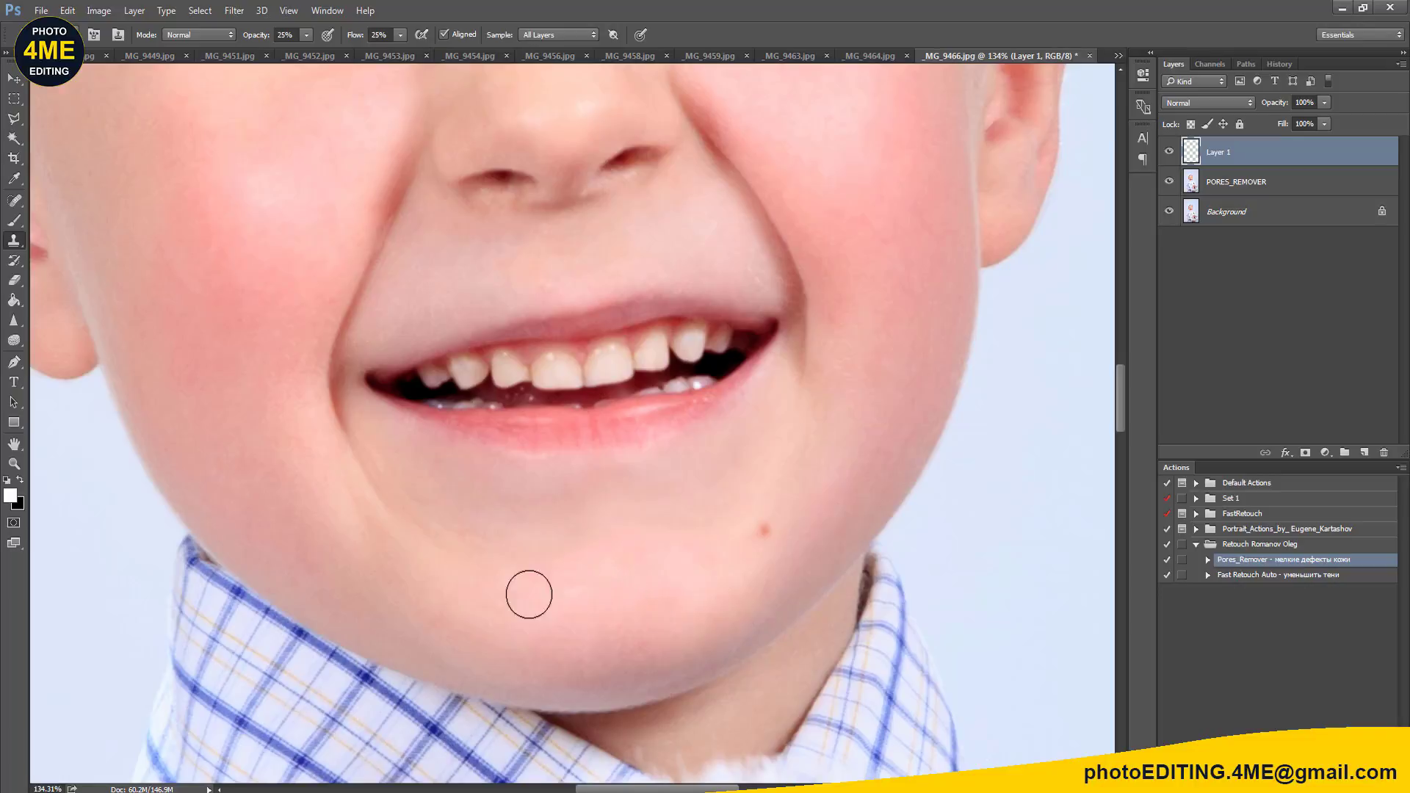
# Step: Soften the cheek crease beside the mouth and the left cheek crease
pyautogui.scroll(-3, 441, 526)
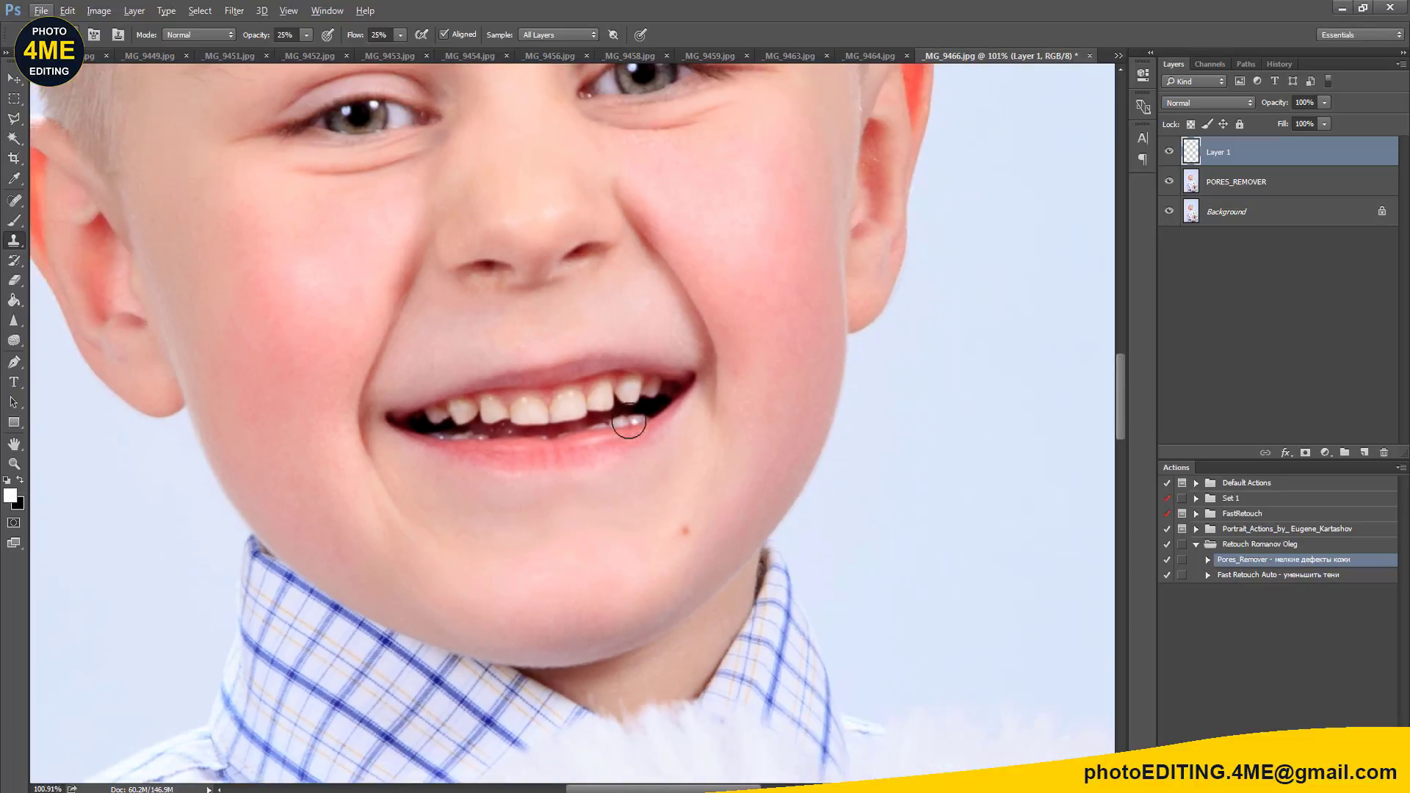
pyautogui.scroll(3, 629, 422)
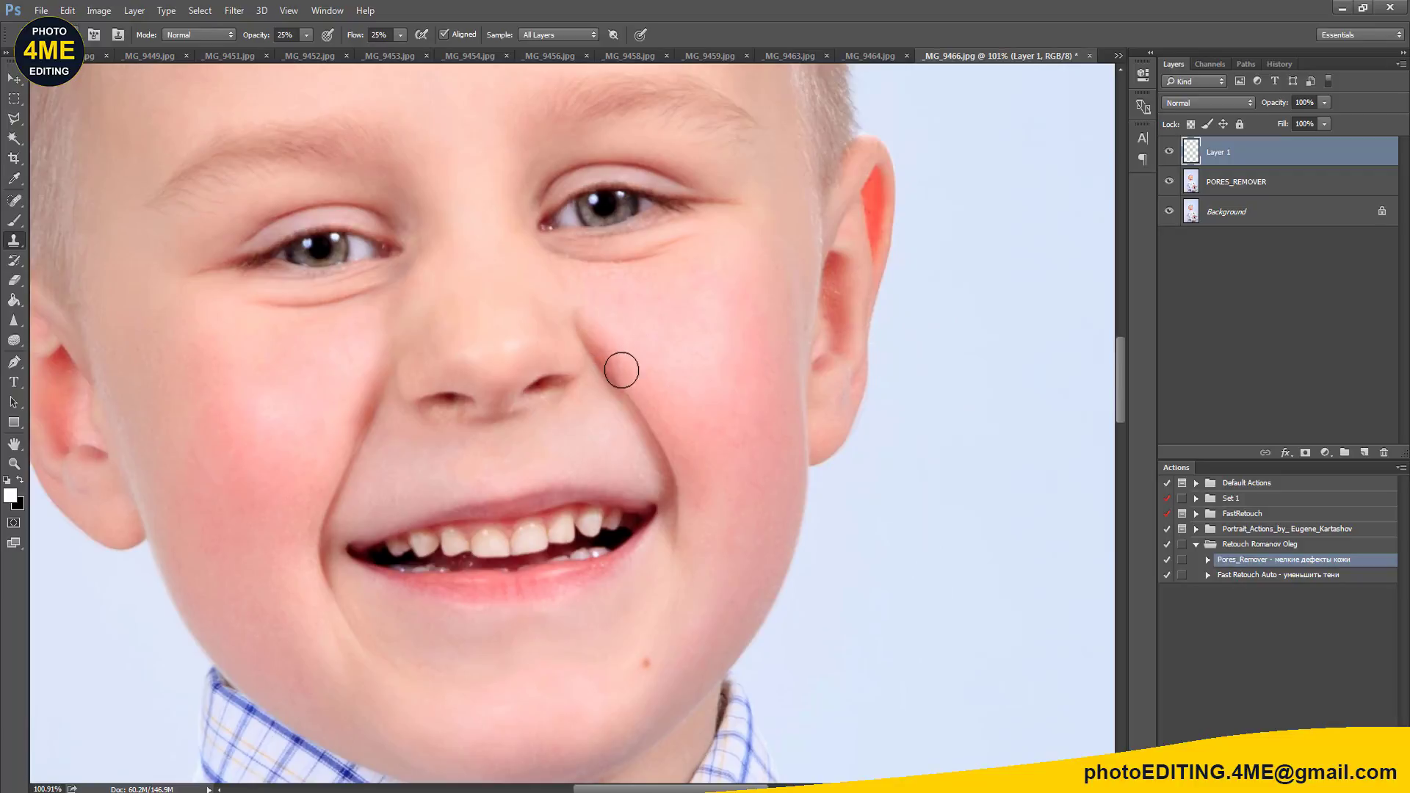
pyautogui.moveTo(624, 369); pyautogui.dragTo(702, 478)
pyautogui.keyDown('alt'); pyautogui.click(322, 400); pyautogui.keyUp('alt')
pyautogui.moveTo(360, 386); pyautogui.dragTo(316, 573)
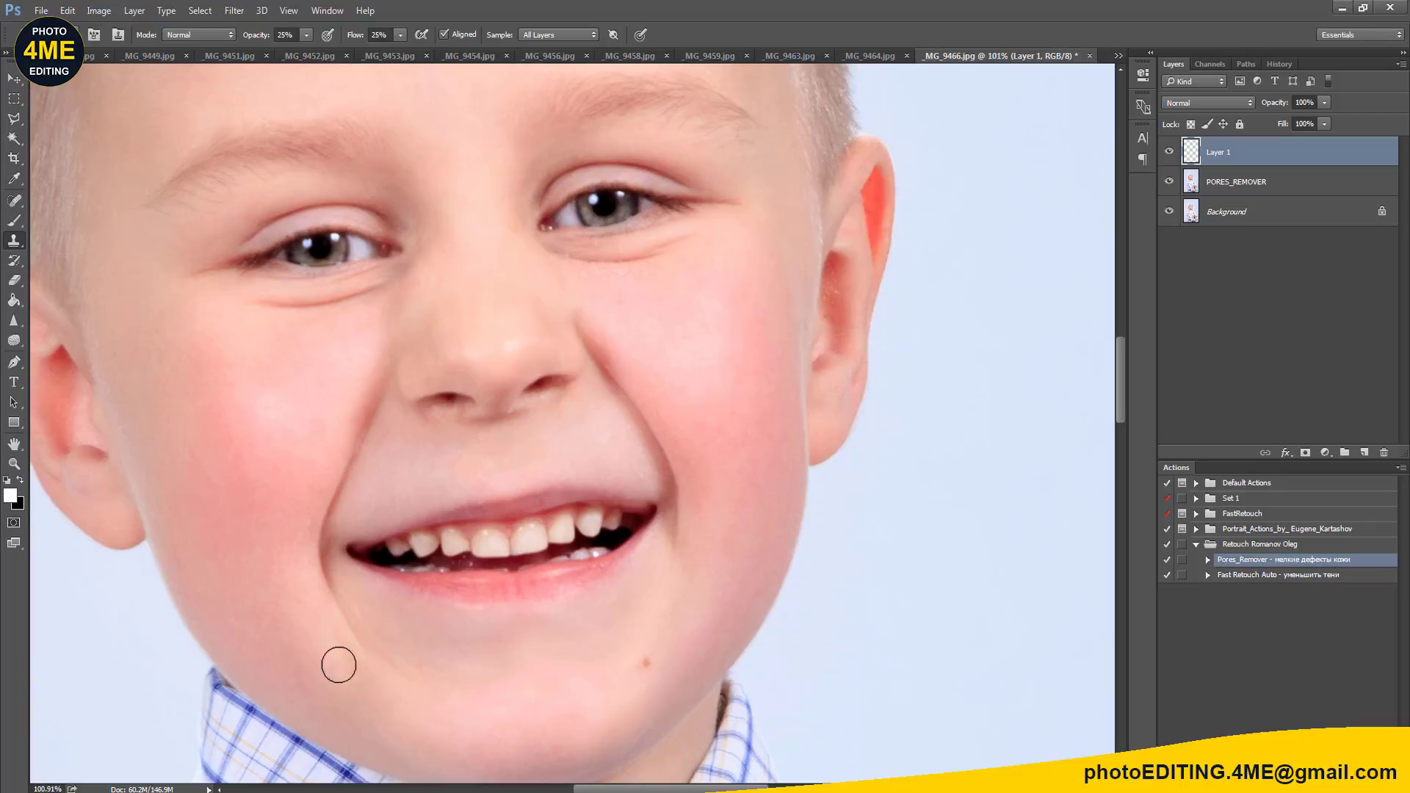
# Step: Soften the skin between the nose and upper lip with cloned texture
pyautogui.scroll(3, 466, 488)
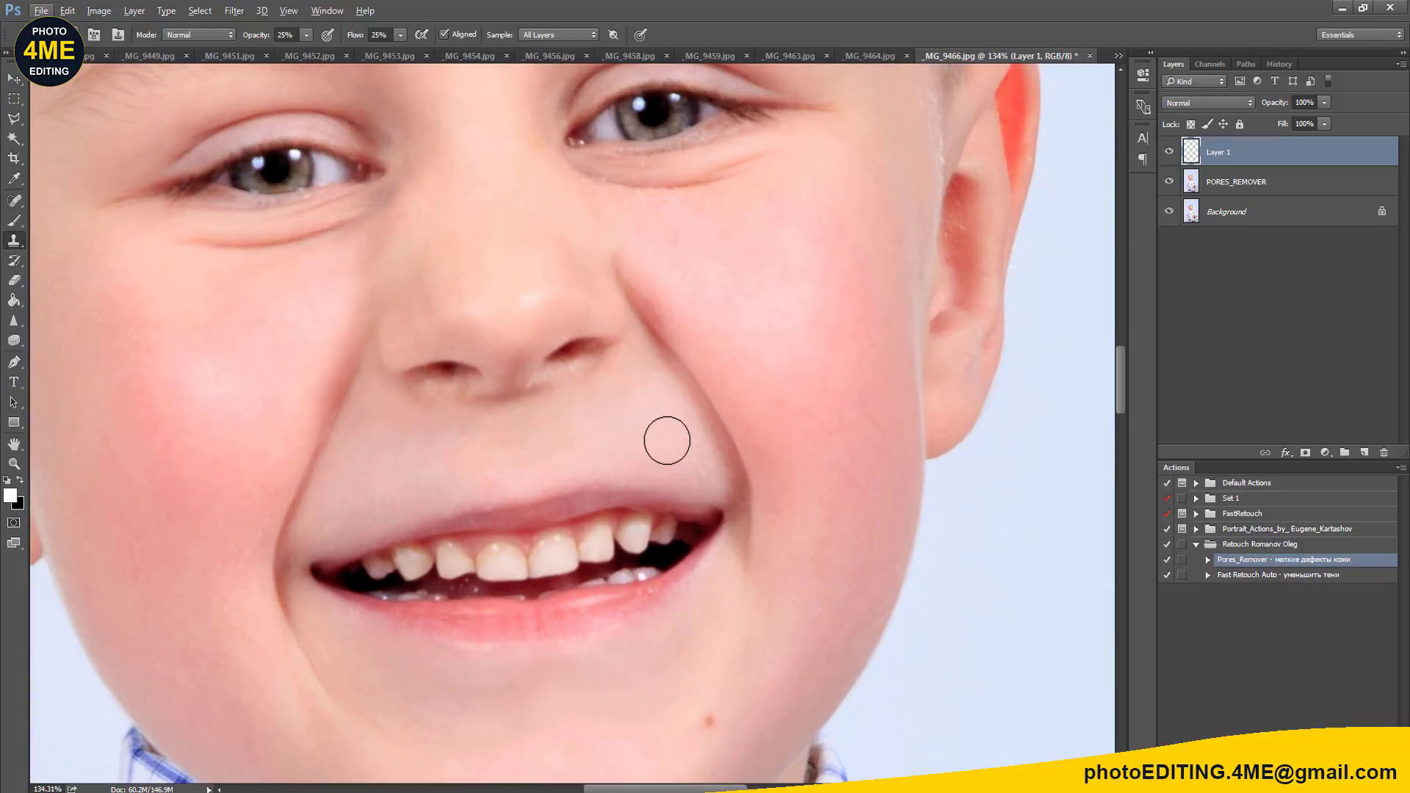
pyautogui.scroll(1, 602, 391)
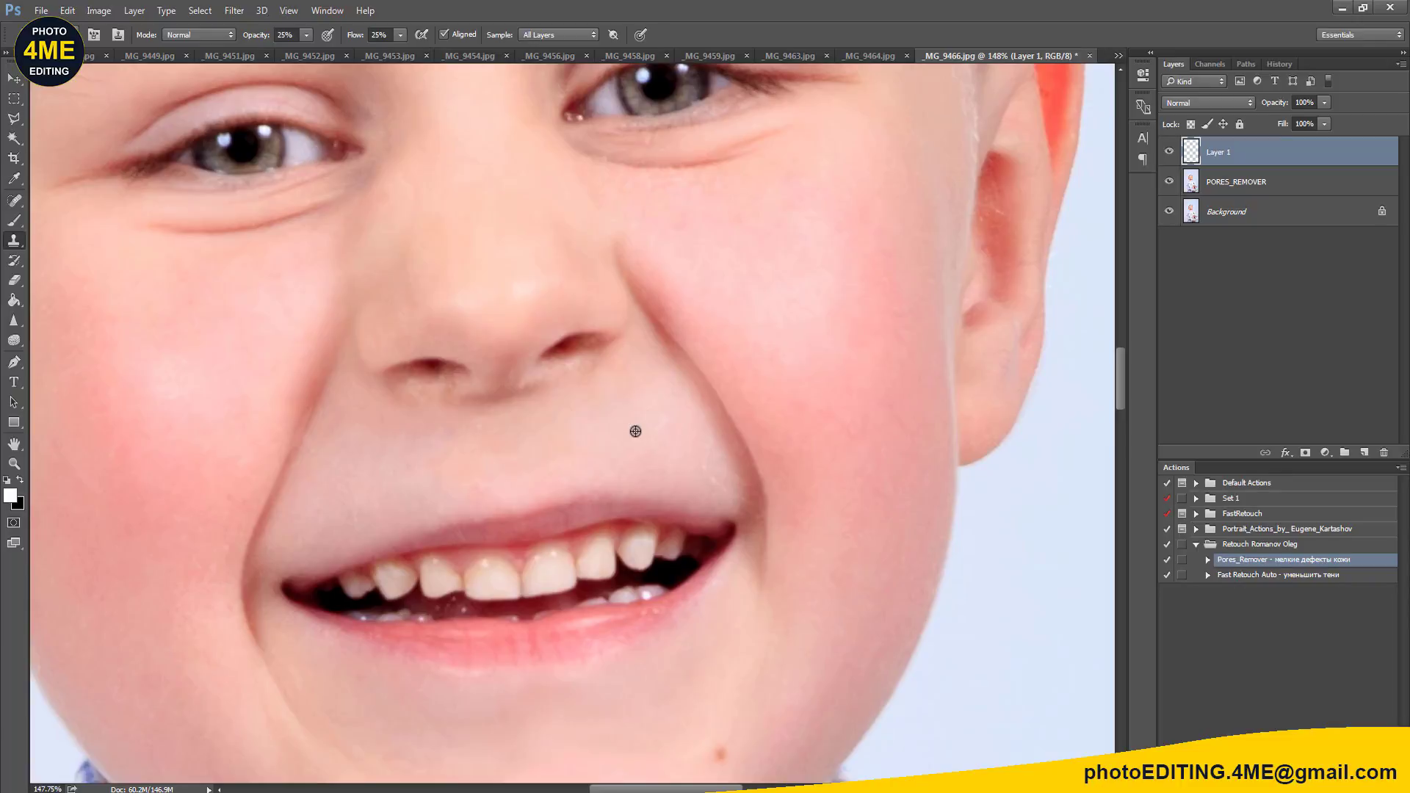
pyautogui.keyDown('alt'); pyautogui.click(635, 431); pyautogui.keyUp('alt')
pyautogui.moveTo(554, 445)
pyautogui.mouseDown()
pyautogui.moveTo(600, 392)
pyautogui.moveTo(517, 392)
pyautogui.mouseUp()
pyautogui.scroll(3, 444, 408)
pyautogui.press('j')
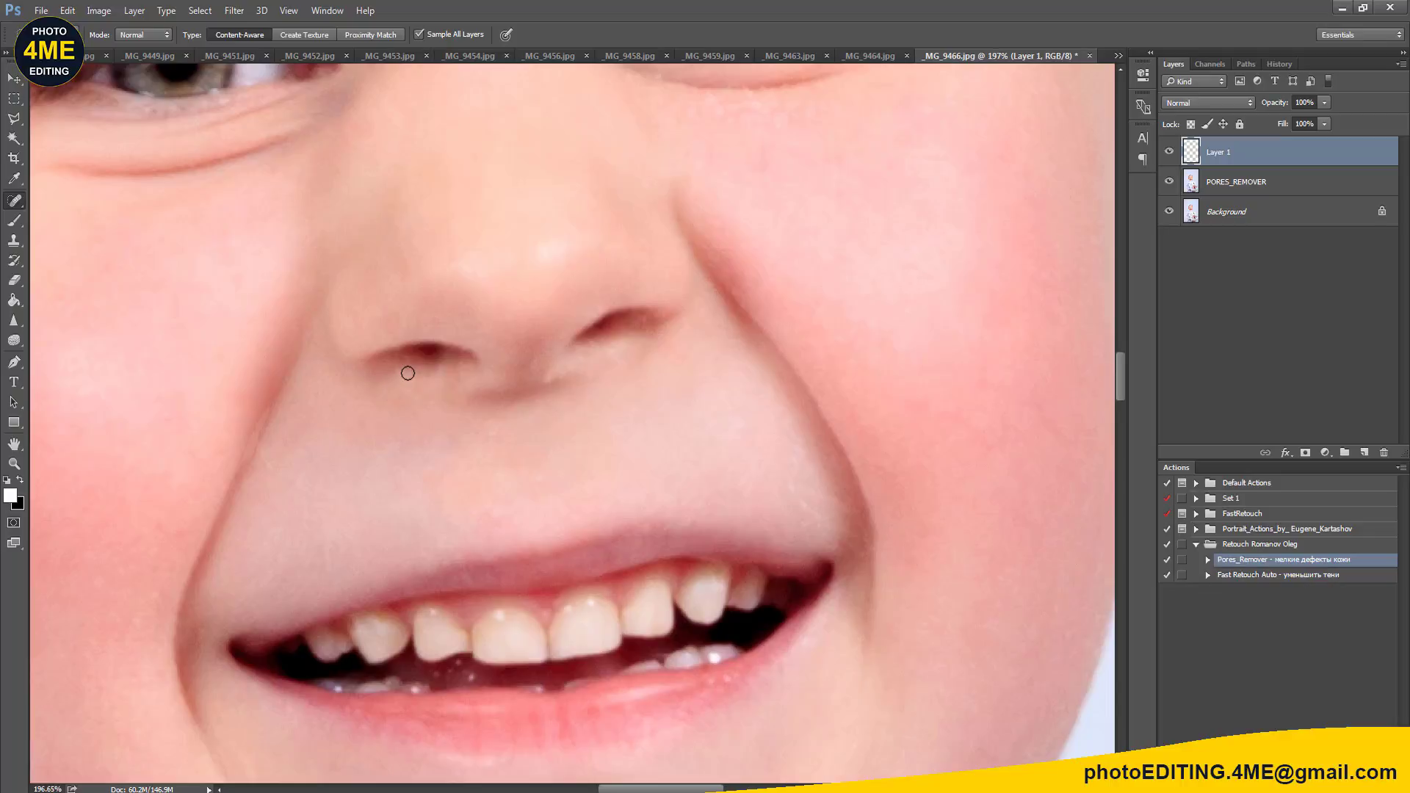
# Step: Heal the dark spot near the nostril and clone over the nose-to-mouth crease
pyautogui.moveTo(381, 383); pyautogui.dragTo(379, 395)
pyautogui.press('s')
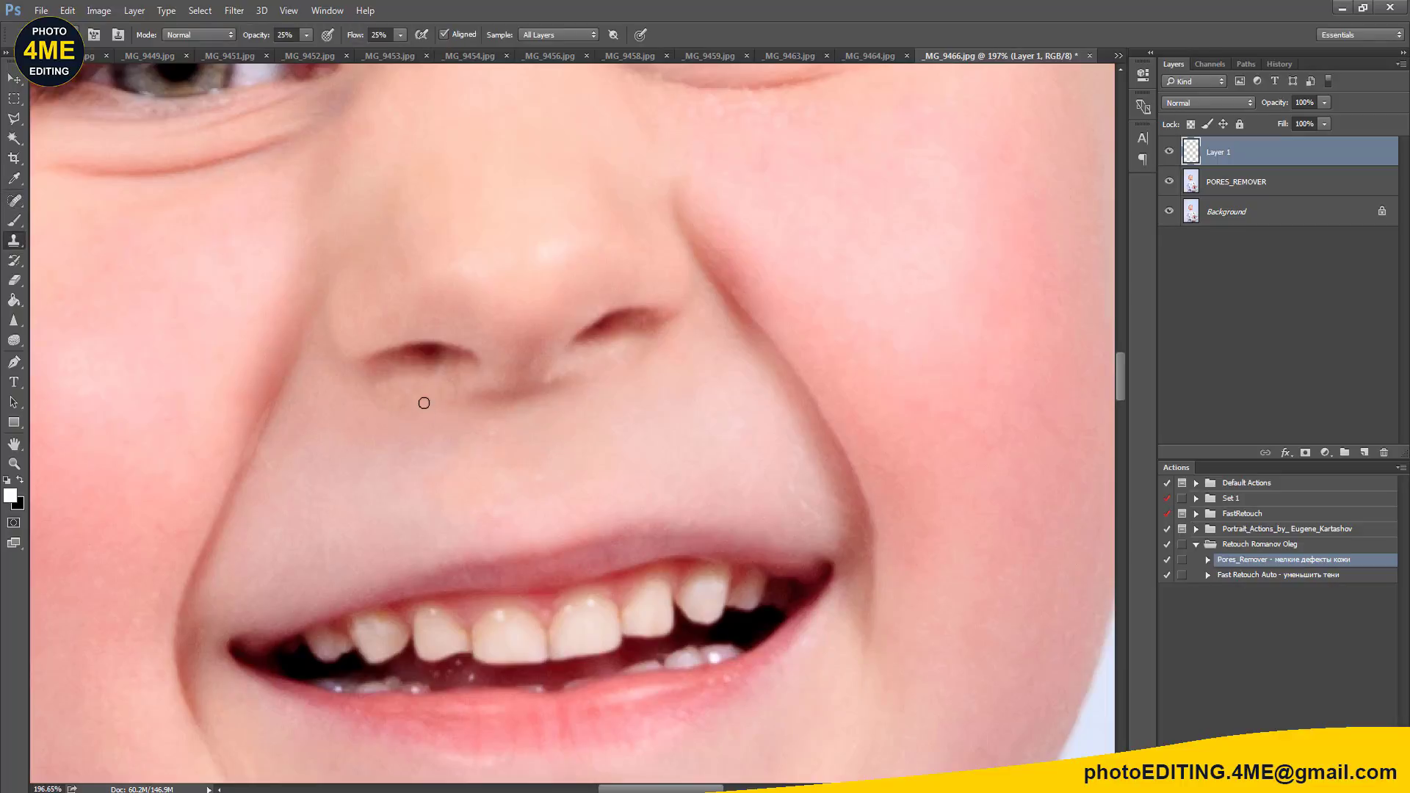
pyautogui.scroll(2, 418, 430)
pyautogui.scroll(2, 360, 459)
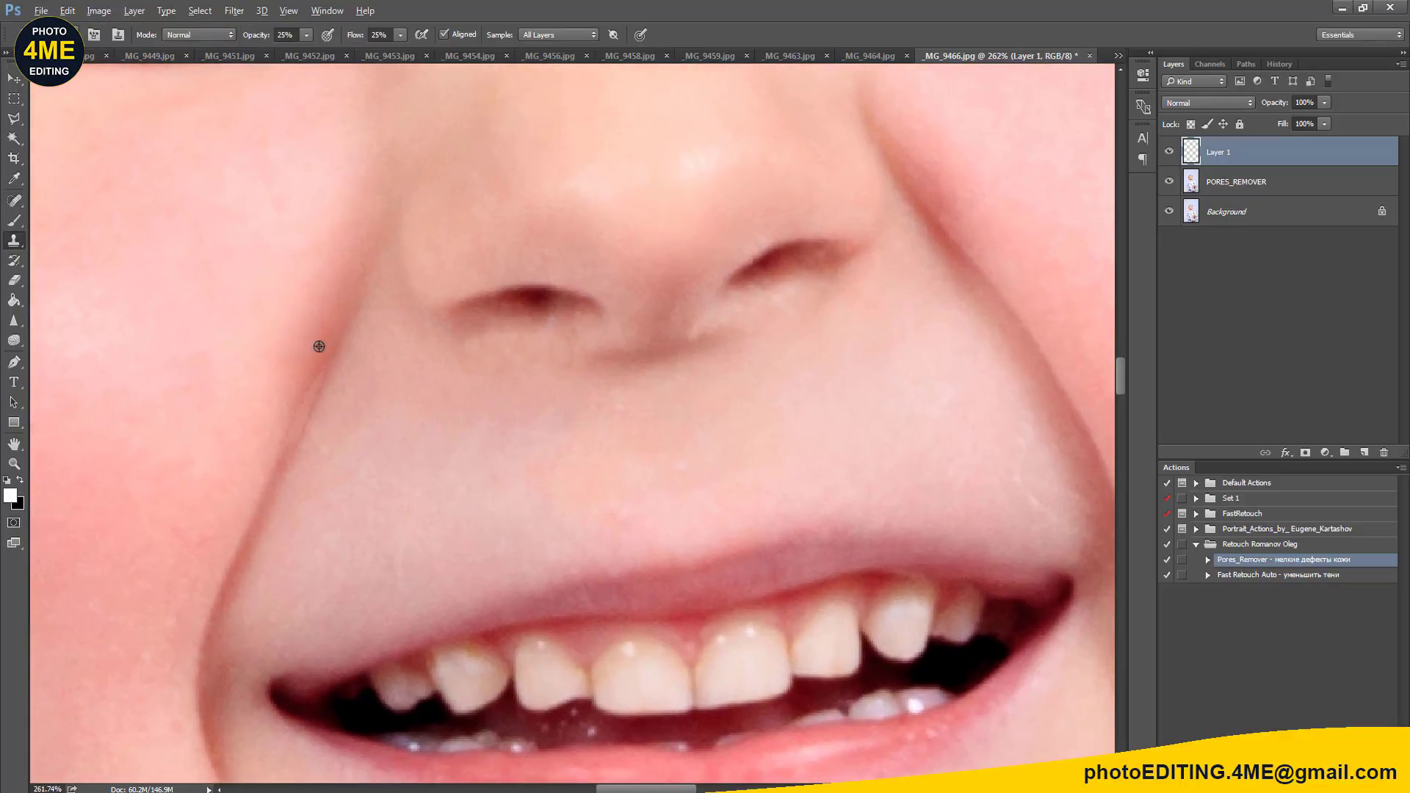
pyautogui.moveTo(309, 368); pyautogui.dragTo(293, 443)
# Step: Erase part of the crease cloning, then revert the eraser strokes in History
pyautogui.press('e')
pyautogui.moveTo(323, 372); pyautogui.dragTo(285, 465)
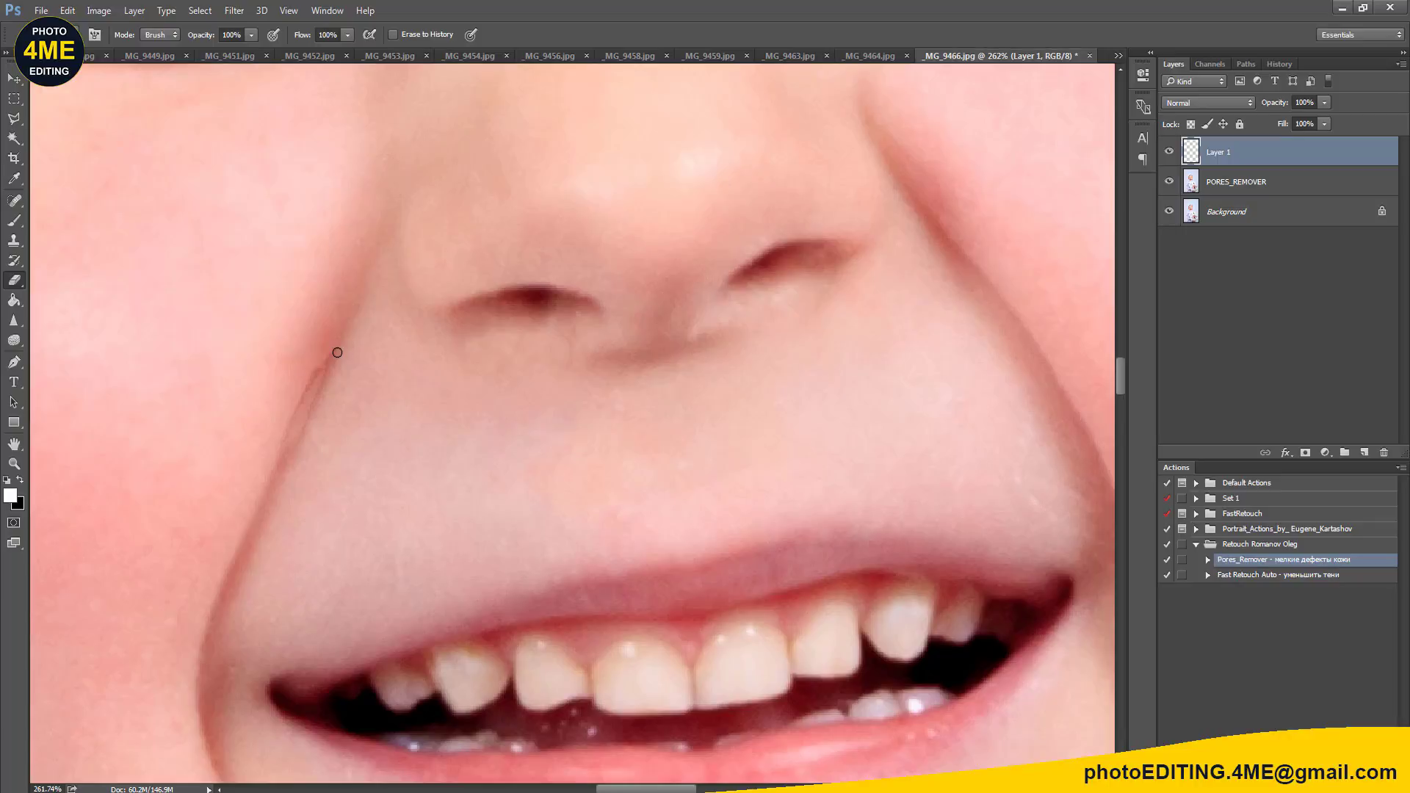
pyautogui.click(1278, 65)
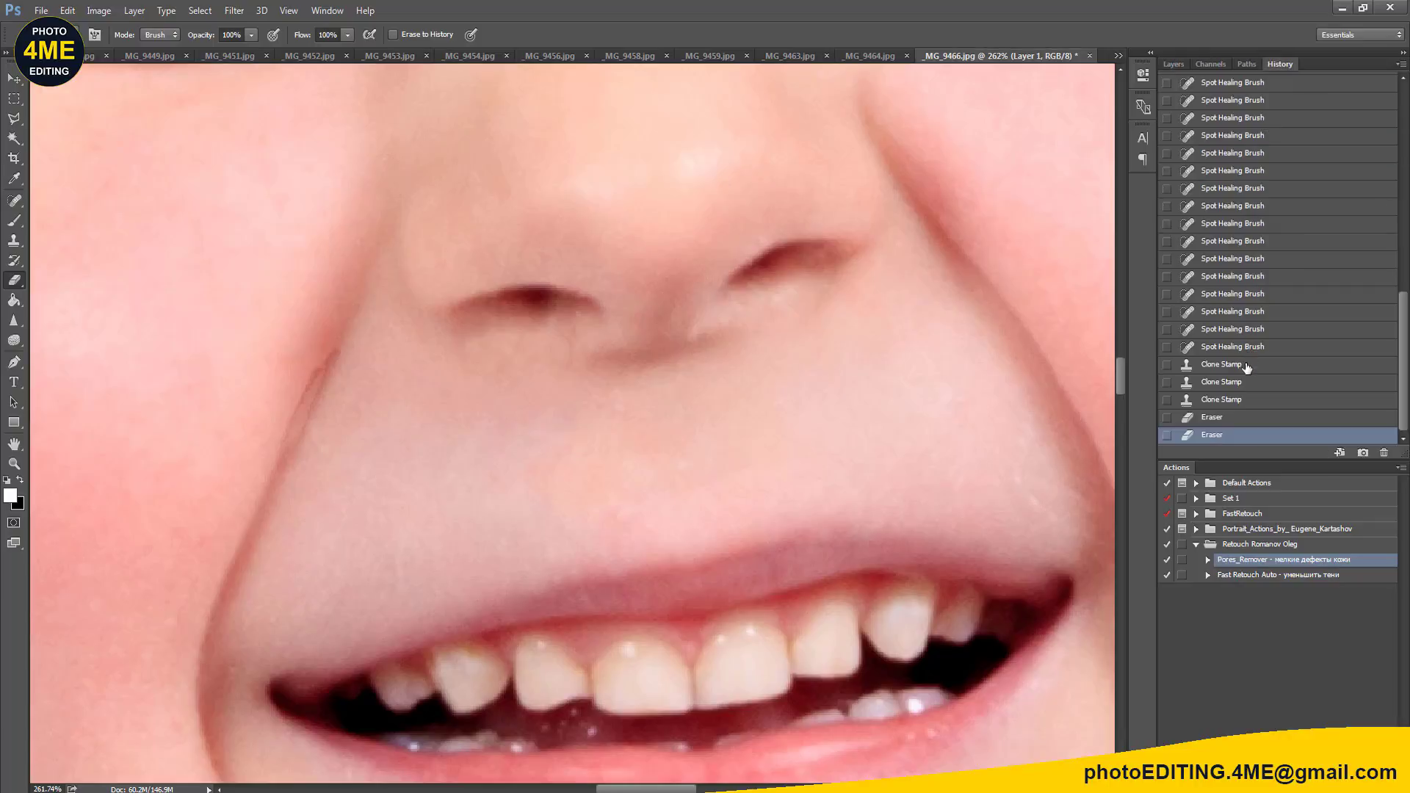
pyautogui.click(1239, 403)
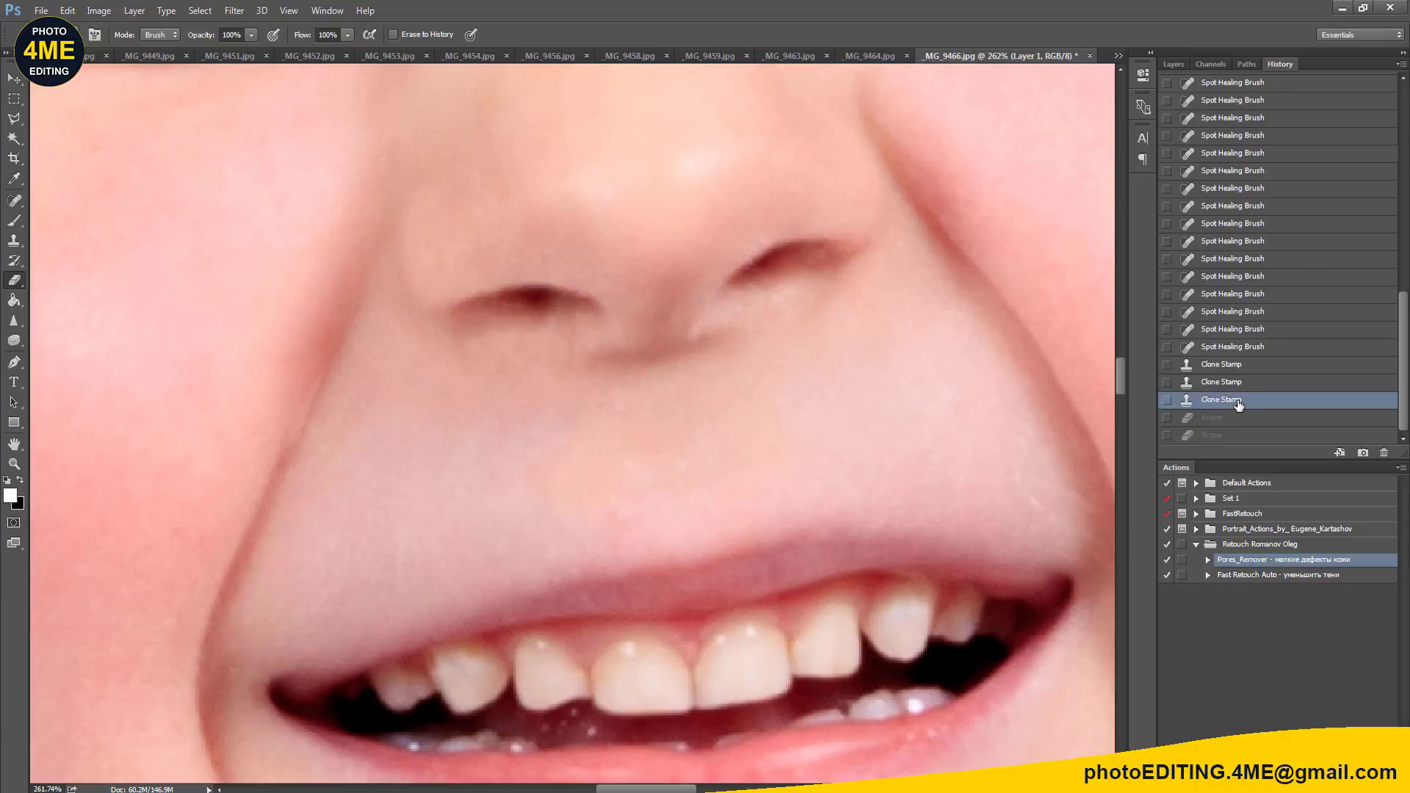
pyautogui.click(1171, 65)
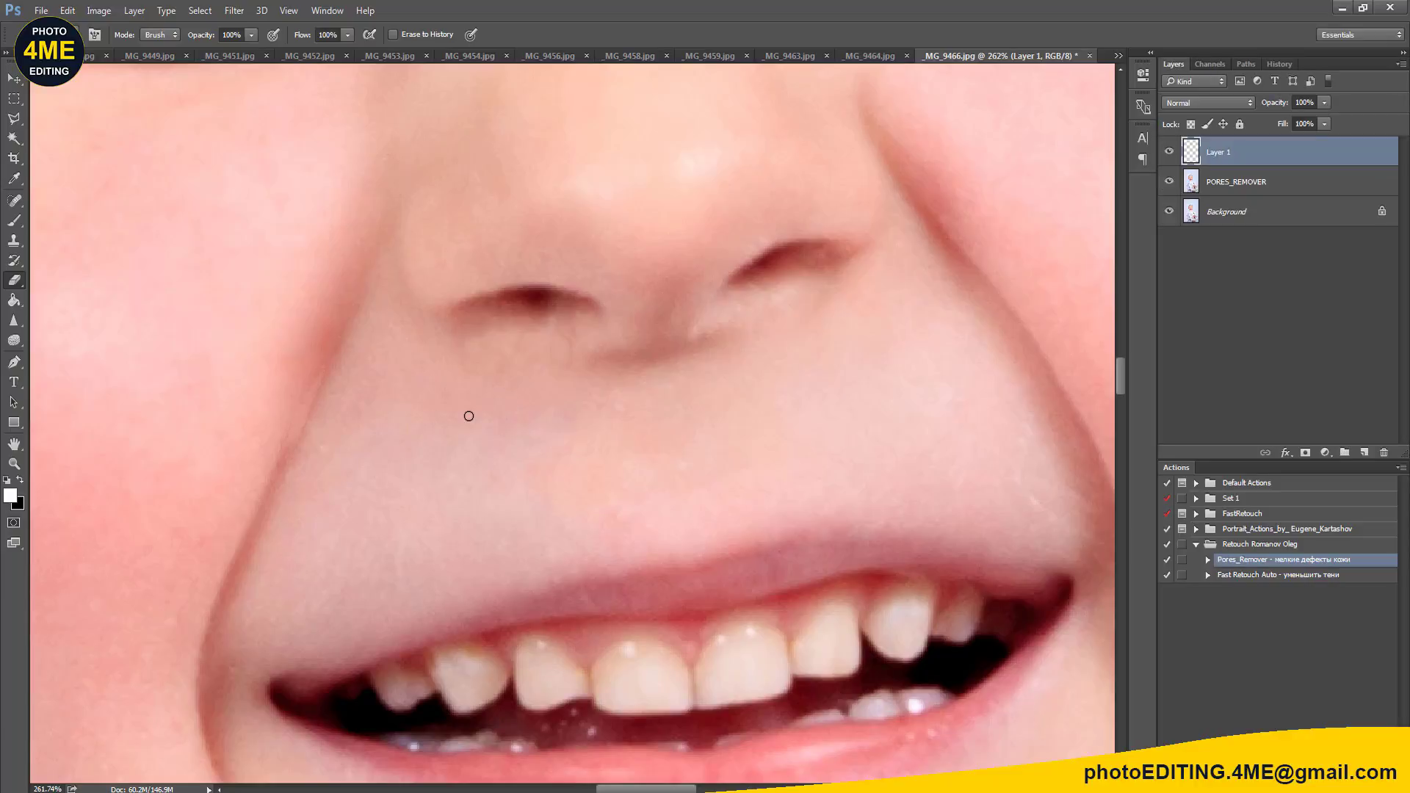
# Step: Spot-heal along the nose-to-mouth crease, then undo that stroke from History
pyautogui.press('j')
pyautogui.moveTo(328, 370); pyautogui.dragTo(292, 443)
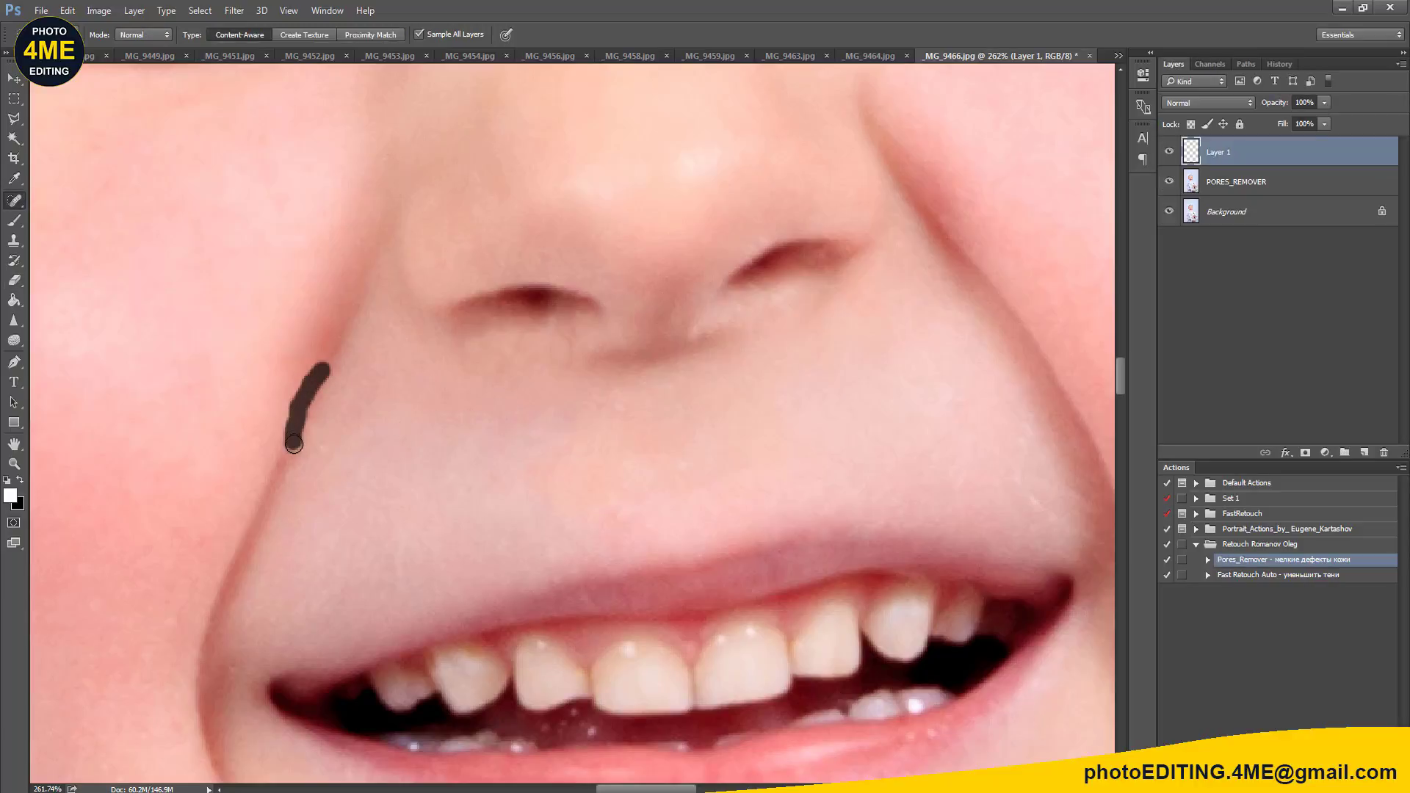
pyautogui.press('z')
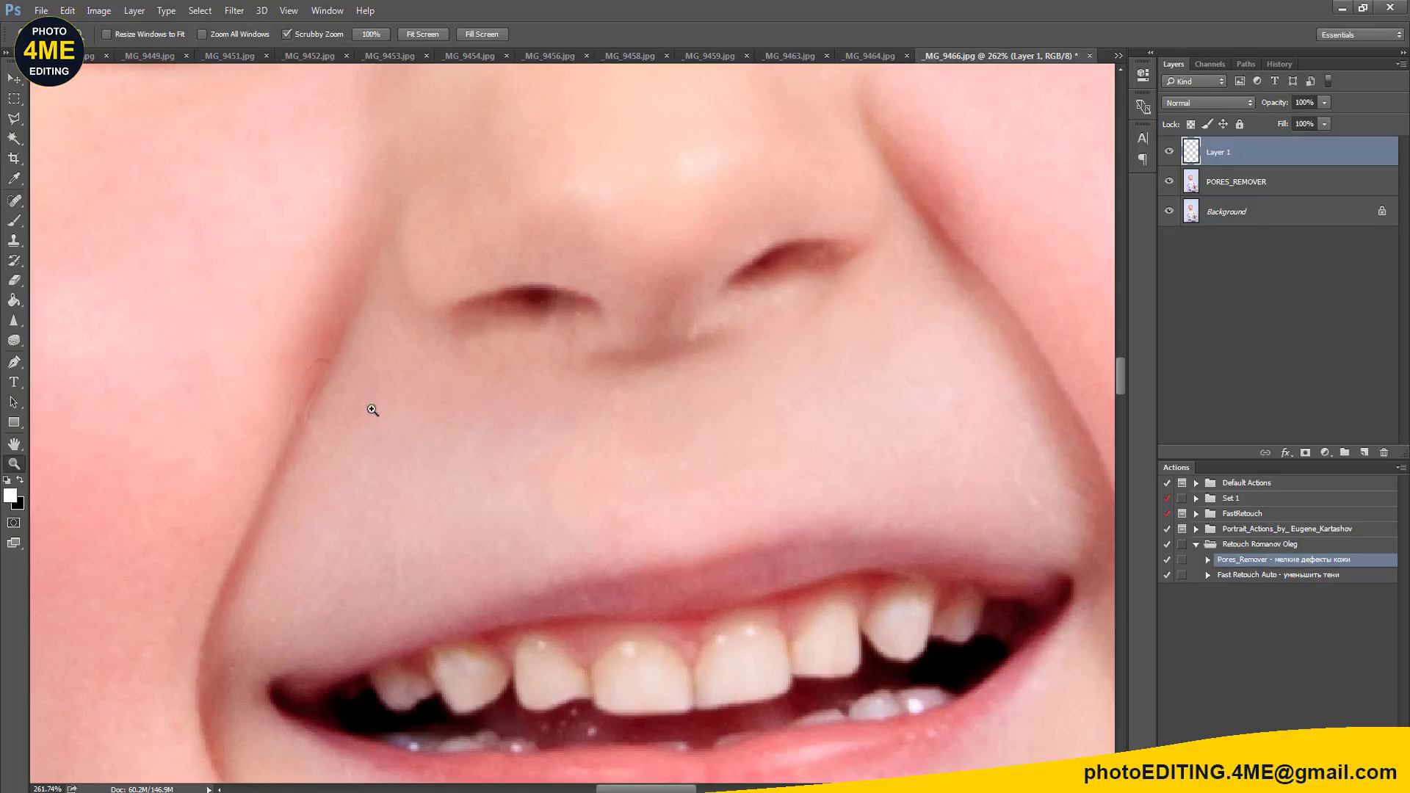
pyautogui.click(1287, 65)
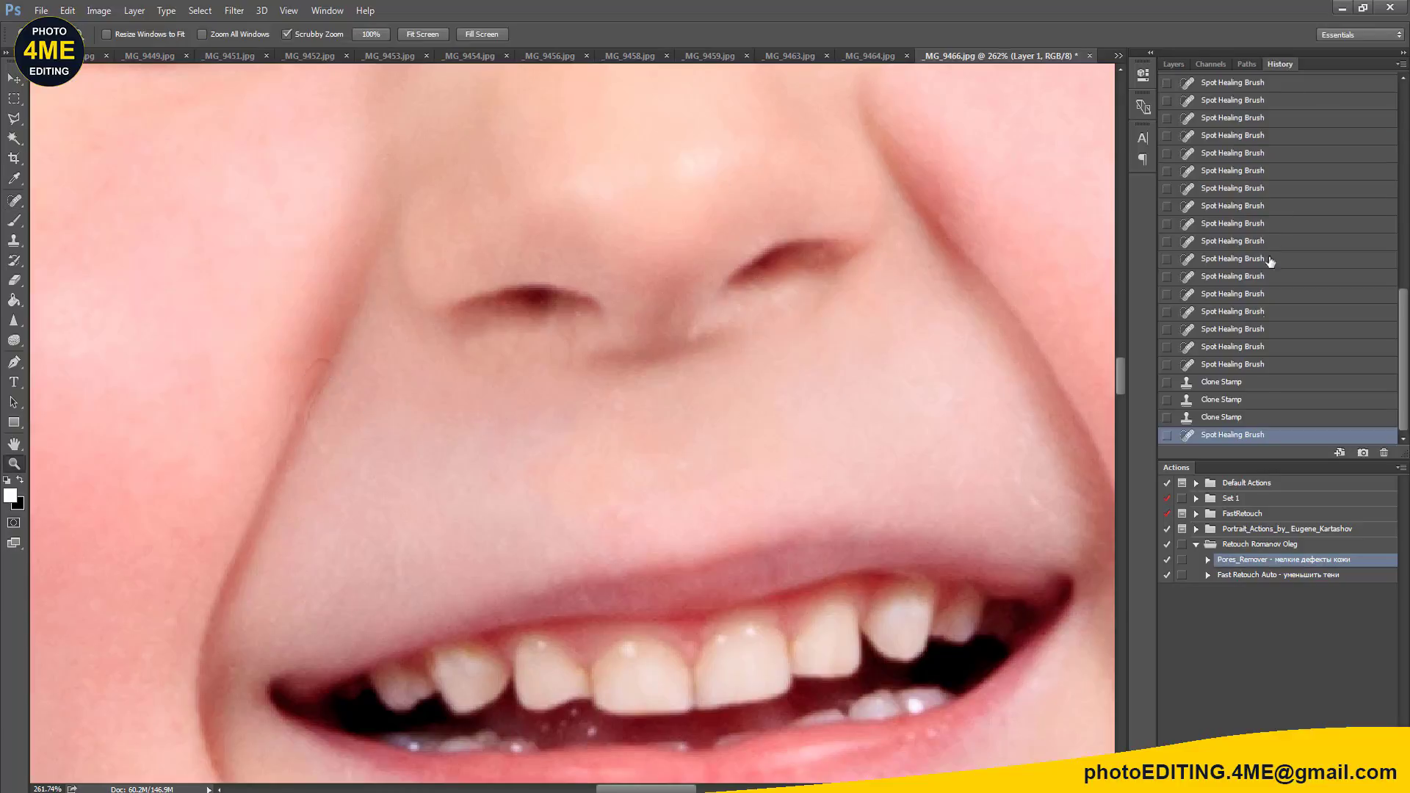
pyautogui.click(1252, 419)
pyautogui.click(1172, 63)
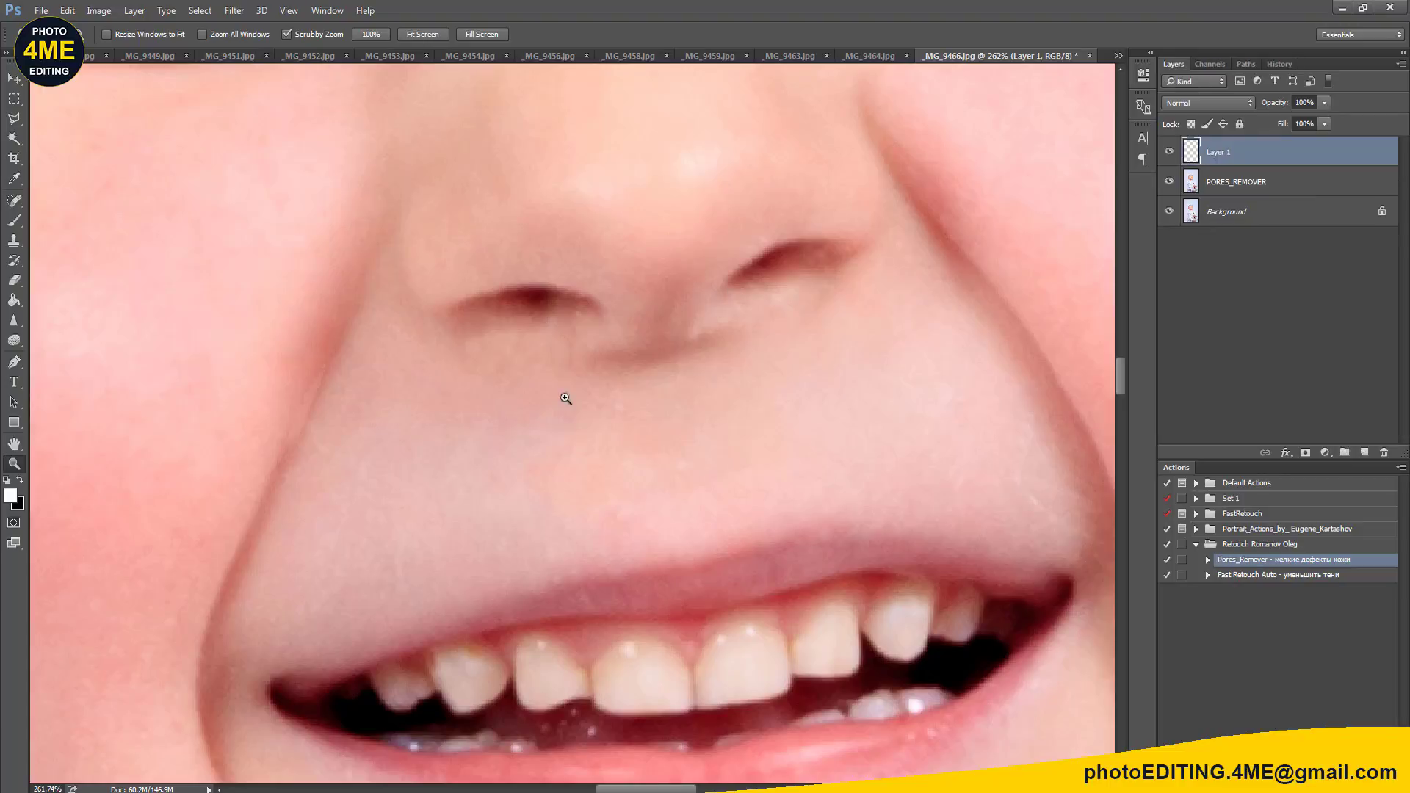
pyautogui.press('s')
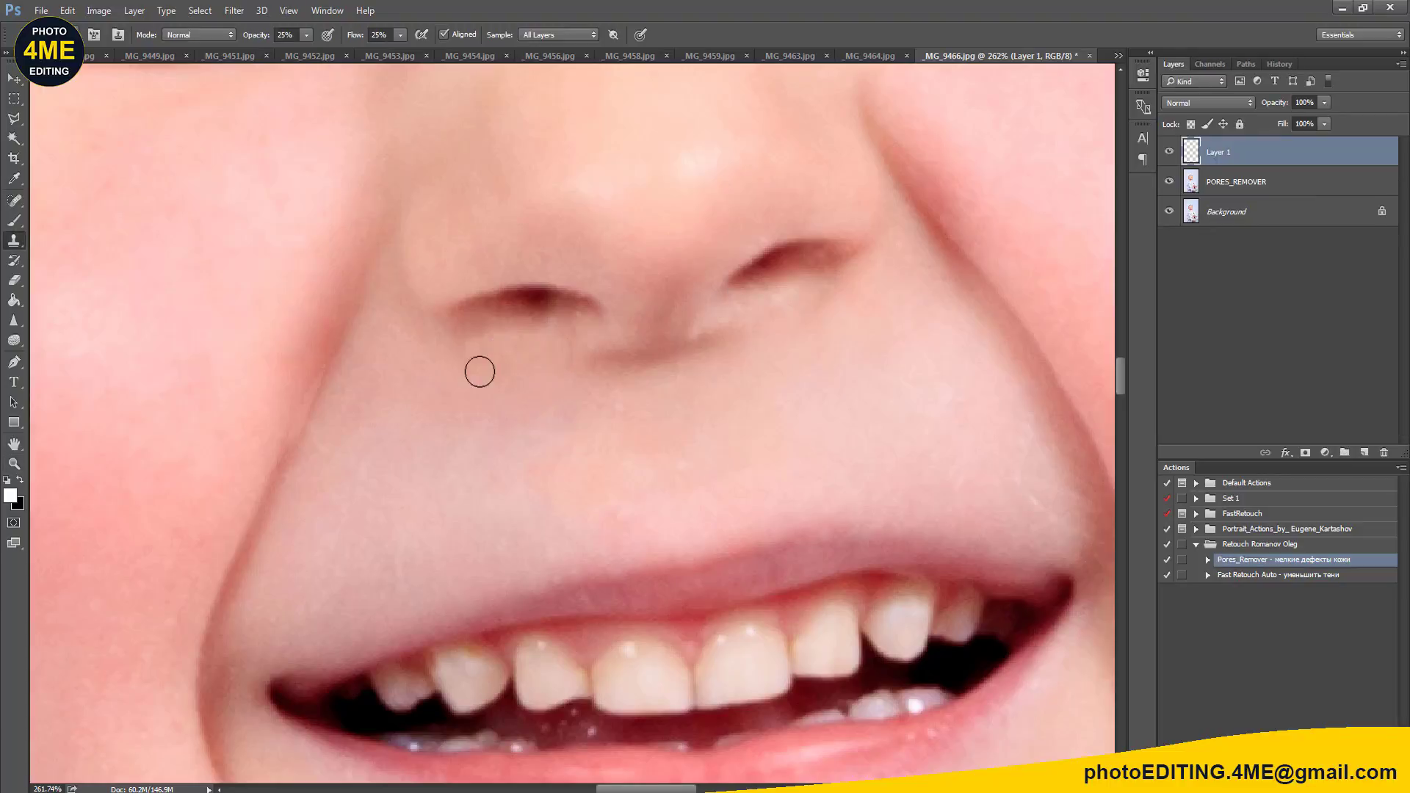
# Step: Clone clean skin under the nose and over the creases beside the mouth
pyautogui.moveTo(463, 339)
pyautogui.mouseDown()
pyautogui.moveTo(568, 348)
pyautogui.moveTo(468, 338)
pyautogui.mouseUp()
pyautogui.moveTo(628, 386); pyautogui.dragTo(613, 397)
pyautogui.keyDown('alt'); pyautogui.click(614, 473); pyautogui.keyUp('alt')
pyautogui.moveTo(611, 532); pyautogui.dragTo(482, 535)
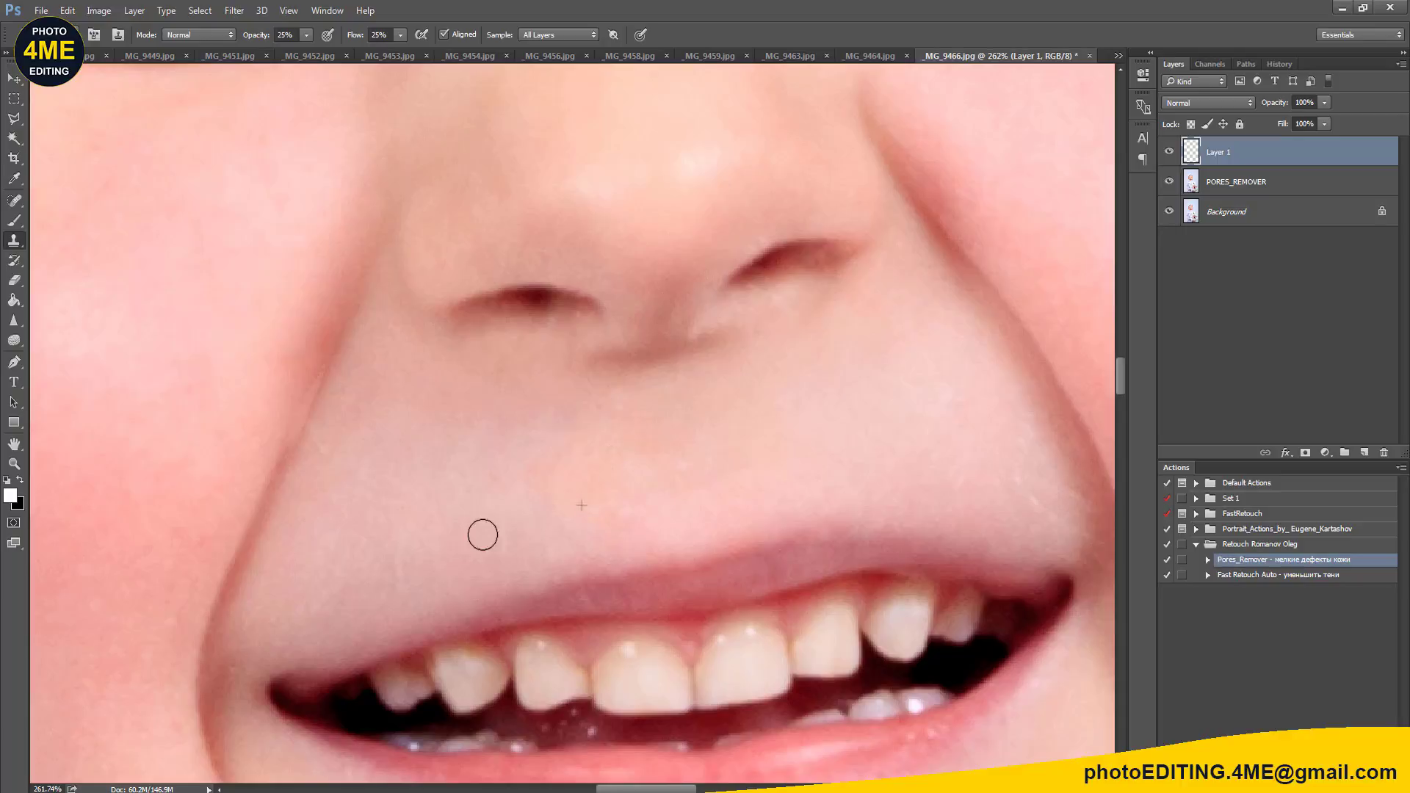
pyautogui.keyDown('alt'); pyautogui.click(391, 564); pyautogui.keyUp('alt')
pyautogui.moveTo(639, 478); pyautogui.dragTo(698, 479)
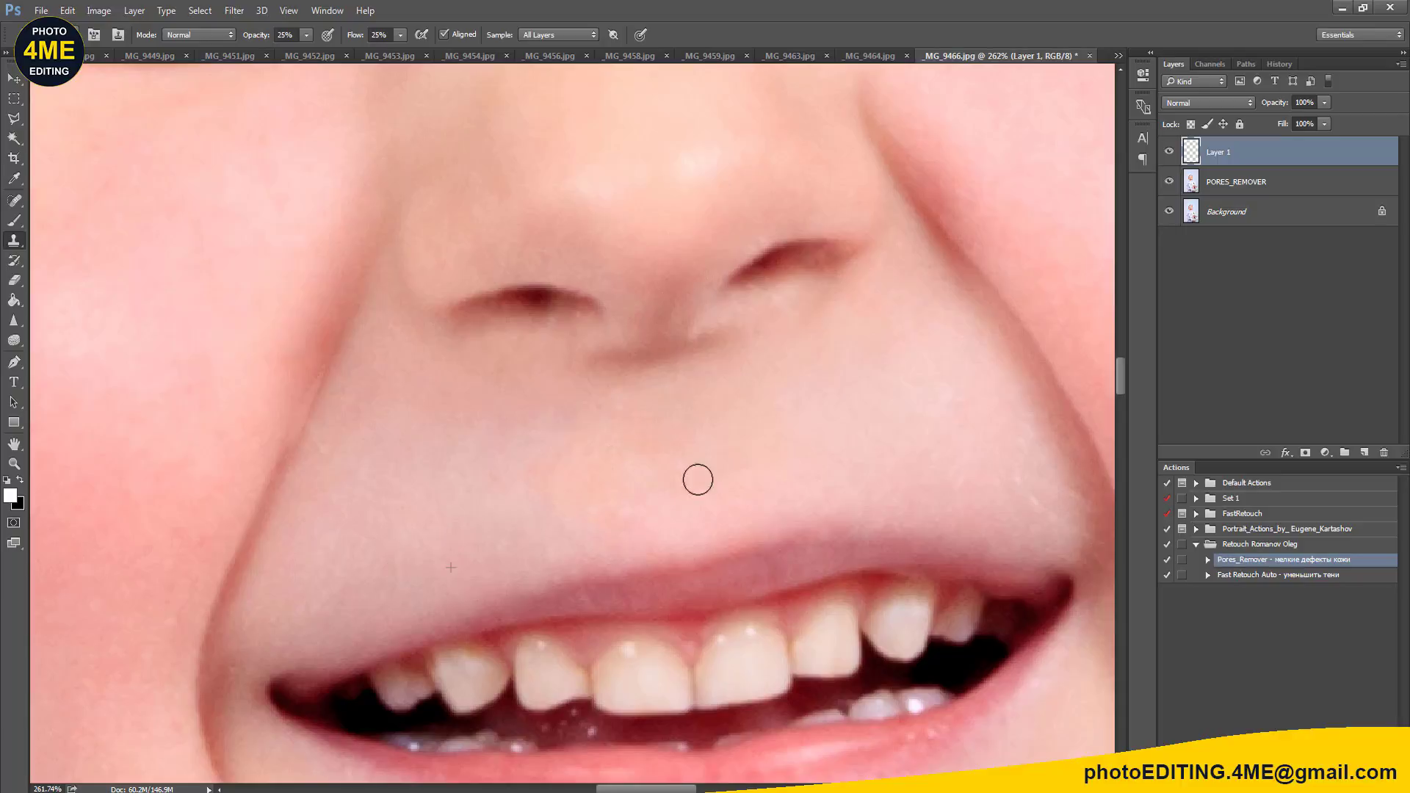
pyautogui.keyDown('alt'); pyautogui.click(990, 419); pyautogui.keyUp('alt')
pyautogui.moveTo(995, 465); pyautogui.dragTo(1043, 497)
# Step: Lower the Clone Stamp opacity to 30% and soften the wrinkle under the eye
pyautogui.press('Tab')
pyautogui.write('30')
pyautogui.press('Return')
pyautogui.scroll(-1, 576, 390)
pyautogui.scroll(-1, 575, 390)
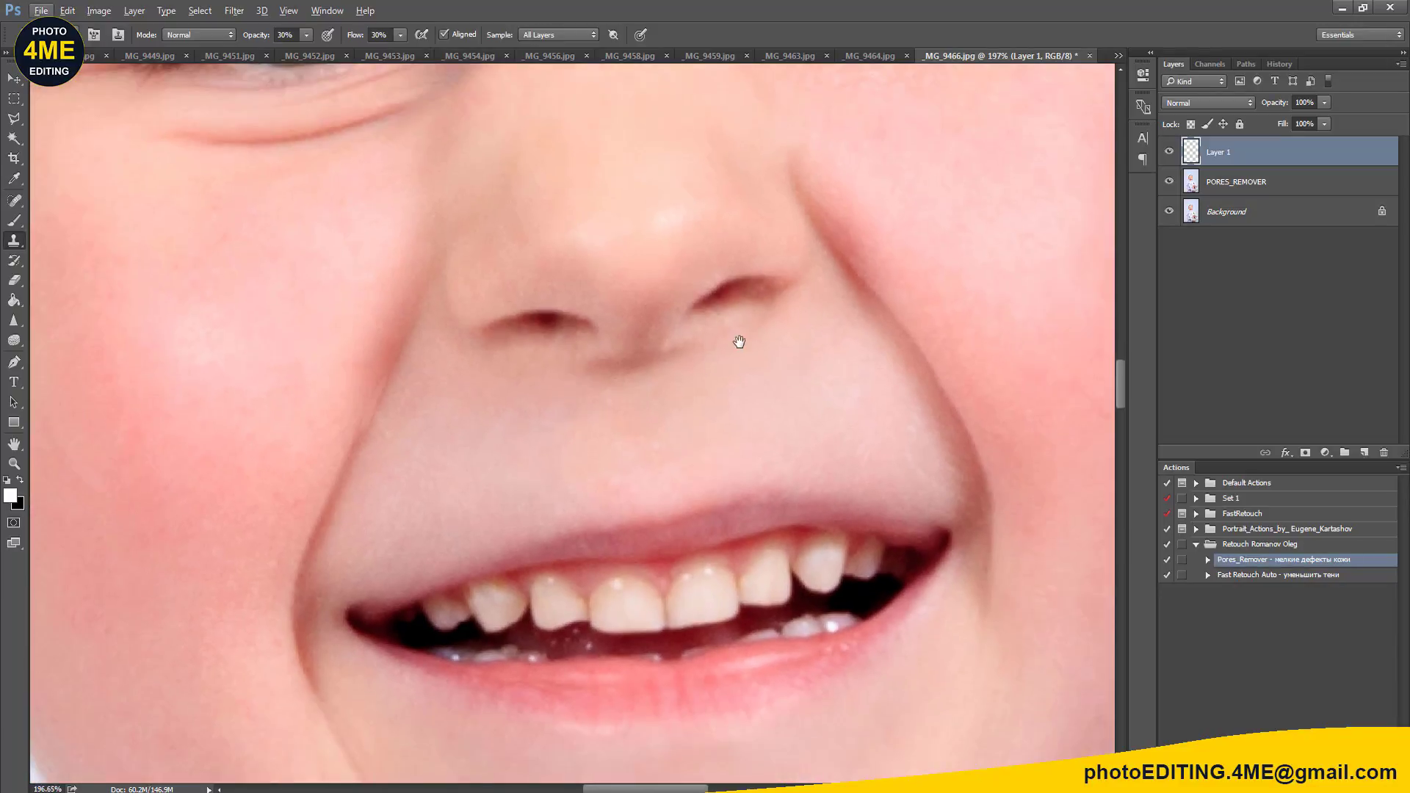
pyautogui.scroll(1, 737, 340)
pyautogui.moveTo(737, 340); pyautogui.dragTo(727, 642)
pyautogui.moveTo(701, 319); pyautogui.dragTo(690, 491)
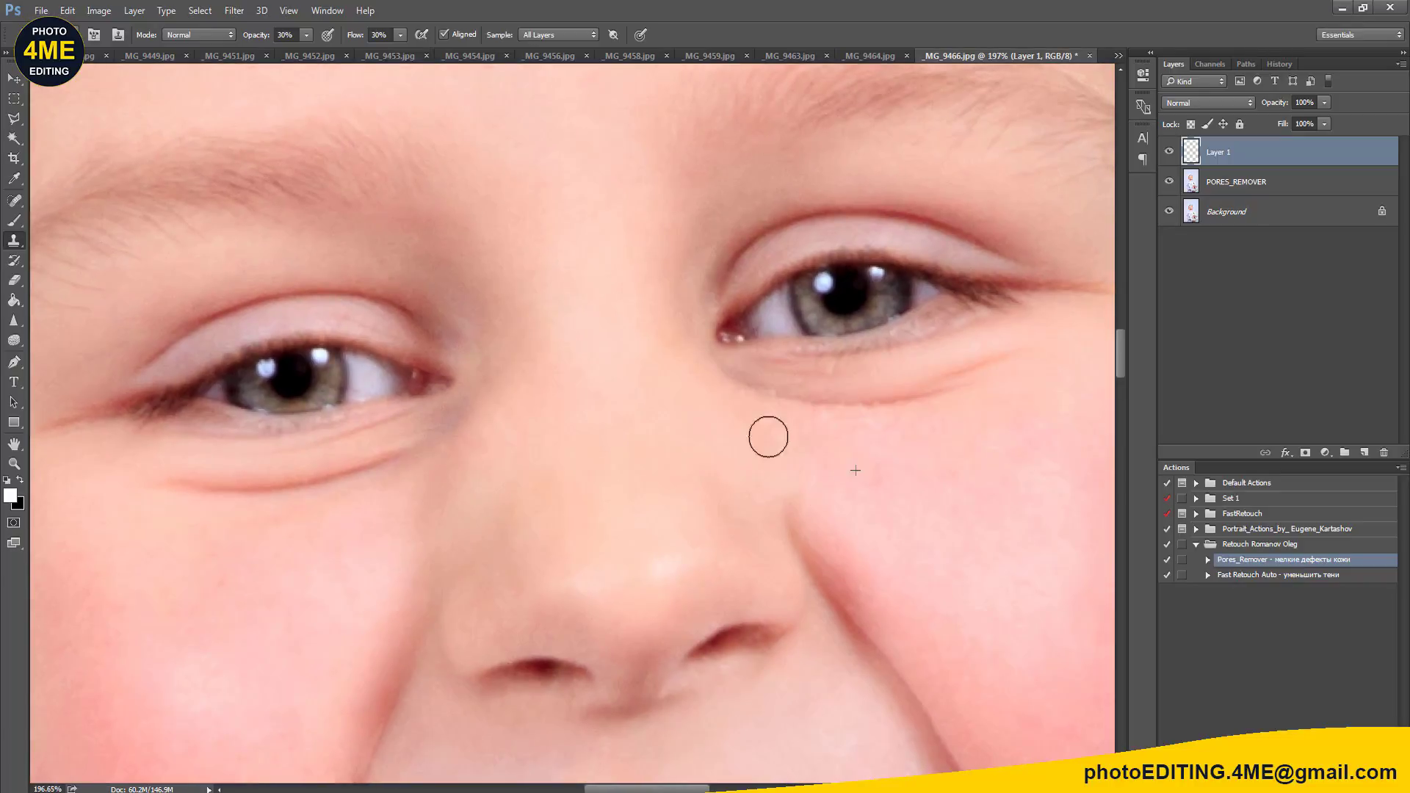
pyautogui.keyDown('alt'); pyautogui.click(142, 612); pyautogui.keyUp('alt')
pyautogui.moveTo(126, 492); pyautogui.dragTo(418, 462)
# Step: Enlarge the clone brush, sample skin near the left eyebrow, and blend the forehead
pyautogui.scroll(3, 653, 366)
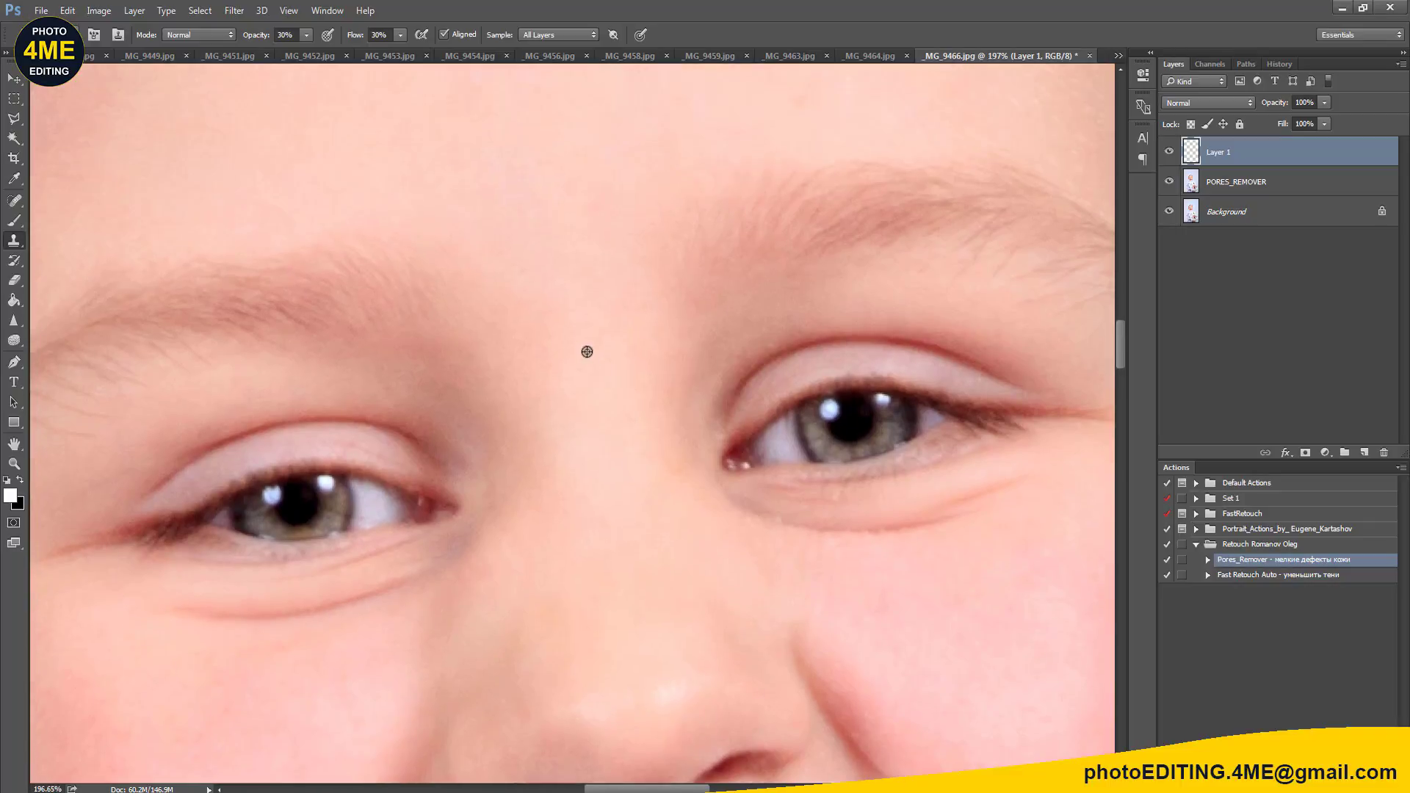
pyautogui.press('z')
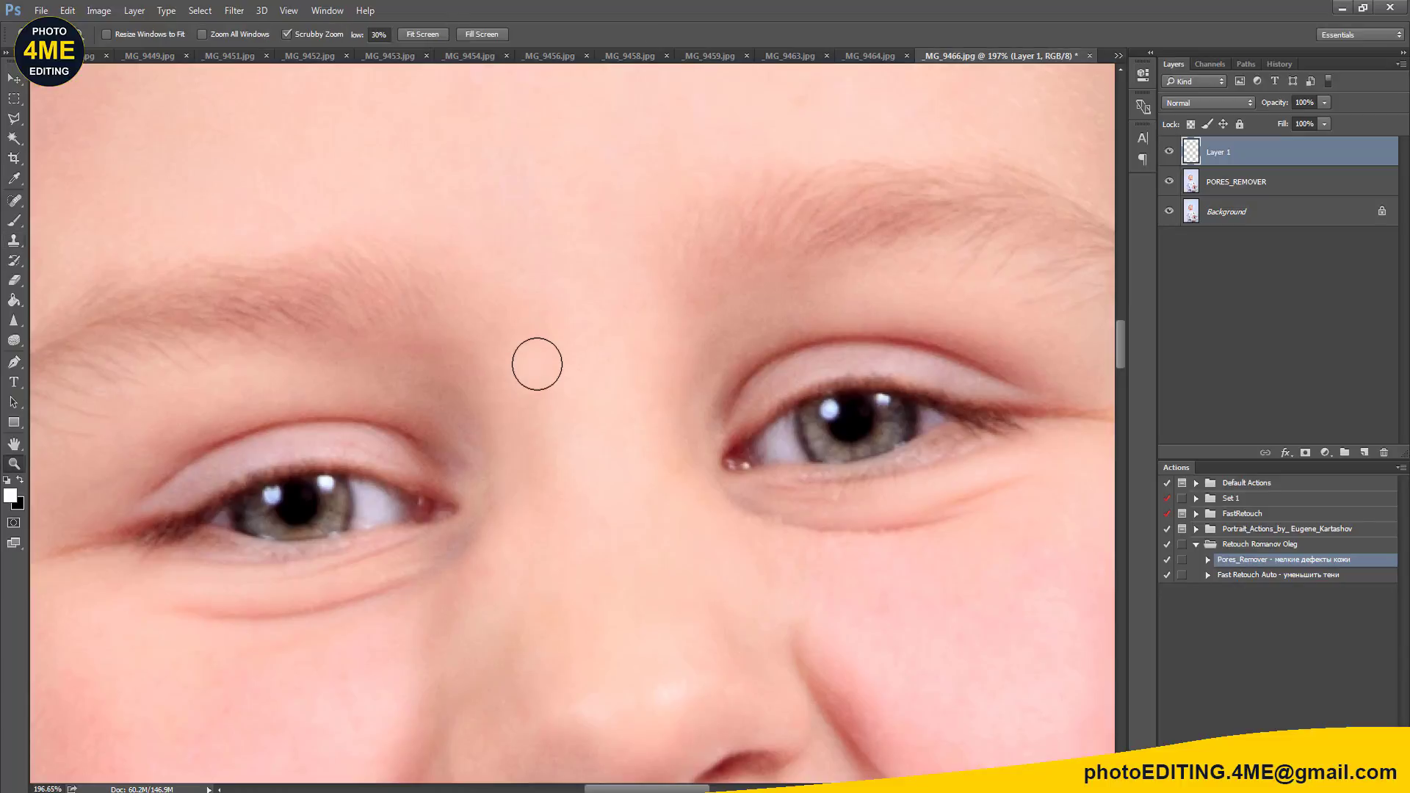
pyautogui.press('s')
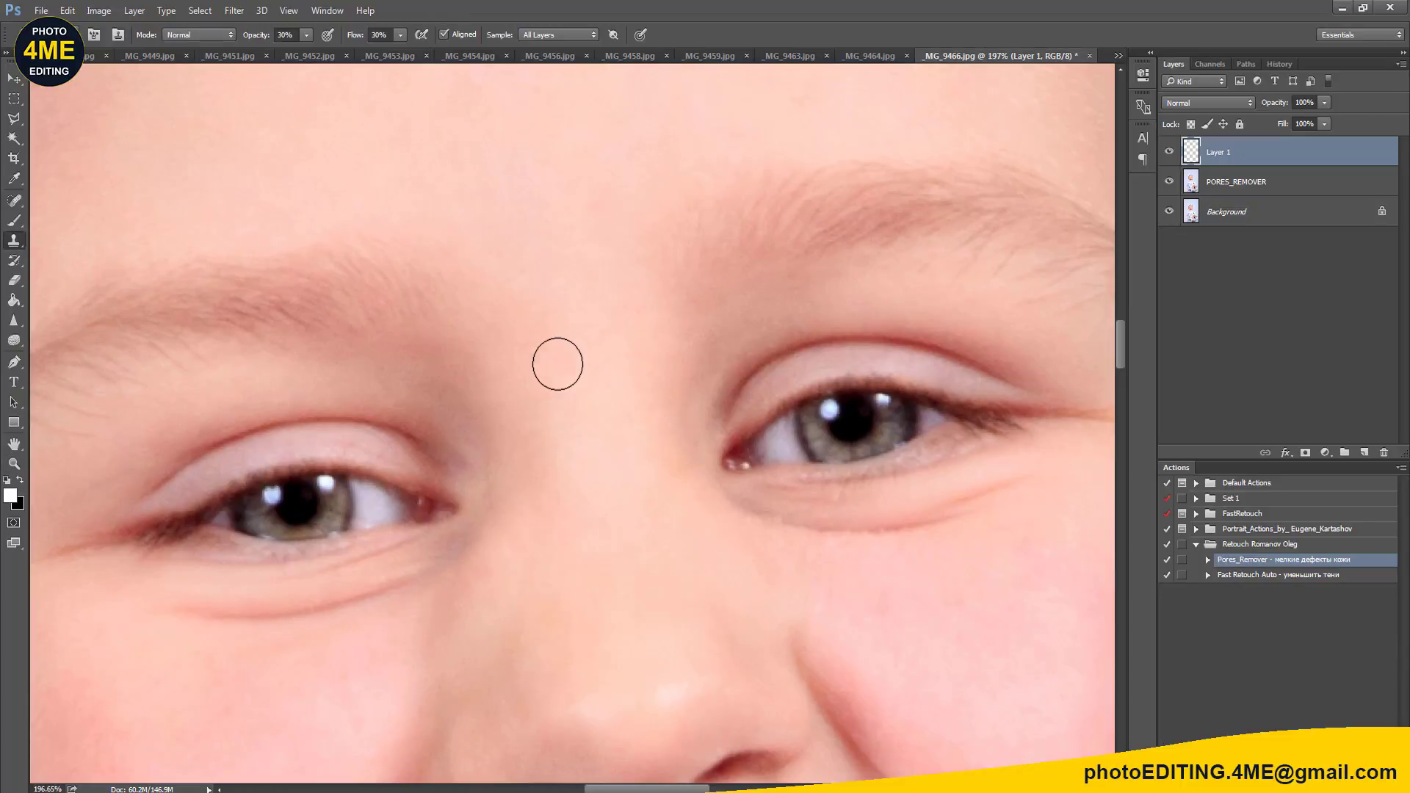
pyautogui.press(']')
pyautogui.press(']')
pyautogui.keyDown('alt'); pyautogui.click(512, 221); pyautogui.keyUp('alt')
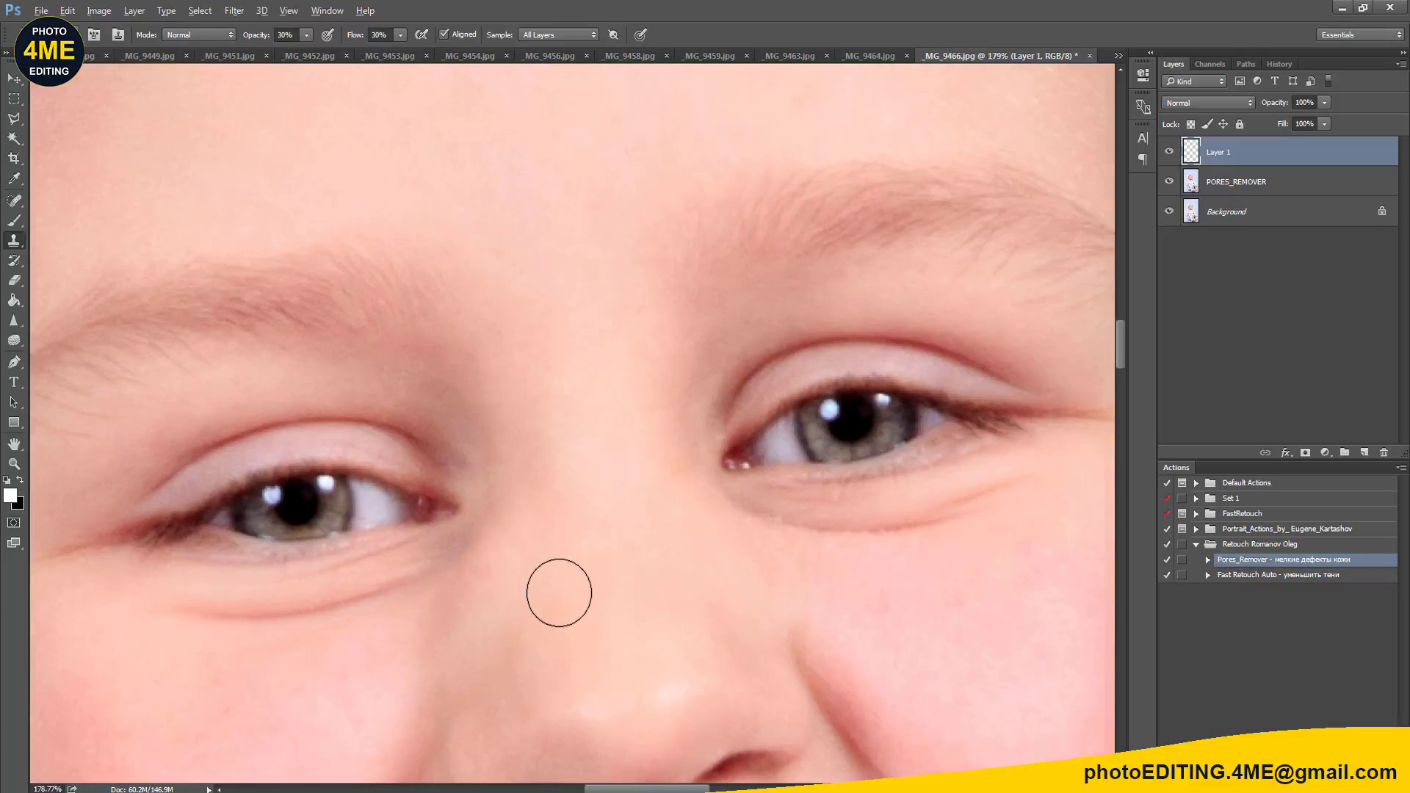
pyautogui.scroll(-2, 560, 585)
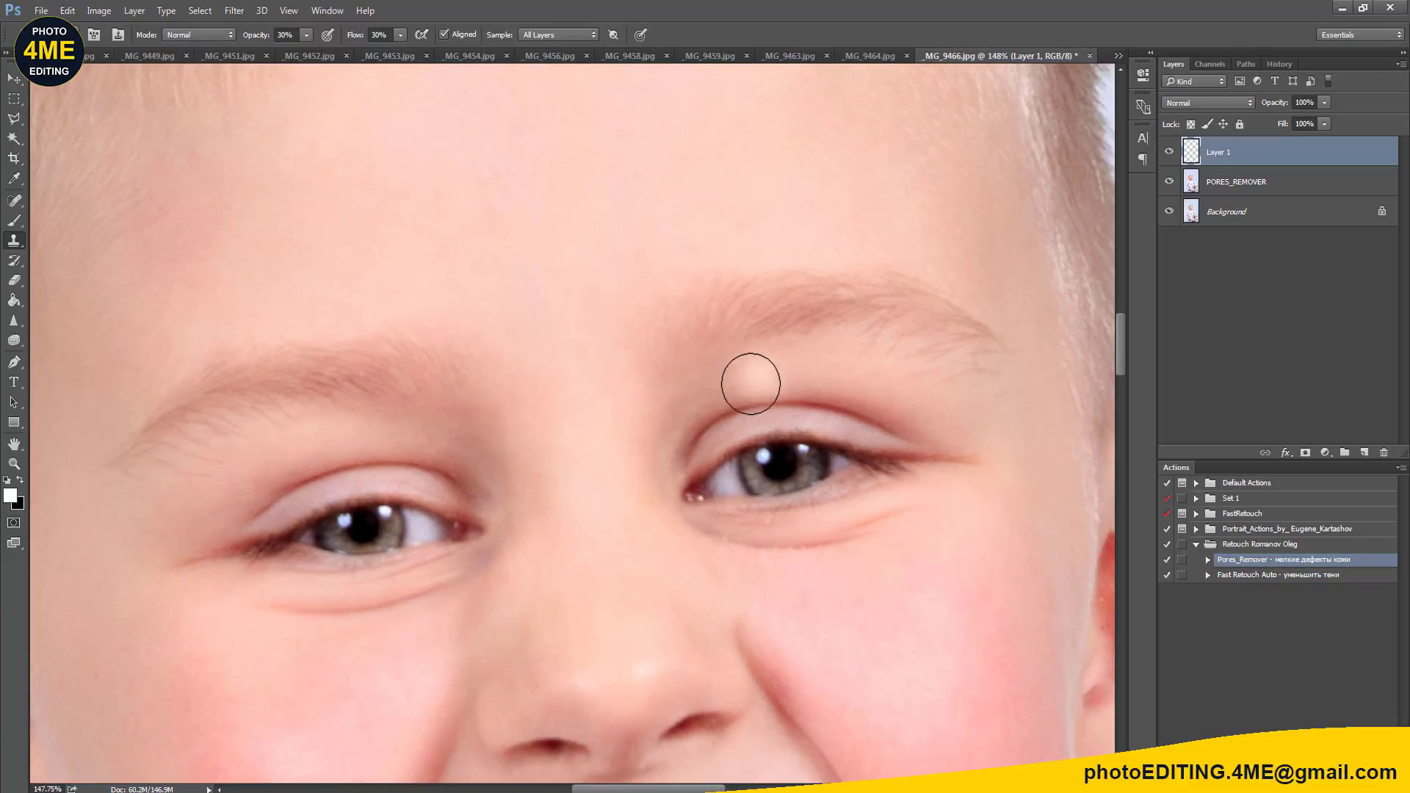
pyautogui.scroll(-4, 577, 348)
pyautogui.scroll(2, 551, 356)
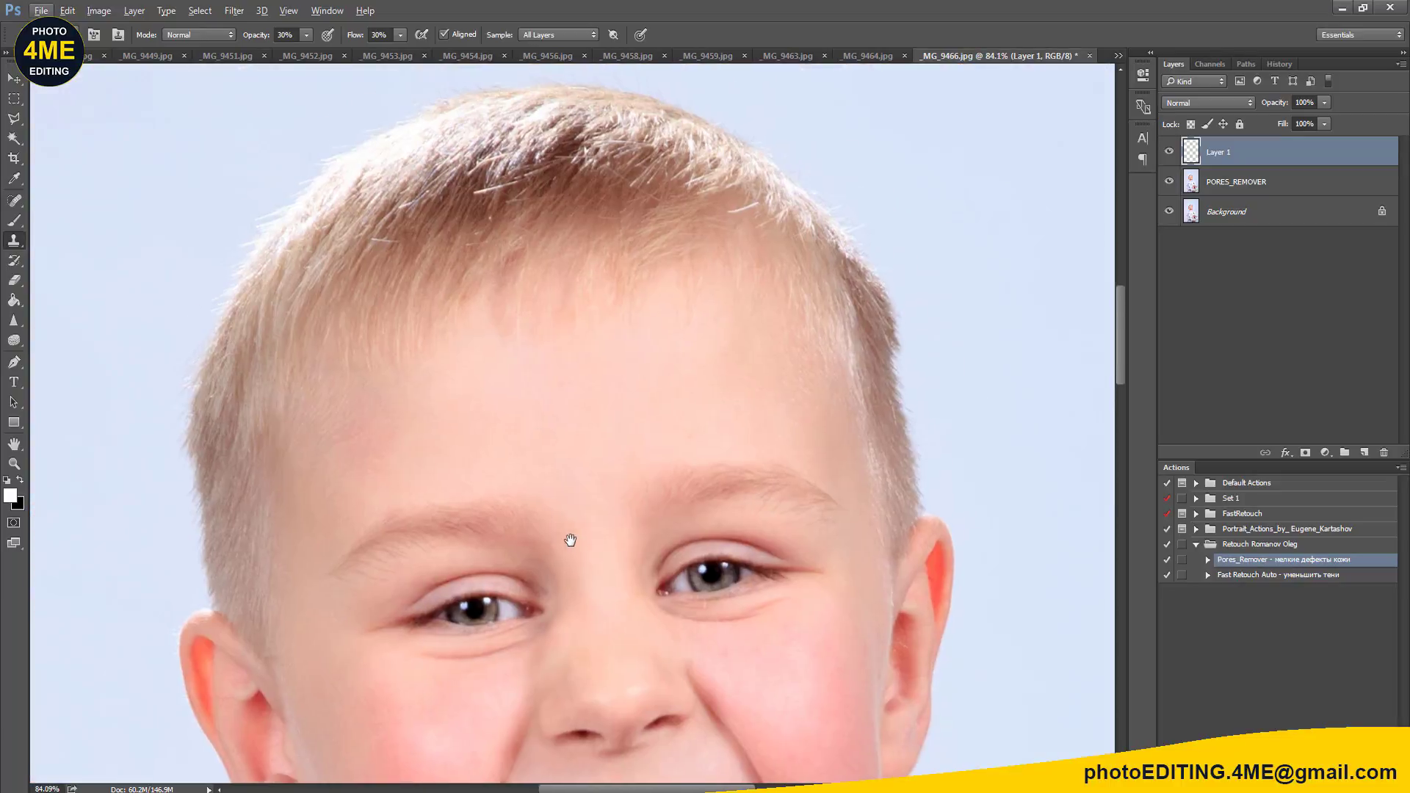
pyautogui.scroll(1, 570, 542)
pyautogui.scroll(2, 645, 412)
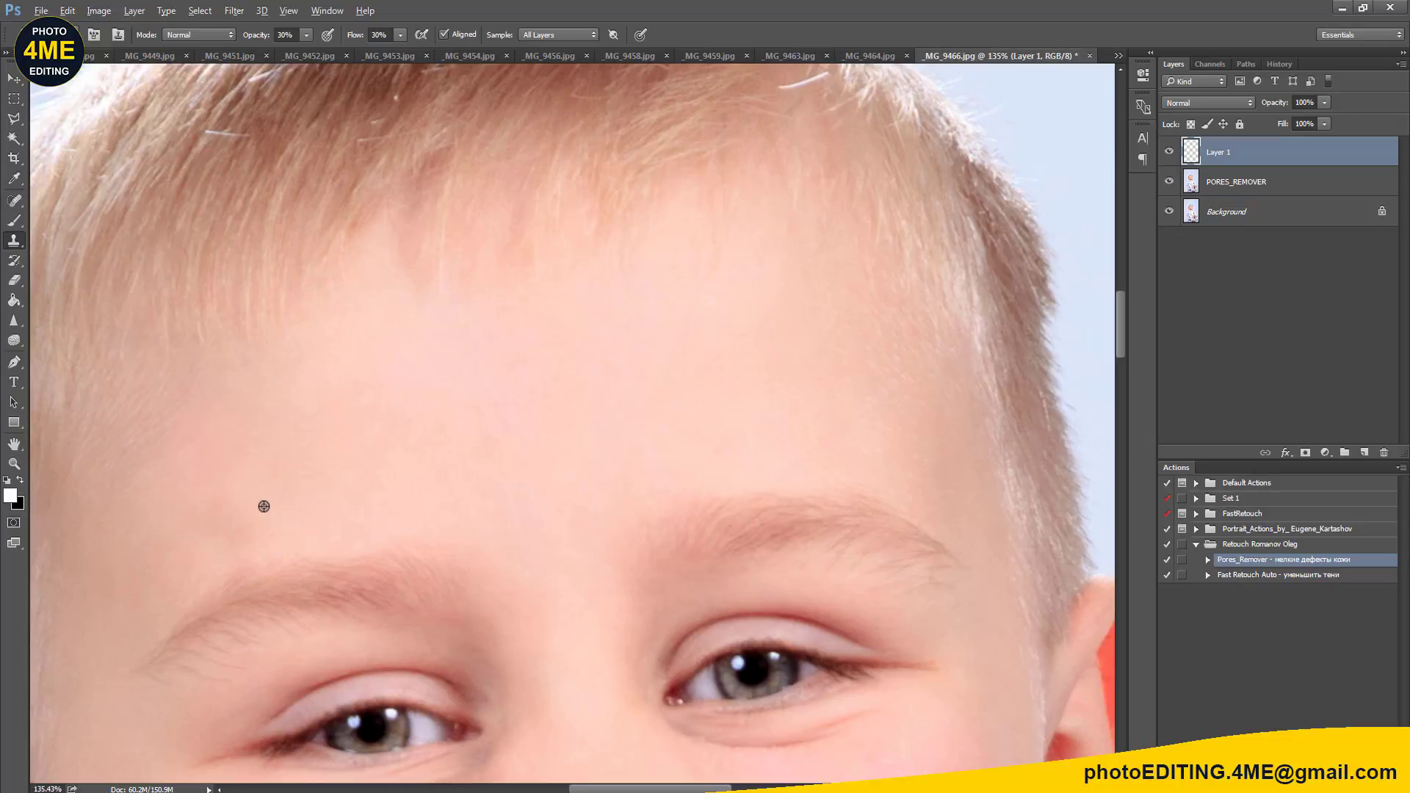
pyautogui.scroll(-3, 470, 378)
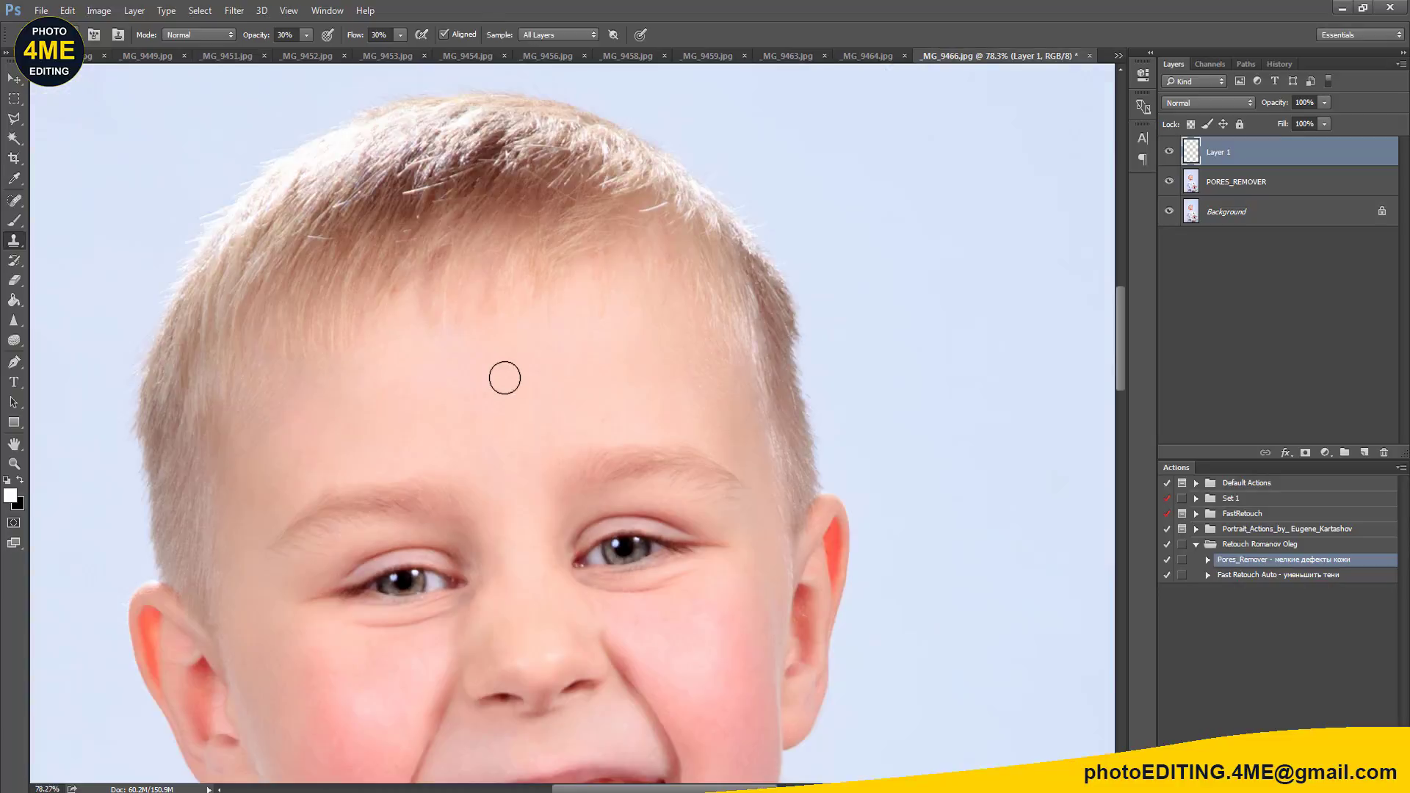
pyautogui.scroll(4, 524, 575)
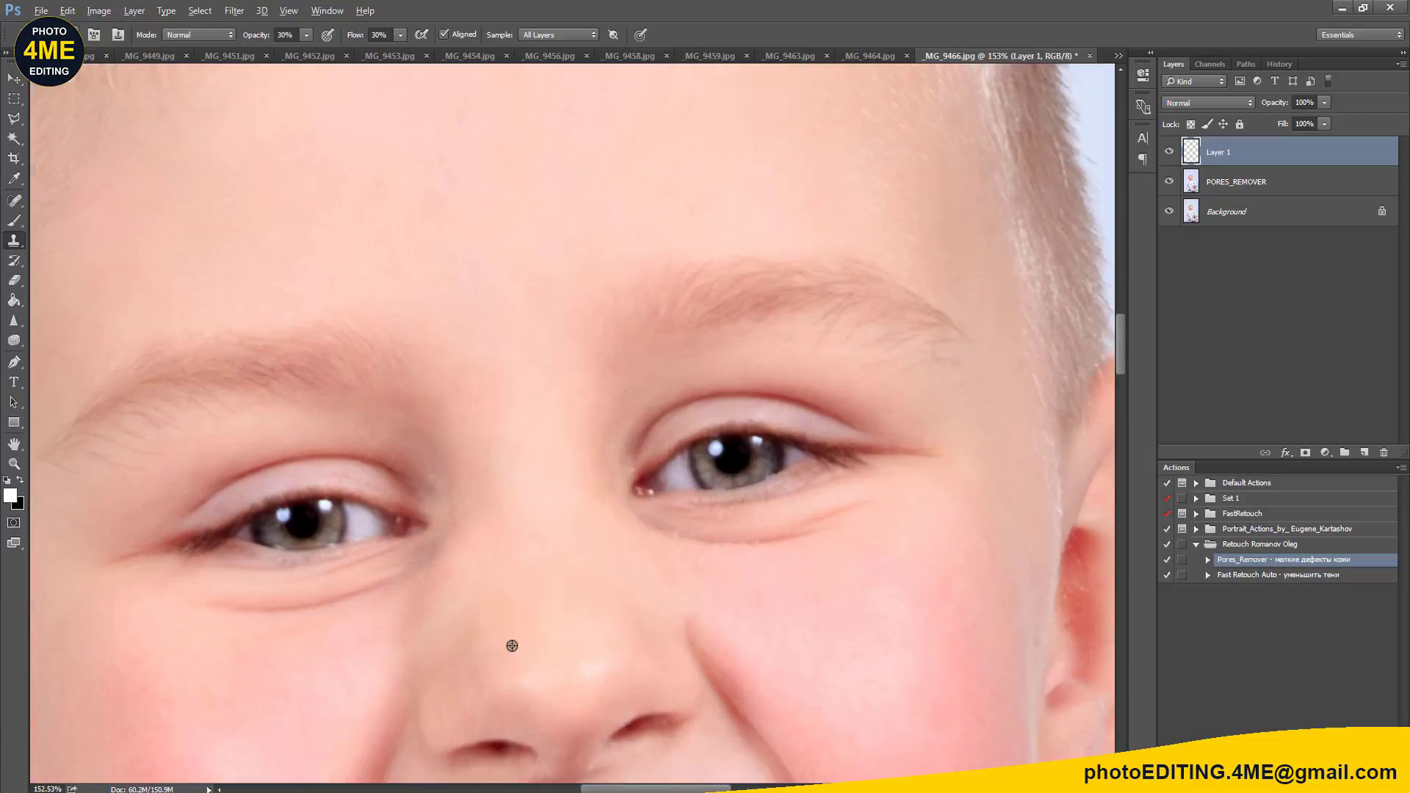
# Step: Merge PORES_REMOVER and Layer 1 into a Layer 1 copy and compare it with the original
pyautogui.press('[')
pyautogui.keyDown('shift'); pyautogui.click(1229, 184); pyautogui.keyUp('shift')
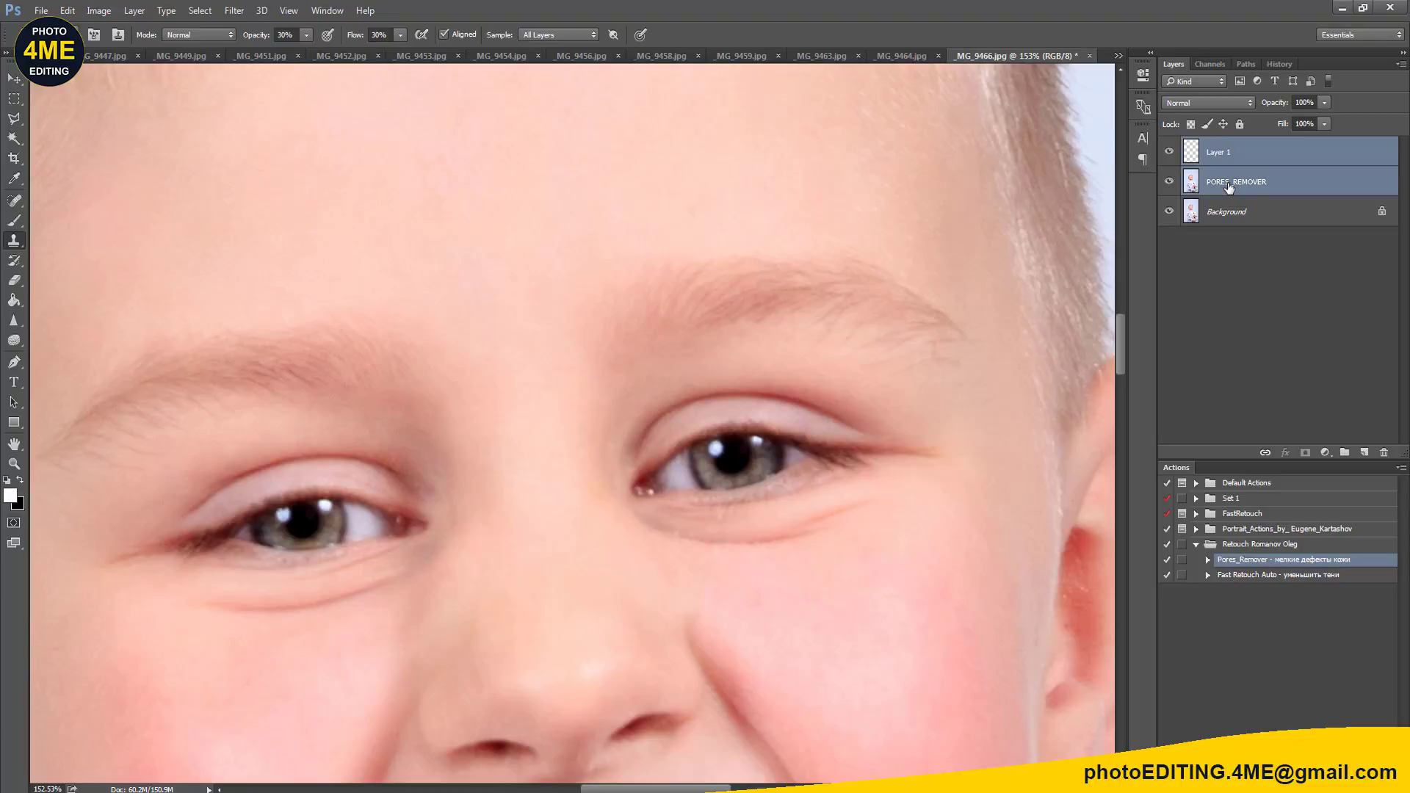
pyautogui.hotkey('ctrl', 'j')
pyautogui.hotkey('ctrl', 'e')
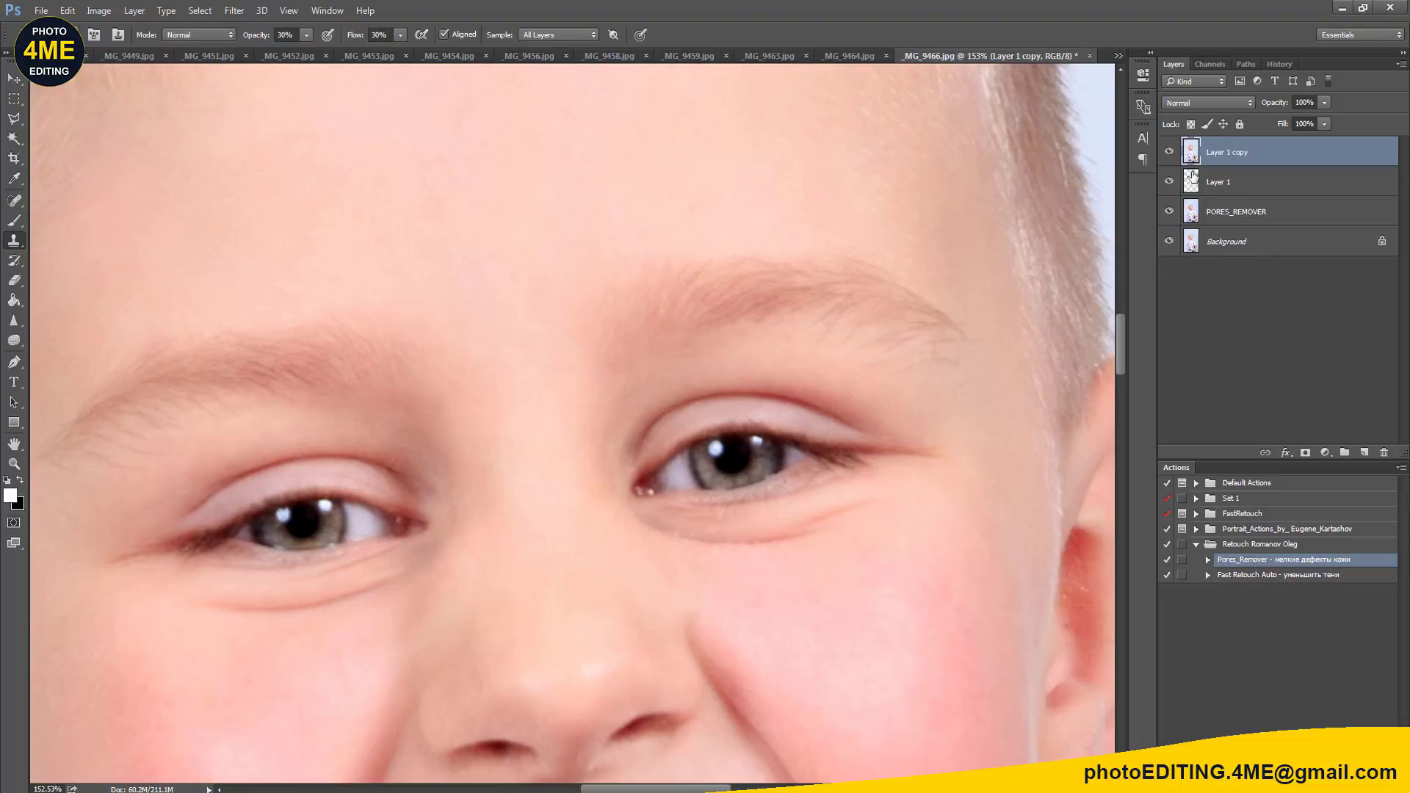
pyautogui.scroll(-4, 1028, 279)
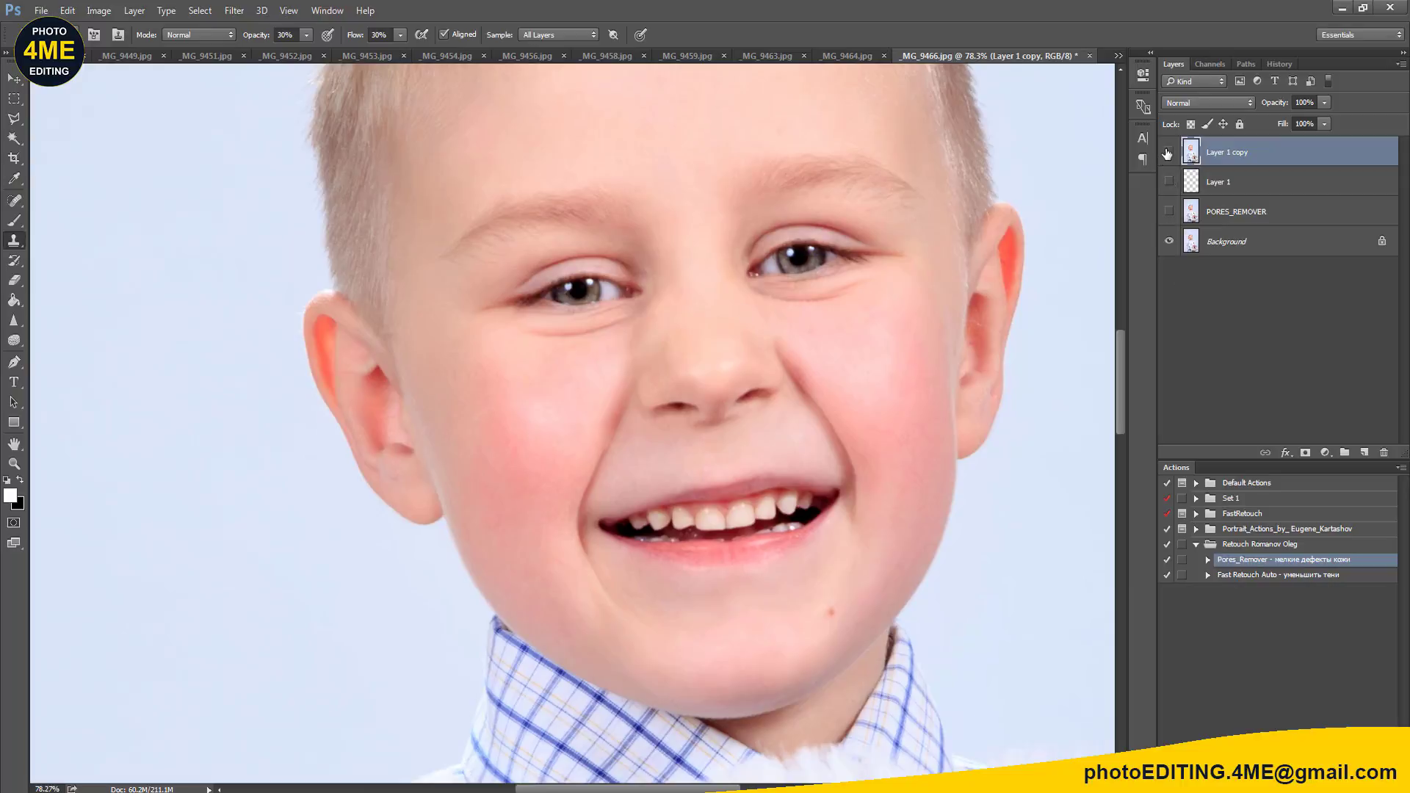
pyautogui.click(1168, 153)
pyautogui.click(1168, 153)
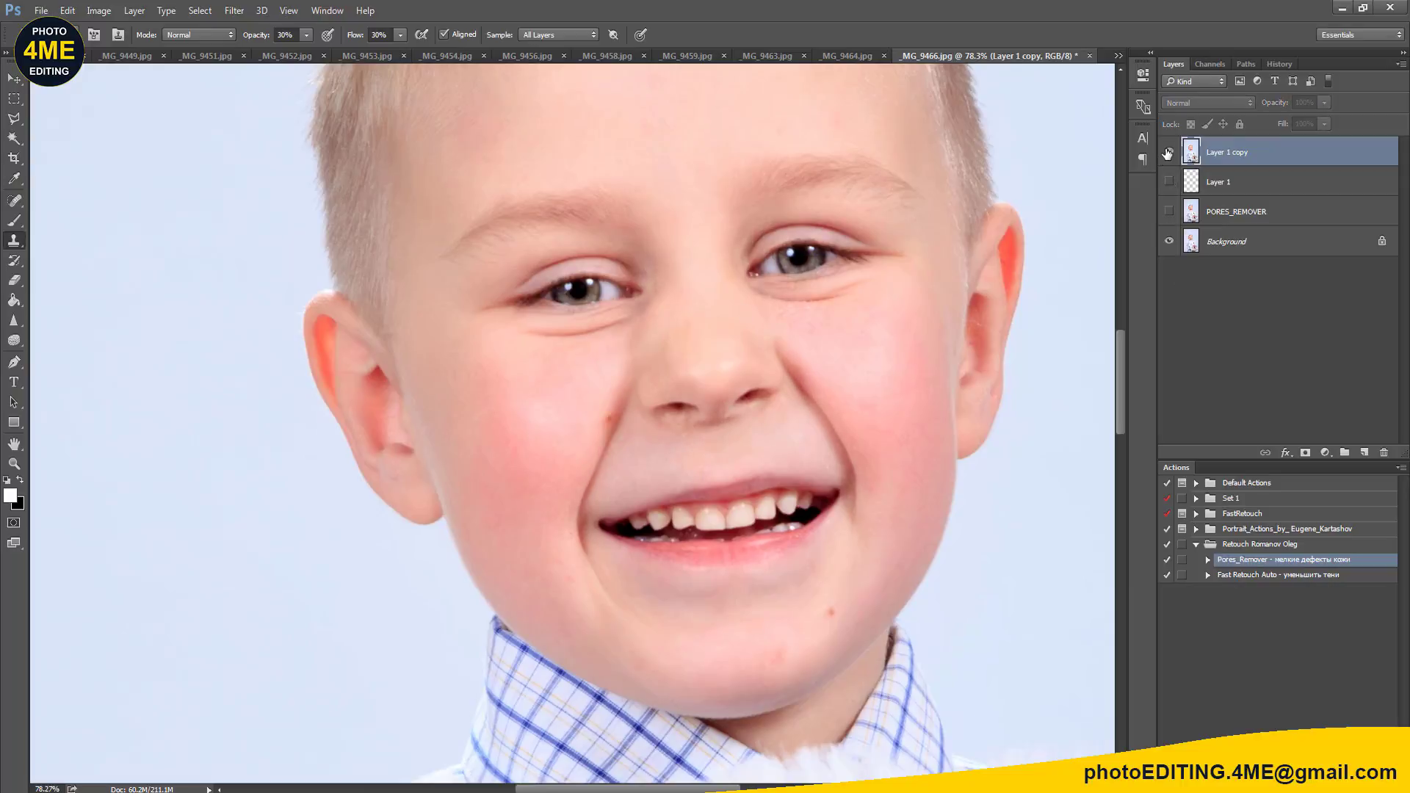
pyautogui.scroll(3, 774, 407)
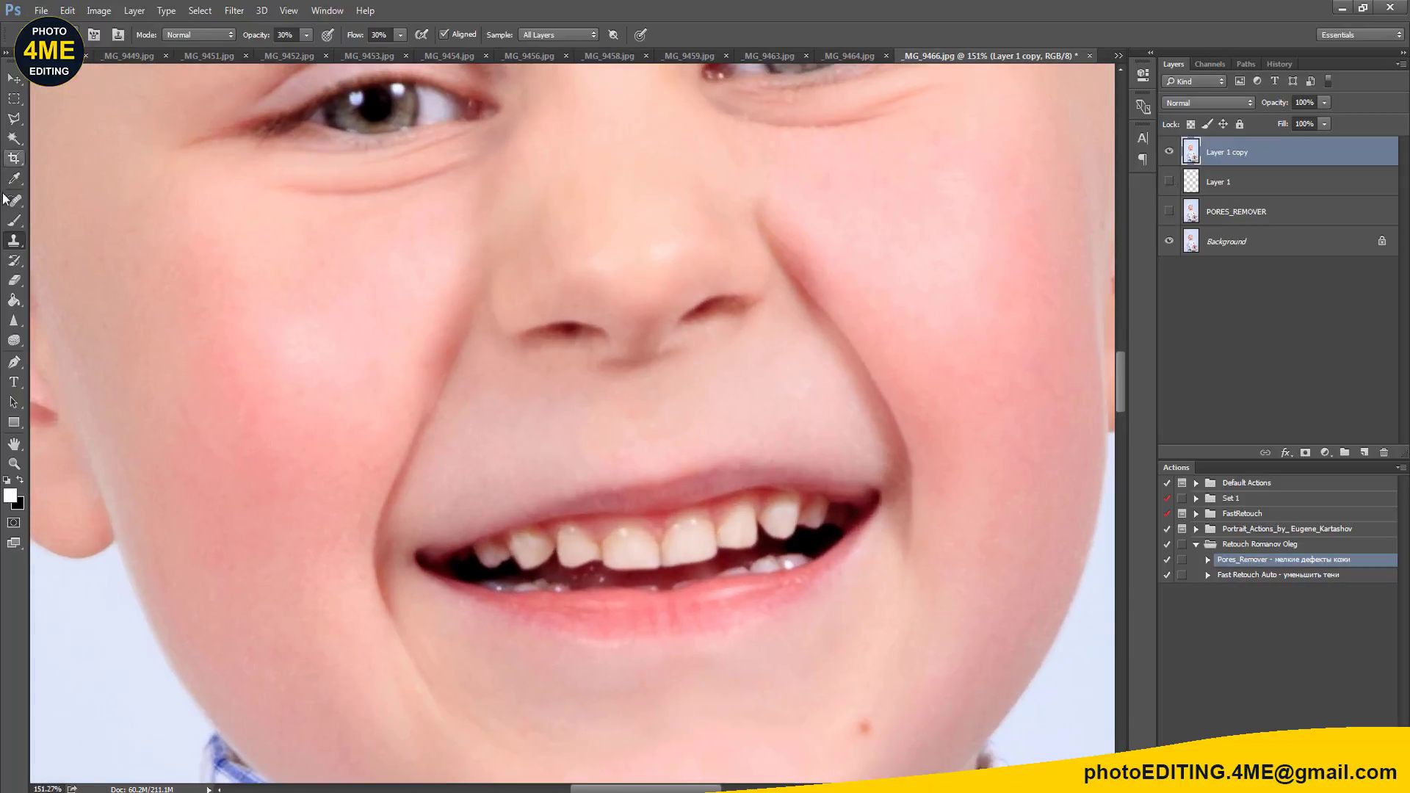
# Step: Desaturate the upper teeth with the Sponge, then lighten them with a smaller Dodge brush
pyautogui.click(13, 341)
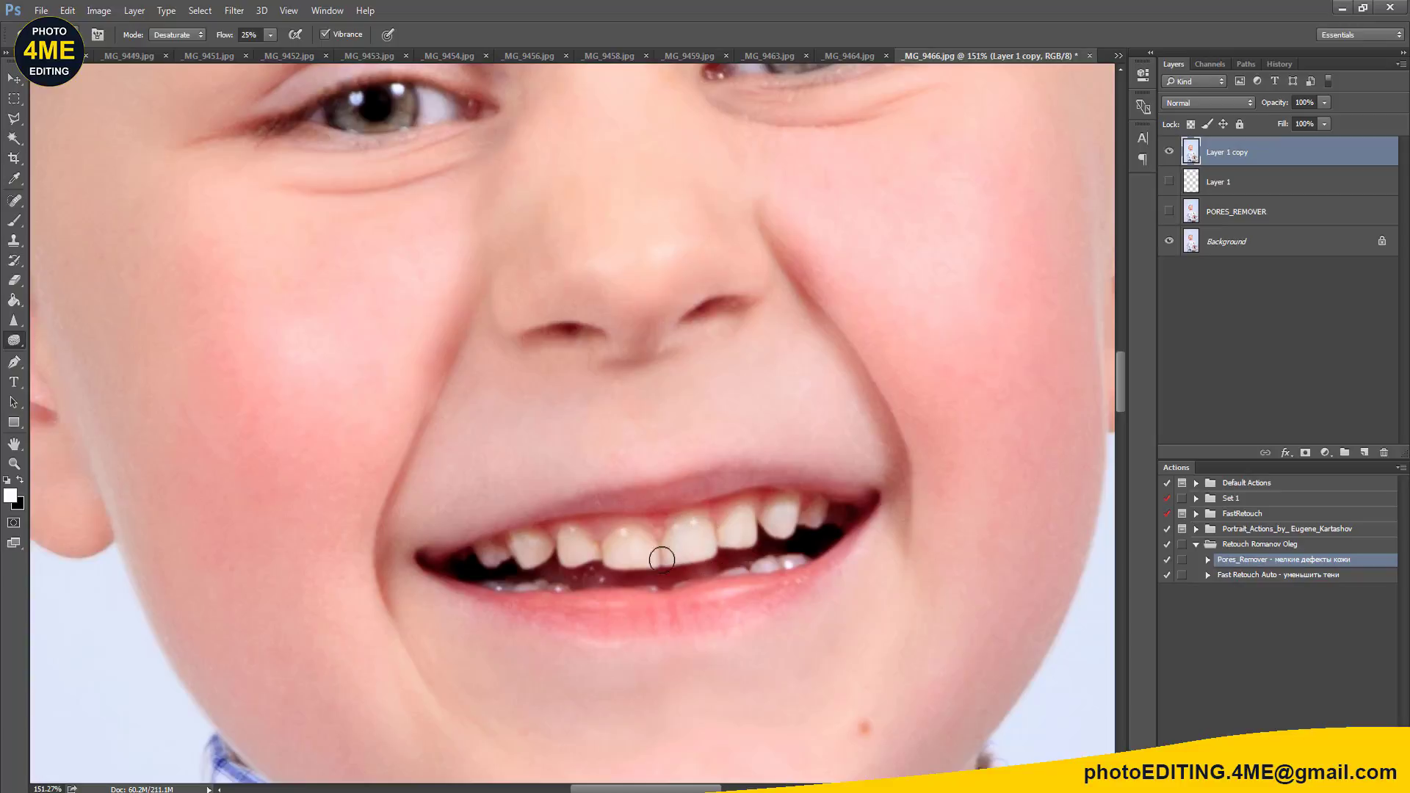
pyautogui.moveTo(612, 574)
pyautogui.mouseDown()
pyautogui.moveTo(652, 542)
pyautogui.moveTo(625, 556)
pyautogui.mouseUp()
pyautogui.rightClick(10, 342)
pyautogui.click(63, 338)
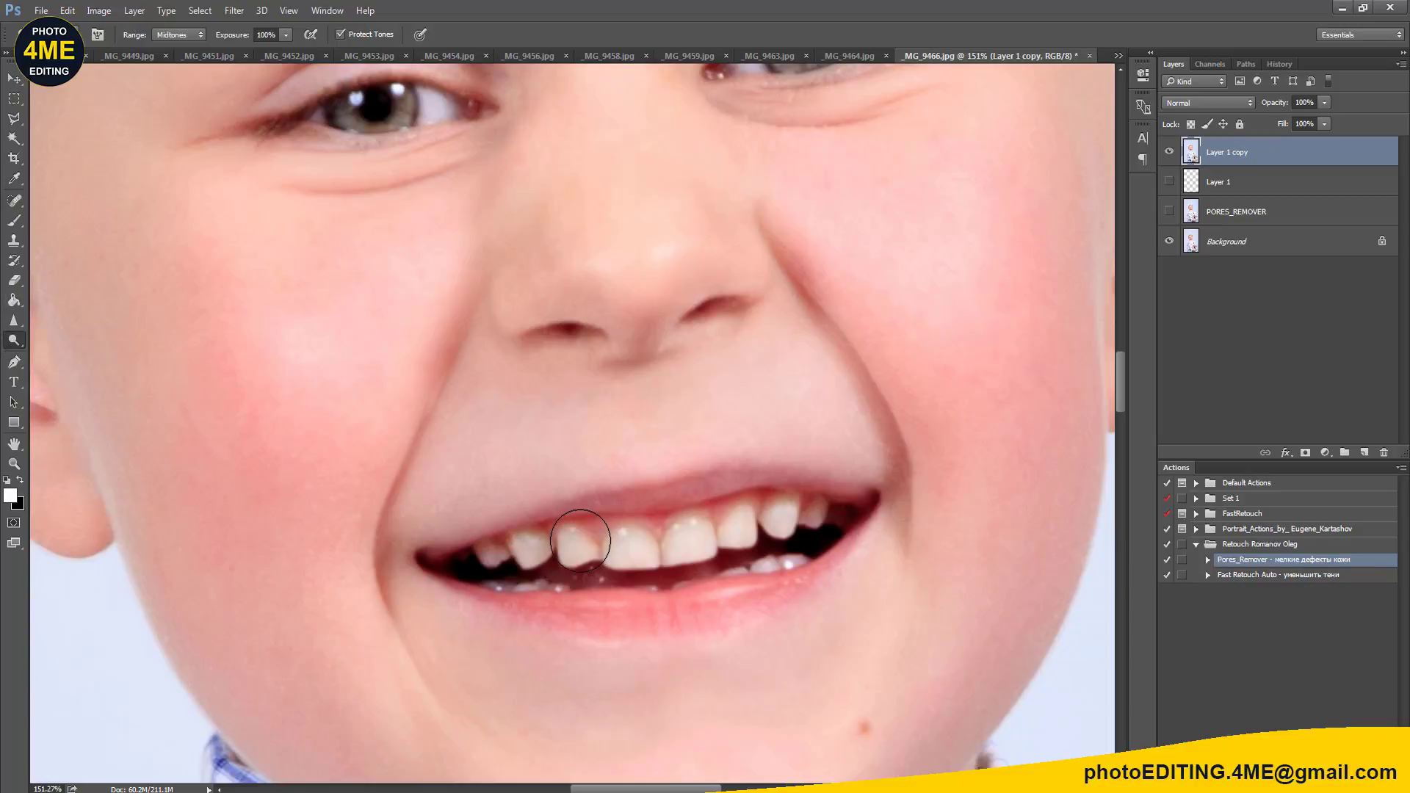
pyautogui.press('[')
pyautogui.moveTo(829, 512); pyautogui.dragTo(765, 511)
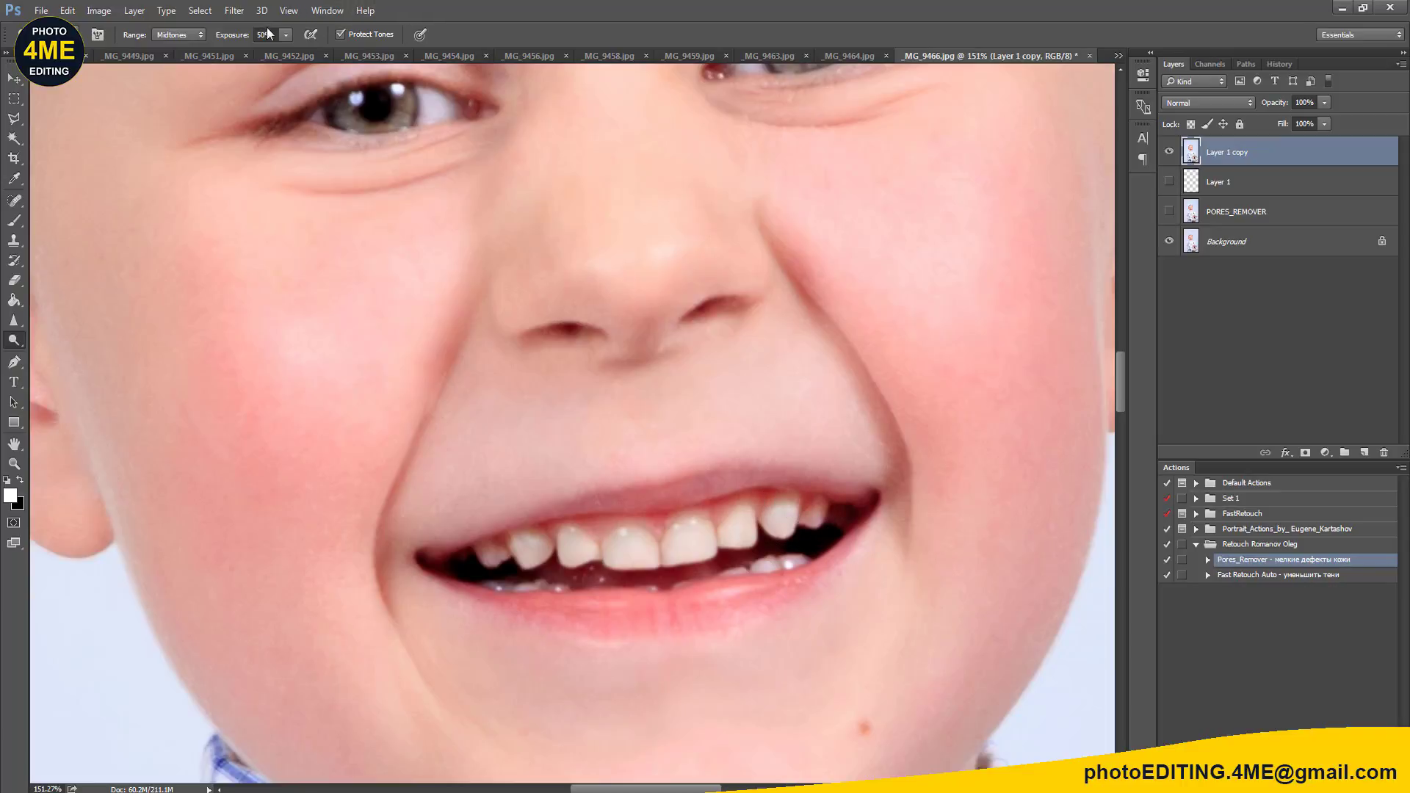
# Step: Lower the Dodge exposure to 22 and toggle the layer to compare the whitened teeth
pyautogui.write('22')
pyautogui.press('Return')
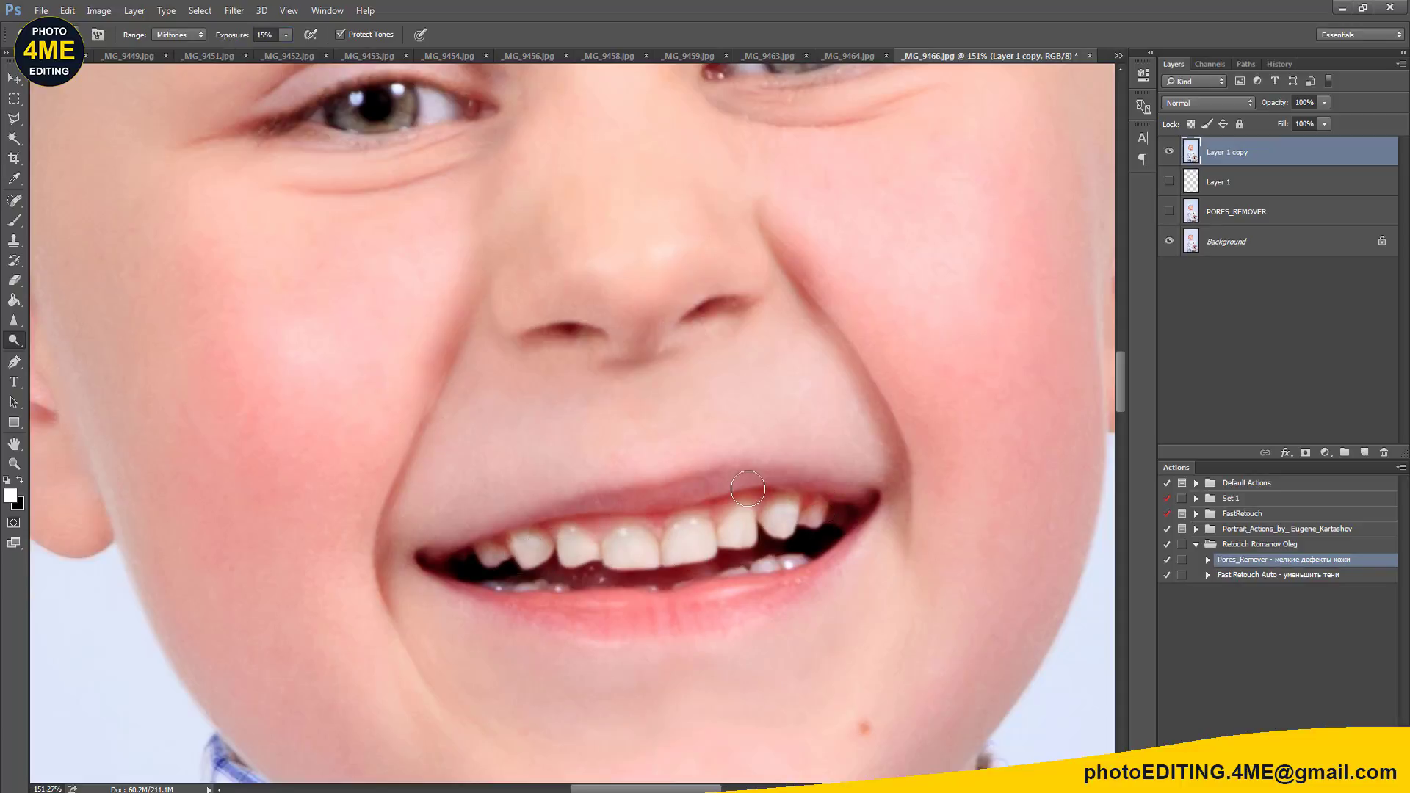
pyautogui.click(1170, 152)
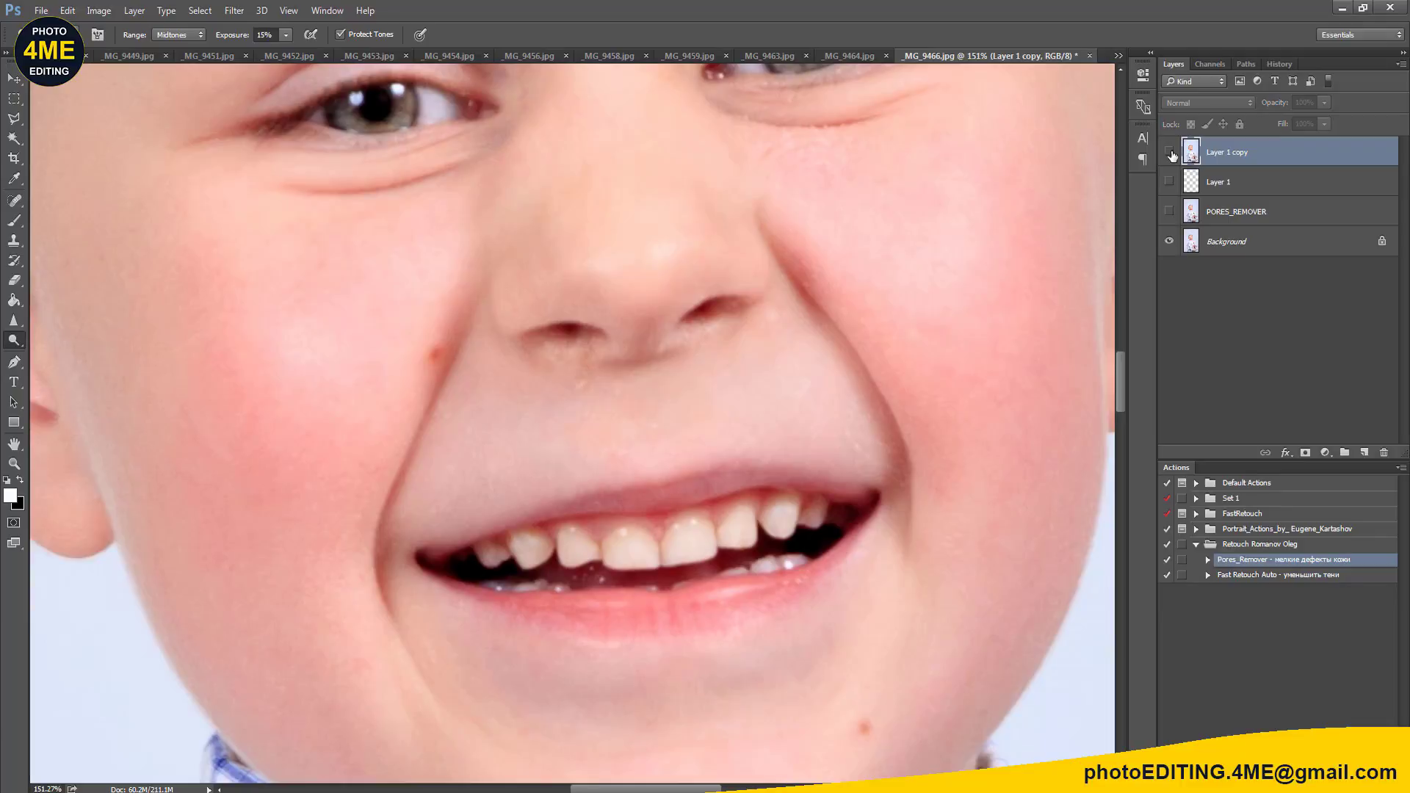
pyautogui.click(1170, 153)
pyautogui.click(1169, 152)
pyautogui.scroll(-2, 793, 349)
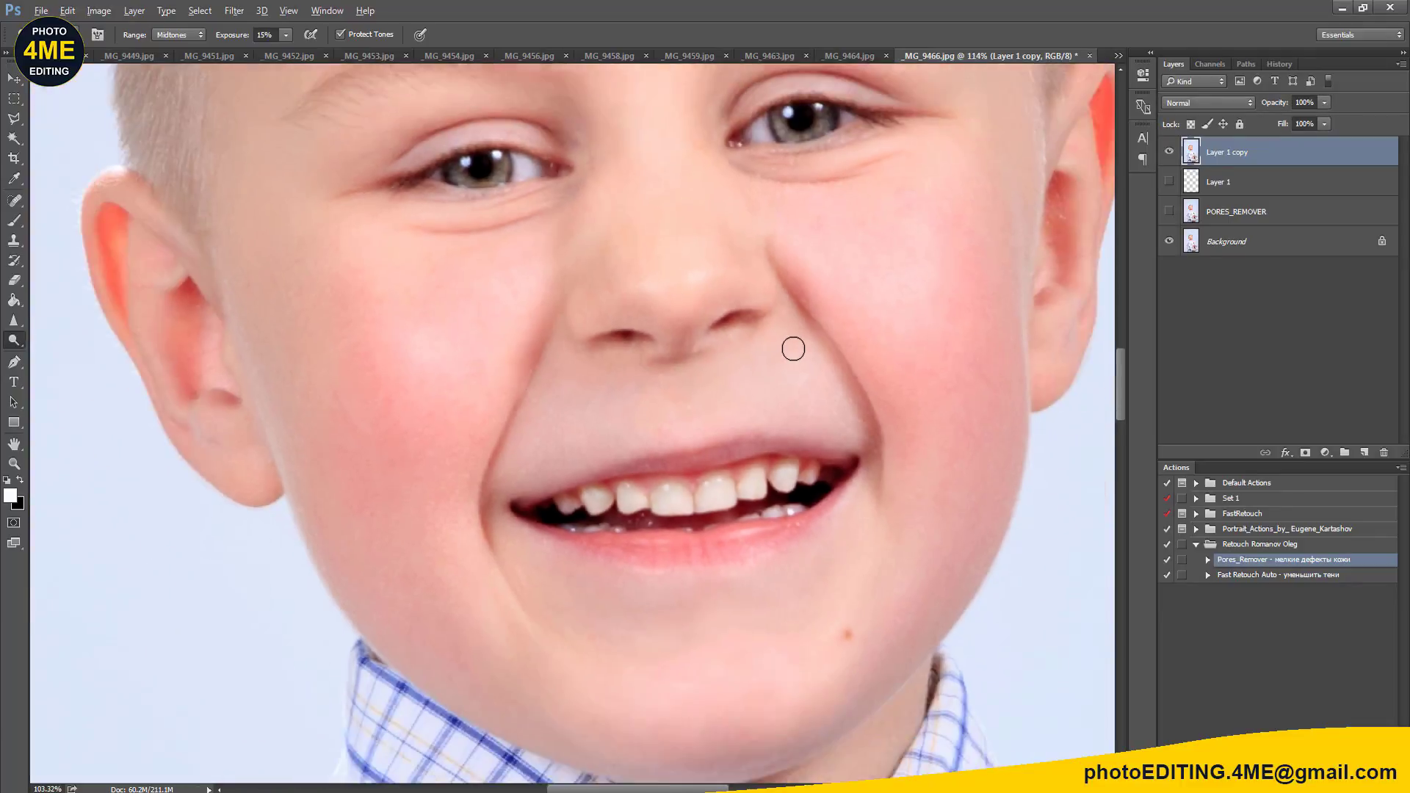
pyautogui.scroll(-1, 764, 363)
pyautogui.scroll(-1, 728, 397)
pyautogui.scroll(-1, 729, 415)
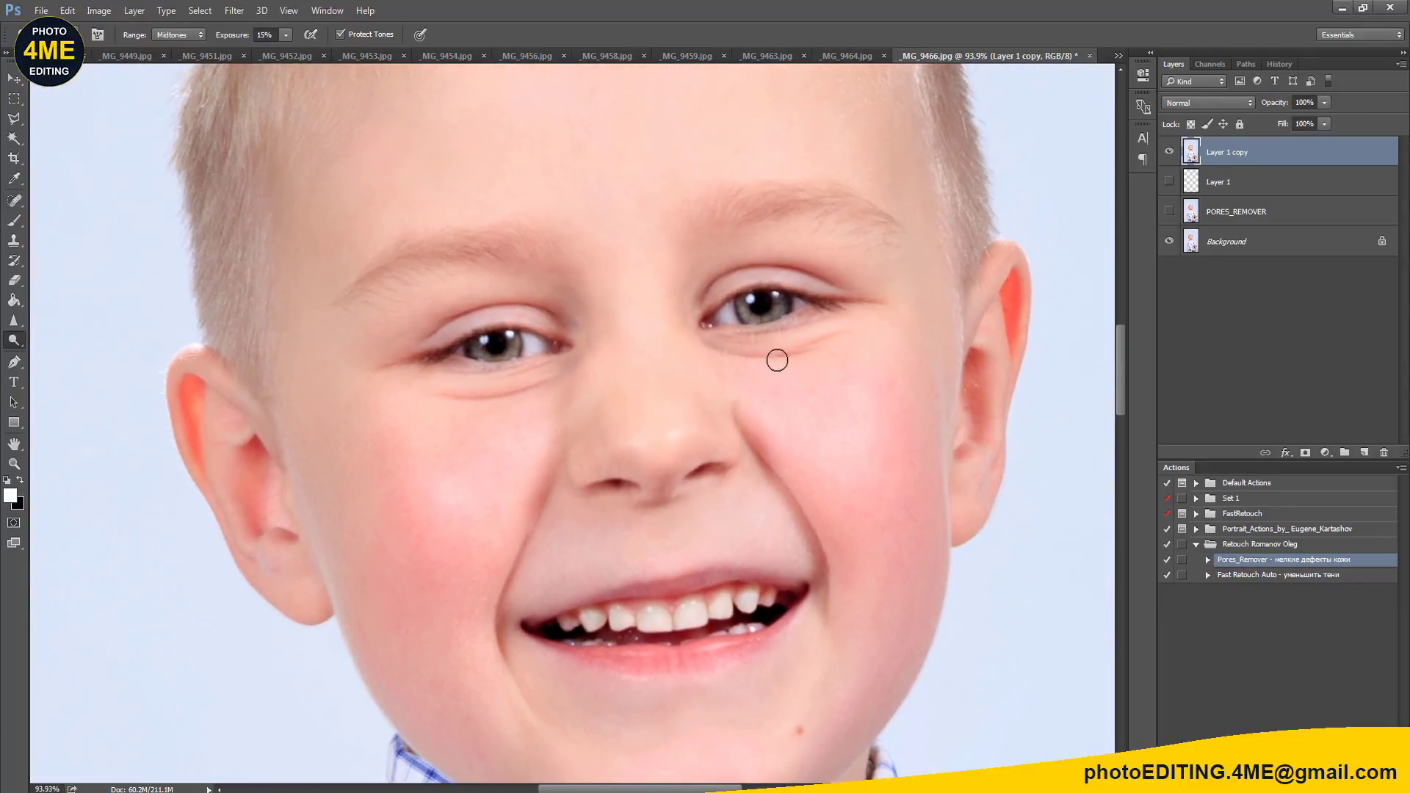
pyautogui.click(12, 321)
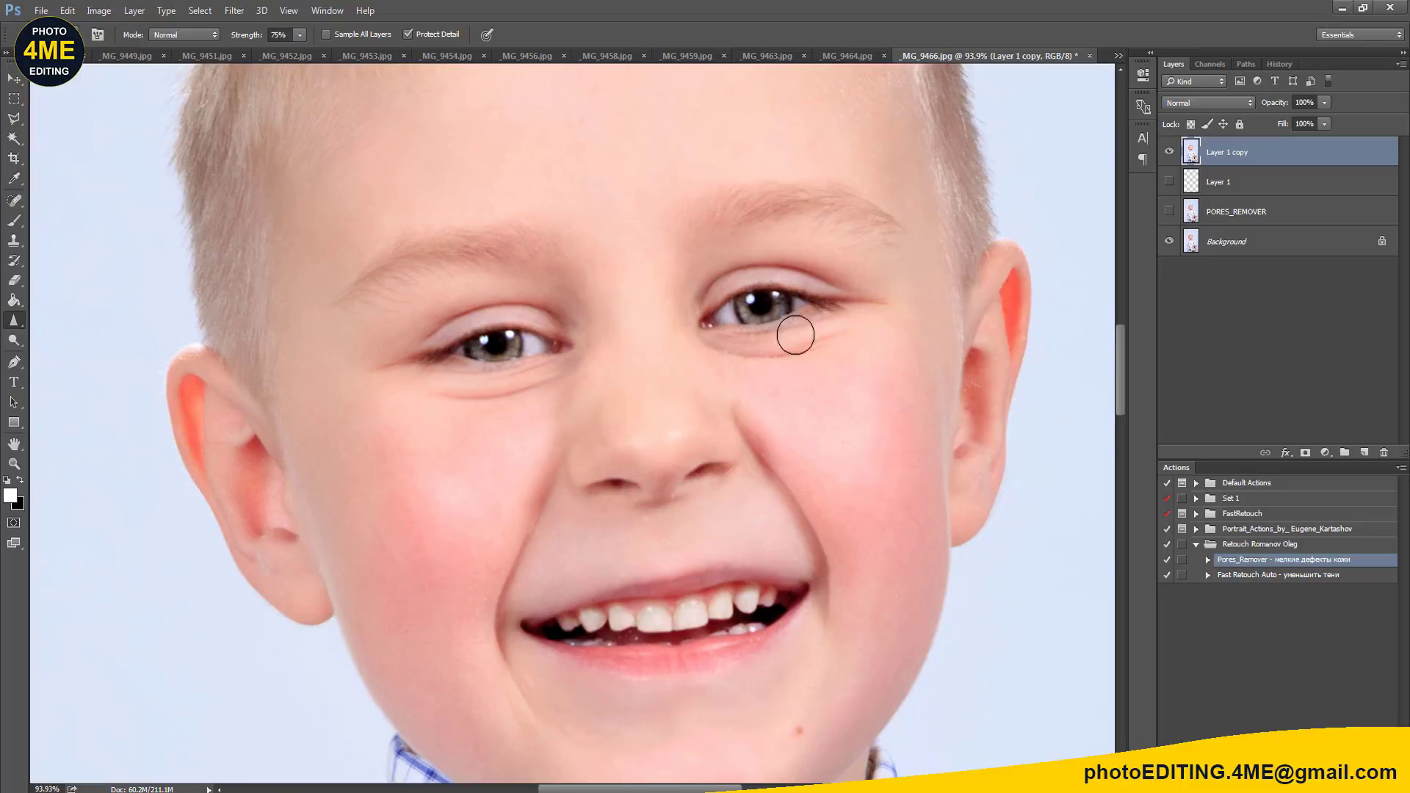
# Step: Sharpen the hair across the head and hairline with an enlarged 75% Sharpen brush
pyautogui.moveTo(860, 362); pyautogui.dragTo(837, 481)
pyautogui.scroll(1, 826, 477)
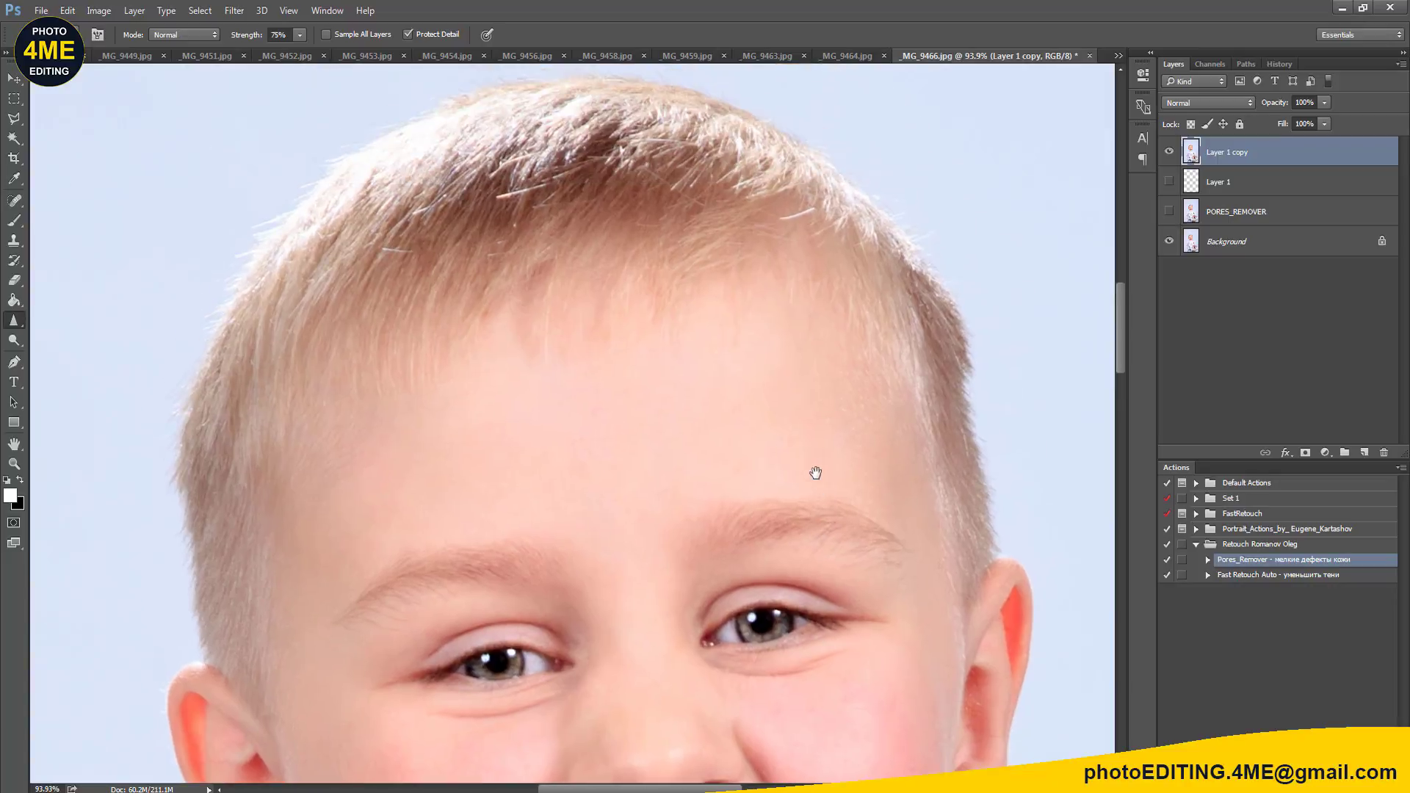
pyautogui.scroll(4, 740, 382)
pyautogui.scroll(-2, 655, 373)
pyautogui.scroll(2, 653, 369)
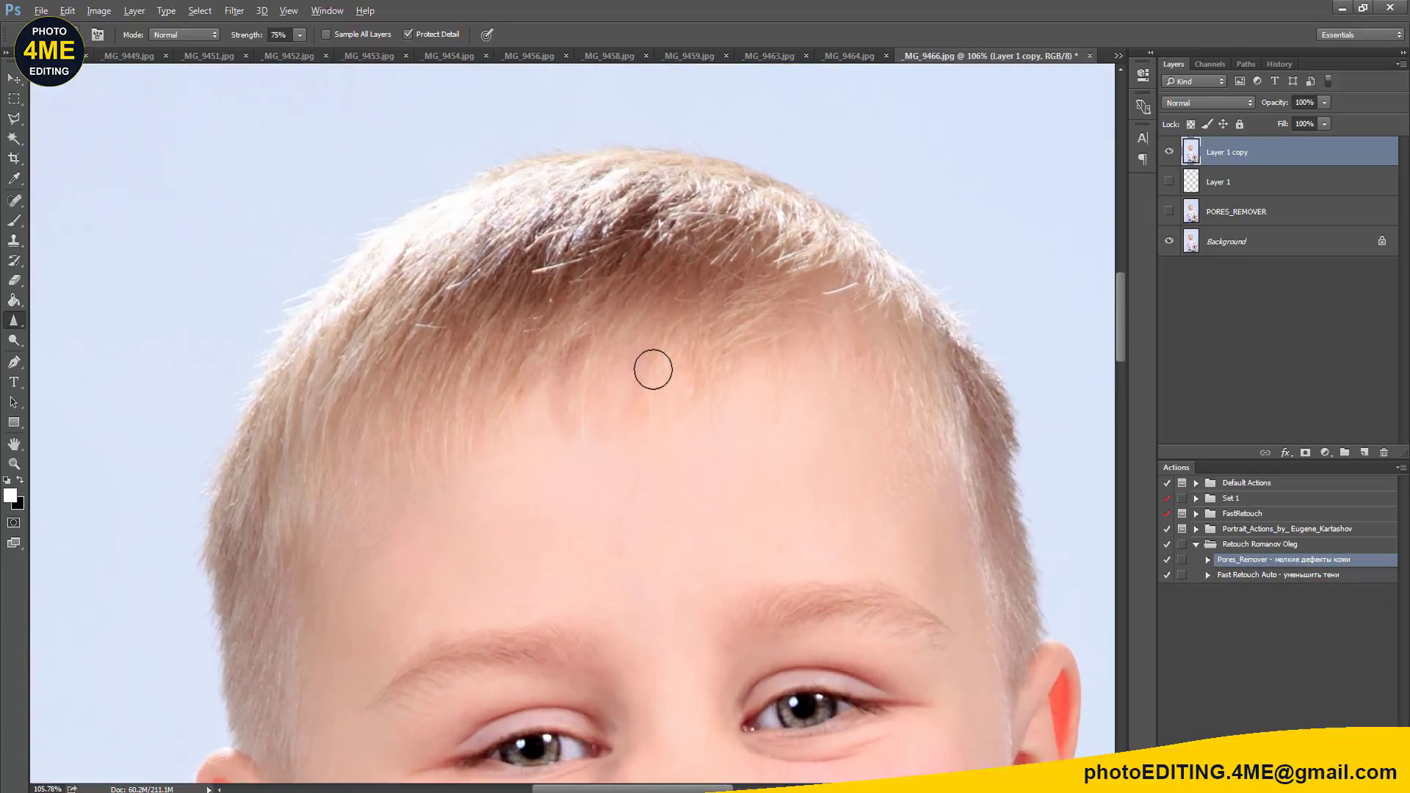
pyautogui.scroll(2, 653, 369)
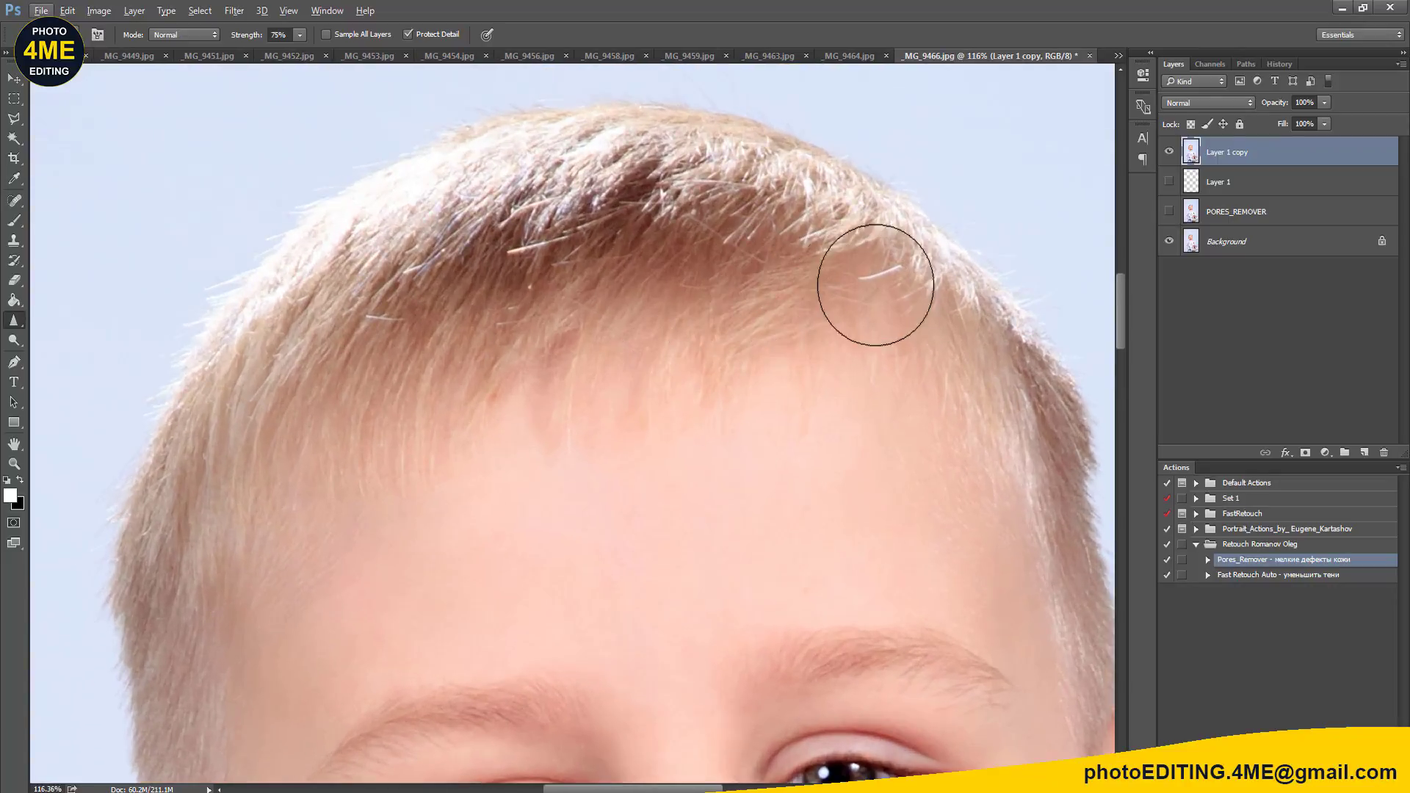
pyautogui.press(']')
pyautogui.press(']')
pyautogui.press(']')
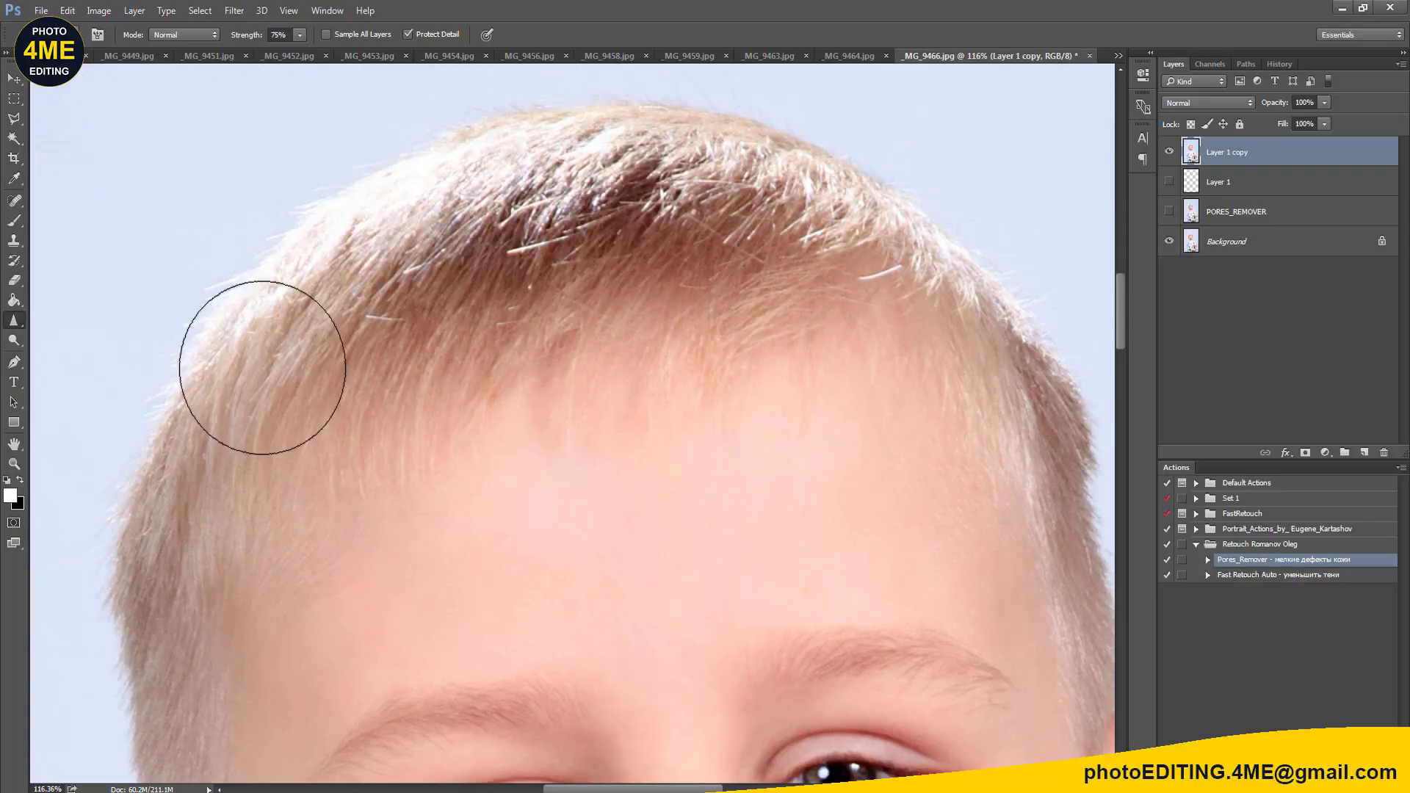
pyautogui.moveTo(437, 484); pyautogui.dragTo(521, 220)
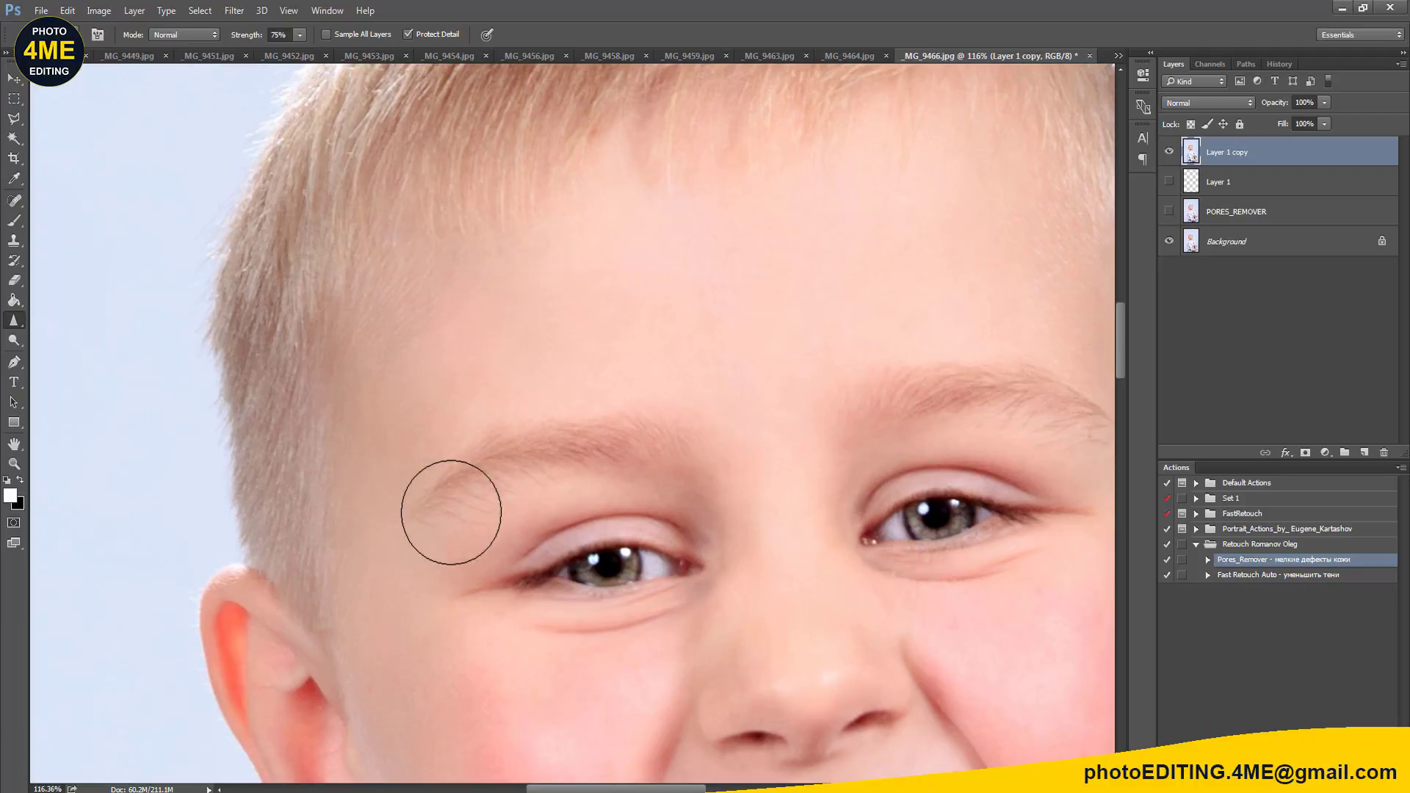
pyautogui.moveTo(613, 399); pyautogui.dragTo(331, 441)
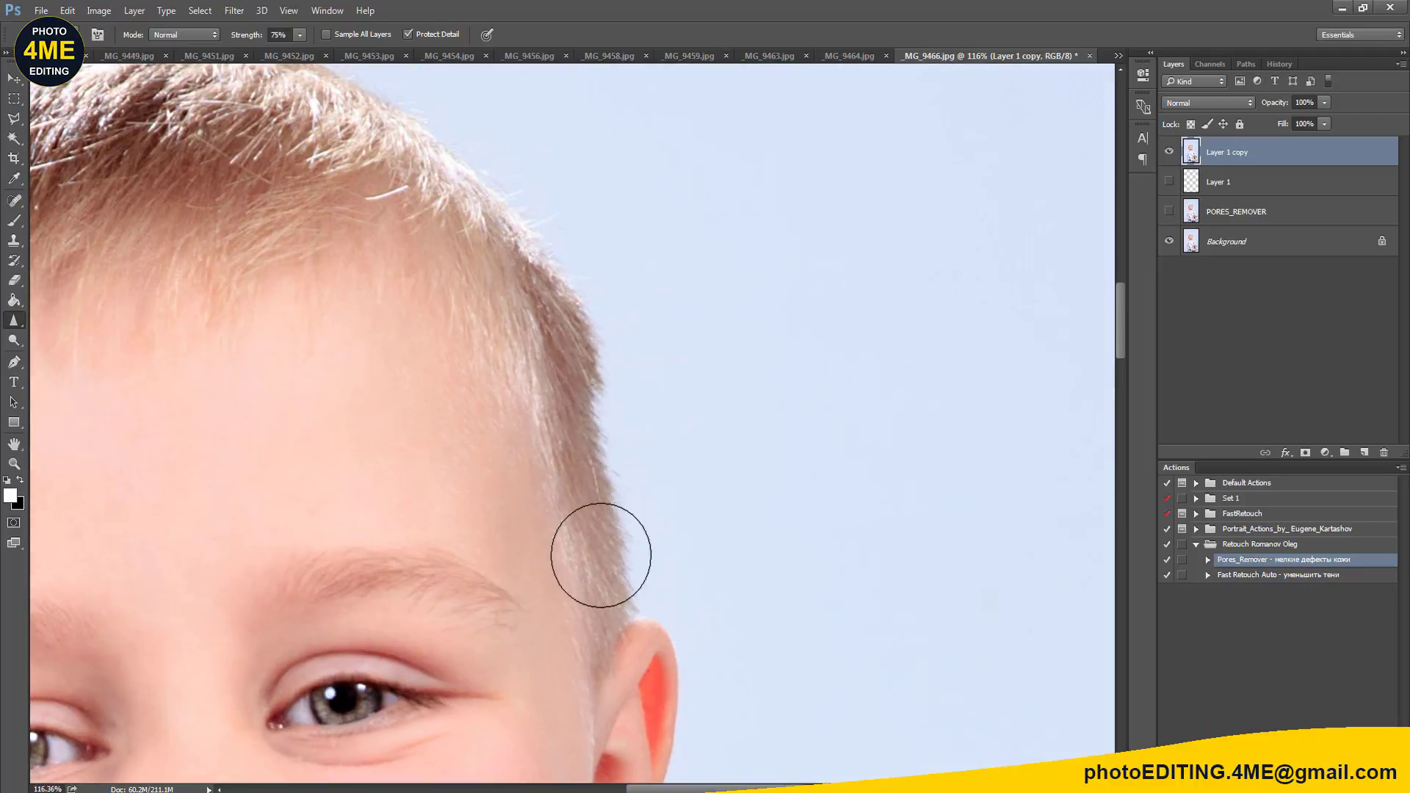
pyautogui.moveTo(358, 488); pyautogui.dragTo(669, 483)
pyautogui.scroll(-1, 665, 470)
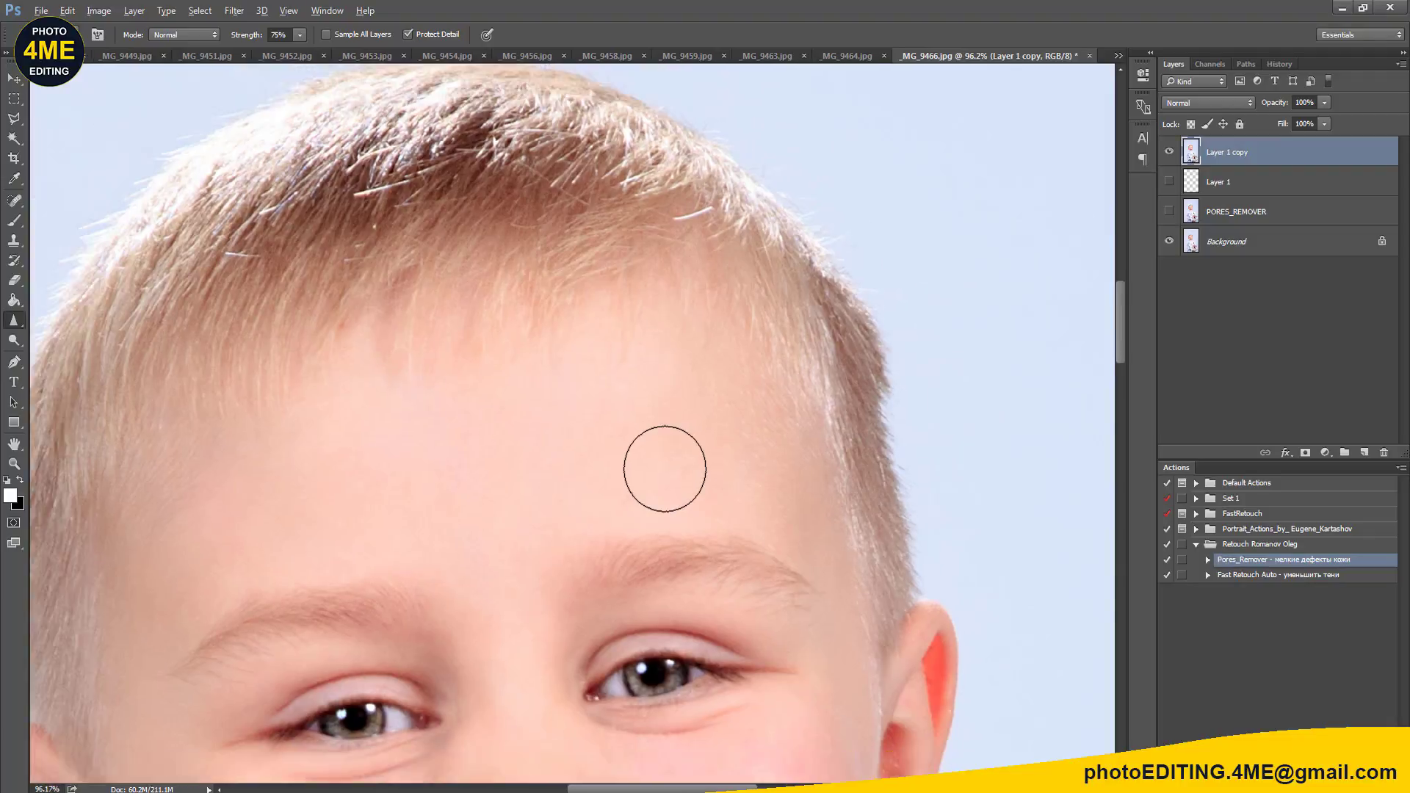
pyautogui.scroll(-1, 699, 441)
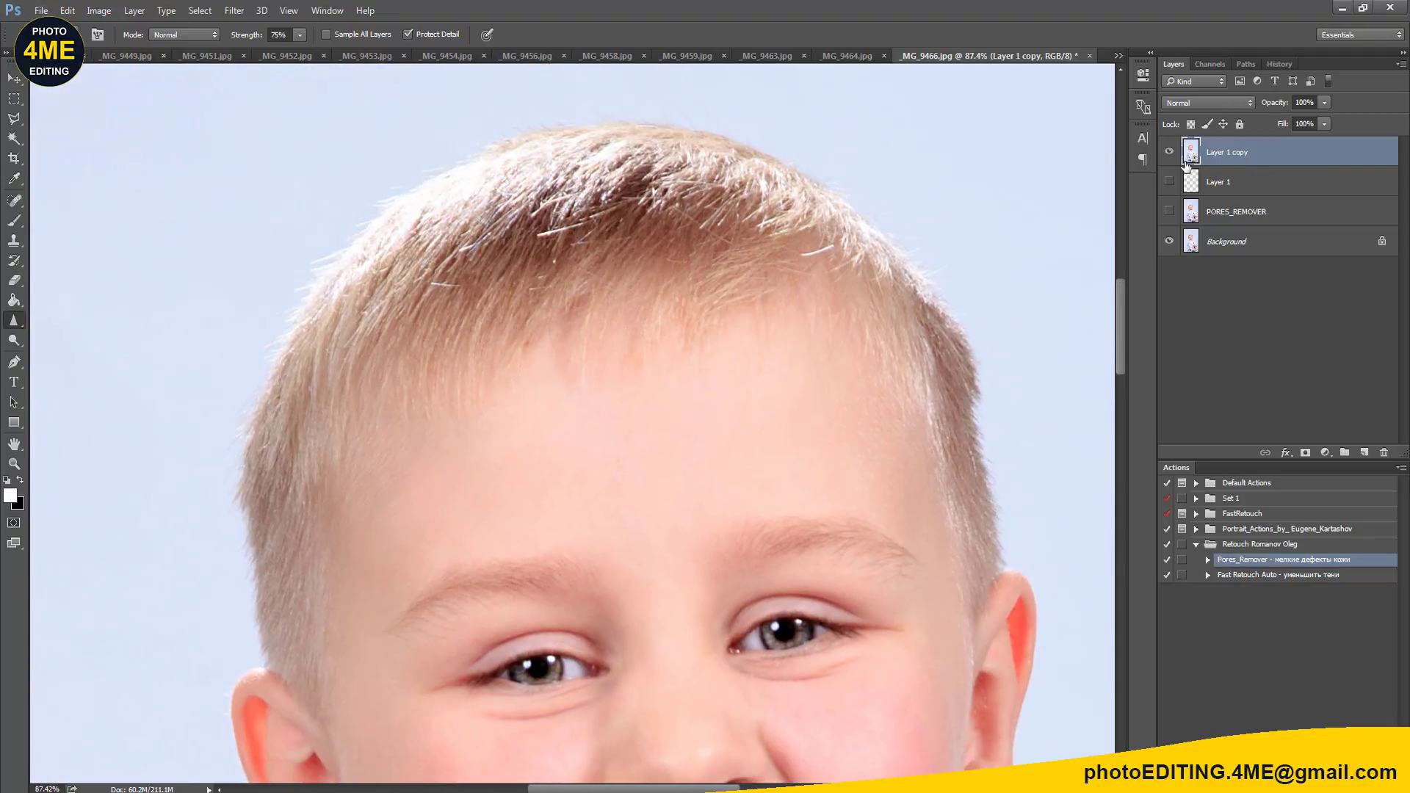
# Step: Toggle the layer's visibility to compare the sharpened hair, face and teeth with the original
pyautogui.click(1170, 152)
pyautogui.moveTo(799, 492); pyautogui.dragTo(797, 236)
pyautogui.click(1169, 152)
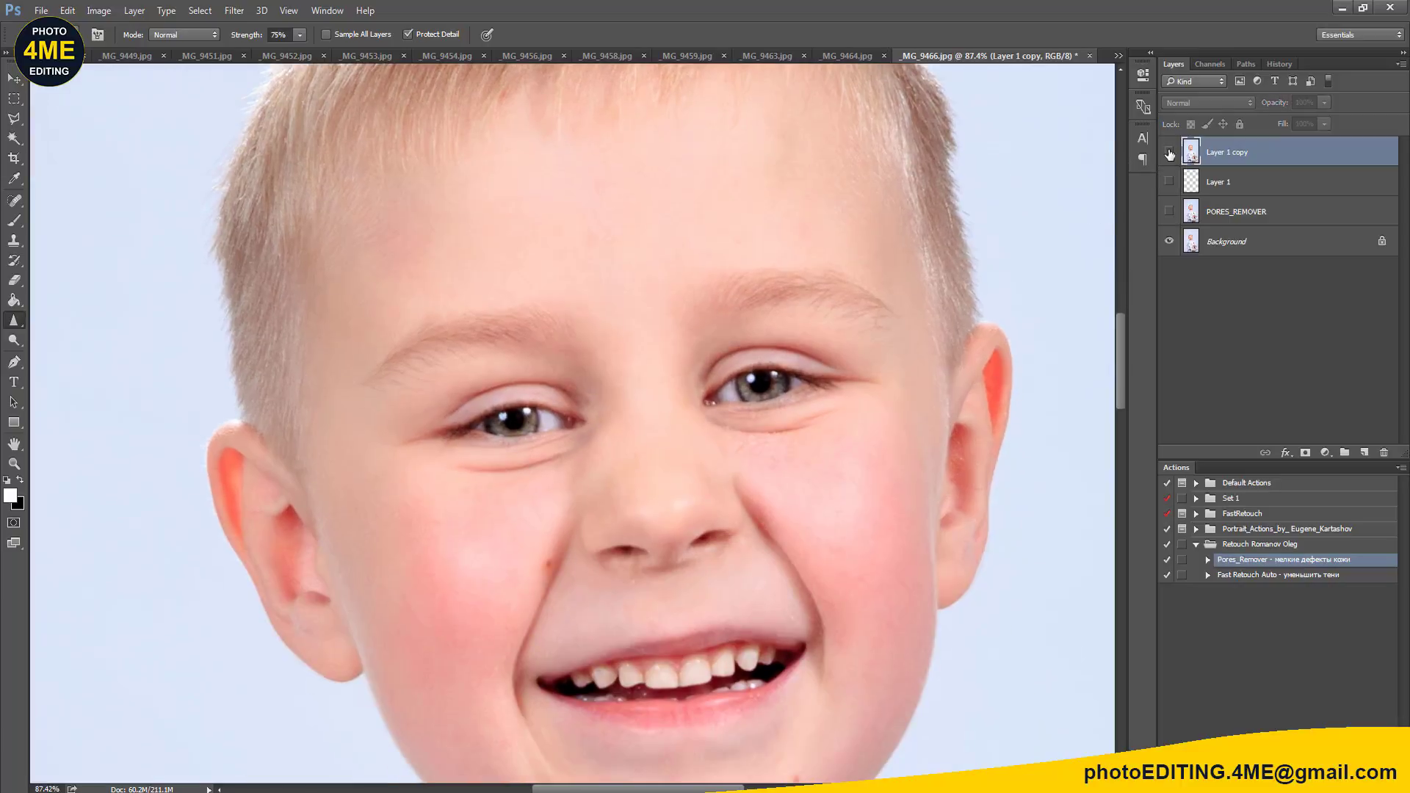
pyautogui.click(1169, 152)
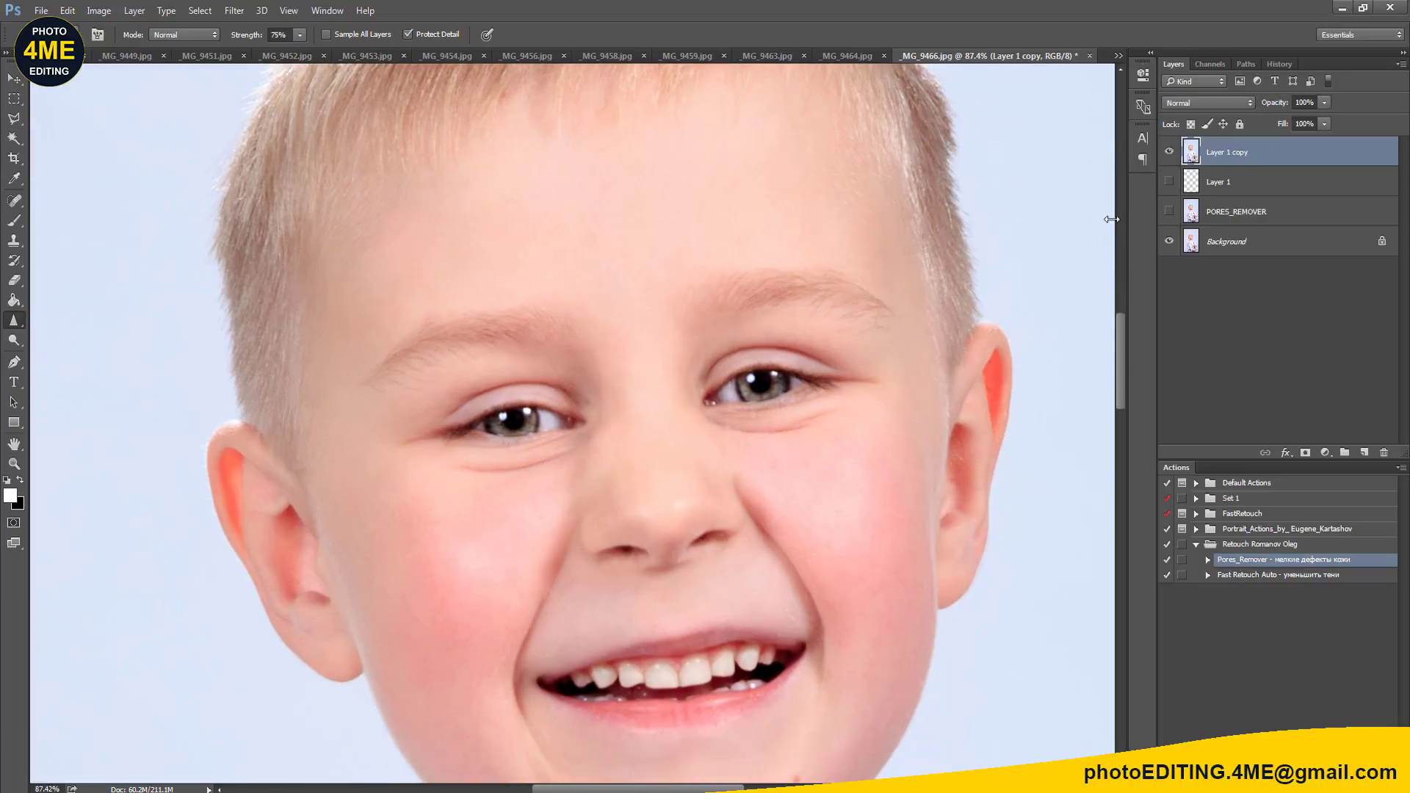
pyautogui.moveTo(830, 308); pyautogui.dragTo(772, 66)
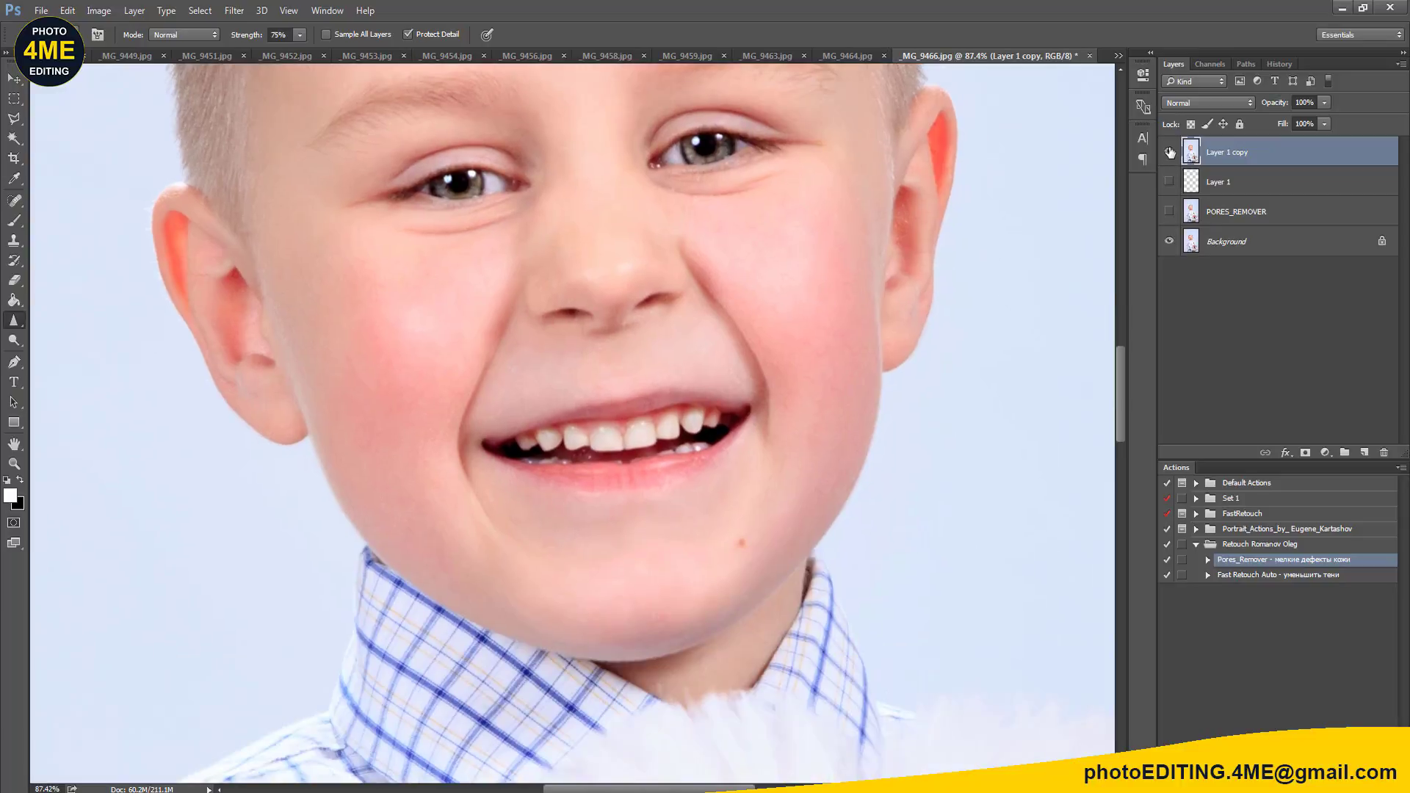
pyautogui.click(1169, 153)
# Step: Fit the finished portrait to the window, then switch to the _MG_9464.jpg portrait
pyautogui.hotkey('ctrl', '0')
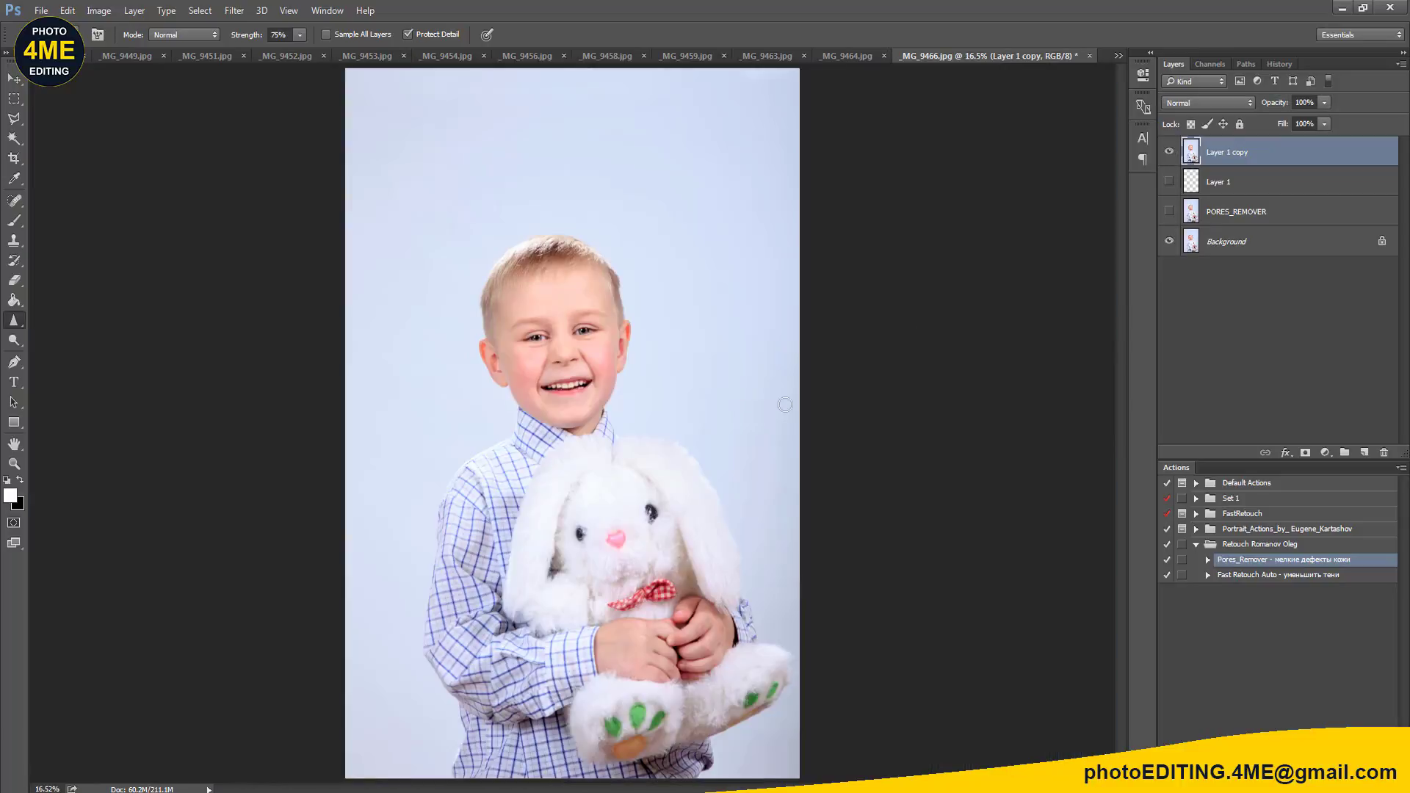
pyautogui.press('v')
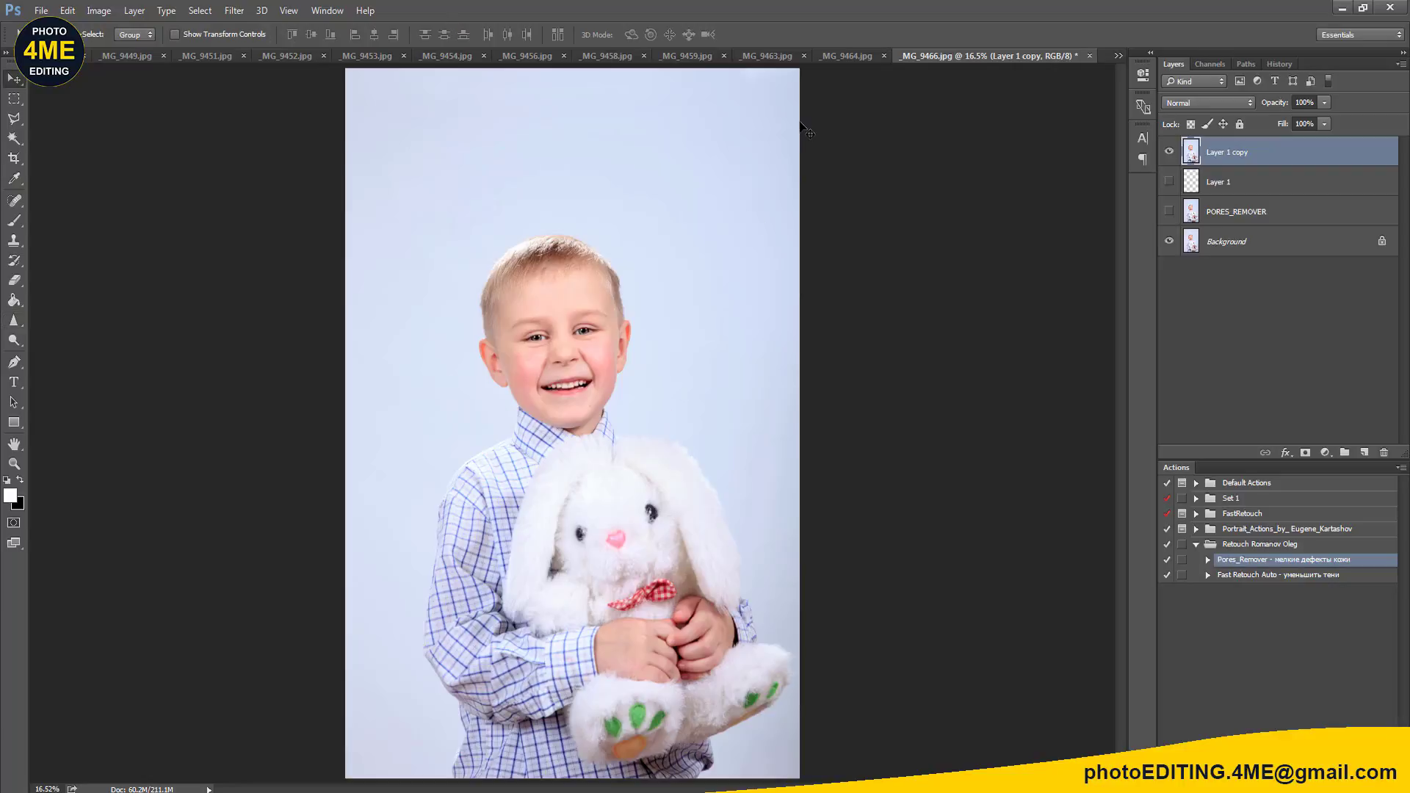
pyautogui.click(830, 59)
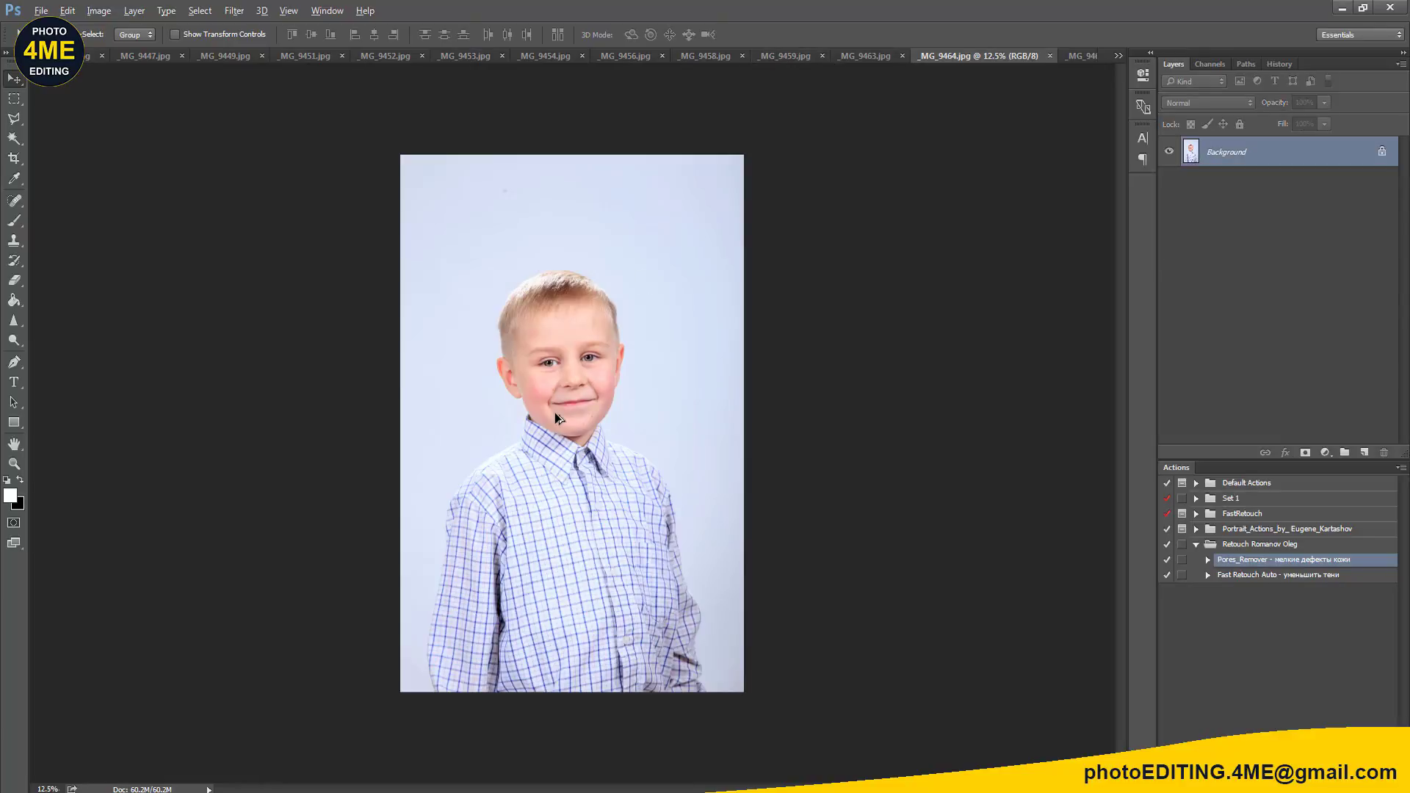
pyautogui.scroll(5, 556, 418)
pyautogui.scroll(-2, 556, 418)
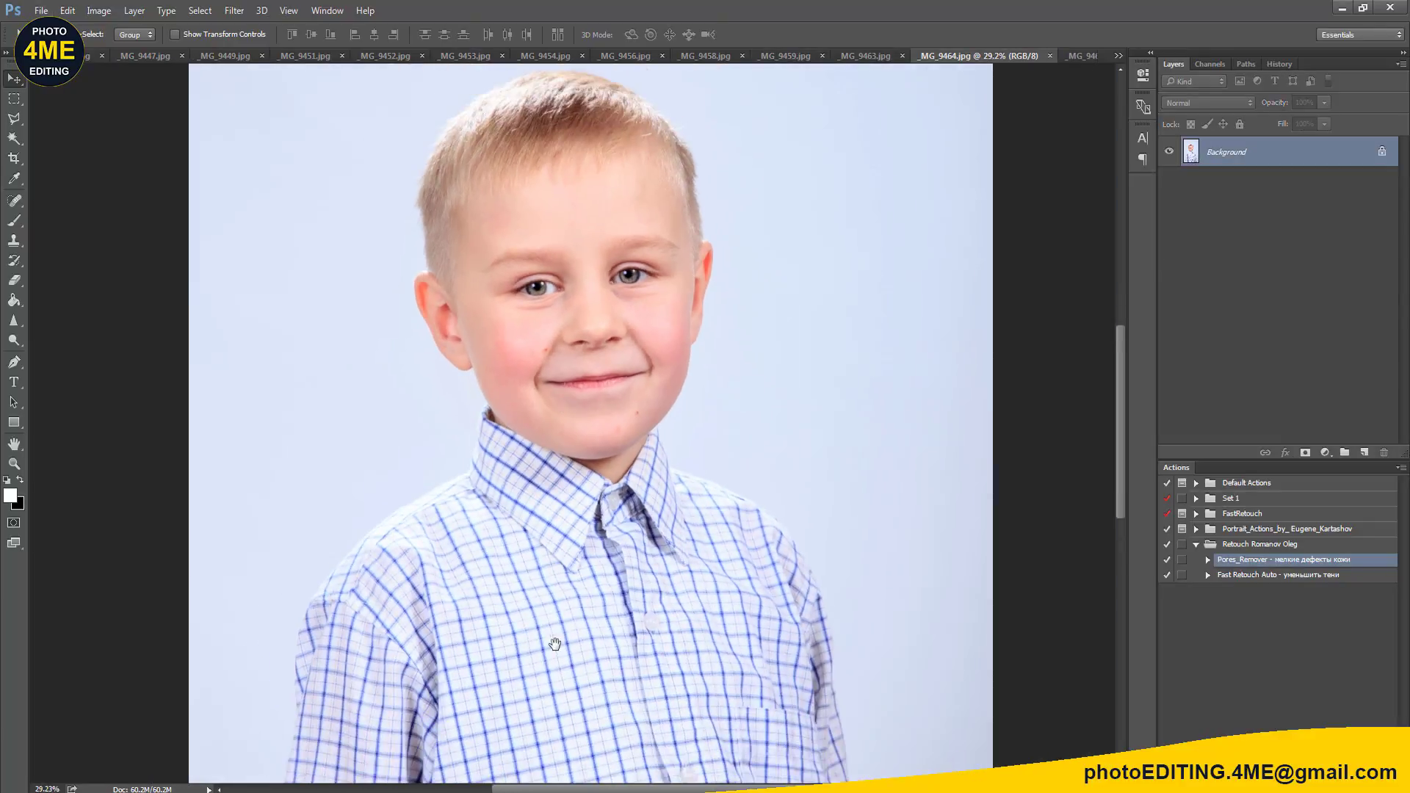
pyautogui.scroll(-4, 573, 617)
pyautogui.scroll(-2, 602, 580)
pyautogui.scroll(-2, 625, 551)
pyautogui.scroll(3, 650, 518)
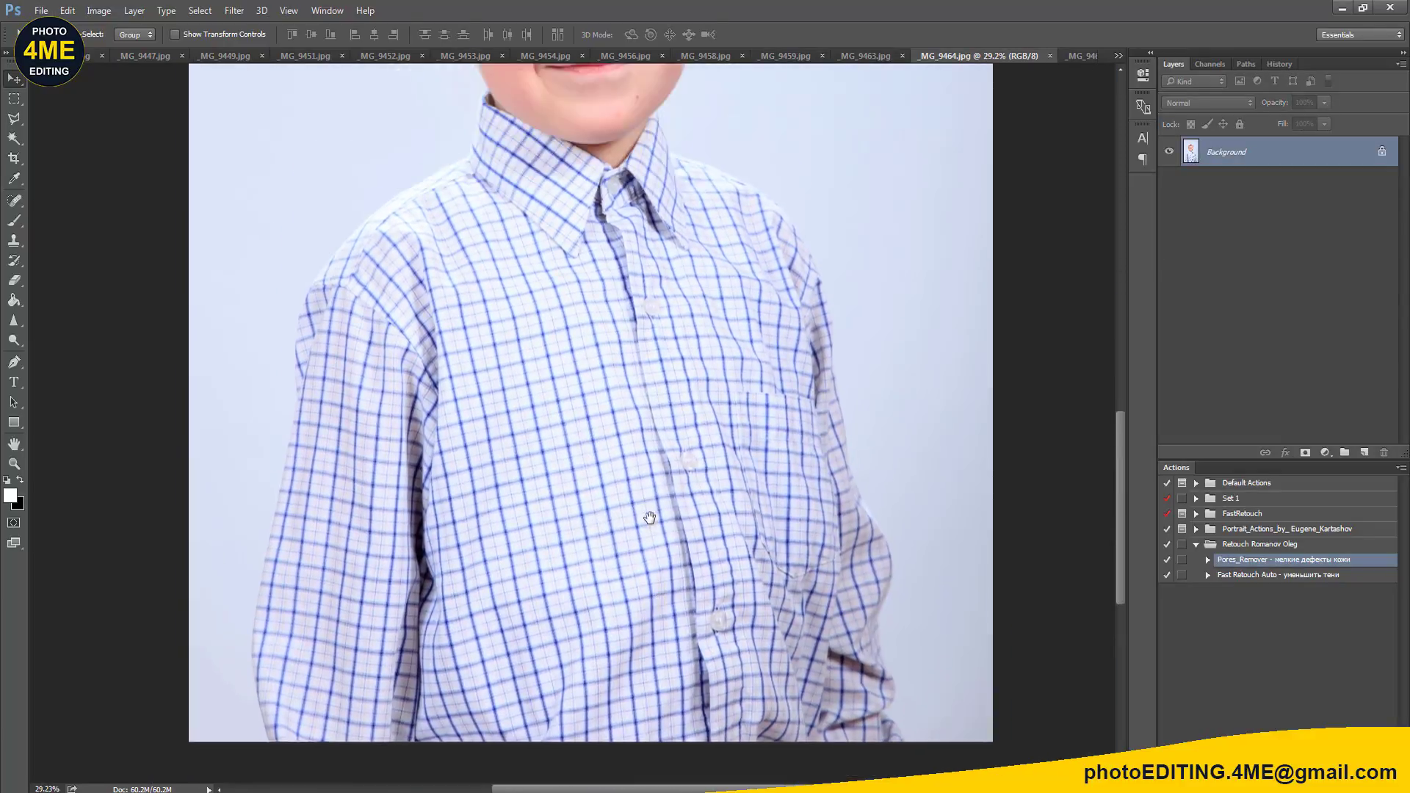
pyautogui.scroll(4, 647, 507)
pyautogui.scroll(3, 621, 411)
pyautogui.scroll(2, 631, 492)
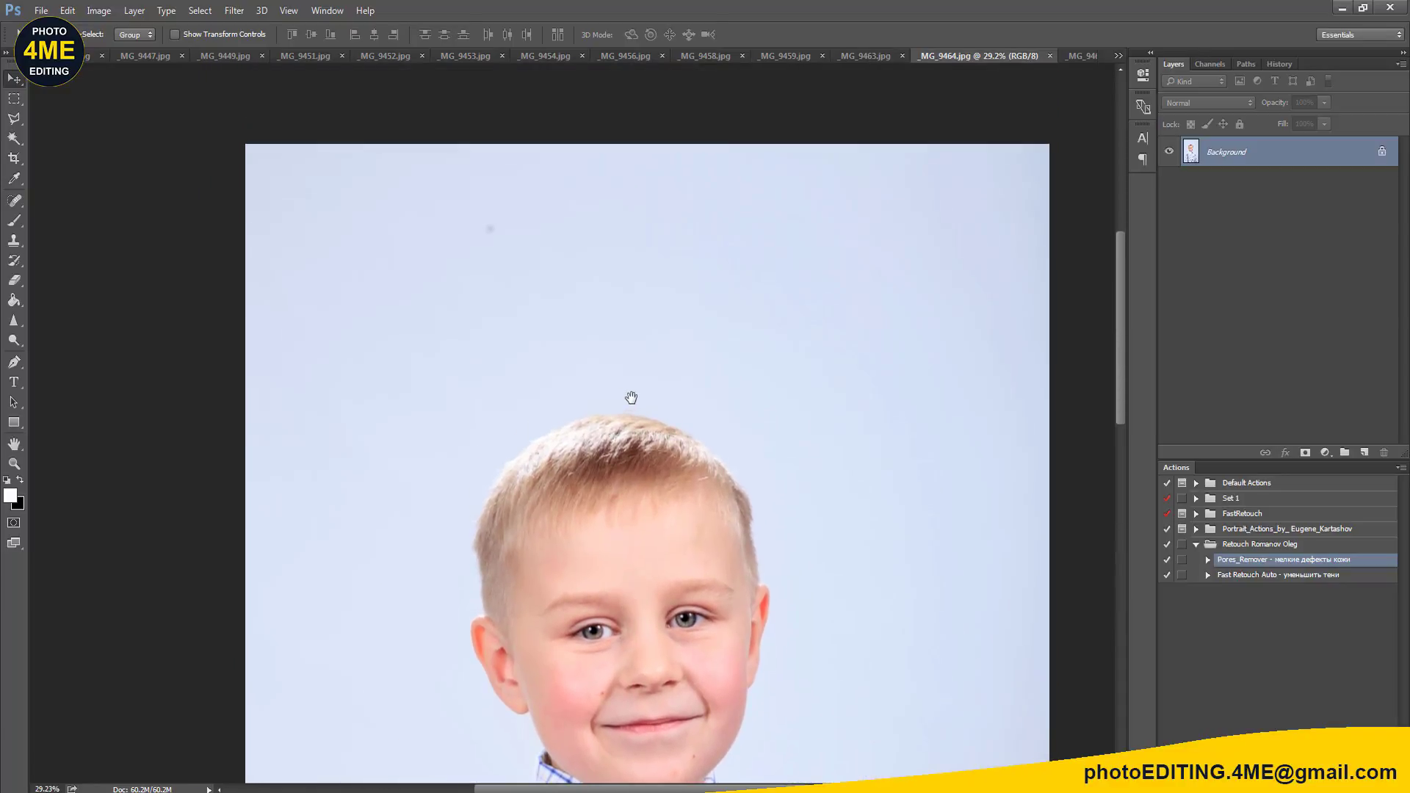
# Step: Duplicate the Background into Layer 1 and add an empty Layer 2 above it
pyautogui.hotkey('ctrl', 'j')
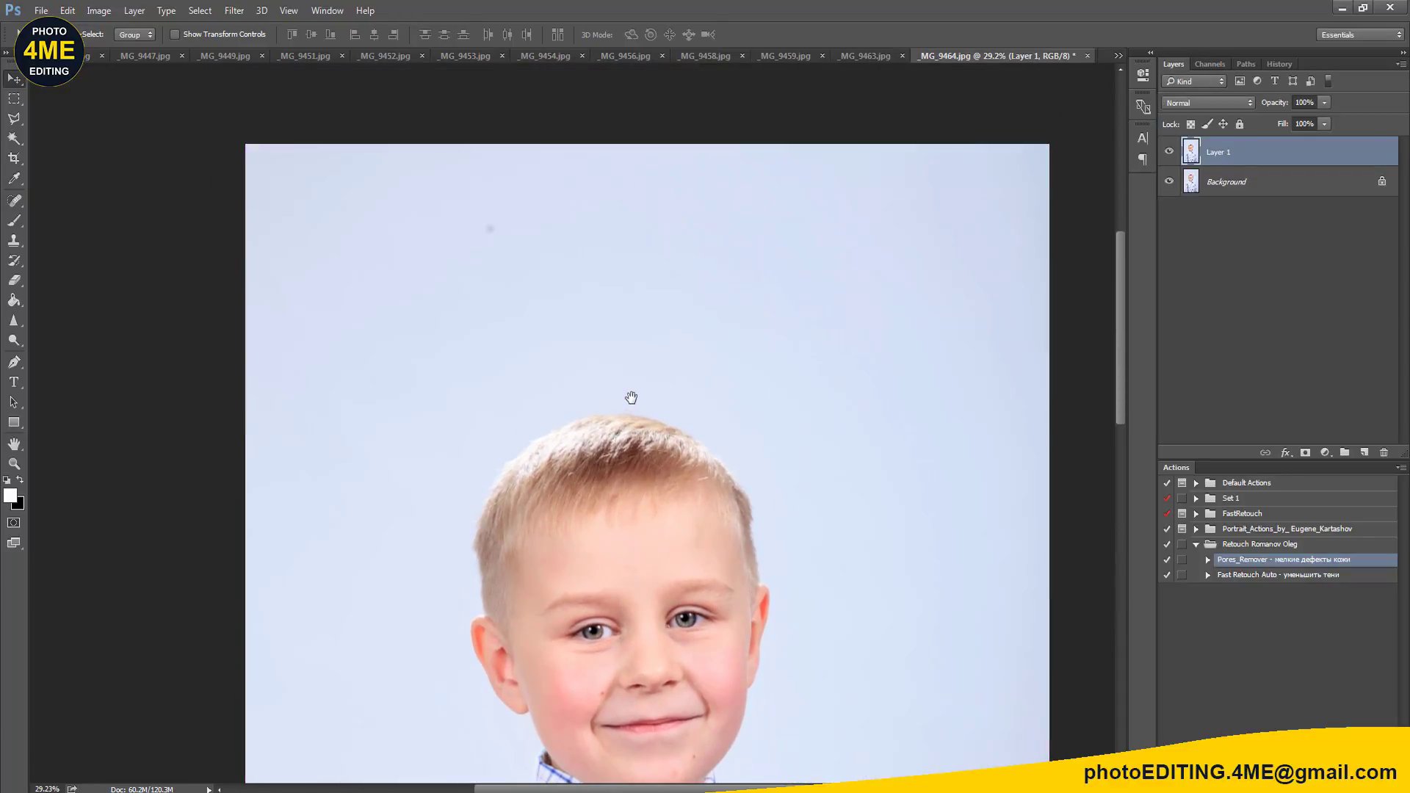
pyautogui.press('alt')
pyautogui.hotkey('ctrl', 'shift', 'n')
pyautogui.press('Return')
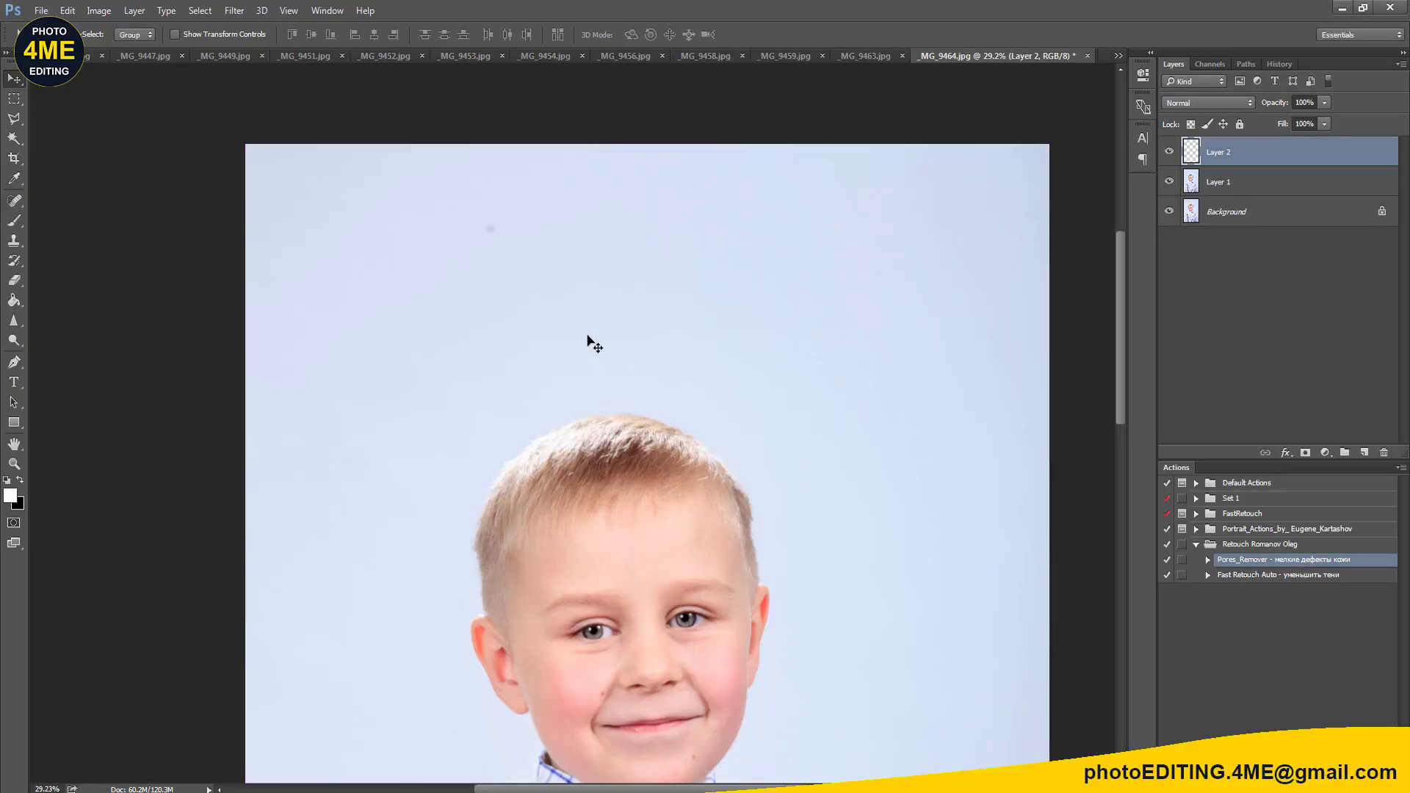
pyautogui.press('j')
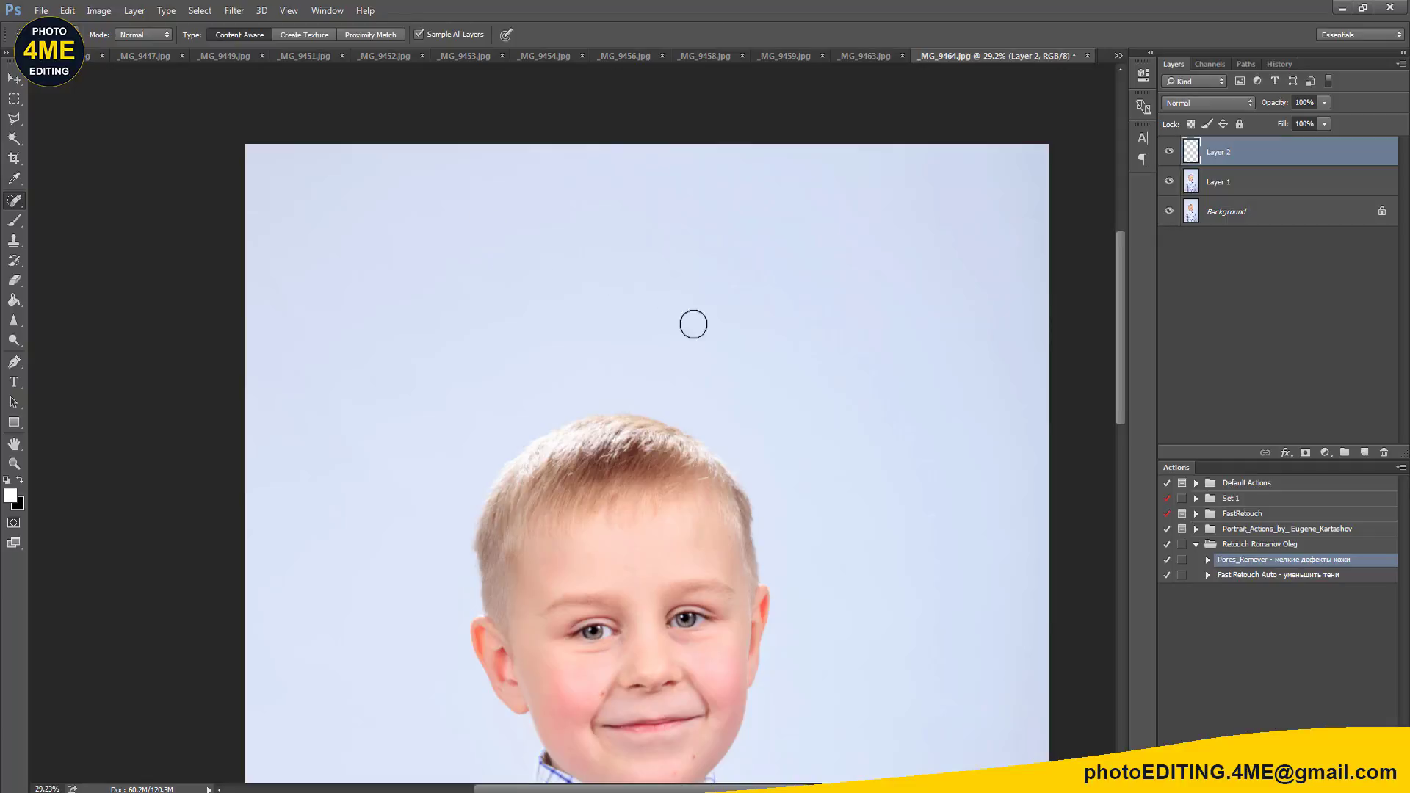
# Step: Spot-heal the red spots and blemishes on the chin, cheeks and jaw
pyautogui.moveTo(842, 375); pyautogui.dragTo(847, 150)
pyautogui.scroll(3, 842, 413)
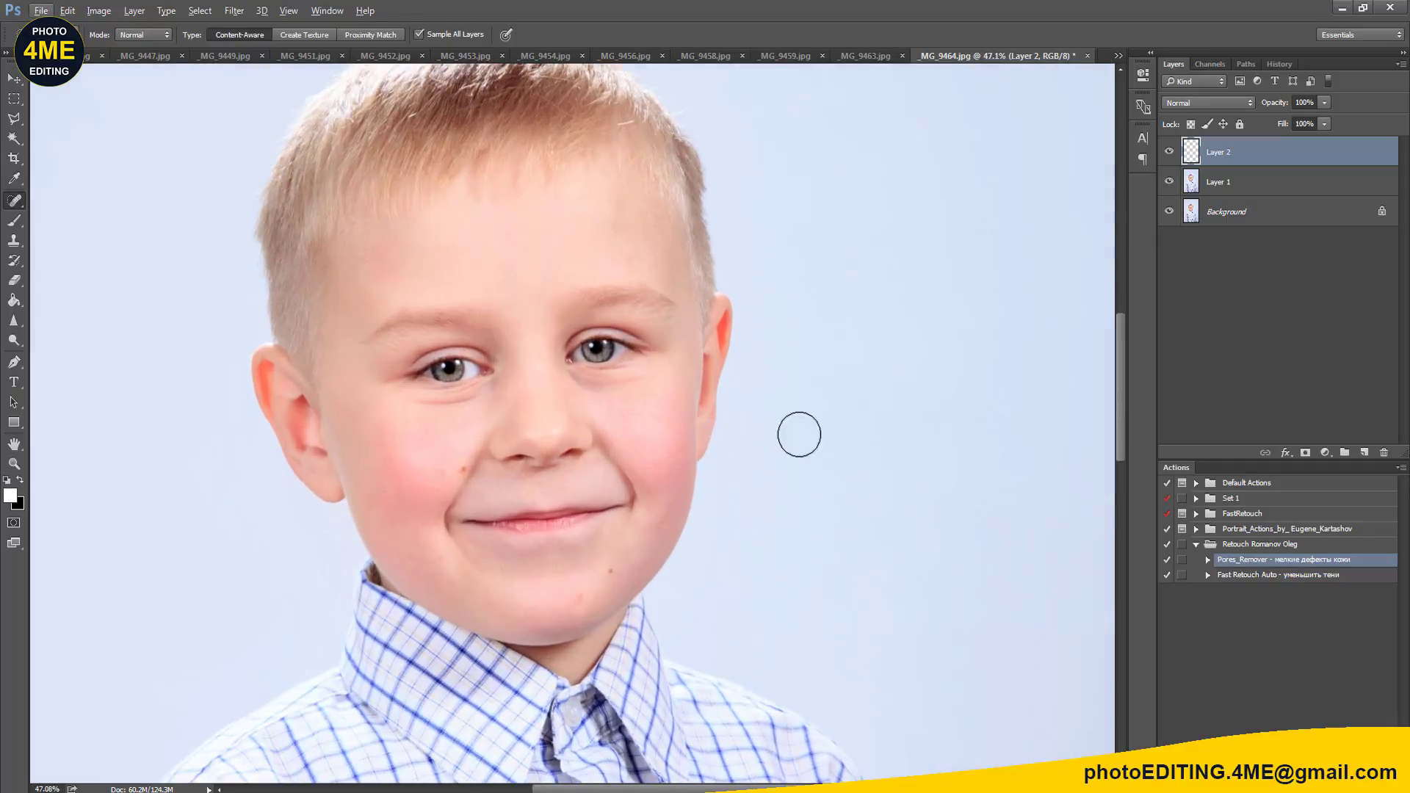
pyautogui.scroll(1, 724, 408)
pyautogui.scroll(1, 724, 404)
pyautogui.scroll(3, 726, 405)
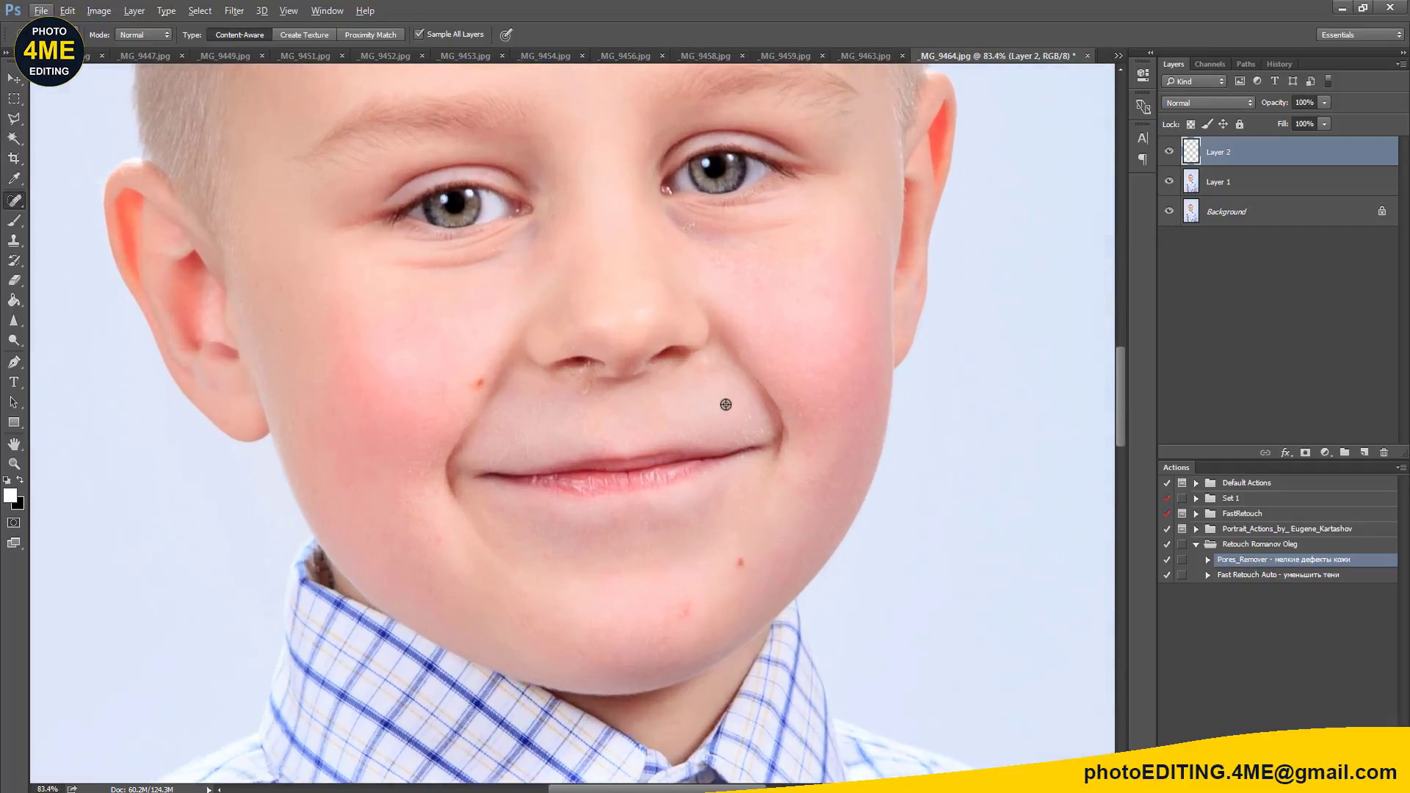
pyautogui.moveTo(698, 606); pyautogui.dragTo(687, 611)
pyautogui.click(789, 482)
pyautogui.moveTo(841, 463); pyautogui.dragTo(839, 472)
pyautogui.click(479, 383)
pyautogui.moveTo(421, 457); pyautogui.dragTo(423, 492)
# Step: Spot-heal the spots and marks across the forehead, then recenter on the mouth
pyautogui.moveTo(768, 302); pyautogui.dragTo(769, 404)
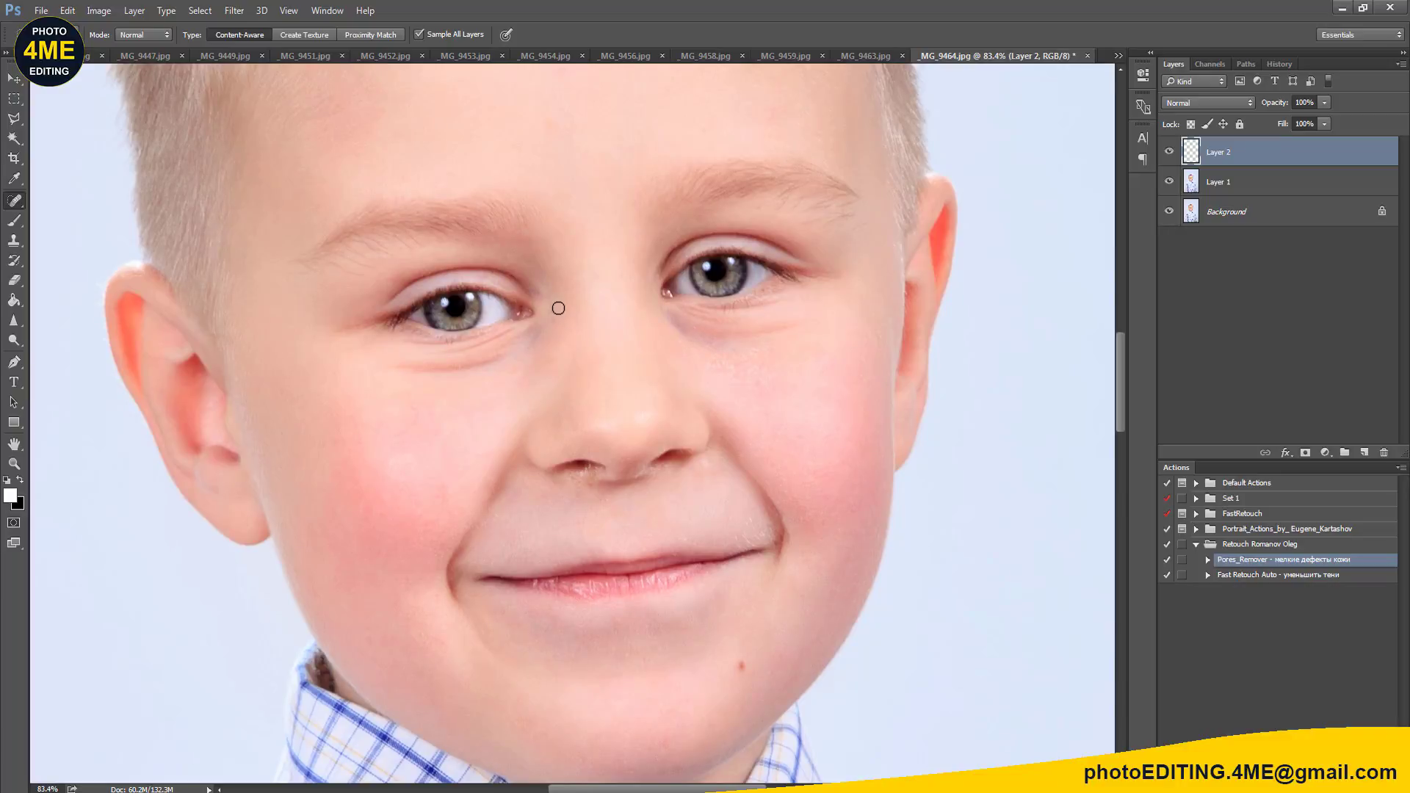
pyautogui.scroll(3, 607, 422)
pyautogui.scroll(2, 597, 372)
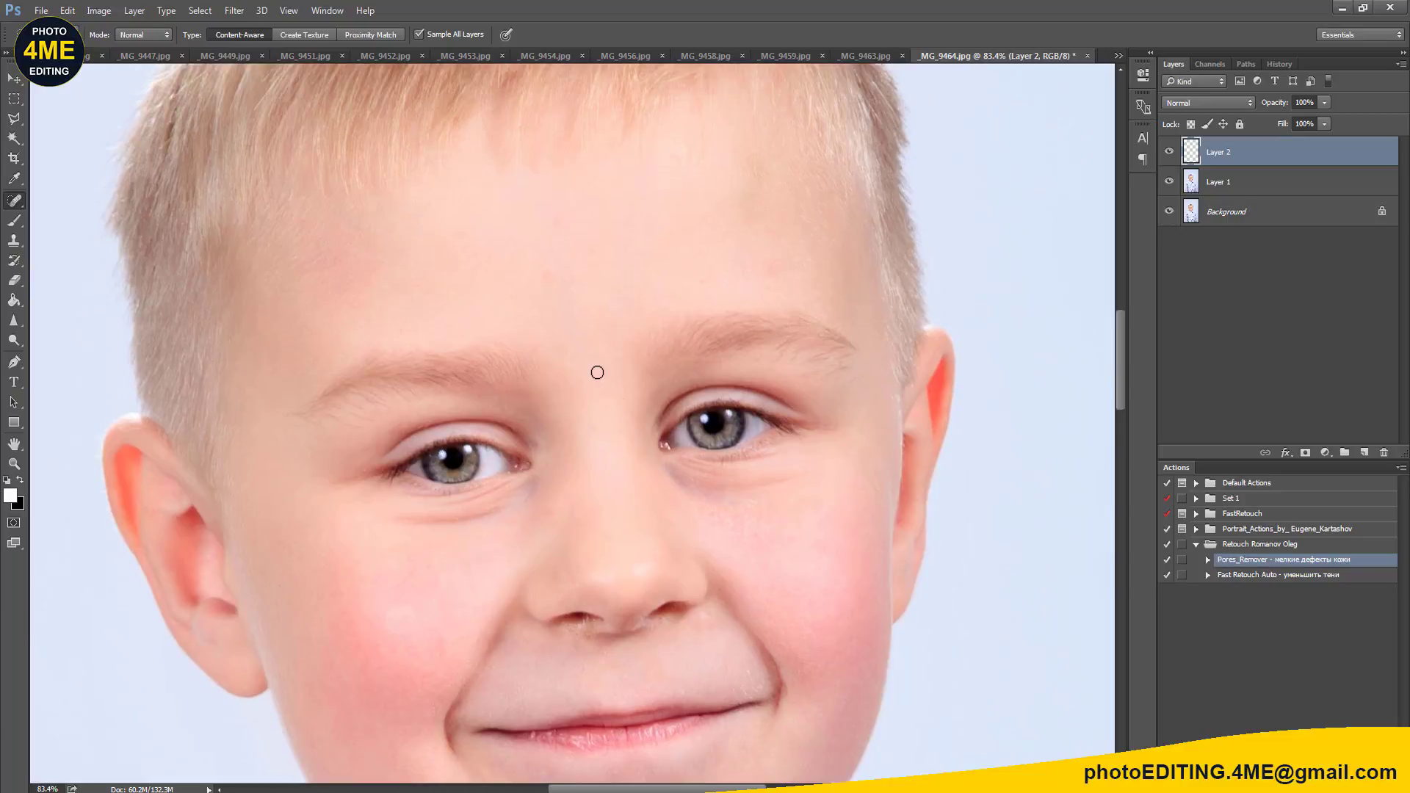
pyautogui.click(551, 276)
pyautogui.moveTo(745, 174); pyautogui.dragTo(780, 220)
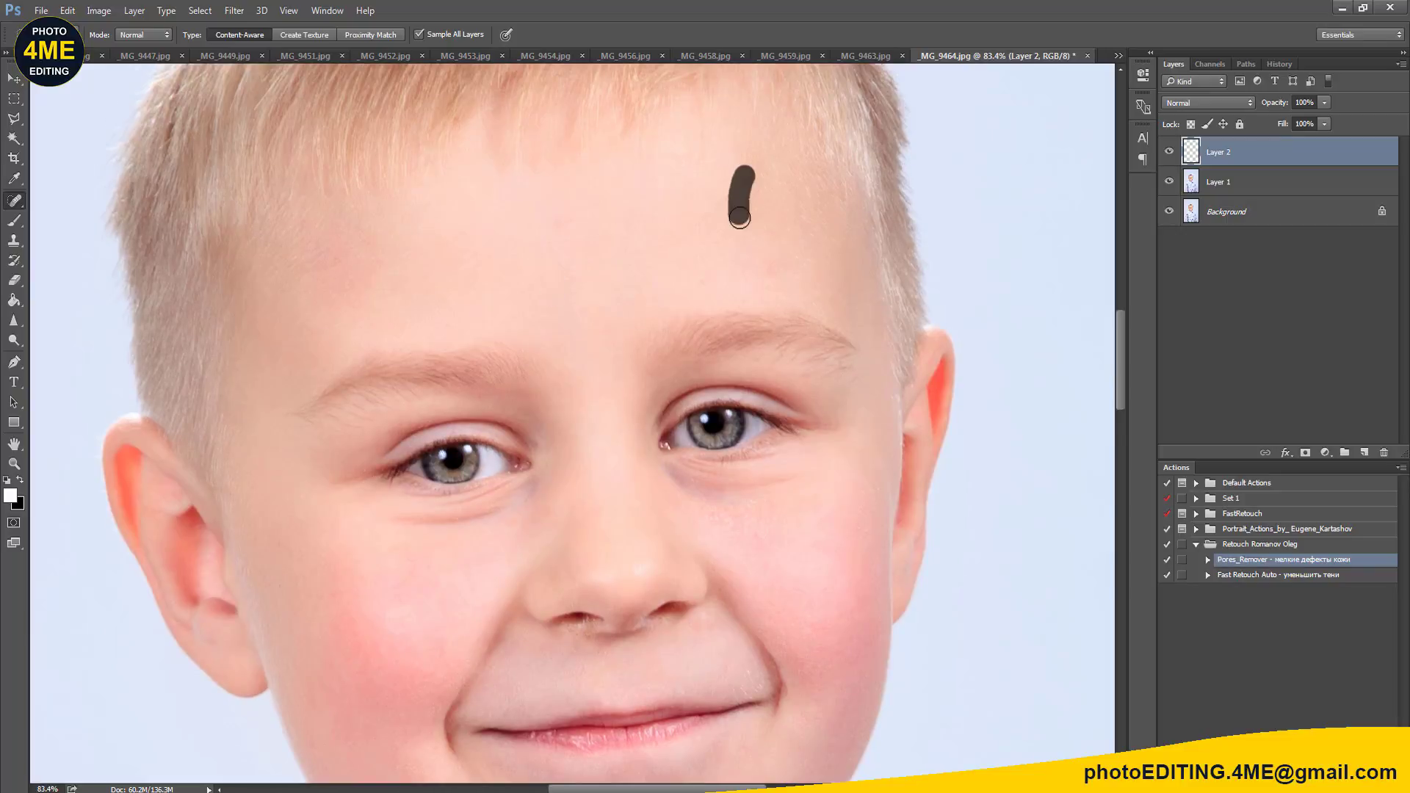
pyautogui.click(777, 257)
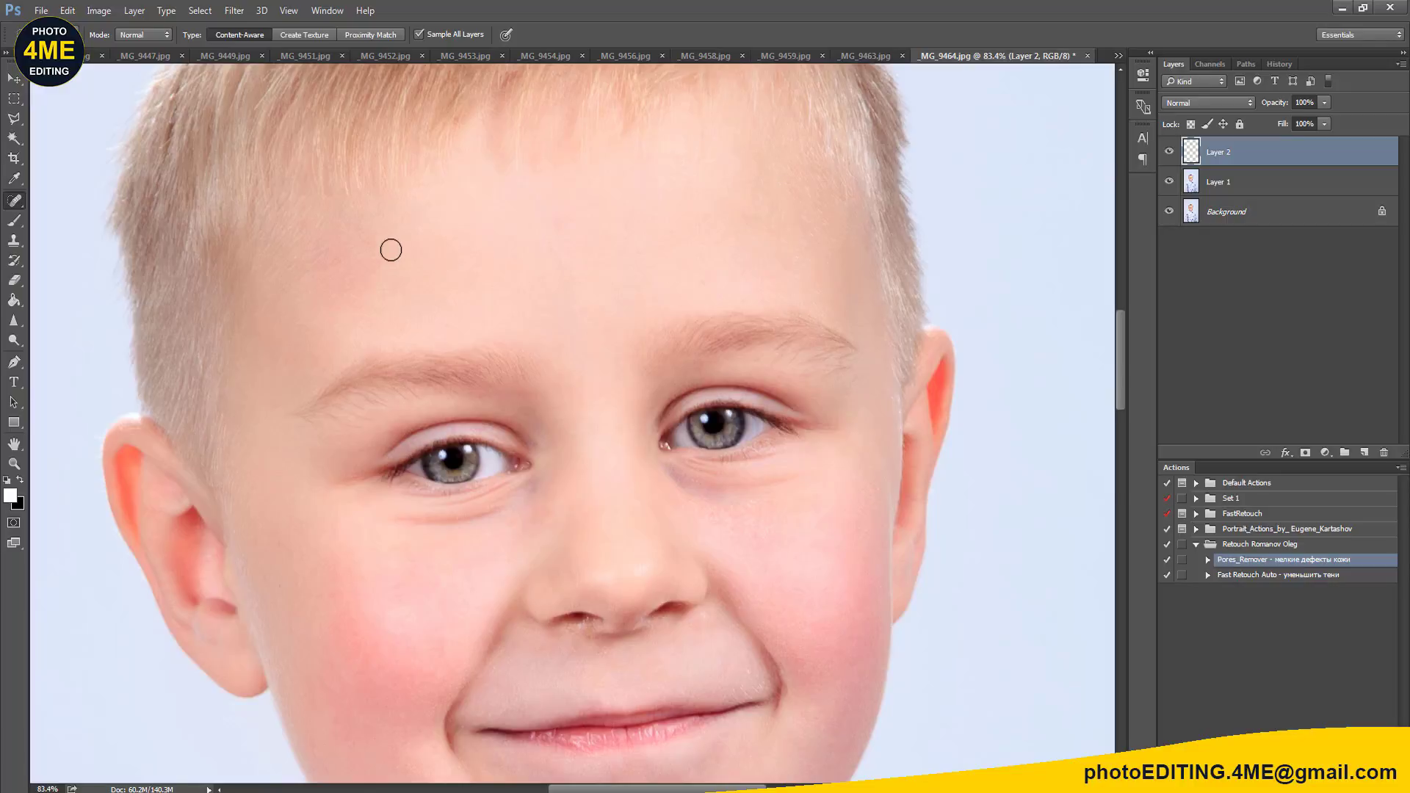
pyautogui.moveTo(391, 250); pyautogui.dragTo(342, 257)
pyautogui.moveTo(602, 451); pyautogui.dragTo(604, 283)
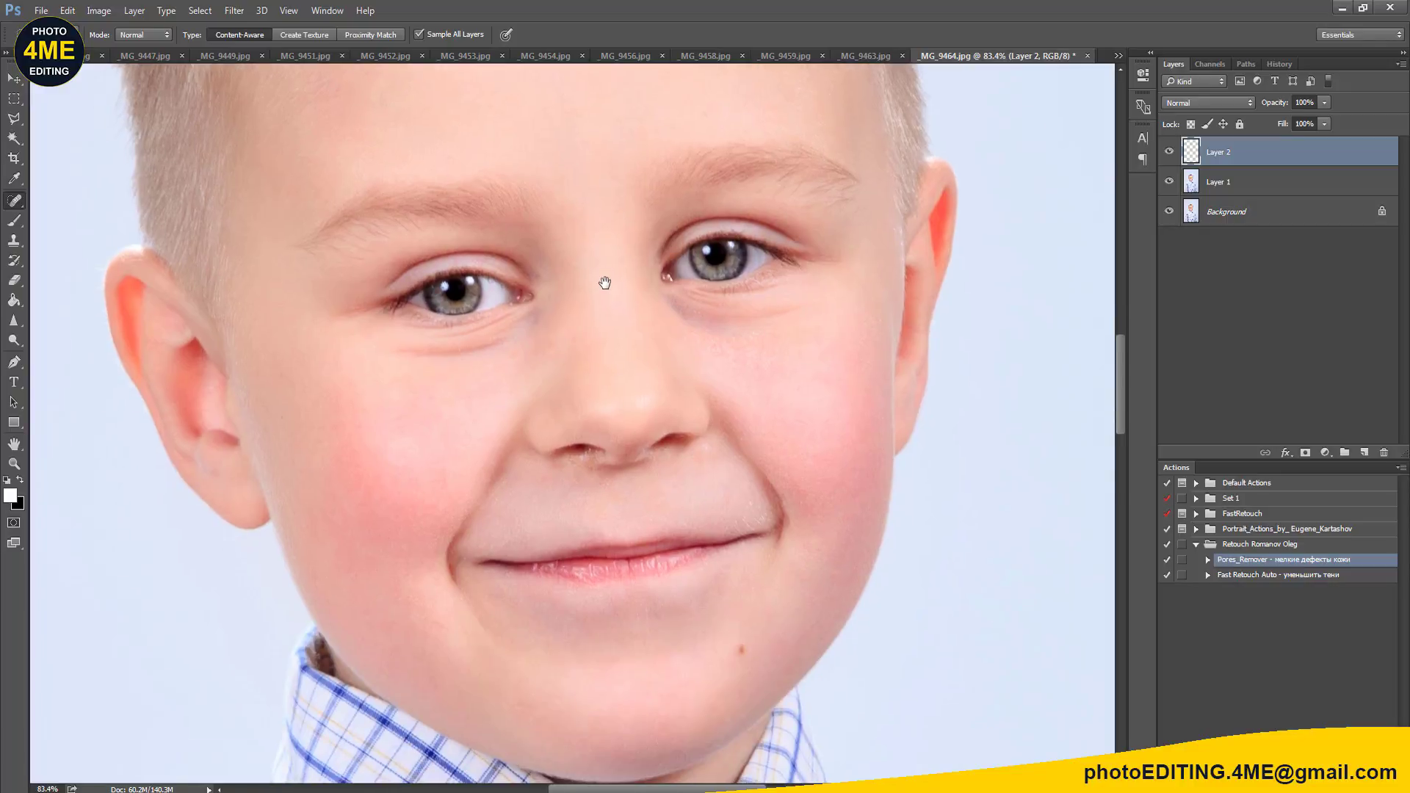
pyautogui.moveTo(686, 570); pyautogui.dragTo(686, 412)
pyautogui.scroll(1, 703, 438)
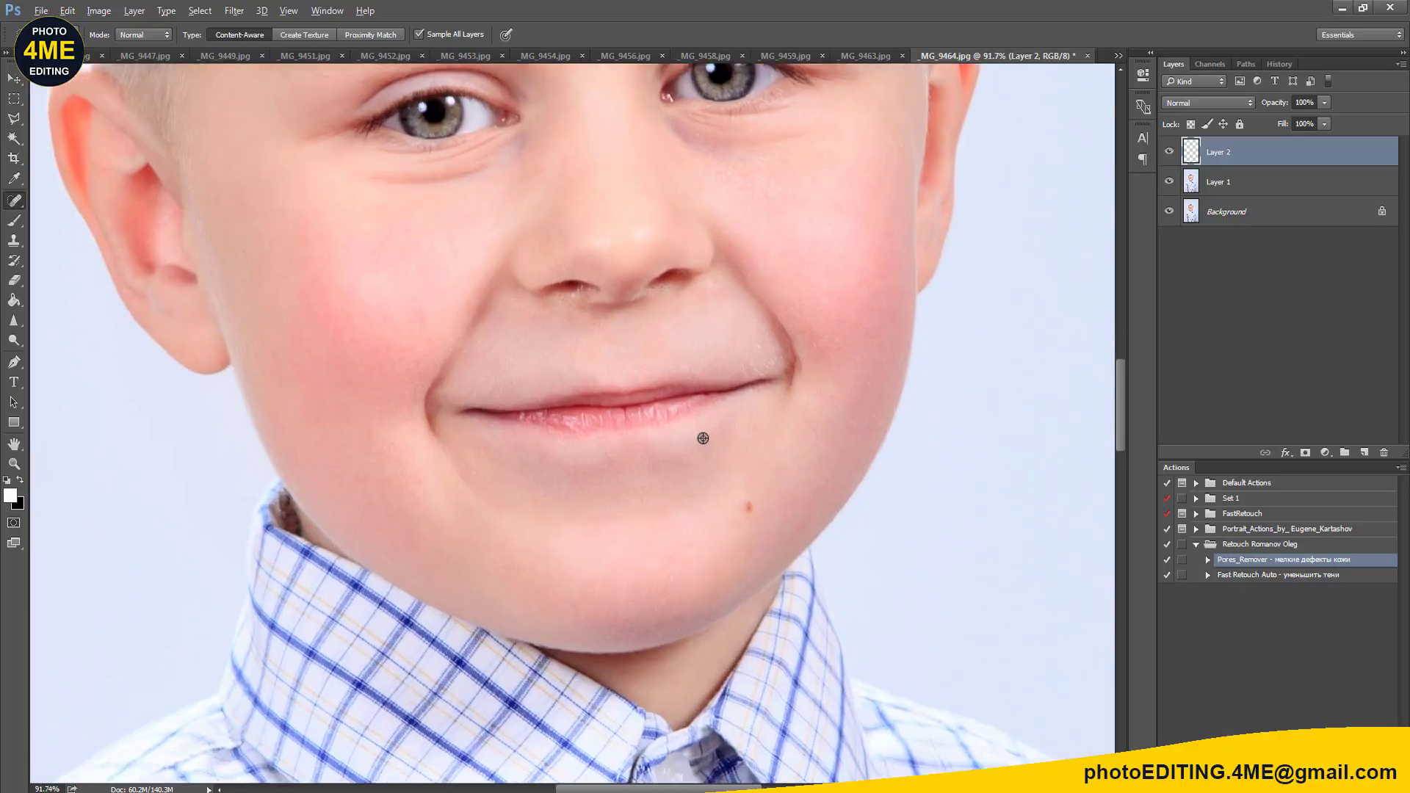
pyautogui.scroll(2, 703, 438)
# Step: Clone clean skin at 30% over the mouth corners and chin to fade creases and fine hairs
pyautogui.press('s')
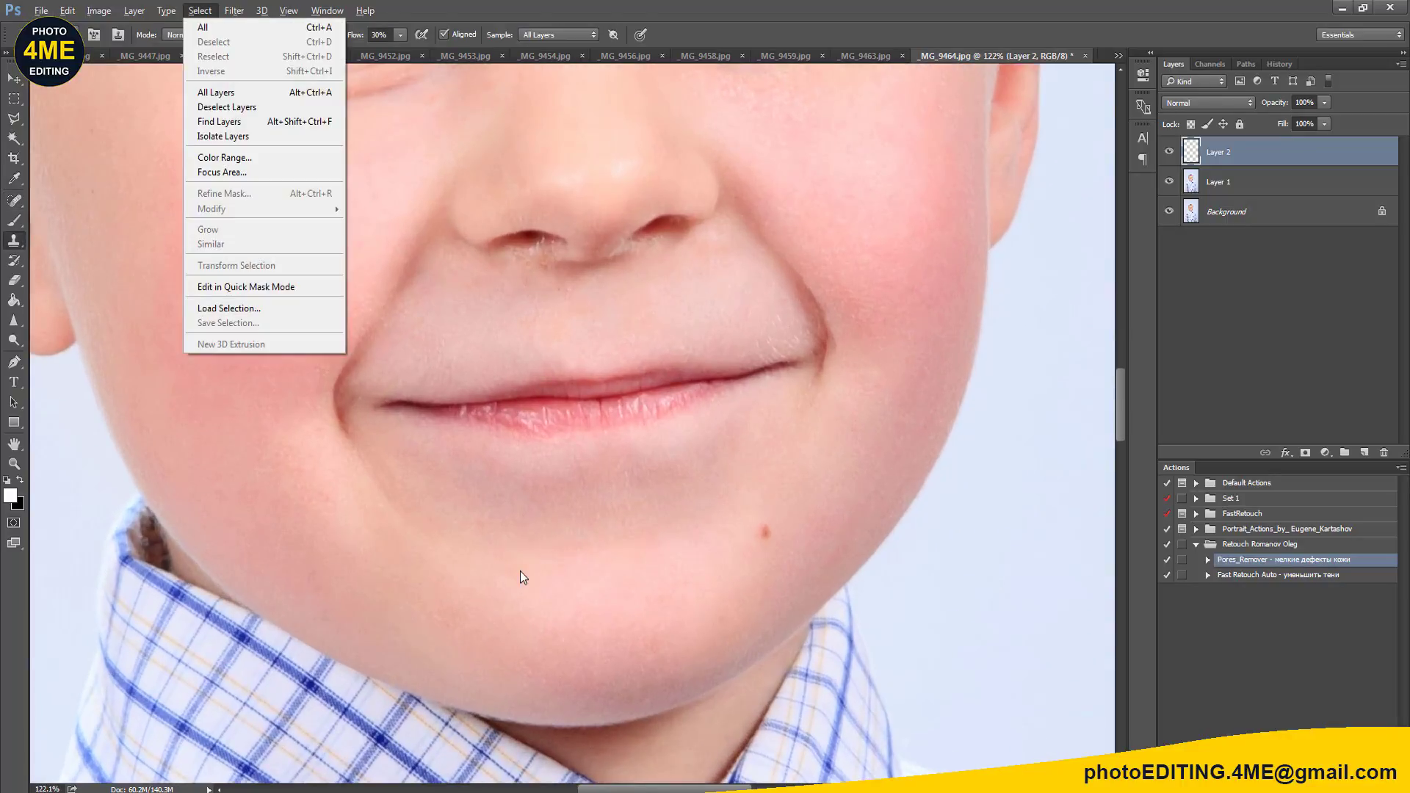
pyautogui.press('Escape')
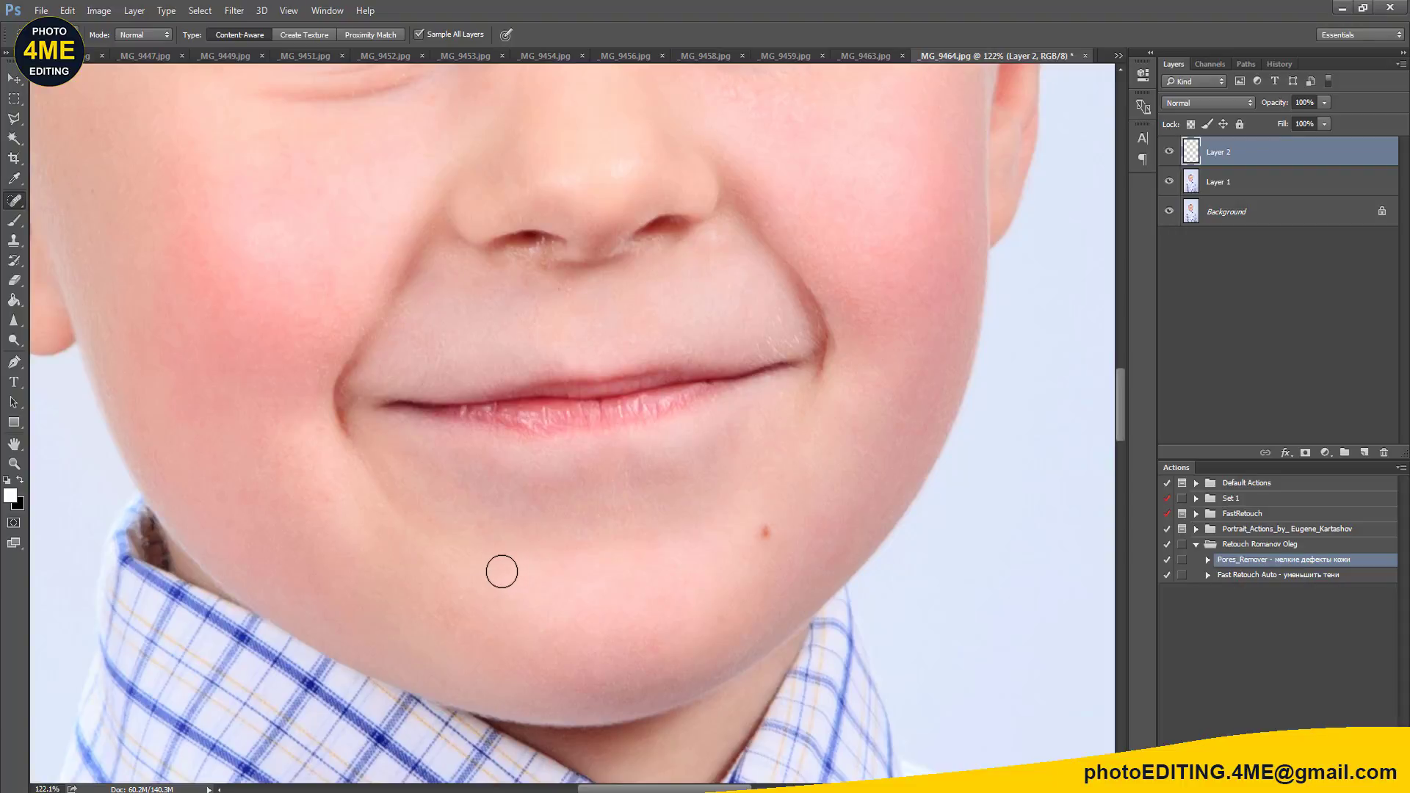
pyautogui.press('s')
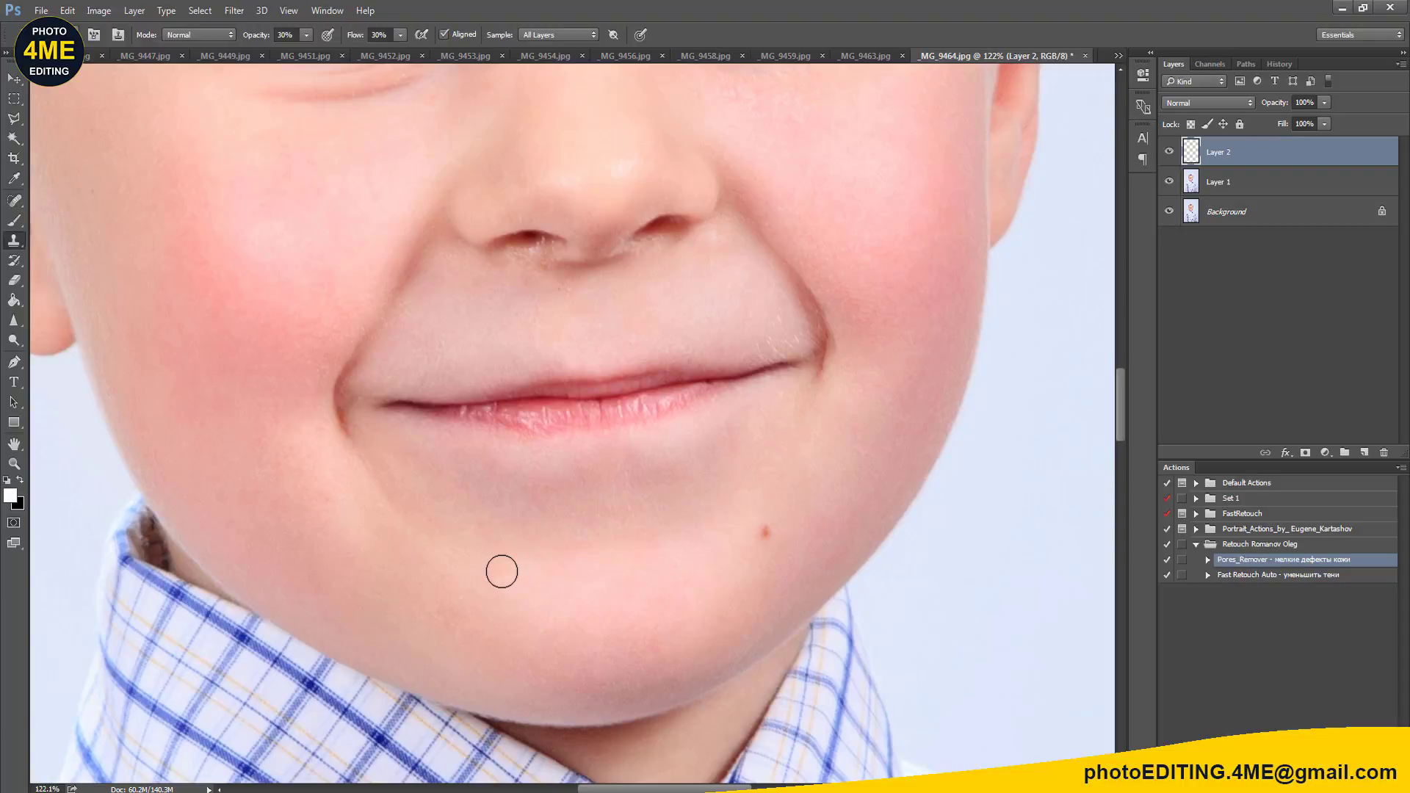
pyautogui.keyDown('alt'); pyautogui.click(807, 455); pyautogui.keyUp('alt')
pyautogui.moveTo(771, 412)
pyautogui.mouseDown()
pyautogui.moveTo(623, 481)
pyautogui.moveTo(564, 488)
pyautogui.moveTo(620, 466)
pyautogui.moveTo(674, 526)
pyautogui.moveTo(548, 570)
pyautogui.moveTo(376, 490)
pyautogui.moveTo(412, 450)
pyautogui.mouseUp()
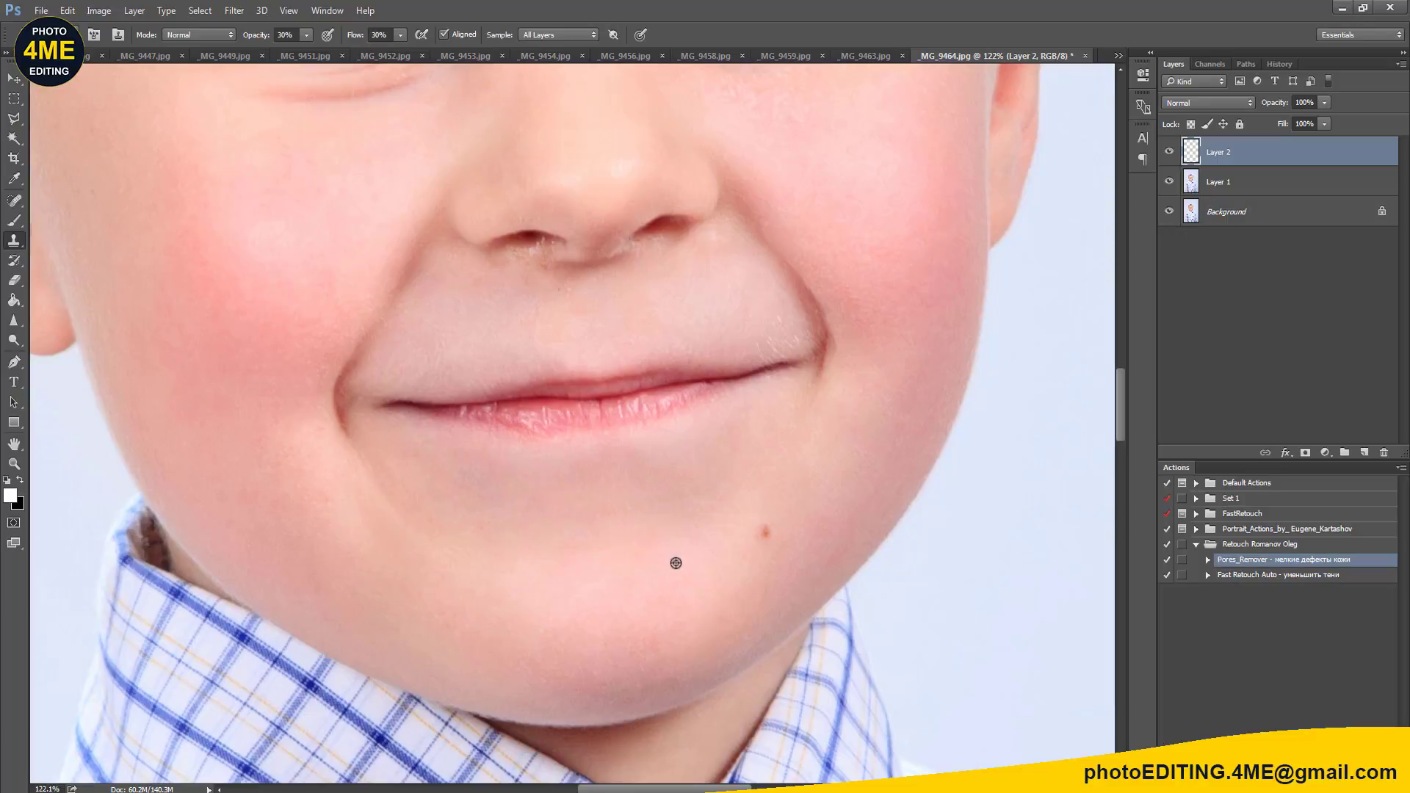
pyautogui.moveTo(639, 529); pyautogui.dragTo(557, 558)
pyautogui.moveTo(771, 314); pyautogui.dragTo(787, 337)
pyautogui.keyDown('alt'); pyautogui.click(655, 286); pyautogui.keyUp('alt')
pyautogui.keyDown('shift'); pyautogui.click(1232, 182); pyautogui.keyUp('shift')
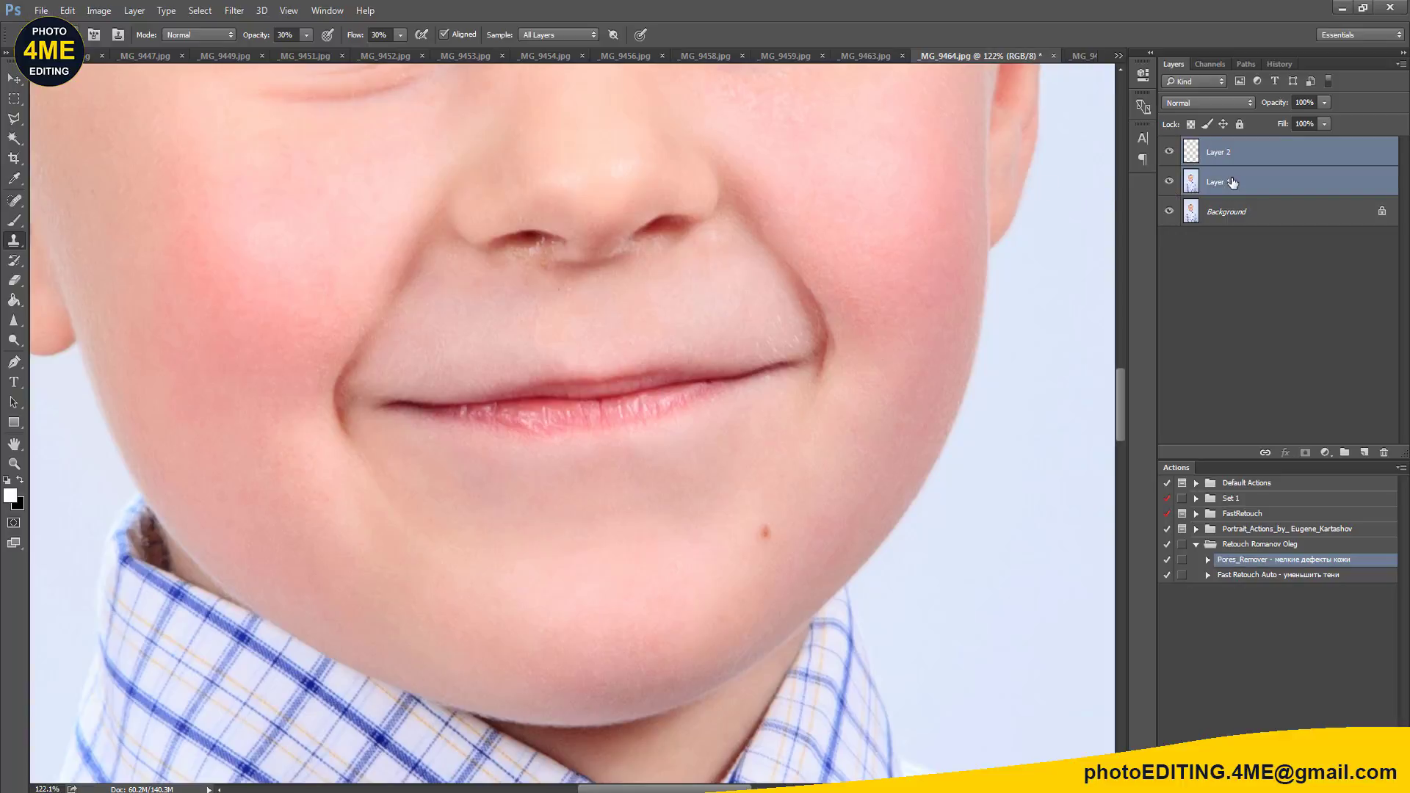
# Step: Combine the retouch layers, smooth the right smile line, and merge into PORES_REMOVER
pyautogui.hotkey('ctrl', 'j')
pyautogui.hotkey('ctrl', 'e')
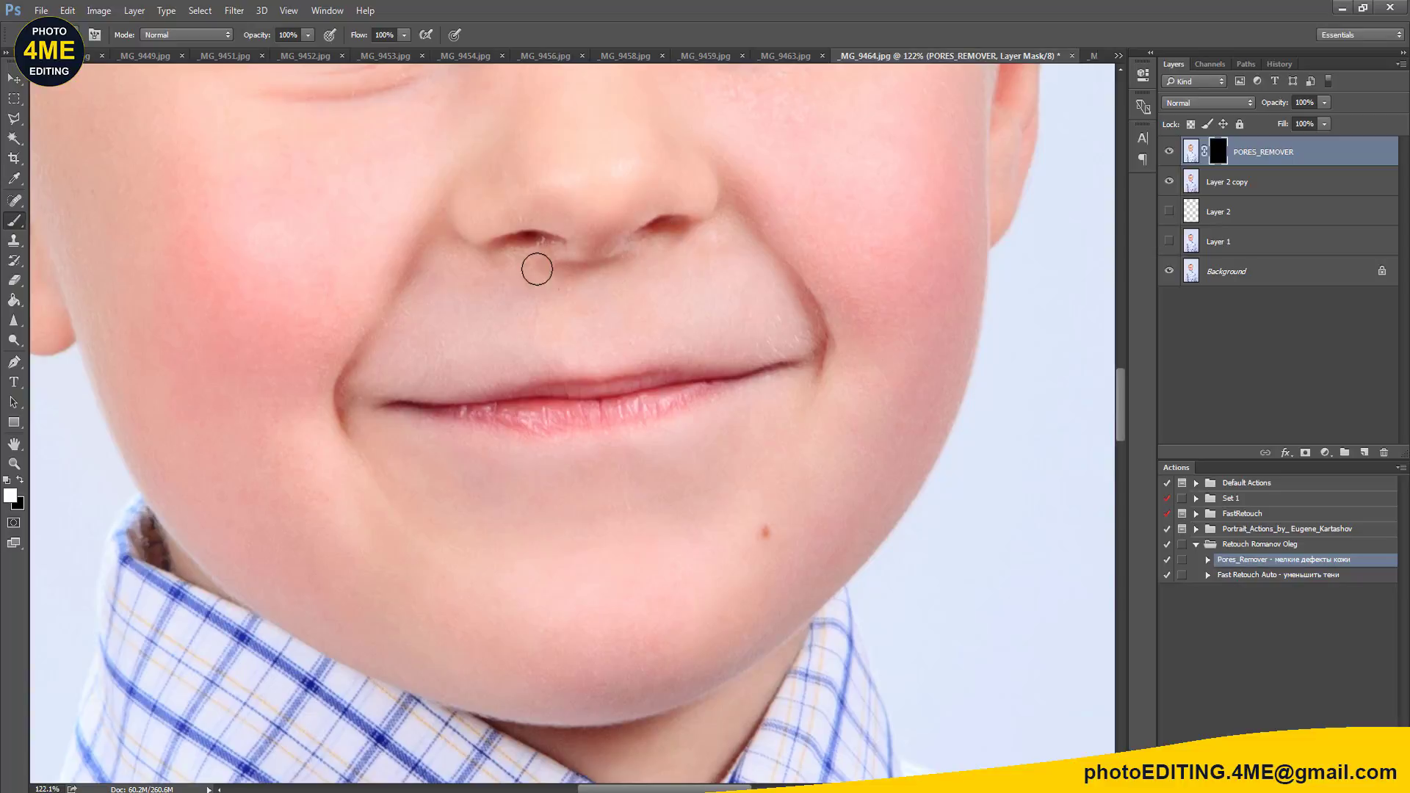
pyautogui.moveTo(778, 334); pyautogui.dragTo(810, 389)
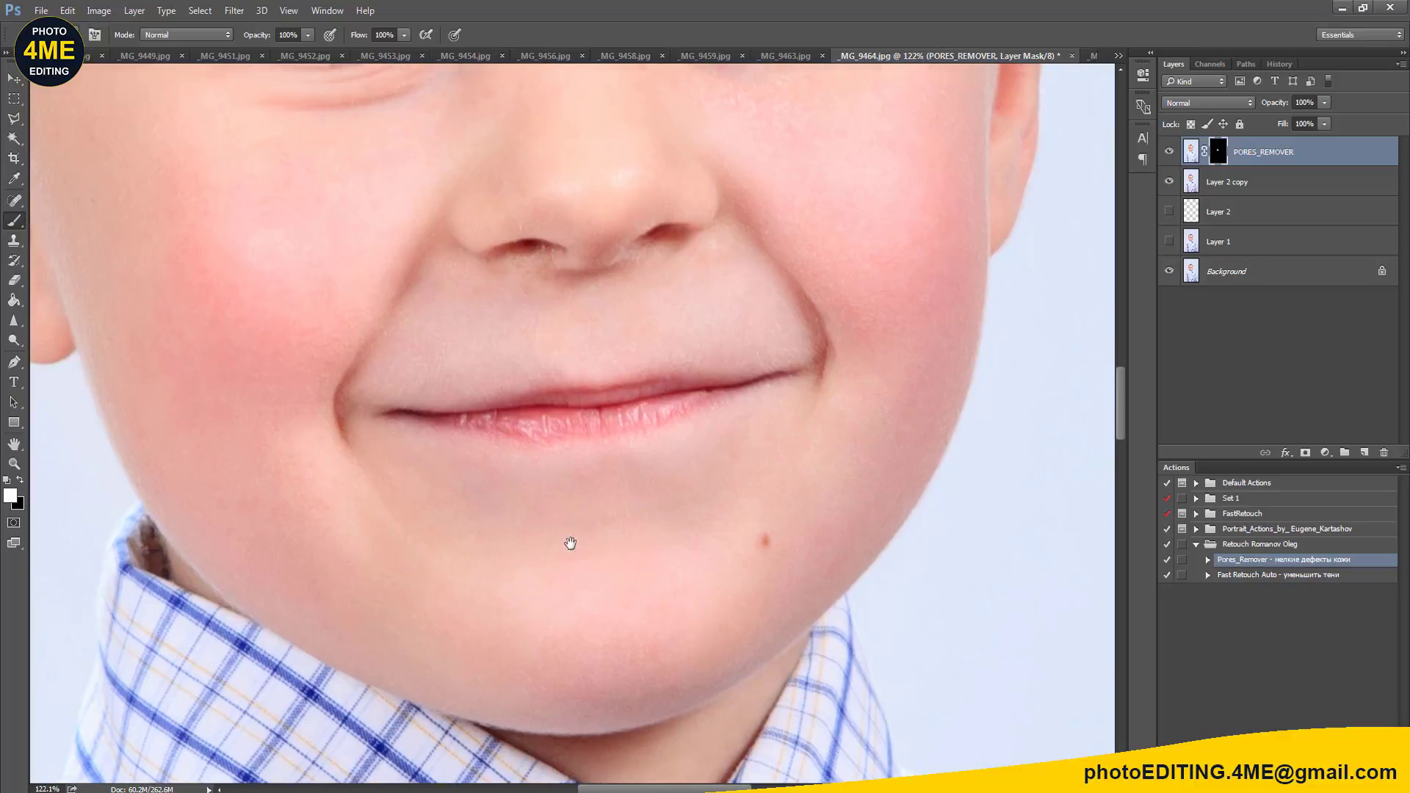
pyautogui.scroll(5, 570, 543)
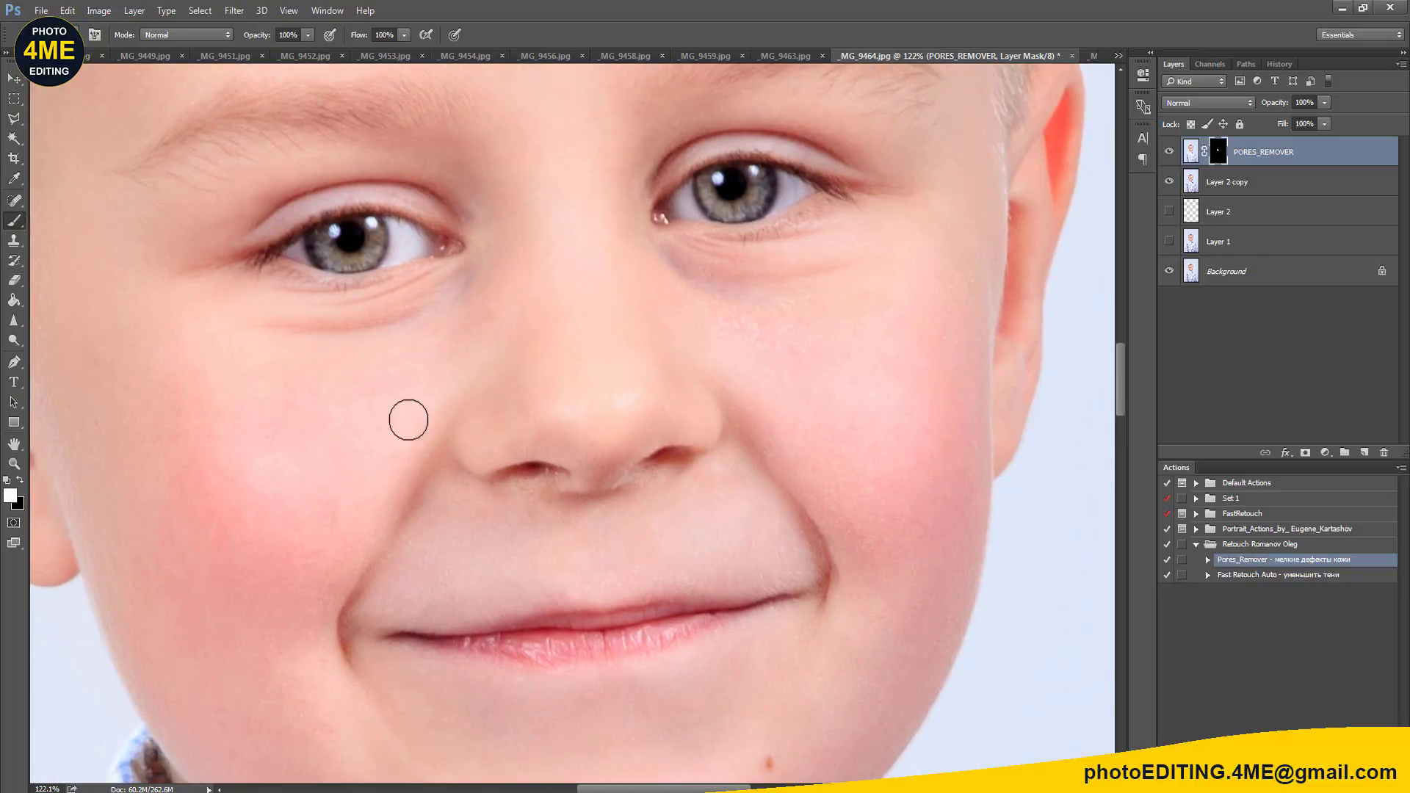
pyautogui.moveTo(481, 328); pyautogui.dragTo(557, 495)
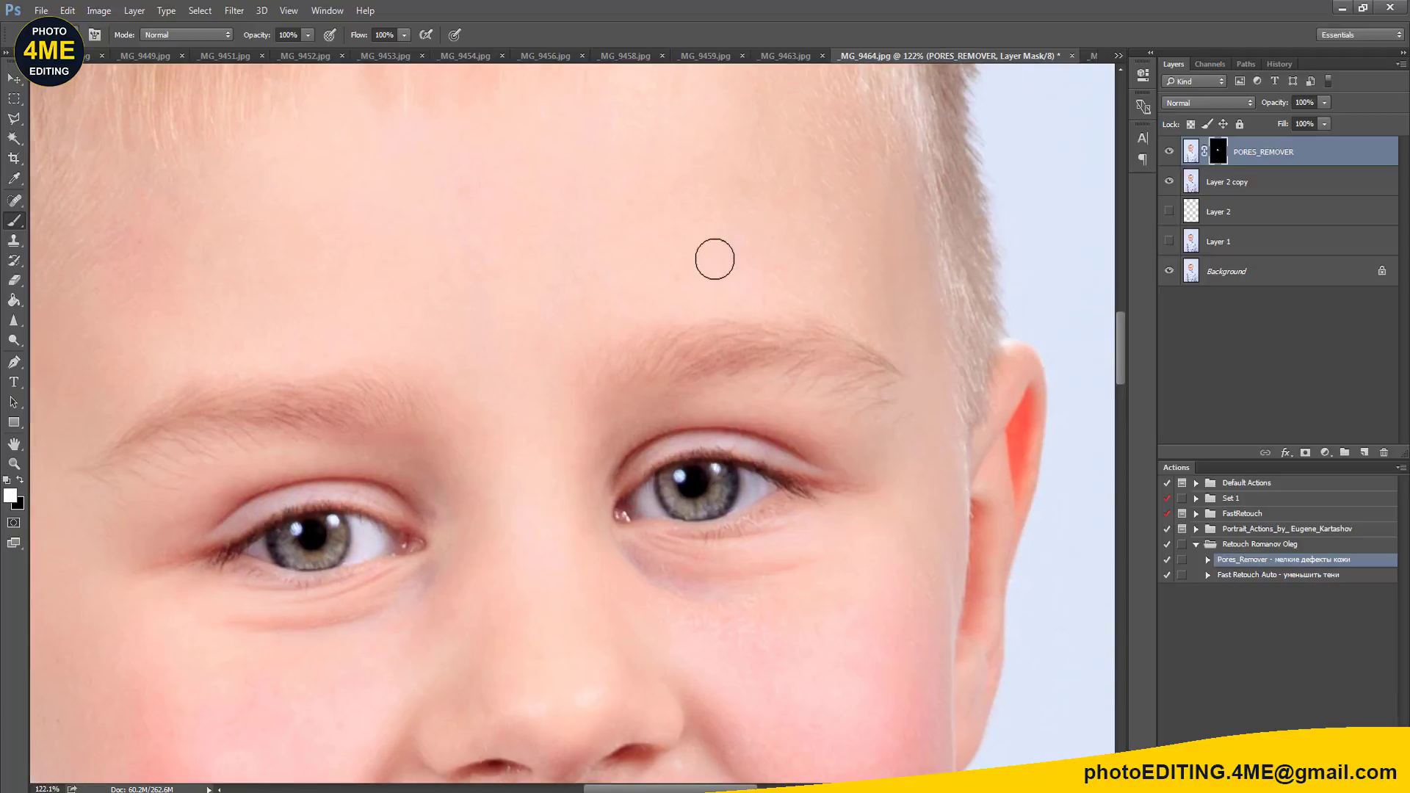
pyautogui.keyDown('shift'); pyautogui.click(1250, 190); pyautogui.keyUp('shift')
pyautogui.hotkey('ctrl', 'e')
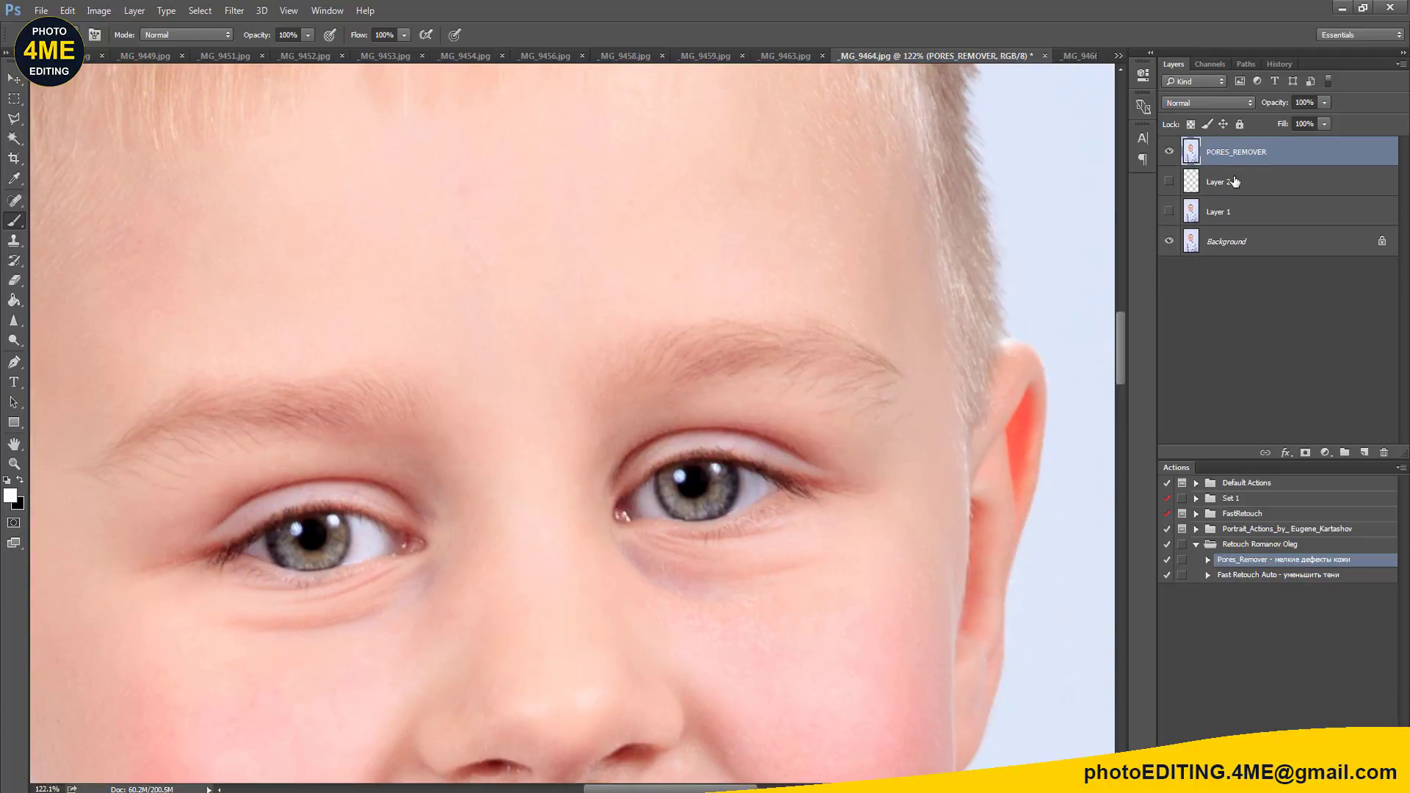
# Step: Add a new empty Layer 3 above PORES_REMOVER
pyautogui.hotkey('ctrl', 'shift', 'n')
pyautogui.press('Return')
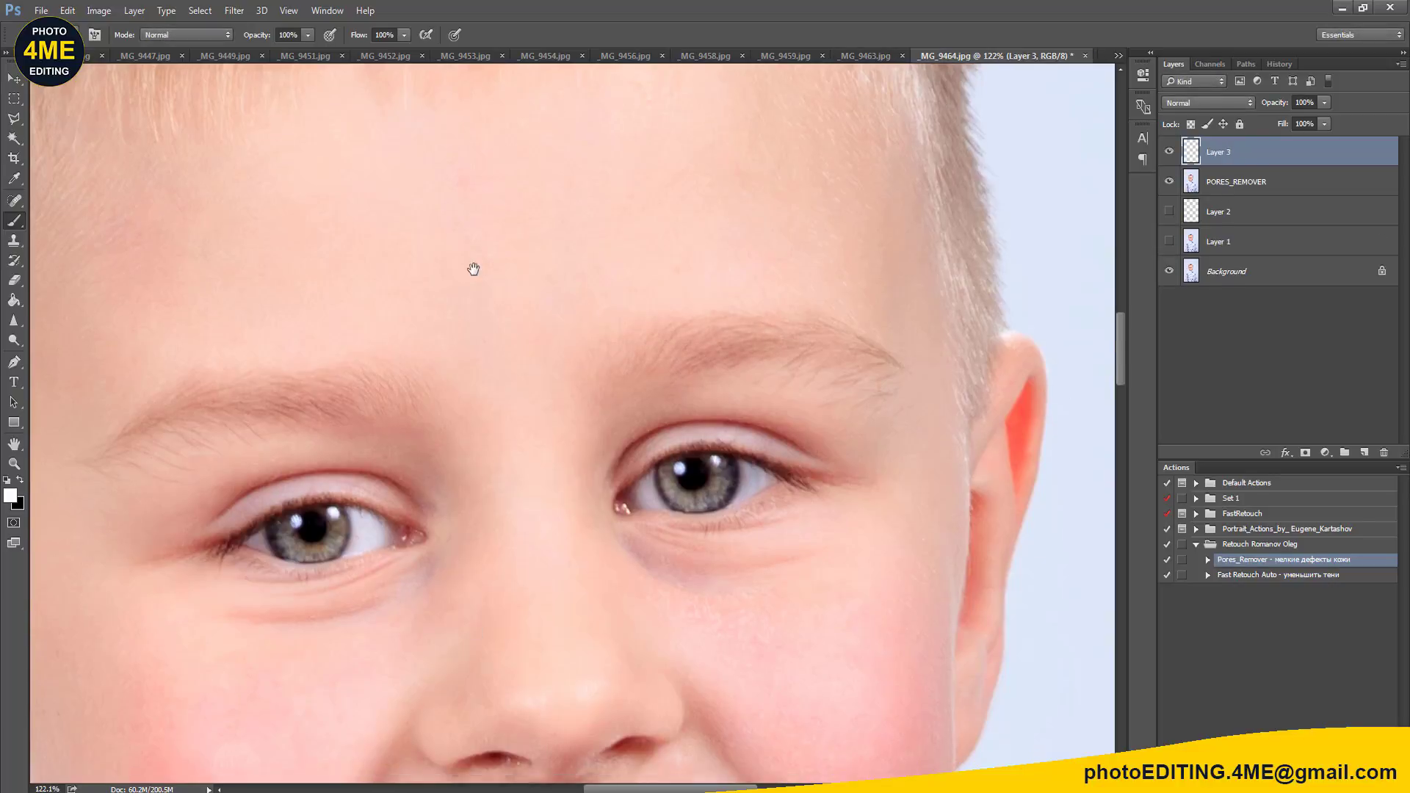
pyautogui.scroll(-6, 504, 393)
pyautogui.scroll(-2, 546, 368)
pyautogui.press('s')
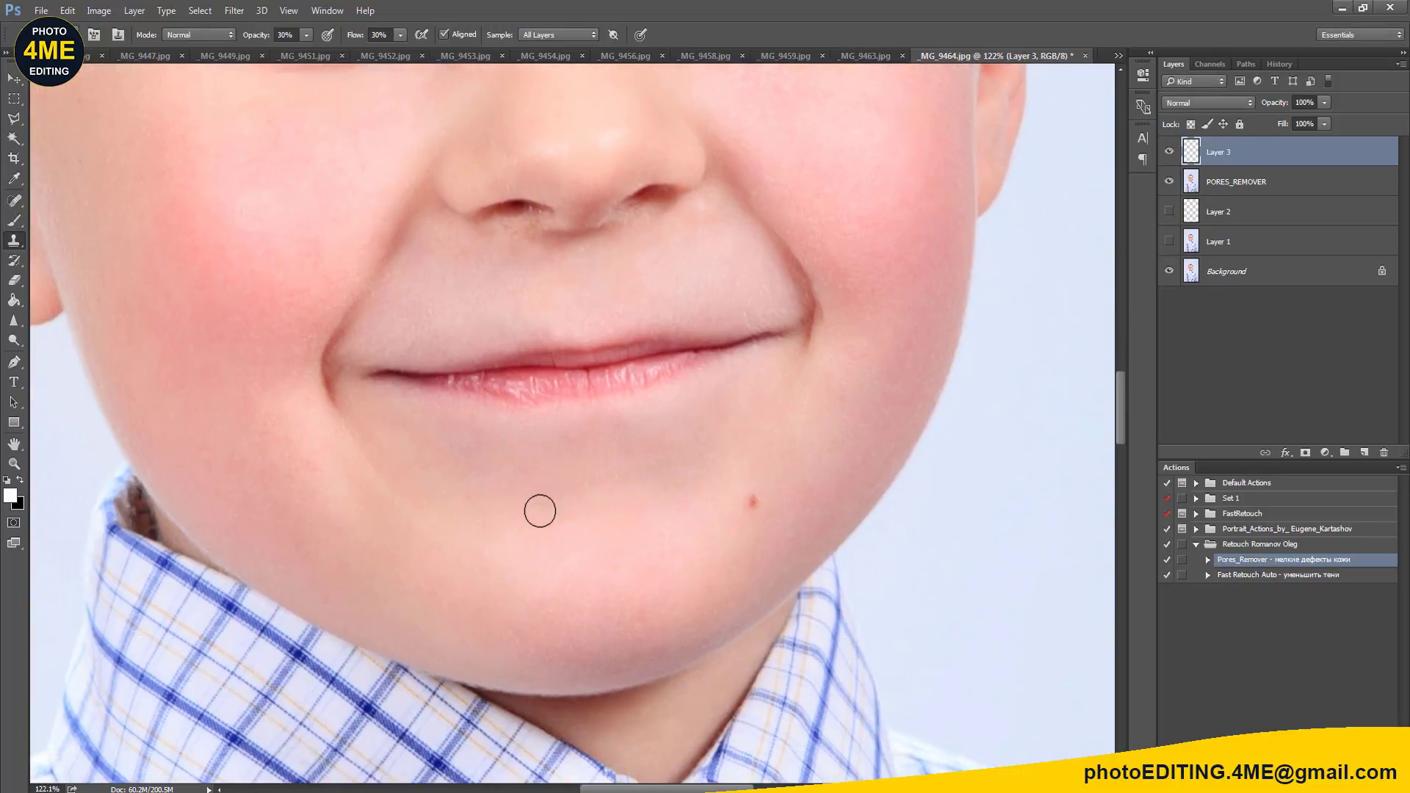
# Step: Clone clean skin at 30% over the area above the upper lip and under the nostril
pyautogui.keyDown('alt'); pyautogui.click(337, 505); pyautogui.keyUp('alt')
pyautogui.keyDown('alt'); pyautogui.click(844, 420); pyautogui.keyUp('alt')
pyautogui.keyDown('alt'); pyautogui.click(720, 239); pyautogui.keyUp('alt')
pyautogui.moveTo(687, 220); pyautogui.dragTo(648, 258)
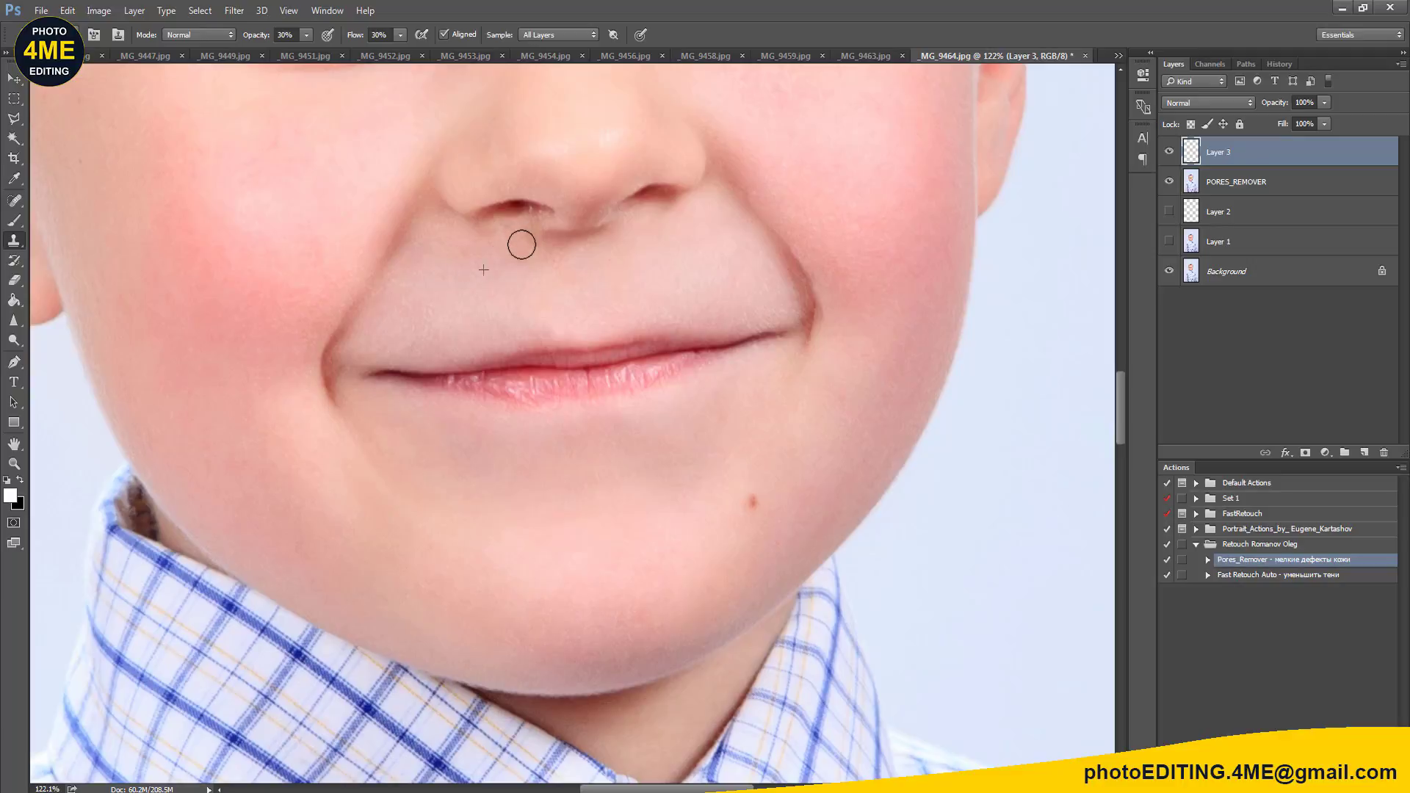
pyautogui.moveTo(533, 228)
pyautogui.mouseDown()
pyautogui.moveTo(517, 246)
pyautogui.moveTo(536, 258)
pyautogui.moveTo(507, 233)
pyautogui.moveTo(531, 236)
pyautogui.mouseUp()
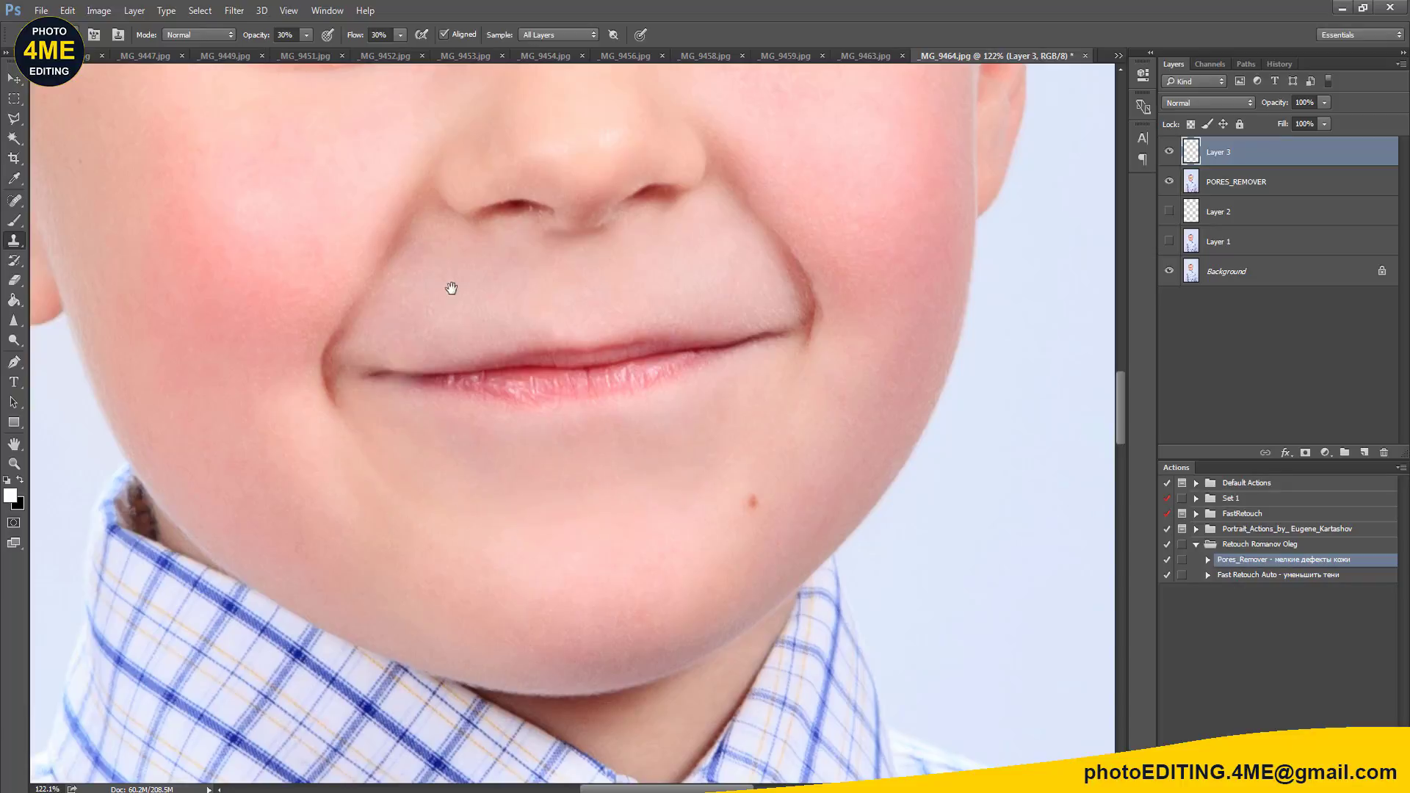
pyautogui.moveTo(450, 289); pyautogui.dragTo(450, 418)
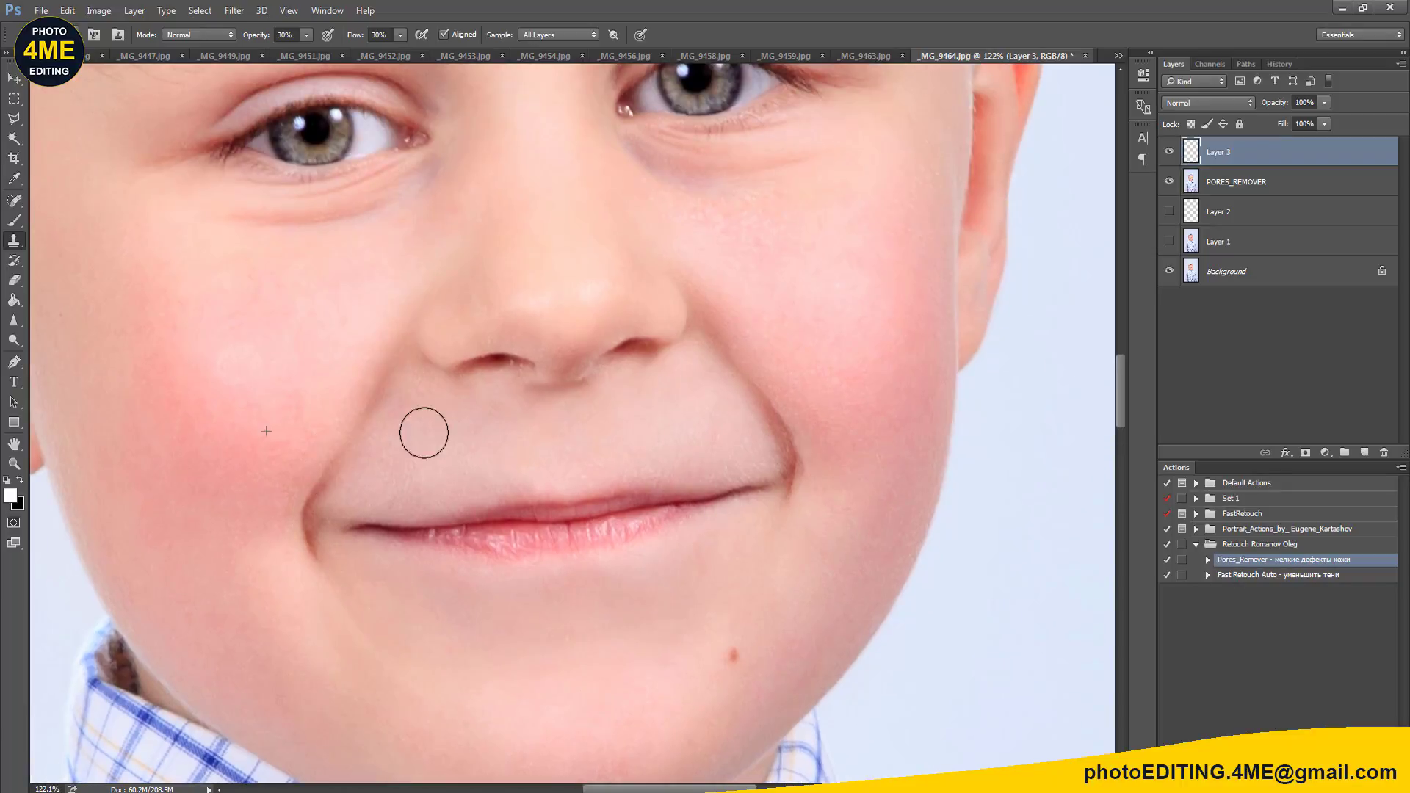
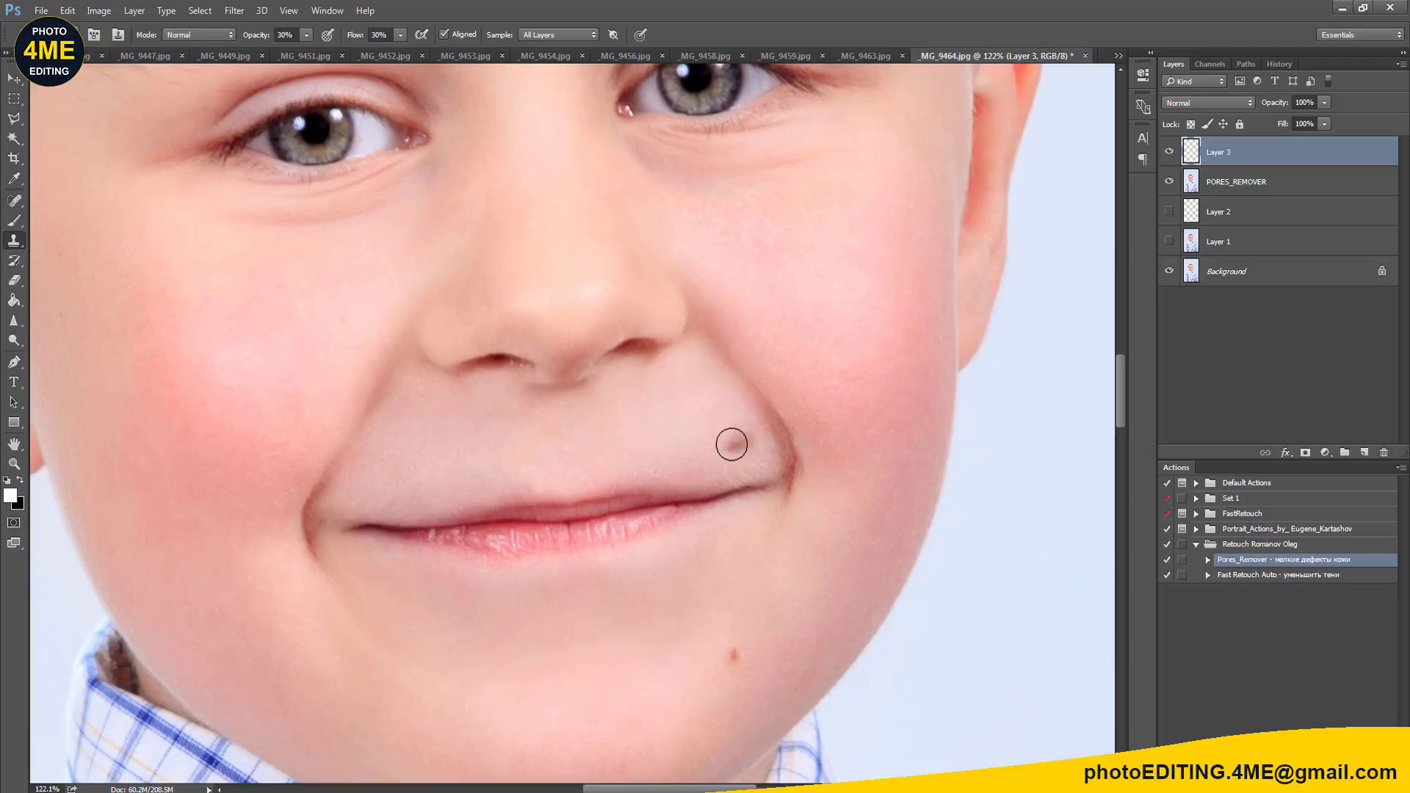
# Step: Clone clean skin over the area above the upper lip and the right forehead
pyautogui.moveTo(713, 465)
pyautogui.mouseDown()
pyautogui.moveTo(364, 487)
pyautogui.moveTo(334, 435)
pyautogui.mouseUp()
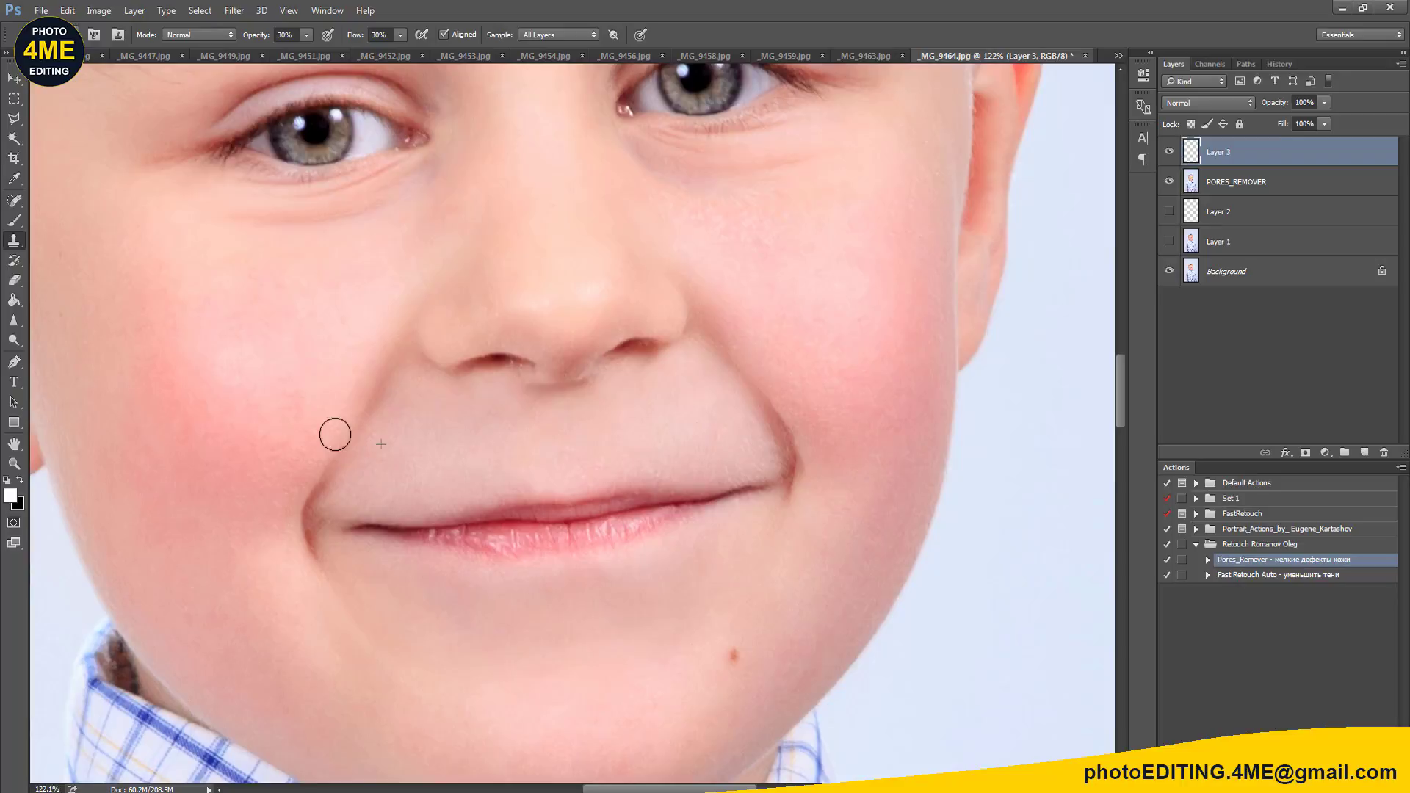
pyautogui.moveTo(277, 353); pyautogui.dragTo(306, 566)
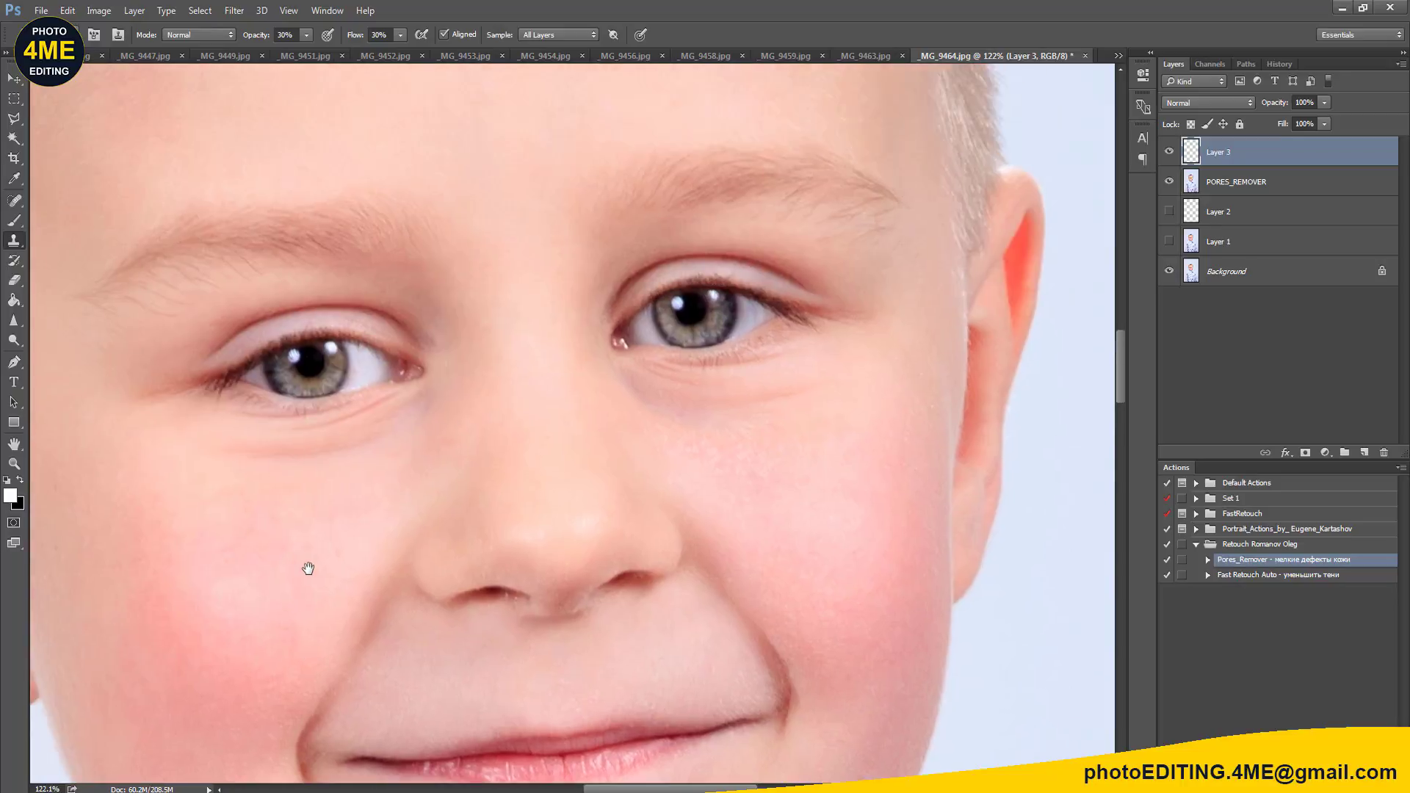
pyautogui.moveTo(504, 381); pyautogui.dragTo(504, 462)
pyautogui.moveTo(535, 318); pyautogui.dragTo(544, 487)
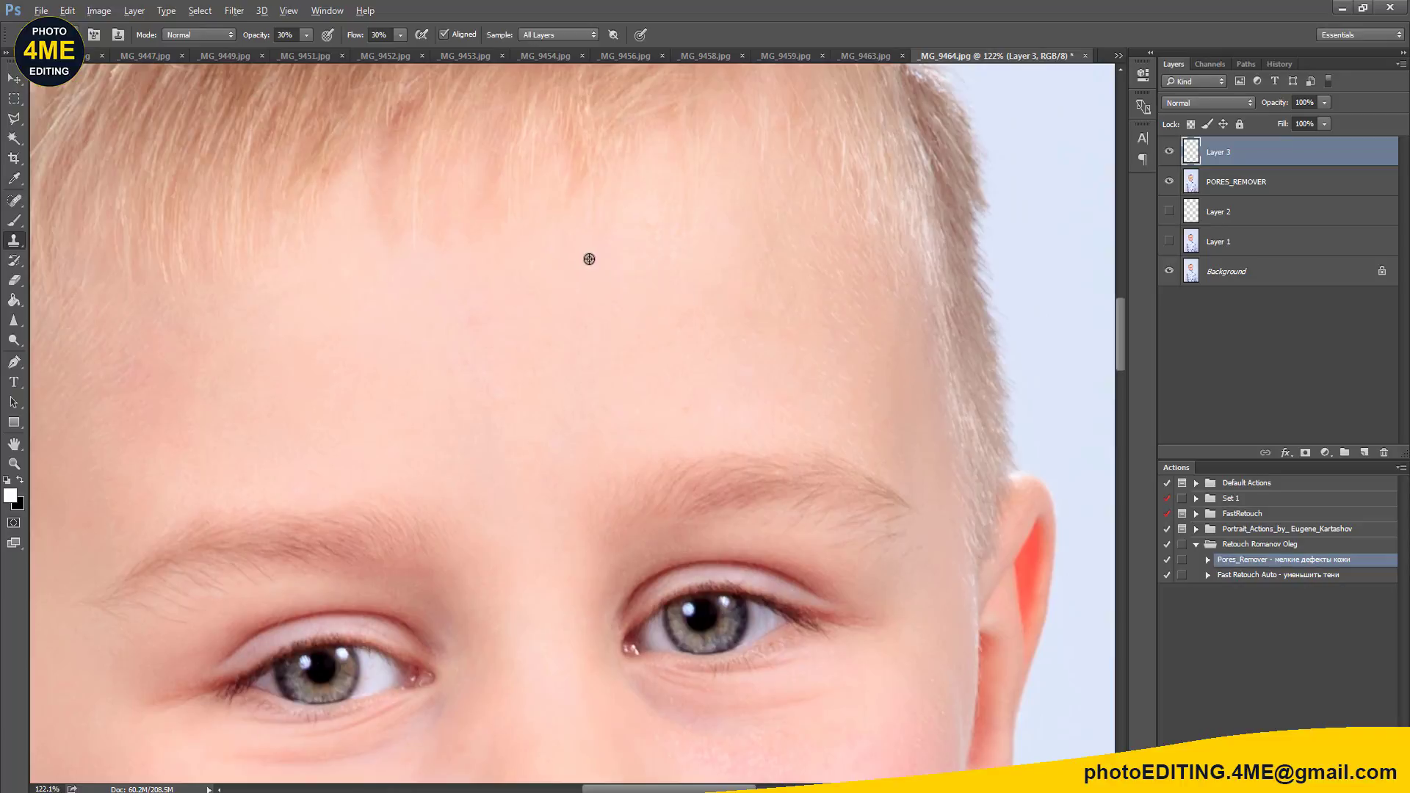
pyautogui.keyDown('alt'); pyautogui.click(612, 269); pyautogui.keyUp('alt')
pyautogui.moveTo(699, 359); pyautogui.dragTo(783, 214)
pyautogui.moveTo(538, 368); pyautogui.dragTo(664, 356)
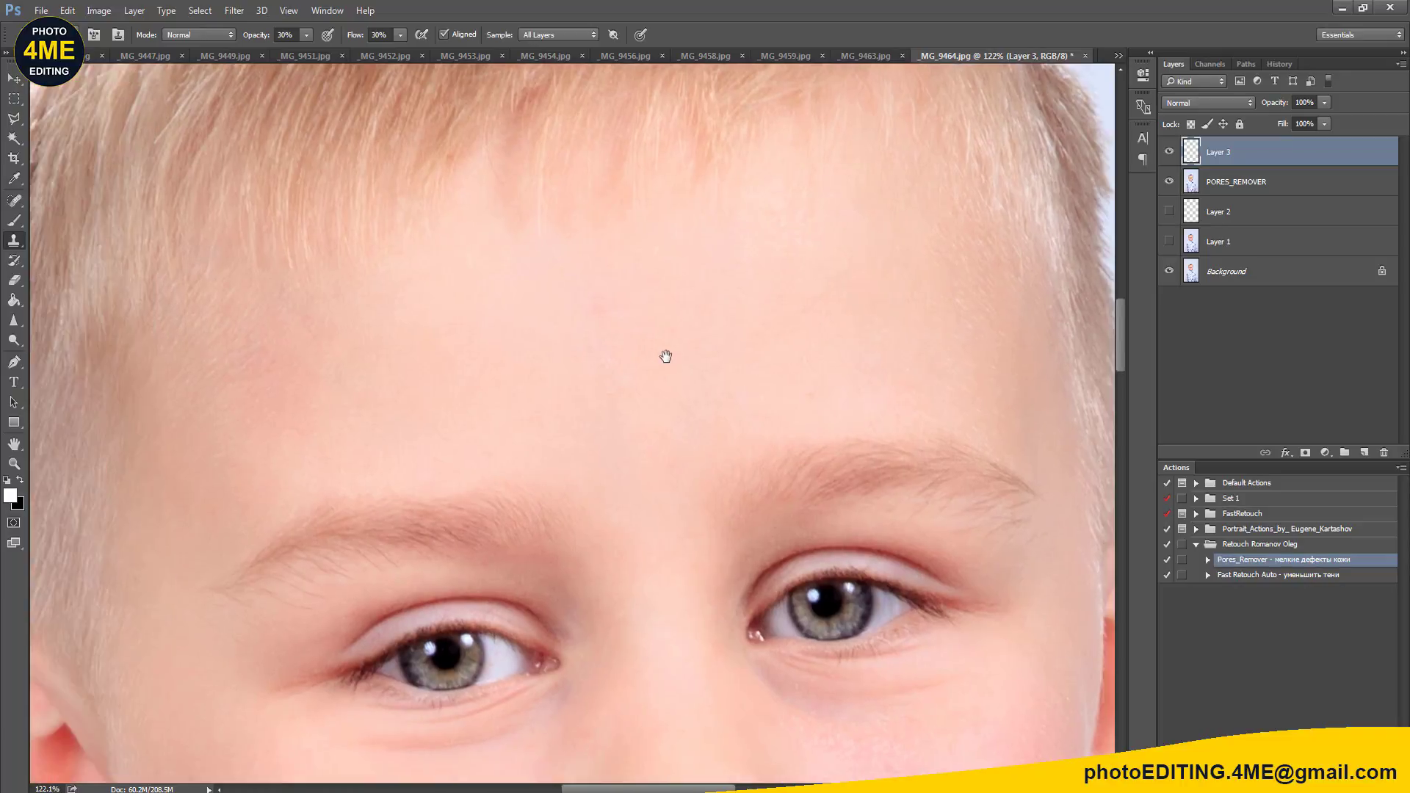
pyautogui.moveTo(937, 353)
pyautogui.mouseDown()
pyautogui.moveTo(843, 388)
pyautogui.moveTo(849, 333)
pyautogui.moveTo(937, 392)
pyautogui.mouseUp()
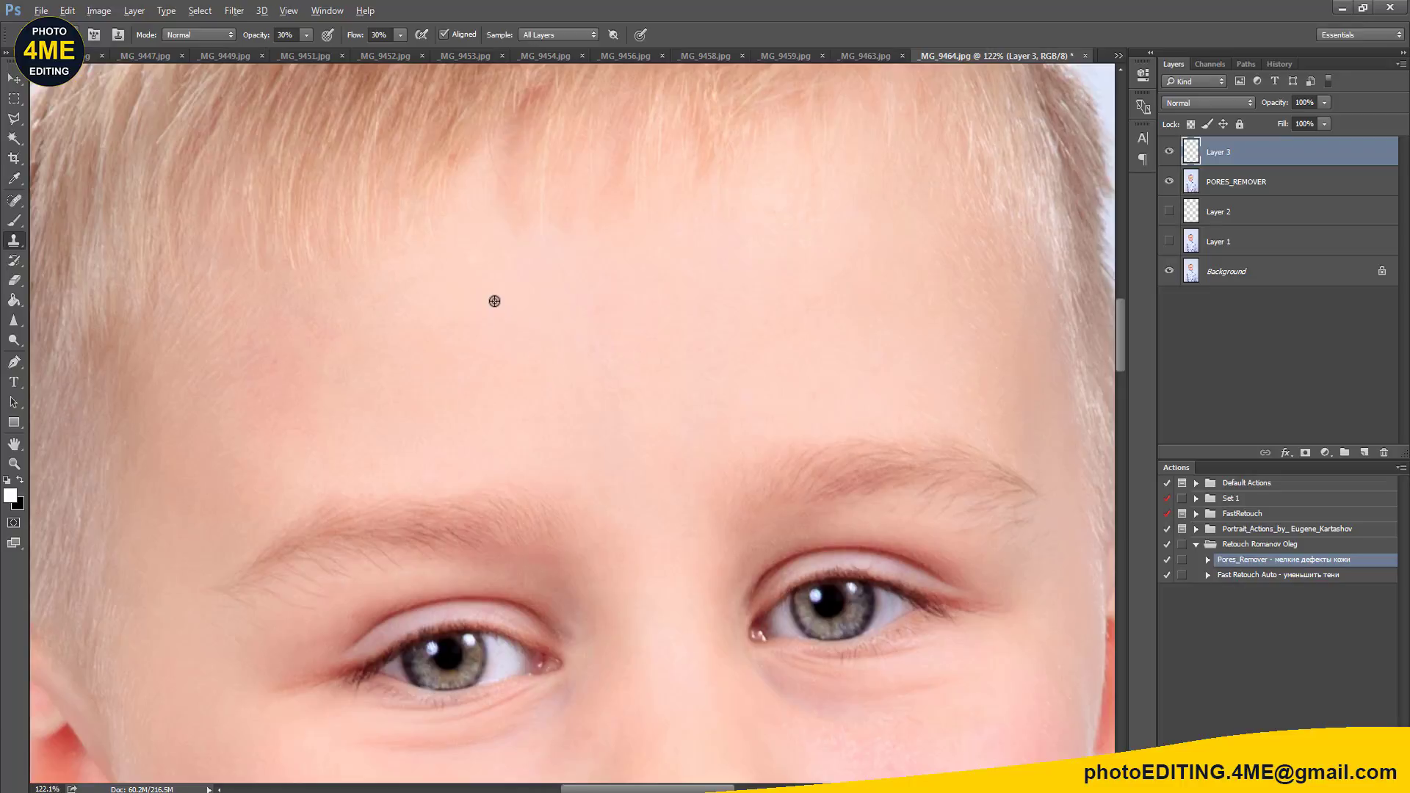
# Step: Clone fresh forehead skin samples over the remaining forehead blemishes with a larger brush
pyautogui.keyDown('alt'); pyautogui.click(461, 294); pyautogui.keyUp('alt')
pyautogui.moveTo(340, 400)
pyautogui.mouseDown()
pyautogui.moveTo(360, 309)
pyautogui.moveTo(290, 347)
pyautogui.moveTo(280, 469)
pyautogui.moveTo(248, 407)
pyautogui.moveTo(242, 421)
pyautogui.moveTo(264, 390)
pyautogui.mouseUp()
pyautogui.keyDown('alt'); pyautogui.click(185, 487); pyautogui.keyUp('alt')
pyautogui.keyDown('alt'); pyautogui.click(419, 344); pyautogui.keyUp('alt')
pyautogui.click(352, 307)
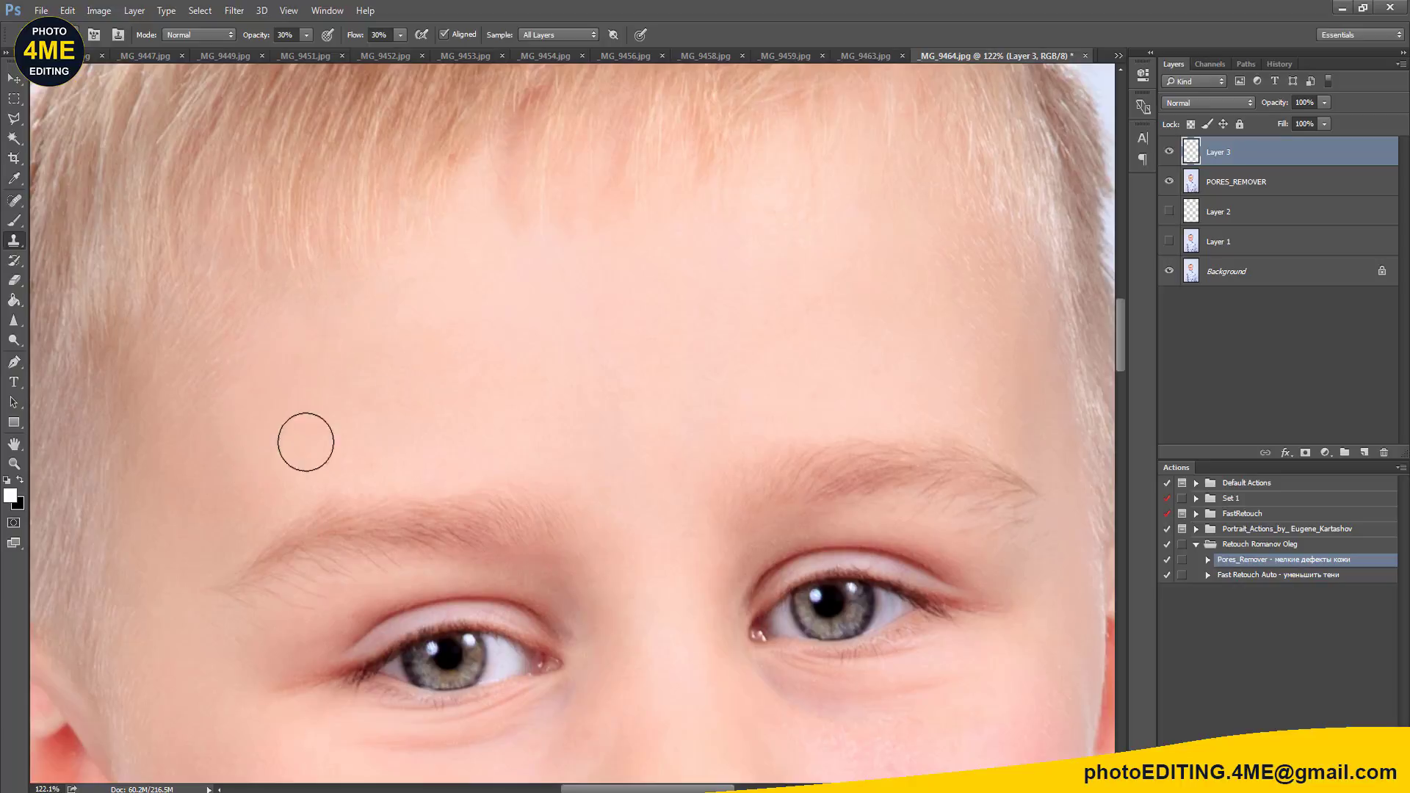
pyautogui.moveTo(260, 502)
pyautogui.mouseDown()
pyautogui.moveTo(257, 352)
pyautogui.moveTo(205, 438)
pyautogui.mouseUp()
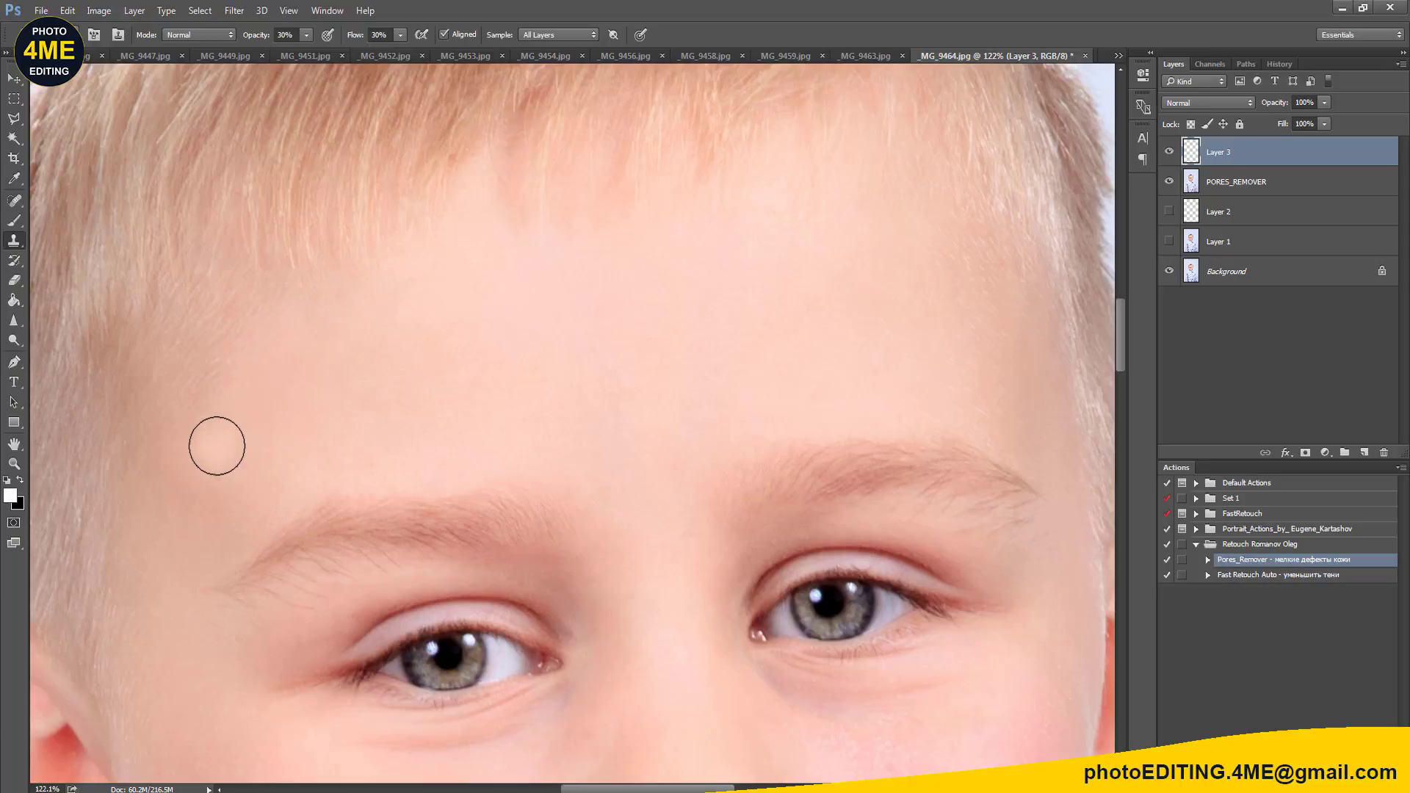
pyautogui.press(']')
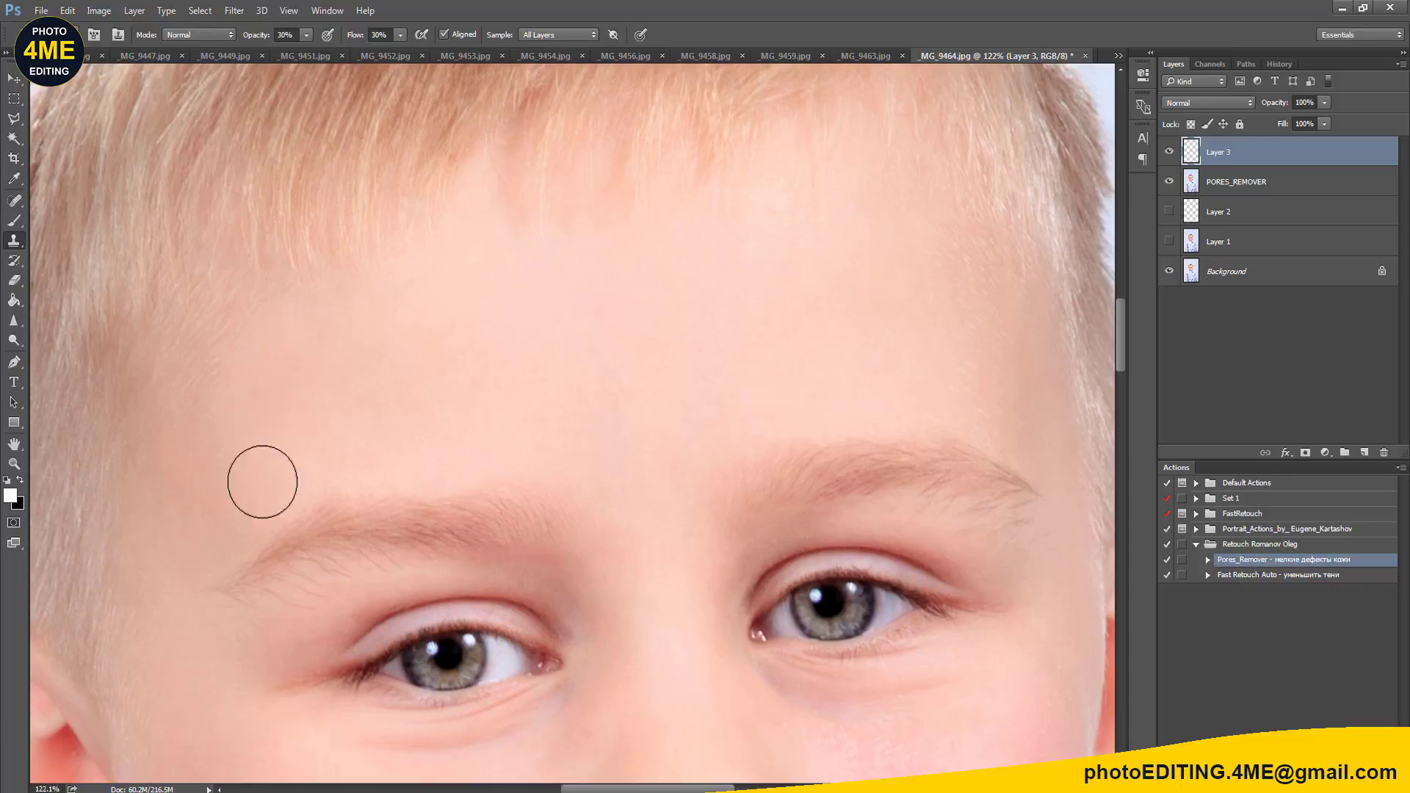
pyautogui.keyDown('alt'); pyautogui.click(930, 342); pyautogui.keyUp('alt')
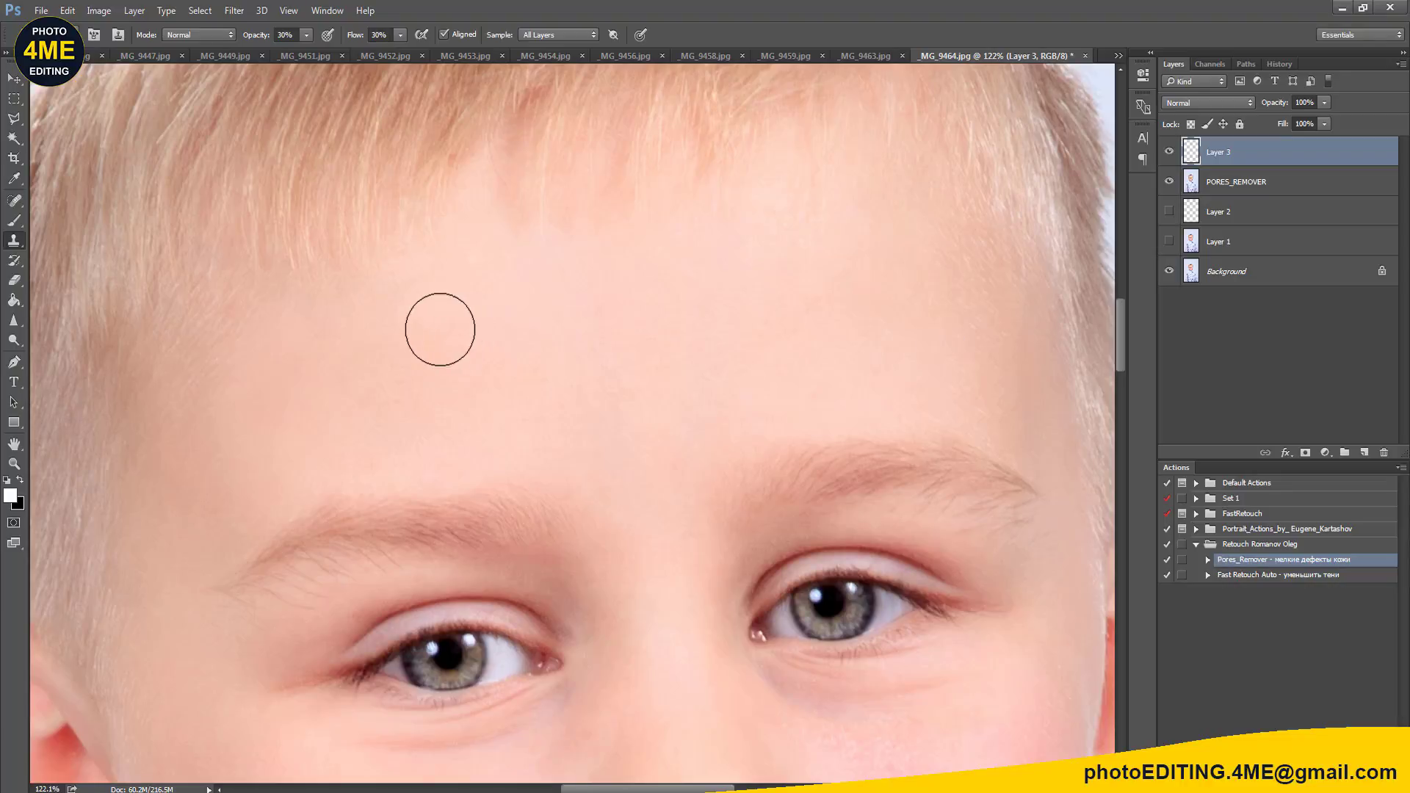
# Step: Show Layer 3 again to compare the retouch and recenter the portrait
pyautogui.scroll(-3, 675, 365)
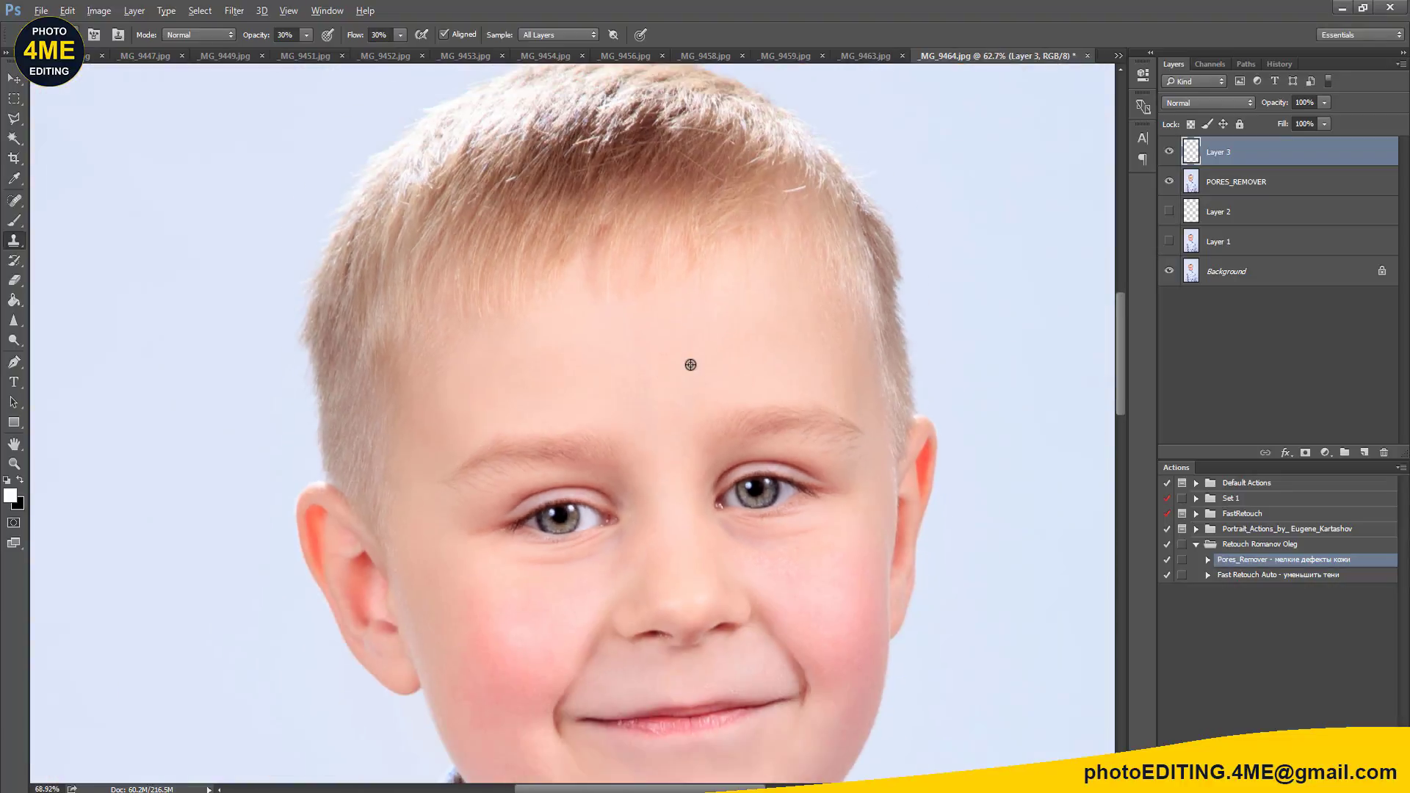
pyautogui.scroll(2, 690, 365)
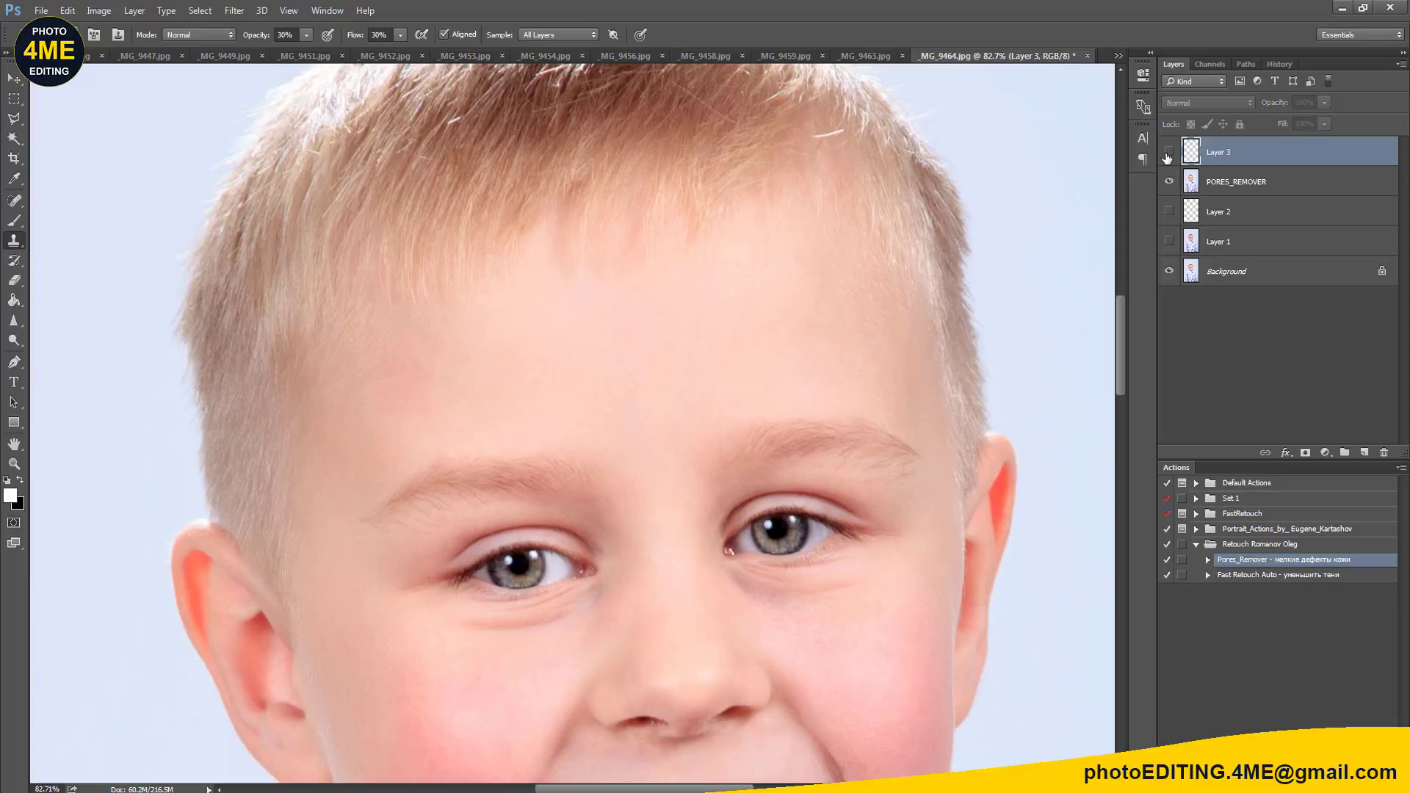
pyautogui.click(1169, 152)
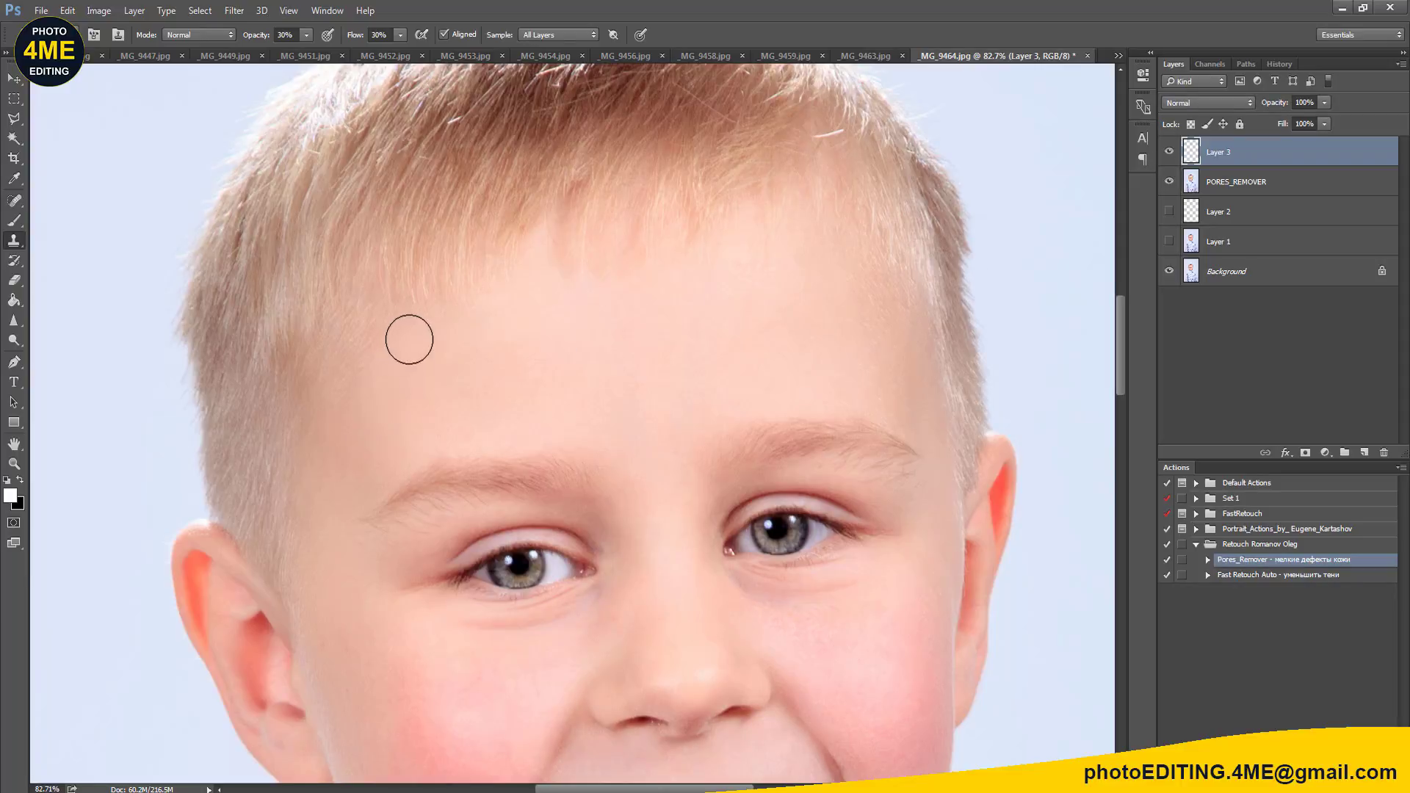
pyautogui.scroll(-1, 1033, 299)
pyautogui.scroll(-2, 1033, 299)
pyautogui.moveTo(799, 336); pyautogui.dragTo(705, 305)
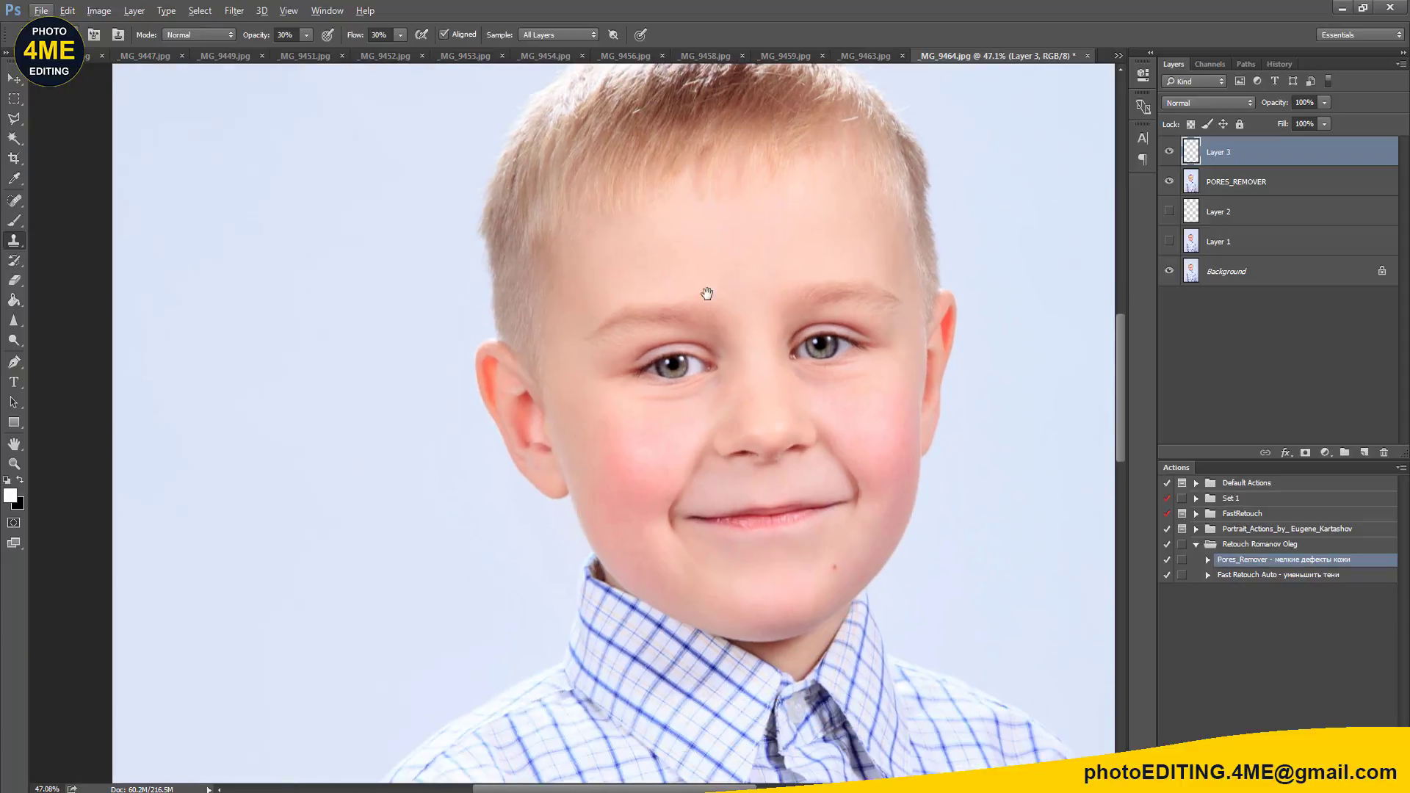
# Step: Duplicate Layer 3 and PORES_REMOVER together and merge the copies into Layer 3 copy
pyautogui.keyDown('shift'); pyautogui.click(1236, 185); pyautogui.keyUp('shift')
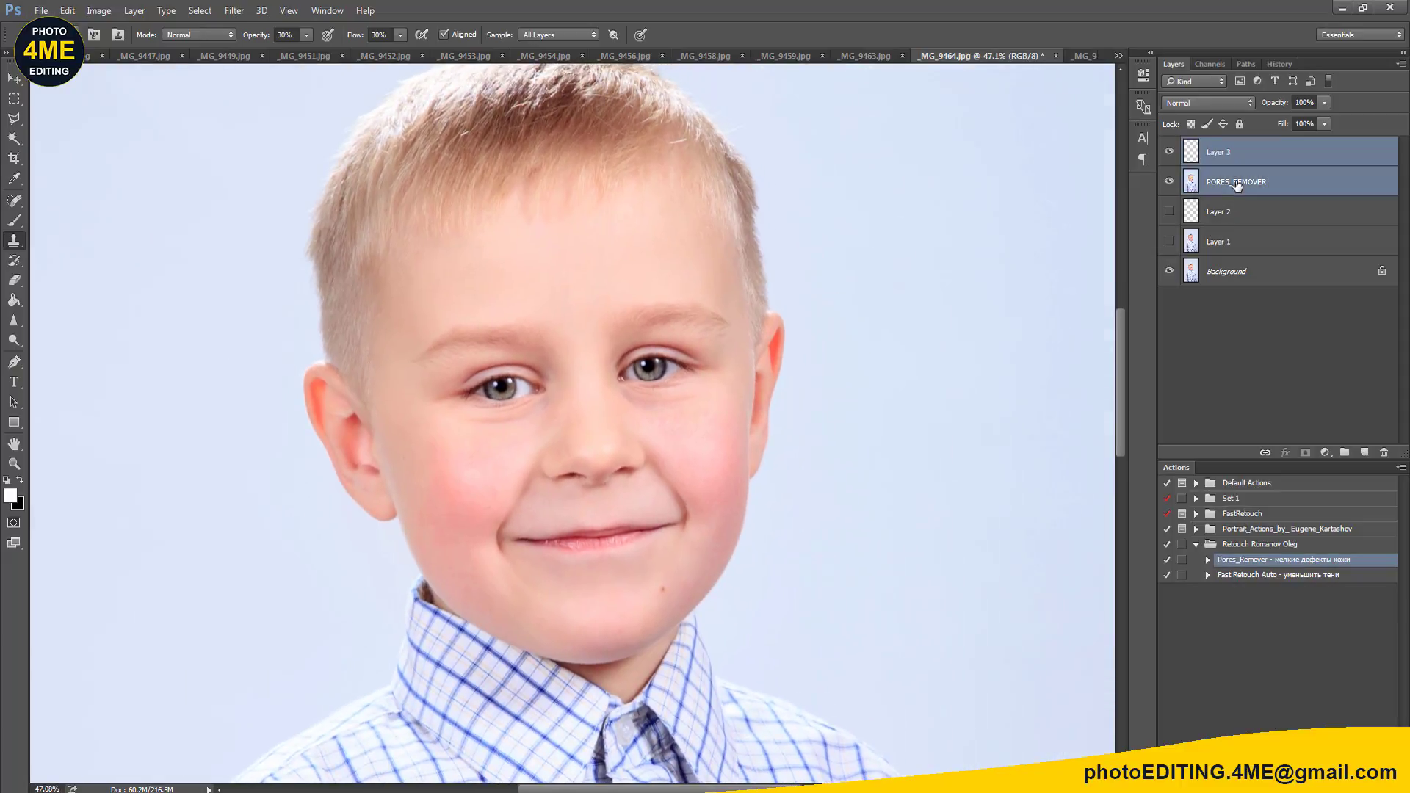
pyautogui.hotkey('ctrl', 'j')
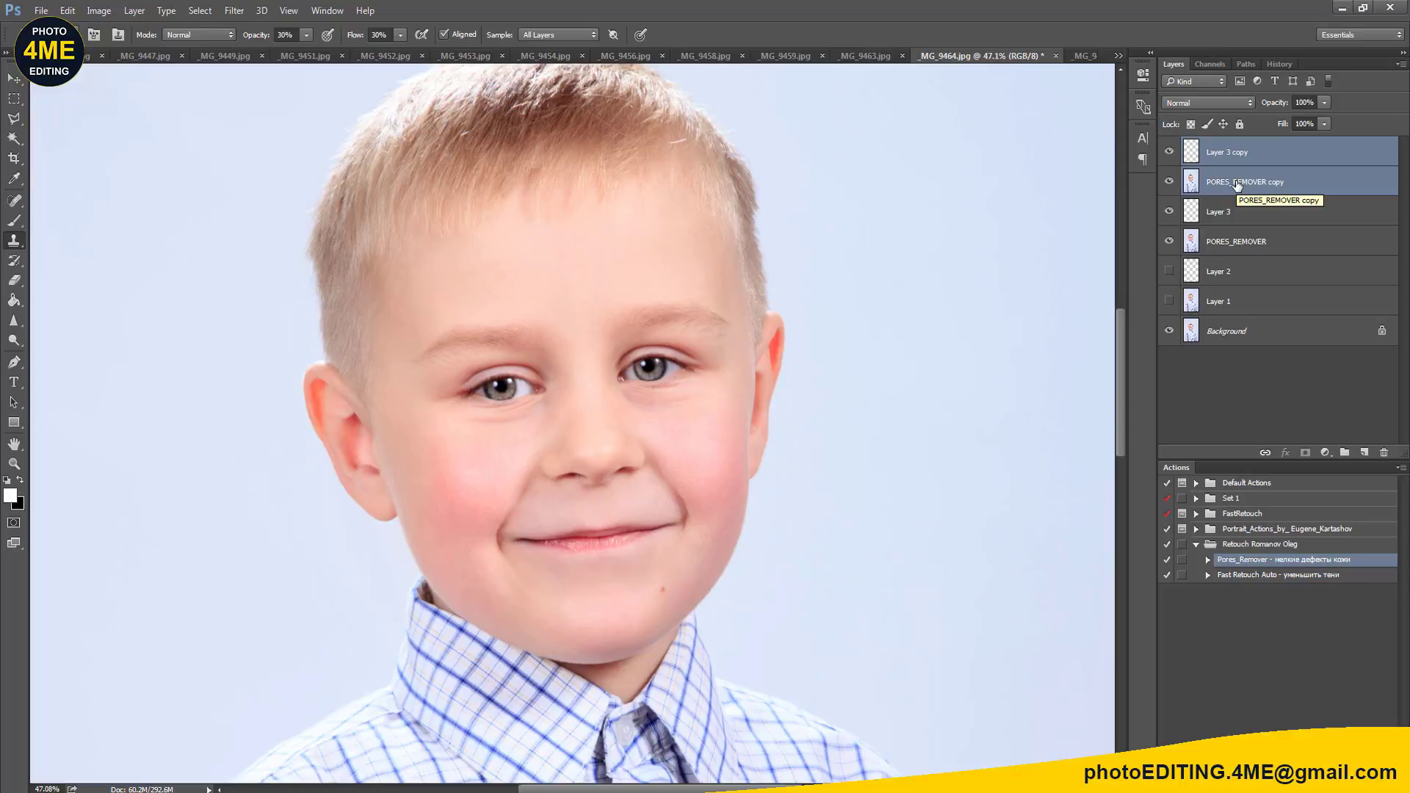
pyautogui.hotkey('ctrl', 'e')
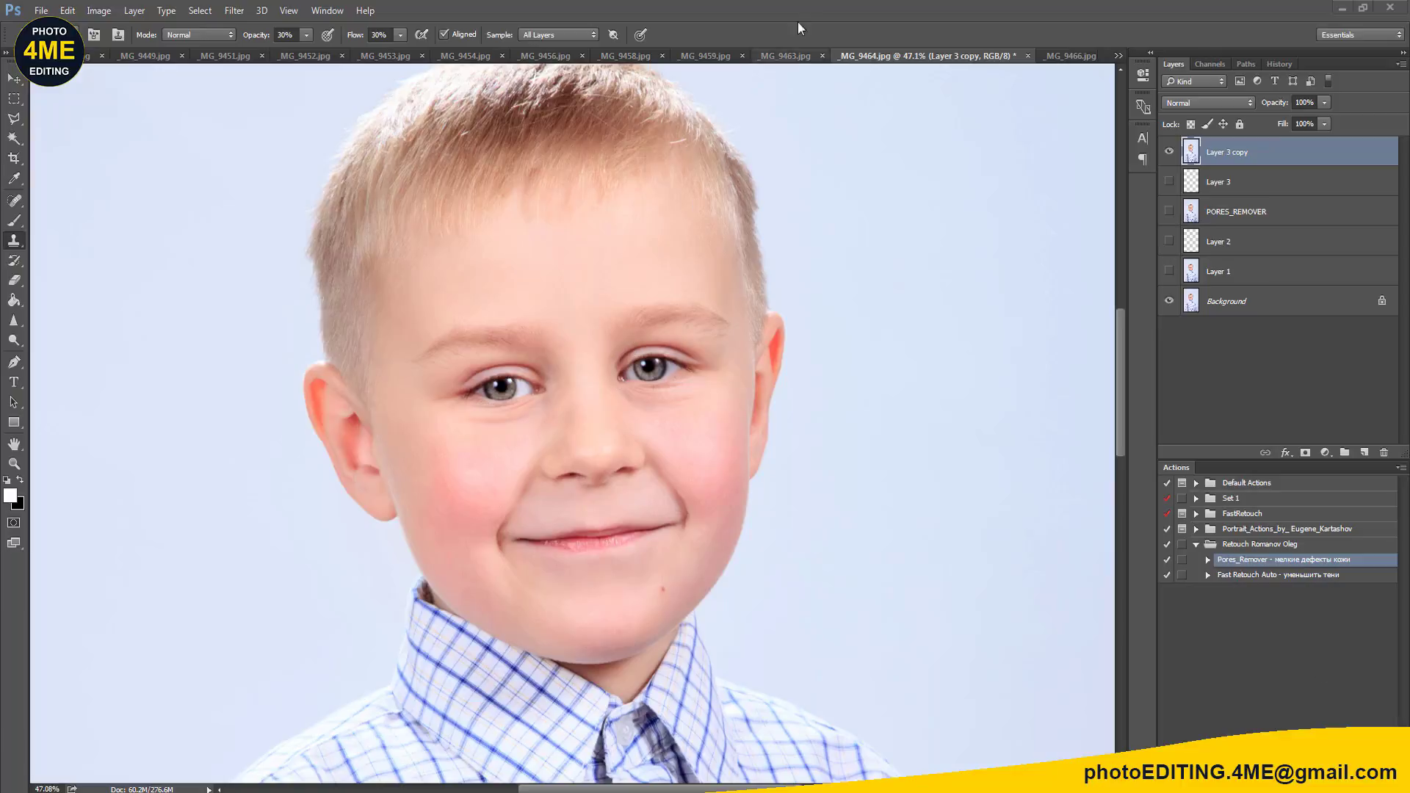
pyautogui.scroll(2, 617, 403)
pyautogui.scroll(3, 450, 358)
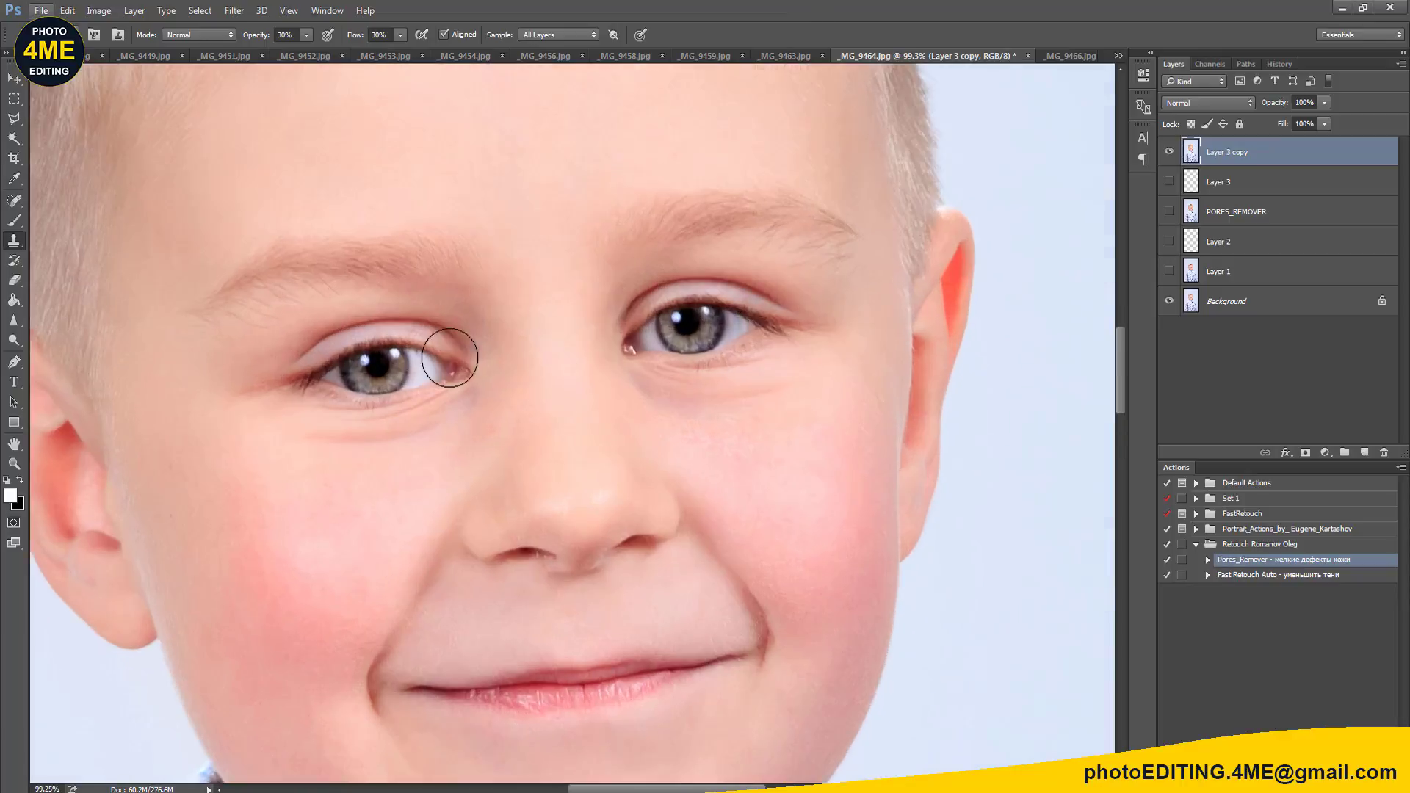
# Step: Sharpen the irises of both eyes with a small sharpening brush
pyautogui.click(13, 321)
pyautogui.scroll(2, 362, 397)
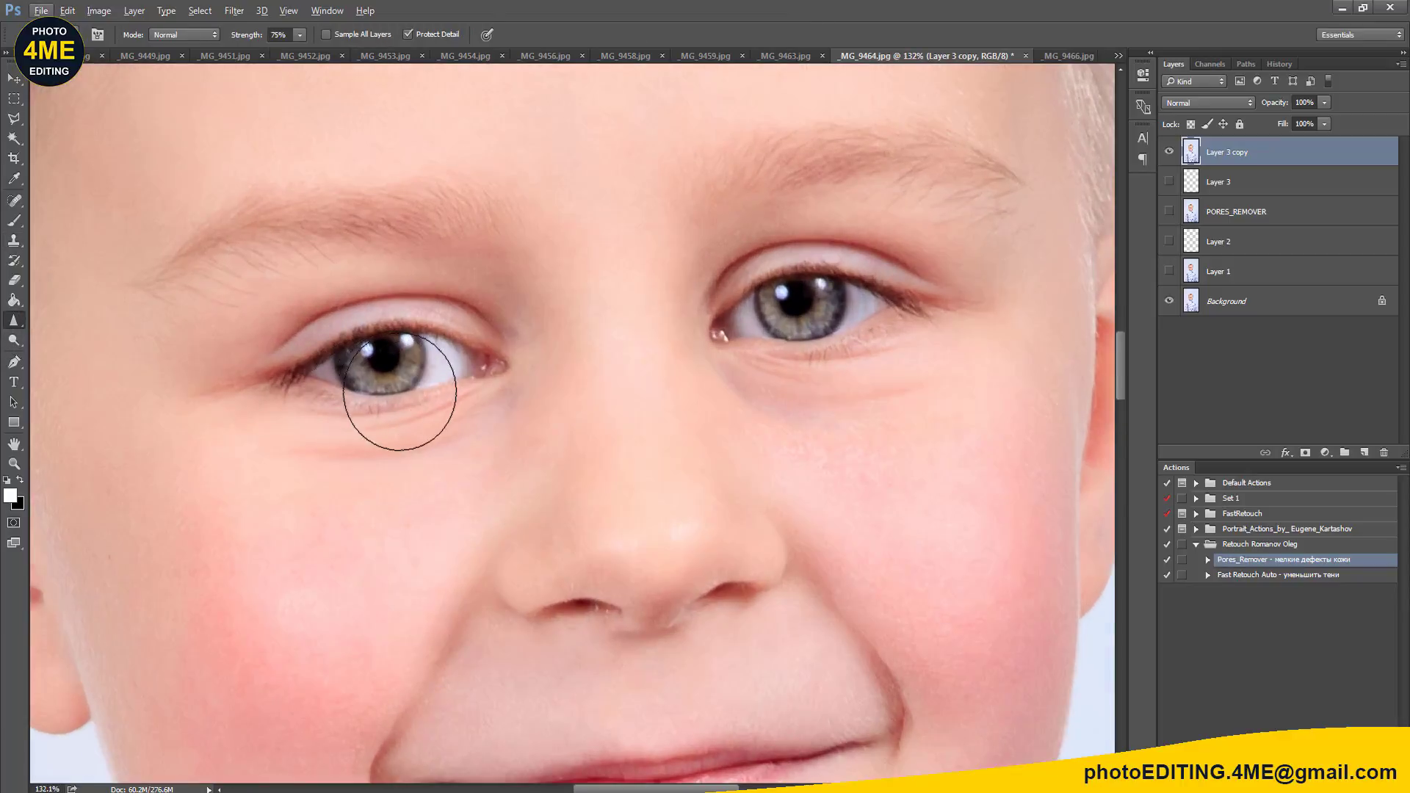
pyautogui.press('[')
pyautogui.press('[')
pyautogui.press('[')
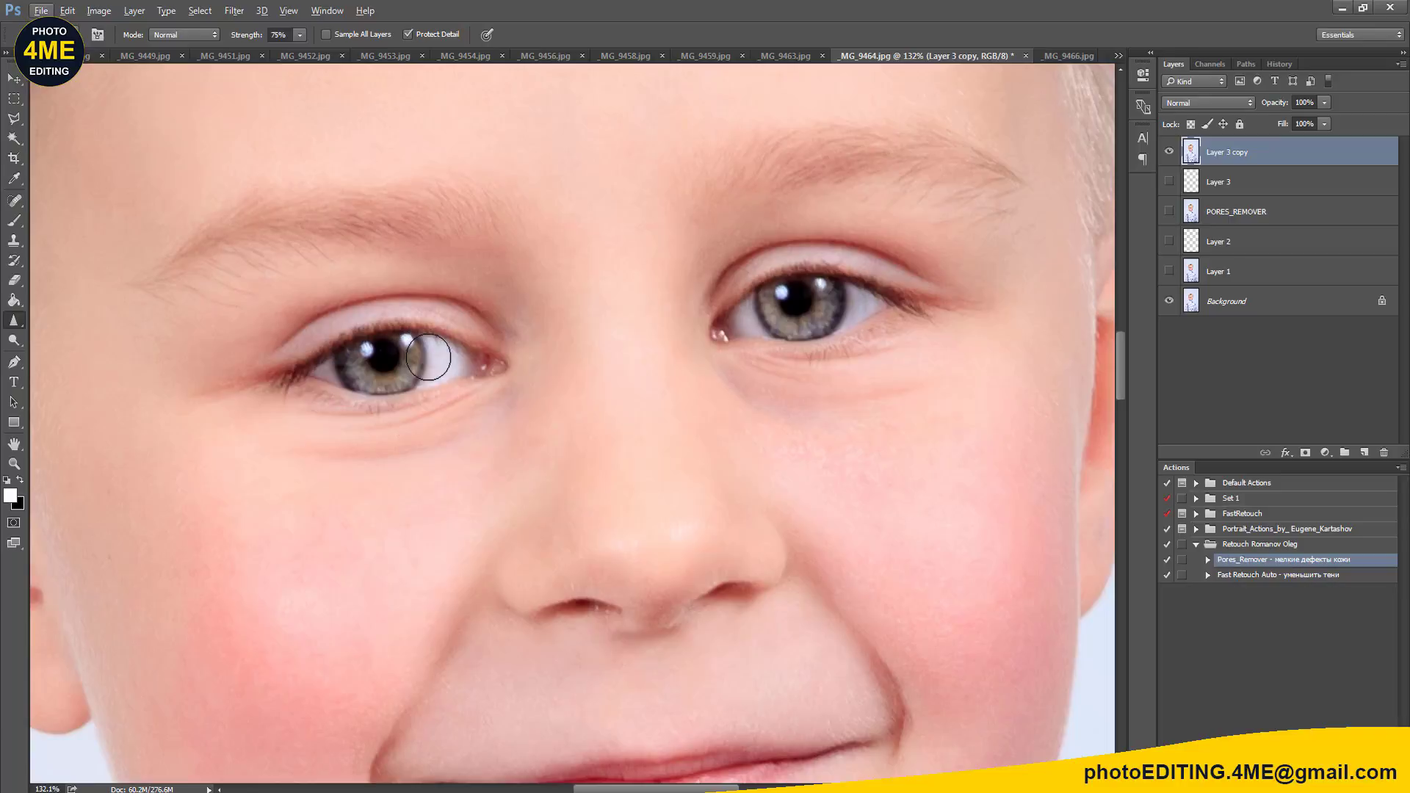
pyautogui.moveTo(428, 357); pyautogui.dragTo(456, 370)
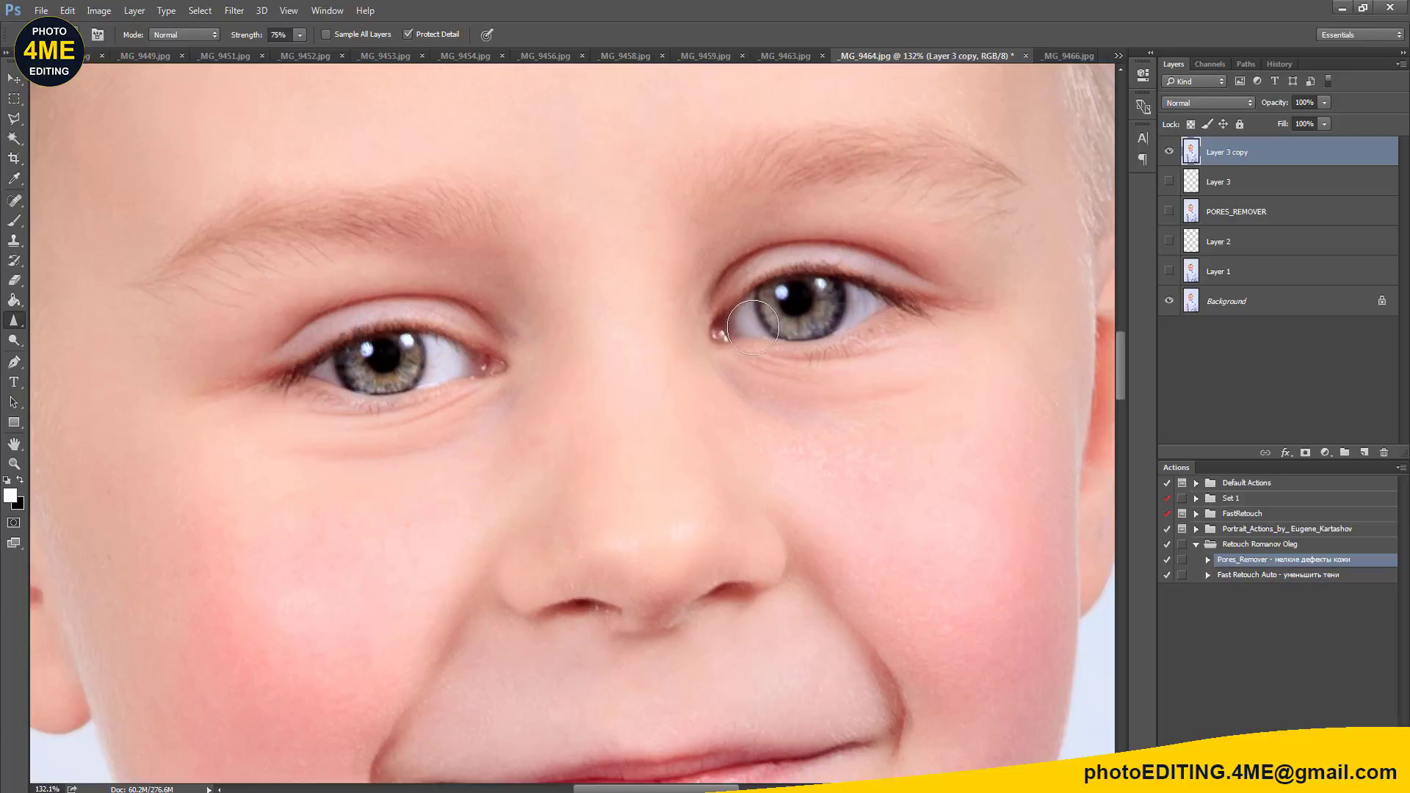
pyautogui.moveTo(753, 327); pyautogui.dragTo(828, 335)
pyautogui.scroll(-2, 828, 336)
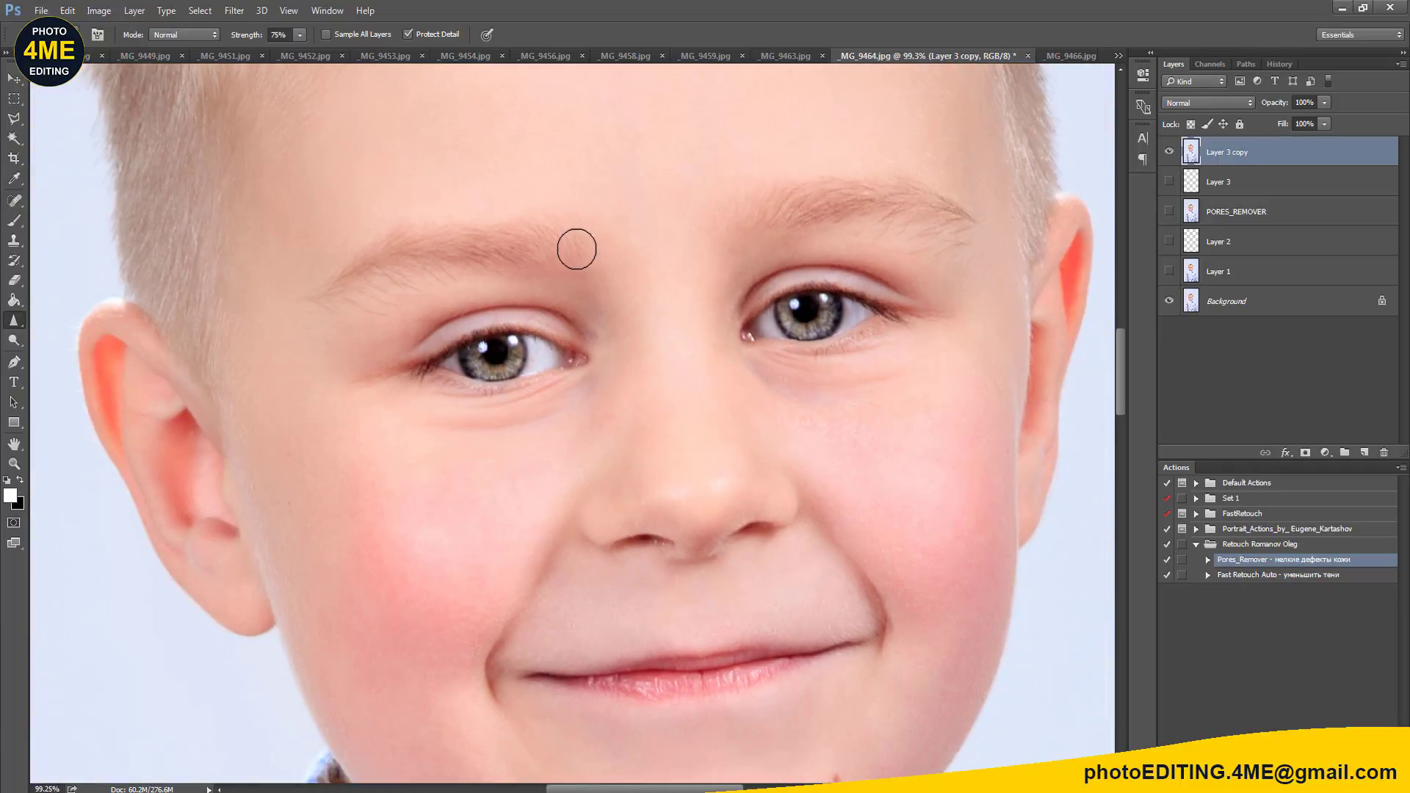
# Step: Sharpen the hair on top of the head and along both temples
pyautogui.moveTo(592, 266); pyautogui.dragTo(592, 429)
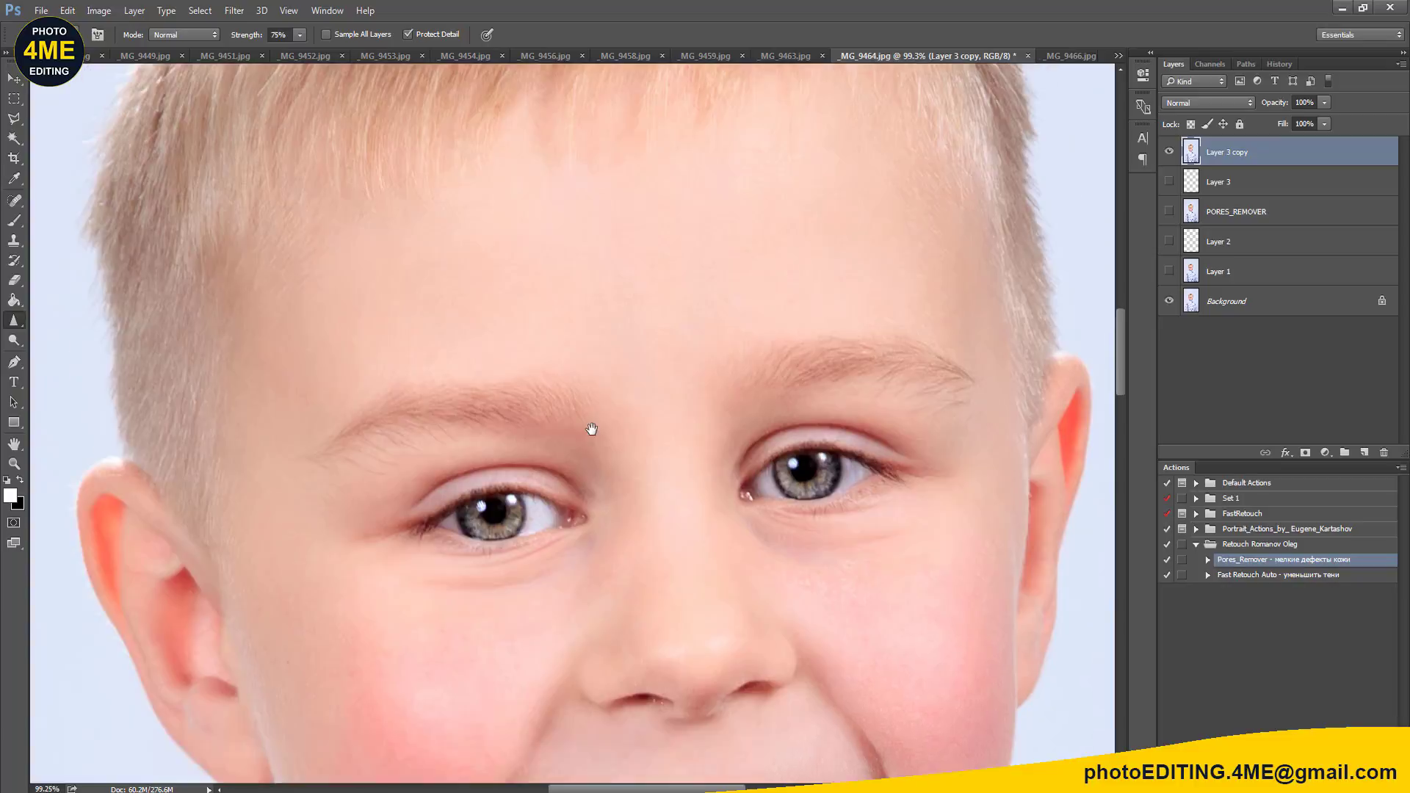
pyautogui.scroll(-1, 589, 437)
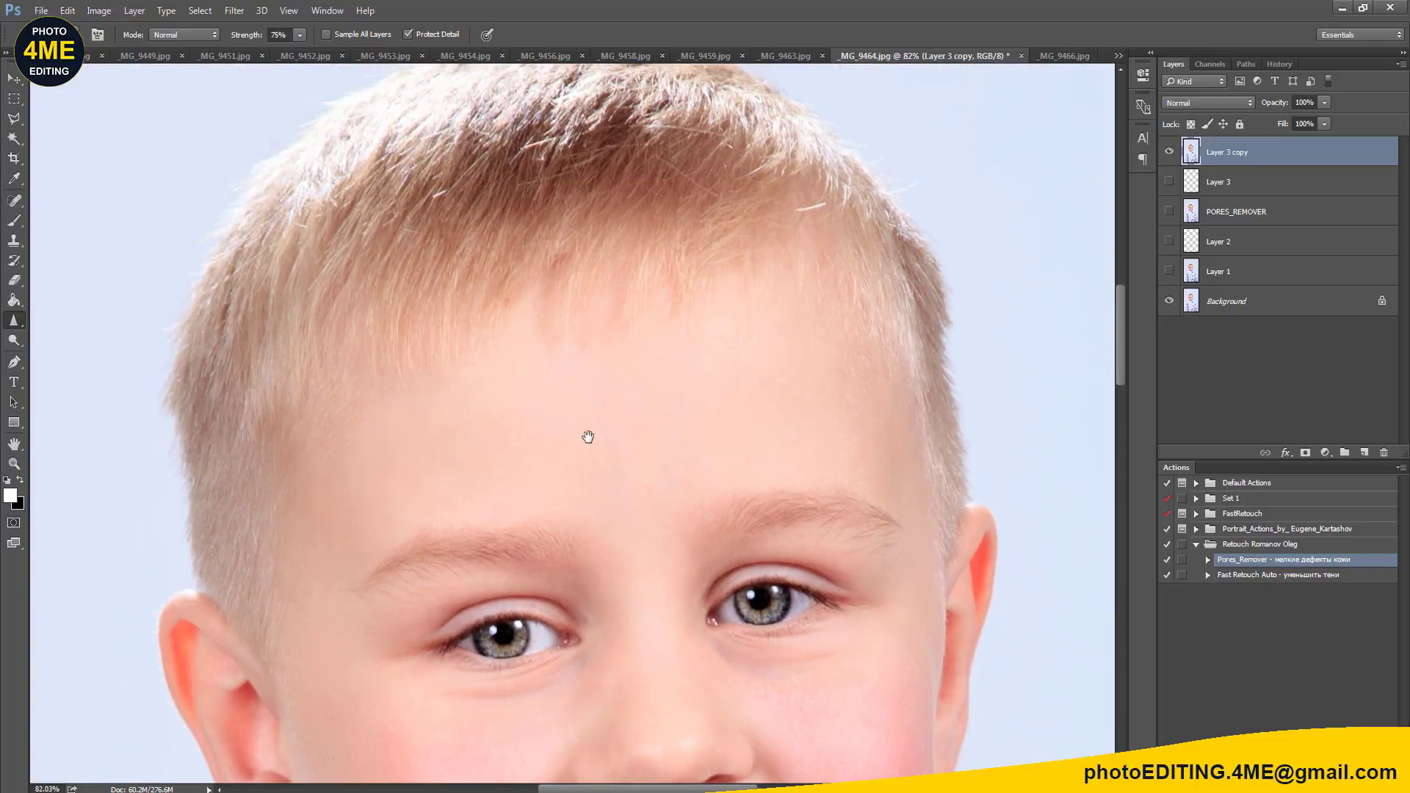
pyautogui.scroll(-1, 588, 437)
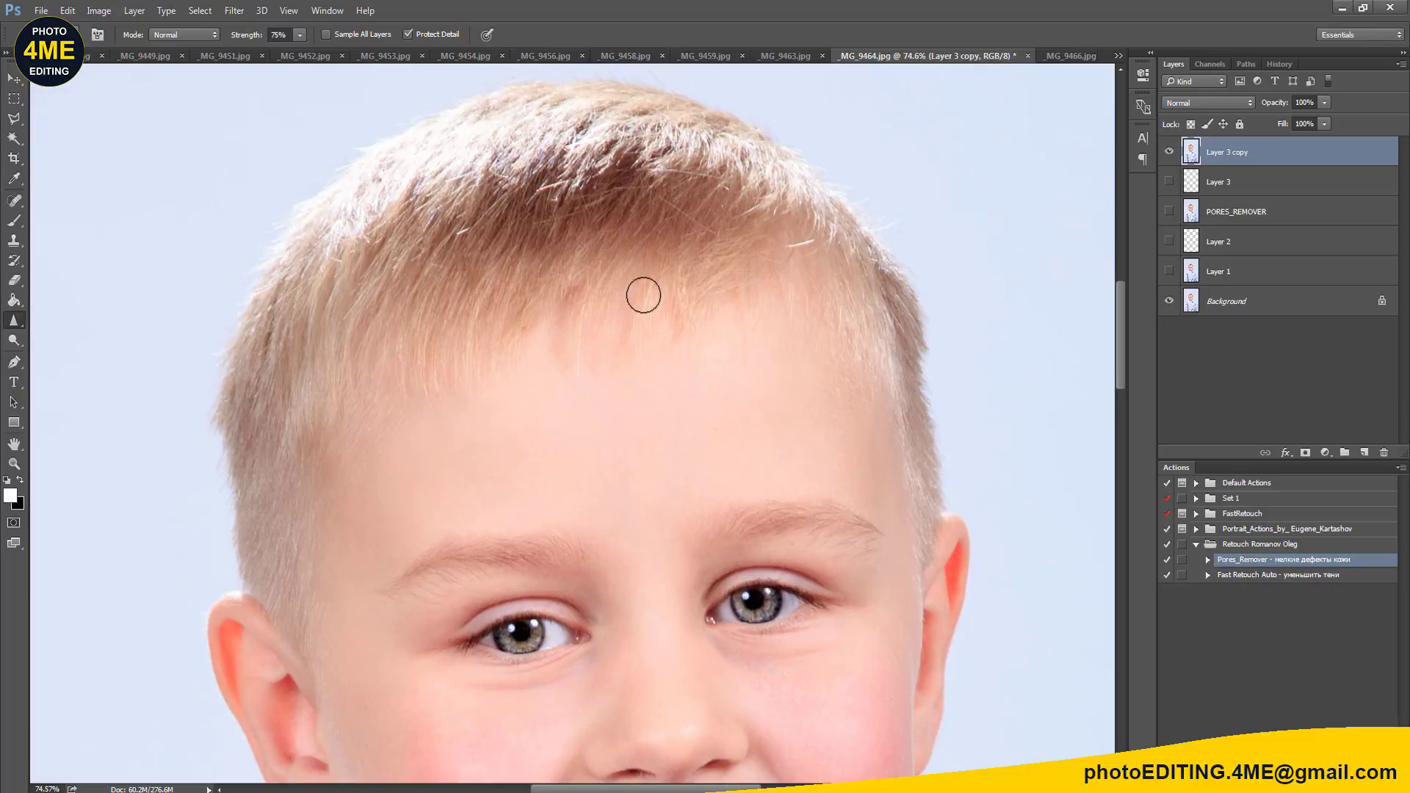
pyautogui.press(']')
pyautogui.press(']')
pyautogui.press(']')
pyautogui.press('[')
pyautogui.press('[')
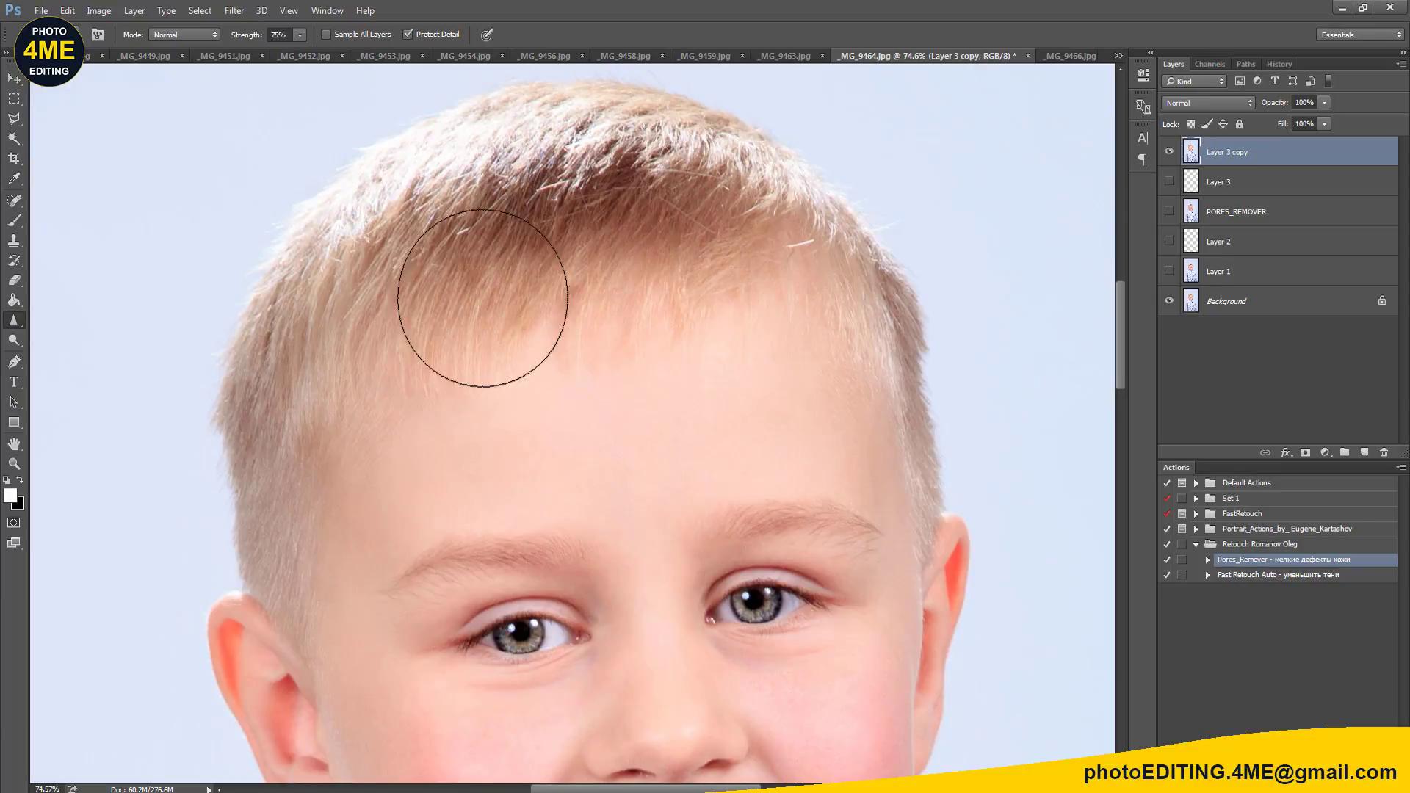
pyautogui.moveTo(483, 298)
pyautogui.mouseDown()
pyautogui.moveTo(708, 189)
pyautogui.moveTo(367, 258)
pyautogui.moveTo(326, 327)
pyautogui.mouseUp()
pyautogui.press('[')
pyautogui.press('[')
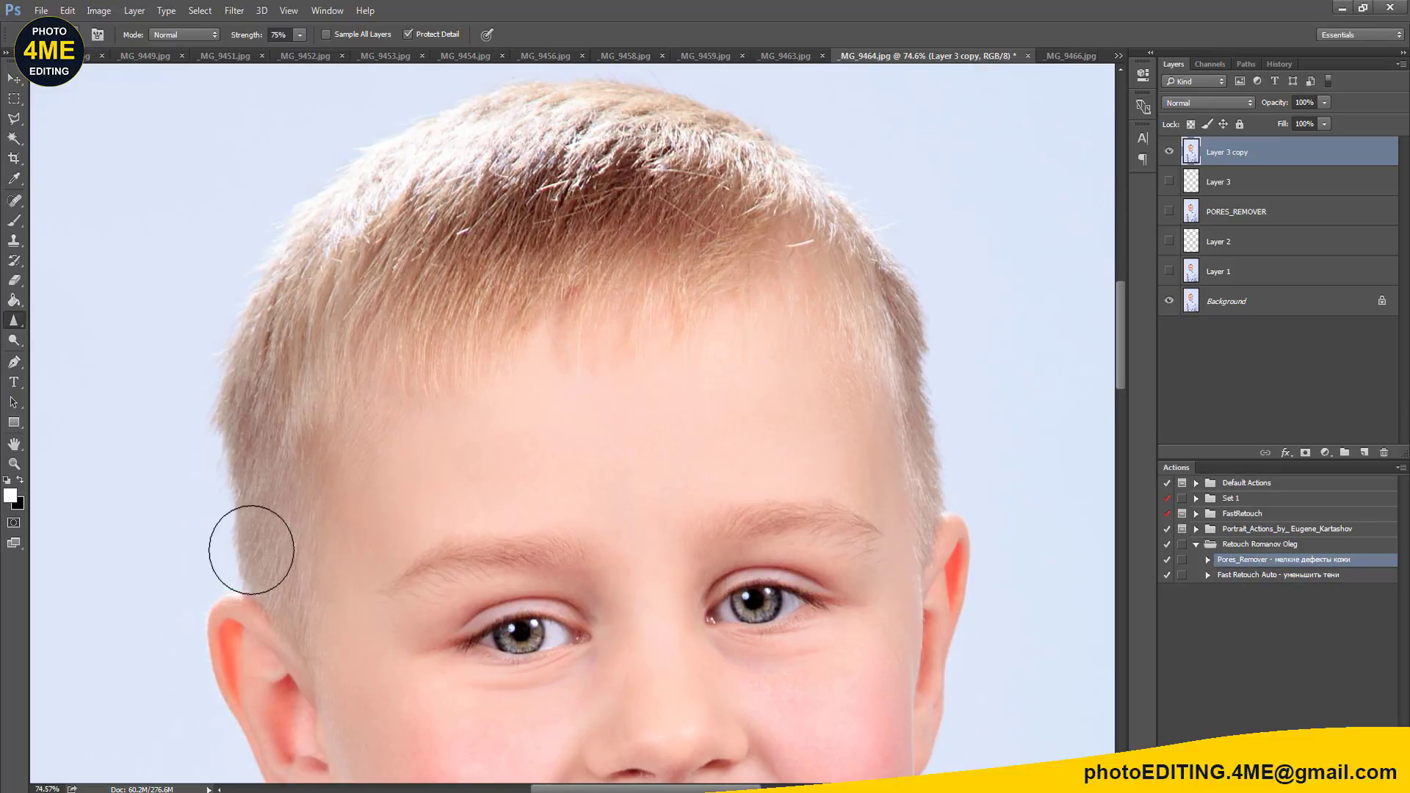
pyautogui.press('[')
pyautogui.moveTo(258, 535); pyautogui.dragTo(301, 617)
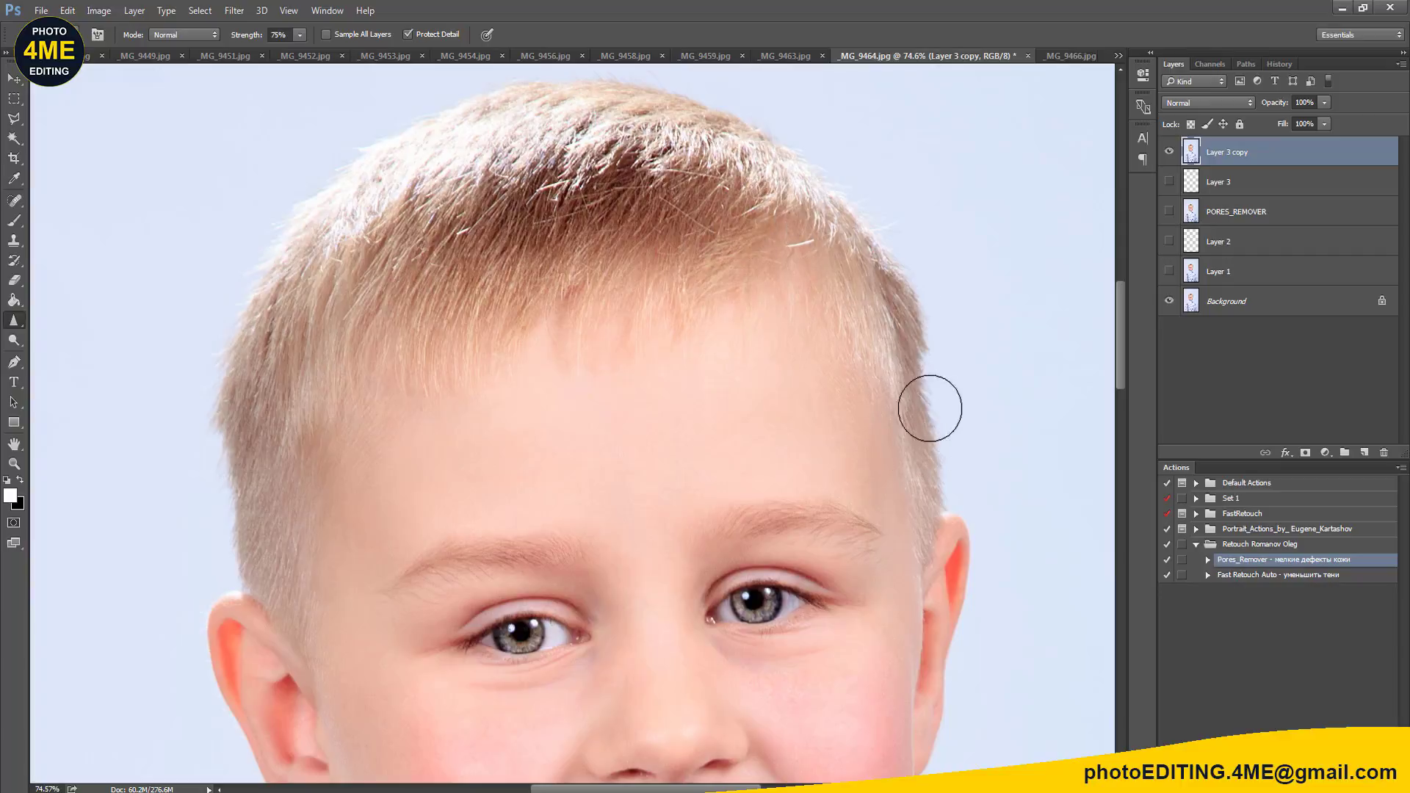
pyautogui.moveTo(883, 380); pyautogui.dragTo(935, 513)
pyautogui.press('[')
pyautogui.press('[')
pyautogui.press(']')
pyautogui.press(']')
pyautogui.scroll(-3, 717, 459)
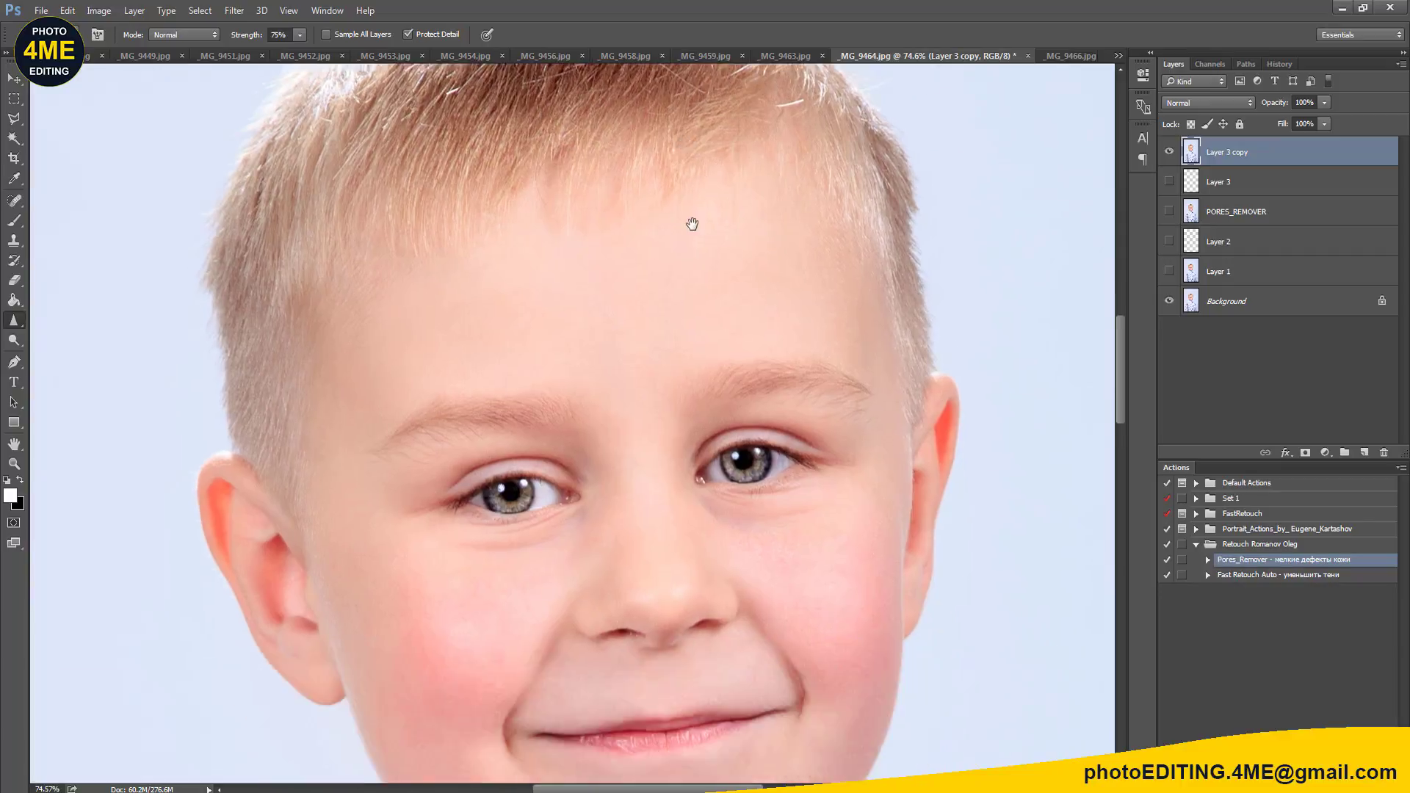
pyautogui.scroll(-2, 735, 325)
pyautogui.keyDown('alt'); pyautogui.scroll(-1, 734, 330); pyautogui.keyUp('alt')
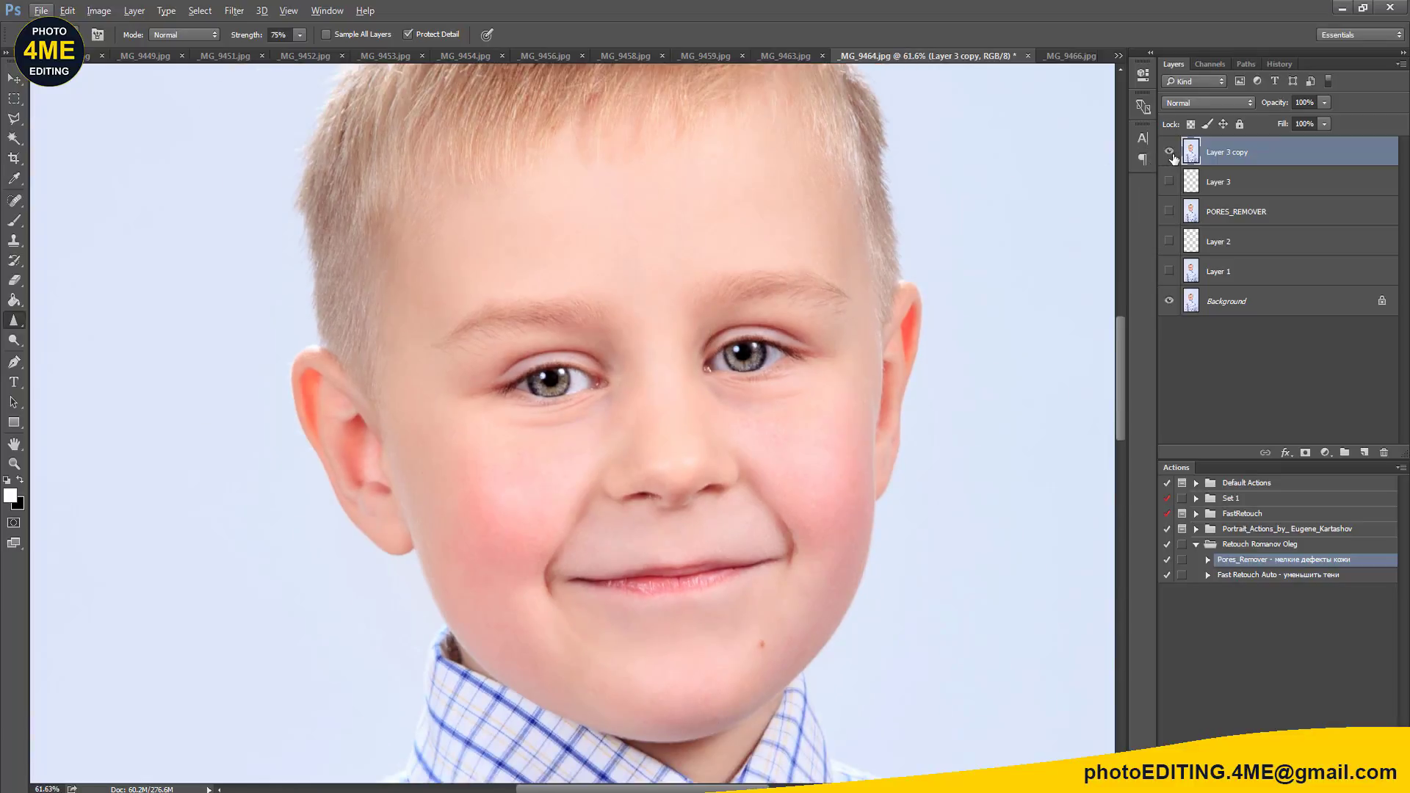
# Step: Toggle Layer 3 copy off and on to compare, leaving it visible
pyautogui.click(1169, 152)
pyautogui.click(1170, 152)
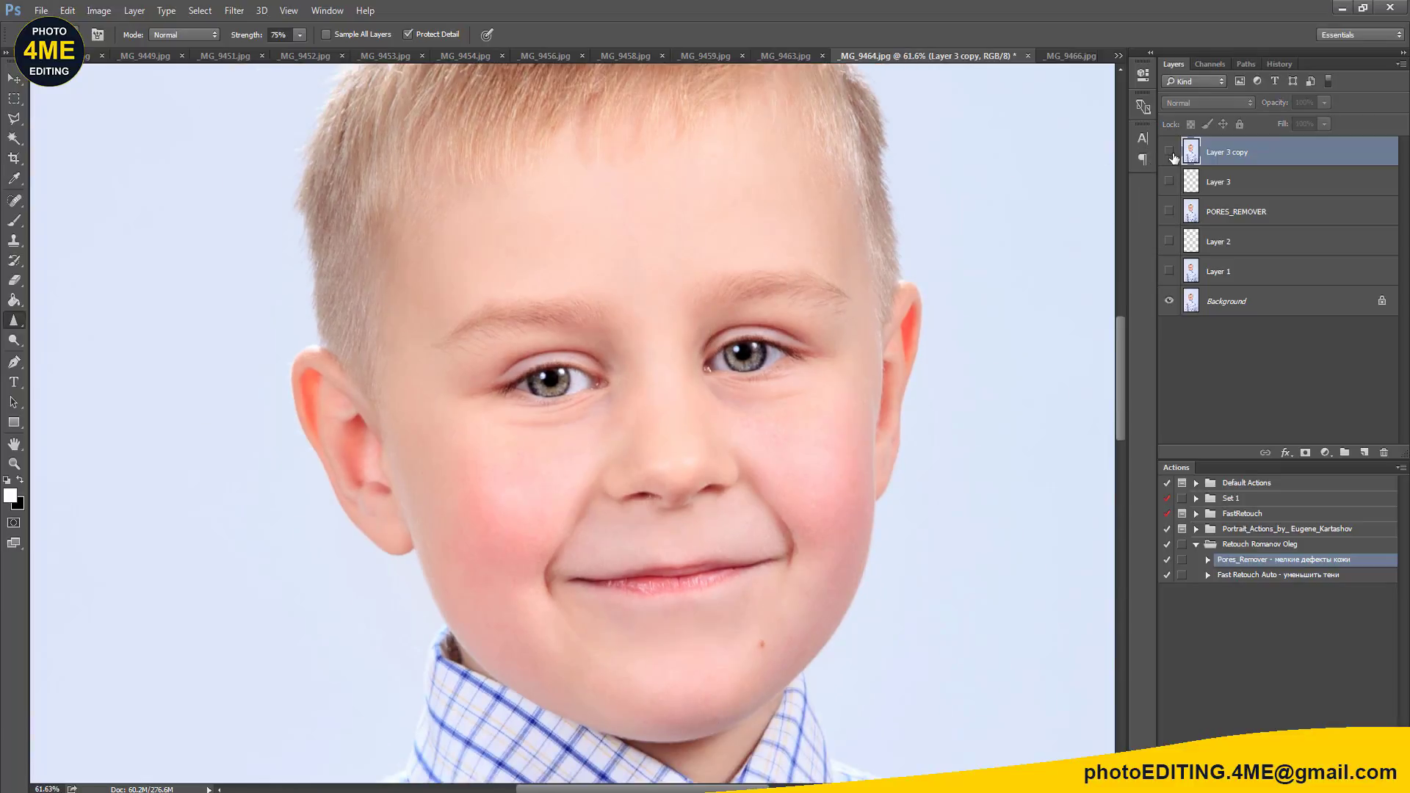
pyautogui.click(1169, 152)
pyautogui.moveTo(851, 282); pyautogui.dragTo(803, 385)
pyautogui.keyDown('alt'); pyautogui.scroll(-1, 877, 335); pyautogui.keyUp('alt')
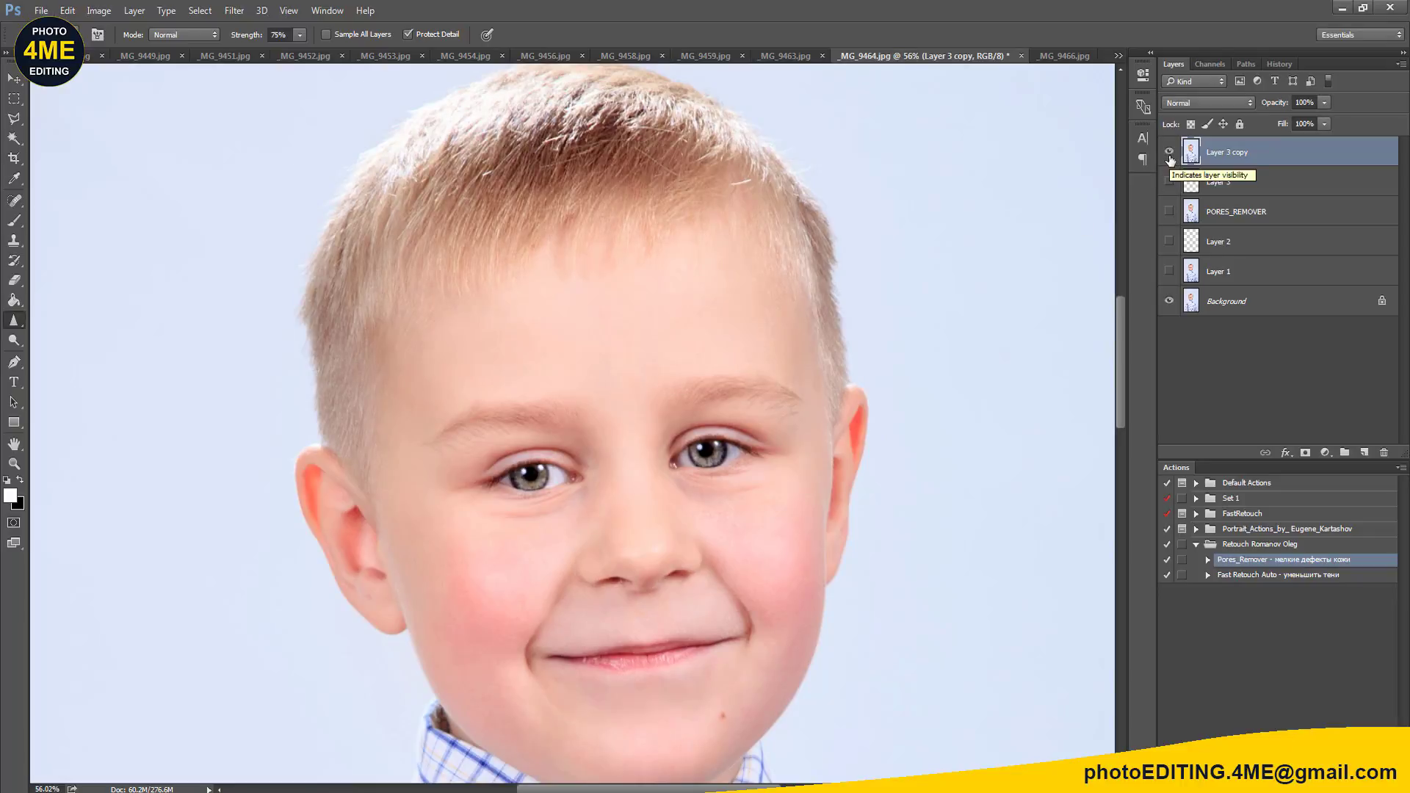
pyautogui.click(1169, 153)
pyautogui.click(1170, 156)
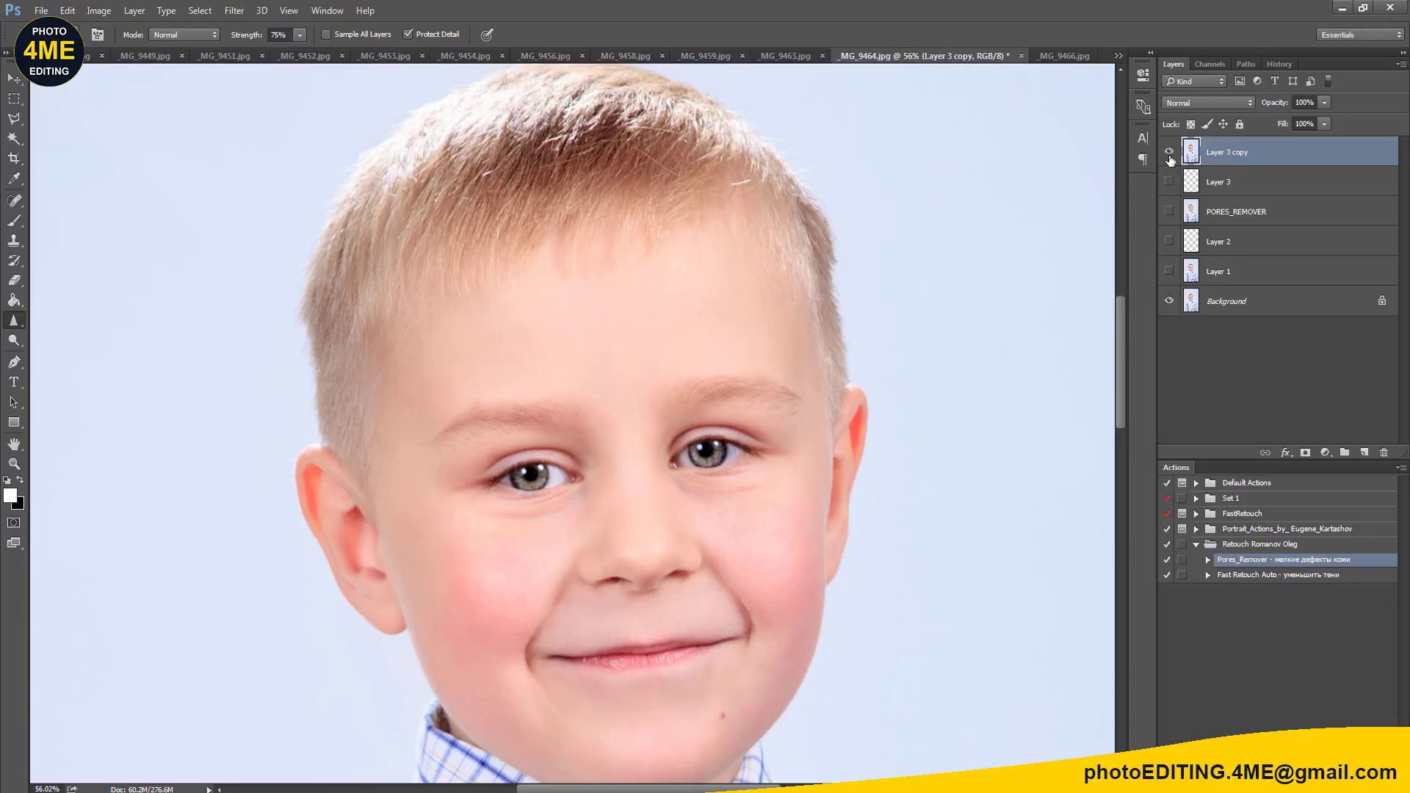
pyautogui.click(1170, 155)
pyautogui.click(1170, 154)
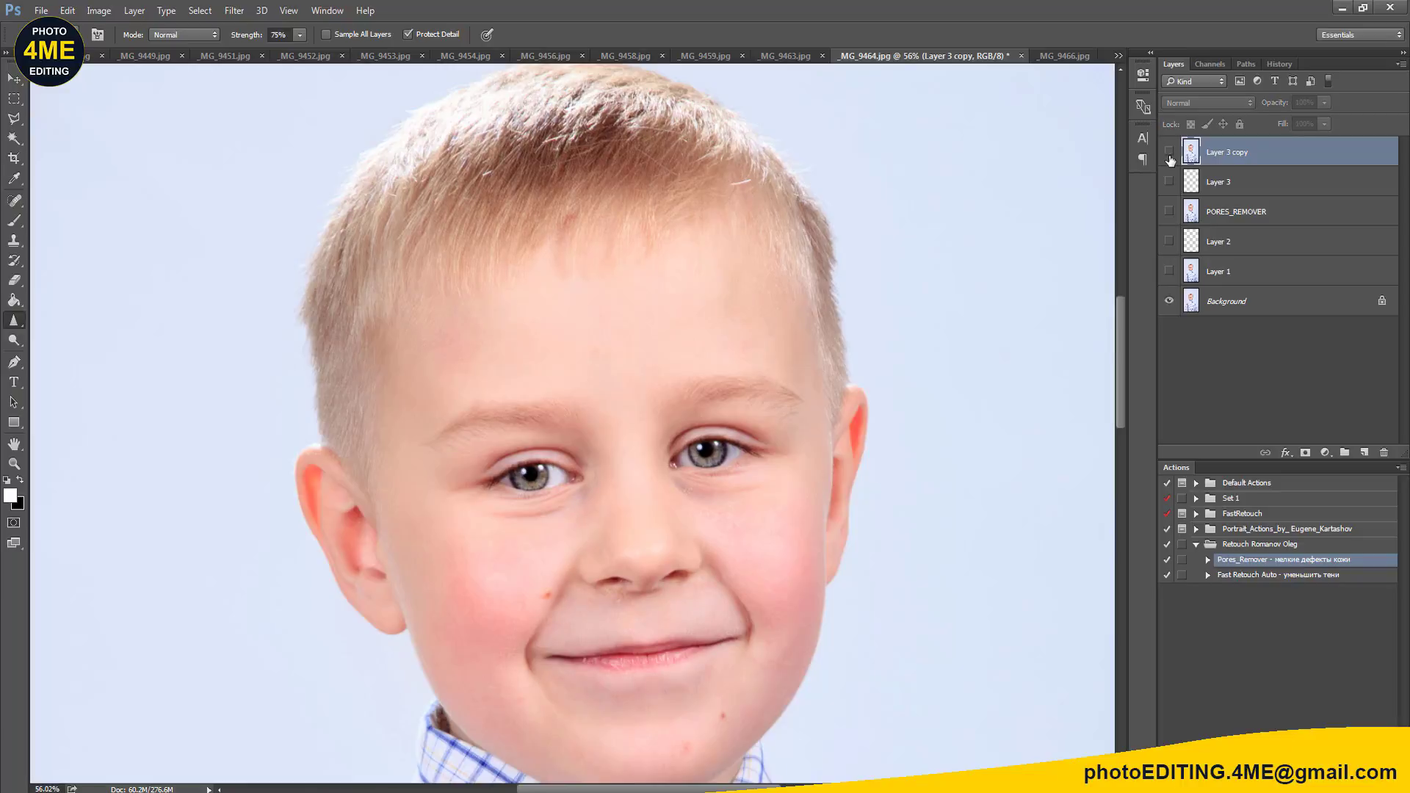
pyautogui.click(1170, 154)
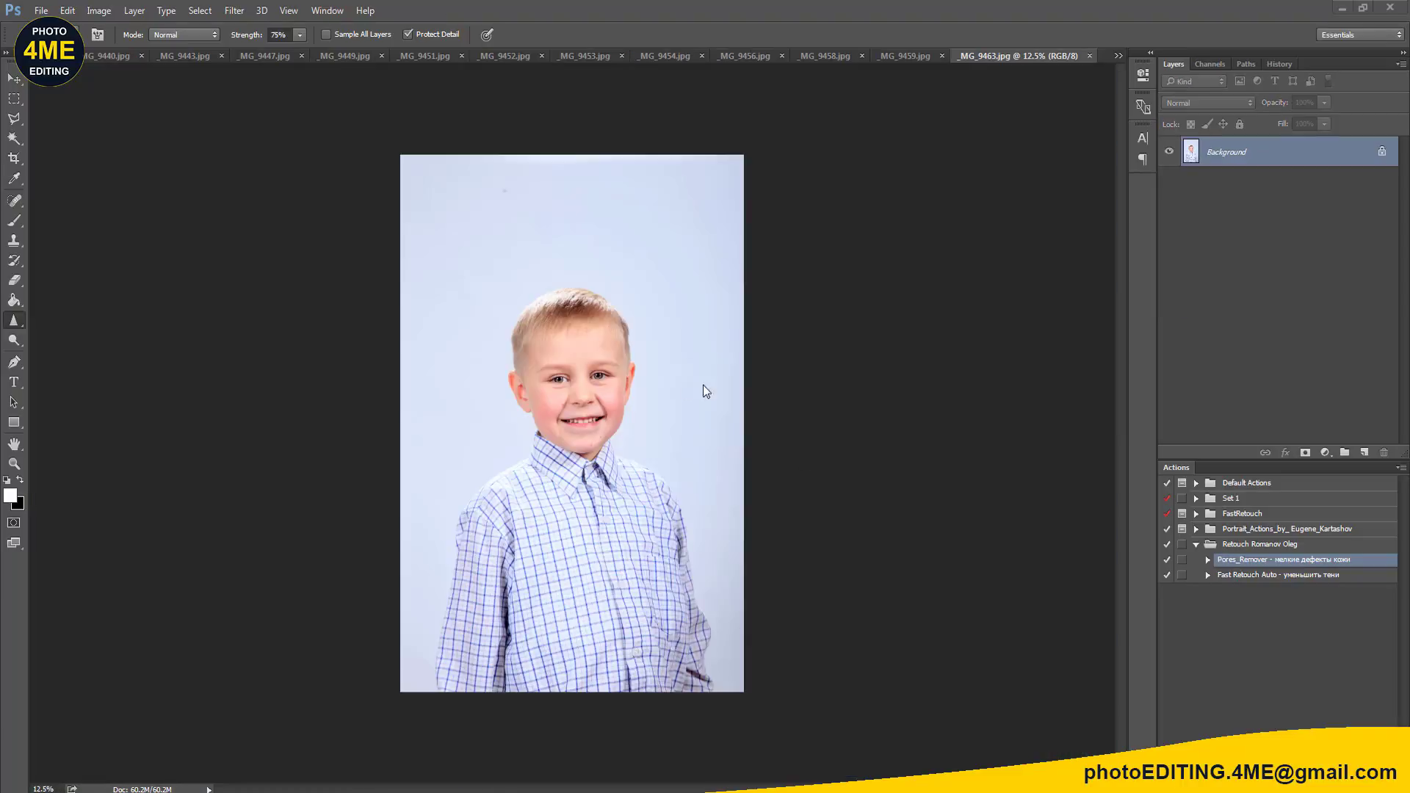
# Step: Duplicate the _MG_9463.jpg background into Layer 1 and zoom in around the boy's nose
pyautogui.scroll(3, 561, 385)
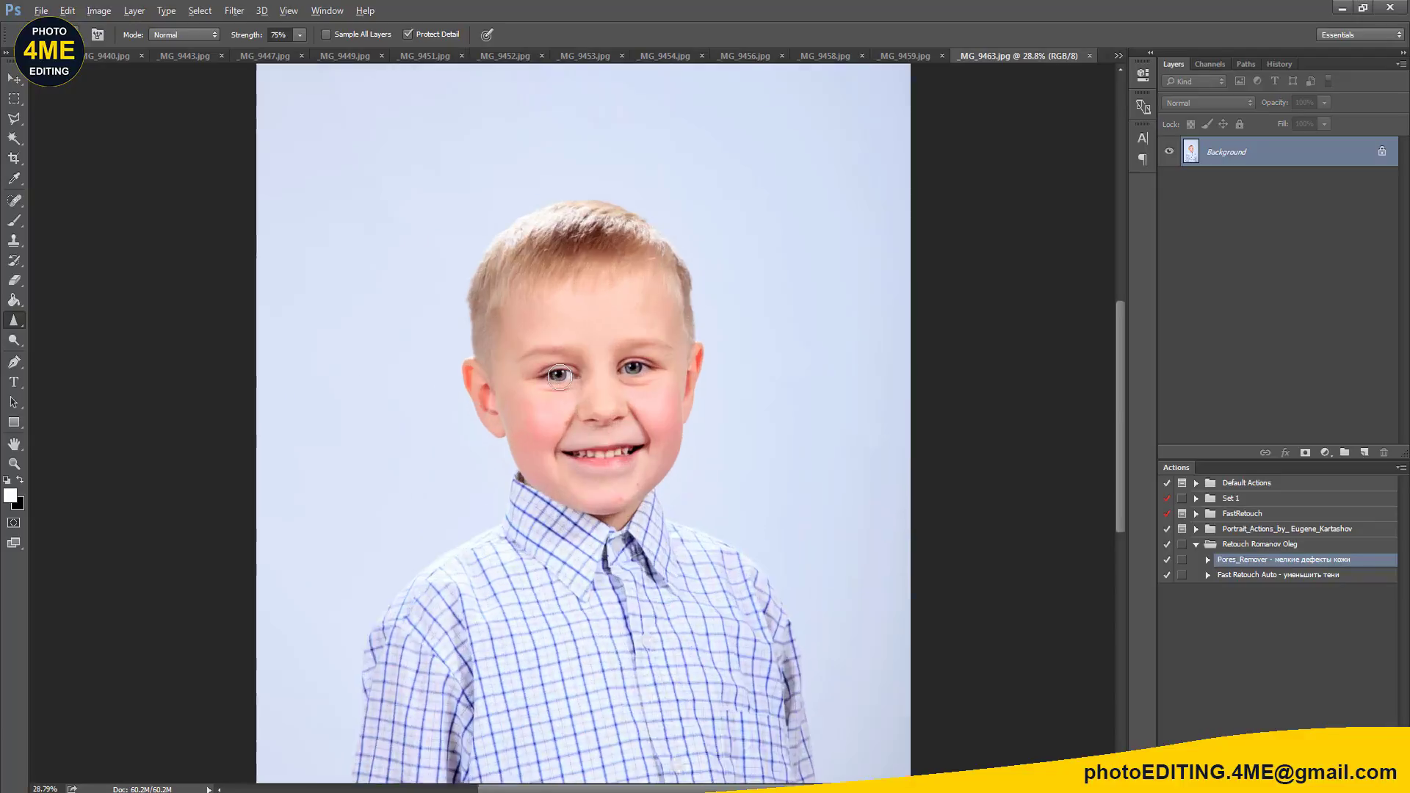
pyautogui.scroll(2, 560, 380)
pyautogui.press('v')
pyautogui.hotkey('alt', 'v')
pyautogui.click(756, 95)
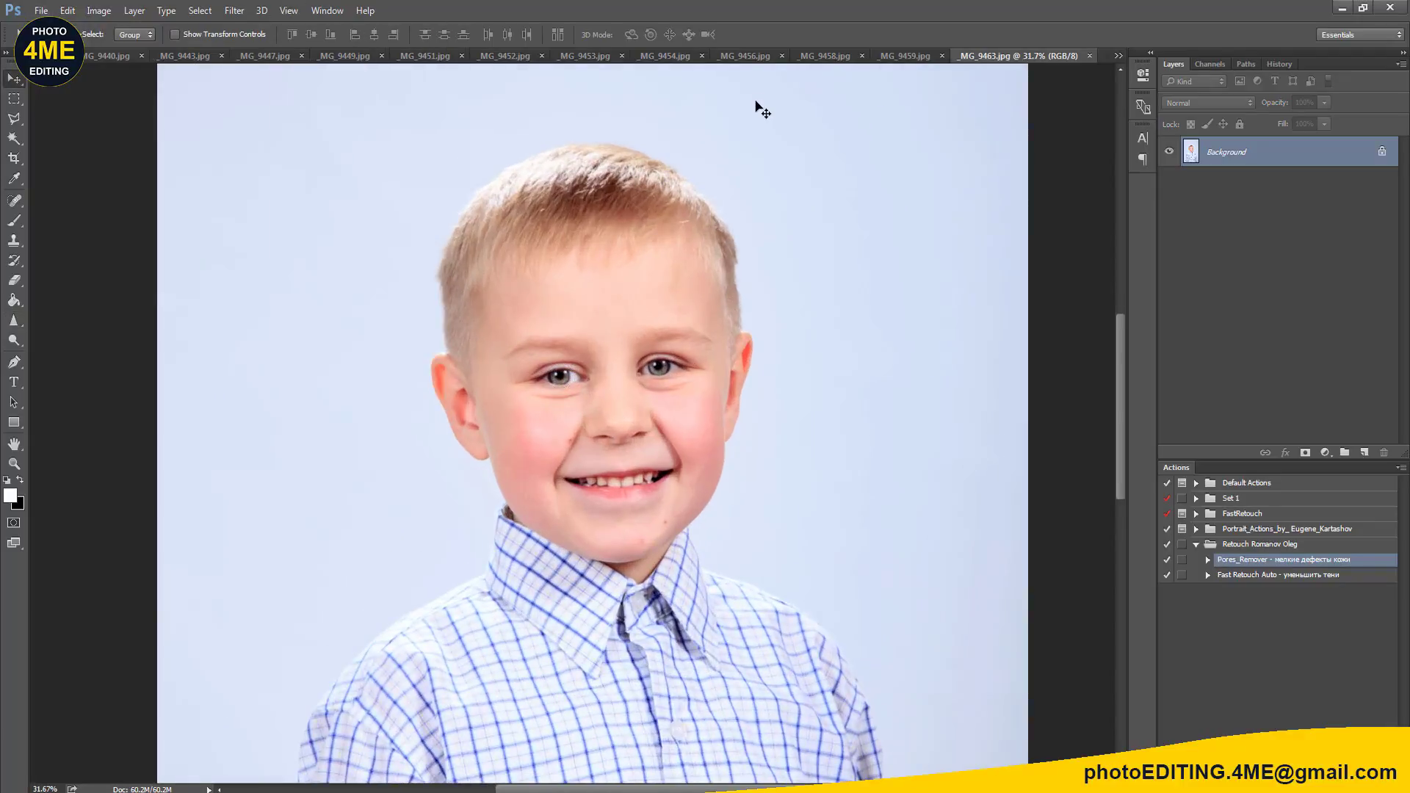
pyautogui.hotkey('ctrl', 'j')
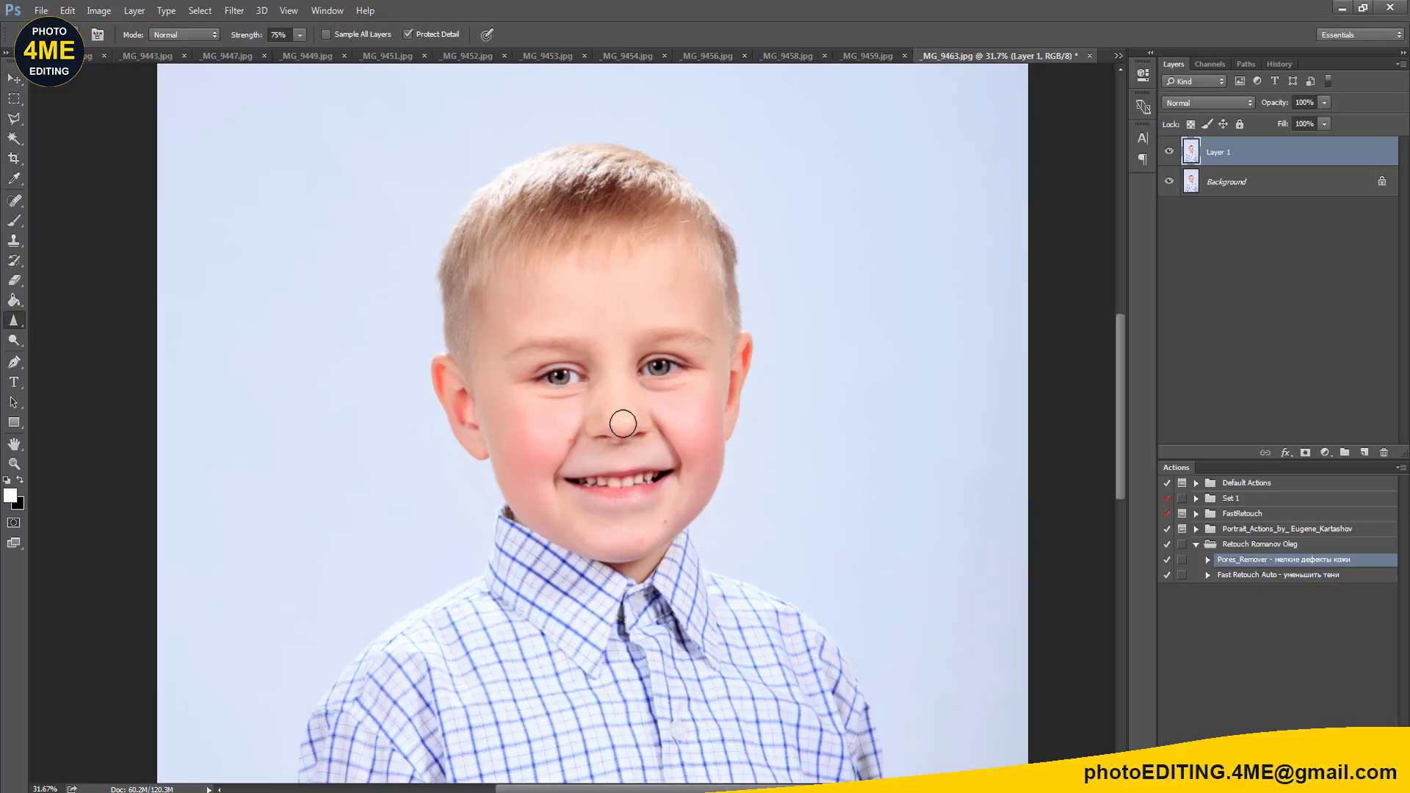
pyautogui.scroll(1, 621, 425)
pyautogui.scroll(1, 623, 420)
pyautogui.hotkey('alt', 'v')
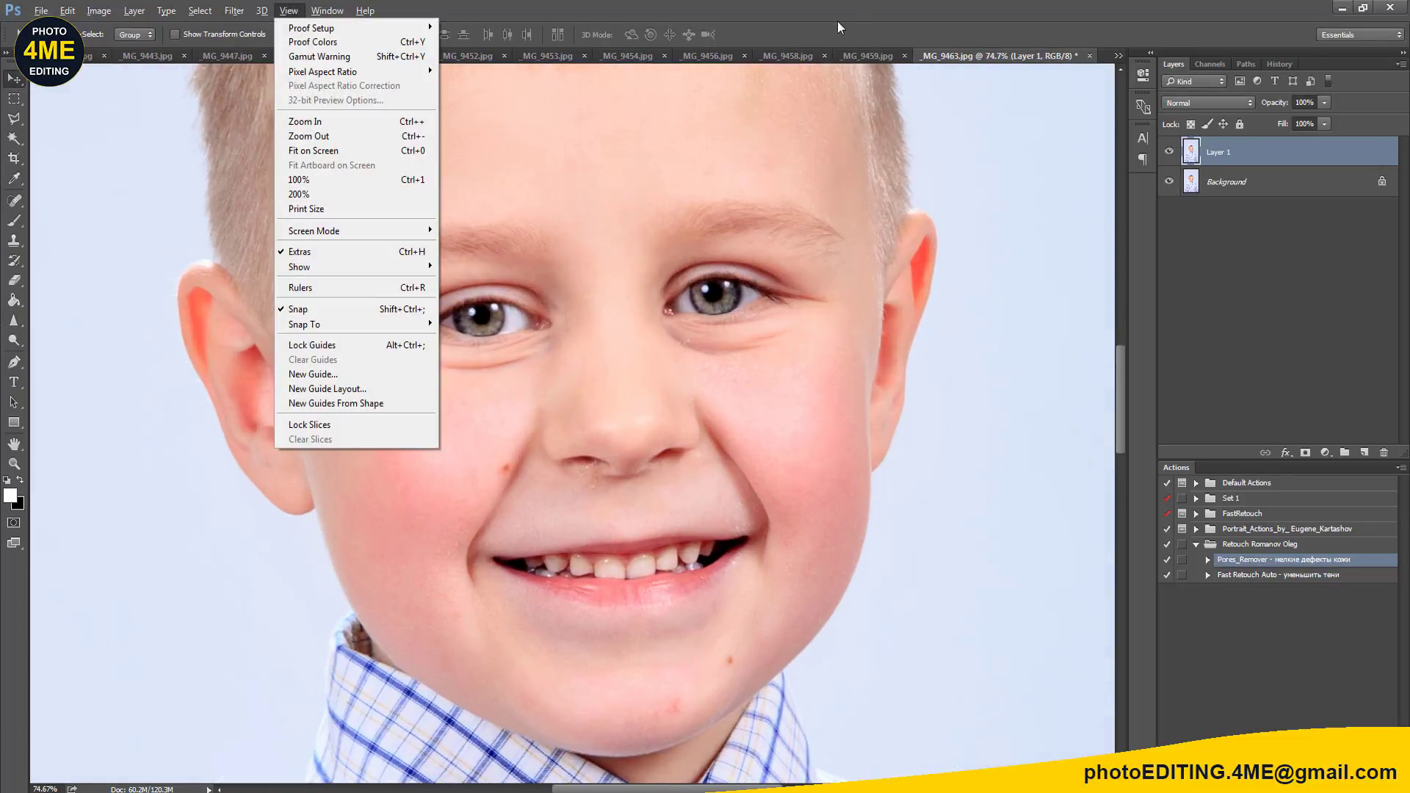
pyautogui.click(852, 47)
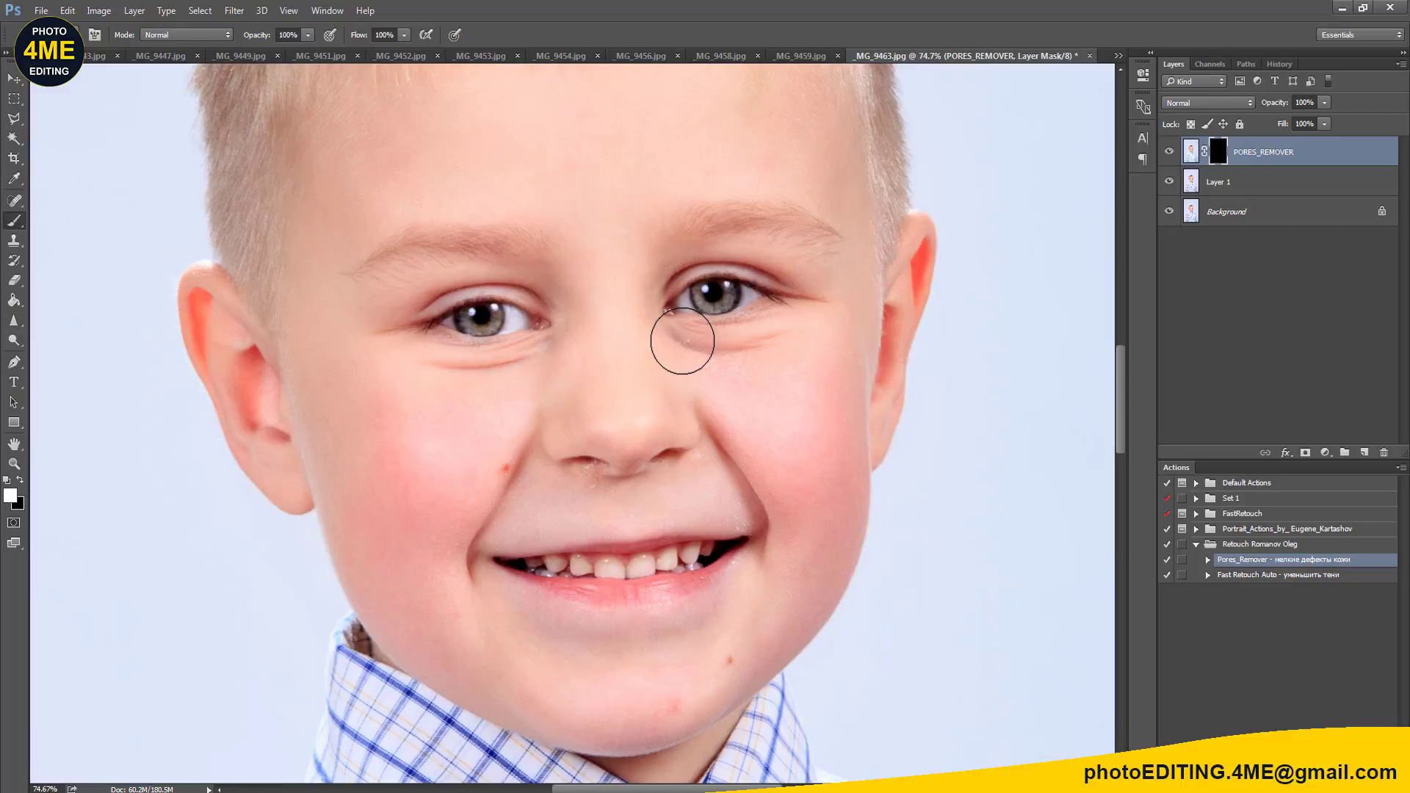
# Step: Paint the PORES_REMOVER mask with a small white brush below the nose, around the mouth, chin and eyes
pyautogui.press('[')
pyautogui.press('[')
pyautogui.press('[')
pyautogui.scroll(2, 644, 473)
pyautogui.scroll(2, 649, 473)
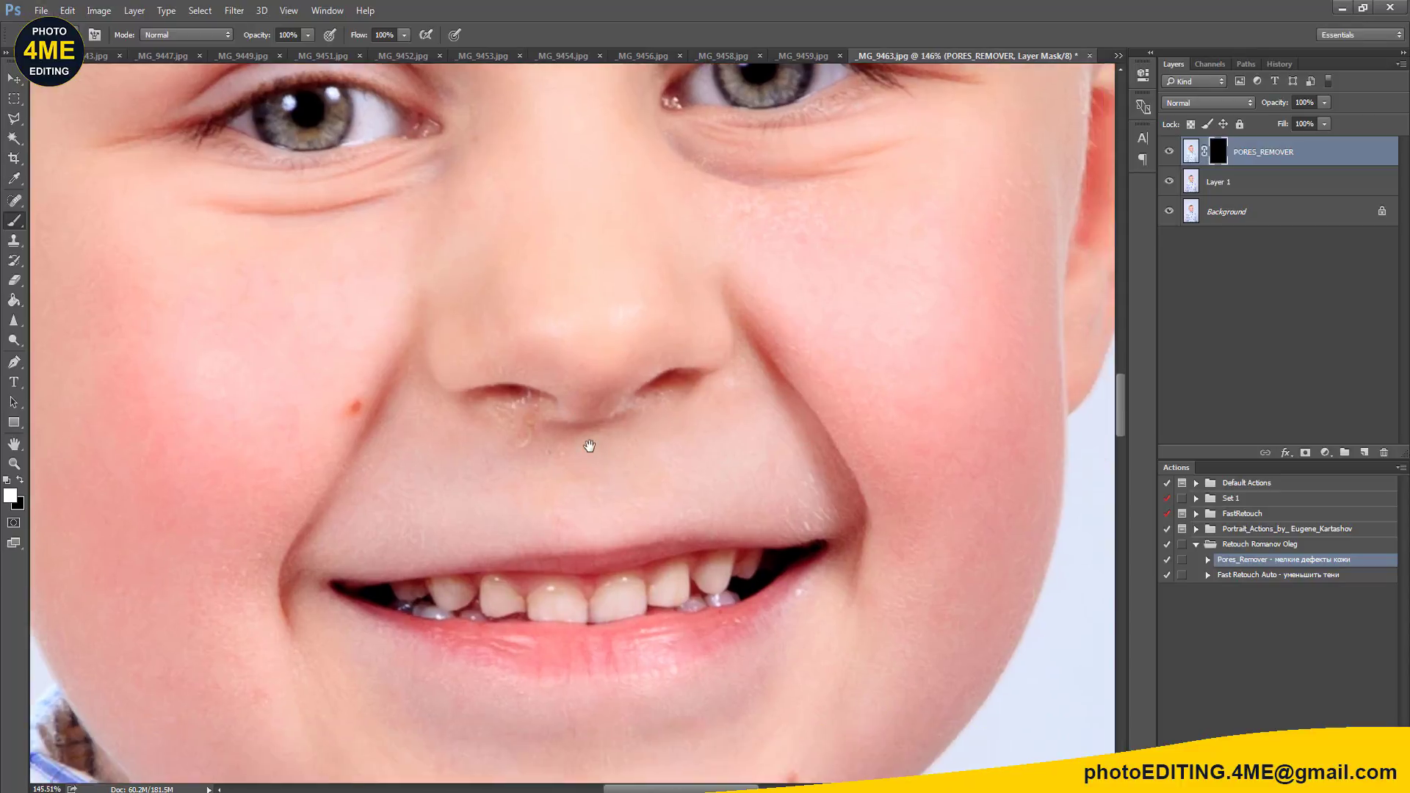
pyautogui.scroll(1, 592, 448)
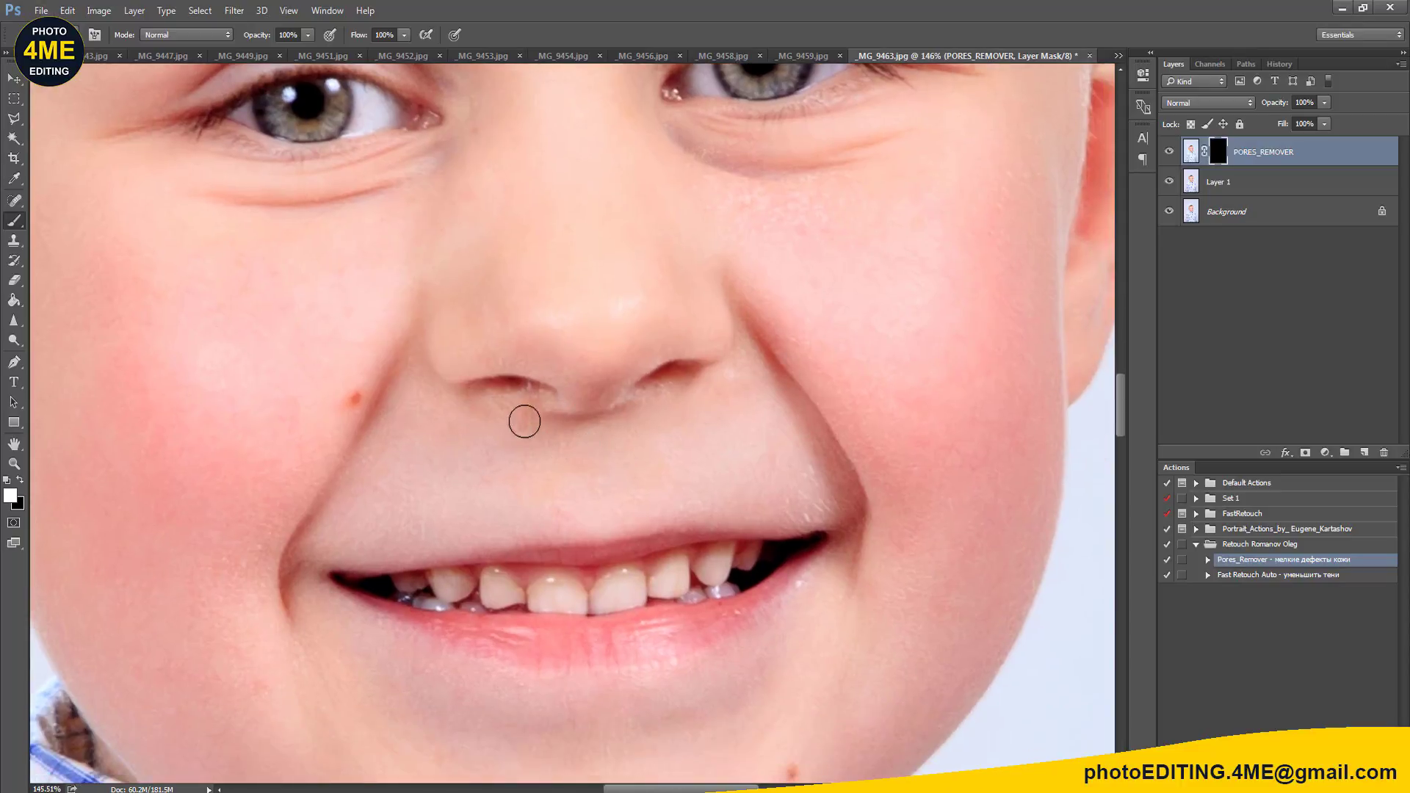
pyautogui.moveTo(635, 402)
pyautogui.mouseDown()
pyautogui.moveTo(800, 470)
pyautogui.moveTo(826, 512)
pyautogui.mouseUp()
pyautogui.moveTo(337, 457); pyautogui.dragTo(504, 391)
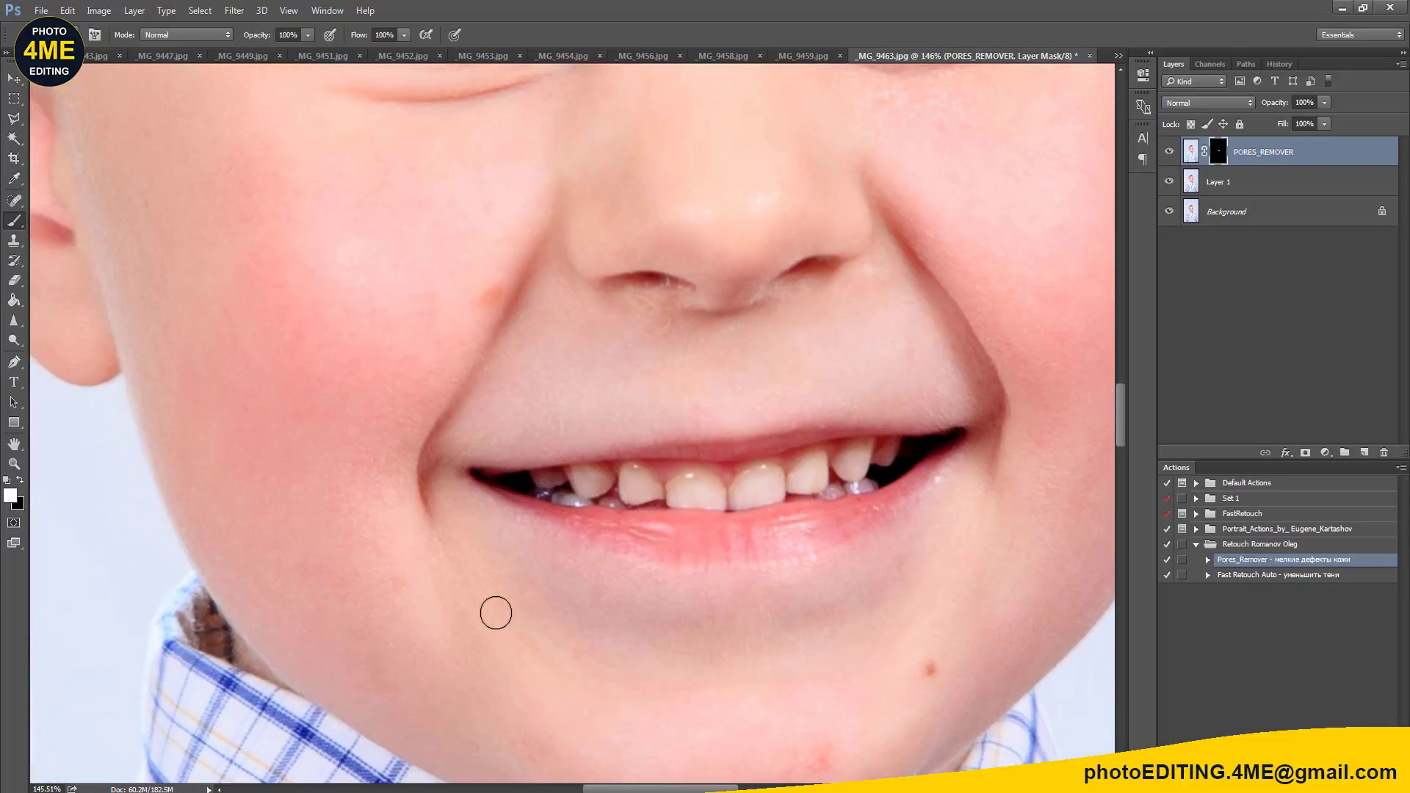
pyautogui.moveTo(472, 578); pyautogui.dragTo(398, 431)
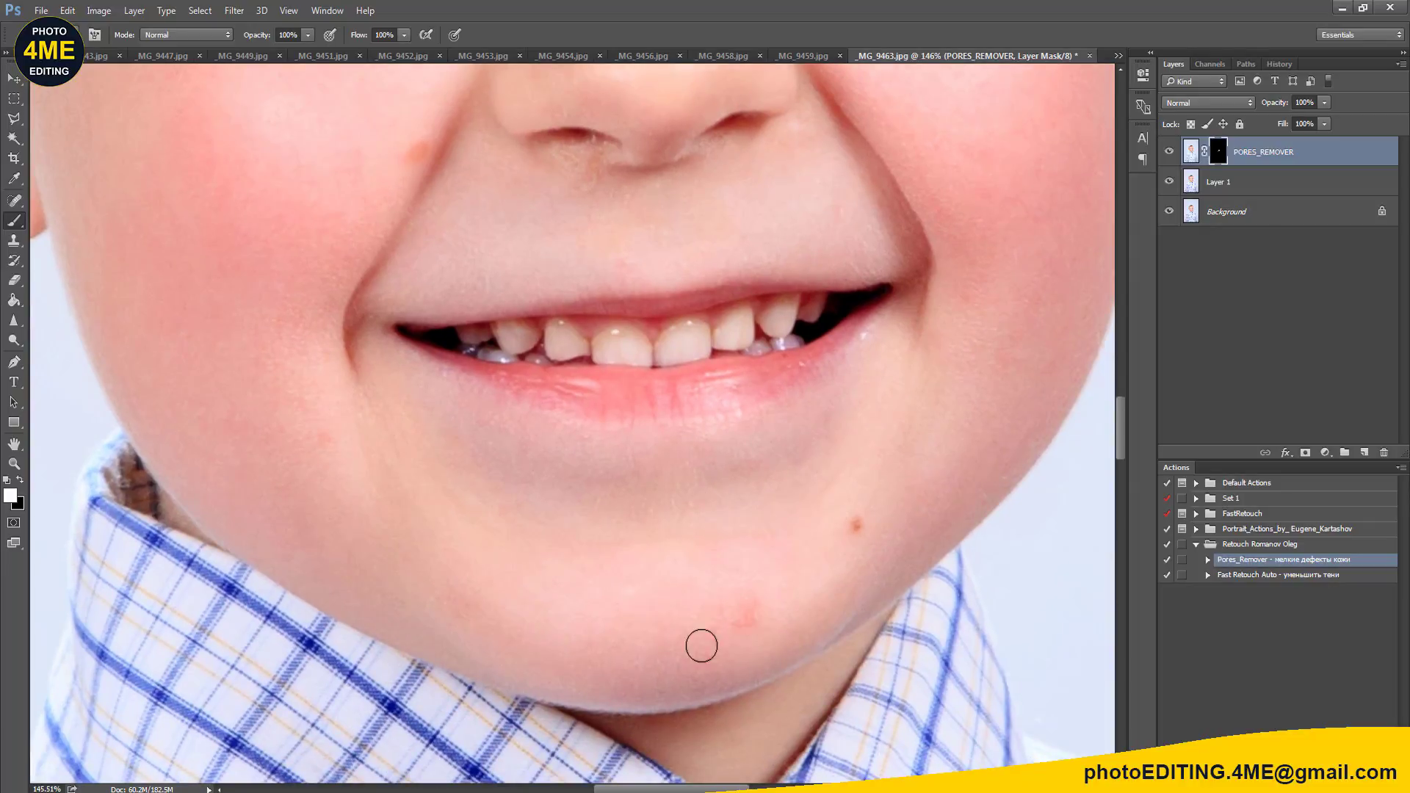
pyautogui.press(']')
pyautogui.press(']')
pyautogui.moveTo(998, 274); pyautogui.dragTo(985, 541)
pyautogui.moveTo(996, 243)
pyautogui.mouseDown()
pyautogui.moveTo(1012, 542)
pyautogui.moveTo(963, 566)
pyautogui.mouseUp()
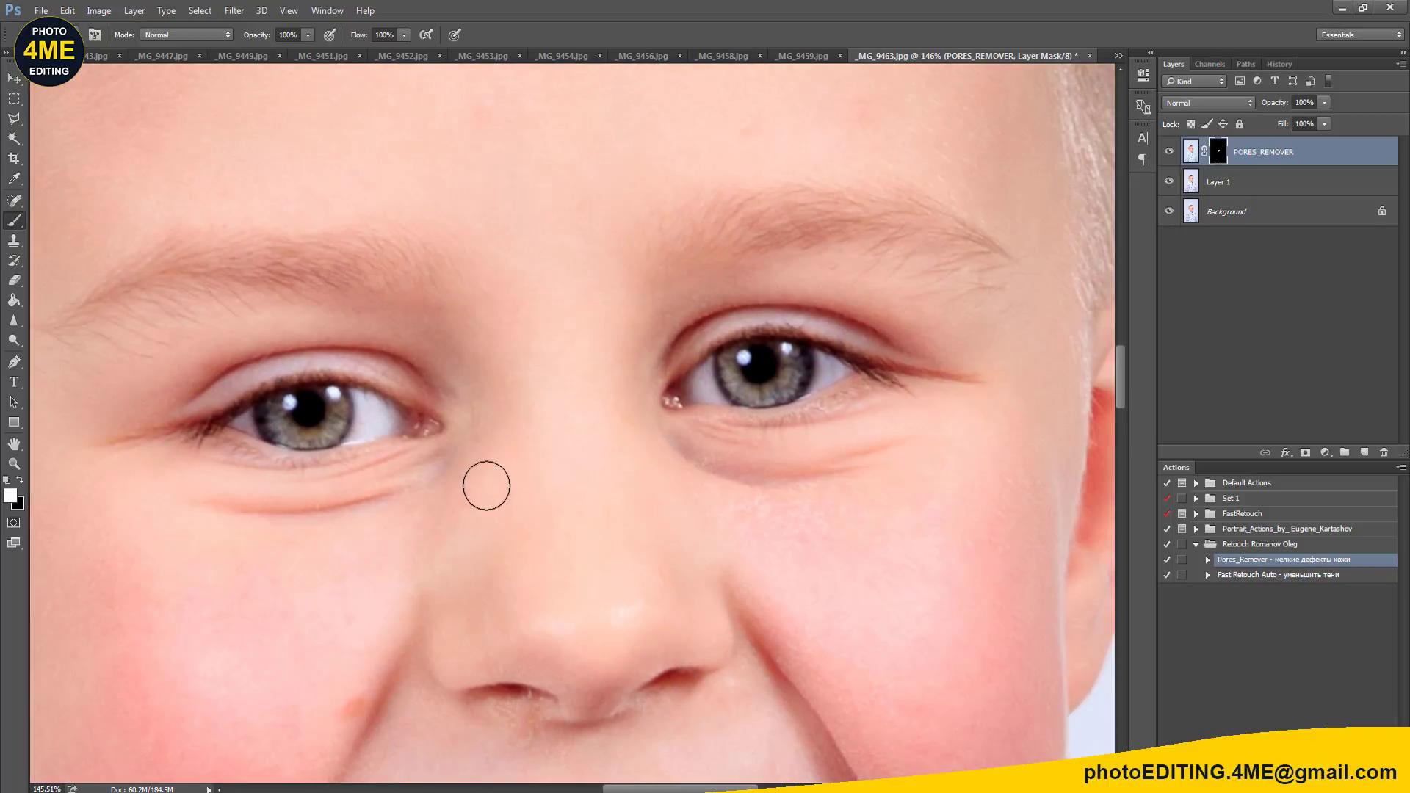
pyautogui.scroll(5, 680, 397)
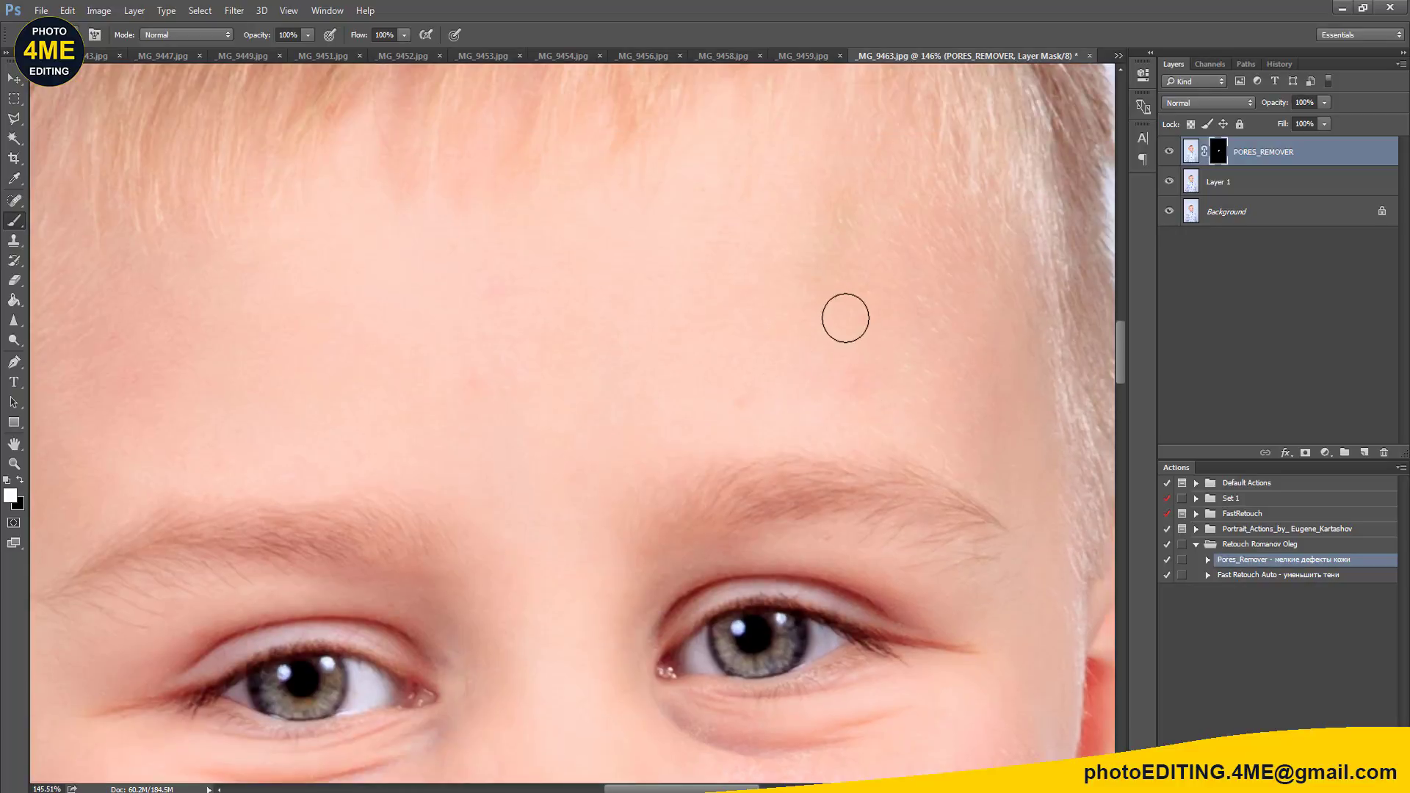
pyautogui.moveTo(581, 308); pyautogui.dragTo(820, 276)
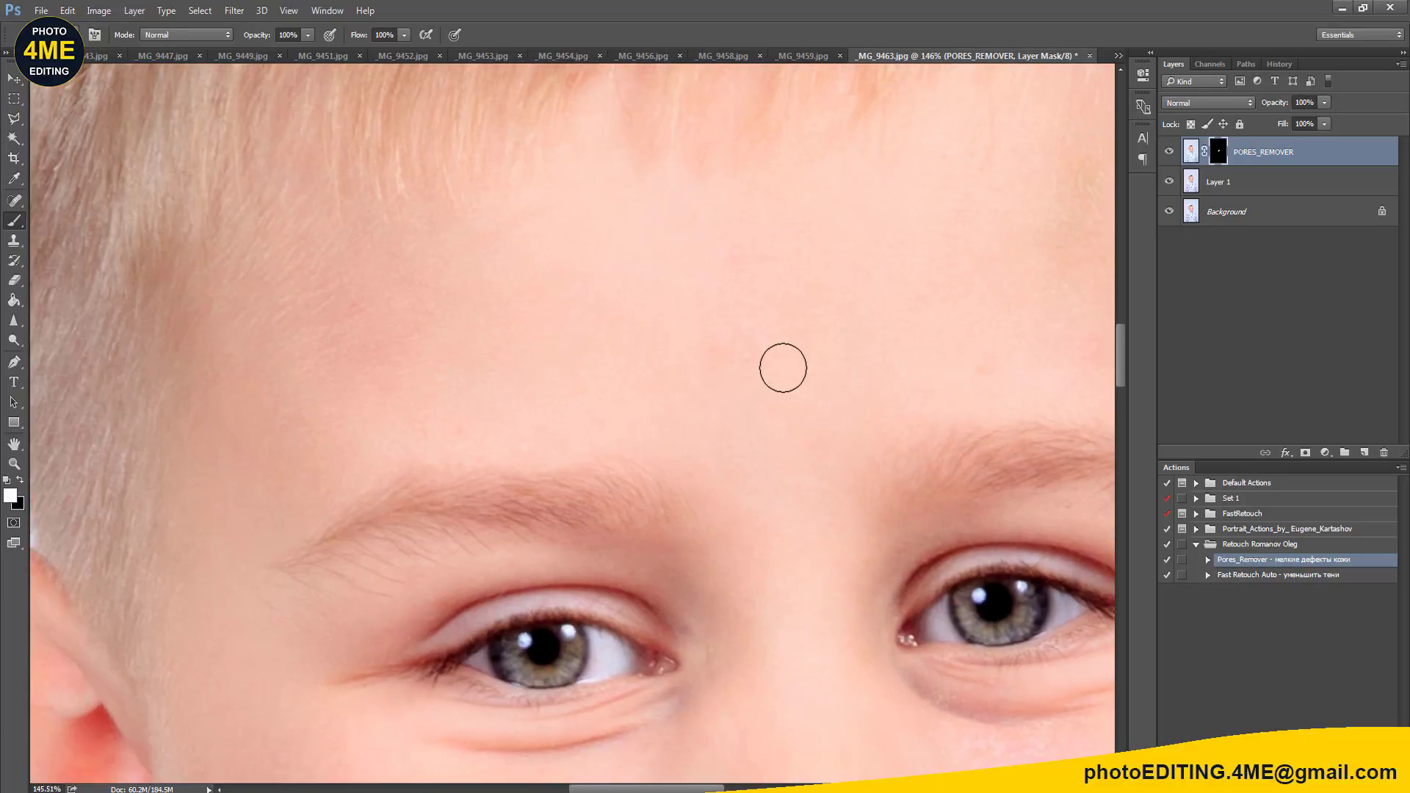
pyautogui.scroll(-3, 686, 340)
# Step: Merge Layer 1 into PORES_REMOVER and add a new empty Layer 1 on top
pyautogui.moveTo(737, 357); pyautogui.dragTo(719, 263)
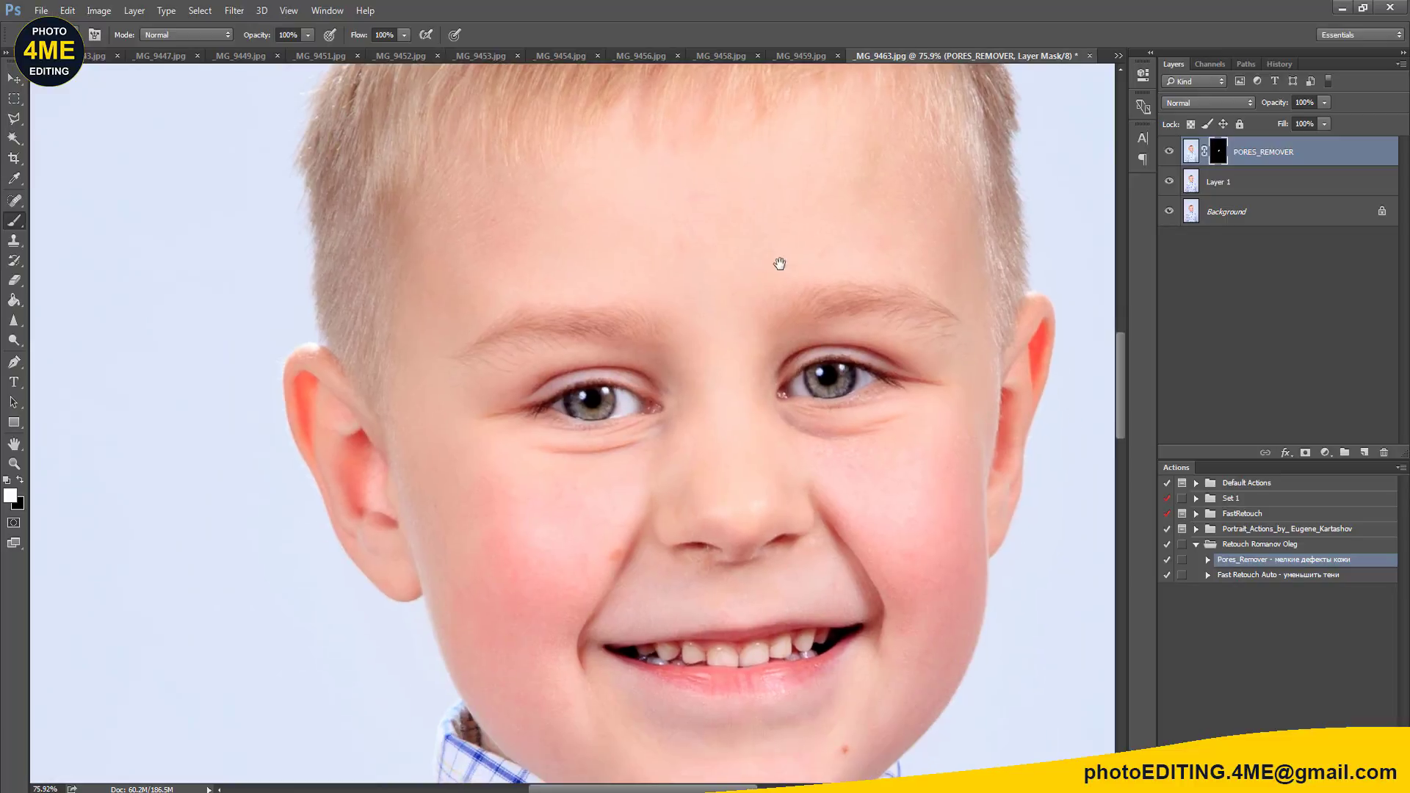
pyautogui.keyDown('shift'); pyautogui.click(1273, 182); pyautogui.keyUp('shift')
pyautogui.hotkey('ctrl', 'e')
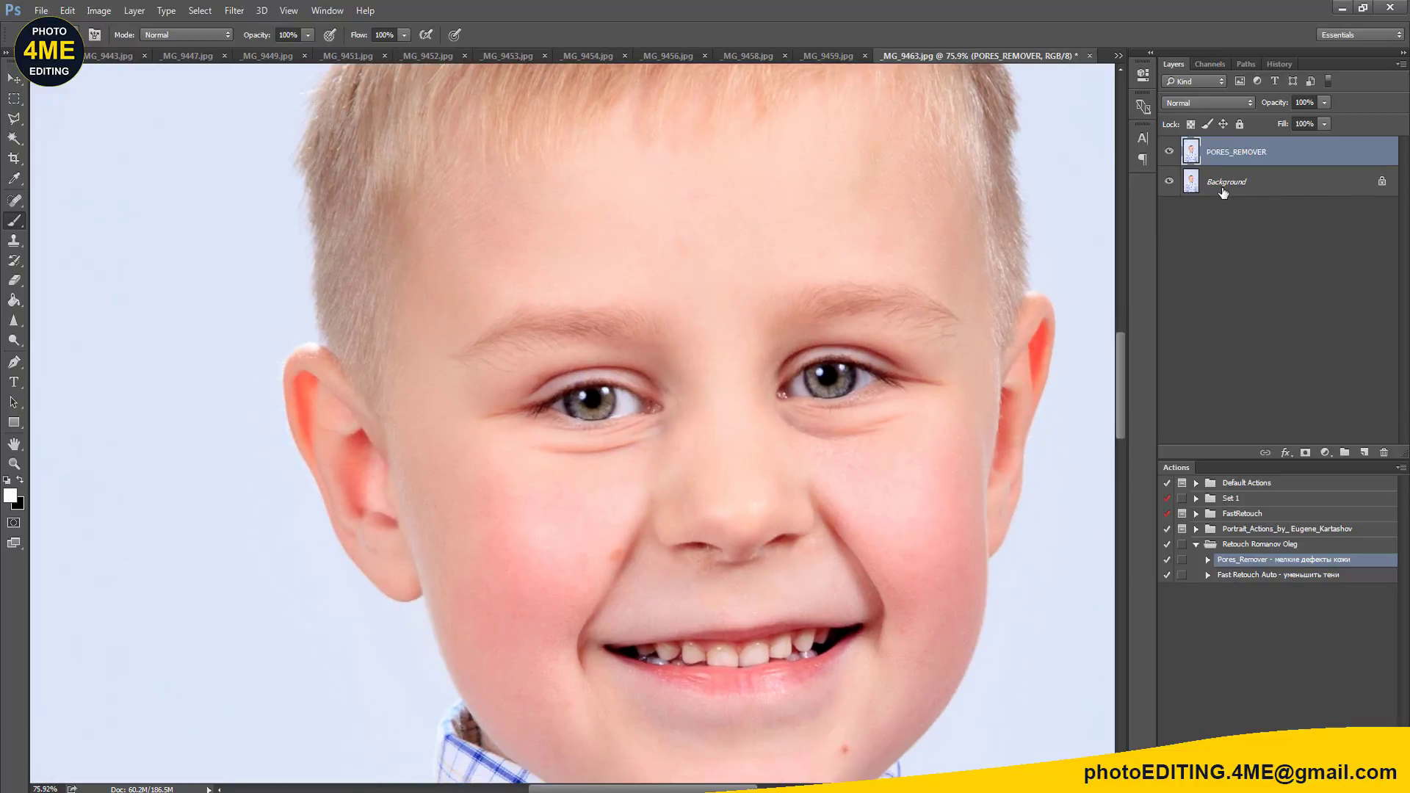
pyautogui.hotkey('ctrl', 'shift', 'n')
pyautogui.press('Return')
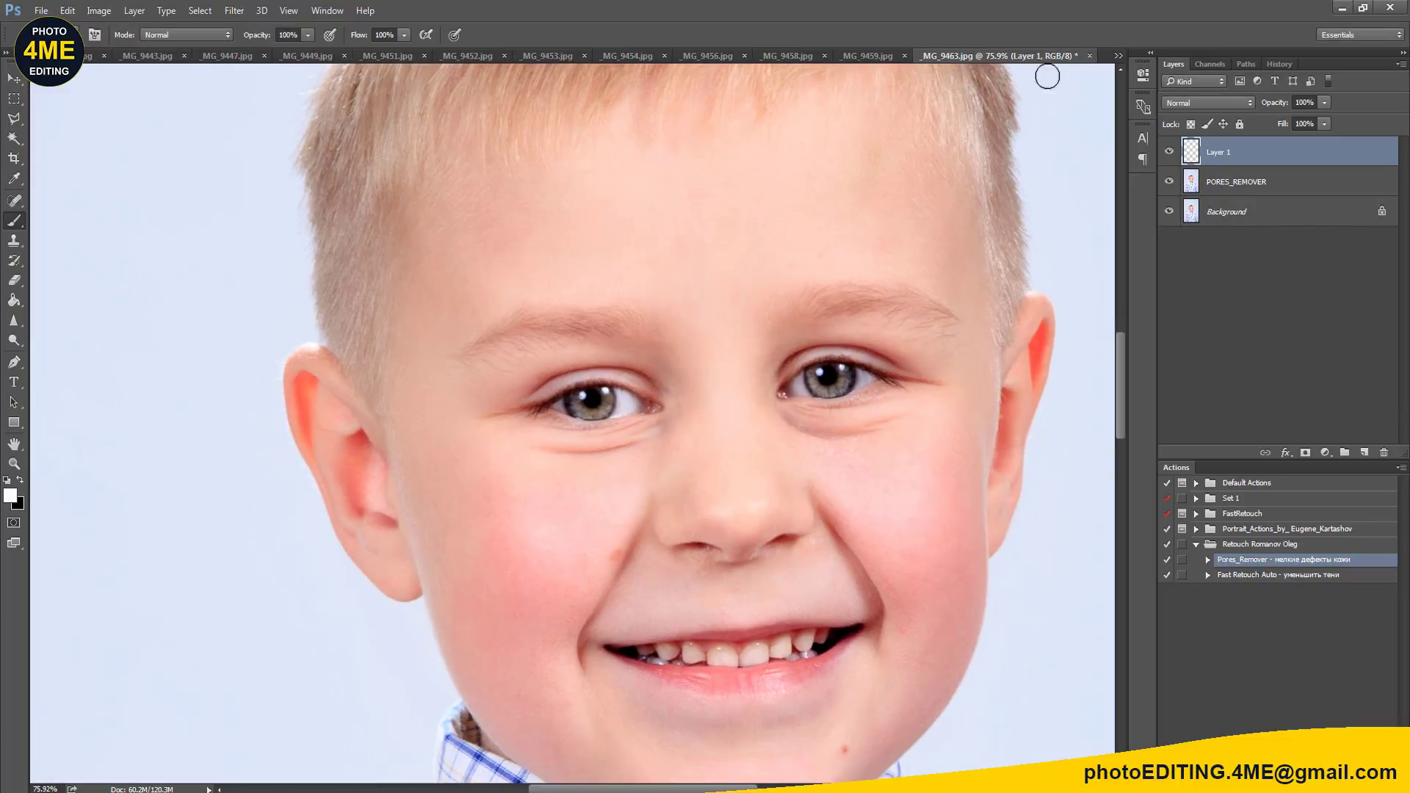
# Step: Spot-heal the blemishes across the boy's forehead
pyautogui.scroll(3, 701, 326)
pyautogui.moveTo(696, 236); pyautogui.dragTo(653, 379)
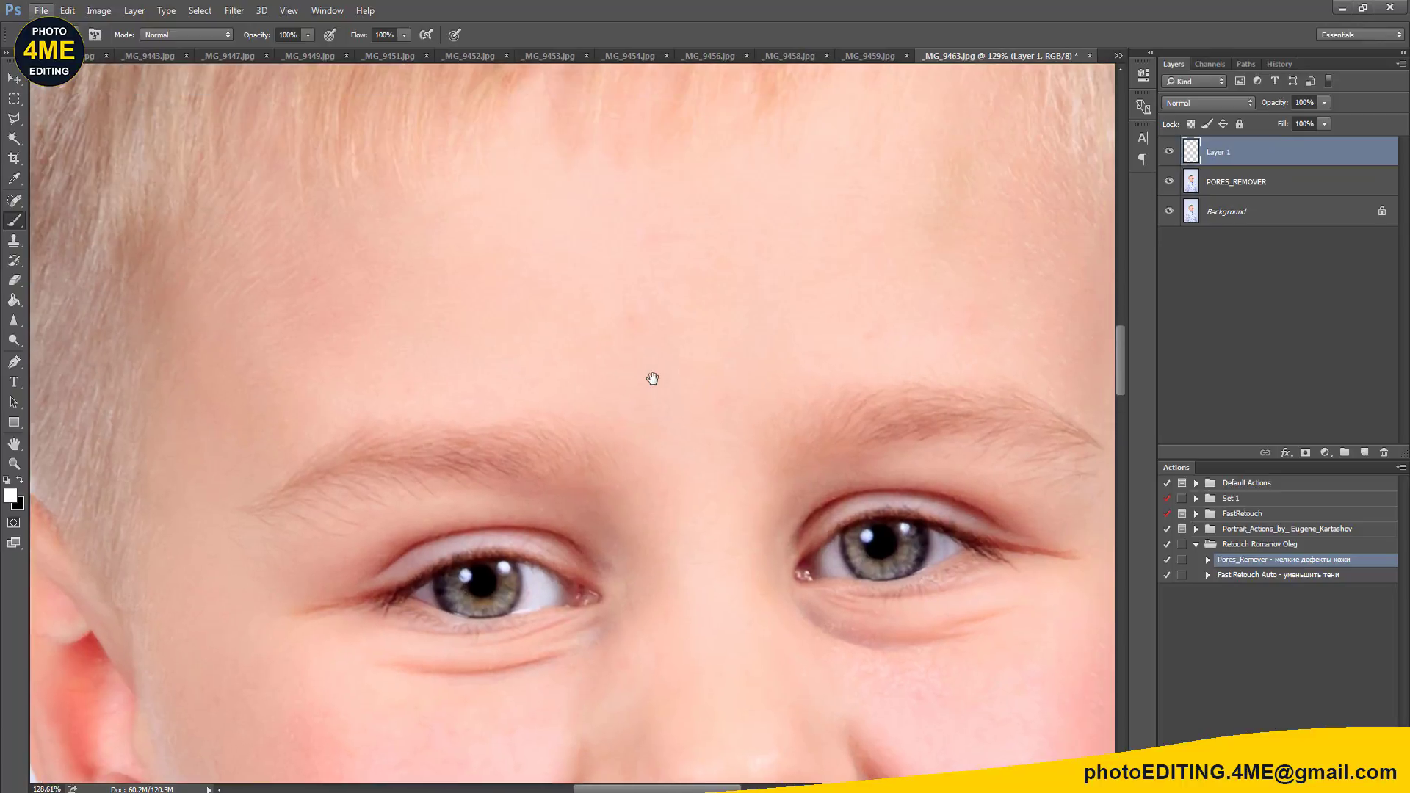
pyautogui.press('j')
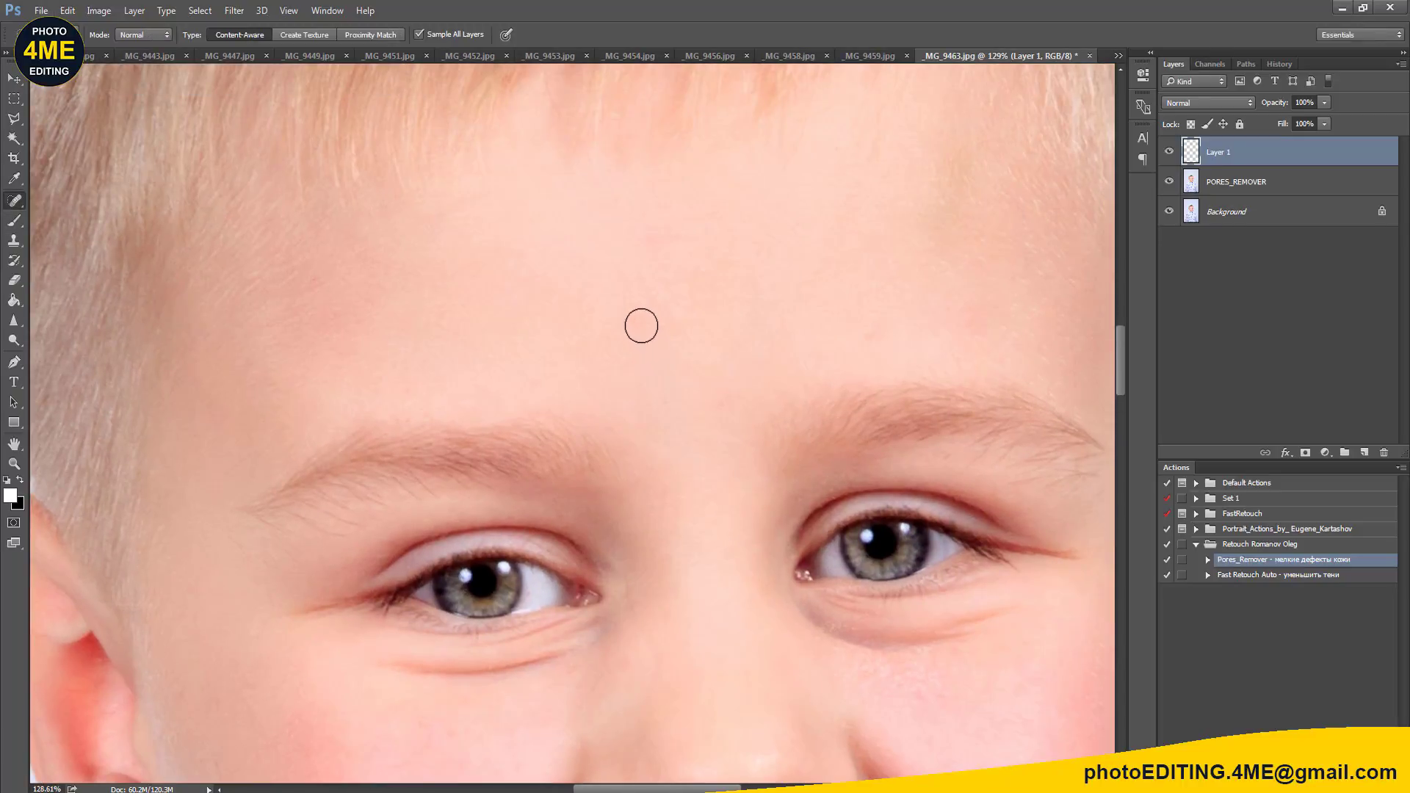
pyautogui.moveTo(641, 326); pyautogui.dragTo(629, 344)
pyautogui.click(658, 321)
pyautogui.moveTo(642, 235); pyautogui.dragTo(650, 275)
pyautogui.moveTo(753, 250)
pyautogui.mouseDown()
pyautogui.moveTo(769, 275)
pyautogui.moveTo(845, 308)
pyautogui.mouseUp()
pyautogui.click(859, 321)
pyautogui.click(950, 311)
pyautogui.moveTo(900, 258)
pyautogui.mouseDown()
pyautogui.moveTo(952, 228)
pyautogui.moveTo(904, 225)
pyautogui.mouseUp()
pyautogui.moveTo(390, 297)
pyautogui.mouseDown()
pyautogui.moveTo(377, 277)
pyautogui.moveTo(360, 285)
pyautogui.mouseUp()
pyautogui.moveTo(652, 289); pyautogui.dragTo(575, 74)
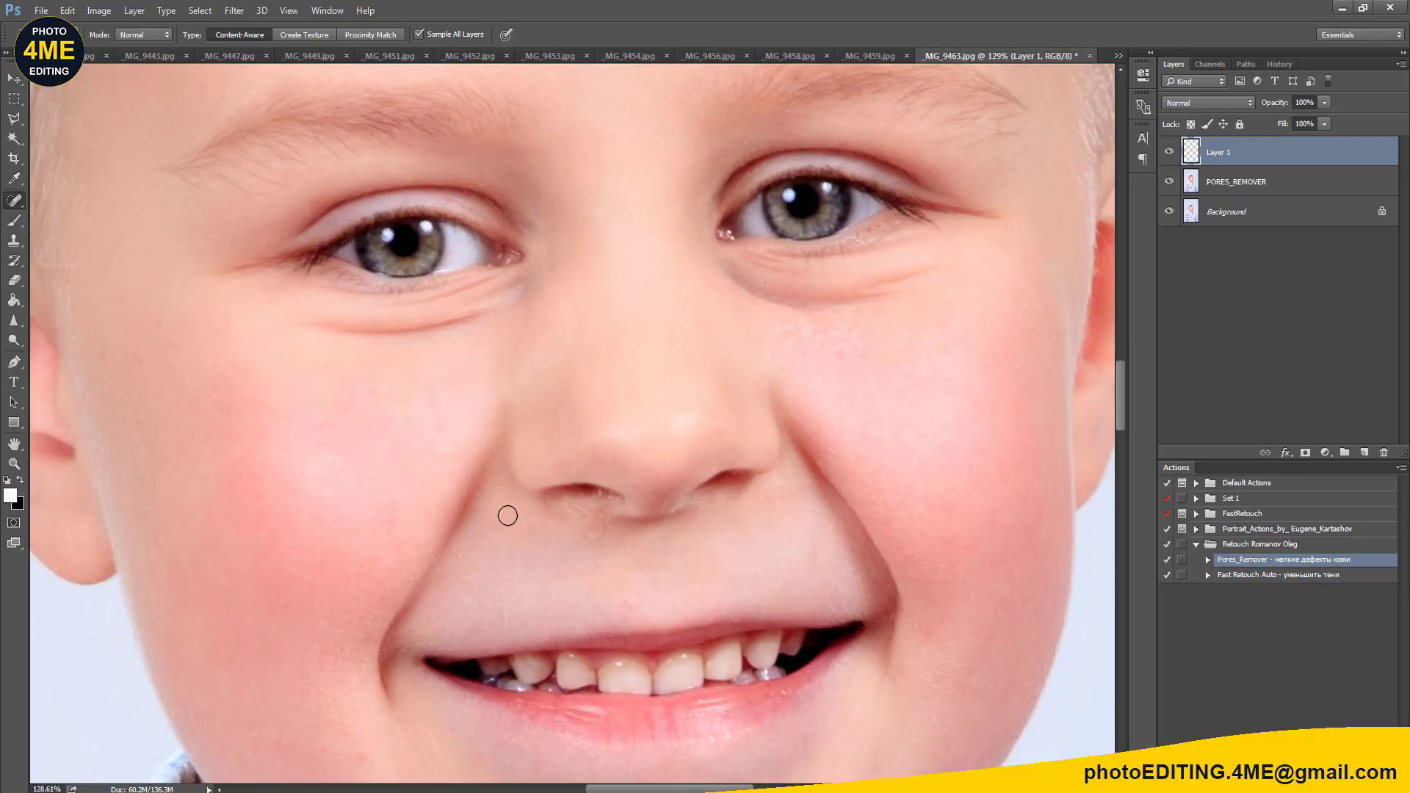
# Step: Spot-heal the marks below both nostrils and the spots on the chin and cheek
pyautogui.scroll(5, 604, 534)
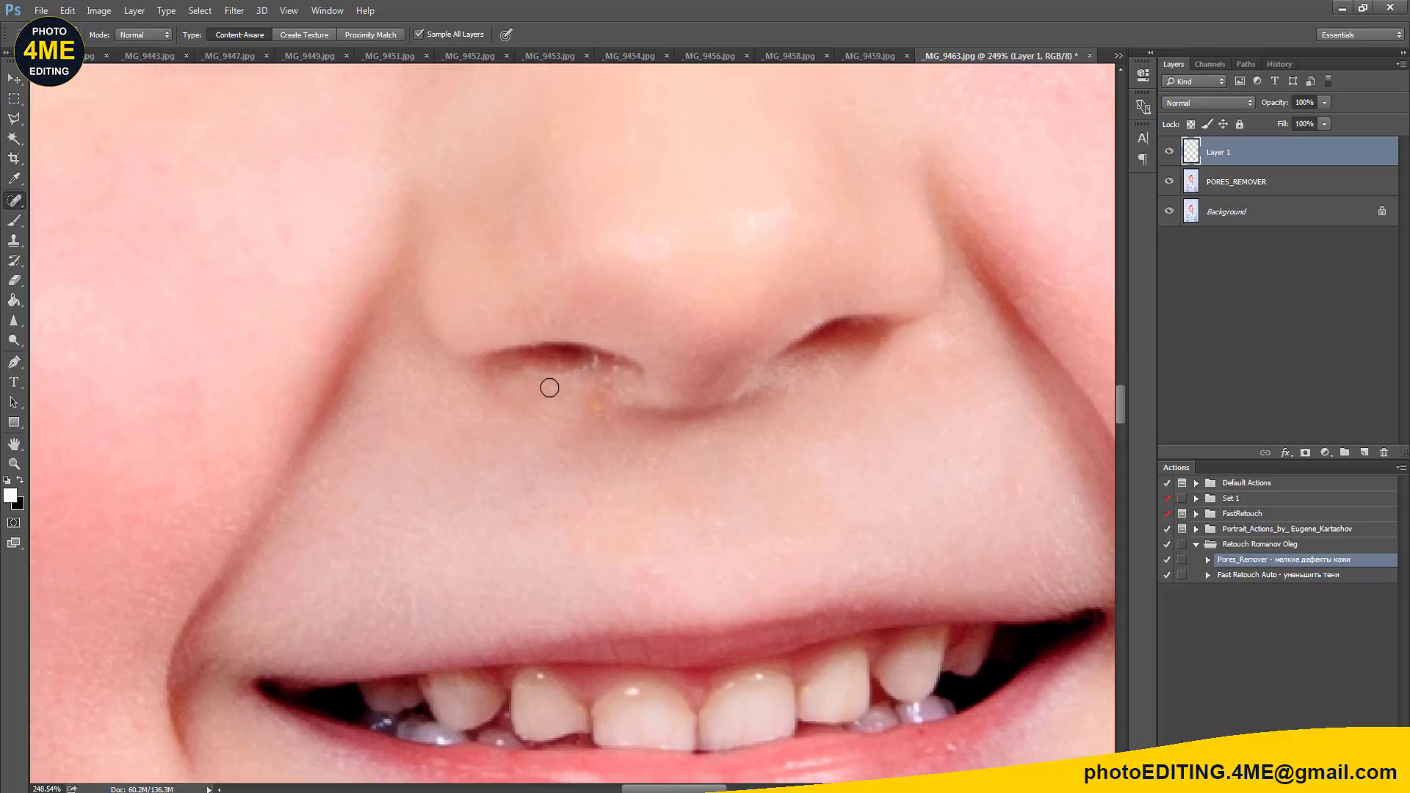
pyautogui.moveTo(587, 396); pyautogui.dragTo(599, 409)
pyautogui.moveTo(835, 373); pyautogui.dragTo(808, 373)
pyautogui.scroll(-2, 812, 400)
pyautogui.scroll(-2, 812, 399)
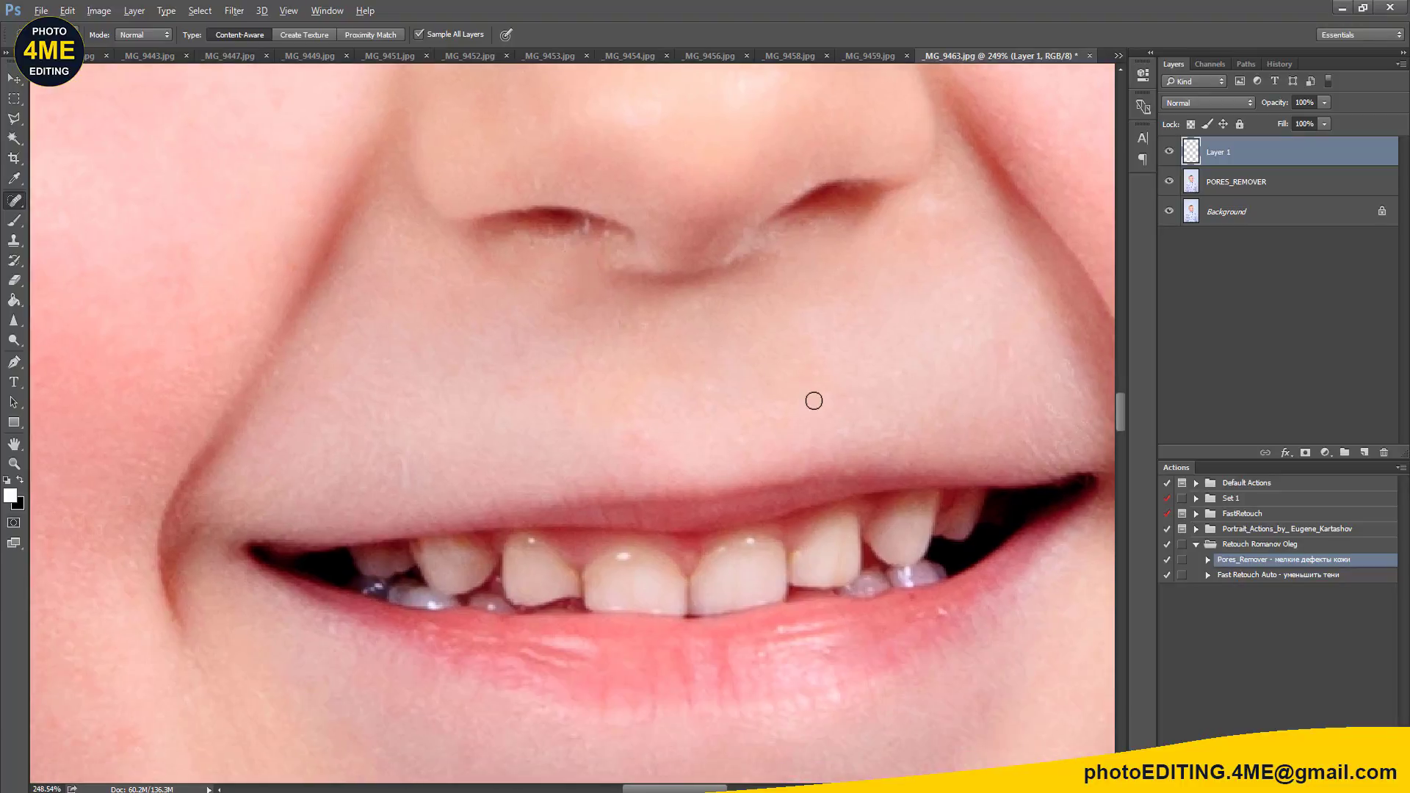
pyautogui.scroll(-2, 793, 604)
pyautogui.moveTo(793, 604); pyautogui.dragTo(724, 467)
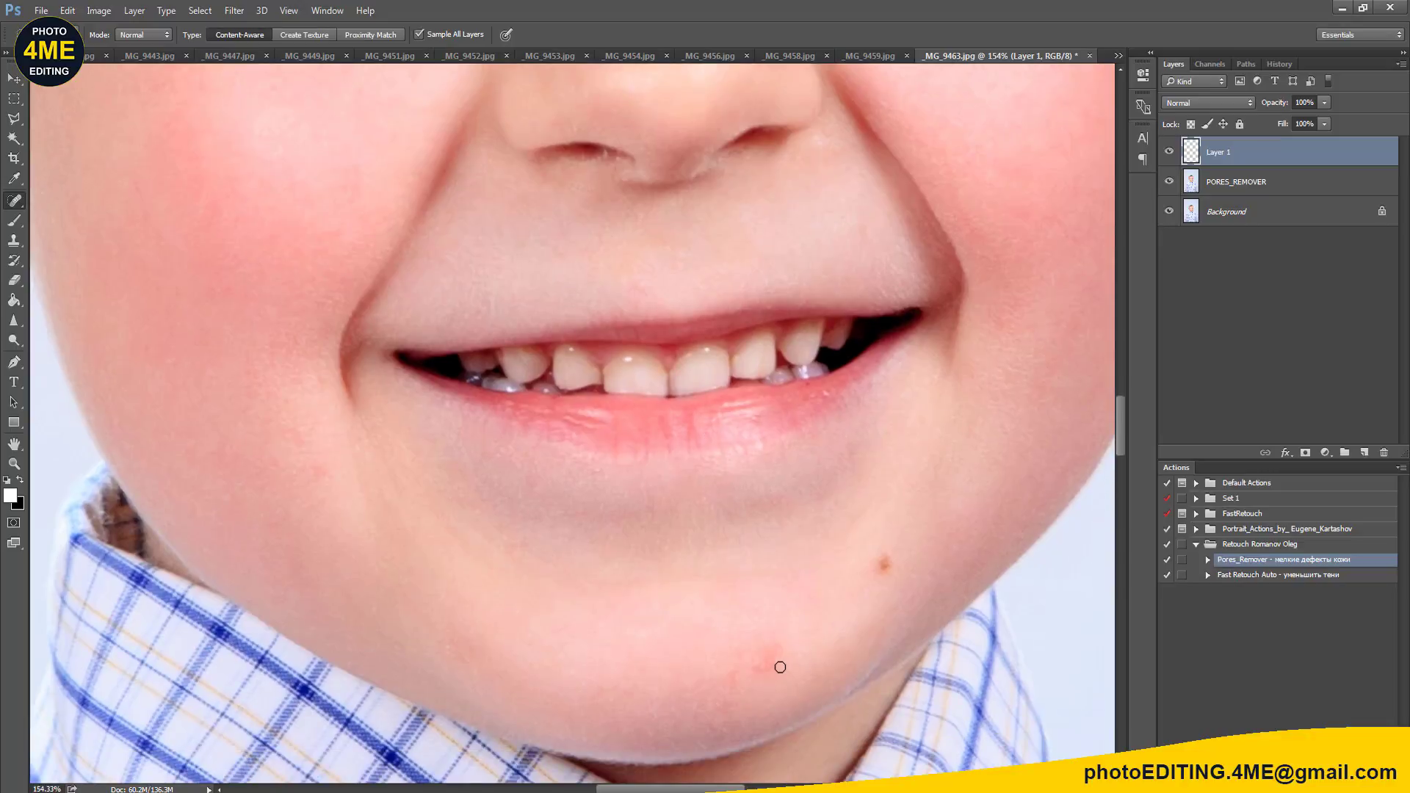
pyautogui.moveTo(776, 654)
pyautogui.mouseDown()
pyautogui.moveTo(765, 664)
pyautogui.moveTo(785, 666)
pyautogui.mouseUp()
pyautogui.click(746, 667)
pyautogui.click(731, 667)
pyautogui.click(452, 633)
pyautogui.click(331, 476)
pyautogui.scroll(3, 771, 551)
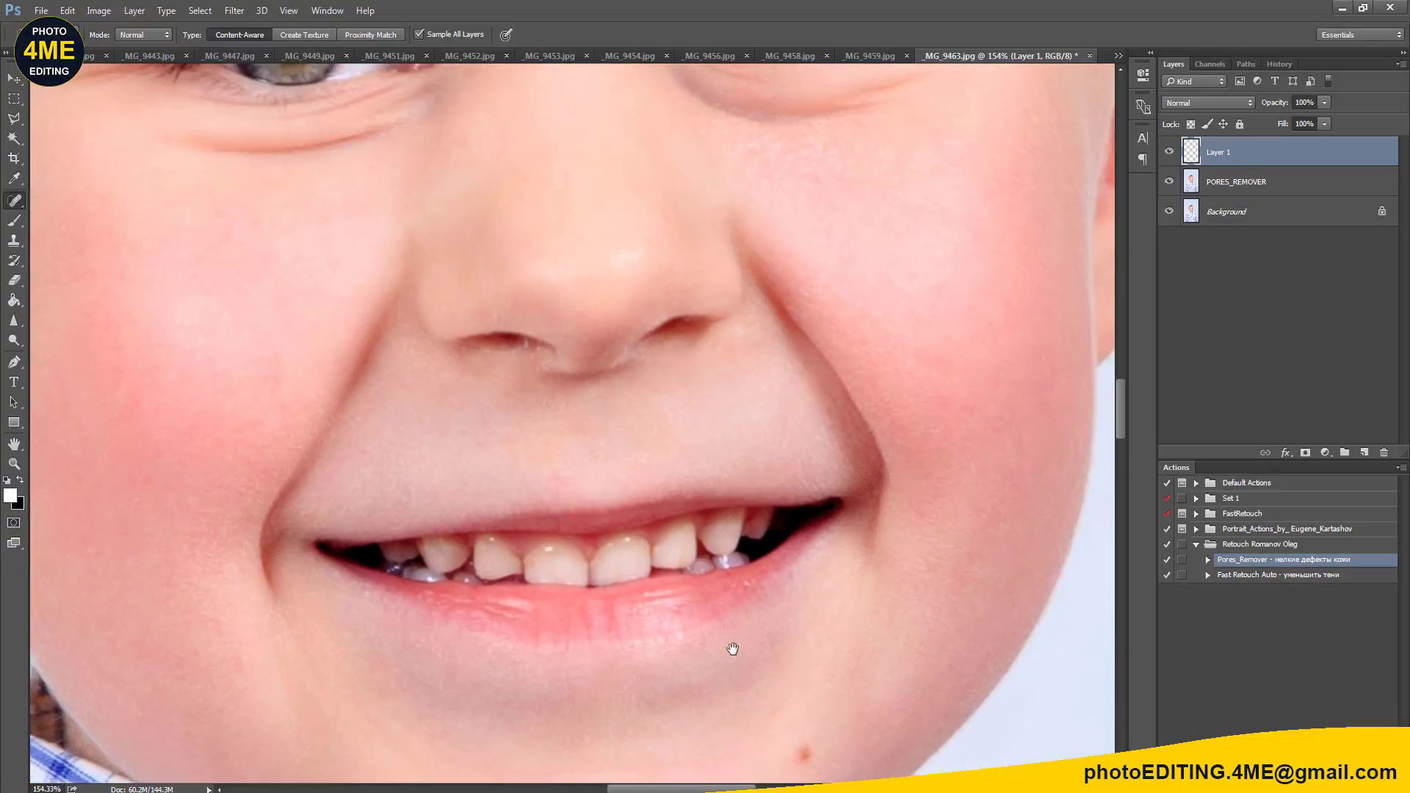
pyautogui.scroll(3, 852, 426)
# Step: Clone clean cheek skin over the shadows and lines under both eyes
pyautogui.press('s')
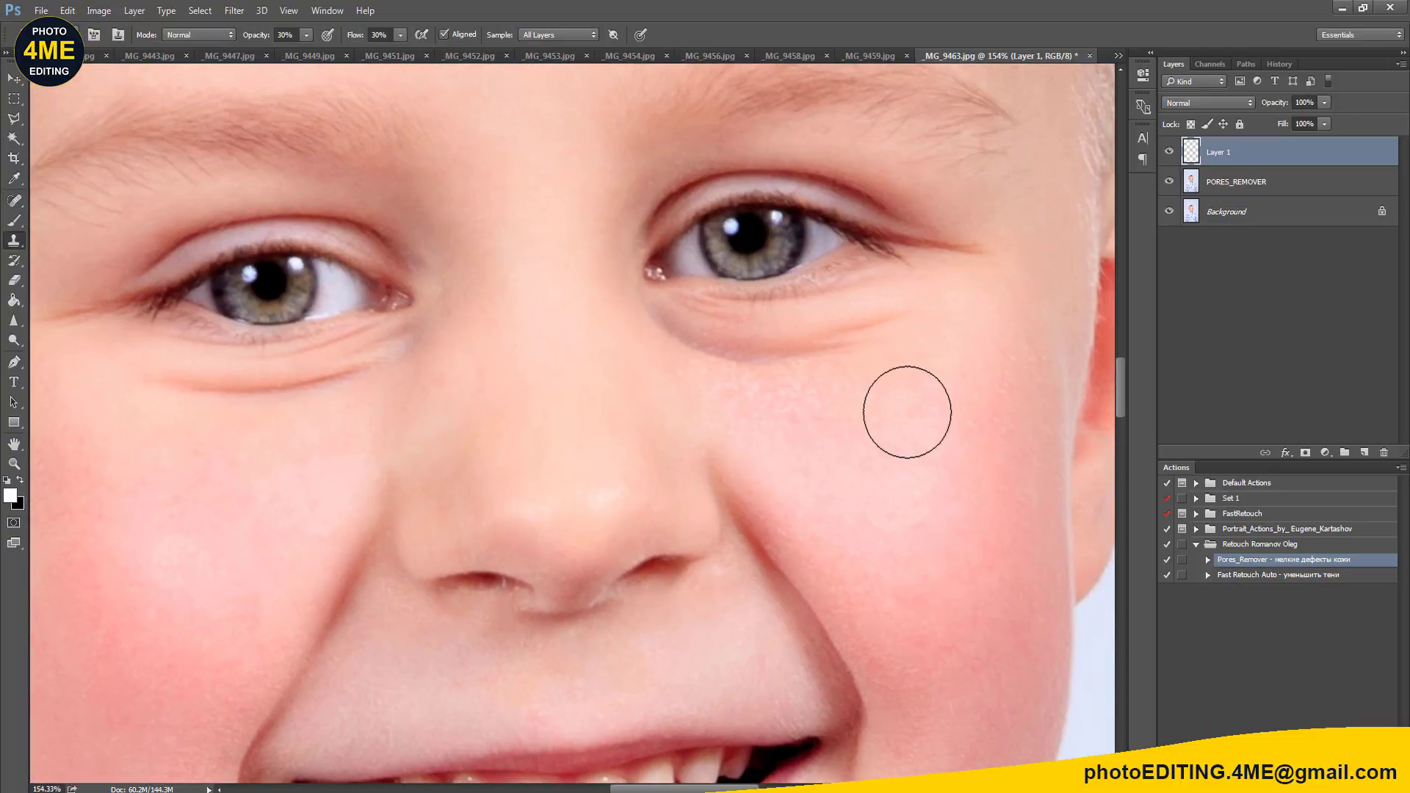
pyautogui.keyDown('alt'); pyautogui.click(913, 410); pyautogui.keyUp('alt')
pyautogui.moveTo(665, 335); pyautogui.dragTo(709, 337)
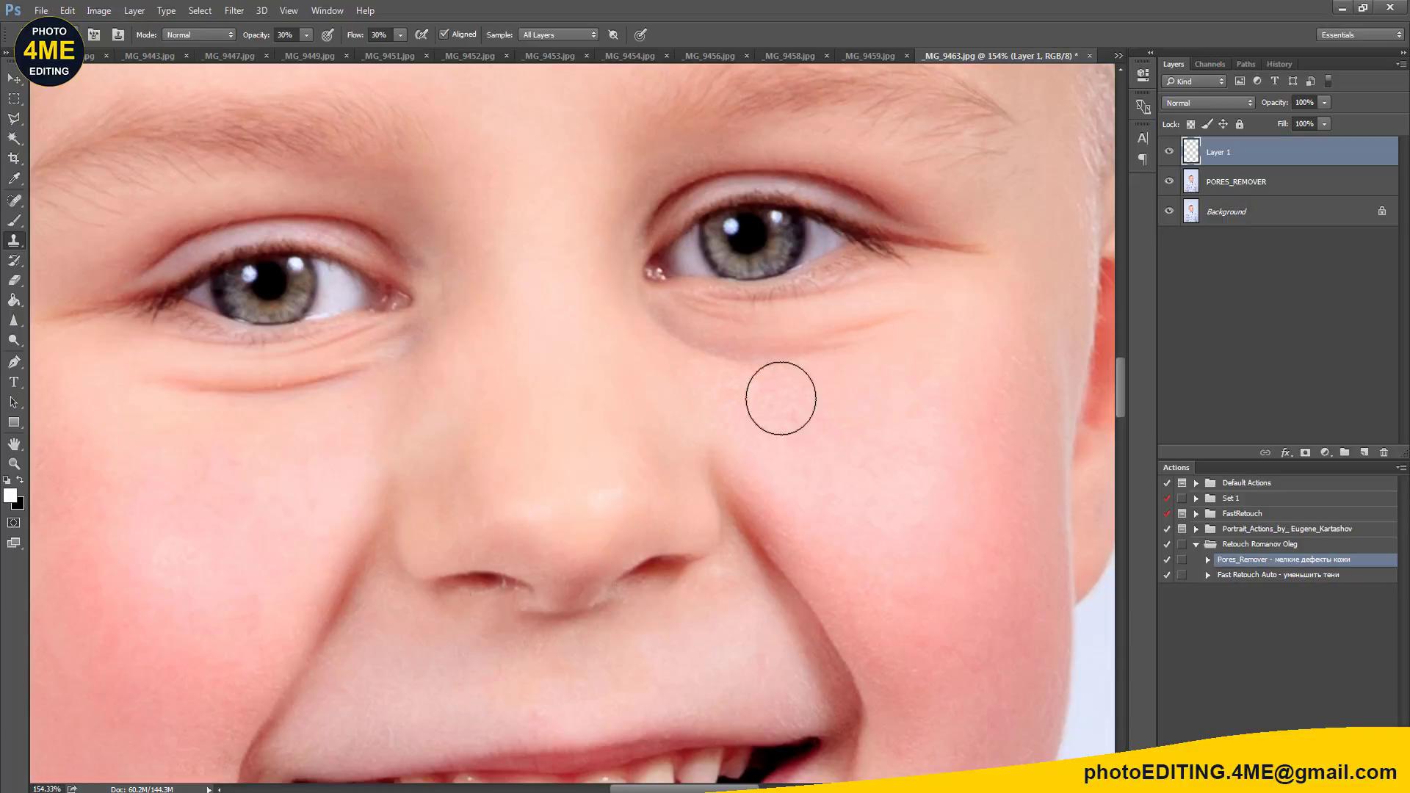
pyautogui.keyDown('alt'); pyautogui.click(176, 441); pyautogui.keyUp('alt')
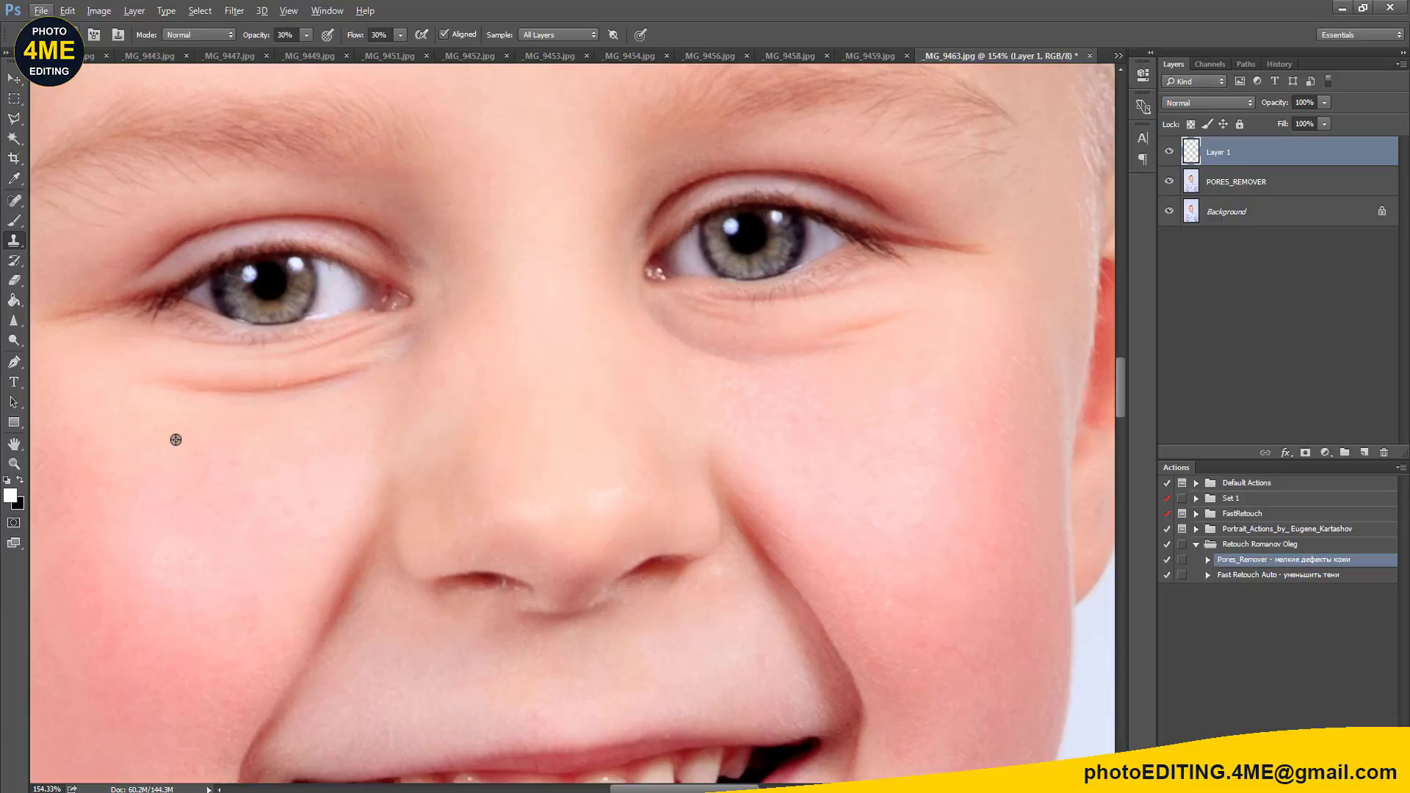
pyautogui.keyDown('alt'); pyautogui.click(103, 434); pyautogui.keyUp('alt')
pyautogui.moveTo(243, 385)
pyautogui.mouseDown()
pyautogui.moveTo(294, 388)
pyautogui.moveTo(183, 410)
pyautogui.mouseUp()
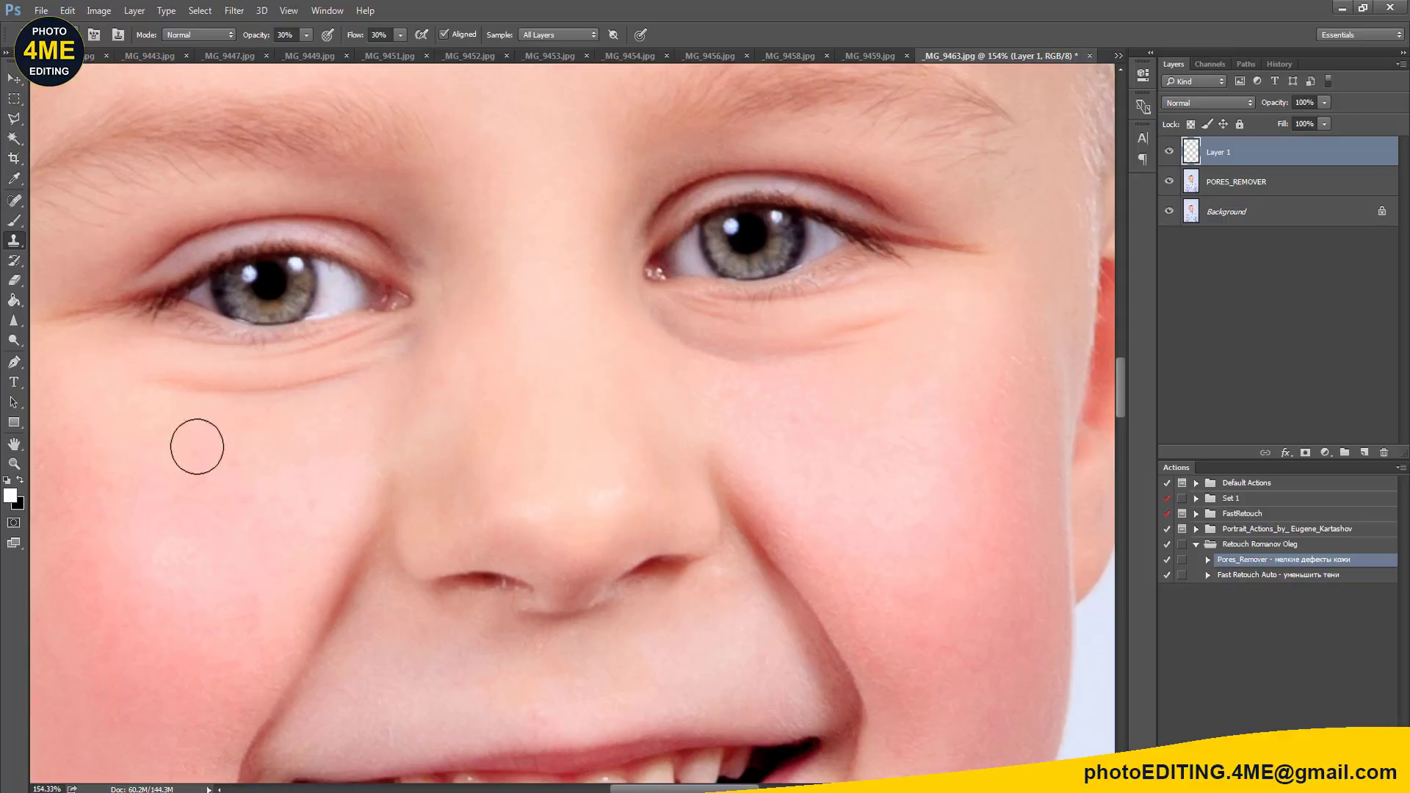
# Step: Clone clean skin under and beside the nostrils to even out the shadows
pyautogui.moveTo(210, 512); pyautogui.dragTo(236, 381)
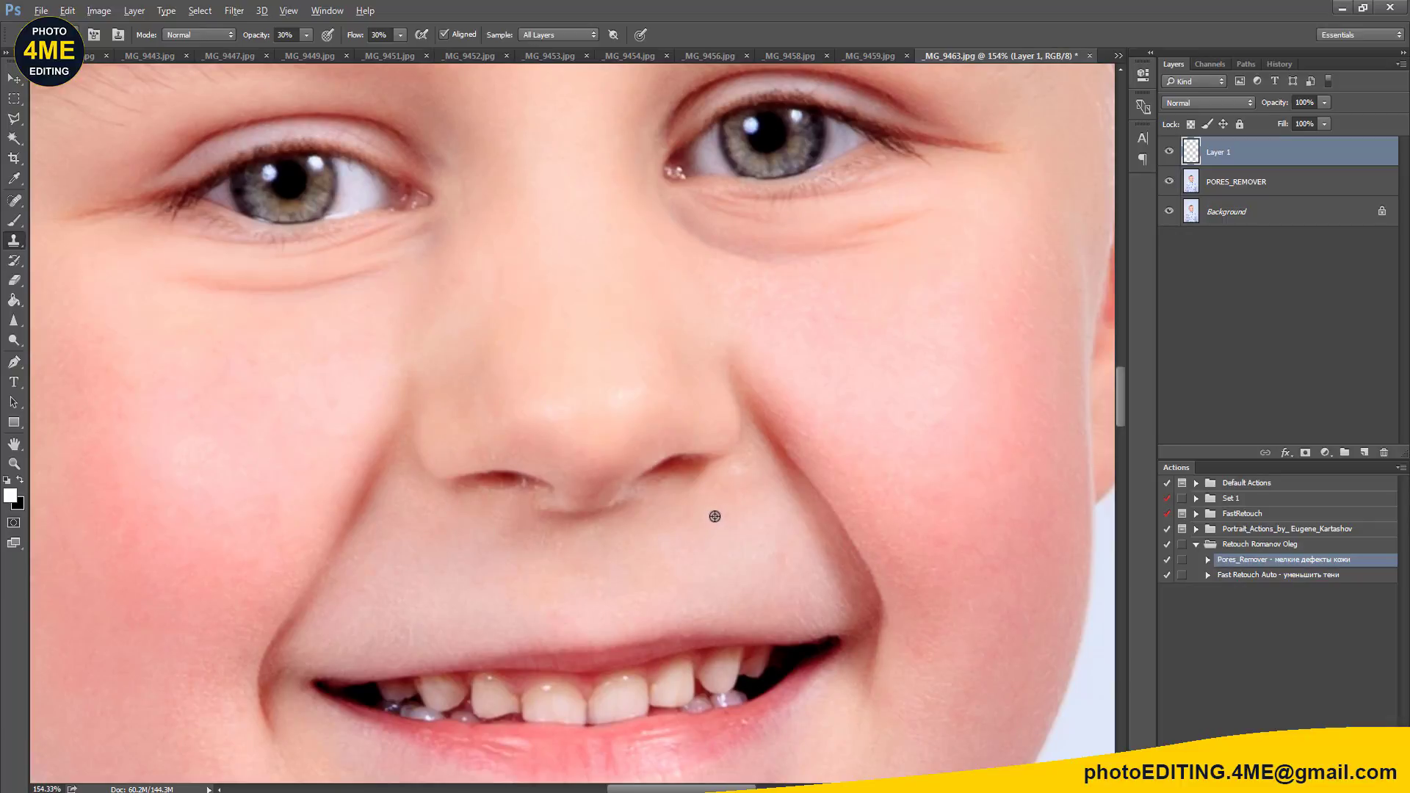
pyautogui.click(671, 485)
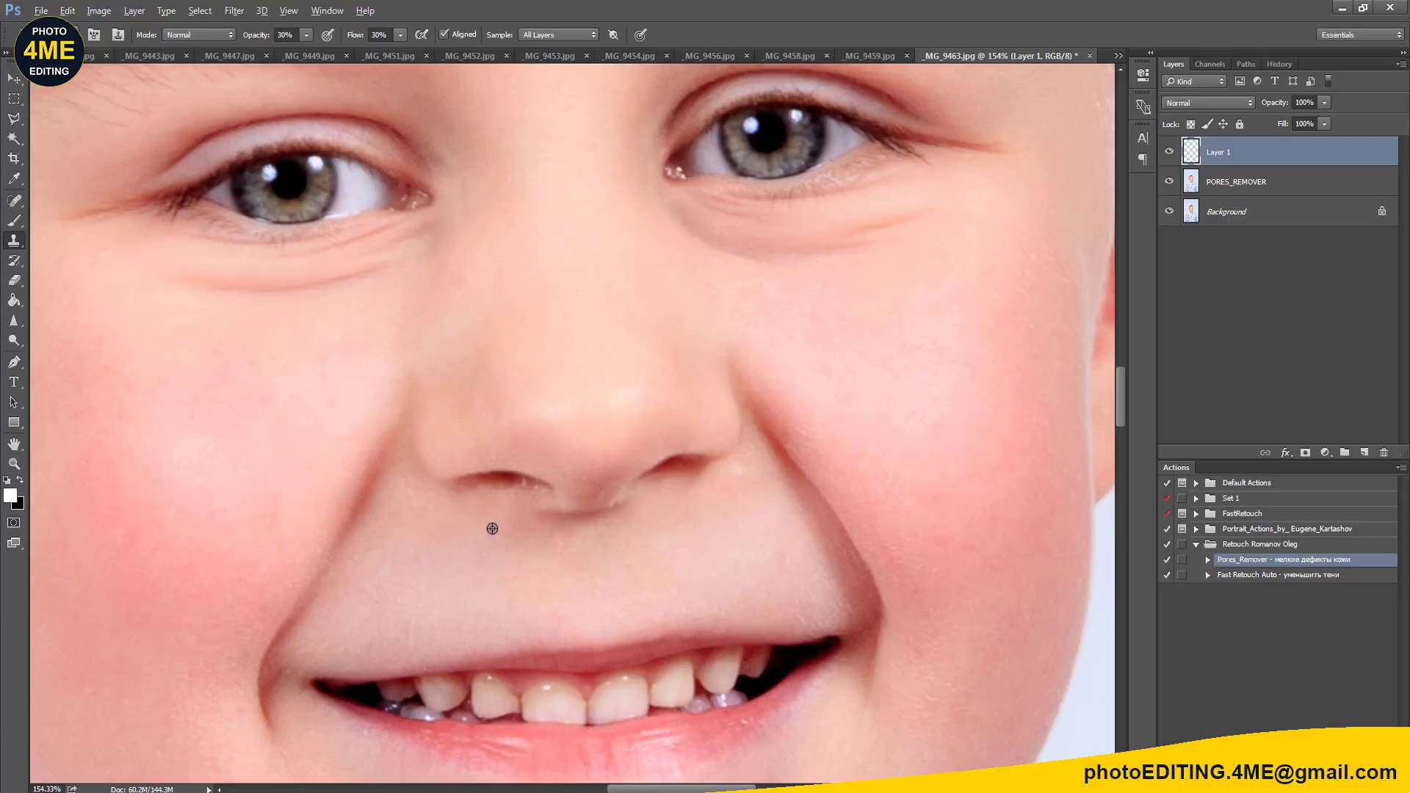
pyautogui.keyDown('alt'); pyautogui.click(550, 573); pyautogui.keyUp('alt')
pyautogui.click(700, 555)
pyautogui.keyDown('alt'); pyautogui.click(742, 529); pyautogui.keyUp('alt')
pyautogui.moveTo(744, 476); pyautogui.dragTo(745, 512)
pyautogui.moveTo(522, 504); pyautogui.dragTo(511, 512)
pyautogui.scroll(4, 514, 486)
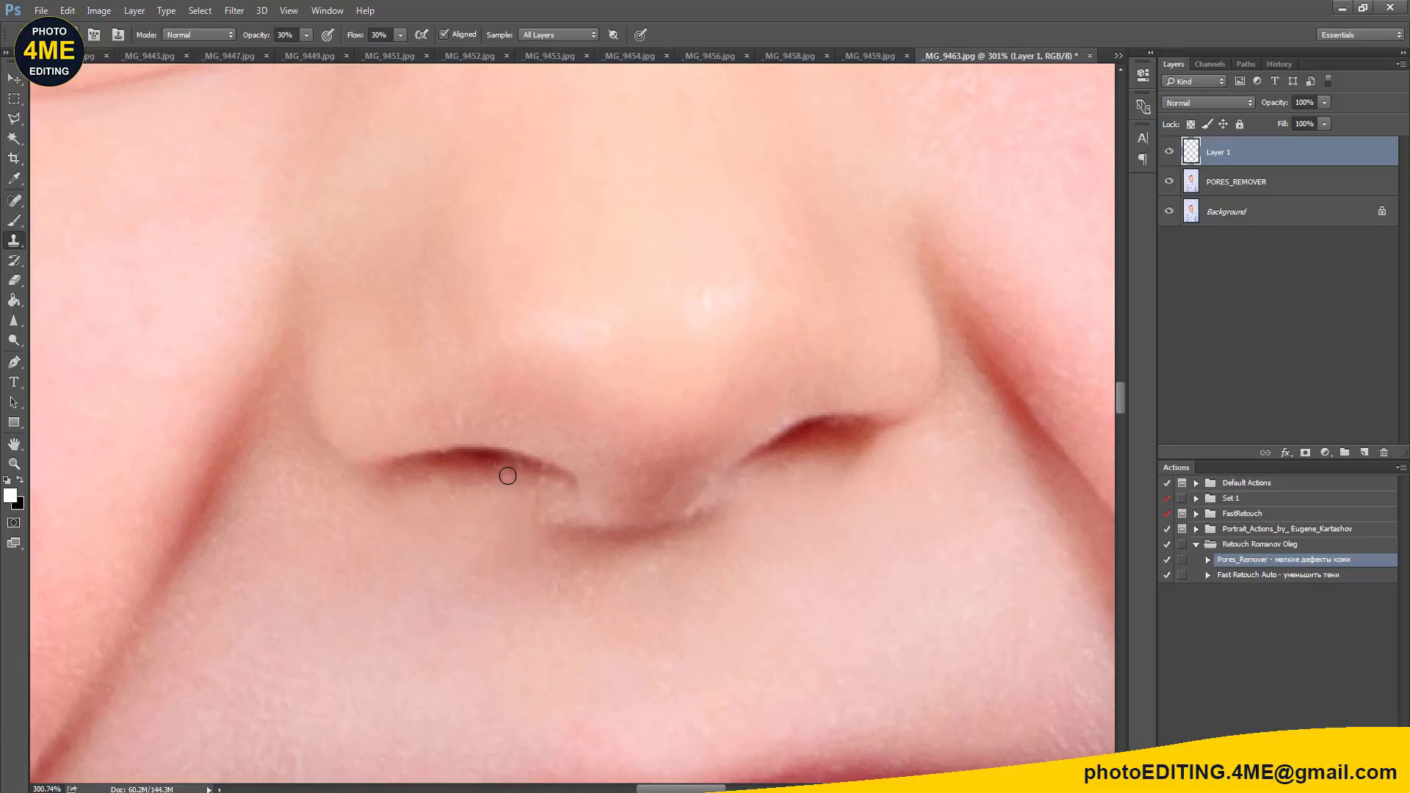
# Step: With a larger brush, clone clean skin below the nose and the right nostril
pyautogui.press(']')
pyautogui.press(']')
pyautogui.press(']')
pyautogui.keyDown('alt'); pyautogui.click(509, 497); pyautogui.keyUp('alt')
pyautogui.moveTo(538, 586); pyautogui.dragTo(608, 611)
pyautogui.scroll(-5, 735, 567)
pyautogui.scroll(4, 750, 576)
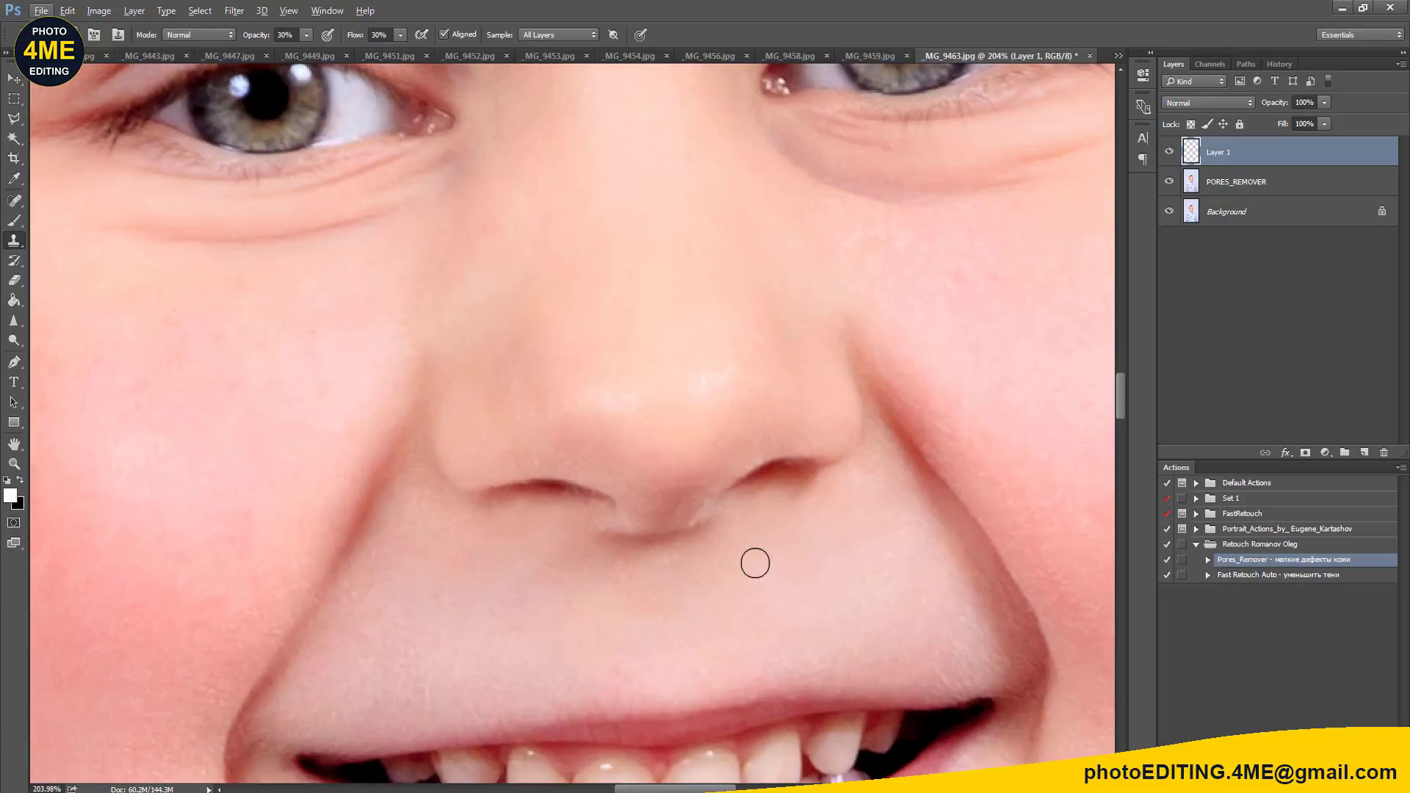
pyautogui.moveTo(719, 520)
pyautogui.mouseDown()
pyautogui.moveTo(696, 541)
pyautogui.moveTo(677, 512)
pyautogui.mouseUp()
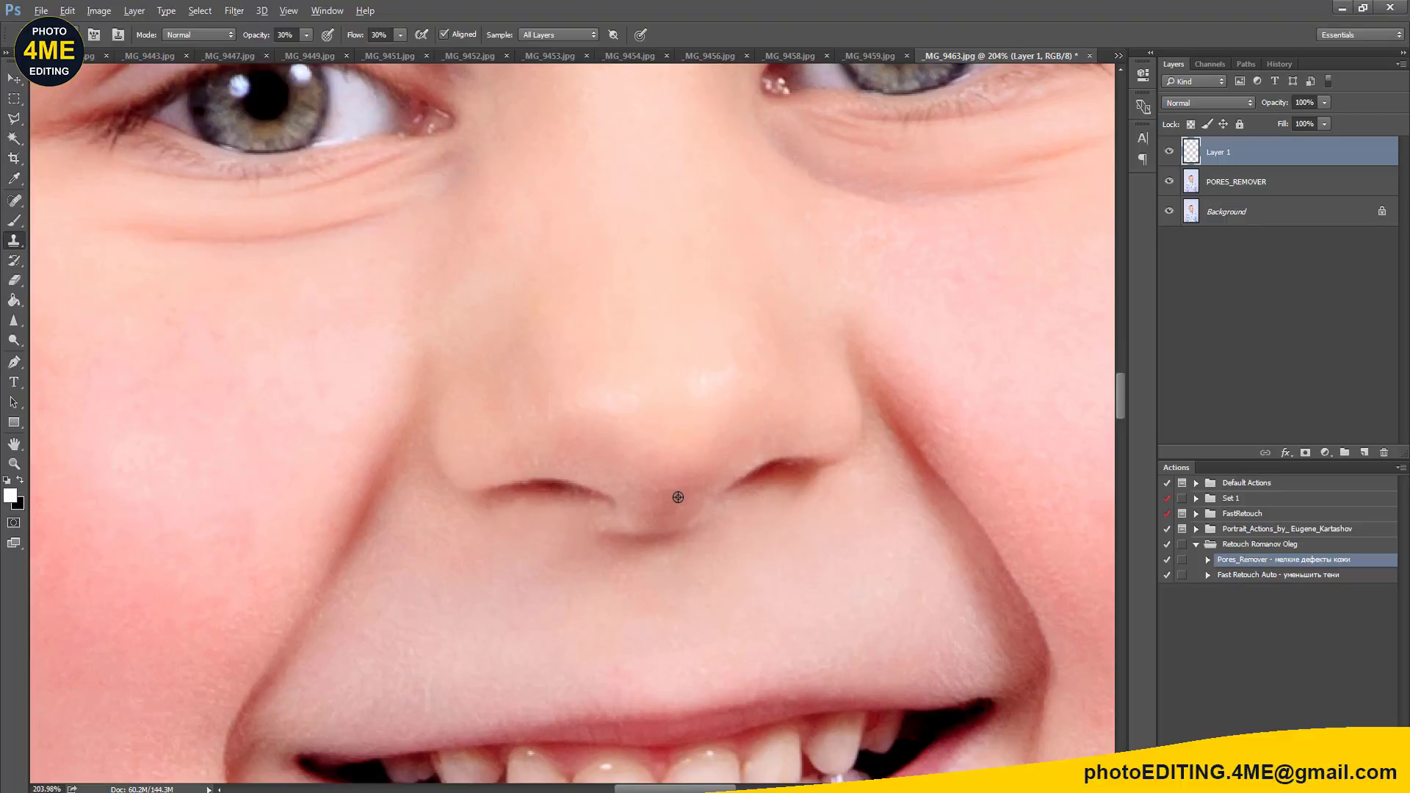
pyautogui.scroll(-3, 692, 504)
pyautogui.scroll(-1, 630, 583)
# Step: Enlarge the Clone Stamp brush and clone clean skin over the central forehead
pyautogui.scroll(1, 583, 478)
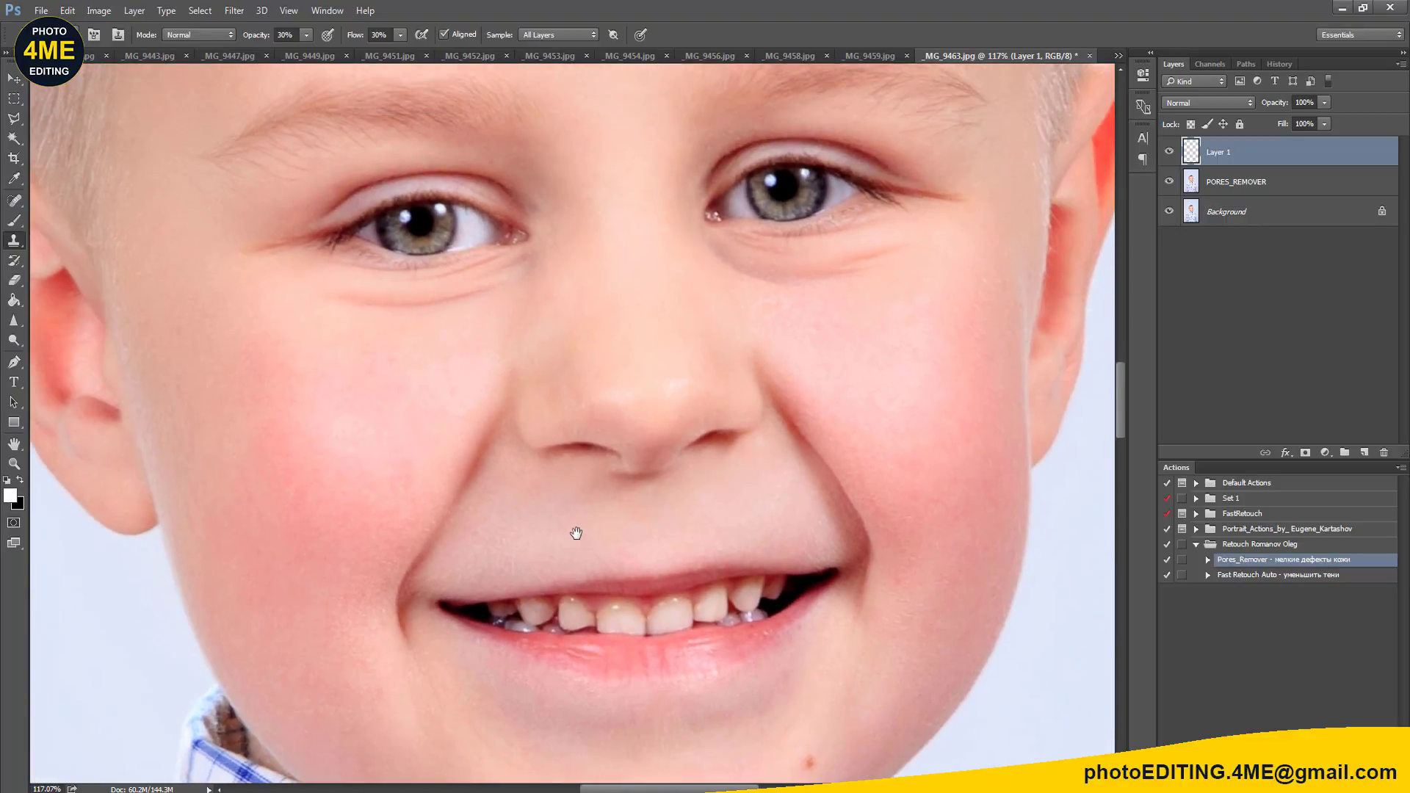
pyautogui.scroll(2, 576, 531)
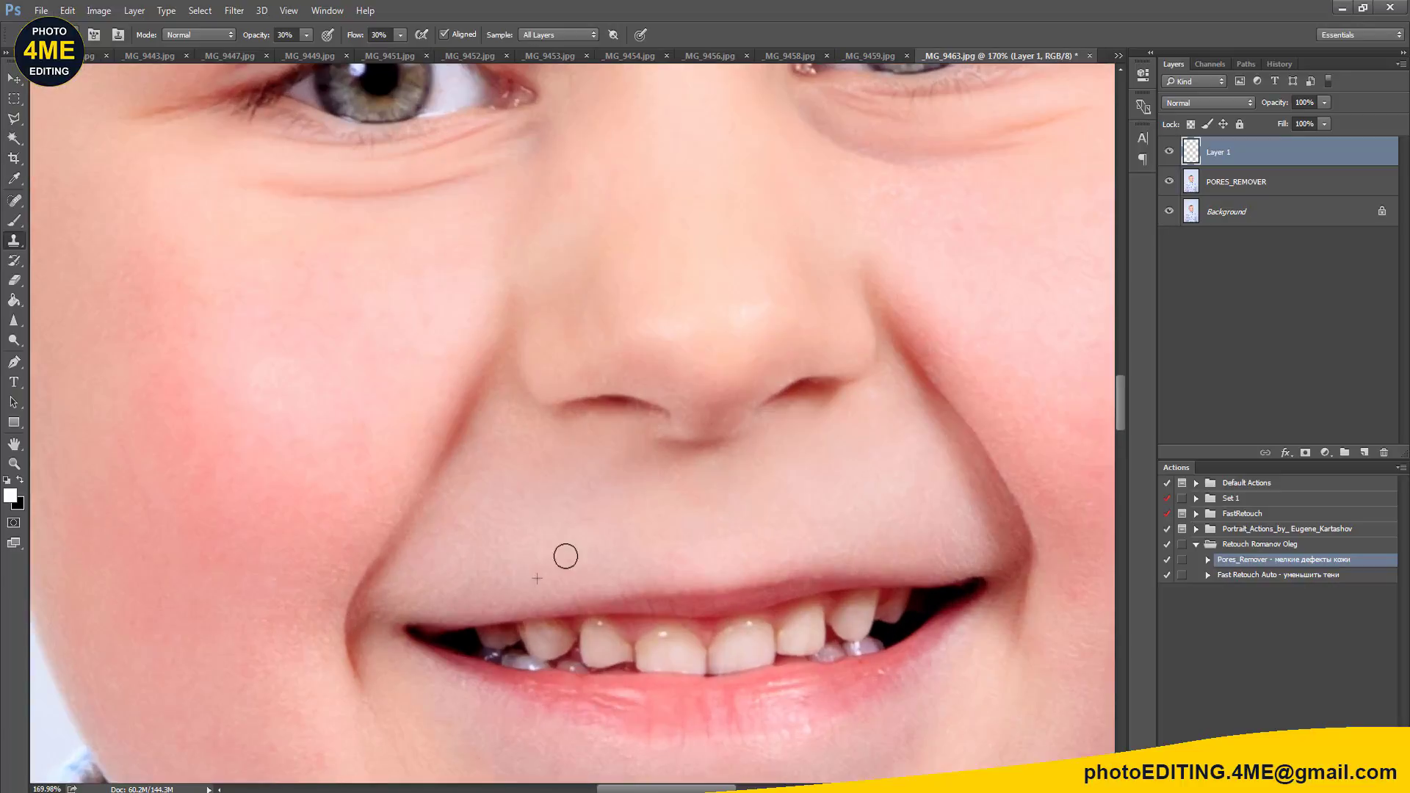
pyautogui.scroll(-3, 868, 476)
pyautogui.scroll(2, 781, 409)
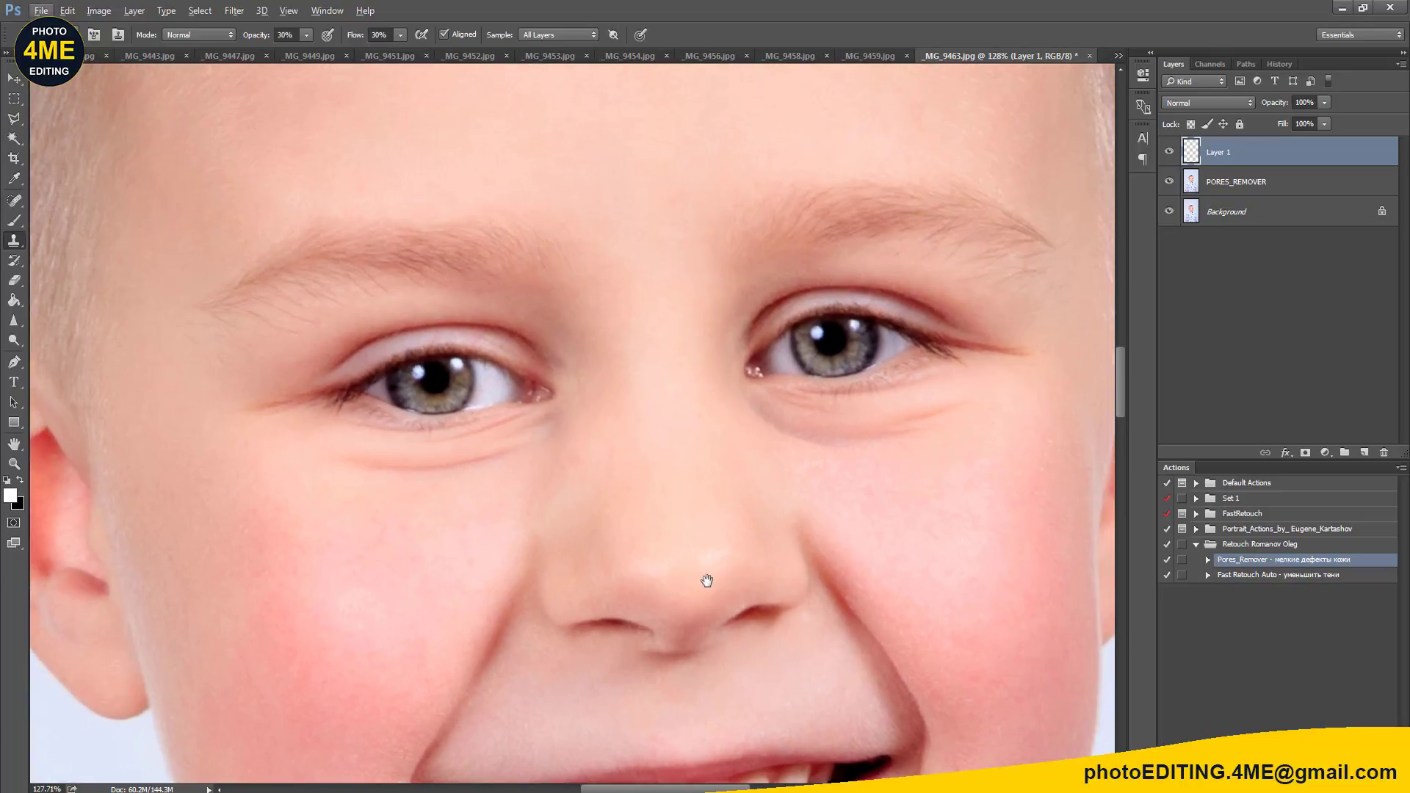
pyautogui.scroll(-2, 624, 324)
pyautogui.scroll(2, 608, 462)
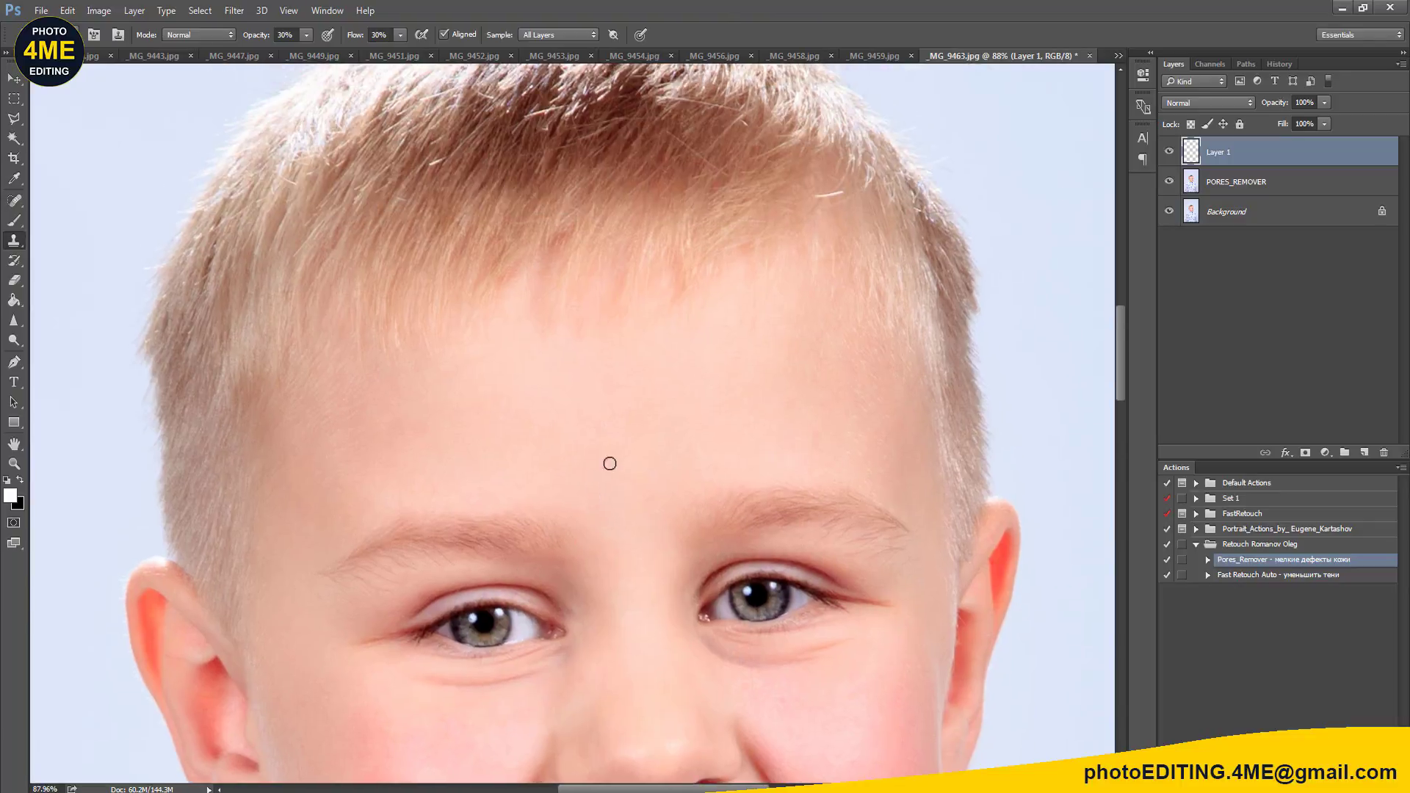
pyautogui.scroll(2, 663, 432)
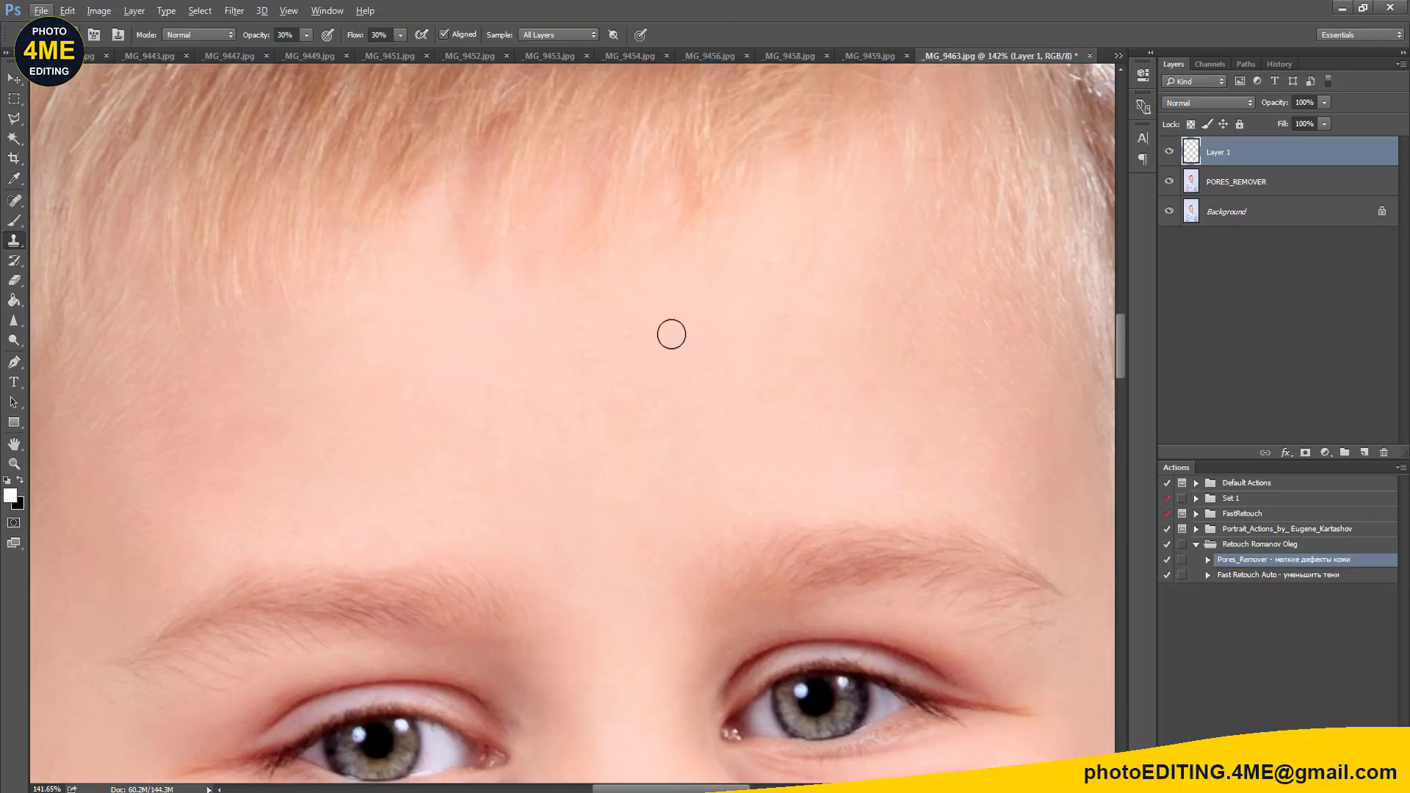
pyautogui.press(']')
pyautogui.press(']')
pyautogui.press(']')
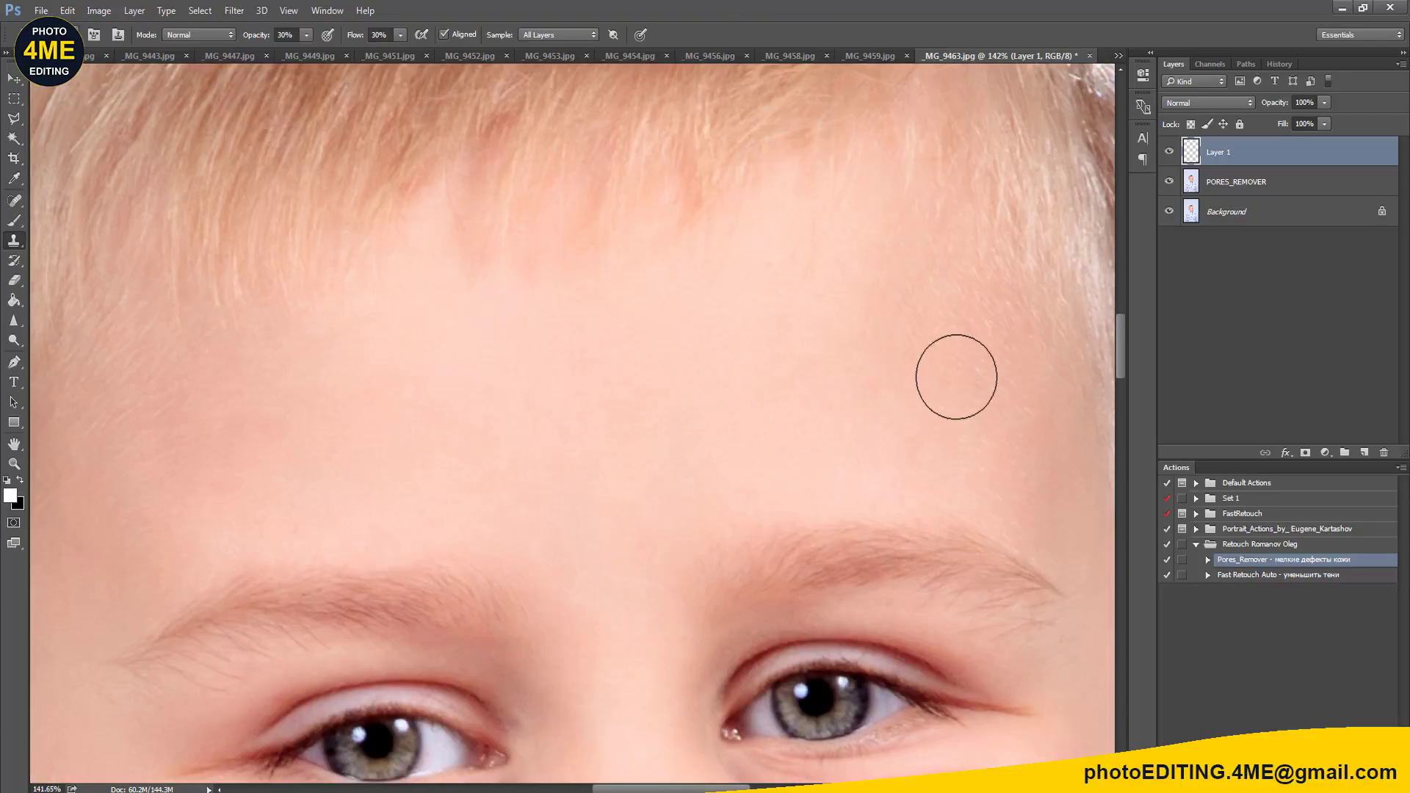
pyautogui.keyDown('alt'); pyautogui.click(709, 406); pyautogui.keyUp('alt')
pyautogui.moveTo(809, 331); pyautogui.dragTo(875, 365)
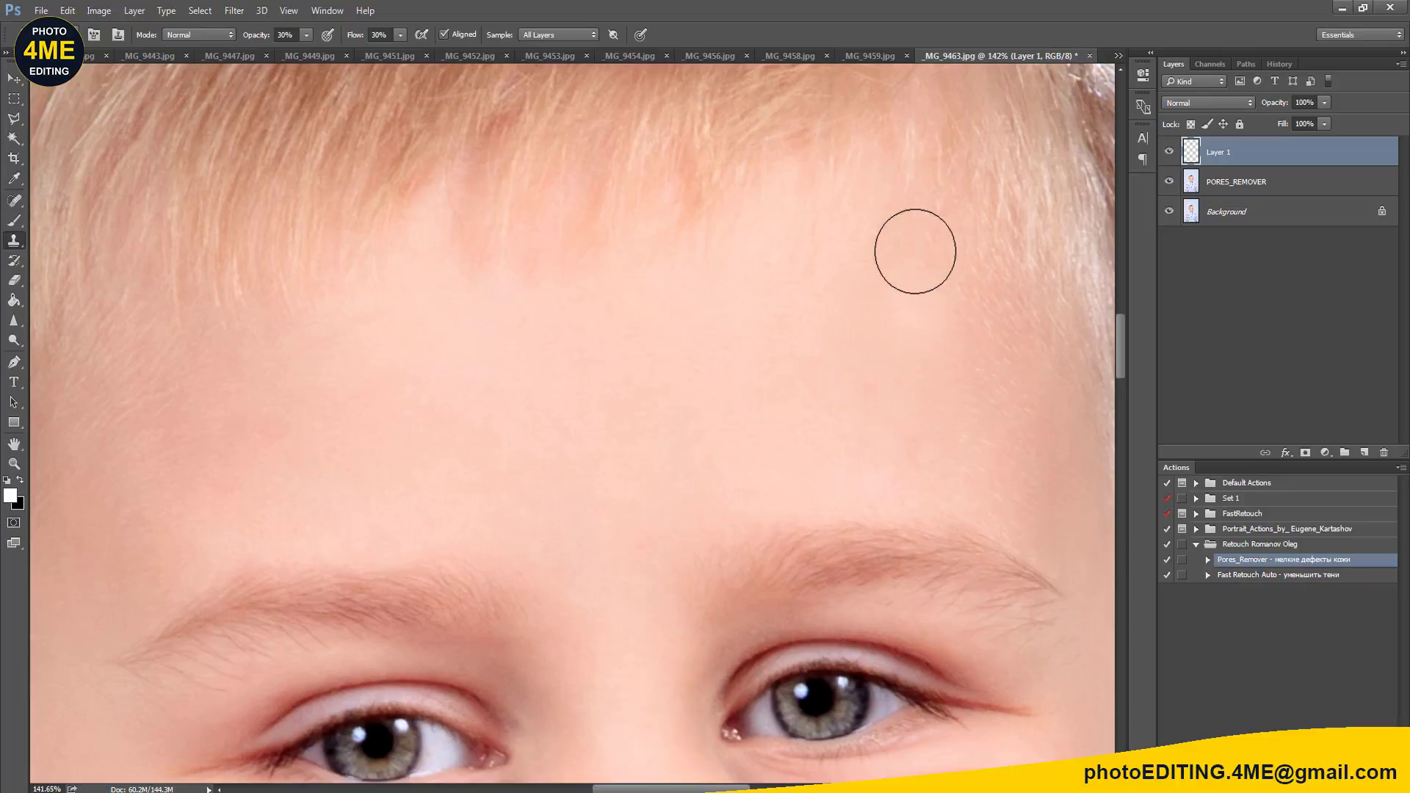
# Step: Clone clean skin over blemishes on the right and left sides of the forehead
pyautogui.scroll(-3, 734, 419)
pyautogui.moveTo(538, 419)
pyautogui.mouseDown()
pyautogui.moveTo(760, 409)
pyautogui.moveTo(583, 409)
pyautogui.mouseUp()
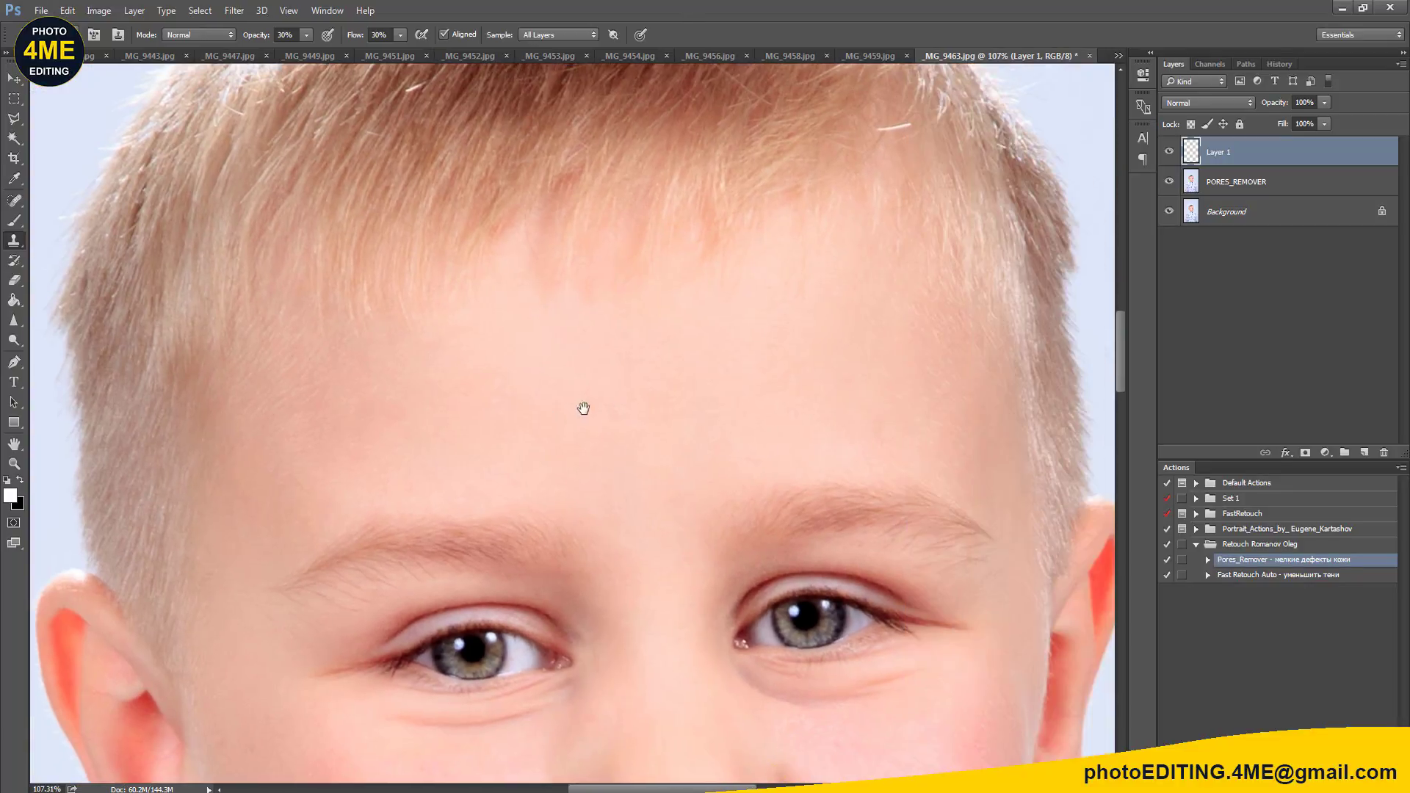
pyautogui.keyDown('alt'); pyautogui.click(787, 417); pyautogui.keyUp('alt')
pyautogui.moveTo(872, 420); pyautogui.dragTo(830, 437)
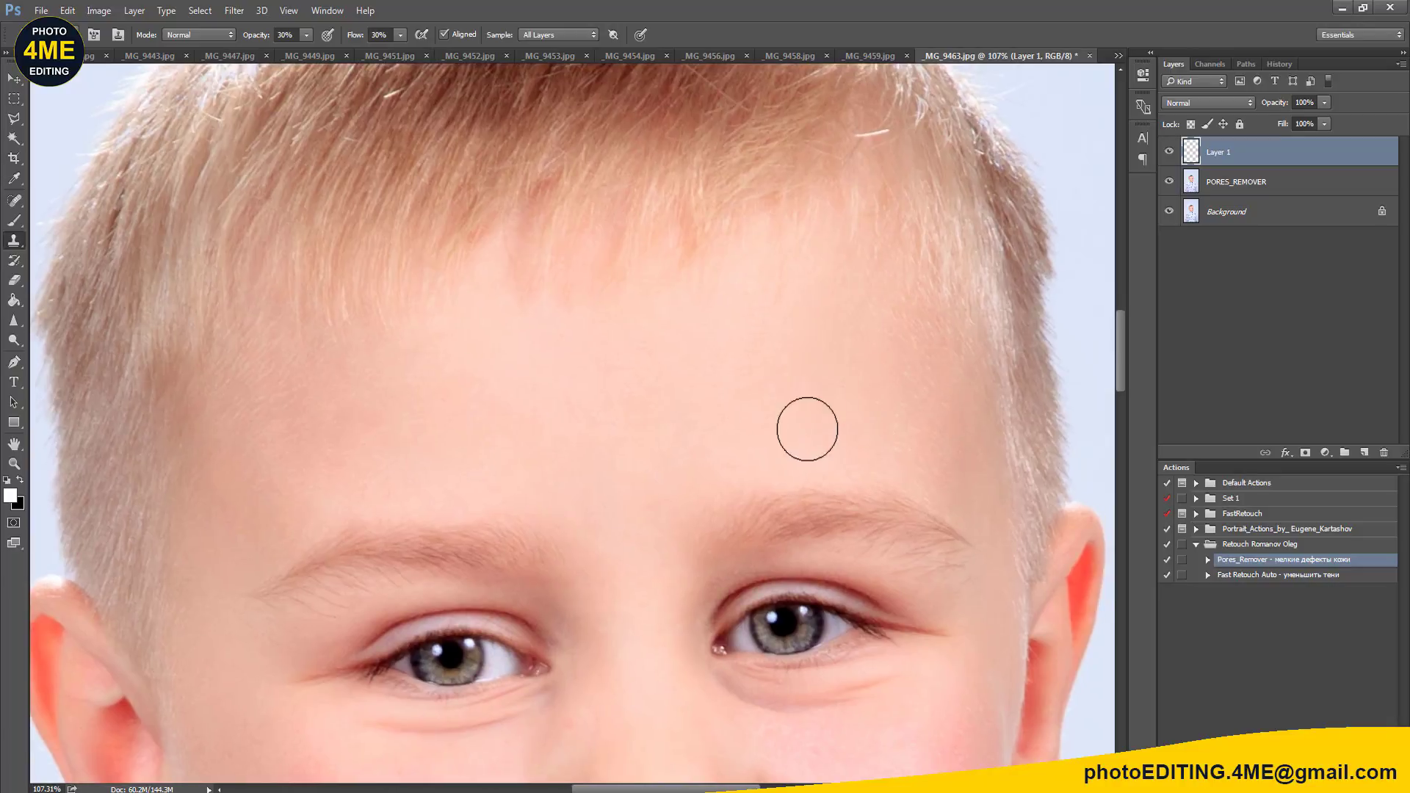
pyautogui.keyDown('alt'); pyautogui.click(445, 390); pyautogui.keyUp('alt')
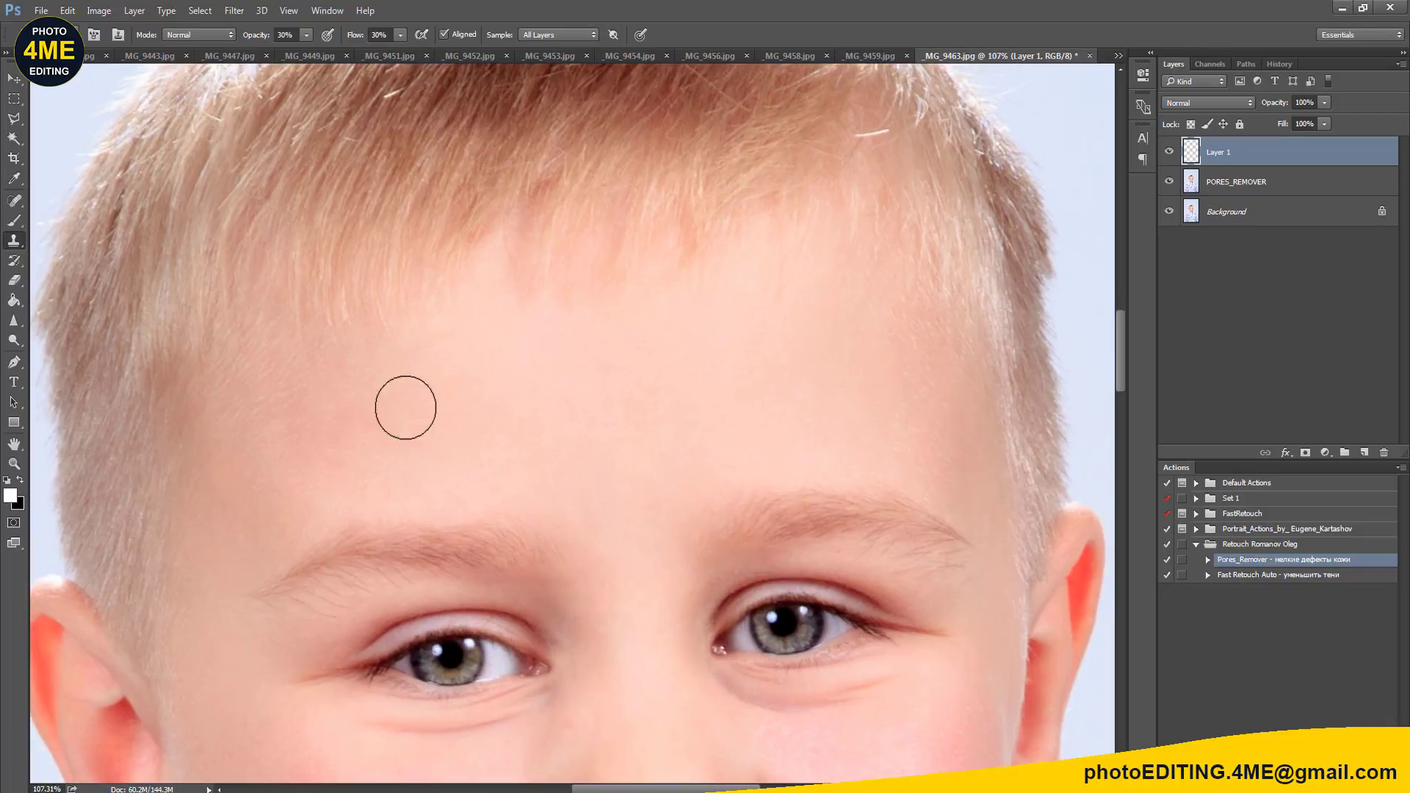
pyautogui.moveTo(404, 403)
pyautogui.mouseDown()
pyautogui.moveTo(350, 488)
pyautogui.moveTo(372, 409)
pyautogui.moveTo(345, 432)
pyautogui.moveTo(302, 409)
pyautogui.moveTo(289, 428)
pyautogui.moveTo(359, 428)
pyautogui.mouseUp()
# Step: Clone over the upper-left forehead and smooth the skin just above the left brow
pyautogui.keyDown('alt'); pyautogui.click(248, 481); pyautogui.keyUp('alt')
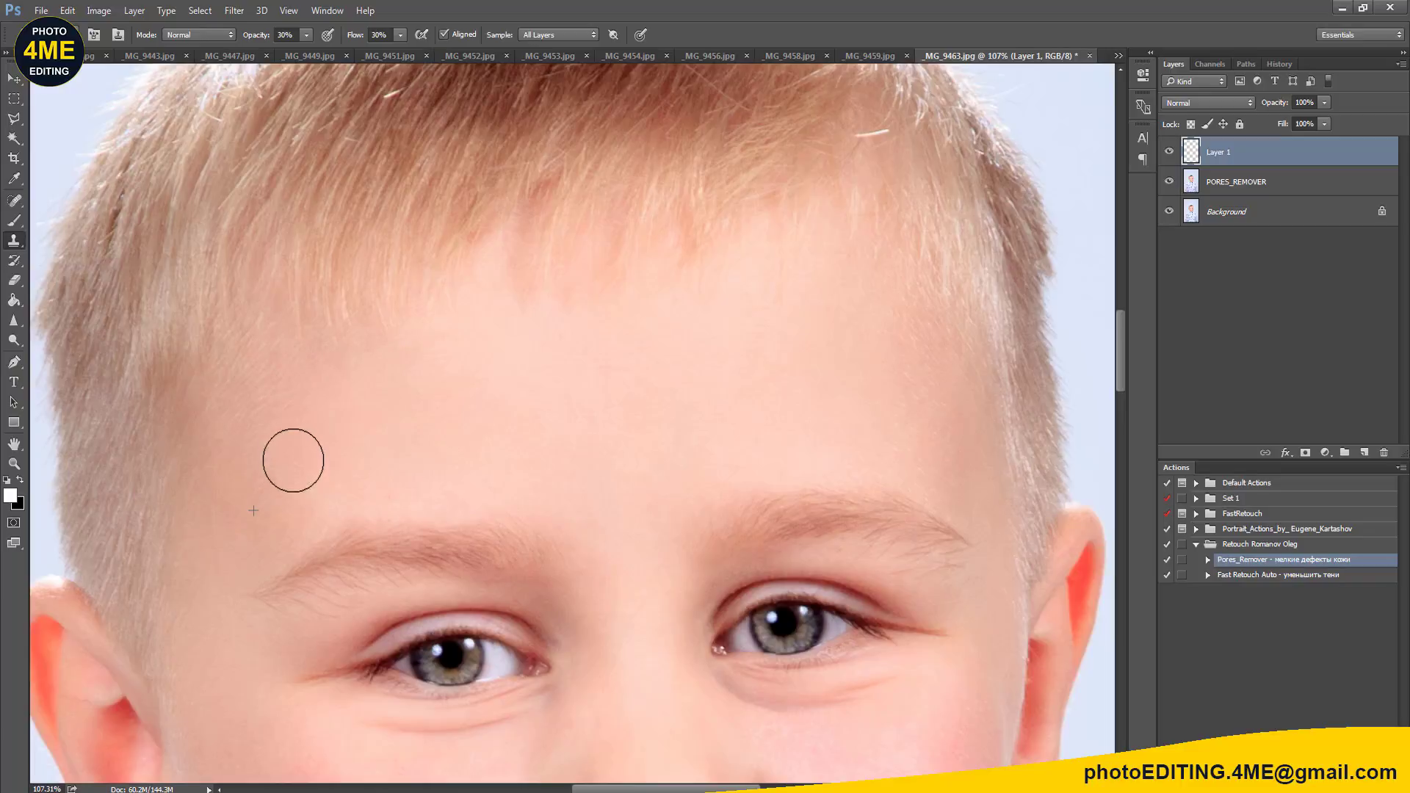
pyautogui.moveTo(293, 460); pyautogui.dragTo(362, 410)
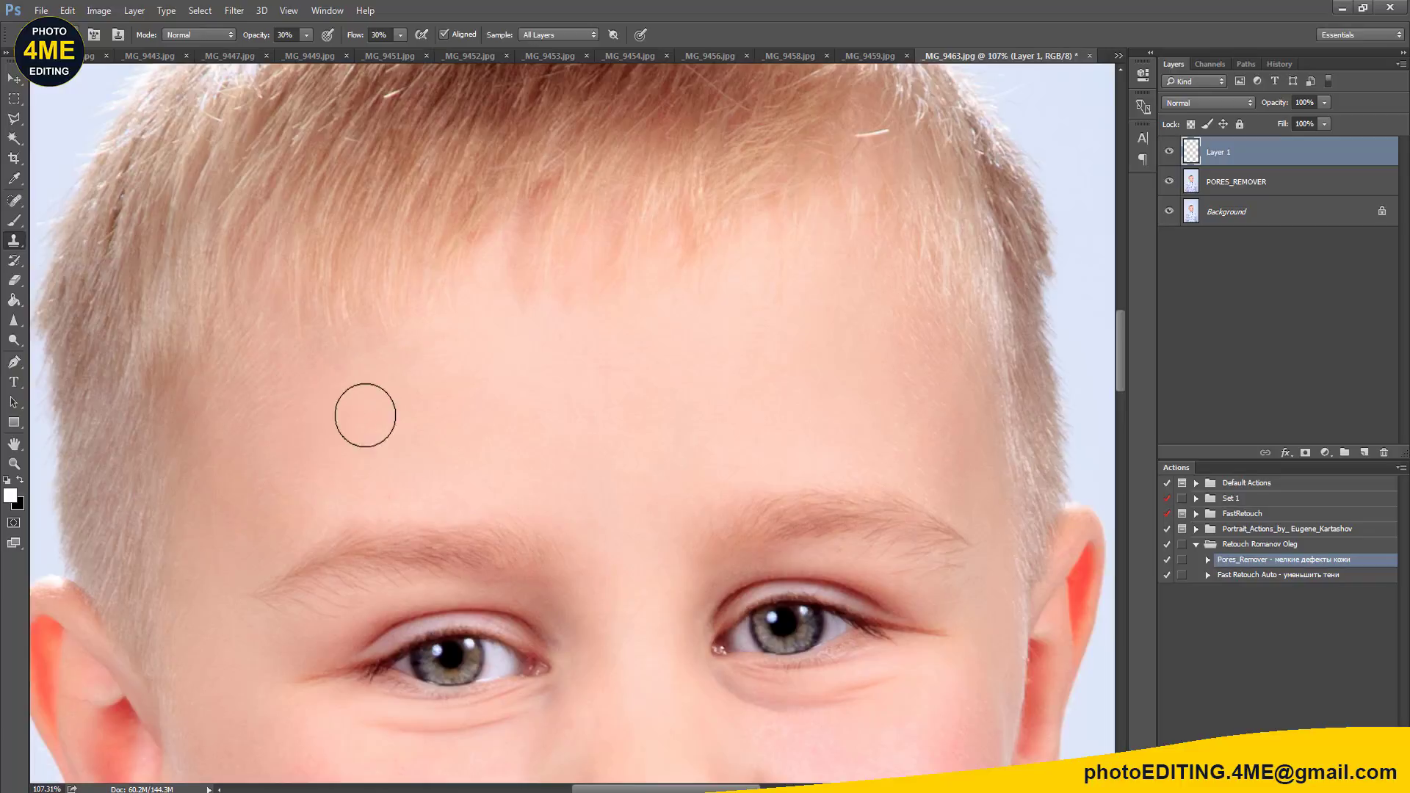
pyautogui.keyDown('alt'); pyautogui.click(457, 454); pyautogui.keyUp('alt')
pyautogui.moveTo(329, 504); pyautogui.dragTo(237, 532)
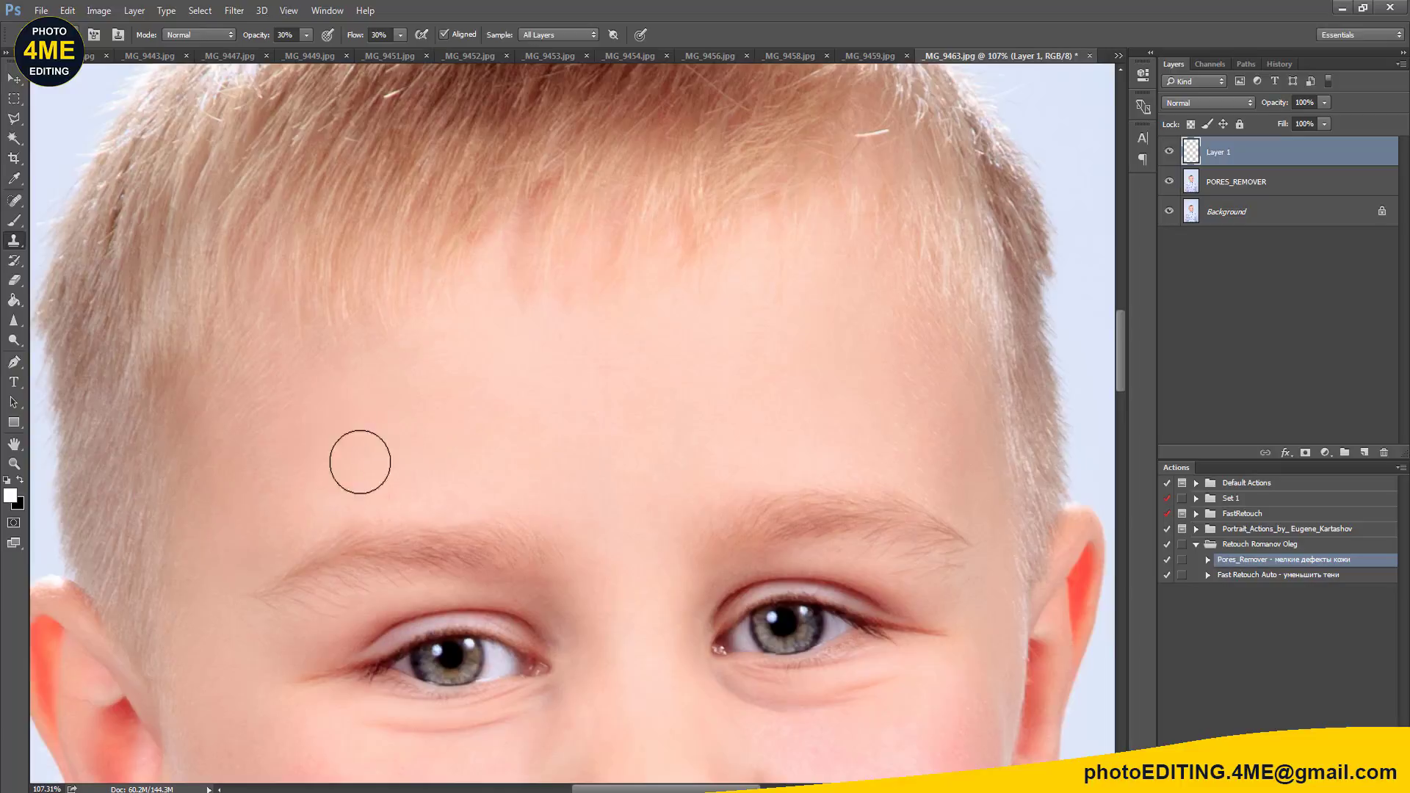
pyautogui.moveTo(360, 462)
pyautogui.mouseDown()
pyautogui.moveTo(249, 560)
pyautogui.moveTo(394, 462)
pyautogui.mouseUp()
# Step: Duplicate Layer 1 and PORES_REMOVER, merge the copies into Layer 1 copy, and hide Layer 1
pyautogui.keyDown('ctrl'); pyautogui.click(1247, 183); pyautogui.keyUp('ctrl')
pyautogui.hotkey('ctrl', 'j')
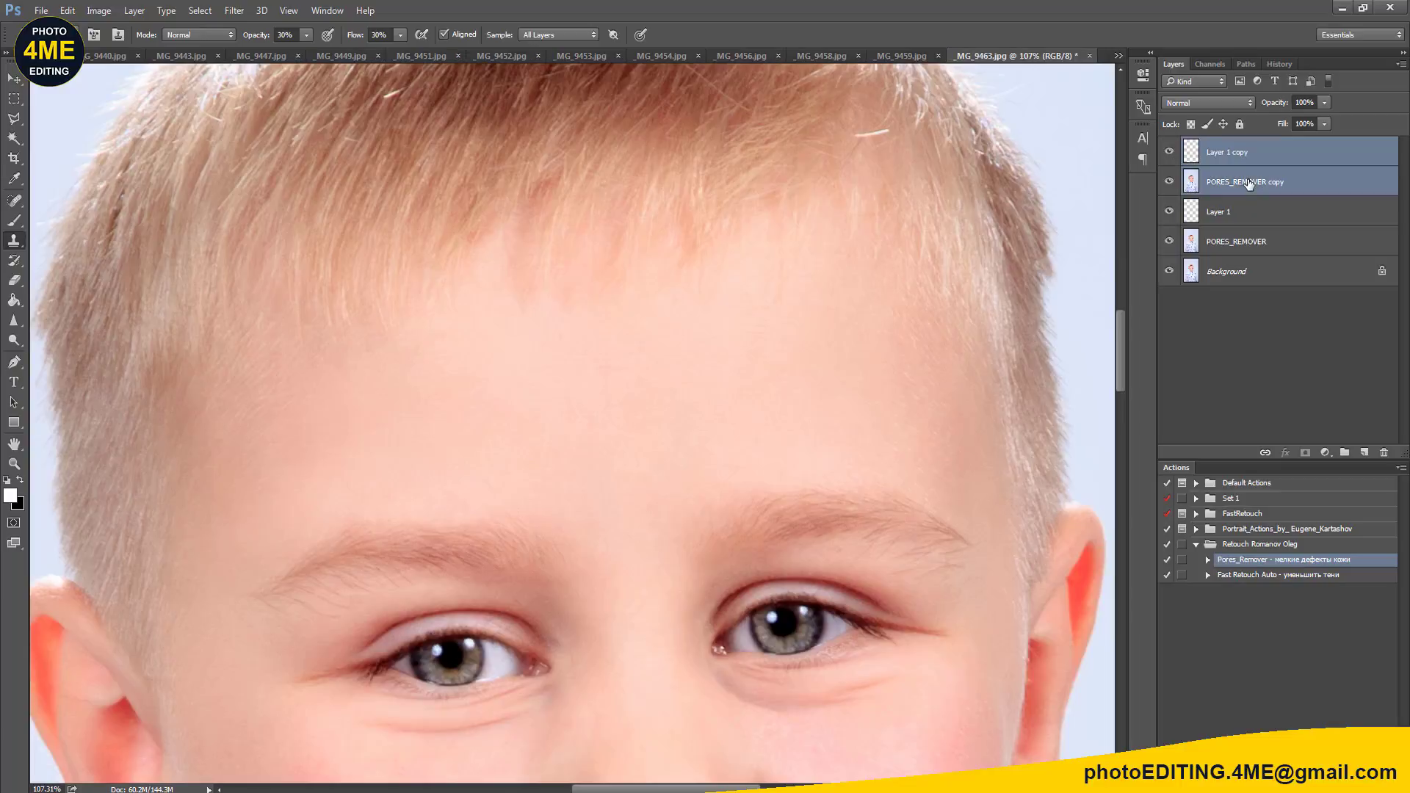
pyautogui.hotkey('ctrl', 'e')
pyautogui.click(1170, 181)
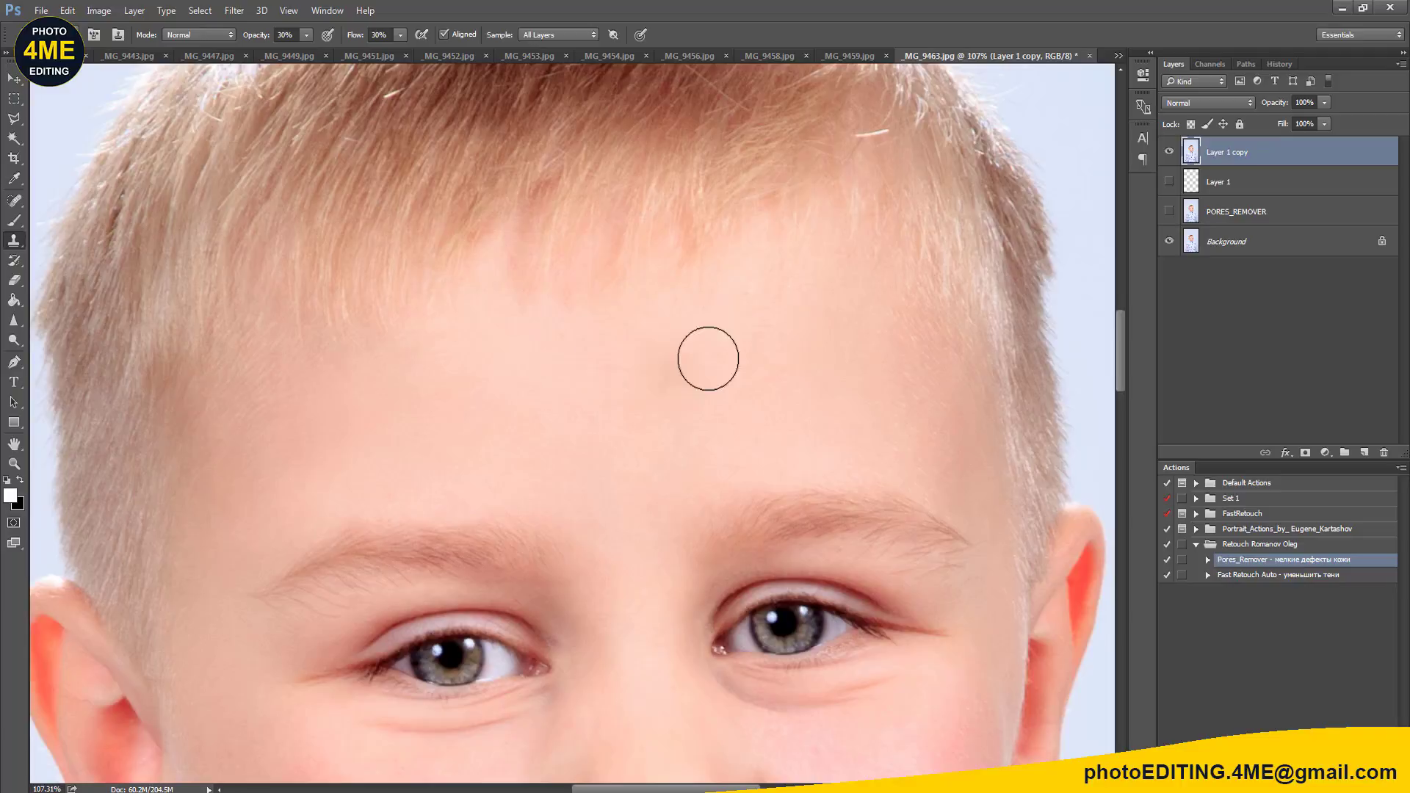
# Step: Toggle Layer 1 copy's visibility to compare the retouch before and after
pyautogui.scroll(-2, 674, 377)
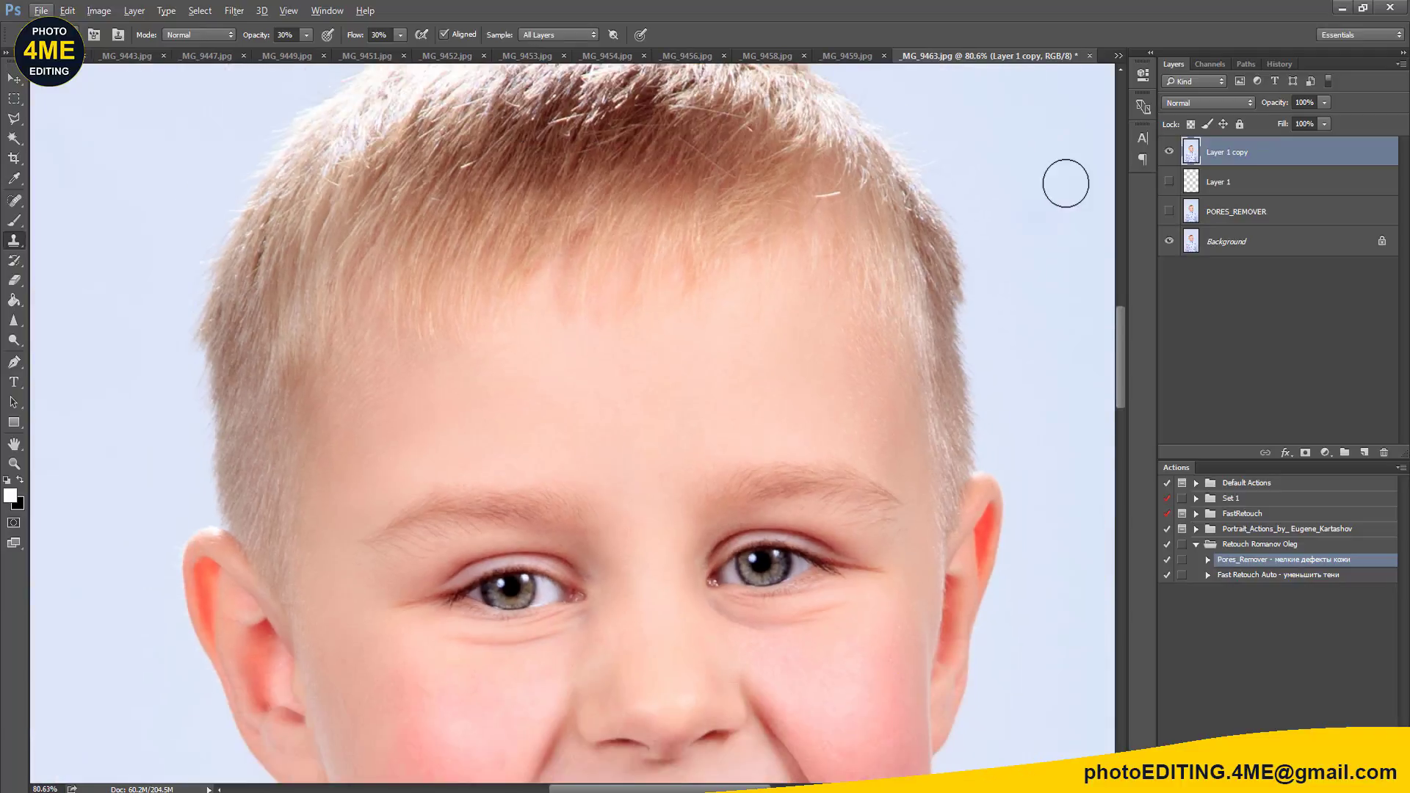
pyautogui.scroll(-2, 873, 314)
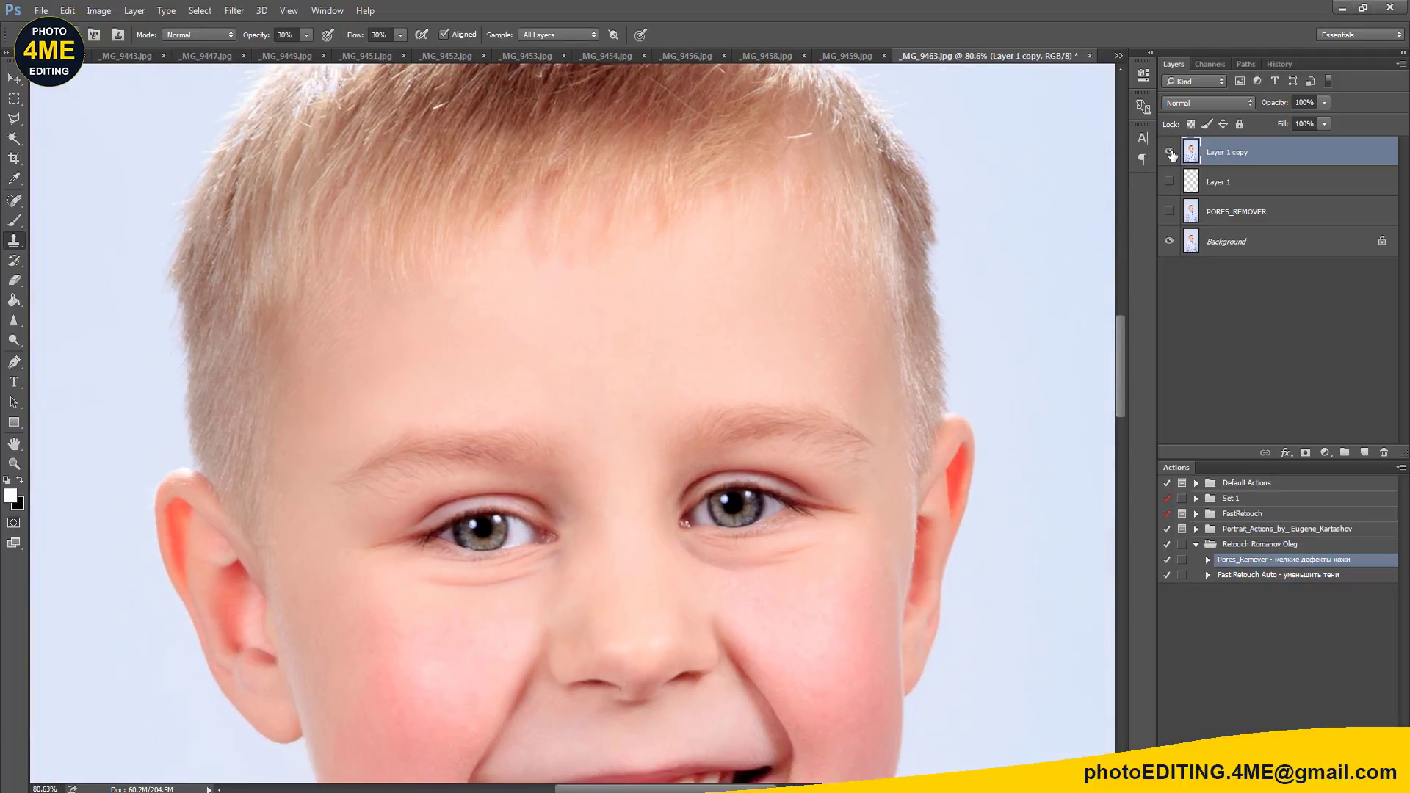
pyautogui.click(1170, 152)
pyautogui.moveTo(760, 505); pyautogui.dragTo(760, 307)
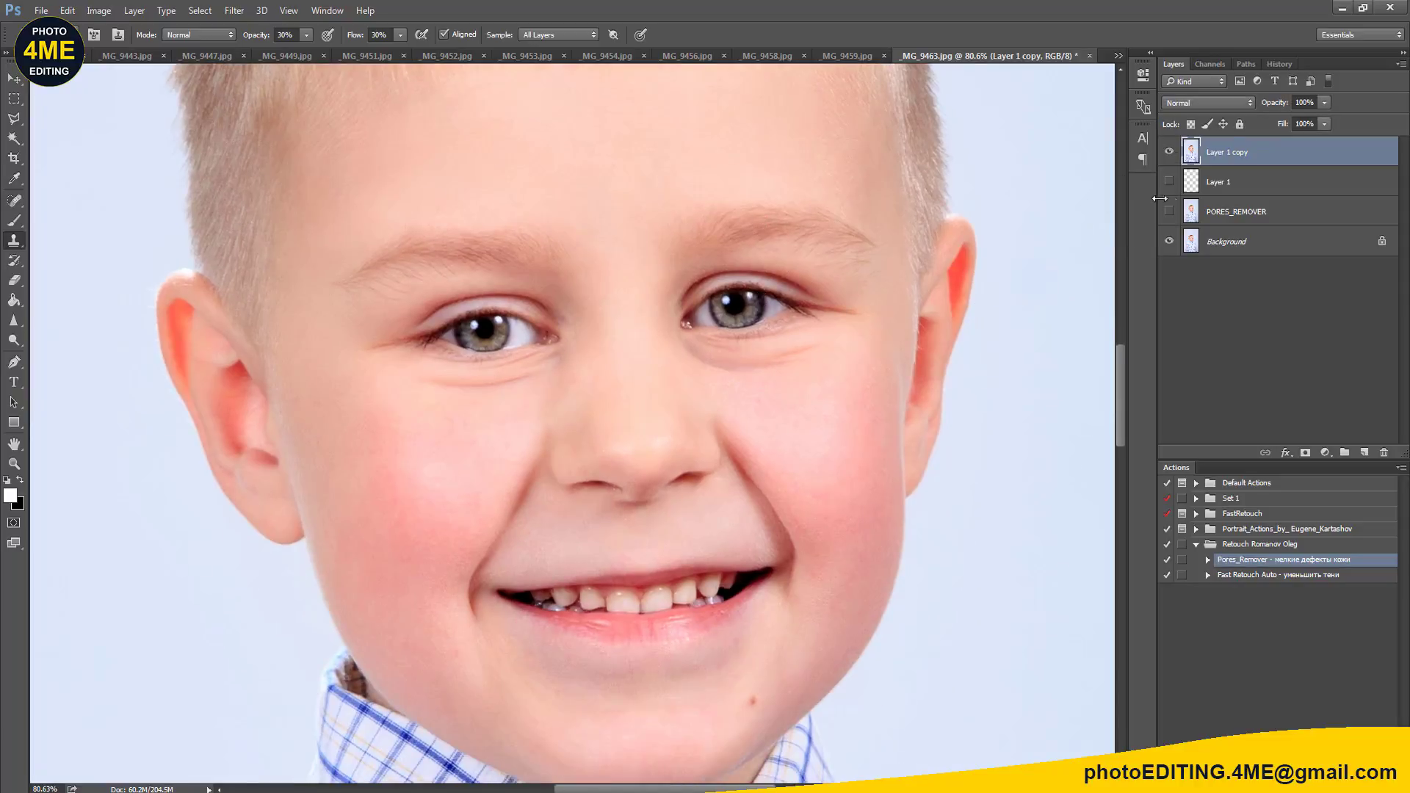
pyautogui.click(1170, 152)
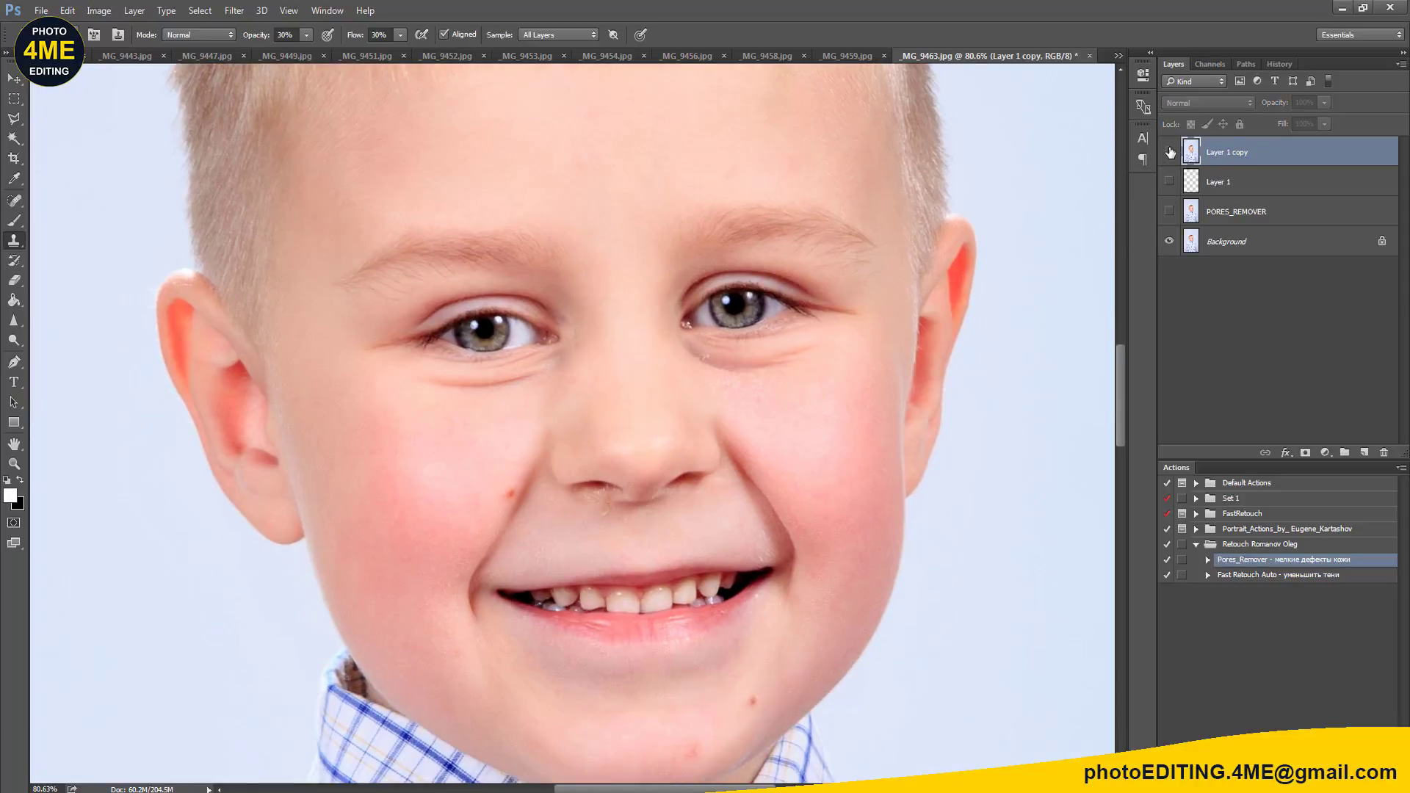
pyautogui.click(1169, 153)
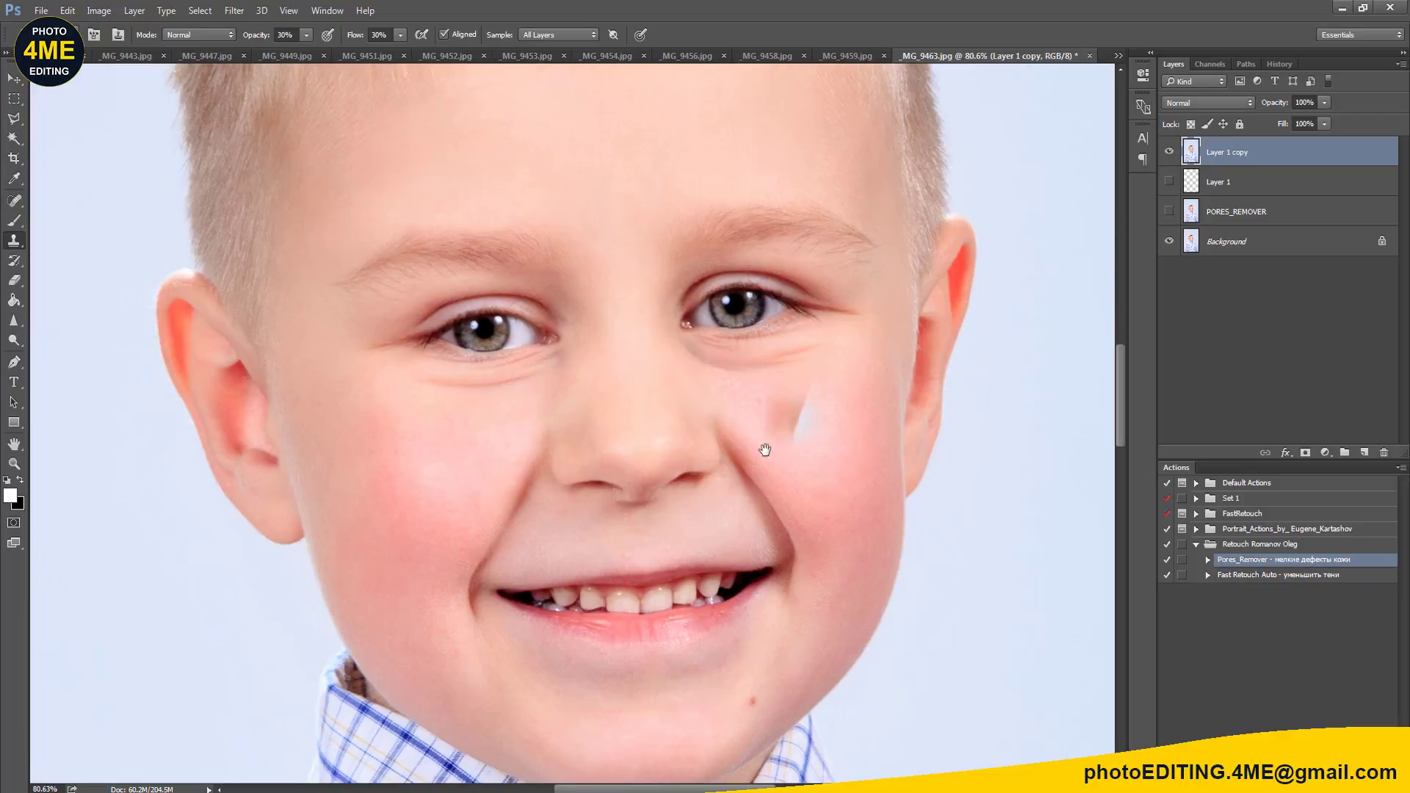
pyautogui.moveTo(761, 446); pyautogui.dragTo(765, 582)
pyautogui.scroll(4, 806, 462)
pyautogui.scroll(1, 805, 463)
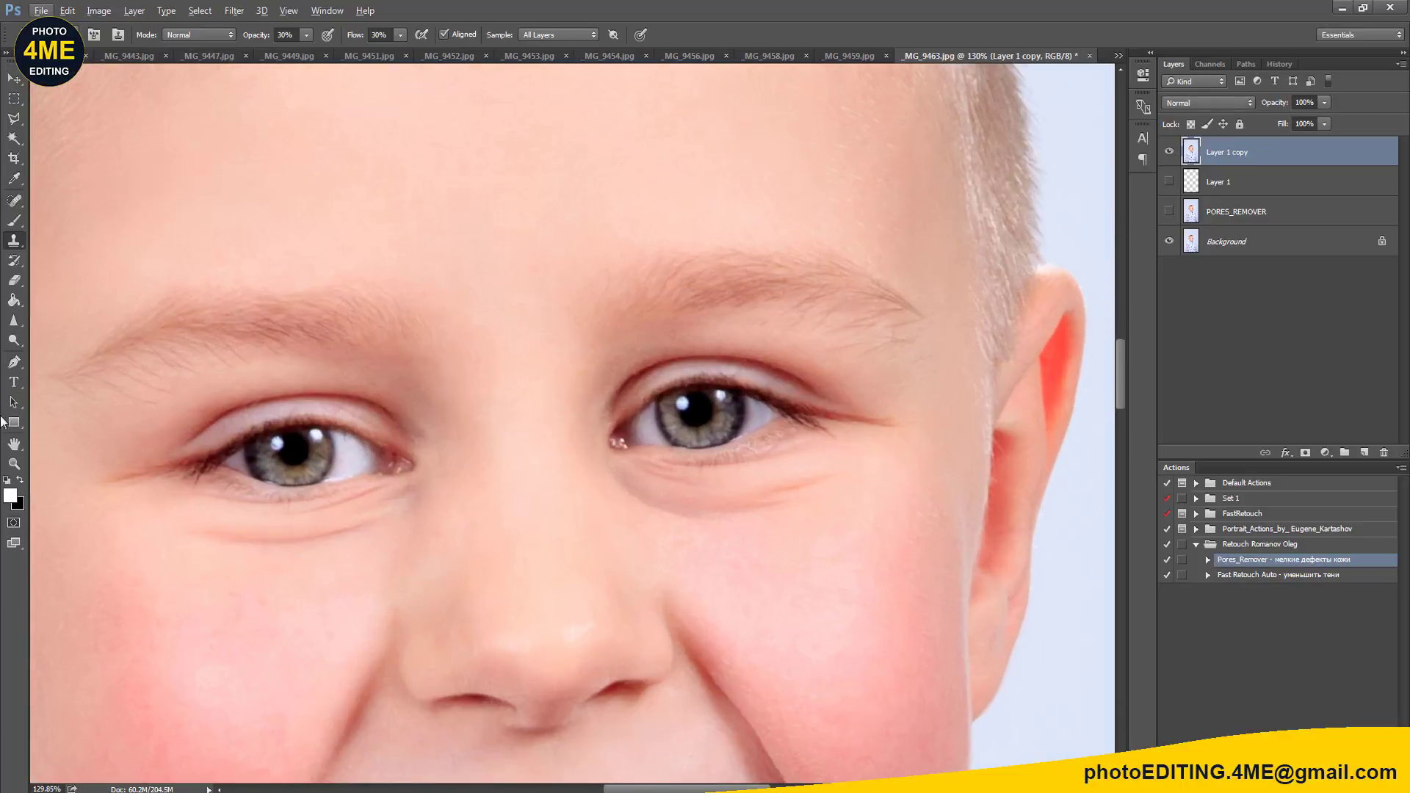
# Step: Sharpen the hair across the crown, left side and right hairline at 75% strength
pyautogui.click(13, 321)
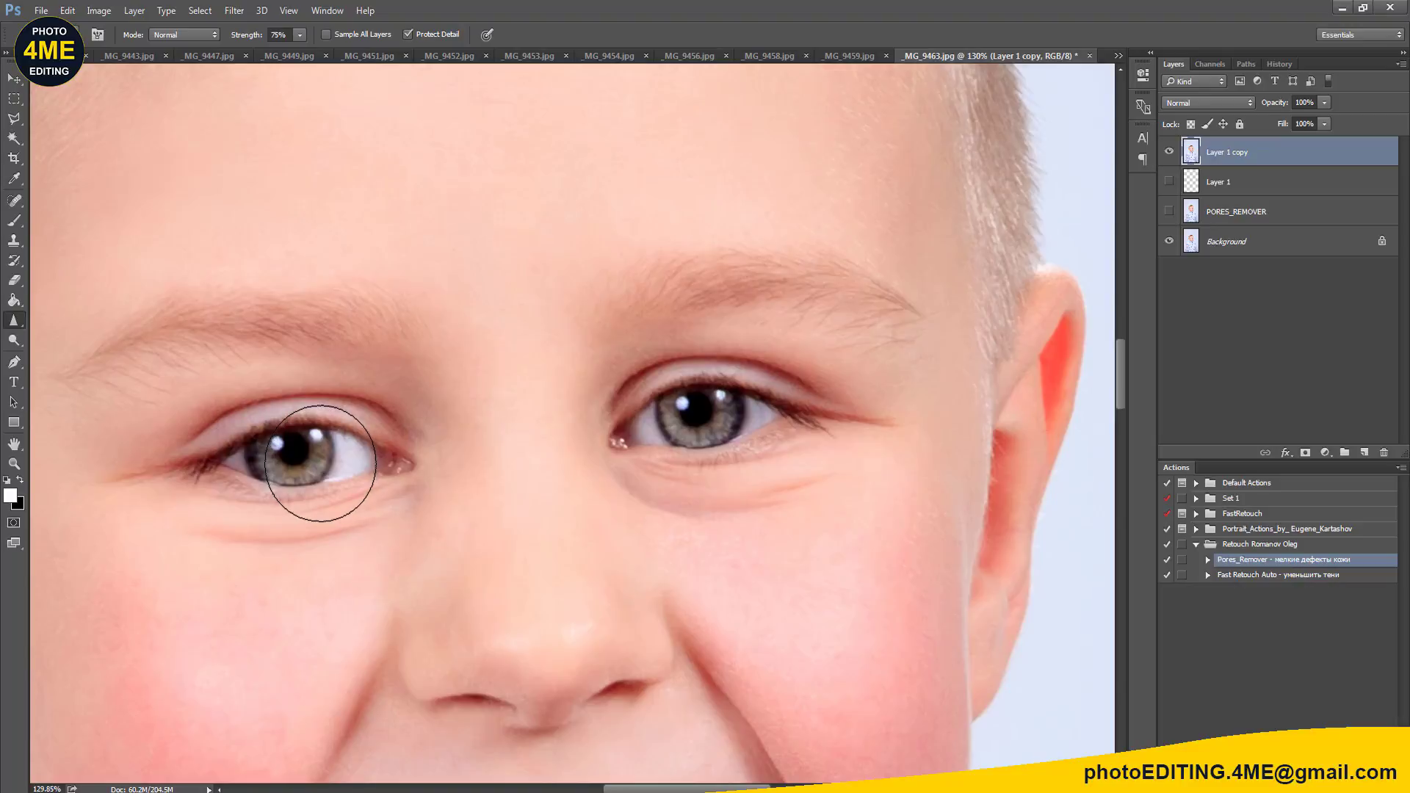
pyautogui.press('[')
pyautogui.press('[')
pyautogui.press('[')
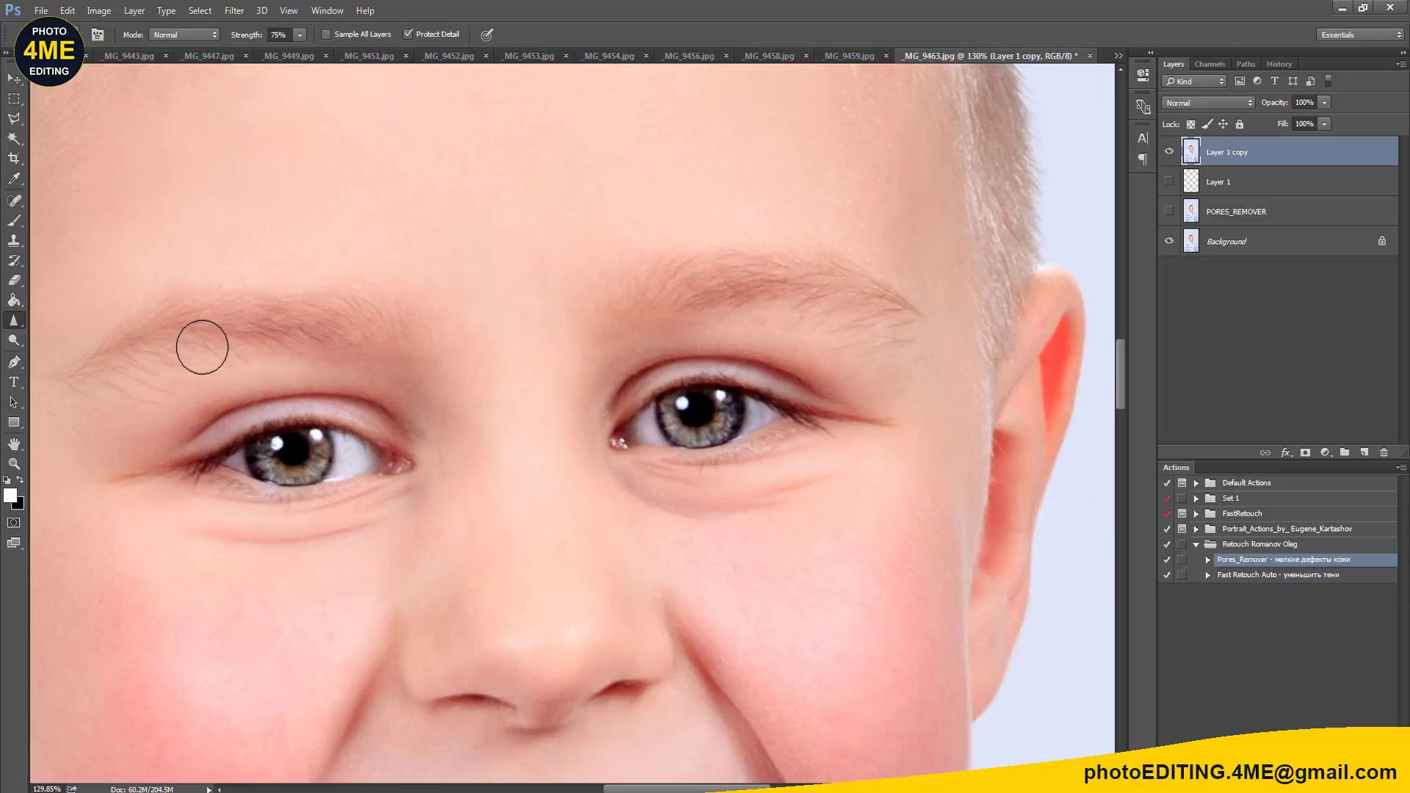
pyautogui.scroll(-2, 496, 352)
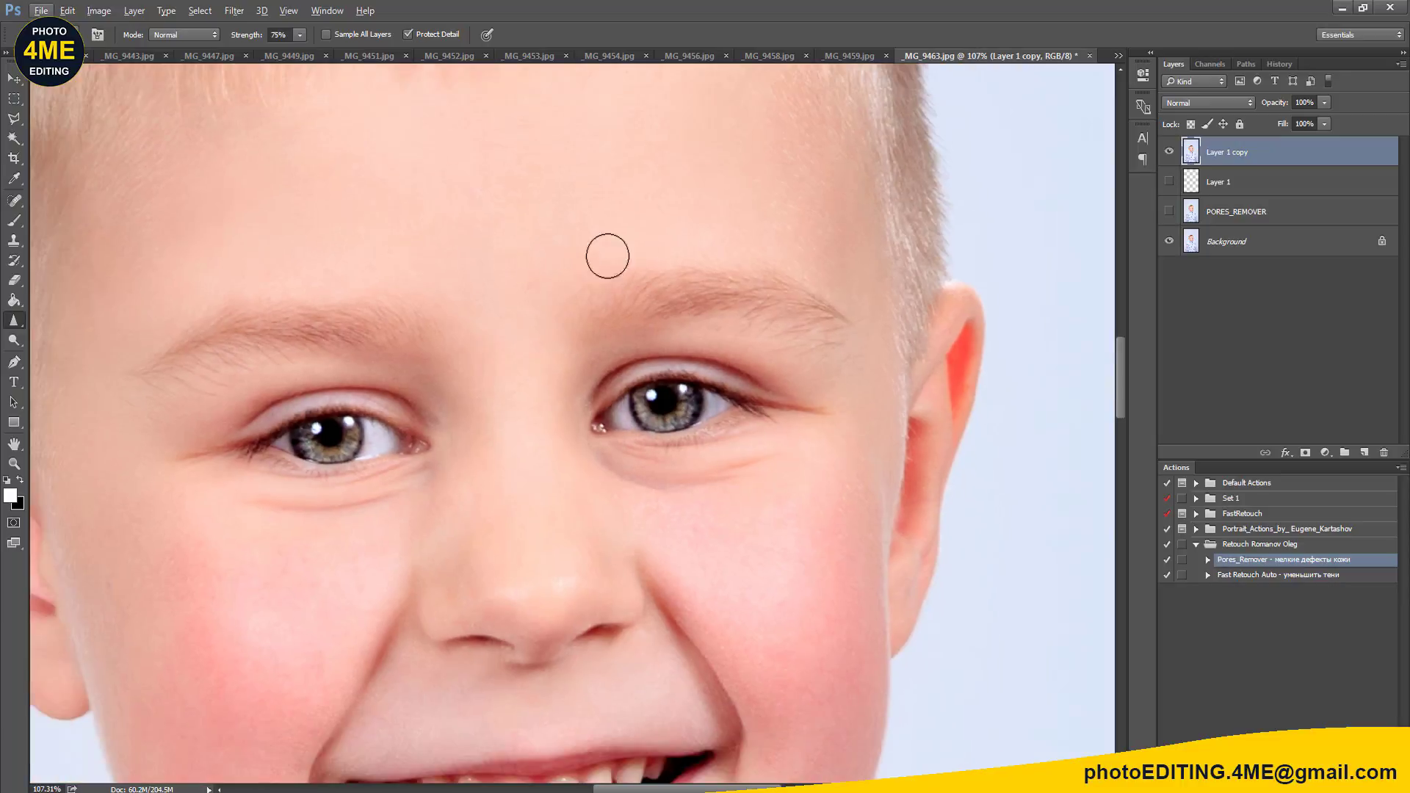
pyautogui.scroll(5, 606, 255)
pyautogui.scroll(-2, 705, 567)
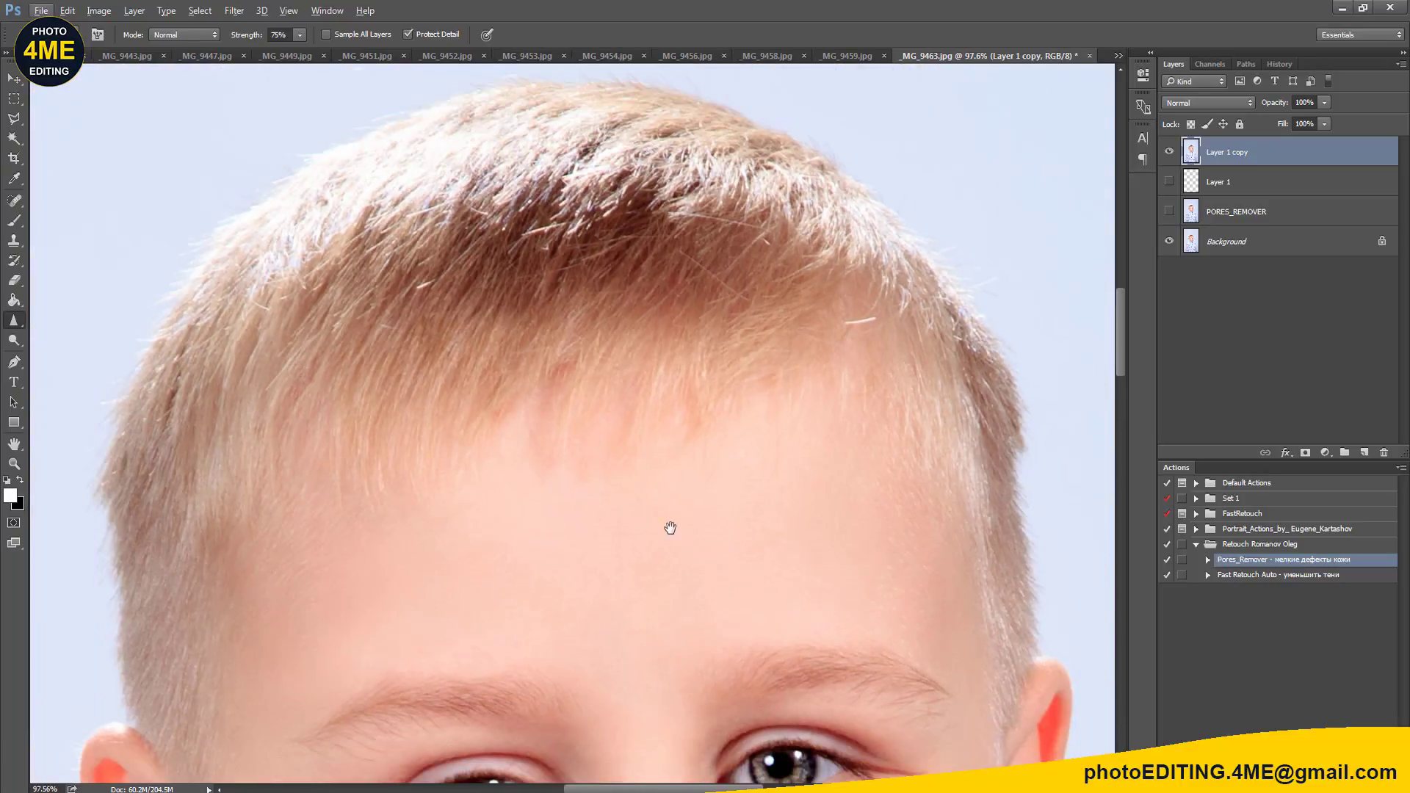
pyautogui.scroll(1, 670, 525)
pyautogui.press(']')
pyautogui.press(']')
pyautogui.press(']')
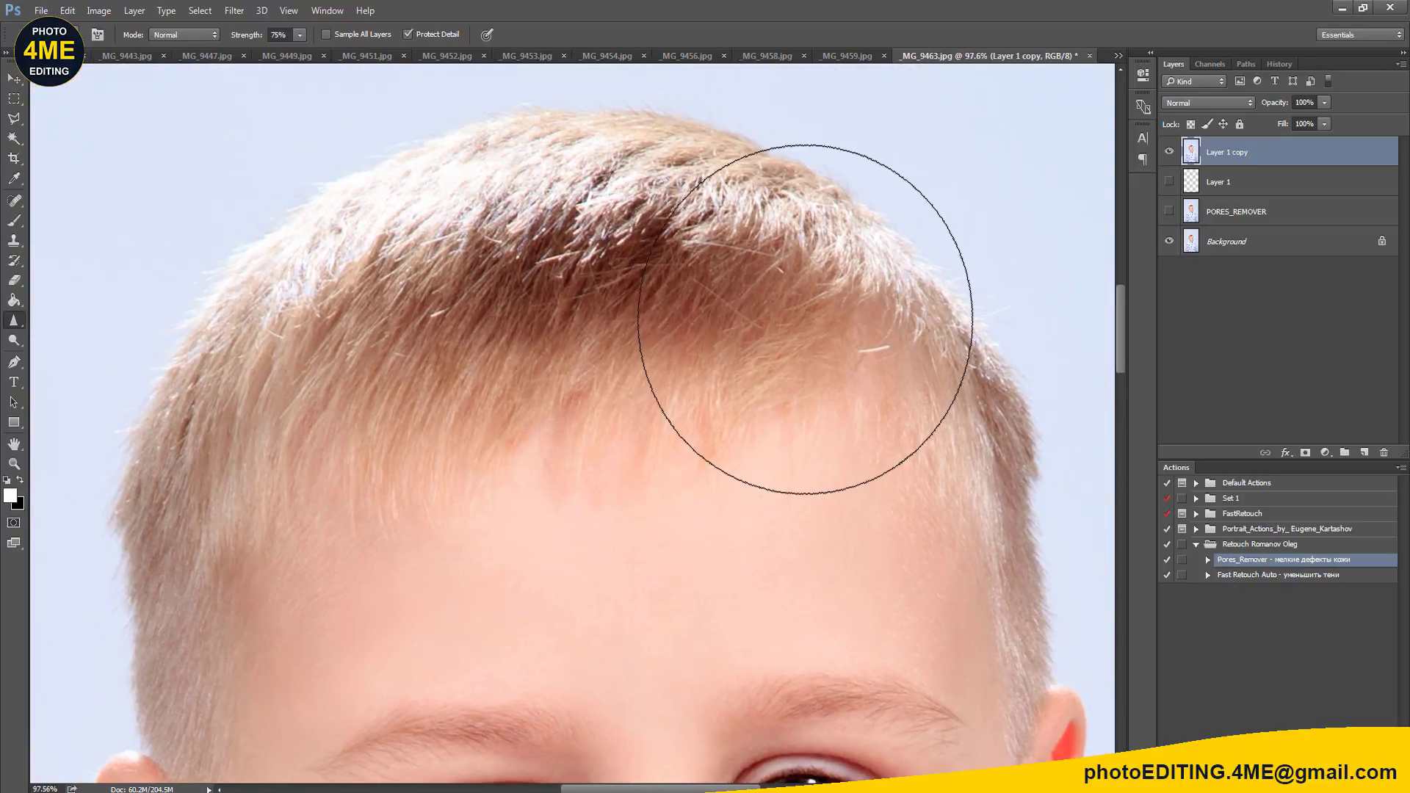
pyautogui.press('[')
pyautogui.press('[')
pyautogui.moveTo(844, 331); pyautogui.dragTo(803, 246)
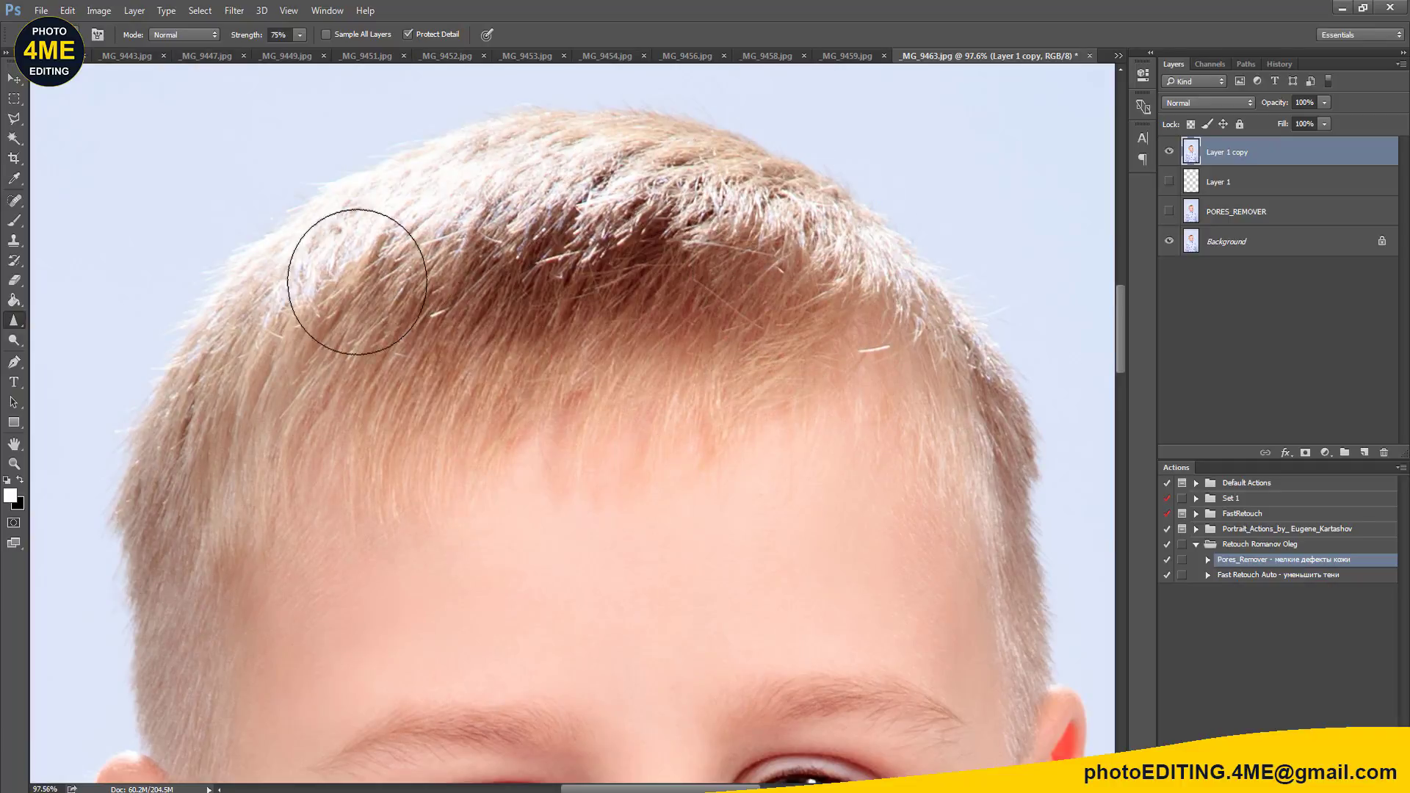
pyautogui.moveTo(803, 246)
pyautogui.mouseDown()
pyautogui.moveTo(310, 519)
pyautogui.moveTo(302, 453)
pyautogui.mouseUp()
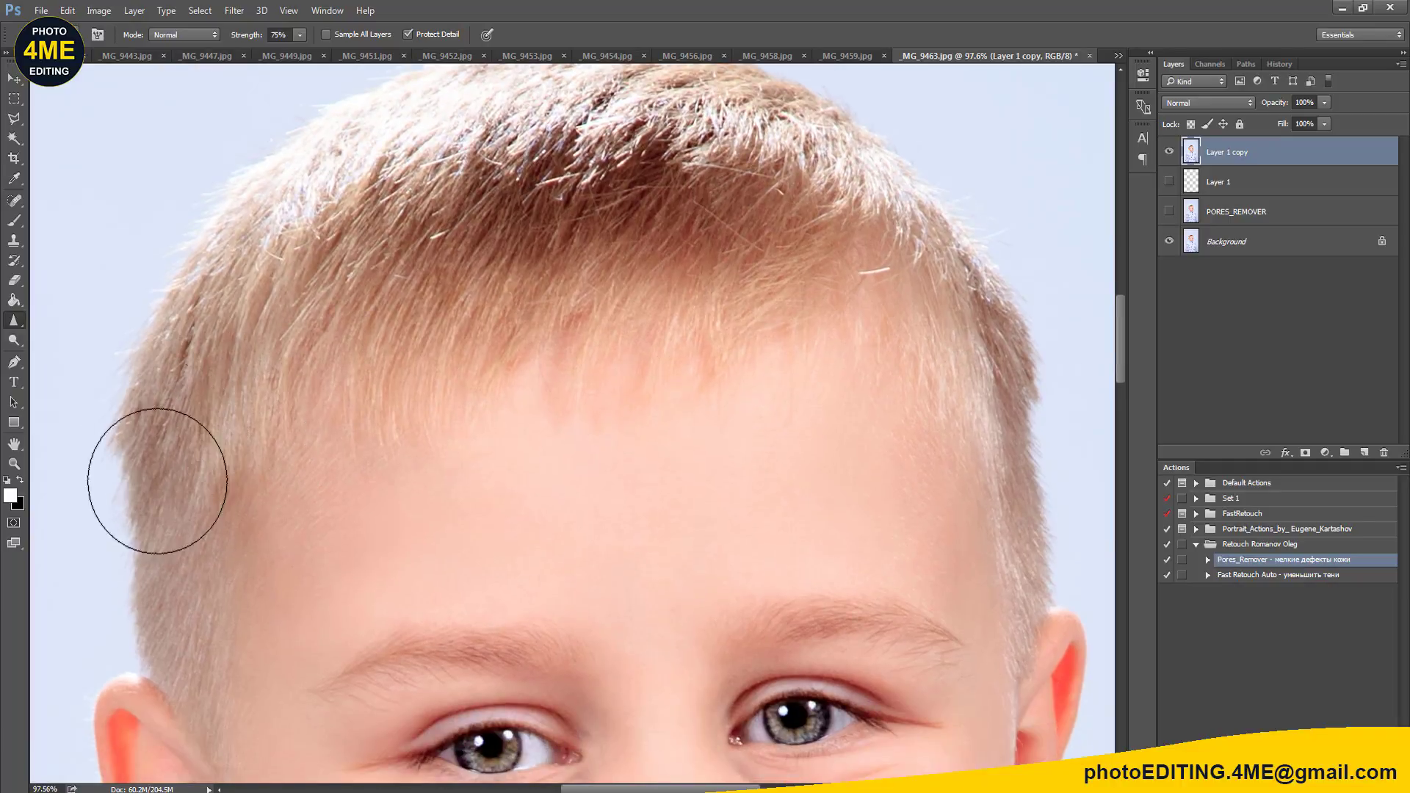
pyautogui.moveTo(963, 348); pyautogui.dragTo(1035, 556)
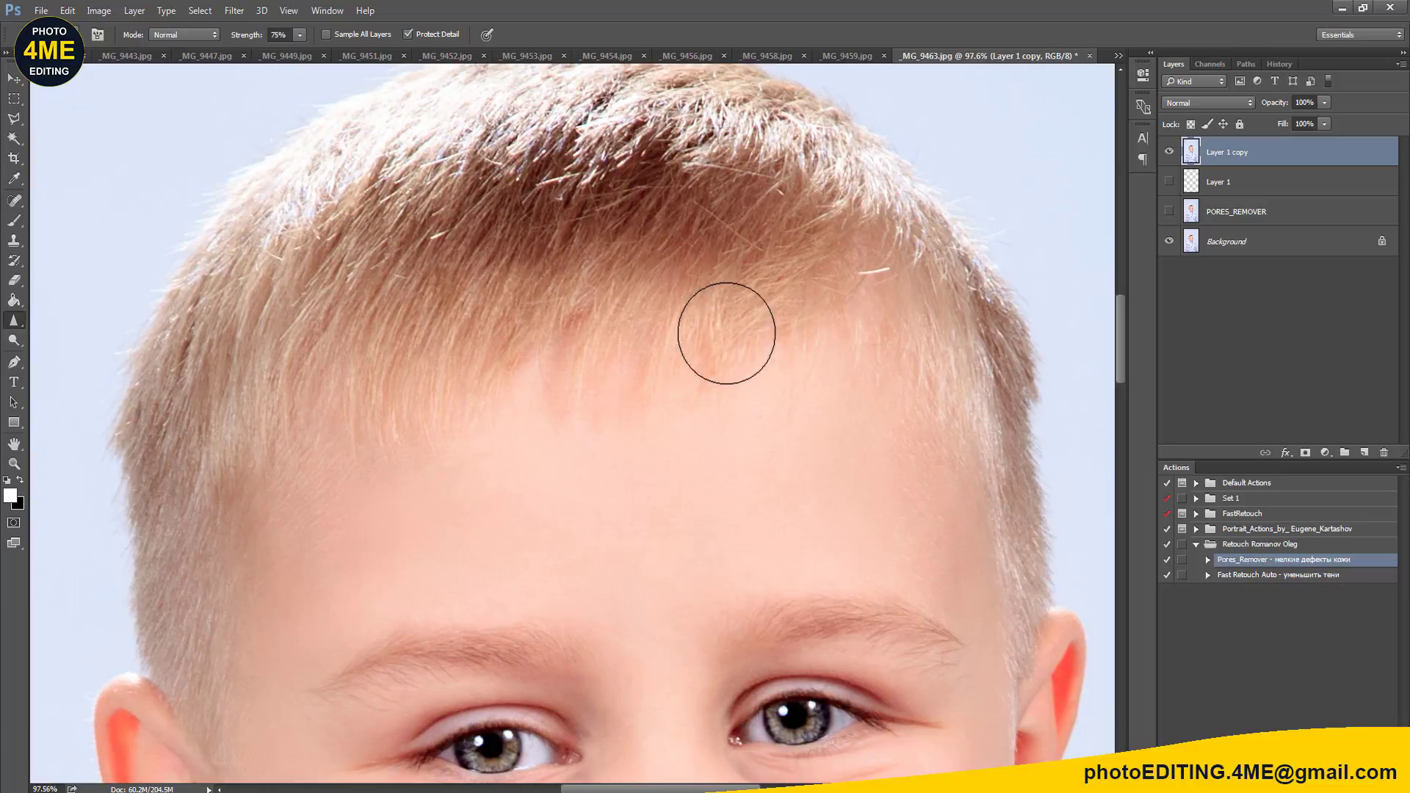
# Step: Toggle Layer 1 copy on and off to compare the sharpened hair with the original
pyautogui.scroll(-1, 502, 377)
pyautogui.scroll(-1, 503, 377)
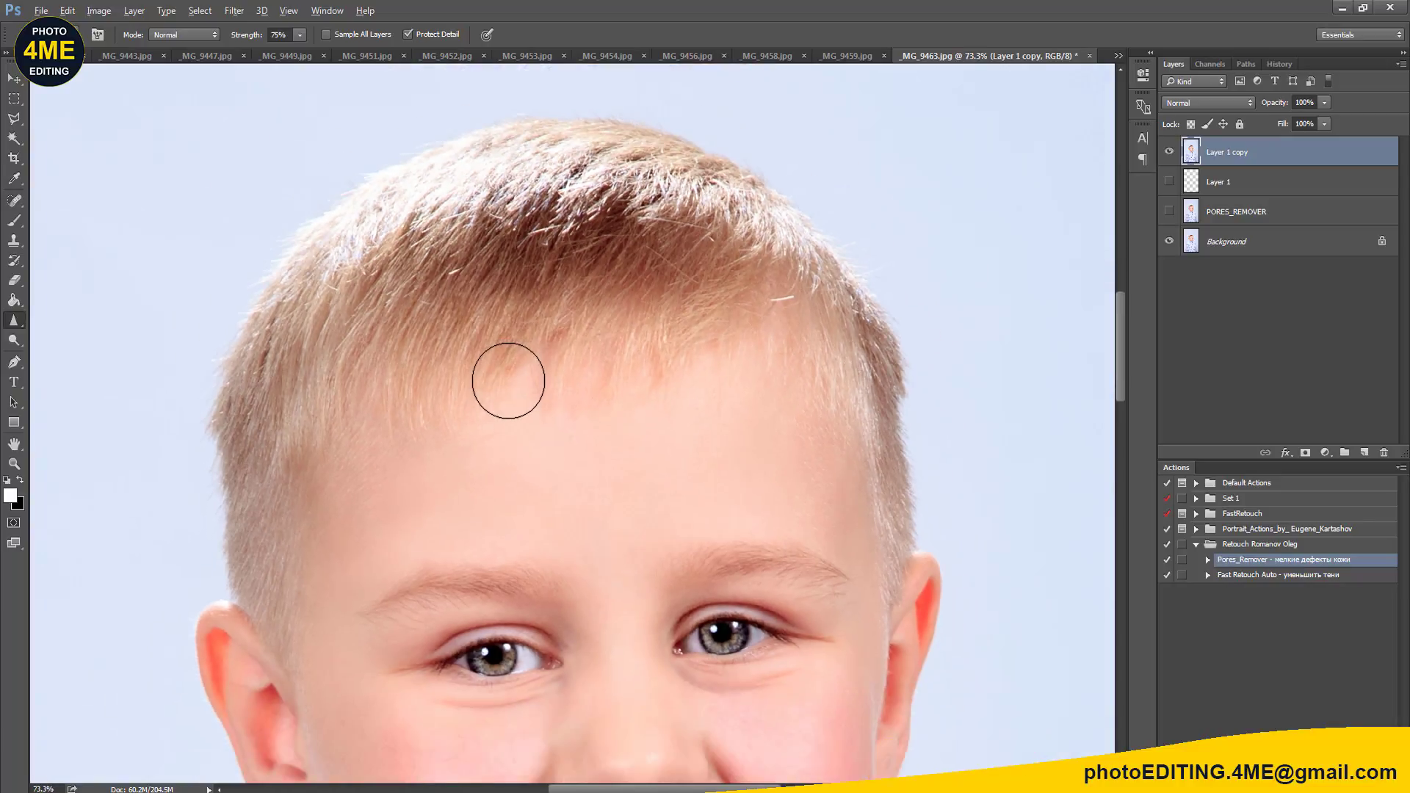
pyautogui.scroll(-1, 503, 376)
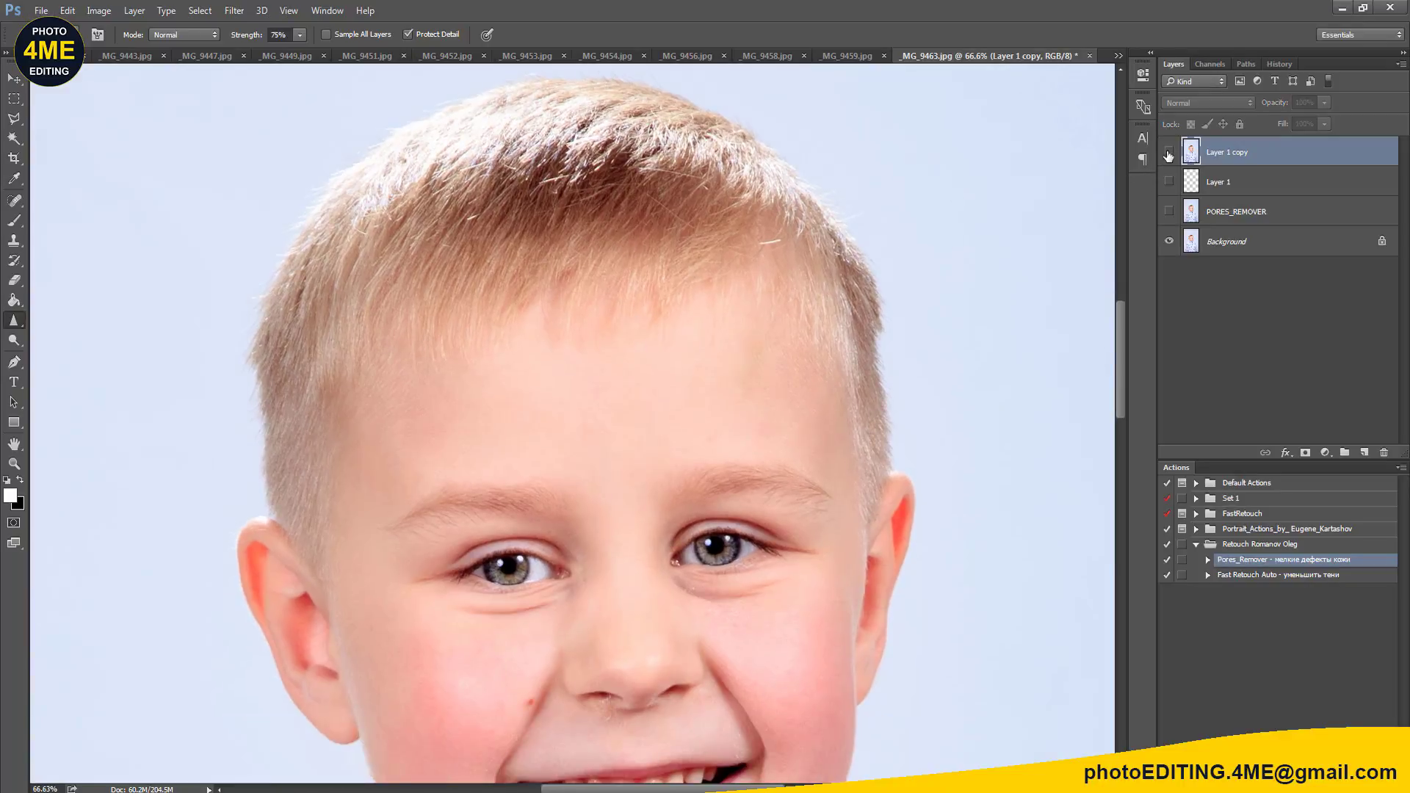
pyautogui.scroll(2, 683, 324)
pyautogui.moveTo(683, 324); pyautogui.dragTo(707, 425)
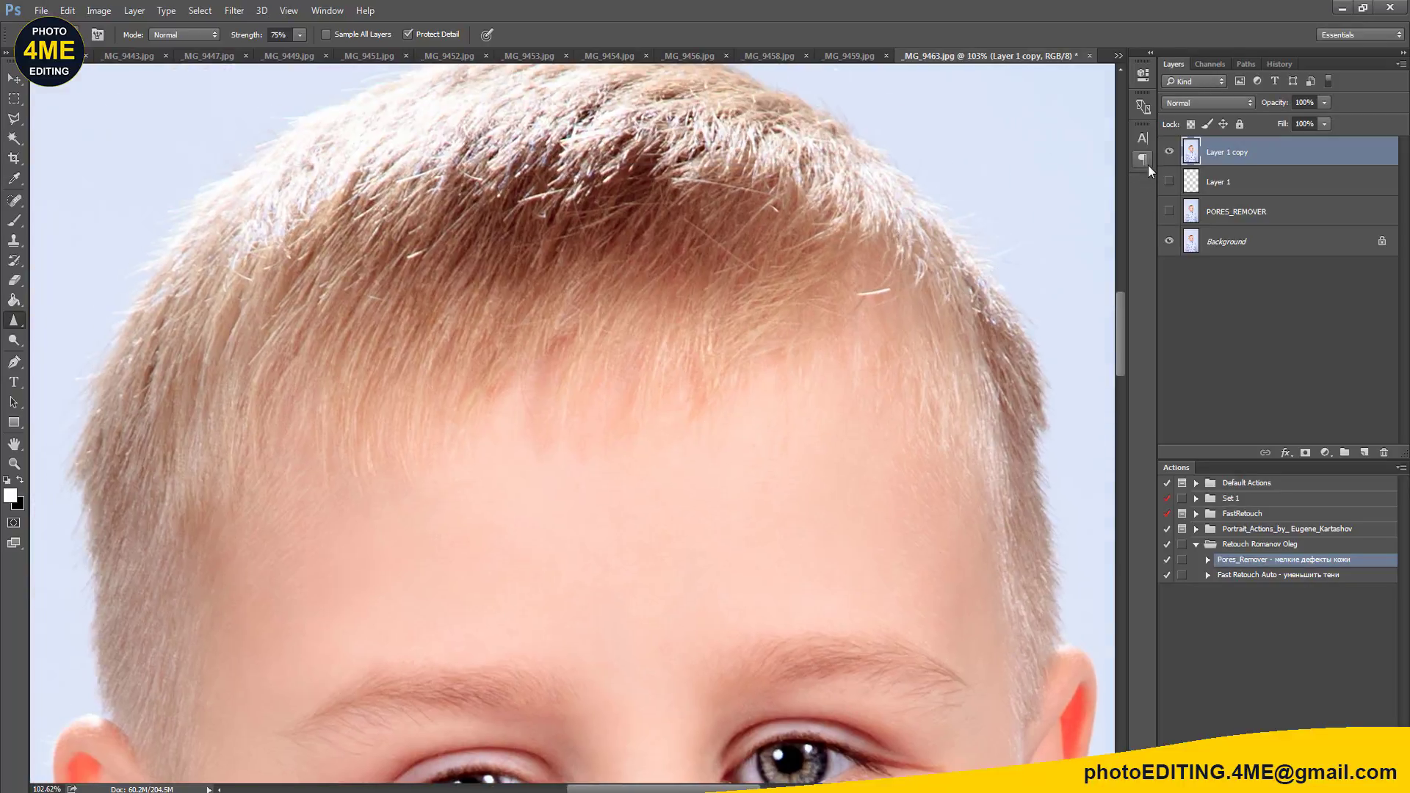
pyautogui.click(1169, 153)
pyautogui.scroll(-3, 637, 520)
pyautogui.moveTo(623, 598)
pyautogui.mouseDown()
pyautogui.moveTo(608, 335)
pyautogui.moveTo(580, 284)
pyautogui.mouseUp()
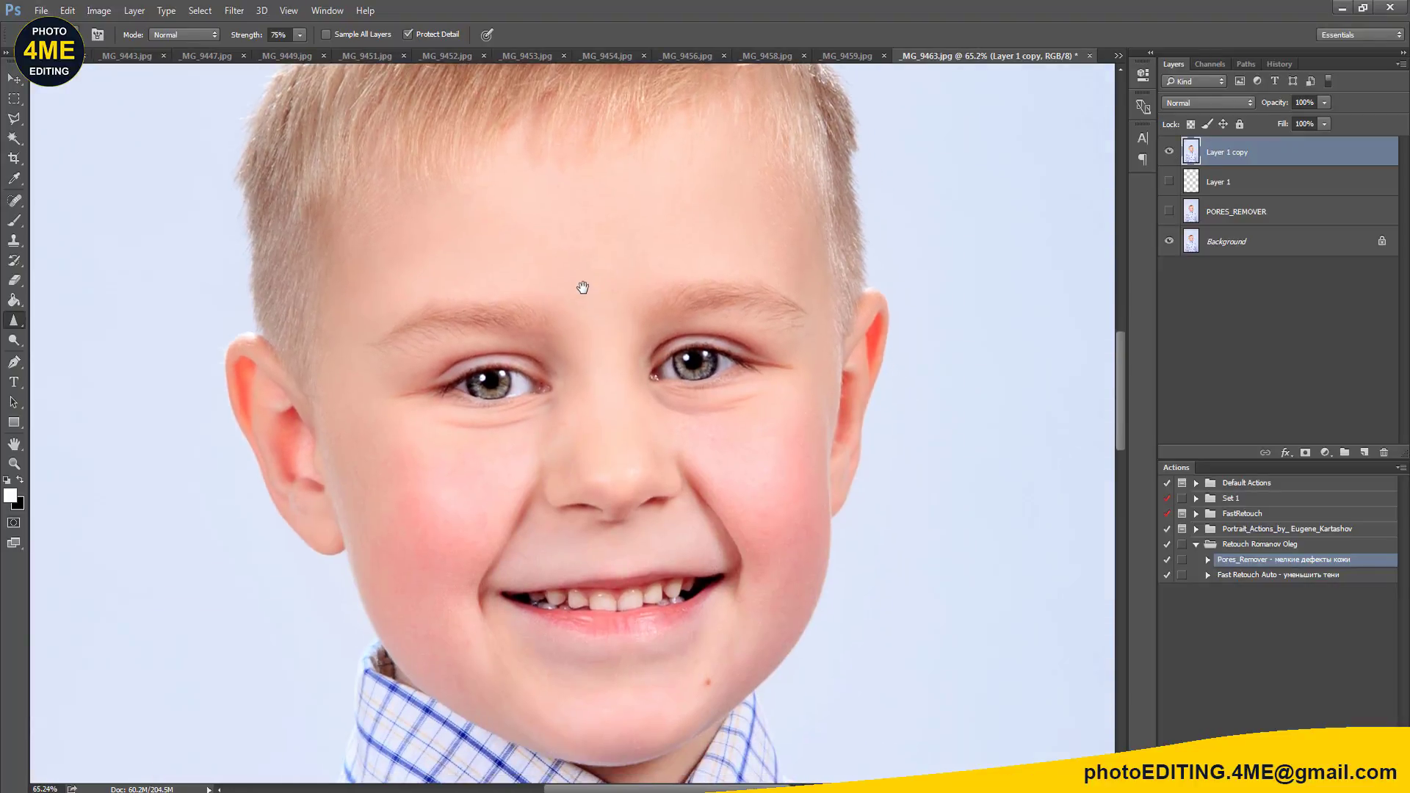
pyautogui.click(1171, 151)
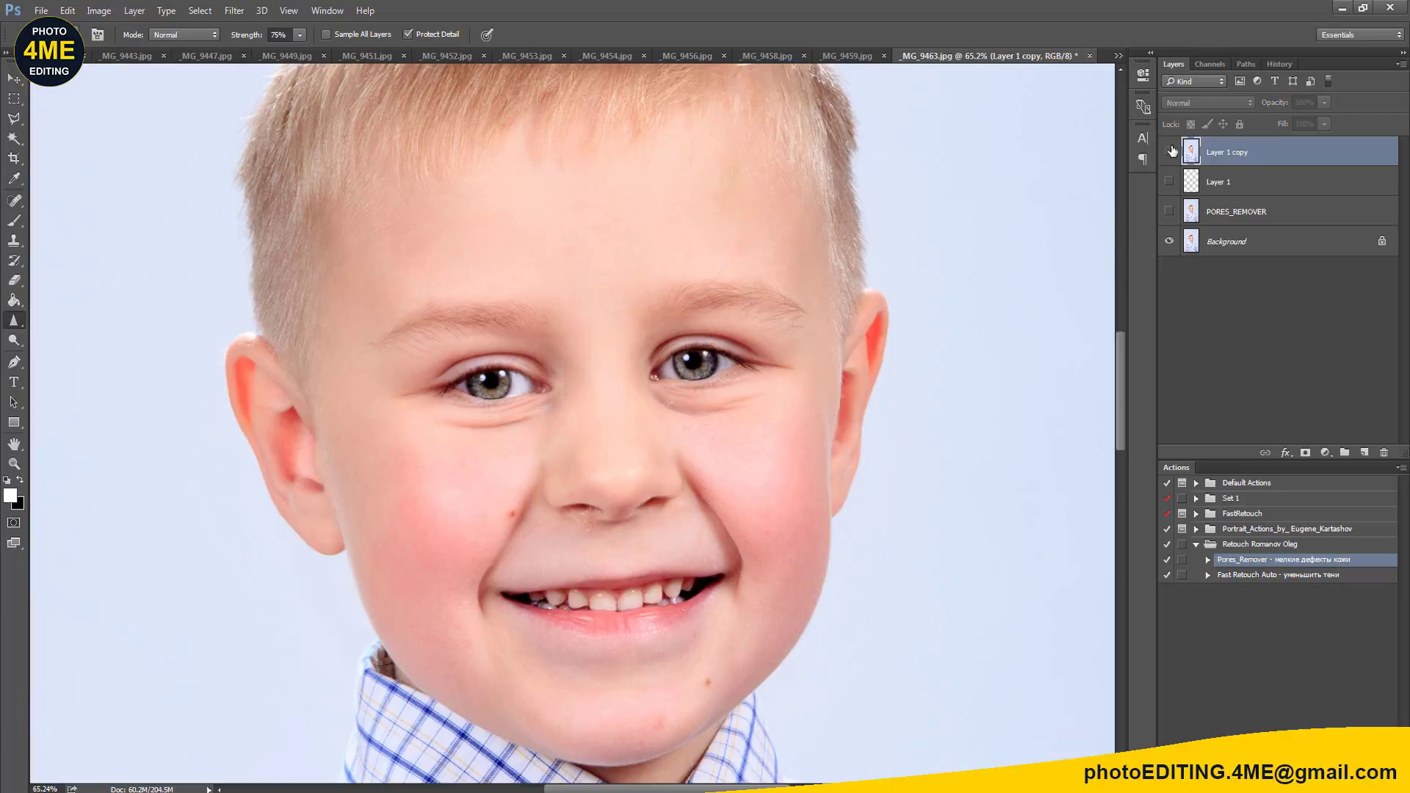
pyautogui.click(1171, 151)
pyautogui.click(1170, 152)
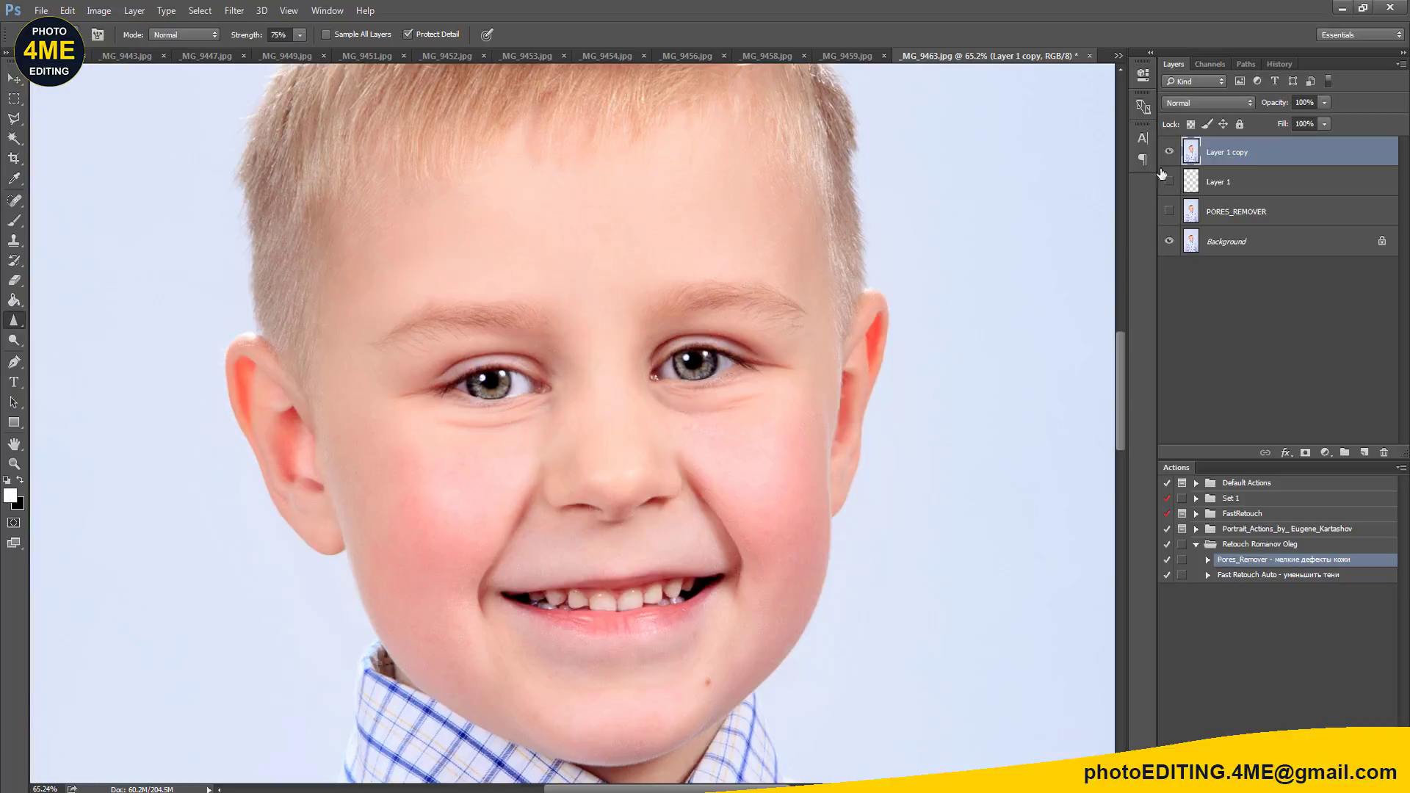
pyautogui.scroll(3, 755, 620)
pyautogui.moveTo(718, 582); pyautogui.dragTo(733, 541)
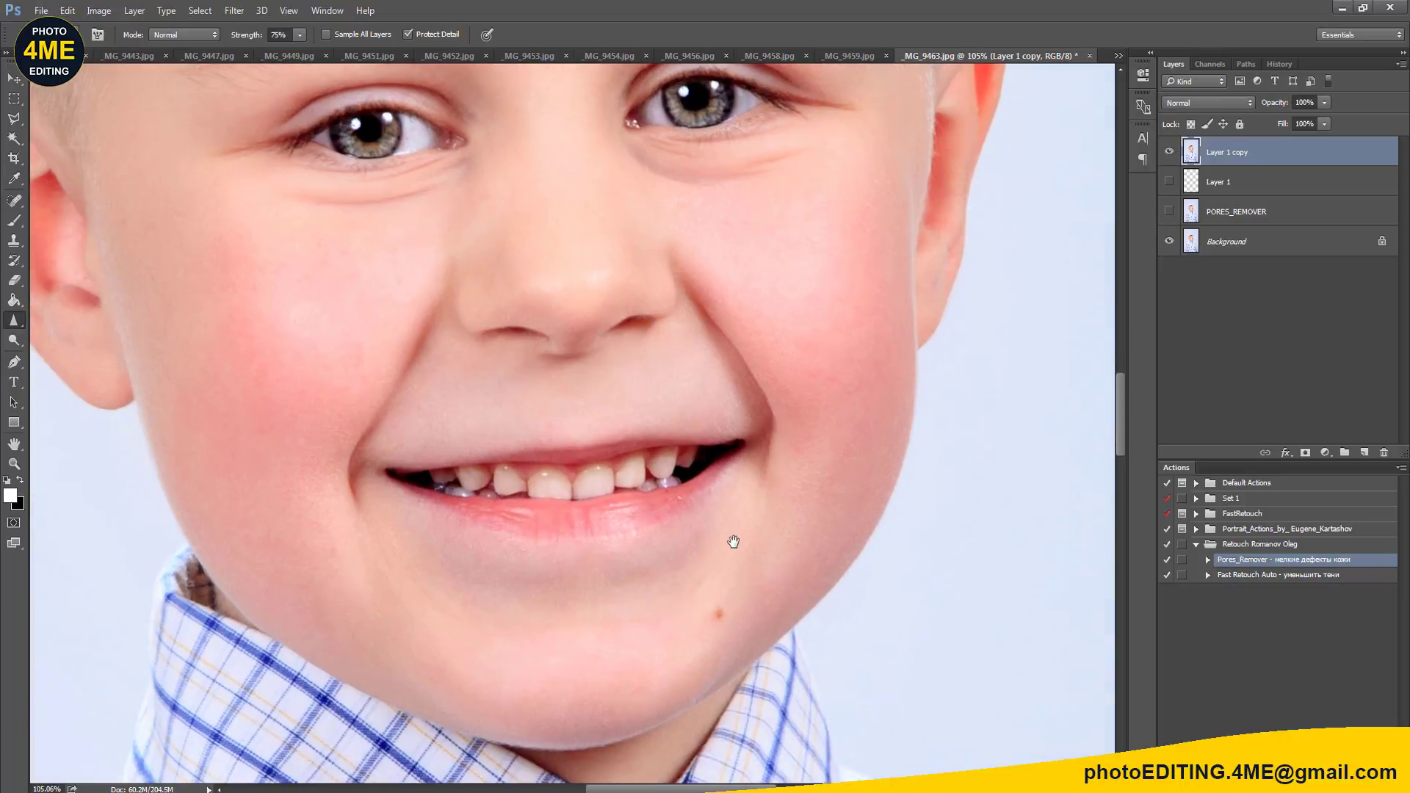
# Step: Clone Stamp at 30% with a smaller brush over the chin below the lower lip, then zoom out
pyautogui.press('s')
pyautogui.scroll(3, 499, 645)
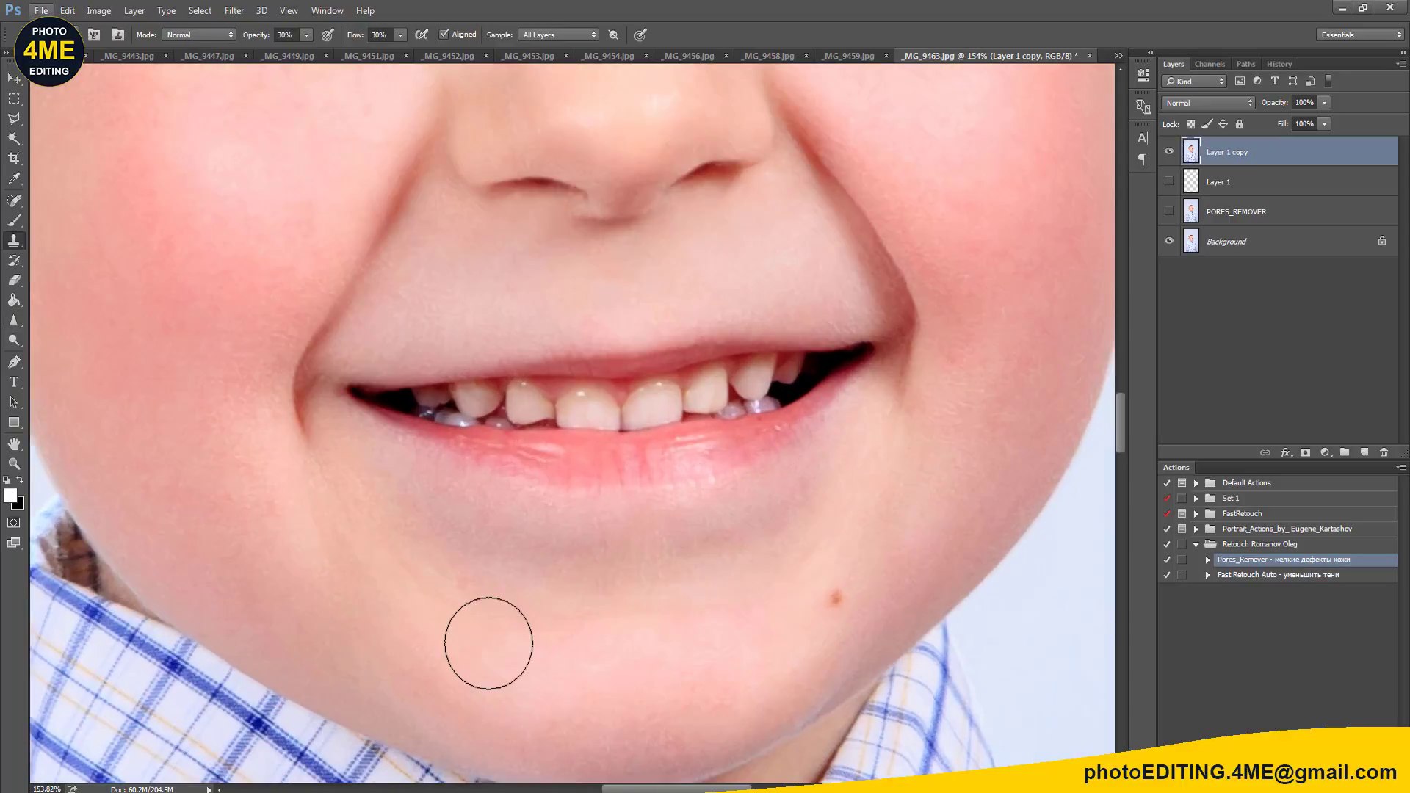
pyautogui.press('[')
pyautogui.press('[')
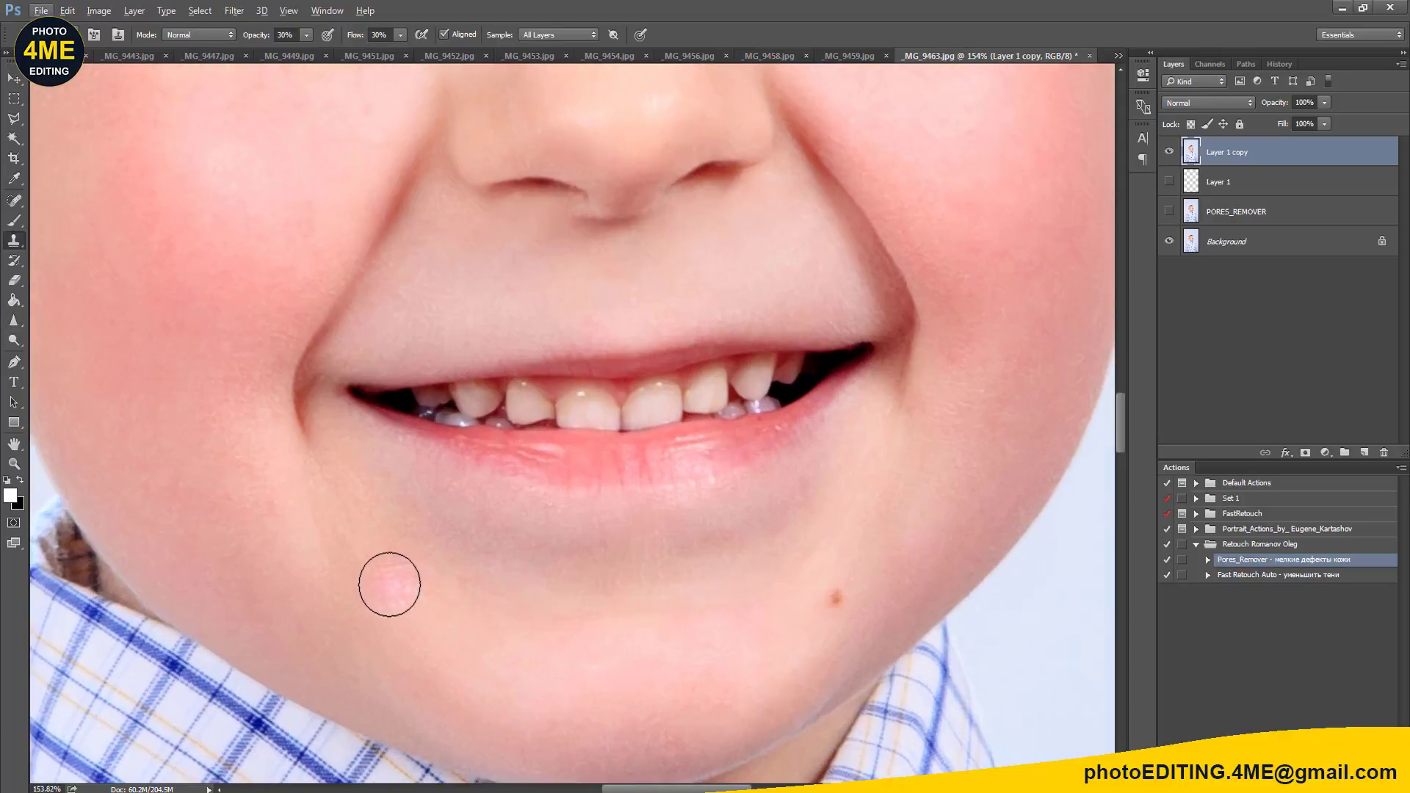
pyautogui.keyDown('alt'); pyautogui.click(358, 543); pyautogui.keyUp('alt')
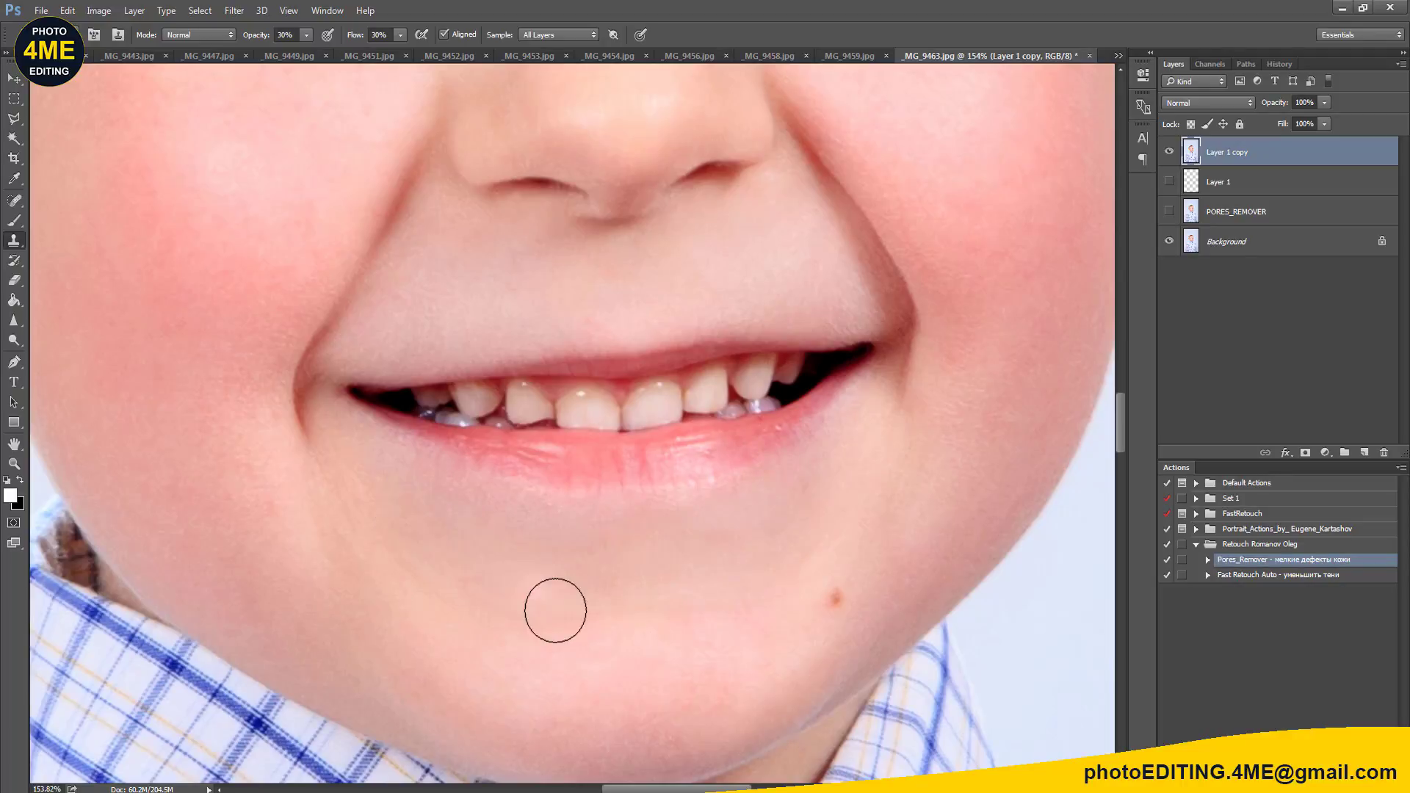
pyautogui.scroll(-1, 626, 629)
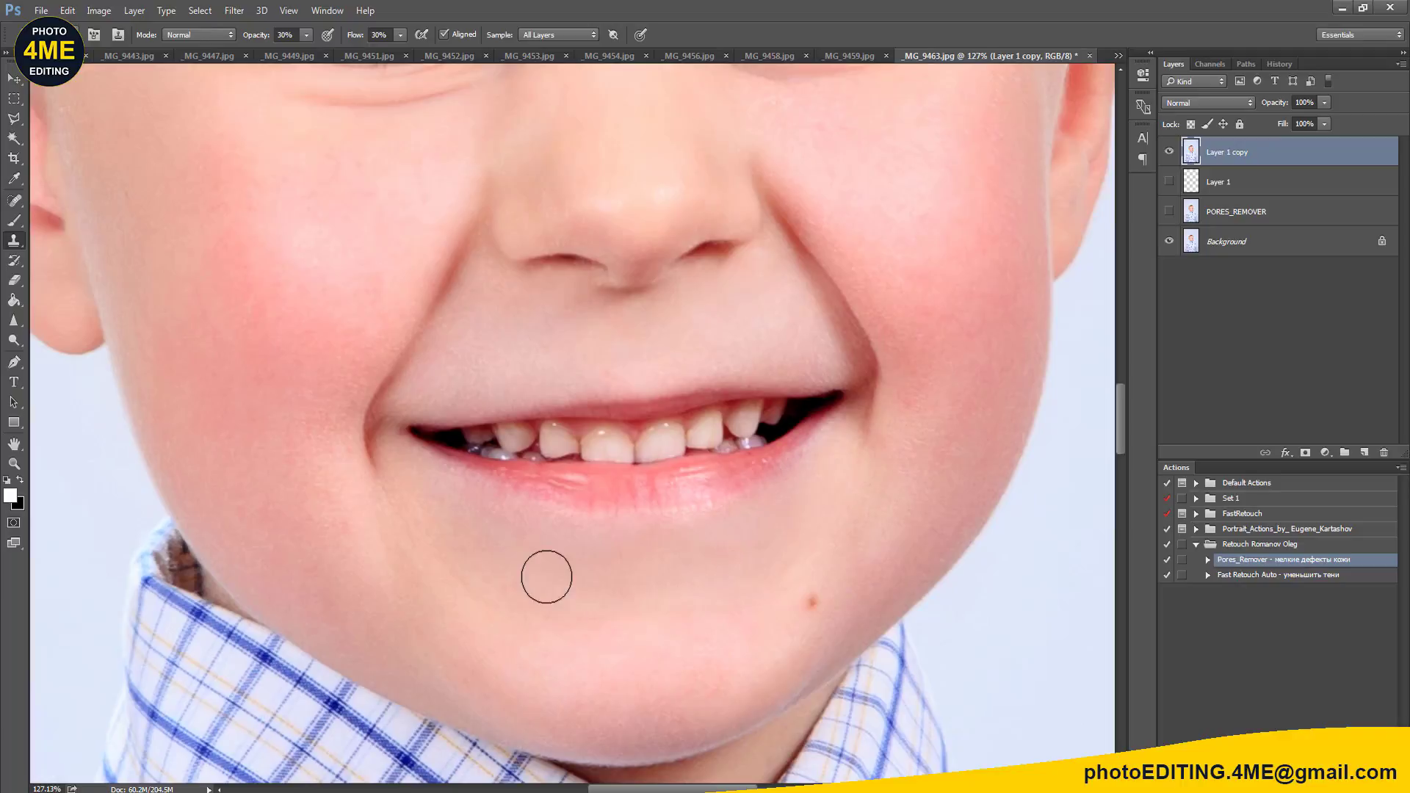
pyautogui.scroll(-4, 570, 585)
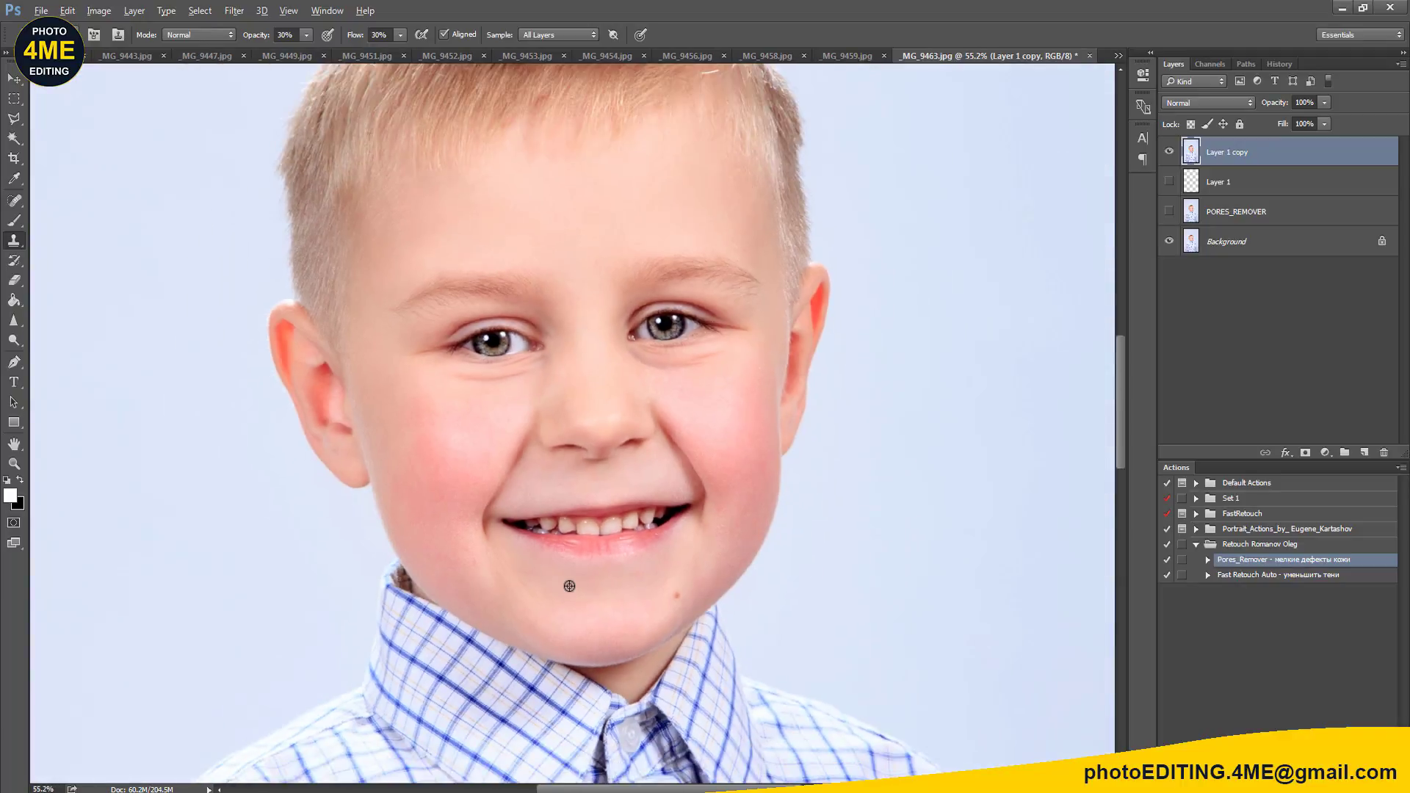
pyautogui.scroll(-2, 569, 586)
pyautogui.scroll(-2, 573, 556)
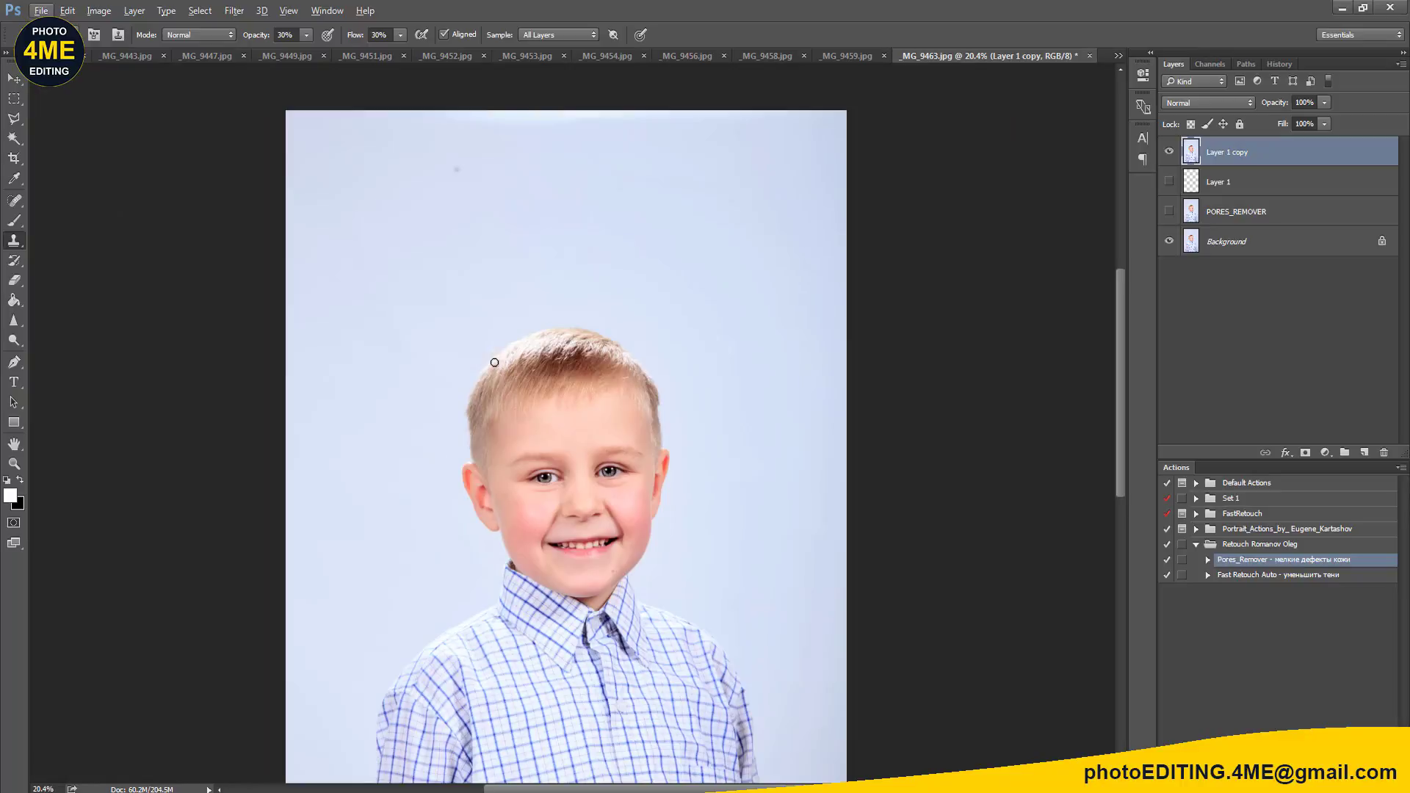
# Step: Spot-heal the dark backdrop spot above the boy's head and toggle Layer 1 copy to compare
pyautogui.press('j')
pyautogui.scroll(1, 397, 150)
pyautogui.scroll(2, 397, 151)
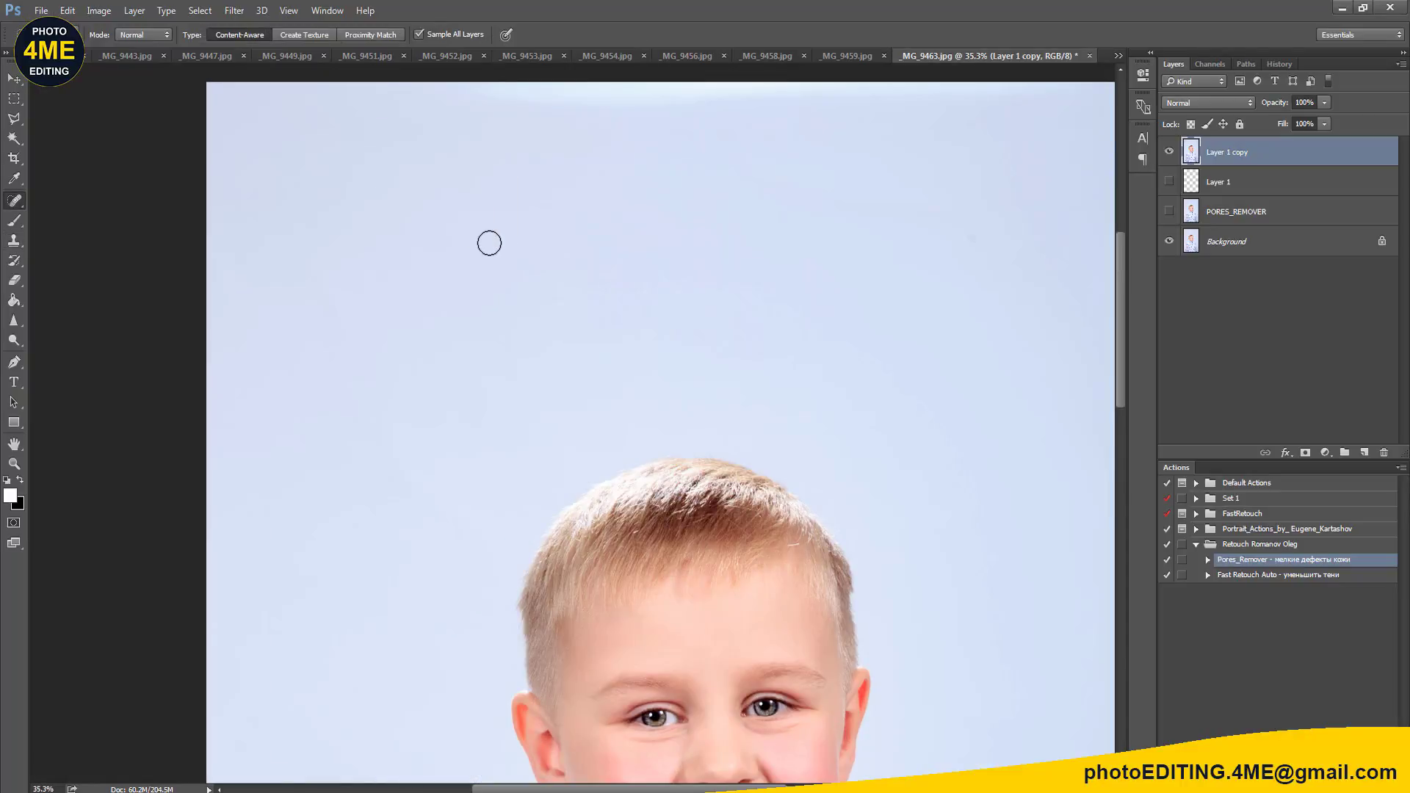
pyautogui.scroll(-3, 489, 243)
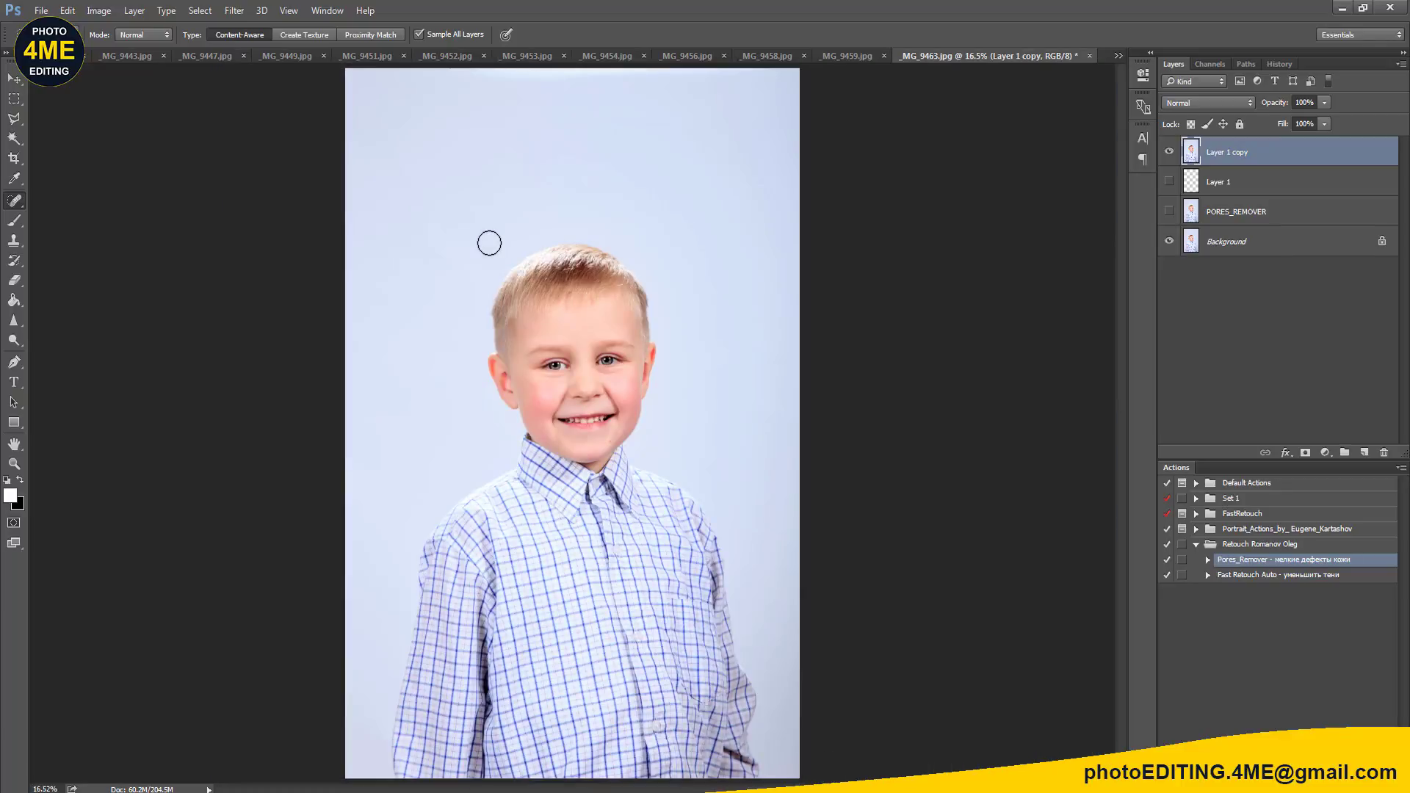
pyautogui.click(1170, 153)
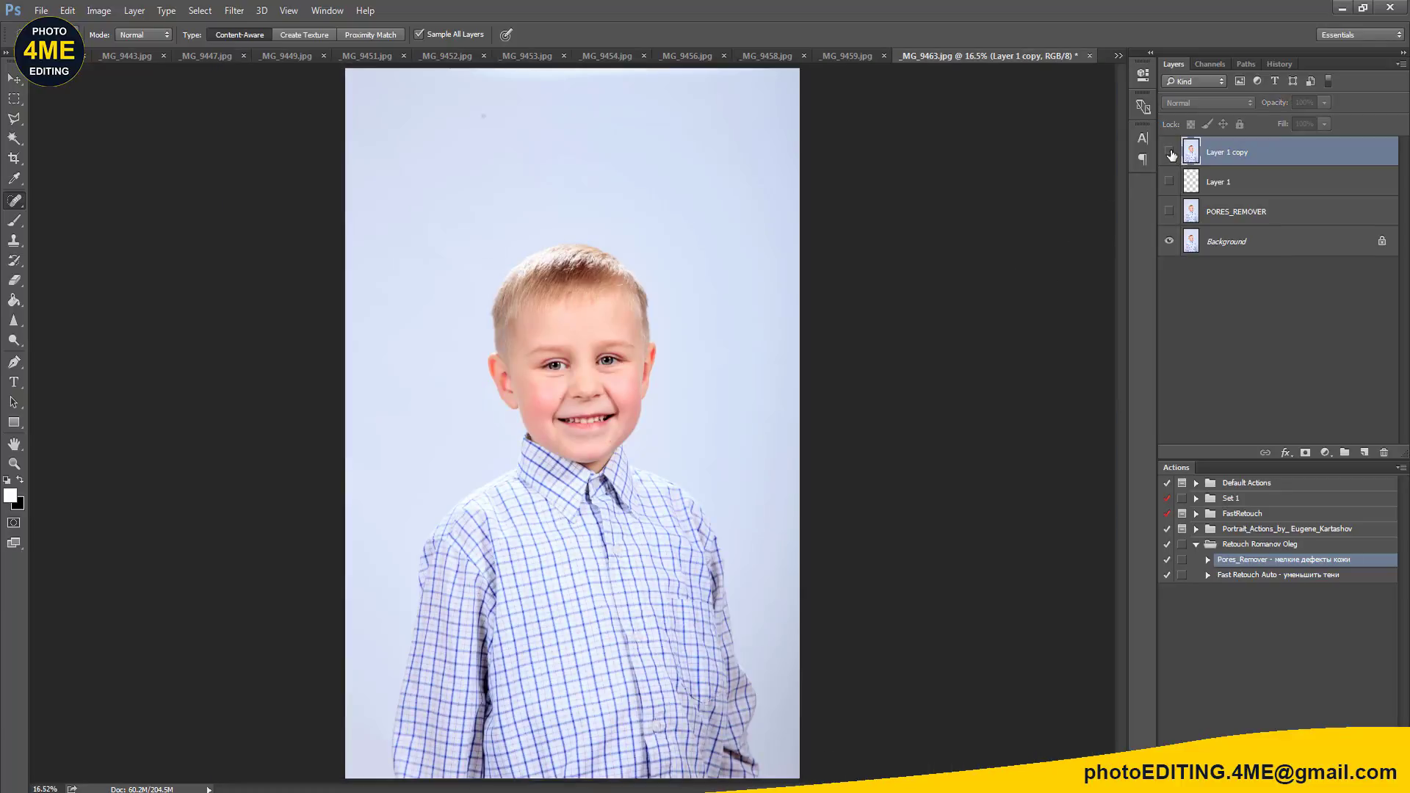
pyautogui.click(1170, 152)
pyautogui.click(1170, 153)
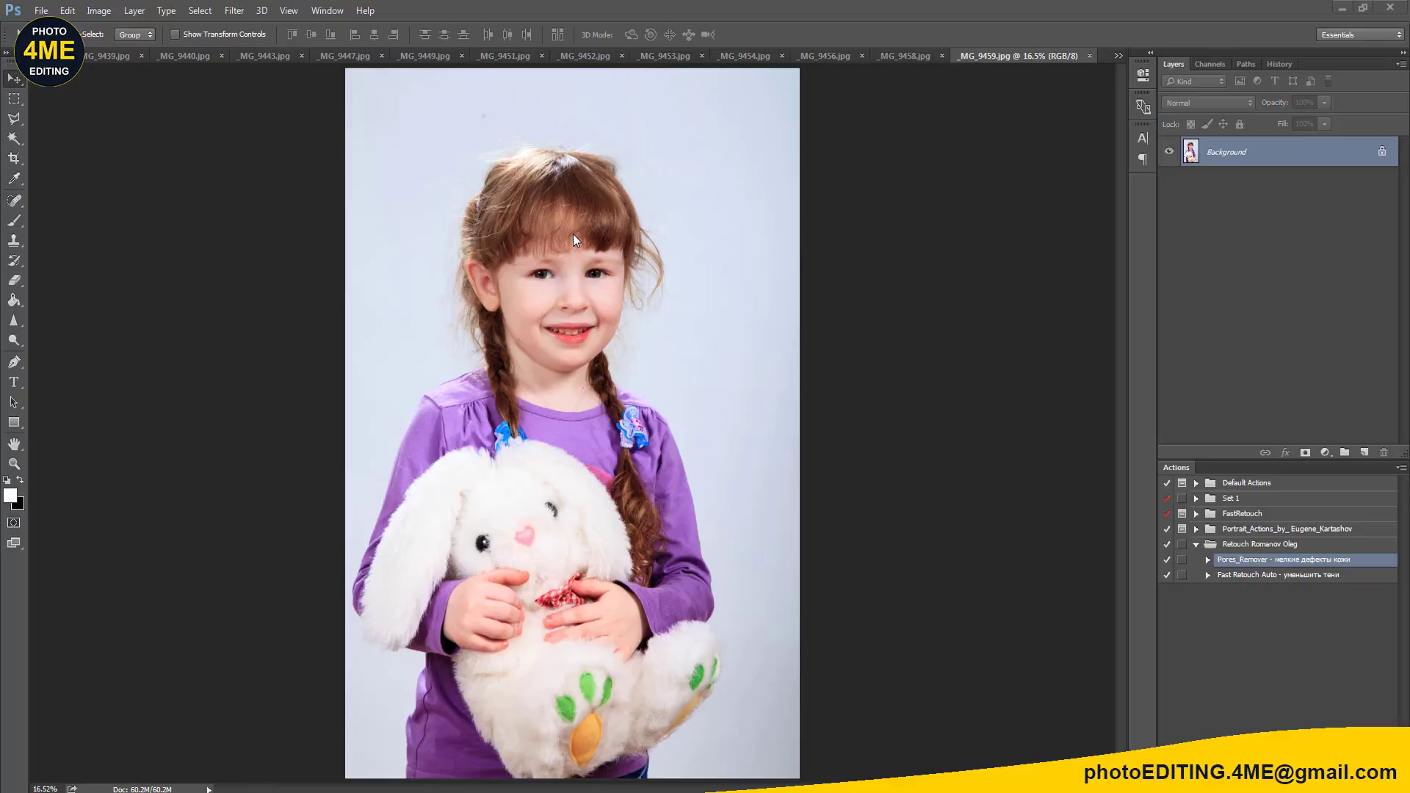
# Step: Zoom around the _MG_9459.jpg girl portrait, then run the retouching action adding Layer 1 and Layer 2
pyautogui.scroll(2, 578, 270)
pyautogui.scroll(-3, 573, 279)
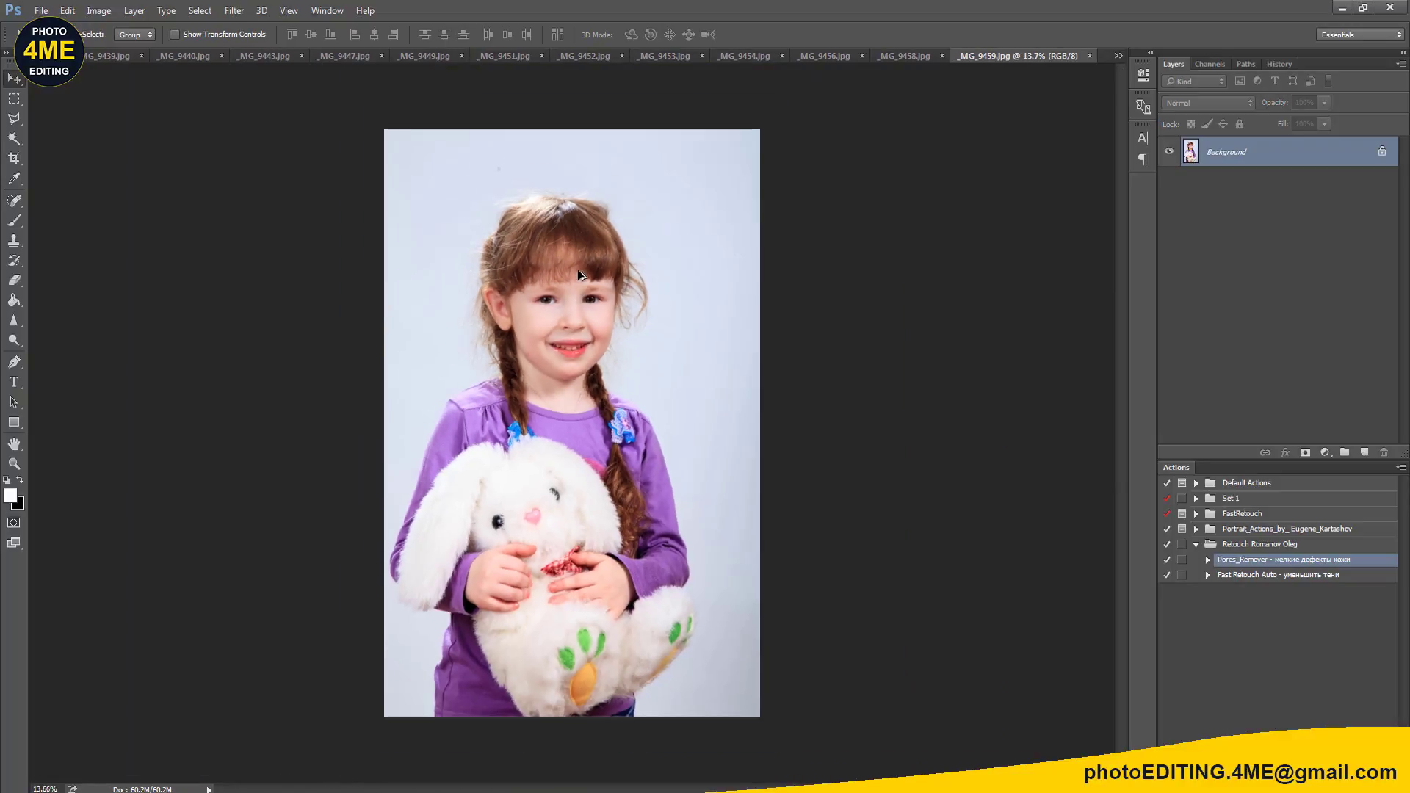
pyautogui.scroll(-1, 569, 285)
pyautogui.scroll(1, 569, 286)
pyautogui.scroll(3, 562, 288)
pyautogui.scroll(3, 554, 292)
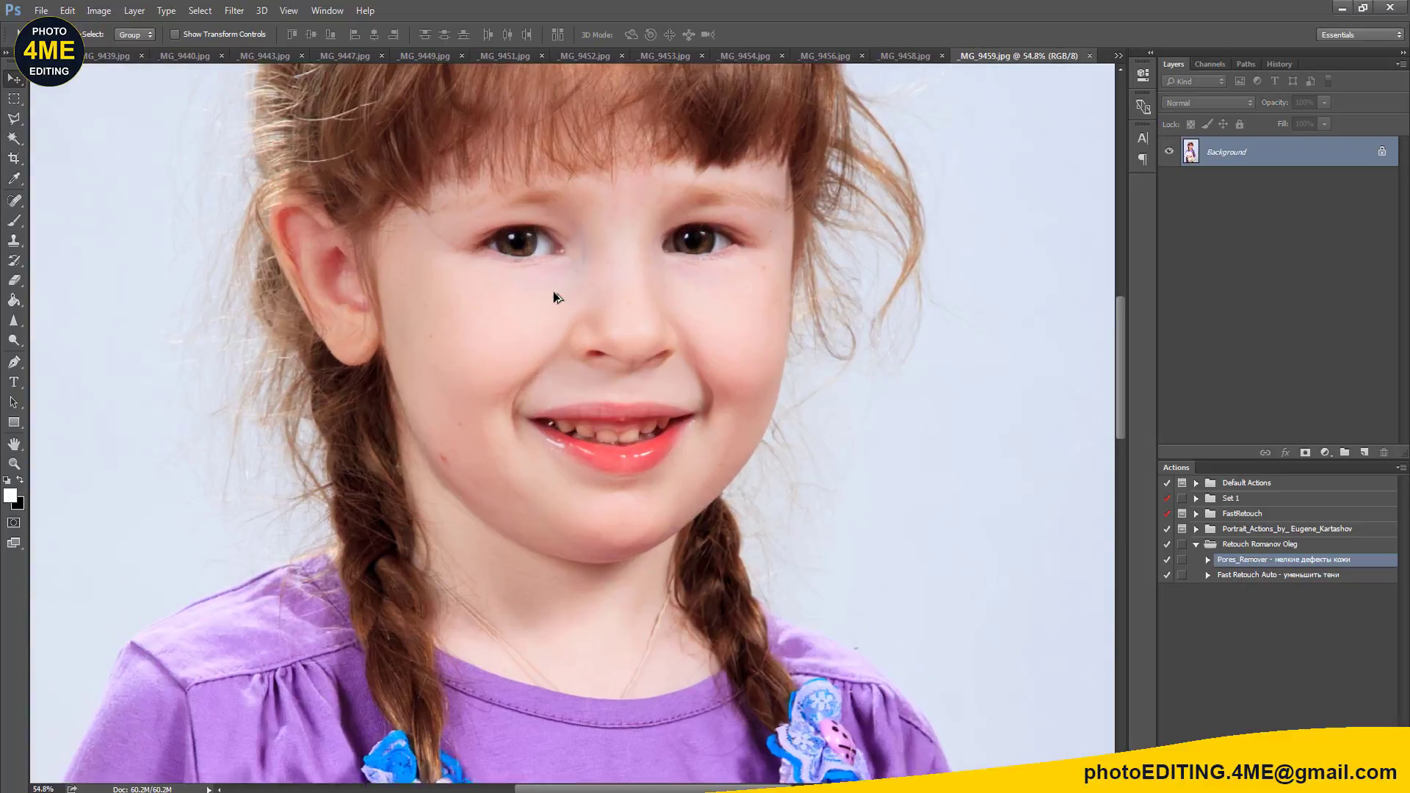
pyautogui.scroll(2, 554, 297)
pyautogui.scroll(-2, 557, 301)
pyautogui.scroll(-5, 587, 368)
pyautogui.scroll(-5, 617, 455)
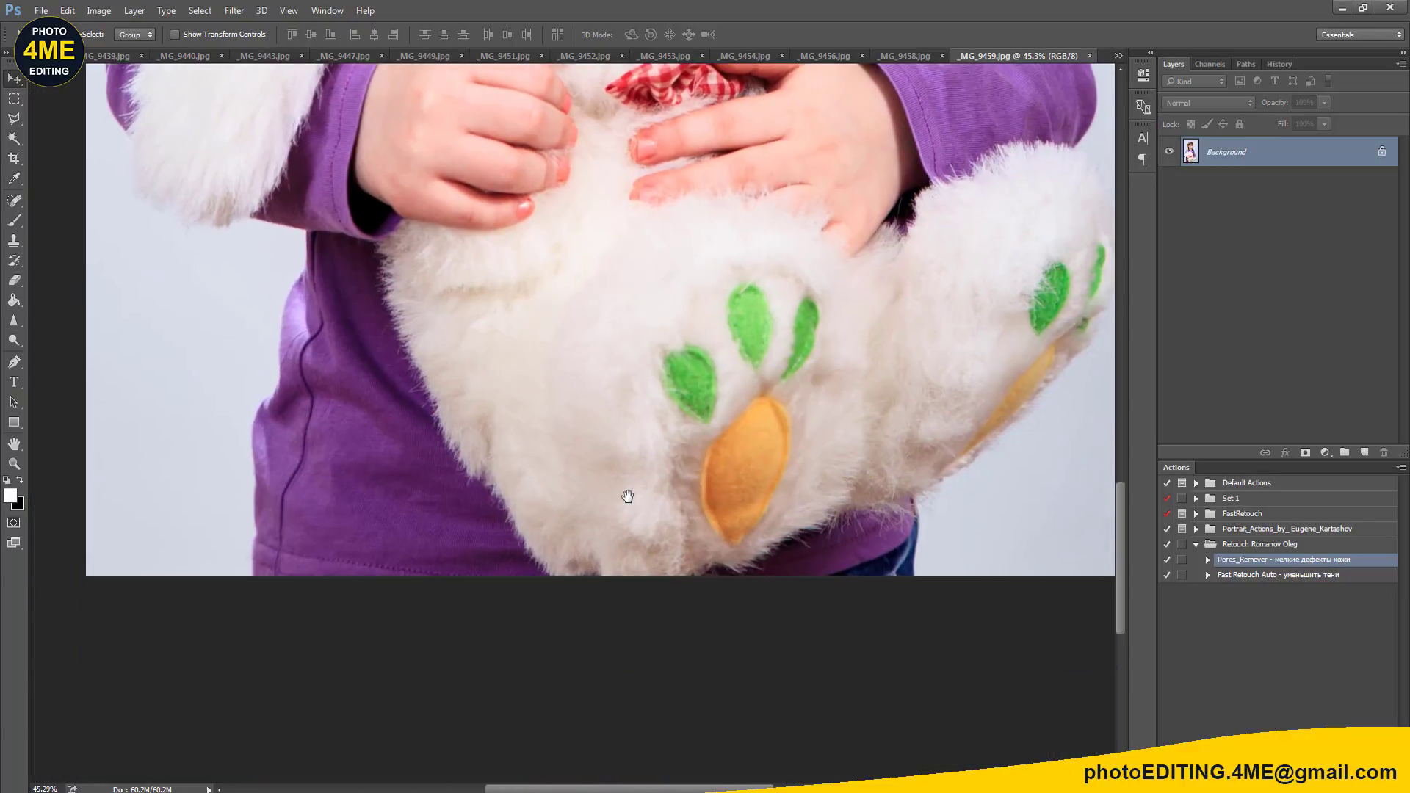
pyautogui.scroll(-3, 643, 507)
pyautogui.scroll(3, 647, 514)
pyautogui.scroll(-1, 604, 558)
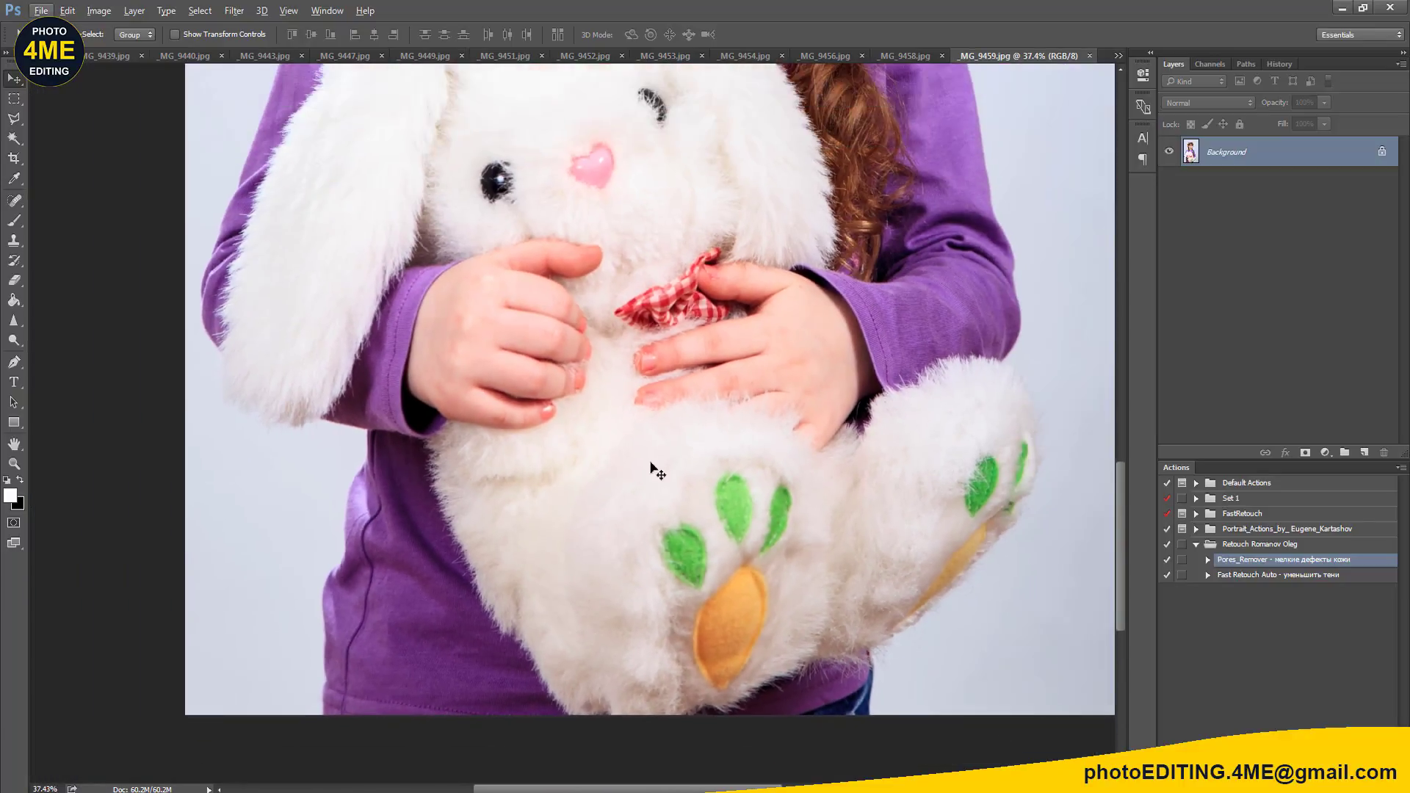
pyautogui.scroll(2, 661, 473)
pyautogui.scroll(3, 656, 529)
pyautogui.scroll(4, 660, 509)
pyautogui.scroll(4, 664, 484)
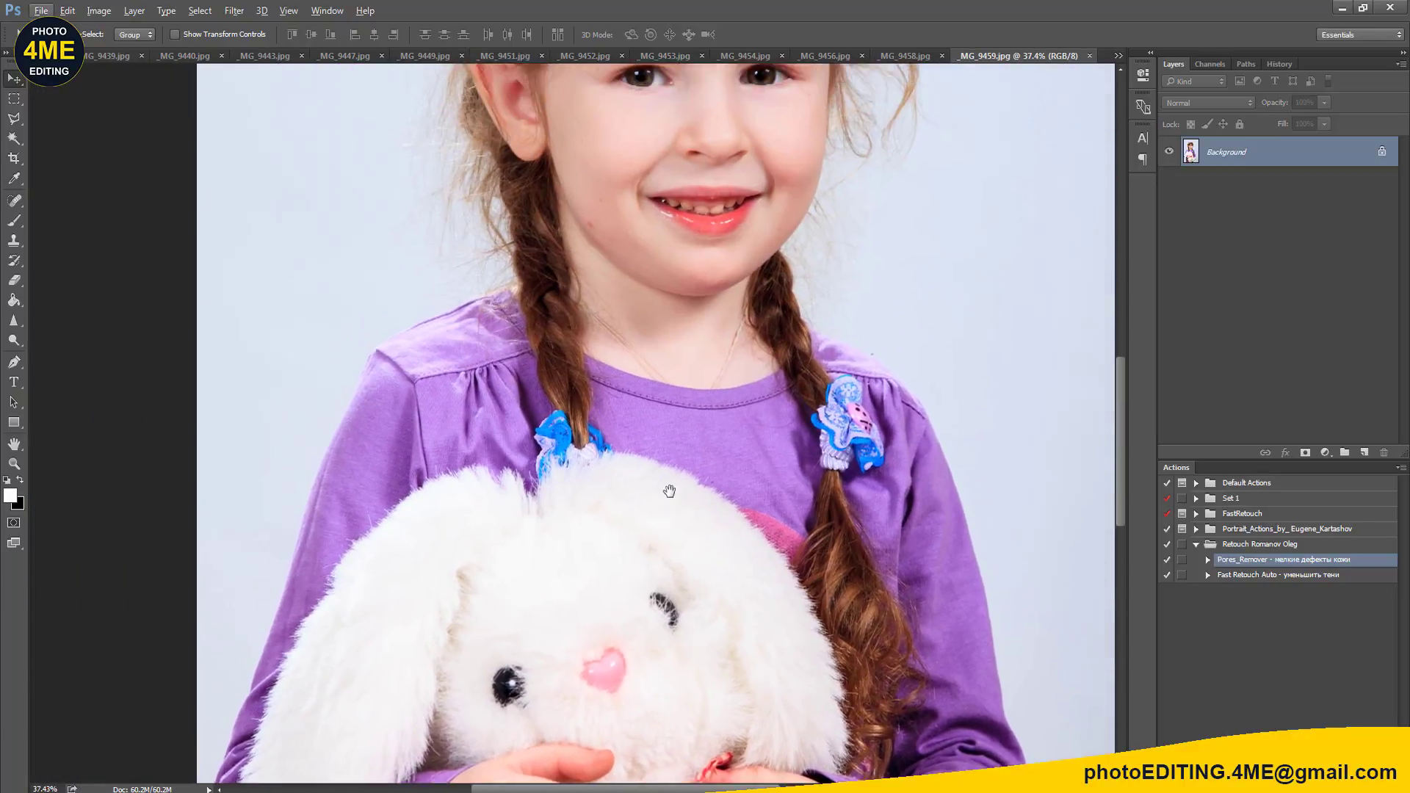
pyautogui.scroll(3, 668, 463)
pyautogui.scroll(4, 664, 470)
pyautogui.scroll(2, 766, 517)
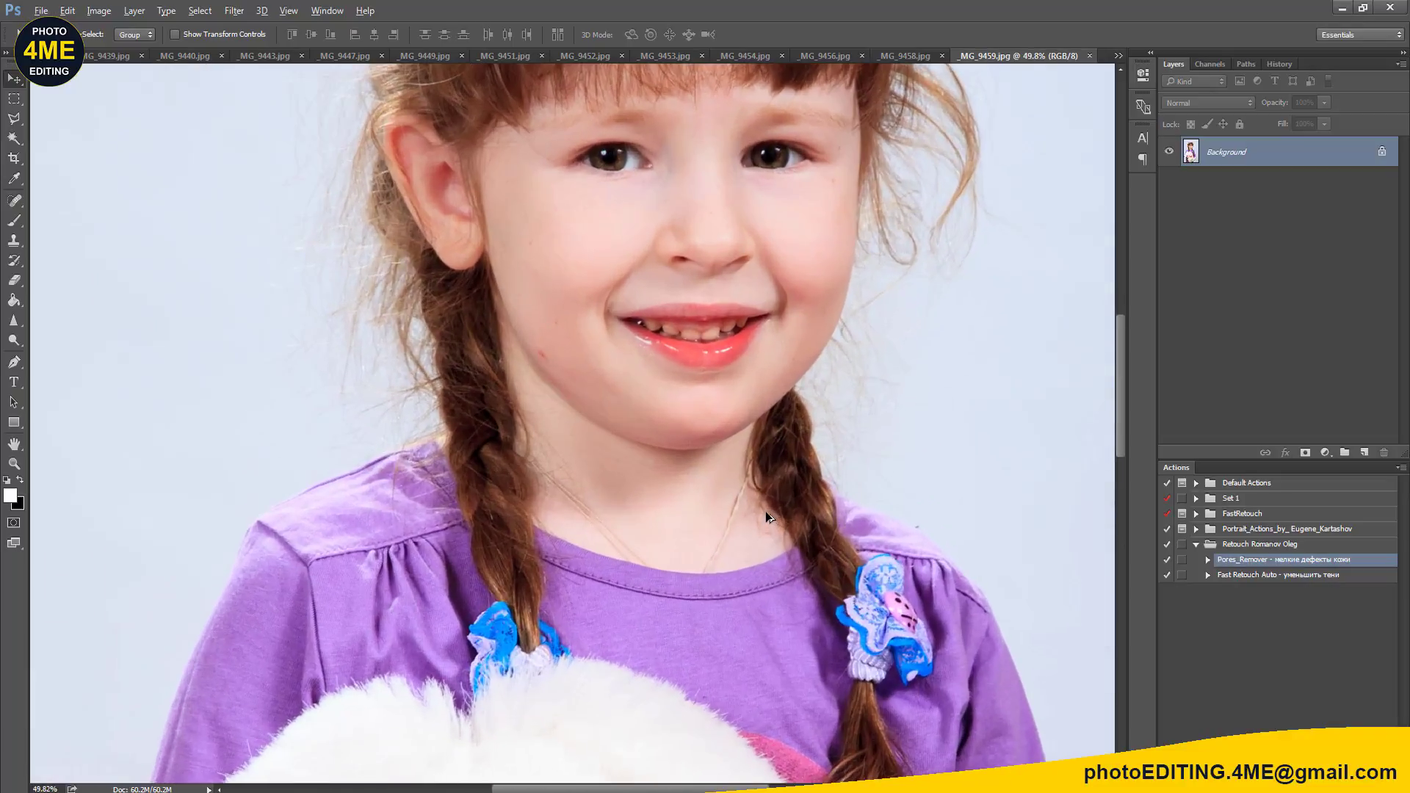
pyautogui.scroll(5, 687, 526)
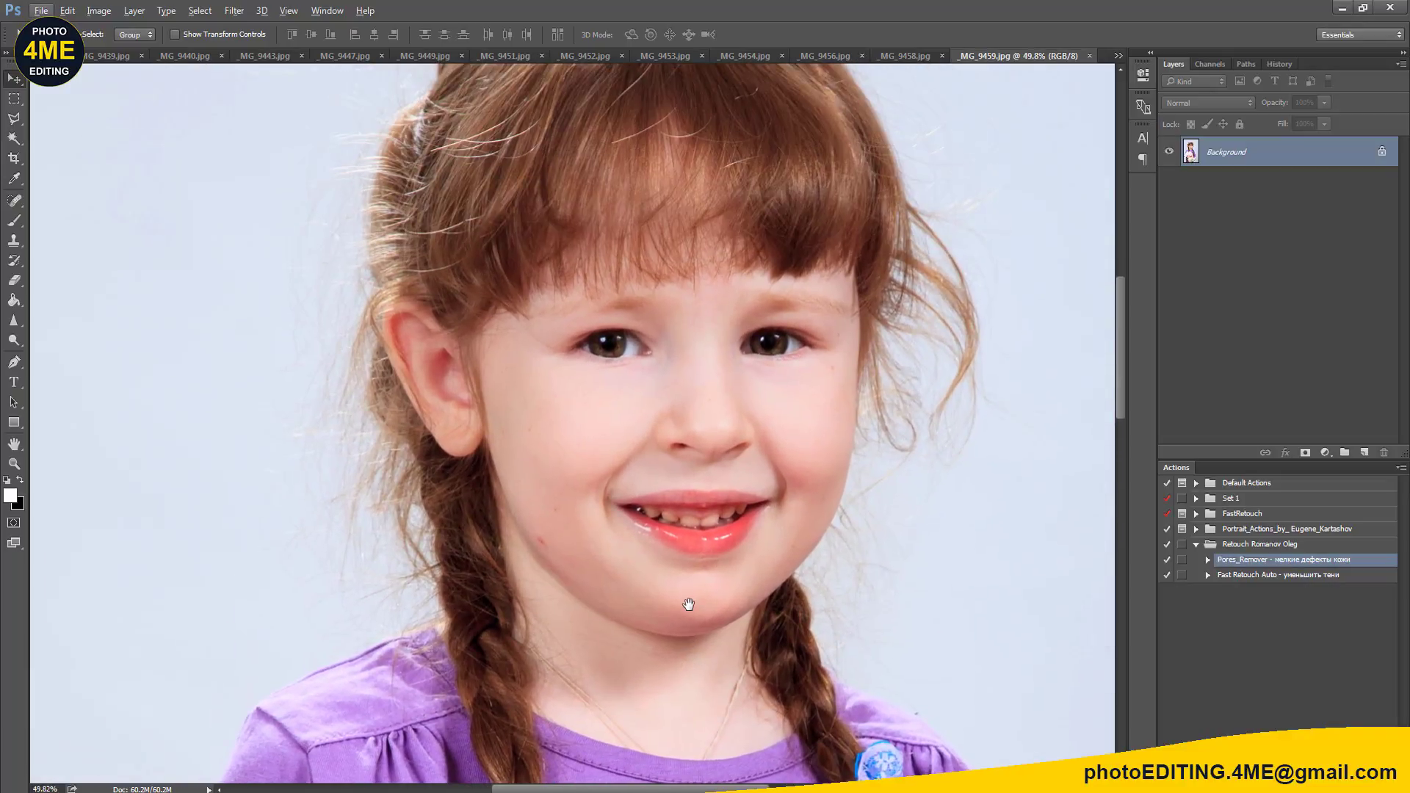
pyautogui.scroll(1, 698, 556)
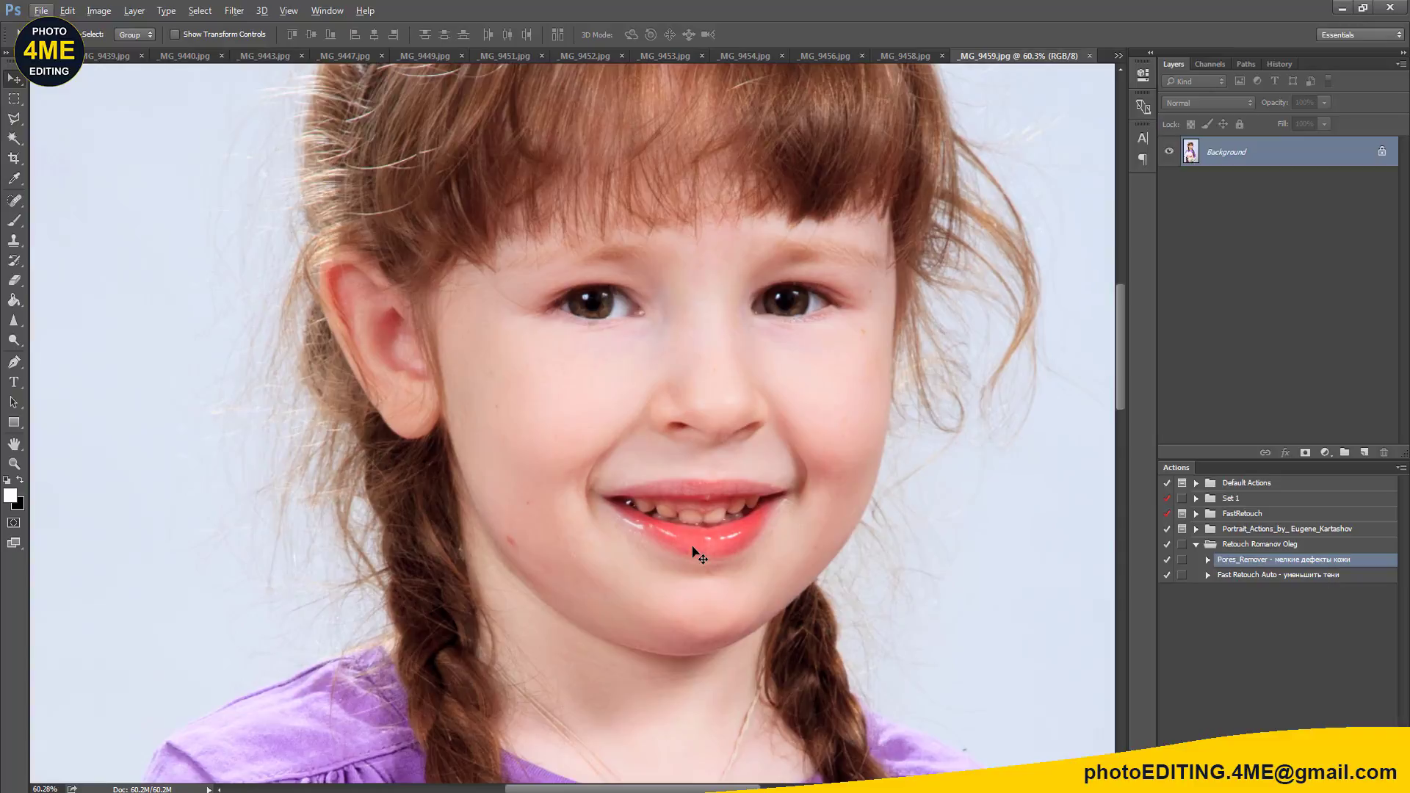
pyautogui.press('Return')
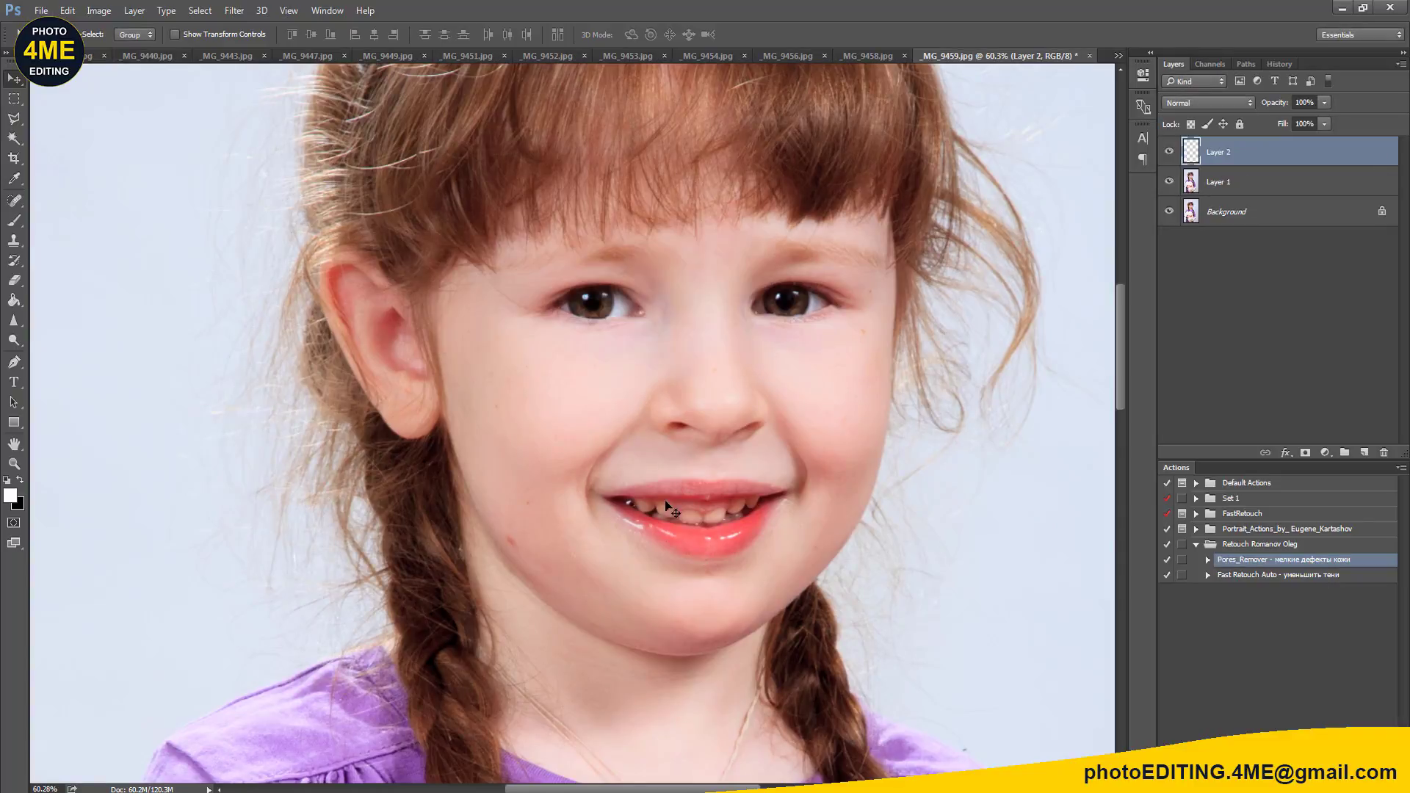
# Step: Spot-heal the stray hair above the left eye, the mark between the brows, and two cheek blemishes
pyautogui.scroll(1, 628, 411)
pyautogui.scroll(1, 595, 378)
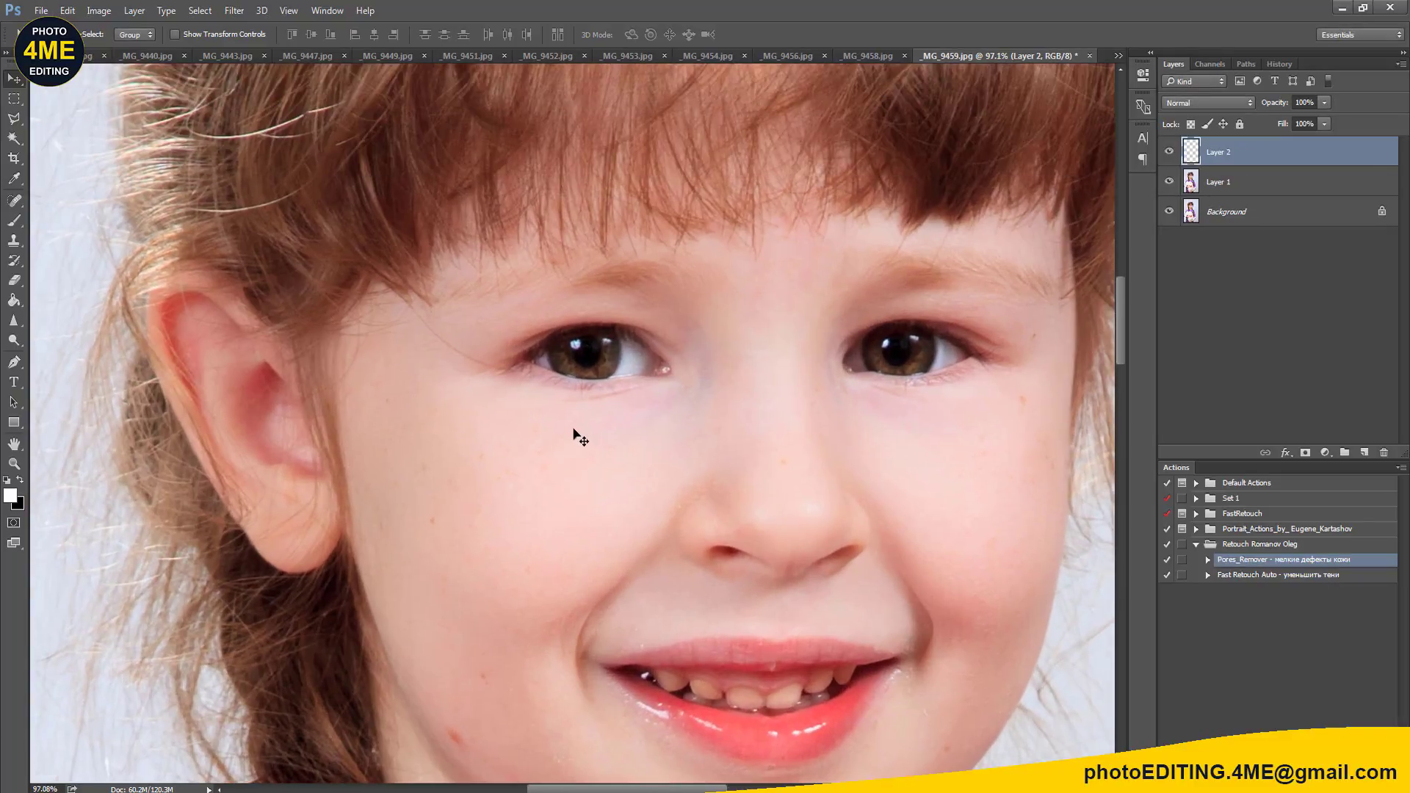
pyautogui.press('j')
pyautogui.press('[')
pyautogui.press('[')
pyautogui.press('[')
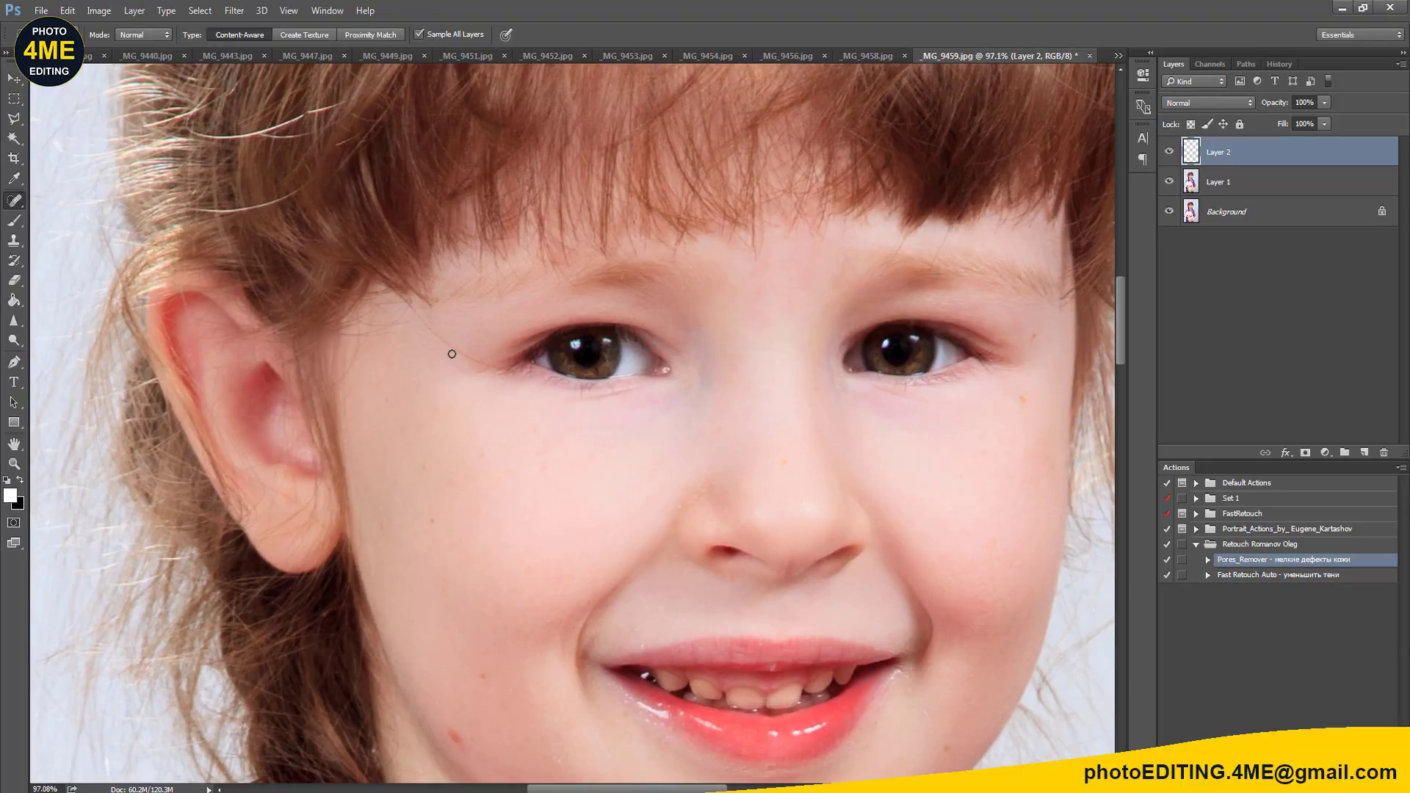
pyautogui.moveTo(426, 323)
pyautogui.mouseDown()
pyautogui.moveTo(467, 360)
pyautogui.moveTo(451, 343)
pyautogui.mouseUp()
pyautogui.moveTo(759, 288); pyautogui.dragTo(768, 315)
pyautogui.moveTo(974, 506); pyautogui.dragTo(959, 381)
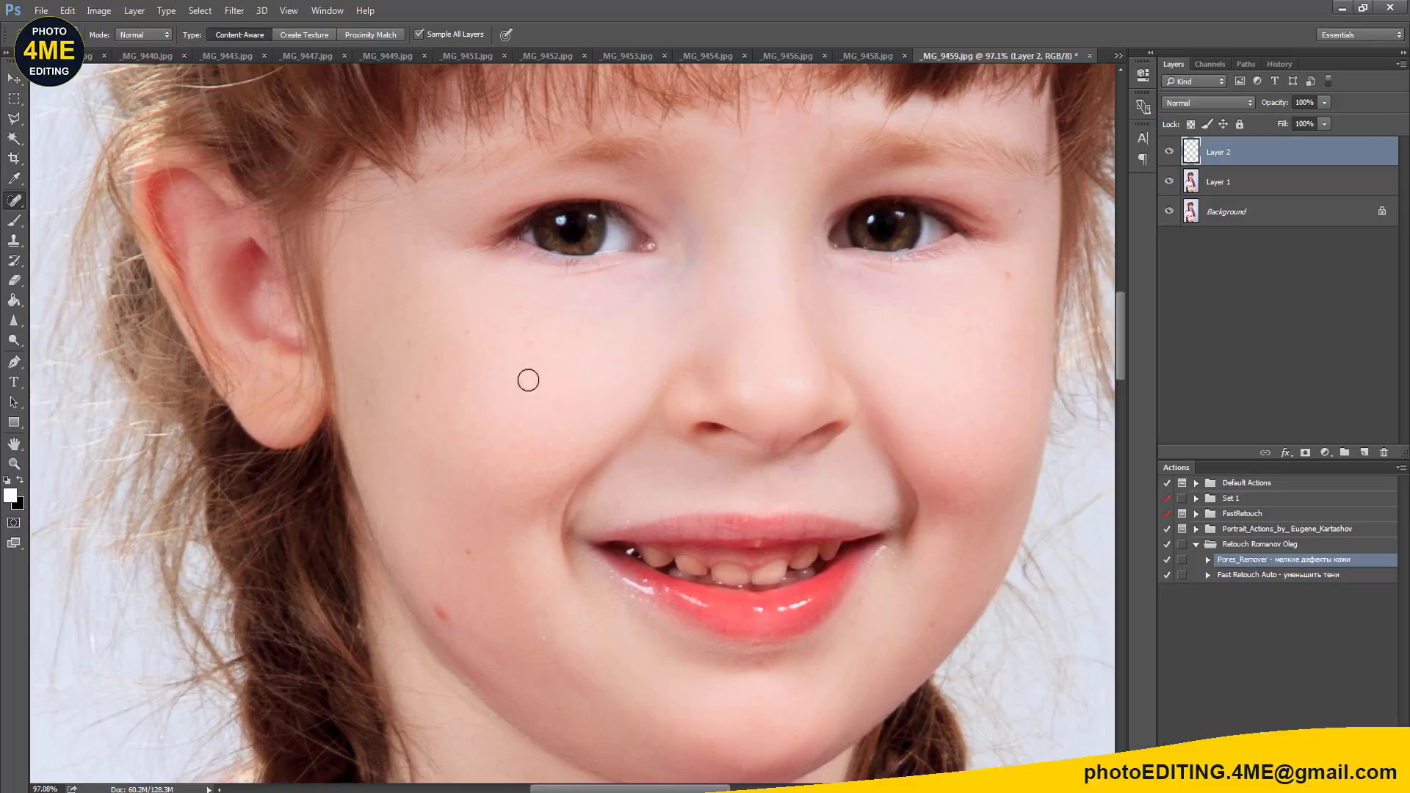
pyautogui.click(438, 611)
pyautogui.moveTo(535, 609)
pyautogui.mouseDown()
pyautogui.moveTo(490, 445)
pyautogui.moveTo(495, 526)
pyautogui.mouseUp()
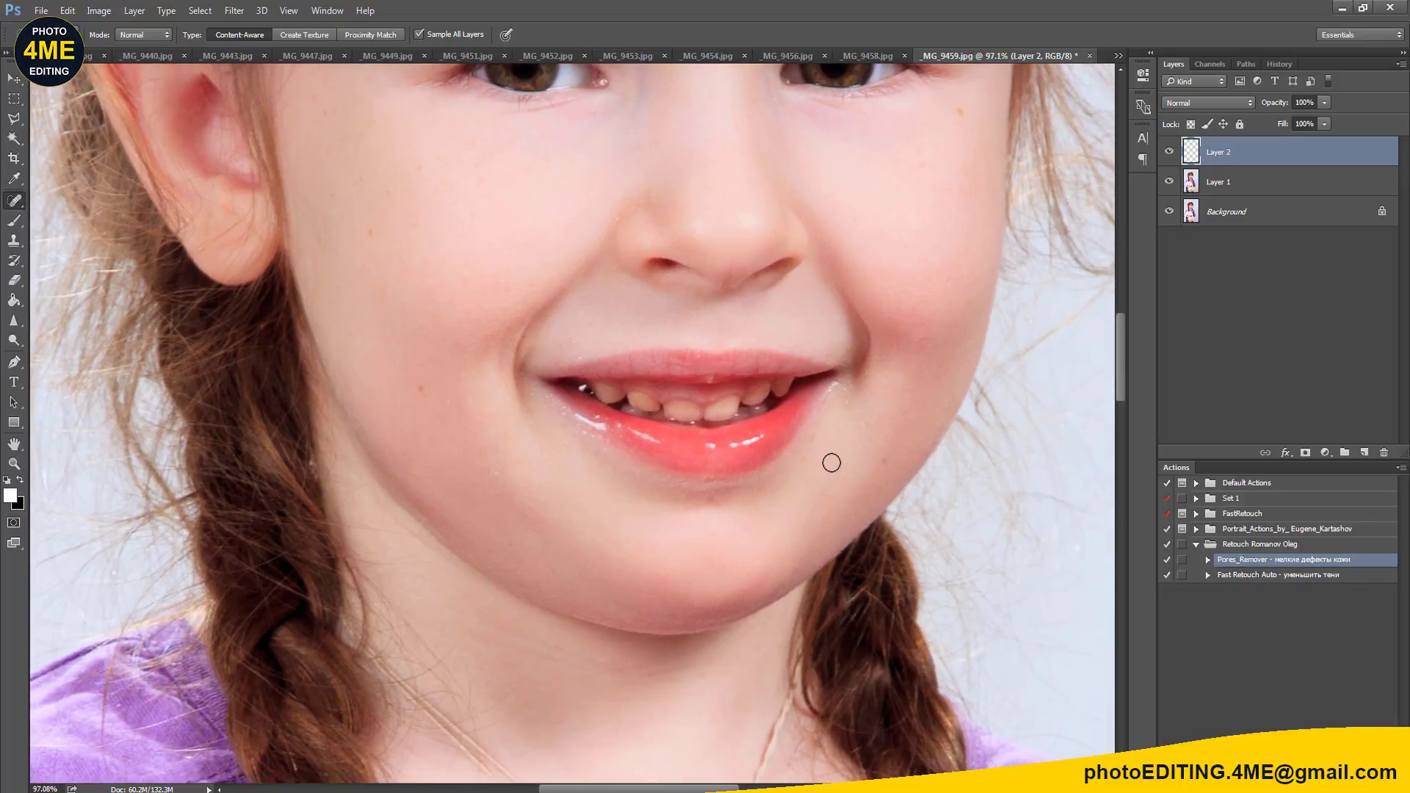
# Step: With a smaller brush, heal the mole below the lip corner and spots around the lower lip, chin and cheek
pyautogui.scroll(3, 832, 462)
pyautogui.press('[')
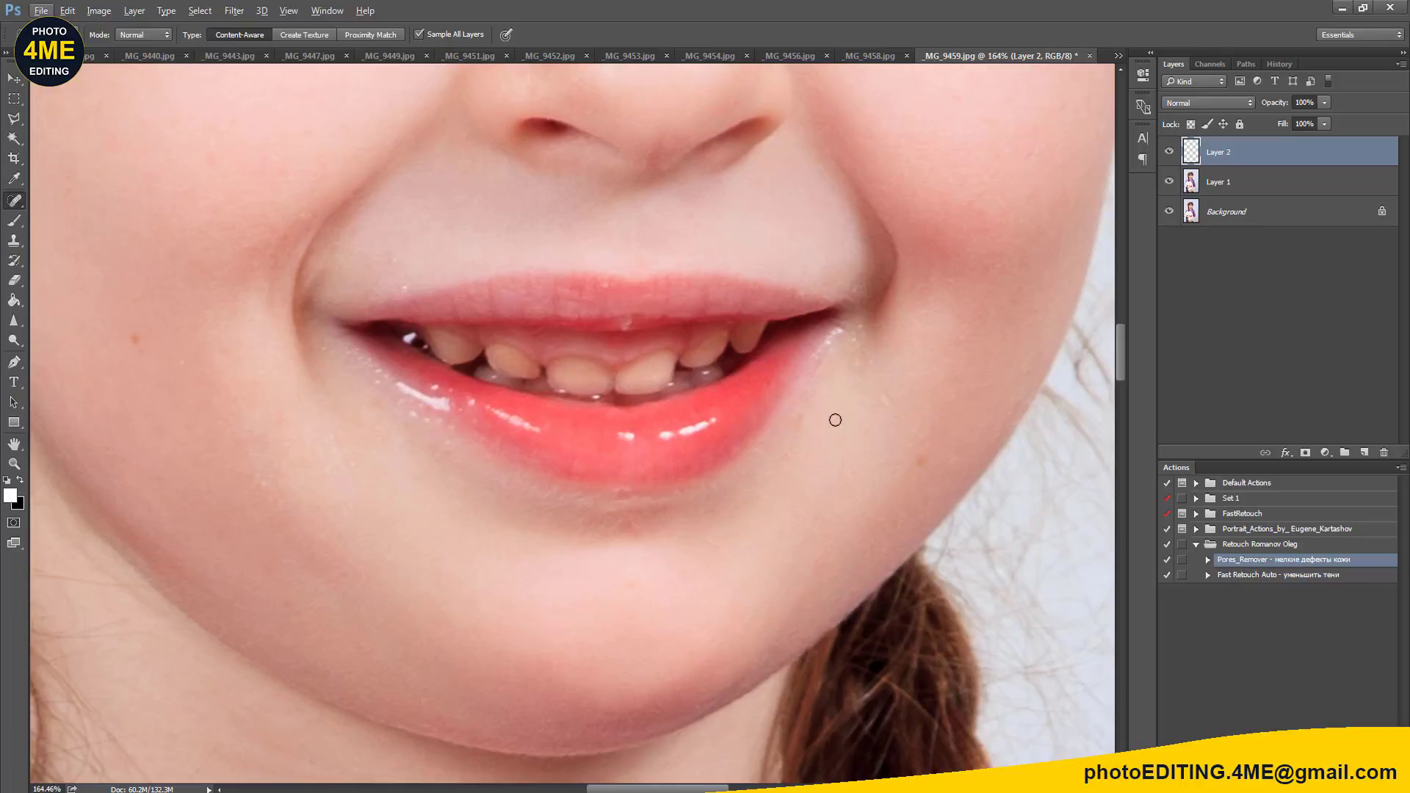
pyautogui.moveTo(804, 416); pyautogui.dragTo(790, 459)
pyautogui.click(860, 340)
pyautogui.click(636, 528)
pyautogui.click(447, 445)
pyautogui.click(377, 406)
pyautogui.click(259, 477)
pyautogui.scroll(-3, 314, 479)
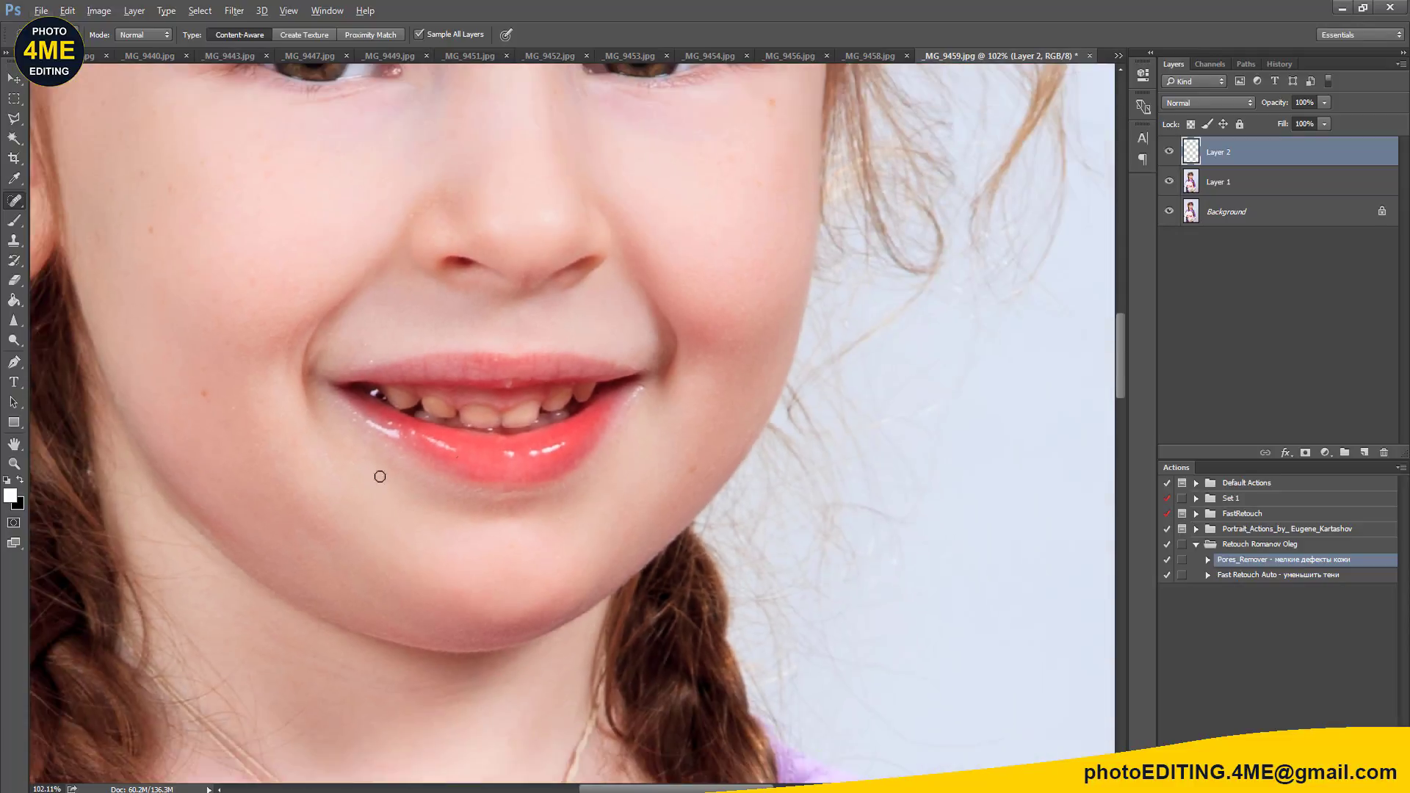
# Step: Clone clean cheek skin over the area above the lip and spot-heal the upper-lip blemish
pyautogui.press('s')
pyautogui.hotkey('alt', 's')
pyautogui.press('Escape')
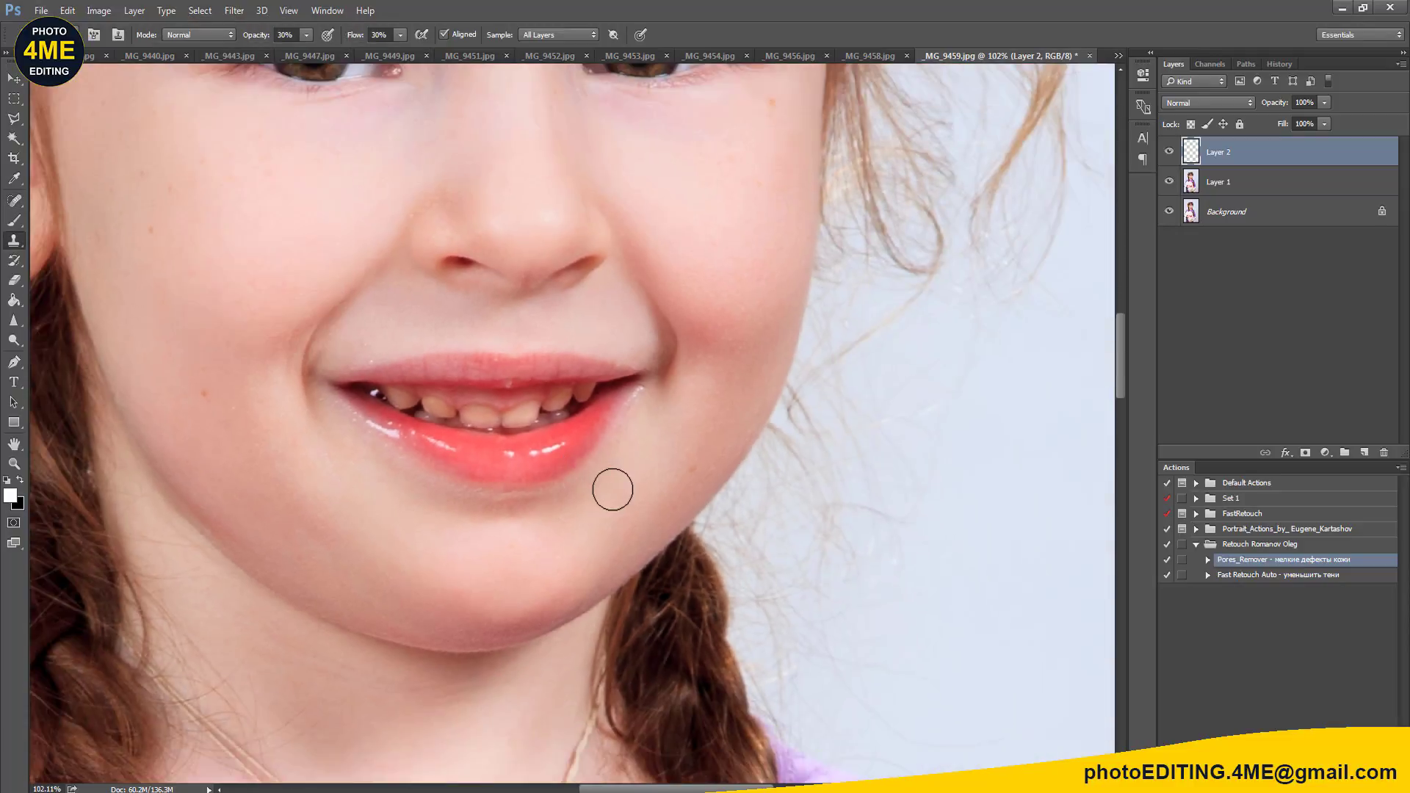
pyautogui.scroll(2, 612, 489)
pyautogui.moveTo(601, 494); pyautogui.dragTo(677, 478)
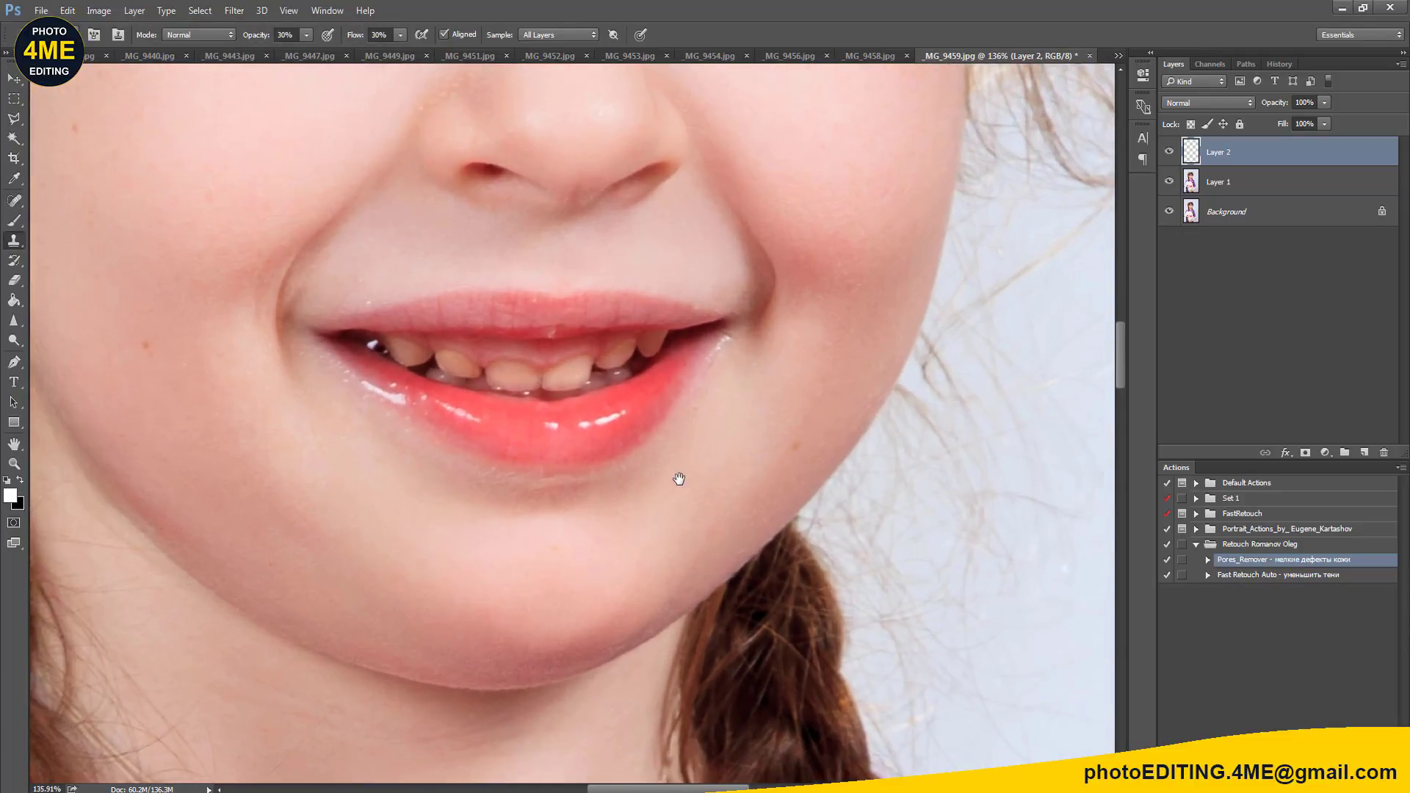
pyautogui.press('j')
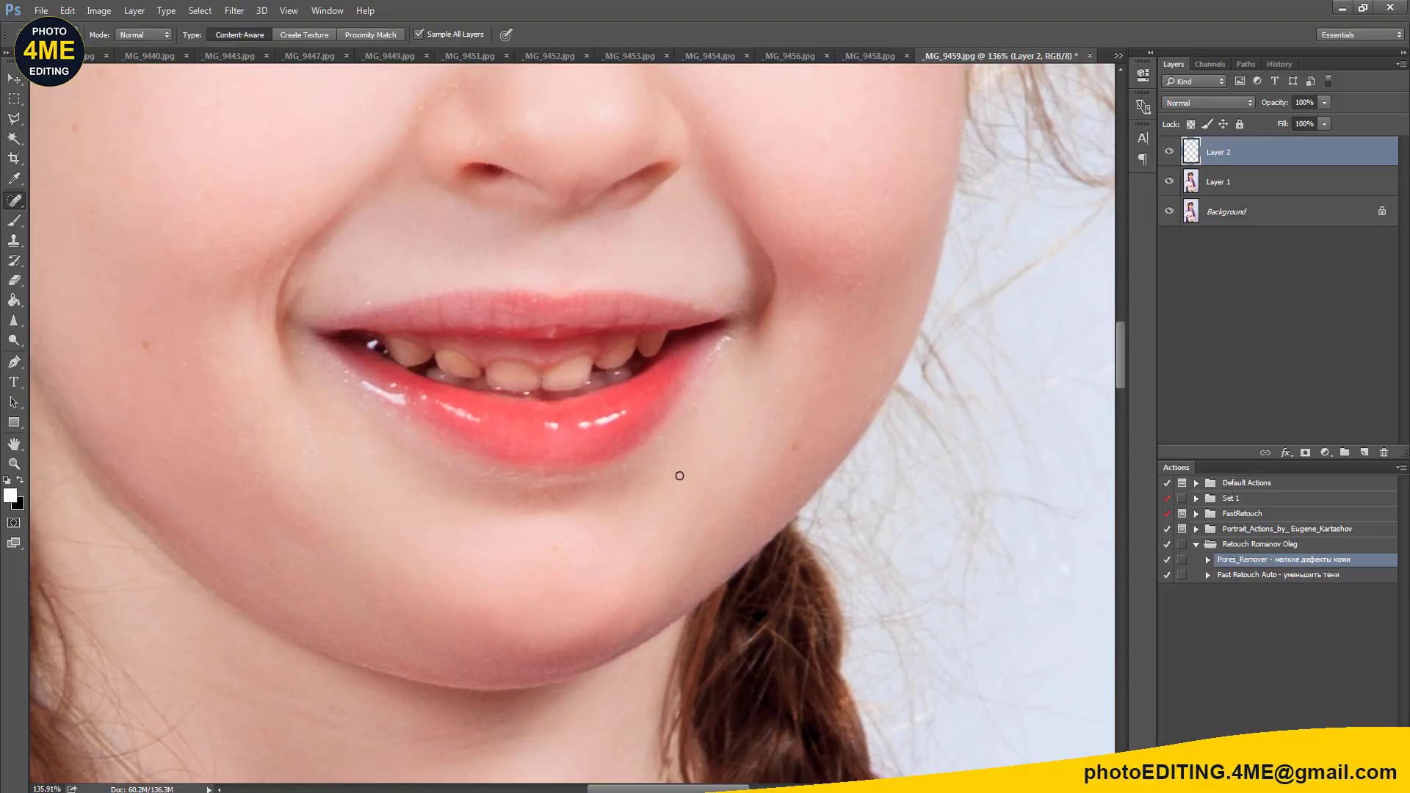
pyautogui.press('s')
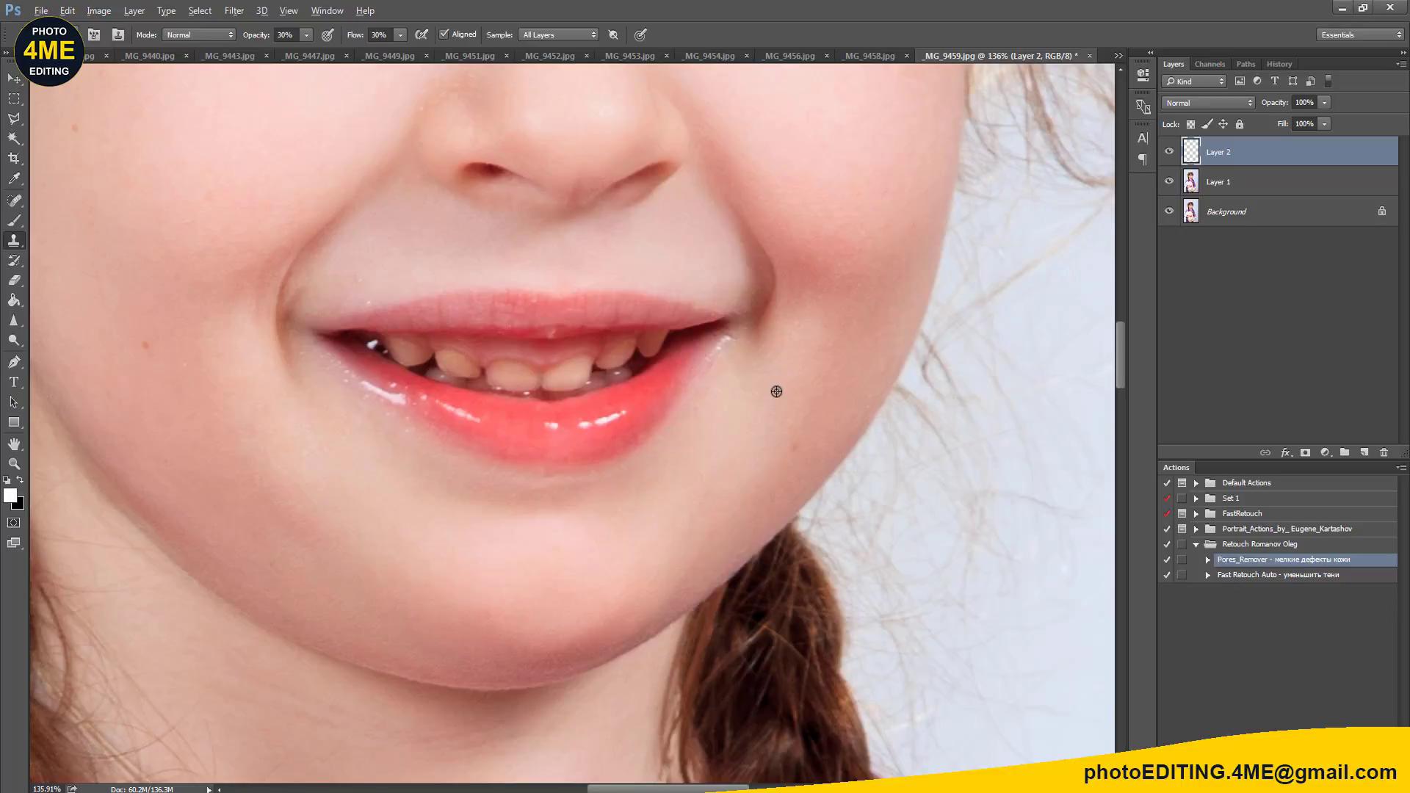
pyautogui.moveTo(805, 353); pyautogui.dragTo(762, 490)
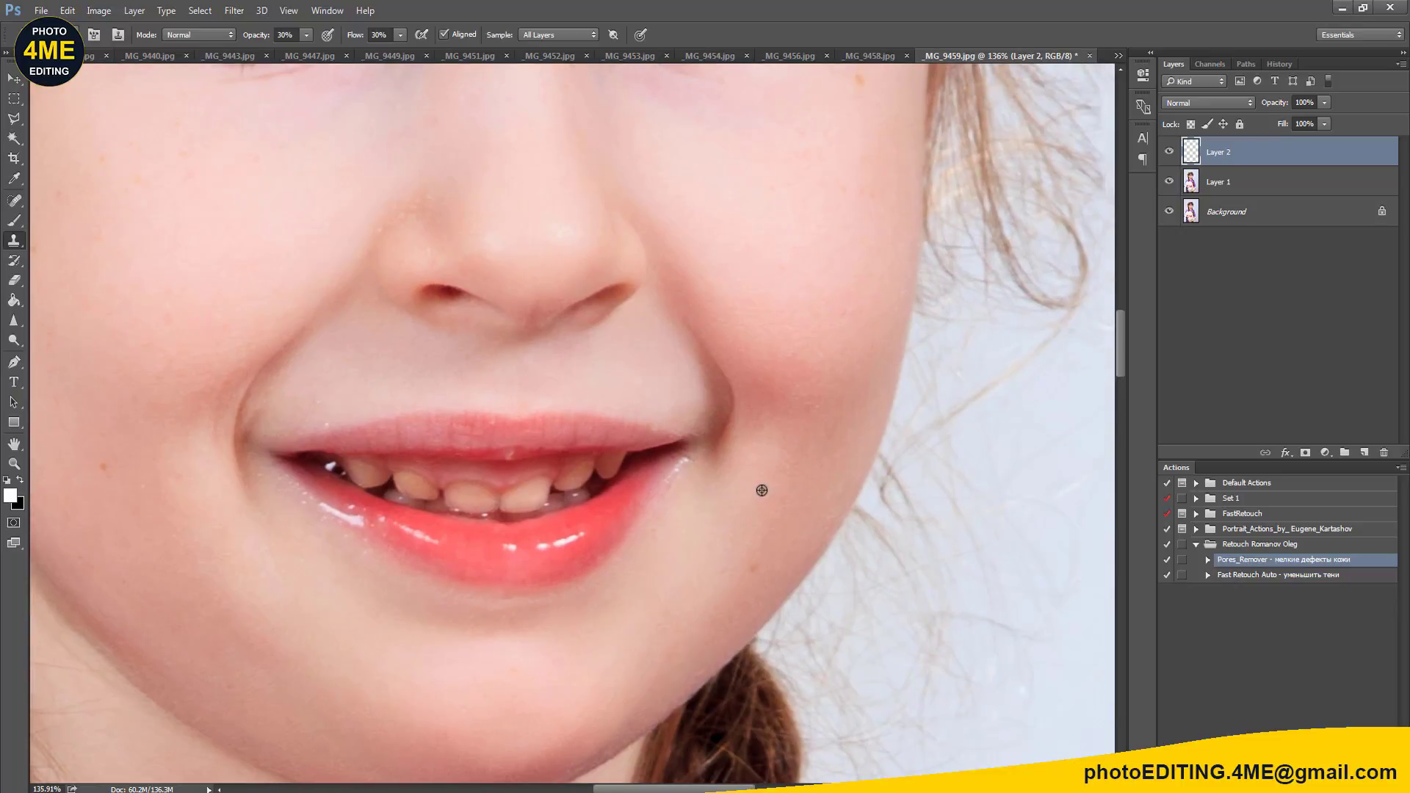
pyautogui.moveTo(431, 582); pyautogui.dragTo(588, 593)
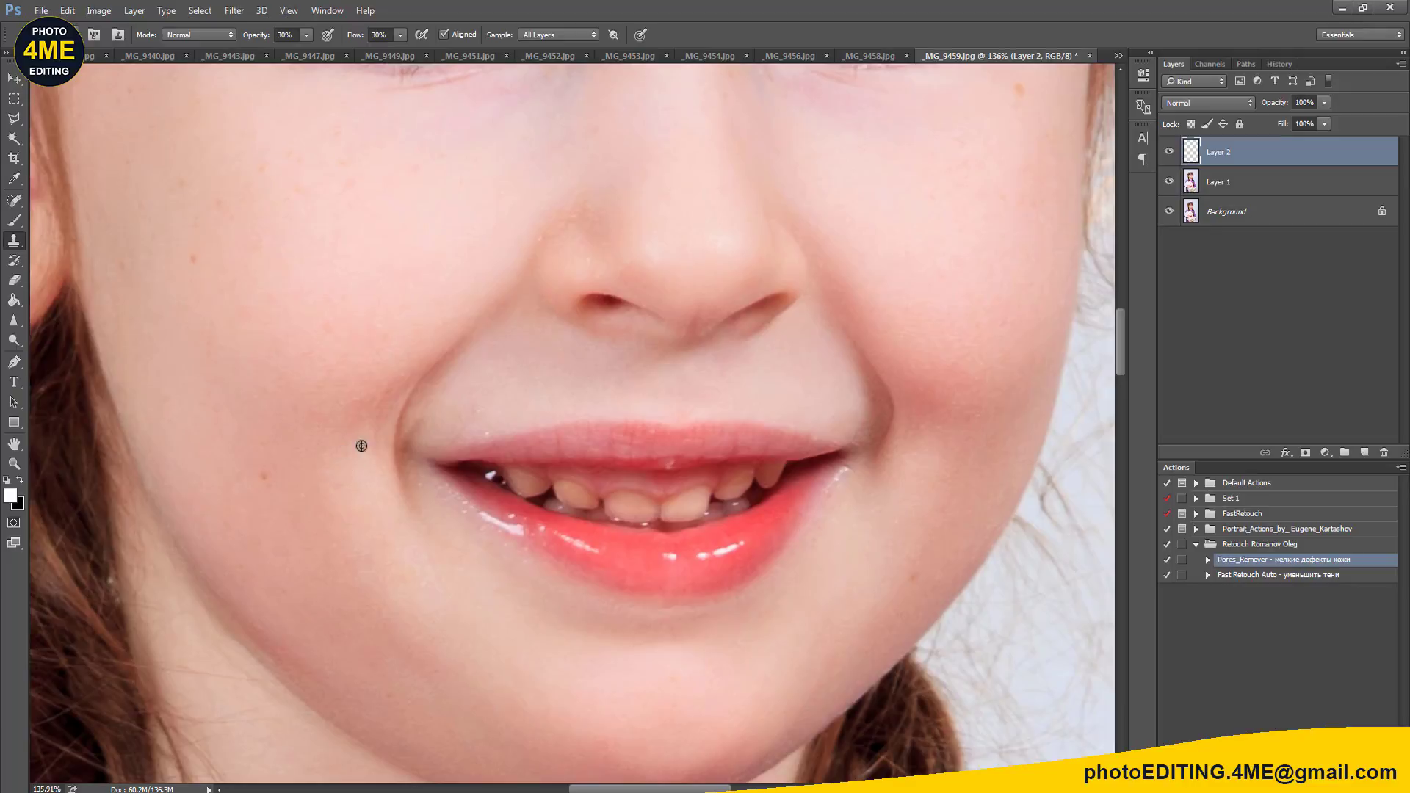
pyautogui.moveTo(577, 369); pyautogui.dragTo(567, 459)
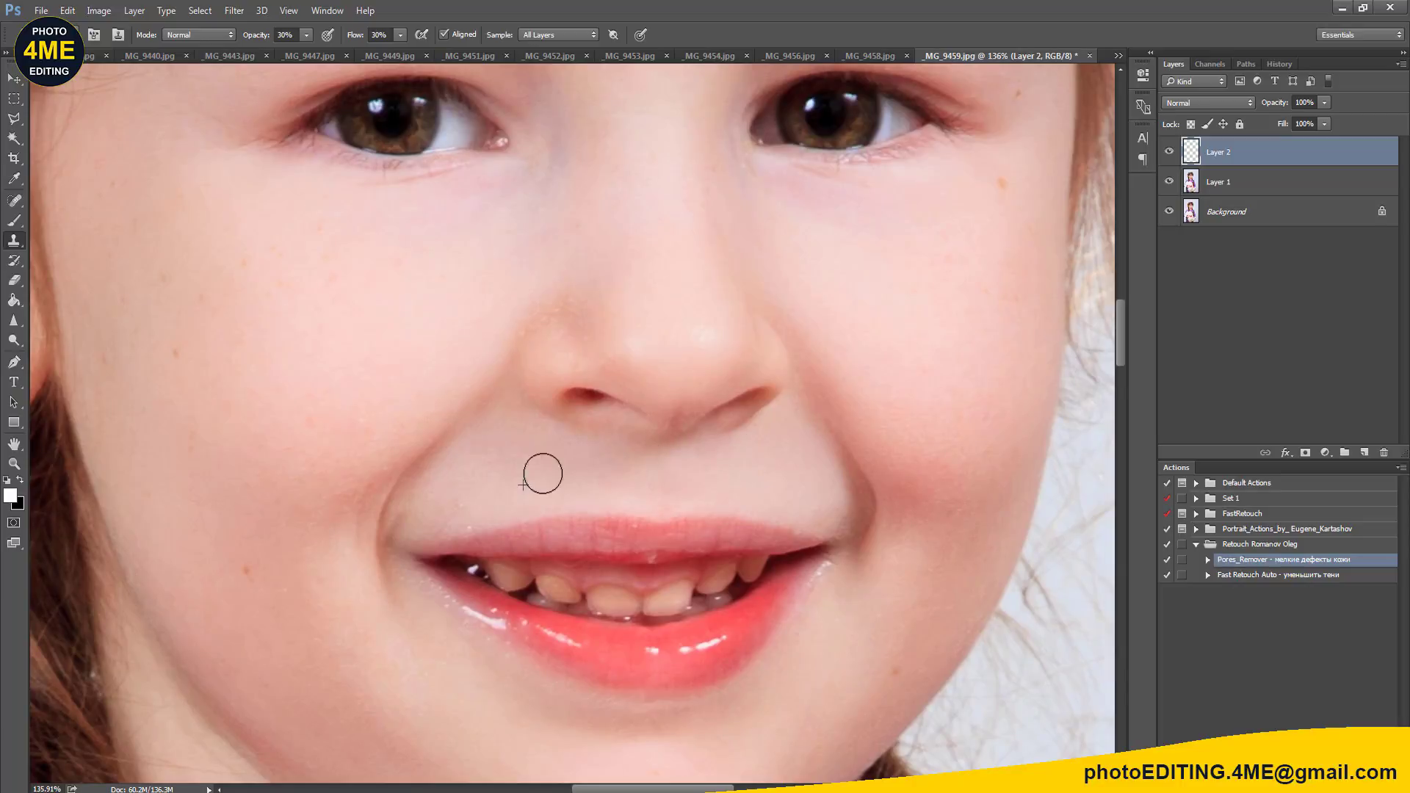
pyautogui.keyDown('alt'); pyautogui.click(751, 485); pyautogui.keyUp('alt')
pyautogui.moveTo(690, 500); pyautogui.dragTo(645, 499)
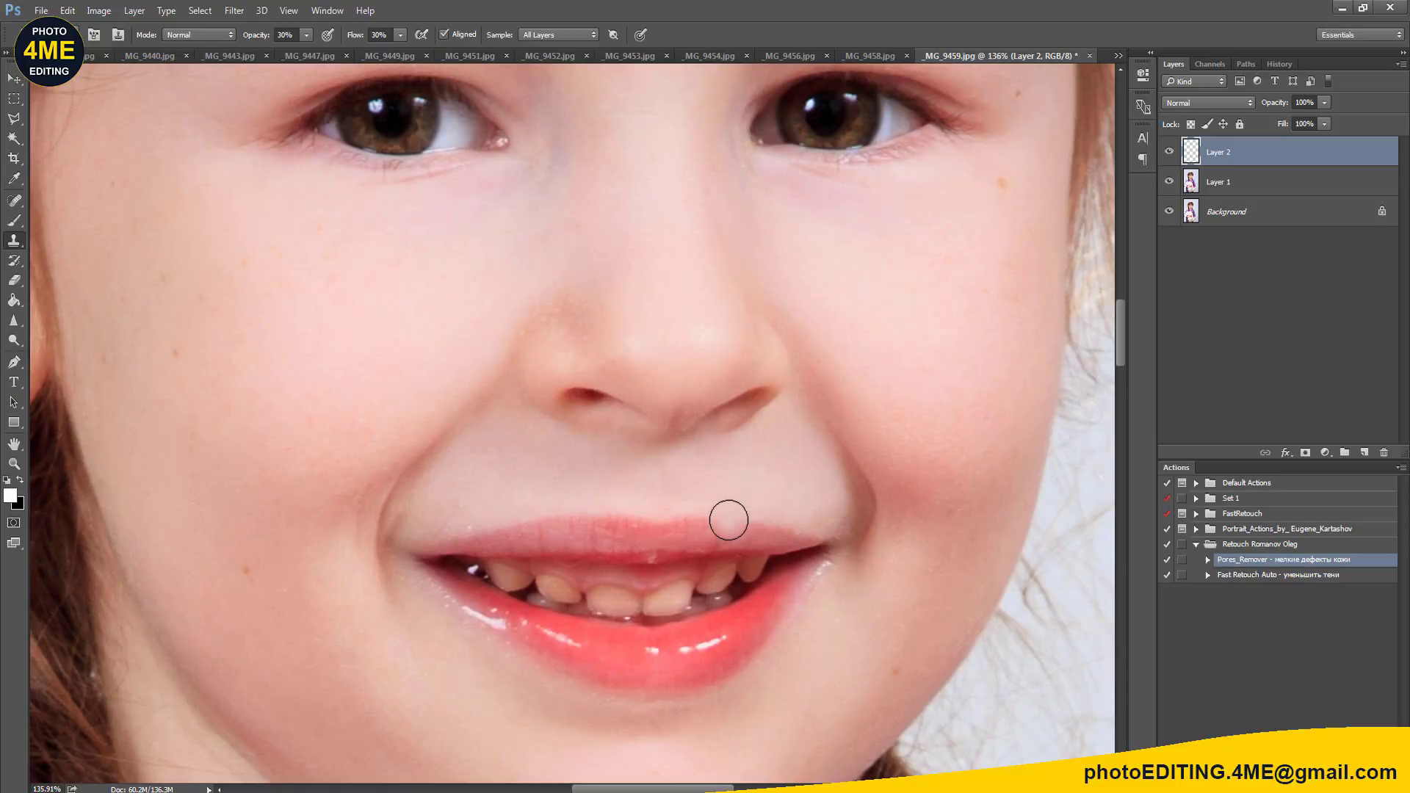
pyautogui.press('j')
pyautogui.click(654, 558)
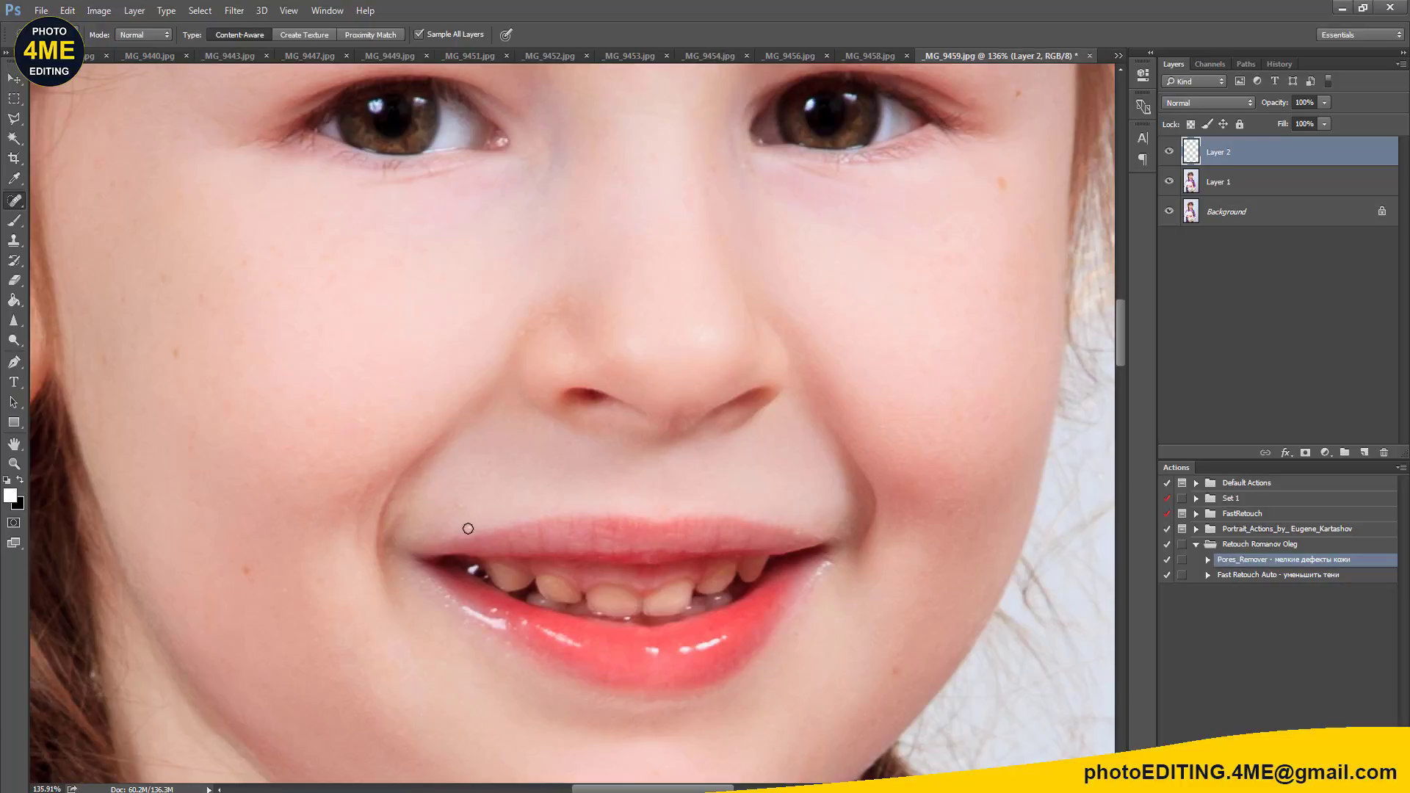
# Step: Continue cloning and spot-healing skin around the chin and cheeks, sampling near the chin
pyautogui.press('s')
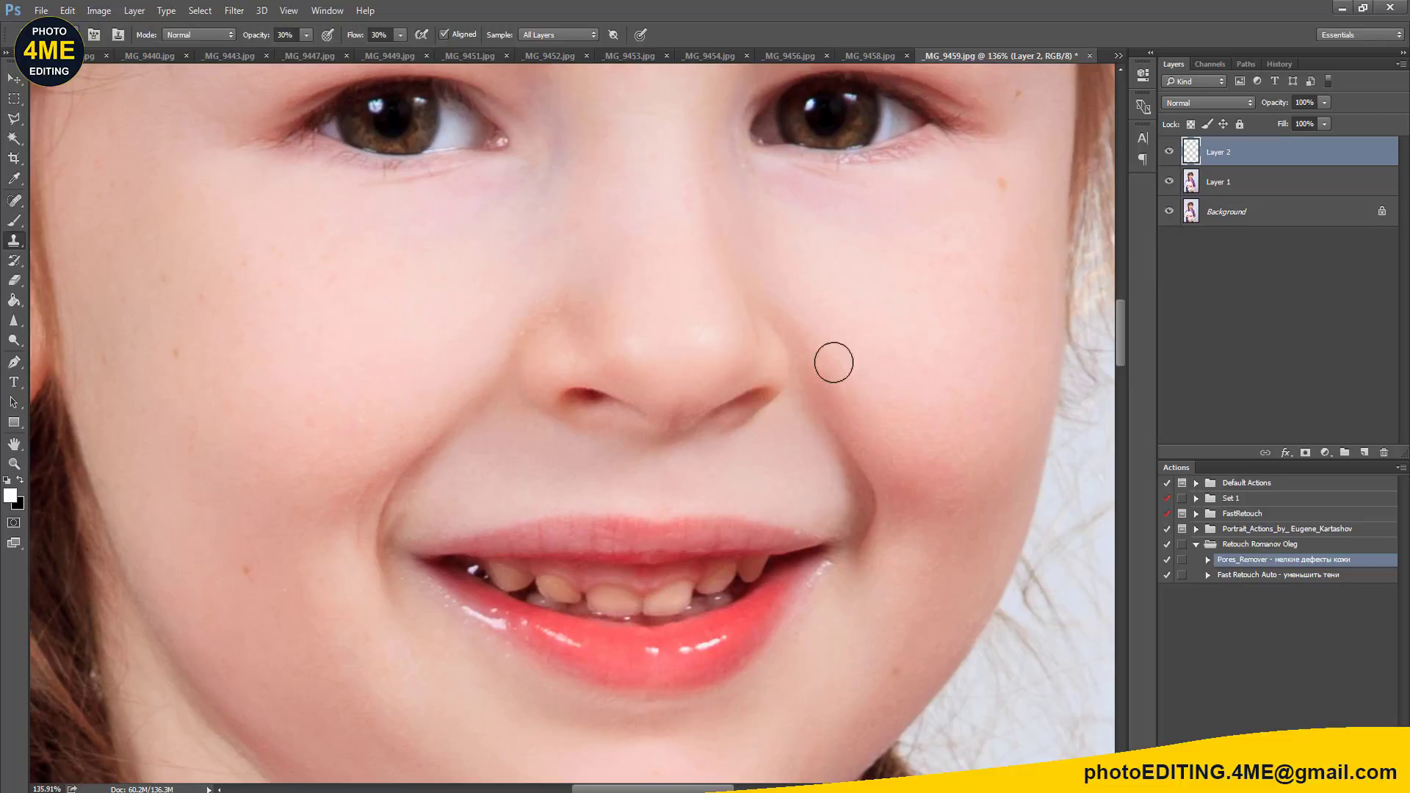
pyautogui.scroll(3, 830, 382)
pyautogui.scroll(1, 808, 396)
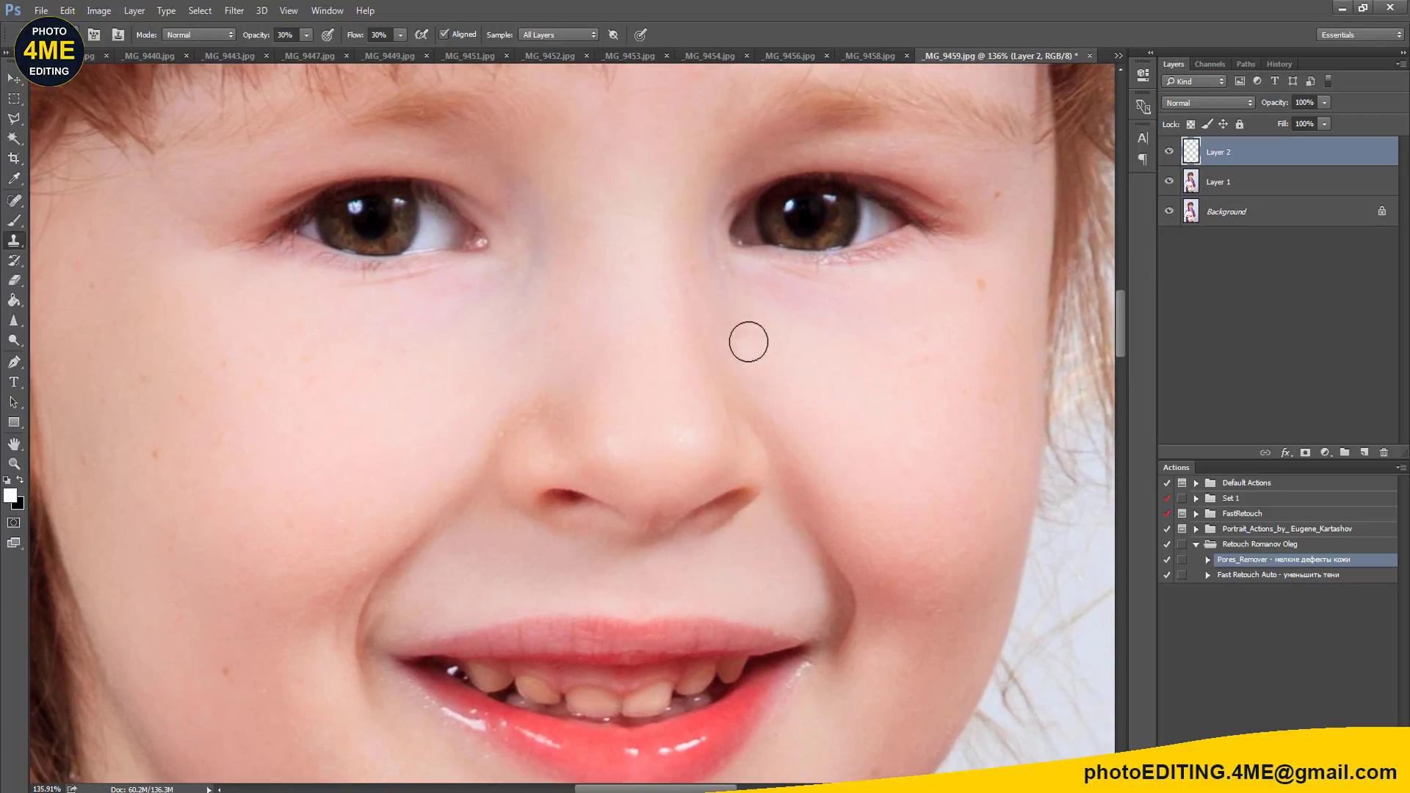
pyautogui.press('j')
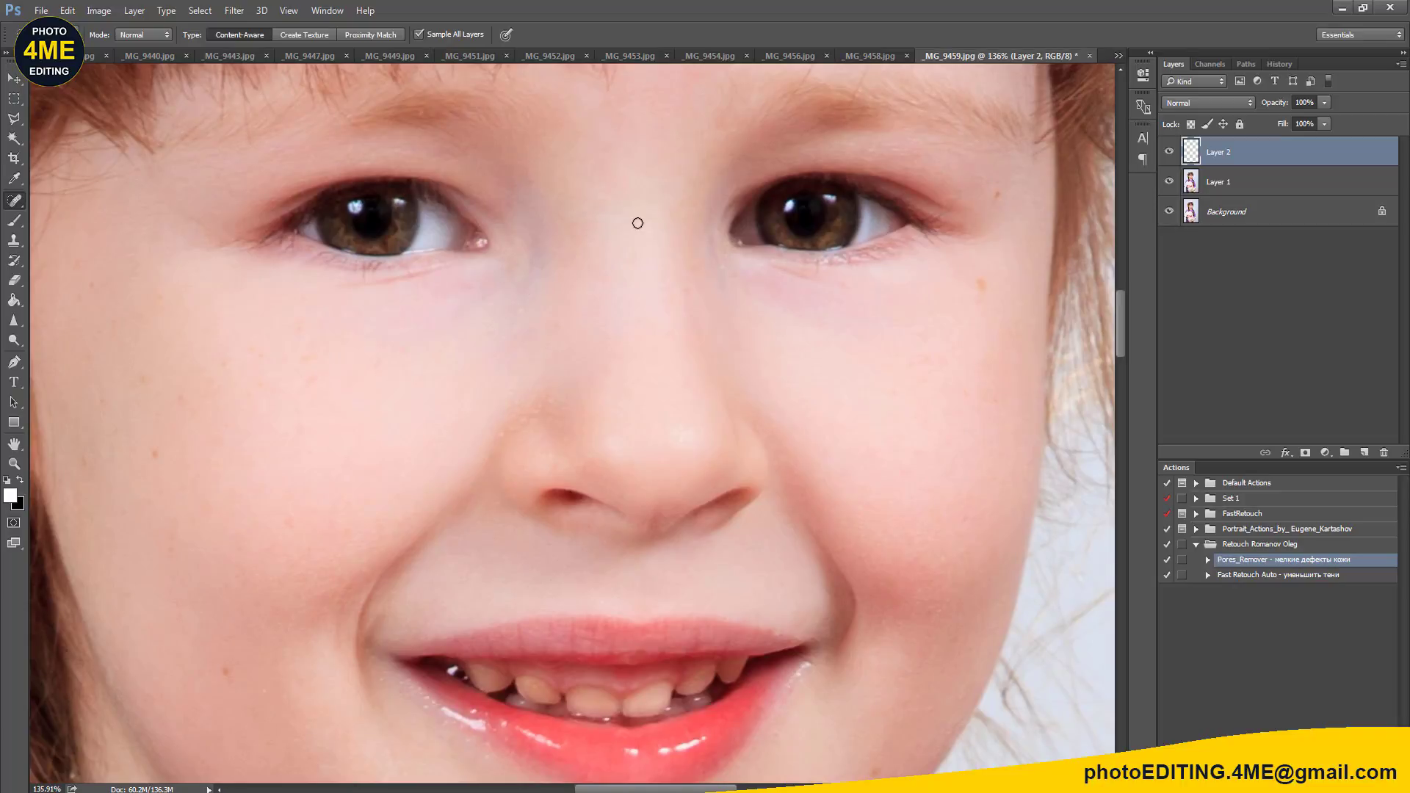
pyautogui.moveTo(638, 222); pyautogui.dragTo(636, 426)
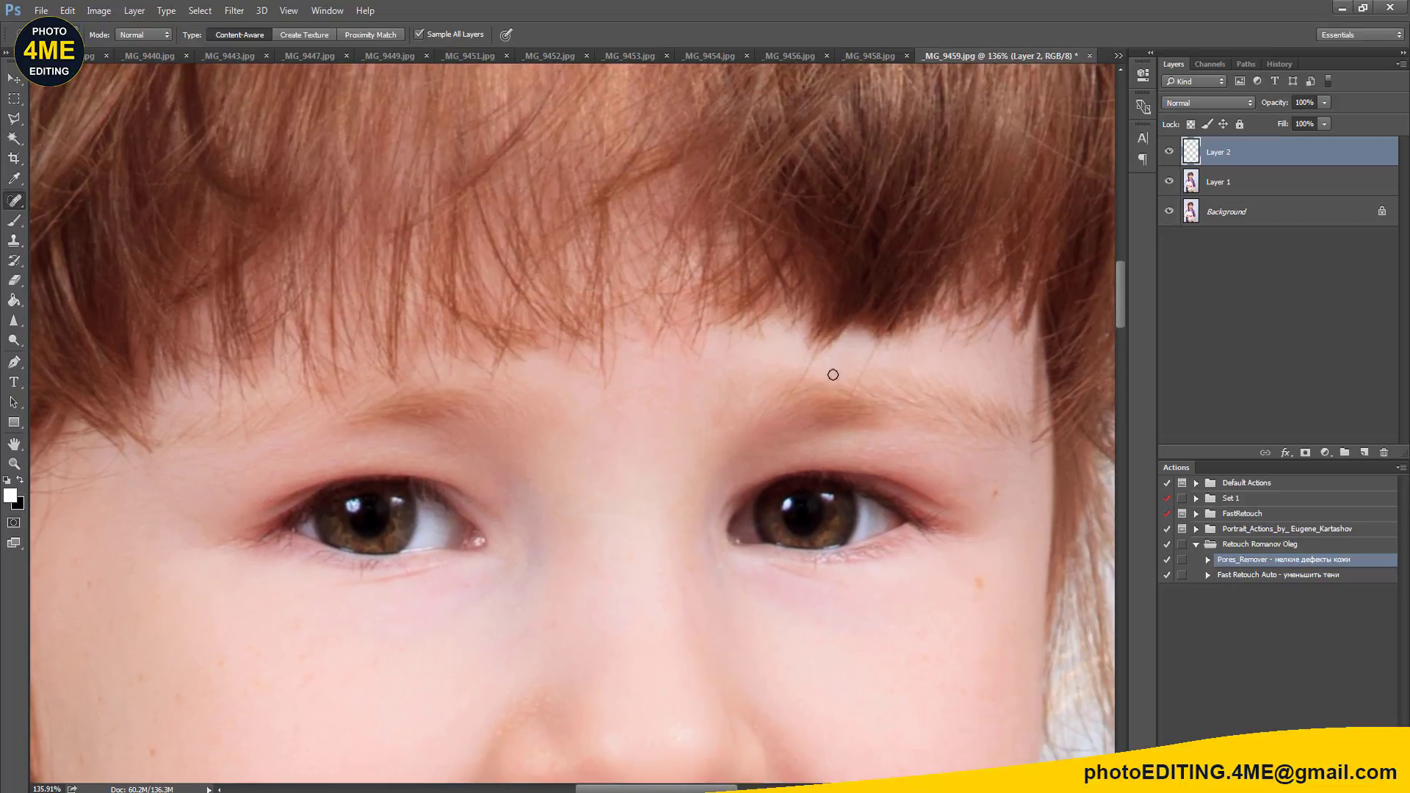
pyautogui.scroll(-5, 636, 409)
pyautogui.scroll(-3, 636, 410)
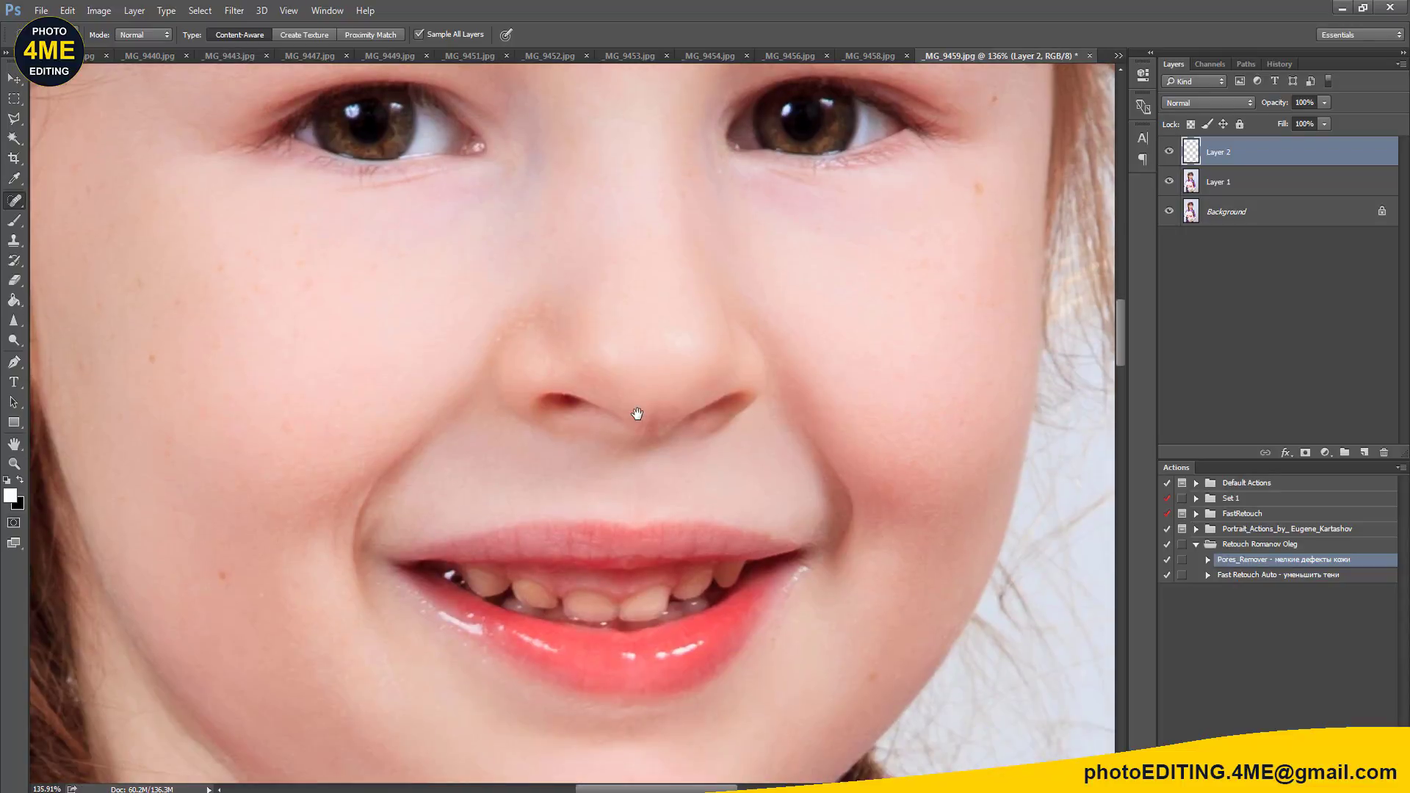
pyautogui.scroll(-3, 637, 414)
pyautogui.press('s')
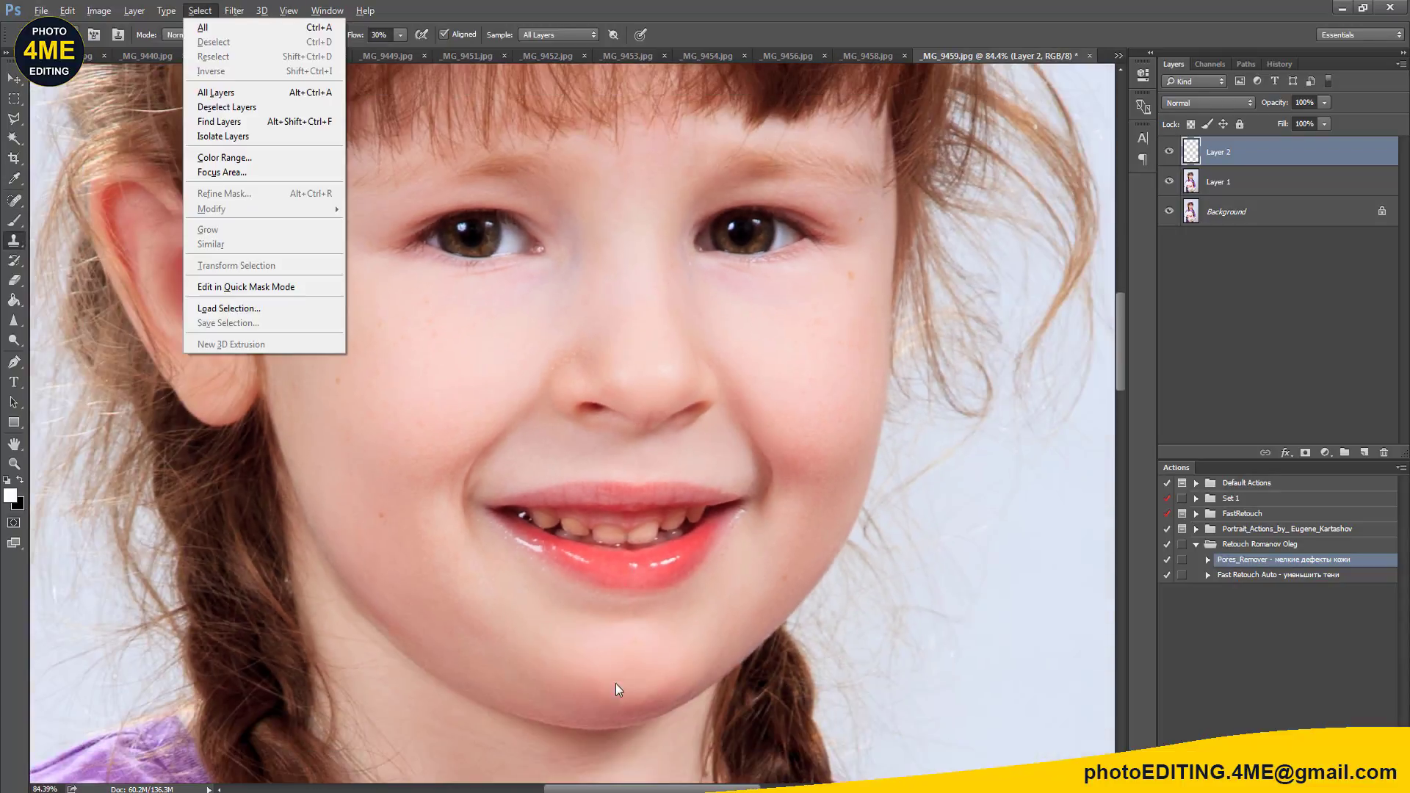
pyautogui.scroll(2, 617, 650)
pyautogui.keyDown('alt'); pyautogui.click(665, 643); pyautogui.keyUp('alt')
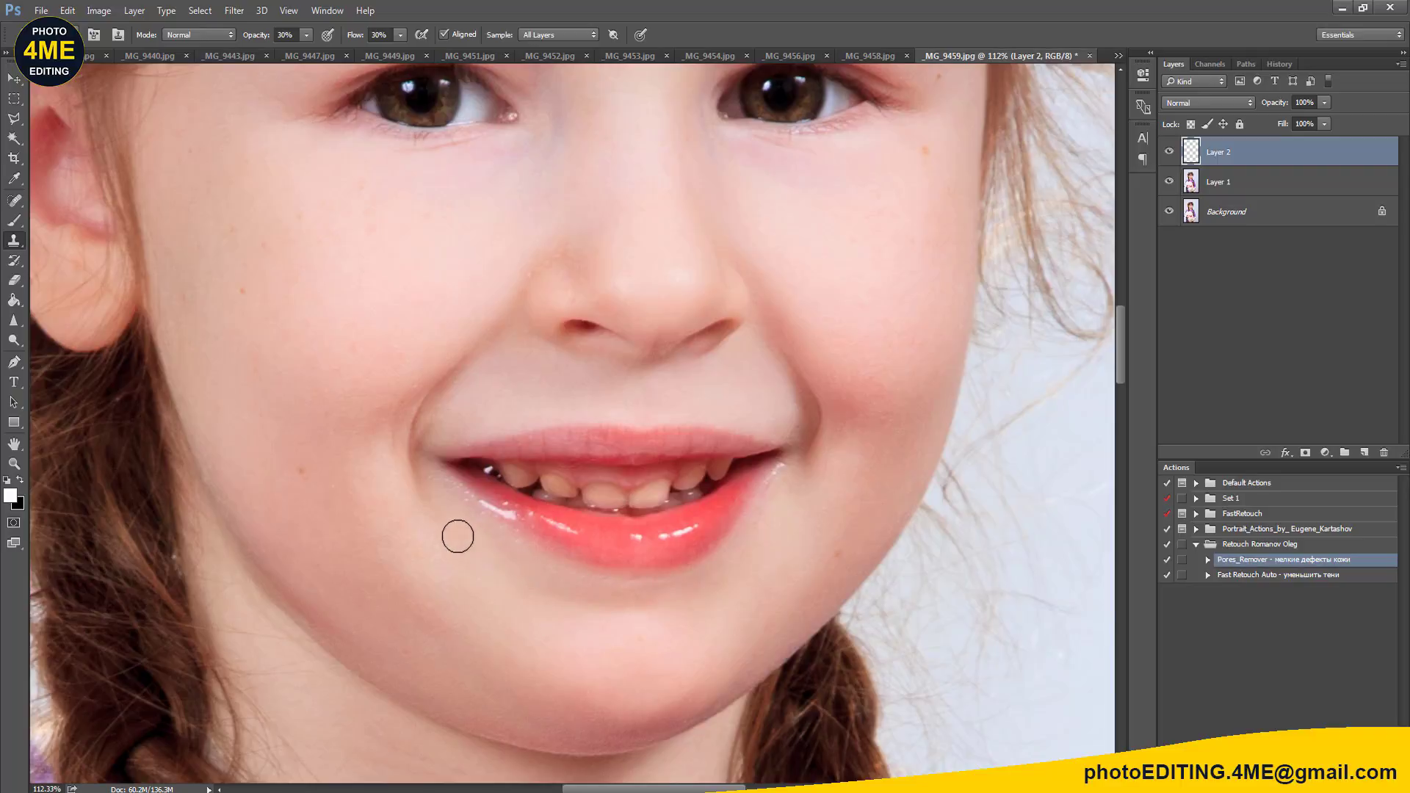
pyautogui.scroll(-2, 417, 436)
pyautogui.scroll(-2, 417, 436)
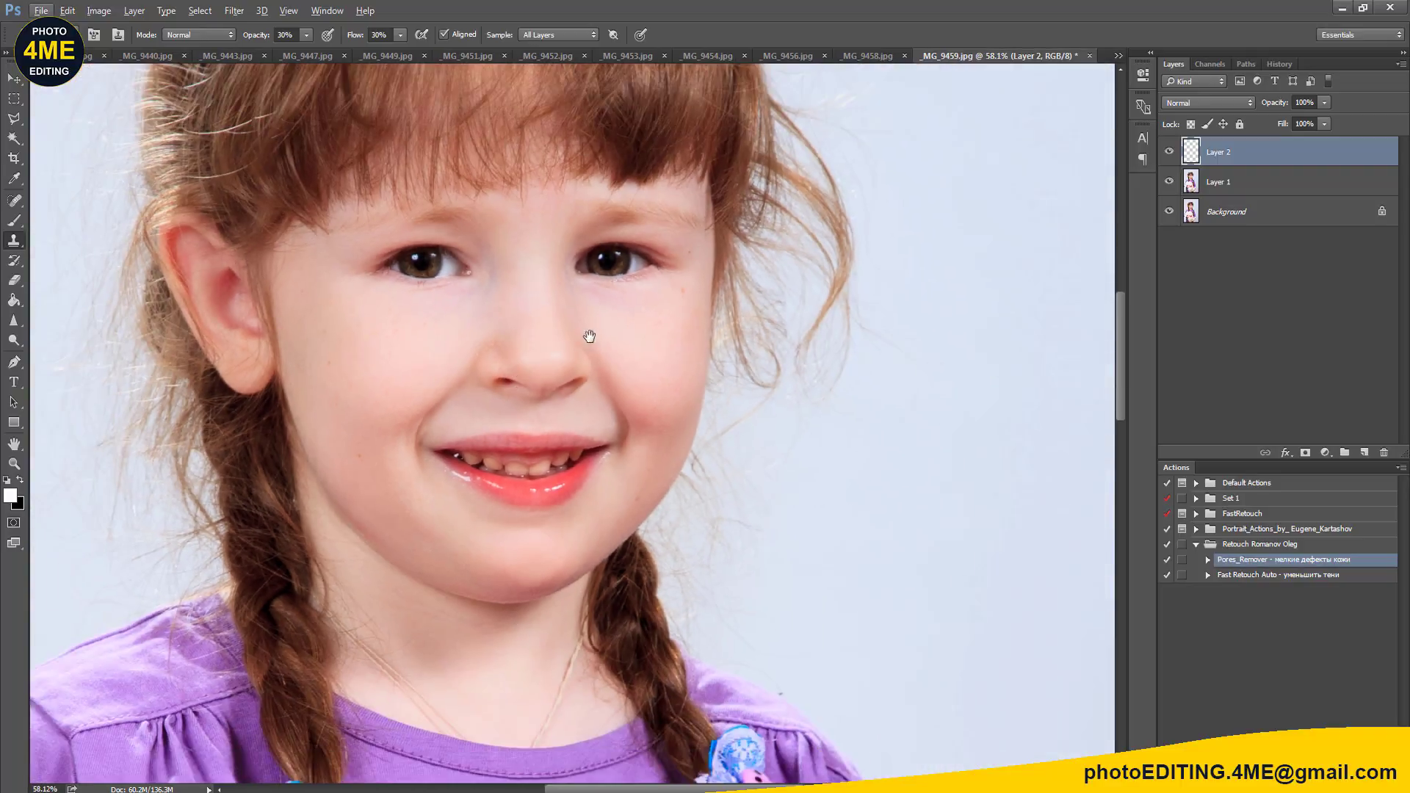
pyautogui.moveTo(588, 330); pyautogui.dragTo(664, 400)
pyautogui.press('j')
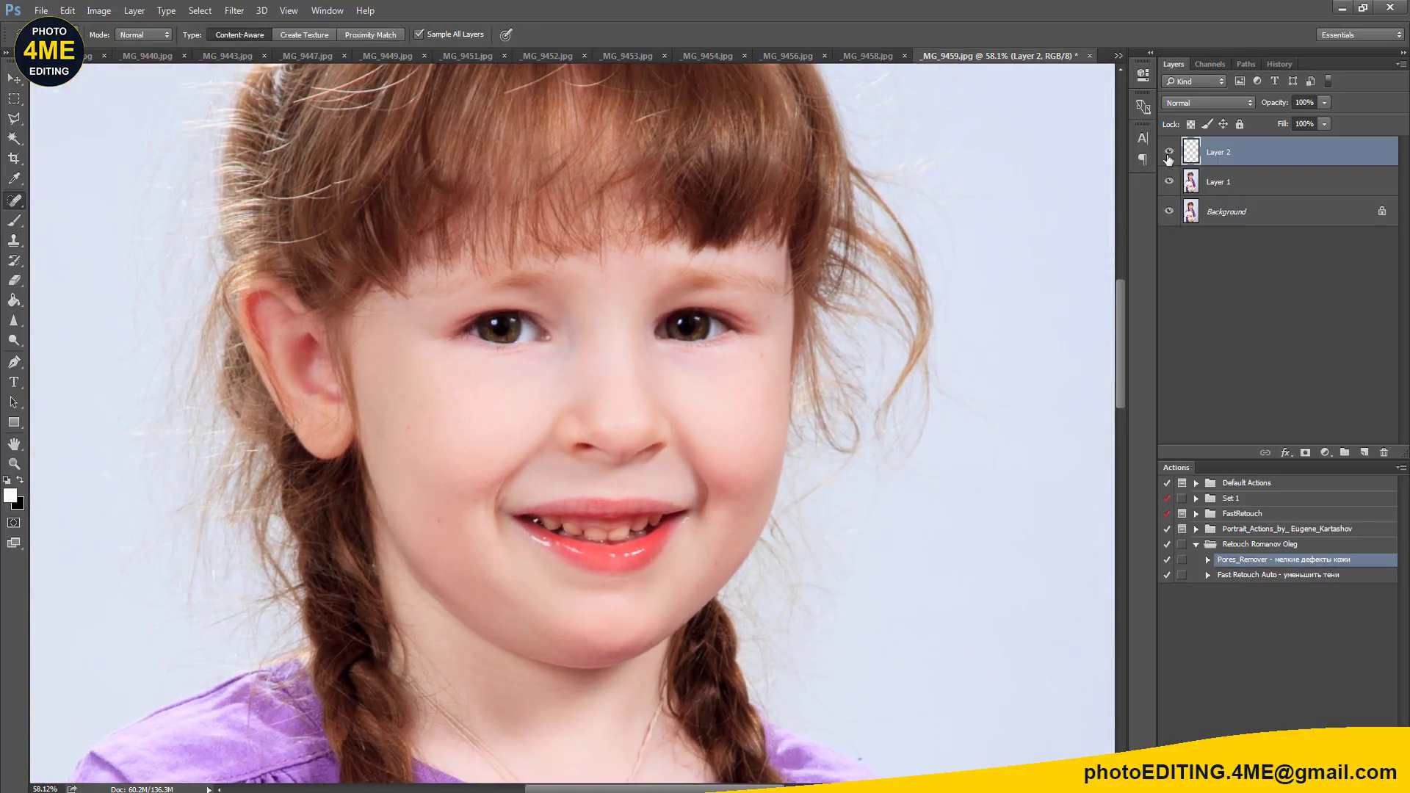
# Step: Compare Layer 2 before and after, then merge Layers 2 and 1 into Layer 2 copy
pyautogui.click(1169, 155)
pyautogui.click(1169, 155)
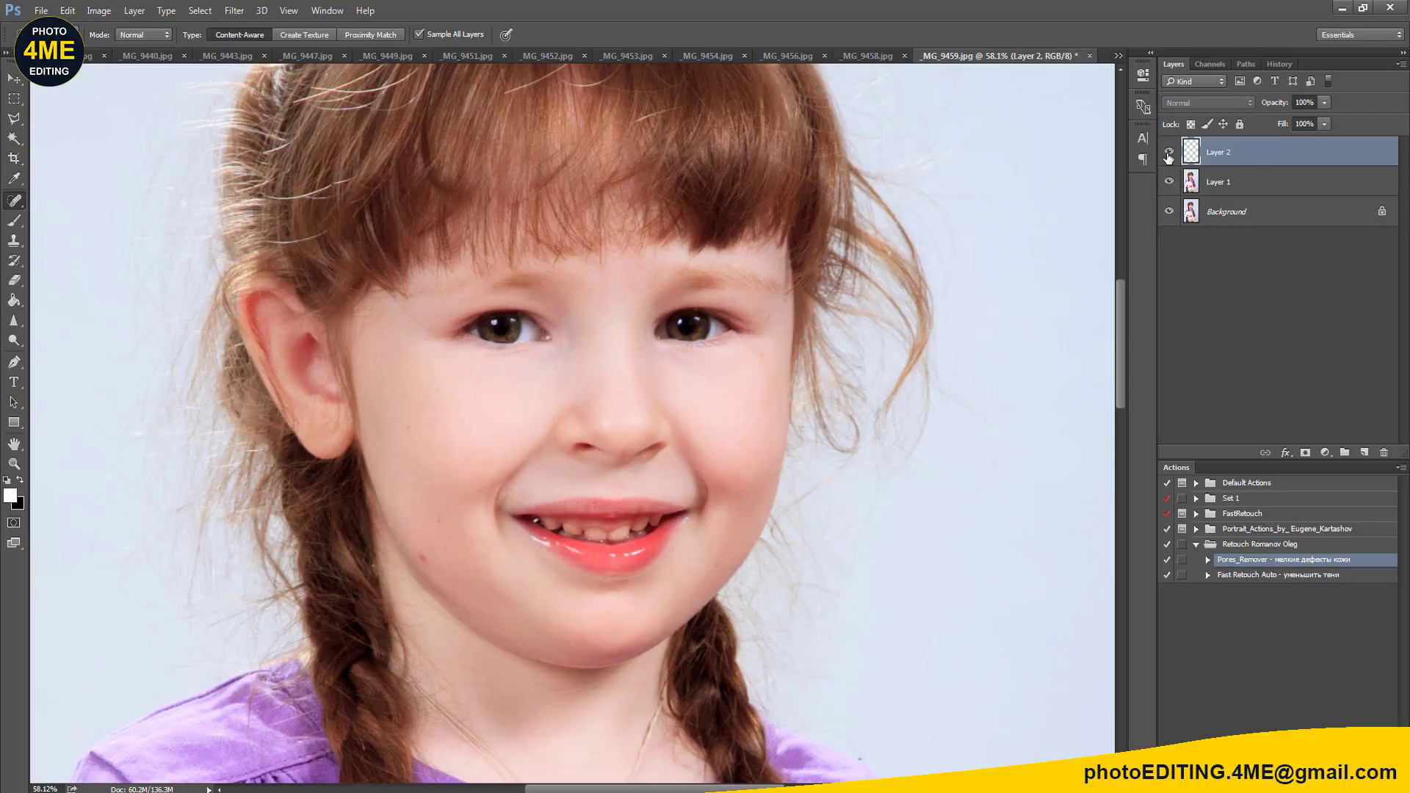
pyautogui.keyDown('shift'); pyautogui.click(1232, 187); pyautogui.keyUp('shift')
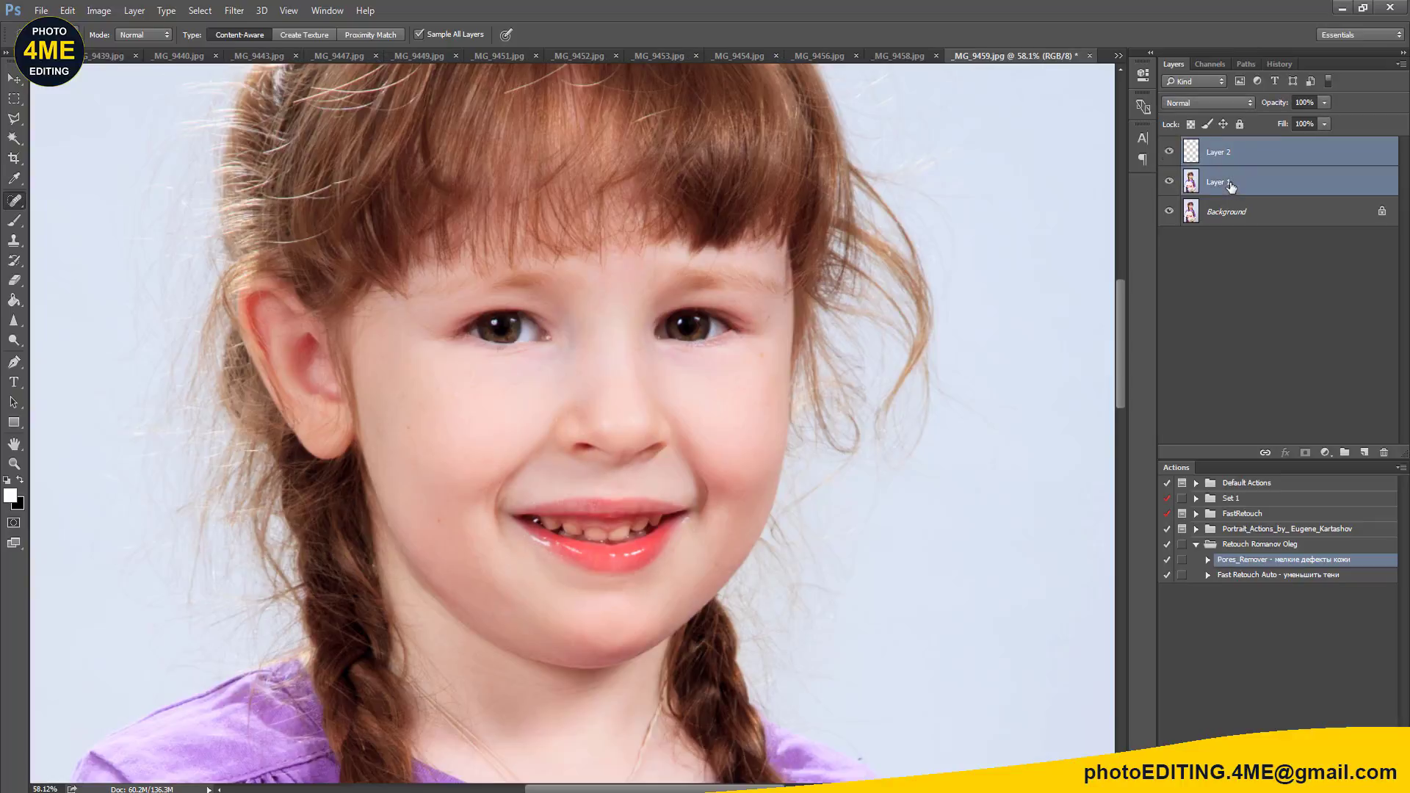
pyautogui.hotkey('ctrl', 'j')
pyautogui.hotkey('ctrl', 'e')
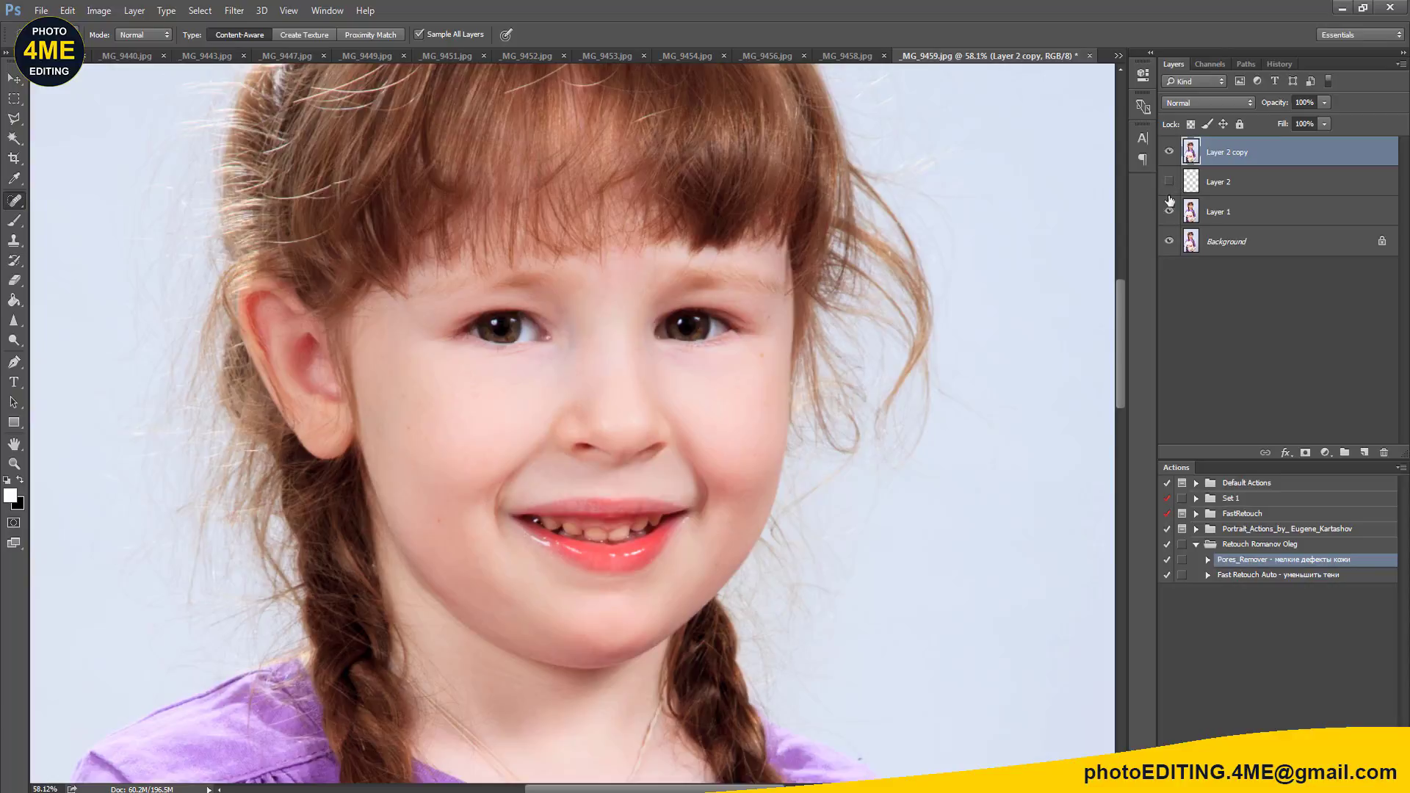
# Step: Dodge the left and right irises at Midtones, 15% exposure, with an iris-sized brush
pyautogui.scroll(2, 712, 300)
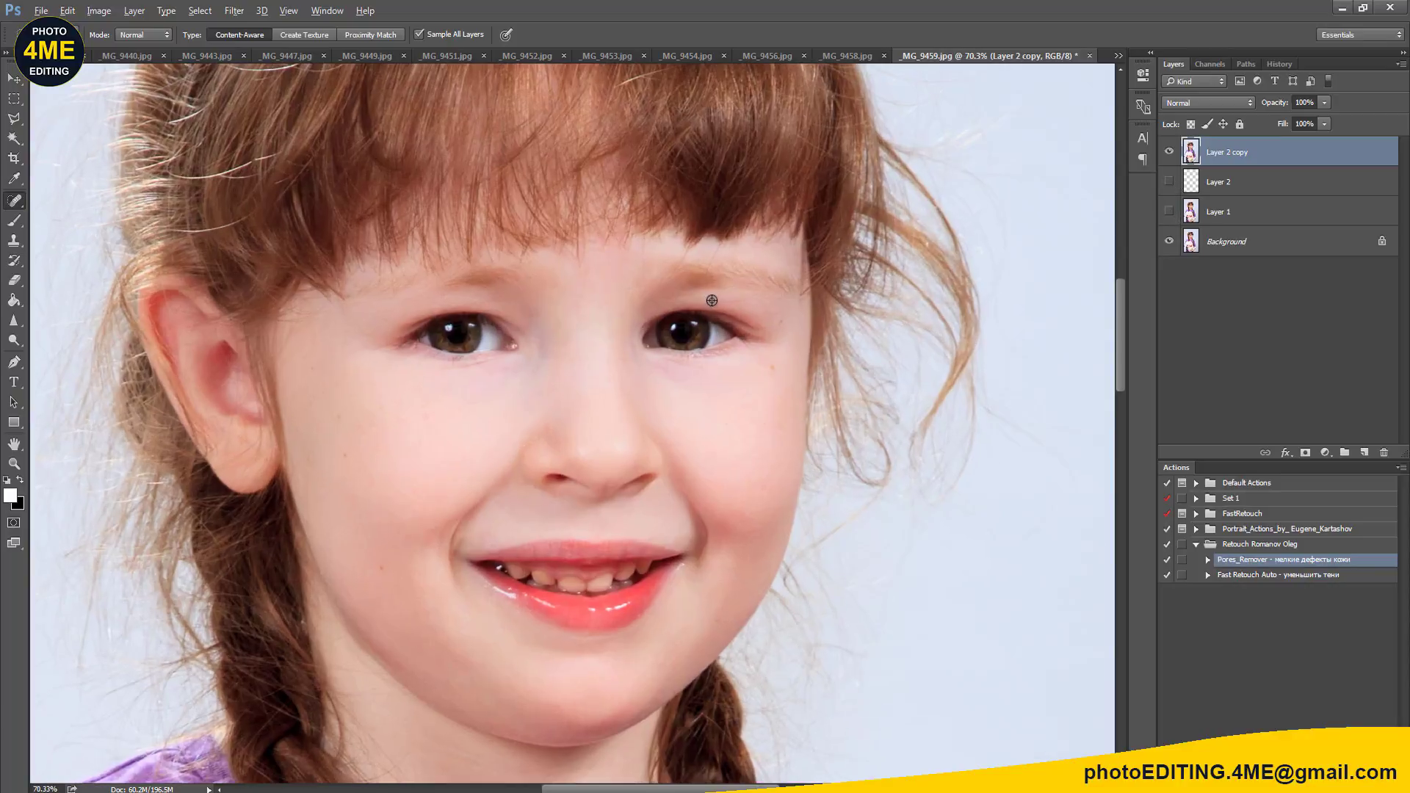
pyautogui.click(14, 320)
pyautogui.scroll(2, 461, 339)
pyautogui.scroll(3, 461, 339)
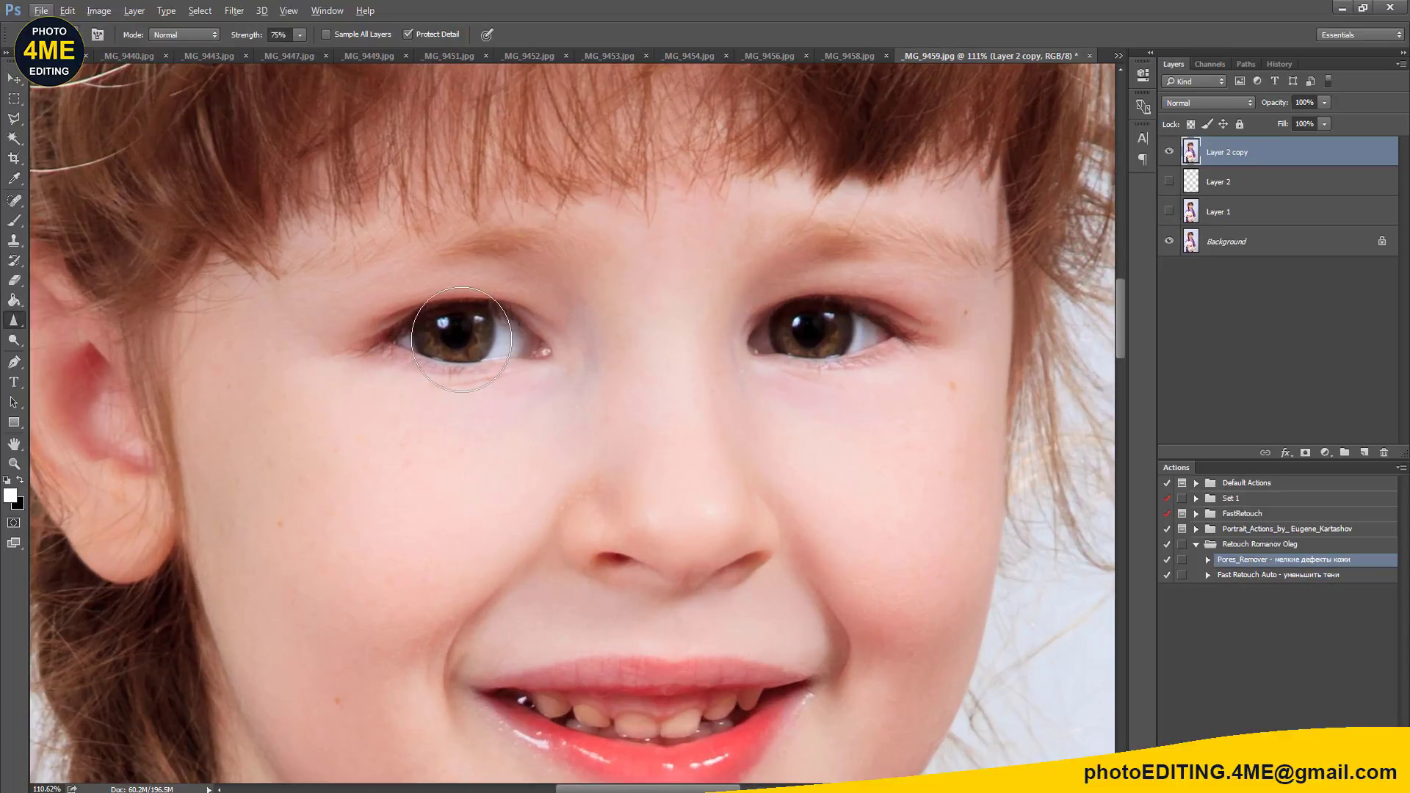
pyautogui.press('[')
pyautogui.press('[')
pyautogui.press('[')
pyautogui.click(14, 341)
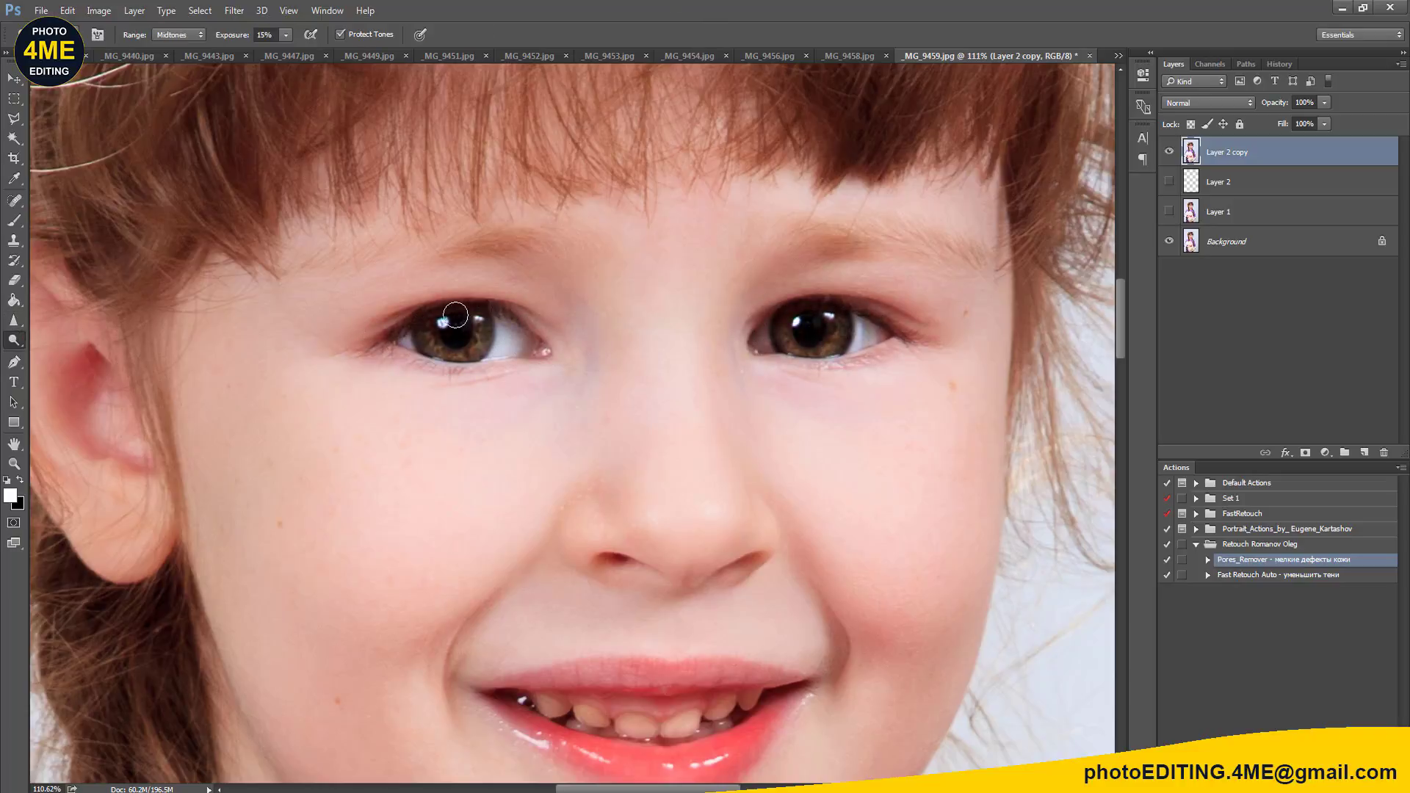
pyautogui.press(']')
pyautogui.press(']')
pyautogui.moveTo(454, 332); pyautogui.dragTo(461, 335)
pyautogui.press(']')
pyautogui.press(']')
pyautogui.moveTo(814, 329); pyautogui.dragTo(811, 328)
pyautogui.press('[')
pyautogui.press('[')
pyautogui.moveTo(660, 426); pyautogui.dragTo(629, 346)
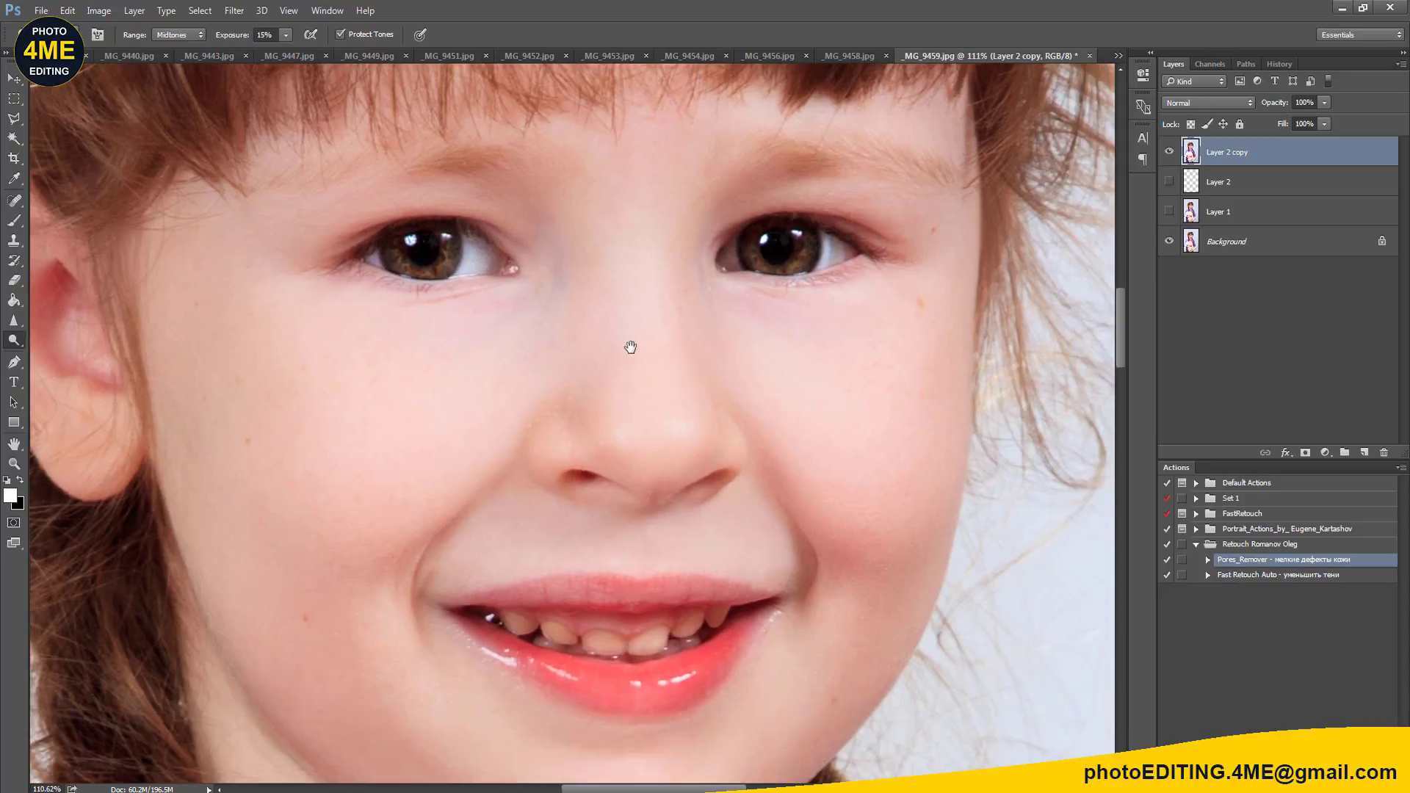
# Step: Spot-heal the mark between nostril and lip, then compare Layer 2 copy before and after
pyautogui.press('j')
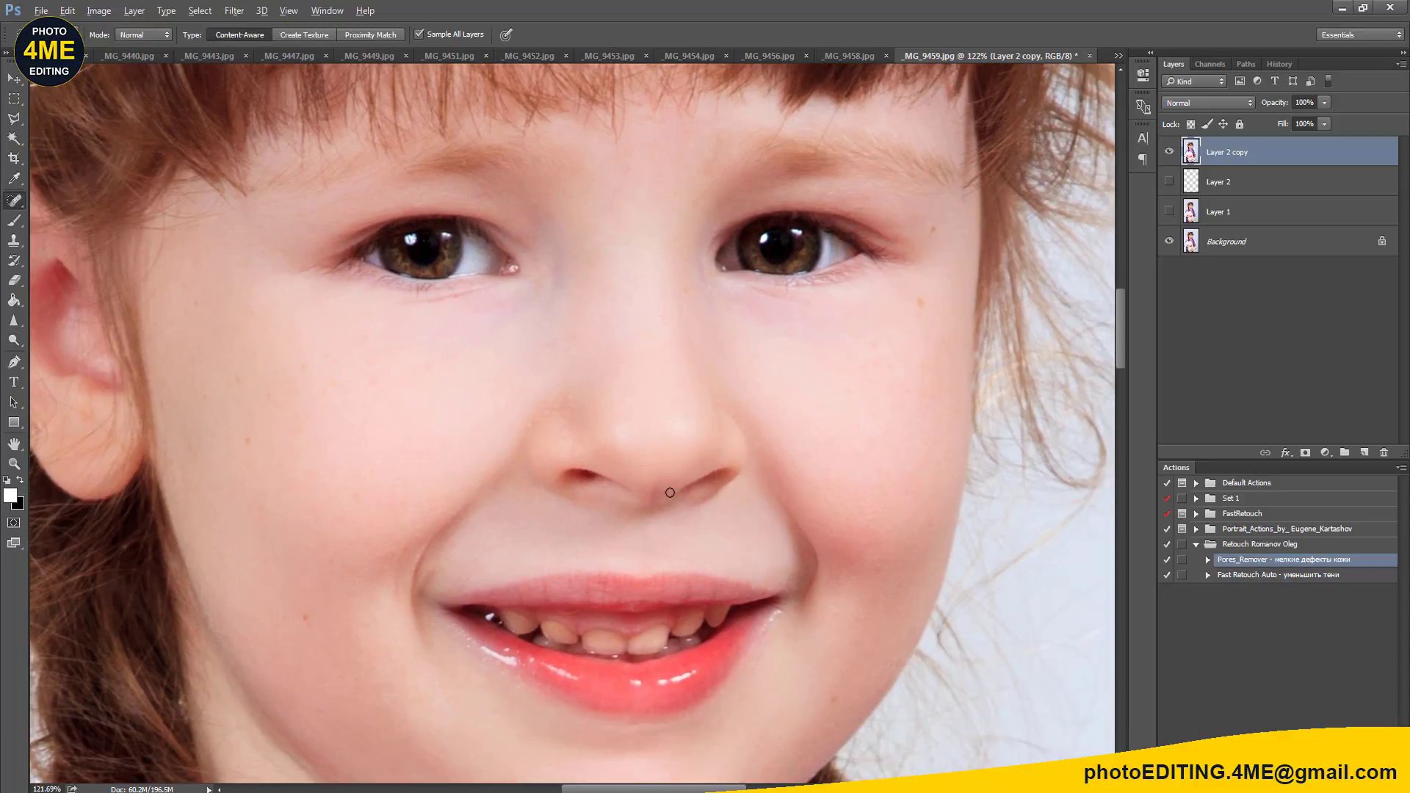
pyautogui.scroll(1, 670, 492)
pyautogui.moveTo(654, 478); pyautogui.dragTo(644, 520)
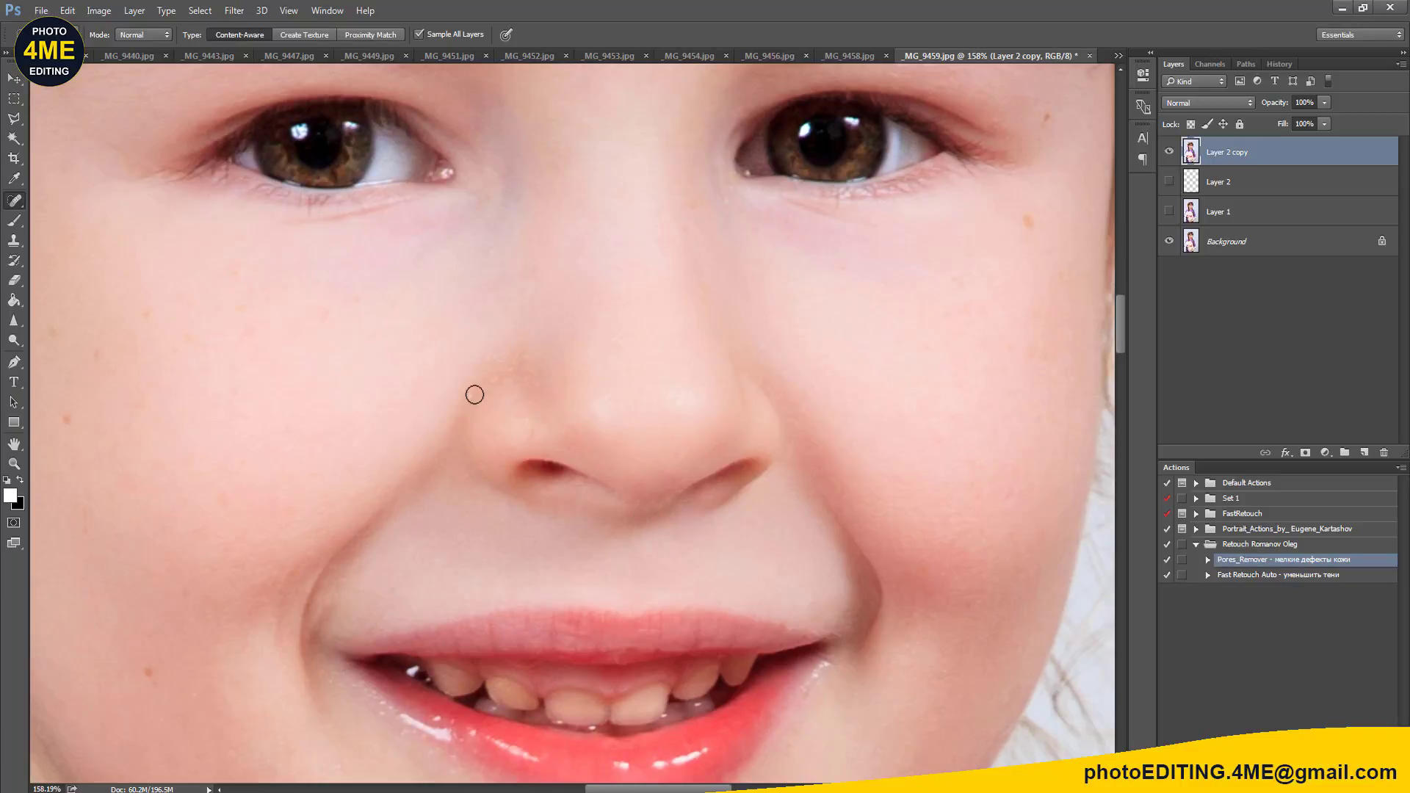
pyautogui.scroll(-5, 601, 324)
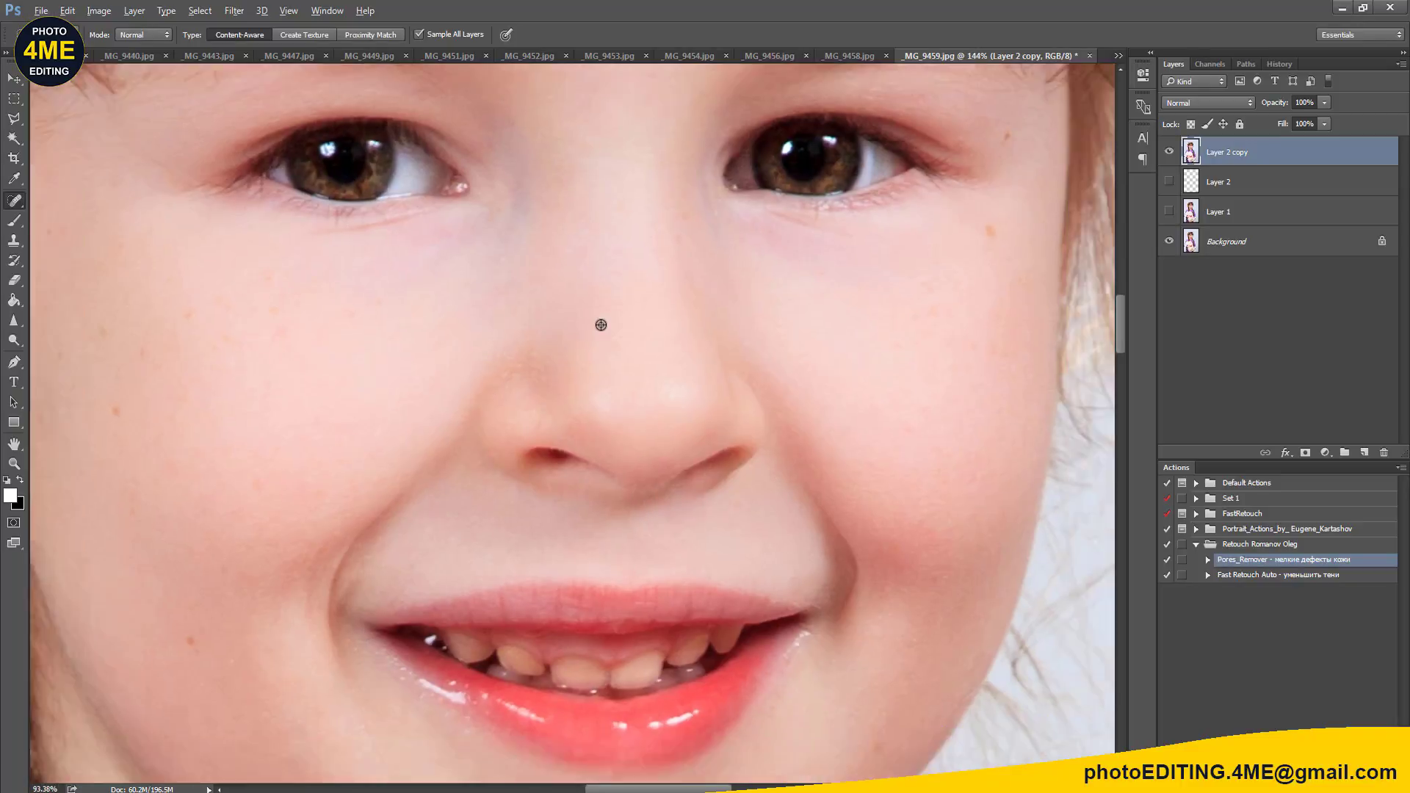
pyautogui.moveTo(611, 345); pyautogui.dragTo(613, 365)
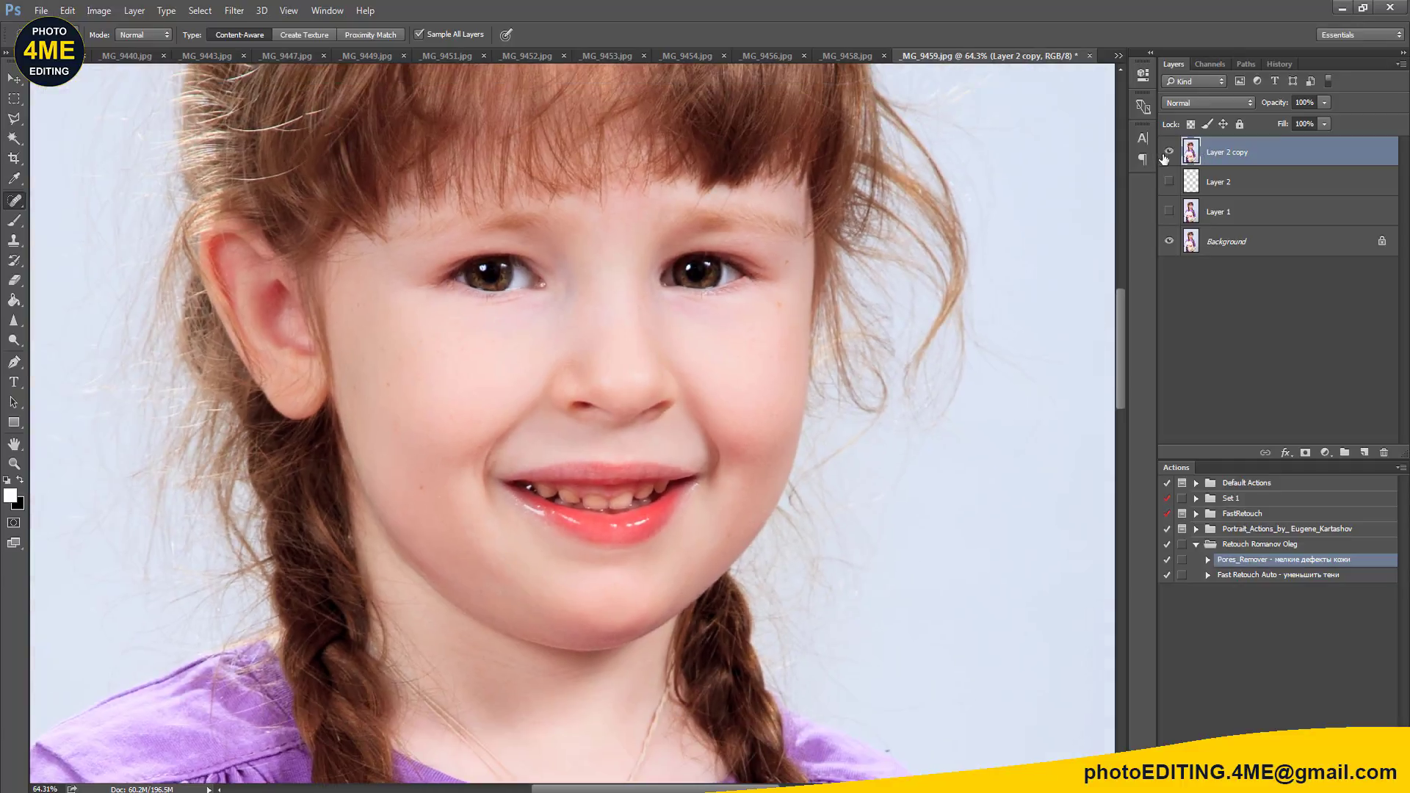
pyautogui.click(1168, 154)
pyautogui.click(1168, 154)
pyautogui.click(1168, 154)
# Step: Content-aware heal the sparkle dots at the corner of the lip
pyautogui.scroll(5, 556, 523)
pyautogui.press('s')
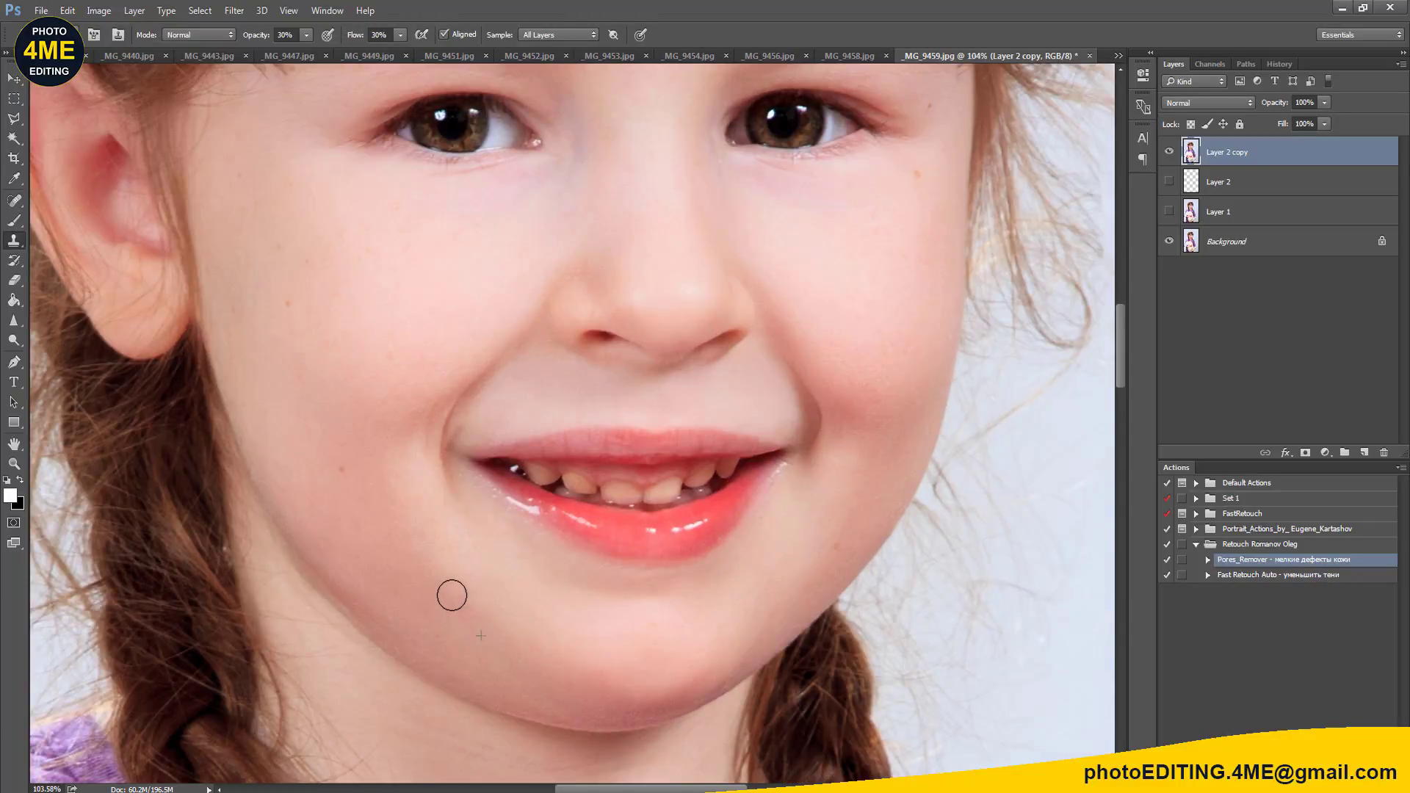
pyautogui.press('j')
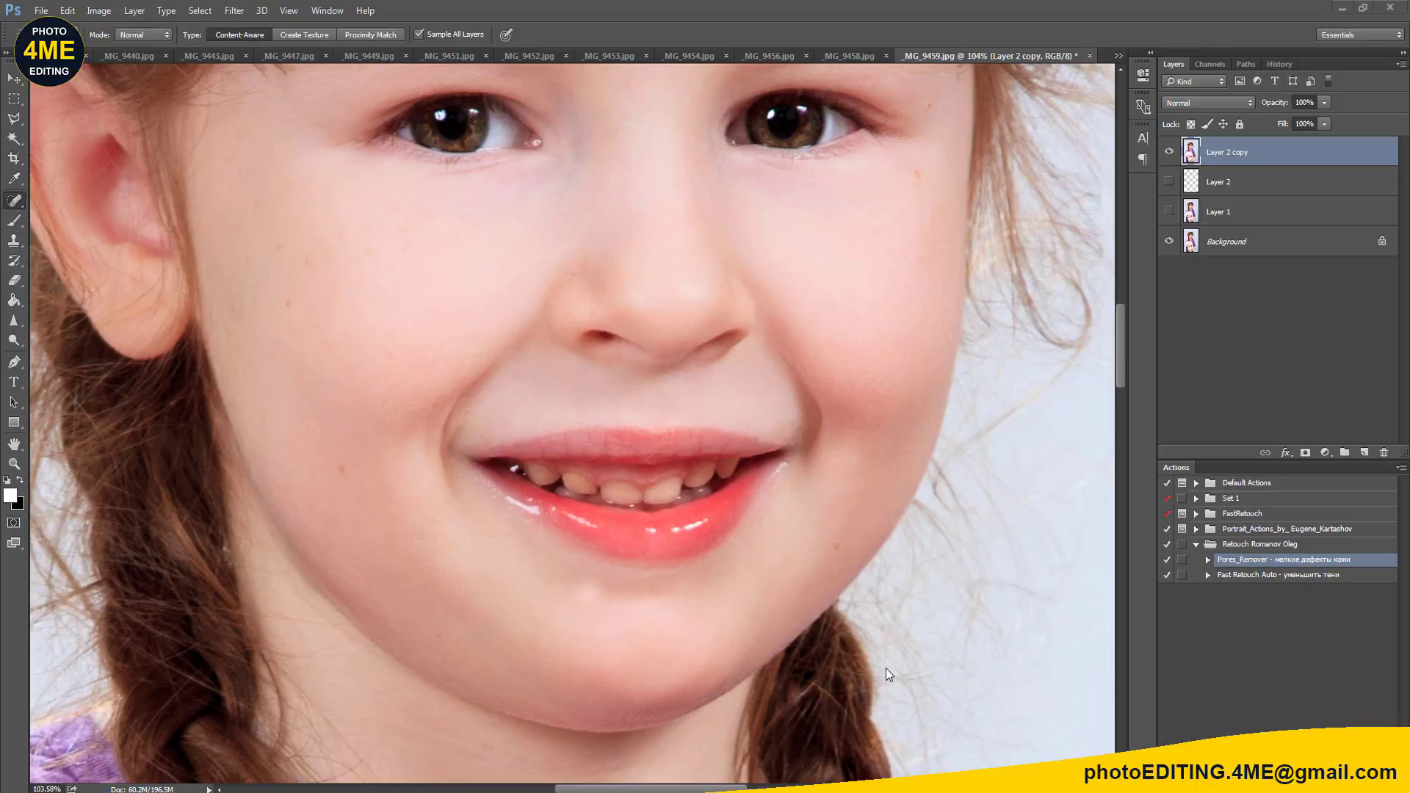
pyautogui.scroll(3, 791, 488)
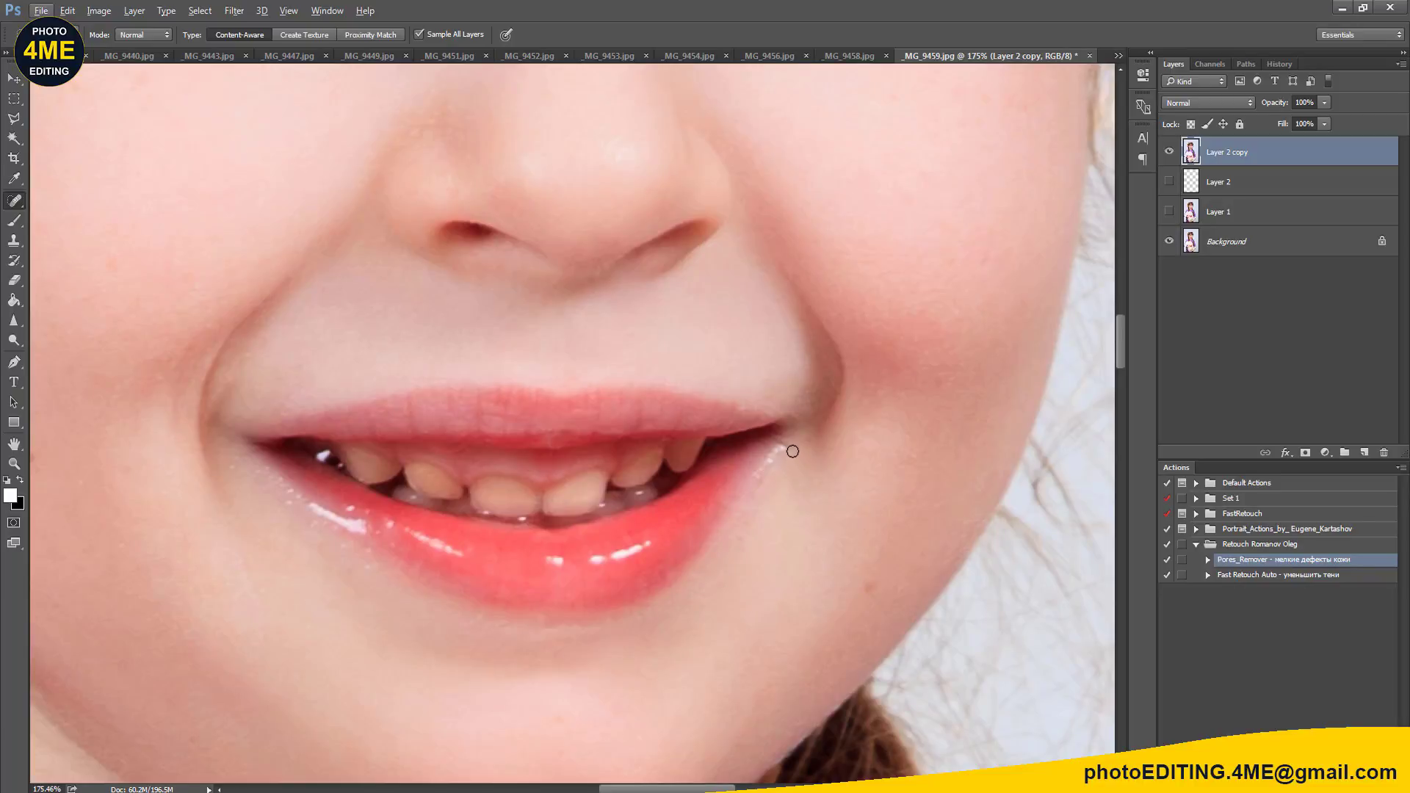
pyautogui.moveTo(760, 477); pyautogui.dragTo(782, 446)
pyautogui.scroll(-3, 783, 464)
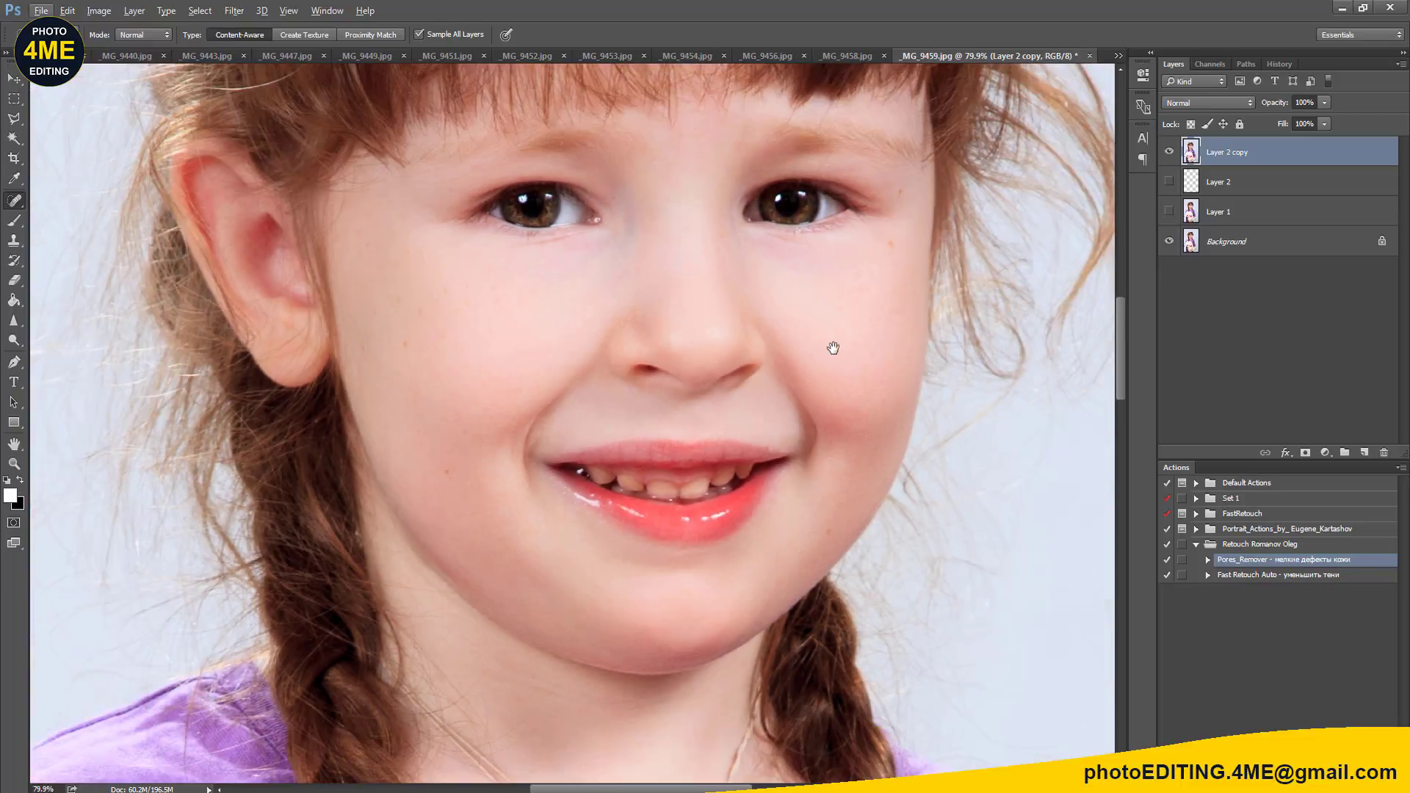
pyautogui.moveTo(833, 348); pyautogui.dragTo(844, 475)
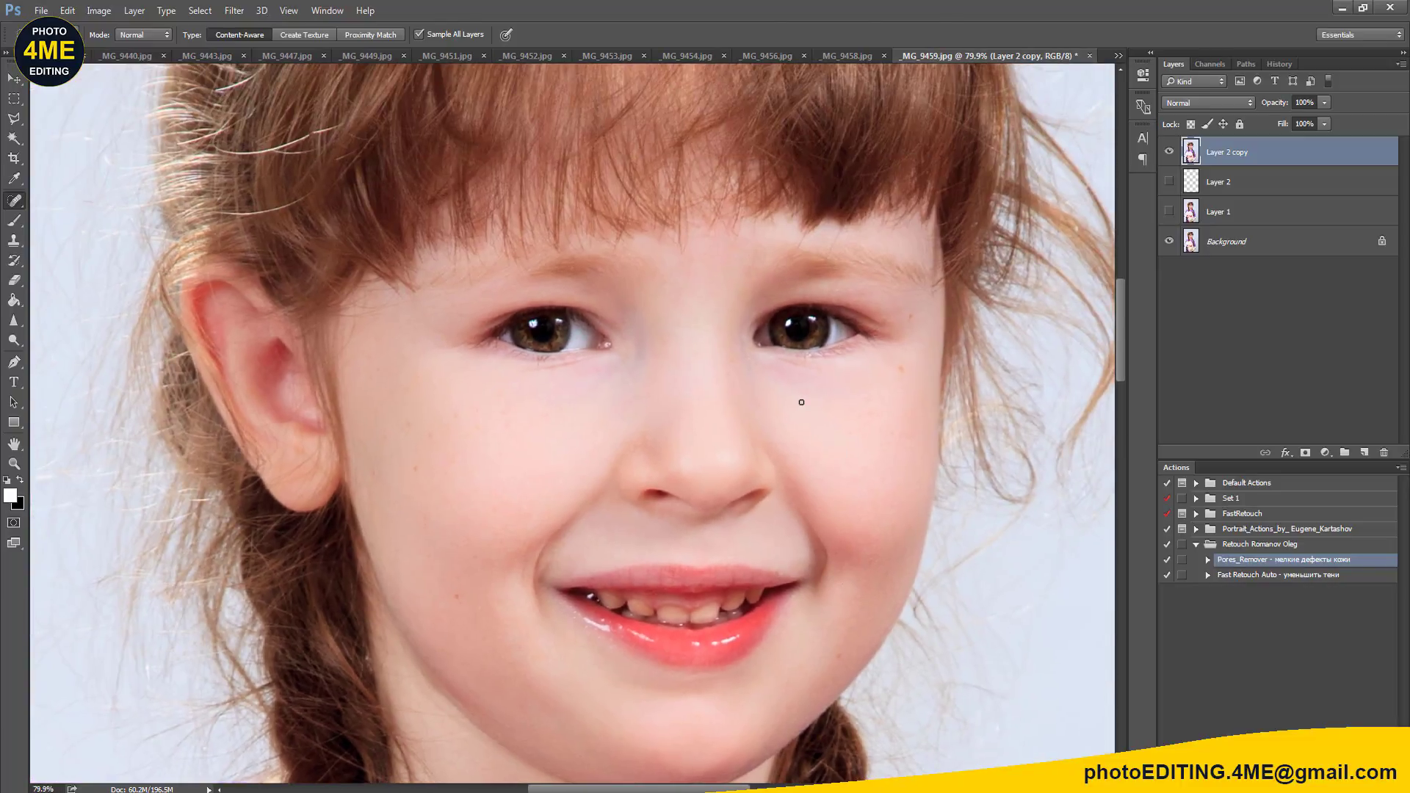
pyautogui.scroll(2, 617, 587)
pyautogui.scroll(1, 617, 588)
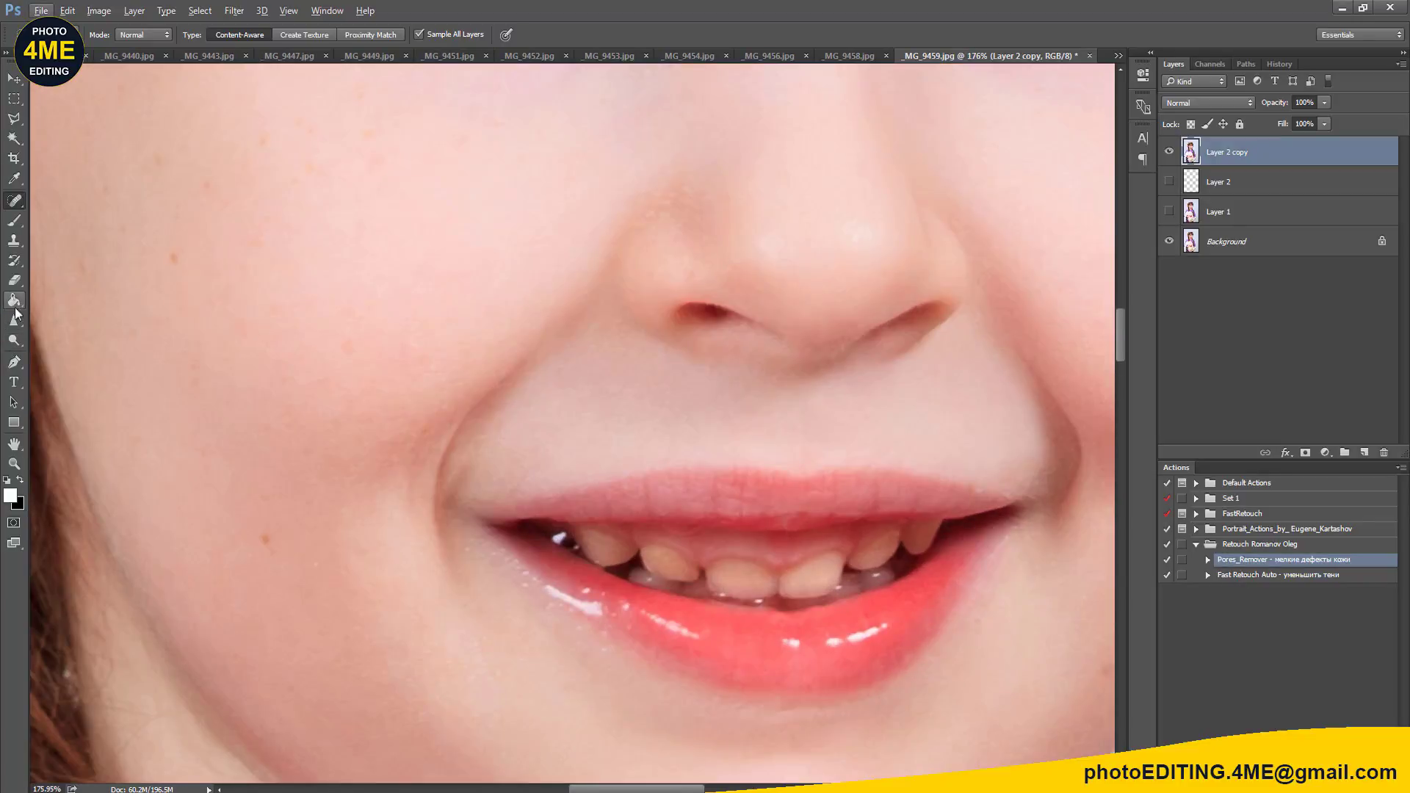
# Step: Desaturate the yellowish upper teeth with the Sponge tool at 25%
pyautogui.rightClick(14, 340)
pyautogui.click(74, 371)
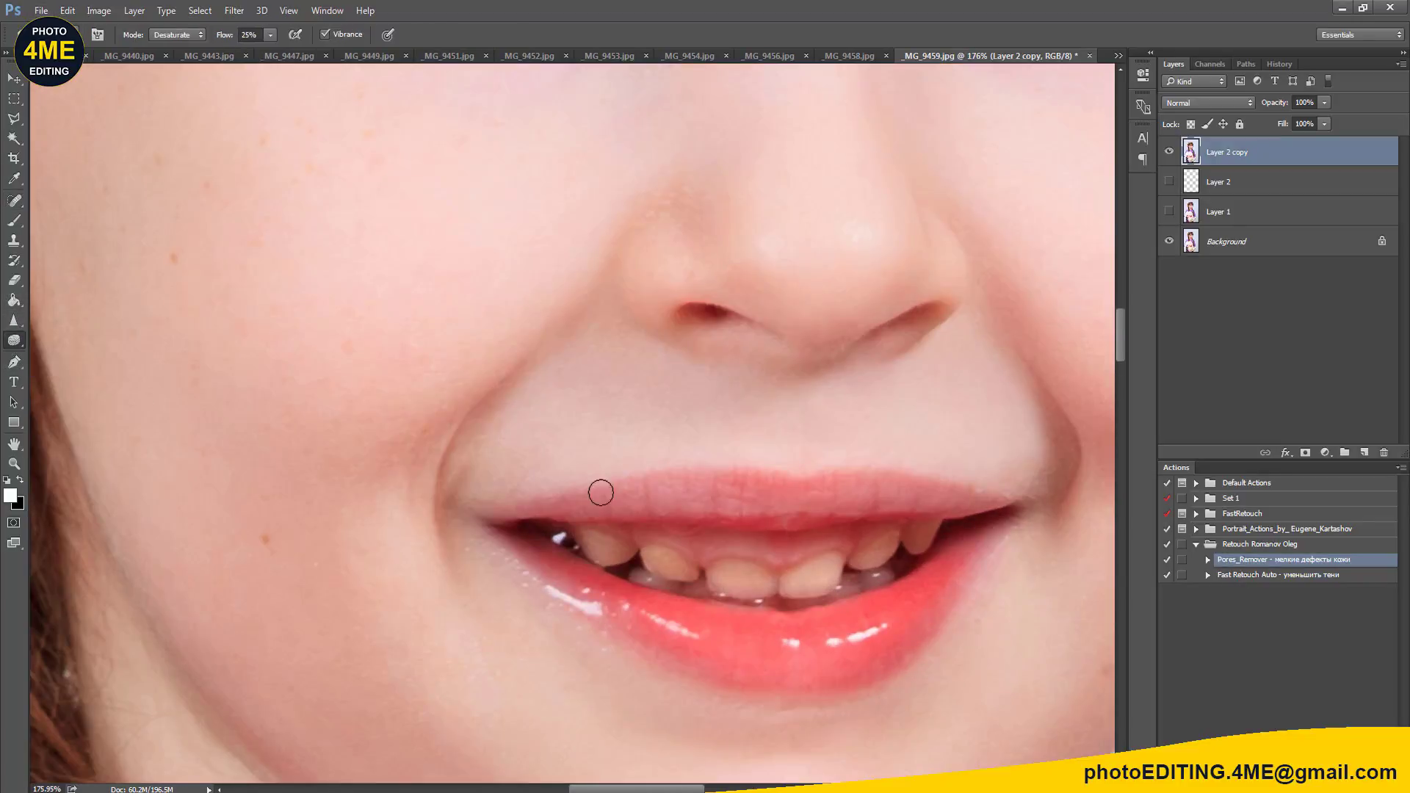
pyautogui.scroll(1, 730, 567)
pyautogui.scroll(1, 730, 567)
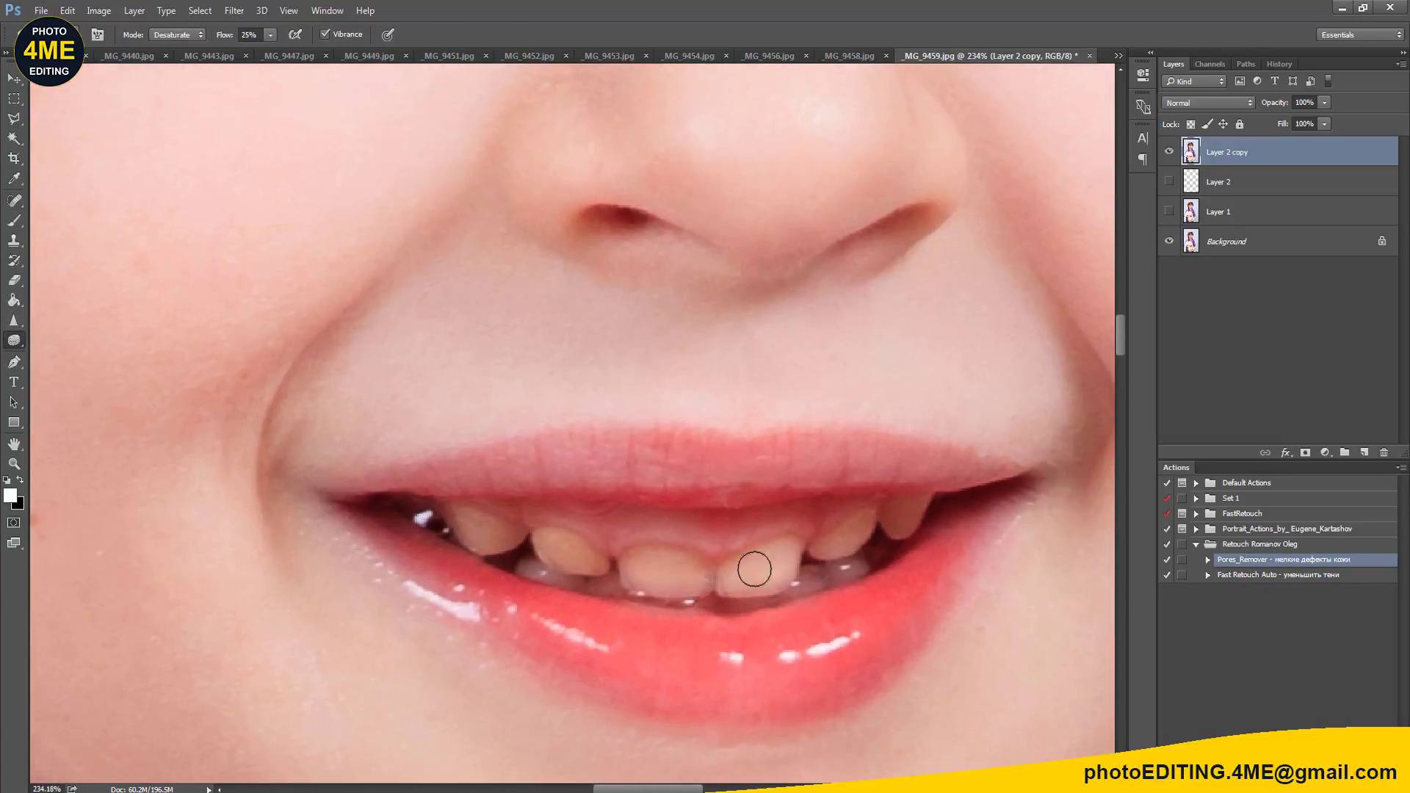
pyautogui.moveTo(754, 569)
pyautogui.mouseDown()
pyautogui.moveTo(854, 538)
pyautogui.moveTo(692, 580)
pyautogui.moveTo(664, 567)
pyautogui.moveTo(676, 585)
pyautogui.moveTo(468, 526)
pyautogui.mouseUp()
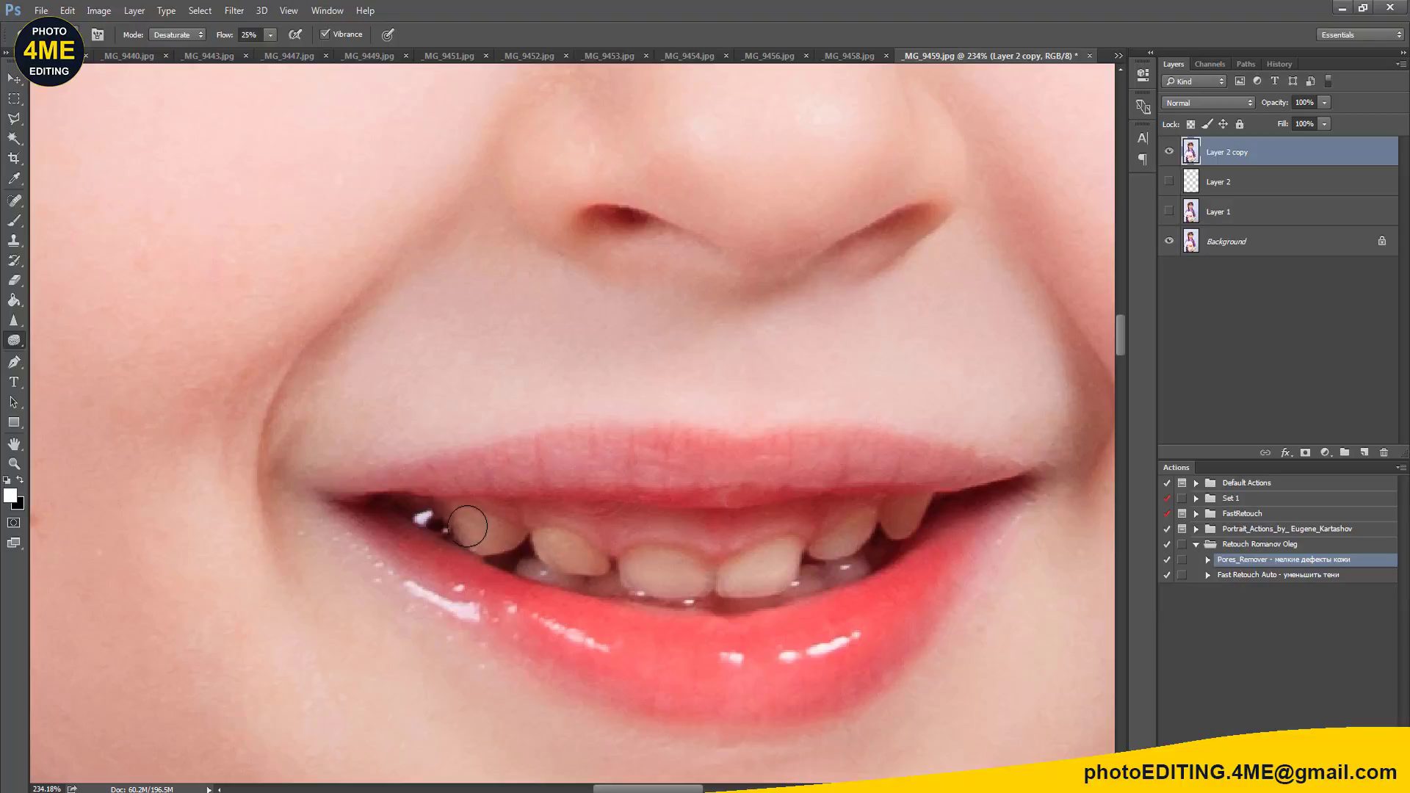
# Step: Dodge the right-side teeth and right front tooth at Midtones, 15%
pyautogui.rightClick(13, 345)
pyautogui.click(69, 338)
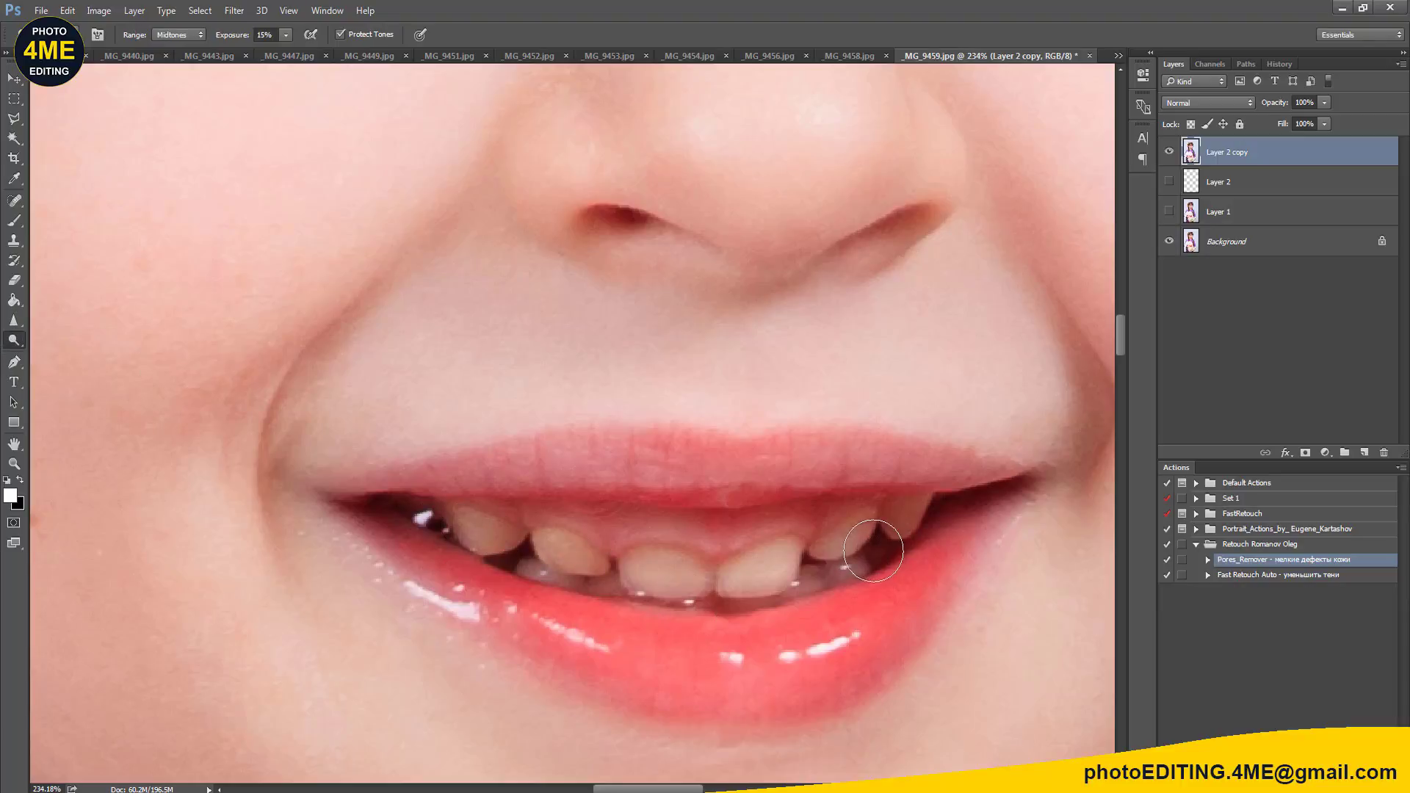
pyautogui.moveTo(874, 549)
pyautogui.mouseDown()
pyautogui.moveTo(904, 509)
pyautogui.moveTo(734, 573)
pyautogui.moveTo(787, 573)
pyautogui.moveTo(703, 581)
pyautogui.moveTo(455, 525)
pyautogui.moveTo(664, 576)
pyautogui.moveTo(691, 568)
pyautogui.mouseUp()
pyautogui.press('[')
pyautogui.press('[')
pyautogui.press('[')
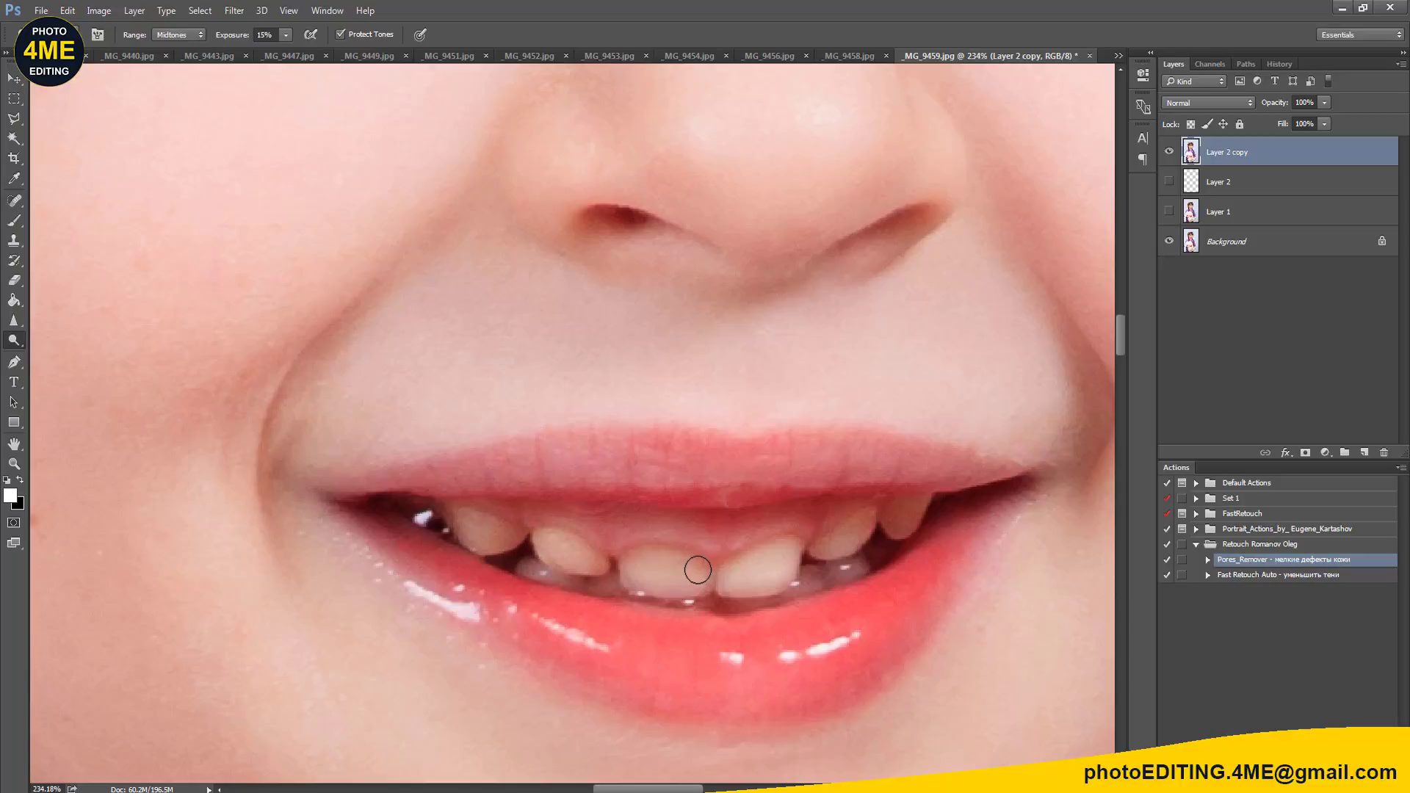
pyautogui.moveTo(780, 559); pyautogui.dragTo(771, 576)
# Step: Dodge the front tooth, small upper tooth and right upper tooth with resized brushes
pyautogui.click(1170, 152)
pyautogui.scroll(-3, 817, 490)
pyautogui.scroll(-2, 812, 425)
pyautogui.moveTo(813, 425); pyautogui.dragTo(730, 478)
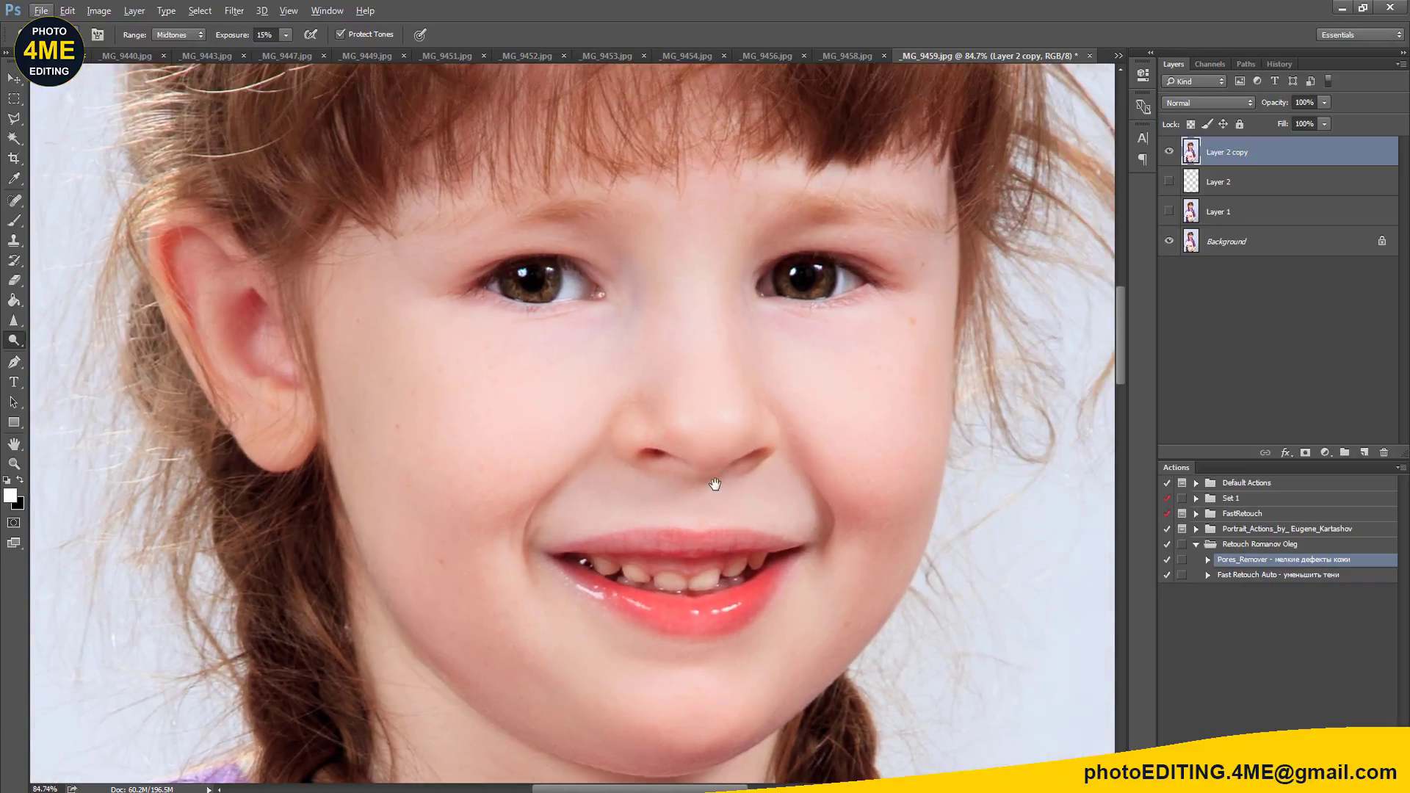
pyautogui.scroll(4, 644, 575)
pyautogui.scroll(1, 630, 576)
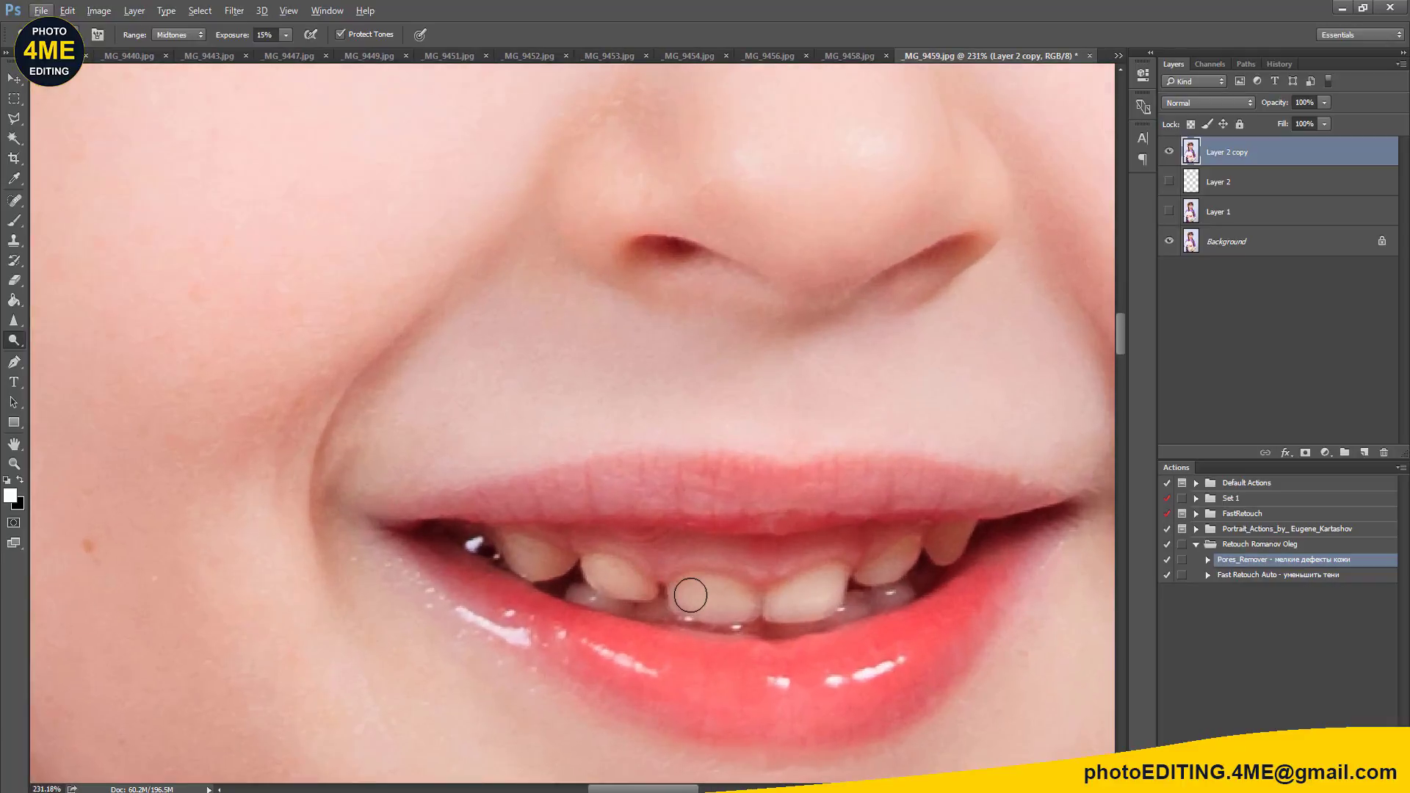
pyautogui.press(']')
pyautogui.press(']')
pyautogui.press(']')
pyautogui.moveTo(730, 600)
pyautogui.mouseDown()
pyautogui.moveTo(695, 596)
pyautogui.moveTo(746, 588)
pyautogui.mouseUp()
pyautogui.press('[')
pyautogui.press('[')
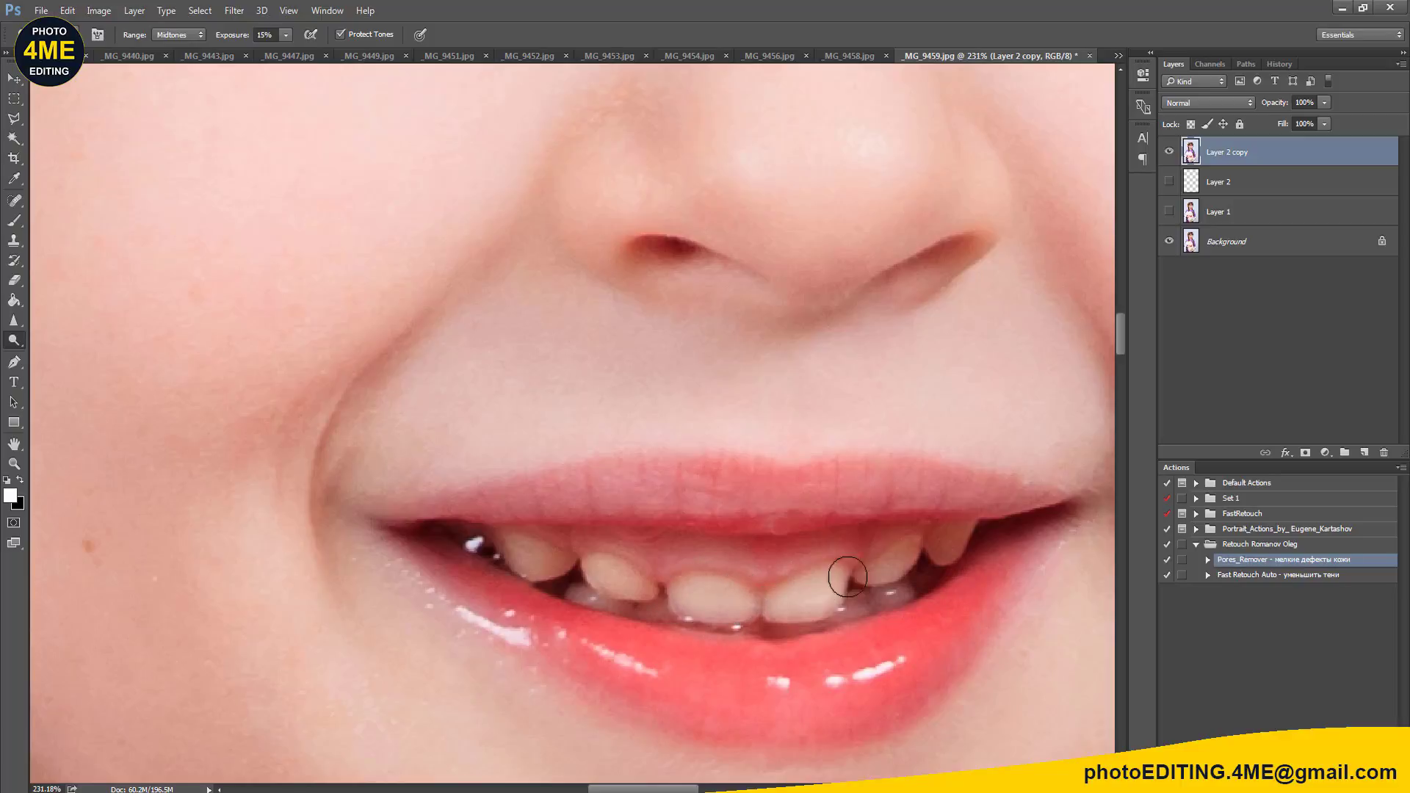
pyautogui.moveTo(630, 567)
pyautogui.mouseDown()
pyautogui.moveTo(625, 591)
pyautogui.moveTo(645, 590)
pyautogui.moveTo(529, 556)
pyautogui.mouseUp()
pyautogui.moveTo(898, 560)
pyautogui.mouseDown()
pyautogui.moveTo(907, 554)
pyautogui.moveTo(750, 481)
pyautogui.mouseUp()
pyautogui.scroll(-3, 835, 567)
pyautogui.scroll(-3, 895, 520)
pyautogui.scroll(1, 751, 481)
pyautogui.scroll(1, 982, 315)
pyautogui.scroll(1, 982, 315)
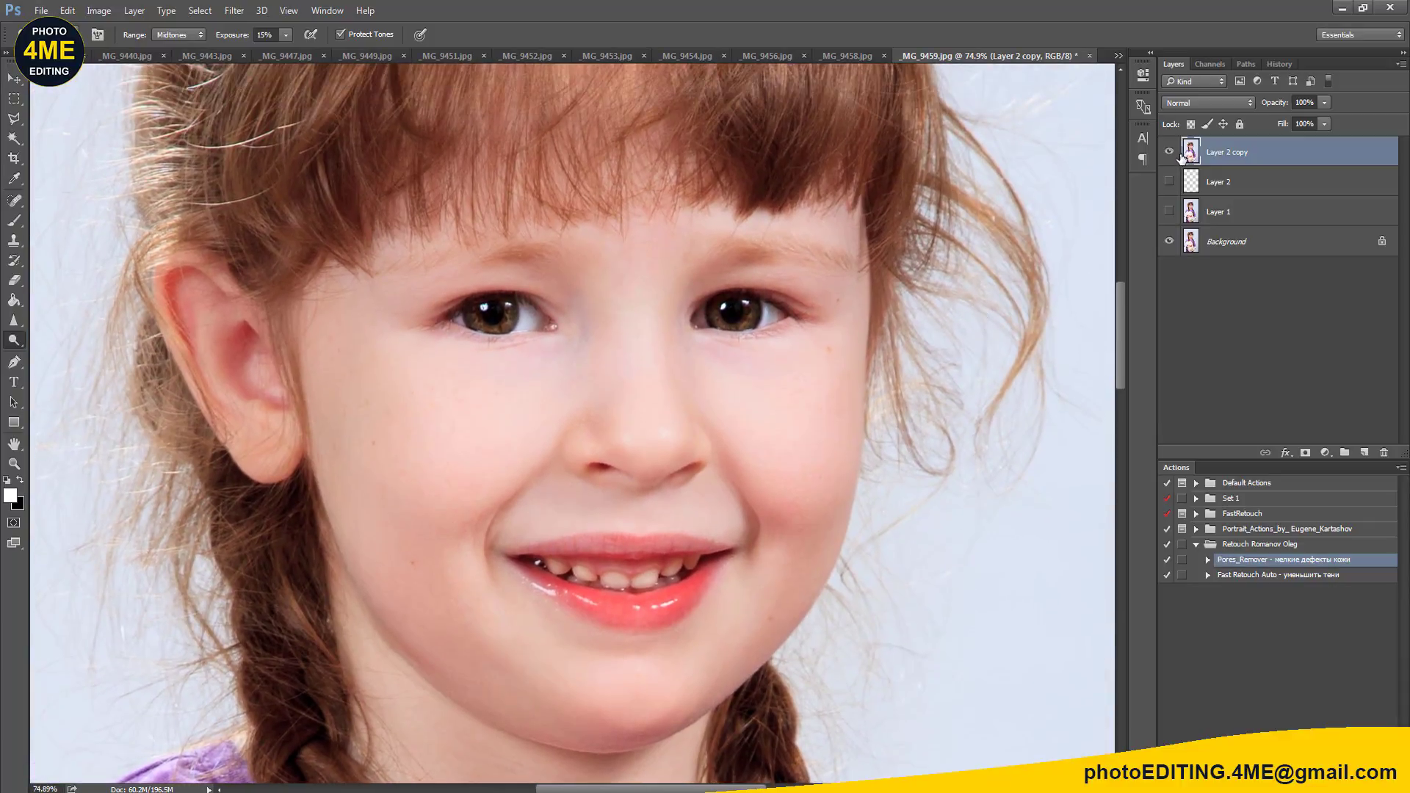
# Step: Toggle Layer 2 copy to compare the teeth against the original at full view
pyautogui.click(1169, 155)
pyautogui.click(1170, 153)
pyautogui.click(1169, 152)
pyautogui.scroll(4, 700, 522)
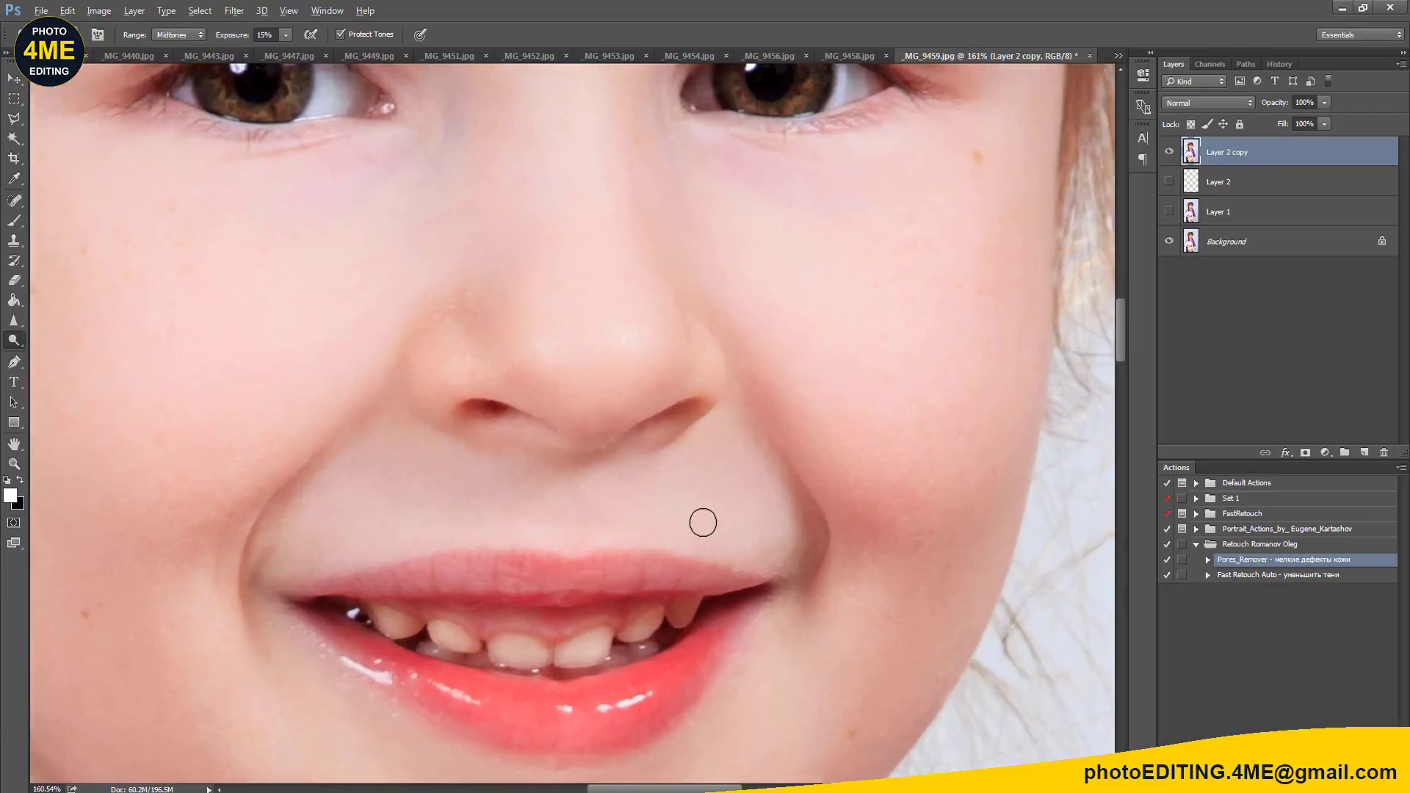
pyautogui.scroll(2, 661, 602)
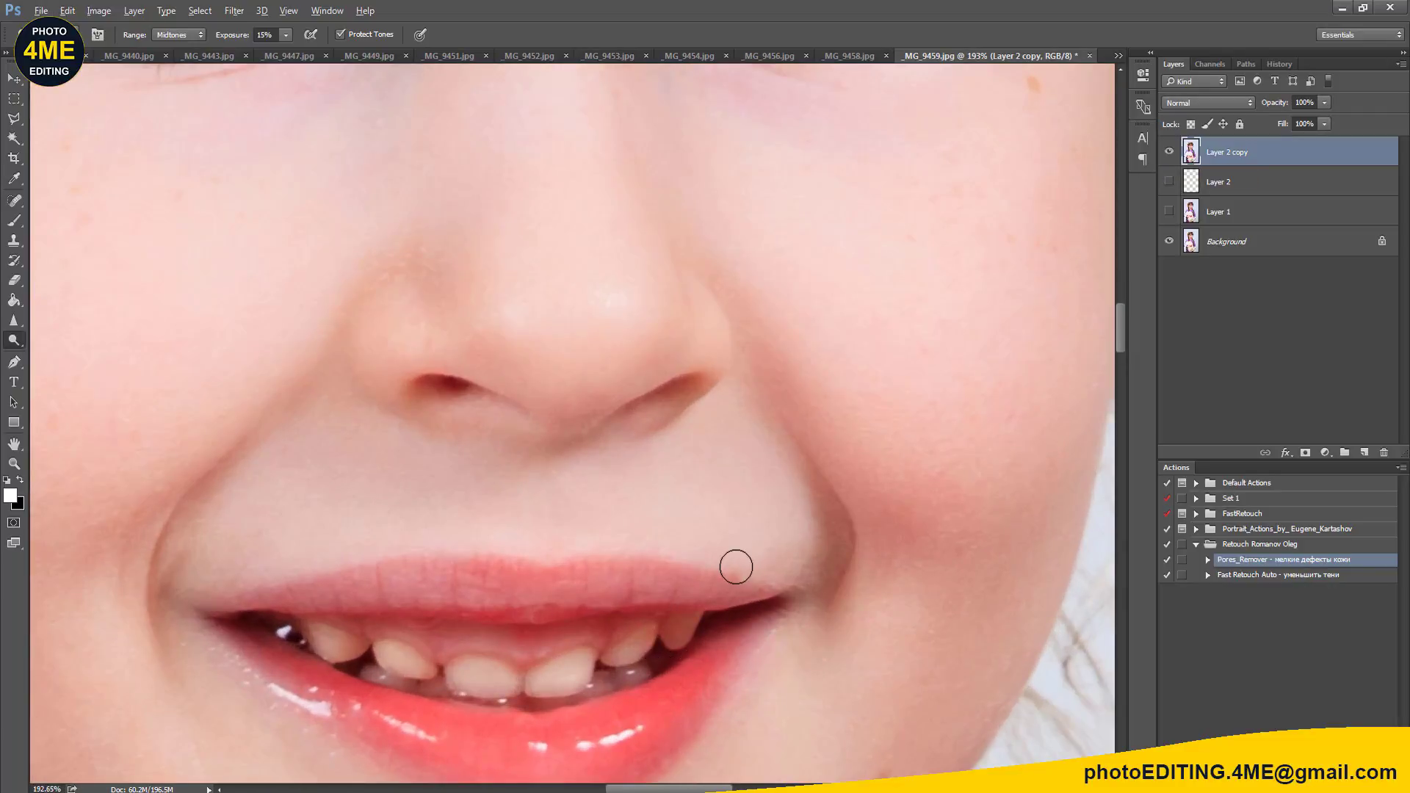
pyautogui.scroll(-5, 736, 566)
pyautogui.hotkey('ctrl', '0')
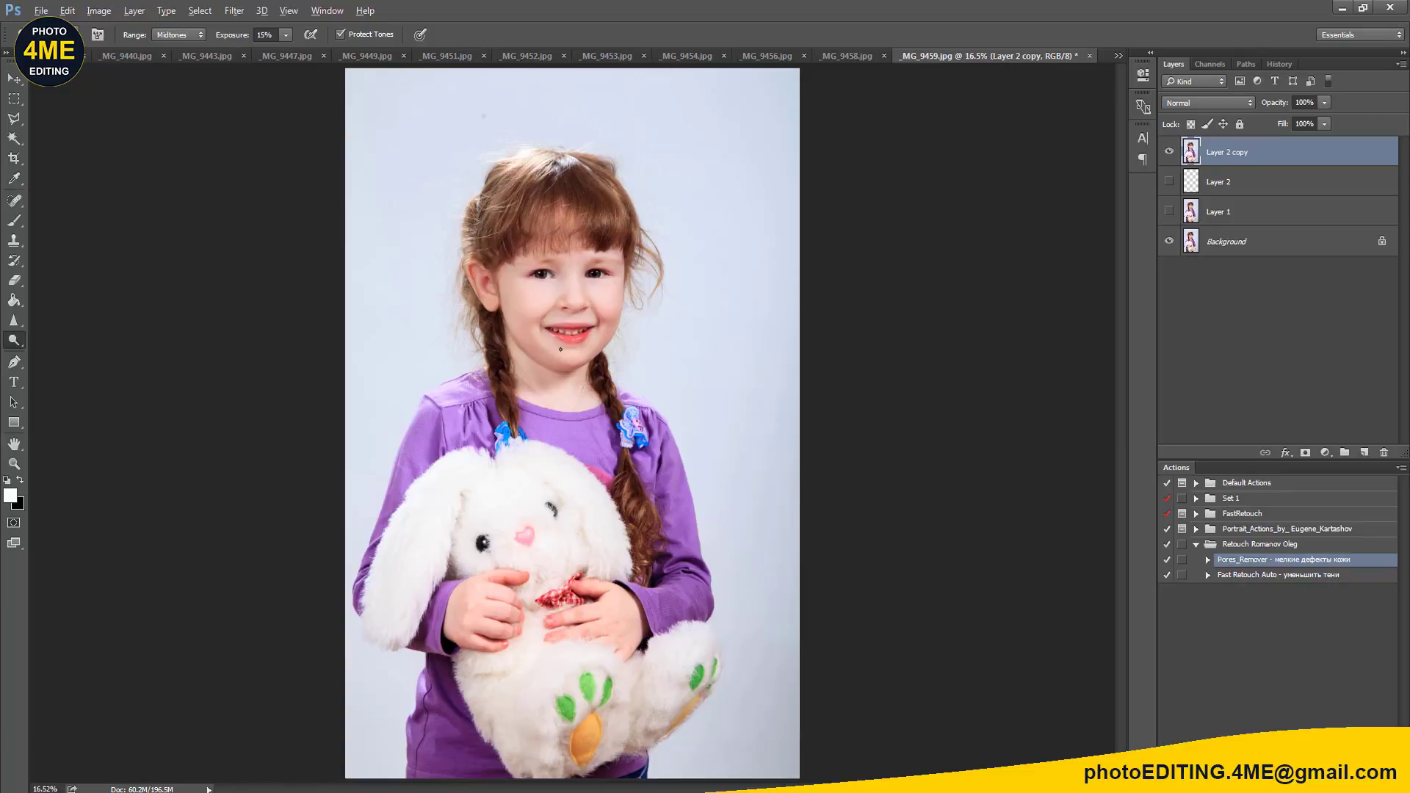
pyautogui.scroll(5, 561, 349)
pyautogui.scroll(1, 813, 309)
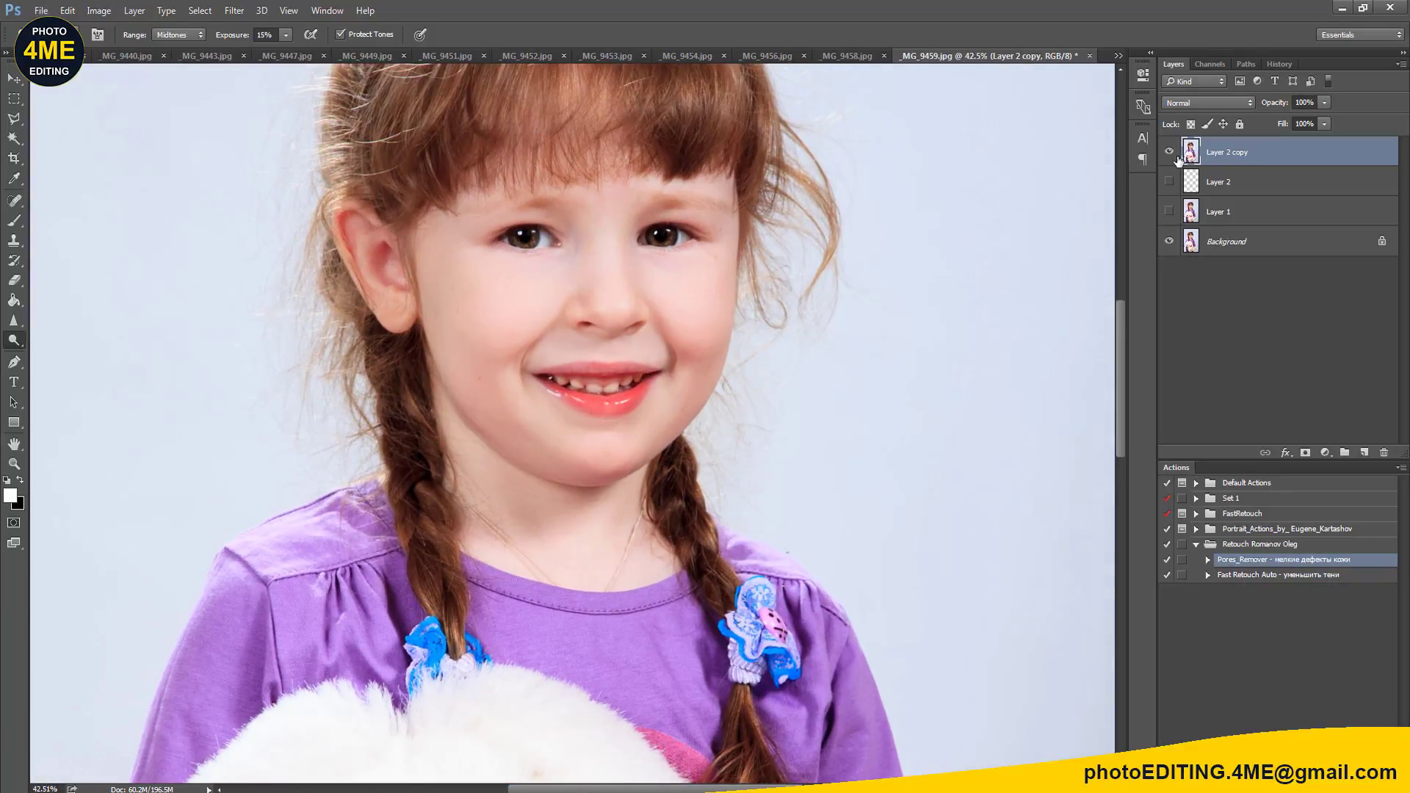
pyautogui.click(1170, 153)
pyautogui.click(1170, 153)
pyautogui.click(1170, 153)
pyautogui.click(1170, 153)
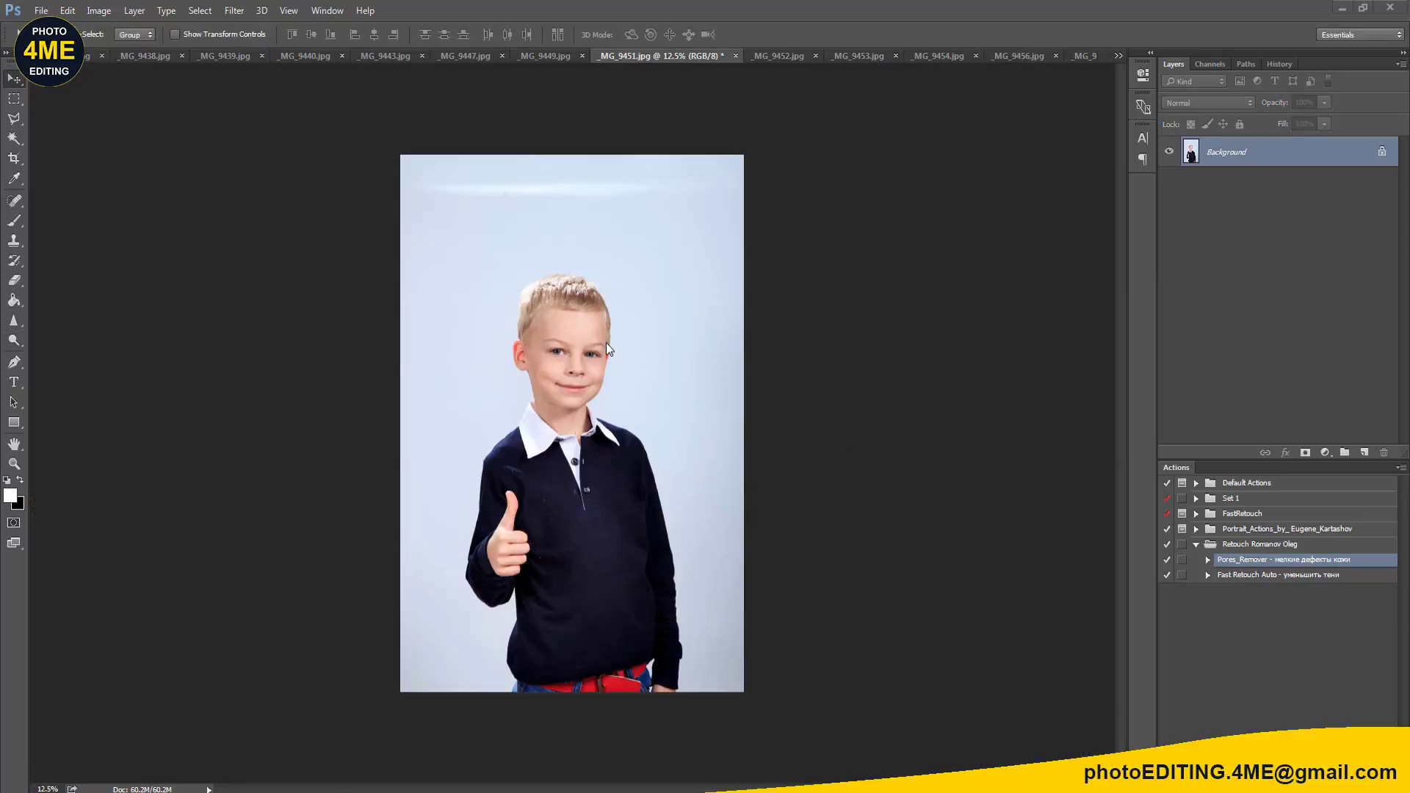
# Step: Duplicate the _MG_9451.jpg Background into Layer 1 and zoom in on the sweater collar
pyautogui.keyDown('alt'); pyautogui.scroll(2, 606, 342); pyautogui.keyUp('alt')
pyautogui.keyDown('alt'); pyautogui.scroll(2, 606, 342); pyautogui.keyUp('alt')
pyautogui.keyDown('alt'); pyautogui.scroll(2, 606, 341); pyautogui.keyUp('alt')
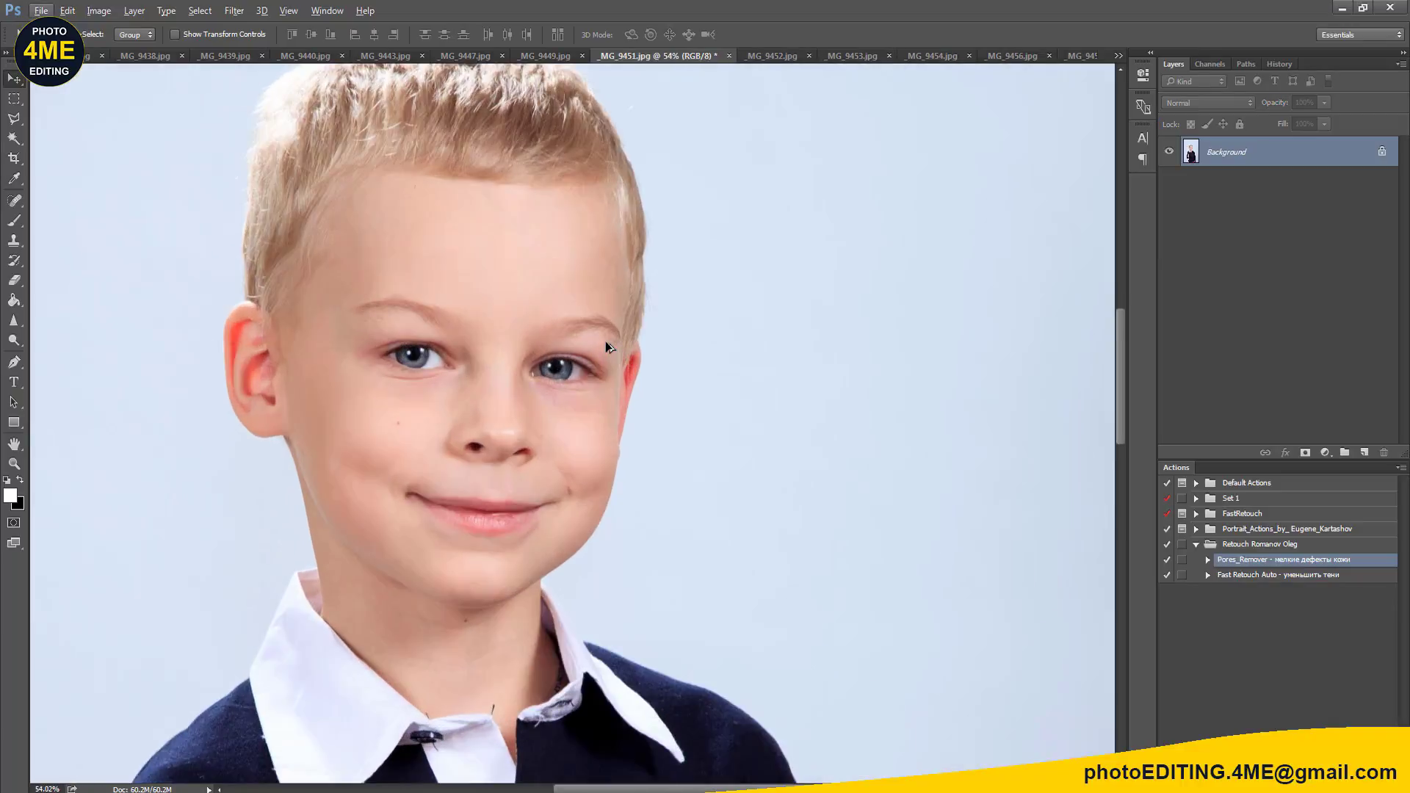
pyautogui.keyDown('alt'); pyautogui.scroll(-4, 606, 341); pyautogui.keyUp('alt')
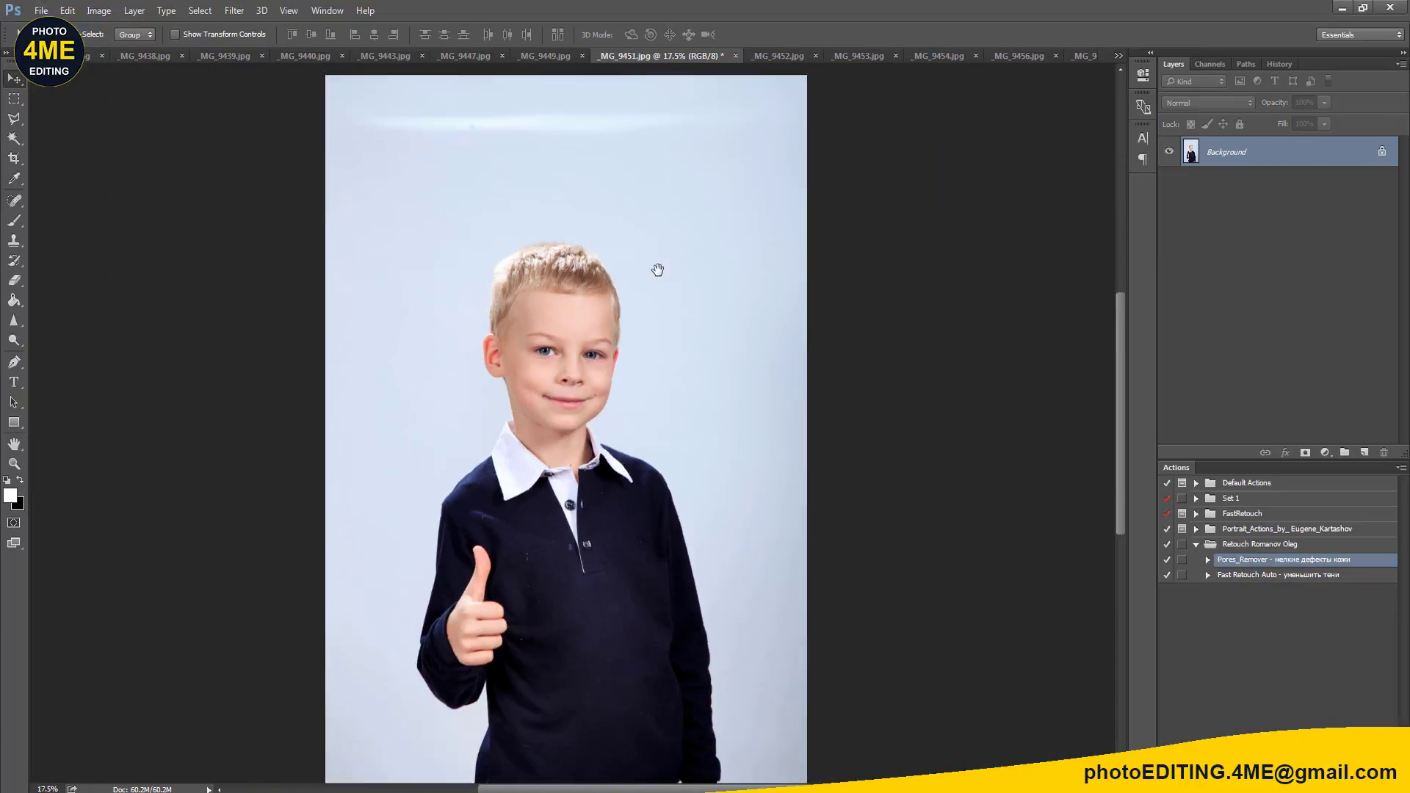
pyautogui.moveTo(657, 269); pyautogui.dragTo(644, 486)
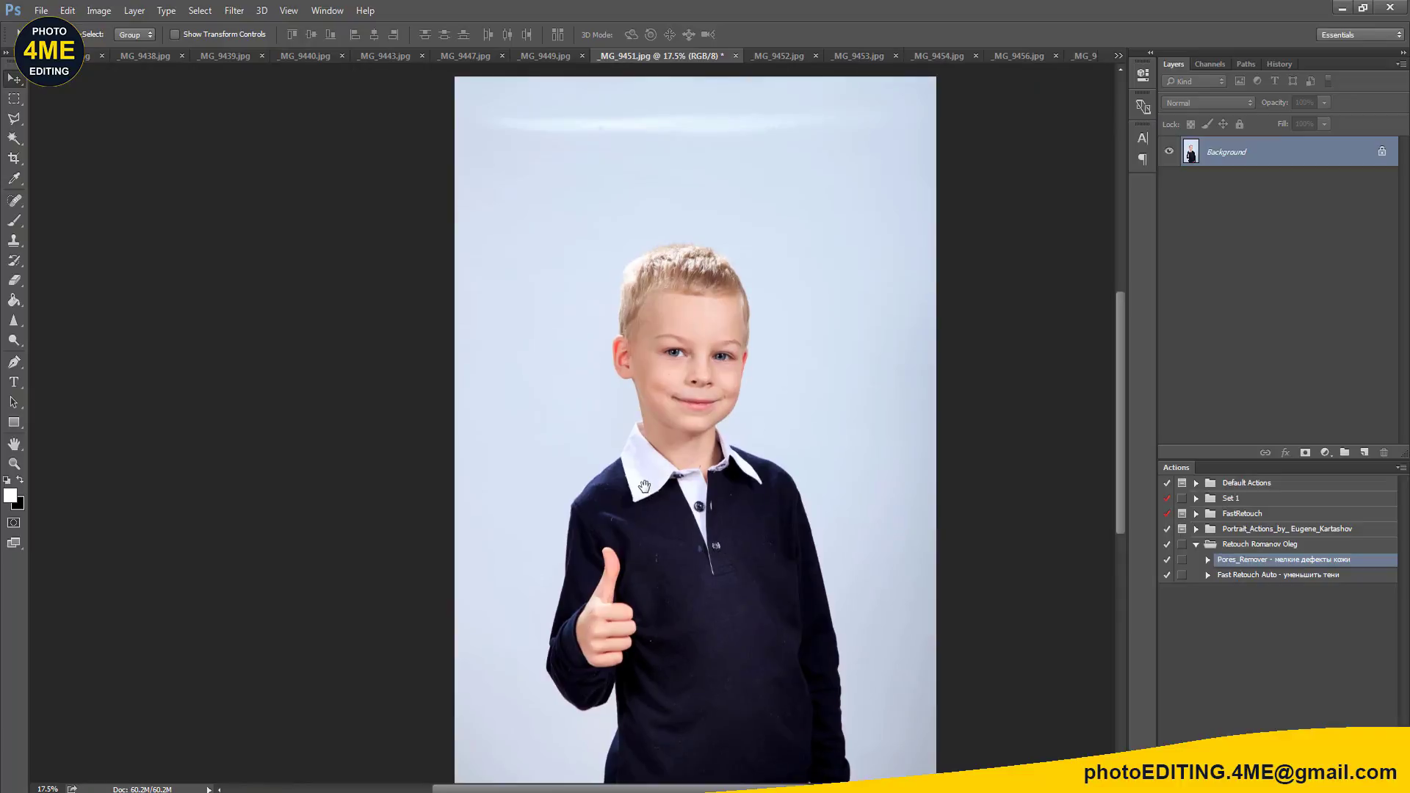
pyautogui.hotkey('ctrl', 'j')
pyautogui.keyDown('alt'); pyautogui.scroll(3, 766, 374); pyautogui.keyUp('alt')
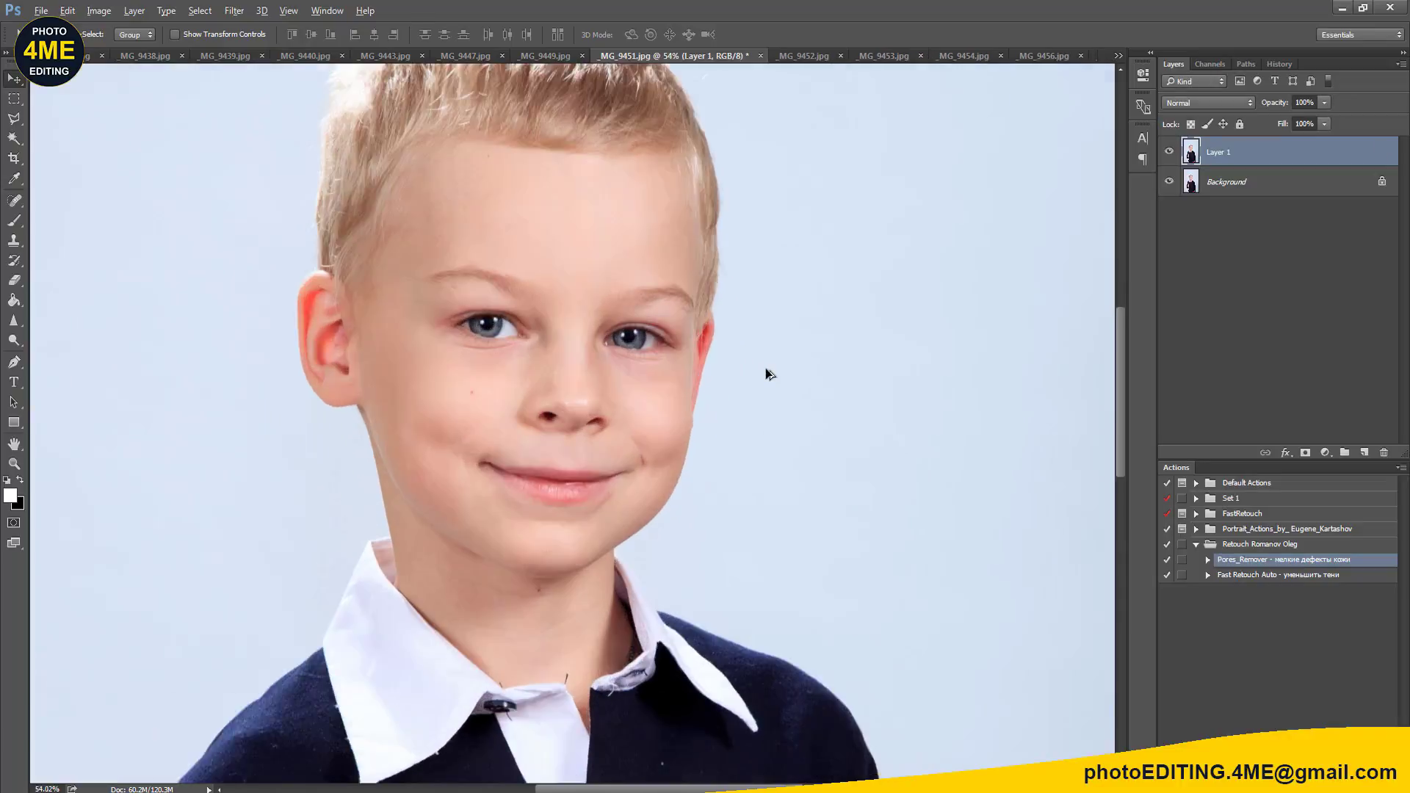
pyautogui.keyDown('alt'); pyautogui.scroll(1, 765, 371); pyautogui.keyUp('alt')
pyautogui.moveTo(561, 541); pyautogui.dragTo(638, 302)
pyautogui.scroll(-5, 638, 303)
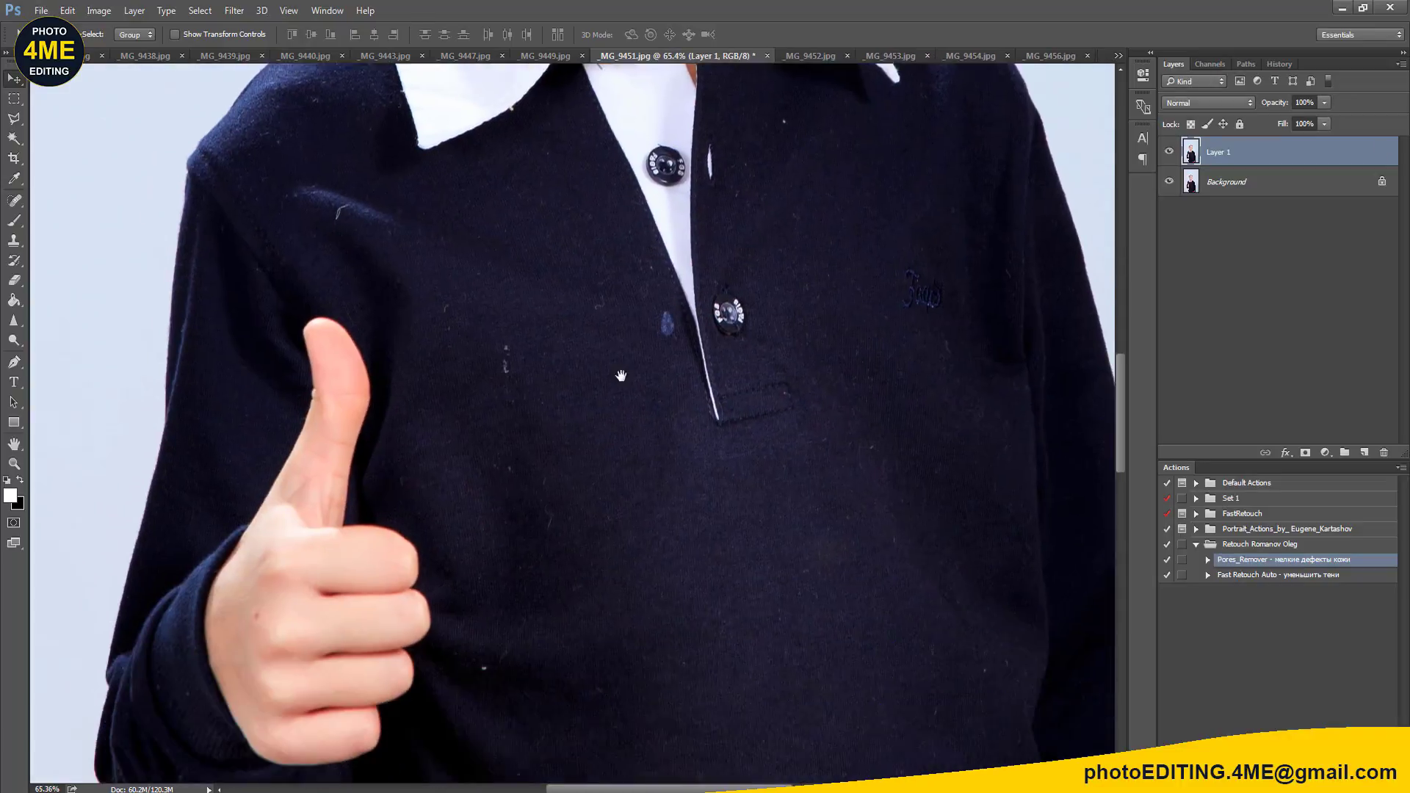
pyautogui.scroll(-3, 658, 466)
pyautogui.moveTo(658, 466); pyautogui.dragTo(663, 295)
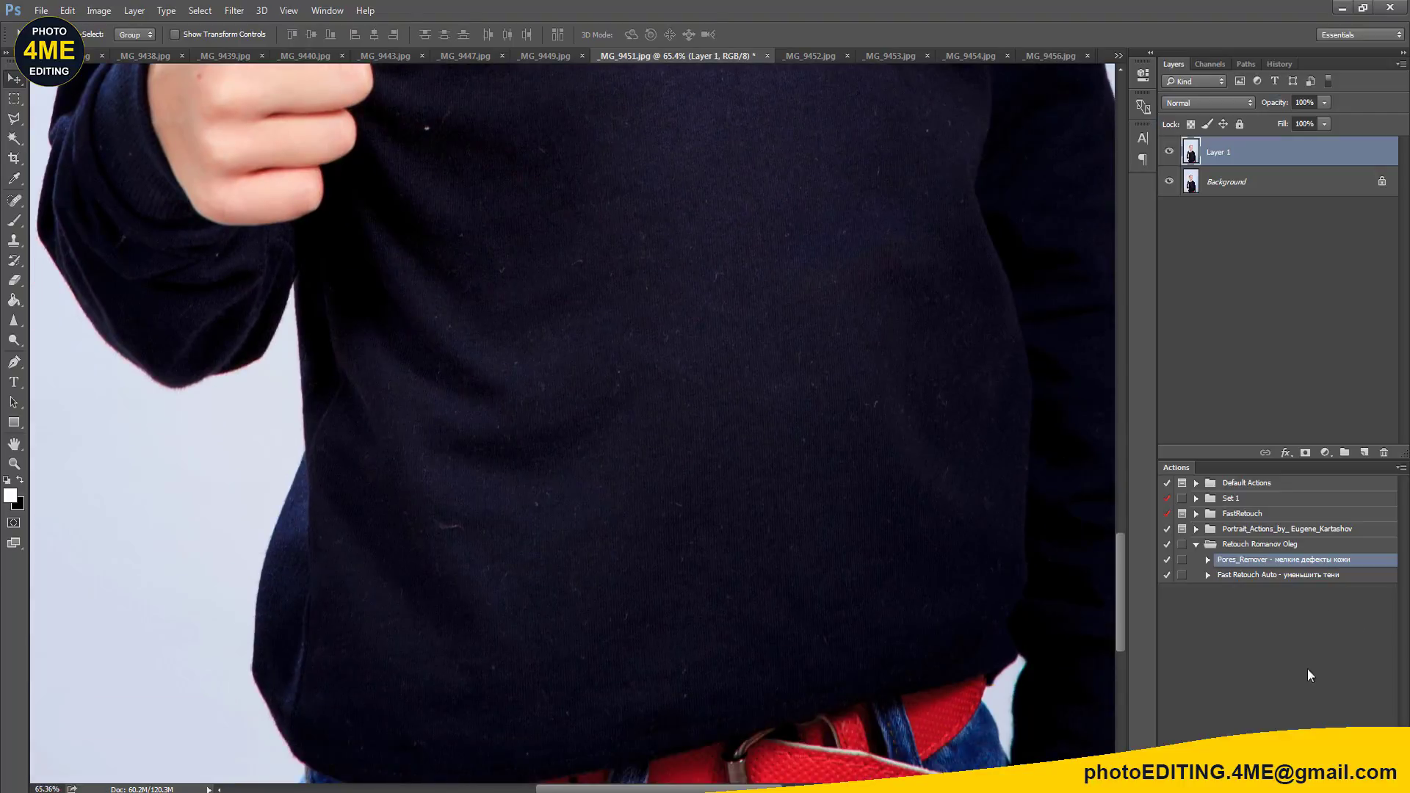
# Step: Run the Pores_Remover action (F2) to add a black-masked PORES_REMOVER layer
pyautogui.press('F2')
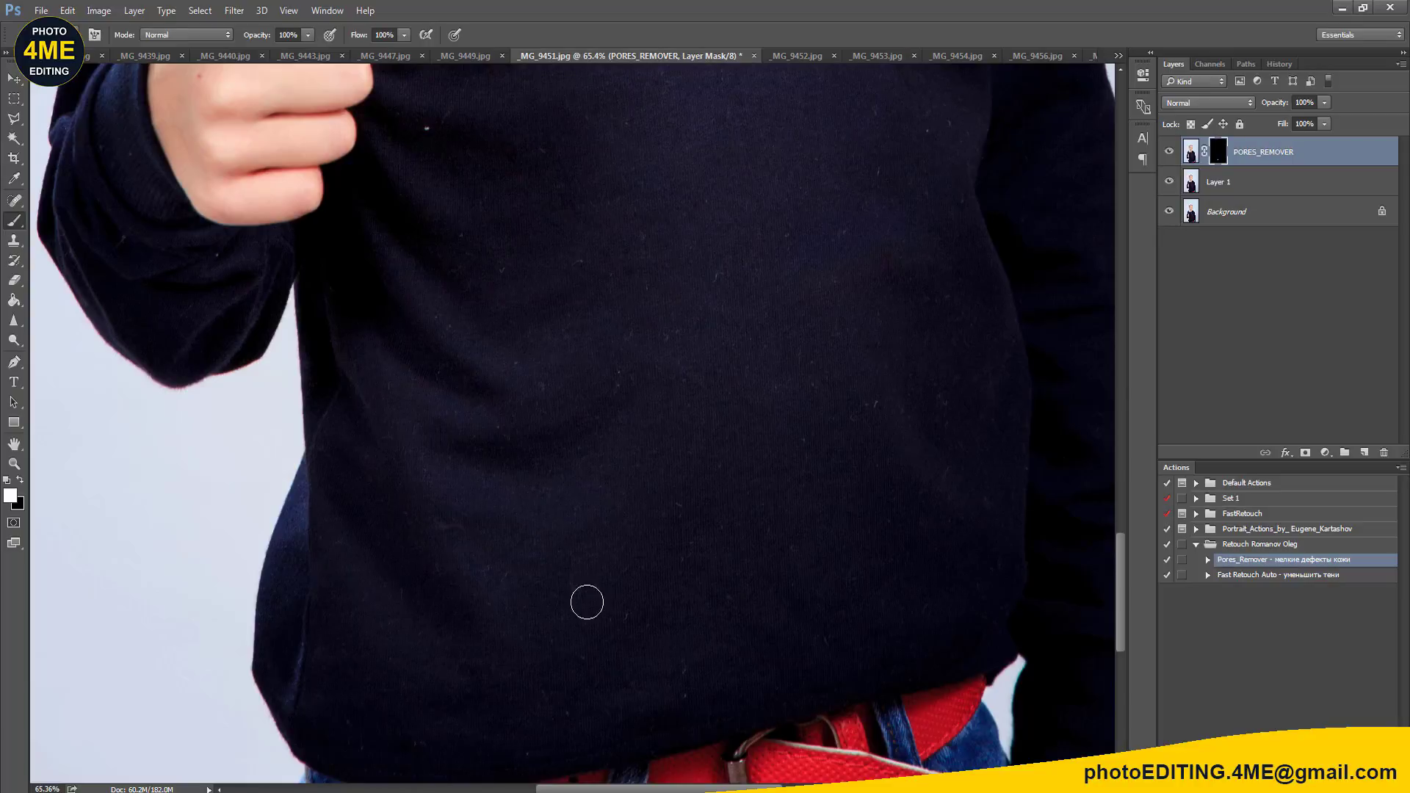
pyautogui.press(']')
pyautogui.moveTo(779, 315); pyautogui.dragTo(787, 523)
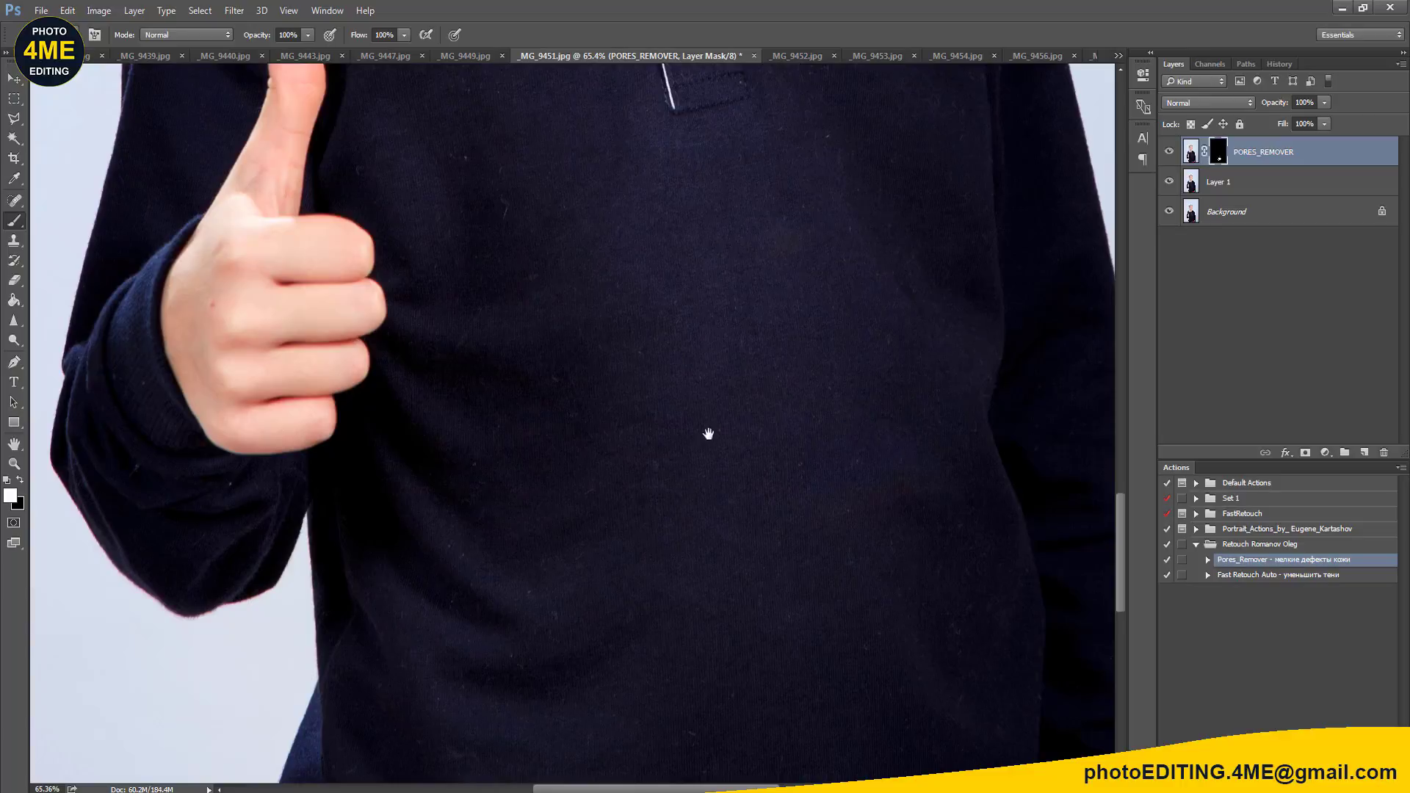
pyautogui.moveTo(709, 432); pyautogui.dragTo(670, 467)
# Step: Paint white on the PORES_REMOVER mask over the lint specks down the sweater front
pyautogui.moveTo(466, 444); pyautogui.dragTo(443, 271)
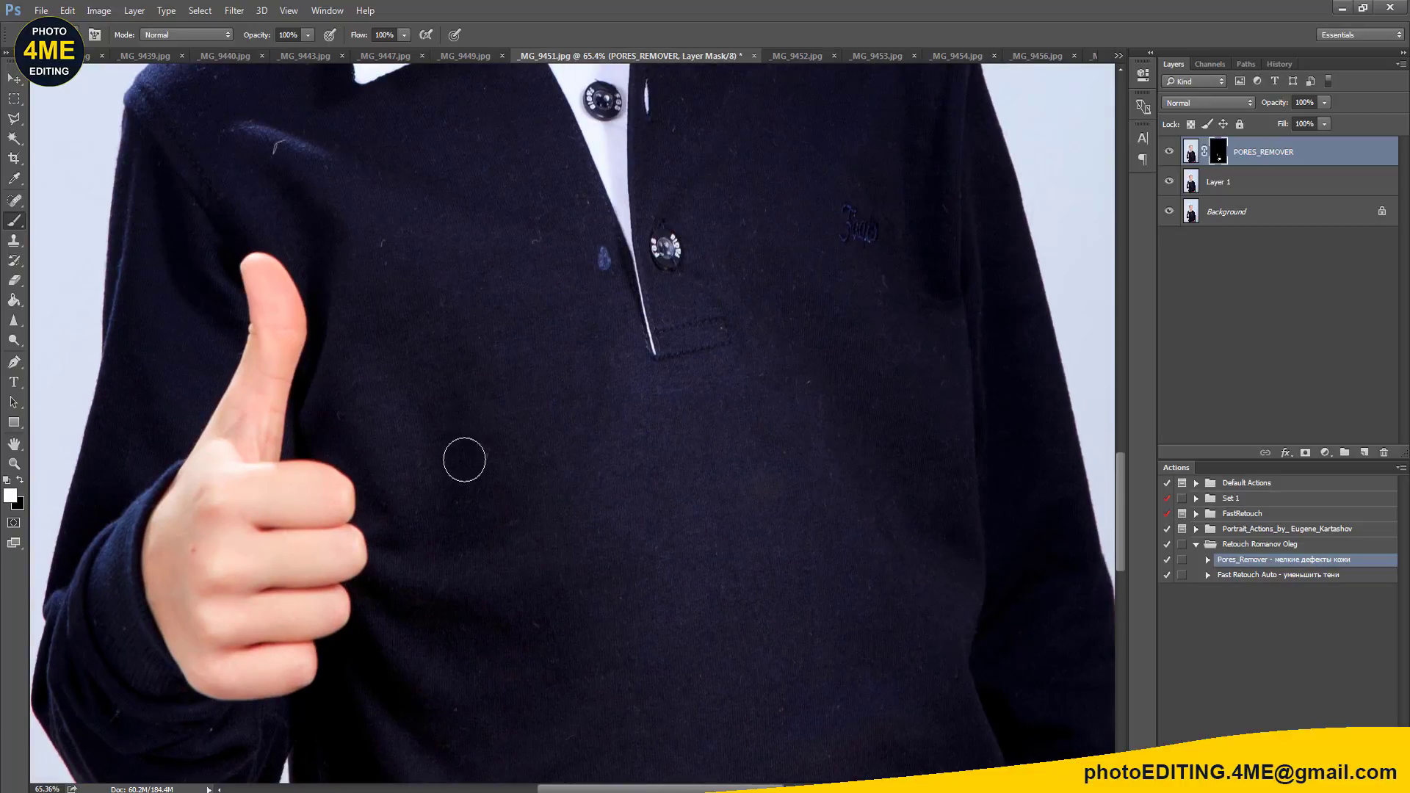
pyautogui.moveTo(886, 427); pyautogui.dragTo(877, 561)
pyautogui.click(873, 439)
pyautogui.moveTo(718, 232); pyautogui.dragTo(732, 469)
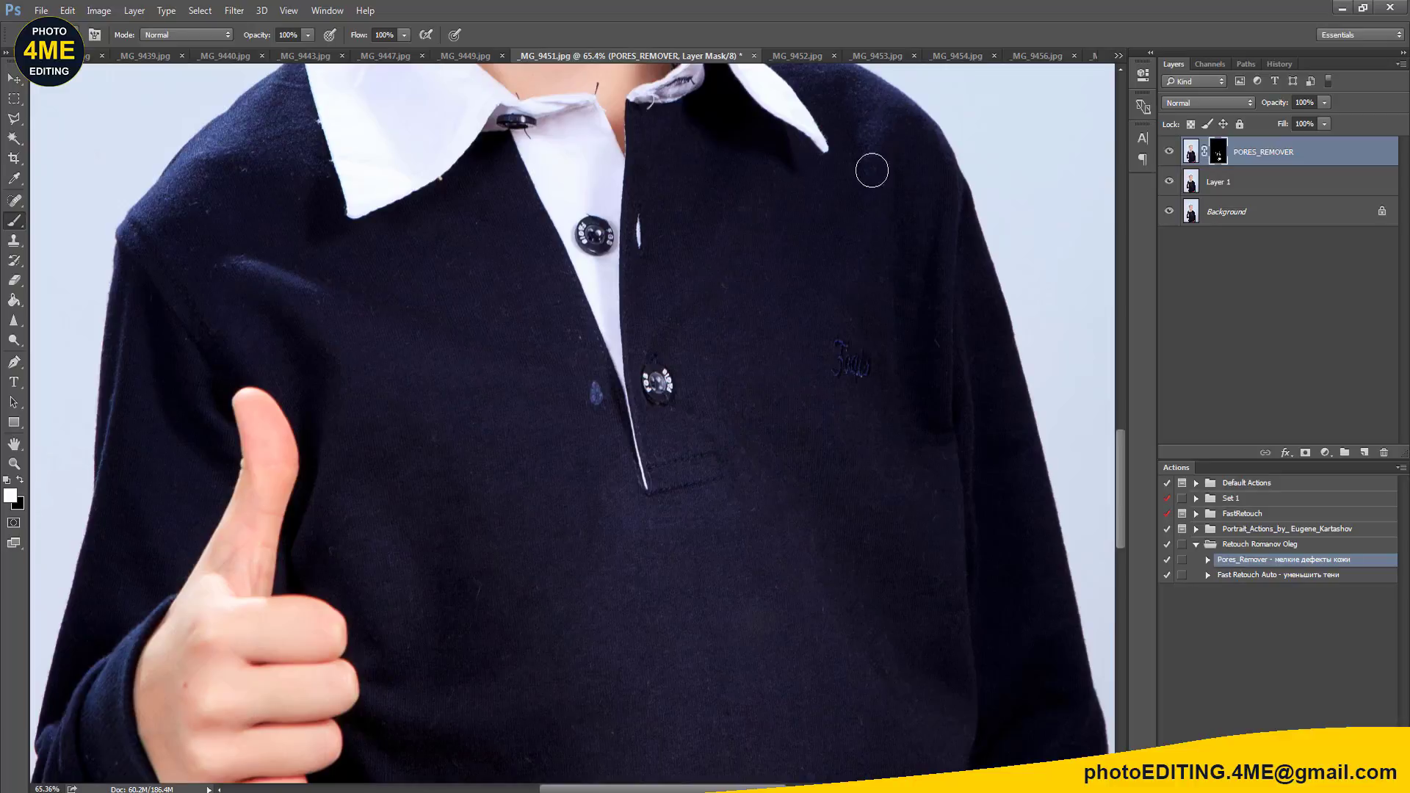
pyautogui.moveTo(696, 262); pyautogui.dragTo(838, 454)
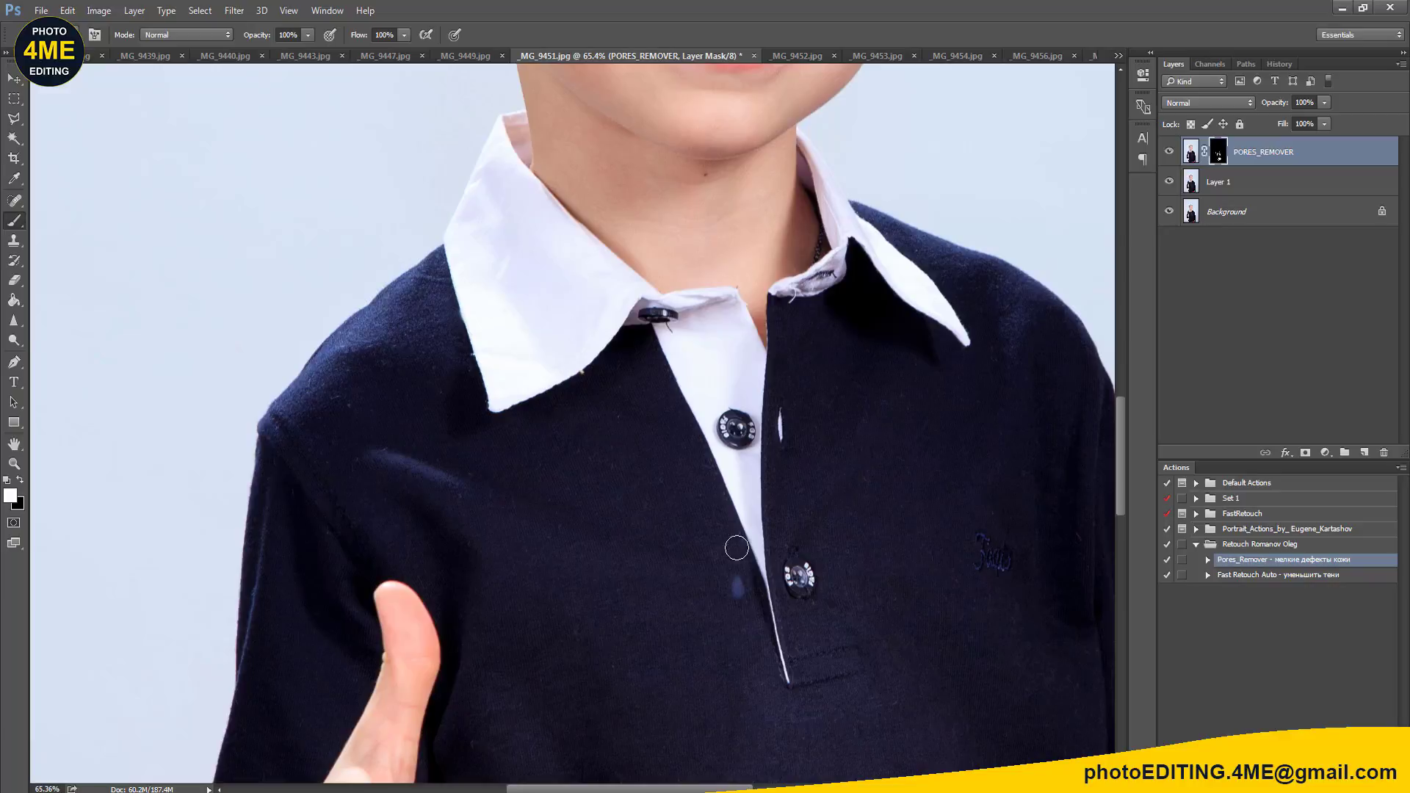
# Step: Merge Layer 1 into PORES_REMOVER so the smoothing work is a single layer
pyautogui.moveTo(894, 461); pyautogui.dragTo(808, 293)
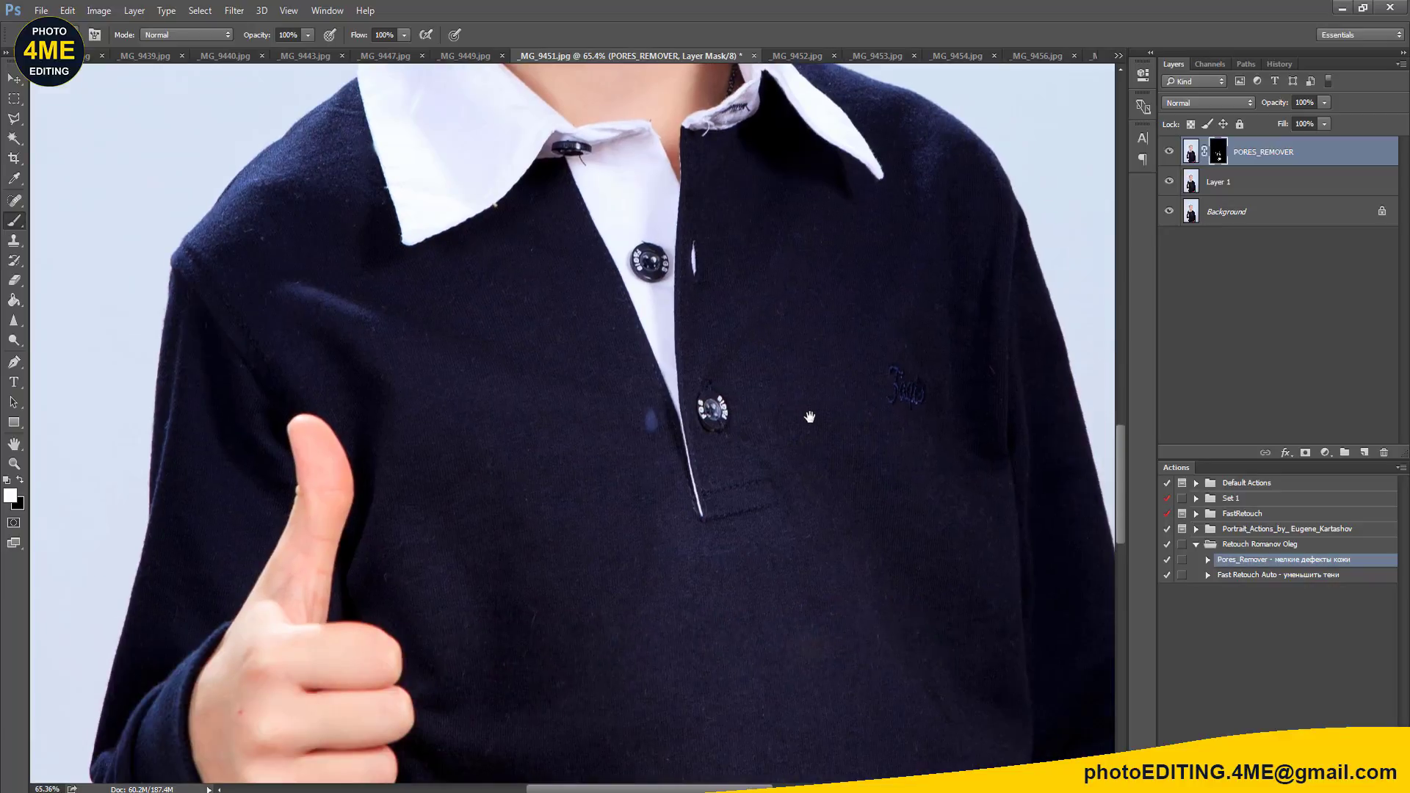
pyautogui.moveTo(809, 417); pyautogui.dragTo(822, 660)
pyautogui.scroll(3, 748, 391)
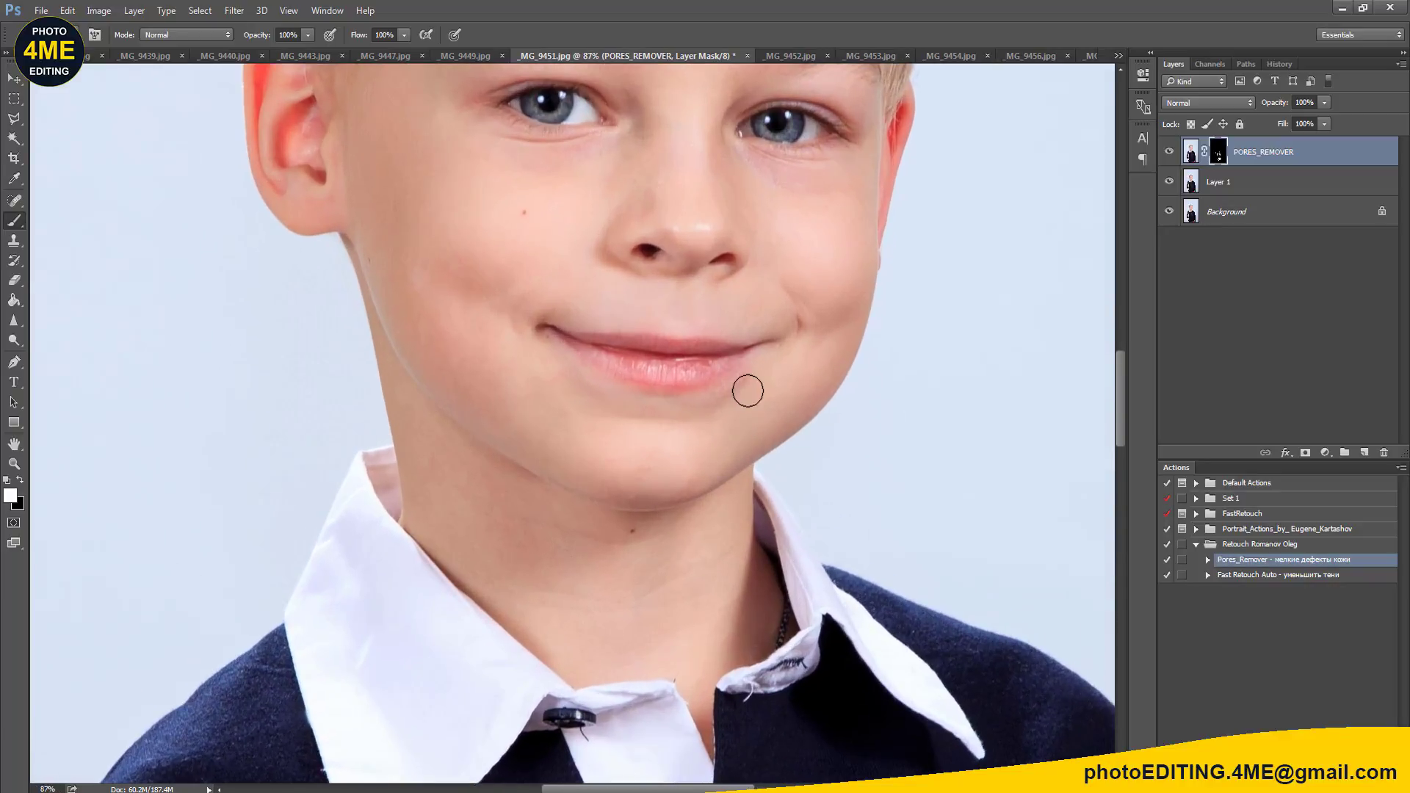
pyautogui.scroll(3, 763, 392)
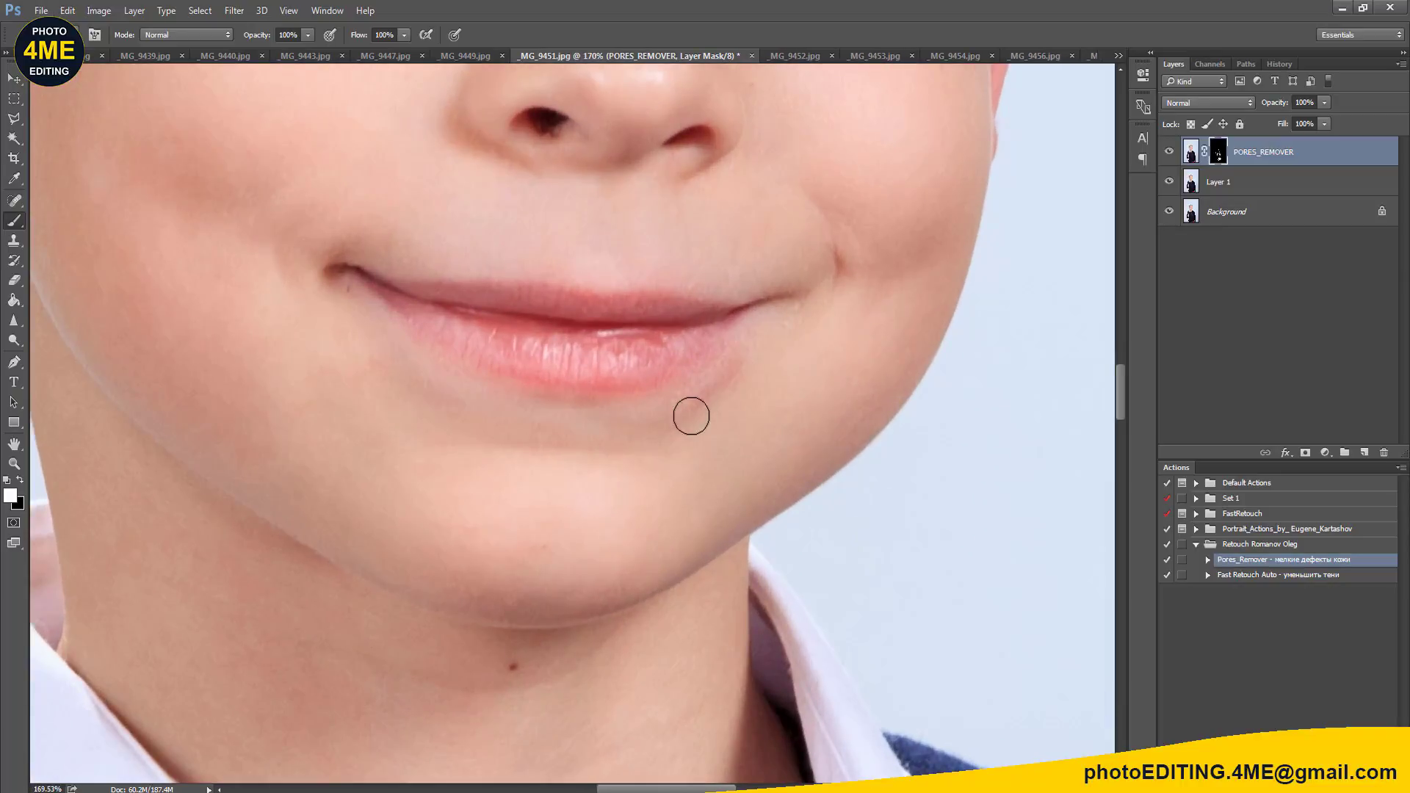
pyautogui.moveTo(463, 401); pyautogui.dragTo(495, 589)
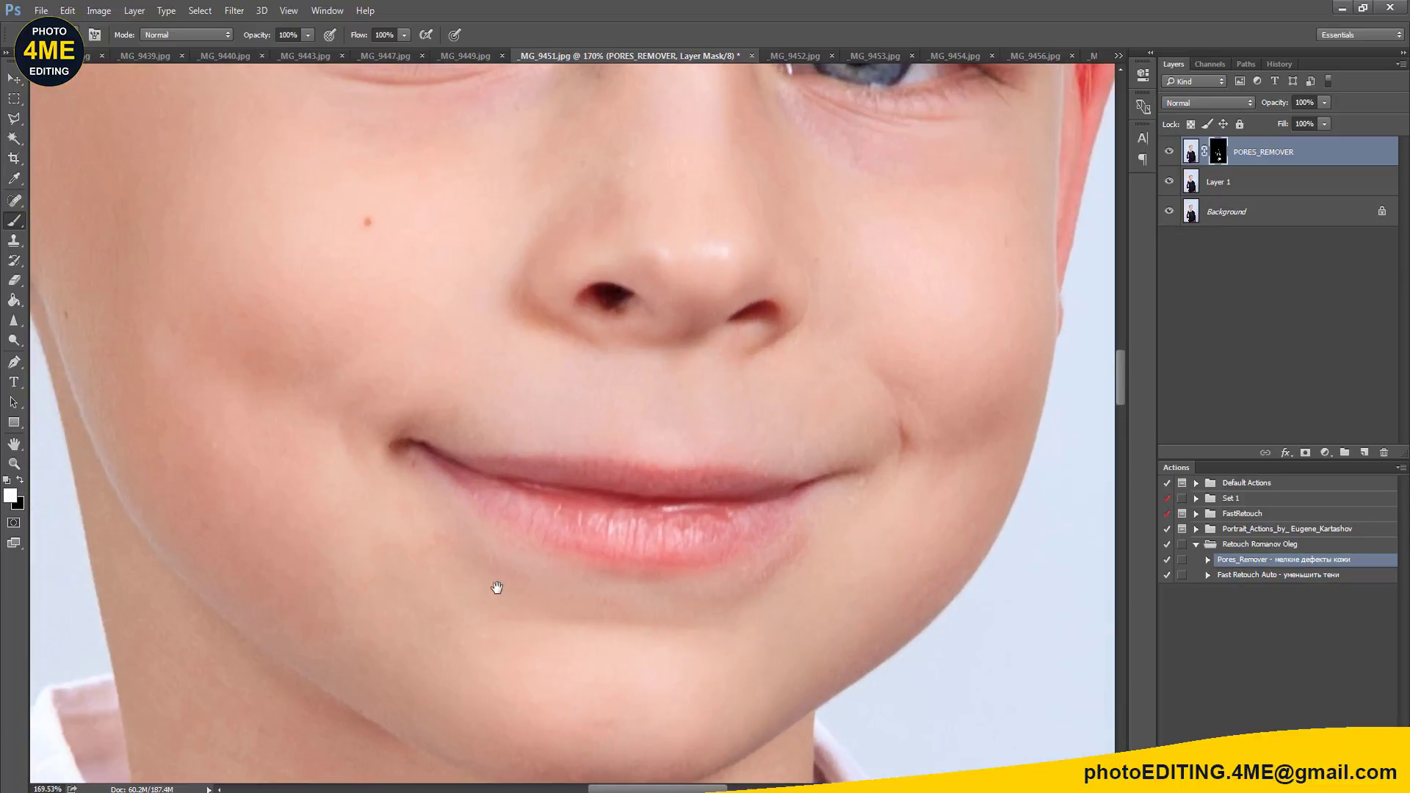
pyautogui.moveTo(412, 289); pyautogui.dragTo(411, 581)
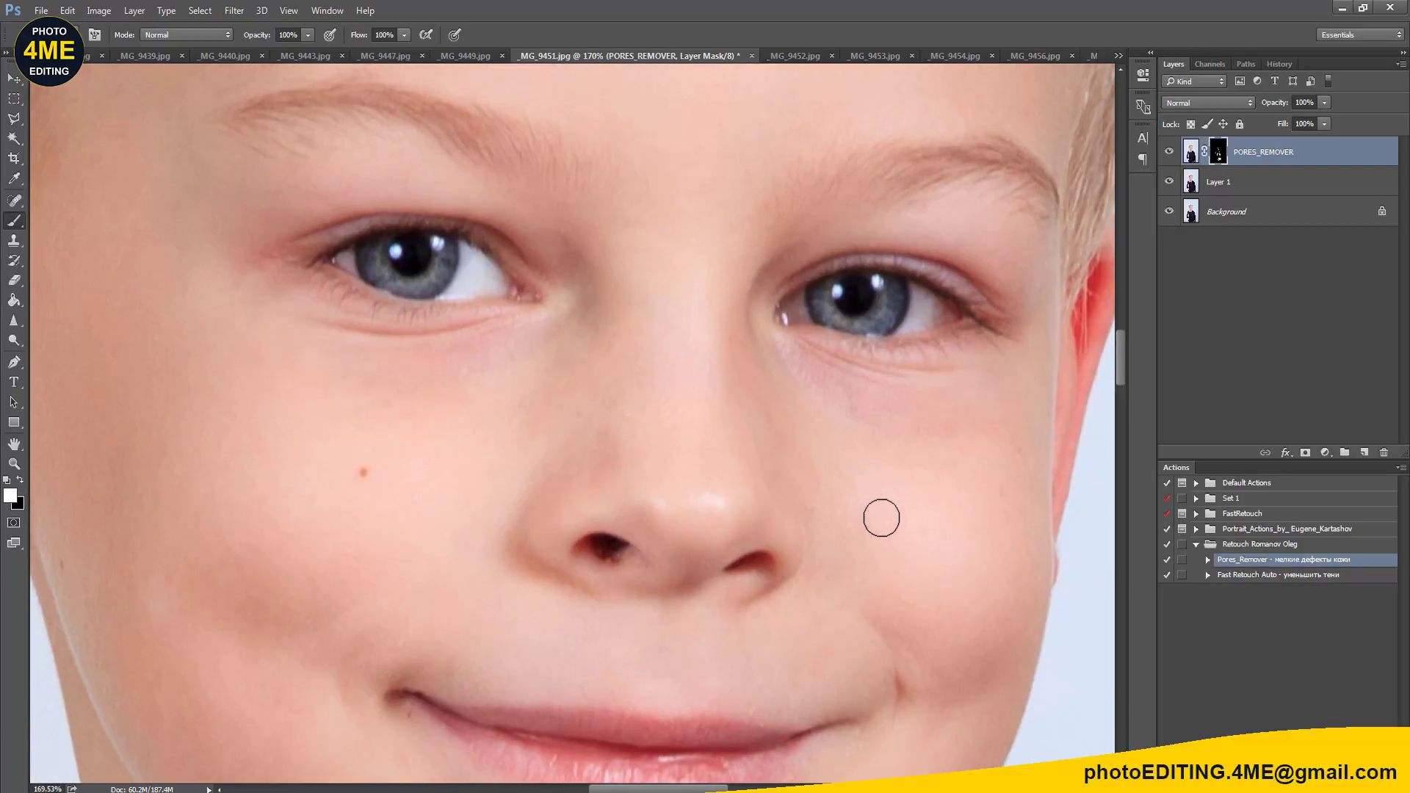
pyautogui.scroll(-3, 881, 514)
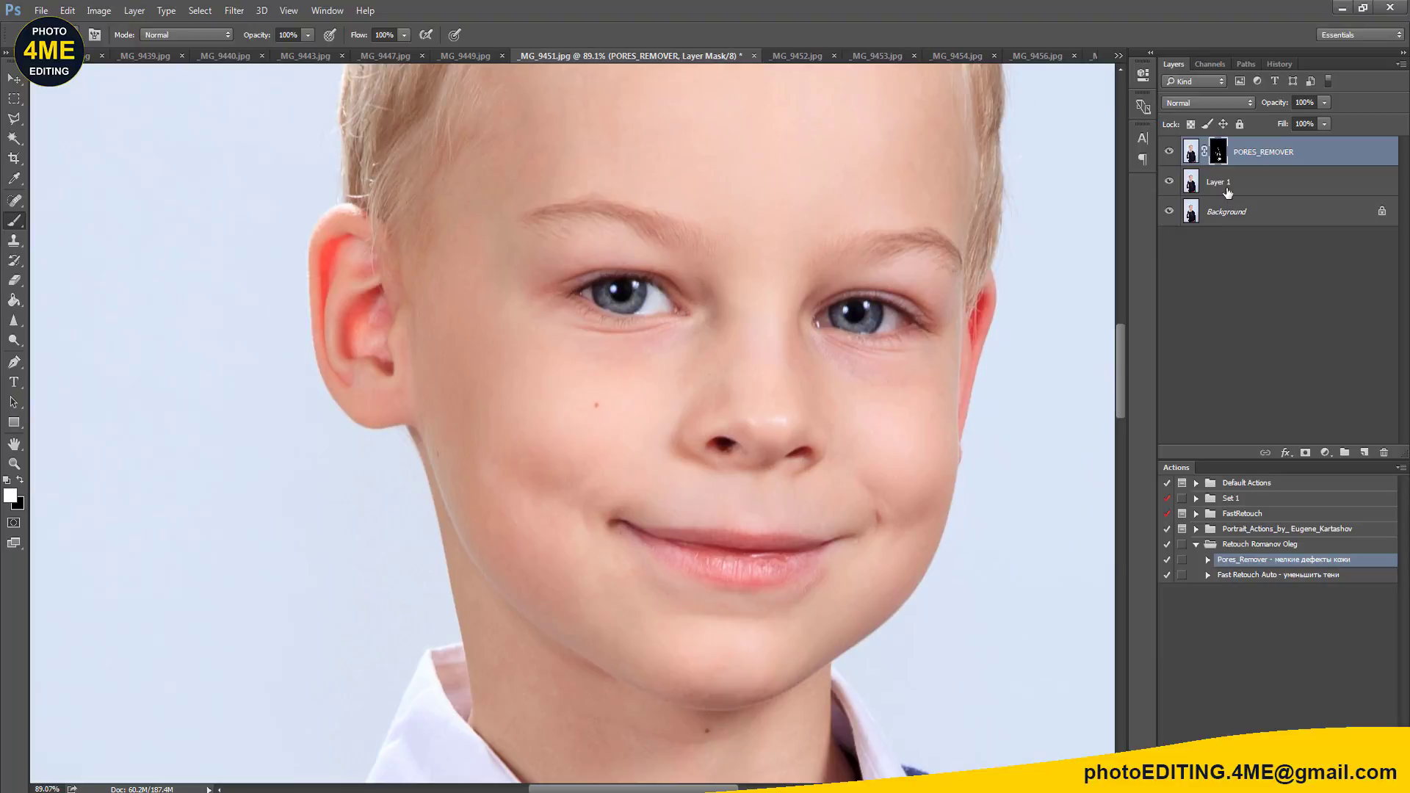
pyautogui.keyDown('shift'); pyautogui.click(1228, 183); pyautogui.keyUp('shift')
pyautogui.hotkey('ctrl', 'e')
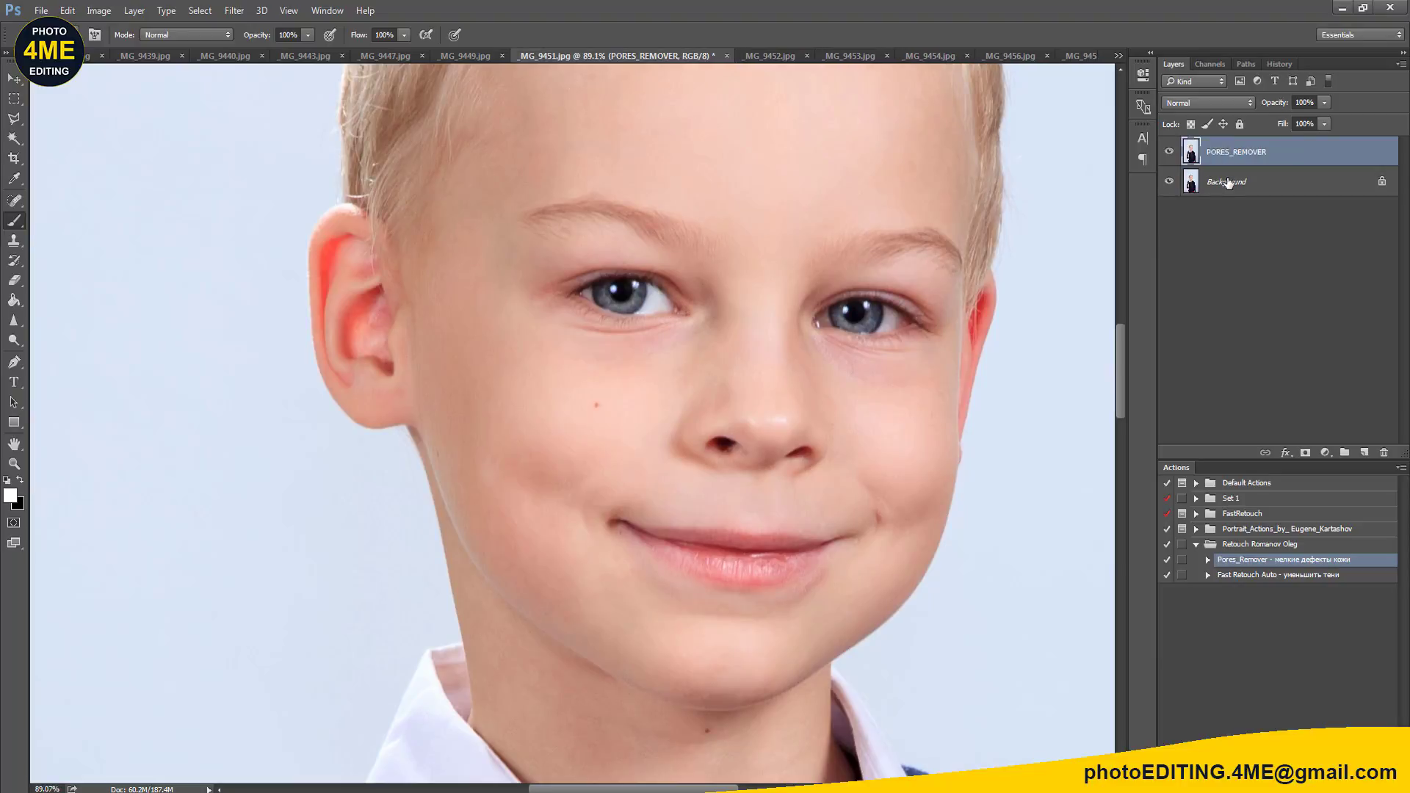
# Step: Add a new empty layer above PORES_REMOVER
pyautogui.hotkey('ctrl', 'shift', 'n')
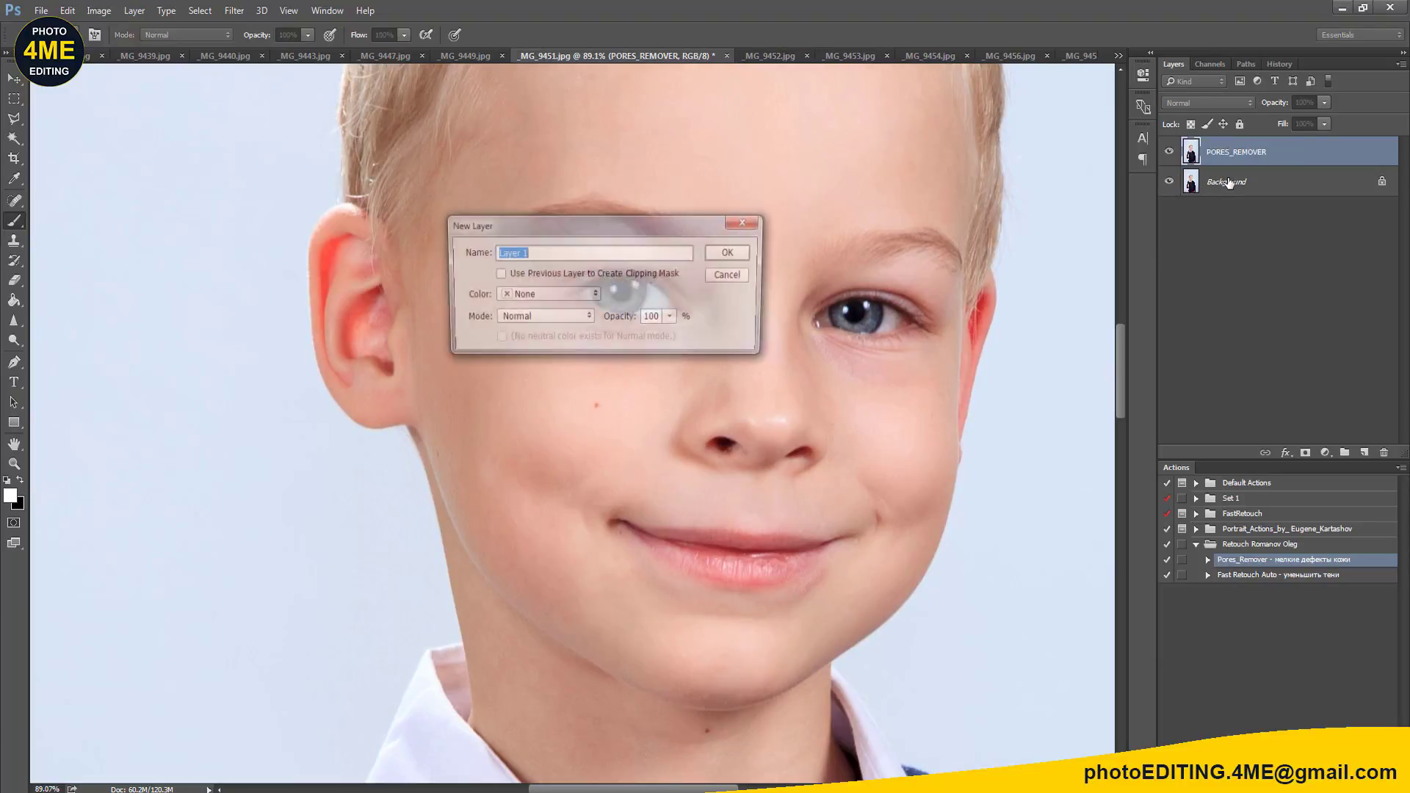
pyautogui.press('Return')
pyautogui.scroll(-3, 893, 406)
pyautogui.scroll(-3, 830, 433)
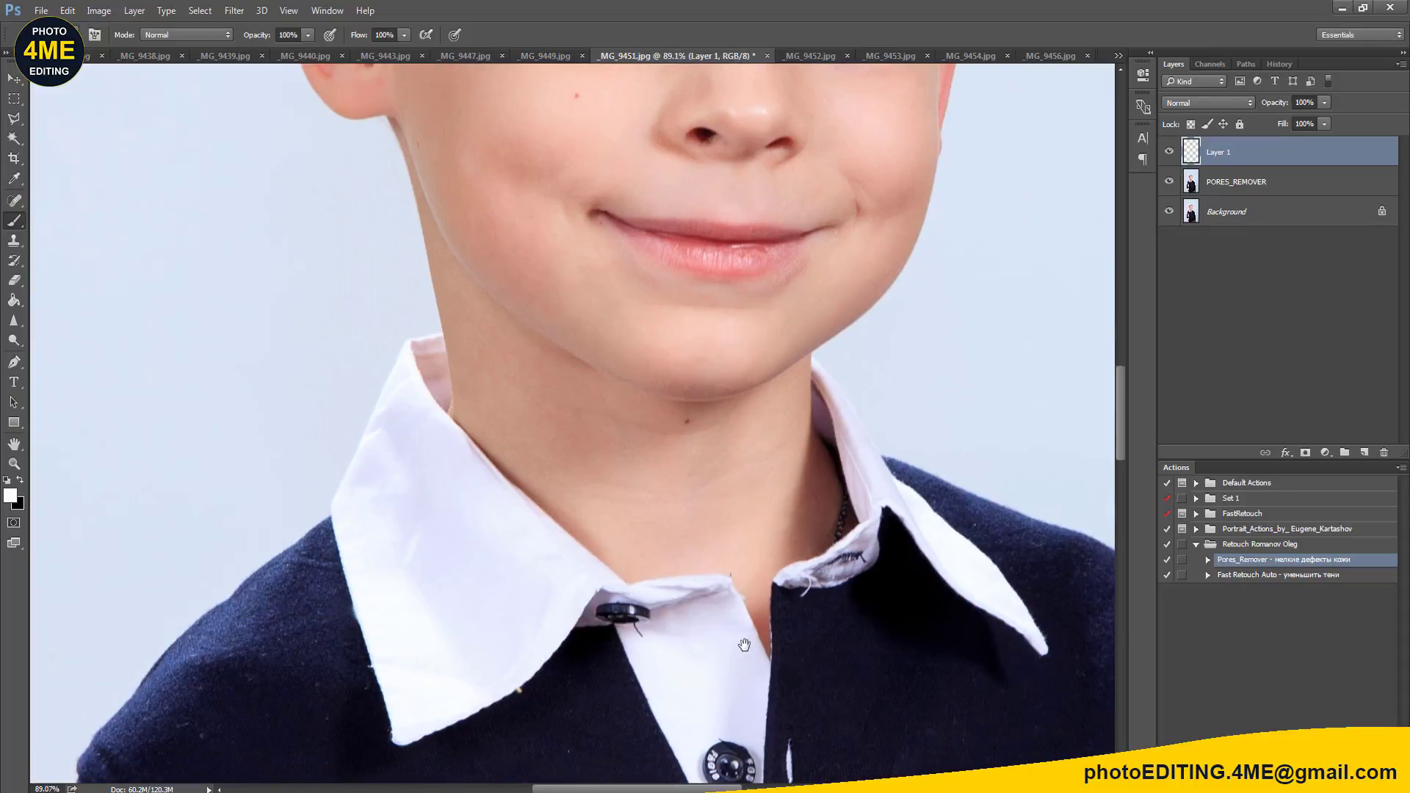
pyautogui.scroll(-3, 764, 462)
pyautogui.scroll(-1, 696, 490)
pyautogui.scroll(-1, 696, 490)
# Step: Spot-heal two small blemishes on the sweater with the Content-Aware Spot Healing Brush
pyautogui.press('j')
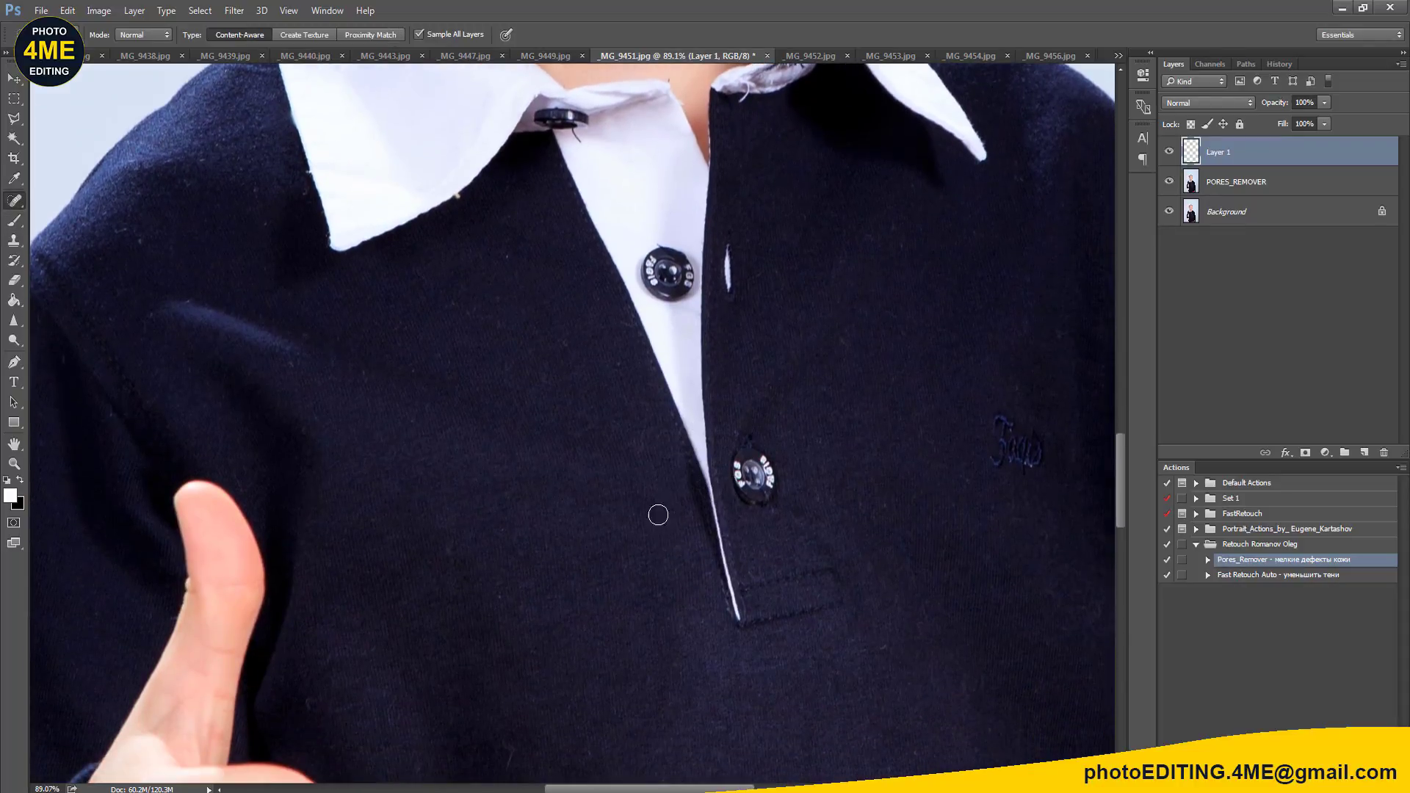
pyautogui.moveTo(657, 514); pyautogui.dragTo(653, 488)
pyautogui.scroll(-1, 840, 450)
pyautogui.scroll(-3, 839, 450)
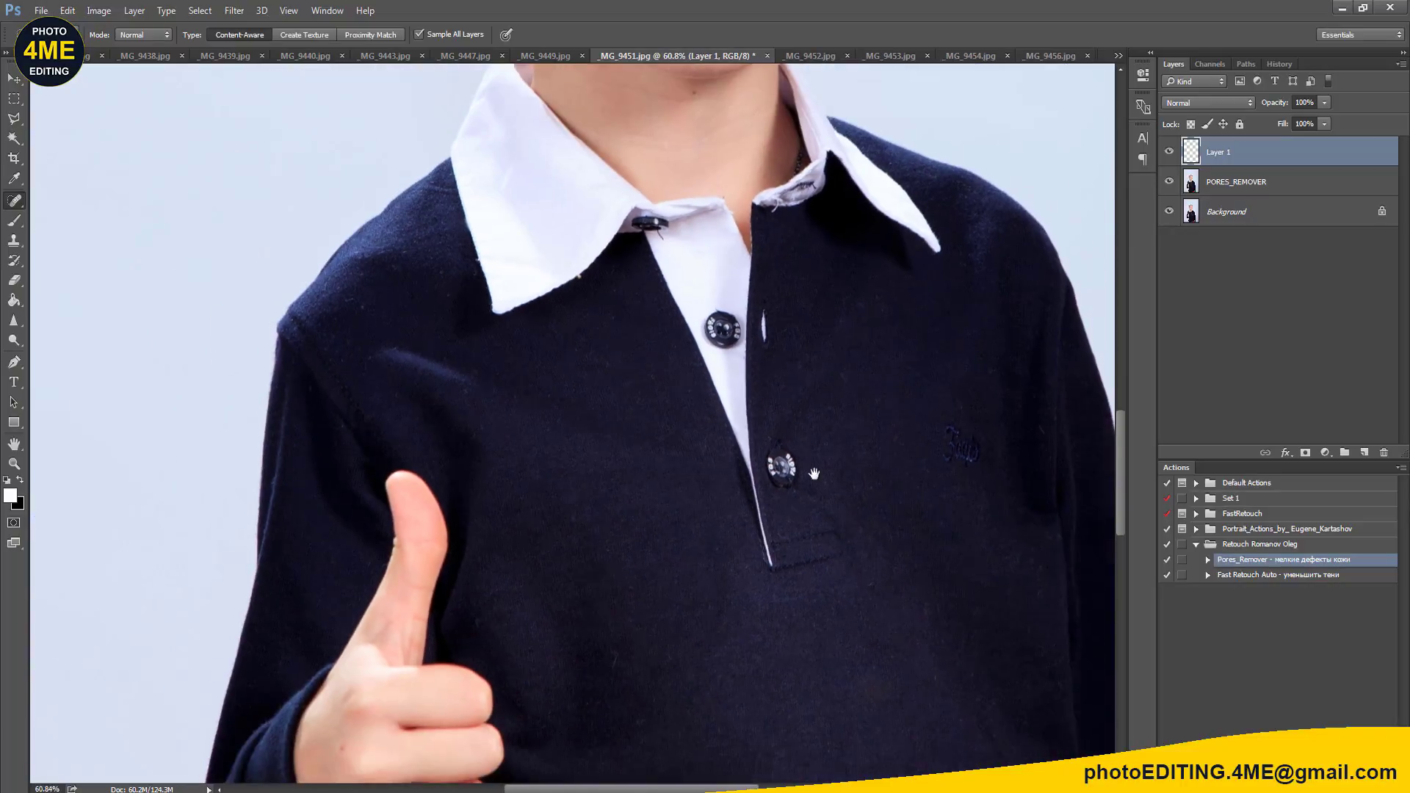
pyautogui.scroll(-5, 813, 472)
pyautogui.scroll(-2, 771, 331)
pyautogui.scroll(-3, 805, 460)
pyautogui.scroll(-3, 798, 446)
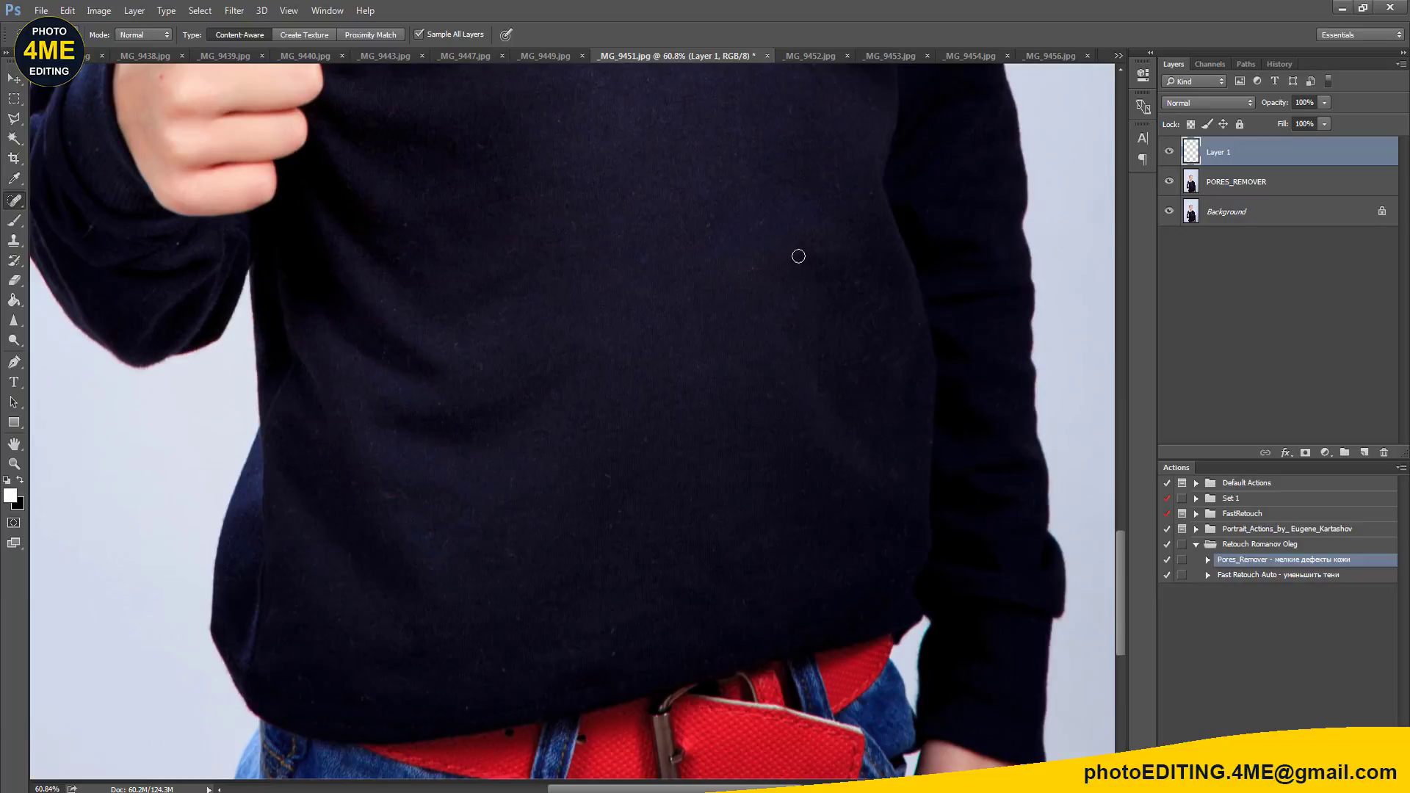
pyautogui.moveTo(821, 240); pyautogui.dragTo(708, 271)
# Step: Heal away the white thread on the upper sweater
pyautogui.moveTo(749, 456); pyautogui.dragTo(716, 276)
pyautogui.moveTo(737, 375); pyautogui.dragTo(728, 559)
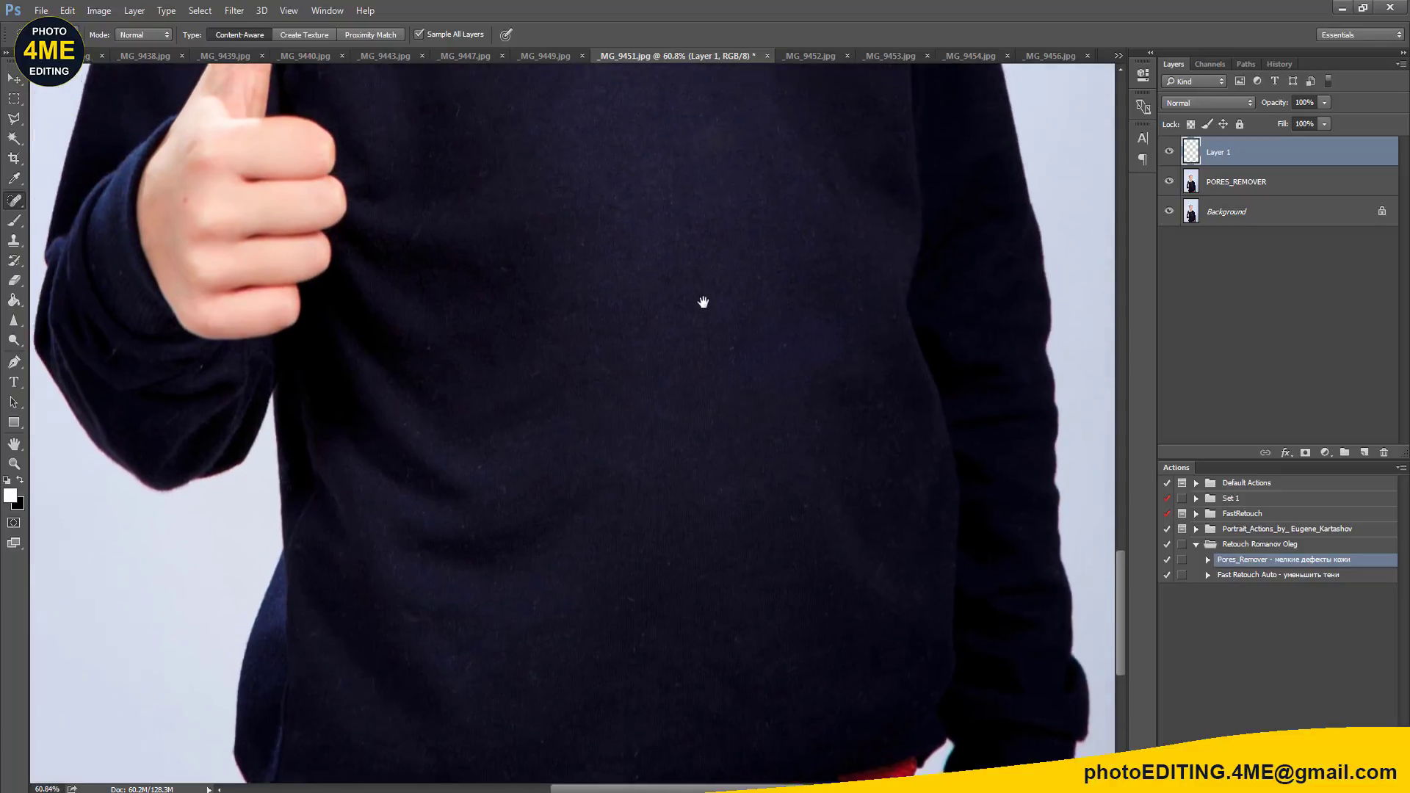
pyautogui.scroll(3, 599, 504)
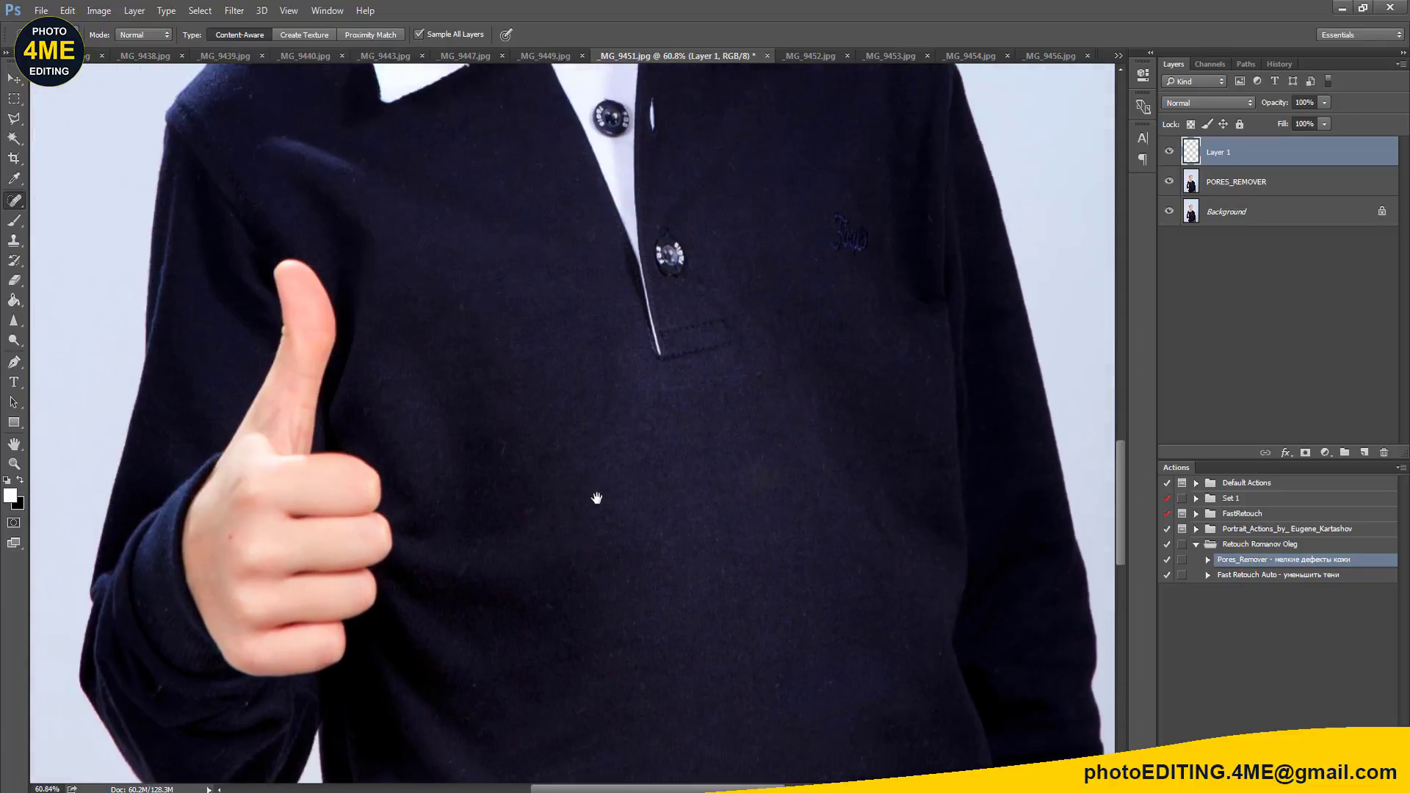
pyautogui.scroll(4, 598, 504)
pyautogui.scroll(3, 551, 494)
pyautogui.moveTo(756, 403); pyautogui.dragTo(759, 449)
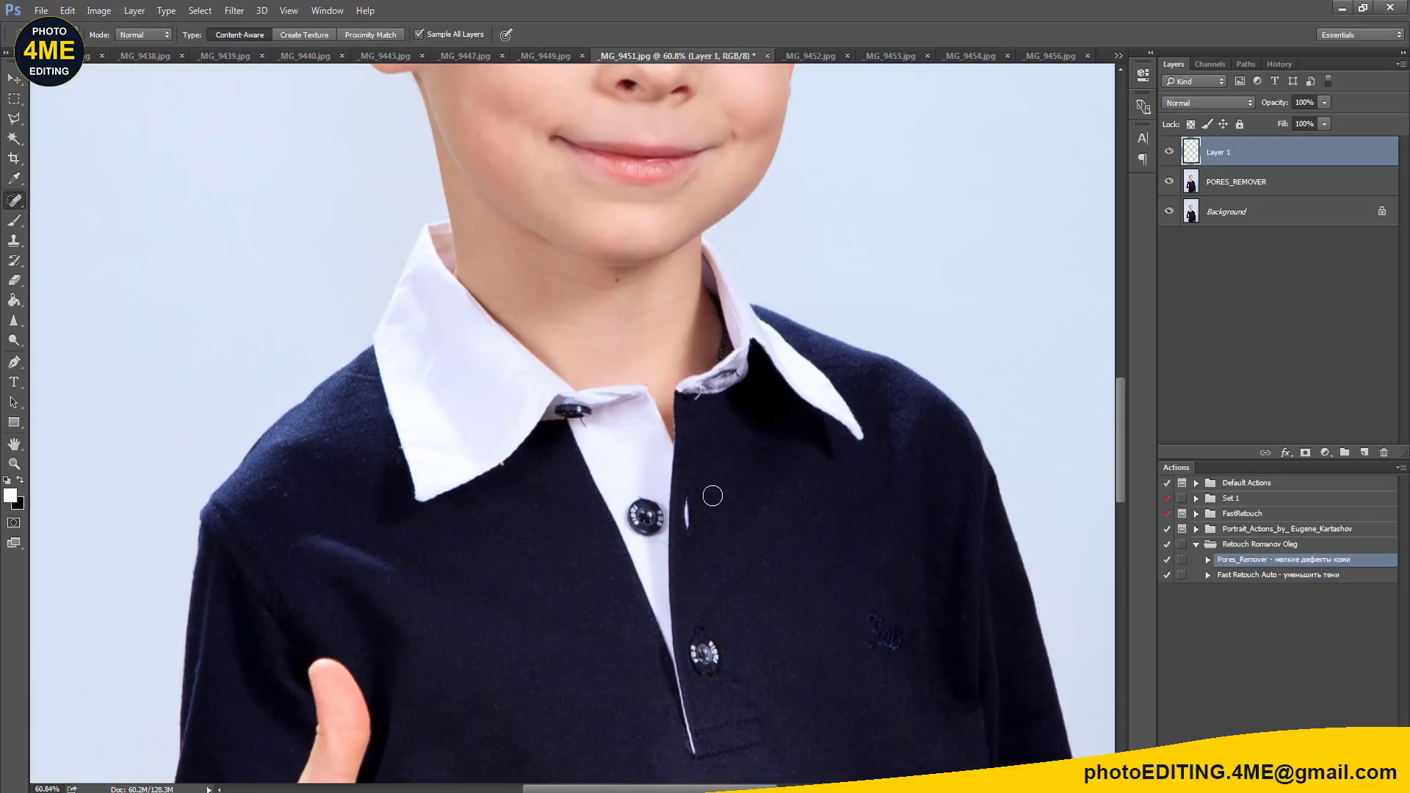
pyautogui.moveTo(687, 495); pyautogui.dragTo(689, 530)
pyautogui.moveTo(766, 462); pyautogui.dragTo(781, 617)
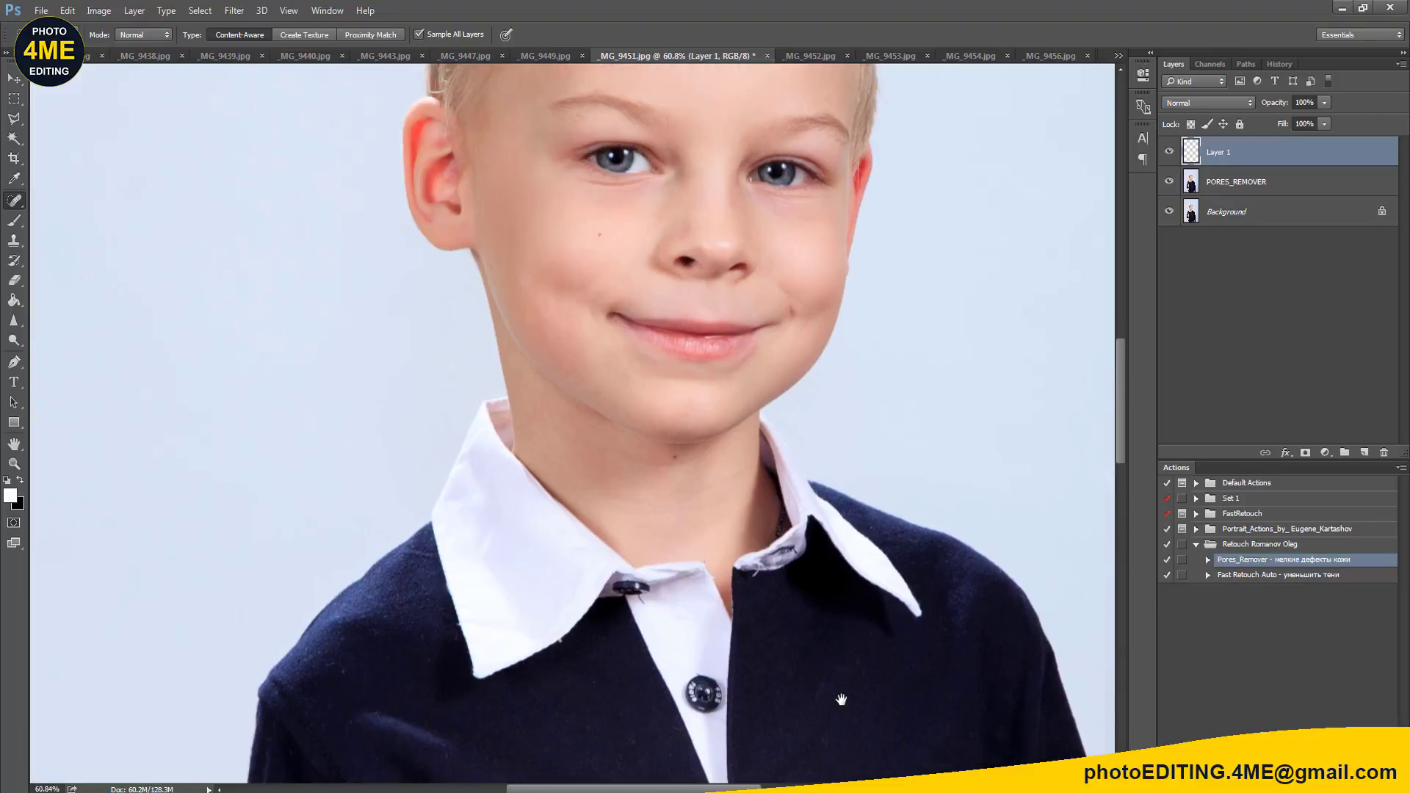
pyautogui.scroll(2, 688, 412)
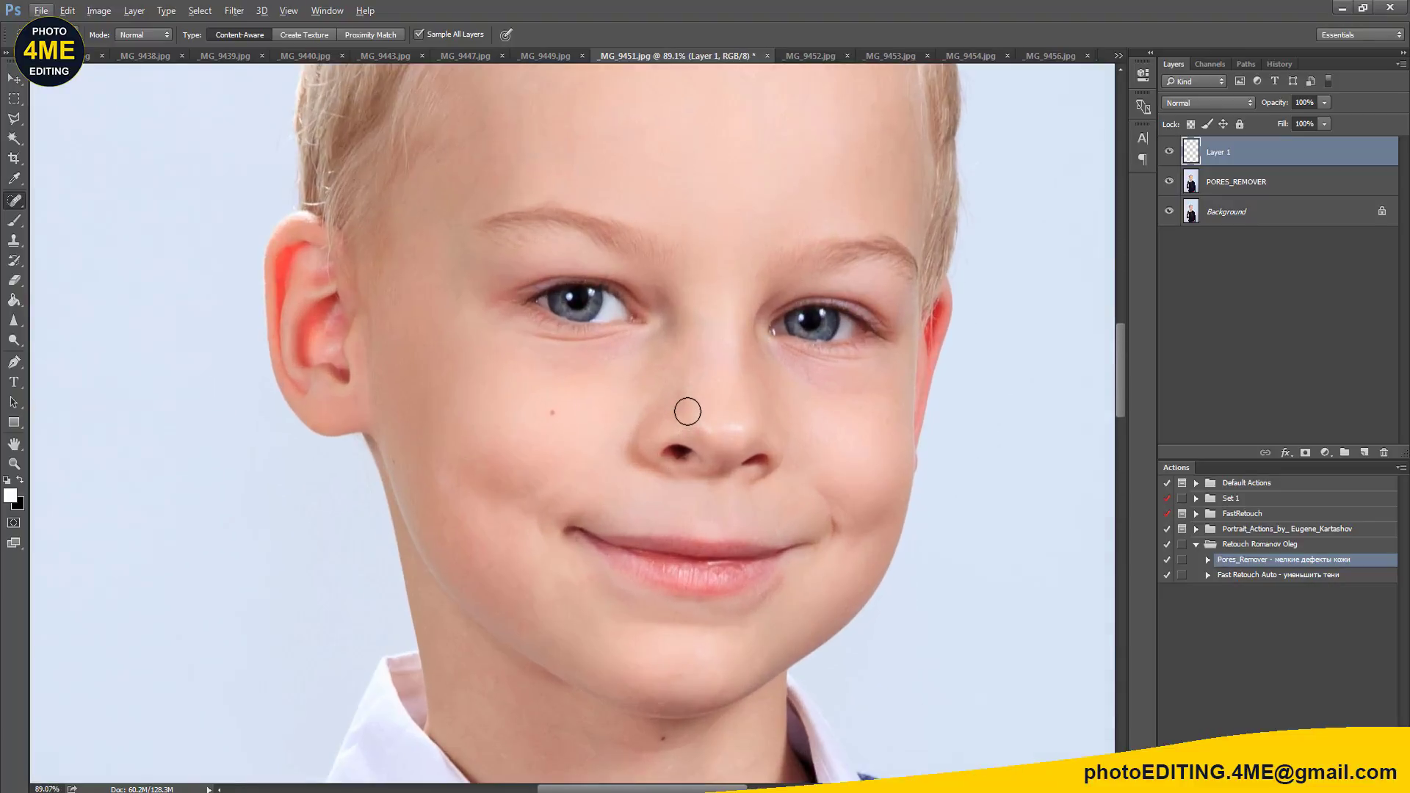
pyautogui.scroll(2, 769, 559)
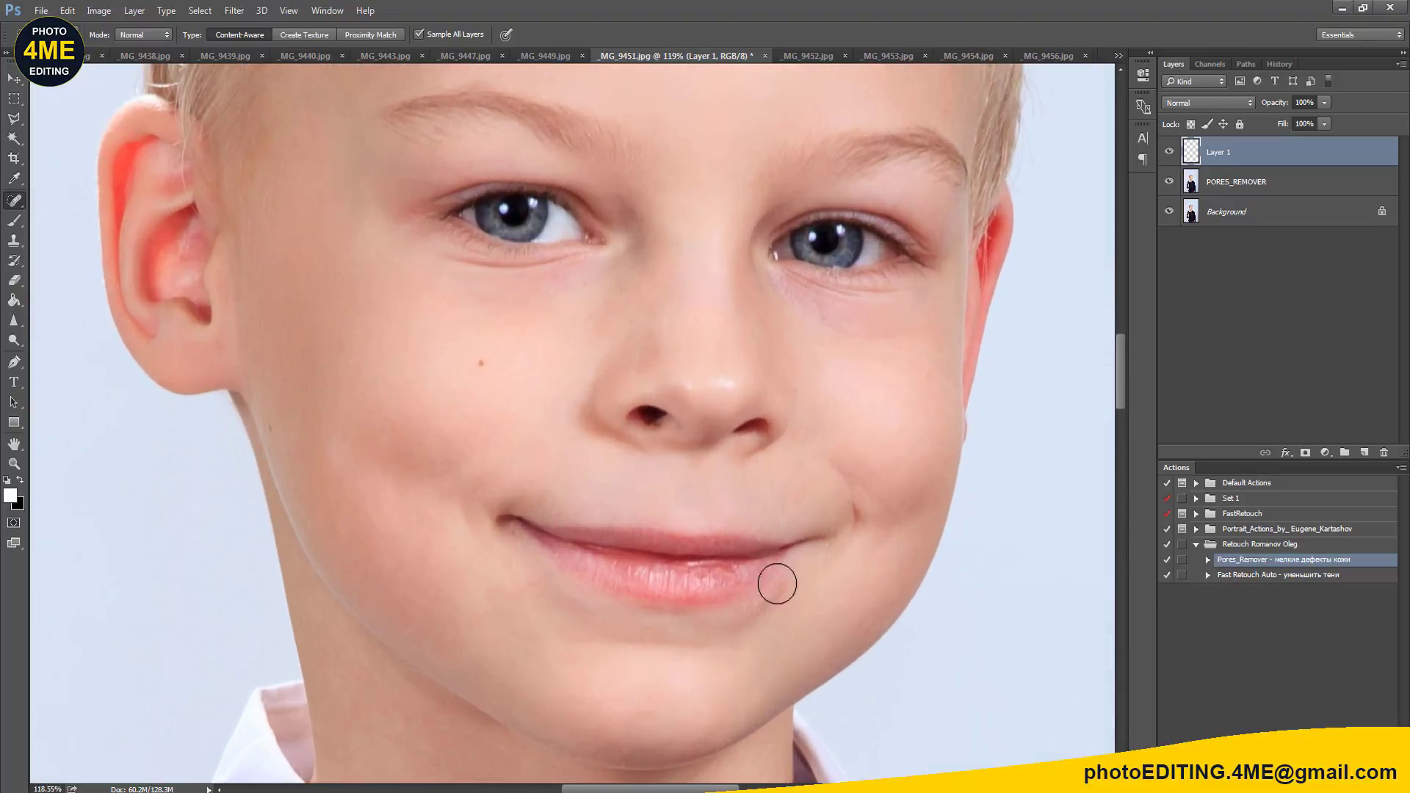
# Step: Clone clean skin over the chin and under the right eye at 30% opacity
pyautogui.press('s')
pyautogui.press('alt')
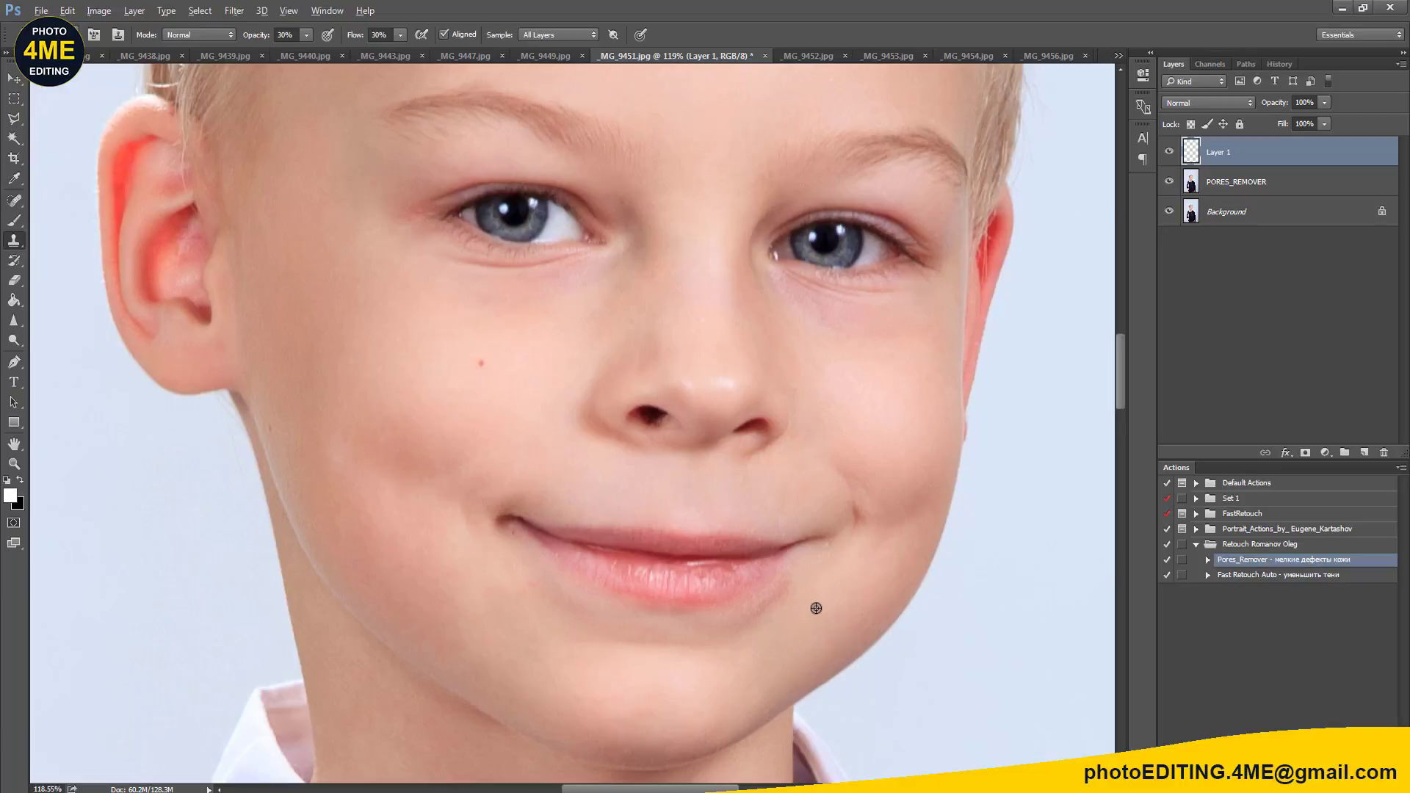
pyautogui.moveTo(799, 586); pyautogui.dragTo(715, 645)
pyautogui.moveTo(617, 651); pyautogui.dragTo(797, 617)
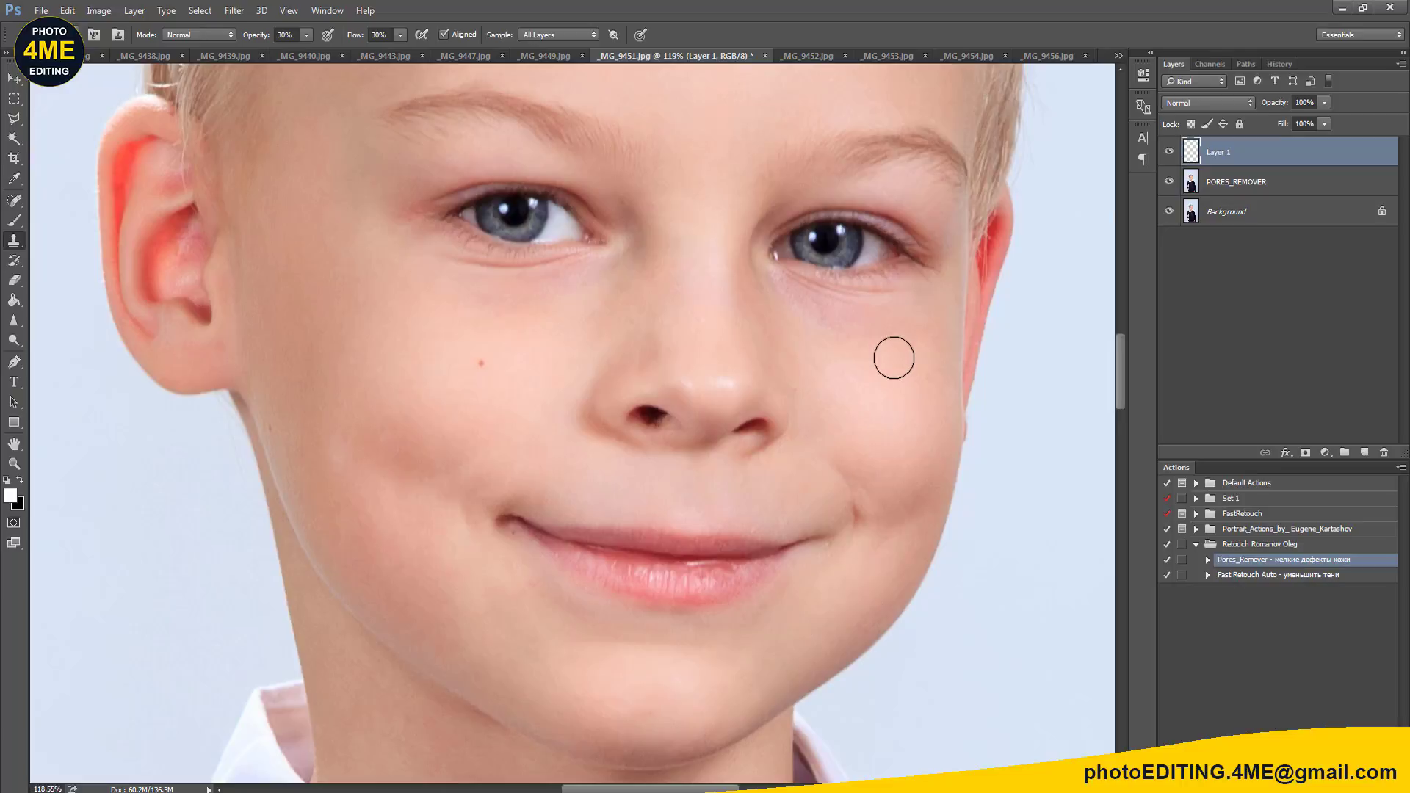
pyautogui.moveTo(902, 337); pyautogui.dragTo(746, 324)
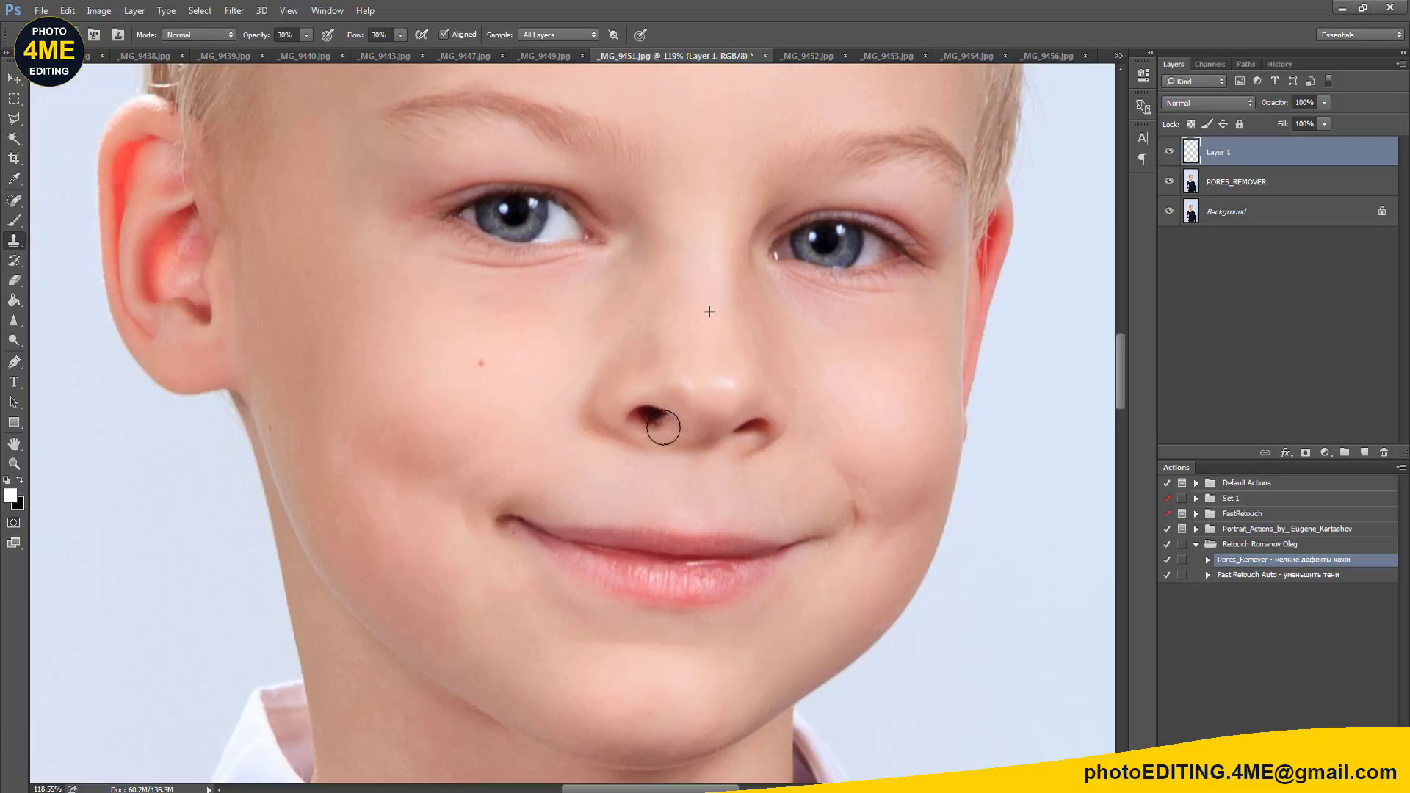
# Step: Clone smoother skin onto the cheek by the mouth and the chin below the lip
pyautogui.moveTo(754, 517); pyautogui.dragTo(743, 476)
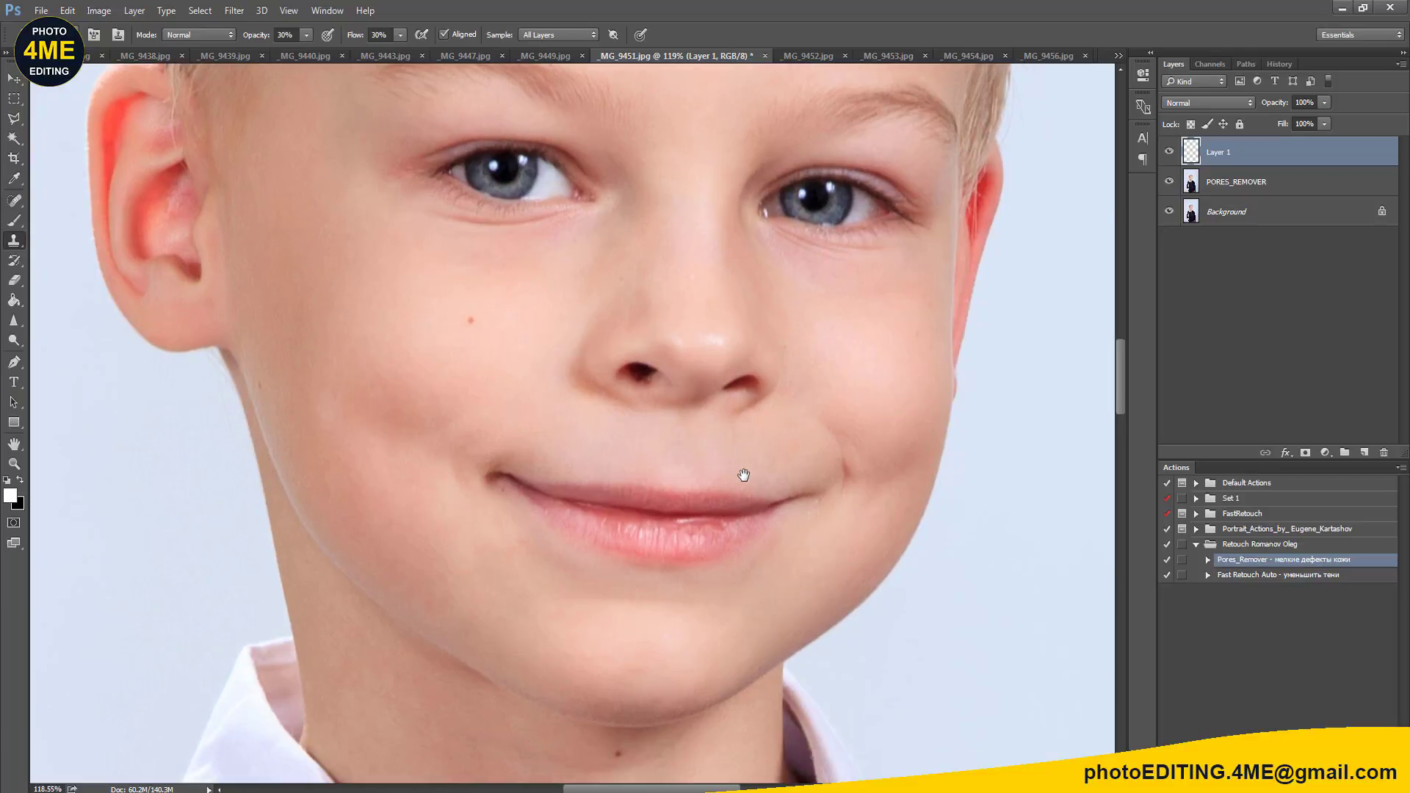
pyautogui.keyDown('alt'); pyautogui.click(825, 514); pyautogui.keyUp('alt')
pyautogui.moveTo(771, 534); pyautogui.dragTo(774, 571)
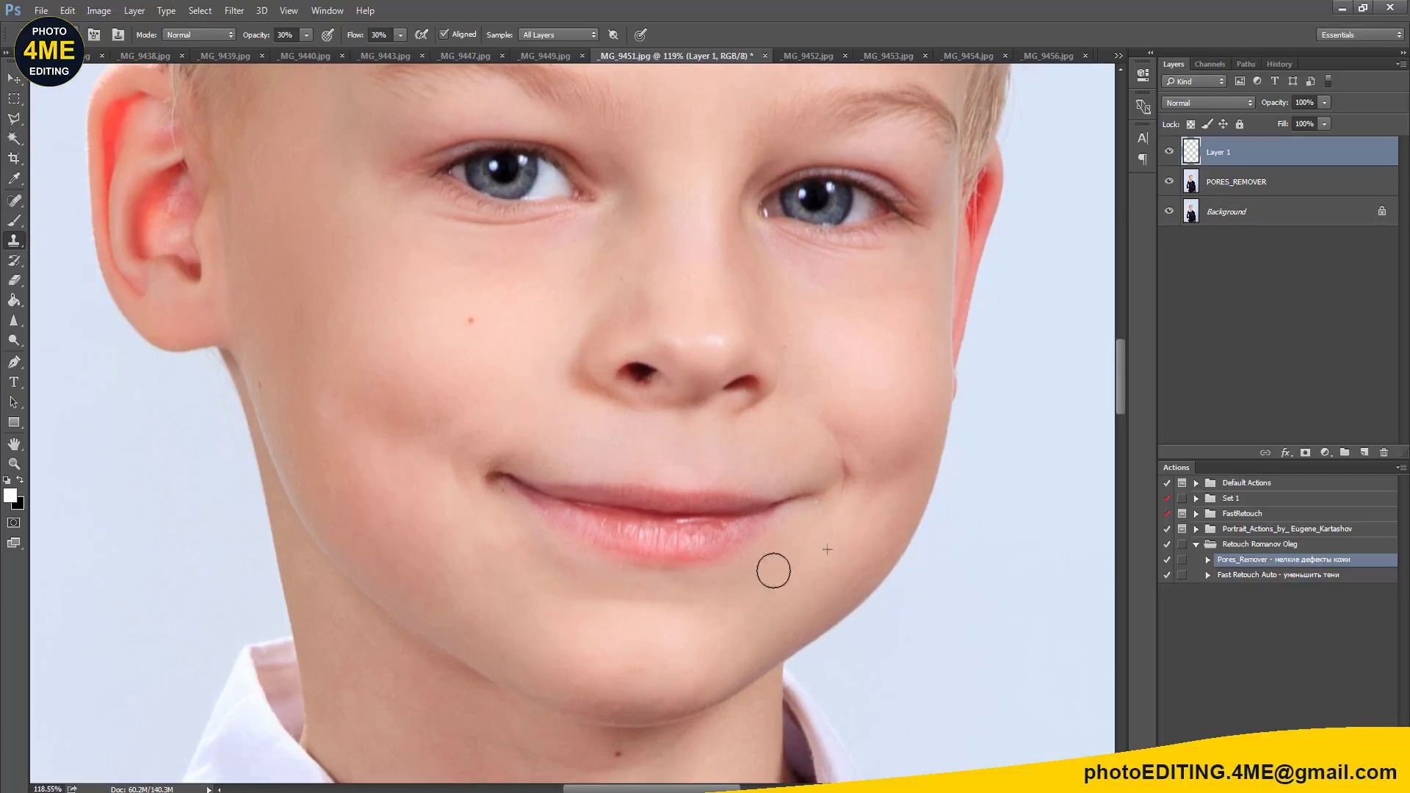
pyautogui.keyDown('alt'); pyautogui.click(482, 542); pyautogui.keyUp('alt')
pyautogui.keyDown('alt'); pyautogui.click(468, 535); pyautogui.keyUp('alt')
pyautogui.moveTo(488, 519); pyautogui.dragTo(569, 574)
pyautogui.keyDown('alt'); pyautogui.click(663, 655); pyautogui.keyUp('alt')
pyautogui.moveTo(404, 368); pyautogui.dragTo(413, 404)
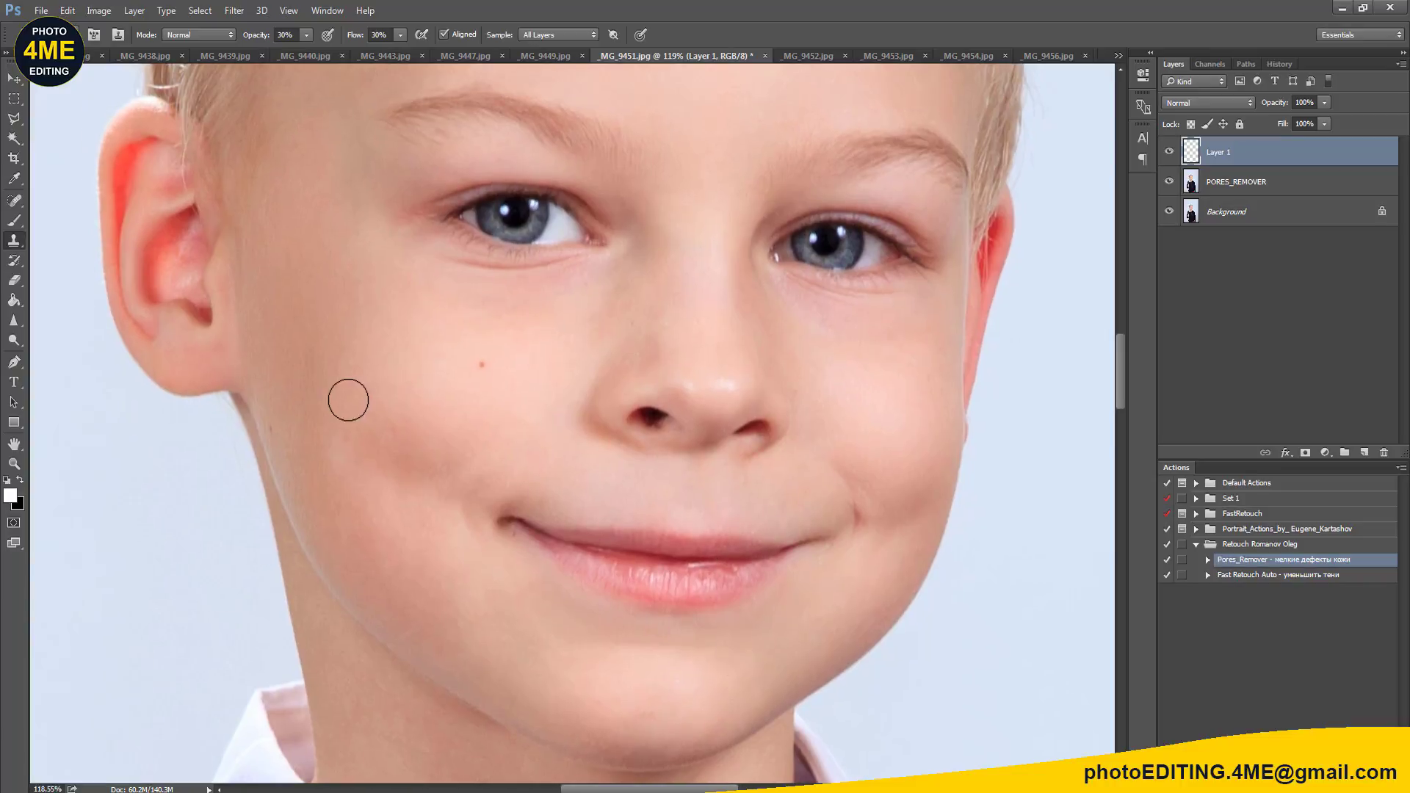
pyautogui.keyDown('alt'); pyautogui.click(336, 439); pyautogui.keyUp('alt')
pyautogui.moveTo(492, 425); pyautogui.dragTo(469, 544)
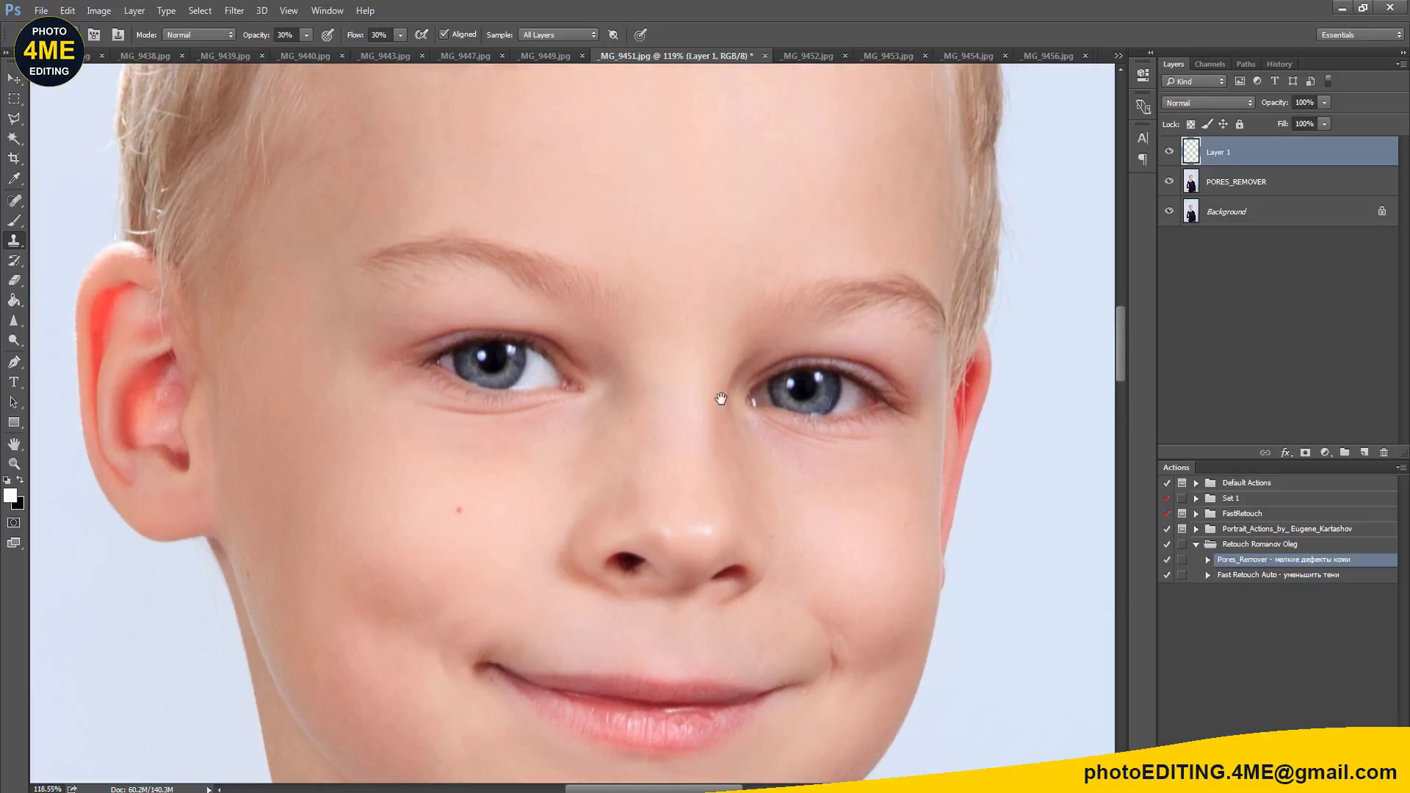
pyautogui.moveTo(721, 244); pyautogui.dragTo(719, 412)
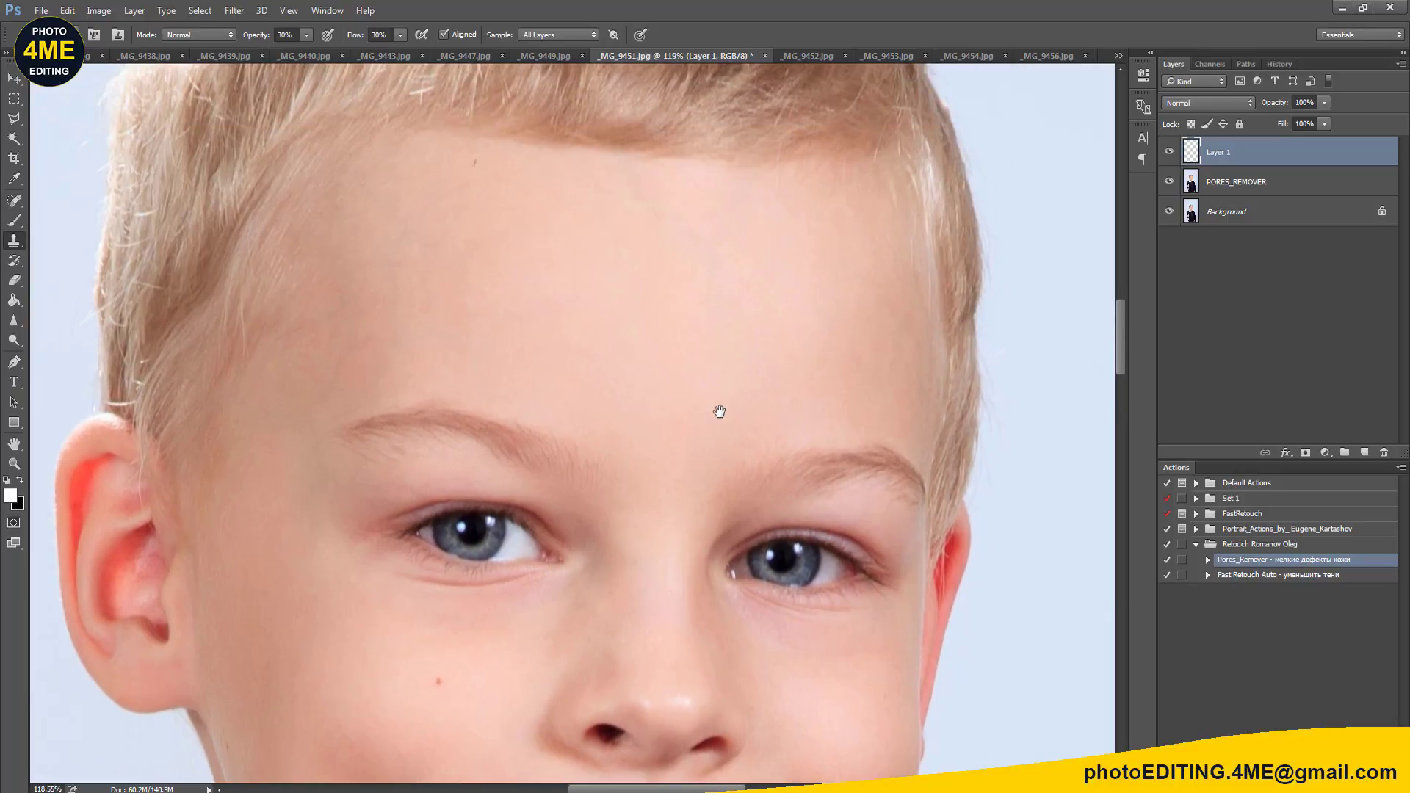
pyautogui.hotkey('ctrl', '-')
pyautogui.hotkey('ctrl', '-')
# Step: Merge PORES_REMOVER and Layer 1 into a new Layer 1 copy on top
pyautogui.keyDown('shift'); pyautogui.click(1222, 181); pyautogui.keyUp('shift')
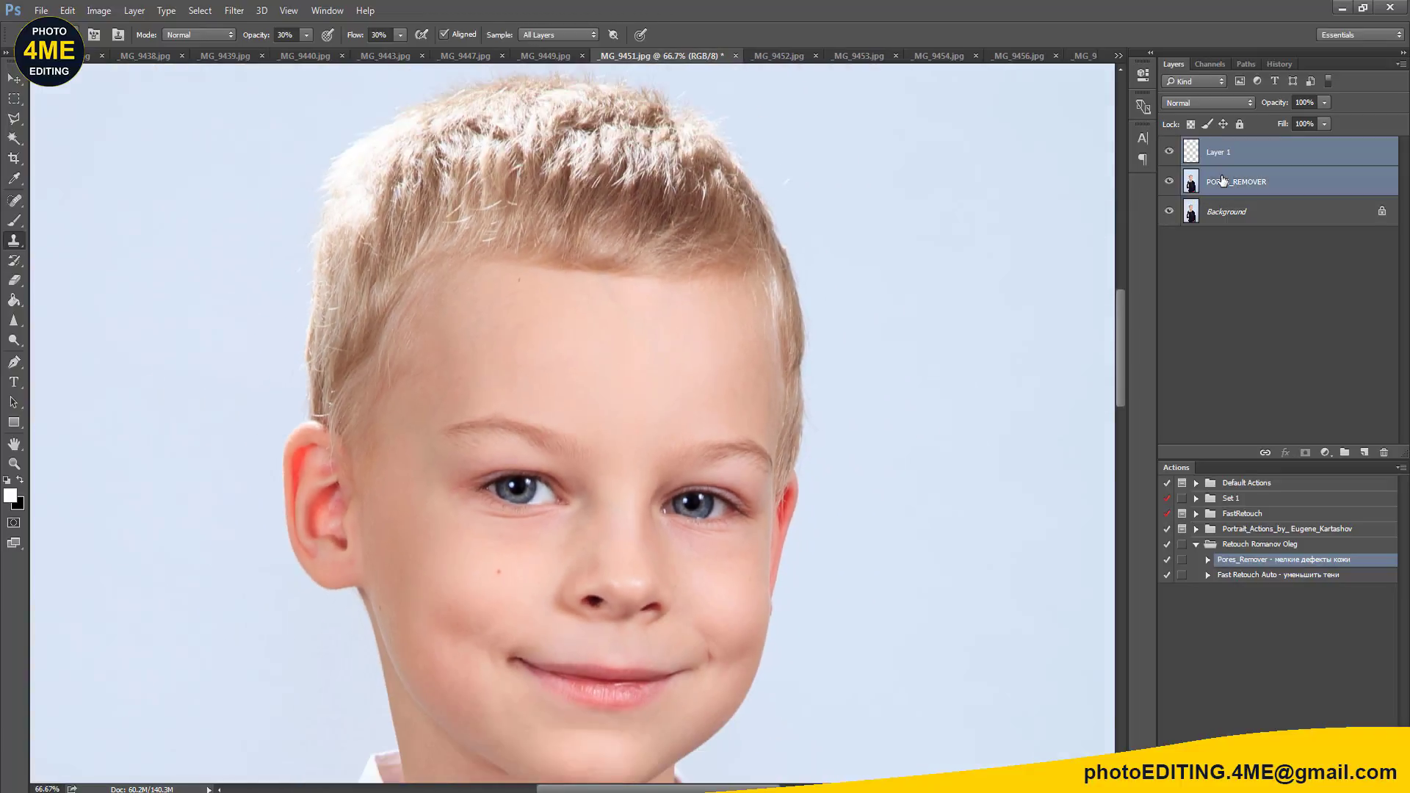
pyautogui.hotkey('ctrl', 'j')
pyautogui.hotkey('ctrl', 'e')
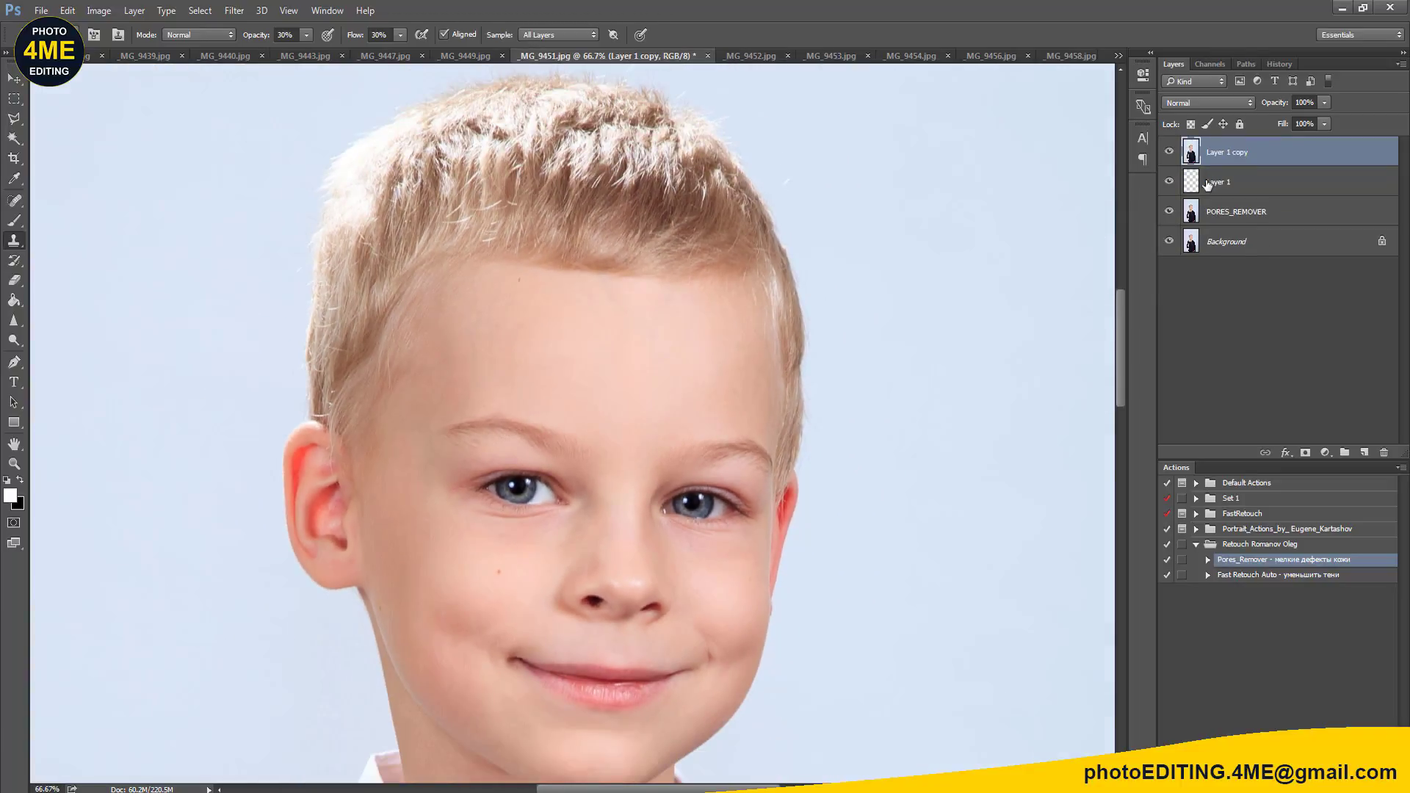
pyautogui.scroll(3, 622, 481)
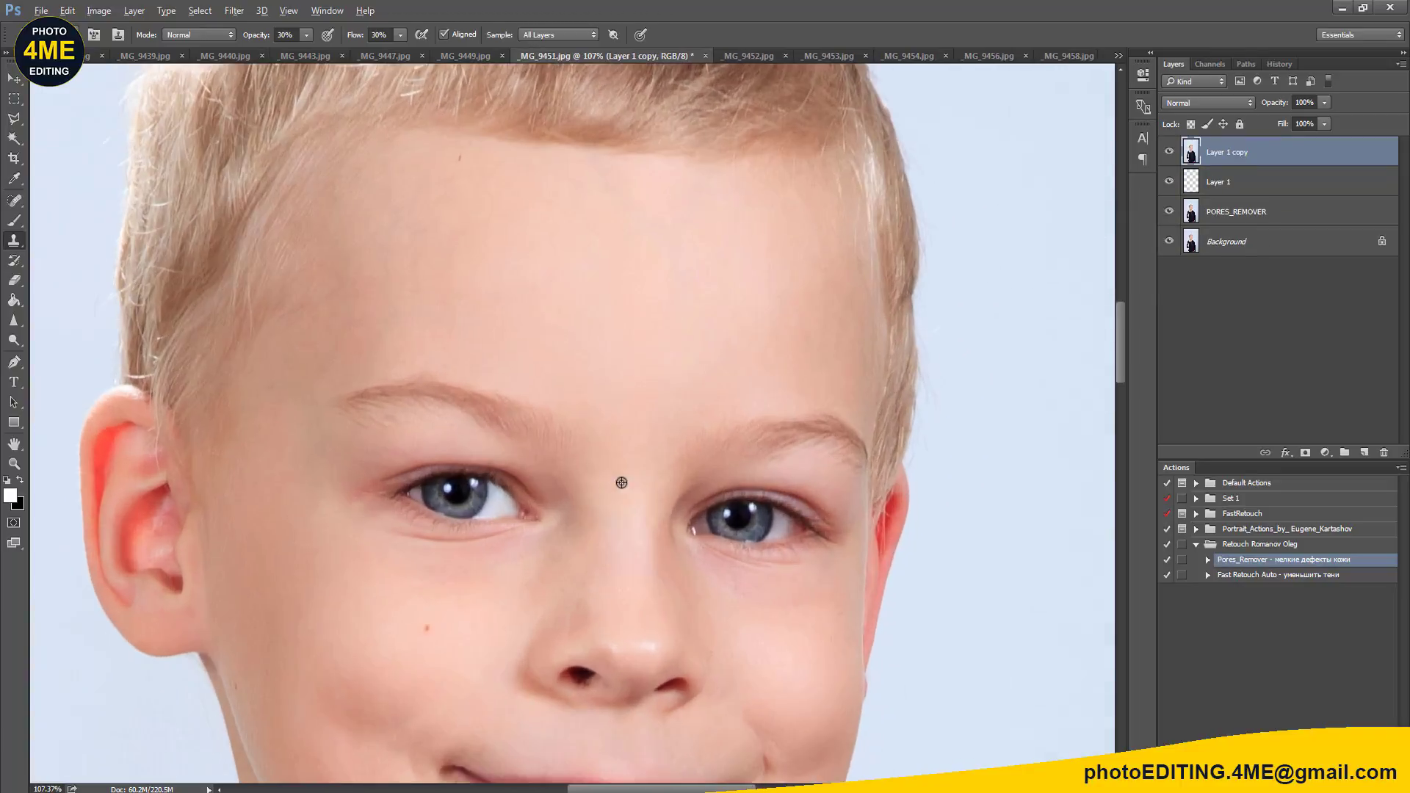
# Step: Sharpen both eyes and the hairline at 75% strength, undoing one stroke and shrinking the brush
pyautogui.click(11, 321)
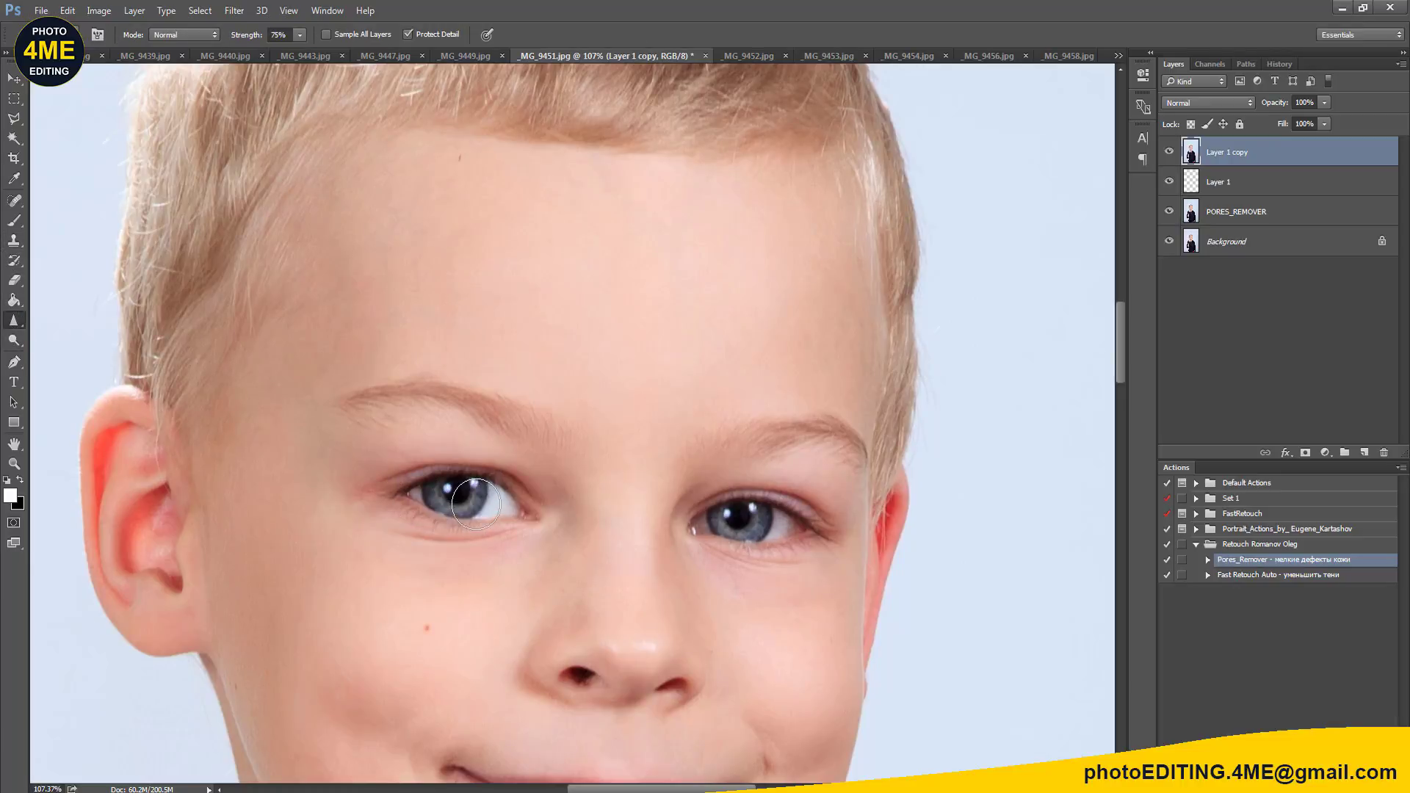
pyautogui.moveTo(470, 500); pyautogui.dragTo(482, 496)
pyautogui.moveTo(785, 527); pyautogui.dragTo(703, 513)
pyautogui.moveTo(664, 199); pyautogui.dragTo(661, 466)
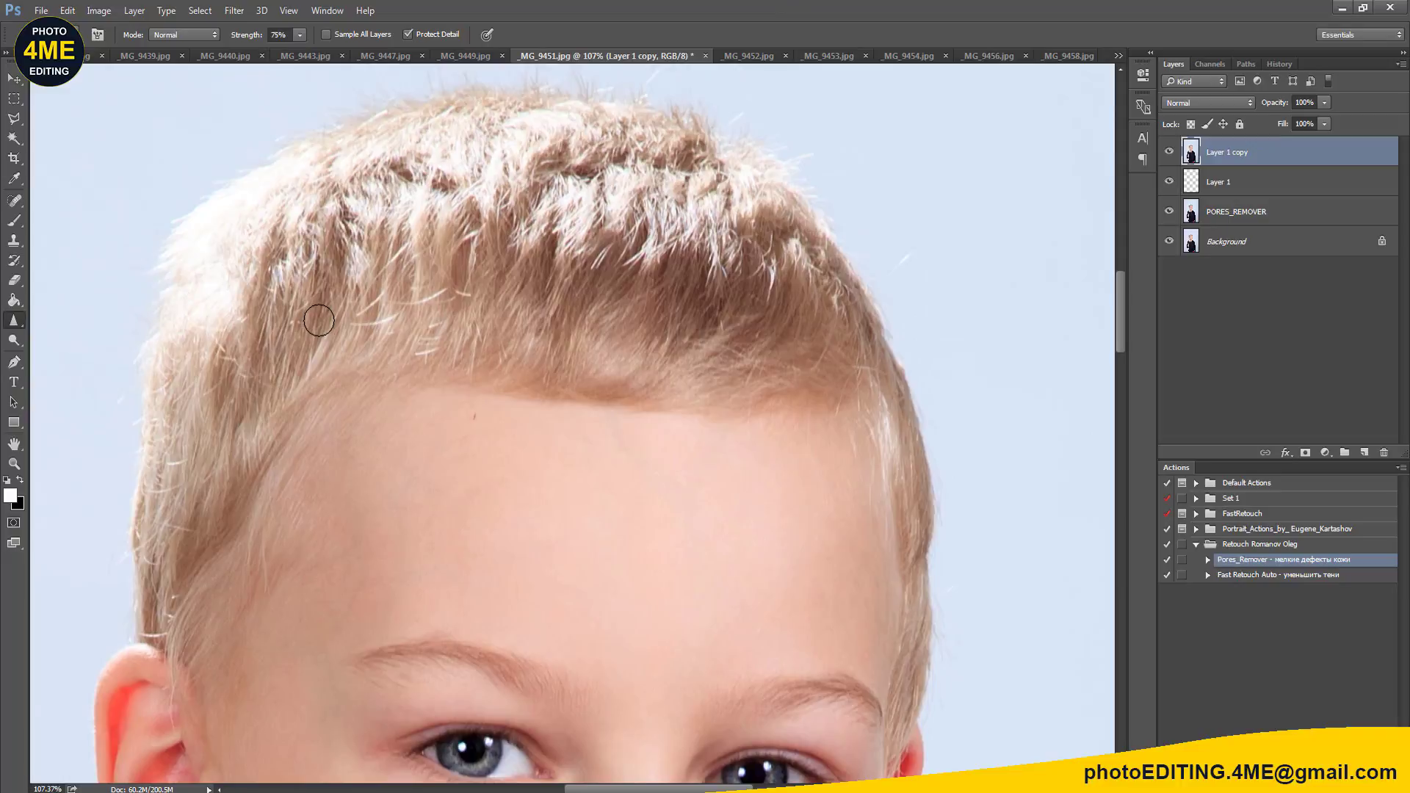
pyautogui.moveTo(413, 295); pyautogui.dragTo(447, 268)
pyautogui.hotkey('ctrl', 'z')
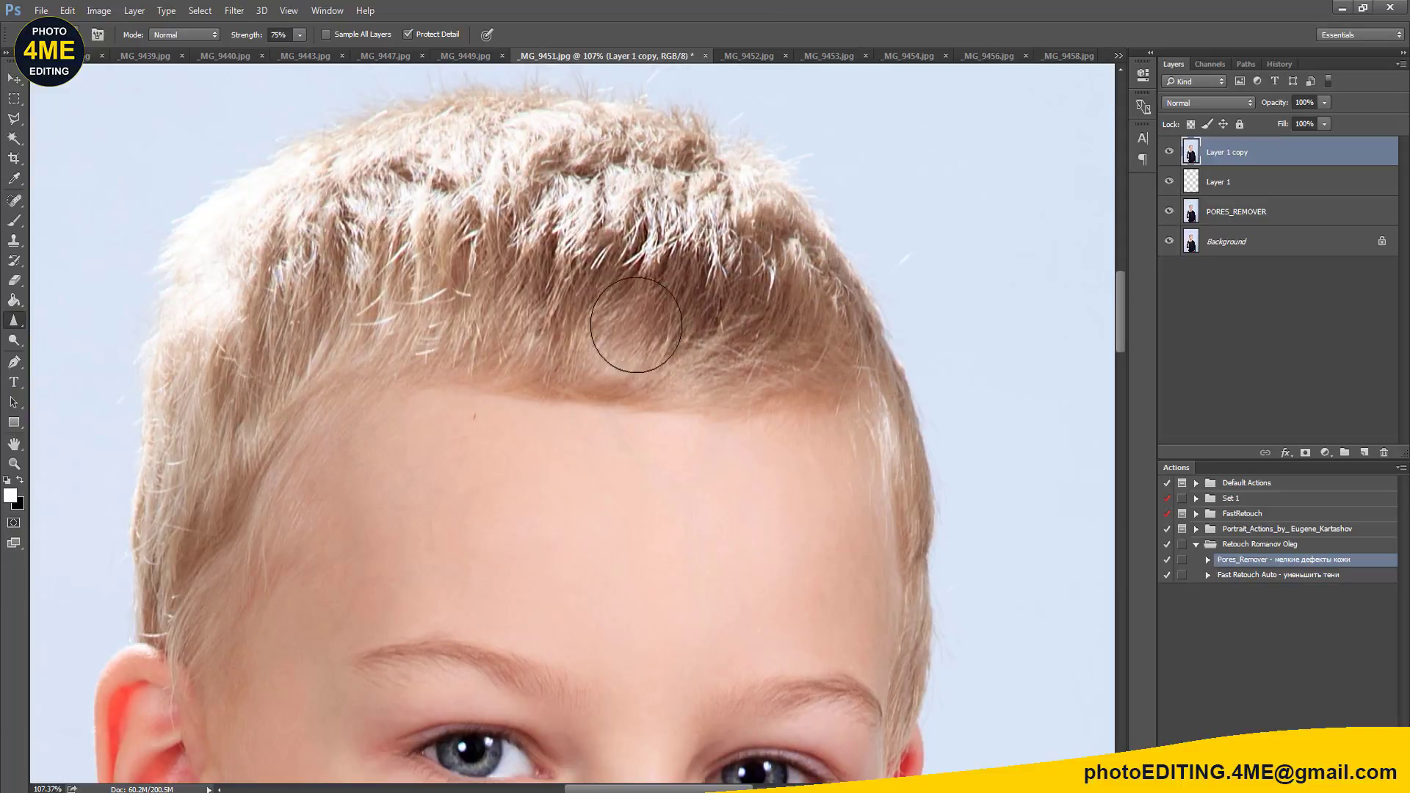
pyautogui.press('[')
pyautogui.press('[')
pyautogui.press('[')
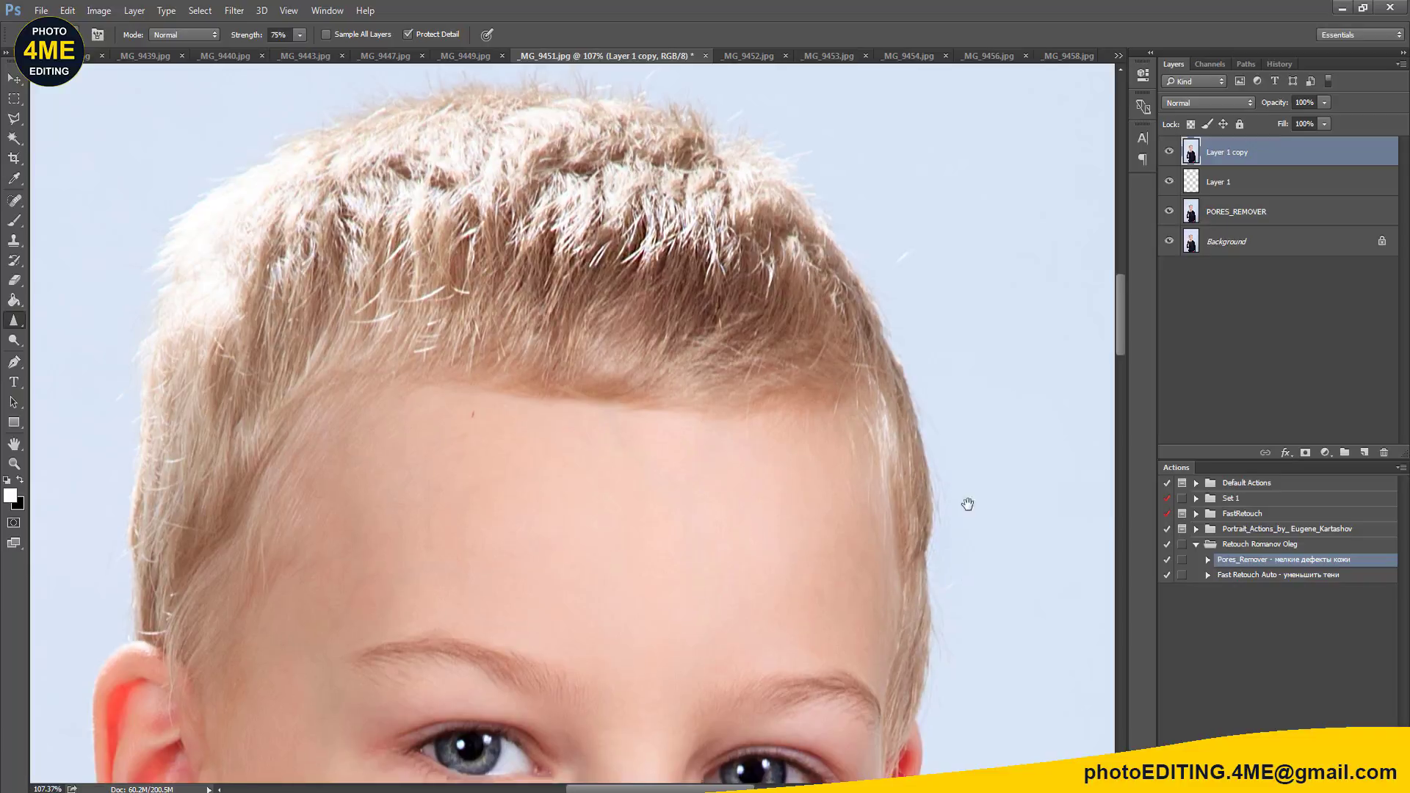
# Step: Zoom and pan across the boy's face to review the finished retouch
pyautogui.scroll(-5, 968, 477)
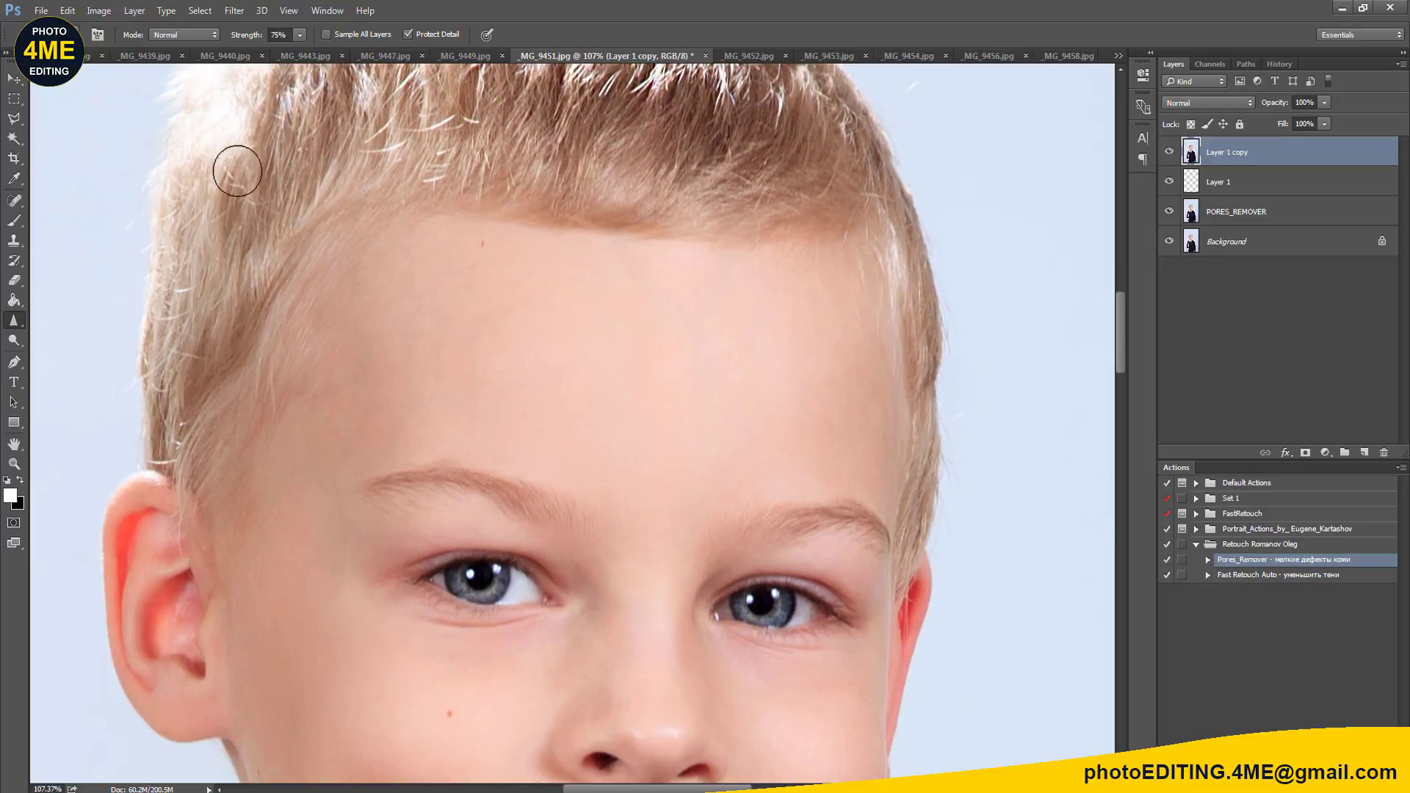
pyautogui.scroll(3, 243, 172)
pyautogui.scroll(1, 270, 202)
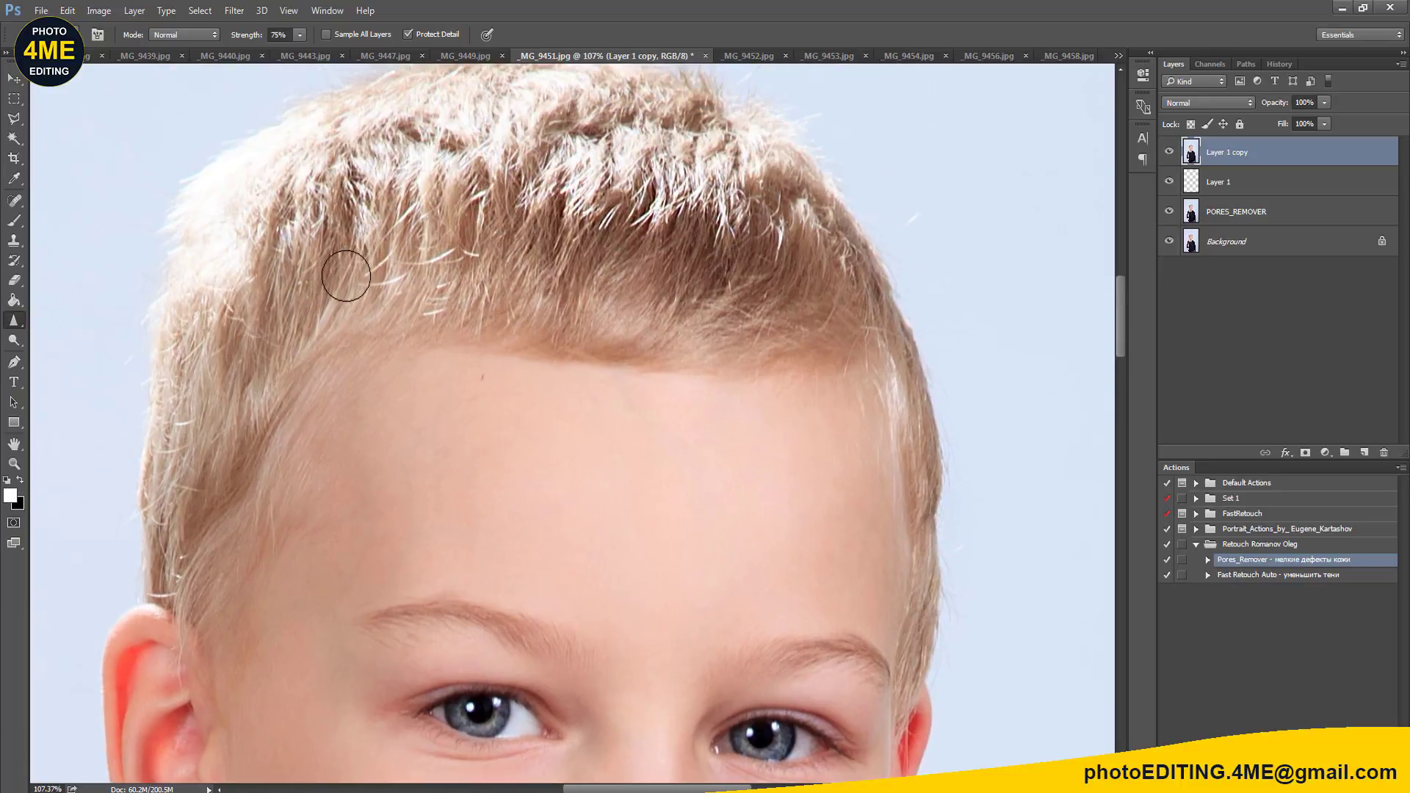
pyautogui.scroll(-3, 346, 342)
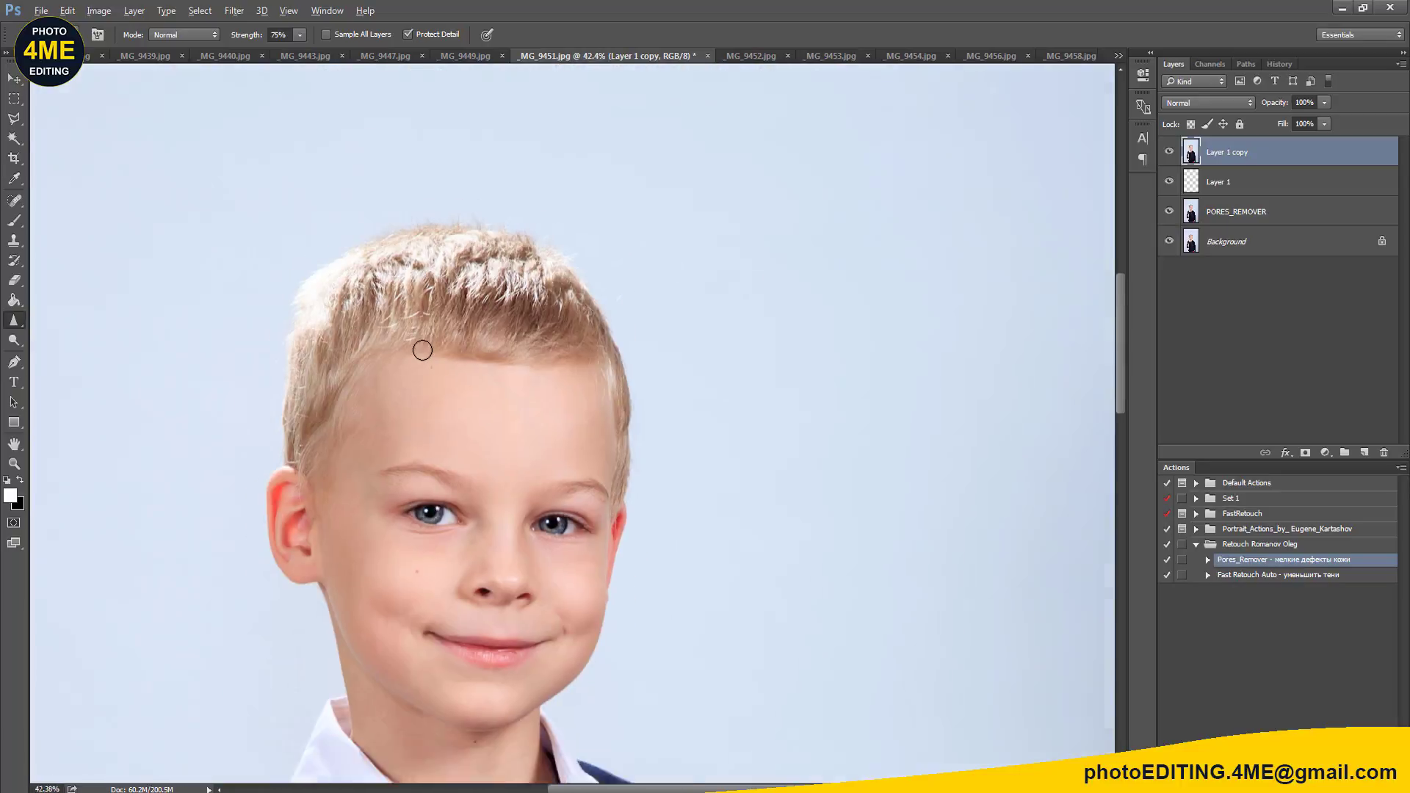
pyautogui.scroll(-2, 419, 440)
pyautogui.scroll(2, 470, 507)
pyautogui.scroll(2, 501, 486)
pyautogui.scroll(2, 497, 554)
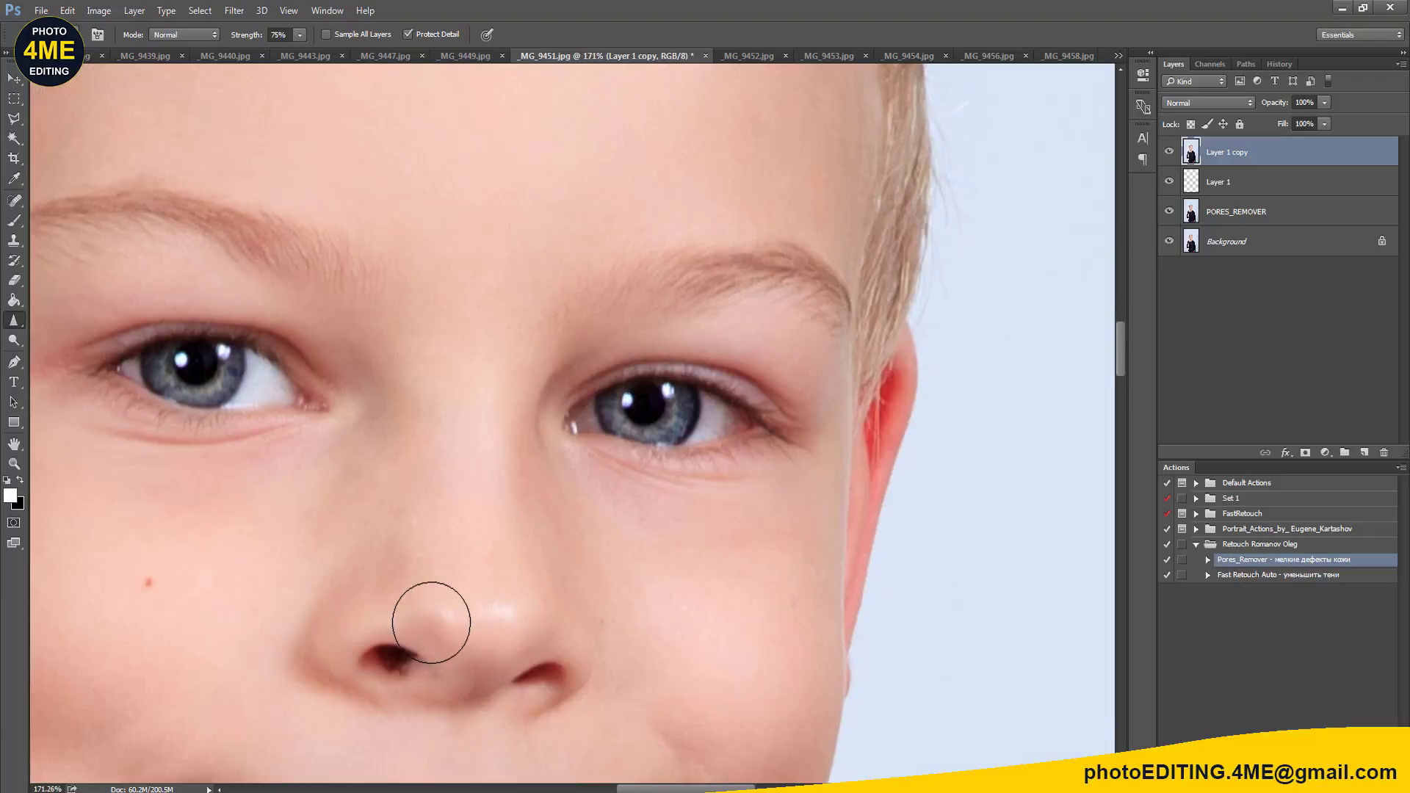
pyautogui.moveTo(431, 624); pyautogui.dragTo(510, 384)
pyautogui.scroll(-2, 545, 316)
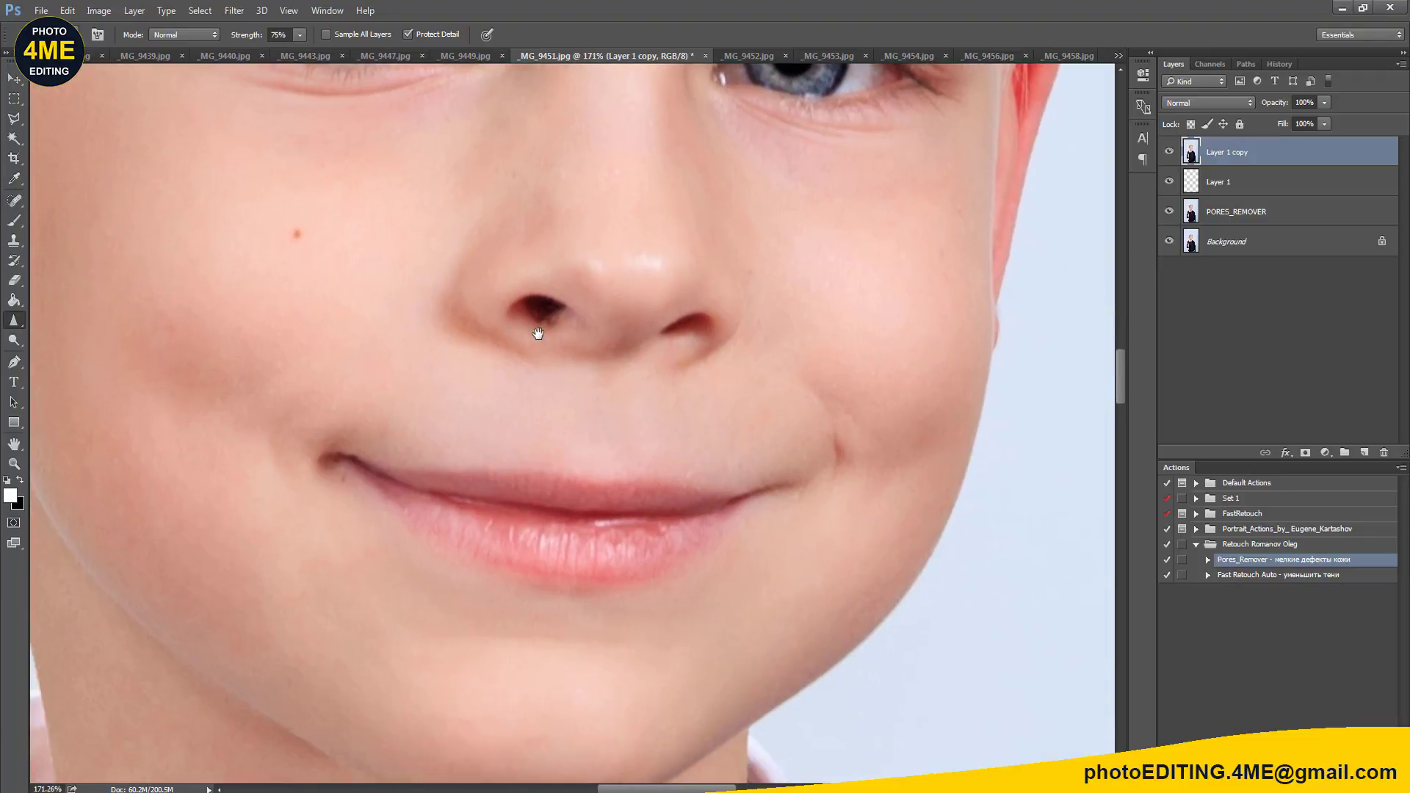
pyautogui.scroll(-3, 542, 324)
pyautogui.scroll(-1, 502, 306)
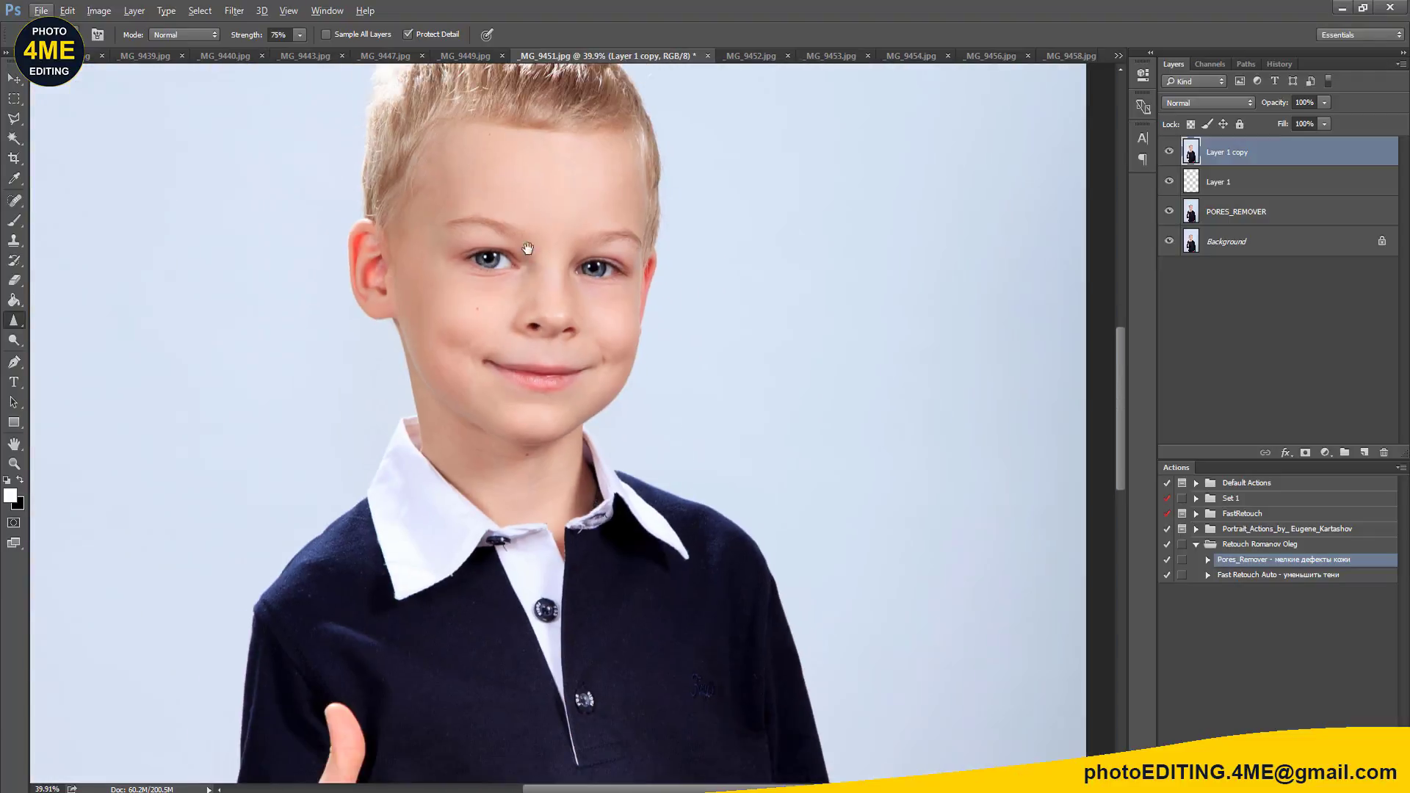
pyautogui.scroll(1, 540, 367)
pyautogui.scroll(1, 555, 364)
pyautogui.scroll(1, 581, 363)
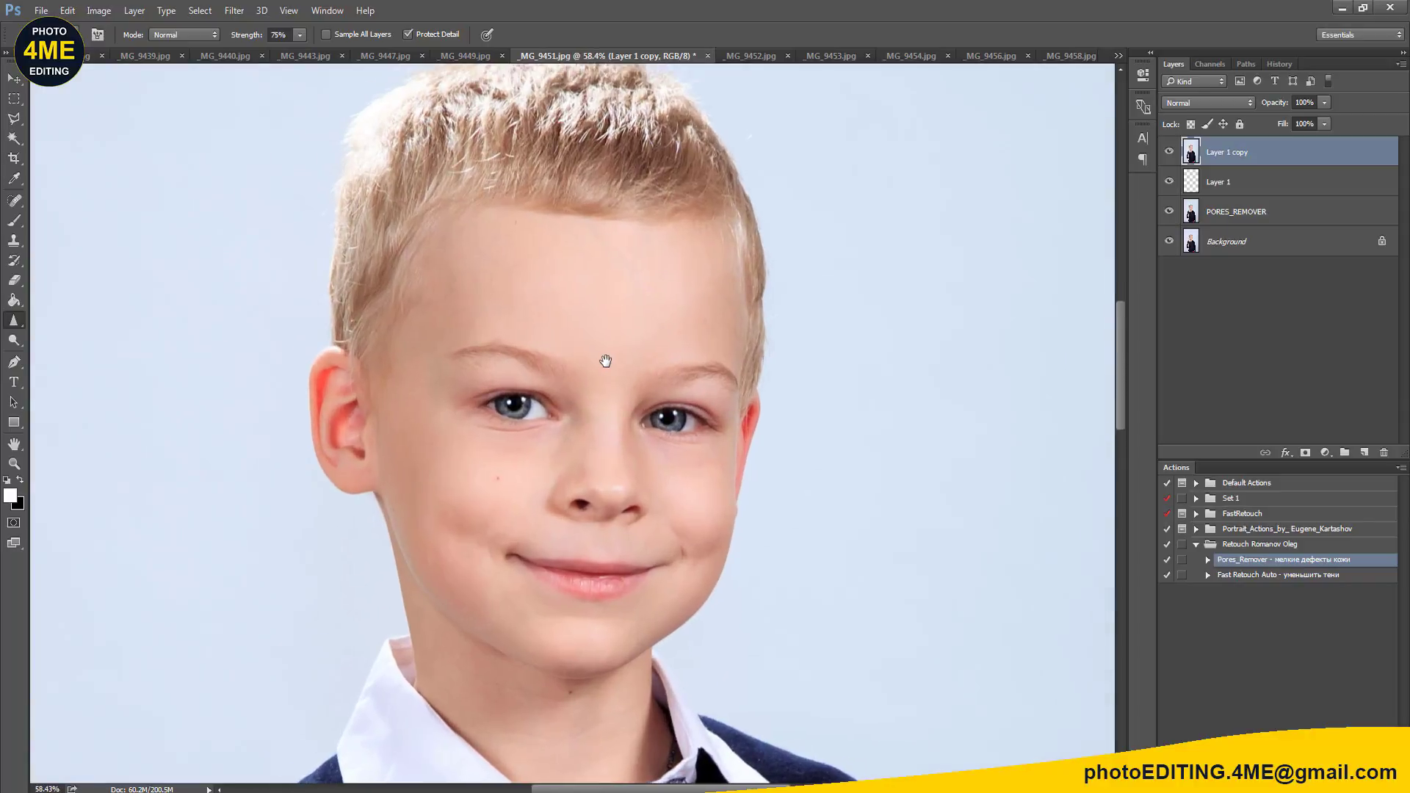
pyautogui.scroll(-1, 605, 357)
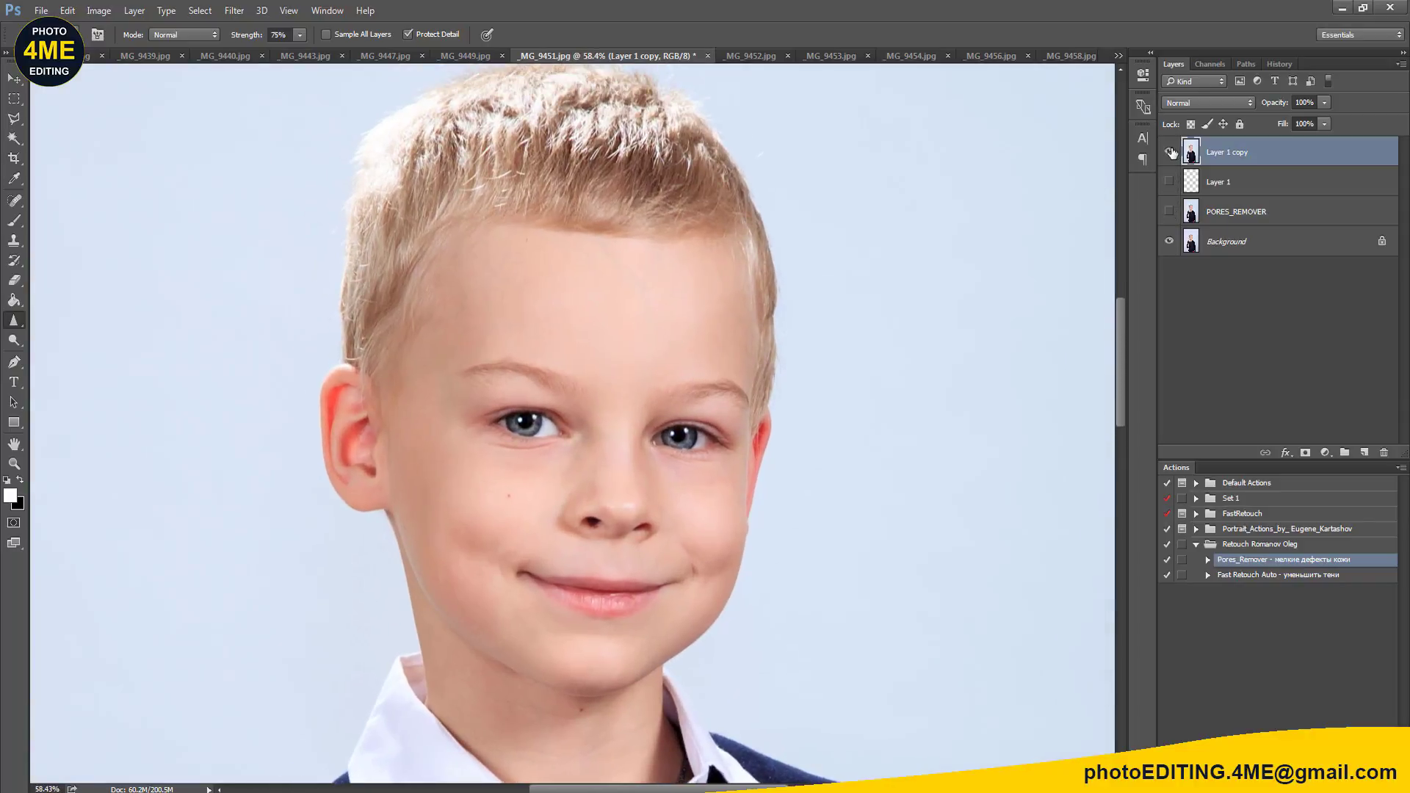
pyautogui.click(1170, 152)
pyautogui.click(1170, 152)
pyautogui.click(1170, 152)
pyautogui.click(1171, 152)
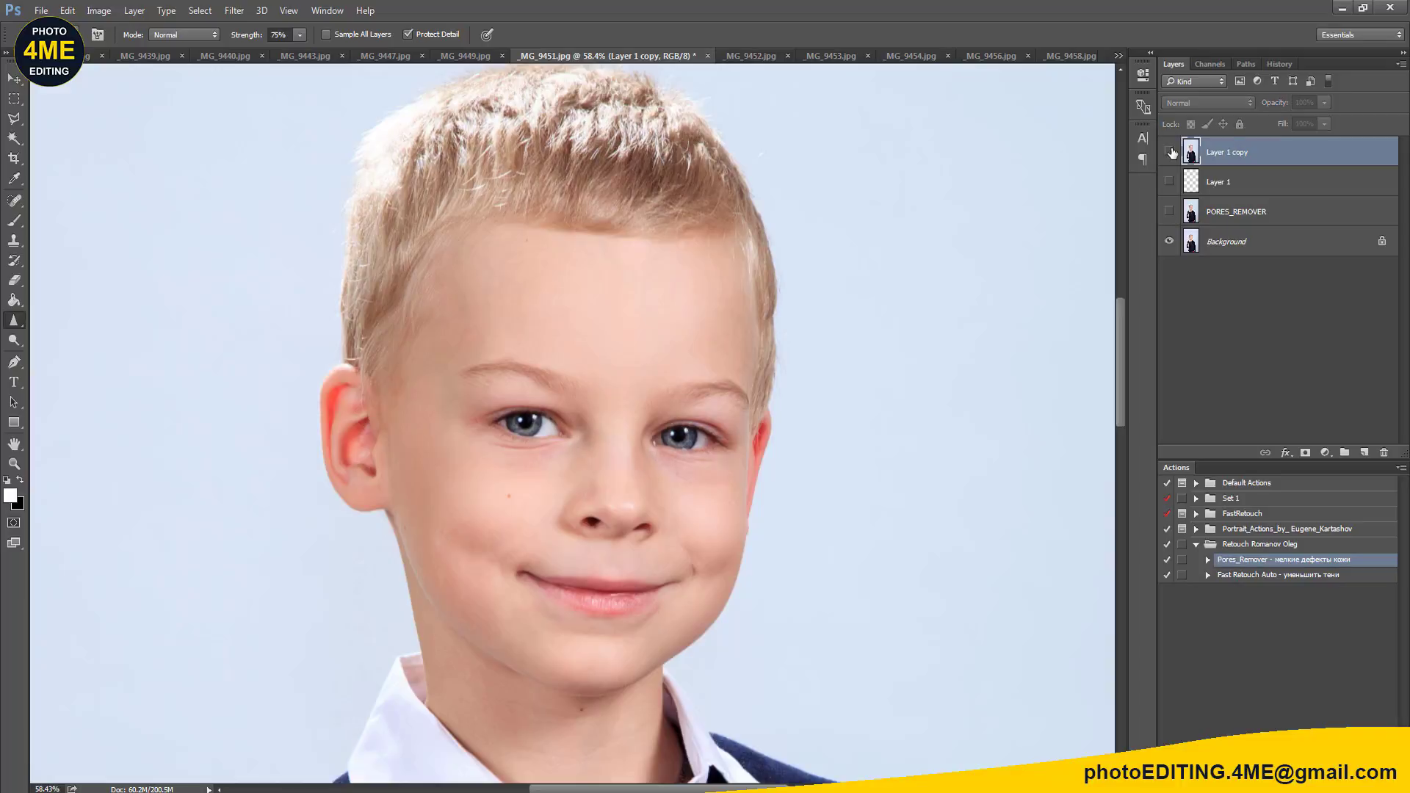
pyautogui.click(1170, 152)
pyautogui.click(1170, 152)
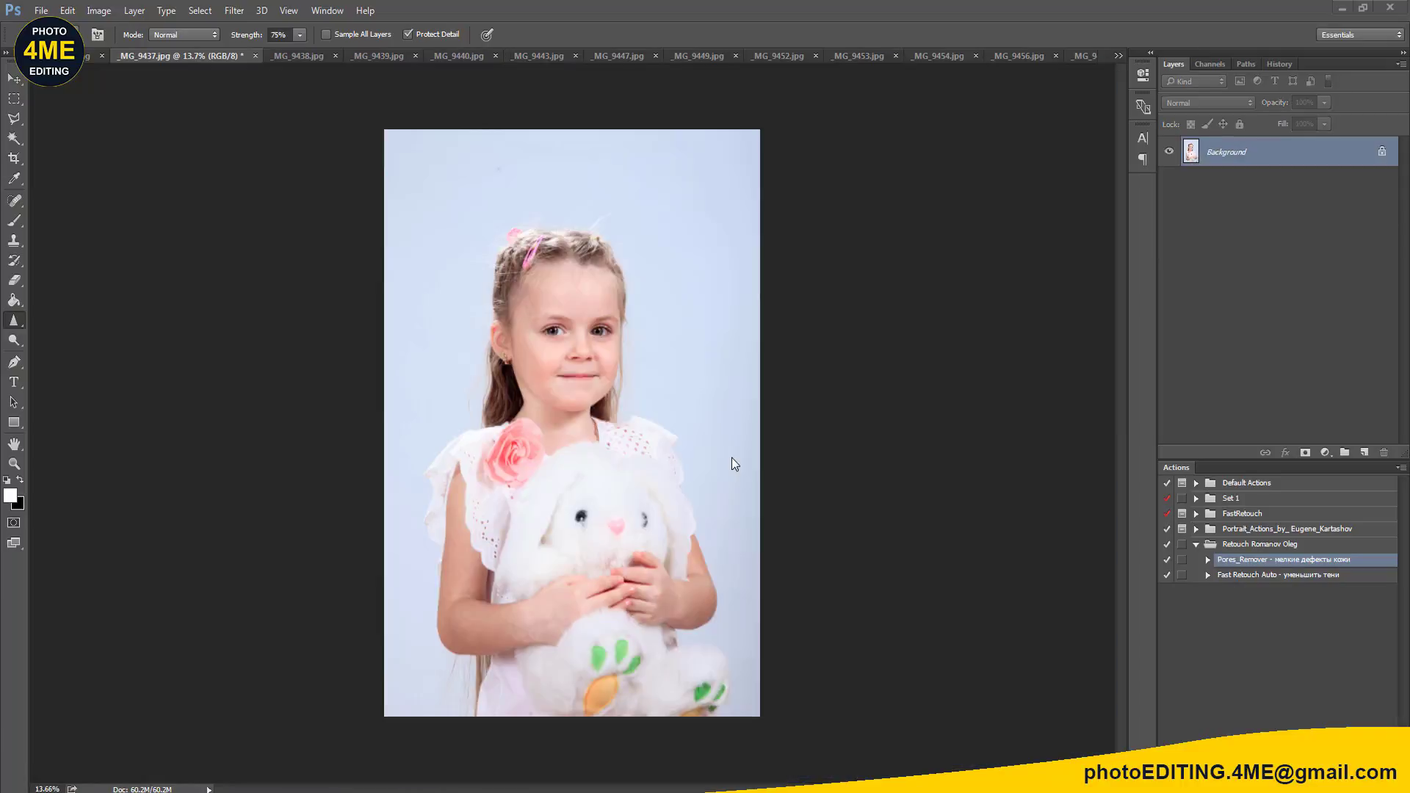
# Step: Duplicate the Background of _MG_9437.jpg into Layer 1 and fit the photo in the window
pyautogui.scroll(1, 571, 340)
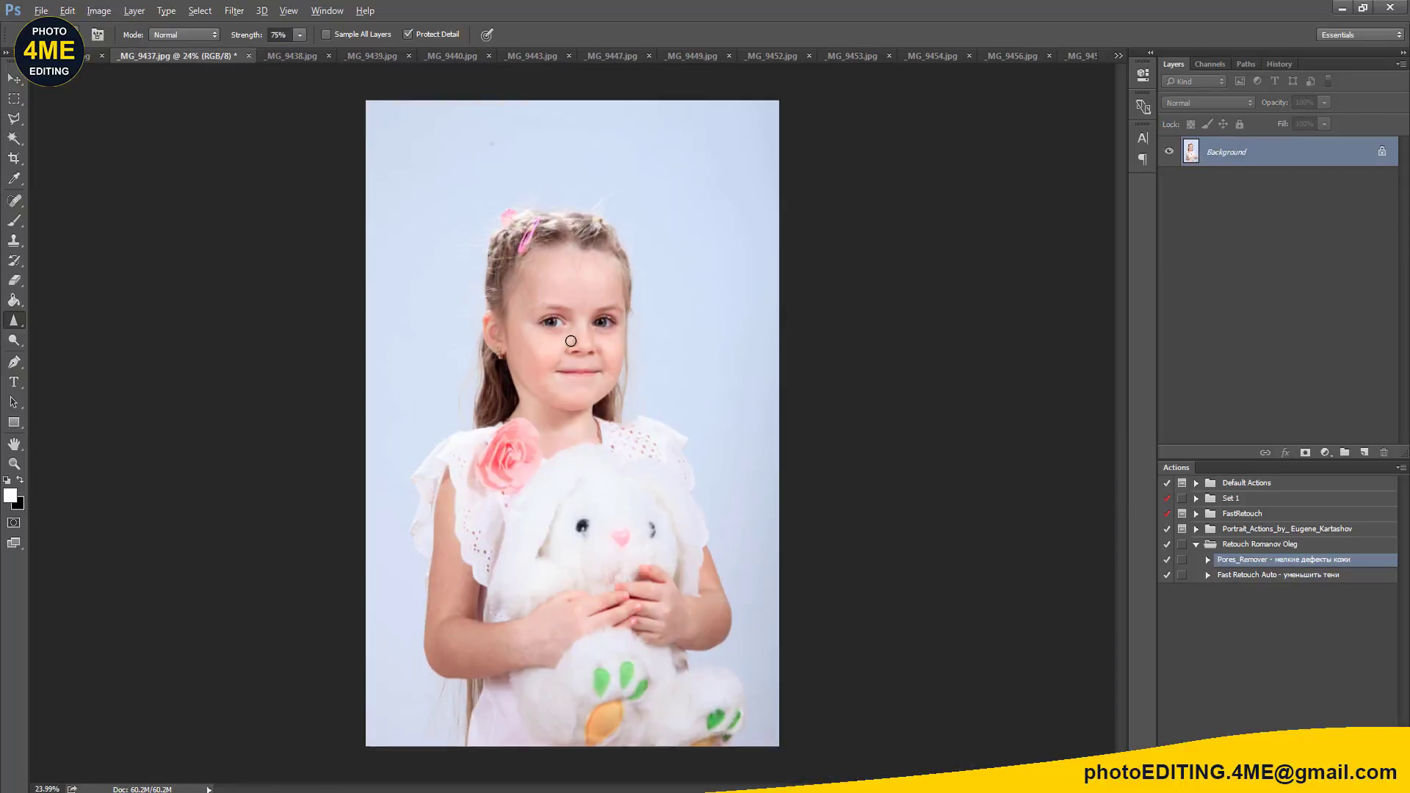
pyautogui.scroll(3, 571, 341)
pyautogui.scroll(2, 570, 340)
pyautogui.moveTo(604, 305); pyautogui.dragTo(619, 400)
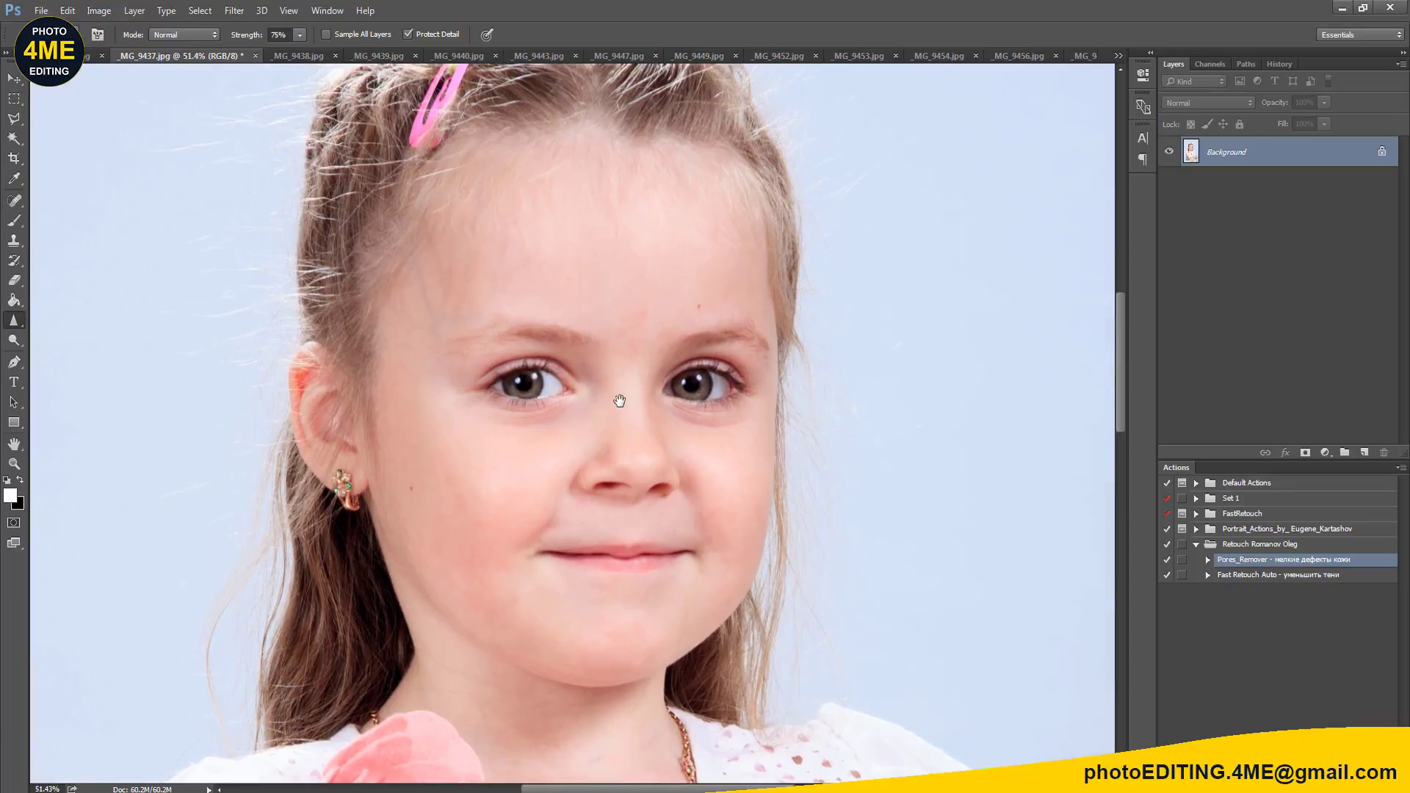
pyautogui.hotkey('ctrl', 'j')
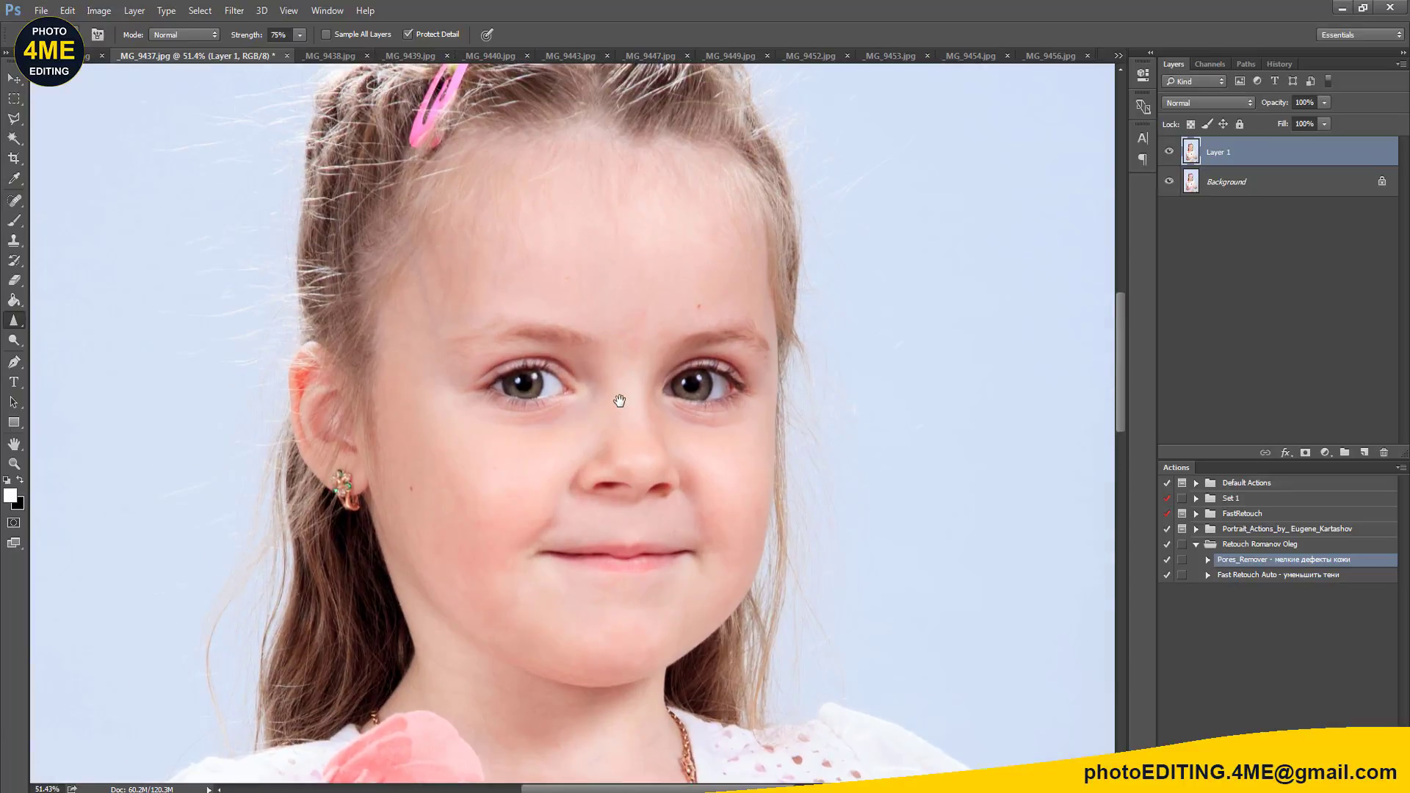
pyautogui.hotkey('ctrl', '0')
pyautogui.scroll(2, 639, 734)
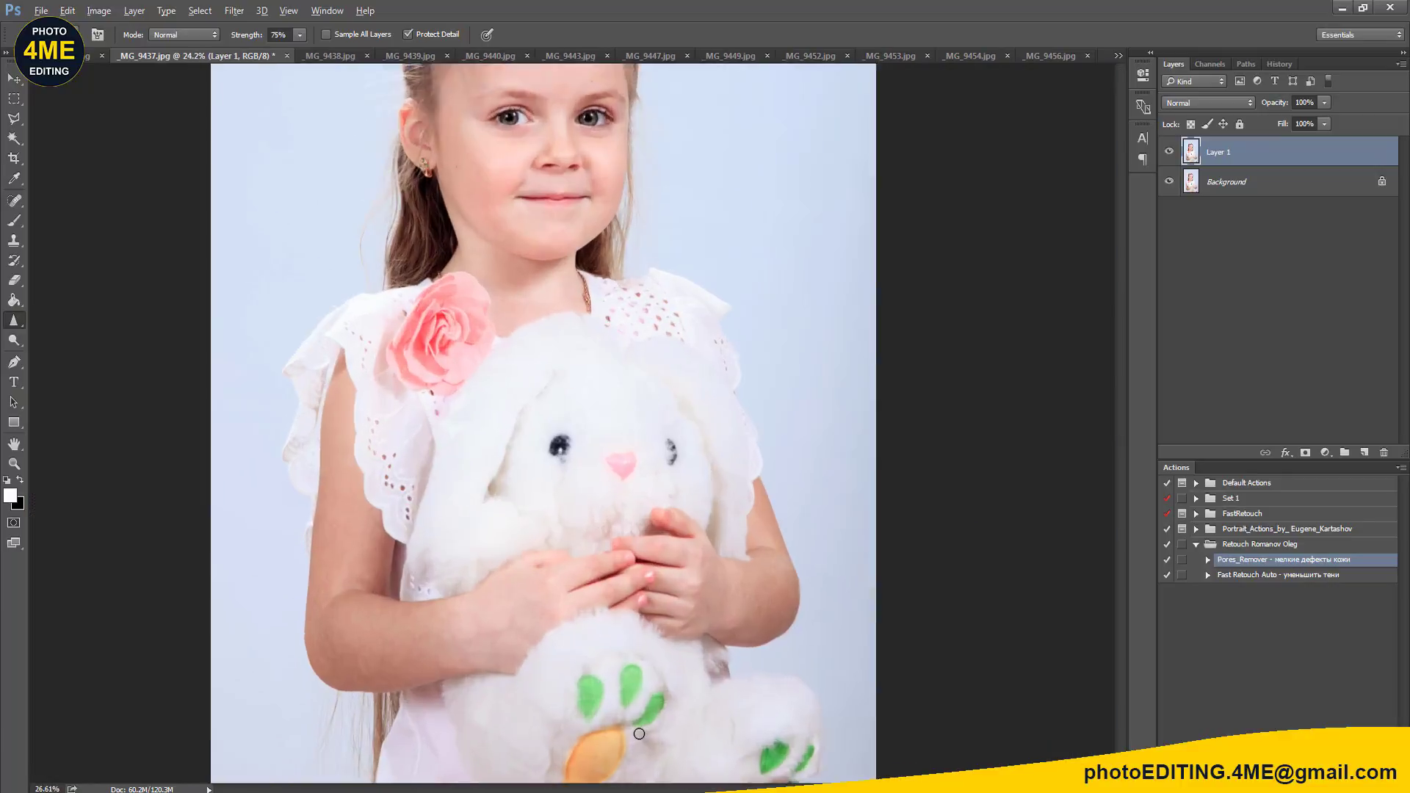
pyautogui.scroll(2, 639, 720)
pyautogui.scroll(2, 642, 690)
pyautogui.moveTo(647, 669); pyautogui.dragTo(688, 439)
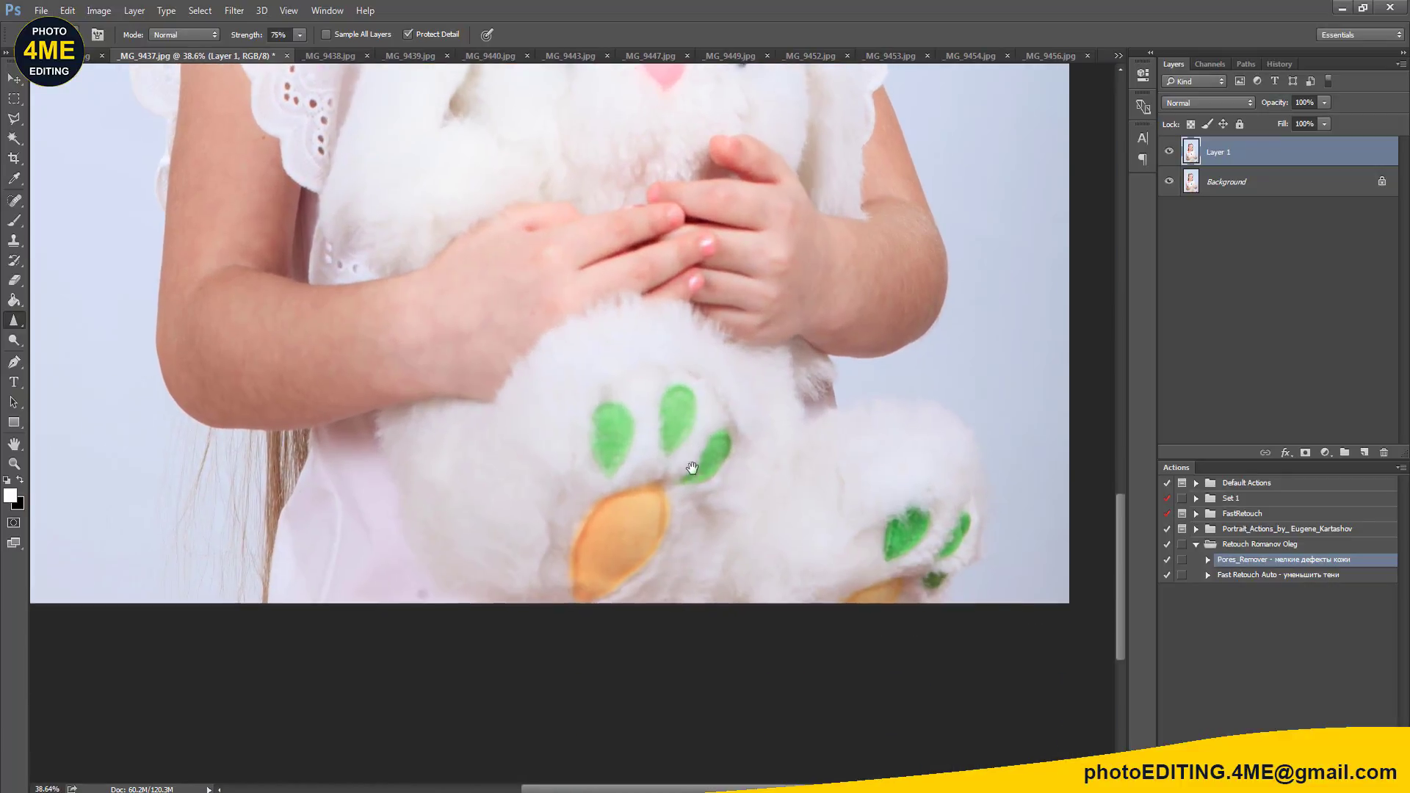
pyautogui.scroll(3, 687, 463)
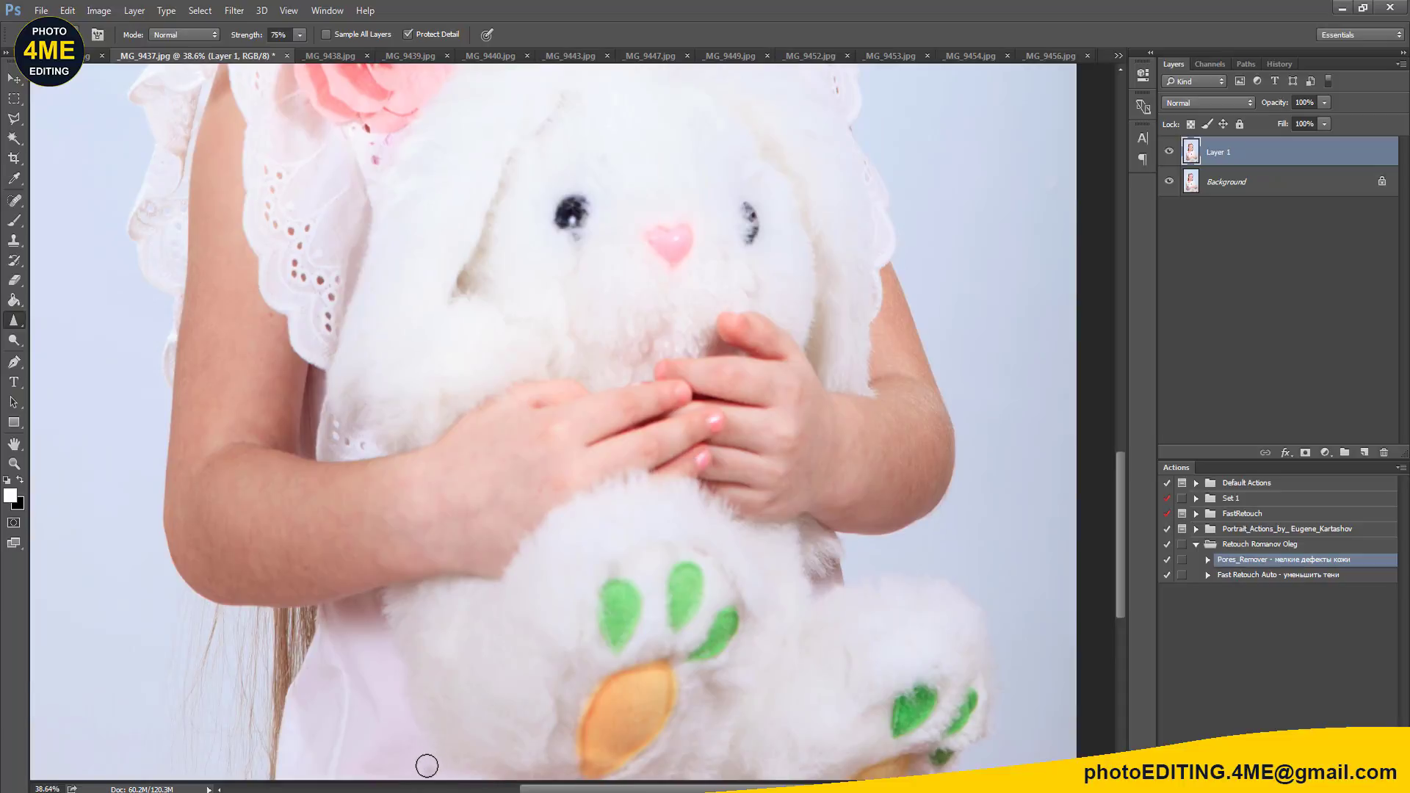
# Step: Choose the Content-Aware Spot Healing Brush and zoom in on the girl's face
pyautogui.press('j')
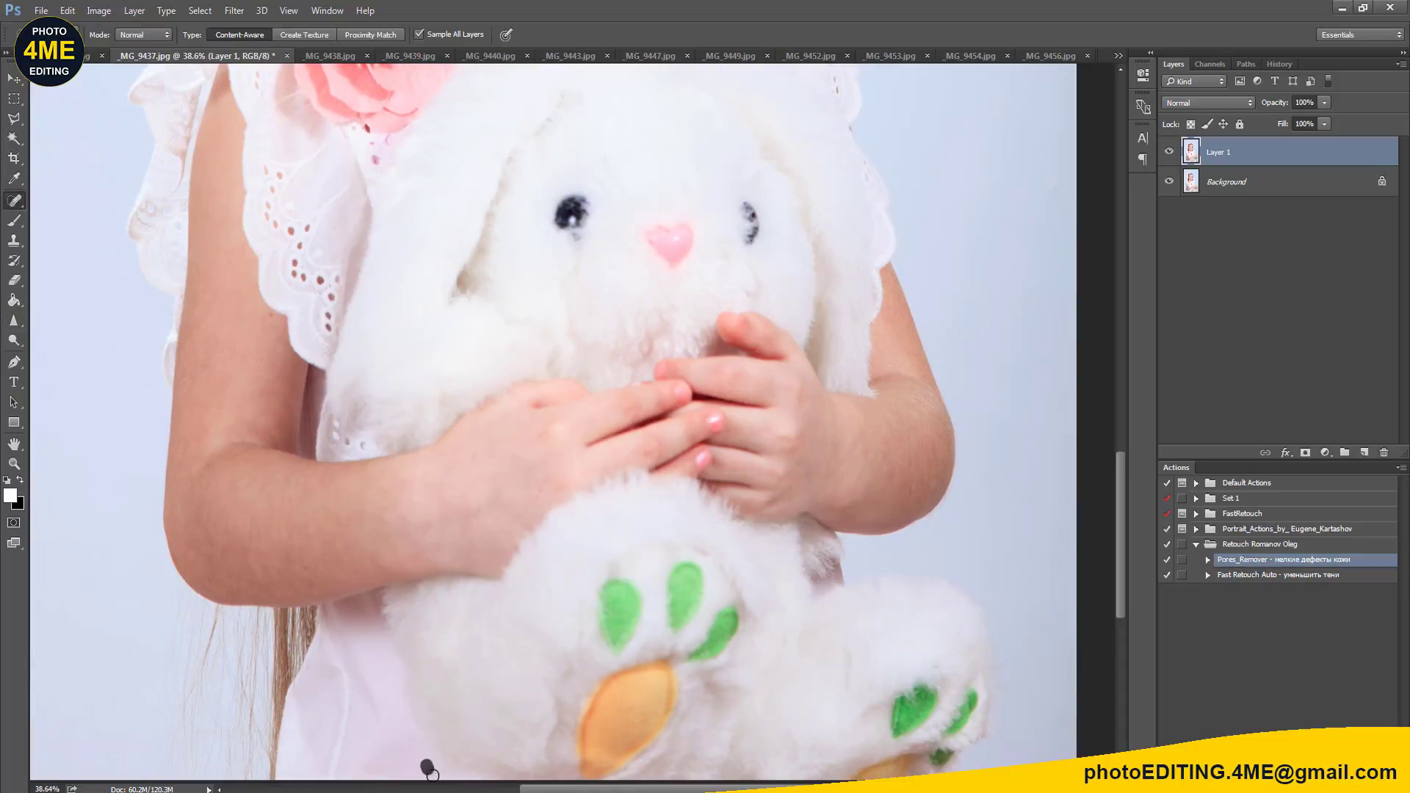
pyautogui.scroll(1, 617, 555)
pyautogui.scroll(1, 631, 557)
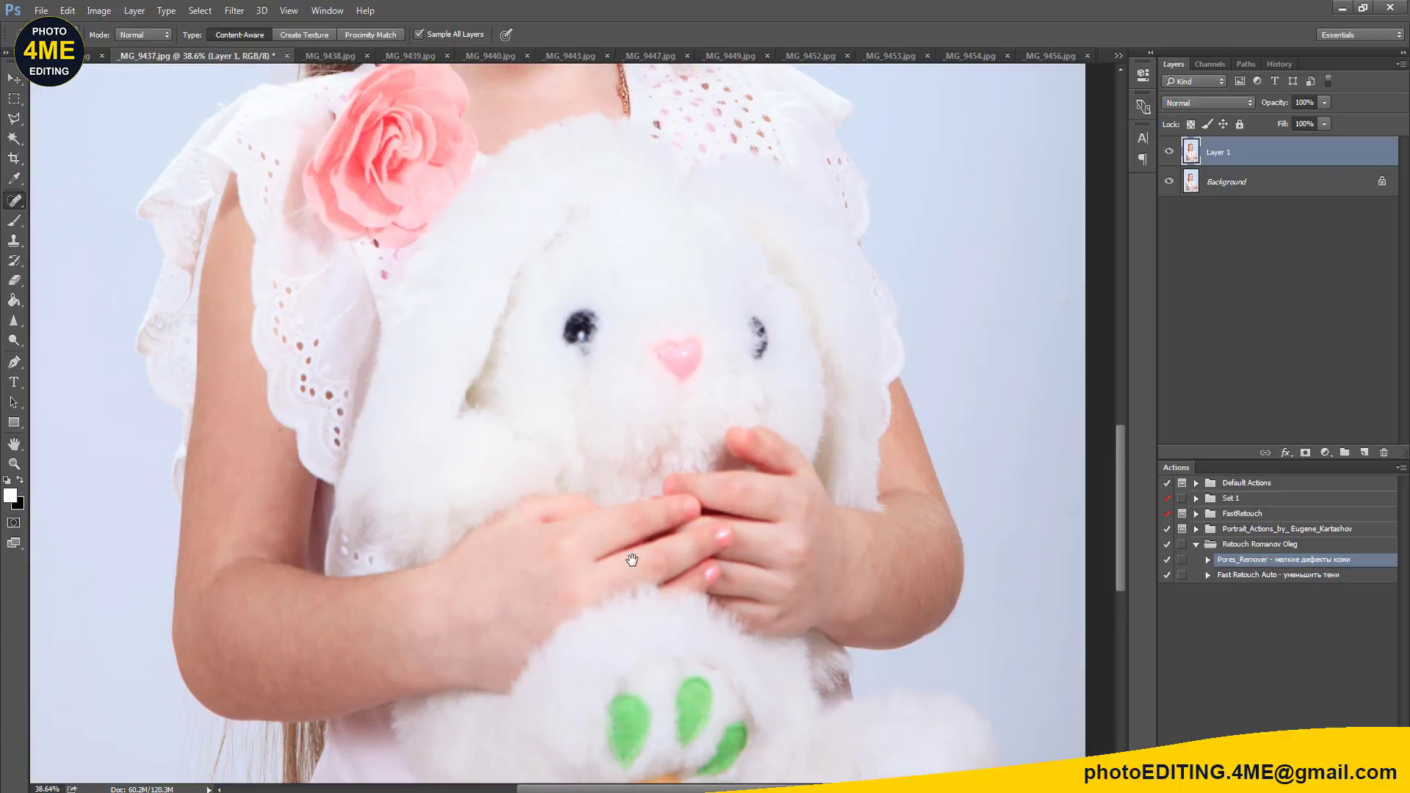
pyautogui.scroll(1, 603, 464)
pyautogui.scroll(1, 613, 499)
pyautogui.scroll(1, 621, 514)
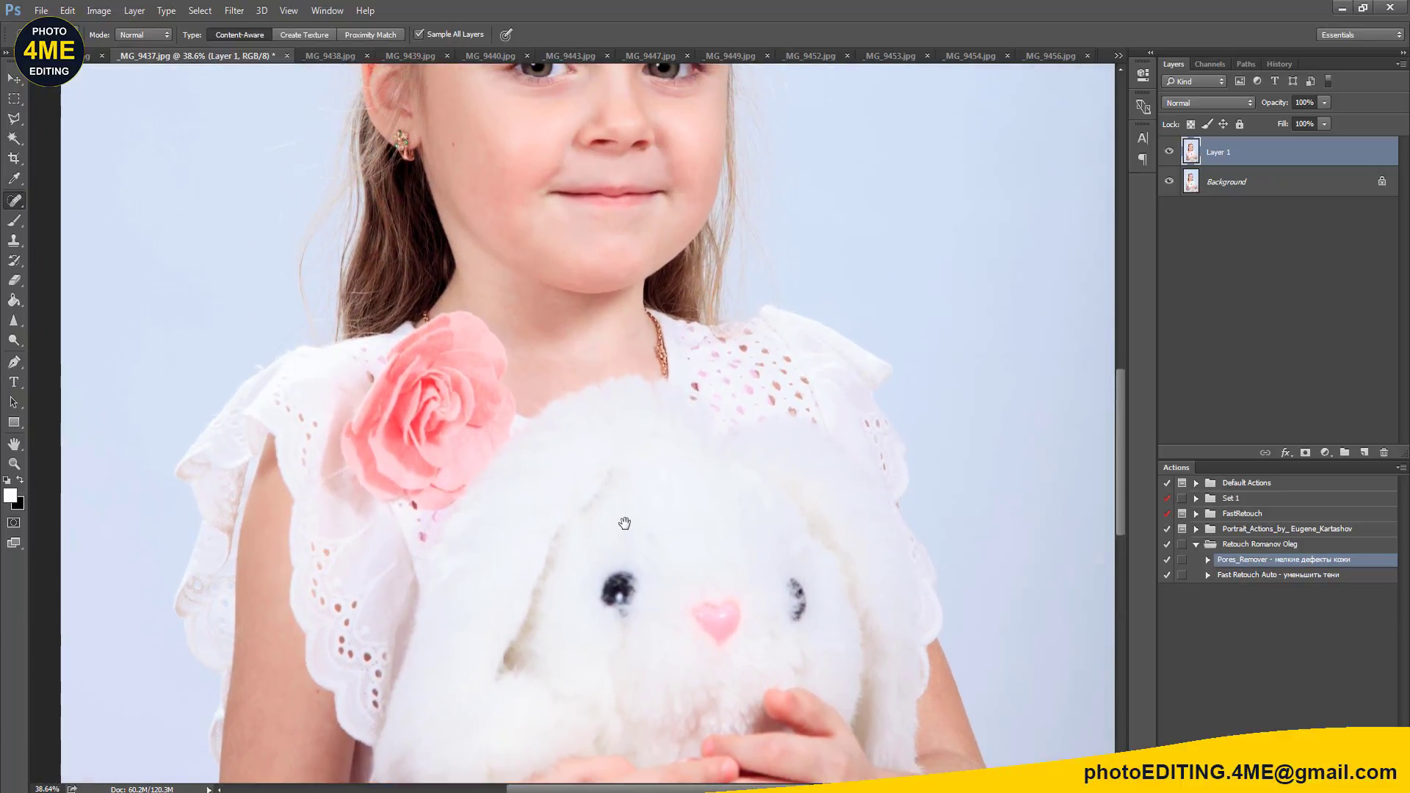
pyautogui.scroll(1, 624, 523)
pyautogui.scroll(2, 635, 514)
pyautogui.scroll(2, 650, 521)
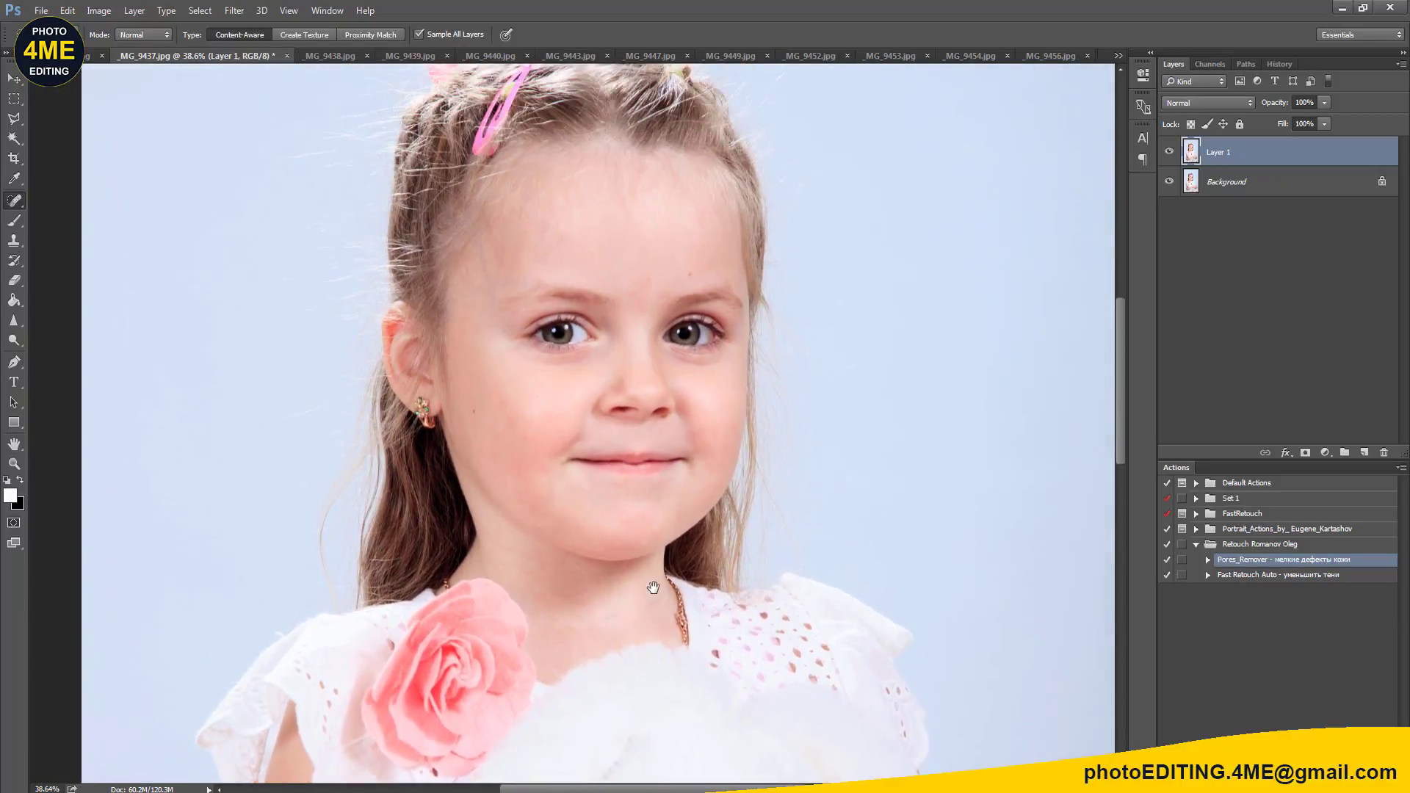
pyautogui.scroll(2, 656, 522)
pyautogui.scroll(1, 650, 510)
pyautogui.scroll(1, 654, 536)
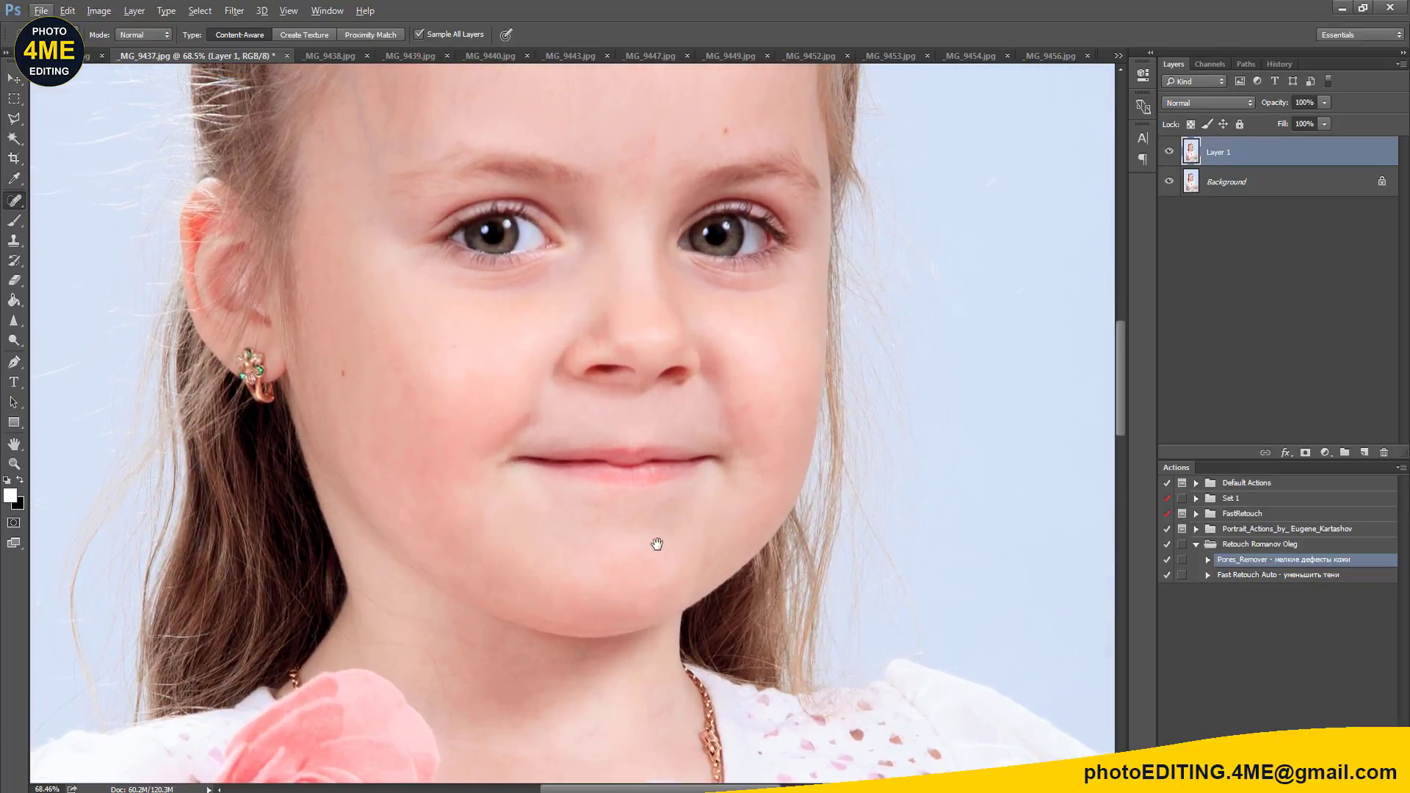
pyautogui.scroll(1, 665, 515)
pyautogui.scroll(1, 503, 592)
pyautogui.scroll(1, 504, 592)
pyautogui.scroll(1, 504, 592)
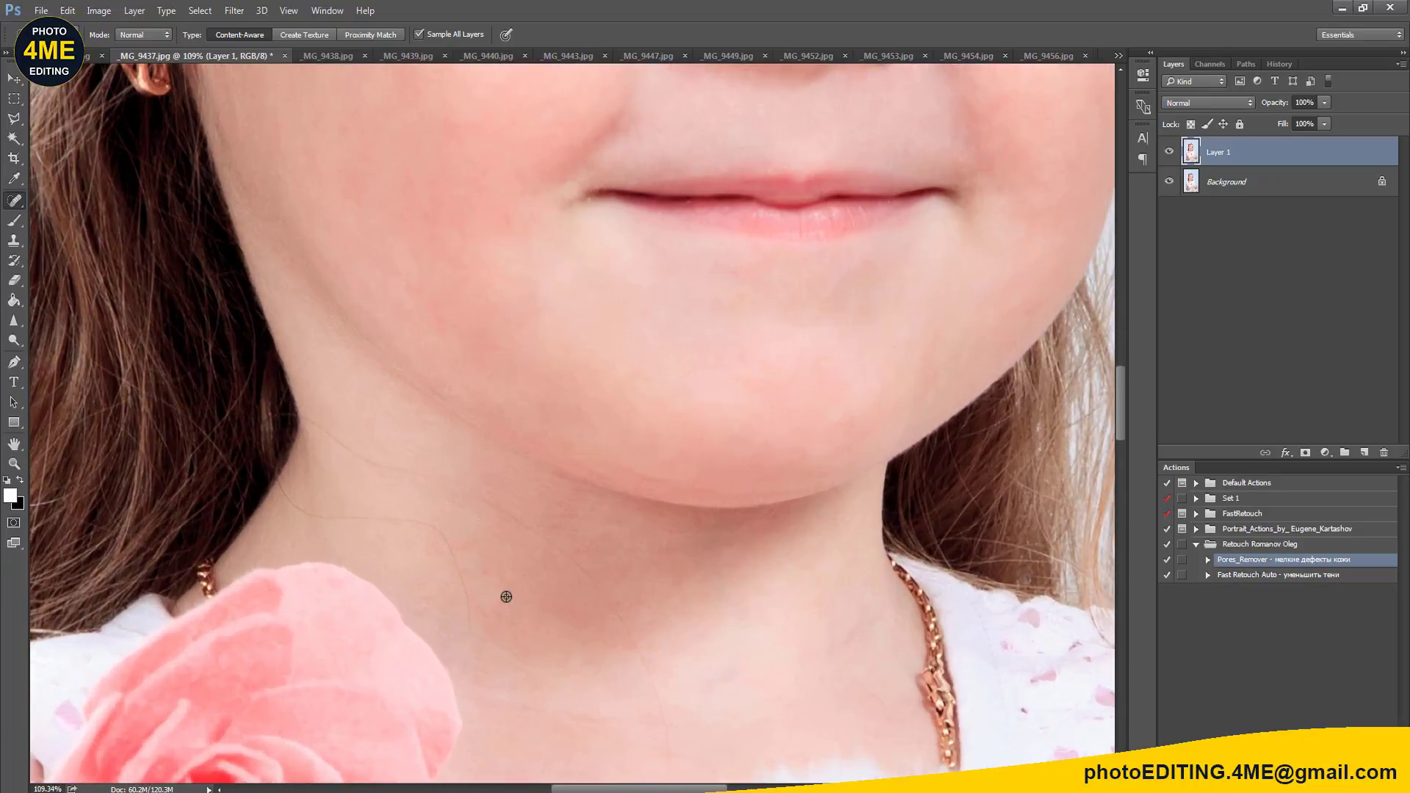
pyautogui.scroll(-1, 507, 597)
pyautogui.scroll(-2, 506, 597)
pyautogui.scroll(-1, 609, 470)
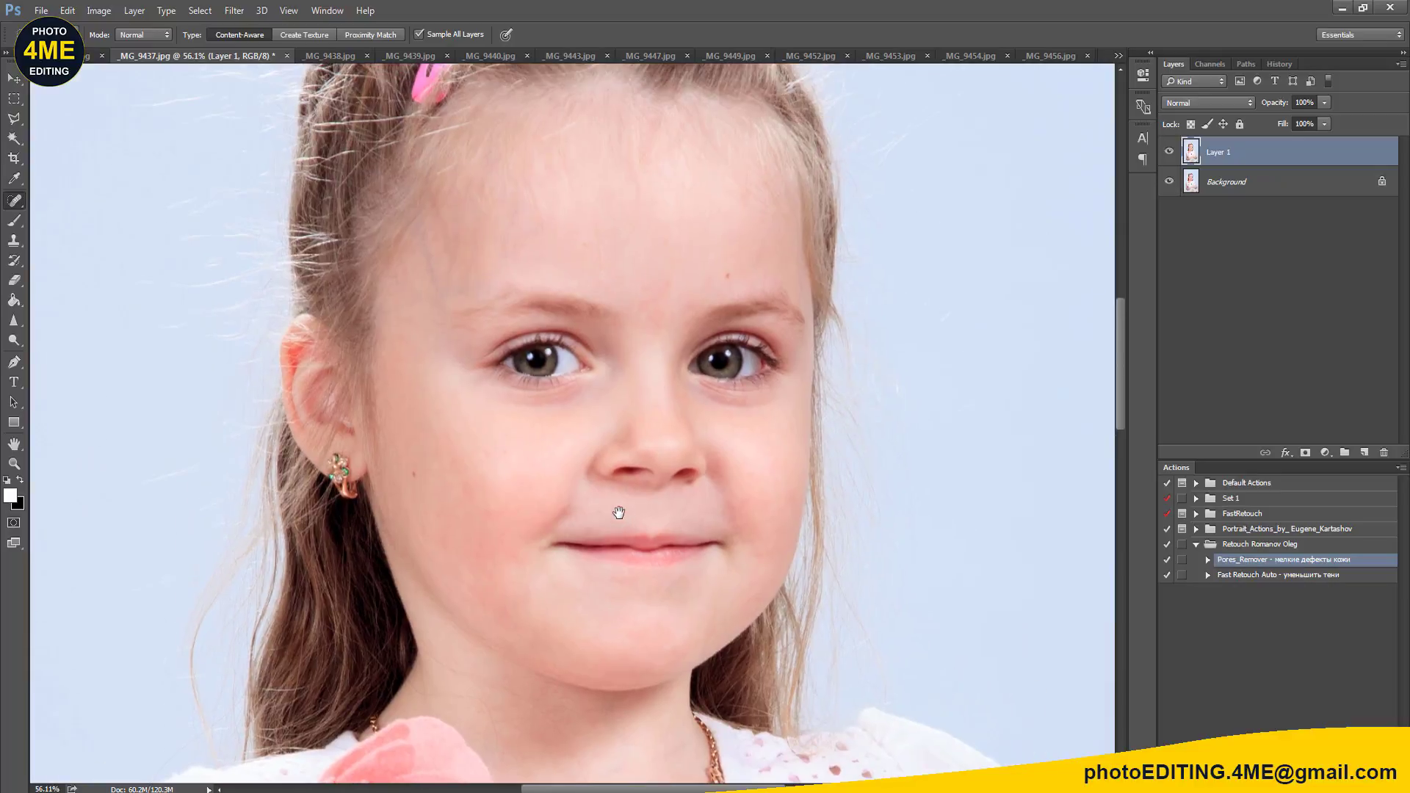
# Step: Add an empty Layer 2 above Layer 1
pyautogui.hotkey('ctrl', 'shift', 'alt', 'n')
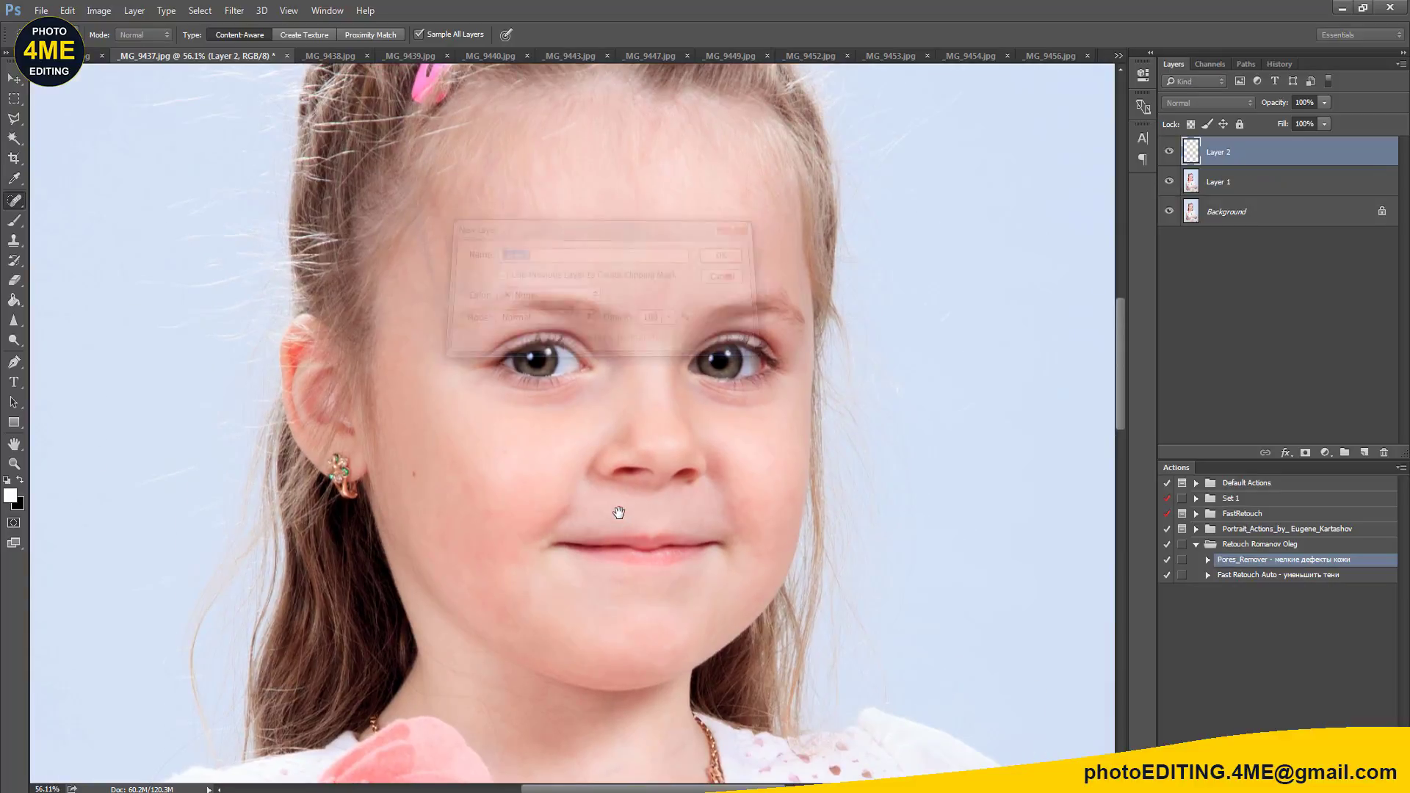
pyautogui.scroll(1, 611, 588)
pyautogui.scroll(2, 604, 646)
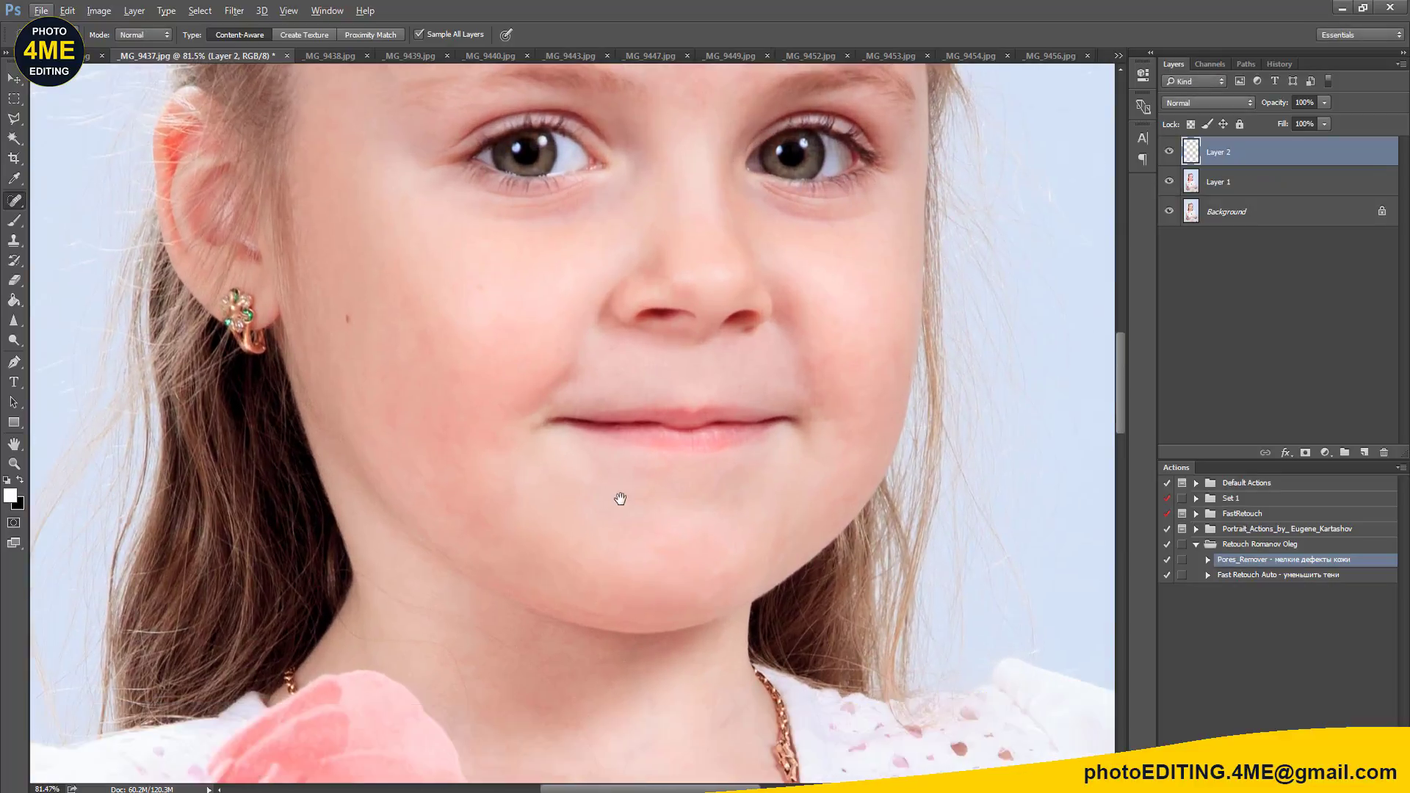
pyautogui.scroll(1, 620, 497)
pyautogui.scroll(2, 519, 554)
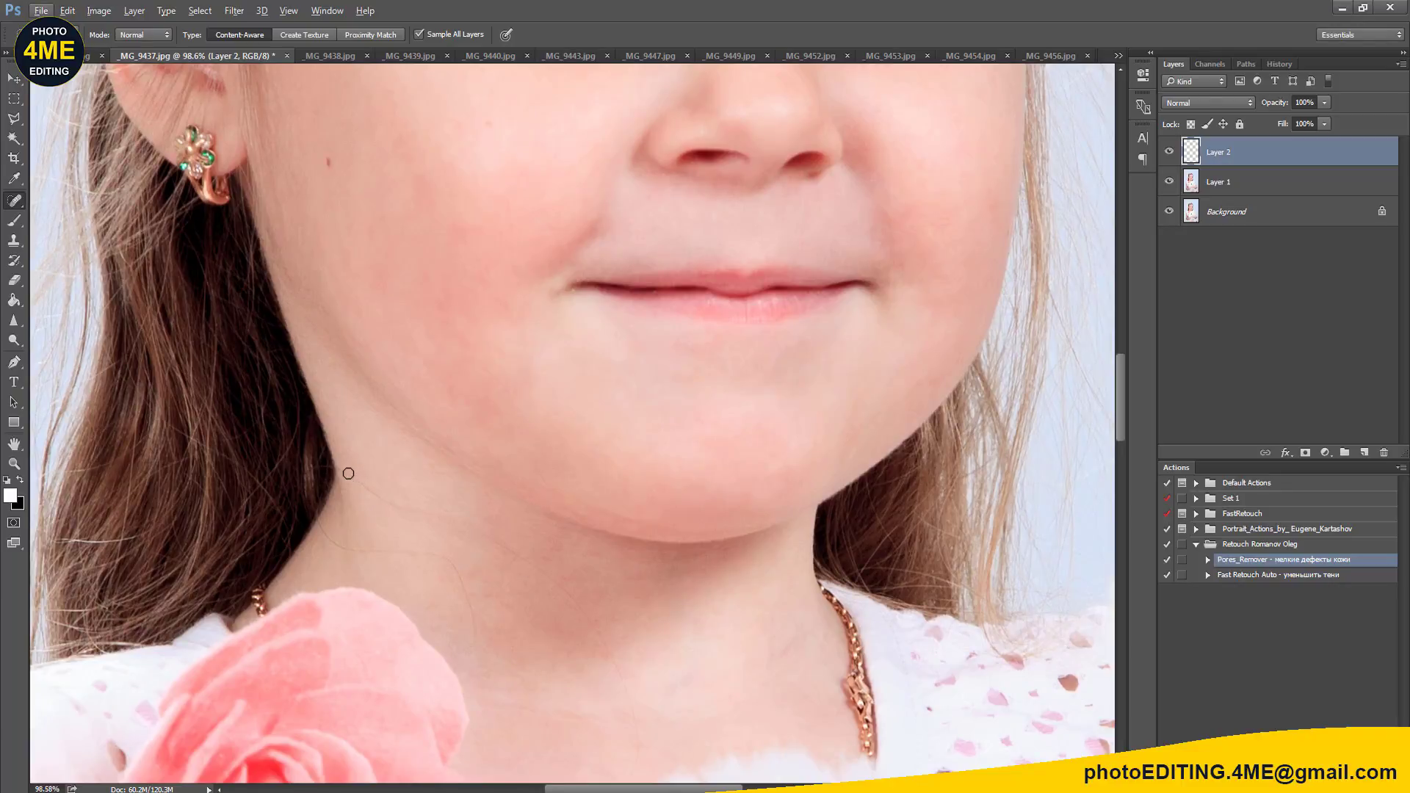
# Step: Heal stray hairs and small marks on the girl's neck
pyautogui.moveTo(446, 517)
pyautogui.mouseDown()
pyautogui.moveTo(383, 505)
pyautogui.moveTo(518, 554)
pyautogui.mouseUp()
pyautogui.moveTo(346, 552); pyautogui.dragTo(318, 525)
pyautogui.moveTo(451, 559); pyautogui.dragTo(428, 551)
pyautogui.moveTo(473, 674); pyautogui.dragTo(470, 655)
pyautogui.moveTo(601, 634); pyautogui.dragTo(517, 556)
pyautogui.moveTo(634, 727); pyautogui.dragTo(599, 630)
pyautogui.moveTo(695, 696); pyautogui.dragTo(695, 581)
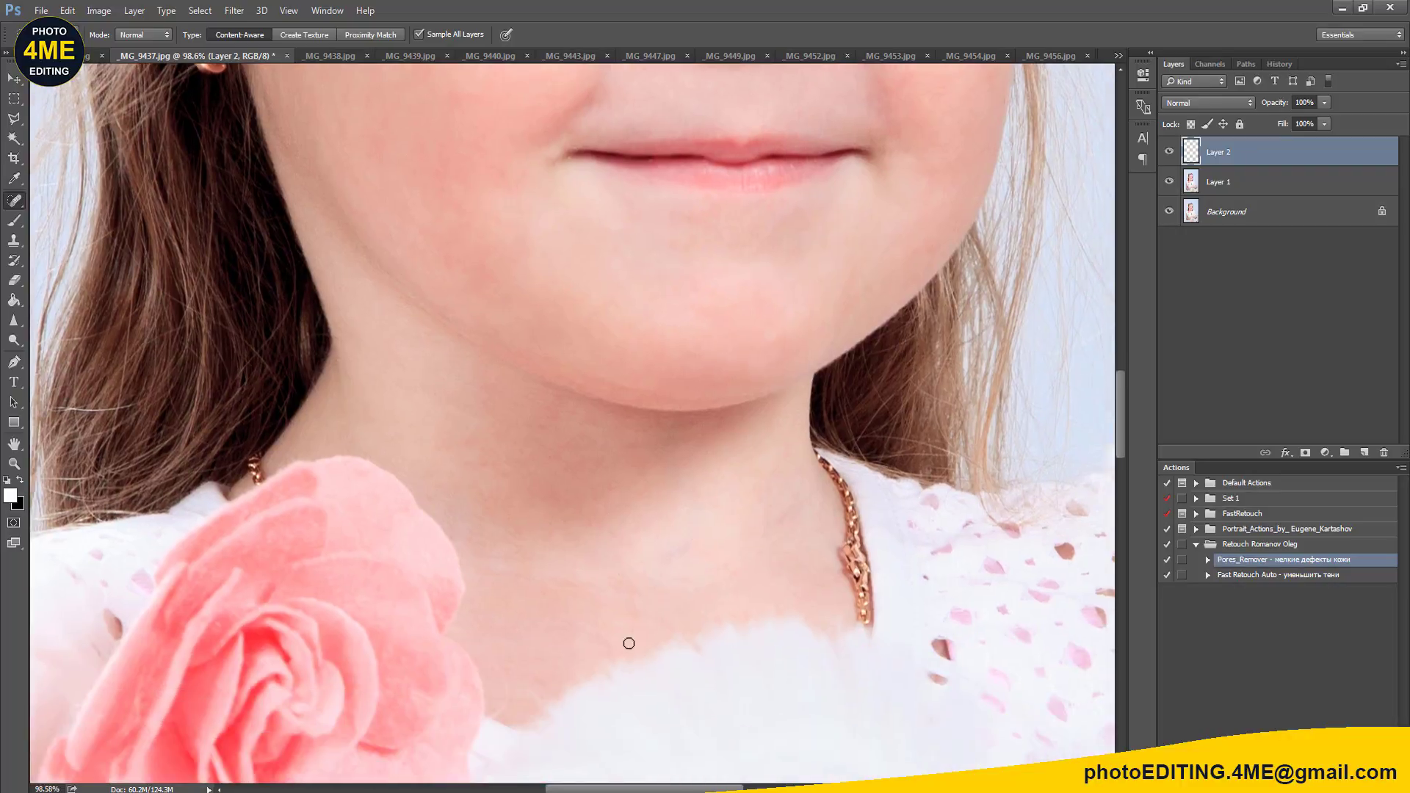
pyautogui.moveTo(629, 643); pyautogui.dragTo(630, 591)
pyautogui.moveTo(500, 712); pyautogui.dragTo(500, 715)
# Step: Heal the faint blemish line and small spots across the centre of the forehead
pyautogui.moveTo(692, 458); pyautogui.dragTo(683, 683)
pyautogui.moveTo(734, 526); pyautogui.dragTo(666, 668)
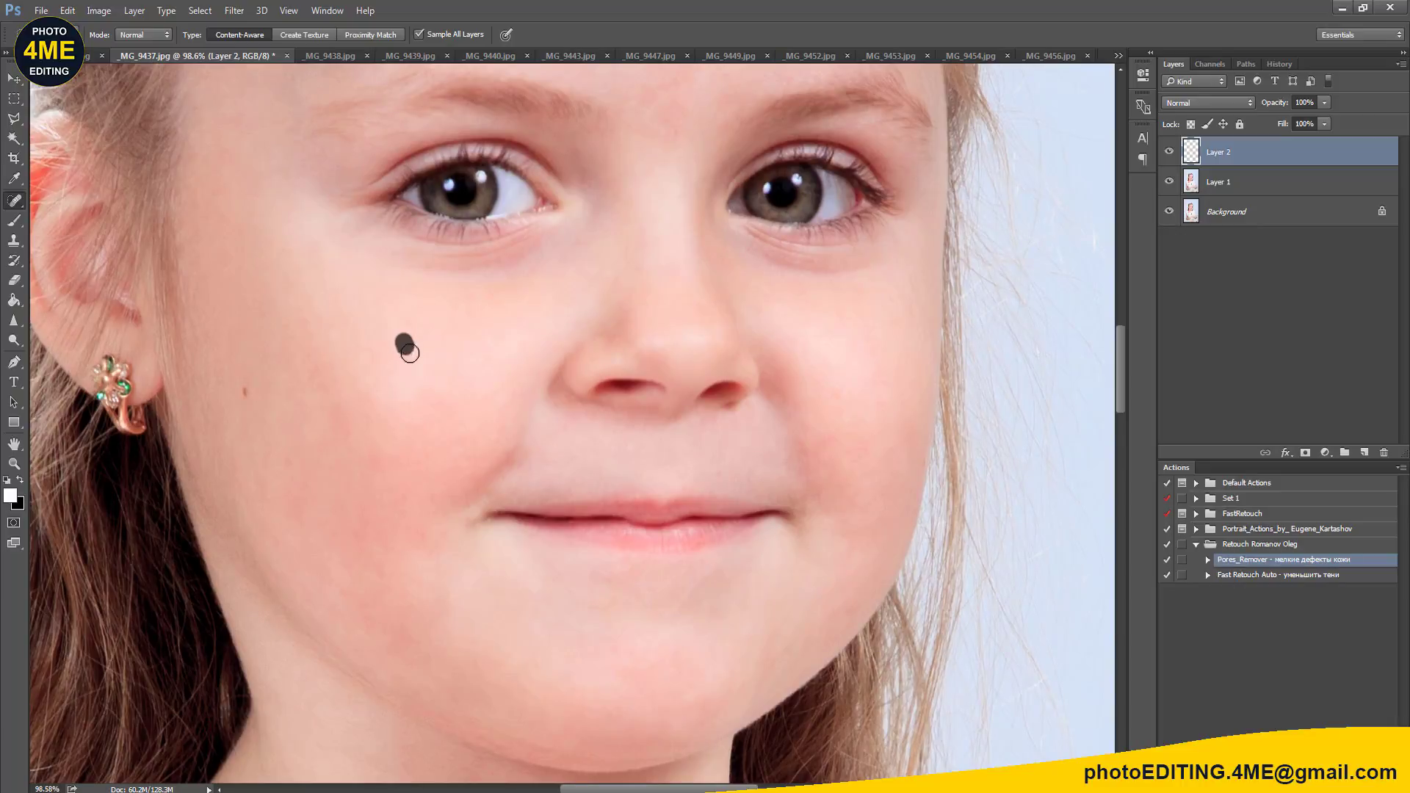
pyautogui.moveTo(620, 302); pyautogui.dragTo(666, 545)
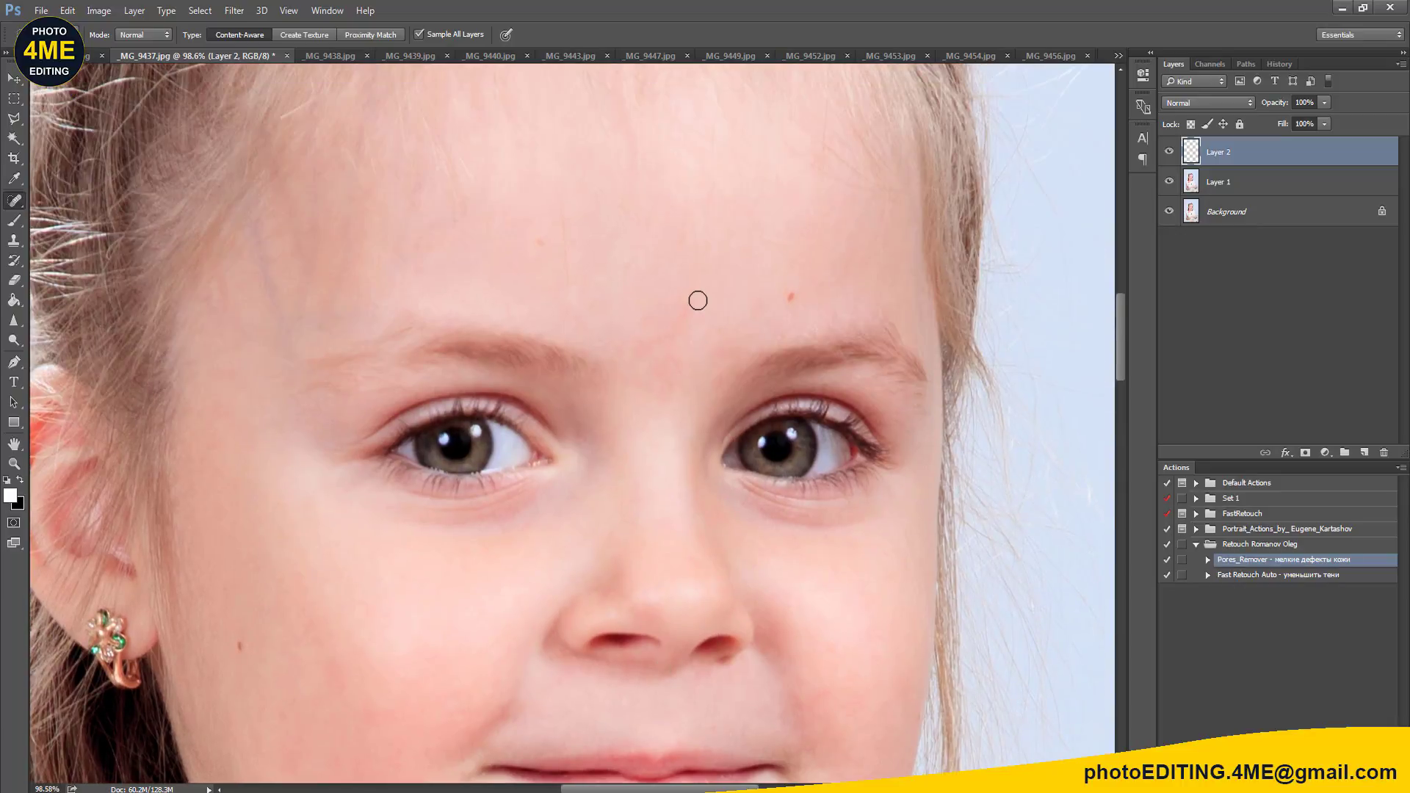
pyautogui.moveTo(685, 215); pyautogui.dragTo(681, 316)
pyautogui.moveTo(668, 367); pyautogui.dragTo(668, 395)
pyautogui.moveTo(633, 274)
pyautogui.mouseDown()
pyautogui.moveTo(637, 302)
pyautogui.moveTo(570, 272)
pyautogui.mouseUp()
pyautogui.moveTo(636, 150); pyautogui.dragTo(636, 186)
pyautogui.moveTo(616, 251); pyautogui.dragTo(617, 276)
# Step: Heal the remaining spots and marks on the left side of the forehead
pyautogui.moveTo(340, 285); pyautogui.dragTo(344, 185)
pyautogui.moveTo(321, 323); pyautogui.dragTo(415, 178)
pyautogui.moveTo(317, 159); pyautogui.dragTo(314, 263)
pyautogui.moveTo(283, 329); pyautogui.dragTo(316, 258)
pyautogui.moveTo(287, 337)
pyautogui.mouseDown()
pyautogui.moveTo(253, 215)
pyautogui.moveTo(310, 251)
pyautogui.moveTo(265, 290)
pyautogui.moveTo(337, 283)
pyautogui.mouseUp()
pyautogui.moveTo(679, 277)
pyautogui.mouseDown()
pyautogui.moveTo(671, 311)
pyautogui.moveTo(676, 276)
pyautogui.mouseUp()
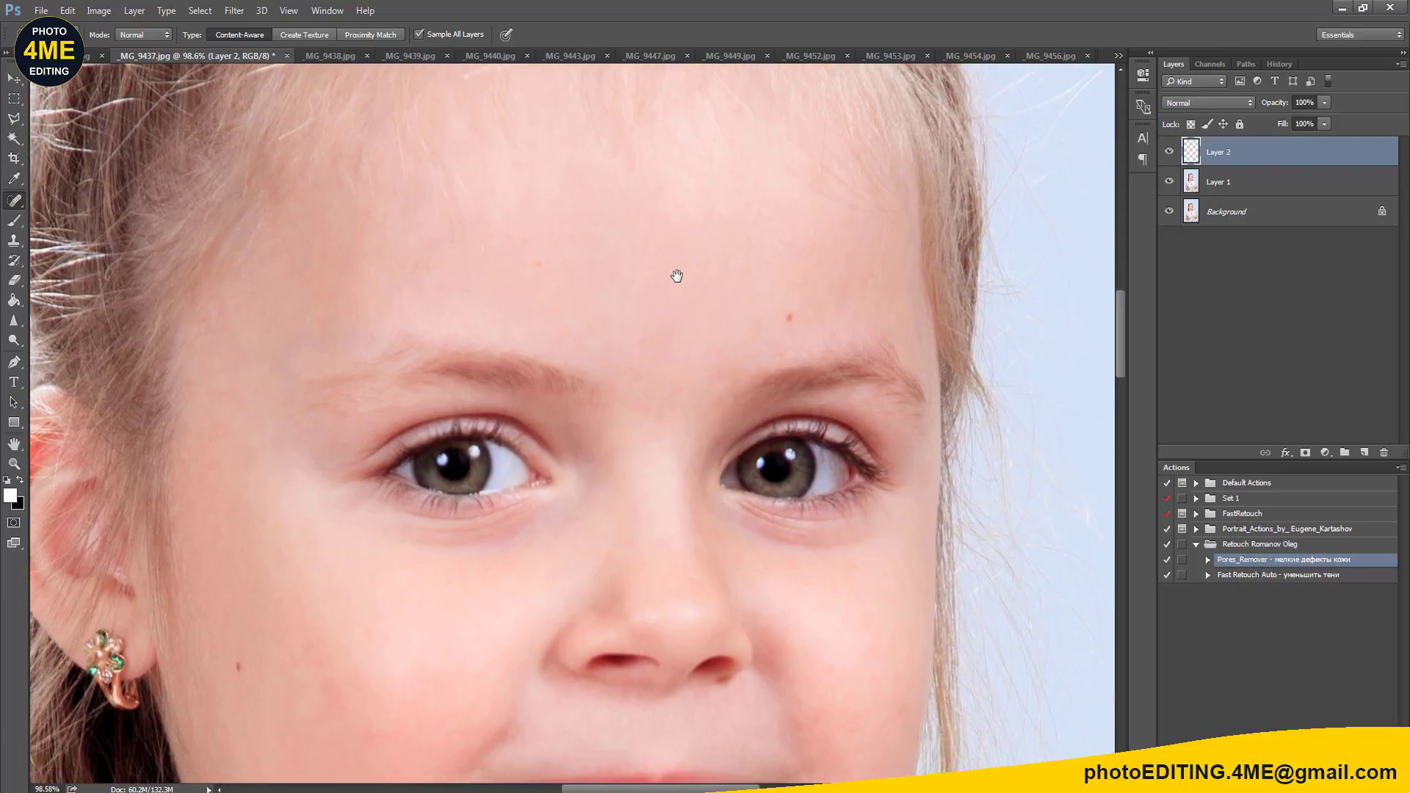
# Step: Sample clean forehead skin with the Clone Stamp and toggle Layer 2 to compare
pyautogui.click(22, 244)
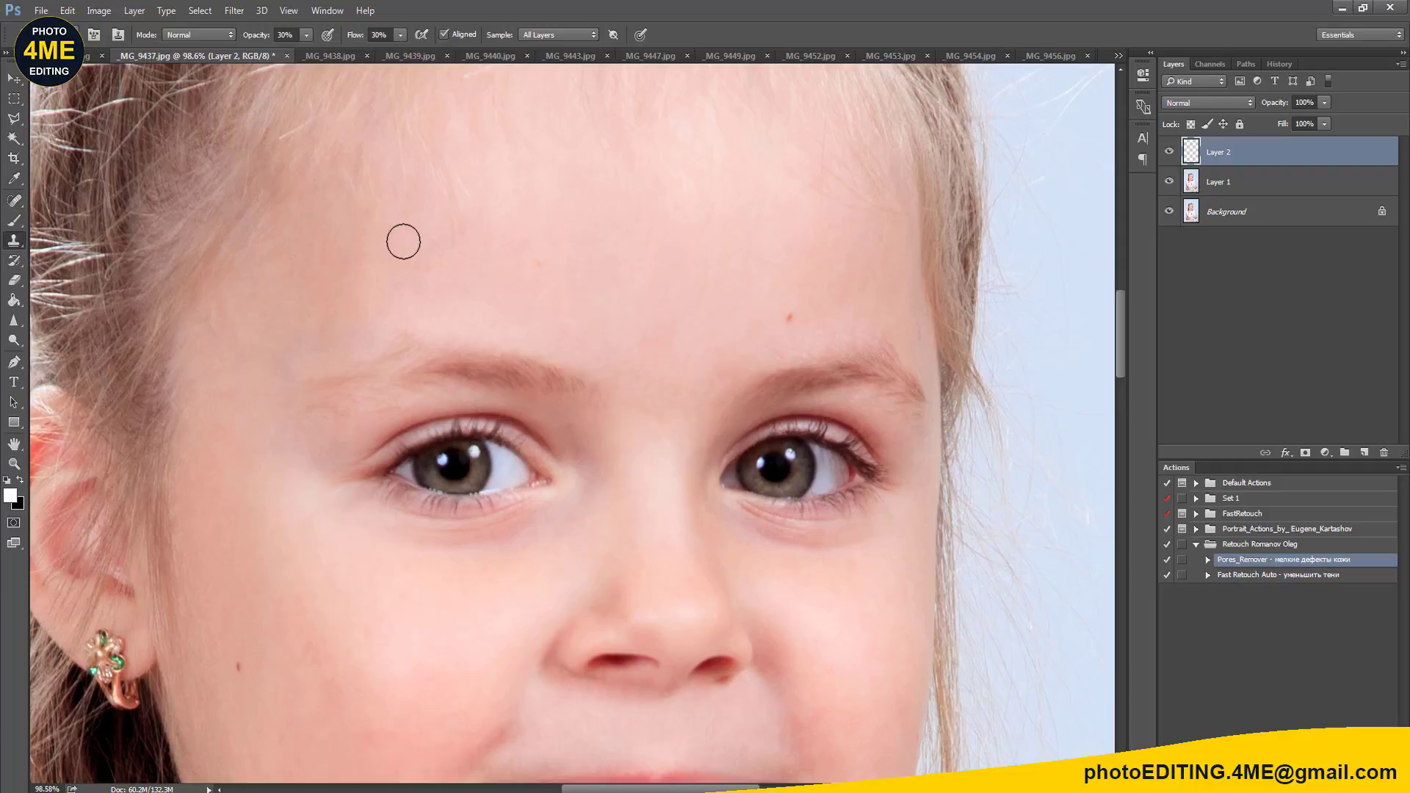
pyautogui.keyDown('alt'); pyautogui.click(566, 216); pyautogui.keyUp('alt')
pyautogui.click(1170, 153)
pyautogui.click(1170, 153)
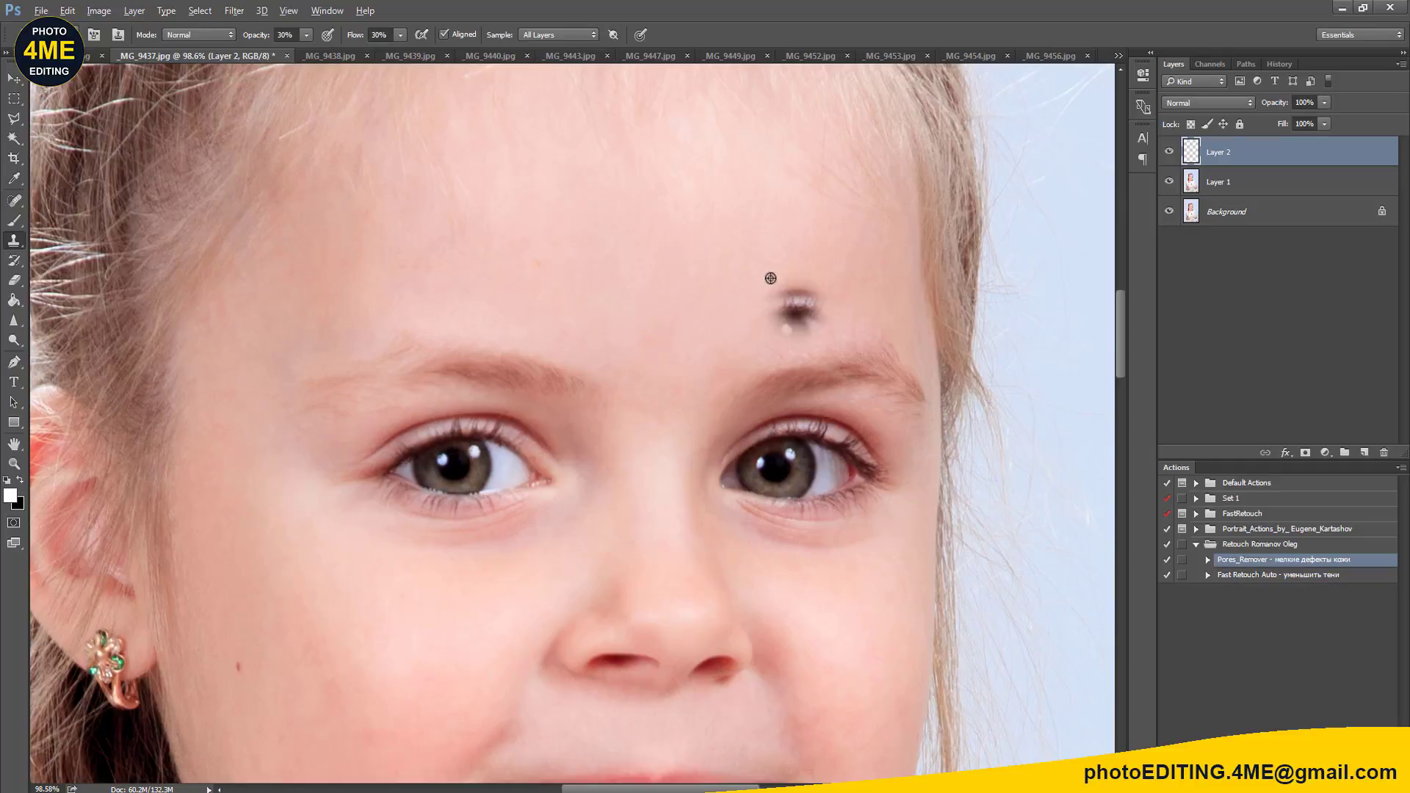
# Step: Clone clean skin over the brow and nose bridge, undoing a stray pink dab
pyautogui.keyDown('alt'); pyautogui.click(736, 254); pyautogui.keyUp('alt')
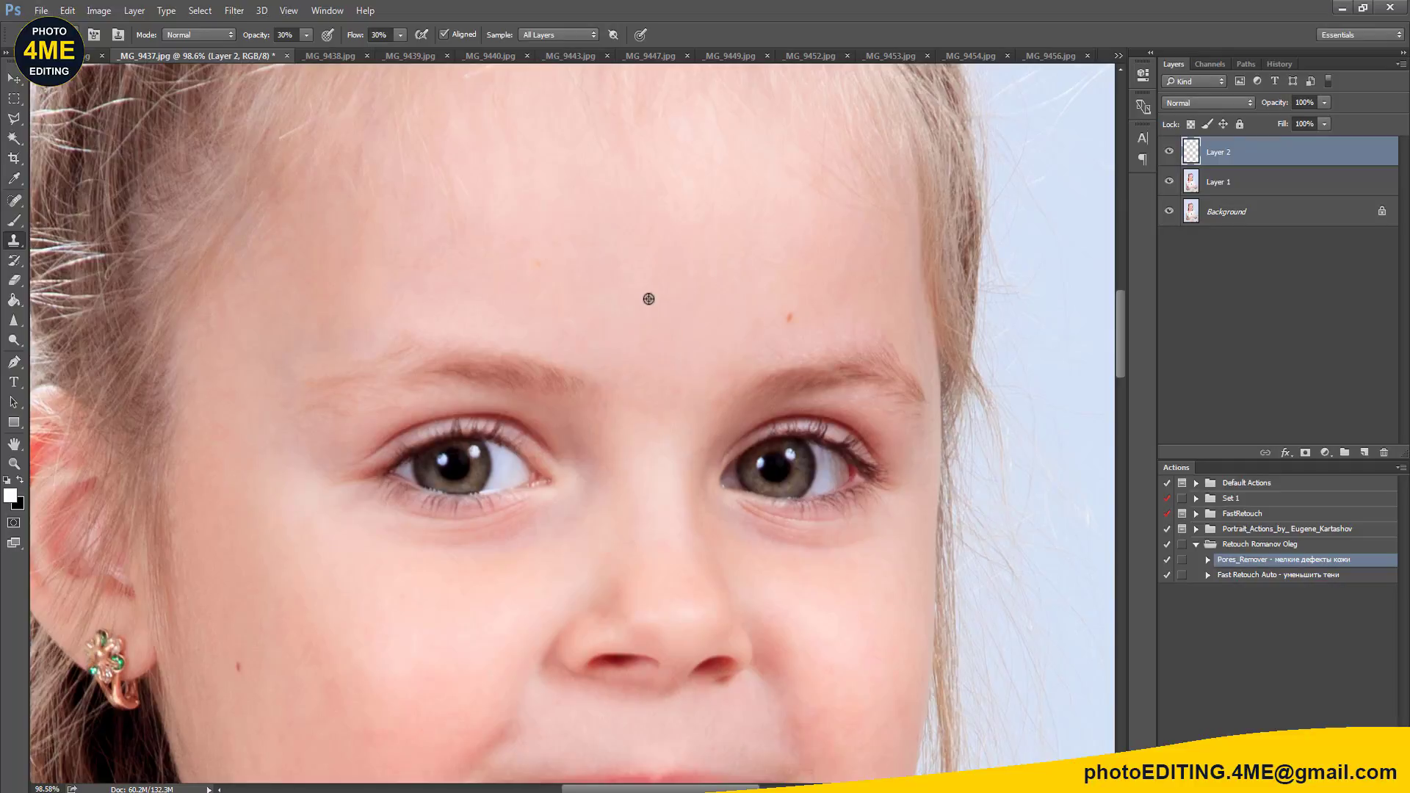
pyautogui.moveTo(648, 340)
pyautogui.mouseDown()
pyautogui.moveTo(679, 376)
pyautogui.moveTo(658, 431)
pyautogui.mouseUp()
pyautogui.moveTo(708, 569); pyautogui.dragTo(690, 397)
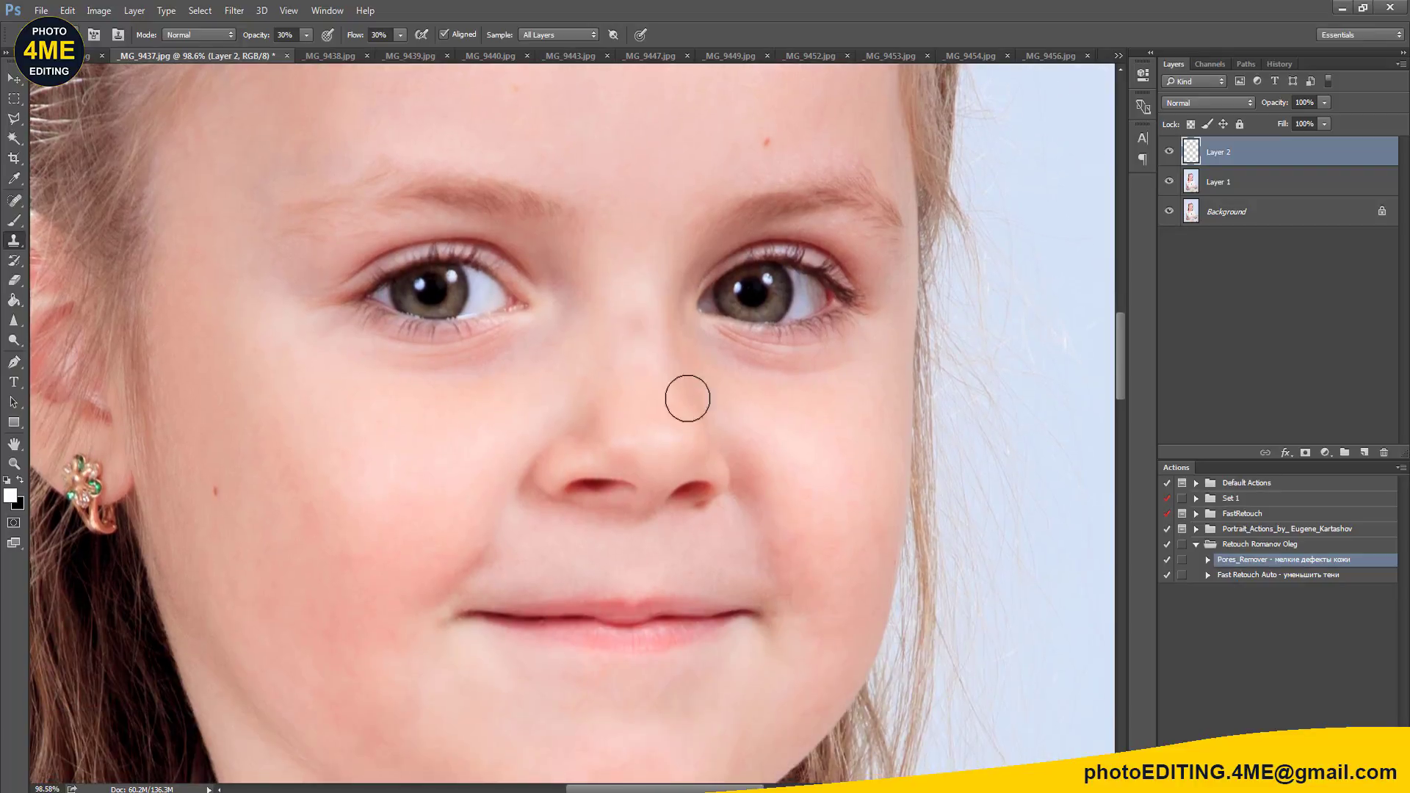
pyautogui.keyDown('alt'); pyautogui.click(857, 384); pyautogui.keyUp('alt')
pyautogui.moveTo(588, 365); pyautogui.dragTo(594, 396)
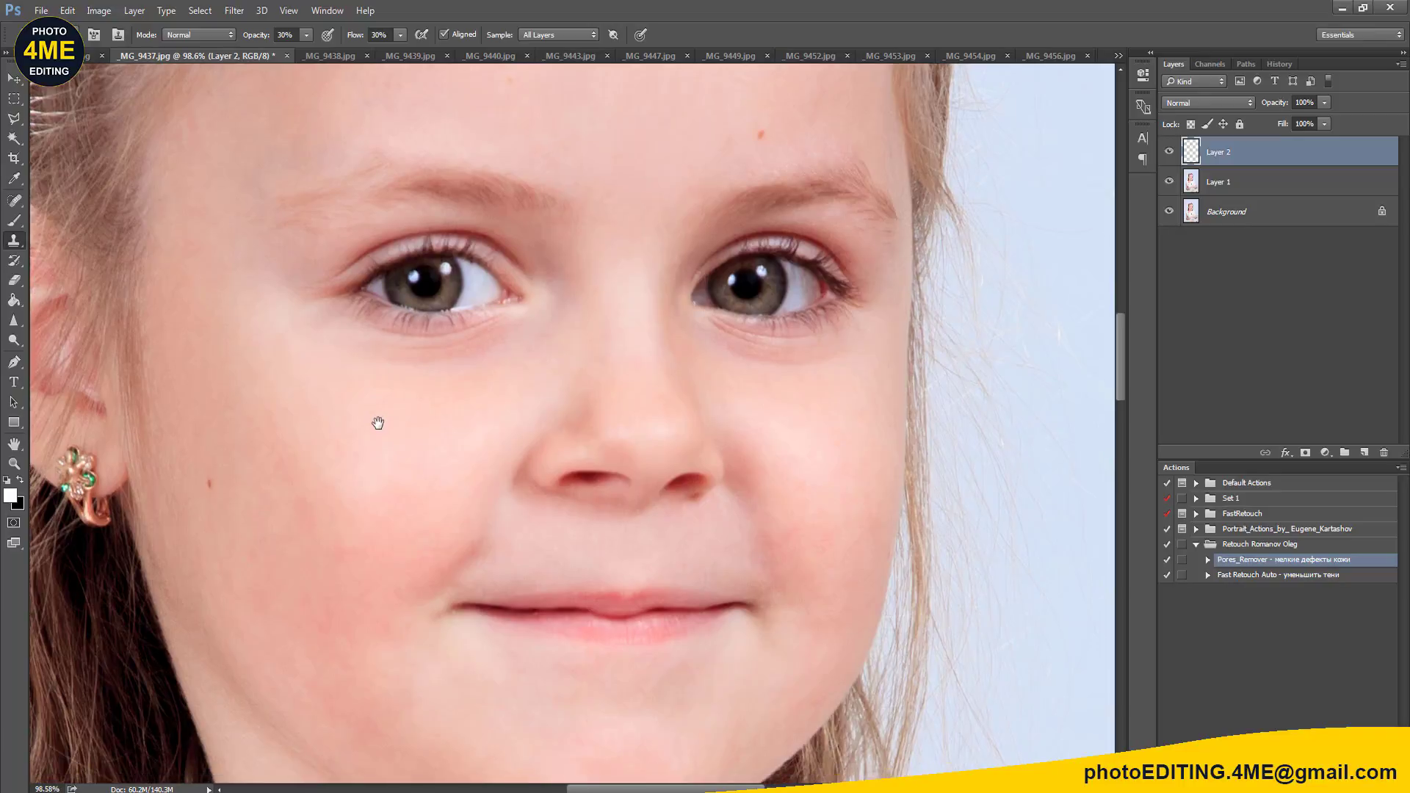
pyautogui.moveTo(390, 429); pyautogui.dragTo(372, 413)
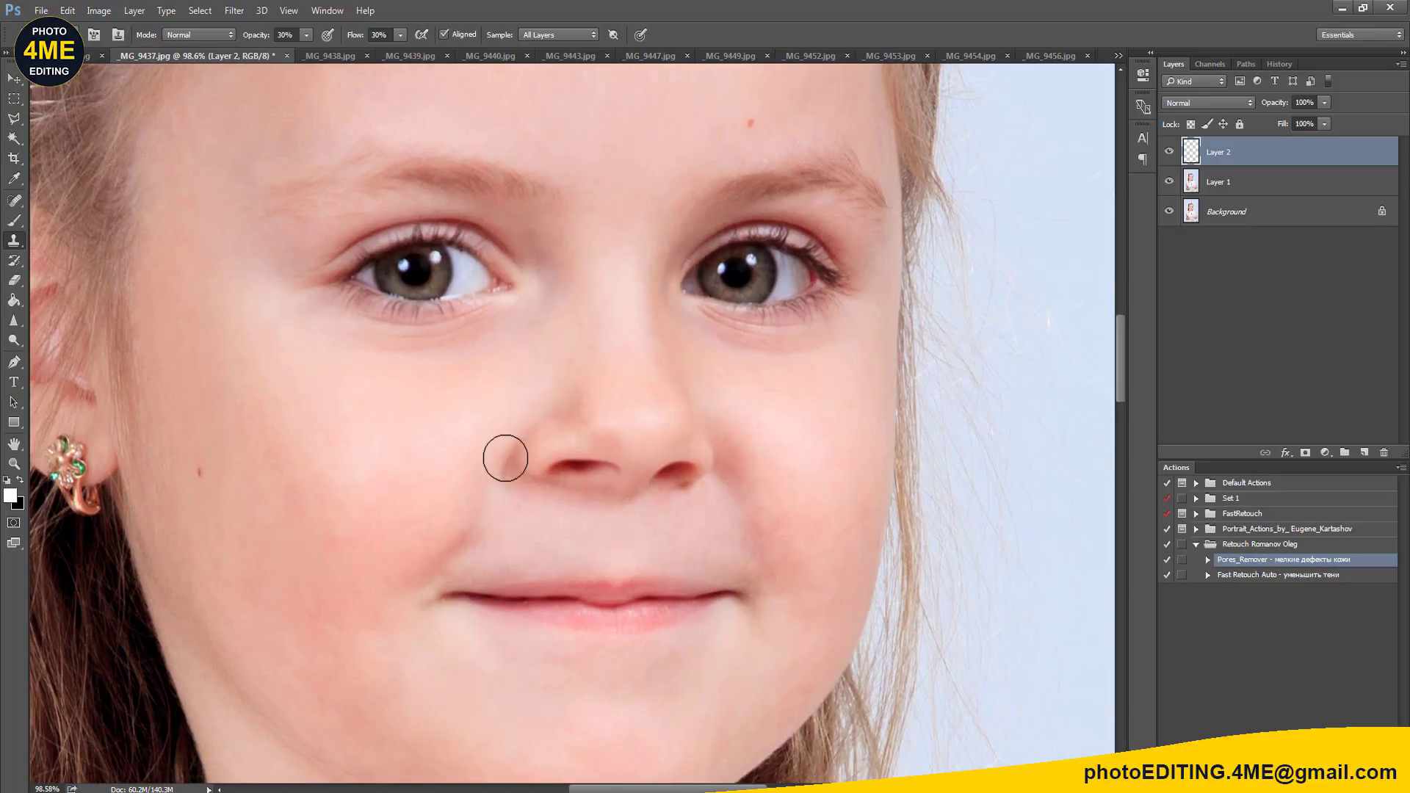
pyautogui.click(918, 434)
pyautogui.hotkey('ctrl', 'z')
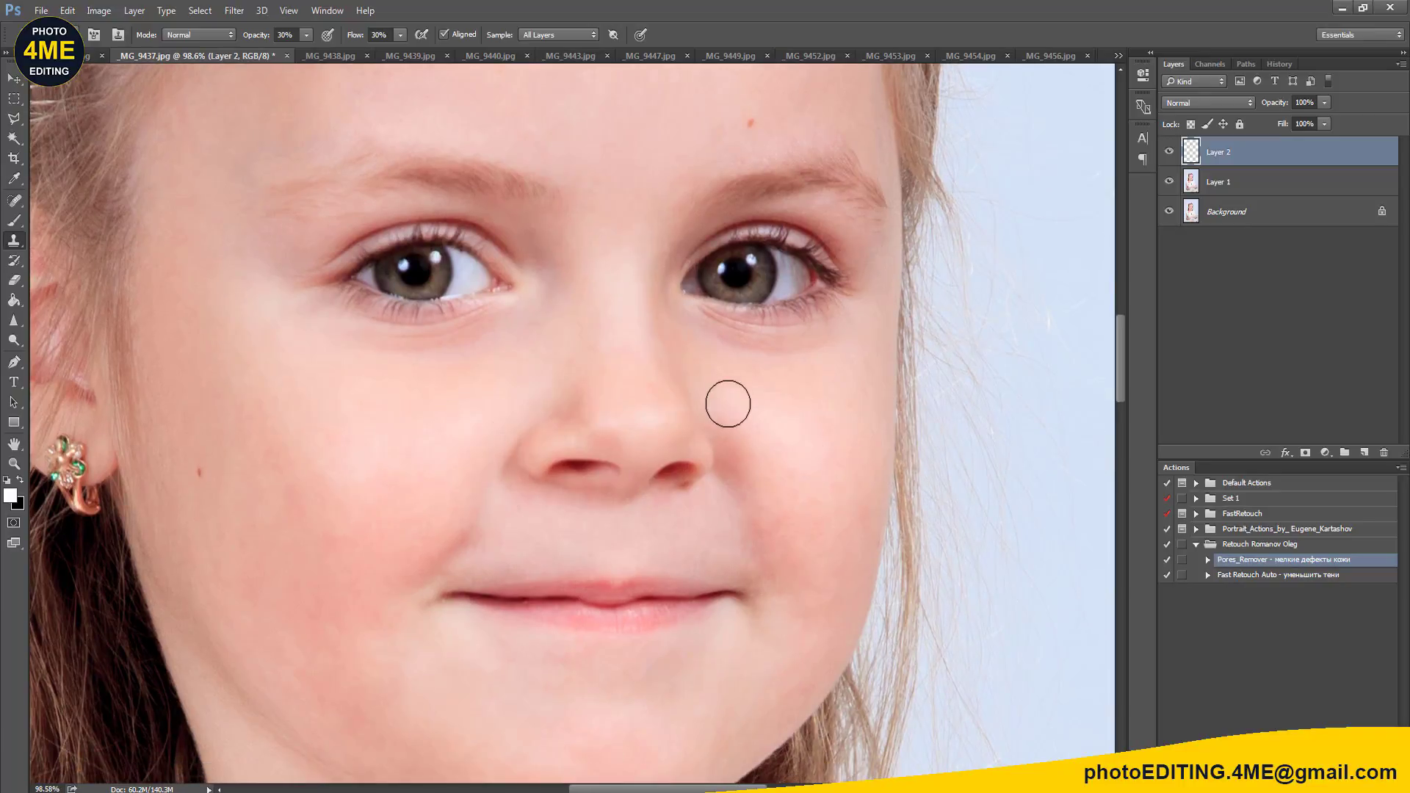
# Step: Even out the skin across the chin from cheek to jaw with the Clone Stamp
pyautogui.scroll(-1, 766, 450)
pyautogui.hscroll(1, 765, 450)
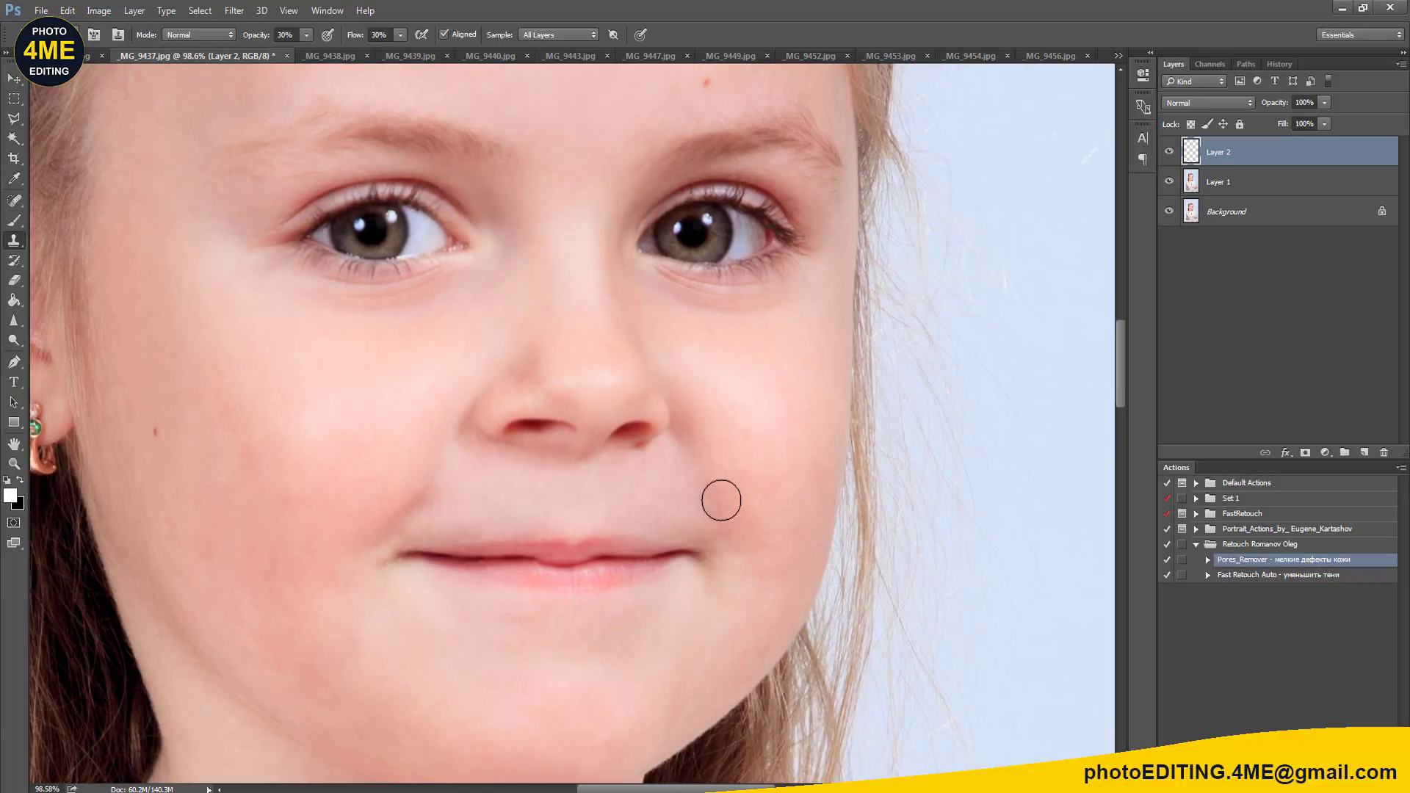
pyautogui.scroll(-2, 661, 595)
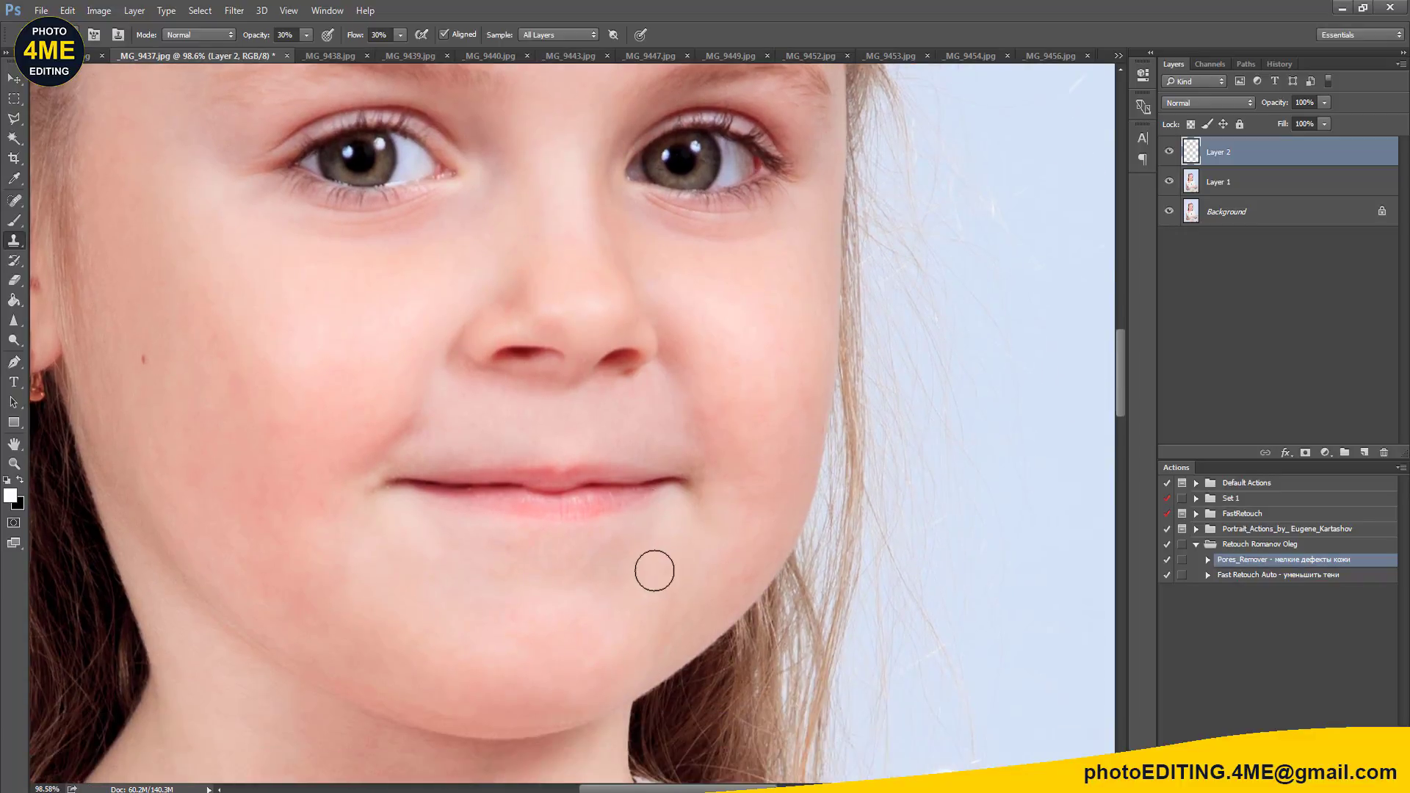
pyautogui.moveTo(642, 544); pyautogui.dragTo(554, 554)
pyautogui.moveTo(636, 537); pyautogui.dragTo(448, 538)
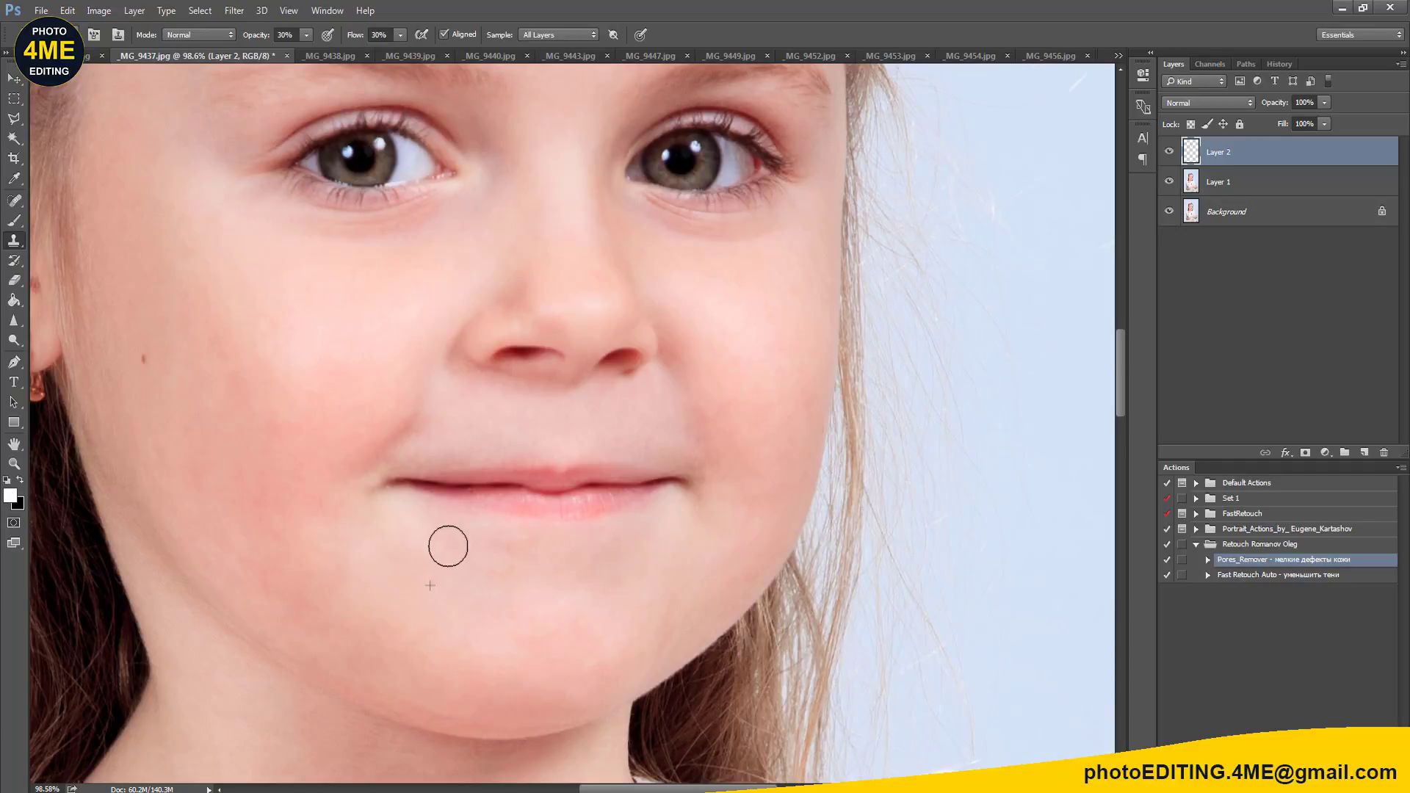
pyautogui.keyDown('alt'); pyautogui.click(405, 557); pyautogui.keyUp('alt')
pyautogui.moveTo(528, 567); pyautogui.dragTo(494, 582)
pyautogui.moveTo(321, 537); pyautogui.dragTo(721, 556)
pyautogui.moveTo(769, 420); pyautogui.dragTo(754, 535)
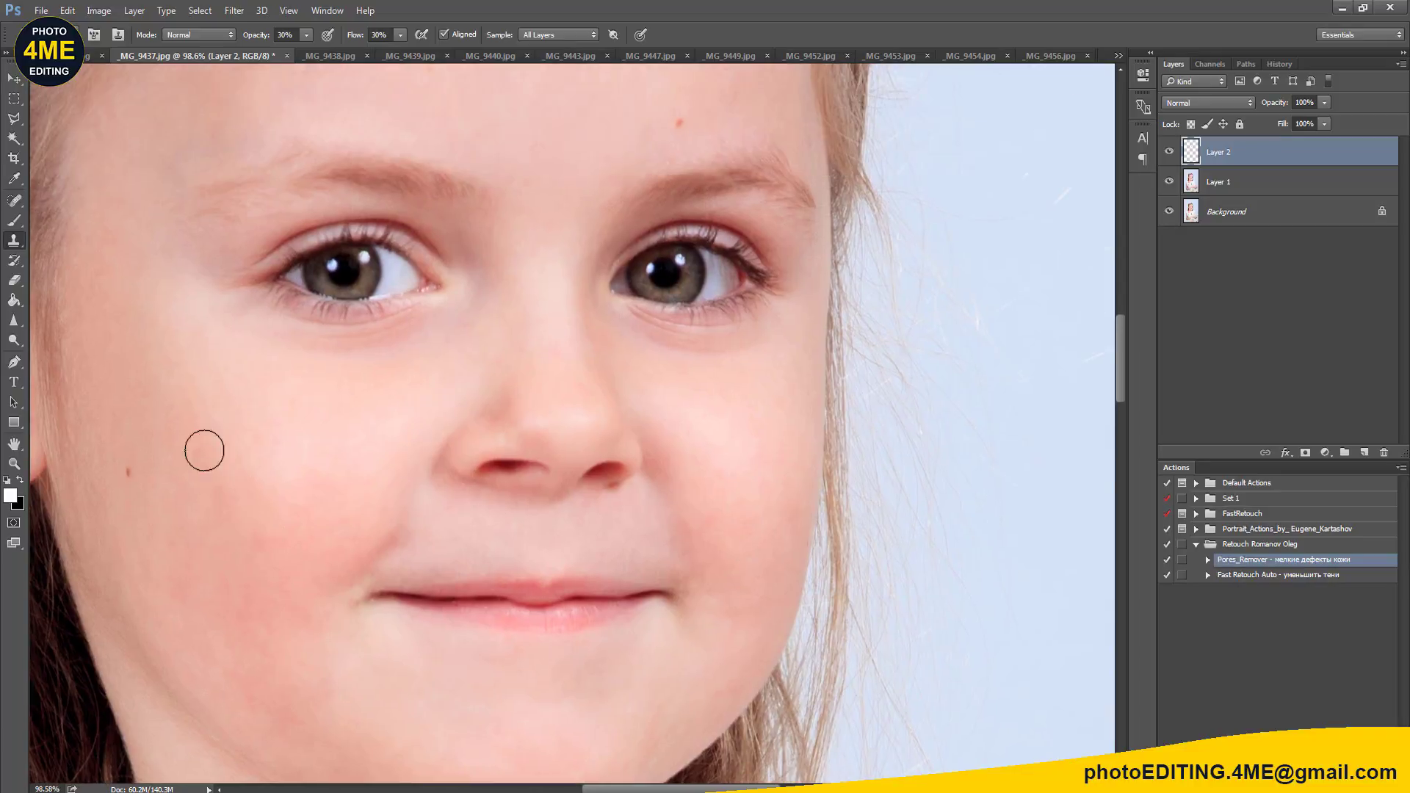
pyautogui.scroll(-1, 302, 496)
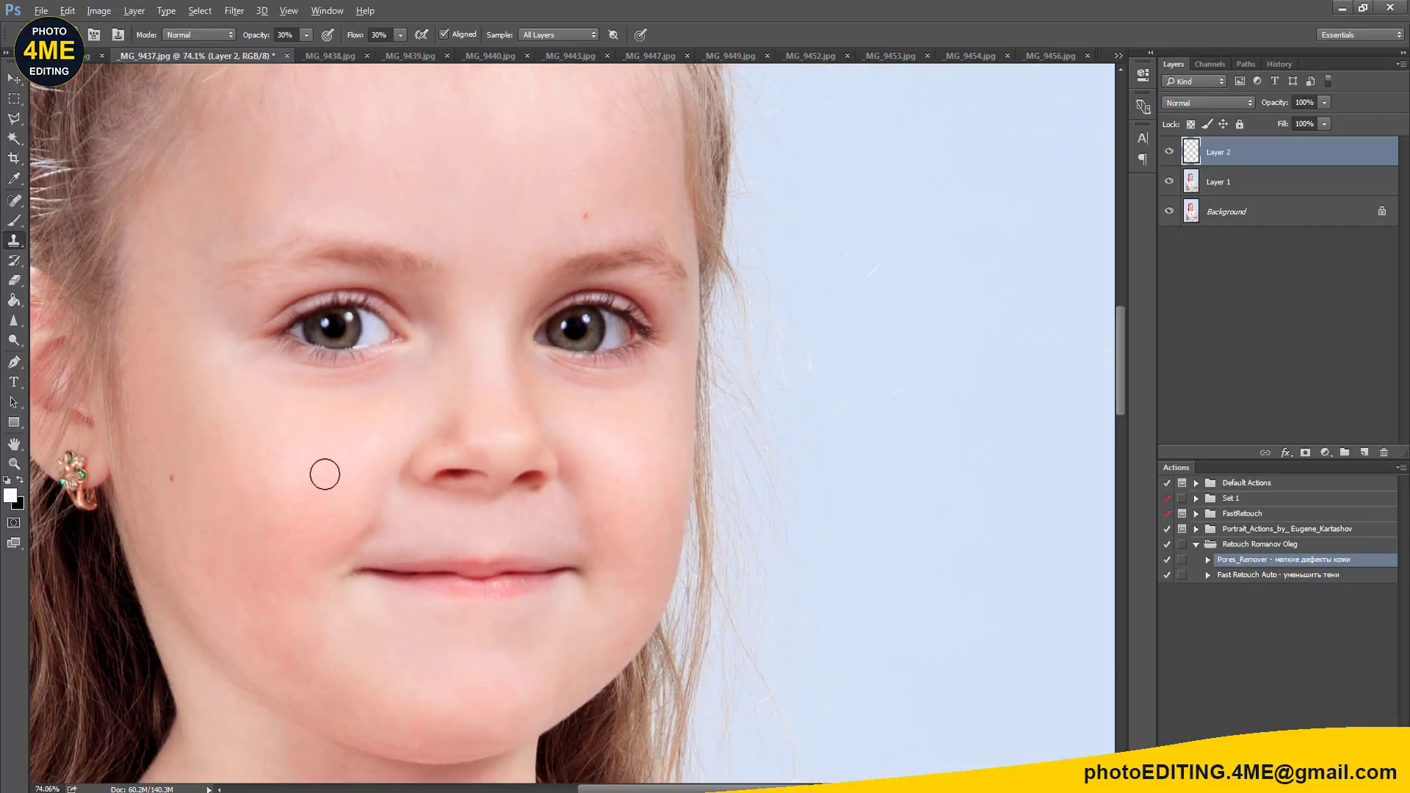
pyautogui.scroll(-1, 472, 429)
pyautogui.scroll(-1, 478, 441)
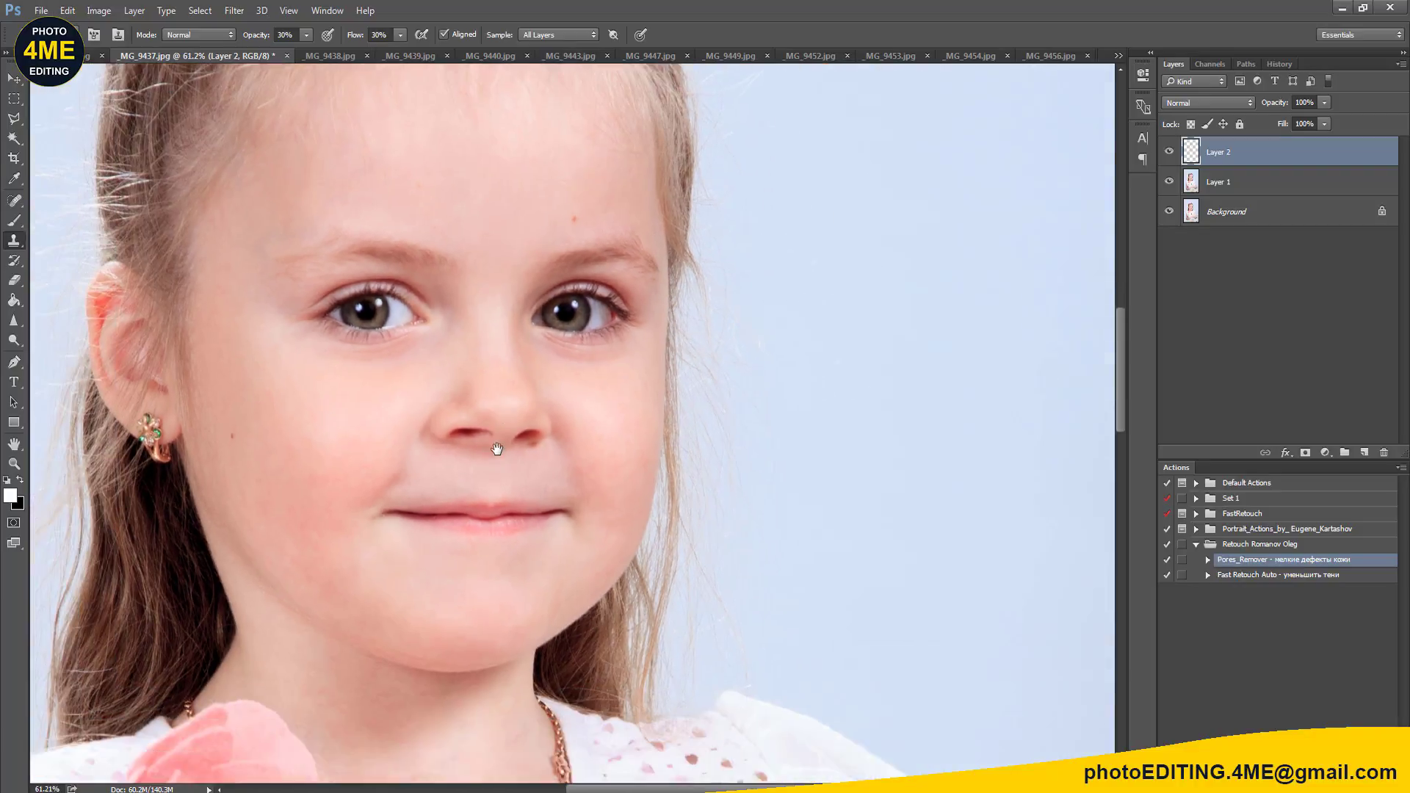
pyautogui.scroll(-1, 492, 441)
pyautogui.scroll(-1, 529, 438)
pyautogui.scroll(1, 675, 423)
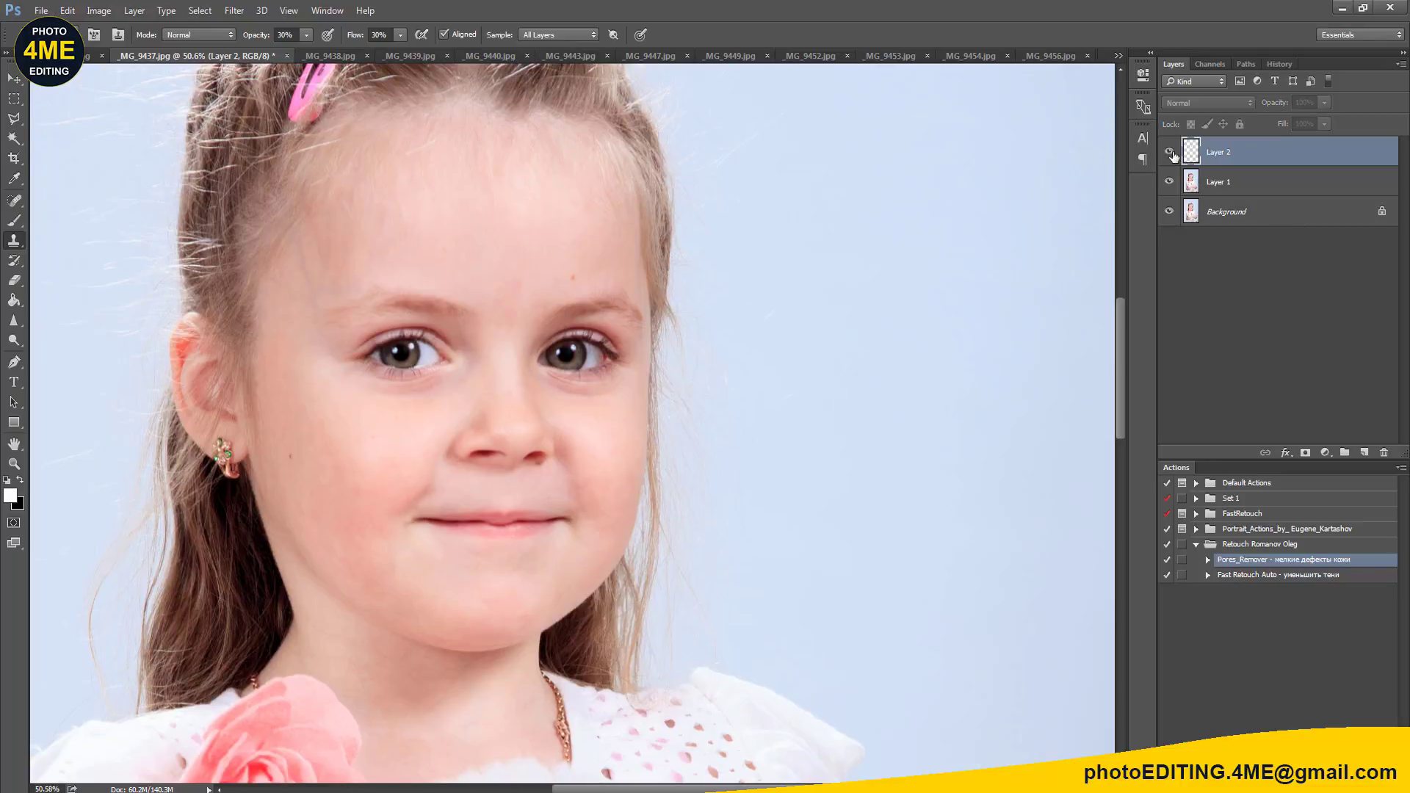
# Step: Duplicate Layer 1 and Layer 2 together and merge the copies into Layer 2 copy
pyautogui.click(1171, 152)
pyautogui.click(1171, 152)
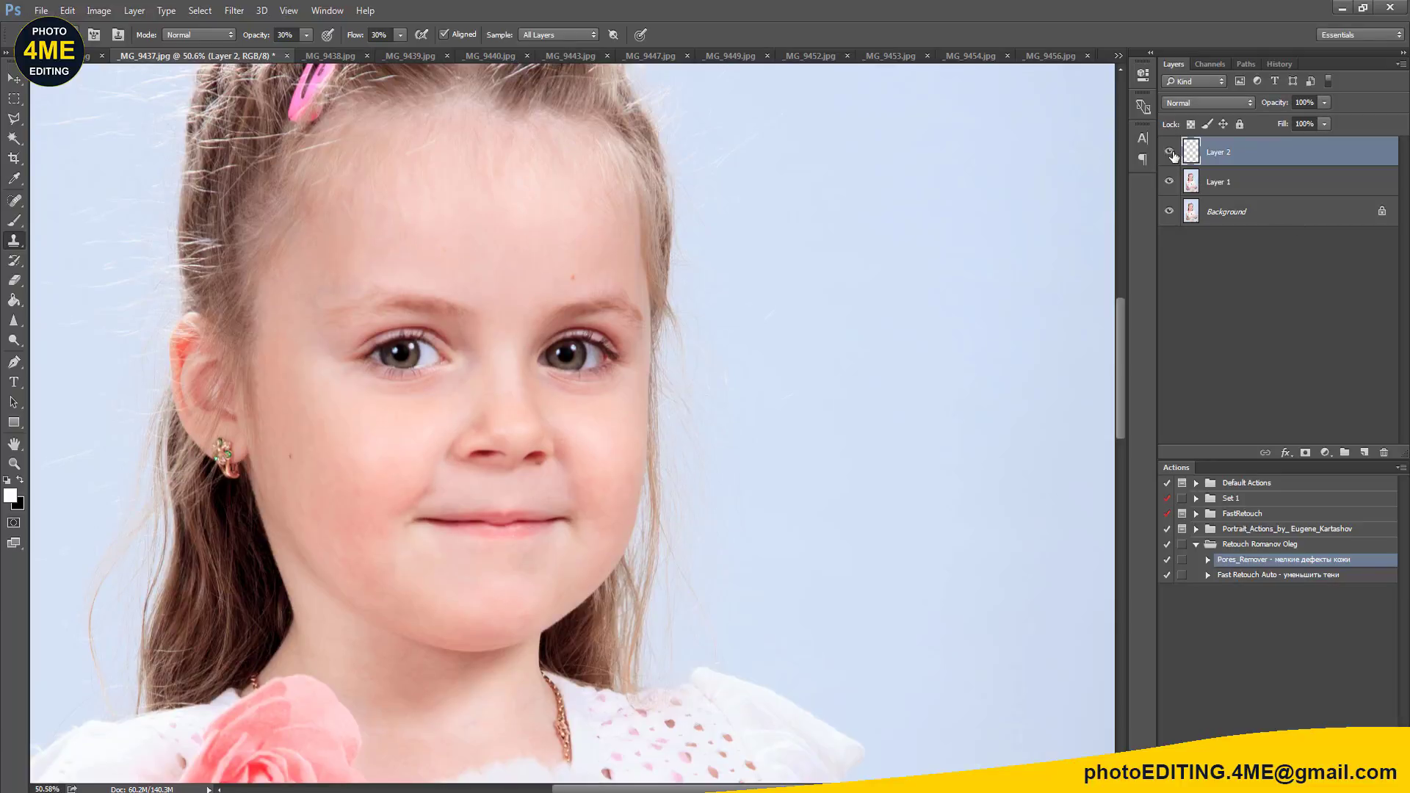
pyautogui.keyDown('shift'); pyautogui.click(1215, 180); pyautogui.keyUp('shift')
pyautogui.hotkey('ctrl', 'j')
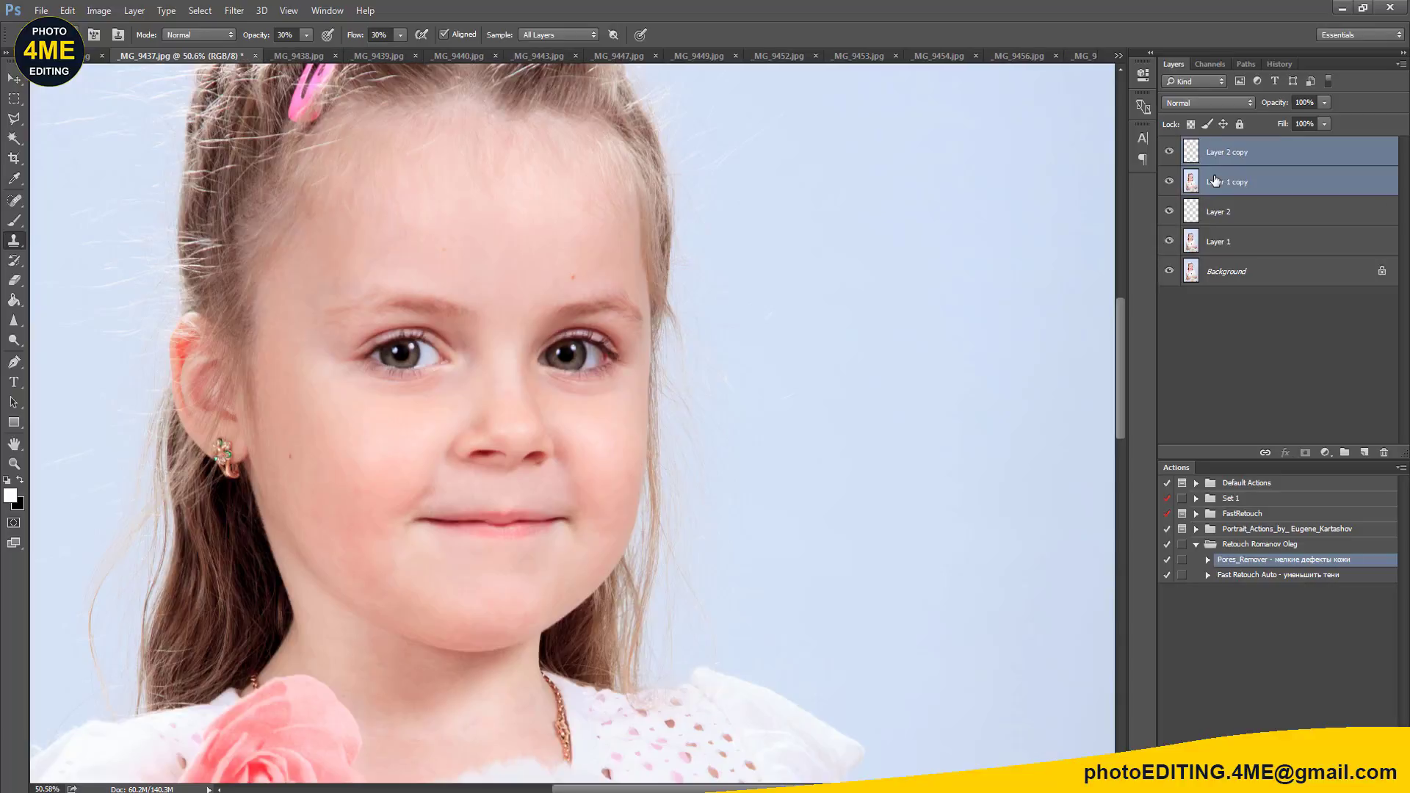
pyautogui.hotkey('ctrl', 'e')
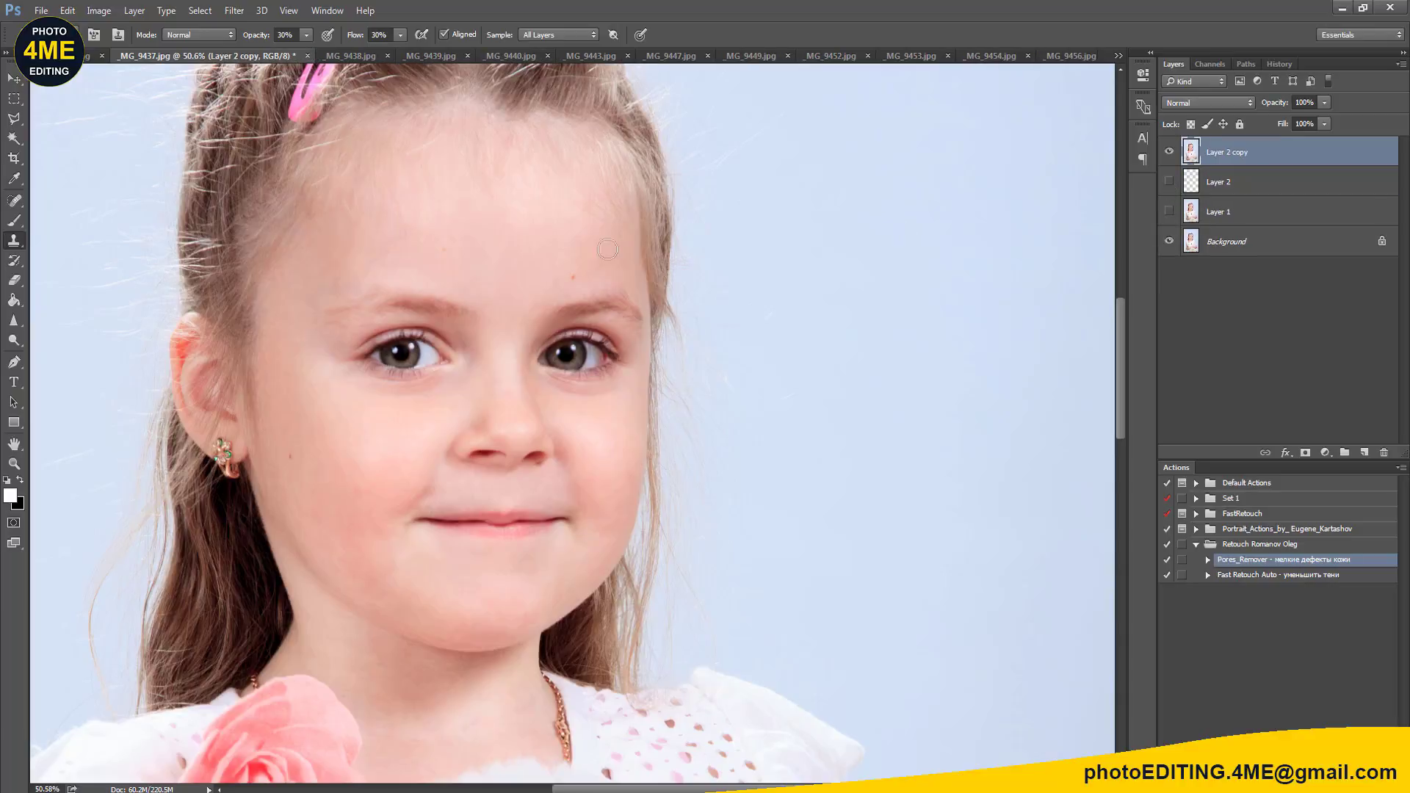
pyautogui.scroll(3, 434, 312)
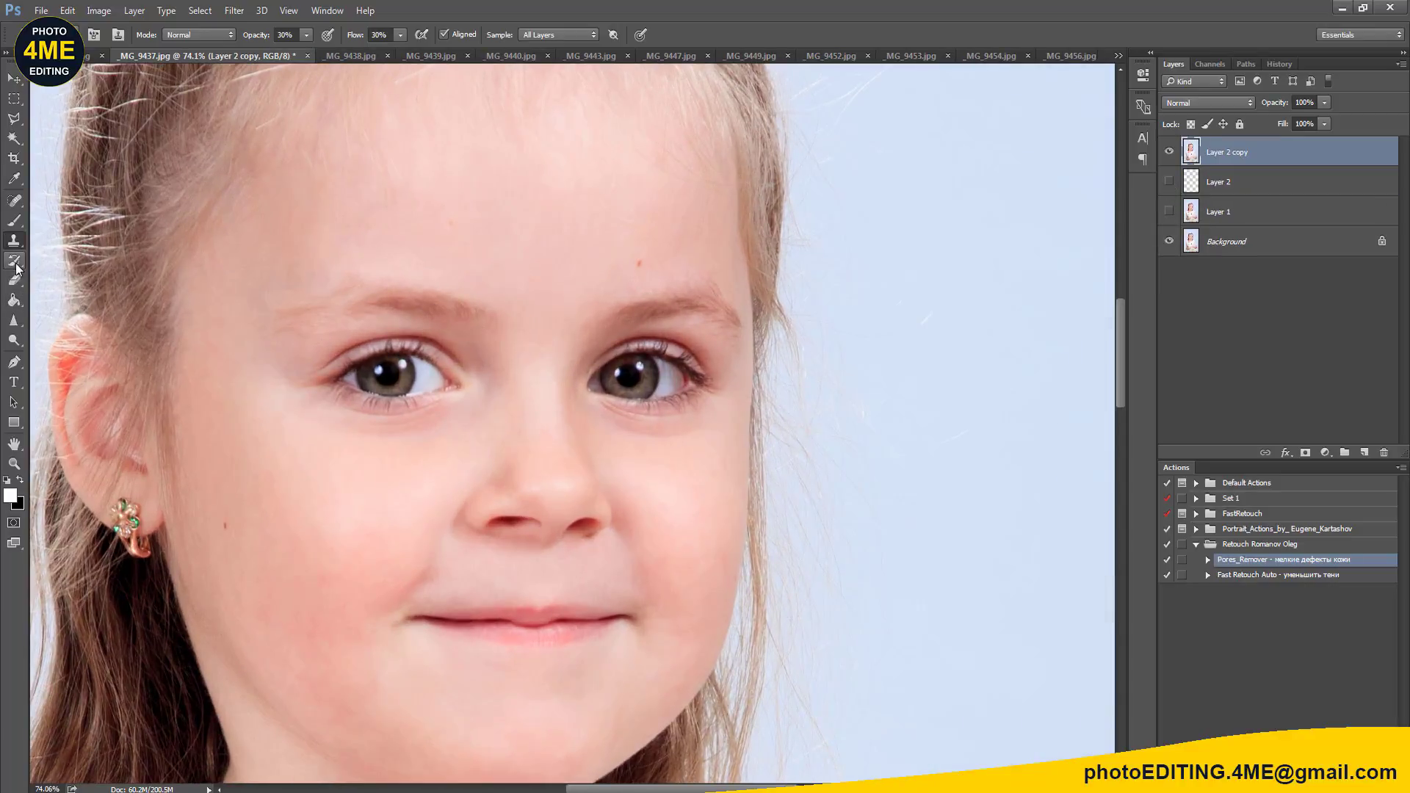
# Step: Brush the Sharpen tool over the left and right irises to crisp up both eyes
pyautogui.click(13, 323)
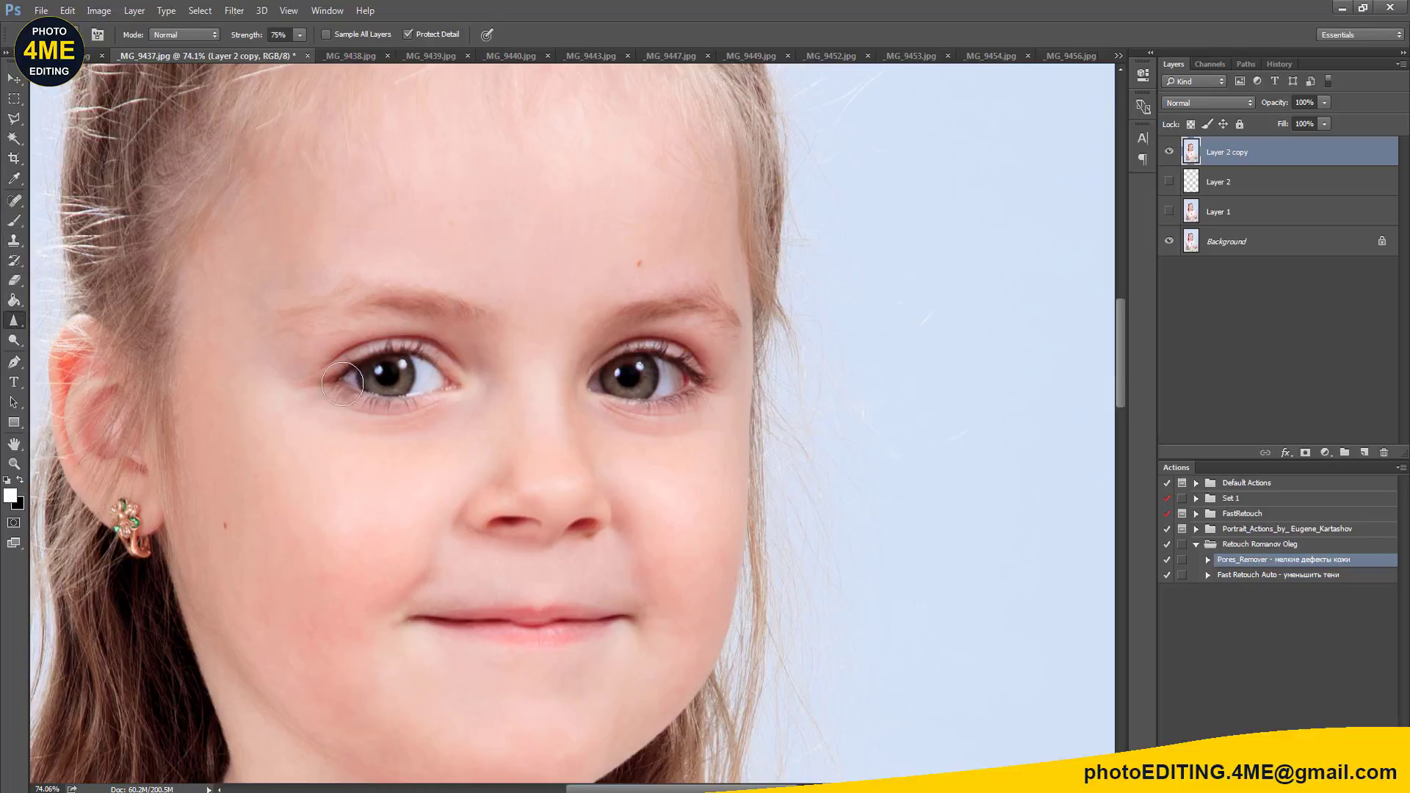
pyautogui.scroll(2, 397, 375)
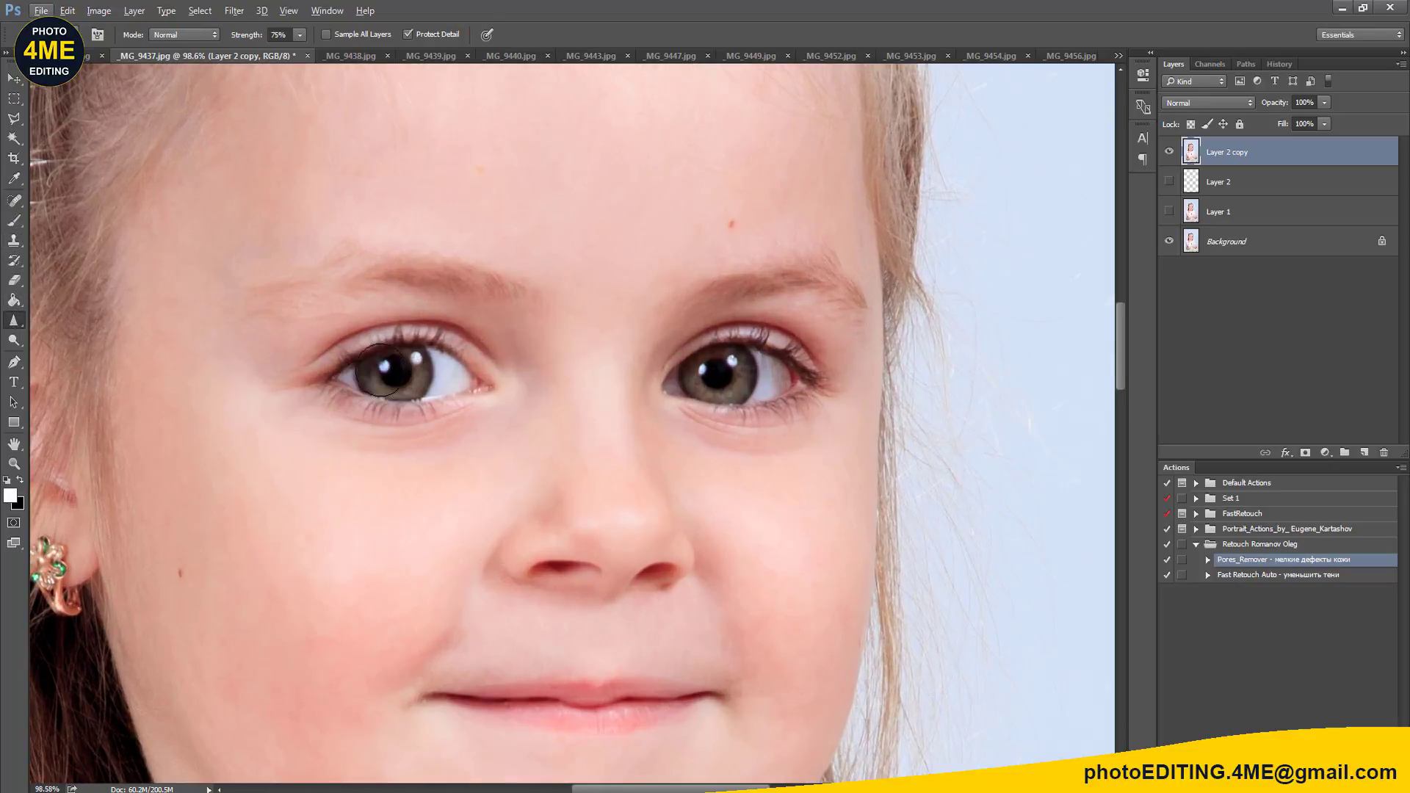
pyautogui.moveTo(398, 374); pyautogui.dragTo(383, 377)
pyautogui.moveTo(697, 390); pyautogui.dragTo(737, 393)
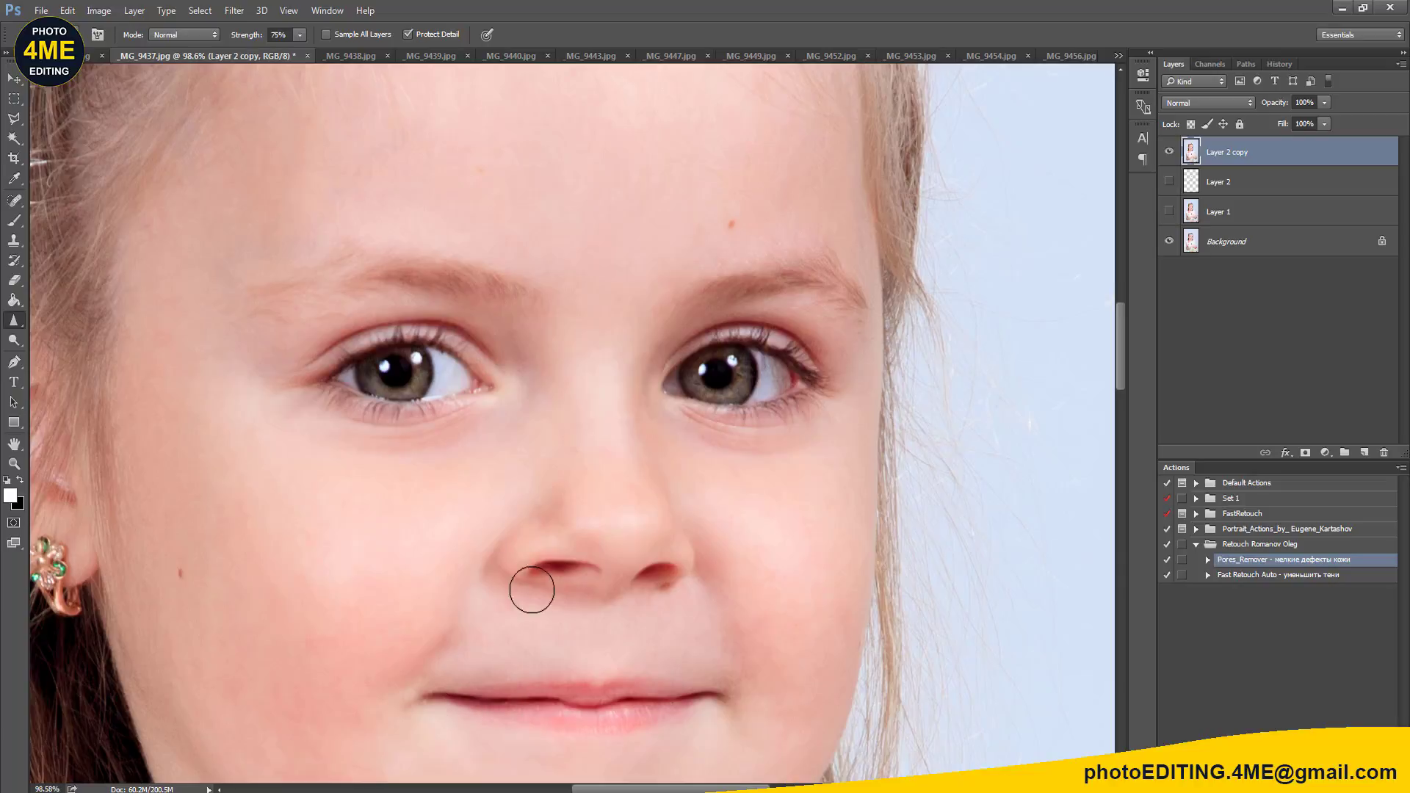
pyautogui.moveTo(598, 352); pyautogui.dragTo(618, 416)
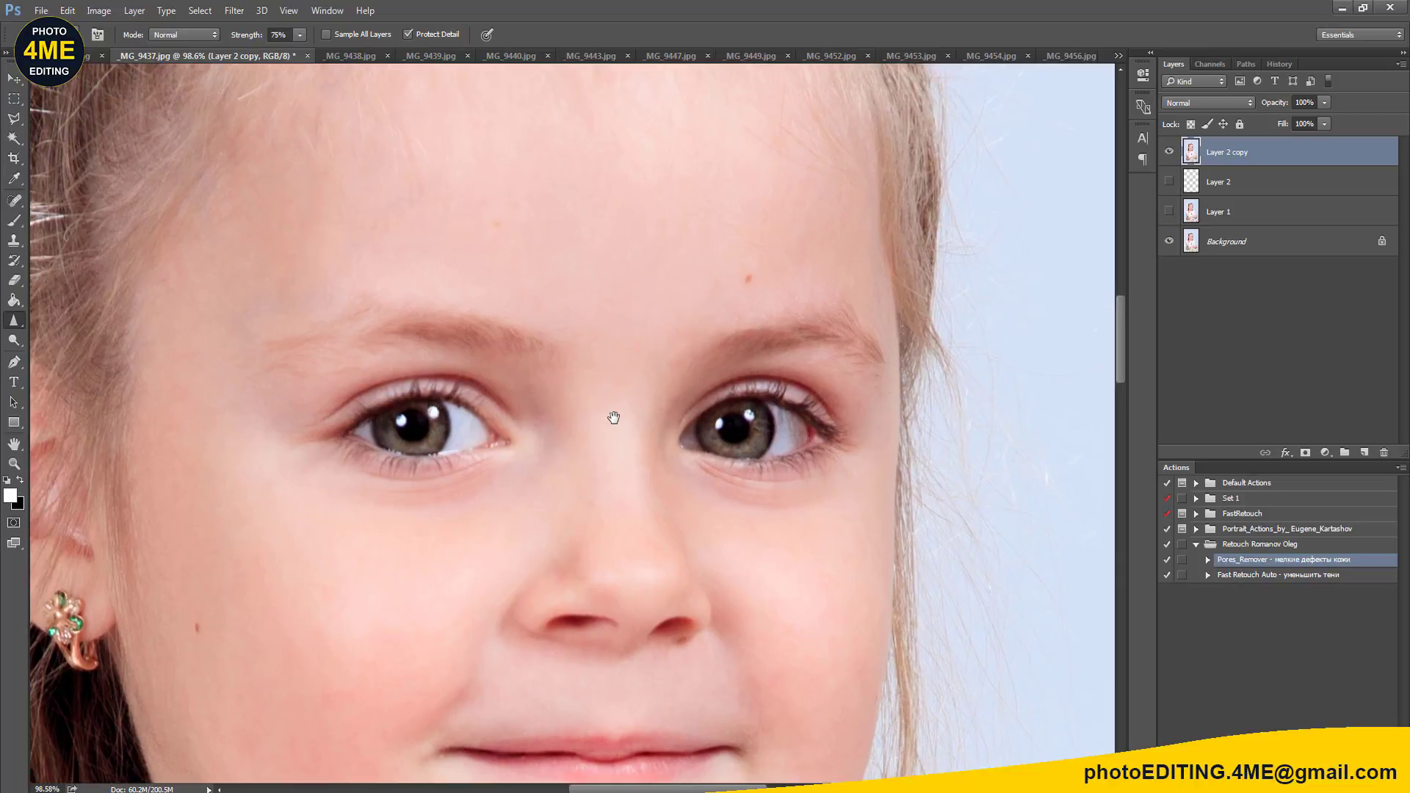
pyautogui.click(20, 343)
pyautogui.click(91, 353)
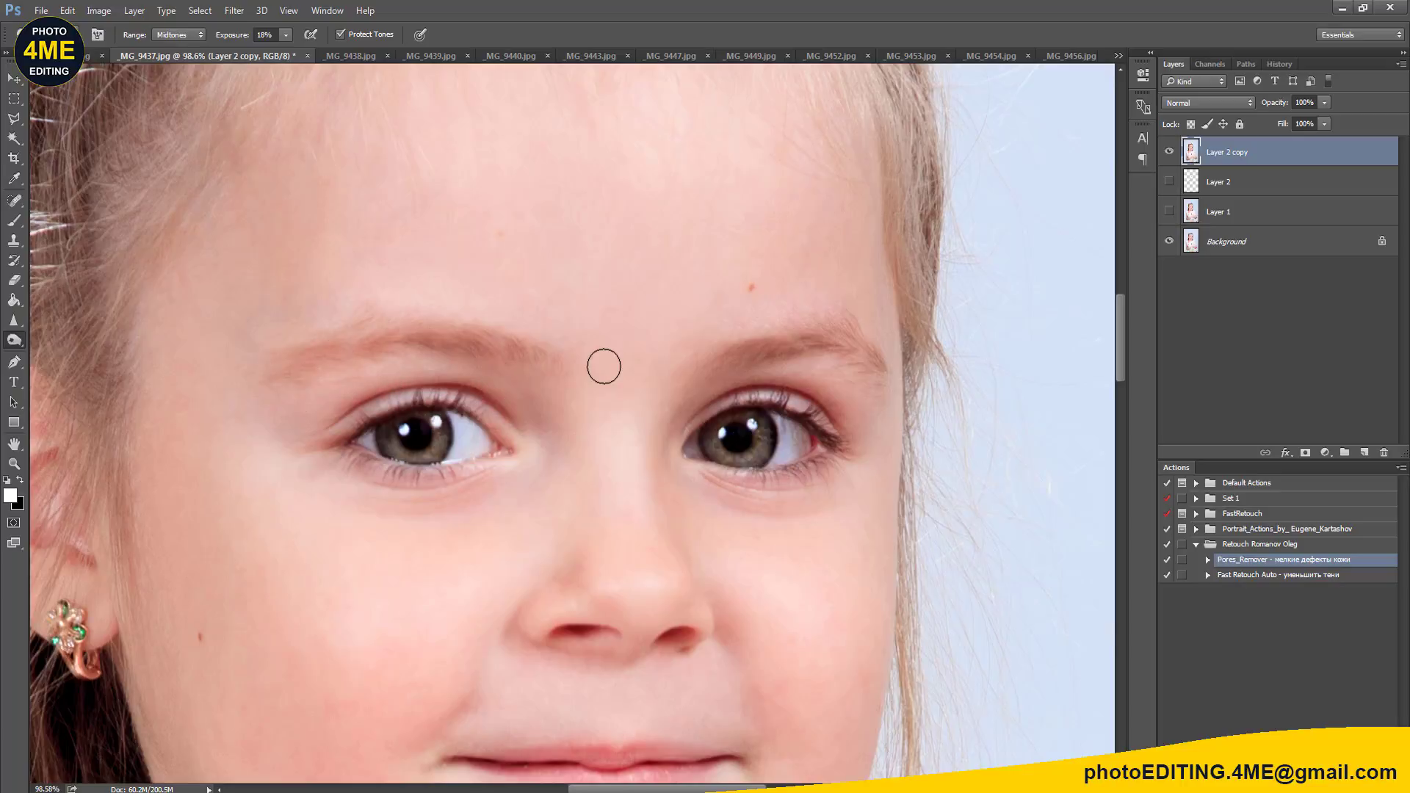
pyautogui.scroll(-2, 603, 367)
pyautogui.scroll(1, 542, 377)
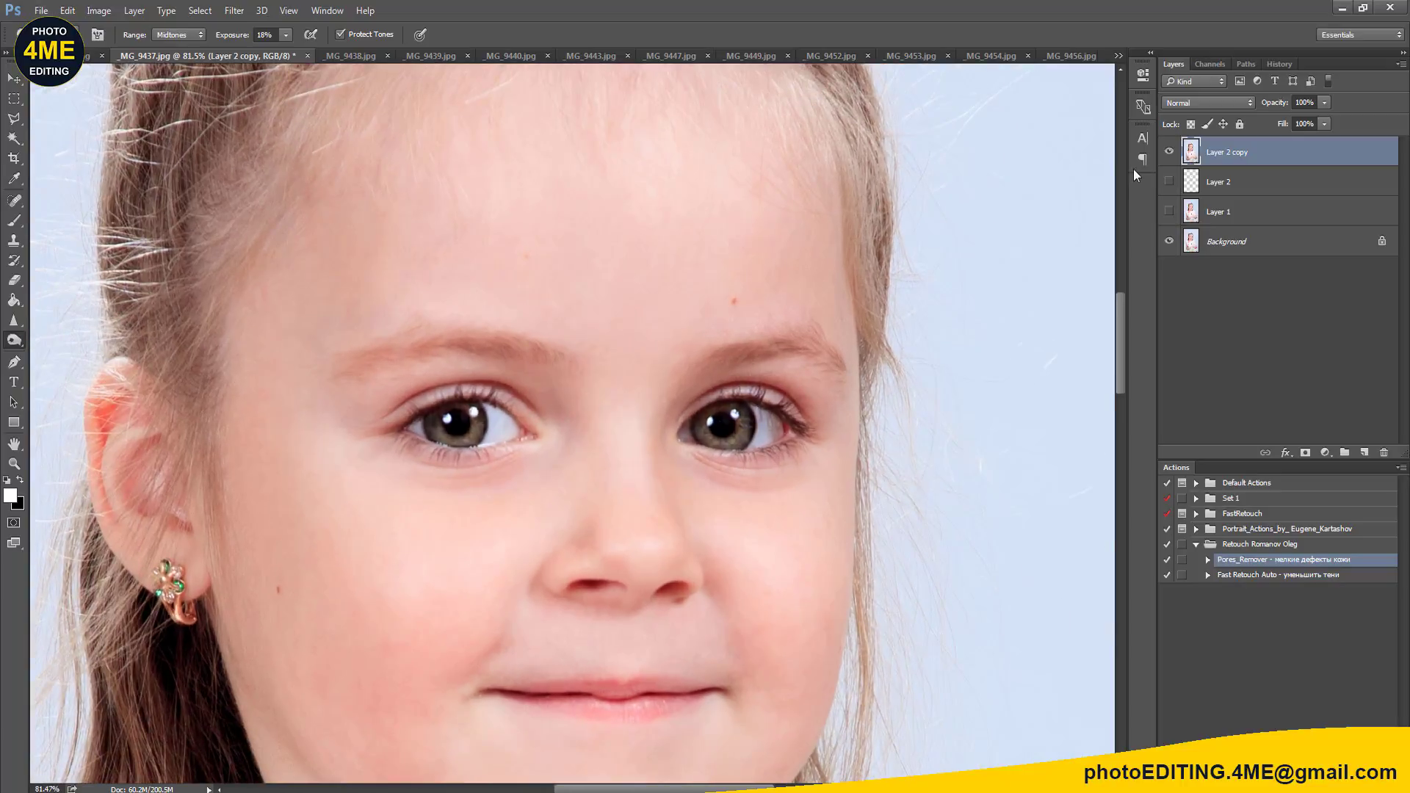
pyautogui.click(1169, 152)
pyautogui.click(1169, 152)
pyautogui.scroll(-1, 768, 330)
pyautogui.scroll(-2, 705, 330)
pyautogui.moveTo(705, 331); pyautogui.dragTo(599, 327)
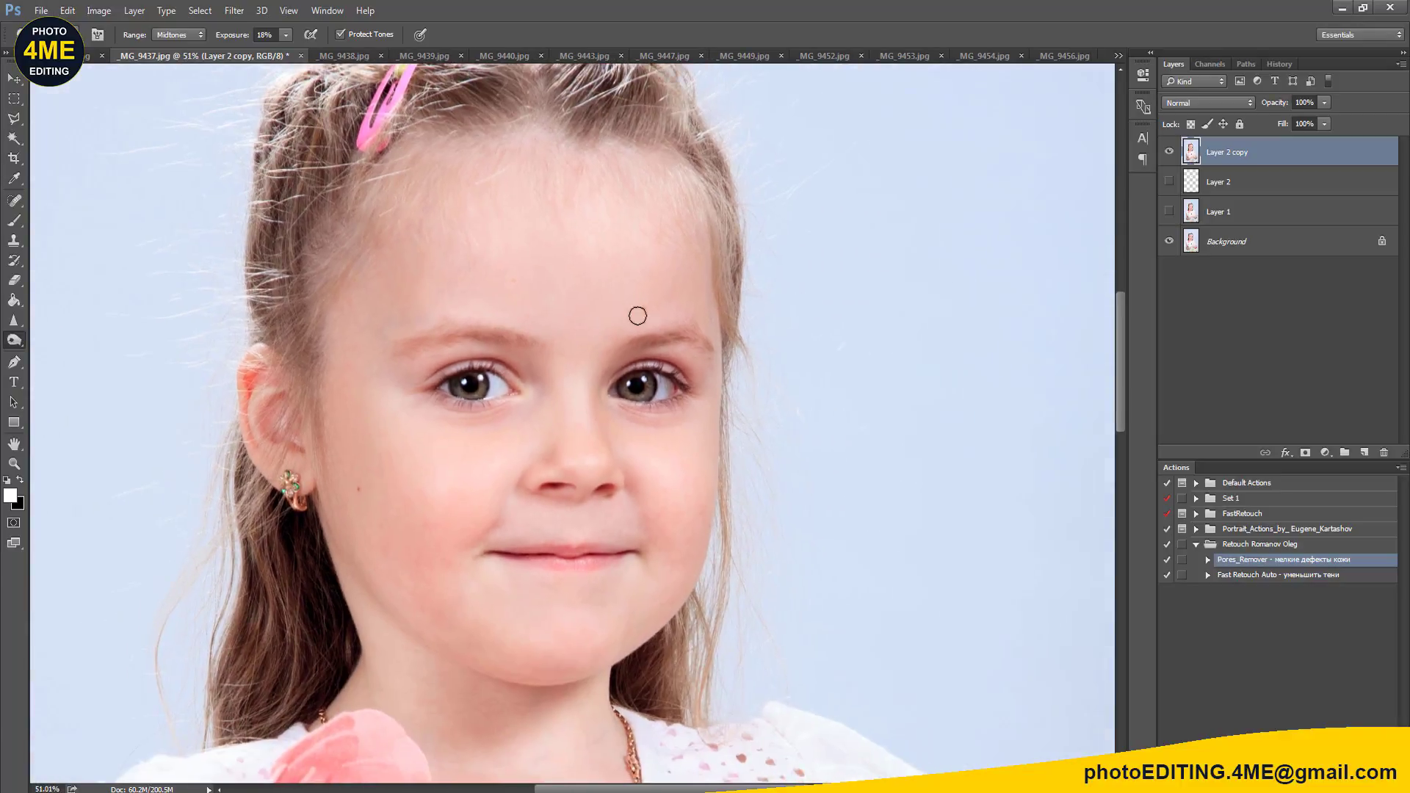
pyautogui.scroll(1, 455, 345)
pyautogui.scroll(3, 437, 331)
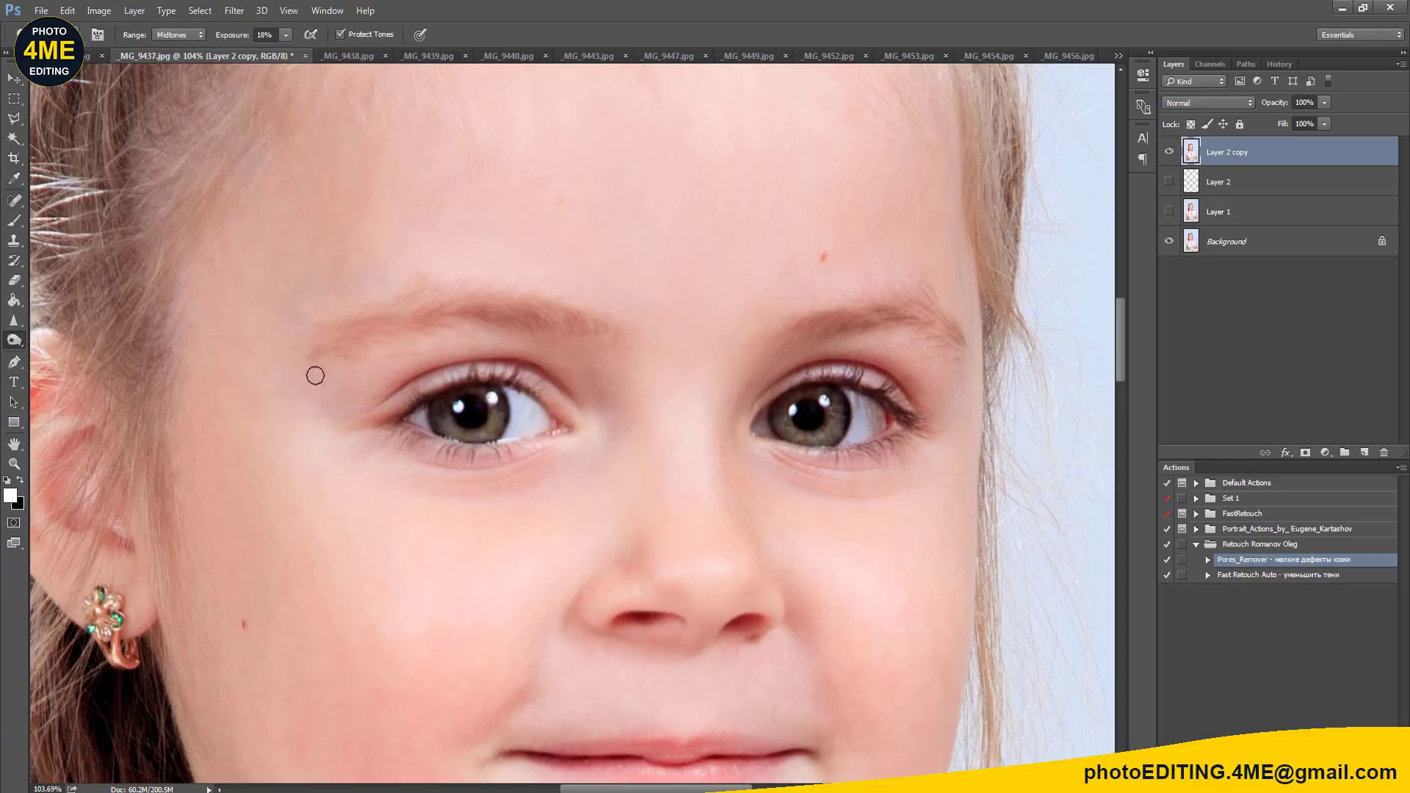
# Step: Clone clean skin over the mark on the left eyebrow with the Clone Stamp
pyautogui.rightClick(13, 340)
pyautogui.click(66, 355)
pyautogui.press('s')
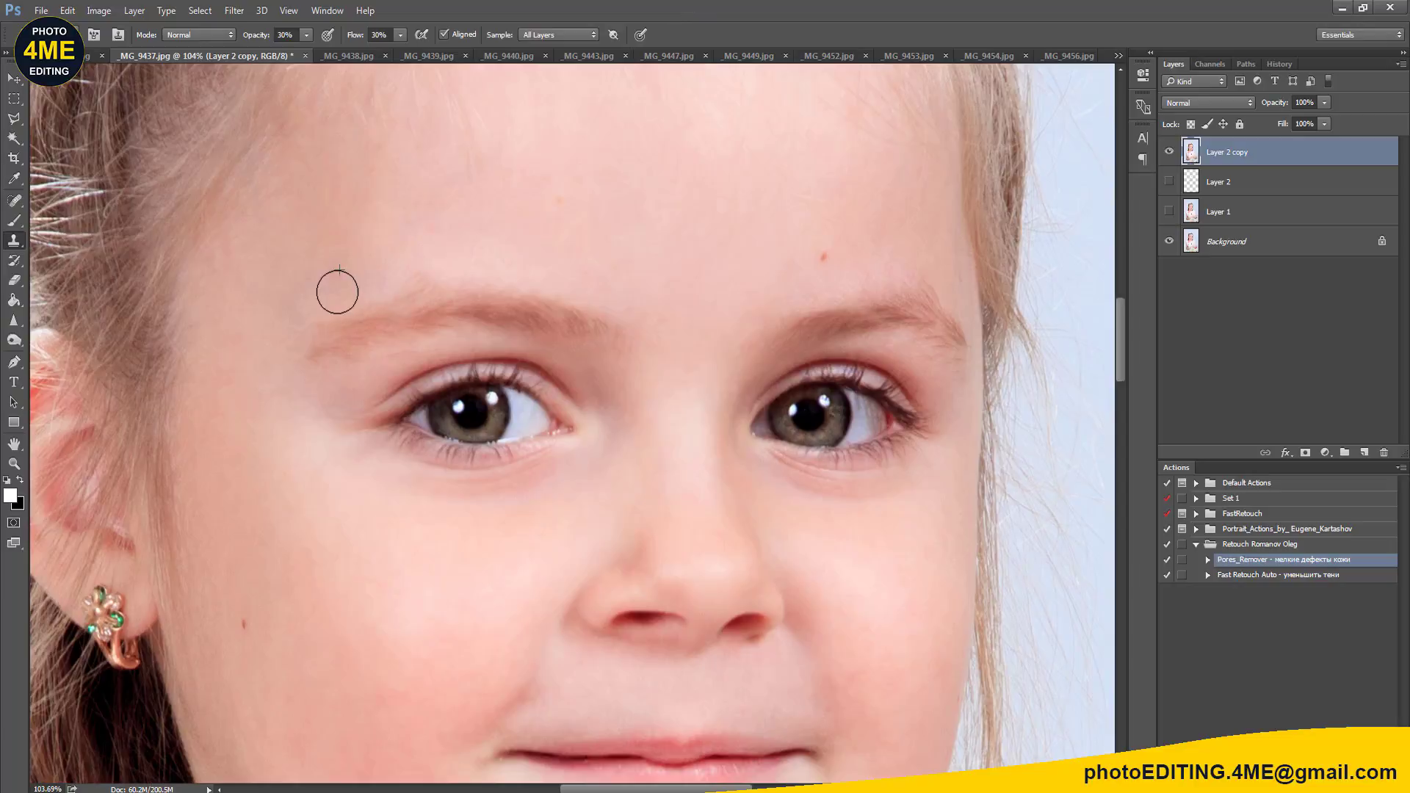
pyautogui.moveTo(346, 290); pyautogui.dragTo(338, 305)
# Step: Zoom out and toggle Layer 2 copy on and off to check the brow fix
pyautogui.scroll(-3, 617, 258)
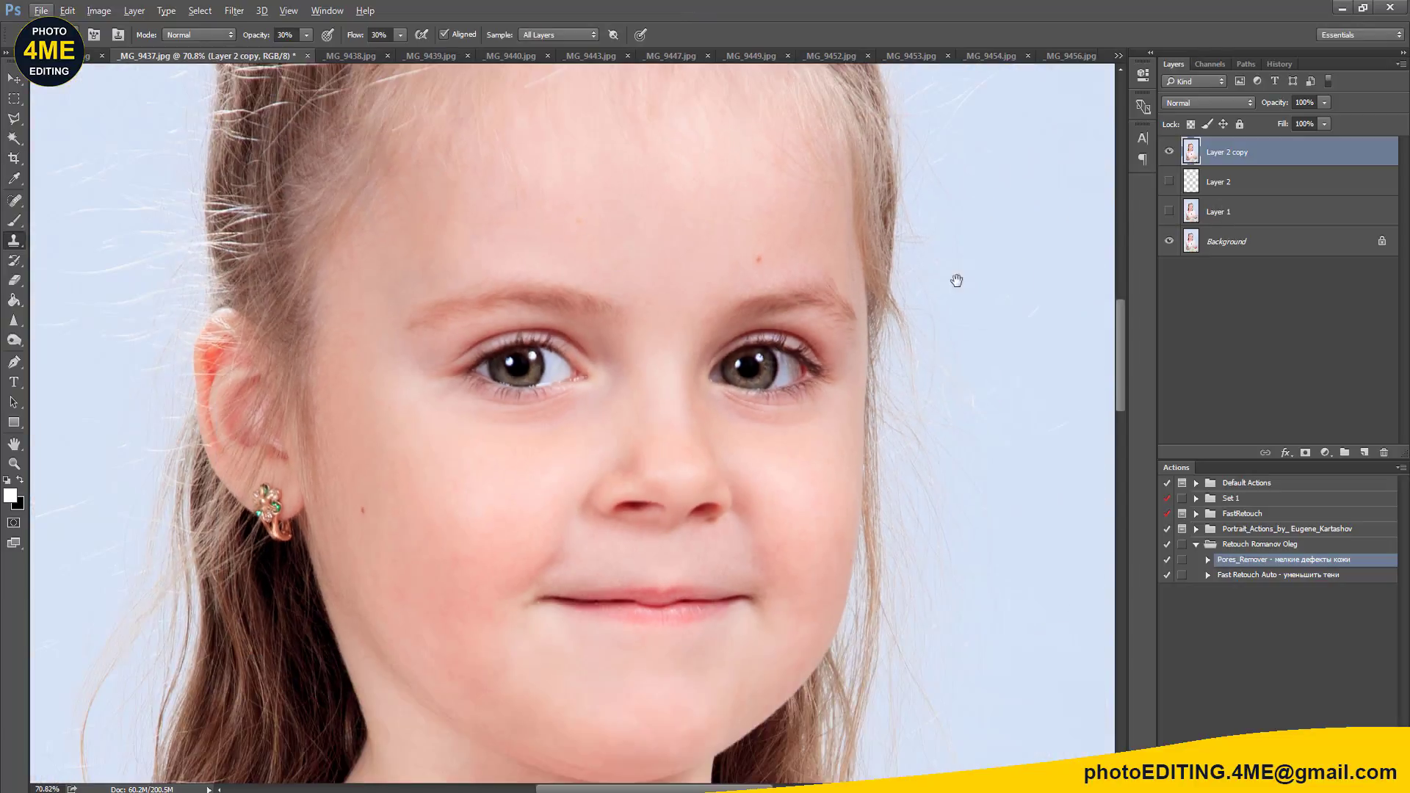
pyautogui.moveTo(956, 280); pyautogui.dragTo(872, 276)
pyautogui.scroll(-1, 899, 281)
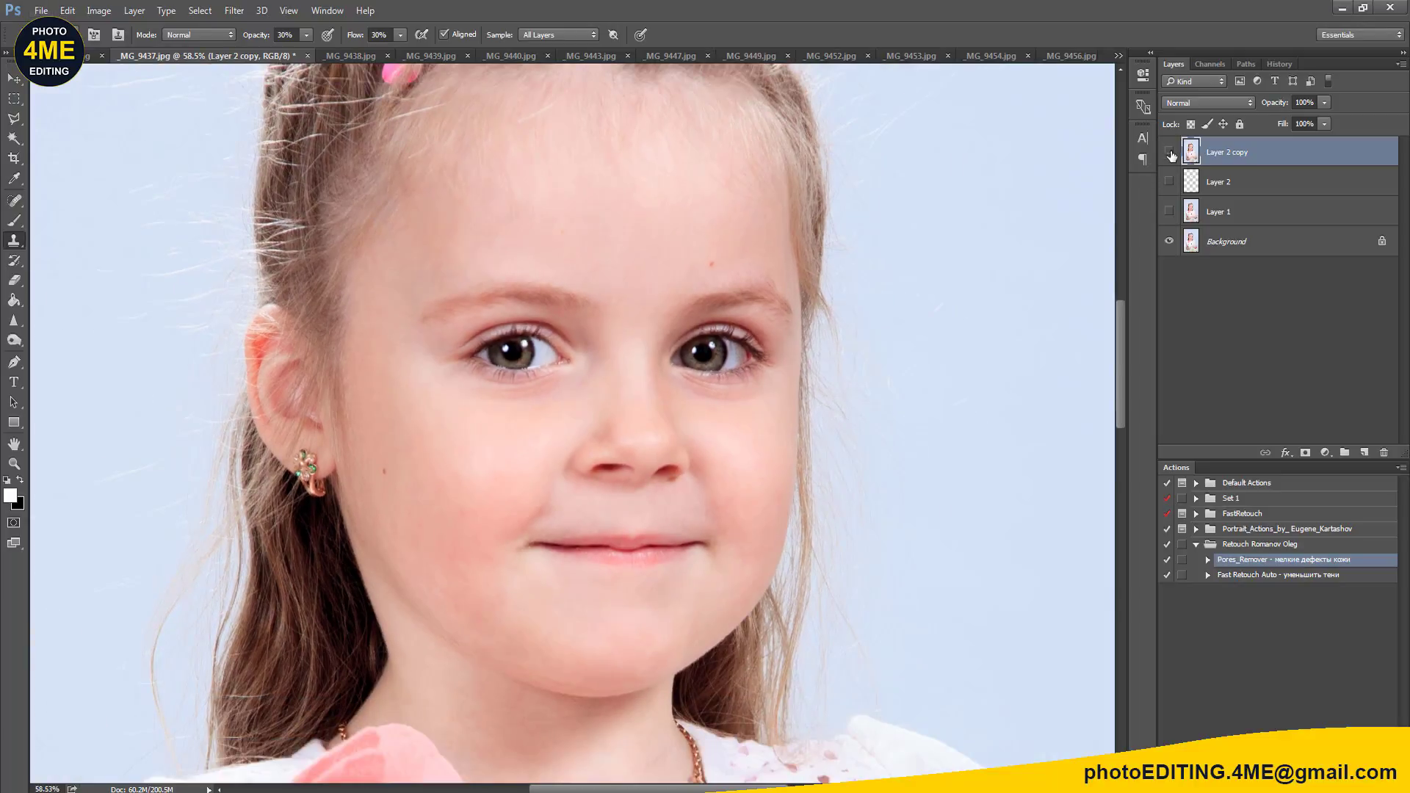
pyautogui.click(1169, 153)
pyautogui.click(1170, 153)
pyautogui.click(1170, 153)
pyautogui.click(1169, 153)
pyautogui.click(1170, 153)
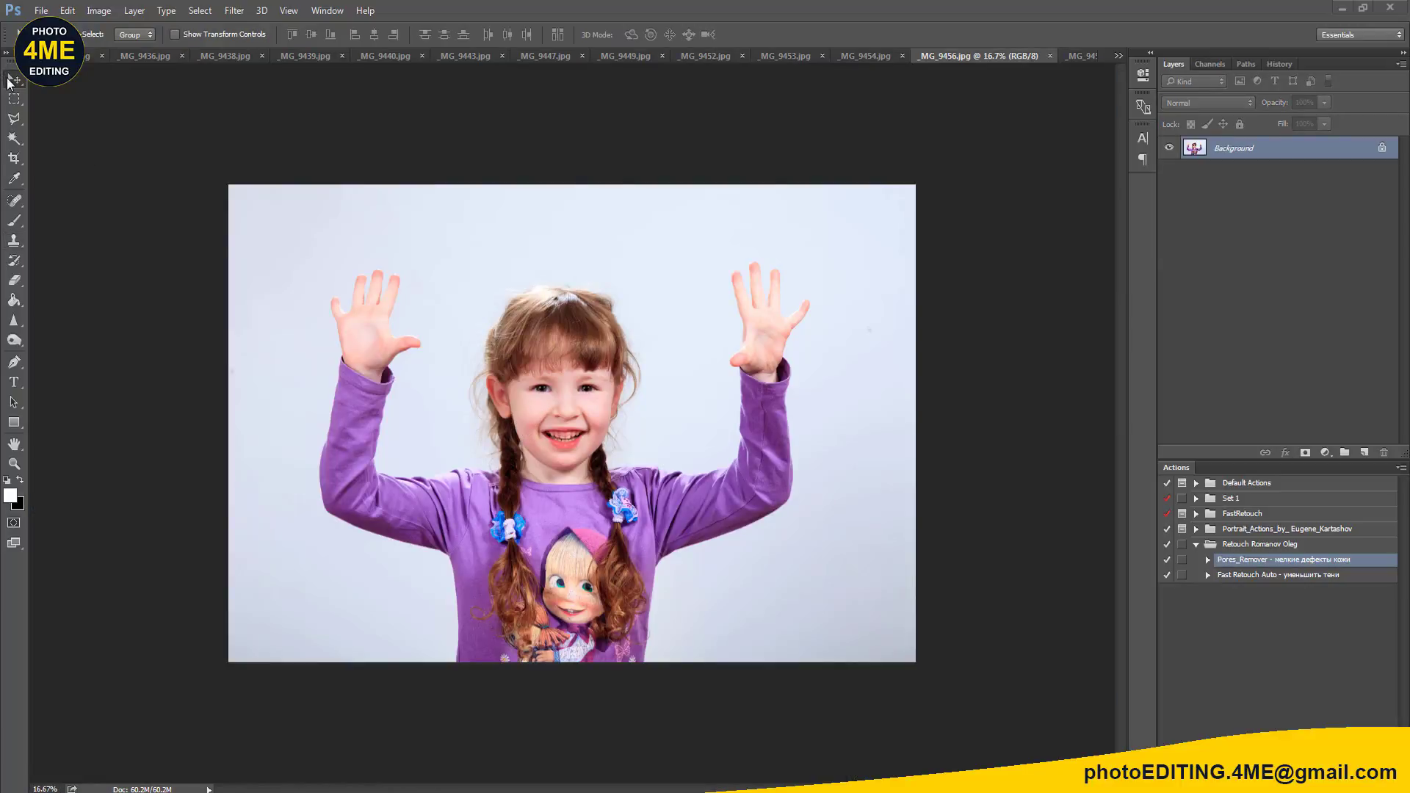
# Step: Duplicate the Background layer of _MG_9456.jpg into Layer 1
pyautogui.scroll(1, 569, 393)
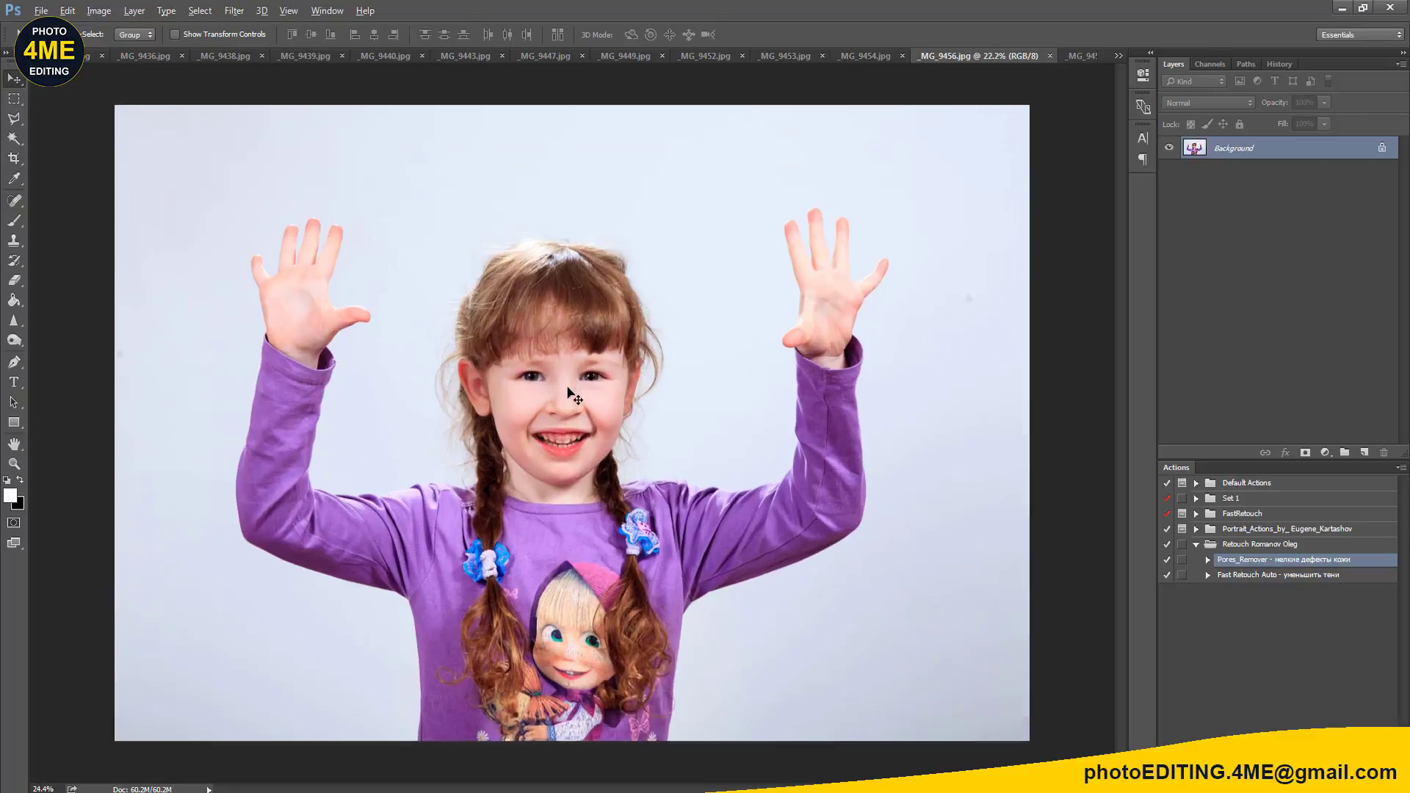
pyautogui.scroll(1, 570, 393)
pyautogui.scroll(2, 569, 394)
pyautogui.scroll(1, 569, 393)
pyautogui.scroll(1, 567, 387)
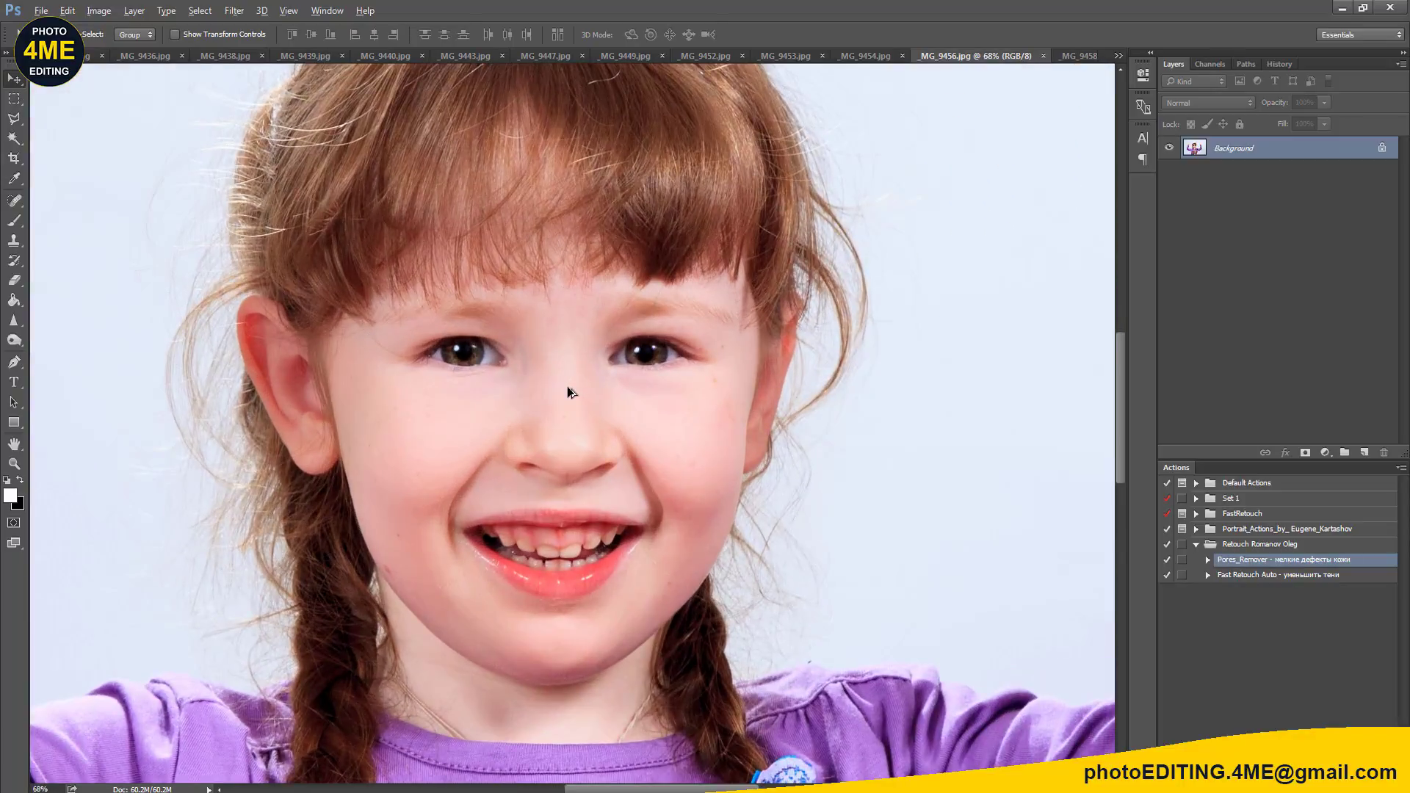
pyautogui.scroll(1, 567, 387)
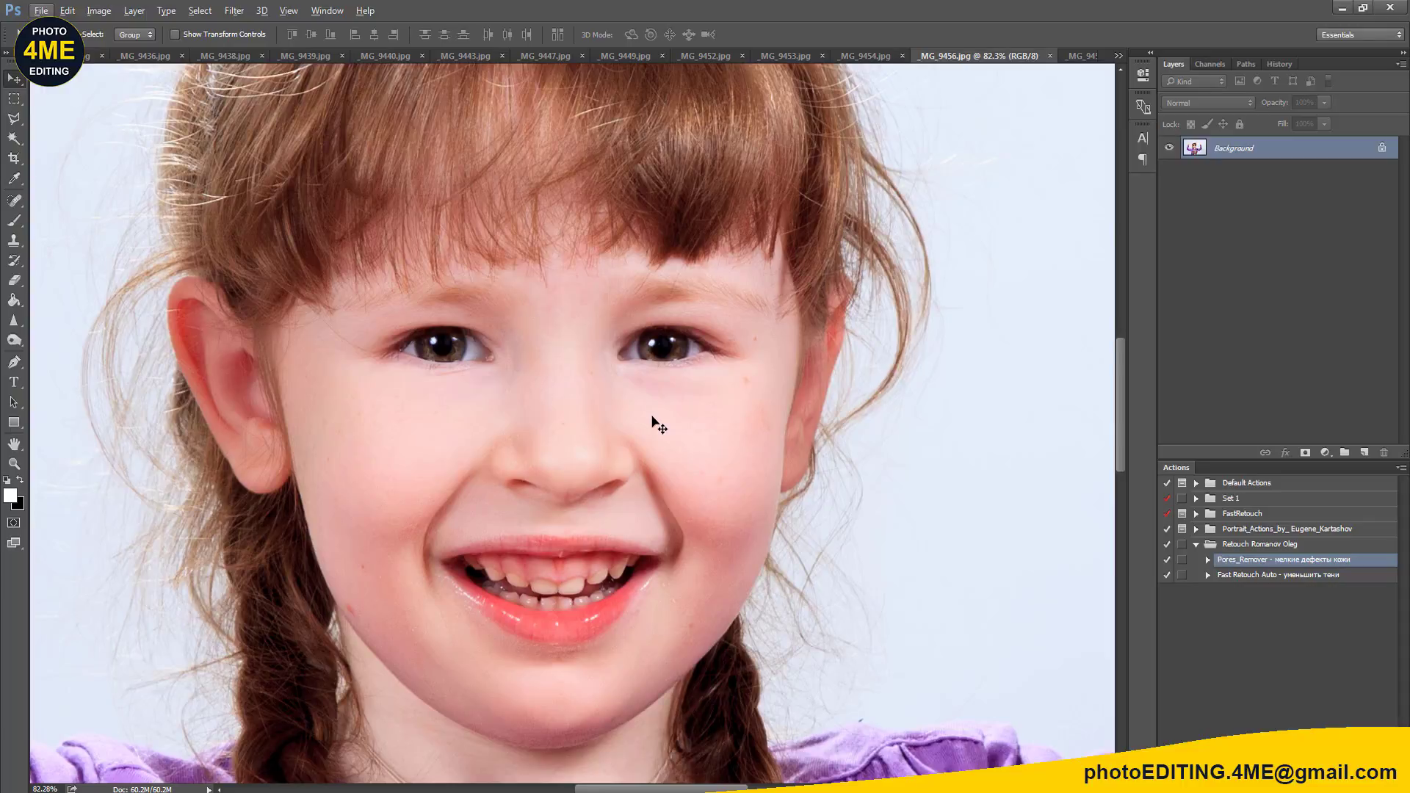
pyautogui.hotkey('ctrl', 'j')
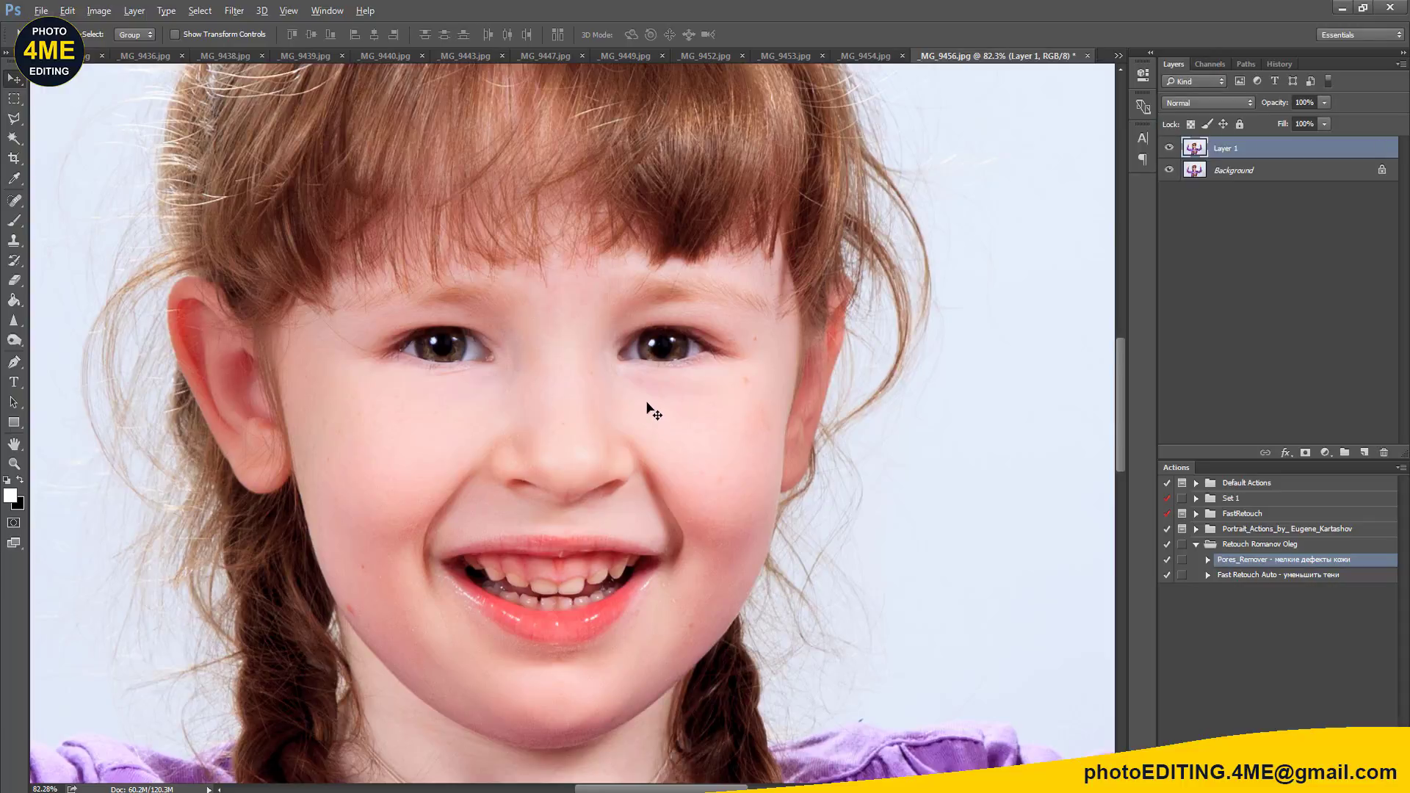
# Step: Zoom out and pan to centre the girl with both raised hands
pyautogui.scroll(-3, 654, 411)
pyautogui.moveTo(686, 403); pyautogui.dragTo(765, 433)
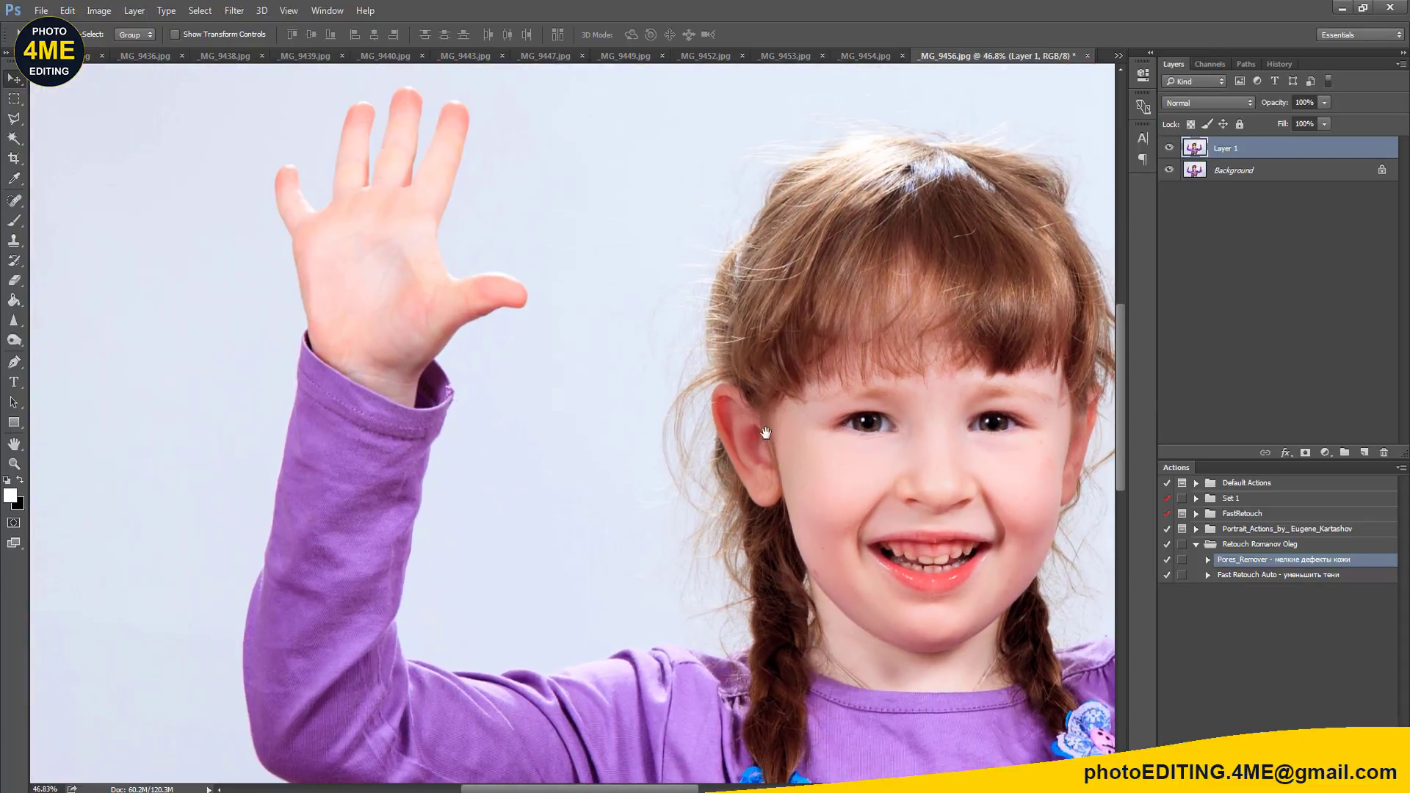
pyautogui.hotkey('ctrl', 'shift', 'h')
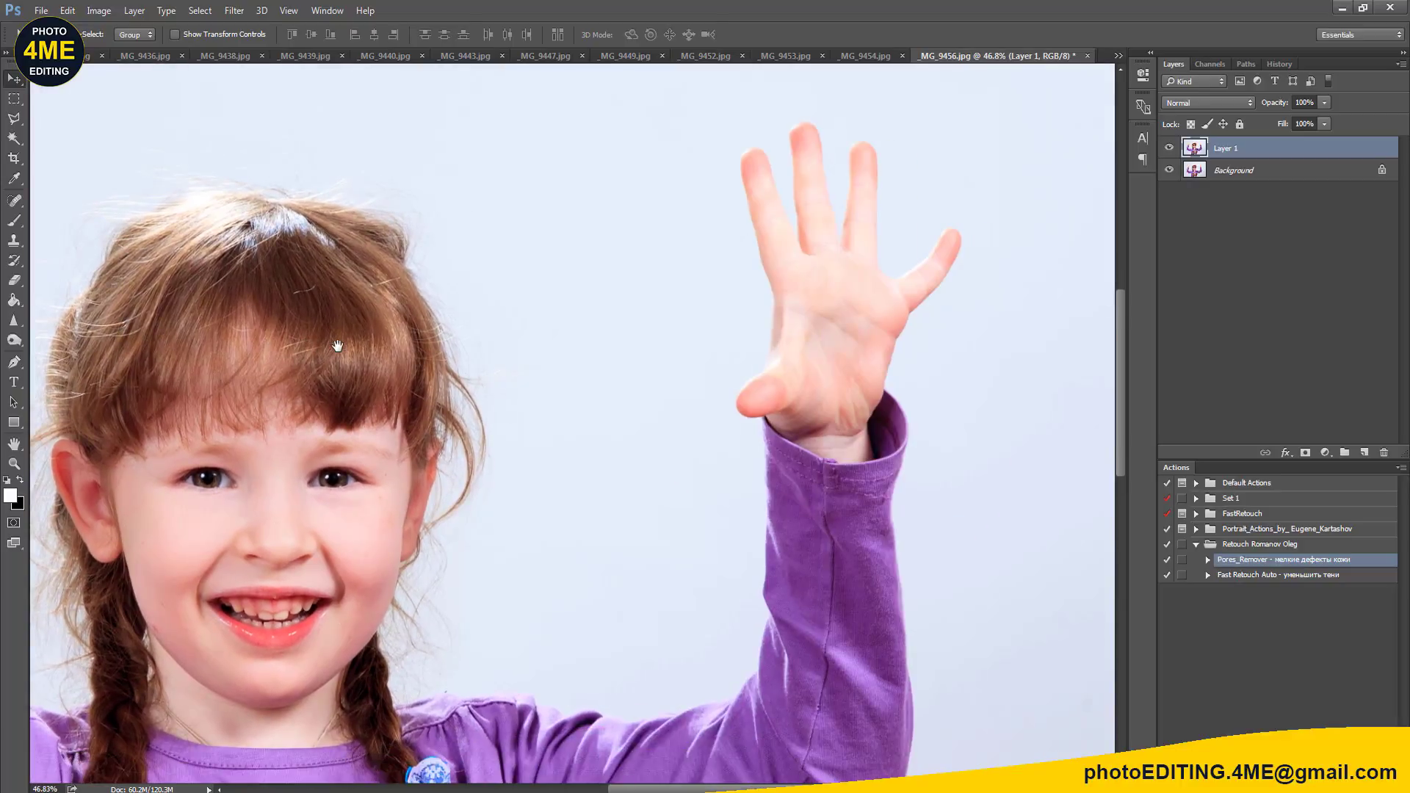
pyautogui.moveTo(397, 347); pyautogui.dragTo(646, 325)
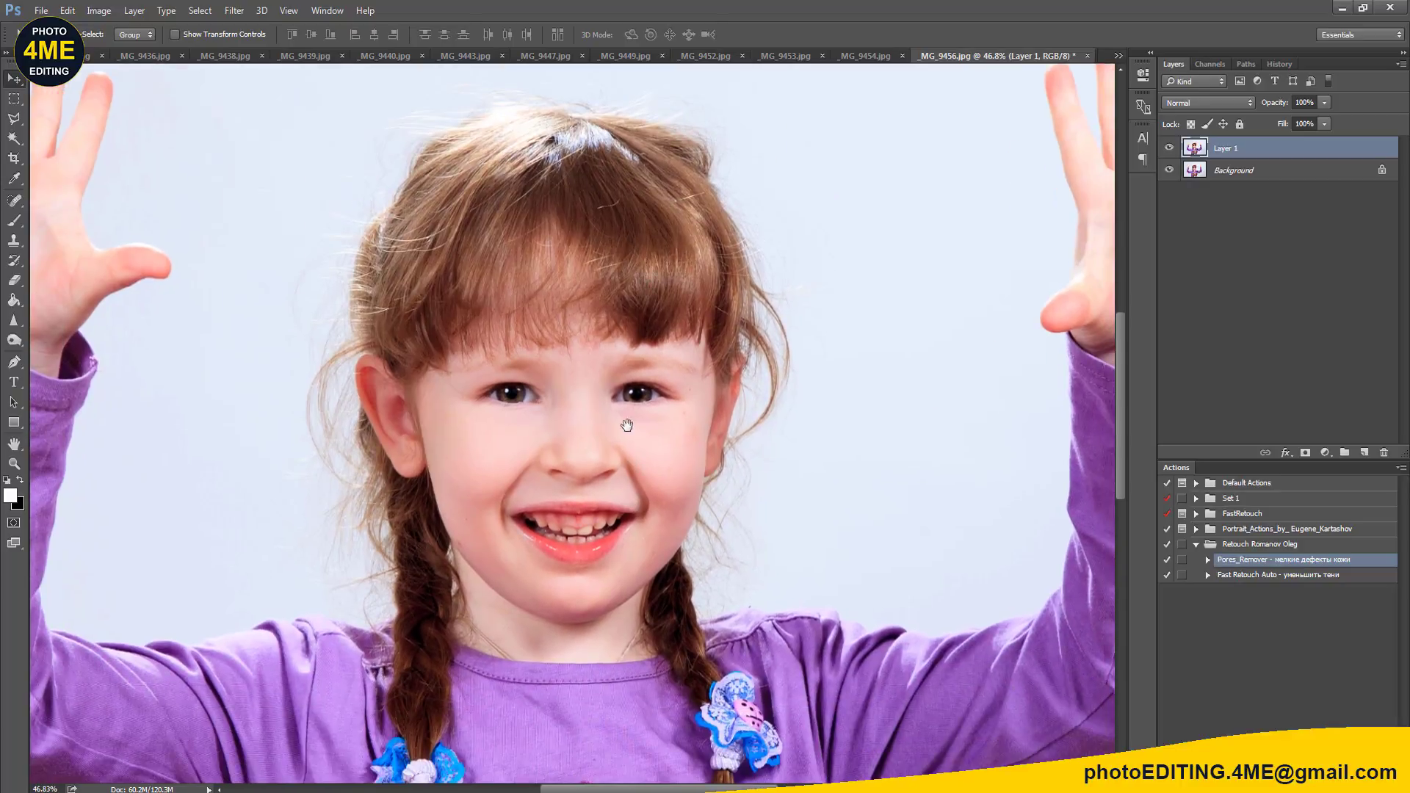
pyautogui.scroll(-3, 631, 397)
pyautogui.scroll(-3, 638, 427)
pyautogui.scroll(-1, 652, 434)
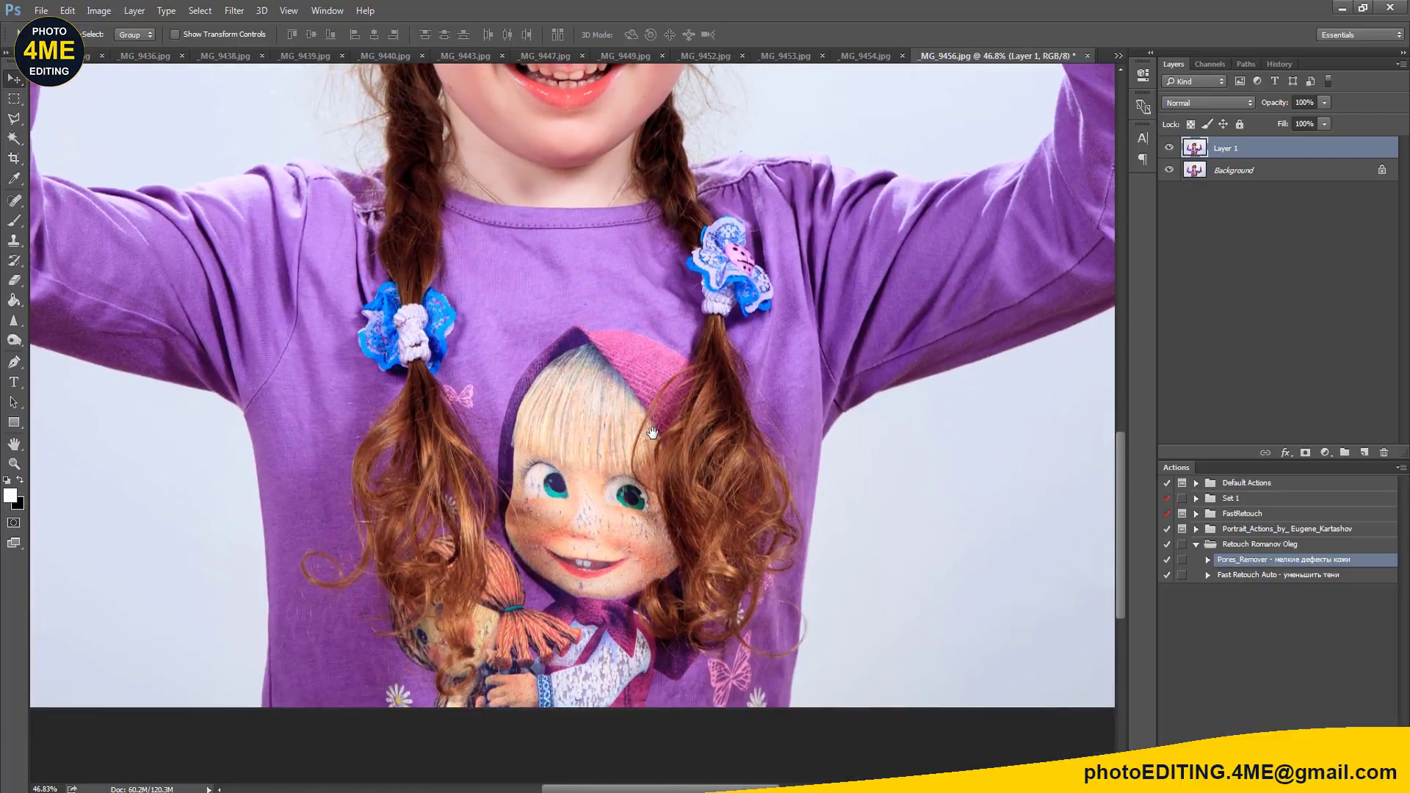
pyautogui.scroll(2, 591, 590)
pyautogui.scroll(1, 588, 595)
pyautogui.scroll(-1, 586, 598)
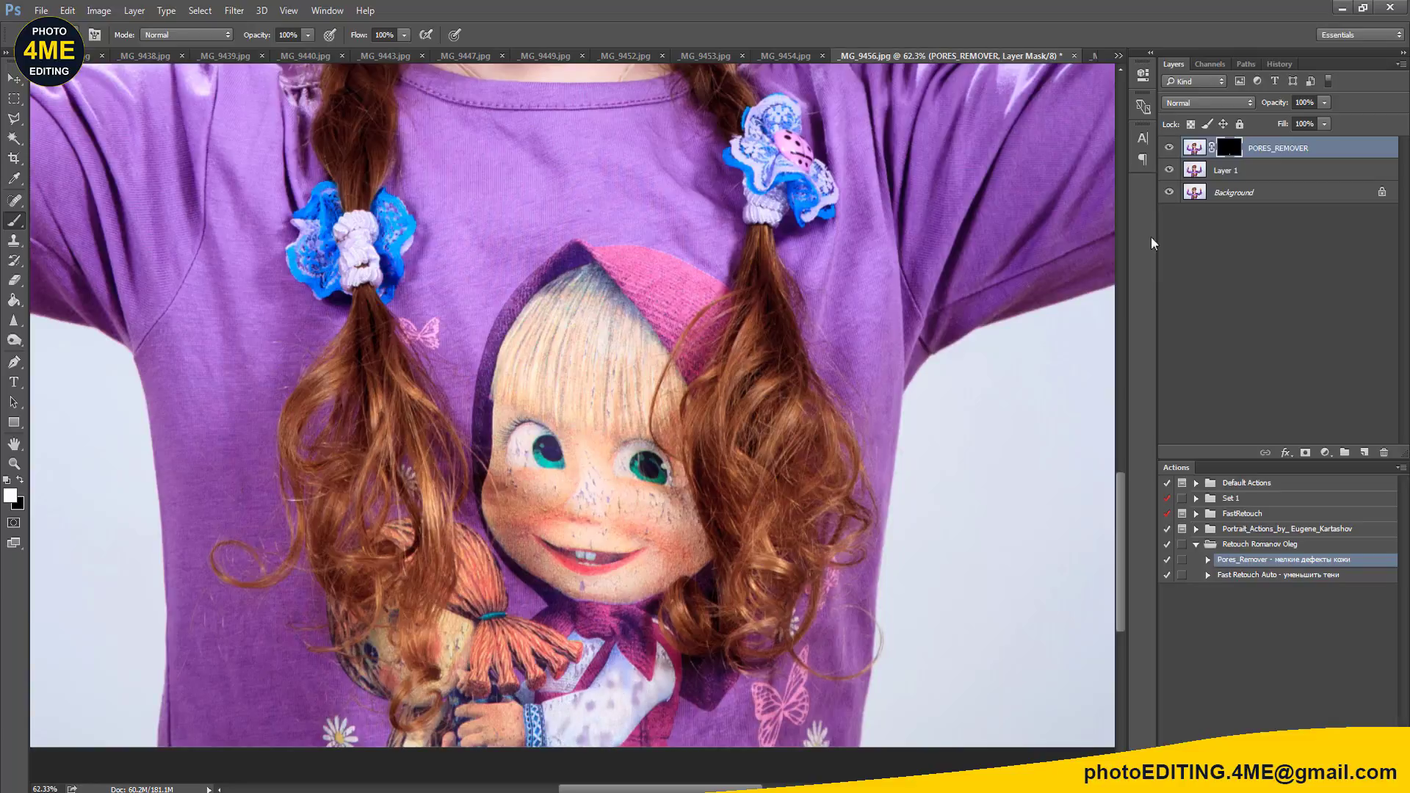
# Step: Hide the PORES_REMOVER layer to compare the smoothing against the original
pyautogui.click(1169, 148)
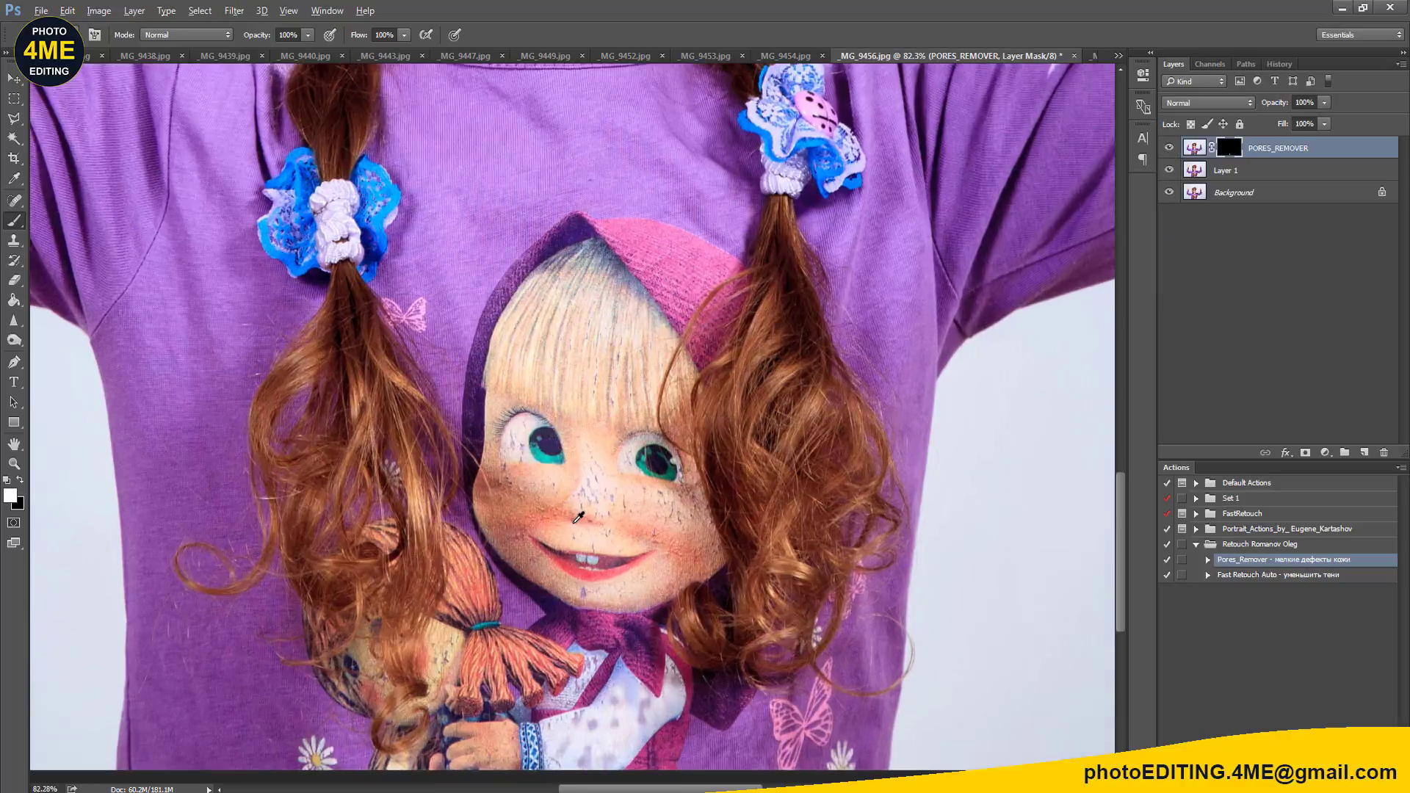
pyautogui.scroll(3, 558, 514)
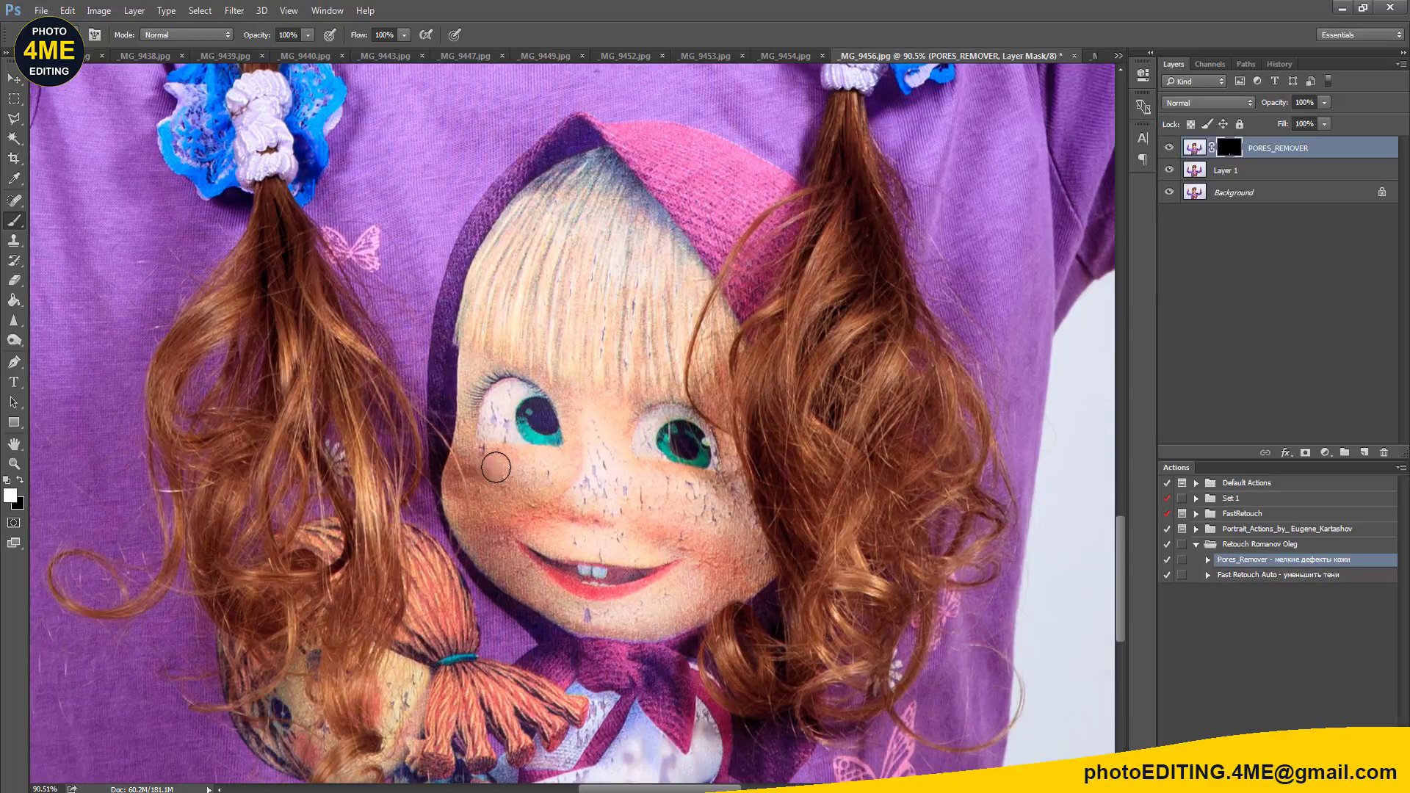
pyautogui.scroll(-3, 599, 419)
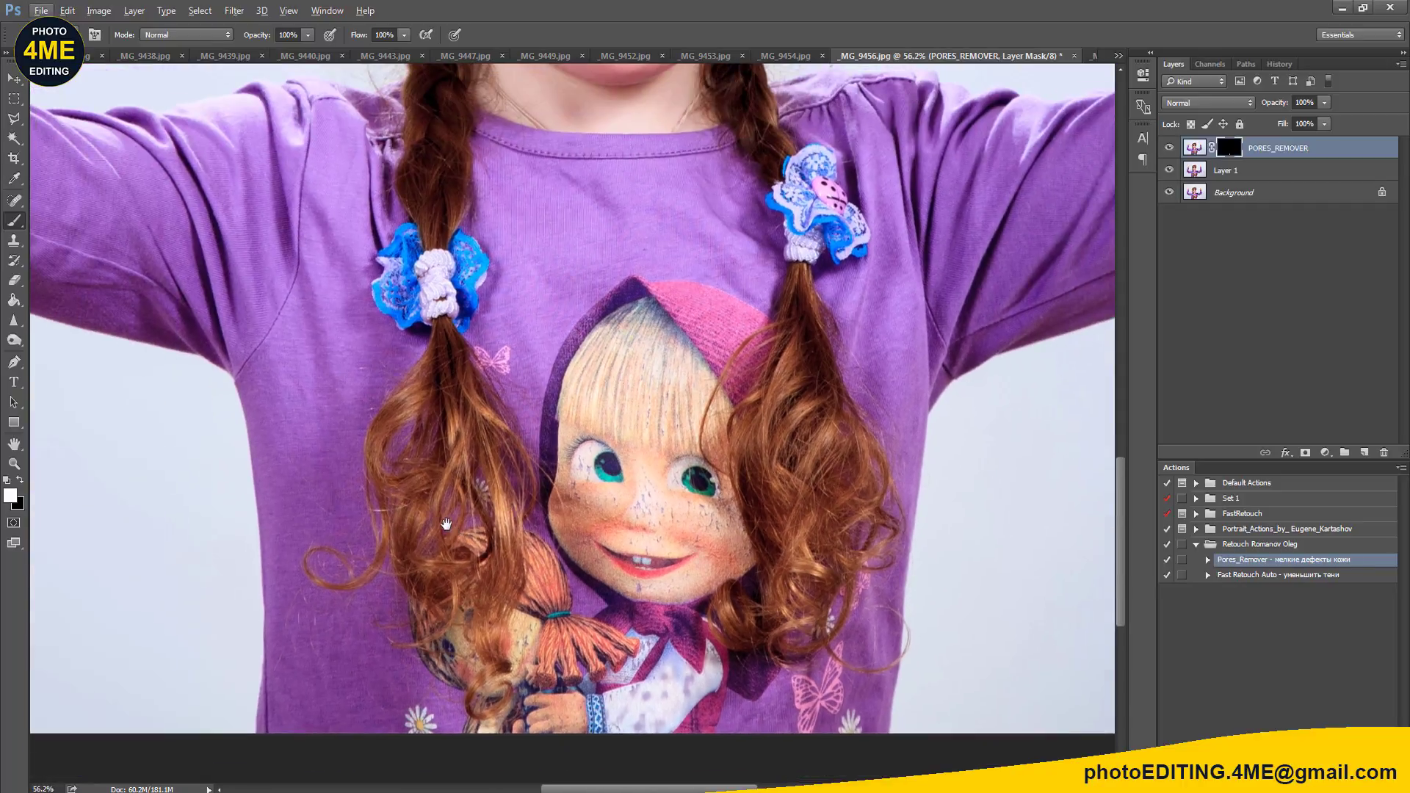
pyautogui.scroll(2, 352, 602)
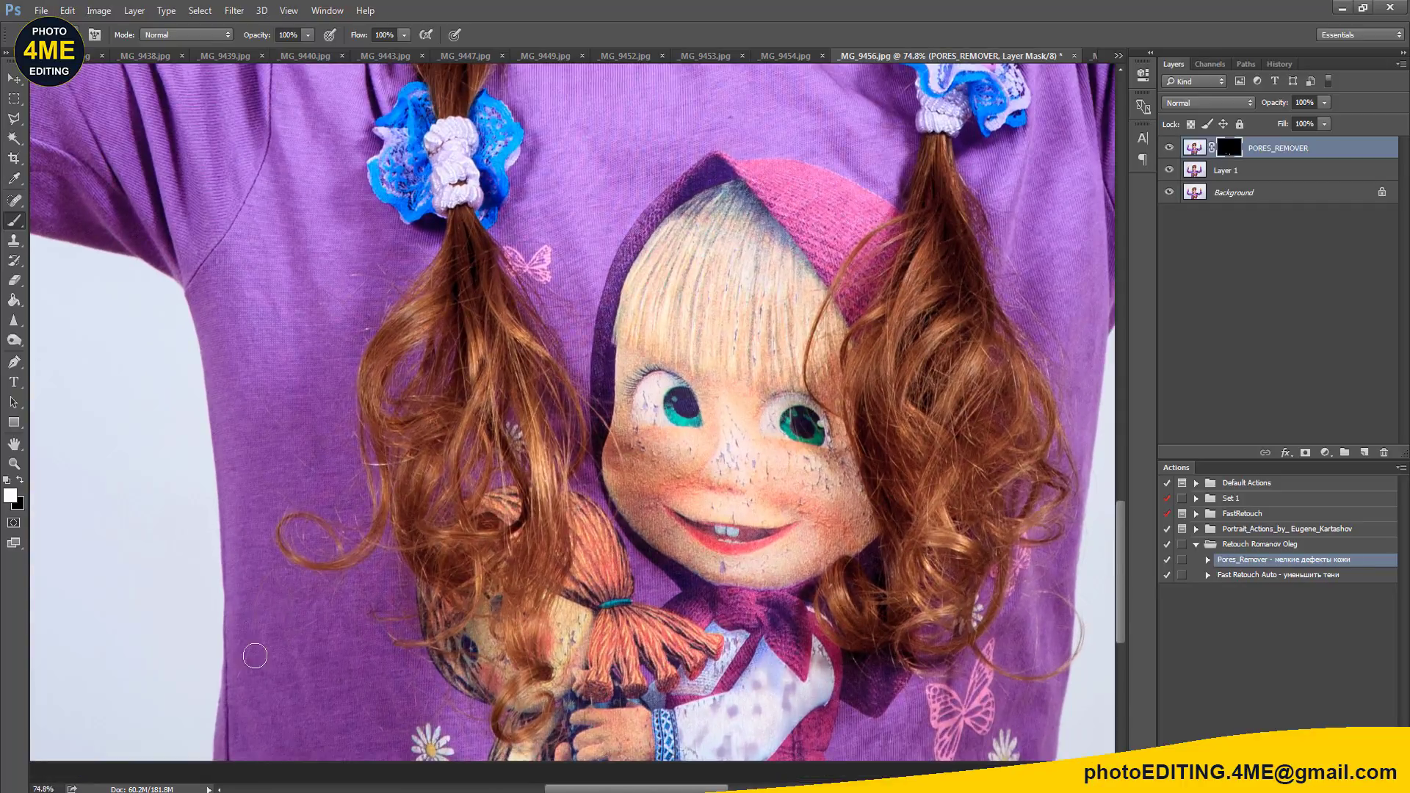
pyautogui.scroll(2, 318, 660)
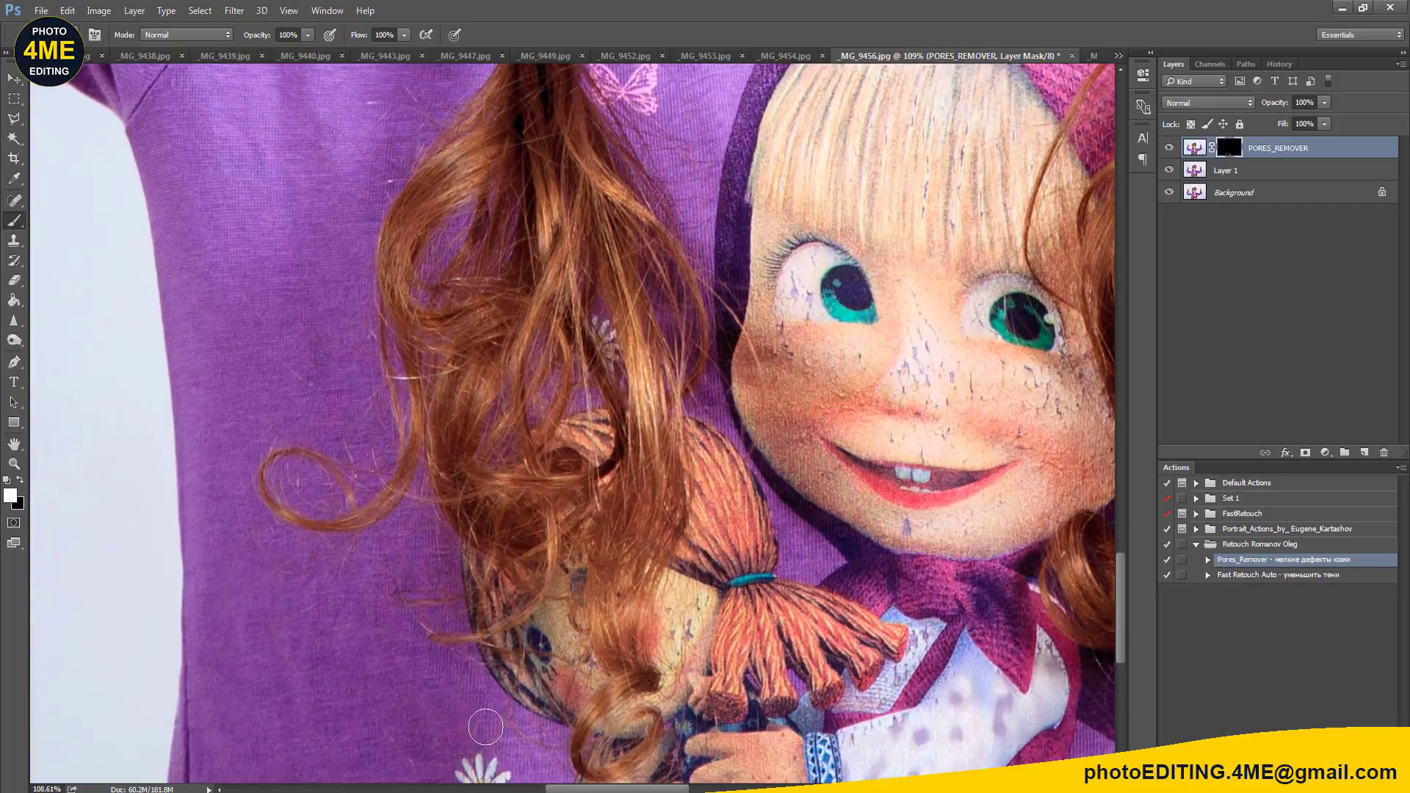
# Step: Pan around the photo to inspect the scrunchie, raised hand, hair and face
pyautogui.moveTo(358, 537); pyautogui.dragTo(527, 786)
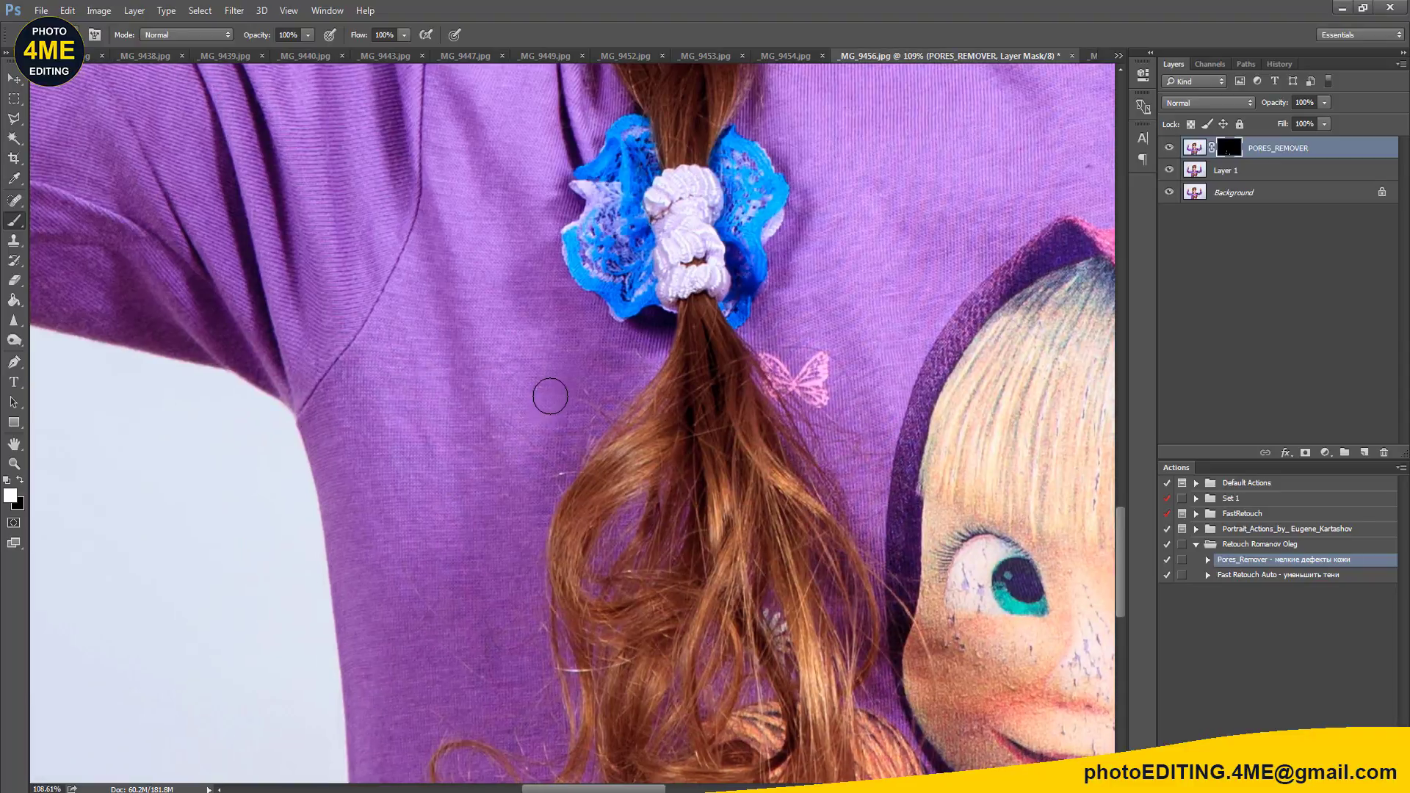
pyautogui.moveTo(491, 475); pyautogui.dragTo(473, 687)
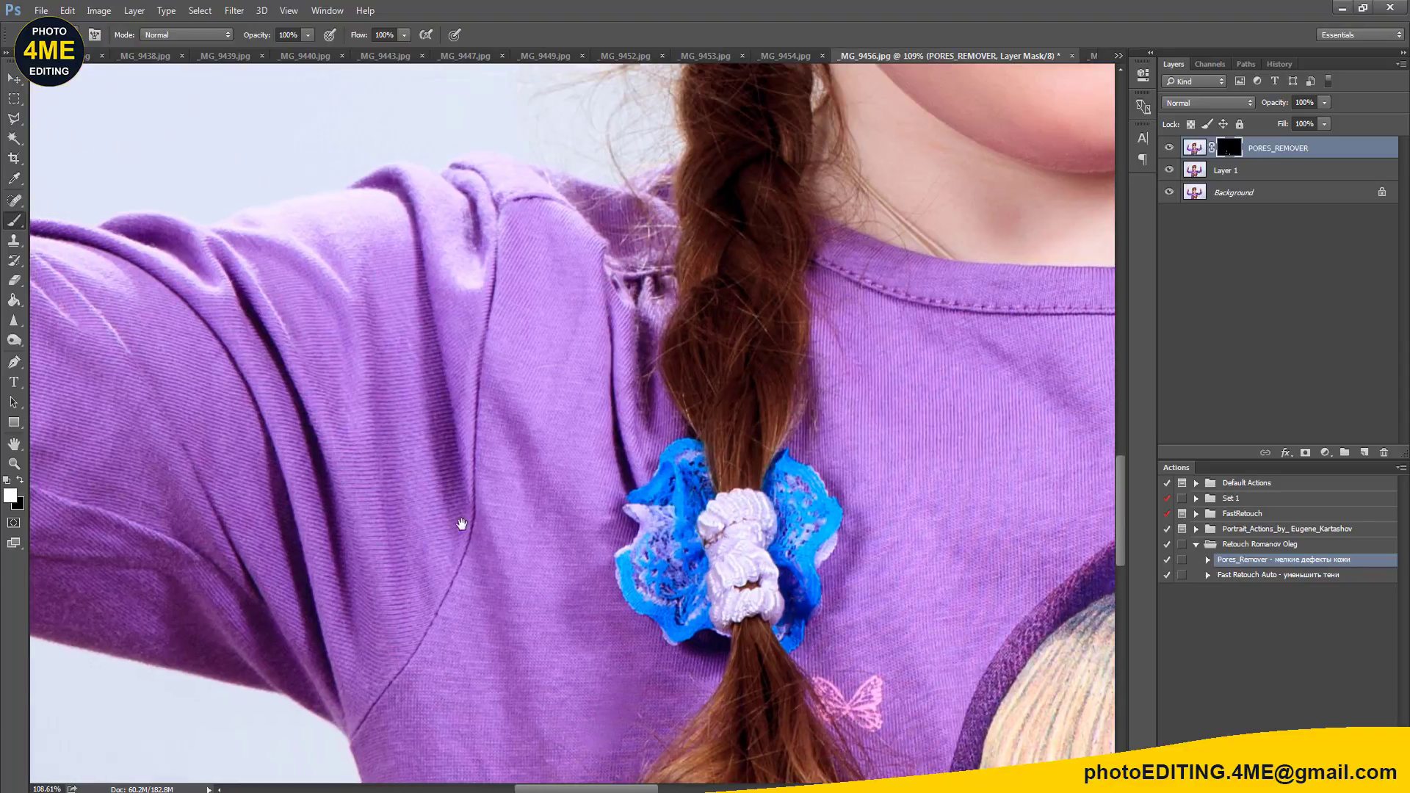
pyautogui.moveTo(463, 514)
pyautogui.mouseDown()
pyautogui.moveTo(510, 504)
pyautogui.moveTo(534, 640)
pyautogui.mouseUp()
pyautogui.moveTo(331, 375); pyautogui.dragTo(340, 623)
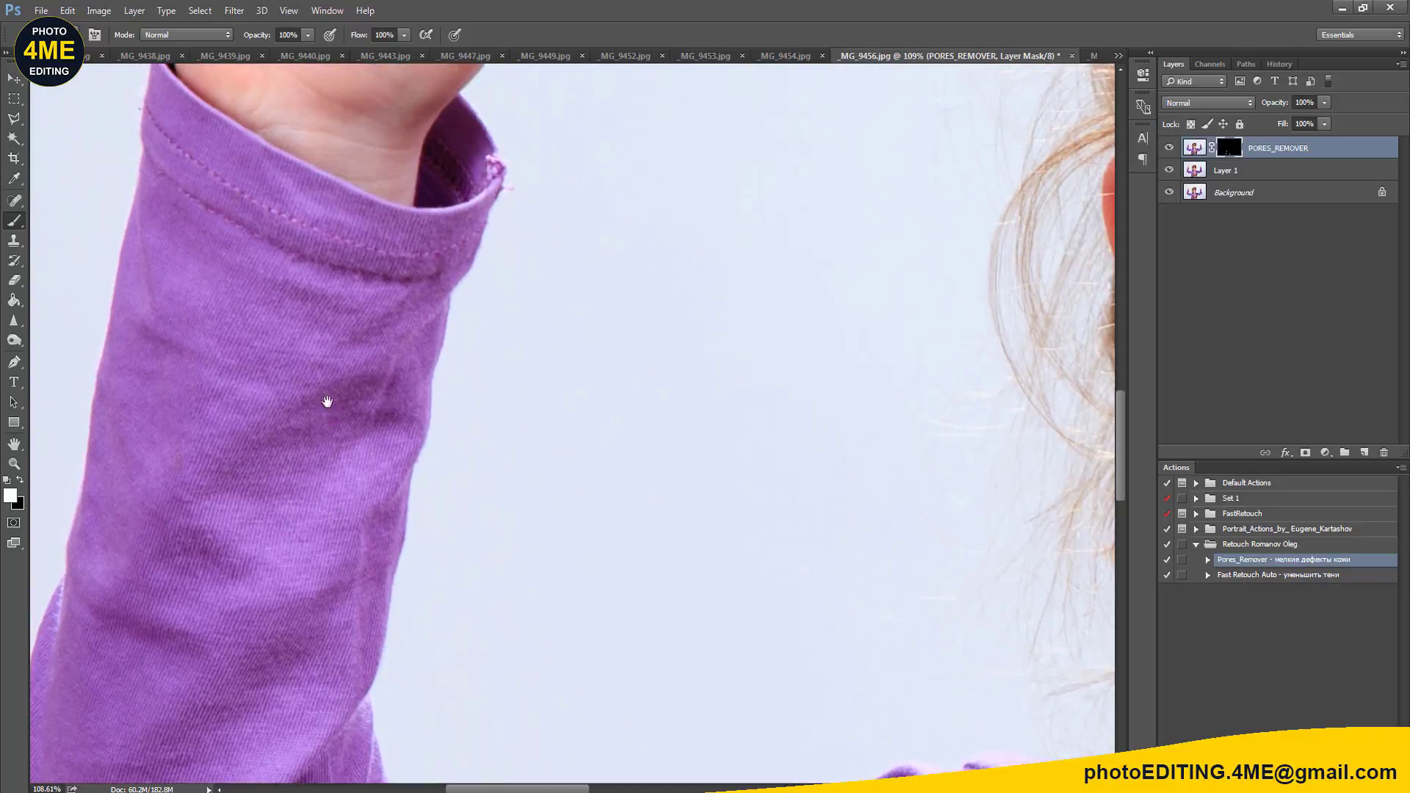
pyautogui.moveTo(331, 404); pyautogui.dragTo(353, 620)
pyautogui.moveTo(375, 404)
pyautogui.mouseDown()
pyautogui.moveTo(417, 460)
pyautogui.moveTo(472, 615)
pyautogui.mouseUp()
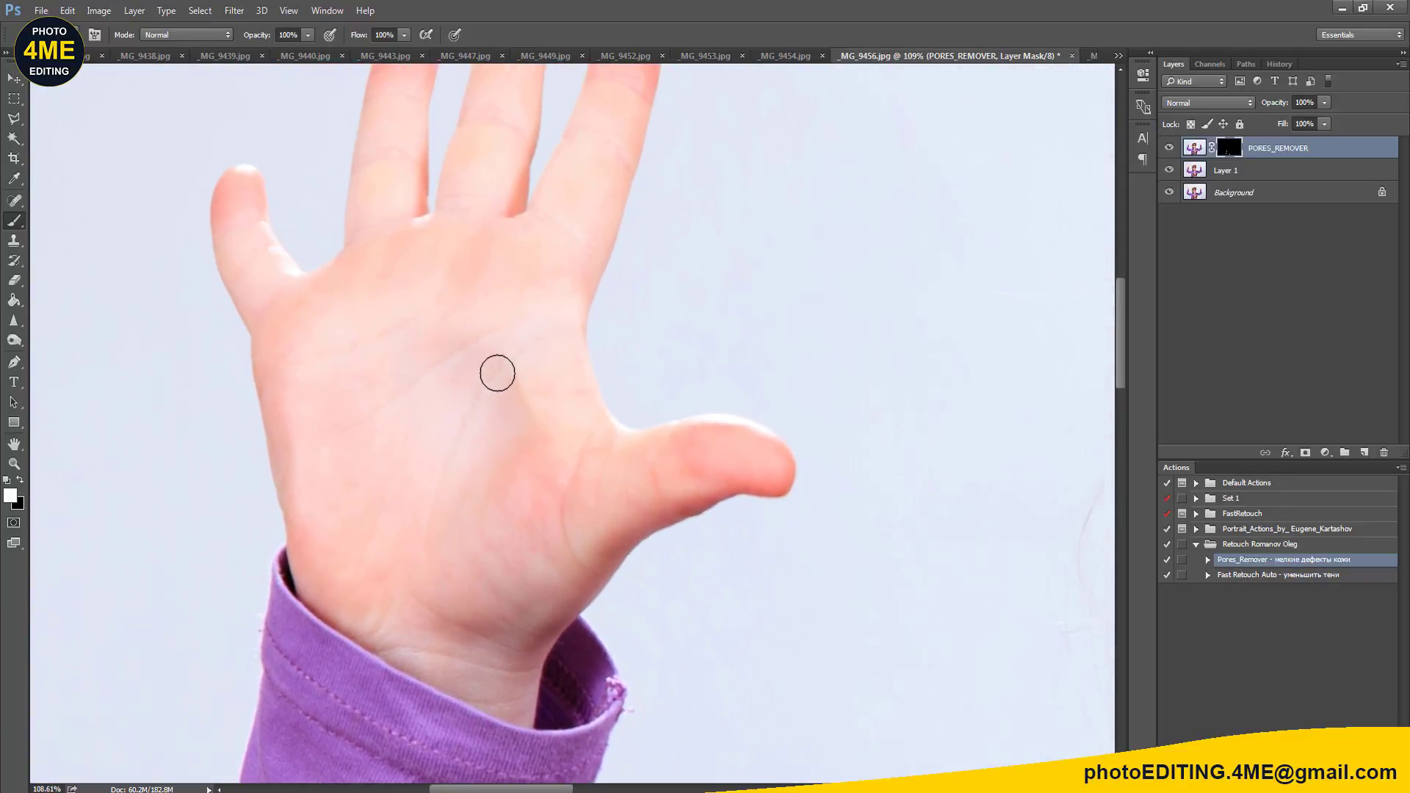
pyautogui.moveTo(580, 488); pyautogui.dragTo(544, 589)
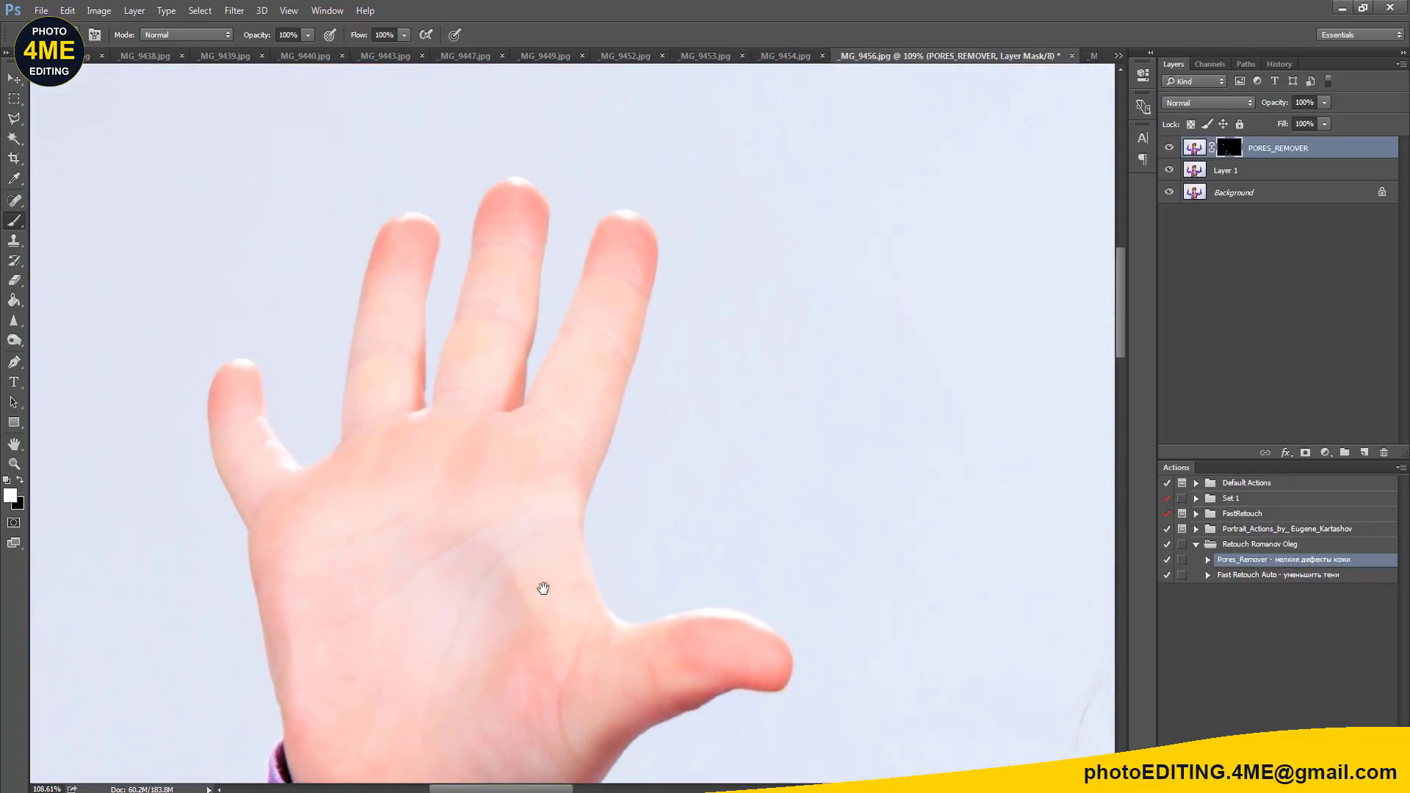
pyautogui.moveTo(809, 525)
pyautogui.mouseDown()
pyautogui.moveTo(650, 431)
pyautogui.moveTo(360, 200)
pyautogui.mouseUp()
pyautogui.moveTo(708, 289); pyautogui.dragTo(719, 243)
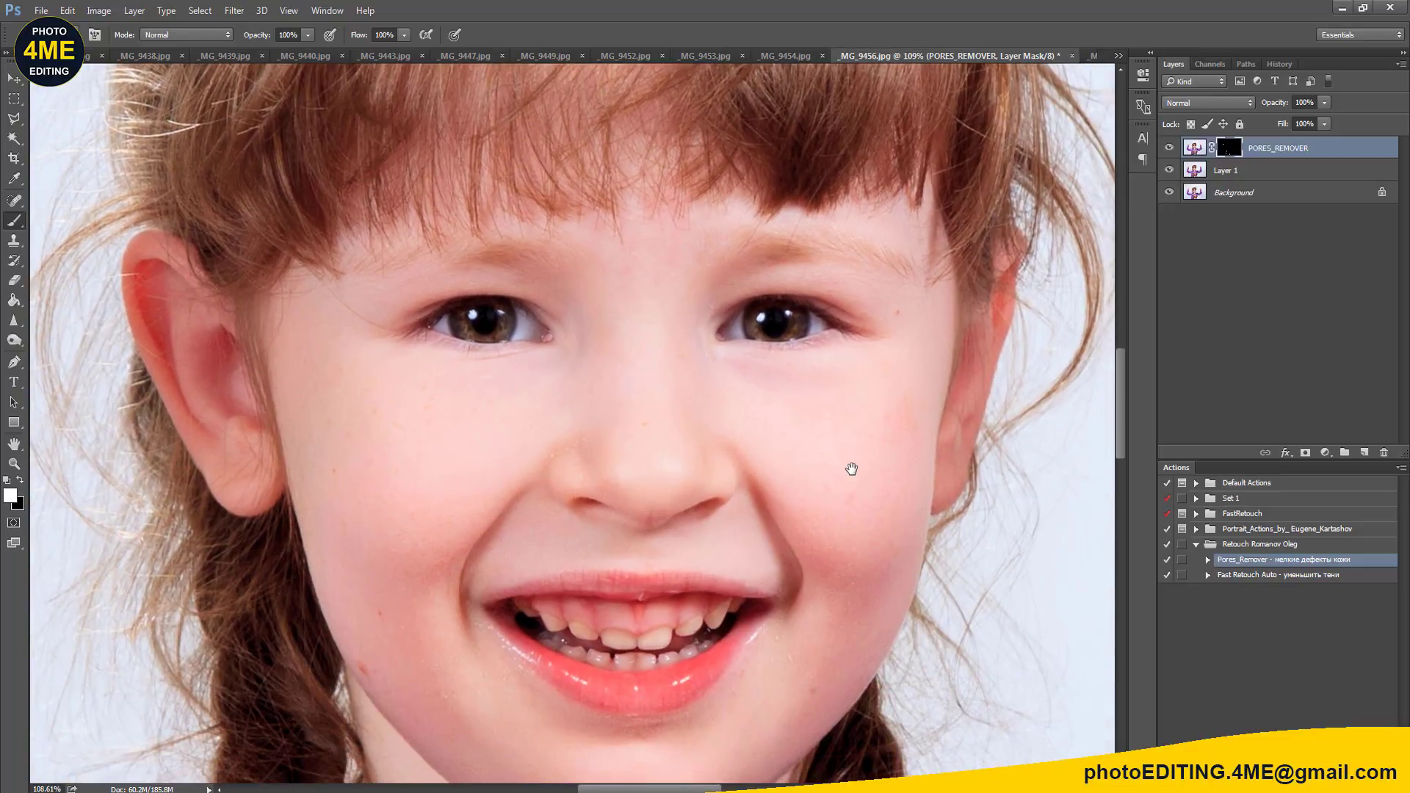
pyautogui.scroll(-3, 849, 503)
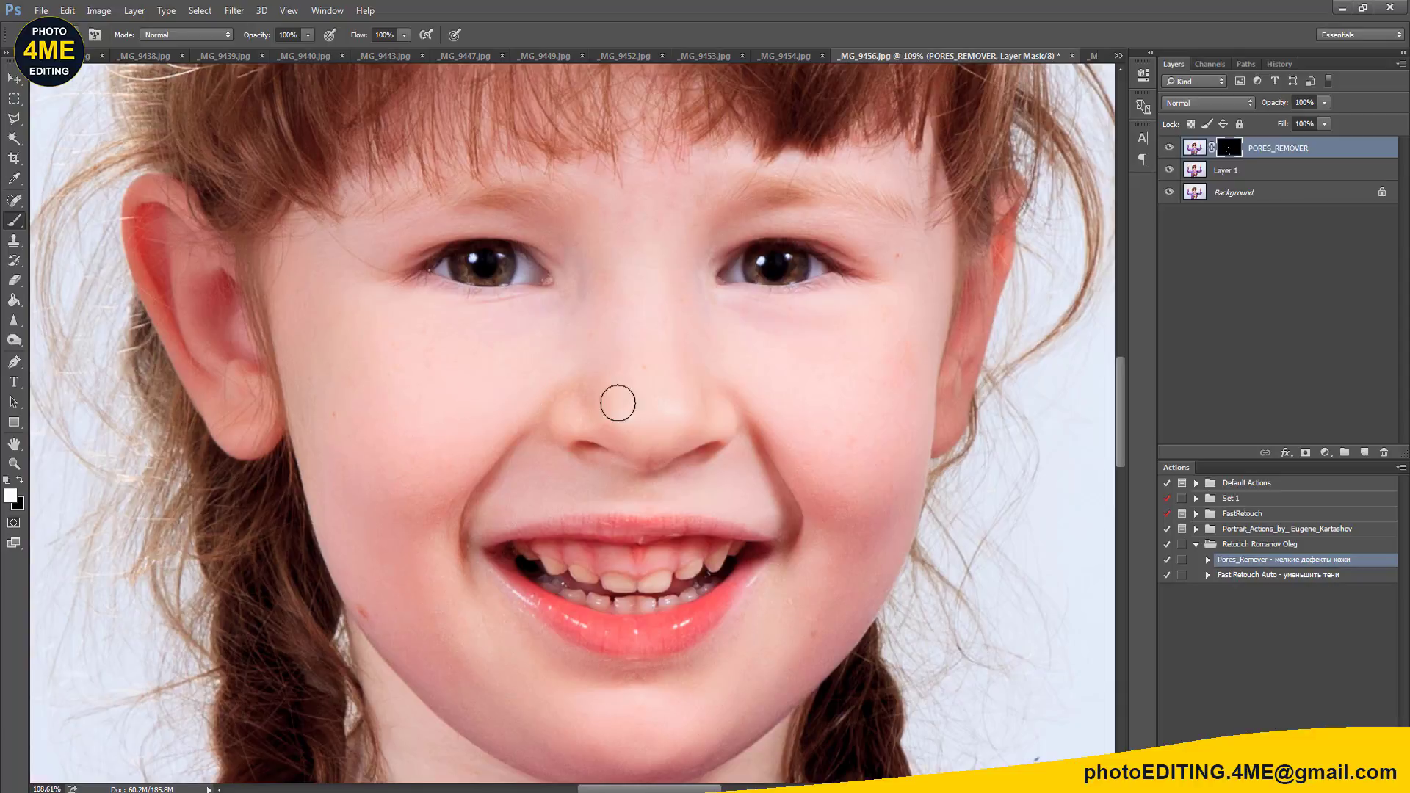
# Step: Duplicate Layer 1 and PORES_REMOVER together and merge the copies into one layer
pyautogui.keyDown('shift'); pyautogui.click(1255, 170); pyautogui.keyUp('shift')
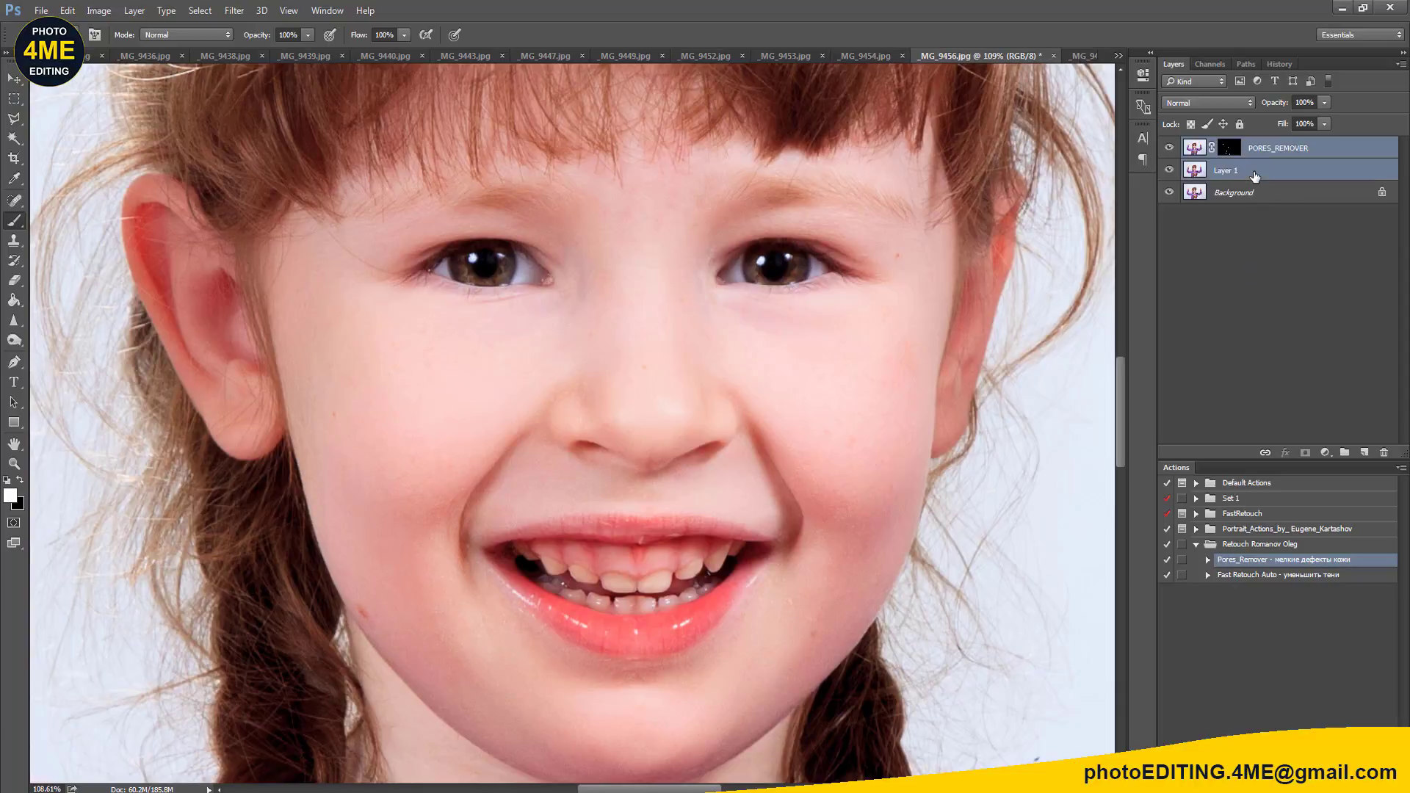
pyautogui.hotkey('ctrl', 'j')
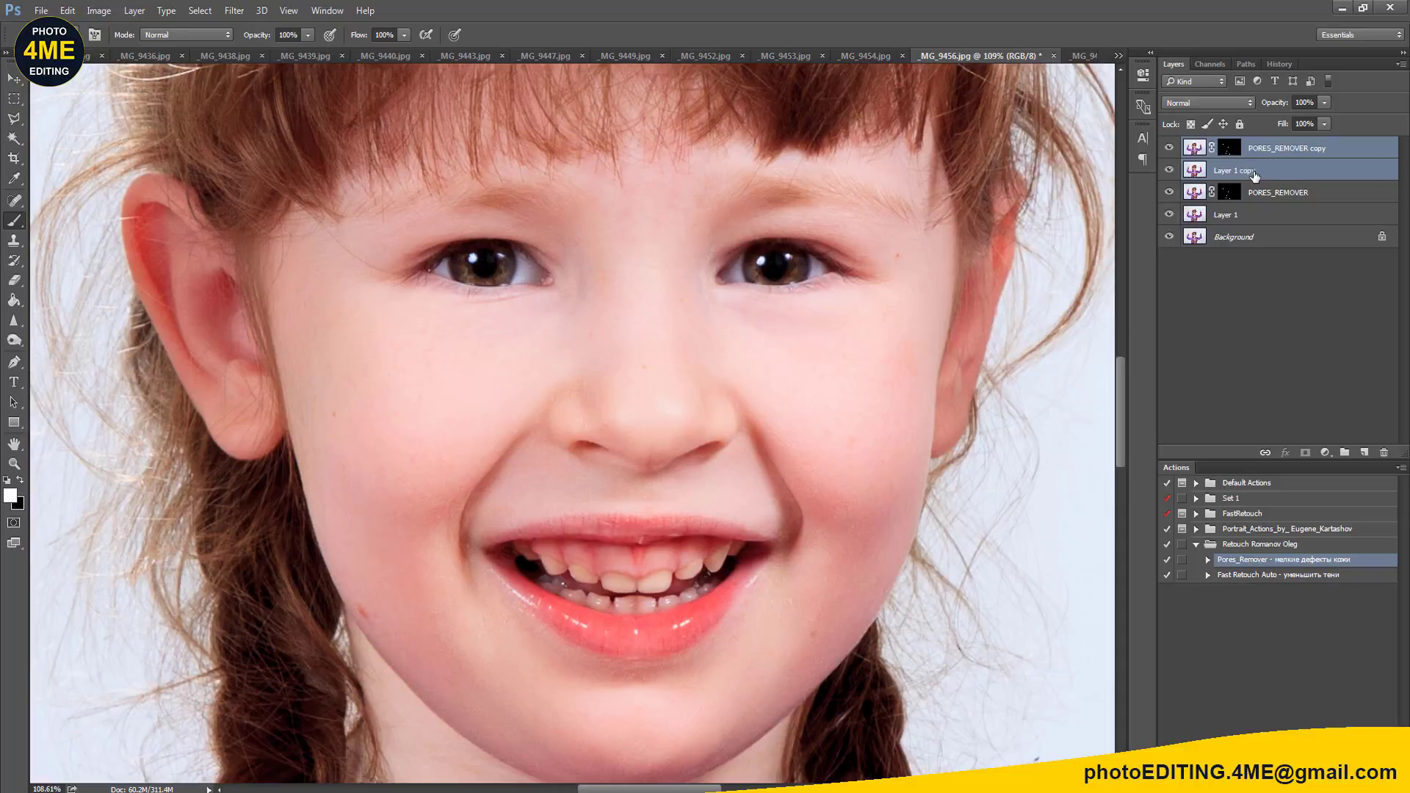
pyautogui.hotkey('ctrl', 'e')
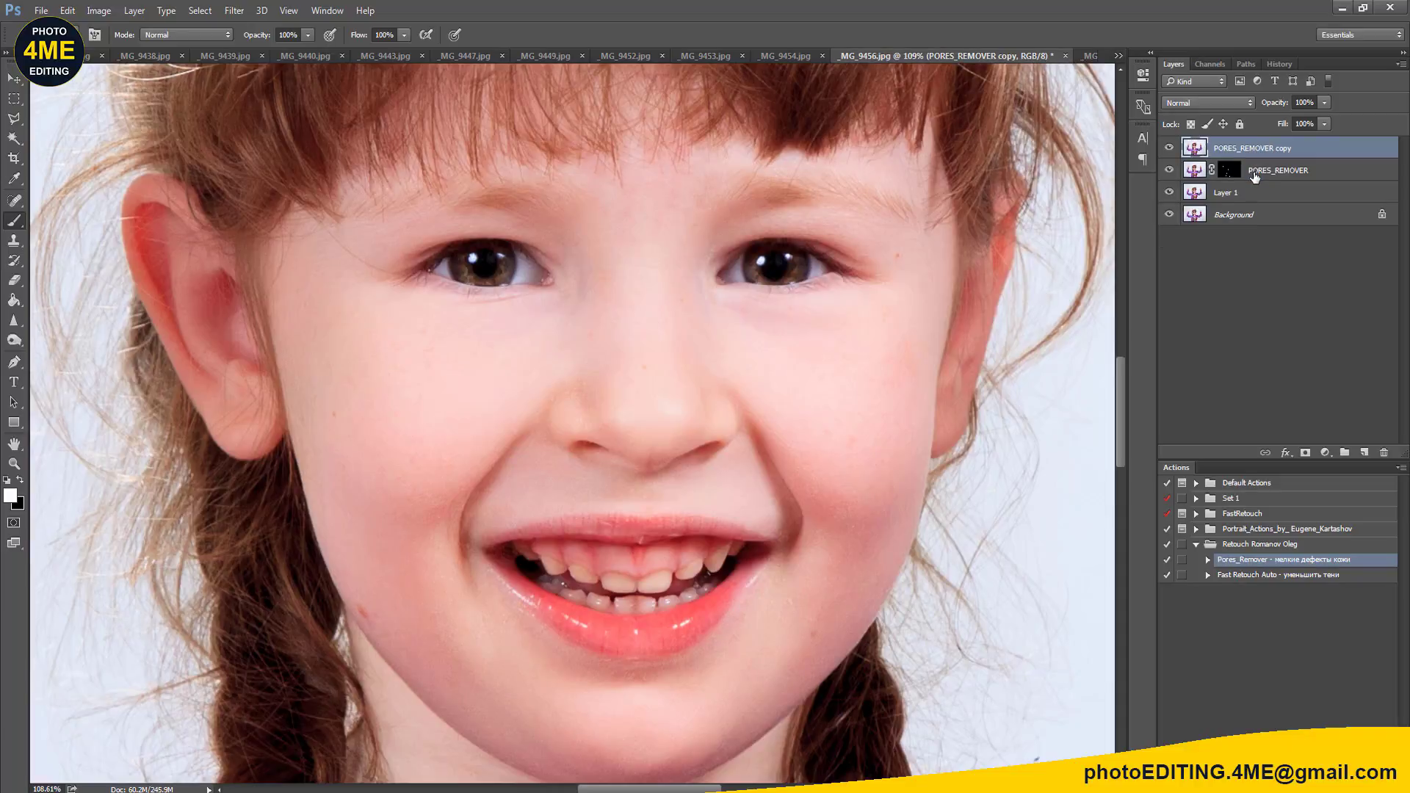
# Step: Add an empty Layer 2 on top of the merged PORES_REMOVER copy
pyautogui.hotkey('ctrl', 'shift', 'n')
pyautogui.press('Return')
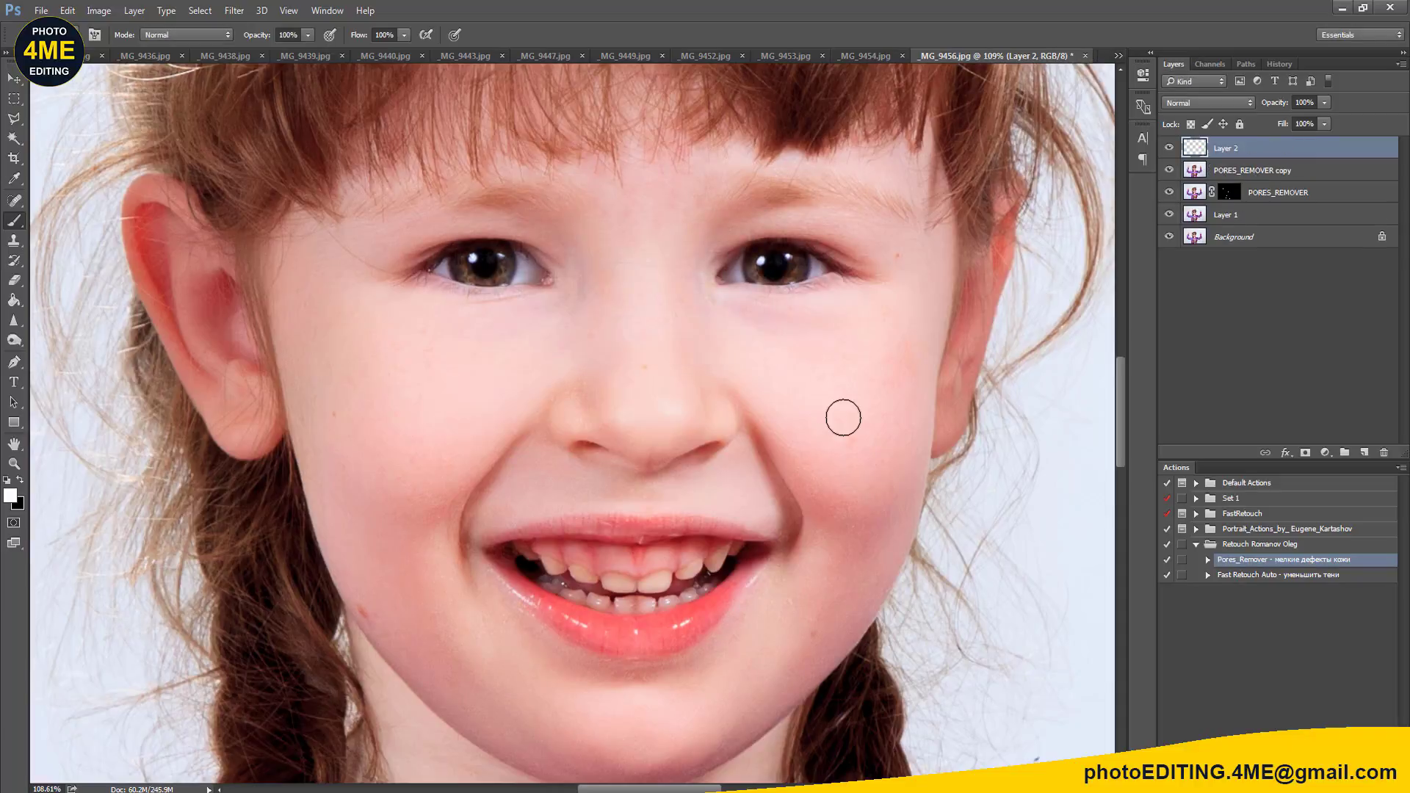
pyautogui.scroll(-5, 757, 581)
pyautogui.scroll(-5, 763, 514)
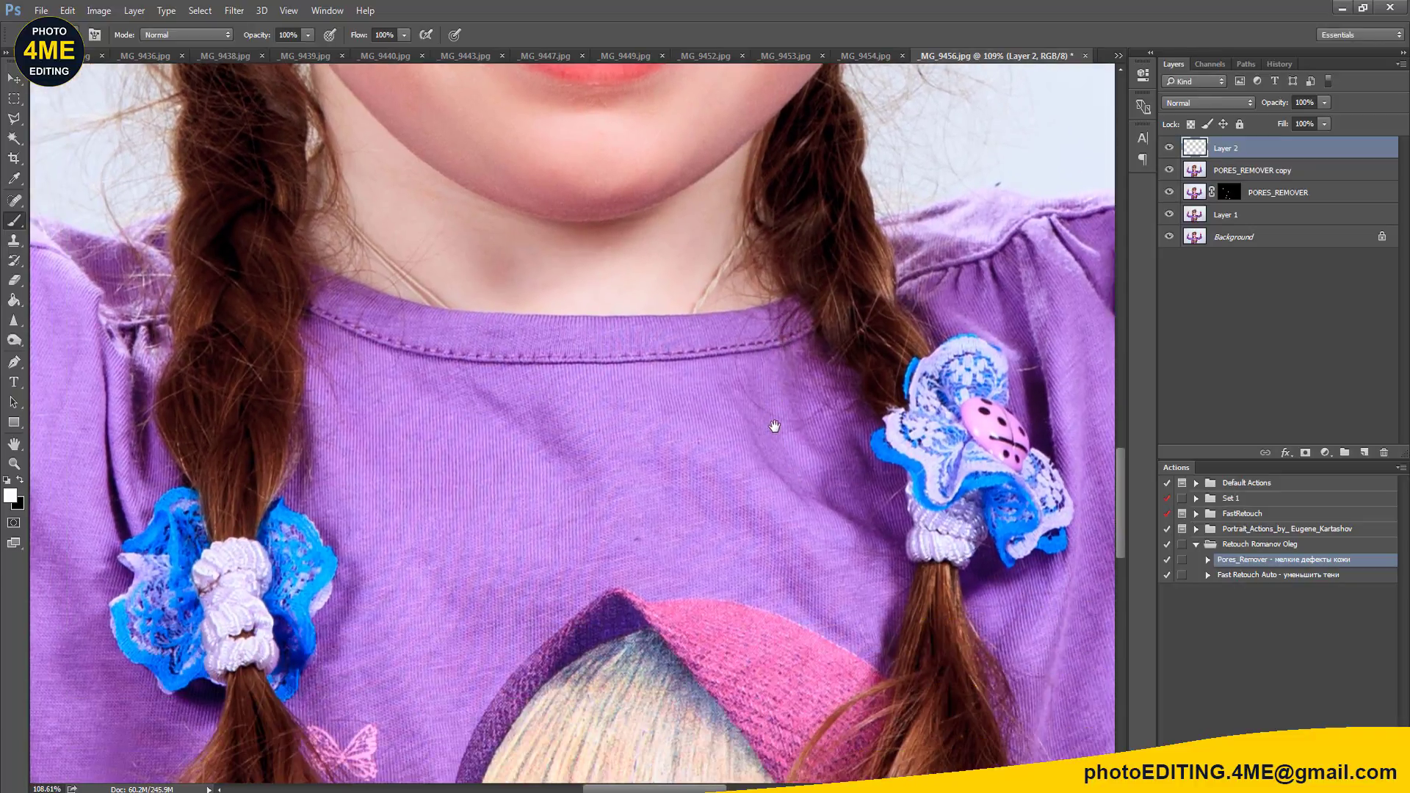
pyautogui.scroll(1, 716, 477)
pyautogui.scroll(5, 716, 500)
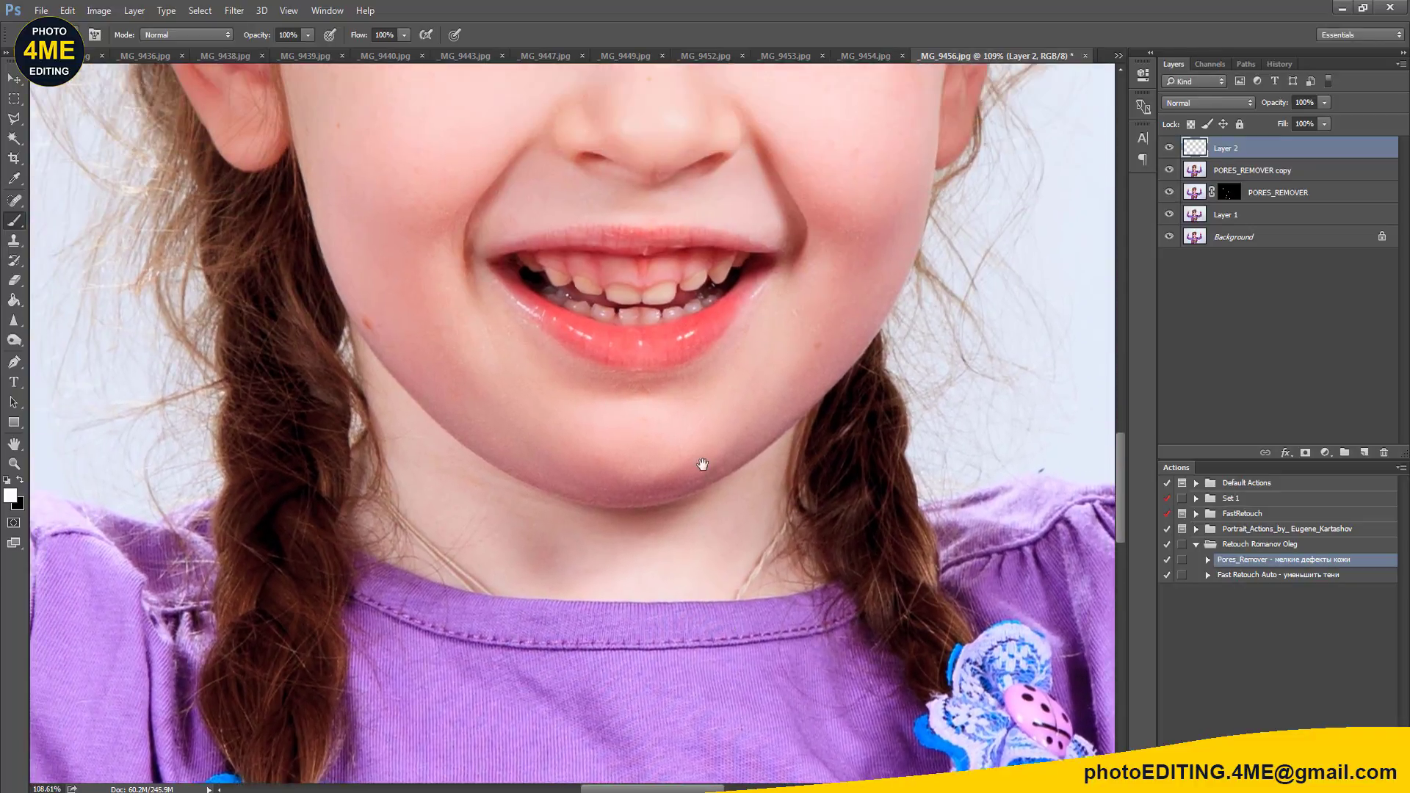
pyautogui.scroll(5, 697, 515)
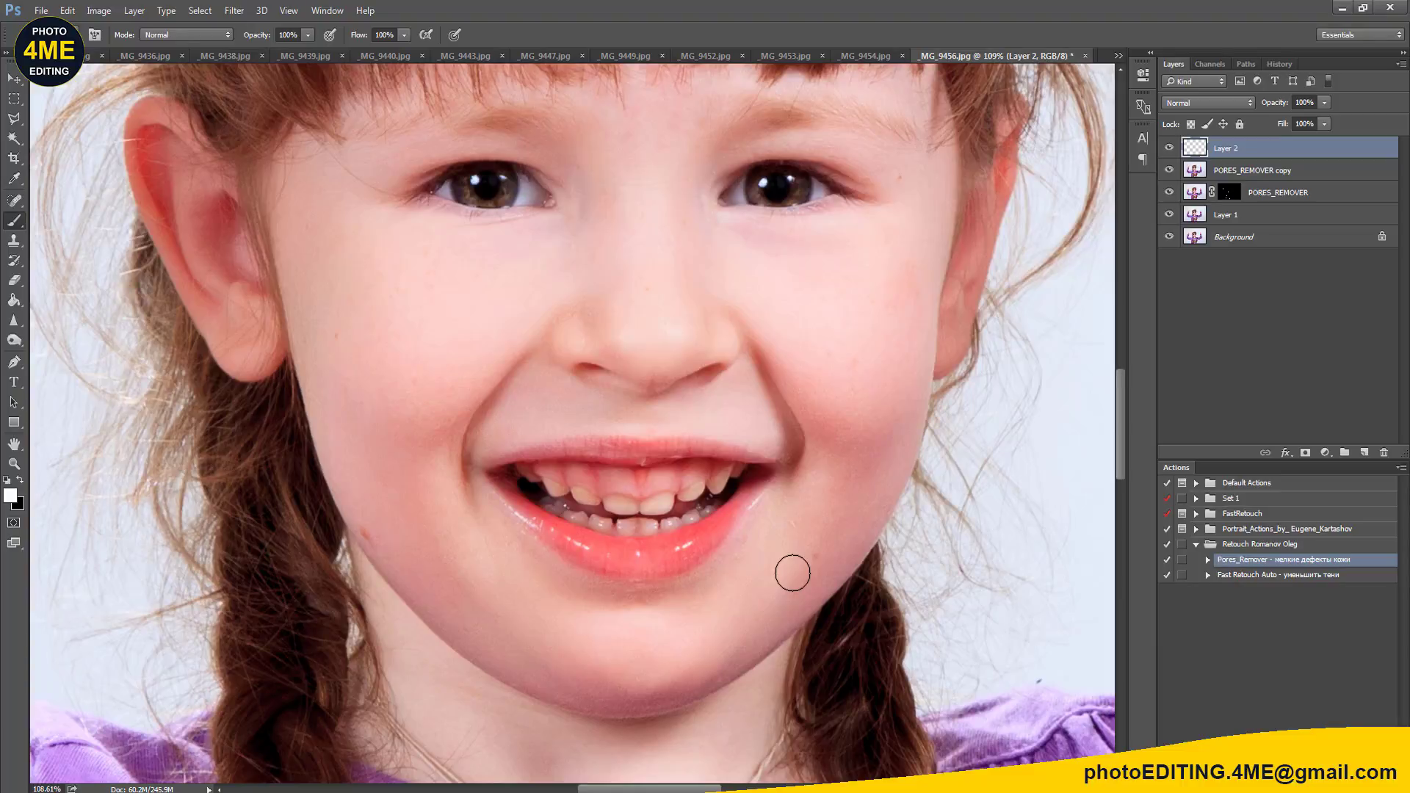
# Step: Spot-heal the dark mole on the girl's cheek on Layer 2
pyautogui.press('j')
pyautogui.click(793, 523)
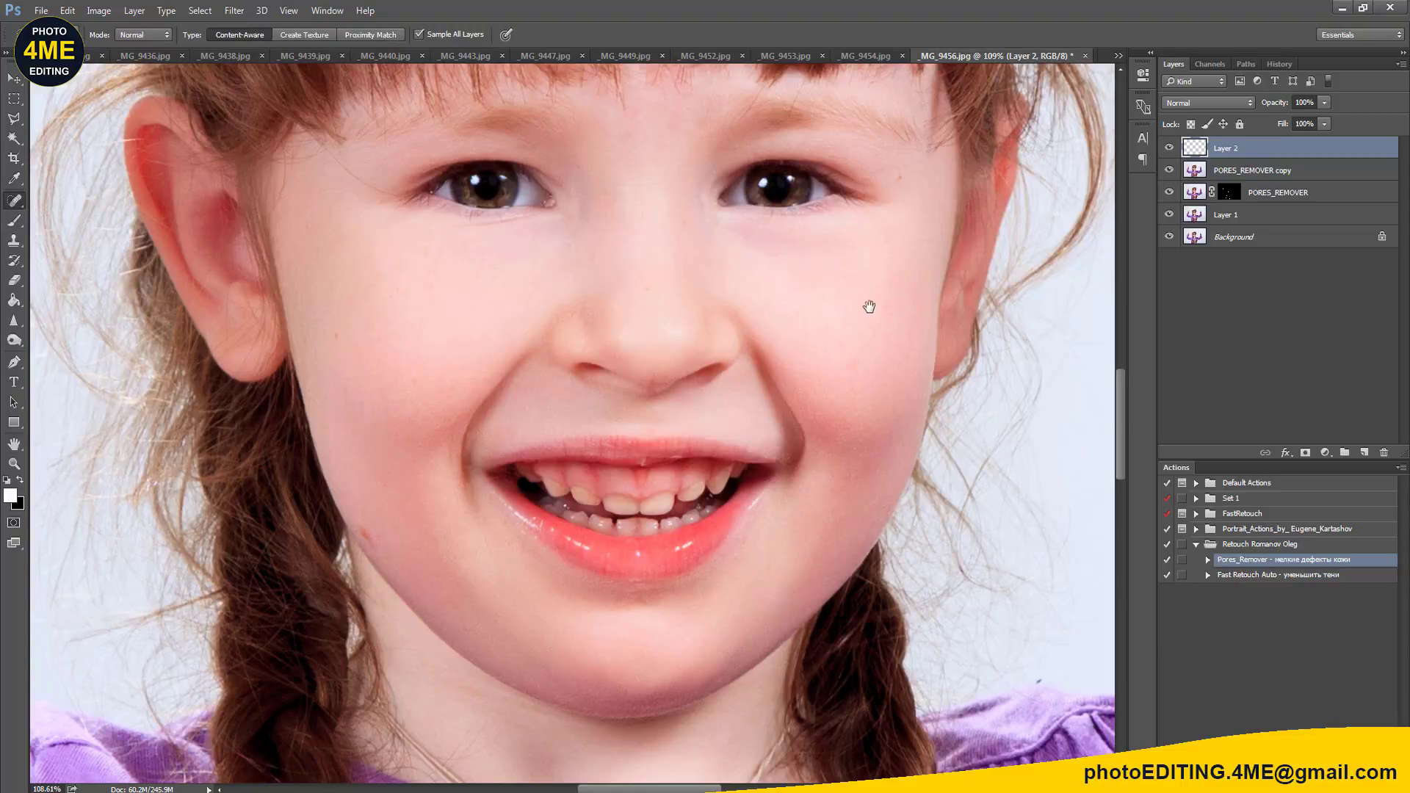
pyautogui.moveTo(869, 306); pyautogui.dragTo(884, 397)
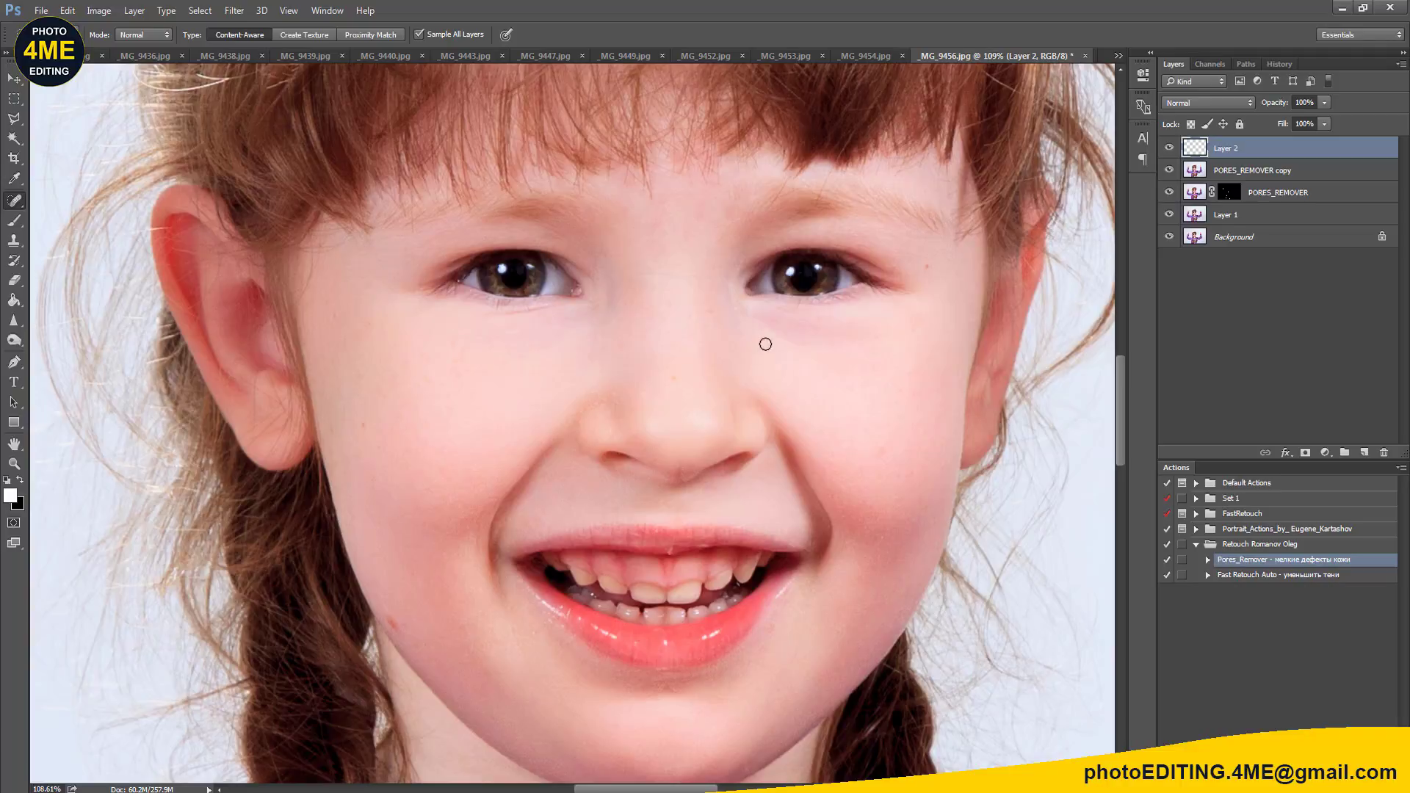
pyautogui.keyDown('alt'); pyautogui.scroll(2, 687, 233); pyautogui.keyUp('alt')
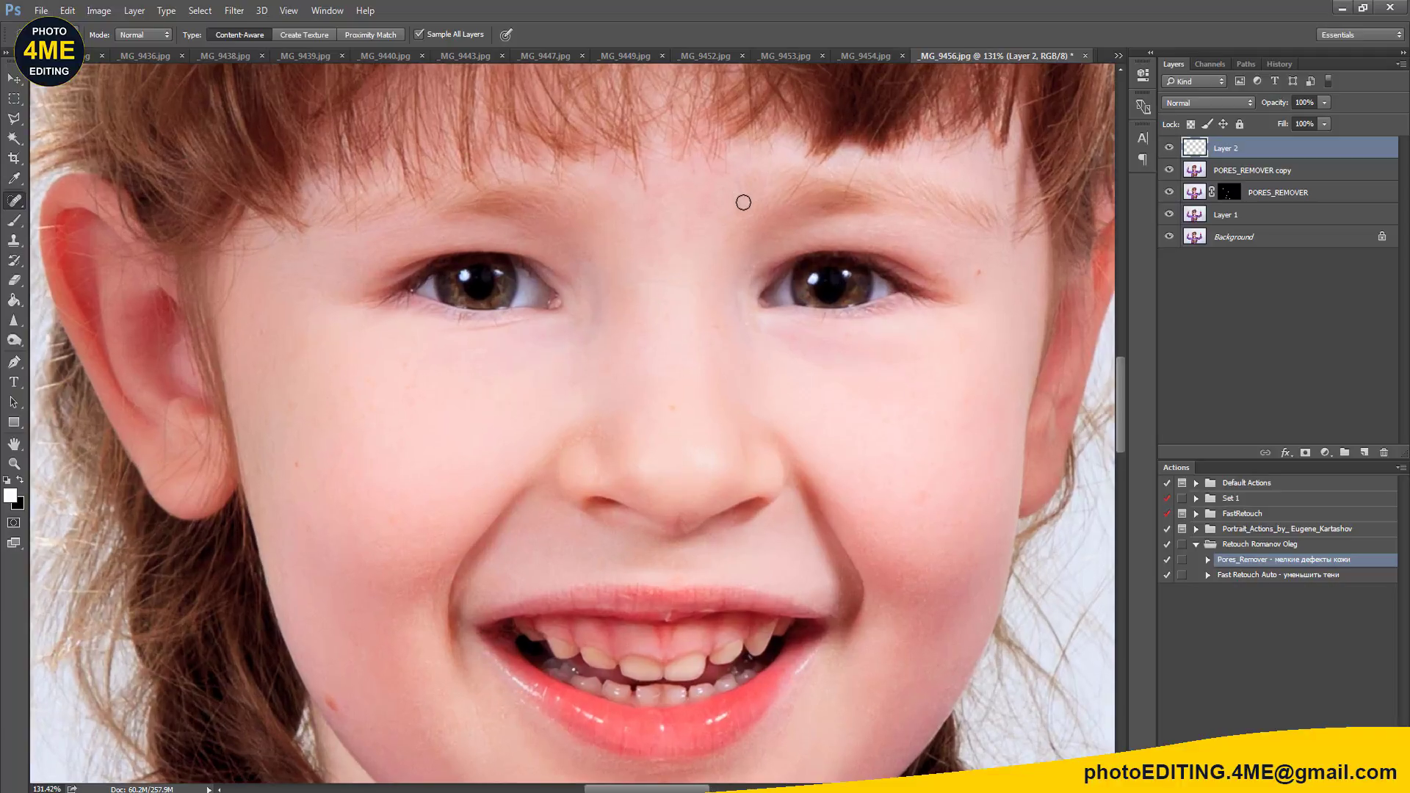
pyautogui.scroll(2, 708, 230)
pyautogui.scroll(1, 681, 308)
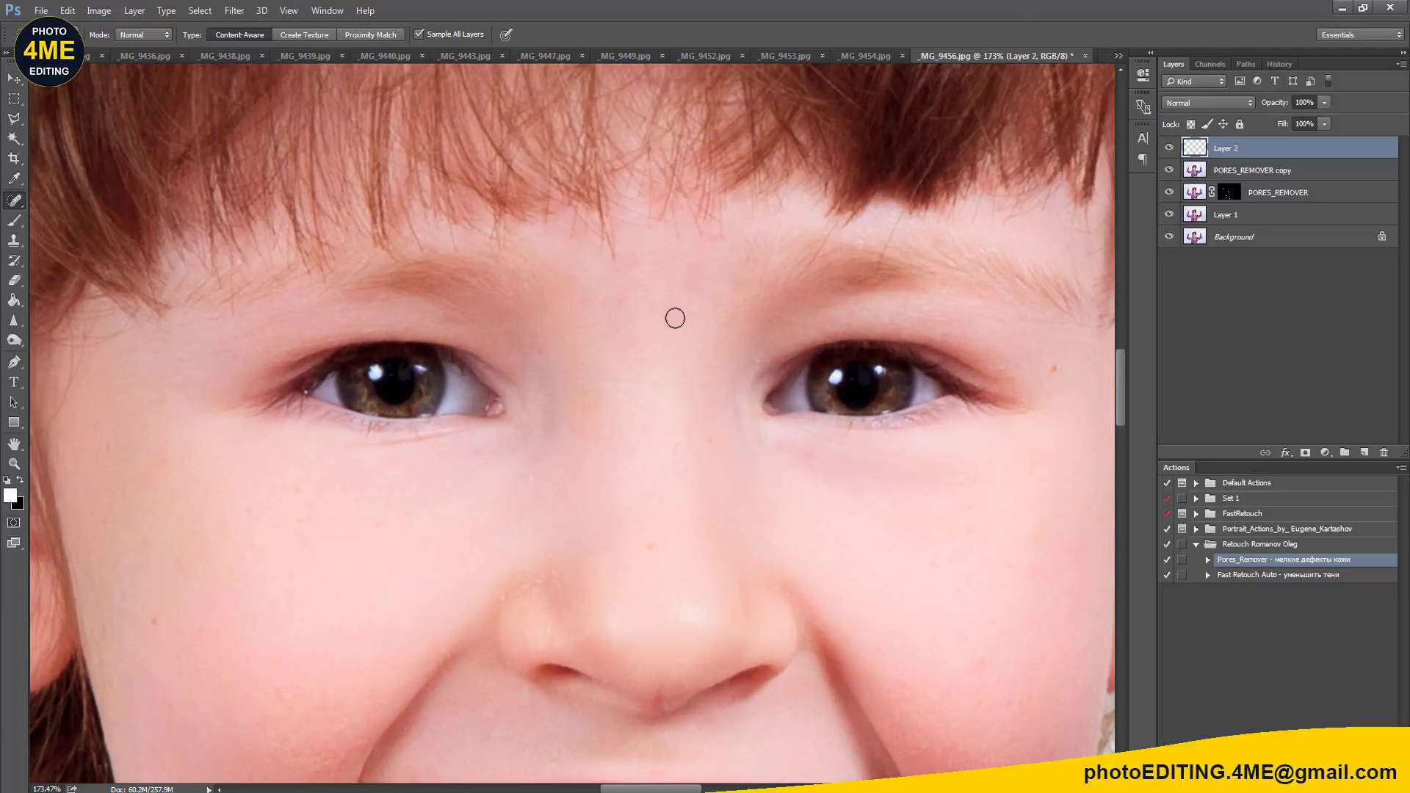
# Step: Spot-heal the small dark spots on the forehead between the brows
pyautogui.click(661, 306)
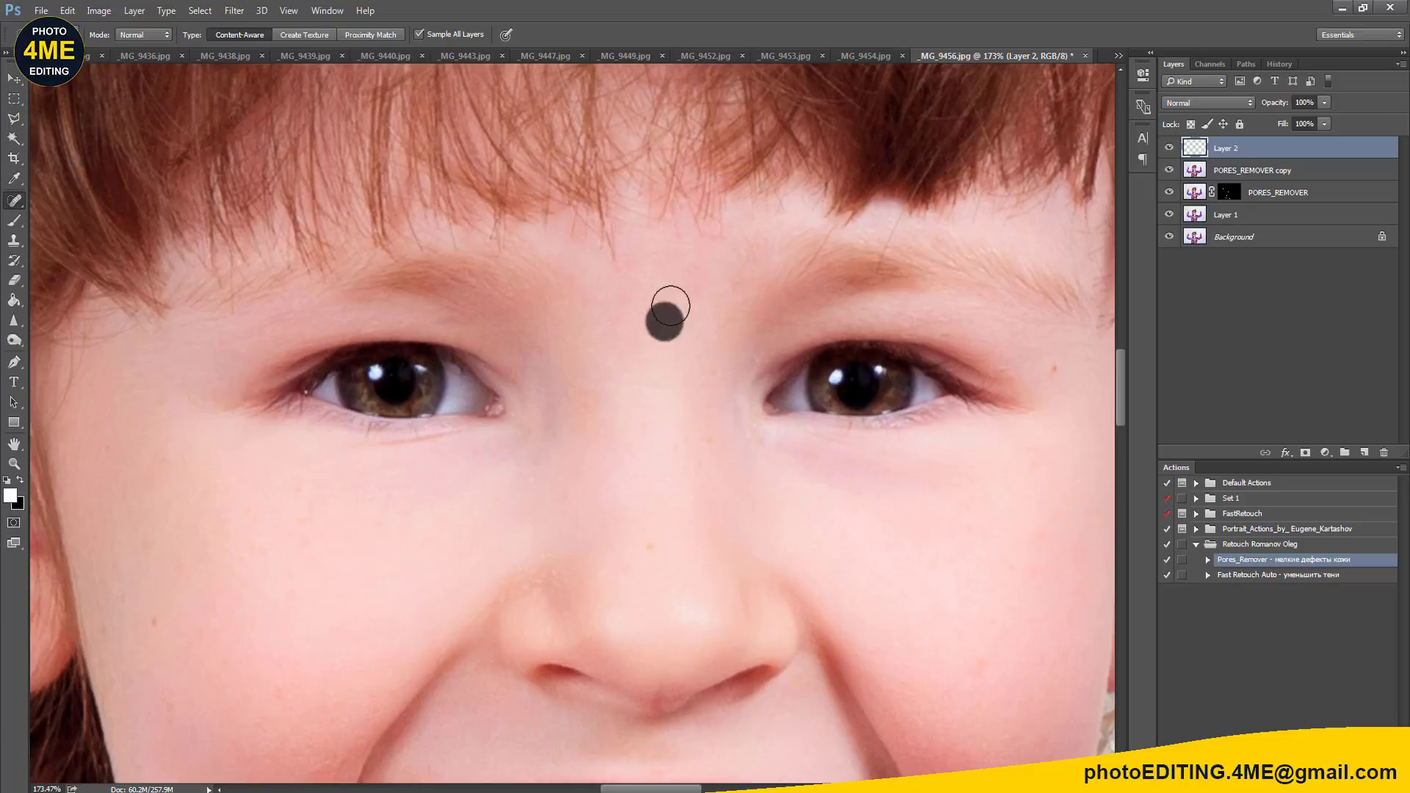
pyautogui.click(702, 263)
pyautogui.click(701, 305)
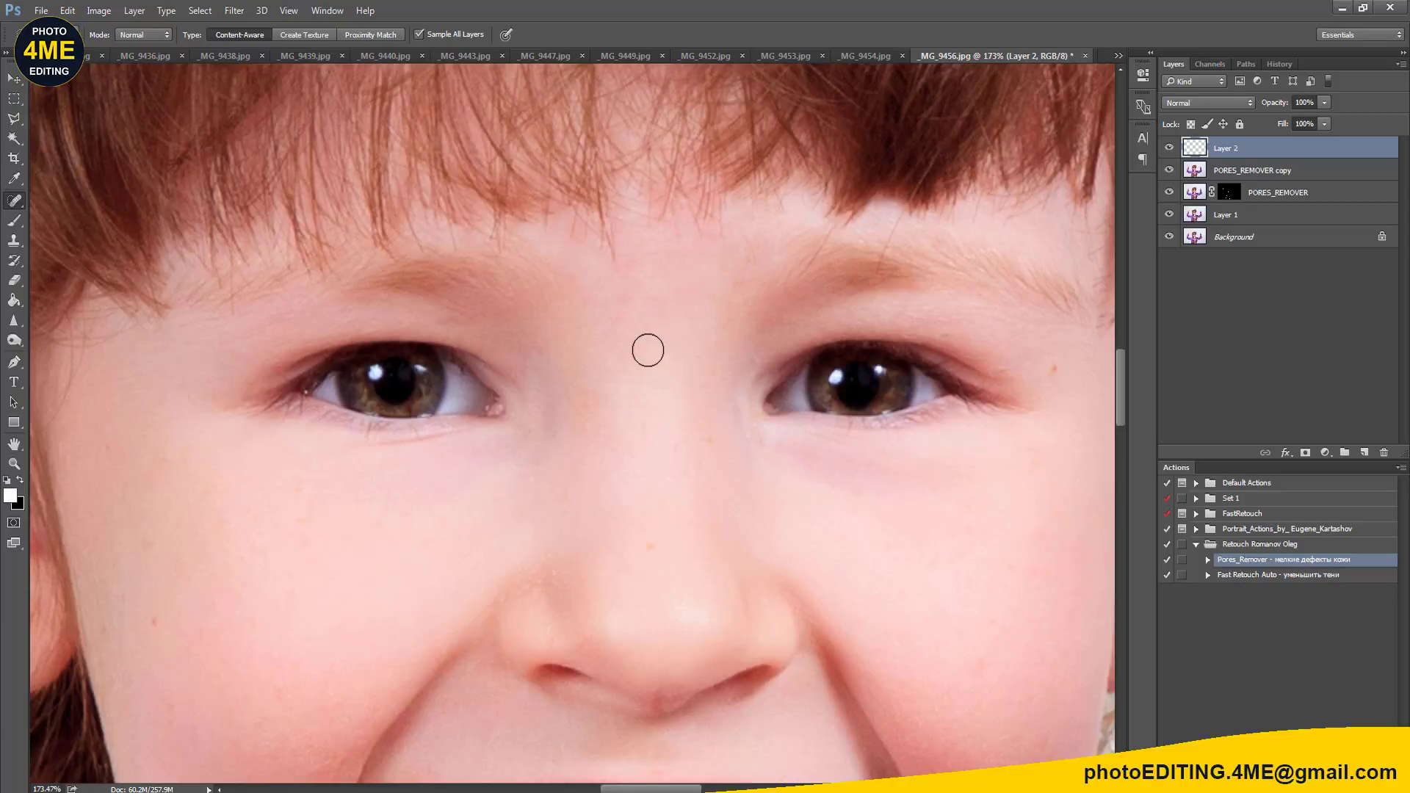
pyautogui.moveTo(635, 319); pyautogui.dragTo(617, 254)
pyautogui.click(645, 315)
pyautogui.moveTo(694, 346); pyautogui.dragTo(698, 254)
# Step: Clone-stamp sampled clean skin over the forehead, then sample skin near the nose bridge
pyautogui.press('s')
pyautogui.keyDown('alt'); pyautogui.click(670, 365); pyautogui.keyUp('alt')
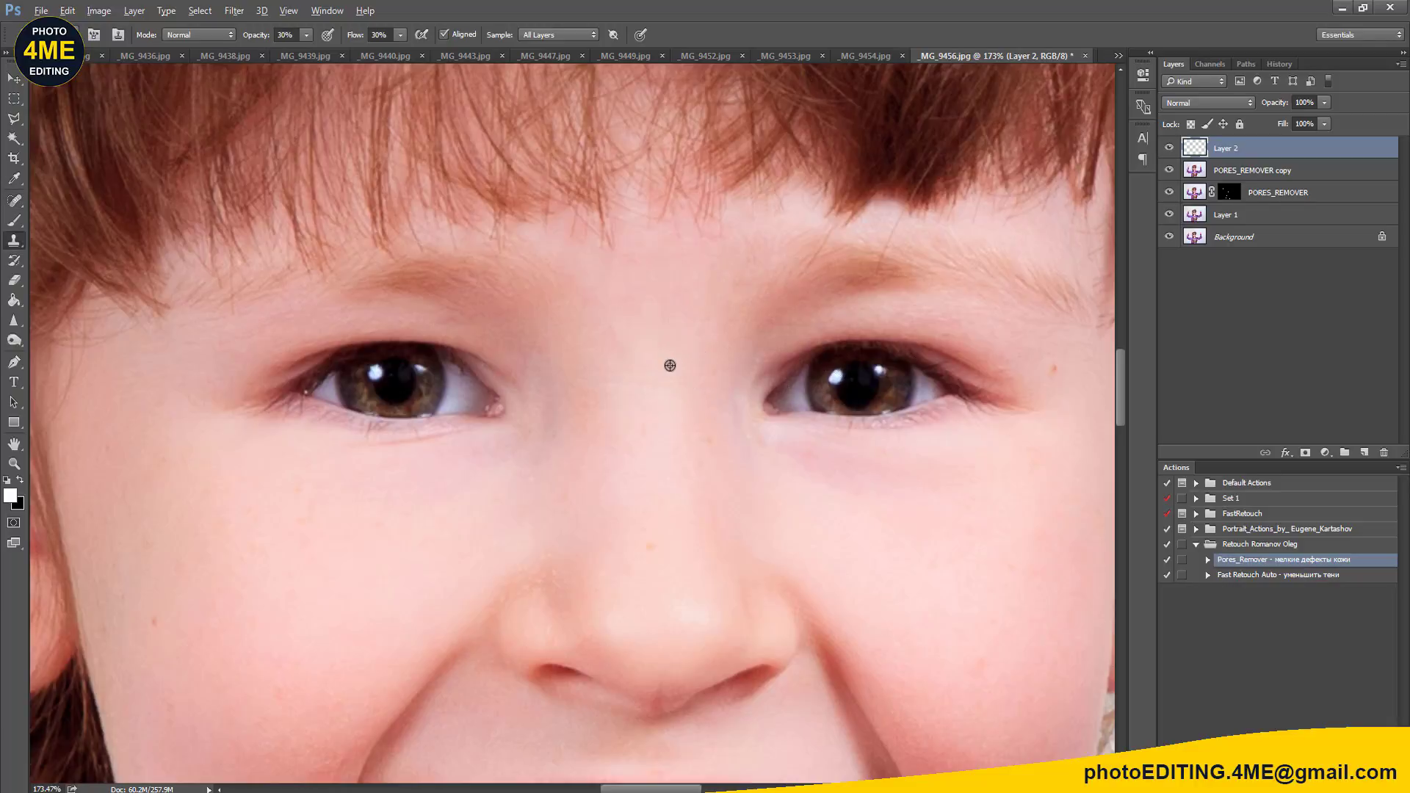
pyautogui.moveTo(670, 318)
pyautogui.mouseDown()
pyautogui.moveTo(713, 283)
pyautogui.moveTo(621, 318)
pyautogui.mouseUp()
pyautogui.moveTo(649, 418); pyautogui.dragTo(721, 320)
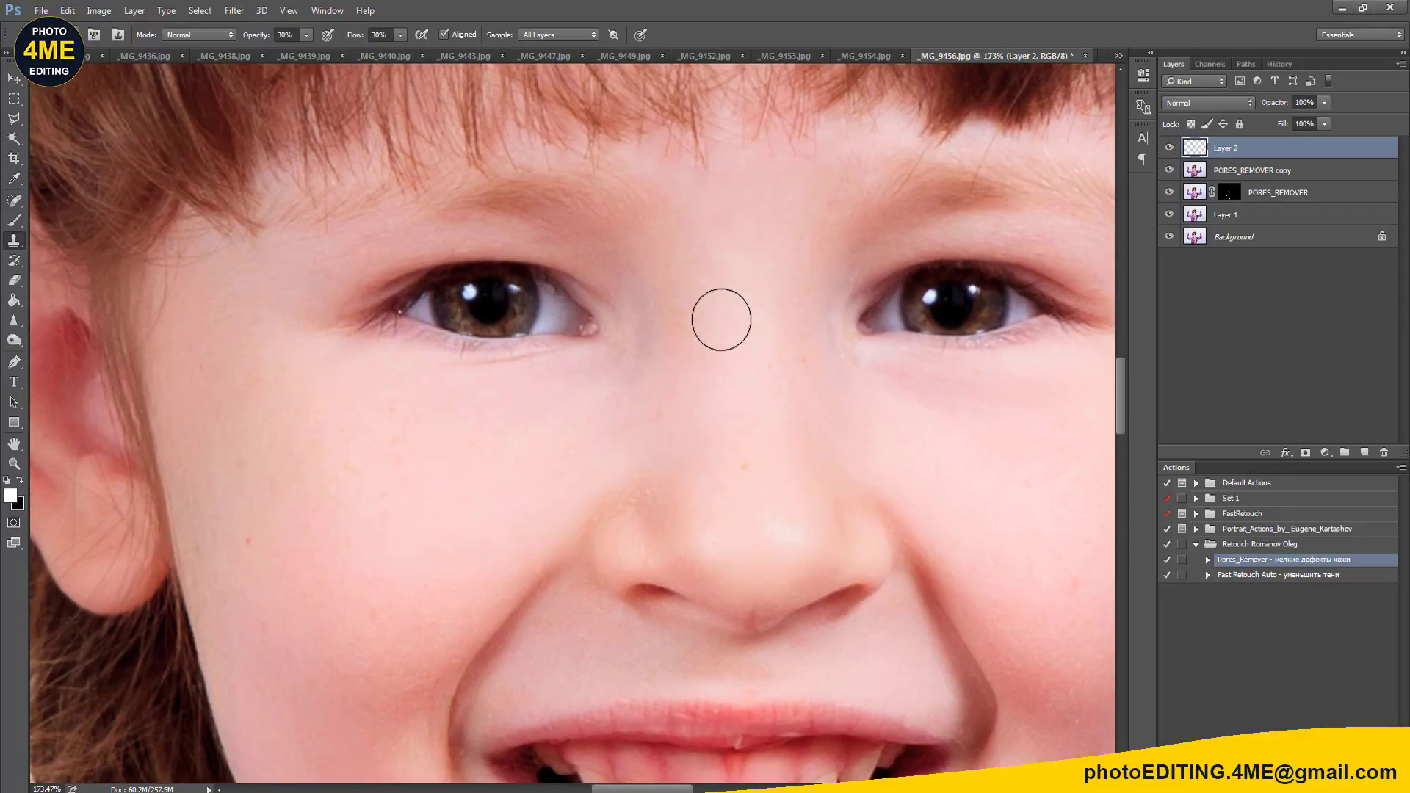
pyautogui.keyDown('alt'); pyautogui.click(681, 362); pyautogui.keyUp('alt')
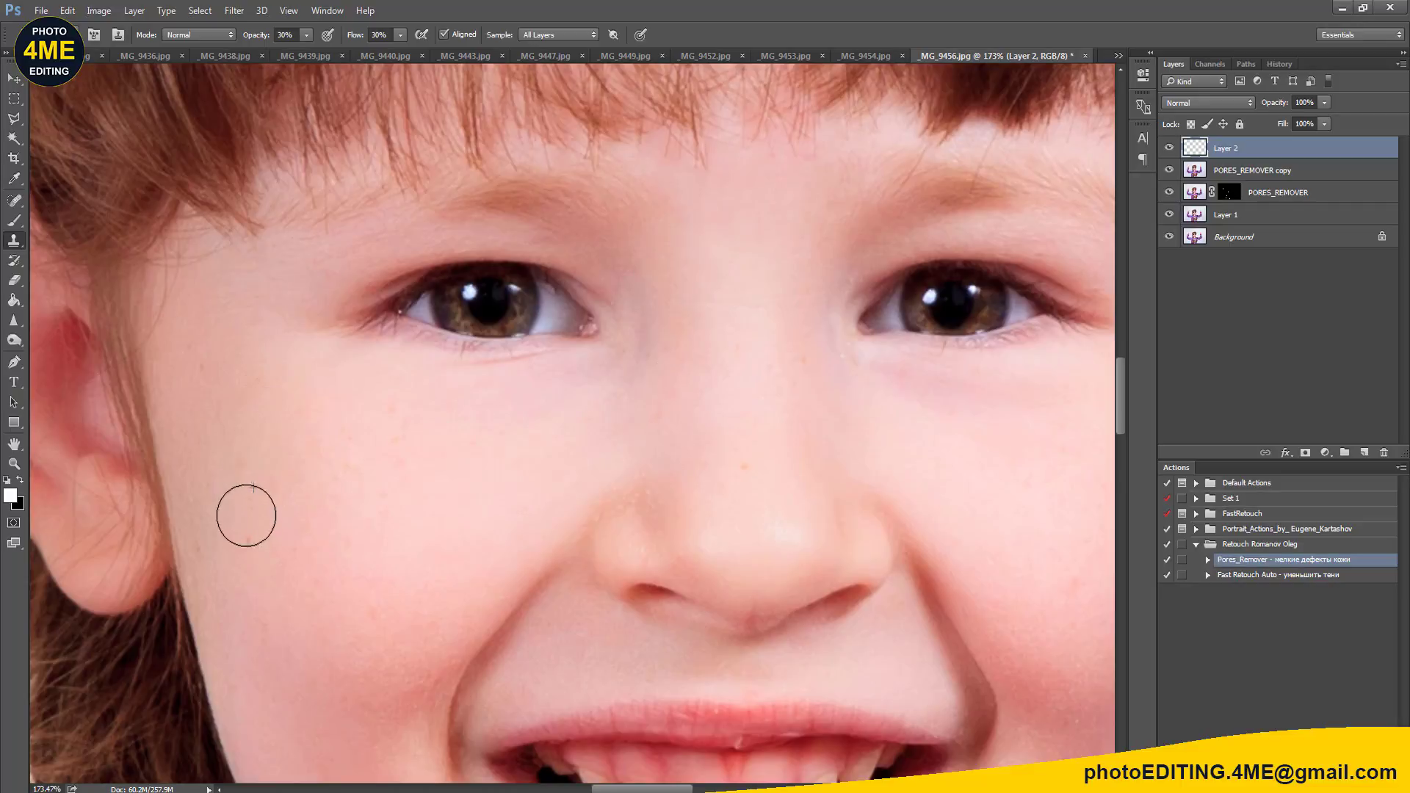
pyautogui.moveTo(599, 447); pyautogui.dragTo(507, 356)
# Step: With a smaller brush, clone-smooth the skin beside the nose and on the upper right cheek
pyautogui.press('[')
pyautogui.press('[')
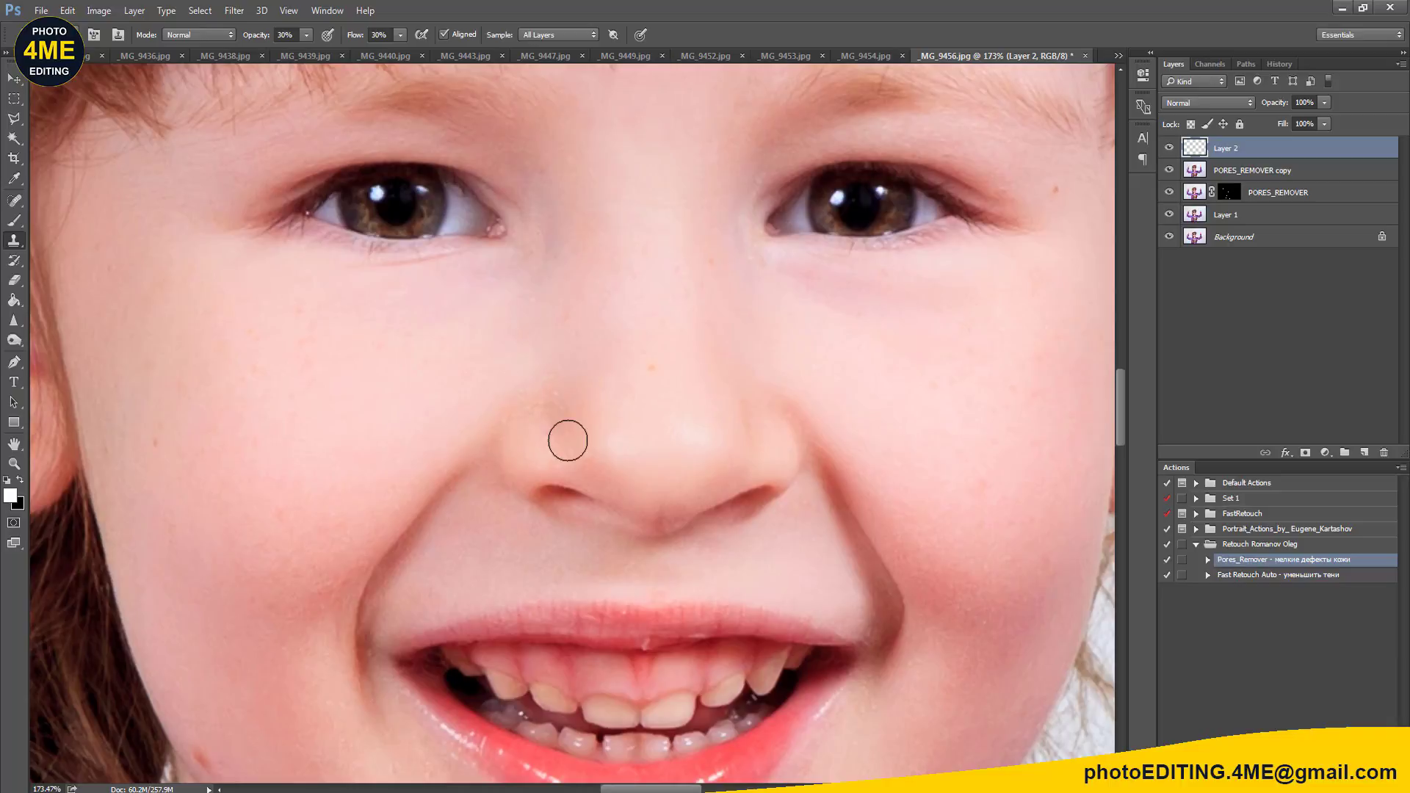
pyautogui.keyDown('alt'); pyautogui.click(553, 369); pyautogui.keyUp('alt')
pyautogui.moveTo(533, 389); pyautogui.dragTo(527, 419)
pyautogui.moveTo(897, 346); pyautogui.dragTo(823, 360)
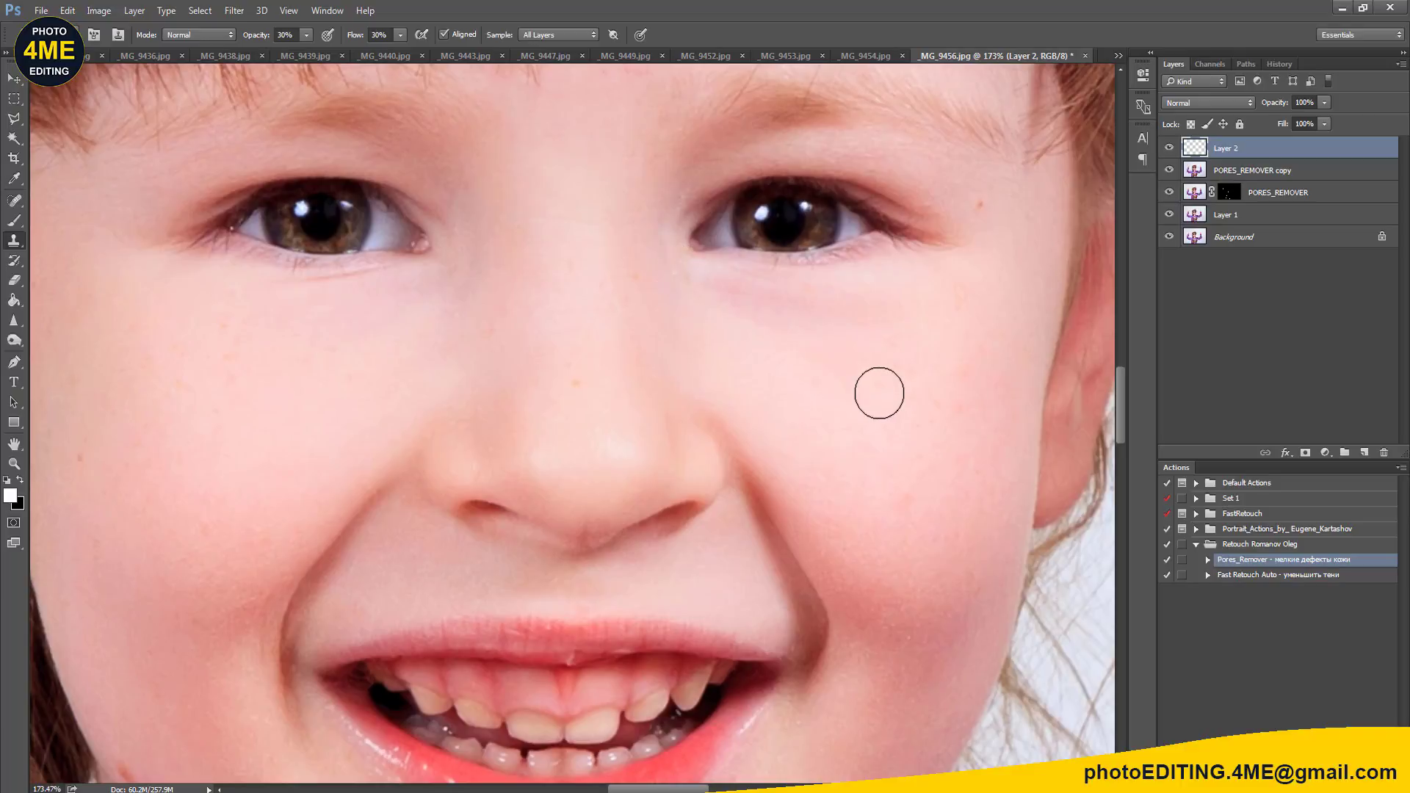
pyautogui.moveTo(728, 296); pyautogui.dragTo(884, 326)
# Step: Fit the photo, reselect Layer 2, and try covering the neck spot, undoing the purple patch
pyautogui.hotkey('ctrl', '0')
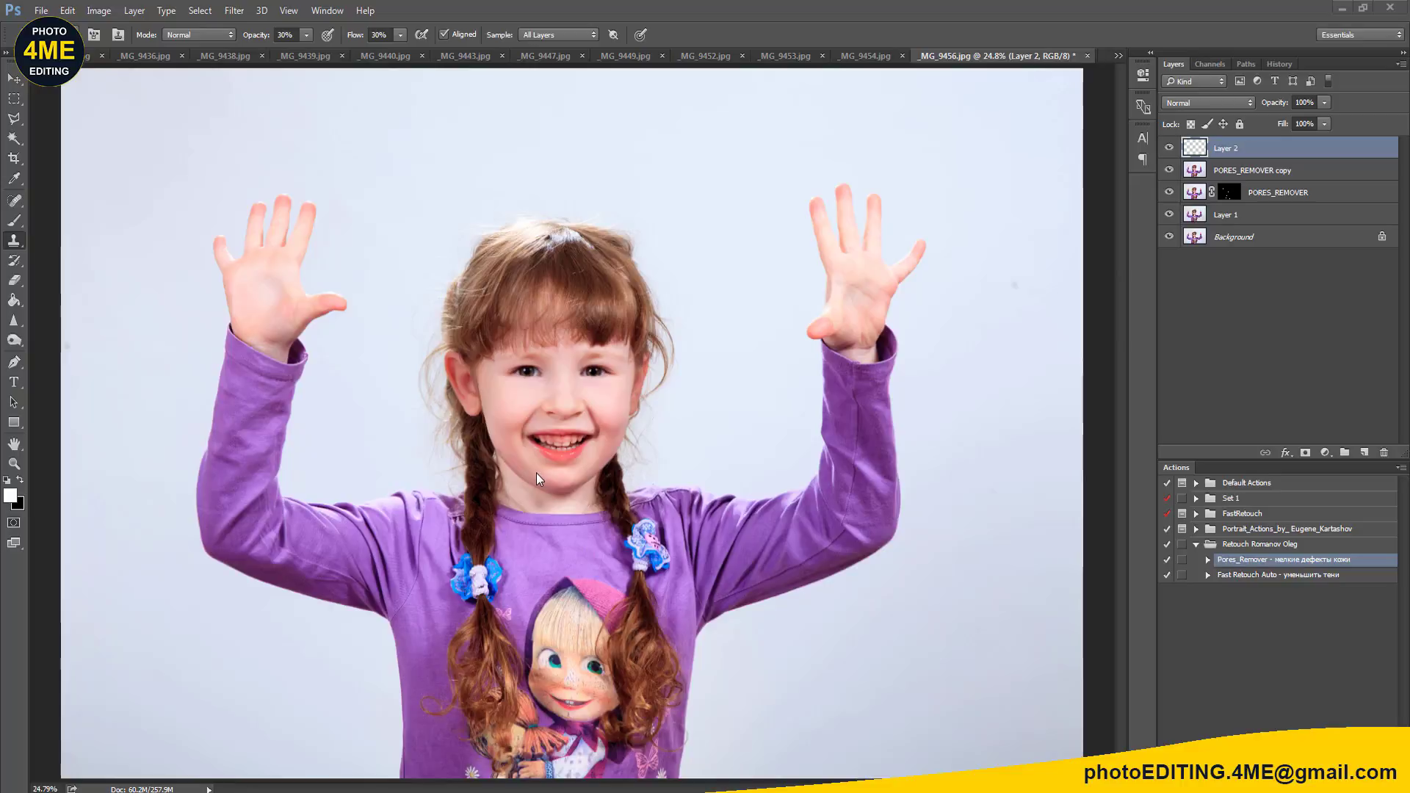
pyautogui.scroll(1, 536, 473)
pyautogui.scroll(2, 536, 473)
pyautogui.scroll(2, 537, 473)
pyautogui.scroll(1, 537, 473)
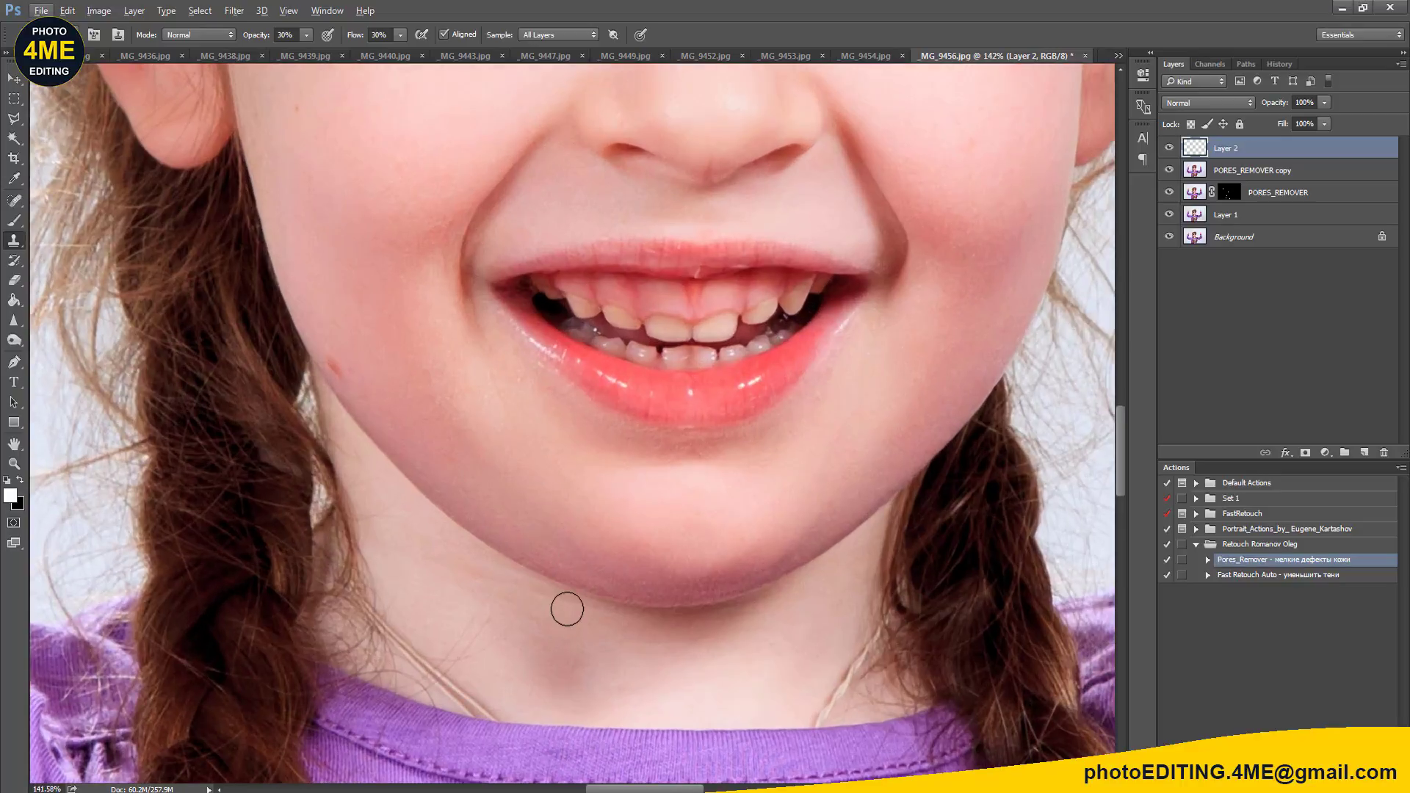
pyautogui.hotkey('alt', 's')
pyautogui.press('s')
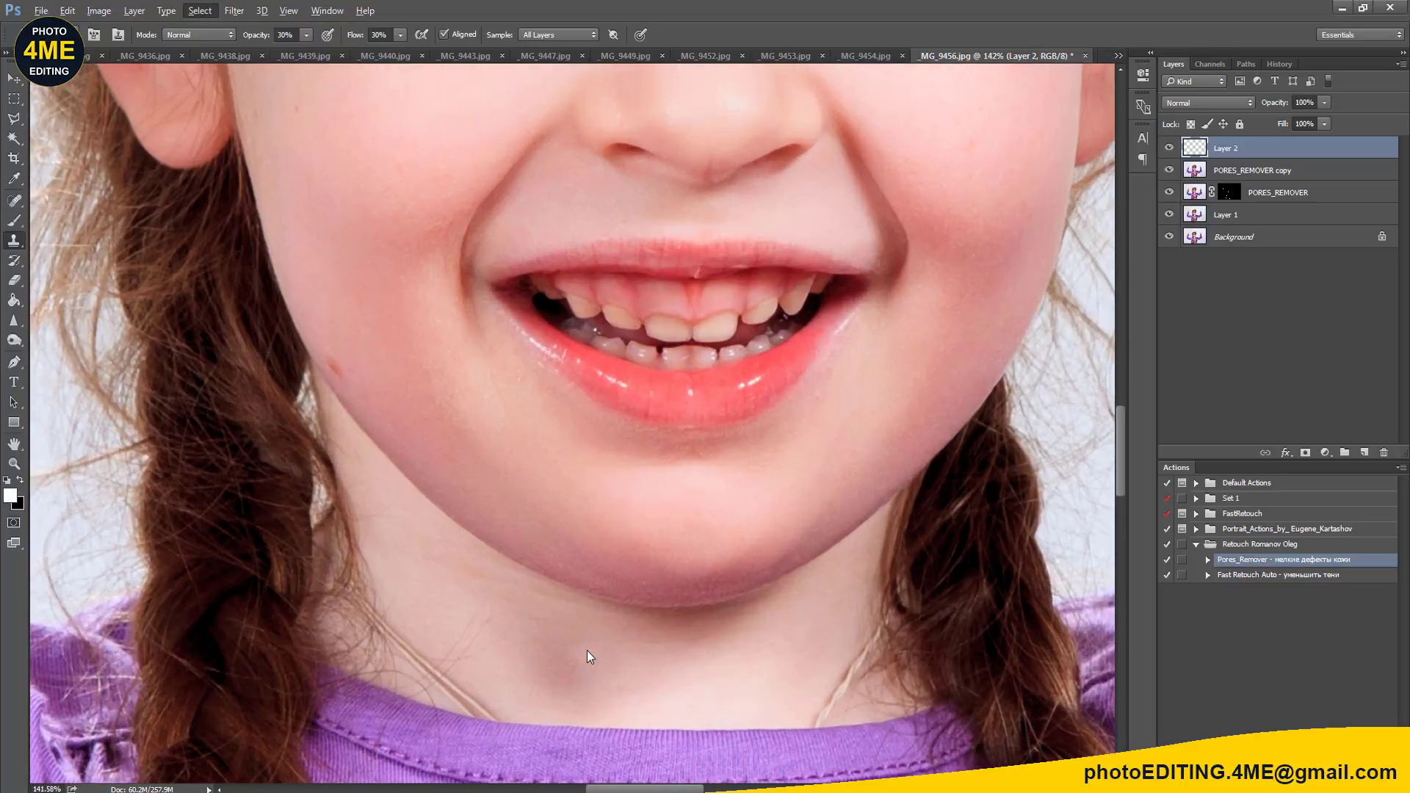
pyautogui.click(1240, 154)
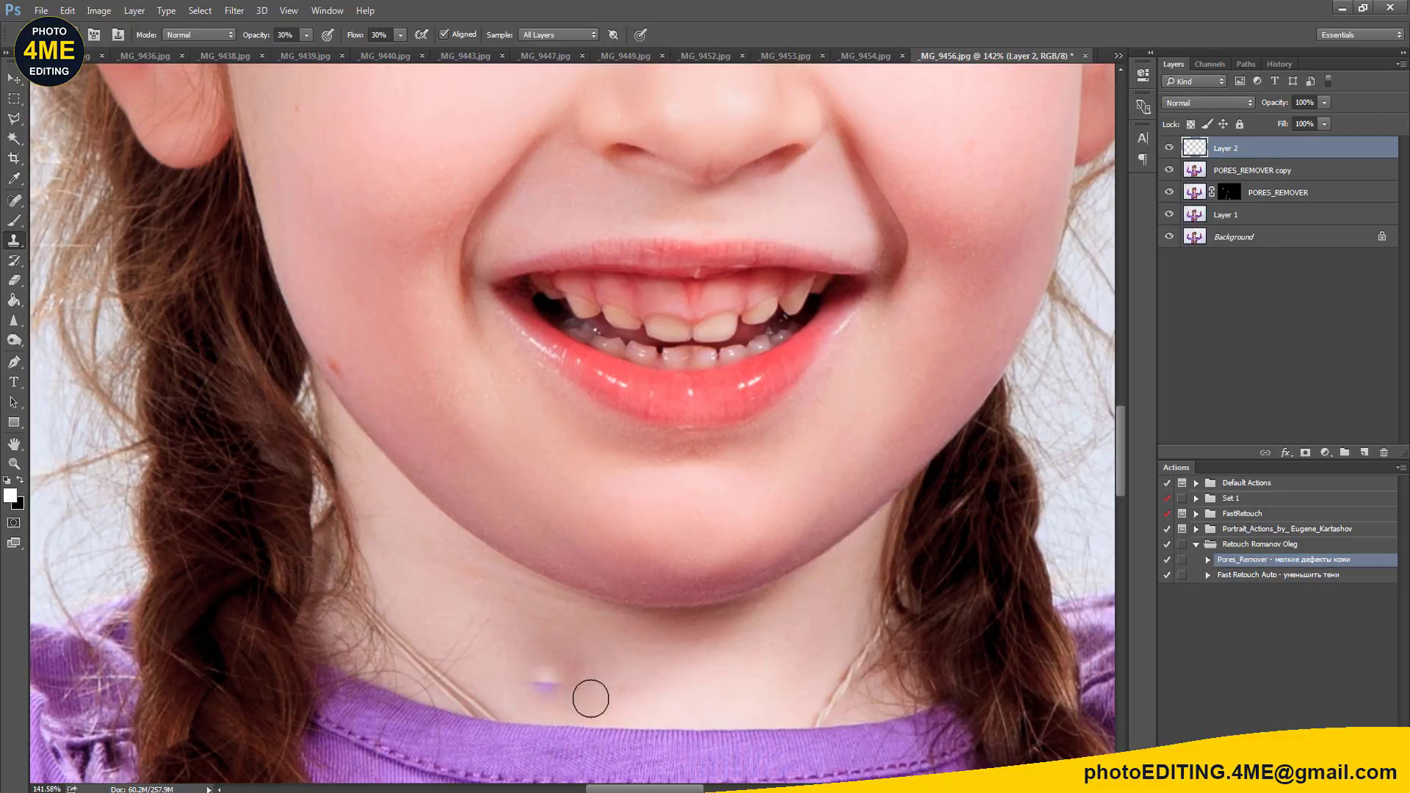
pyautogui.moveTo(644, 686); pyautogui.dragTo(699, 690)
pyautogui.hotkey('ctrl', 'z')
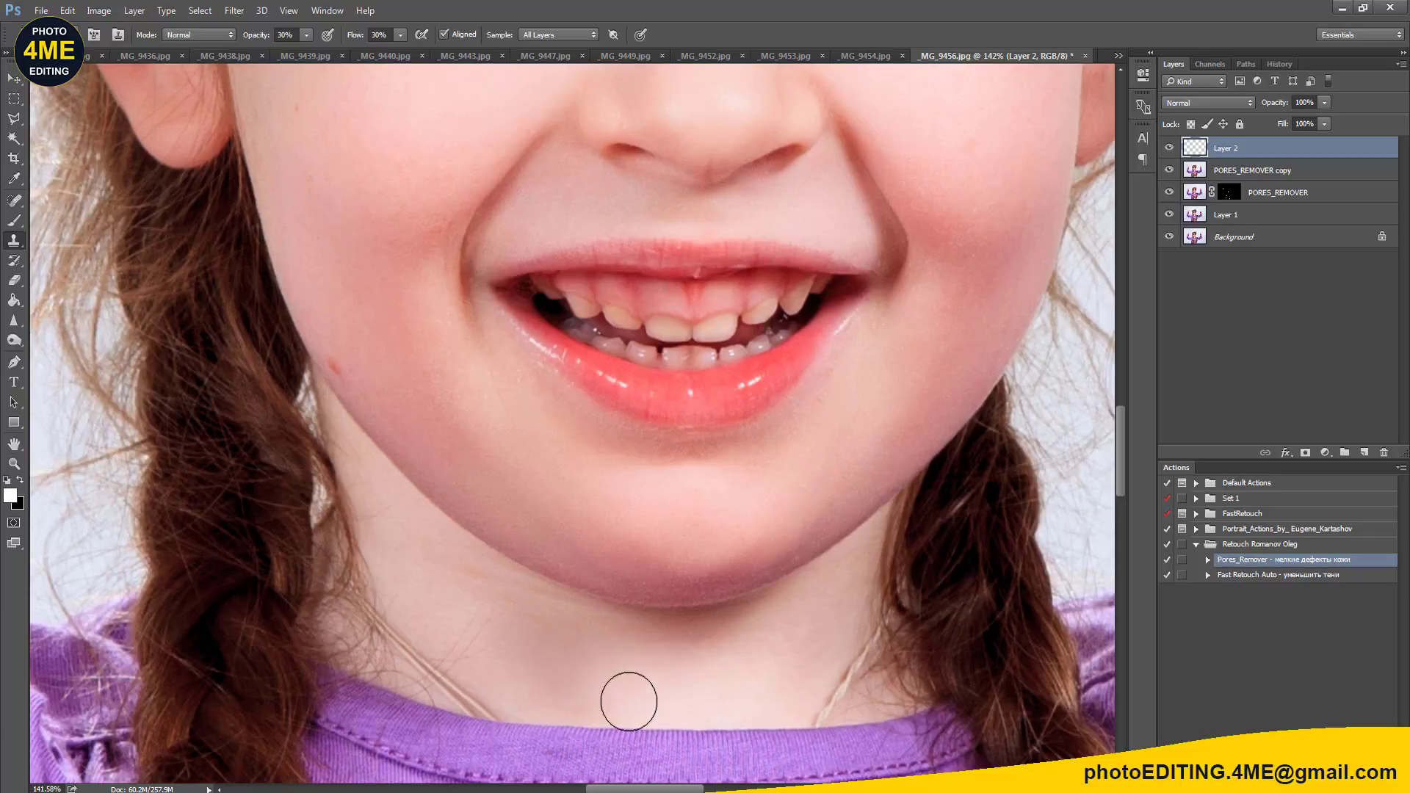
# Step: Toggle Layer 2's visibility twice to compare the neck and face before and after retouching
pyautogui.scroll(-3, 683, 672)
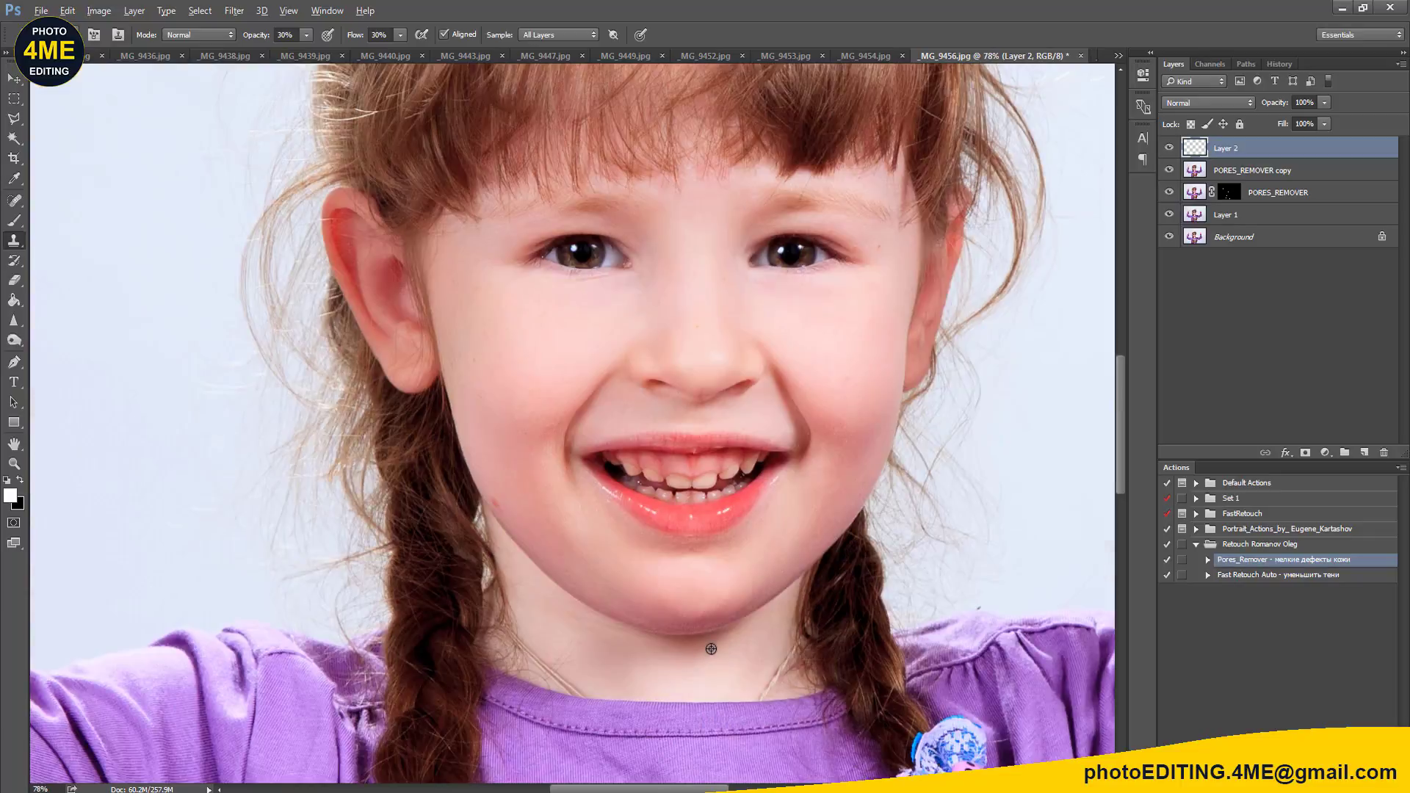
pyautogui.scroll(3, 711, 648)
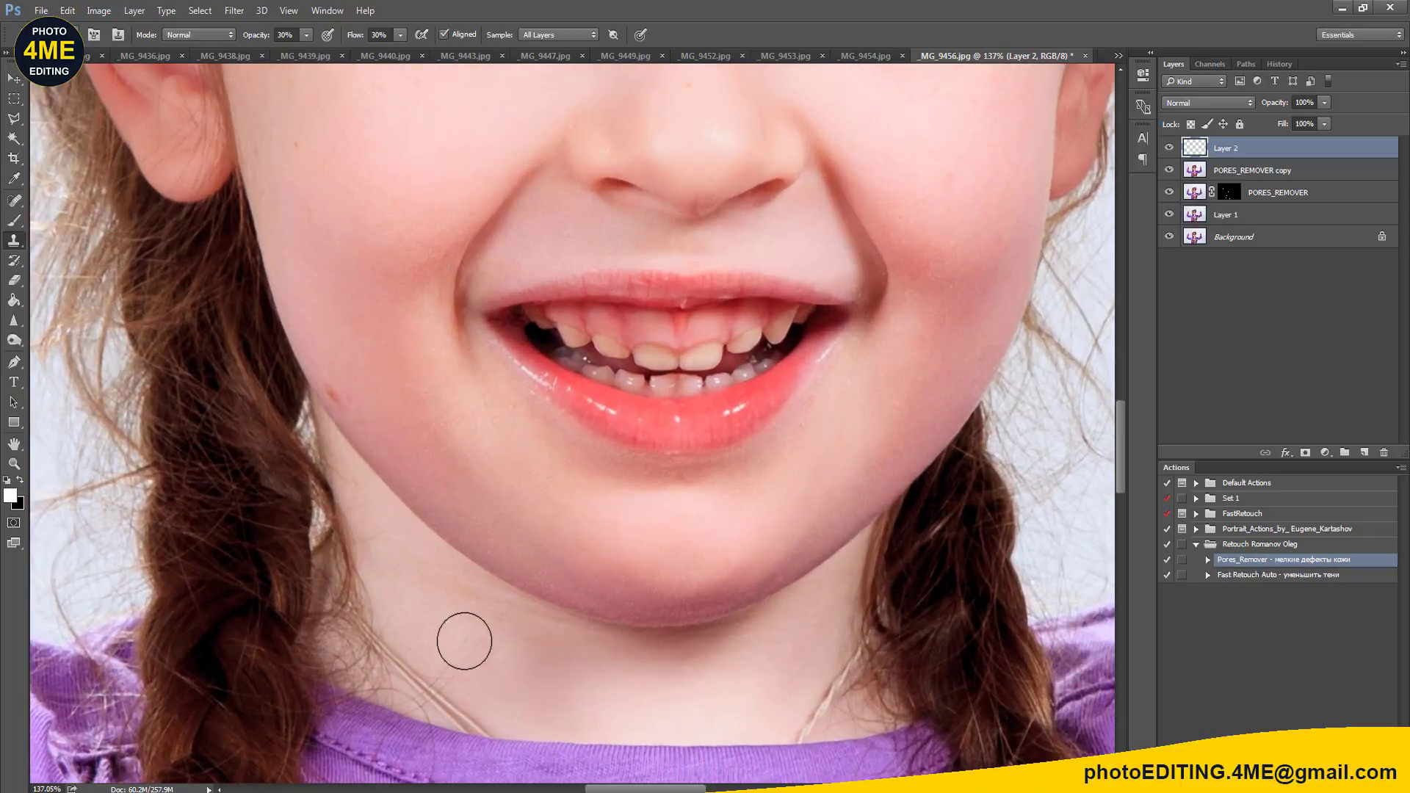
pyautogui.press('alt')
pyautogui.click(1169, 149)
pyautogui.click(1169, 149)
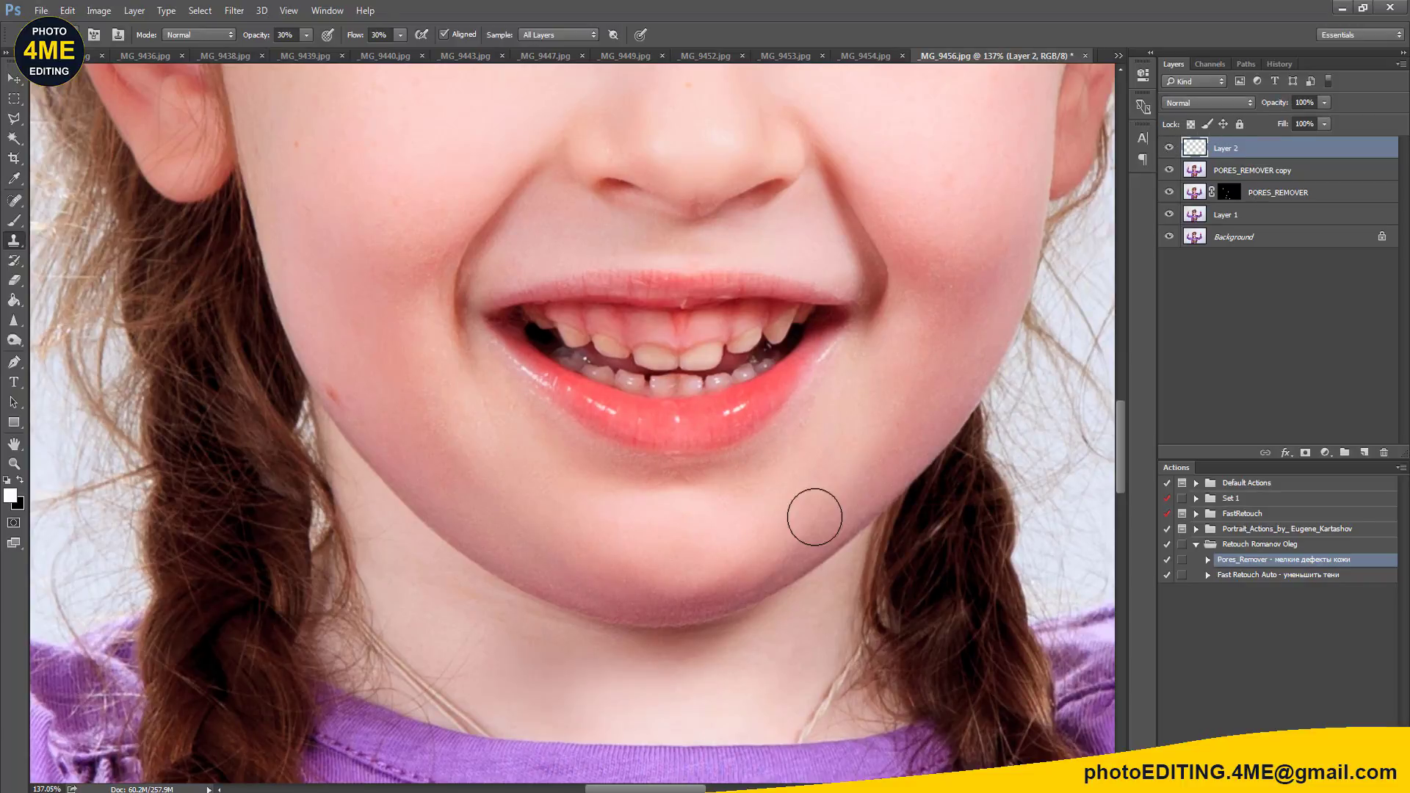
pyautogui.scroll(-3, 814, 514)
pyautogui.click(1169, 149)
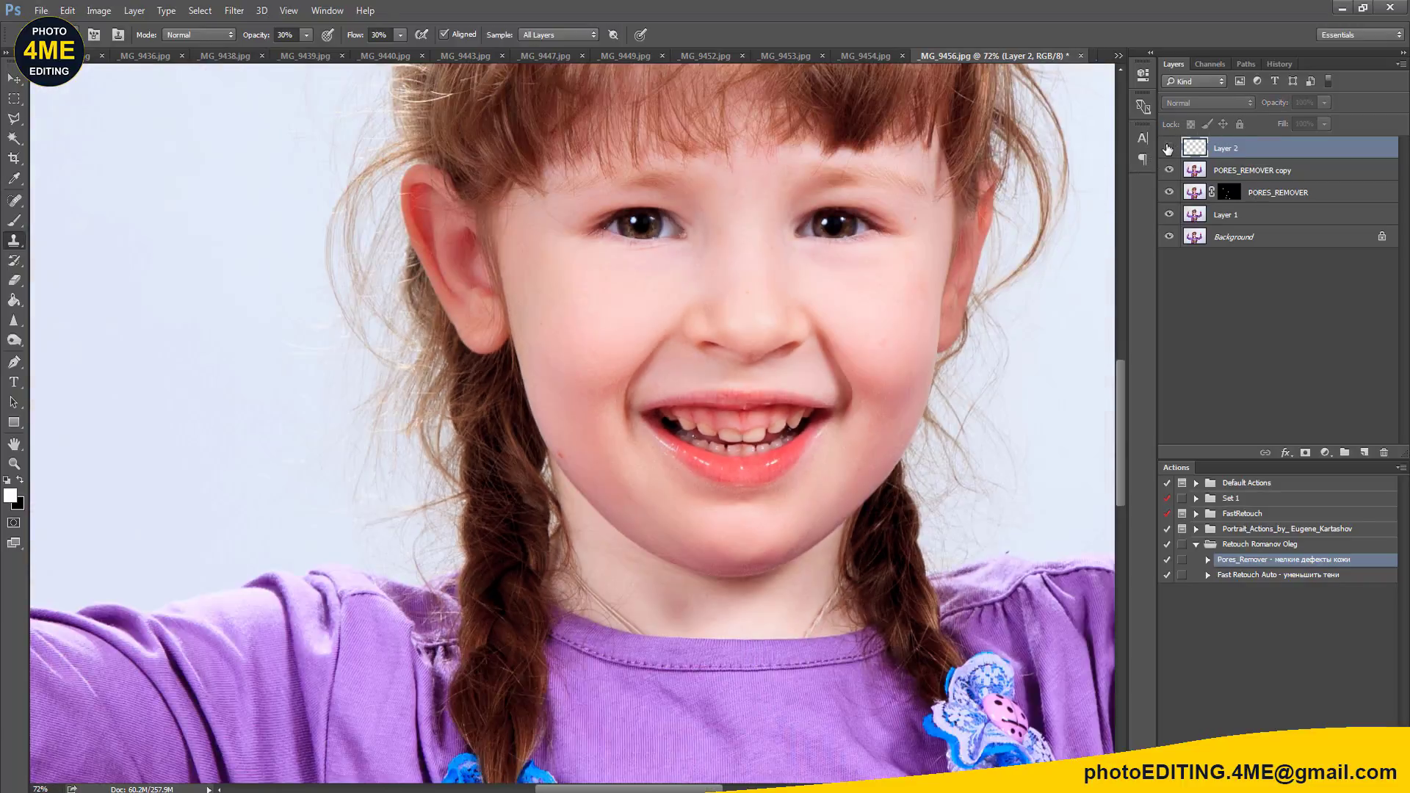
pyautogui.click(1169, 149)
pyautogui.scroll(-2, 814, 415)
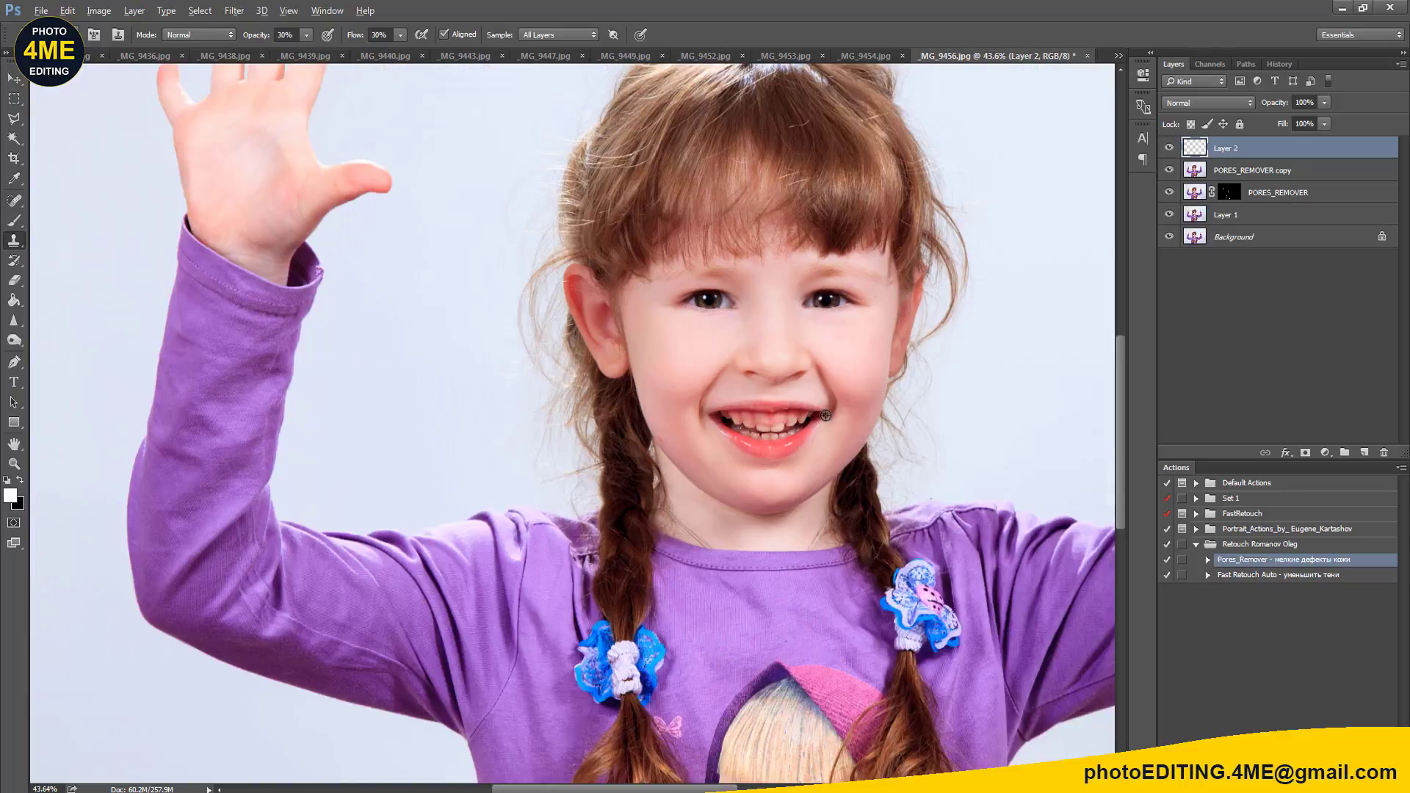
pyautogui.scroll(2, 865, 396)
pyautogui.scroll(1, 866, 396)
pyautogui.scroll(1, 865, 396)
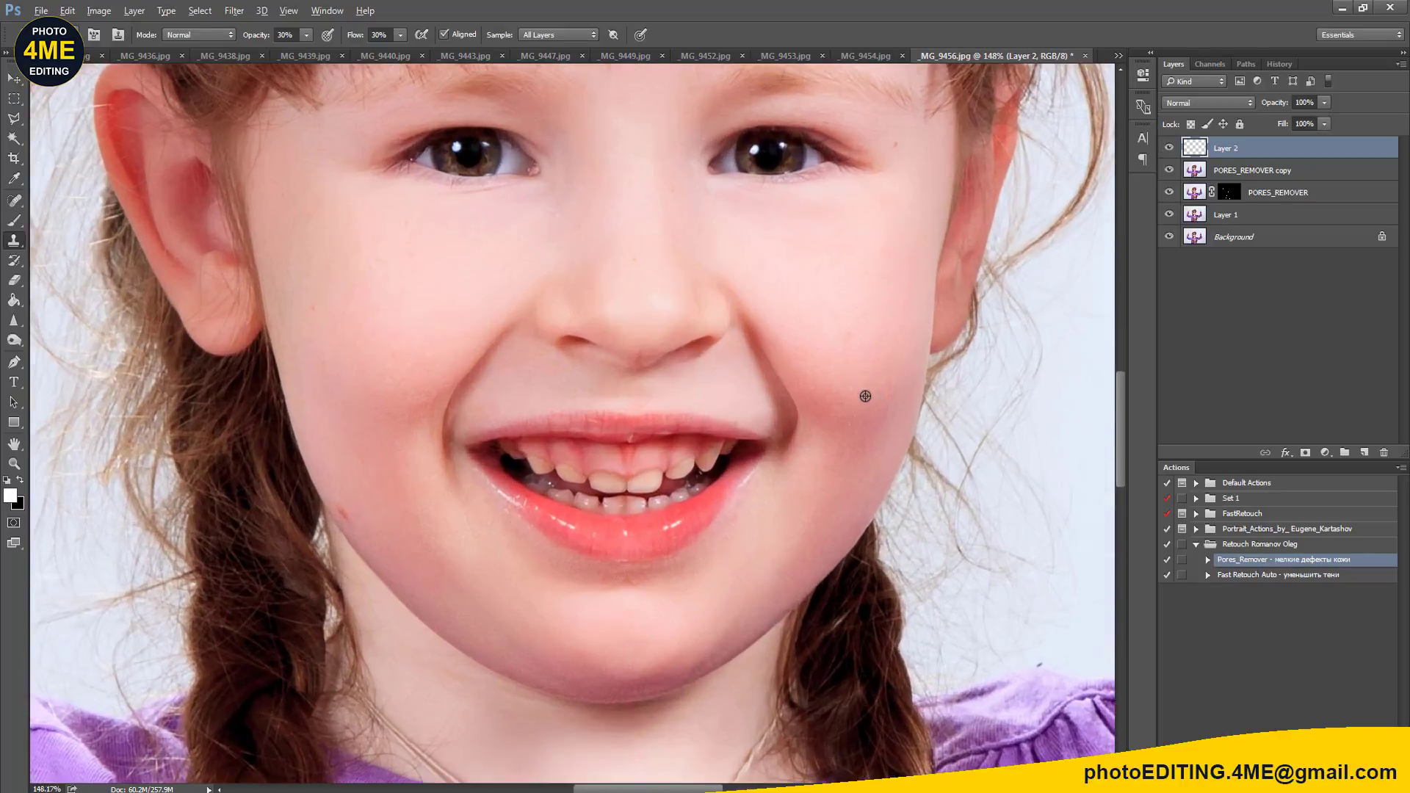
pyautogui.scroll(2, 865, 396)
pyautogui.moveTo(771, 368); pyautogui.dragTo(824, 434)
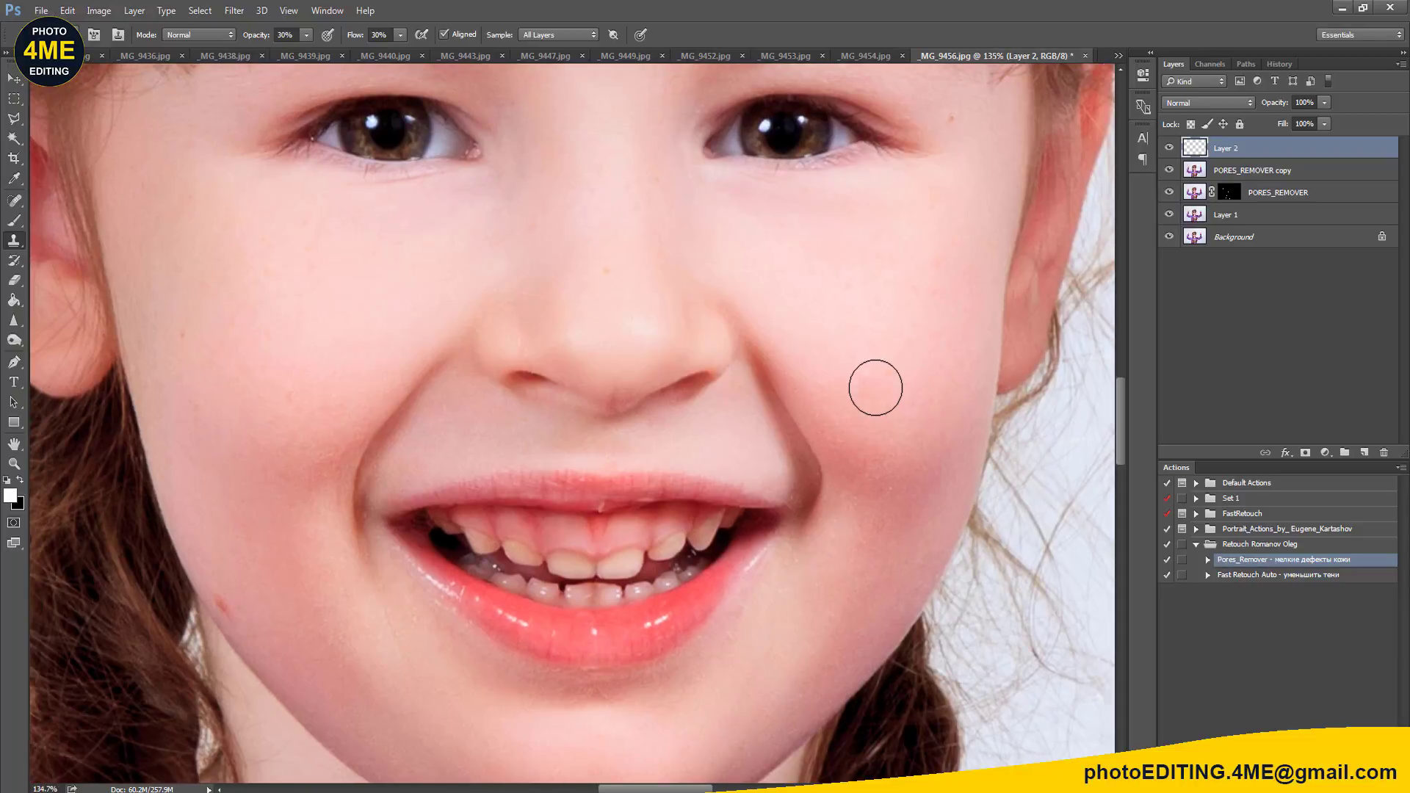
pyautogui.scroll(-1, 875, 384)
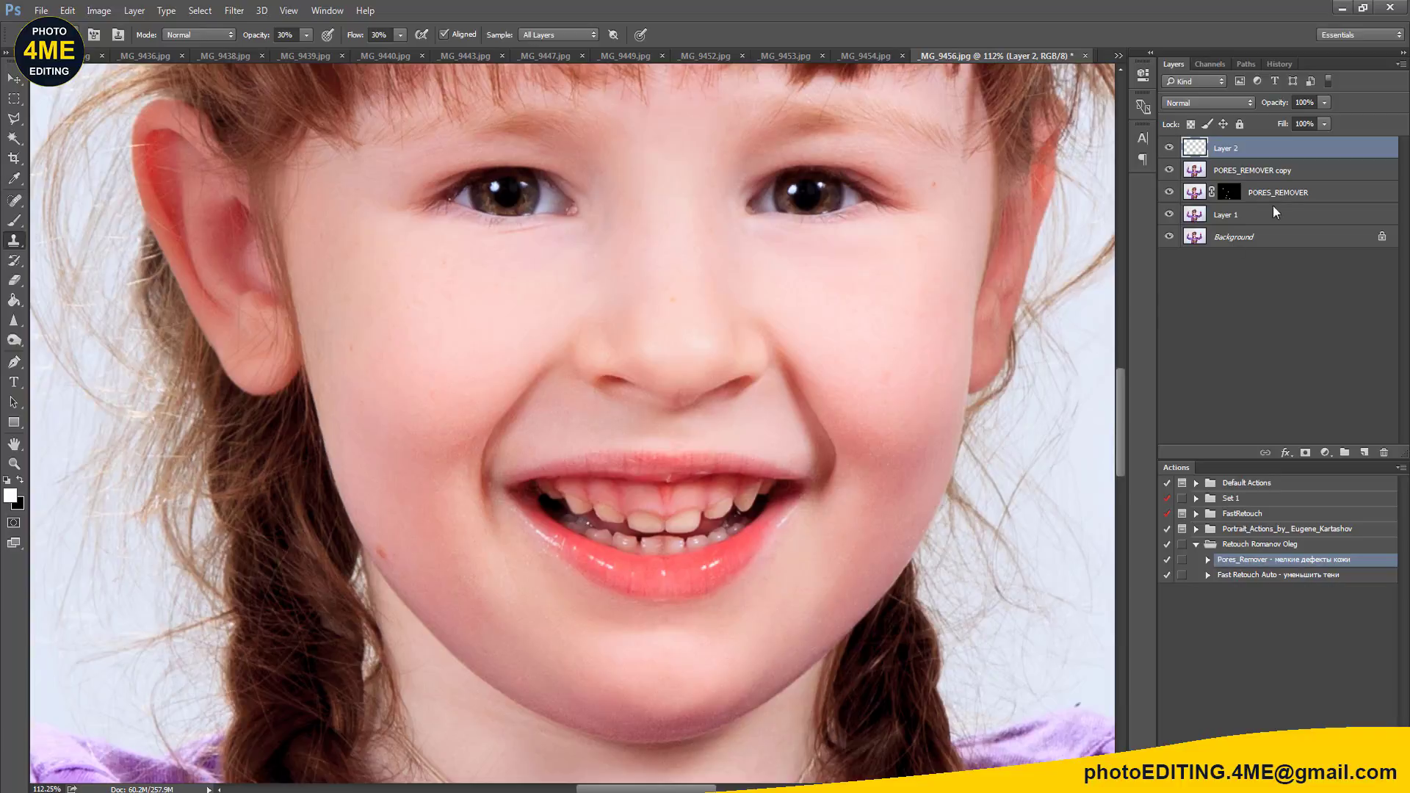
# Step: Merge Layer 2 and PORES_REMOVER copy into a new Layer 2 copy and compare it
pyautogui.keyDown('shift'); pyautogui.click(1279, 171); pyautogui.keyUp('shift')
pyautogui.hotkey('ctrl', 'j')
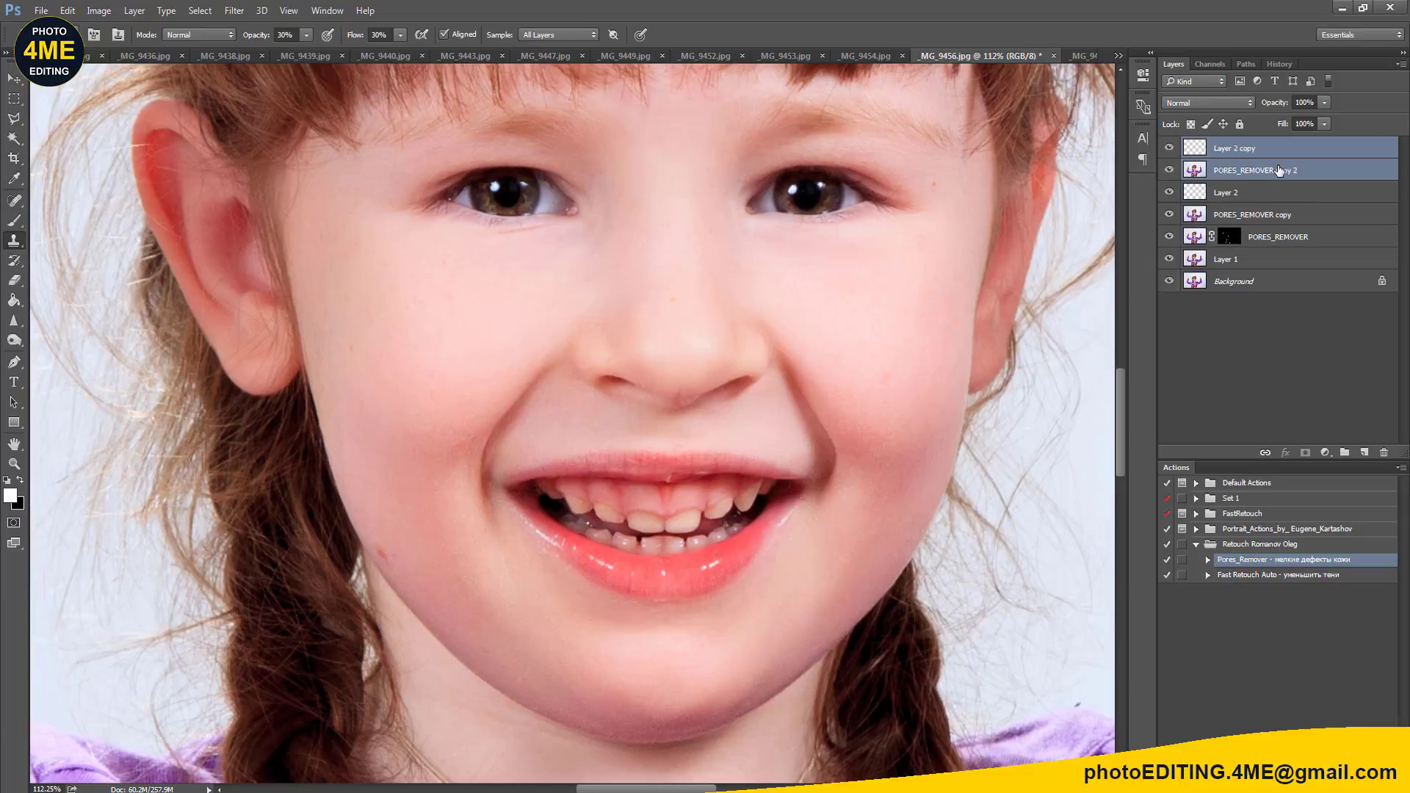
pyautogui.hotkey('ctrl', 'e')
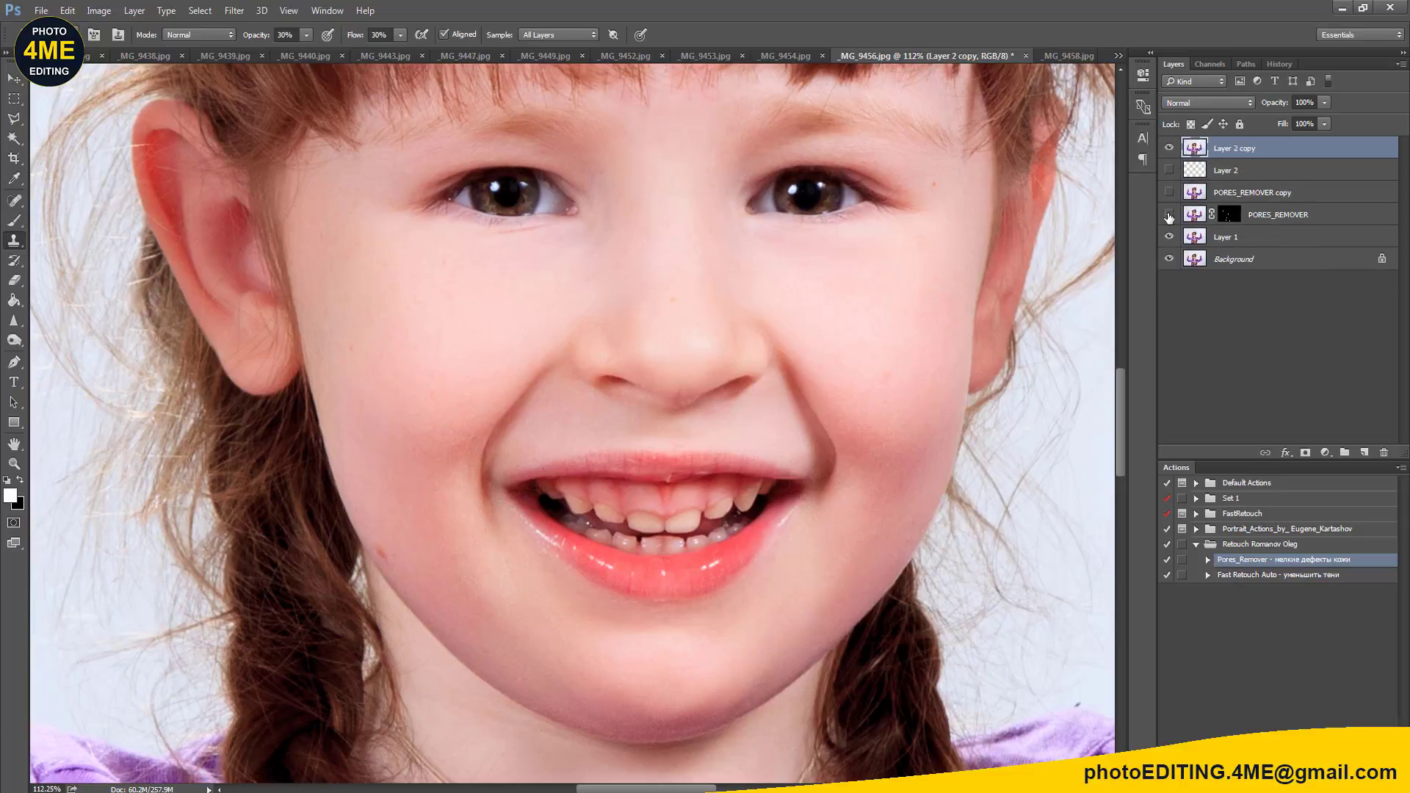
pyautogui.click(1169, 149)
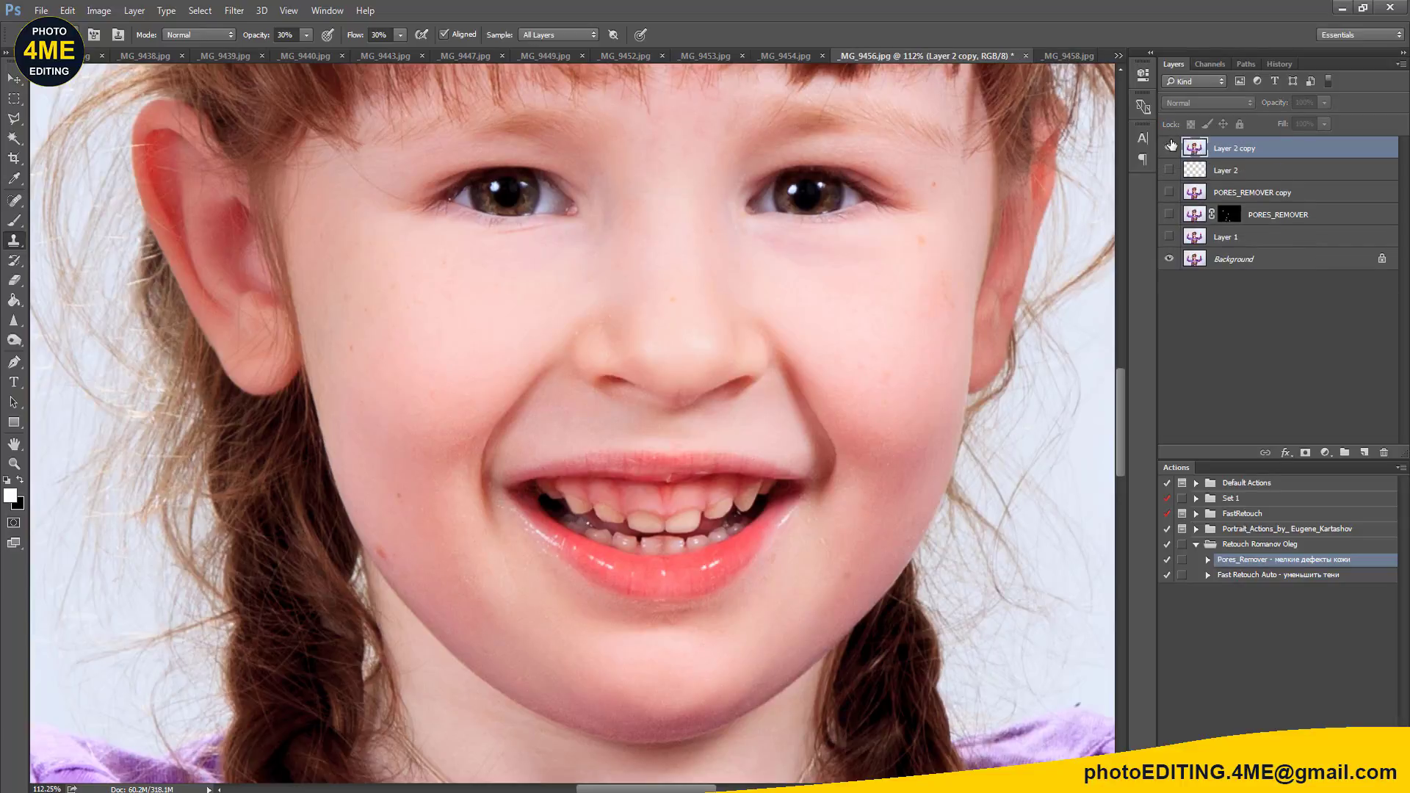
pyautogui.click(1169, 147)
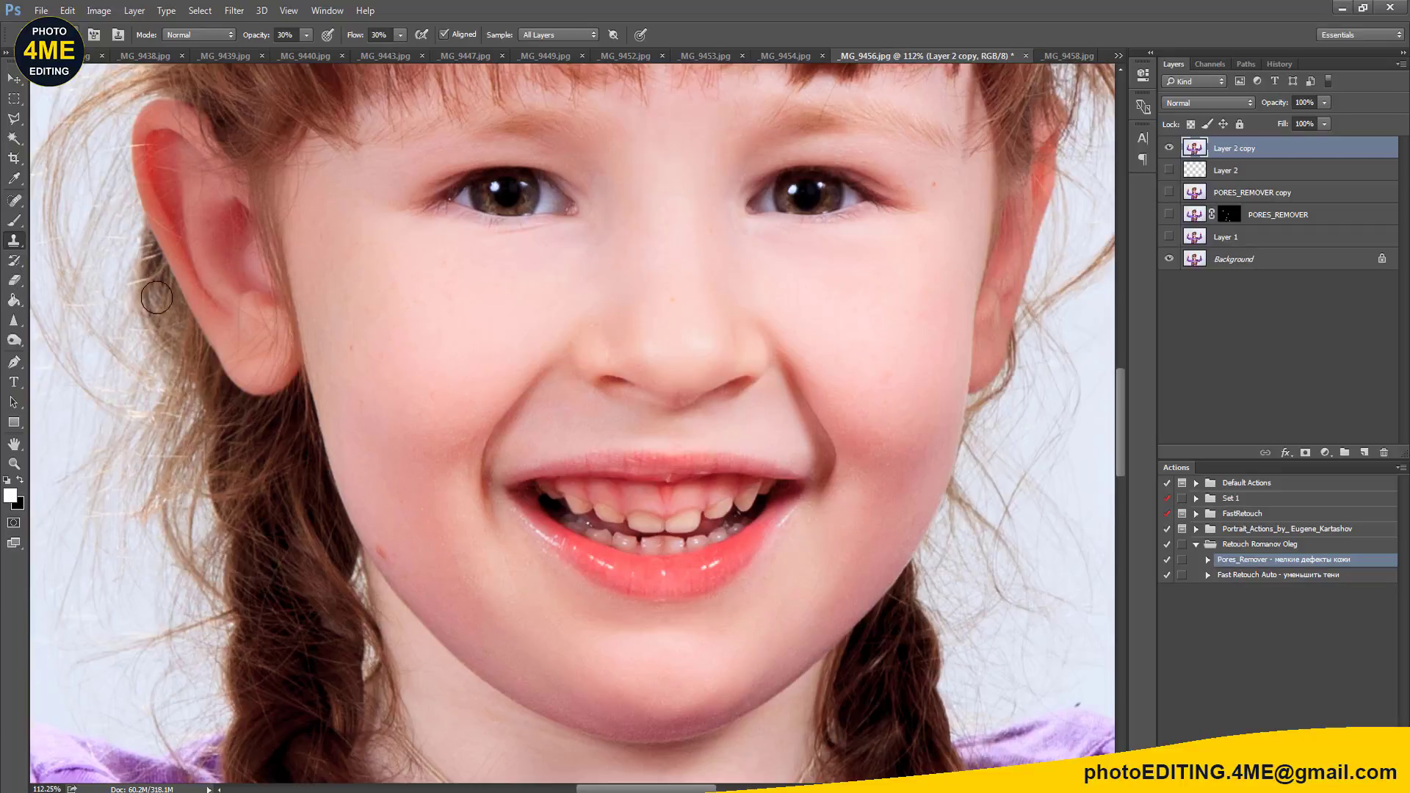
# Step: Sharpen both irises and the teeth with the Sharpen tool
pyautogui.click(13, 320)
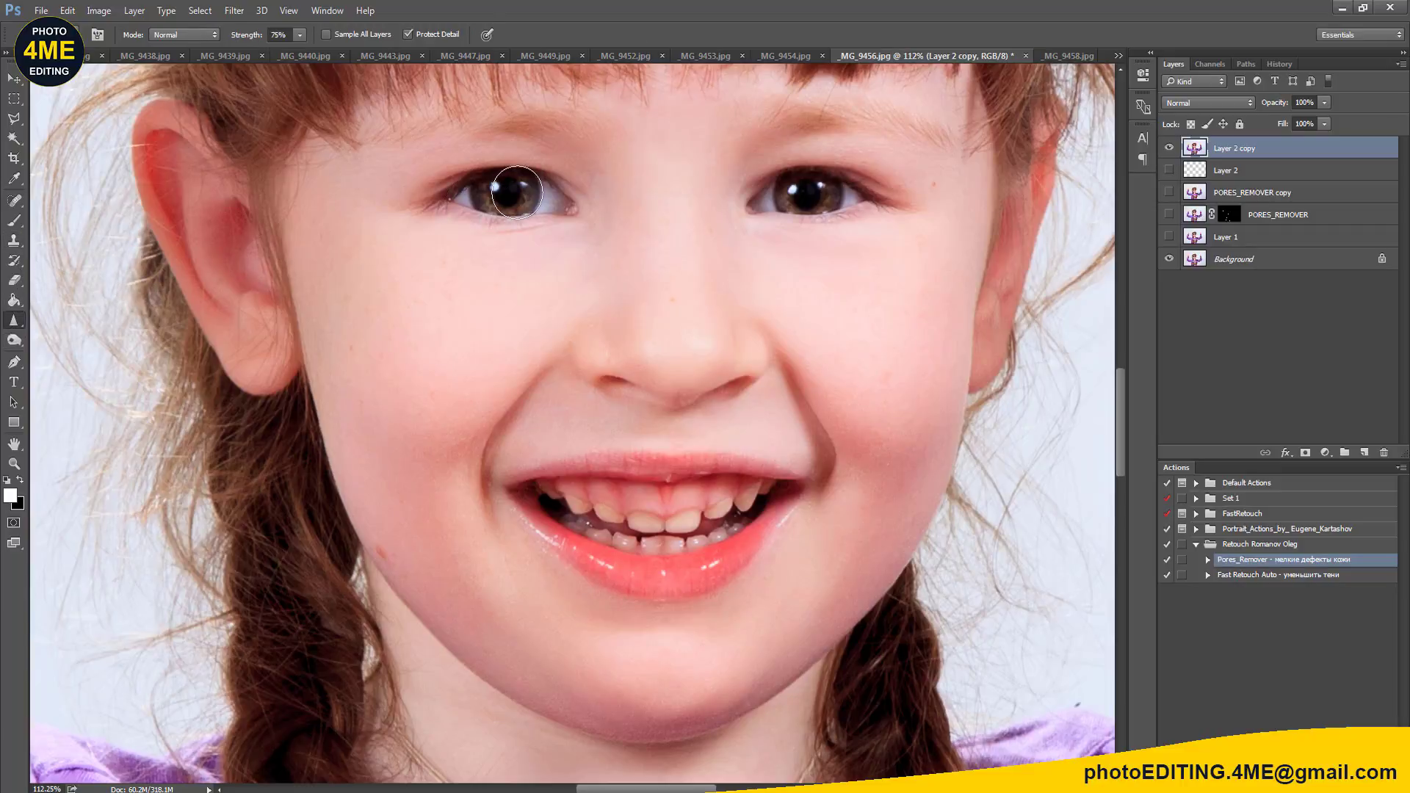
pyautogui.moveTo(538, 200); pyautogui.dragTo(552, 196)
pyautogui.moveTo(464, 195); pyautogui.dragTo(515, 190)
pyautogui.moveTo(801, 195)
pyautogui.mouseDown()
pyautogui.moveTo(758, 201)
pyautogui.moveTo(840, 193)
pyautogui.mouseUp()
pyautogui.moveTo(744, 520); pyautogui.dragTo(725, 509)
pyautogui.scroll(3, 721, 512)
pyautogui.scroll(-1, 720, 488)
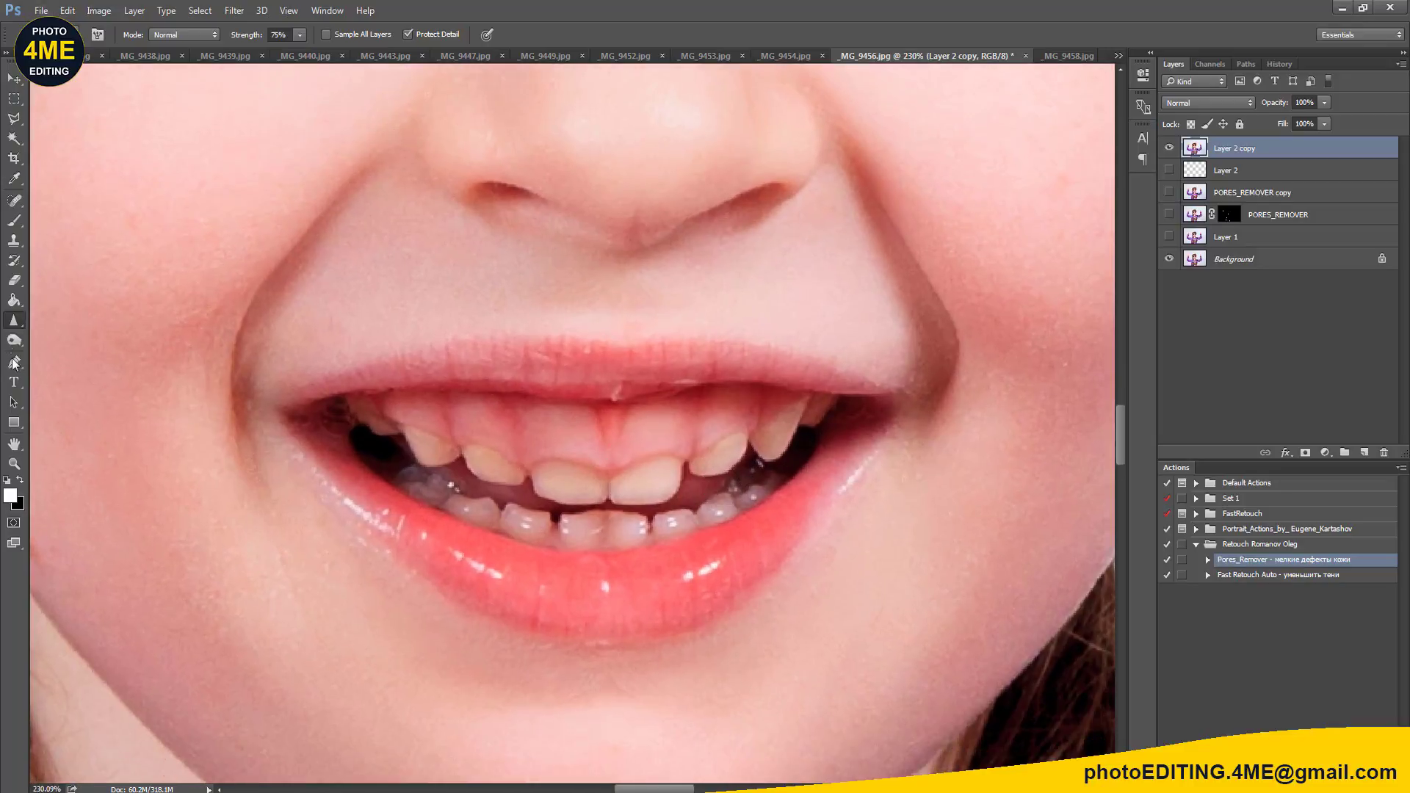
# Step: Desaturate the upper and lower teeth with the Sponge tool to remove the yellow tint
pyautogui.rightClick(15, 345)
pyautogui.click(66, 373)
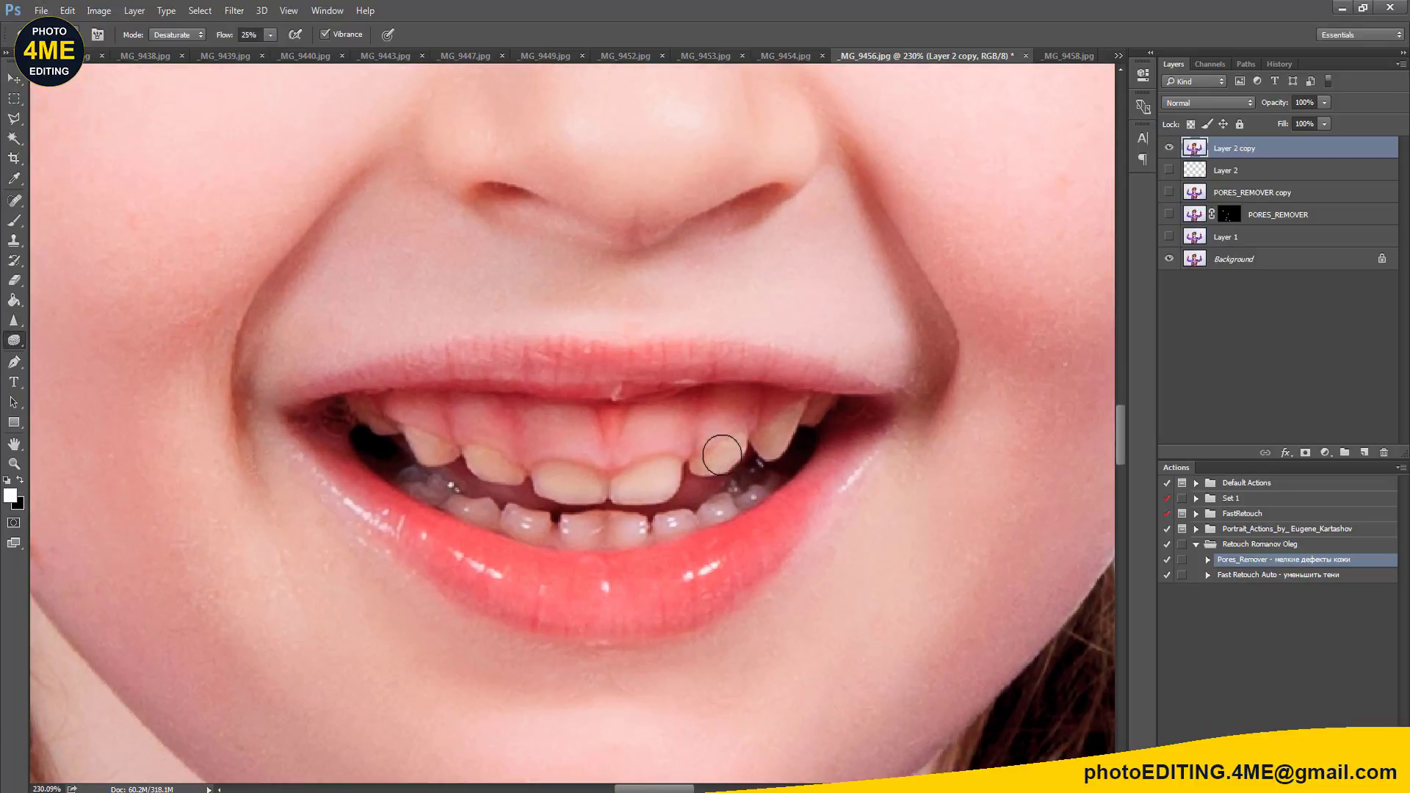
pyautogui.moveTo(753, 456)
pyautogui.mouseDown()
pyautogui.moveTo(636, 478)
pyautogui.moveTo(674, 485)
pyautogui.moveTo(461, 457)
pyautogui.mouseUp()
pyautogui.moveTo(504, 514)
pyautogui.mouseDown()
pyautogui.moveTo(535, 524)
pyautogui.moveTo(754, 510)
pyautogui.mouseUp()
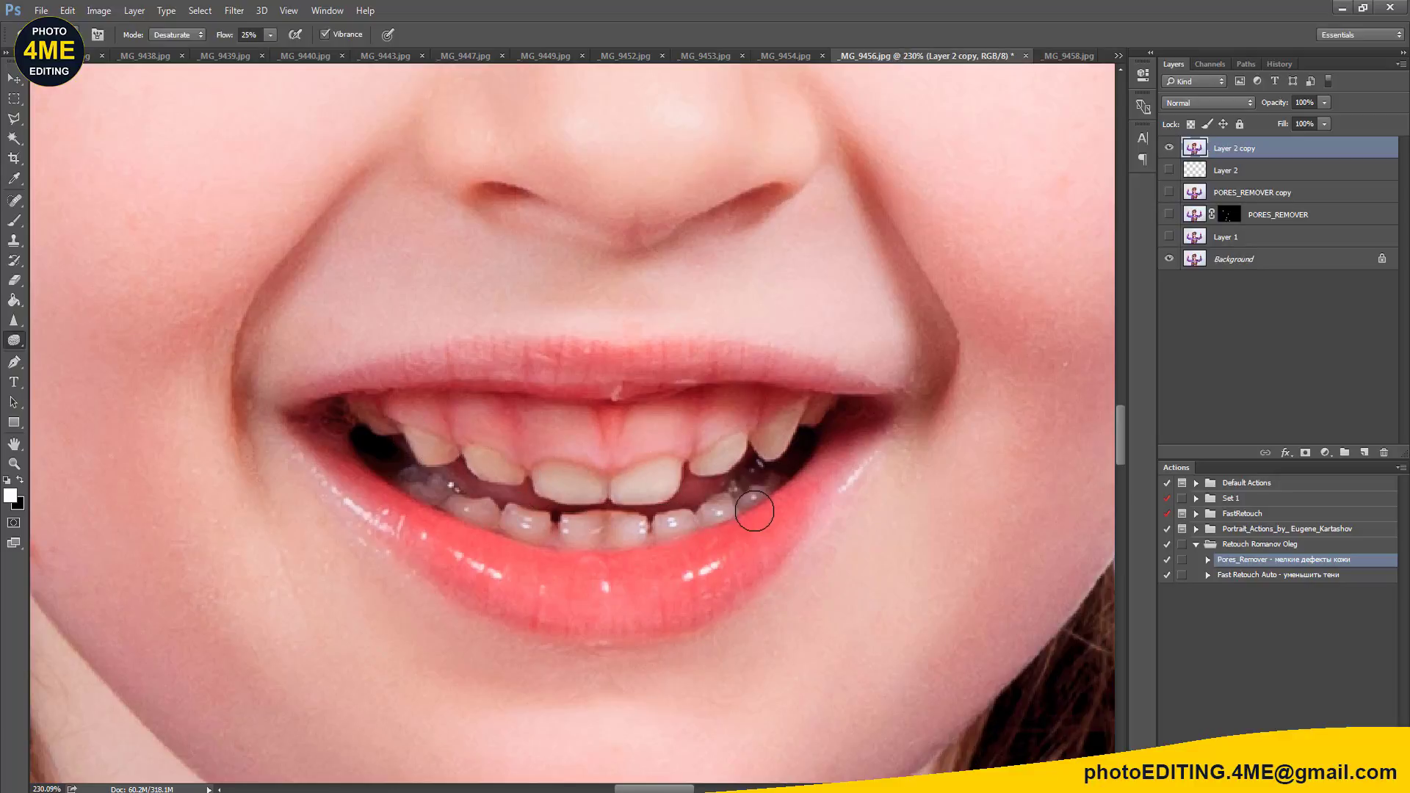
# Step: Lighten the upper and lower teeth with the Dodge tool on Midtones at 15% exposure
pyautogui.click(13, 324)
pyautogui.moveTo(14, 346); pyautogui.dragTo(58, 337)
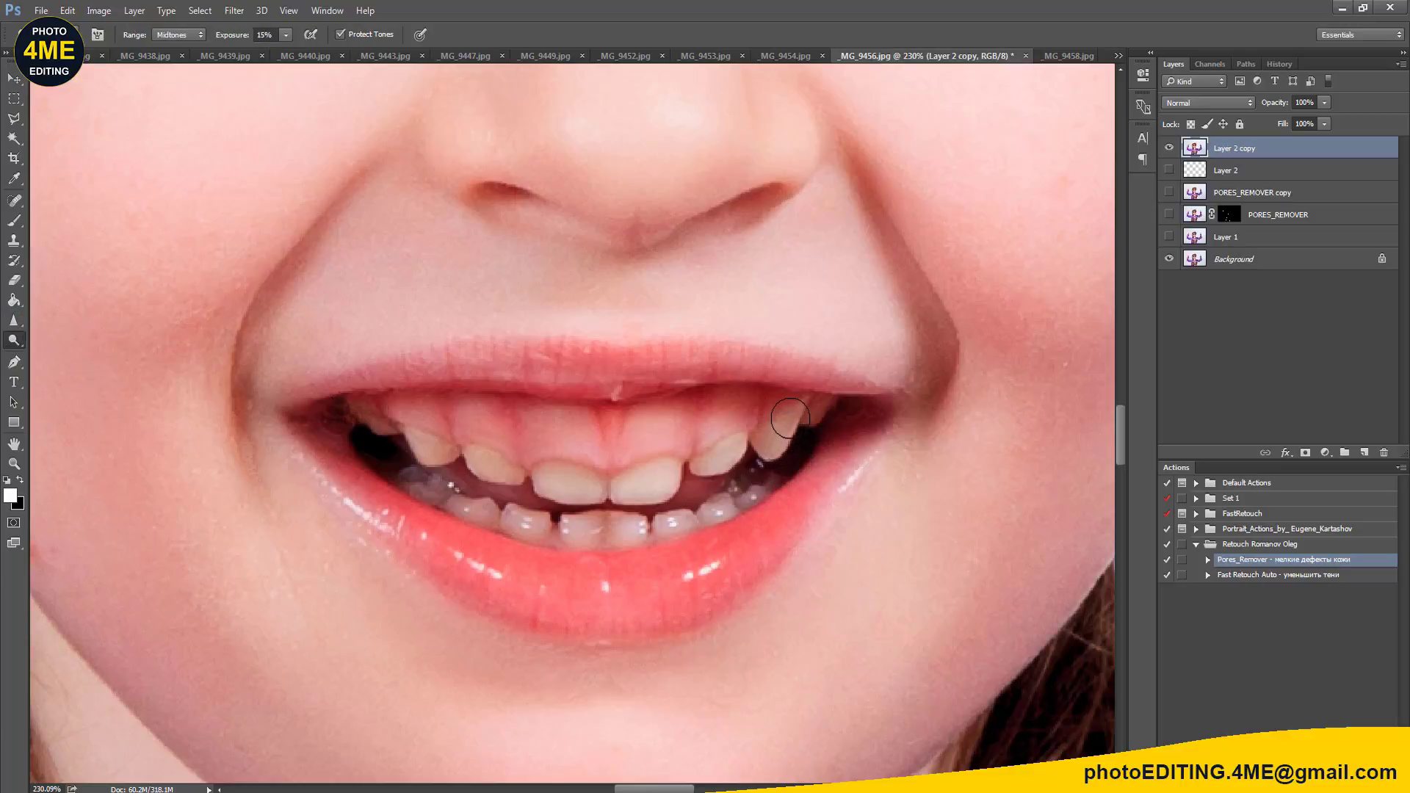
pyautogui.moveTo(781, 439)
pyautogui.mouseDown()
pyautogui.moveTo(676, 474)
pyautogui.moveTo(551, 472)
pyautogui.moveTo(576, 485)
pyautogui.moveTo(433, 447)
pyautogui.mouseUp()
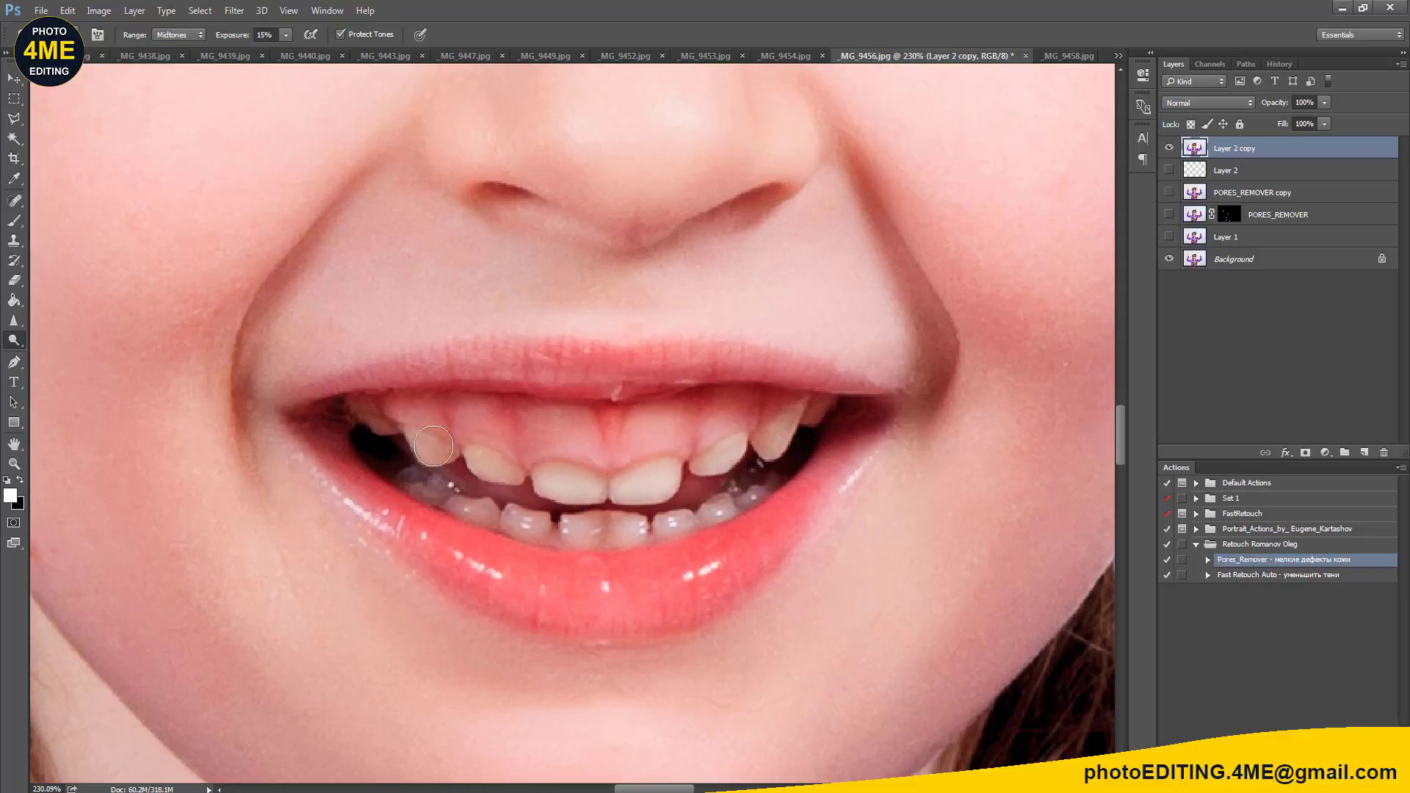
pyautogui.moveTo(496, 500)
pyautogui.mouseDown()
pyautogui.moveTo(674, 514)
pyautogui.moveTo(746, 501)
pyautogui.moveTo(810, 409)
pyautogui.moveTo(716, 523)
pyautogui.moveTo(725, 499)
pyautogui.mouseUp()
pyautogui.scroll(-3, 725, 499)
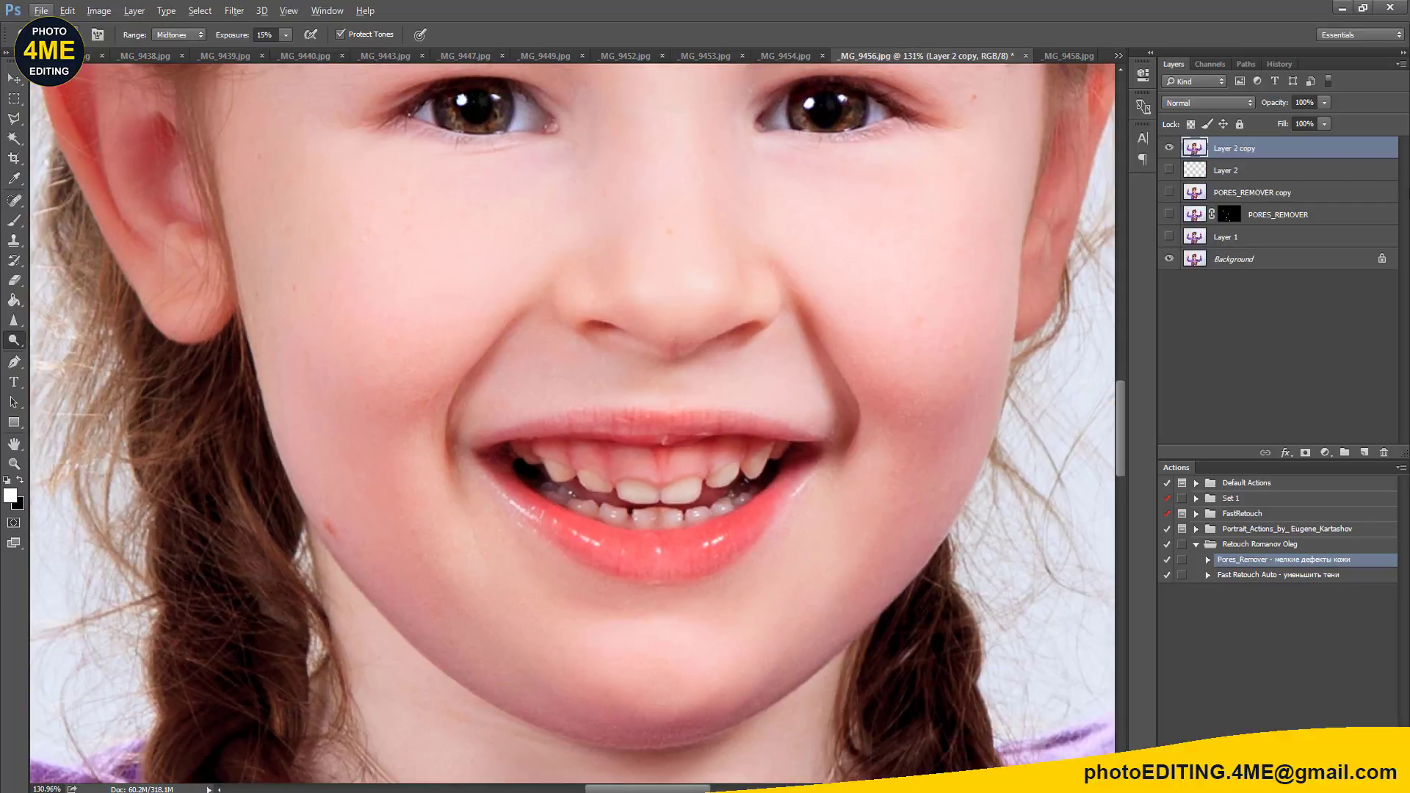
pyautogui.scroll(-2, 1013, 295)
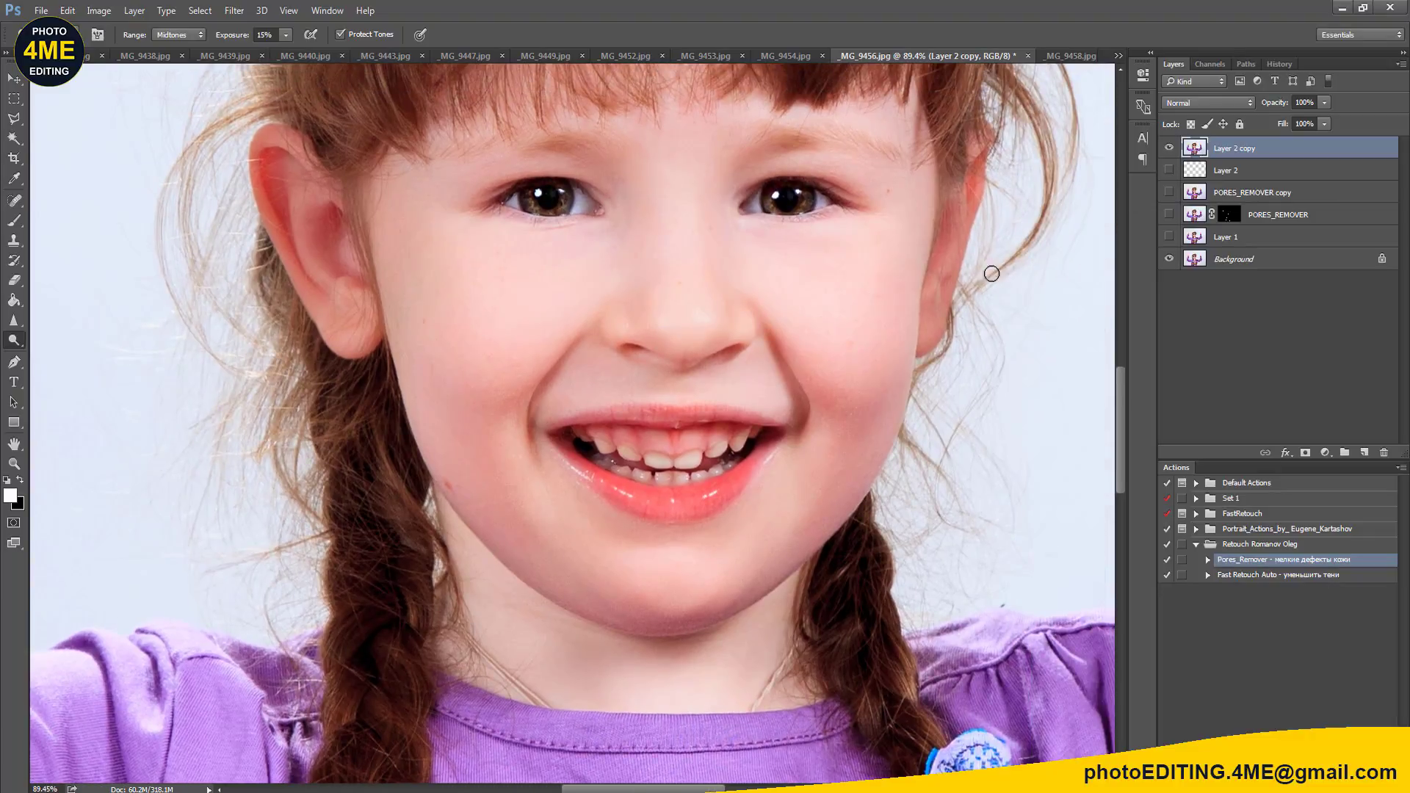
# Step: Spot-heal a blemish along the jaw and toggle the retouched layer to compare
pyautogui.press('j')
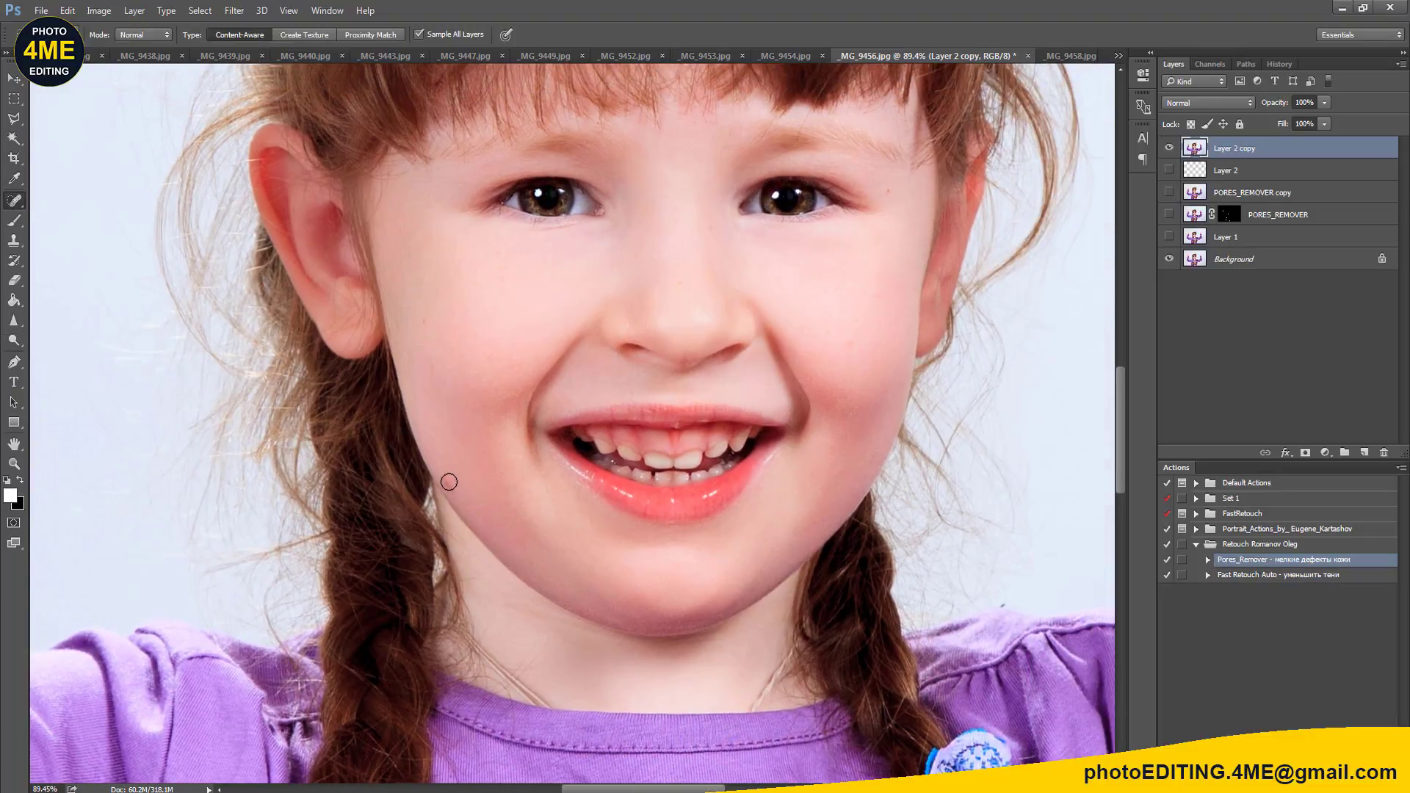
pyautogui.moveTo(449, 482); pyautogui.dragTo(462, 486)
pyautogui.click(1167, 149)
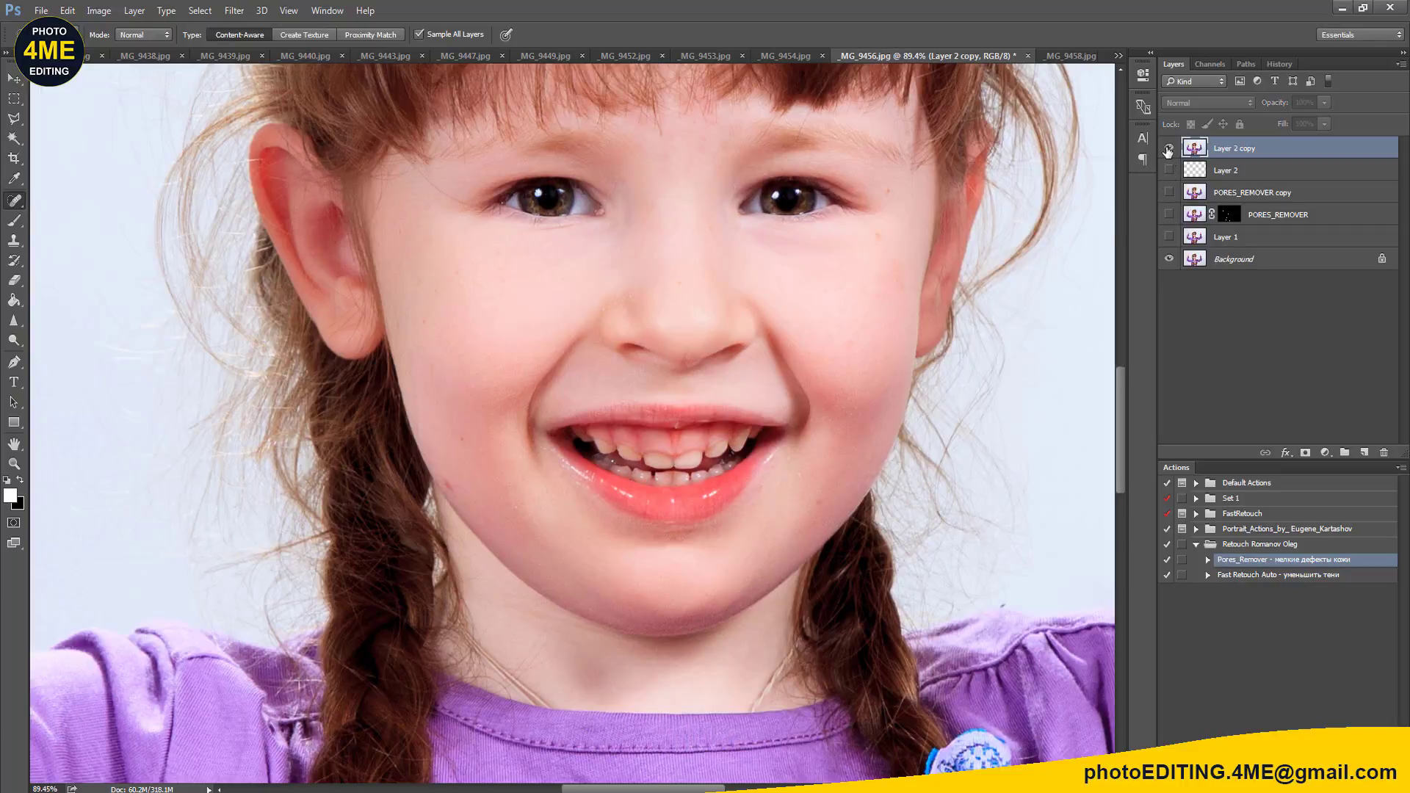
pyautogui.click(1168, 150)
pyautogui.click(1168, 150)
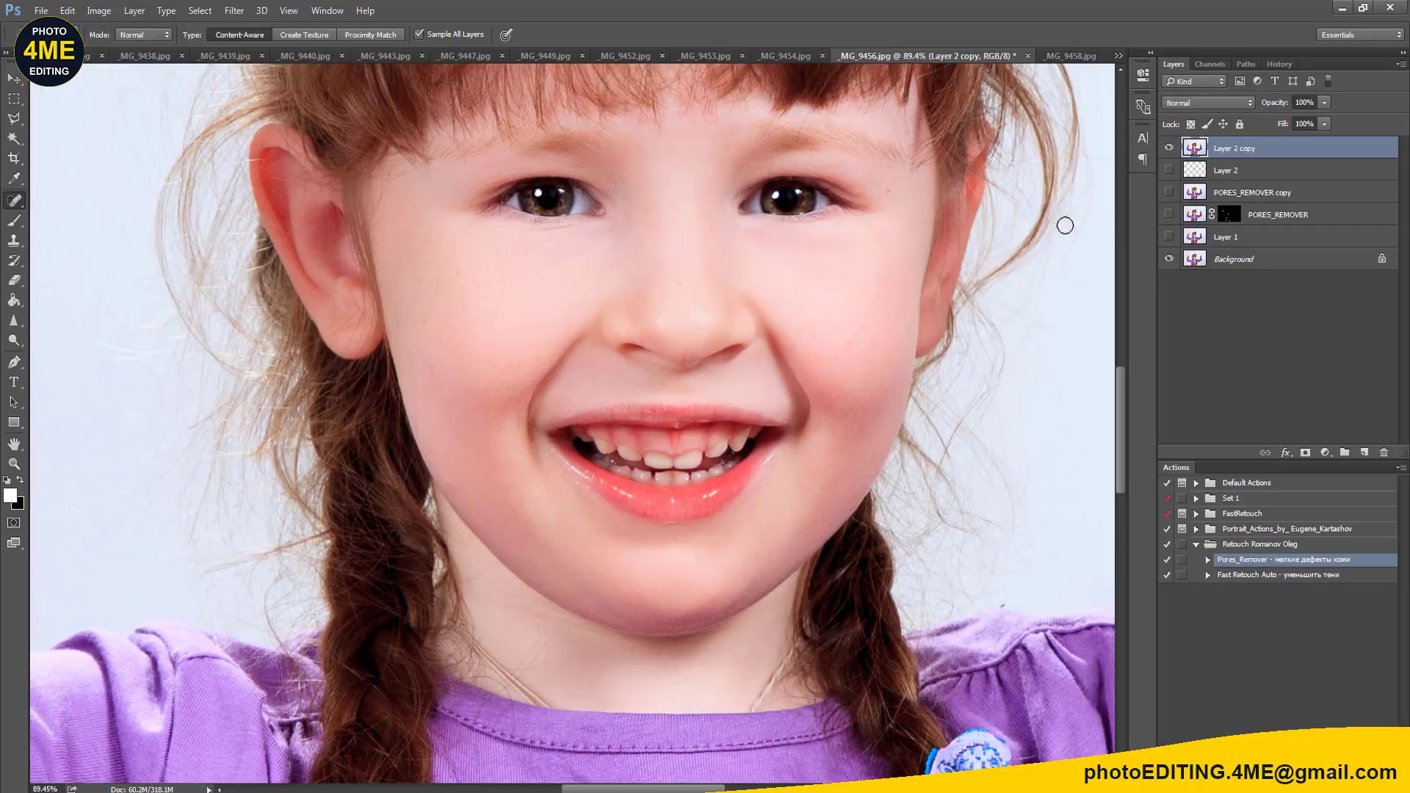
# Step: Zoom in and pick the Dodge tool to lighten the skin near the forehead
pyautogui.scroll(1, 642, 236)
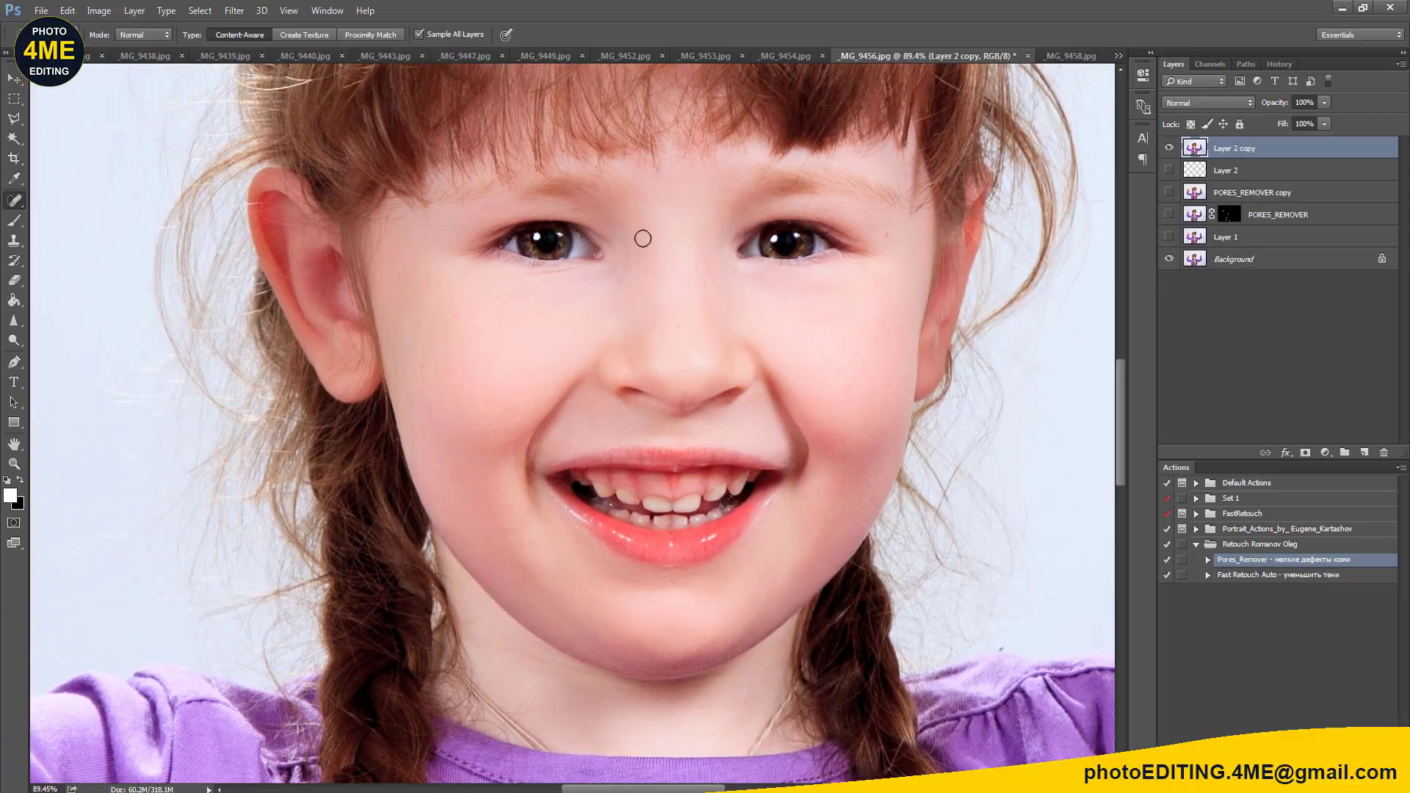
pyautogui.scroll(1, 587, 191)
pyautogui.click(10, 340)
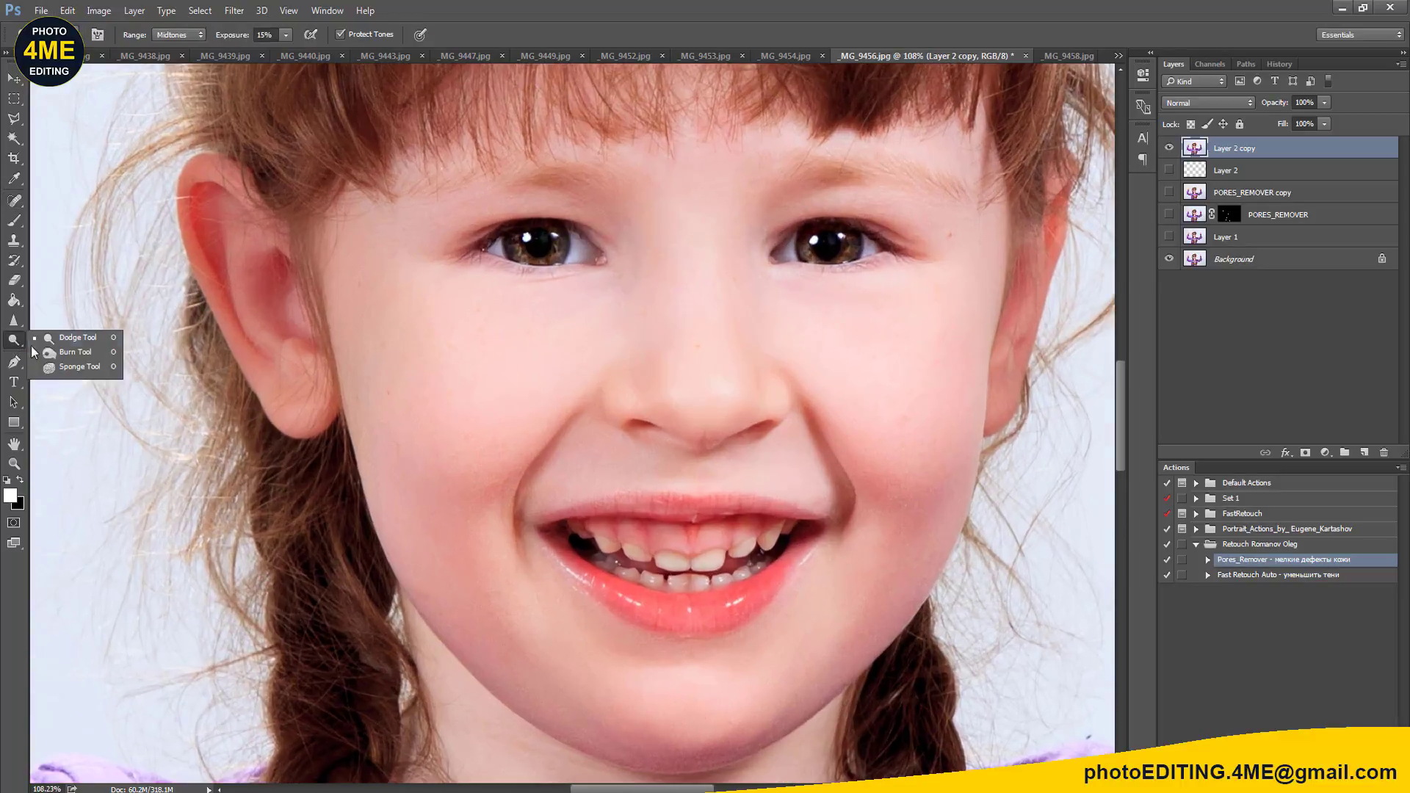
pyautogui.click(106, 339)
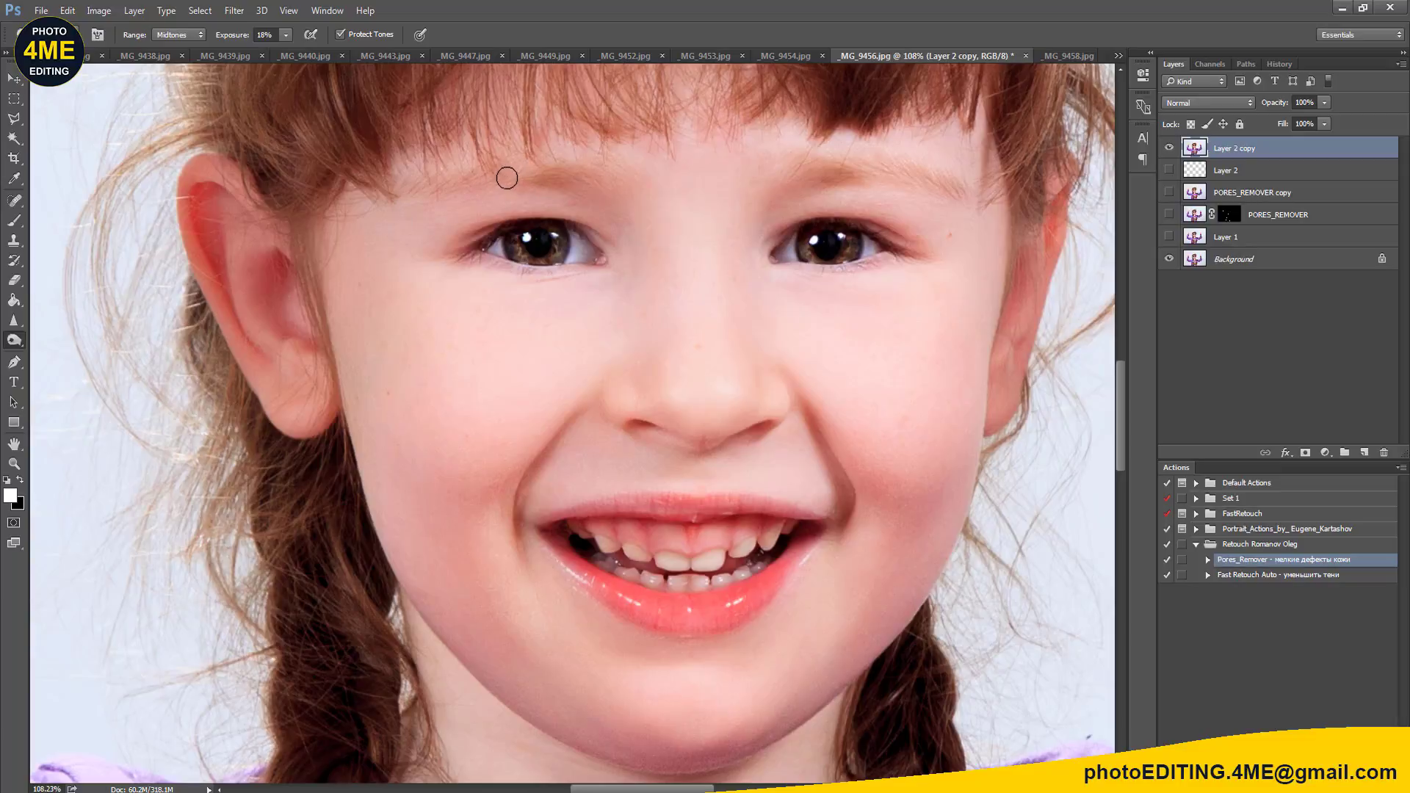
pyautogui.click(1171, 148)
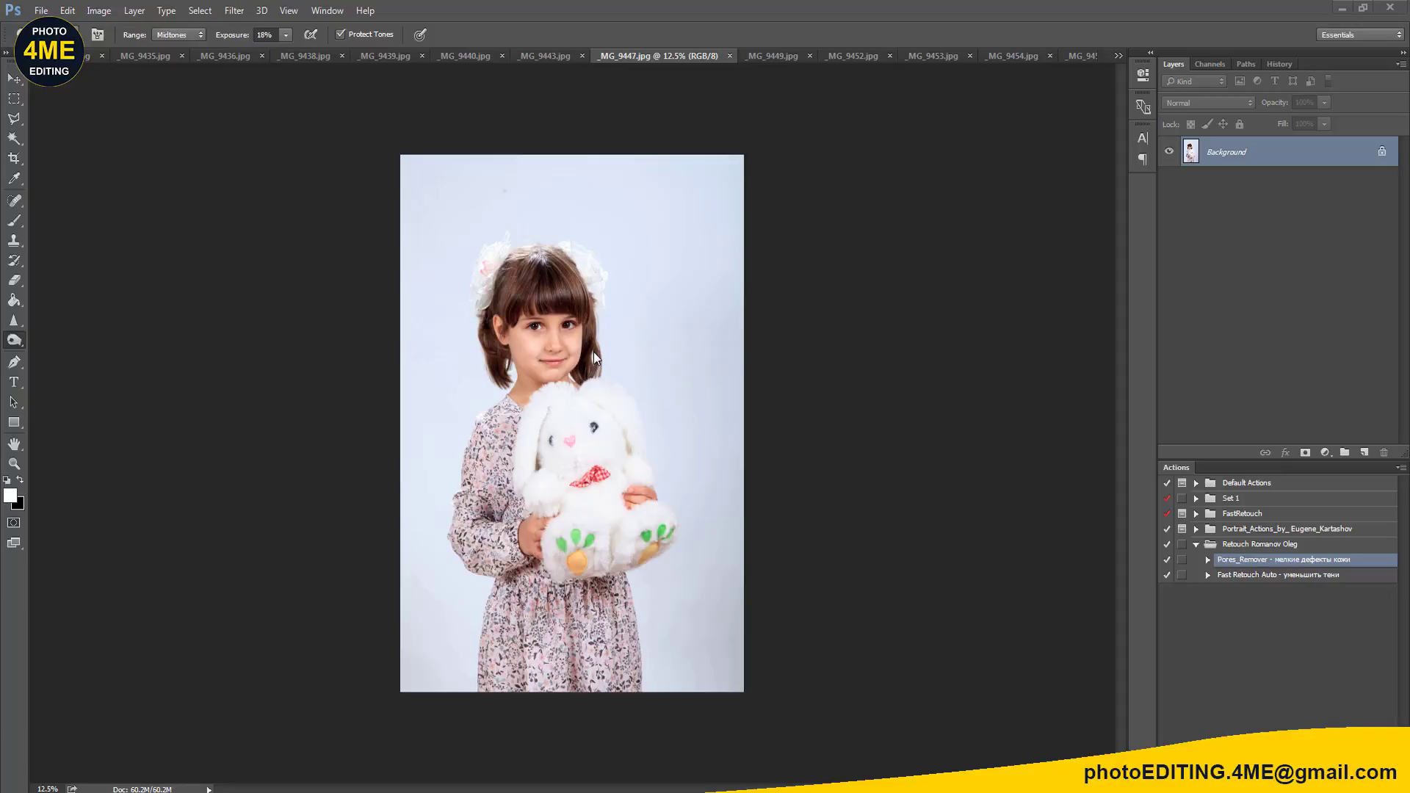
# Step: Duplicate the Background into a working layer and look over the dress, bunny and hair bows
pyautogui.scroll(3, 595, 360)
pyautogui.scroll(3, 598, 375)
pyautogui.scroll(2, 609, 400)
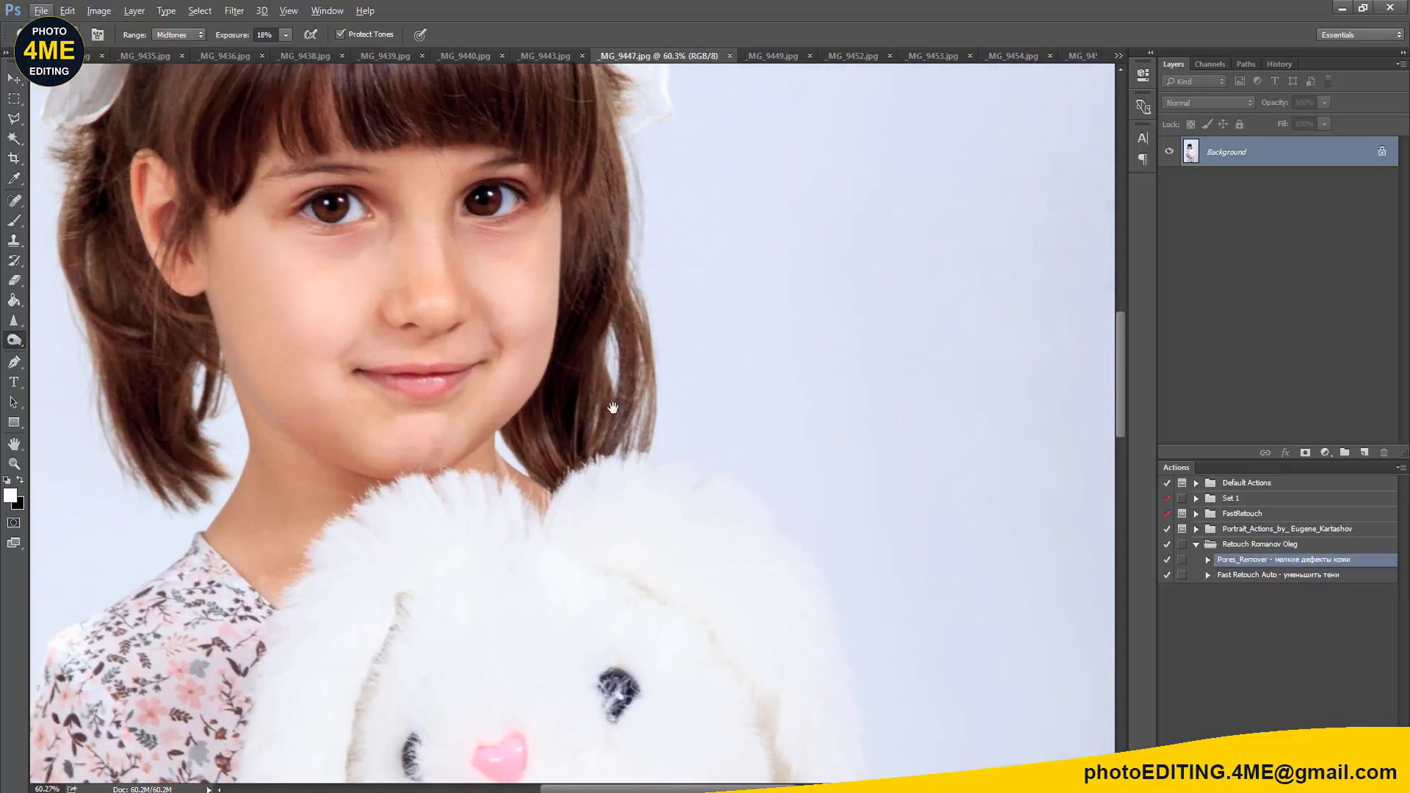
pyautogui.moveTo(614, 407); pyautogui.dragTo(719, 449)
pyautogui.hotkey('ctrl', 'j')
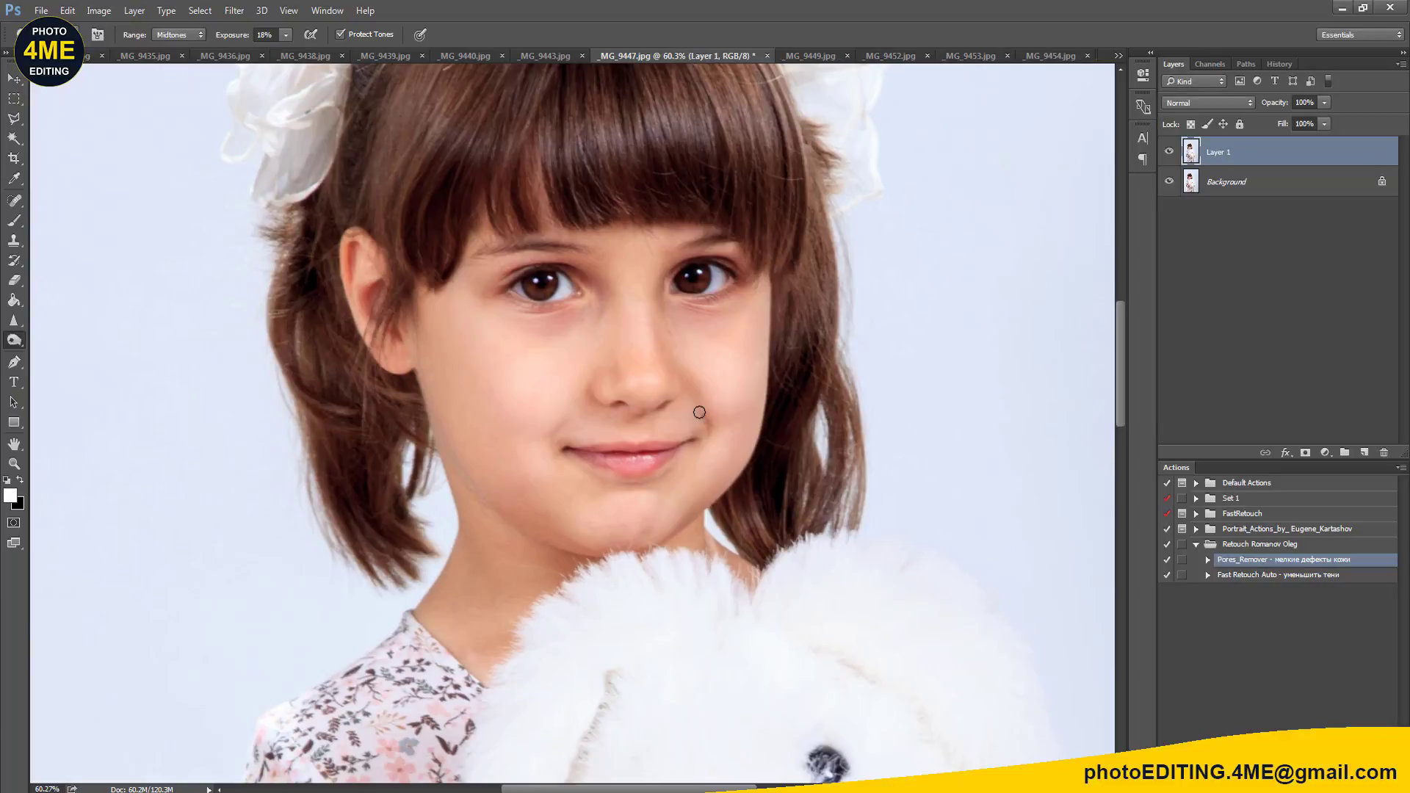
pyautogui.scroll(-3, 659, 410)
pyautogui.moveTo(679, 764)
pyautogui.mouseDown()
pyautogui.moveTo(693, 353)
pyautogui.moveTo(698, 507)
pyautogui.moveTo(678, 578)
pyautogui.mouseUp()
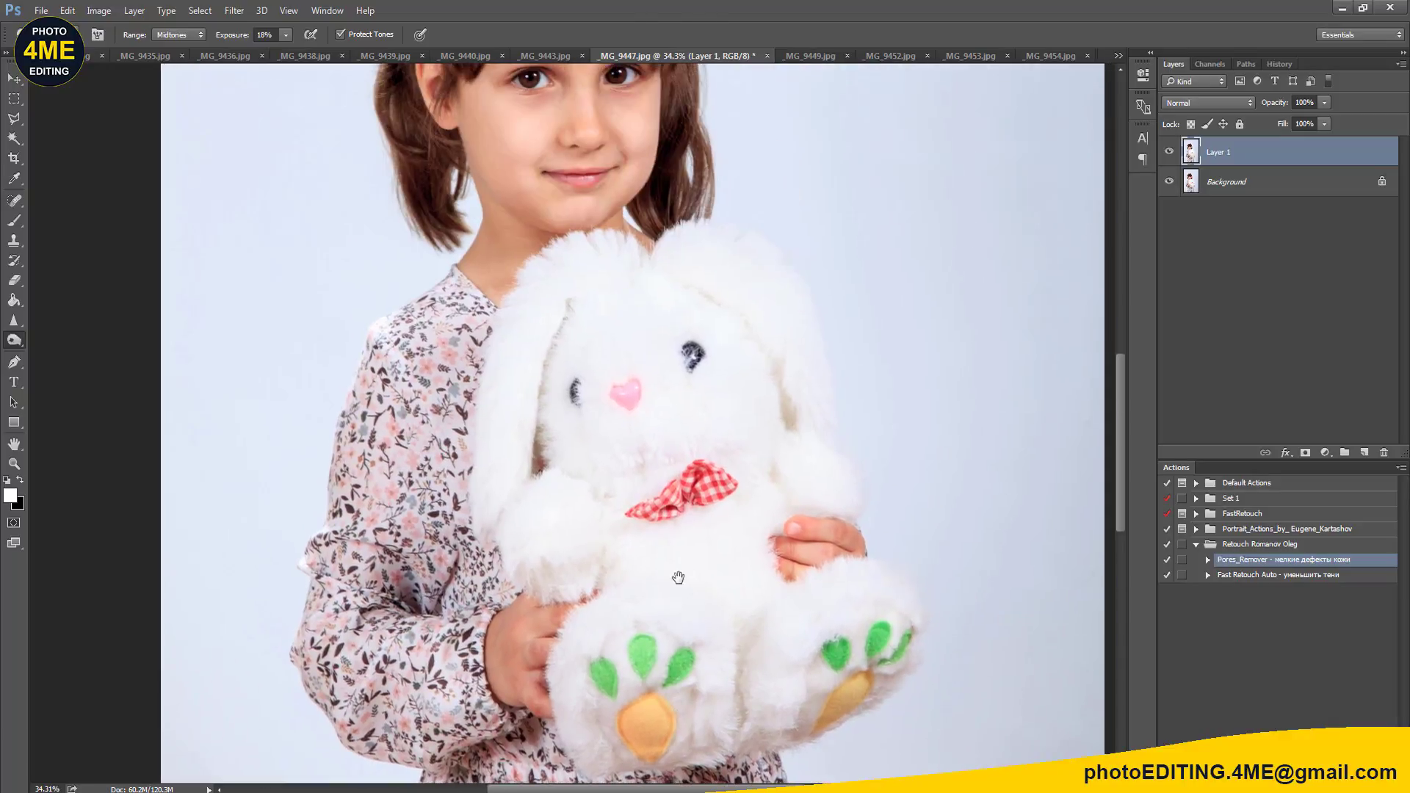
pyautogui.moveTo(664, 368); pyautogui.dragTo(678, 573)
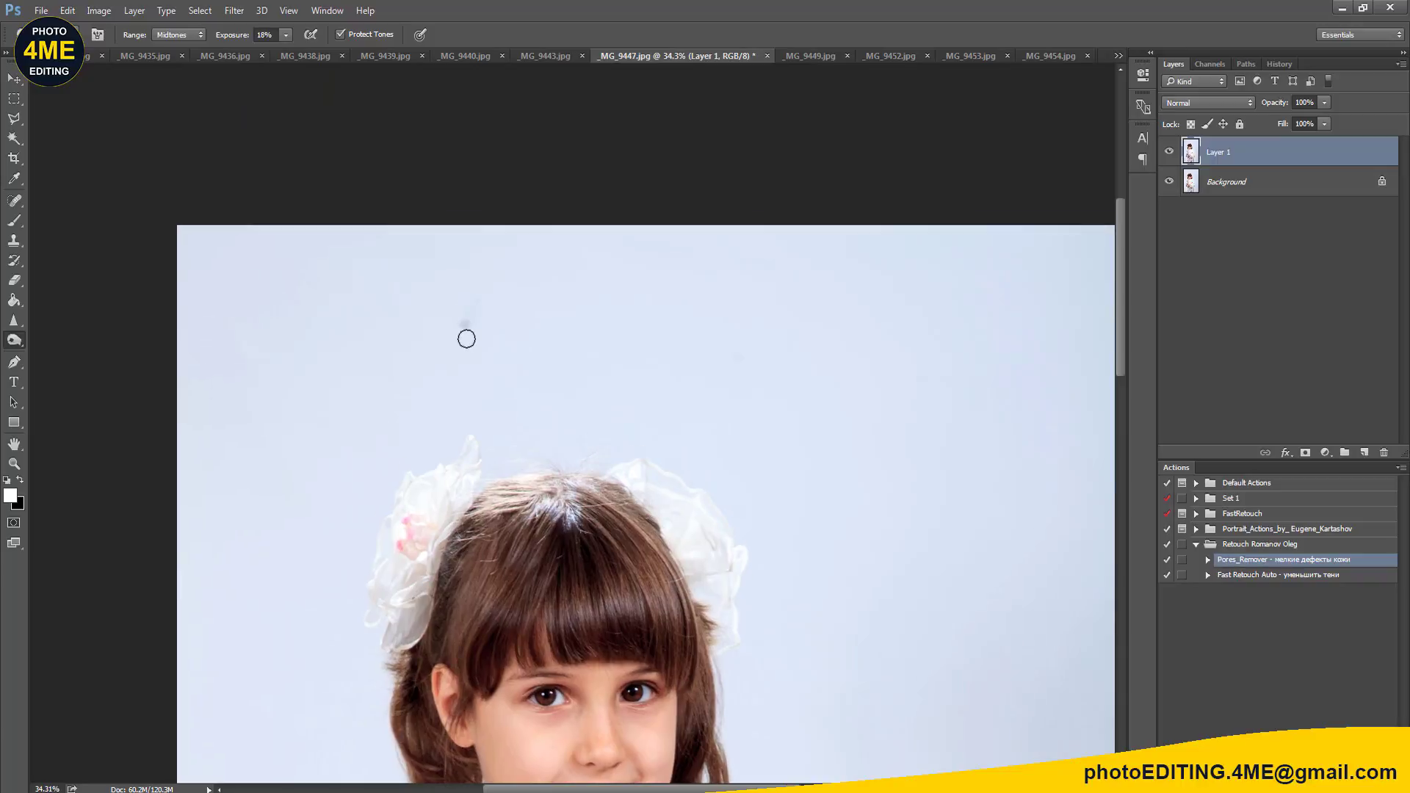
# Step: Select the Spot Healing Brush, zoom in, and add a new empty Layer 2
pyautogui.press('j')
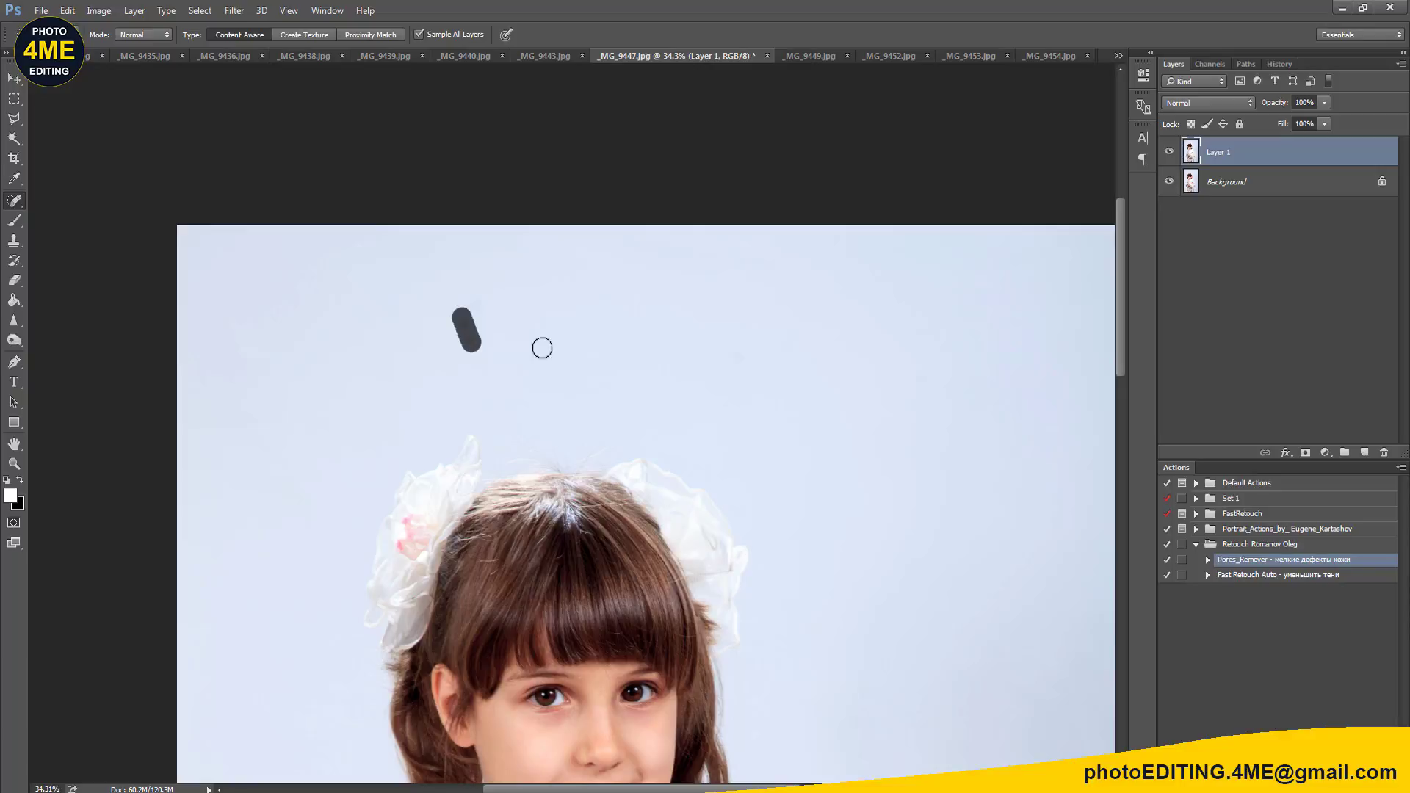
pyautogui.scroll(-2, 706, 391)
pyautogui.scroll(2, 764, 316)
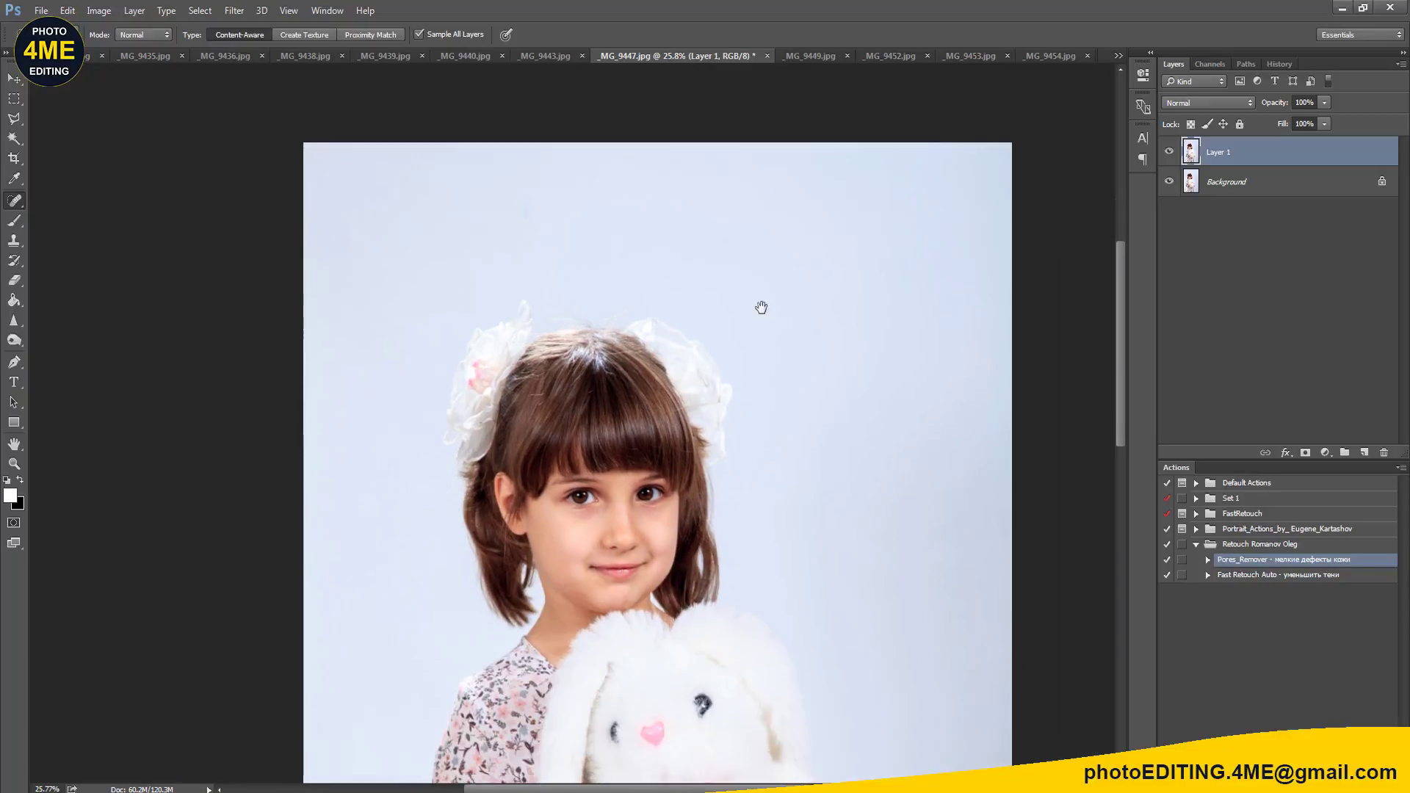
pyautogui.scroll(2, 719, 382)
pyautogui.scroll(1, 671, 462)
pyautogui.scroll(2, 673, 466)
pyautogui.scroll(2, 639, 481)
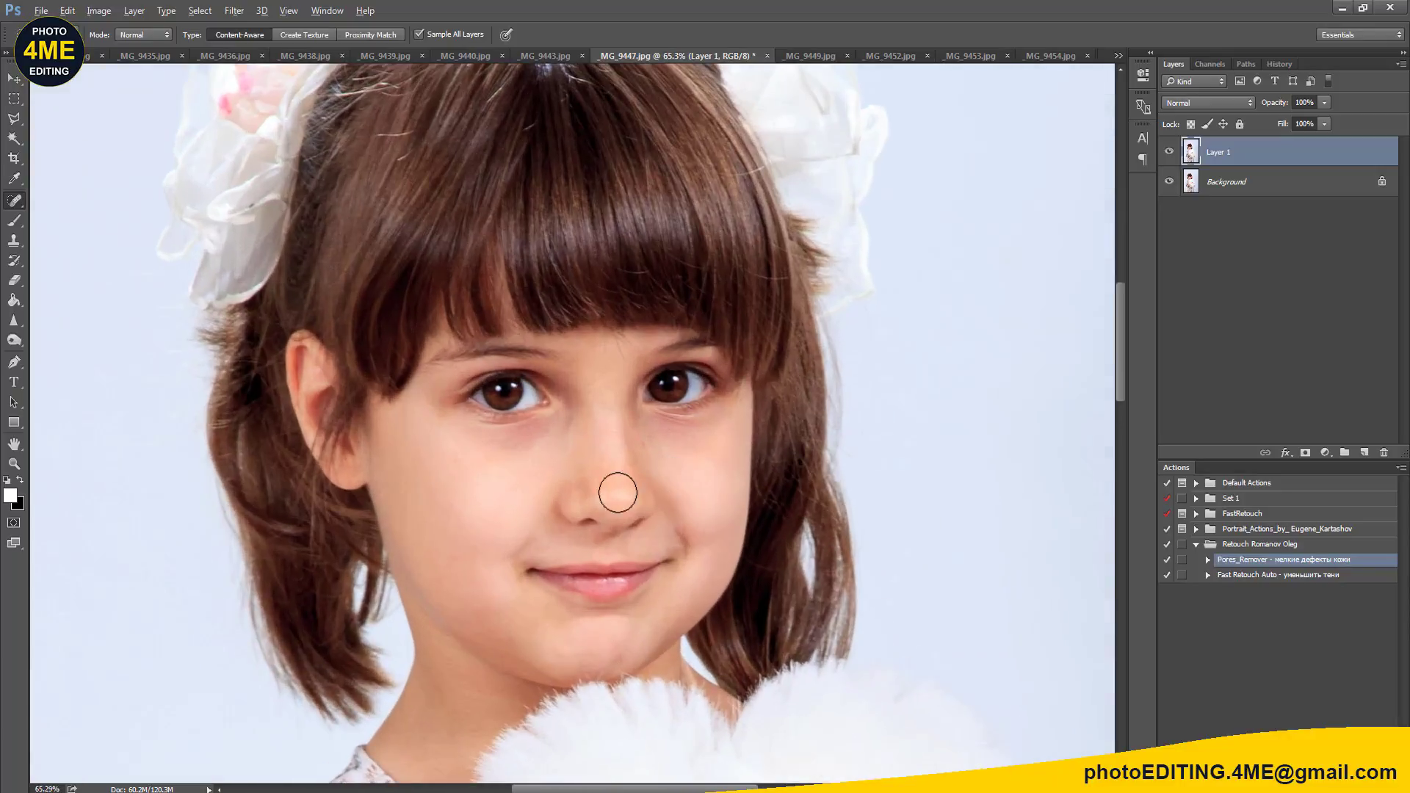
pyautogui.scroll(1, 629, 478)
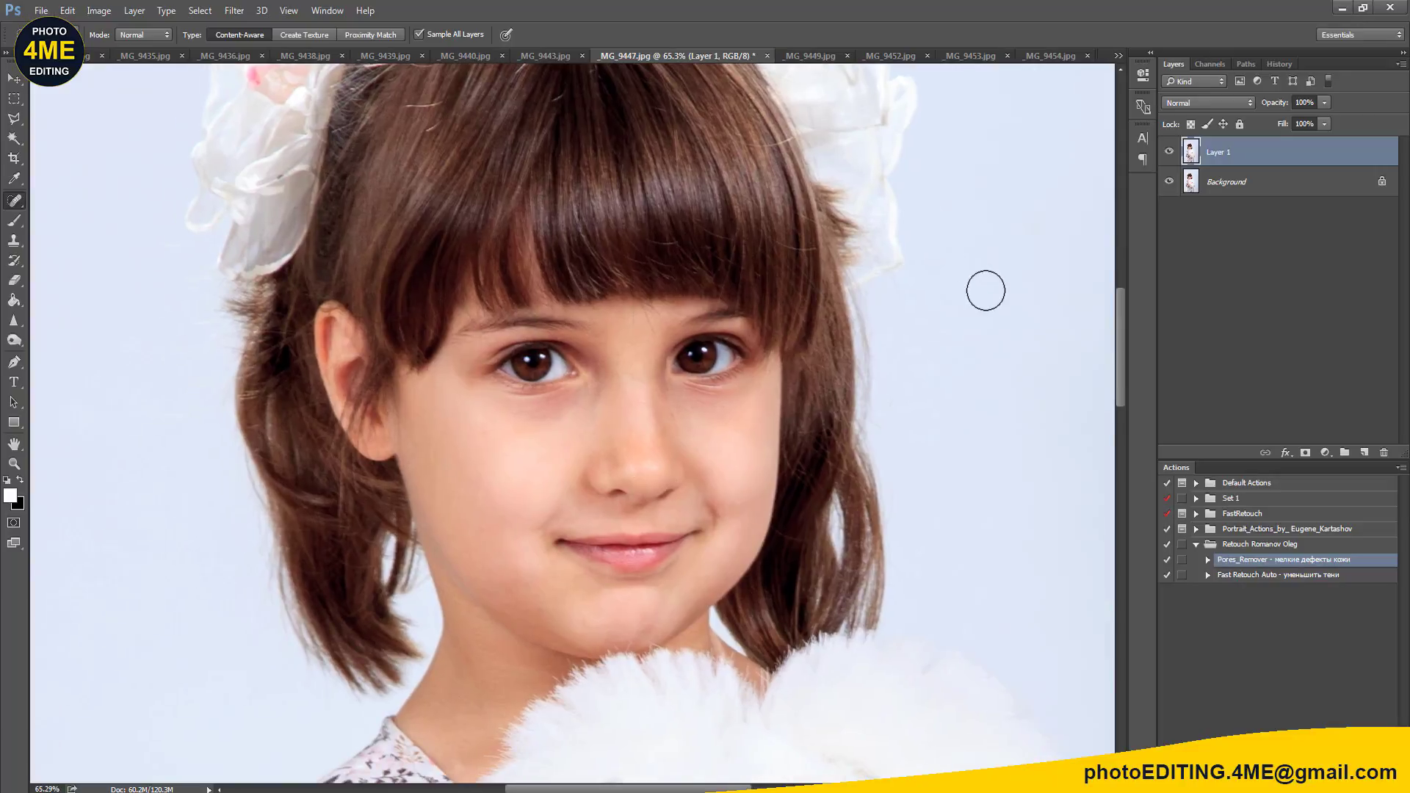
pyautogui.hotkey('ctrl', 'shift', 'n')
pyautogui.press('Return')
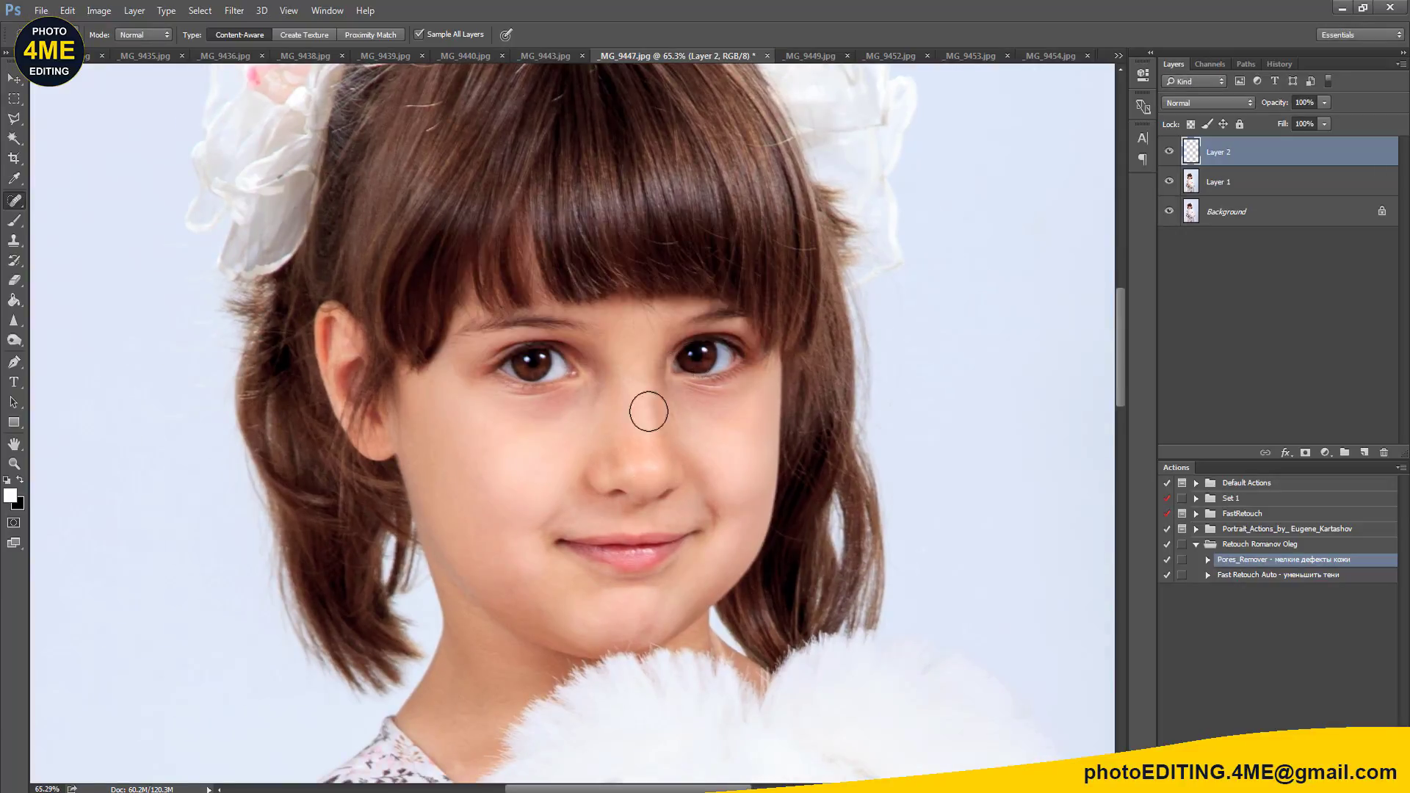
# Step: With a smaller healing brush, spot-heal the blemishes on the cheek below the right eye
pyautogui.scroll(2, 648, 411)
pyautogui.scroll(1, 651, 409)
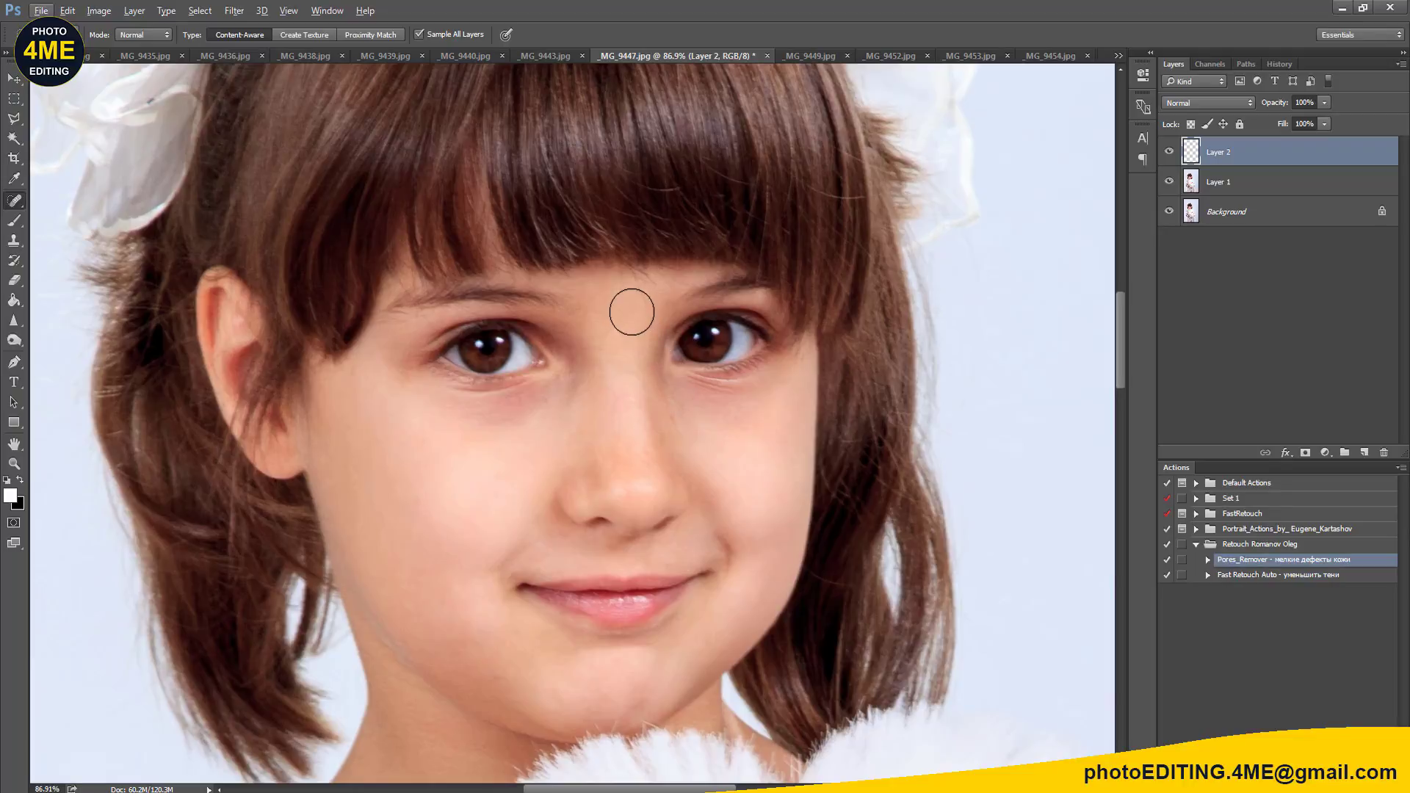
pyautogui.press('[')
pyautogui.press('[')
pyautogui.press('[')
pyautogui.scroll(3, 690, 406)
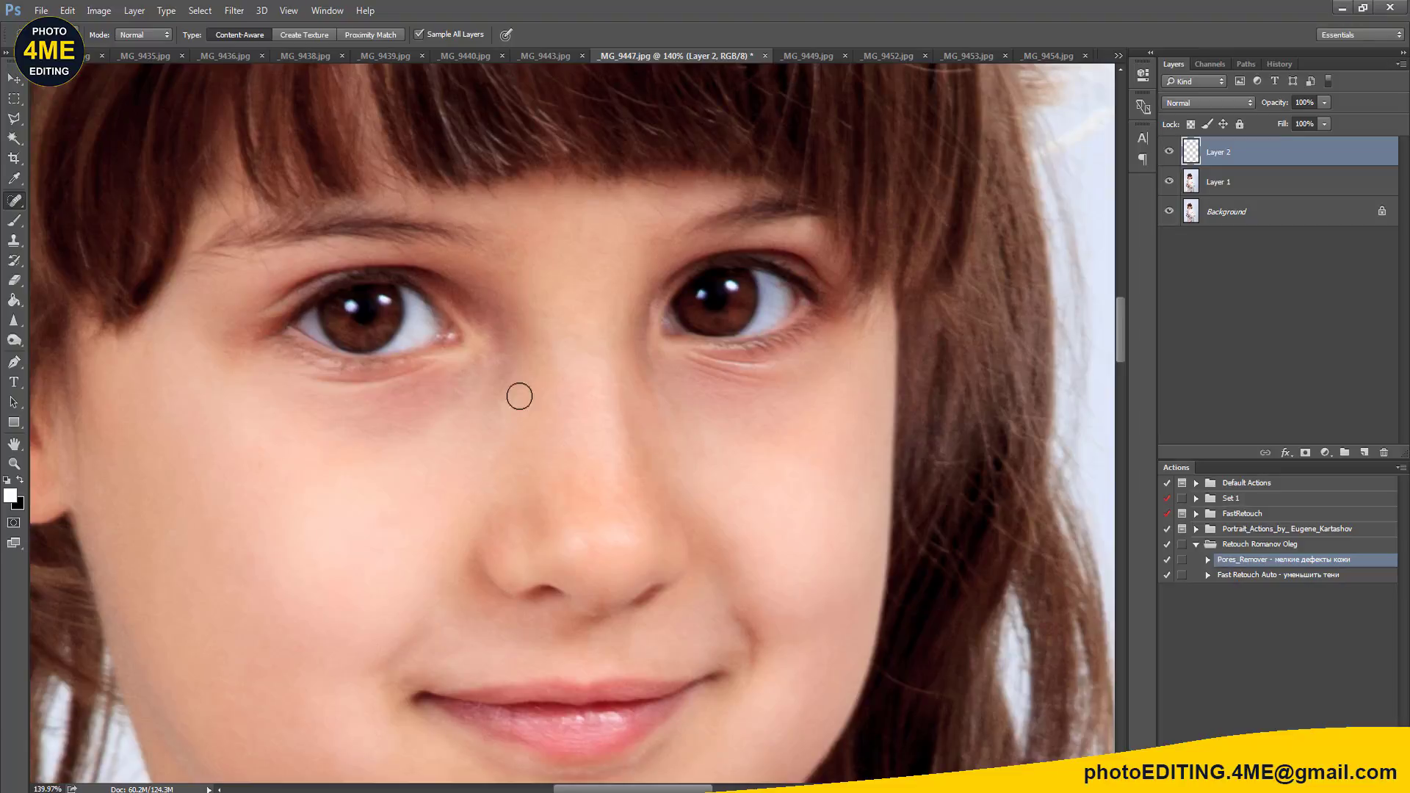
pyautogui.scroll(-2, 746, 469)
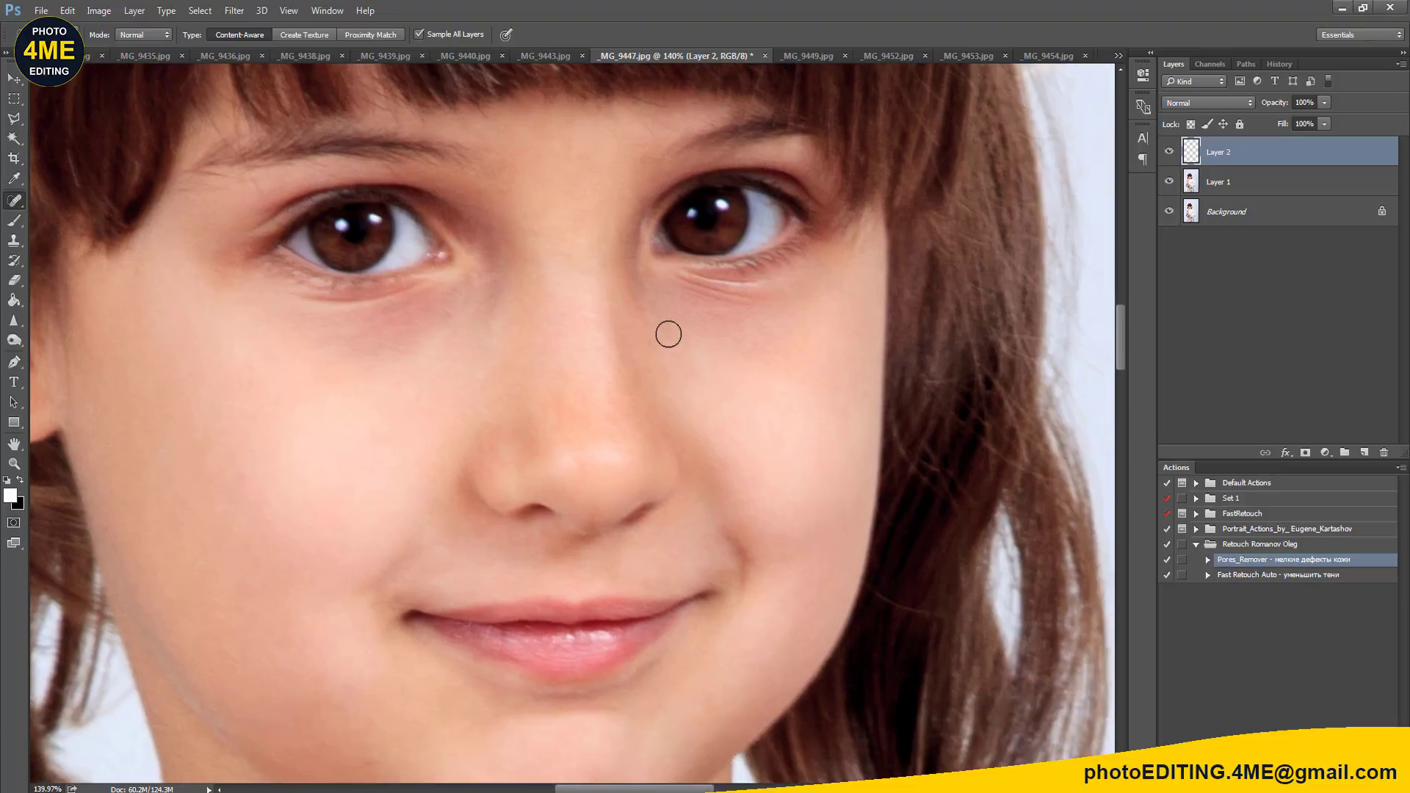
pyautogui.moveTo(668, 334); pyautogui.dragTo(683, 347)
pyautogui.click(696, 365)
# Step: Switch to Clone Stamp and sample clean skin as the clone source
pyautogui.scroll(-4, 793, 412)
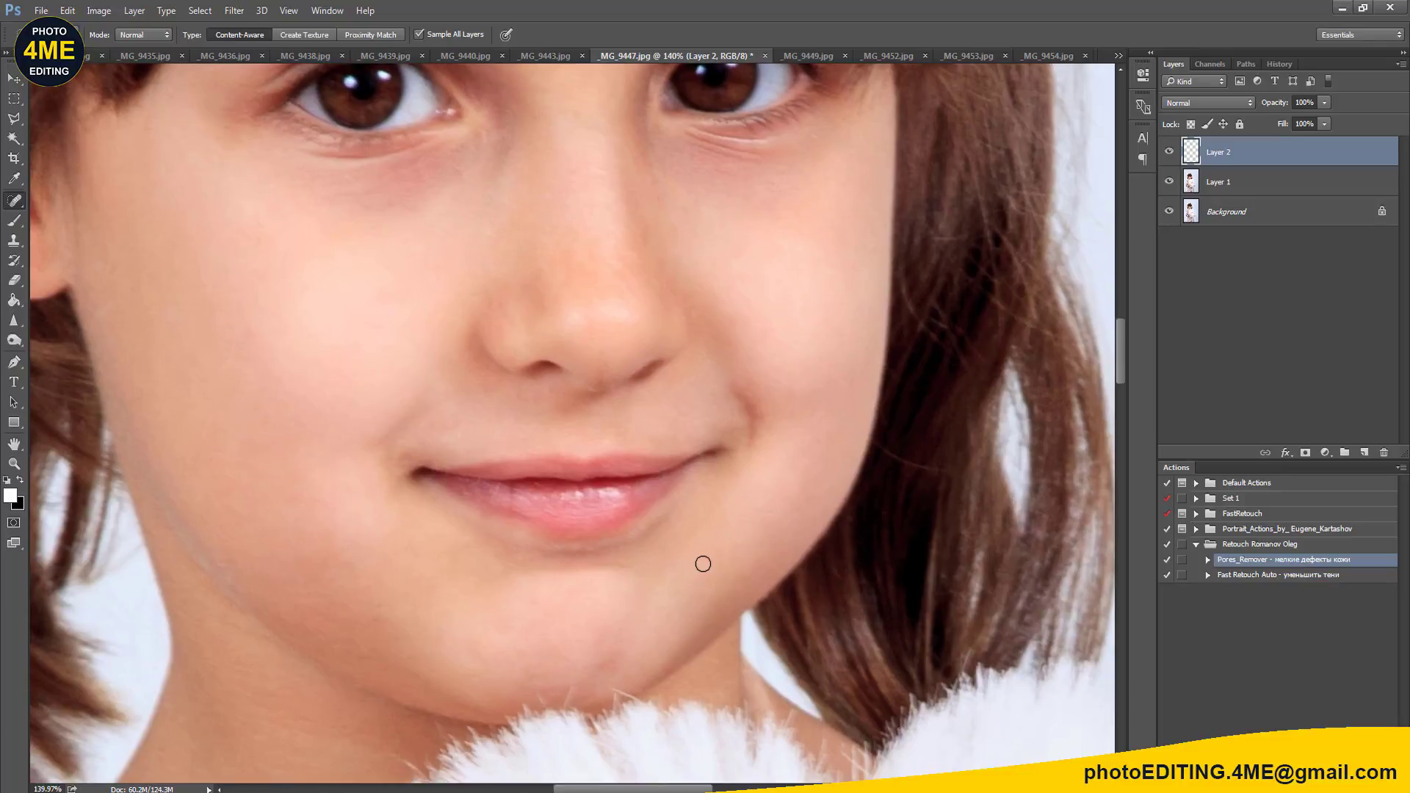
pyautogui.press('s')
pyautogui.keyDown('alt'); pyautogui.click(722, 536); pyautogui.keyUp('alt')
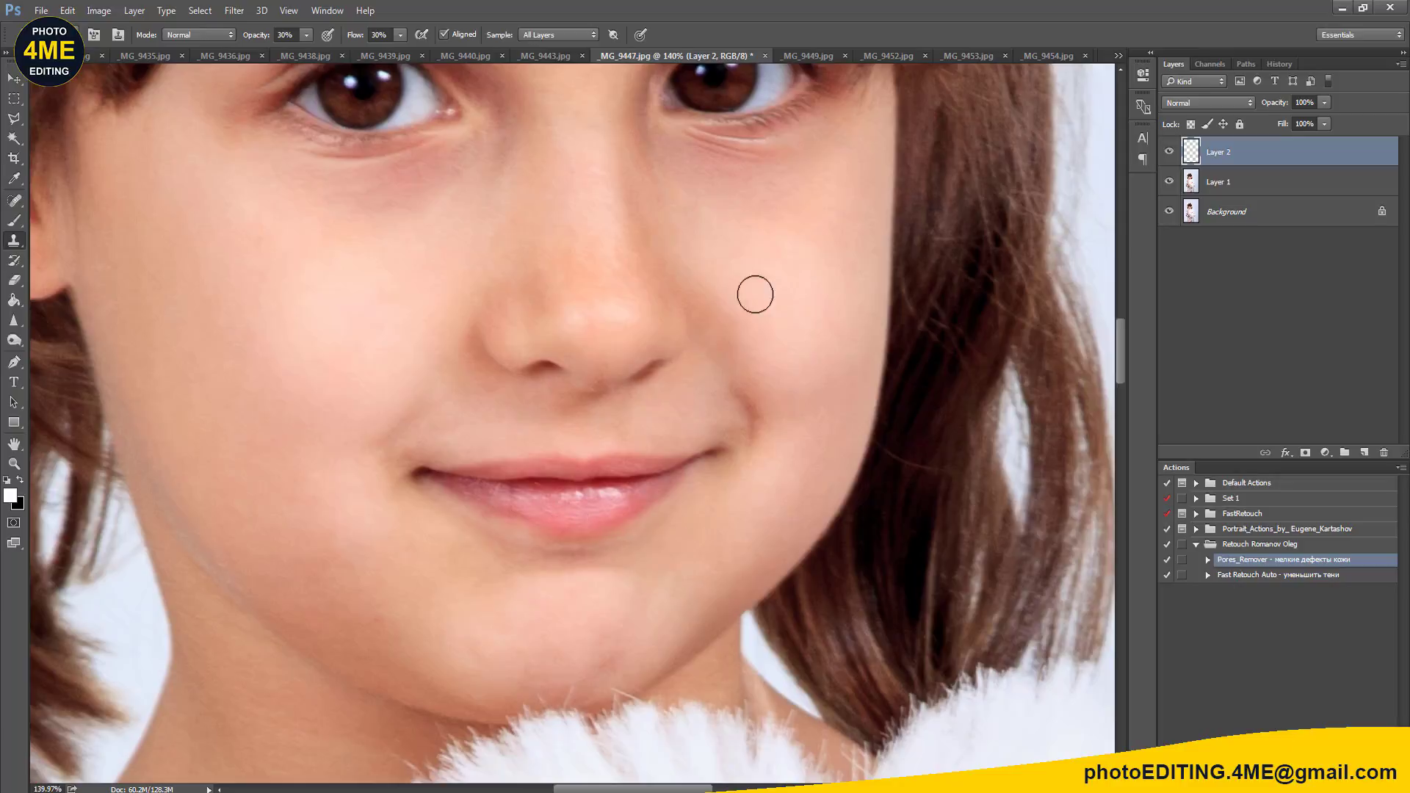
# Step: Clone clean cheek skin over the uneven patch on the cheek
pyautogui.moveTo(775, 312); pyautogui.dragTo(777, 400)
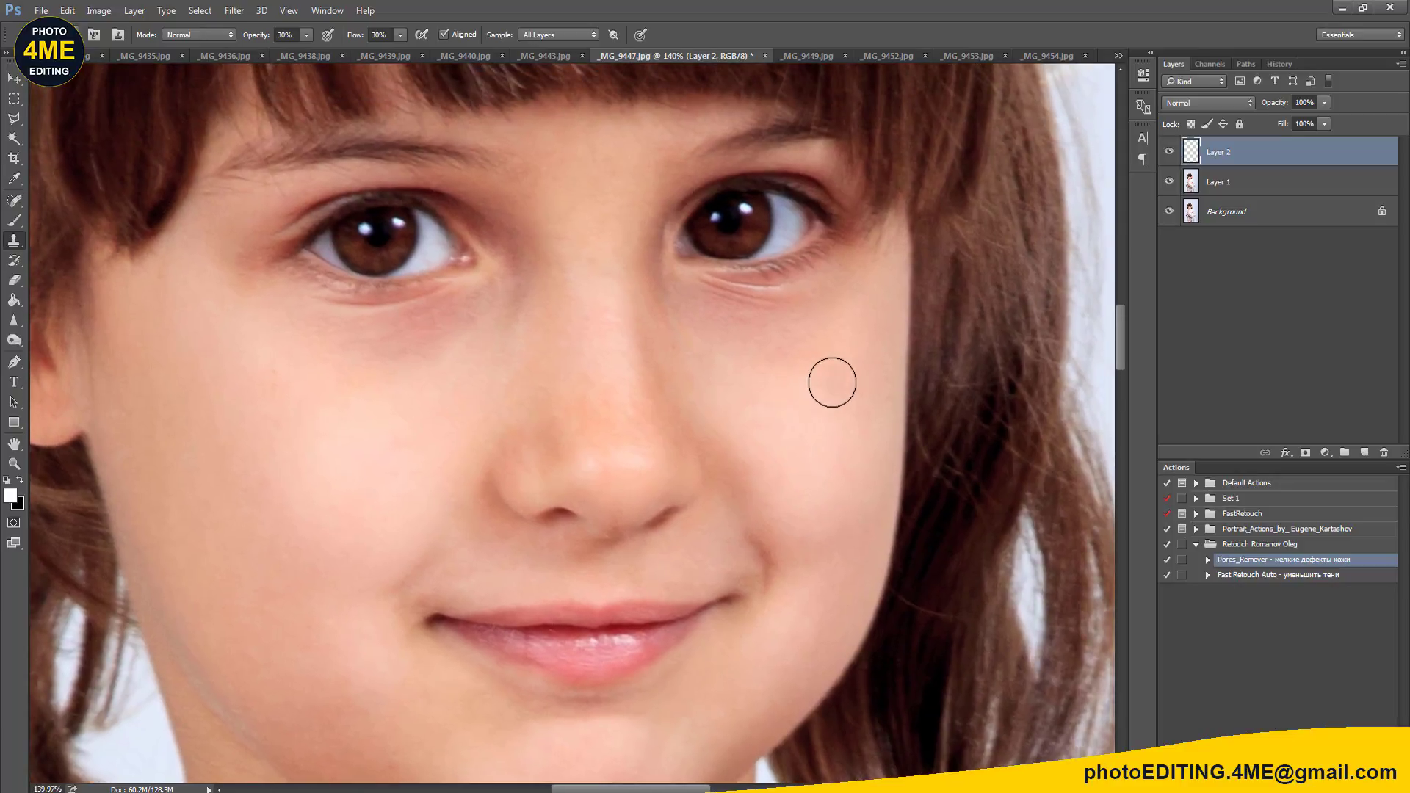
pyautogui.keyDown('alt'); pyautogui.click(856, 378); pyautogui.keyUp('alt')
pyautogui.moveTo(774, 336); pyautogui.dragTo(799, 332)
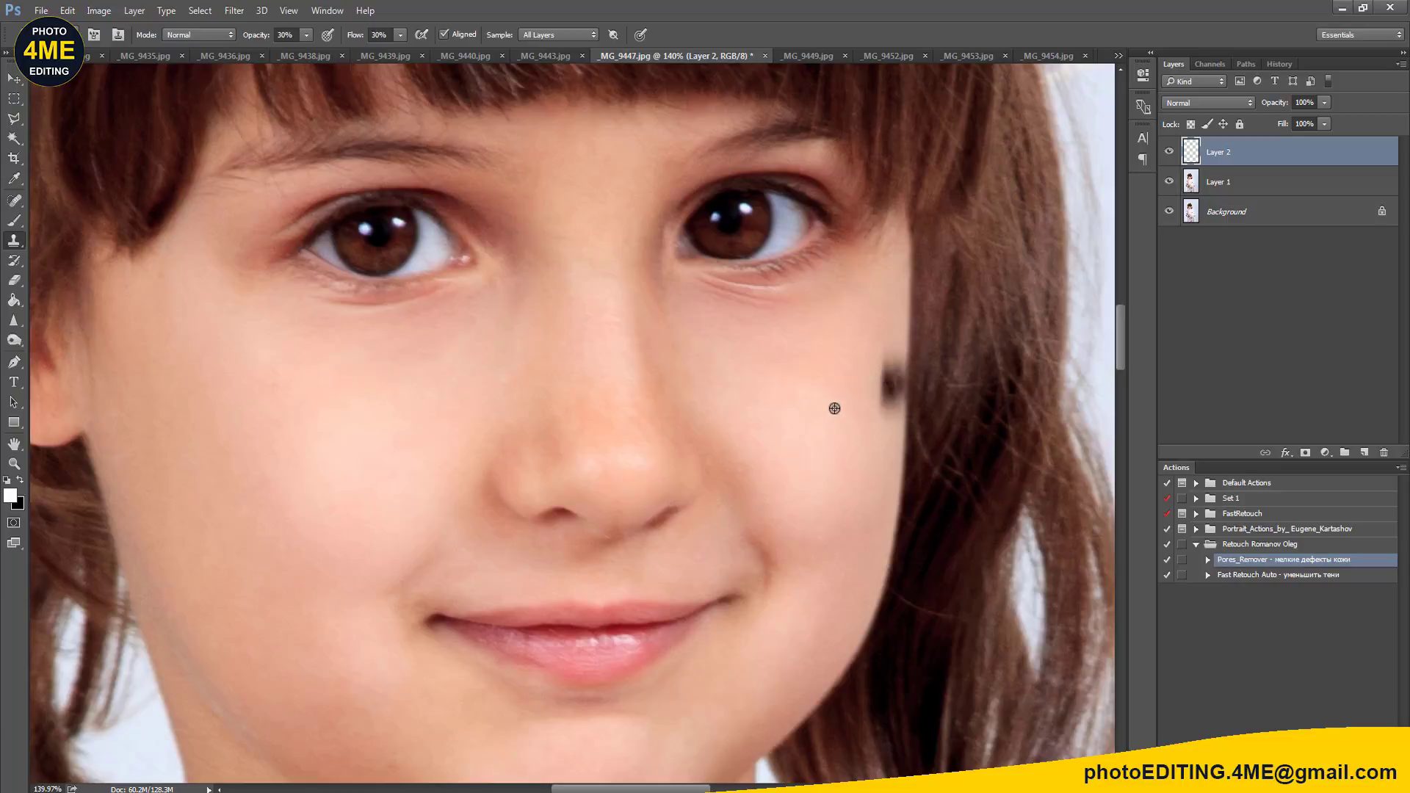
# Step: Resample clean skin several times and clone-smooth the chin below the lip
pyautogui.moveTo(742, 437); pyautogui.dragTo(749, 340)
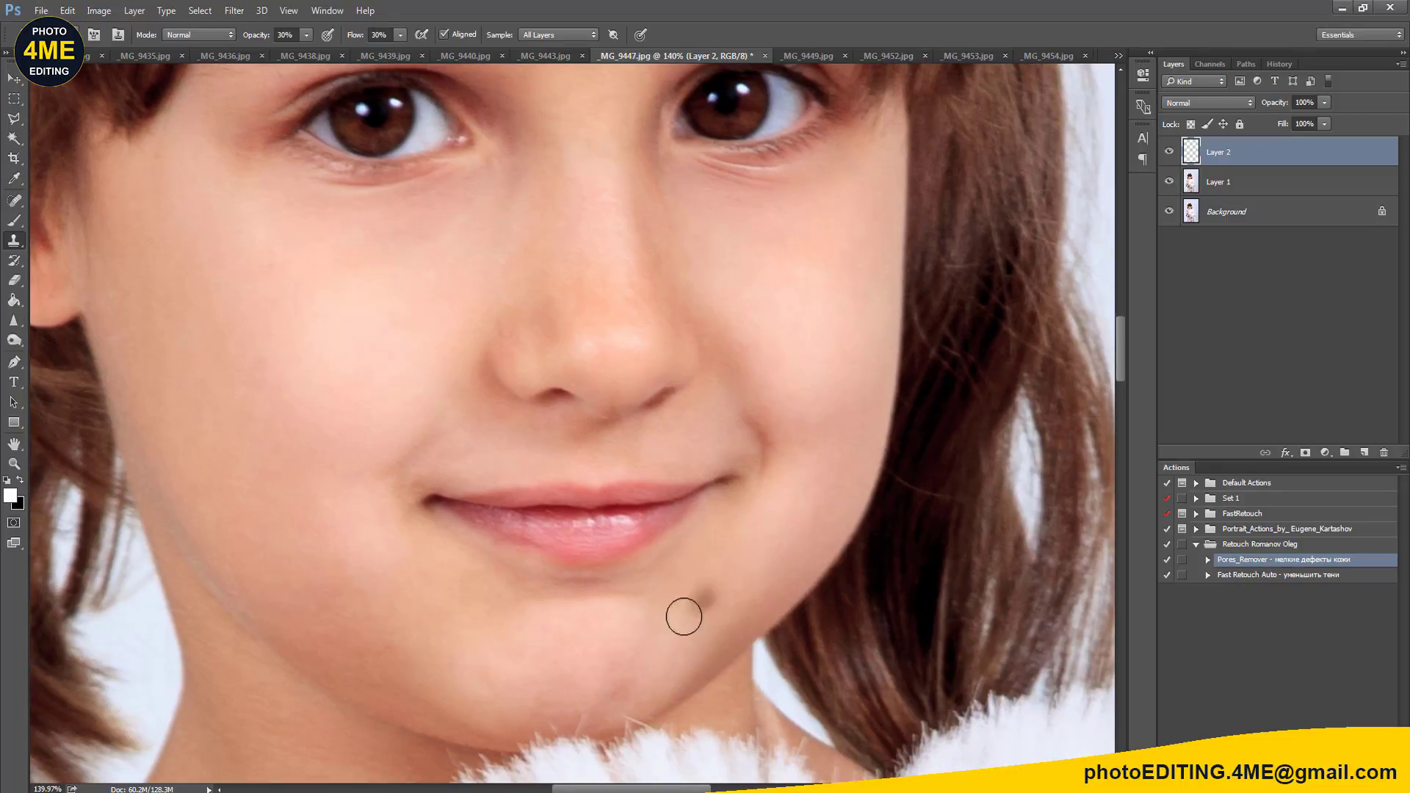
pyautogui.keyDown('alt'); pyautogui.click(694, 581); pyautogui.keyUp('alt')
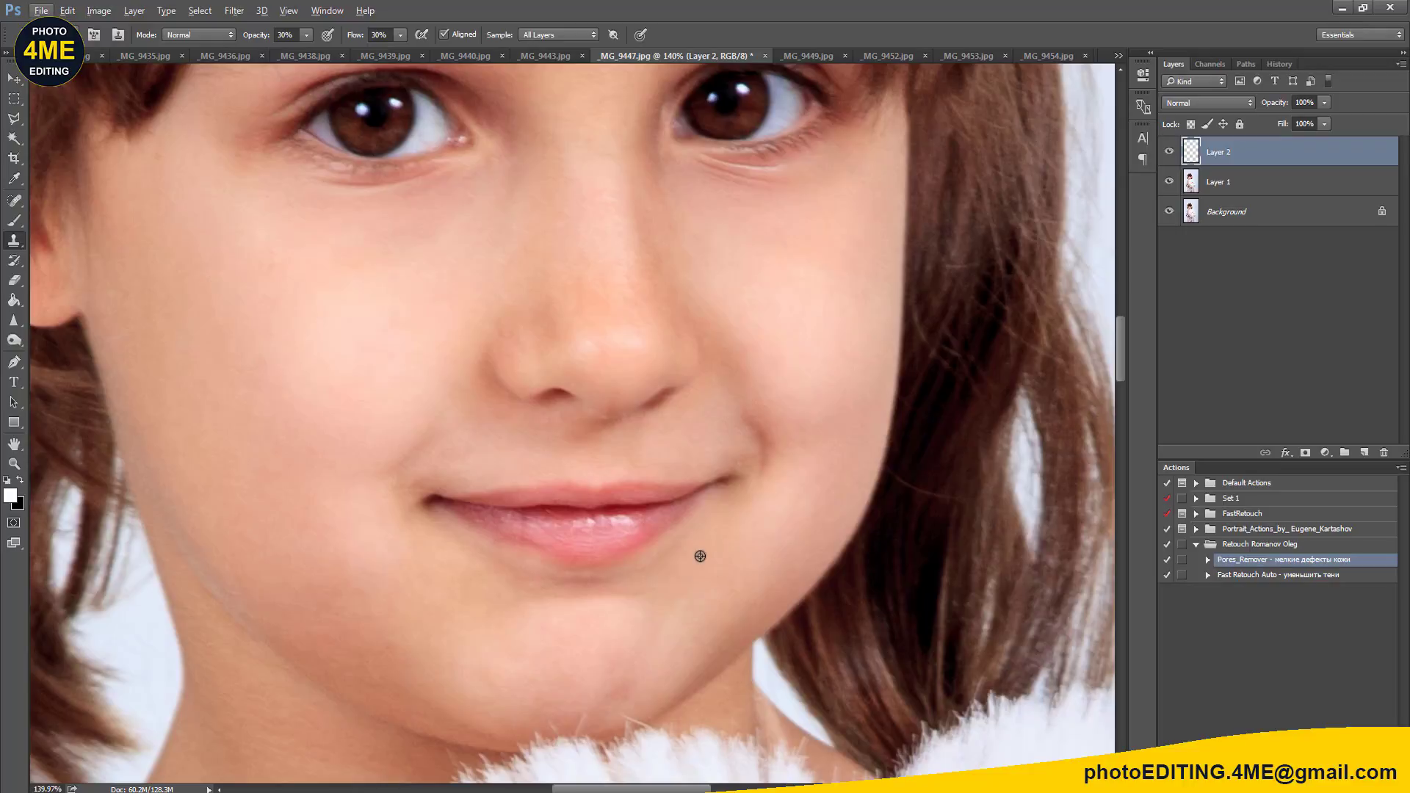
pyautogui.moveTo(643, 564); pyautogui.dragTo(617, 576)
pyautogui.click(607, 573)
pyautogui.keyDown('alt'); pyautogui.click(424, 567); pyautogui.keyUp('alt')
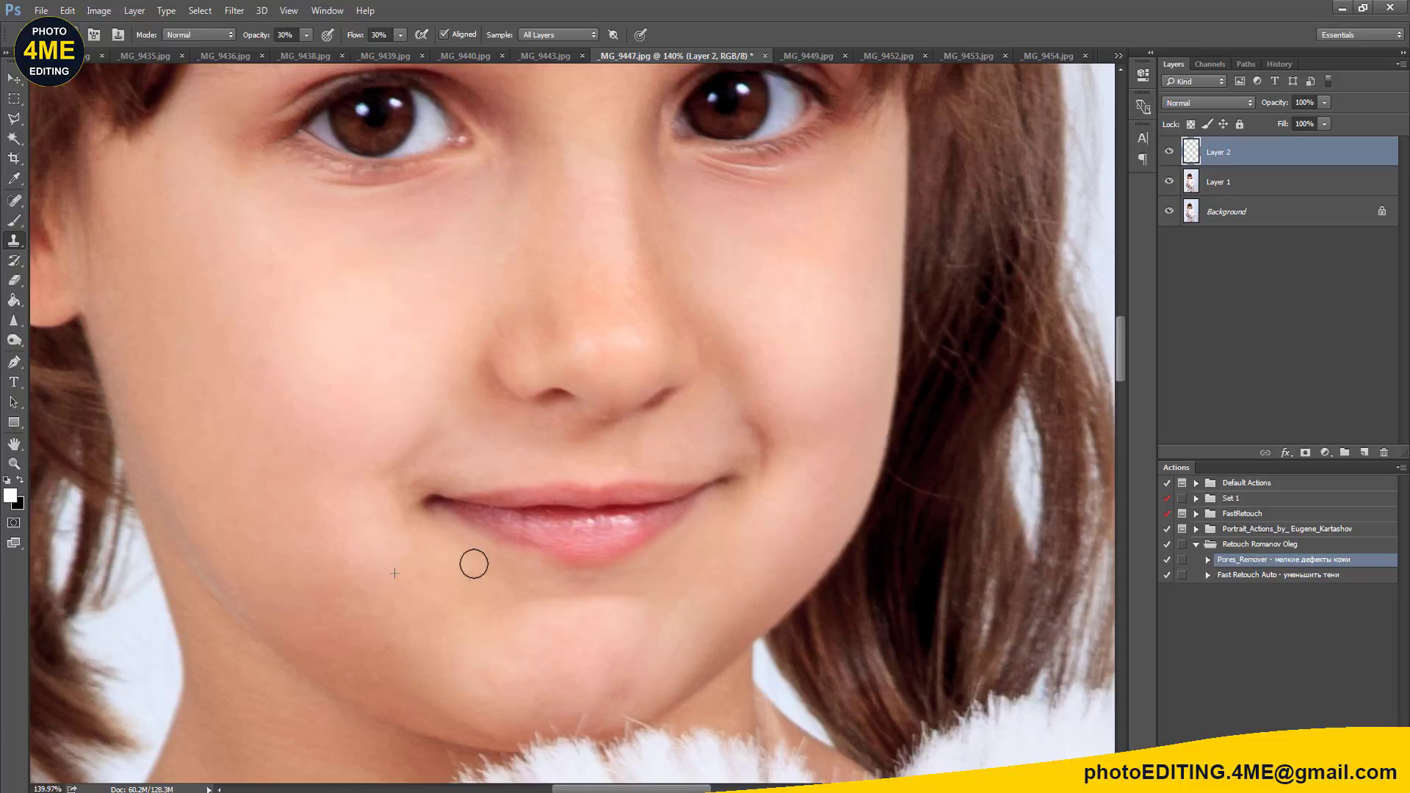
pyautogui.click(613, 586)
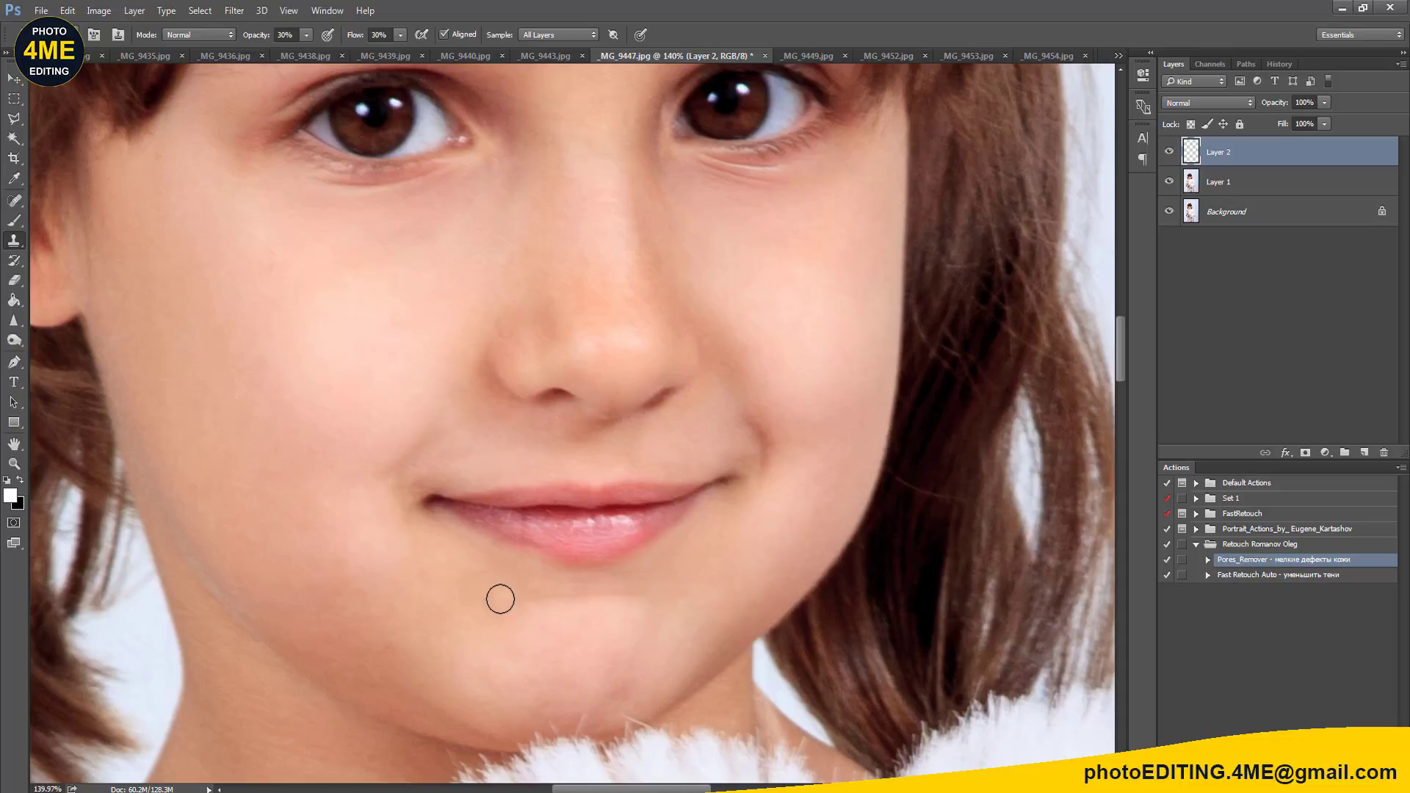
pyautogui.keyDown('alt'); pyautogui.click(412, 570); pyautogui.keyUp('alt')
pyautogui.moveTo(466, 586); pyautogui.dragTo(573, 645)
pyautogui.moveTo(487, 608); pyautogui.dragTo(718, 584)
# Step: Zoom out, set a source near the nose, and toggle Layer 2 to compare before and after
pyautogui.scroll(-3, 498, 585)
pyautogui.moveTo(551, 566)
pyautogui.mouseDown()
pyautogui.moveTo(597, 545)
pyautogui.moveTo(602, 566)
pyautogui.mouseUp()
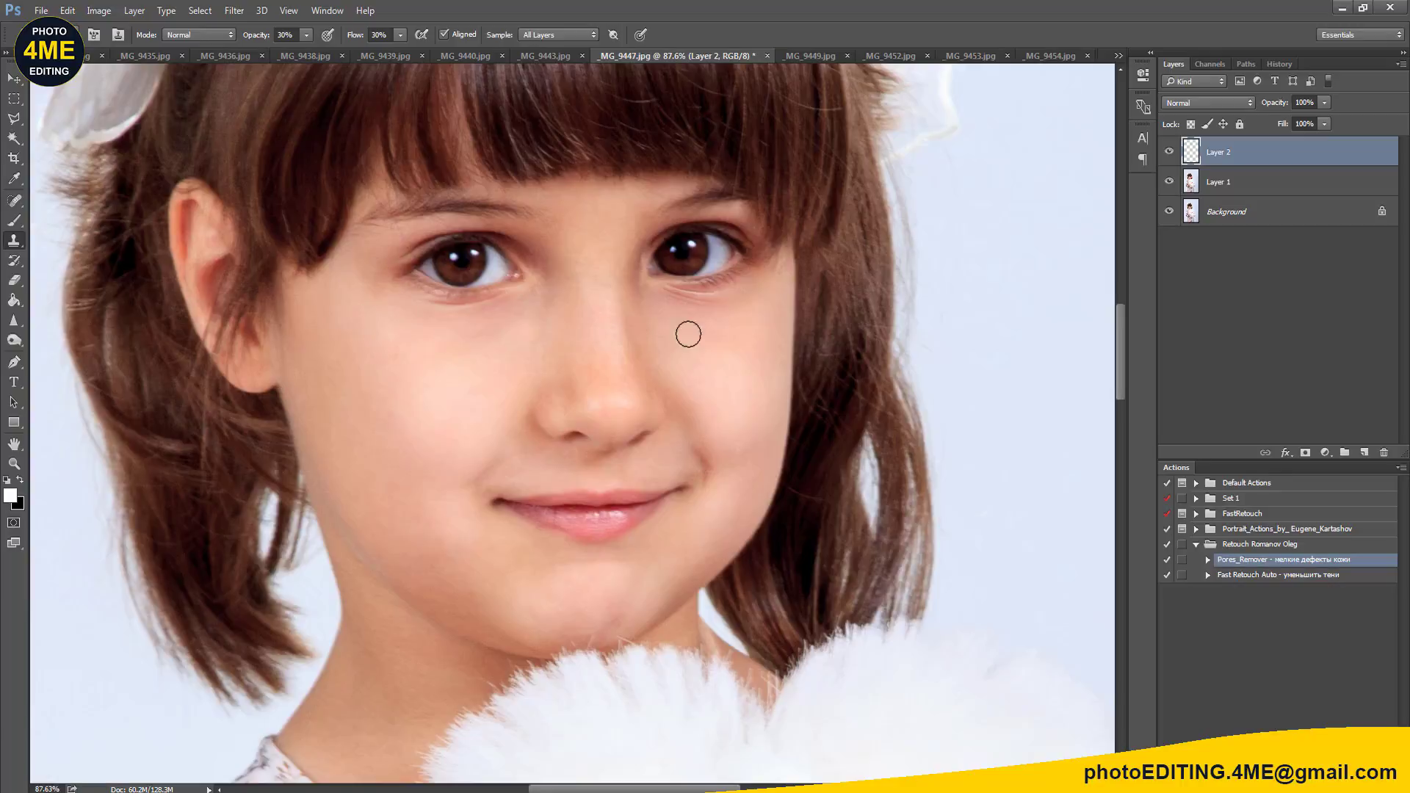
pyautogui.keyDown('alt'); pyautogui.click(749, 337); pyautogui.keyUp('alt')
pyautogui.click(1170, 152)
pyautogui.click(1169, 151)
# Step: Merge Layer 1 and Layer 2 into a new Layer 2 copy on top and centre the eyes
pyautogui.keyDown('shift'); pyautogui.click(1234, 182); pyautogui.keyUp('shift')
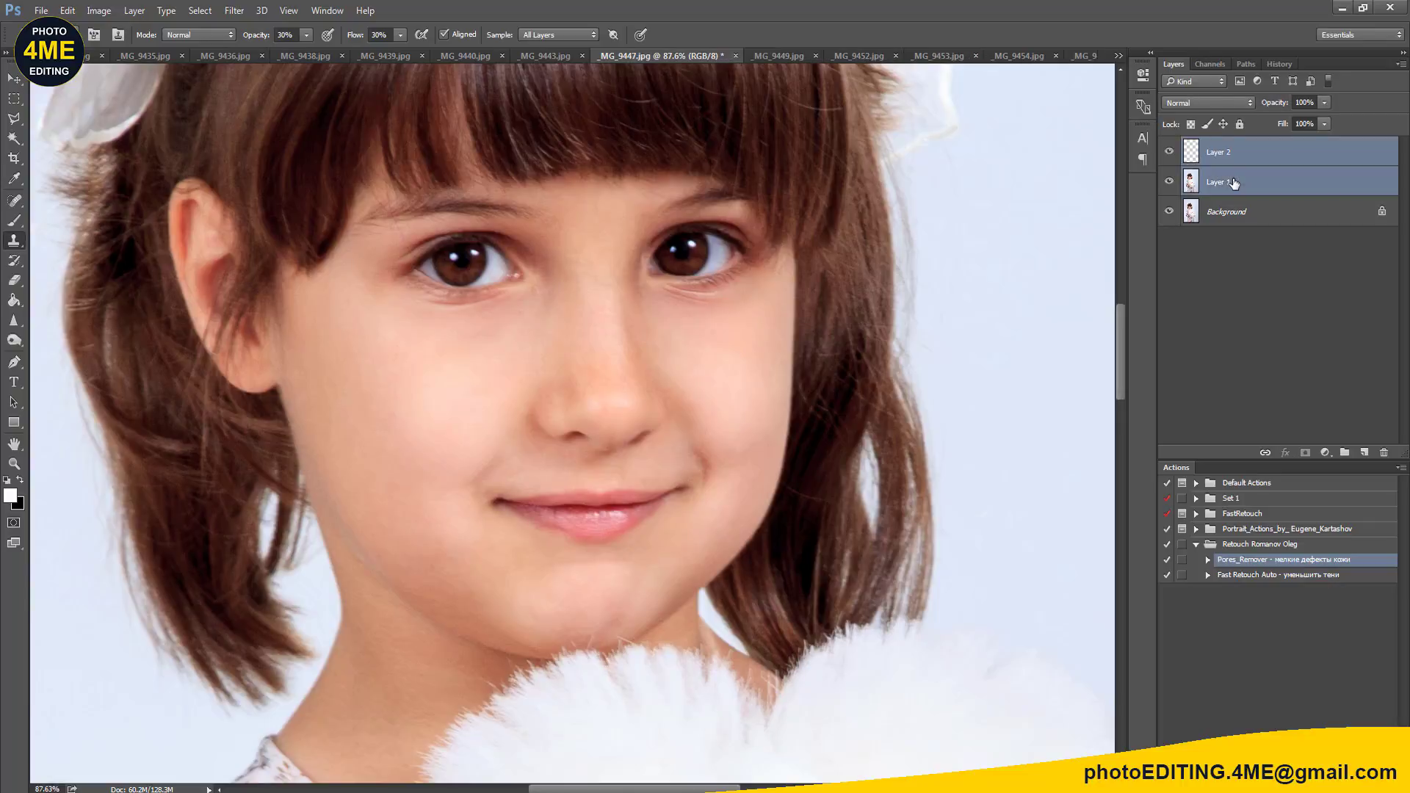
pyautogui.hotkey('ctrl', 'j')
pyautogui.hotkey('ctrl', 'e')
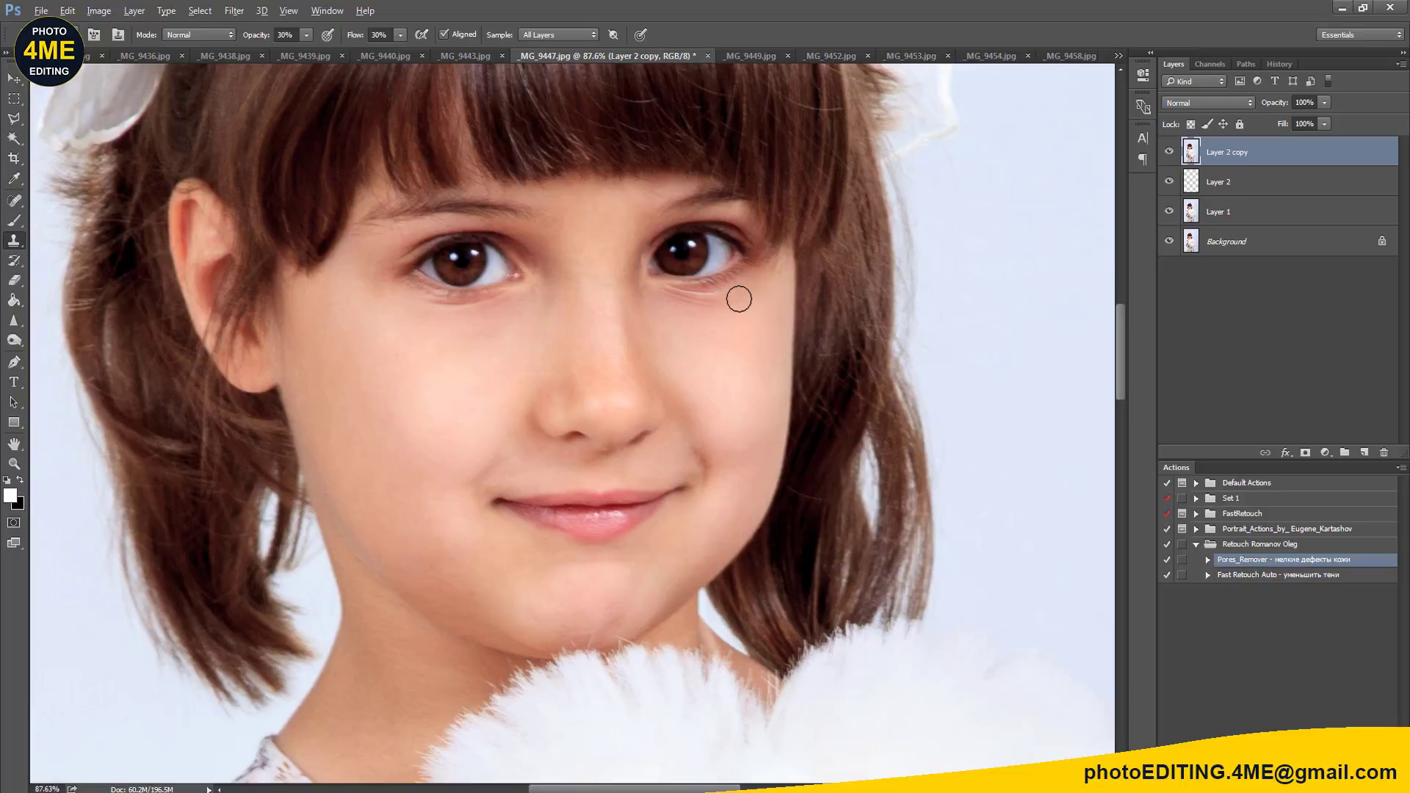
pyautogui.scroll(1, 737, 293)
pyautogui.moveTo(571, 272); pyautogui.dragTo(606, 373)
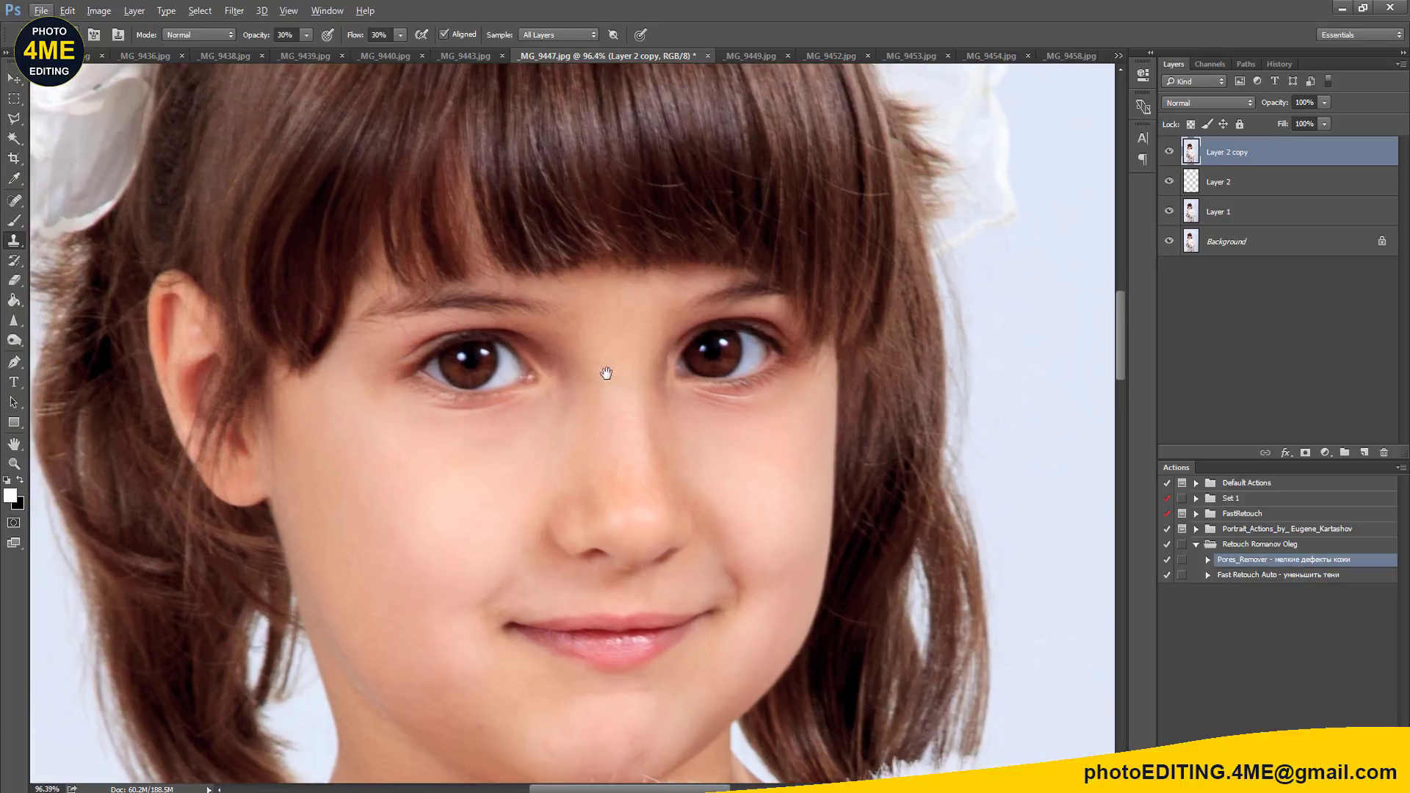
# Step: Sharpen the left eye, briefly pick the Sponge tool, then return to Sharpen
pyautogui.click(13, 321)
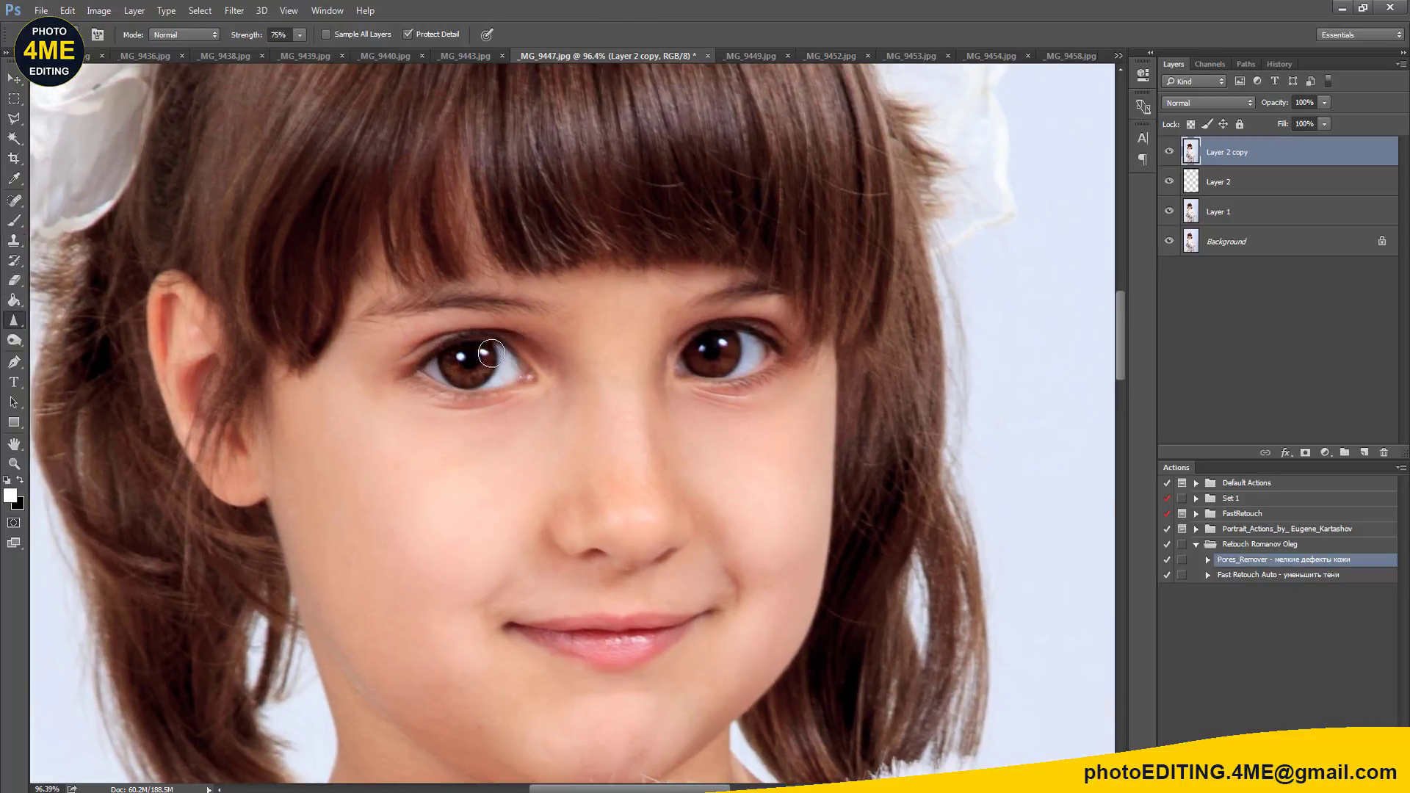
pyautogui.moveTo(759, 357); pyautogui.dragTo(698, 360)
pyautogui.rightClick(16, 342)
pyautogui.click(58, 369)
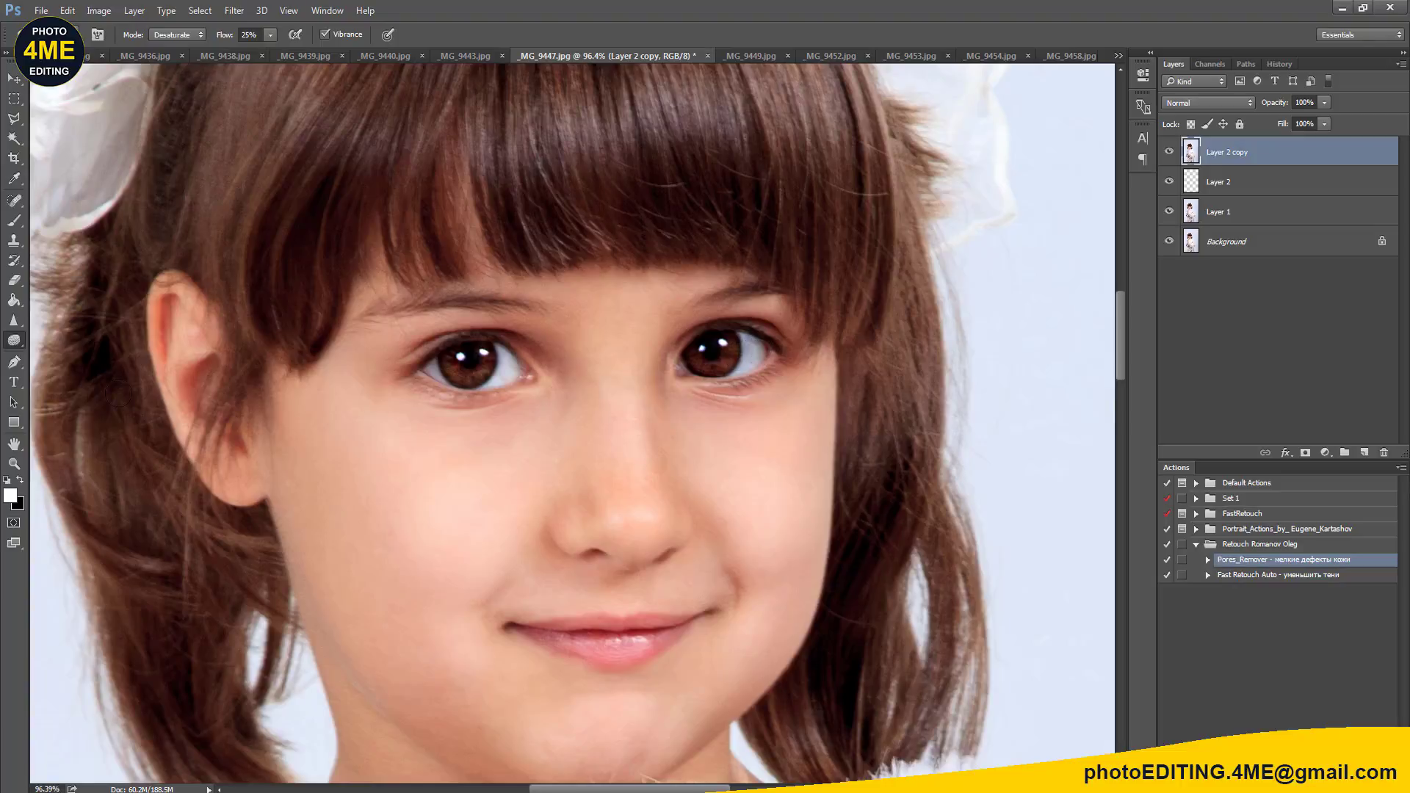
pyautogui.click(15, 321)
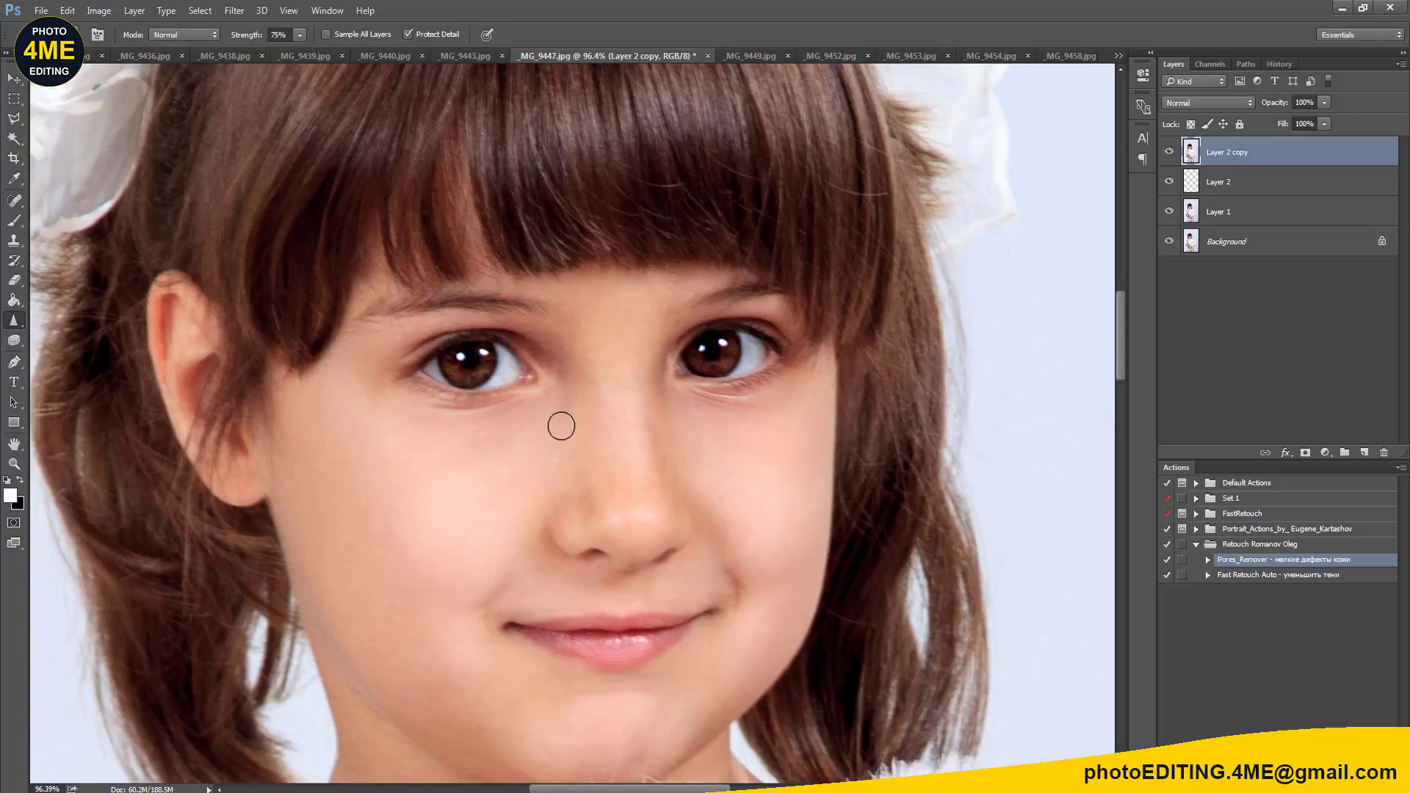
# Step: Zoom out and toggle Layer 2 copy off and on to compare the retouch with the original
pyautogui.scroll(-2, 561, 426)
pyautogui.scroll(-1, 561, 426)
pyautogui.scroll(-2, 561, 426)
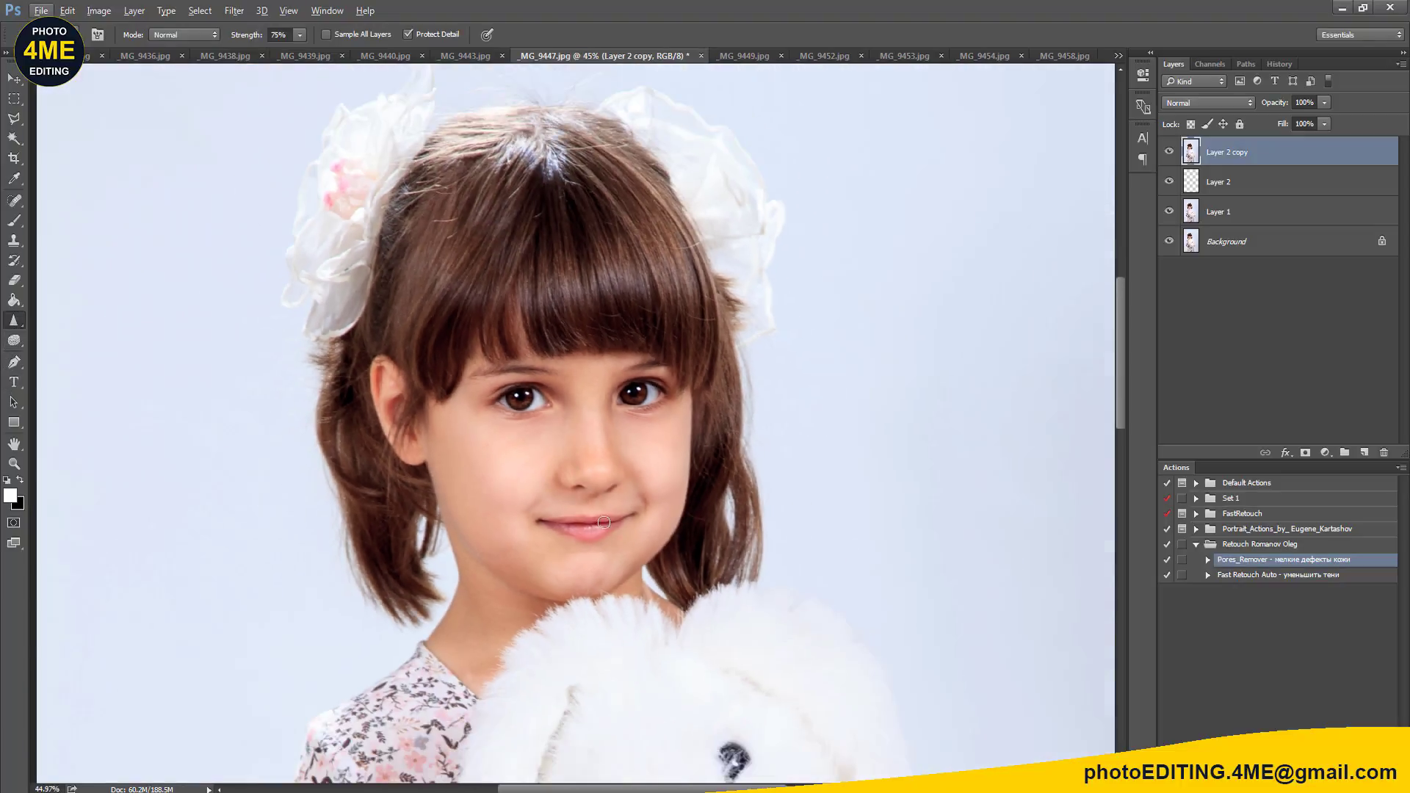
pyautogui.scroll(2, 631, 431)
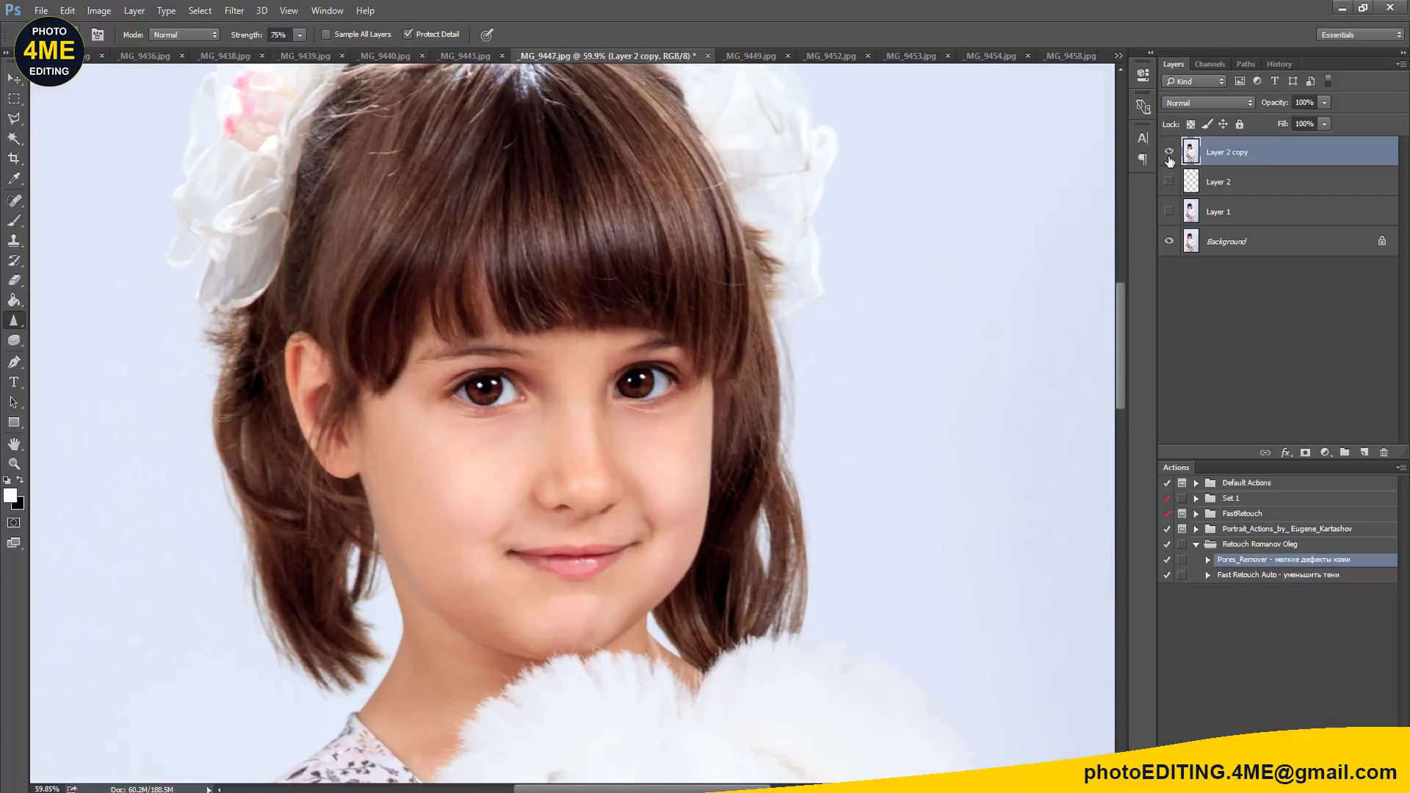
pyautogui.click(1170, 153)
pyautogui.click(1169, 153)
pyautogui.click(1170, 153)
pyautogui.scroll(-3, 852, 334)
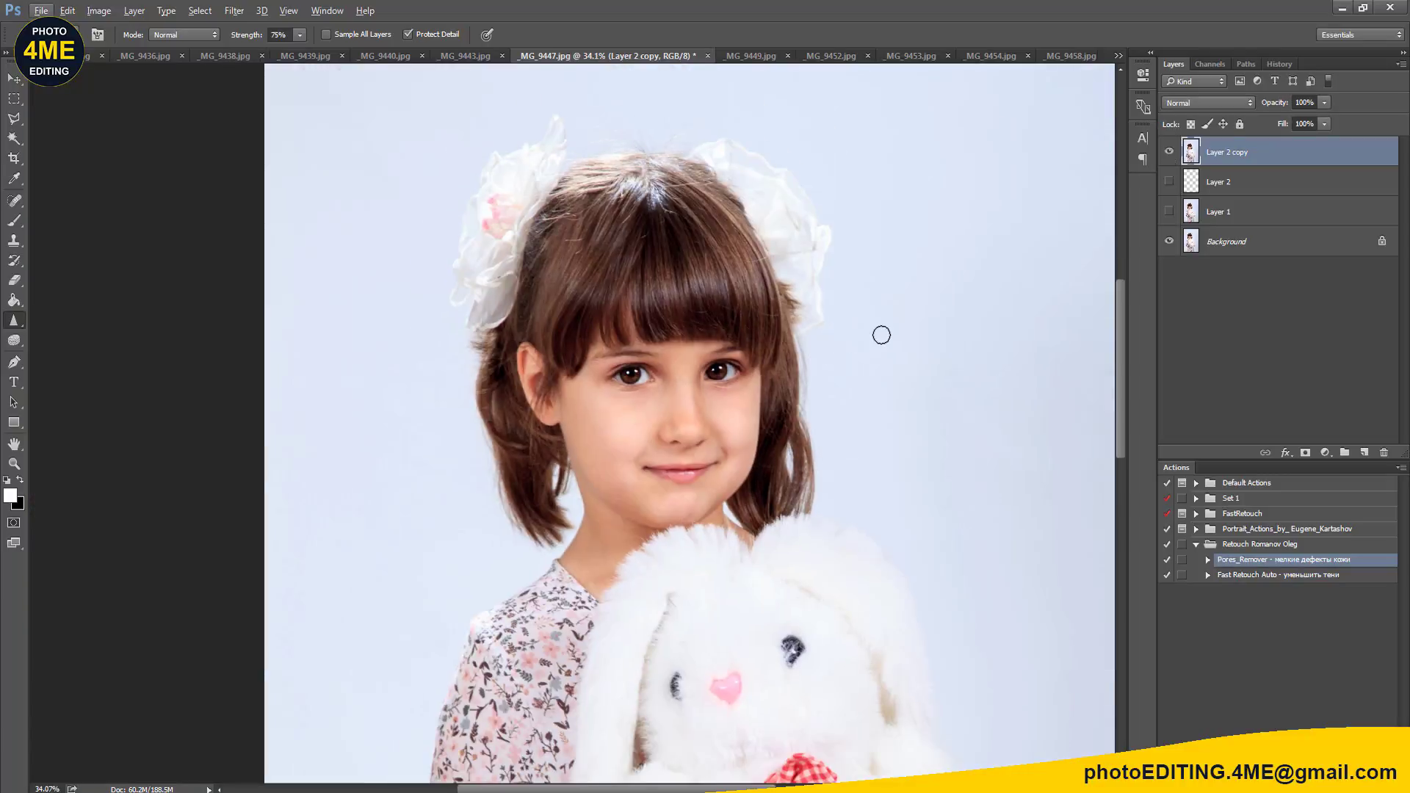
# Step: Close the finished bunny-girl photo and frame the orange-dress girl's face in view
pyautogui.hotkey('ctrl', 'w')
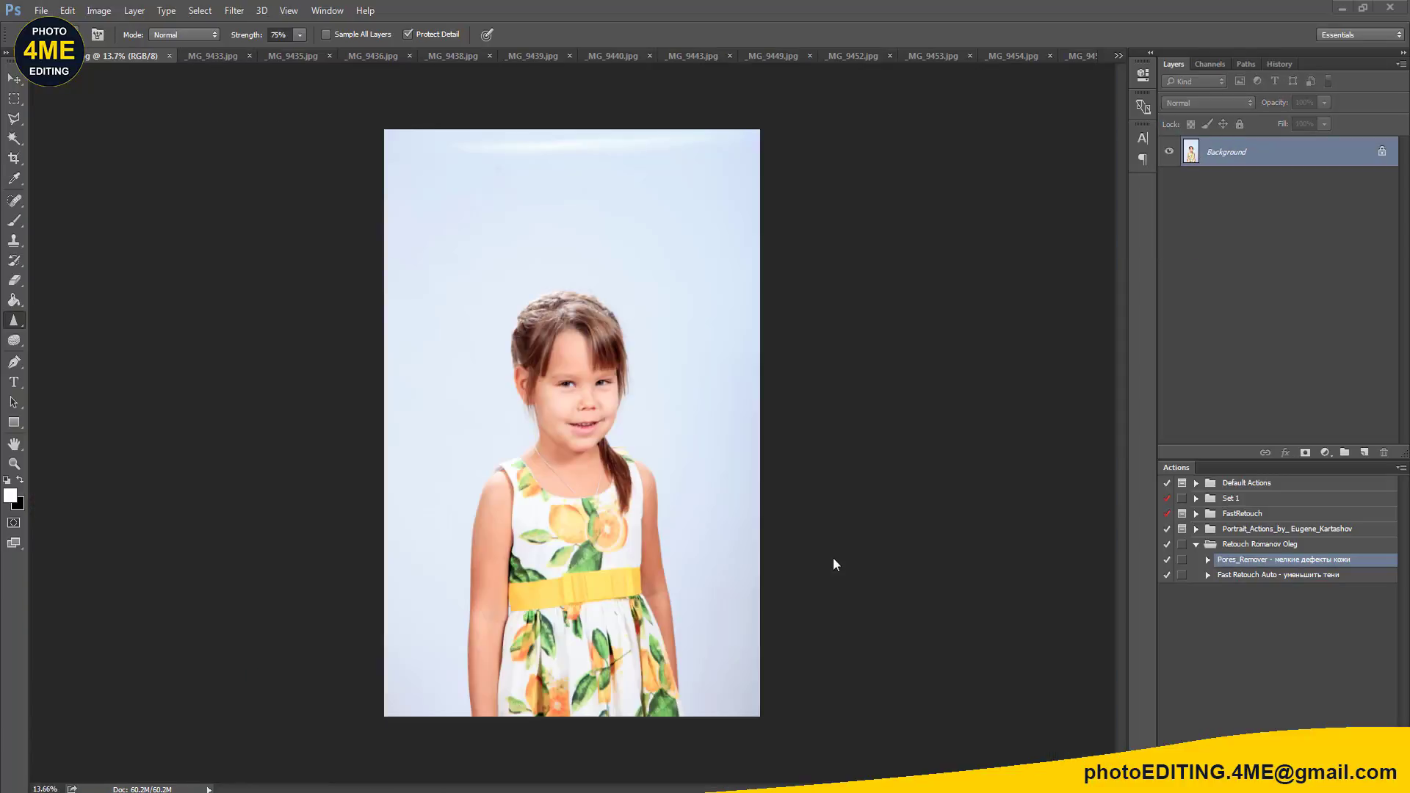
pyautogui.scroll(3, 833, 558)
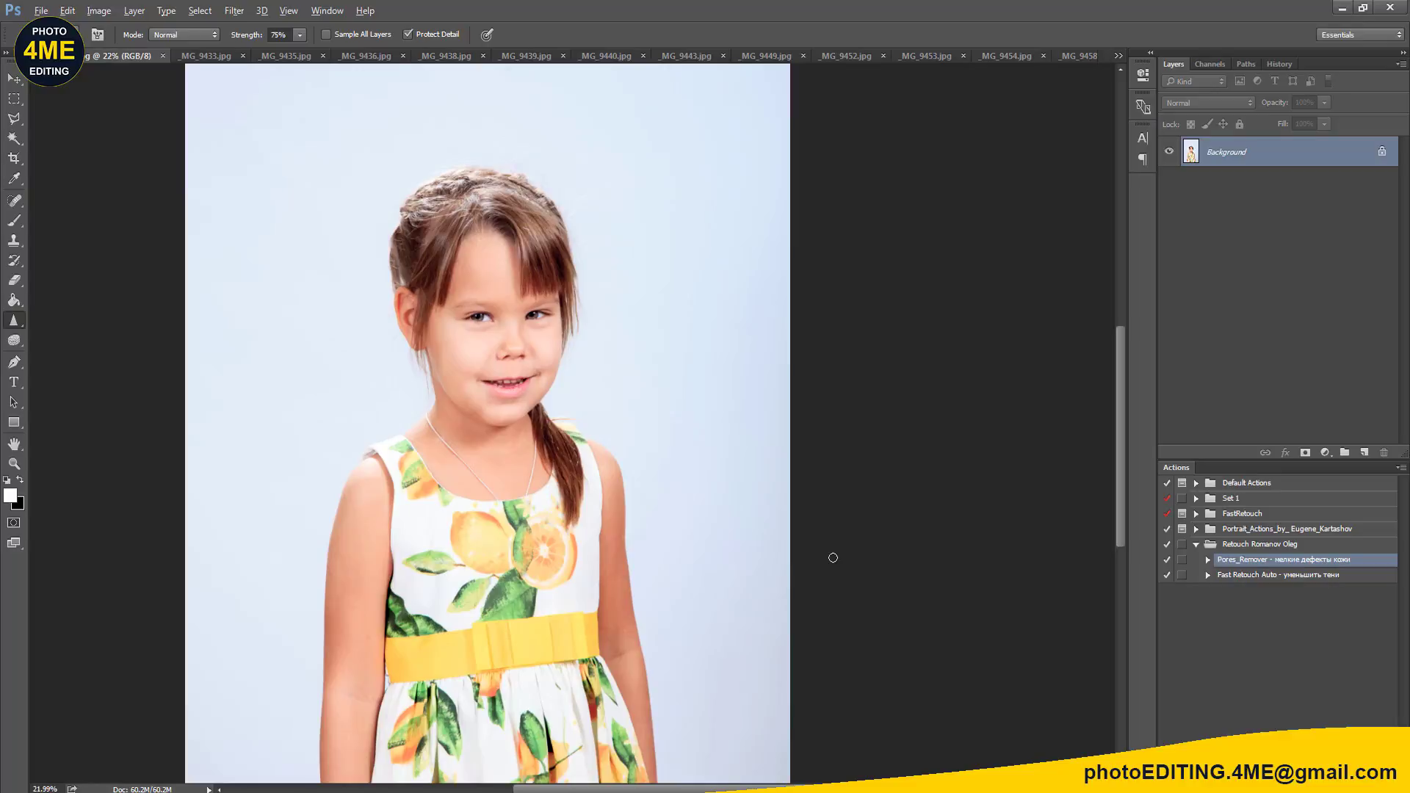
pyautogui.scroll(-2, 832, 558)
pyautogui.scroll(-1, 698, 522)
pyautogui.scroll(1, 698, 522)
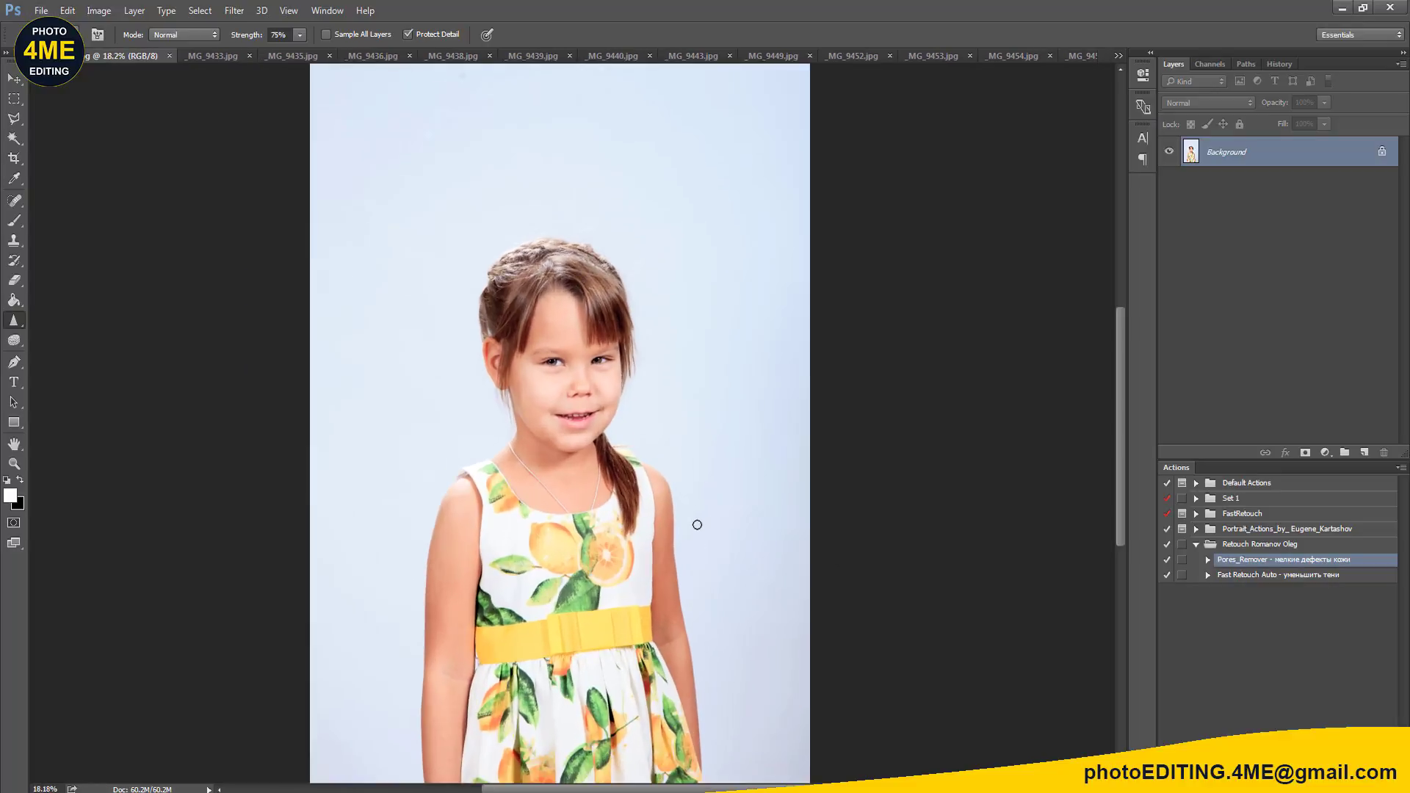
pyautogui.scroll(1, 697, 522)
pyautogui.moveTo(641, 603); pyautogui.dragTo(730, 407)
pyautogui.scroll(1, 702, 544)
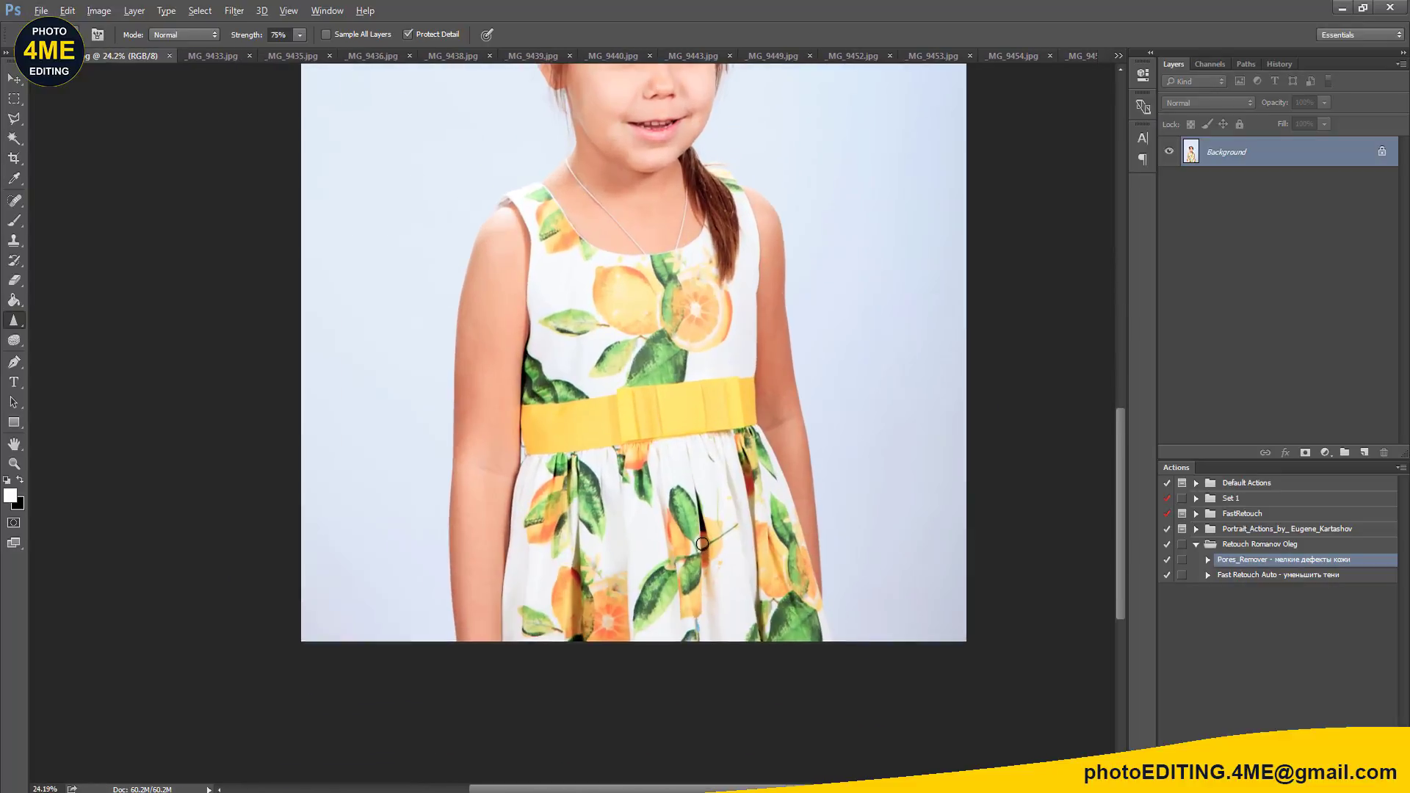
pyautogui.scroll(2, 702, 544)
pyautogui.scroll(1, 703, 543)
pyautogui.scroll(1, 702, 543)
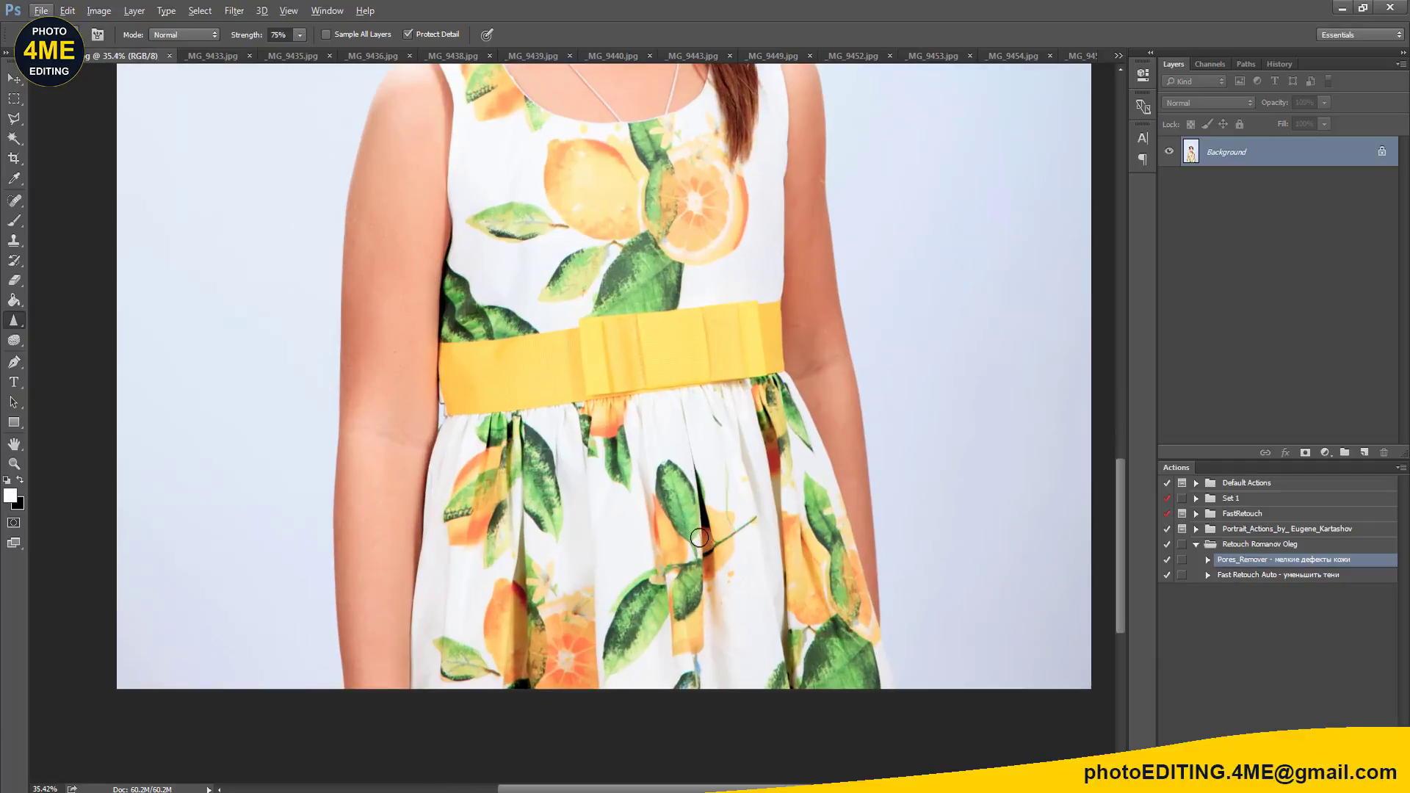
pyautogui.moveTo(684, 413); pyautogui.dragTo(733, 573)
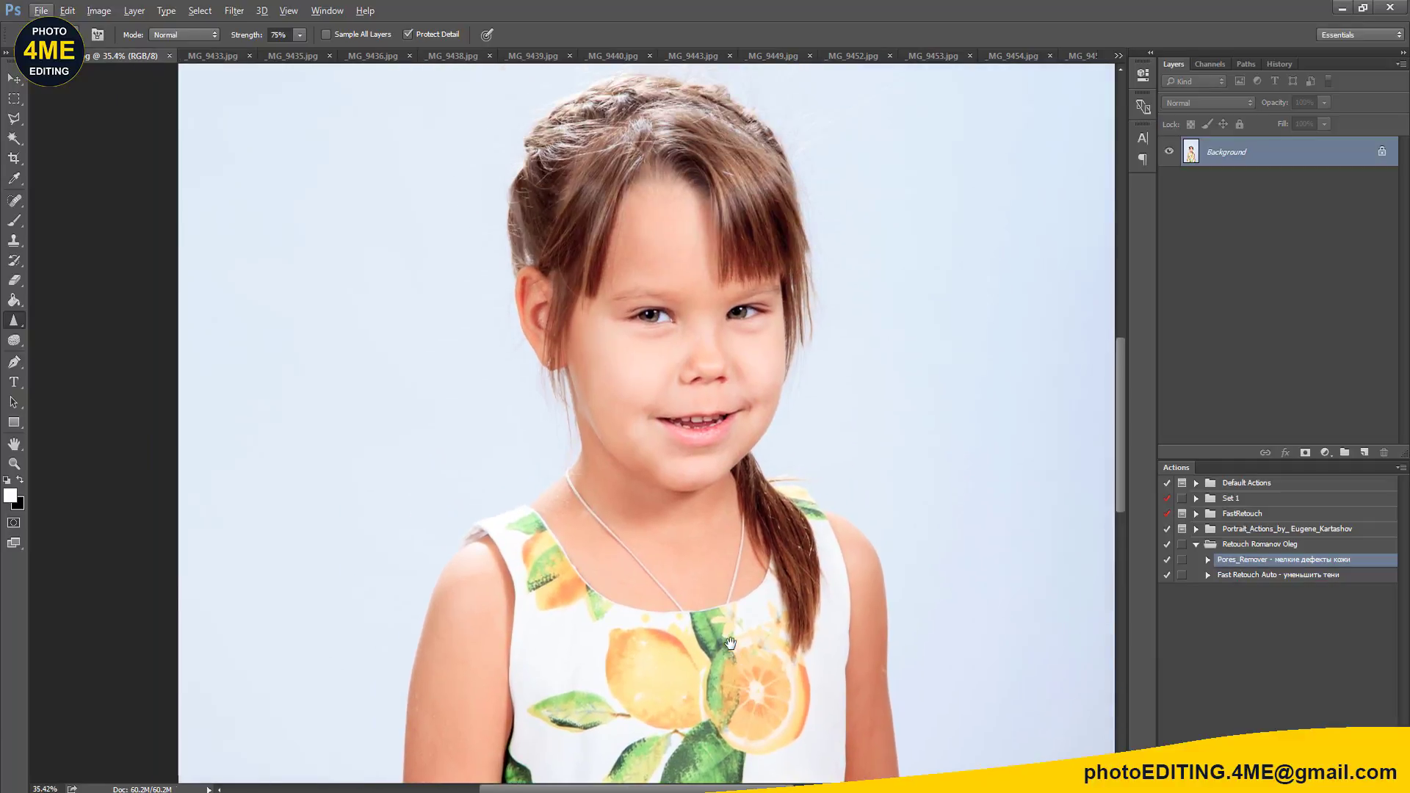
pyautogui.scroll(5, 717, 570)
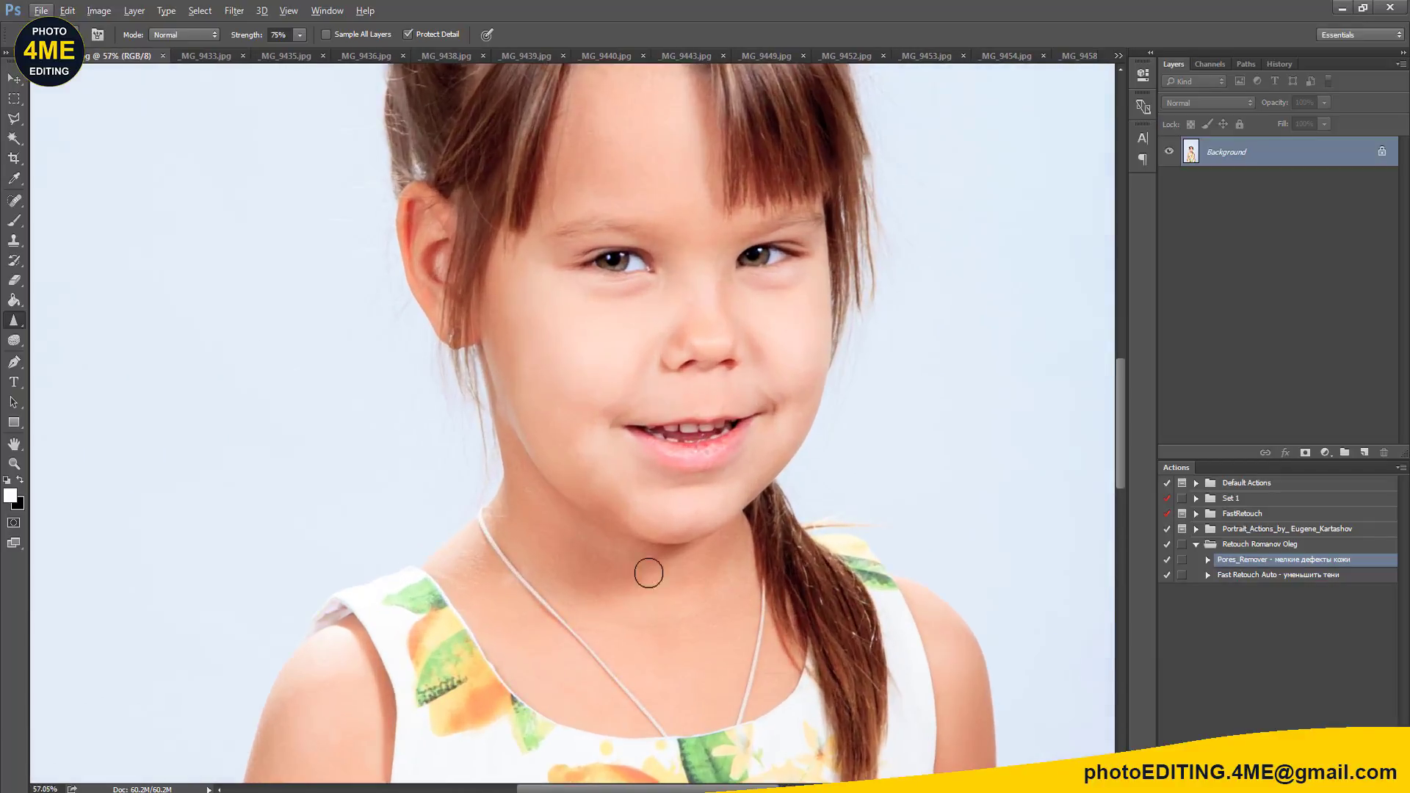
pyautogui.moveTo(665, 506); pyautogui.dragTo(674, 565)
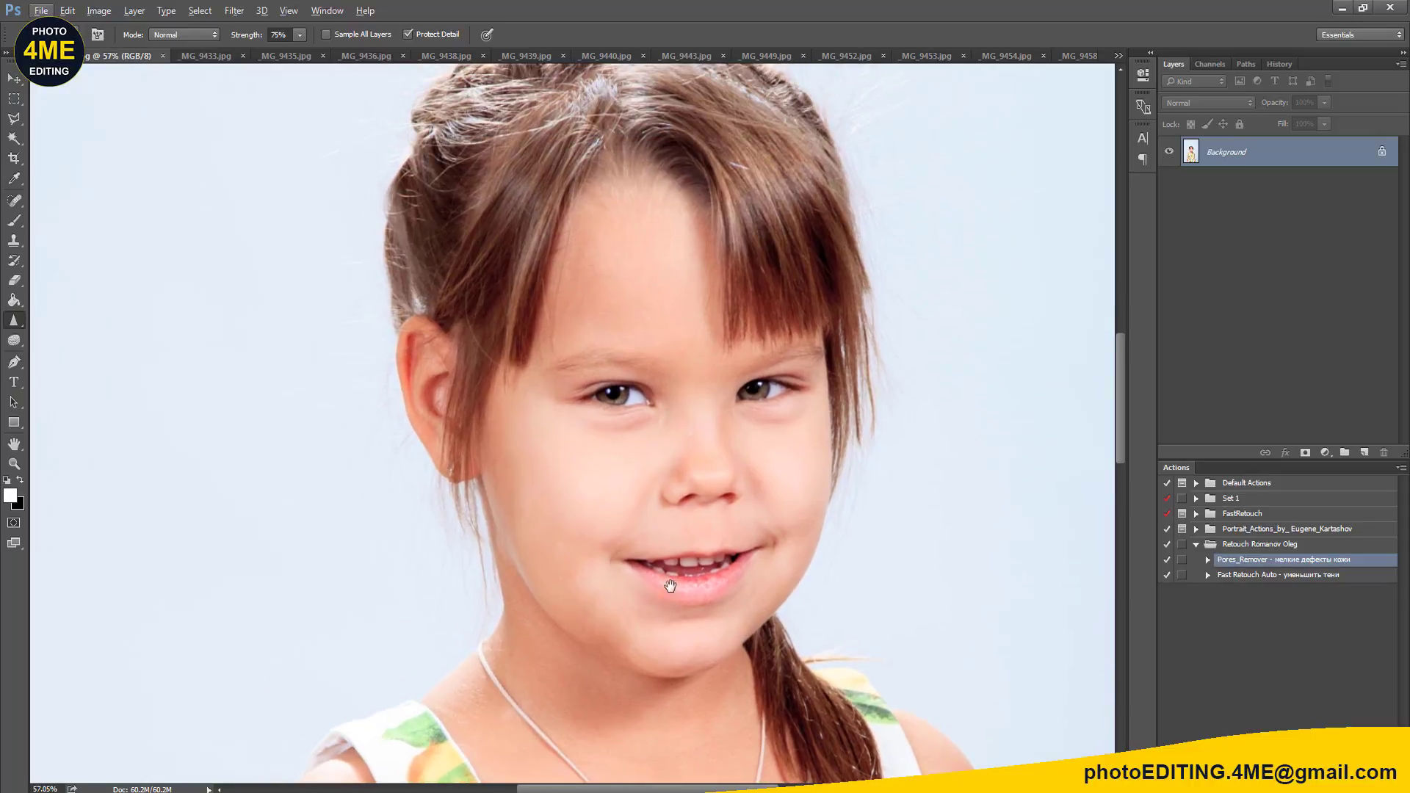
# Step: Duplicate Background to Layer 1, add empty Layer 2, and zoom in on the neck with a smaller brush
pyautogui.hotkey('ctrl', 'j')
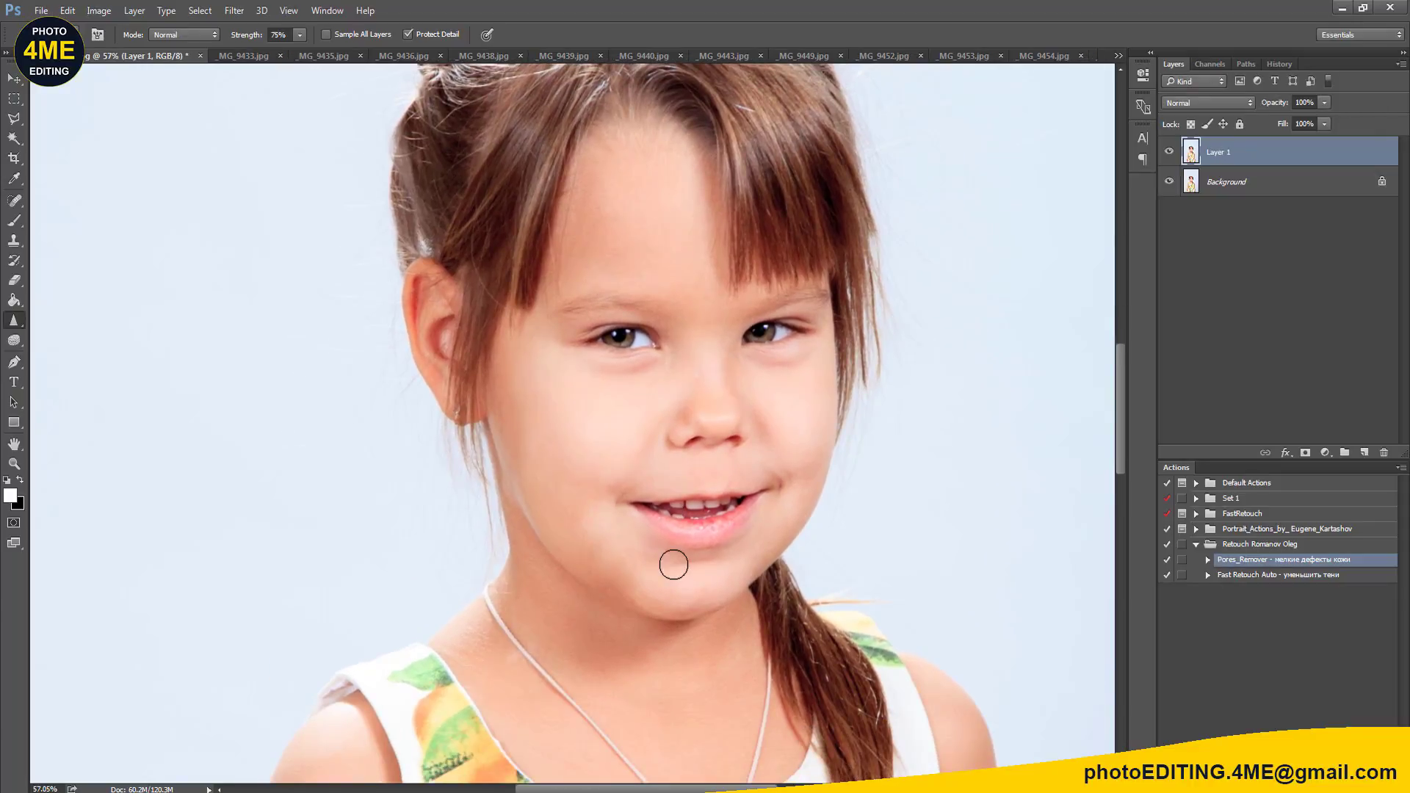
pyautogui.hotkey('ctrl', 'shift', 'n')
pyautogui.press('Return')
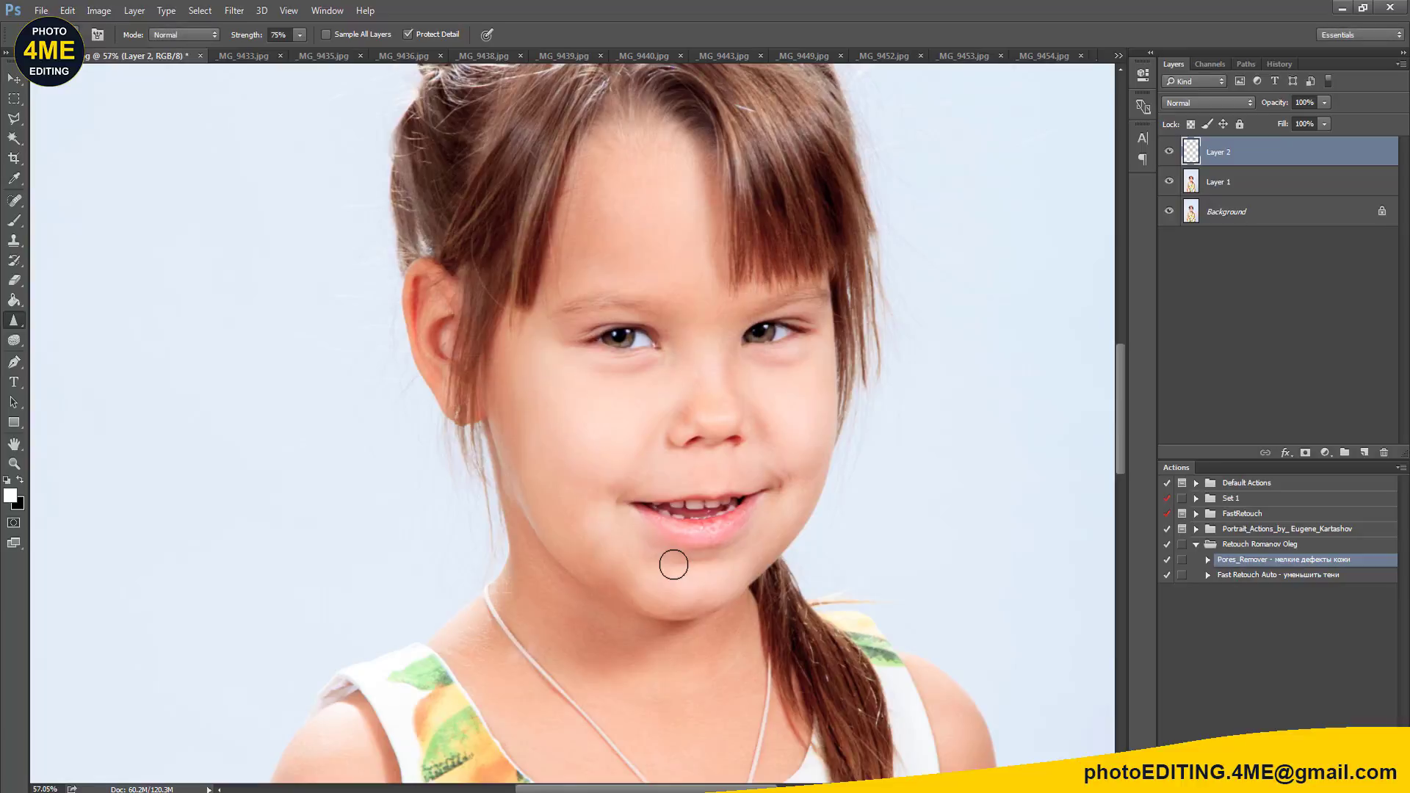
pyautogui.moveTo(643, 632); pyautogui.dragTo(646, 488)
pyautogui.keyDown('alt'); pyautogui.scroll(5, 558, 563); pyautogui.keyUp('alt')
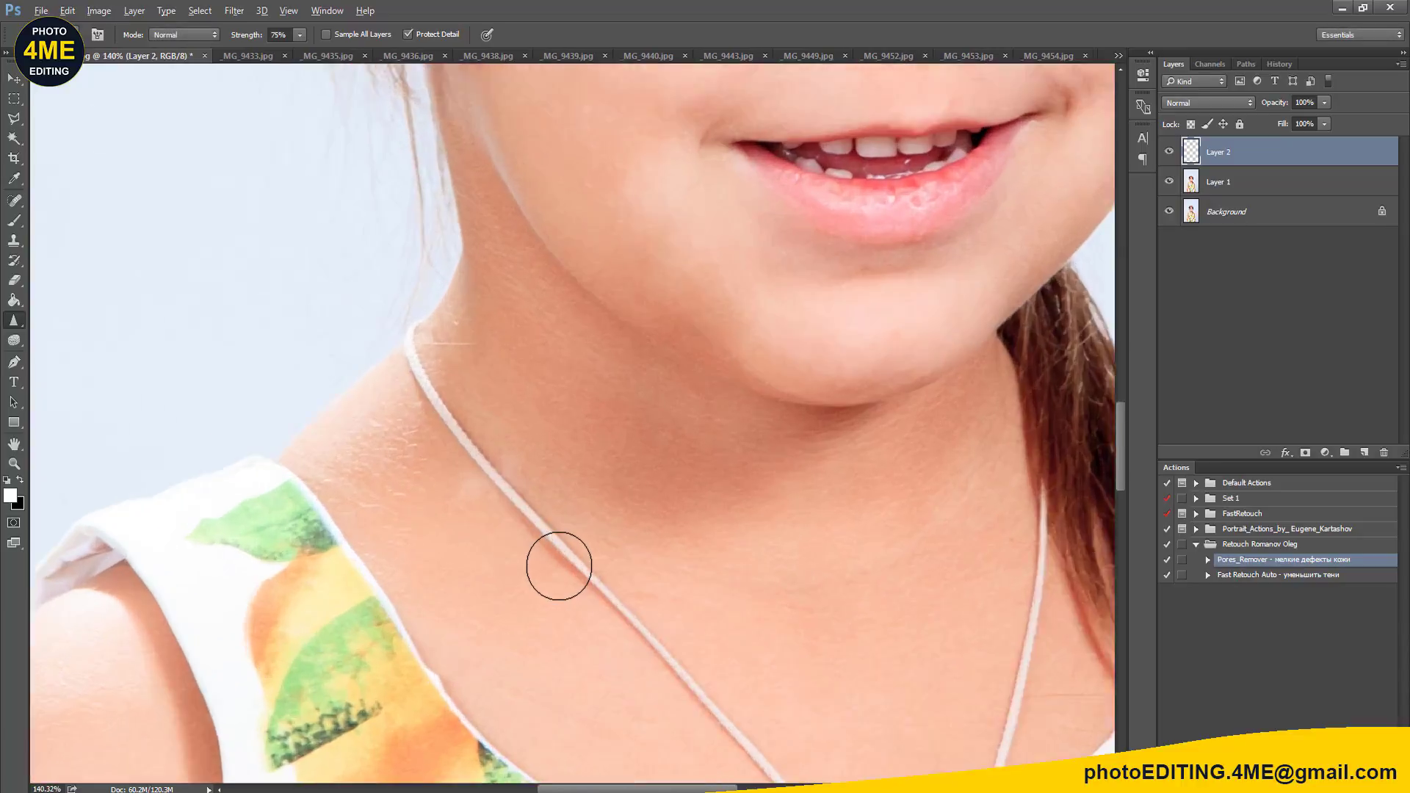
pyautogui.press('[')
pyautogui.press('[')
pyautogui.press('[')
pyautogui.press('[')
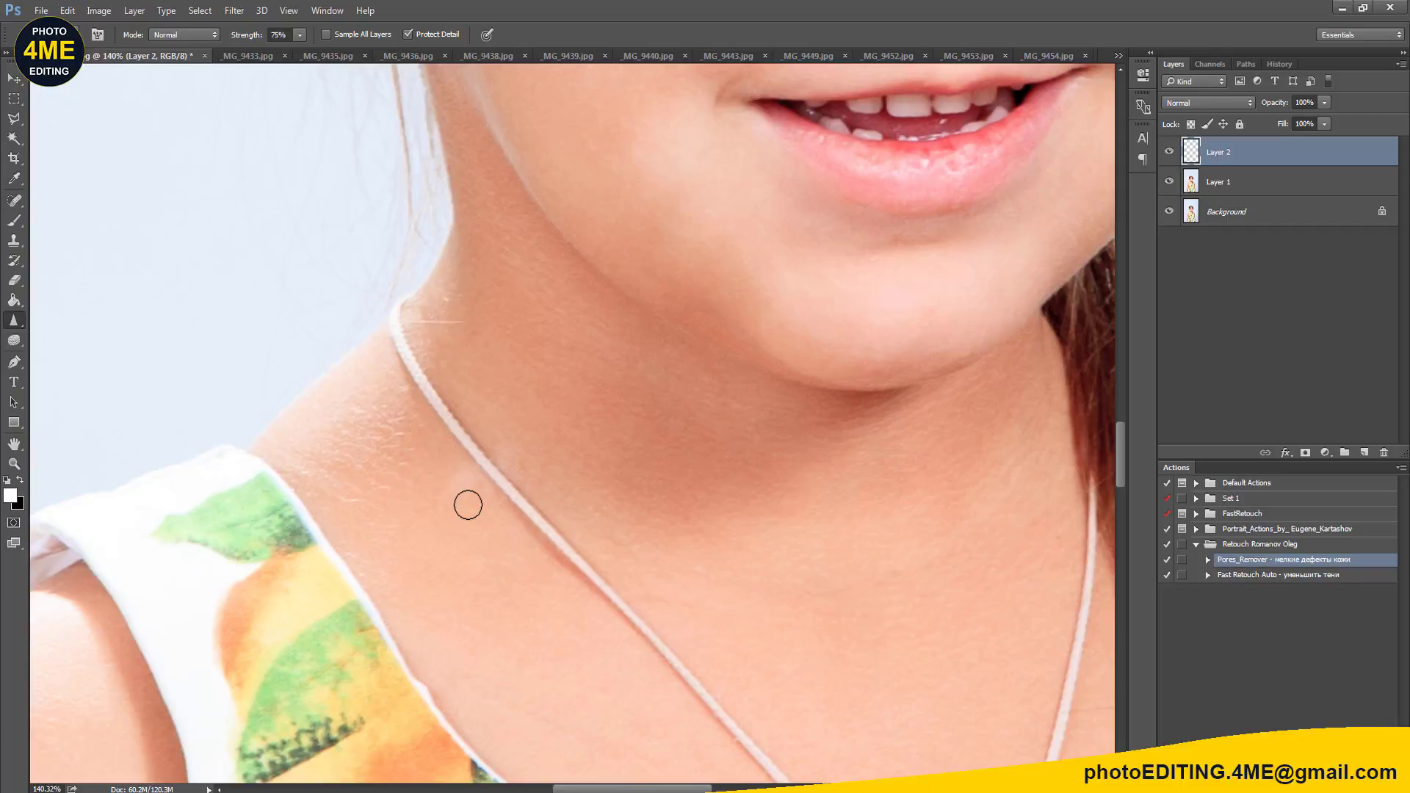
# Step: Clone clean skin over blemishes on the girl's neck with the Clone Stamp
pyautogui.press('s')
pyautogui.keyDown('alt'); pyautogui.click(468, 538); pyautogui.keyUp('alt')
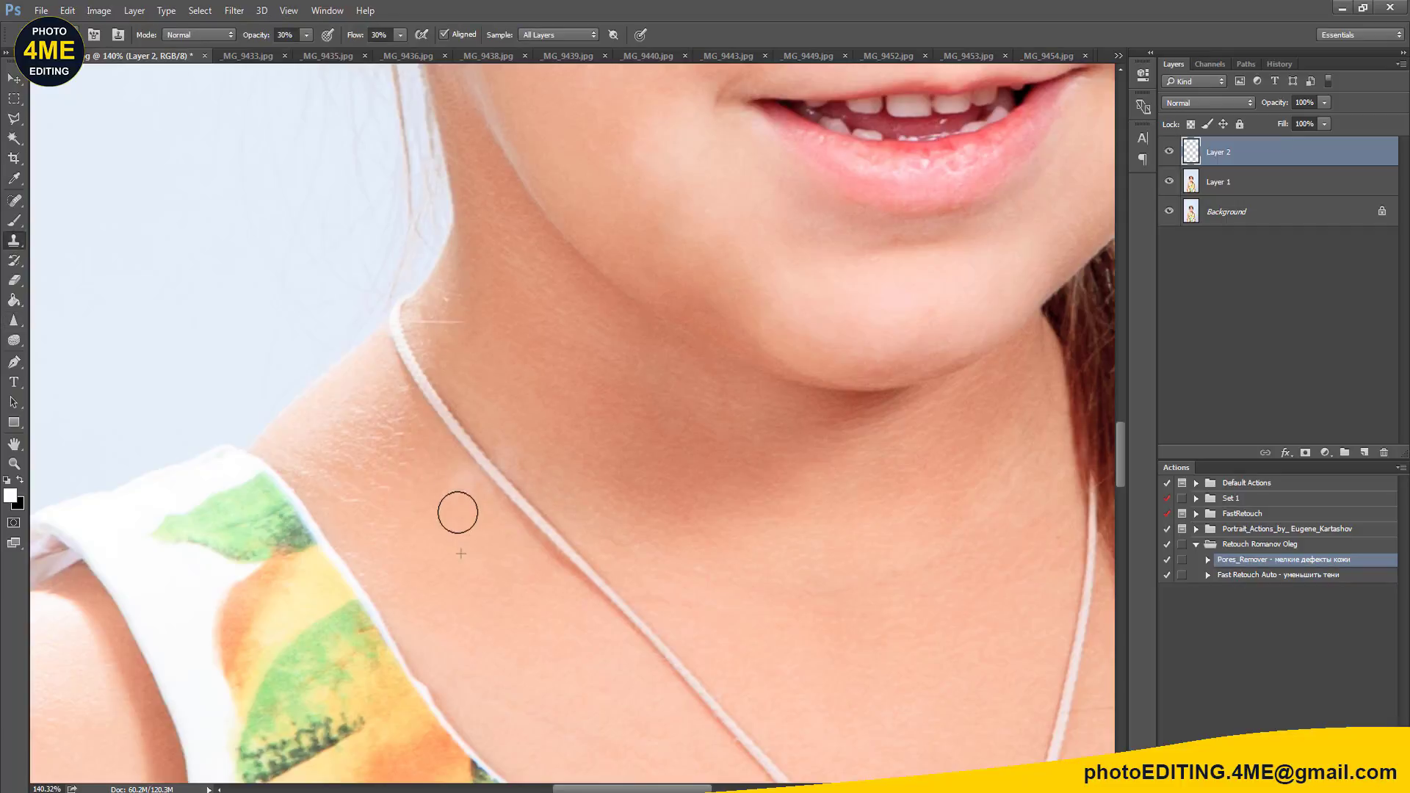
pyautogui.moveTo(460, 486)
pyautogui.mouseDown()
pyautogui.moveTo(472, 481)
pyautogui.moveTo(450, 509)
pyautogui.mouseUp()
pyautogui.keyDown('alt'); pyautogui.click(550, 445); pyautogui.keyUp('alt')
# Step: Zoom to the nose and clone adjacent skin over it with a smaller brush
pyautogui.moveTo(834, 429); pyautogui.dragTo(746, 712)
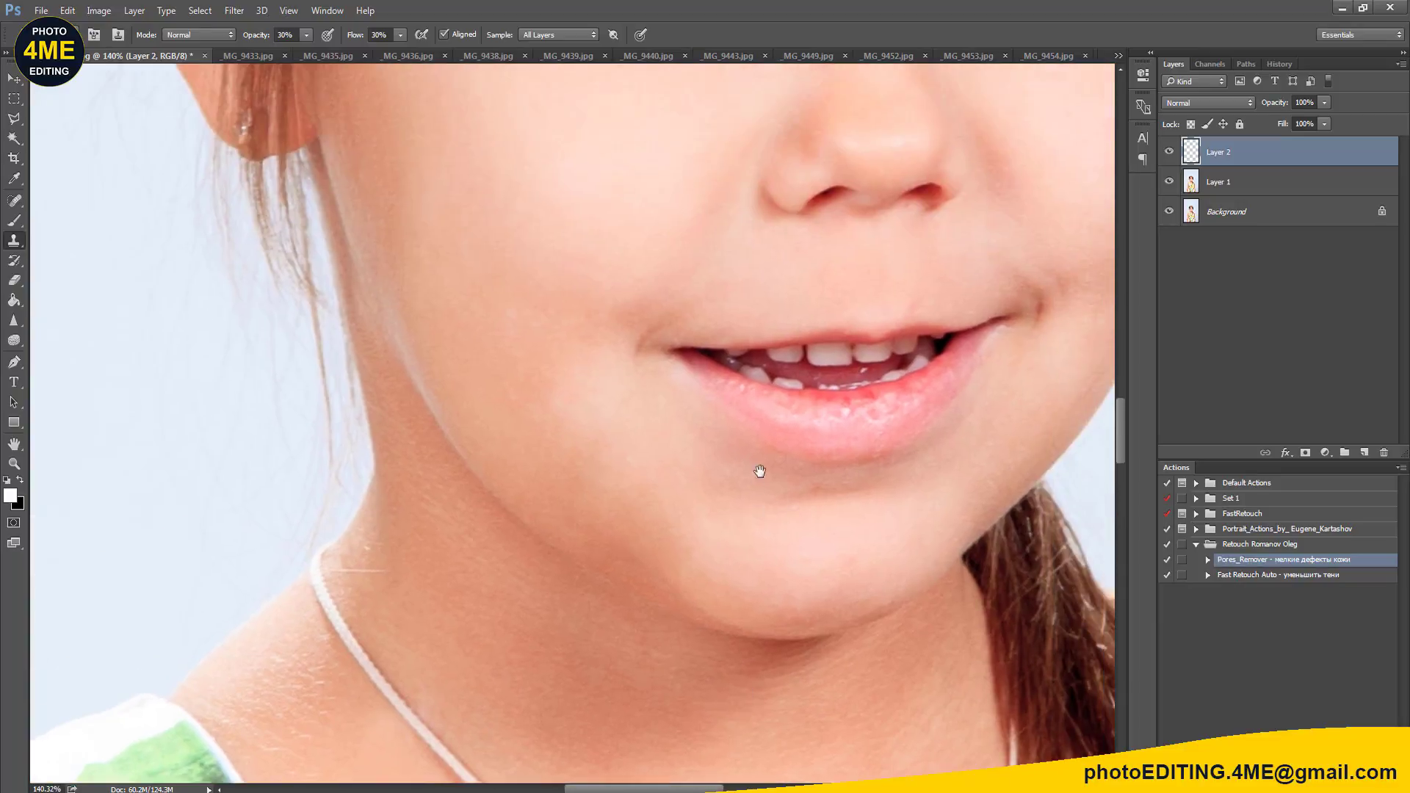
pyautogui.moveTo(758, 469); pyautogui.dragTo(708, 743)
pyautogui.moveTo(686, 510); pyautogui.dragTo(613, 549)
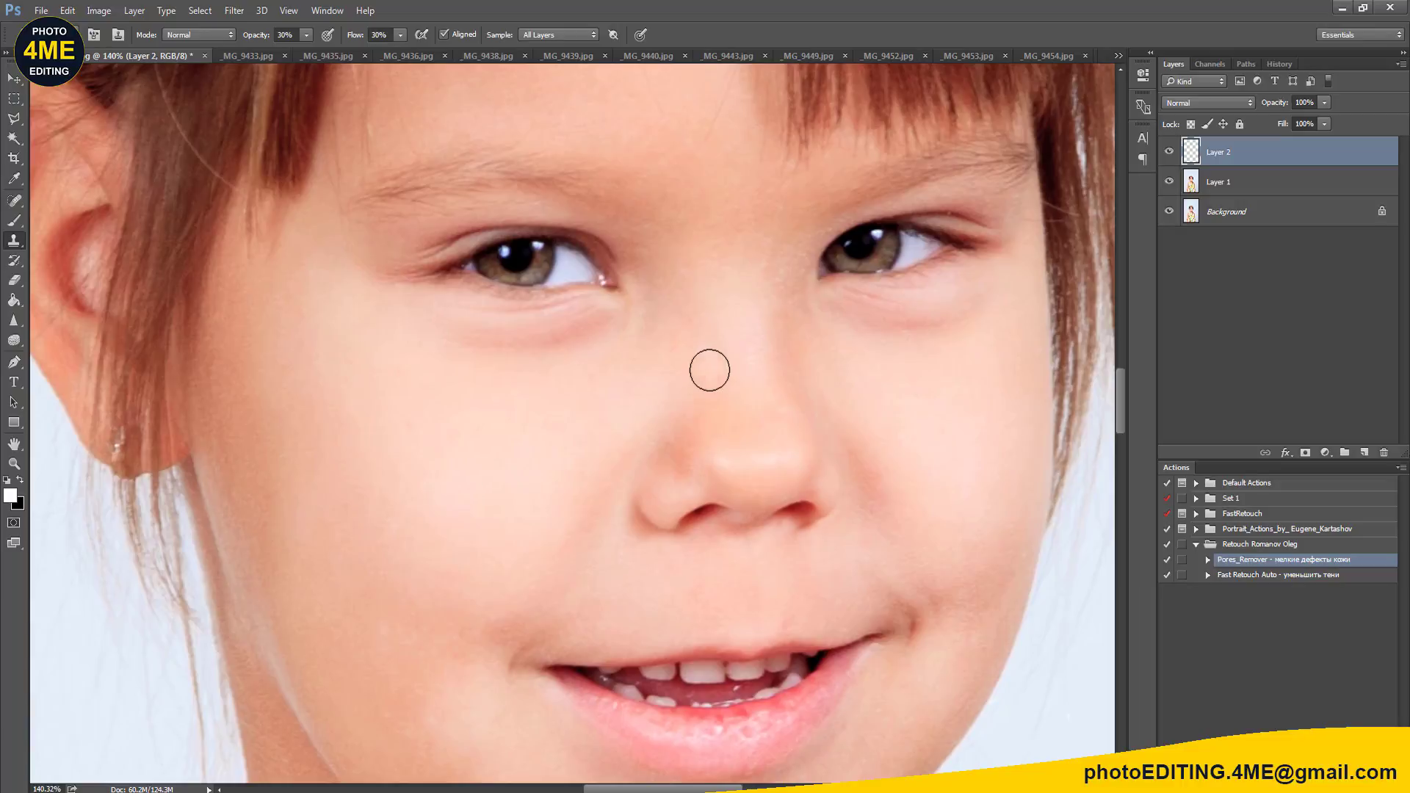
pyautogui.press('[')
pyautogui.keyDown('alt'); pyautogui.click(718, 311); pyautogui.keyUp('alt')
pyautogui.moveTo(699, 338); pyautogui.dragTo(705, 351)
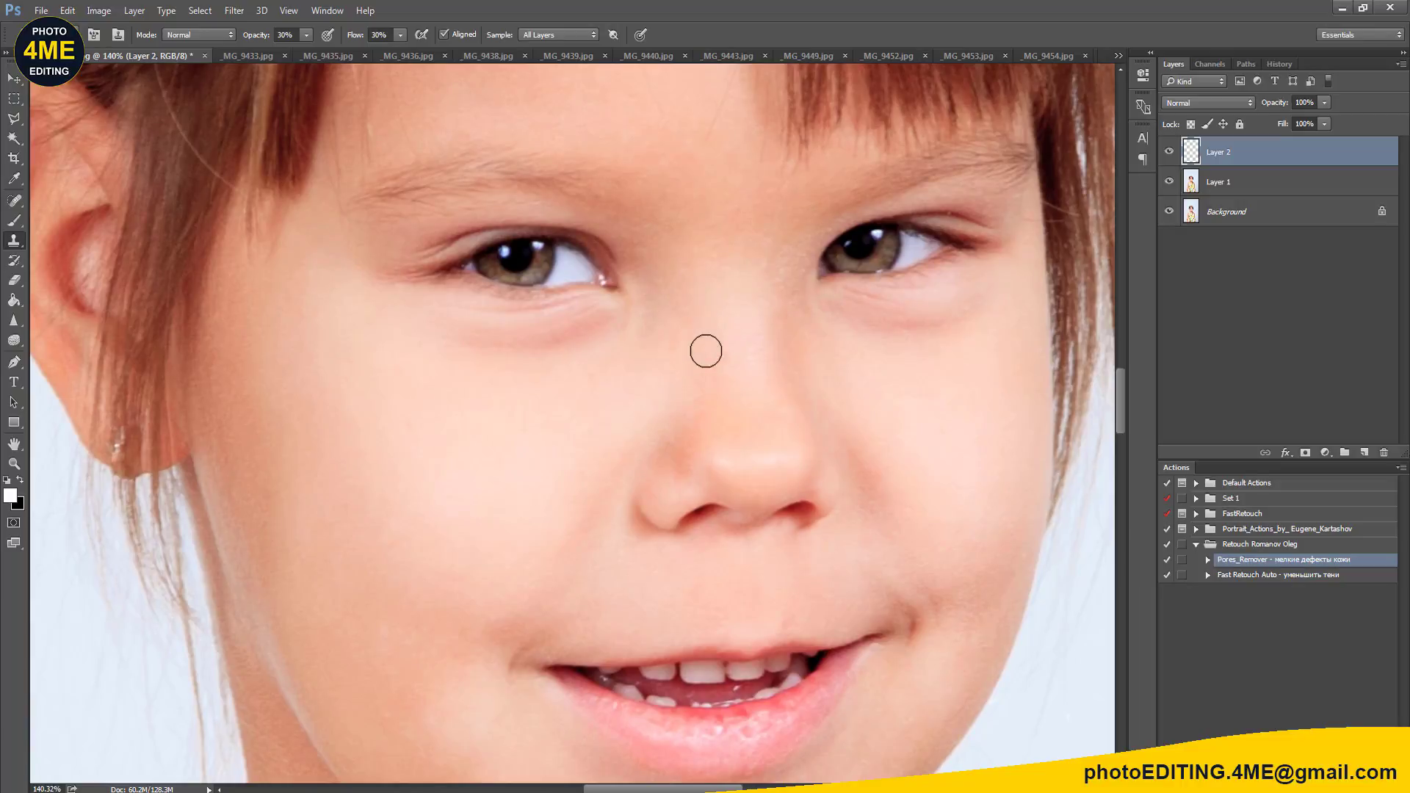
# Step: Soften the dark shadows under both eyes using cheek skin as the clone source
pyautogui.keyDown('alt'); pyautogui.click(915, 430); pyautogui.keyUp('alt')
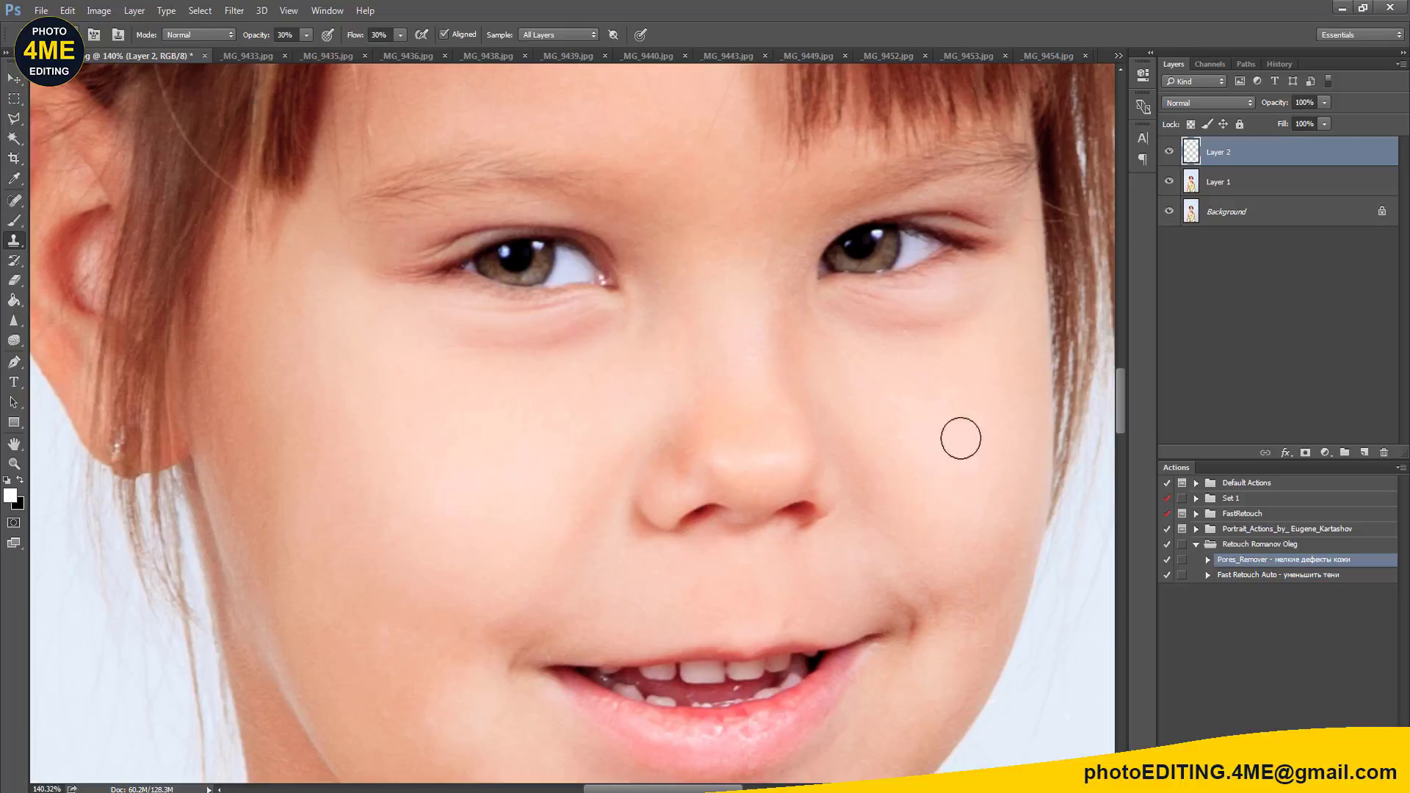
pyautogui.moveTo(983, 318)
pyautogui.mouseDown()
pyautogui.moveTo(822, 318)
pyautogui.moveTo(966, 324)
pyautogui.mouseUp()
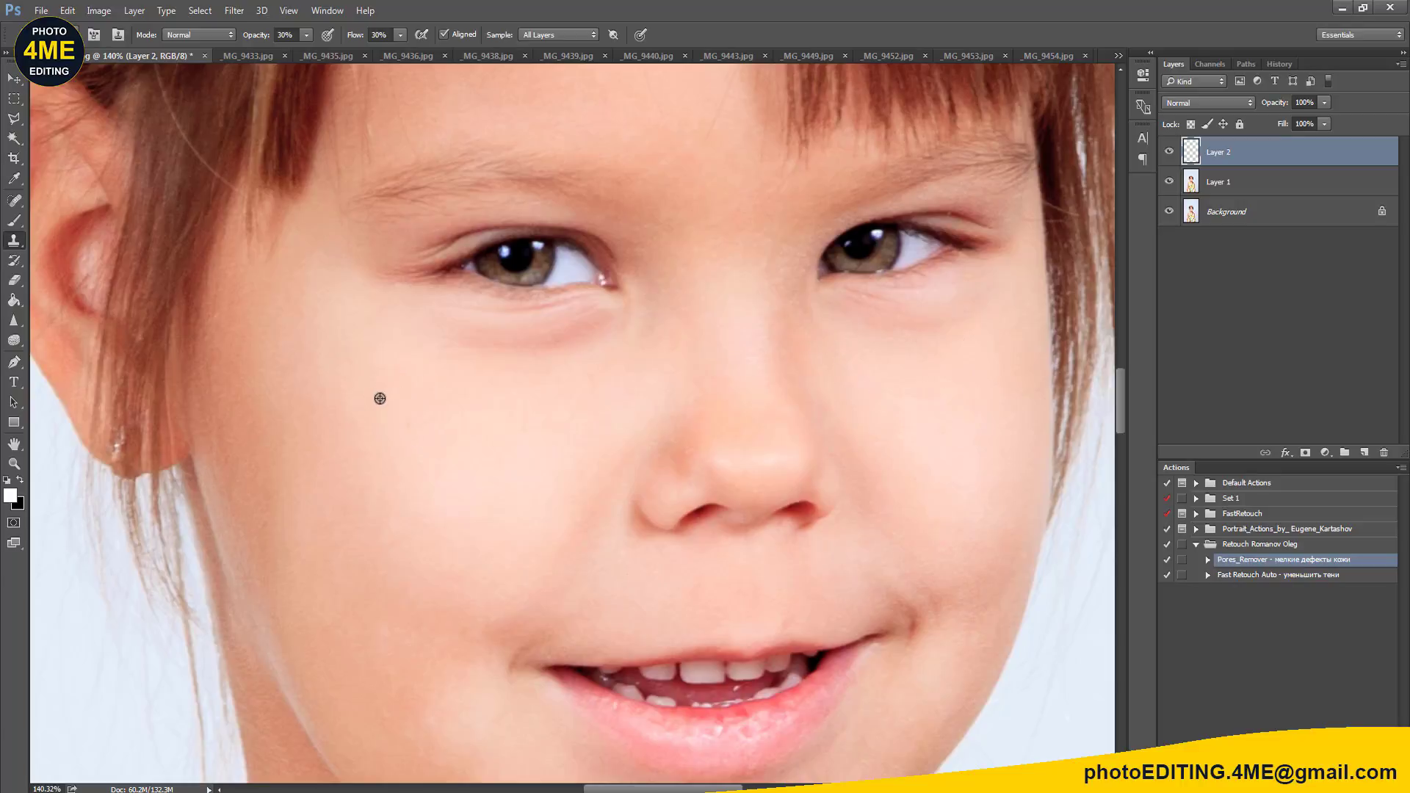
pyautogui.keyDown('alt'); pyautogui.click(381, 396); pyautogui.keyUp('alt')
pyautogui.moveTo(465, 333)
pyautogui.mouseDown()
pyautogui.moveTo(623, 326)
pyautogui.moveTo(440, 346)
pyautogui.moveTo(627, 337)
pyautogui.mouseUp()
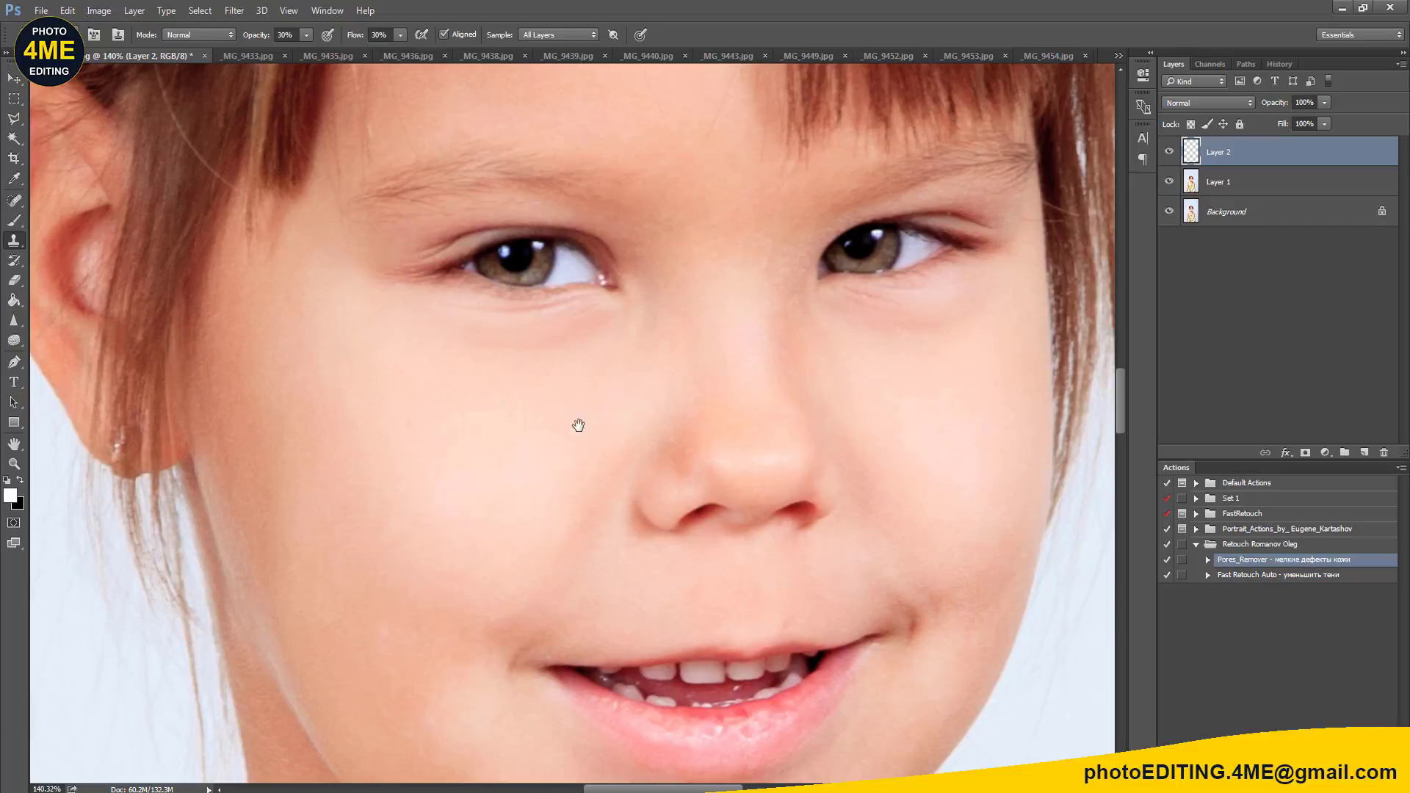
# Step: Bring the mouth and chin into view and clean up the skin along the chin
pyautogui.moveTo(580, 423)
pyautogui.mouseDown()
pyautogui.moveTo(538, 430)
pyautogui.moveTo(534, 408)
pyautogui.mouseUp()
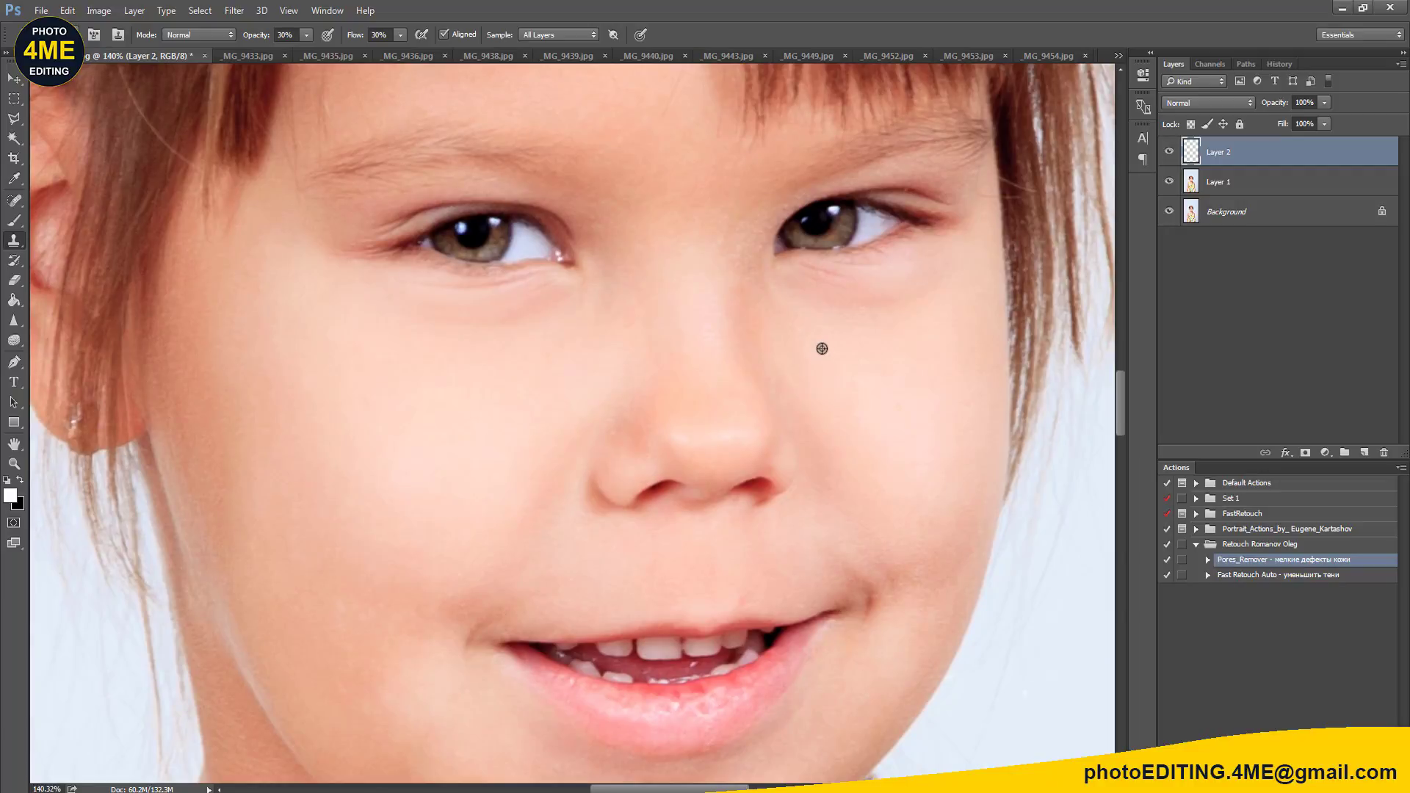
pyautogui.moveTo(893, 460); pyautogui.dragTo(871, 383)
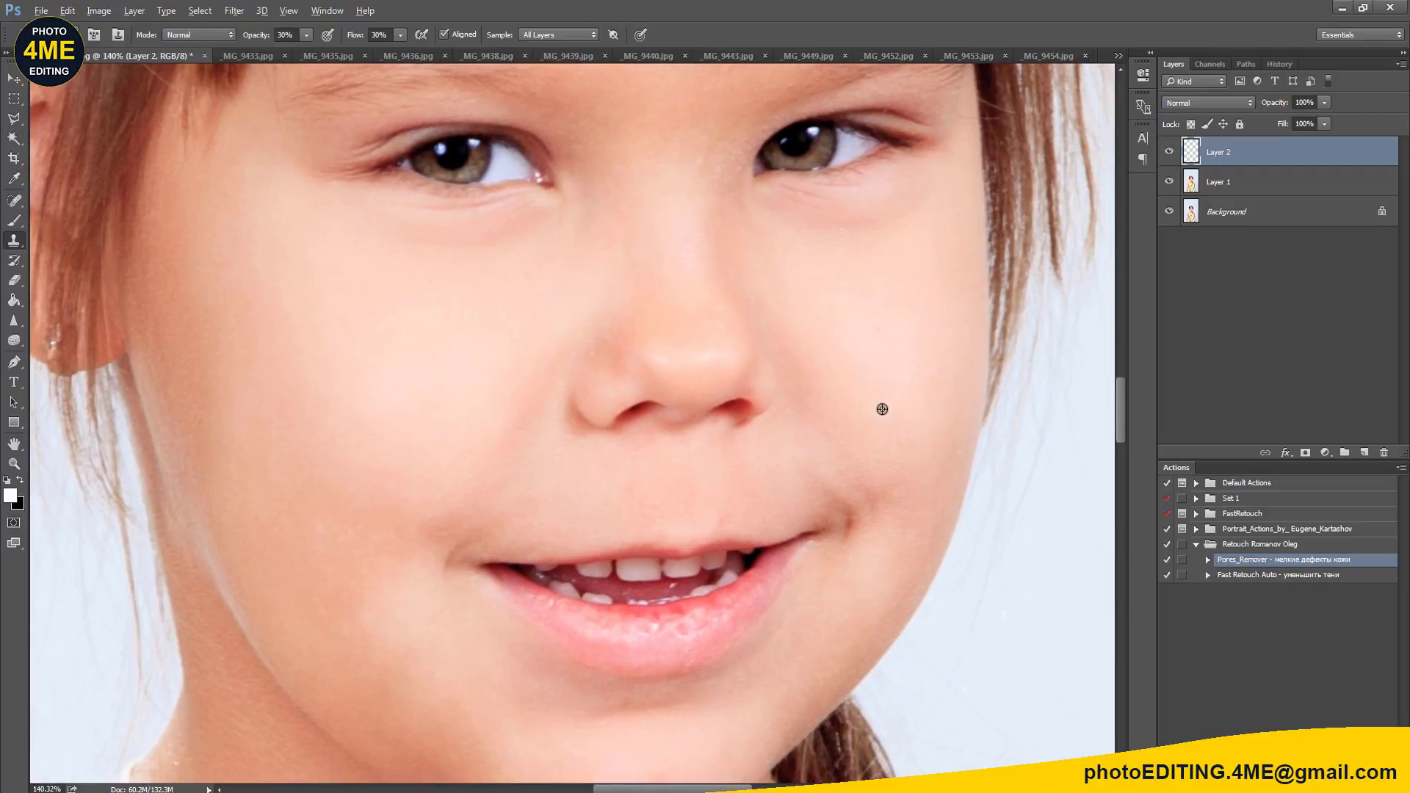
pyautogui.moveTo(798, 626); pyautogui.dragTo(806, 527)
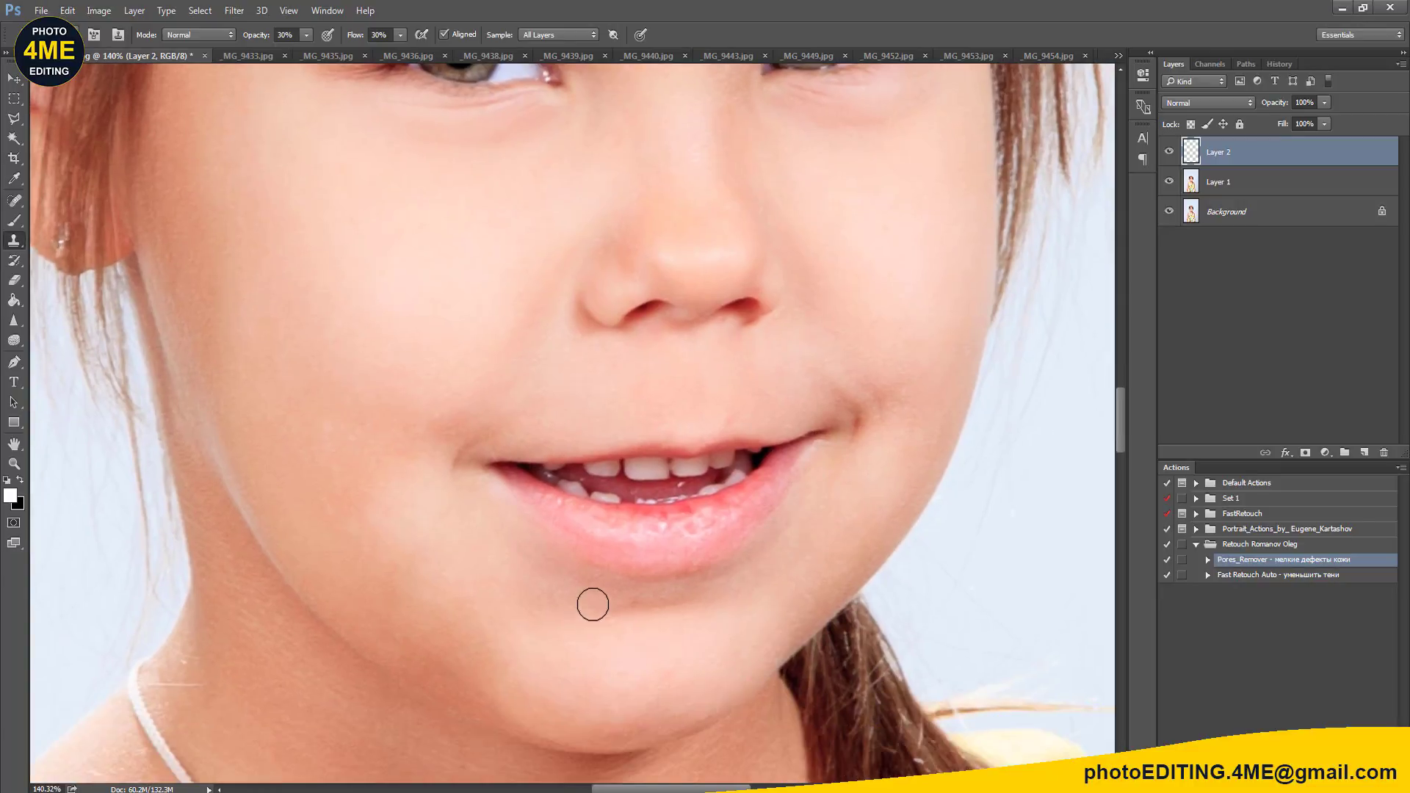
pyautogui.moveTo(593, 604); pyautogui.dragTo(569, 586)
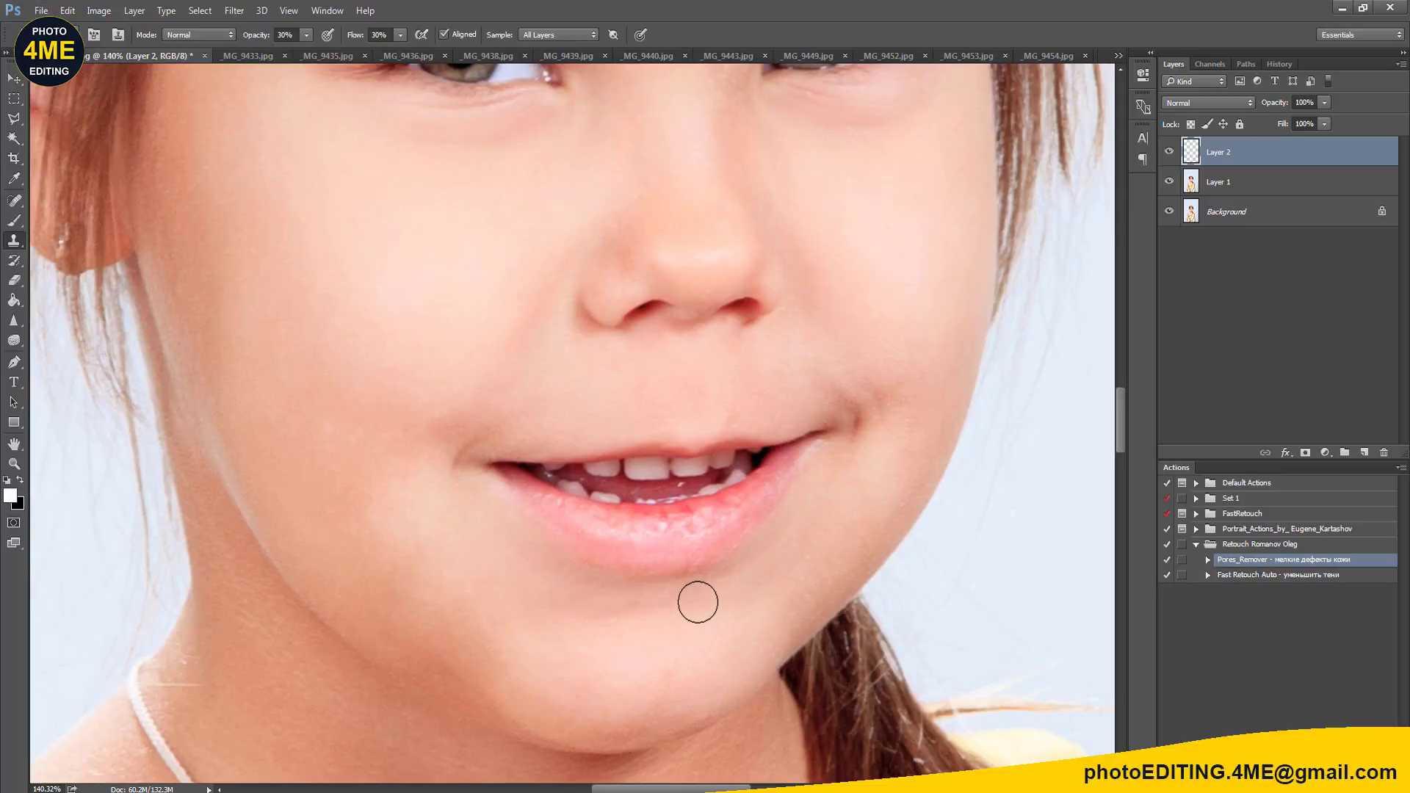
# Step: Spot-heal the blemish just above the girl's upper lip
pyautogui.press('j')
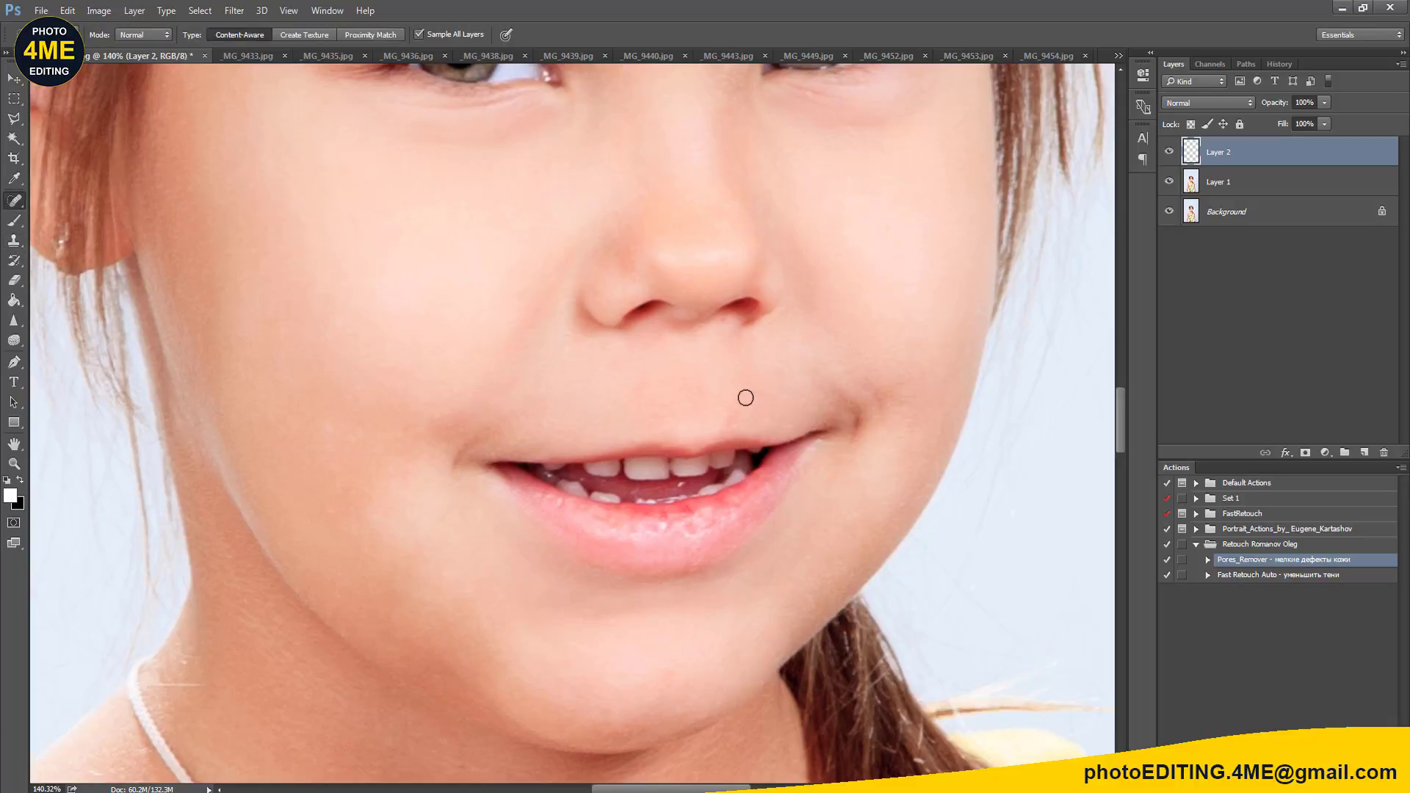
pyautogui.scroll(1, 742, 400)
pyautogui.click(726, 420)
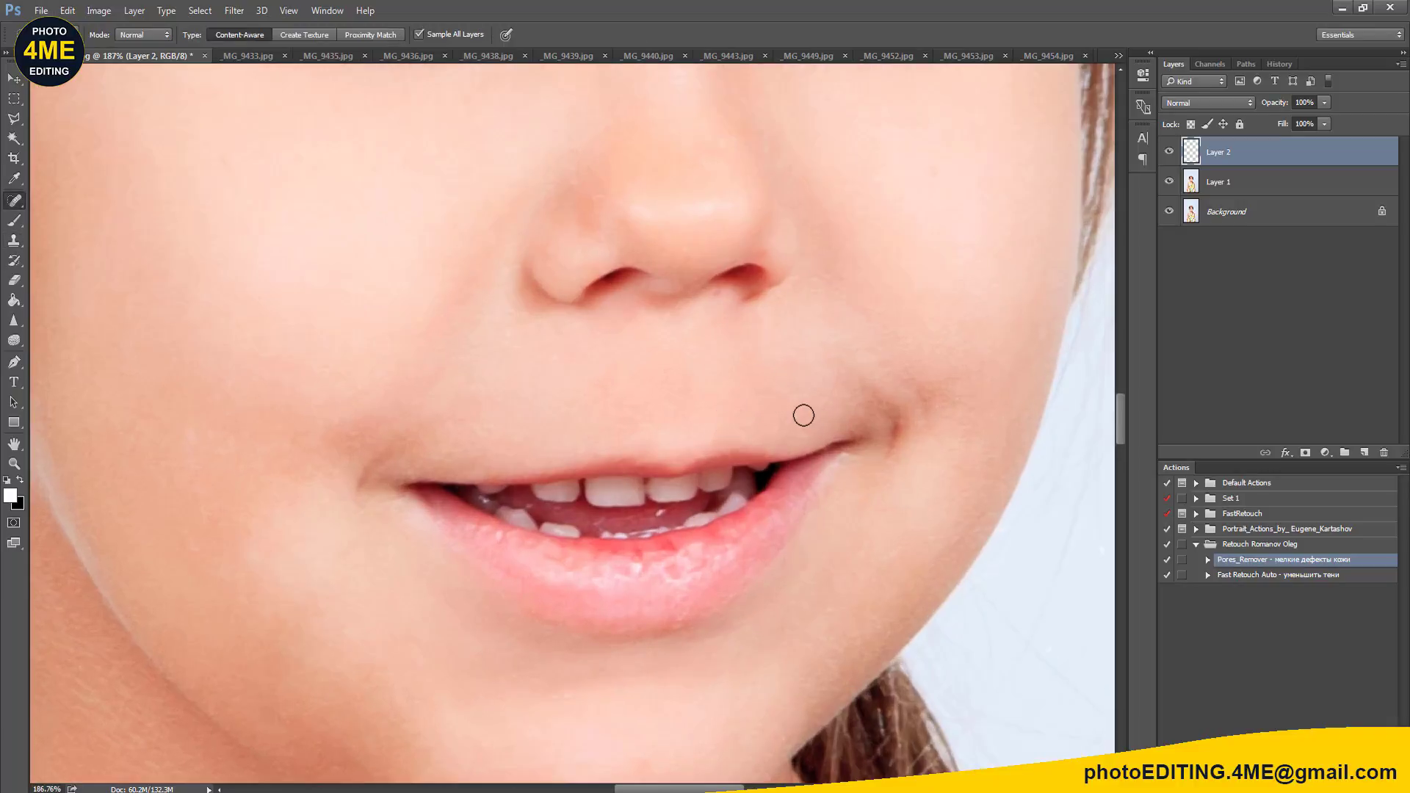
pyautogui.scroll(-3, 631, 423)
pyautogui.scroll(1, 632, 441)
pyautogui.scroll(2, 655, 504)
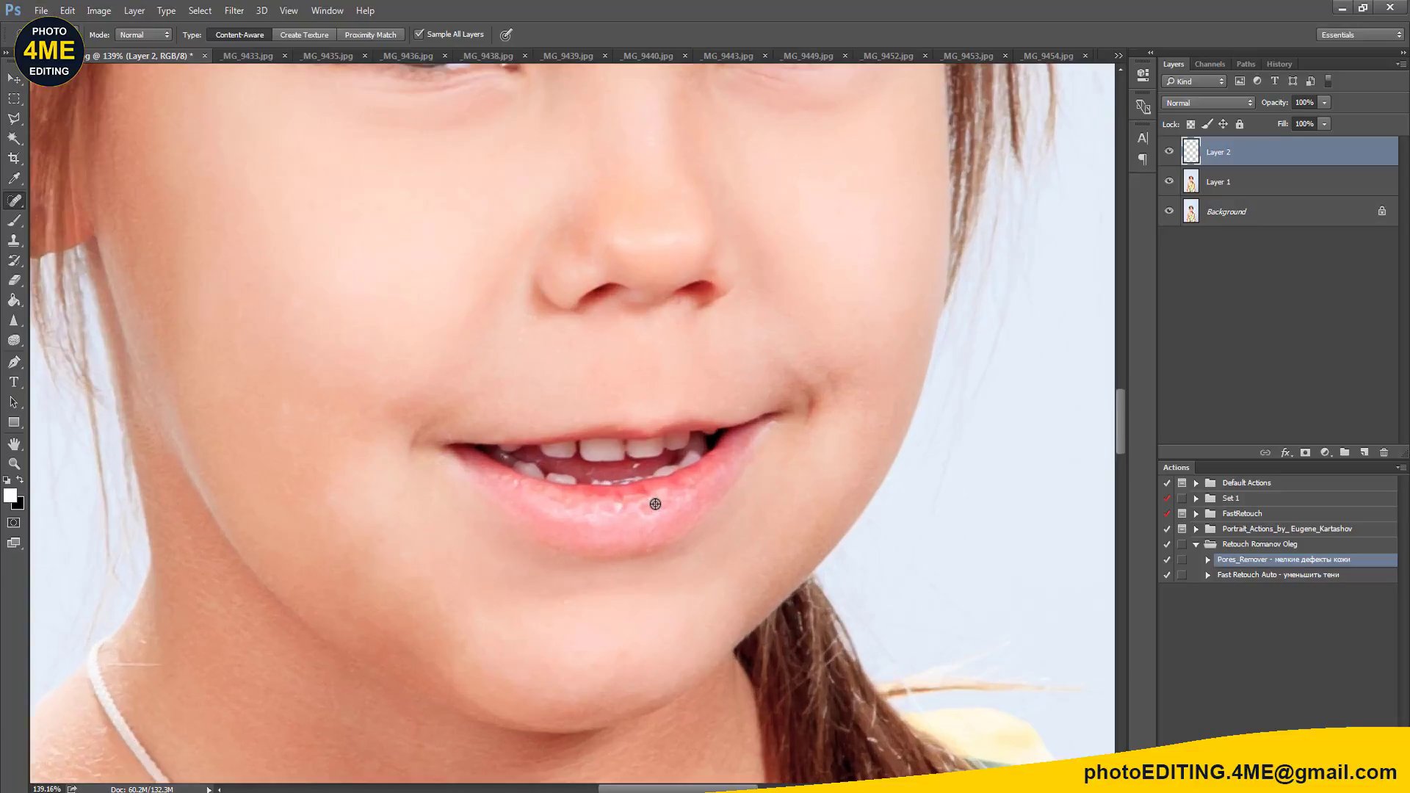
# Step: Heal the two spots on the lower lip and add Layer 1 to the layer selection
pyautogui.click(655, 512)
pyautogui.click(623, 506)
pyautogui.scroll(-2, 507, 400)
pyautogui.moveTo(507, 399); pyautogui.dragTo(526, 434)
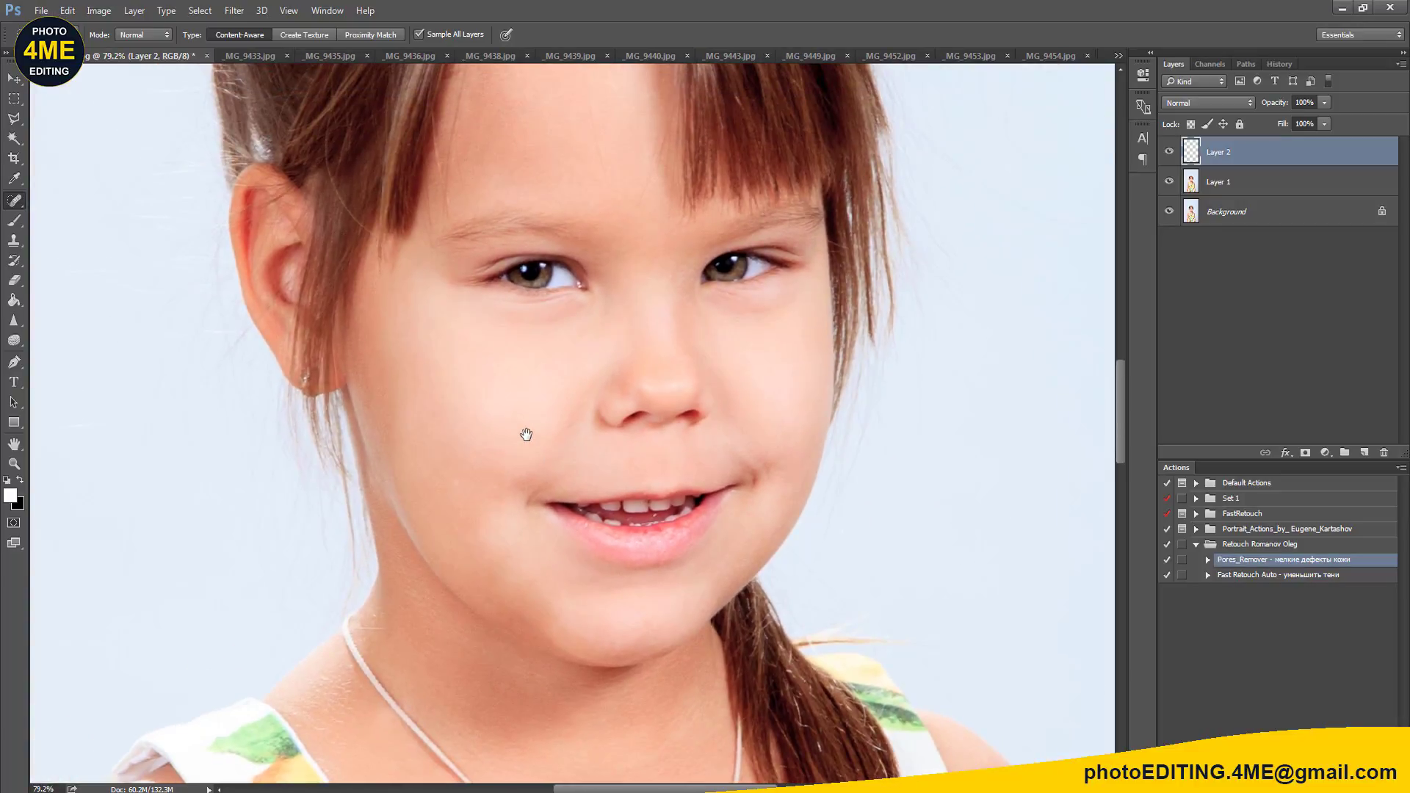
pyautogui.keyDown('shift'); pyautogui.click(1190, 210); pyautogui.keyUp('shift')
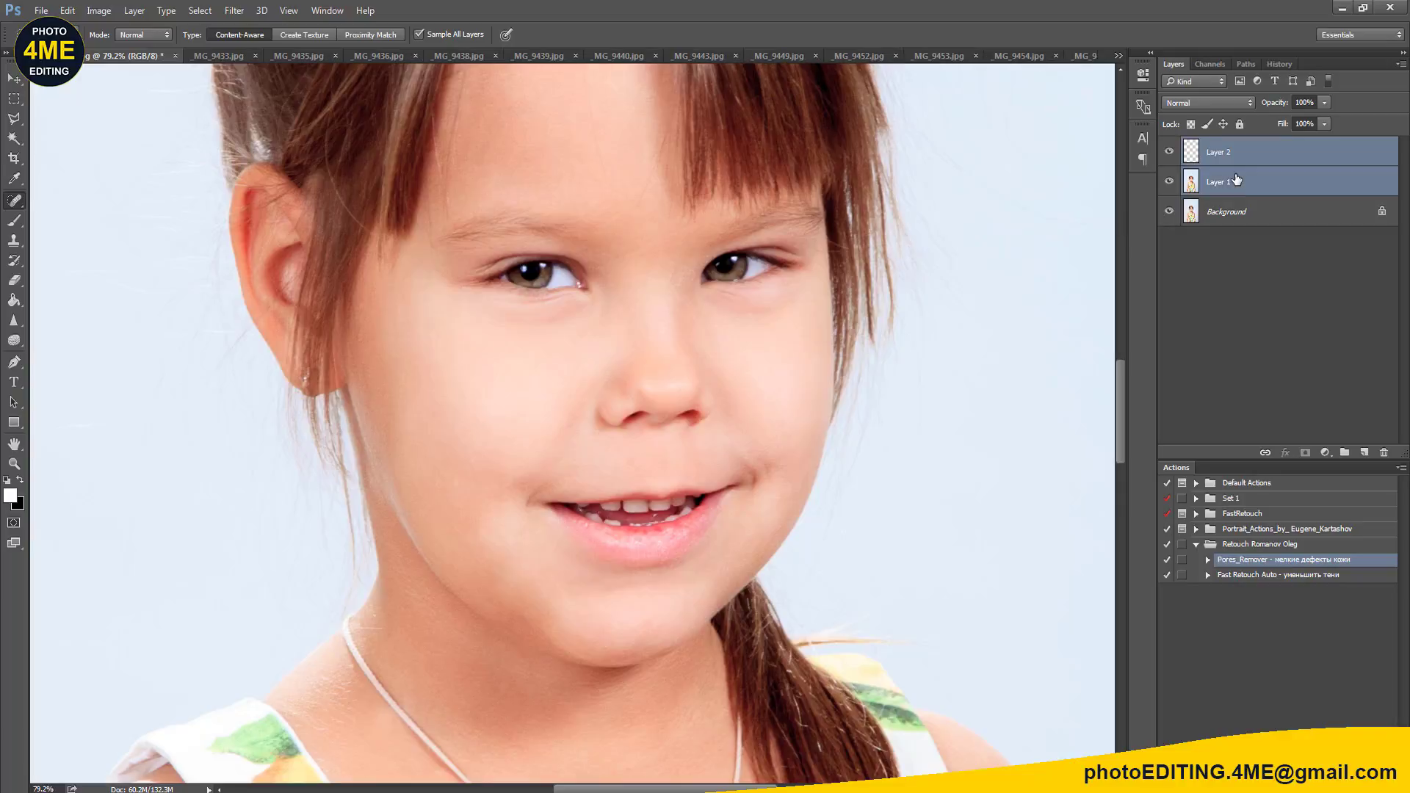
# Step: Stamp the visible layers into a merged copy and sharpen the girl's eyes with an enlarged Sharpen brush
pyautogui.hotkey('ctrl', 'alt', 'e')
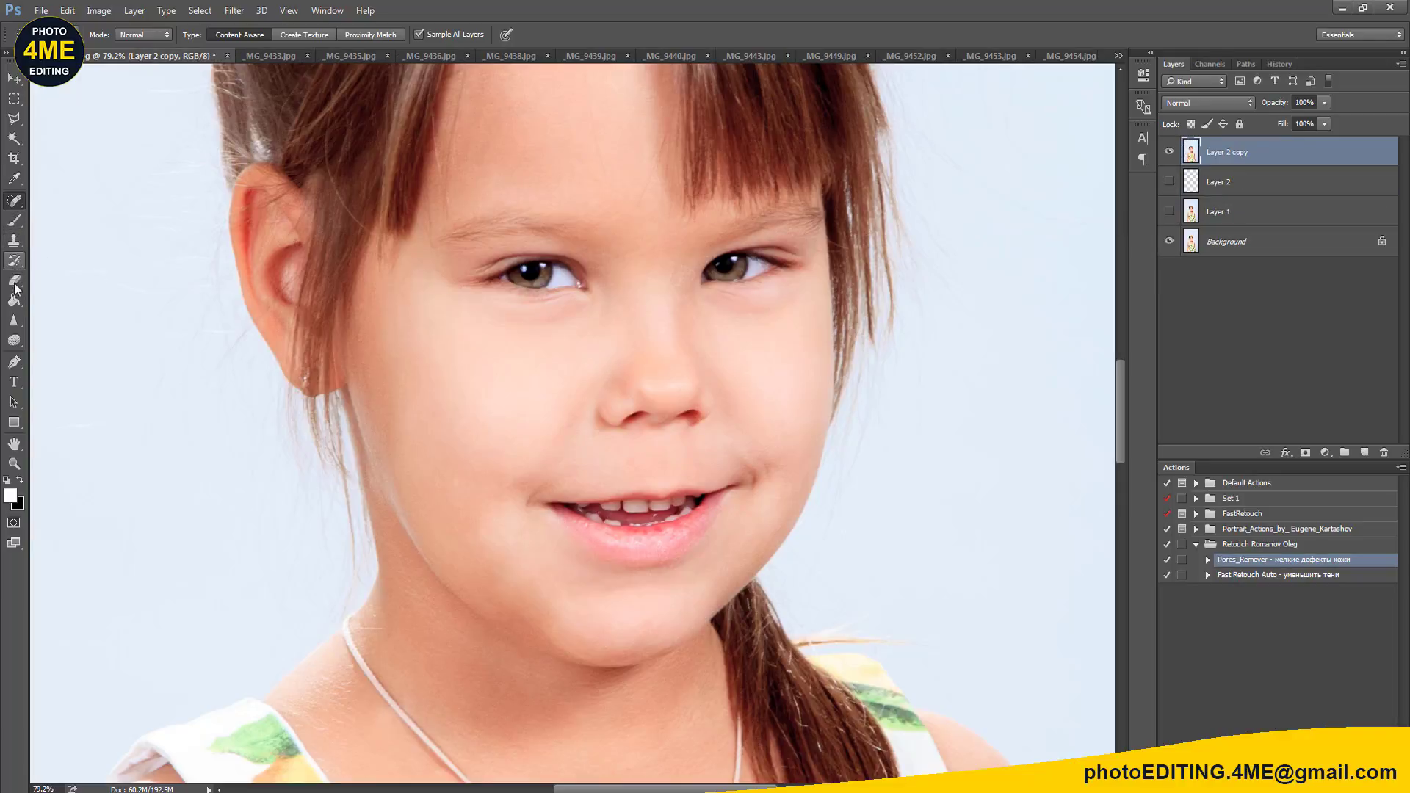
pyautogui.click(13, 321)
pyautogui.scroll(3, 563, 244)
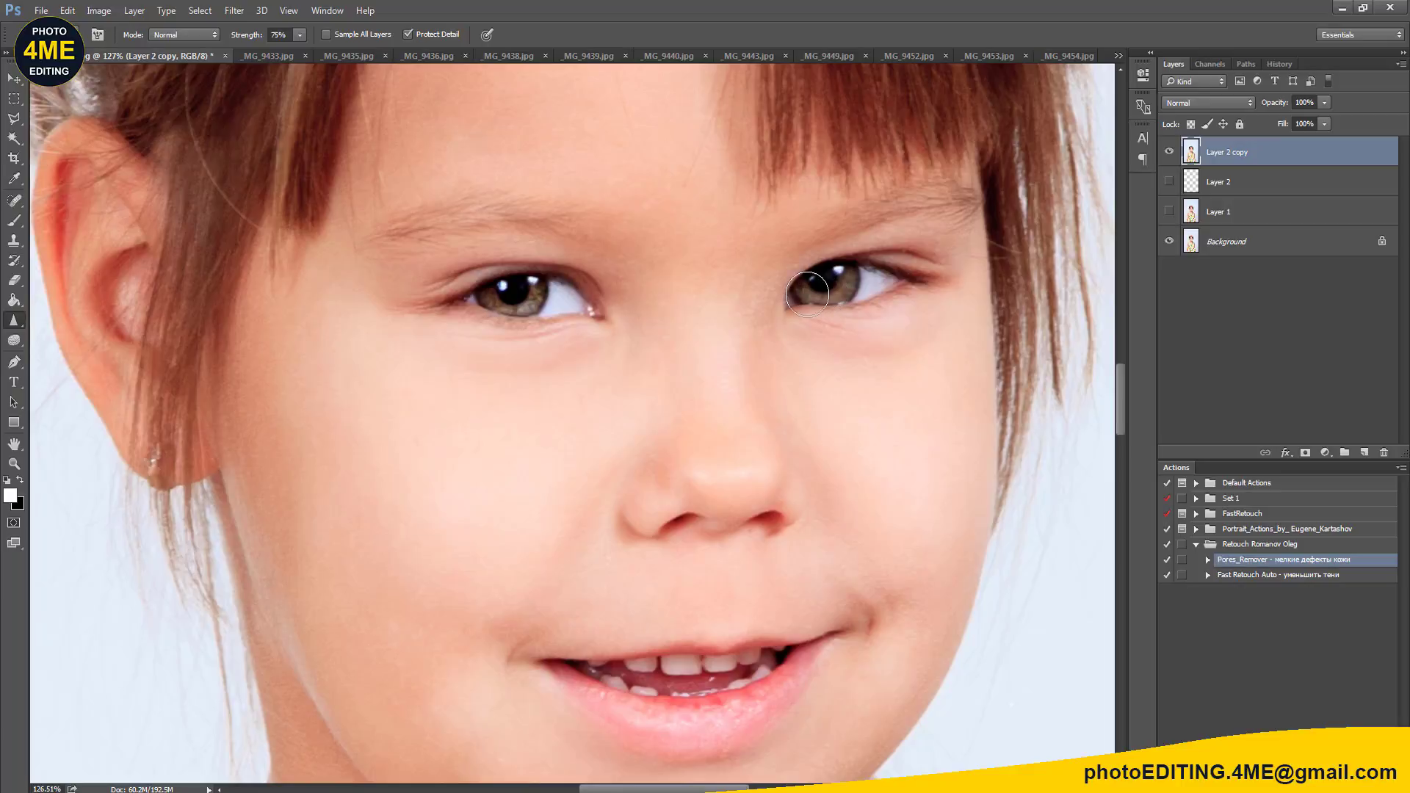
pyautogui.press(']')
pyautogui.press(']')
pyautogui.moveTo(831, 281); pyautogui.dragTo(882, 278)
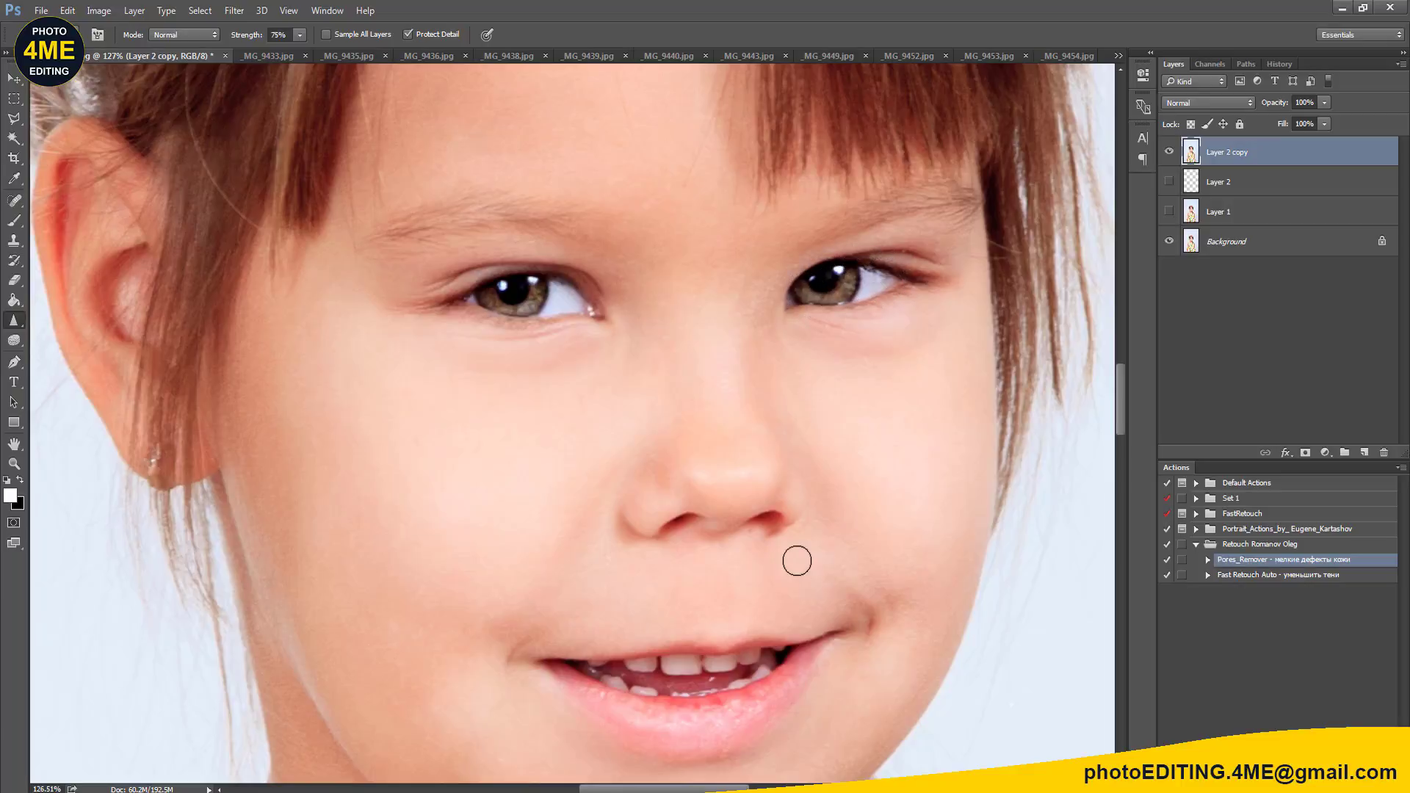
pyautogui.scroll(-2, 797, 561)
pyautogui.scroll(-1, 774, 449)
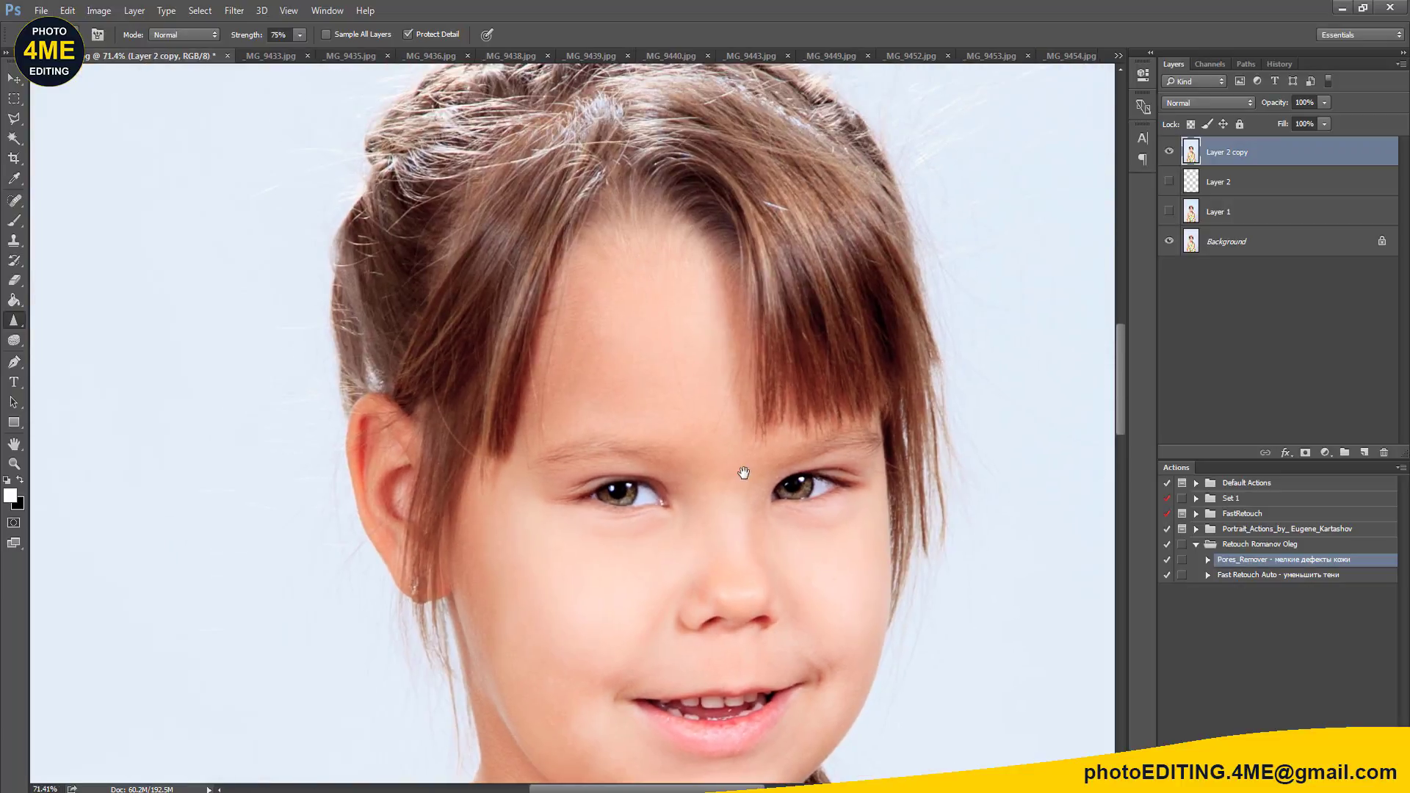
pyautogui.scroll(-2, 733, 466)
pyautogui.moveTo(744, 487); pyautogui.dragTo(701, 429)
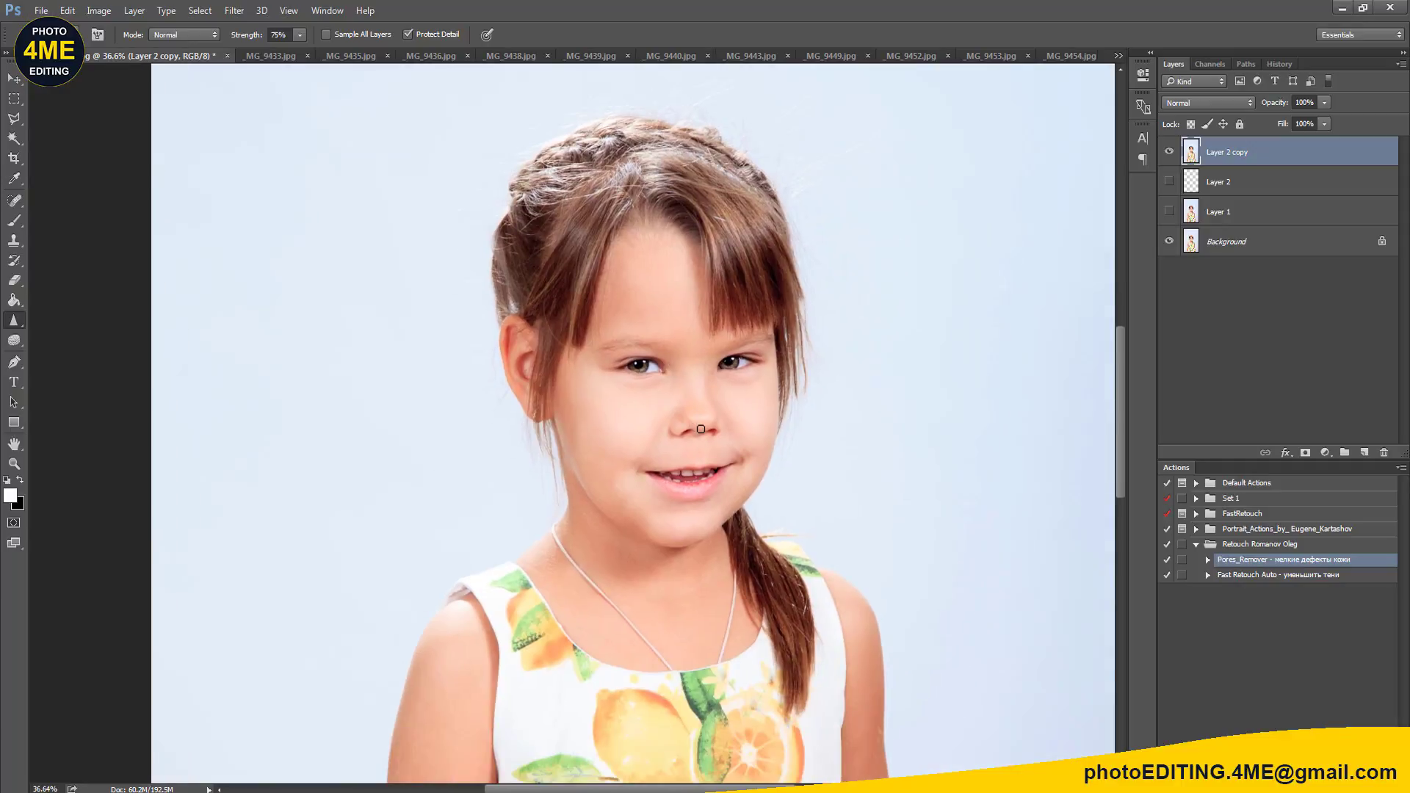
pyautogui.scroll(1, 547, 580)
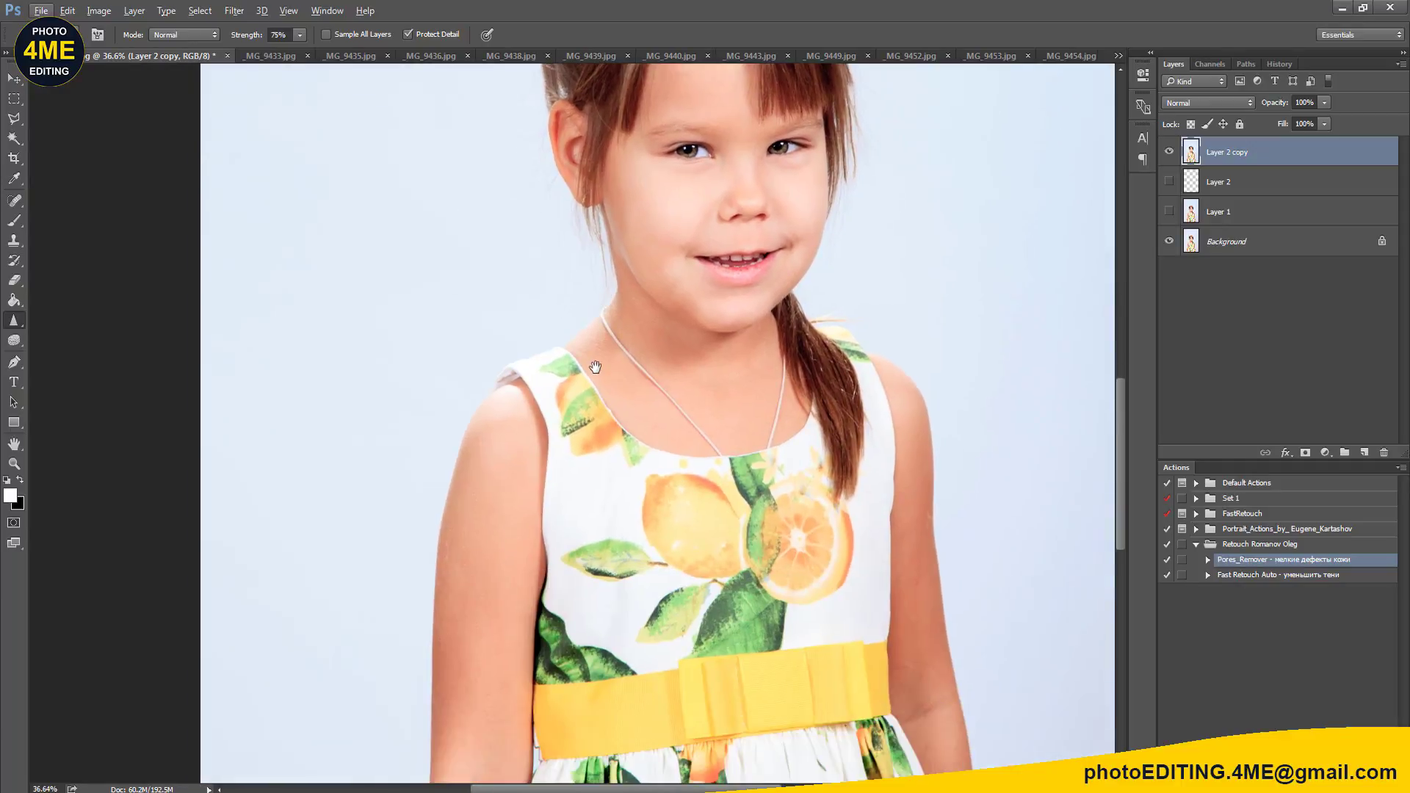
pyautogui.scroll(2, 474, 526)
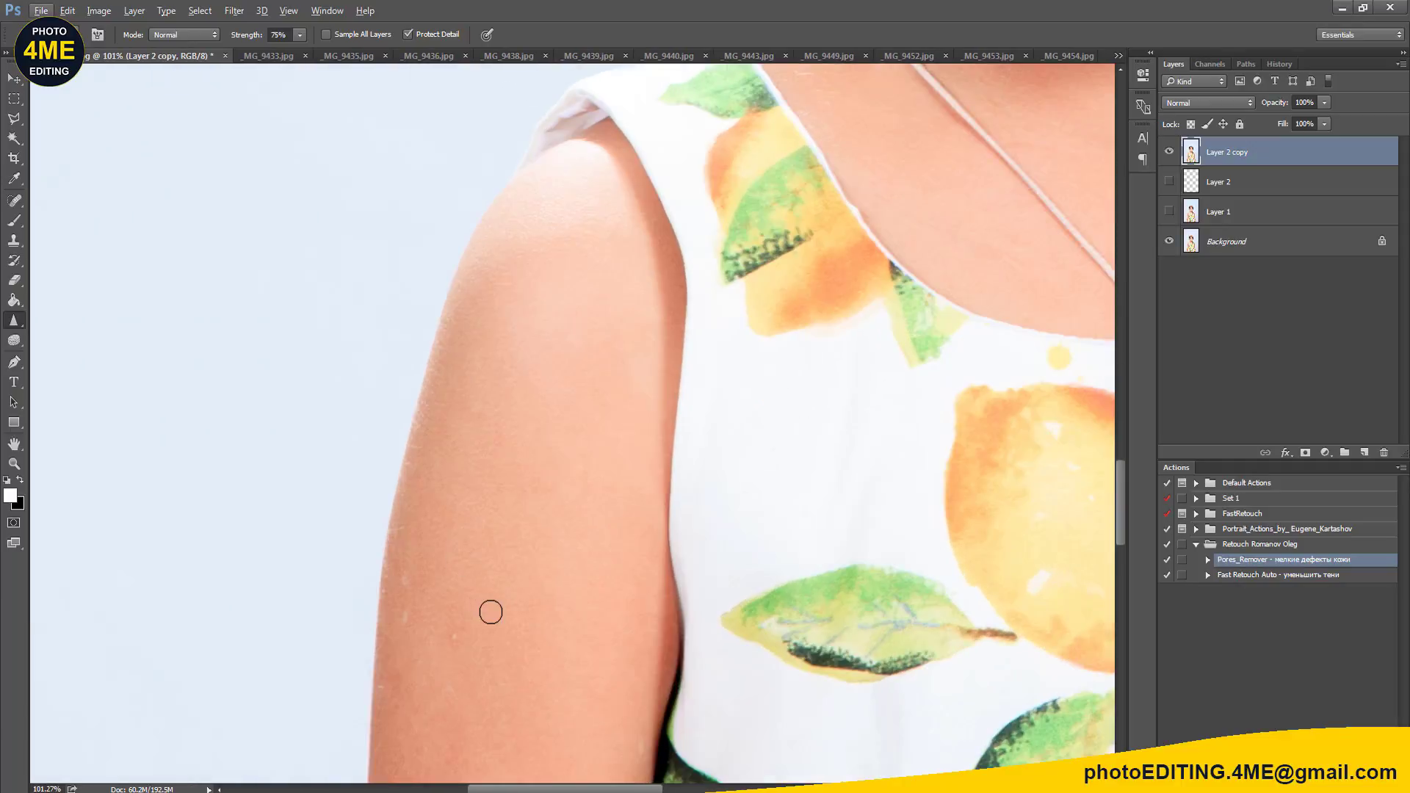
# Step: Spot-heal two specks along the edge of the girl's arm
pyautogui.press('j')
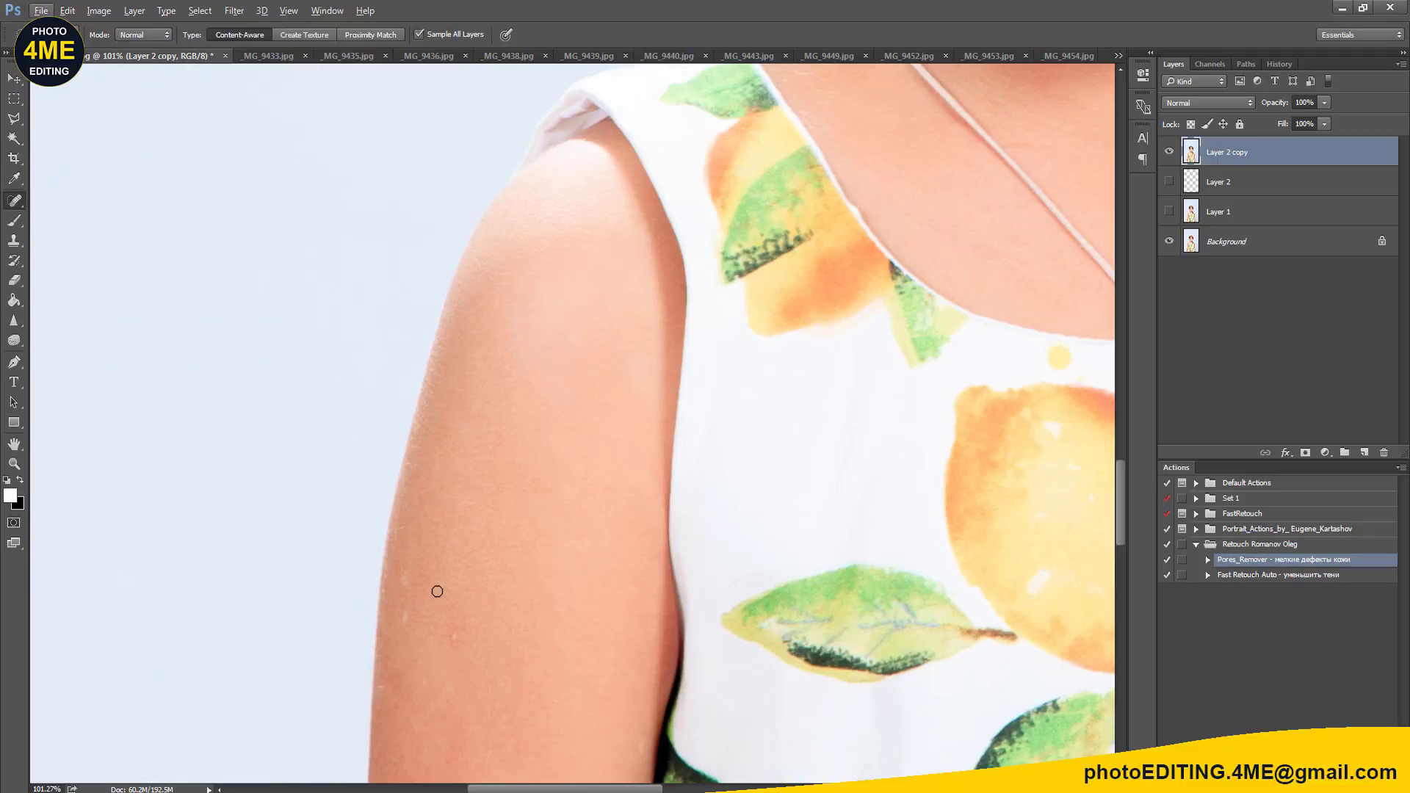
pyautogui.click(404, 576)
pyautogui.click(406, 611)
pyautogui.scroll(-3, 557, 618)
pyautogui.scroll(-3, 557, 532)
pyautogui.scroll(-3, 542, 472)
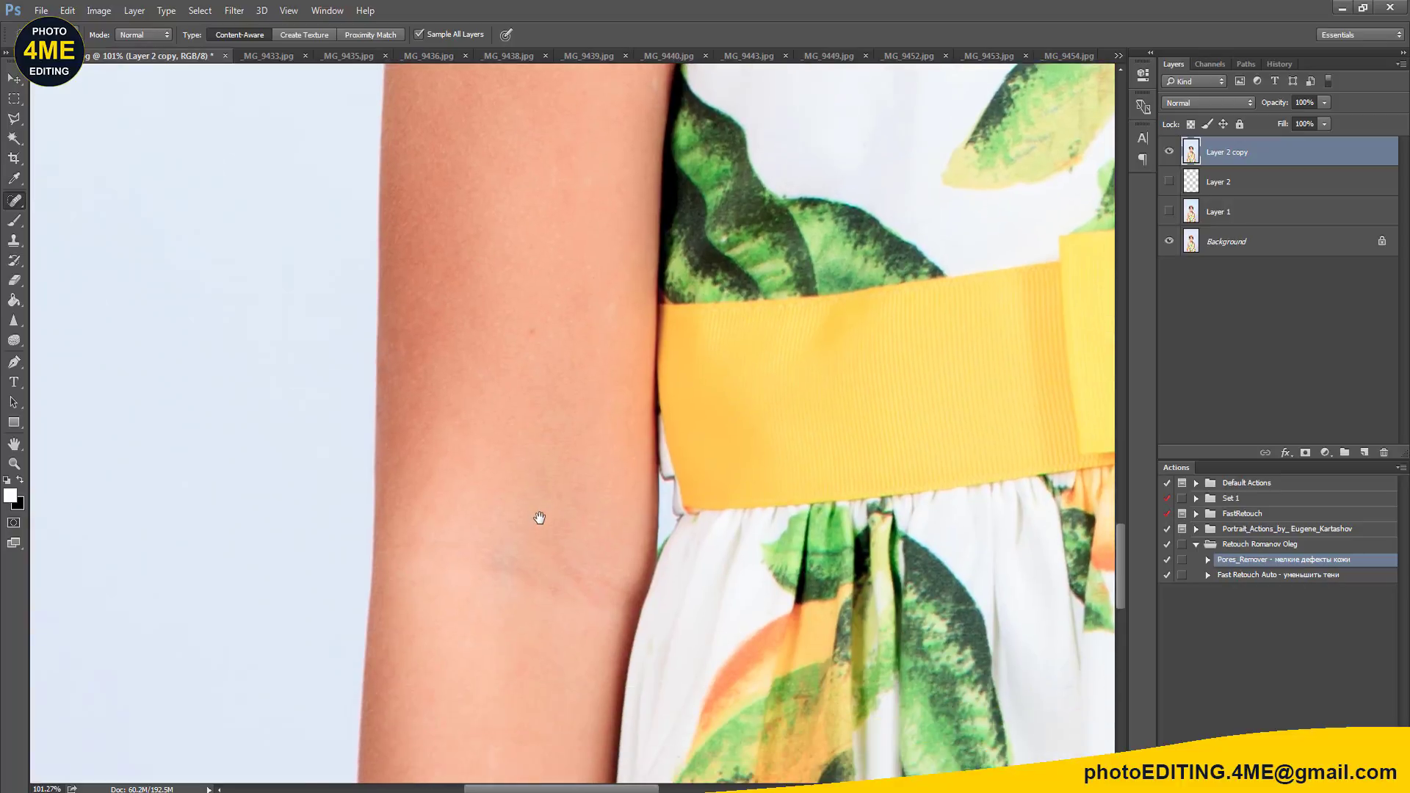
pyautogui.scroll(-3, 538, 513)
pyautogui.scroll(-3, 536, 463)
pyautogui.scroll(-1, 519, 541)
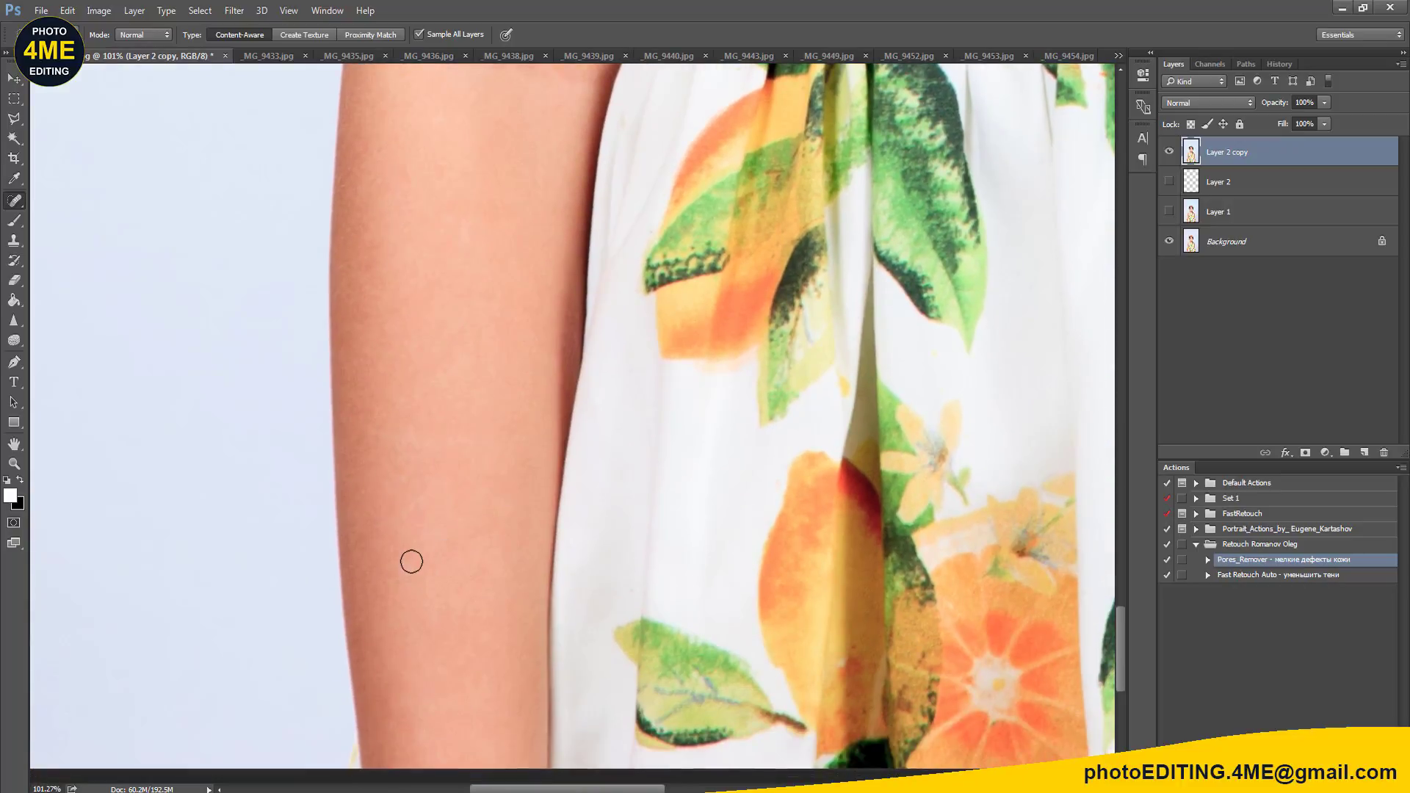
# Step: Heal the blemishes along the girl's right upper arm
pyautogui.hscroll(5, 740, 513)
pyautogui.hscroll(5, 749, 507)
pyautogui.moveTo(756, 495); pyautogui.dragTo(765, 628)
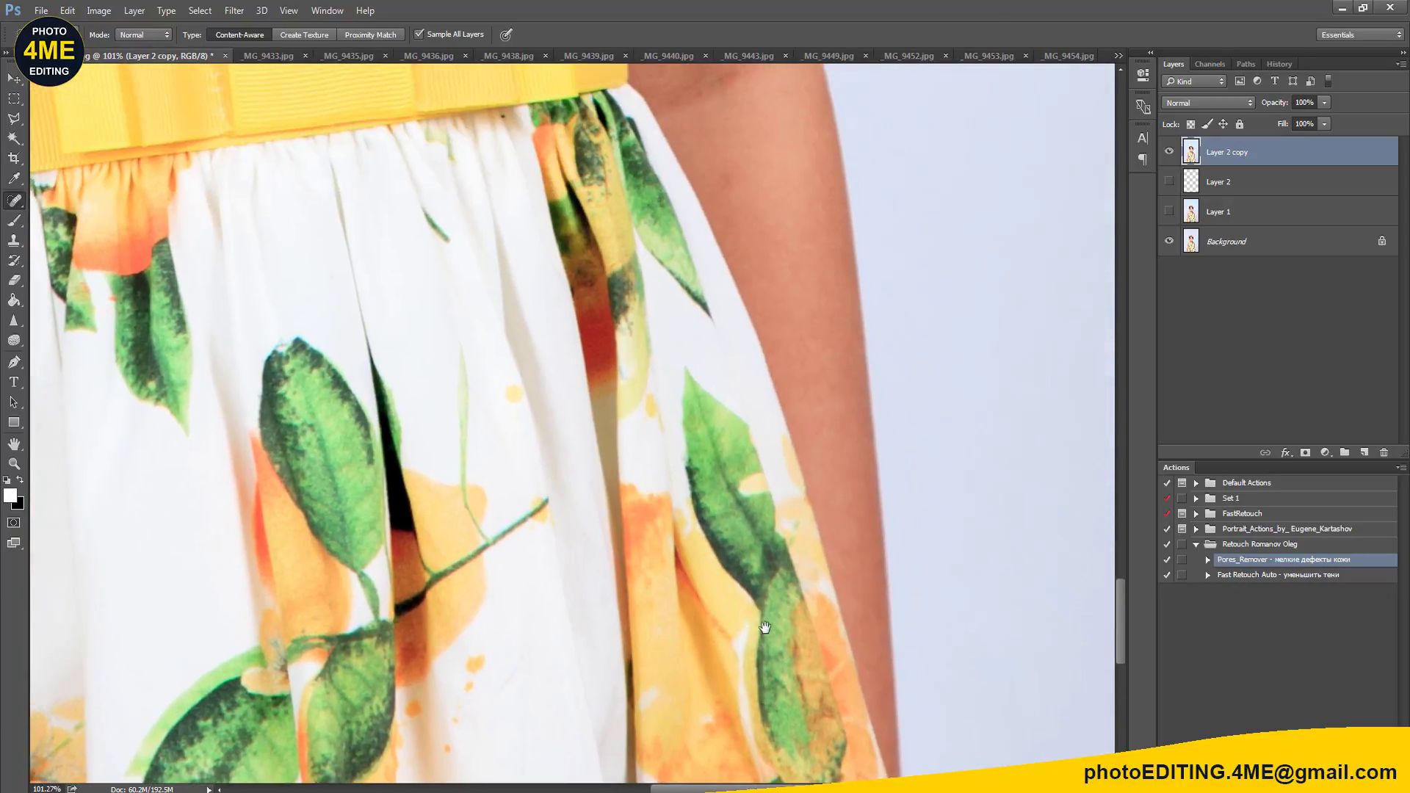
pyautogui.scroll(2, 760, 613)
pyautogui.scroll(3, 752, 580)
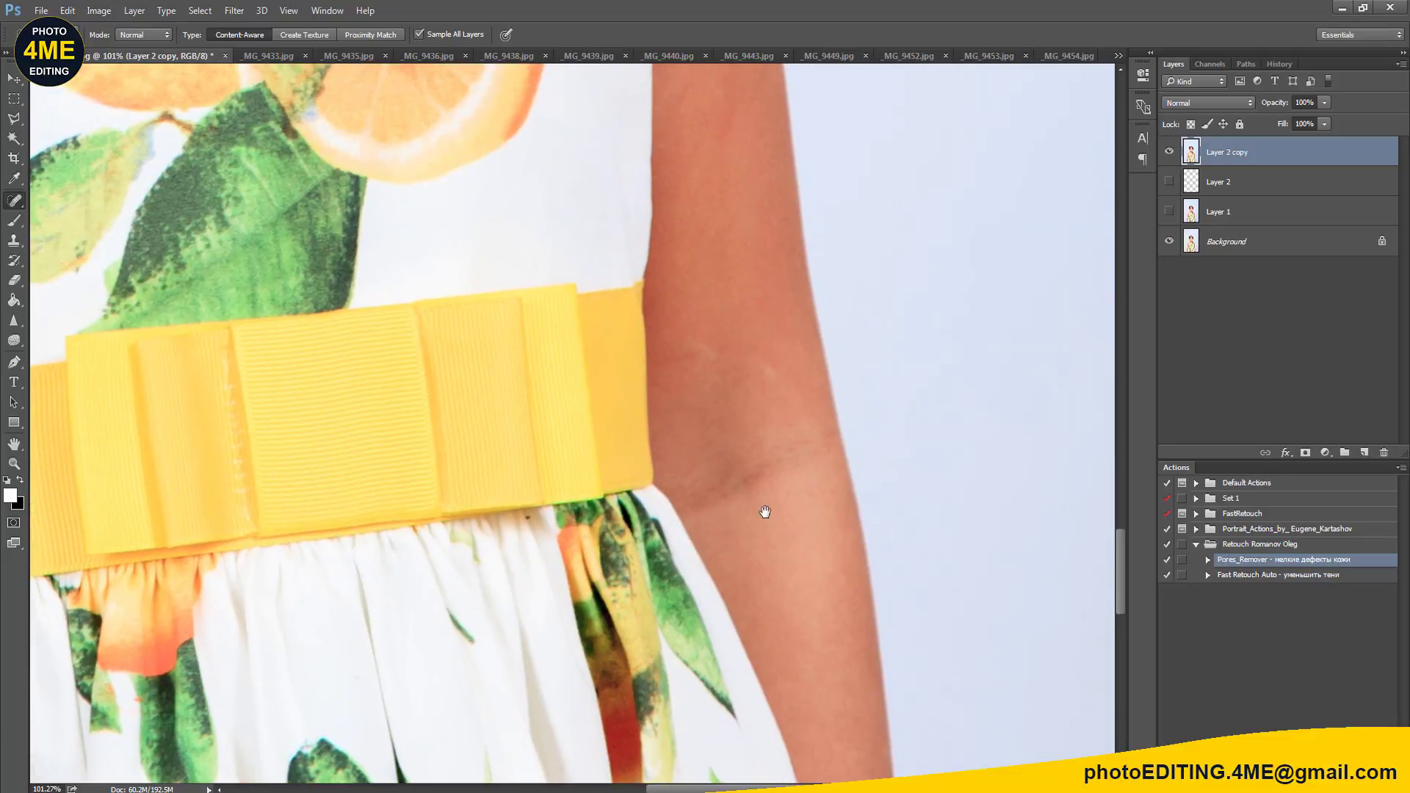
pyautogui.moveTo(764, 512); pyautogui.dragTo(783, 636)
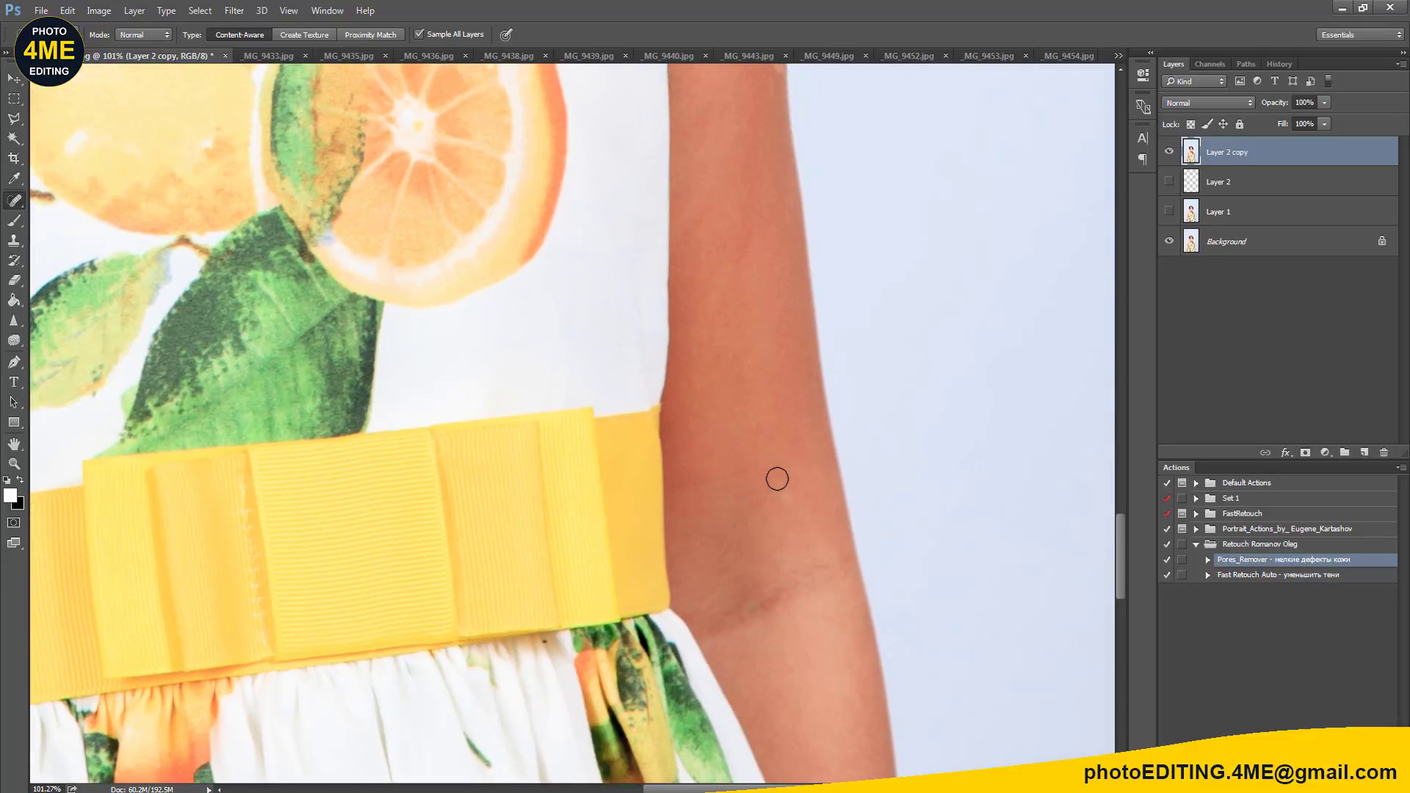
pyautogui.moveTo(752, 377); pyautogui.dragTo(819, 620)
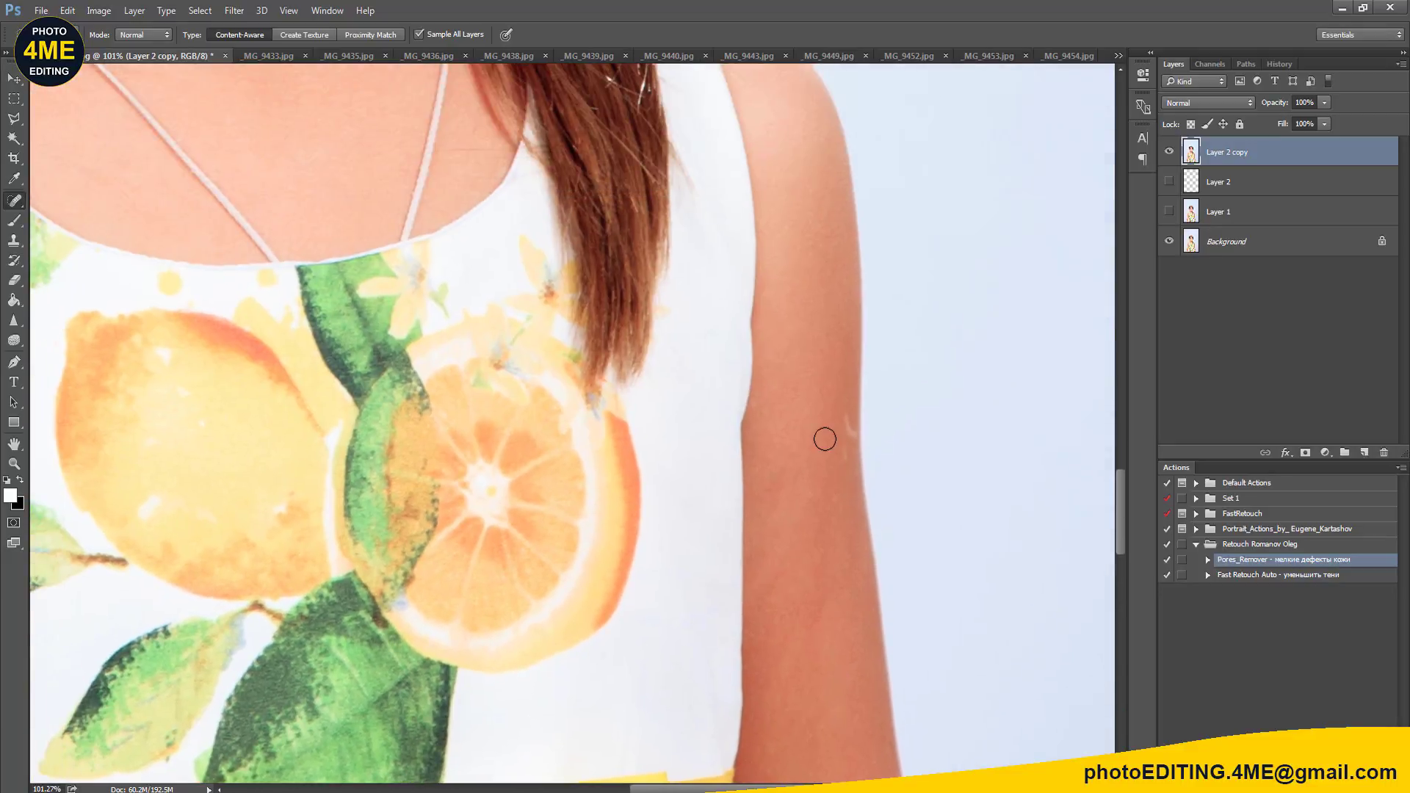
pyautogui.moveTo(837, 409); pyautogui.dragTo(848, 459)
# Step: Heal the dark spot across the top of the background with an enlarged brush, then fit the image
pyautogui.moveTo(809, 390)
pyautogui.mouseDown()
pyautogui.moveTo(833, 560)
pyautogui.moveTo(782, 602)
pyautogui.mouseUp()
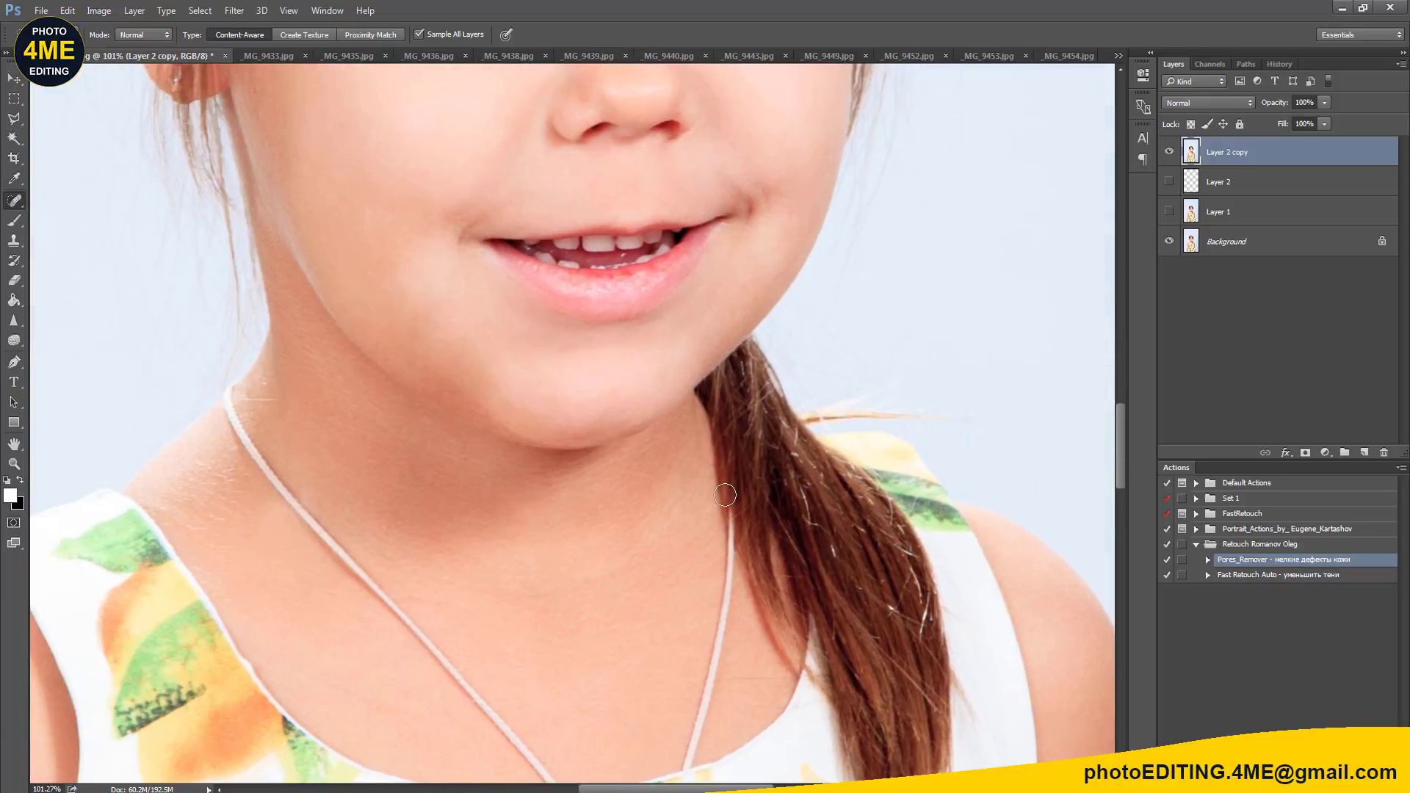
pyautogui.scroll(-5, 725, 495)
pyautogui.scroll(5, 708, 403)
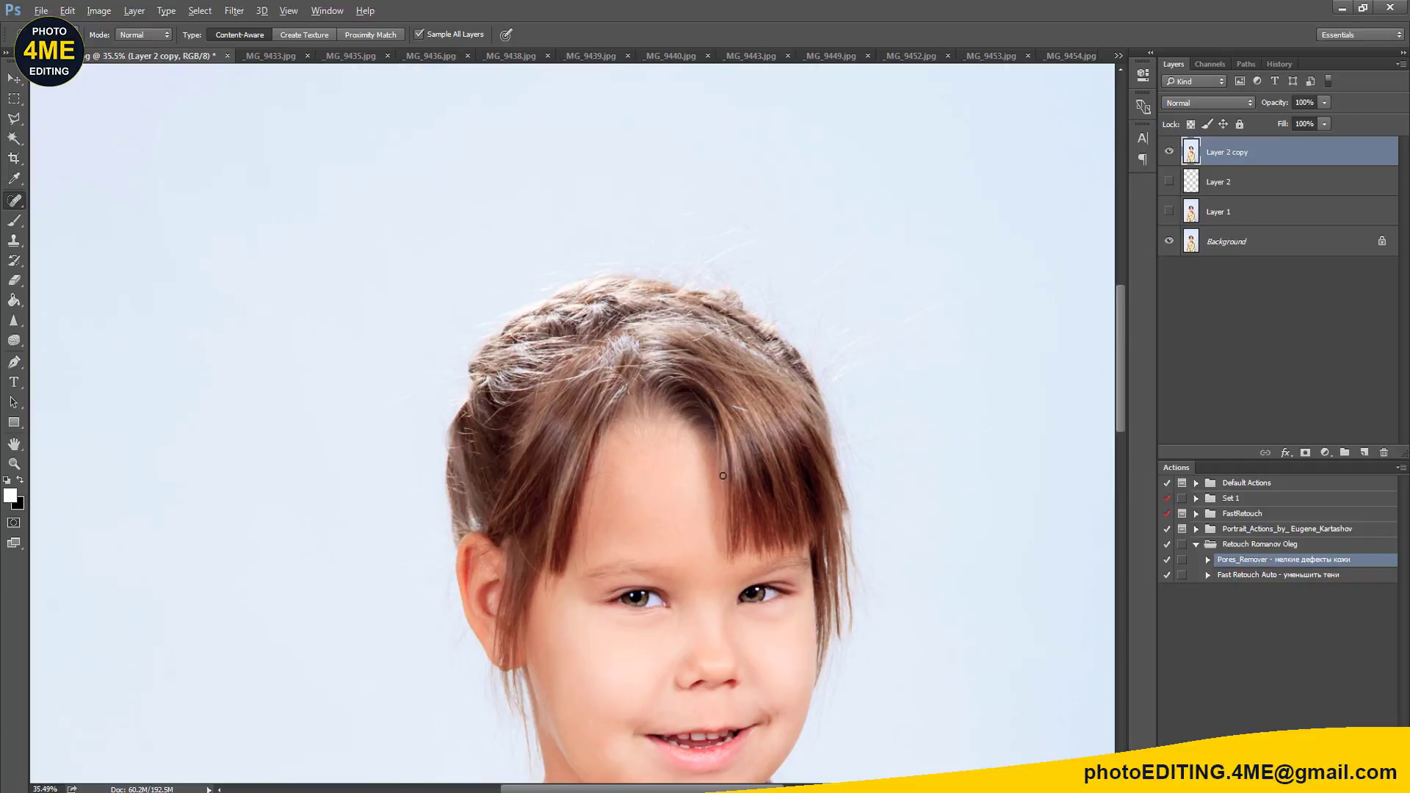
pyautogui.scroll(-3, 723, 476)
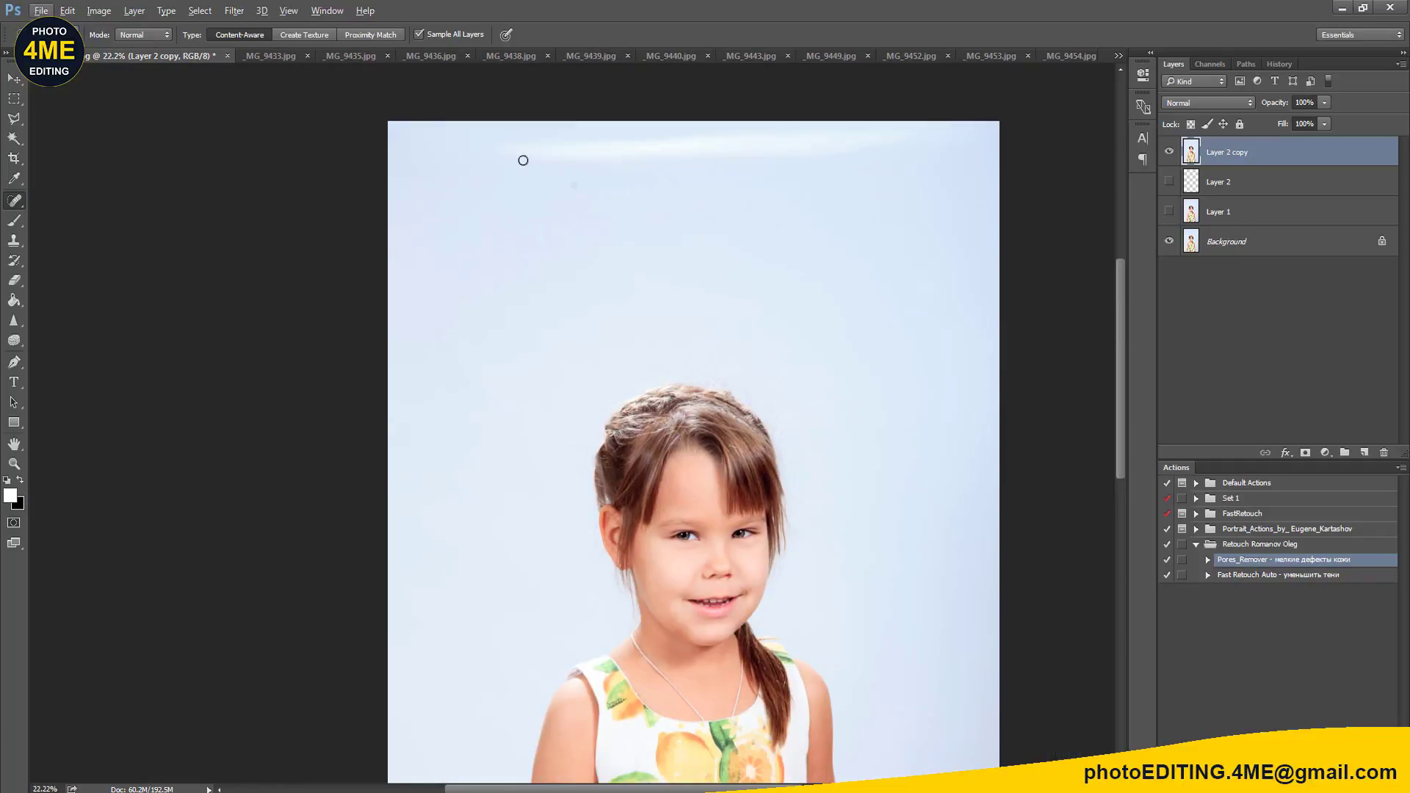
pyautogui.press(']')
pyautogui.press(']')
pyautogui.press(']')
pyautogui.moveTo(502, 161); pyautogui.dragTo(931, 140)
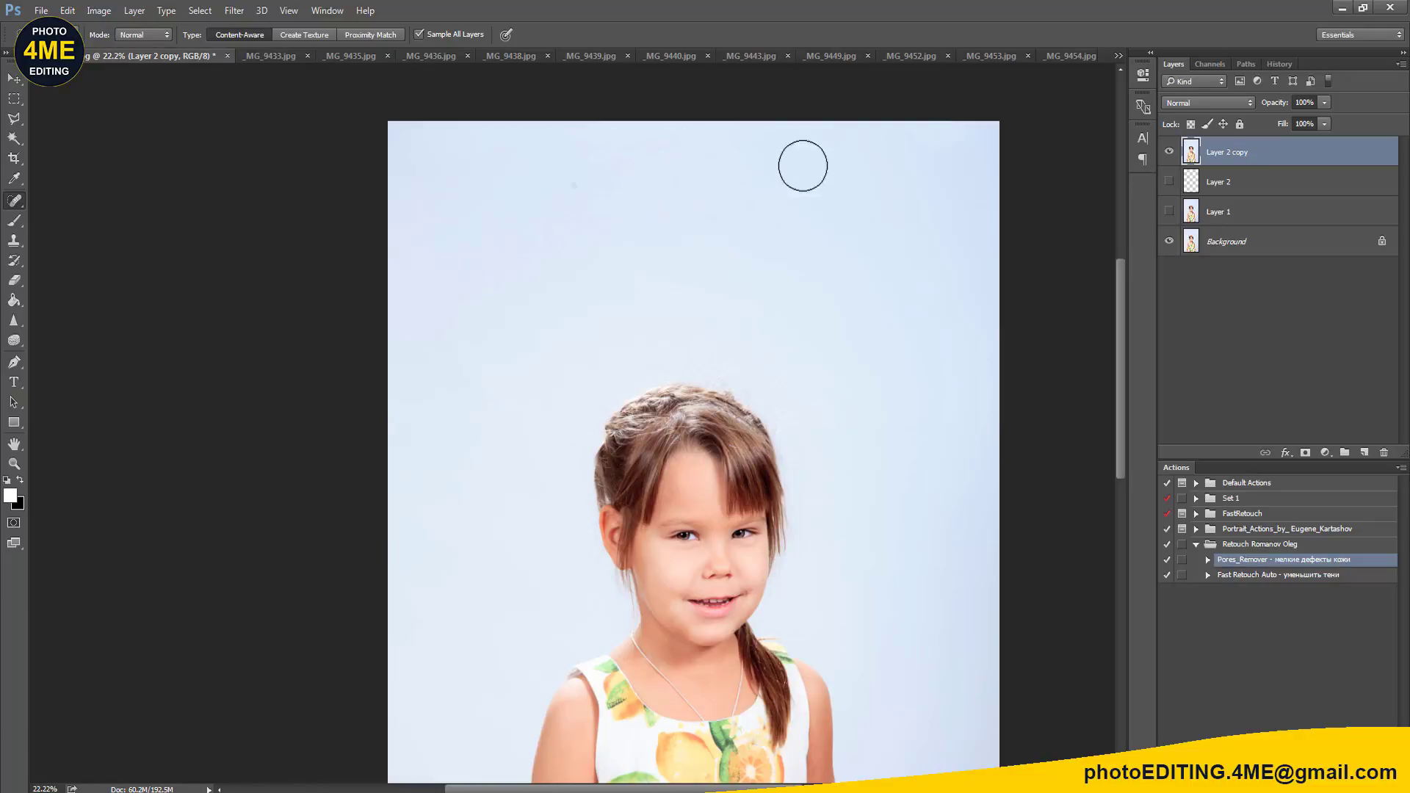
pyautogui.press('[')
pyautogui.press('[')
pyautogui.press('[')
pyautogui.hotkey('ctrl', '0')
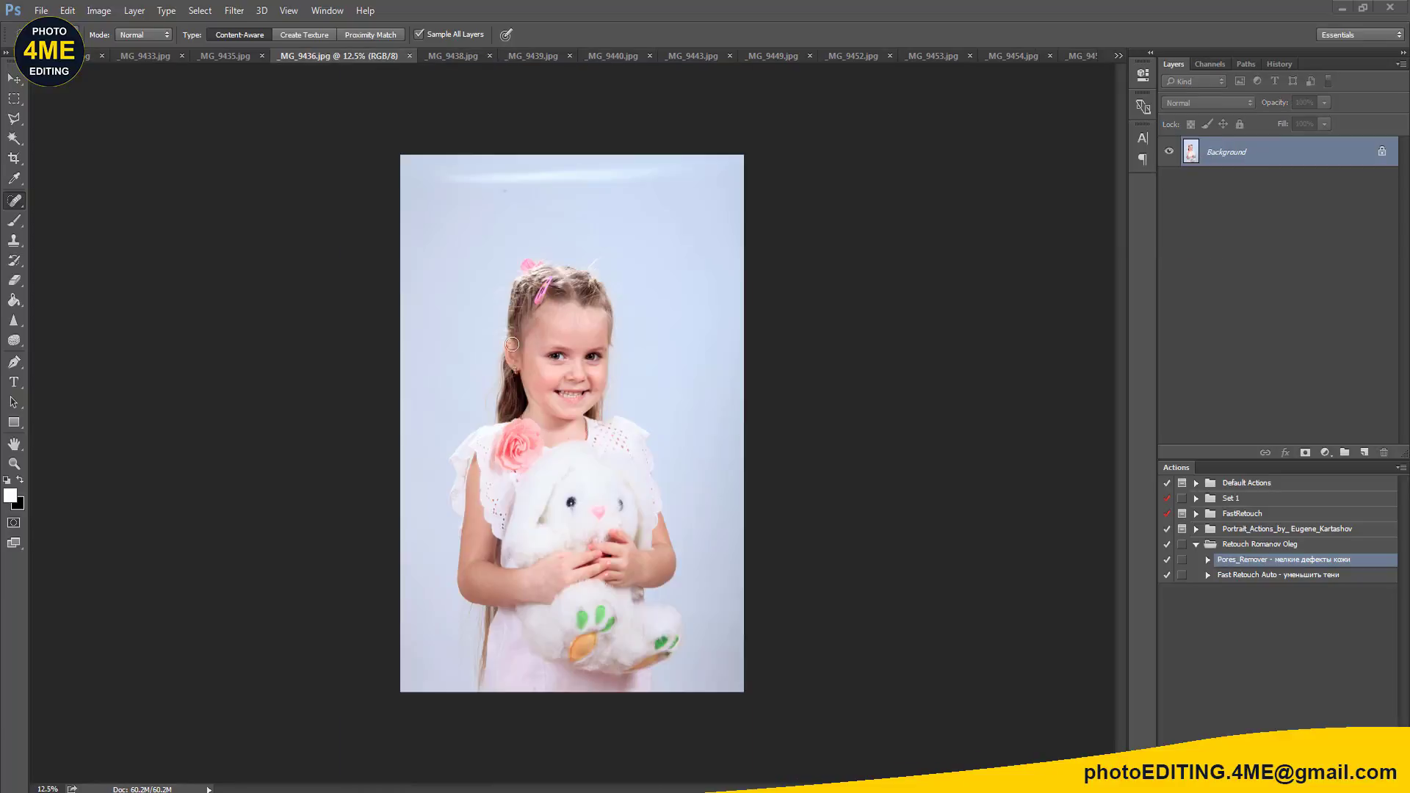
# Step: Duplicate the _MG_9436.jpg background into Layer 1 and add an empty Layer 2 above it
pyautogui.scroll(3, 661, 301)
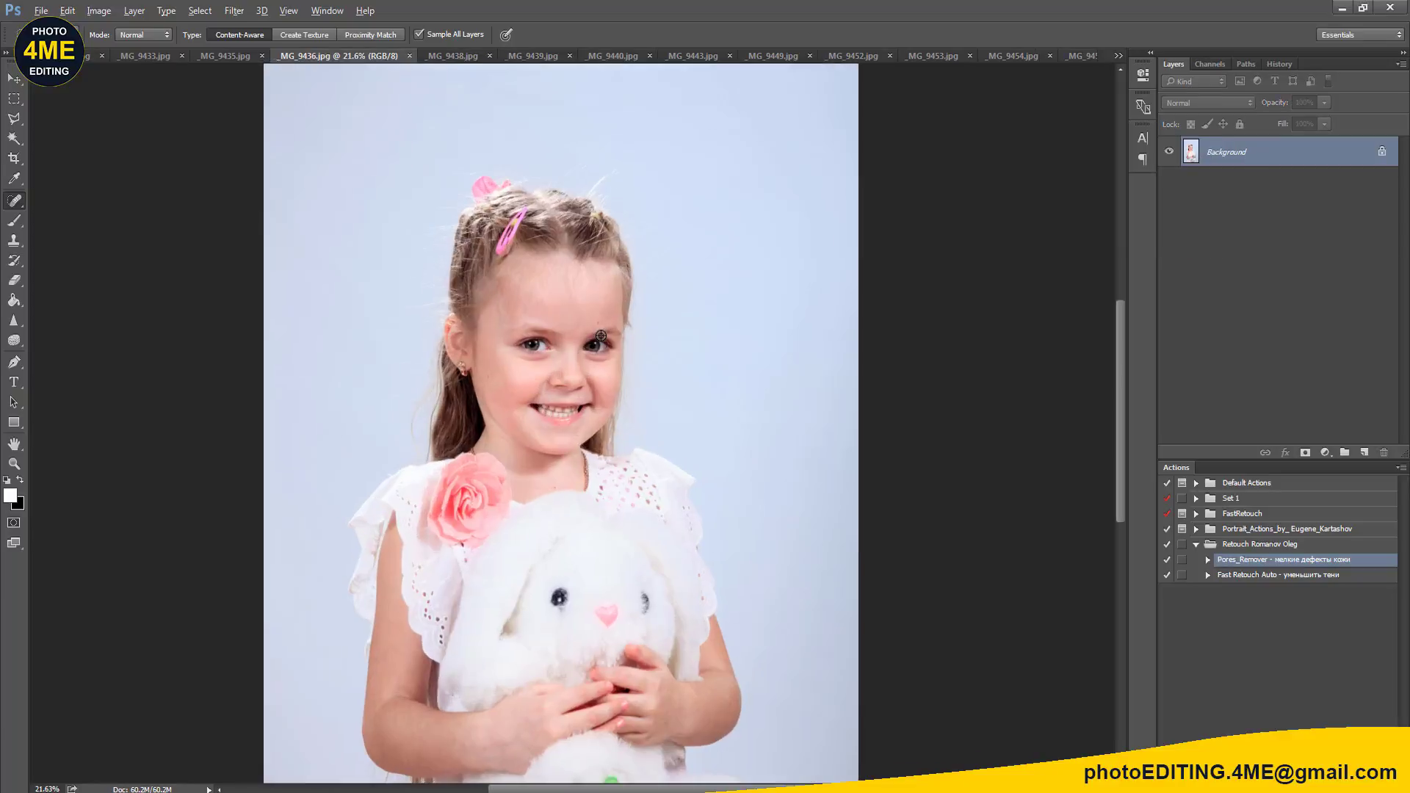
pyautogui.moveTo(548, 252); pyautogui.dragTo(606, 579)
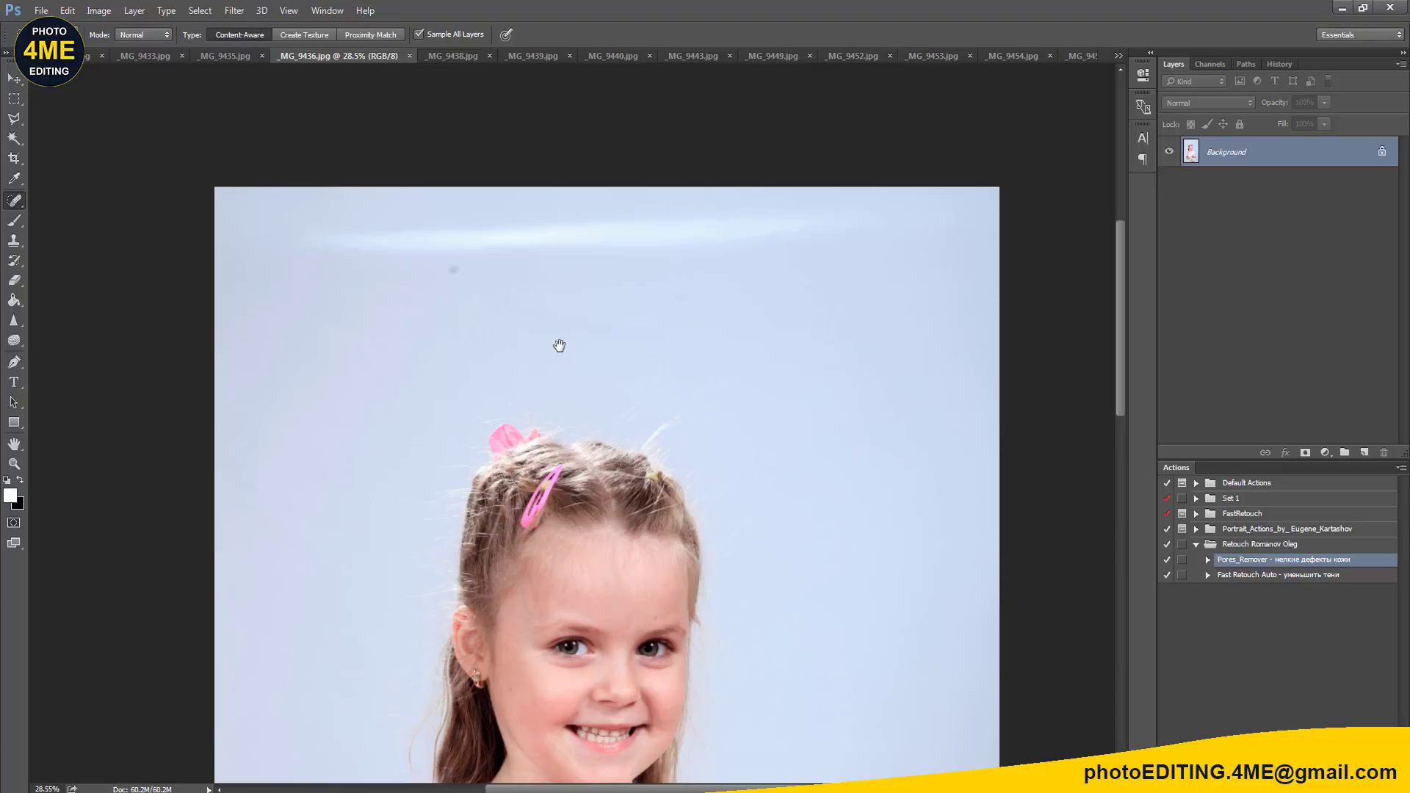
pyautogui.hotkey('ctrl', 'j')
pyautogui.moveTo(561, 450)
pyautogui.mouseDown()
pyautogui.moveTo(625, 336)
pyautogui.moveTo(614, 465)
pyautogui.mouseUp()
pyautogui.moveTo(631, 310); pyautogui.dragTo(626, 453)
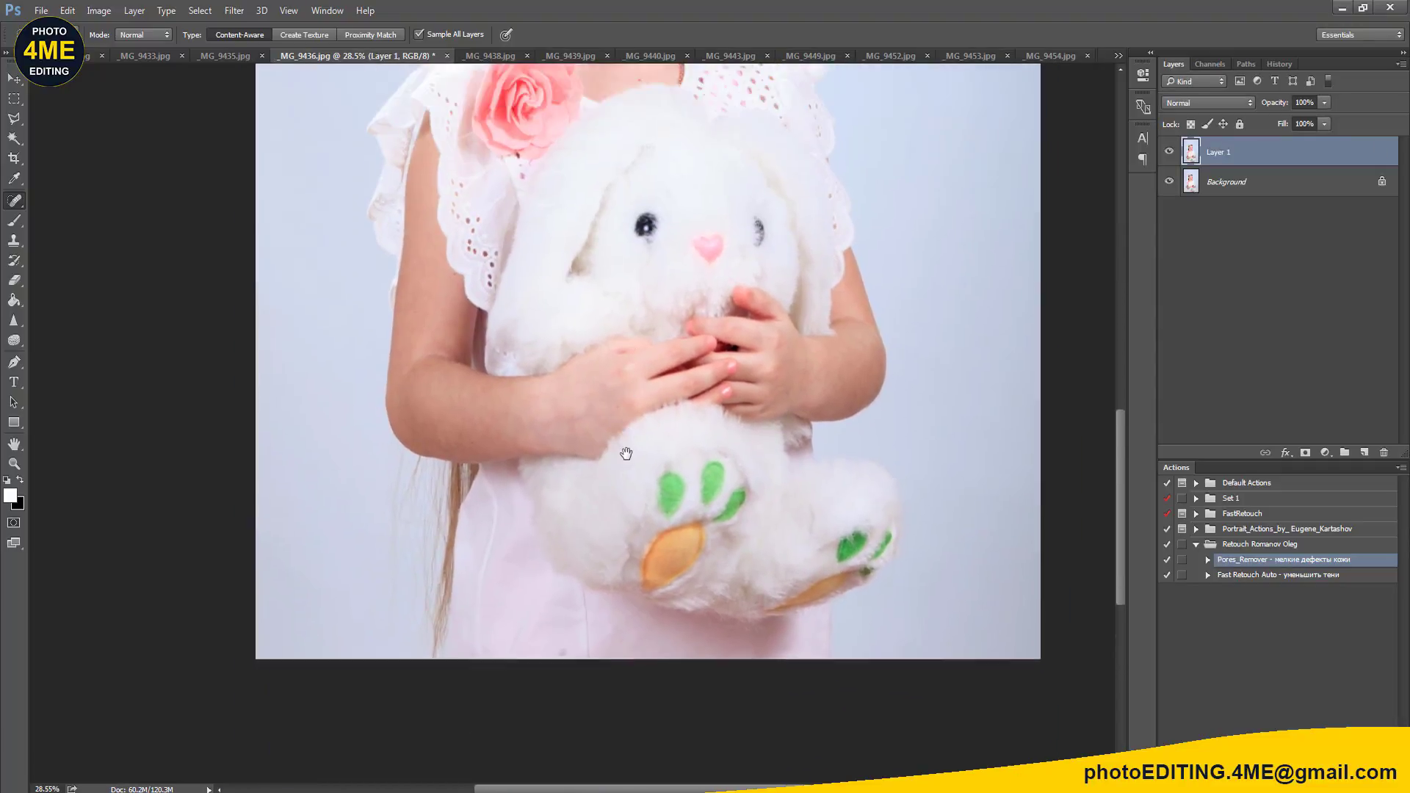
pyautogui.moveTo(631, 384); pyautogui.dragTo(632, 446)
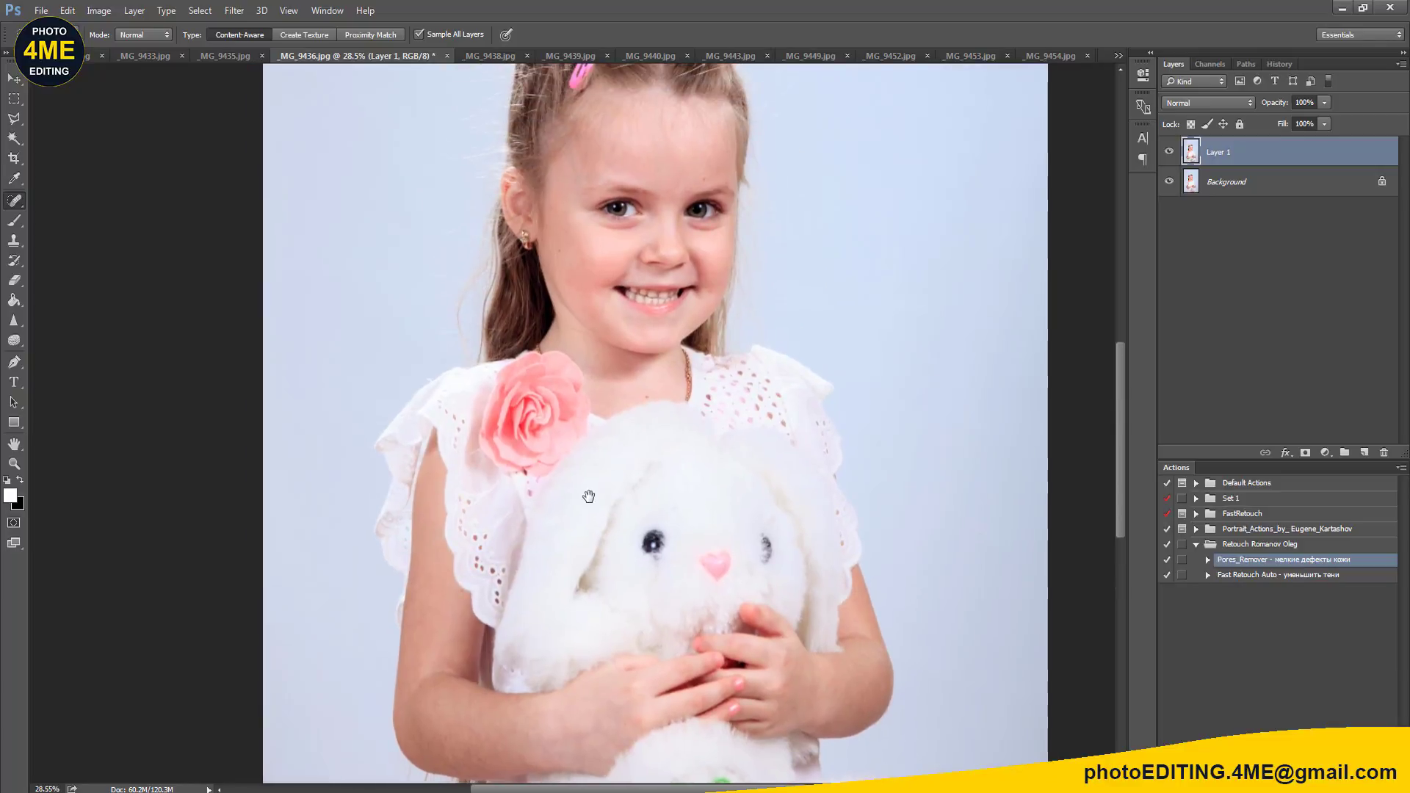
pyautogui.moveTo(629, 244); pyautogui.dragTo(621, 523)
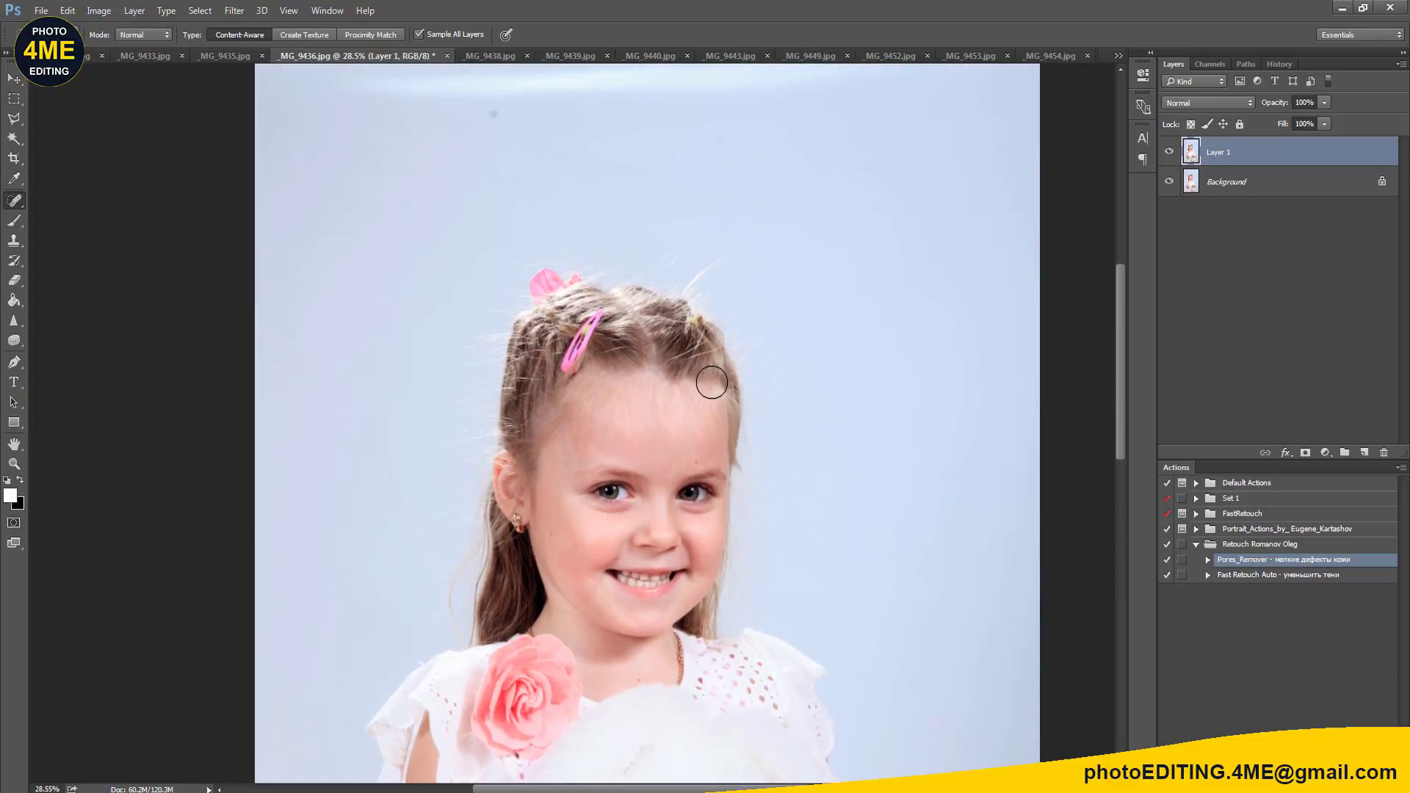
pyautogui.hotkey('ctrl', 'shift', 'alt', 'n')
# Step: Heal the dust spot and streak at the top of the backdrop, comparing with the layer hidden
pyautogui.scroll(2, 712, 382)
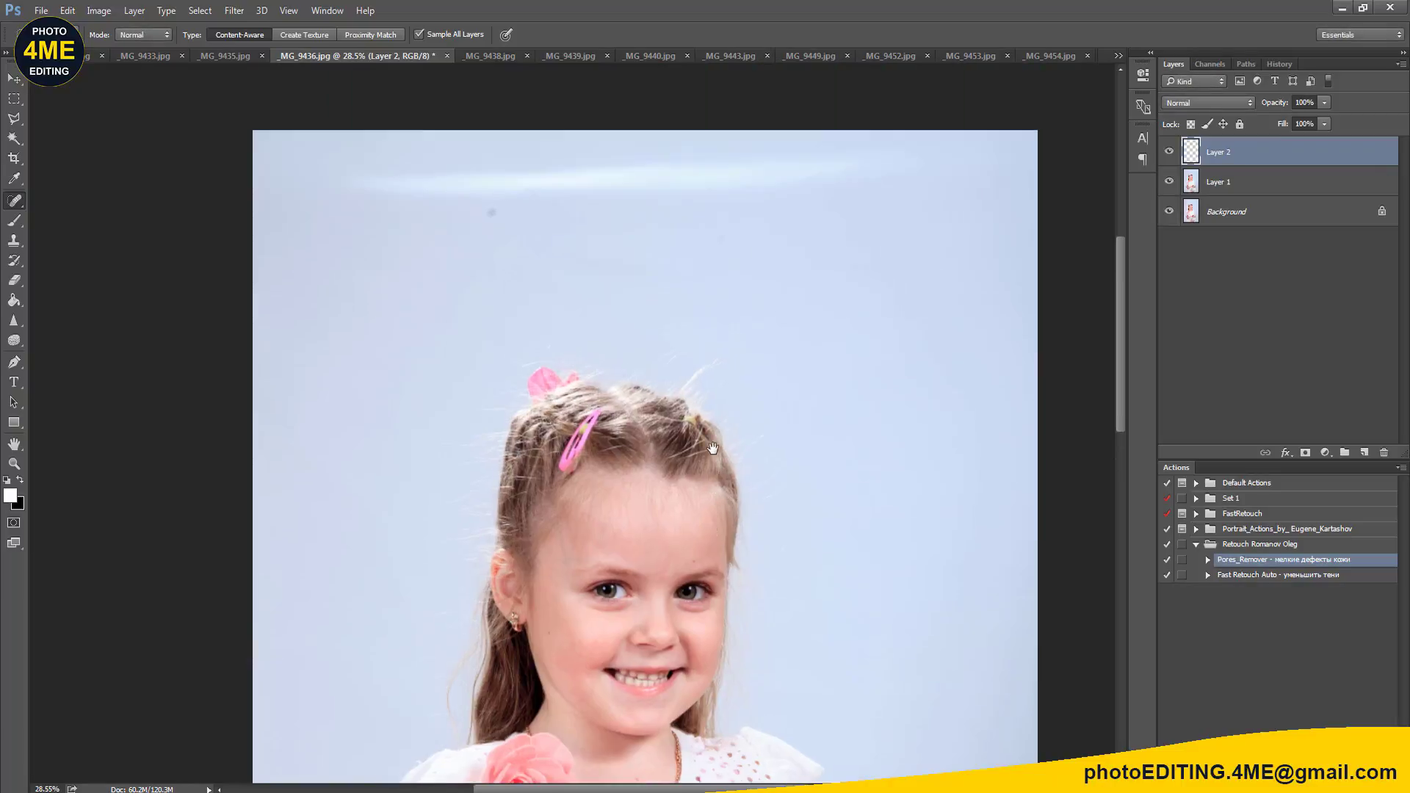
pyautogui.click(485, 221)
pyautogui.moveTo(355, 193)
pyautogui.mouseDown()
pyautogui.moveTo(856, 189)
pyautogui.moveTo(592, 186)
pyautogui.moveTo(774, 183)
pyautogui.moveTo(563, 198)
pyautogui.mouseUp()
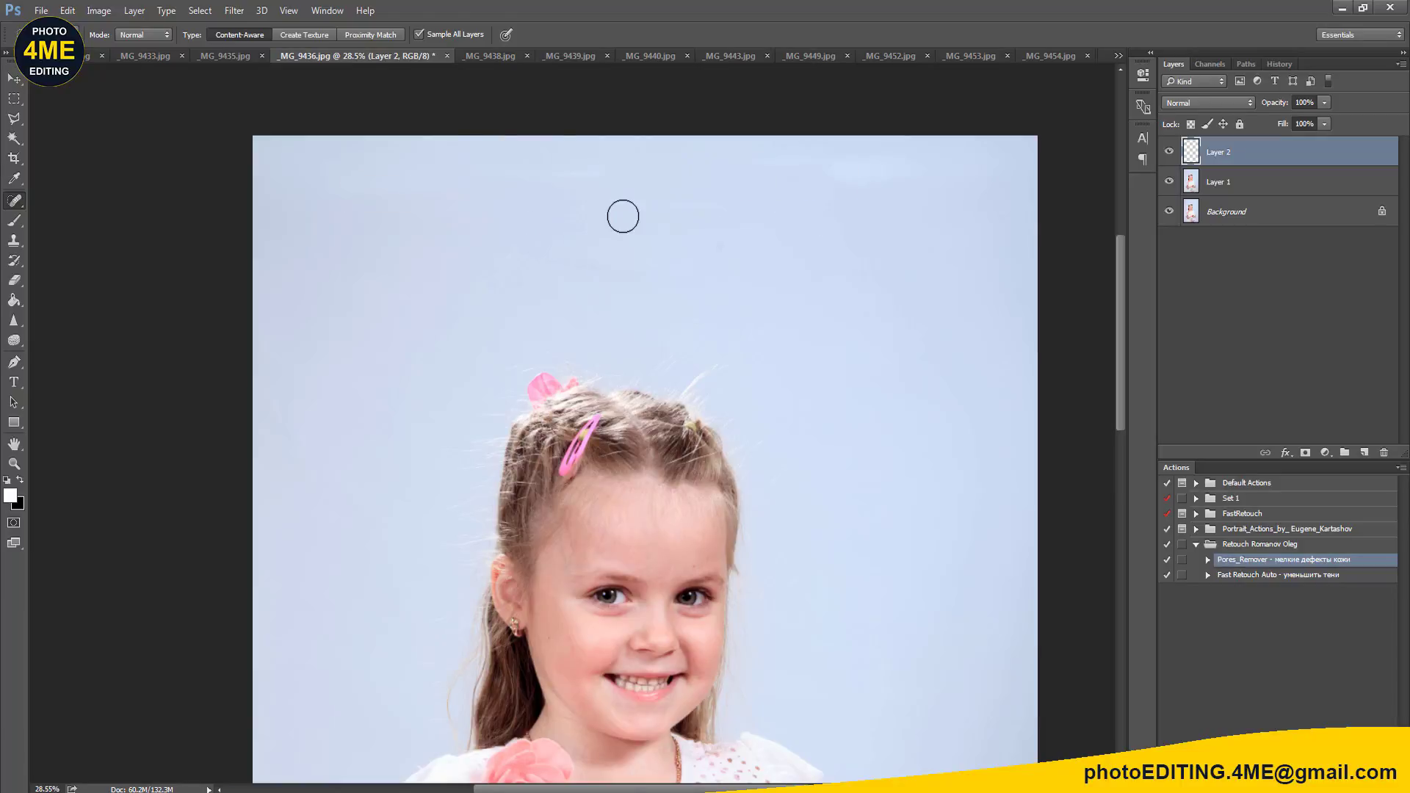
pyautogui.click(1168, 152)
pyautogui.scroll(-5, 863, 297)
pyautogui.scroll(-2, 863, 297)
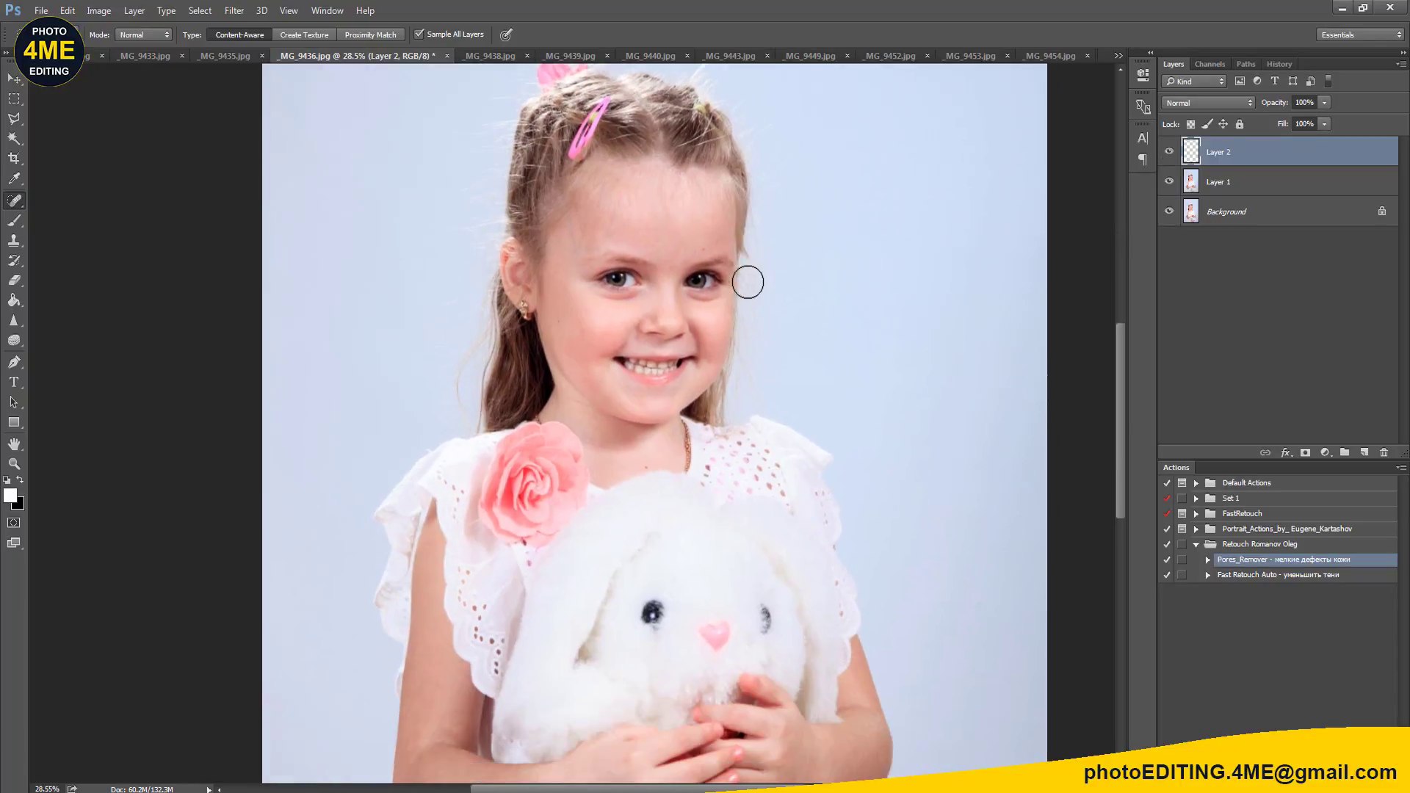
pyautogui.scroll(3, 742, 282)
pyautogui.scroll(1, 560, 321)
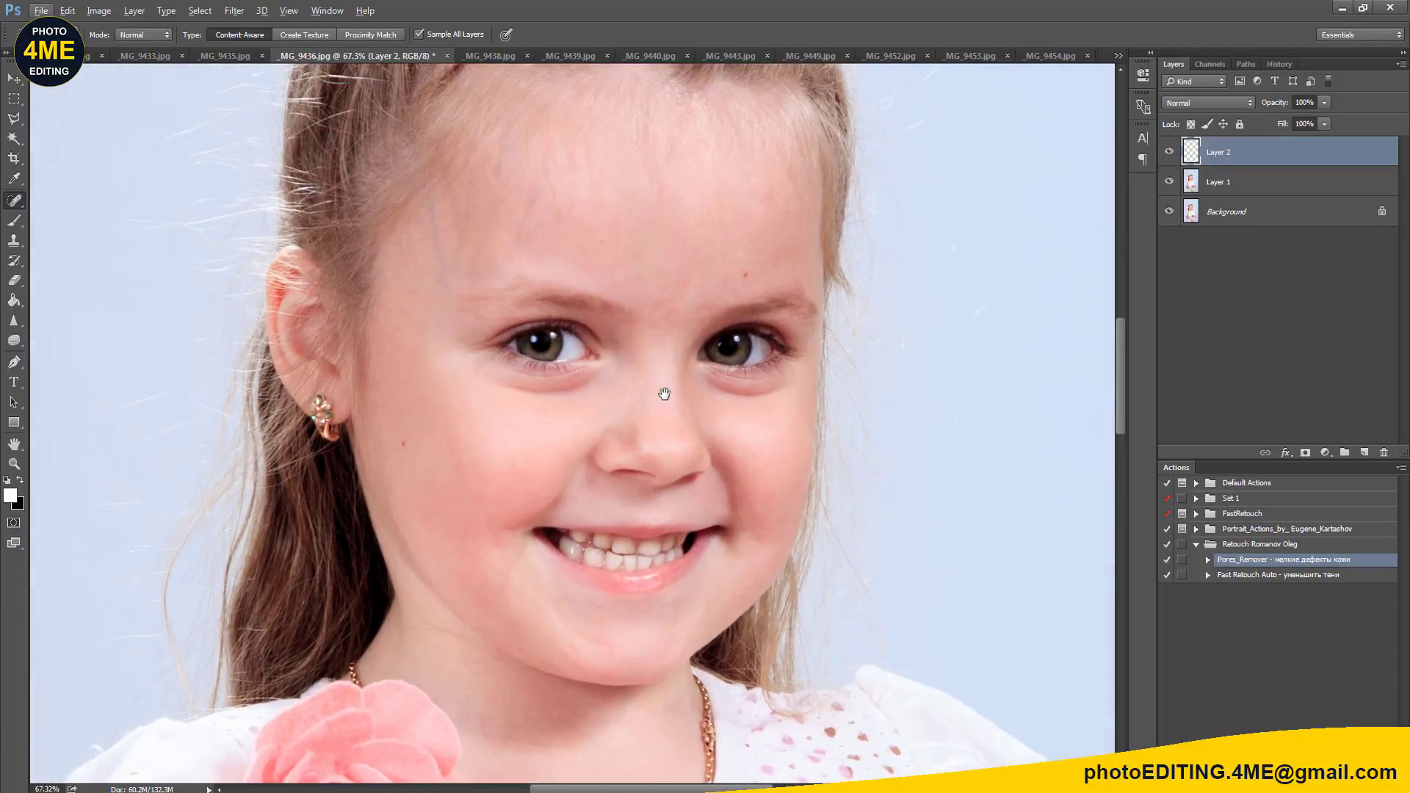
pyautogui.scroll(-1, 664, 387)
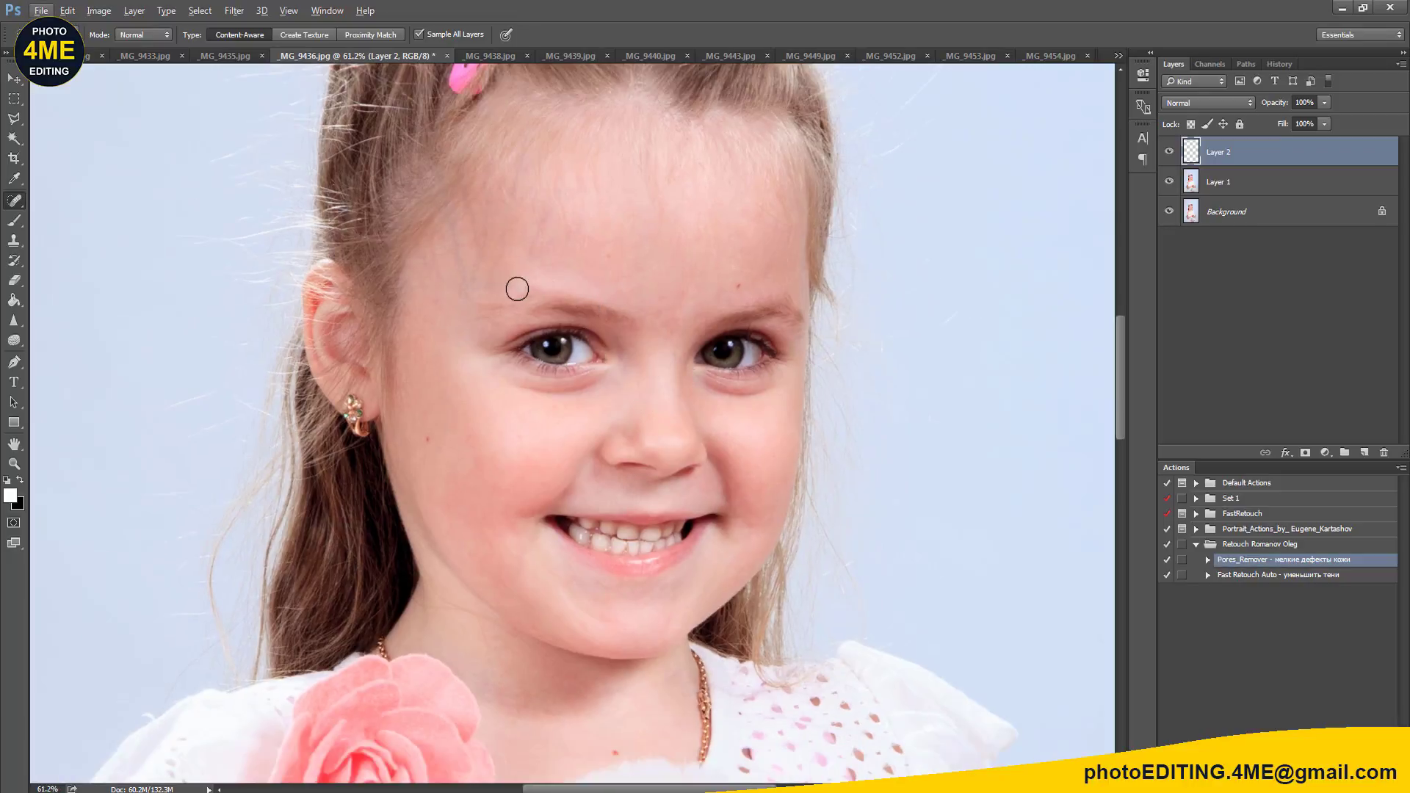
pyautogui.scroll(1, 454, 302)
pyautogui.scroll(3, 454, 302)
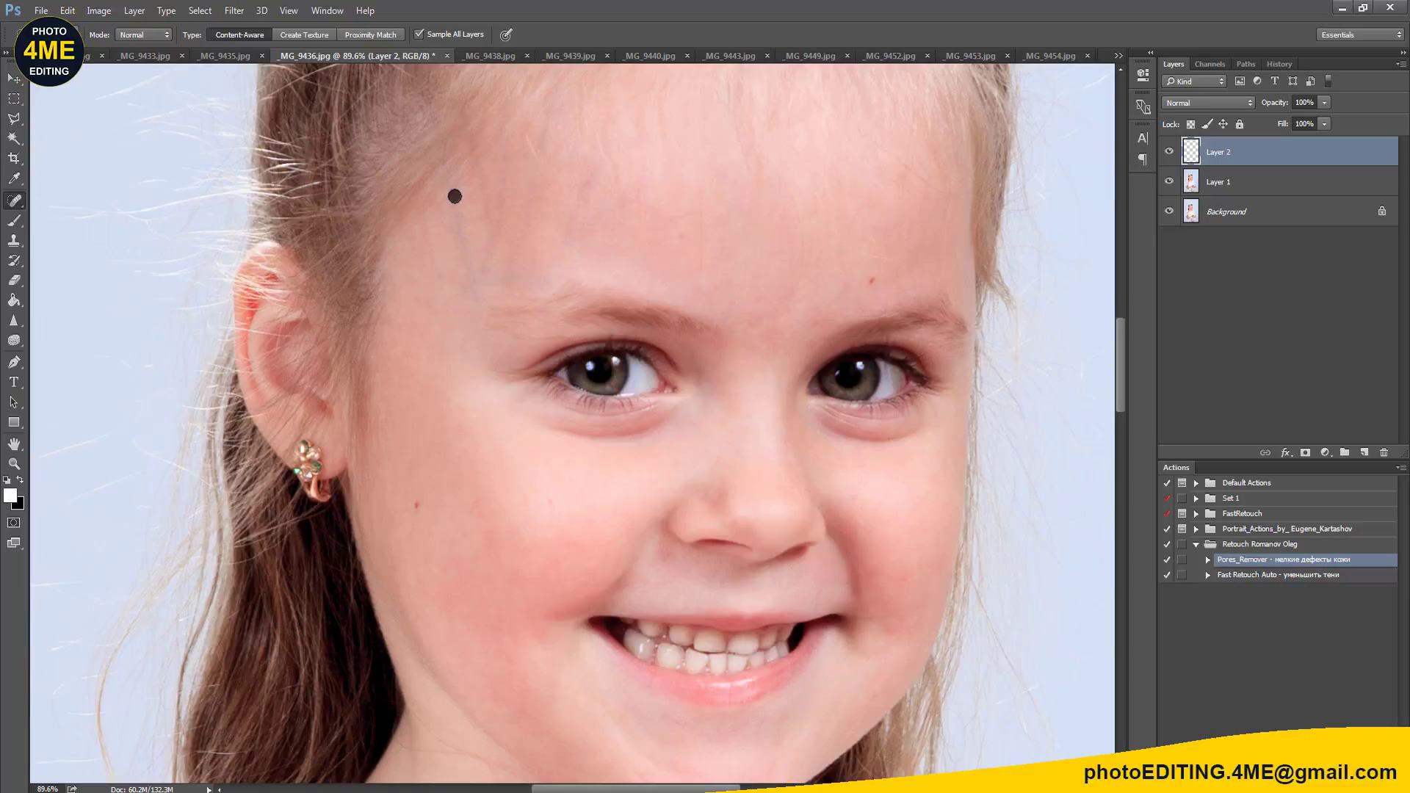
# Step: Heal the bluish vein, dark spot and small marks on the girl's forehead
pyautogui.moveTo(466, 286); pyautogui.dragTo(453, 195)
pyautogui.moveTo(458, 255); pyautogui.dragTo(456, 198)
pyautogui.moveTo(480, 277); pyautogui.dragTo(487, 224)
pyautogui.moveTo(475, 161)
pyautogui.mouseDown()
pyautogui.moveTo(491, 238)
pyautogui.moveTo(544, 121)
pyautogui.mouseUp()
pyautogui.moveTo(527, 208)
pyautogui.mouseDown()
pyautogui.moveTo(511, 265)
pyautogui.moveTo(592, 176)
pyautogui.moveTo(520, 213)
pyautogui.moveTo(533, 210)
pyautogui.mouseUp()
# Step: Heal the blemishes near and between the brows, on the temple, cheek and chin
pyautogui.moveTo(705, 170); pyautogui.dragTo(703, 272)
pyautogui.moveTo(798, 267)
pyautogui.mouseDown()
pyautogui.moveTo(792, 288)
pyautogui.moveTo(791, 198)
pyautogui.moveTo(824, 221)
pyautogui.moveTo(789, 305)
pyautogui.moveTo(764, 314)
pyautogui.moveTo(771, 329)
pyautogui.mouseUp()
pyautogui.moveTo(688, 240); pyautogui.dragTo(681, 235)
pyautogui.moveTo(454, 261); pyautogui.dragTo(456, 287)
pyautogui.moveTo(565, 505)
pyautogui.mouseDown()
pyautogui.moveTo(551, 502)
pyautogui.moveTo(523, 358)
pyautogui.mouseUp()
pyautogui.moveTo(605, 588); pyautogui.dragTo(620, 570)
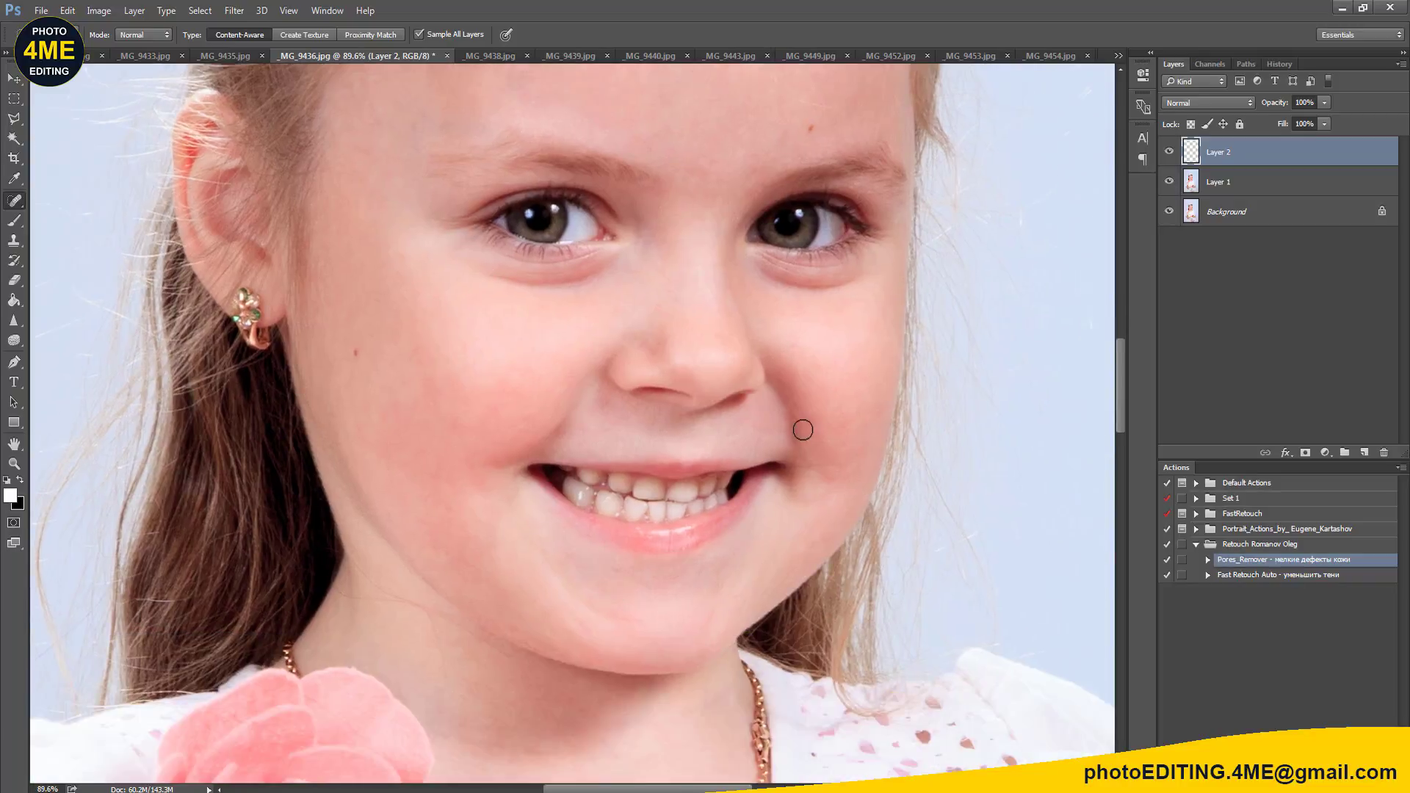
# Step: Smooth away the crease running down the neck and under the chin
pyautogui.scroll(1, 589, 548)
pyautogui.scroll(3, 589, 548)
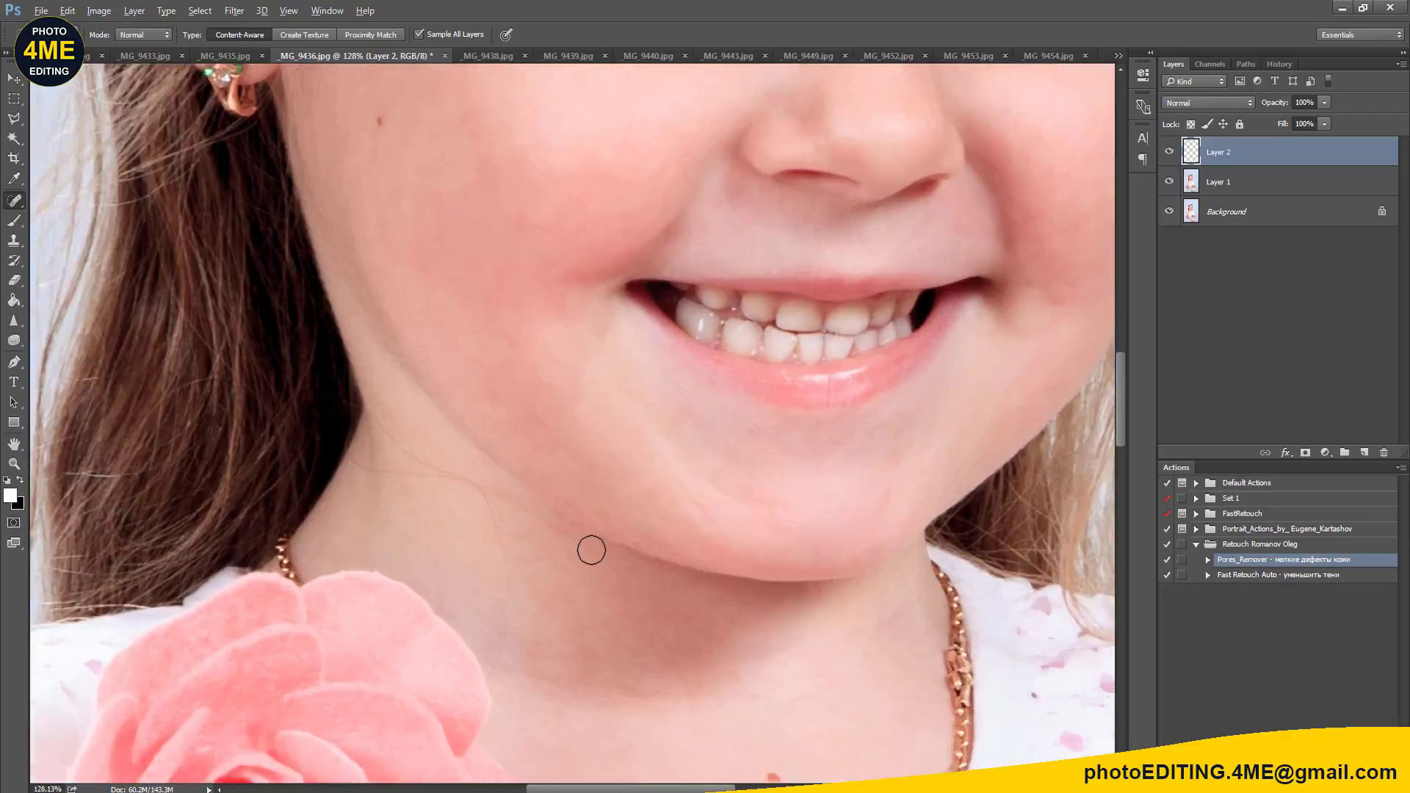
pyautogui.scroll(1, 534, 521)
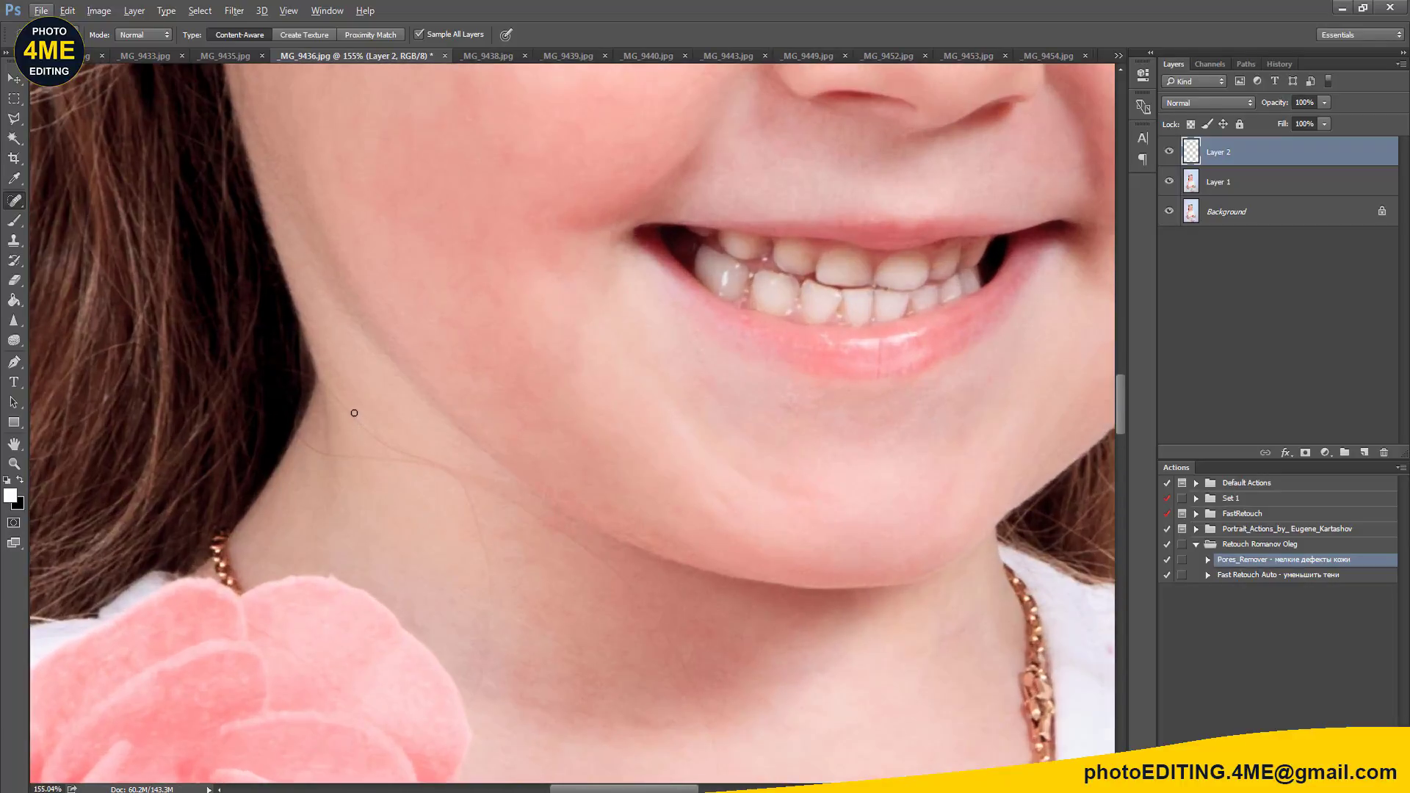
pyautogui.moveTo(333, 393); pyautogui.dragTo(368, 434)
pyautogui.moveTo(441, 463); pyautogui.dragTo(479, 520)
pyautogui.moveTo(455, 472); pyautogui.dragTo(496, 591)
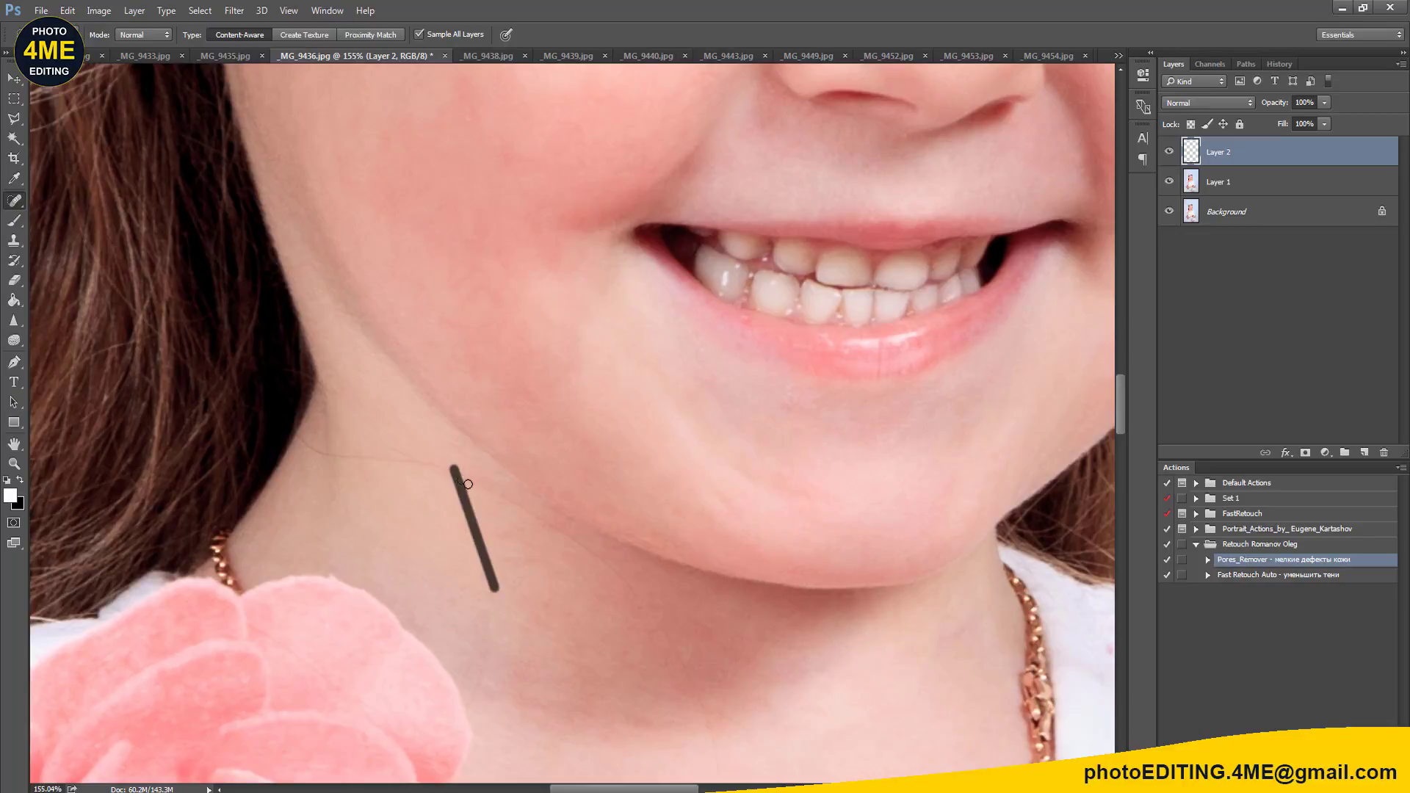
pyautogui.moveTo(349, 451); pyautogui.dragTo(458, 473)
pyautogui.moveTo(387, 443); pyautogui.dragTo(532, 521)
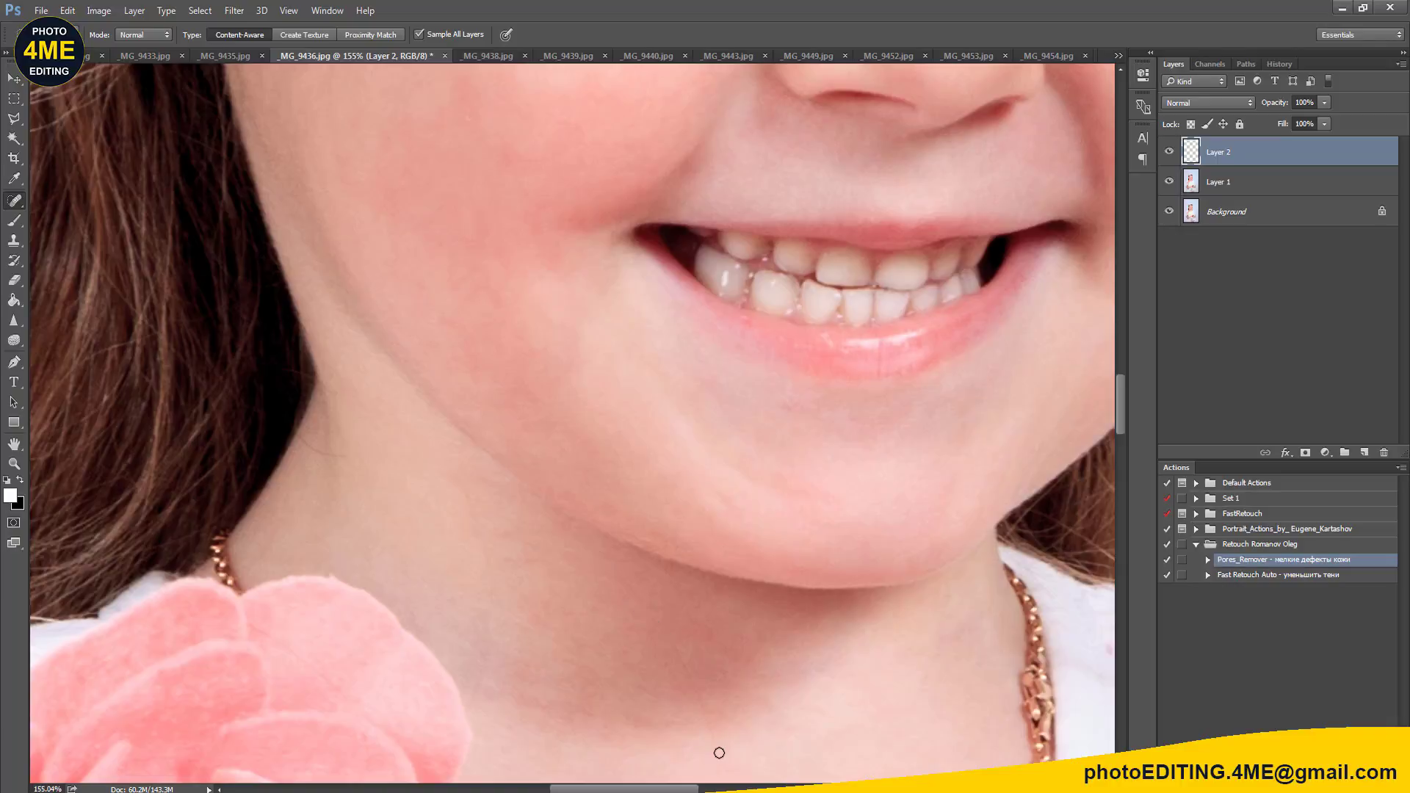
# Step: Heal the remaining marks on the lower neck and chin, plus a blemish on the cheek
pyautogui.moveTo(719, 753); pyautogui.dragTo(668, 639)
pyautogui.moveTo(721, 498); pyautogui.dragTo(713, 508)
pyautogui.moveTo(493, 621); pyautogui.dragTo(474, 705)
pyautogui.moveTo(460, 485)
pyautogui.mouseDown()
pyautogui.moveTo(482, 519)
pyautogui.moveTo(456, 479)
pyautogui.mouseUp()
pyautogui.scroll(-1, 371, 479)
pyautogui.scroll(-2, 554, 523)
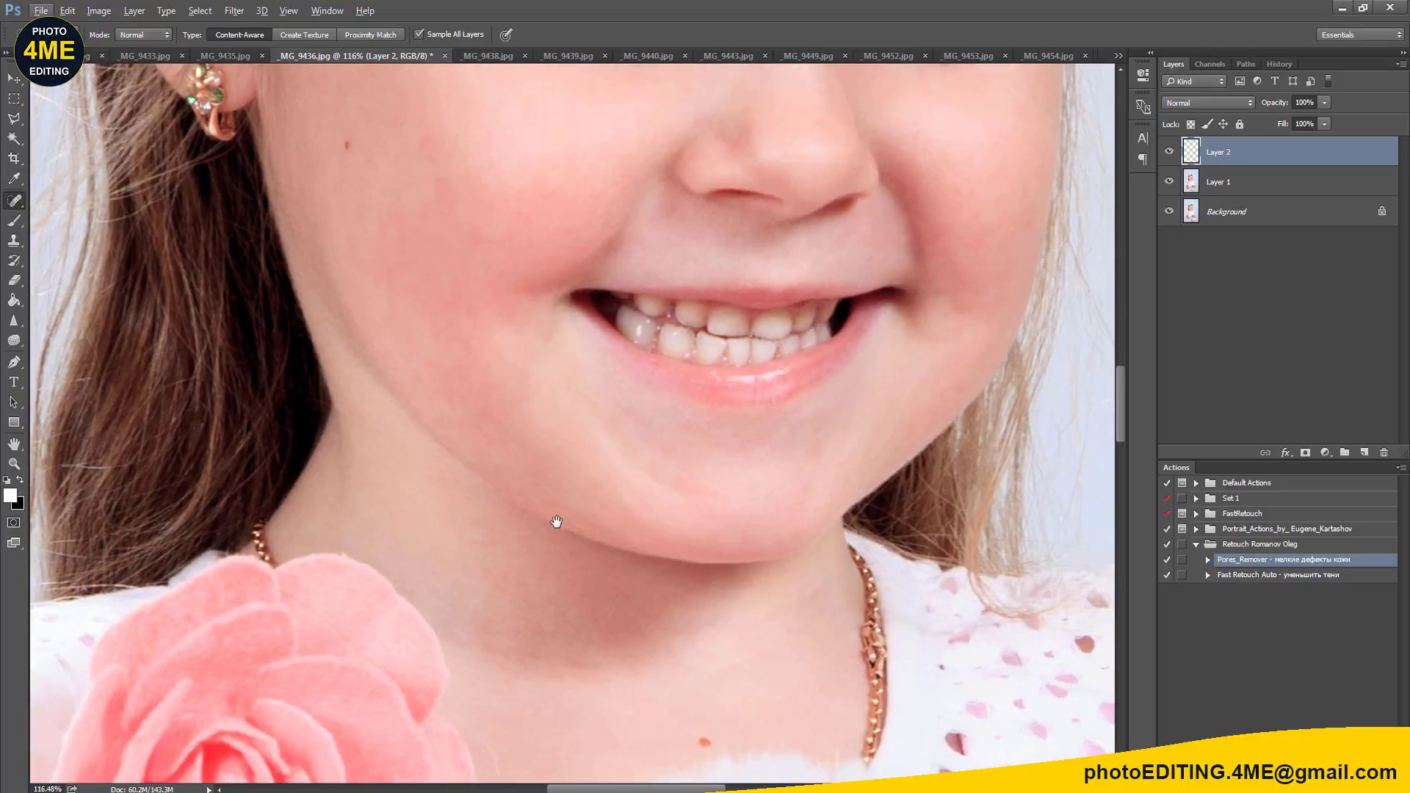
pyautogui.moveTo(554, 522); pyautogui.dragTo(551, 472)
pyautogui.moveTo(573, 252); pyautogui.dragTo(563, 600)
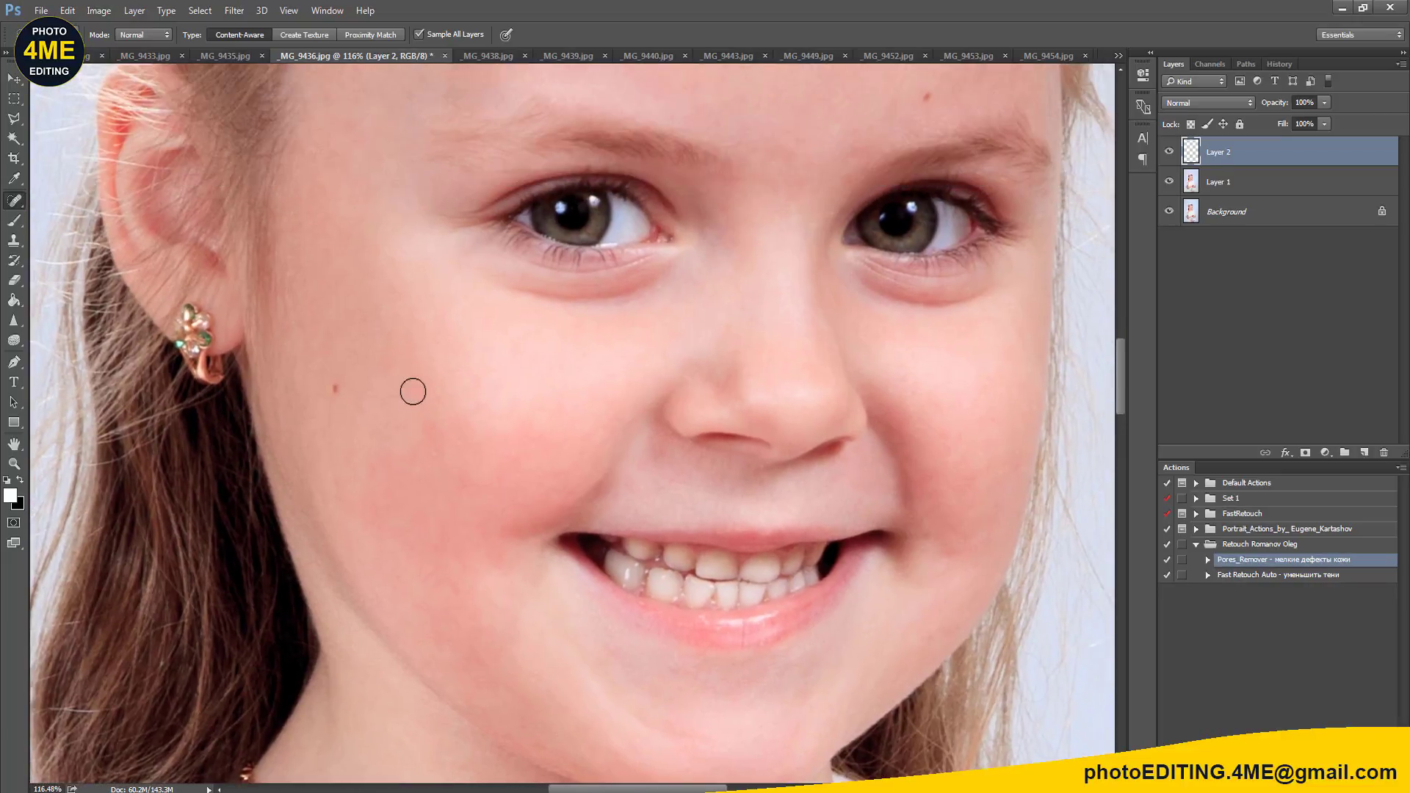
pyautogui.moveTo(412, 381)
pyautogui.mouseDown()
pyautogui.moveTo(421, 455)
pyautogui.moveTo(465, 479)
pyautogui.mouseUp()
pyautogui.moveTo(819, 345)
pyautogui.mouseDown()
pyautogui.moveTo(765, 450)
pyautogui.moveTo(747, 457)
pyautogui.mouseUp()
# Step: Blend the skin below the eye and the uneven chin with the Clone Stamp
pyautogui.press('s')
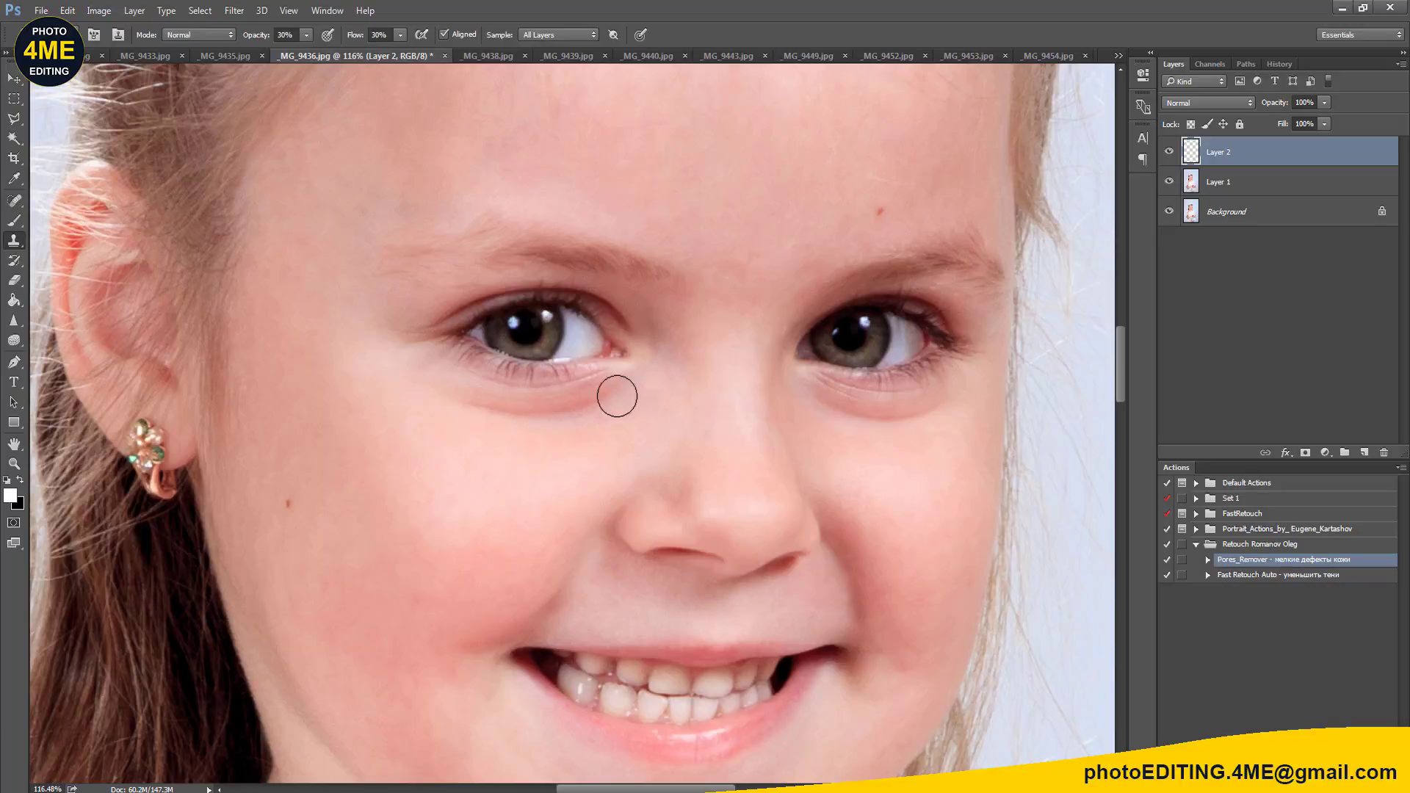
pyautogui.moveTo(614, 394)
pyautogui.mouseDown()
pyautogui.moveTo(394, 422)
pyautogui.moveTo(557, 408)
pyautogui.mouseUp()
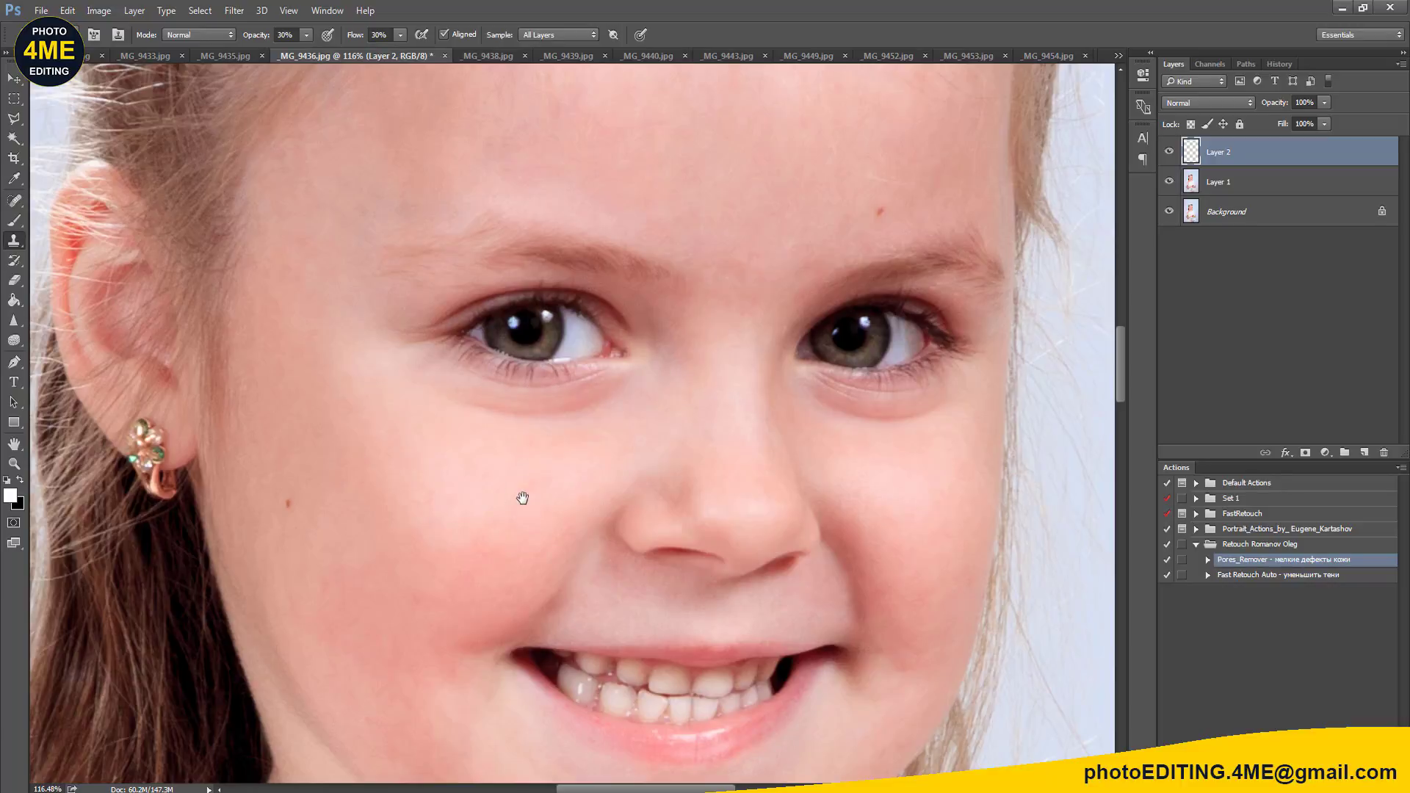
pyautogui.scroll(-2, 538, 480)
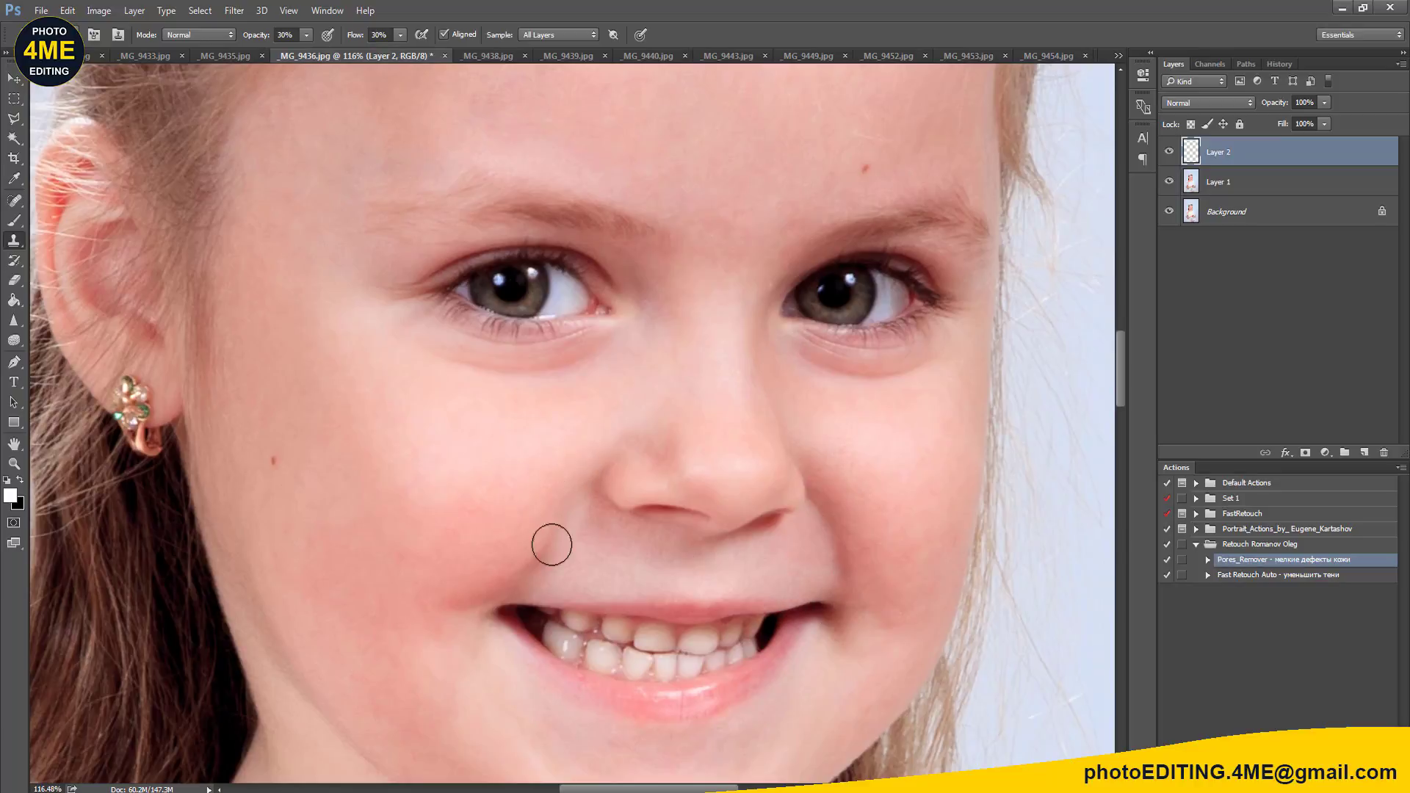
pyautogui.scroll(-5, 440, 545)
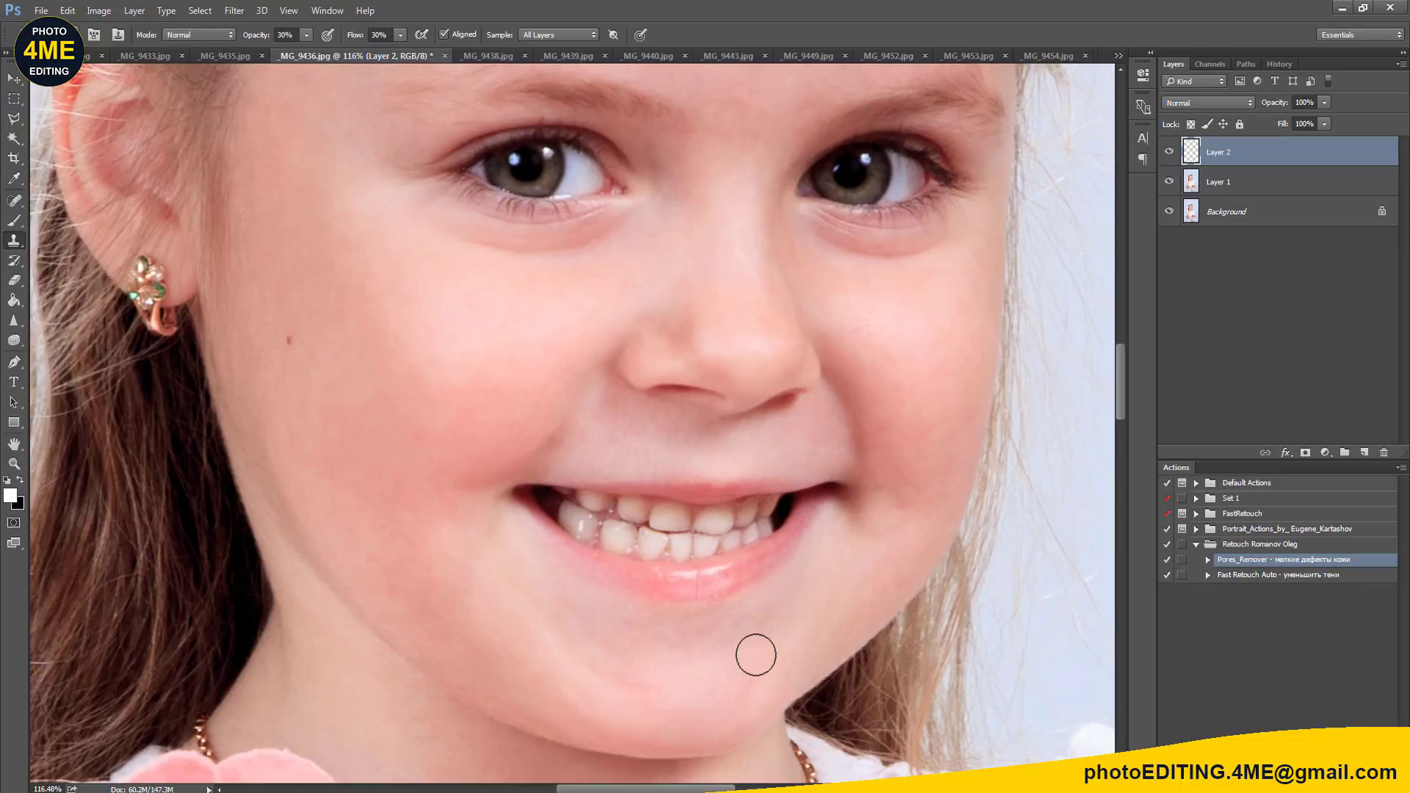
pyautogui.scroll(1, 779, 631)
pyautogui.scroll(1, 801, 587)
pyautogui.scroll(1, 808, 551)
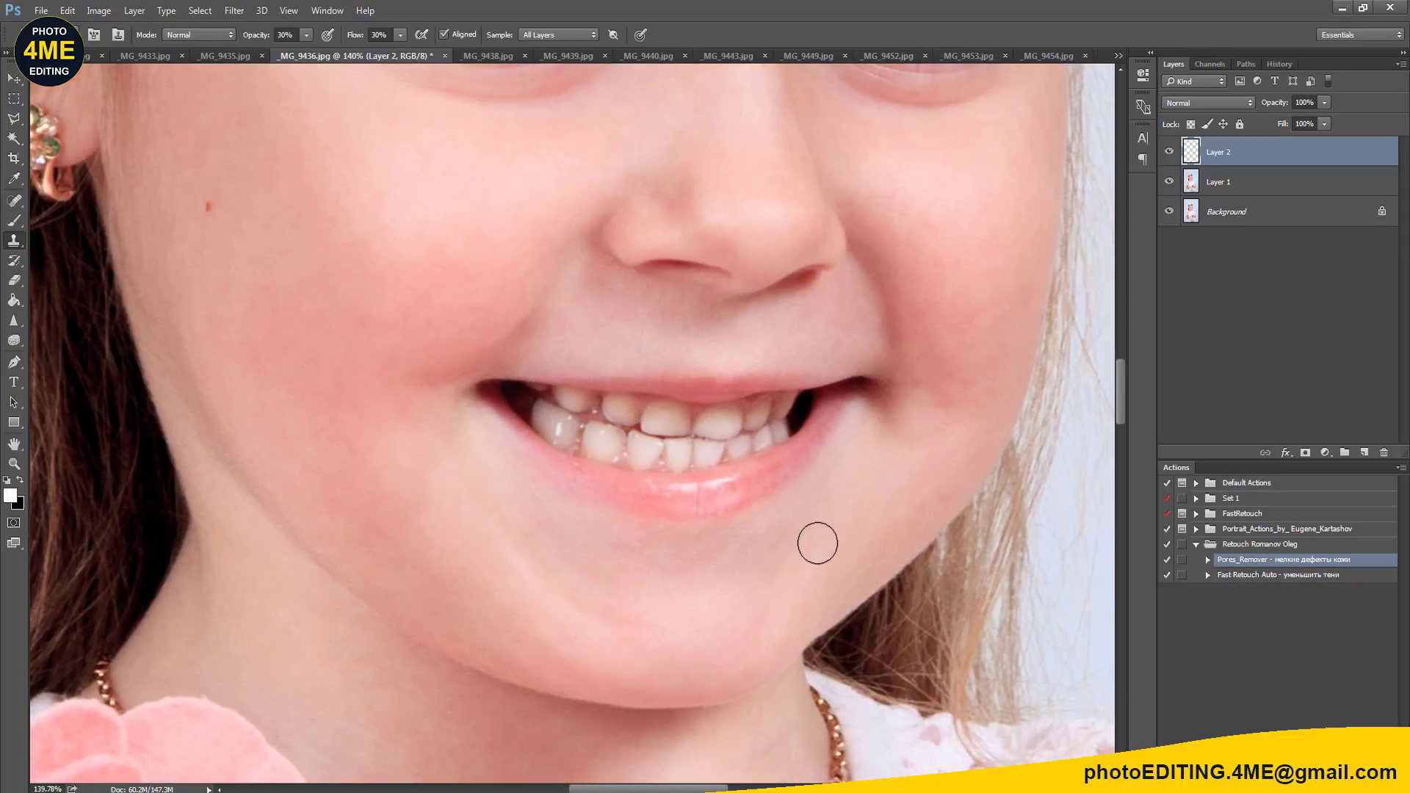
pyautogui.click(668, 567)
pyautogui.moveTo(625, 607); pyautogui.dragTo(649, 620)
# Step: Clone clean sampled skin over the uneven patches on the forehead
pyautogui.scroll(-1, 797, 579)
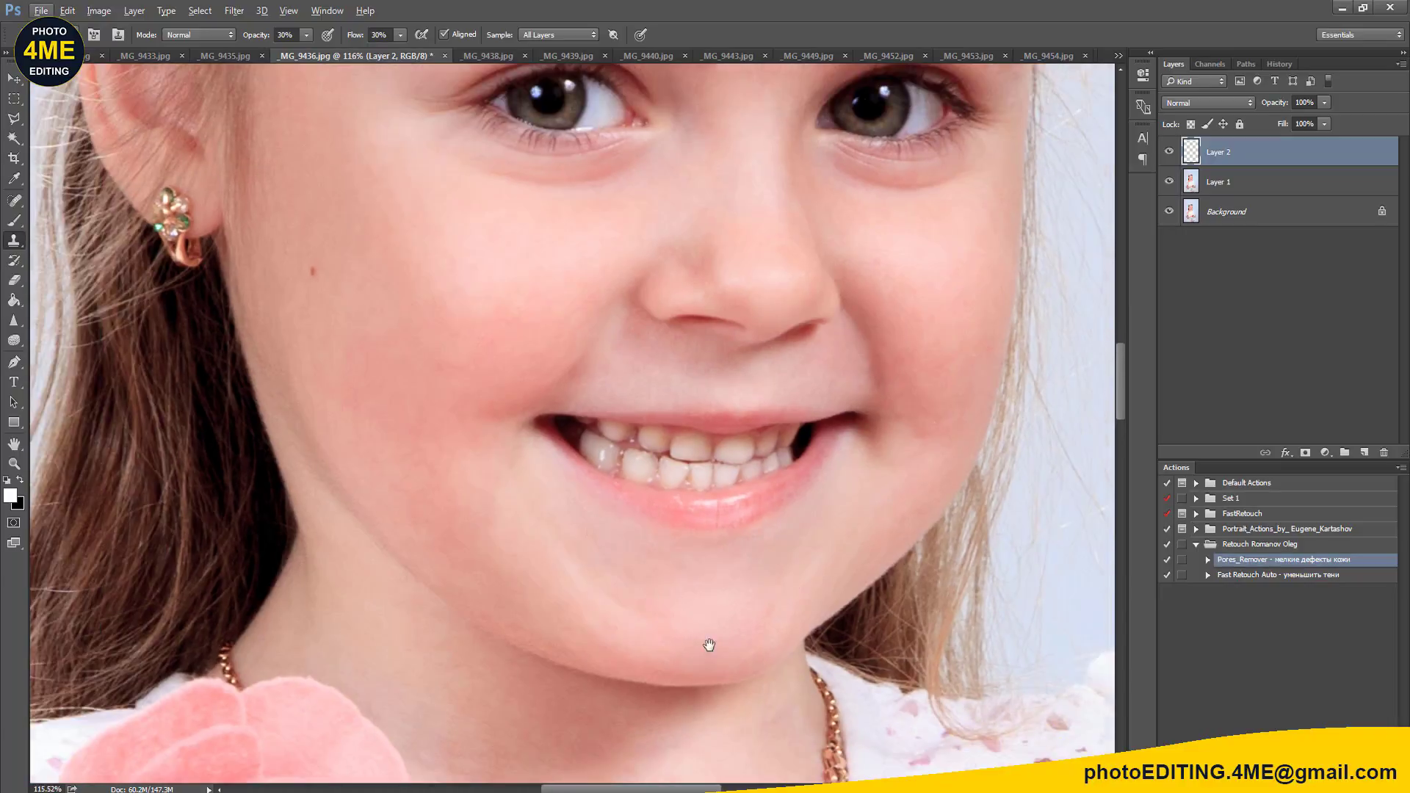
pyautogui.scroll(-1, 705, 645)
pyautogui.moveTo(522, 541); pyautogui.dragTo(561, 650)
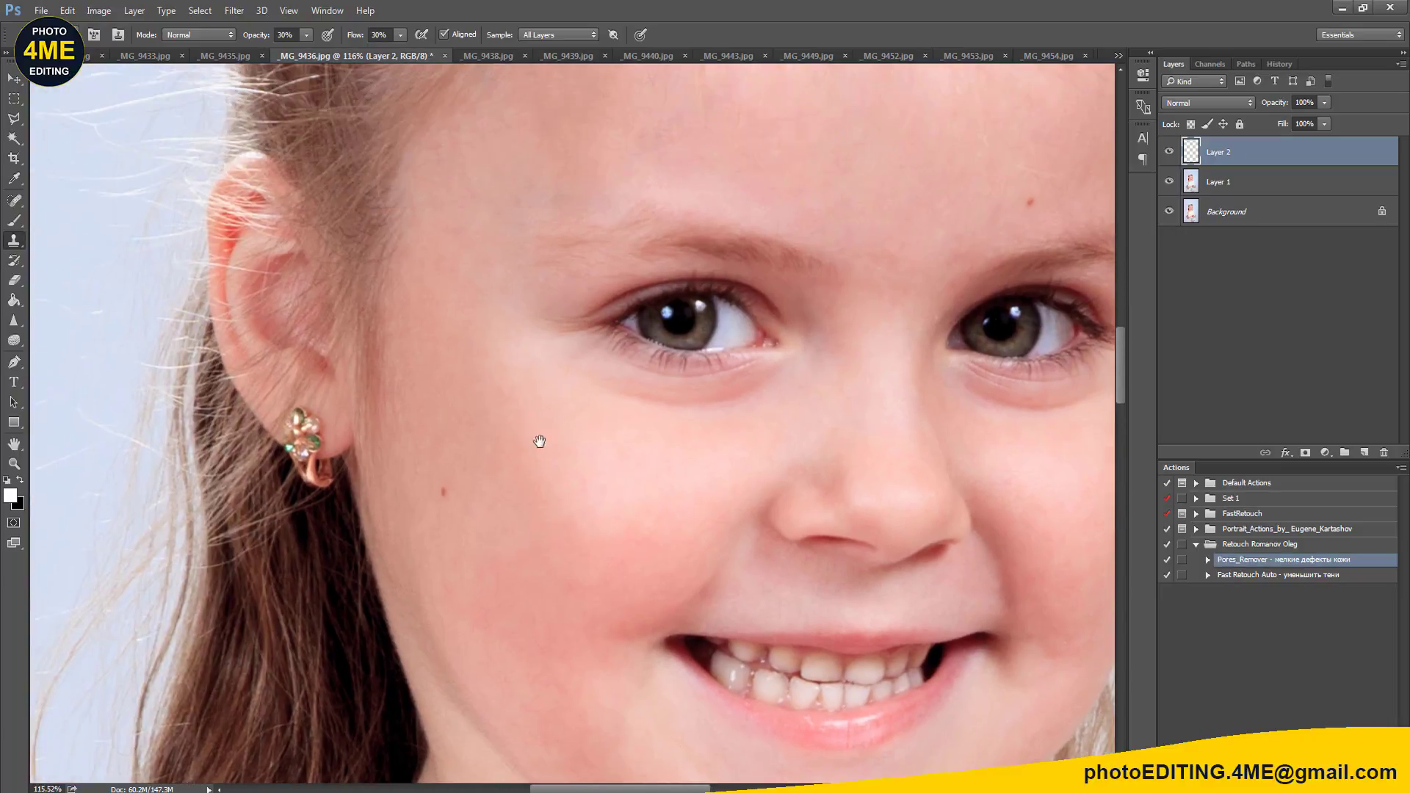
pyautogui.moveTo(539, 440); pyautogui.dragTo(491, 629)
pyautogui.moveTo(474, 375); pyautogui.dragTo(434, 343)
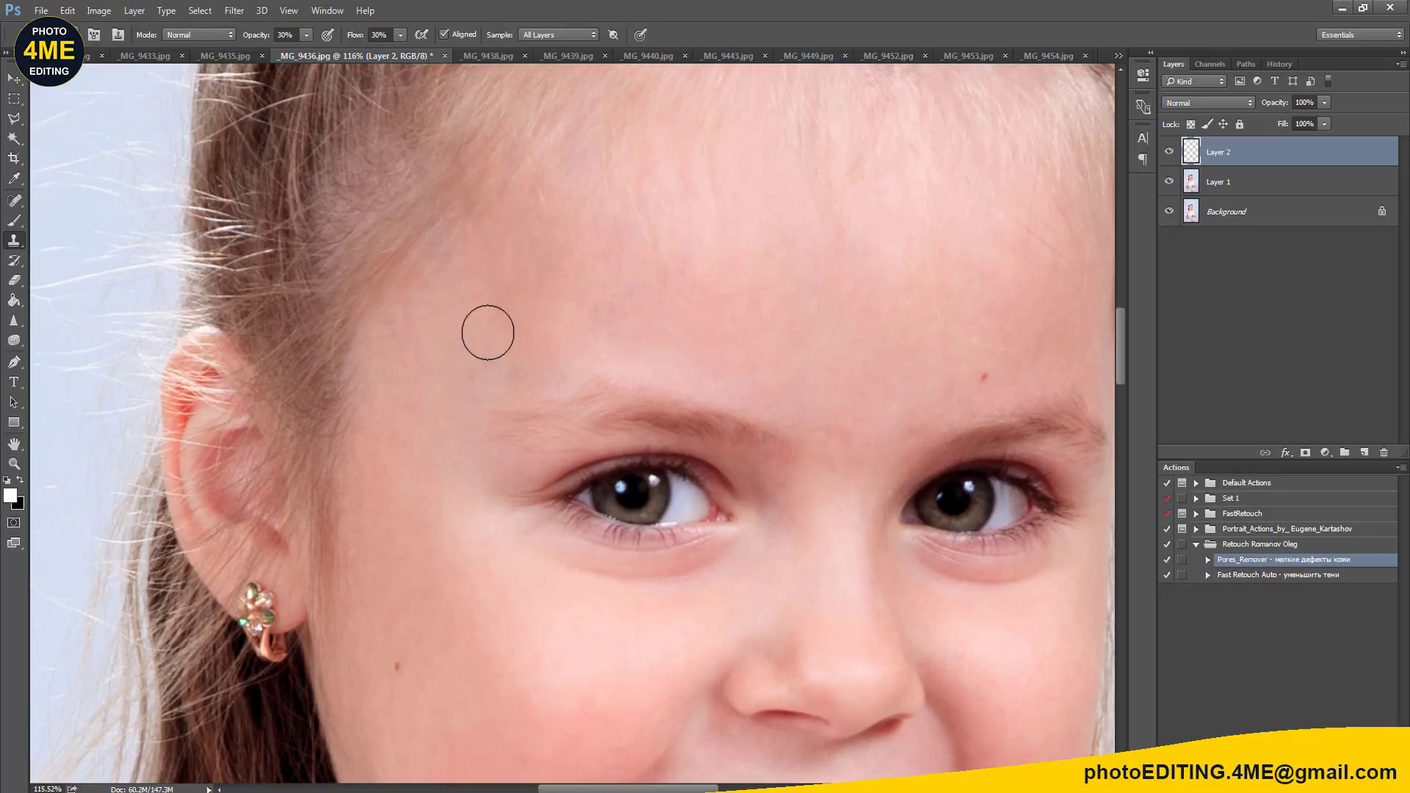
pyautogui.keyDown('alt'); pyautogui.click(636, 301); pyautogui.keyUp('alt')
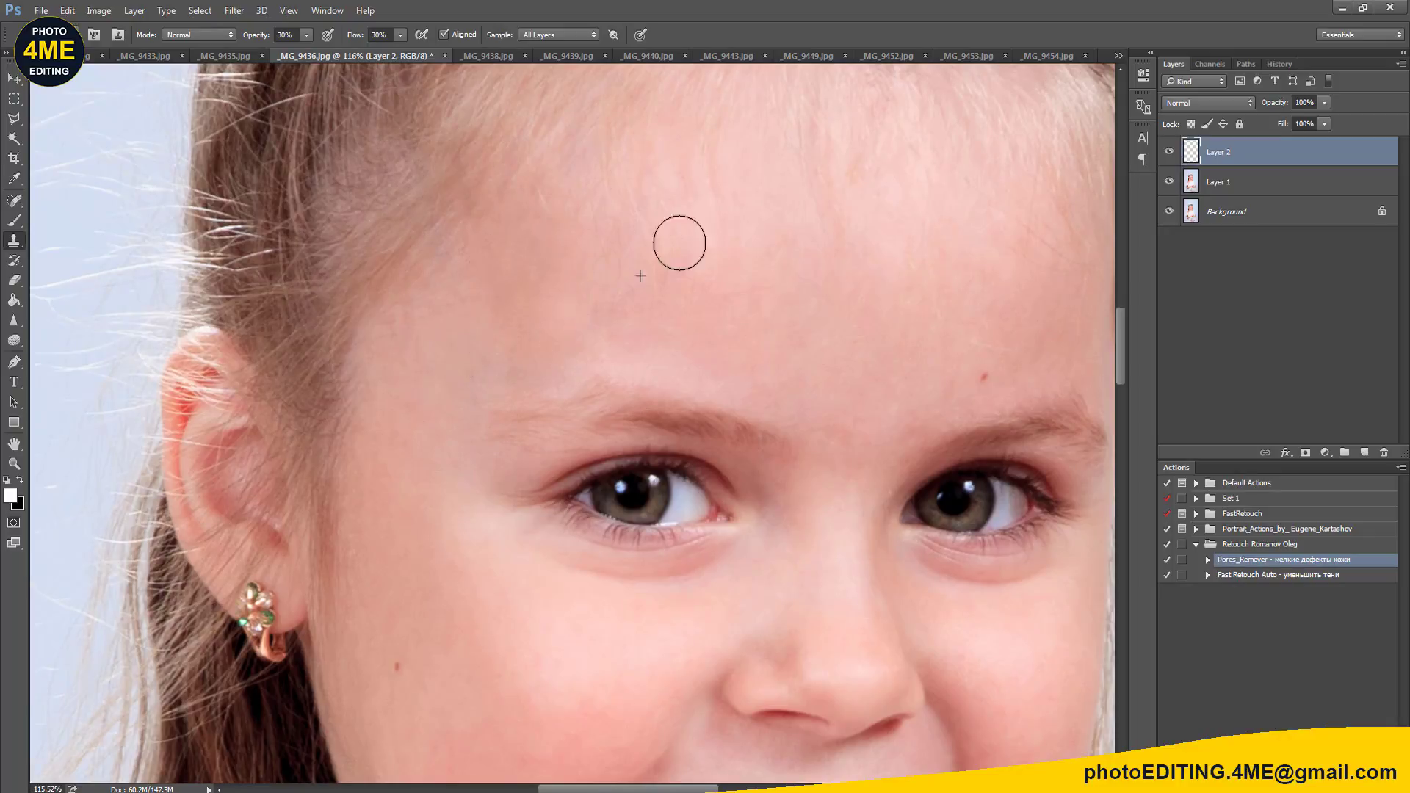
pyautogui.keyDown('alt'); pyautogui.click(863, 276); pyautogui.keyUp('alt')
pyautogui.moveTo(570, 236); pyautogui.dragTo(566, 344)
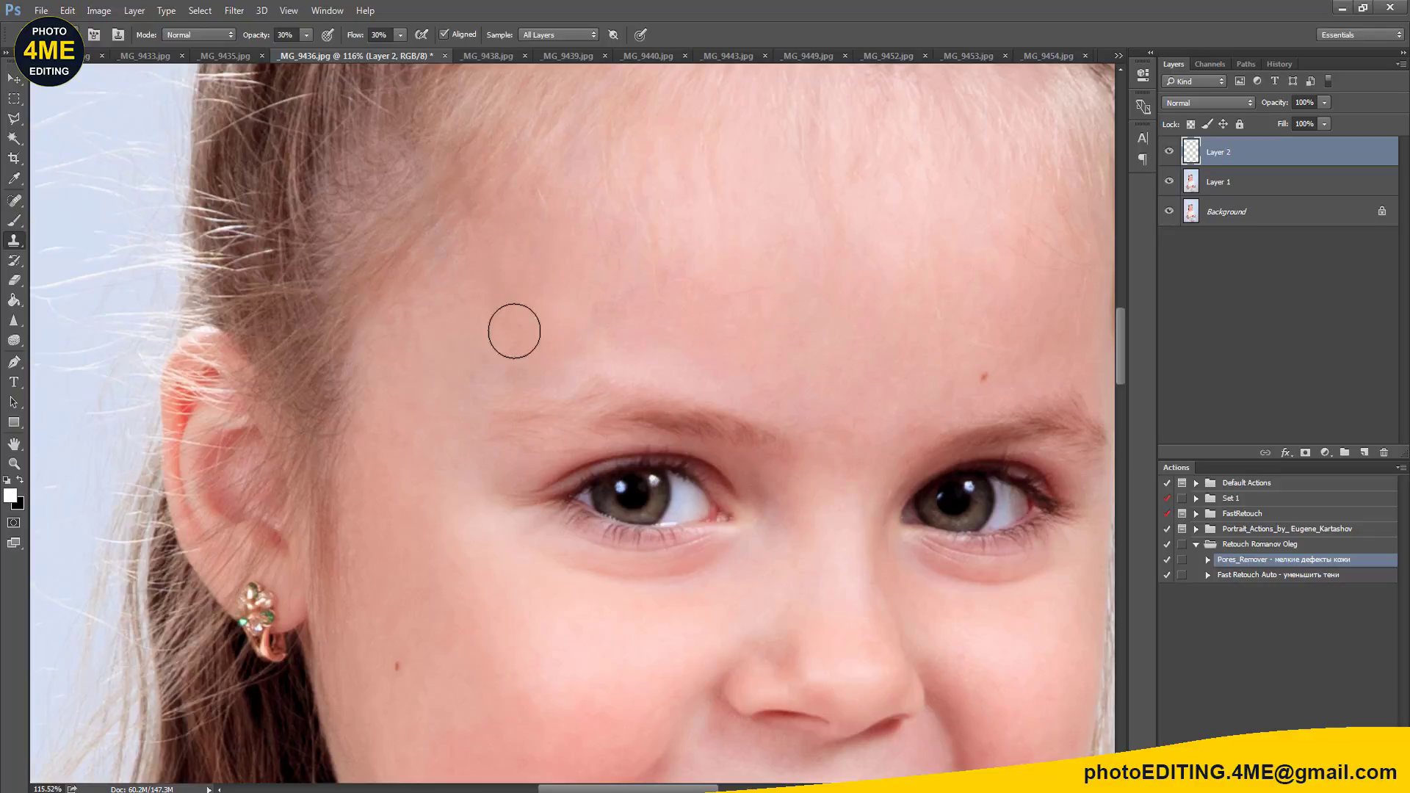
# Step: Resample skin and even out the upper forehead and the area between the brows
pyautogui.keyDown('alt'); pyautogui.click(848, 335); pyautogui.keyUp('alt')
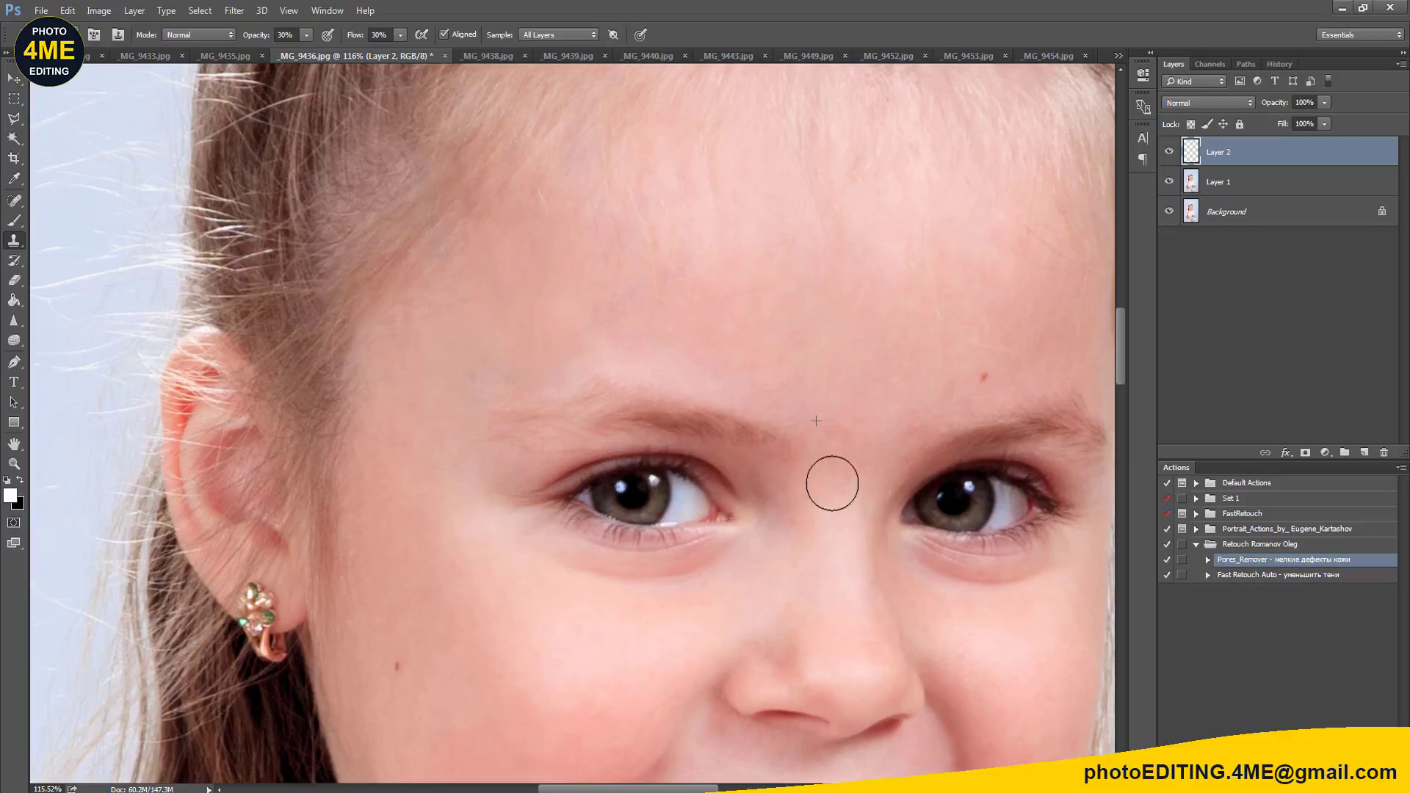
pyautogui.moveTo(964, 318); pyautogui.dragTo(533, 401)
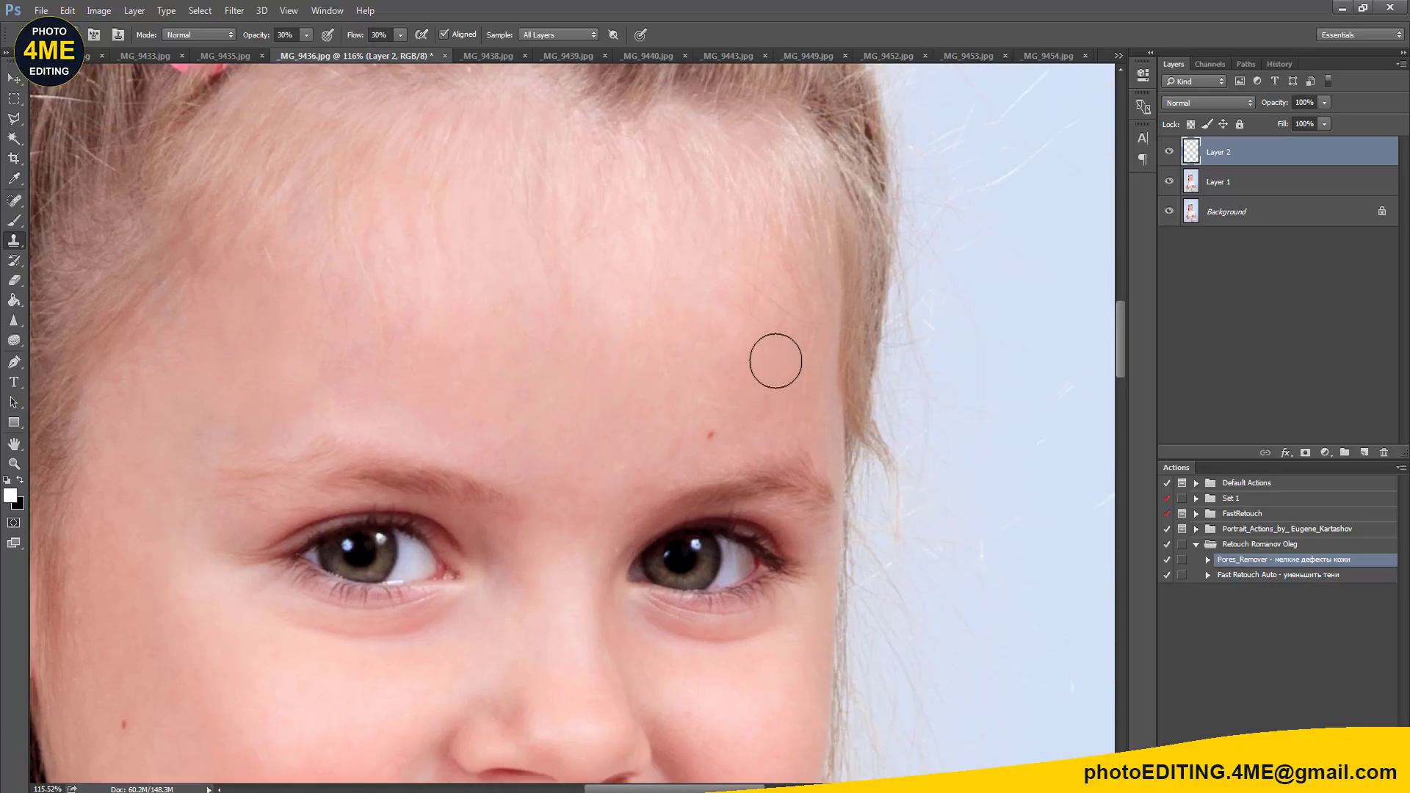
pyautogui.keyDown('alt'); pyautogui.click(657, 390); pyautogui.keyUp('alt')
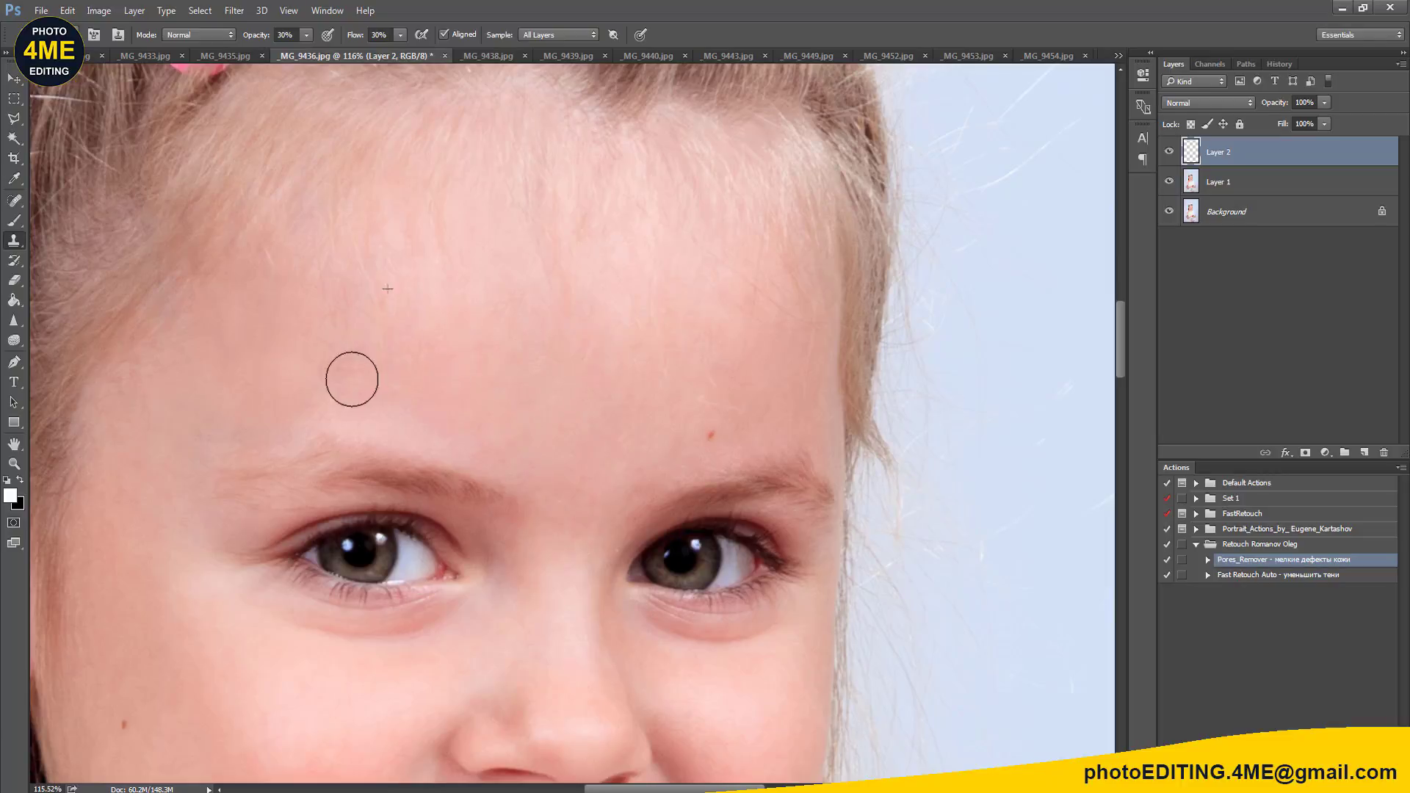
pyautogui.moveTo(435, 325); pyautogui.dragTo(309, 341)
pyautogui.keyDown('alt'); pyautogui.click(325, 404); pyautogui.keyUp('alt')
pyautogui.keyDown('alt'); pyautogui.click(349, 366); pyautogui.keyUp('alt')
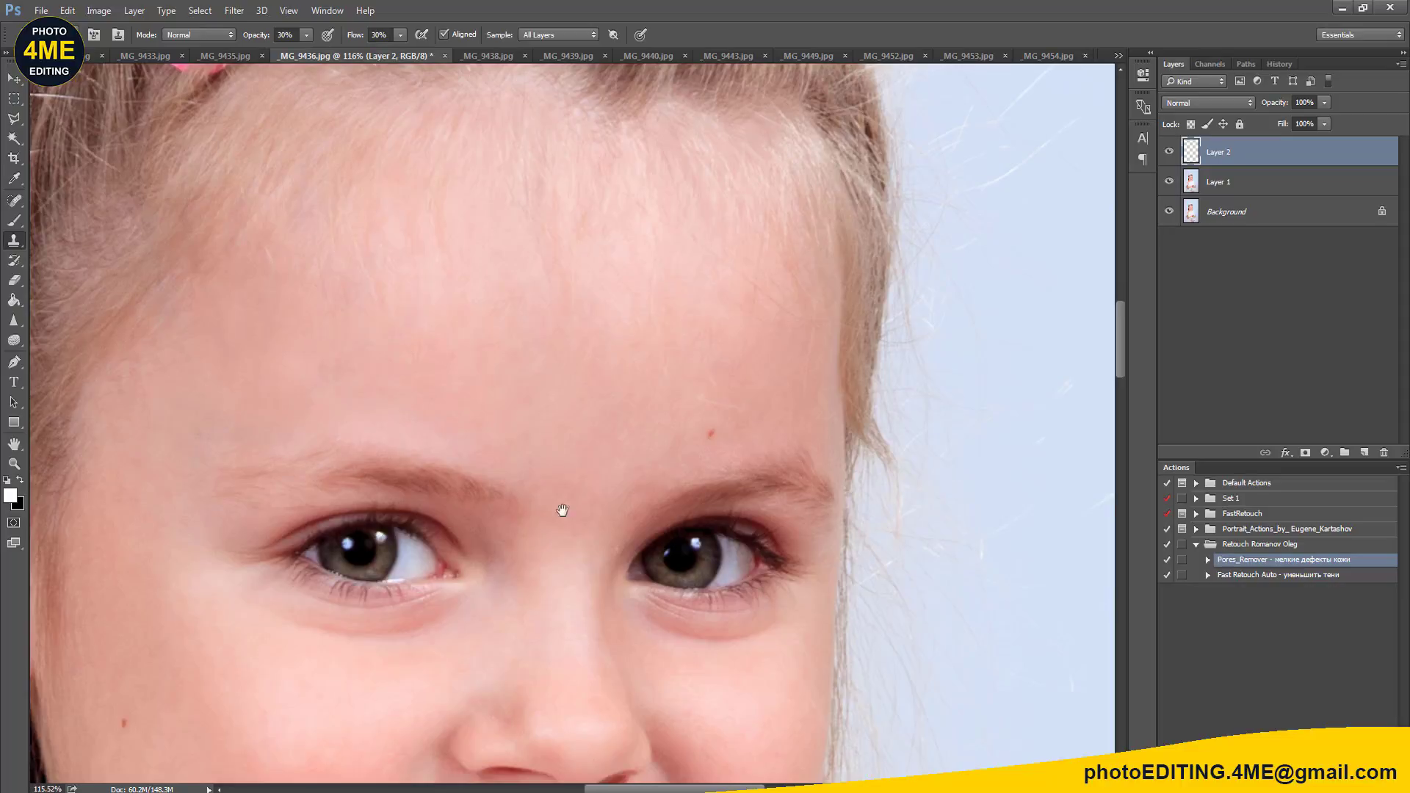
pyautogui.scroll(-3, 580, 493)
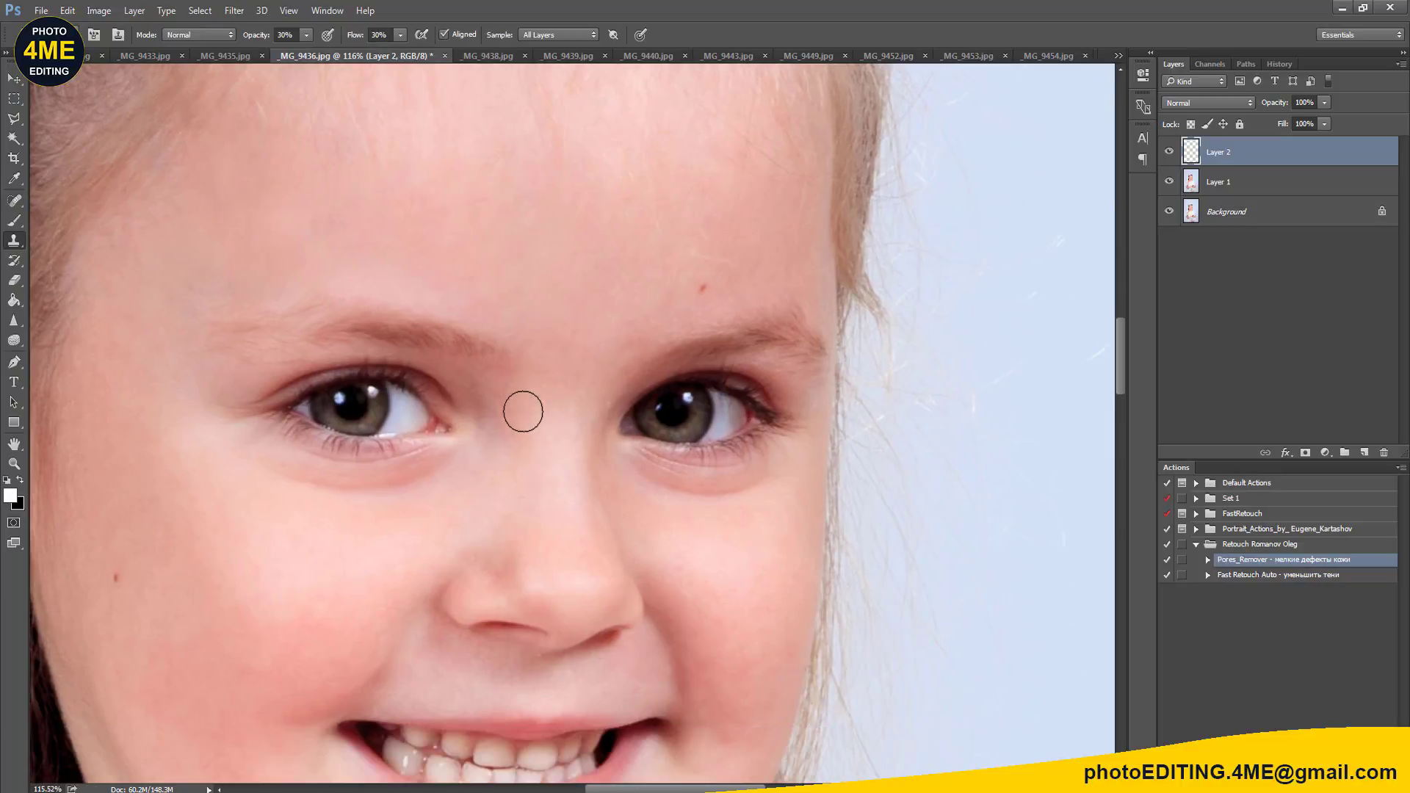
pyautogui.moveTo(694, 510); pyautogui.dragTo(696, 370)
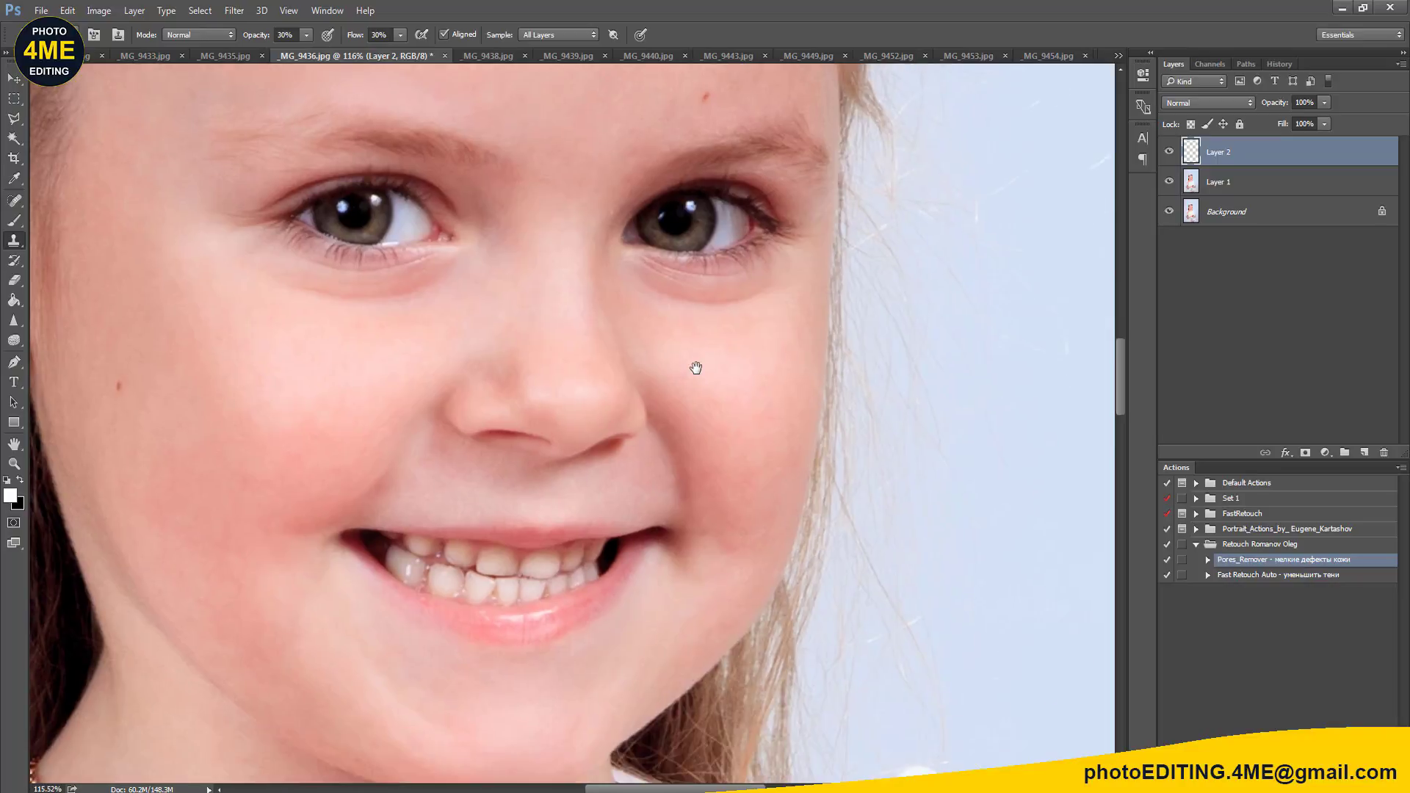
pyautogui.scroll(-5, 696, 403)
pyautogui.scroll(5, 669, 483)
pyautogui.scroll(-5, 669, 483)
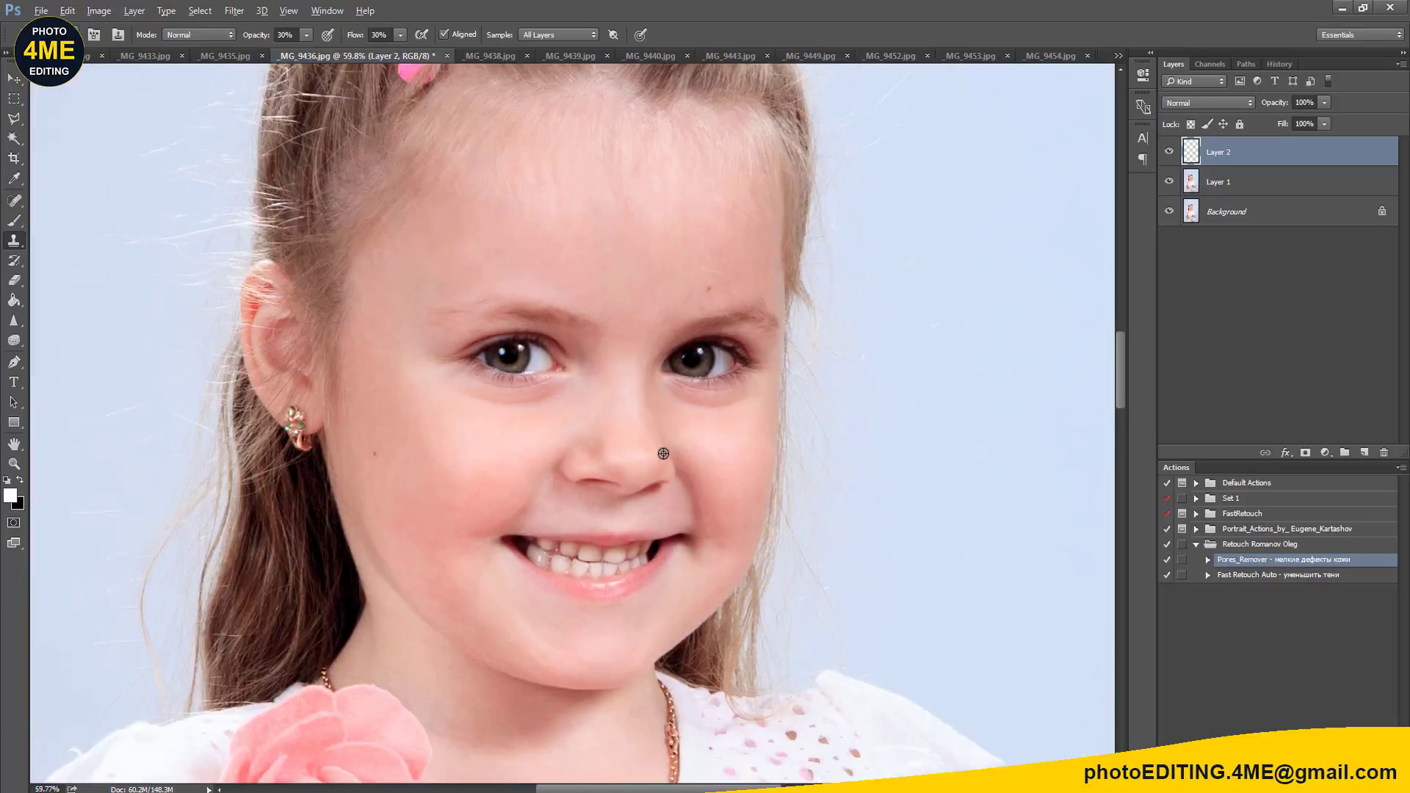
# Step: Compare with Layer 2 toggled, then stamp the visible layers into a merged layer
pyautogui.click(1170, 152)
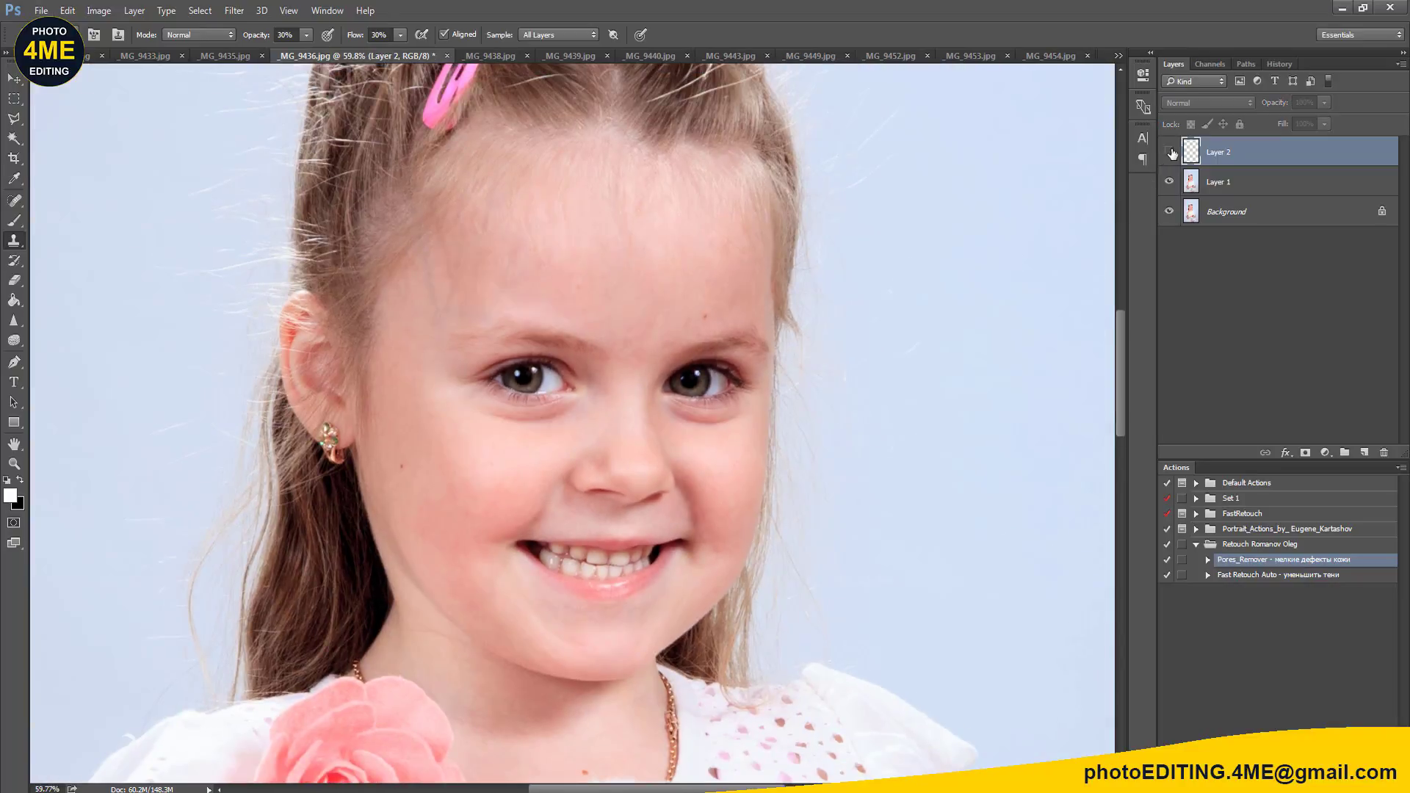
pyautogui.click(1170, 152)
pyautogui.click(1169, 152)
pyautogui.click(1169, 152)
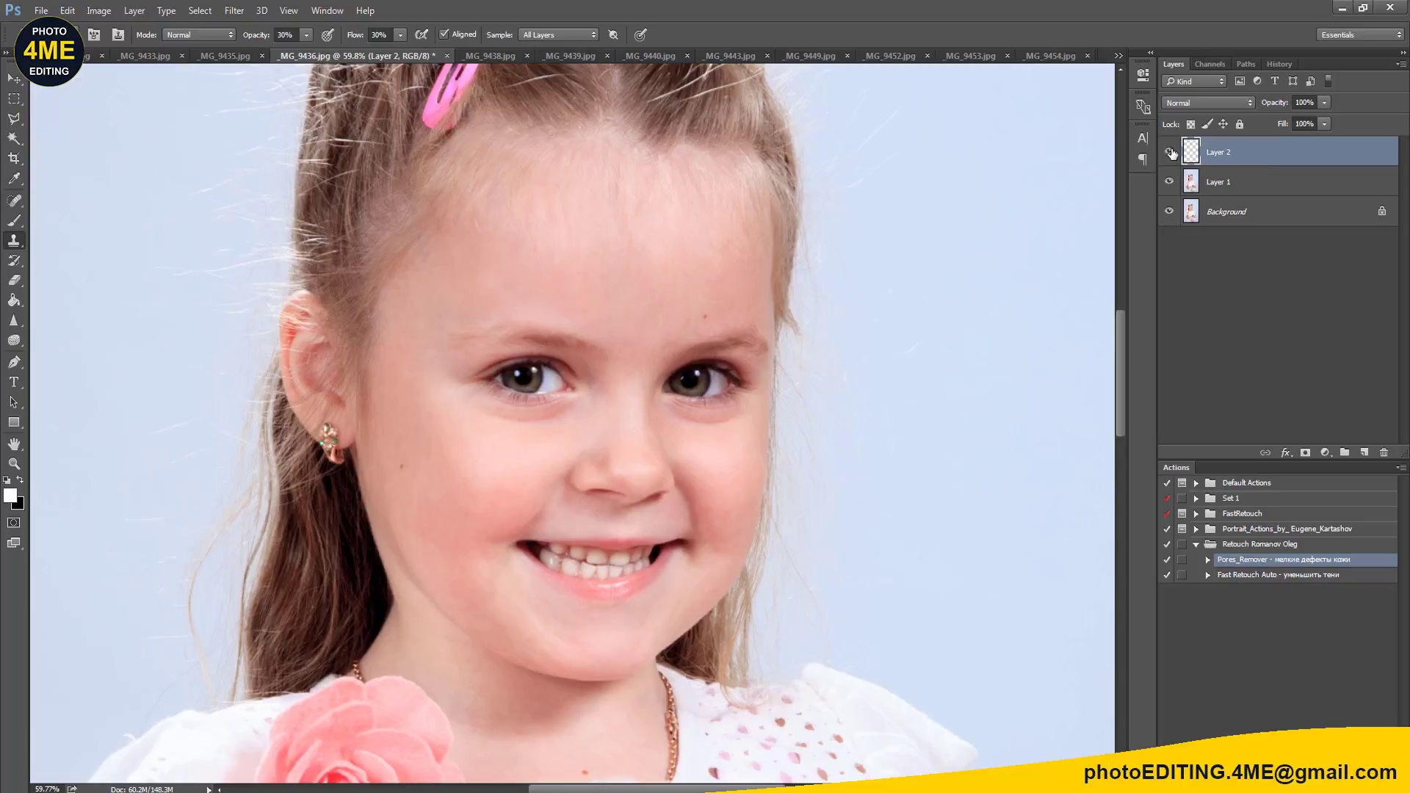
pyautogui.hotkey('ctrl', 'j')
pyautogui.hotkey('ctrl', 'alt', 'shift', 'e')
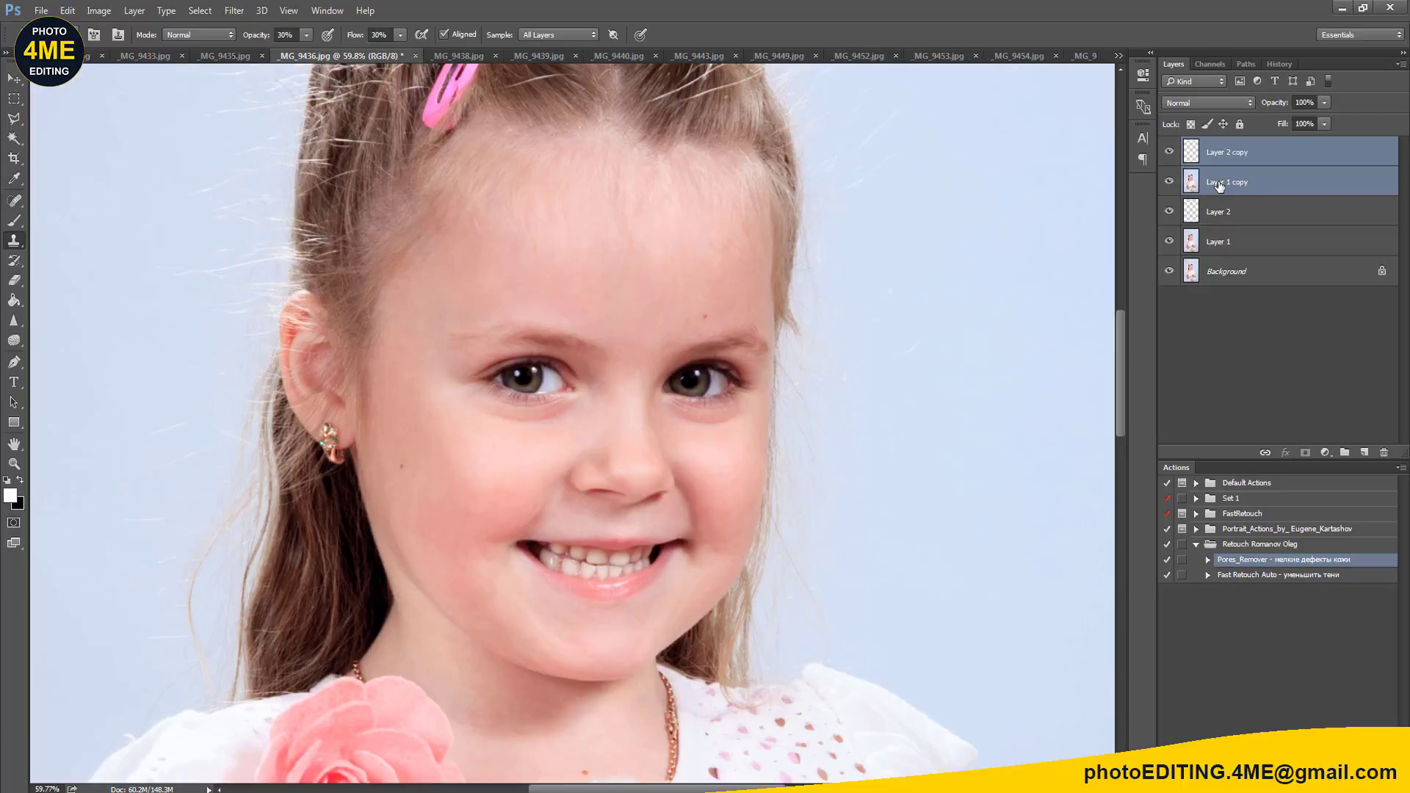
pyautogui.hotkey('ctrl', 'e')
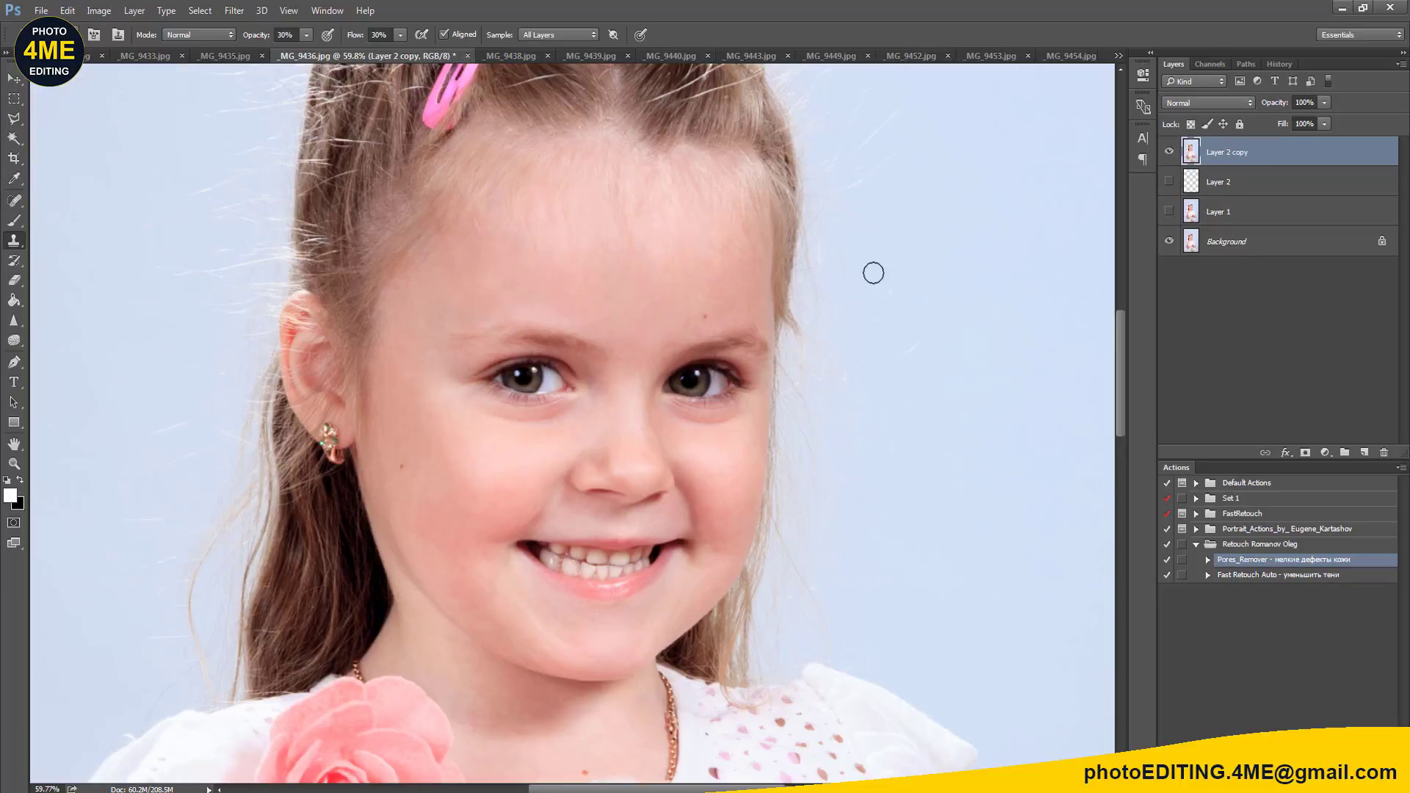
# Step: Sharpen the girl's eyes and teeth with the Sharpen tool and compare the result
pyautogui.scroll(3, 567, 403)
pyautogui.click(13, 321)
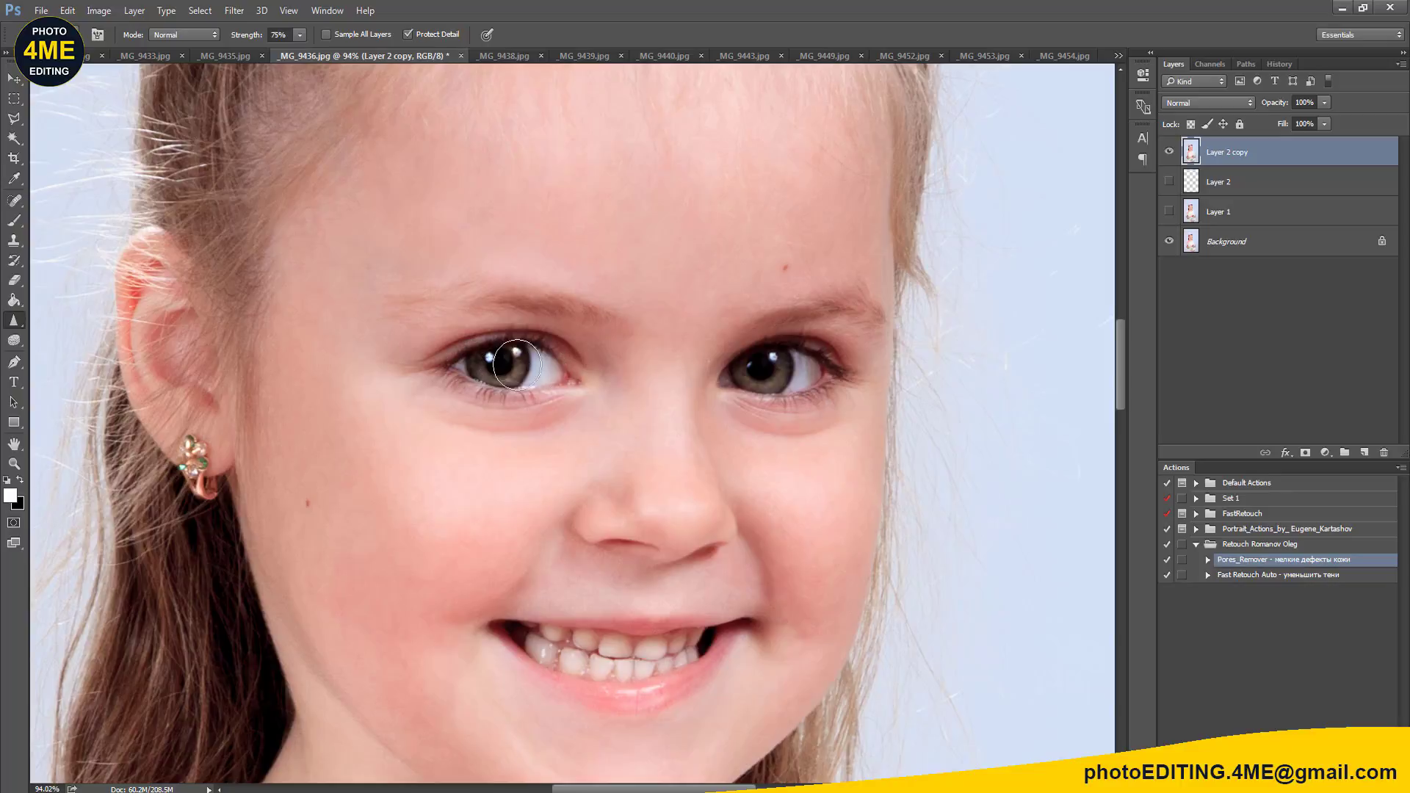
pyautogui.moveTo(735, 371)
pyautogui.mouseDown()
pyautogui.moveTo(818, 372)
pyautogui.moveTo(779, 371)
pyautogui.mouseUp()
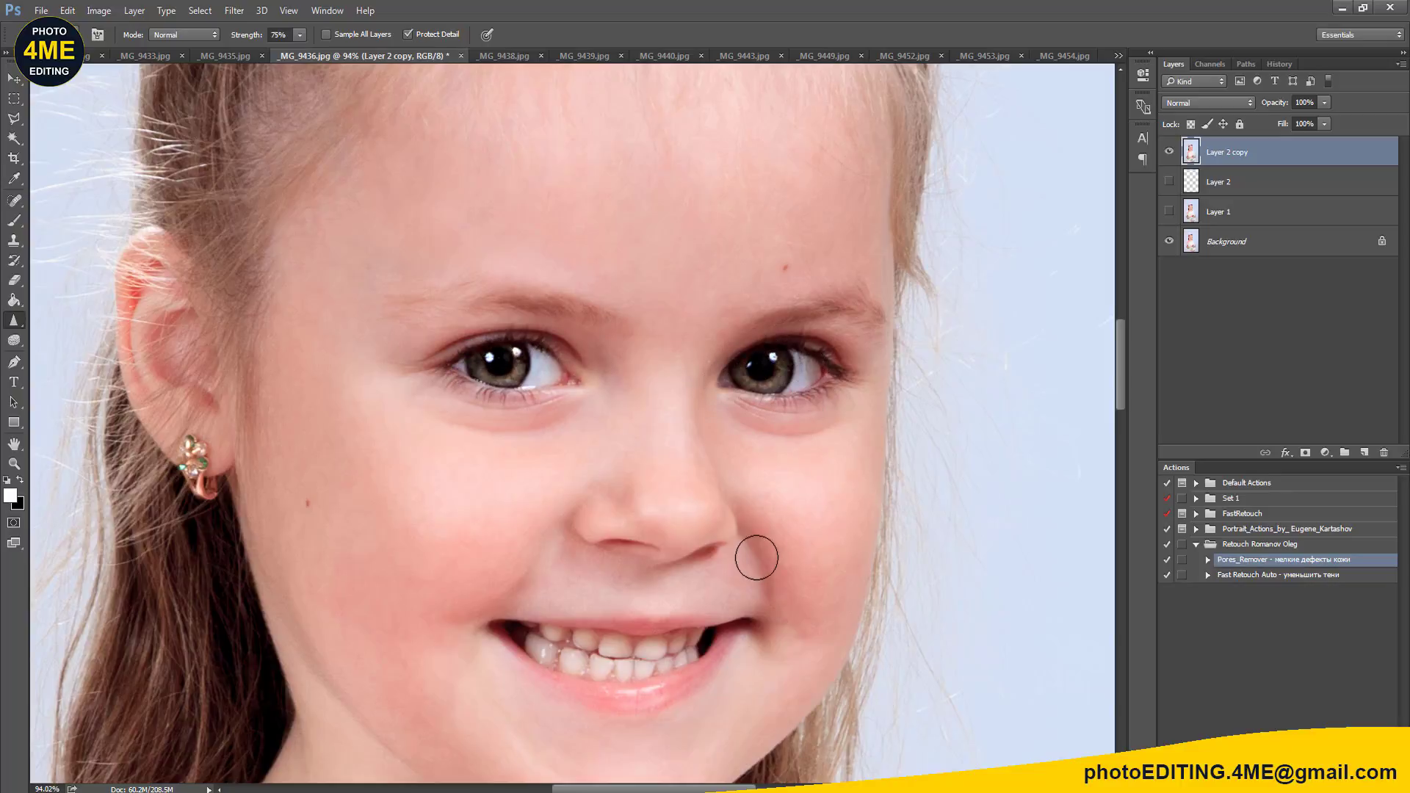
pyautogui.moveTo(676, 653); pyautogui.dragTo(600, 656)
pyautogui.scroll(-3, 718, 627)
pyautogui.click(1170, 152)
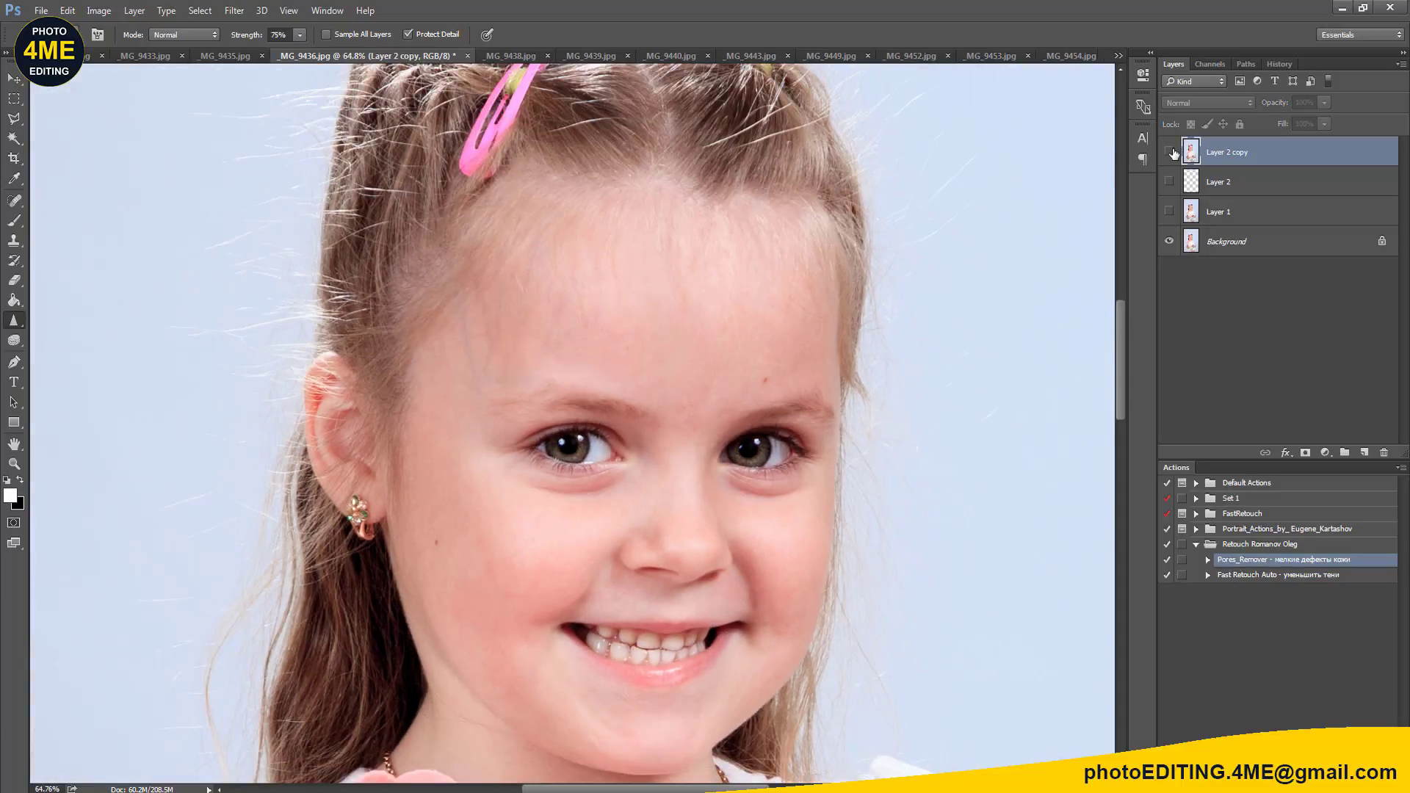
pyautogui.click(1170, 152)
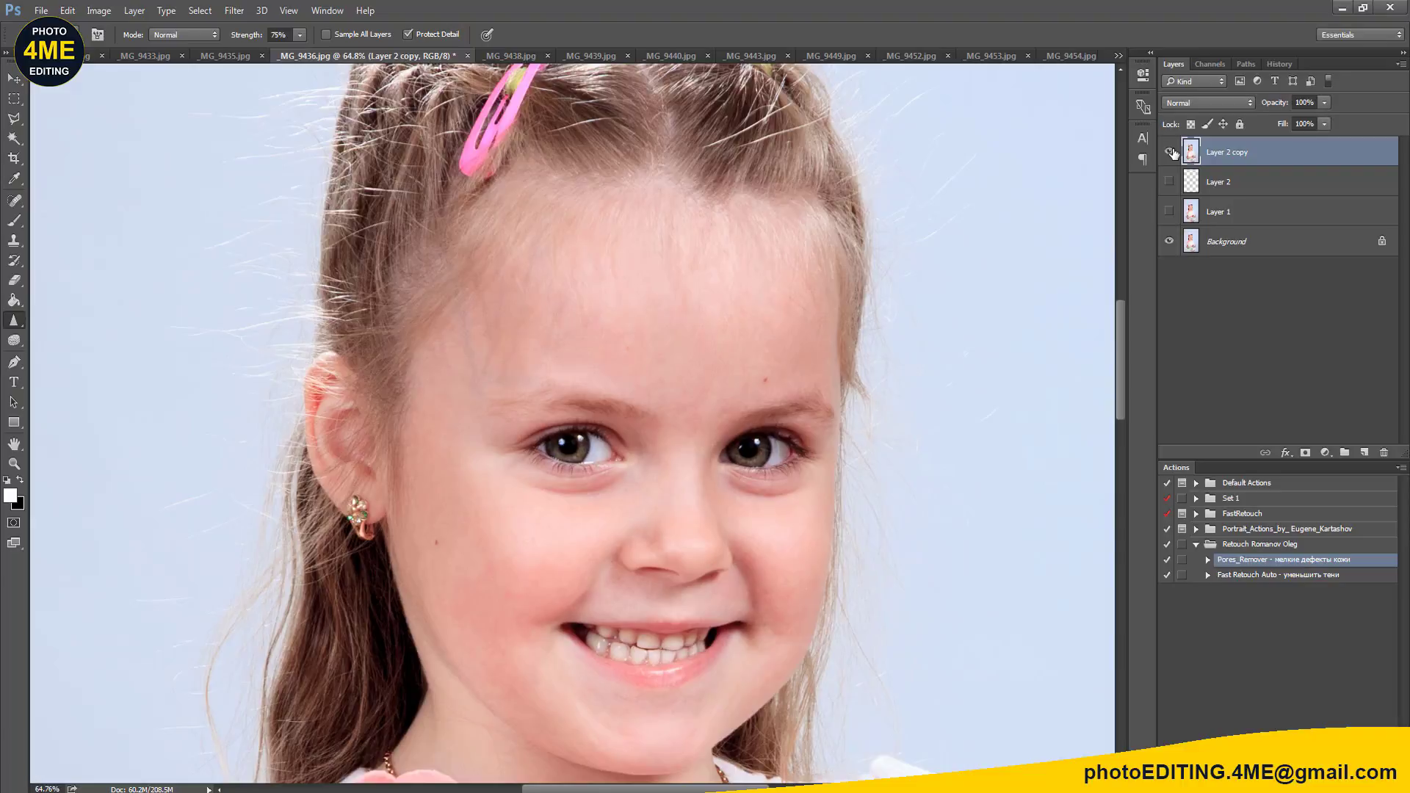
# Step: Fit the whole photo on screen and toggle the merged copy to compare before and after
pyautogui.moveTo(744, 455); pyautogui.dragTo(741, 292)
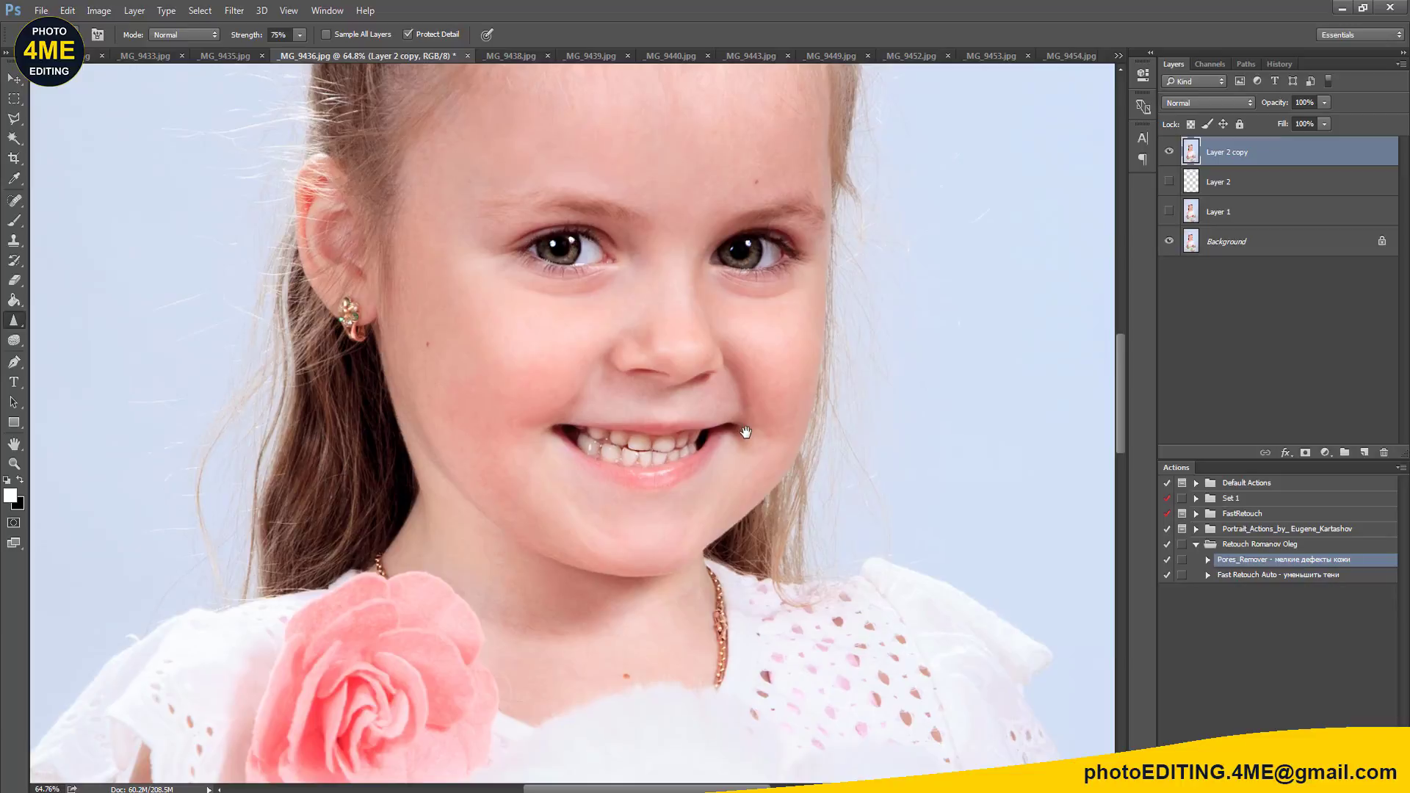
pyautogui.hotkey('ctrl', '0')
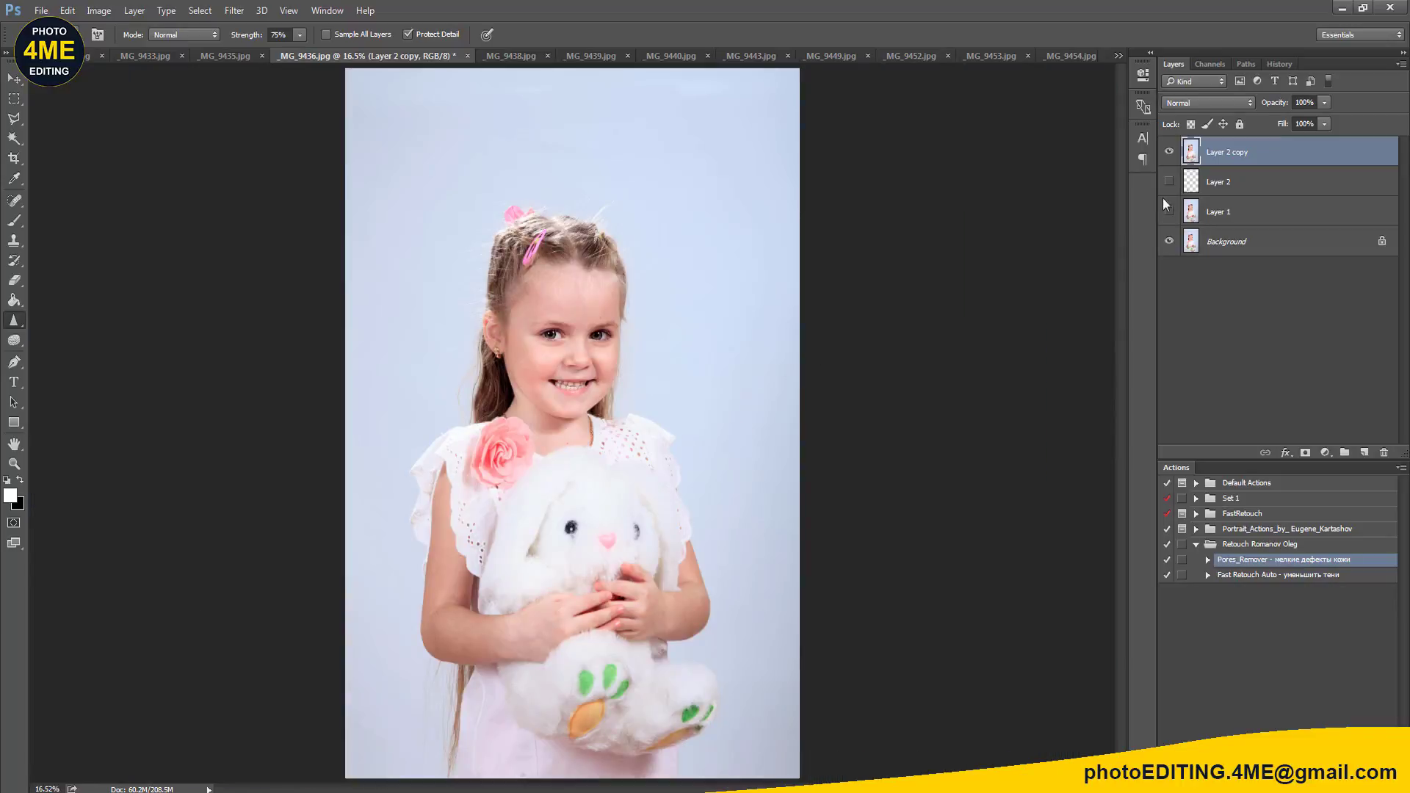
pyautogui.click(1169, 152)
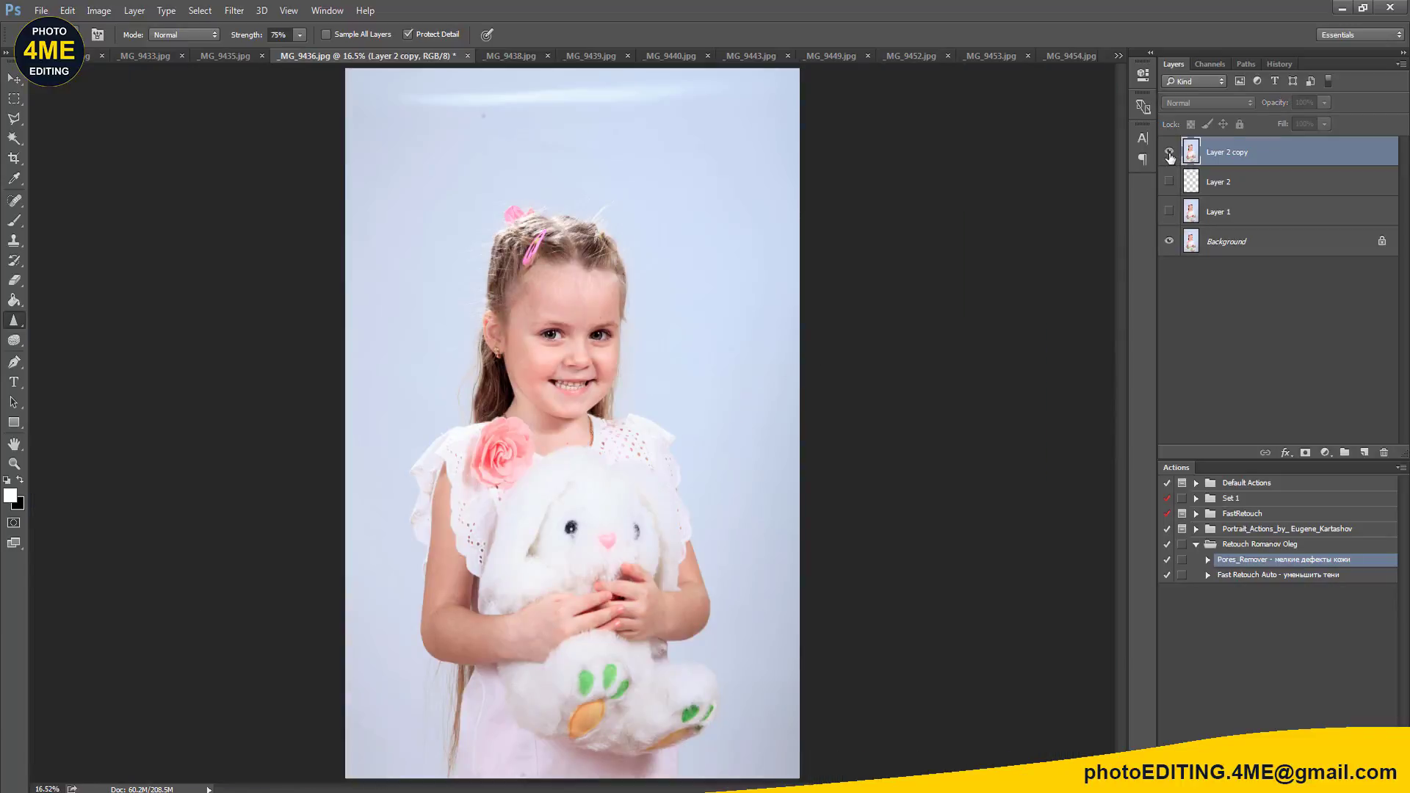
pyautogui.click(1169, 152)
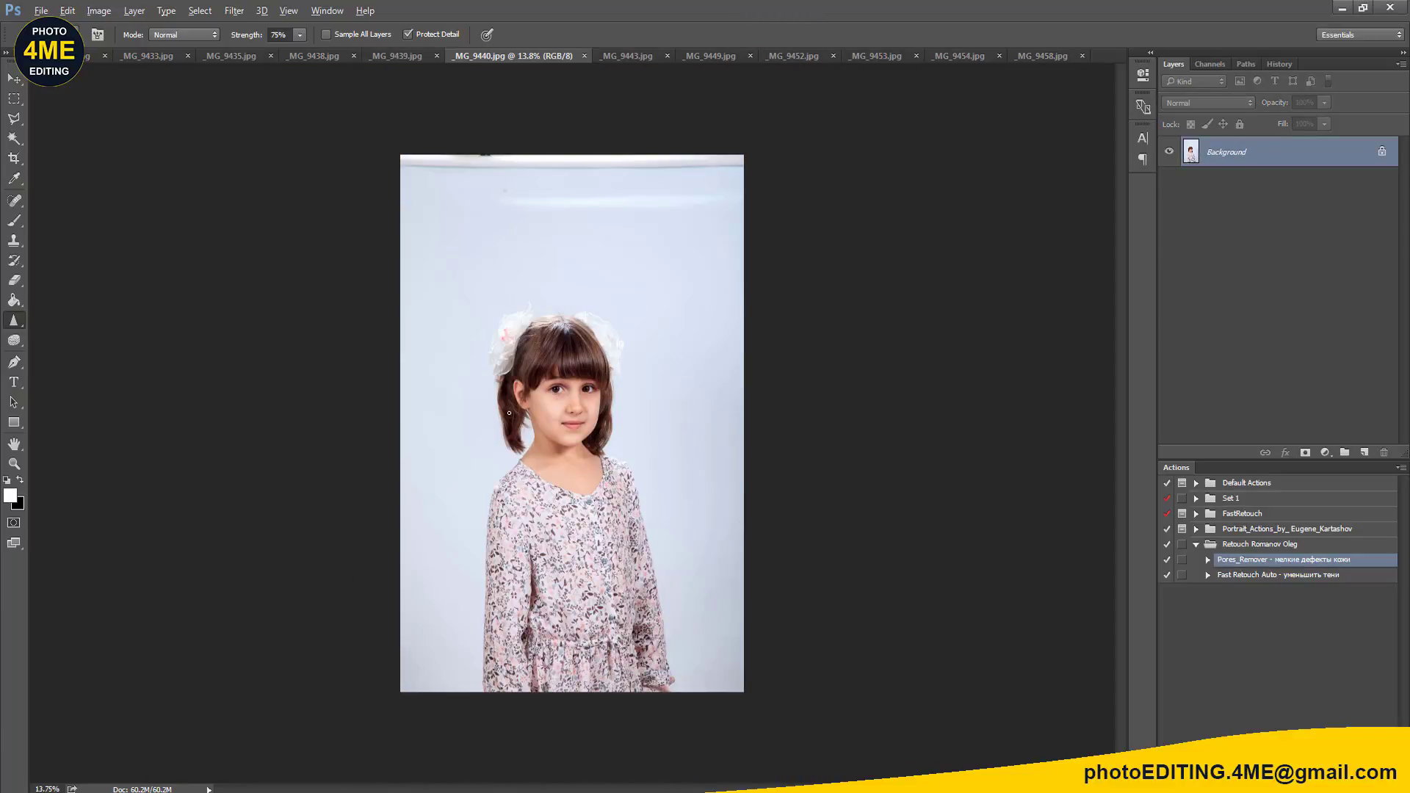
# Step: Duplicate the background to a Layer 1 copy and add an empty Layer 2 for retouching
pyautogui.scroll(2, 509, 413)
pyautogui.scroll(2, 509, 413)
pyautogui.scroll(1, 509, 413)
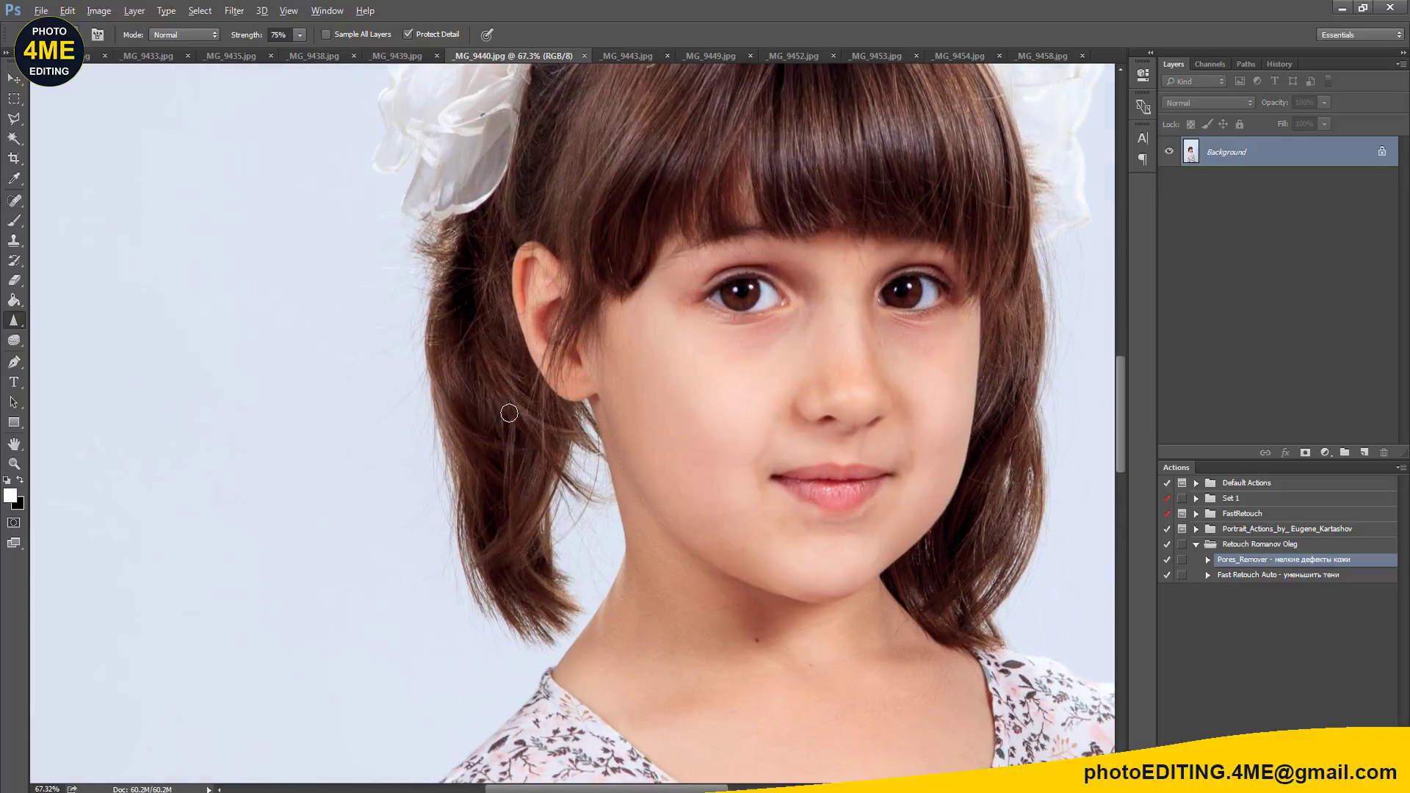
pyautogui.scroll(-1, 509, 413)
pyautogui.scroll(-1, 509, 413)
pyautogui.moveTo(636, 727)
pyautogui.mouseDown()
pyautogui.moveTo(636, 336)
pyautogui.moveTo(665, 453)
pyautogui.mouseUp()
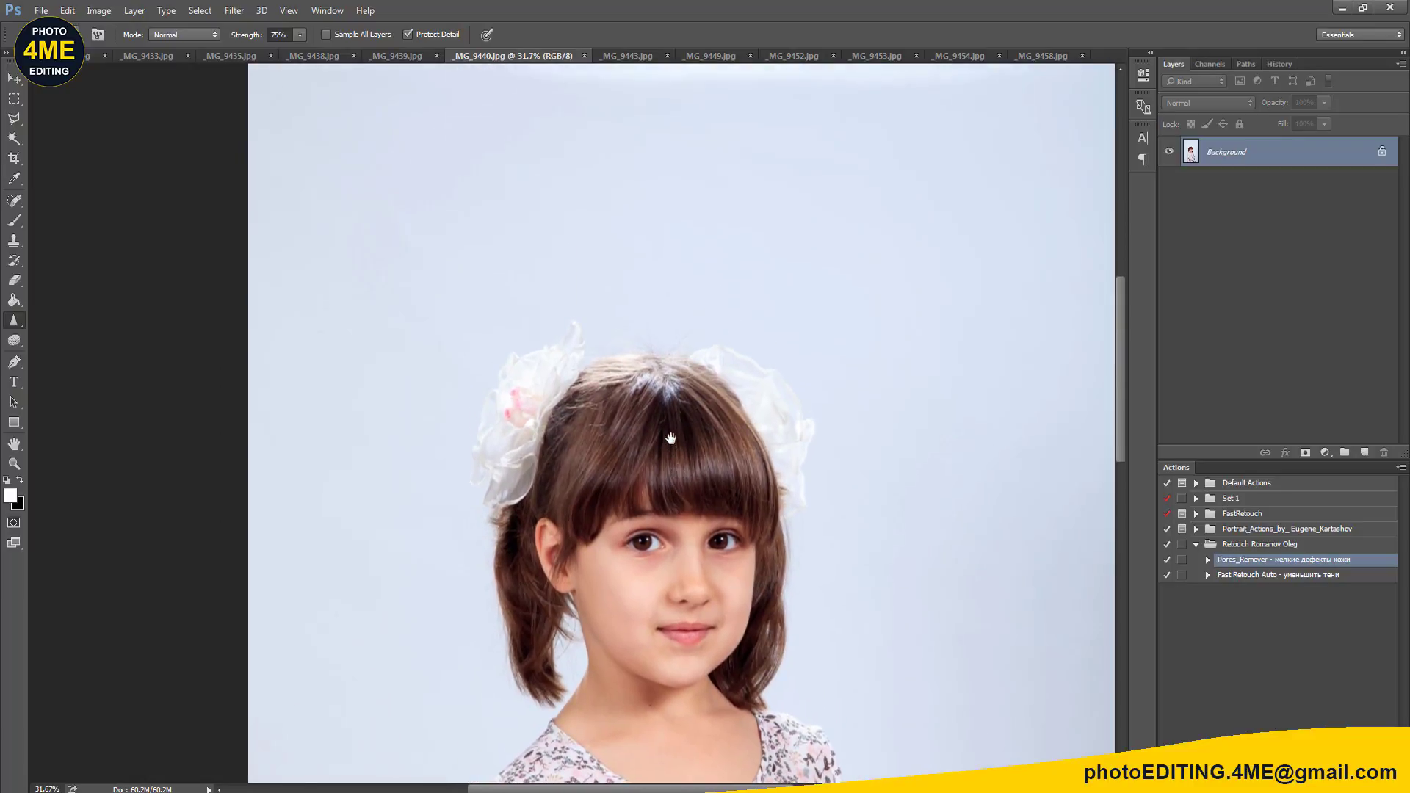
pyautogui.scroll(-1, 671, 439)
pyautogui.hotkey('ctrl', 'j')
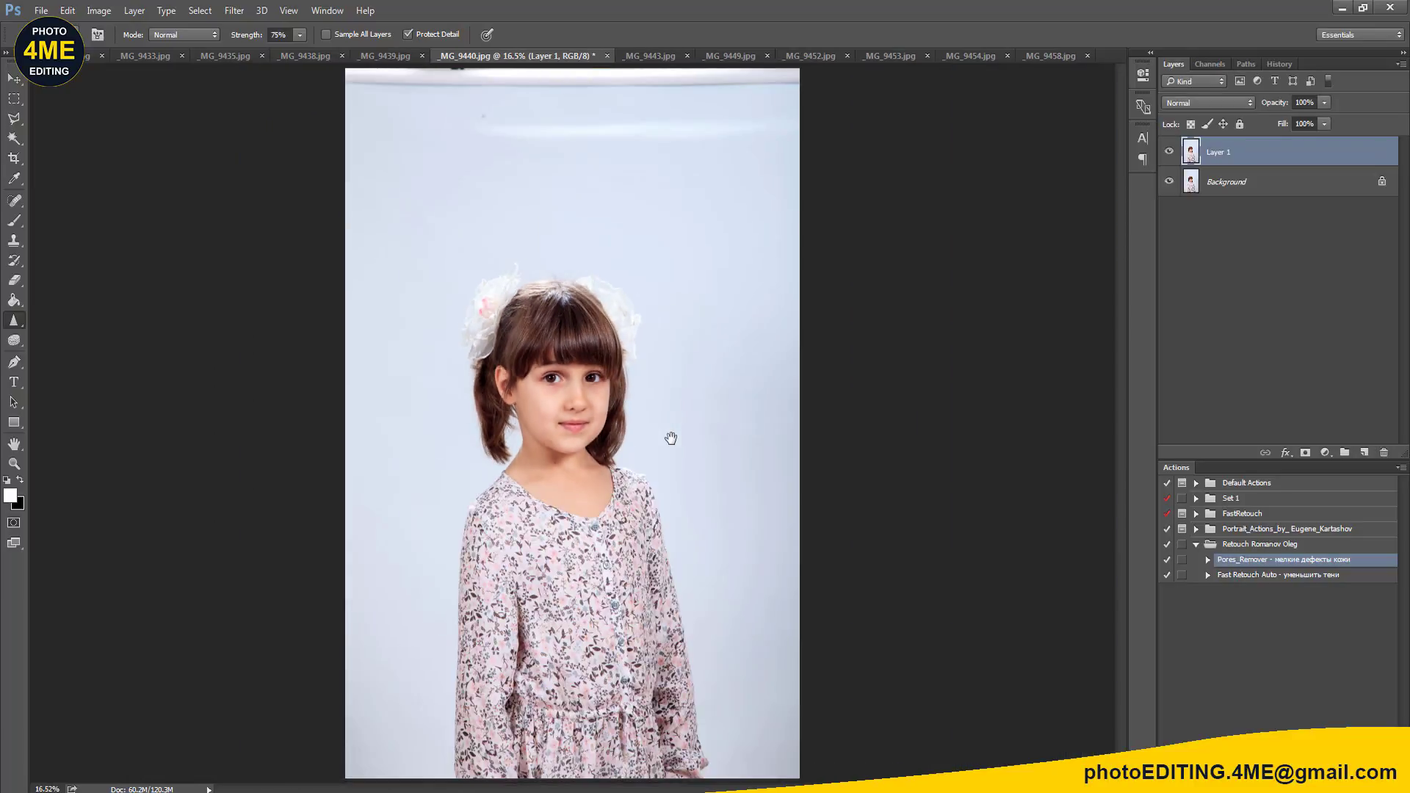
pyautogui.hotkey('ctrl', 'shift', 'n')
pyautogui.press('Return')
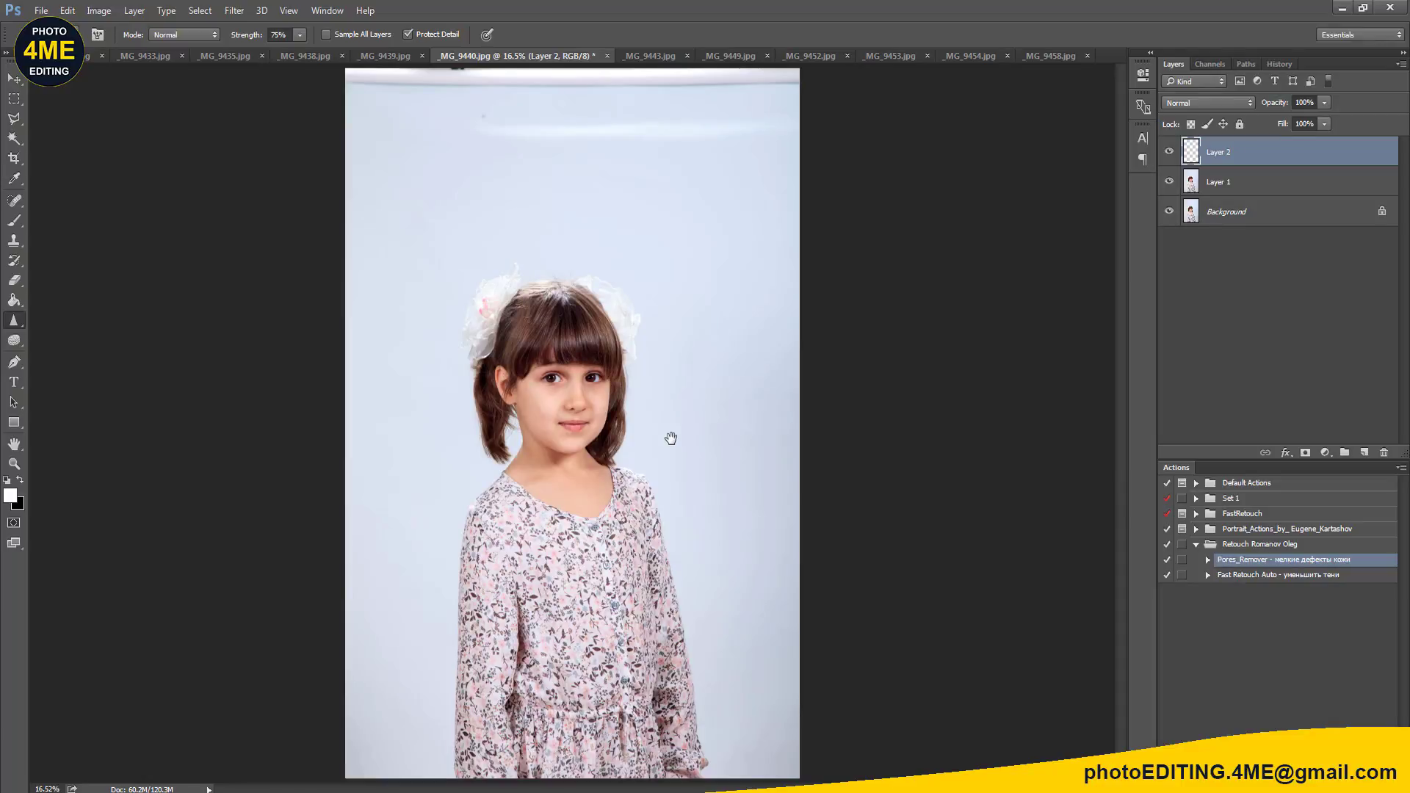
# Step: Spot-heal the light streak along the top of the background
pyautogui.press('j')
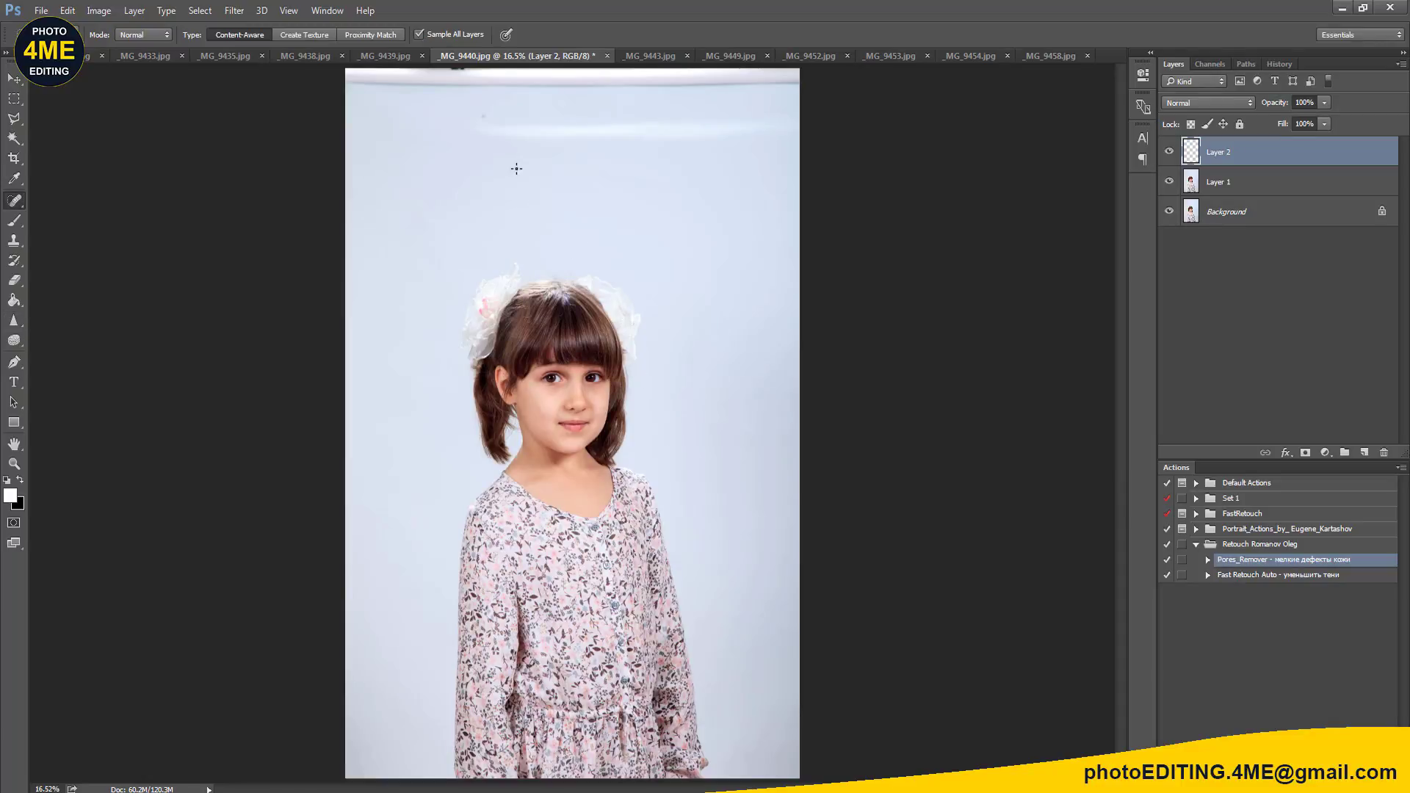
pyautogui.moveTo(509, 133); pyautogui.dragTo(821, 122)
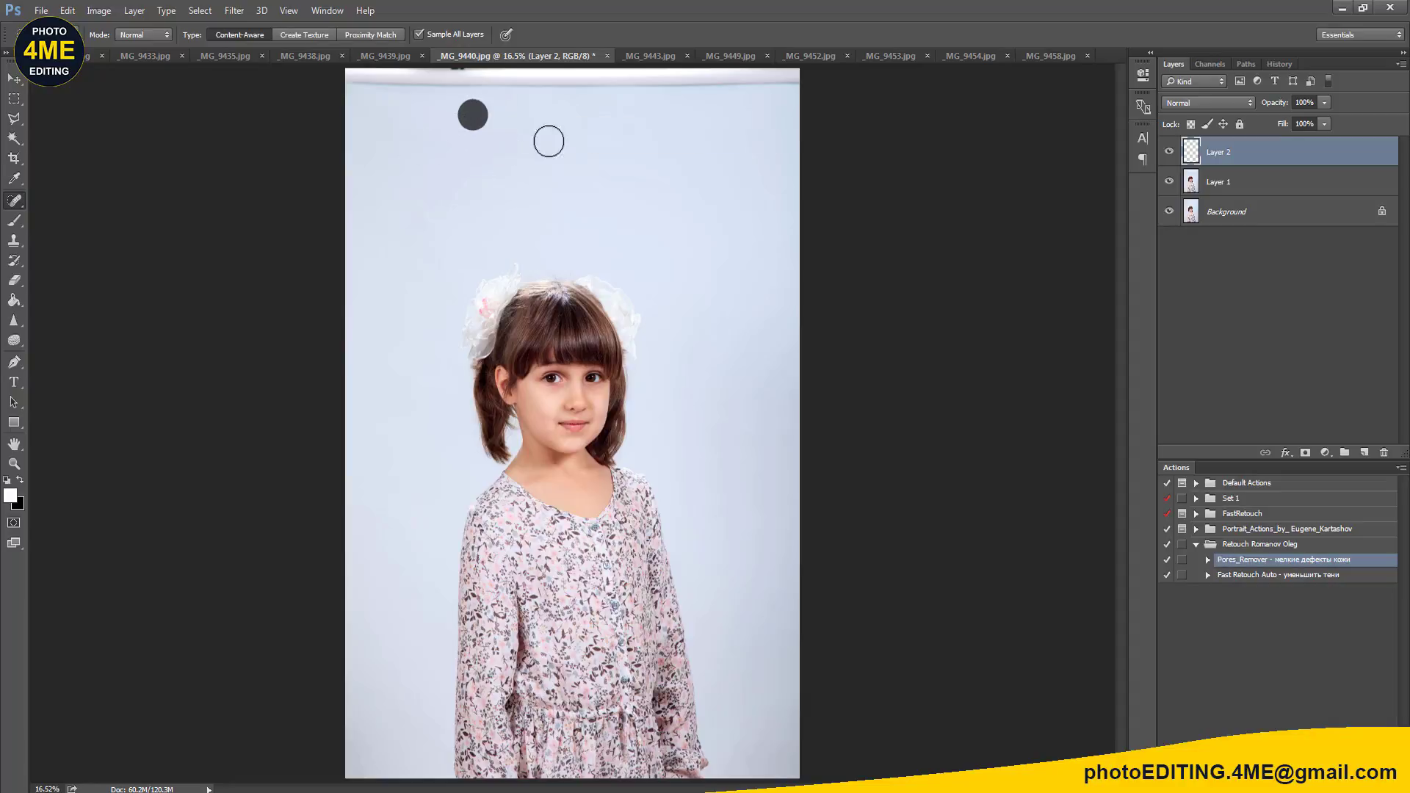
pyautogui.moveTo(797, 81); pyautogui.dragTo(336, 73)
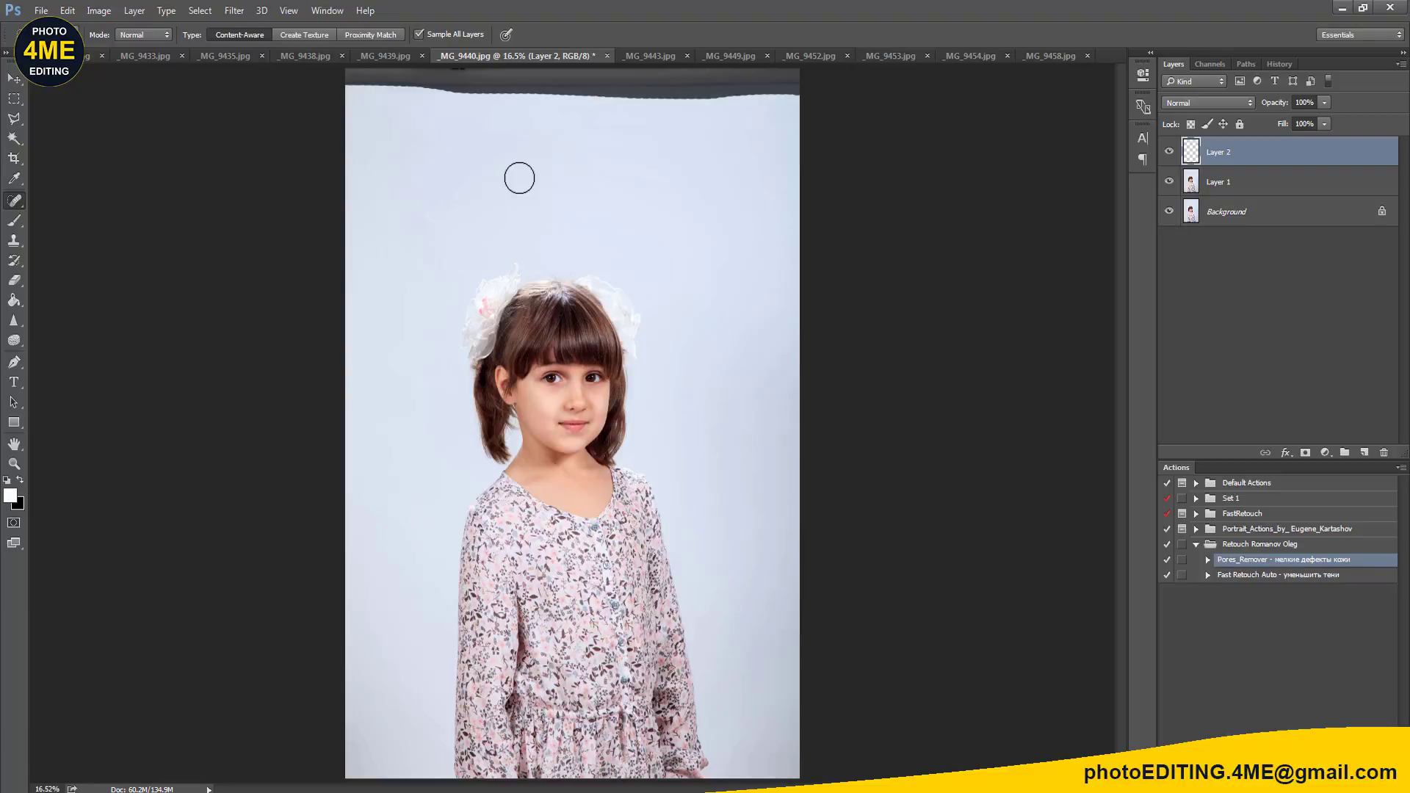
pyautogui.scroll(-1, 519, 178)
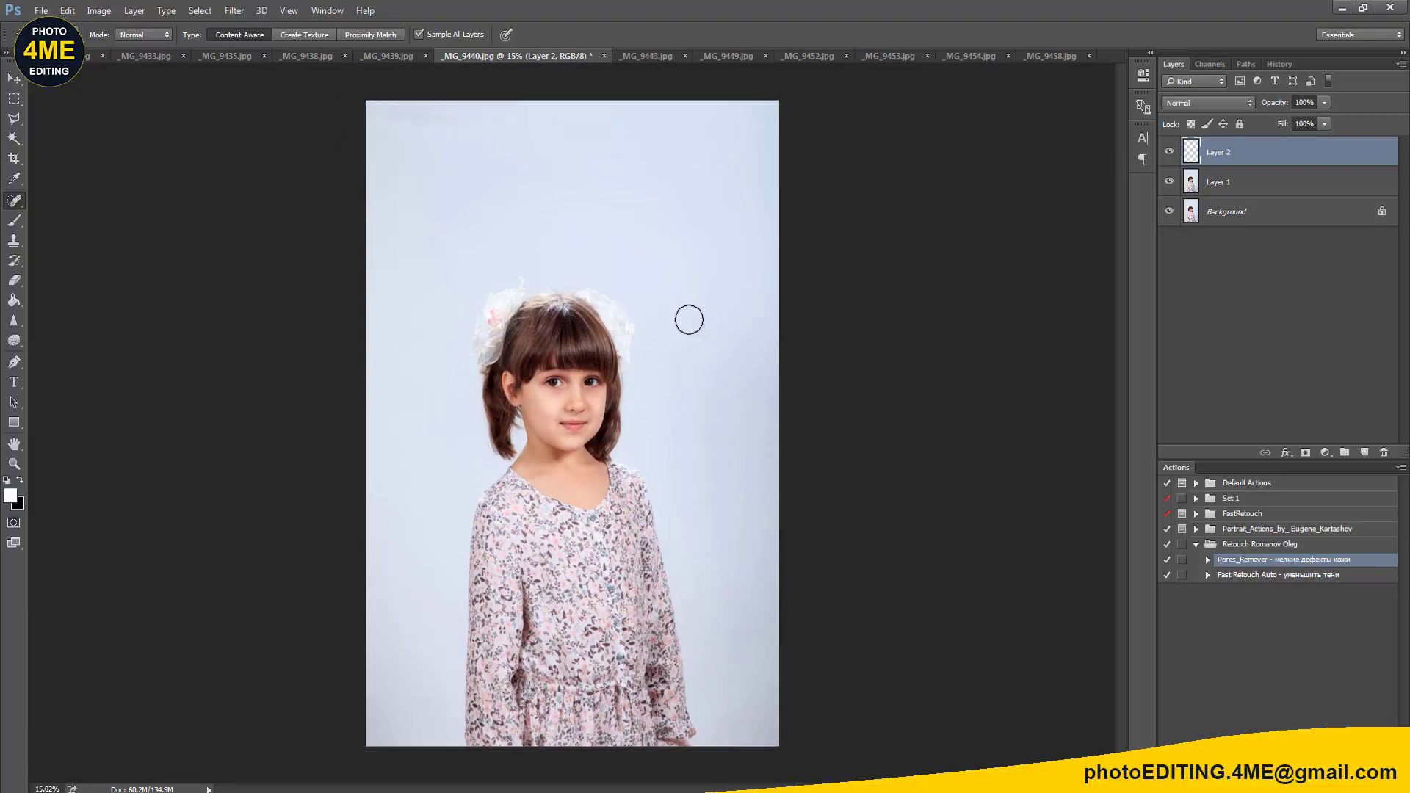
# Step: With a smaller spot healing brush, heal the small blemish on the forehead
pyautogui.press('v')
pyautogui.scroll(4, 554, 387)
pyautogui.scroll(4, 554, 387)
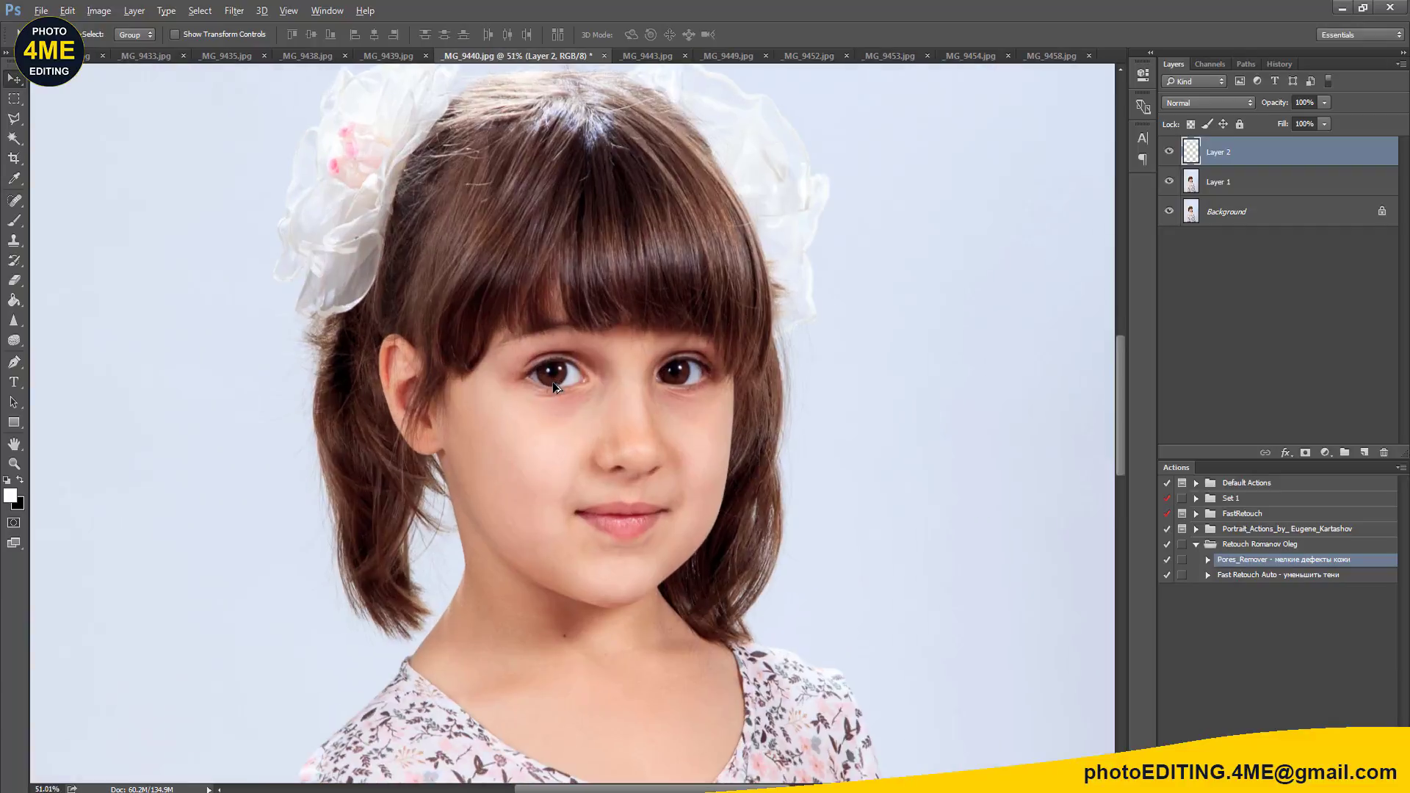
pyautogui.scroll(4, 554, 387)
pyautogui.moveTo(583, 472)
pyautogui.mouseDown()
pyautogui.moveTo(560, 368)
pyautogui.moveTo(575, 271)
pyautogui.mouseUp()
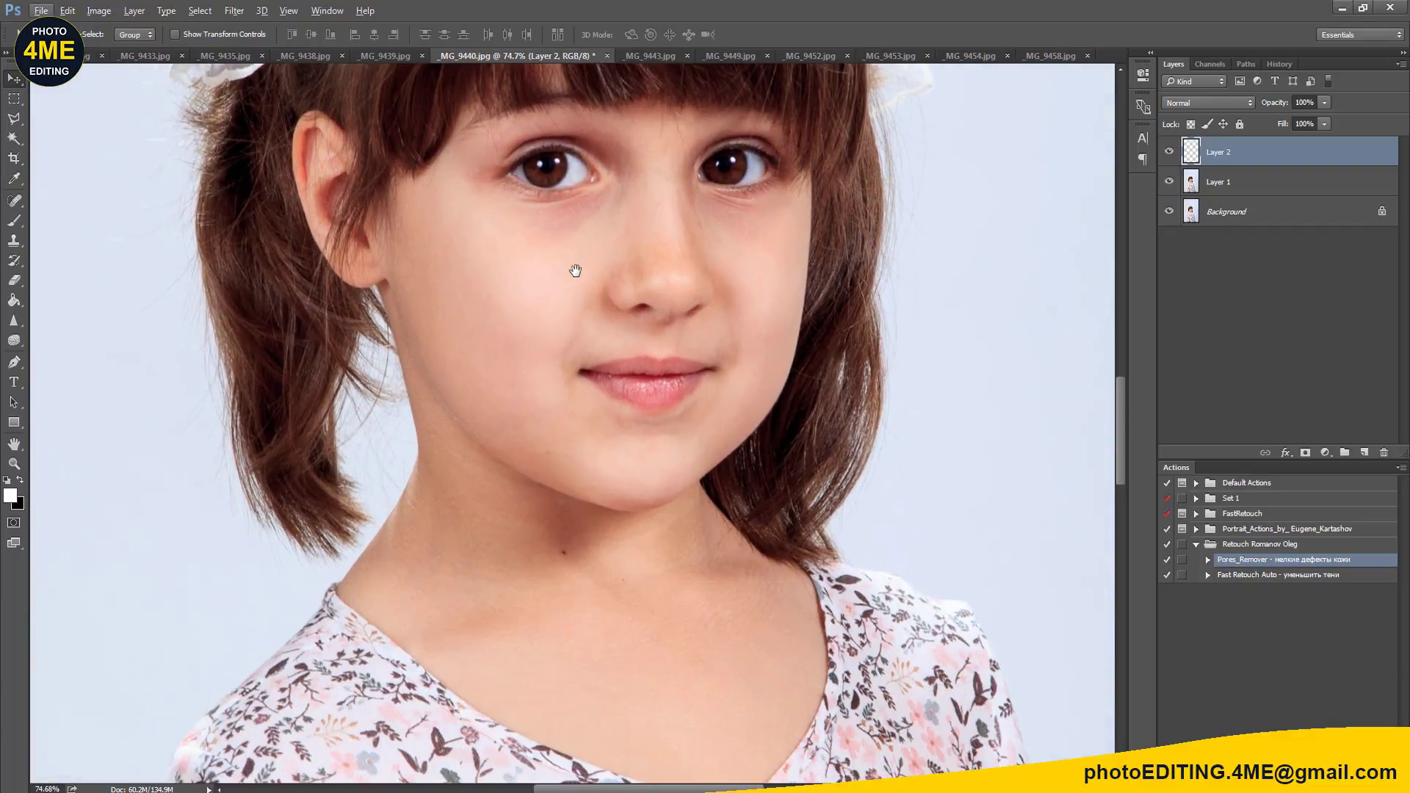
pyautogui.scroll(2, 561, 538)
pyautogui.moveTo(542, 384); pyautogui.dragTo(576, 620)
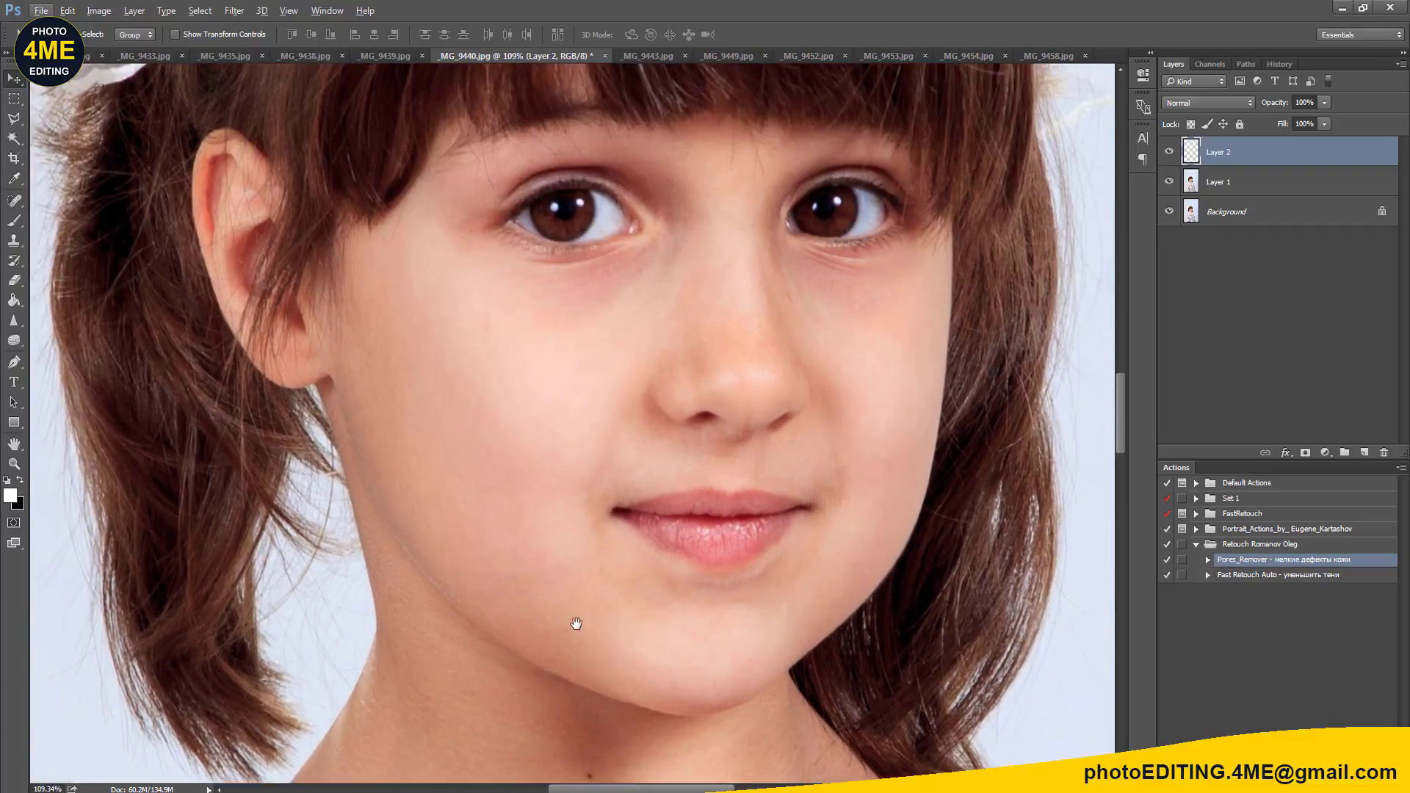
pyautogui.scroll(1, 580, 619)
pyautogui.moveTo(561, 434); pyautogui.dragTo(551, 533)
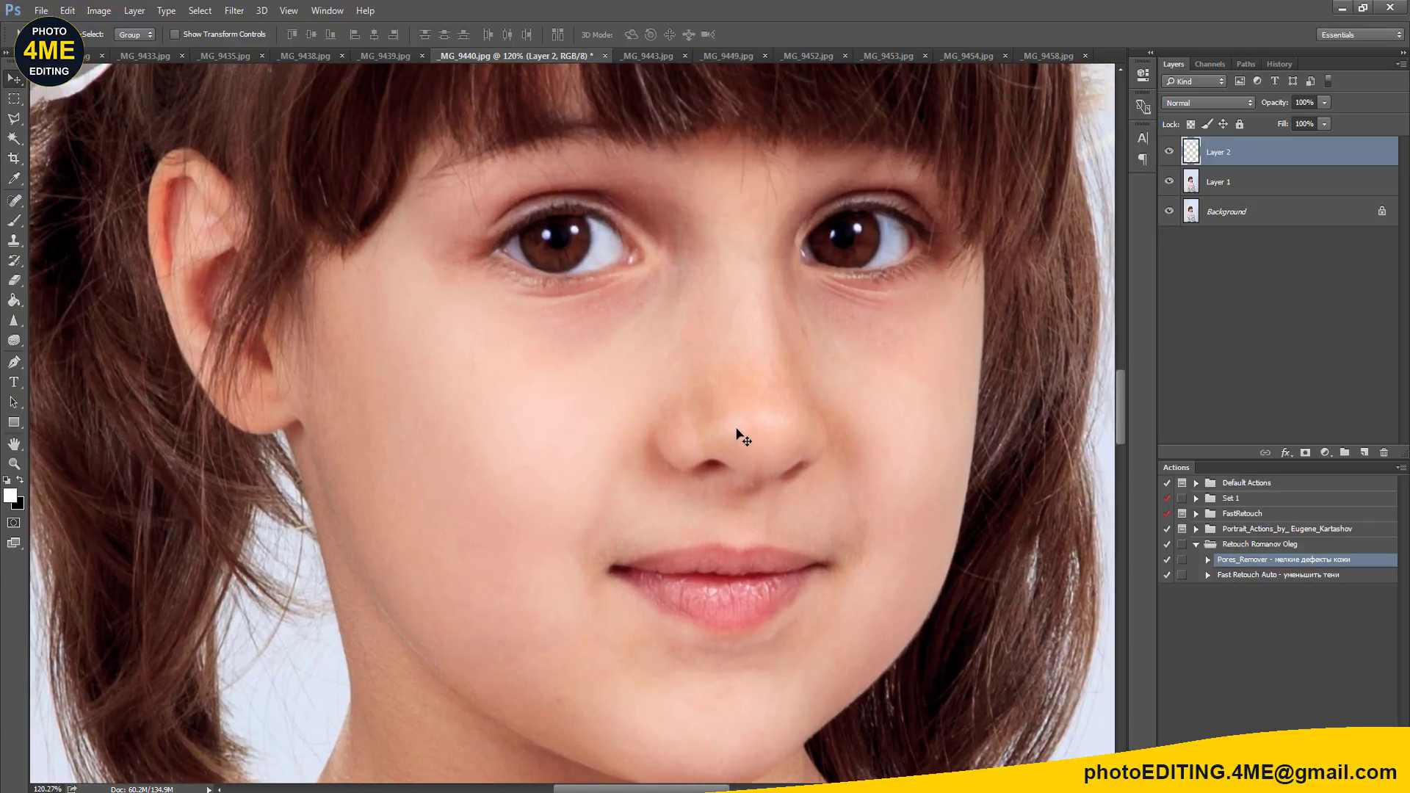
pyautogui.press('j')
pyautogui.press('[')
pyautogui.press('[')
pyautogui.press('[')
pyautogui.press('[')
pyautogui.press('[')
pyautogui.press('[')
pyautogui.press('[')
pyautogui.press('[')
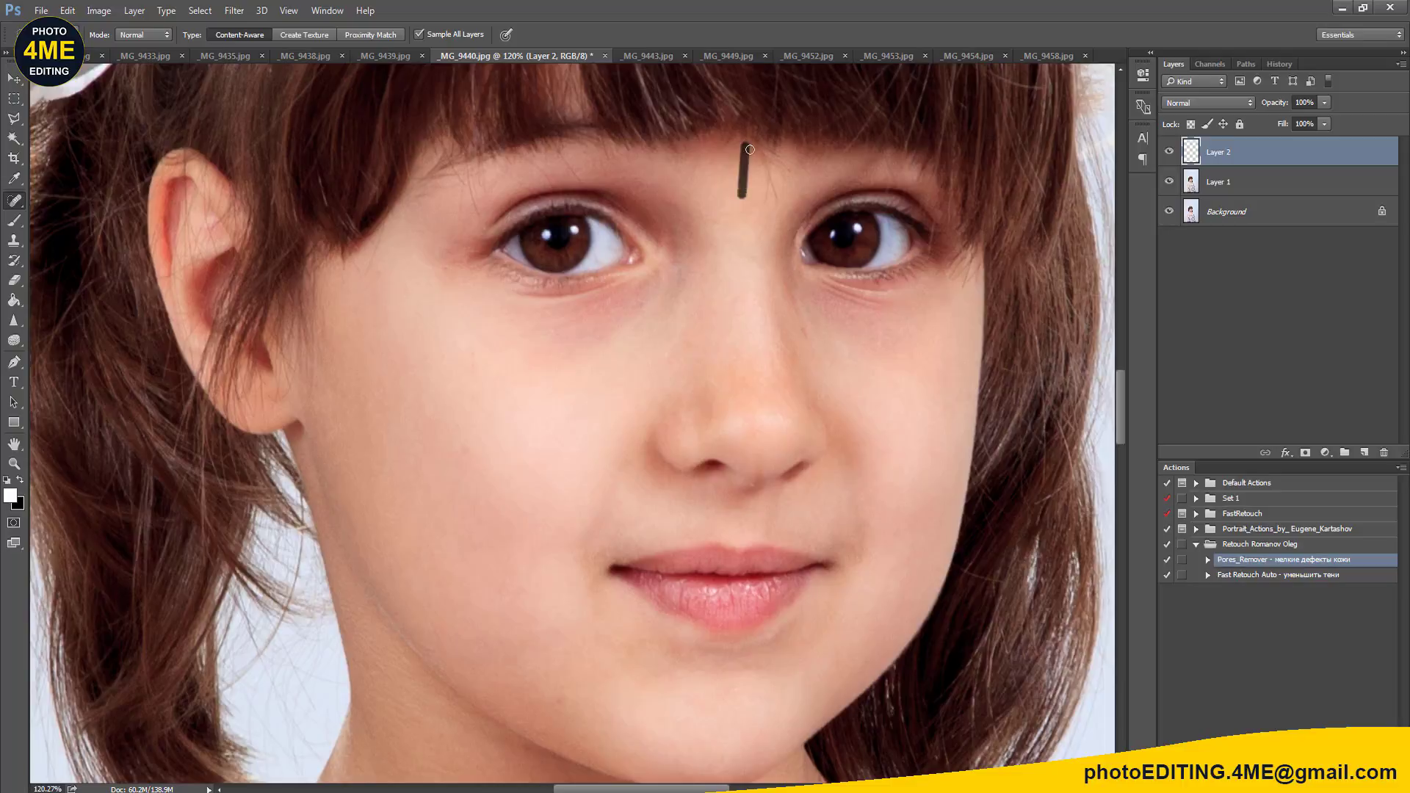
pyautogui.moveTo(750, 150); pyautogui.dragTo(750, 149)
# Step: Dismiss the healing notice and set a Clone Stamp source on the cheek
pyautogui.keyDown('alt'); pyautogui.click(928, 378); pyautogui.keyUp('alt')
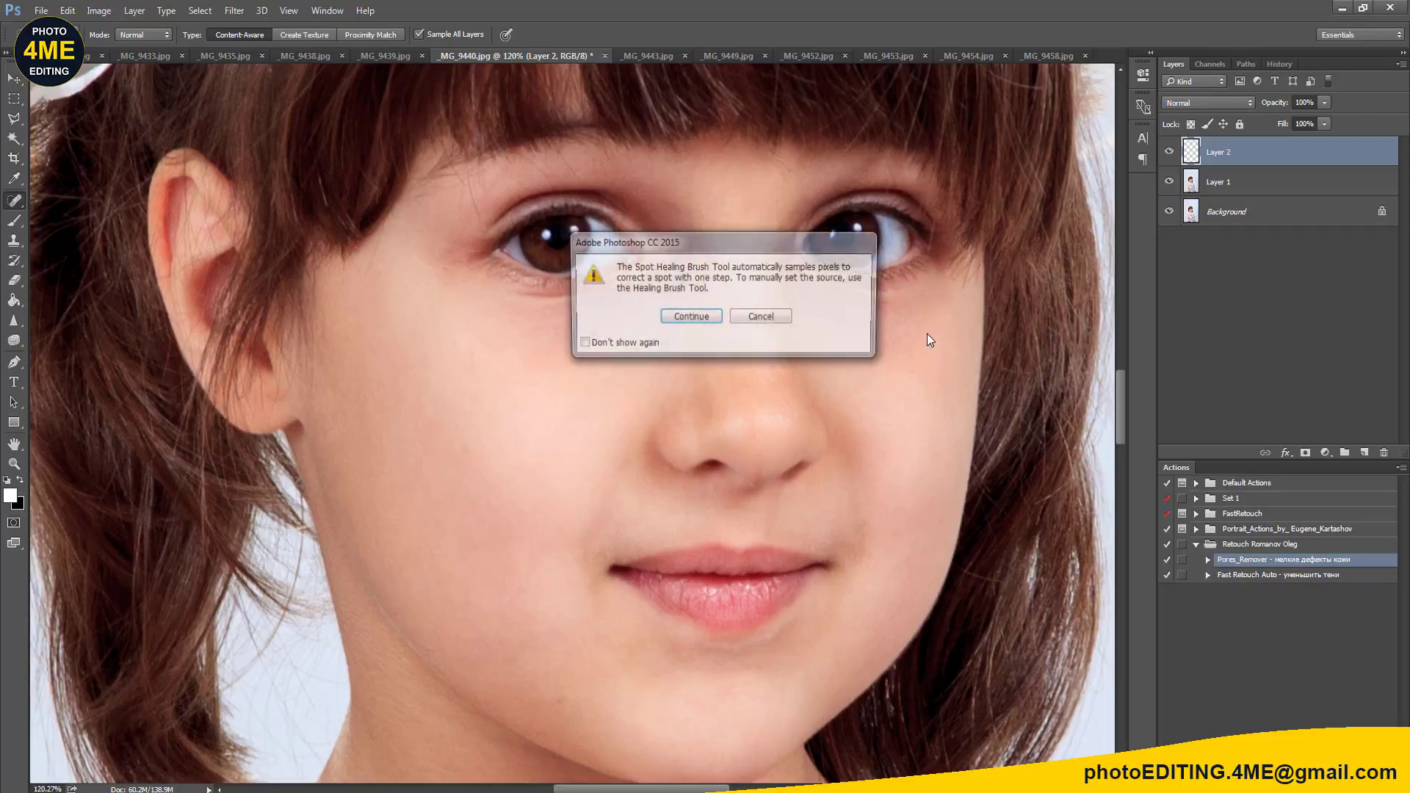
pyautogui.click(690, 317)
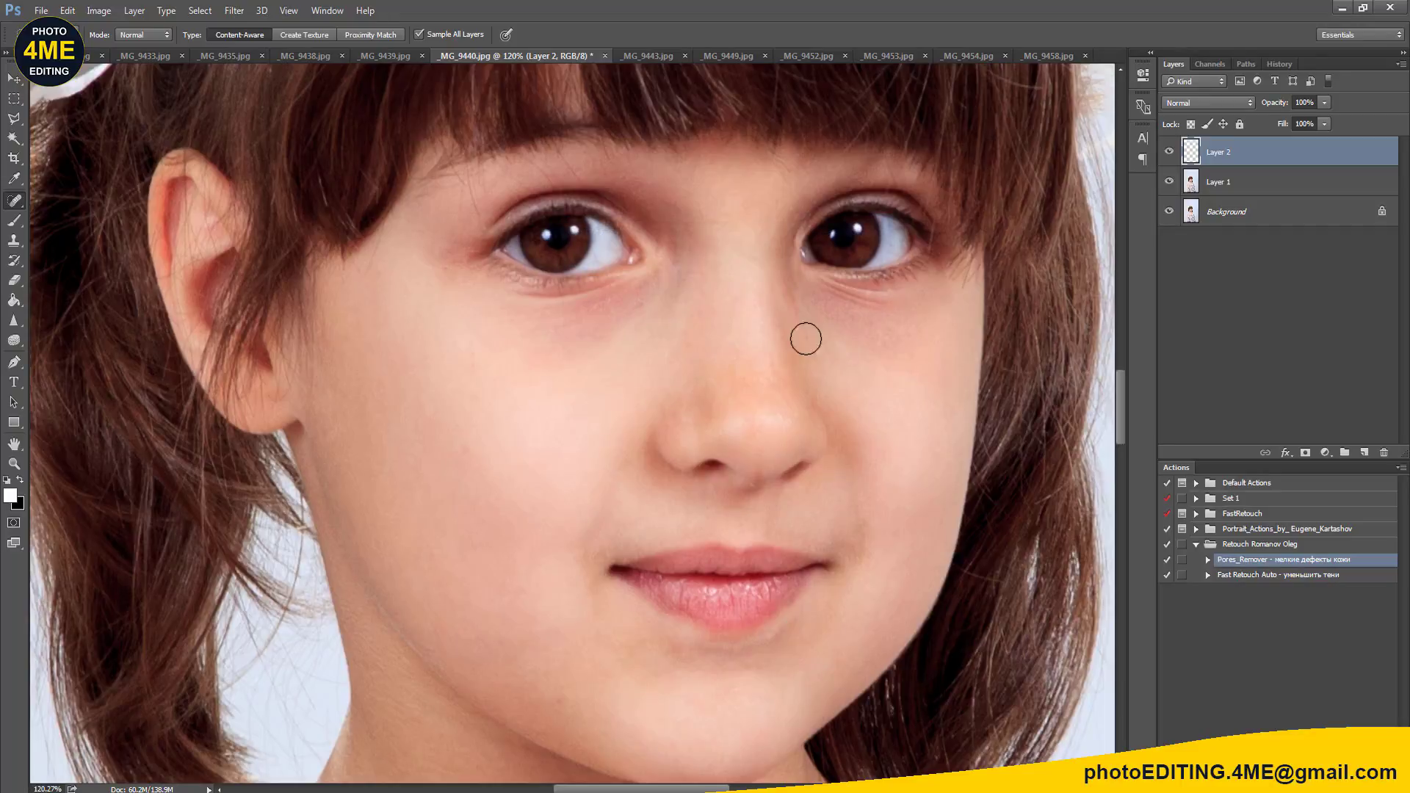
pyautogui.press('s')
pyautogui.keyDown('alt'); pyautogui.click(922, 378); pyautogui.keyUp('alt')
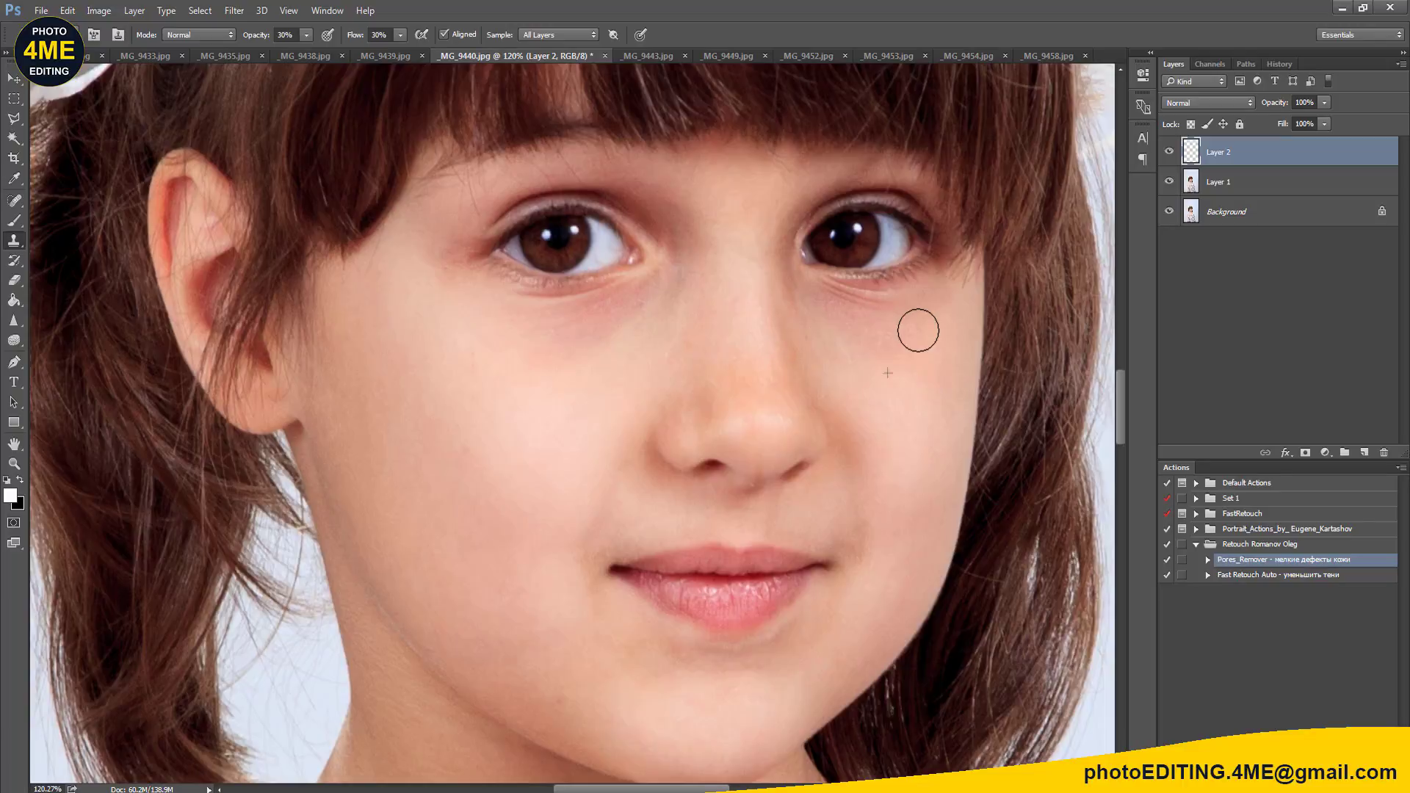
# Step: Clone clean skin over the under-eye areas and both cheeks on Layer 2
pyautogui.moveTo(918, 330); pyautogui.dragTo(898, 369)
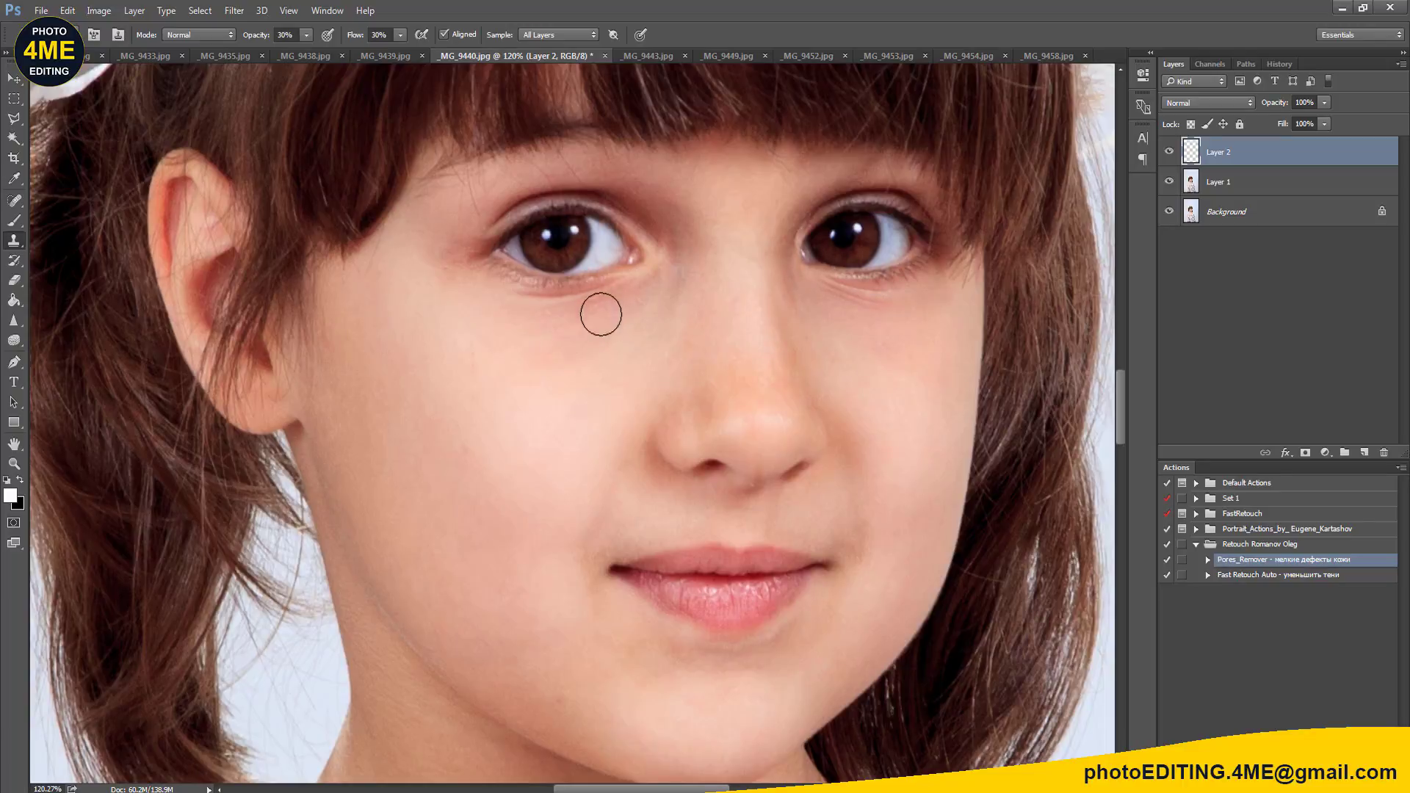
pyautogui.moveTo(520, 342); pyautogui.dragTo(546, 342)
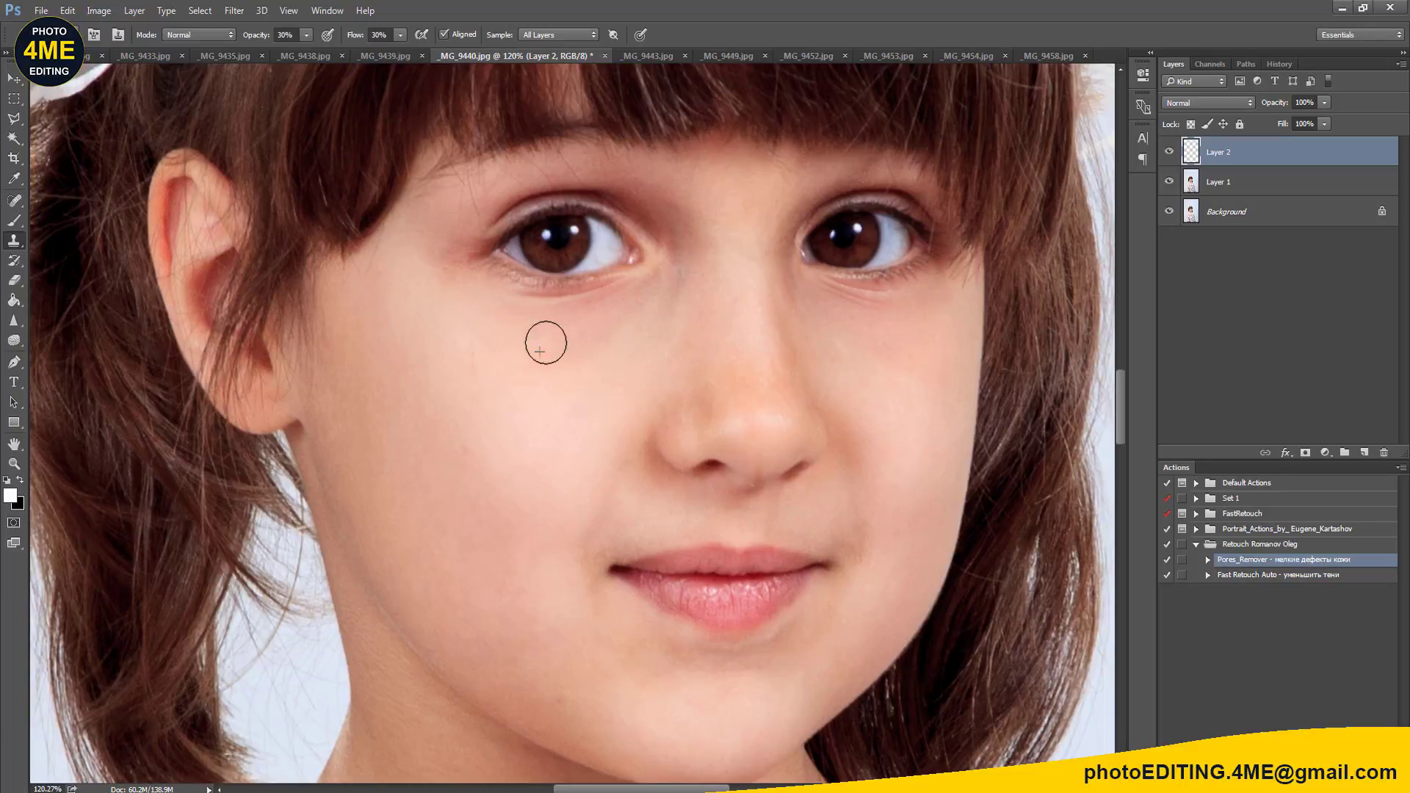
pyautogui.keyDown('alt'); pyautogui.click(728, 309); pyautogui.keyUp('alt')
pyautogui.moveTo(585, 418); pyautogui.dragTo(543, 458)
pyautogui.keyDown('alt'); pyautogui.click(507, 434); pyautogui.keyUp('alt')
pyautogui.moveTo(457, 476); pyautogui.dragTo(479, 498)
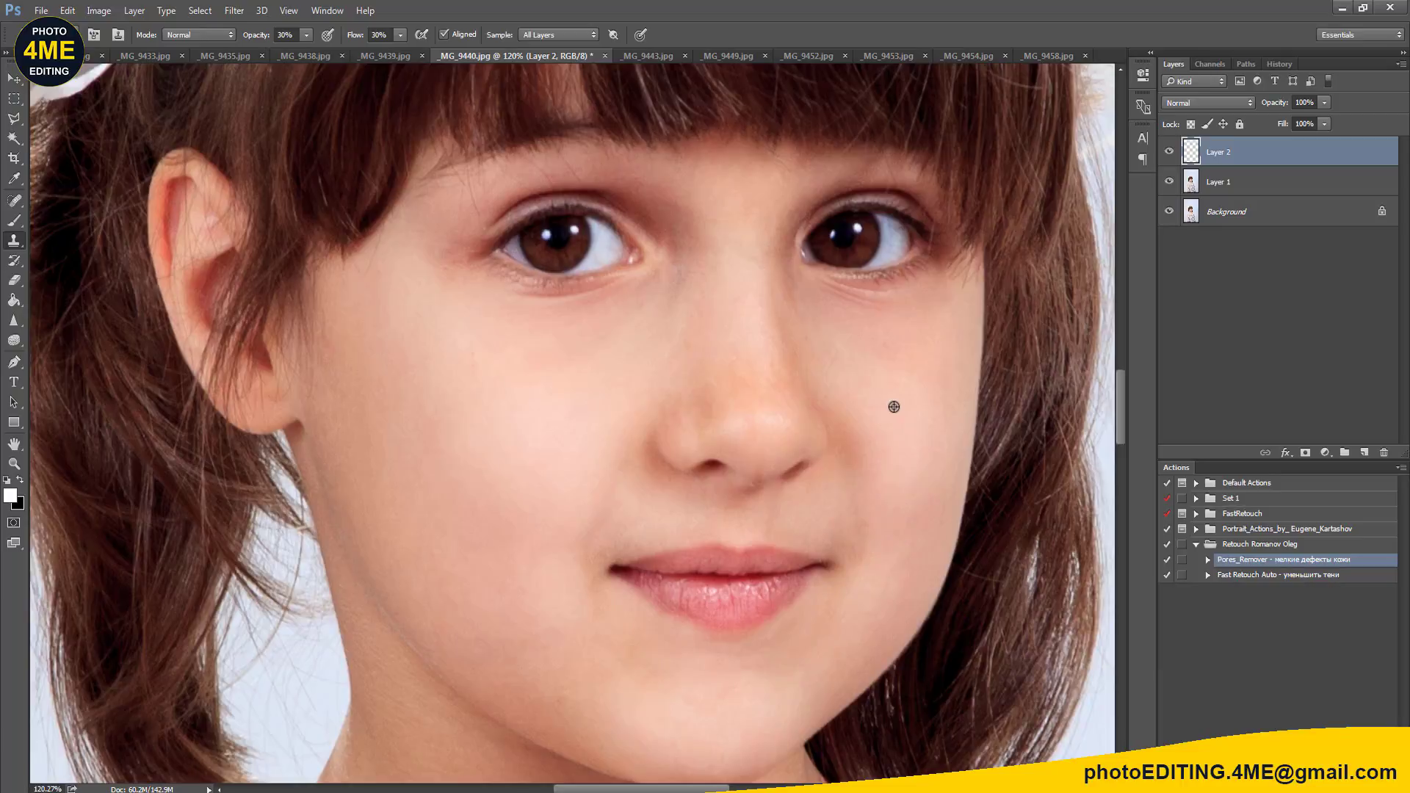
pyautogui.click(877, 503)
pyautogui.moveTo(853, 507); pyautogui.dragTo(855, 522)
# Step: With a larger clone brush, smooth the chin and the skin beside the mouth and upper lip
pyautogui.scroll(4, 812, 634)
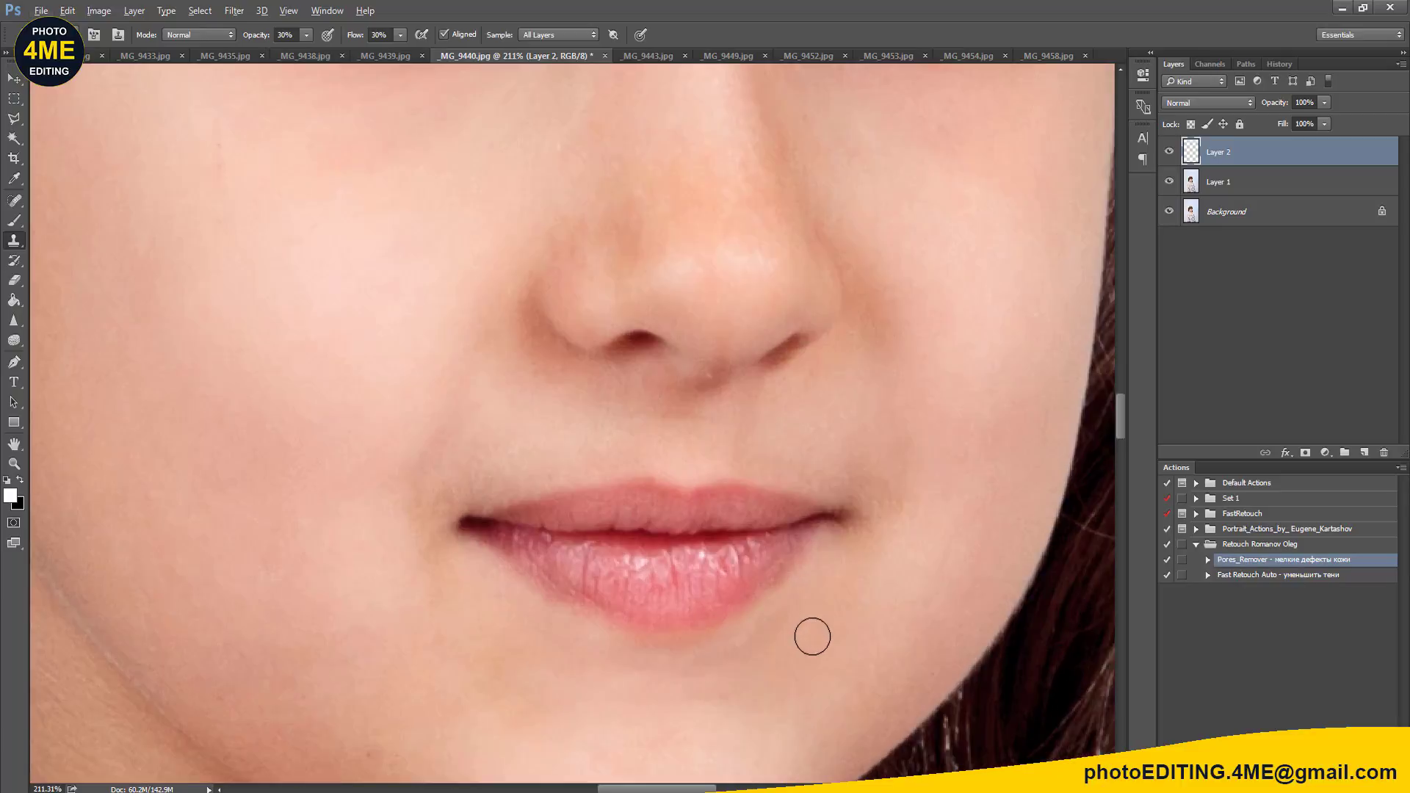
pyautogui.scroll(1, 813, 636)
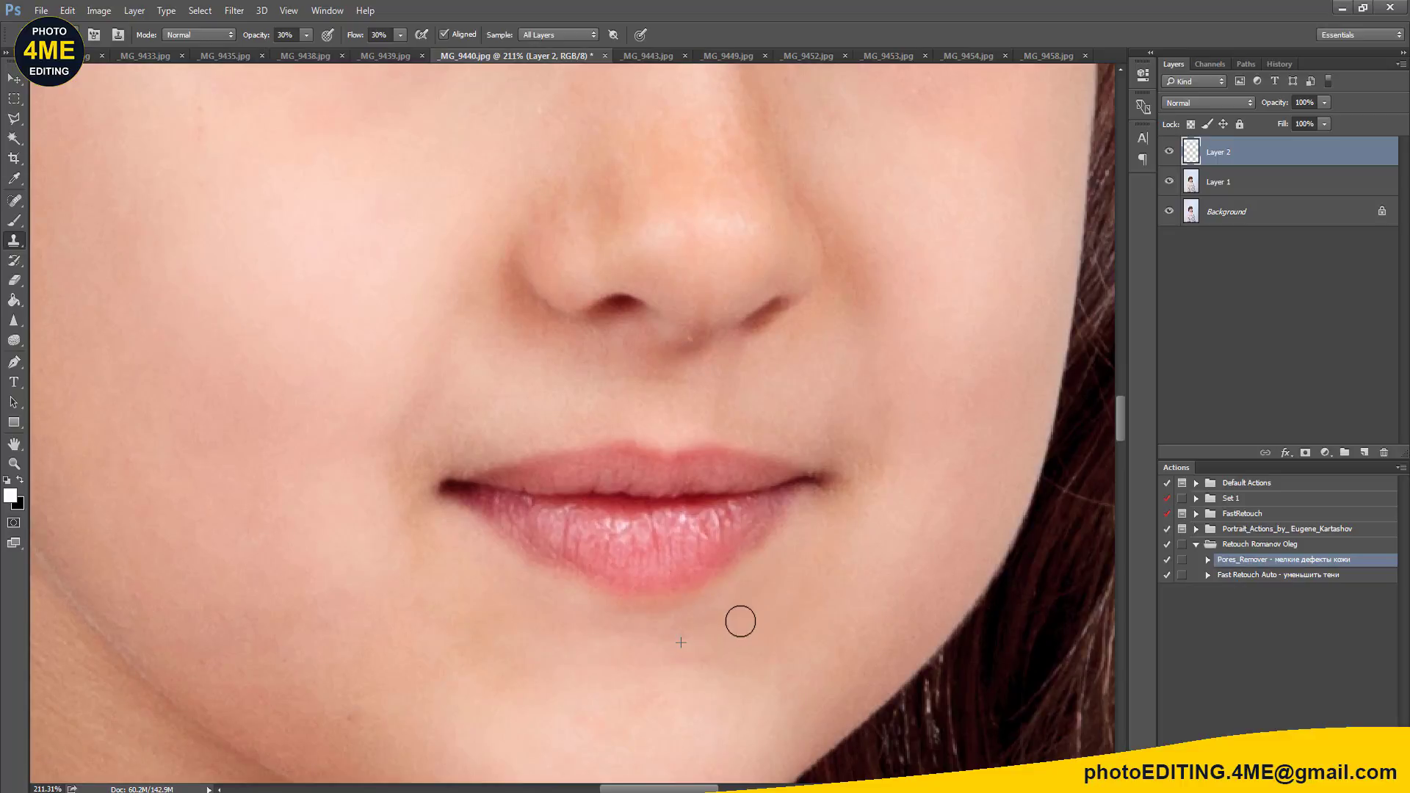
pyautogui.scroll(-1, 740, 655)
pyautogui.scroll(-1, 741, 655)
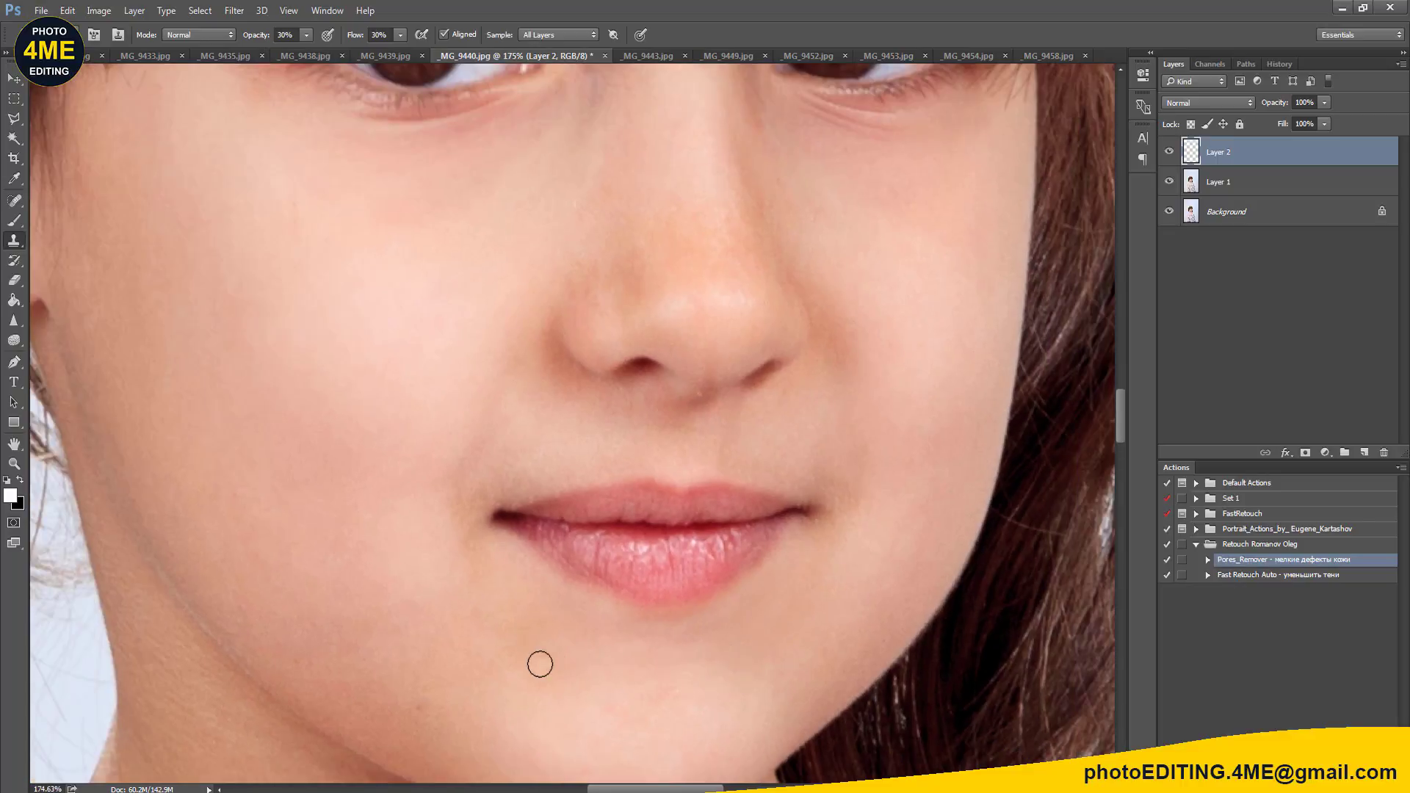
pyautogui.press(']')
pyautogui.press(']')
pyautogui.moveTo(541, 664); pyautogui.dragTo(674, 717)
pyautogui.keyDown('alt'); pyautogui.click(695, 701); pyautogui.keyUp('alt')
pyautogui.moveTo(529, 466); pyautogui.dragTo(435, 491)
pyautogui.keyDown('alt'); pyautogui.click(834, 418); pyautogui.keyUp('alt')
pyautogui.moveTo(828, 417); pyautogui.dragTo(732, 432)
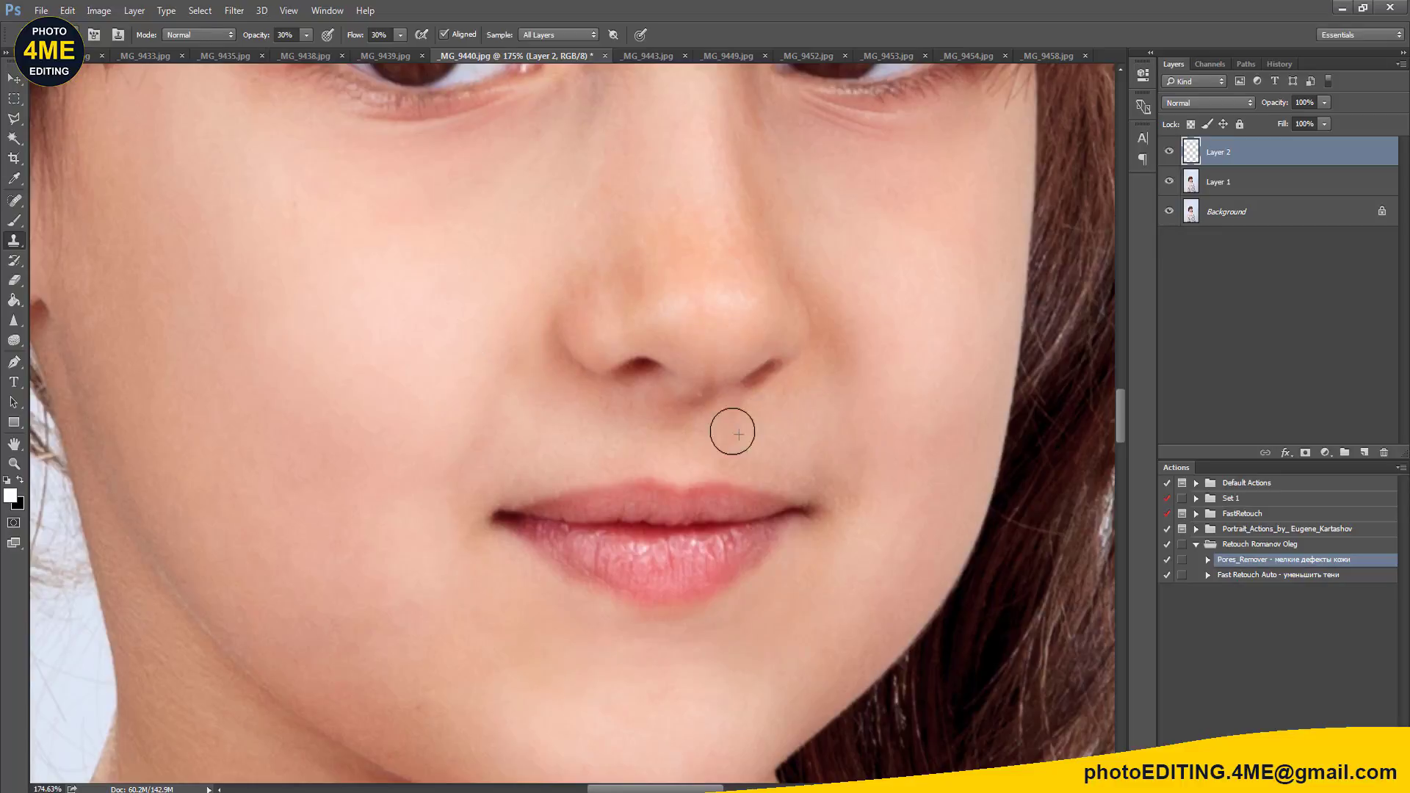
# Step: Smooth the lower and left cheek, then reframe the whole face
pyautogui.moveTo(881, 264); pyautogui.dragTo(847, 385)
pyautogui.moveTo(750, 372); pyautogui.dragTo(797, 532)
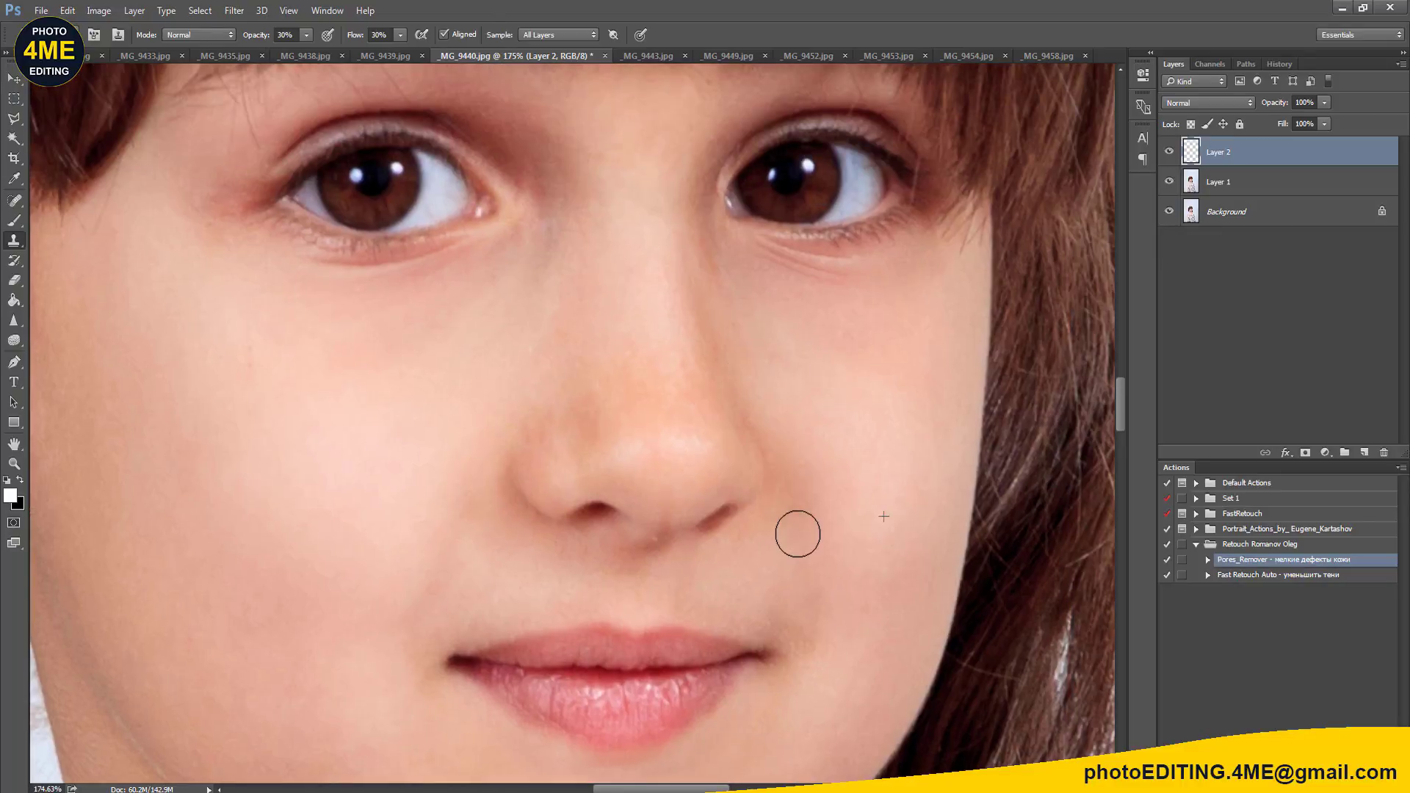
pyautogui.keyDown('alt'); pyautogui.click(786, 365); pyautogui.keyUp('alt')
pyautogui.moveTo(700, 375); pyautogui.dragTo(380, 318)
pyautogui.scroll(-1, 323, 371)
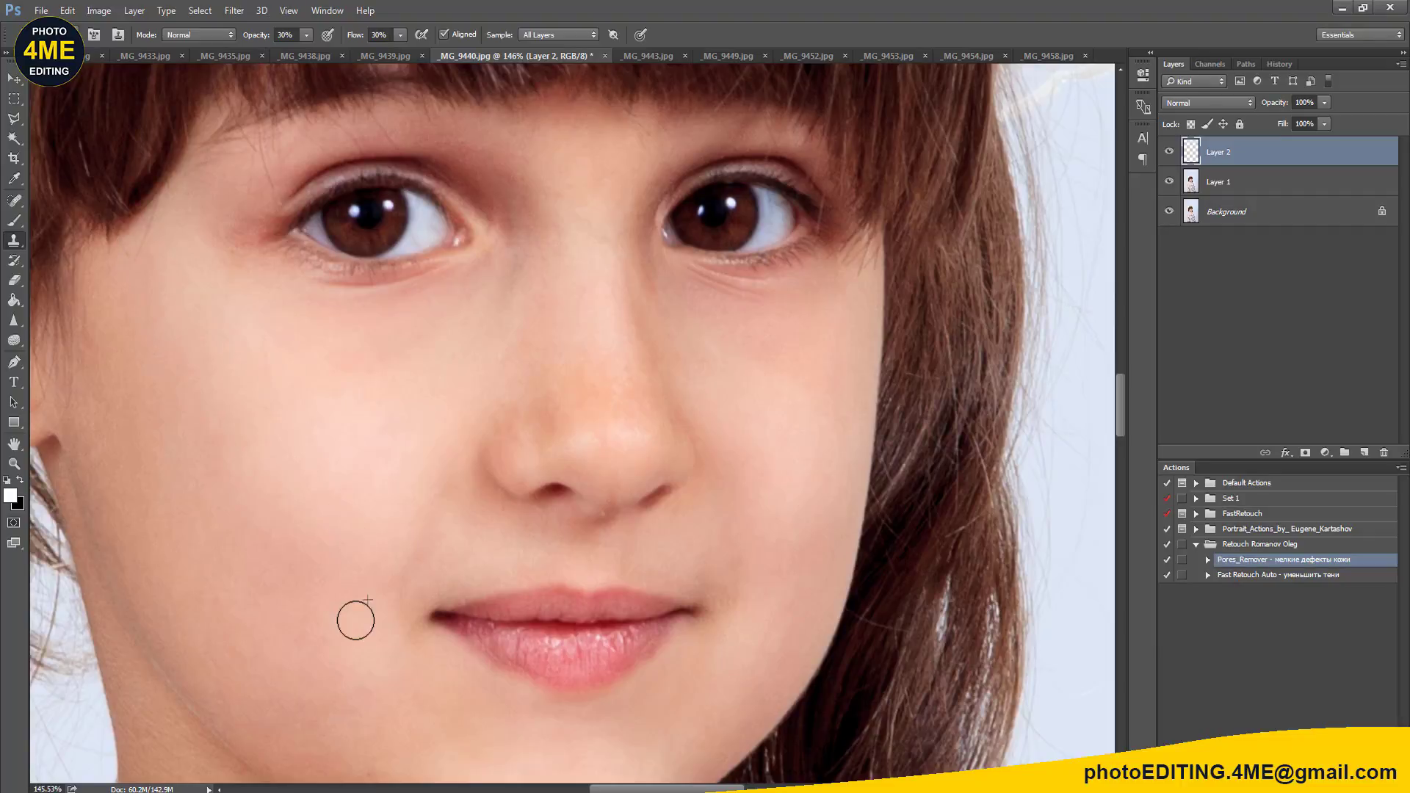
pyautogui.moveTo(358, 621); pyautogui.dragTo(369, 492)
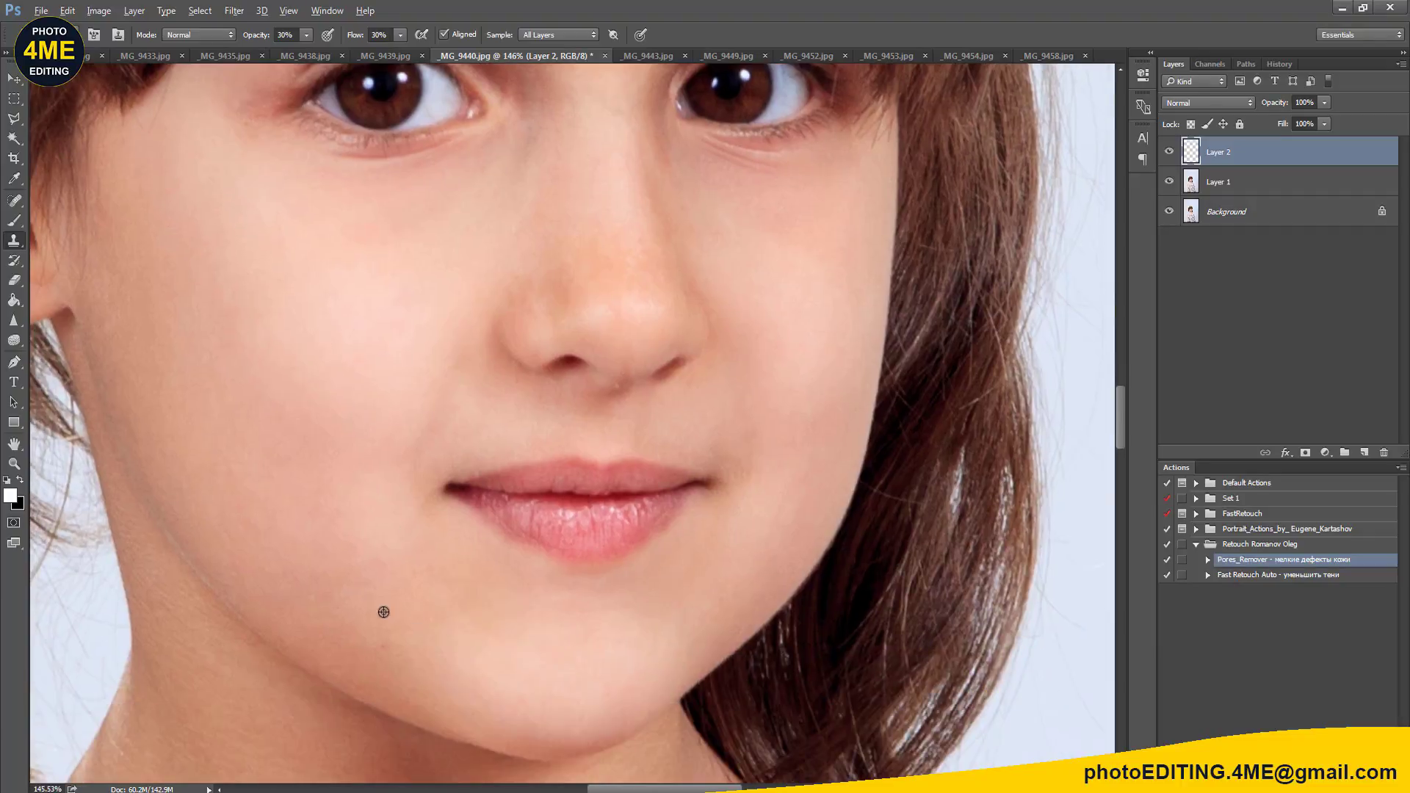
pyautogui.scroll(-3, 393, 602)
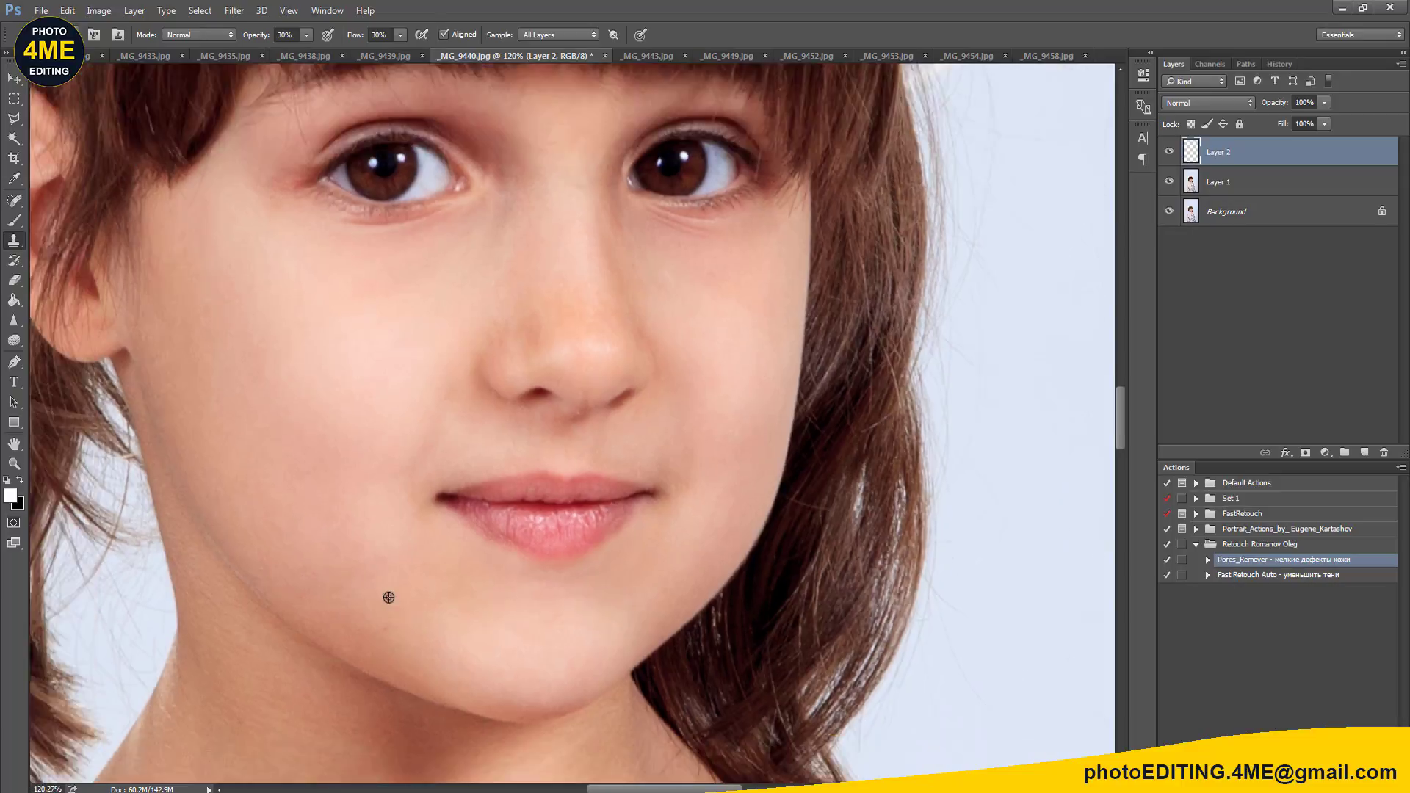
pyautogui.moveTo(447, 666); pyautogui.dragTo(494, 475)
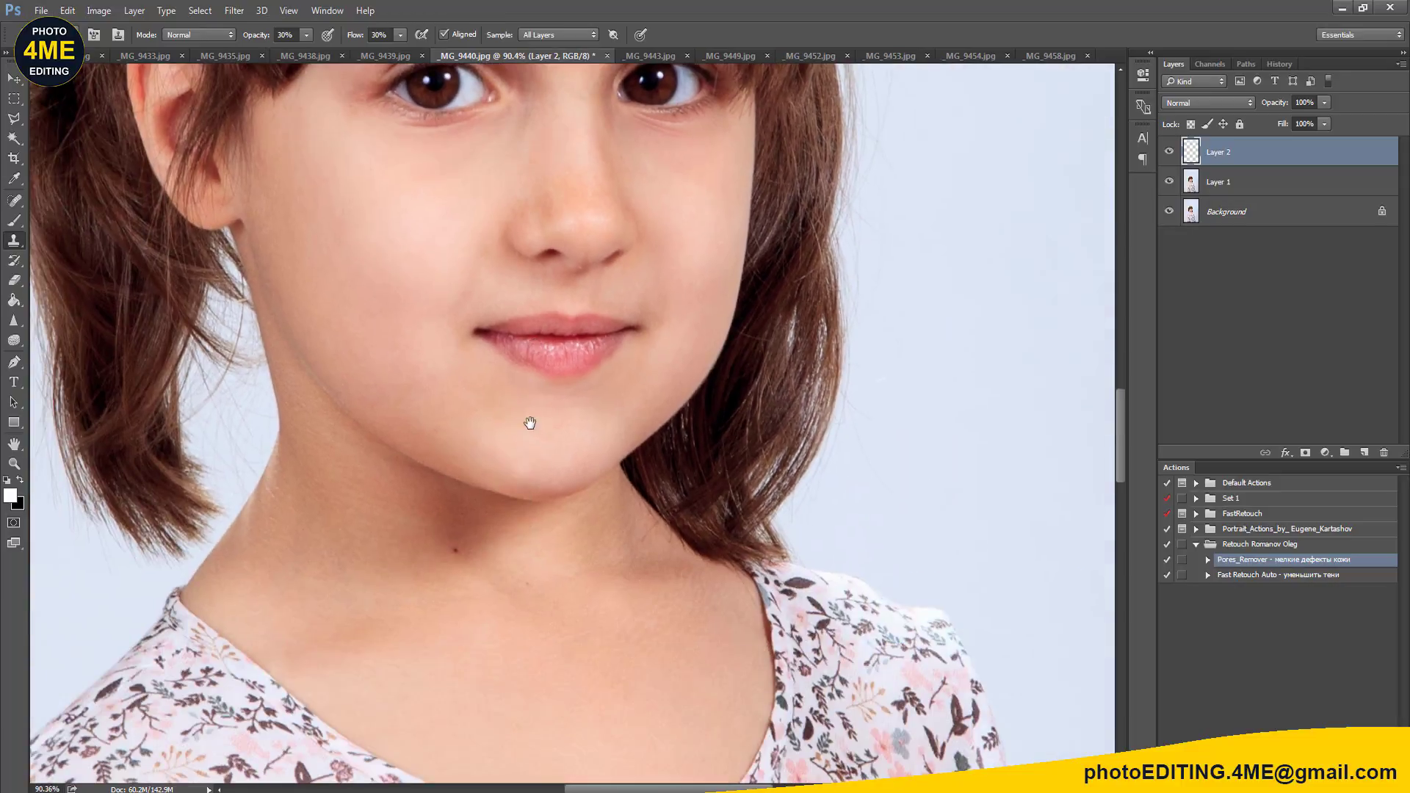
pyautogui.moveTo(529, 423); pyautogui.dragTo(592, 598)
pyautogui.scroll(2, 542, 425)
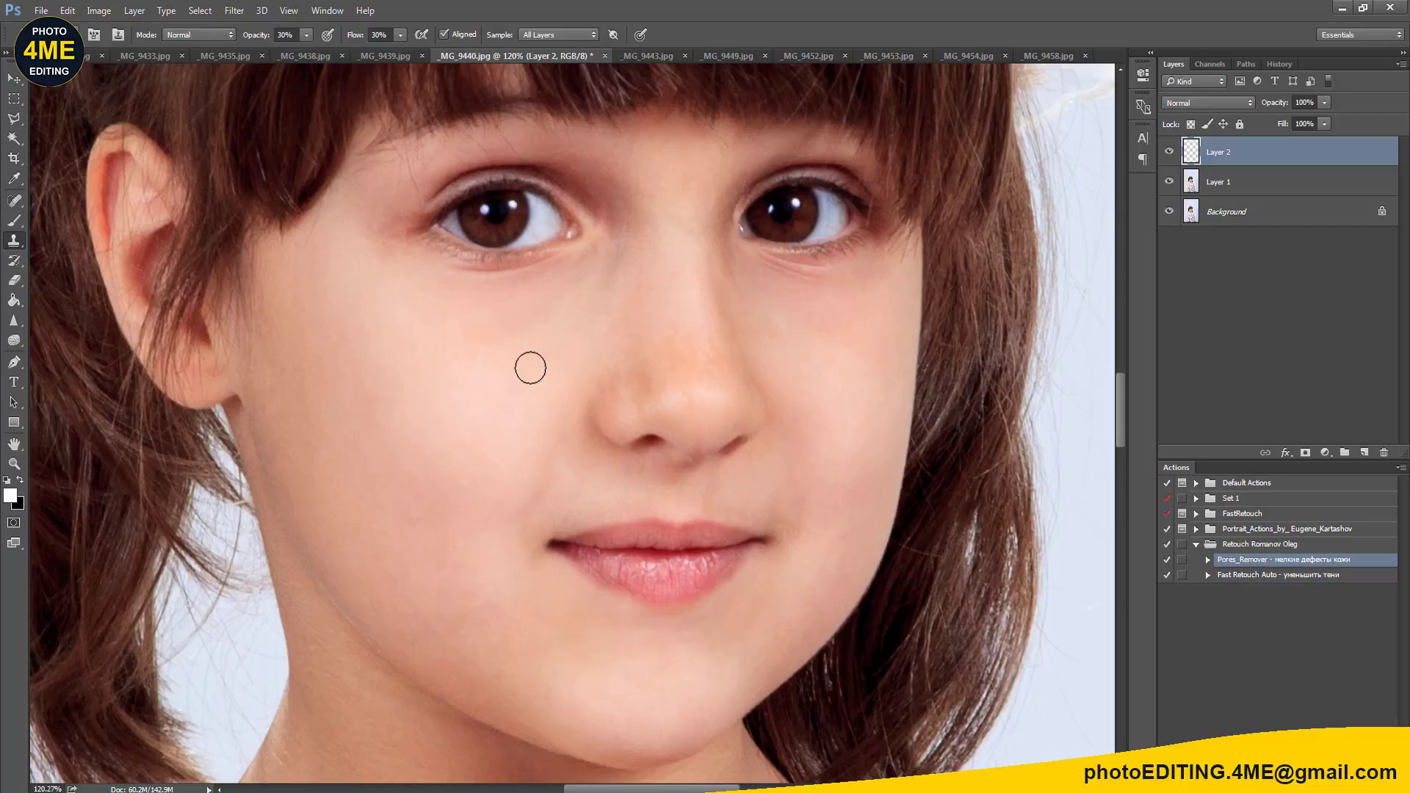
# Step: Compare Layer 2 on and off, then merge Layer 1 and Layer 2 into a new Layer 2 copy
pyautogui.click(1169, 152)
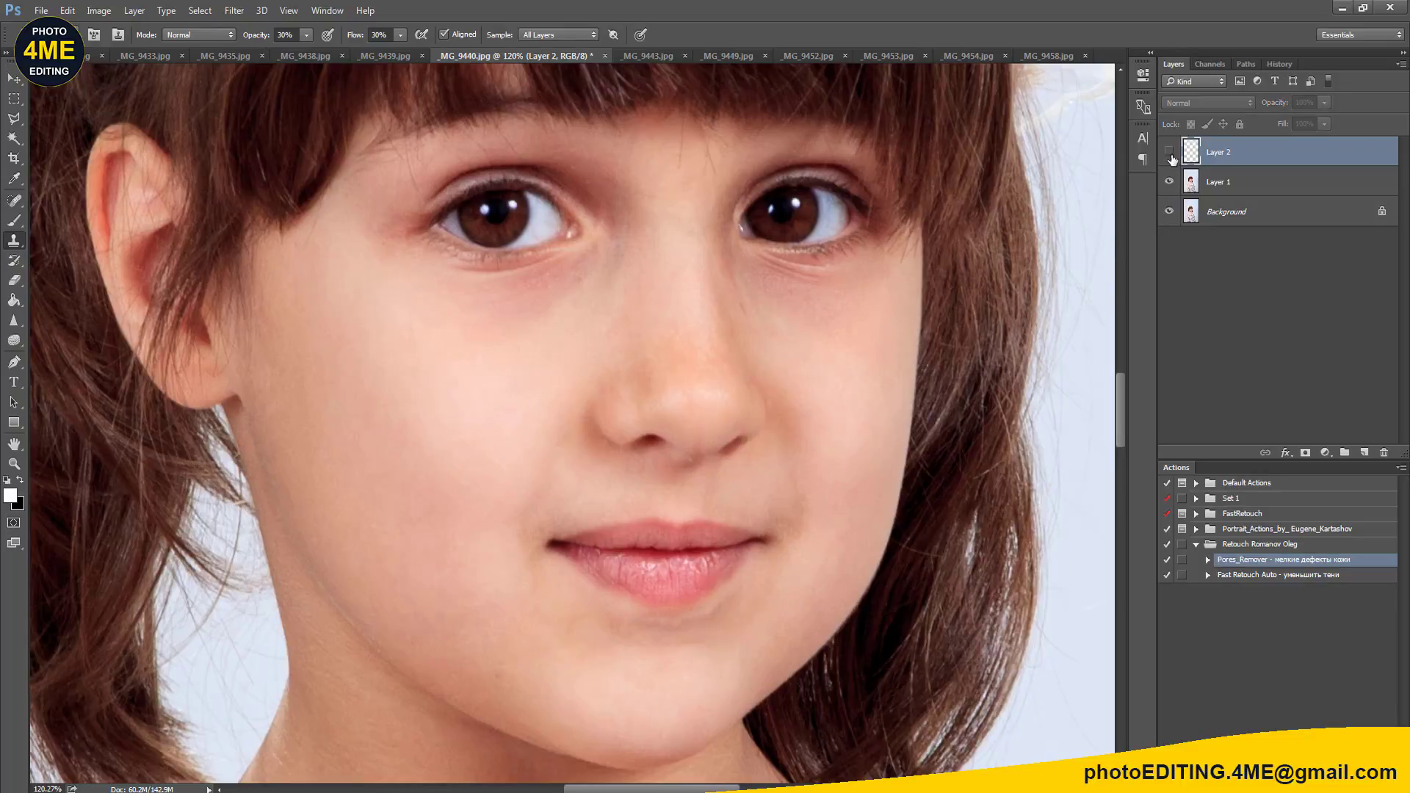
pyautogui.click(1170, 155)
pyautogui.keyDown('ctrl'); pyautogui.click(1219, 182); pyautogui.keyUp('ctrl')
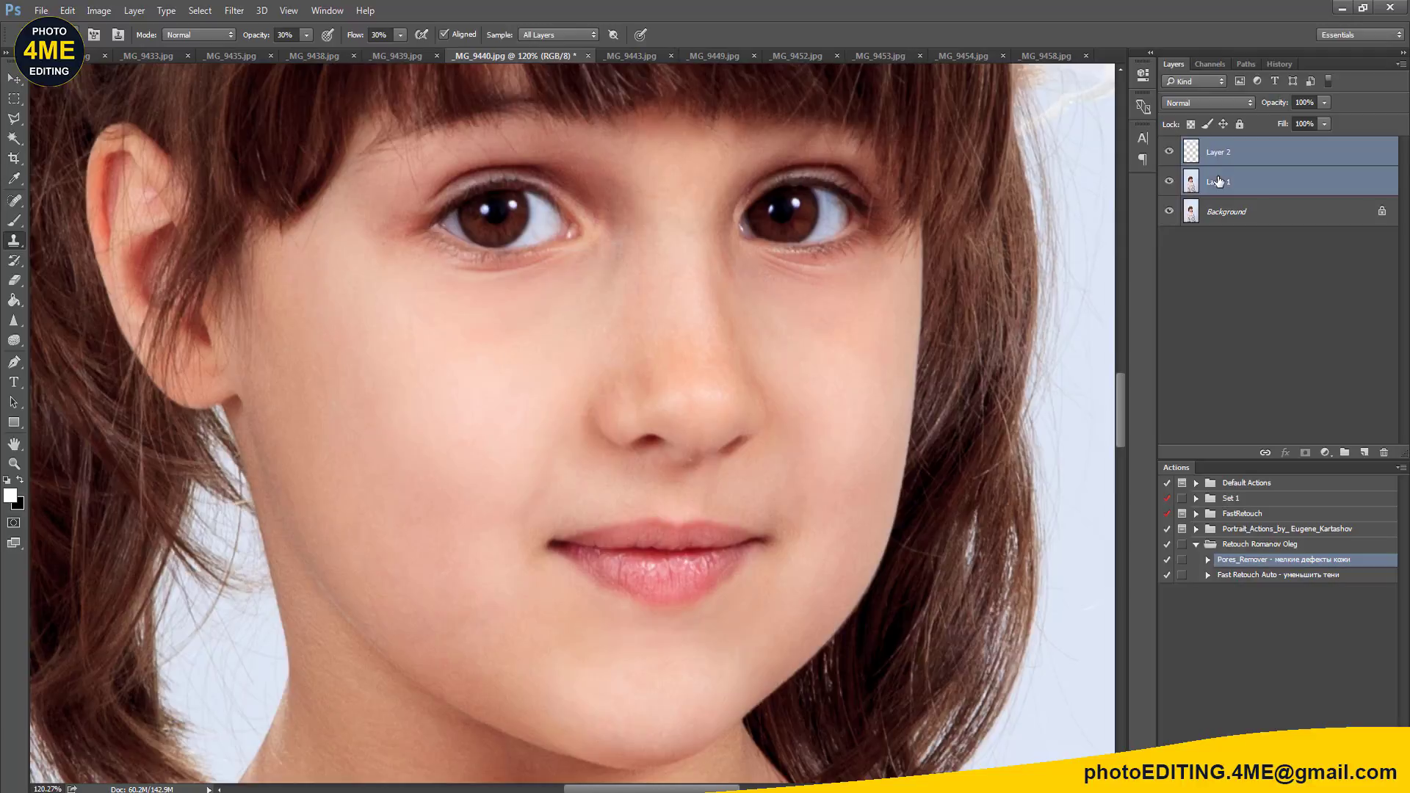
pyautogui.hotkey('ctrl', 'j')
pyautogui.hotkey('ctrl', 'e')
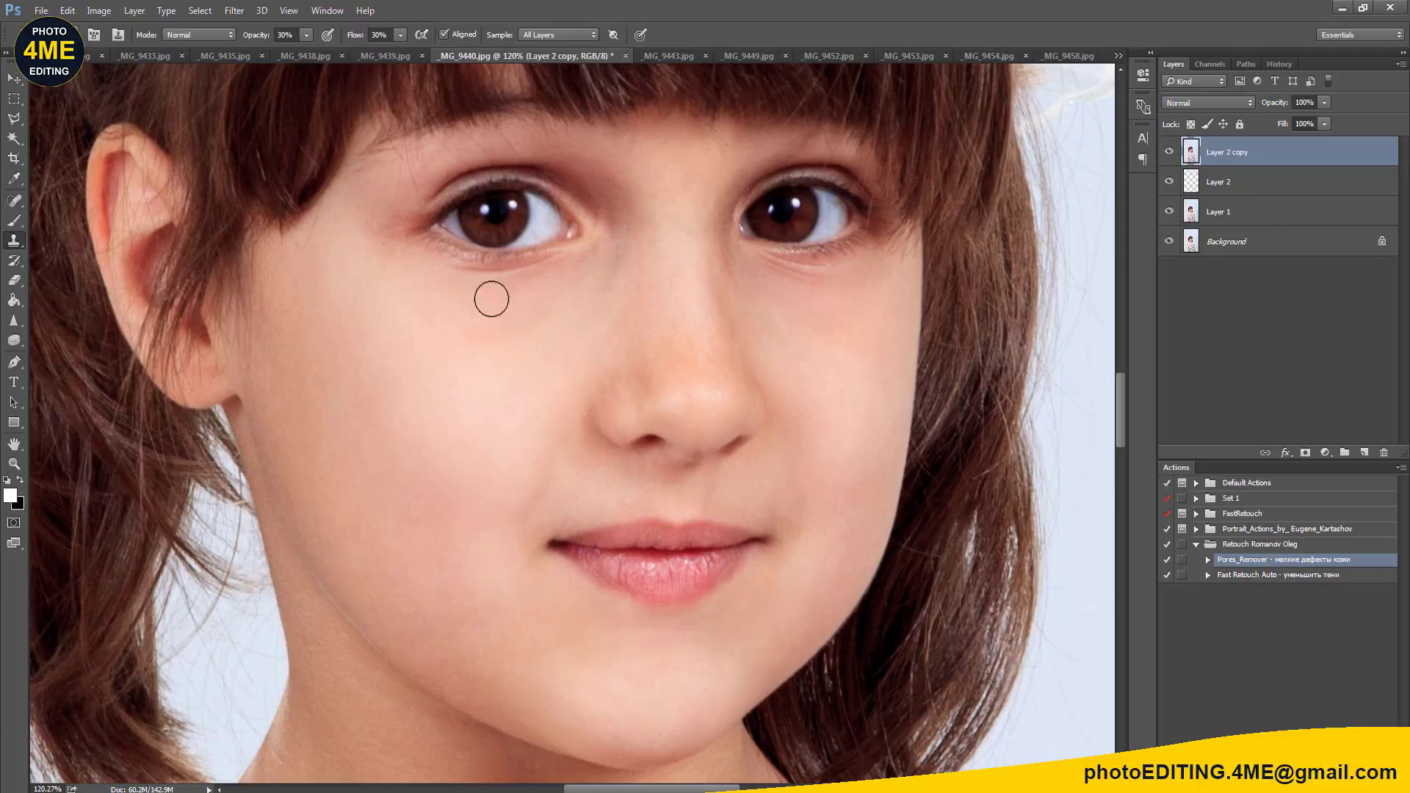
# Step: Sharpen the left and right irises at 75% strength
pyautogui.scroll(3, 504, 415)
pyautogui.scroll(2, 504, 415)
pyautogui.click(13, 323)
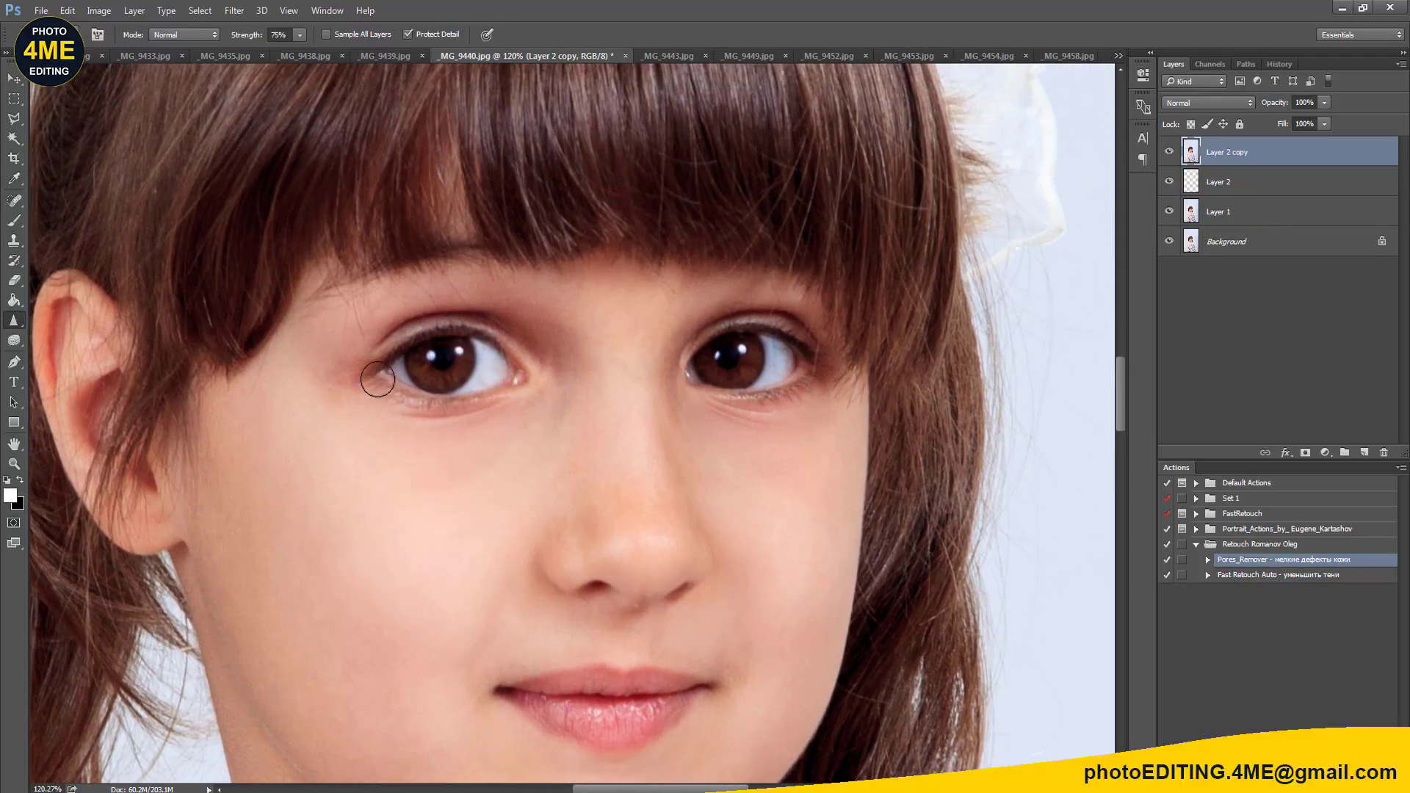
pyautogui.scroll(2, 386, 371)
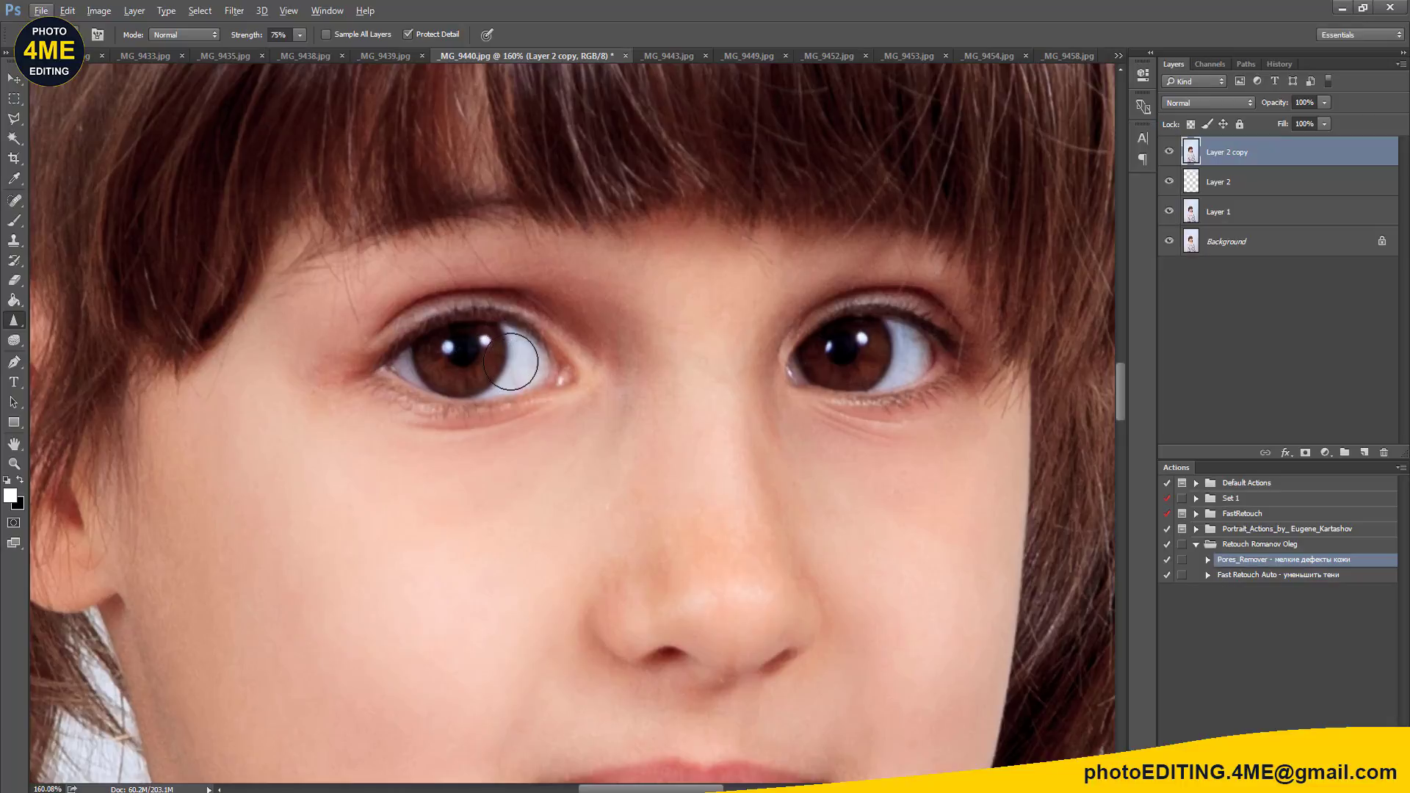
pyautogui.moveTo(504, 365); pyautogui.dragTo(560, 368)
pyautogui.moveTo(837, 352)
pyautogui.mouseDown()
pyautogui.moveTo(899, 351)
pyautogui.moveTo(828, 356)
pyautogui.moveTo(764, 173)
pyautogui.mouseUp()
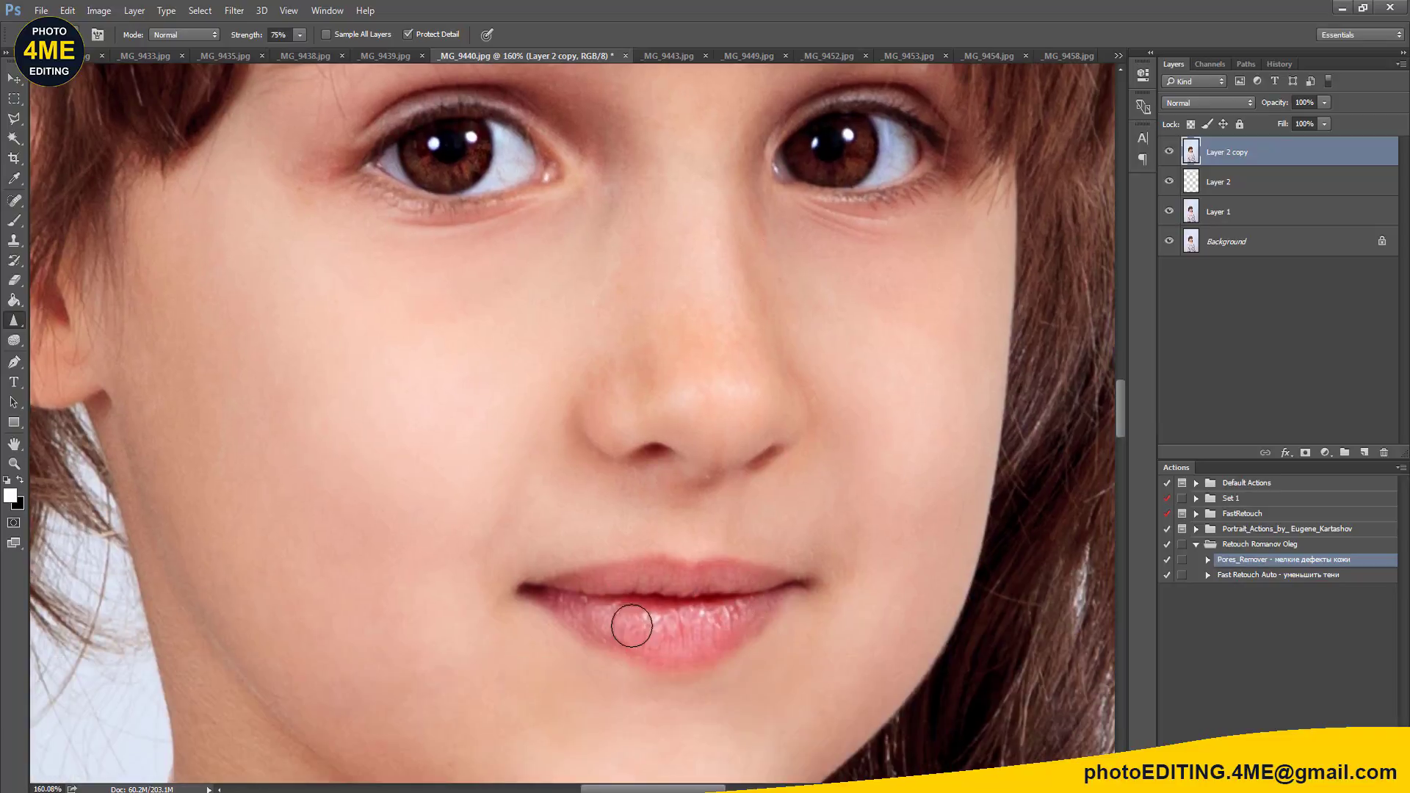
# Step: Heal the small spot beneath the nose with a reduced Content-Aware Spot Healing Brush
pyautogui.press('j')
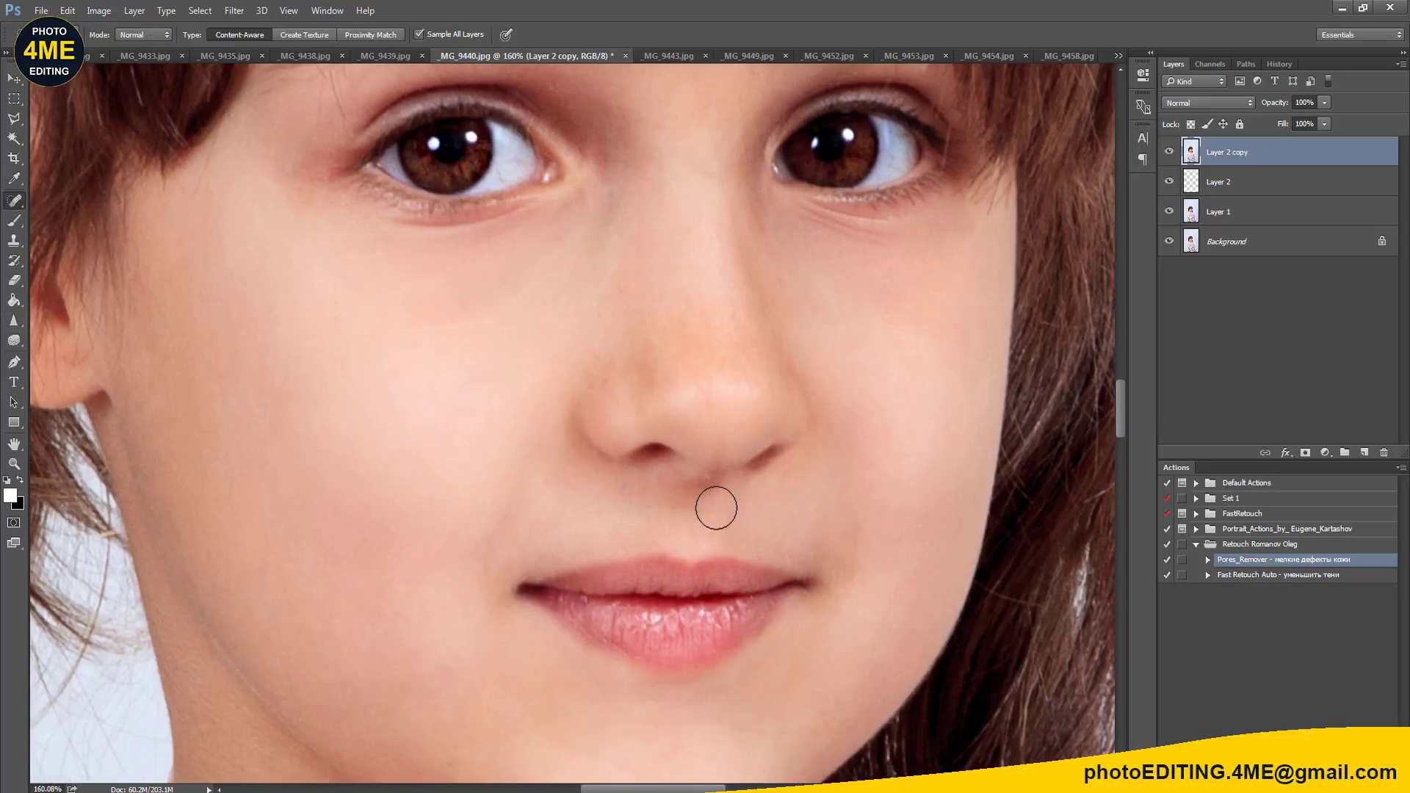
pyautogui.press('[')
pyautogui.scroll(3, 728, 492)
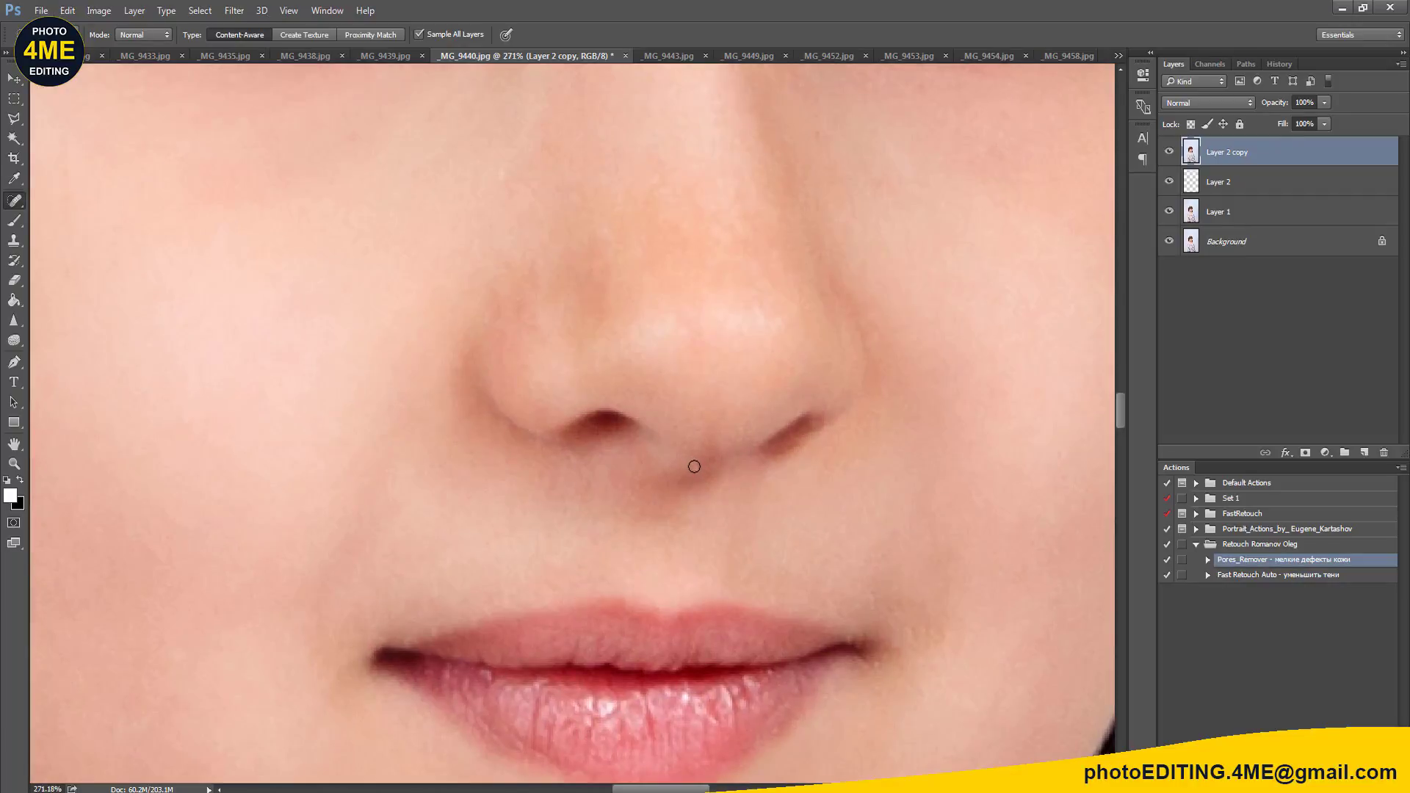
pyautogui.scroll(-1, 752, 496)
pyautogui.scroll(-3, 752, 497)
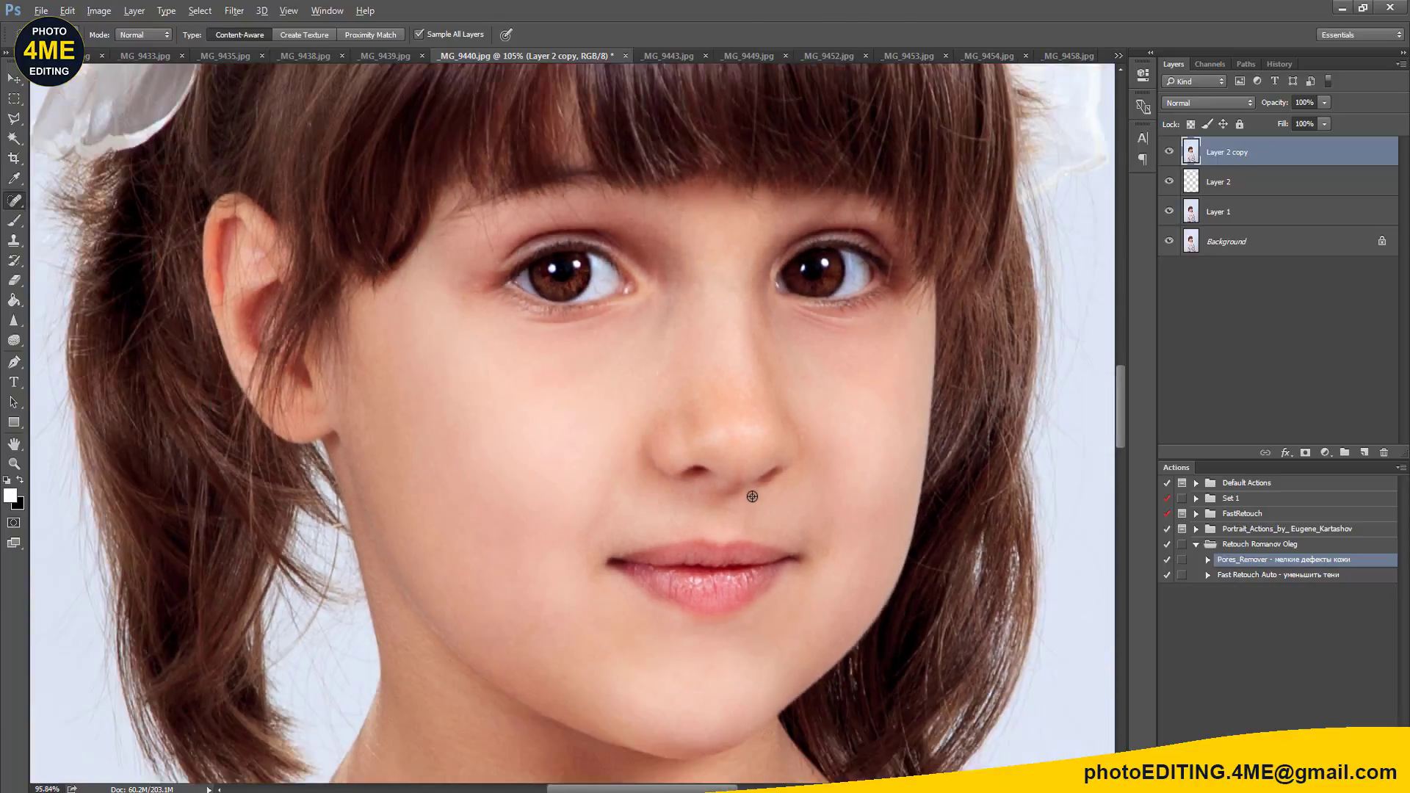
pyautogui.scroll(2, 720, 411)
pyautogui.scroll(2, 690, 345)
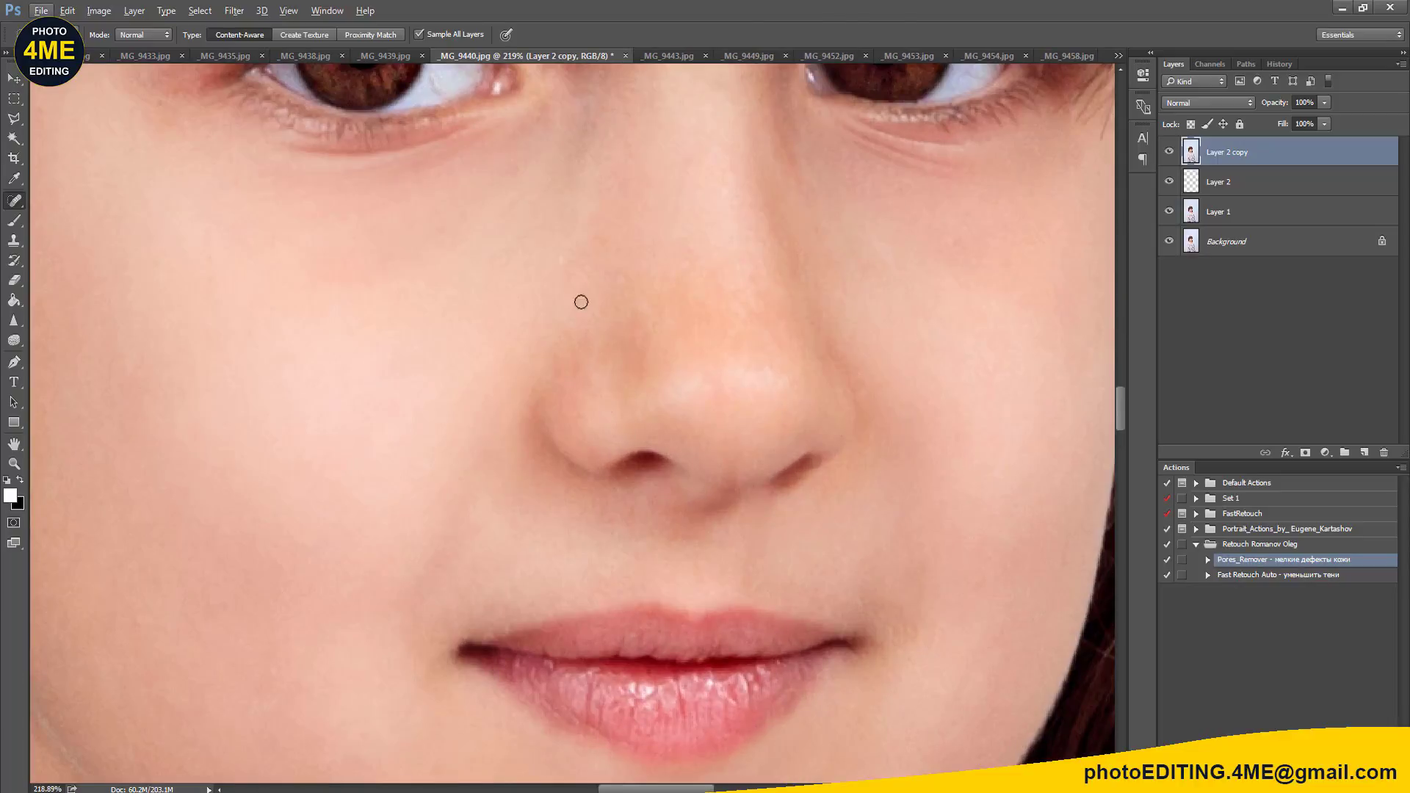
pyautogui.moveTo(792, 150); pyautogui.dragTo(798, 176)
pyautogui.scroll(-3, 680, 340)
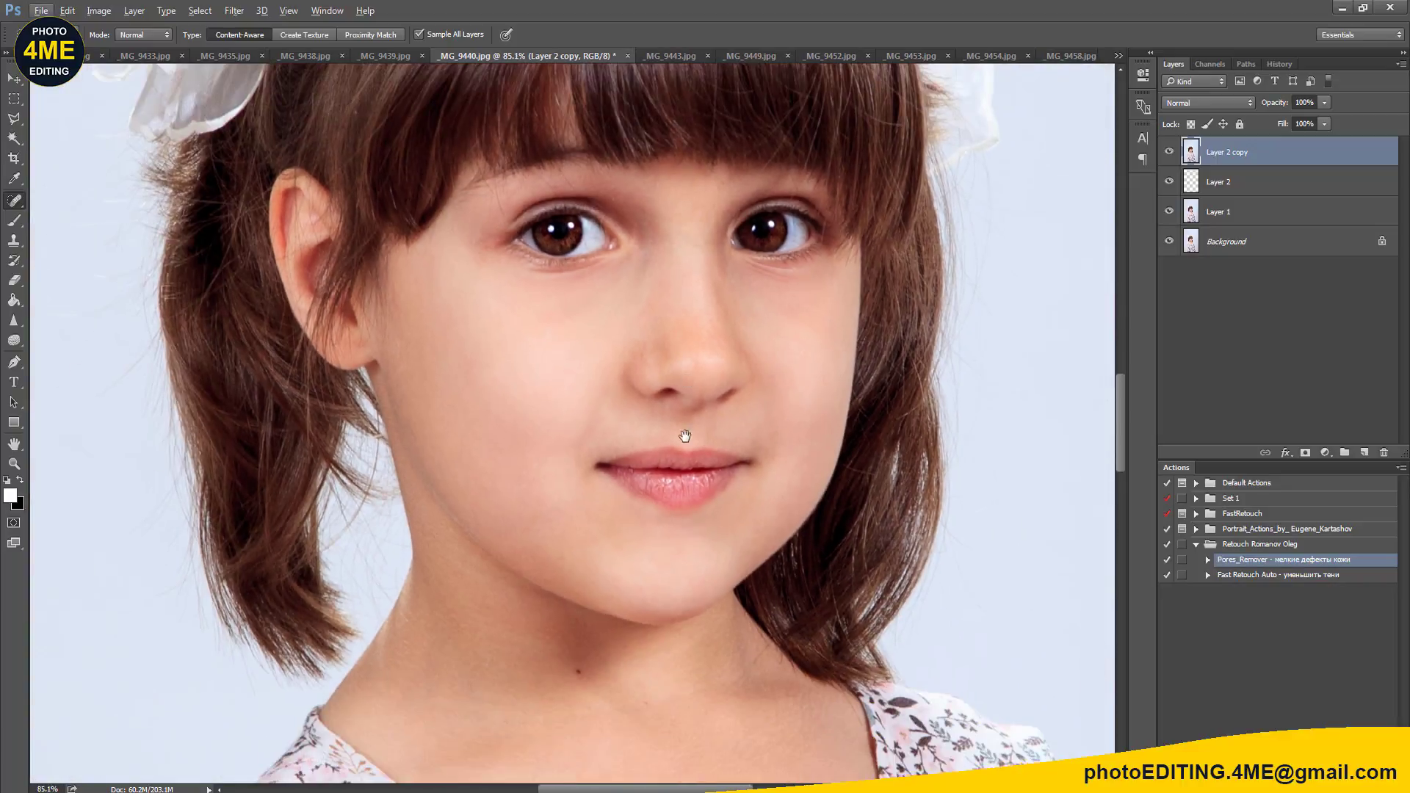
pyautogui.moveTo(684, 425); pyautogui.dragTo(688, 274)
pyautogui.scroll(-2, 703, 397)
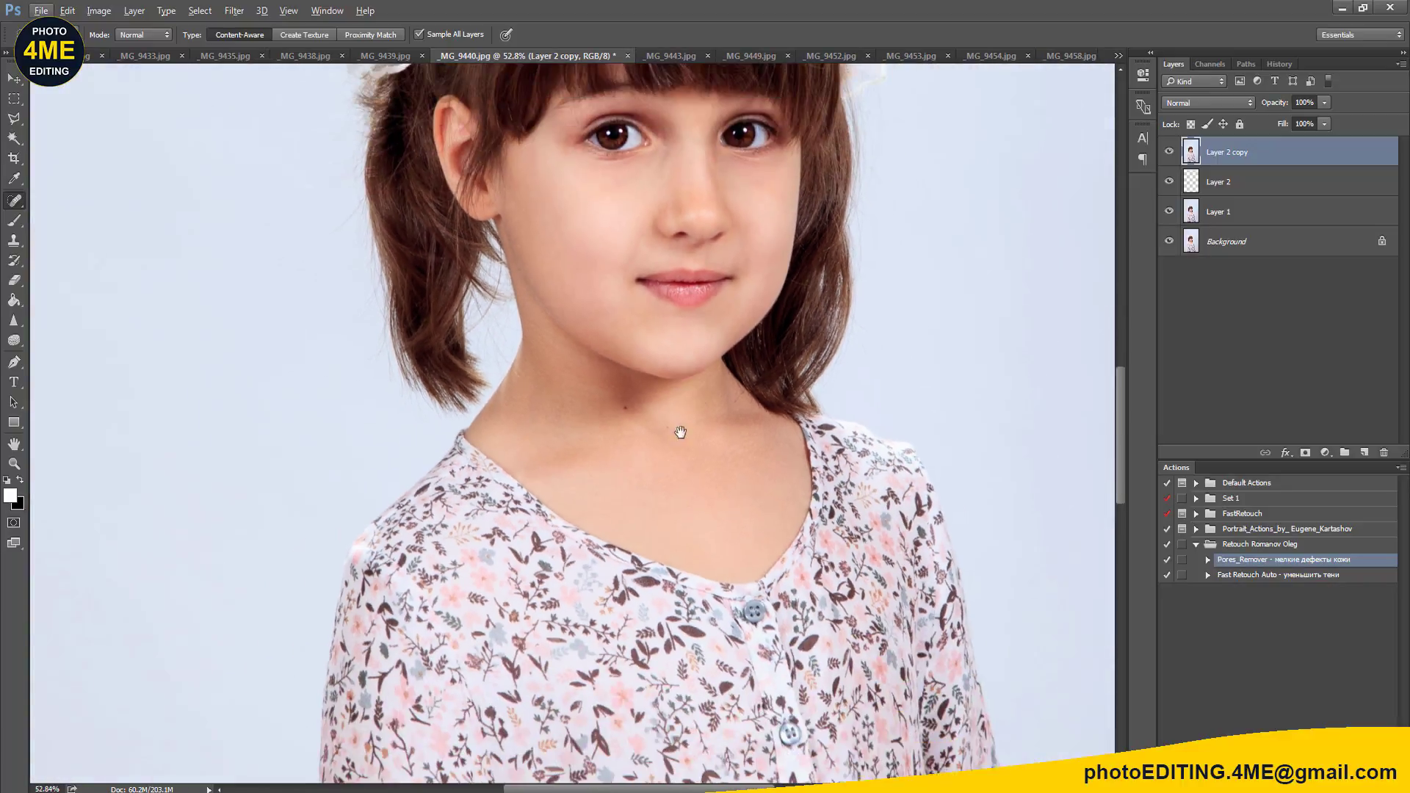
pyautogui.moveTo(681, 432); pyautogui.dragTo(684, 467)
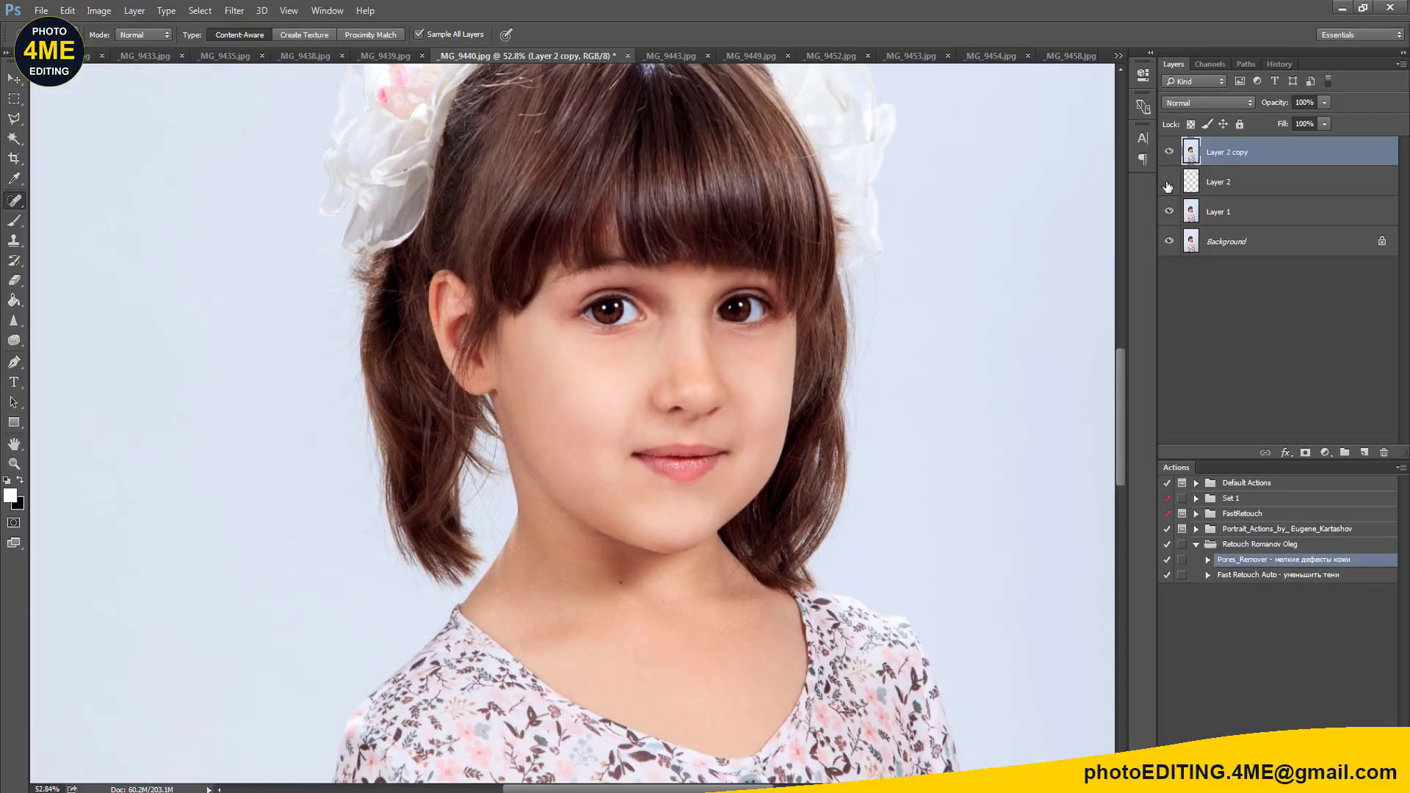
pyautogui.click(1170, 153)
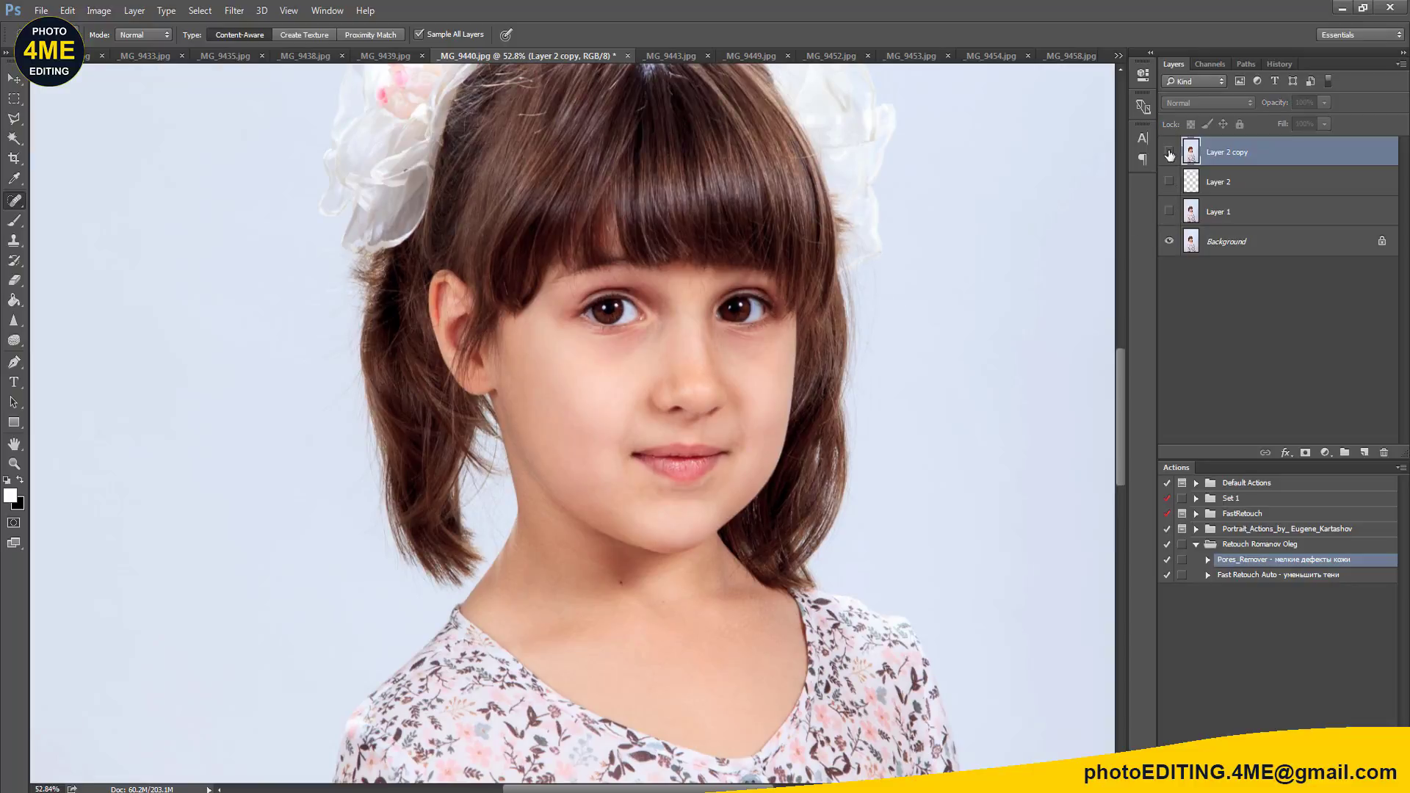
pyautogui.click(1170, 153)
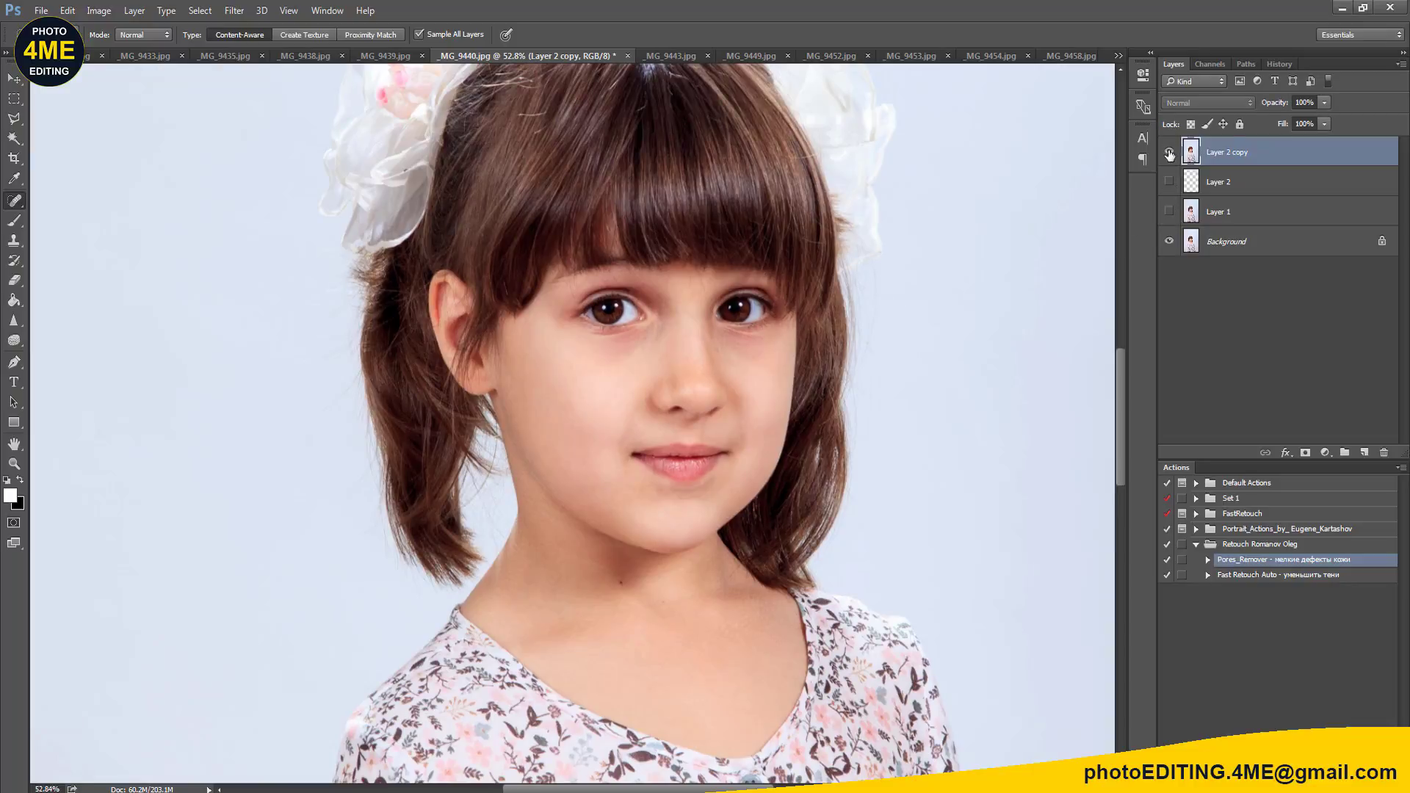
pyautogui.scroll(-5, 875, 355)
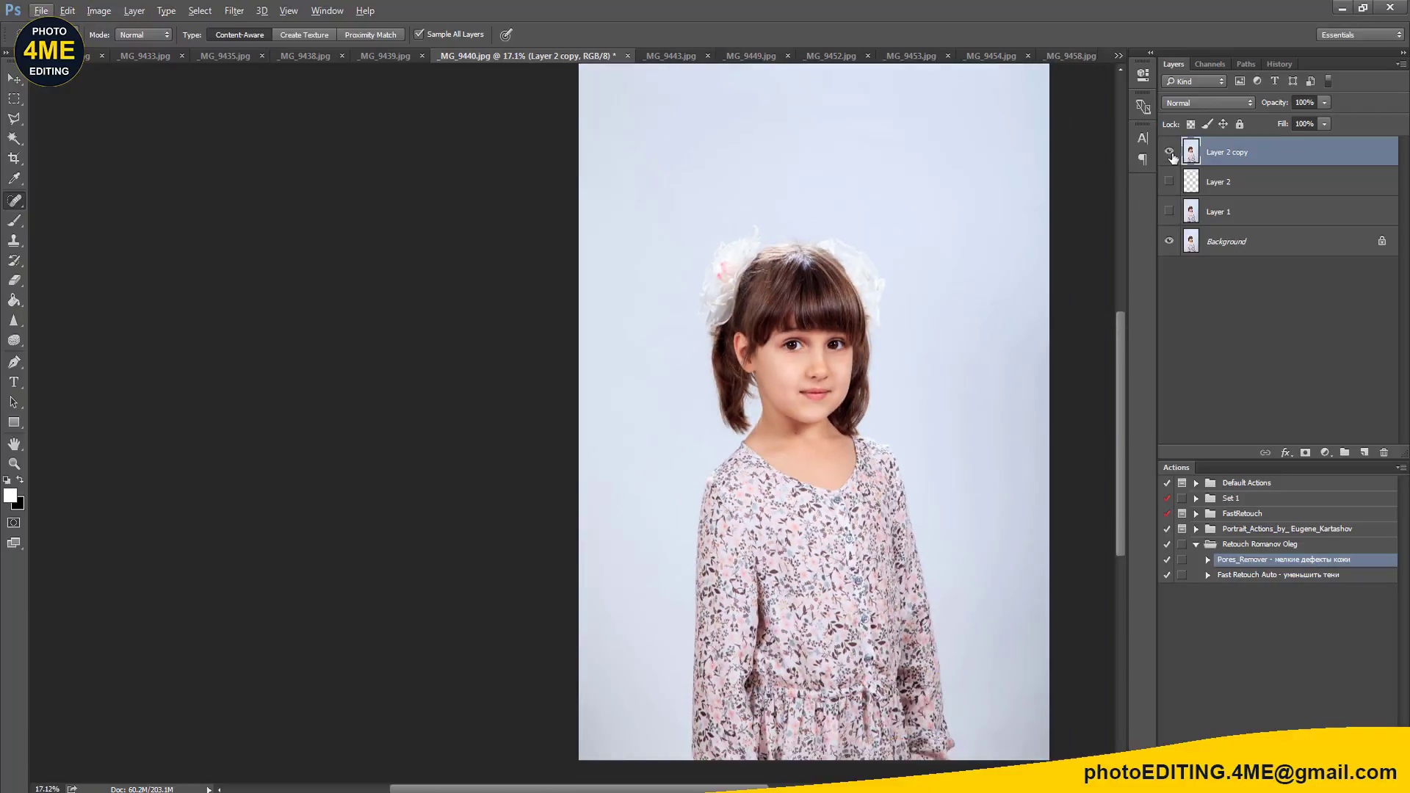
pyautogui.scroll(-1, 1076, 206)
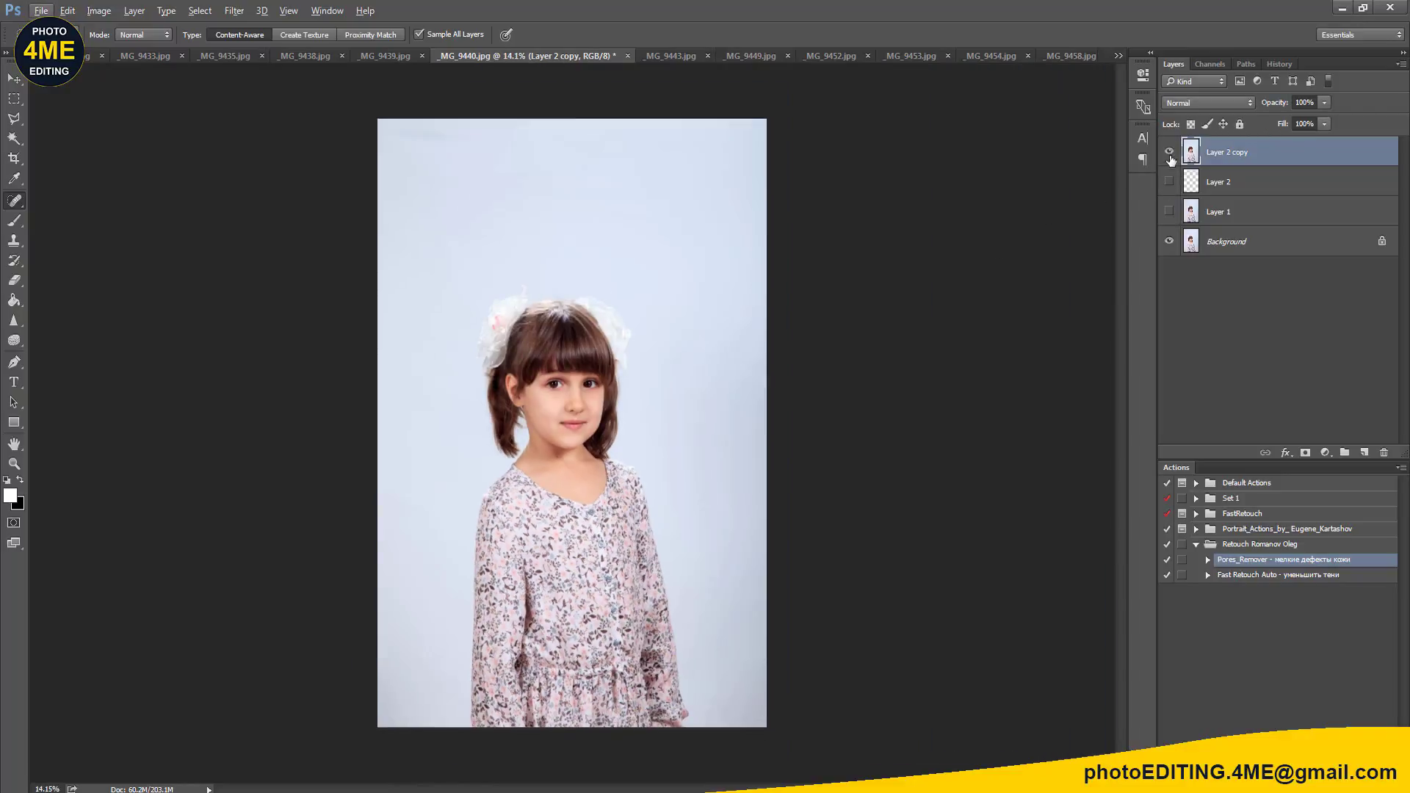
pyautogui.click(1169, 153)
pyautogui.click(1169, 153)
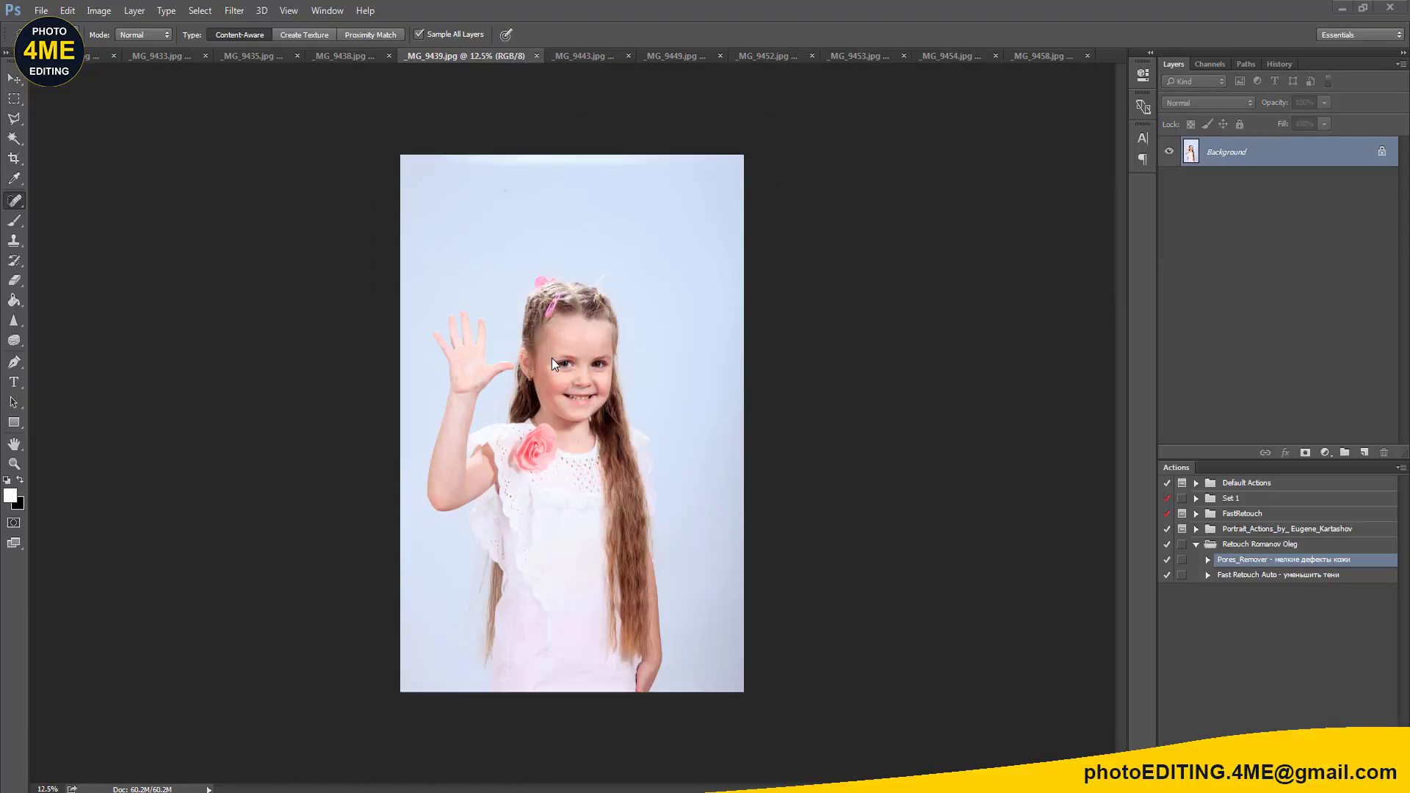
# Step: Duplicate _MG_9439 to a Layer 1 copy and heal the line across the raised palm
pyautogui.scroll(2, 552, 359)
pyautogui.scroll(1, 552, 359)
pyautogui.scroll(2, 552, 359)
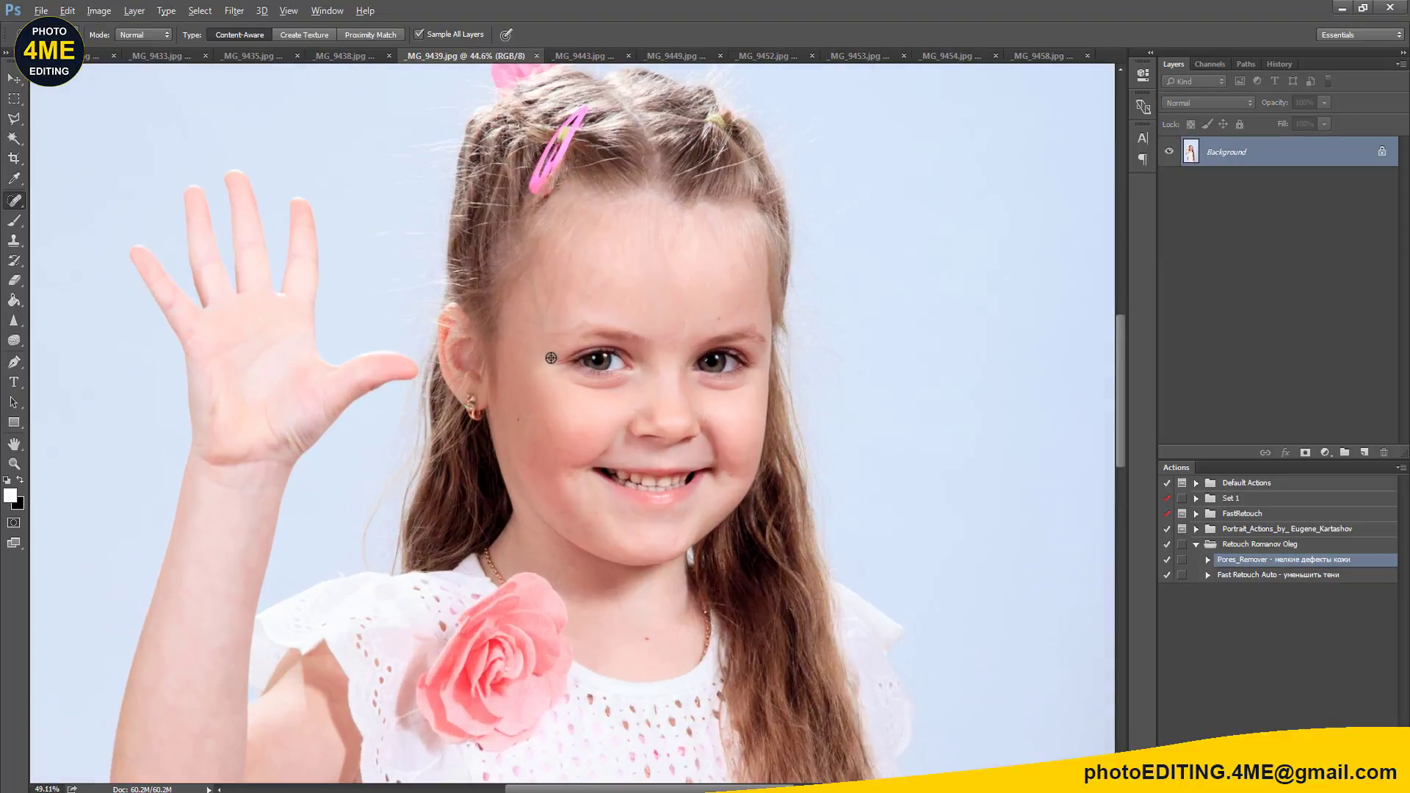
pyautogui.scroll(2, 550, 358)
pyautogui.hotkey('ctrl', 'j')
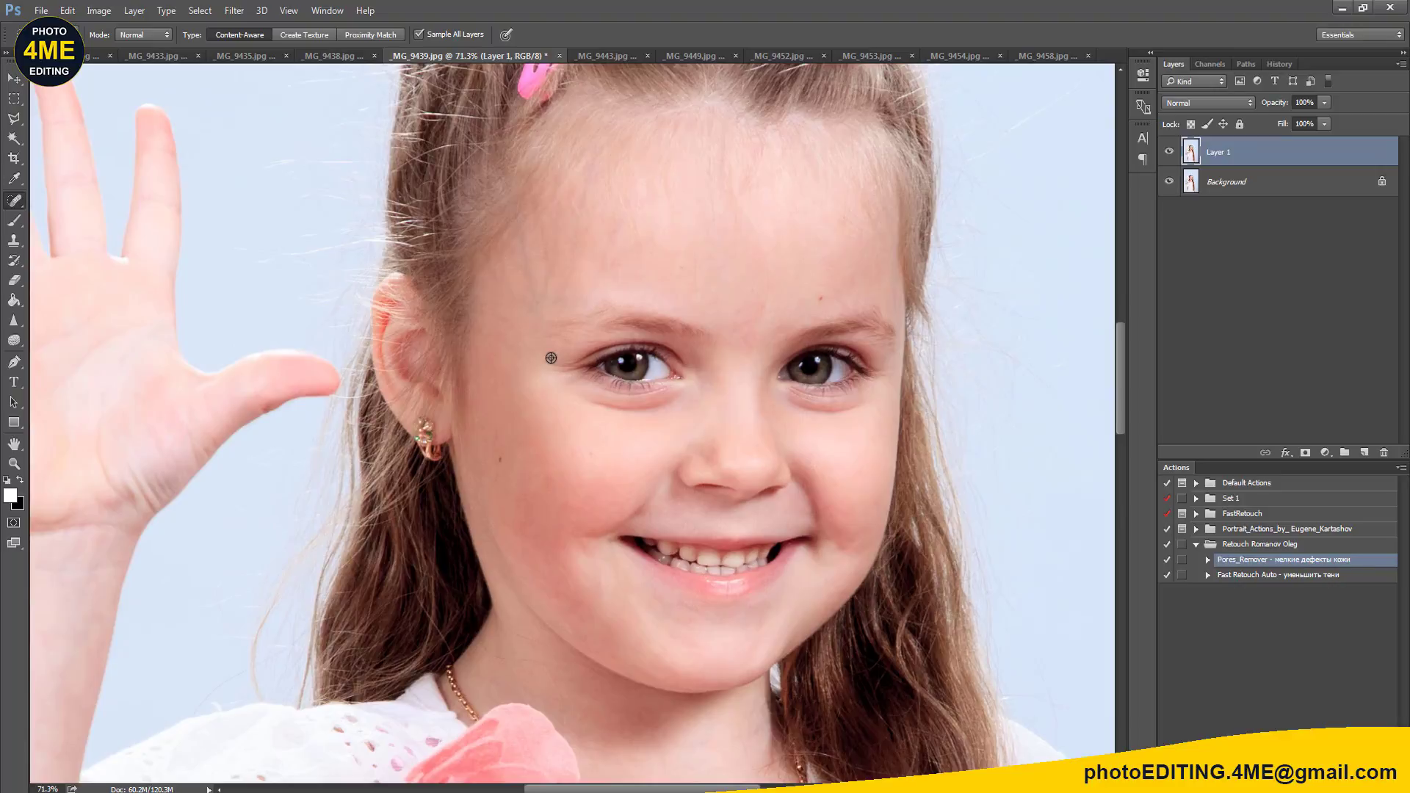
pyautogui.moveTo(392, 513)
pyautogui.mouseDown()
pyautogui.moveTo(497, 356)
pyautogui.moveTo(579, 432)
pyautogui.mouseUp()
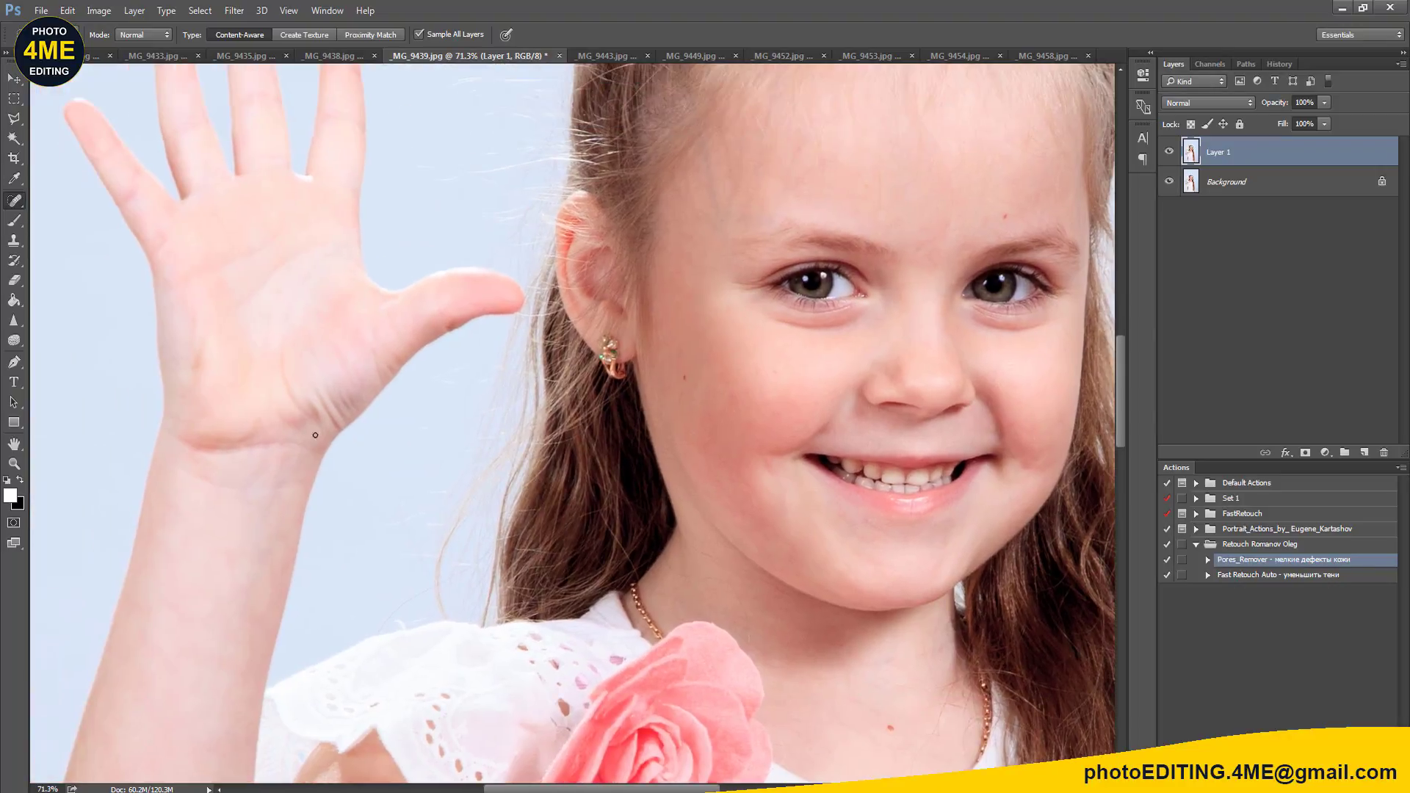
pyautogui.moveTo(206, 345); pyautogui.dragTo(193, 386)
# Step: Heal the fine creases and faint white streak on the neck below the jaw
pyautogui.moveTo(705, 423); pyautogui.dragTo(536, 337)
pyautogui.keyDown('alt'); pyautogui.scroll(2, 630, 514); pyautogui.keyUp('alt')
pyautogui.keyDown('alt'); pyautogui.scroll(2, 625, 533); pyautogui.keyUp('alt')
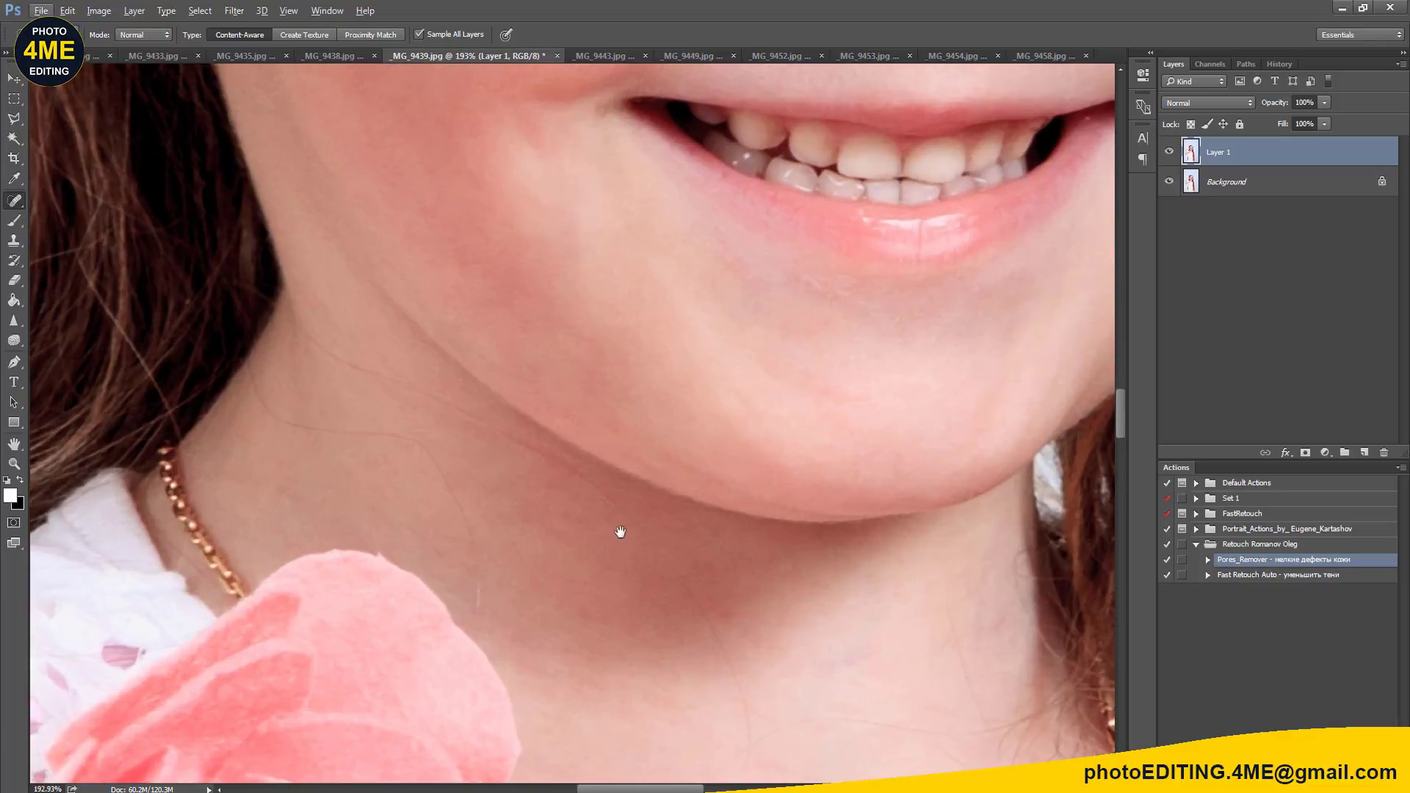
pyautogui.moveTo(621, 532); pyautogui.dragTo(682, 538)
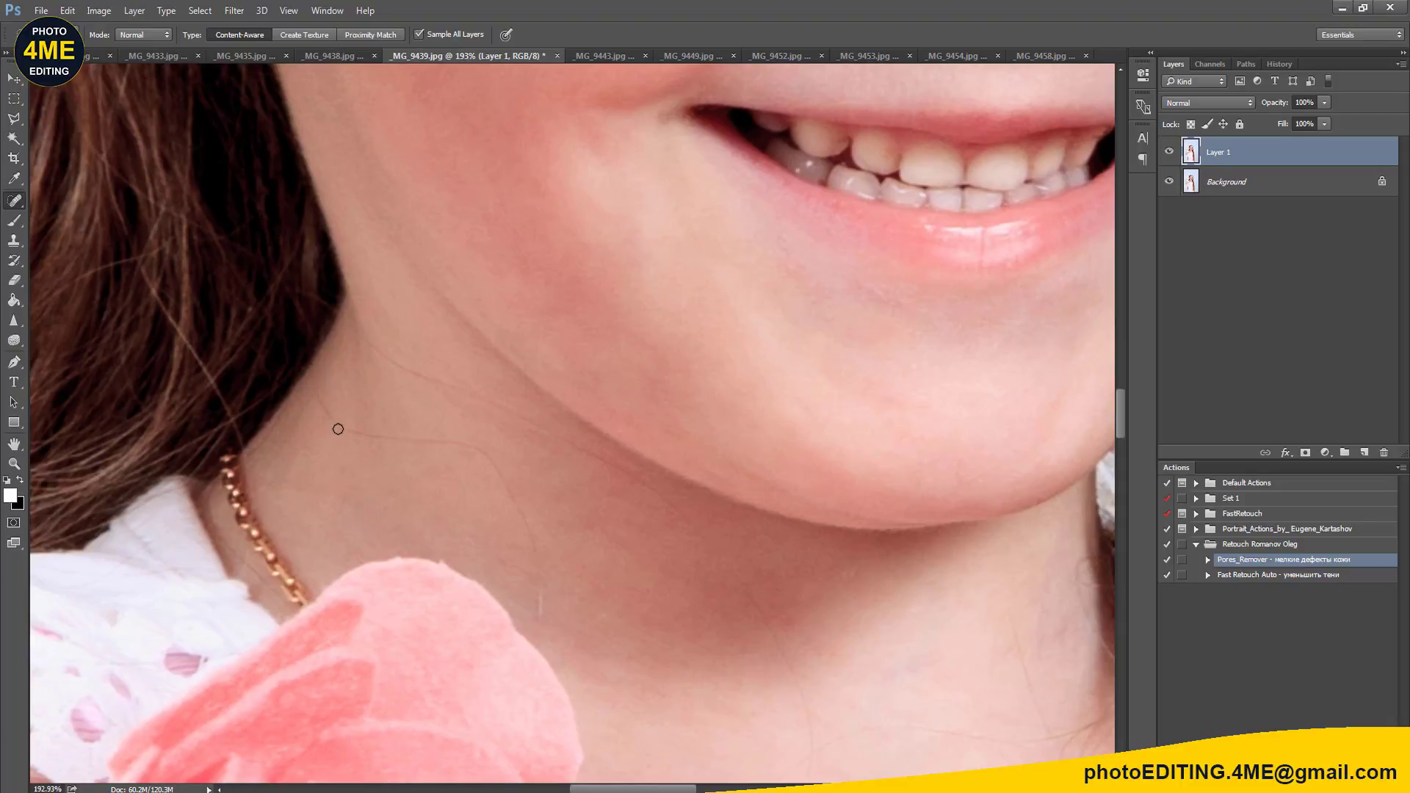
pyautogui.moveTo(420, 438)
pyautogui.mouseDown()
pyautogui.moveTo(487, 451)
pyautogui.moveTo(508, 489)
pyautogui.mouseUp()
pyautogui.moveTo(541, 576); pyautogui.dragTo(541, 614)
pyautogui.moveTo(438, 387); pyautogui.dragTo(367, 345)
pyautogui.moveTo(516, 417)
pyautogui.mouseDown()
pyautogui.moveTo(439, 384)
pyautogui.moveTo(595, 453)
pyautogui.moveTo(646, 507)
pyautogui.mouseUp()
pyautogui.moveTo(724, 570); pyautogui.dragTo(658, 492)
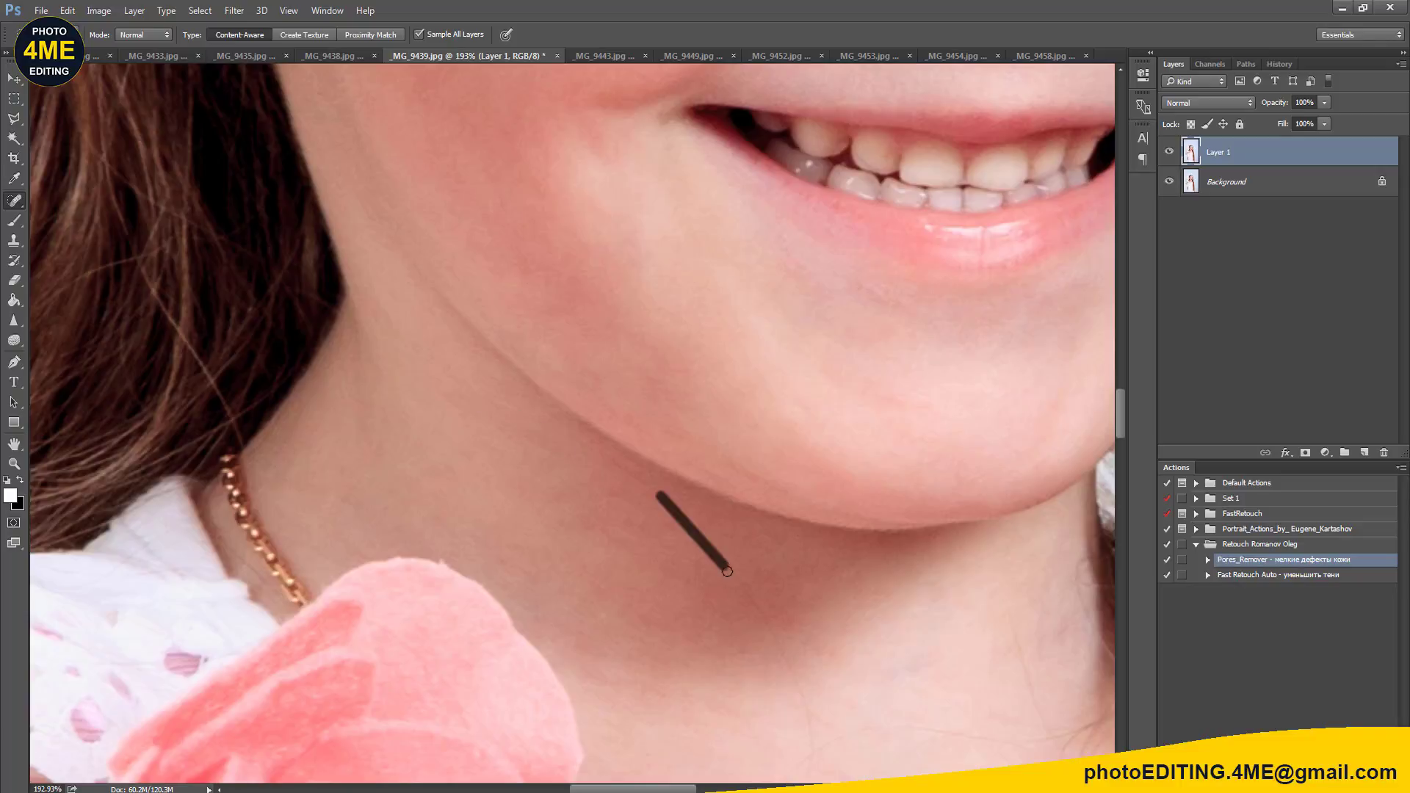
pyautogui.moveTo(724, 565); pyautogui.dragTo(796, 676)
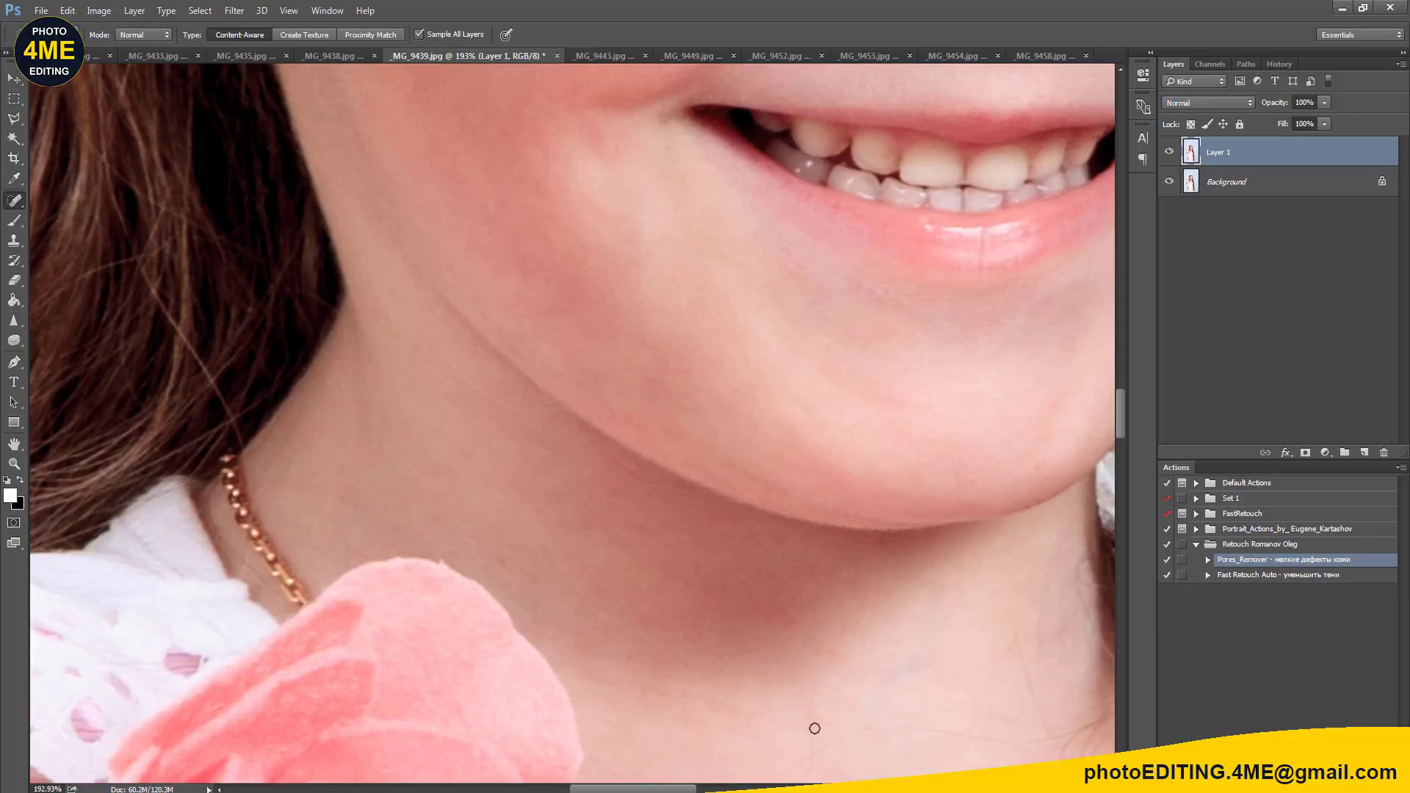
# Step: Heal the remaining crease line on the lower neck
pyautogui.moveTo(814, 729)
pyautogui.mouseDown()
pyautogui.moveTo(756, 651)
pyautogui.moveTo(716, 730)
pyautogui.mouseUp()
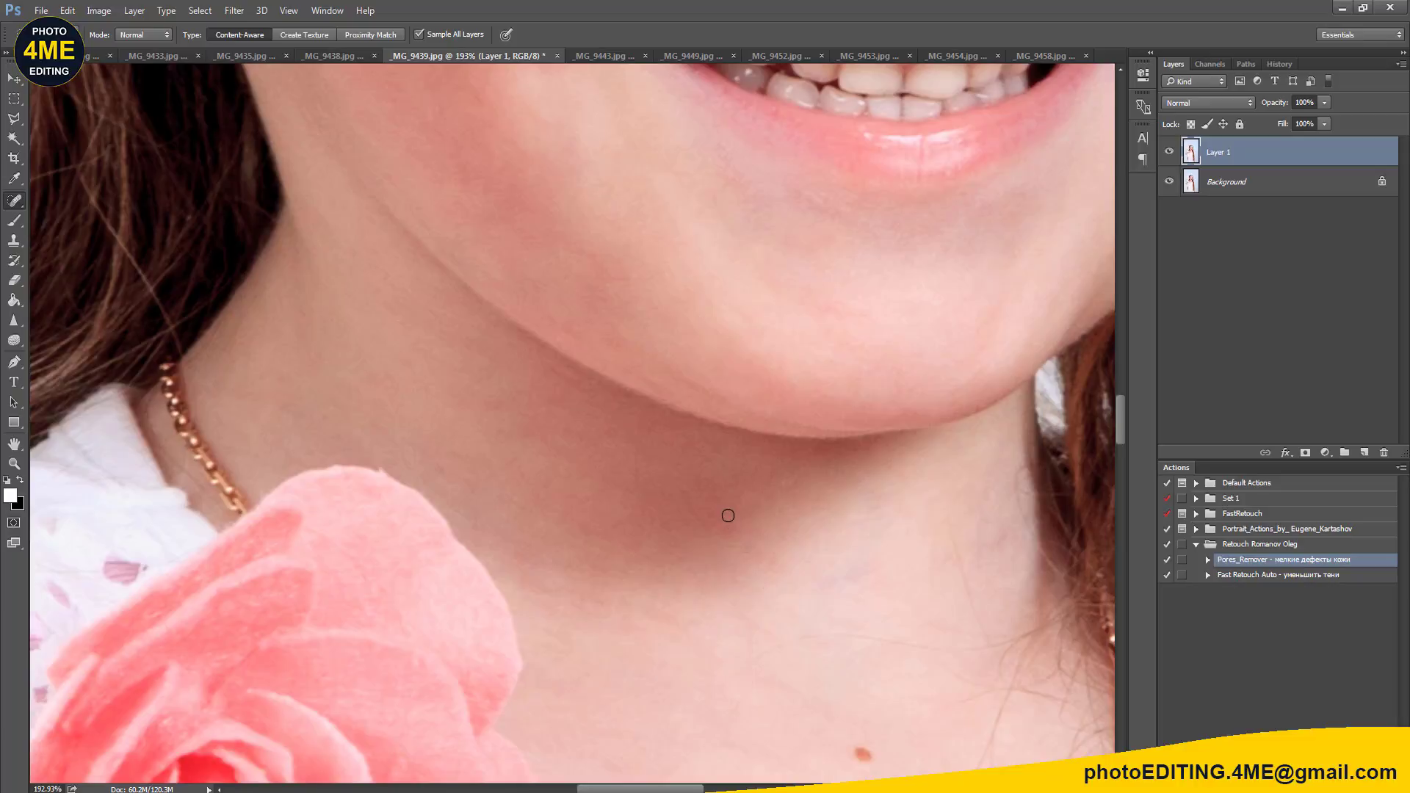
pyautogui.moveTo(728, 516); pyautogui.dragTo(717, 532)
pyautogui.scroll(-5, 612, 516)
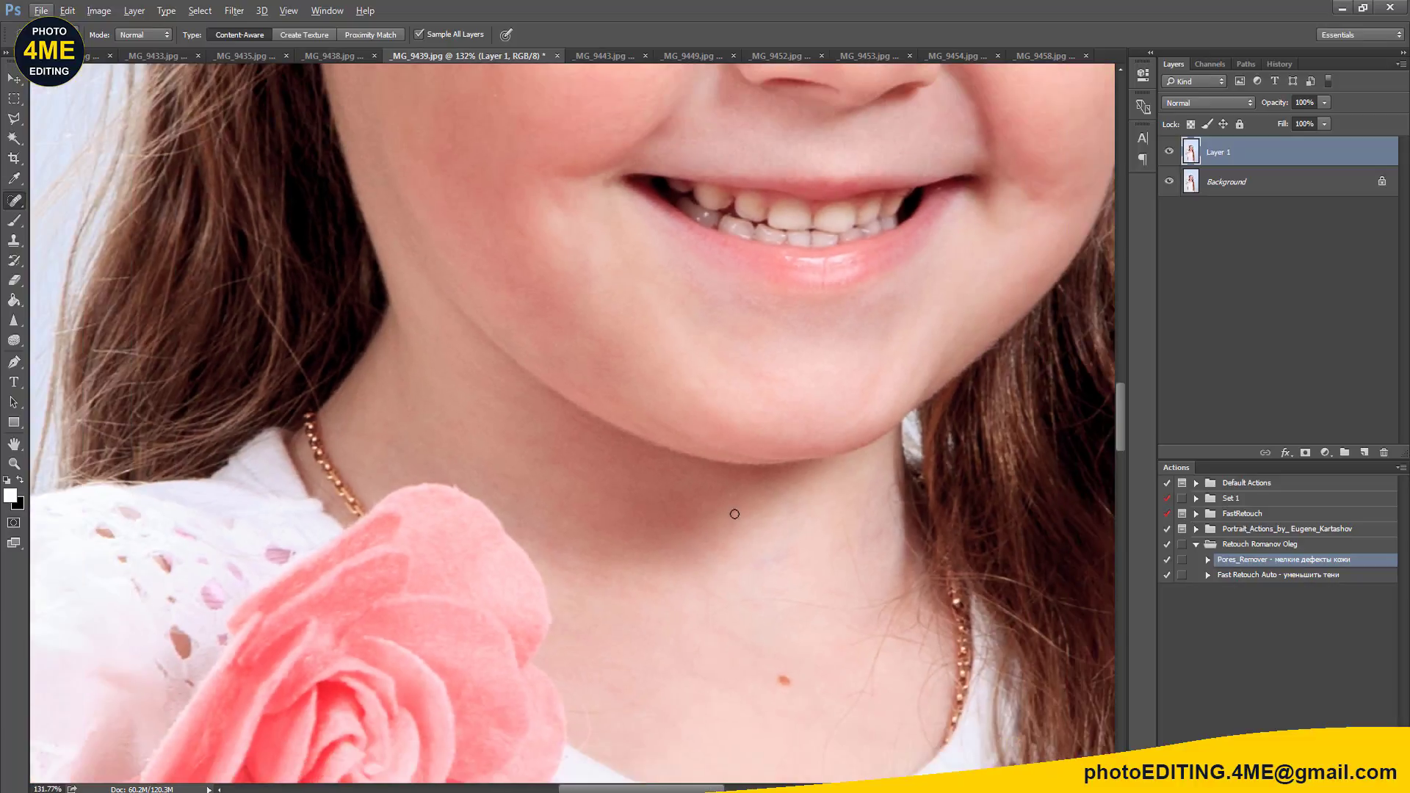
pyautogui.scroll(5, 791, 599)
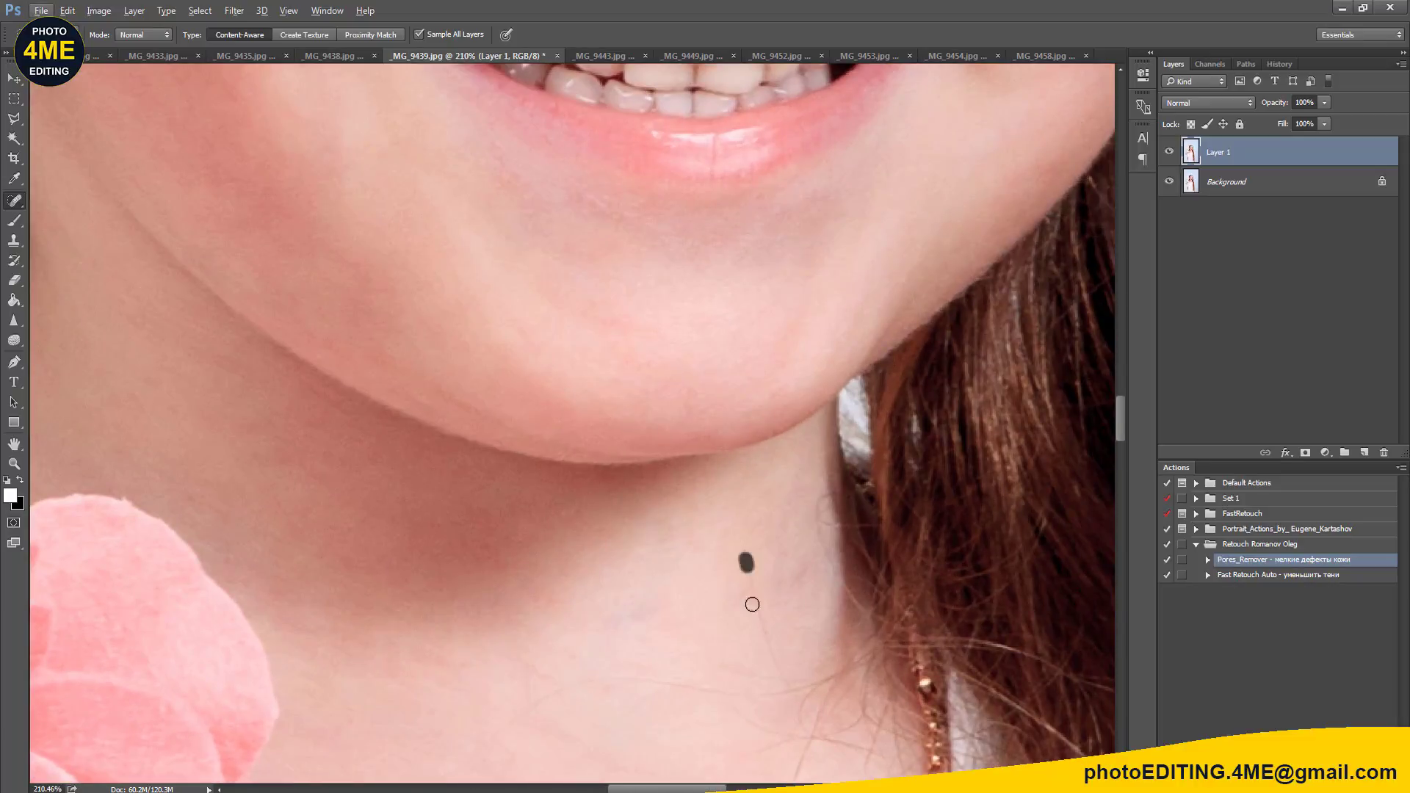
pyautogui.moveTo(752, 603); pyautogui.dragTo(784, 689)
pyautogui.scroll(-3, 701, 587)
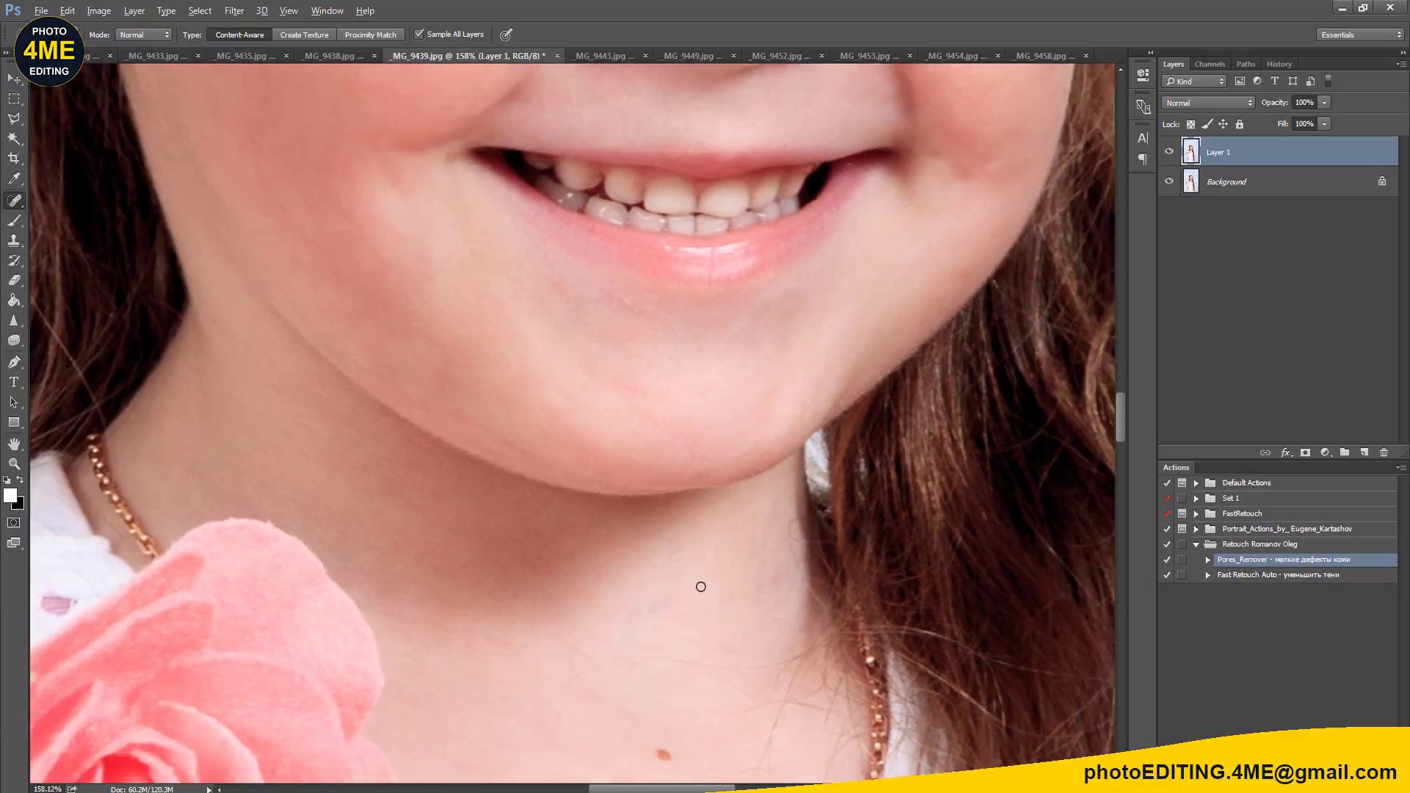
pyautogui.scroll(2, 699, 585)
pyautogui.scroll(-1, 661, 592)
pyautogui.scroll(3, 620, 598)
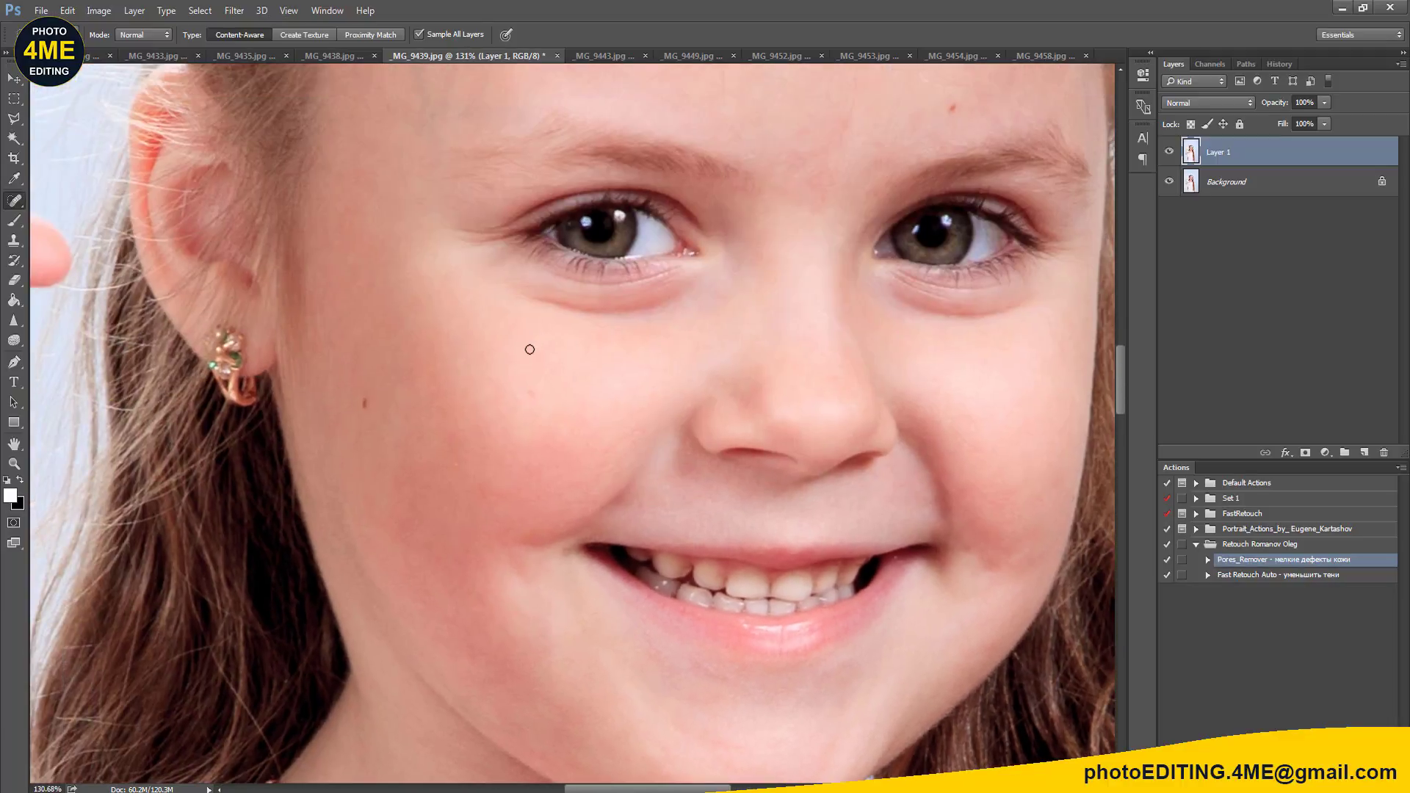
# Step: Enlarge the Spot Healing Brush and heal a forehead mark, two veins and two small spots
pyautogui.scroll(1, 516, 382)
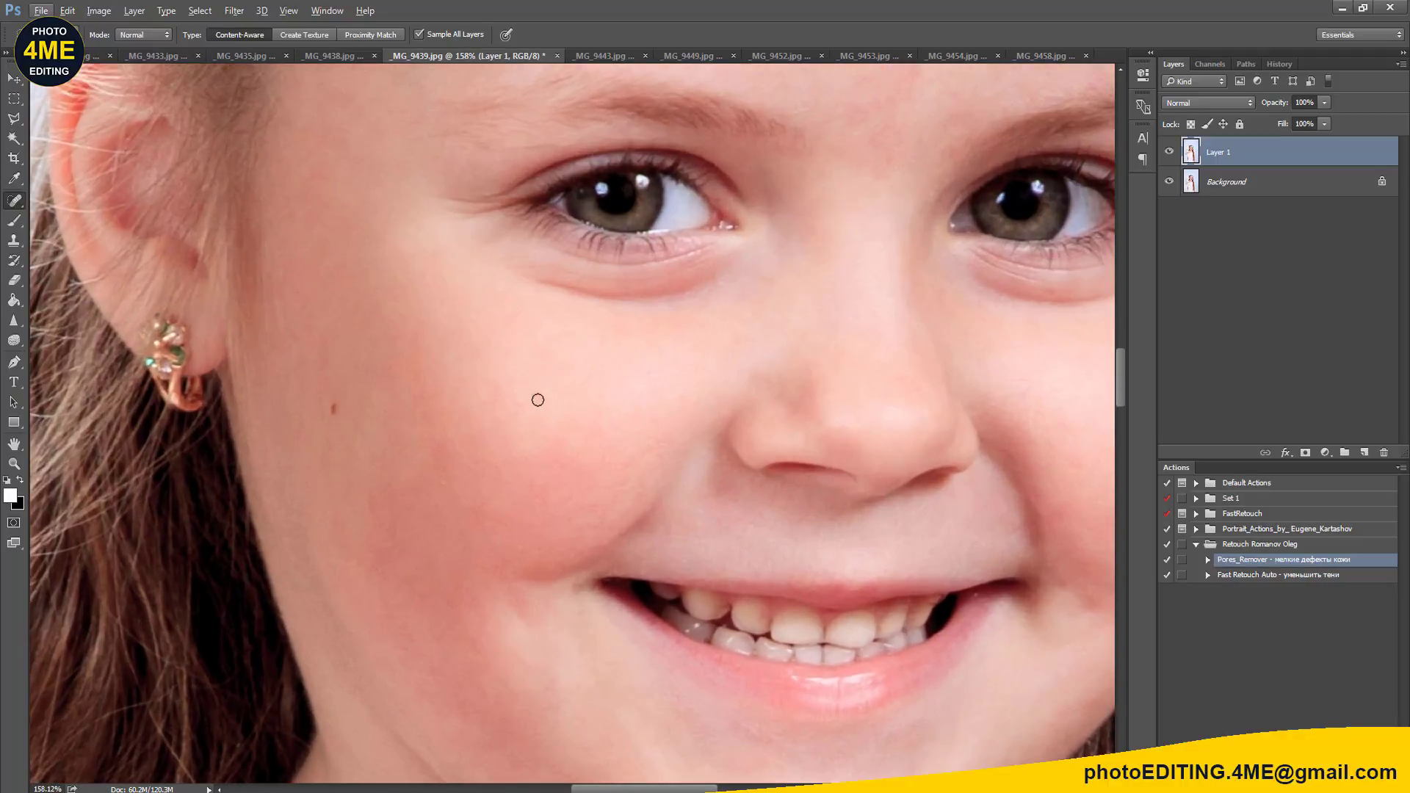
pyautogui.keyDown('alt'); pyautogui.rightClick(538, 399); pyautogui.keyUp('alt')
pyautogui.moveTo(534, 438); pyautogui.dragTo(464, 600)
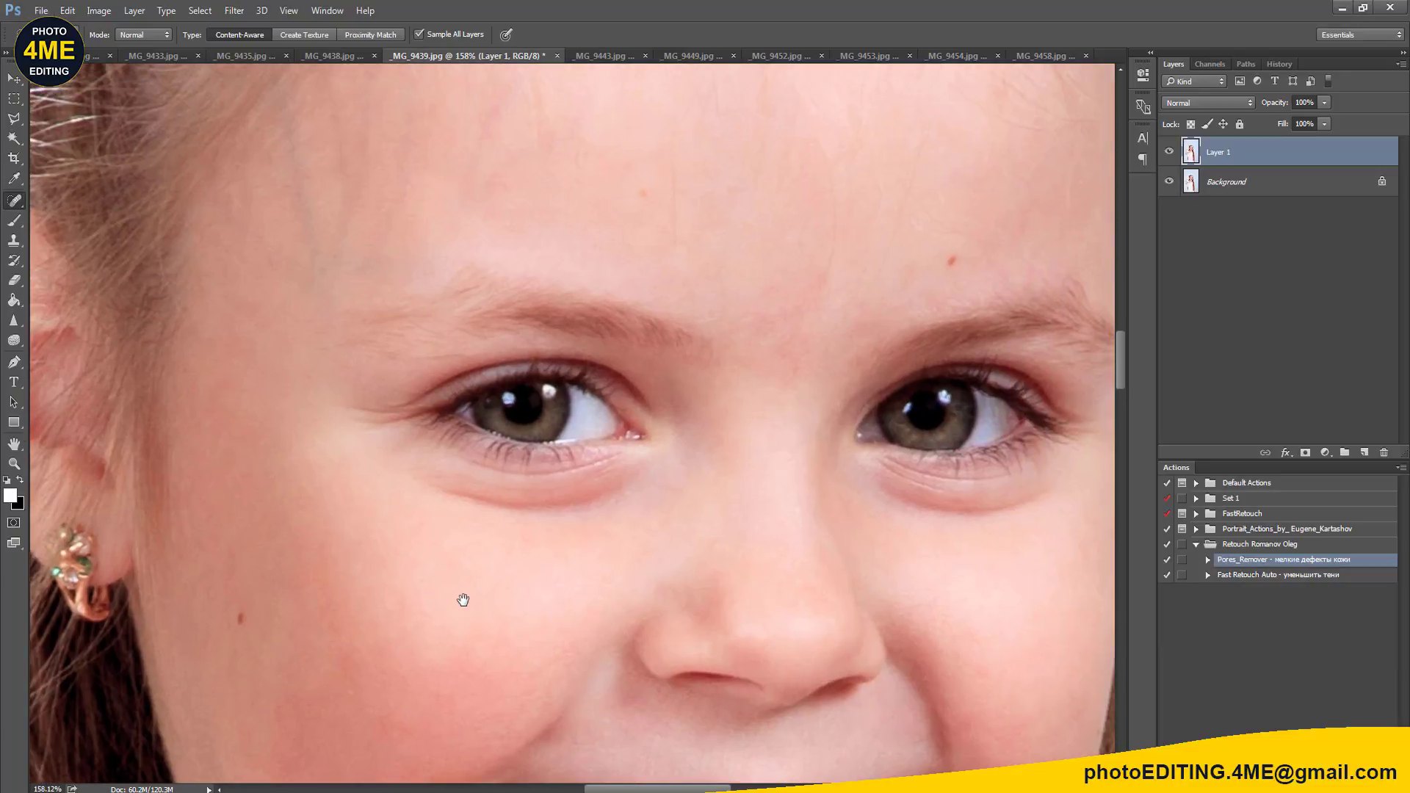
pyautogui.moveTo(745, 204); pyautogui.dragTo(735, 383)
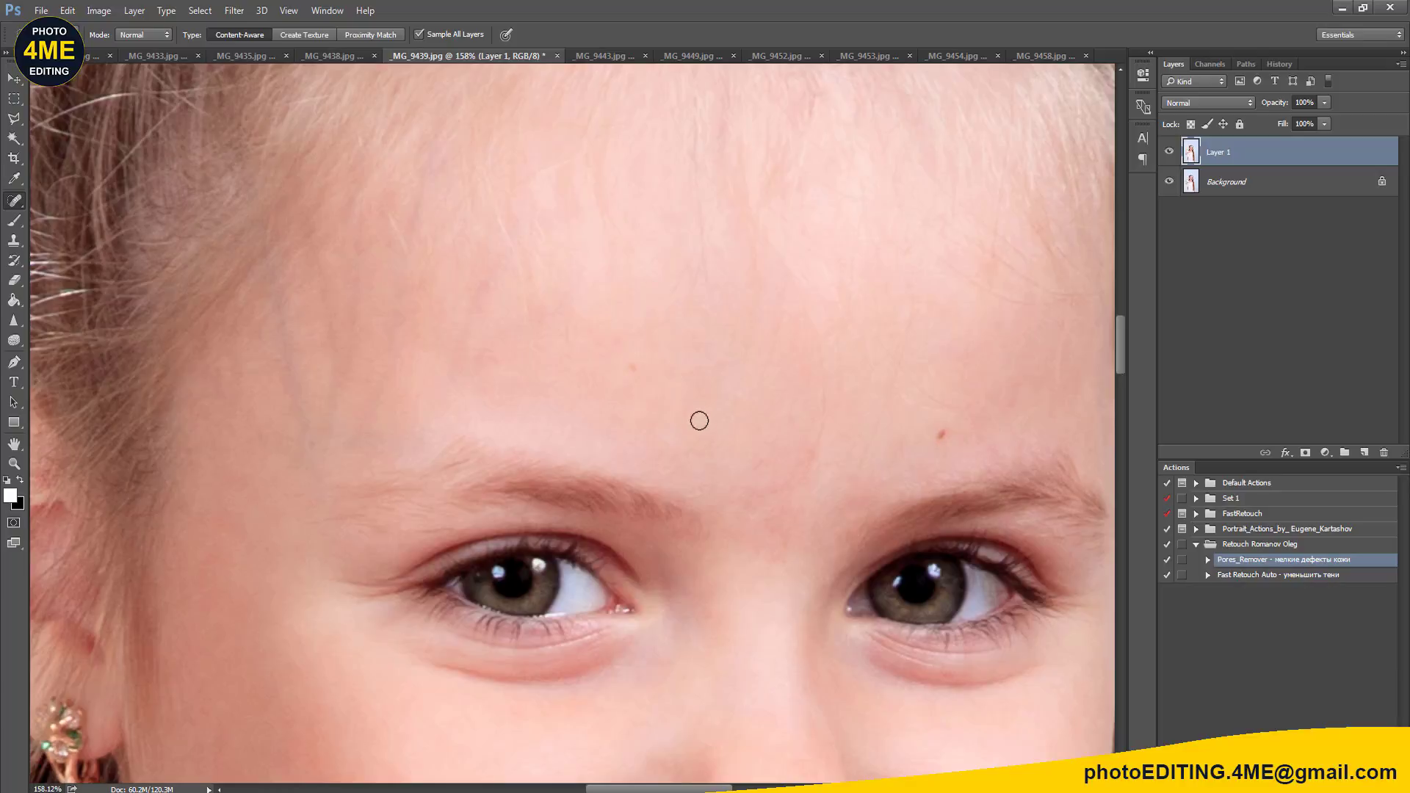
pyautogui.moveTo(700, 421); pyautogui.dragTo(708, 326)
pyautogui.moveTo(812, 268)
pyautogui.mouseDown()
pyautogui.moveTo(796, 371)
pyautogui.moveTo(756, 377)
pyautogui.moveTo(746, 403)
pyautogui.mouseUp()
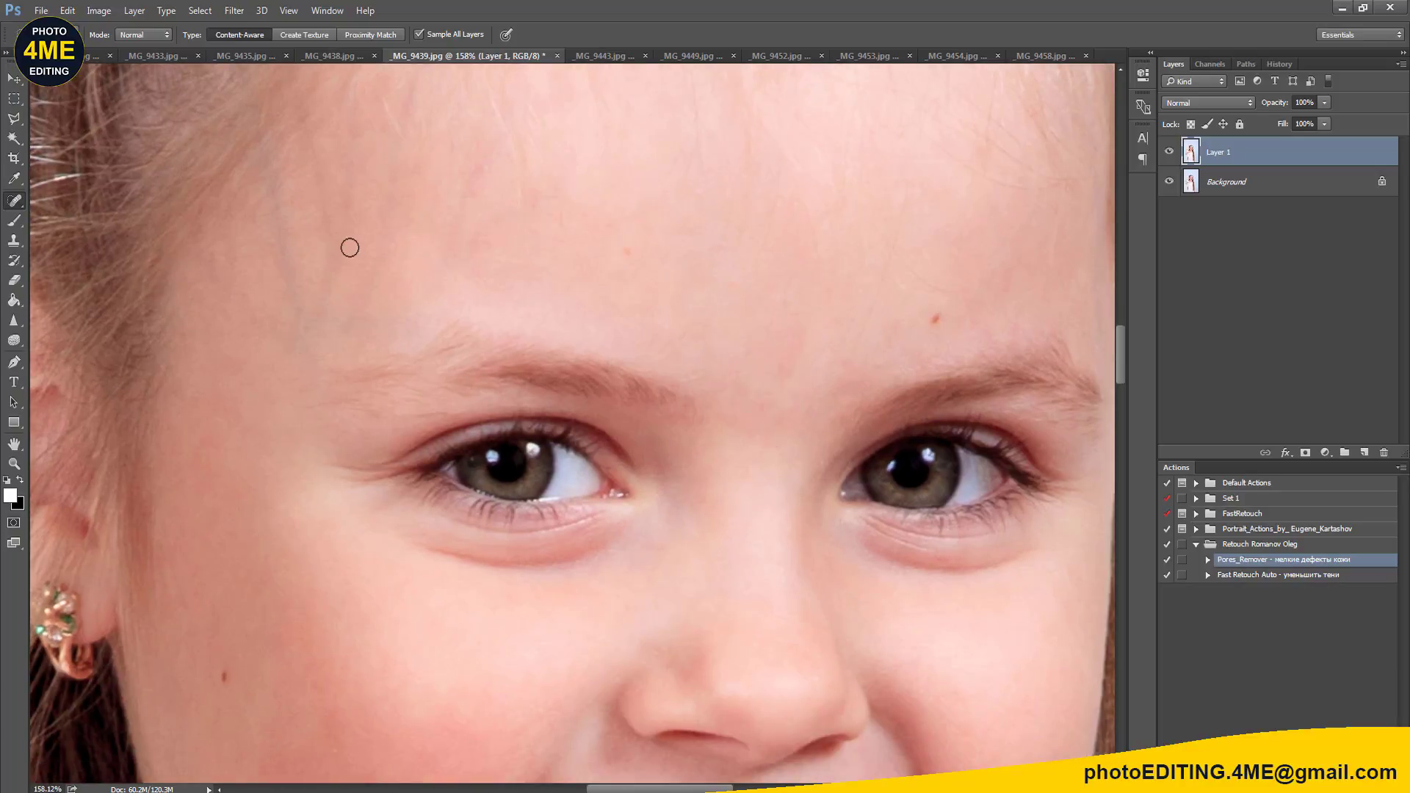
pyautogui.moveTo(307, 336); pyautogui.dragTo(272, 184)
pyautogui.moveTo(318, 310); pyautogui.dragTo(354, 128)
pyautogui.click(330, 232)
pyautogui.click(385, 223)
# Step: Heal the remaining faint vertical forehead veins and the spots near the brow
pyautogui.moveTo(437, 180); pyautogui.dragTo(413, 326)
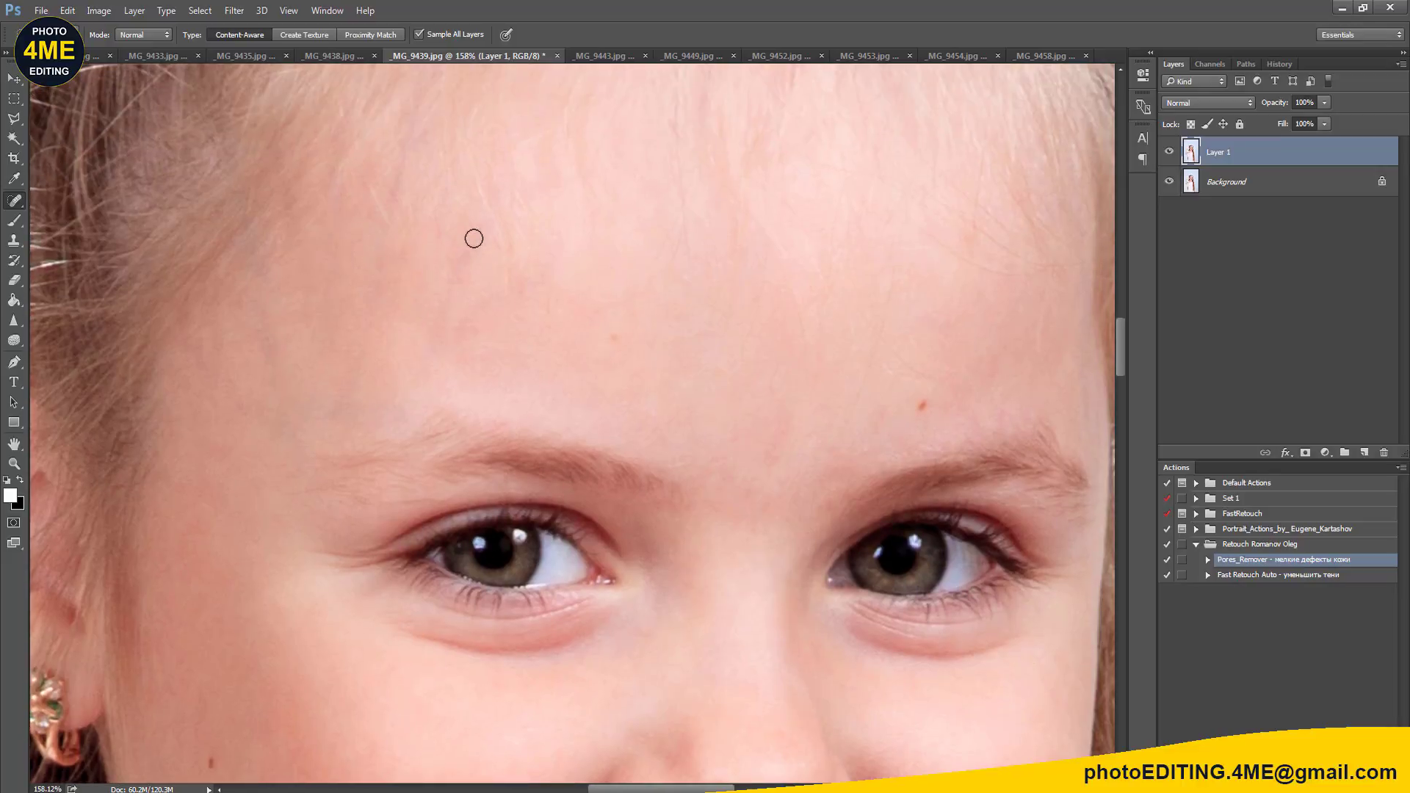
pyautogui.moveTo(479, 224)
pyautogui.mouseDown()
pyautogui.moveTo(438, 327)
pyautogui.moveTo(498, 285)
pyautogui.mouseUp()
pyautogui.moveTo(410, 139); pyautogui.dragTo(382, 221)
pyautogui.moveTo(356, 151); pyautogui.dragTo(337, 207)
pyautogui.moveTo(269, 309); pyautogui.dragTo(271, 359)
pyautogui.moveTo(301, 265); pyautogui.dragTo(304, 353)
pyautogui.click(291, 431)
pyautogui.click(209, 353)
# Step: Heal the blemishes on the right side of the forehead and a mark above the eyebrow
pyautogui.moveTo(746, 488); pyautogui.dragTo(635, 398)
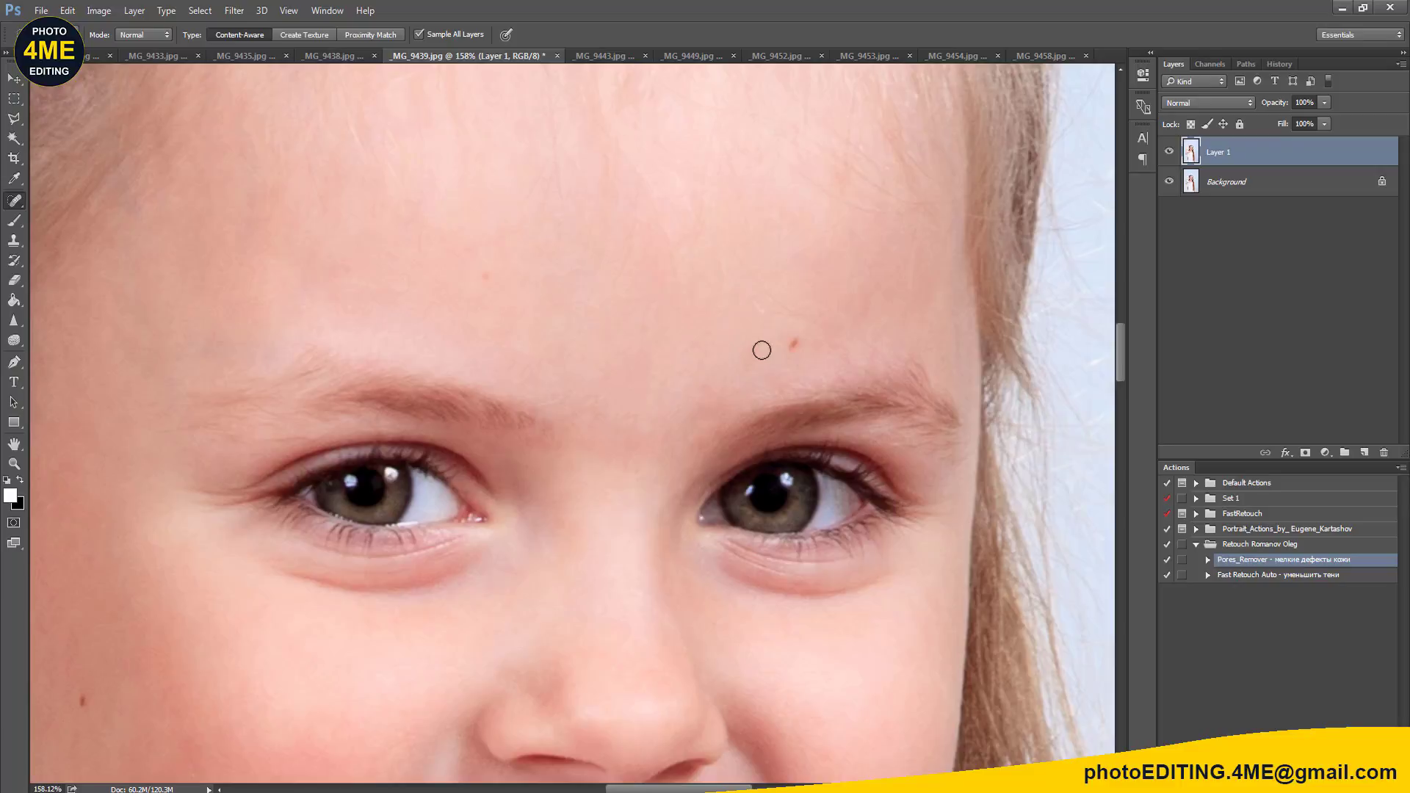
pyautogui.moveTo(762, 350); pyautogui.dragTo(730, 370)
pyautogui.moveTo(533, 184); pyautogui.dragTo(548, 183)
pyautogui.moveTo(441, 302); pyautogui.dragTo(443, 195)
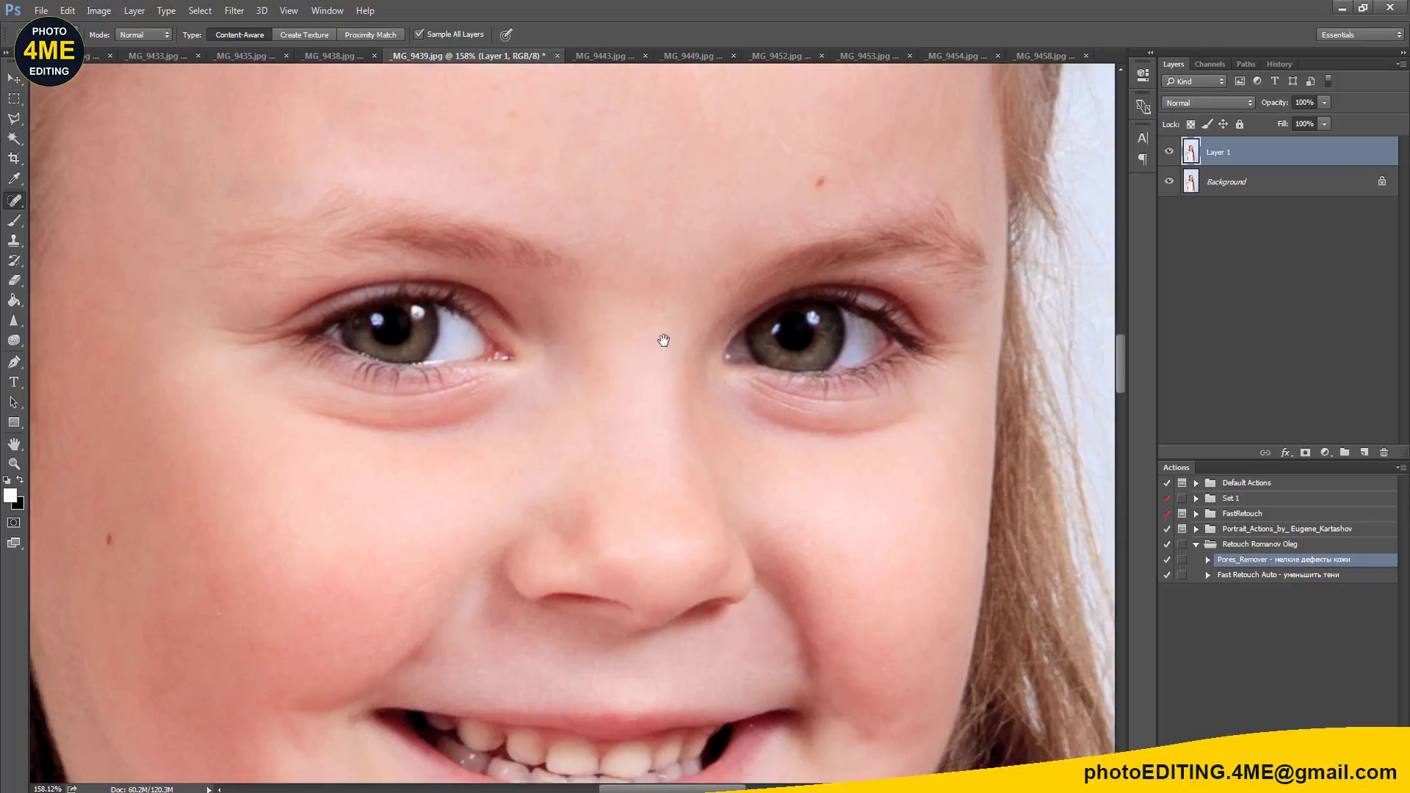
pyautogui.moveTo(661, 331); pyautogui.dragTo(484, 317)
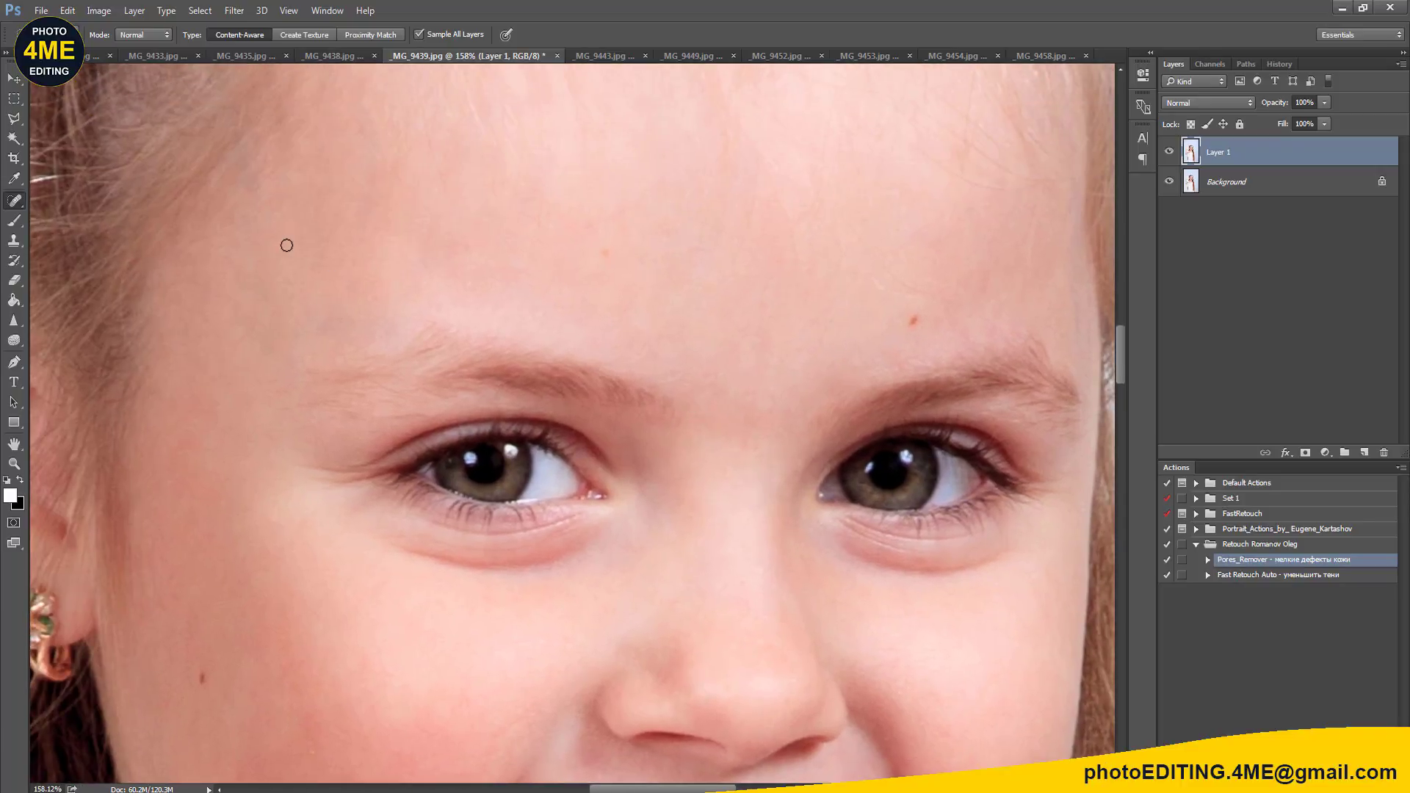
pyautogui.moveTo(439, 150); pyautogui.dragTo(444, 211)
pyautogui.moveTo(319, 301); pyautogui.dragTo(316, 327)
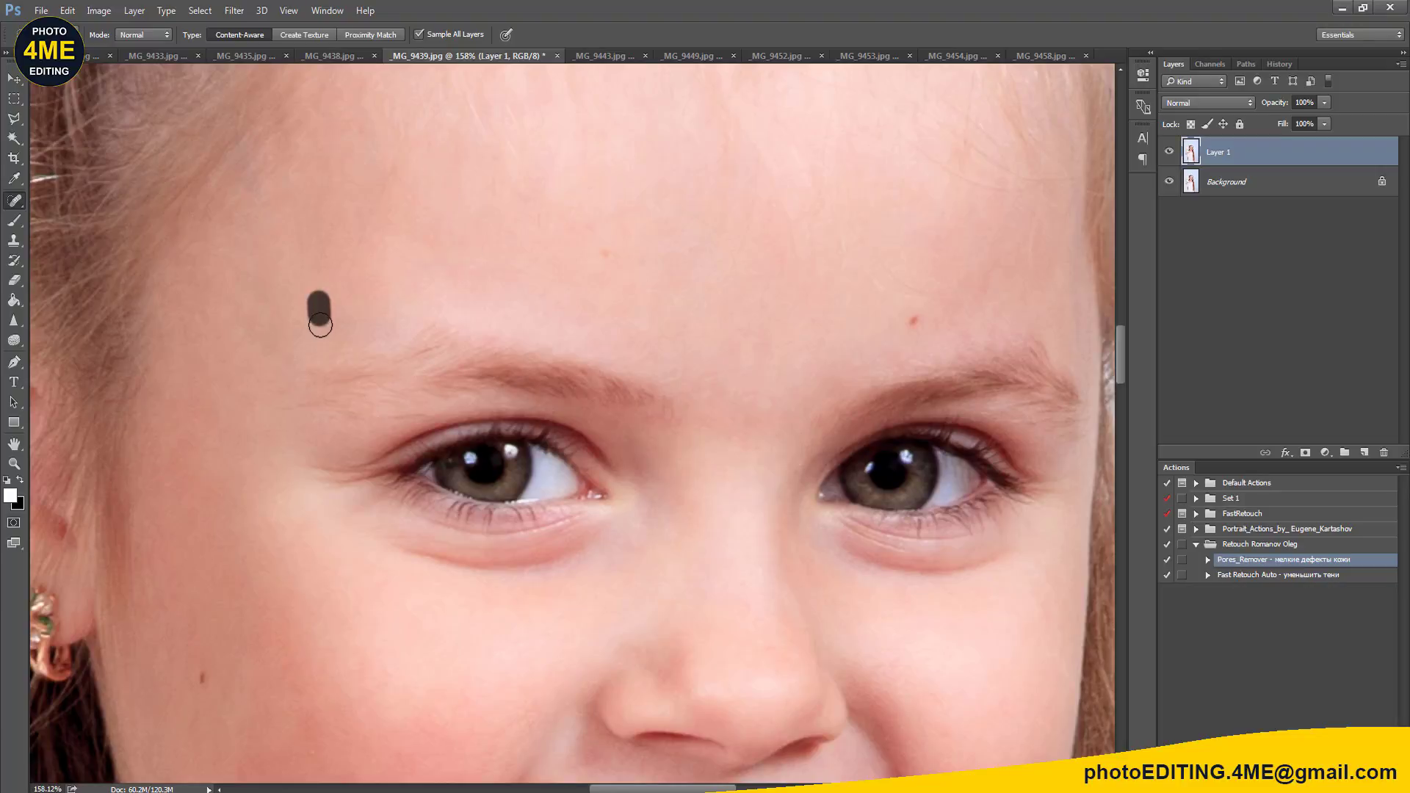
# Step: Spot-heal the marks and small spots on the left and right cheeks
pyautogui.moveTo(304, 456); pyautogui.dragTo(282, 268)
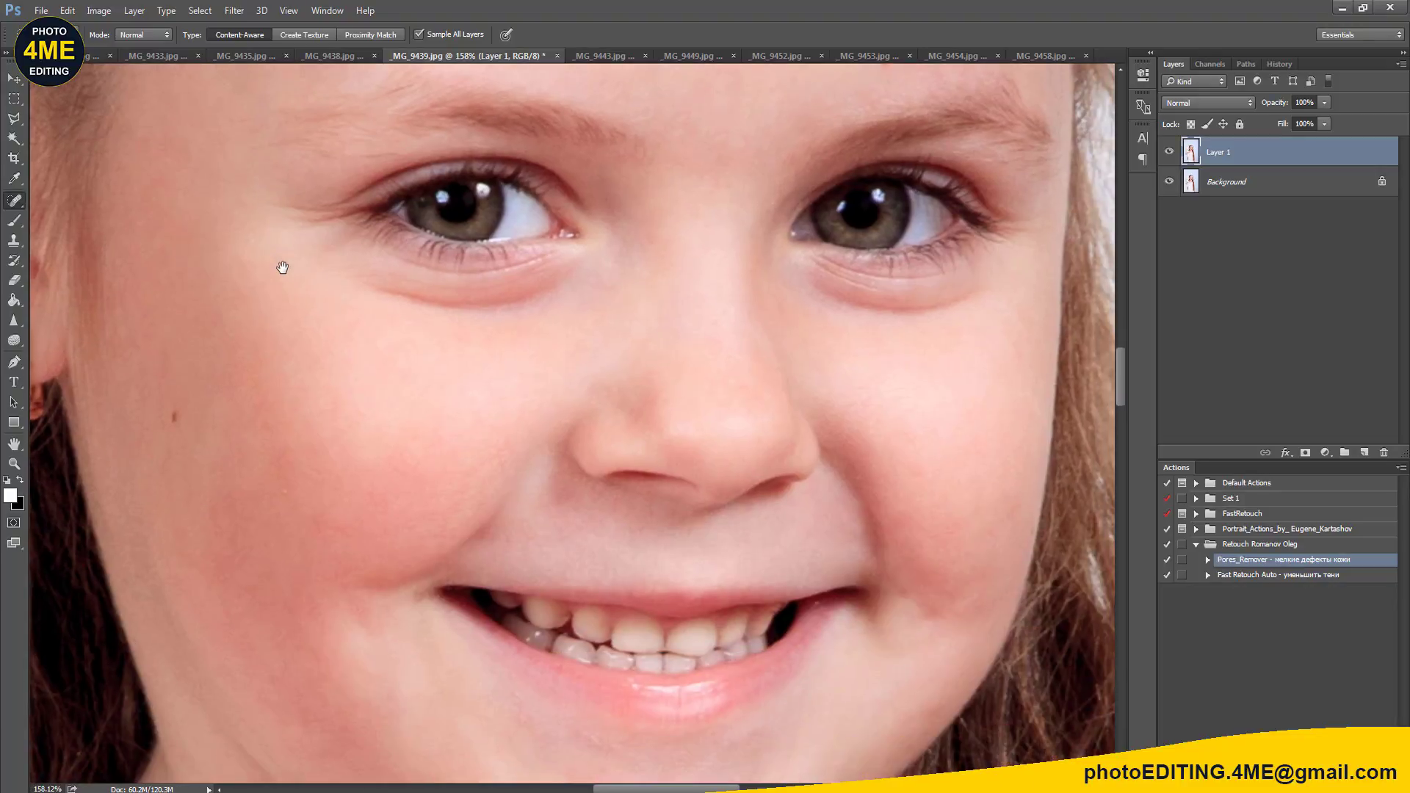
pyautogui.moveTo(371, 349); pyautogui.dragTo(344, 213)
pyautogui.moveTo(229, 253); pyautogui.dragTo(250, 322)
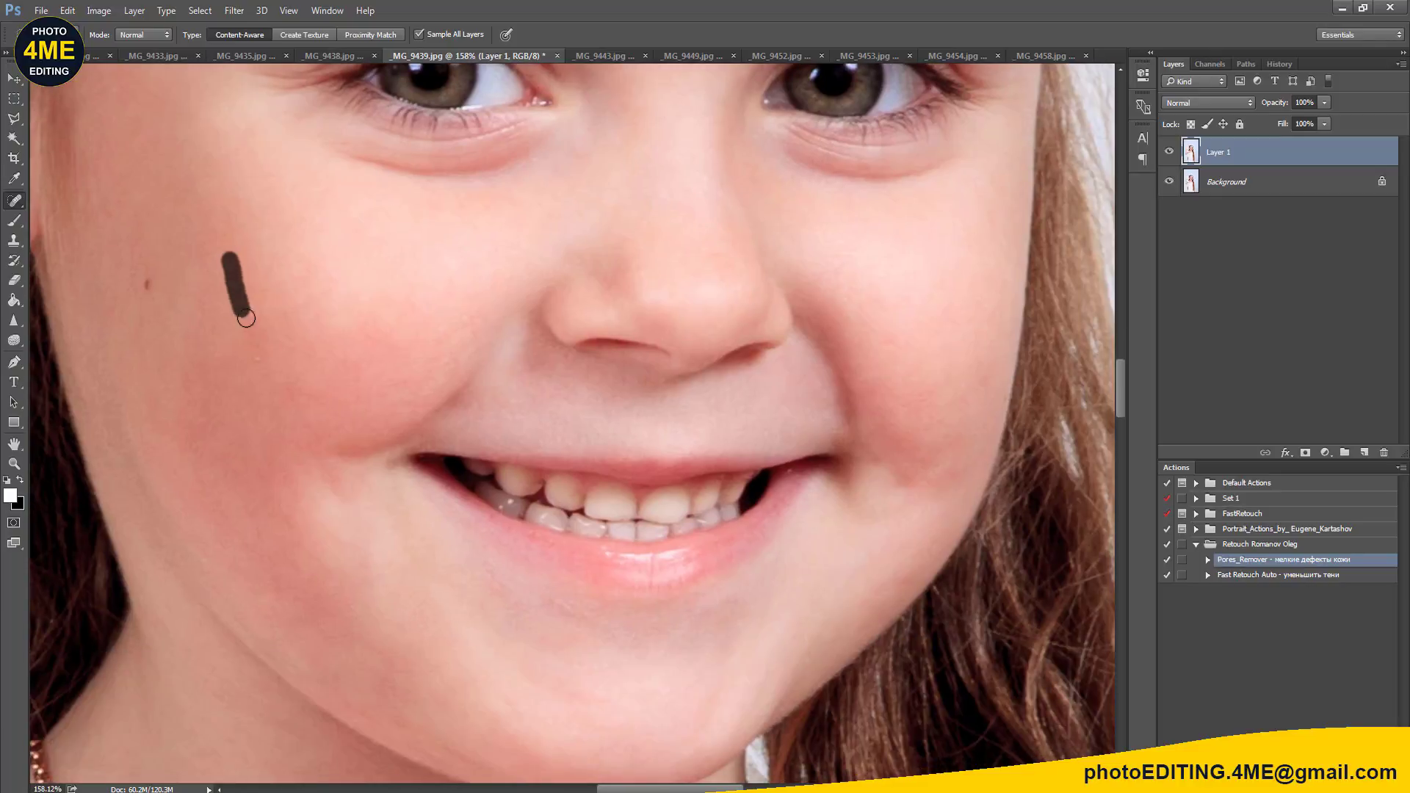
pyautogui.click(257, 343)
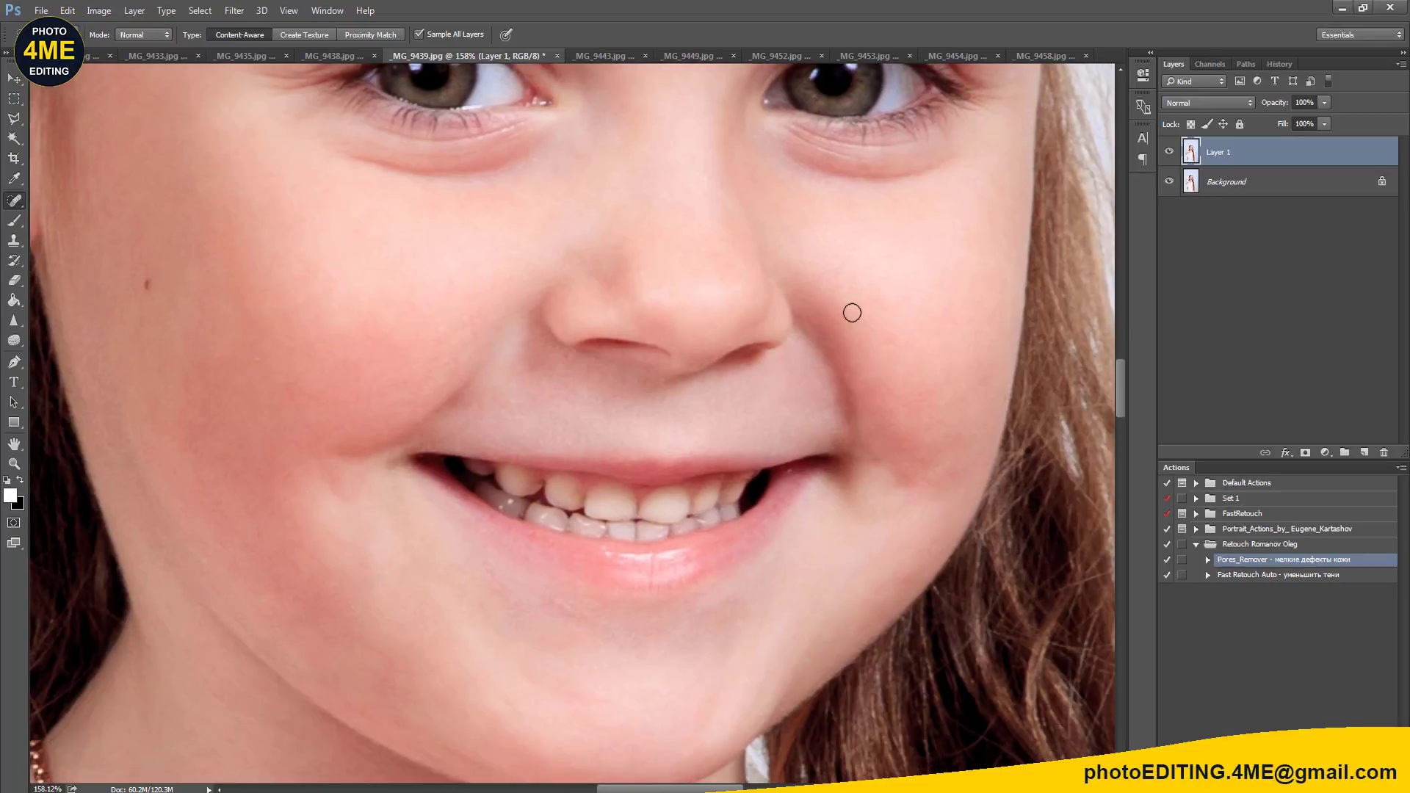
pyautogui.click(938, 467)
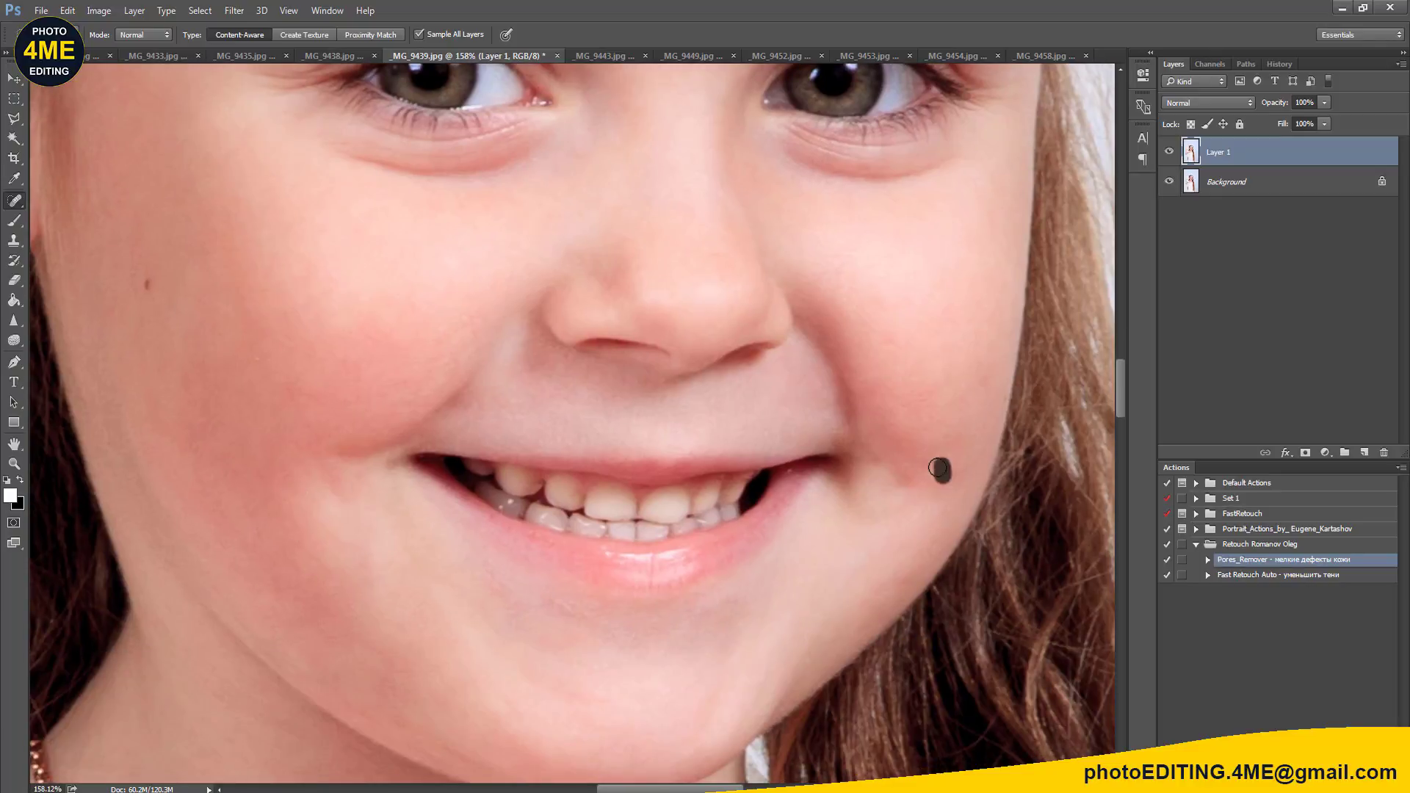
pyautogui.click(891, 333)
pyautogui.click(890, 306)
# Step: Spot-heal the marks below the lower lip and a spot on the chin
pyautogui.scroll(1, 576, 570)
pyautogui.scroll(1, 570, 488)
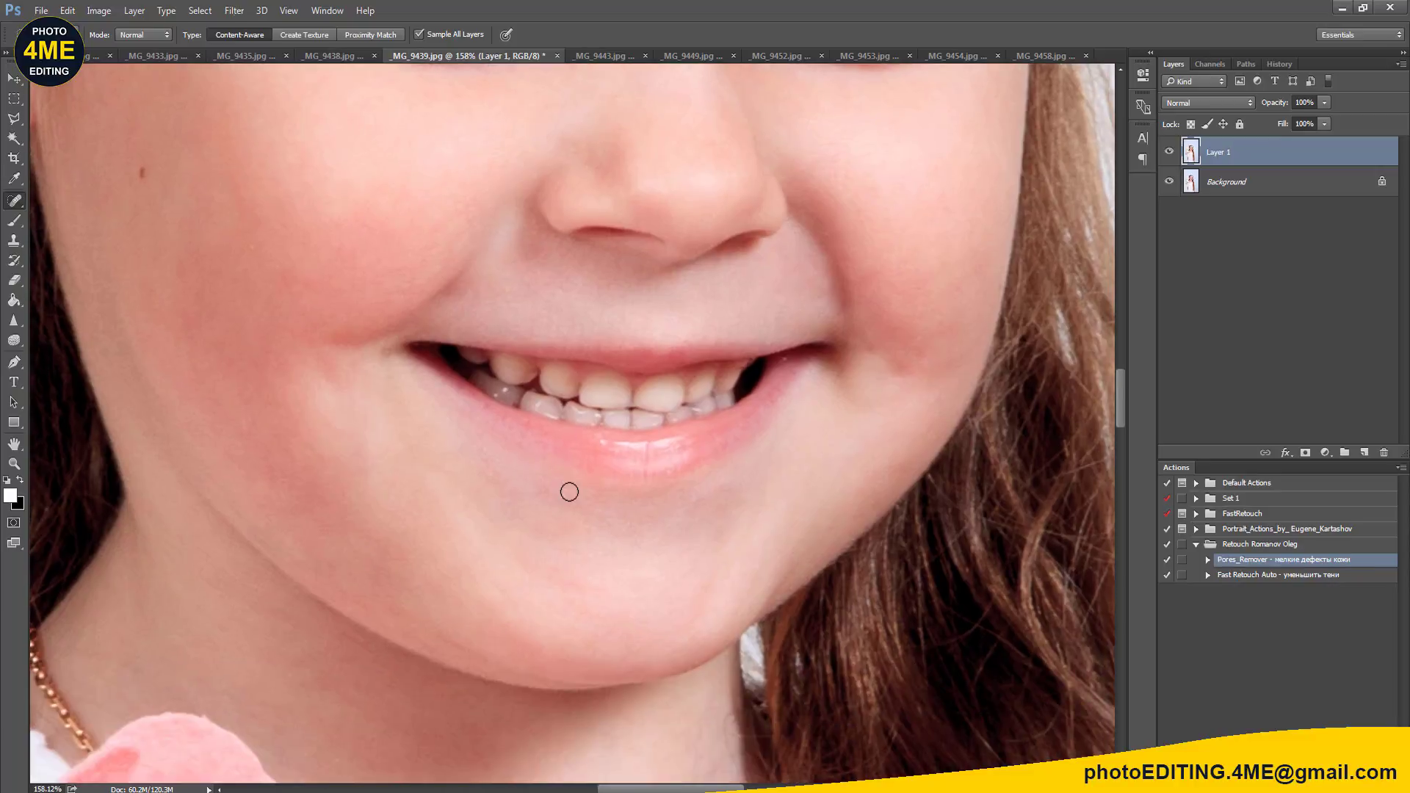
pyautogui.scroll(1, 570, 491)
pyautogui.moveTo(528, 486); pyautogui.dragTo(581, 516)
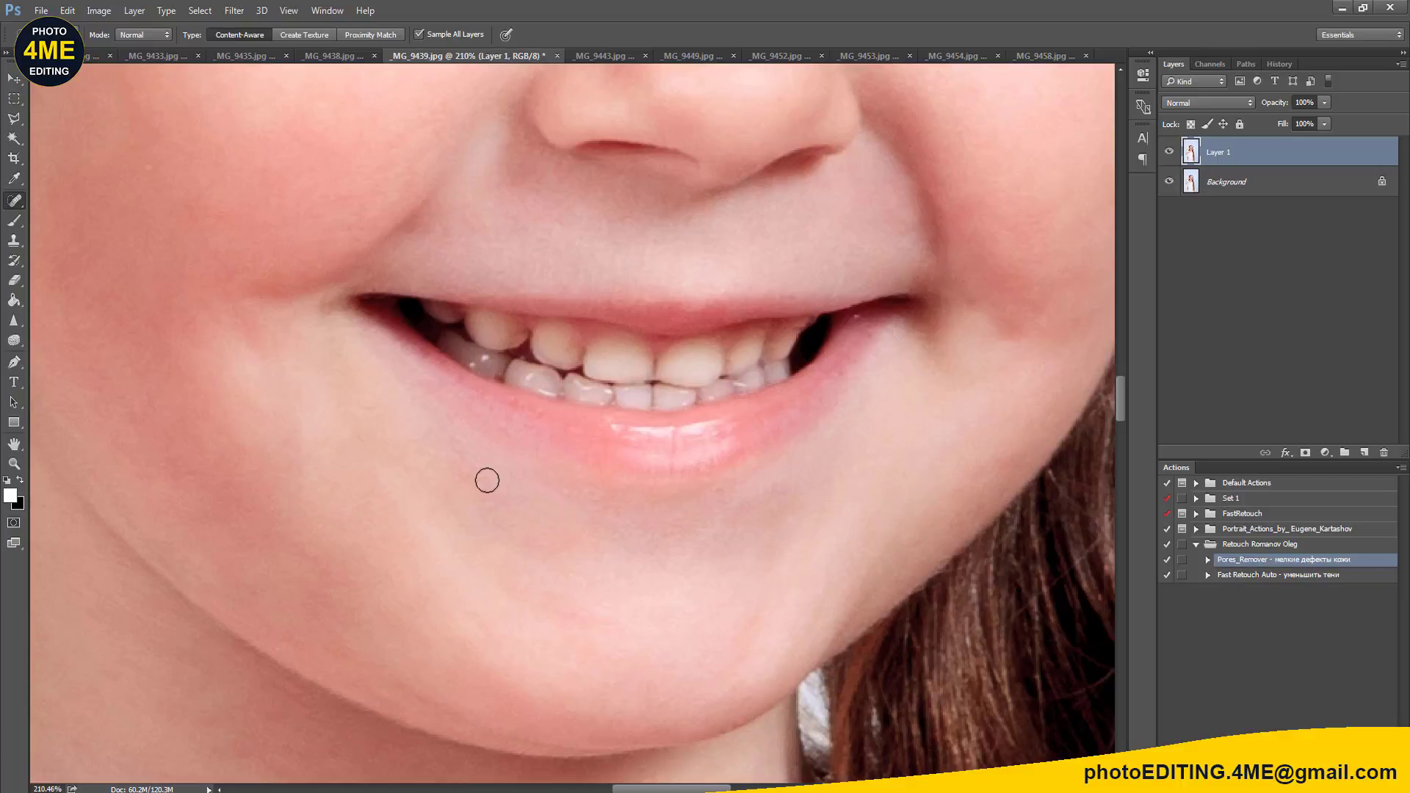
pyautogui.click(452, 445)
pyautogui.scroll(-1, 576, 544)
pyautogui.scroll(-1, 576, 544)
pyautogui.click(573, 597)
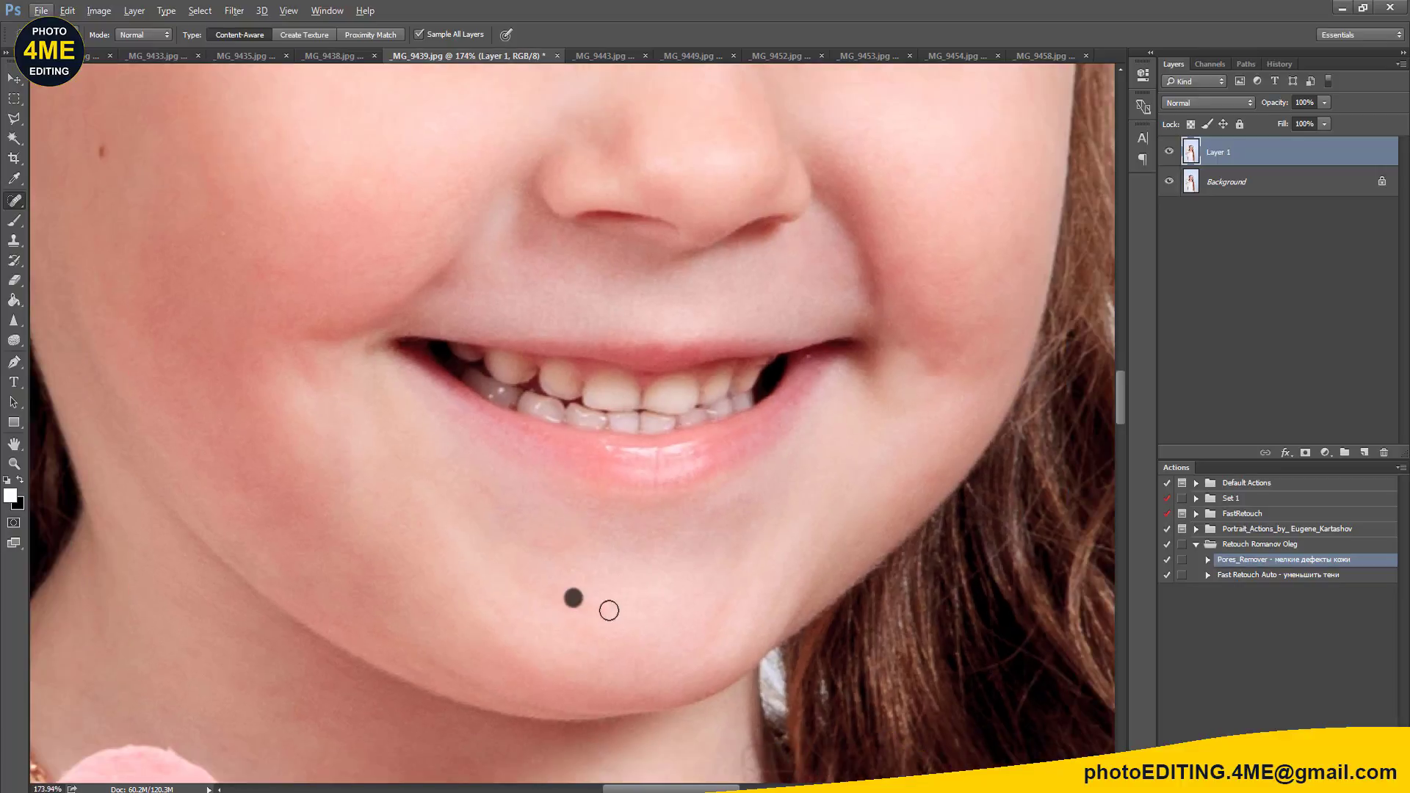
# Step: Clone-stamp over a chin spot using nearby skin as the source
pyautogui.press('s')
pyautogui.keyDown('alt'); pyautogui.click(822, 504); pyautogui.keyUp('alt')
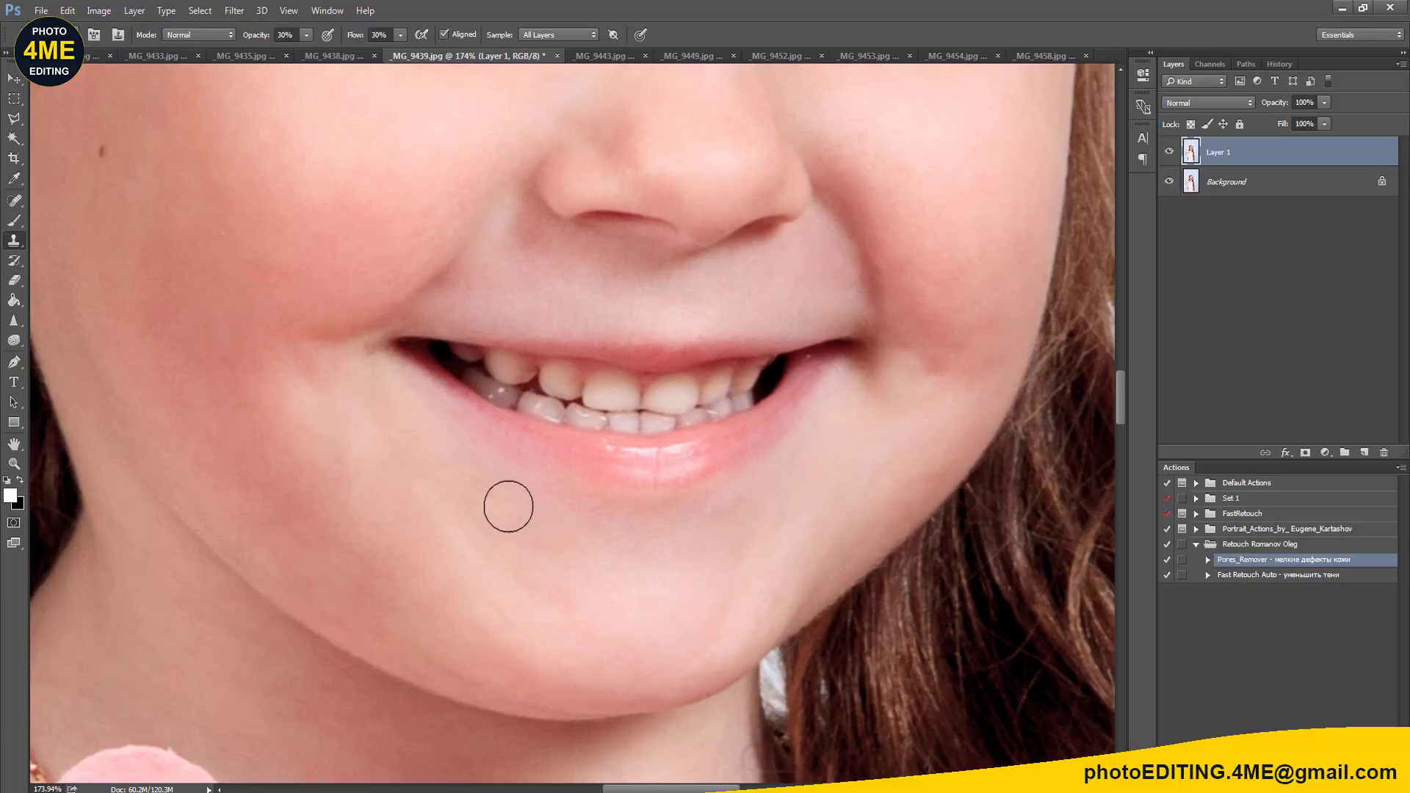
pyautogui.click(577, 567)
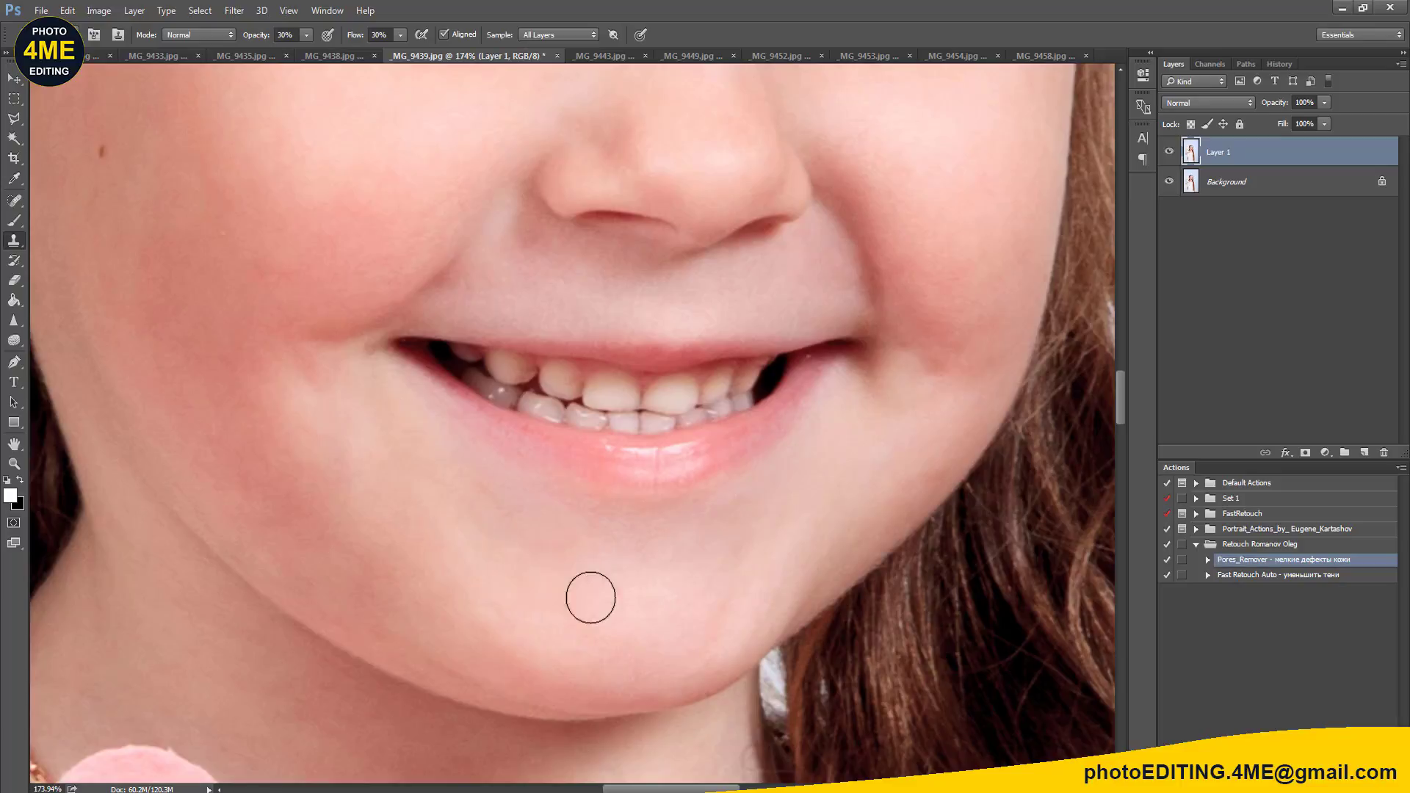
# Step: Pan and zoom around the eyes, cheeks and forehead to inspect remaining blemishes
pyautogui.moveTo(902, 432); pyautogui.dragTo(802, 584)
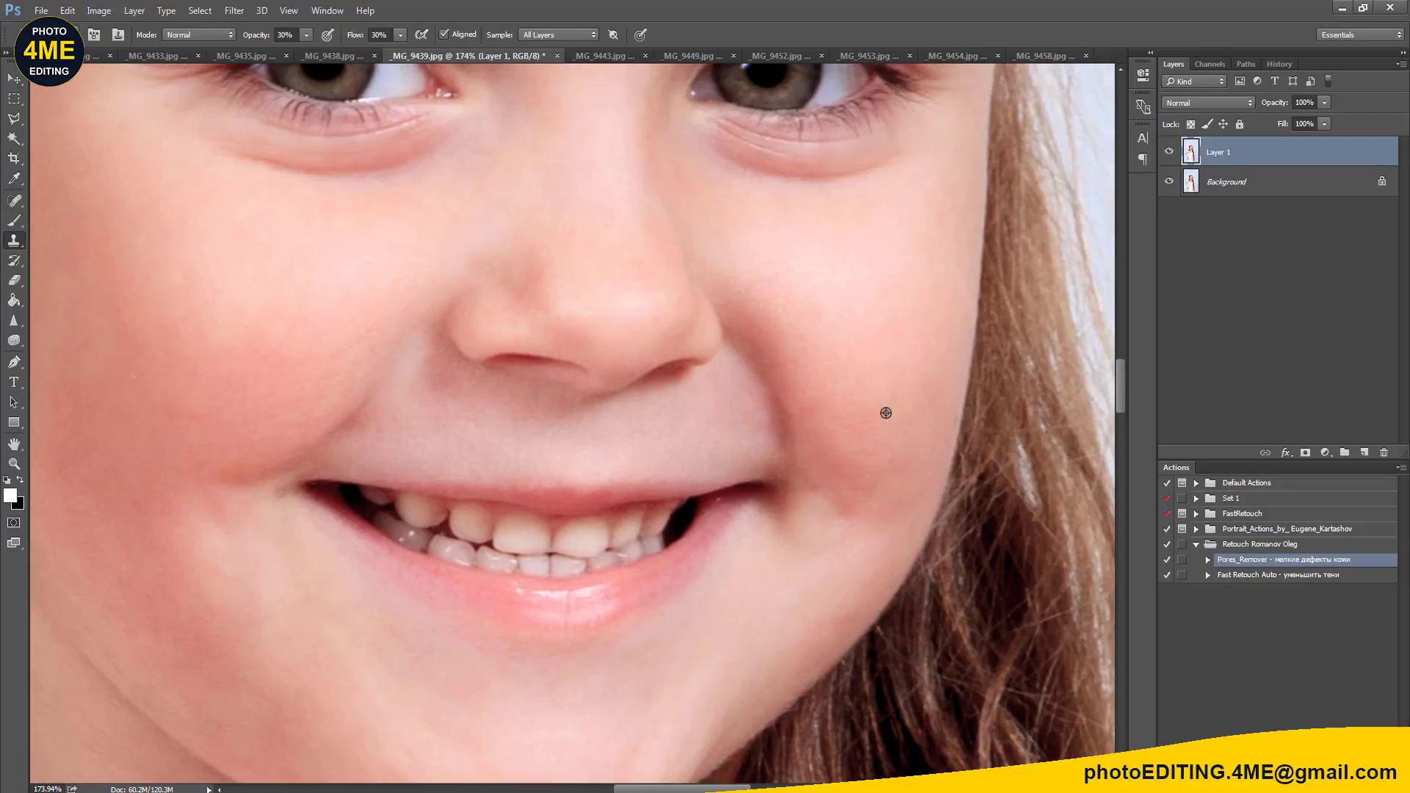
pyautogui.scroll(3, 890, 384)
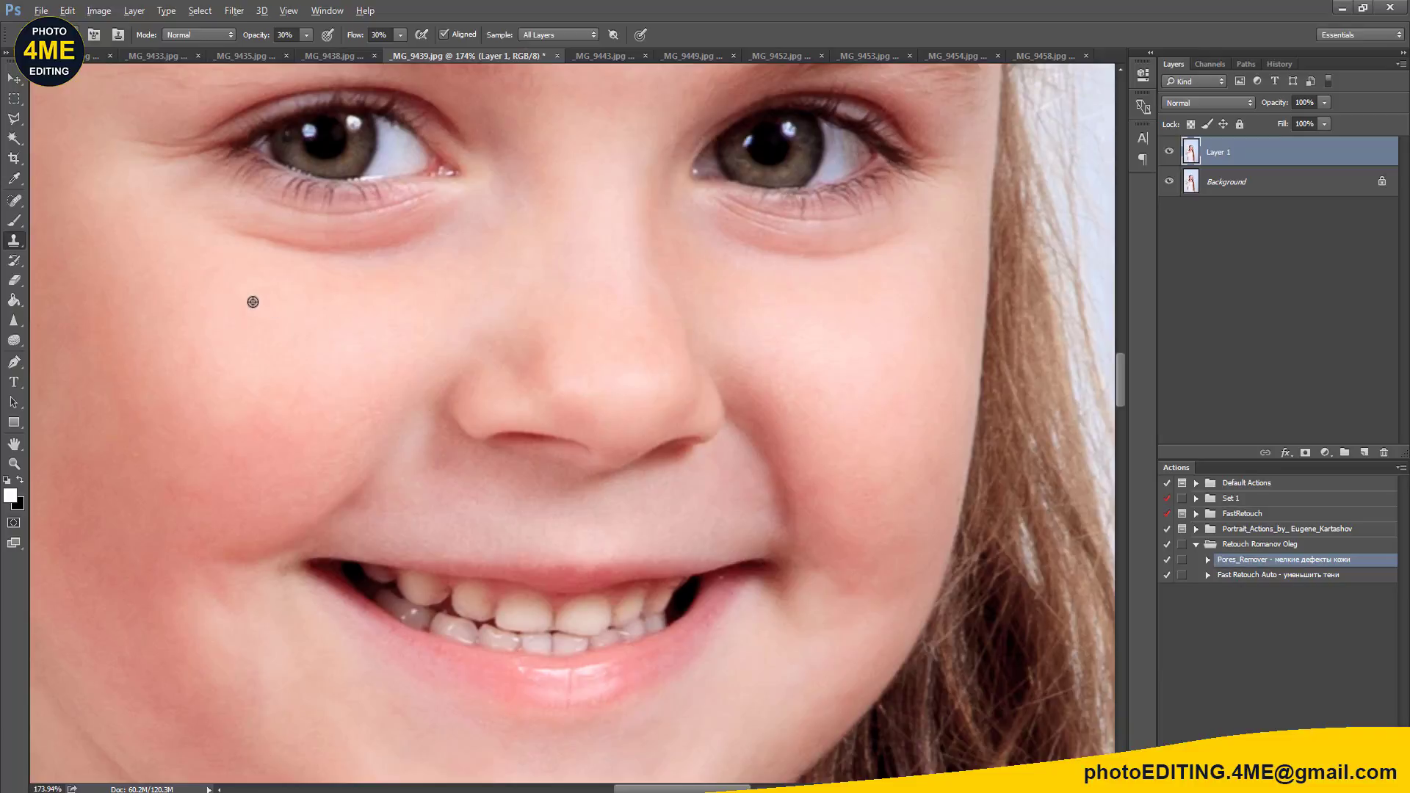
pyautogui.moveTo(599, 274); pyautogui.dragTo(647, 358)
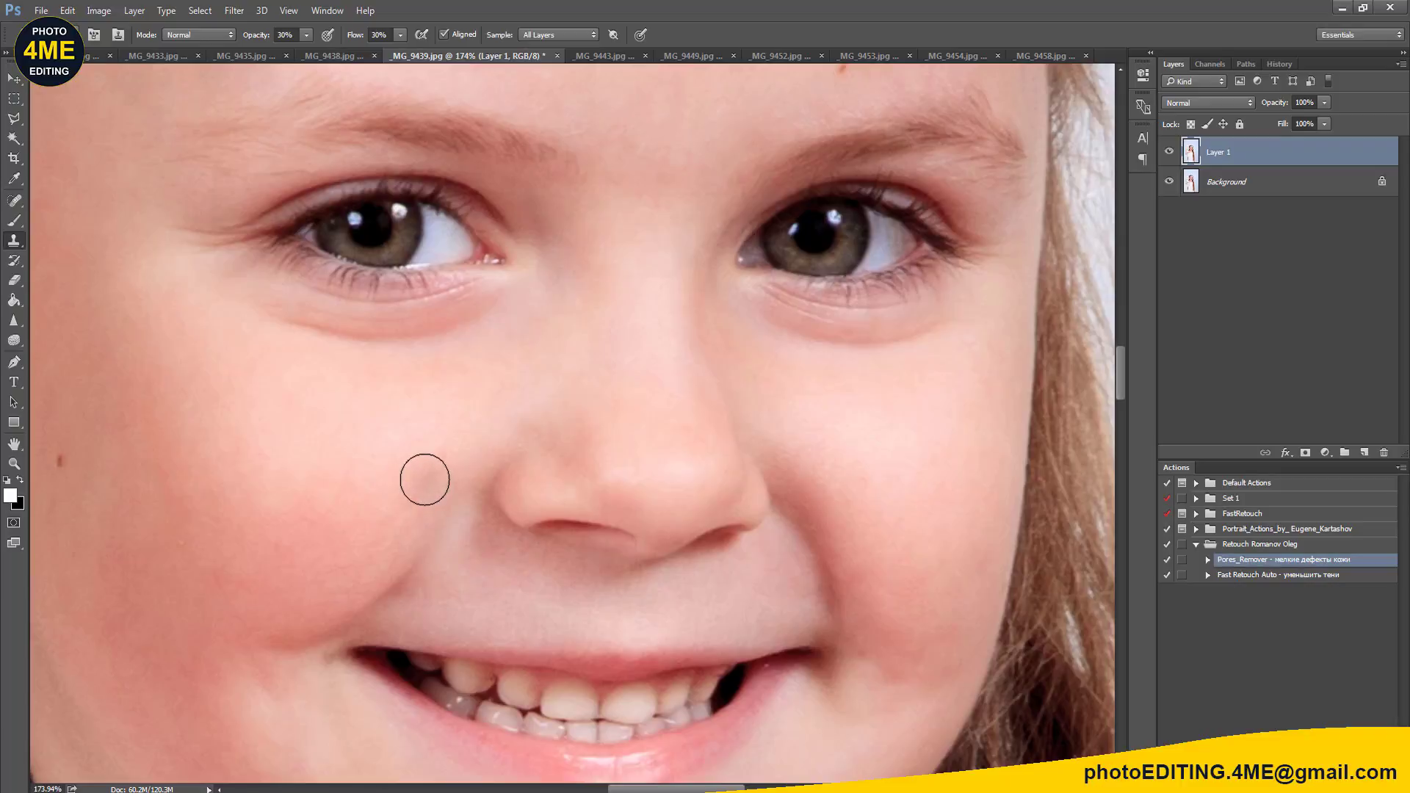
pyautogui.moveTo(456, 428); pyautogui.dragTo(461, 425)
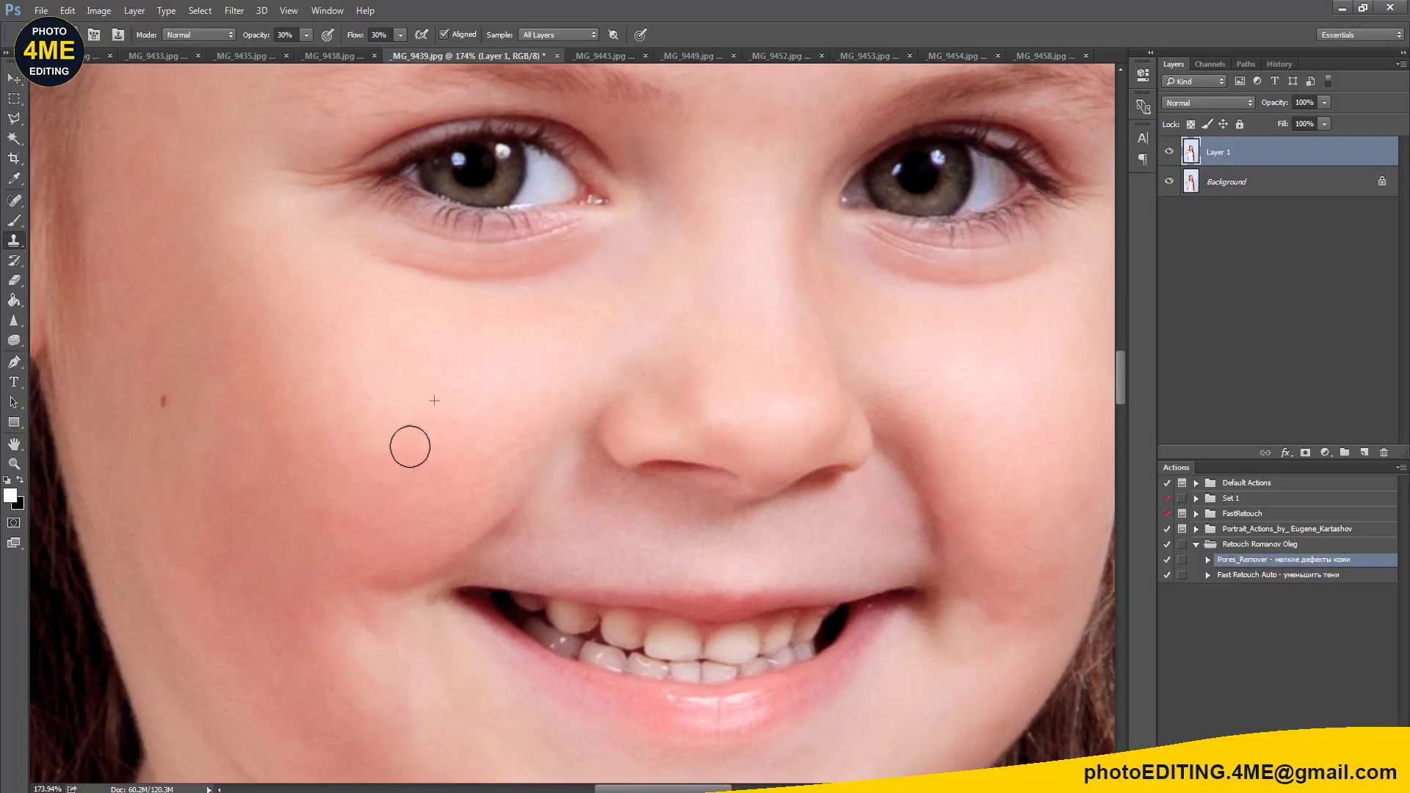
pyautogui.scroll(-1, 342, 405)
pyautogui.scroll(1, 261, 415)
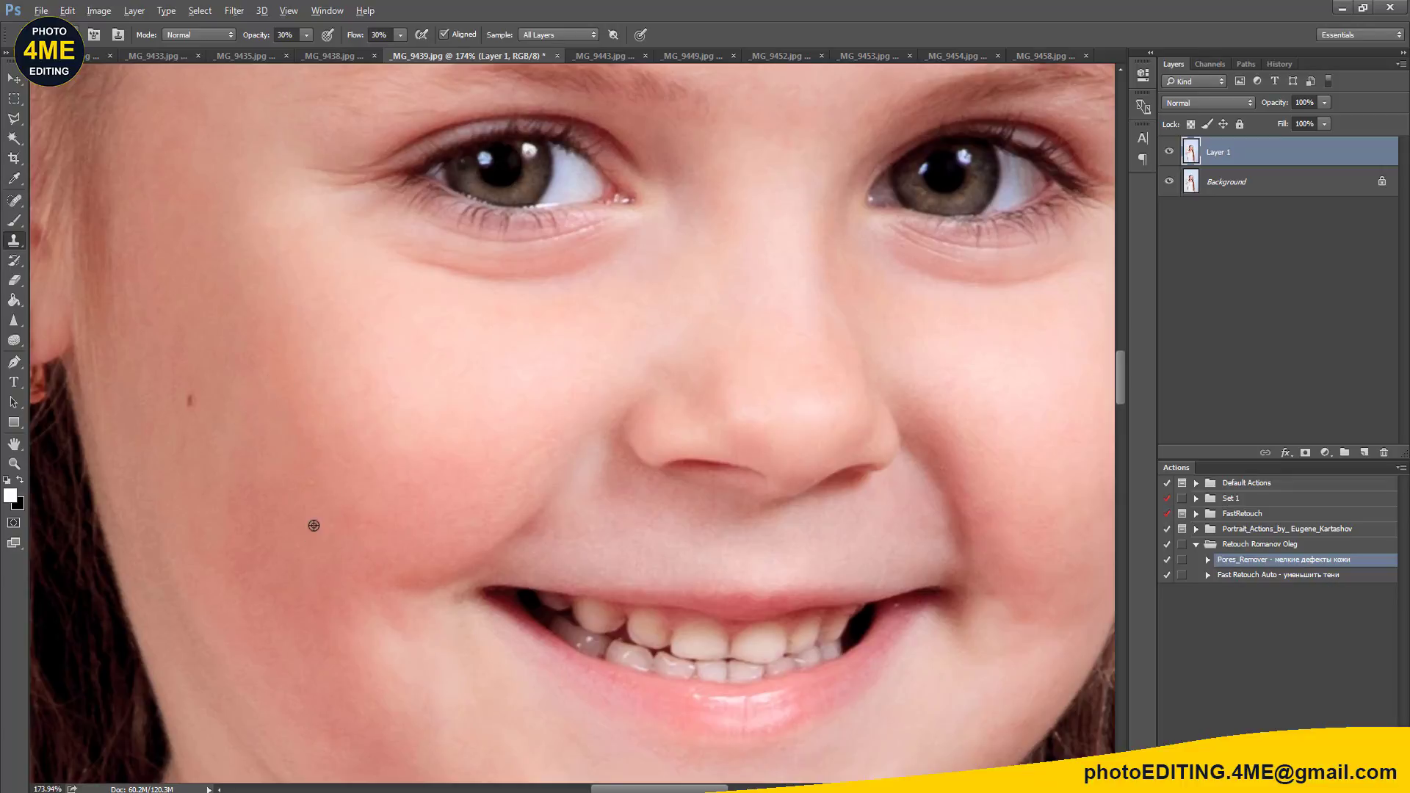
pyautogui.scroll(-3, 389, 544)
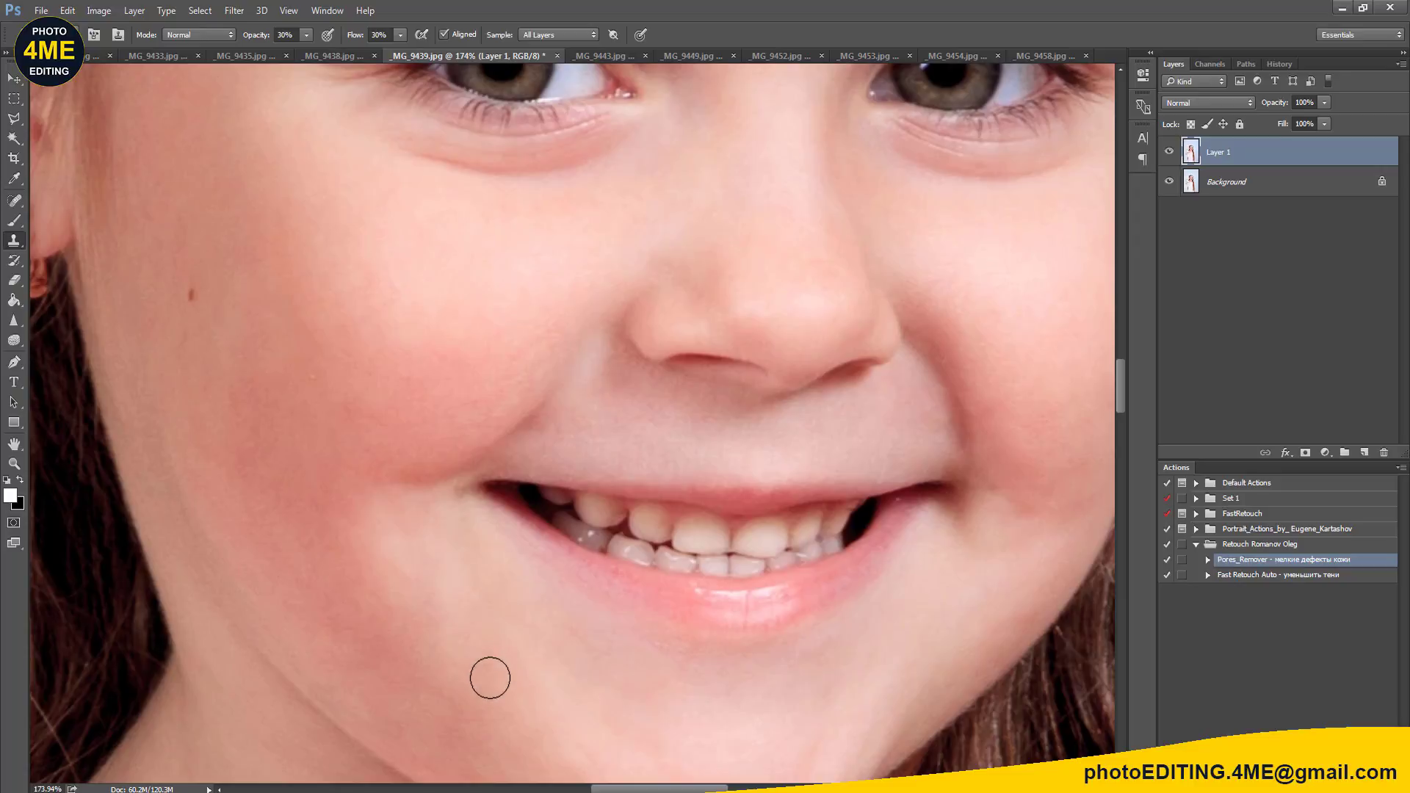
pyautogui.scroll(-3, 482, 578)
pyautogui.scroll(3, 485, 647)
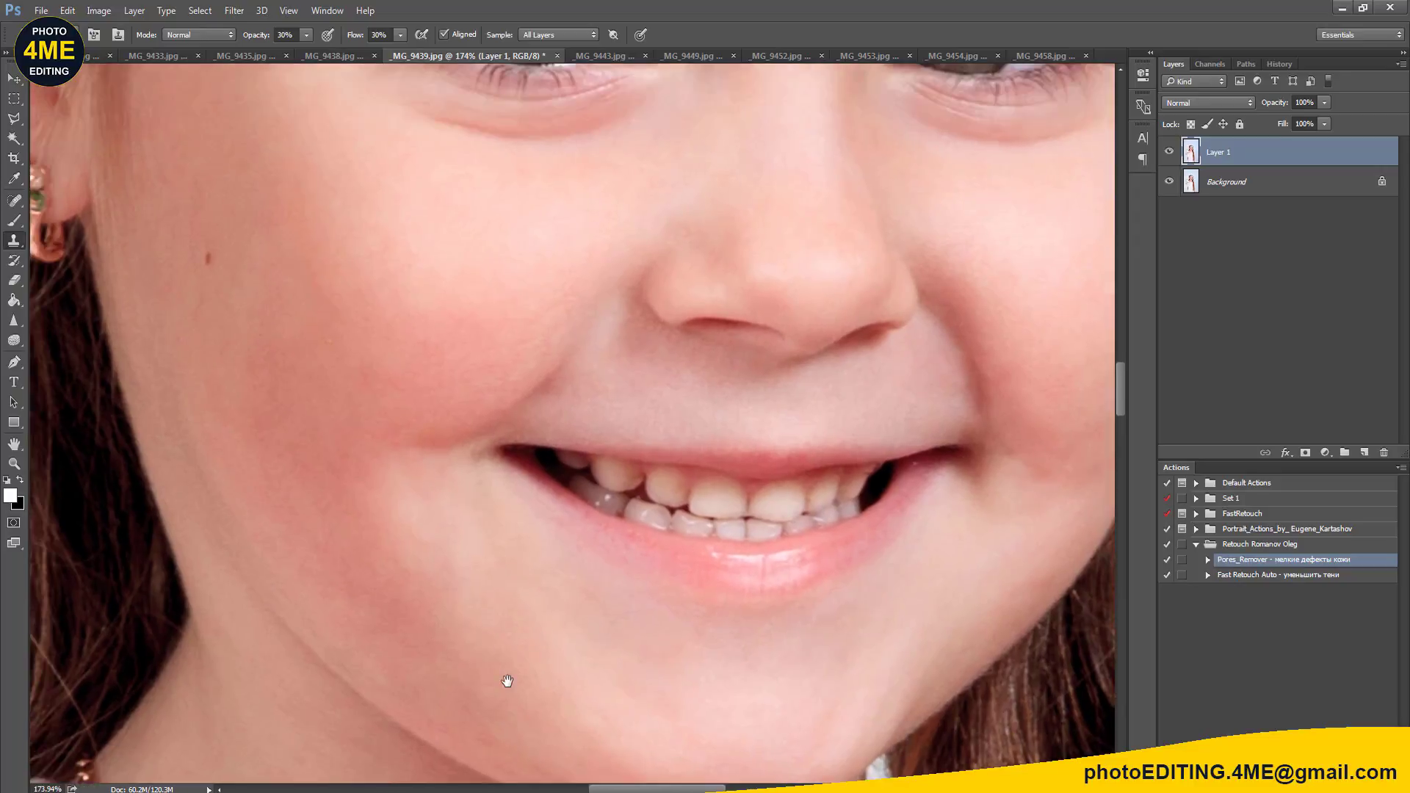
pyautogui.scroll(3, 441, 529)
pyautogui.moveTo(525, 373); pyautogui.dragTo(375, 604)
pyautogui.scroll(5, 646, 513)
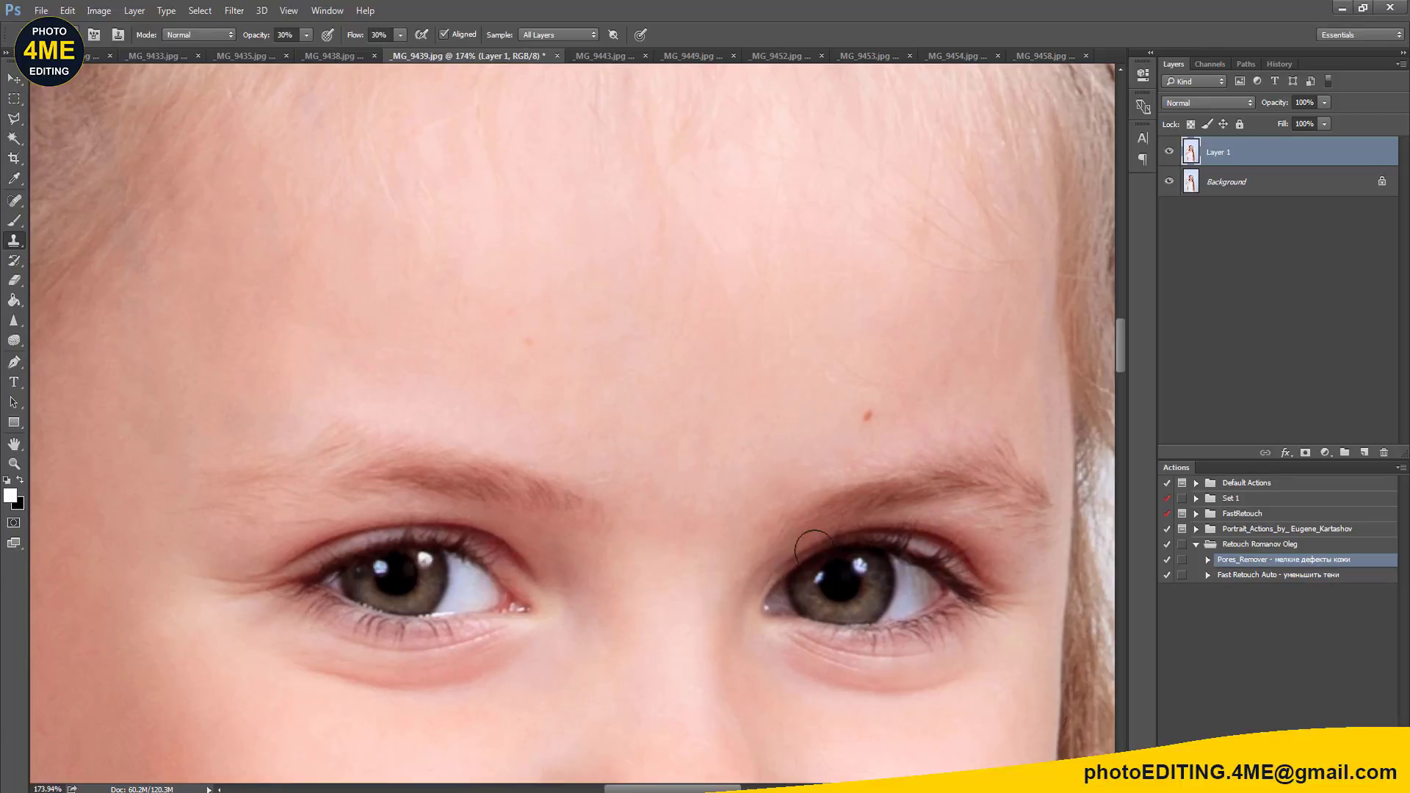
pyautogui.moveTo(605, 551); pyautogui.dragTo(582, 474)
pyautogui.scroll(-2, 608, 507)
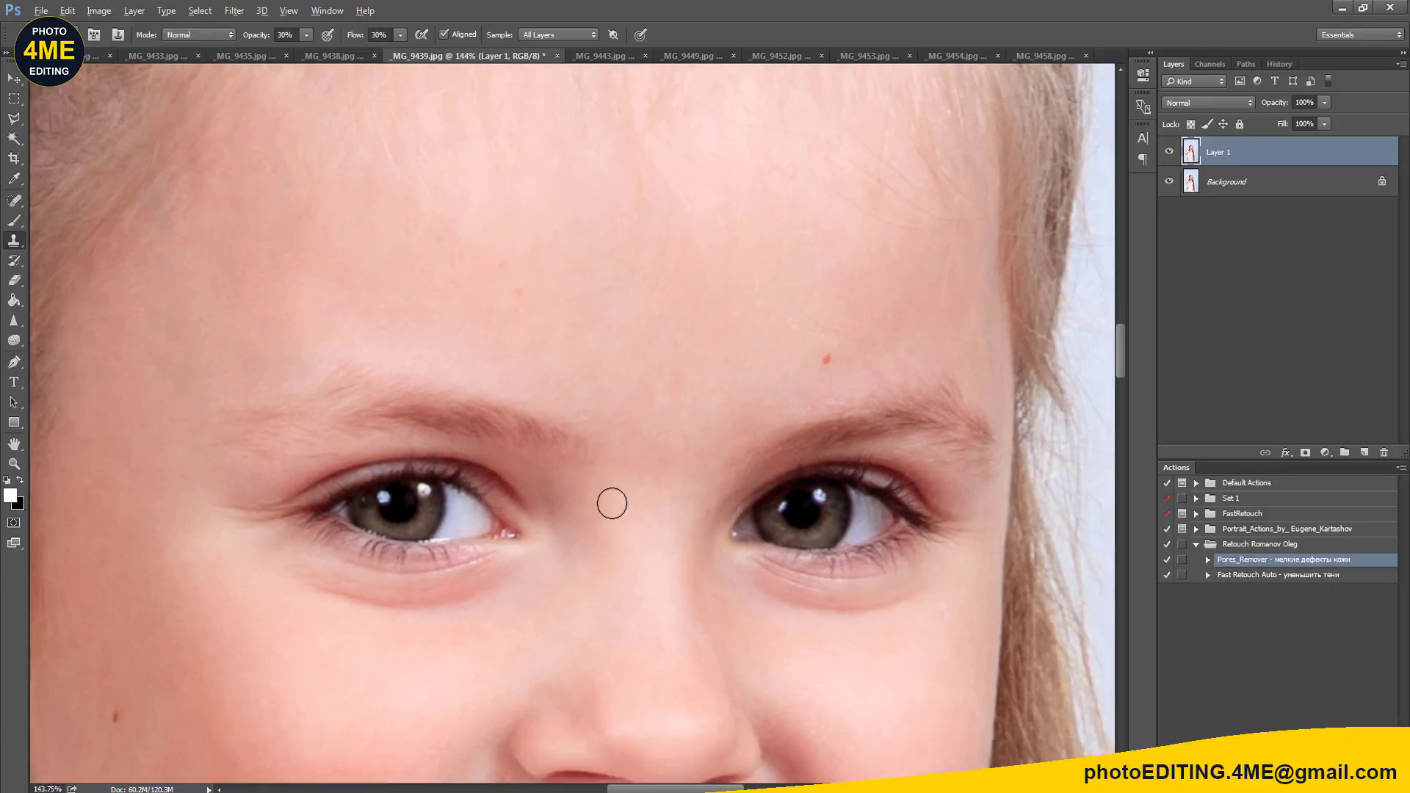
pyautogui.scroll(-3, 611, 501)
pyautogui.scroll(-1, 617, 529)
pyautogui.moveTo(620, 536); pyautogui.dragTo(621, 417)
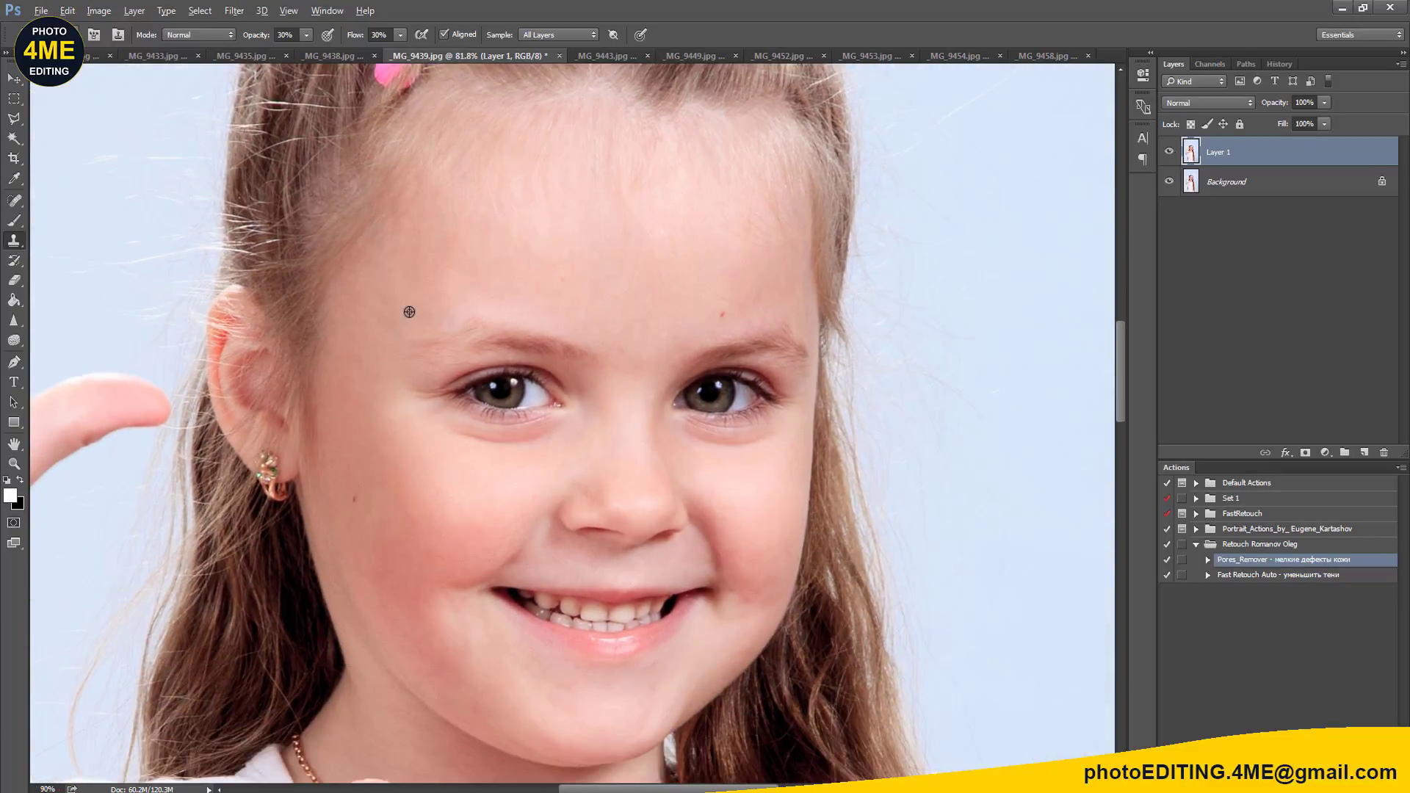
pyautogui.scroll(7, 402, 296)
pyautogui.scroll(2, 401, 296)
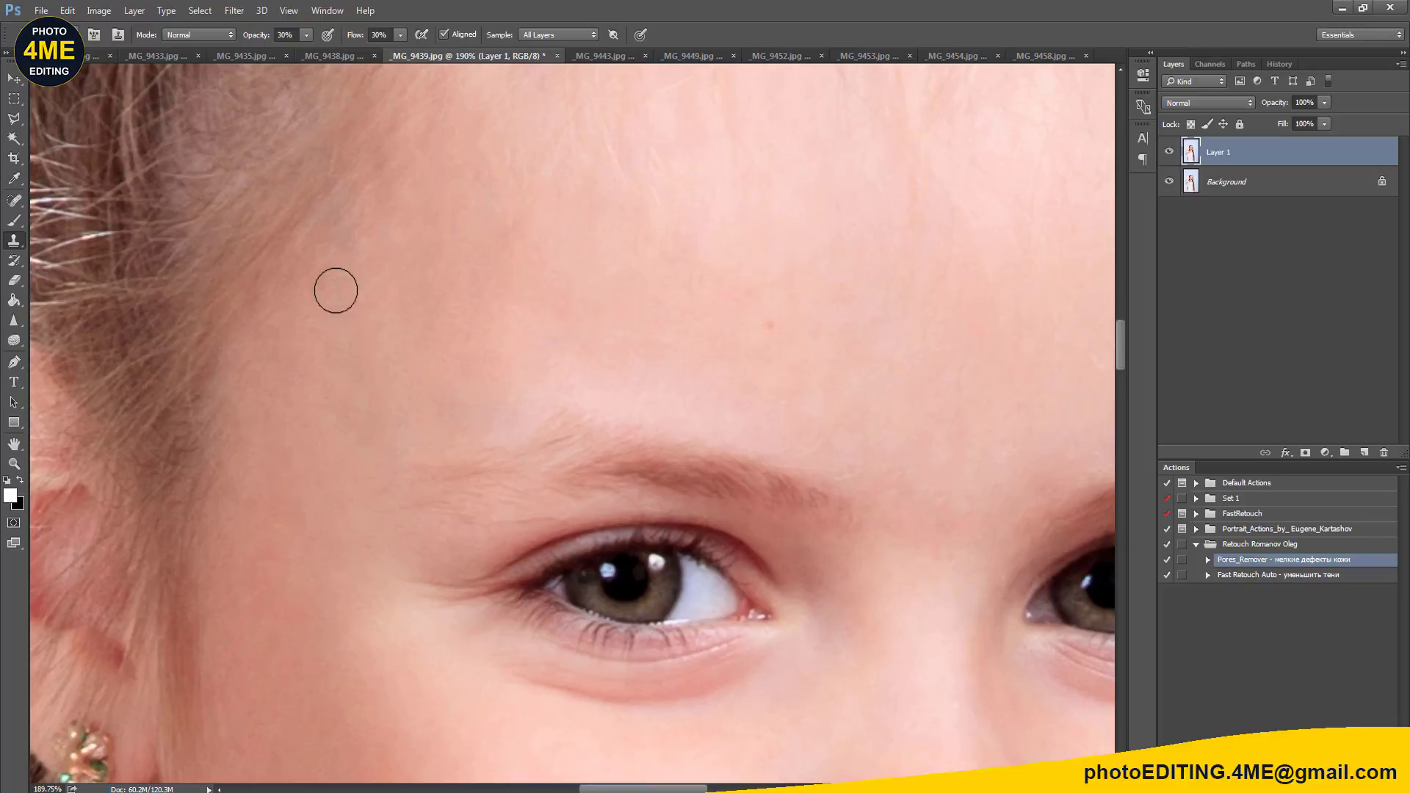
pyautogui.scroll(-2, 450, 365)
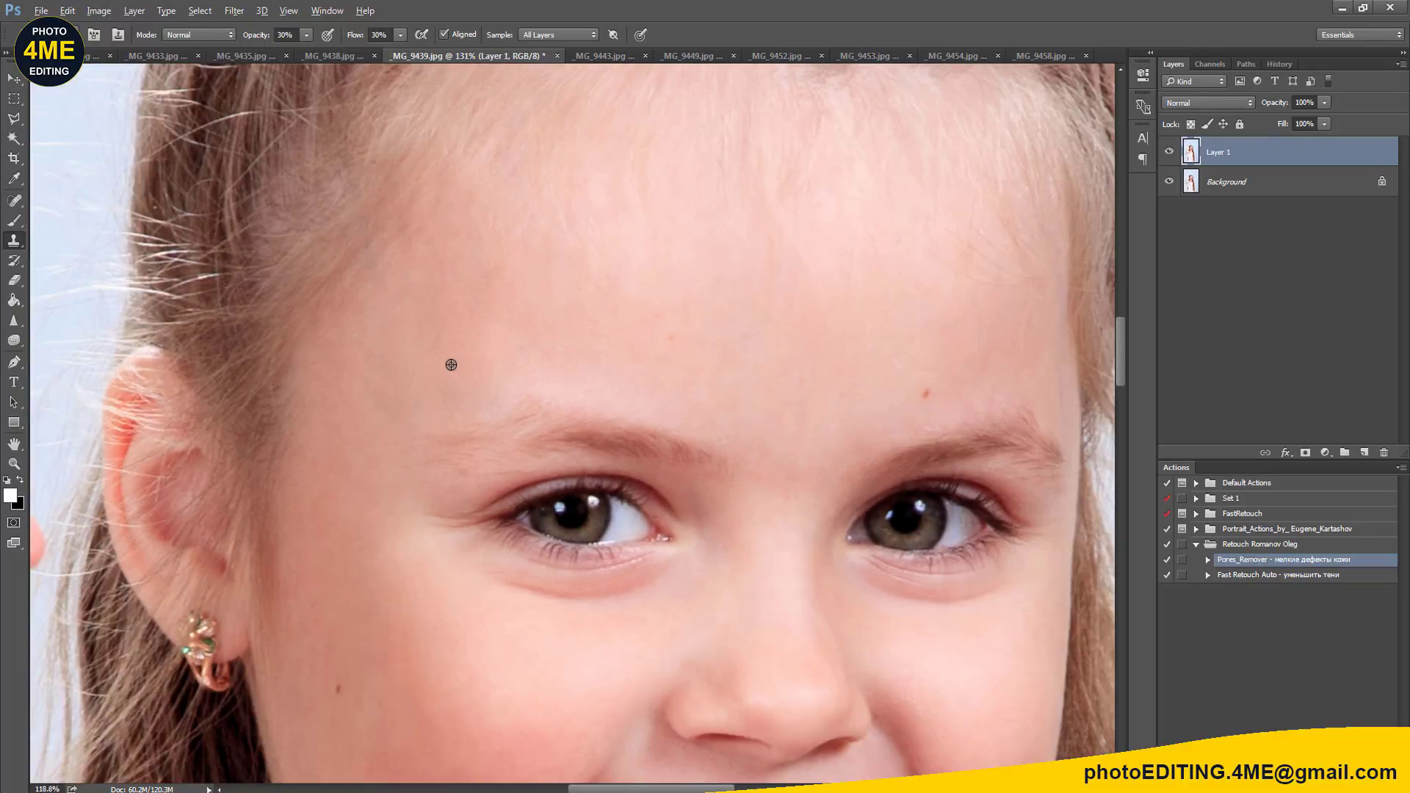
pyautogui.scroll(-2, 450, 365)
pyautogui.scroll(-1, 596, 395)
pyautogui.scroll(2, 624, 353)
pyautogui.scroll(3, 610, 381)
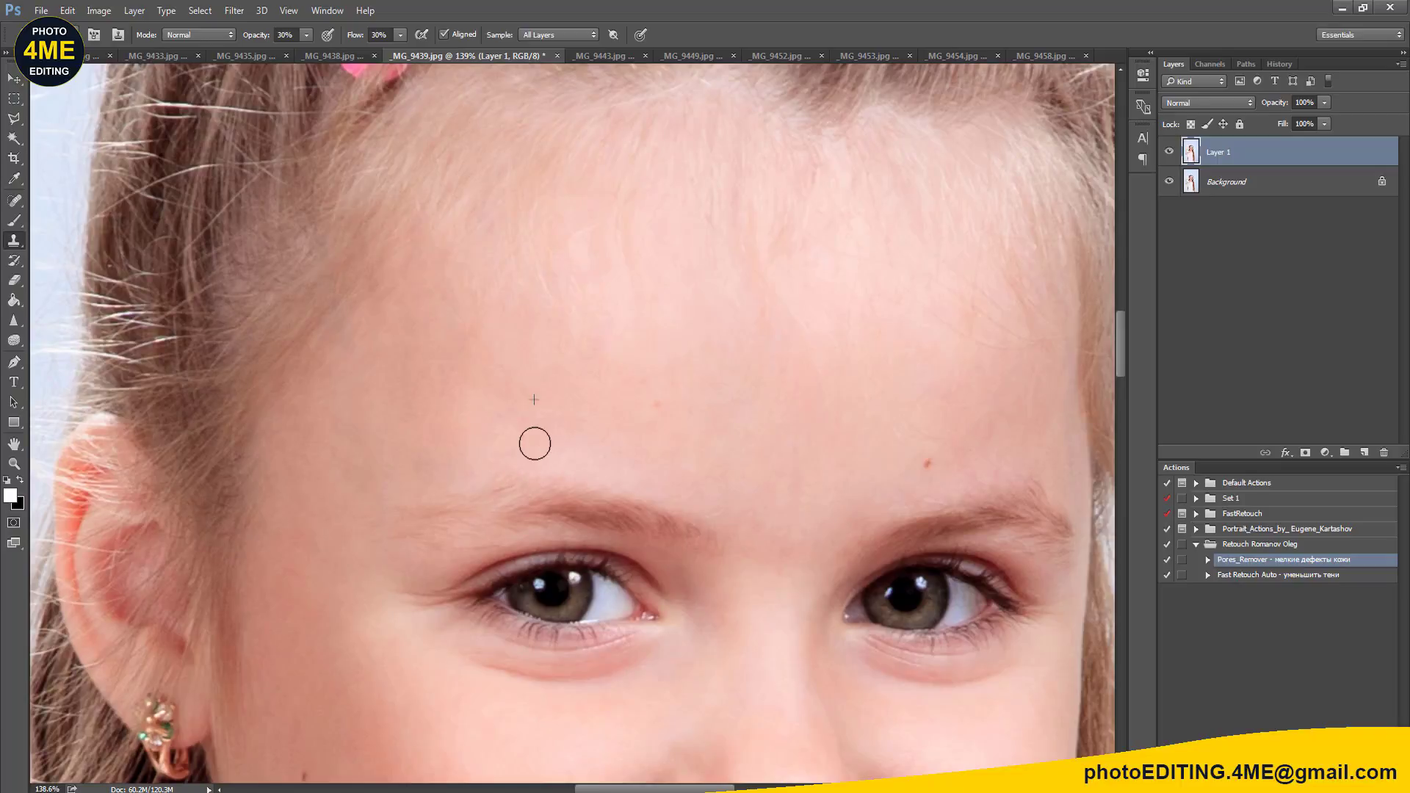
pyautogui.moveTo(801, 452); pyautogui.dragTo(741, 426)
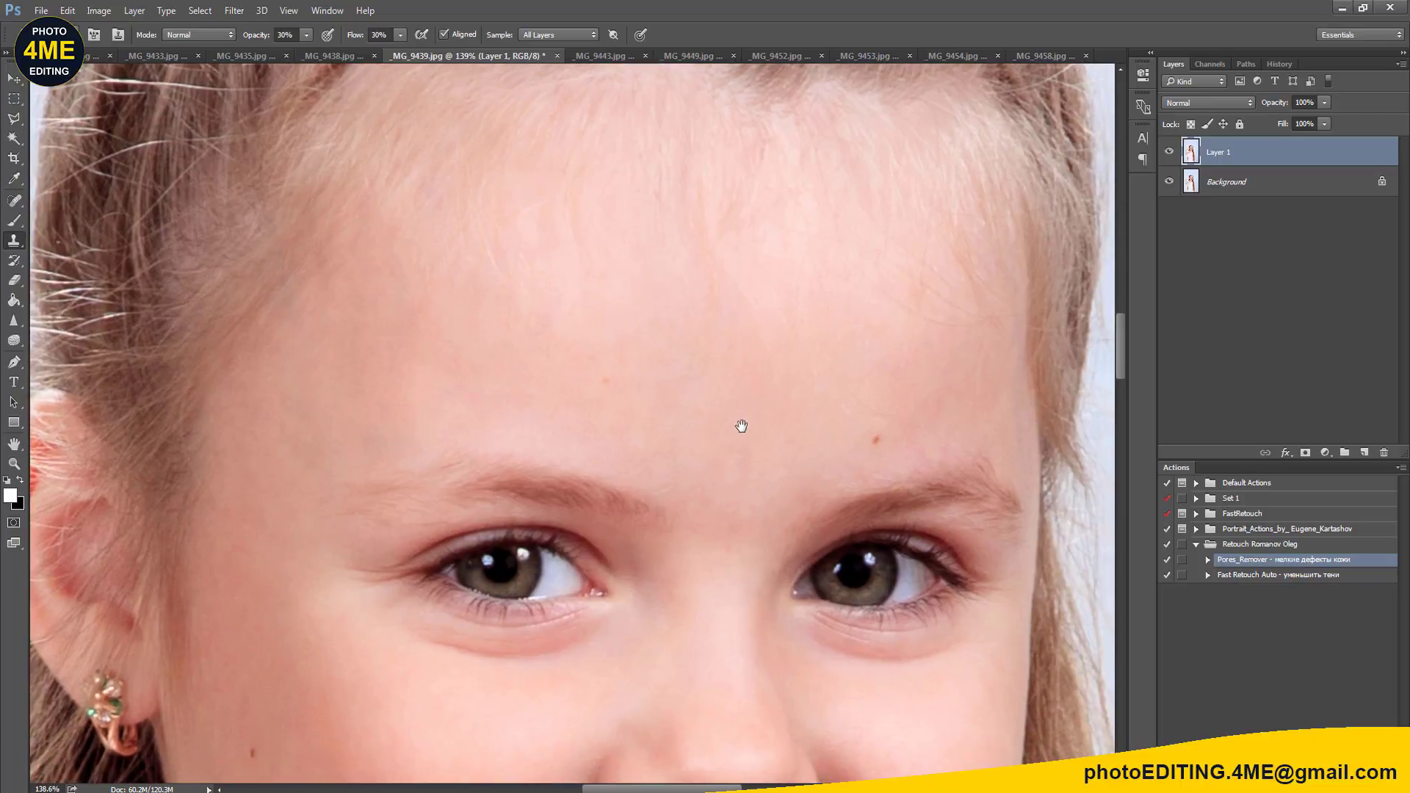
# Step: Sharpen the left and right irises with the Sharpen tool at 75% strength
pyautogui.click(14, 322)
pyautogui.scroll(1, 477, 577)
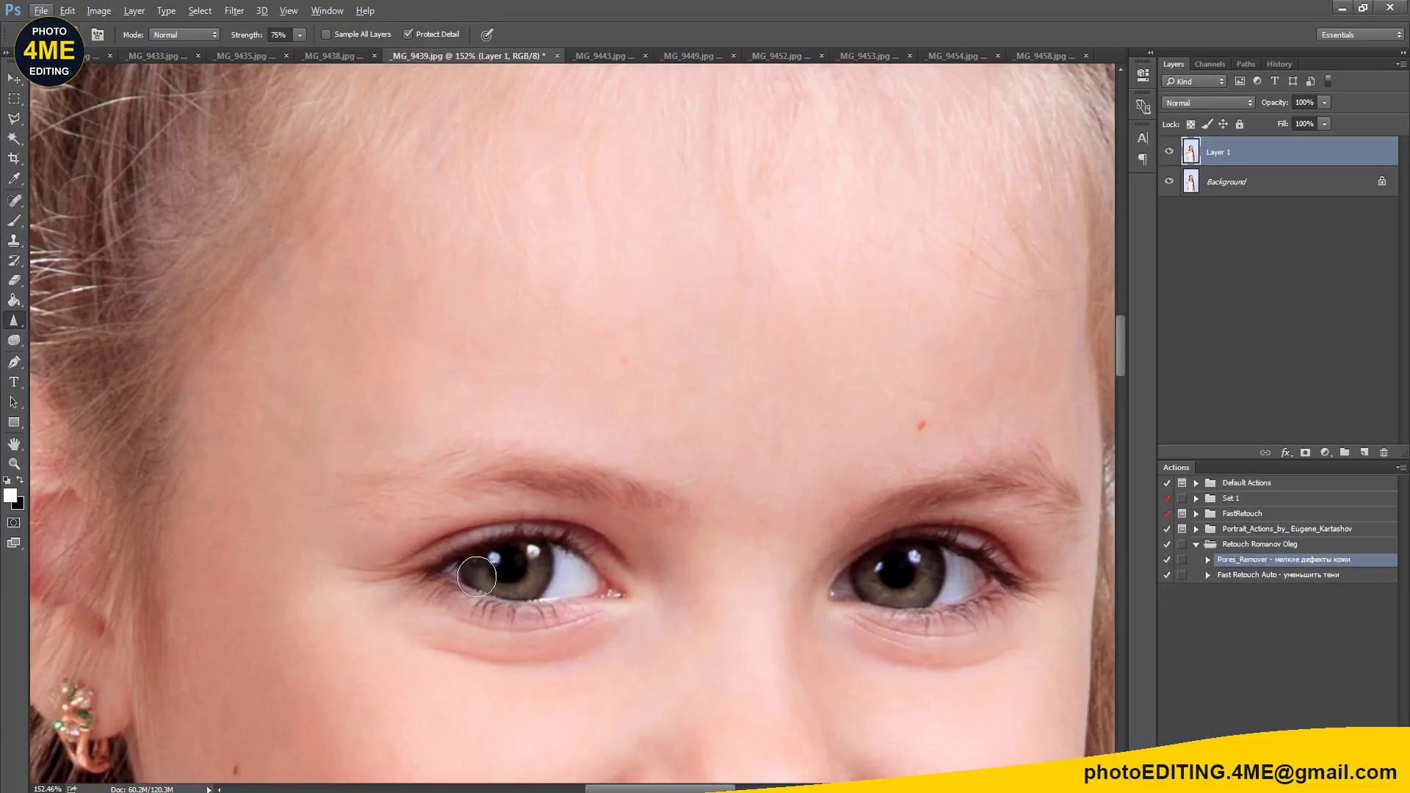
pyautogui.moveTo(477, 577); pyautogui.dragTo(581, 580)
pyautogui.moveTo(968, 577); pyautogui.dragTo(891, 567)
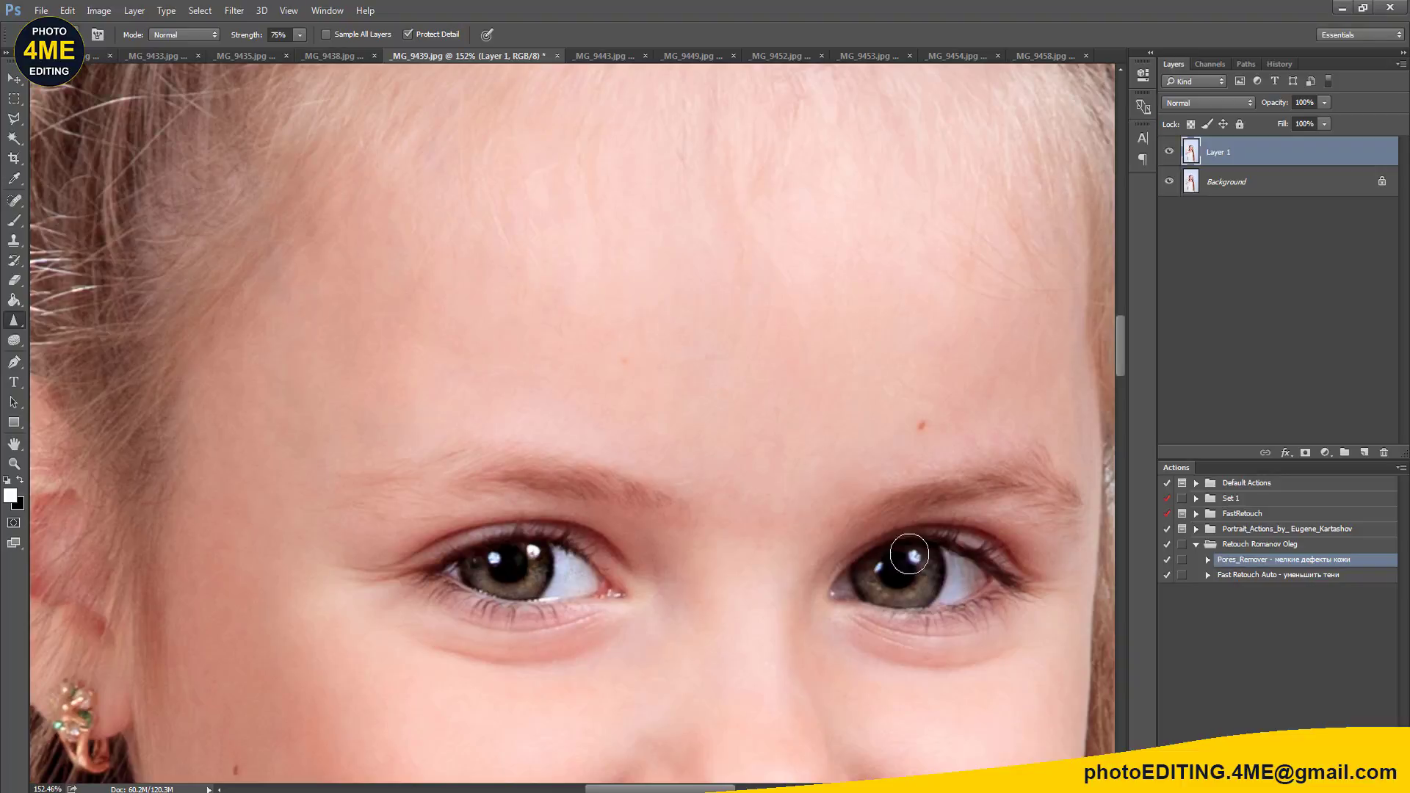
pyautogui.click(14, 340)
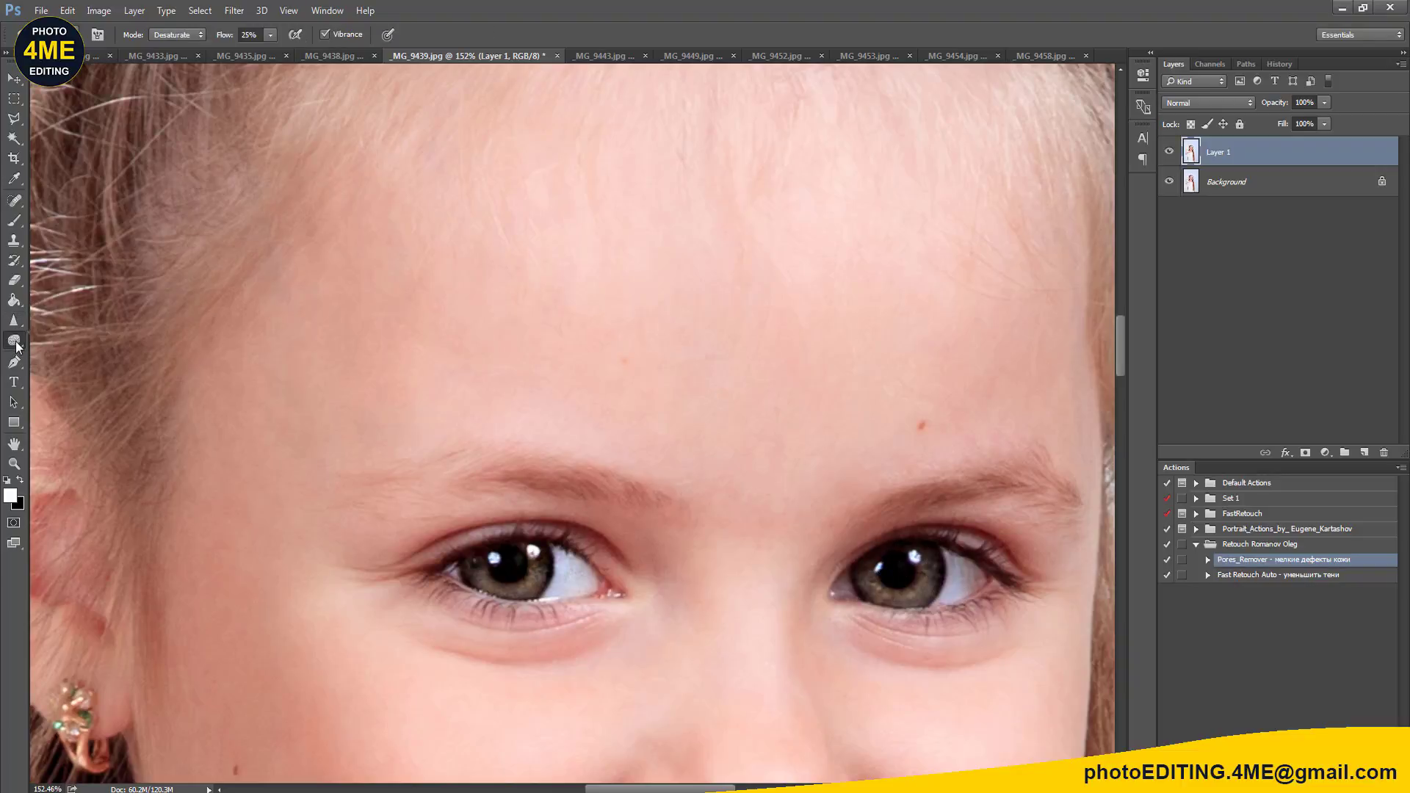
pyautogui.rightClick(14, 340)
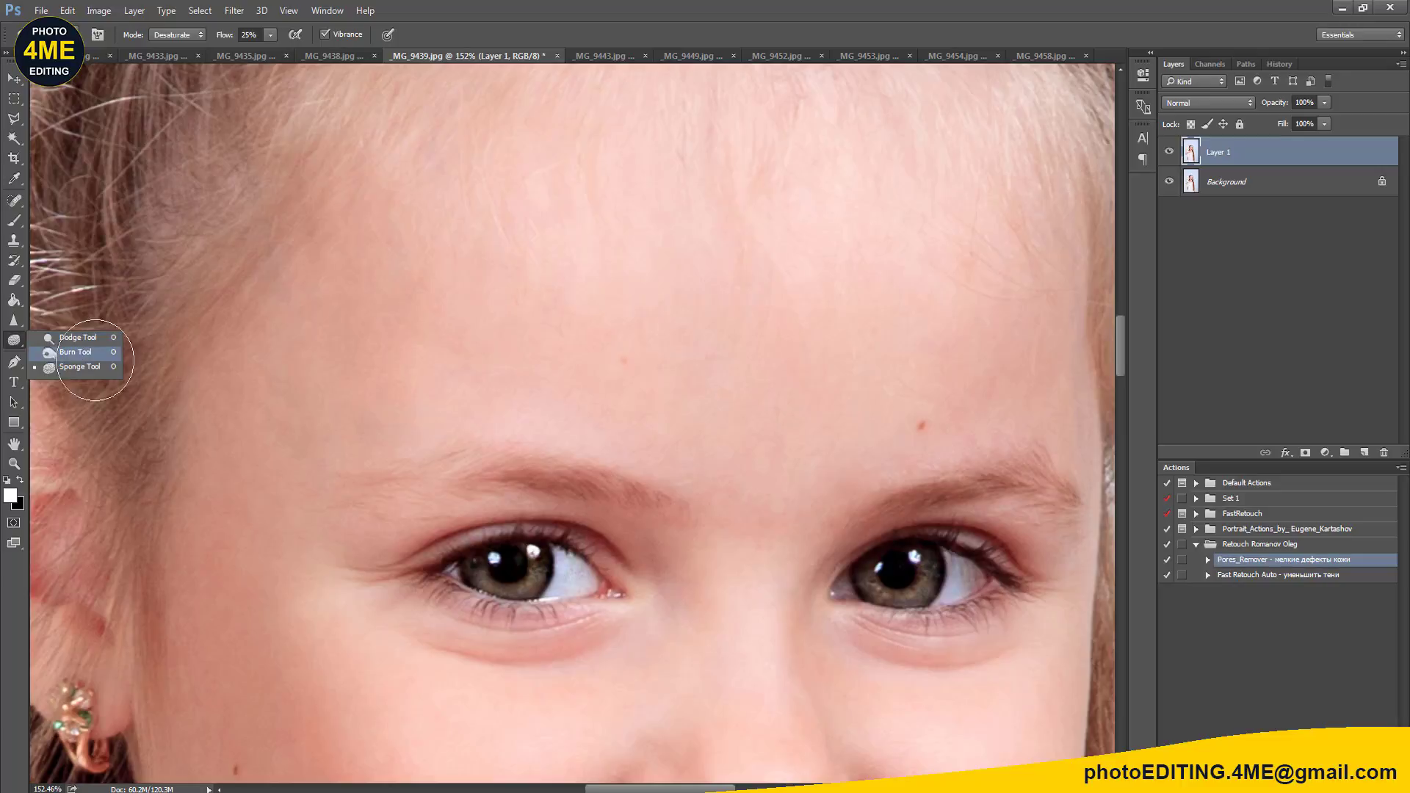
# Step: Darken the left eyebrow with a smaller Burn brush at 18% exposure on midtones
pyautogui.click(74, 351)
pyautogui.press('[')
pyautogui.press('[')
pyautogui.press('[')
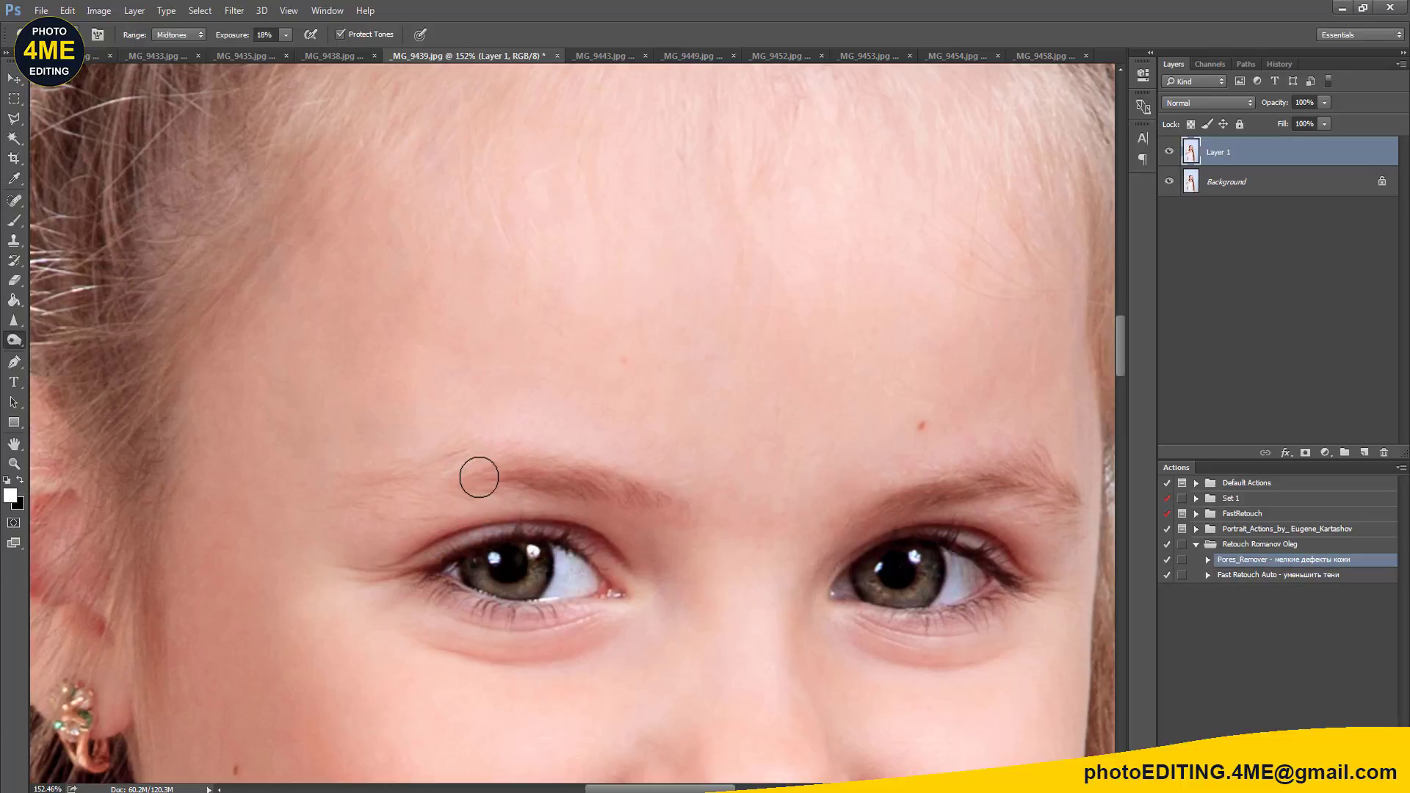
pyautogui.press('[')
pyautogui.press('[')
pyautogui.press(']')
pyautogui.moveTo(350, 500)
pyautogui.mouseDown()
pyautogui.moveTo(478, 483)
pyautogui.moveTo(438, 482)
pyautogui.mouseUp()
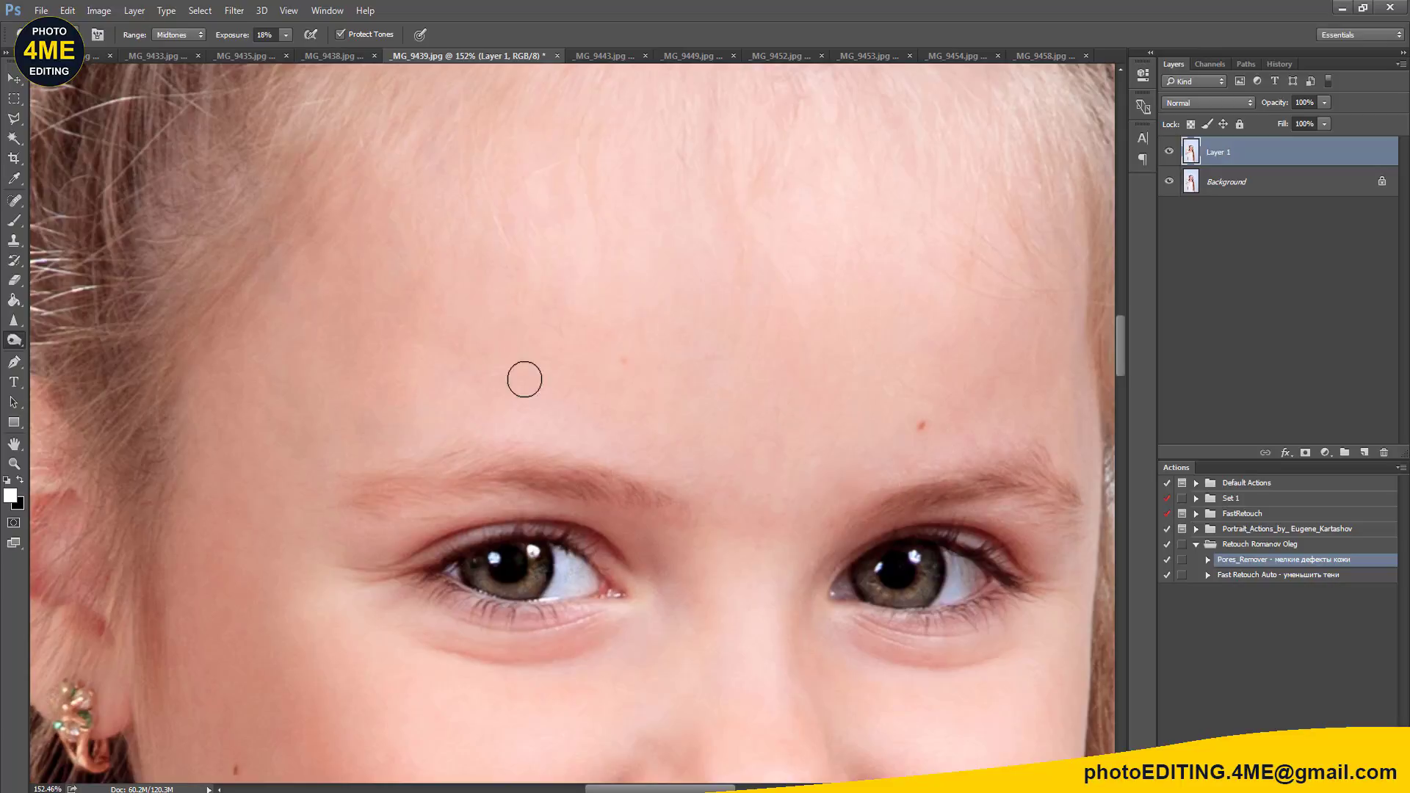
# Step: Set a Clone Stamp source near the brow and toggle Layer 1 to compare before and after
pyautogui.press('s')
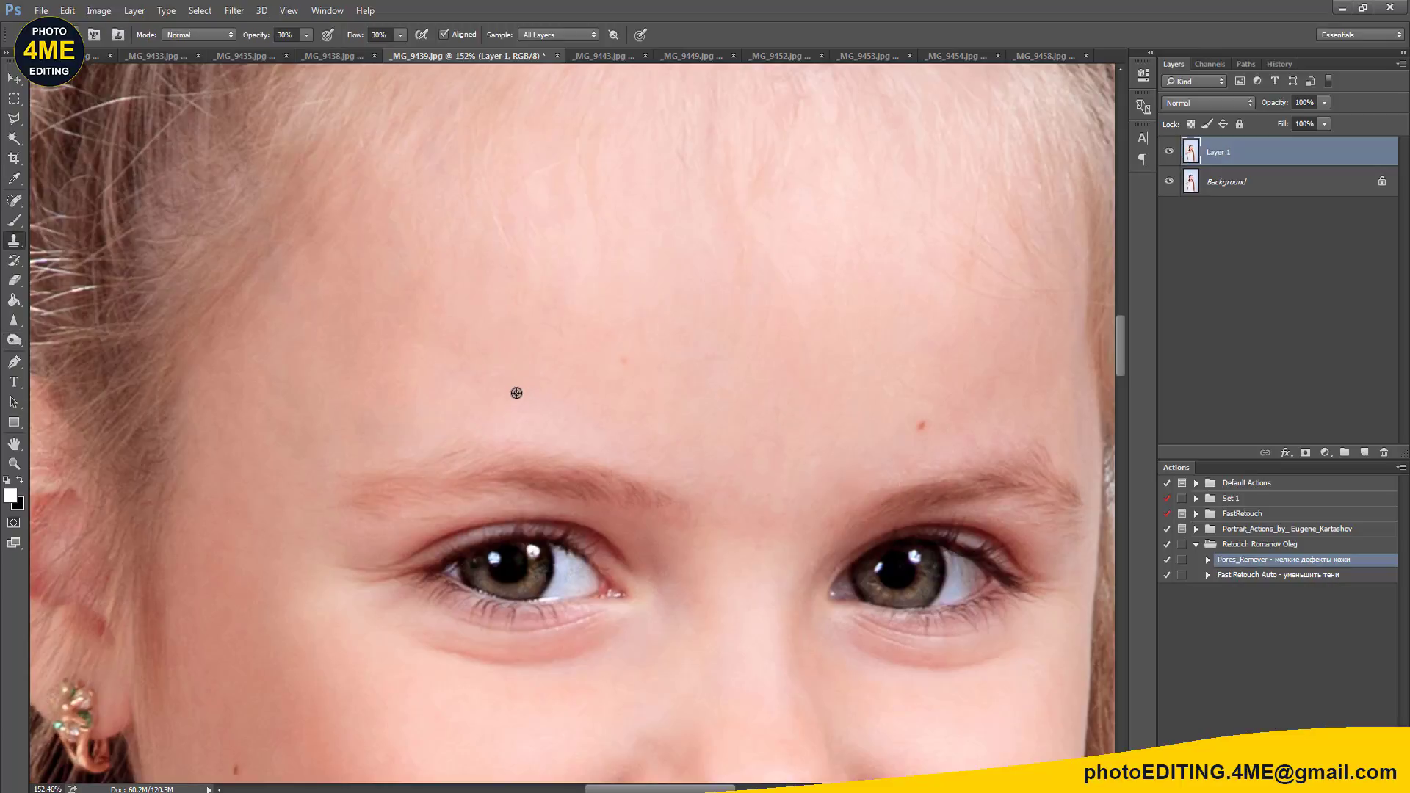
pyautogui.keyDown('alt'); pyautogui.click(514, 394); pyautogui.keyUp('alt')
pyautogui.keyDown('alt'); pyautogui.click(378, 404); pyautogui.keyUp('alt')
pyautogui.scroll(-3, 550, 409)
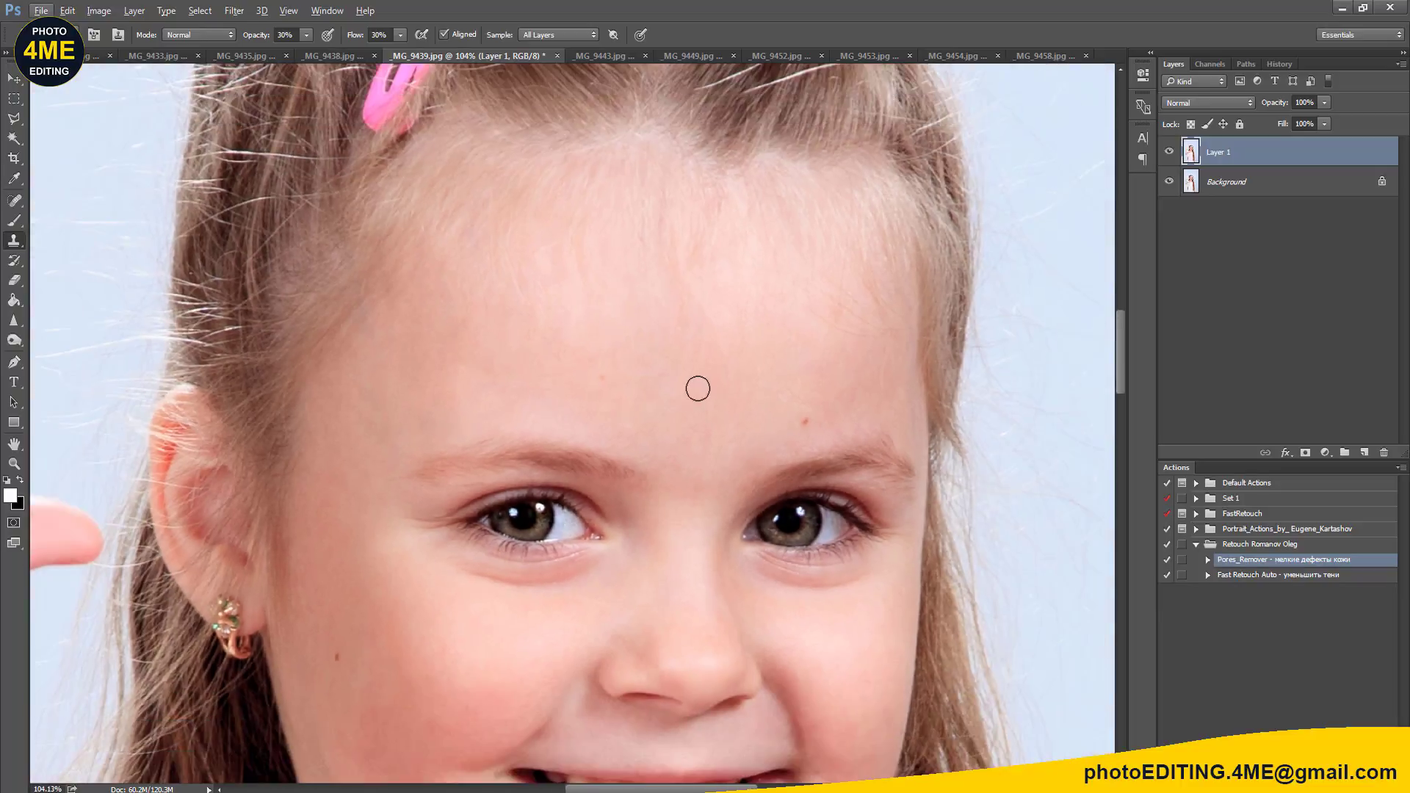
pyautogui.moveTo(695, 384); pyautogui.dragTo(645, 362)
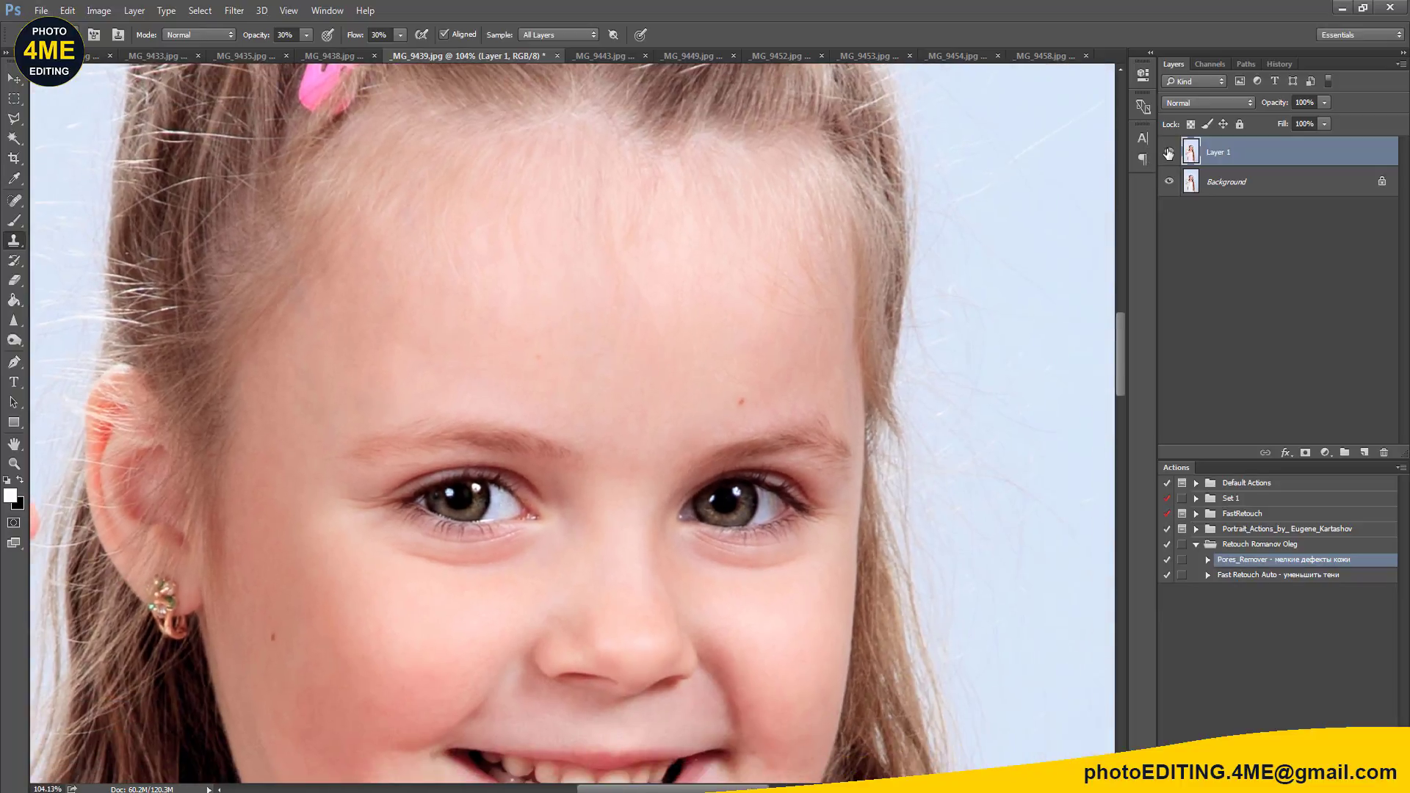
pyautogui.click(1169, 153)
pyautogui.click(1168, 153)
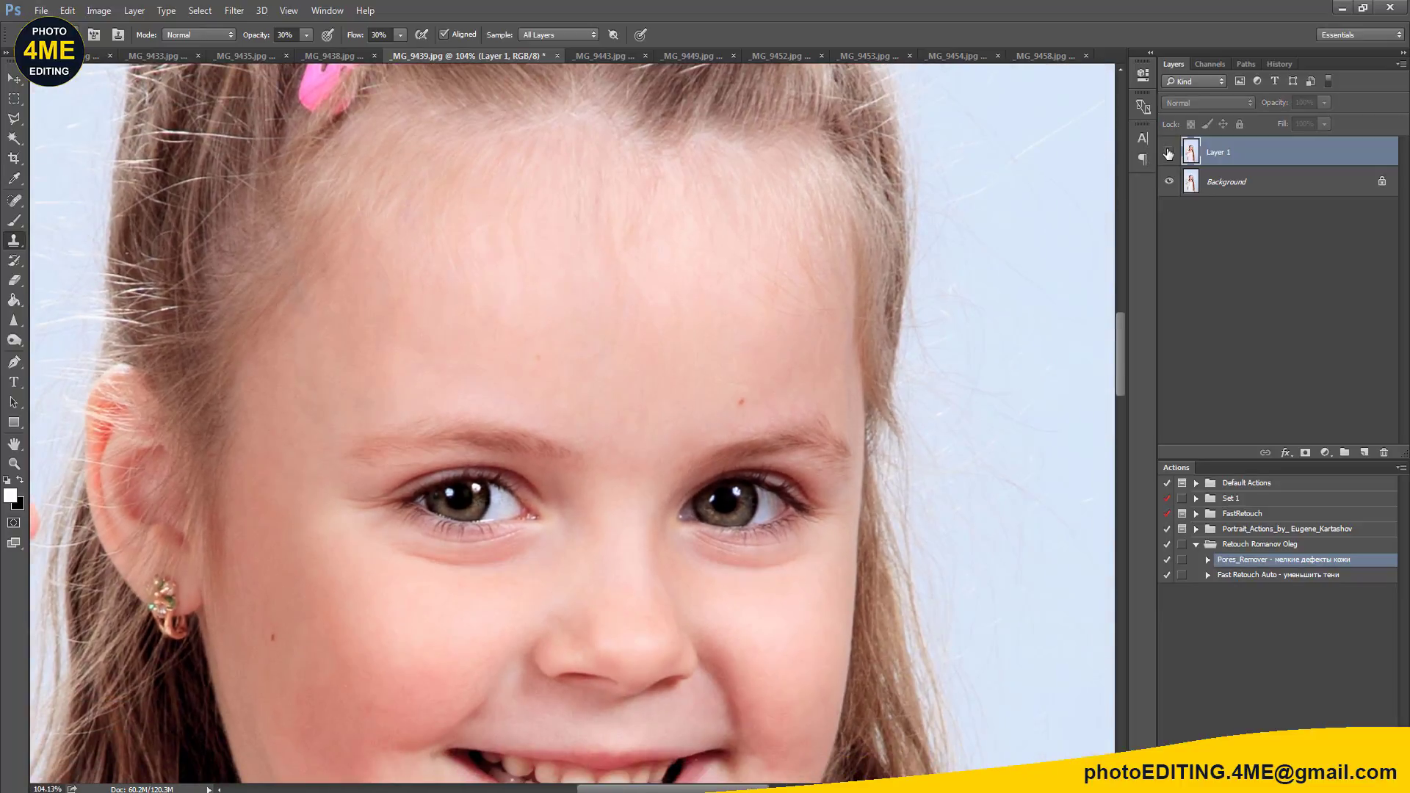
pyautogui.click(1169, 153)
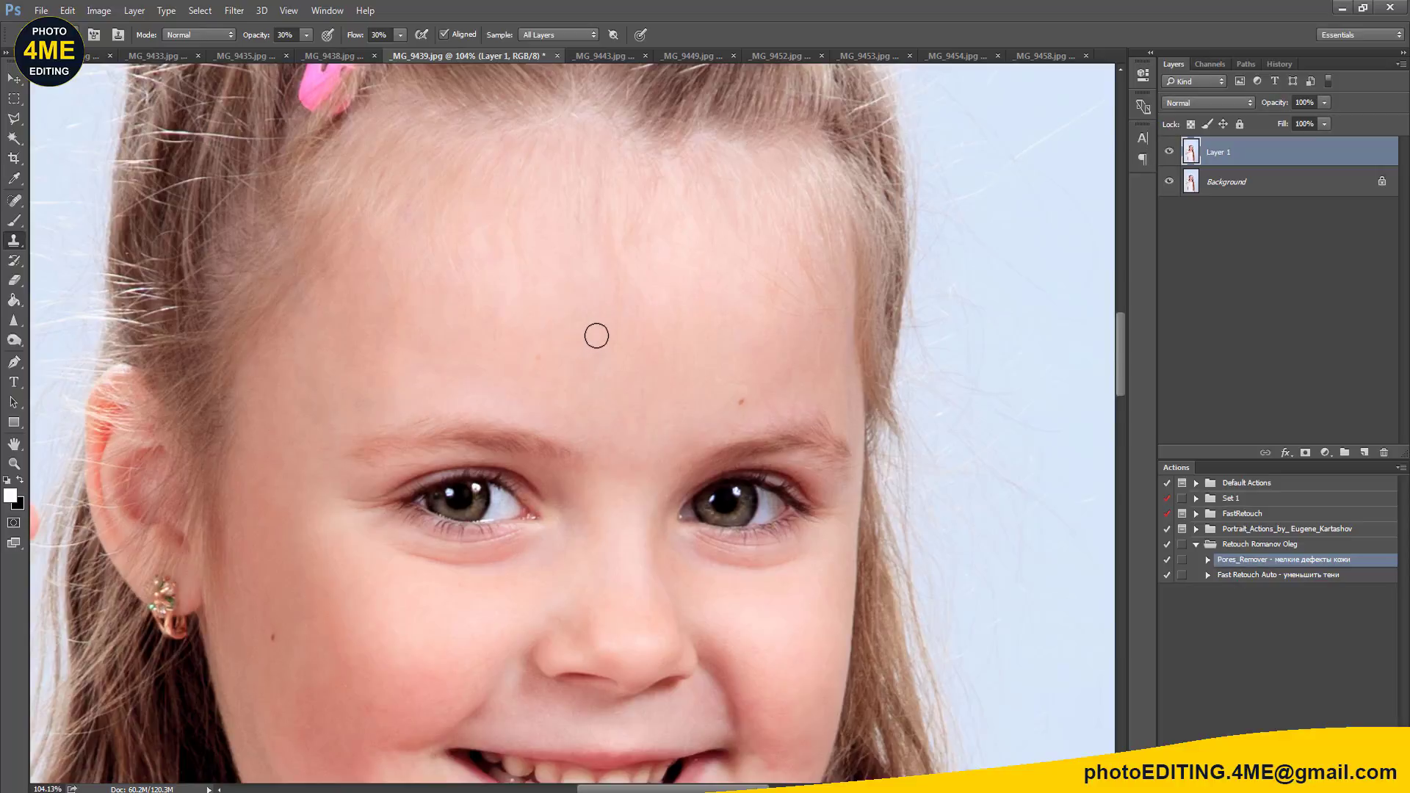
# Step: Clone clean skin over two remaining forehead spots
pyautogui.keyDown('alt'); pyautogui.click(550, 280); pyautogui.keyUp('alt')
pyautogui.moveTo(603, 284)
pyautogui.mouseDown()
pyautogui.moveTo(623, 268)
pyautogui.moveTo(608, 280)
pyautogui.mouseUp()
pyautogui.moveTo(774, 337); pyautogui.dragTo(789, 390)
pyautogui.scroll(-5, 676, 428)
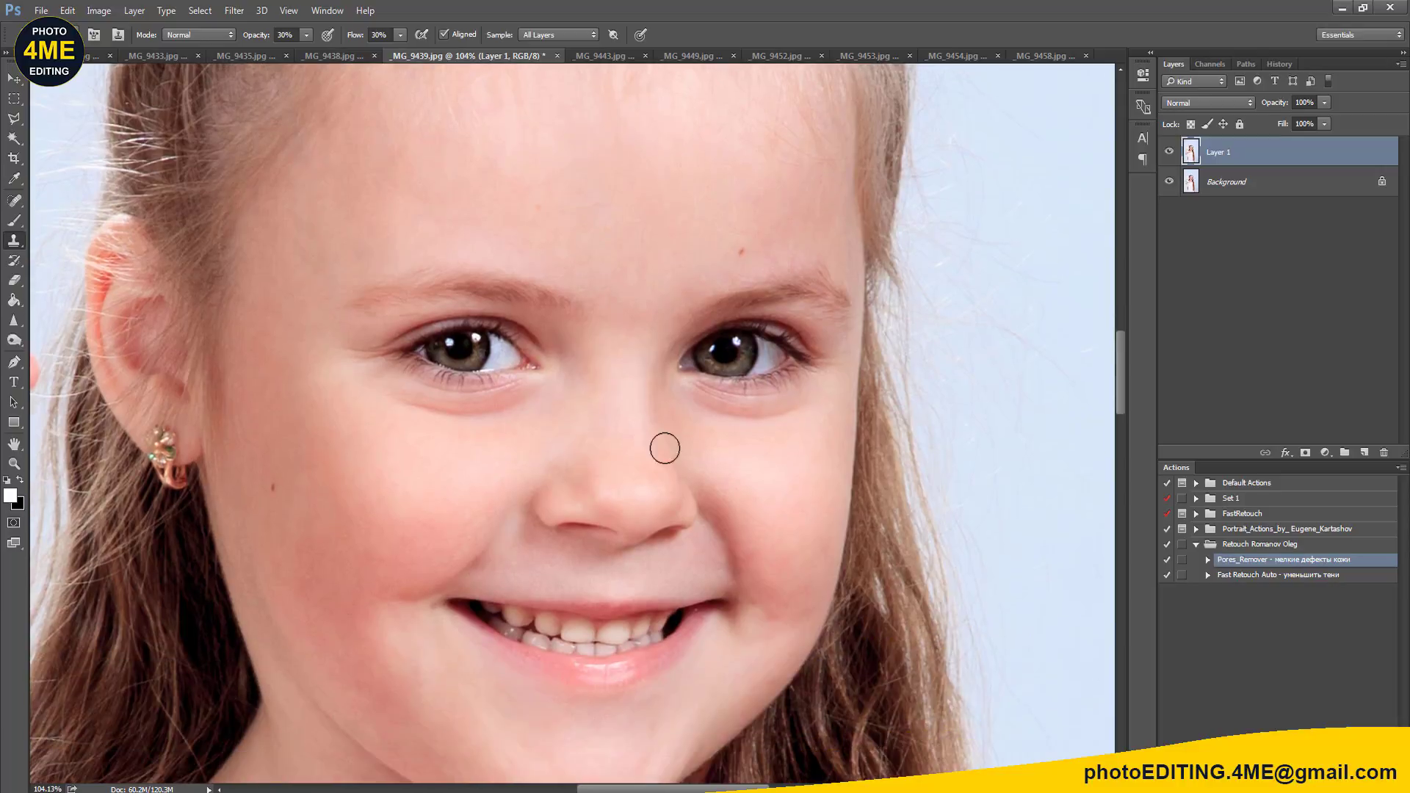
pyautogui.scroll(-2, 967, 272)
pyautogui.scroll(-1, 970, 269)
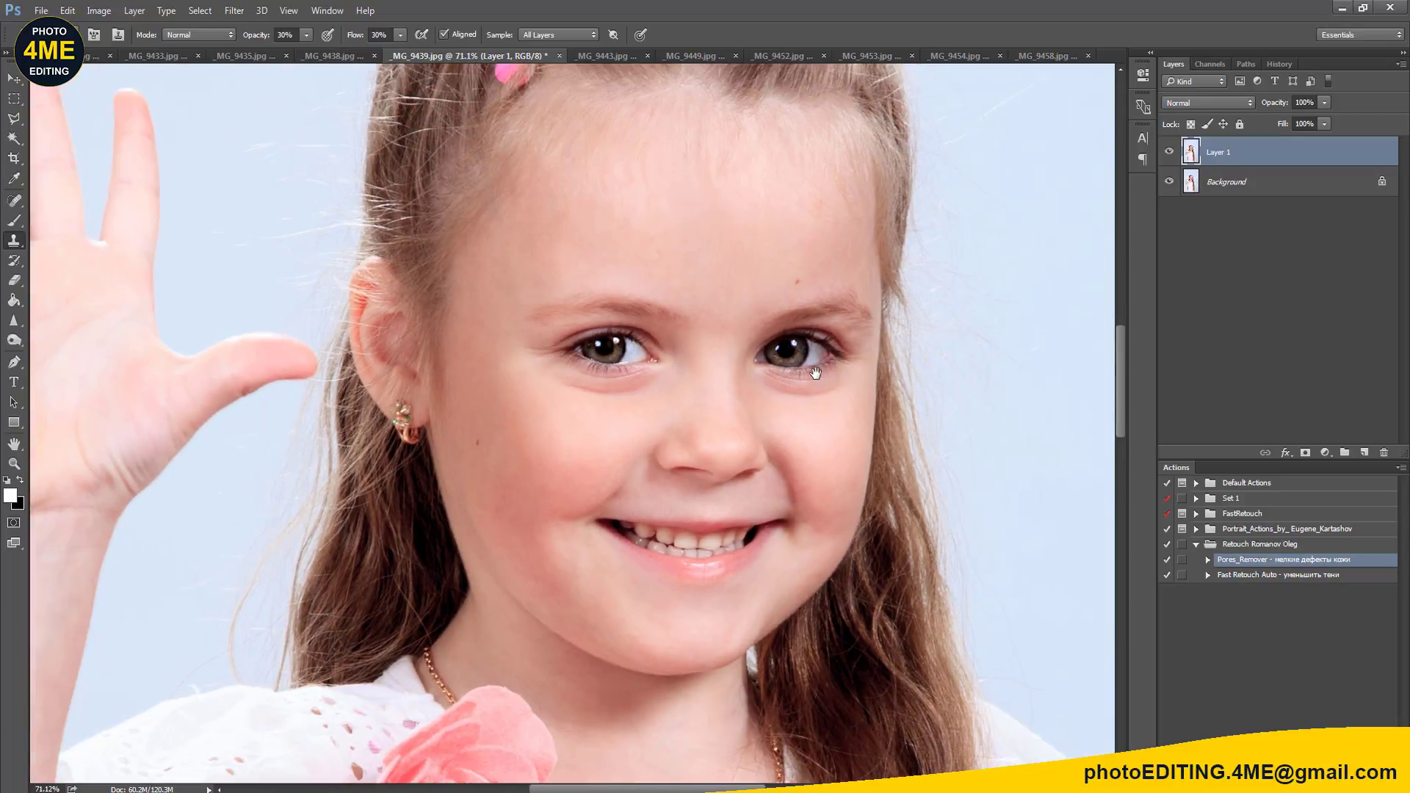
pyautogui.scroll(-1, 981, 259)
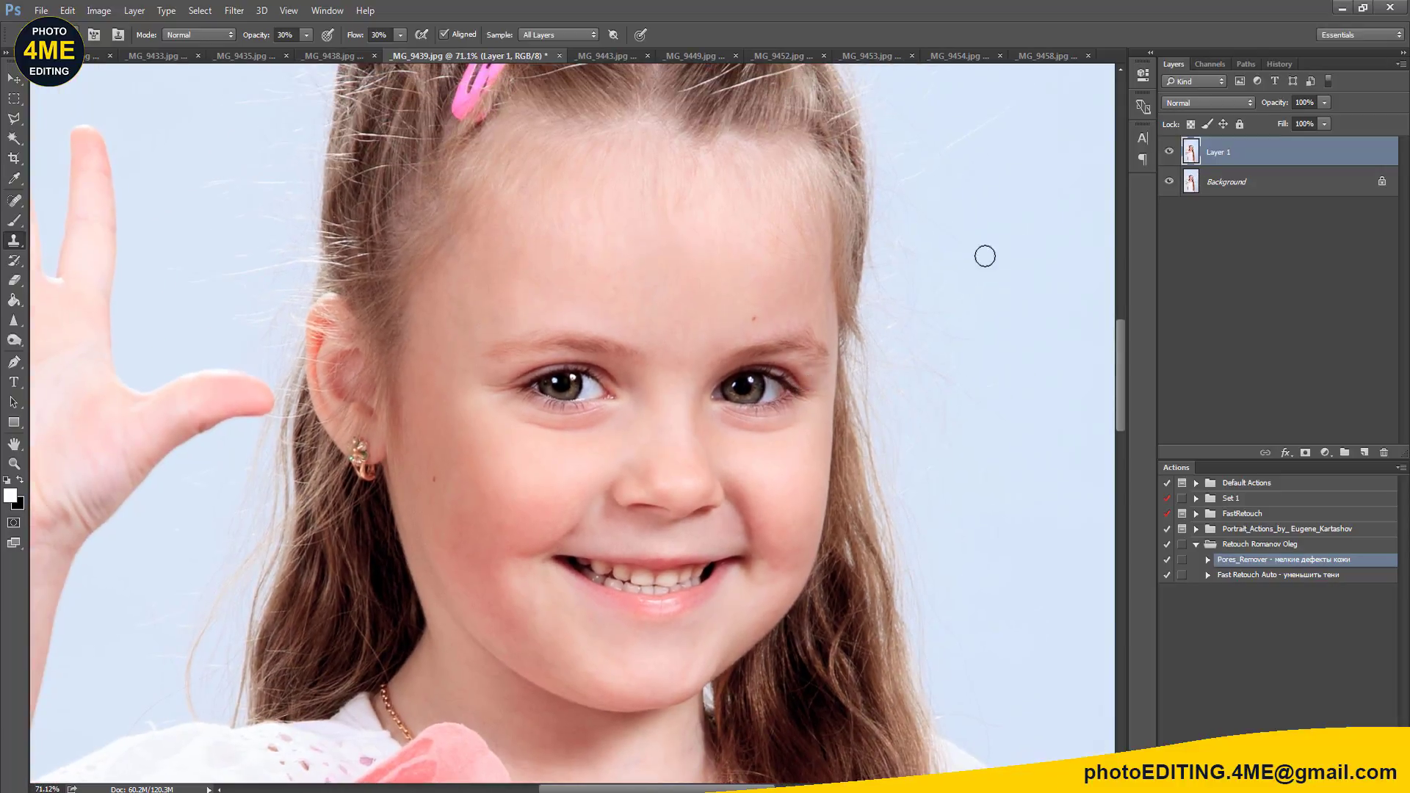
# Step: Toggle Layer 1 off and on to check the cheek retouch against the original
pyautogui.click(1168, 152)
pyautogui.scroll(5, 771, 452)
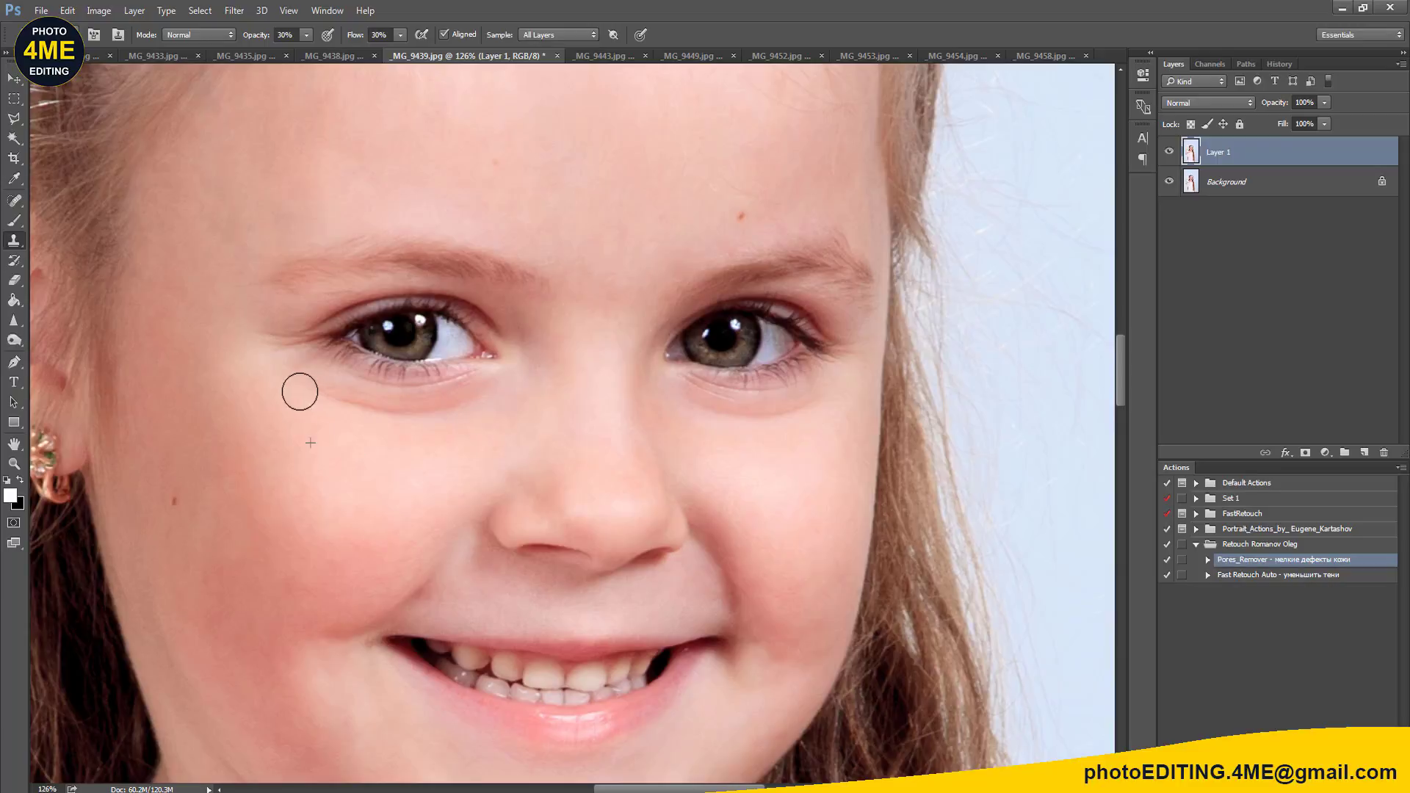
pyautogui.scroll(-5, 383, 439)
pyautogui.moveTo(580, 470); pyautogui.dragTo(621, 499)
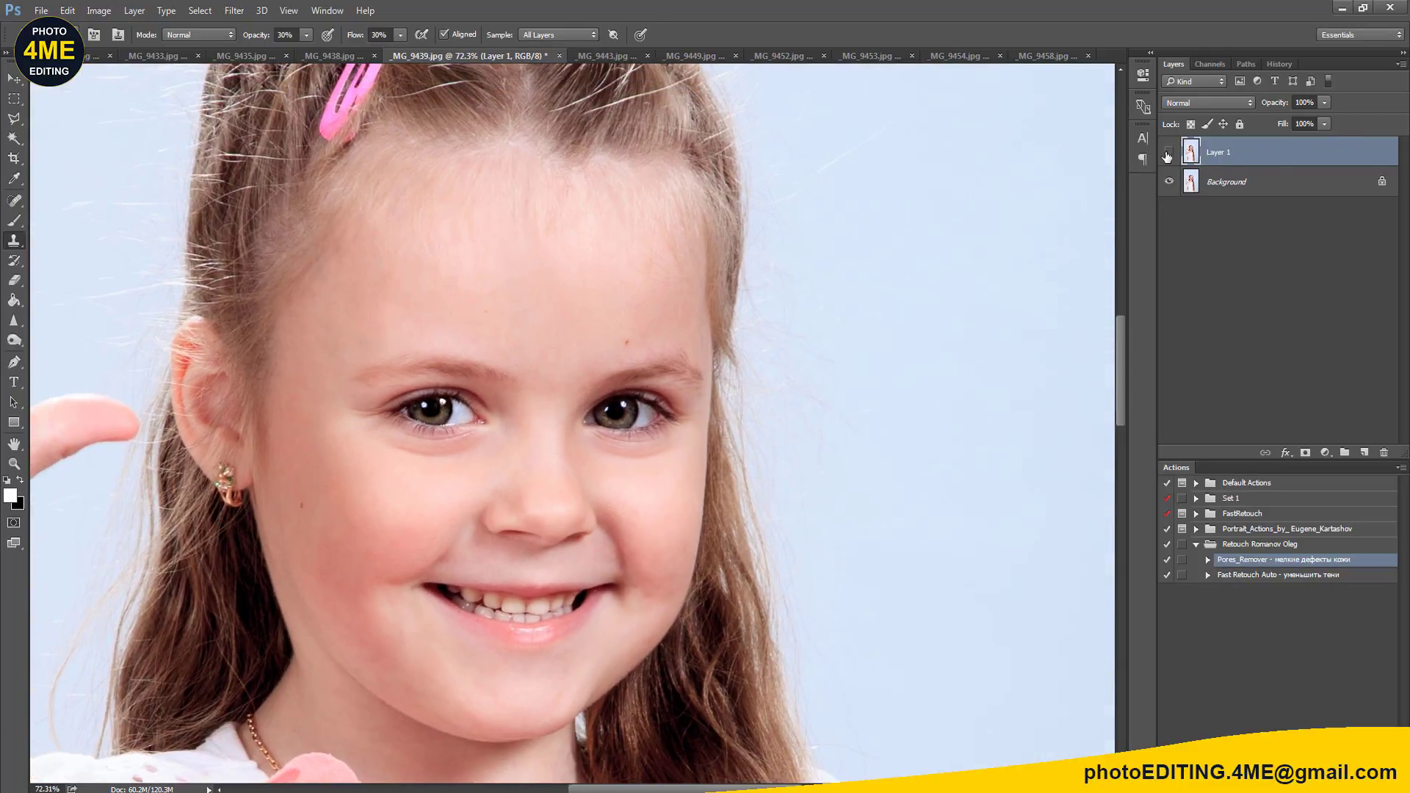
pyautogui.click(1168, 153)
pyautogui.click(1167, 153)
# Step: Spot-heal the light band along the top edge and the small dark background spot
pyautogui.press('v')
pyautogui.scroll(-5, 696, 364)
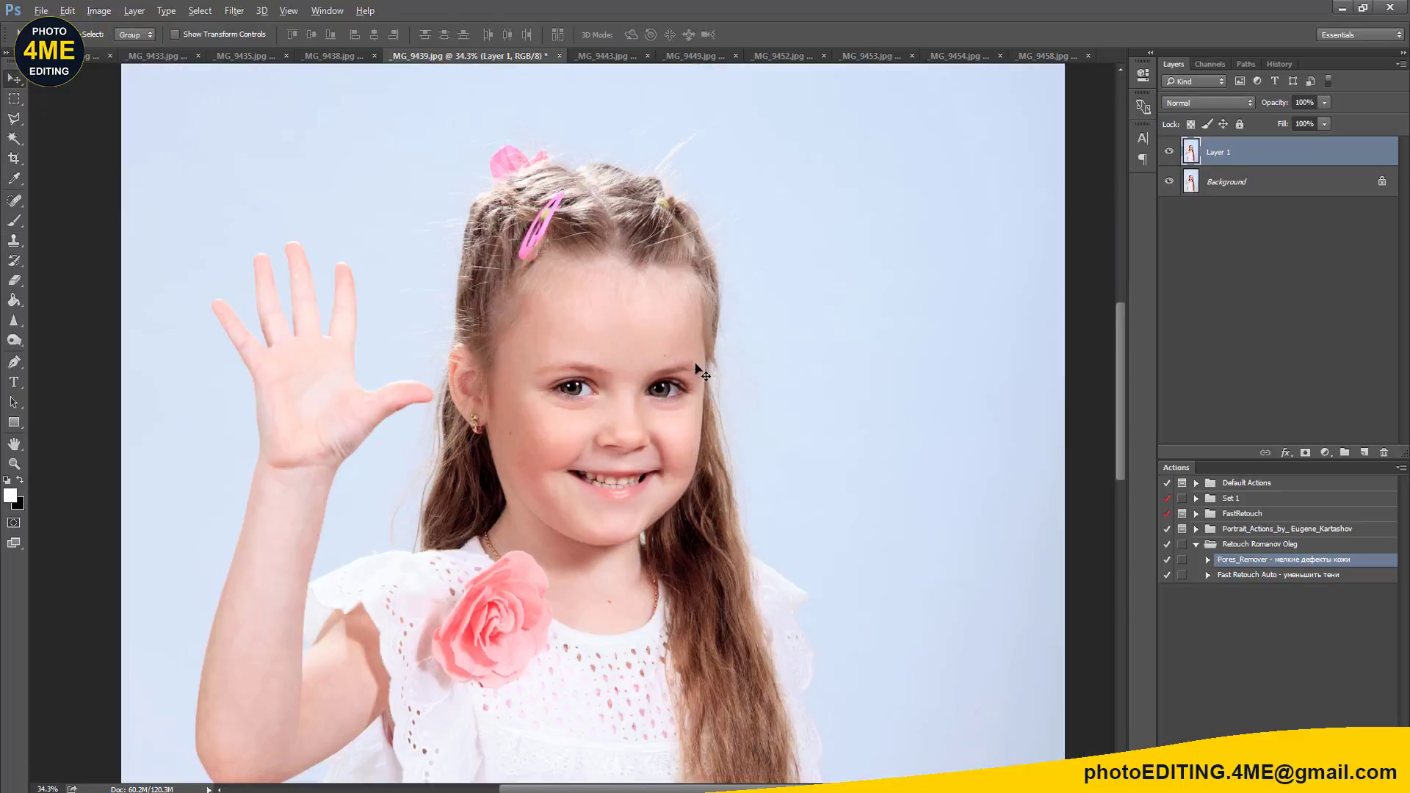
pyautogui.scroll(-2, 698, 366)
pyautogui.scroll(-3, 699, 368)
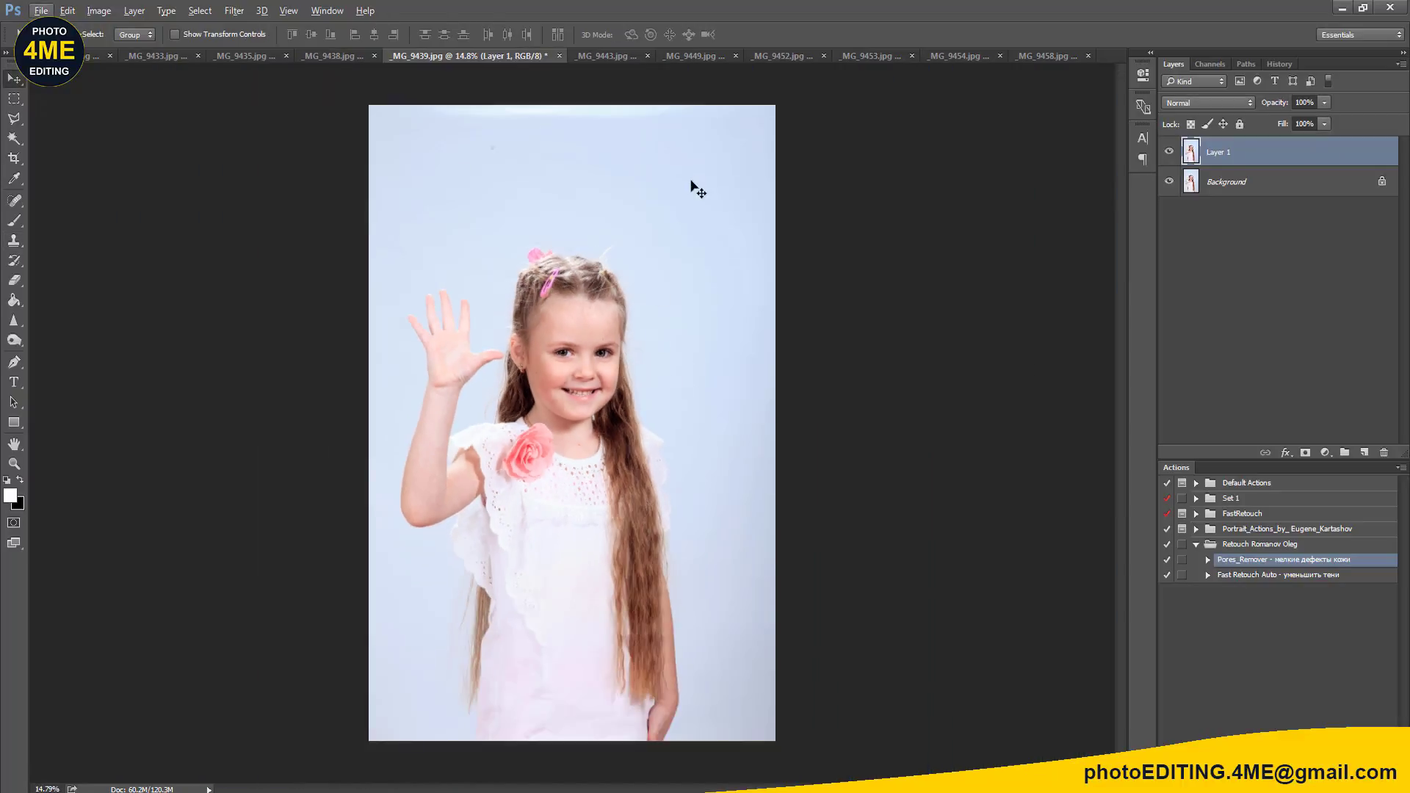
pyautogui.scroll(3, 665, 221)
pyautogui.scroll(1, 672, 368)
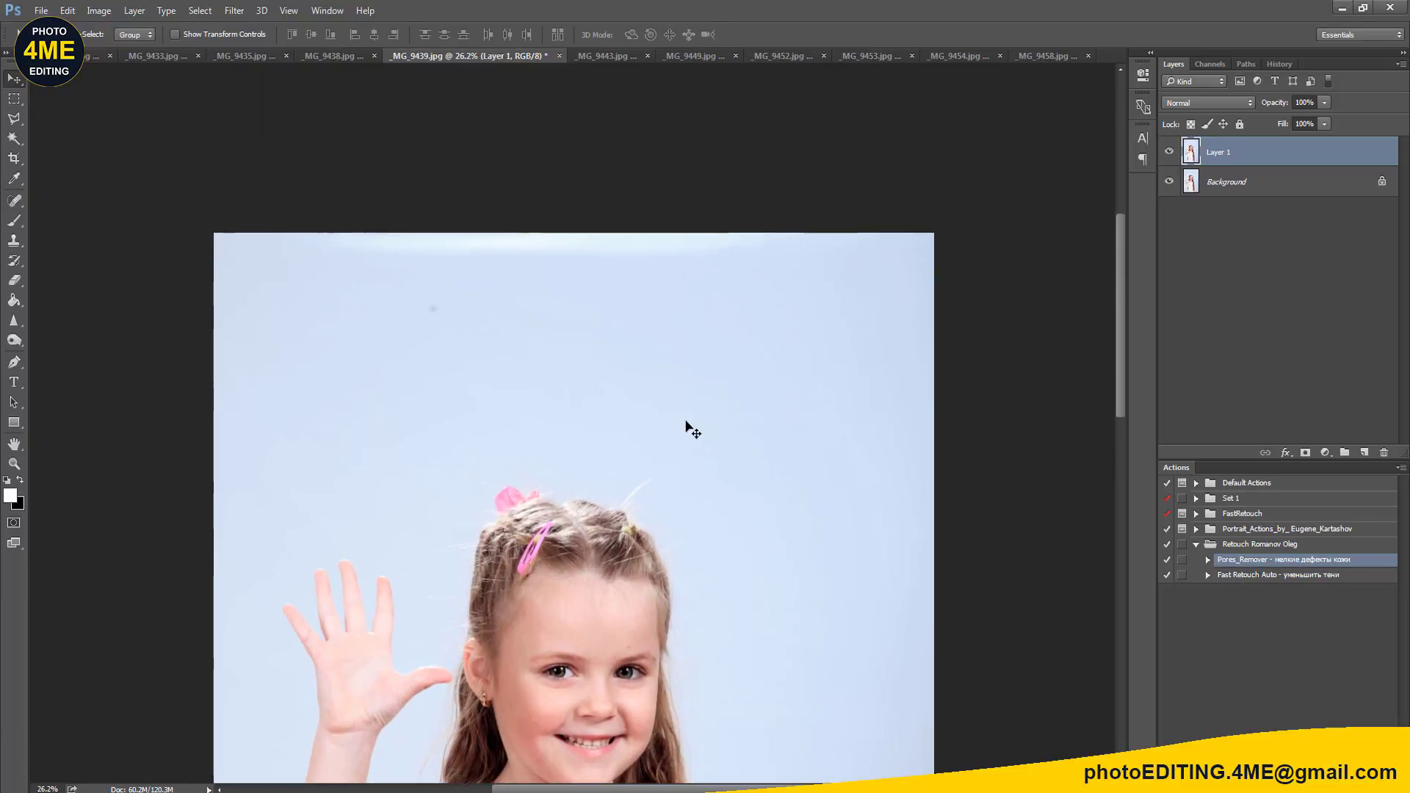
pyautogui.press('j')
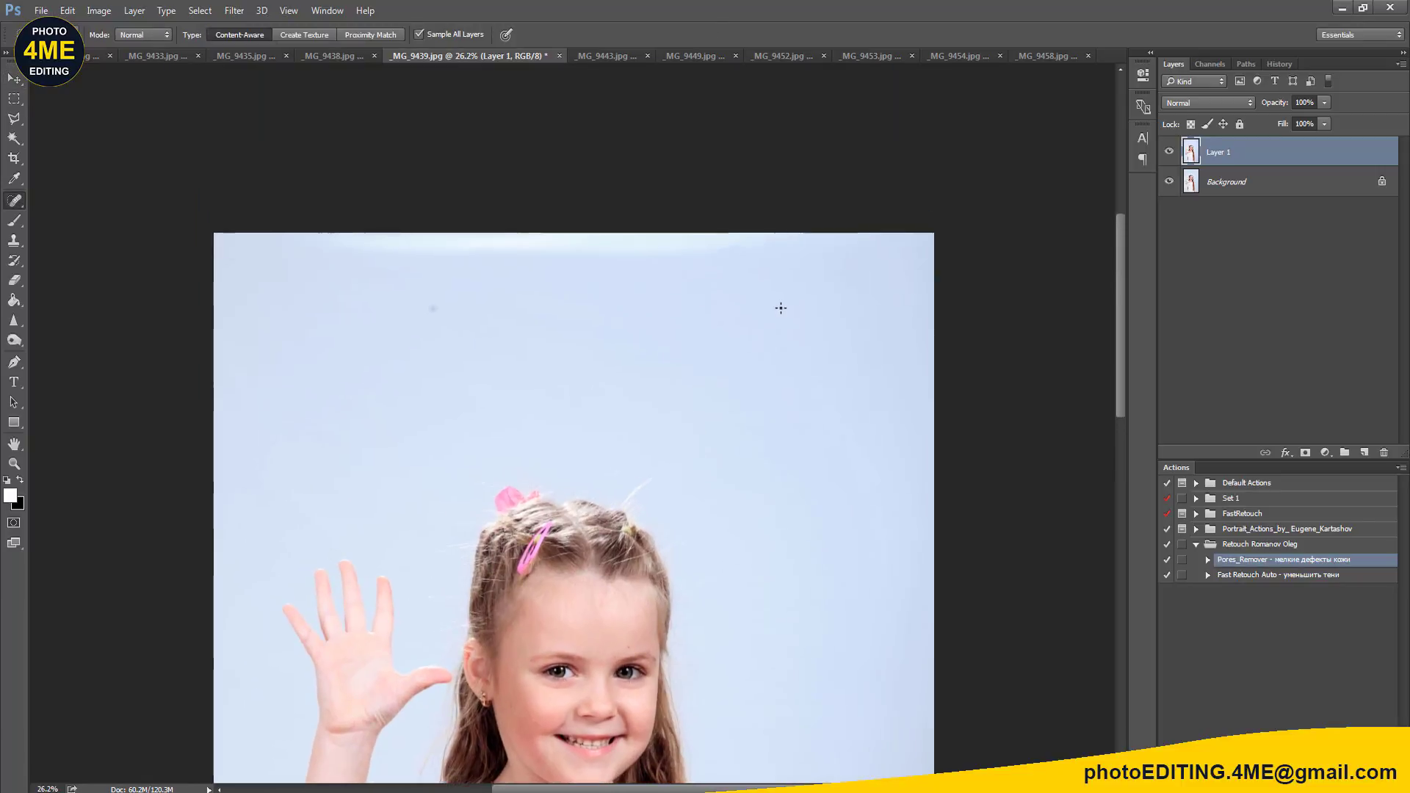
pyautogui.press(']')
pyautogui.press(']')
pyautogui.press(']')
pyautogui.moveTo(864, 242); pyautogui.dragTo(239, 242)
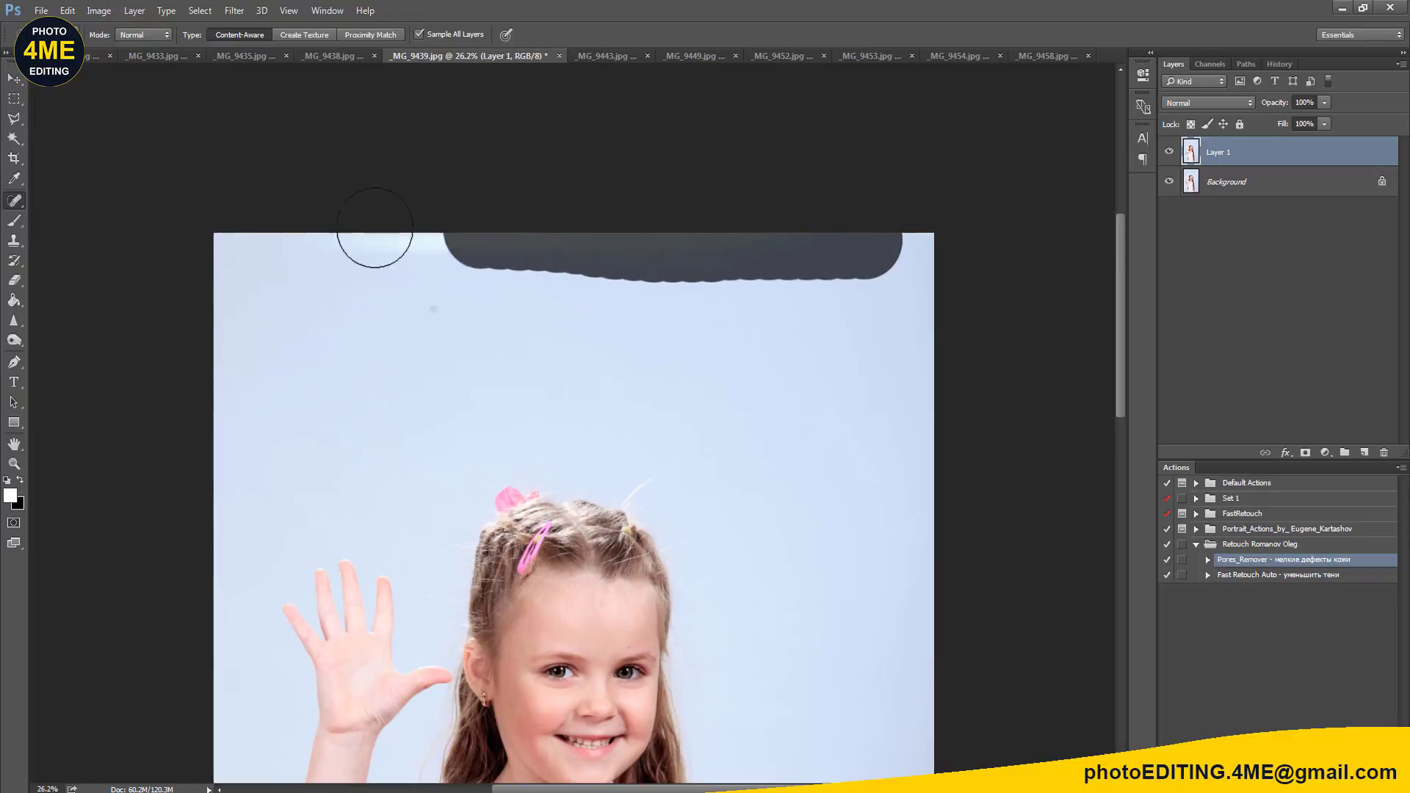
pyautogui.click(431, 307)
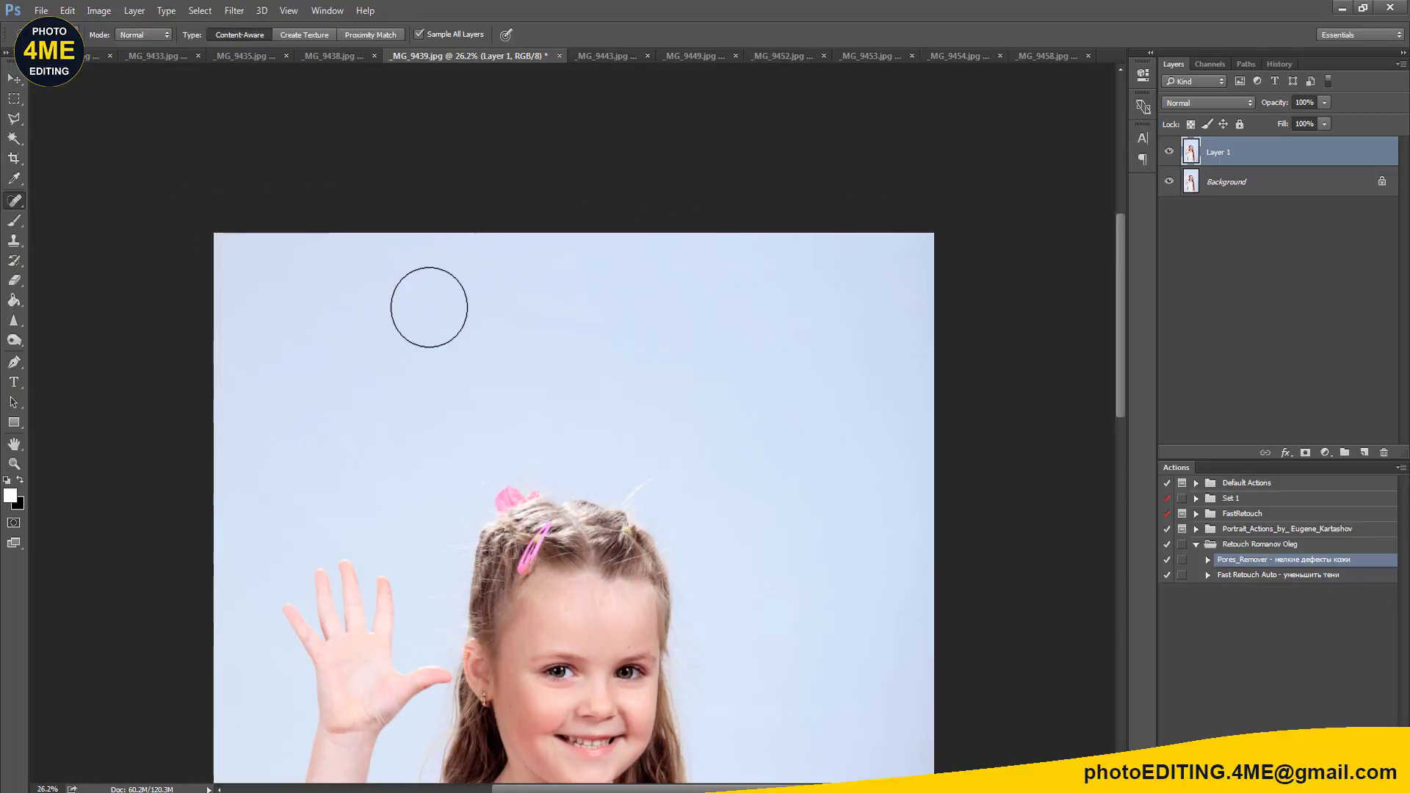
# Step: Fit the whole photo in the window and close _MG_9439.jpg
pyautogui.hotkey('ctrl', '0')
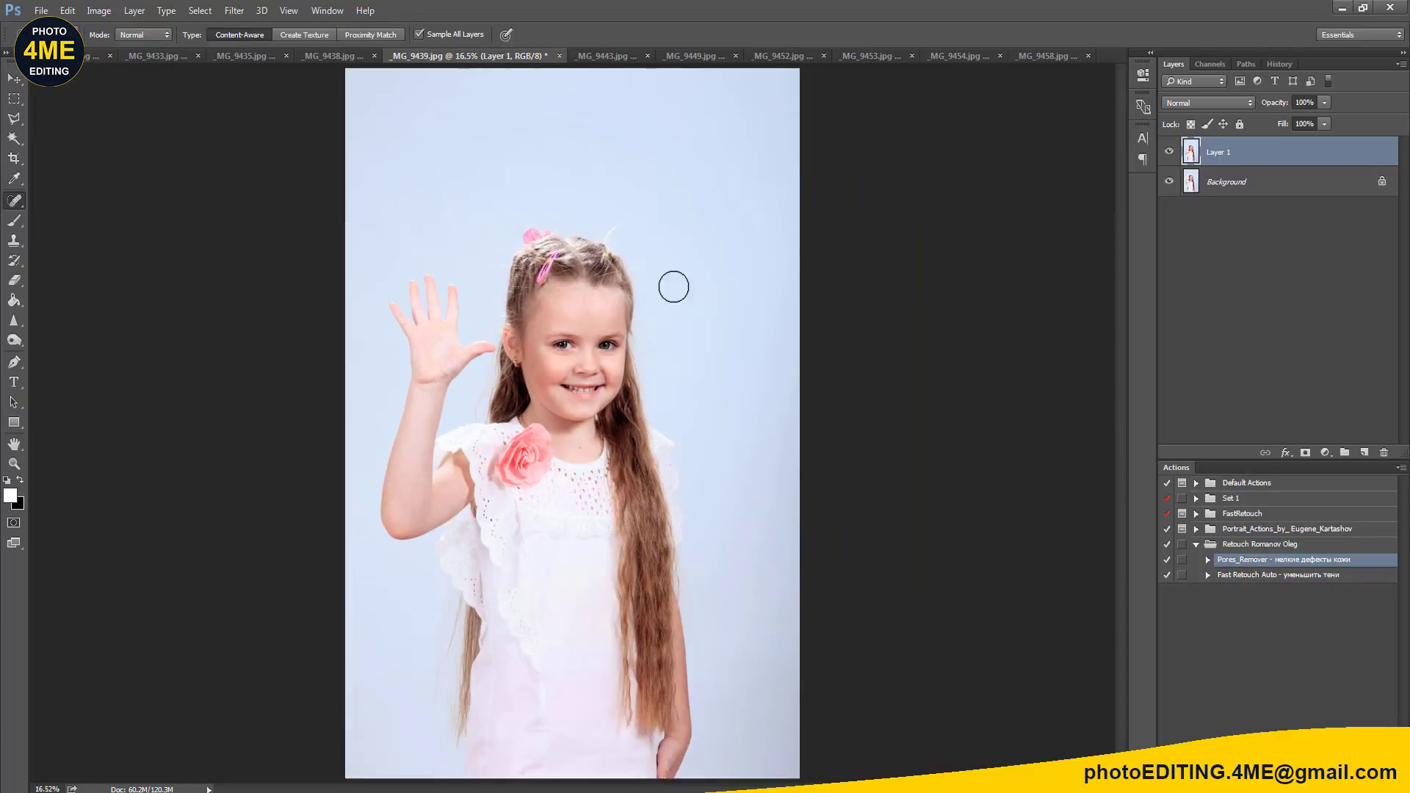
pyautogui.press('v')
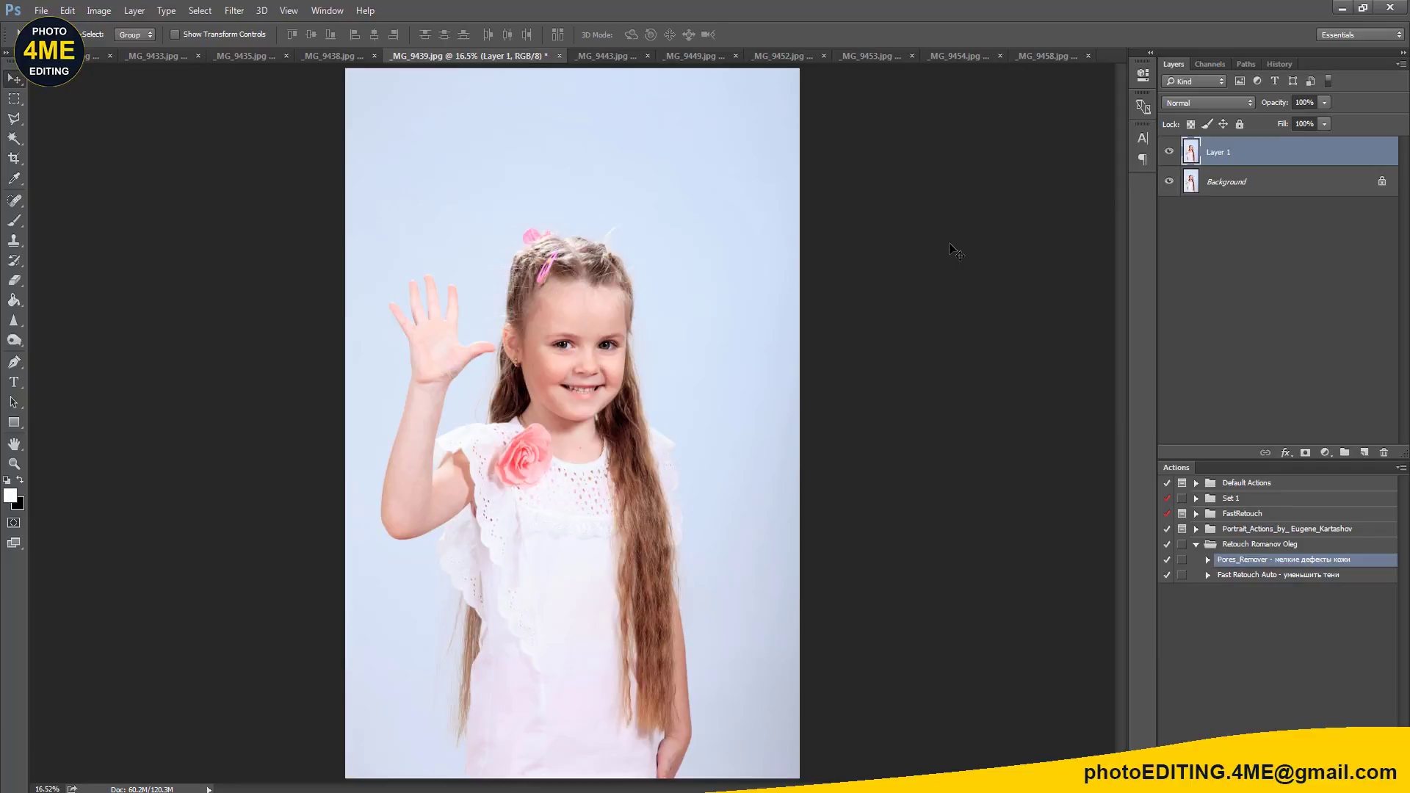
pyautogui.hotkey('ctrl', 'w')
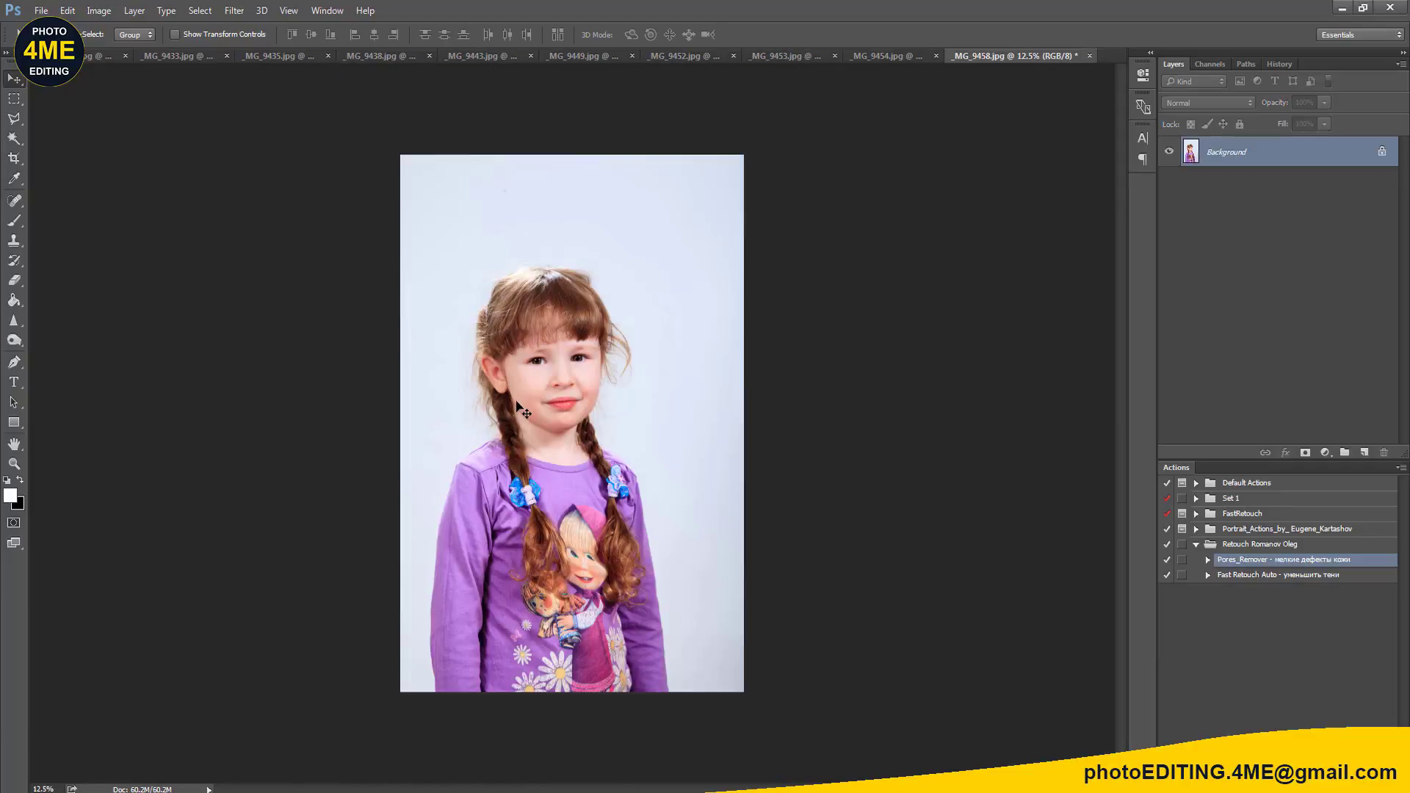
# Step: Zoom in and scroll around _MG_9458.jpg to inspect the portrait
pyautogui.scroll(5, 516, 400)
pyautogui.scroll(-2, 543, 394)
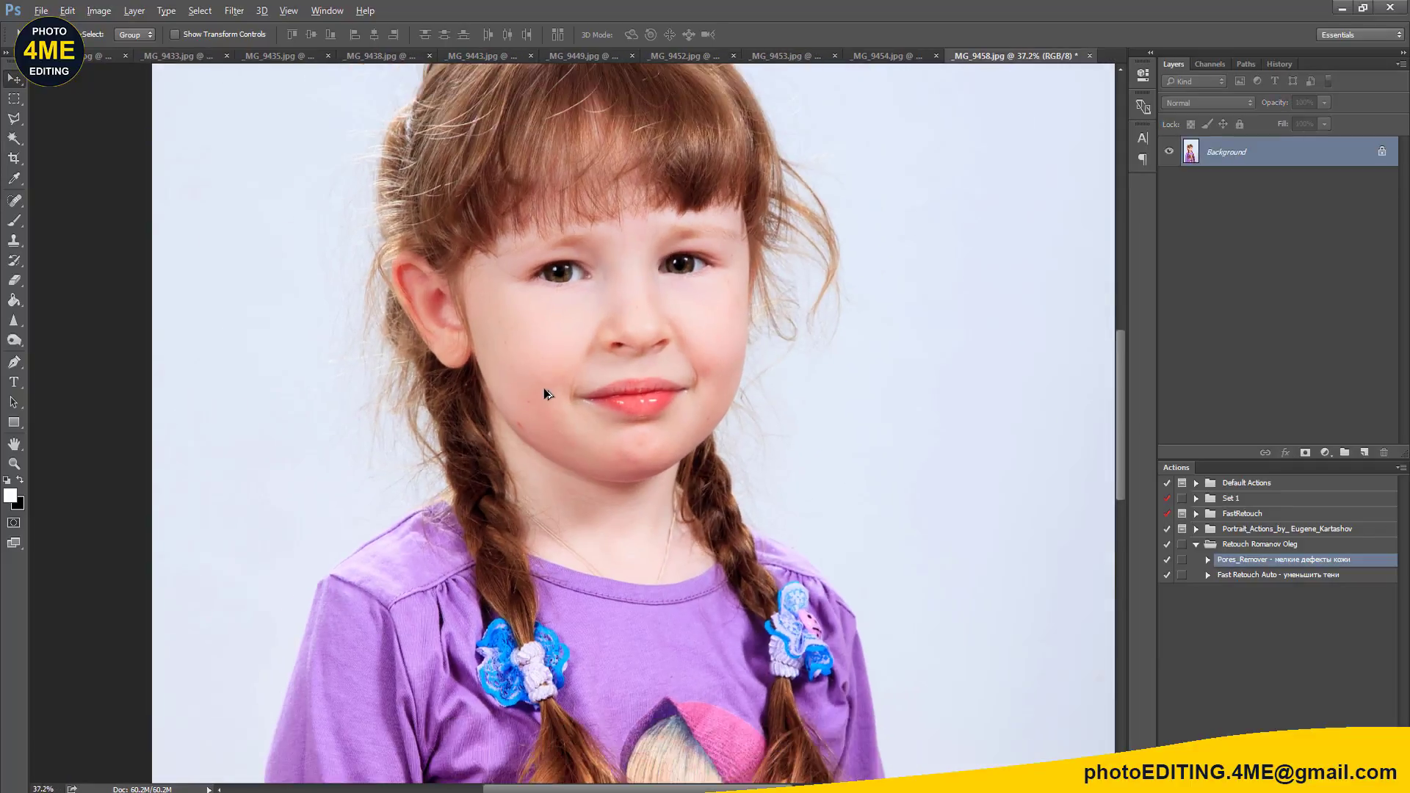
pyautogui.scroll(3, 617, 401)
pyautogui.scroll(1, 663, 406)
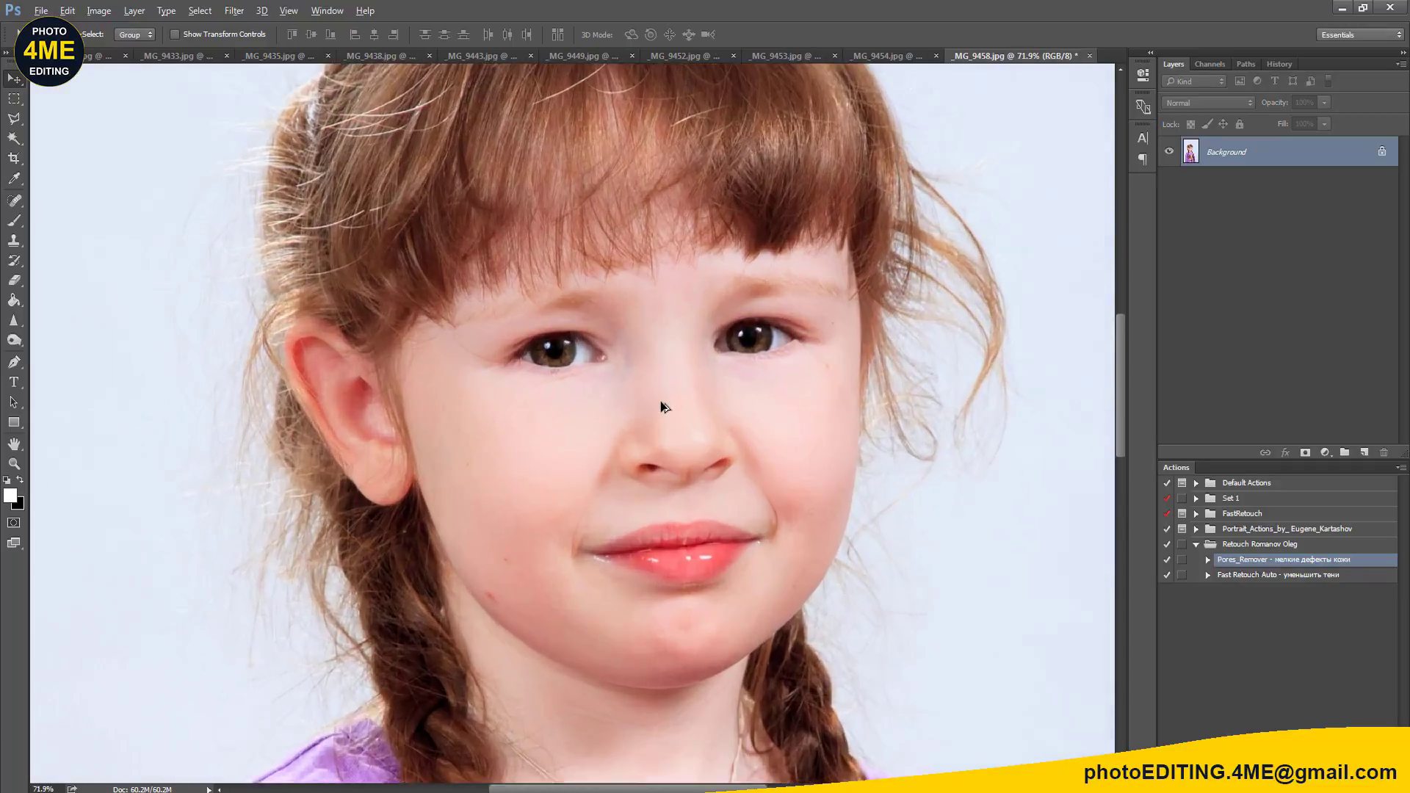
pyautogui.scroll(1, 663, 406)
pyautogui.scroll(1, 663, 406)
pyautogui.scroll(1, 663, 406)
pyautogui.hscroll(-1, 559, 462)
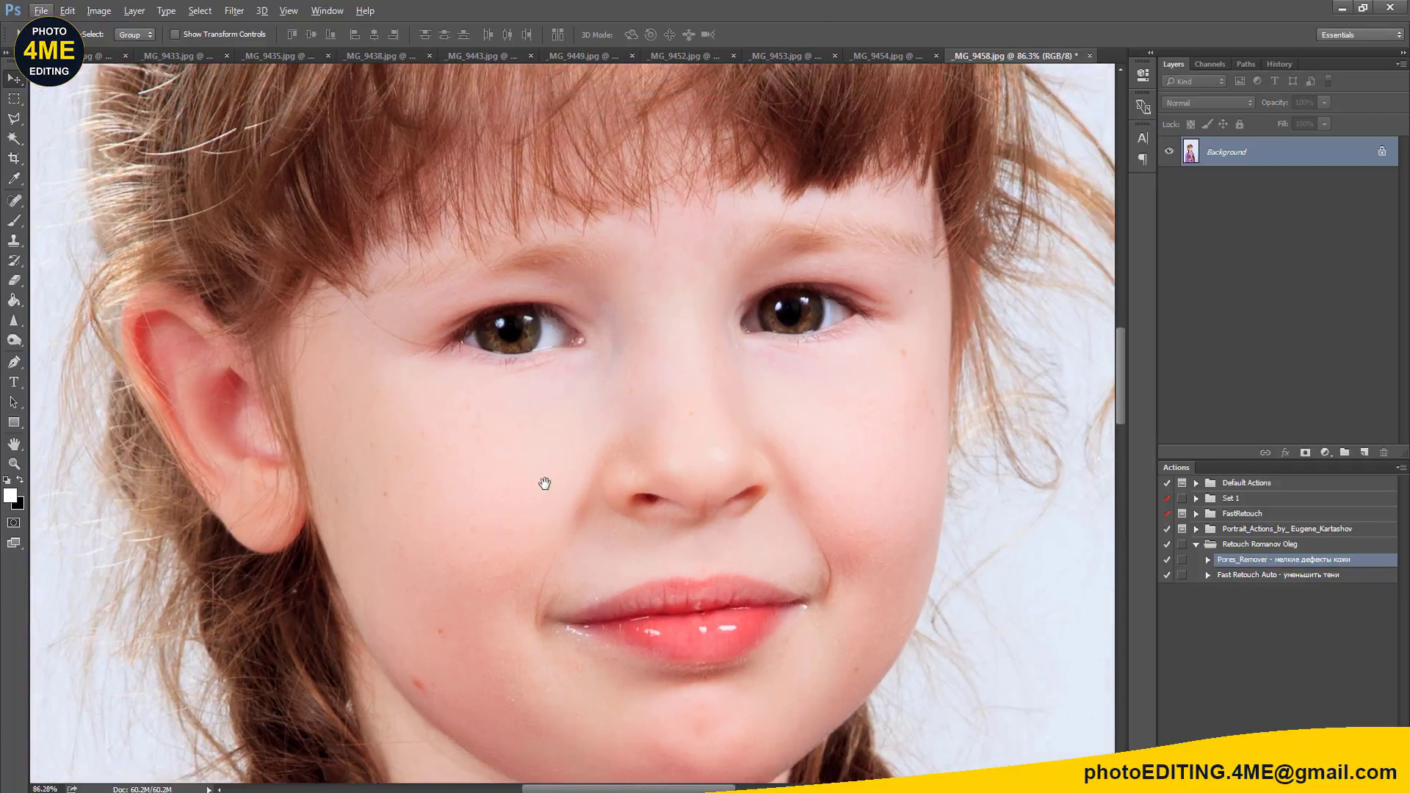
pyautogui.scroll(-1, 547, 468)
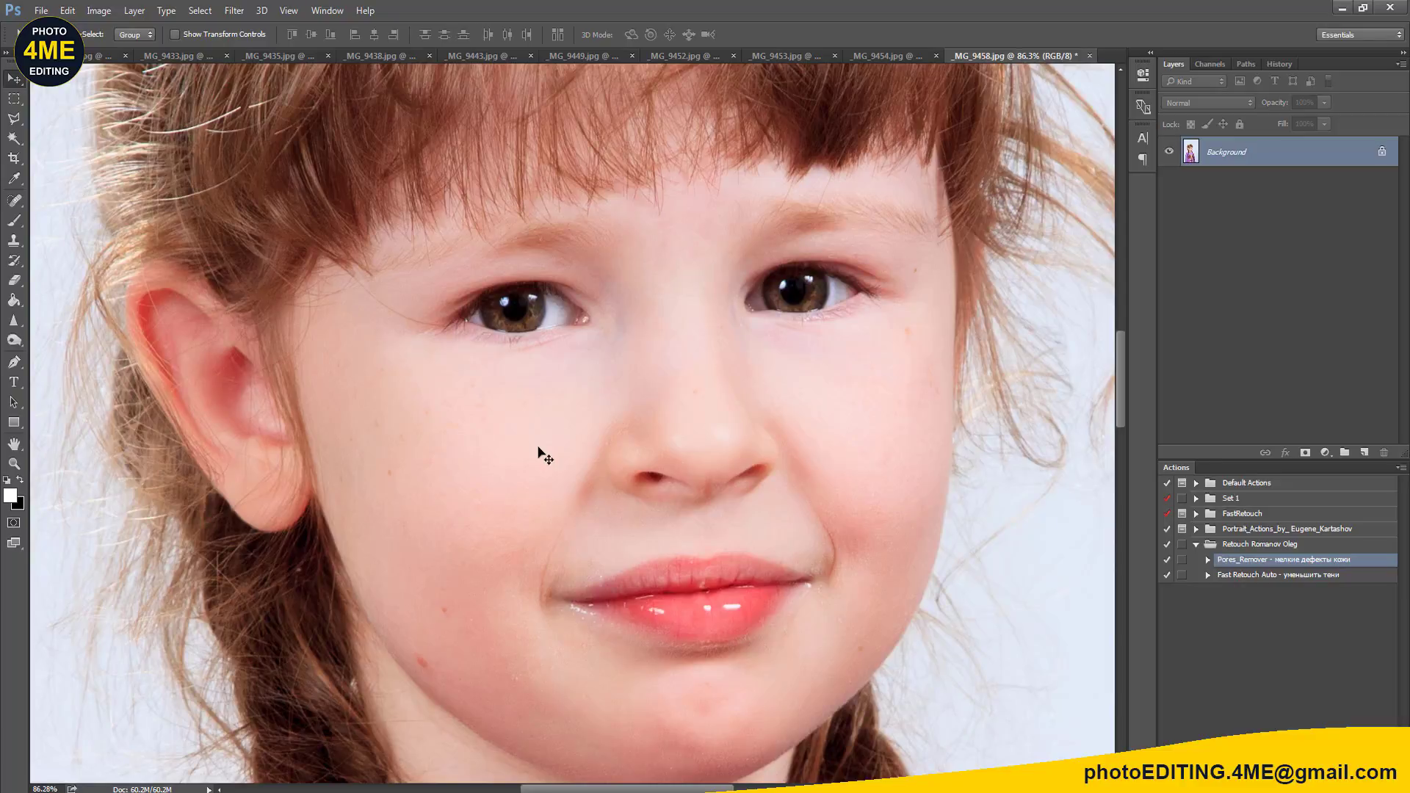
pyautogui.scroll(-4, 543, 462)
pyautogui.scroll(-1, 557, 694)
pyautogui.scroll(1, 557, 694)
pyautogui.scroll(2, 556, 691)
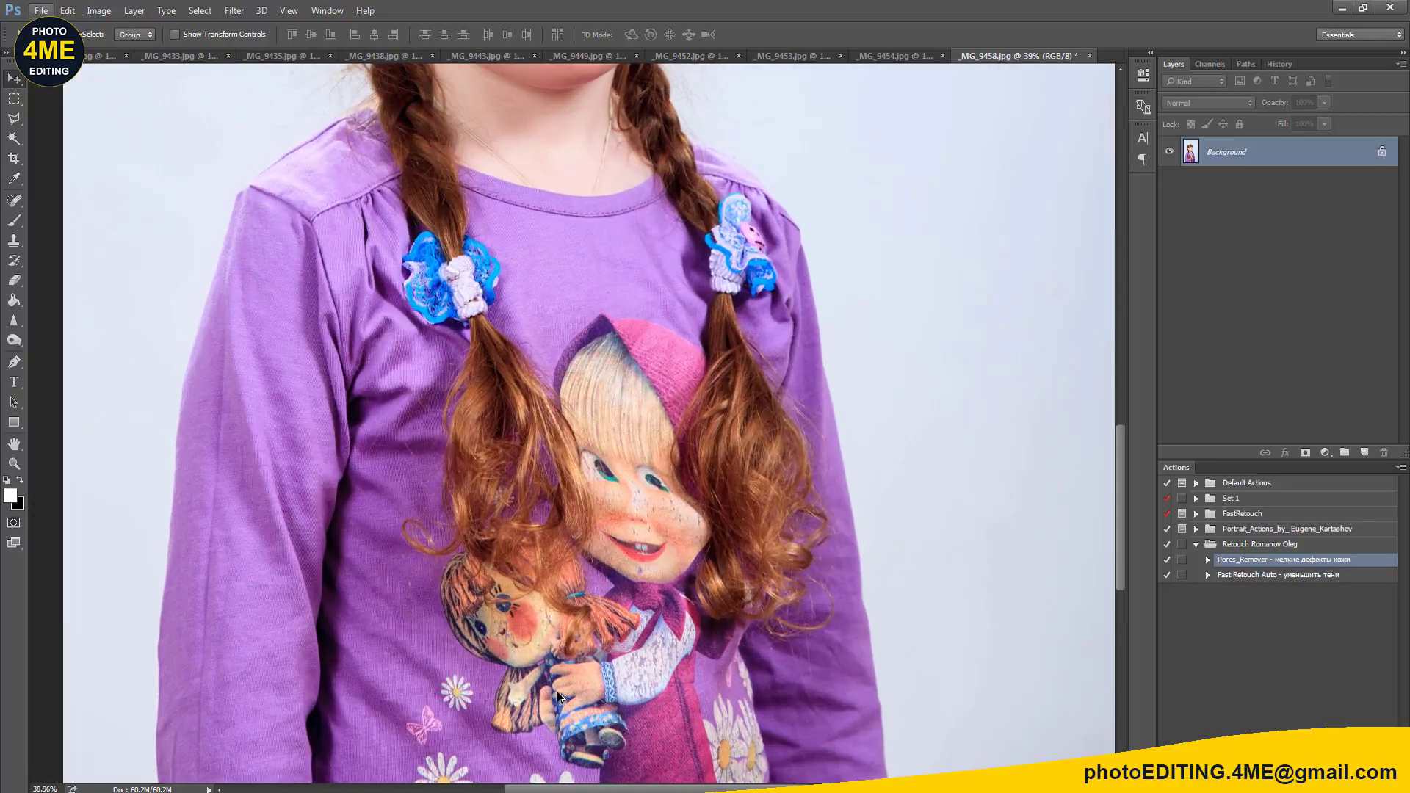
# Step: Recentre the girl's face and run the Pores_Remover action with F2
pyautogui.moveTo(558, 694)
pyautogui.mouseDown()
pyautogui.moveTo(620, 413)
pyautogui.moveTo(664, 629)
pyautogui.mouseUp()
pyautogui.moveTo(668, 486); pyautogui.dragTo(673, 571)
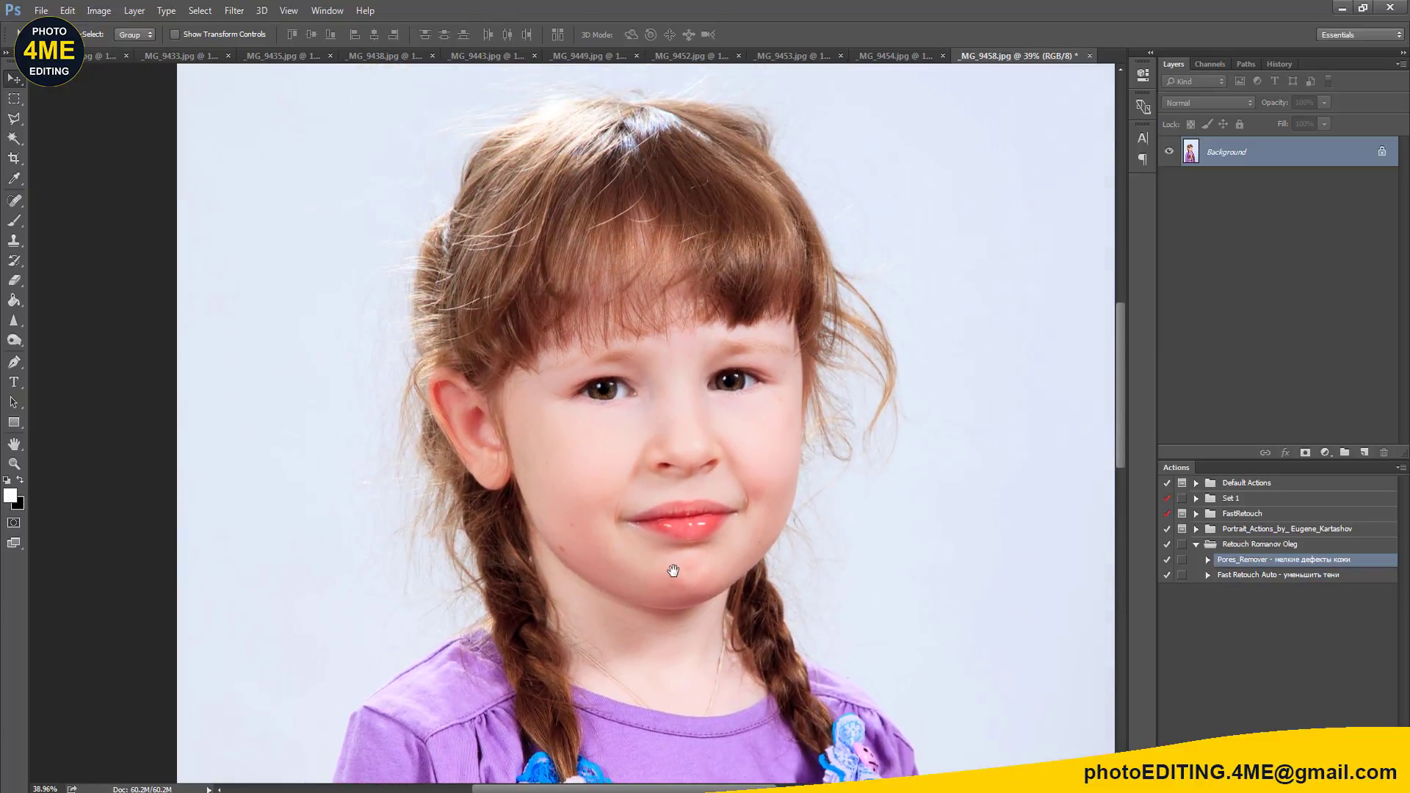
pyautogui.keyDown('alt'); pyautogui.scroll(1, 674, 571); pyautogui.keyUp('alt')
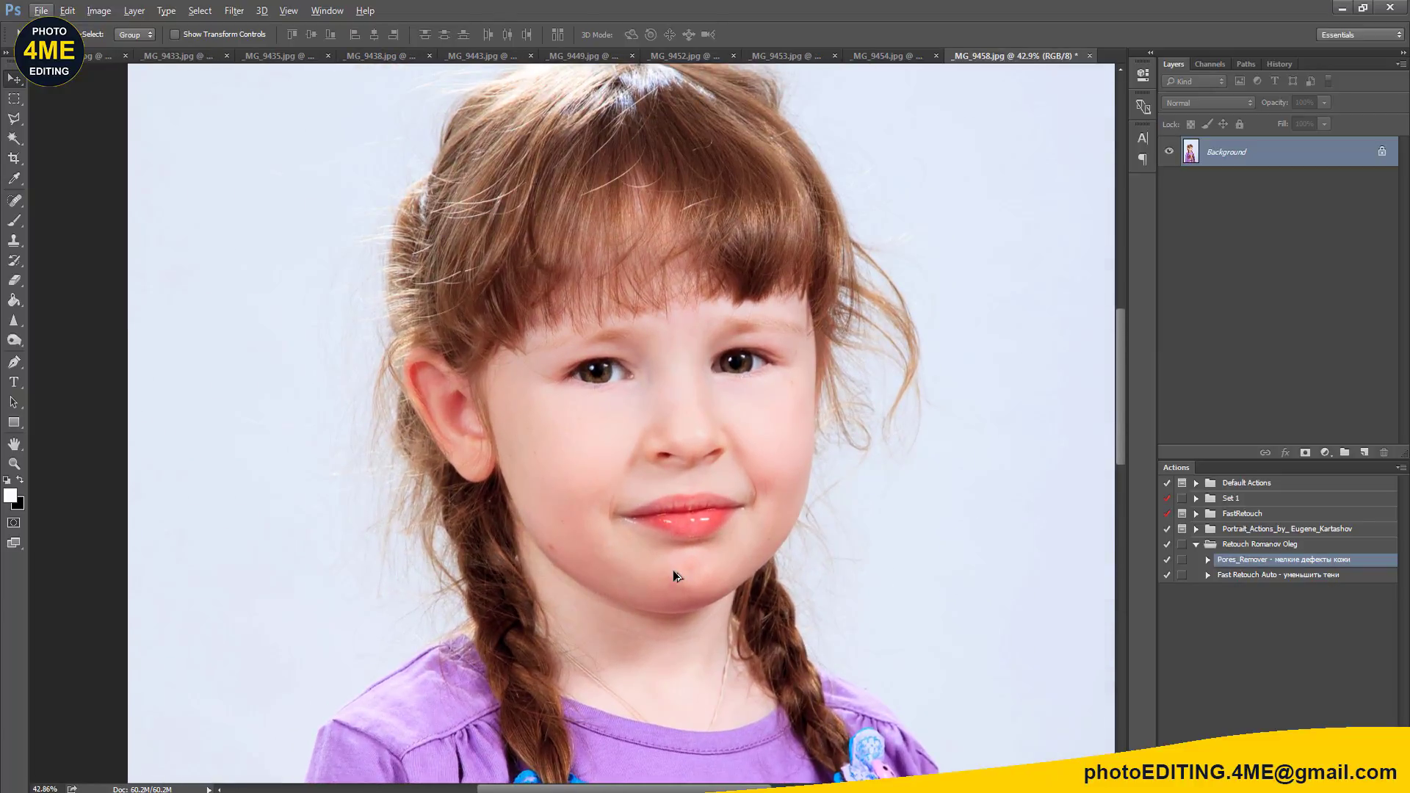
pyautogui.press('F2')
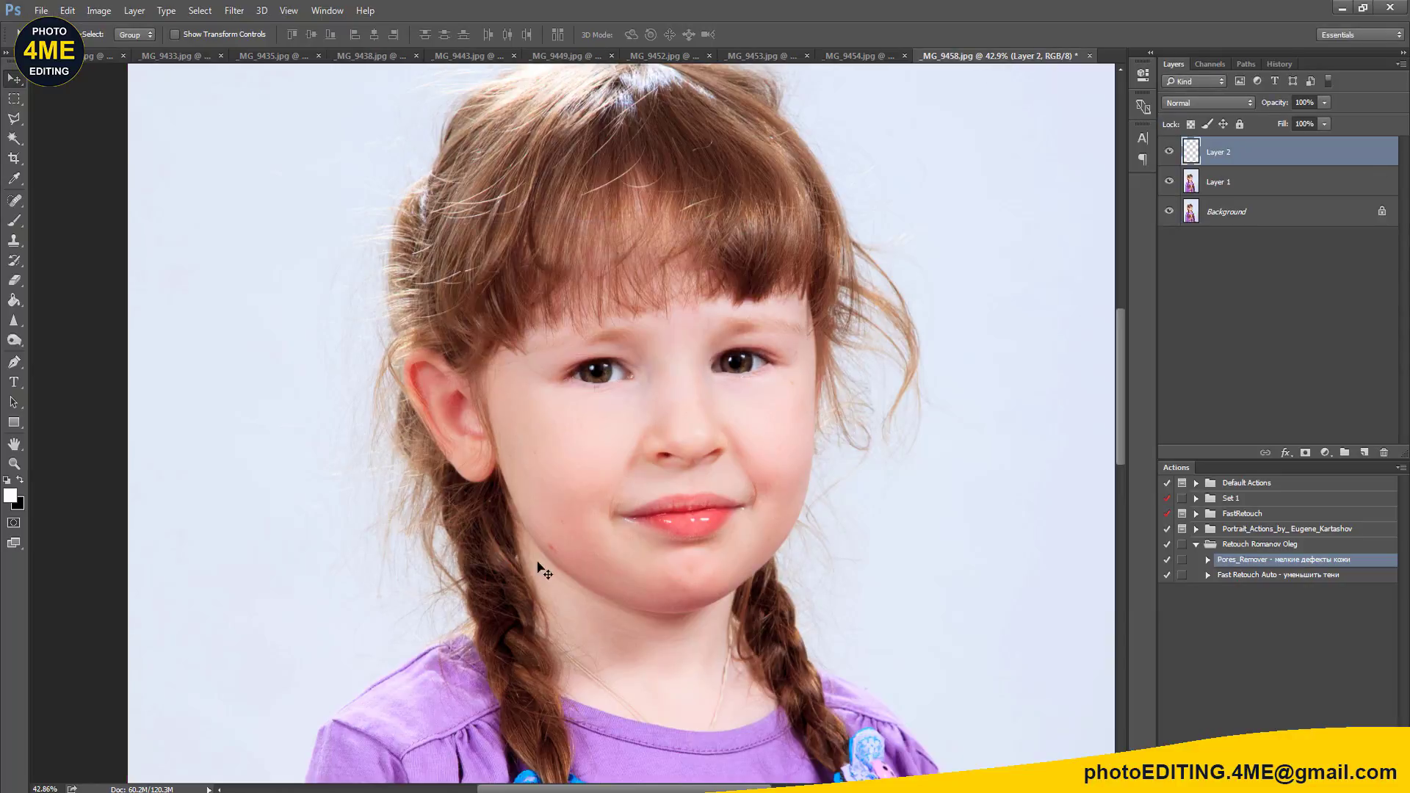
# Step: Heal the mark near the girl's temple with a reduced-size Spot Healing Brush
pyautogui.keyDown('alt'); pyautogui.scroll(2, 694, 448); pyautogui.keyUp('alt')
pyautogui.keyDown('alt'); pyautogui.scroll(3, 694, 448); pyautogui.keyUp('alt')
pyautogui.keyDown('alt'); pyautogui.scroll(2, 705, 470); pyautogui.keyUp('alt')
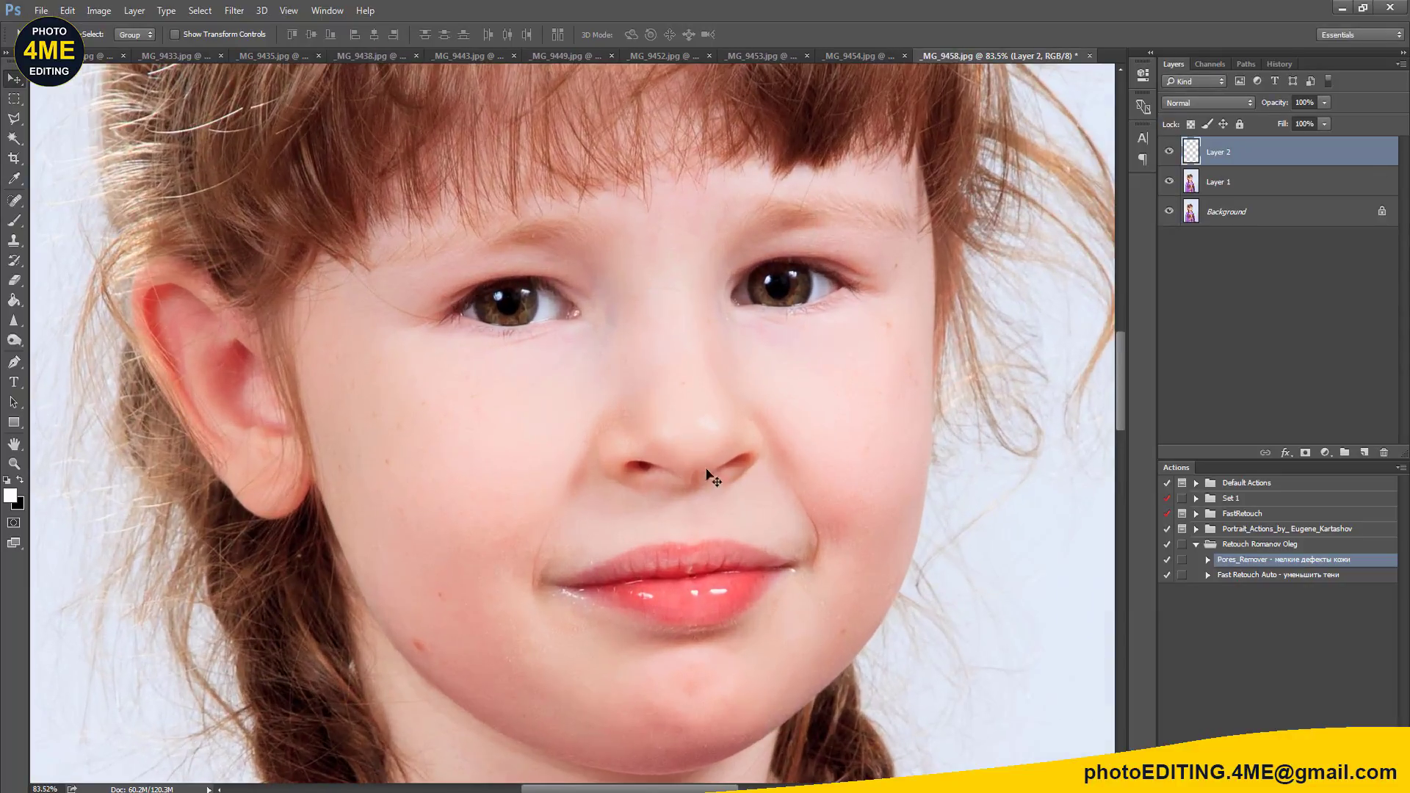
pyautogui.press('j')
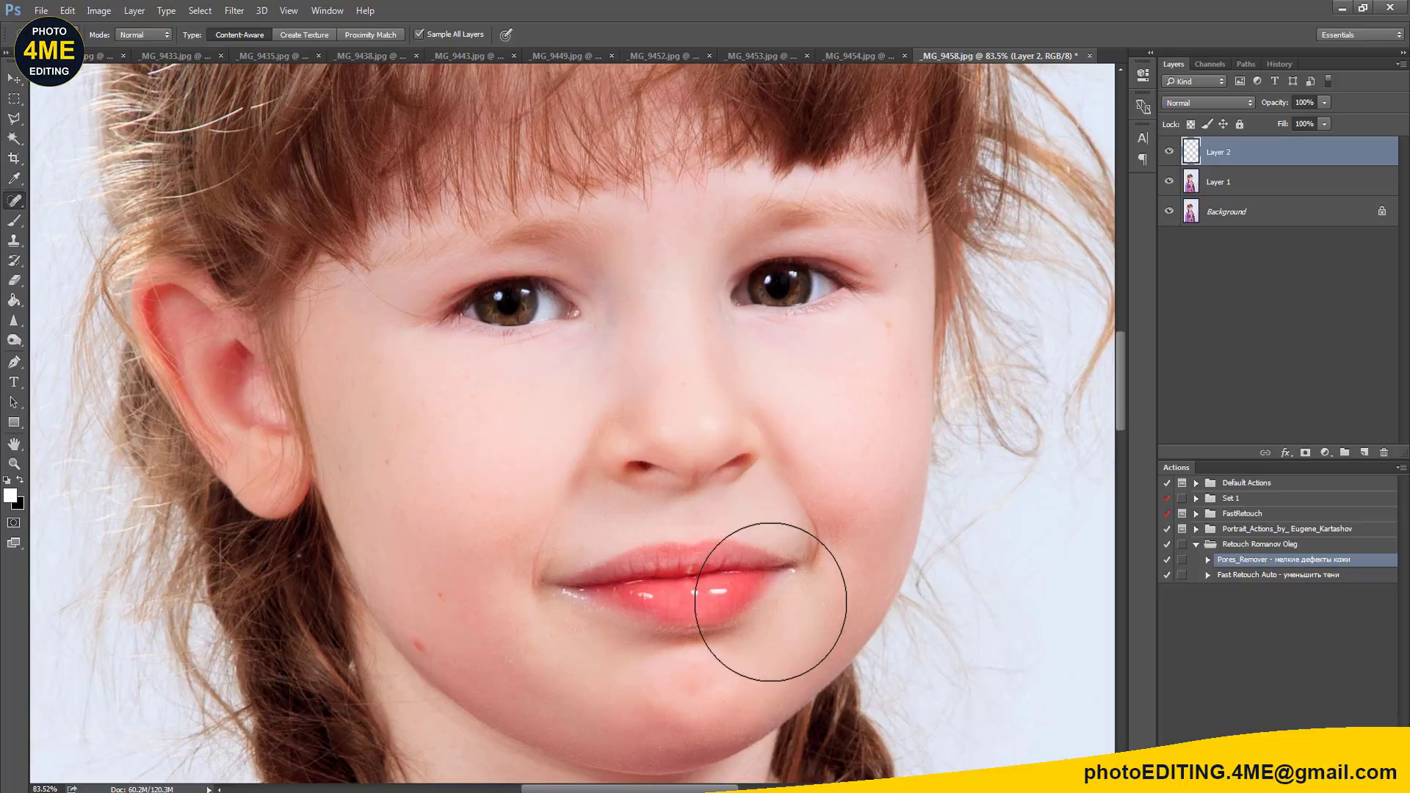
pyautogui.press('[')
pyautogui.press('[')
pyautogui.press('[')
pyautogui.press('[')
pyautogui.press('[')
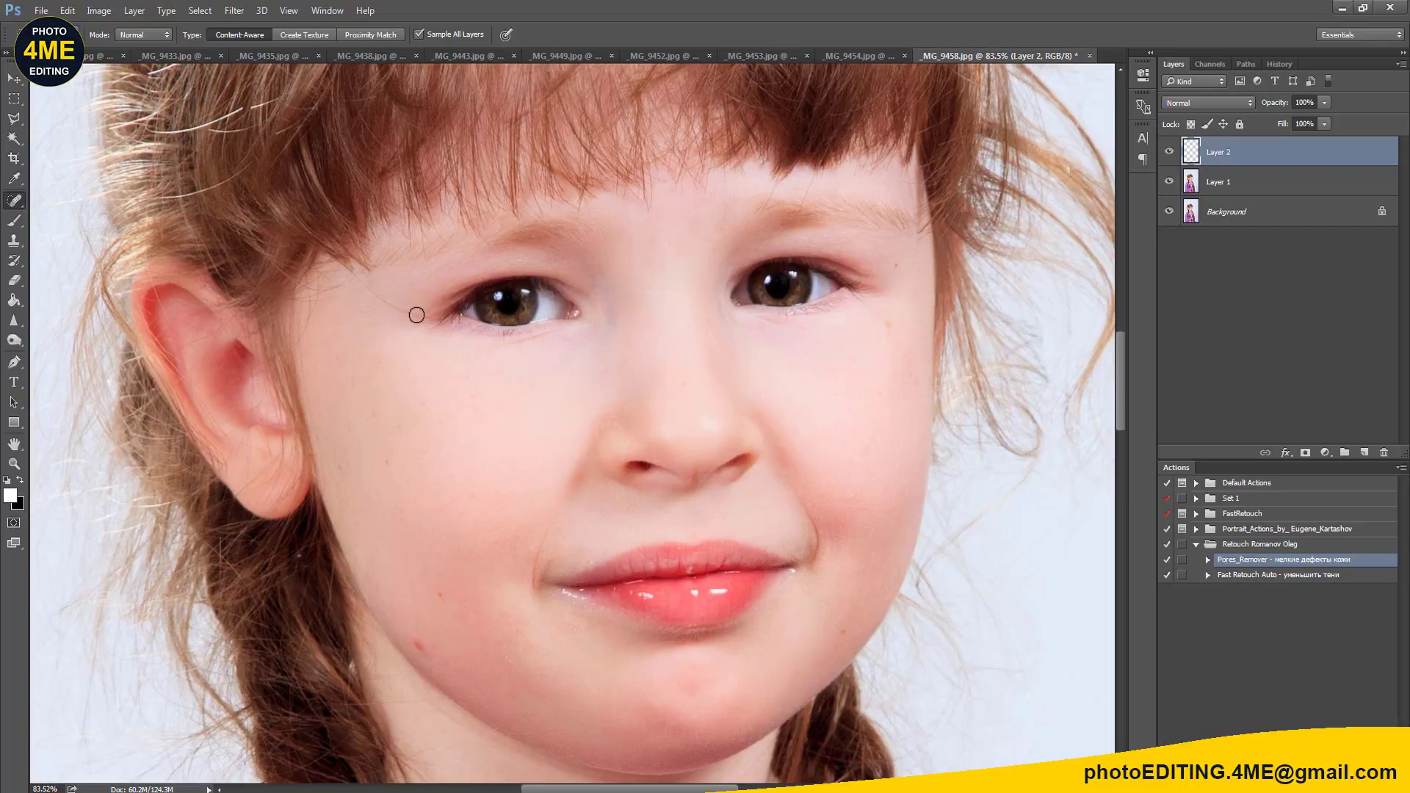
pyautogui.scroll(2, 418, 329)
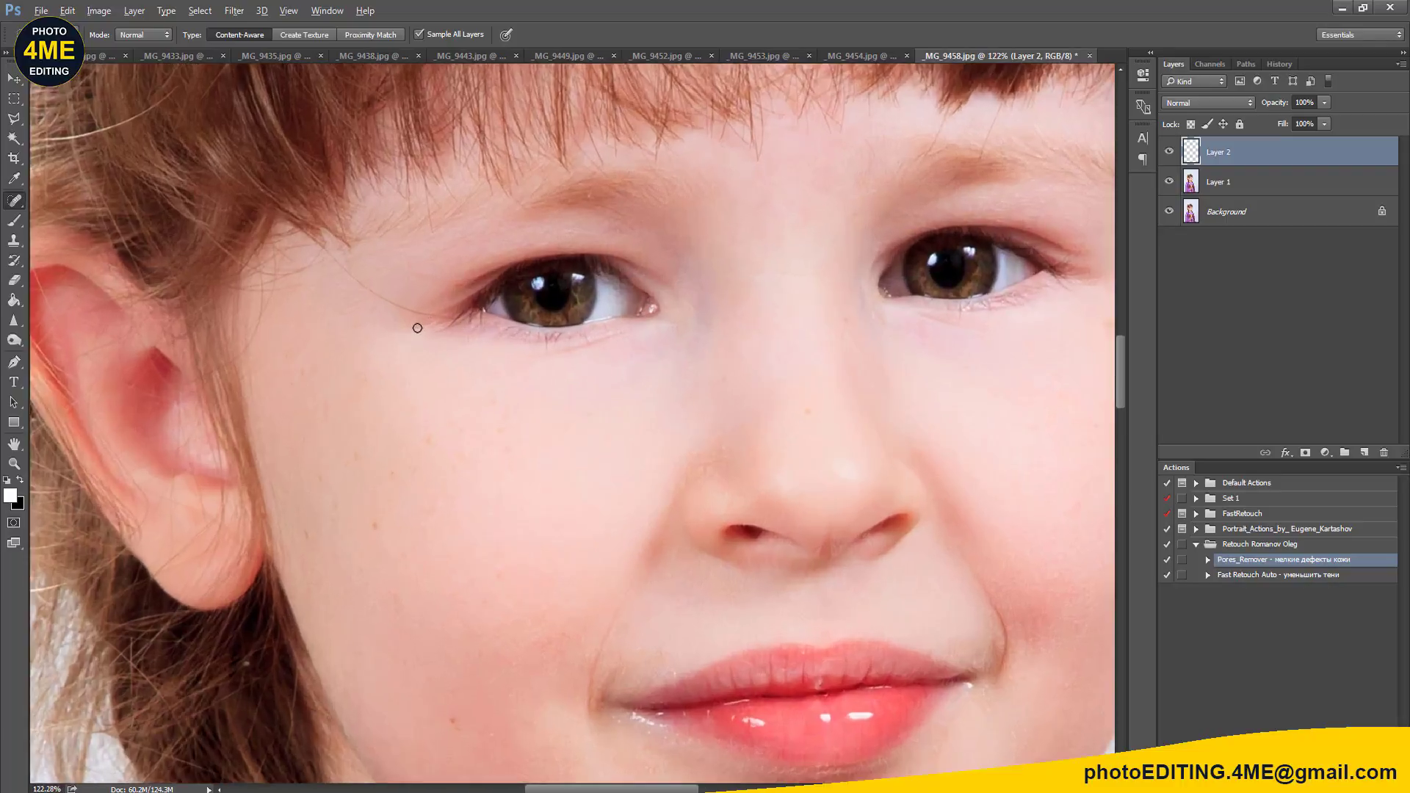
pyautogui.scroll(2, 434, 324)
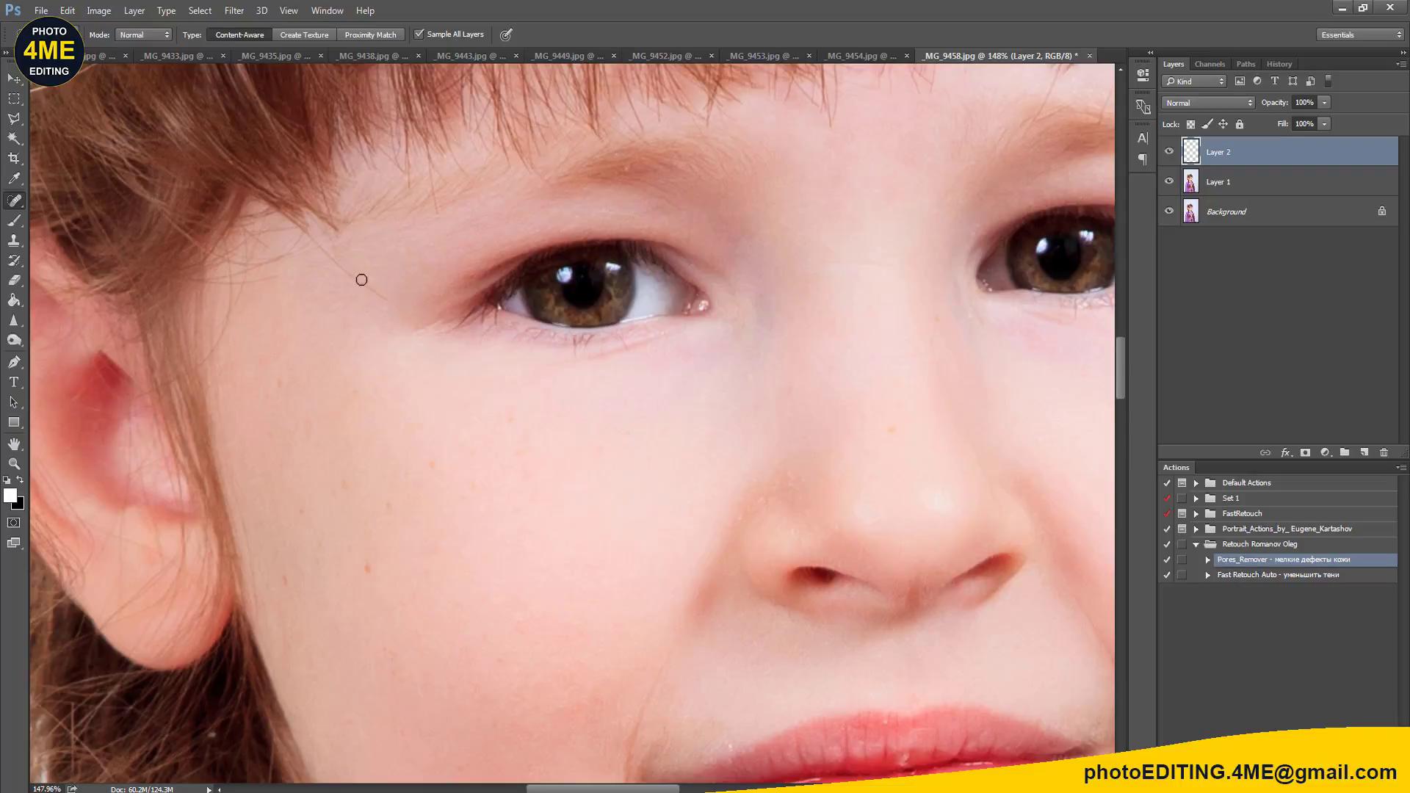
pyautogui.moveTo(315, 243); pyautogui.dragTo(314, 244)
# Step: Heal the orange blemish on her cheek and the skin just under her nose
pyautogui.scroll(-1, 687, 400)
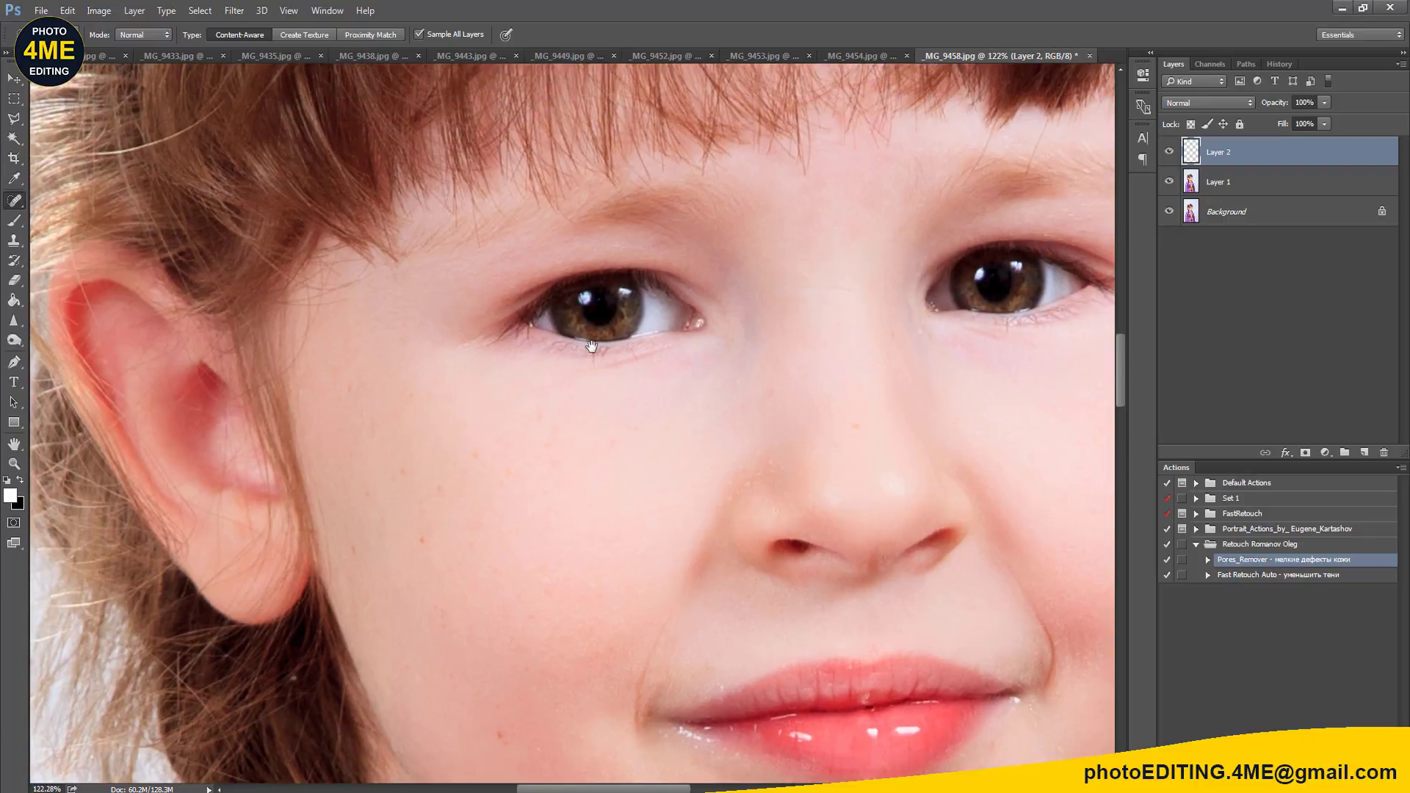
pyautogui.moveTo(966, 347); pyautogui.dragTo(676, 357)
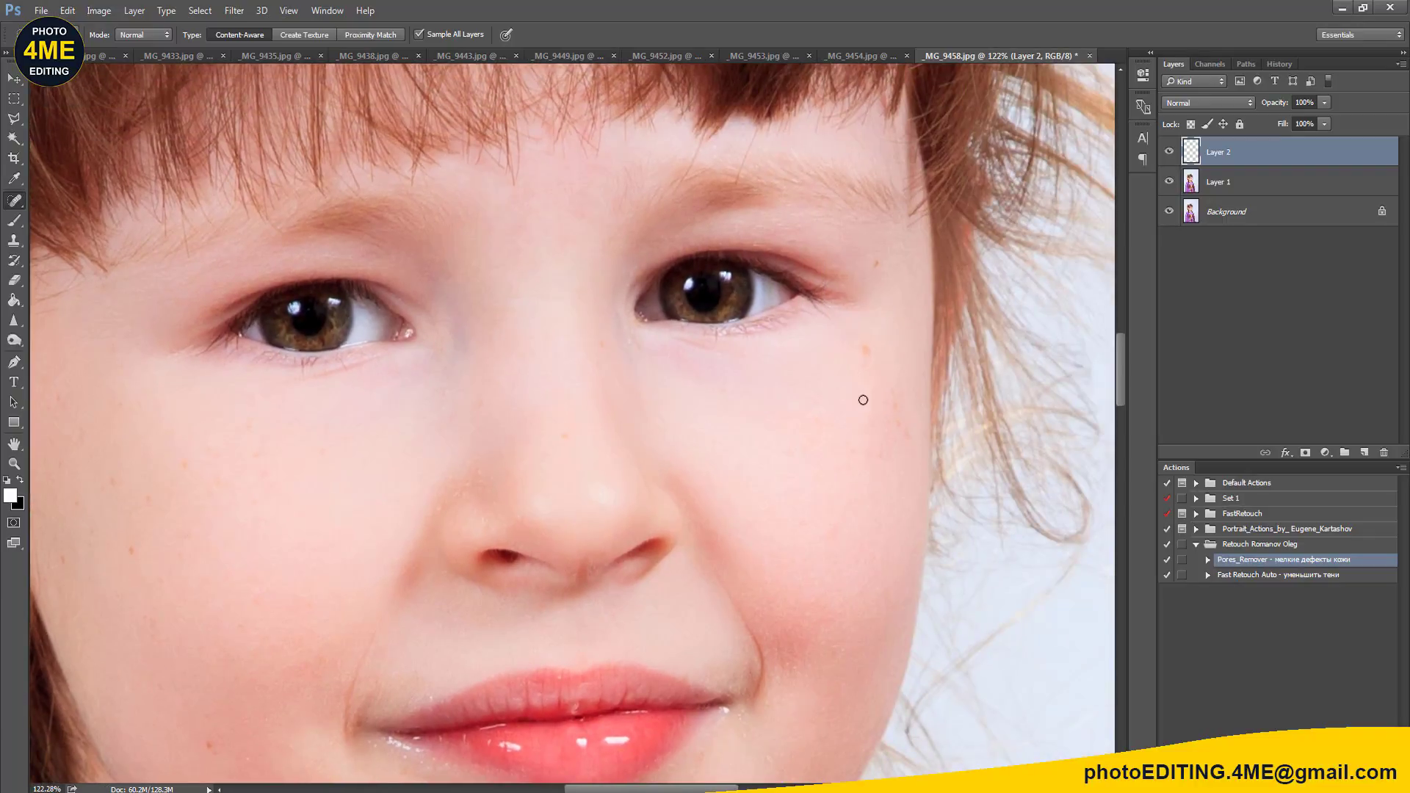
pyautogui.click(865, 347)
pyautogui.moveTo(758, 519); pyautogui.dragTo(776, 411)
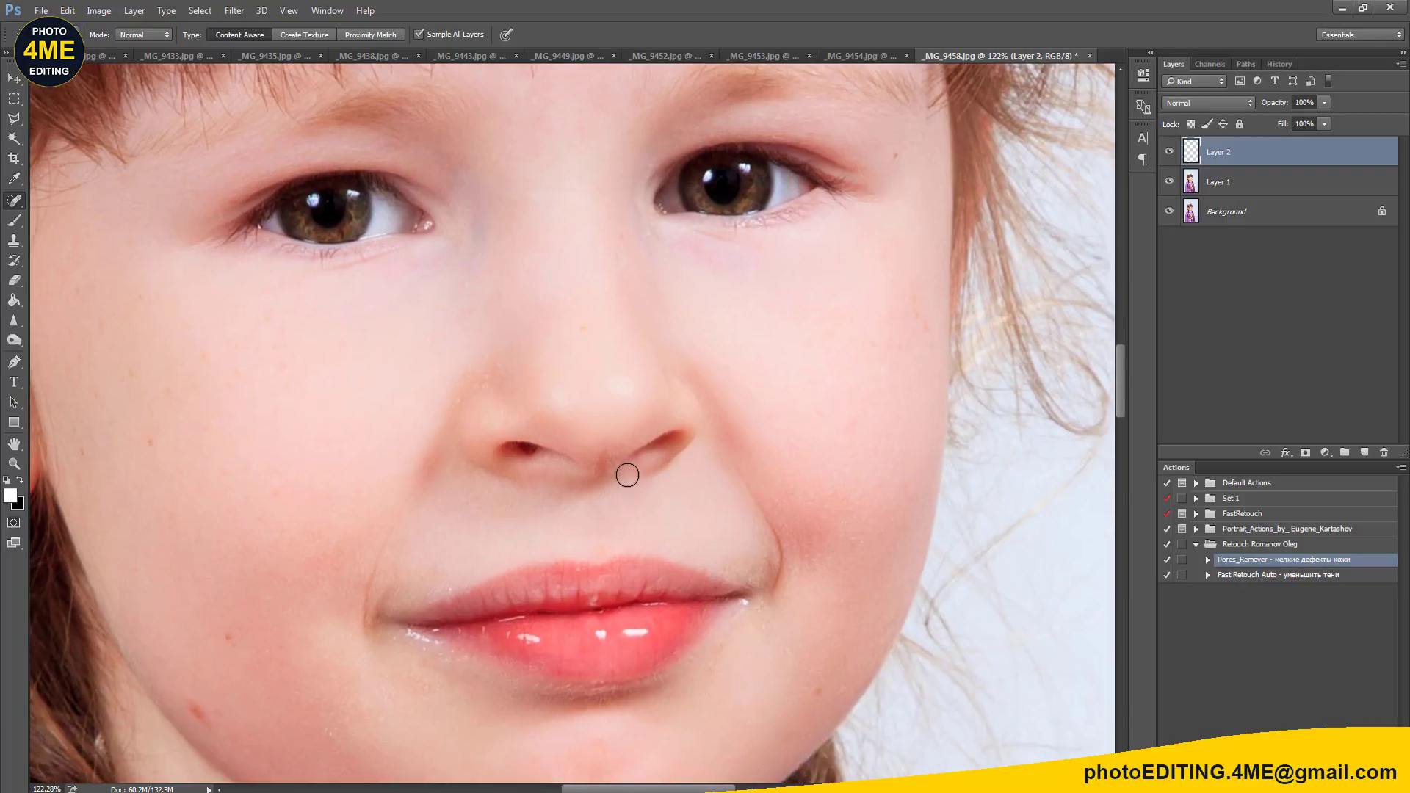
pyautogui.moveTo(600, 452); pyautogui.dragTo(595, 470)
# Step: Heal the two chin blemishes and the skin right of and below the lip corner
pyautogui.moveTo(494, 506); pyautogui.dragTo(534, 410)
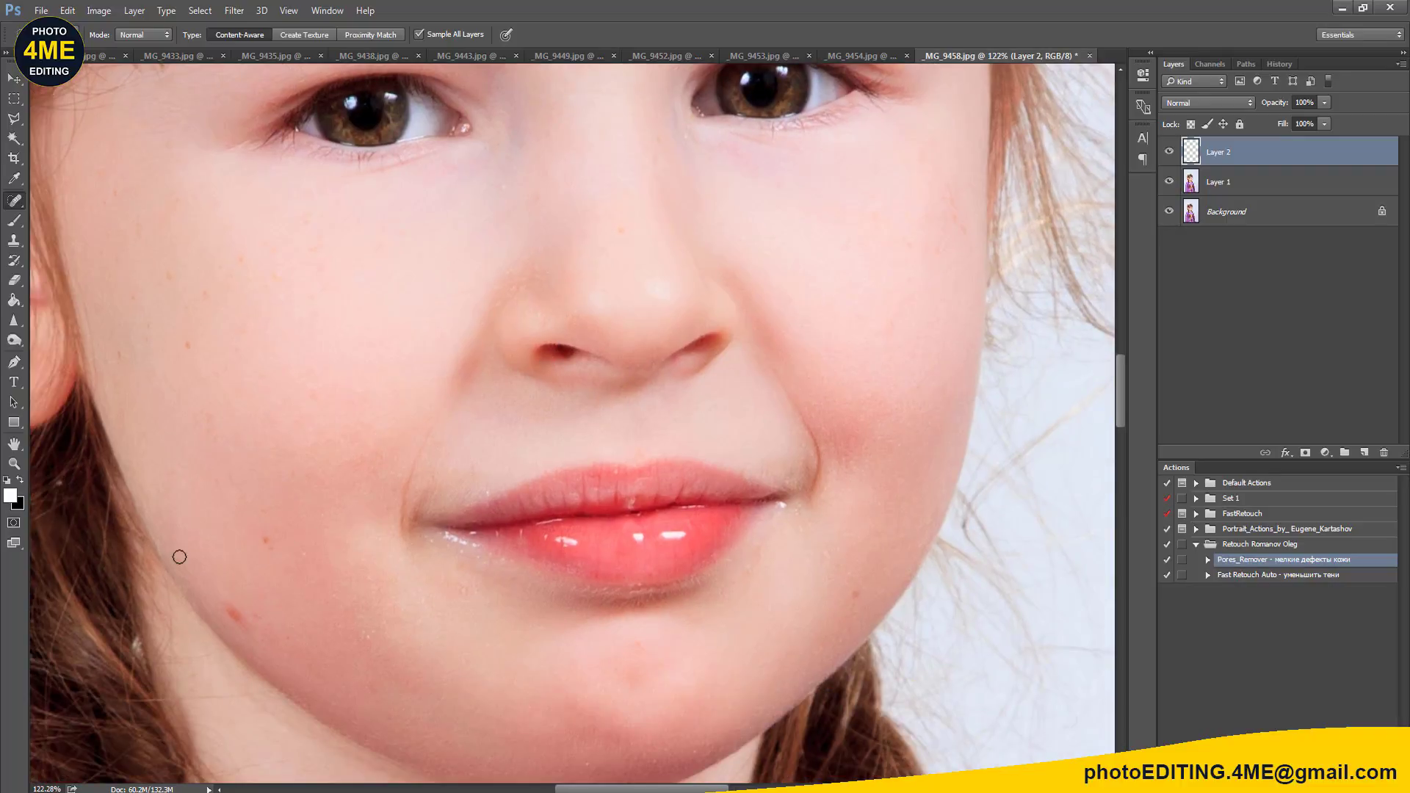
pyautogui.click(229, 603)
pyautogui.click(646, 645)
pyautogui.click(828, 550)
pyautogui.click(780, 553)
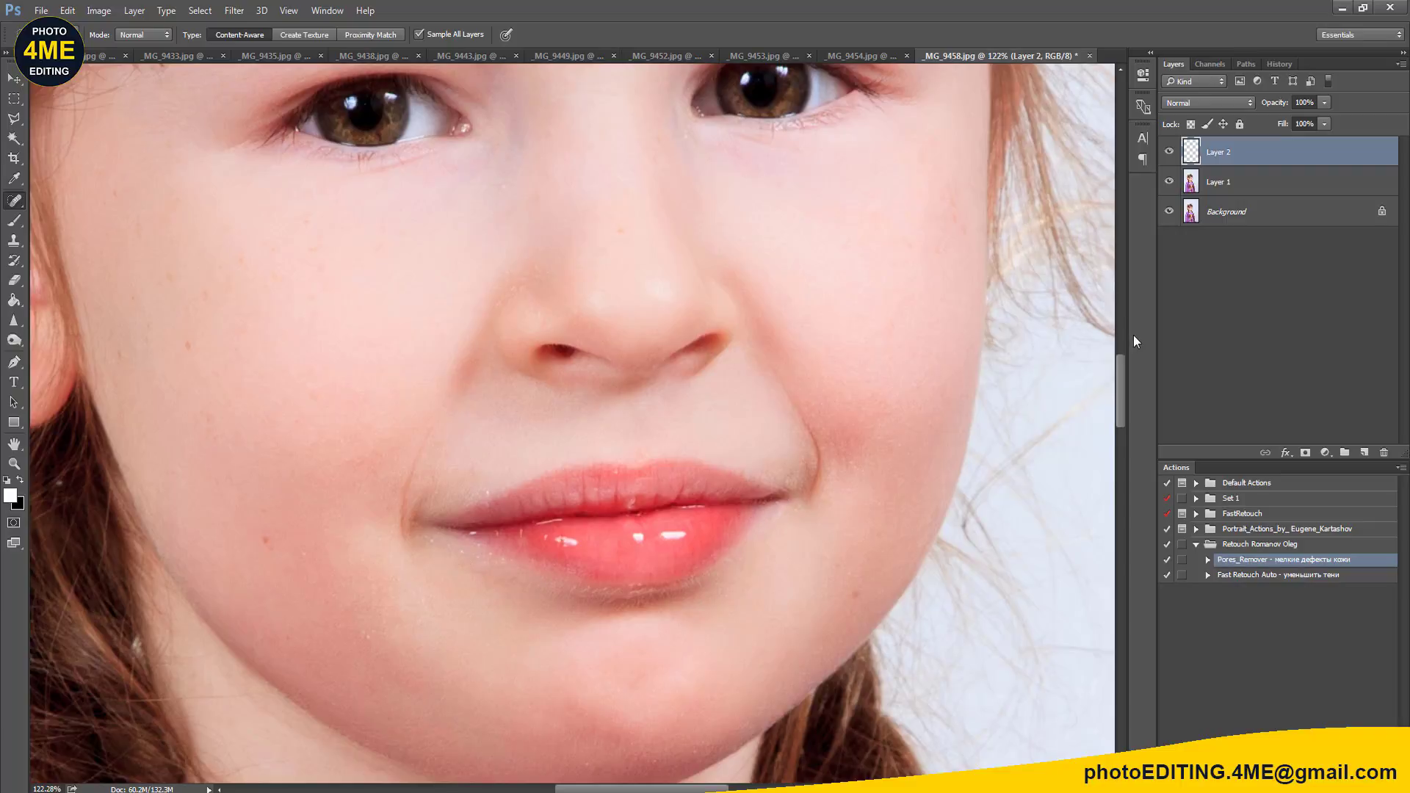
# Step: Select Layer 1 with Layer 2, duplicate them, and build the black-masked PORES_REMOVER layer
pyautogui.scroll(1, 440, 667)
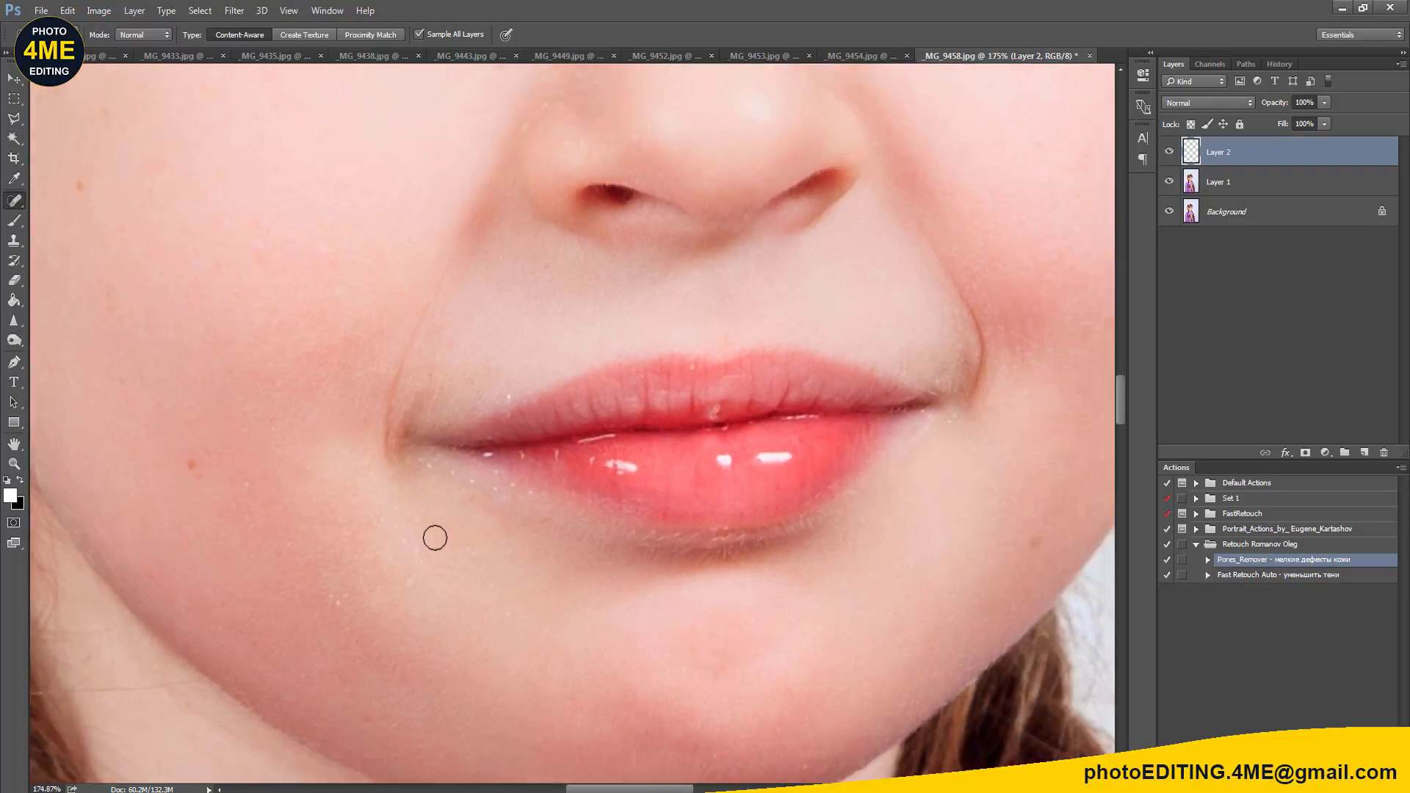
pyautogui.scroll(-3, 434, 538)
pyautogui.scroll(-1, 435, 537)
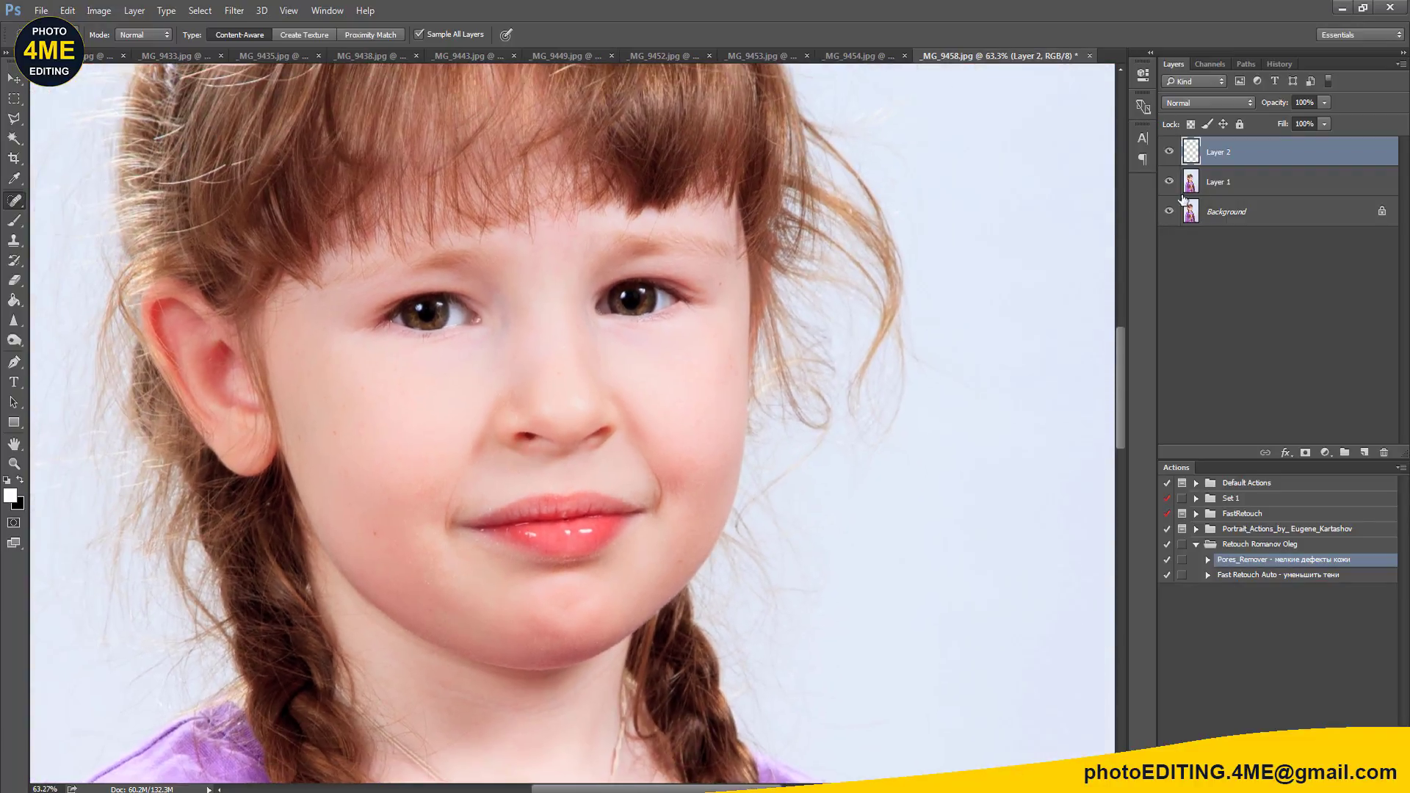
pyautogui.keyDown('shift'); pyautogui.click(1219, 182); pyautogui.keyUp('shift')
pyautogui.hotkey('ctrl', 'j')
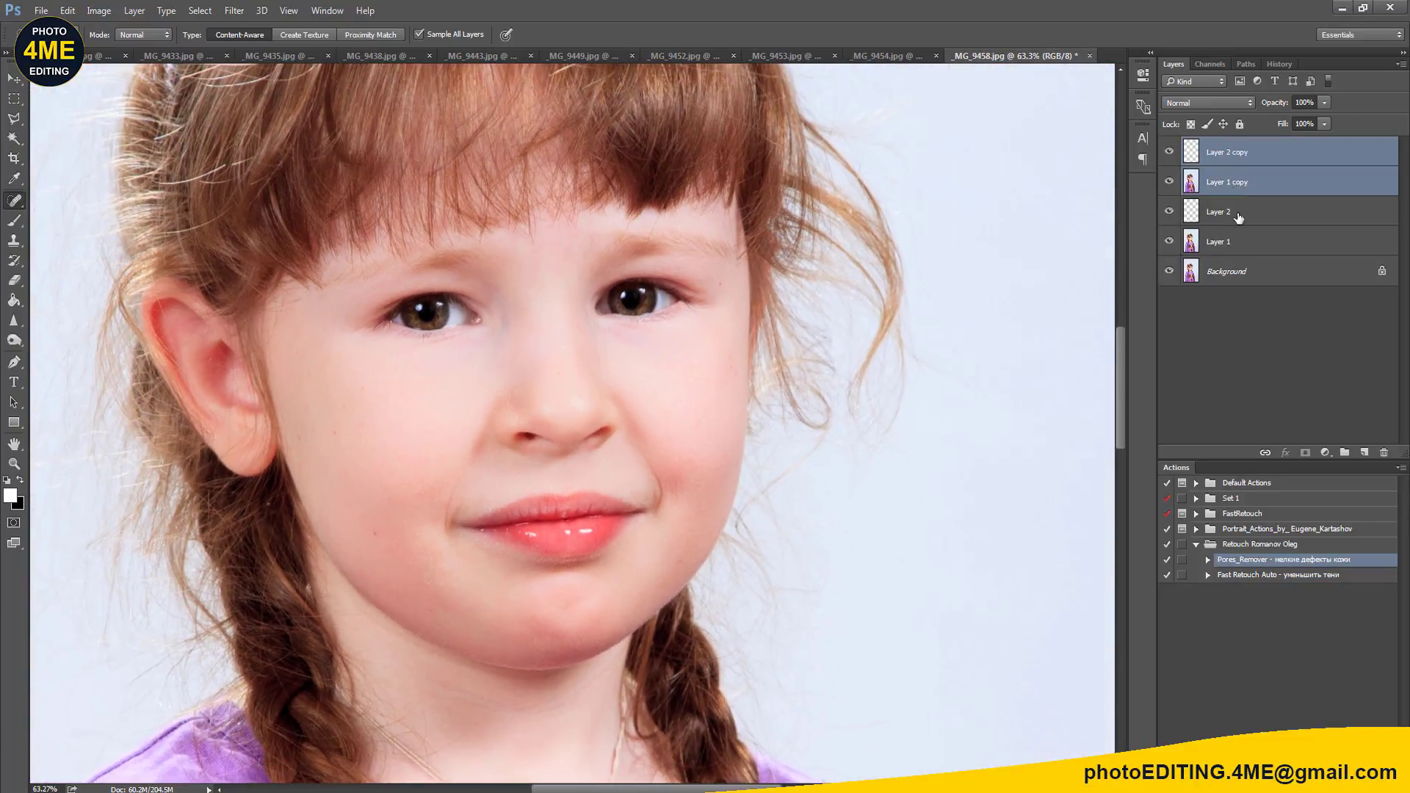
pyautogui.hotkey('ctrl', 'e')
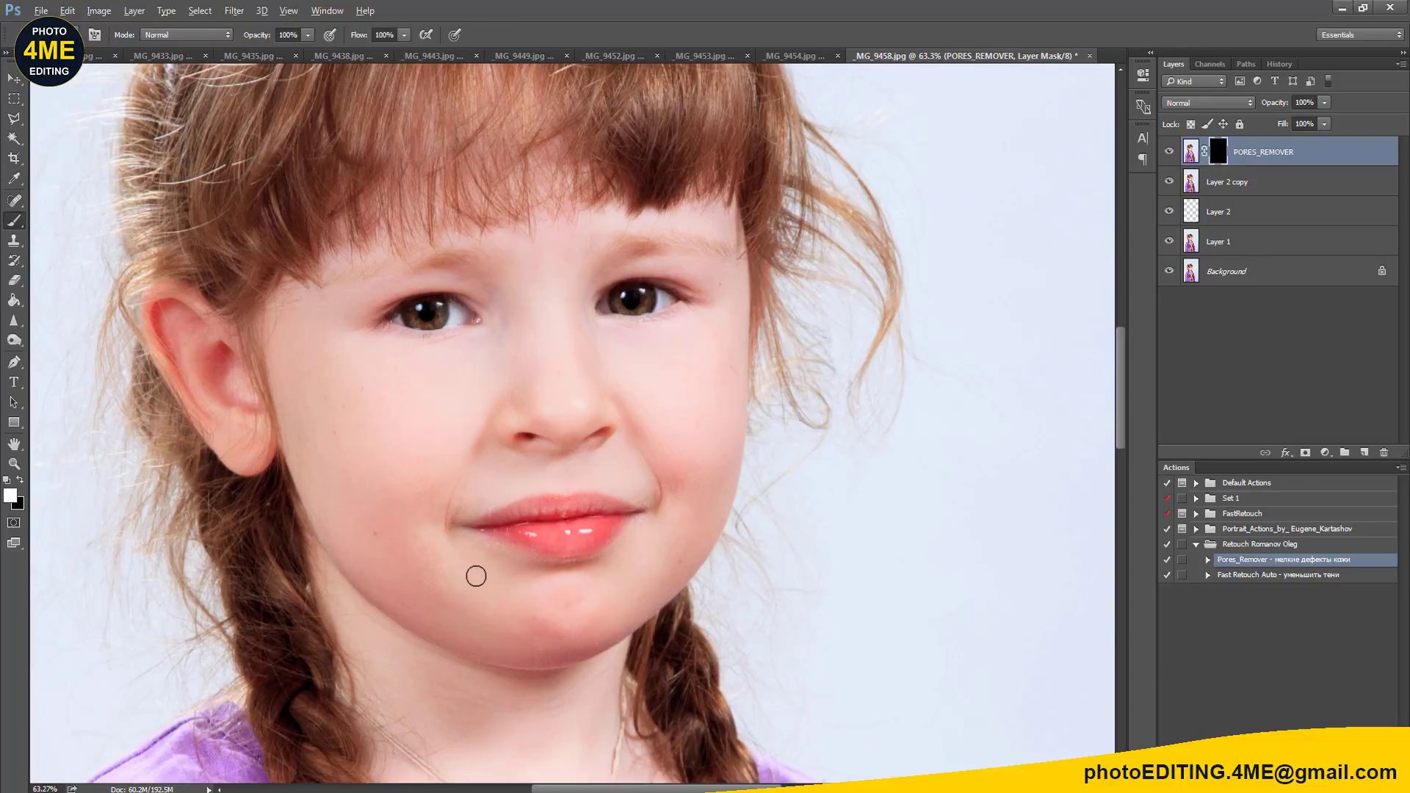
# Step: Paint the pore smoothing over the skin under the lower lip
pyautogui.scroll(3, 478, 569)
pyautogui.scroll(3, 442, 500)
pyautogui.moveTo(424, 462)
pyautogui.mouseDown()
pyautogui.moveTo(803, 558)
pyautogui.moveTo(925, 539)
pyautogui.moveTo(774, 631)
pyautogui.mouseUp()
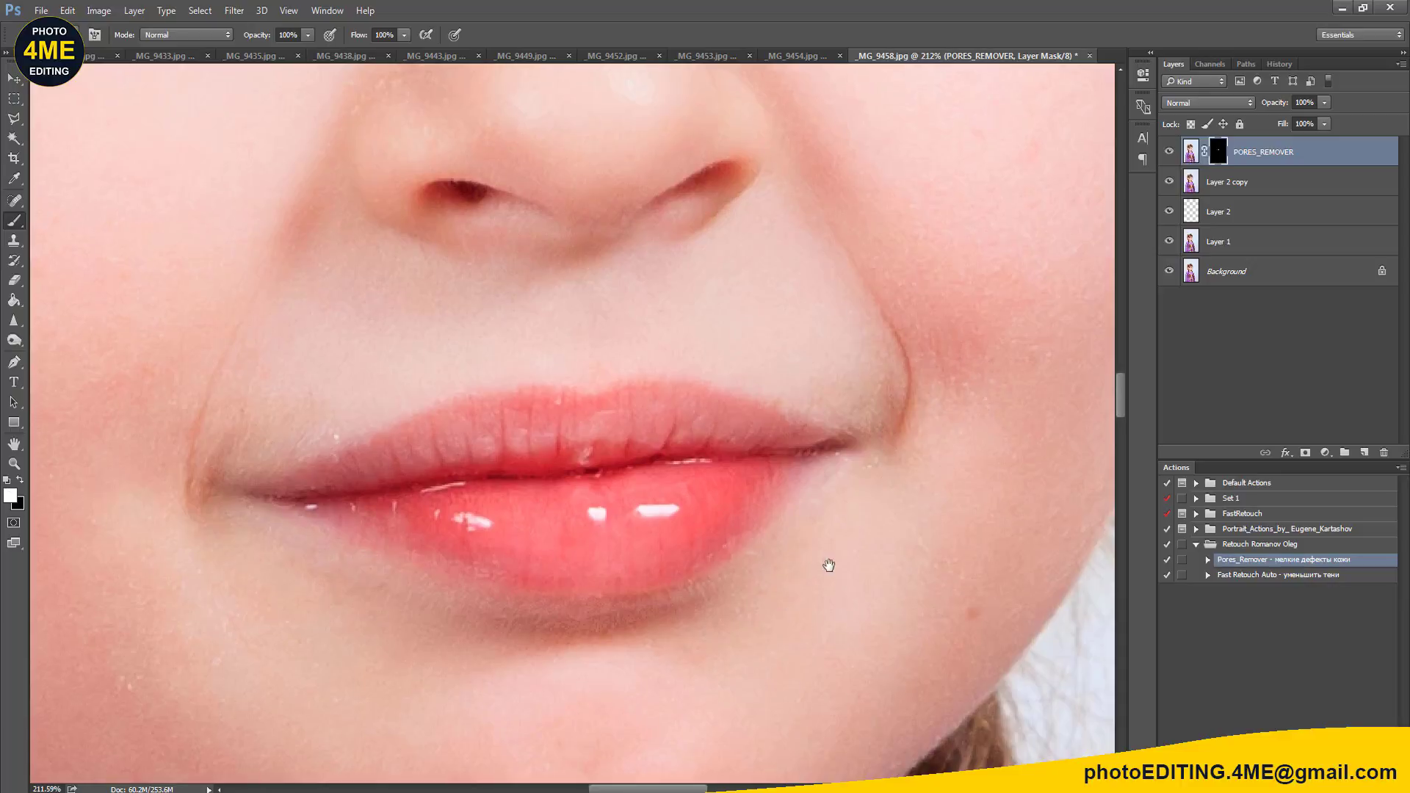
pyautogui.moveTo(829, 564); pyautogui.dragTo(971, 389)
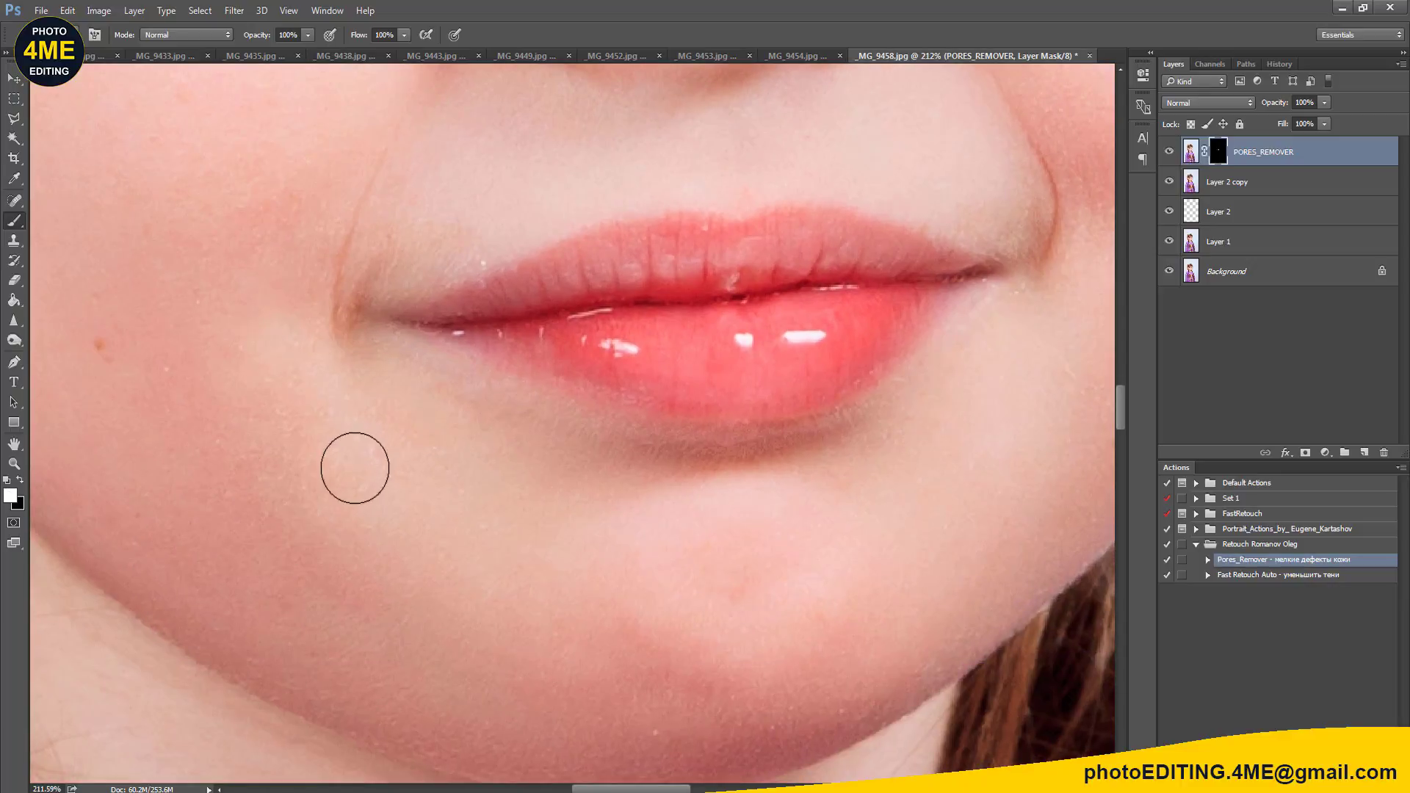
pyautogui.scroll(-3, 235, 328)
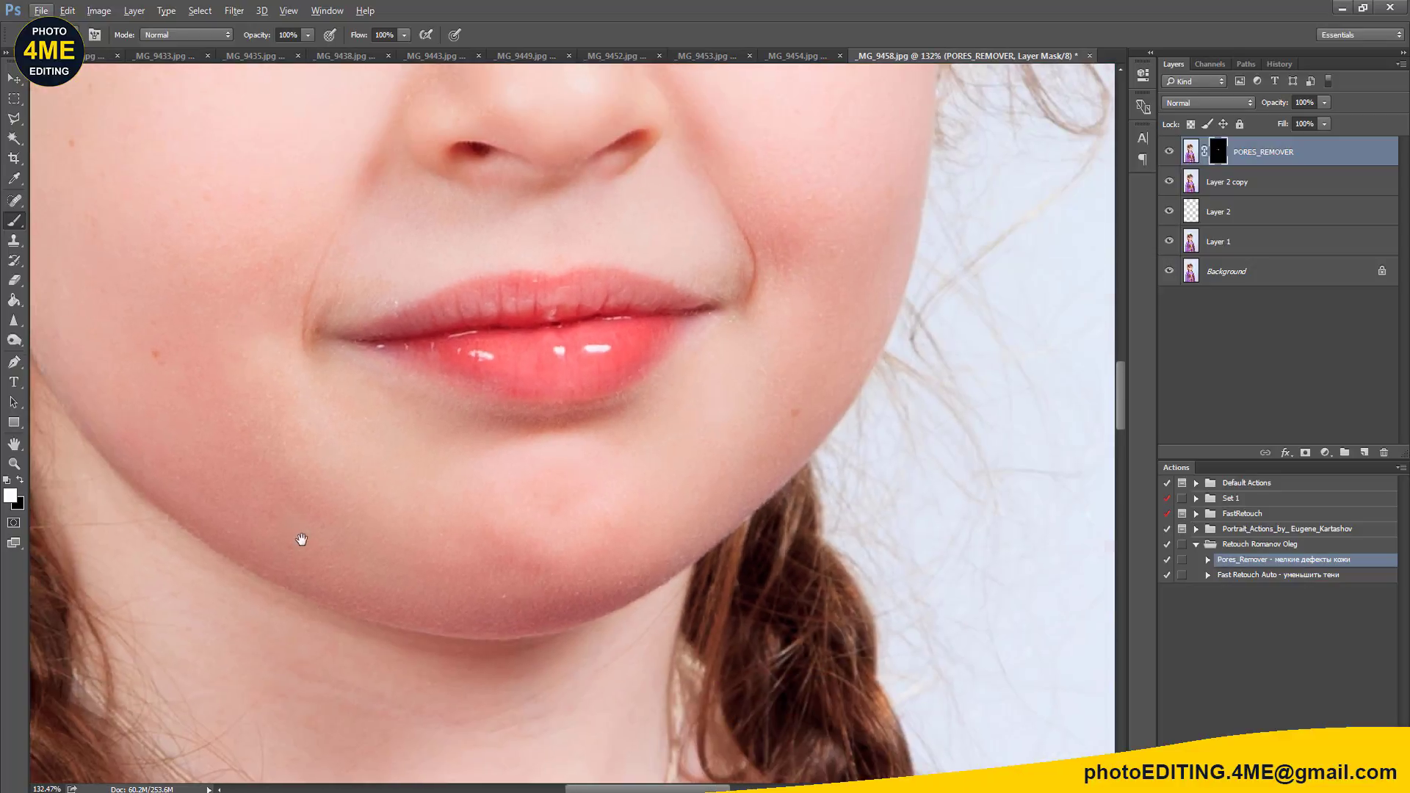
pyautogui.moveTo(301, 540); pyautogui.dragTo(356, 709)
# Step: Pan and zoom around the face to bring the nose, lips and chin into view
pyautogui.scroll(2, 442, 464)
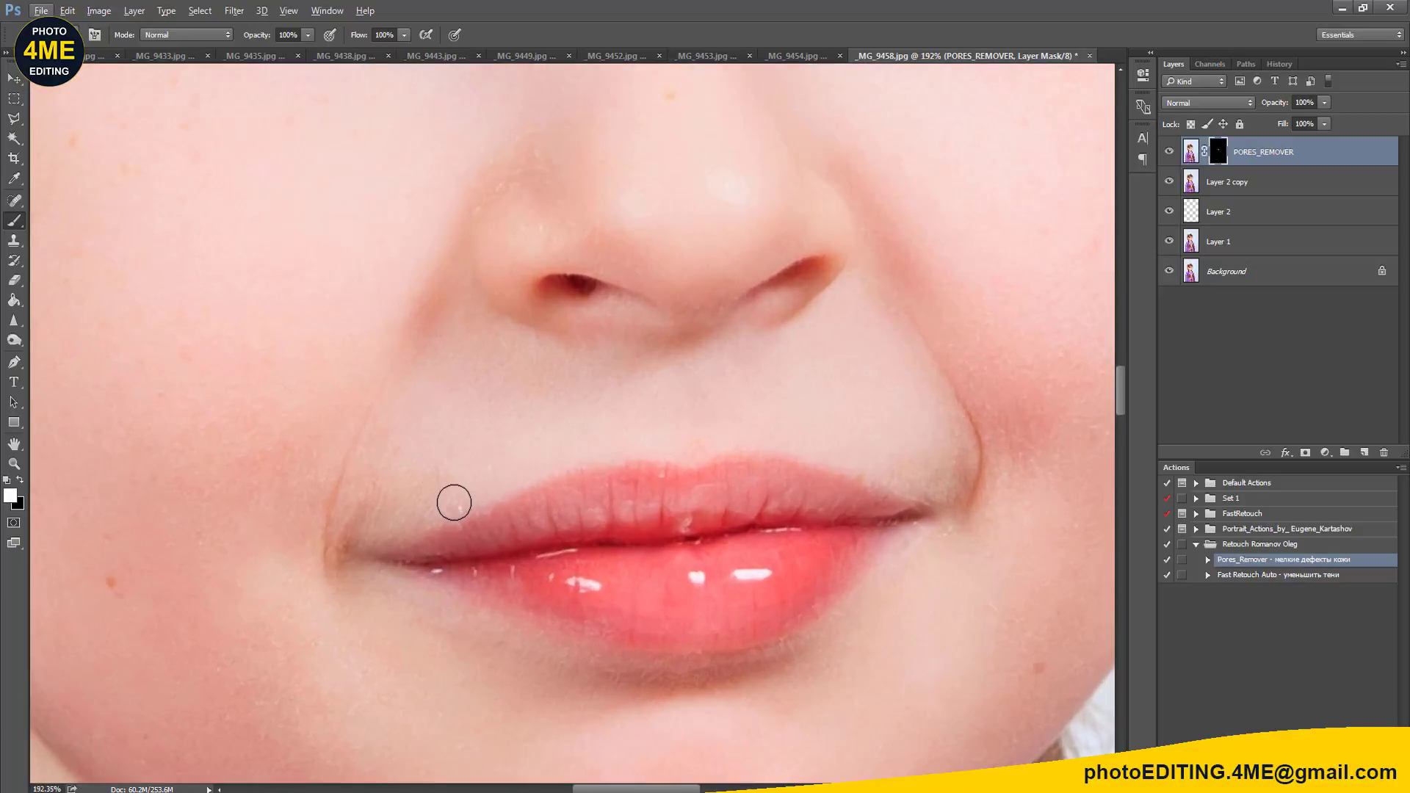
pyautogui.scroll(-3, 708, 412)
pyautogui.moveTo(671, 324); pyautogui.dragTo(649, 452)
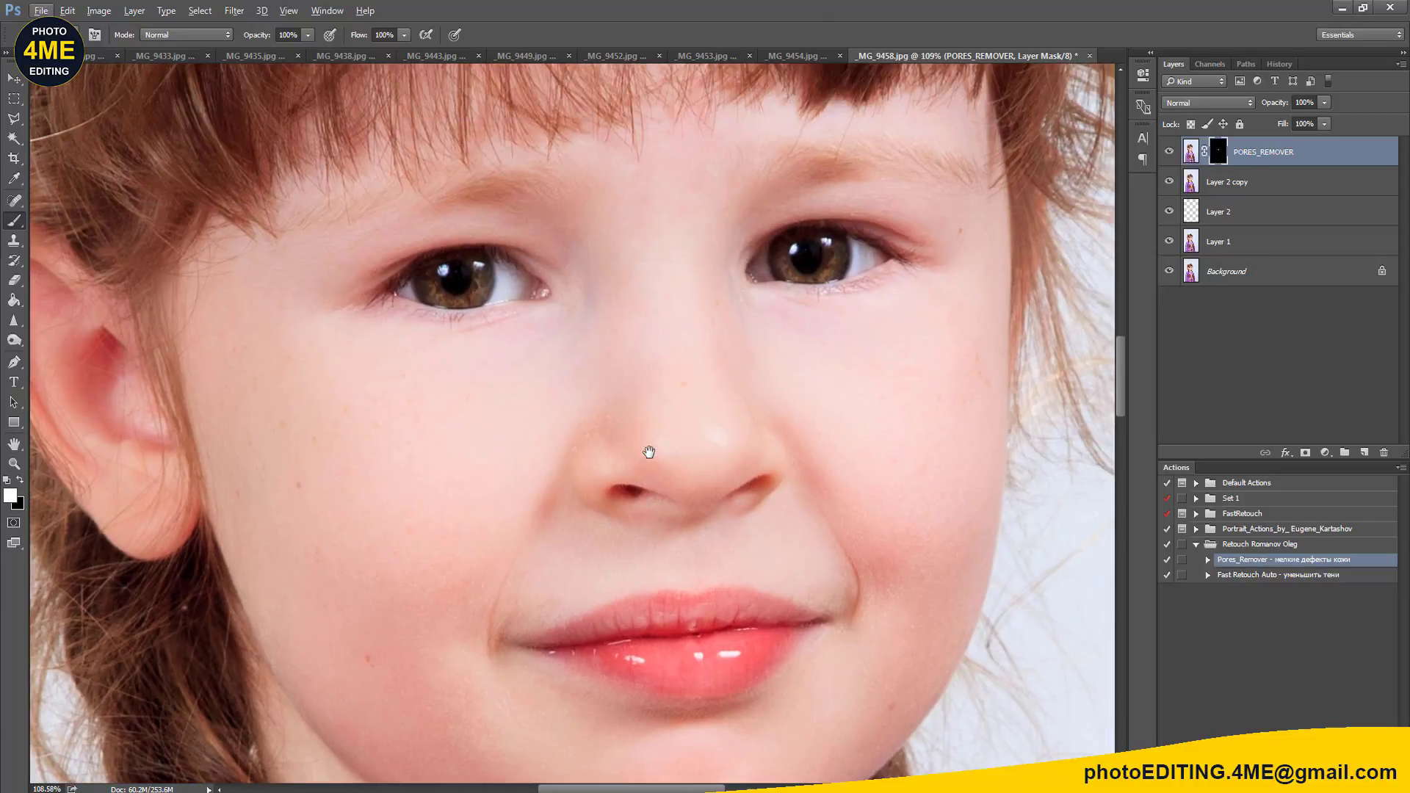
pyautogui.scroll(3, 624, 434)
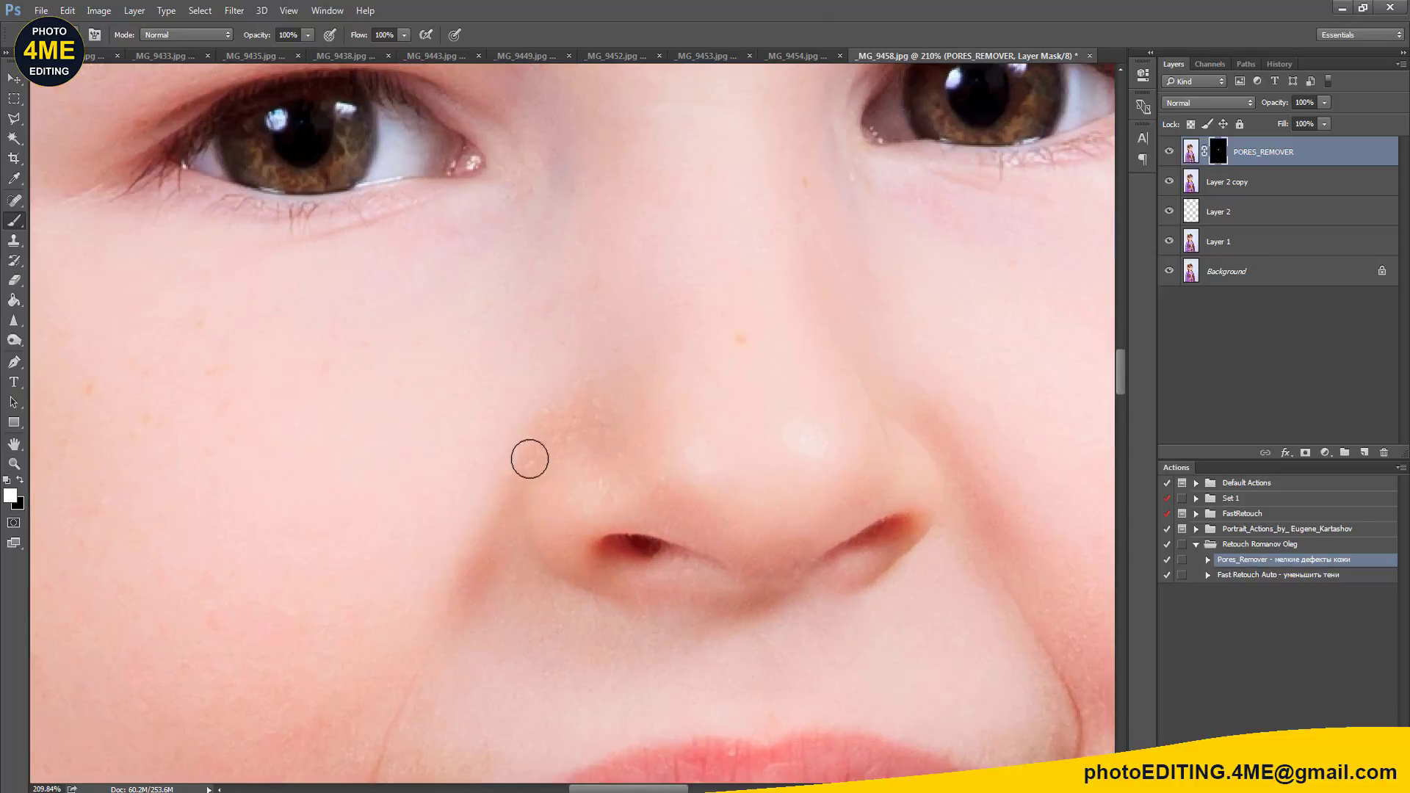
pyautogui.scroll(-2, 661, 466)
pyautogui.moveTo(729, 346); pyautogui.dragTo(707, 549)
pyautogui.moveTo(698, 356); pyautogui.dragTo(620, 278)
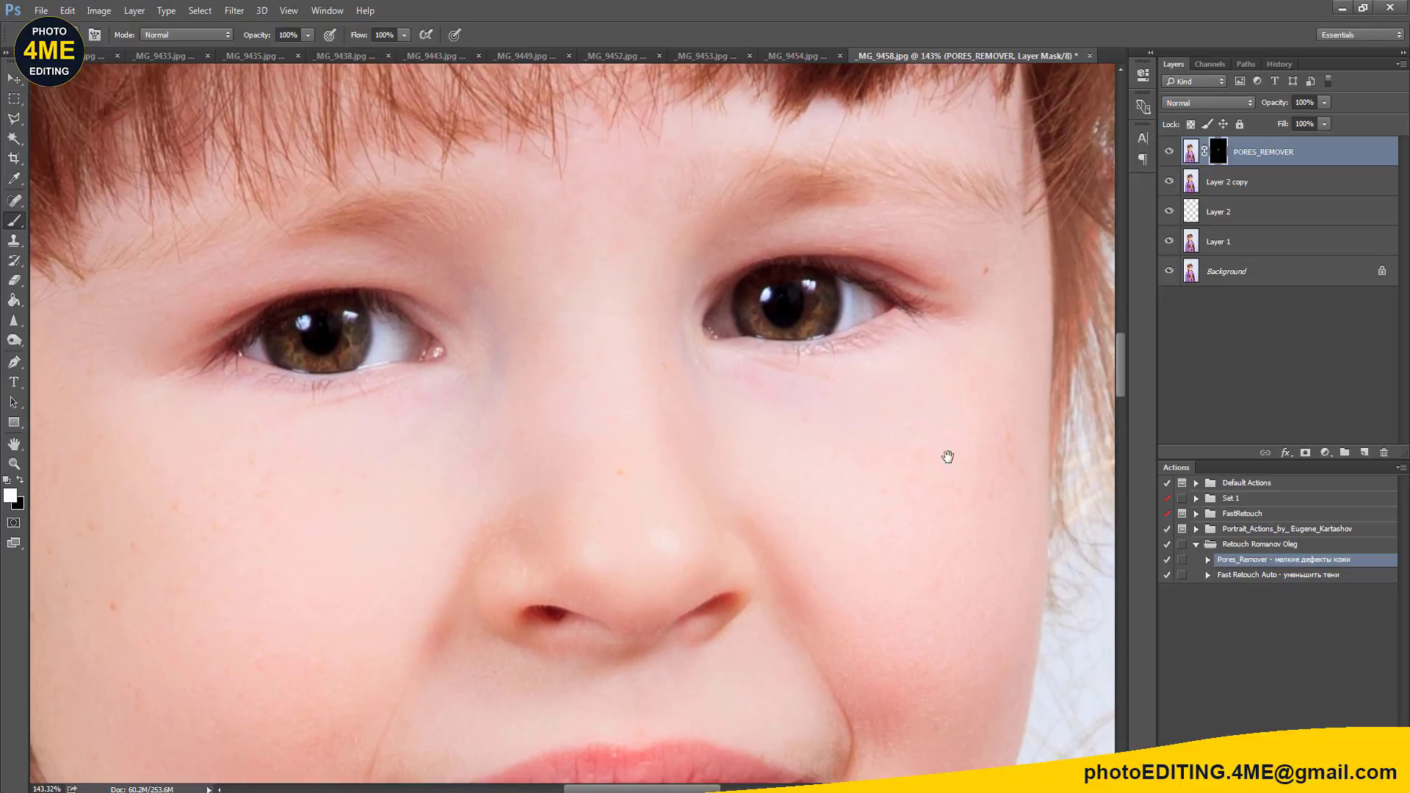
pyautogui.moveTo(930, 685); pyautogui.dragTo(910, 500)
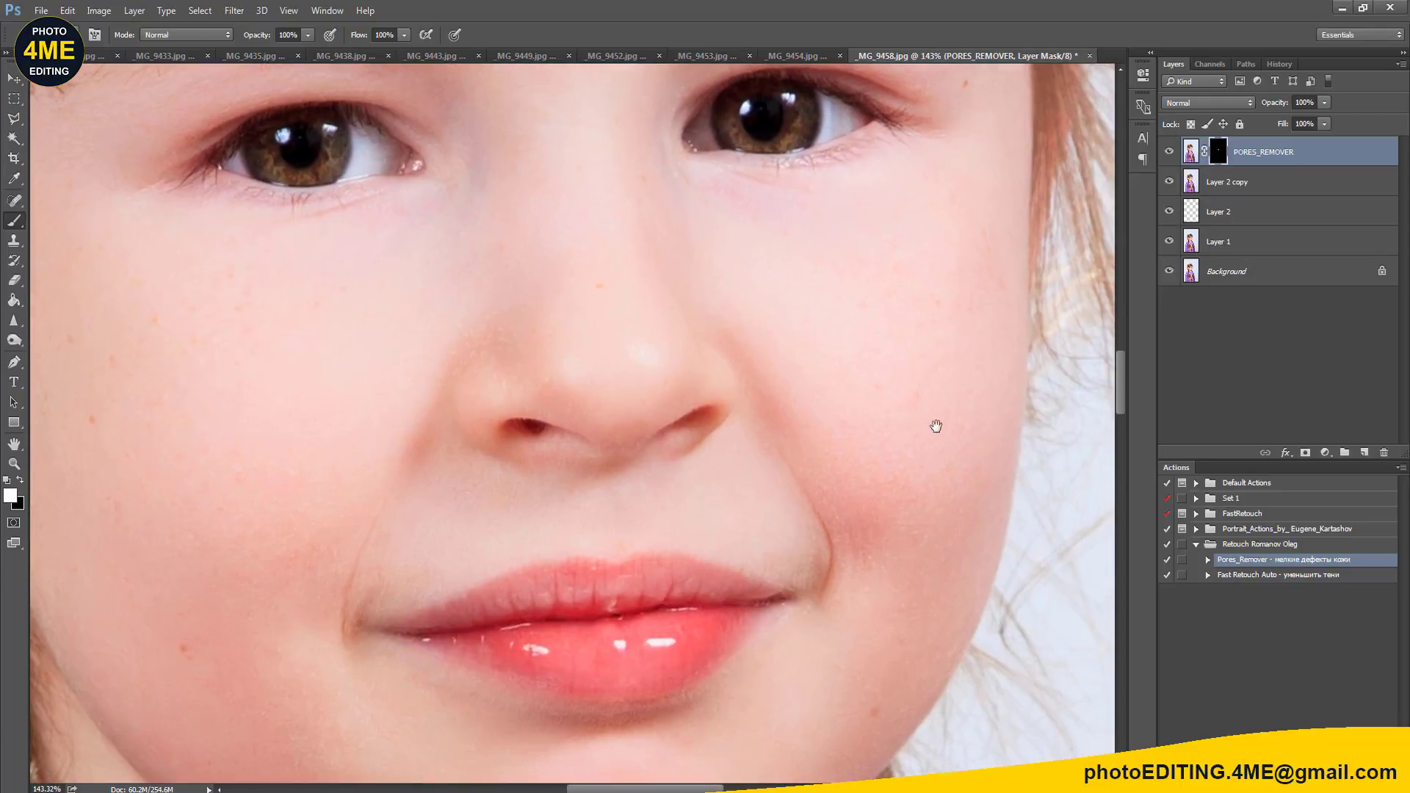
pyautogui.moveTo(936, 426); pyautogui.dragTo(971, 349)
# Step: Merge Layer 2 copy into PORES_REMOVER and add a new empty Layer 3 above it
pyautogui.keyDown('shift'); pyautogui.click(1276, 184); pyautogui.keyUp('shift')
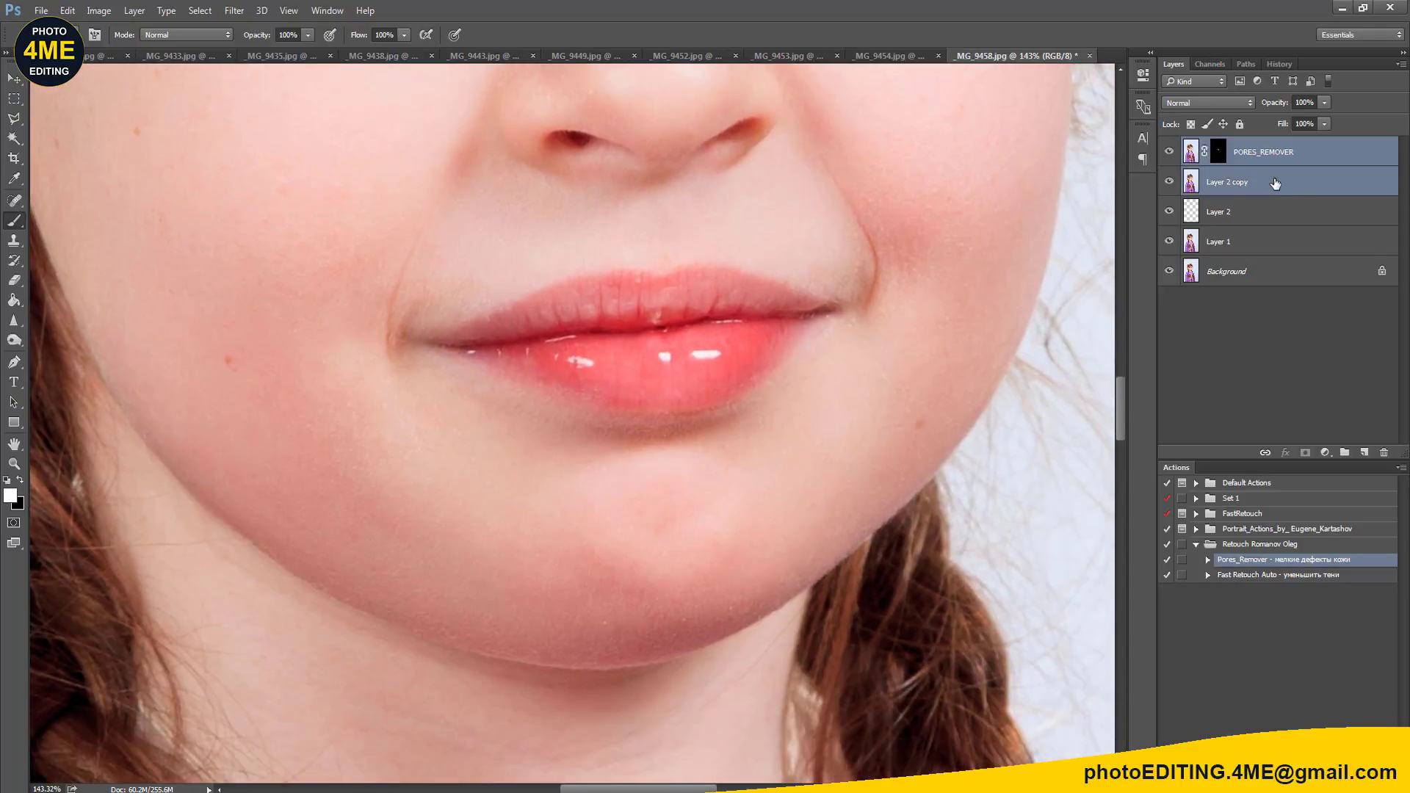
pyautogui.hotkey('ctrl', 'e')
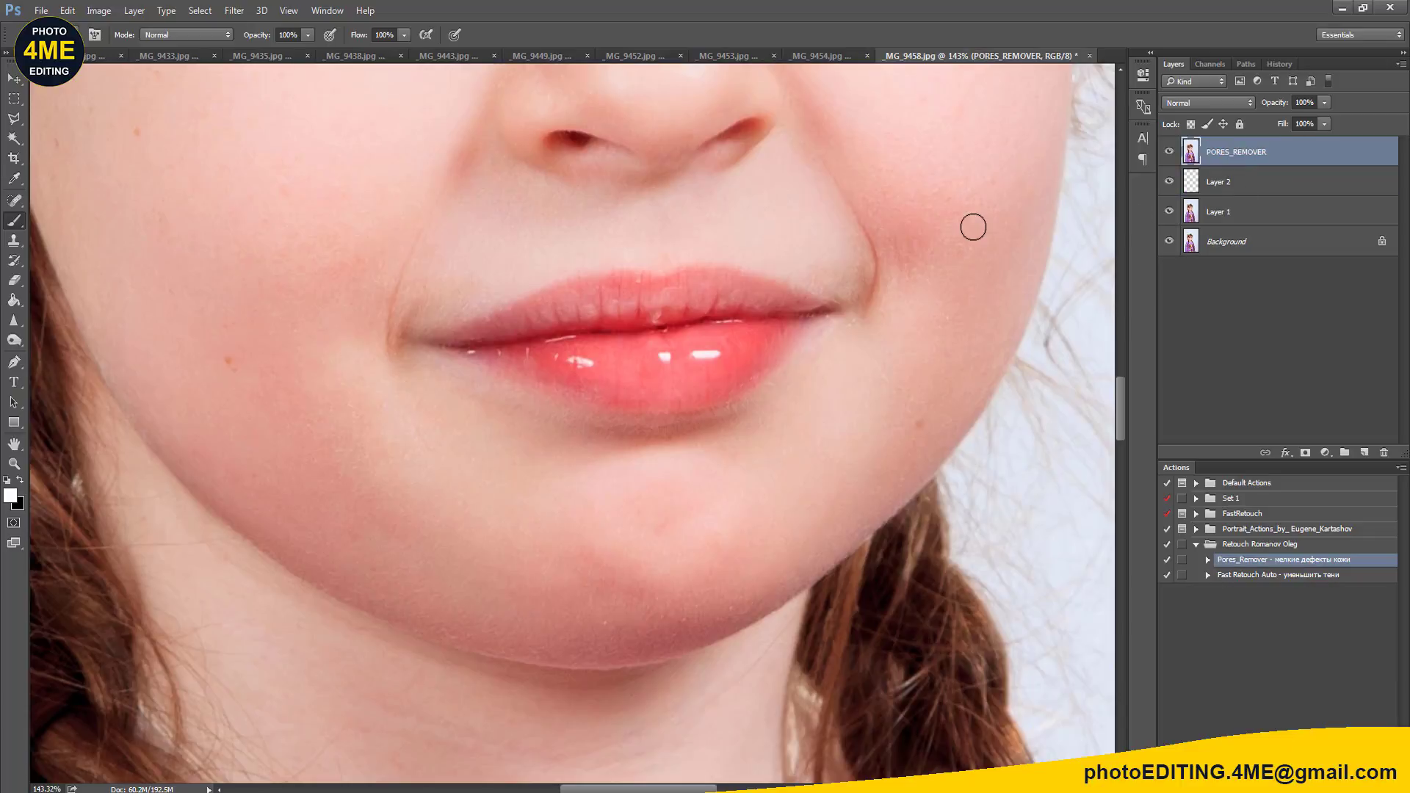
pyautogui.hotkey('ctrl', 'shift', 'n')
pyautogui.press('Return')
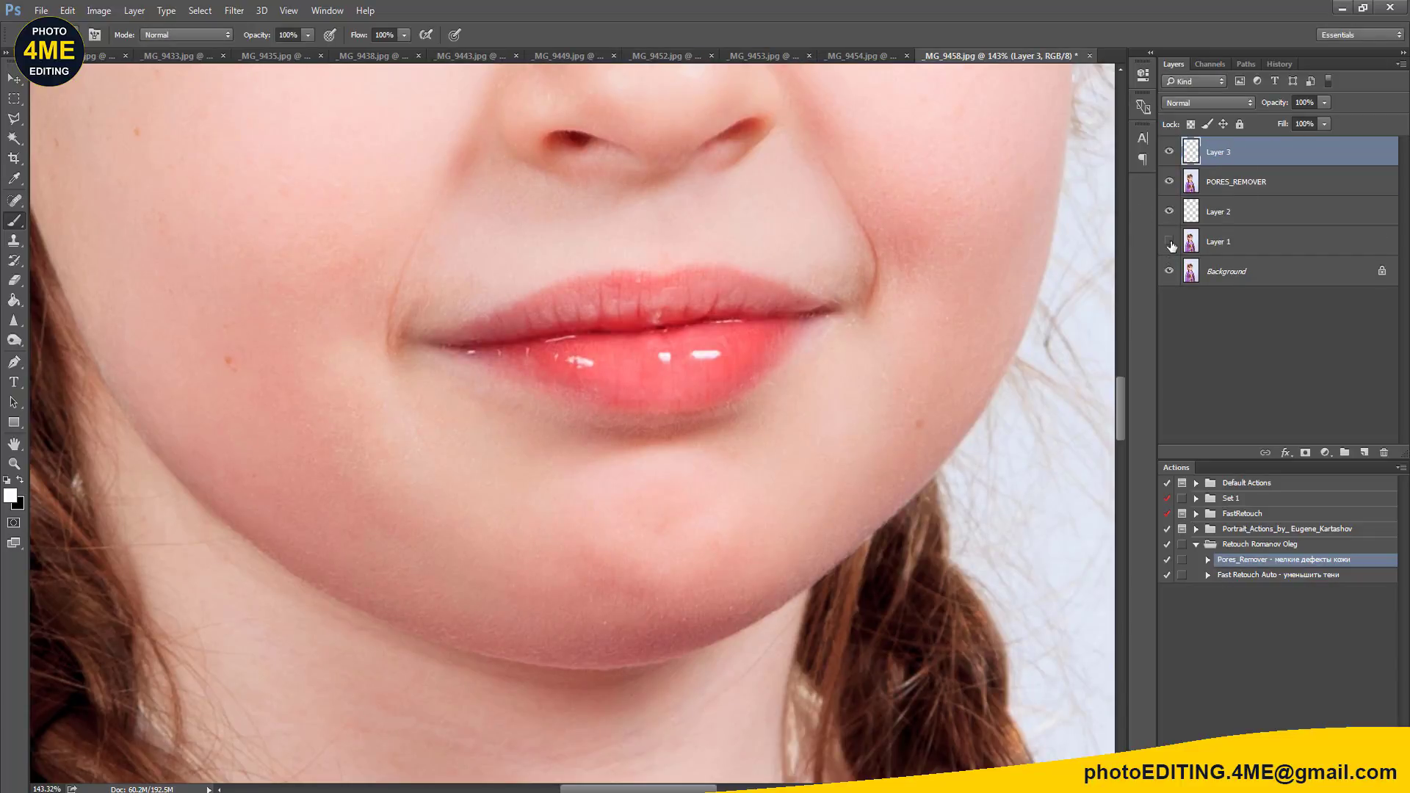
# Step: Clone-stamp at 30% from cheek skin to soften the fold beside the mouth corner
pyautogui.scroll(3, 842, 256)
pyautogui.scroll(1, 803, 478)
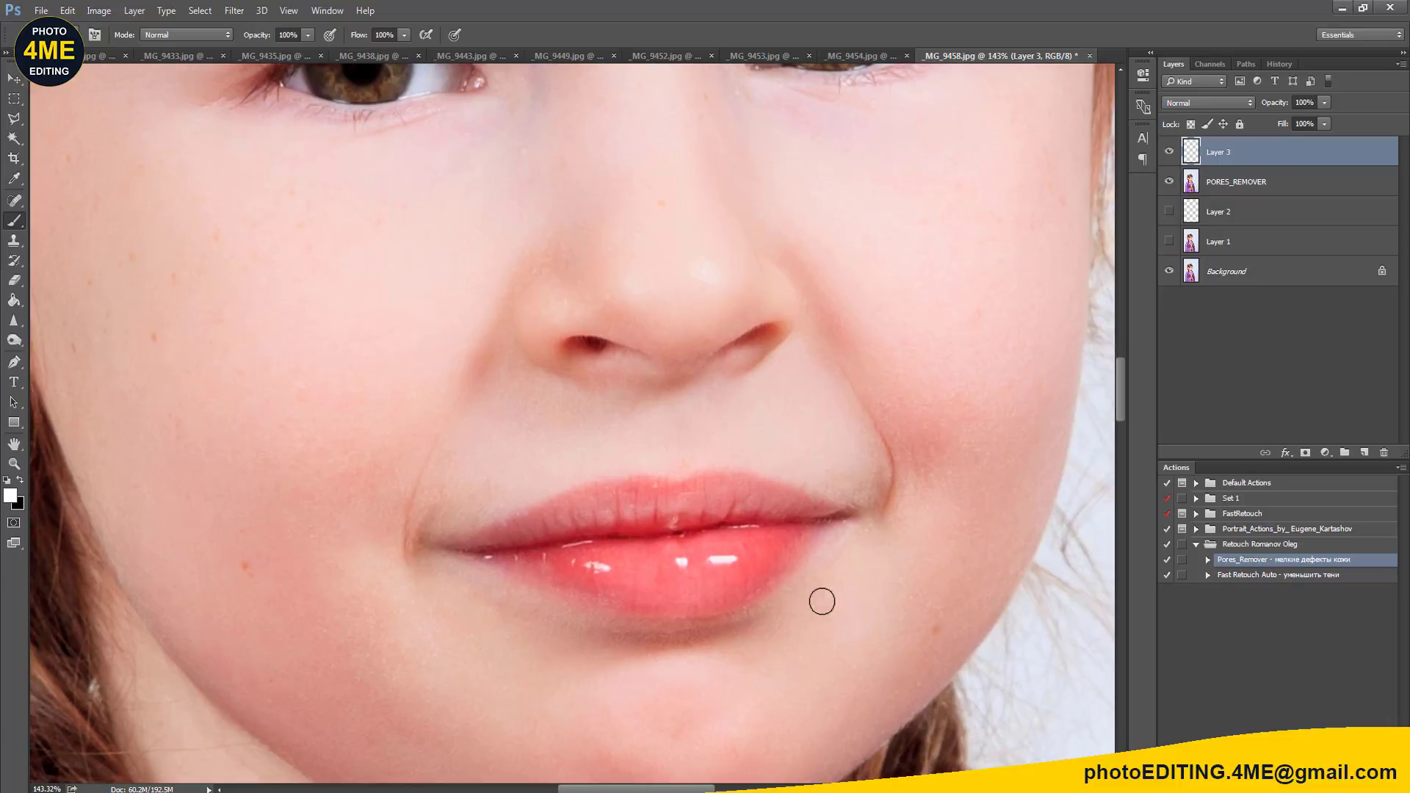
pyautogui.press('s')
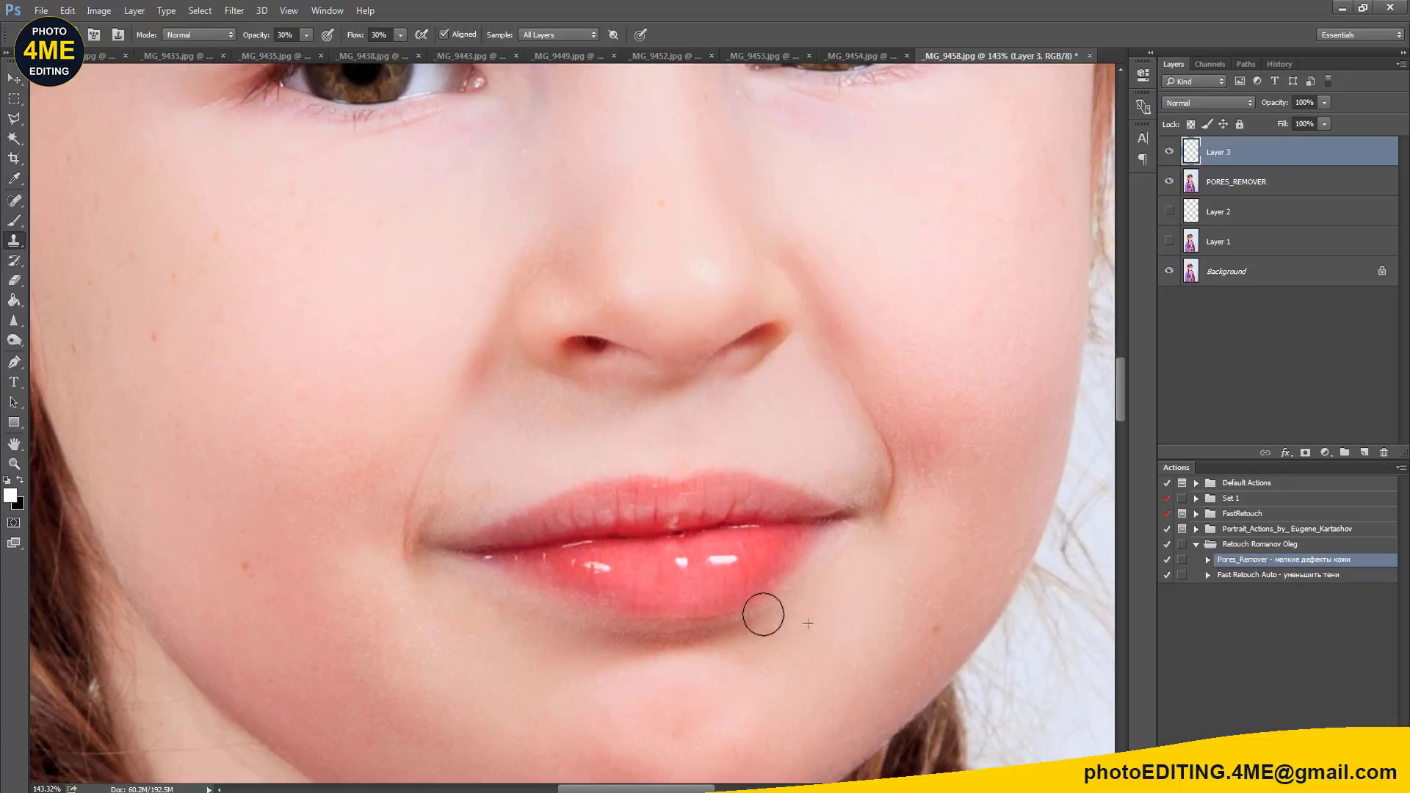
pyautogui.keyDown('alt'); pyautogui.click(815, 676); pyautogui.keyUp('alt')
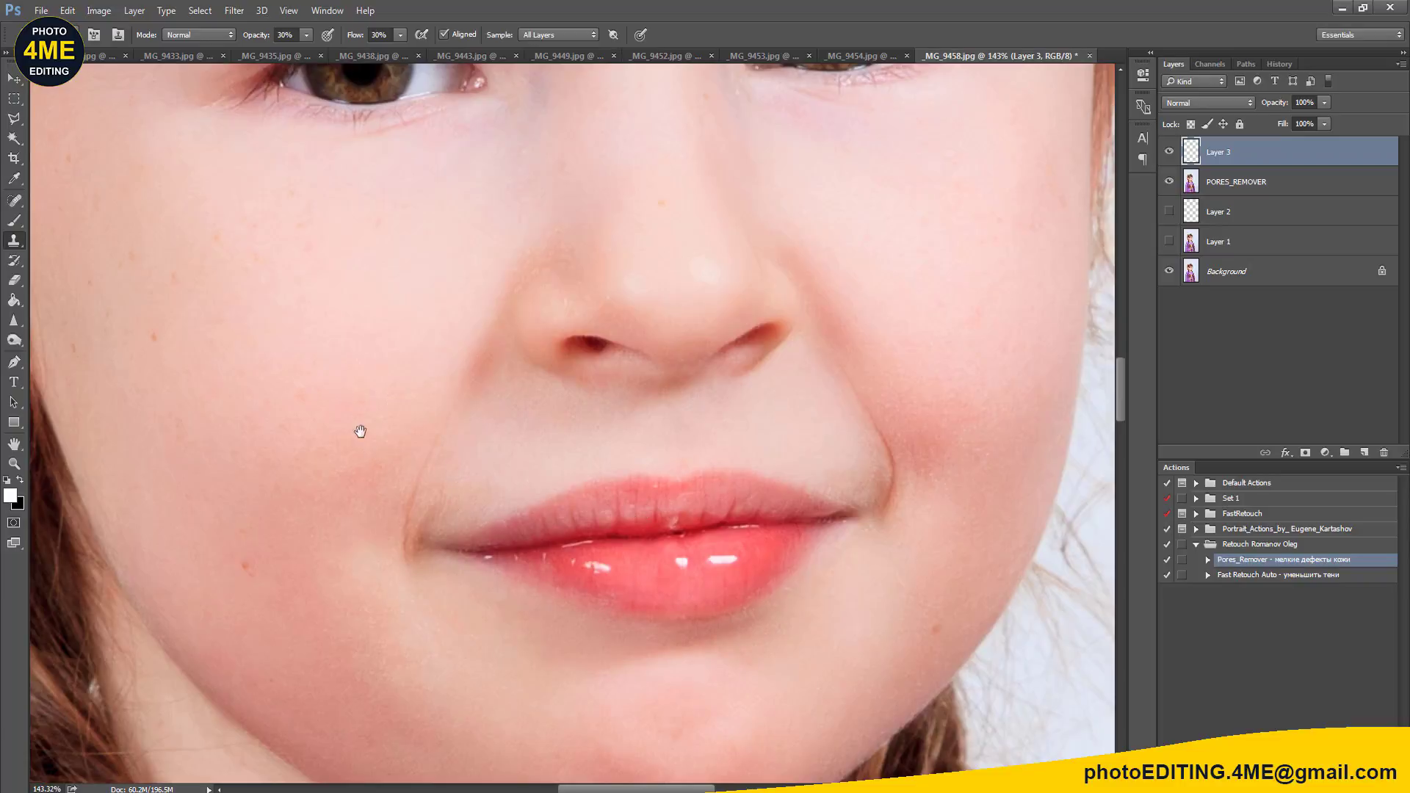
pyautogui.scroll(3, 362, 431)
pyautogui.hscroll(2, 378, 466)
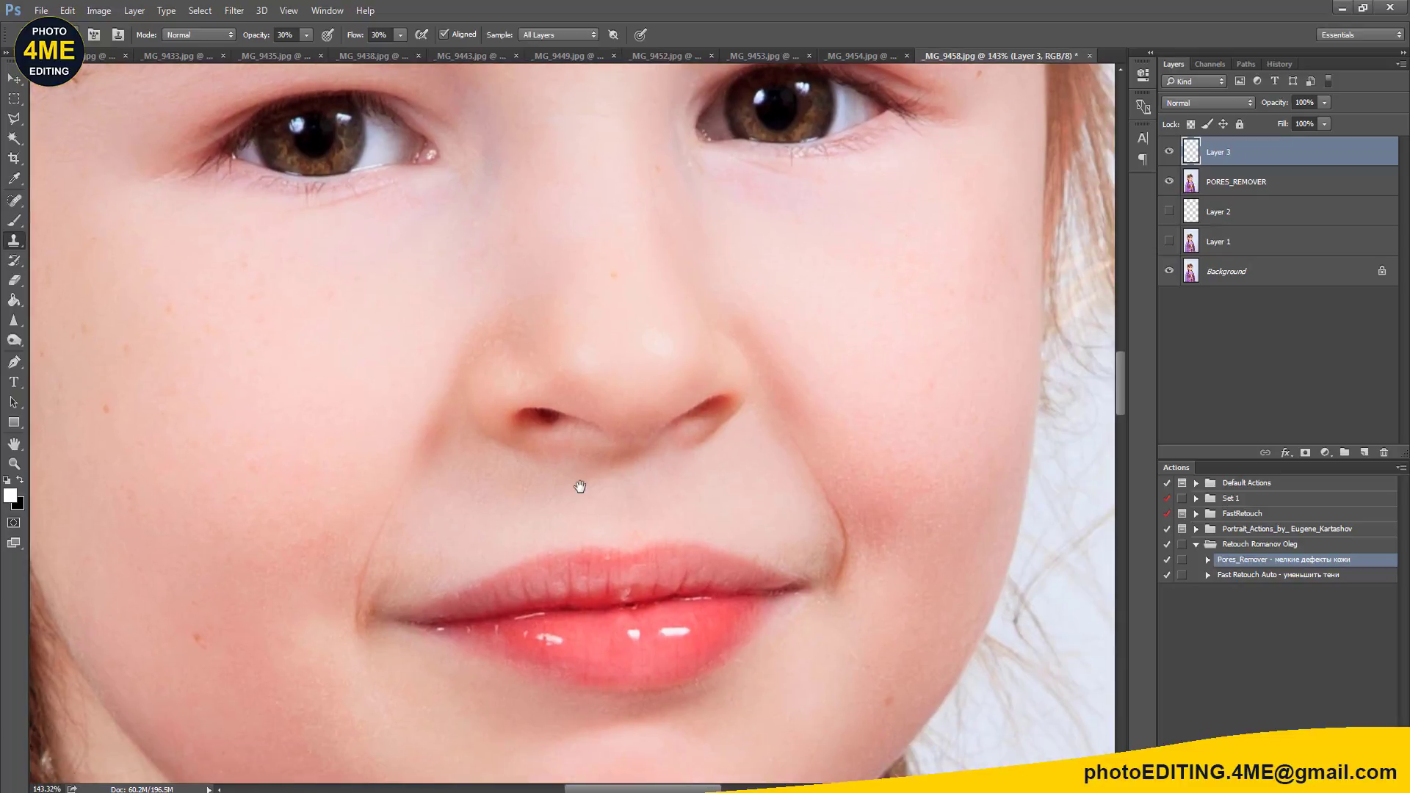
pyautogui.keyDown('alt'); pyautogui.click(908, 485); pyautogui.keyUp('alt')
pyautogui.moveTo(828, 544)
pyautogui.mouseDown()
pyautogui.moveTo(791, 516)
pyautogui.moveTo(818, 557)
pyautogui.mouseUp()
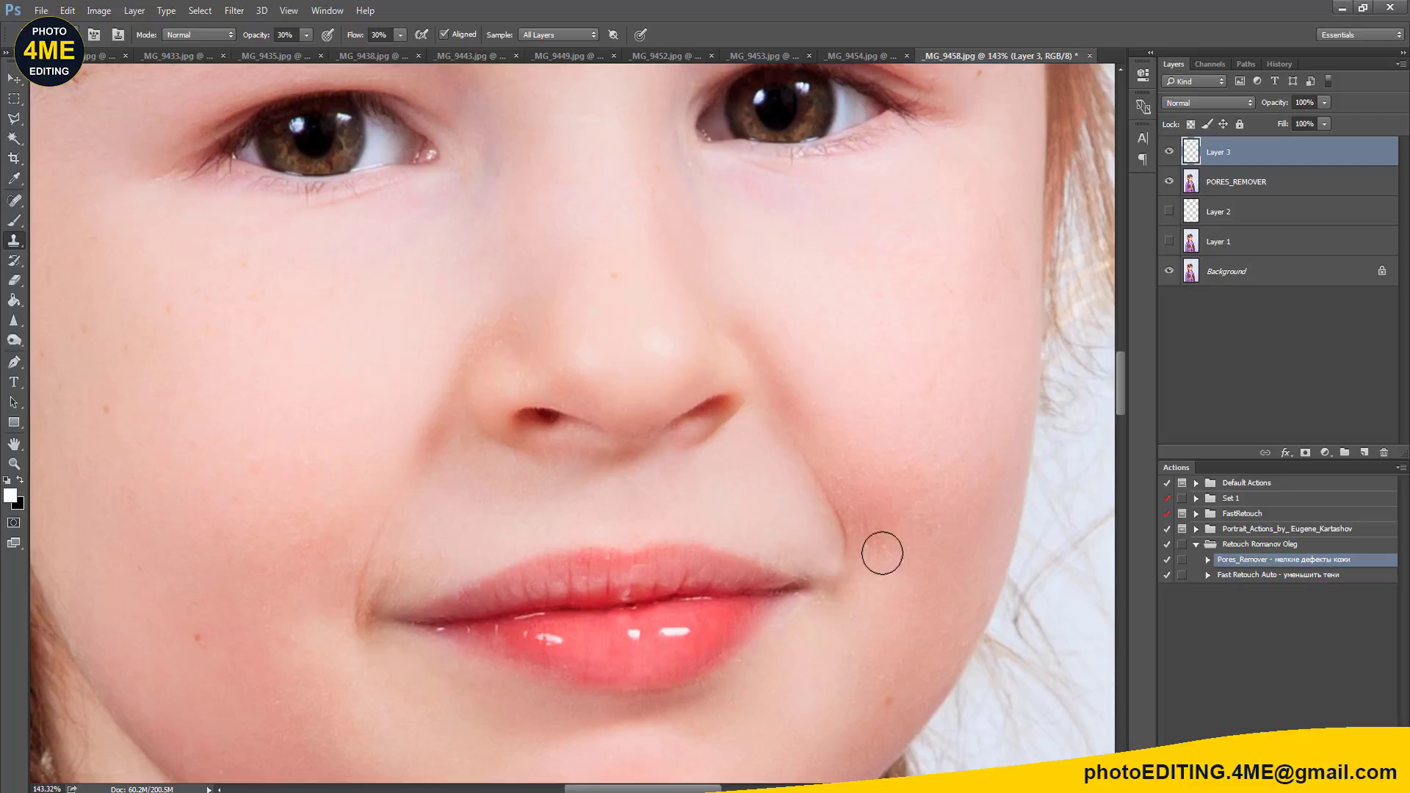
# Step: Clone forehead skin over the area between the brows, enlarging the brush
pyautogui.moveTo(935, 386); pyautogui.dragTo(961, 493)
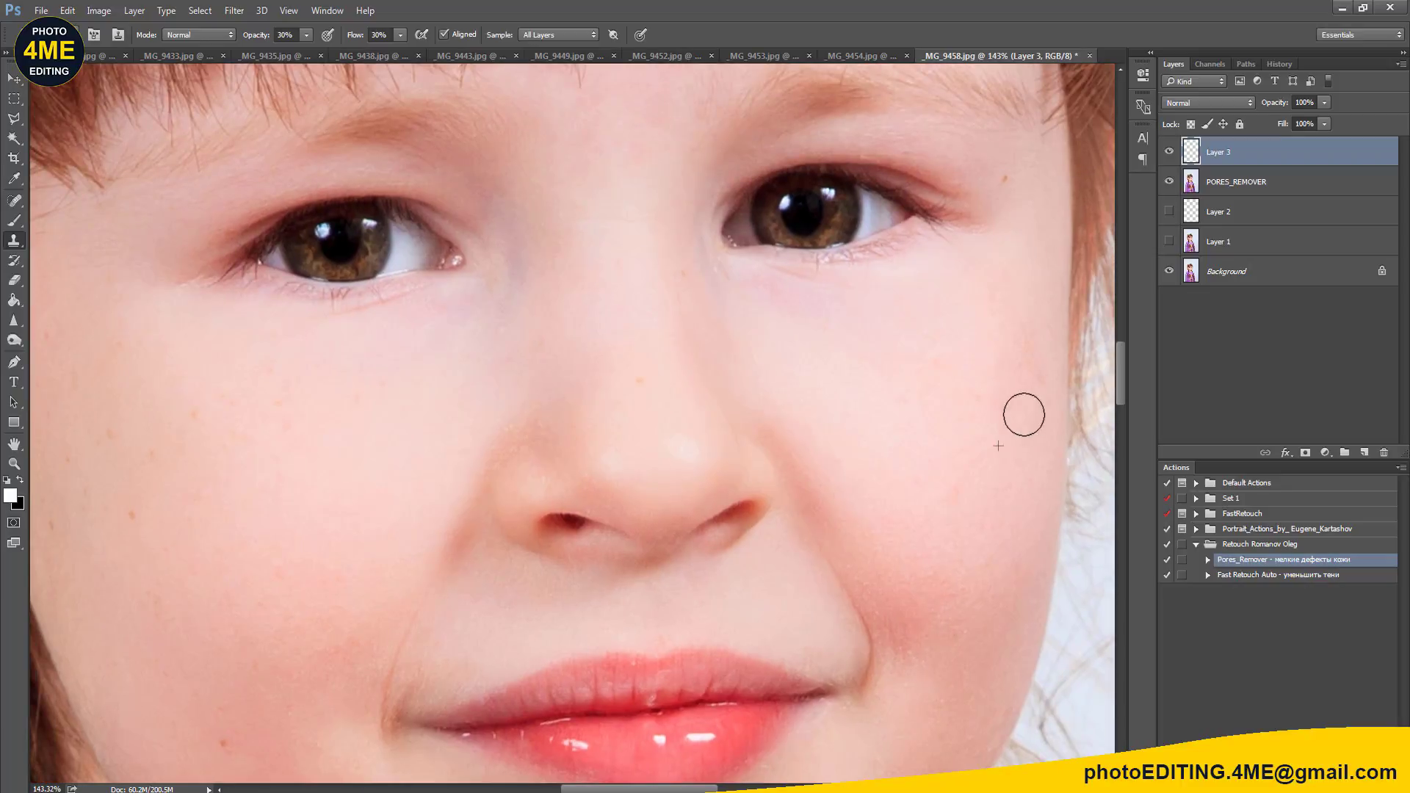
pyautogui.scroll(-3, 282, 424)
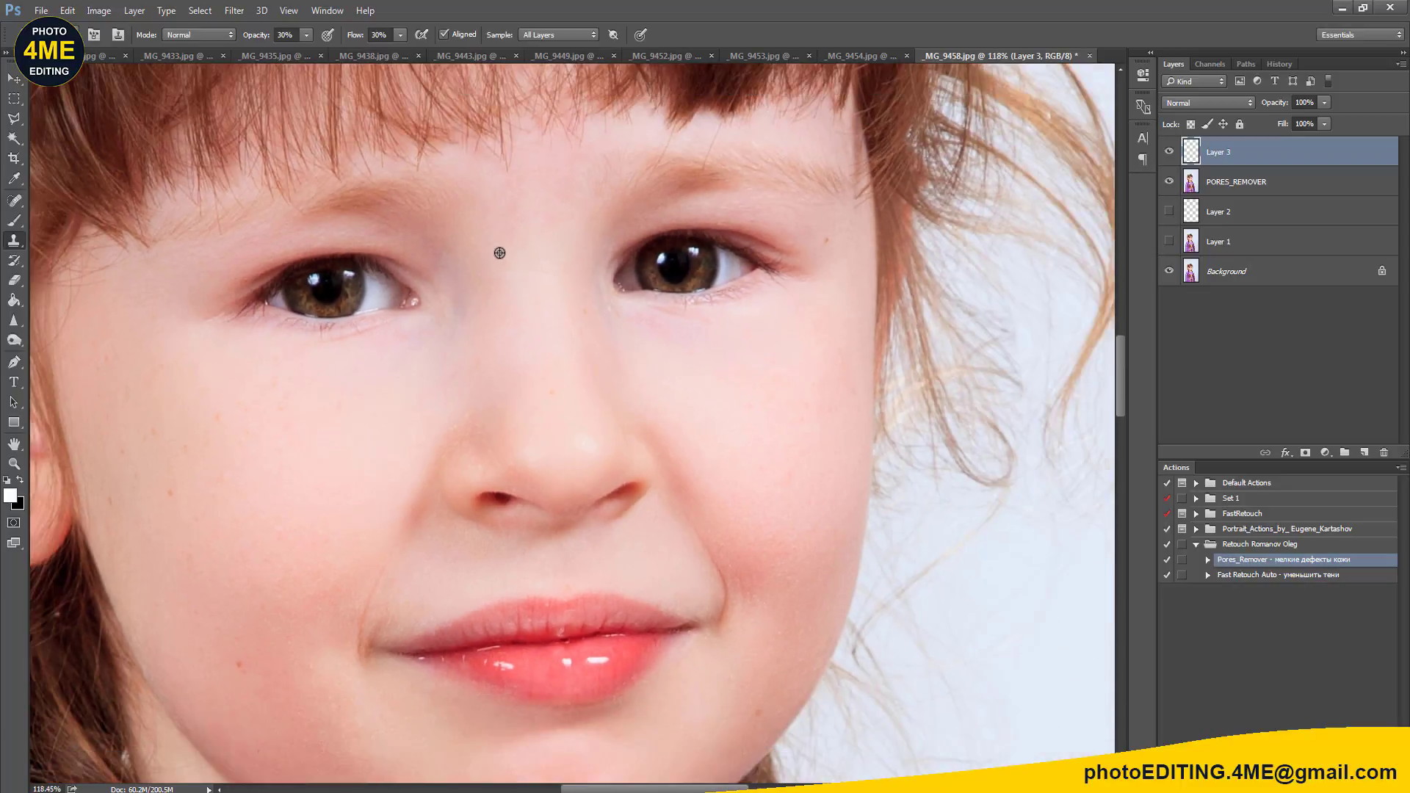
pyautogui.scroll(1, 499, 252)
pyautogui.keyDown('alt'); pyautogui.click(532, 271); pyautogui.keyUp('alt')
pyautogui.moveTo(495, 176)
pyautogui.mouseDown()
pyautogui.moveTo(560, 171)
pyautogui.moveTo(580, 152)
pyautogui.mouseUp()
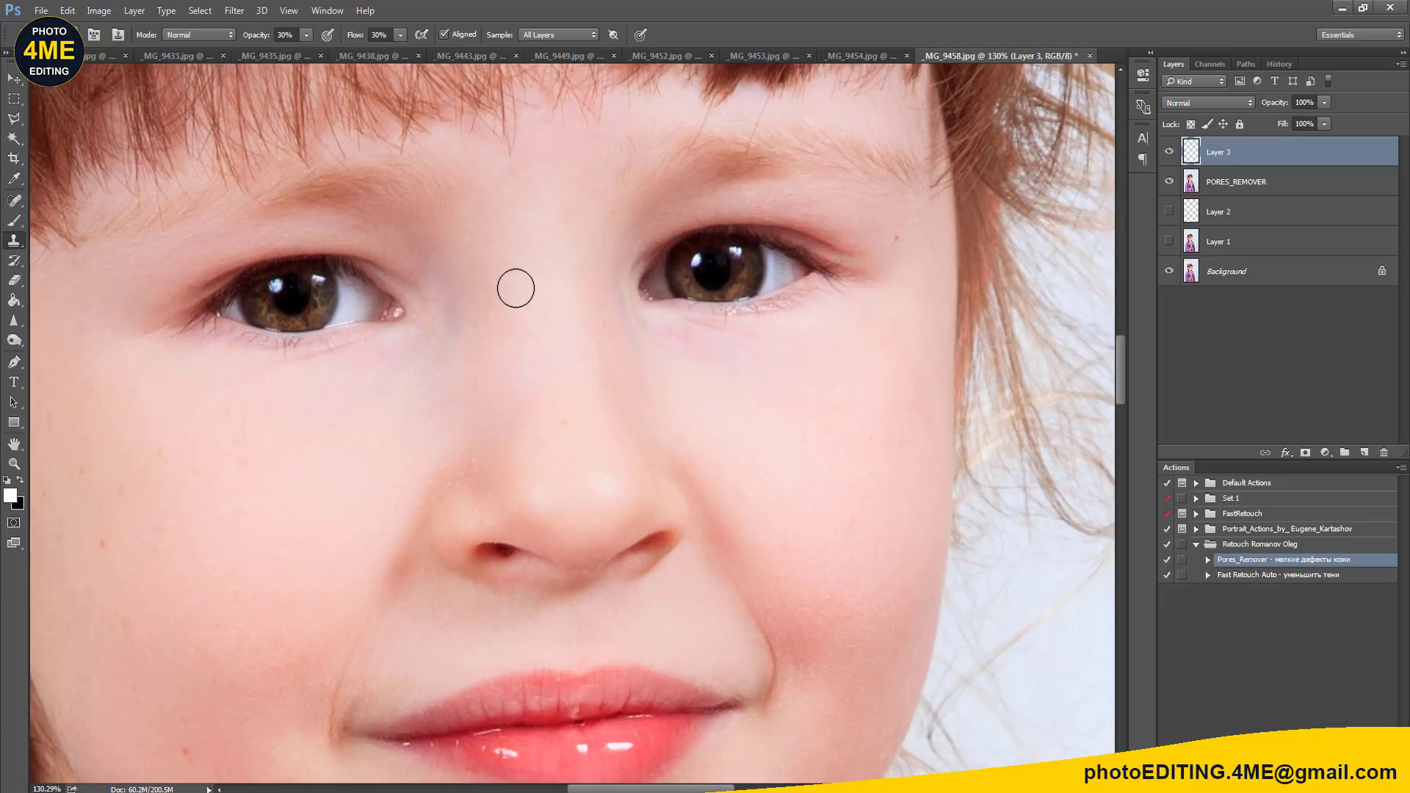
pyautogui.press(']')
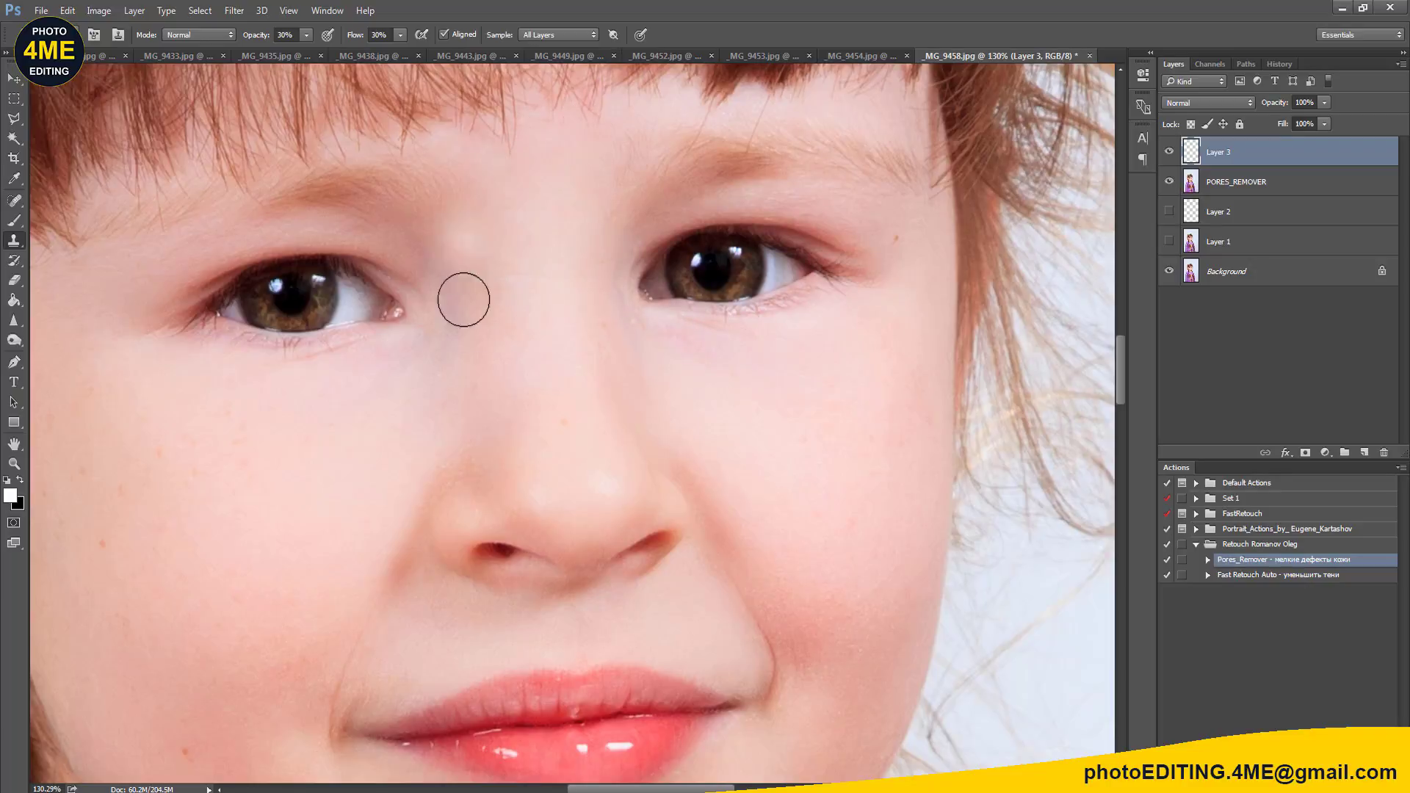
pyautogui.moveTo(409, 440)
pyautogui.mouseDown()
pyautogui.moveTo(550, 426)
pyautogui.moveTo(488, 402)
pyautogui.mouseUp()
pyautogui.scroll(-2, 550, 426)
pyautogui.scroll(-3, 488, 432)
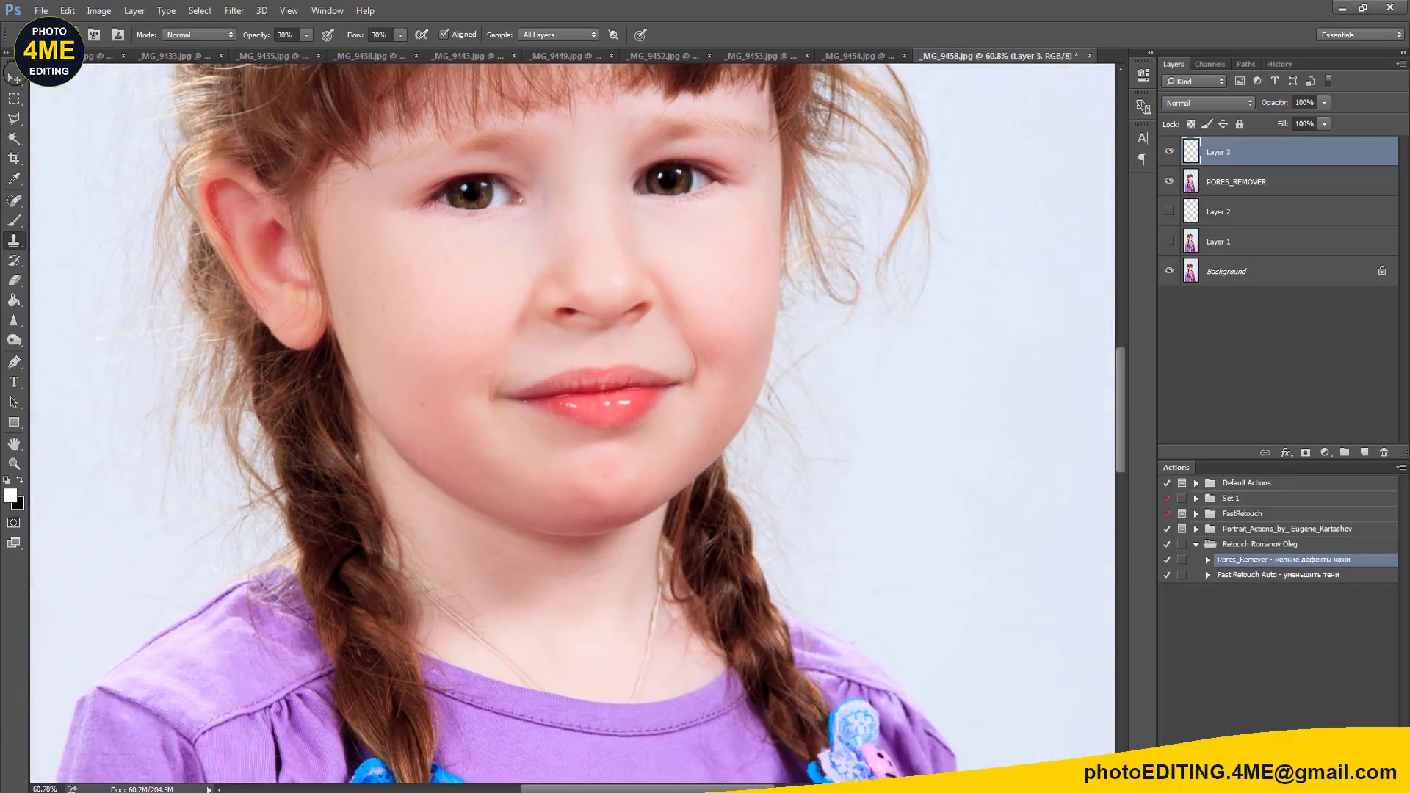
# Step: Duplicate PORES_REMOVER and Layer 3, merge the copies into Layer 3 copy, and zoom in
pyautogui.hotkey('ctrl', '0')
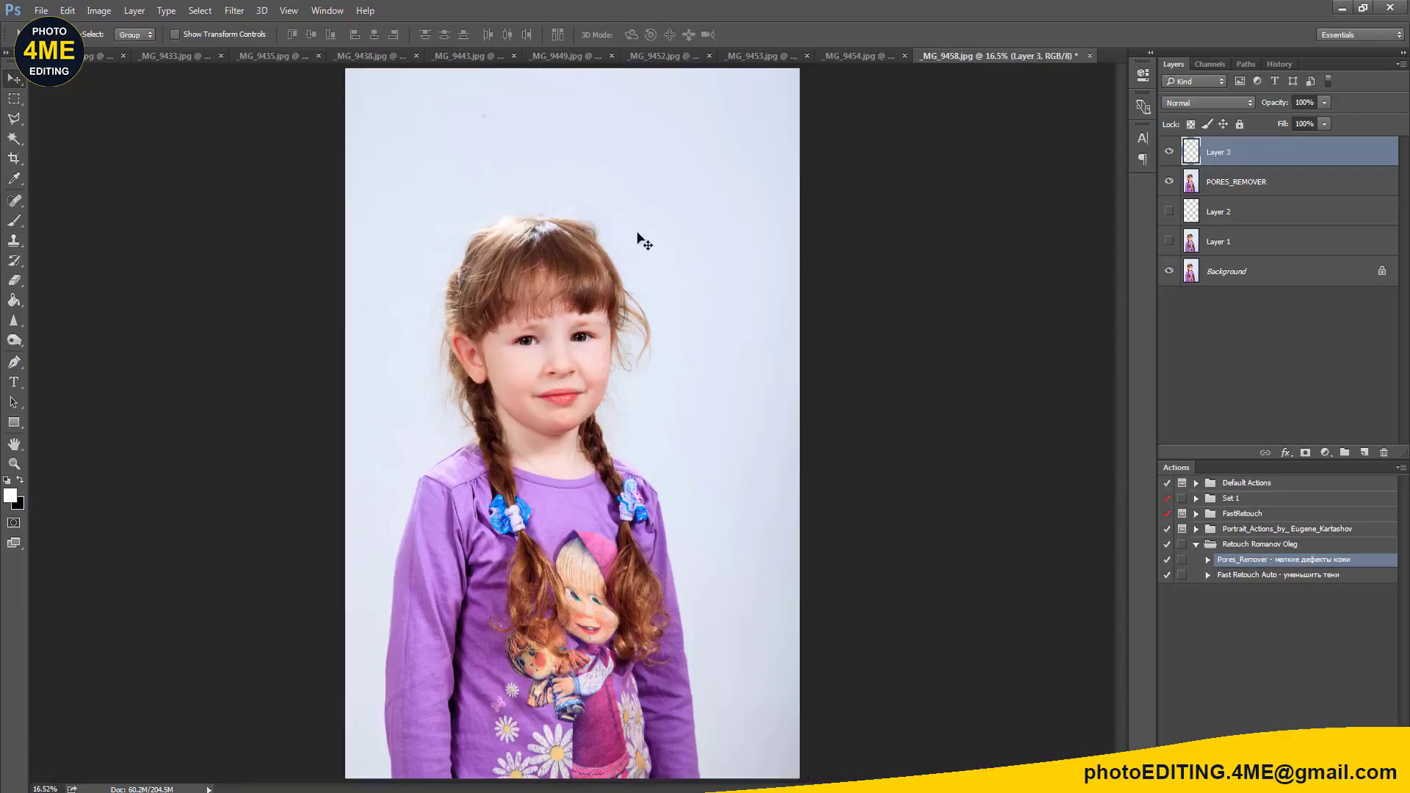
pyautogui.keyDown('shift'); pyautogui.click(1240, 180); pyautogui.keyUp('shift')
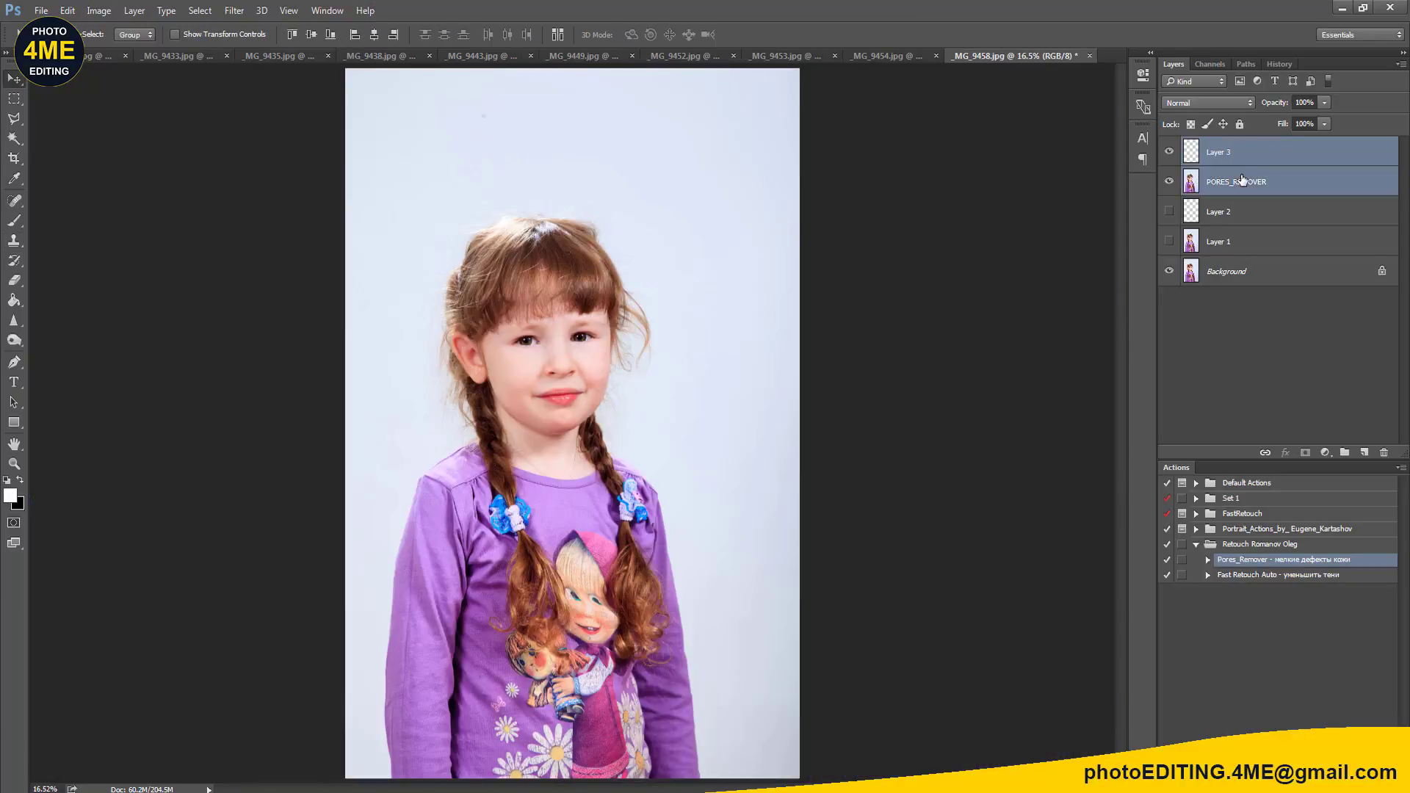
pyautogui.hotkey('ctrl', 'j')
pyautogui.hotkey('ctrl', 'r')
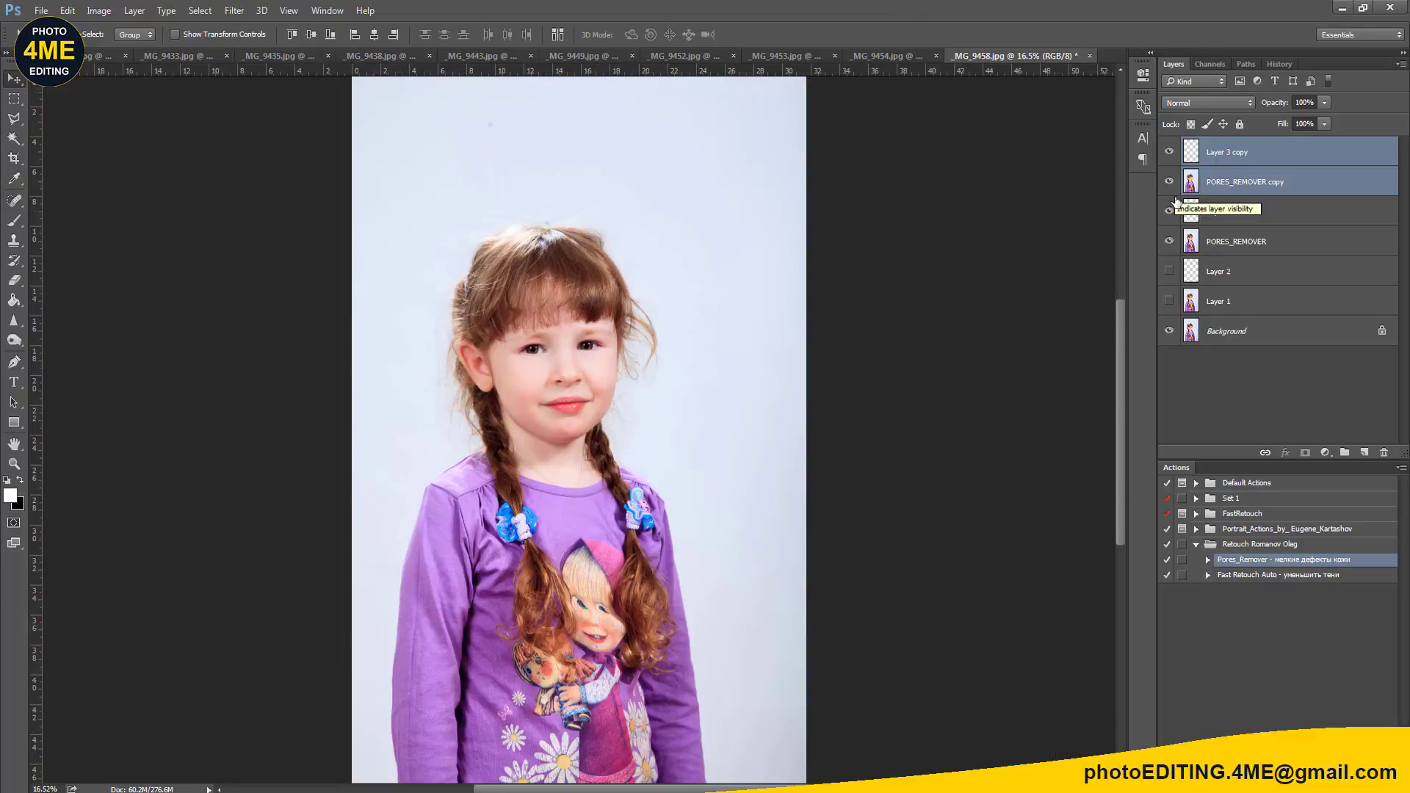
pyautogui.hotkey('ctrl', 'e')
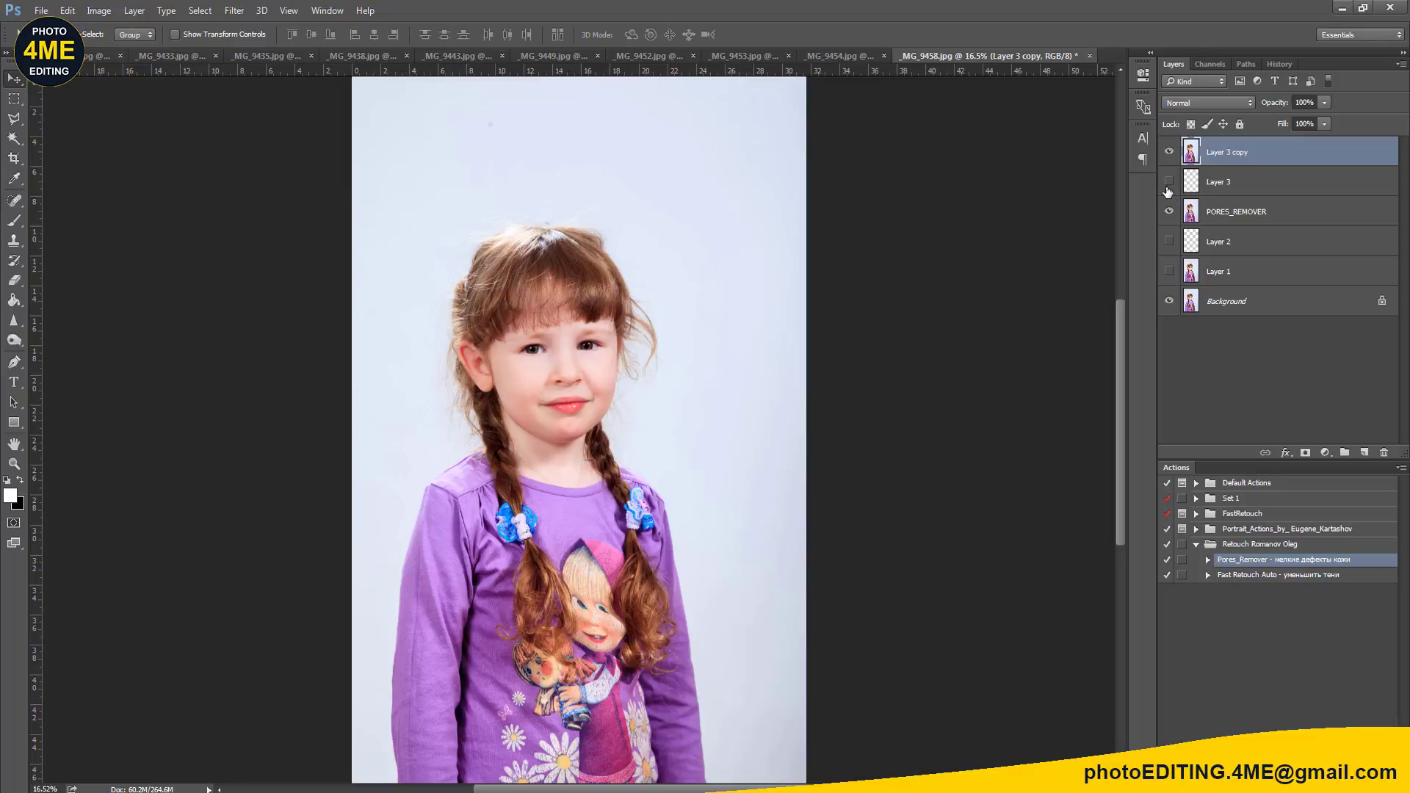
pyautogui.scroll(2, 598, 284)
pyautogui.scroll(1, 559, 367)
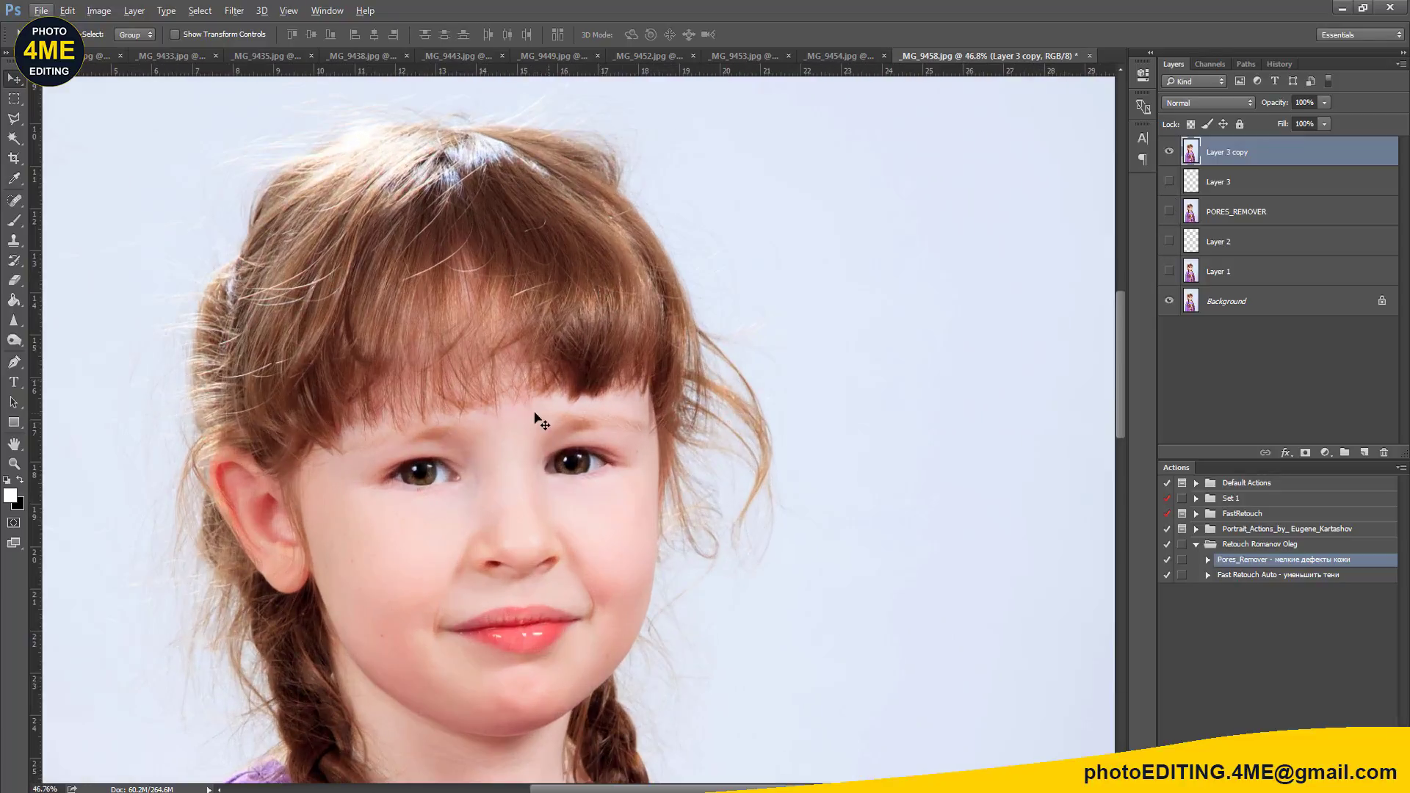
pyautogui.scroll(1, 541, 412)
pyautogui.scroll(1, 524, 392)
pyautogui.scroll(2, 525, 392)
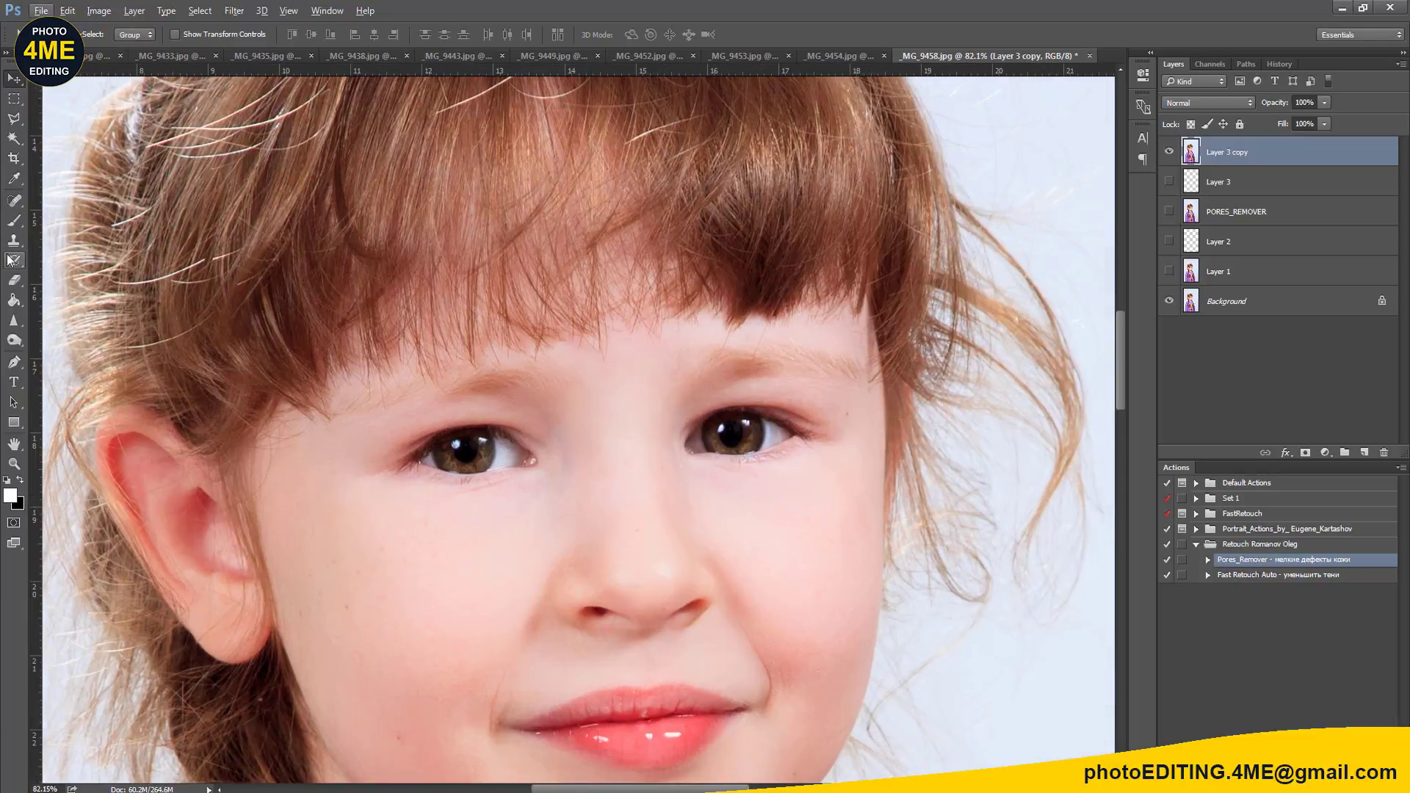
# Step: Sharpen both eyes' irises and catchlights with an enlarged 75% Sharpen brush
pyautogui.click(14, 320)
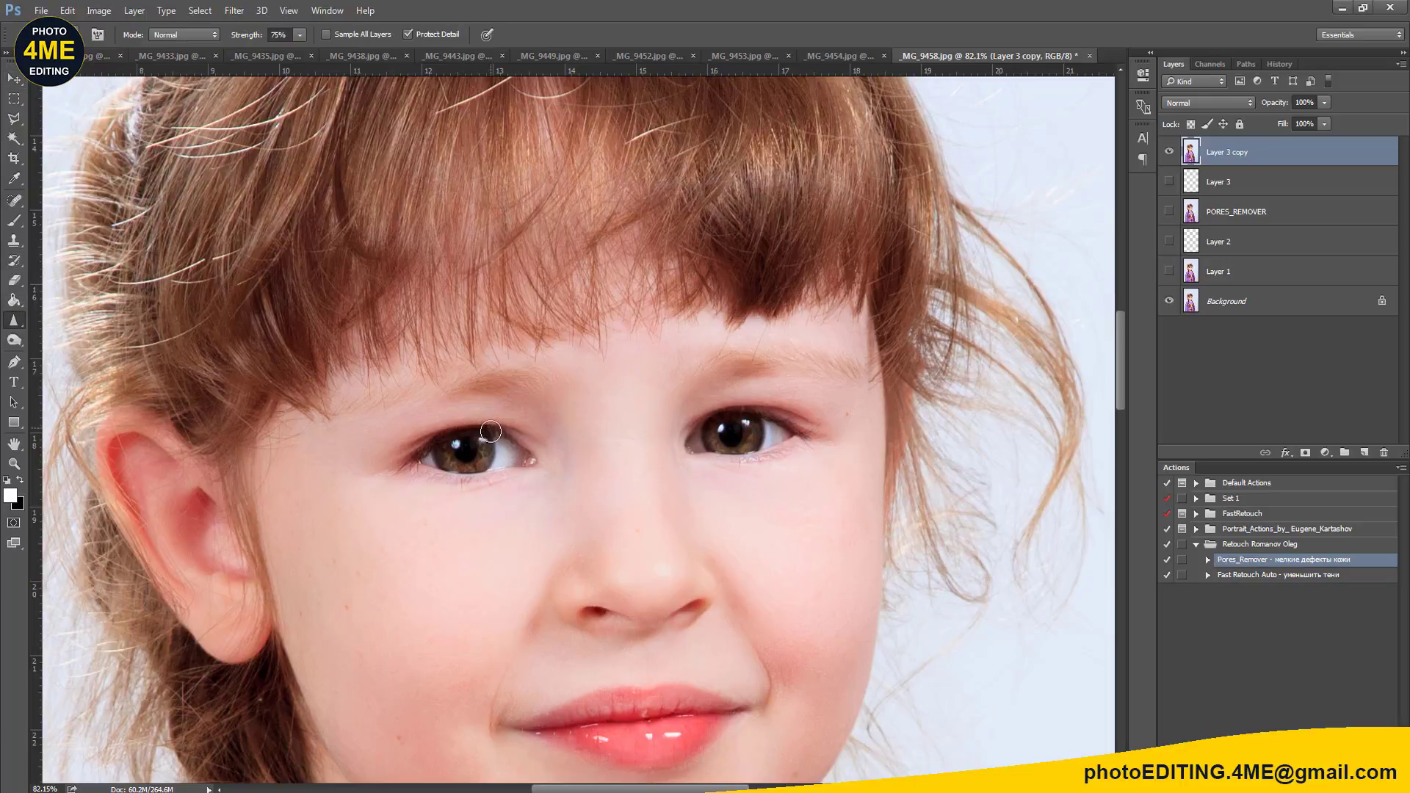
pyautogui.press(']')
pyautogui.press(']')
pyautogui.press(']')
pyautogui.moveTo(448, 452); pyautogui.dragTo(507, 452)
pyautogui.moveTo(682, 444); pyautogui.dragTo(711, 439)
# Step: Toggle Layer 3 copy to compare before and after, then recentre on the face
pyautogui.click(1168, 156)
pyautogui.click(1168, 155)
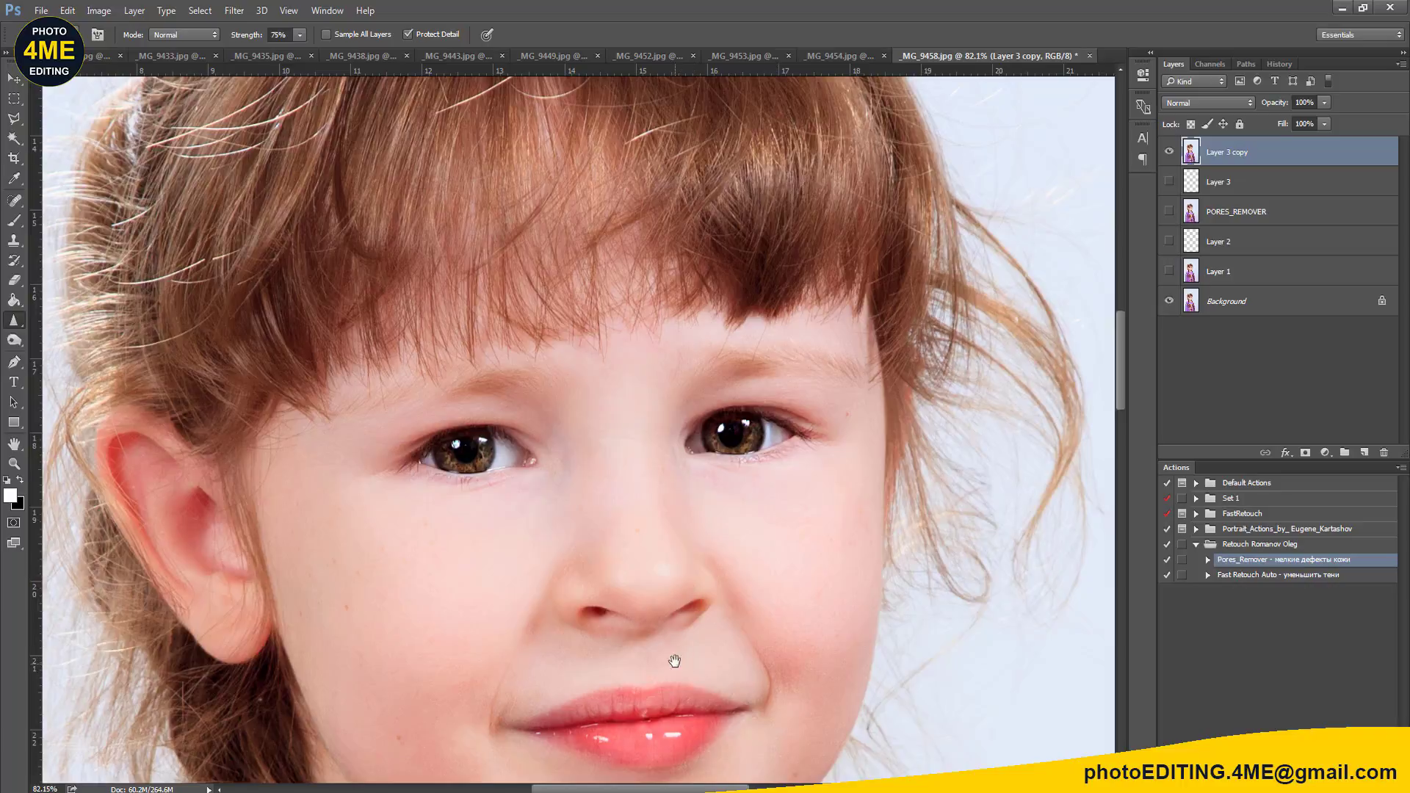
pyautogui.moveTo(673, 661); pyautogui.dragTo(680, 523)
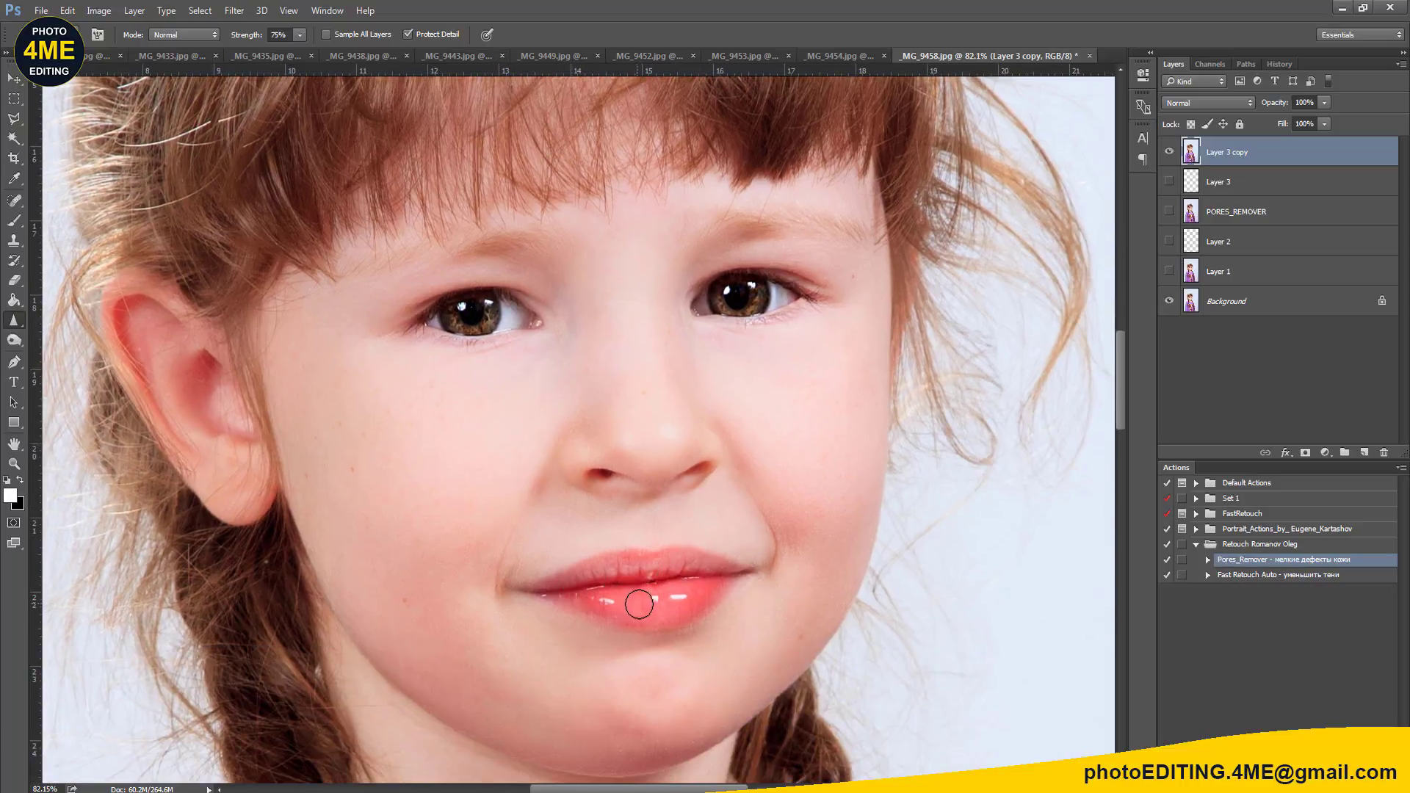
pyautogui.scroll(-3, 718, 554)
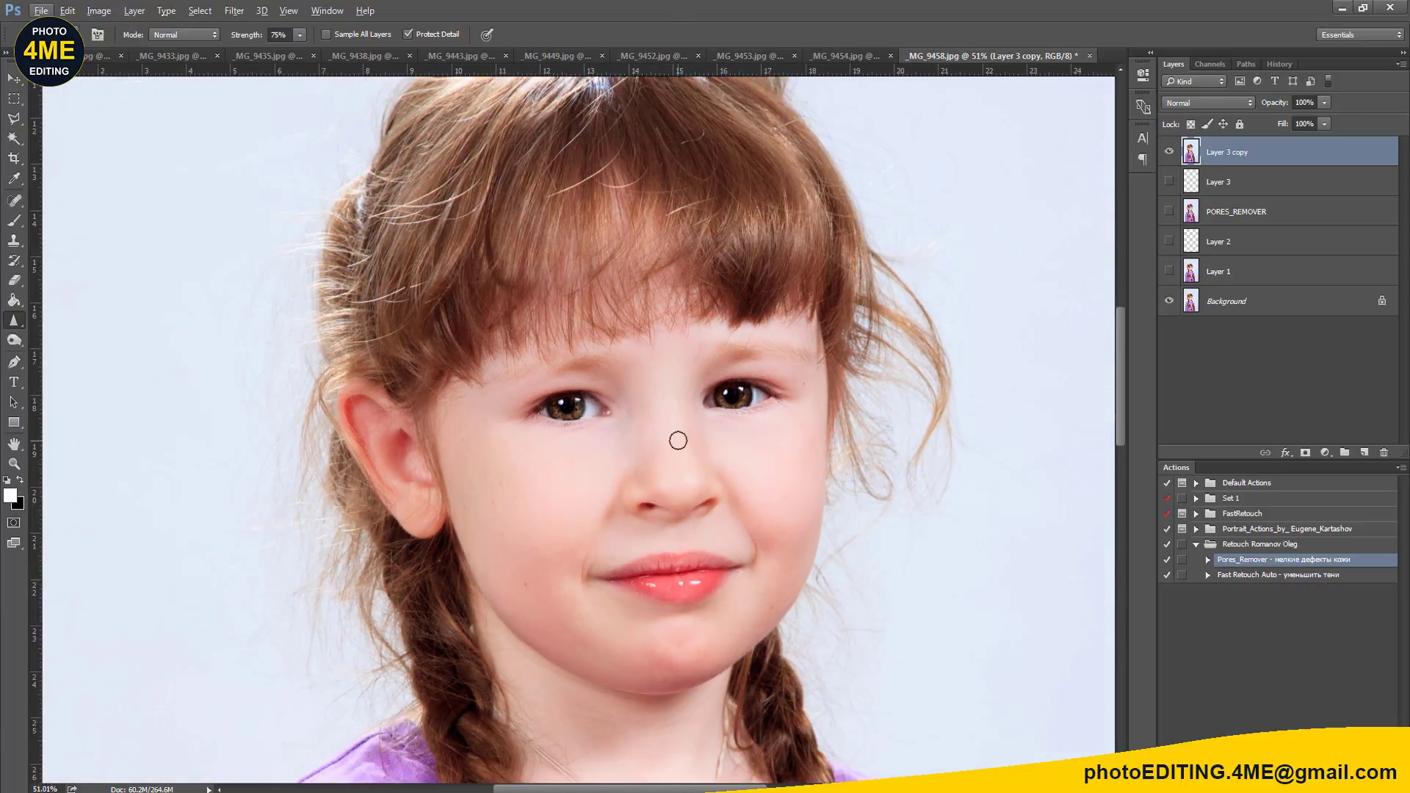
pyautogui.scroll(-1, 678, 441)
pyautogui.scroll(-1, 677, 438)
pyautogui.moveTo(648, 411); pyautogui.dragTo(660, 430)
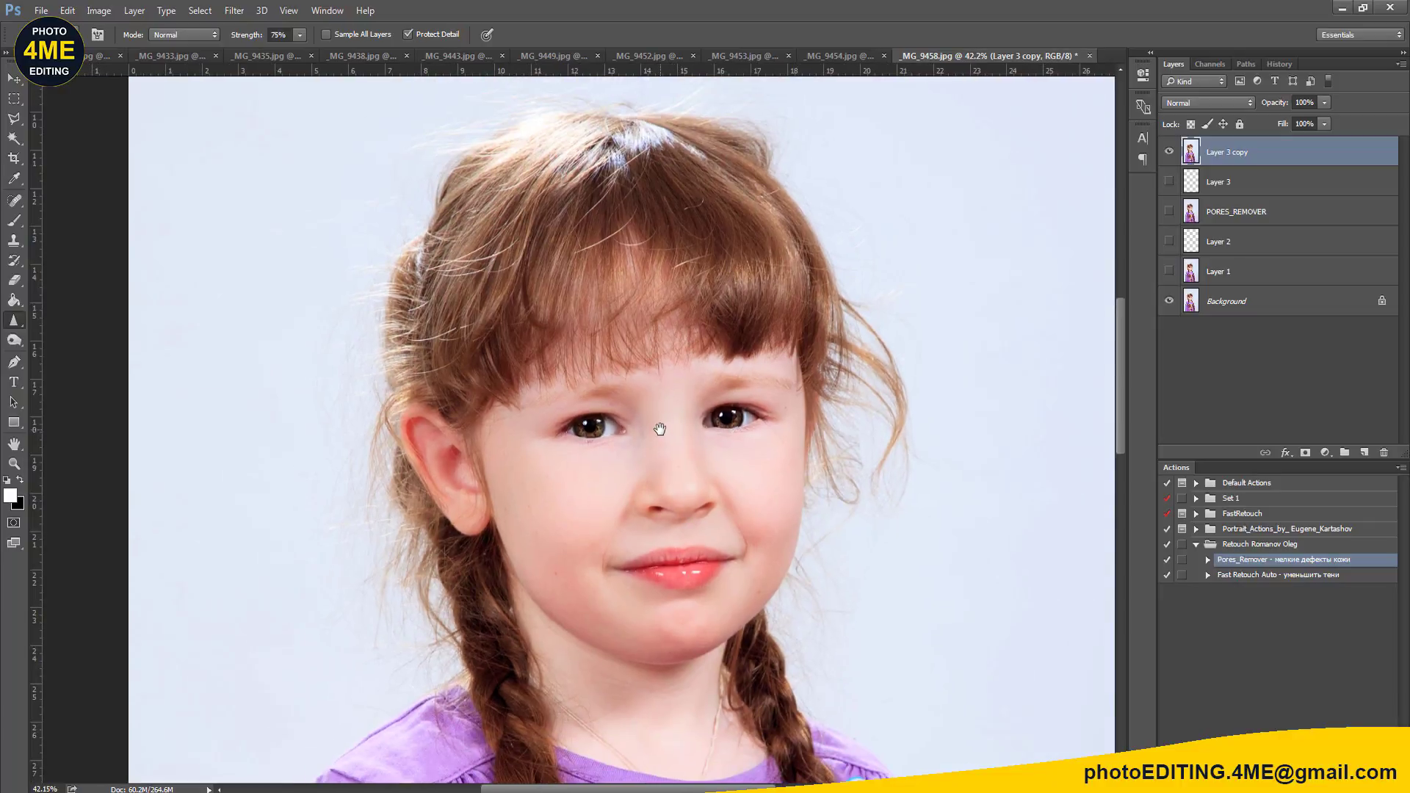
pyautogui.scroll(3, 683, 384)
# Step: Lighten along the eyebrows with the Dodge tool, adjusting the brush size
pyautogui.click(14, 340)
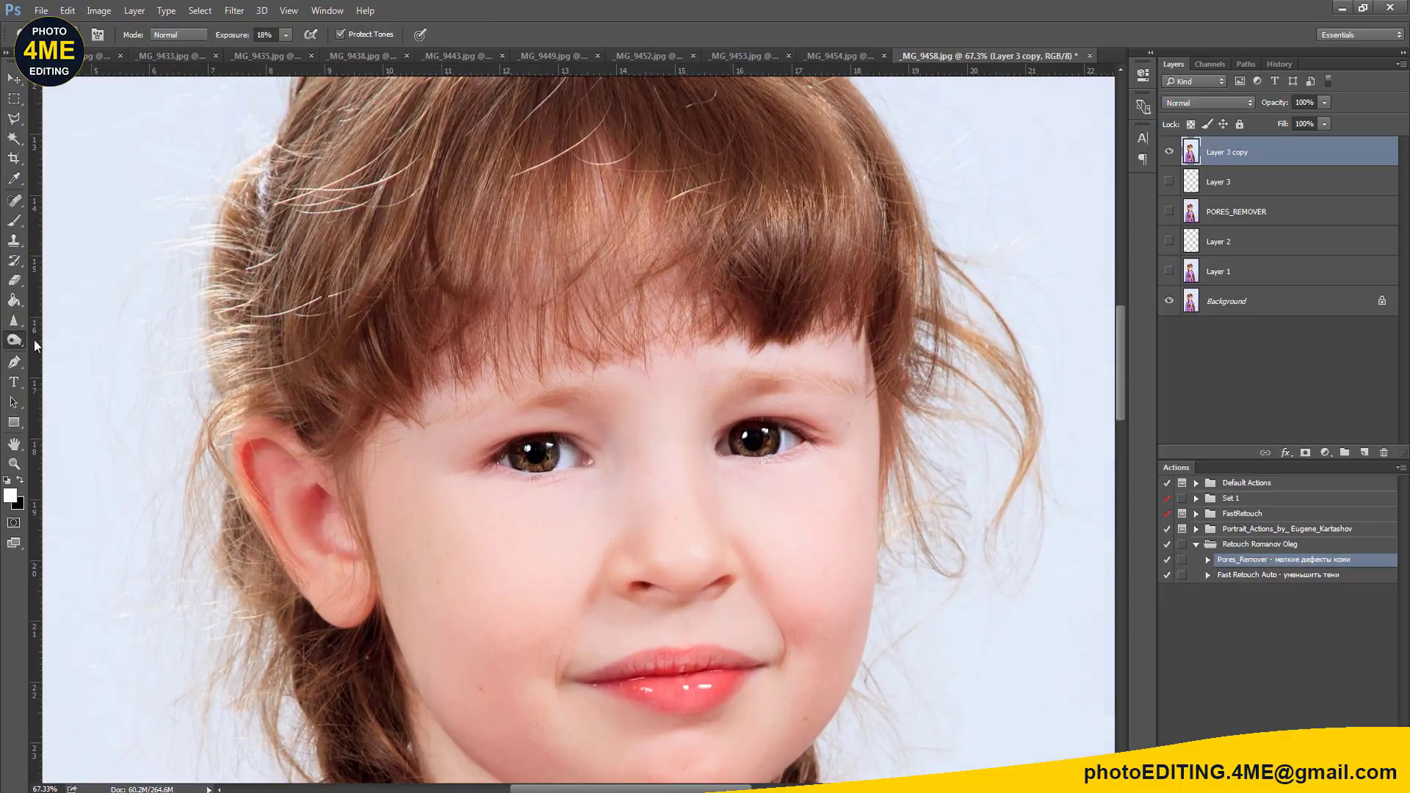
pyautogui.scroll(3, 425, 376)
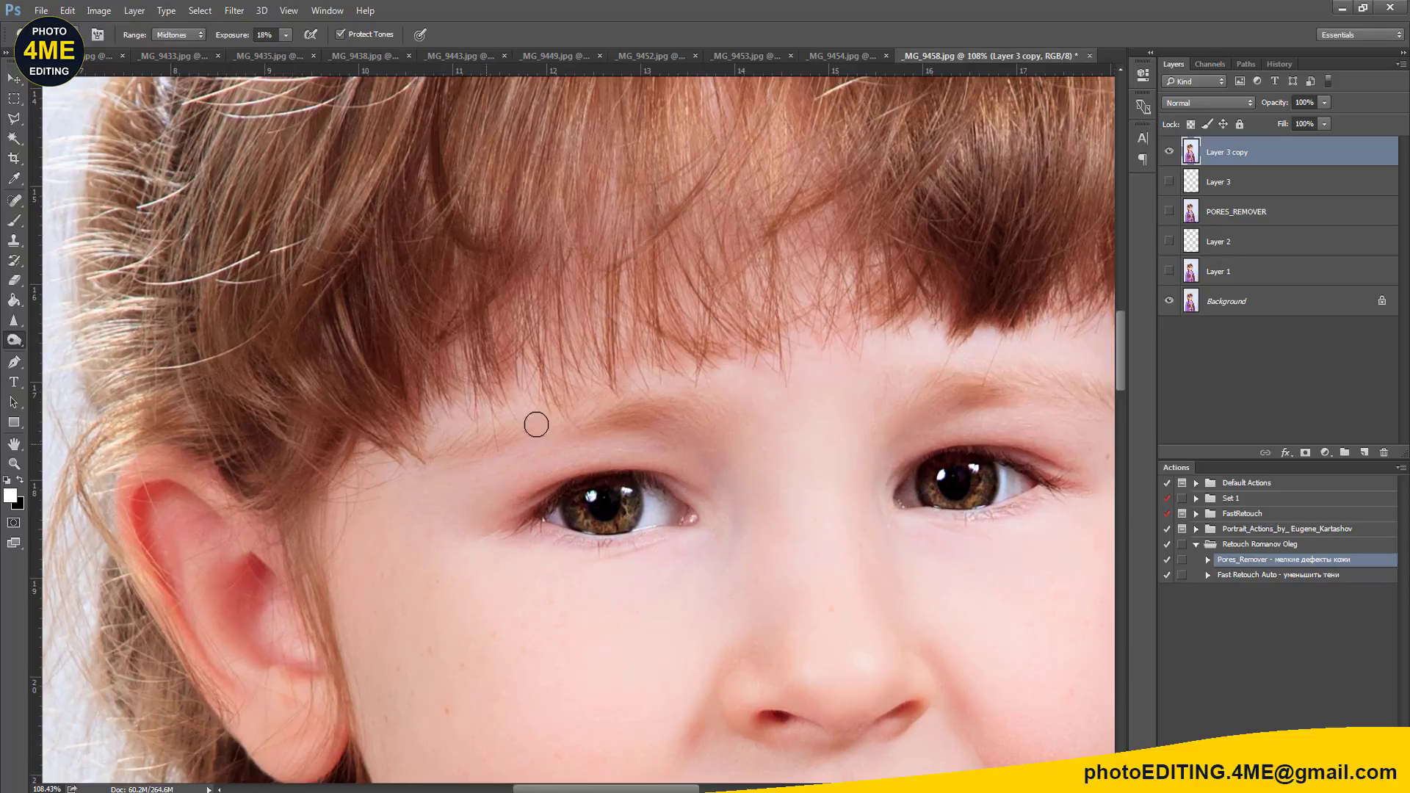
pyautogui.moveTo(795, 395); pyautogui.dragTo(679, 395)
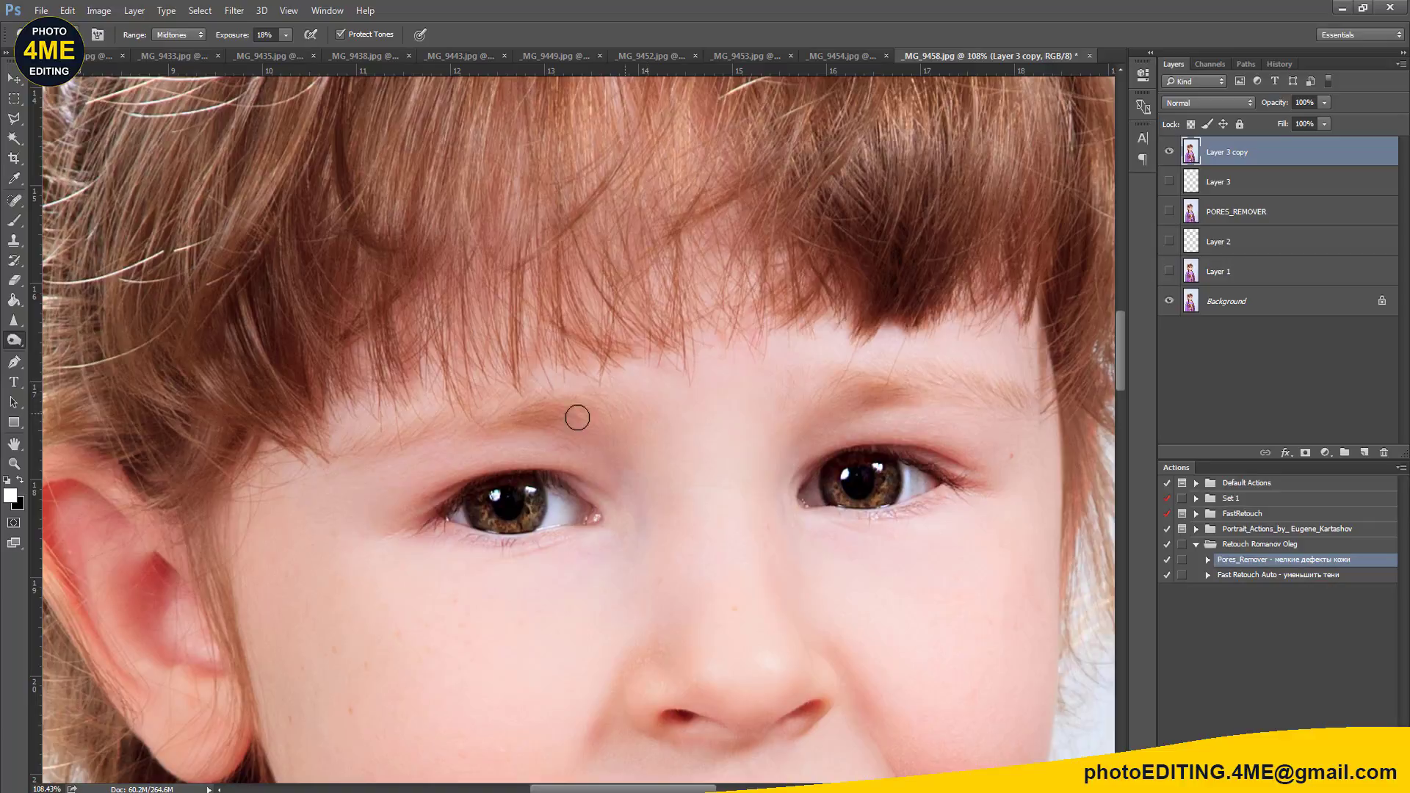
pyautogui.press(']')
pyautogui.press(']')
pyautogui.press('[')
pyautogui.press('[')
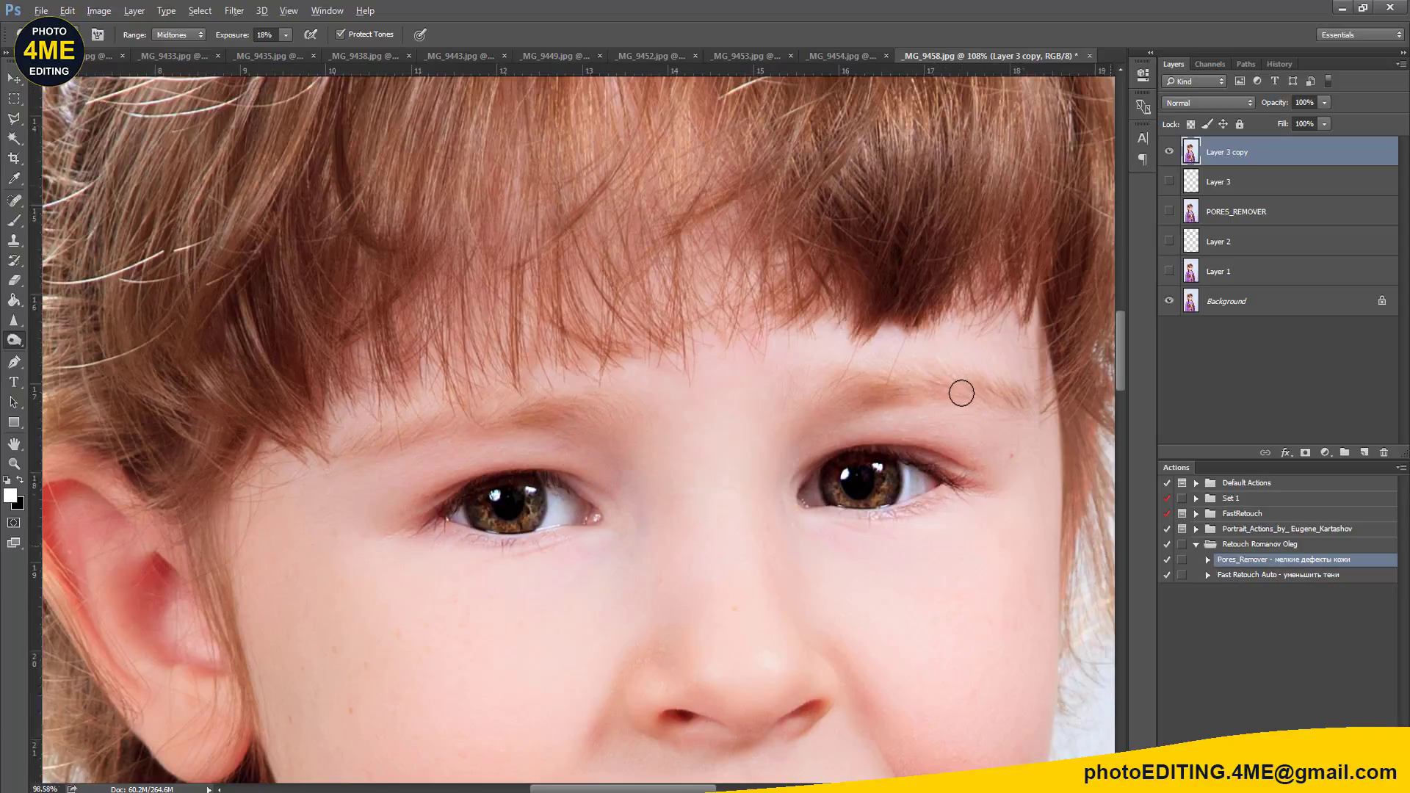
# Step: Reframe the whole face and toggle Layer 3 copy to compare with the original
pyautogui.scroll(-3, 961, 393)
pyautogui.moveTo(960, 384)
pyautogui.mouseDown()
pyautogui.moveTo(869, 362)
pyautogui.moveTo(871, 378)
pyautogui.mouseUp()
pyautogui.scroll(3, 871, 379)
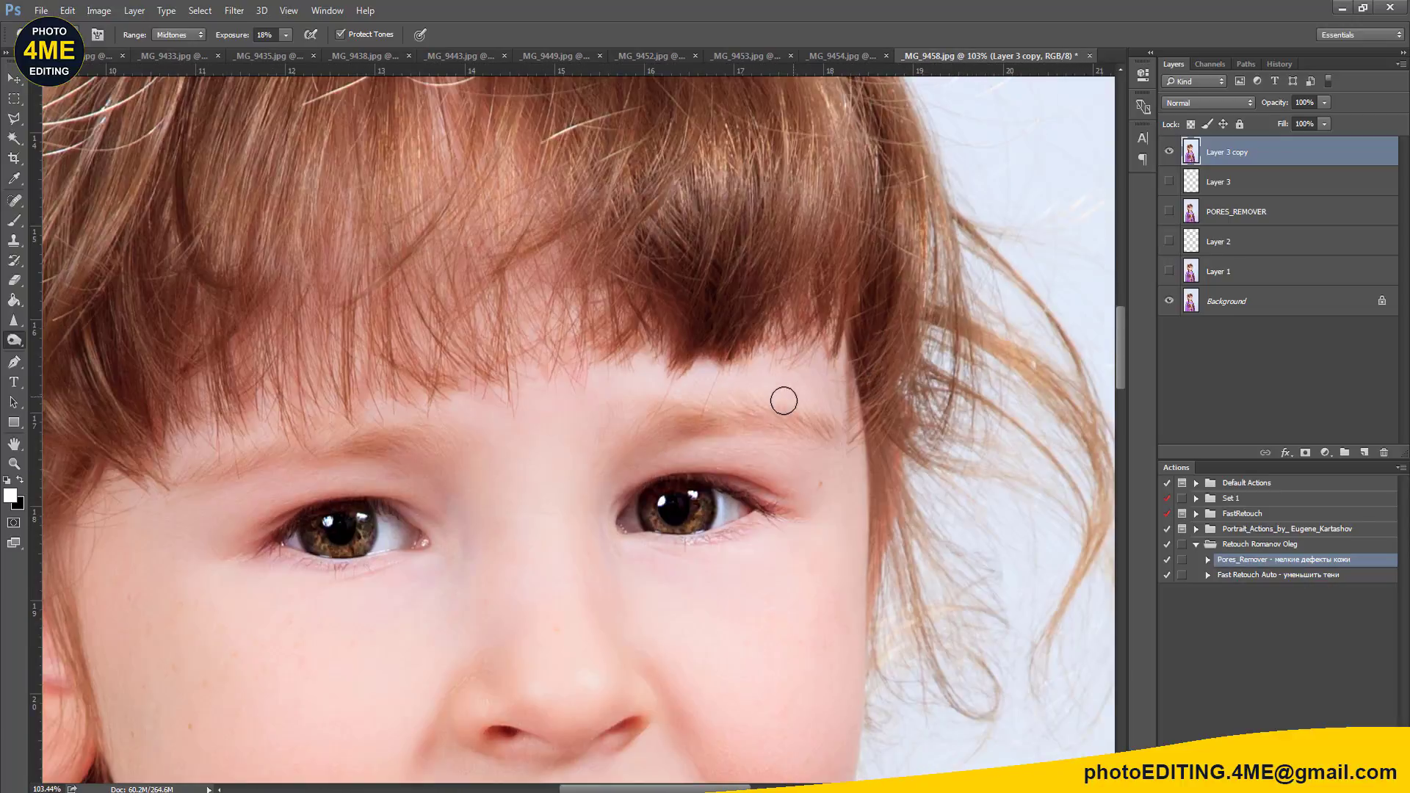
pyautogui.scroll(-3, 797, 420)
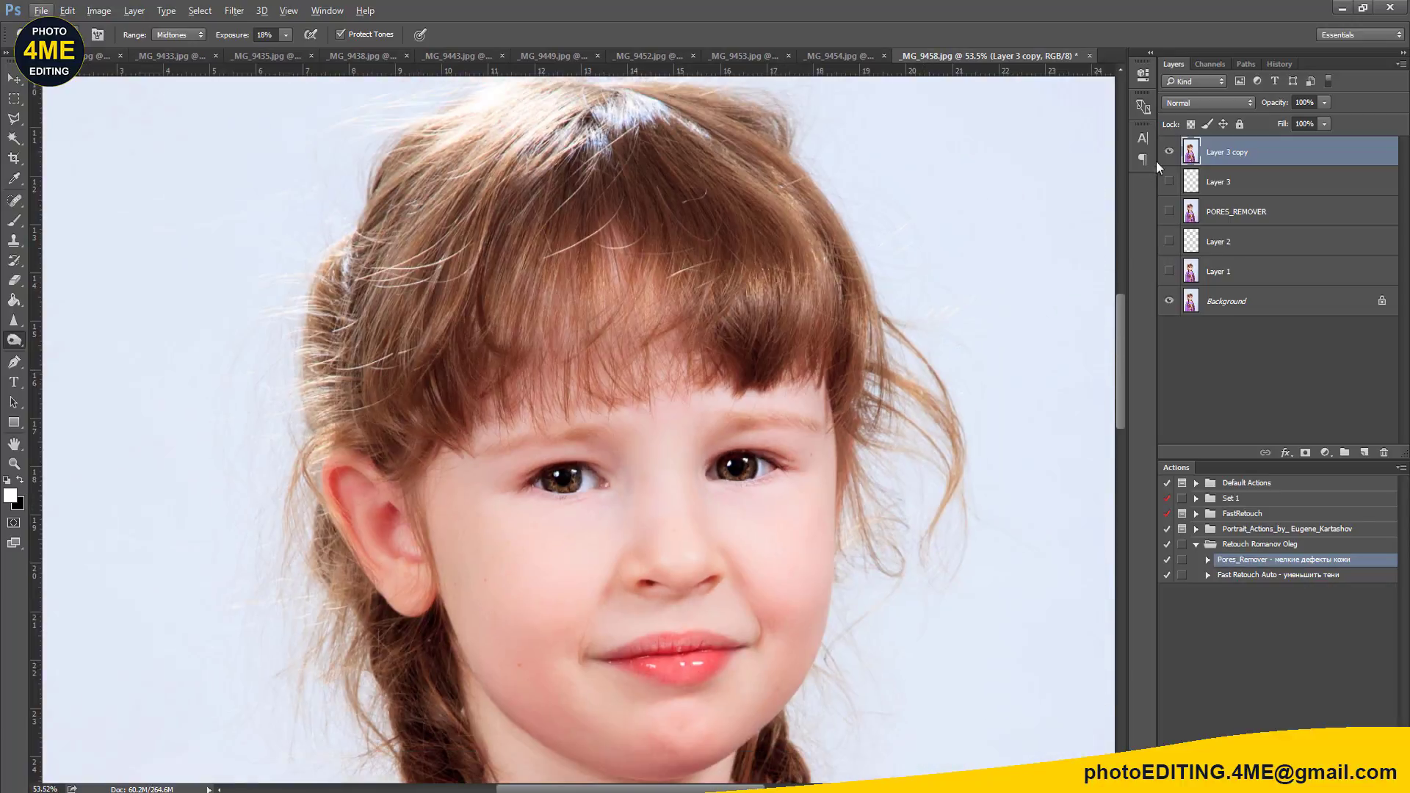
pyautogui.click(1170, 152)
pyautogui.click(1169, 152)
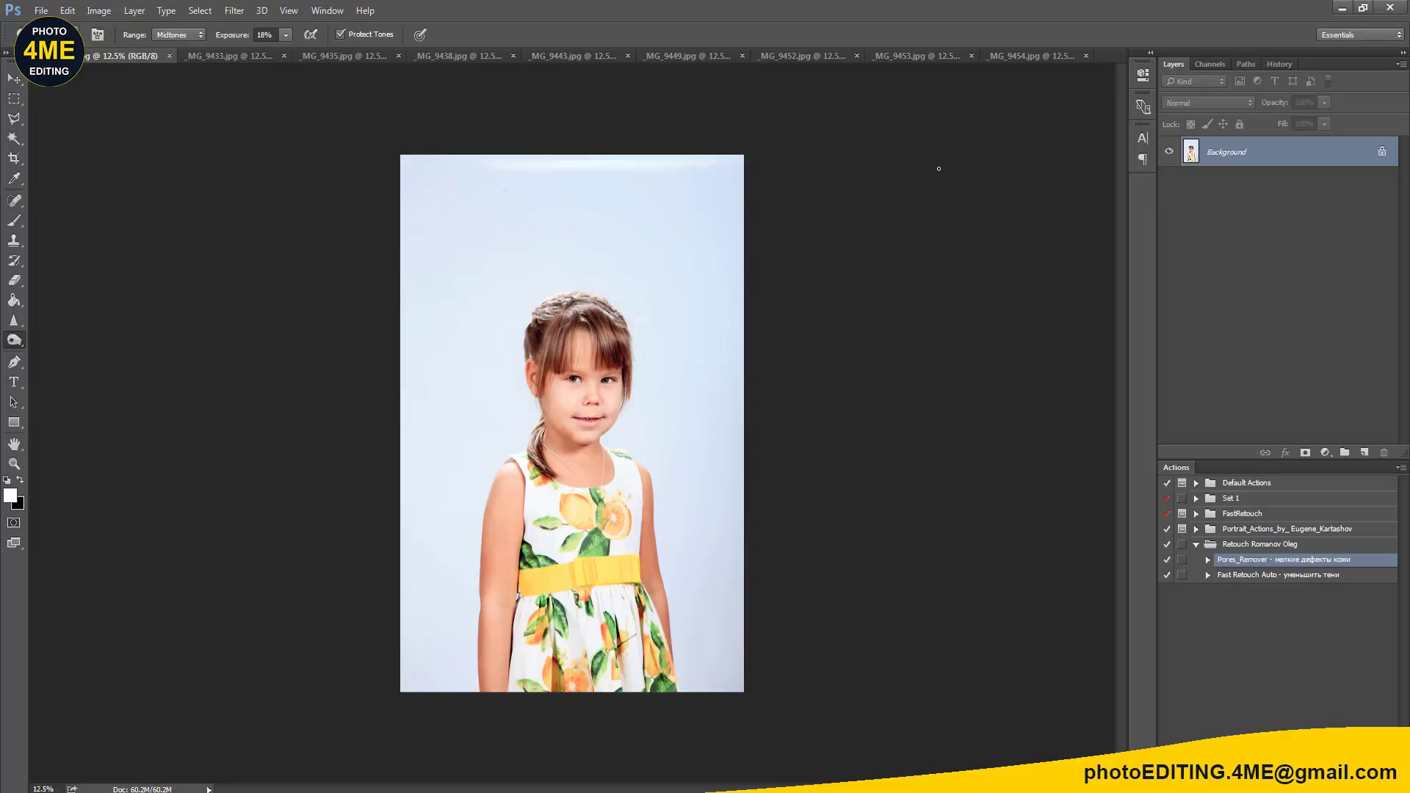
# Step: Run the F2 retouch action and spot-heal marks along the top of the background
pyautogui.press('F2')
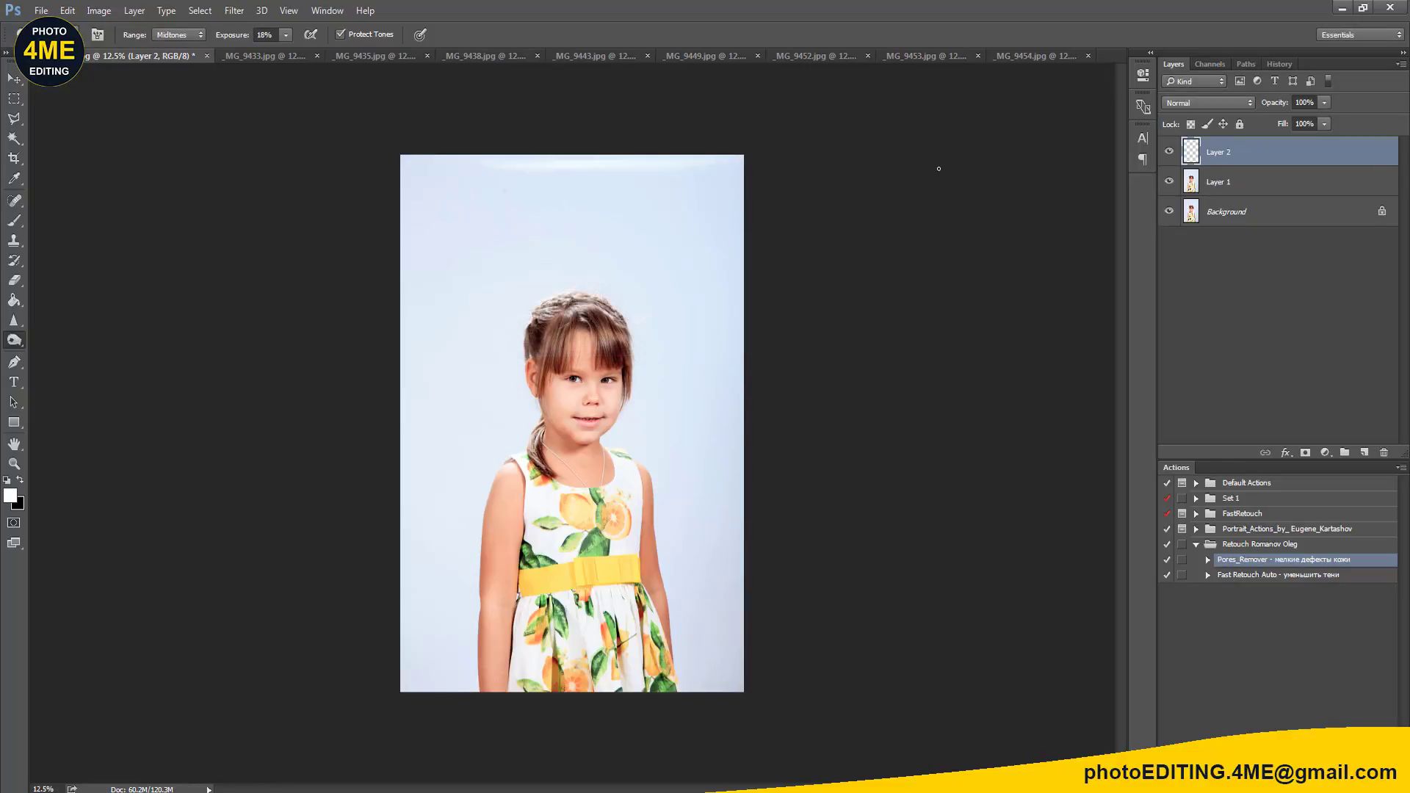
pyautogui.press('j')
pyautogui.scroll(3, 551, 220)
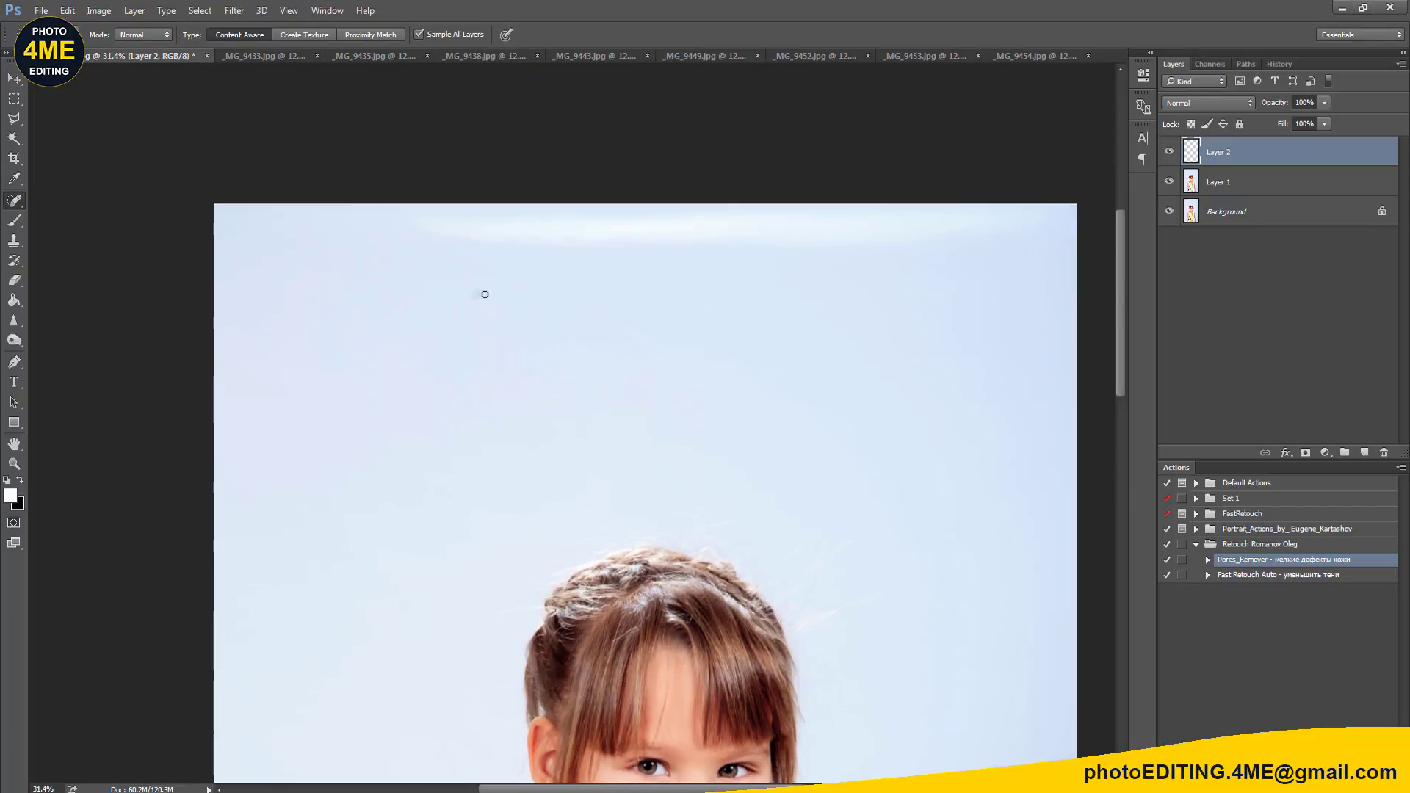
pyautogui.moveTo(477, 290); pyautogui.dragTo(474, 301)
pyautogui.moveTo(400, 227)
pyautogui.mouseDown()
pyautogui.moveTo(973, 224)
pyautogui.moveTo(1018, 212)
pyautogui.moveTo(329, 217)
pyautogui.mouseUp()
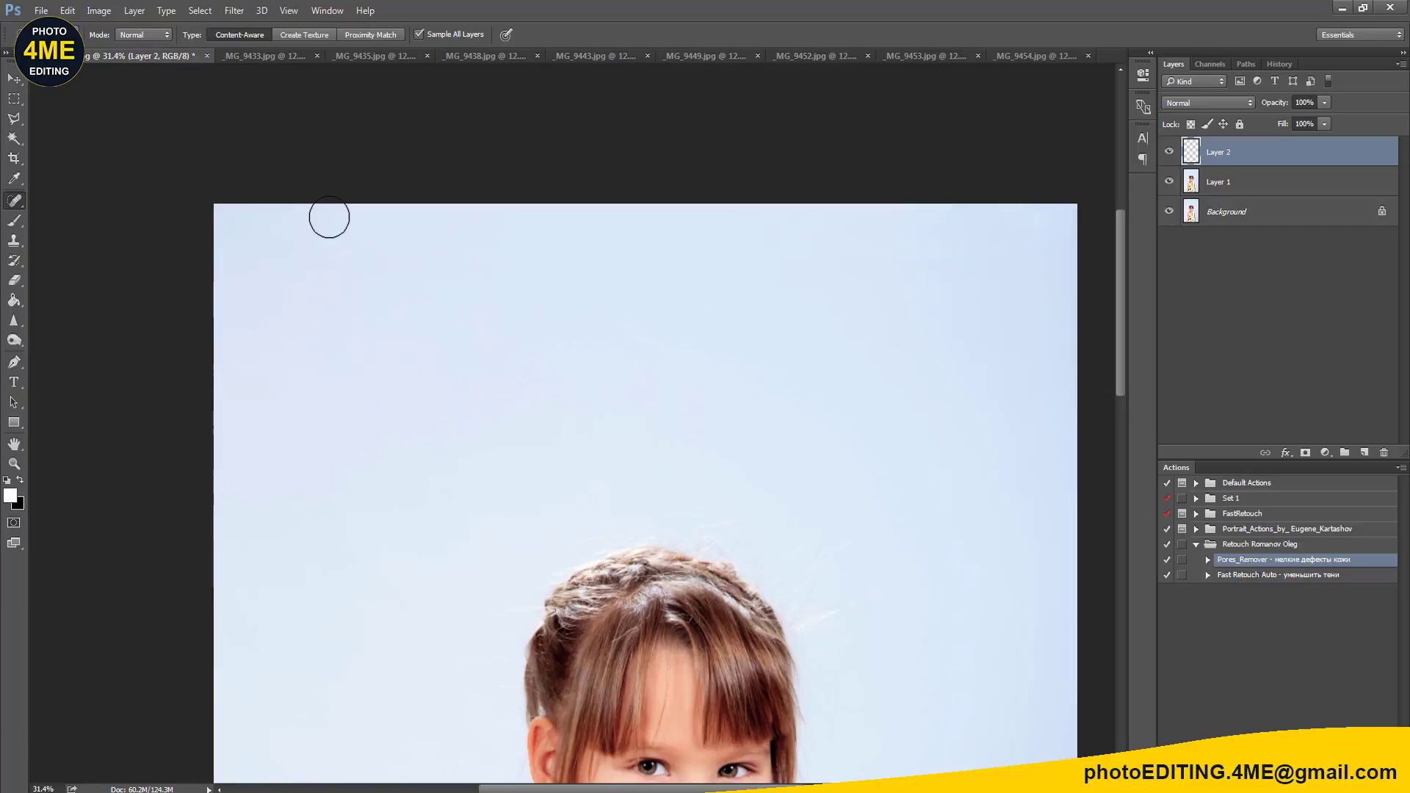
# Step: Heal a white speck and blemishes on the upper arm with a smaller brush
pyautogui.scroll(-3, 329, 217)
pyautogui.moveTo(576, 391)
pyautogui.mouseDown()
pyautogui.moveTo(680, 230)
pyautogui.moveTo(687, 280)
pyautogui.mouseUp()
pyautogui.scroll(-2, 629, 403)
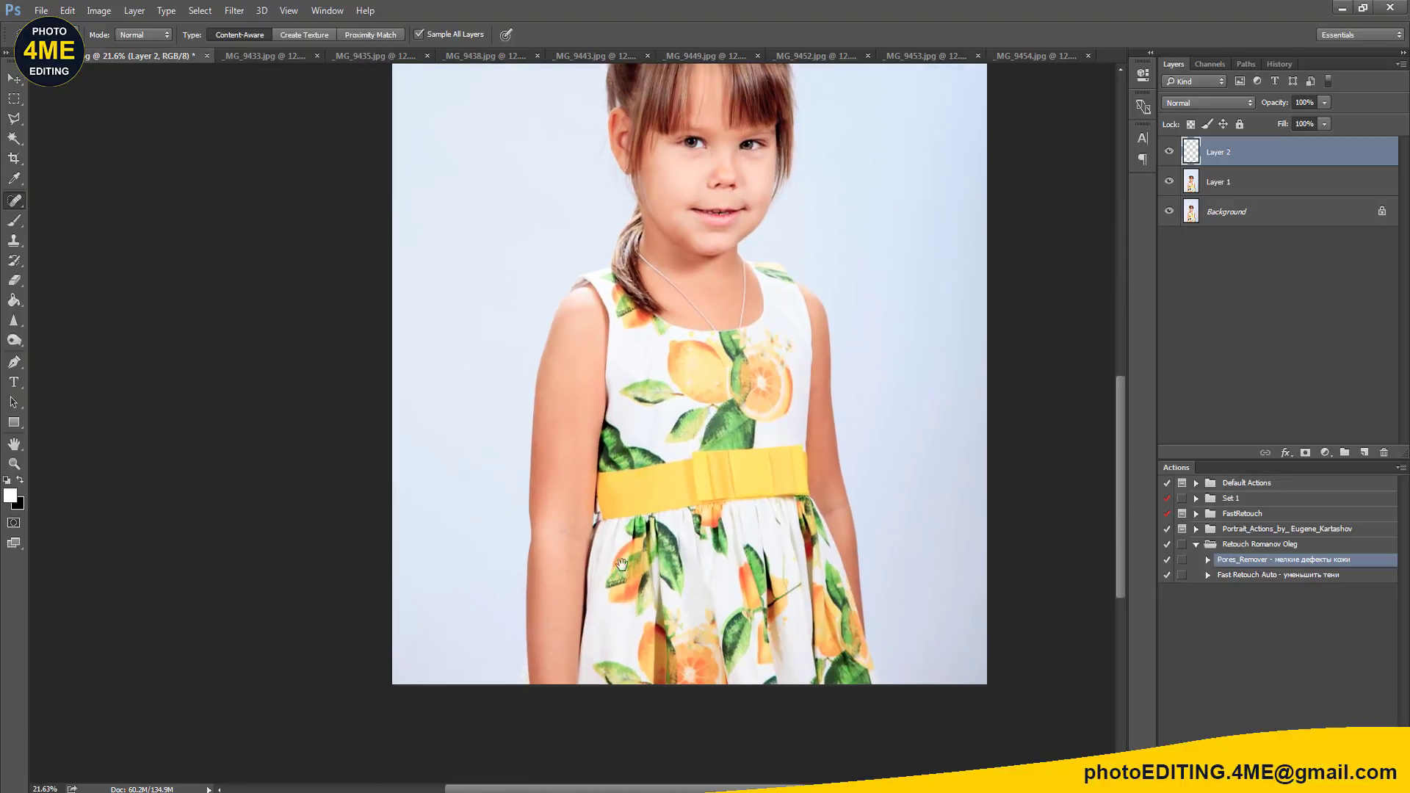
pyautogui.scroll(2, 581, 593)
pyautogui.scroll(2, 581, 593)
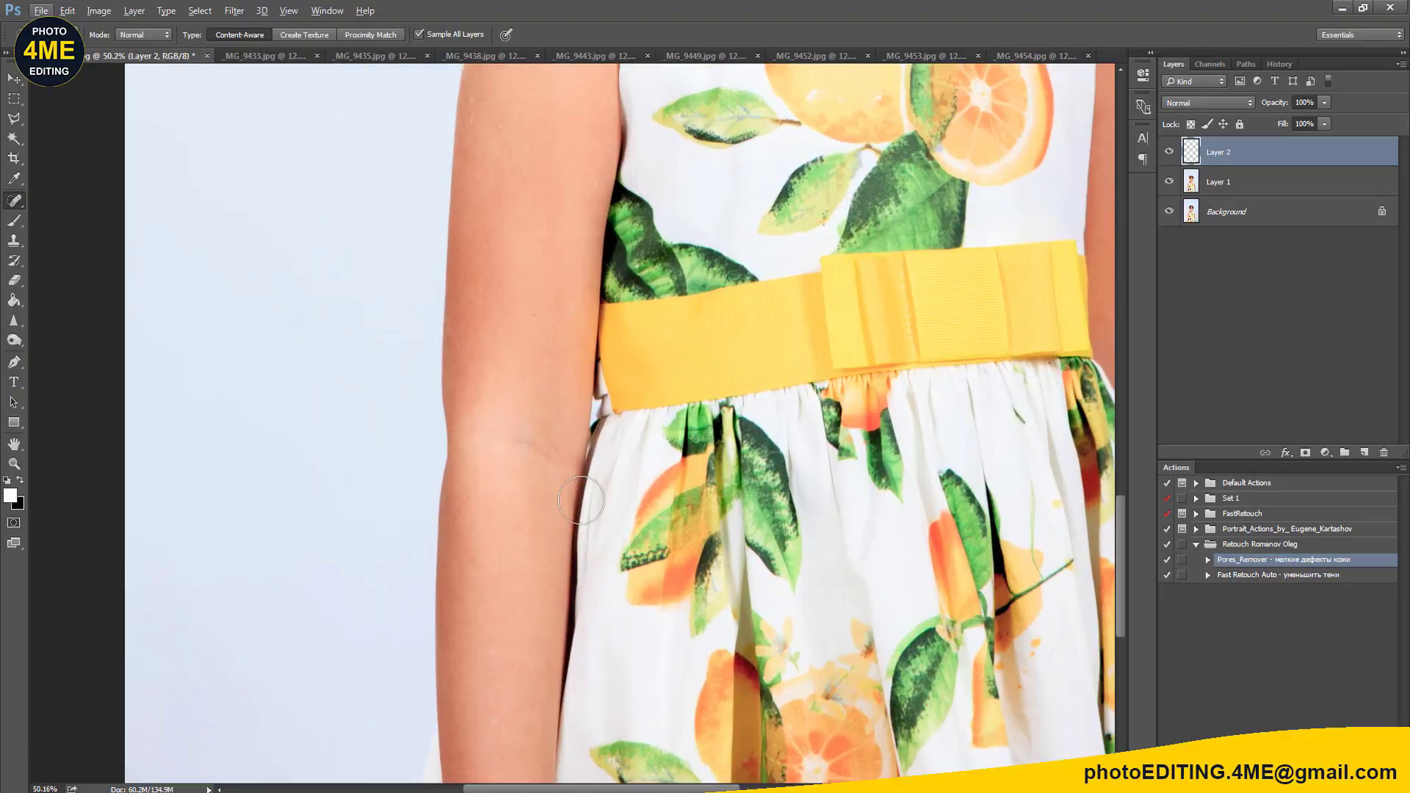
pyautogui.scroll(3, 567, 456)
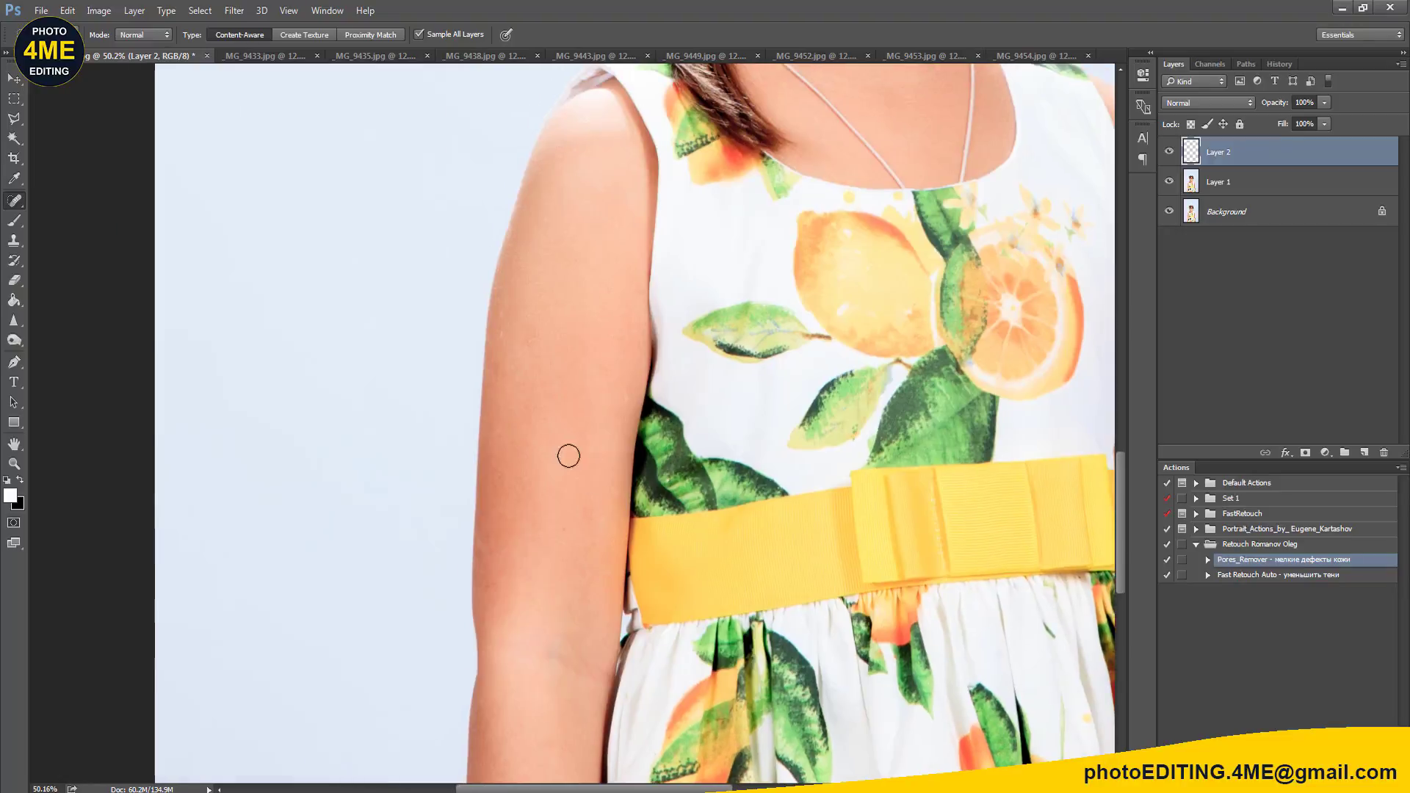
pyautogui.scroll(2, 545, 410)
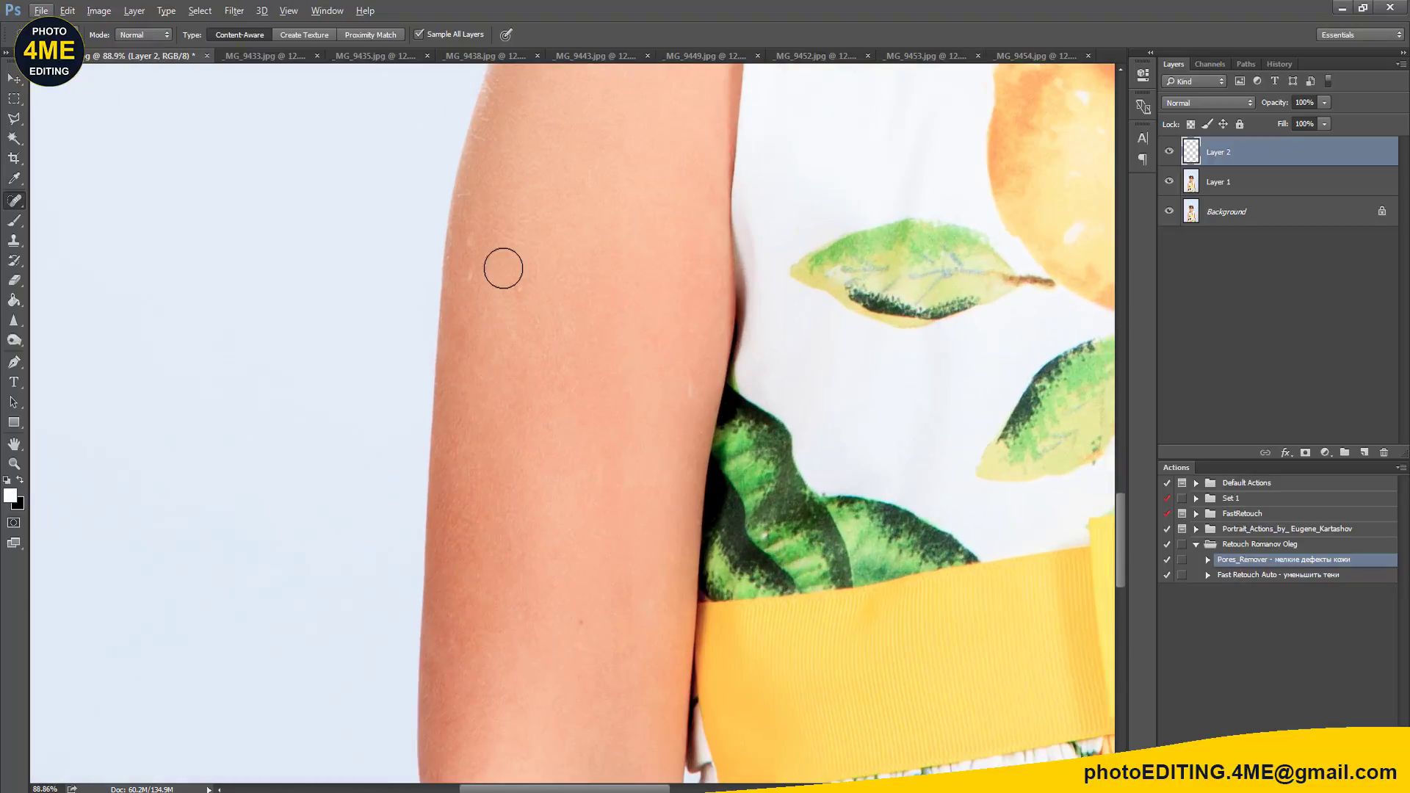
pyautogui.press('[')
pyautogui.press('[')
pyautogui.moveTo(472, 235); pyautogui.dragTo(466, 271)
pyautogui.moveTo(607, 467); pyautogui.dragTo(607, 482)
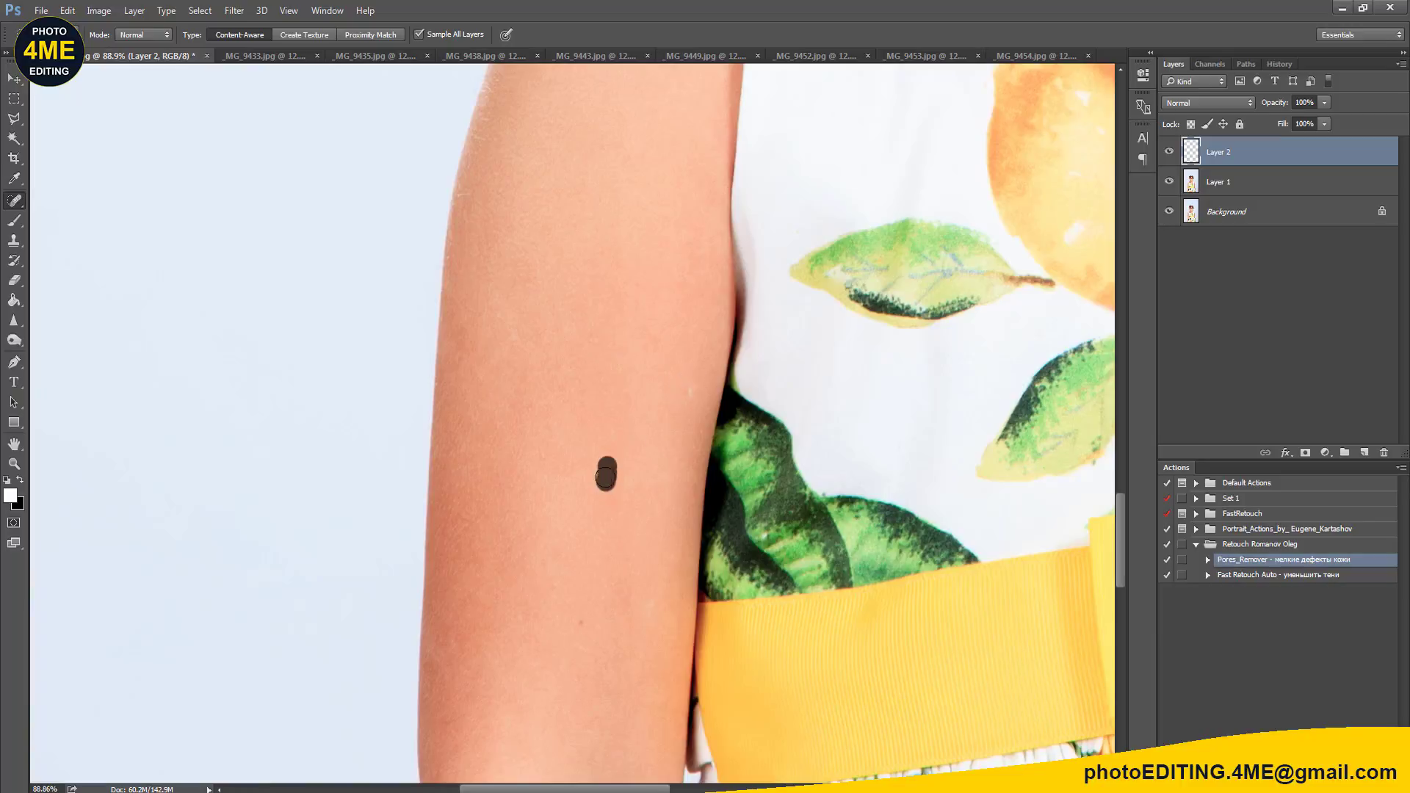
pyautogui.moveTo(689, 383); pyautogui.dragTo(685, 404)
# Step: Heal the remaining marks along the arm near the front of the dress
pyautogui.moveTo(913, 462); pyautogui.dragTo(406, 440)
pyautogui.hscroll(5, 406, 440)
pyautogui.moveTo(689, 596); pyautogui.dragTo(770, 648)
pyautogui.moveTo(749, 600); pyautogui.dragTo(764, 671)
pyautogui.scroll(4, 761, 431)
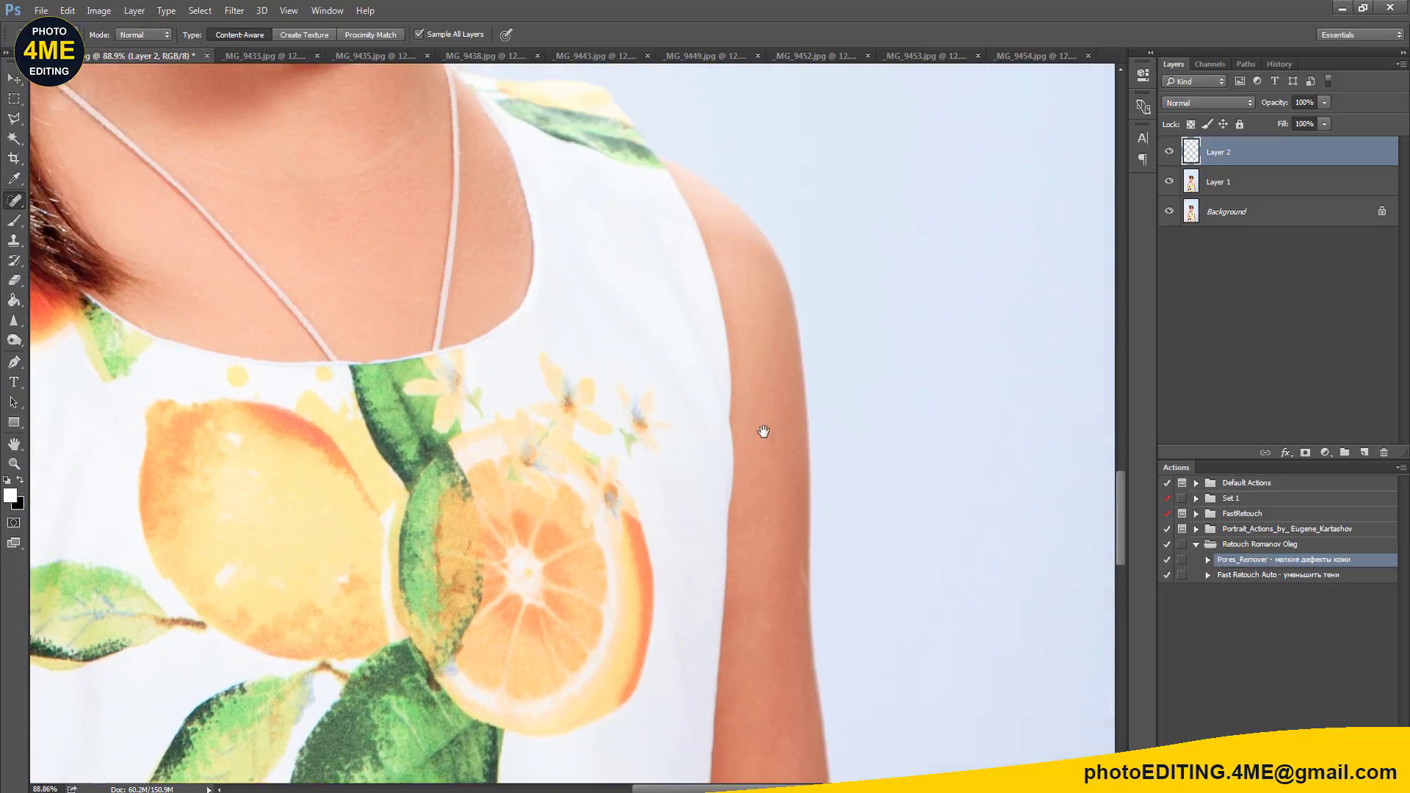
pyautogui.scroll(1, 812, 632)
pyautogui.click(816, 675)
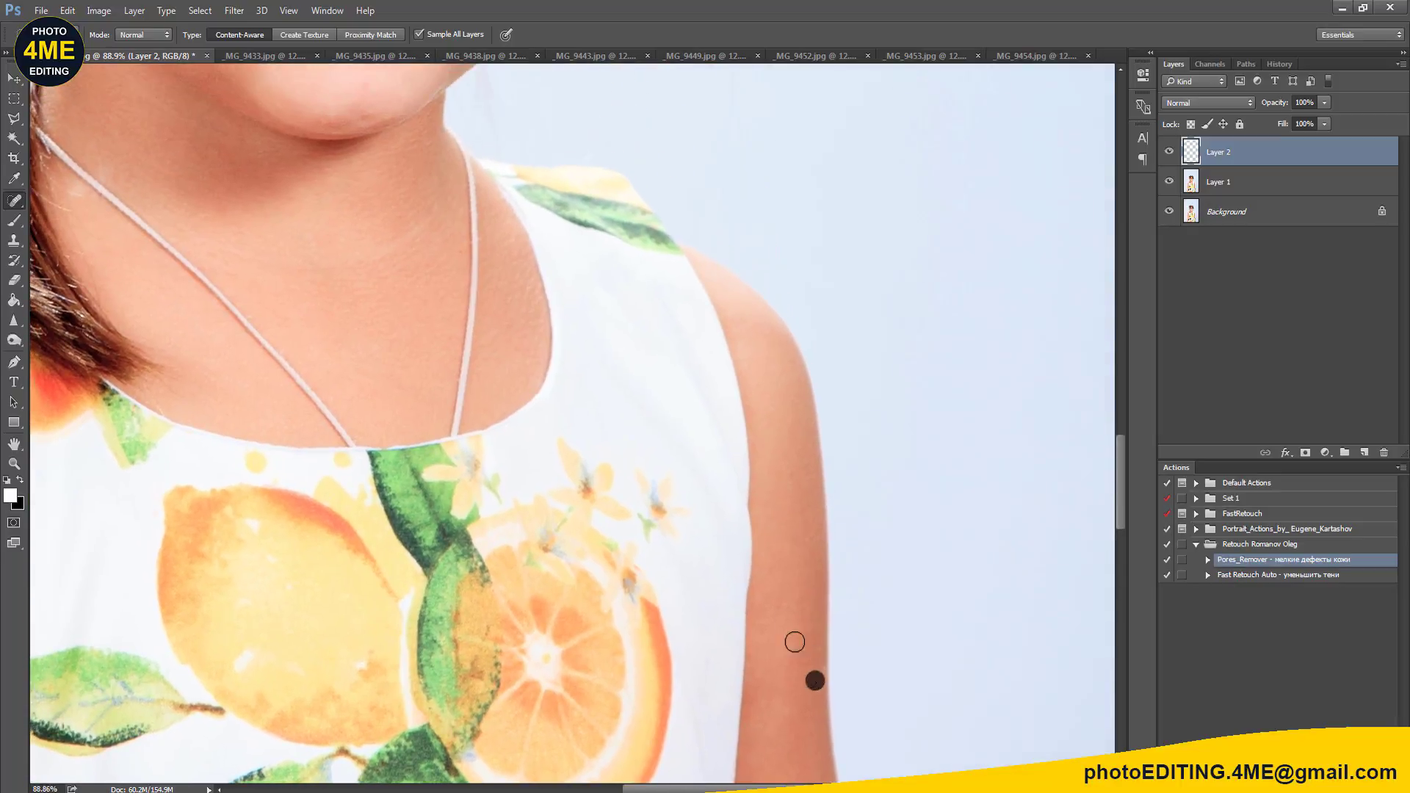
# Step: Heal the blemishes on the lower lip, cheek skin and three spots on the chin
pyautogui.moveTo(297, 371); pyautogui.dragTo(650, 463)
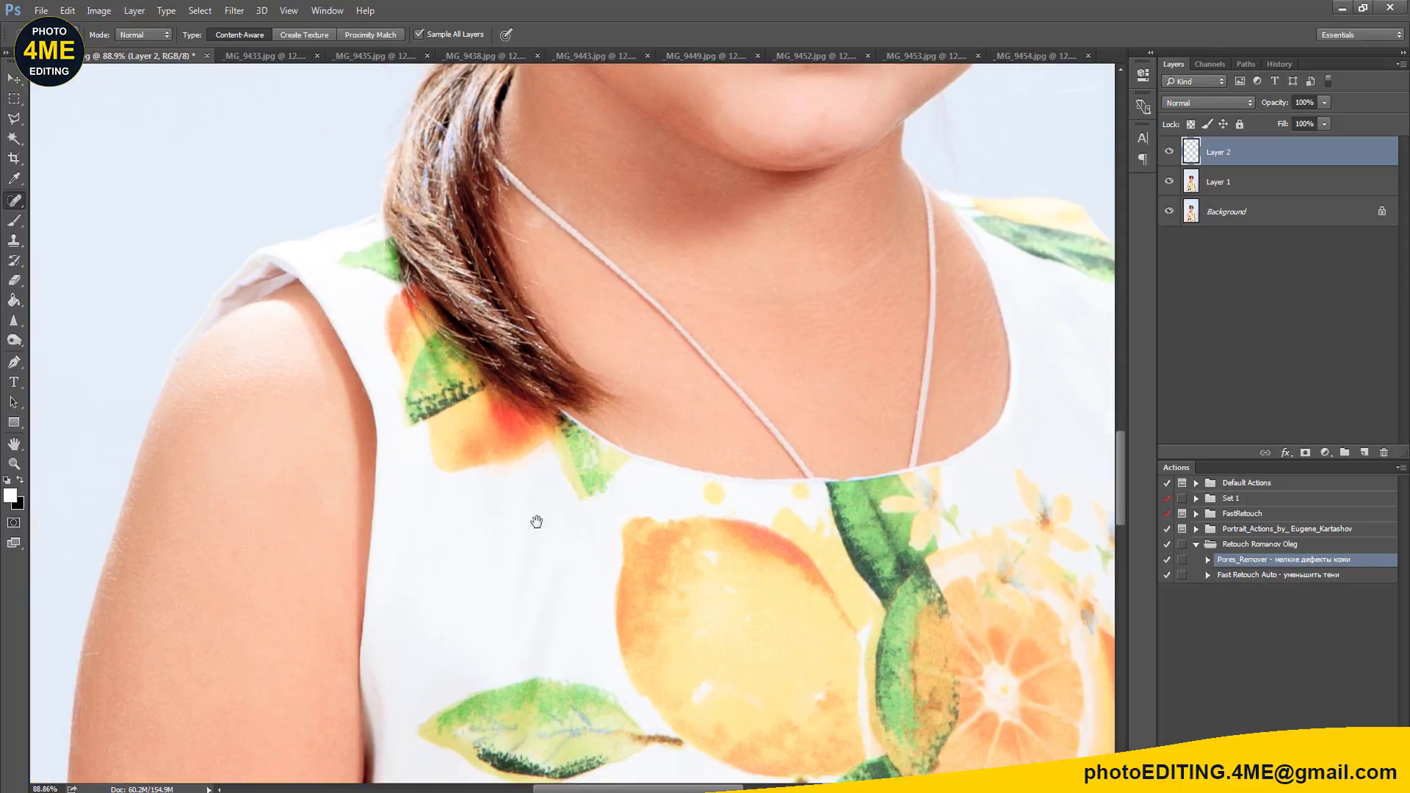
pyautogui.moveTo(536, 523); pyautogui.dragTo(696, 362)
pyautogui.moveTo(686, 496); pyautogui.dragTo(675, 601)
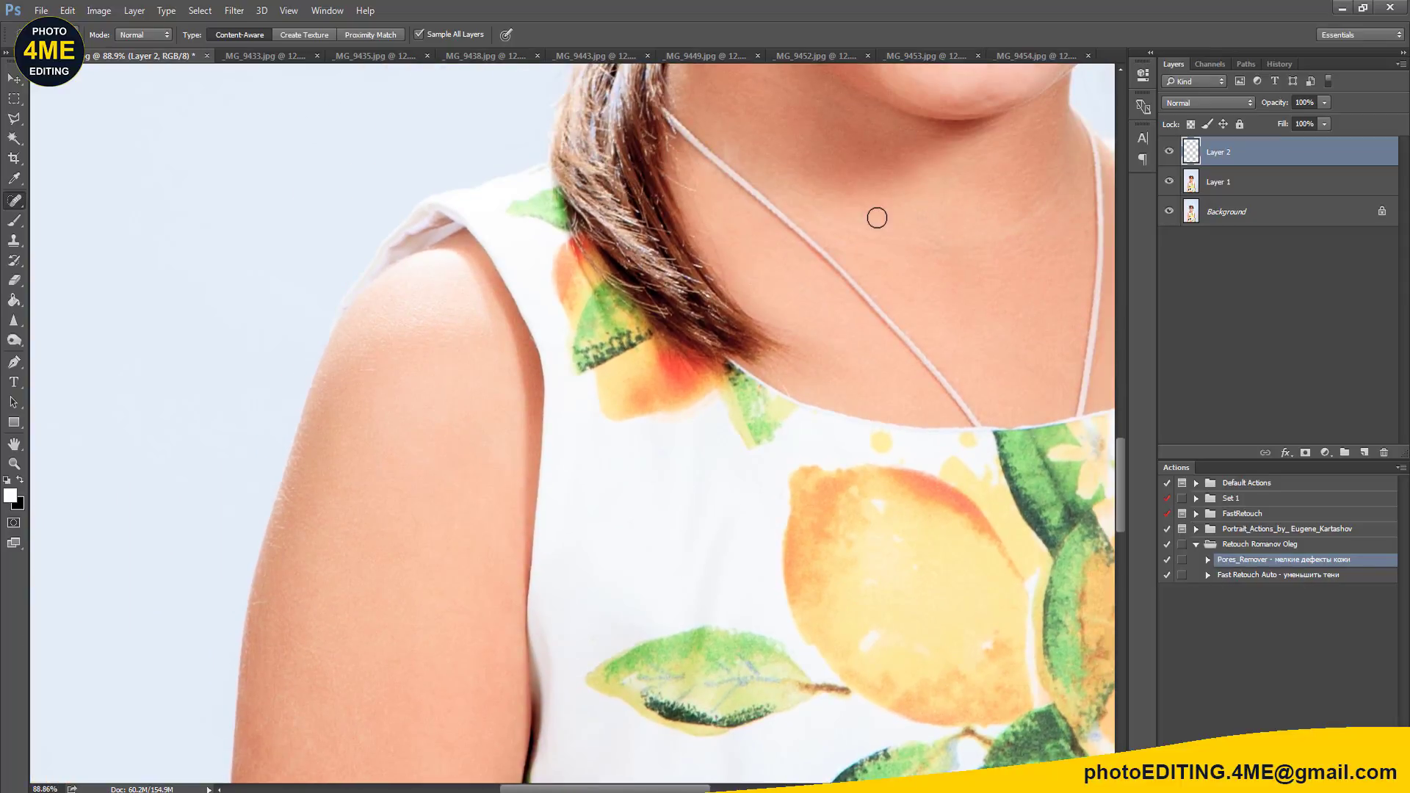
pyautogui.moveTo(877, 217); pyautogui.dragTo(682, 468)
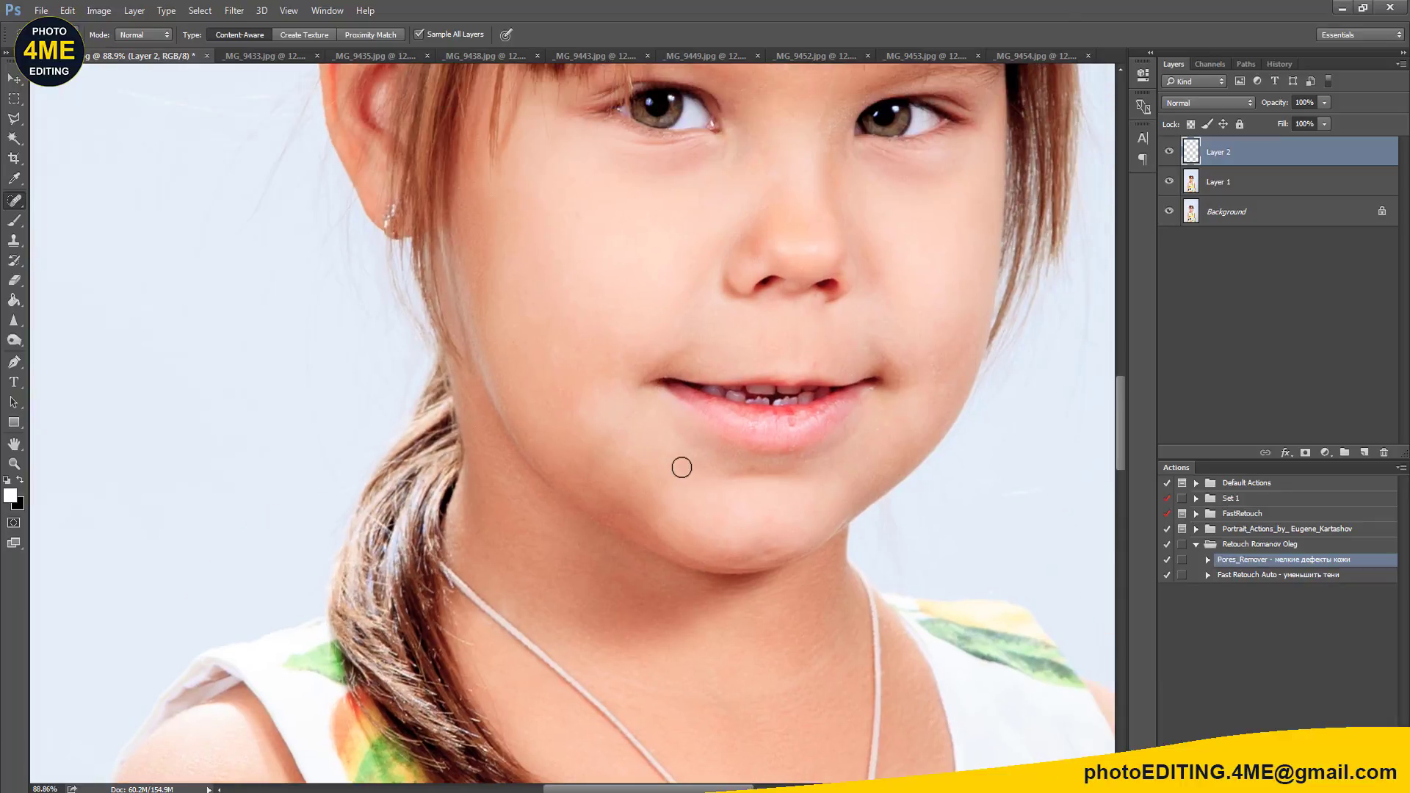
pyautogui.scroll(2, 808, 419)
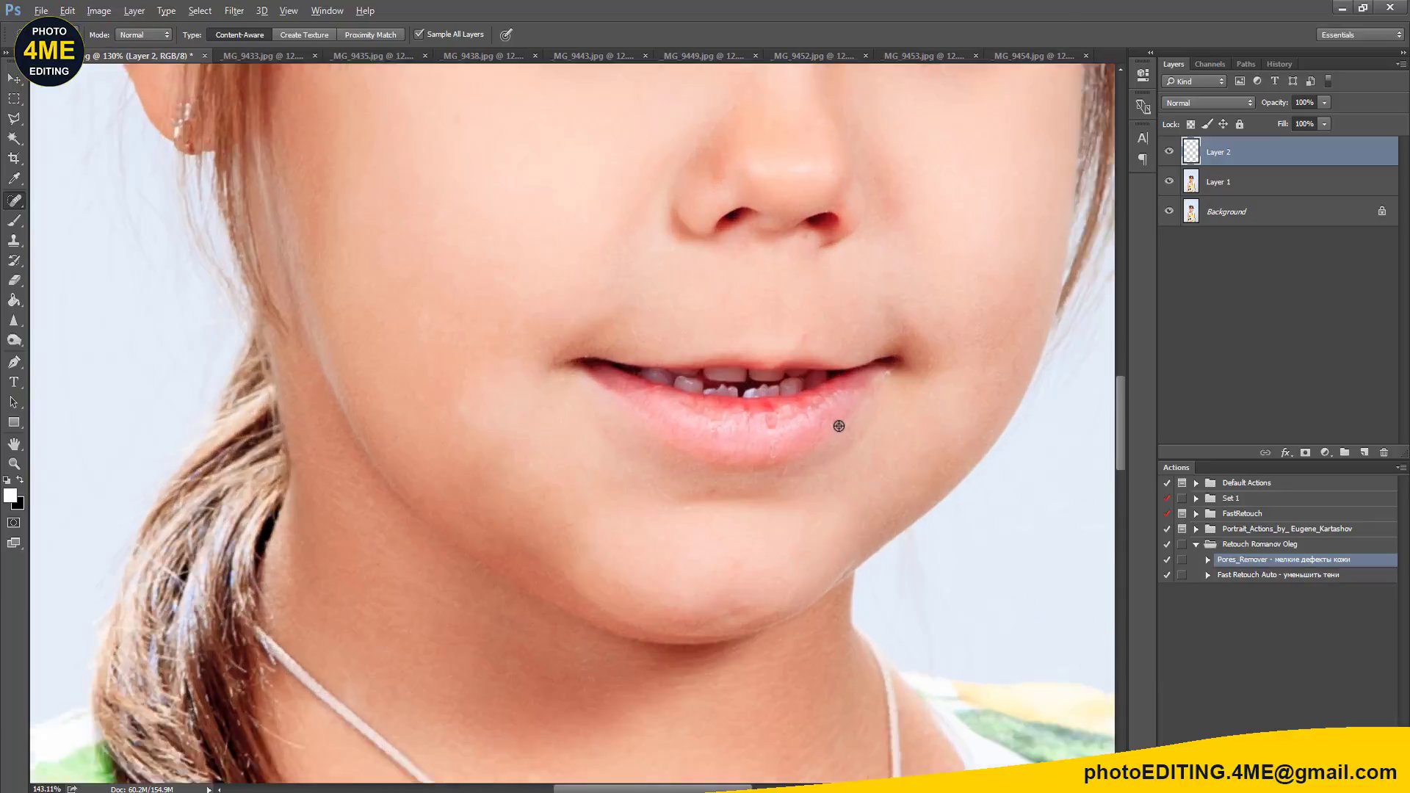
pyautogui.scroll(2, 808, 411)
pyautogui.click(757, 413)
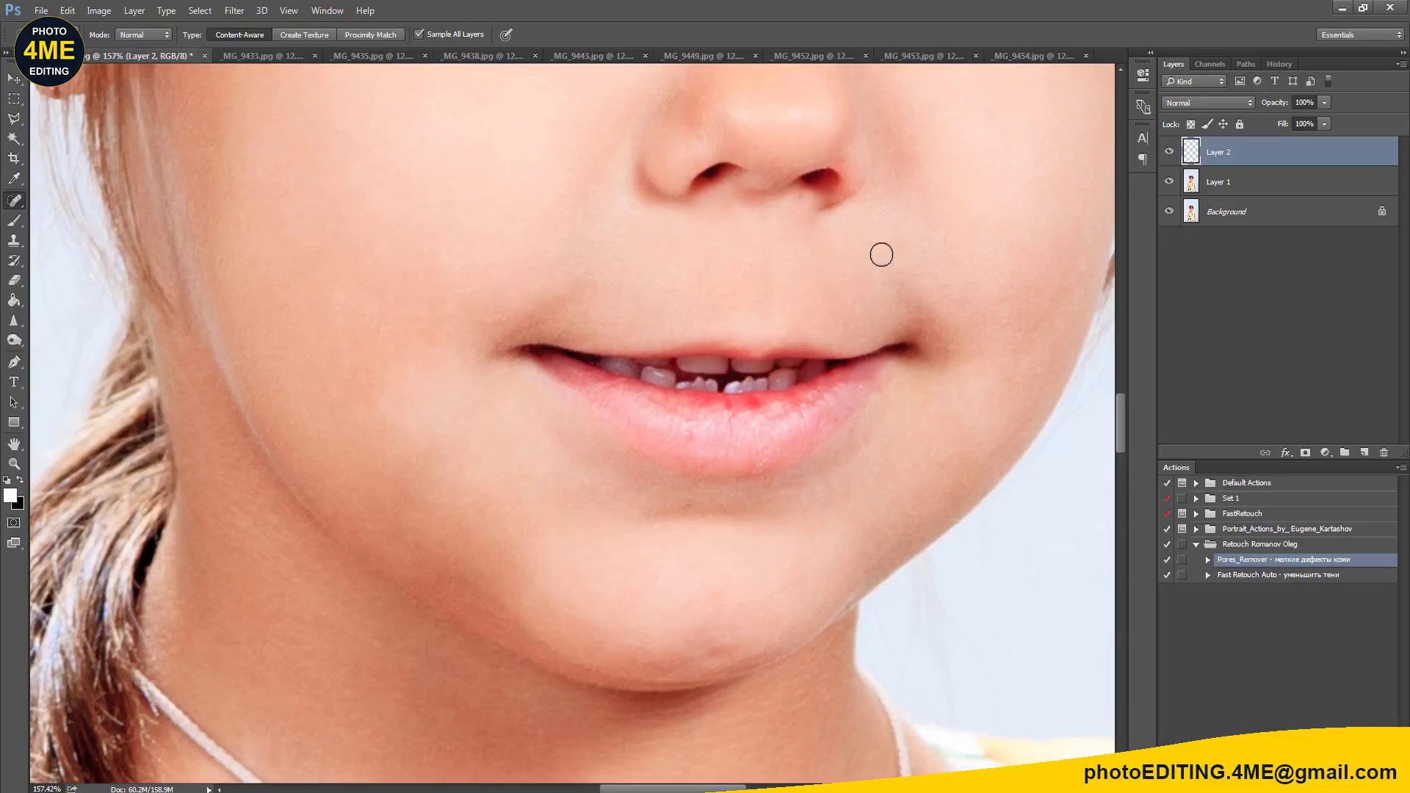
pyautogui.click(899, 239)
pyautogui.click(712, 597)
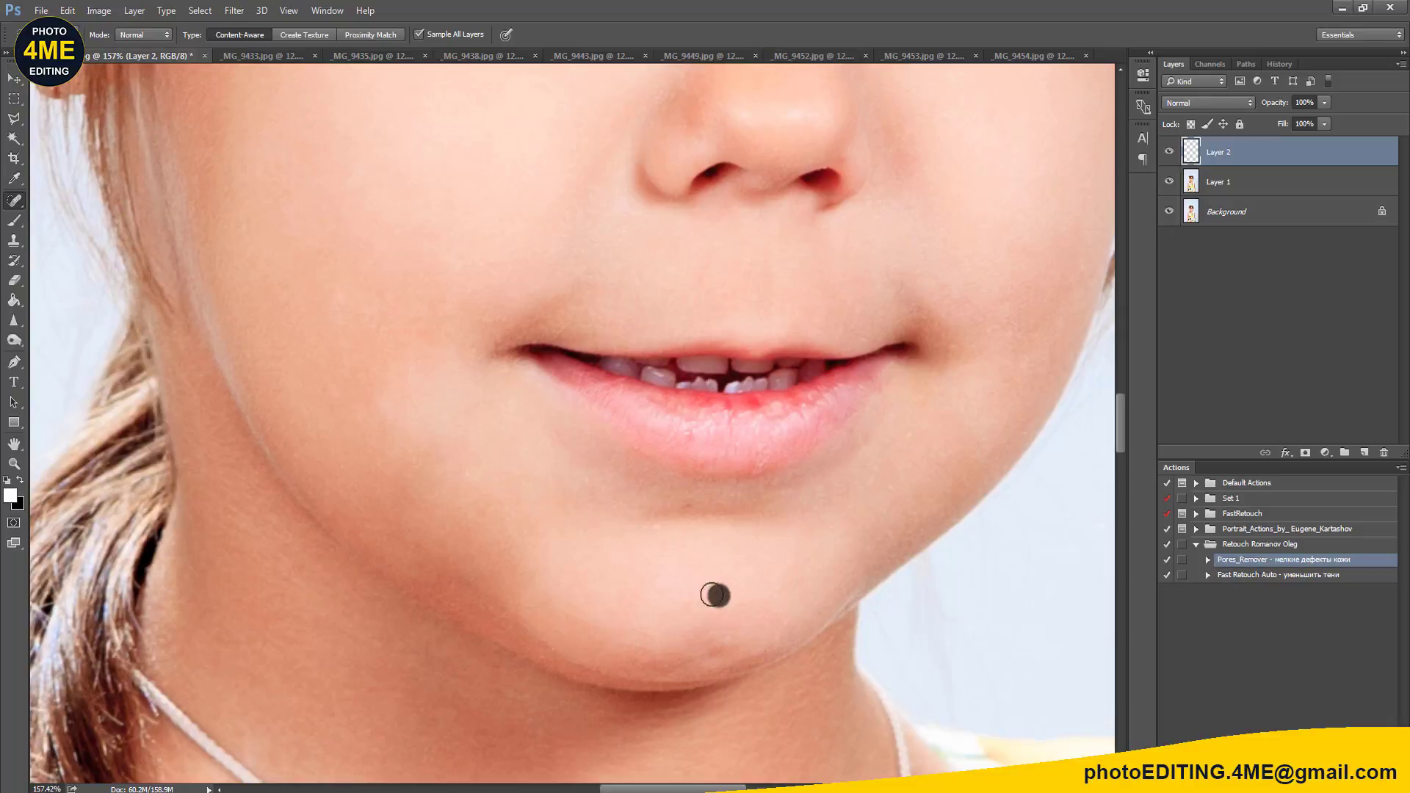
pyautogui.click(584, 493)
pyautogui.click(694, 511)
# Step: Pan and zoom over the eyes, nose, forehead and bangs to inspect them
pyautogui.moveTo(485, 284); pyautogui.dragTo(402, 593)
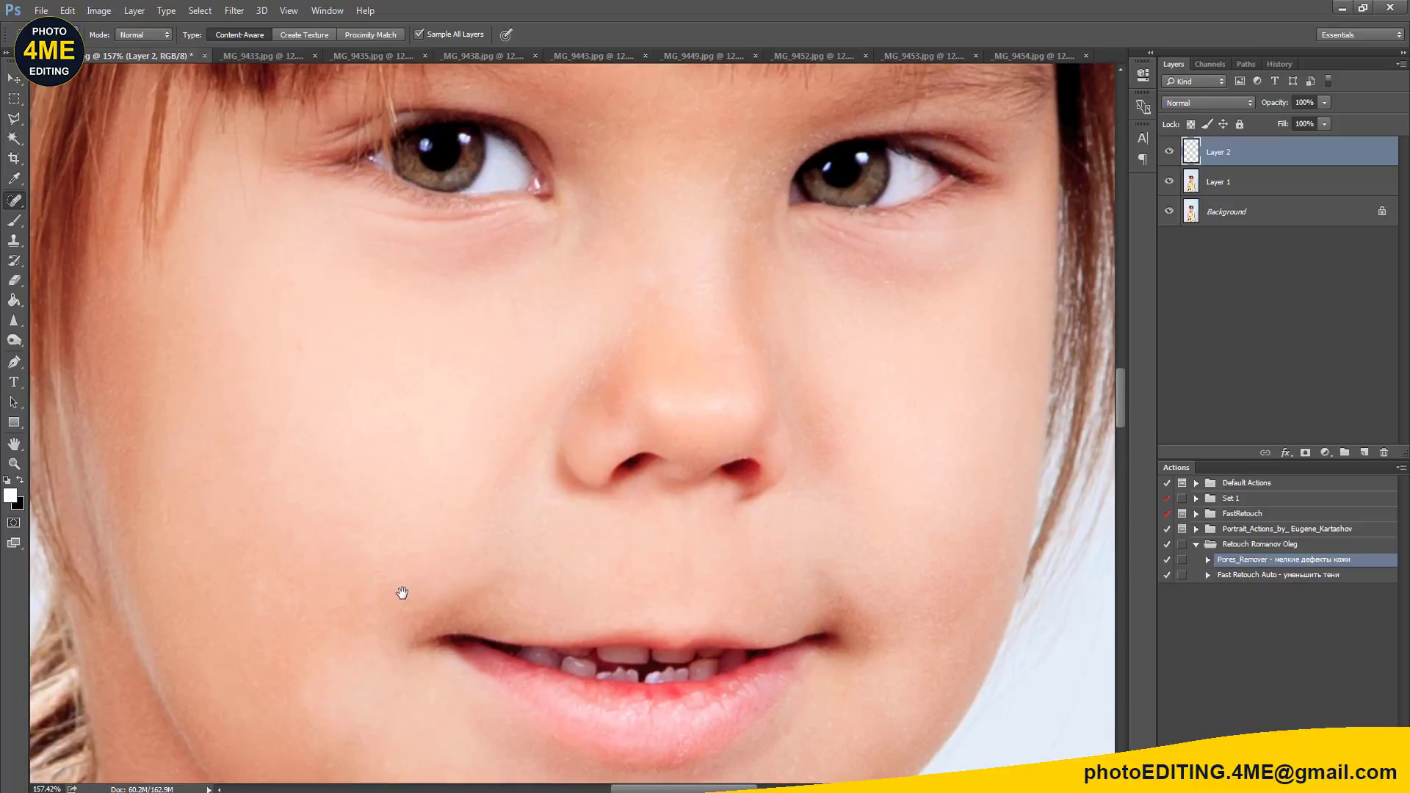
pyautogui.moveTo(468, 476); pyautogui.dragTo(648, 448)
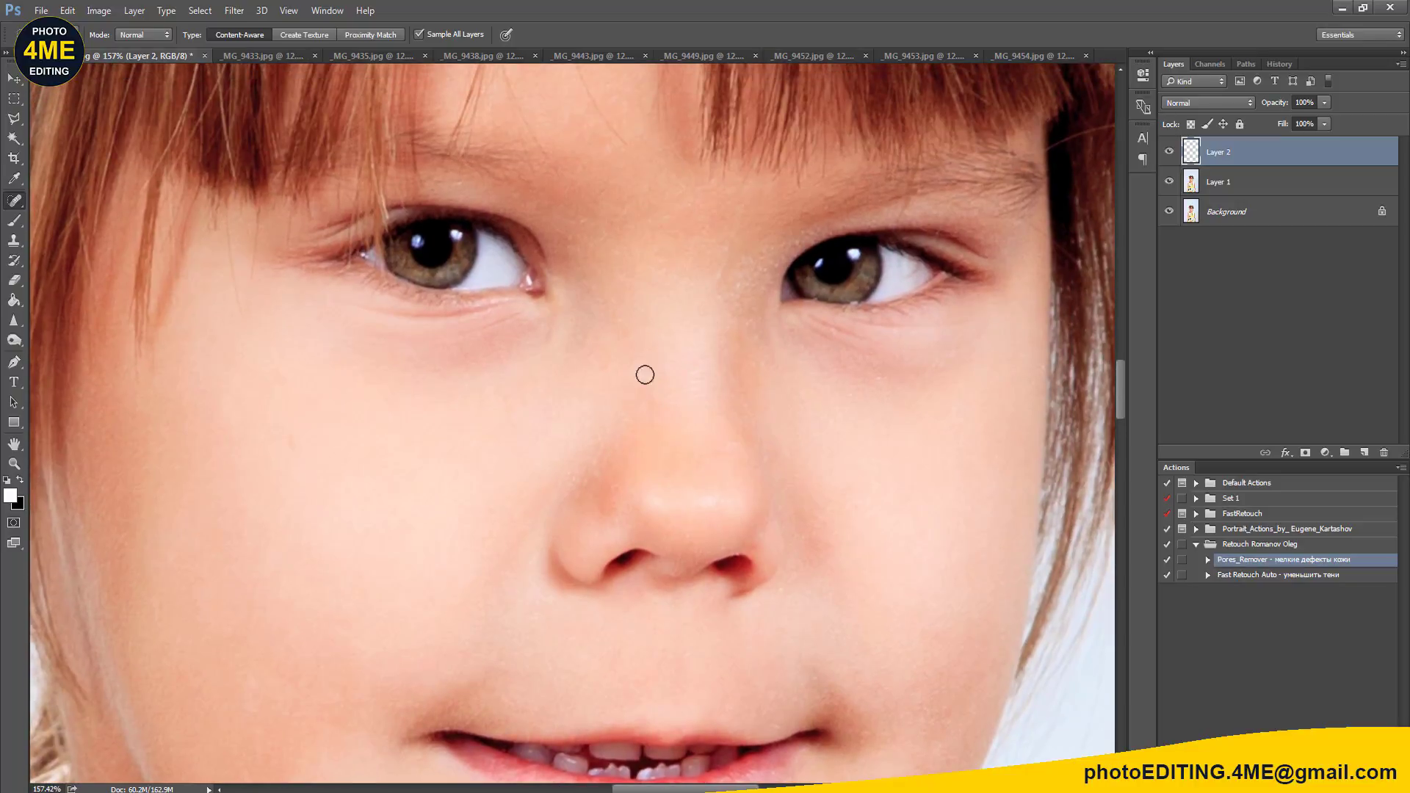
pyautogui.scroll(3, 804, 408)
pyautogui.scroll(2, 676, 544)
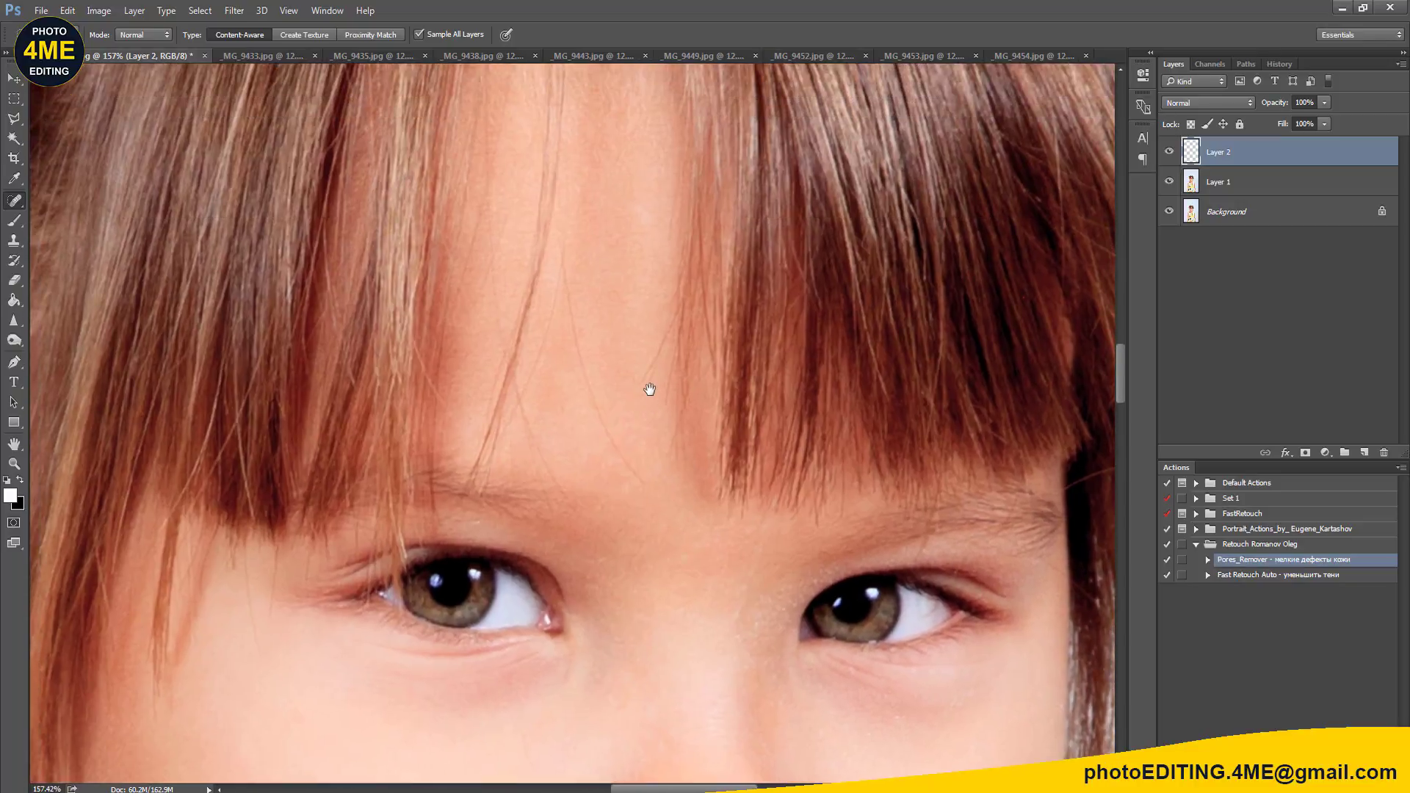
pyautogui.scroll(1, 649, 387)
pyautogui.scroll(1, 639, 561)
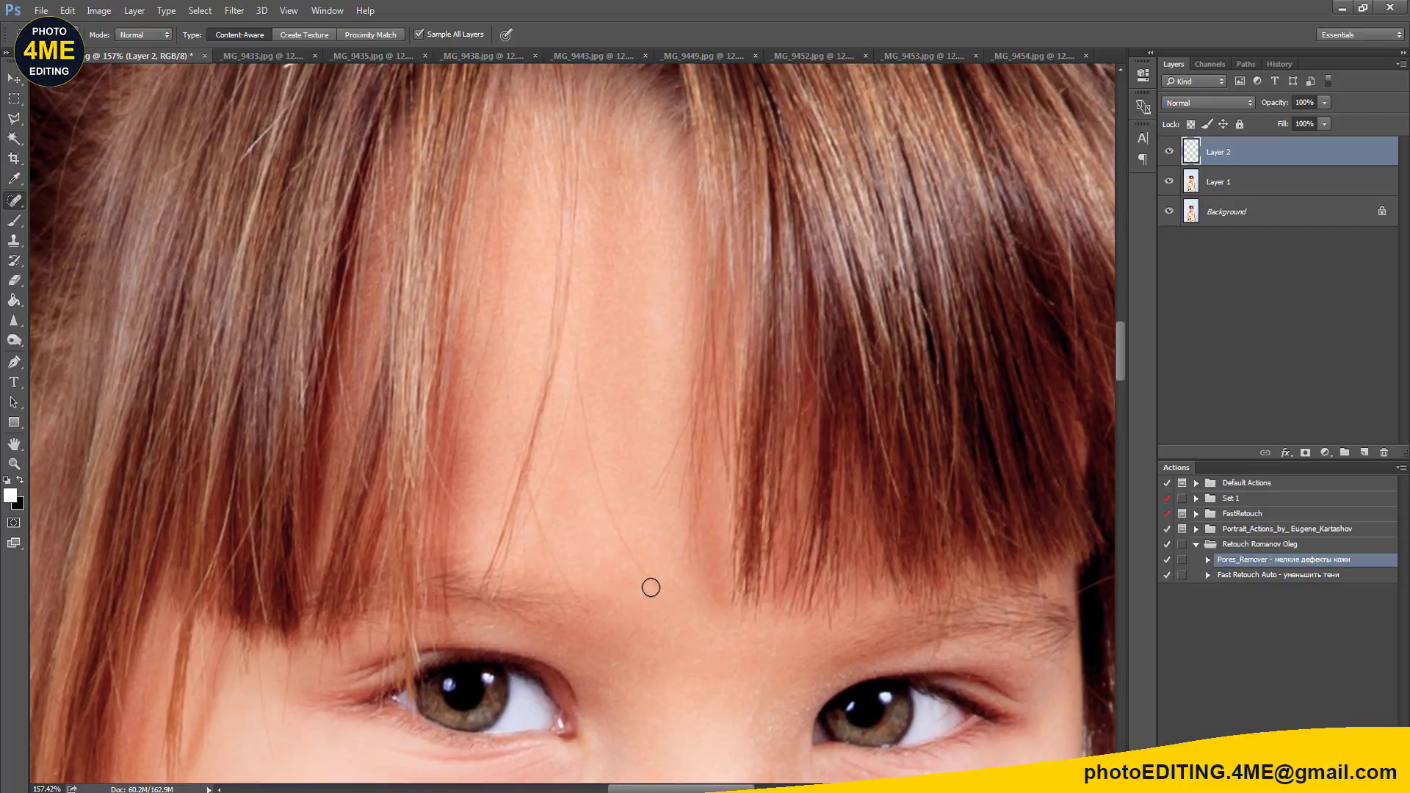
pyautogui.scroll(-2, 651, 587)
pyautogui.scroll(-5, 694, 605)
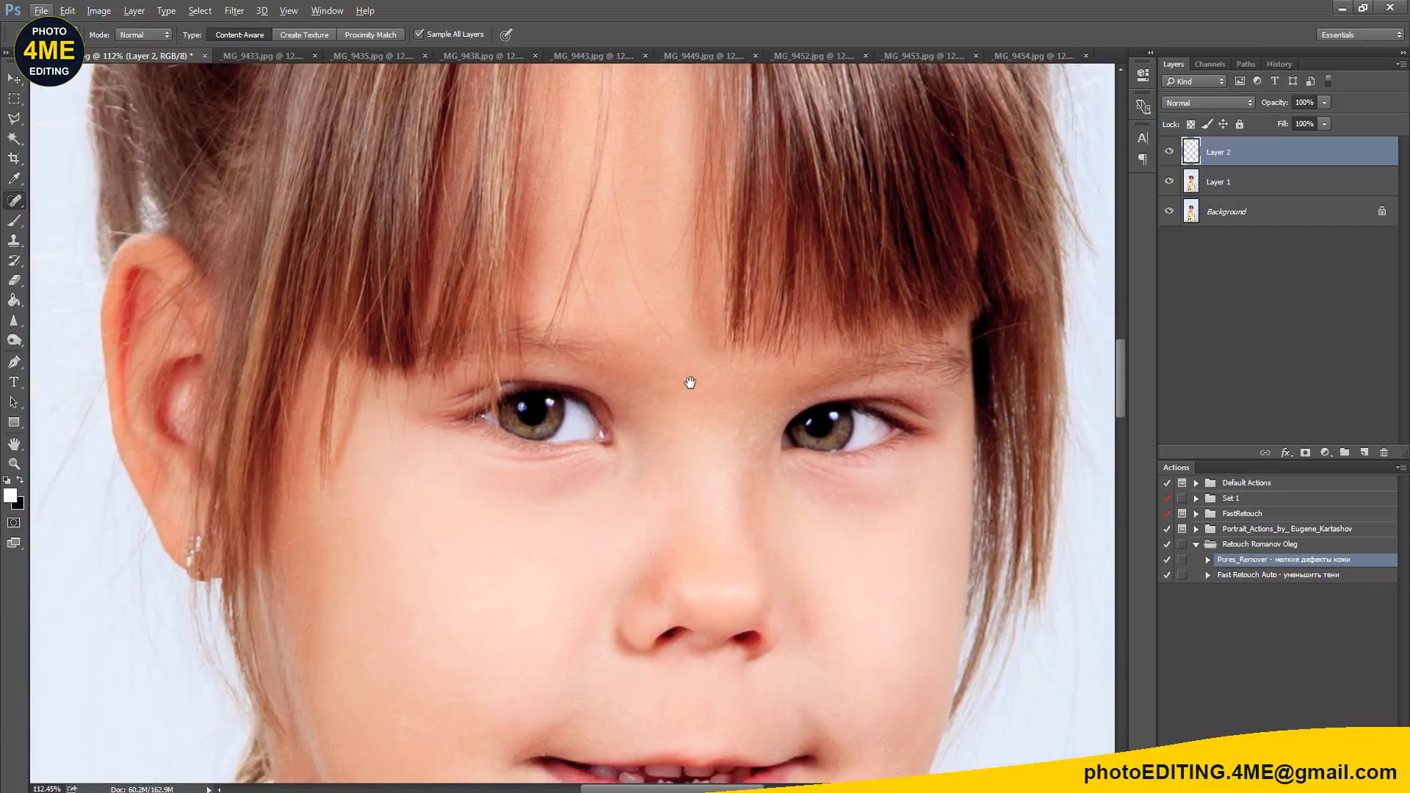
# Step: Clone smooth skin over the chin with a smaller Clone Stamp brush
pyautogui.press('s')
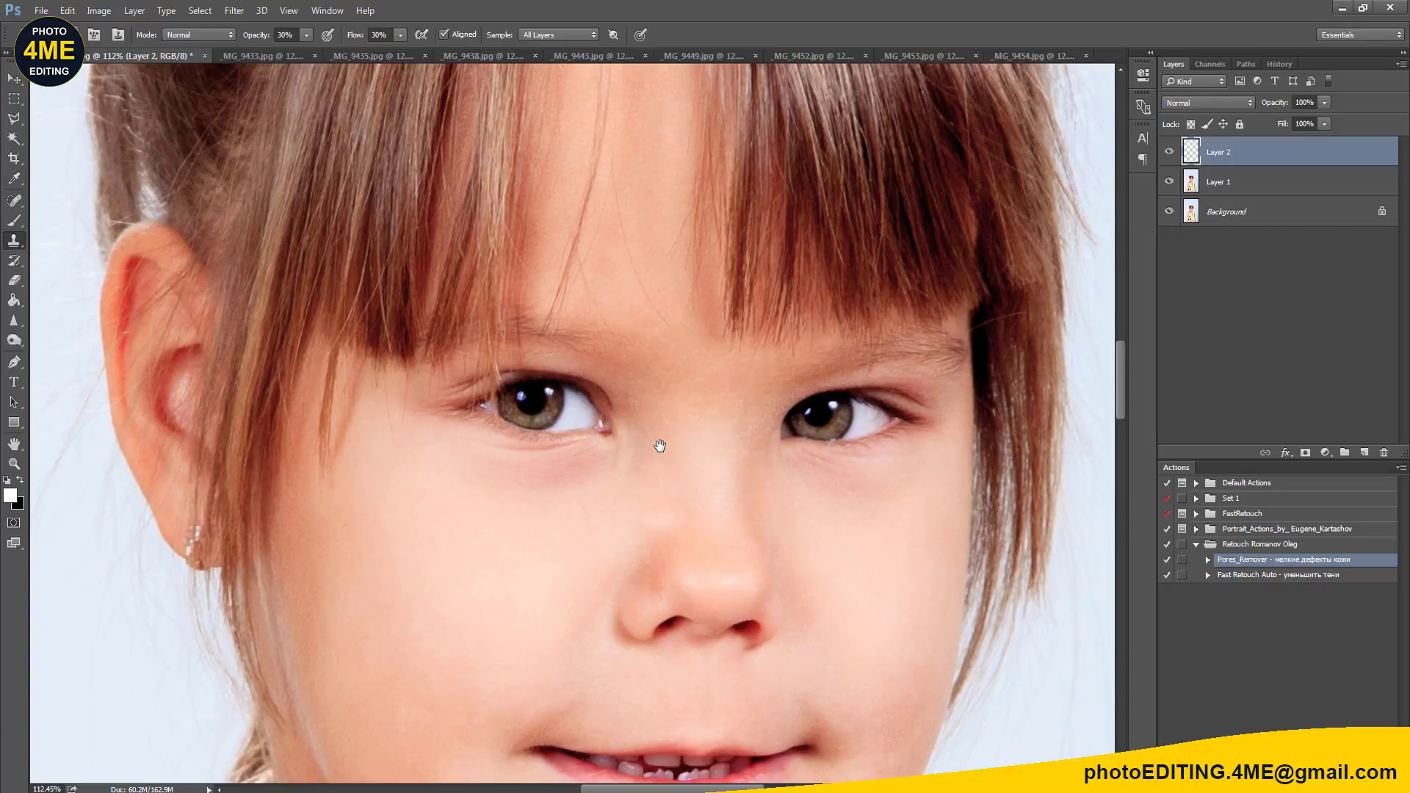
pyautogui.scroll(-2, 657, 447)
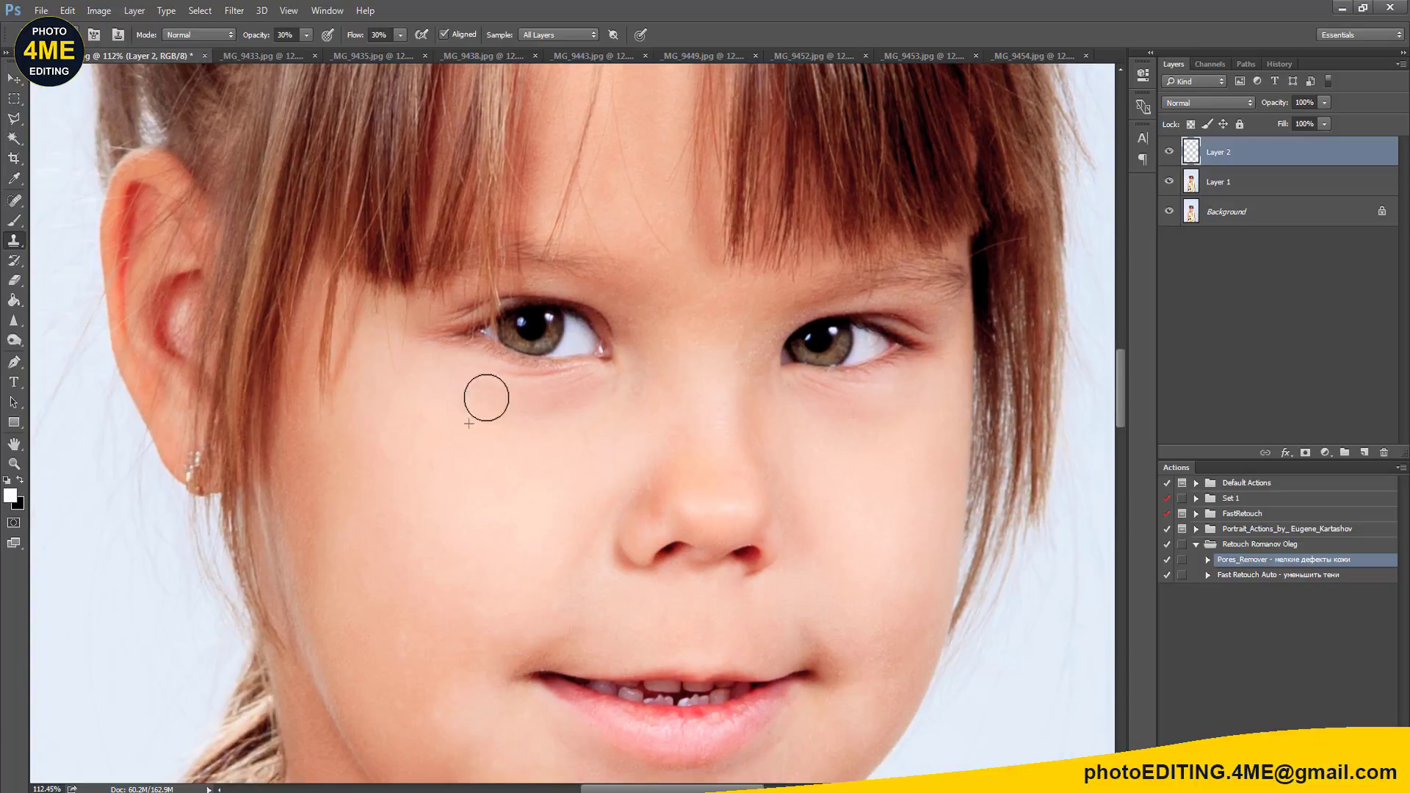
pyautogui.press('[')
pyautogui.press('[')
pyautogui.scroll(-4, 599, 371)
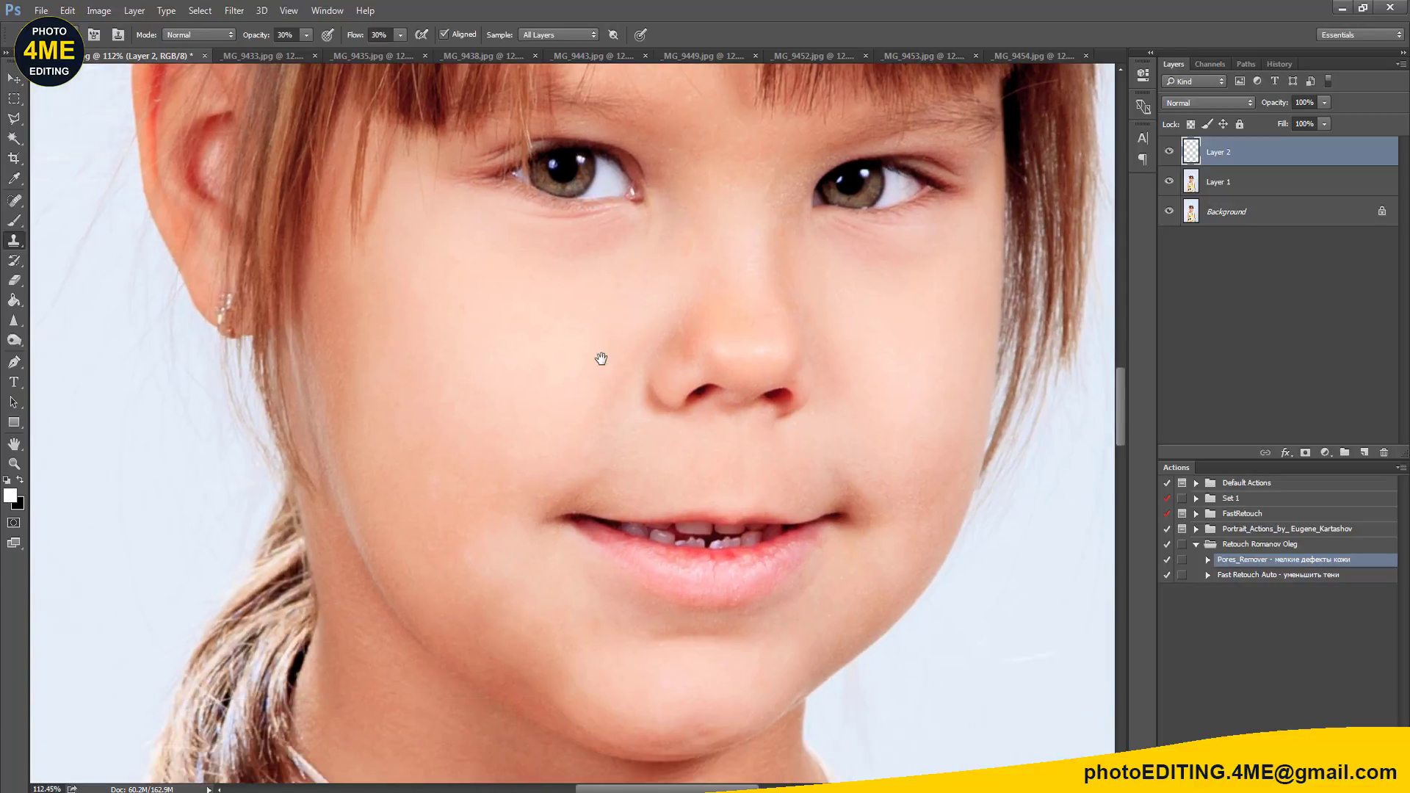
pyautogui.scroll(-1, 599, 357)
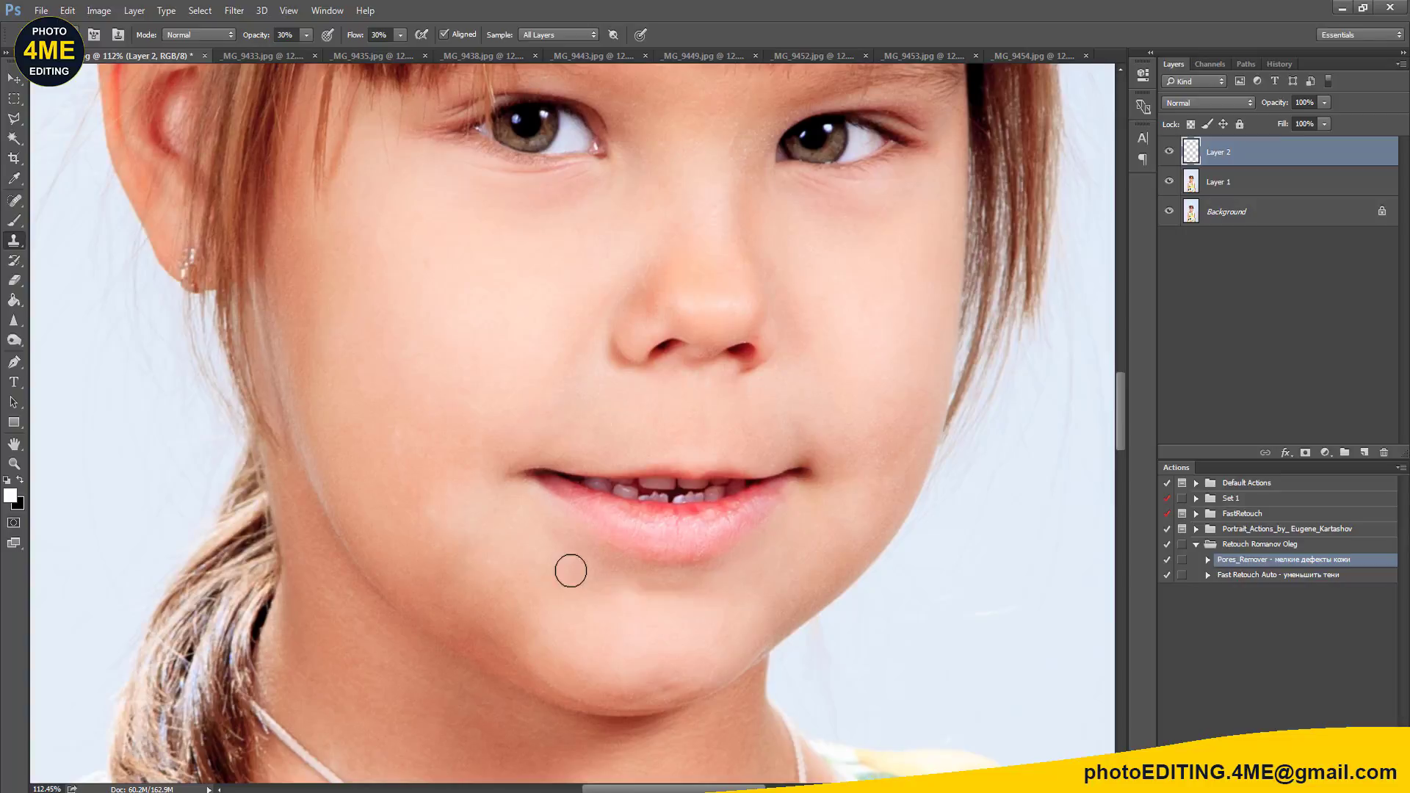
pyautogui.moveTo(554, 535); pyautogui.dragTo(731, 597)
# Step: Clone away the dark and pink chin blemishes and smooth a cheek spot
pyautogui.scroll(-3, 718, 602)
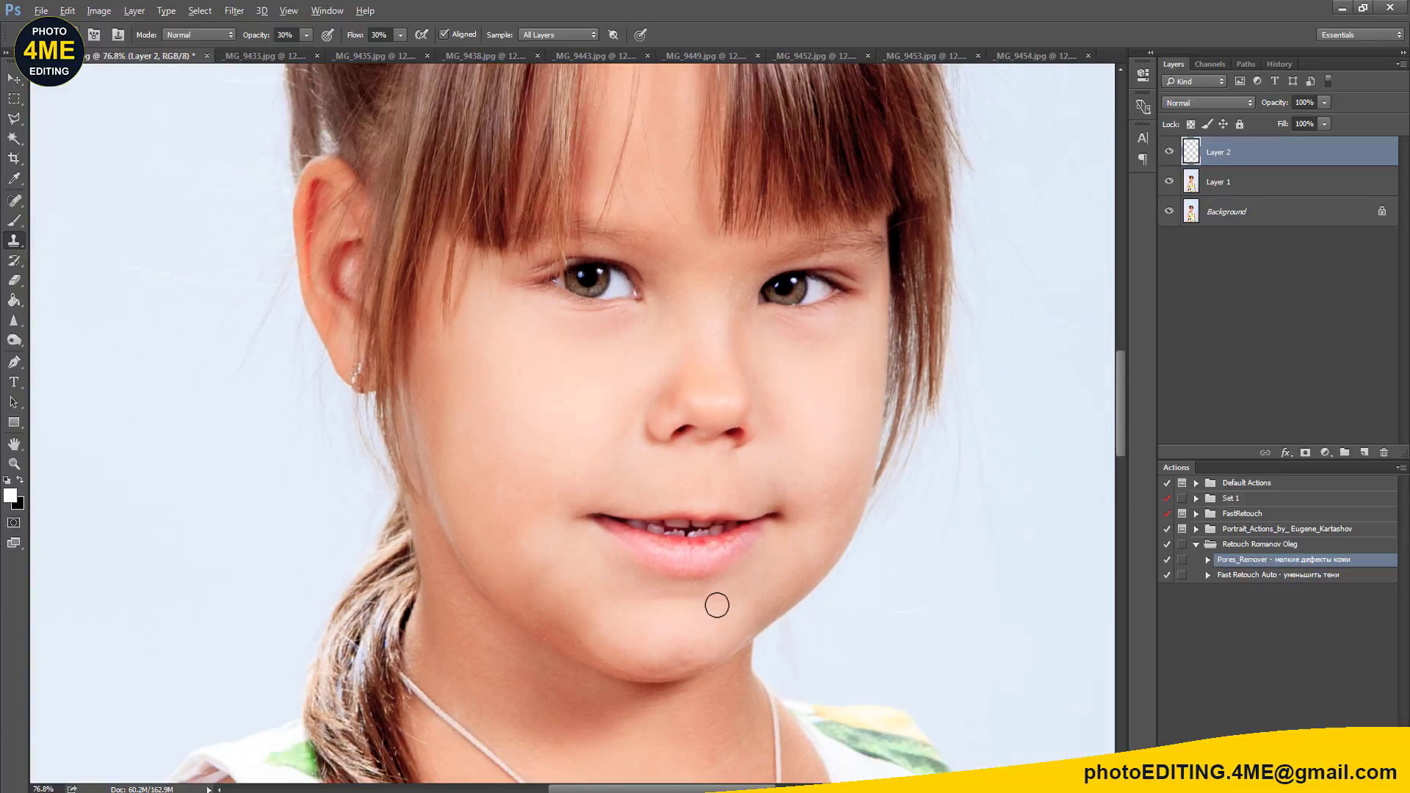
pyautogui.moveTo(718, 607); pyautogui.dragTo(692, 533)
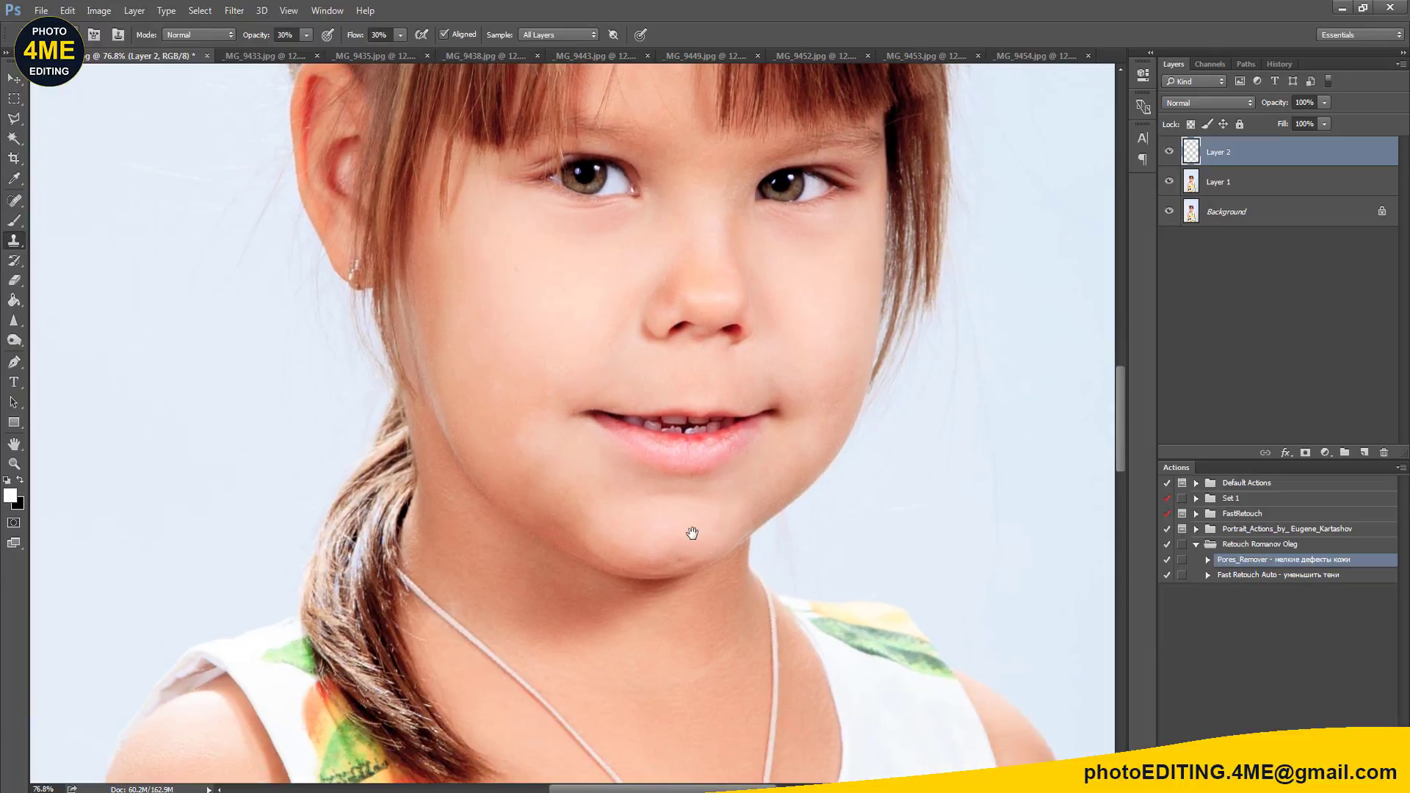
pyautogui.click(690, 537)
pyautogui.moveTo(541, 456)
pyautogui.mouseDown()
pyautogui.moveTo(517, 416)
pyautogui.moveTo(564, 476)
pyautogui.mouseUp()
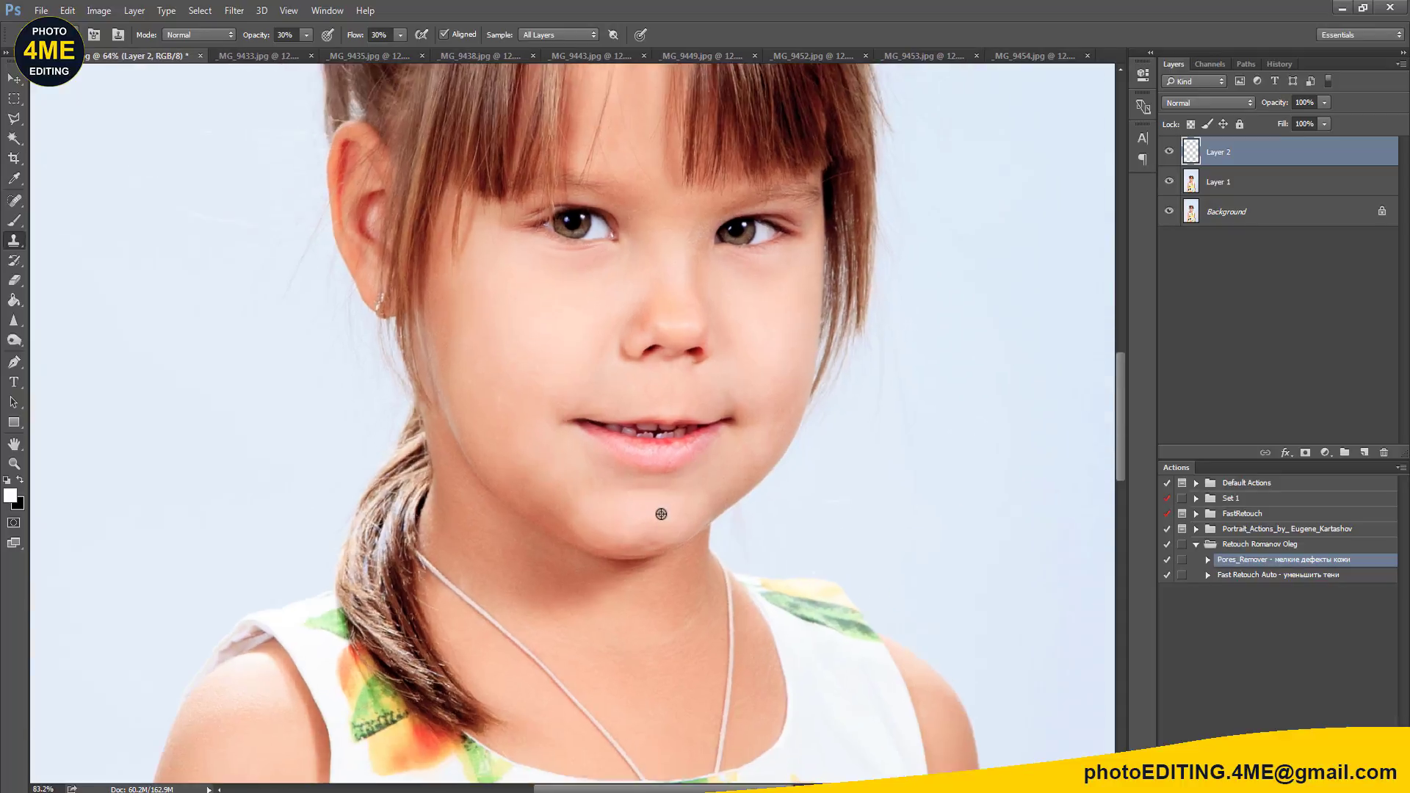
pyautogui.scroll(2, 661, 513)
pyautogui.click(661, 515)
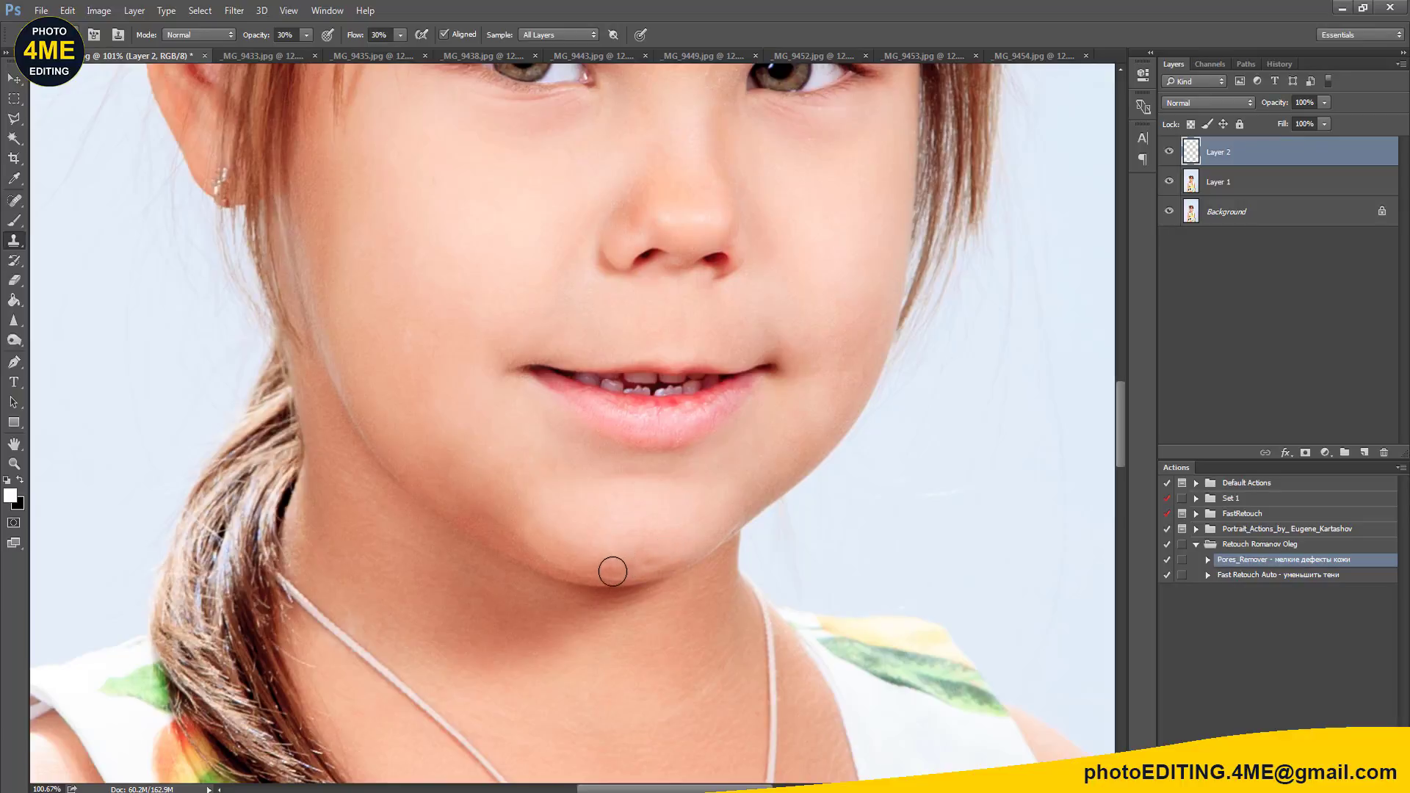
pyautogui.moveTo(658, 588)
pyautogui.mouseDown()
pyautogui.moveTo(689, 566)
pyautogui.moveTo(738, 447)
pyautogui.mouseUp()
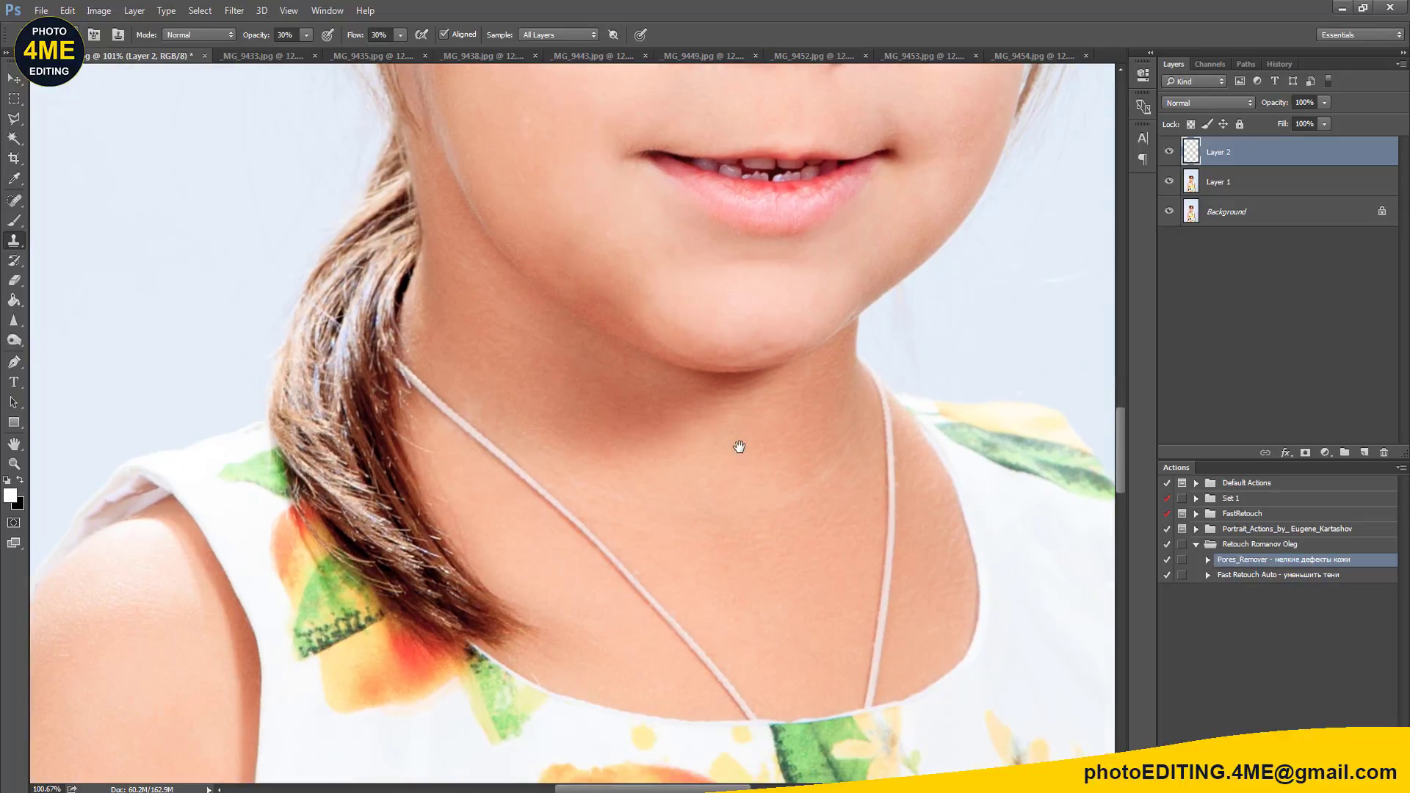
# Step: With a larger brush, clone clean cheek skin across the chin
pyautogui.hotkey('ctrl', '0')
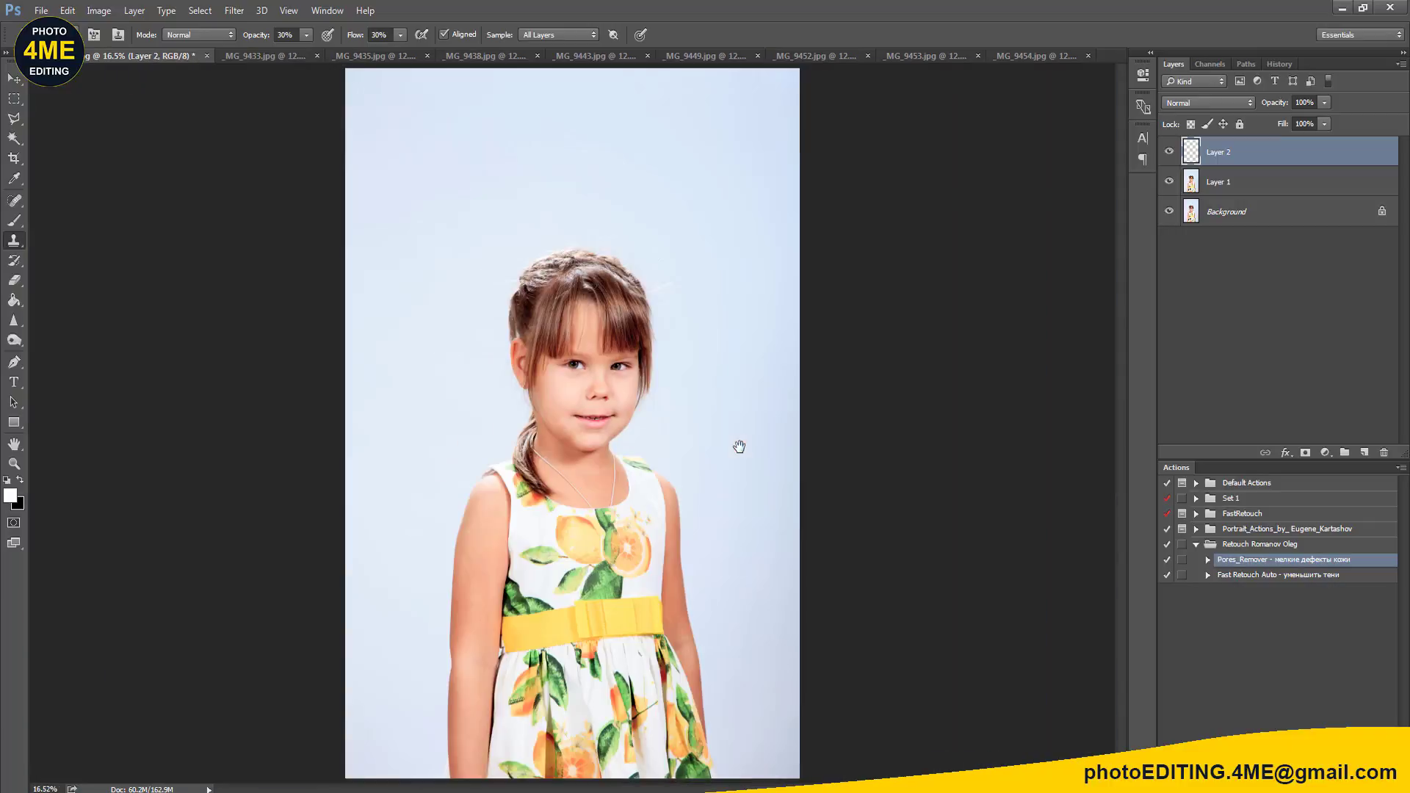
pyautogui.scroll(4, 589, 416)
pyautogui.scroll(3, 588, 416)
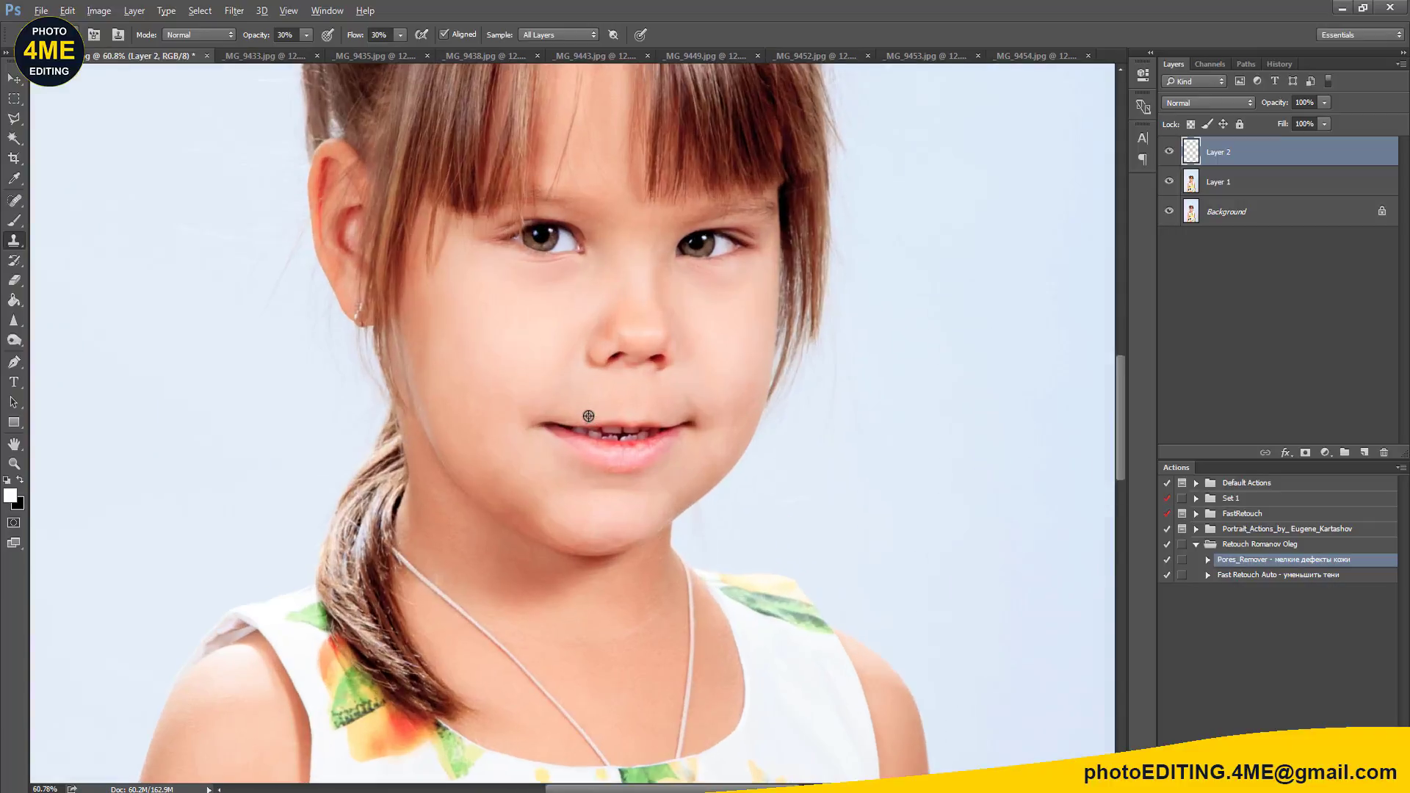
pyautogui.press(']')
pyautogui.press(']')
pyautogui.keyDown('alt'); pyautogui.click(519, 370); pyautogui.keyUp('alt')
pyautogui.moveTo(560, 504)
pyautogui.mouseDown()
pyautogui.moveTo(515, 467)
pyautogui.moveTo(535, 488)
pyautogui.mouseUp()
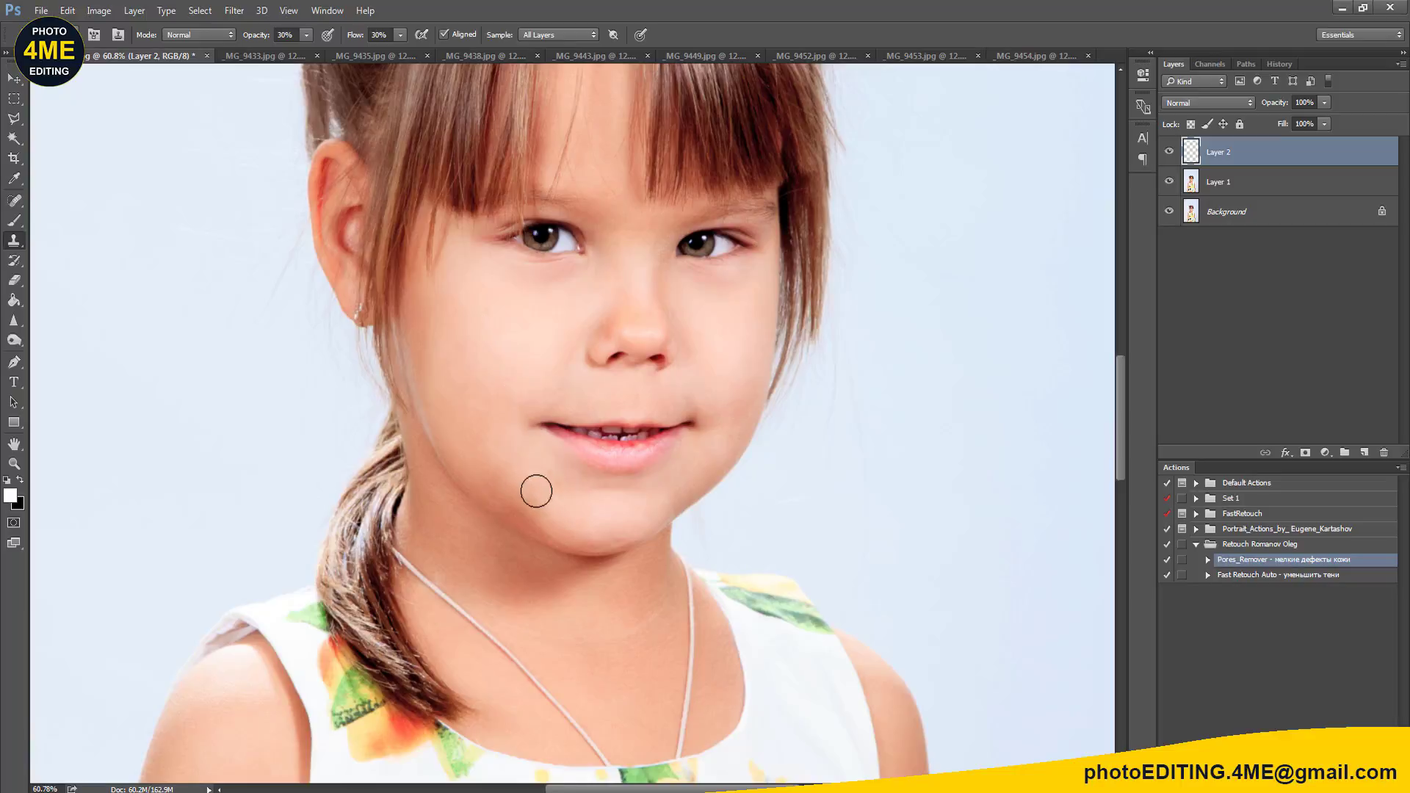
pyautogui.keyDown('shift'); pyautogui.click(1252, 184); pyautogui.keyUp('shift')
# Step: Merge the retouched layers into a new Layer 2 copy on top
pyautogui.hotkey('ctrl', 'j')
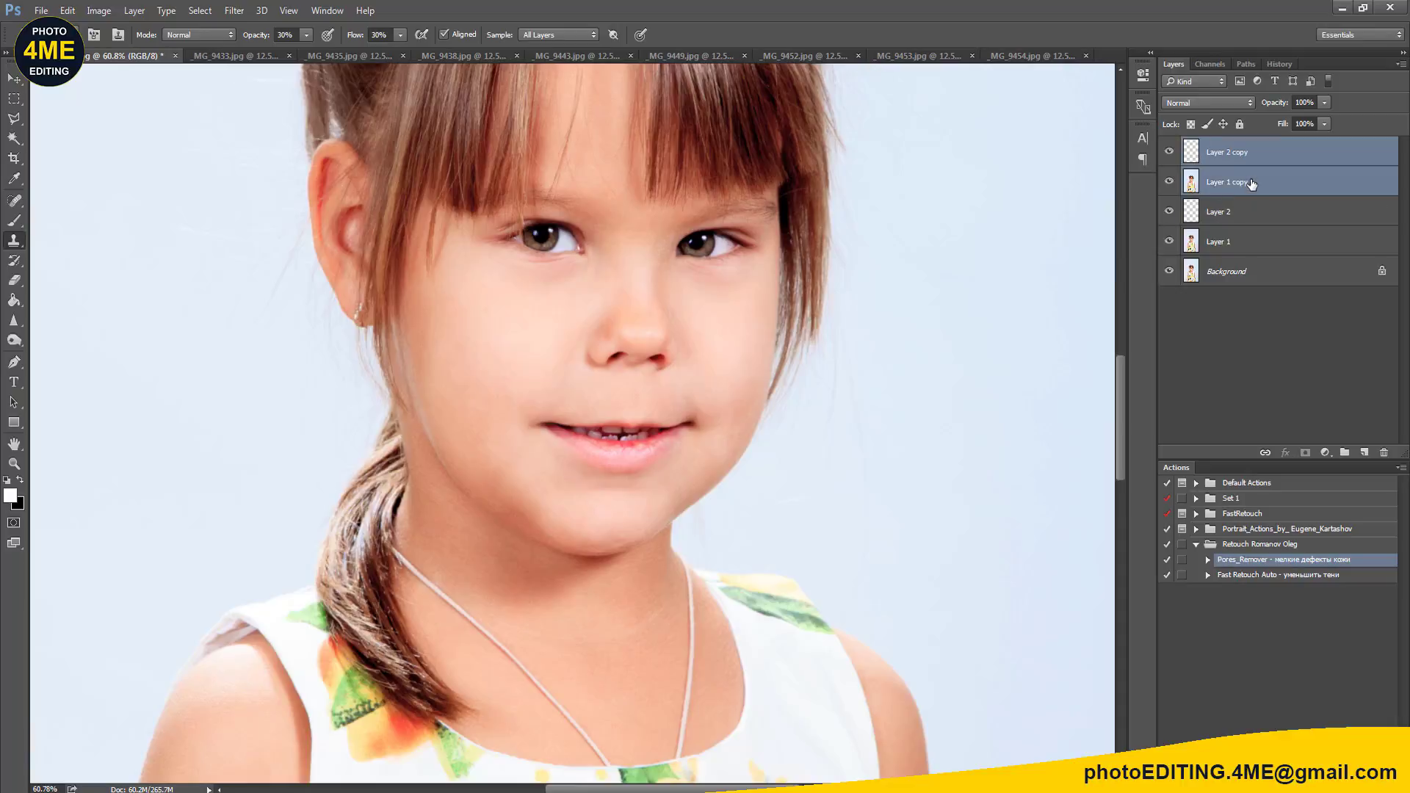
pyautogui.hotkey('ctrl', 'e')
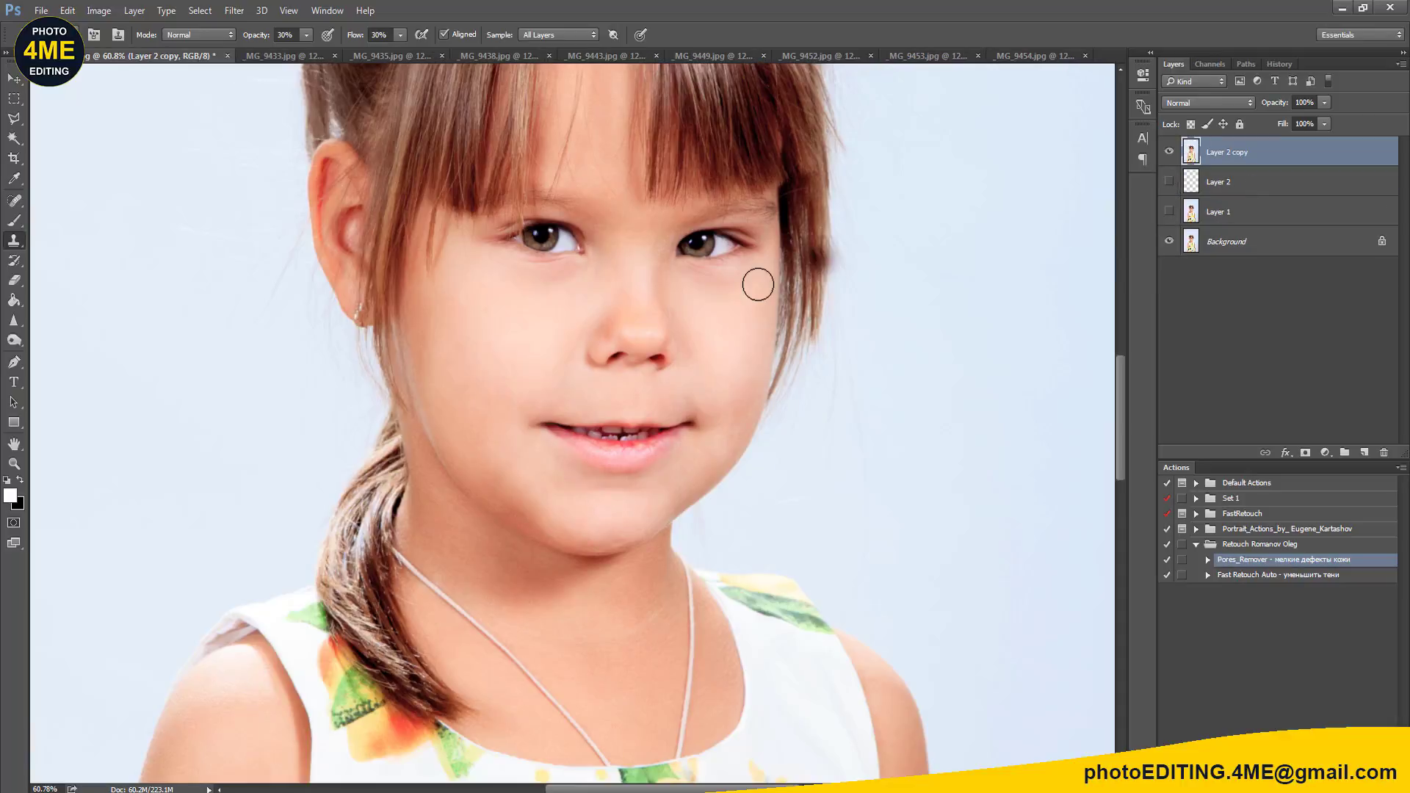
pyautogui.scroll(5, 756, 285)
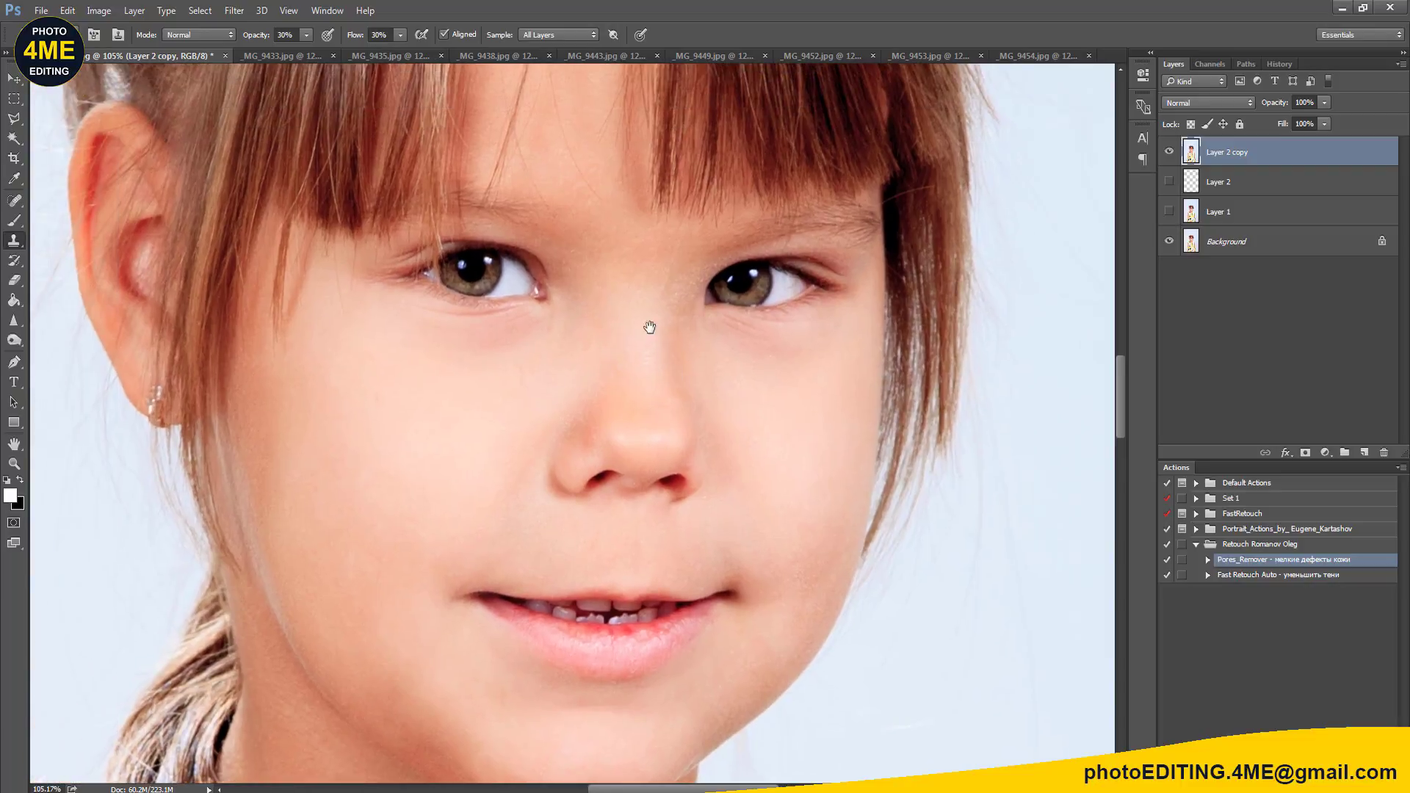
# Step: Sharpen the irises of both eyes and the girl's front teeth with the Sharpen tool
pyautogui.click(26, 320)
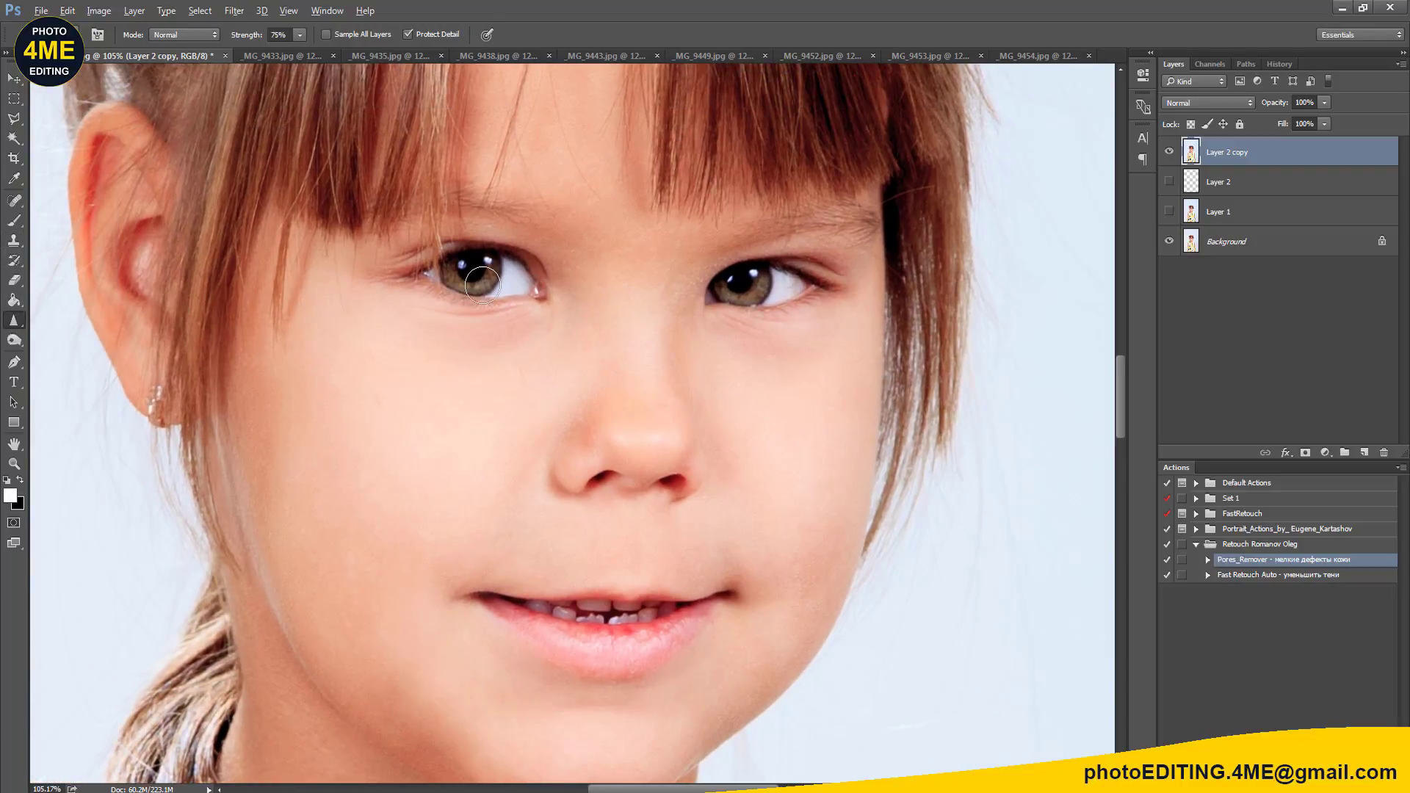
pyautogui.scroll(5, 471, 271)
pyautogui.moveTo(470, 265); pyautogui.dragTo(444, 246)
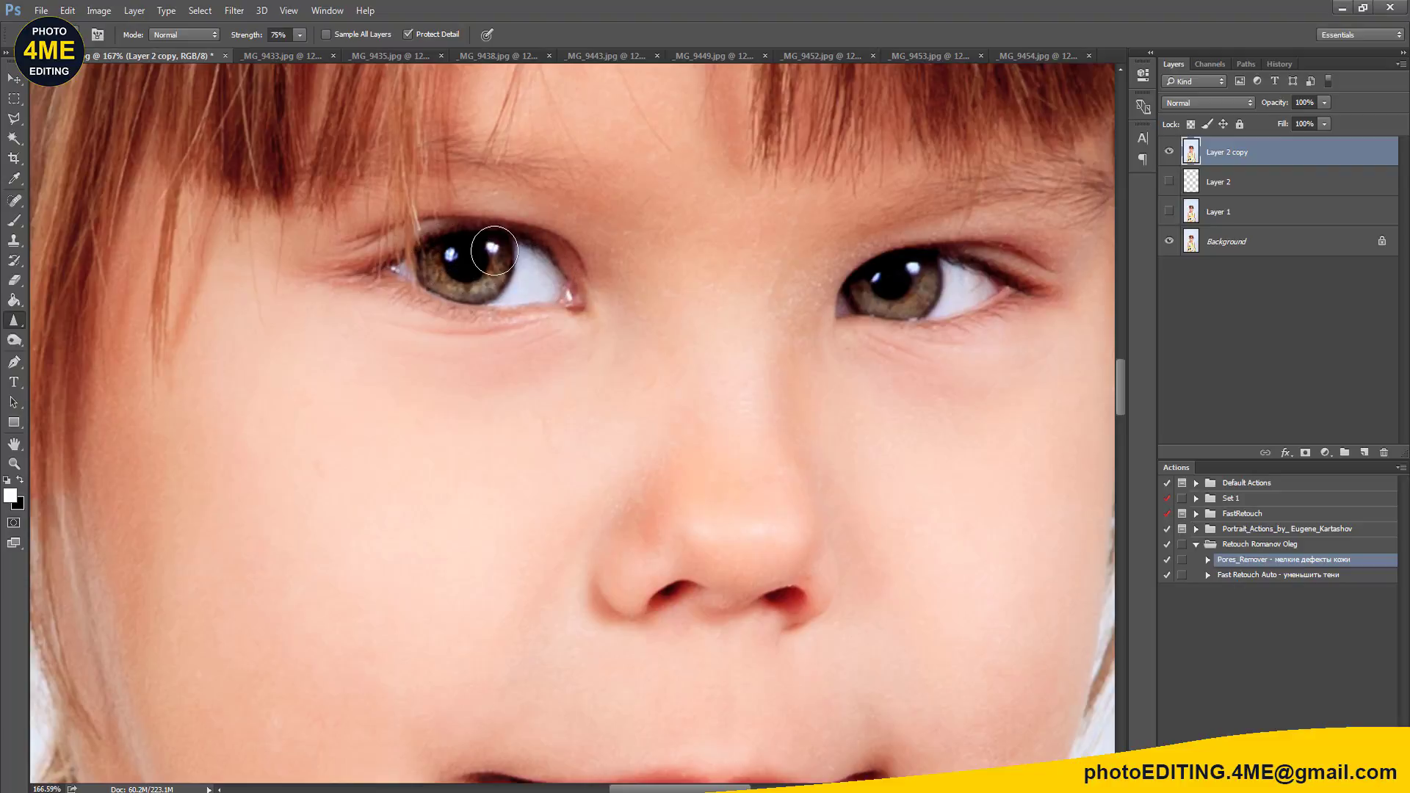
pyautogui.moveTo(867, 262); pyautogui.dragTo(962, 298)
pyautogui.scroll(-3, 801, 376)
pyautogui.scroll(-3, 800, 376)
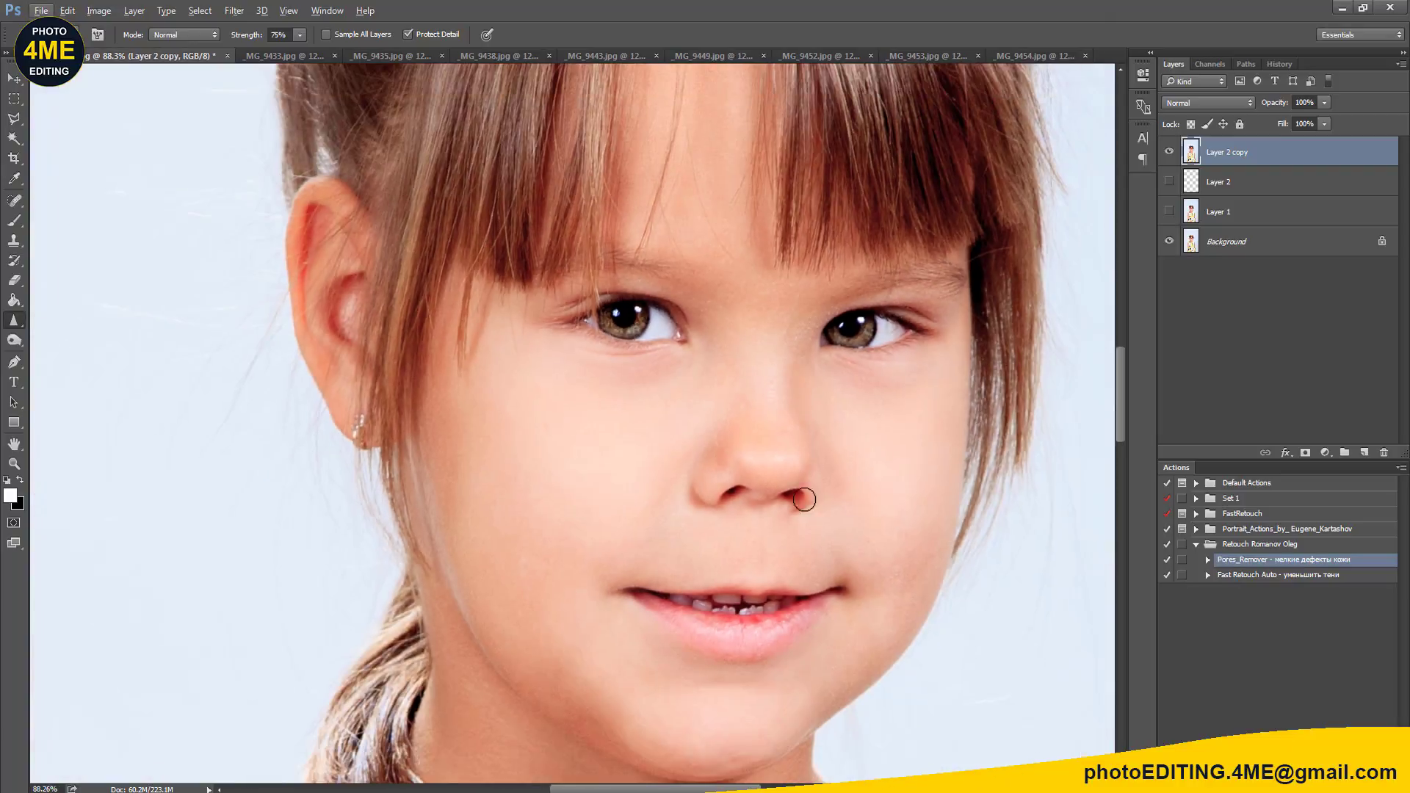
pyautogui.scroll(1, 771, 399)
pyautogui.scroll(3, 738, 529)
pyautogui.moveTo(737, 529)
pyautogui.mouseDown()
pyautogui.moveTo(772, 546)
pyautogui.moveTo(644, 543)
pyautogui.mouseUp()
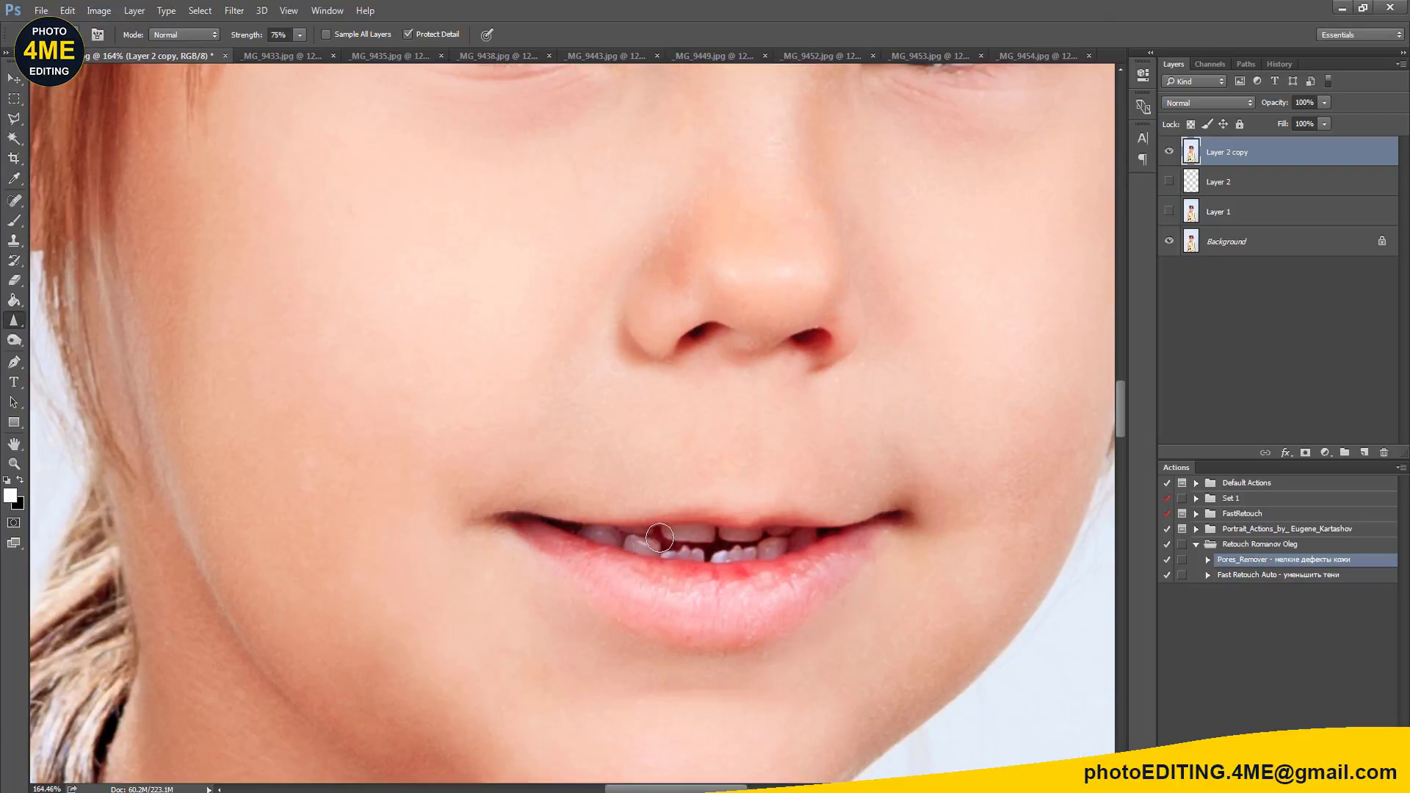
pyautogui.scroll(-5, 843, 346)
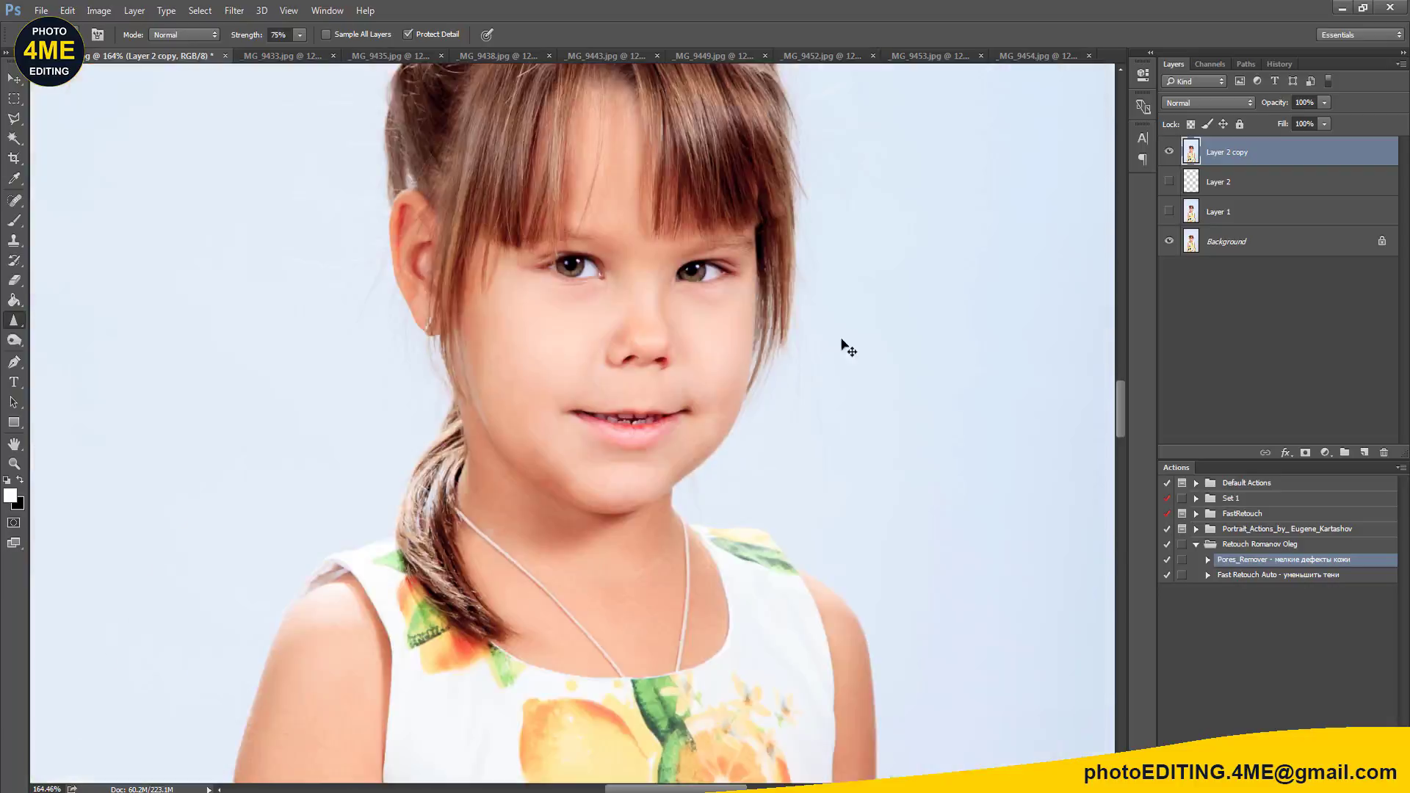
pyautogui.scroll(-2, 849, 288)
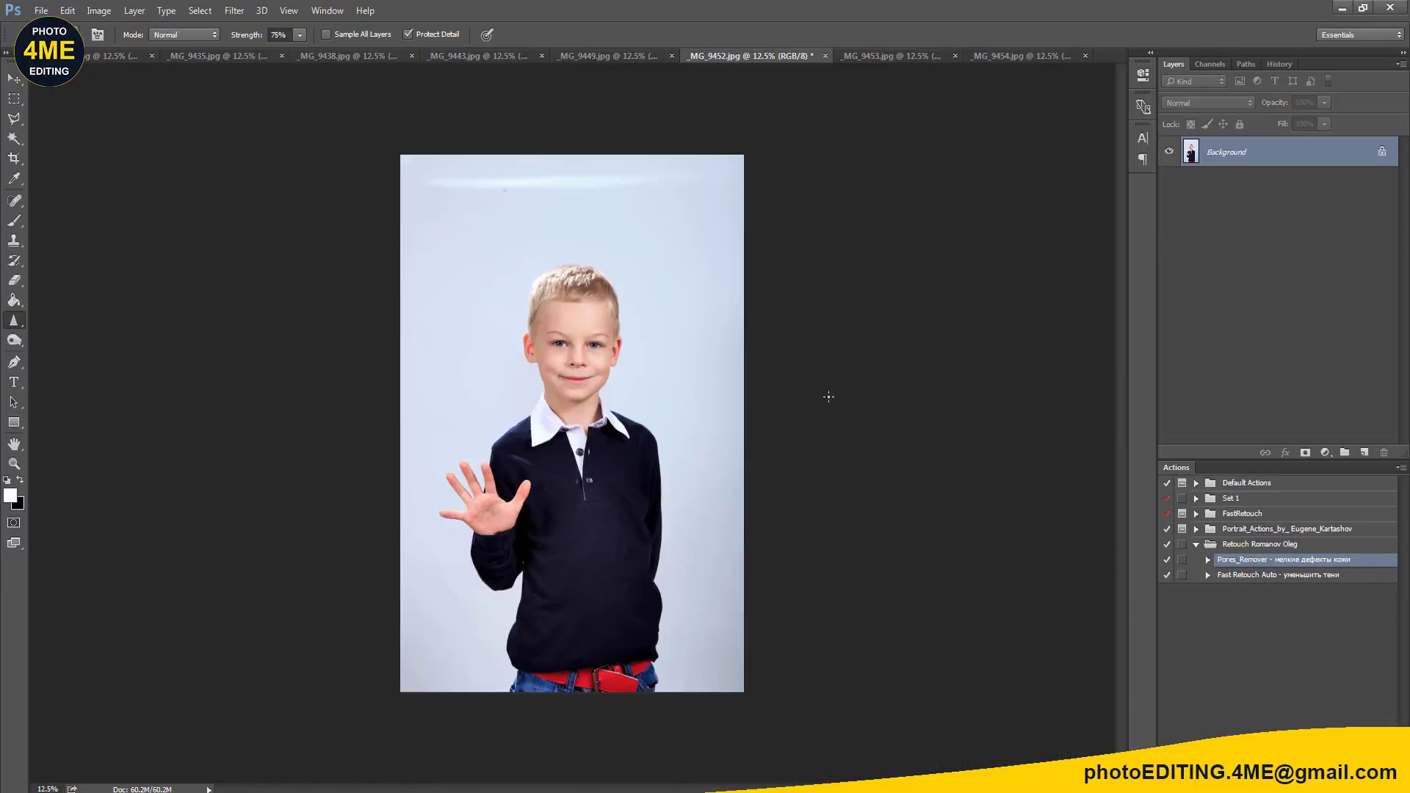
# Step: Duplicate the boy's Background into a new Layer 1
pyautogui.scroll(2, 631, 399)
pyautogui.scroll(3, 631, 398)
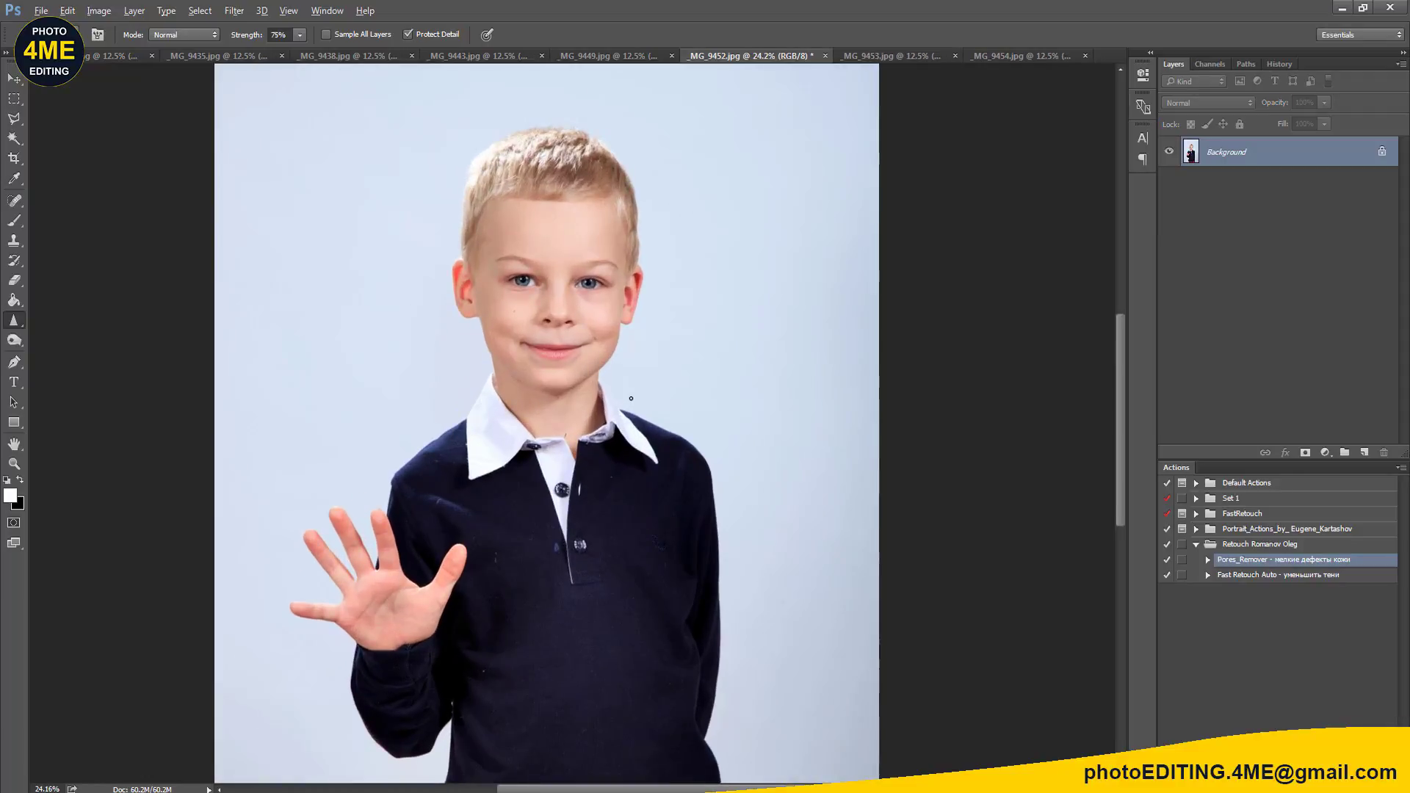
pyautogui.scroll(3, 631, 398)
pyautogui.scroll(-2, 631, 398)
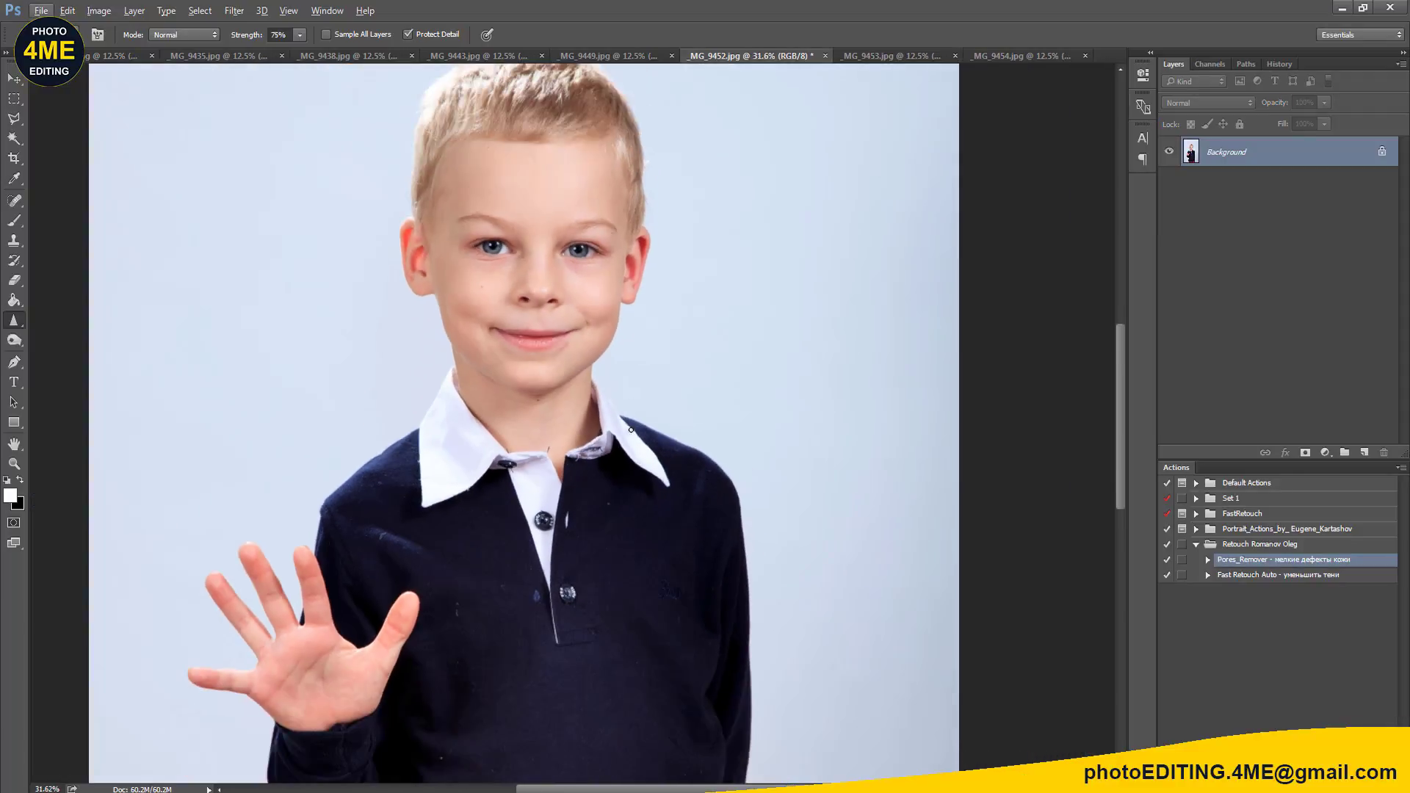
pyautogui.scroll(-3, 670, 412)
pyautogui.scroll(-2, 666, 406)
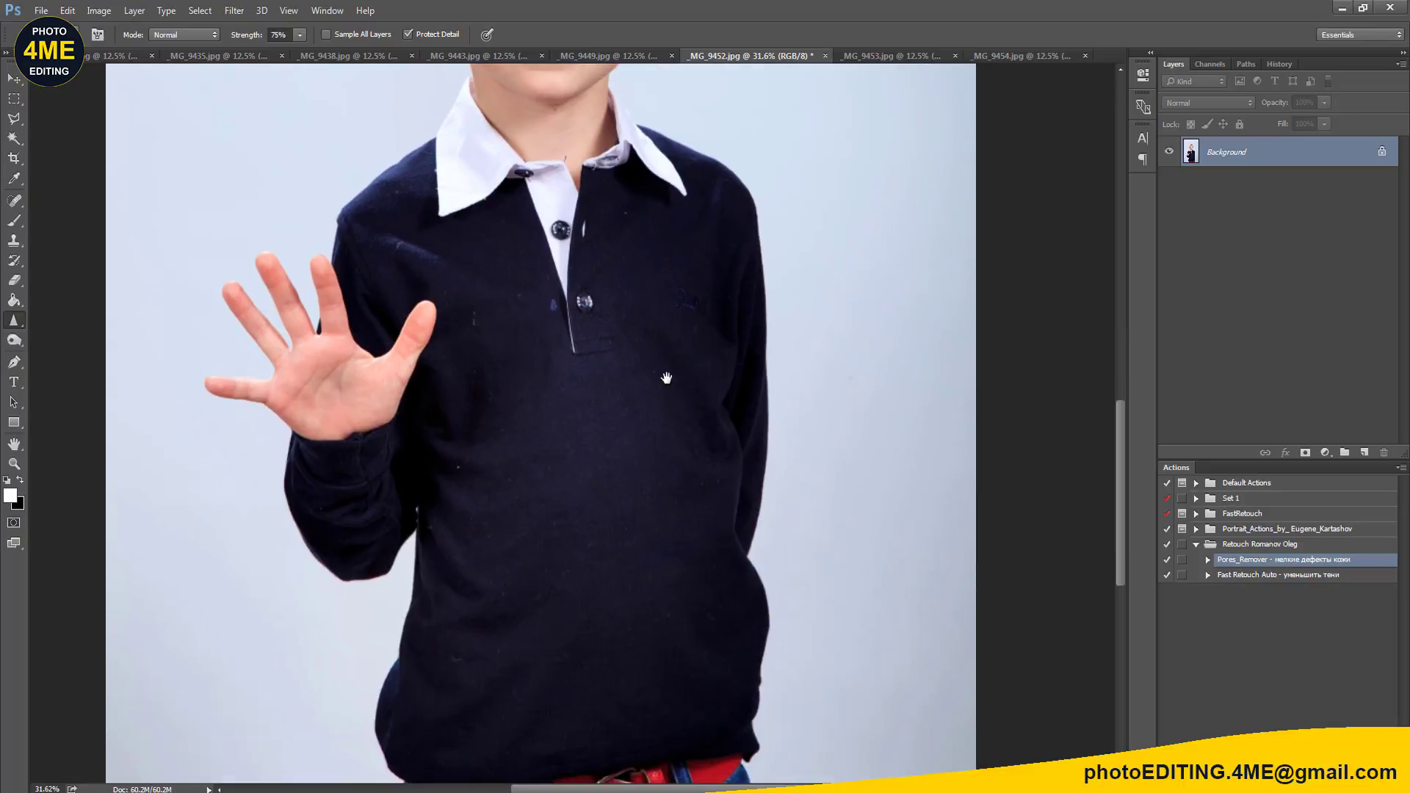
pyautogui.hotkey('ctrl', 'j')
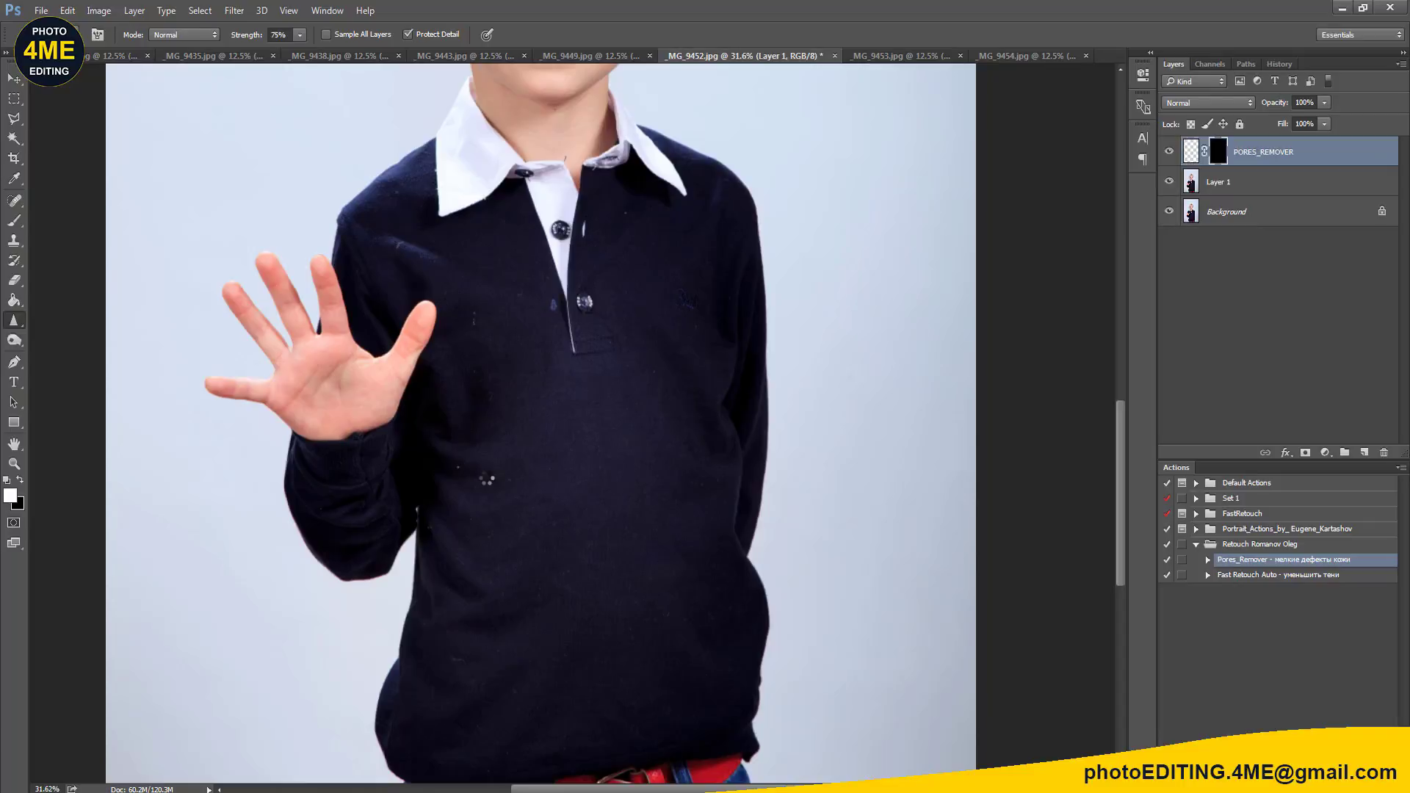
# Step: Paint the smoothing onto the sweater specks and buttons, then merge Layer 1 into PORES_REMOVER
pyautogui.scroll(3, 468, 482)
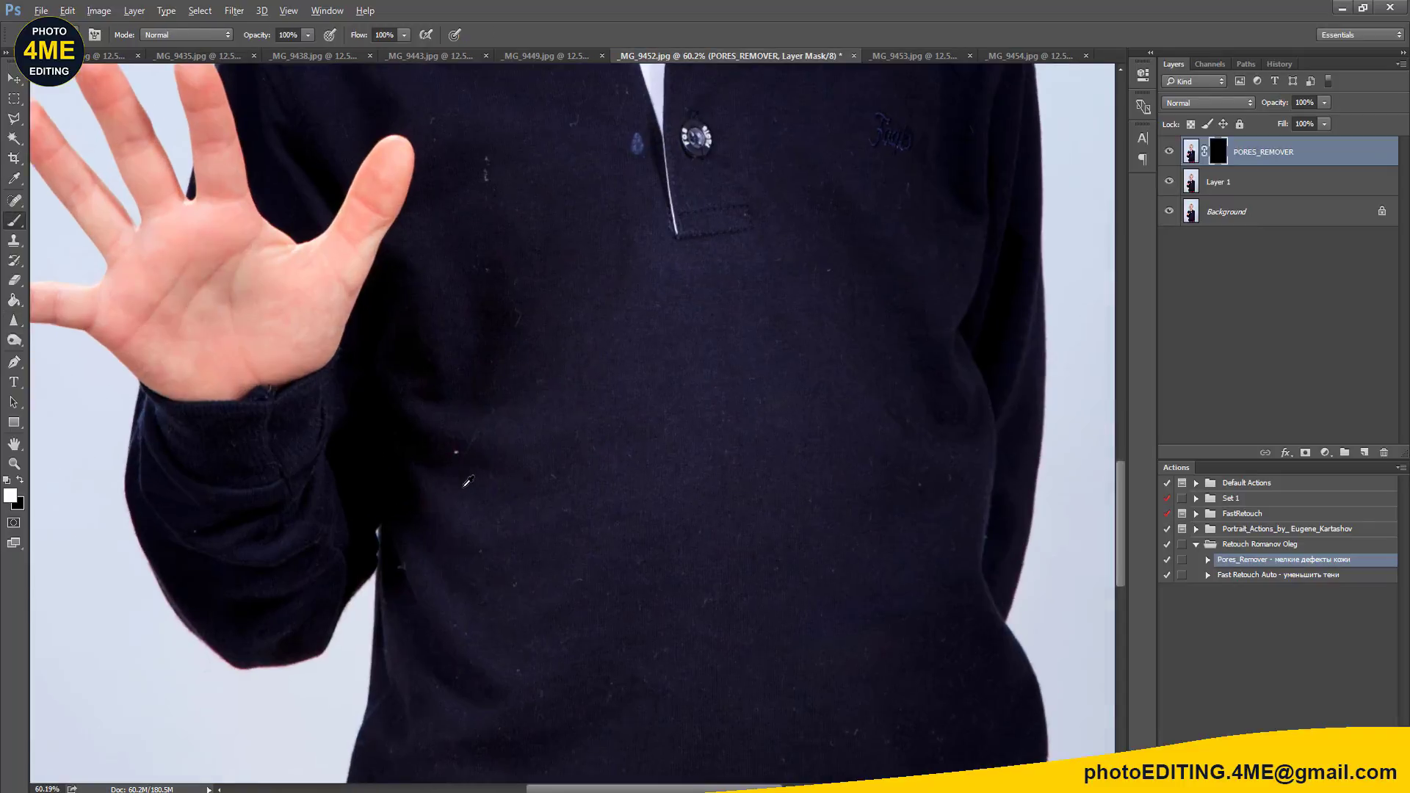
pyautogui.scroll(2, 462, 487)
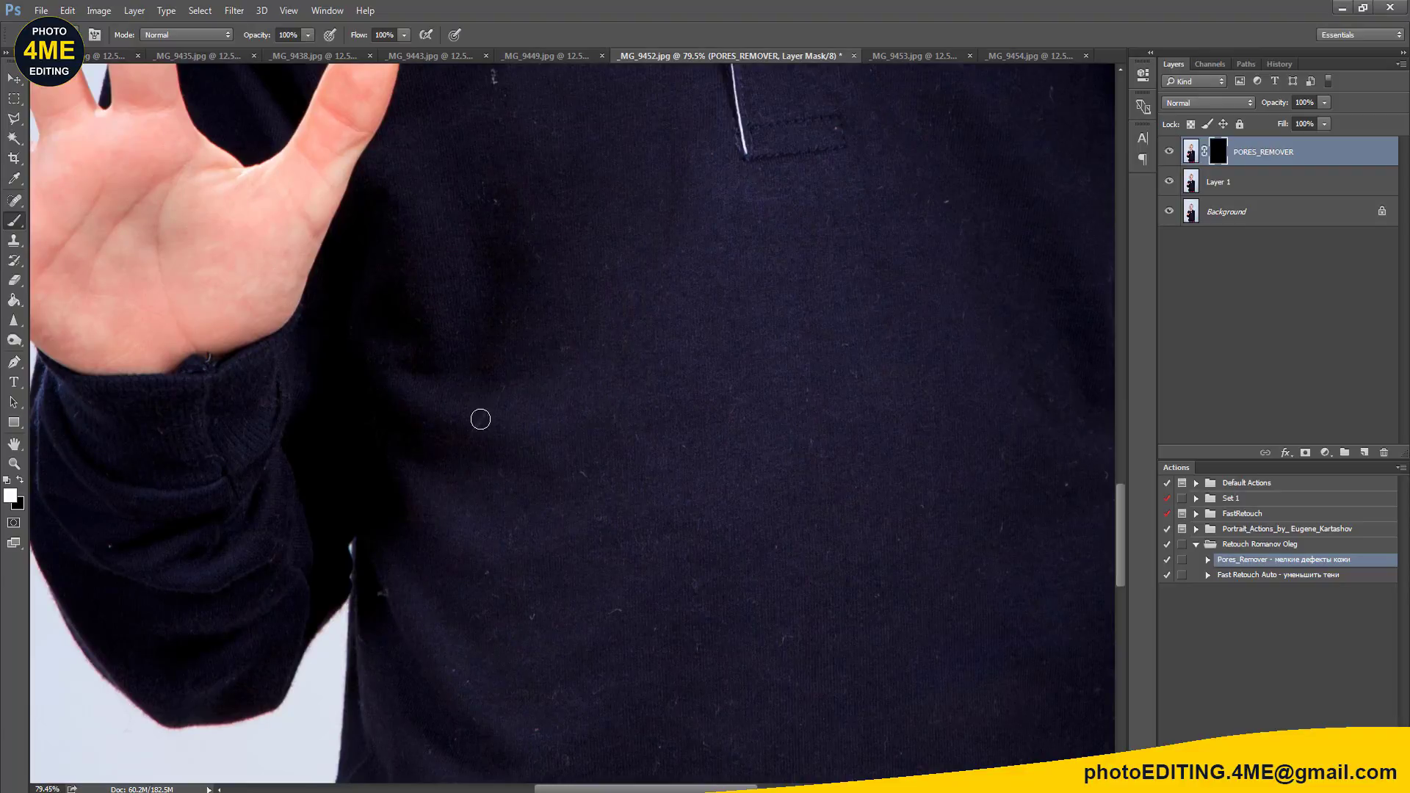
pyautogui.scroll(-3, 588, 632)
pyautogui.scroll(2, 561, 450)
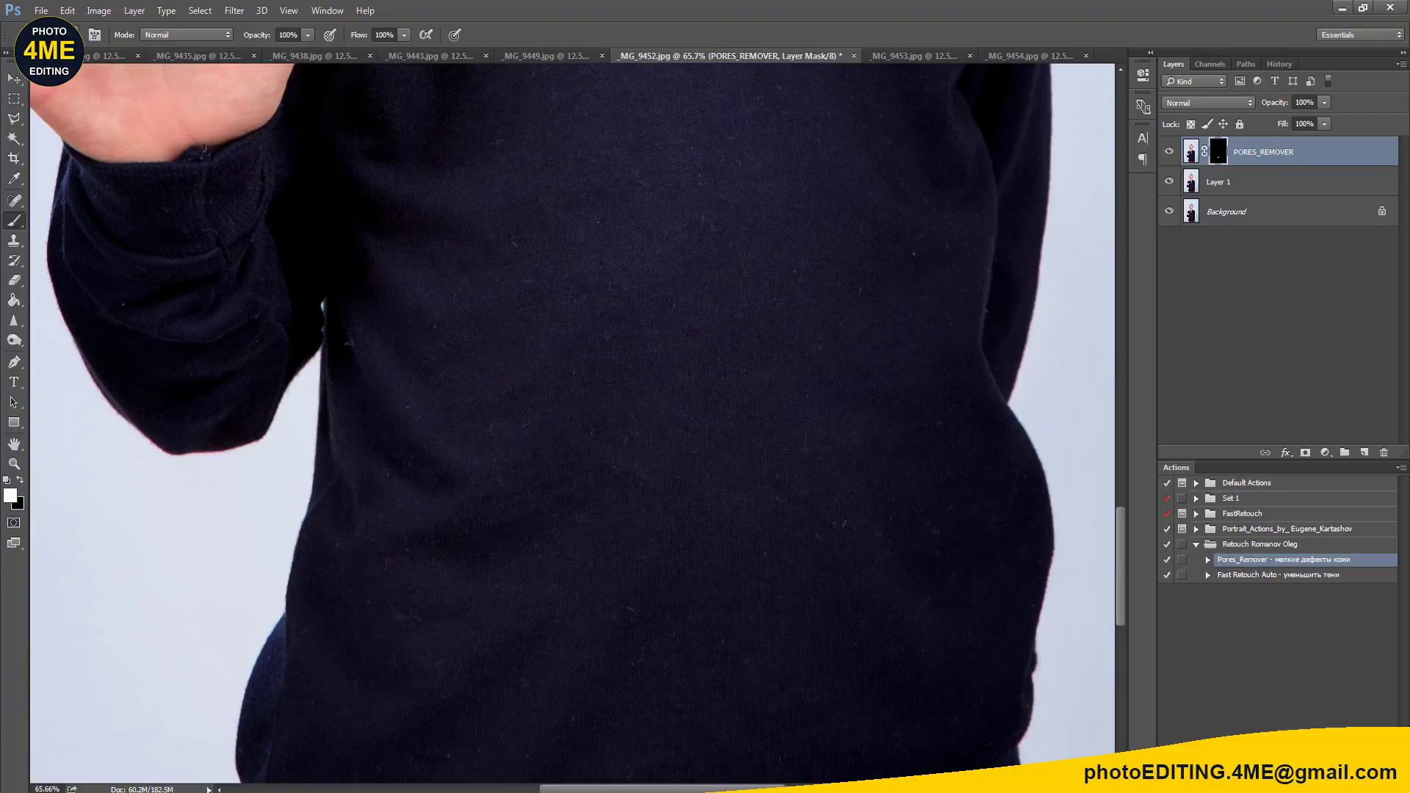
pyautogui.moveTo(850, 534)
pyautogui.mouseDown()
pyautogui.moveTo(925, 551)
pyautogui.moveTo(758, 573)
pyautogui.moveTo(936, 249)
pyautogui.mouseUp()
pyautogui.moveTo(656, 502); pyautogui.dragTo(626, 730)
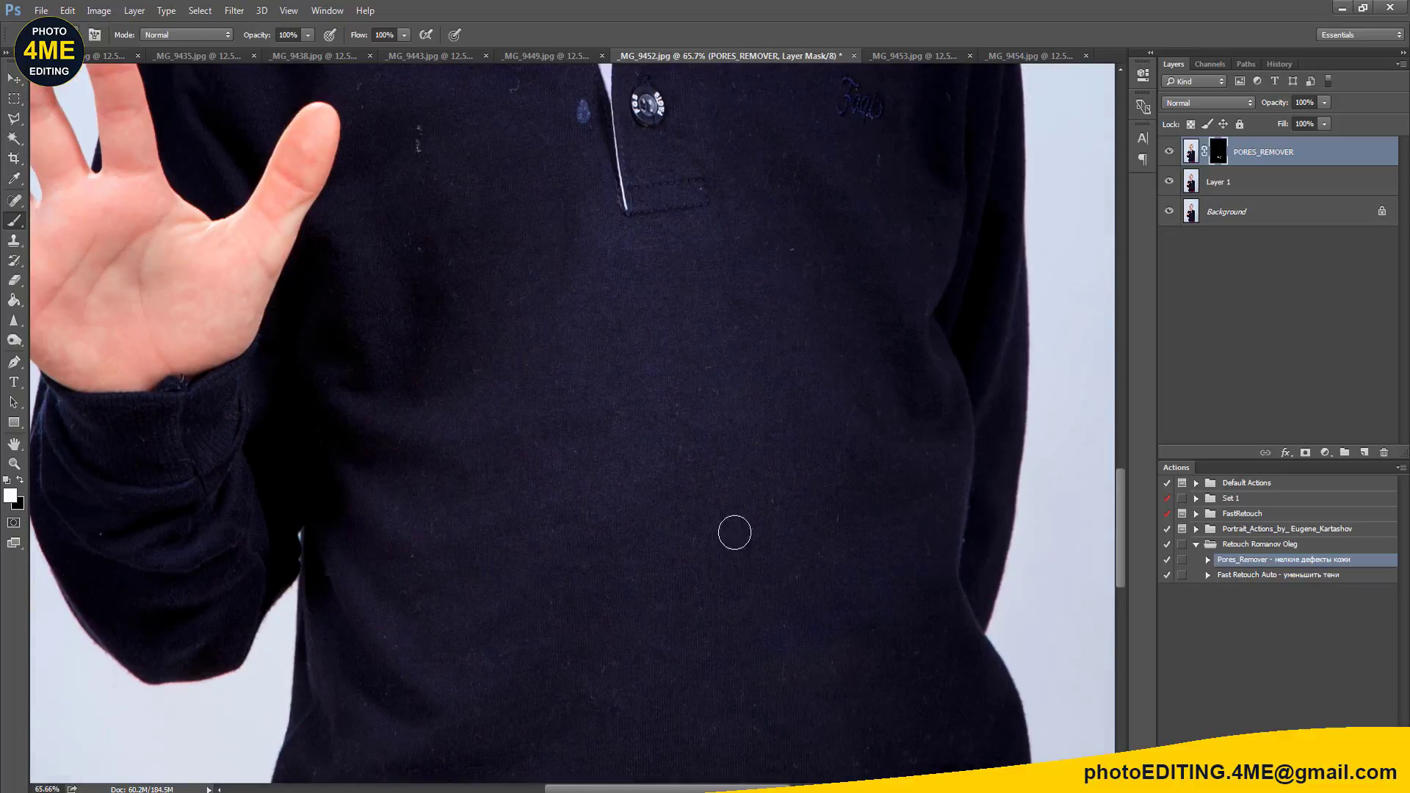
pyautogui.moveTo(775, 248); pyautogui.dragTo(525, 506)
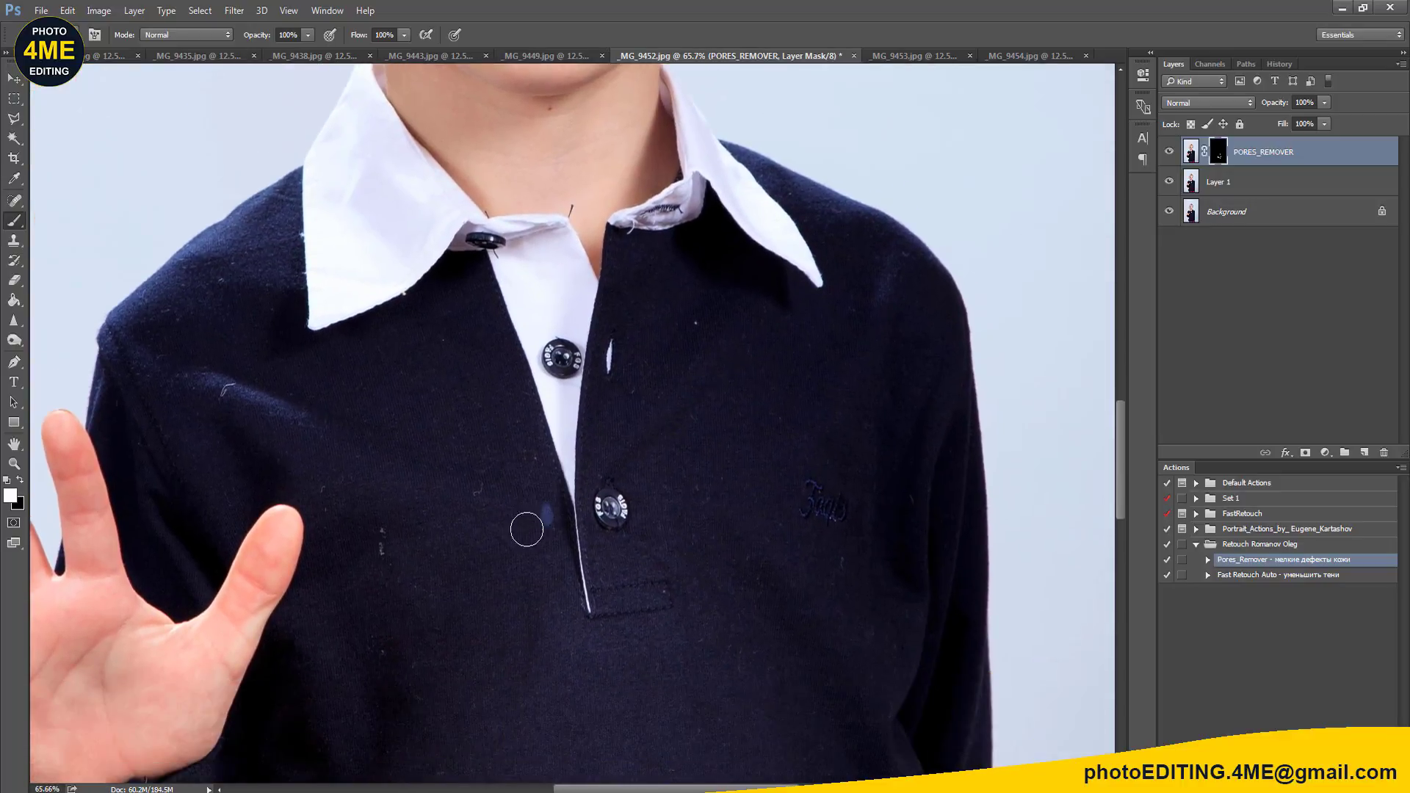
pyautogui.click(220, 391)
pyautogui.keyDown('shift'); pyautogui.click(1254, 184); pyautogui.keyUp('shift')
pyautogui.hotkey('ctrl', 'e')
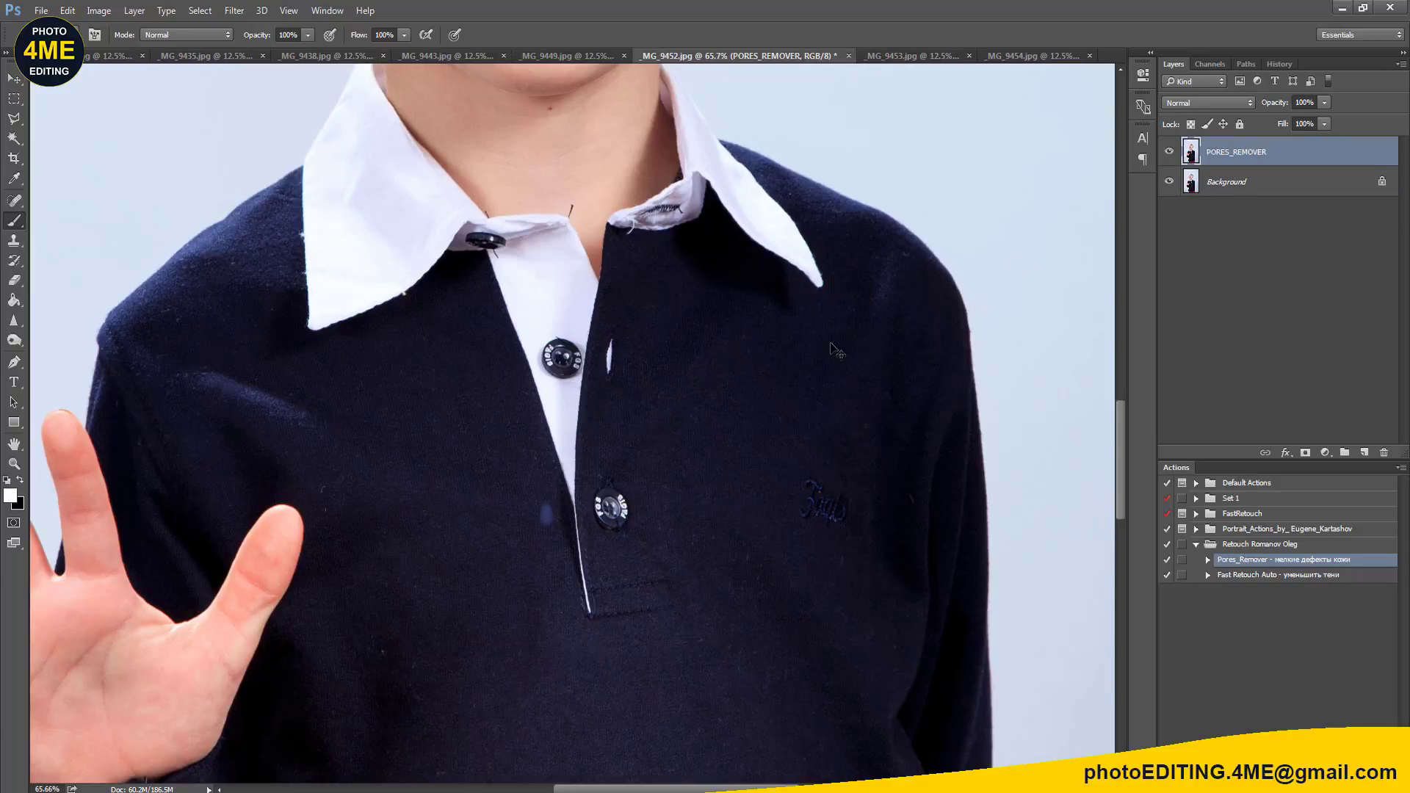
# Step: Add a new empty Layer 1 and spot-heal the light lint spot on the sweater
pyautogui.hotkey('ctrl', 'shift', 'n')
pyautogui.press('Return')
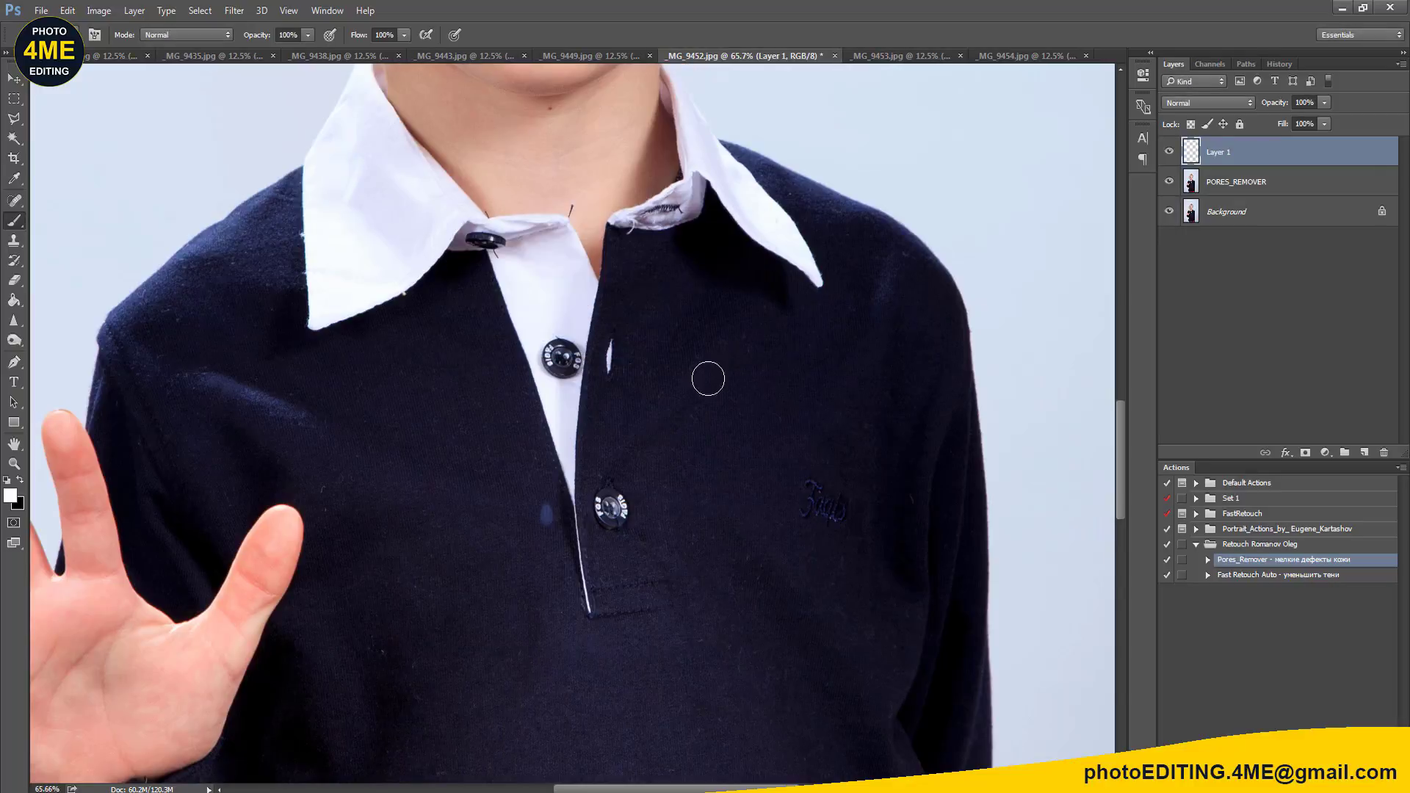
pyautogui.press('j')
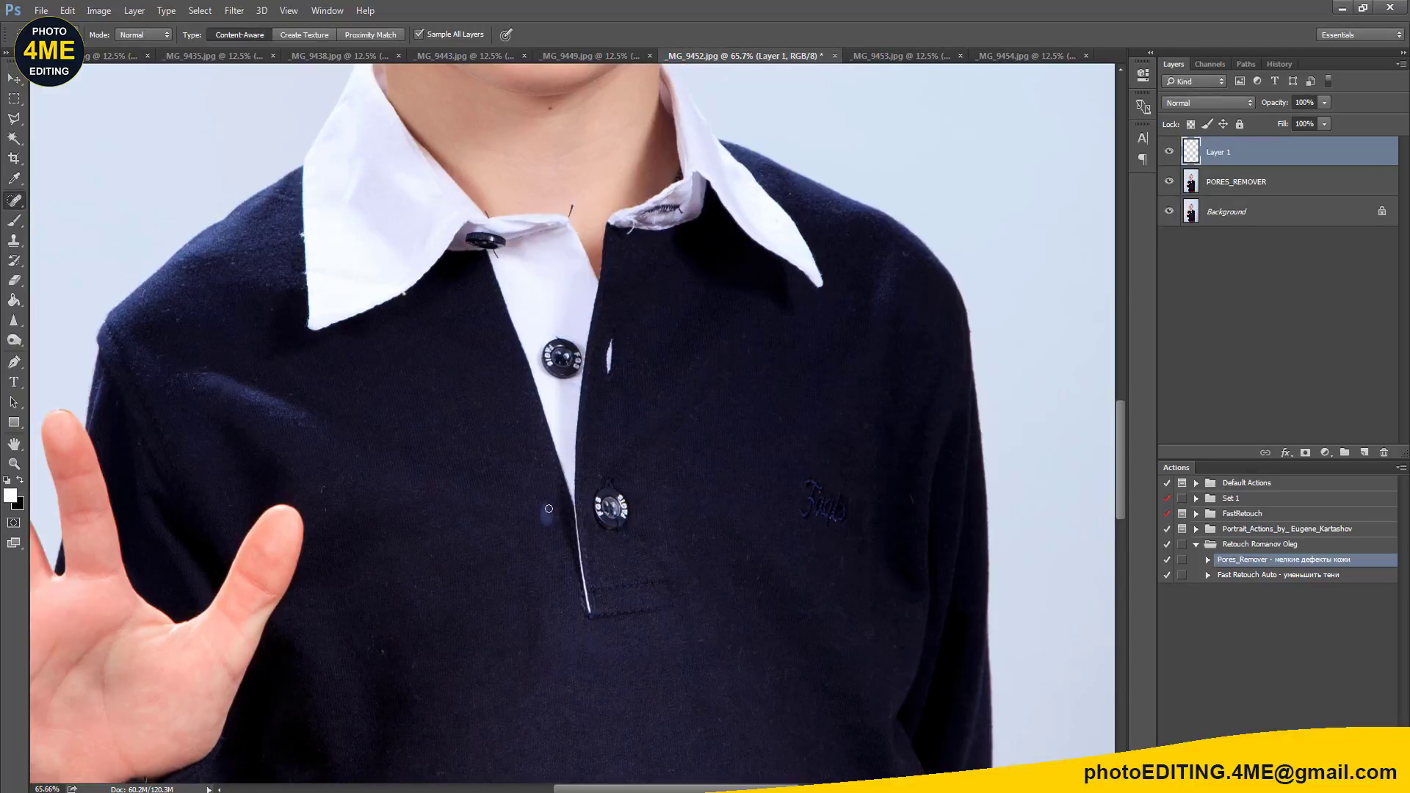
pyautogui.click(545, 517)
# Step: Spot-heal the stray thread at the boy's collar
pyautogui.scroll(3, 551, 441)
pyautogui.keyDown('alt'); pyautogui.scroll(2, 540, 444); pyautogui.keyUp('alt')
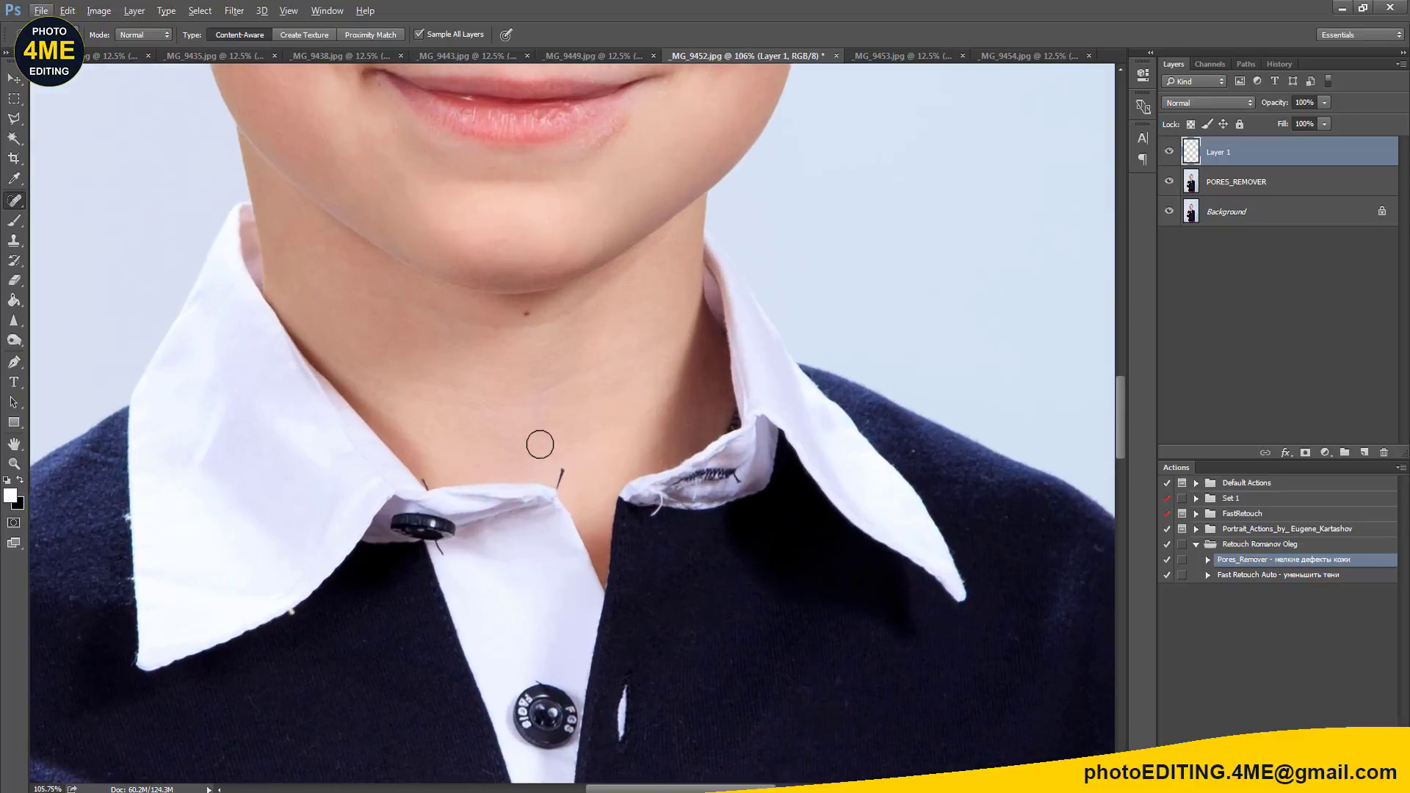
pyautogui.moveTo(559, 467); pyautogui.dragTo(562, 478)
pyautogui.scroll(2, 593, 454)
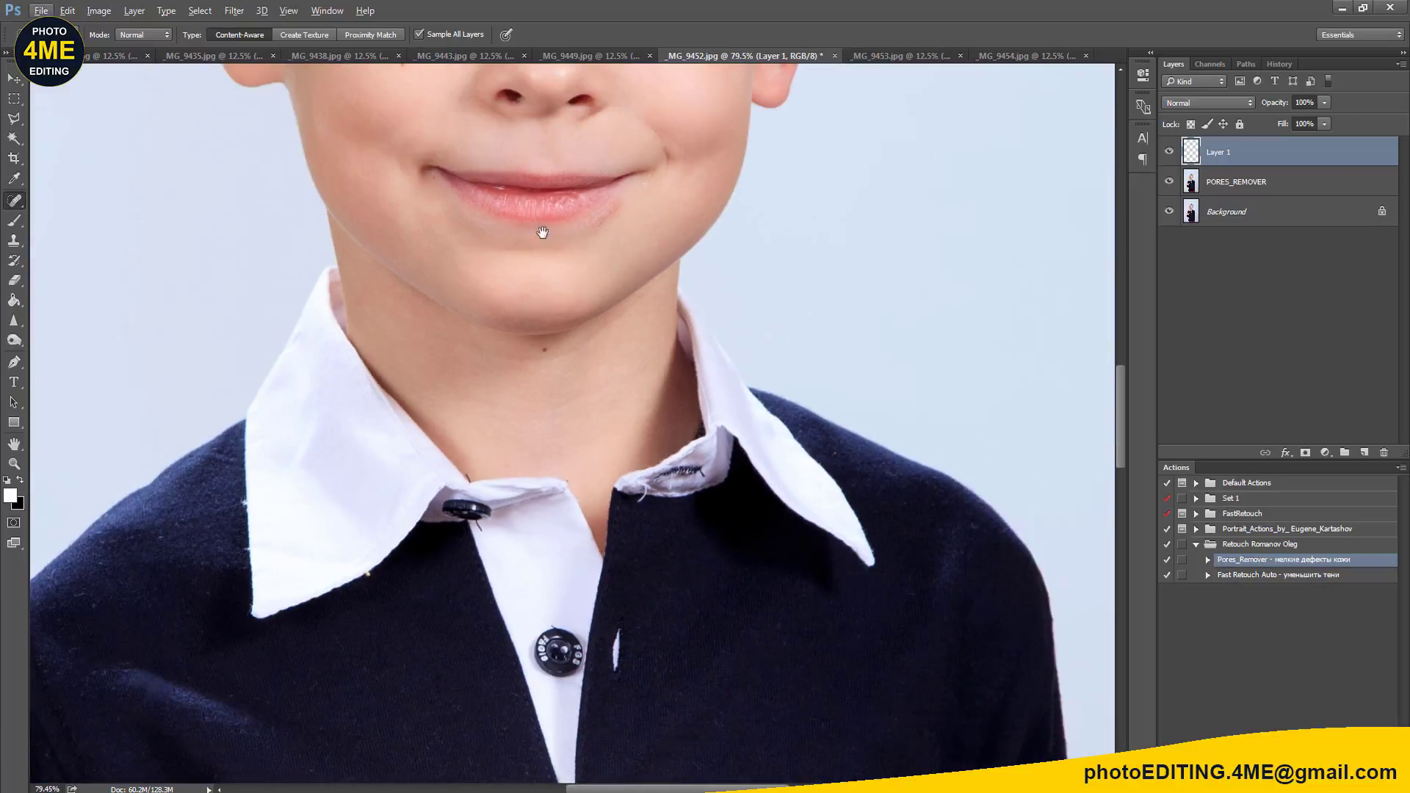
pyautogui.scroll(4, 547, 477)
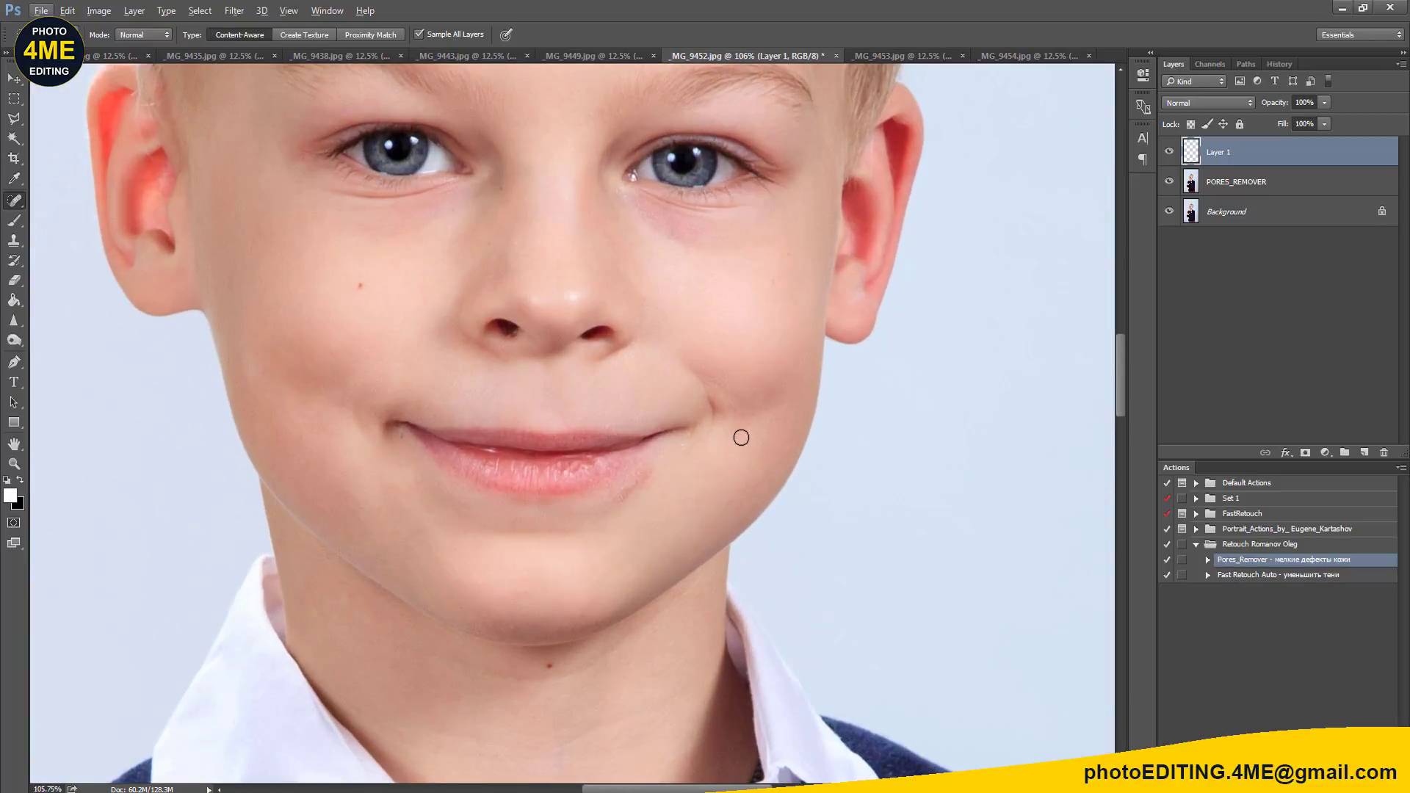
pyautogui.scroll(1, 666, 463)
pyautogui.scroll(1, 667, 463)
pyautogui.scroll(1, 666, 515)
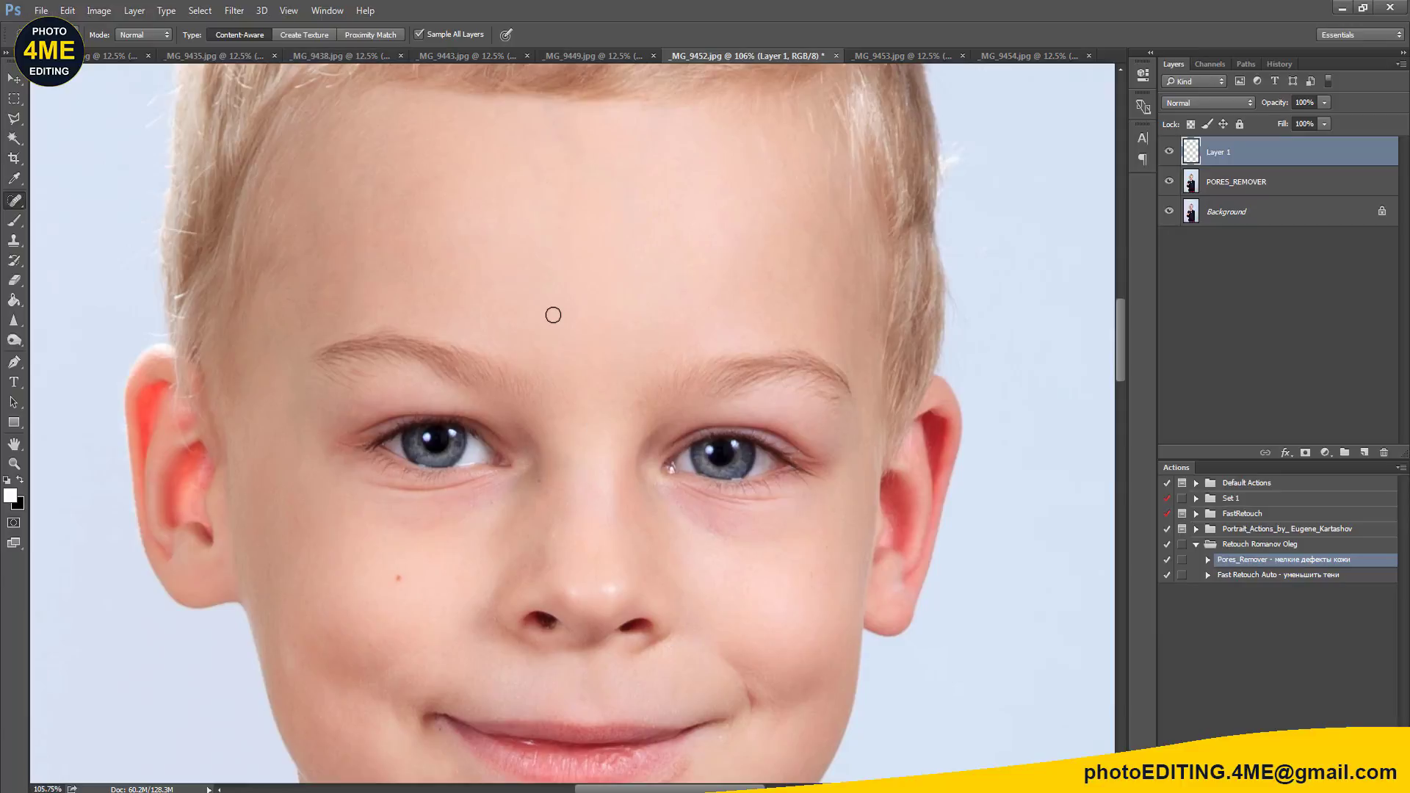
pyautogui.moveTo(562, 325); pyautogui.dragTo(564, 200)
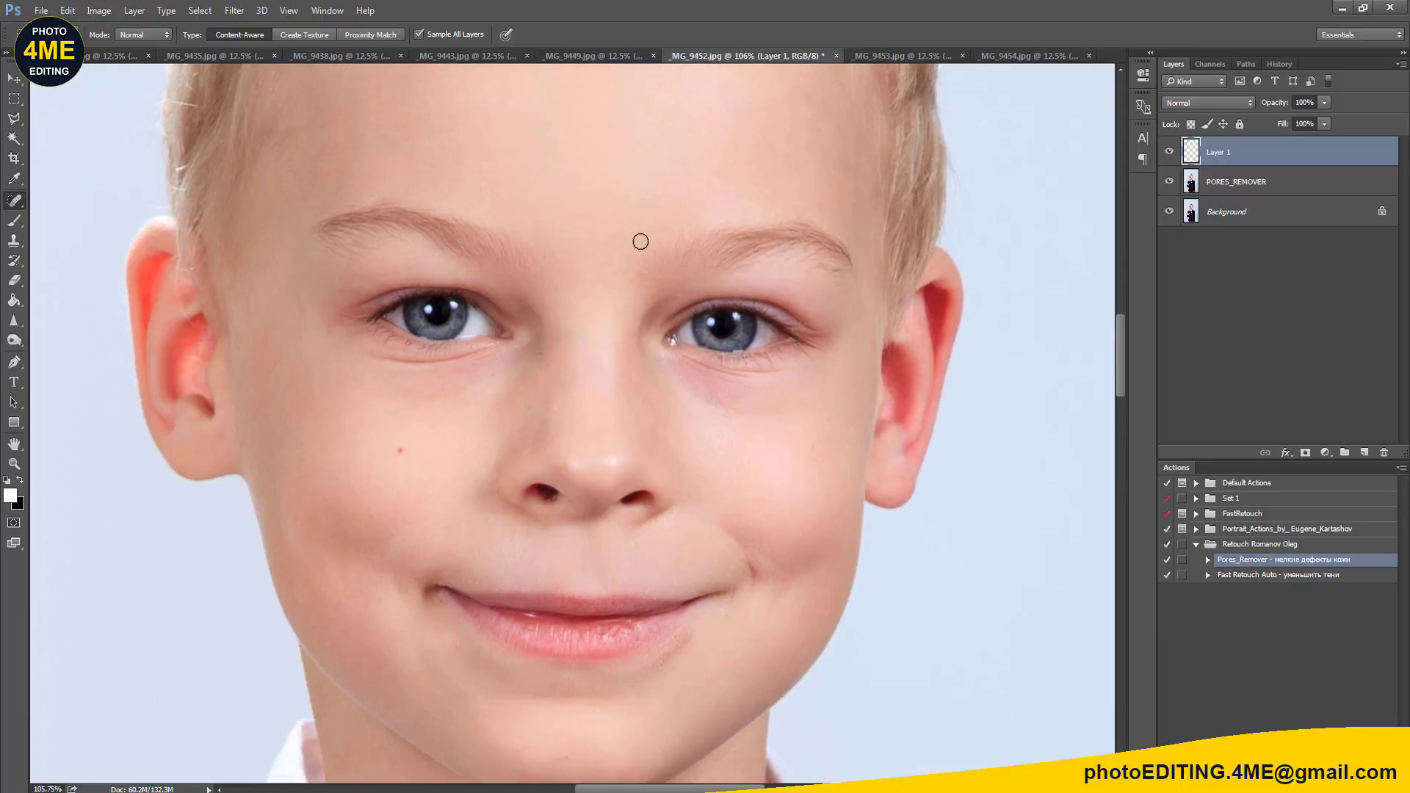
# Step: Clone clean skin over the chin with a smaller 30% Clone Stamp brush
pyautogui.press('s')
pyautogui.press('[')
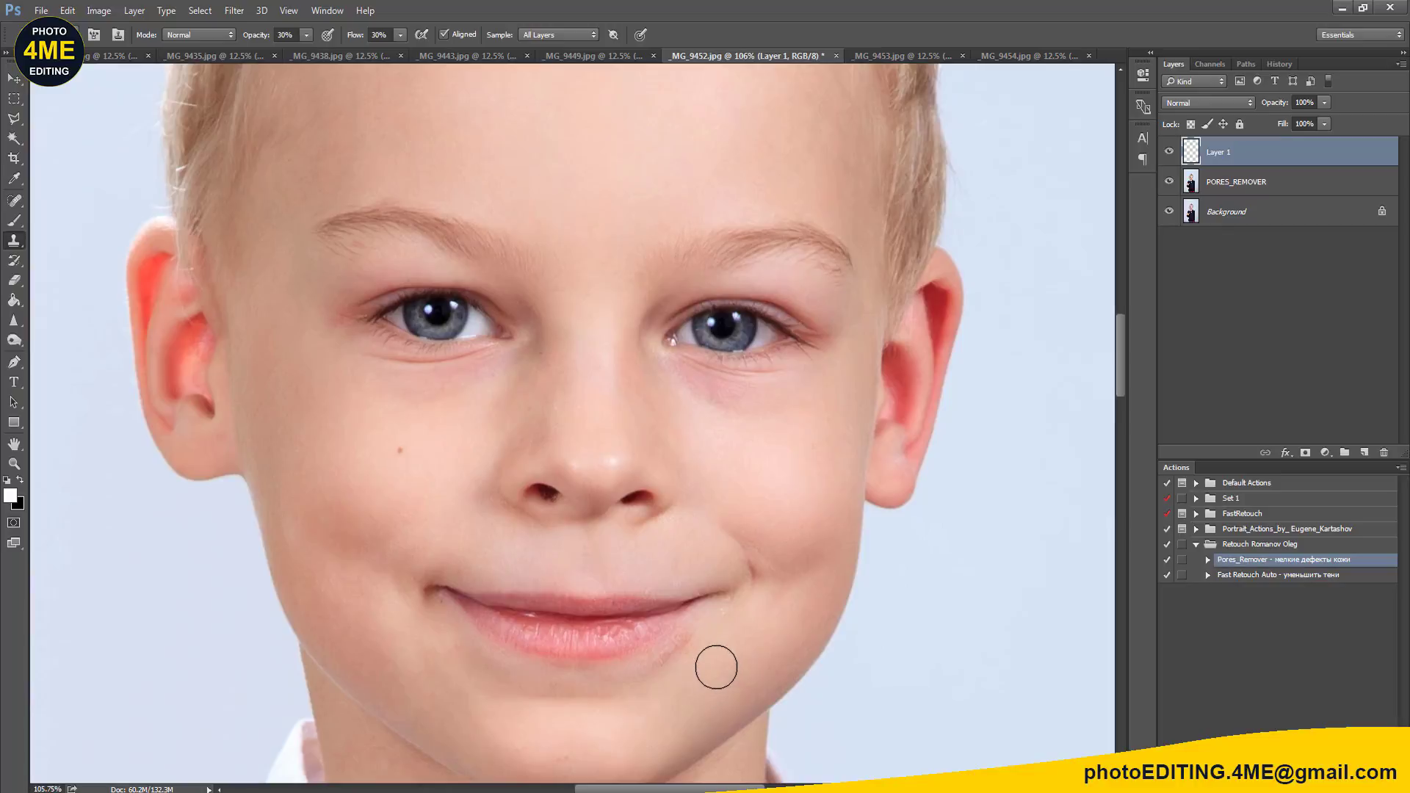
pyautogui.press('[')
pyautogui.press('[')
pyautogui.keyDown('alt'); pyautogui.click(719, 652); pyautogui.keyUp('alt')
pyautogui.moveTo(676, 648)
pyautogui.mouseDown()
pyautogui.moveTo(725, 662)
pyautogui.moveTo(479, 677)
pyautogui.moveTo(492, 673)
pyautogui.mouseUp()
pyautogui.keyDown('alt'); pyautogui.click(434, 655); pyautogui.keyUp('alt')
# Step: Smooth the skin under the right and left eyes using cloned cheek and brow skin
pyautogui.keyDown('alt'); pyautogui.click(771, 441); pyautogui.keyUp('alt')
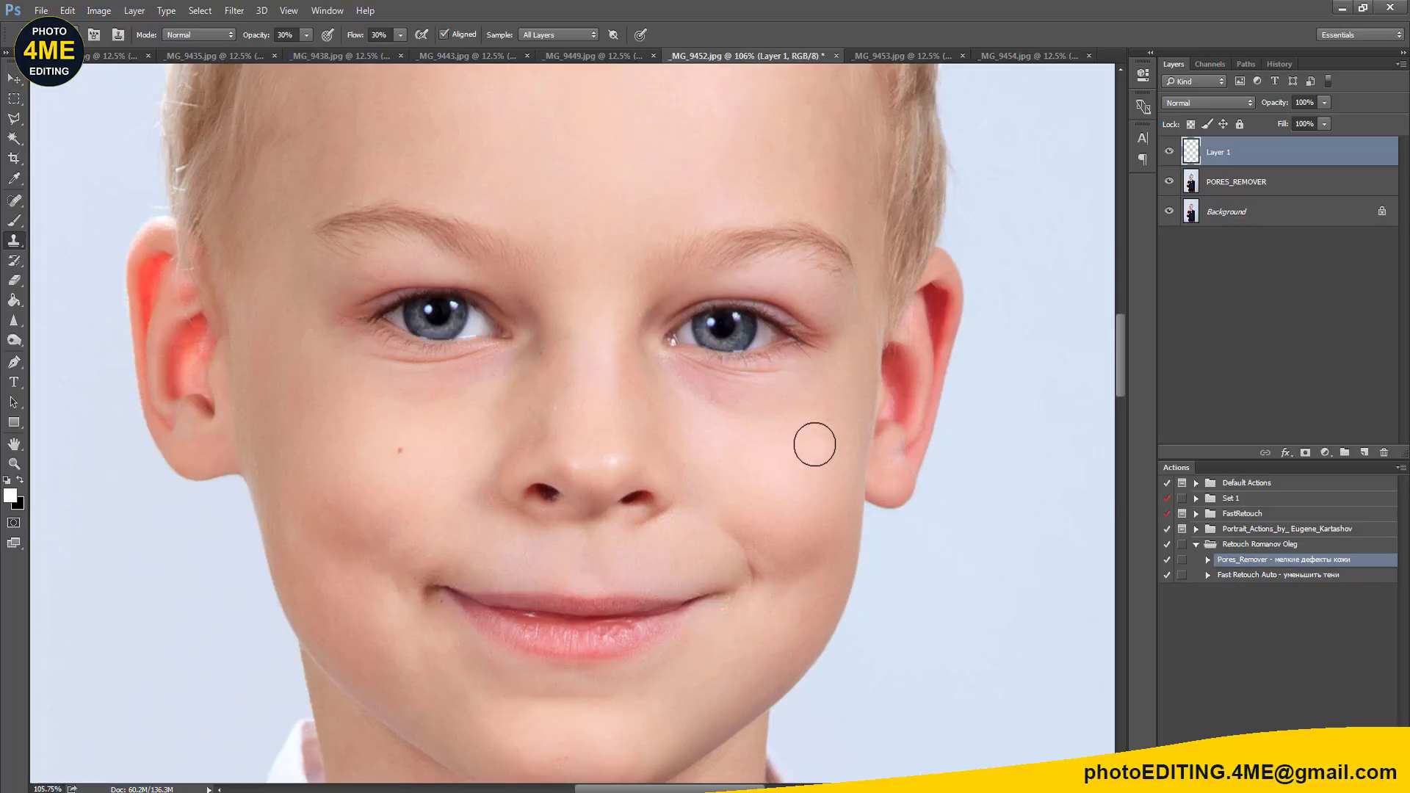
pyautogui.moveTo(751, 399)
pyautogui.mouseDown()
pyautogui.moveTo(667, 370)
pyautogui.moveTo(635, 415)
pyautogui.mouseUp()
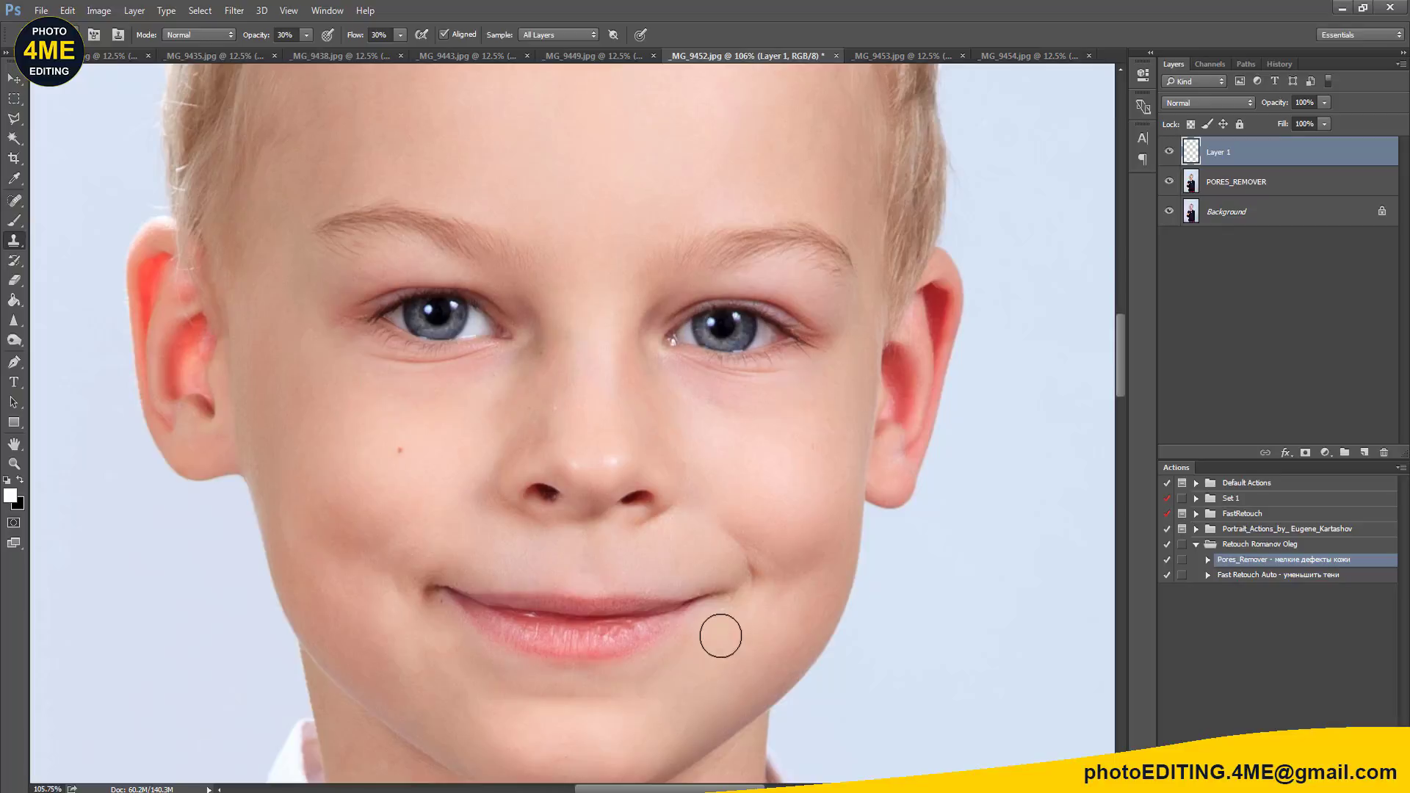
pyautogui.press('alt')
pyautogui.moveTo(742, 431); pyautogui.dragTo(768, 578)
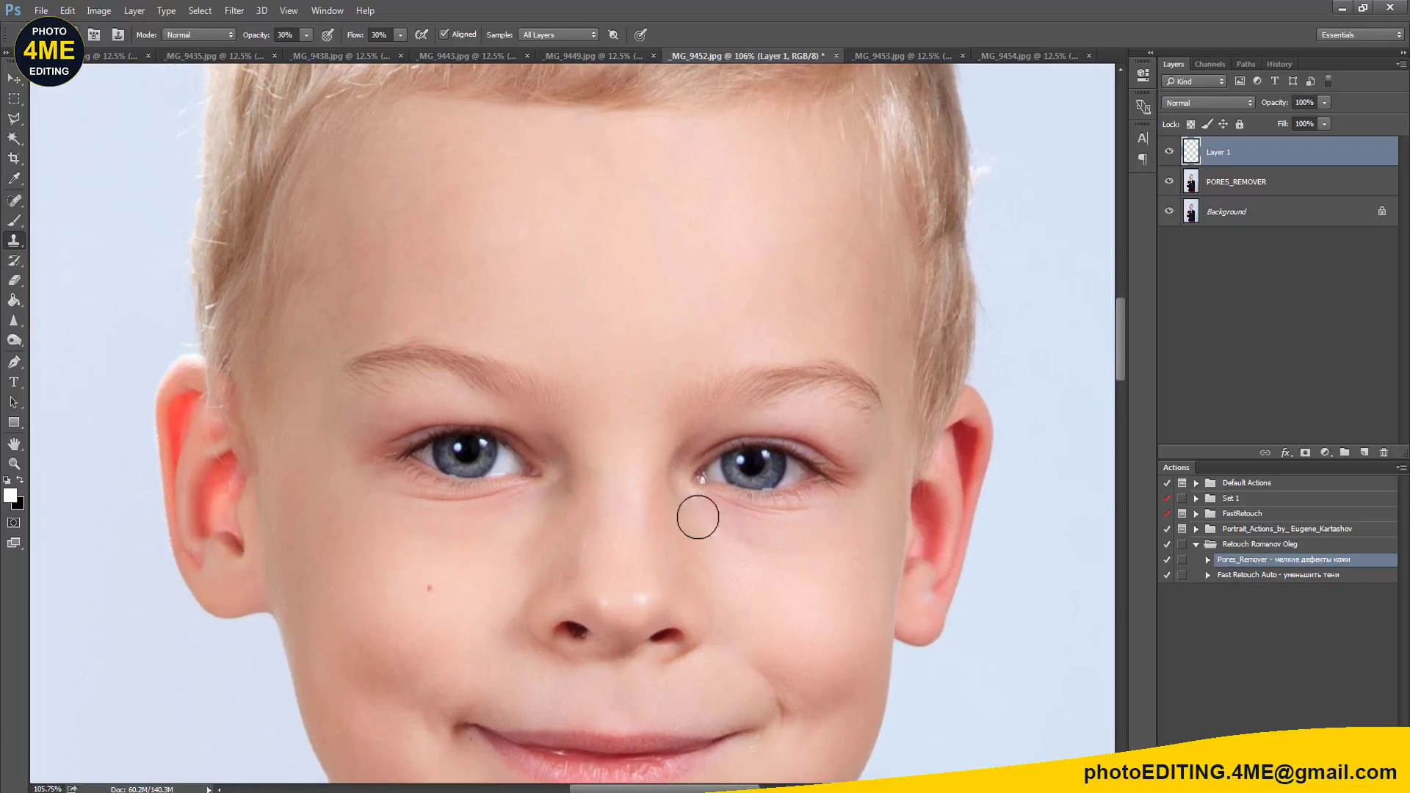
pyautogui.keyDown('alt'); pyautogui.click(598, 385); pyautogui.keyUp('alt')
pyautogui.moveTo(548, 459); pyautogui.dragTo(563, 501)
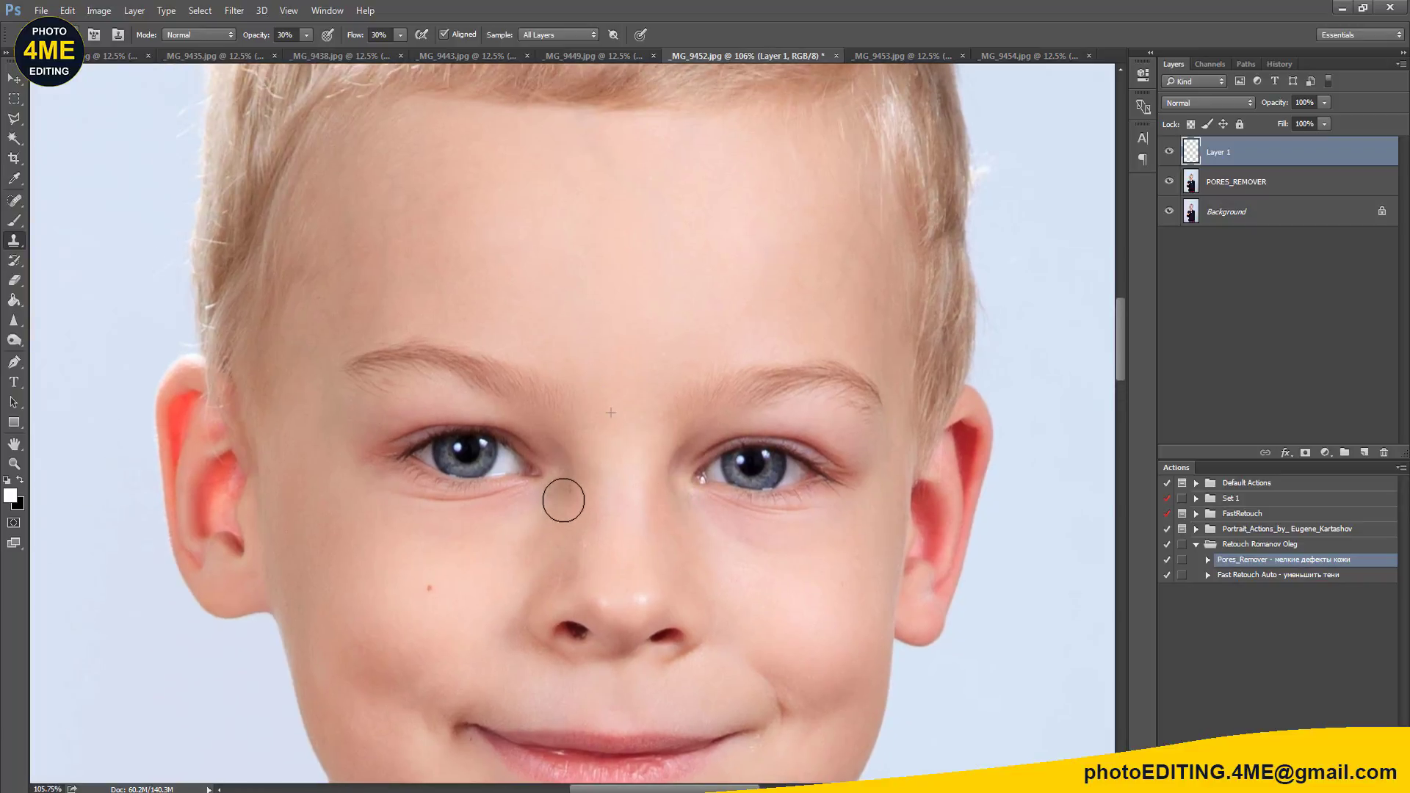
pyautogui.scroll(-2, 570, 497)
pyautogui.moveTo(593, 572); pyautogui.dragTo(592, 447)
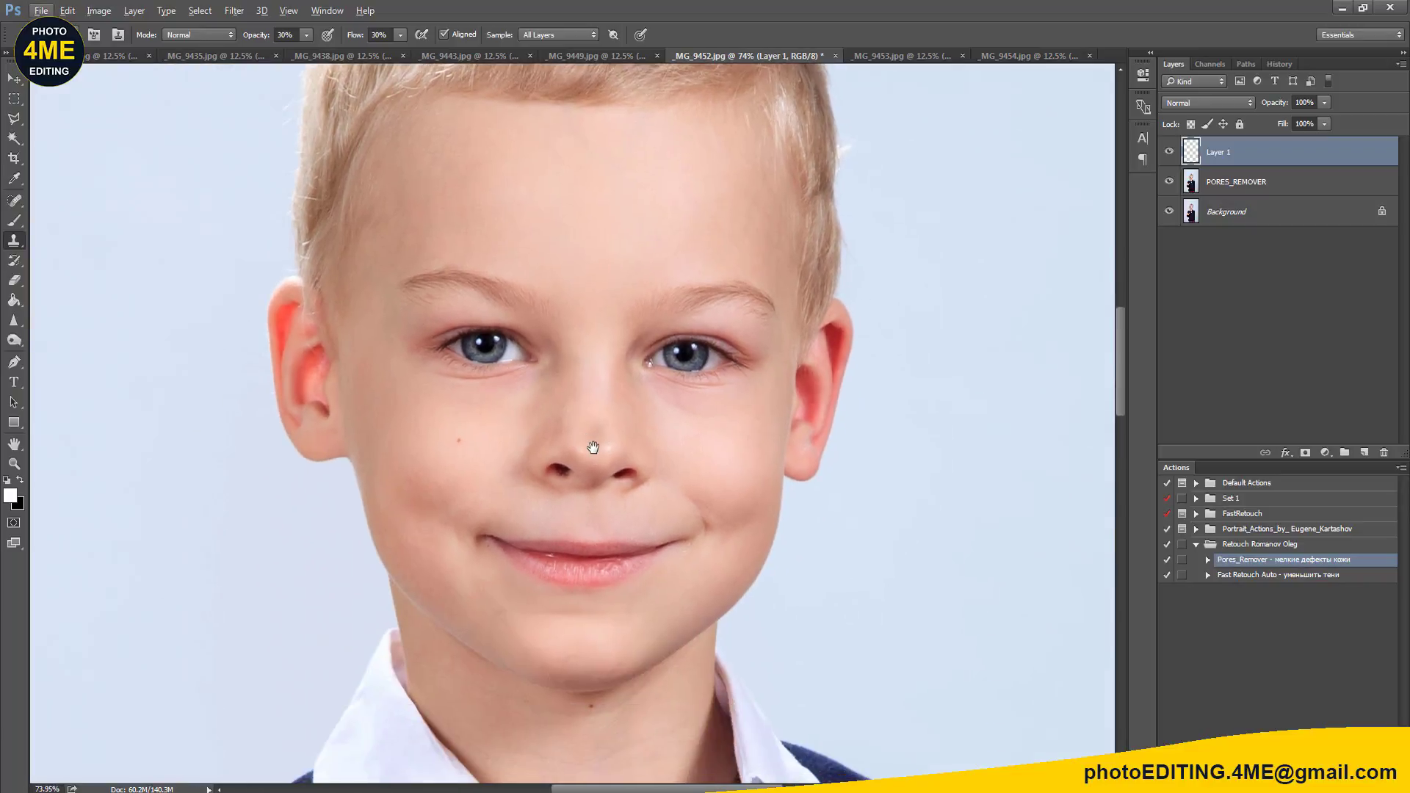
# Step: Select PORES_REMOVER together with Layer 1
pyautogui.scroll(1, 599, 665)
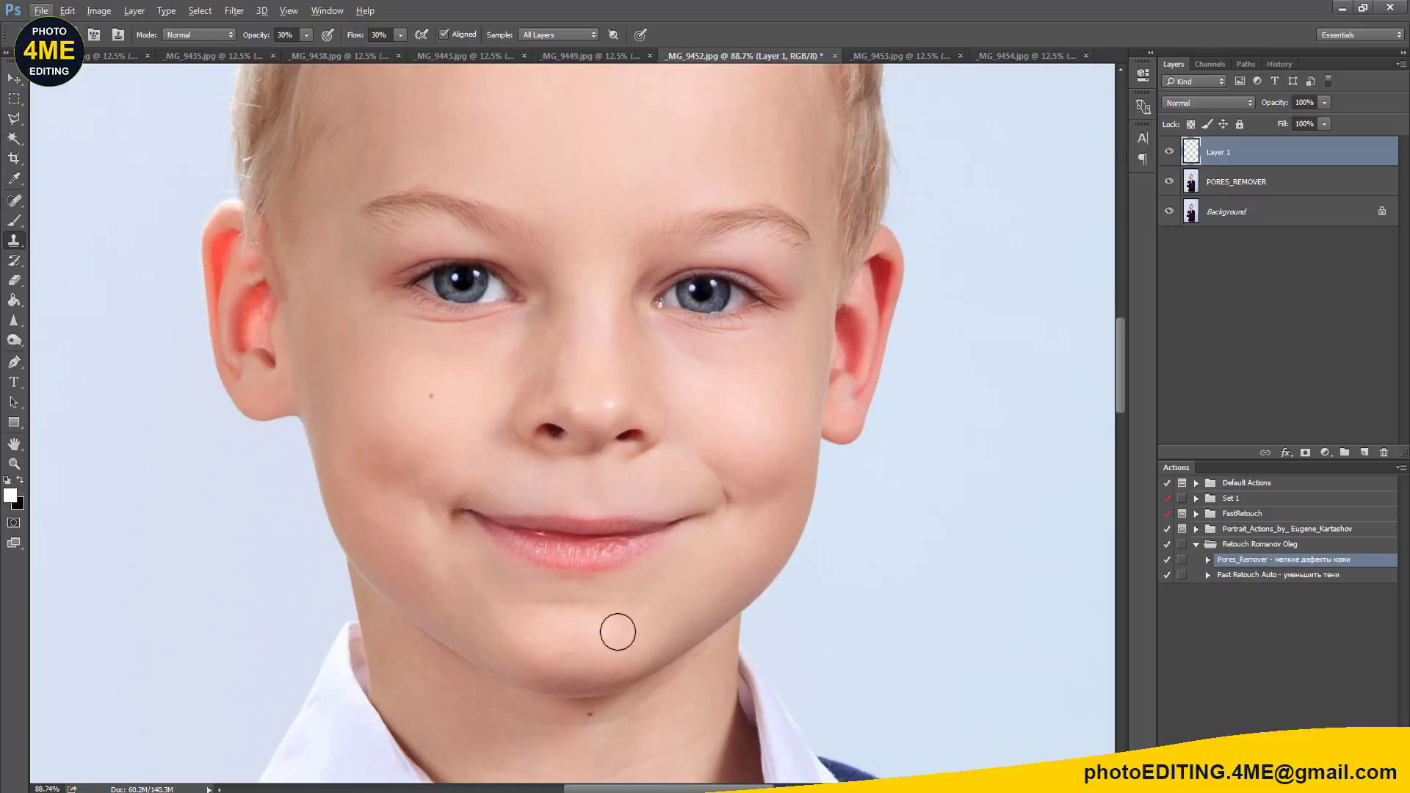
pyautogui.scroll(-1, 690, 580)
pyautogui.scroll(-1, 704, 487)
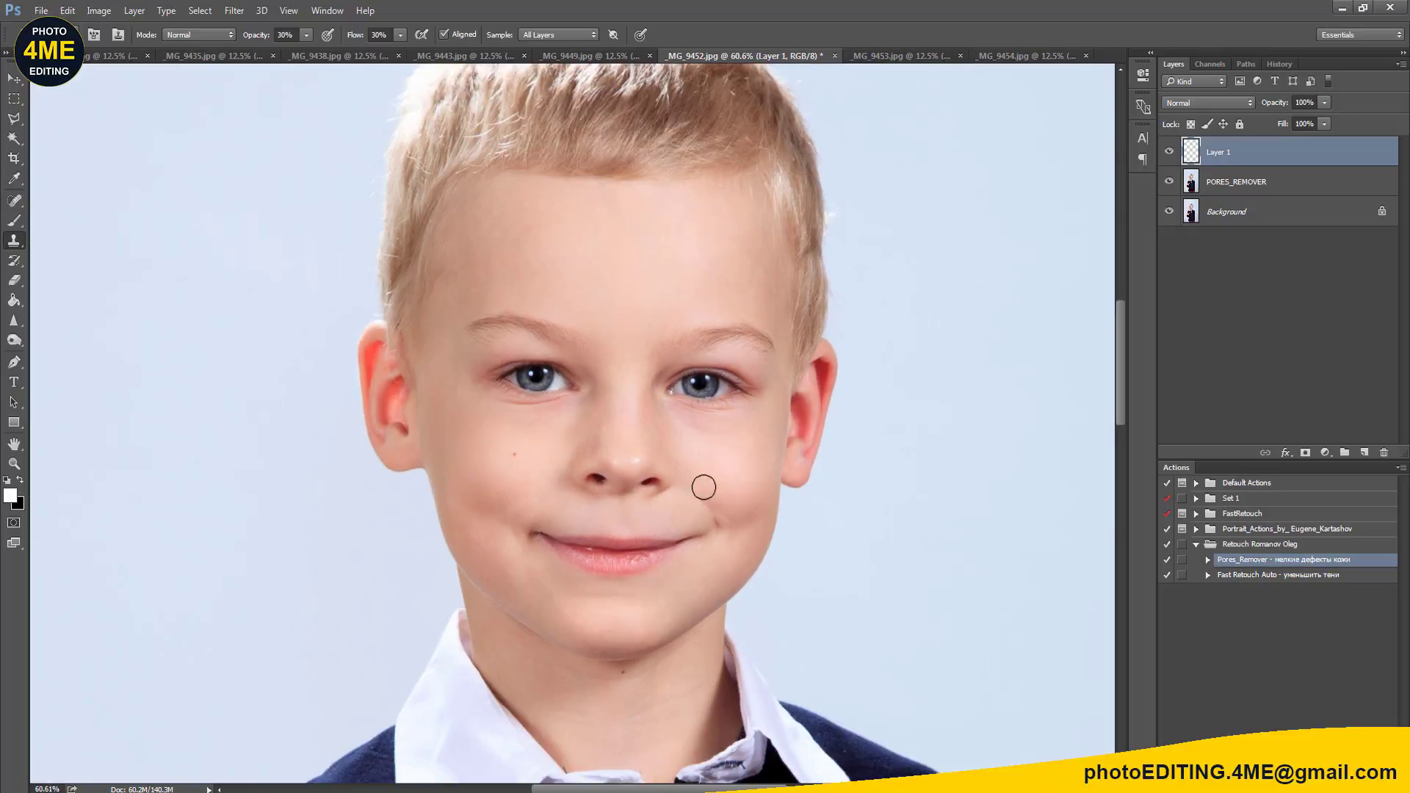
pyautogui.moveTo(703, 487); pyautogui.dragTo(698, 582)
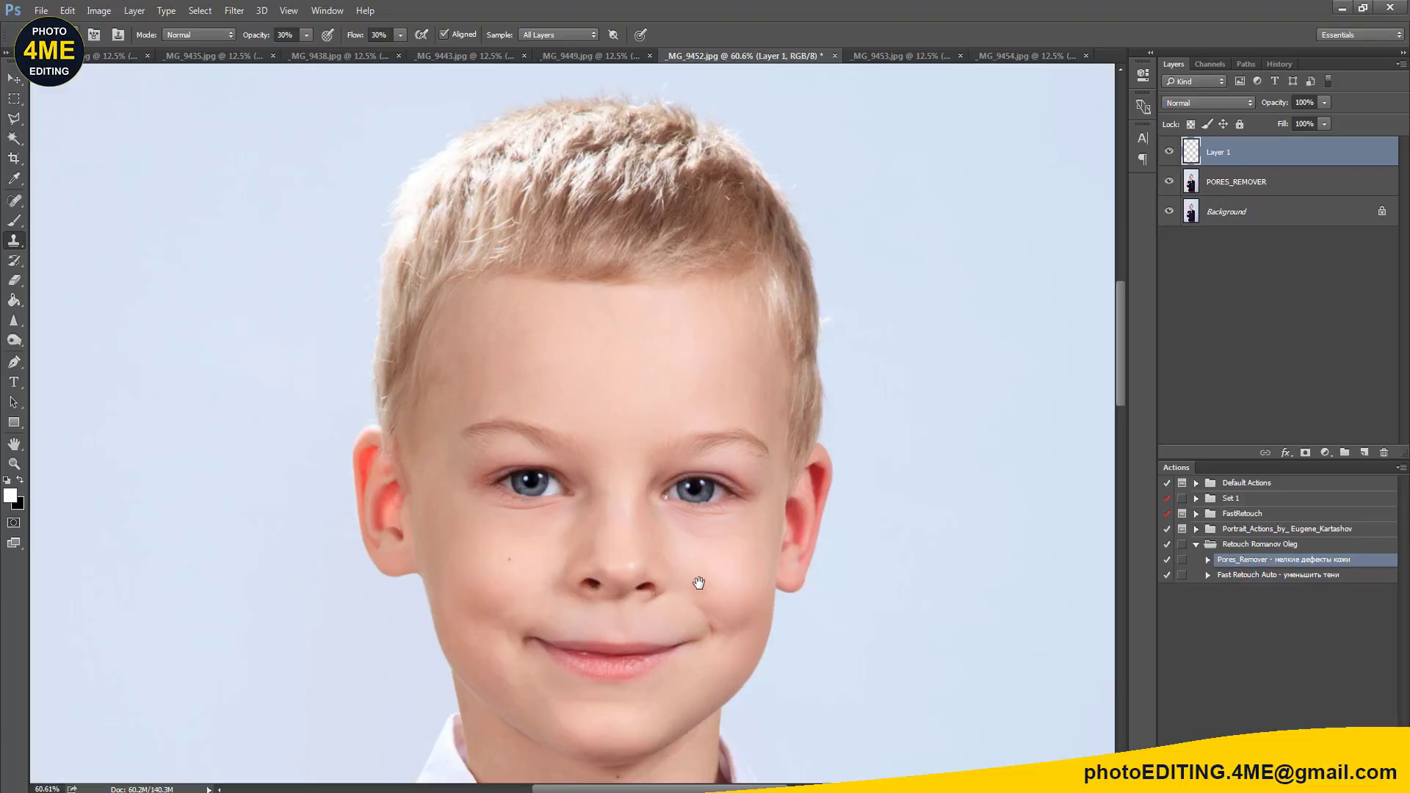
pyautogui.keyDown('shift'); pyautogui.click(1231, 183); pyautogui.keyUp('shift')
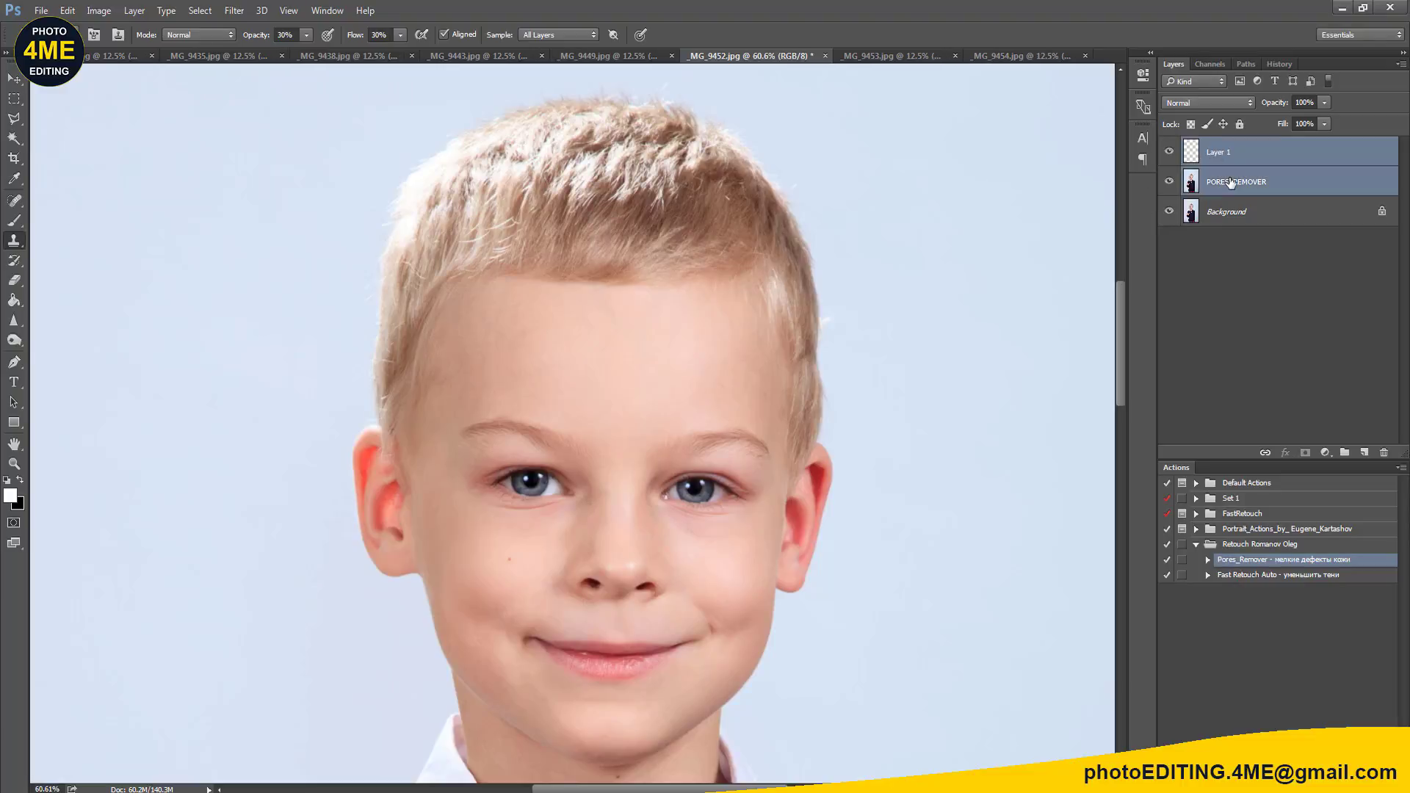
# Step: Merge the visible retouch layers into a new Layer 1 copy
pyautogui.hotkey('ctrl', 'j')
pyautogui.hotkey('ctrl', 'e')
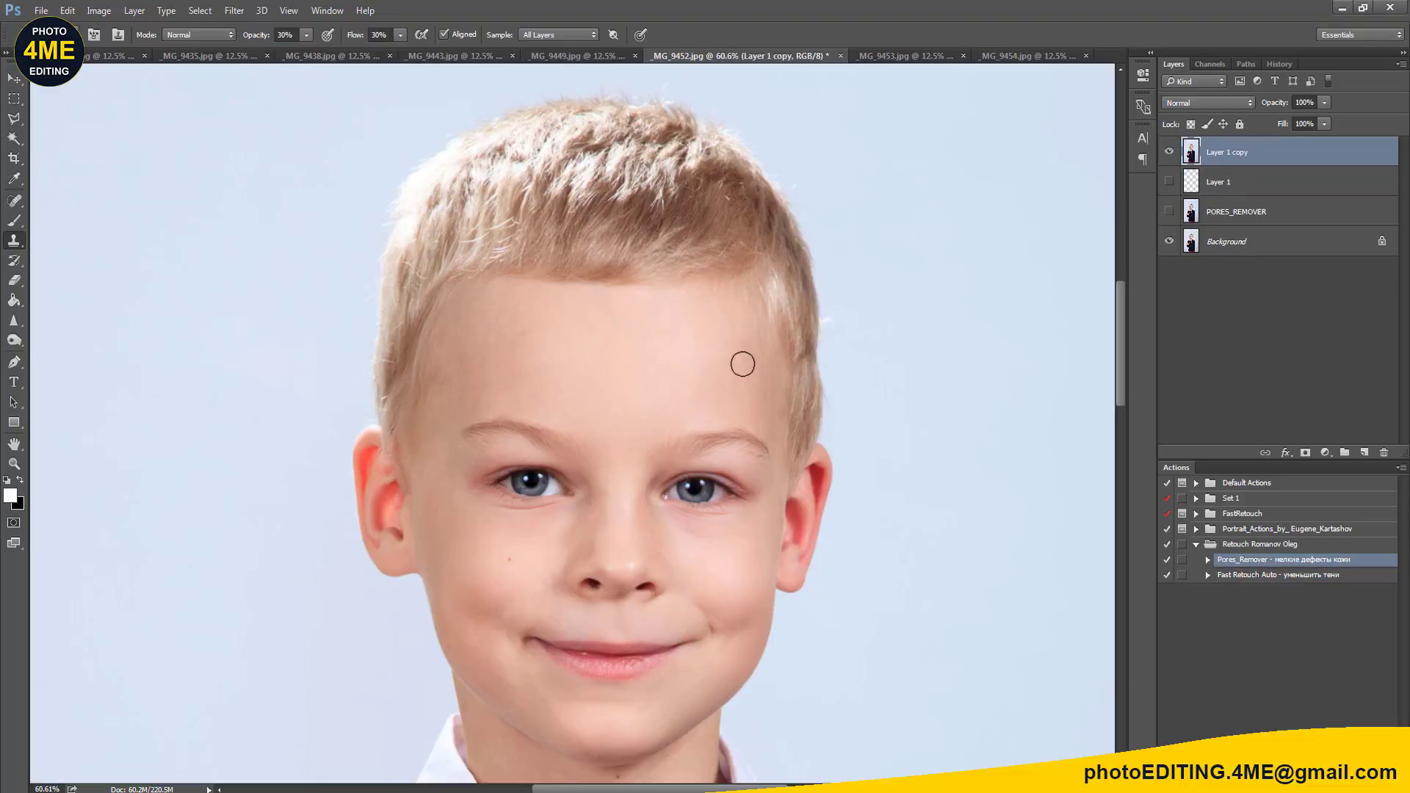
pyautogui.scroll(1, 743, 364)
pyautogui.scroll(2, 743, 364)
# Step: Sharpen both eyes and the left eyebrow, then fit the whole photo on screen
pyautogui.click(14, 320)
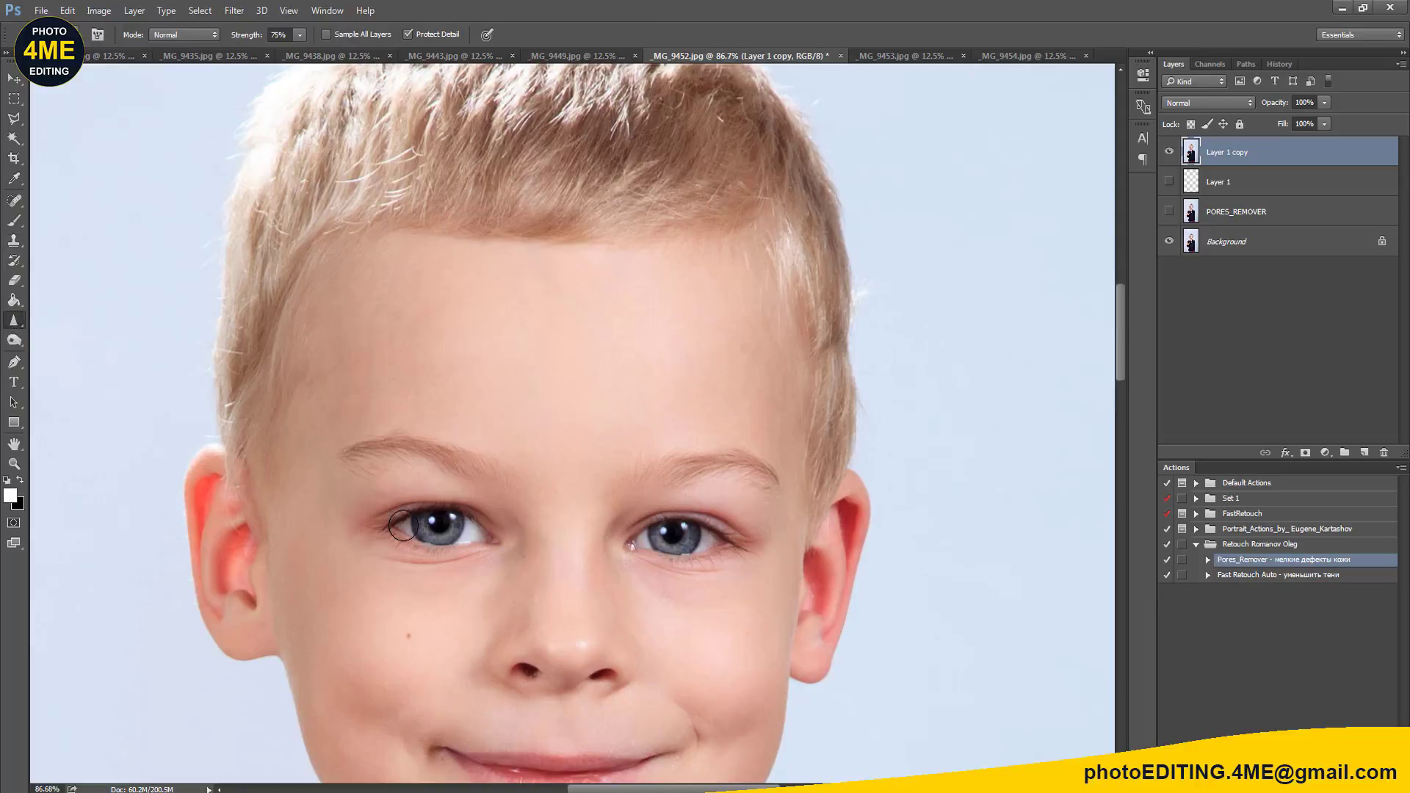
pyautogui.moveTo(479, 527); pyautogui.dragTo(463, 531)
pyautogui.moveTo(659, 540); pyautogui.dragTo(683, 542)
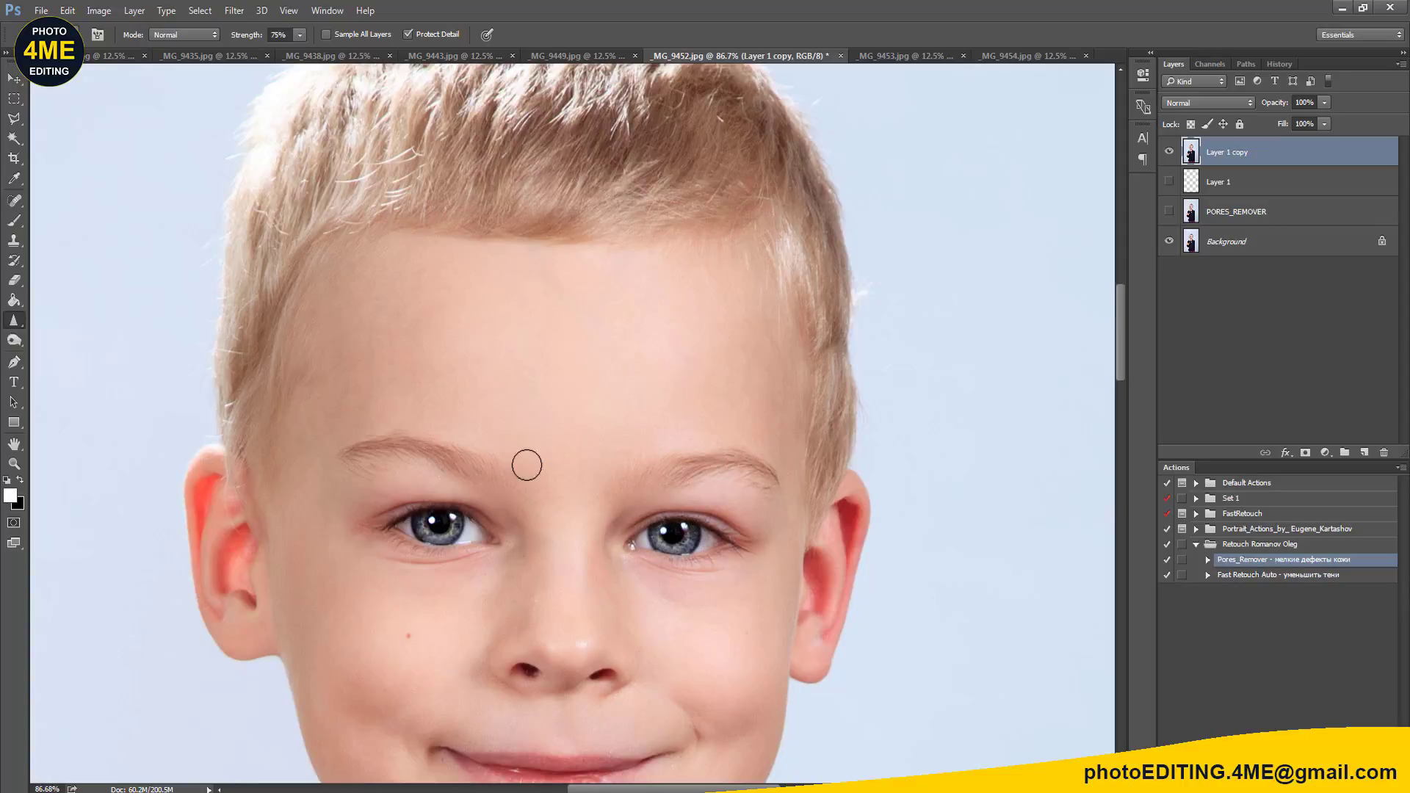
pyautogui.moveTo(465, 463)
pyautogui.mouseDown()
pyautogui.moveTo(331, 460)
pyautogui.moveTo(507, 443)
pyautogui.mouseUp()
pyautogui.scroll(-3, 507, 444)
pyautogui.scroll(-2, 535, 561)
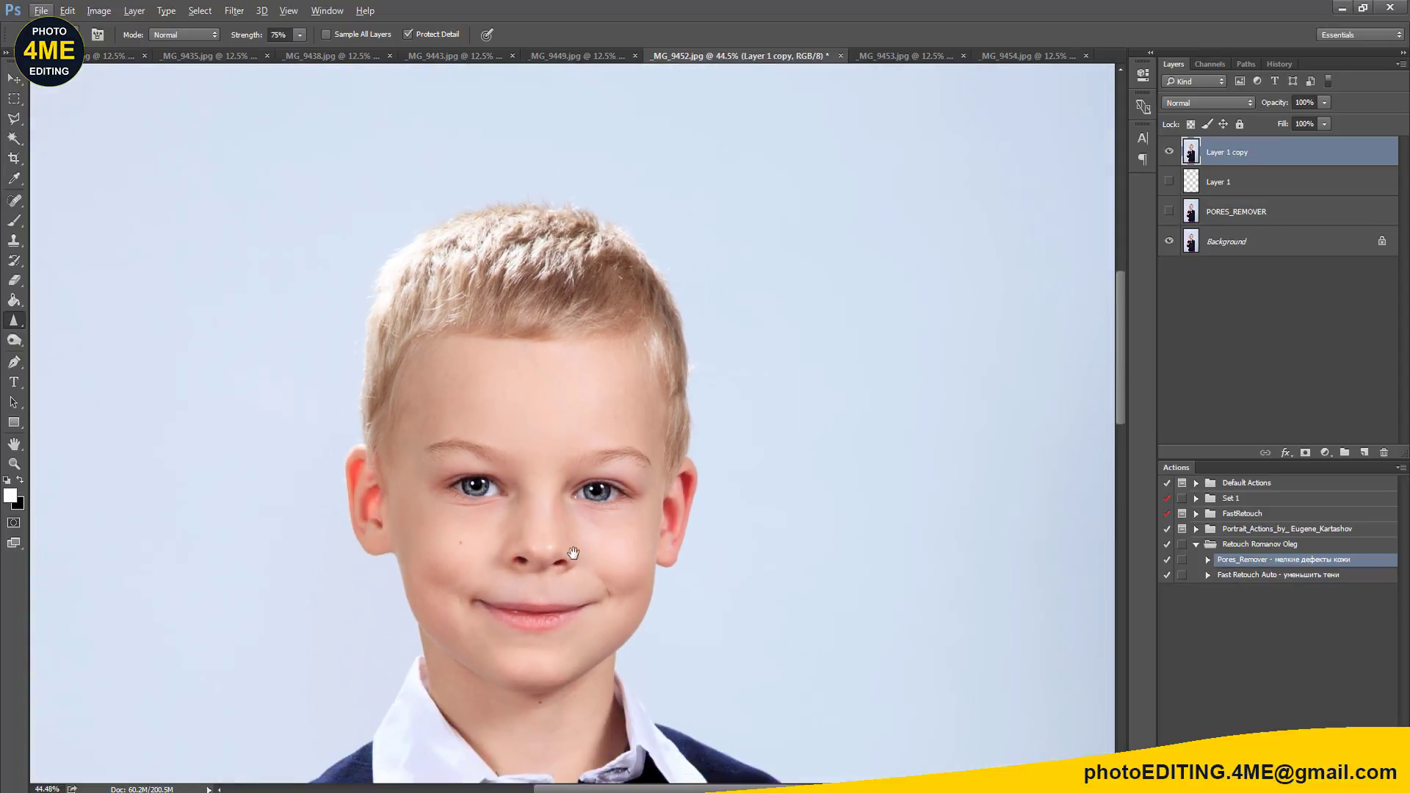
pyautogui.scroll(2, 488, 448)
pyautogui.scroll(1, 488, 448)
pyautogui.scroll(1, 487, 447)
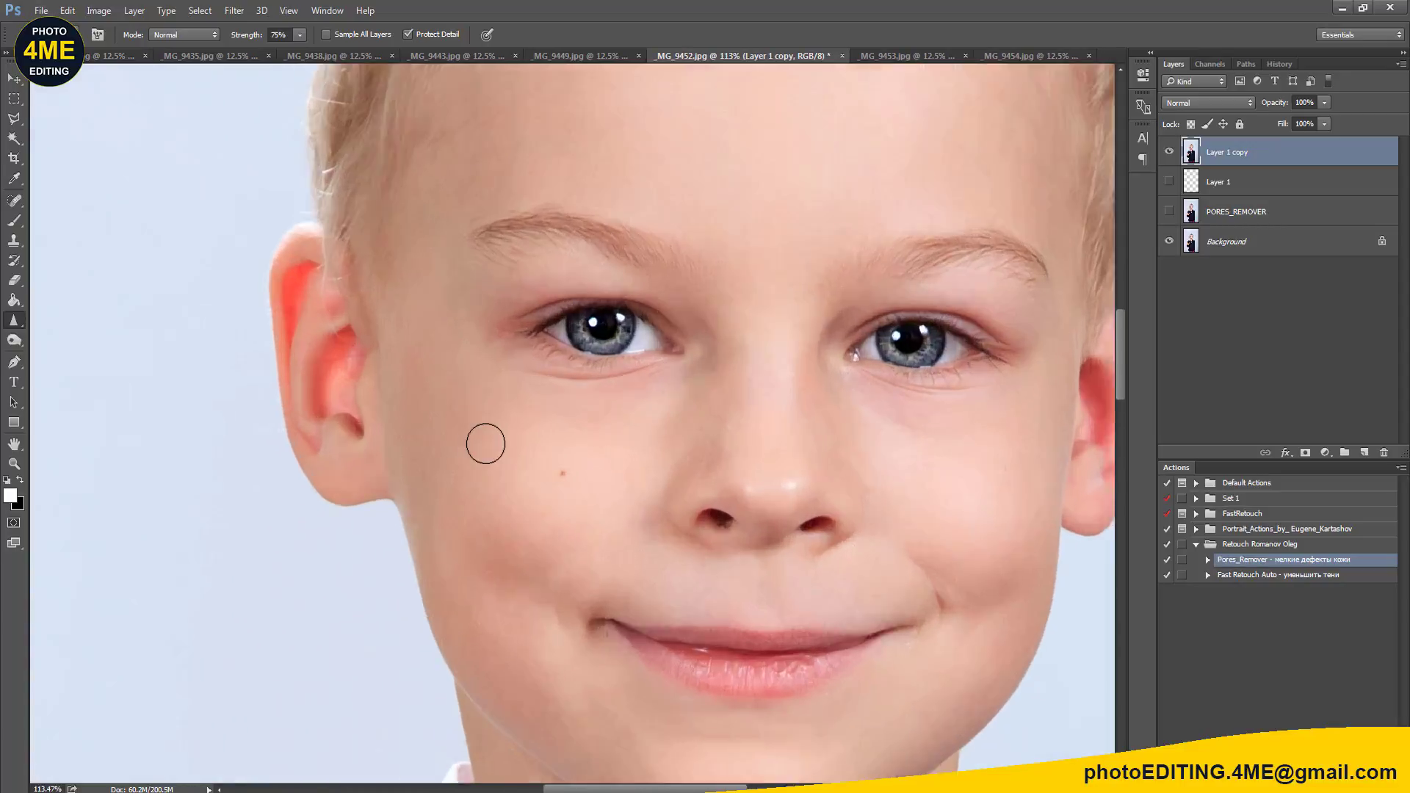
pyautogui.scroll(2, 486, 444)
pyautogui.hotkey('ctrl', '0')
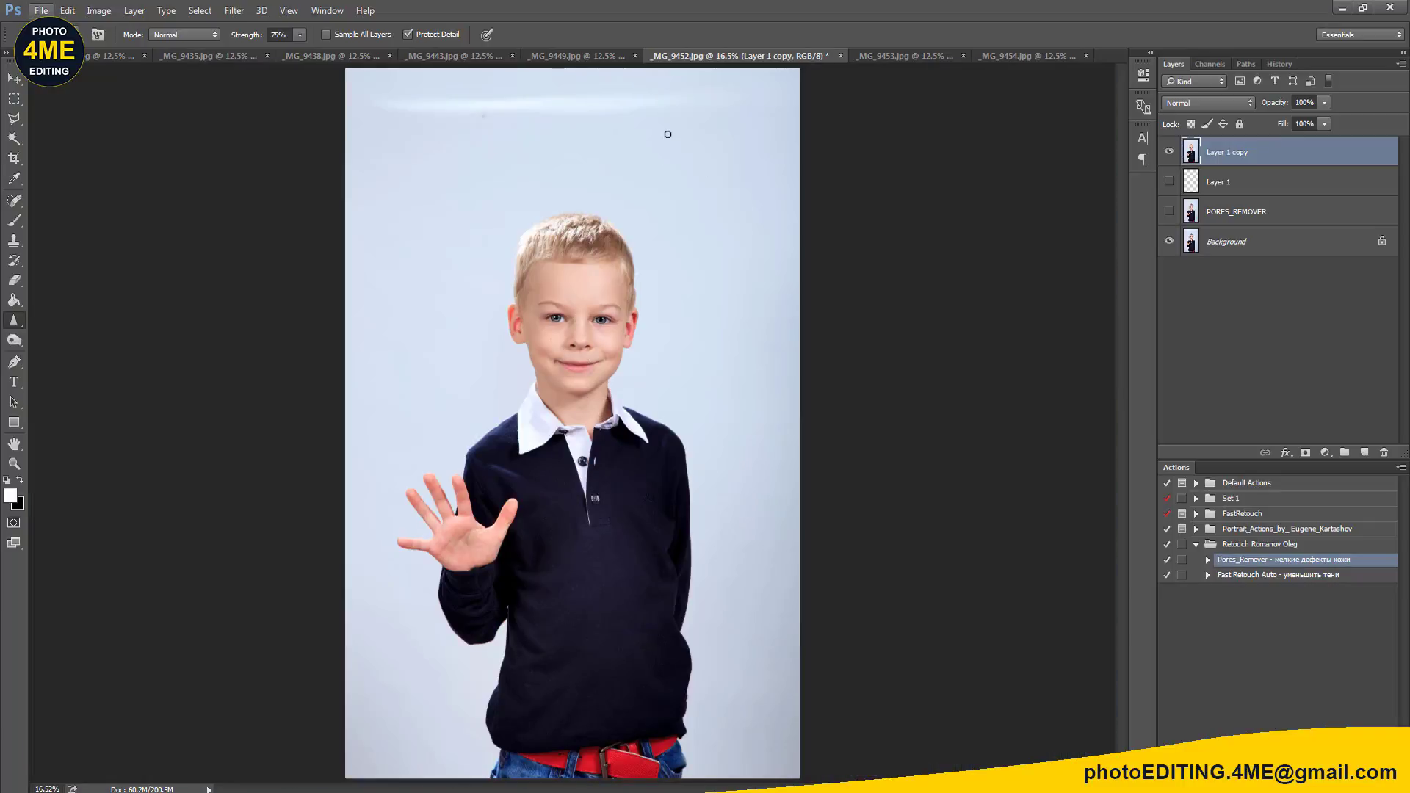
# Step: Spot-heal the streaks across the top of the boy's background with a larger brush
pyautogui.press(']')
pyautogui.press(']')
pyautogui.press(']')
pyautogui.press('j')
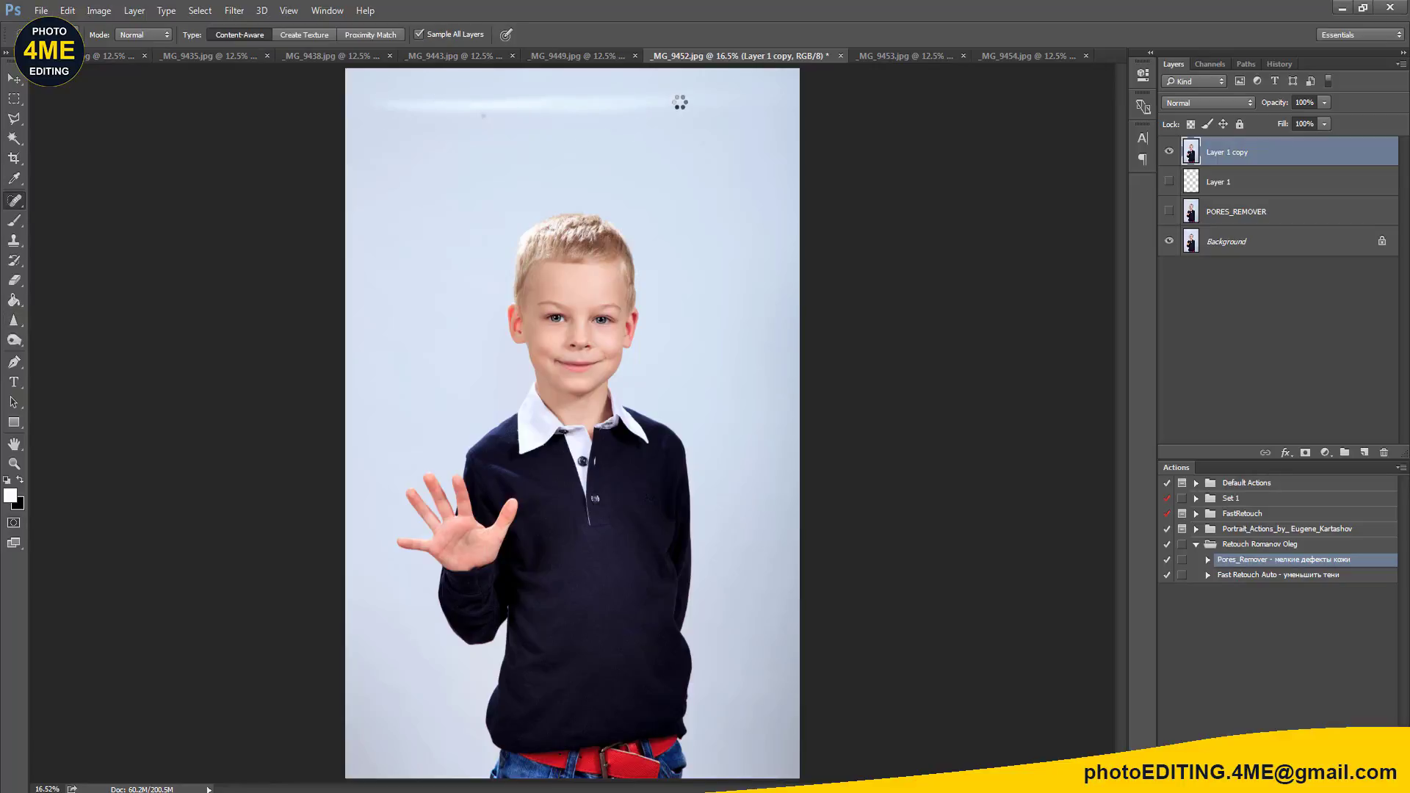
pyautogui.moveTo(680, 96); pyautogui.dragTo(369, 86)
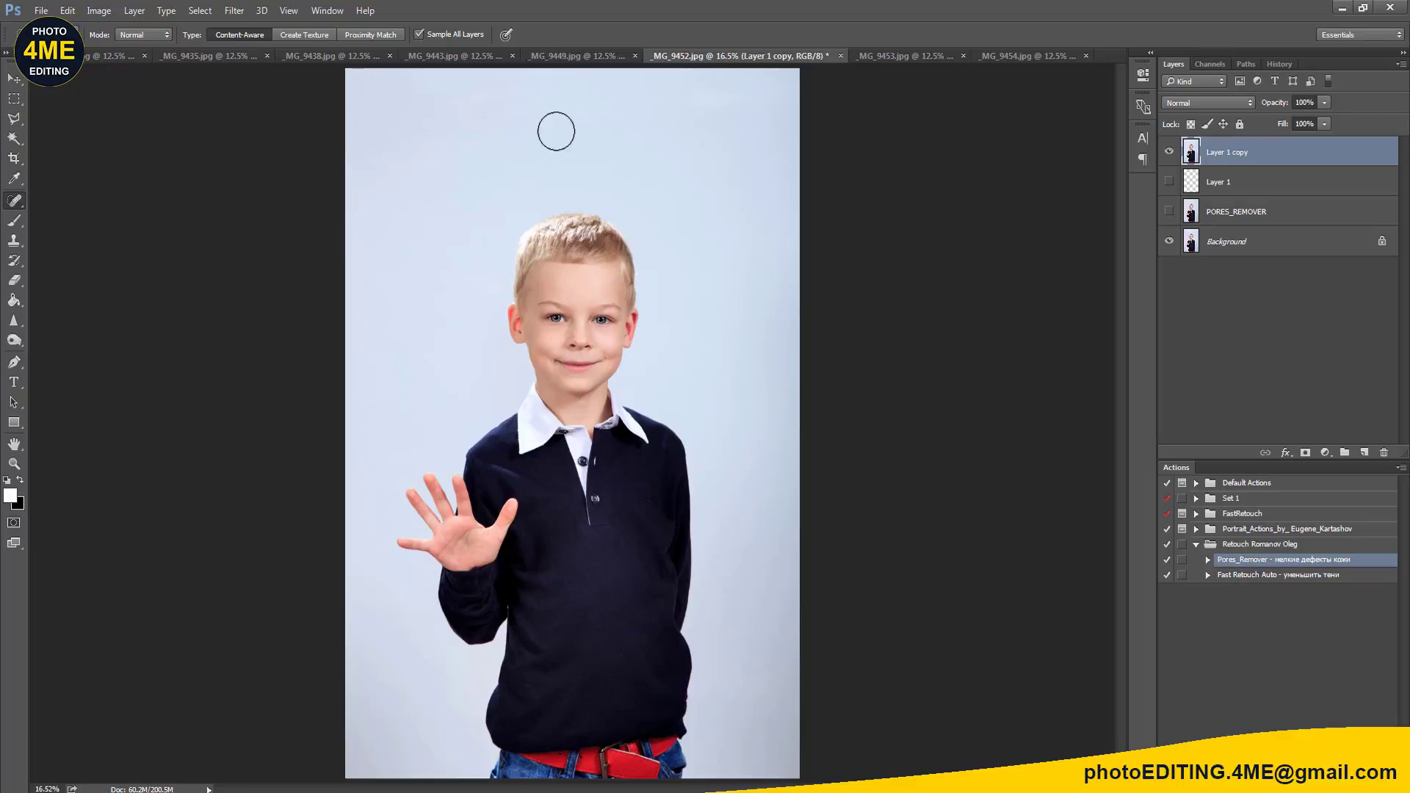
pyautogui.moveTo(543, 103); pyautogui.dragTo(435, 103)
# Step: Toggle Layer 1 copy to compare before and after, then save and close the boy's portrait
pyautogui.press('v')
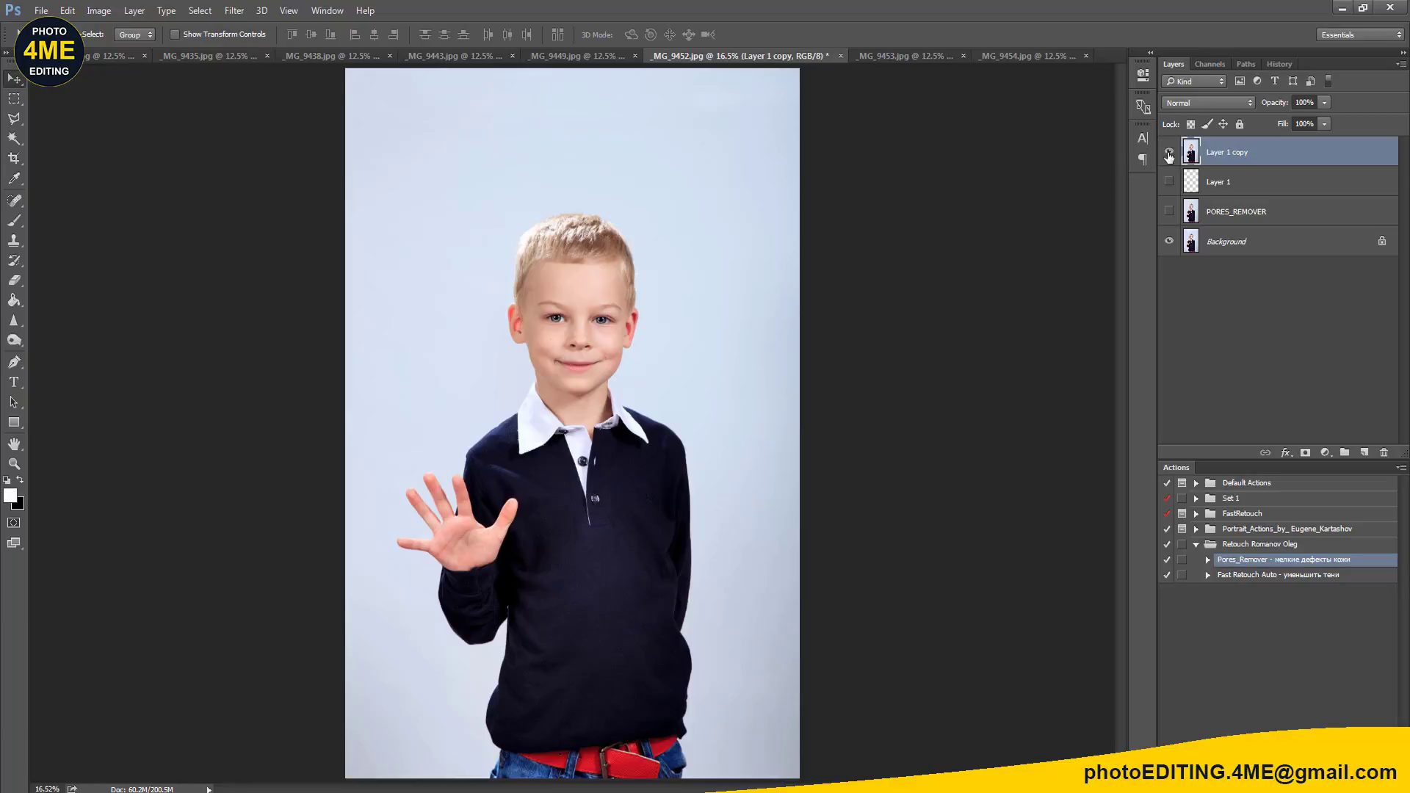
pyautogui.click(1169, 153)
pyautogui.click(1170, 153)
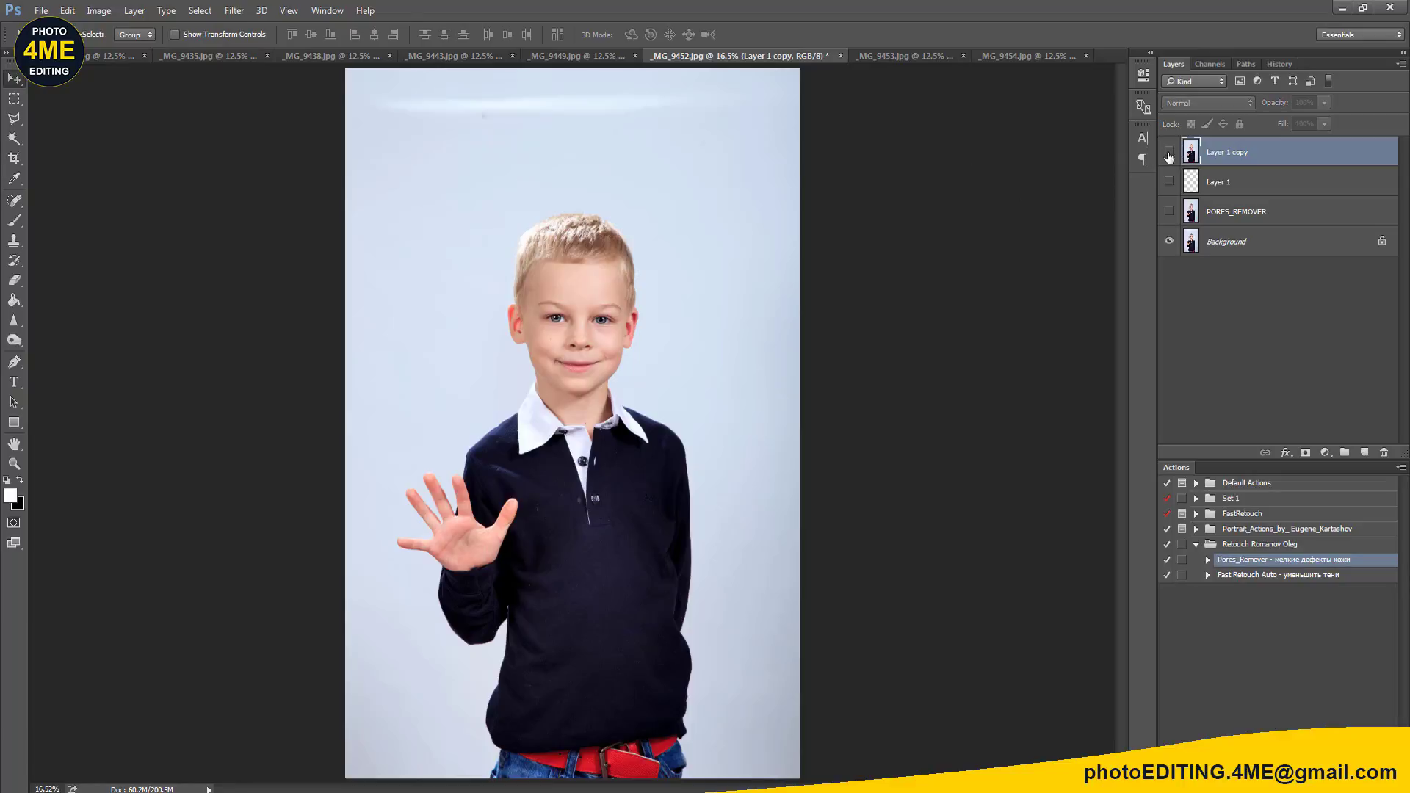
pyautogui.hotkey('ctrl', 'w')
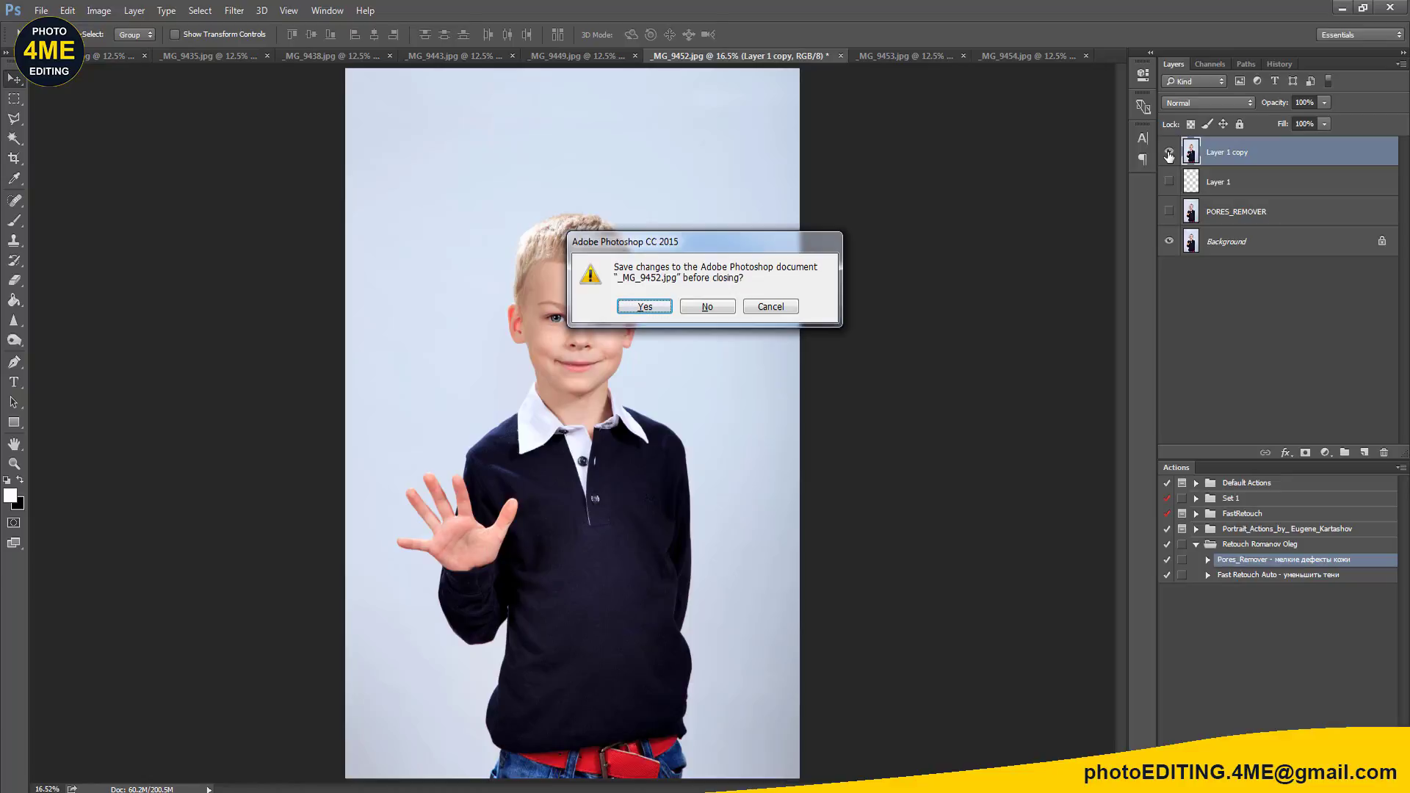
pyautogui.press('n')
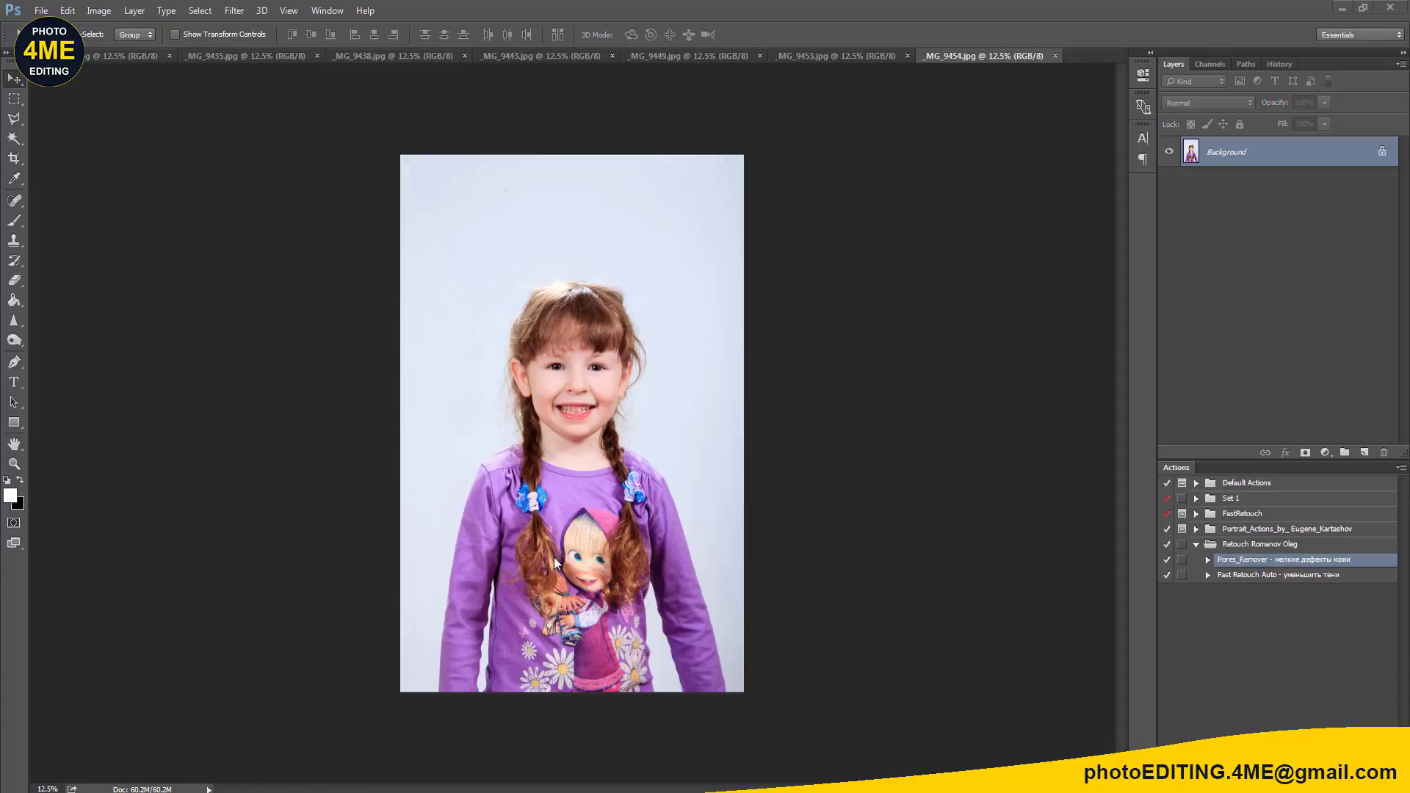
pyautogui.scroll(1, 555, 562)
# Step: Duplicate the girl's photo to Layer 1 and add an empty Layer 2 above it
pyautogui.hotkey('ctrl', 'j')
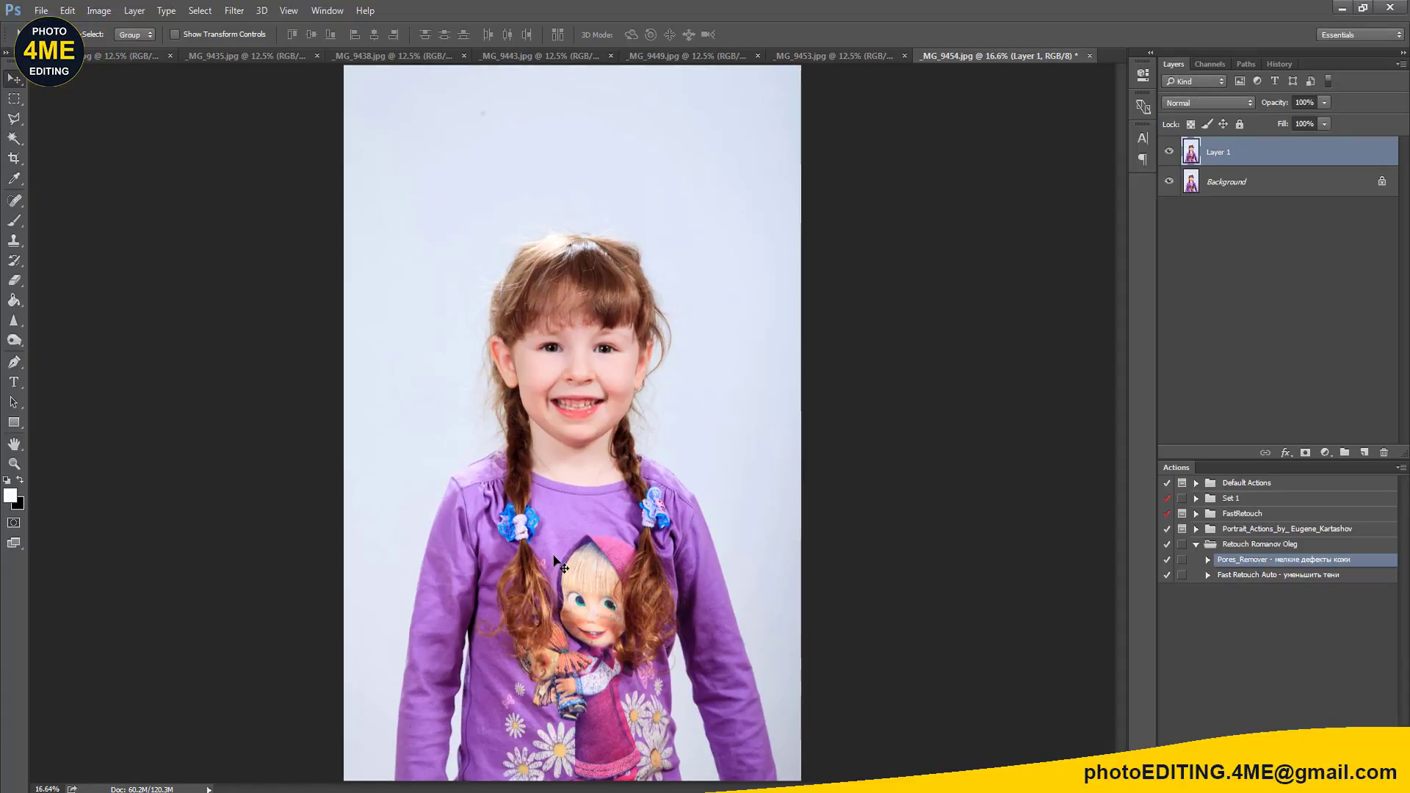
pyautogui.hotkey('ctrl', 'shift', 'n')
pyautogui.press('Return')
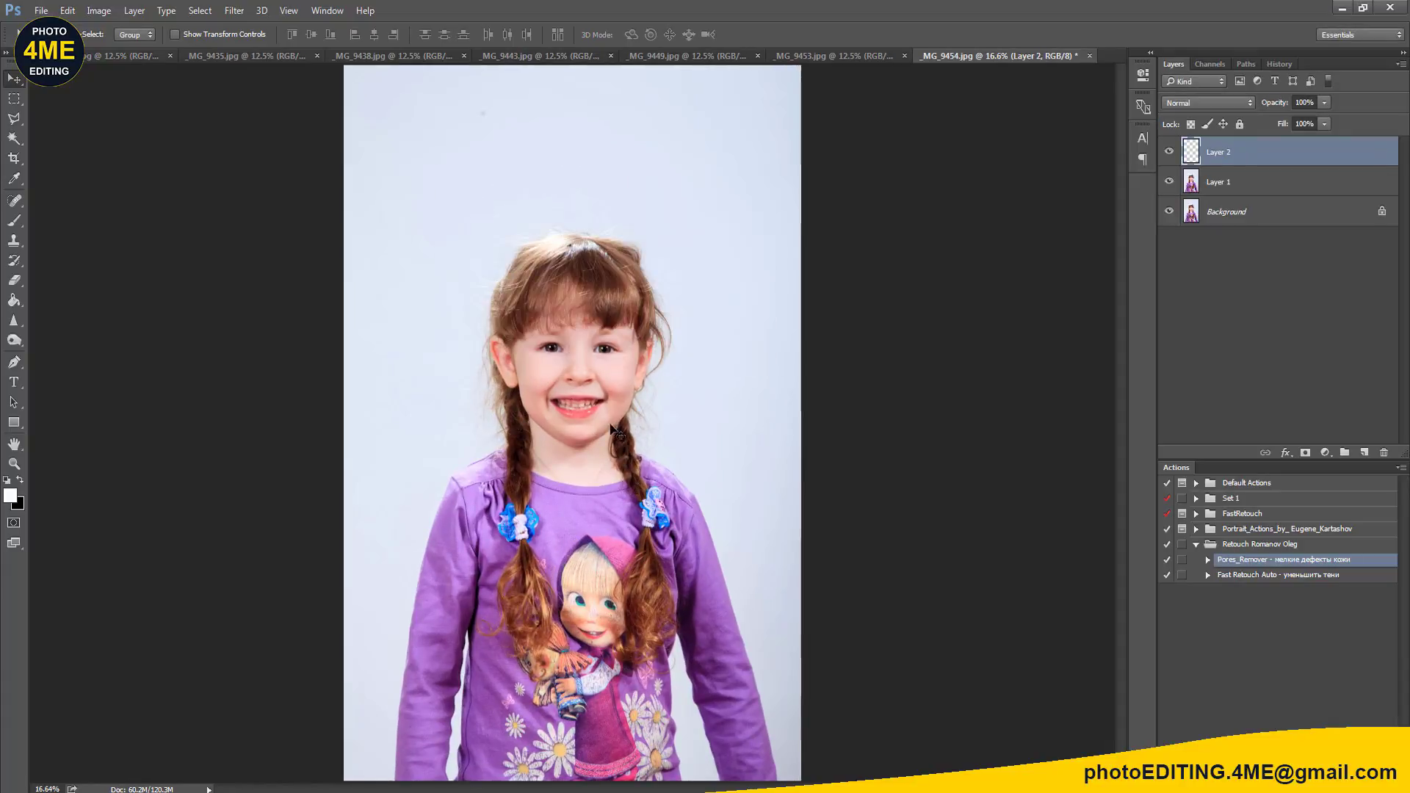
pyautogui.scroll(1, 567, 398)
pyautogui.scroll(2, 567, 398)
pyautogui.scroll(1, 566, 392)
pyautogui.scroll(1, 565, 392)
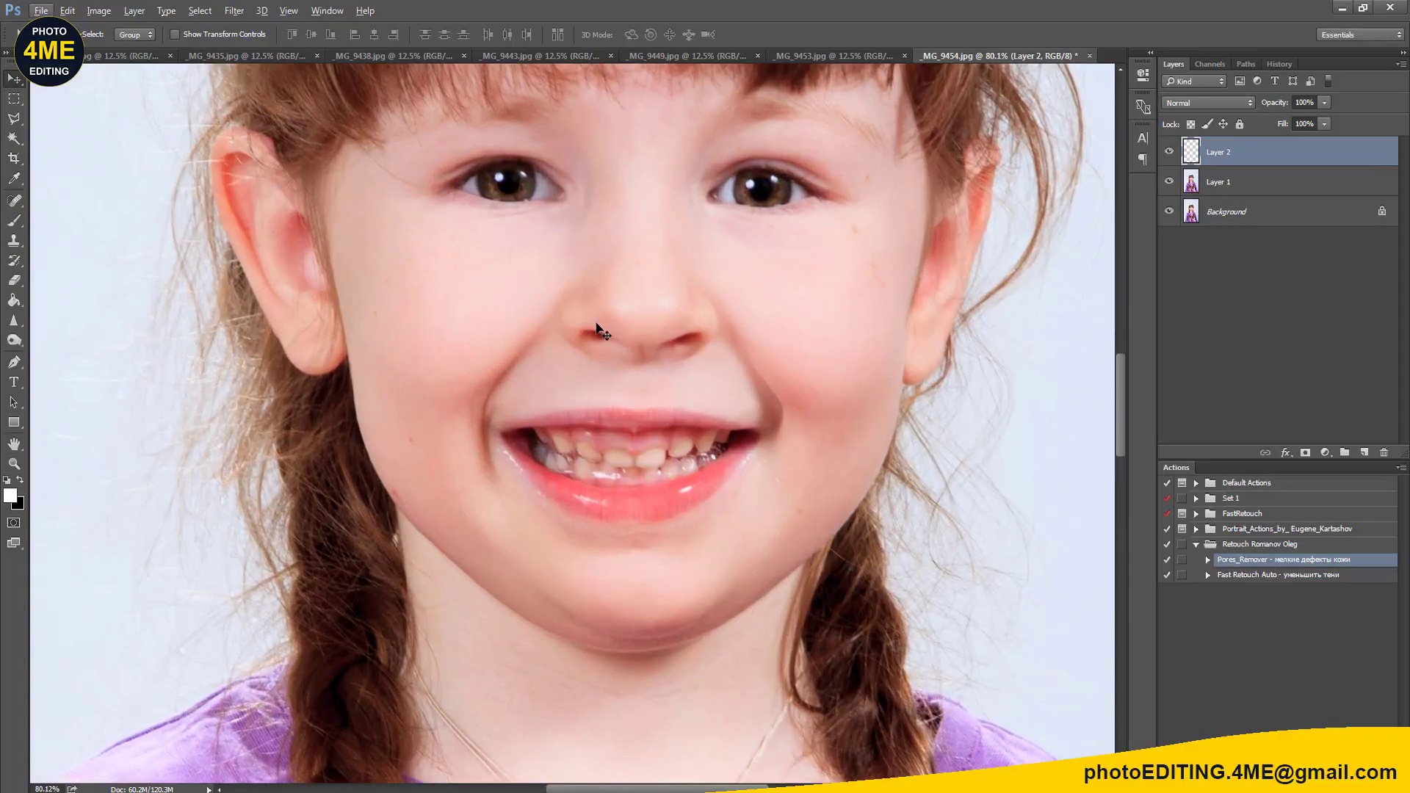
pyautogui.scroll(1, 609, 382)
pyautogui.scroll(1, 735, 382)
# Step: Spot-heal the blemishes on the right cheek and the forehead below the brow
pyautogui.press('j')
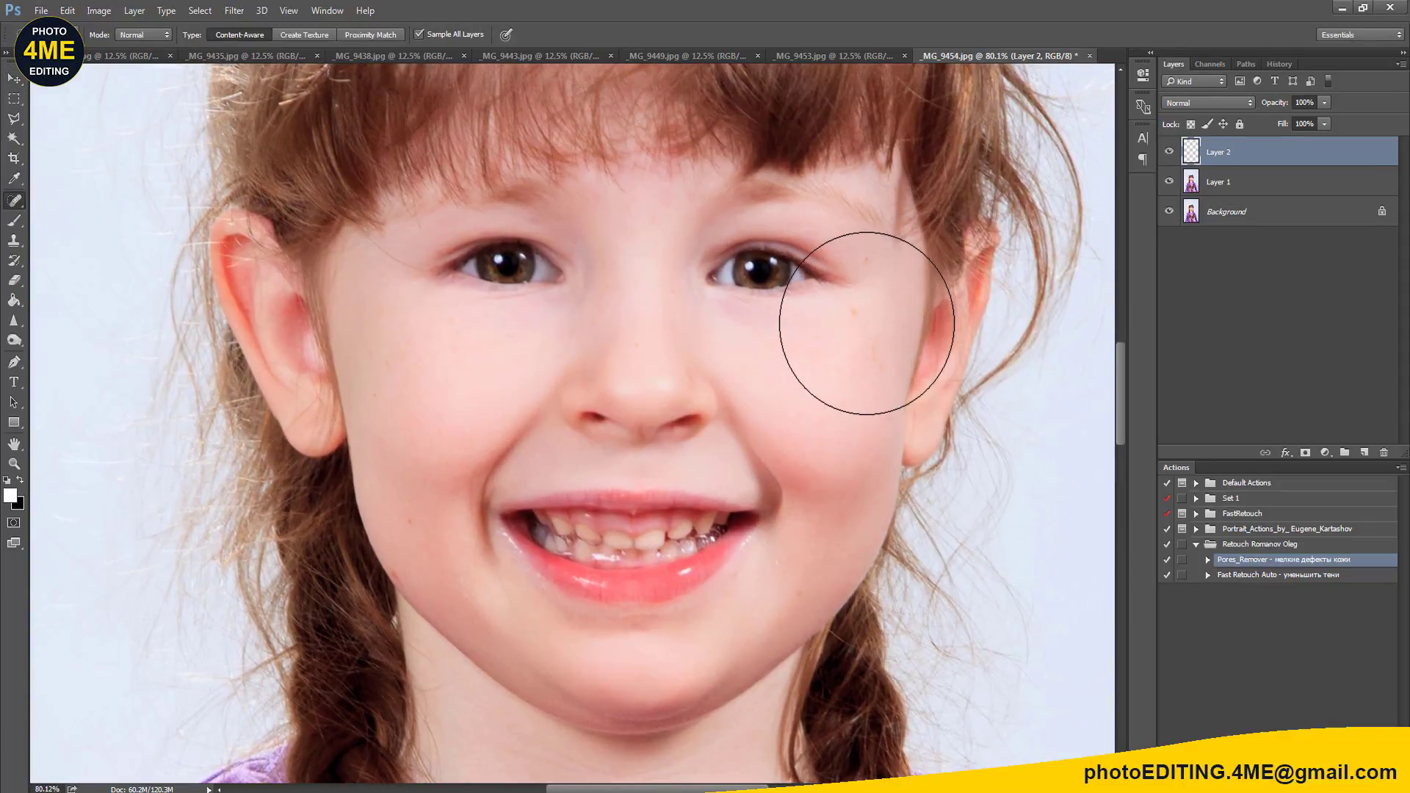
pyautogui.press('[')
pyautogui.press('[')
pyautogui.press('[')
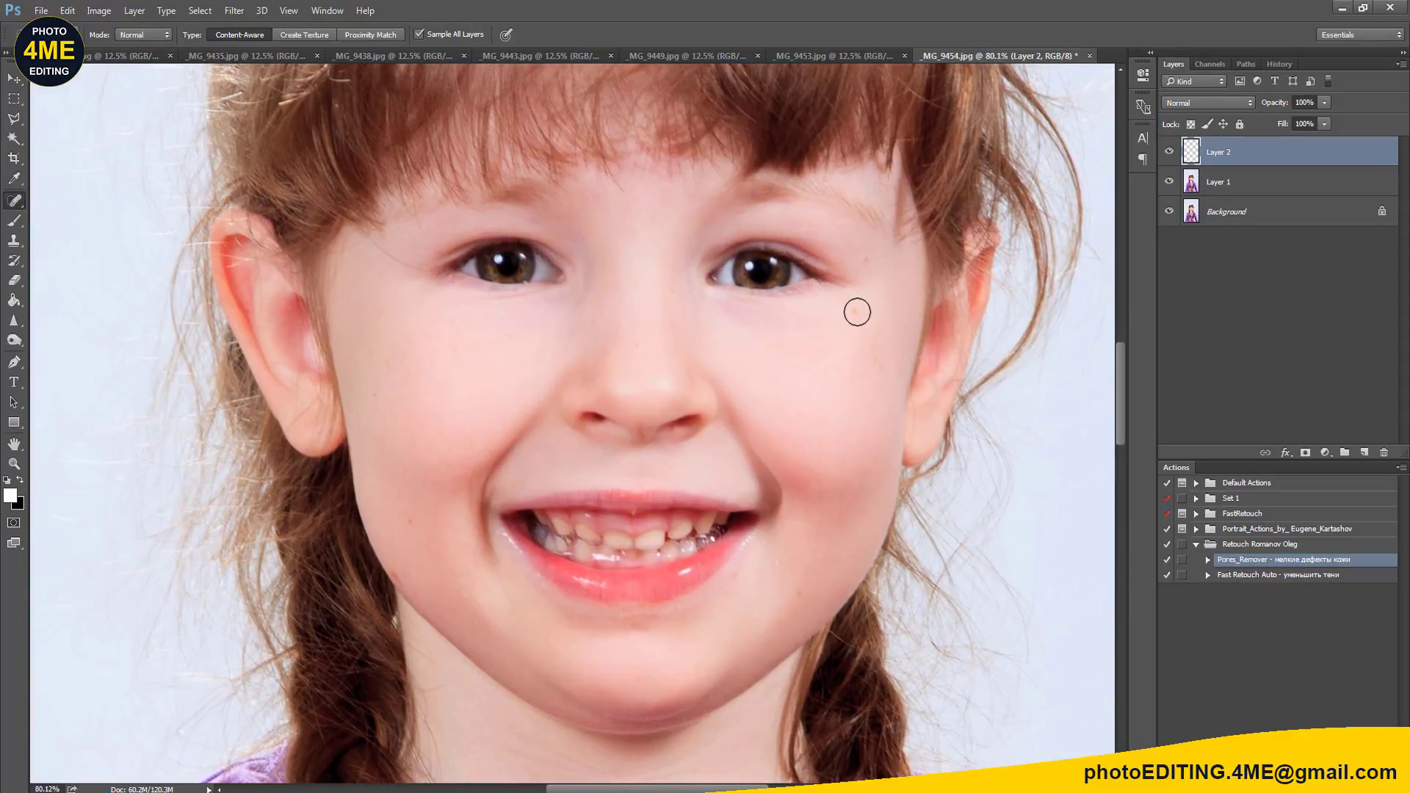
pyautogui.moveTo(855, 301); pyautogui.dragTo(870, 343)
pyautogui.click(815, 420)
pyautogui.click(854, 352)
pyautogui.moveTo(670, 199); pyautogui.dragTo(649, 235)
# Step: Spot-heal the dark spot below the girl's lower lip
pyautogui.keyDown('alt'); pyautogui.scroll(3, 407, 280); pyautogui.keyUp('alt')
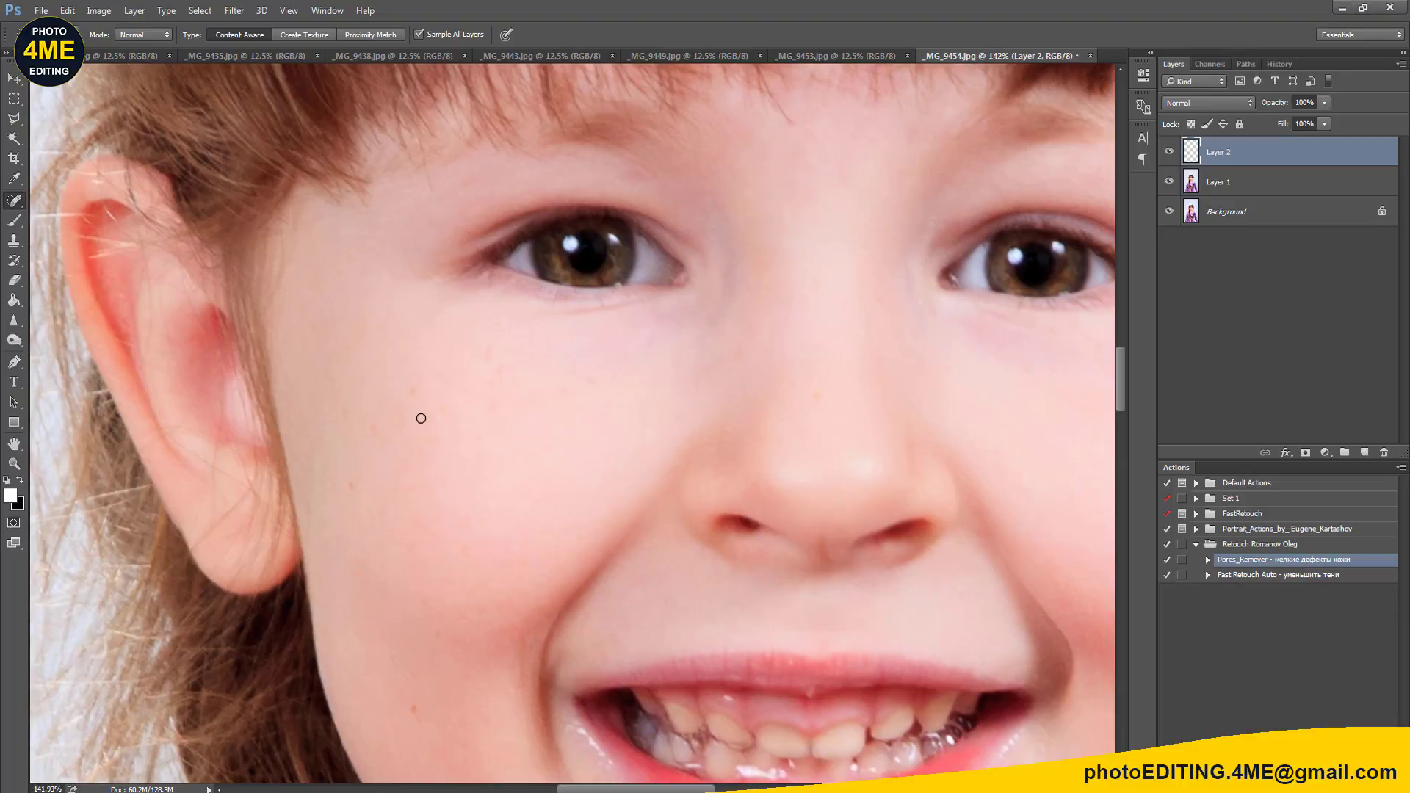
pyautogui.moveTo(534, 472); pyautogui.dragTo(510, 311)
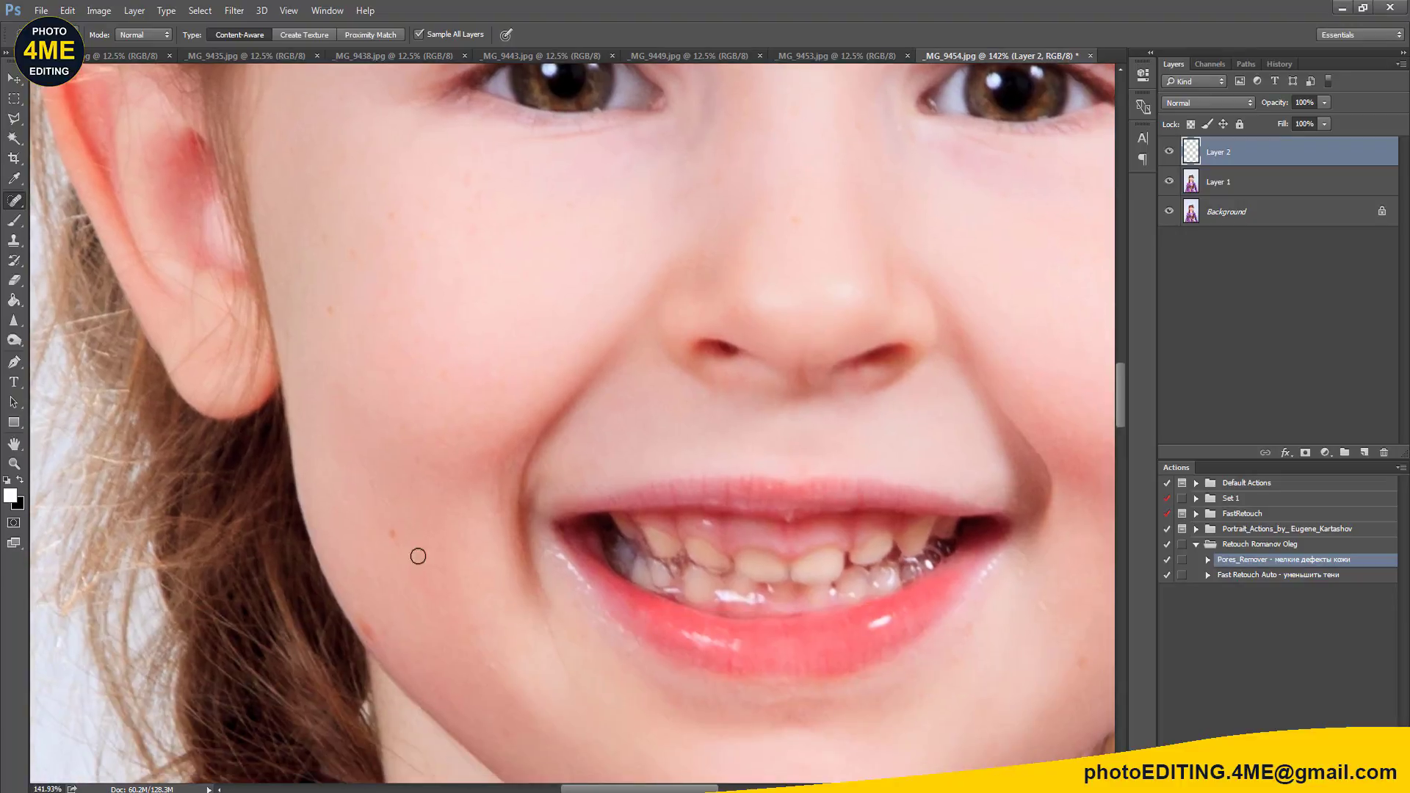
pyautogui.moveTo(441, 642); pyautogui.dragTo(450, 488)
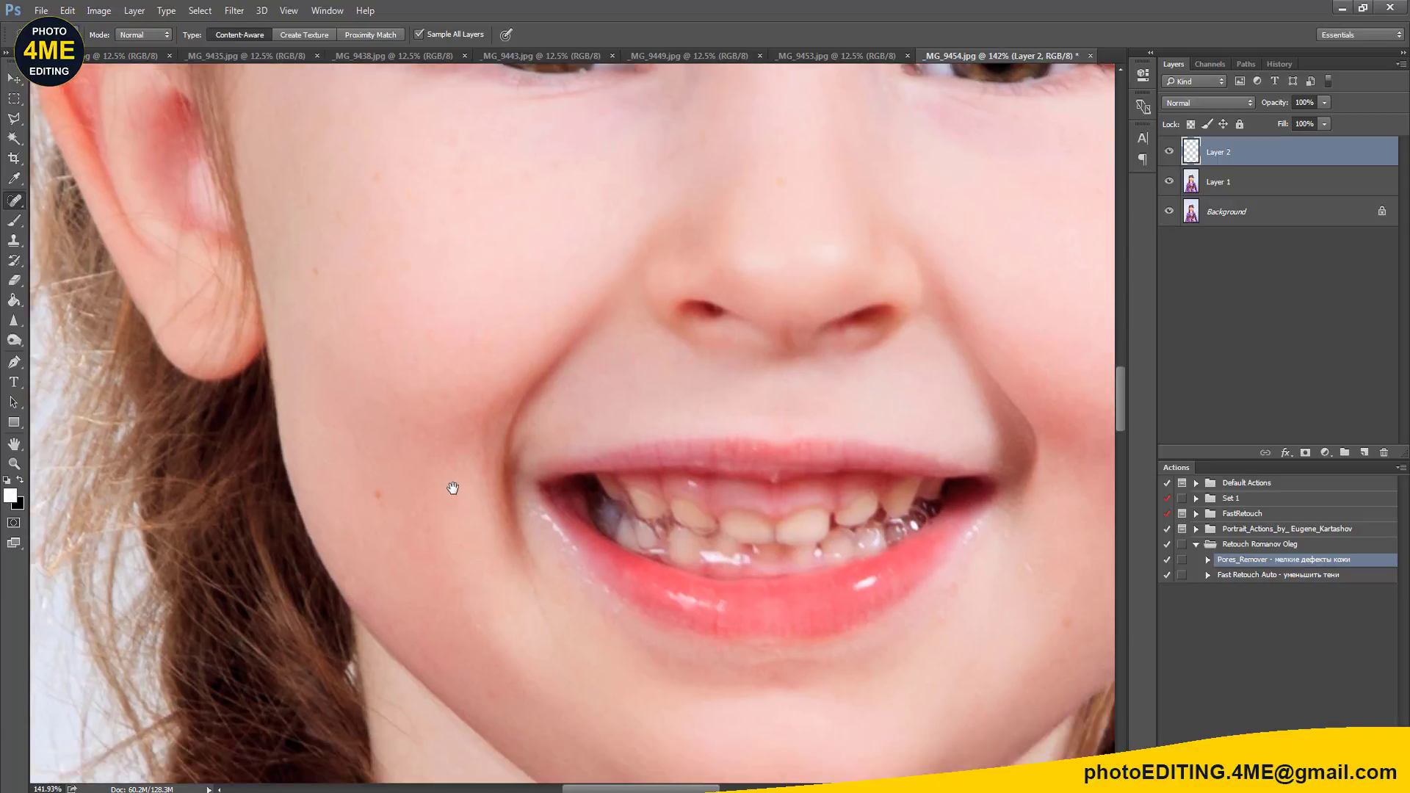
pyautogui.moveTo(801, 544); pyautogui.dragTo(825, 580)
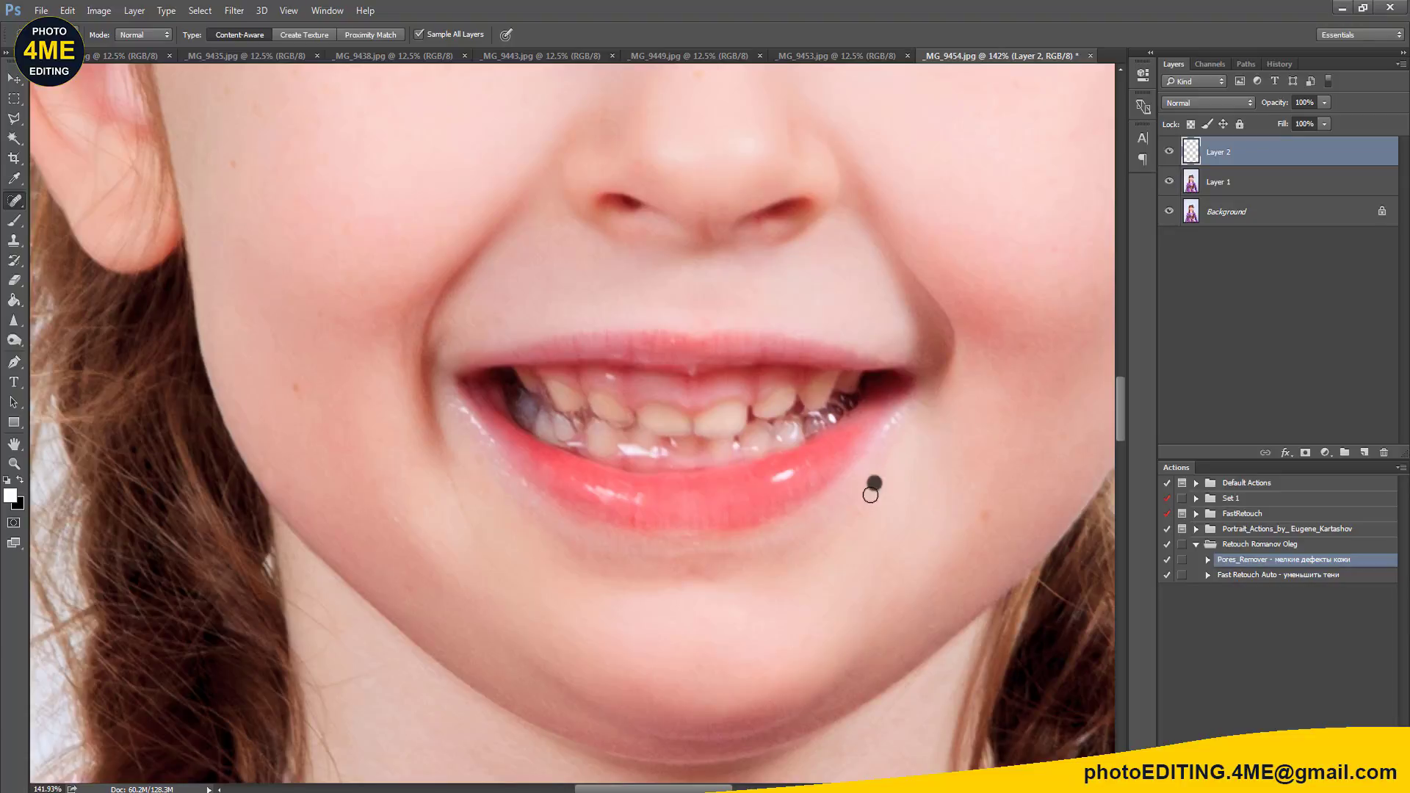
pyautogui.moveTo(686, 575); pyautogui.dragTo(700, 579)
# Step: Clone clean chin skin over the dark crease under the lower lip
pyautogui.press('s')
pyautogui.press('[')
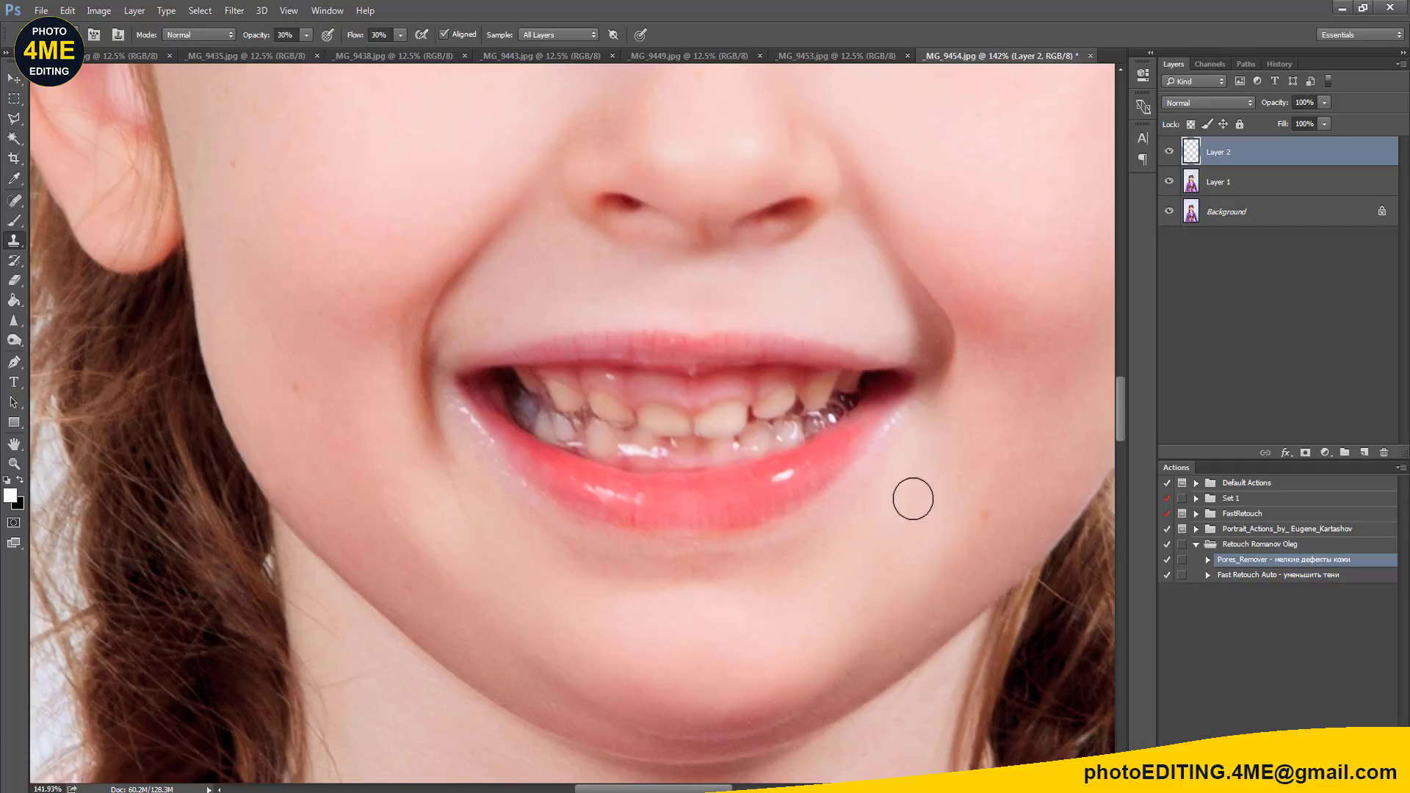
pyautogui.moveTo(827, 510); pyautogui.dragTo(808, 549)
pyautogui.keyDown('alt'); pyautogui.click(790, 566); pyautogui.keyUp('alt')
pyautogui.moveTo(701, 564)
pyautogui.mouseDown()
pyautogui.moveTo(610, 560)
pyautogui.moveTo(500, 497)
pyautogui.mouseUp()
pyautogui.keyDown('alt'); pyautogui.click(667, 630); pyautogui.keyUp('alt')
pyautogui.keyDown('alt'); pyautogui.click(451, 462); pyautogui.keyUp('alt')
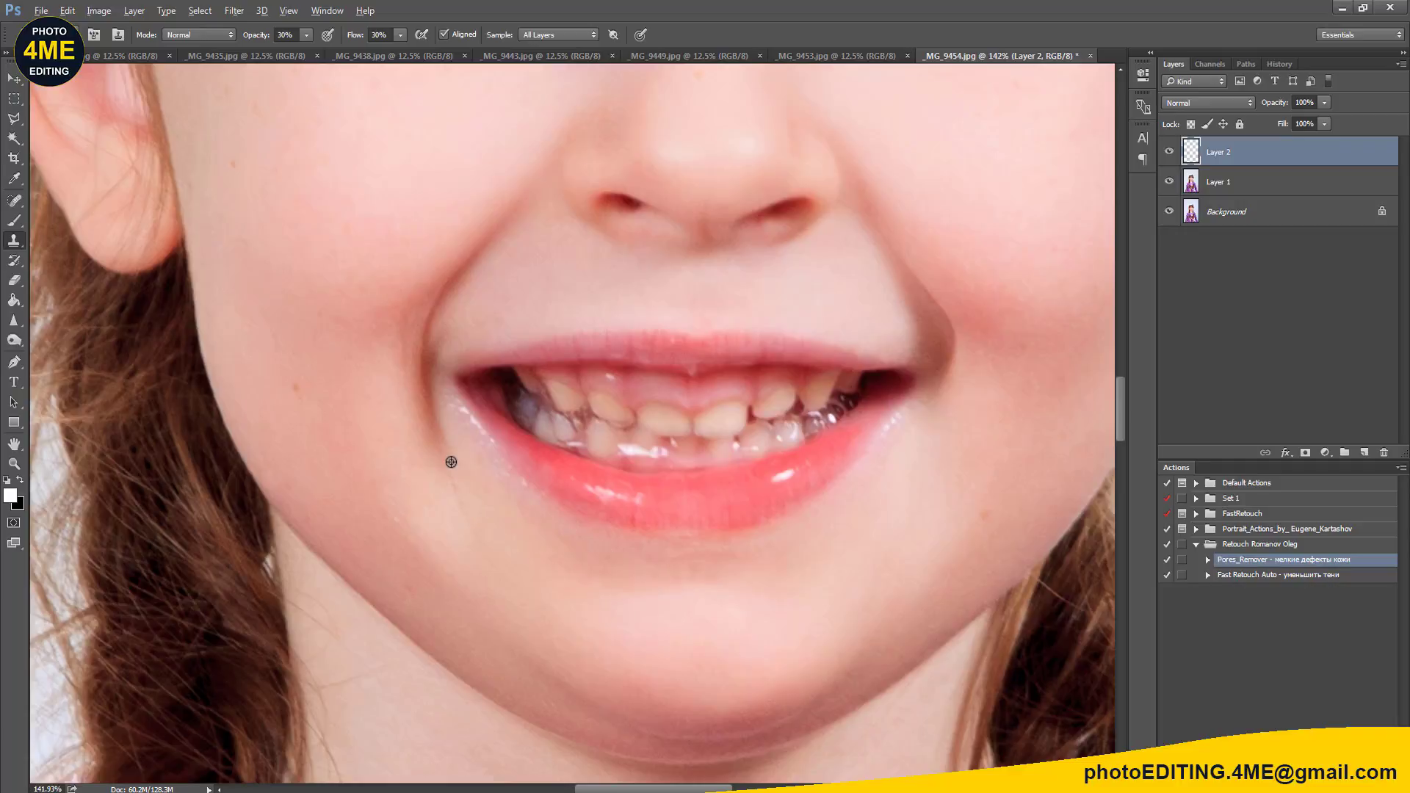
# Step: Spot-heal the blemish at the lip corner
pyautogui.press('j')
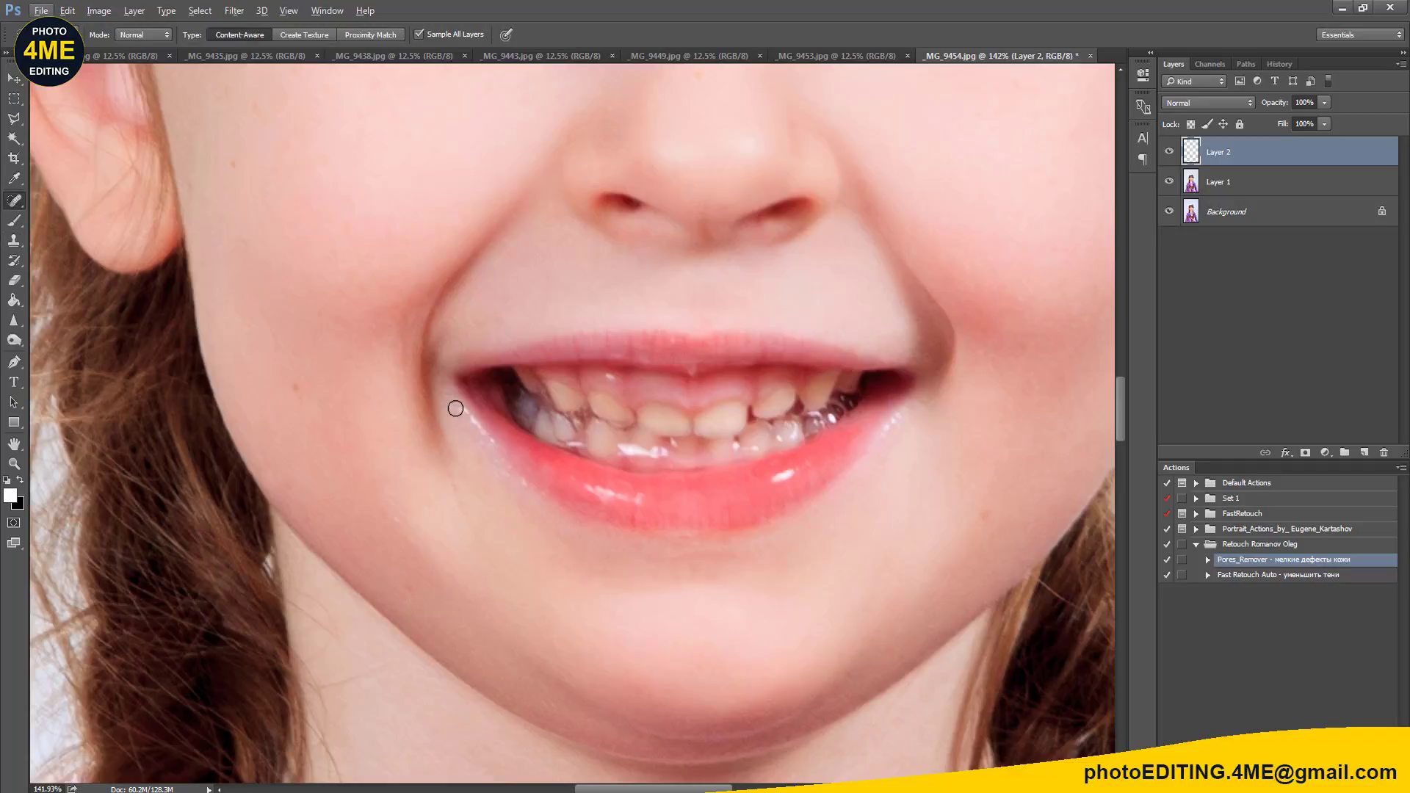
pyautogui.press('alt')
pyautogui.moveTo(468, 420); pyautogui.dragTo(478, 432)
# Step: Smooth the crease below the nose with the Spot Healing Brush
pyautogui.press('s')
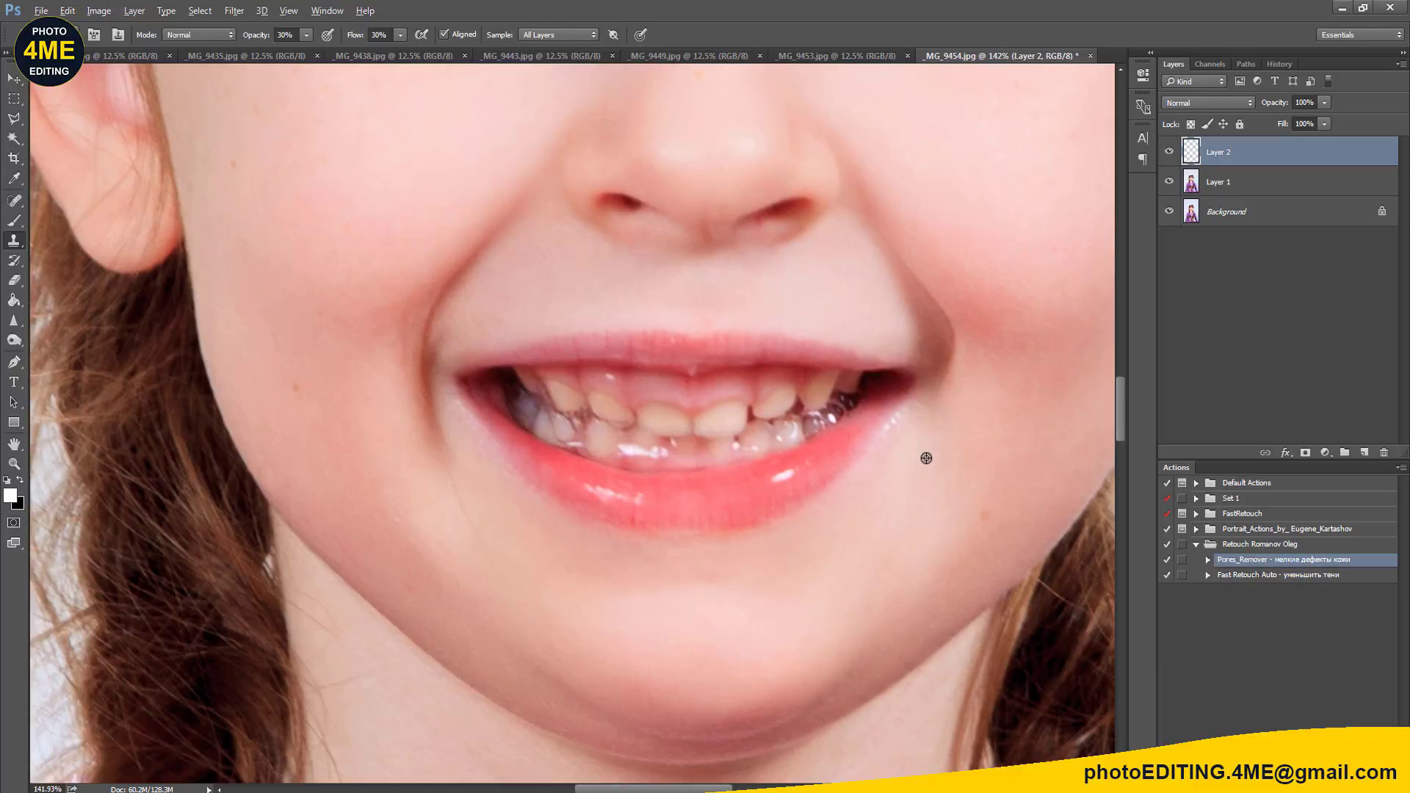
pyautogui.scroll(-1, 939, 474)
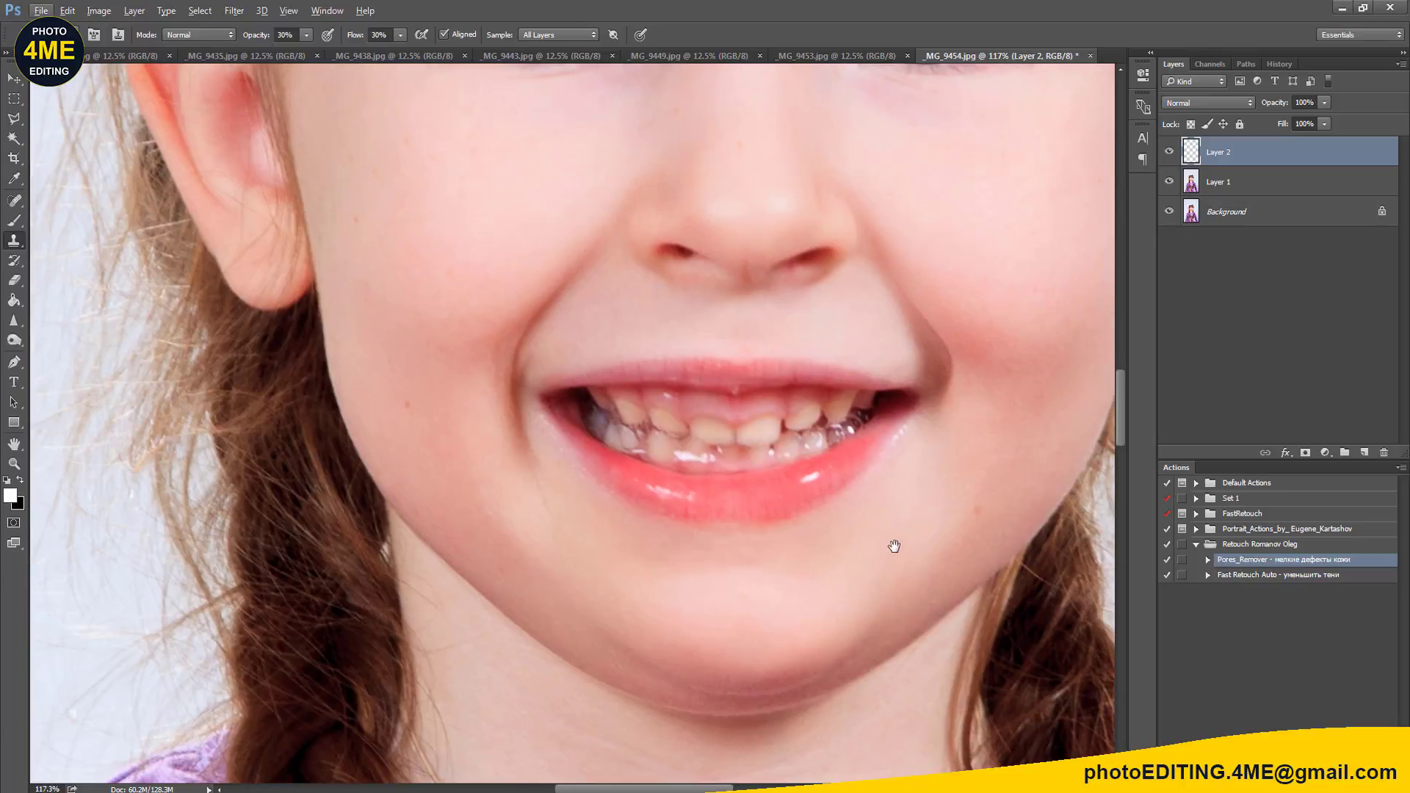
pyautogui.scroll(2, 894, 547)
pyautogui.scroll(1, 856, 639)
pyautogui.scroll(1, 926, 503)
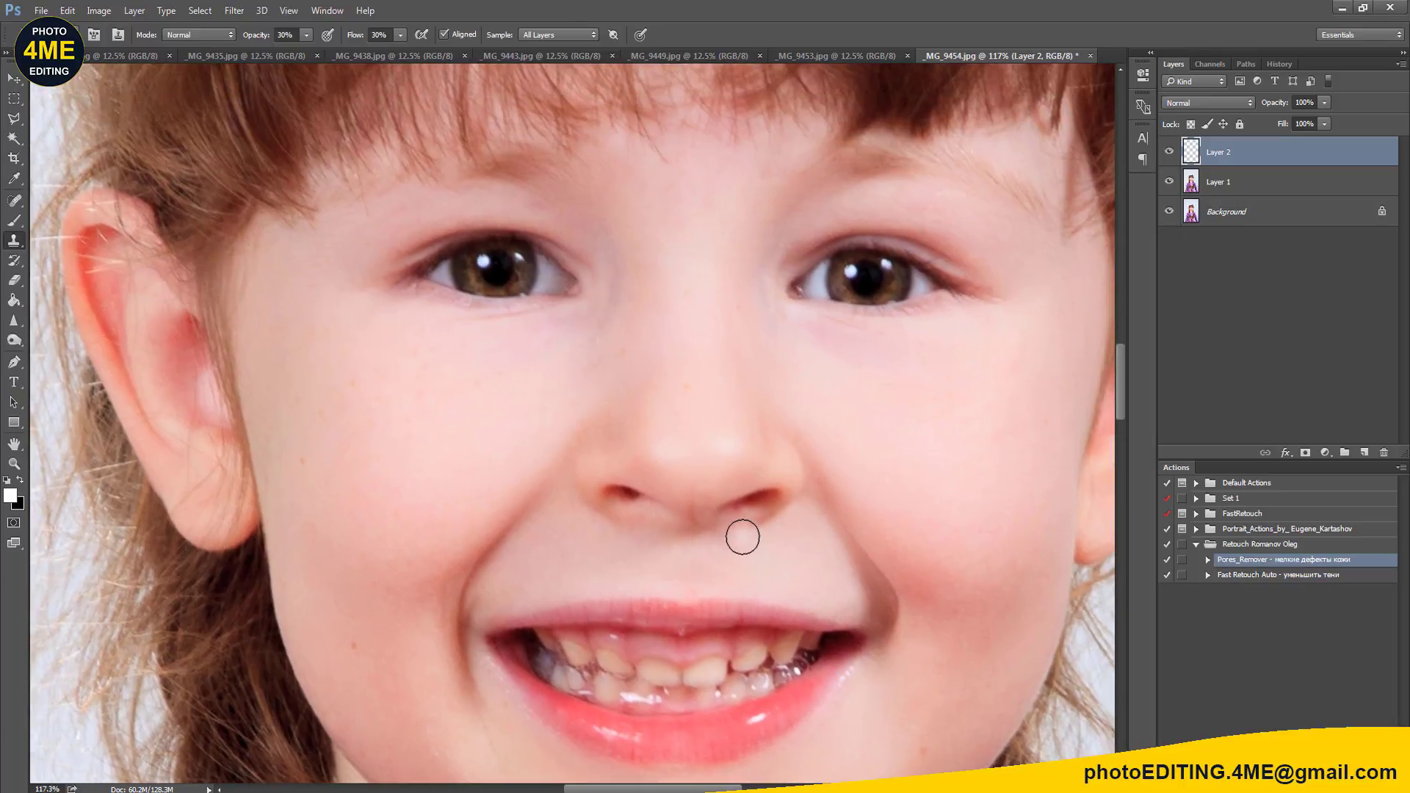
pyautogui.press('j')
pyautogui.scroll(2, 738, 530)
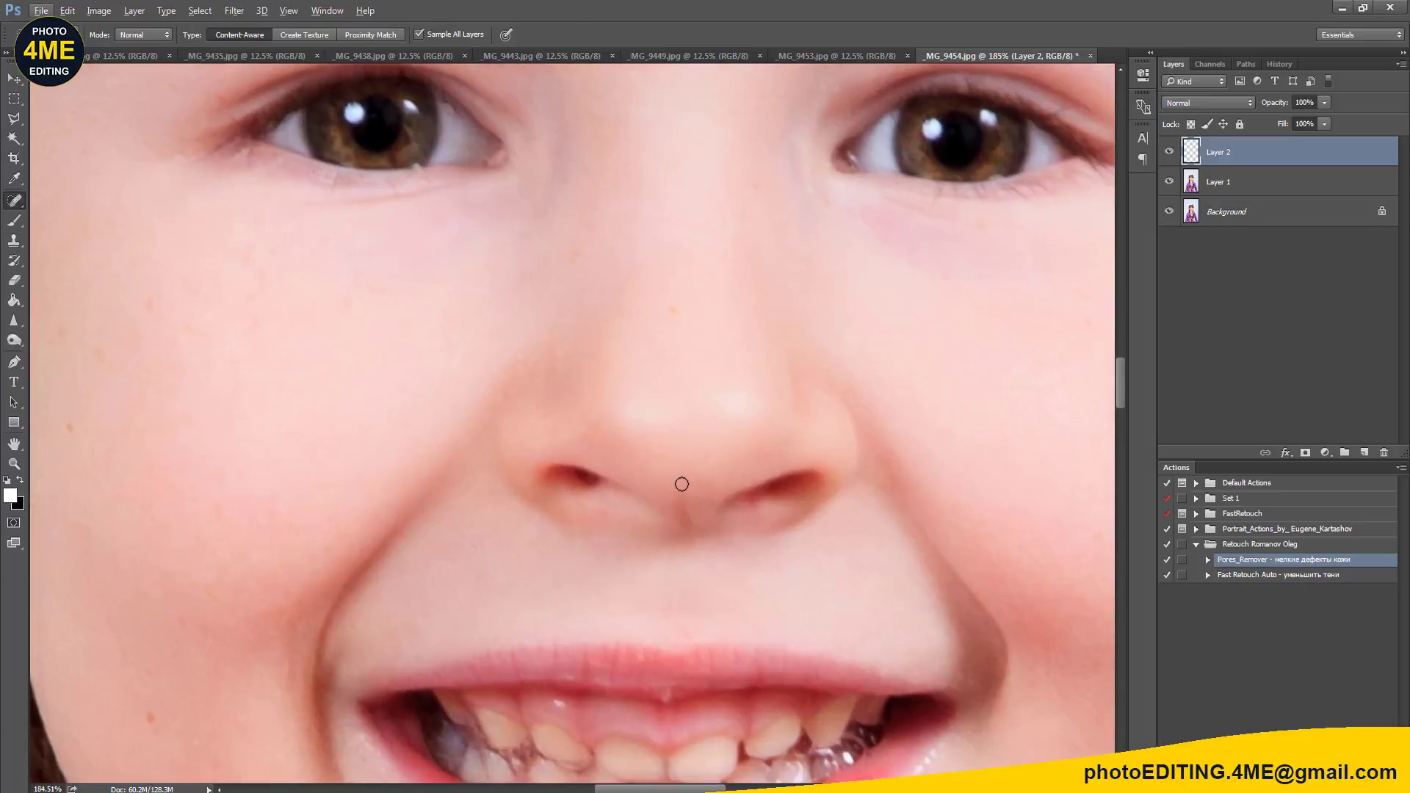
pyautogui.moveTo(684, 483); pyautogui.dragTo(681, 520)
# Step: Stamp all visible layers into a new merged Layer 2 copy
pyautogui.scroll(-2, 686, 407)
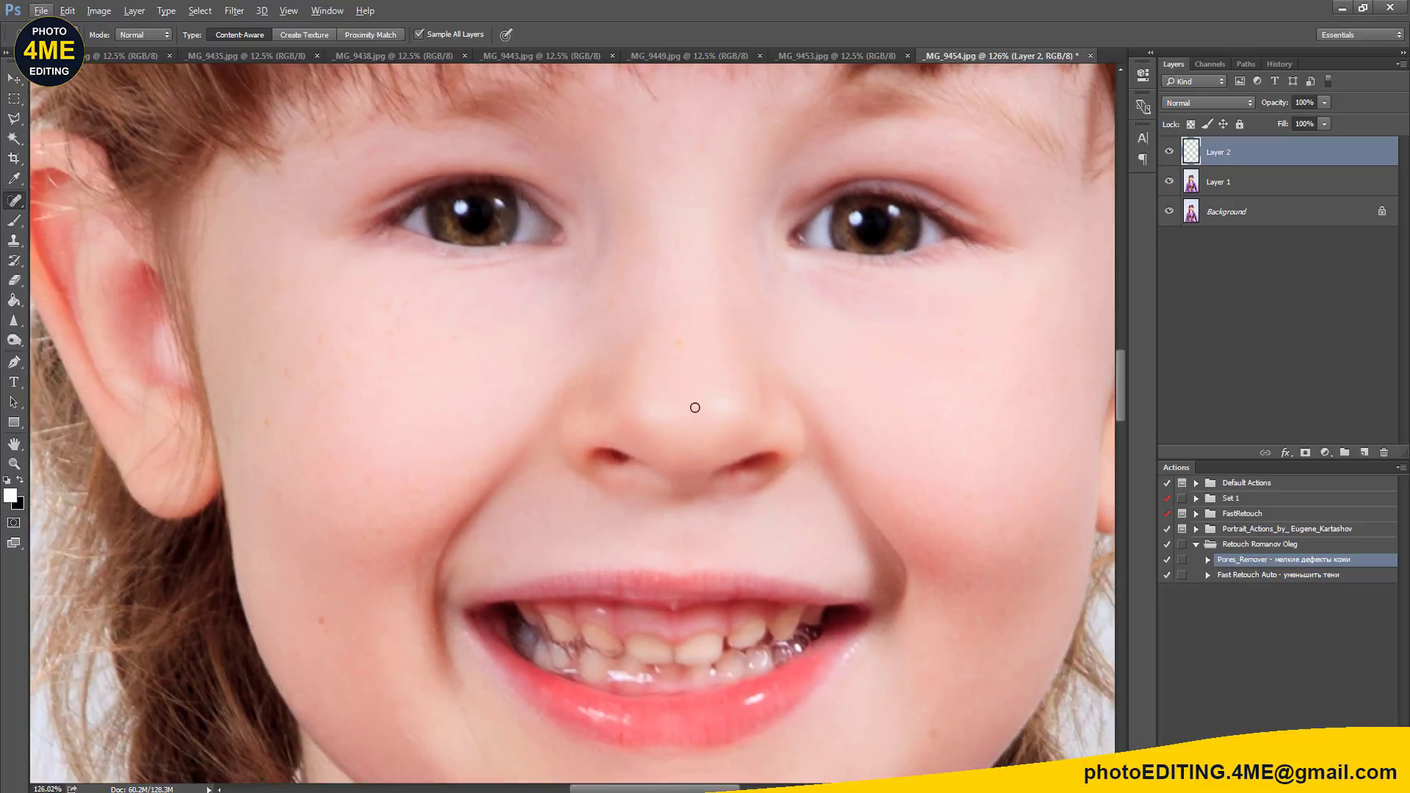
pyautogui.moveTo(690, 406); pyautogui.dragTo(671, 512)
pyautogui.scroll(-1, 686, 510)
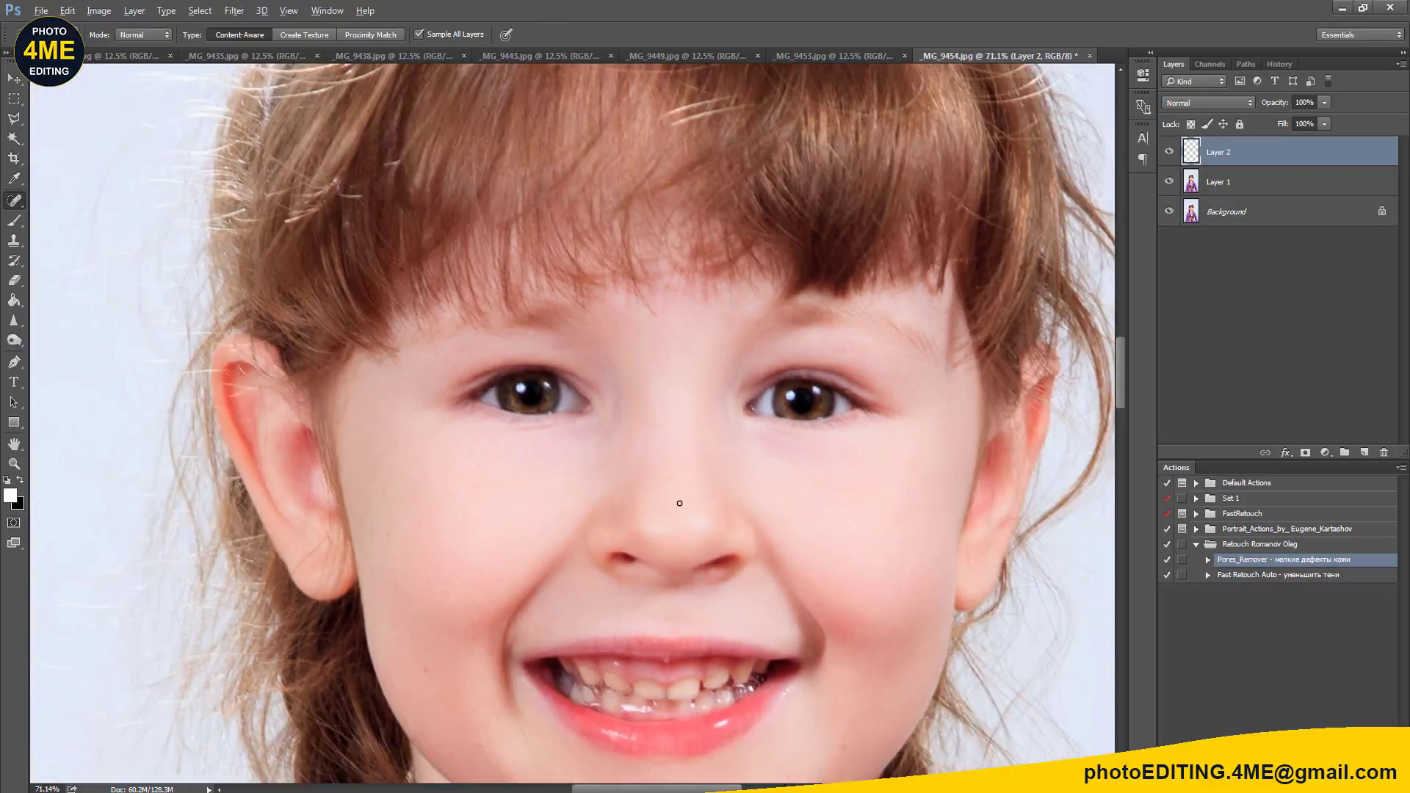
pyautogui.scroll(-1, 676, 512)
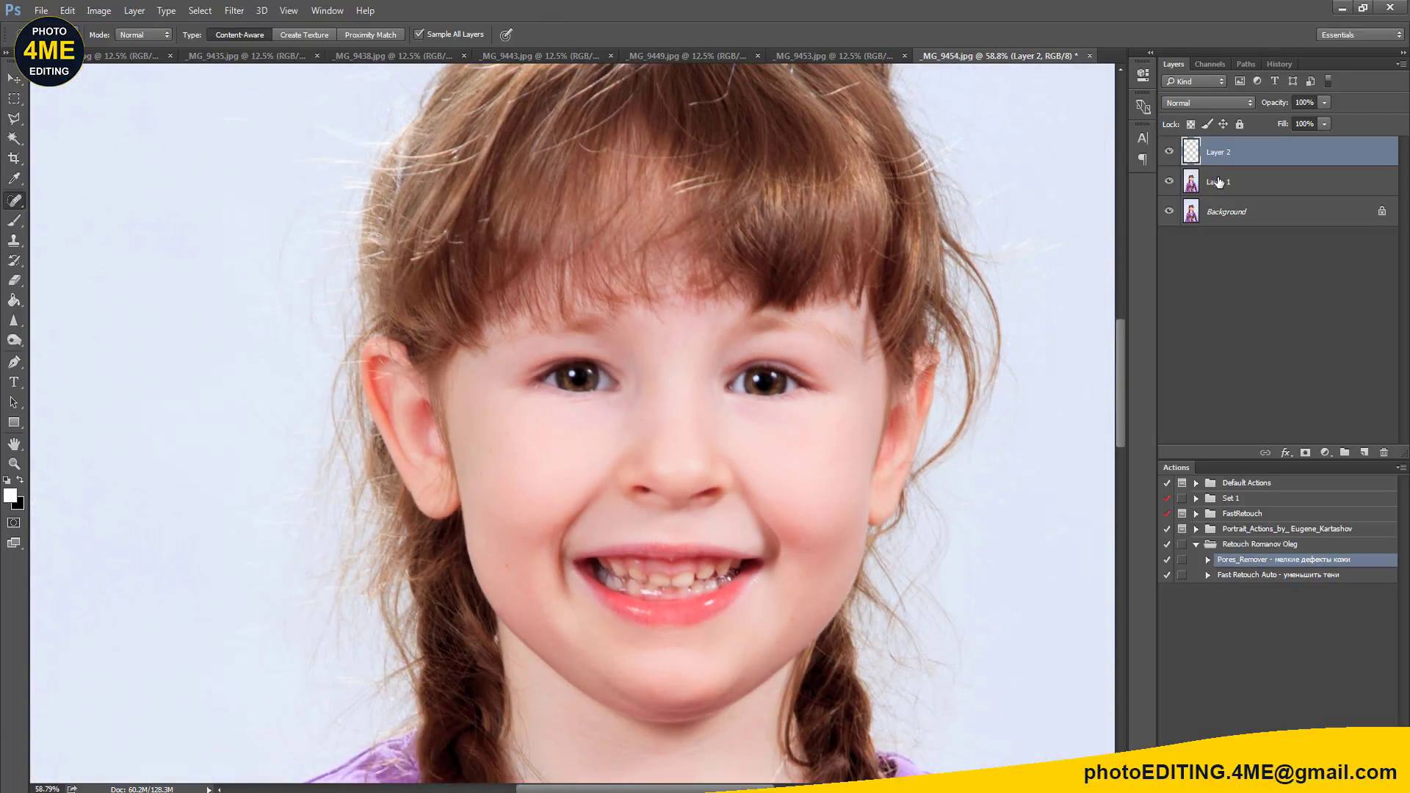
pyautogui.hotkey('ctrl', 'alt', 'shift', 'e')
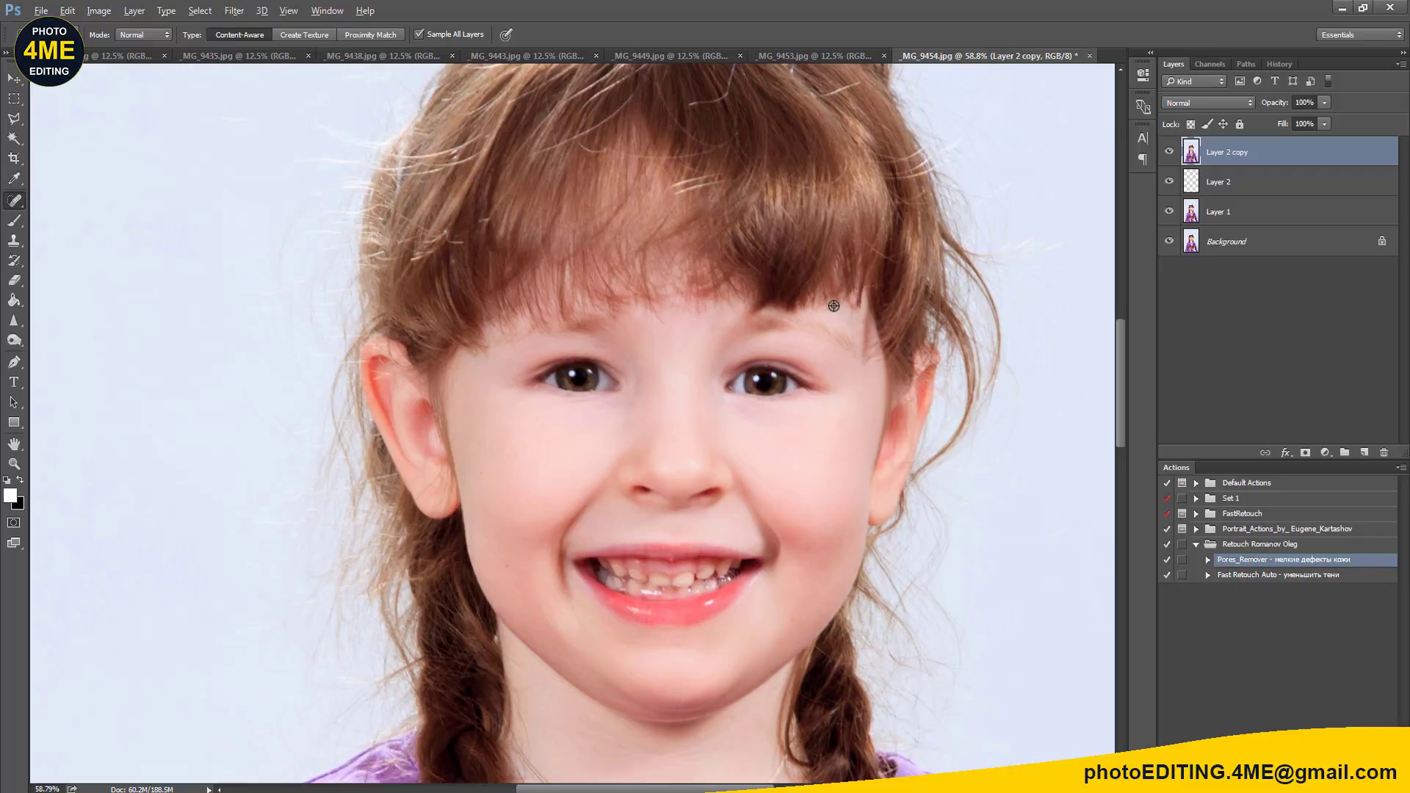
# Step: Sharpen the irises and lashes of both of the girl's eyes with a small Sharpen brush
pyautogui.scroll(2, 834, 305)
pyautogui.click(1166, 189)
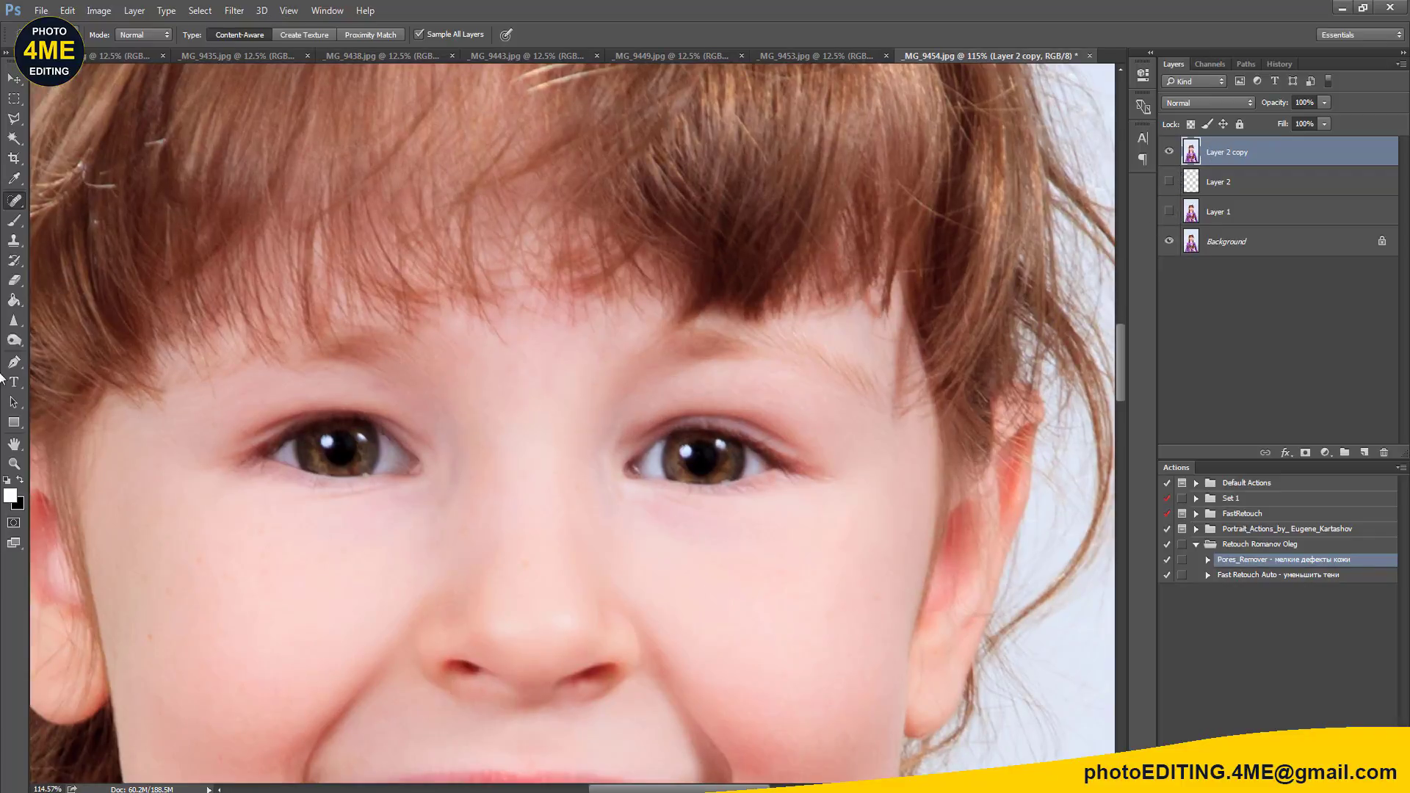
pyautogui.click(14, 321)
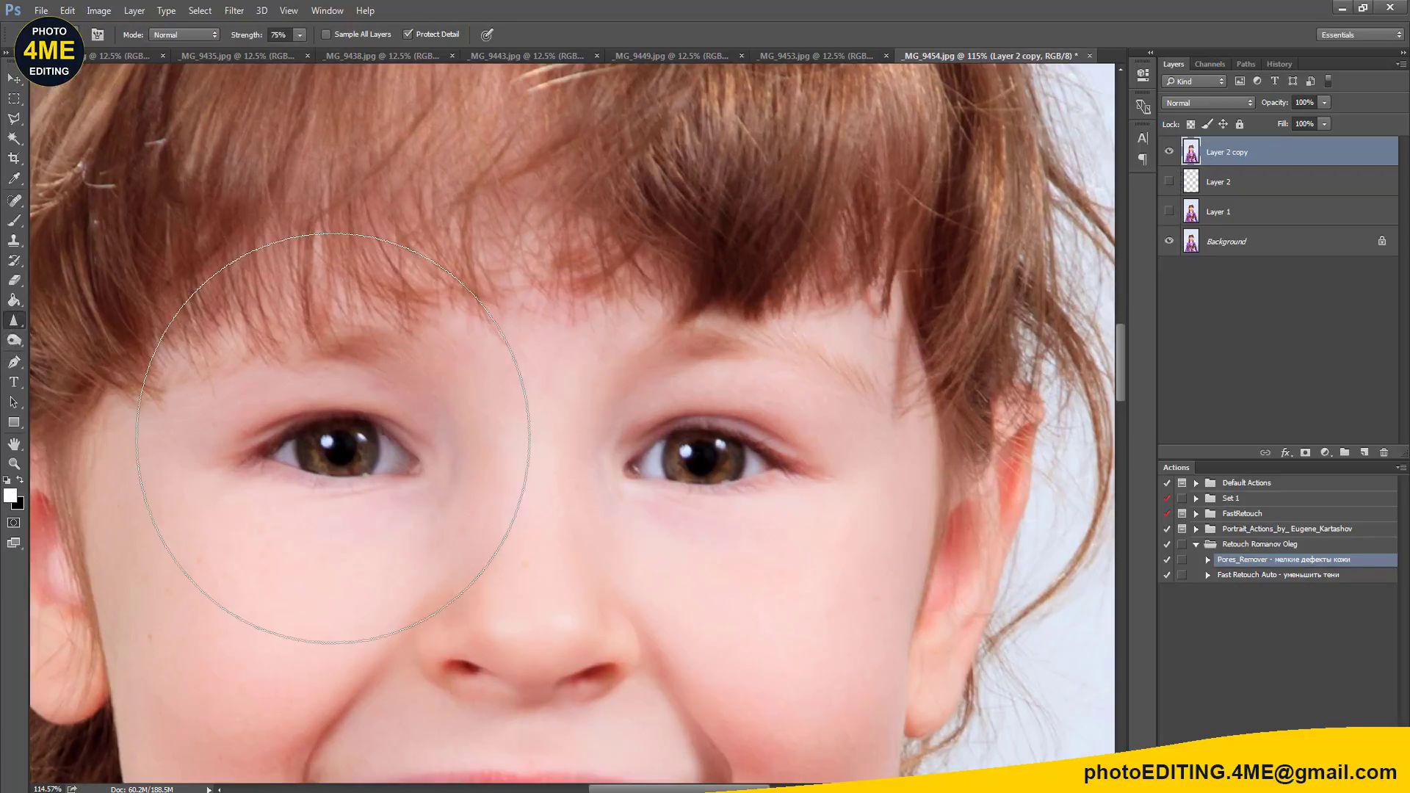
pyautogui.press('[')
pyautogui.press('[')
pyautogui.press('[')
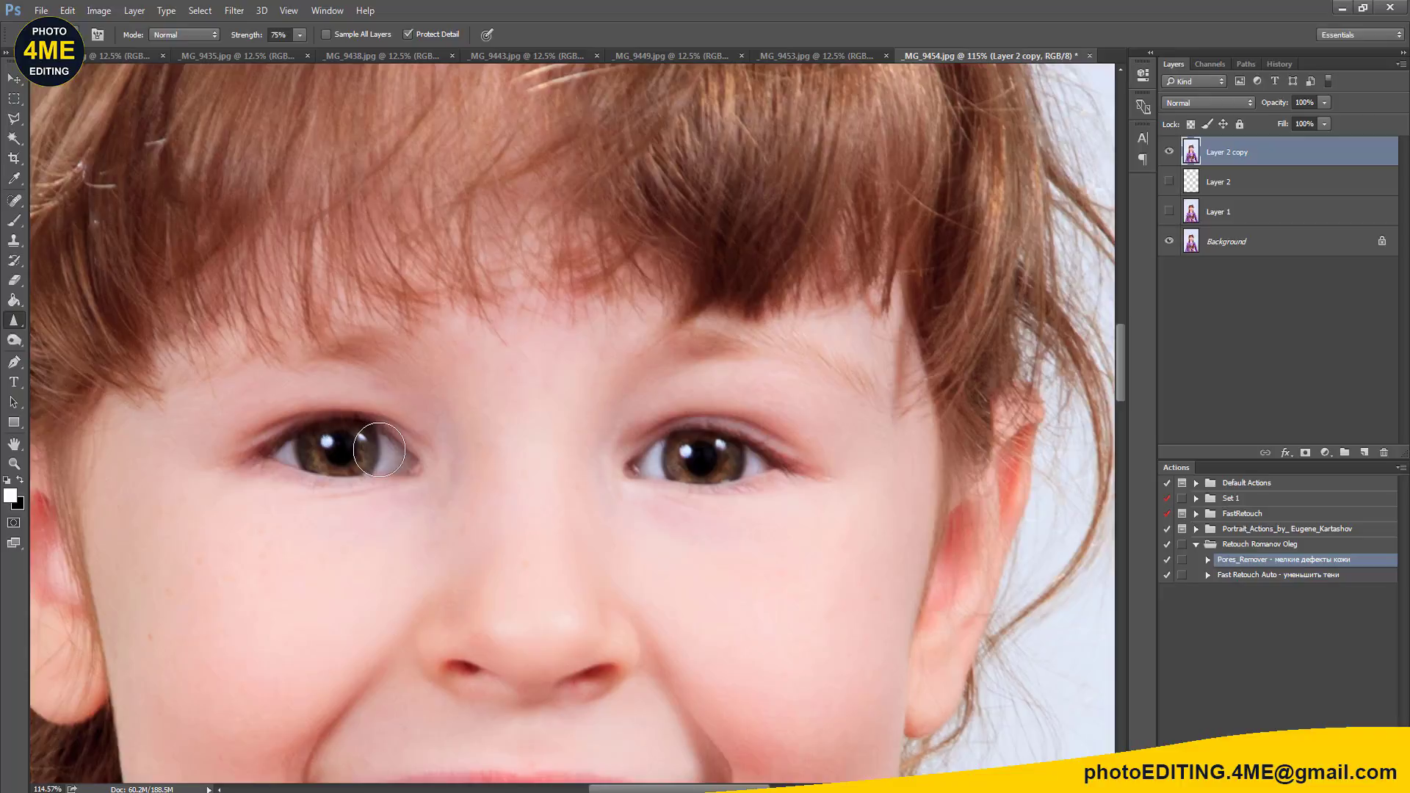
pyautogui.moveTo(365, 446); pyautogui.dragTo(315, 466)
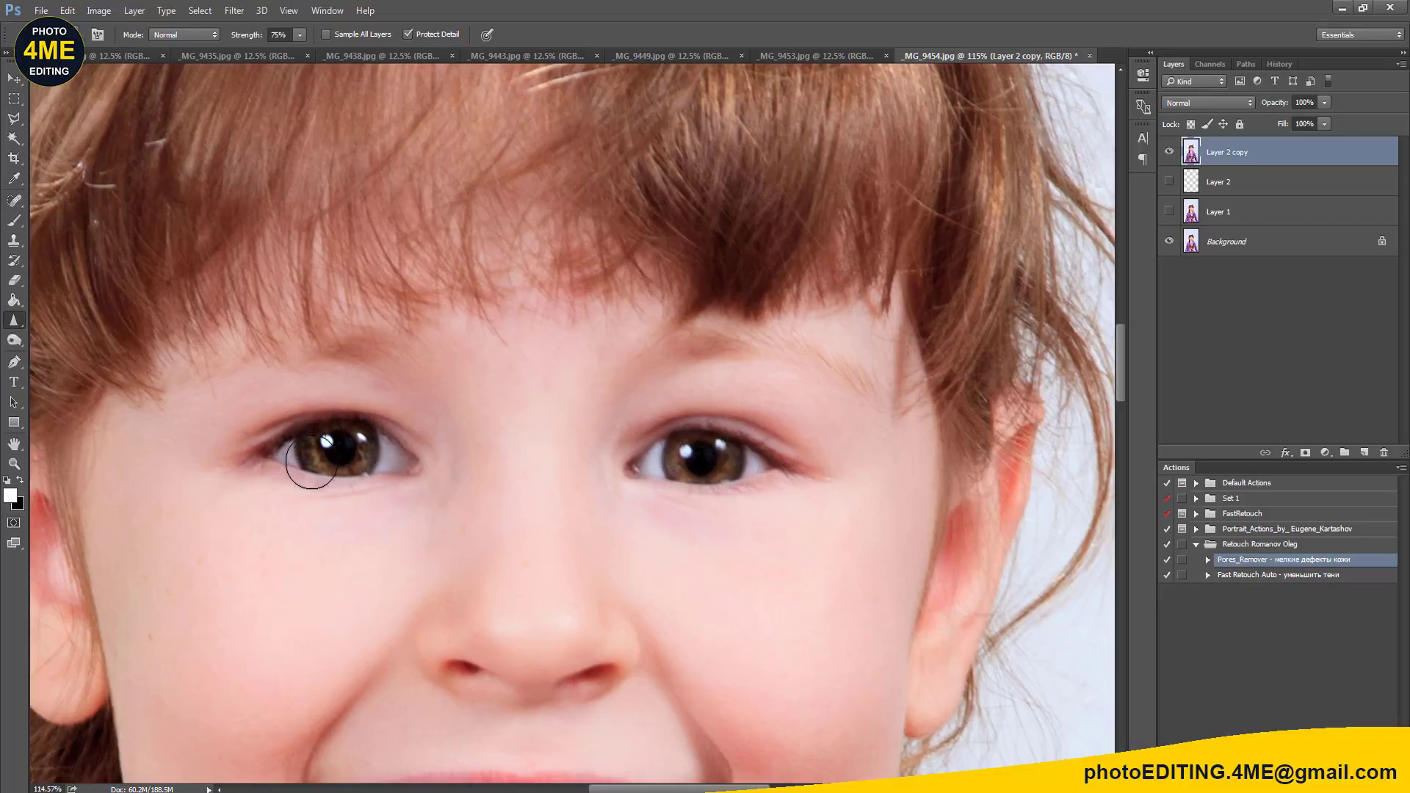
pyautogui.moveTo(731, 487); pyautogui.dragTo(705, 433)
# Step: Toggle the retouched layer's visibility to compare the sharpened eyes and mouth with the original
pyautogui.moveTo(733, 561); pyautogui.dragTo(746, 368)
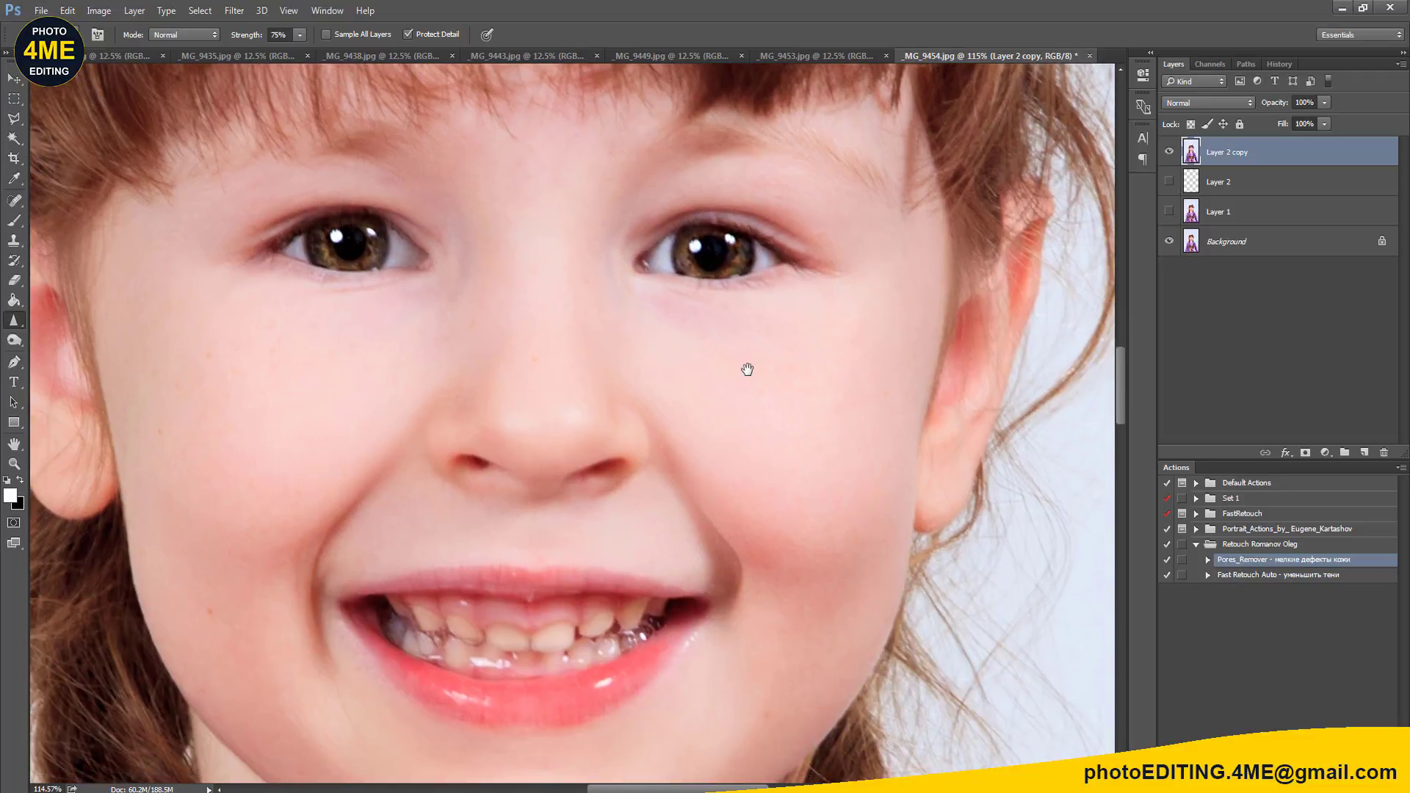
pyautogui.click(1169, 152)
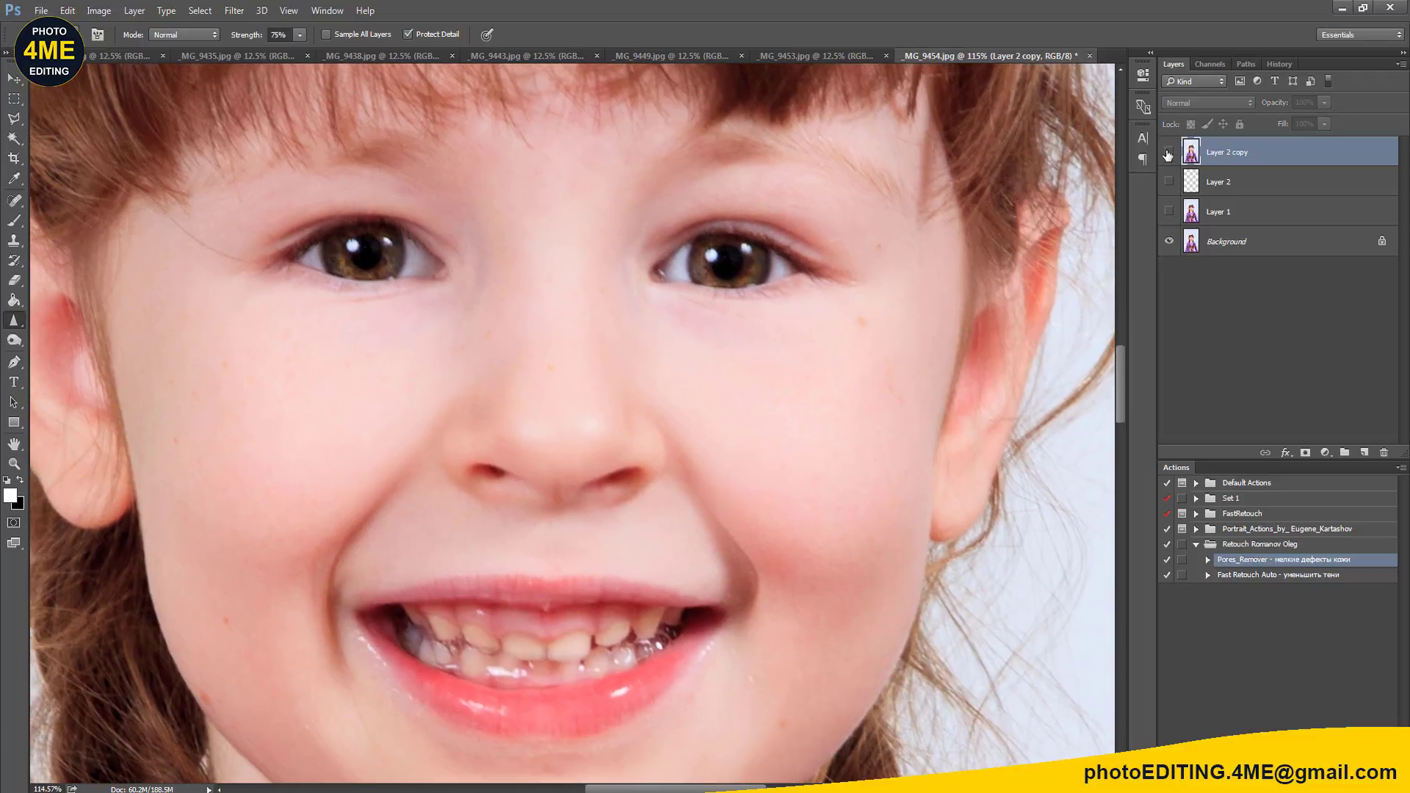
pyautogui.moveTo(711, 479); pyautogui.dragTo(797, 318)
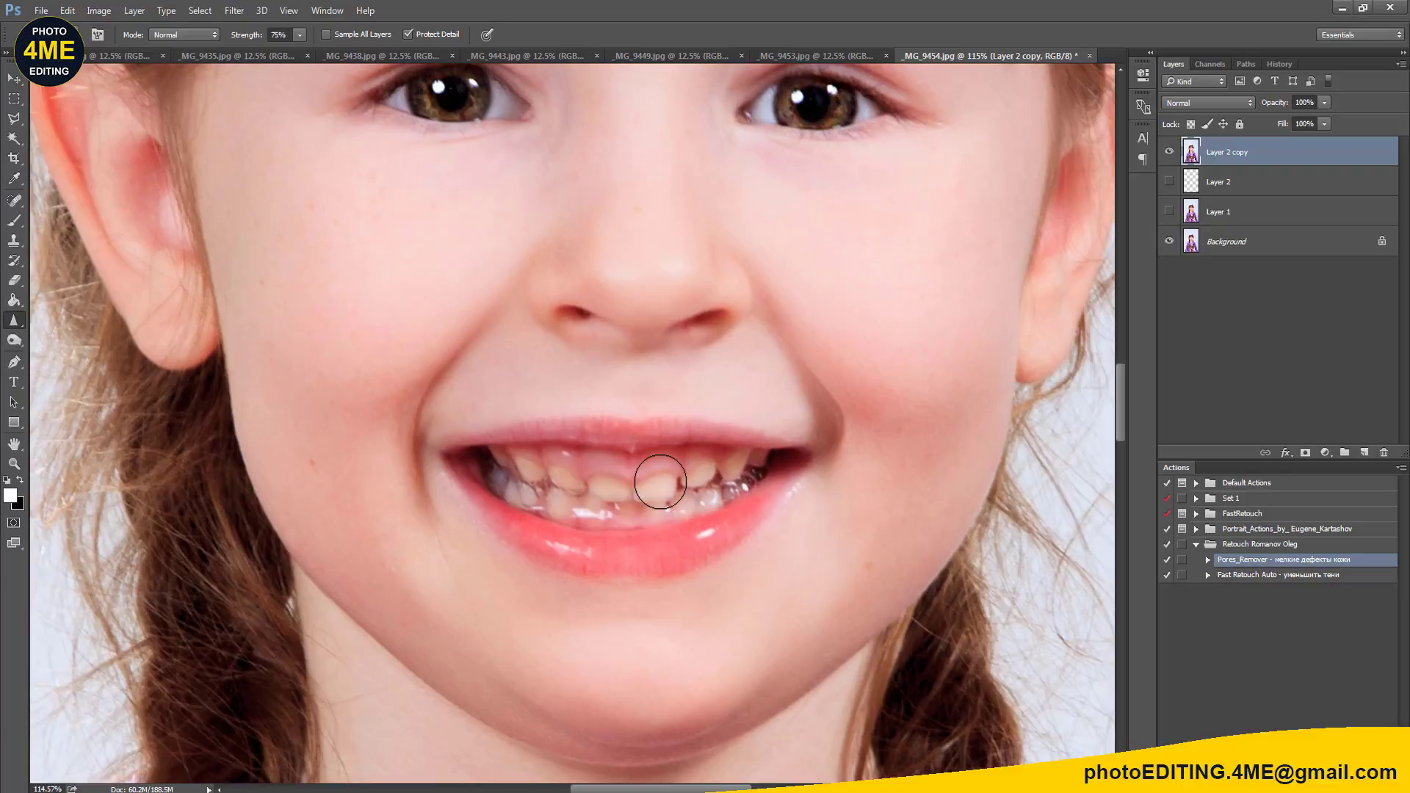
pyautogui.scroll(2, 661, 483)
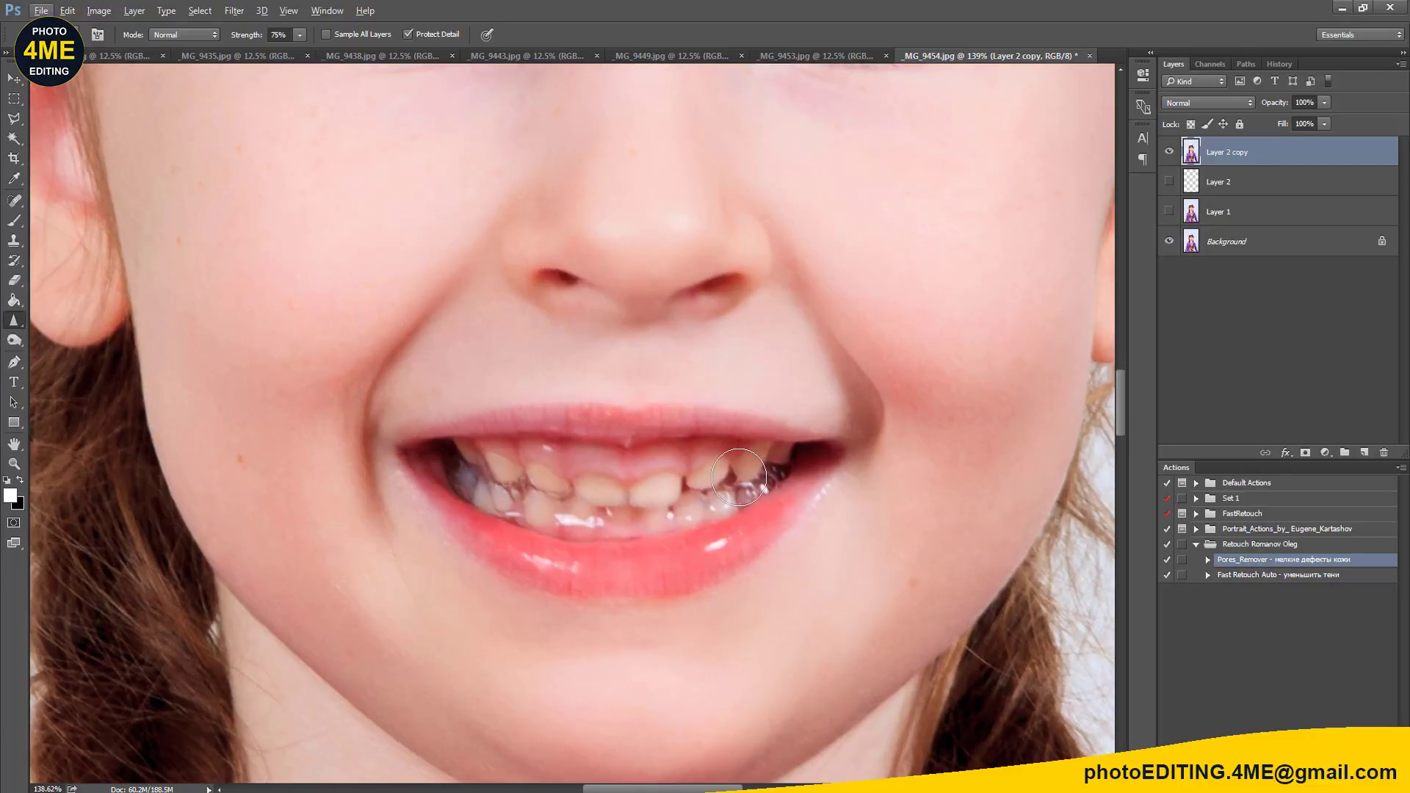
# Step: Desaturate the yellow tint from the girl's teeth with the Sponge tool
pyautogui.moveTo(13, 340); pyautogui.dragTo(68, 373)
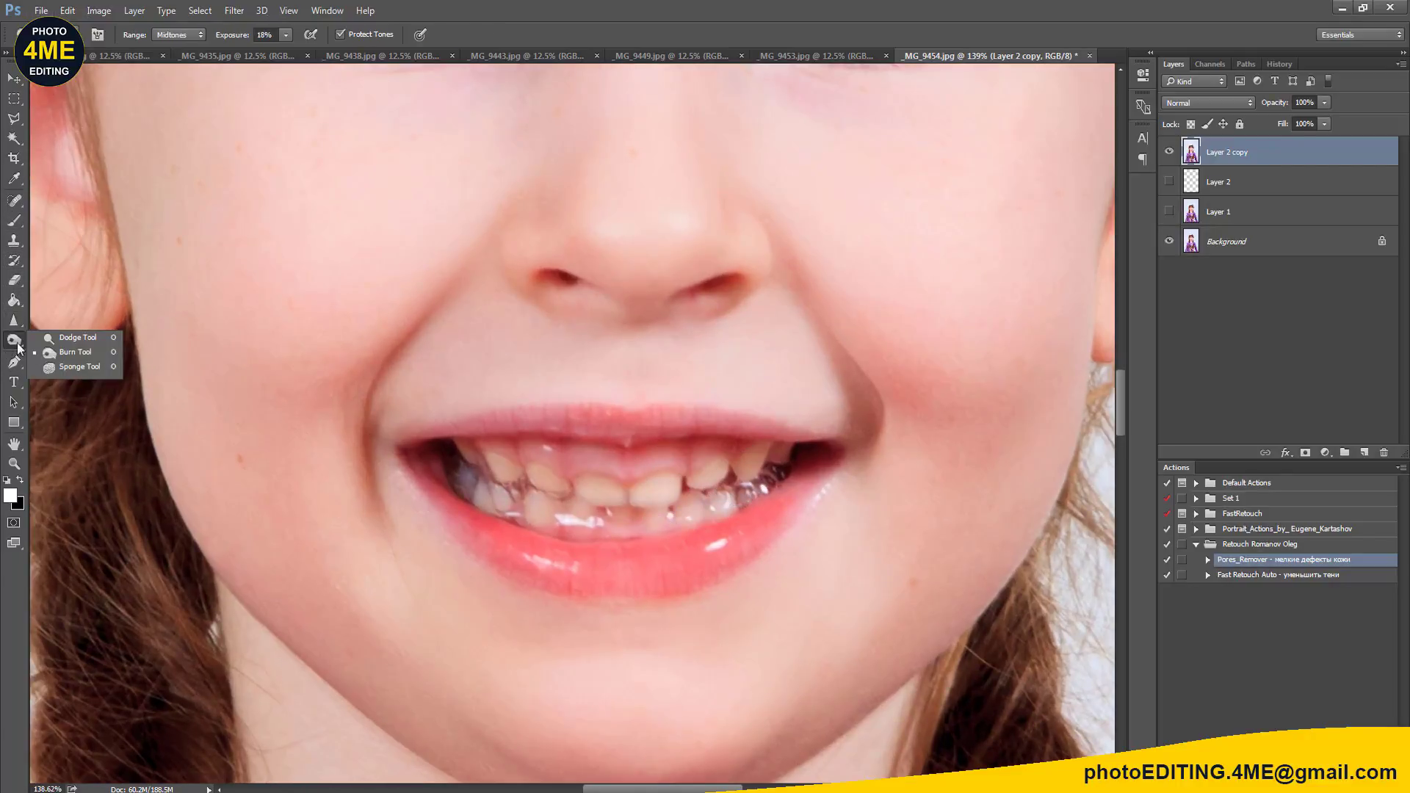
pyautogui.click(68, 371)
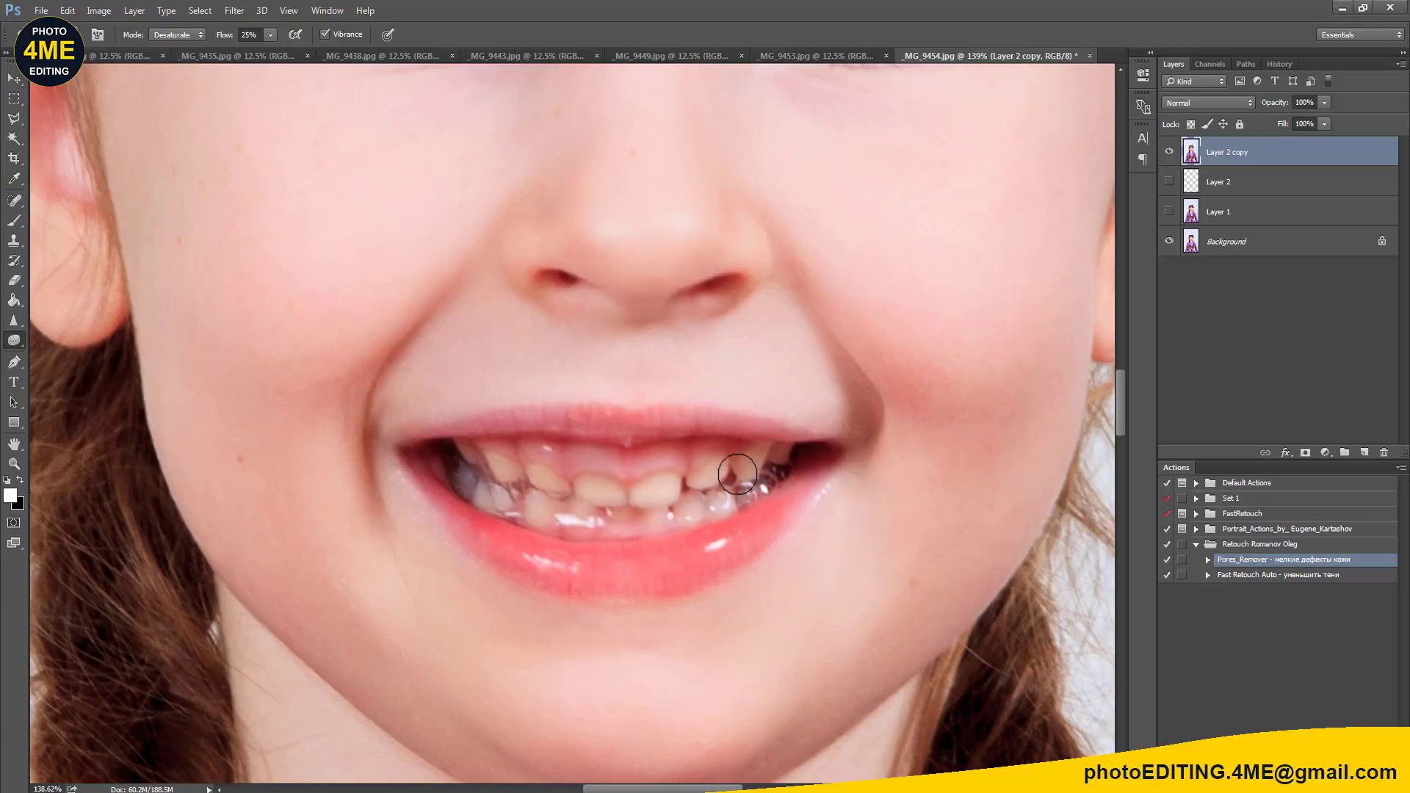
pyautogui.moveTo(670, 489)
pyautogui.mouseDown()
pyautogui.moveTo(542, 472)
pyautogui.moveTo(536, 503)
pyautogui.mouseUp()
# Step: Brighten the teeth with a 15% midtones Dodge, then sharpen them lightly
pyautogui.moveTo(14, 345); pyautogui.dragTo(55, 345)
pyautogui.click(55, 346)
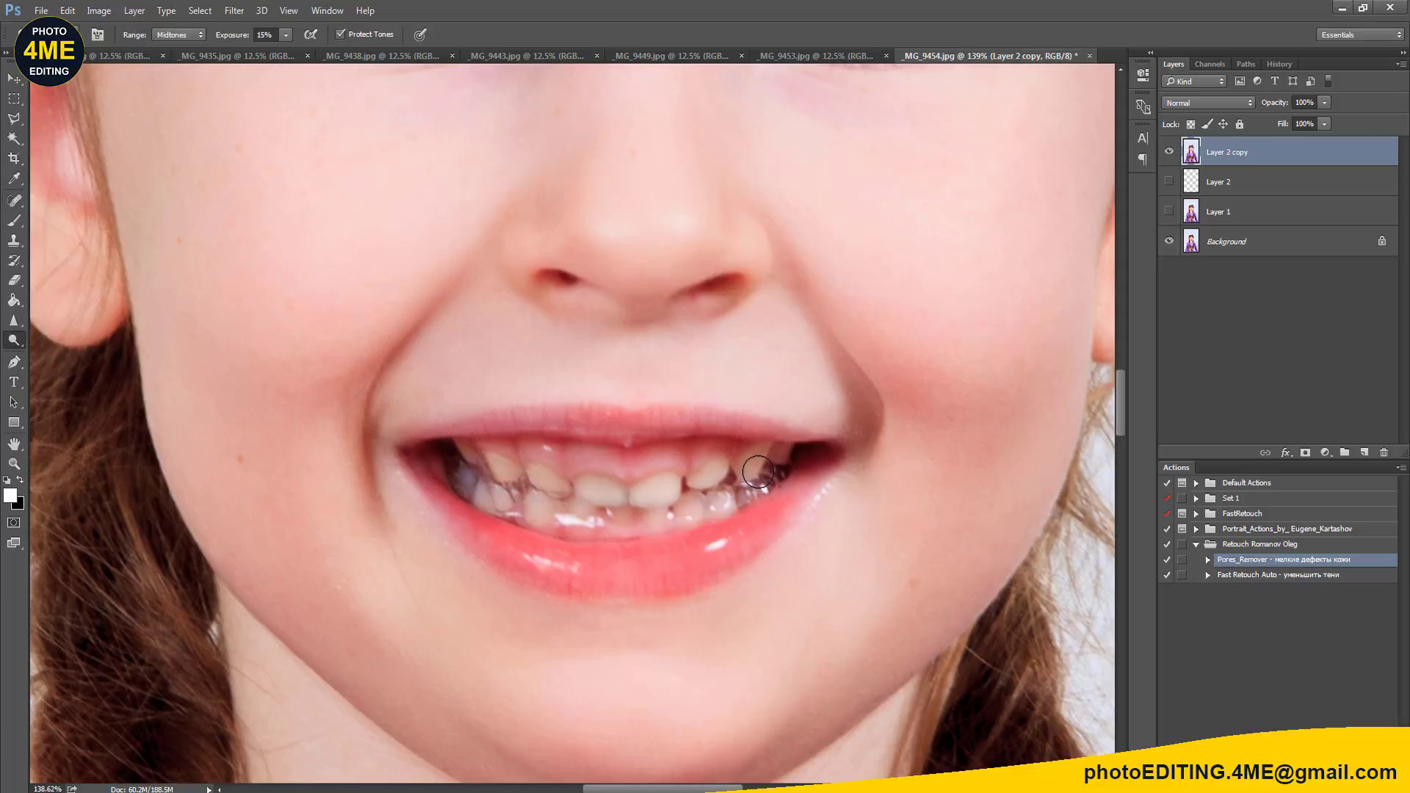
pyautogui.moveTo(755, 466)
pyautogui.mouseDown()
pyautogui.moveTo(580, 490)
pyautogui.moveTo(488, 478)
pyautogui.moveTo(547, 518)
pyautogui.moveTo(677, 514)
pyautogui.moveTo(771, 465)
pyautogui.moveTo(751, 481)
pyautogui.moveTo(460, 470)
pyautogui.moveTo(492, 481)
pyautogui.mouseUp()
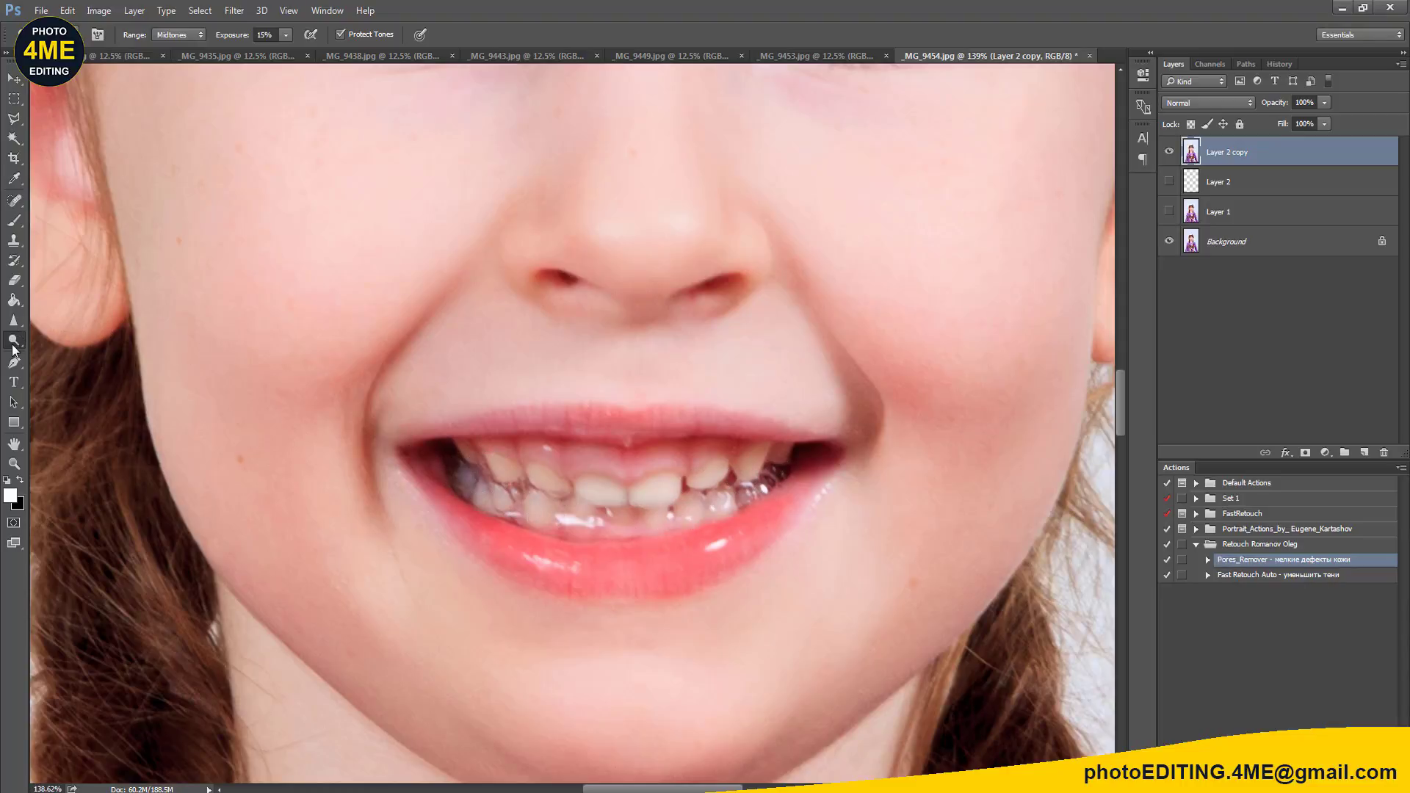
pyautogui.click(14, 320)
pyautogui.moveTo(756, 474); pyautogui.dragTo(472, 473)
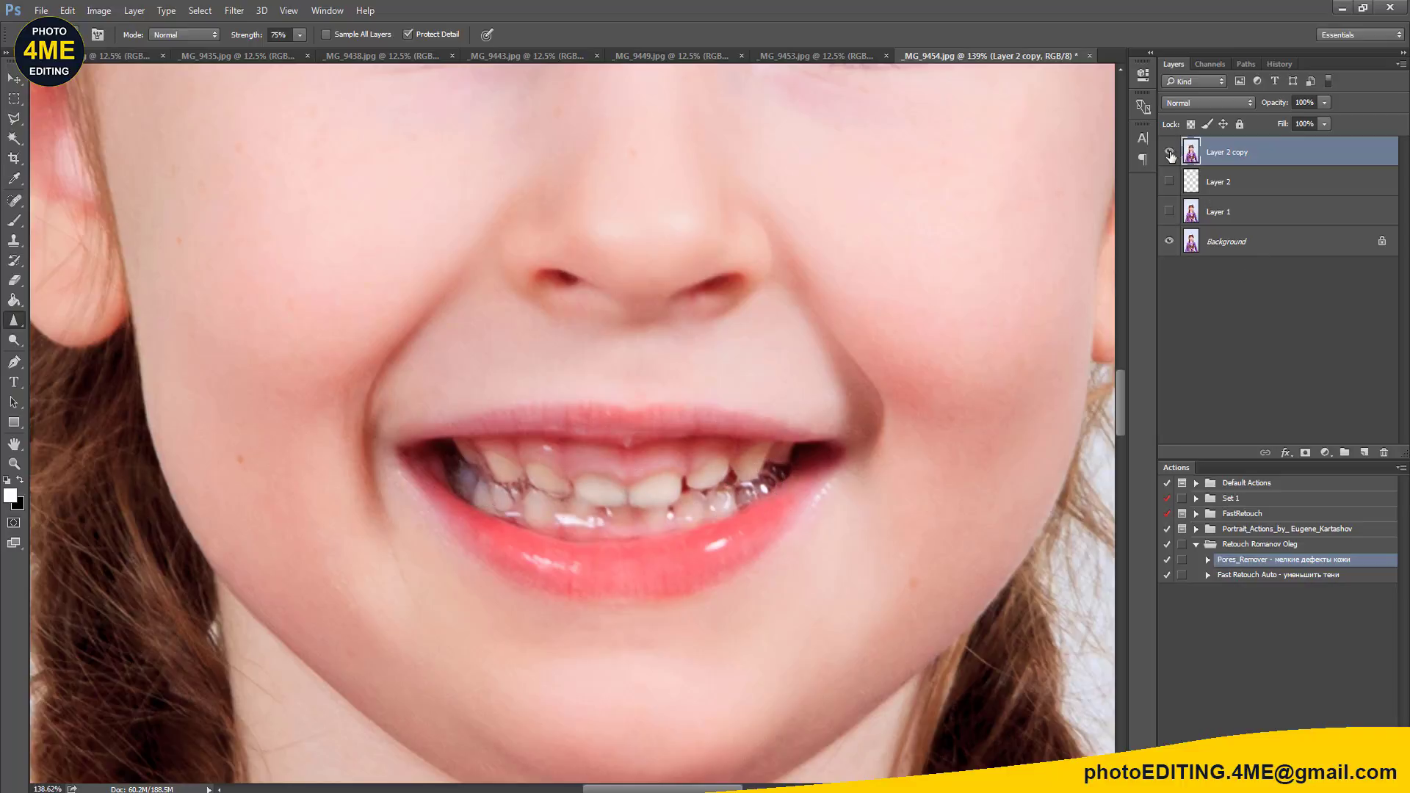
# Step: Toggle Layer 2 copy on and off to compare the retouched teeth with the original
pyautogui.click(1170, 153)
pyautogui.scroll(-3, 718, 353)
pyautogui.scroll(-3, 718, 352)
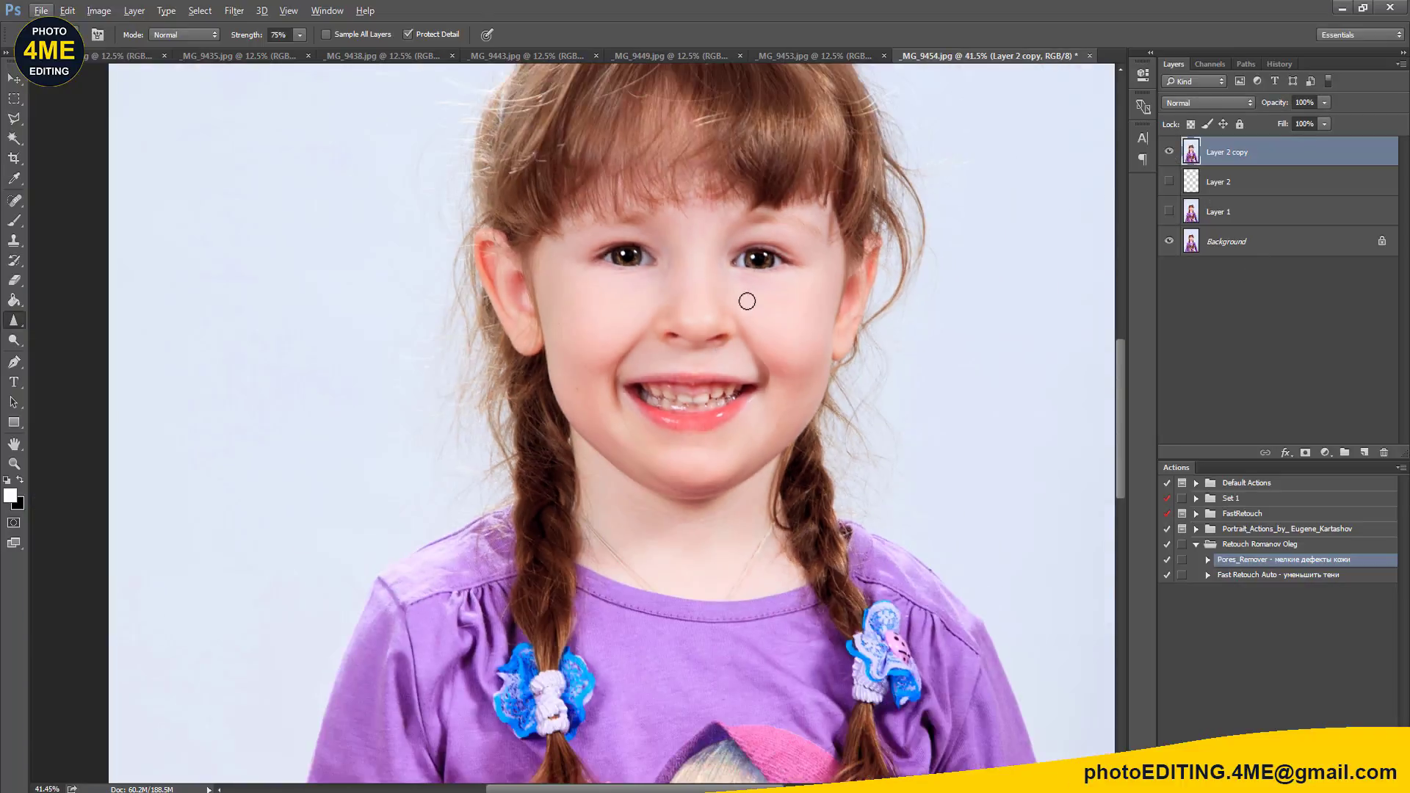
pyautogui.scroll(2, 747, 302)
pyautogui.click(1170, 153)
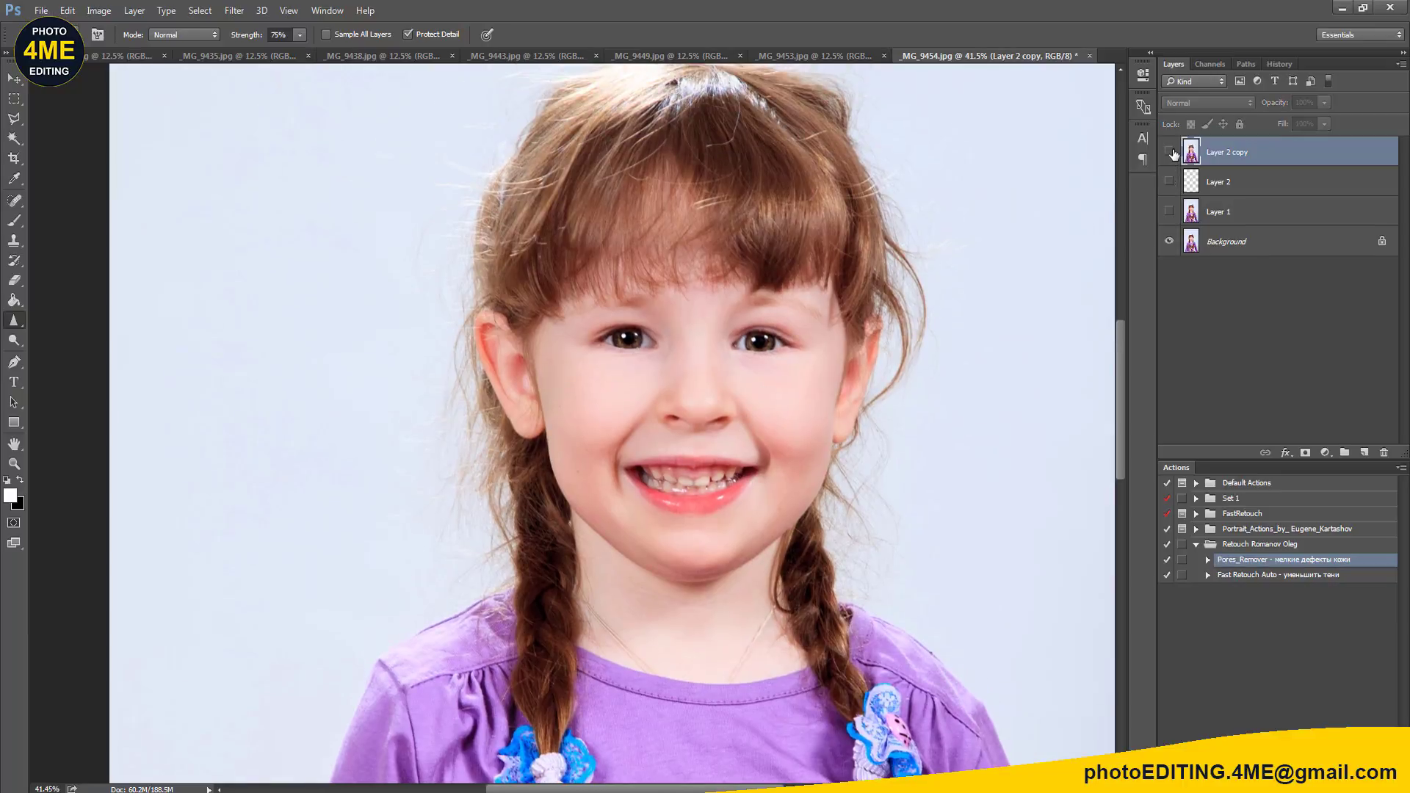
pyautogui.click(1170, 153)
pyautogui.click(1170, 153)
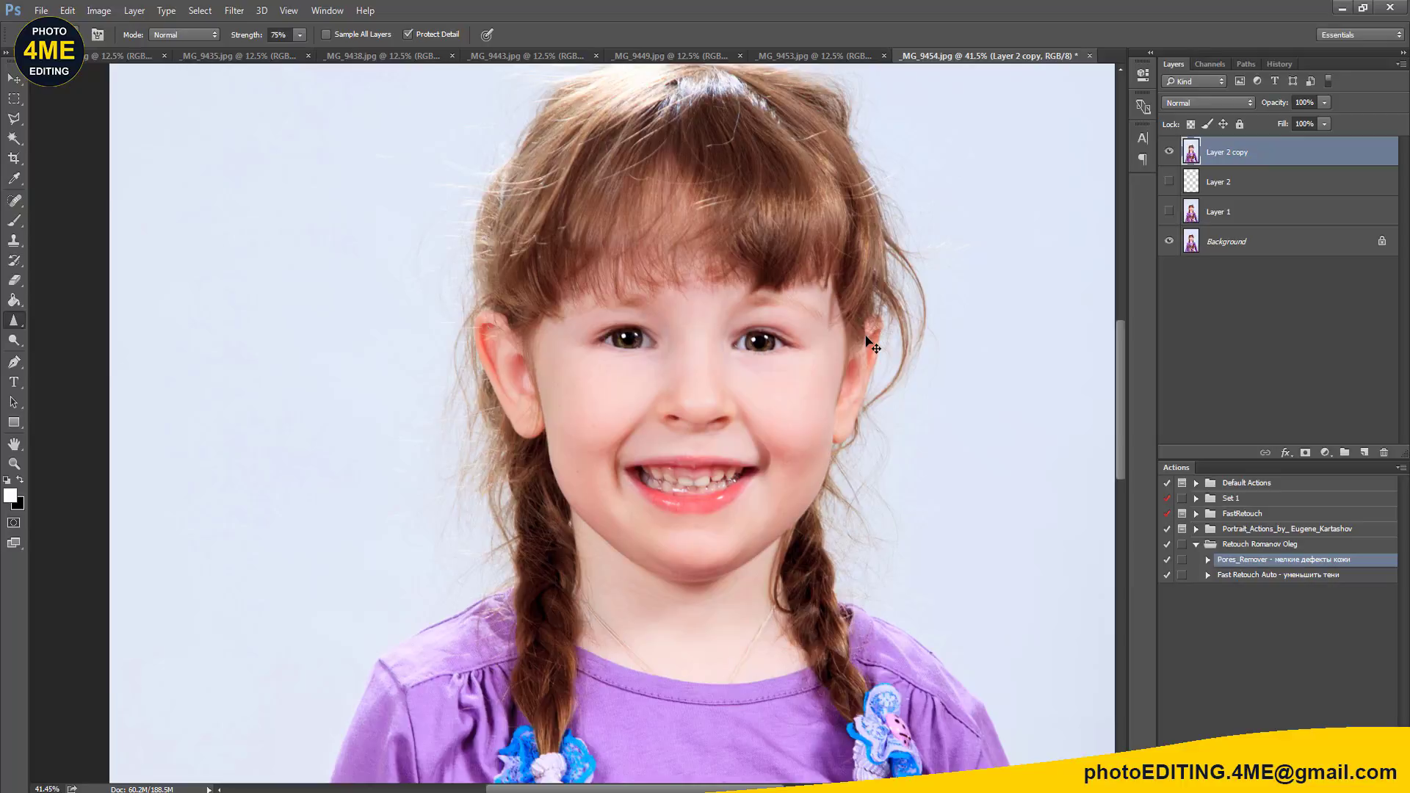
# Step: Close _MG_9454.jpg after the save prompt and duplicate _MG_9453.jpg's background into Layer 1
pyautogui.hotkey('ctrl', 'w')
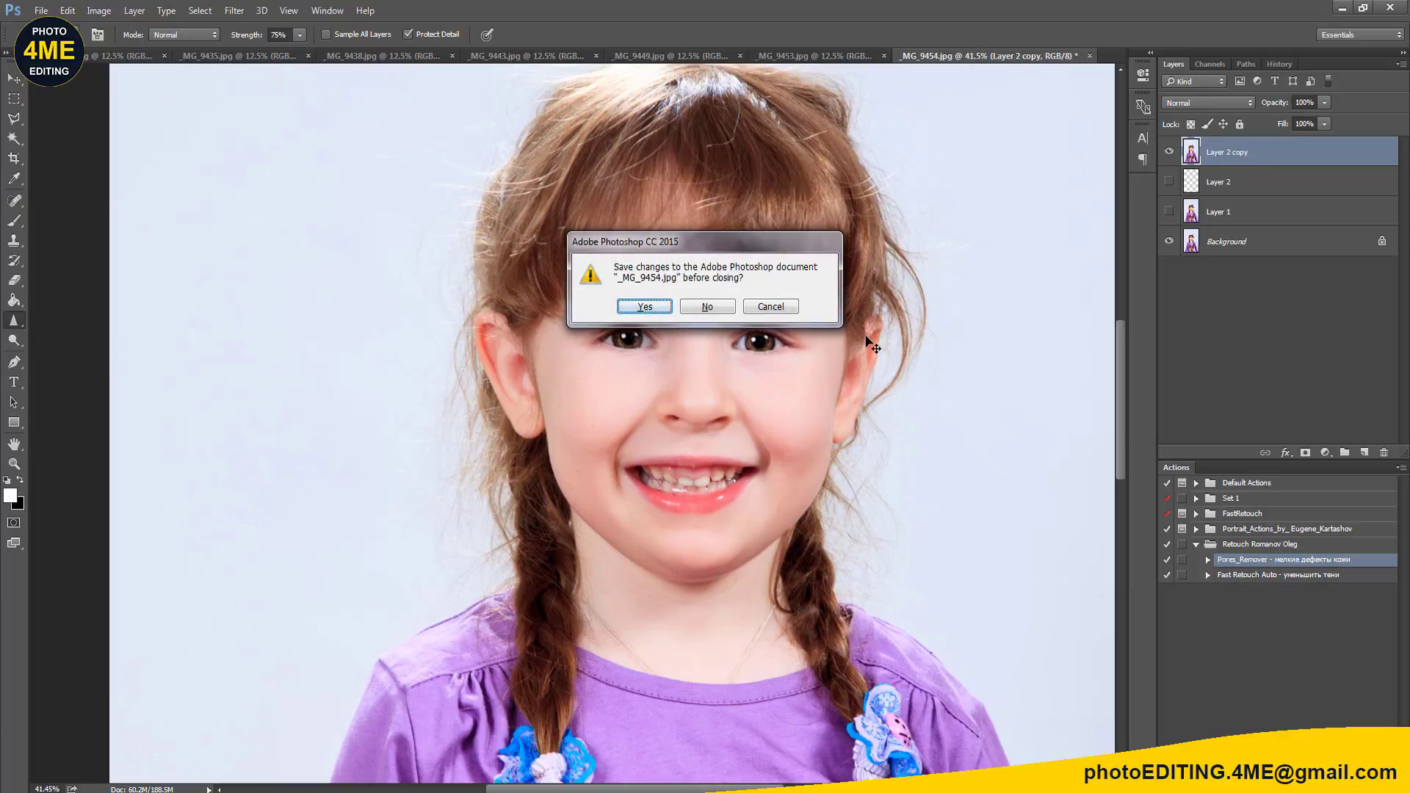
pyautogui.press('n')
pyautogui.hotkey('ctrl', 'j')
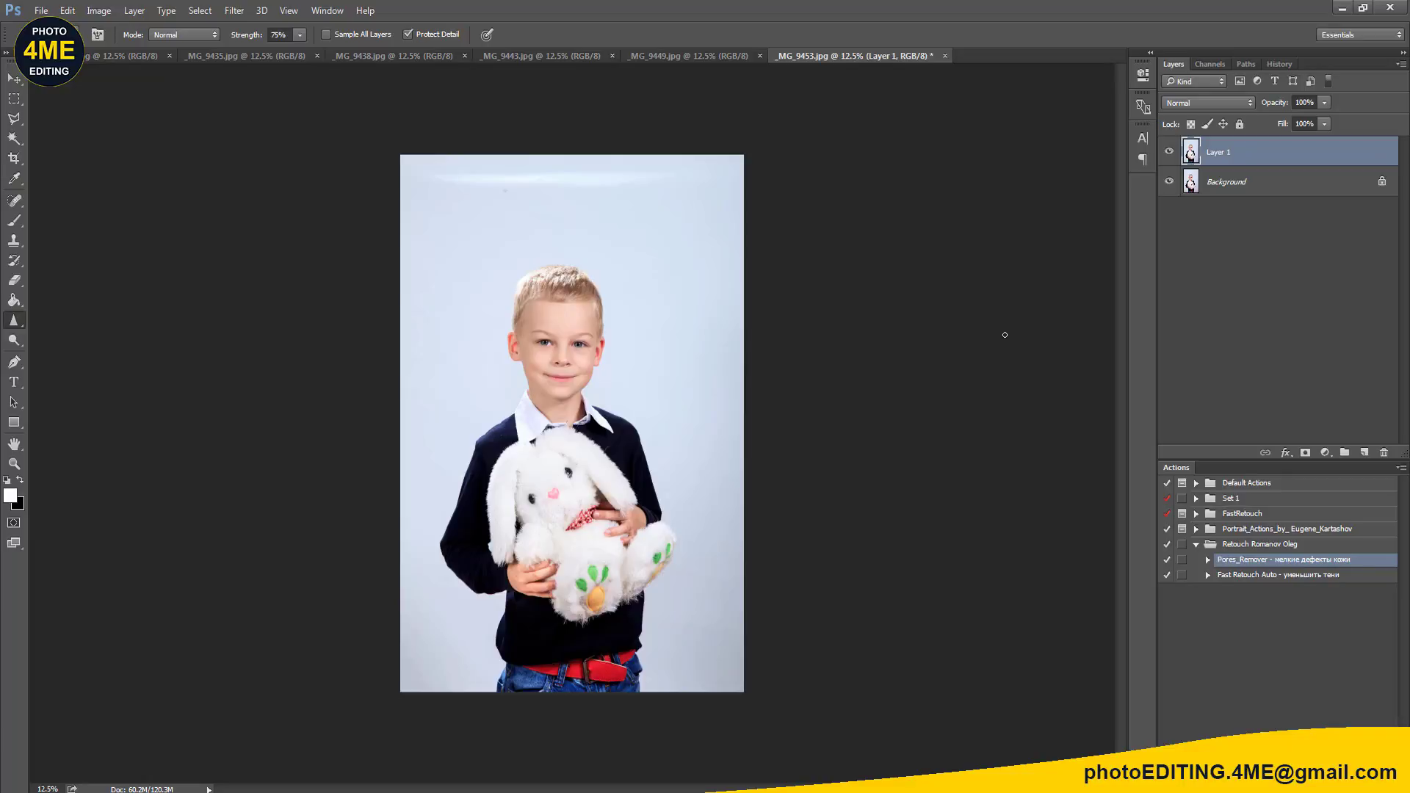
# Step: Add an empty Layer 2 and spot-heal the light streak across the top backdrop
pyautogui.hotkey('ctrl', 'shift', 'n')
pyautogui.press('Return')
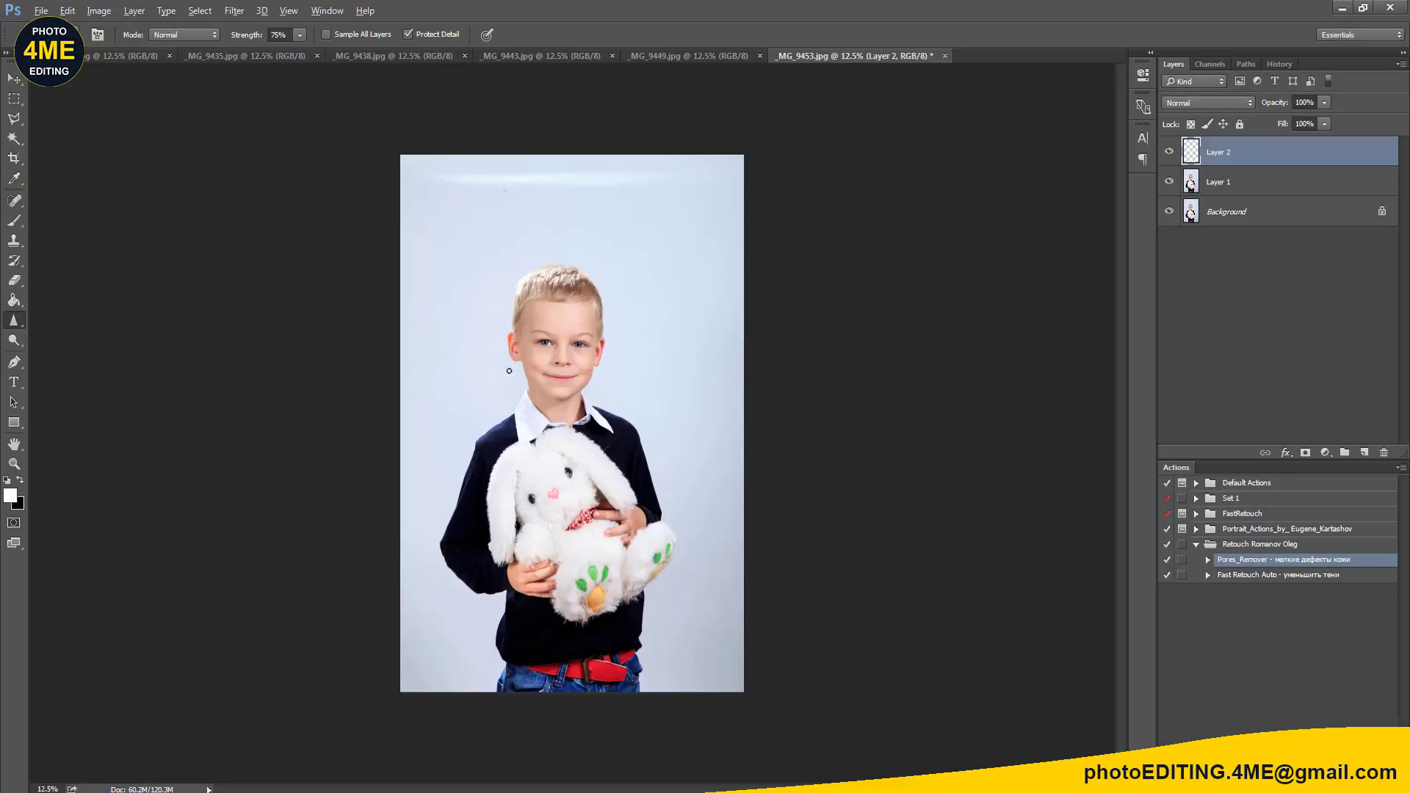
pyautogui.scroll(3, 509, 370)
pyautogui.scroll(2, 507, 440)
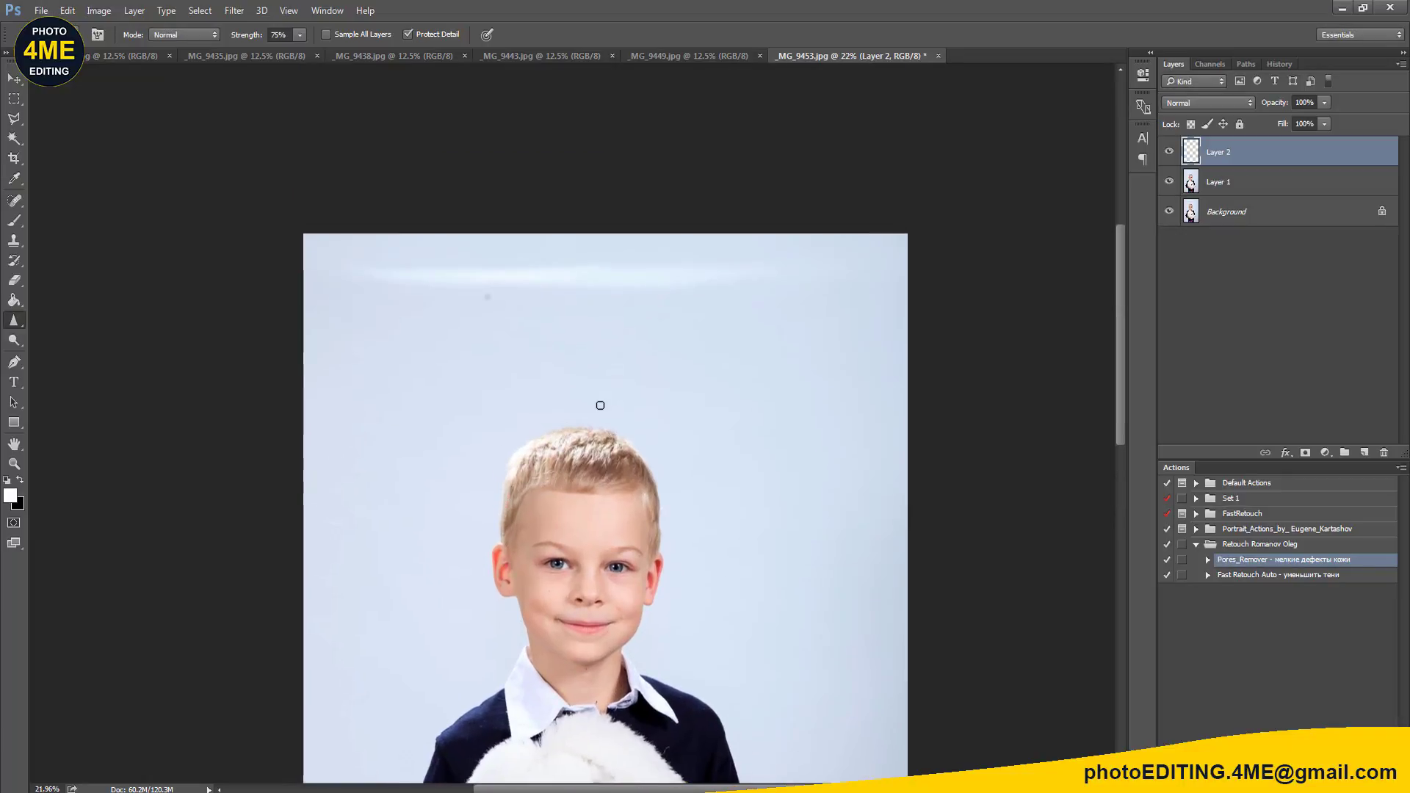
pyautogui.press('j')
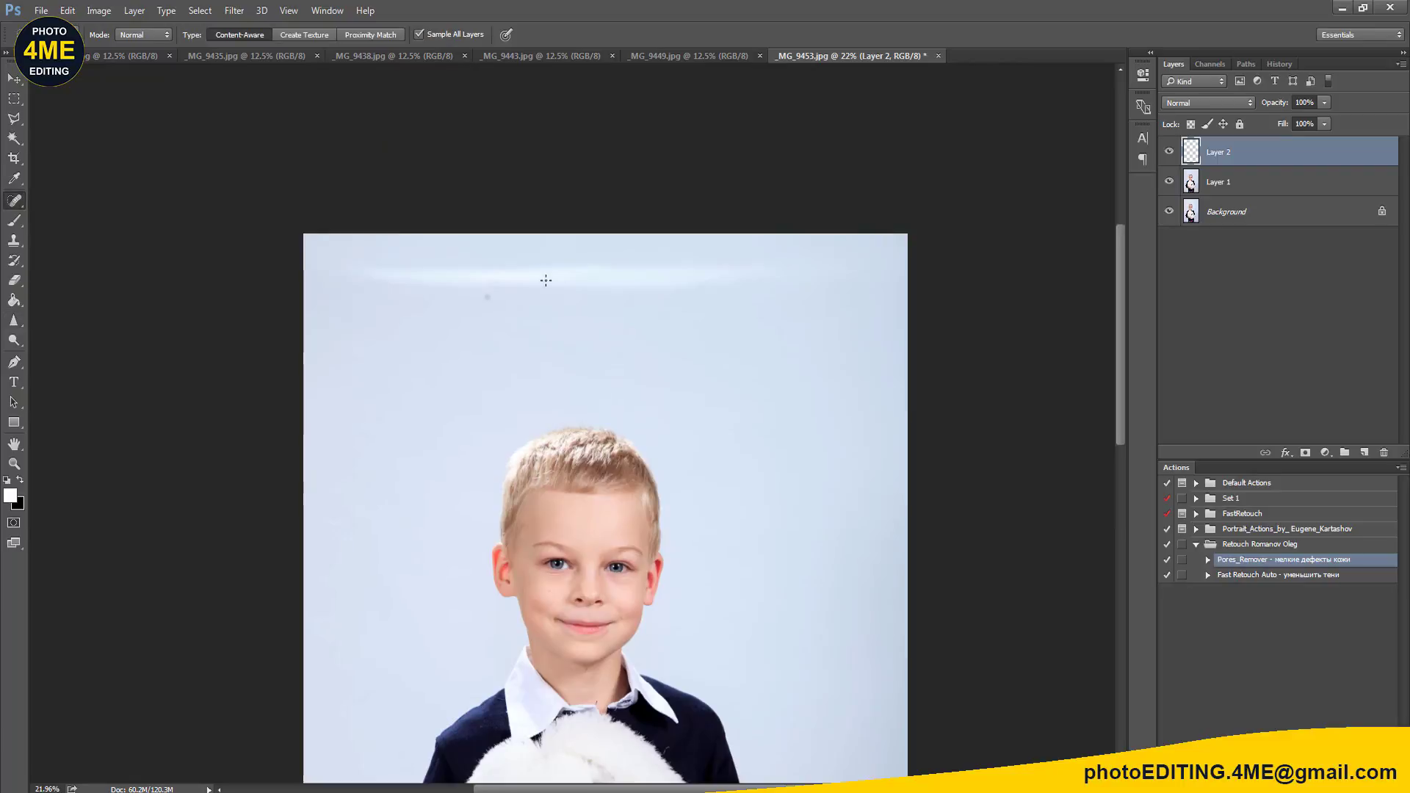
pyautogui.press(']')
pyautogui.press(']')
pyautogui.press(']')
pyautogui.moveTo(362, 273); pyautogui.dragTo(860, 275)
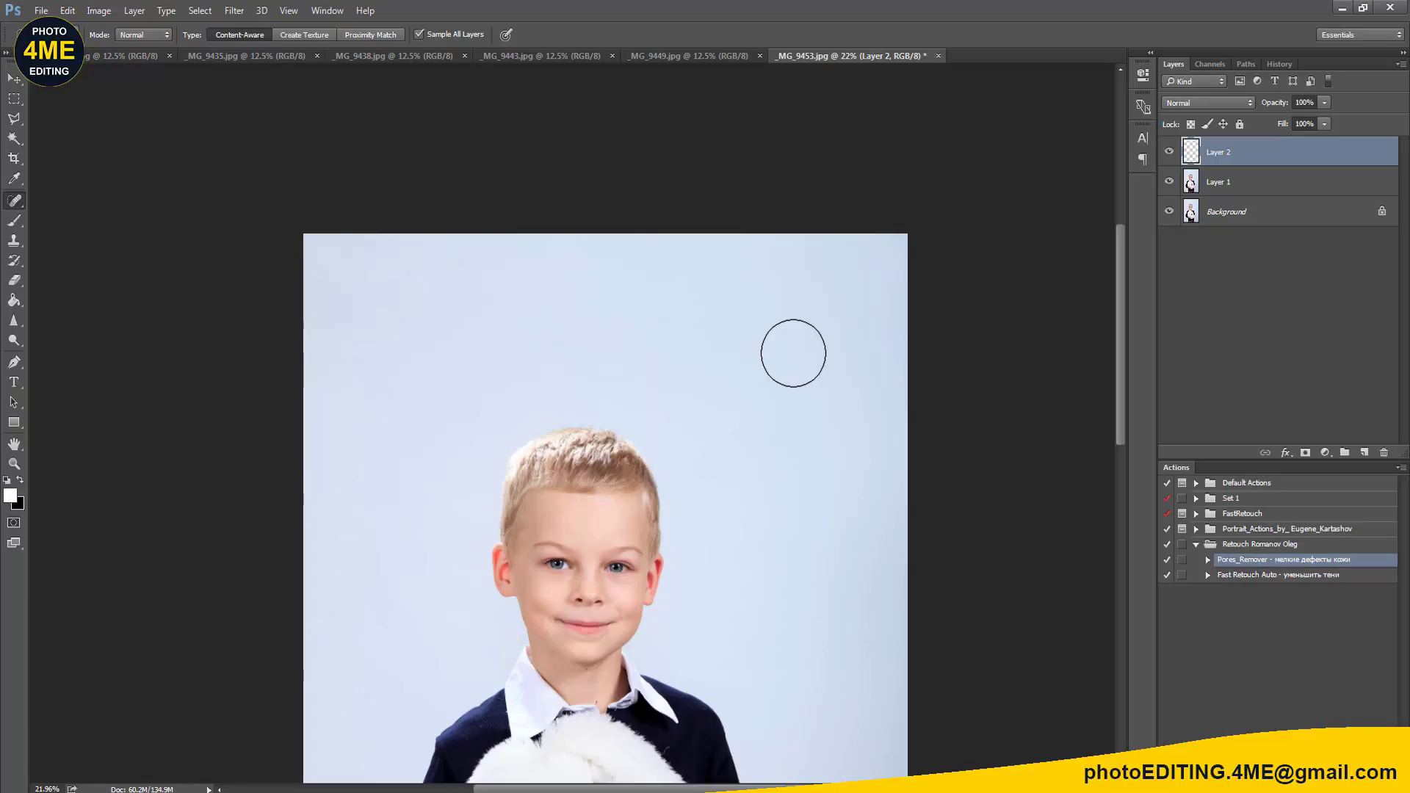
# Step: Spot-heal the red blemish on the boy's hand with a smaller brush
pyautogui.press('[')
pyautogui.press('[')
pyautogui.press('[')
pyautogui.scroll(3, 609, 602)
pyautogui.scroll(2, 620, 614)
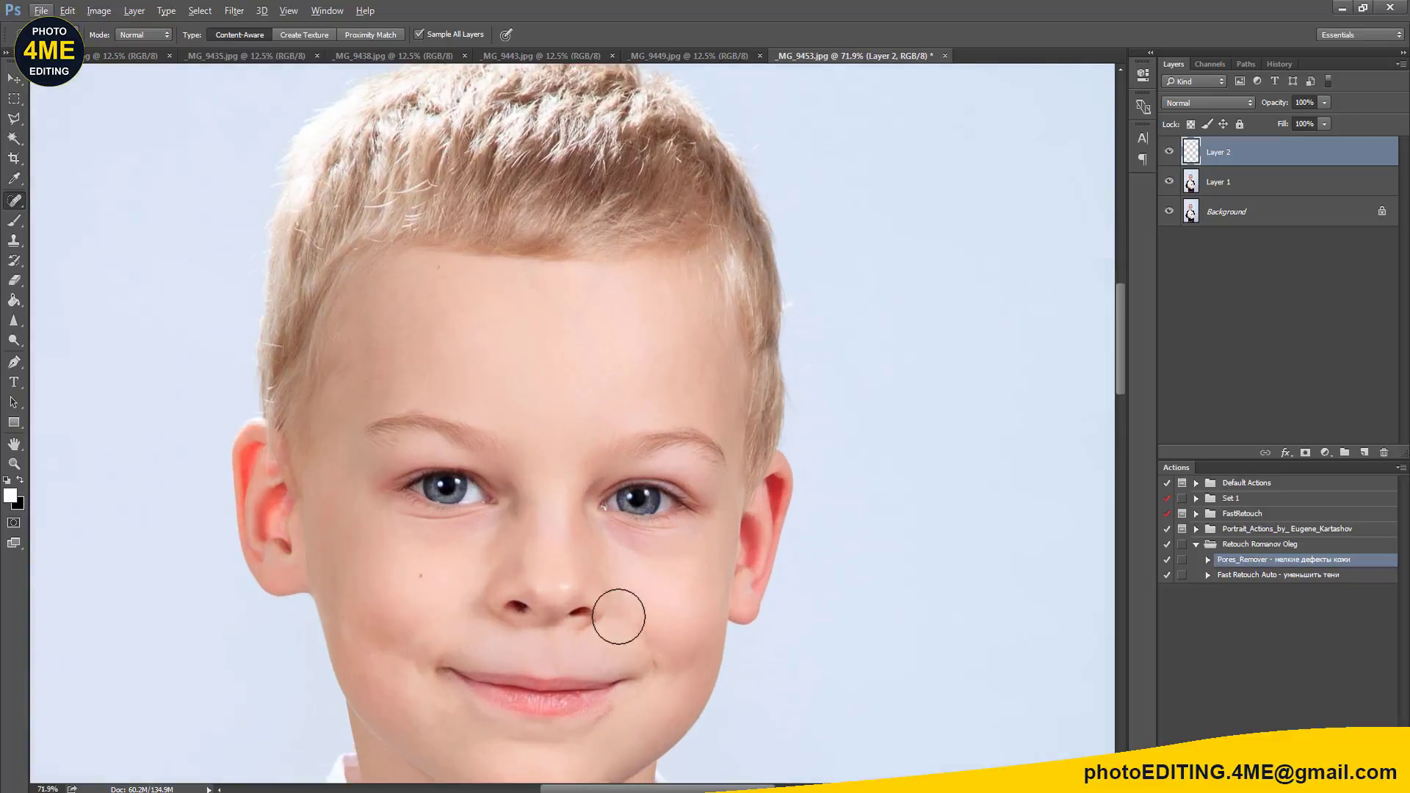
pyautogui.scroll(-5, 632, 441)
pyautogui.scroll(-5, 644, 573)
pyautogui.scroll(-5, 643, 572)
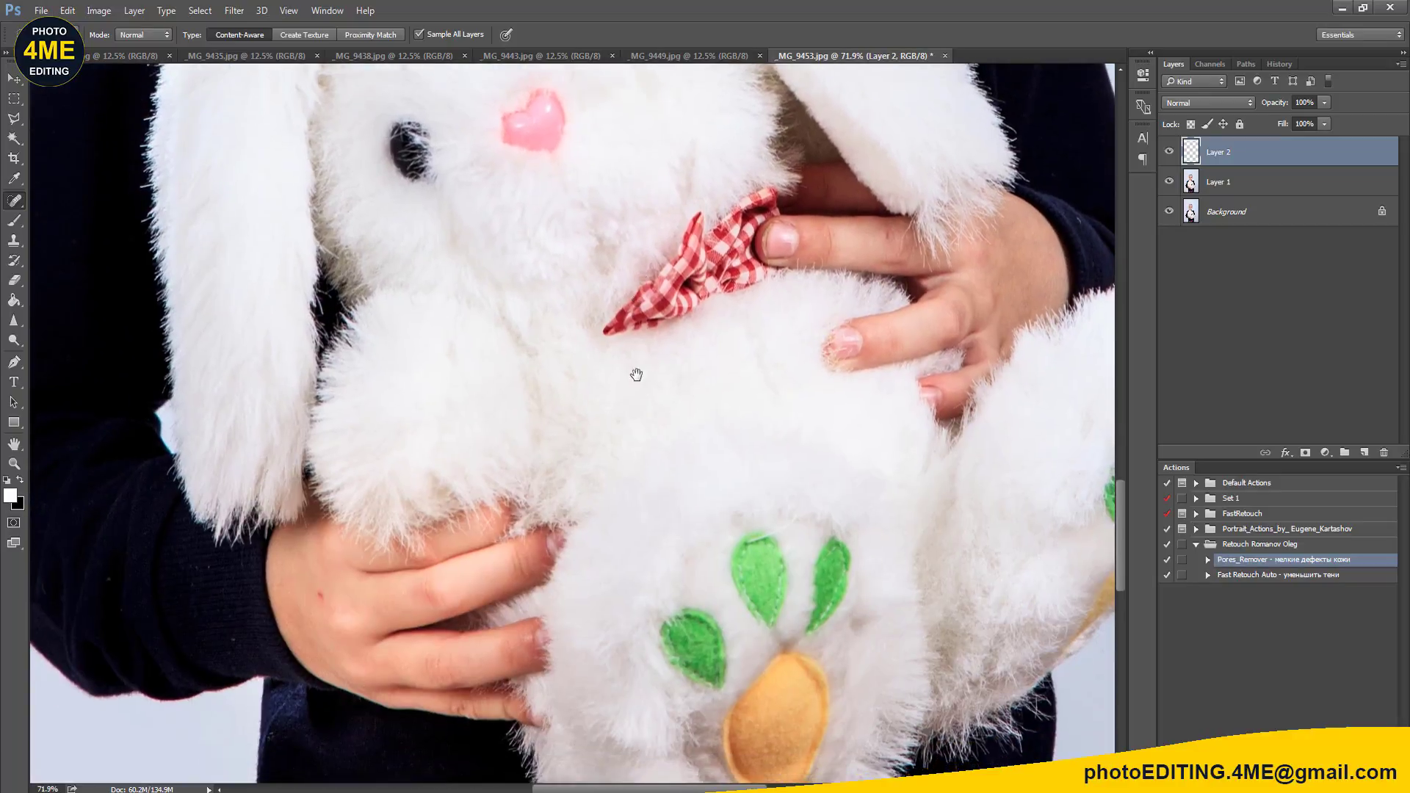
pyautogui.scroll(-2, 636, 372)
pyautogui.press('[')
pyautogui.press('[')
pyautogui.press('[')
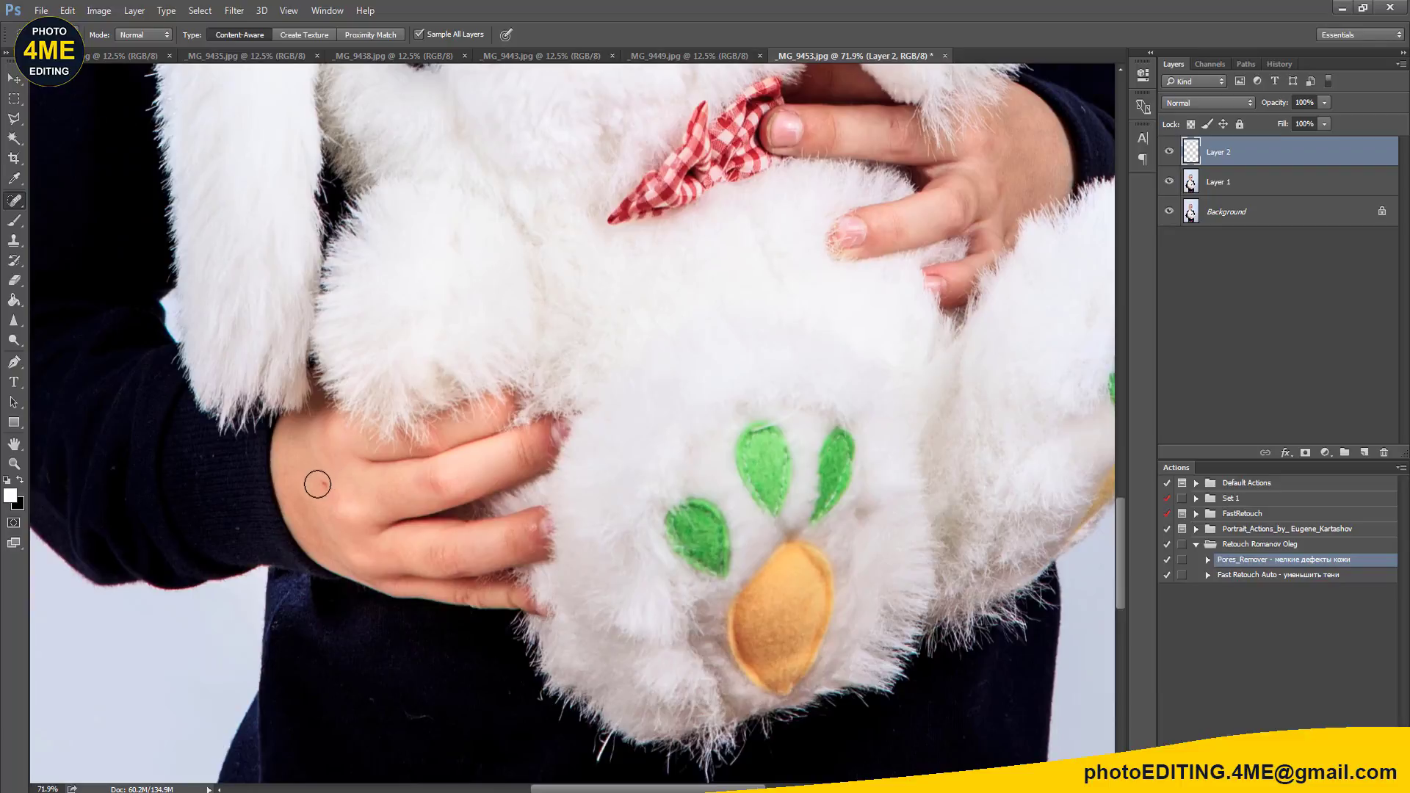
pyautogui.click(321, 482)
pyautogui.scroll(-2, 557, 494)
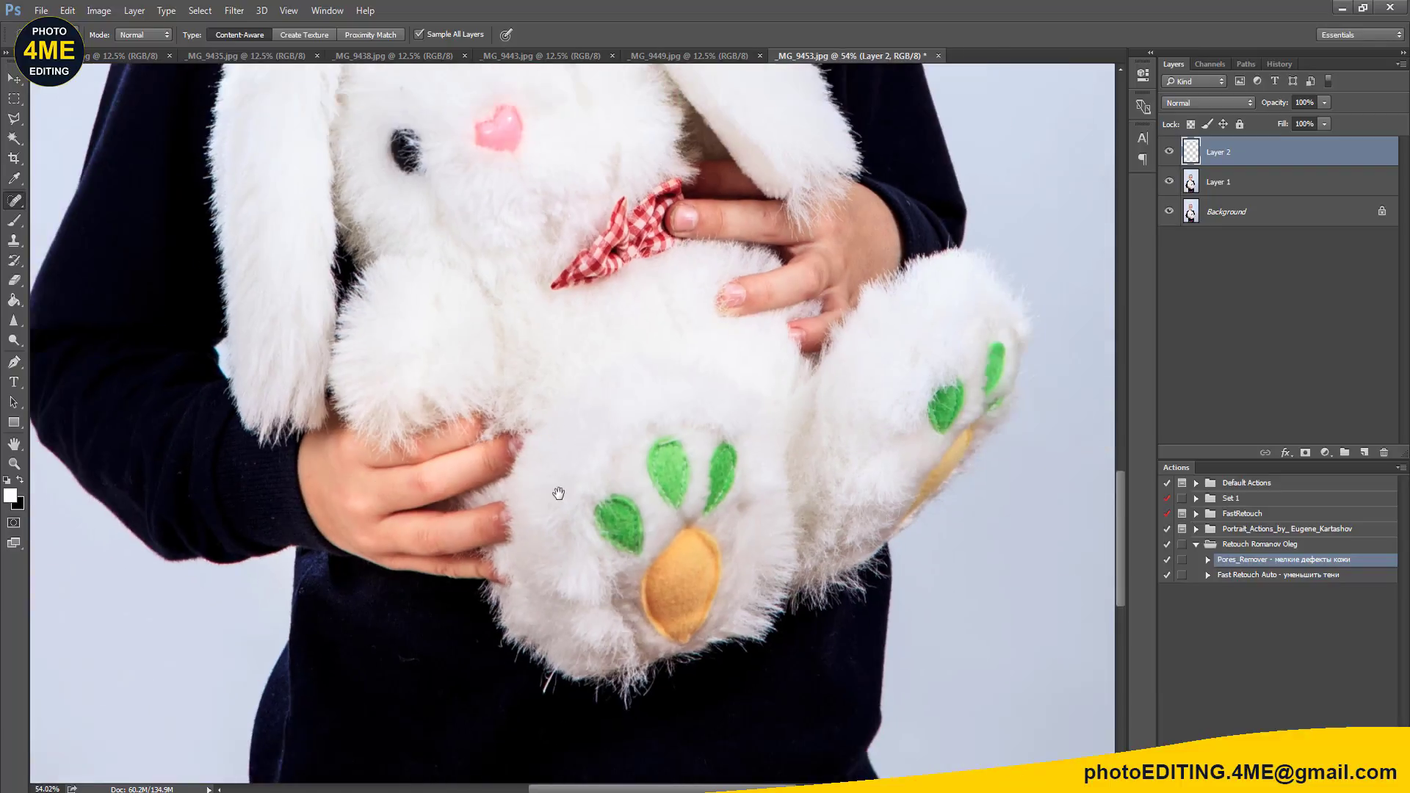
pyautogui.scroll(-3, 582, 277)
pyautogui.scroll(-3, 583, 271)
pyautogui.scroll(2, 559, 515)
pyautogui.scroll(3, 559, 514)
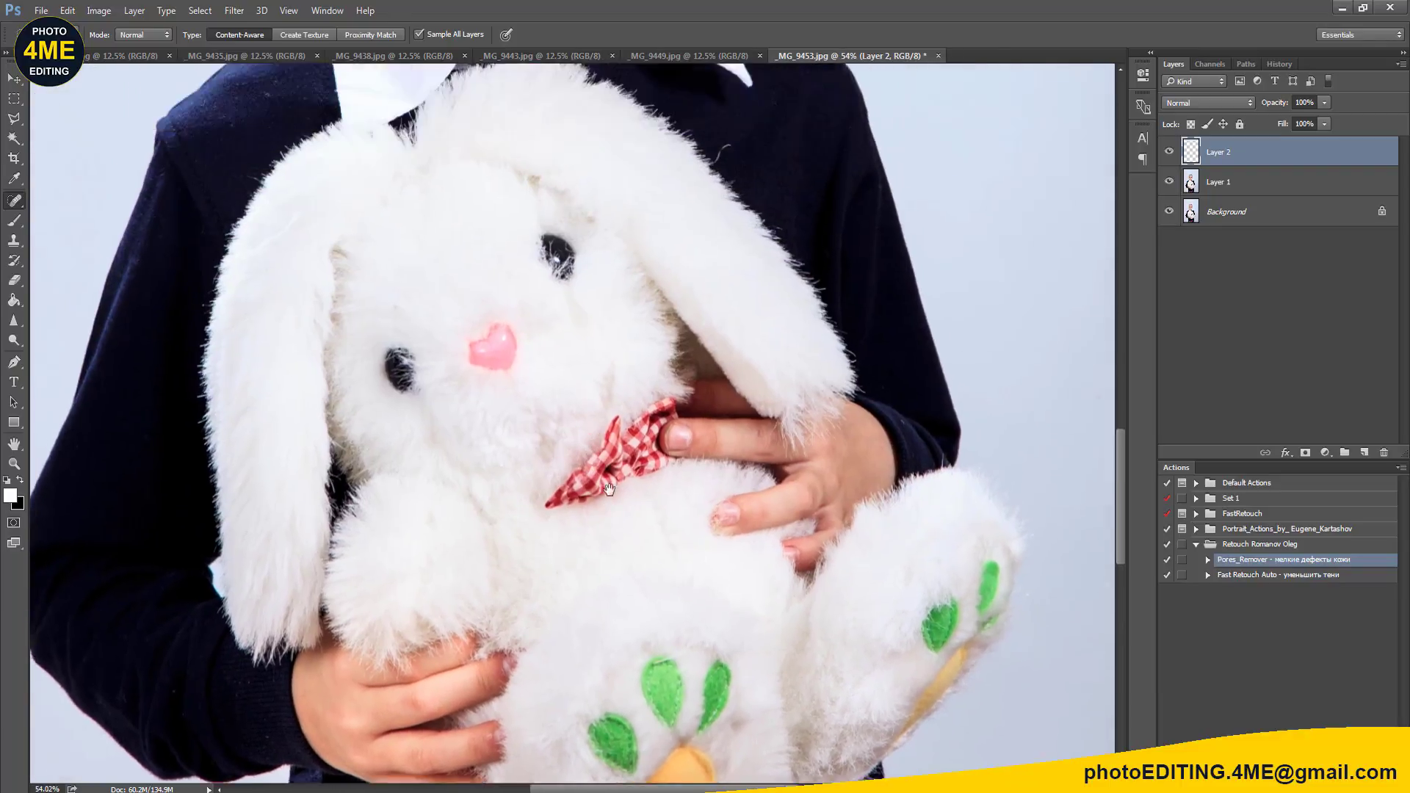
pyautogui.scroll(5, 573, 536)
pyautogui.scroll(3, 598, 562)
pyautogui.scroll(3, 607, 563)
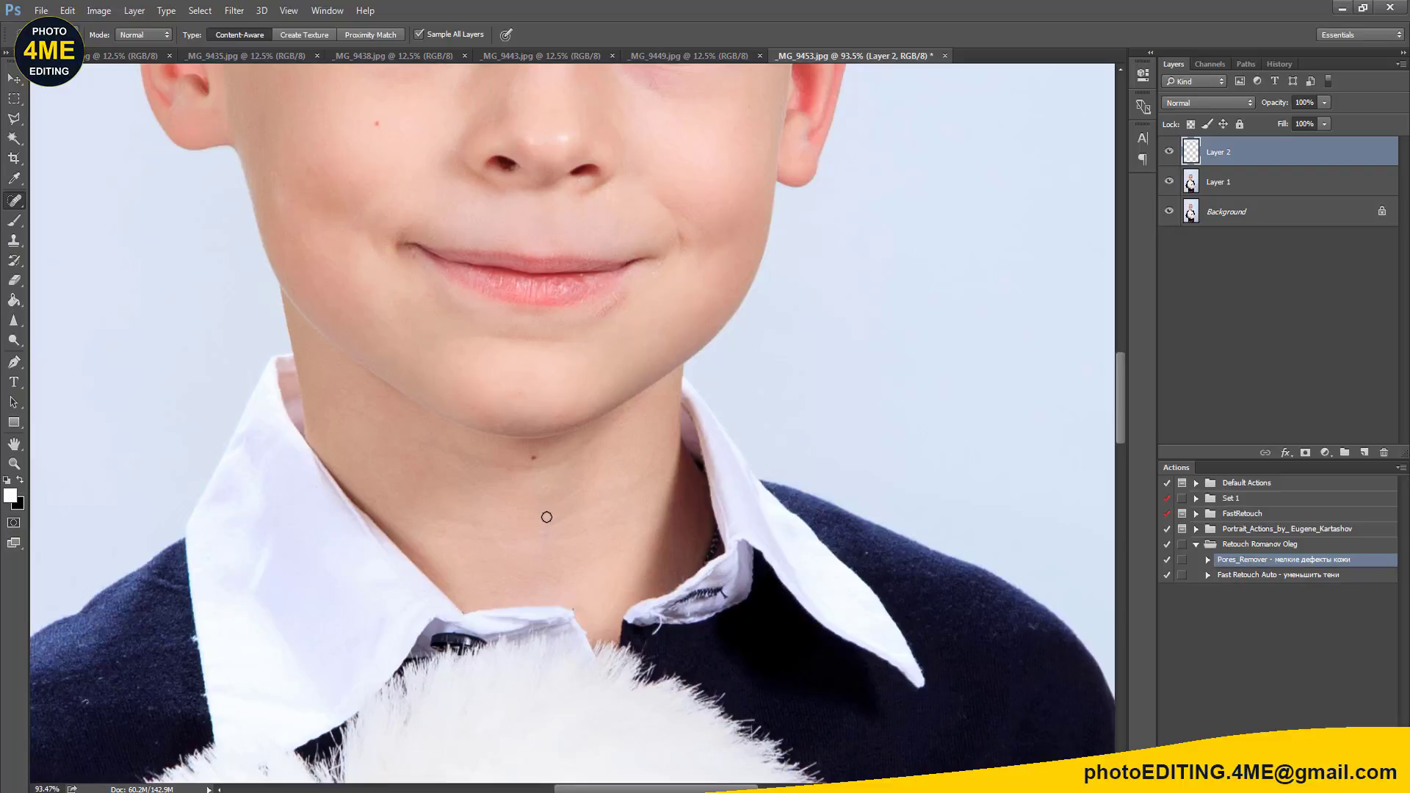
# Step: Pan and zoom to bring the boy's whole face into view
pyautogui.moveTo(554, 339); pyautogui.dragTo(567, 529)
pyautogui.scroll(1, 582, 504)
pyautogui.scroll(1, 582, 504)
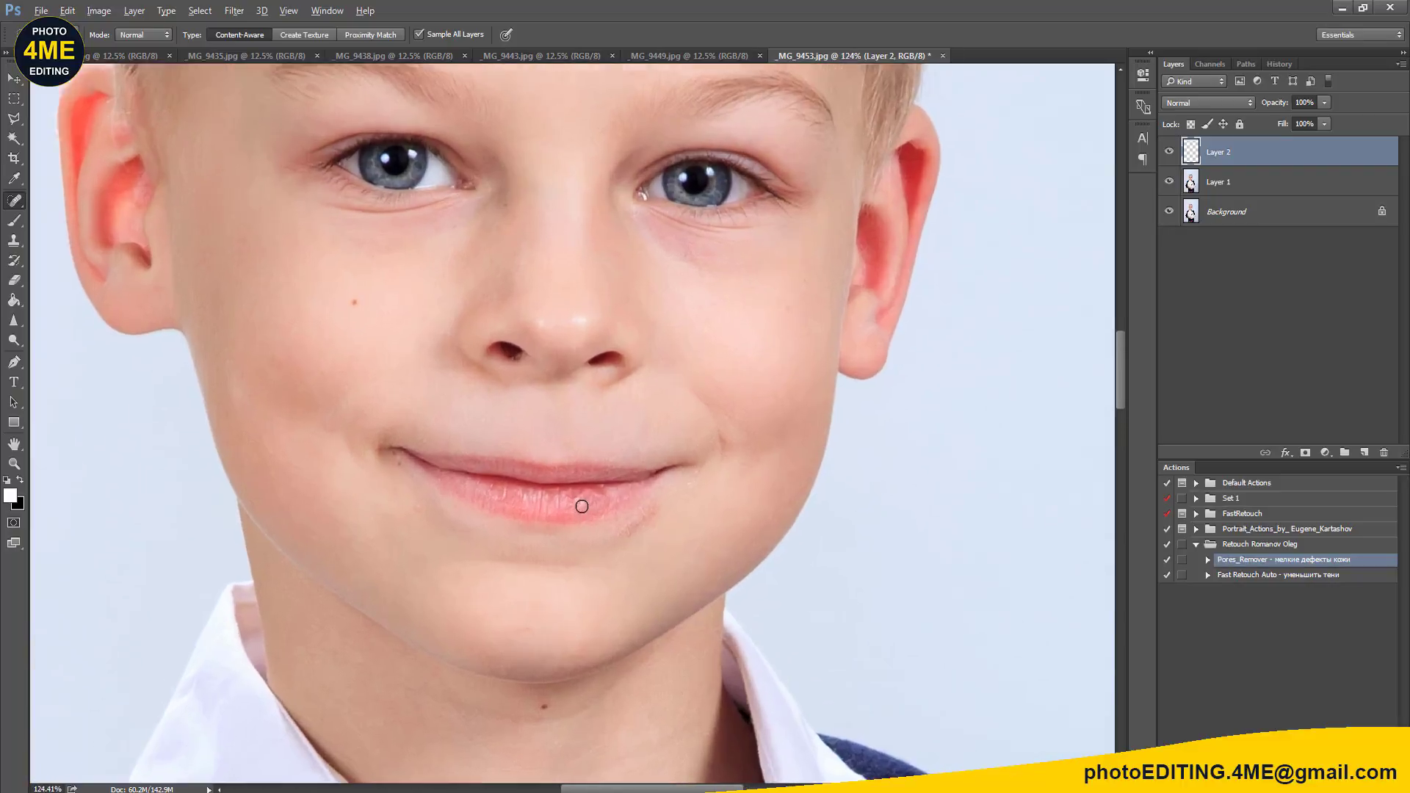
pyautogui.moveTo(692, 332)
pyautogui.mouseDown()
pyautogui.moveTo(699, 541)
pyautogui.moveTo(702, 379)
pyautogui.mouseUp()
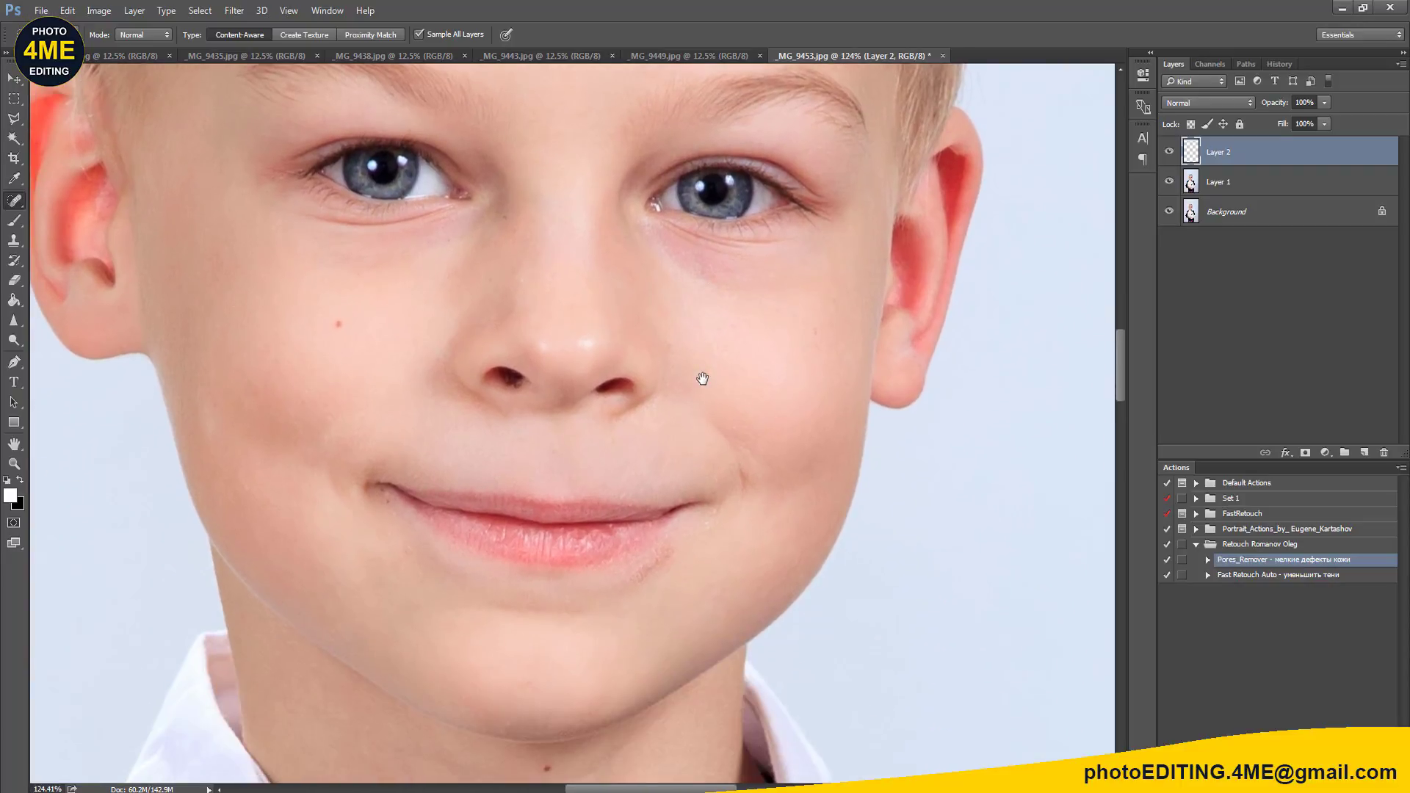
# Step: Clone-stamp clean skin over the rough patches and blemish on the boy's chin
pyautogui.press('s')
pyautogui.keyDown('alt'); pyautogui.click(707, 556); pyautogui.keyUp('alt')
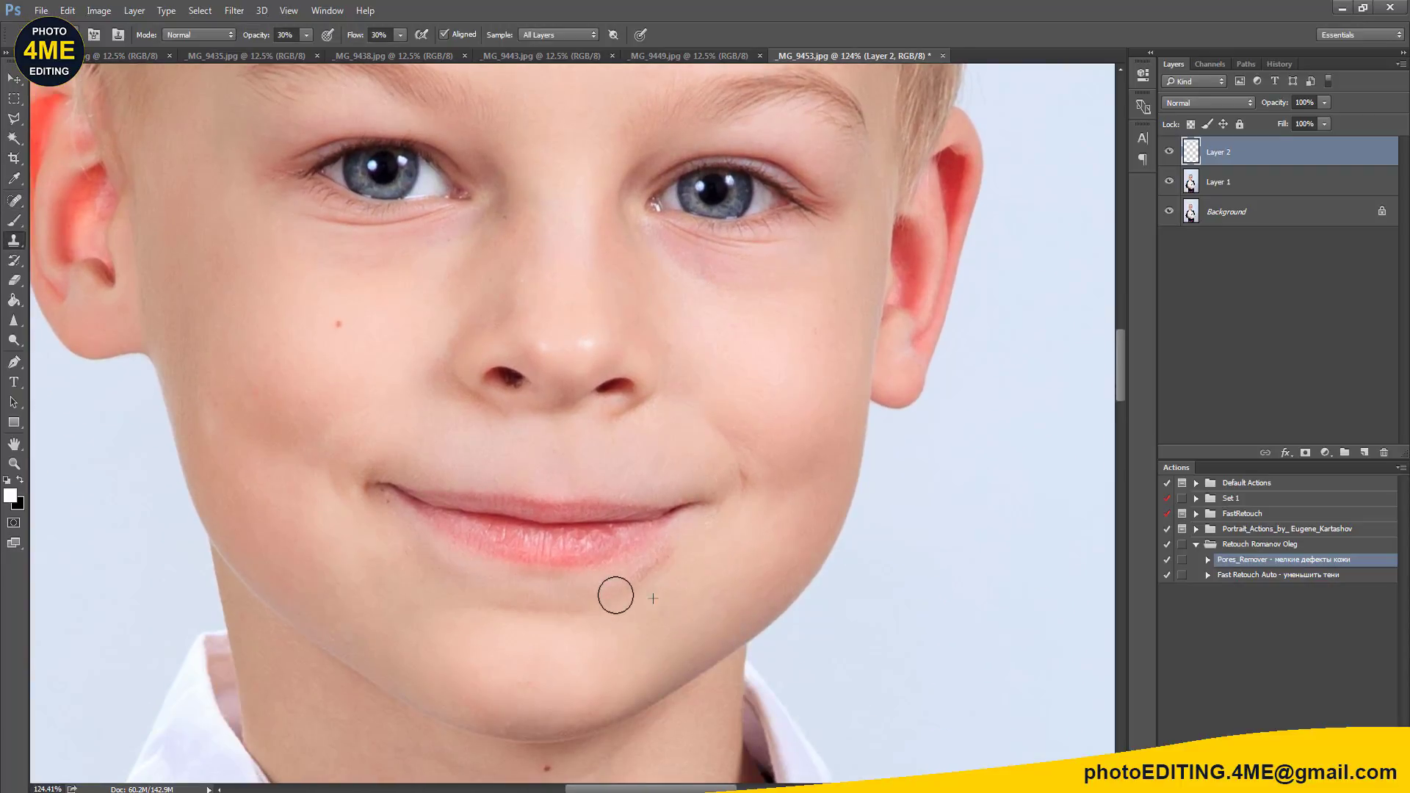
pyautogui.moveTo(614, 592)
pyautogui.mouseDown()
pyautogui.moveTo(667, 564)
pyautogui.moveTo(648, 563)
pyautogui.moveTo(646, 580)
pyautogui.mouseUp()
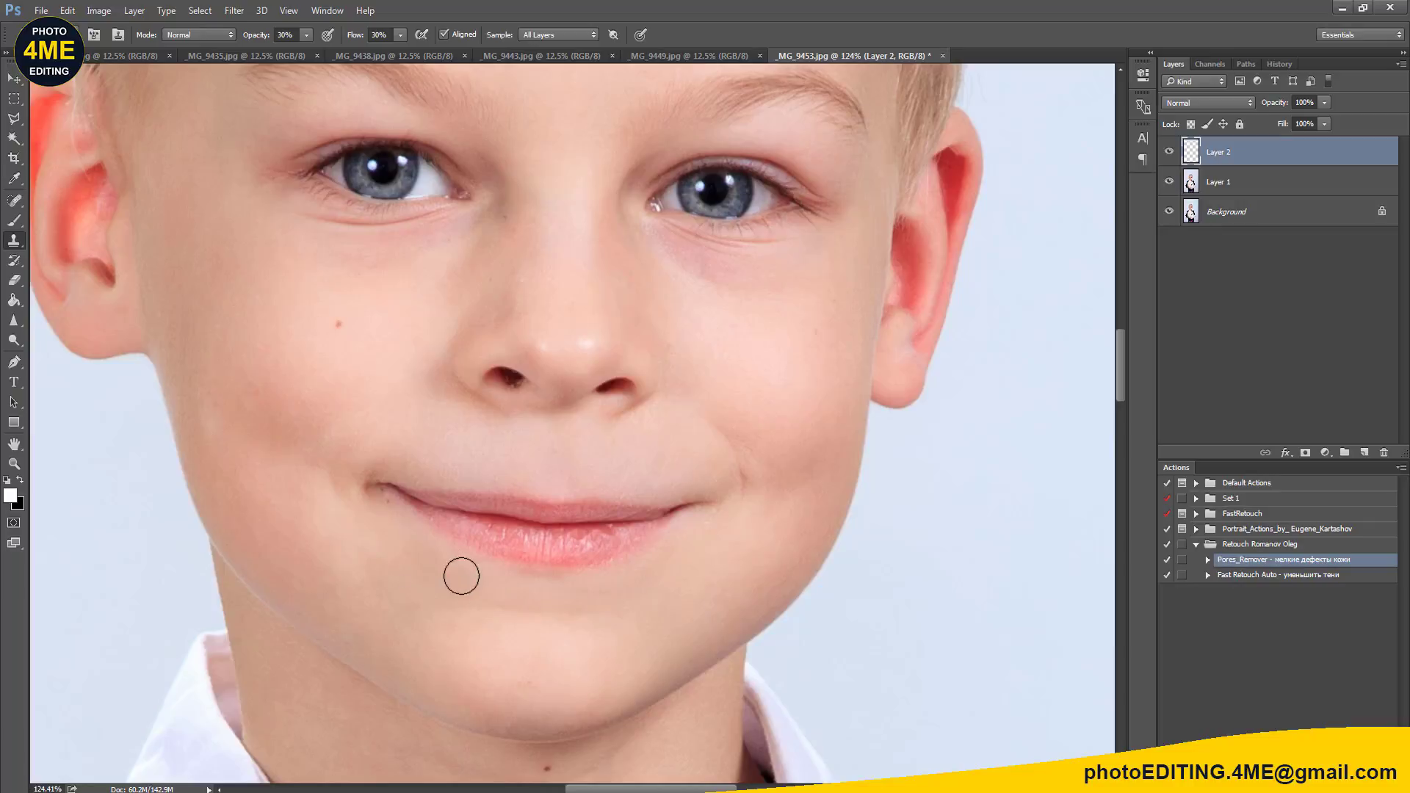
pyautogui.click(733, 585)
# Step: Clone clean skin from between the eyes over the nose bridge blemish
pyautogui.click(774, 280)
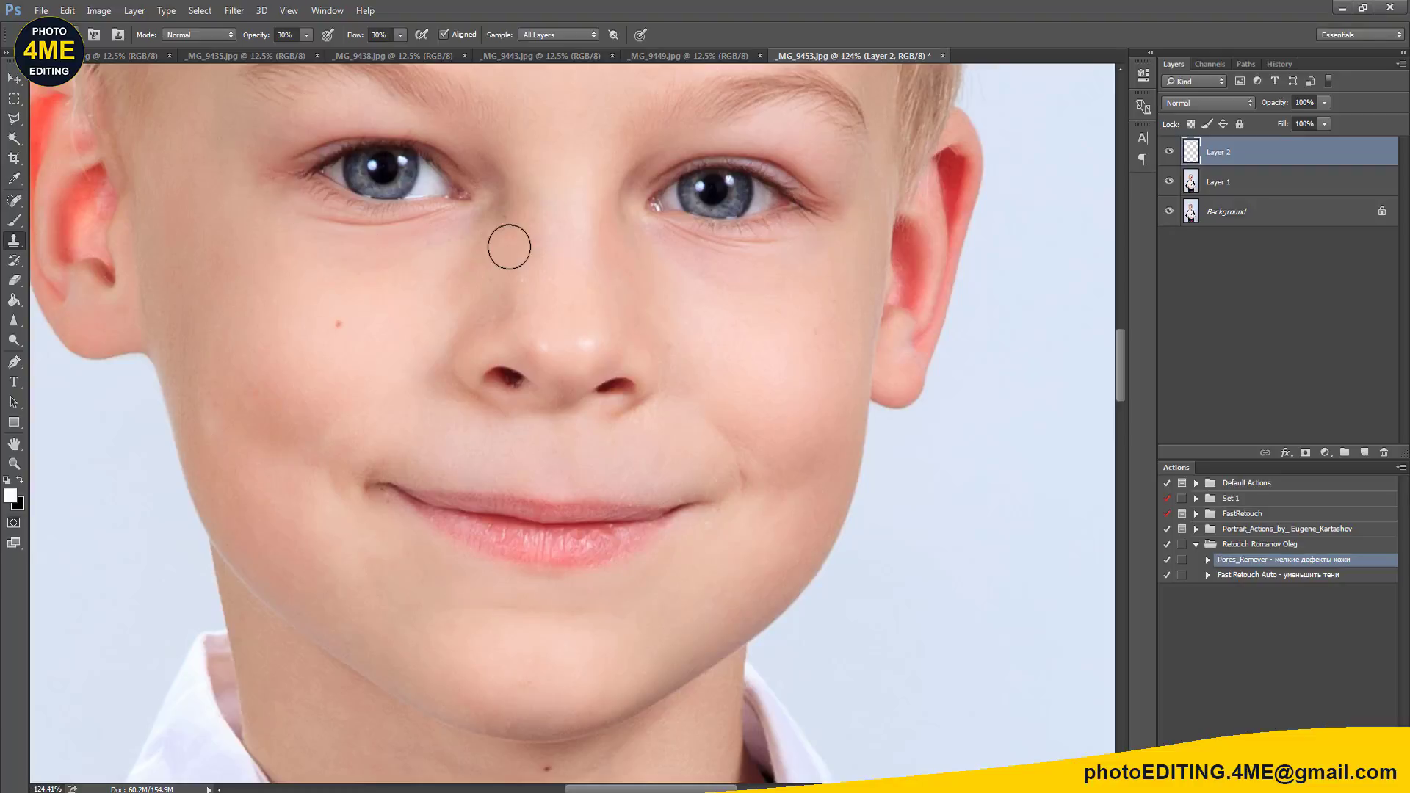
pyautogui.keyDown('alt'); pyautogui.click(551, 168); pyautogui.keyUp('alt')
pyautogui.moveTo(501, 192); pyautogui.dragTo(522, 201)
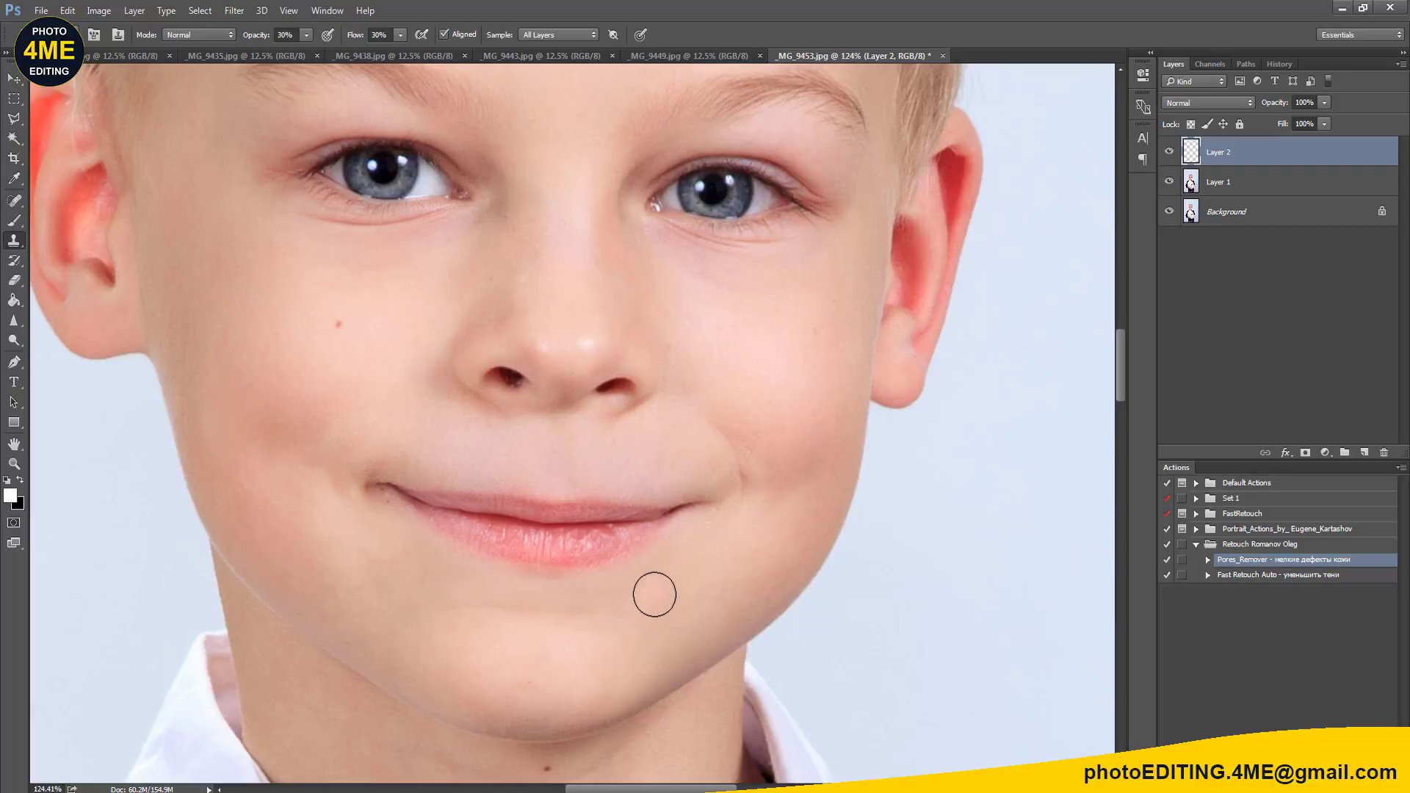
# Step: Select Layer 1 together with Layer 2 and merge them into a new copy layer
pyautogui.scroll(-1, 655, 592)
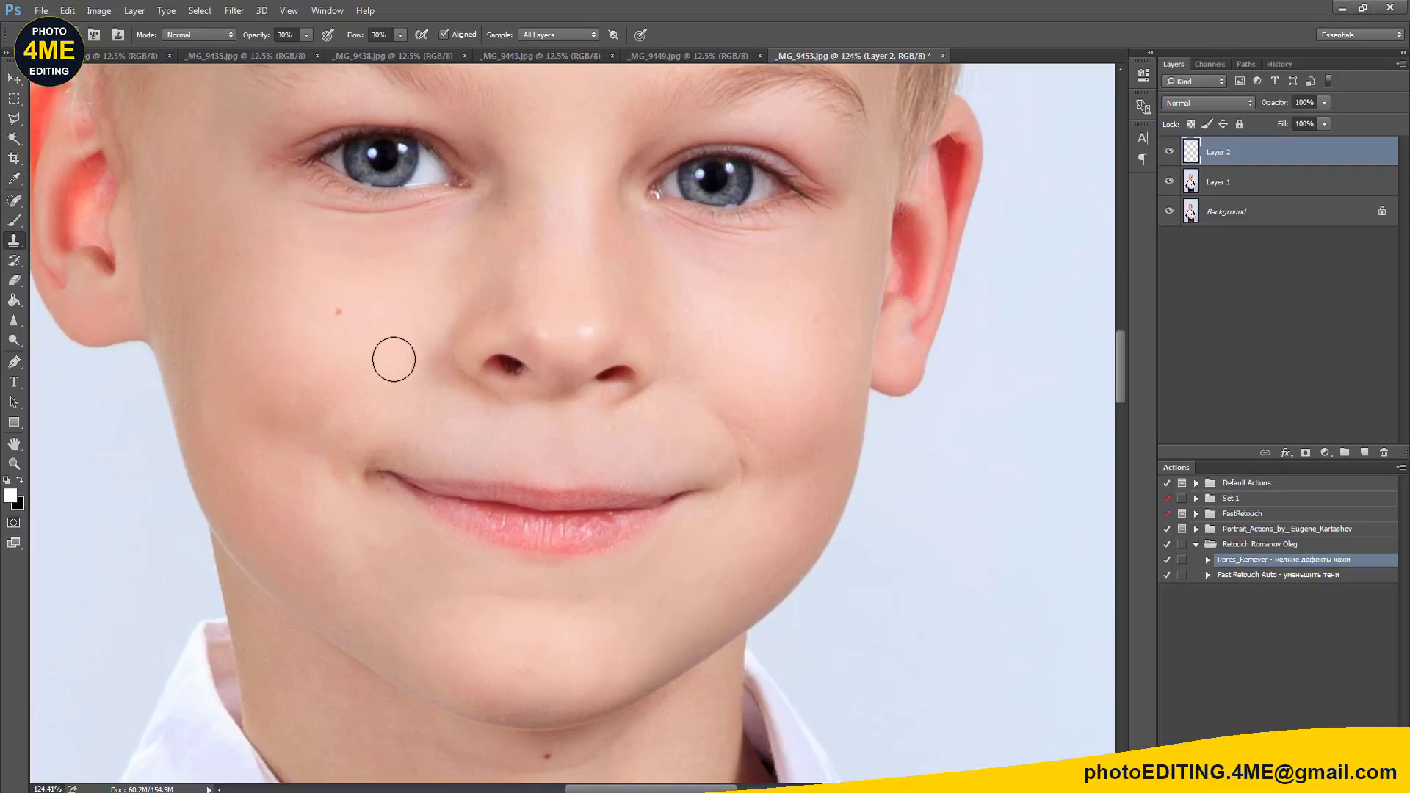
pyautogui.scroll(5, 598, 362)
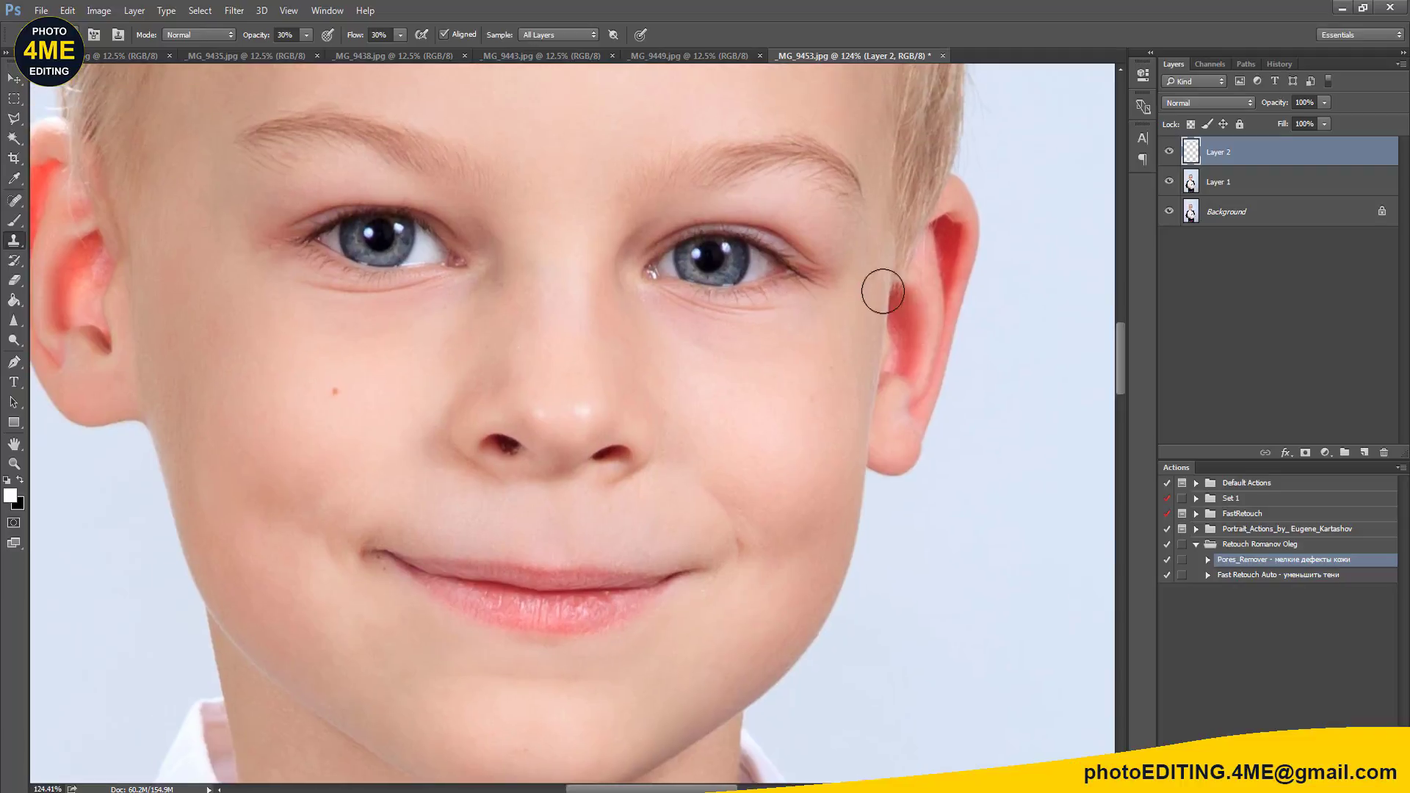
pyautogui.keyDown('shift'); pyautogui.click(1243, 185); pyautogui.keyUp('shift')
pyautogui.hotkey('ctrl', 'j')
# Step: Hide Layers 1 and 2 and sharpen both of the boy's eyes on the merged copy
pyautogui.hotkey('ctrl', 'e')
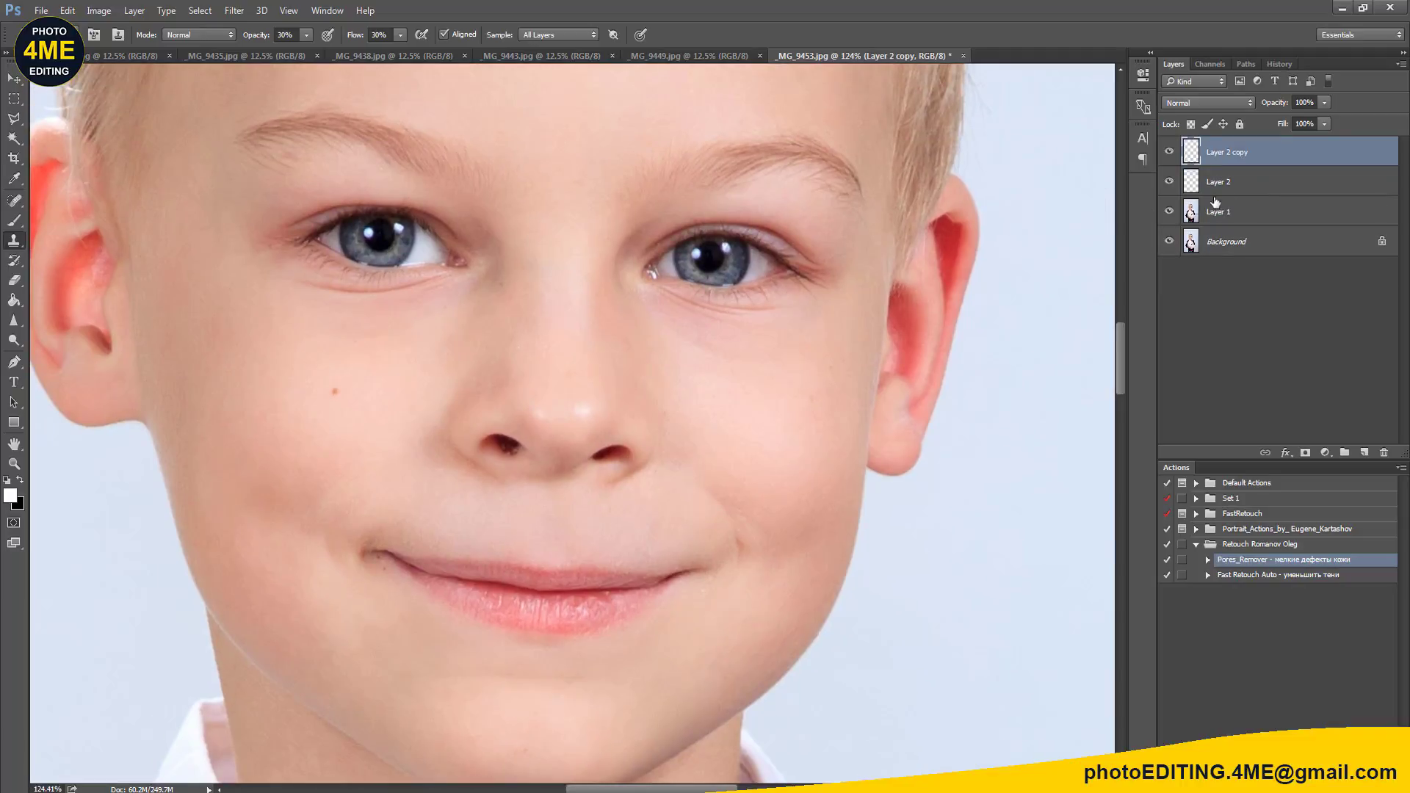
pyautogui.click(1169, 181)
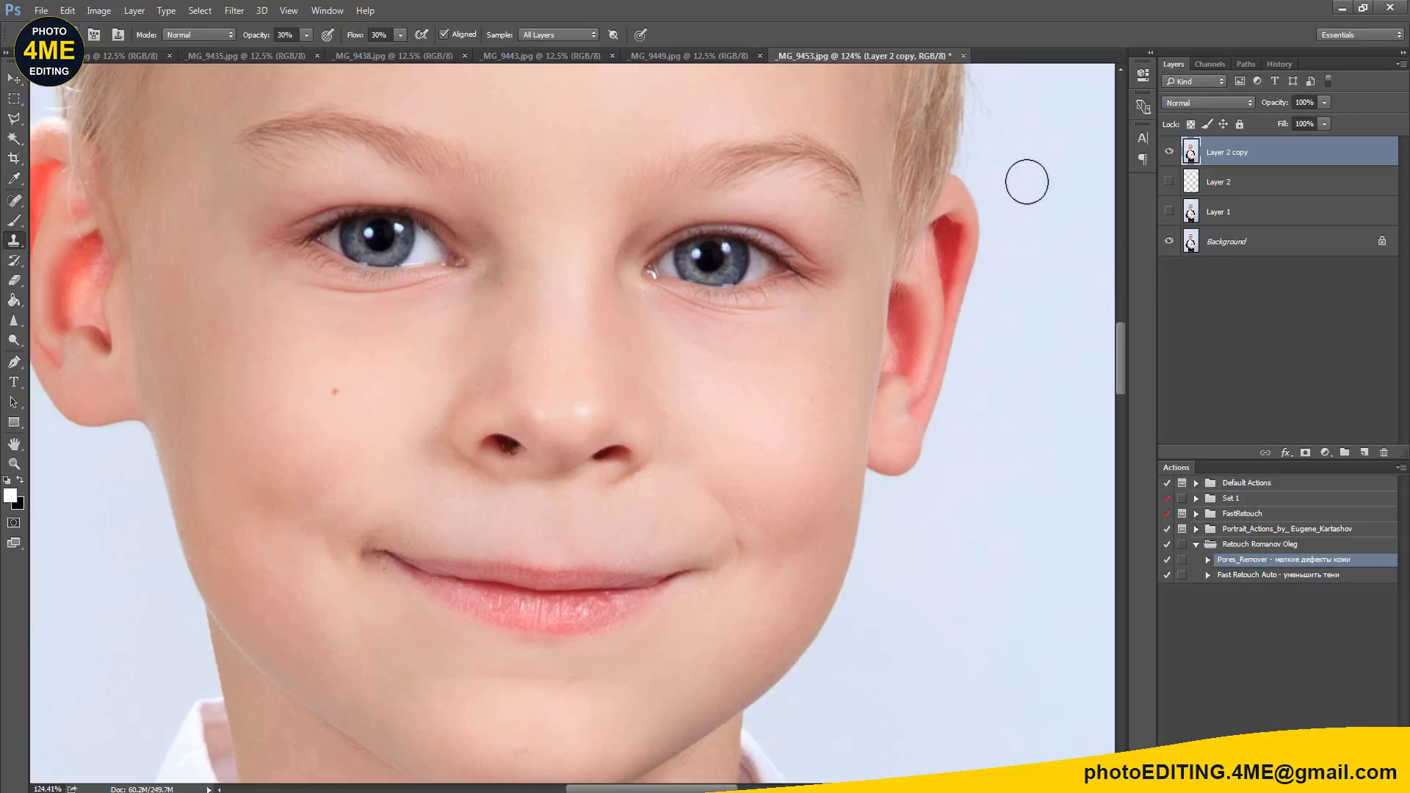
pyautogui.click(13, 320)
pyautogui.moveTo(433, 260); pyautogui.dragTo(429, 244)
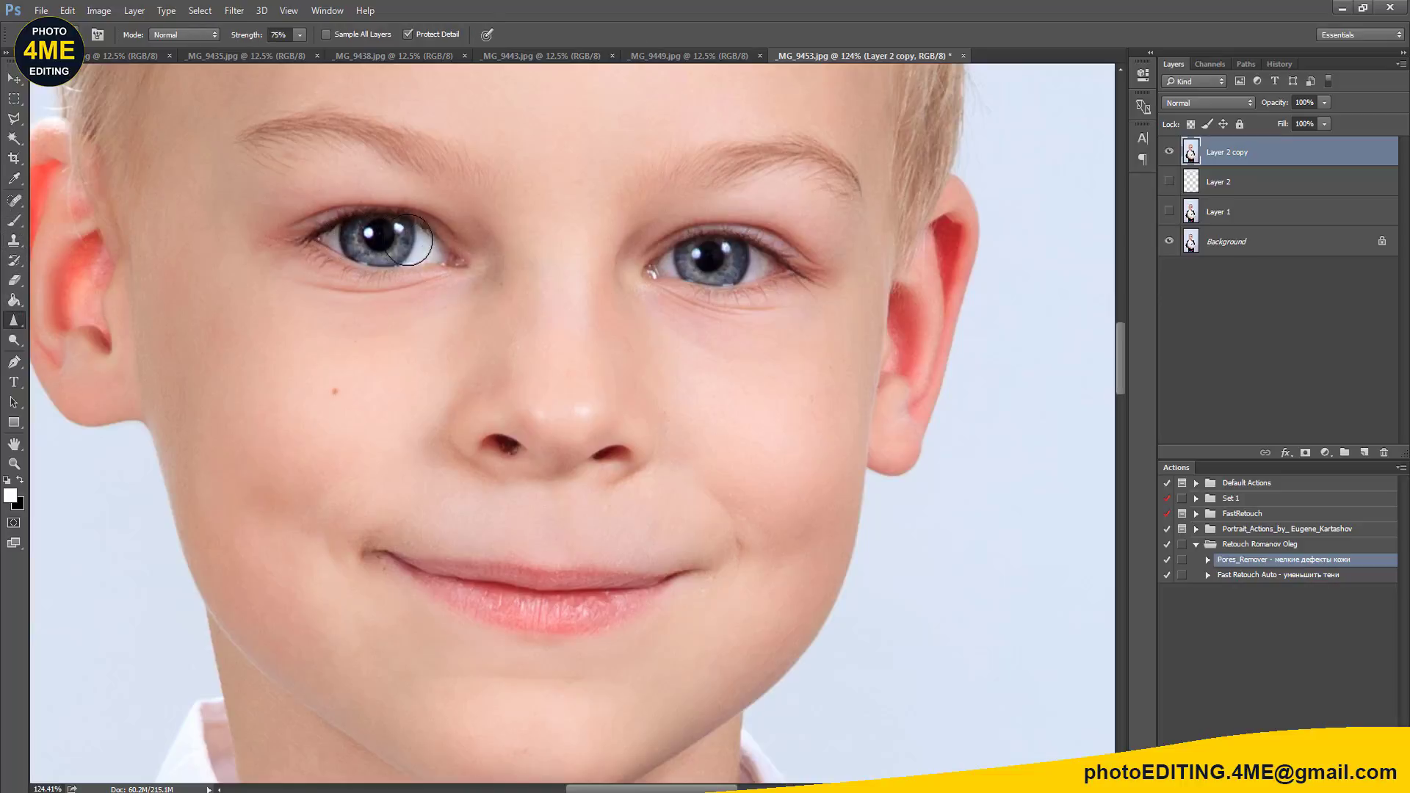
pyautogui.moveTo(791, 265); pyautogui.dragTo(743, 262)
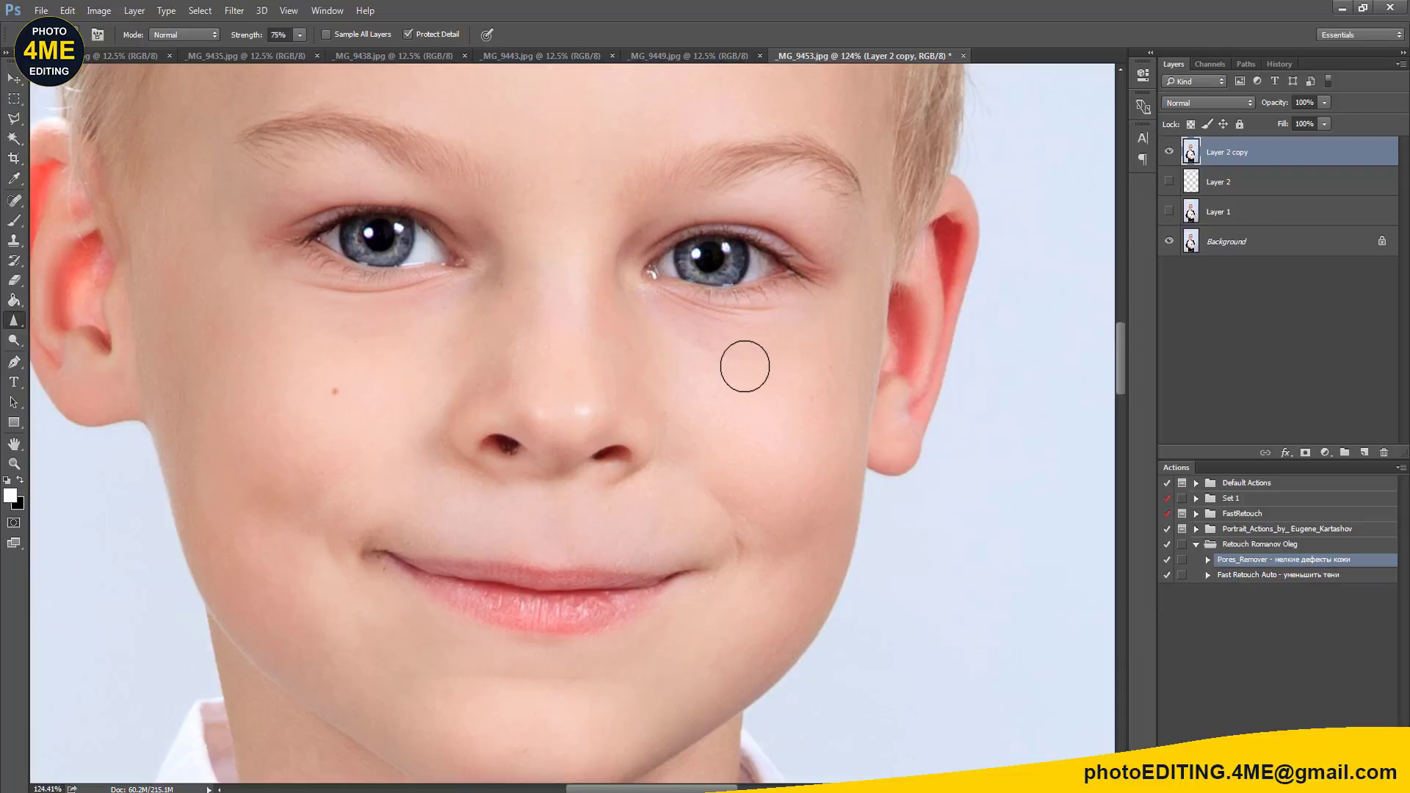
# Step: Toggle the merged copy's visibility to compare the retouch with the original
pyautogui.scroll(-4, 745, 367)
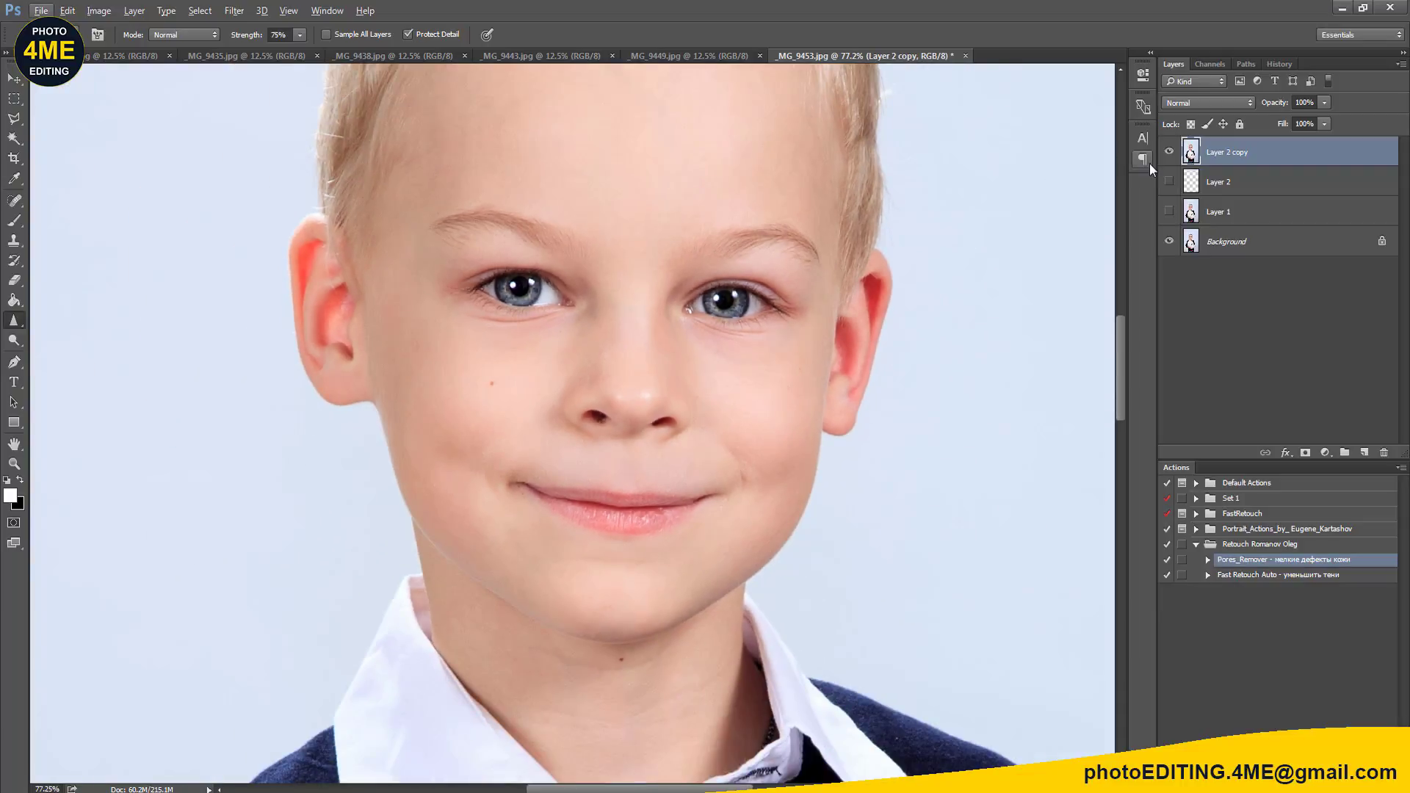
pyautogui.click(1168, 152)
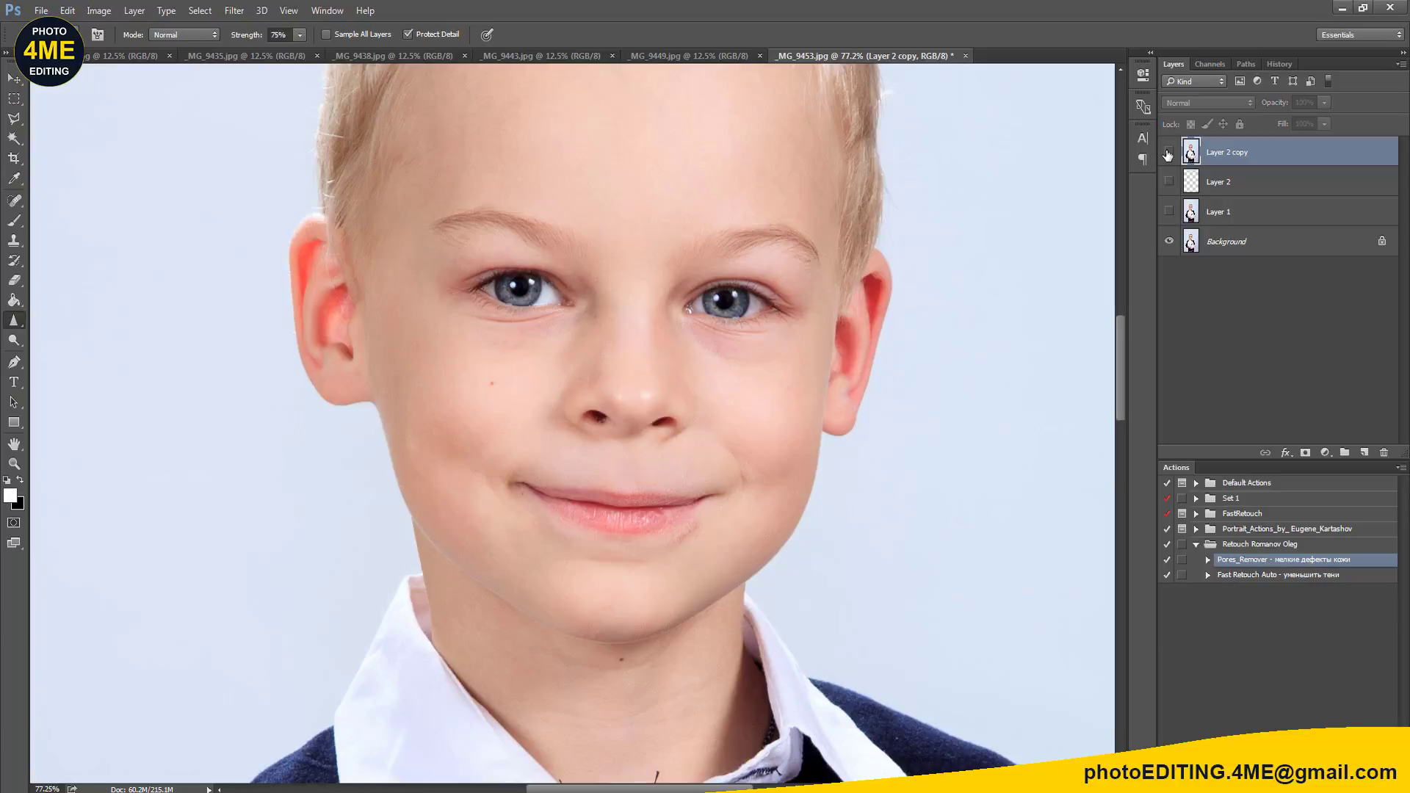
pyautogui.click(1168, 153)
pyautogui.click(1168, 152)
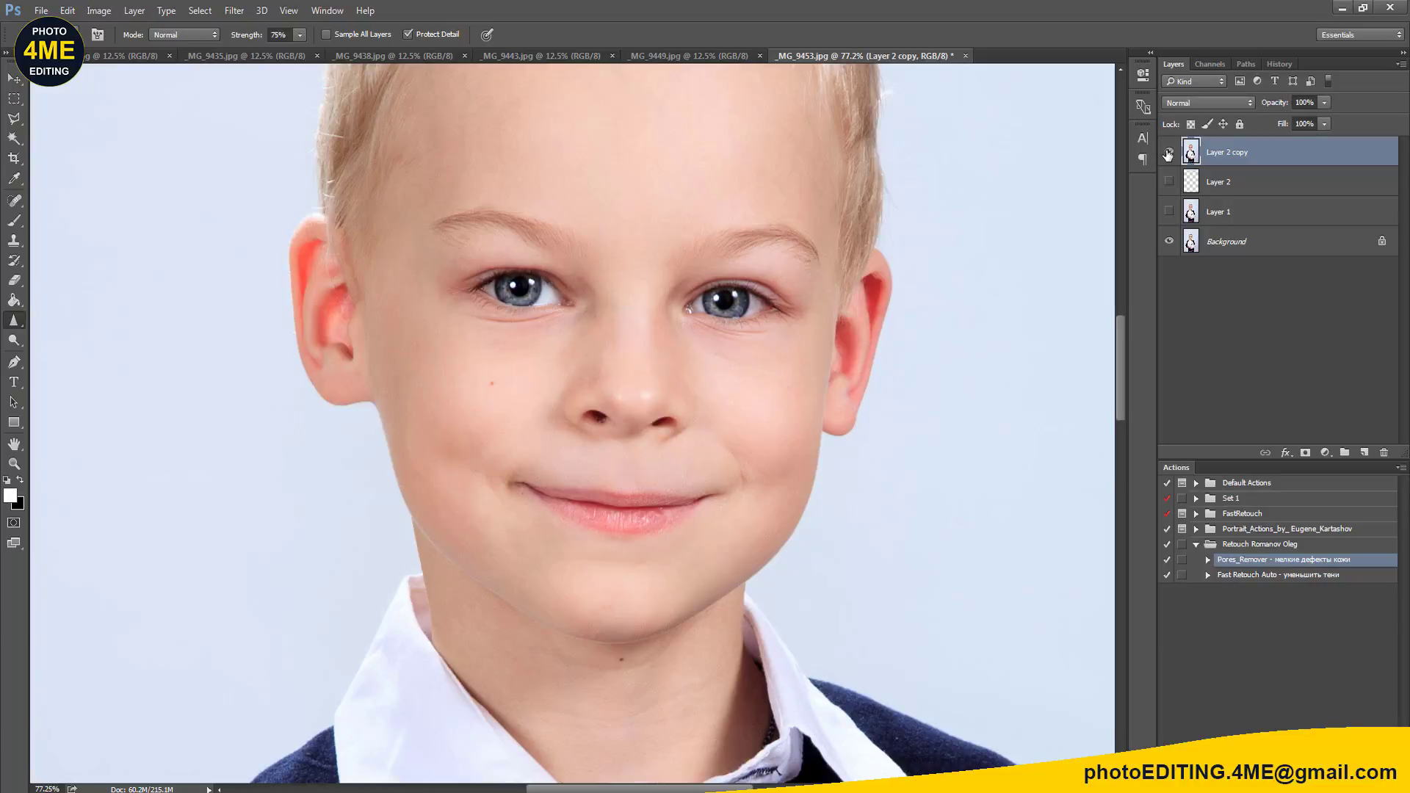
# Step: Spot-heal the small spot on the boy's forehead
pyautogui.moveTo(796, 247); pyautogui.dragTo(748, 378)
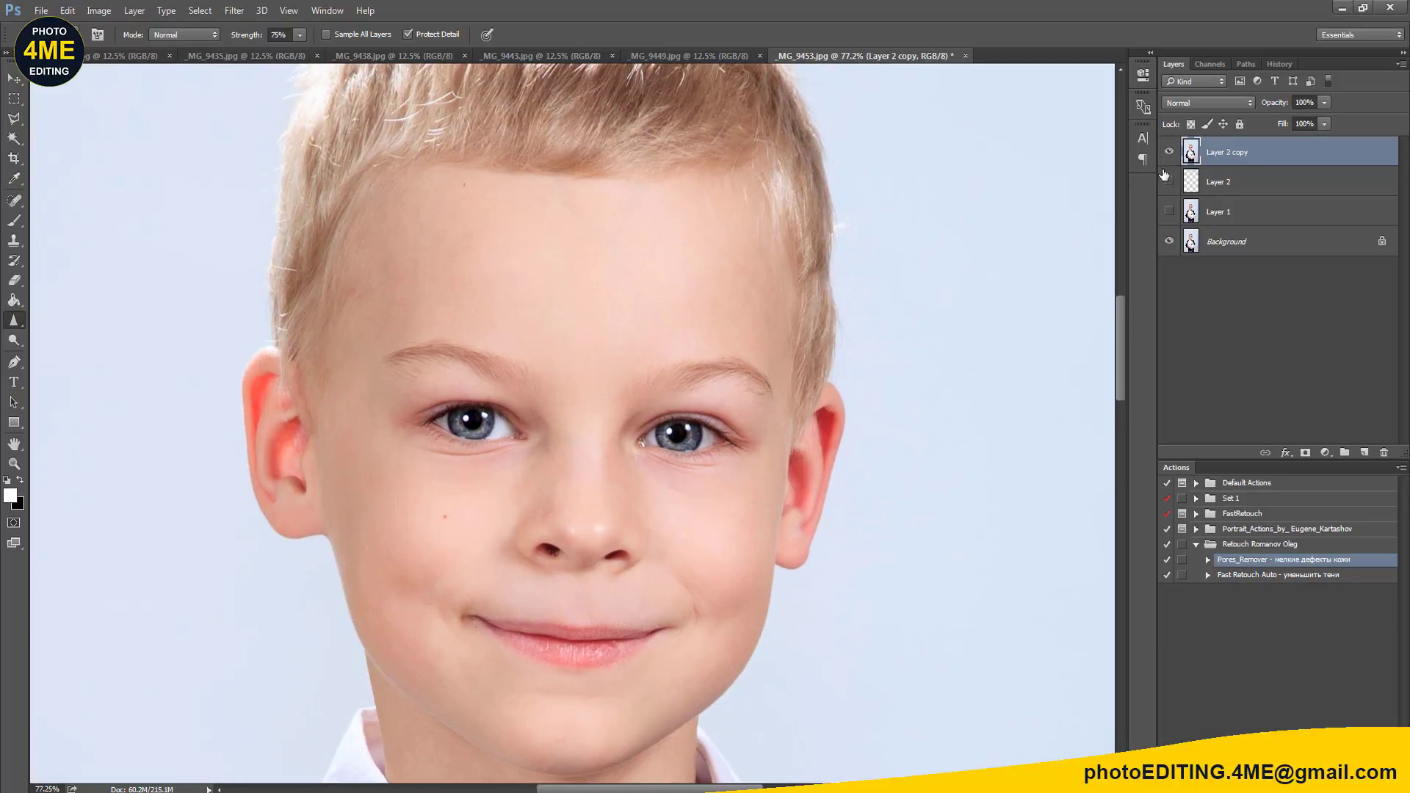
pyautogui.click(1169, 153)
pyautogui.press('j')
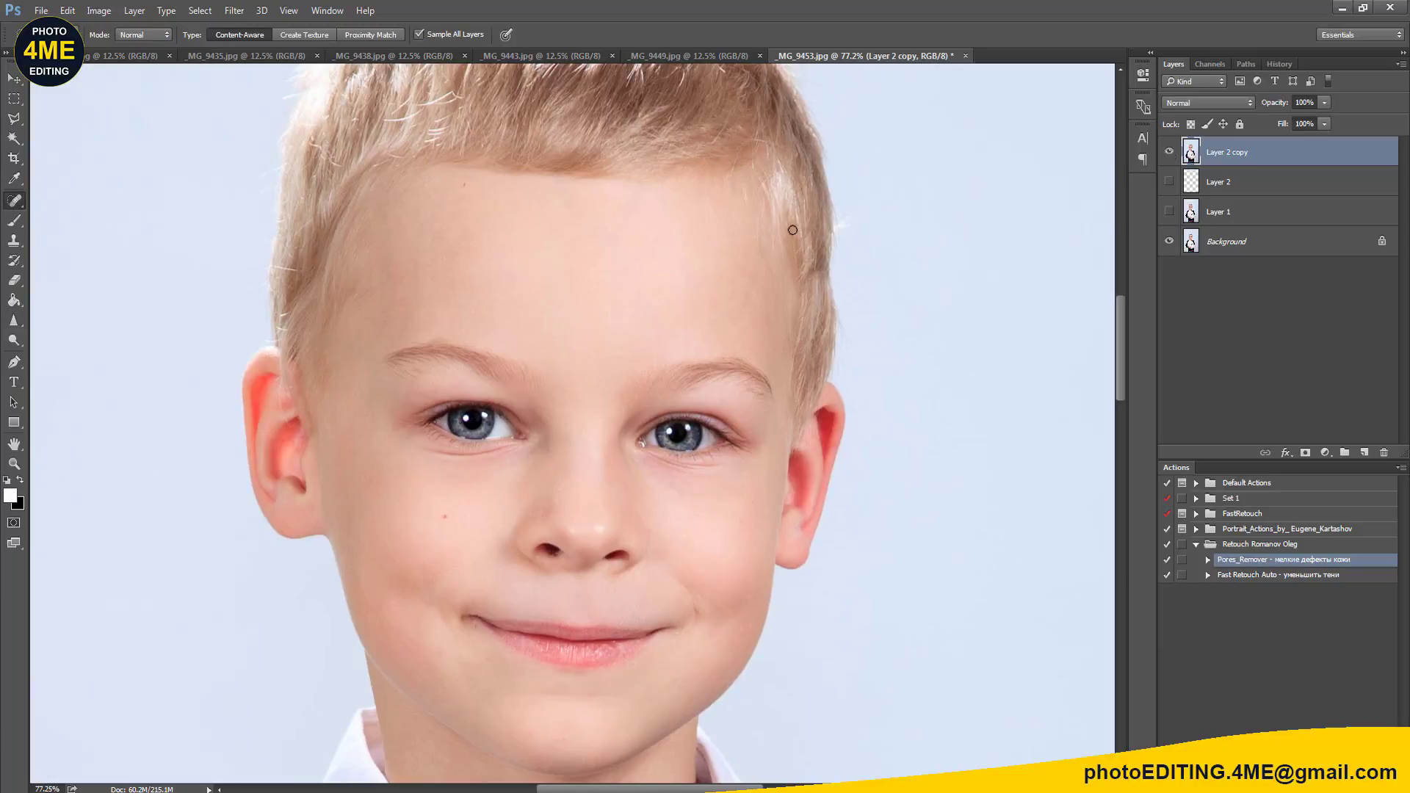
pyautogui.keyDown('alt'); pyautogui.scroll(2, 786, 236); pyautogui.keyUp('alt')
pyautogui.moveTo(690, 214); pyautogui.dragTo(690, 224)
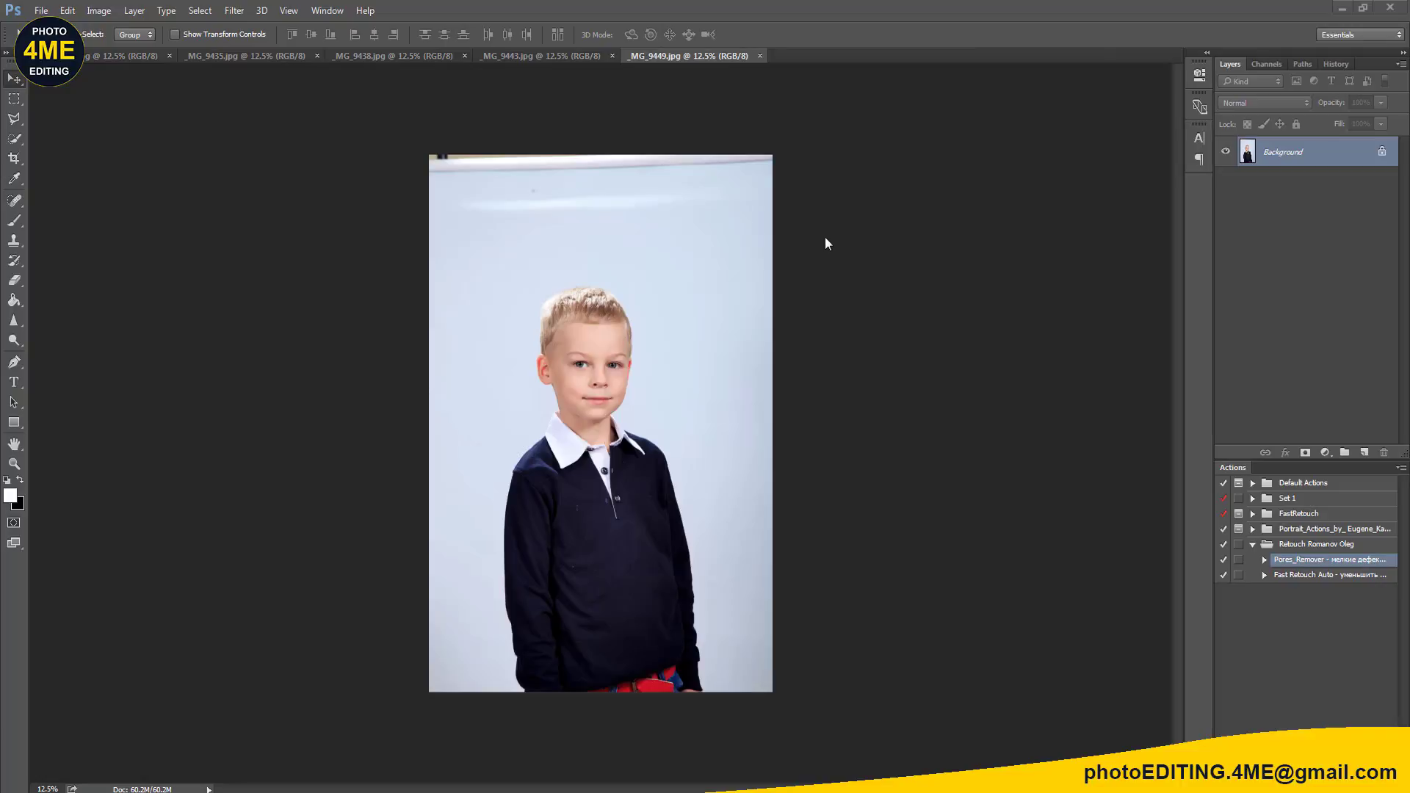
# Step: Duplicate the background into Layer 1 and add an empty Layer 2 above it
pyautogui.hotkey('ctrl', 'j')
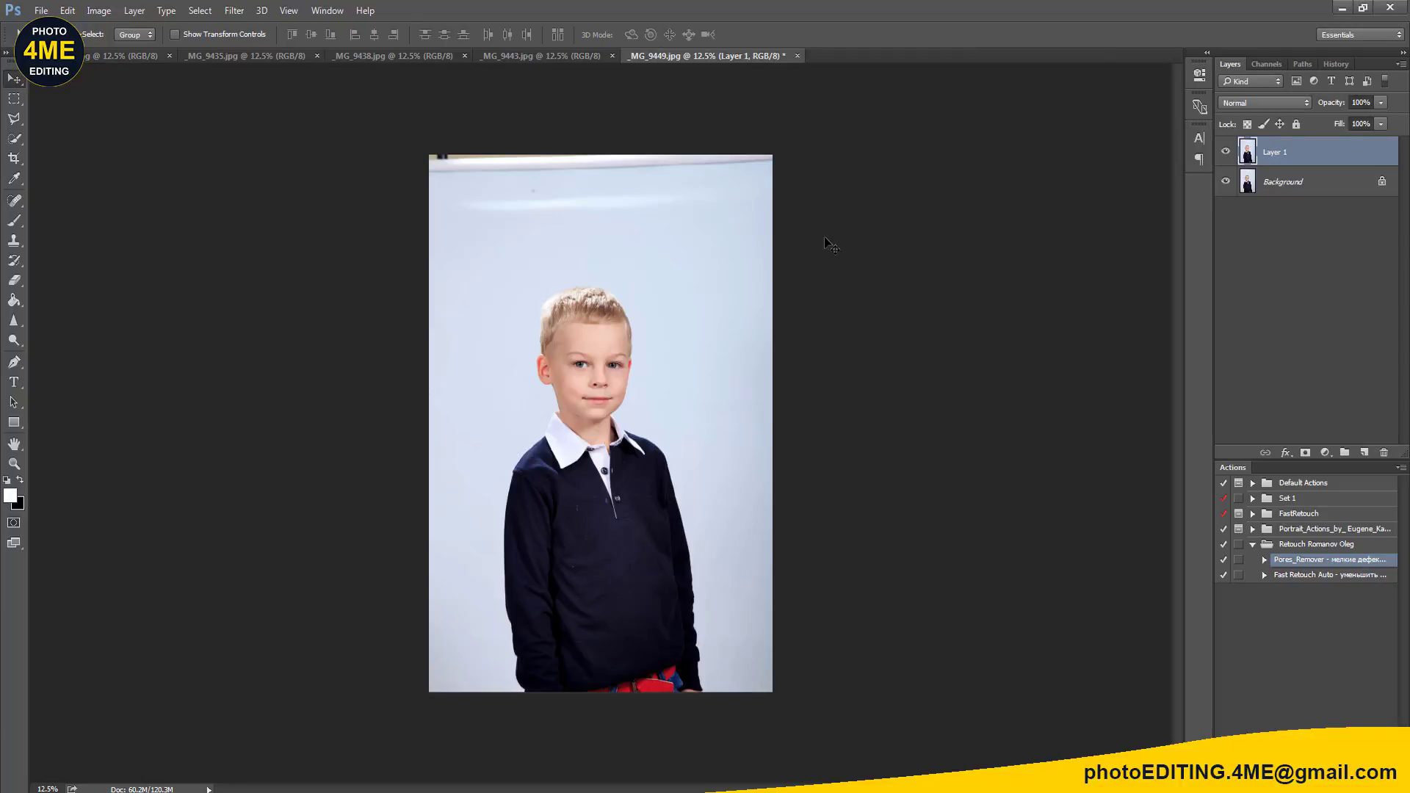
pyautogui.scroll(3, 712, 276)
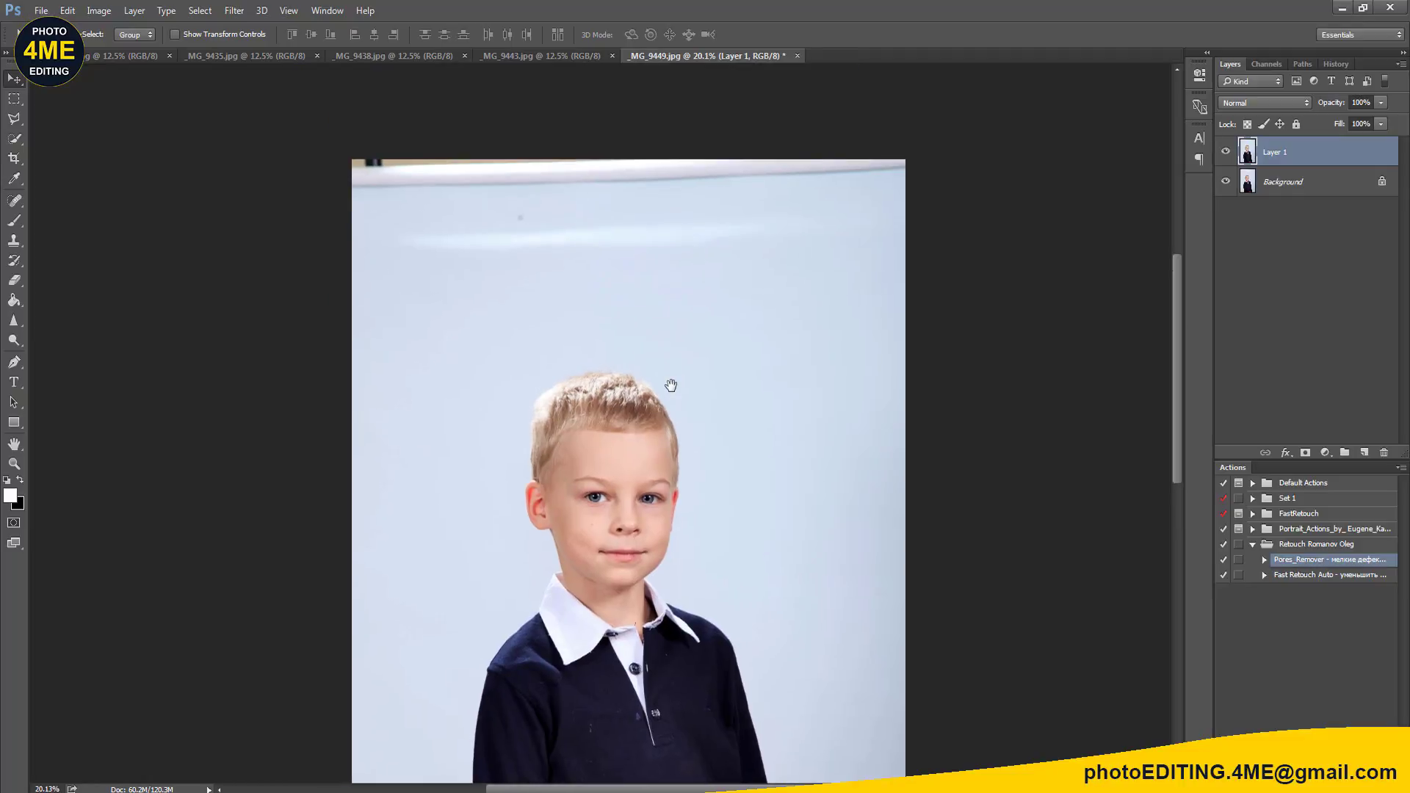
pyautogui.hotkey('ctrl', 'shift', 'n')
pyautogui.press('Return')
# Step: Spot-heal the grey spot and the white strip along the top of the backdrop
pyautogui.press('j')
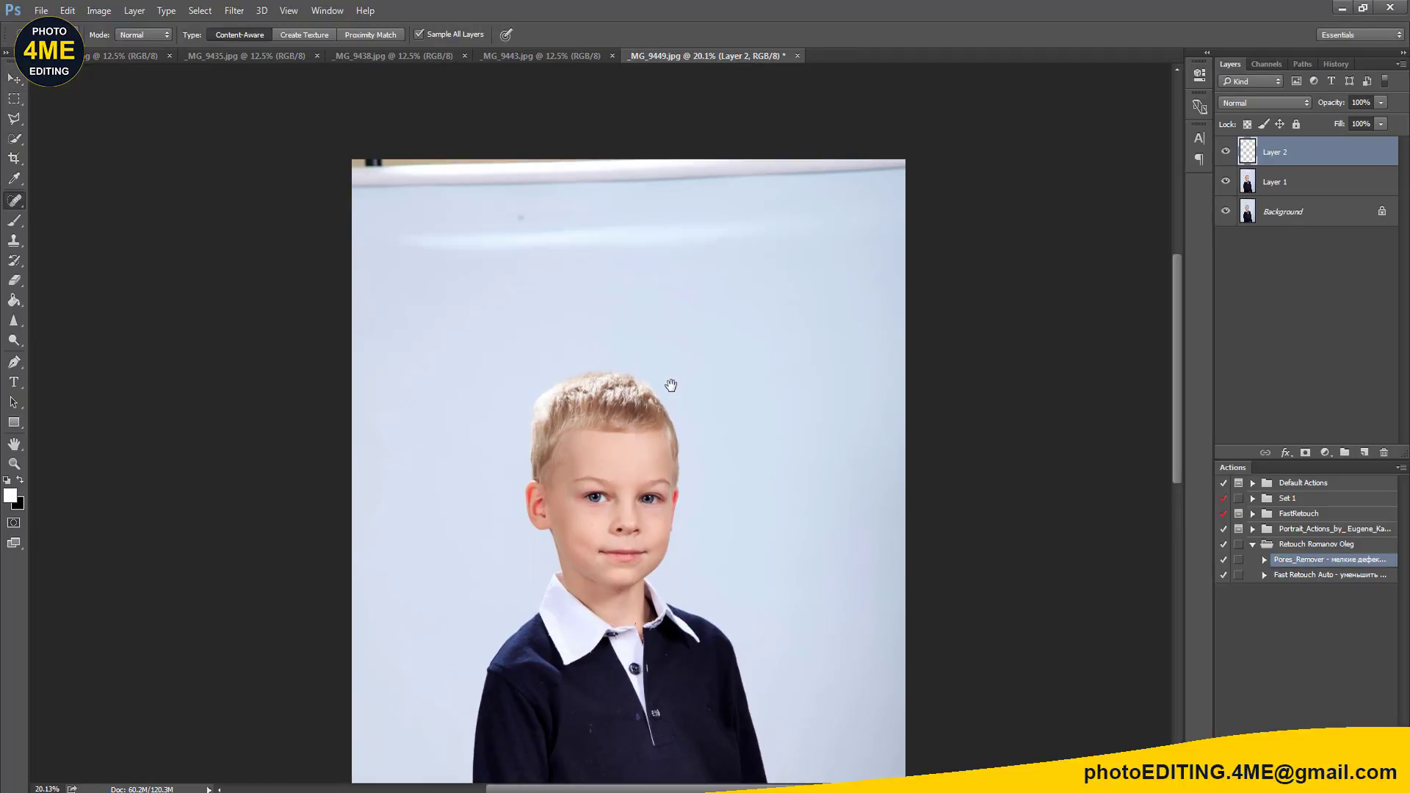
pyautogui.scroll(2, 566, 229)
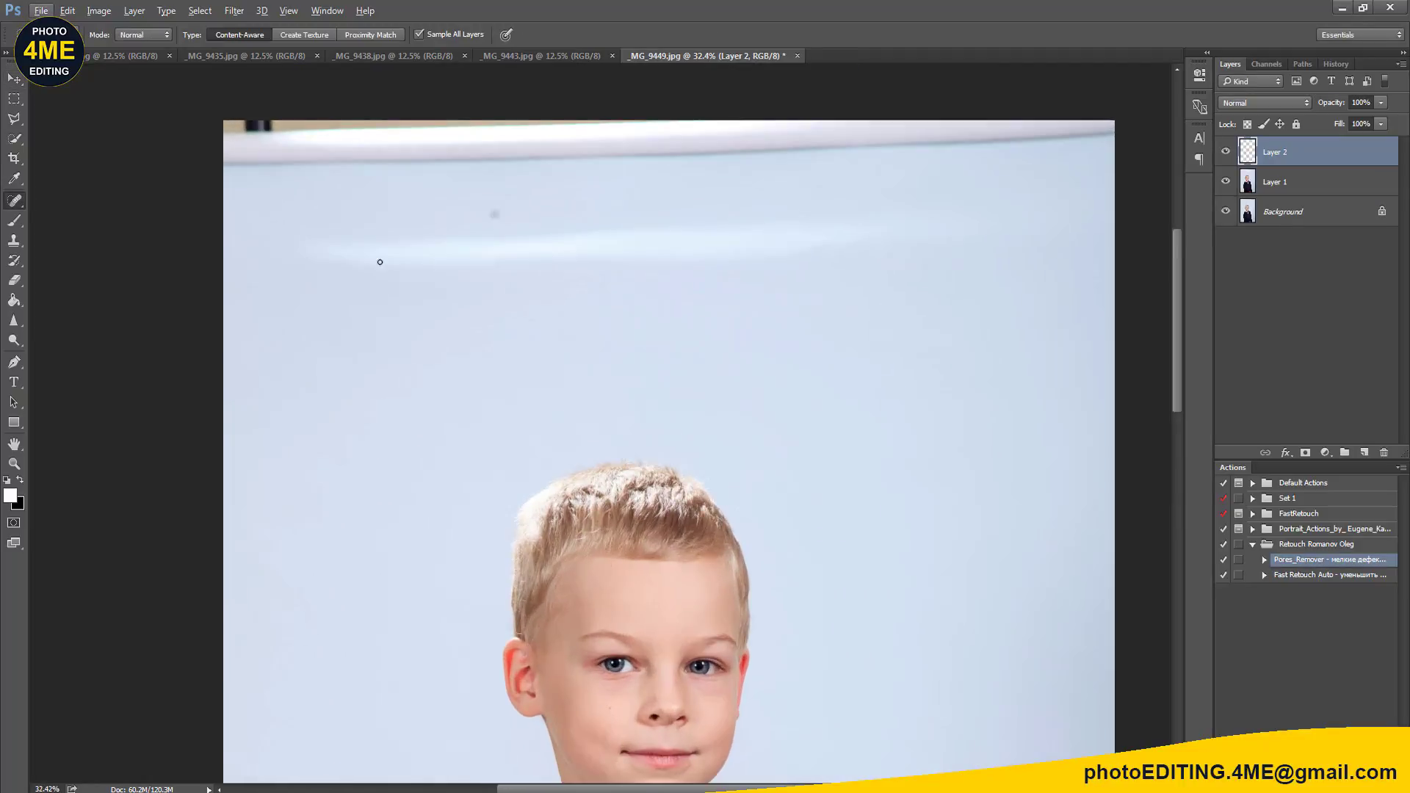
pyautogui.moveTo(296, 254); pyautogui.dragTo(983, 224)
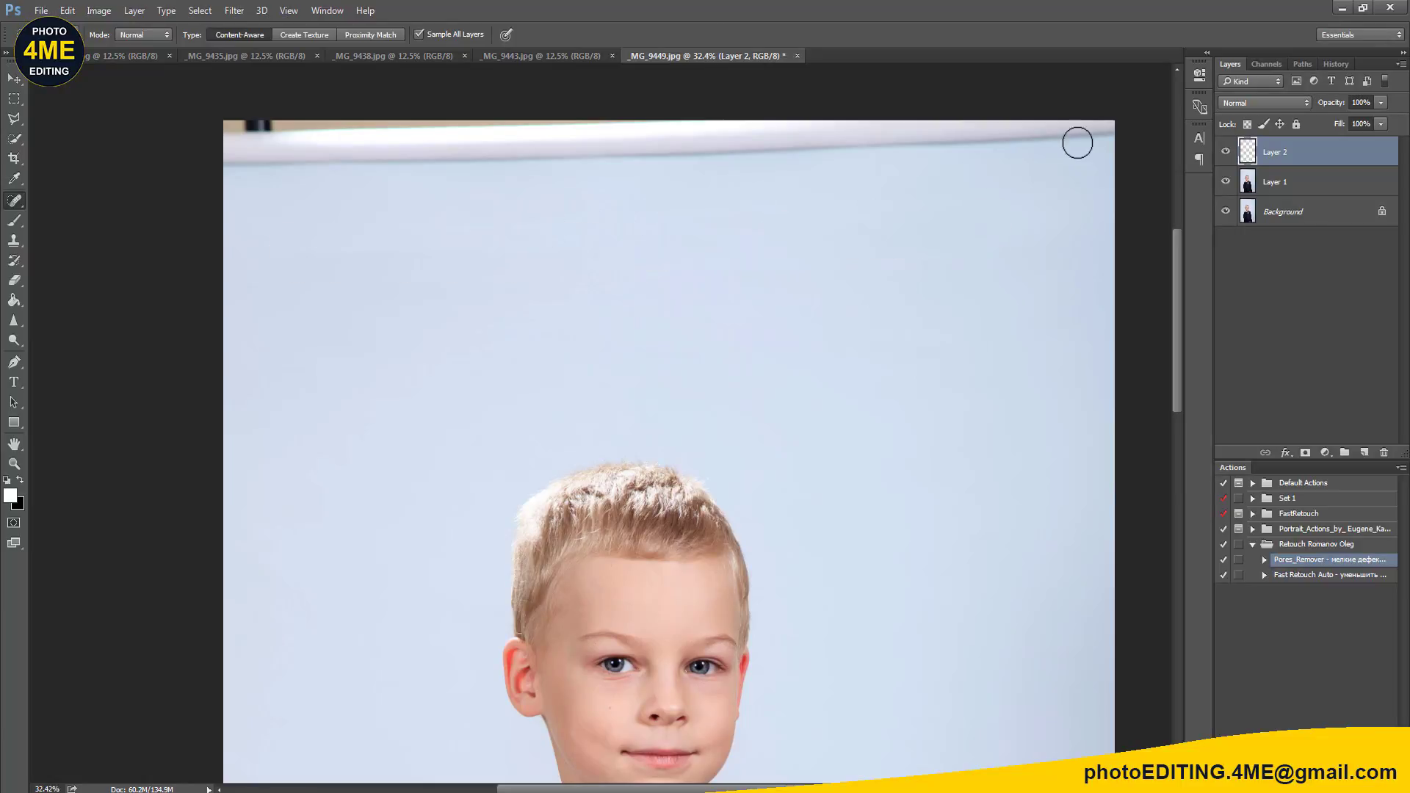
pyautogui.moveTo(1112, 130); pyautogui.dragTo(220, 136)
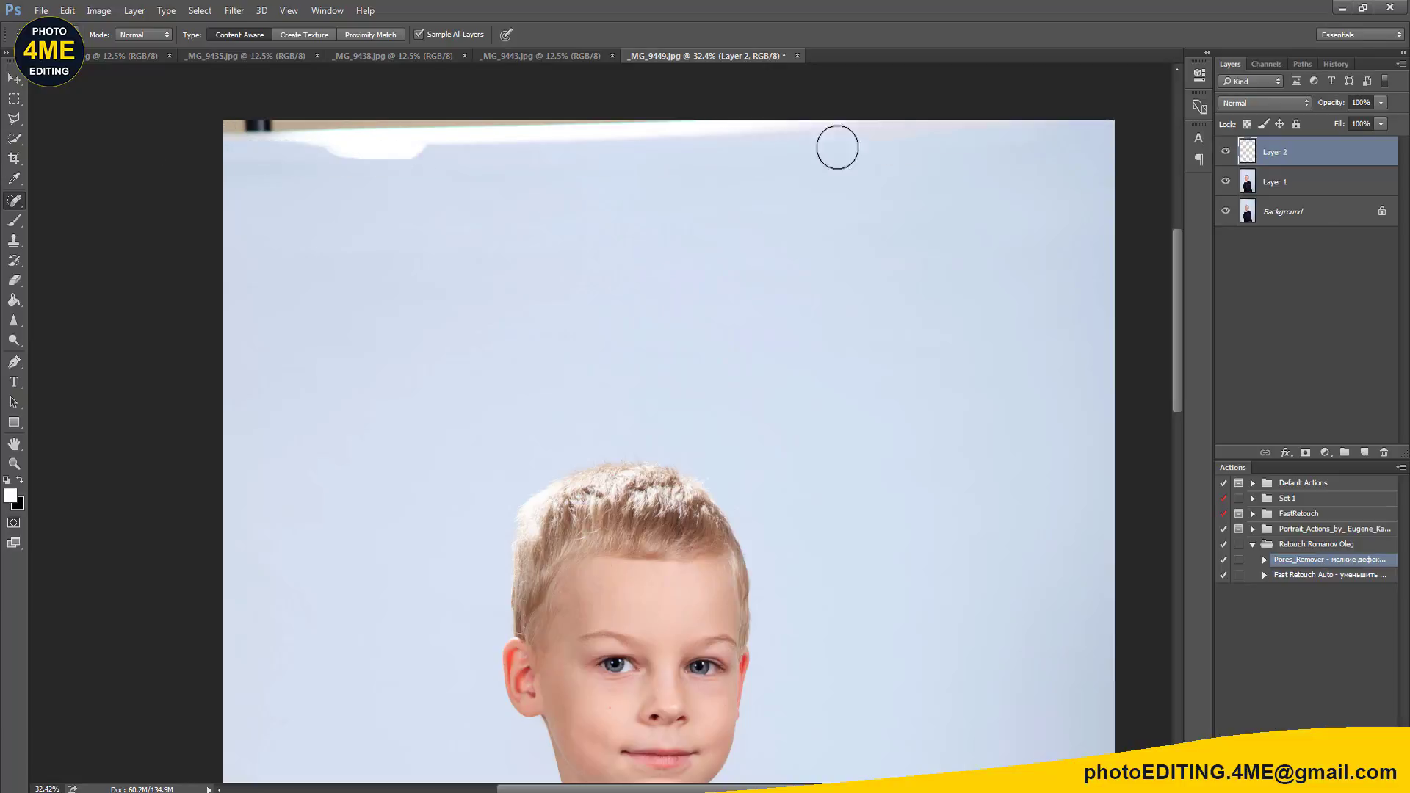
pyautogui.moveTo(1026, 124); pyautogui.dragTo(479, 153)
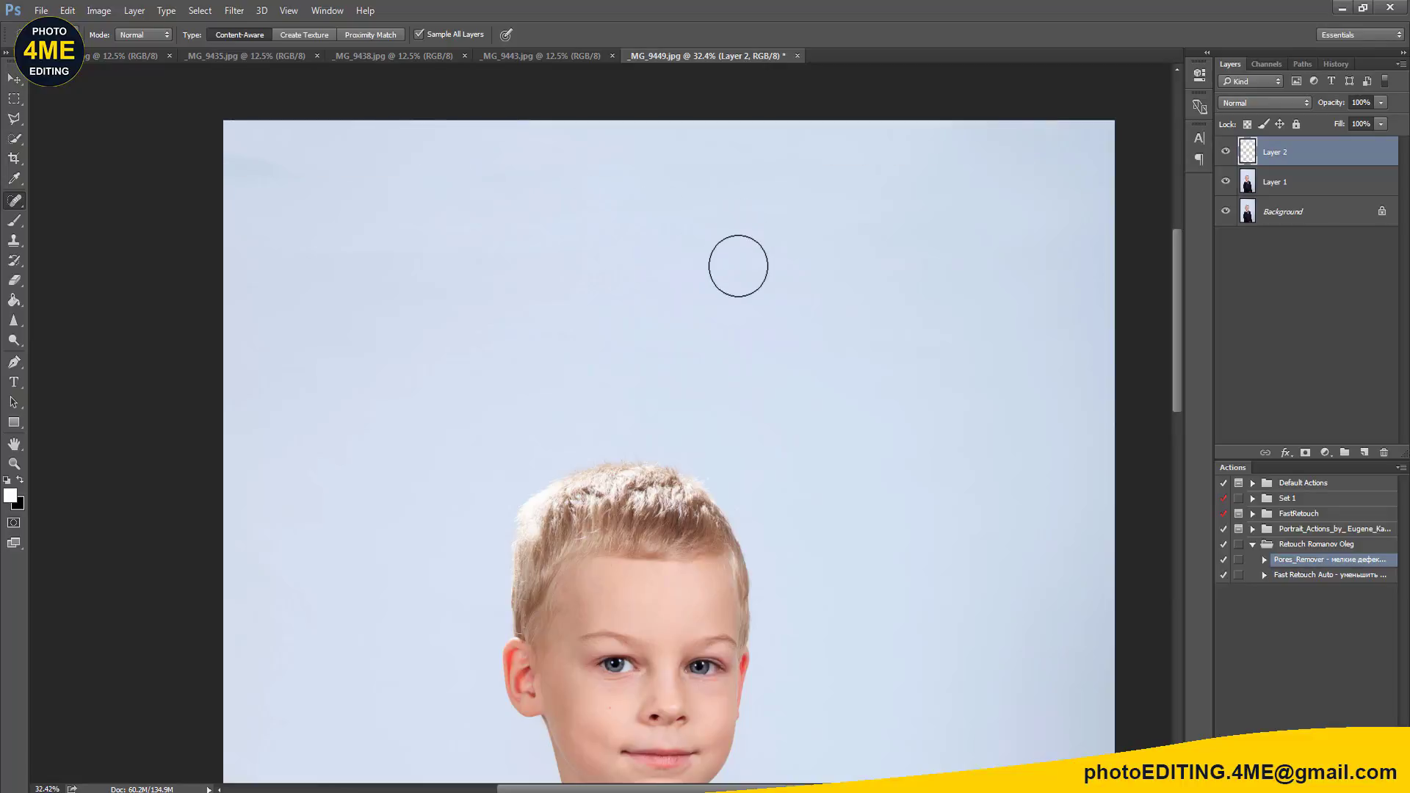
# Step: Bring the shirt into view and select Layer 1 together with Layer 2
pyautogui.scroll(-2, 737, 264)
pyautogui.moveTo(796, 444); pyautogui.dragTo(784, 303)
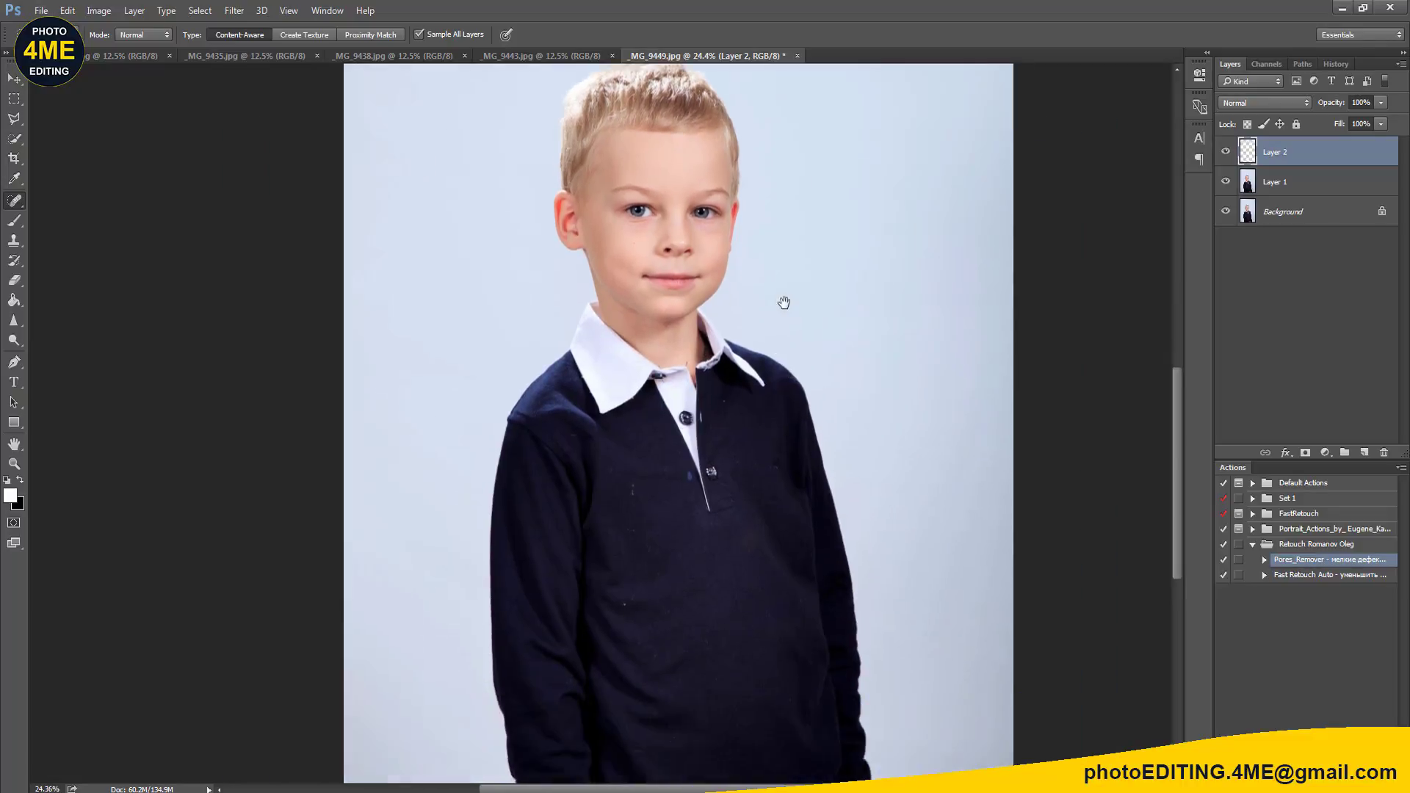
pyautogui.keyDown('shift'); pyautogui.click(1315, 182); pyautogui.keyUp('shift')
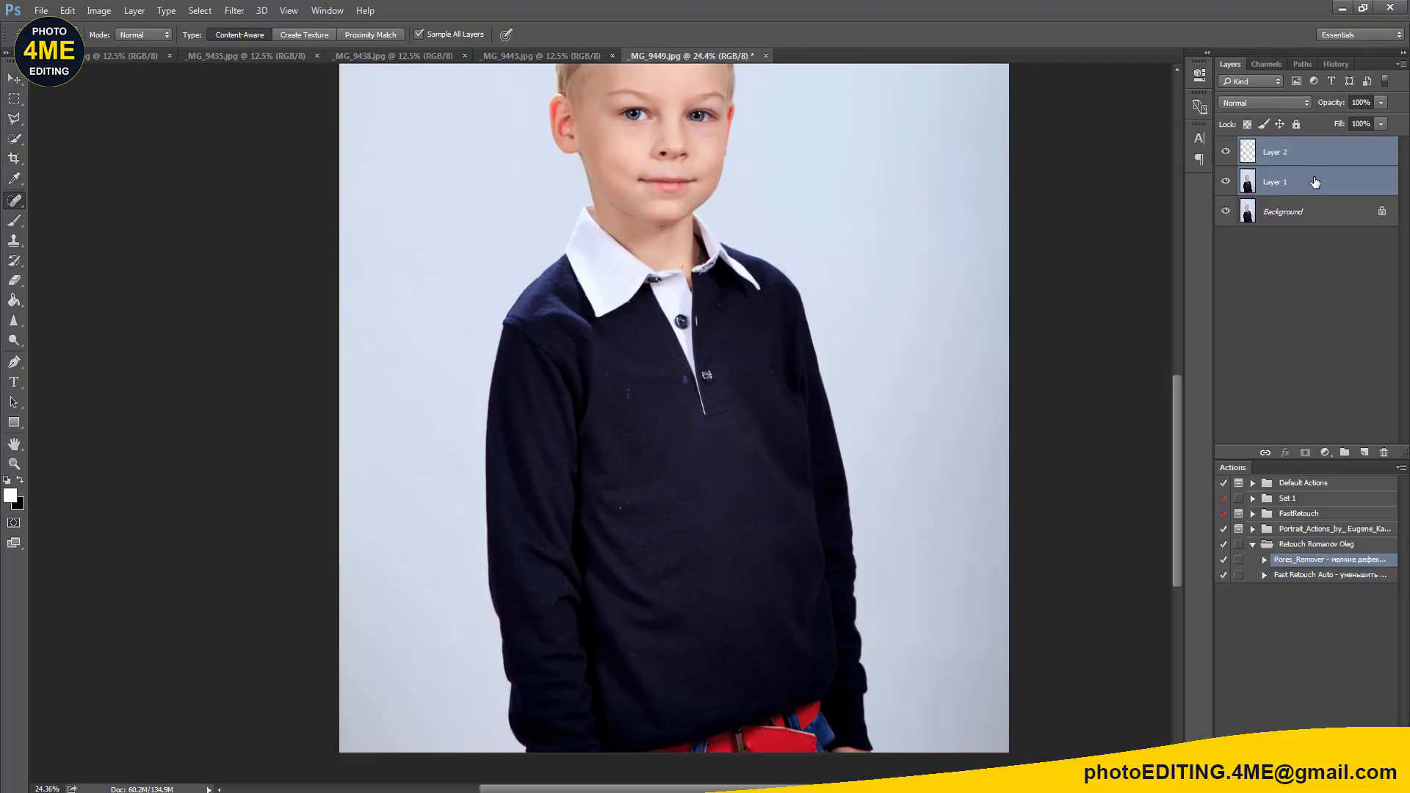
# Step: Merge Layers 1 and 2 into Layer 2 copy, run Pores_Remover, and set white as the painting colour
pyautogui.hotkey('ctrl', 'alt', 'e')
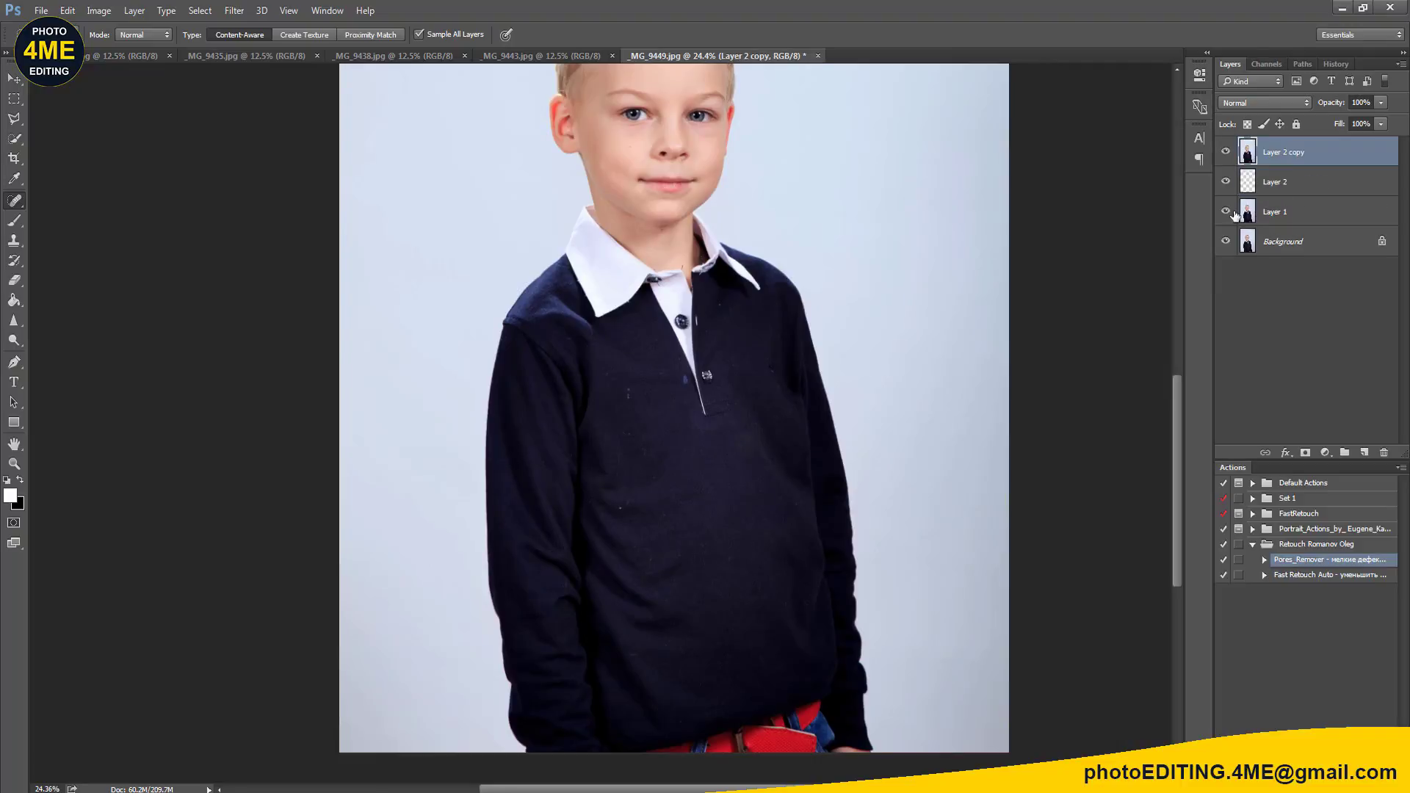
pyautogui.press('v')
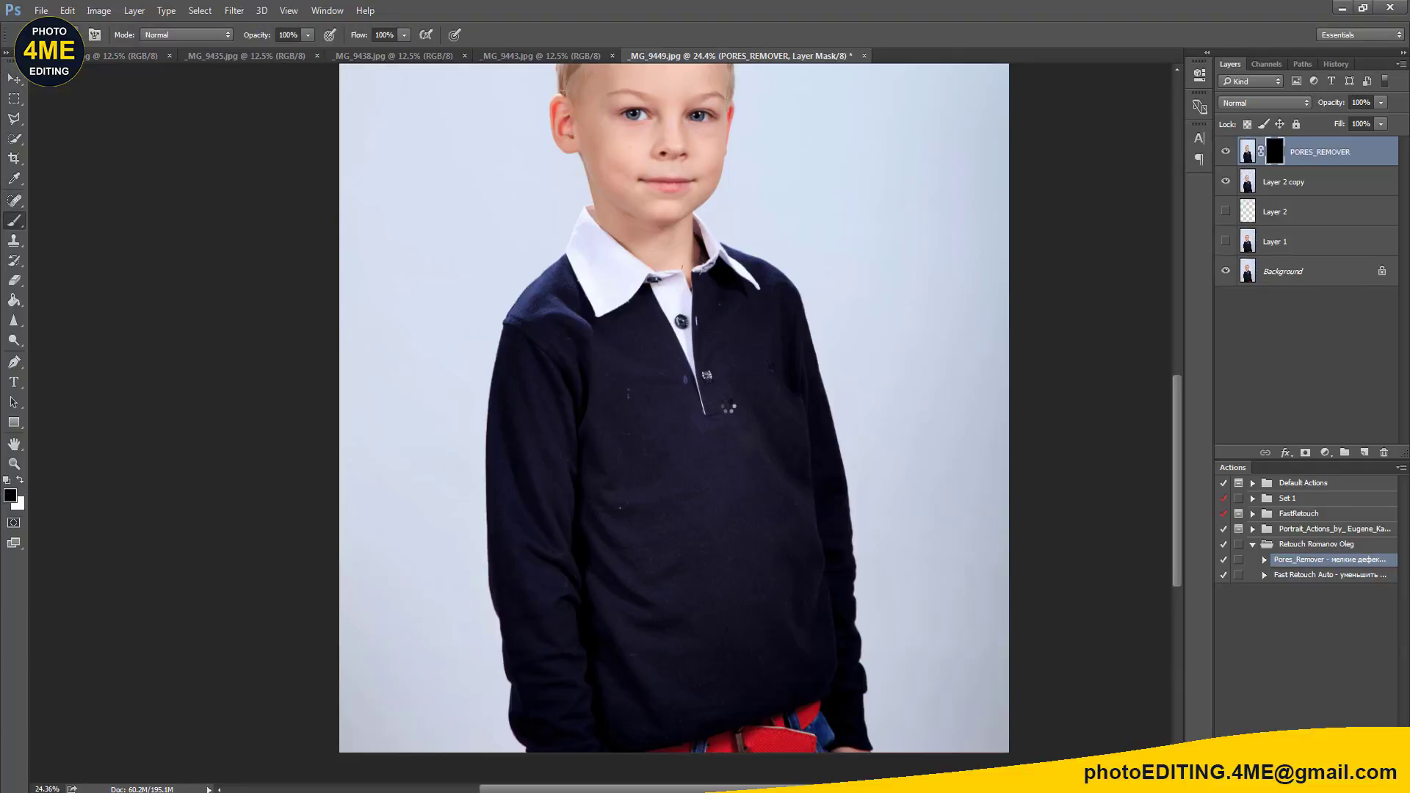
pyautogui.scroll(3, 632, 447)
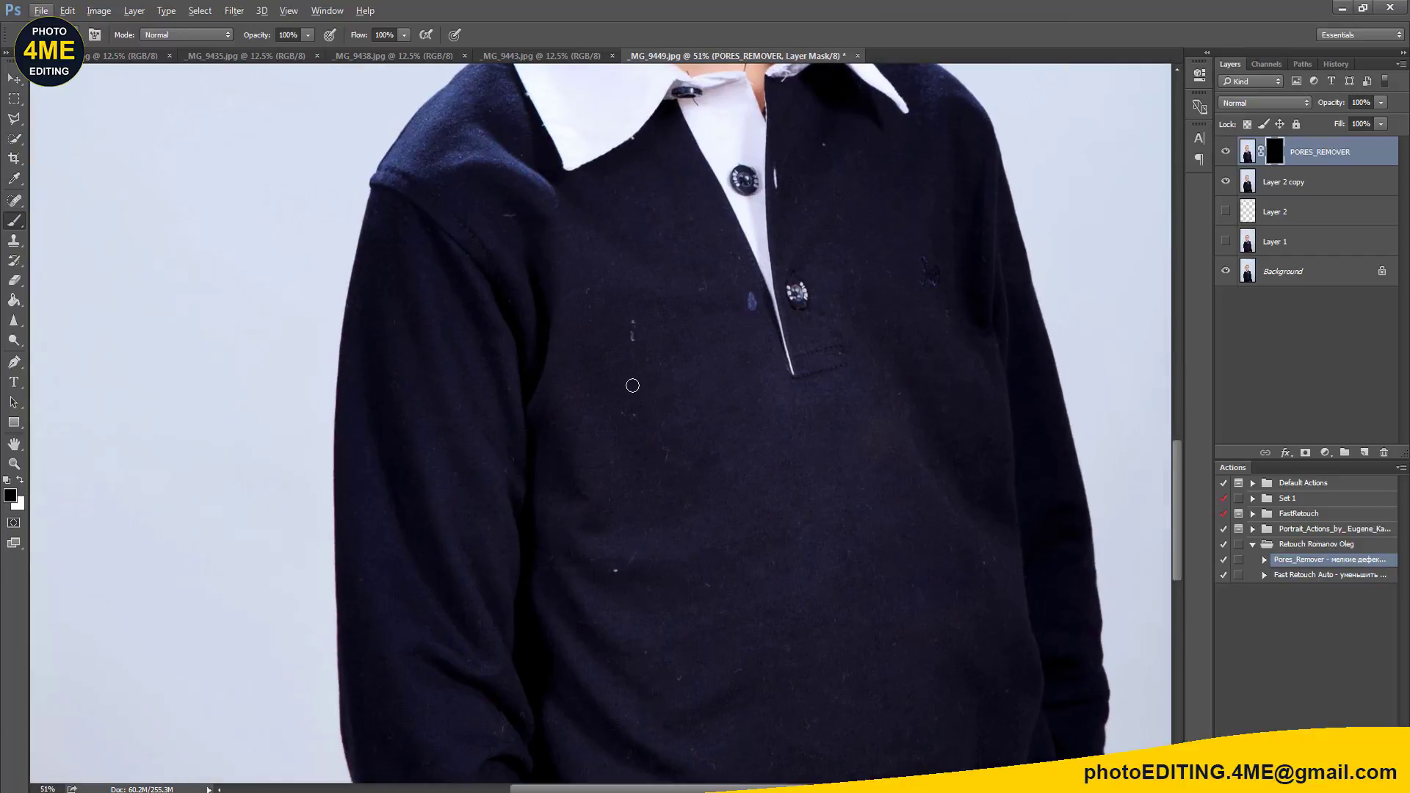
pyautogui.press('x')
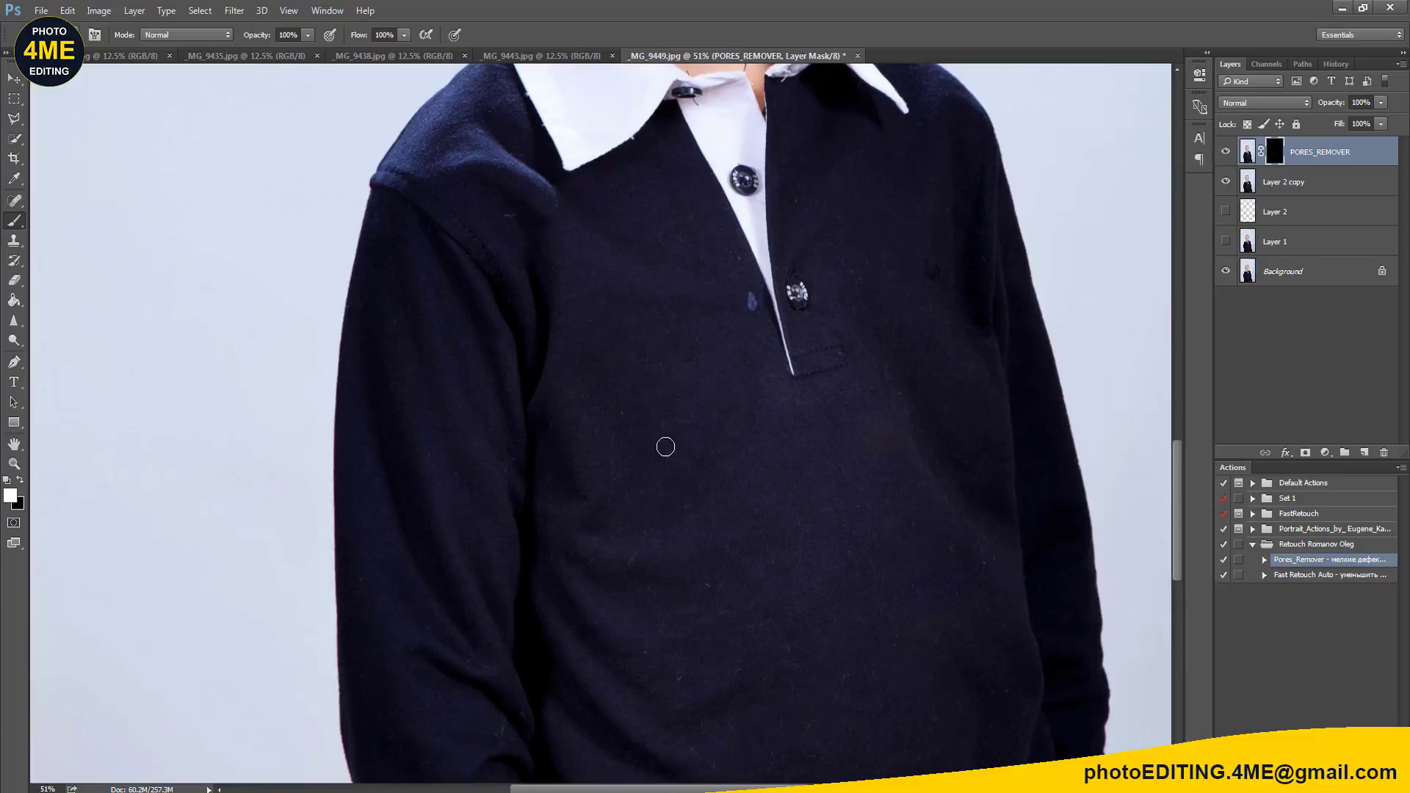
# Step: Set white as the mask paint colour and frame the dark sweater for painting
pyautogui.press('x')
pyautogui.moveTo(855, 443); pyautogui.dragTo(775, 352)
pyautogui.press('x')
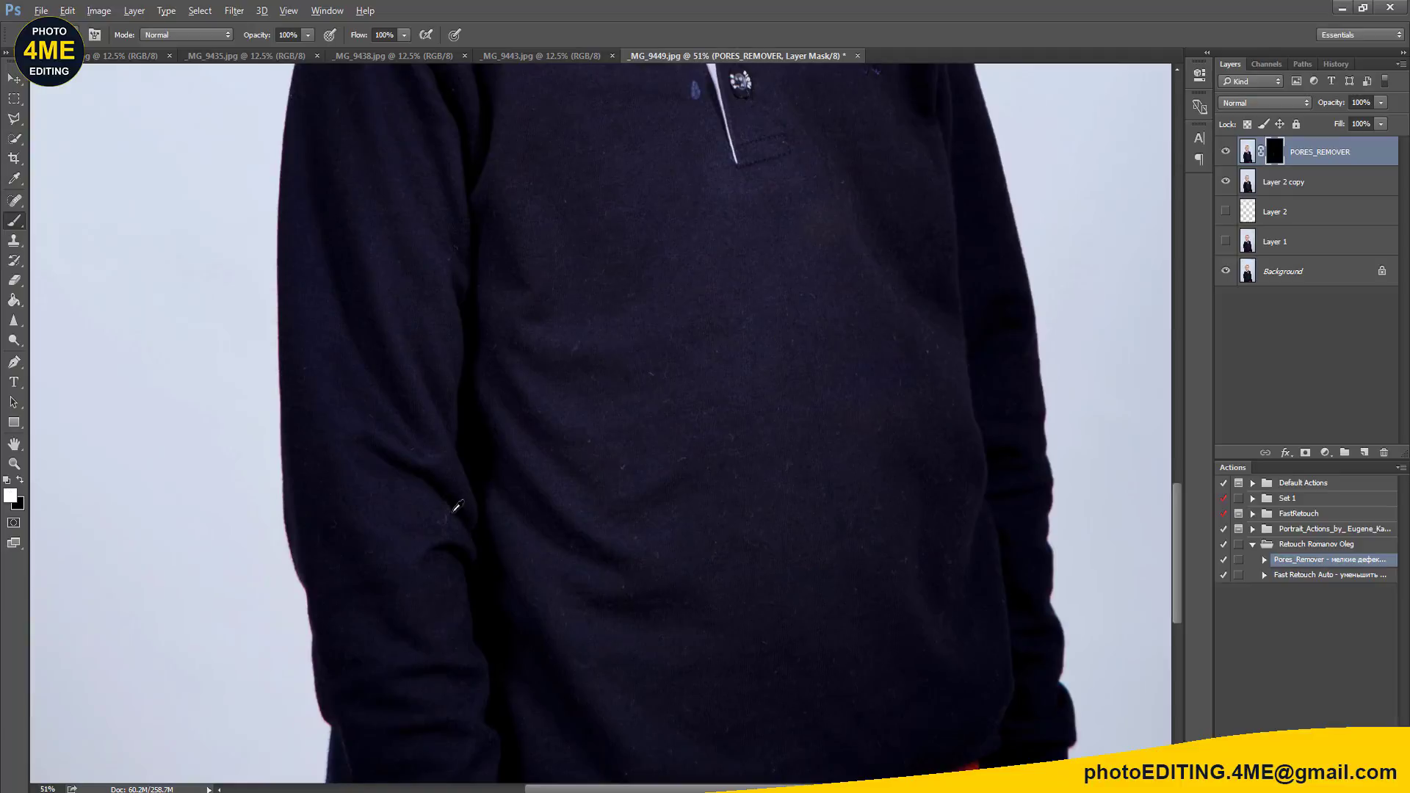
pyautogui.scroll(3, 624, 520)
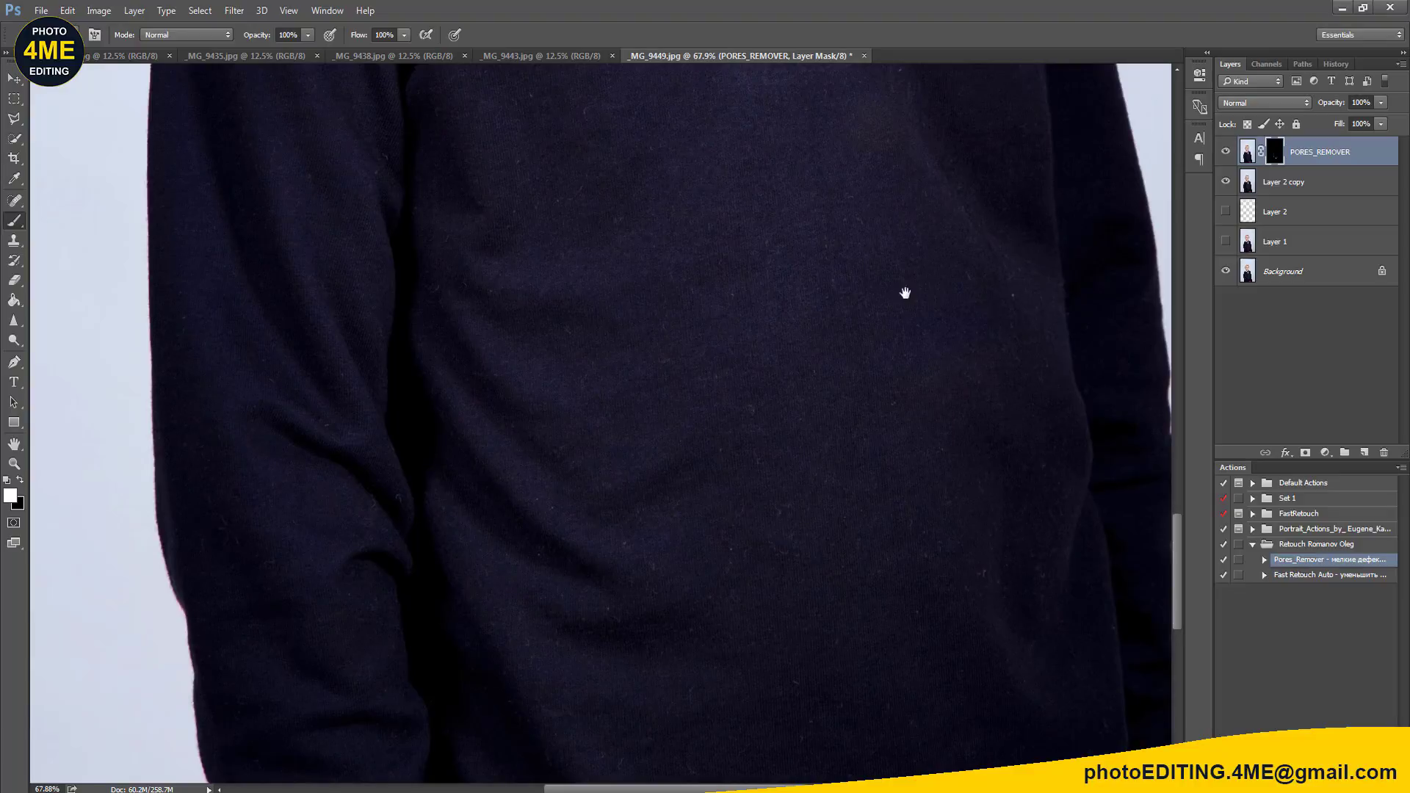
pyautogui.moveTo(905, 293); pyautogui.dragTo(851, 502)
pyautogui.moveTo(816, 449); pyautogui.dragTo(756, 280)
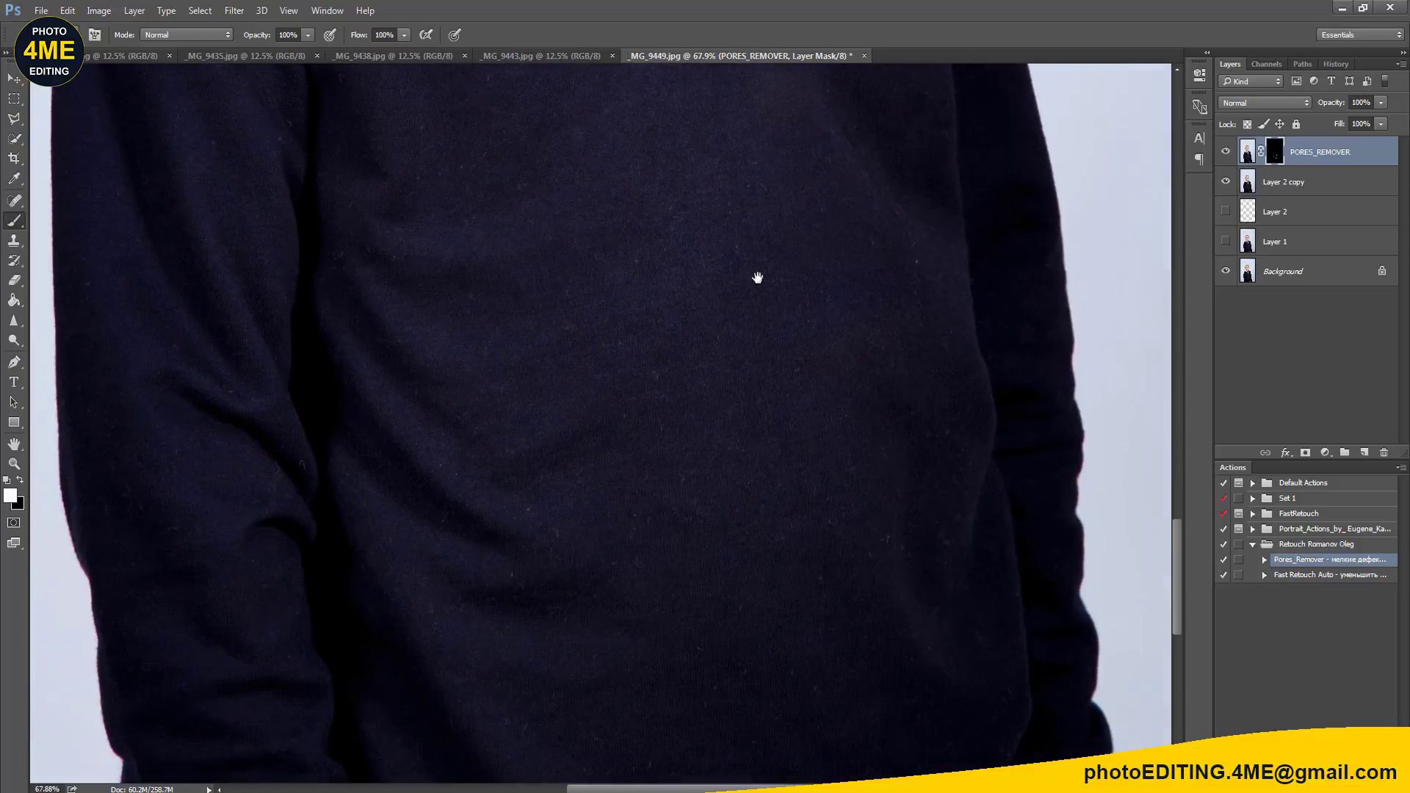
pyautogui.scroll(-3, 699, 381)
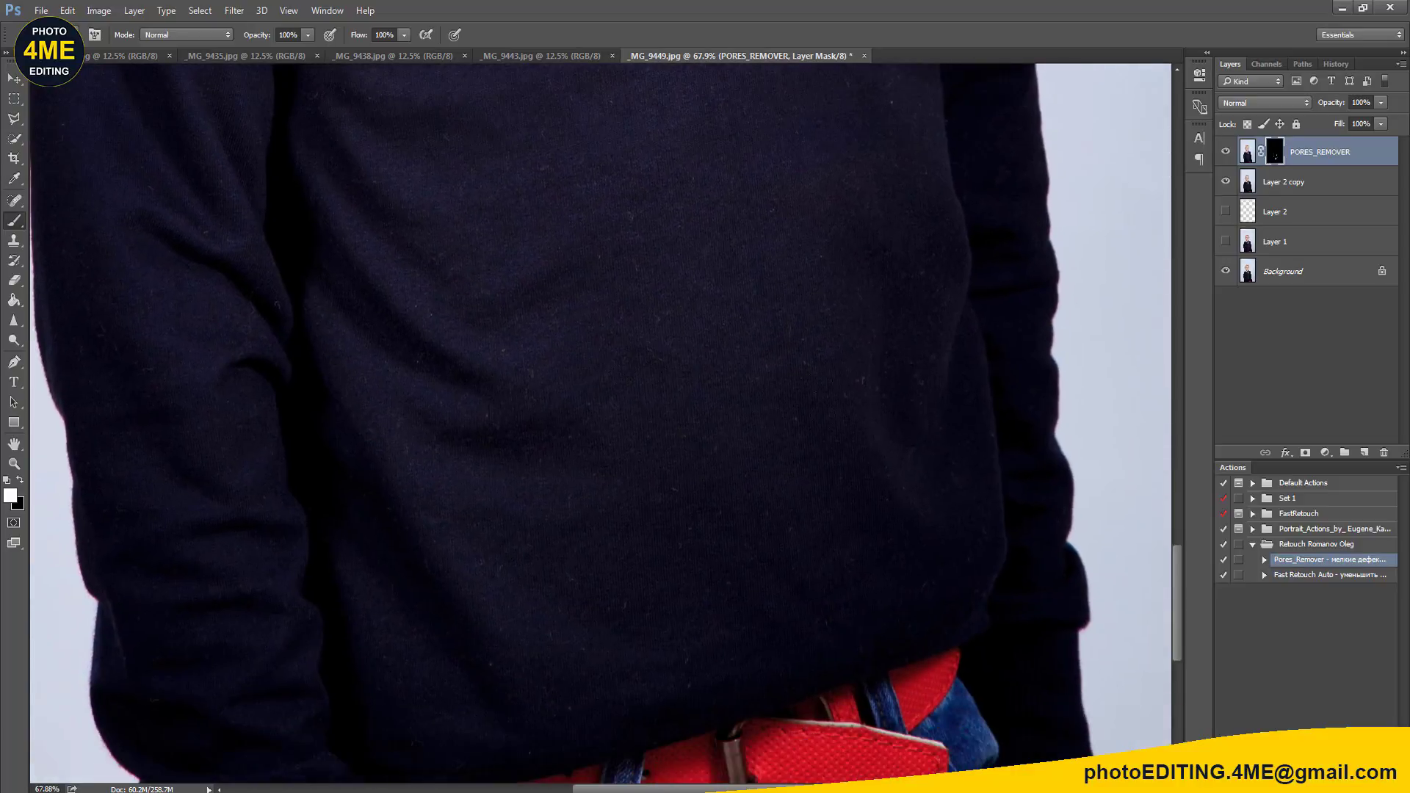
# Step: Paint the pore-removal smoothing over the sweater's front and collar with a larger brush
pyautogui.press(']')
pyautogui.press(']')
pyautogui.press(']')
pyautogui.moveTo(603, 524)
pyautogui.mouseDown()
pyautogui.moveTo(670, 621)
pyautogui.moveTo(671, 567)
pyautogui.moveTo(810, 413)
pyautogui.moveTo(638, 315)
pyautogui.mouseUp()
pyautogui.moveTo(830, 249)
pyautogui.mouseDown()
pyautogui.moveTo(820, 443)
pyautogui.moveTo(794, 414)
pyautogui.mouseUp()
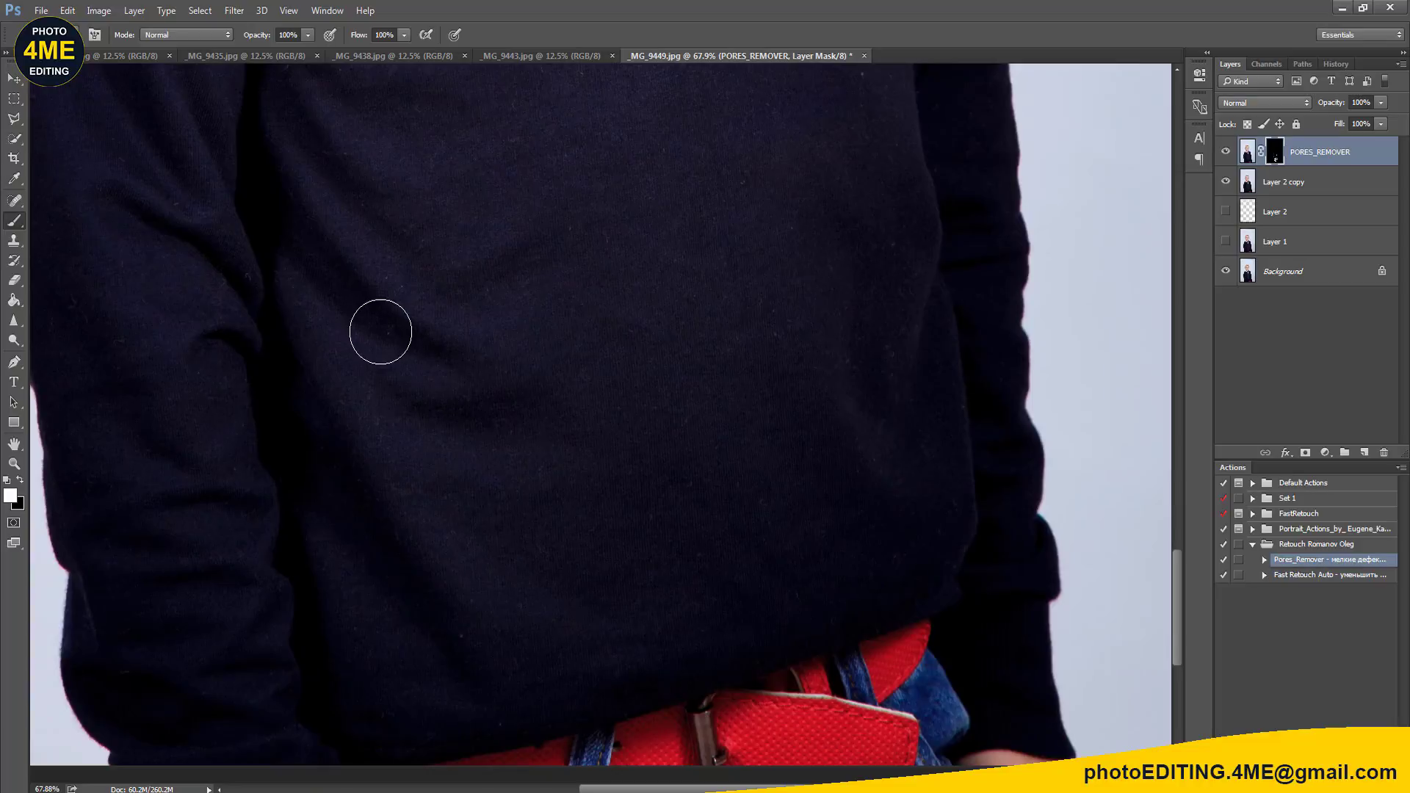
pyautogui.scroll(3, 910, 456)
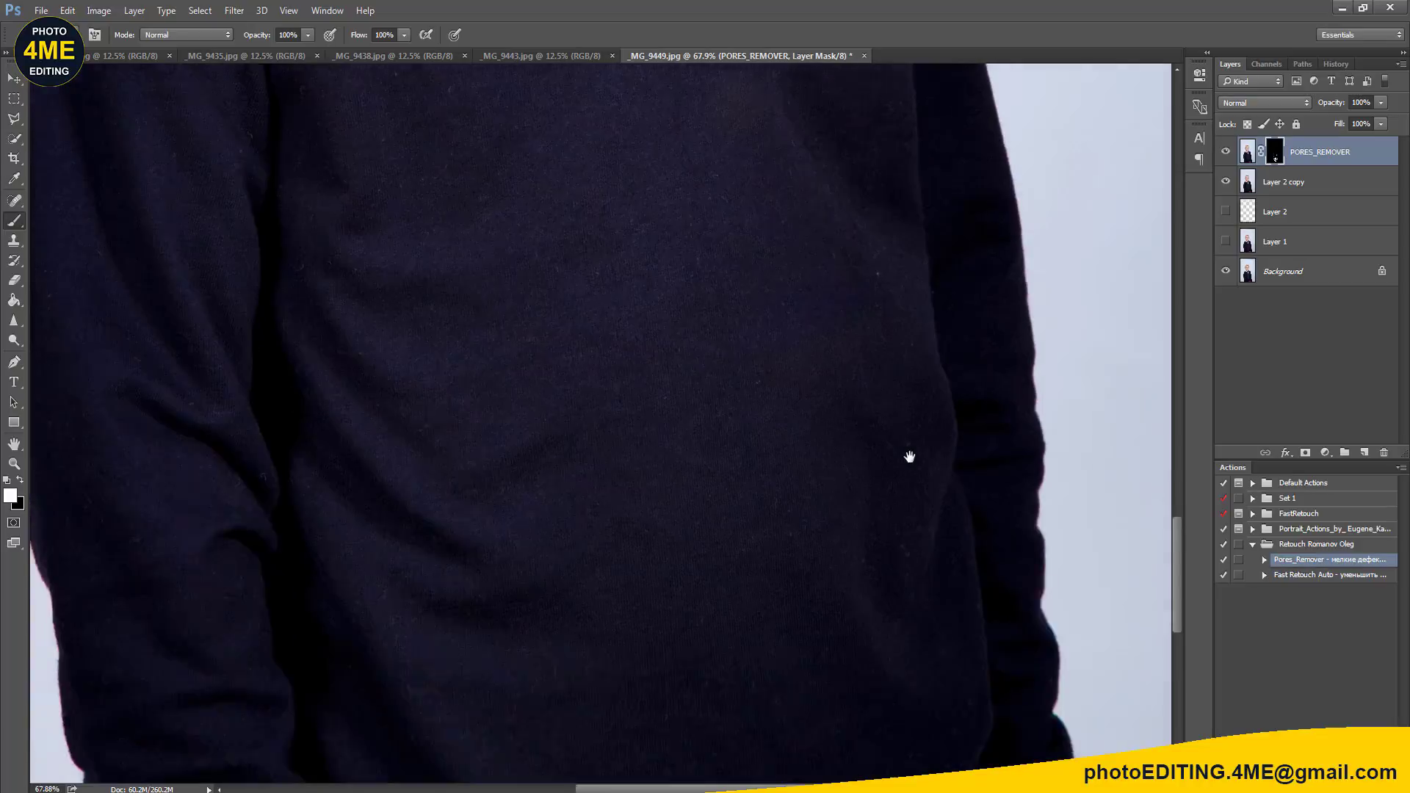
pyautogui.scroll(2, 897, 350)
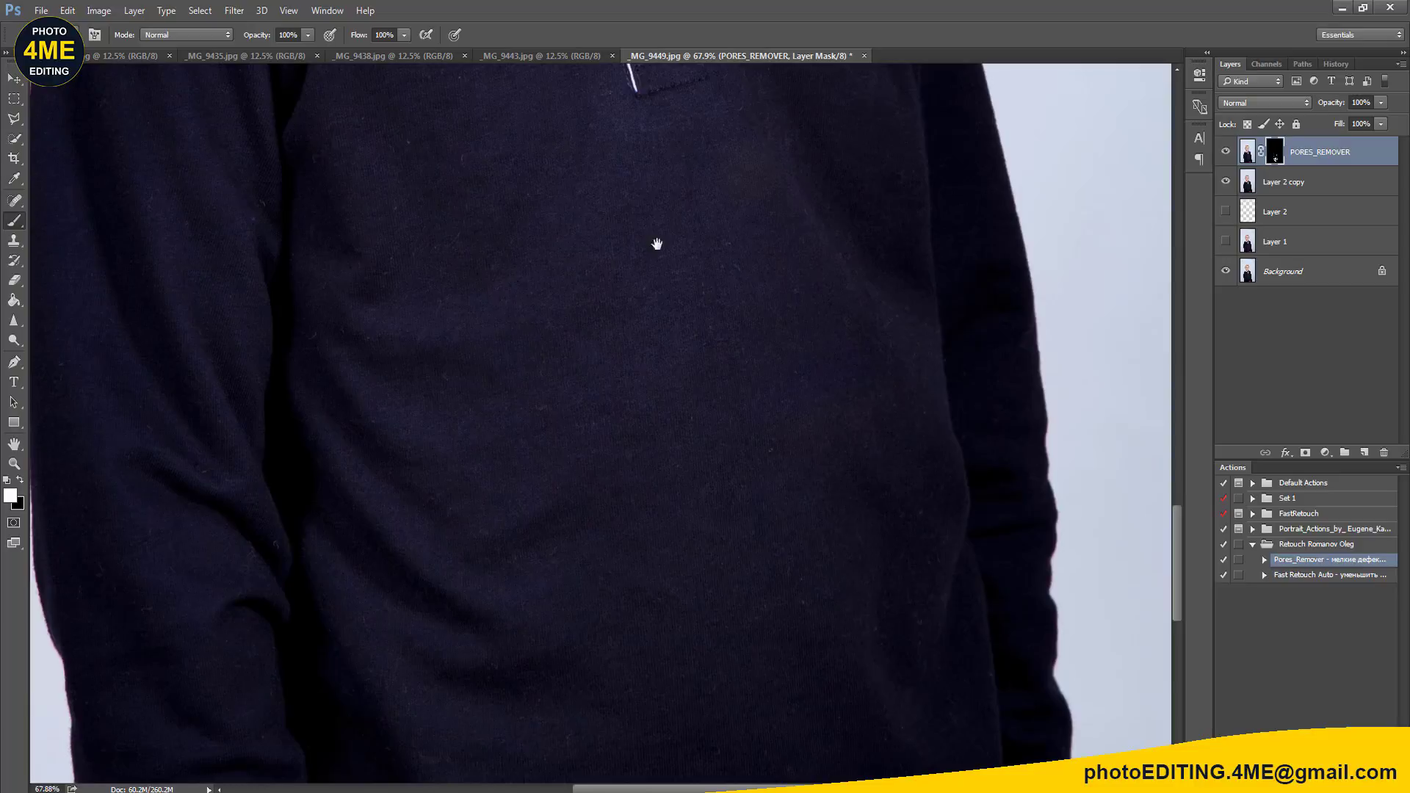
pyautogui.scroll(3, 654, 246)
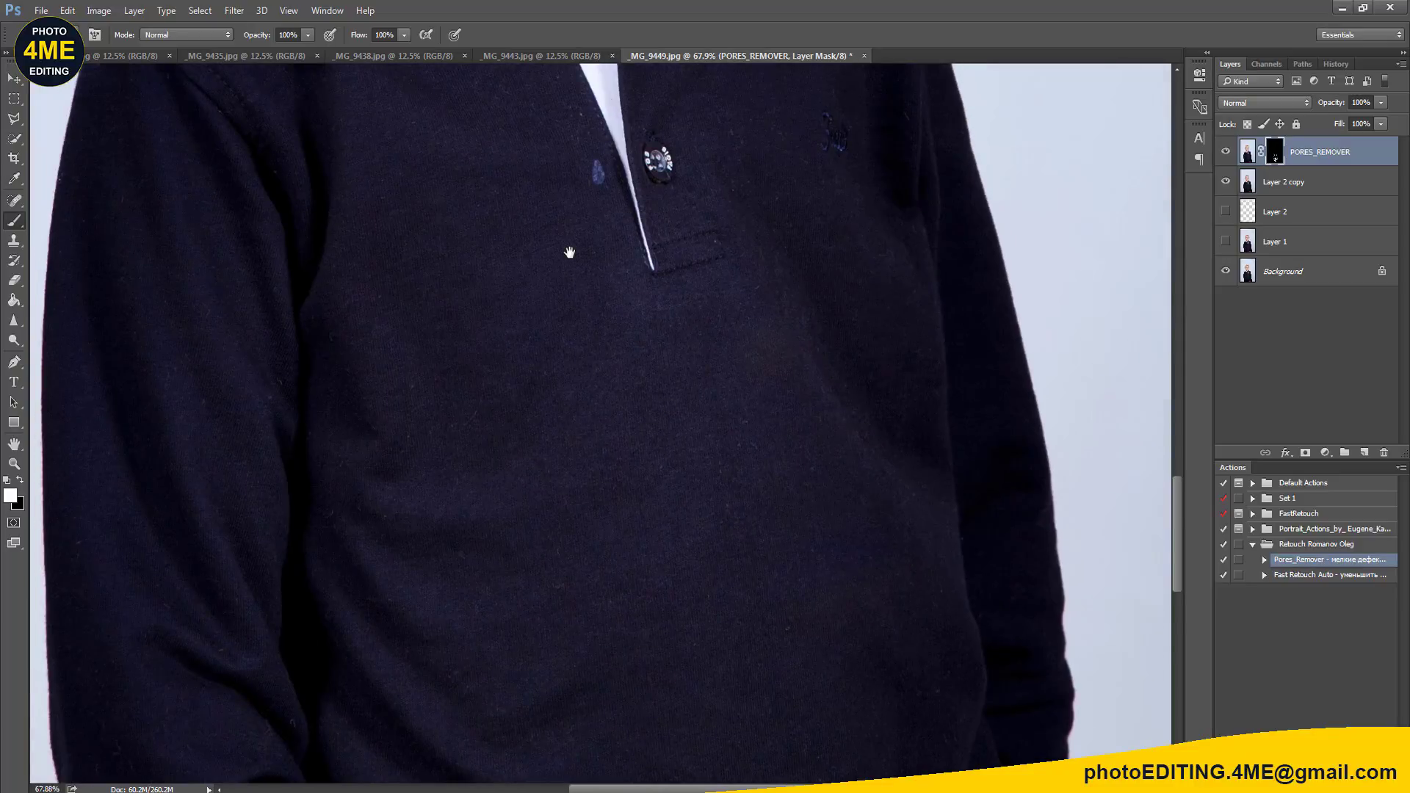
pyautogui.moveTo(570, 253); pyautogui.dragTo(604, 544)
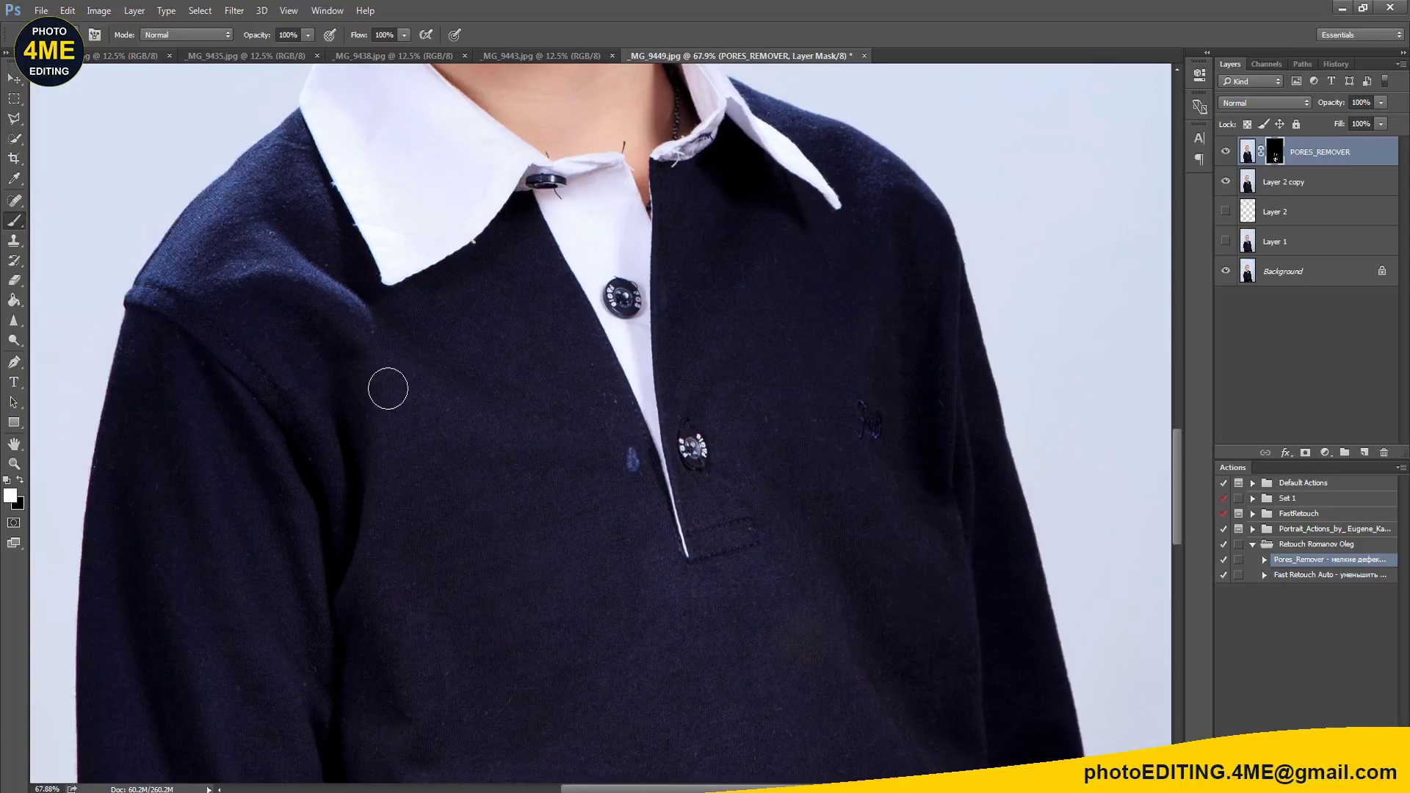
pyautogui.scroll(-2, 492, 350)
pyautogui.scroll(-1, 592, 536)
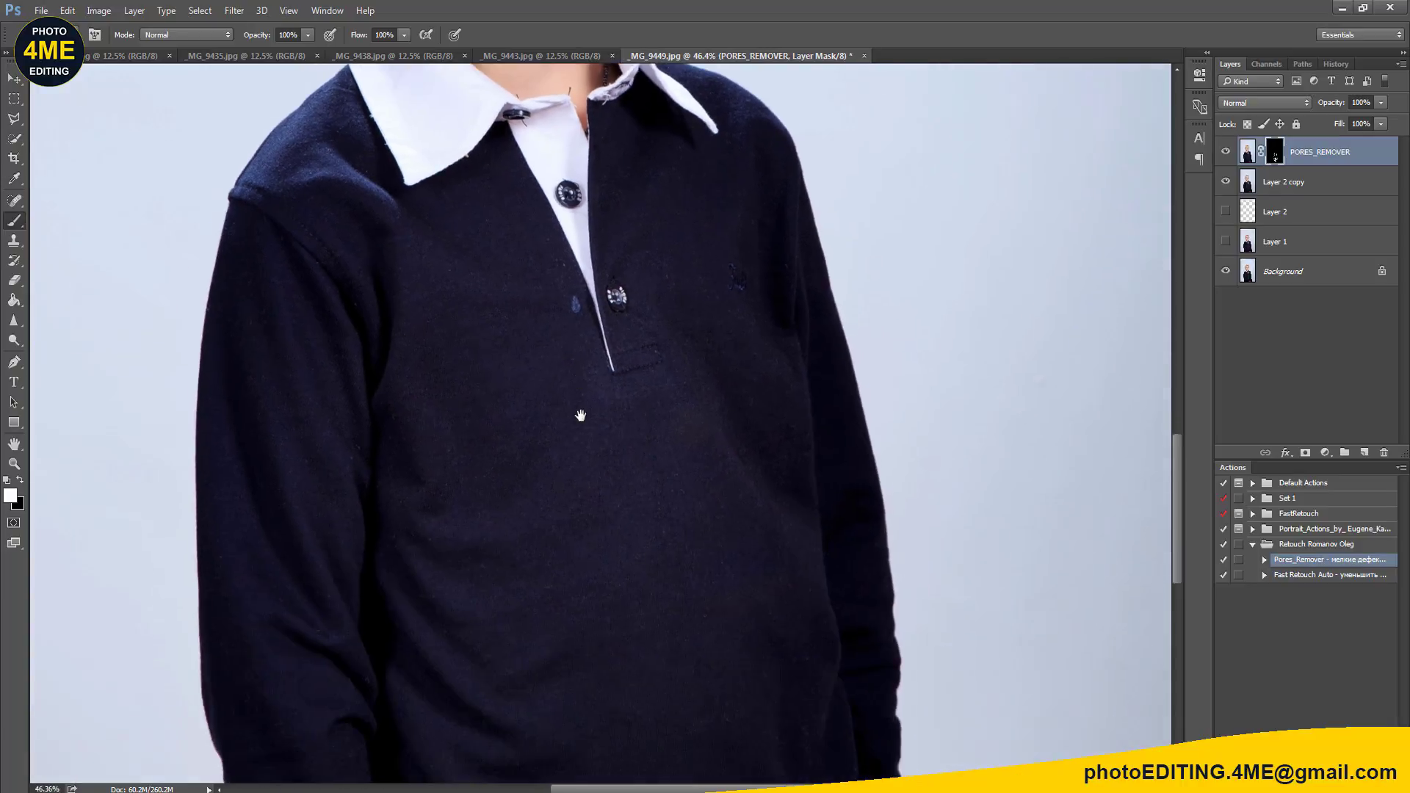
pyautogui.scroll(-2, 579, 413)
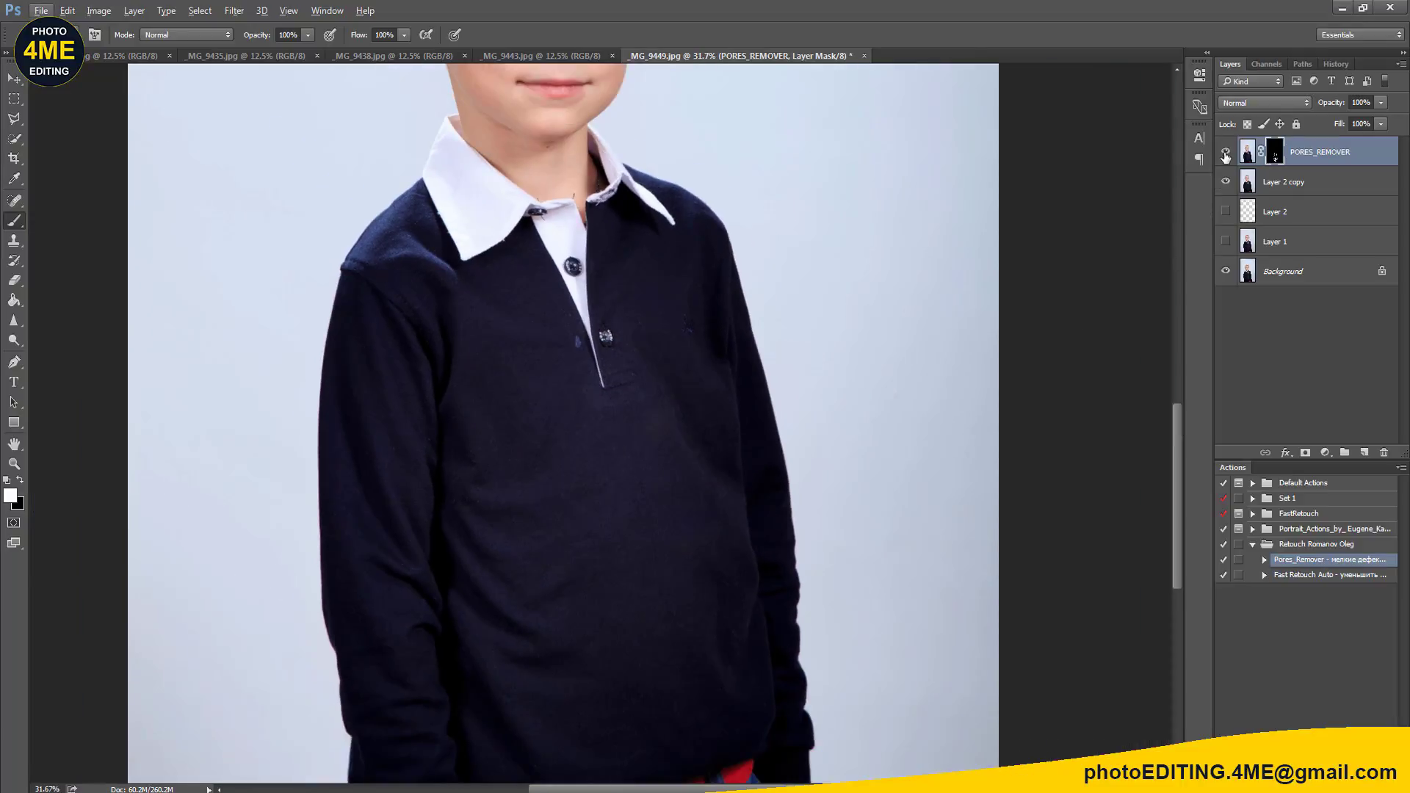
# Step: Toggle the PORES_REMOVER layer's visibility for a before-and-after comparison
pyautogui.click(1225, 153)
pyautogui.click(1226, 153)
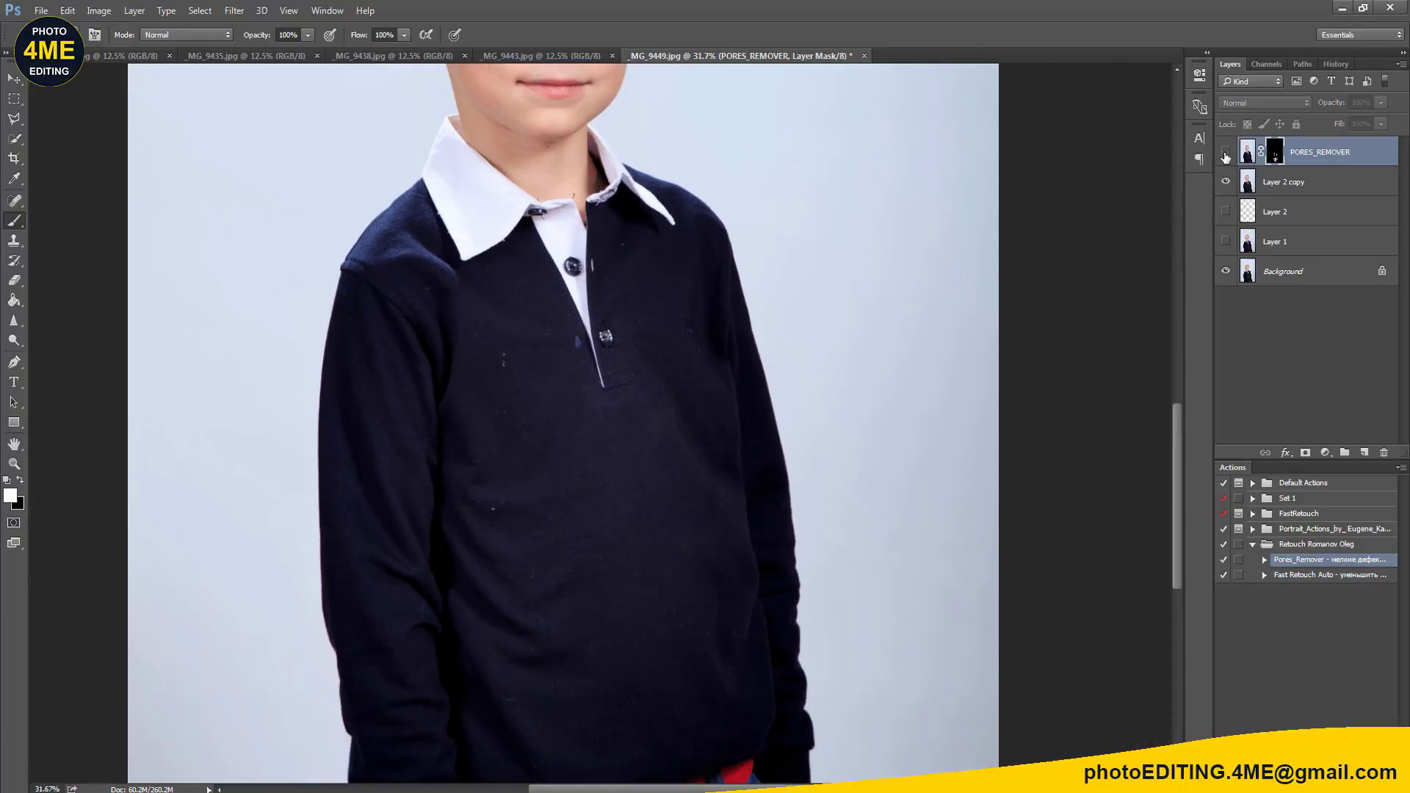
pyautogui.click(1225, 152)
pyautogui.scroll(3, 614, 298)
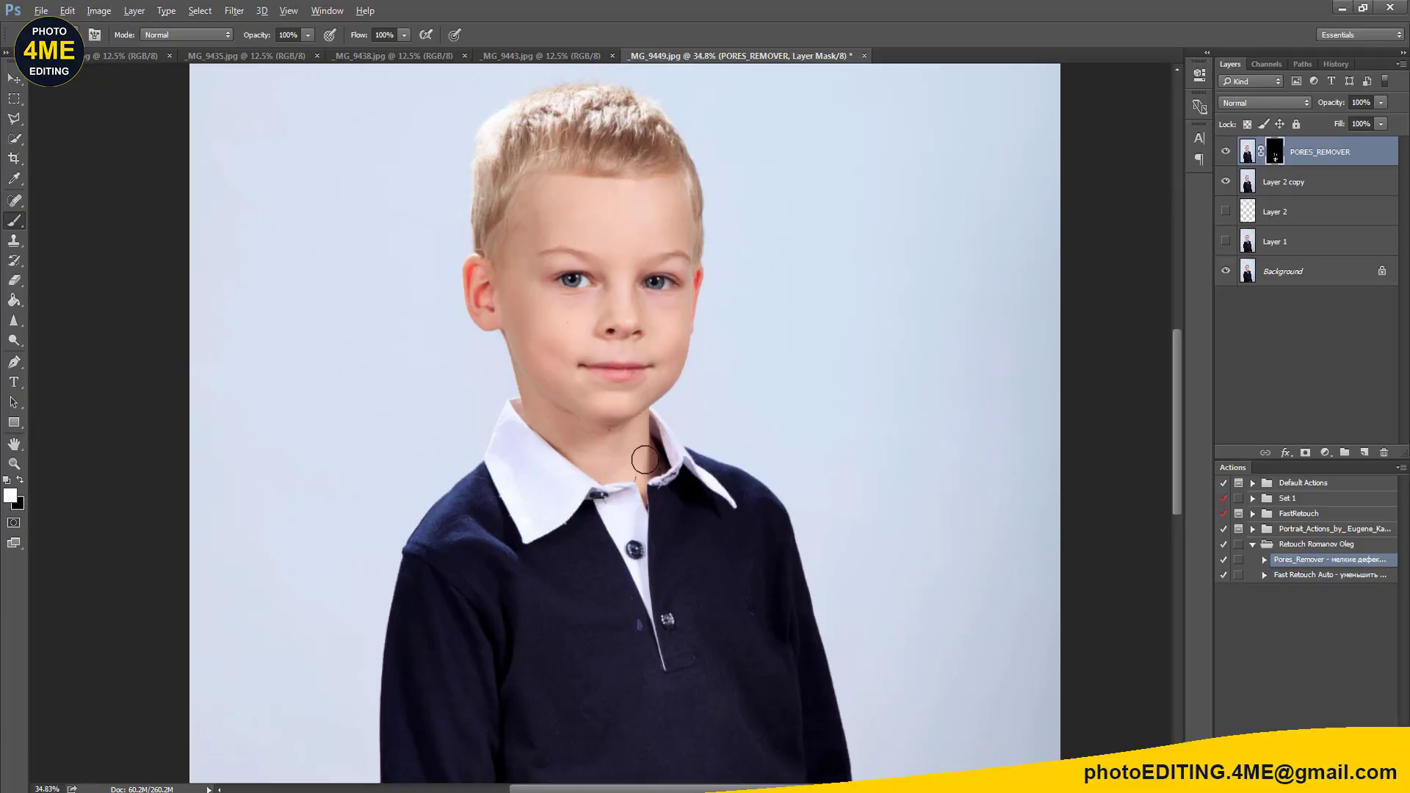
pyautogui.scroll(4, 645, 457)
pyautogui.scroll(2, 634, 497)
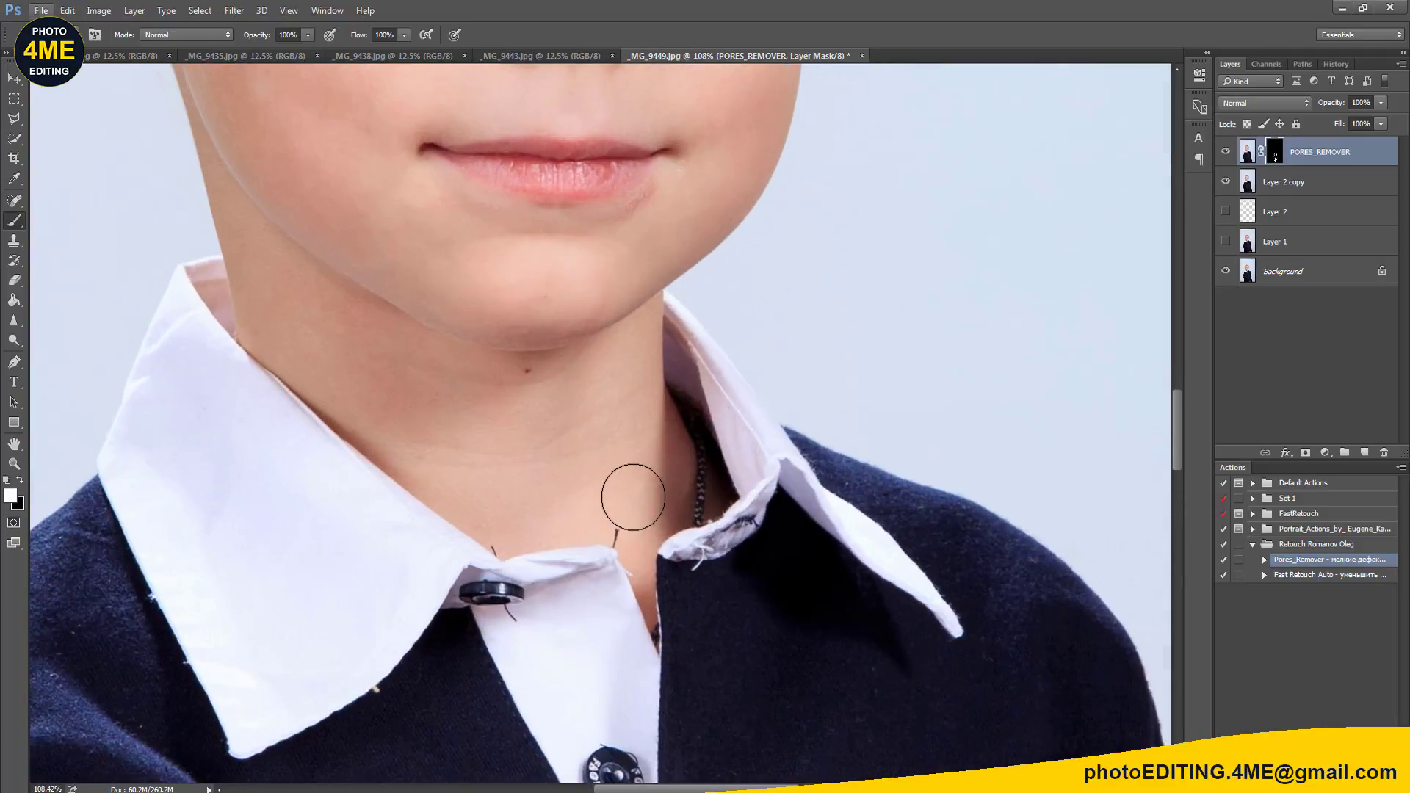
# Step: Shrink the brush and zoom in on the boy's nose, mouth and eyes
pyautogui.press('[')
pyautogui.press('[')
pyautogui.press('[')
pyautogui.scroll(3, 619, 317)
pyautogui.scroll(1, 624, 387)
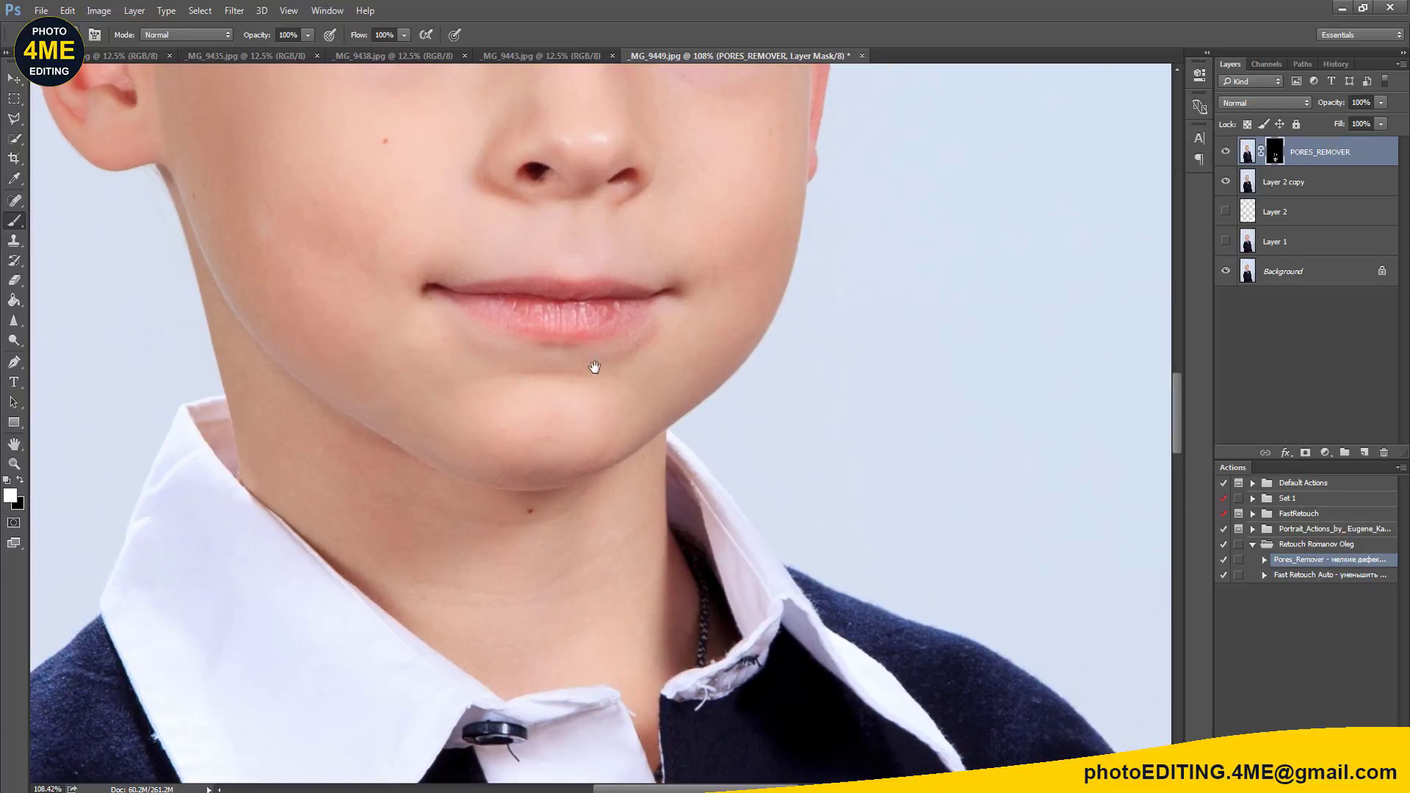
pyautogui.scroll(5, 592, 365)
pyautogui.moveTo(608, 290); pyautogui.dragTo(617, 379)
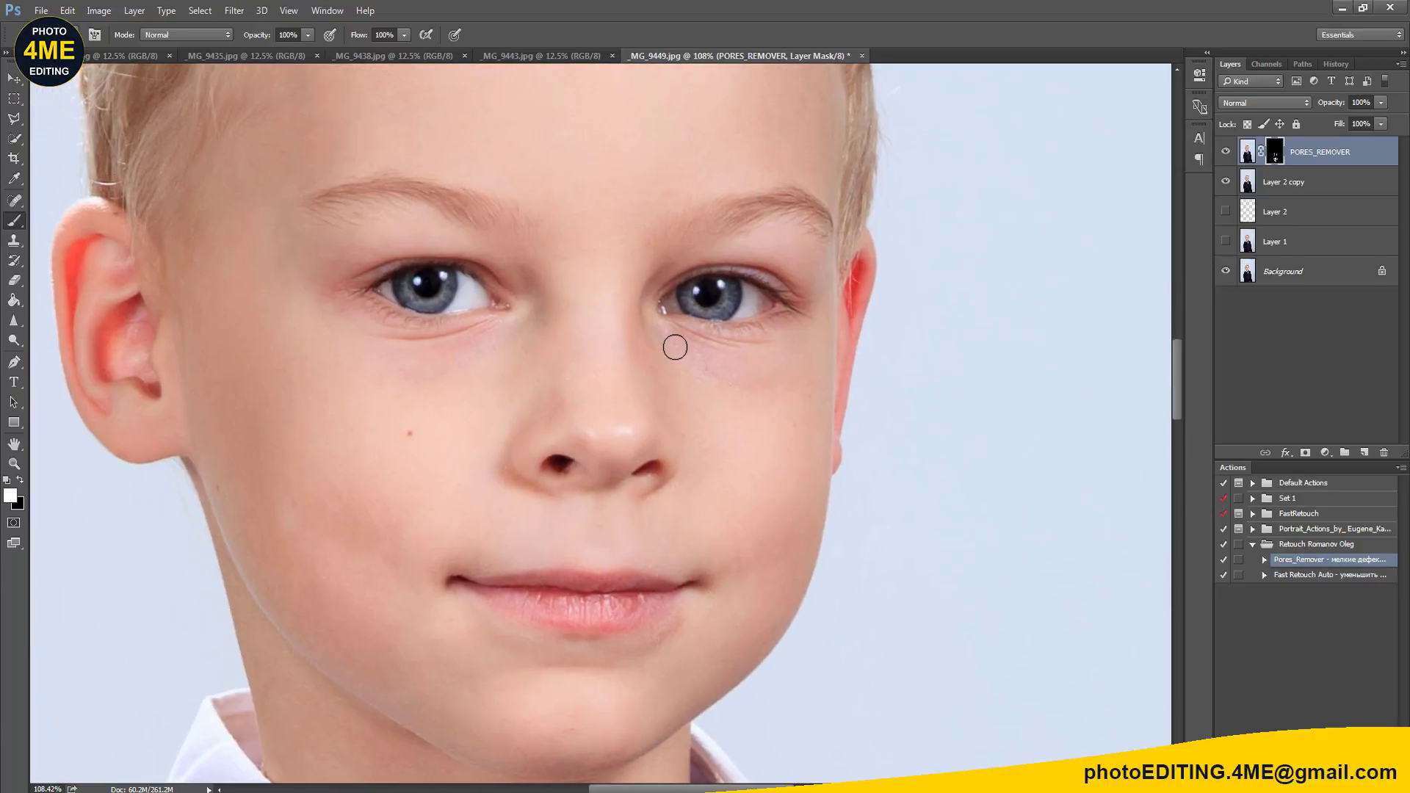
pyautogui.moveTo(591, 324); pyautogui.dragTo(595, 448)
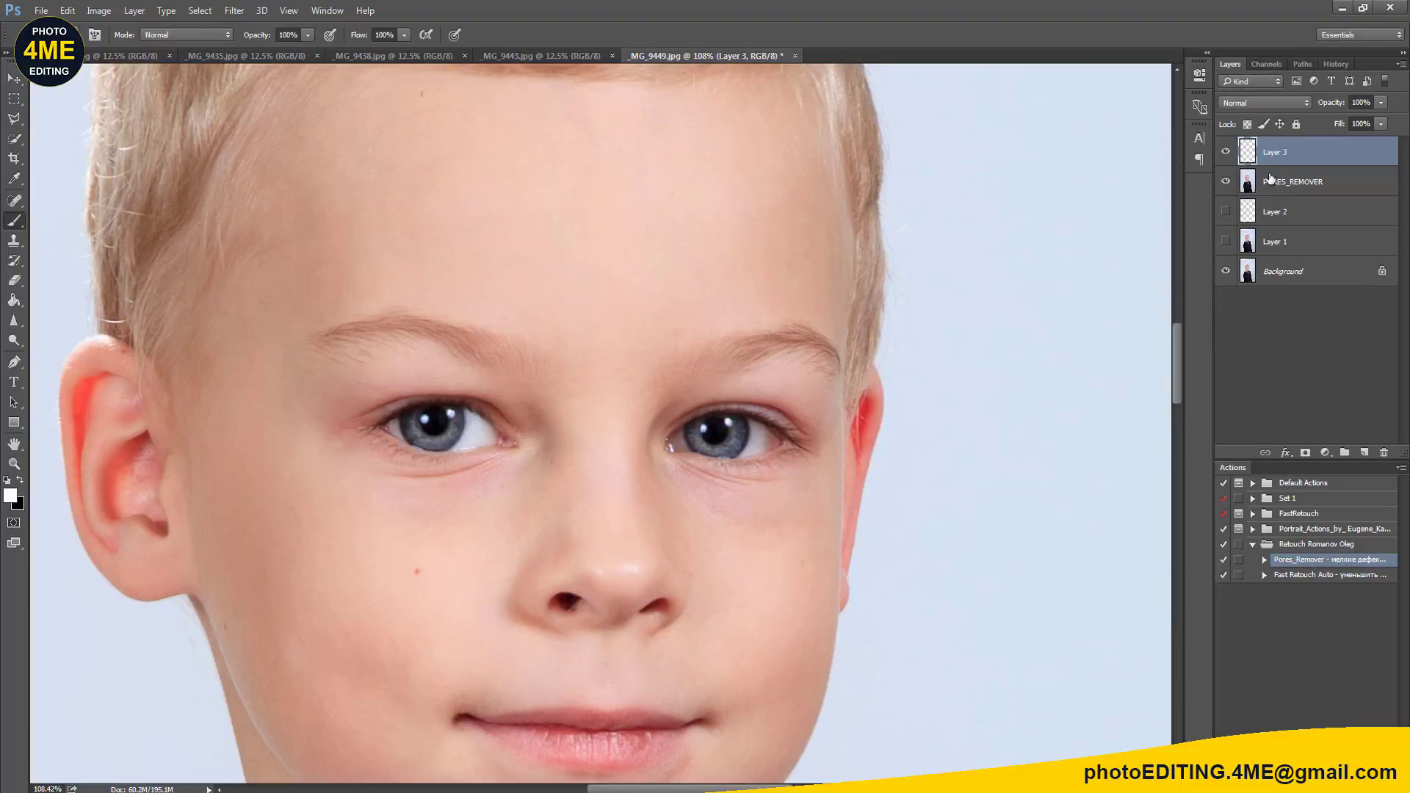
# Step: With a smaller Clone Stamp, sample clean skin and smooth the shadow under the lower lip
pyautogui.moveTo(669, 445); pyautogui.dragTo(664, 427)
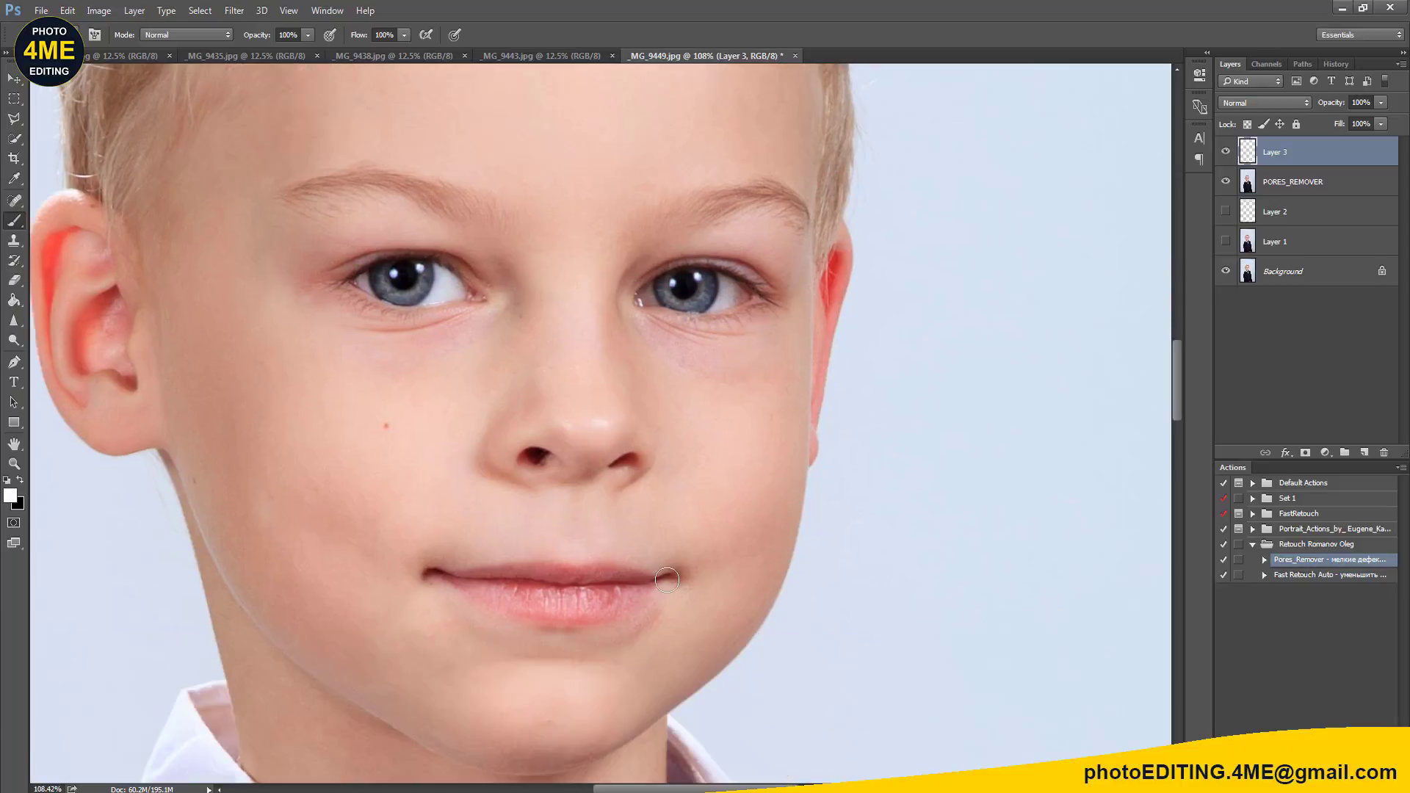
pyautogui.press('s')
pyautogui.keyDown('alt'); pyautogui.scroll(3, 674, 620); pyautogui.keyUp('alt')
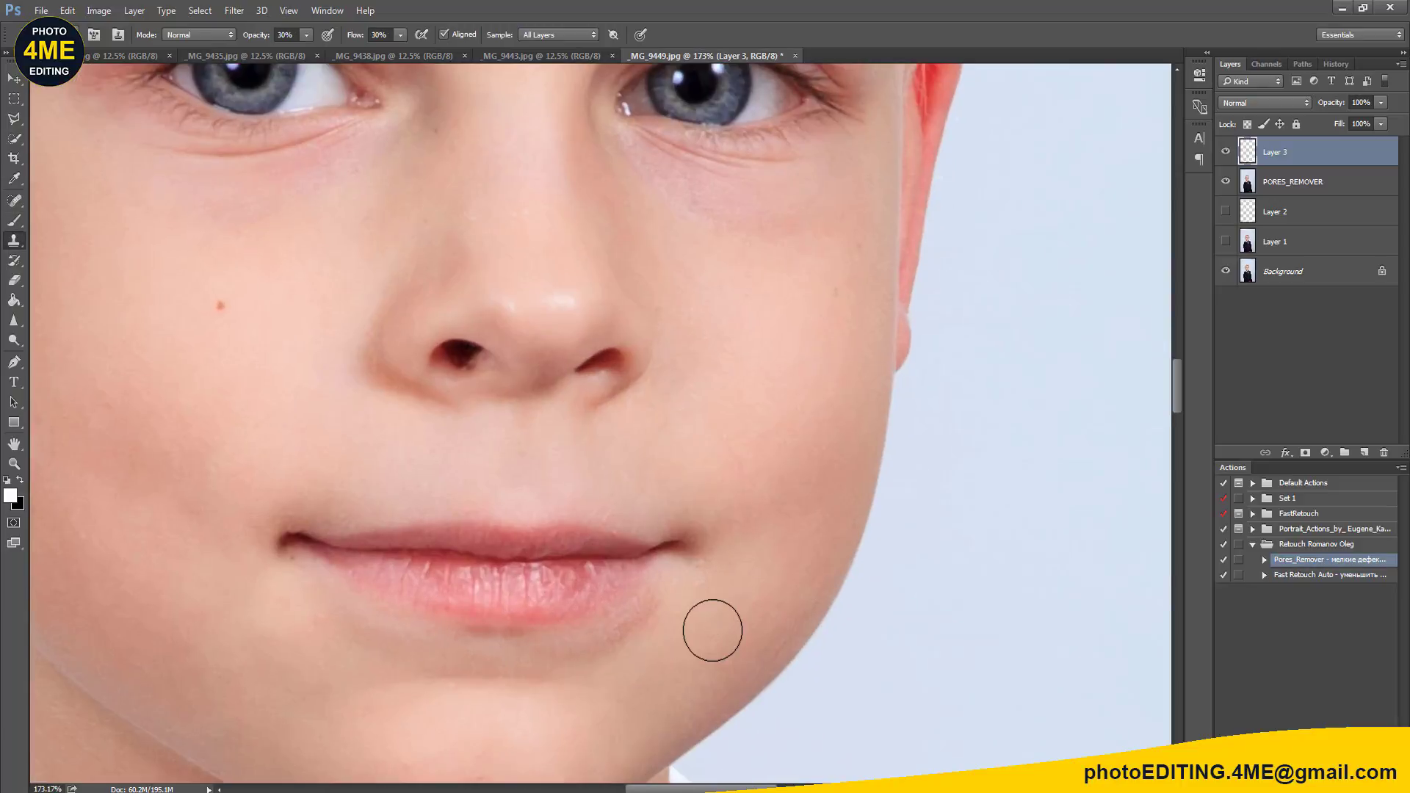
pyautogui.press('[')
pyautogui.press('[')
pyautogui.keyDown('alt'); pyautogui.click(692, 634); pyautogui.keyUp('alt')
pyautogui.moveTo(680, 631); pyautogui.dragTo(833, 520)
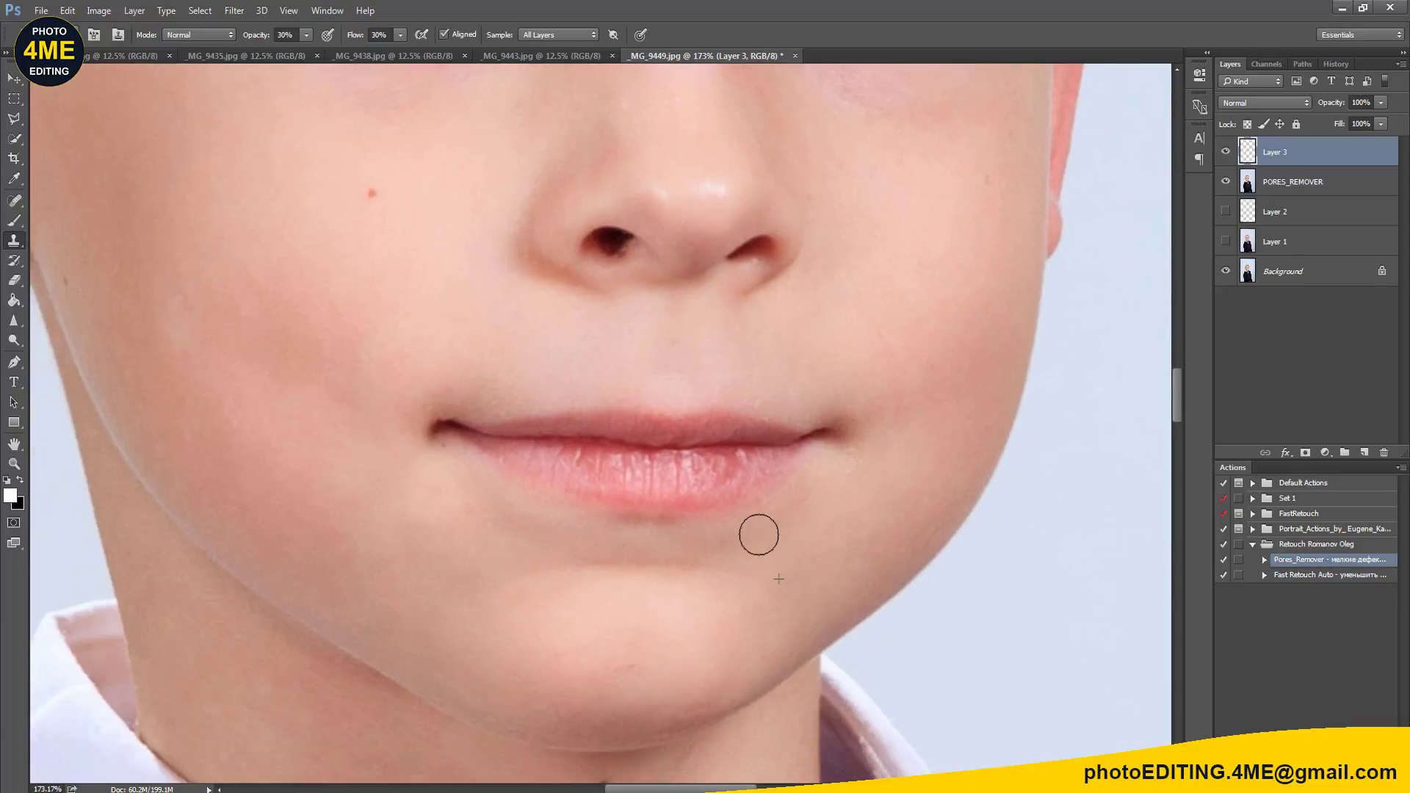
pyautogui.moveTo(642, 579)
pyautogui.mouseDown()
pyautogui.moveTo(692, 604)
pyautogui.moveTo(536, 551)
pyautogui.moveTo(753, 576)
pyautogui.mouseUp()
# Step: Clone clean skin over the lip corner, under the lower lip and the right jaw cheek
pyautogui.keyDown('alt'); pyautogui.click(658, 595); pyautogui.keyUp('alt')
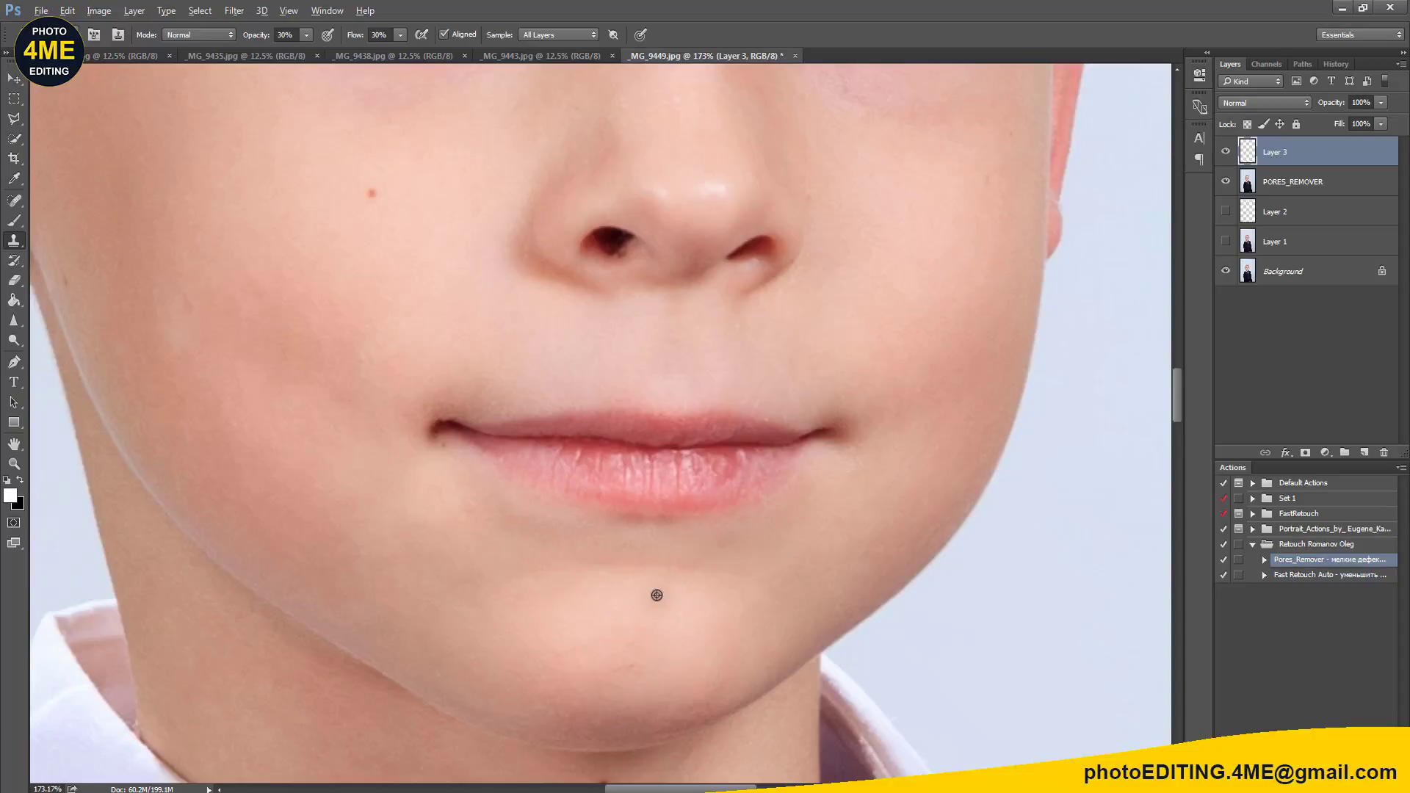
pyautogui.keyDown('alt'); pyautogui.click(389, 542); pyautogui.keyUp('alt')
pyautogui.moveTo(409, 497); pyautogui.dragTo(463, 505)
pyautogui.keyDown('alt'); pyautogui.click(683, 605); pyautogui.keyUp('alt')
pyautogui.moveTo(664, 524); pyautogui.dragTo(590, 519)
pyautogui.keyDown('alt'); pyautogui.click(692, 592); pyautogui.keyUp('alt')
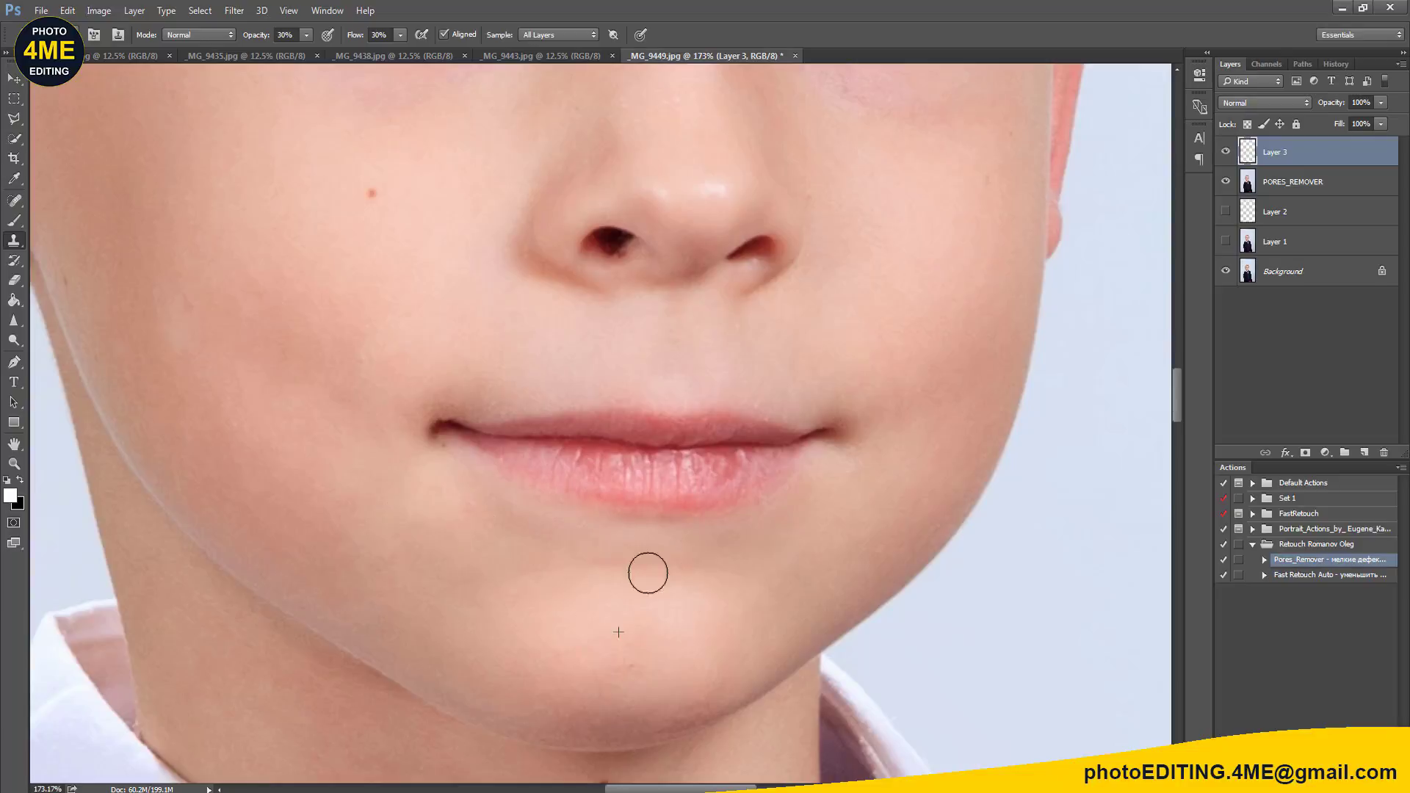
pyautogui.click(858, 531)
pyautogui.moveTo(911, 401); pyautogui.dragTo(867, 460)
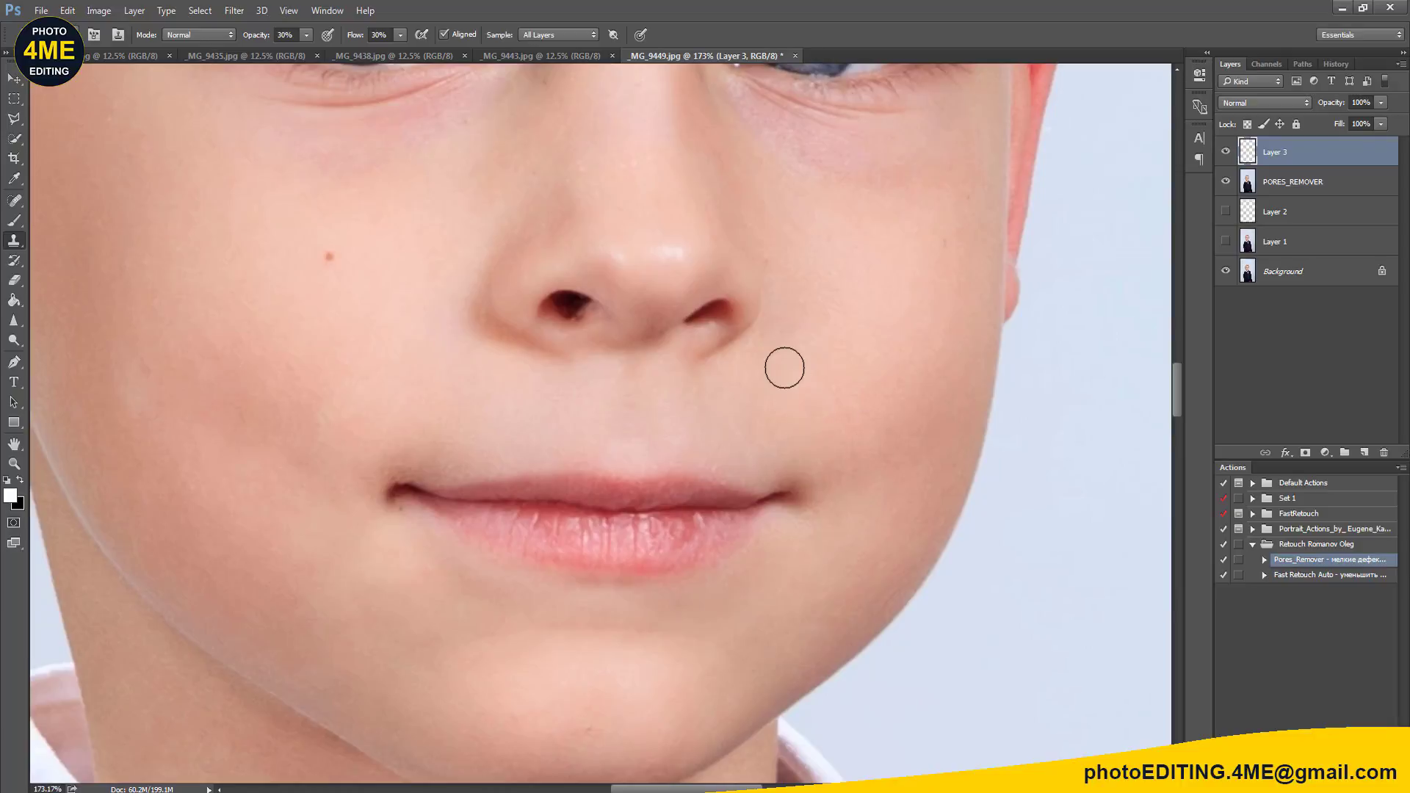
# Step: Clone away the faint purplish blemish under the boy's left eye
pyautogui.press('alt')
pyautogui.press('alt')
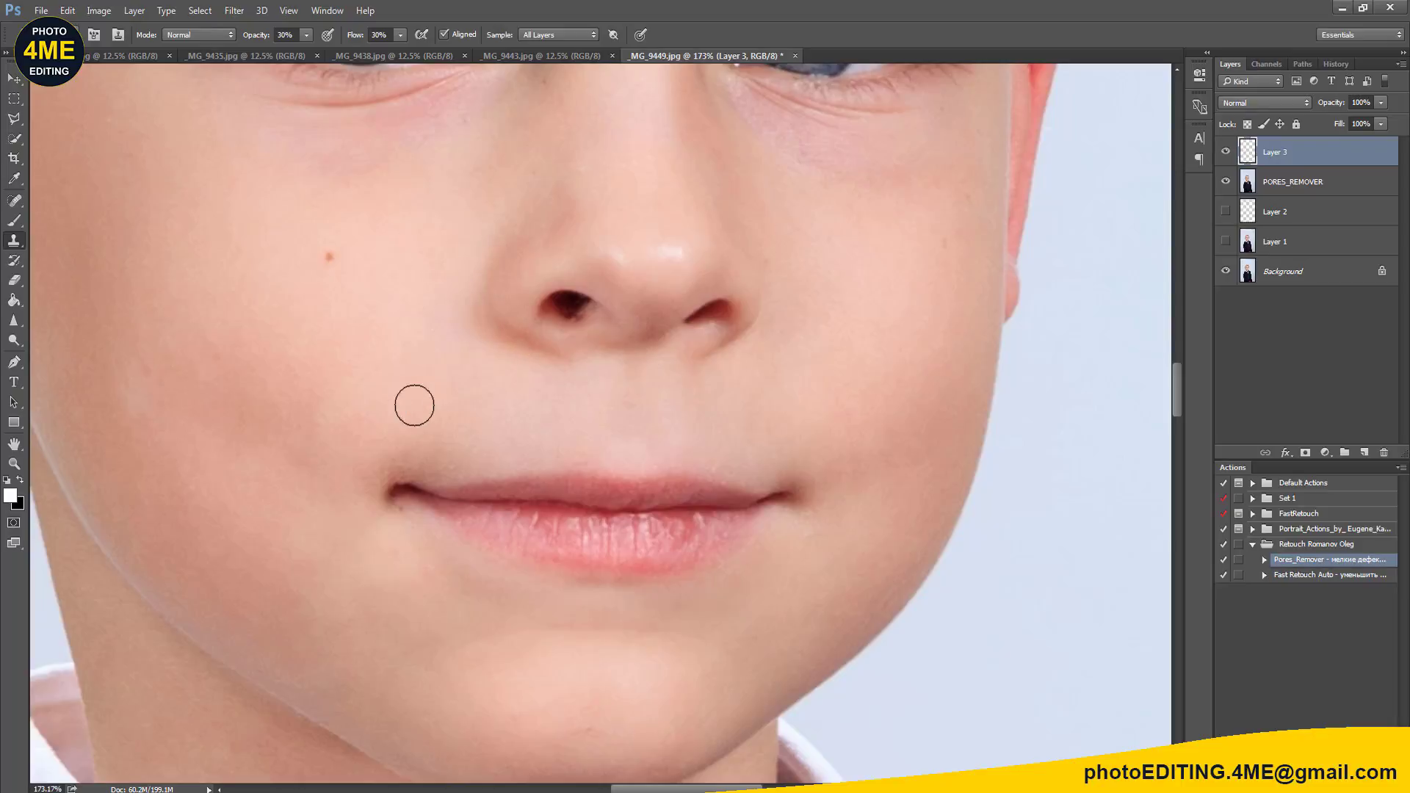
pyautogui.moveTo(389, 410); pyautogui.dragTo(508, 364)
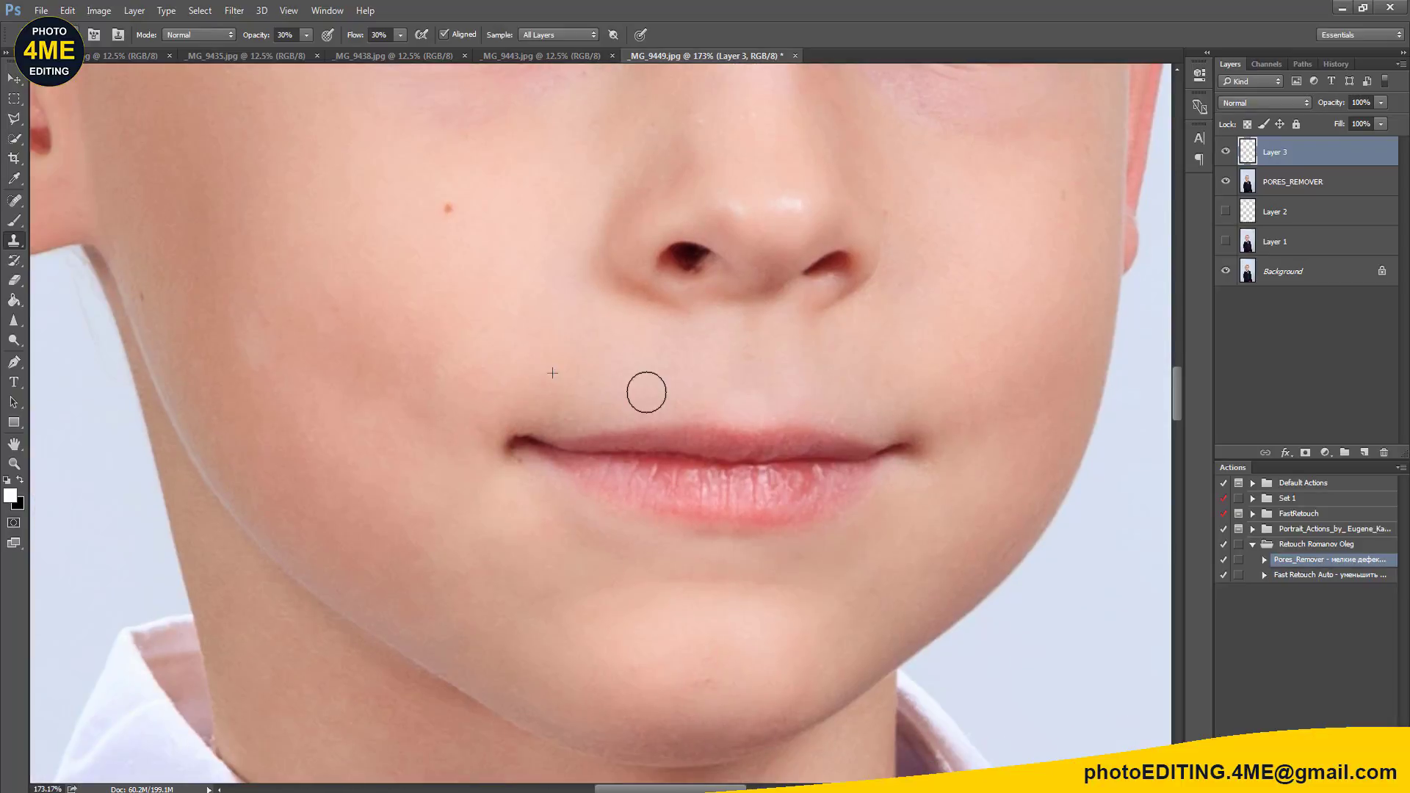
pyautogui.moveTo(528, 285); pyautogui.dragTo(554, 376)
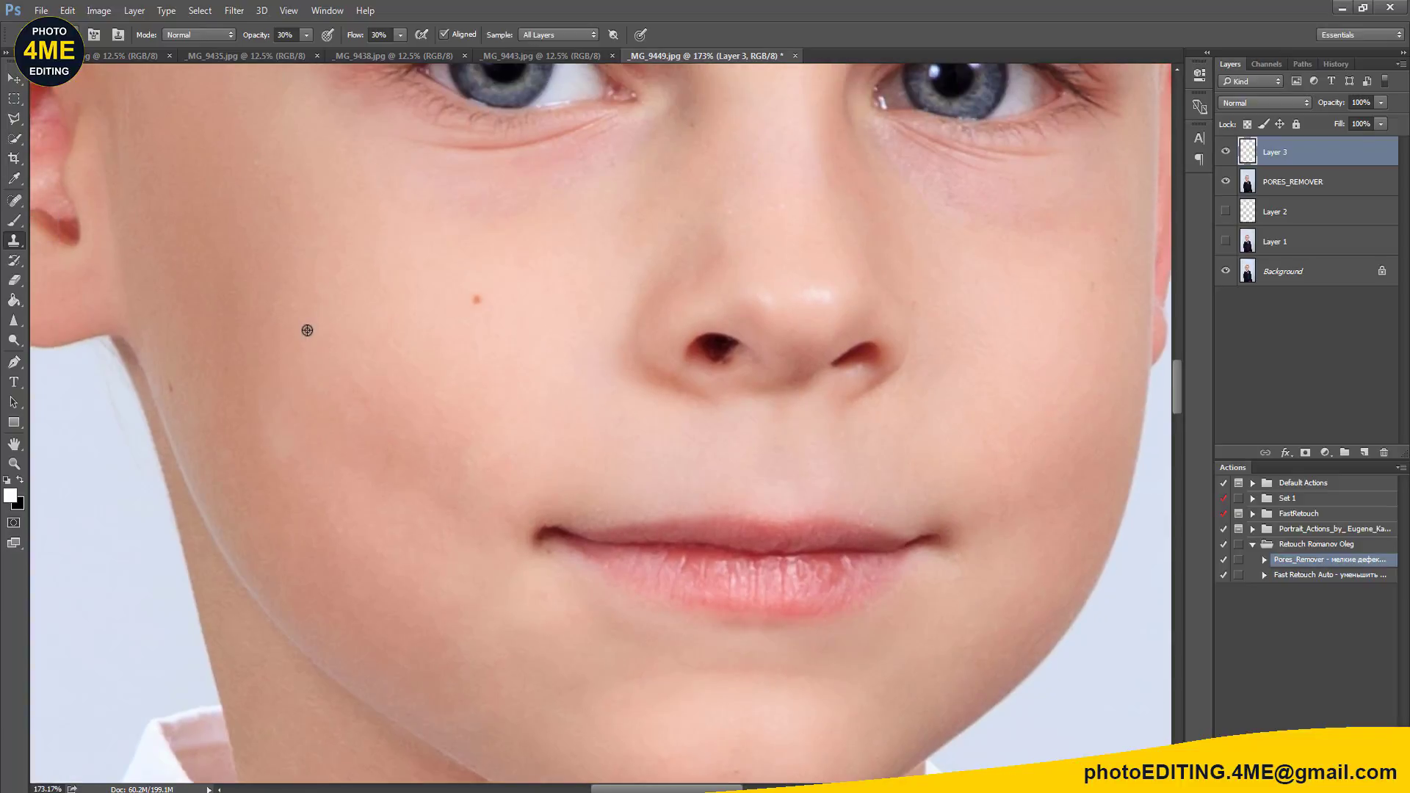
pyautogui.moveTo(428, 382); pyautogui.dragTo(400, 507)
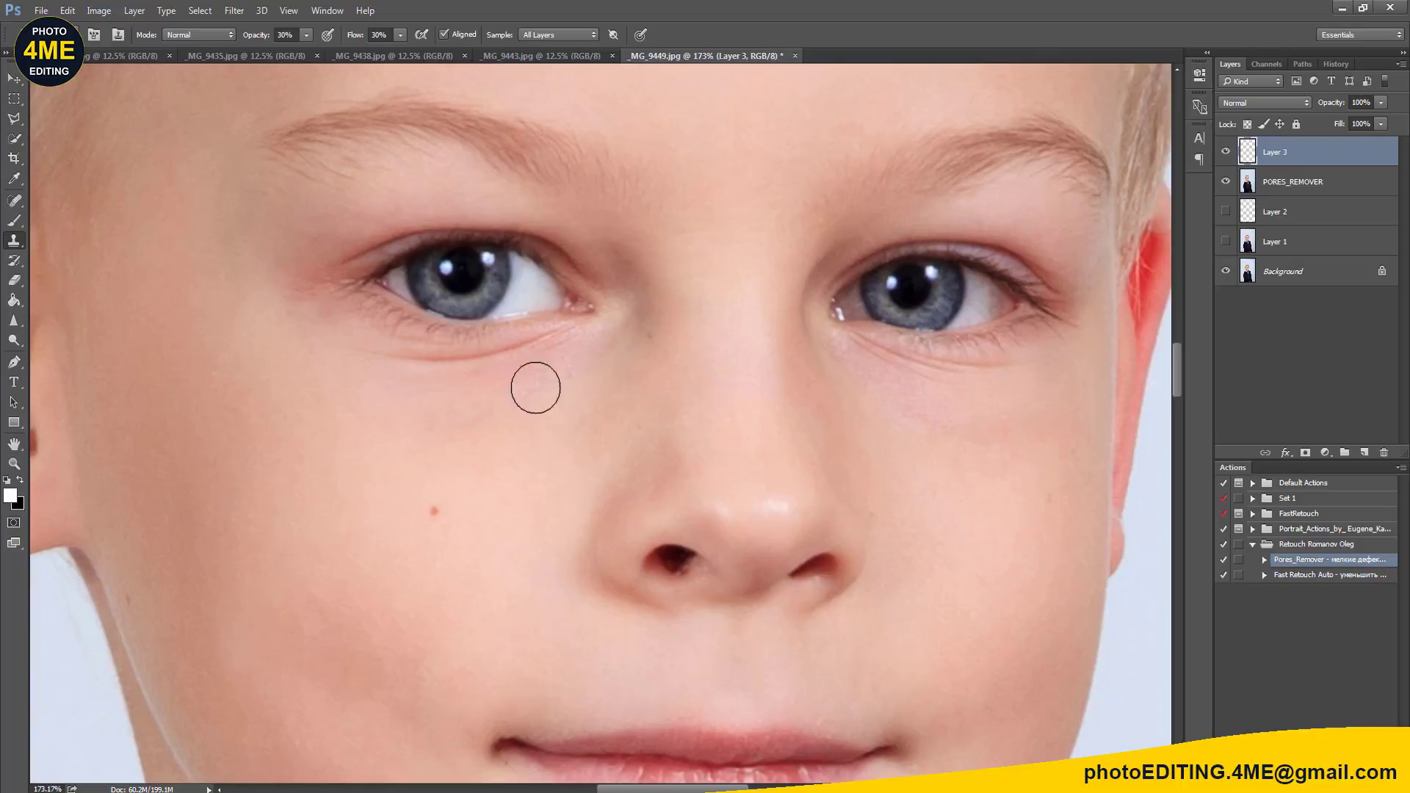
pyautogui.click(372, 370)
pyautogui.press('e')
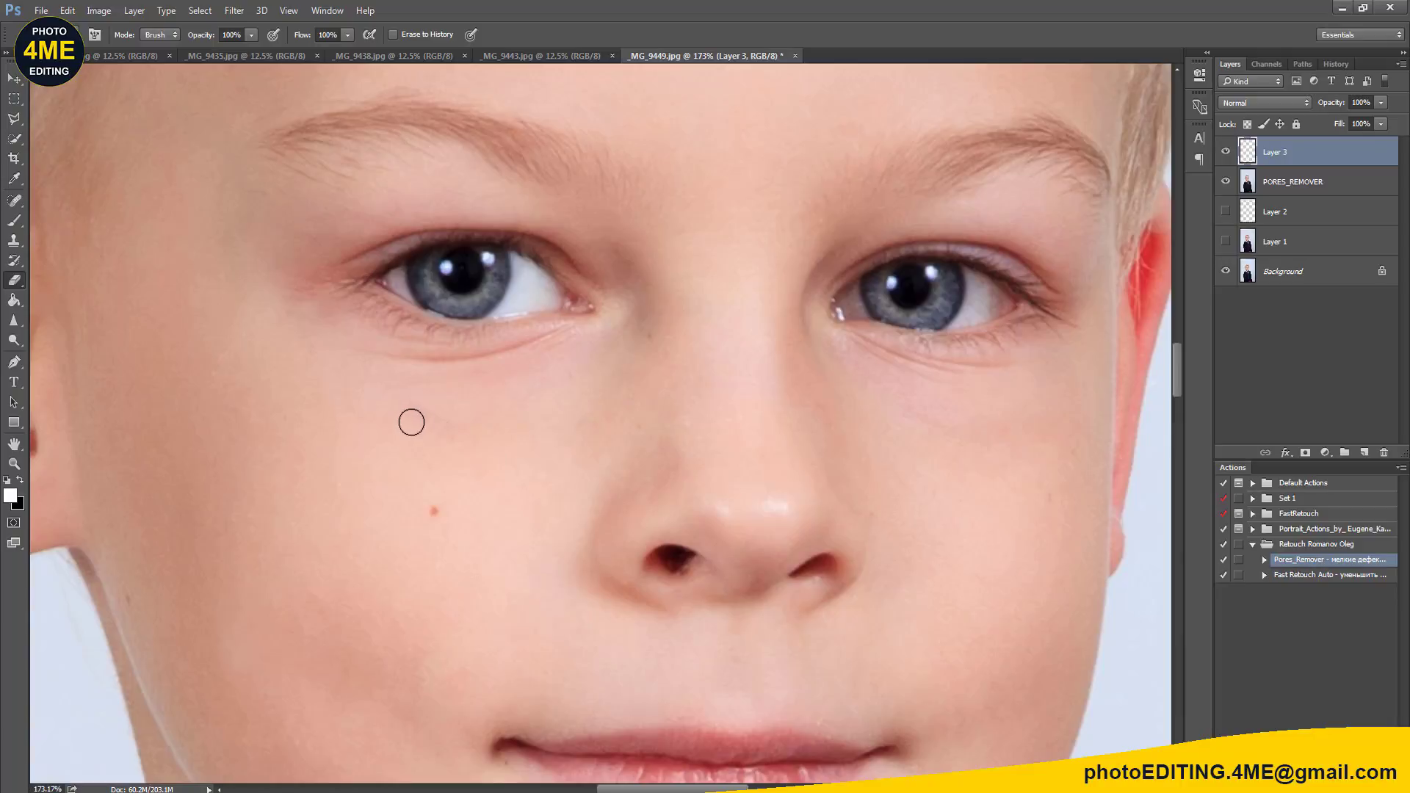
pyautogui.press('s')
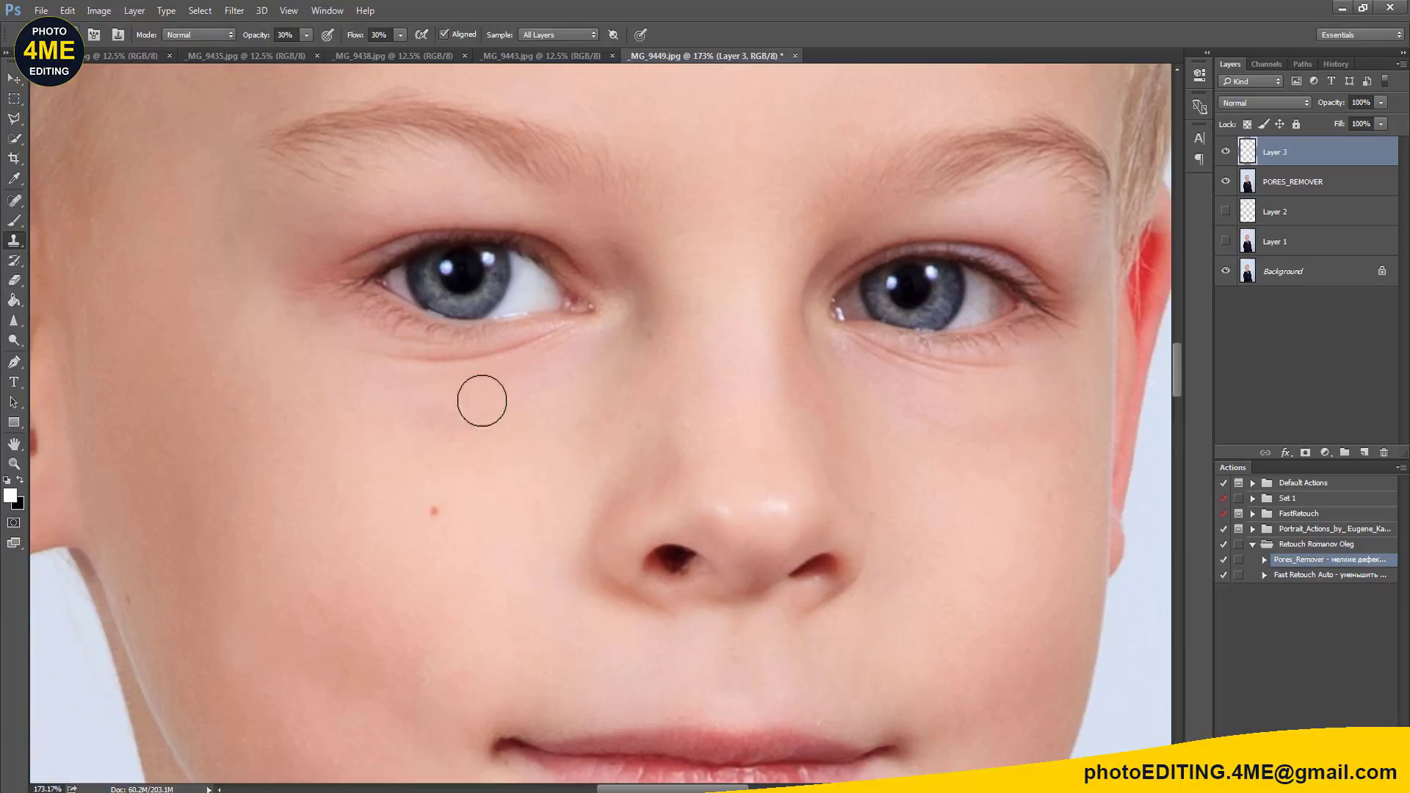
pyautogui.moveTo(403, 413); pyautogui.dragTo(518, 417)
# Step: Zoom out to view the whole face down to the collar
pyautogui.moveTo(716, 366); pyautogui.dragTo(698, 434)
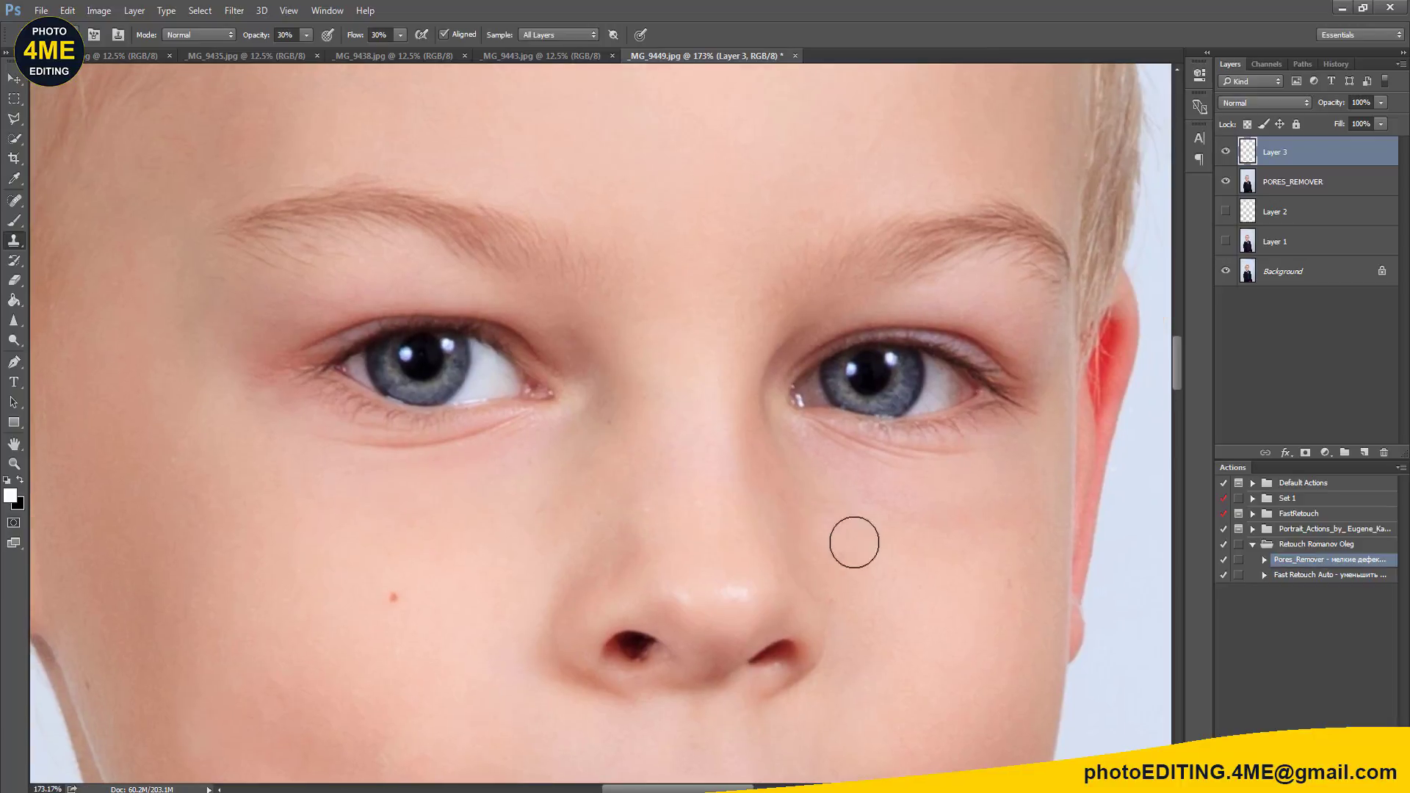
pyautogui.scroll(-3, 933, 572)
pyautogui.moveTo(860, 582); pyautogui.dragTo(814, 515)
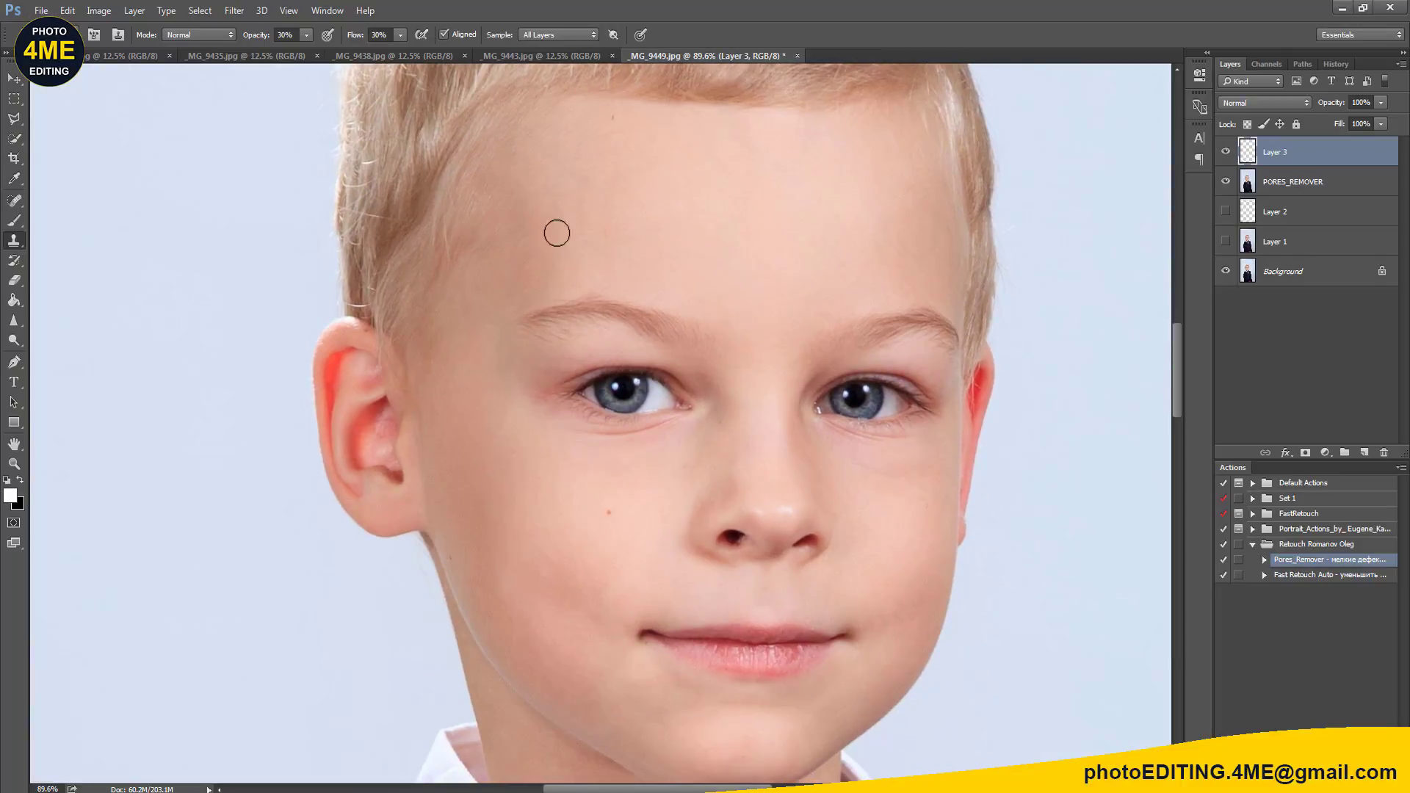
pyautogui.scroll(-2, 745, 227)
pyautogui.moveTo(730, 353); pyautogui.dragTo(686, 318)
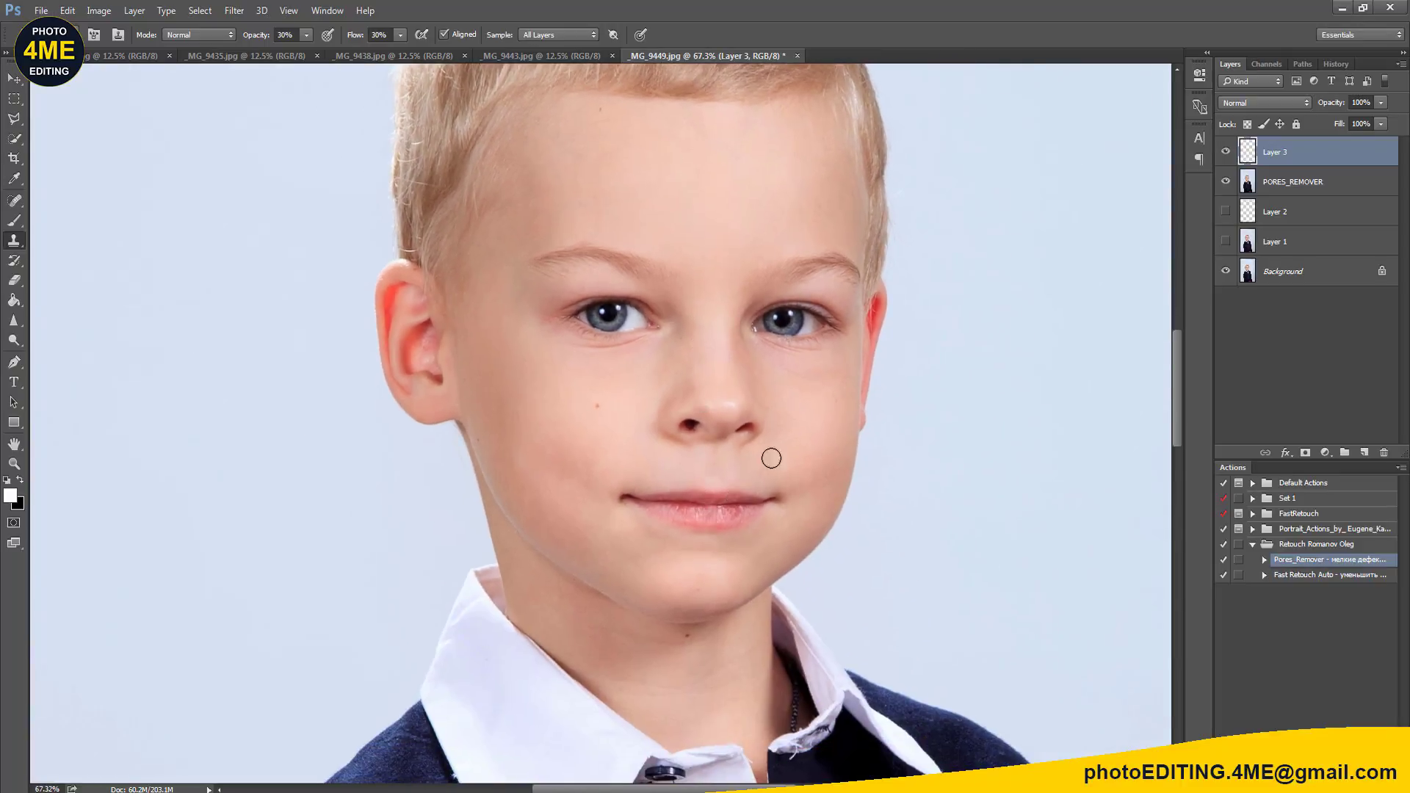
# Step: Duplicate Layer 3 and PORES_REMOVER and merge the copies into Layer 3 copy
pyautogui.click(1225, 152)
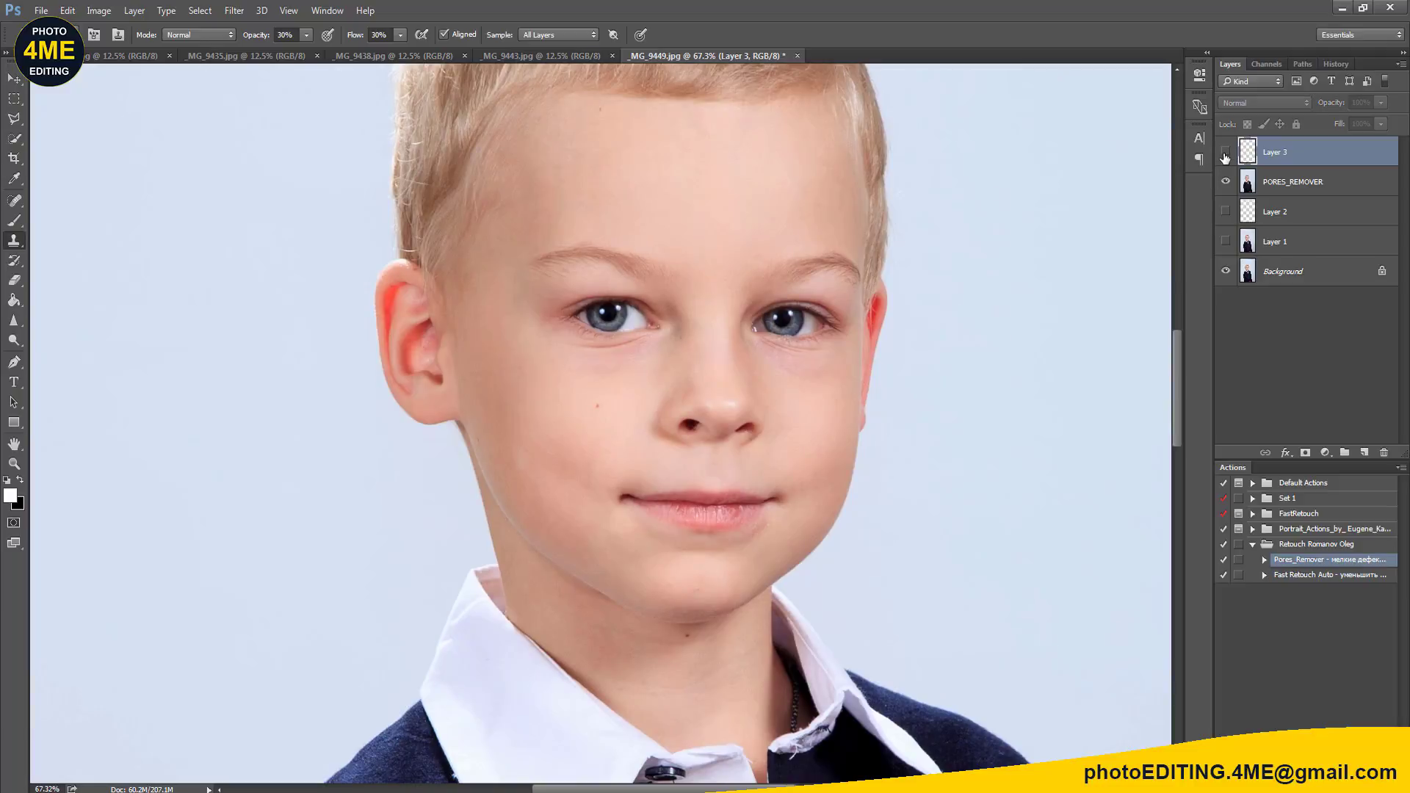
pyautogui.keyDown('shift'); pyautogui.click(1298, 180); pyautogui.keyUp('shift')
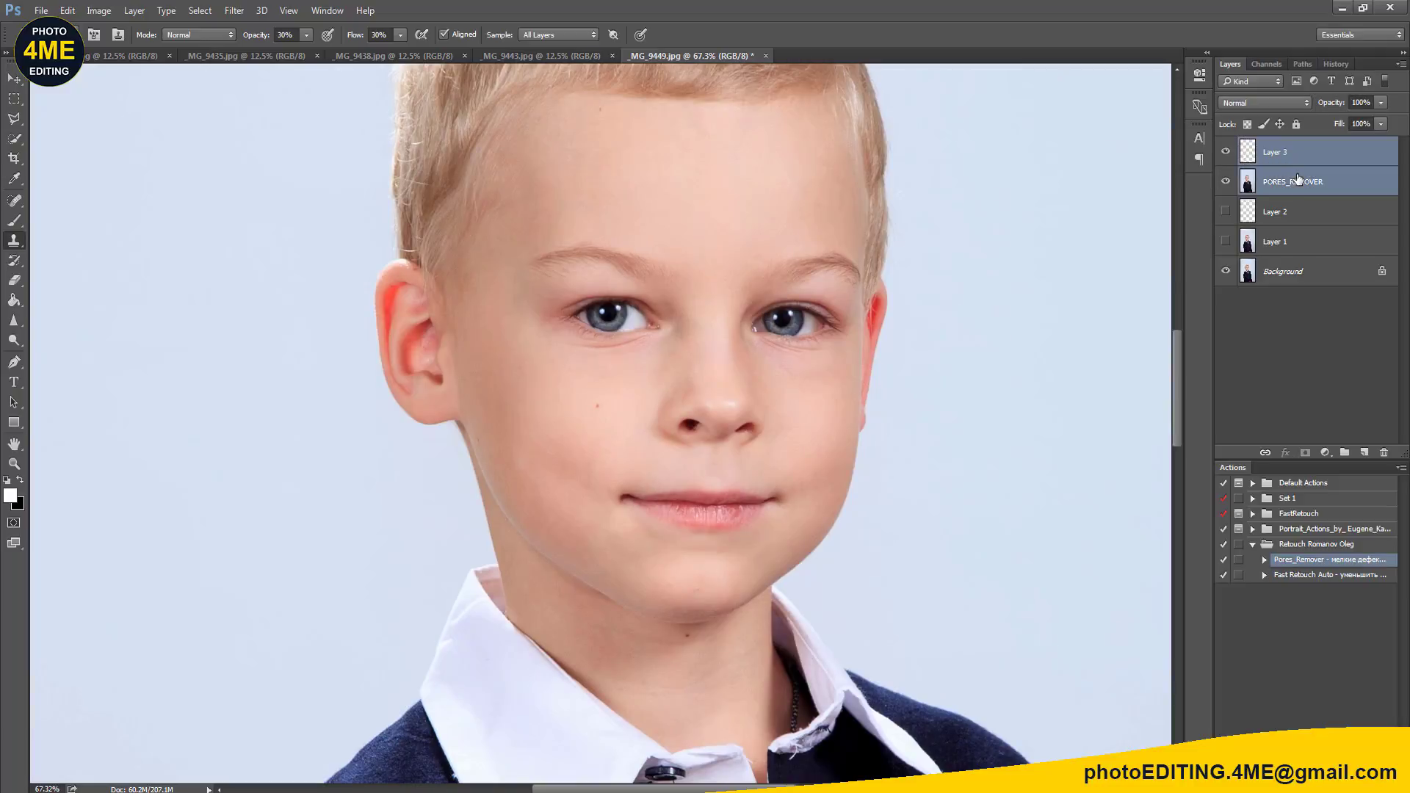
pyautogui.hotkey('ctrl', 'j')
pyautogui.hotkey('ctrl', 'e')
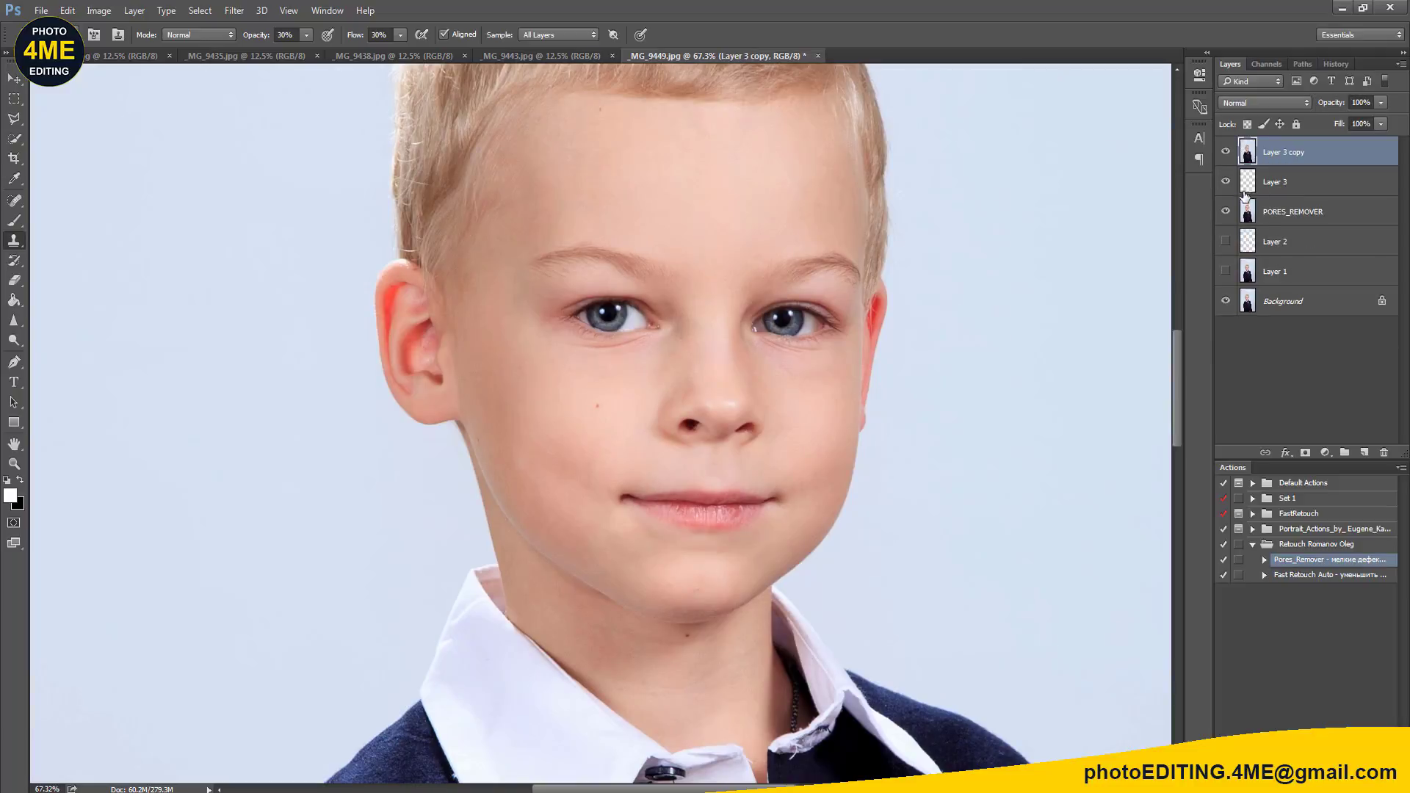
# Step: Sharpen the irises of both eyes with an iris-sized Sharpen brush
pyautogui.scroll(3, 748, 305)
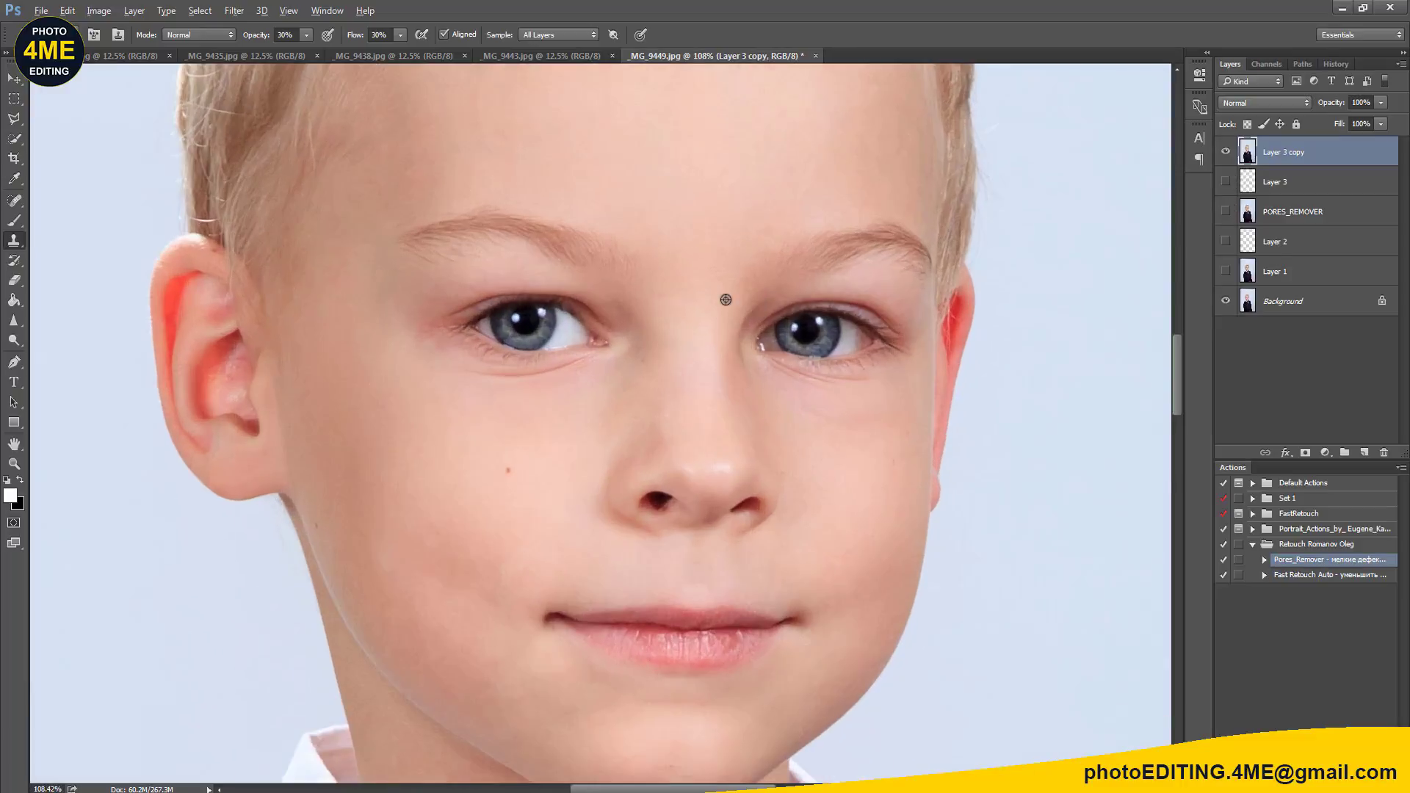
pyautogui.click(12, 323)
pyautogui.scroll(2, 558, 312)
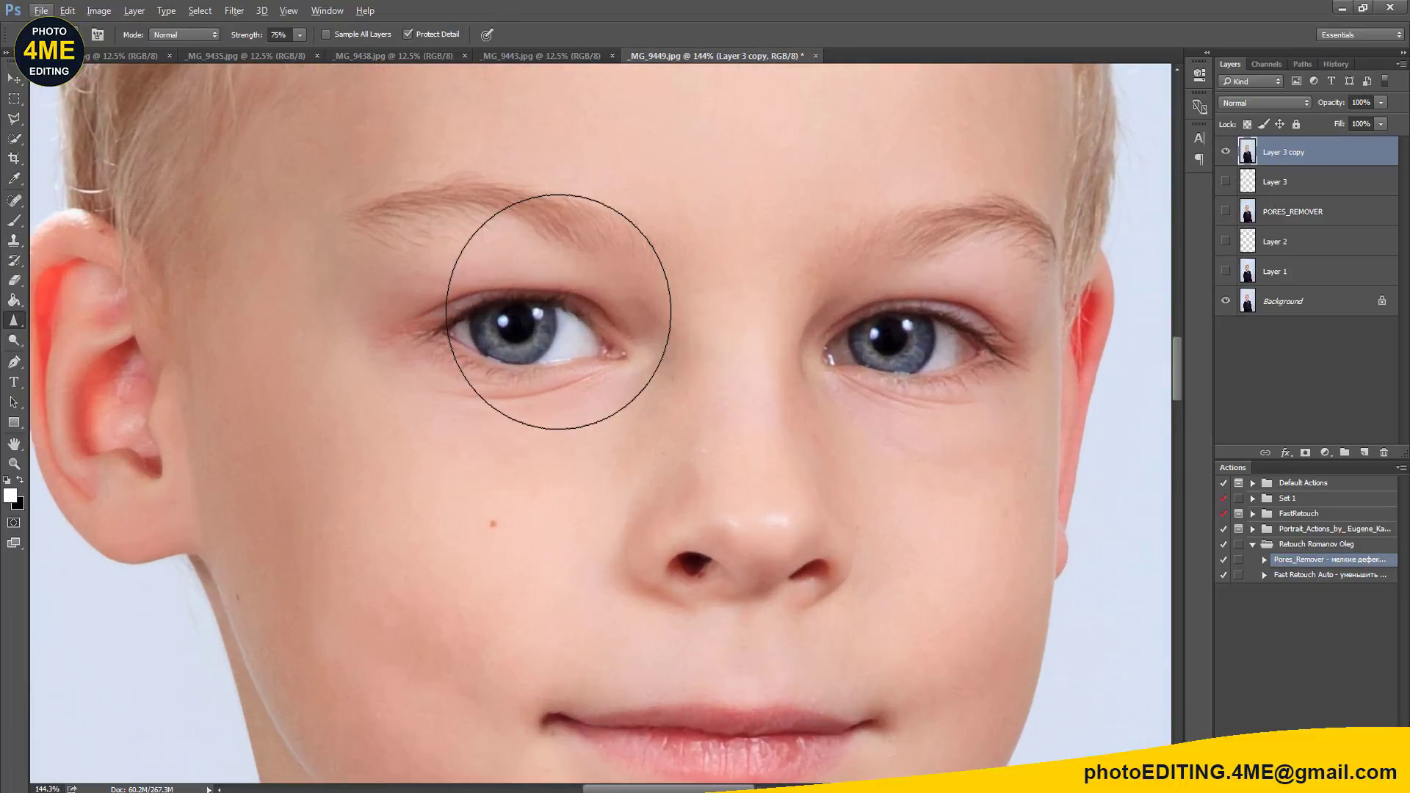
pyautogui.press('[')
pyautogui.press('[')
pyautogui.press('[')
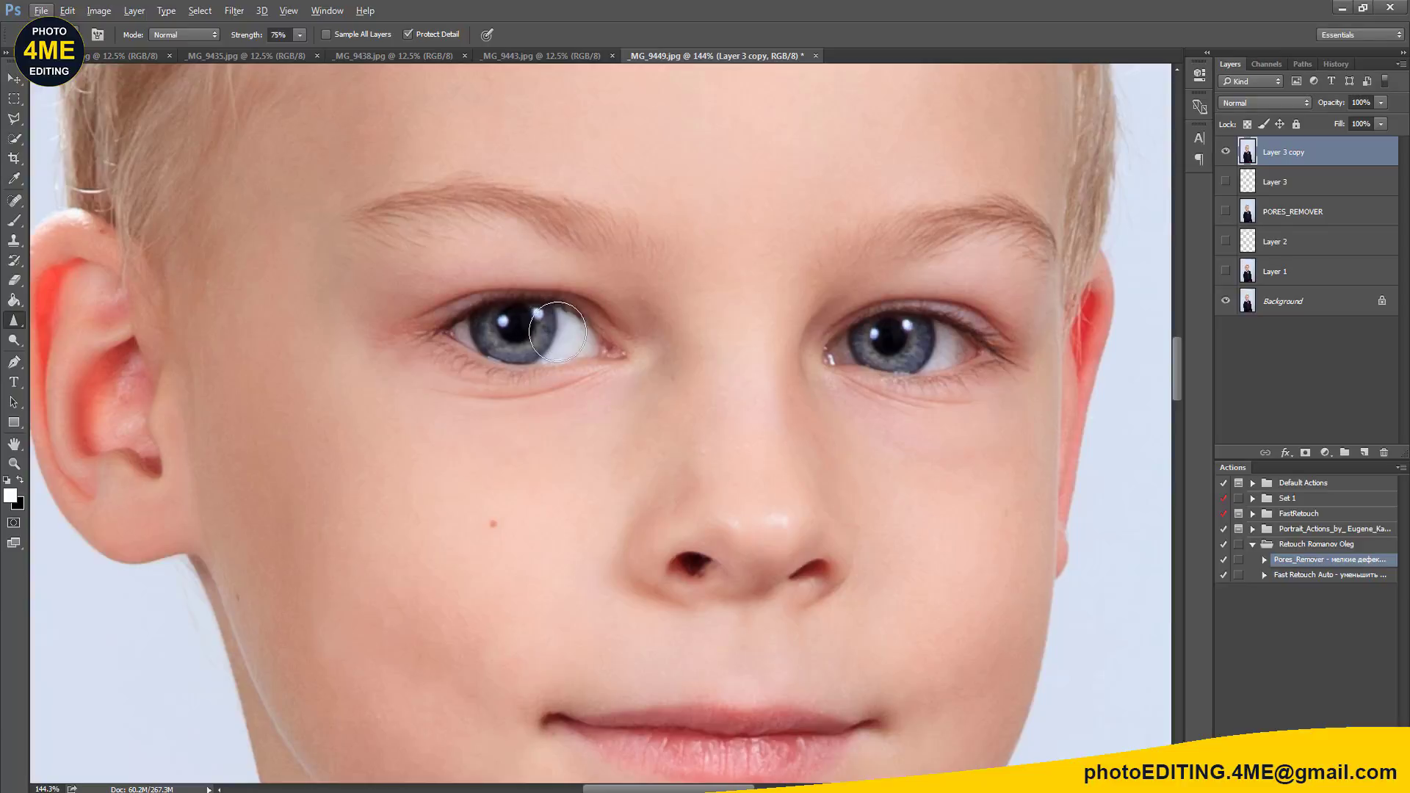
pyautogui.moveTo(519, 328); pyautogui.dragTo(573, 339)
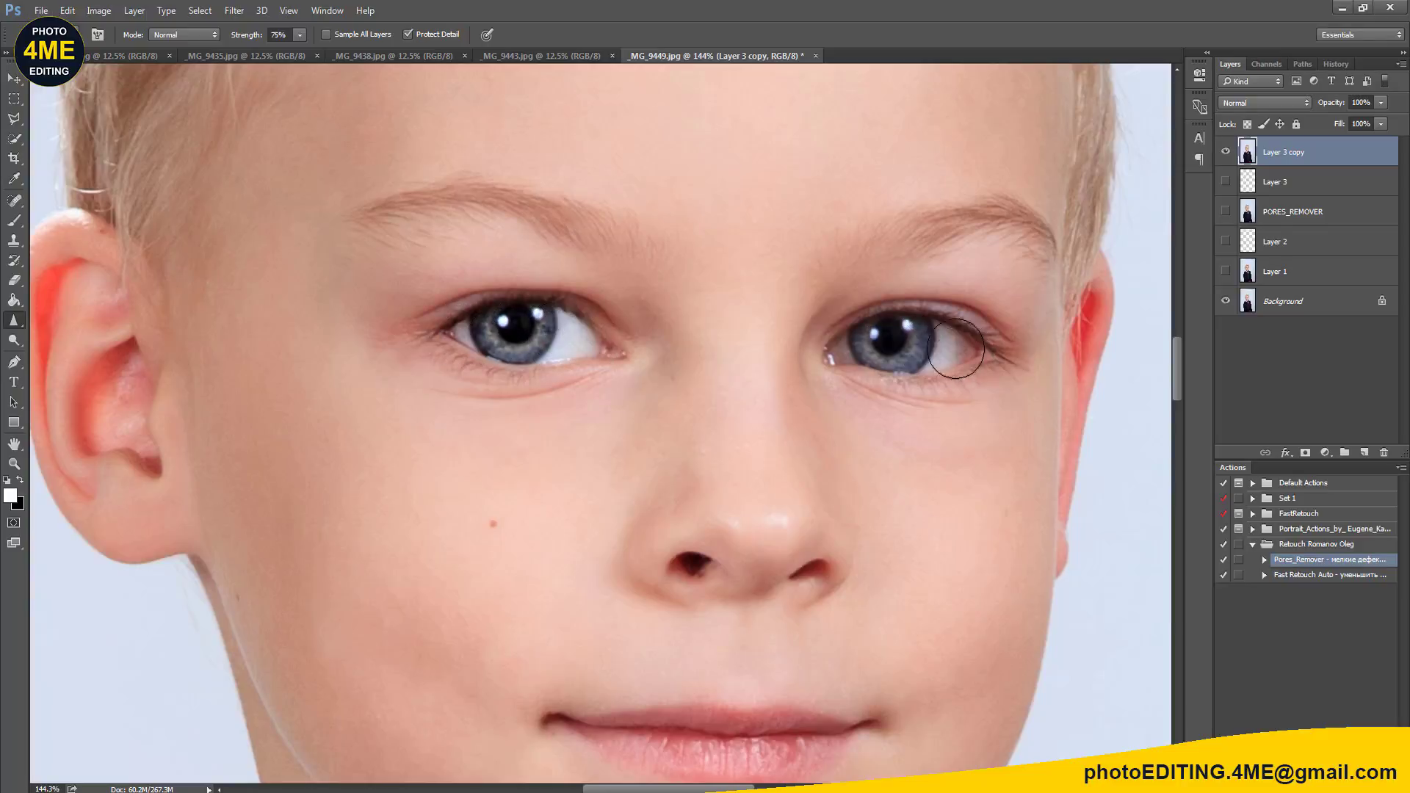
pyautogui.moveTo(885, 344); pyautogui.dragTo(907, 352)
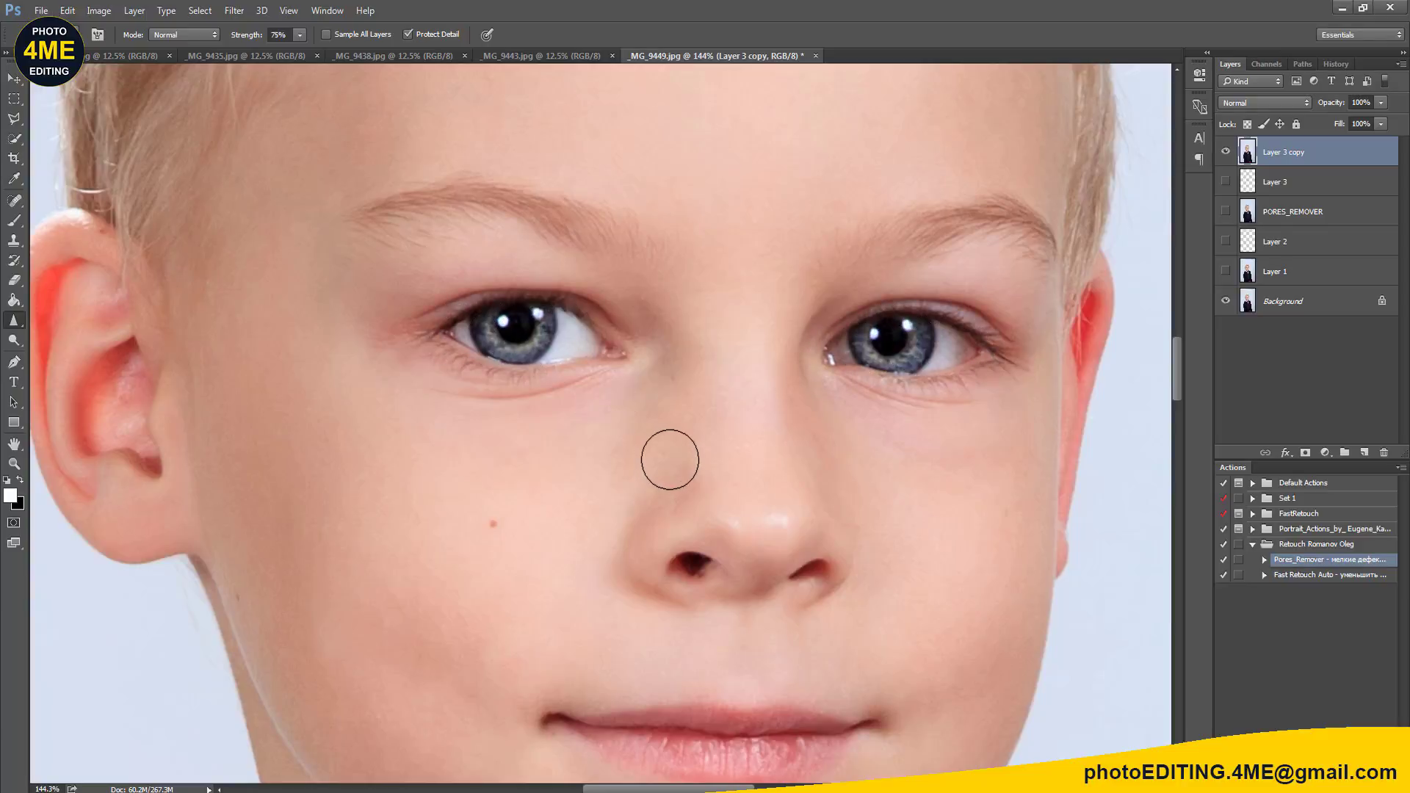
# Step: Zoom around the head while adjusting the sharpening brush size for the hair
pyautogui.scroll(-3, 673, 463)
pyautogui.scroll(-2, 686, 399)
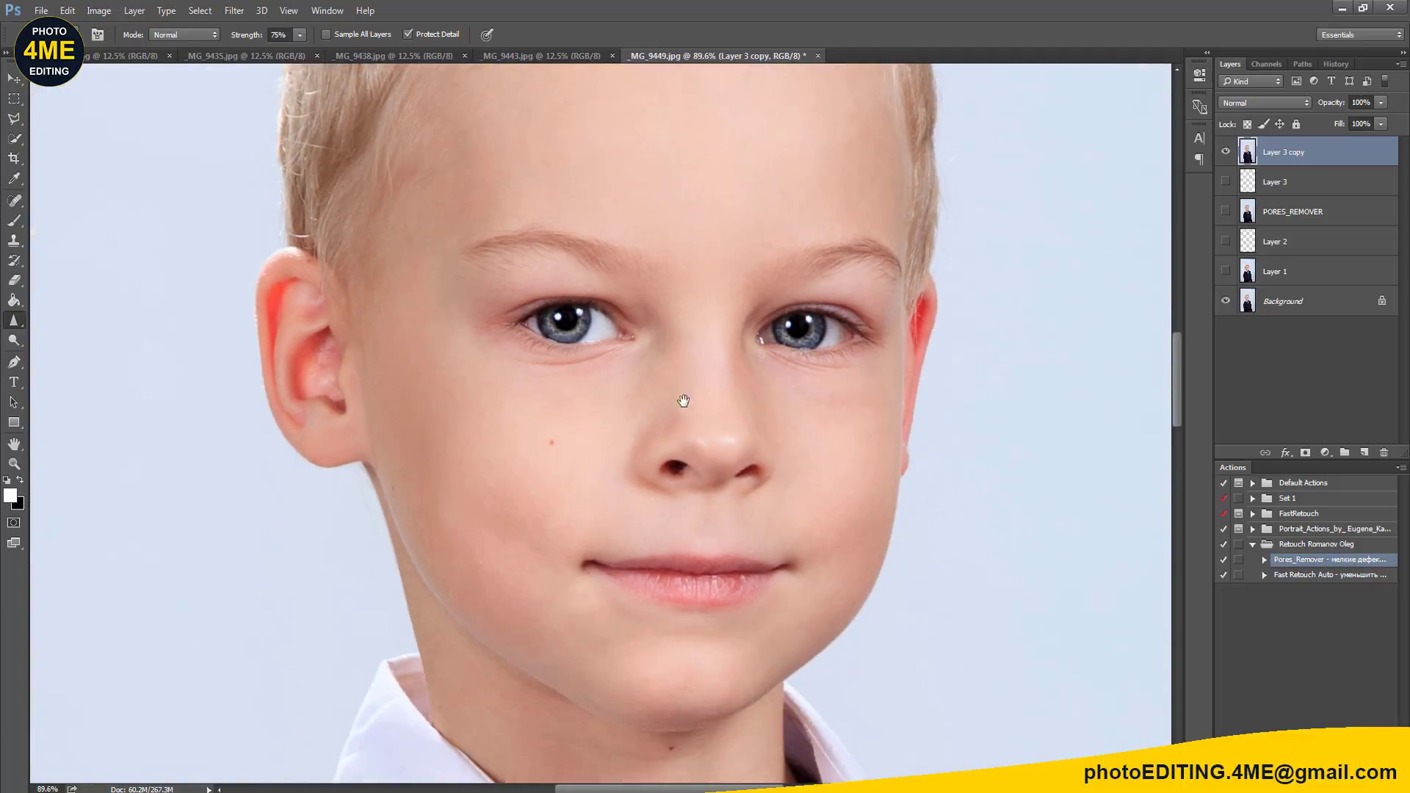
pyautogui.scroll(-2, 681, 373)
pyautogui.scroll(-2, 677, 214)
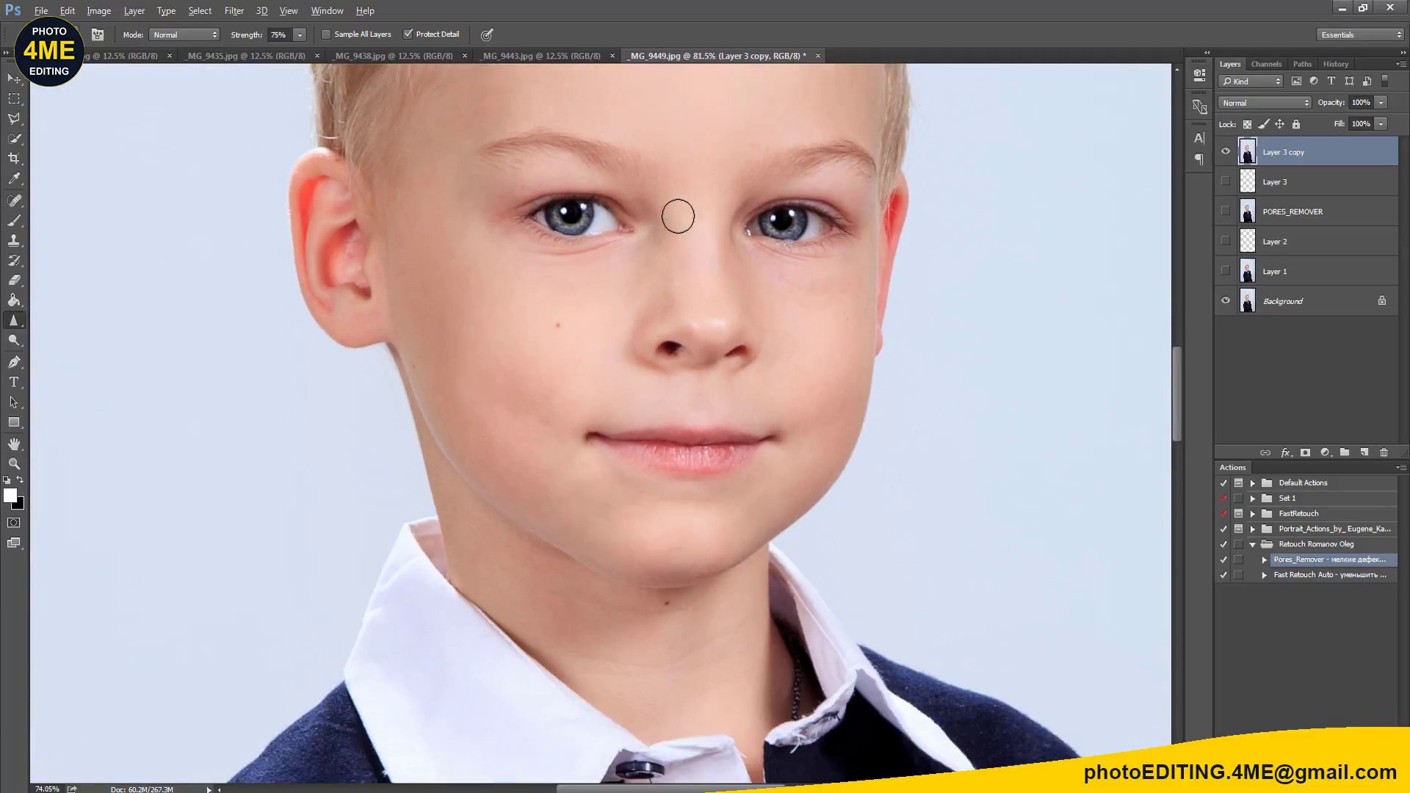
pyautogui.scroll(5, 652, 379)
pyautogui.scroll(1, 652, 379)
pyautogui.scroll(2, 676, 402)
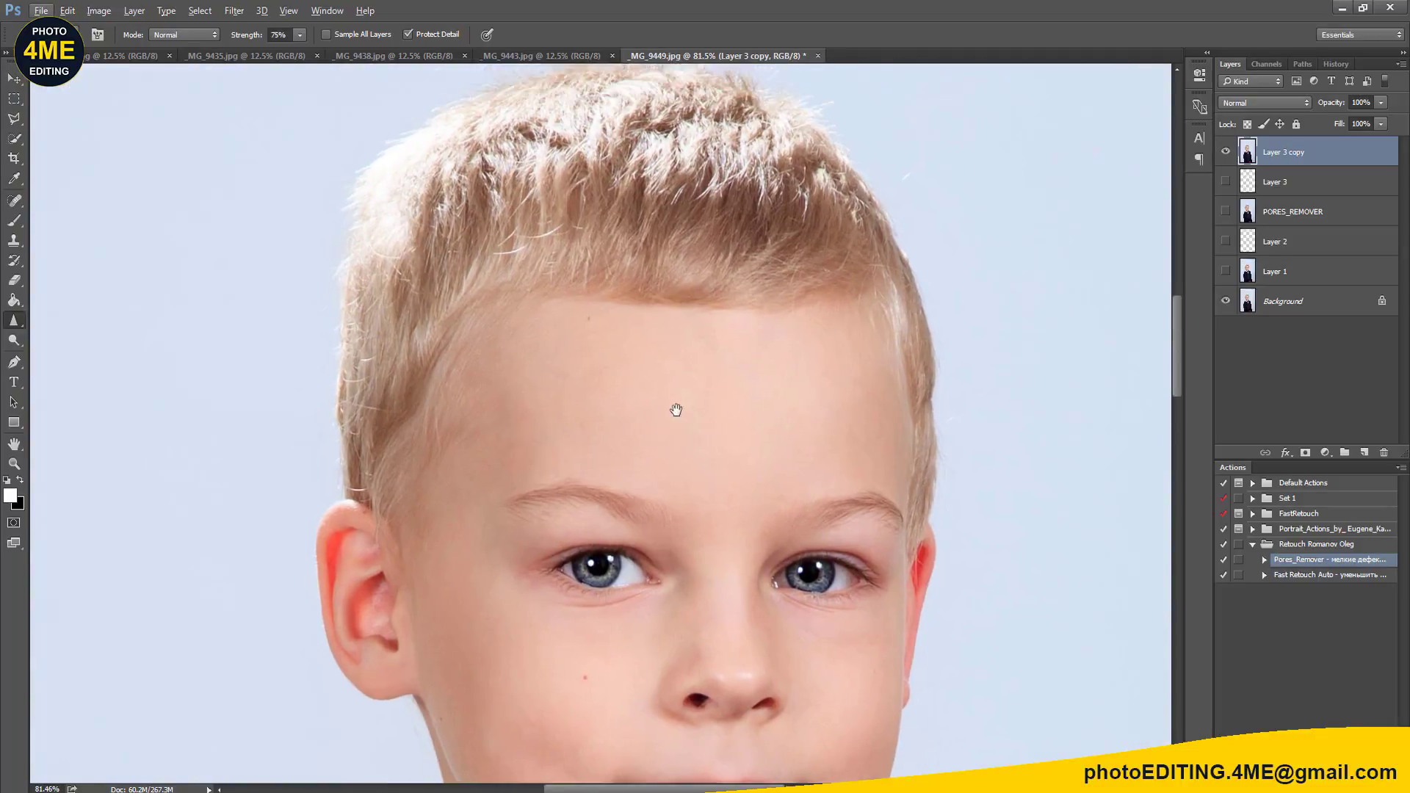
pyautogui.scroll(2, 677, 402)
pyautogui.press(']')
pyautogui.press(']')
pyautogui.press(']')
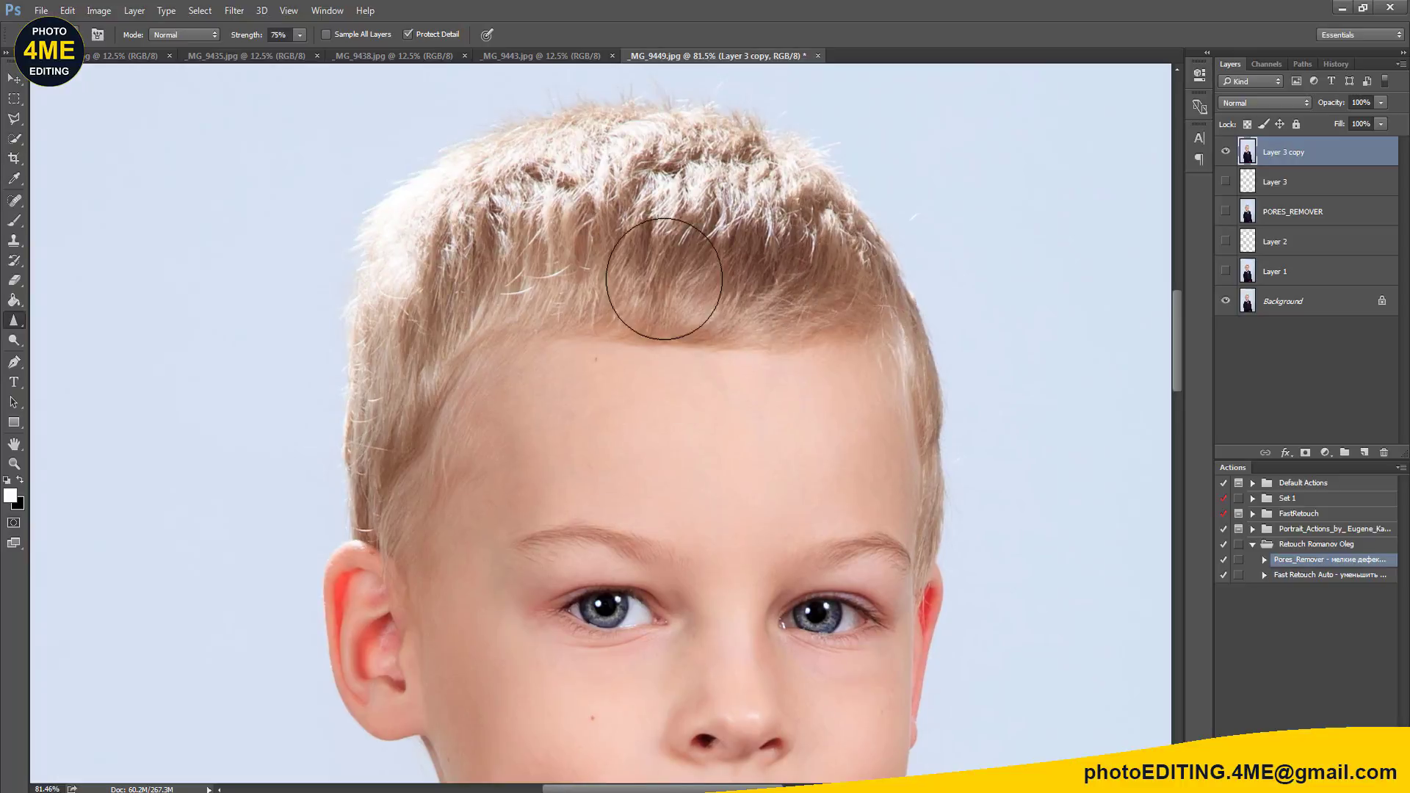
pyautogui.press('[')
pyautogui.press('[')
pyautogui.press('[')
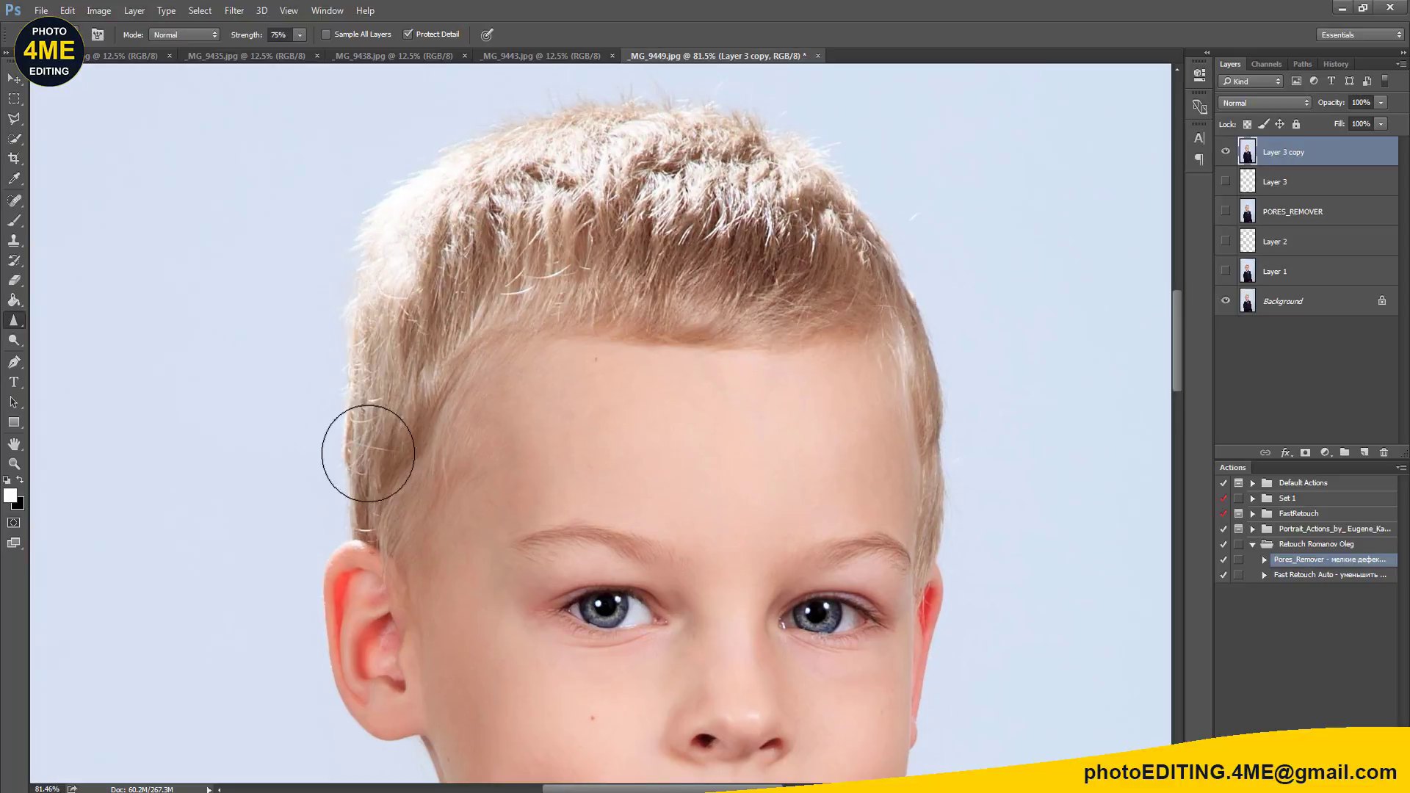
pyautogui.press('[')
pyautogui.press('[')
pyautogui.press('[')
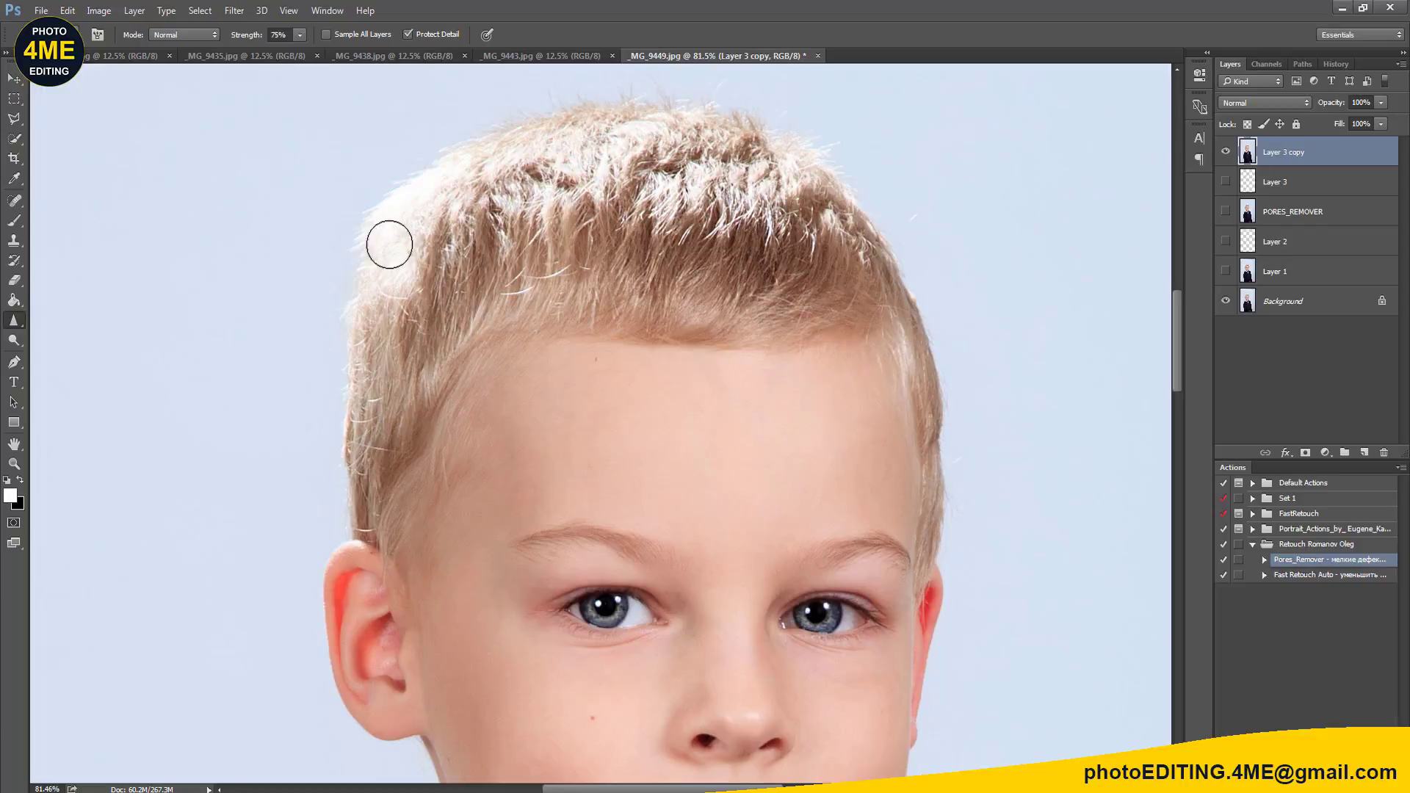
pyautogui.scroll(-2, 608, 287)
# Step: Zoom out and move the view down to the boy's sweater
pyautogui.press('v')
pyautogui.hotkey('alt', 'v')
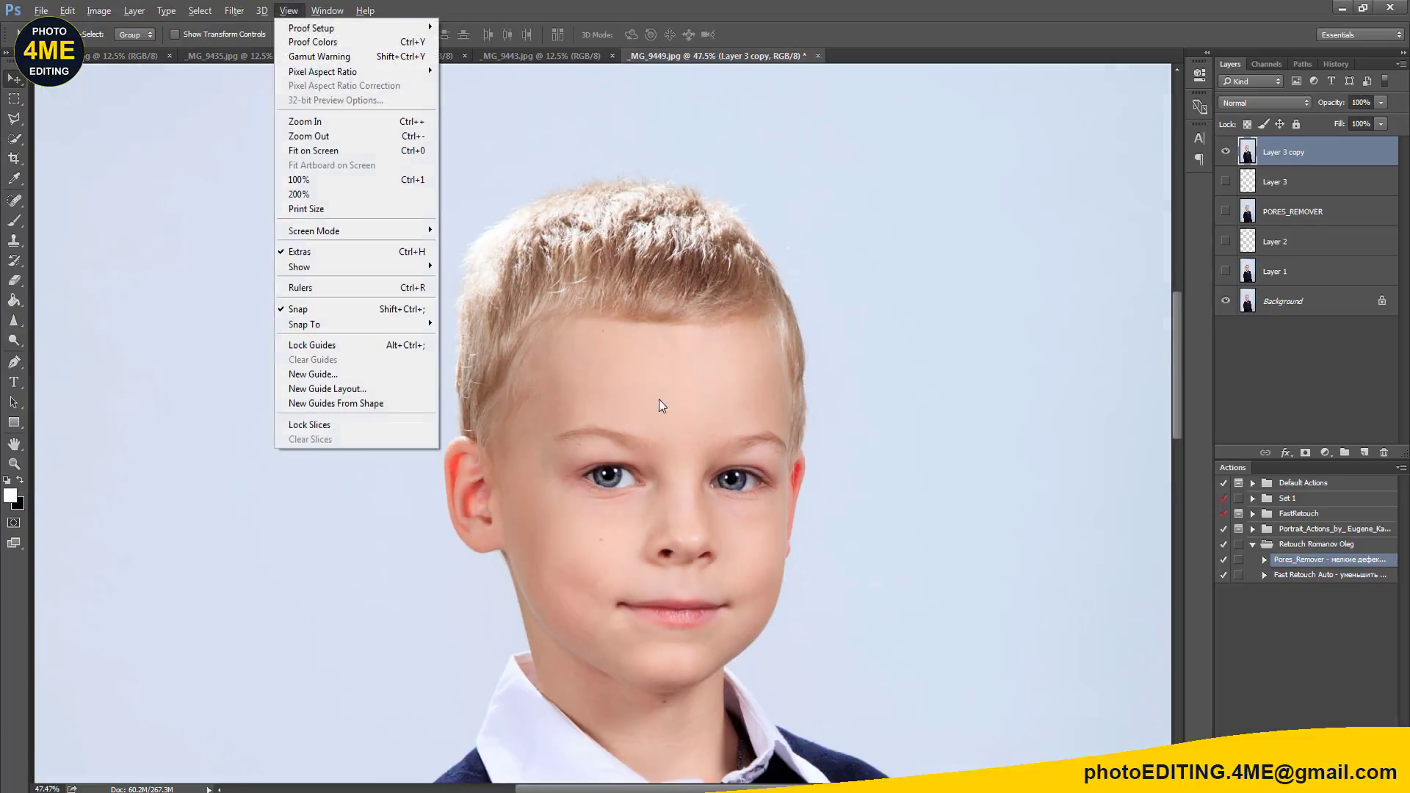
pyautogui.press('Escape')
pyautogui.scroll(-1, 739, 360)
pyautogui.scroll(-1, 739, 360)
pyautogui.moveTo(707, 371); pyautogui.dragTo(695, 288)
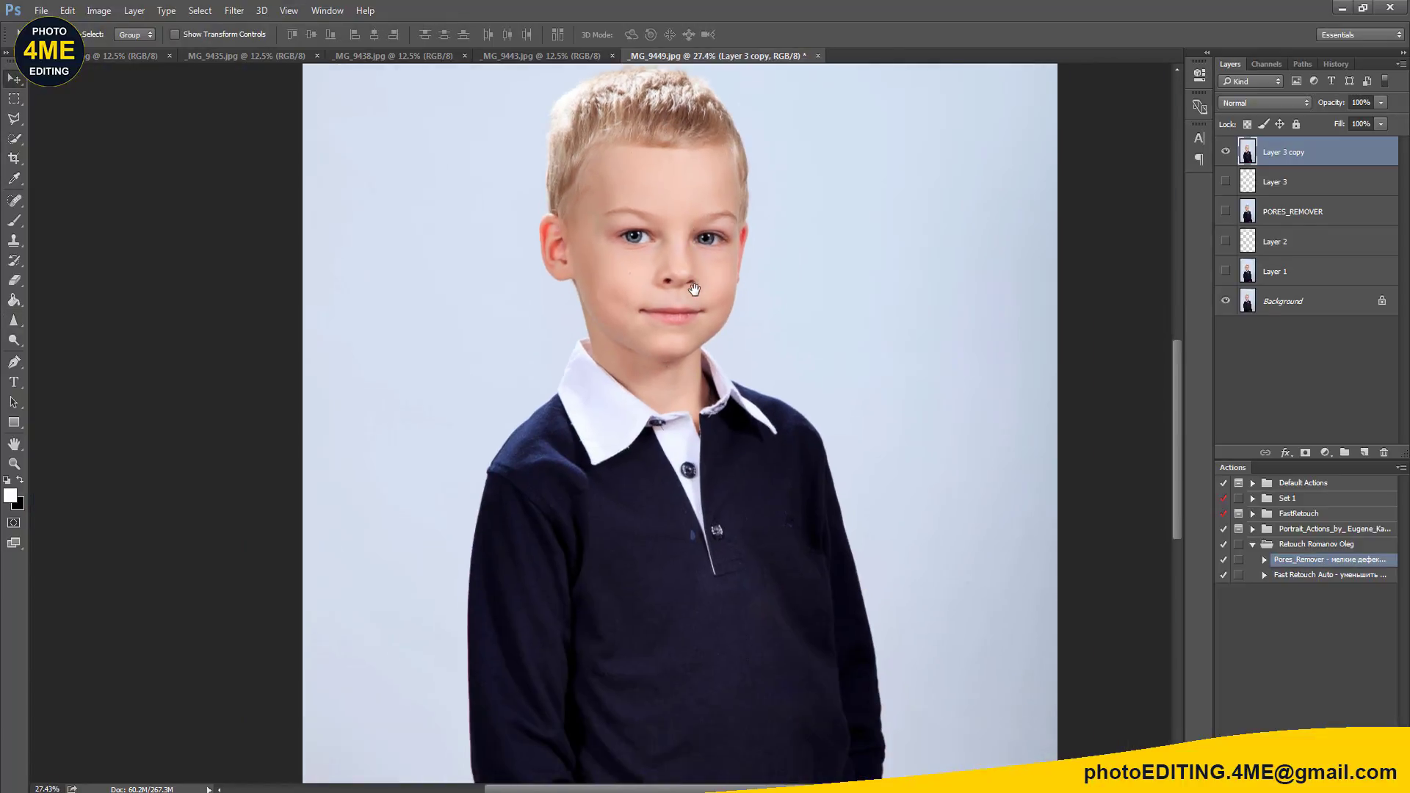
pyautogui.press('r')
pyautogui.scroll(5, 720, 541)
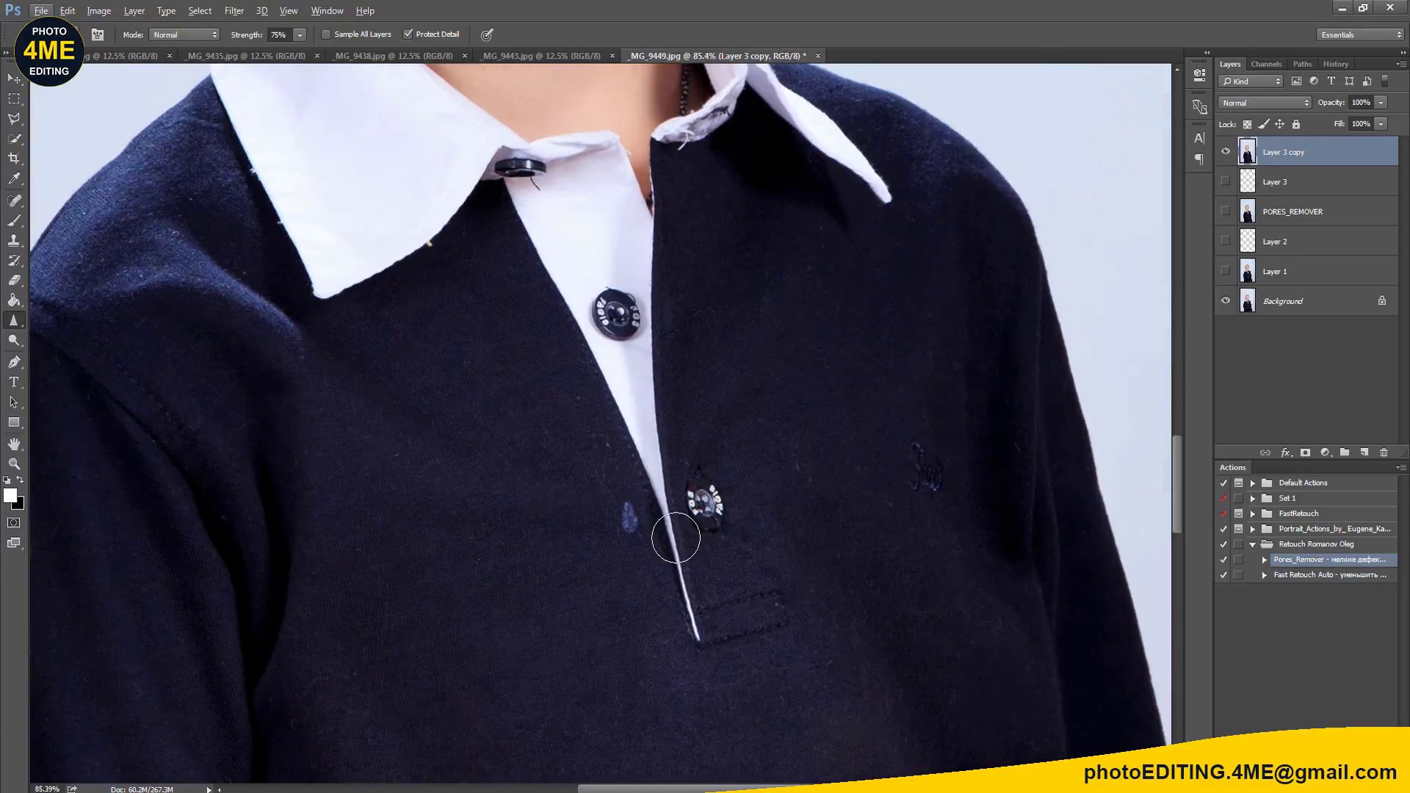
# Step: Heal the blue spot beside the sweater's lower button with a small Spot Healing Brush
pyautogui.press('j')
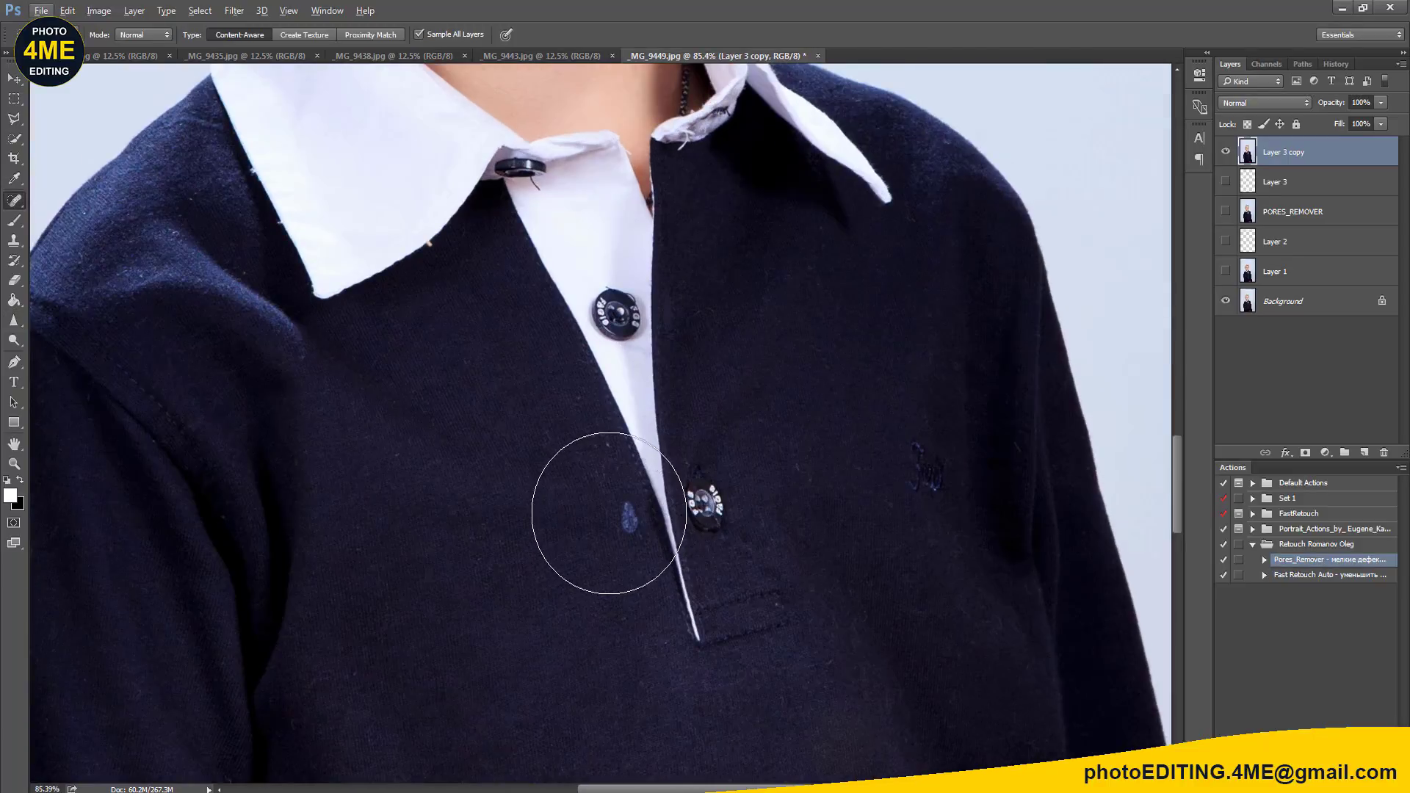
pyautogui.press('[')
pyautogui.press('[')
pyautogui.press('[')
pyautogui.moveTo(612, 501); pyautogui.dragTo(623, 533)
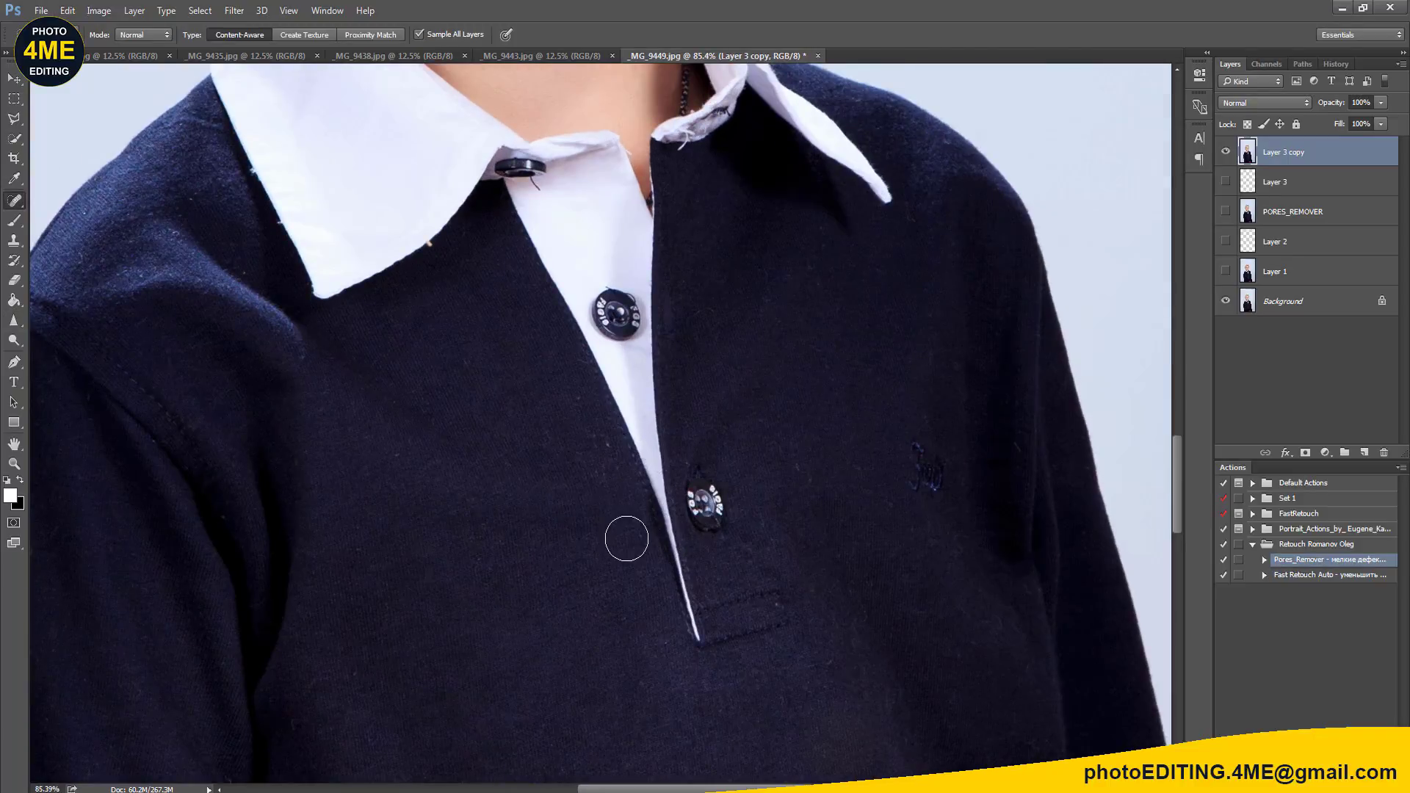
pyautogui.click(627, 538)
pyautogui.scroll(-3, 735, 515)
pyautogui.scroll(-4, 804, 566)
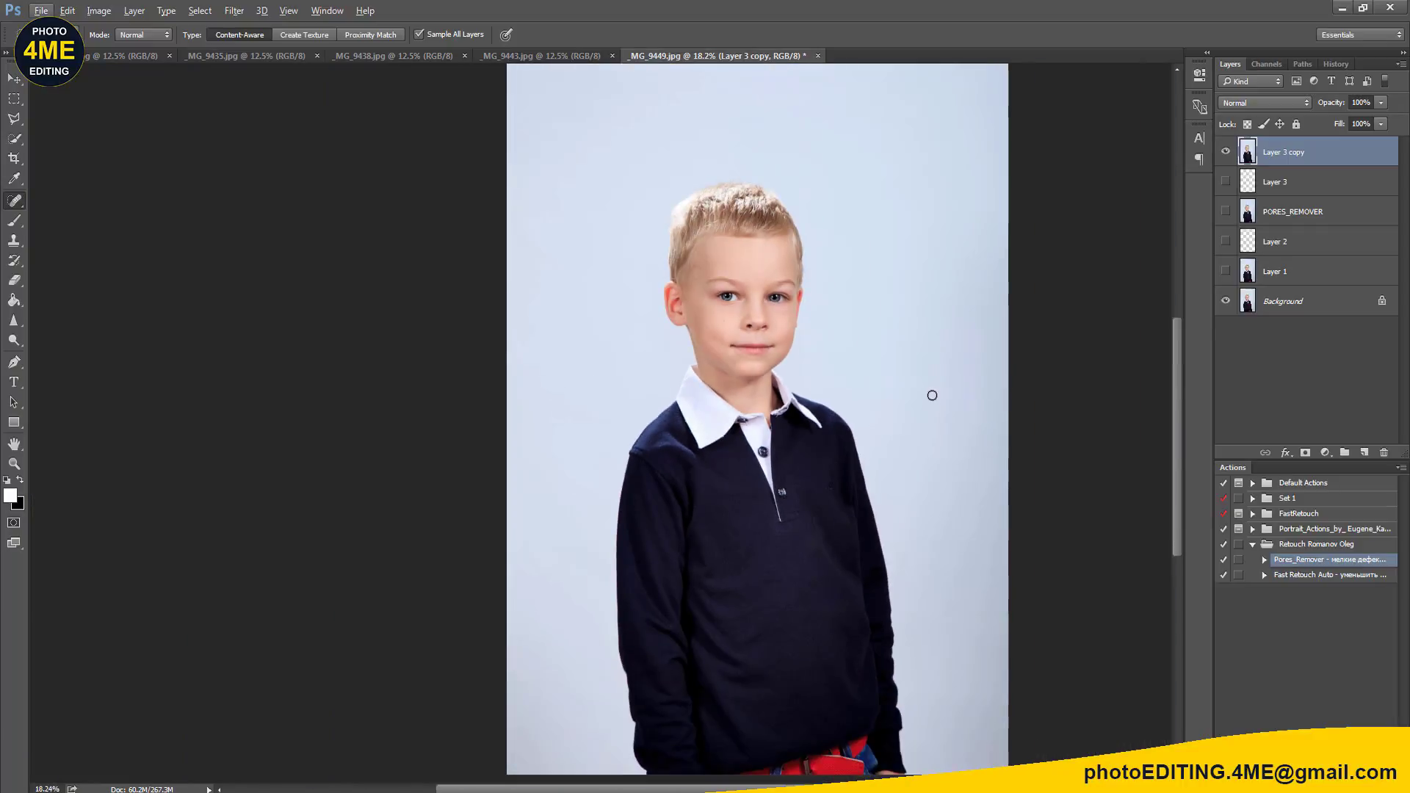
# Step: Close the boy portrait and give _MG_9443.jpg a duplicate layer plus an empty Layer 2
pyautogui.hotkey('ctrl', 'w')
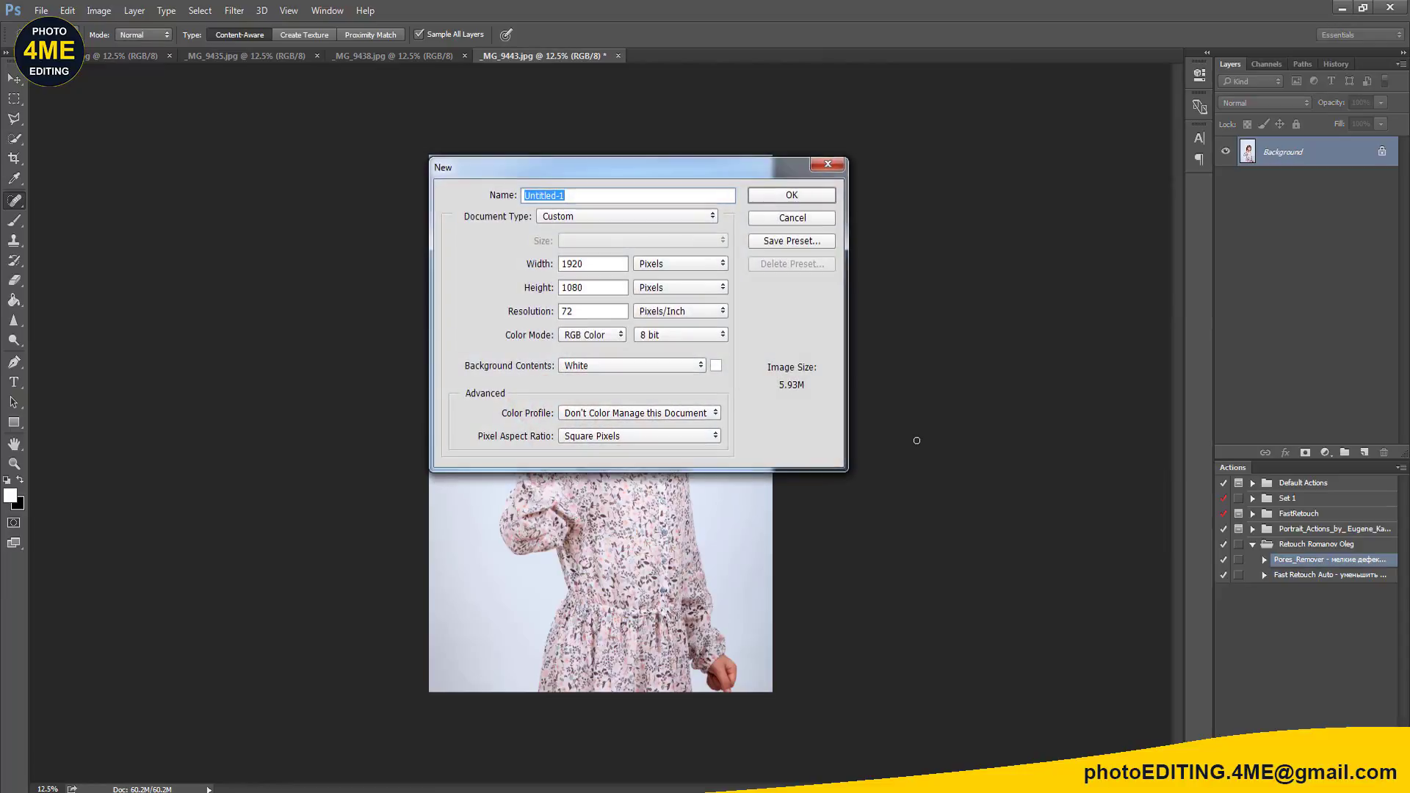
pyautogui.hotkey('ctrl', 'j')
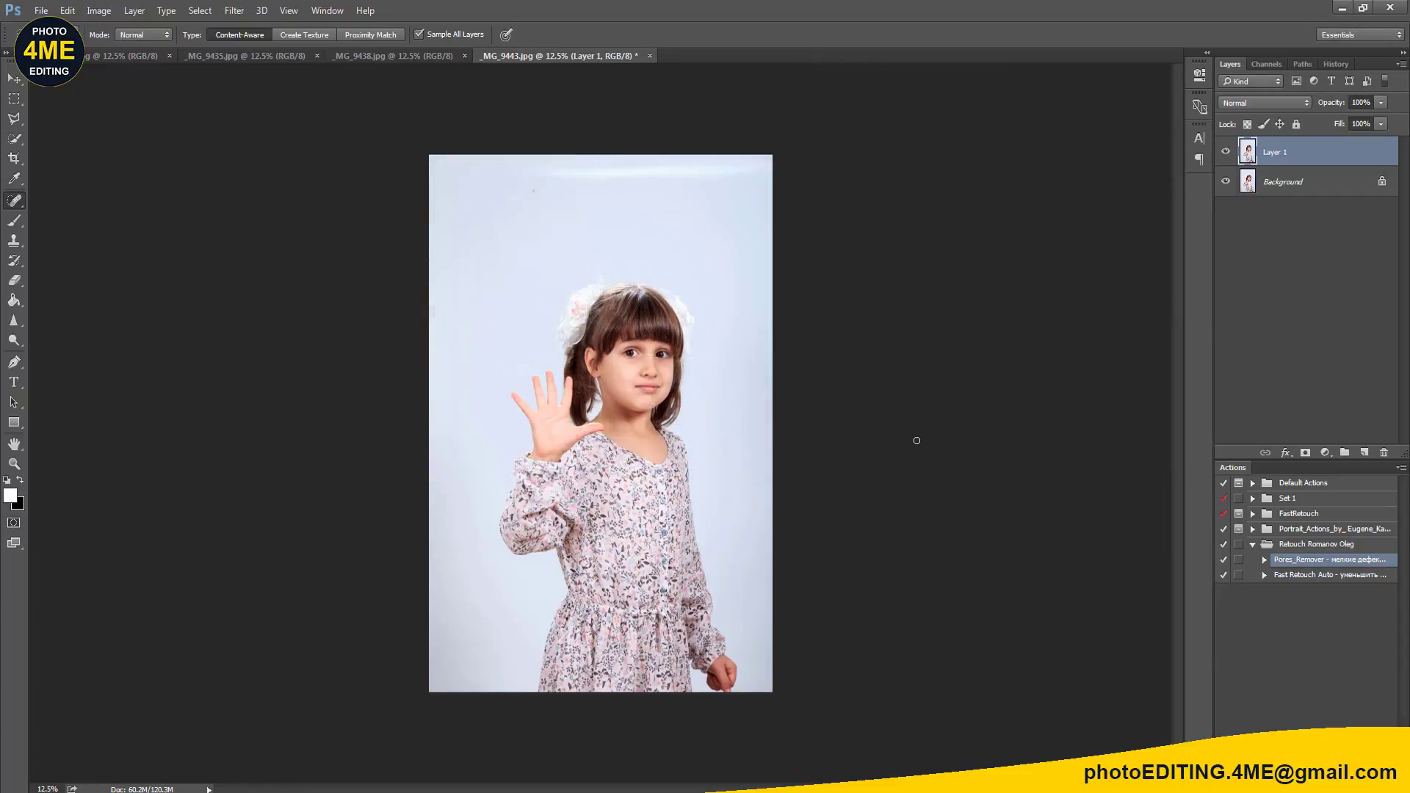
pyautogui.hotkey('ctrl', 'shift', 'n')
pyautogui.press('Return')
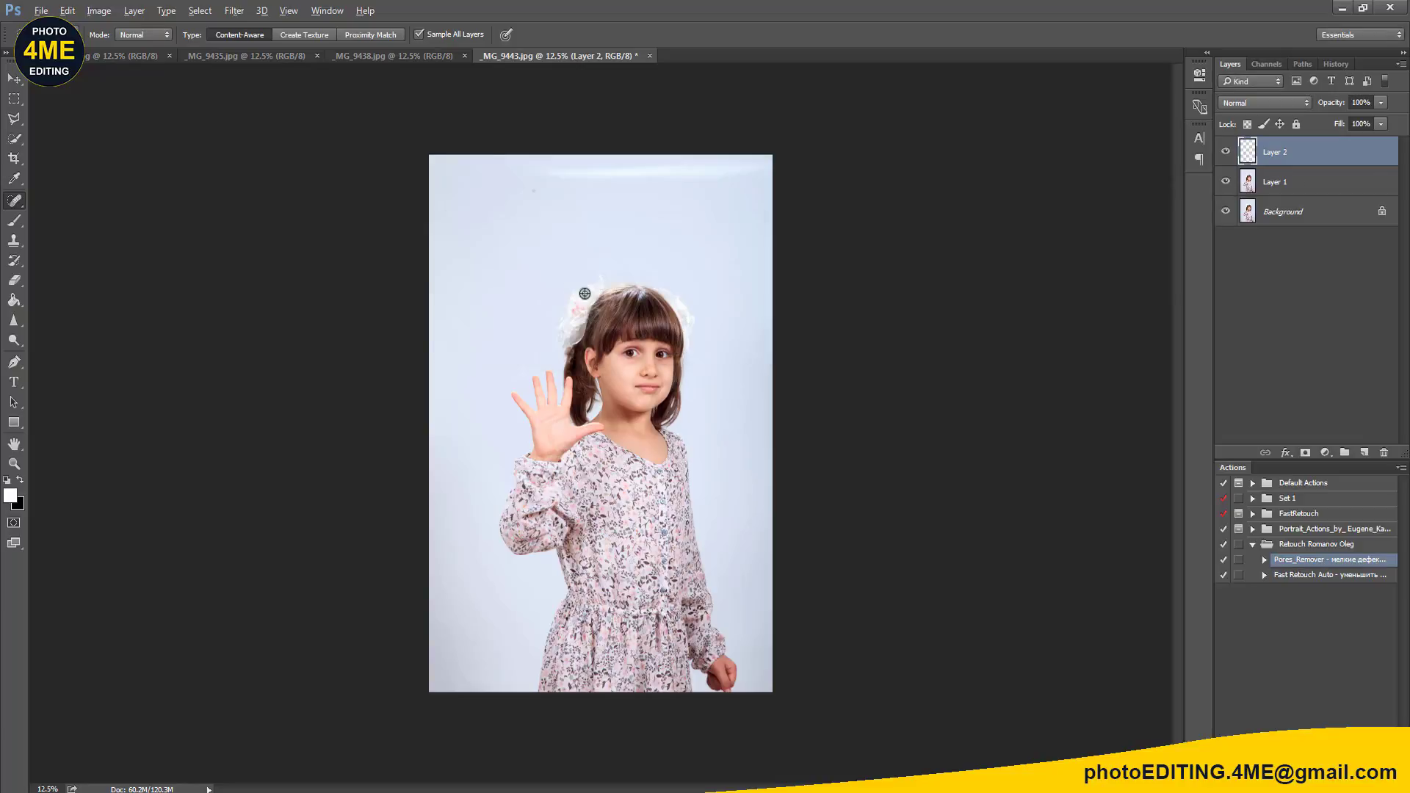
# Step: Heal the bright streak across the top of the backdrop, then shrink the brush
pyautogui.scroll(2, 585, 293)
pyautogui.scroll(3, 555, 211)
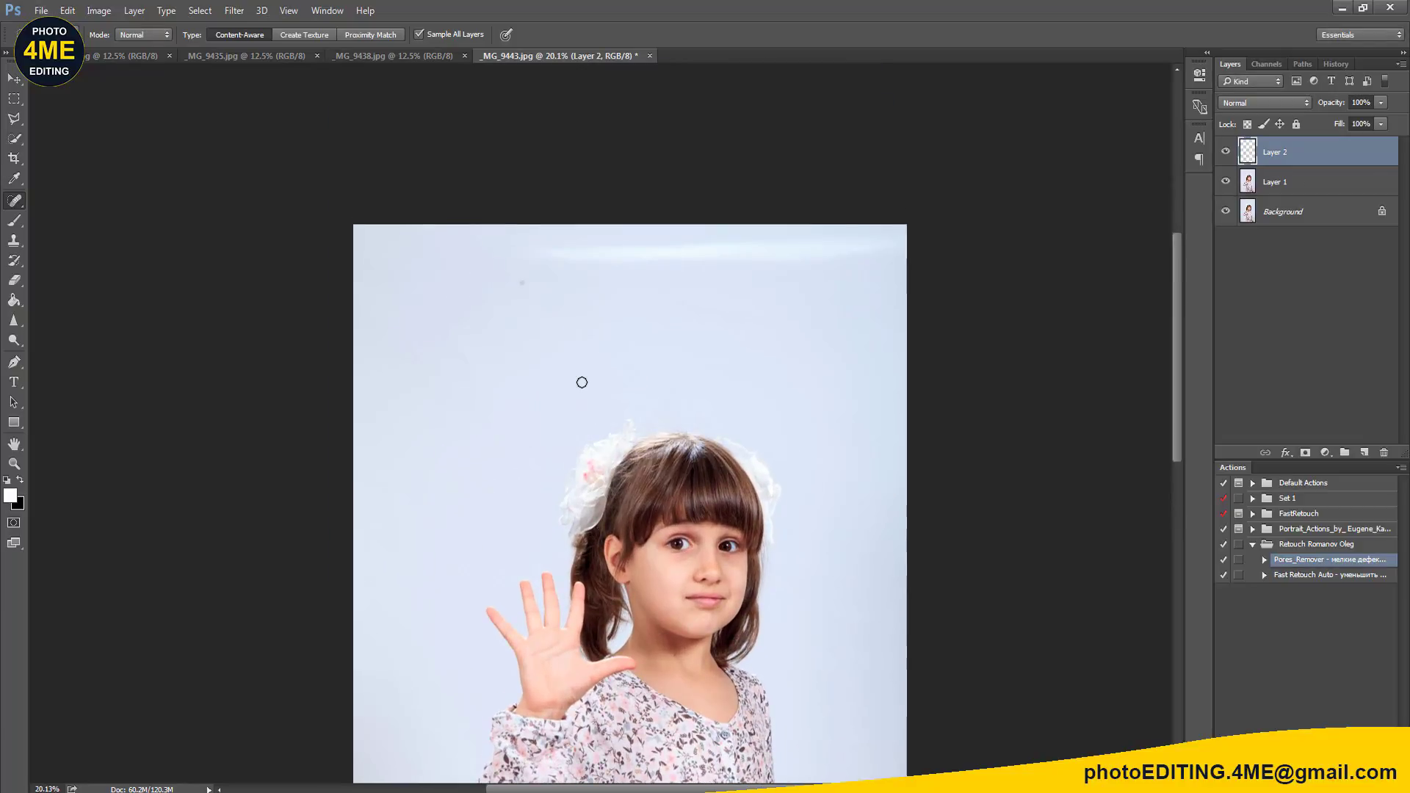
pyautogui.moveTo(513, 262)
pyautogui.mouseDown()
pyautogui.moveTo(533, 294)
pyautogui.moveTo(699, 252)
pyautogui.moveTo(884, 253)
pyautogui.mouseUp()
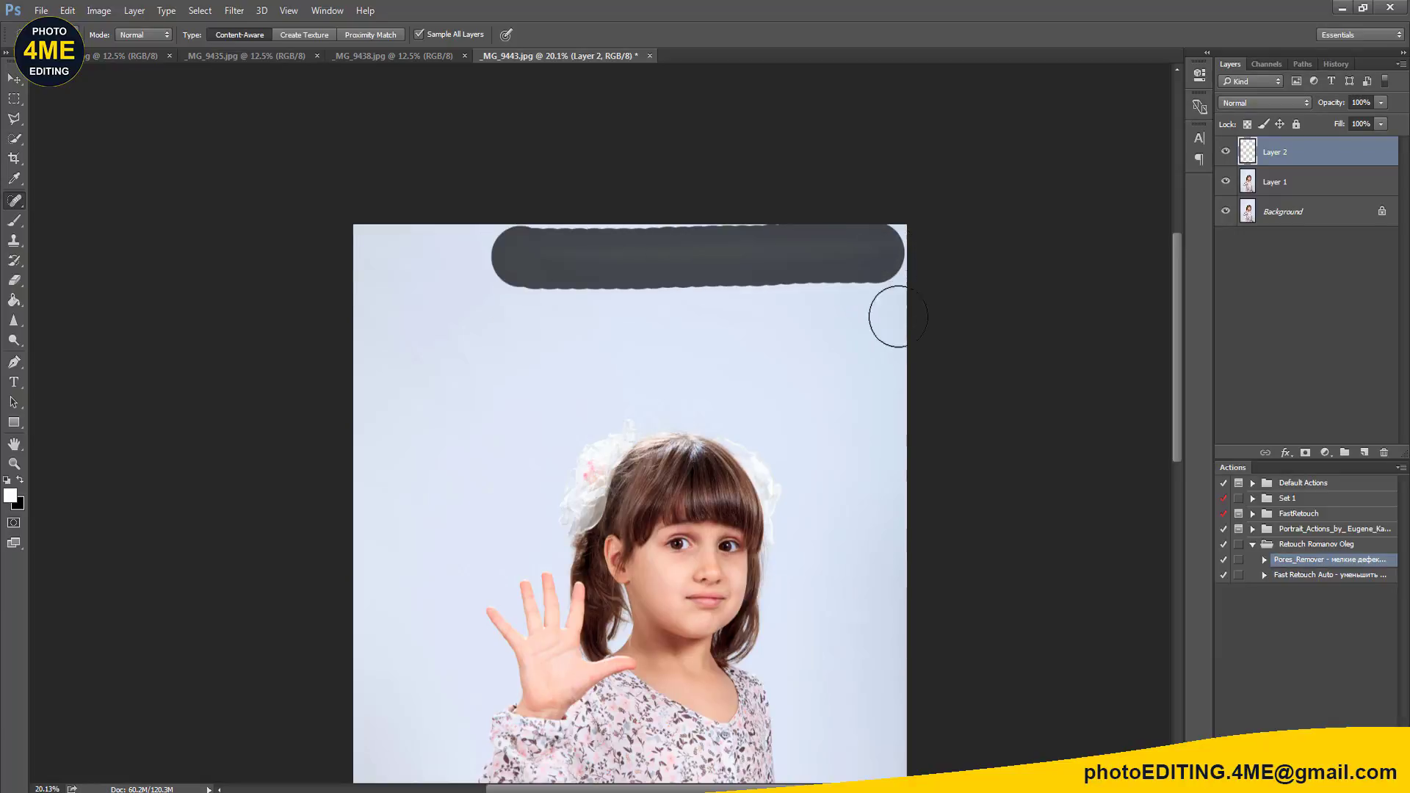
pyautogui.press('[')
pyautogui.press('[')
pyautogui.press('[')
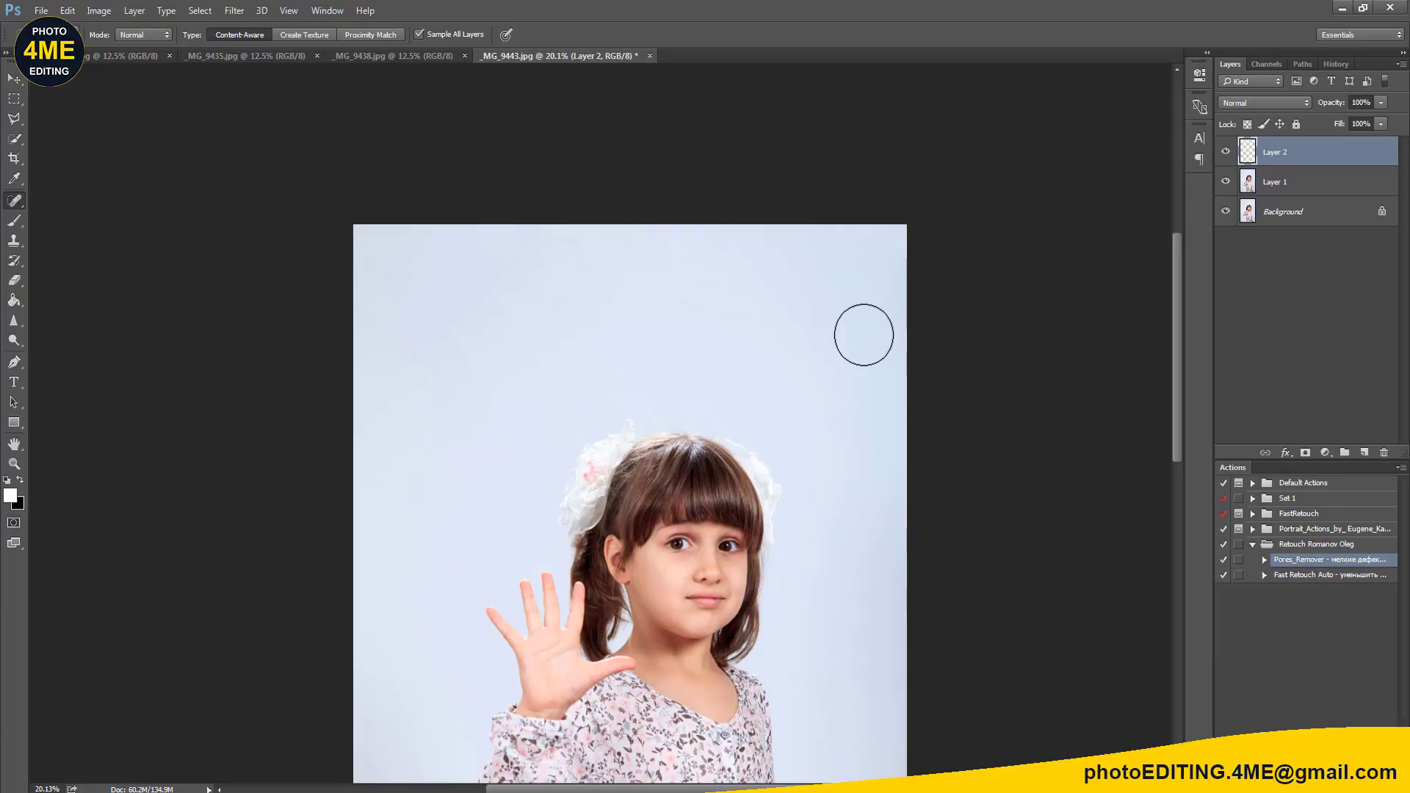
# Step: Zoom in on the eyes and heal the blemish above the girl's eyebrow
pyautogui.scroll(2, 712, 558)
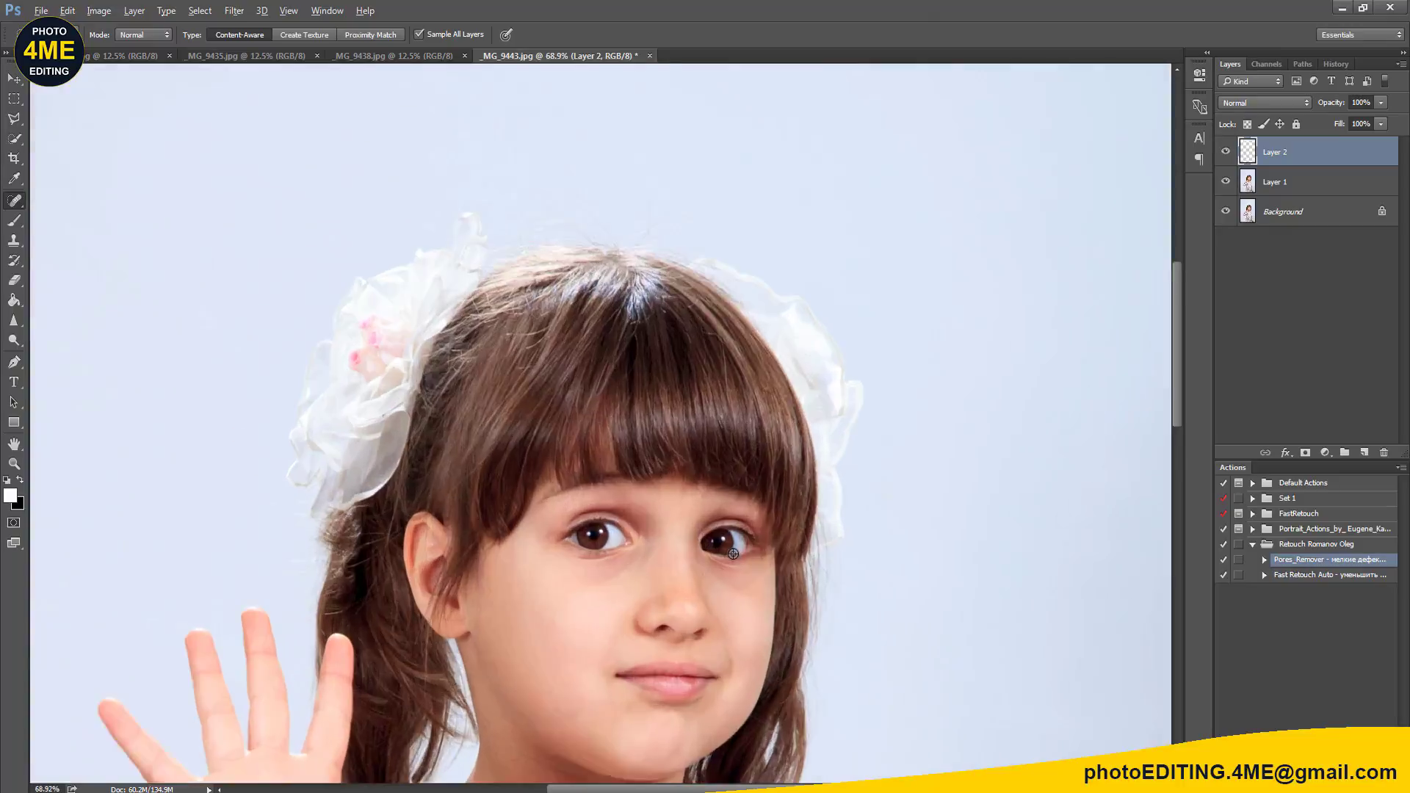
pyautogui.scroll(2, 683, 572)
pyautogui.scroll(2, 701, 389)
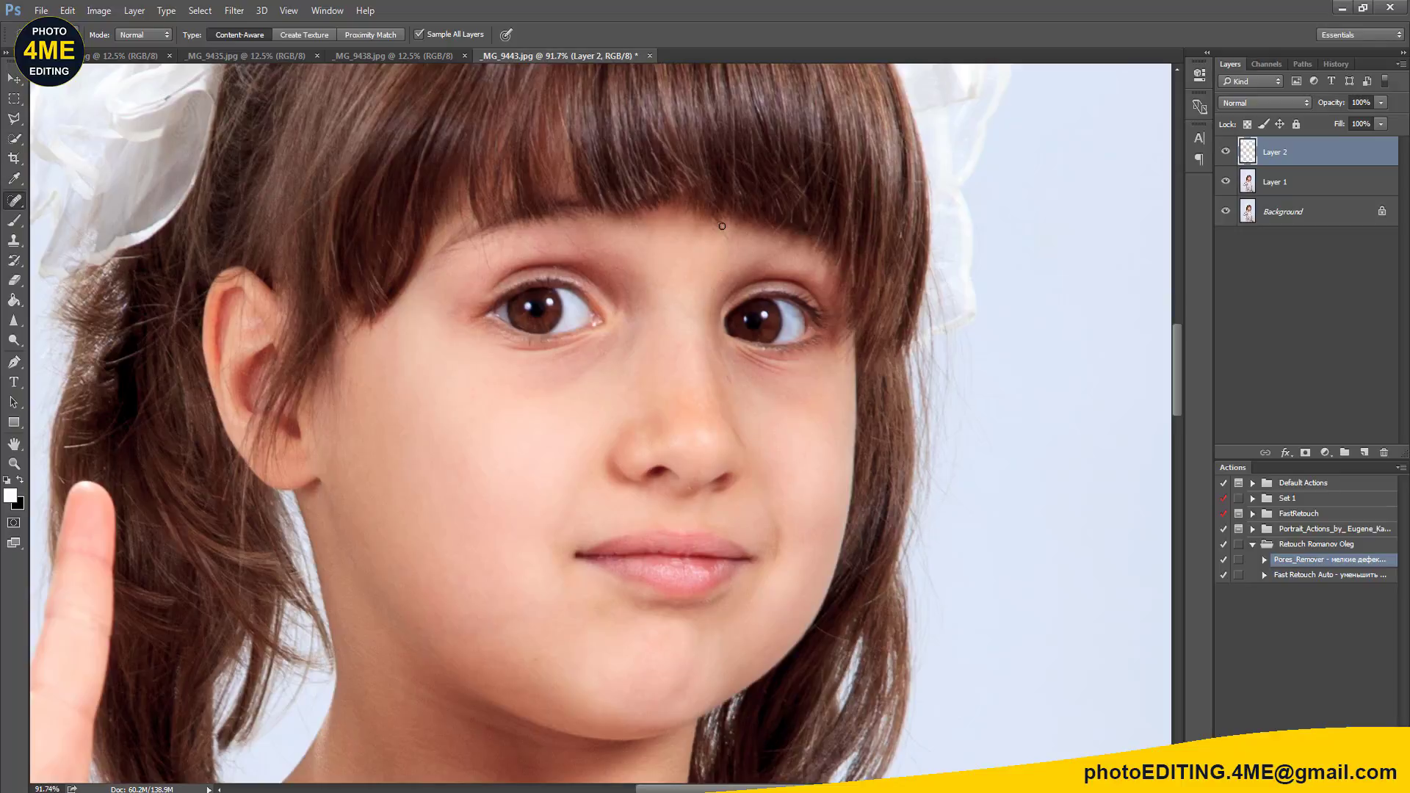
pyautogui.scroll(3, 493, 316)
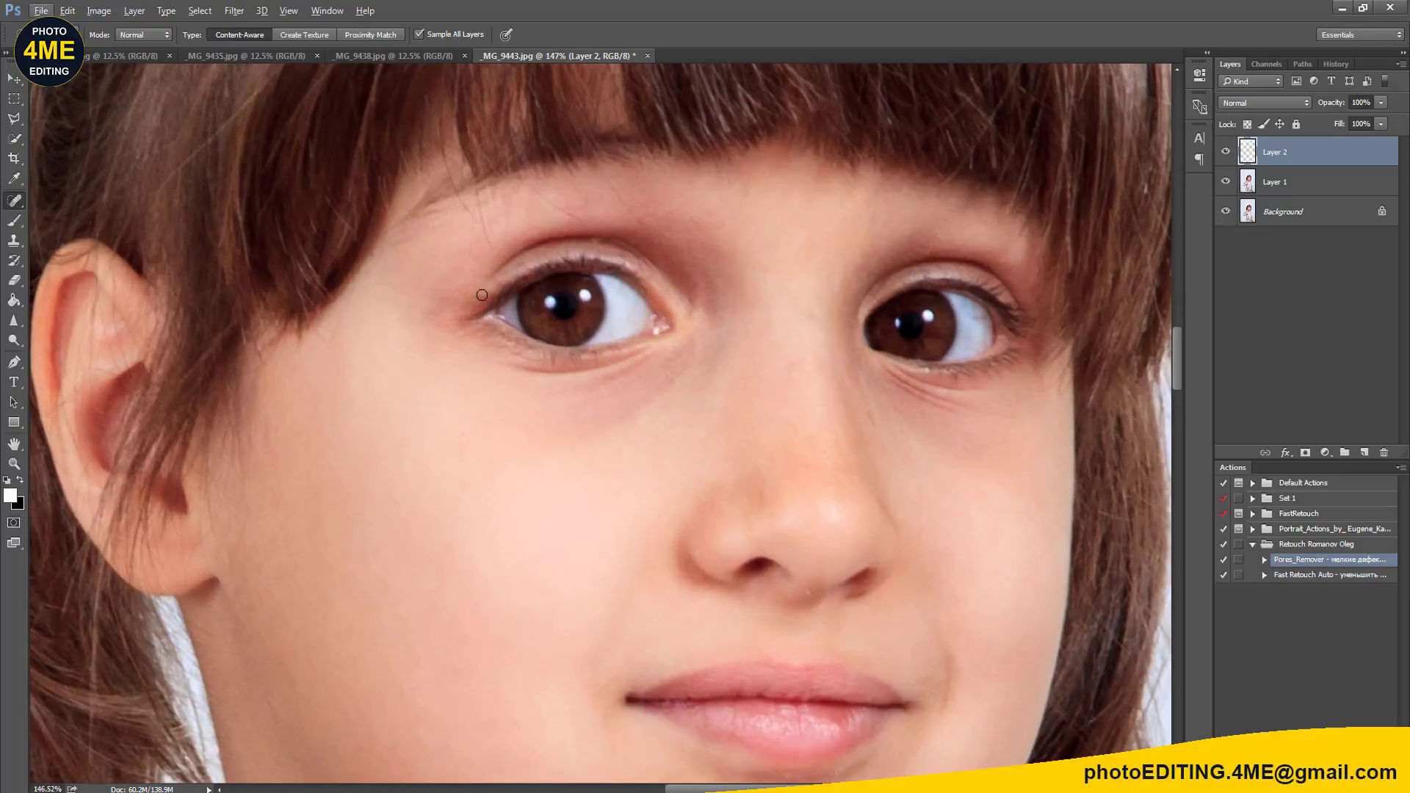
pyautogui.moveTo(479, 275); pyautogui.dragTo(487, 334)
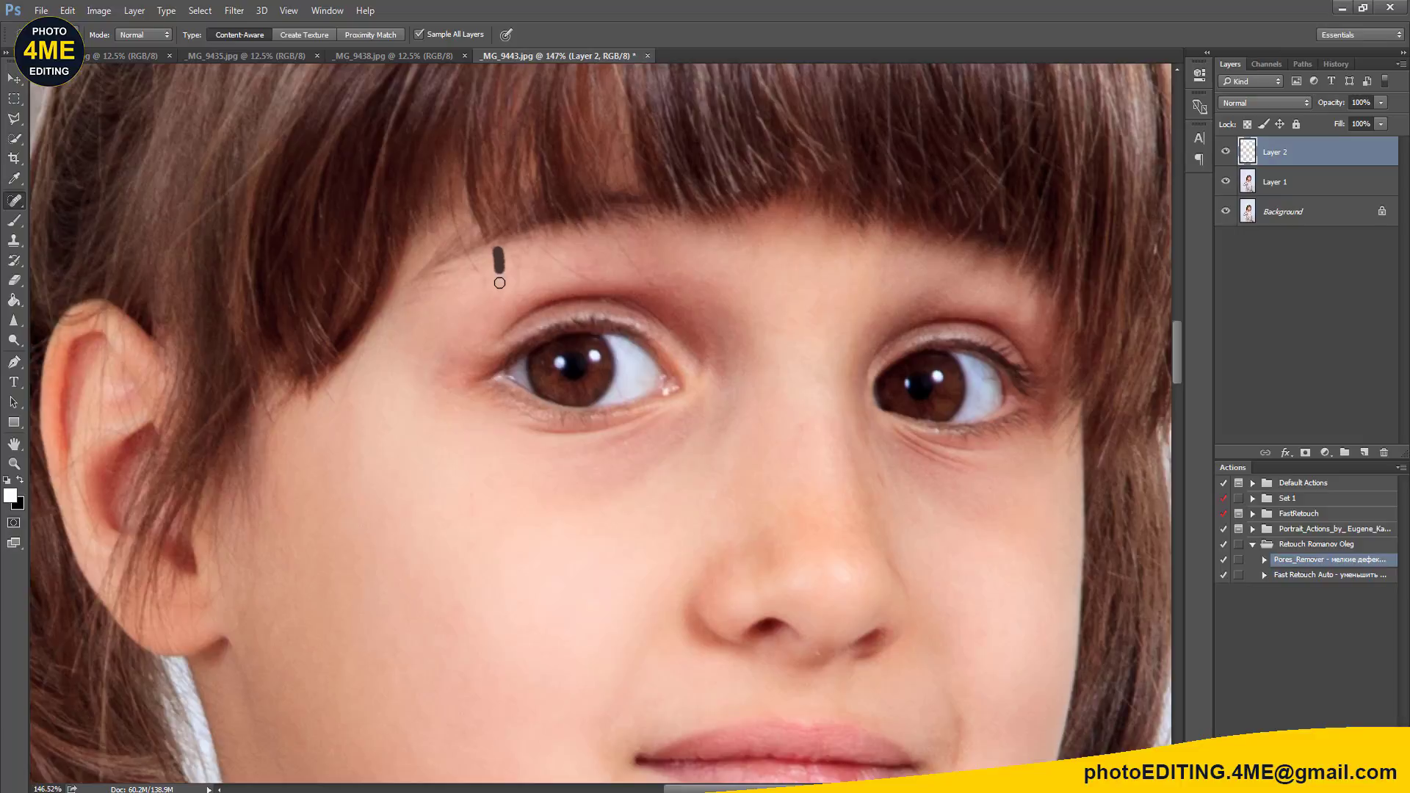
pyautogui.moveTo(499, 249); pyautogui.dragTo(499, 283)
pyautogui.moveTo(516, 293); pyautogui.dragTo(514, 294)
# Step: Heal the dark spot below the eye and the blemish on the cheek
pyautogui.moveTo(811, 468); pyautogui.dragTo(743, 418)
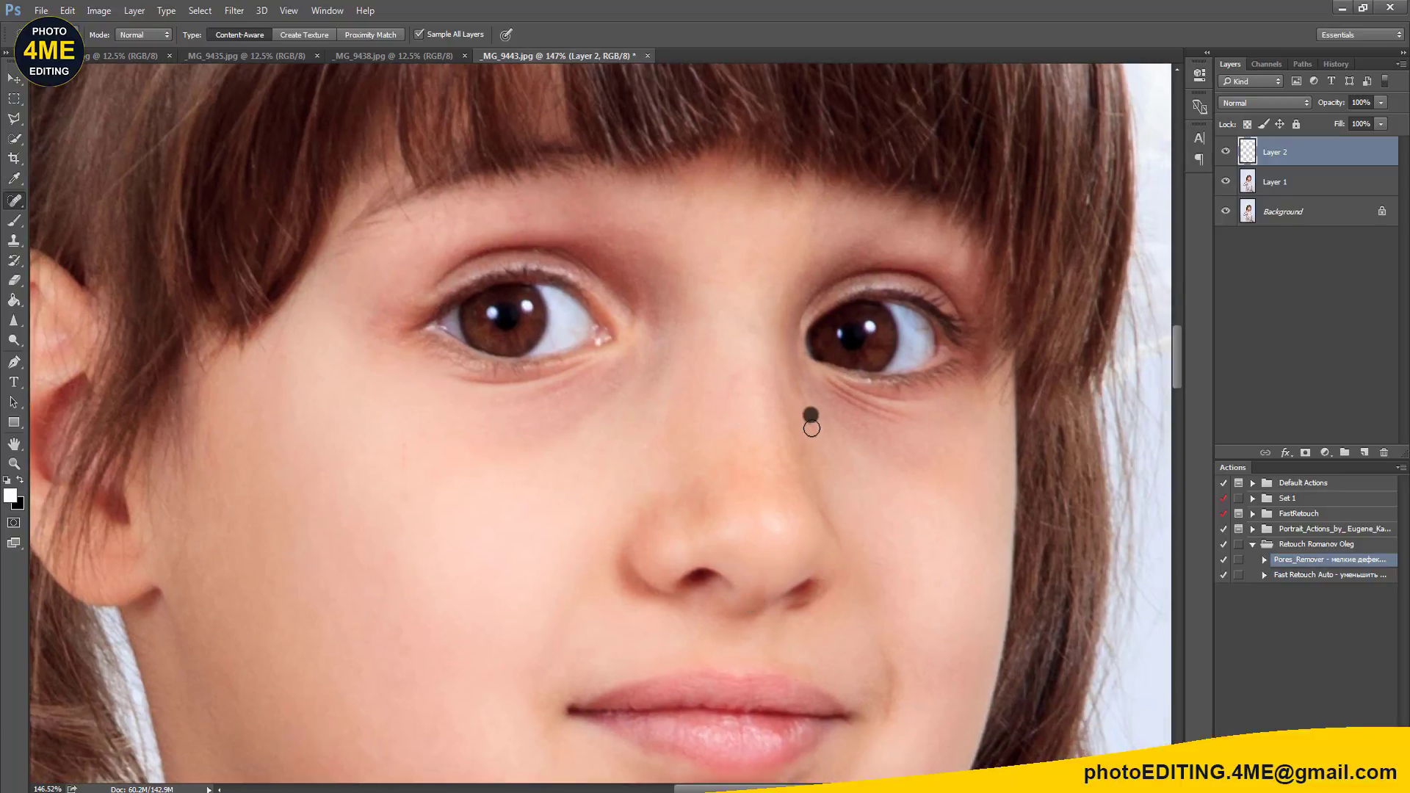
pyautogui.moveTo(811, 429); pyautogui.dragTo(812, 432)
pyautogui.moveTo(476, 507); pyautogui.dragTo(397, 362)
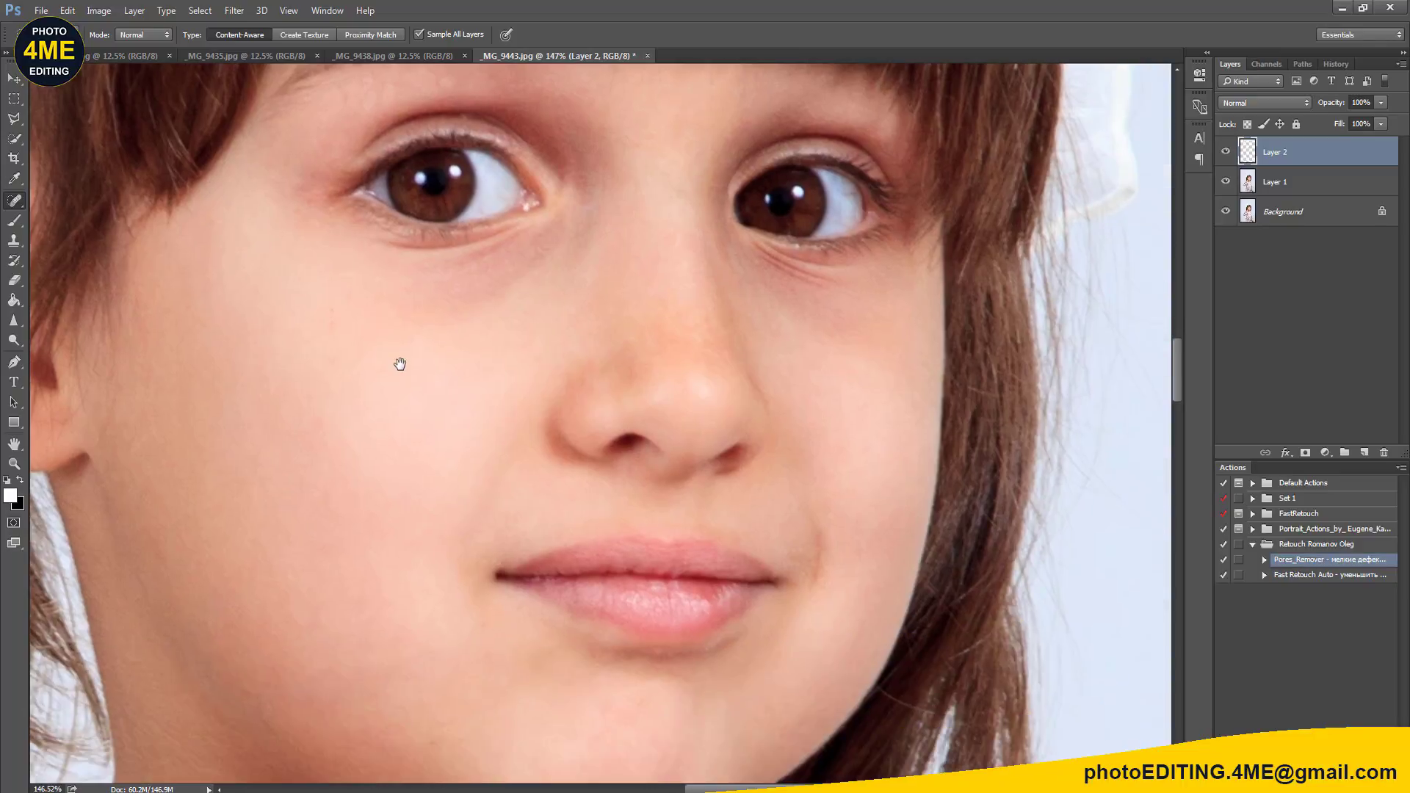
pyautogui.moveTo(424, 448)
pyautogui.mouseDown()
pyautogui.moveTo(437, 340)
pyautogui.moveTo(448, 438)
pyautogui.mouseUp()
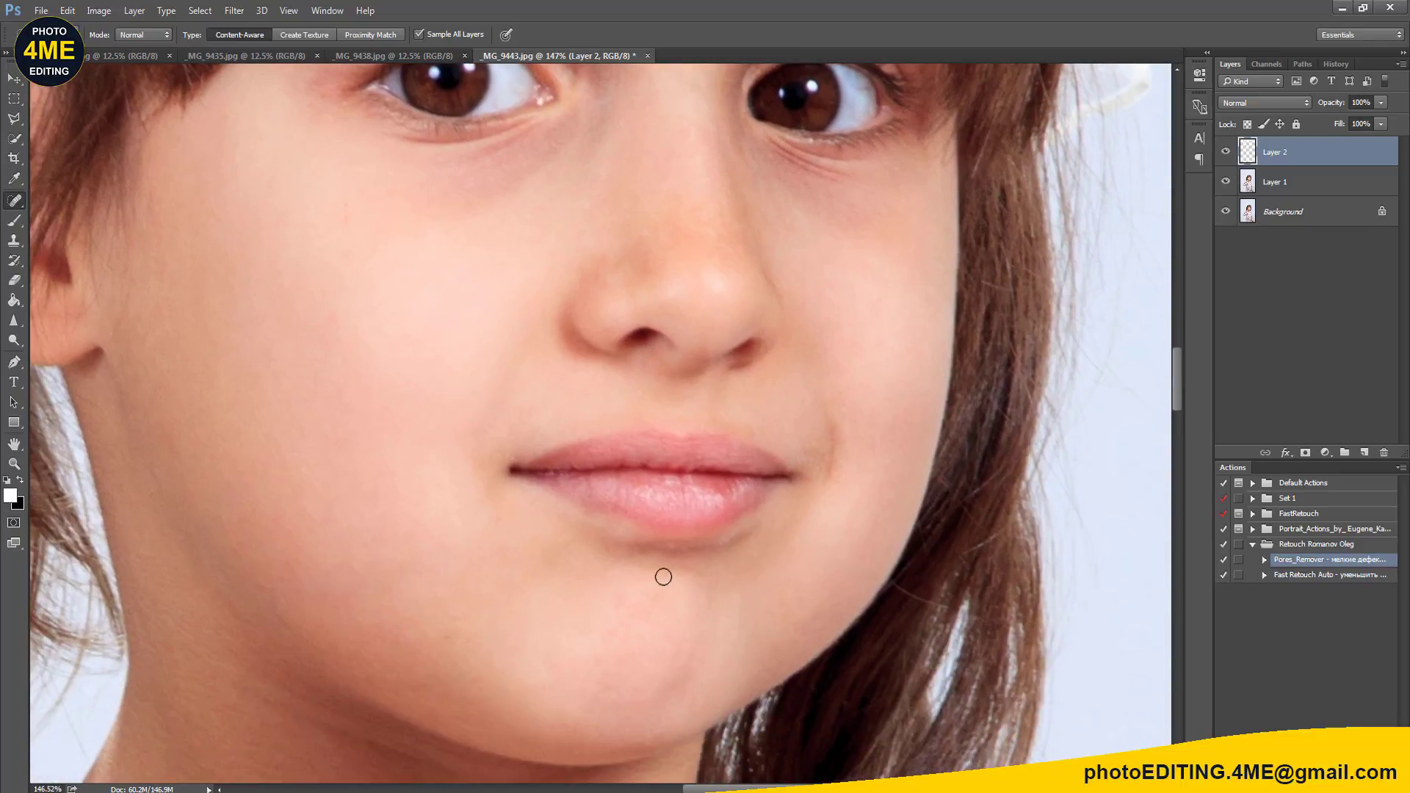
pyautogui.scroll(-2, 733, 584)
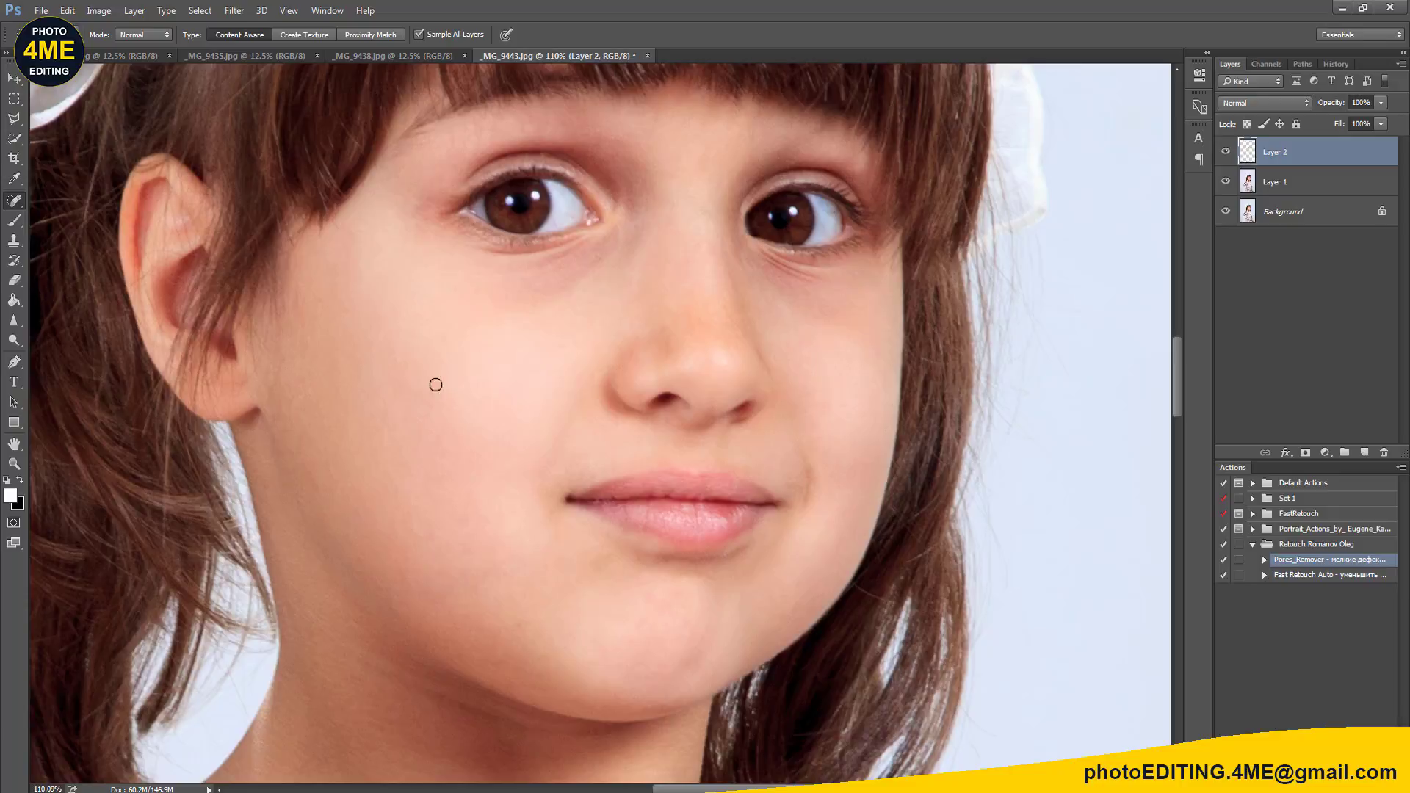
pyautogui.moveTo(436, 385); pyautogui.dragTo(423, 407)
# Step: Clone clean skin over both cheeks with the Clone Stamp
pyautogui.press('s')
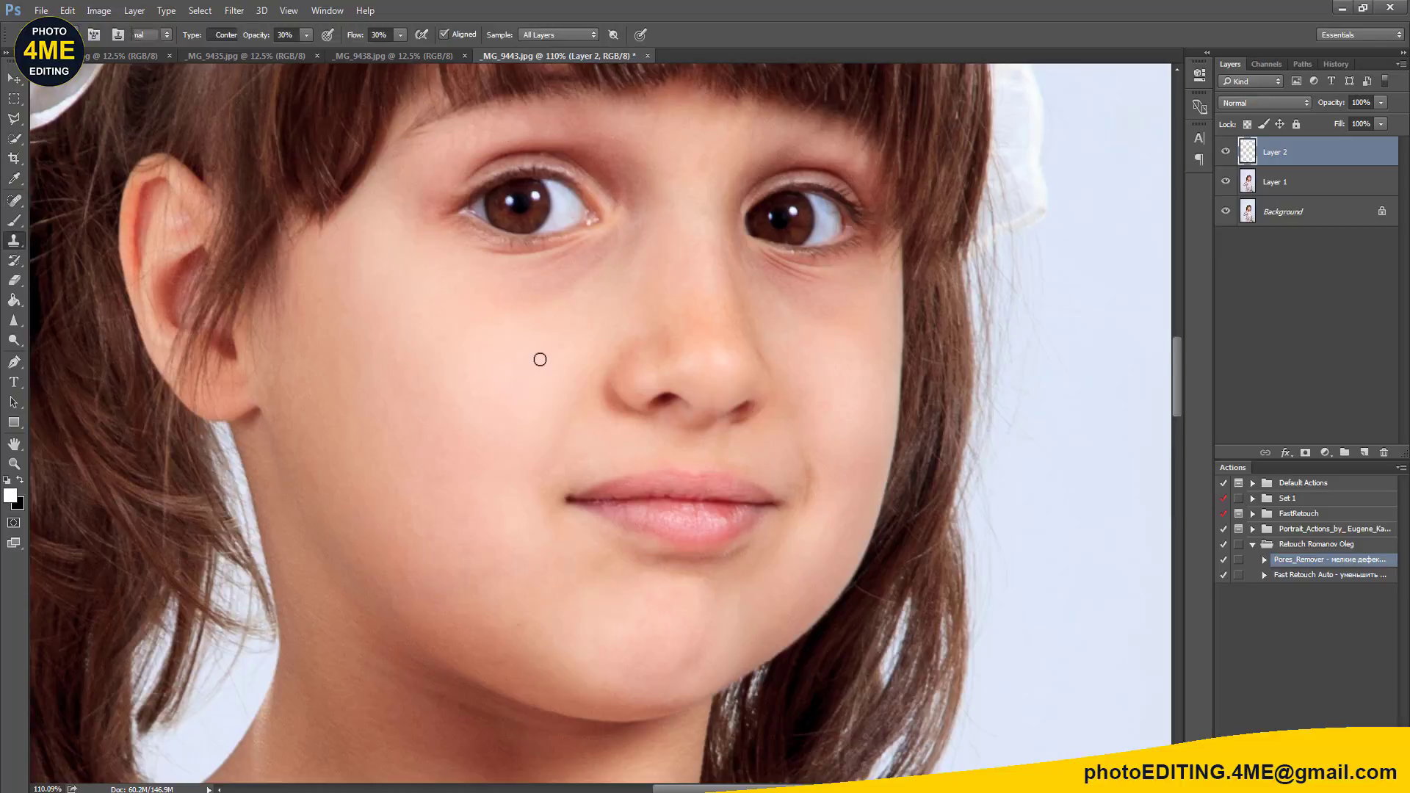
pyautogui.keyDown('alt'); pyautogui.click(422, 318); pyautogui.keyUp('alt')
pyautogui.moveTo(448, 284); pyautogui.dragTo(570, 294)
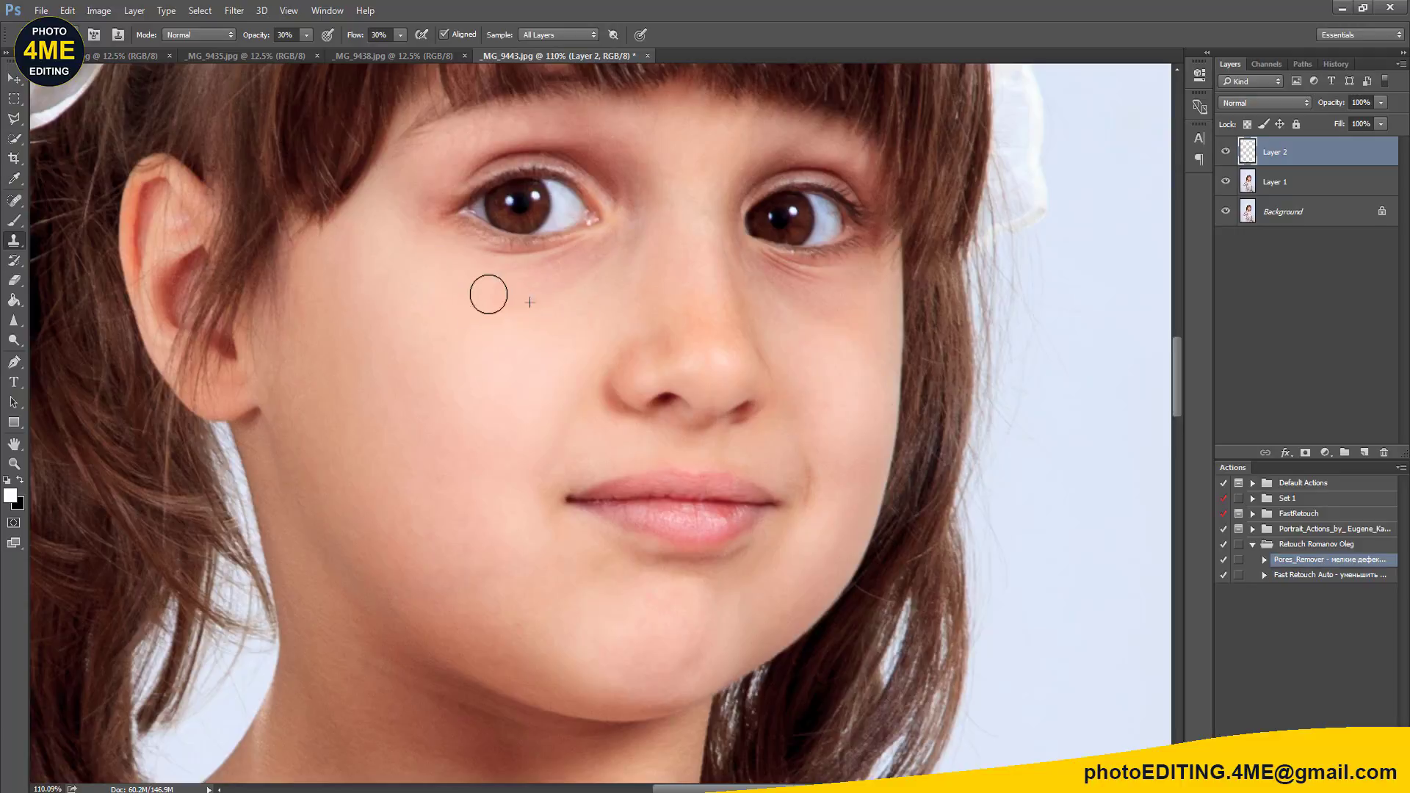
pyautogui.keyDown('alt'); pyautogui.click(621, 304); pyautogui.keyUp('alt')
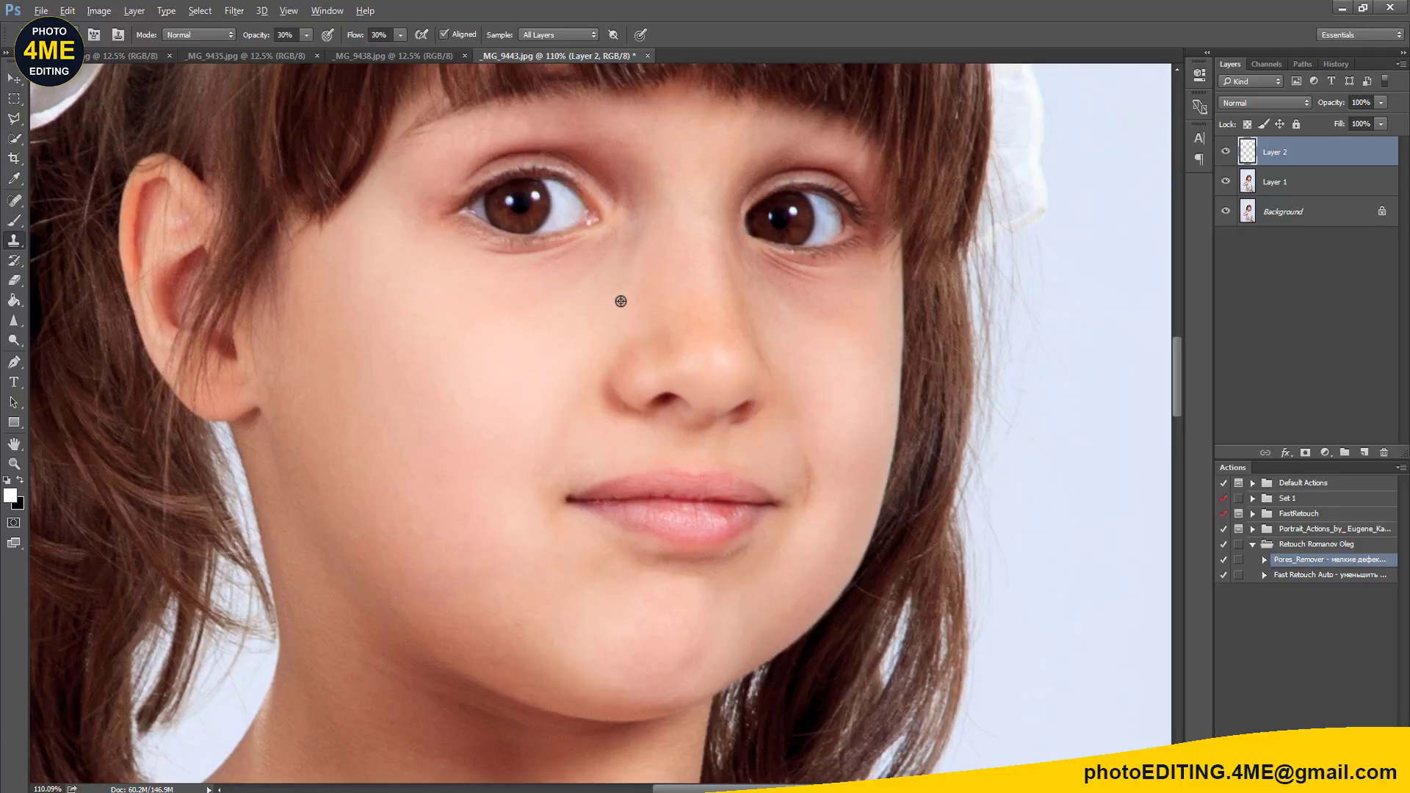
pyautogui.keyDown('alt'); pyautogui.click(853, 379); pyautogui.keyUp('alt')
pyautogui.moveTo(817, 304); pyautogui.dragTo(747, 263)
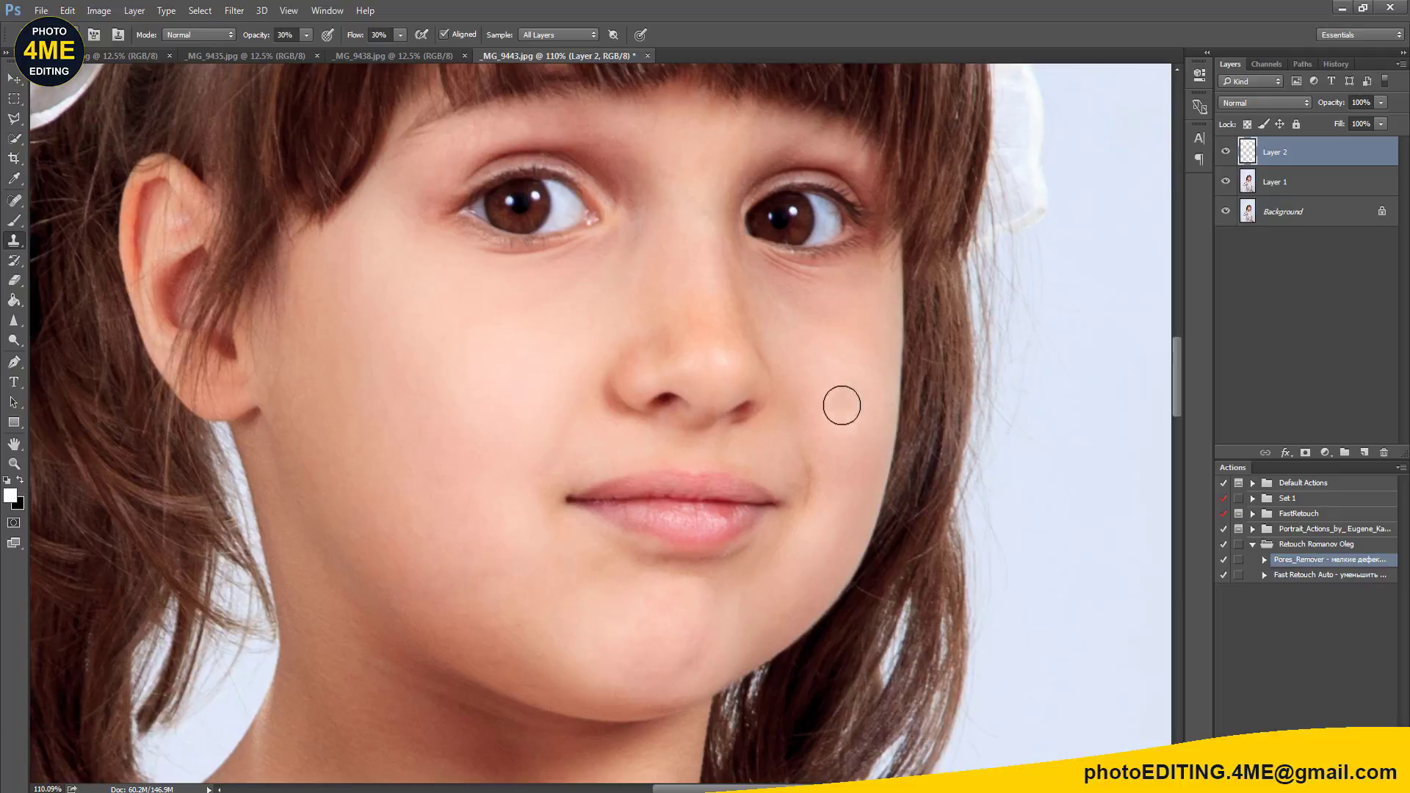
pyautogui.moveTo(840, 403); pyautogui.dragTo(818, 385)
pyautogui.keyDown('alt'); pyautogui.click(820, 372); pyautogui.keyUp('alt')
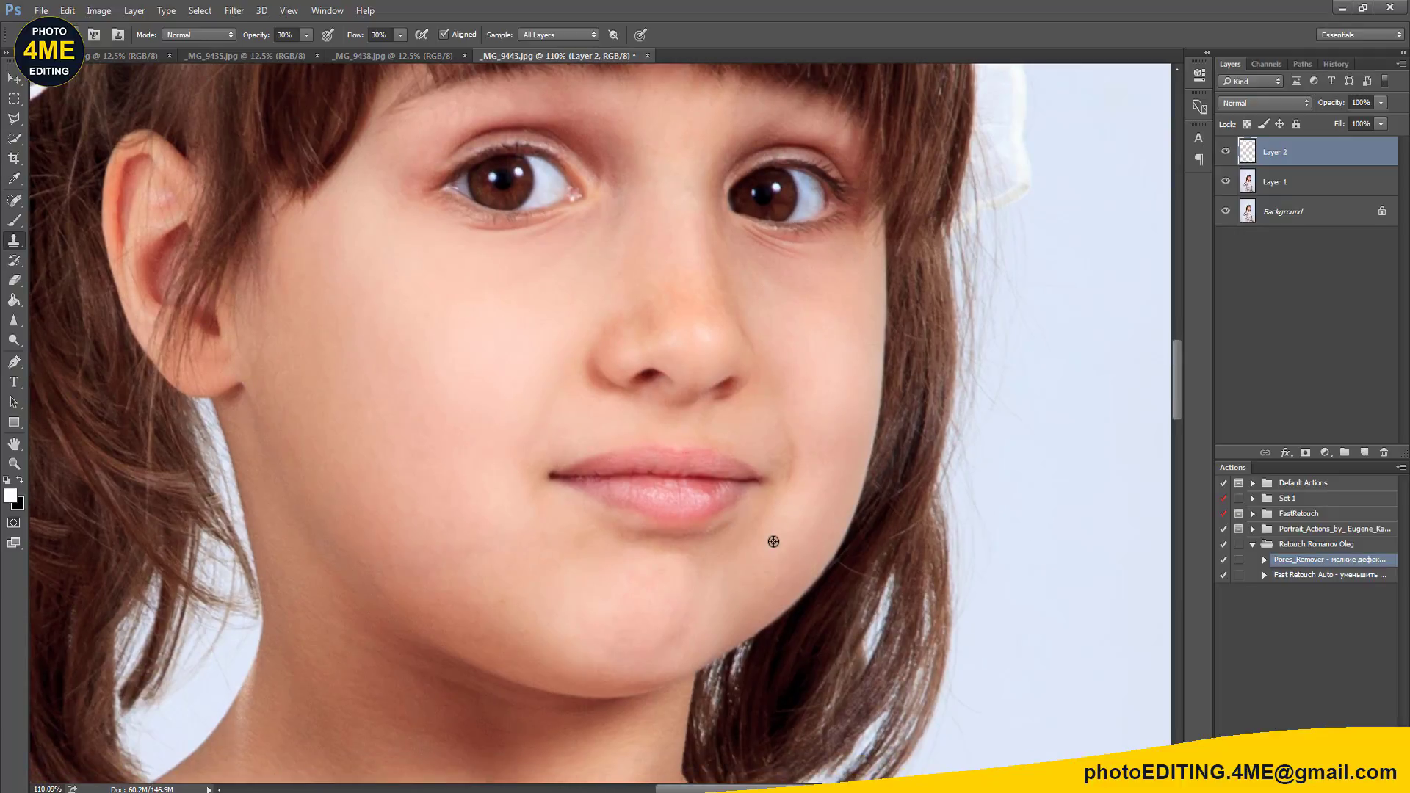
# Step: Clone smooth skin over the chin with several soft passes and dabs
pyautogui.keyDown('alt'); pyautogui.click(743, 555); pyautogui.keyUp('alt')
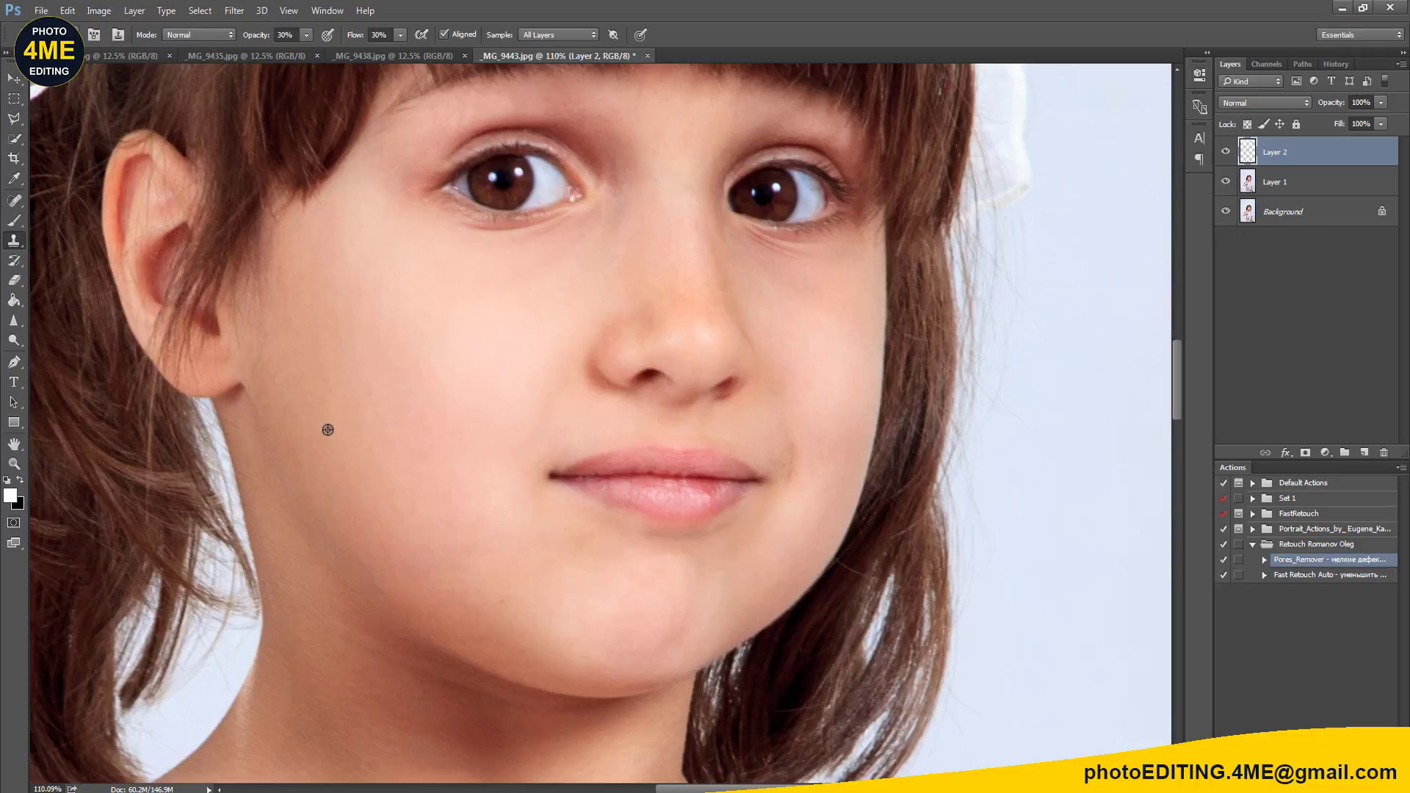
pyautogui.keyDown('alt'); pyautogui.click(780, 540); pyautogui.keyUp('alt')
pyautogui.moveTo(746, 523)
pyautogui.mouseDown()
pyautogui.moveTo(708, 551)
pyautogui.moveTo(719, 535)
pyautogui.moveTo(608, 536)
pyautogui.moveTo(674, 542)
pyautogui.mouseUp()
pyautogui.keyDown('alt'); pyautogui.click(650, 573); pyautogui.keyUp('alt')
pyautogui.click(621, 547)
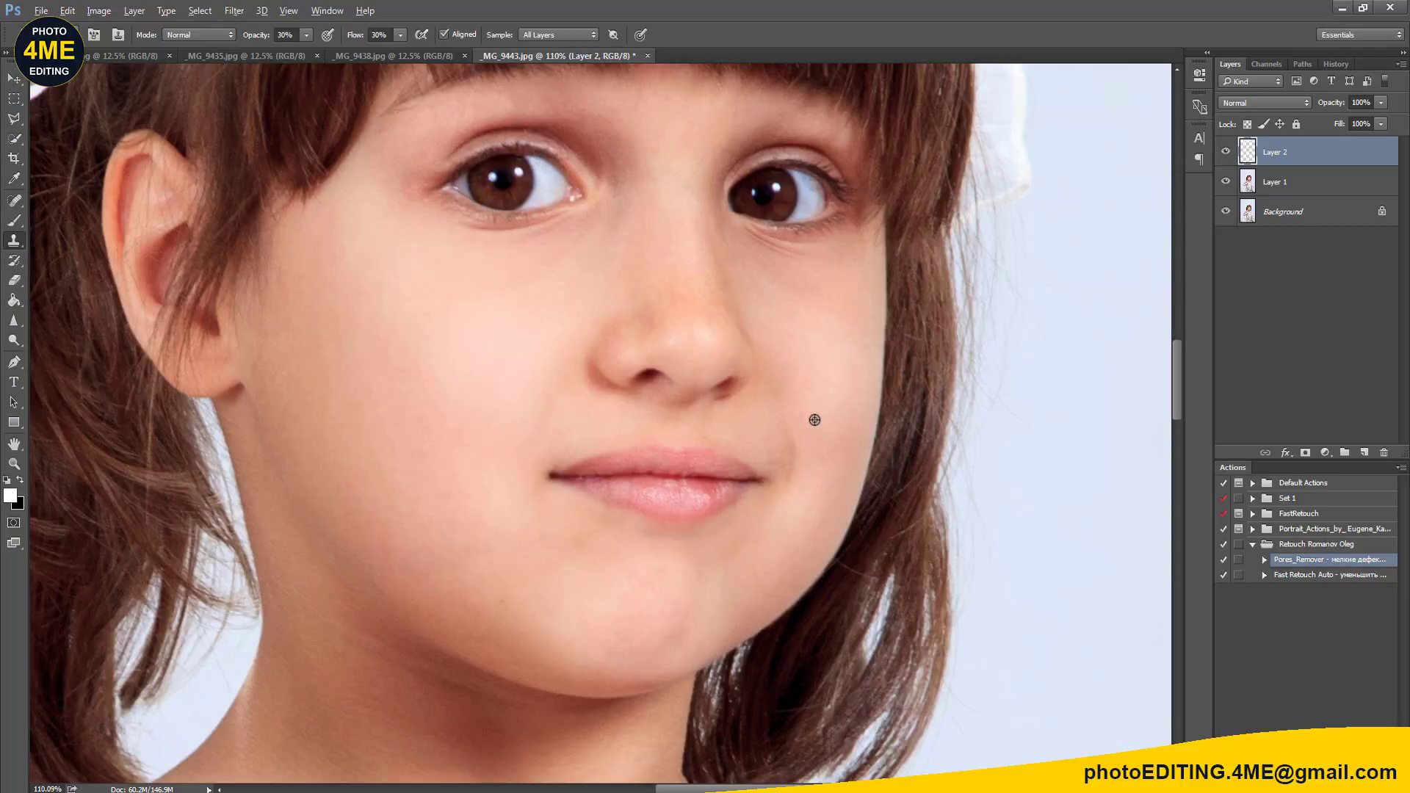
pyautogui.moveTo(775, 529); pyautogui.dragTo(760, 385)
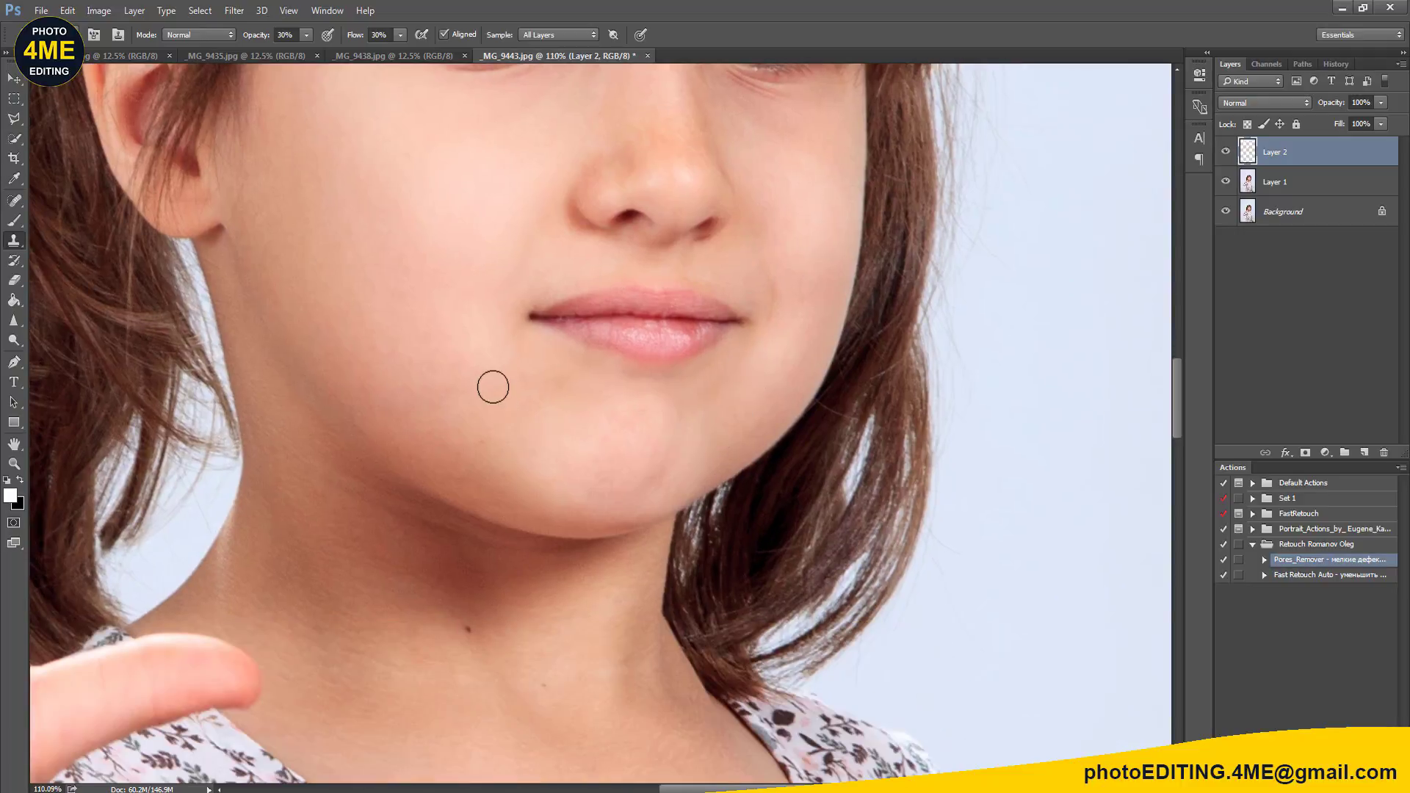
# Step: Sample skin beside the chin and zoom out to review the smoothed face
pyautogui.keyDown('alt'); pyautogui.click(485, 362); pyautogui.keyUp('alt')
pyautogui.scroll(-2, 500, 396)
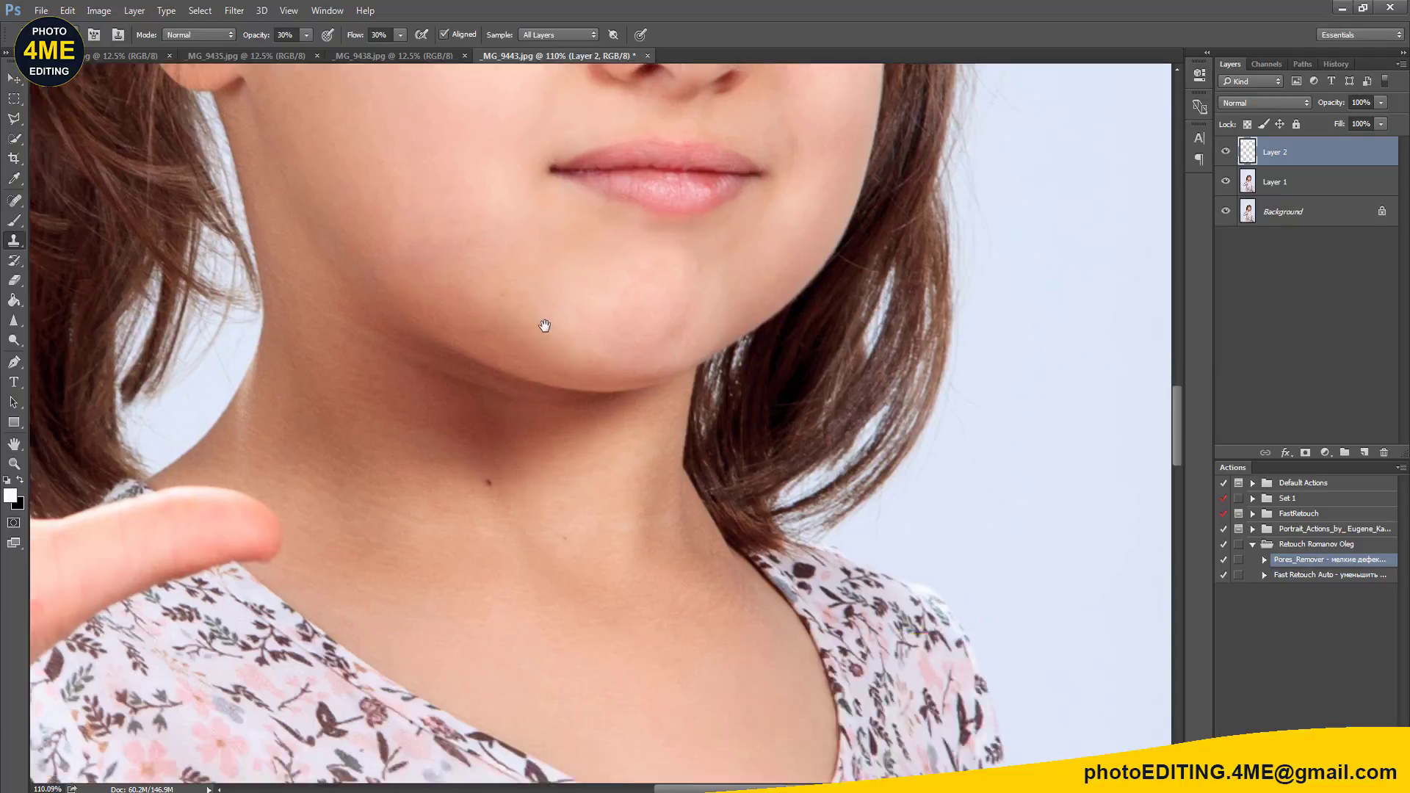
pyautogui.scroll(-3, 544, 382)
pyautogui.scroll(-2, 547, 444)
pyautogui.scroll(1, 730, 459)
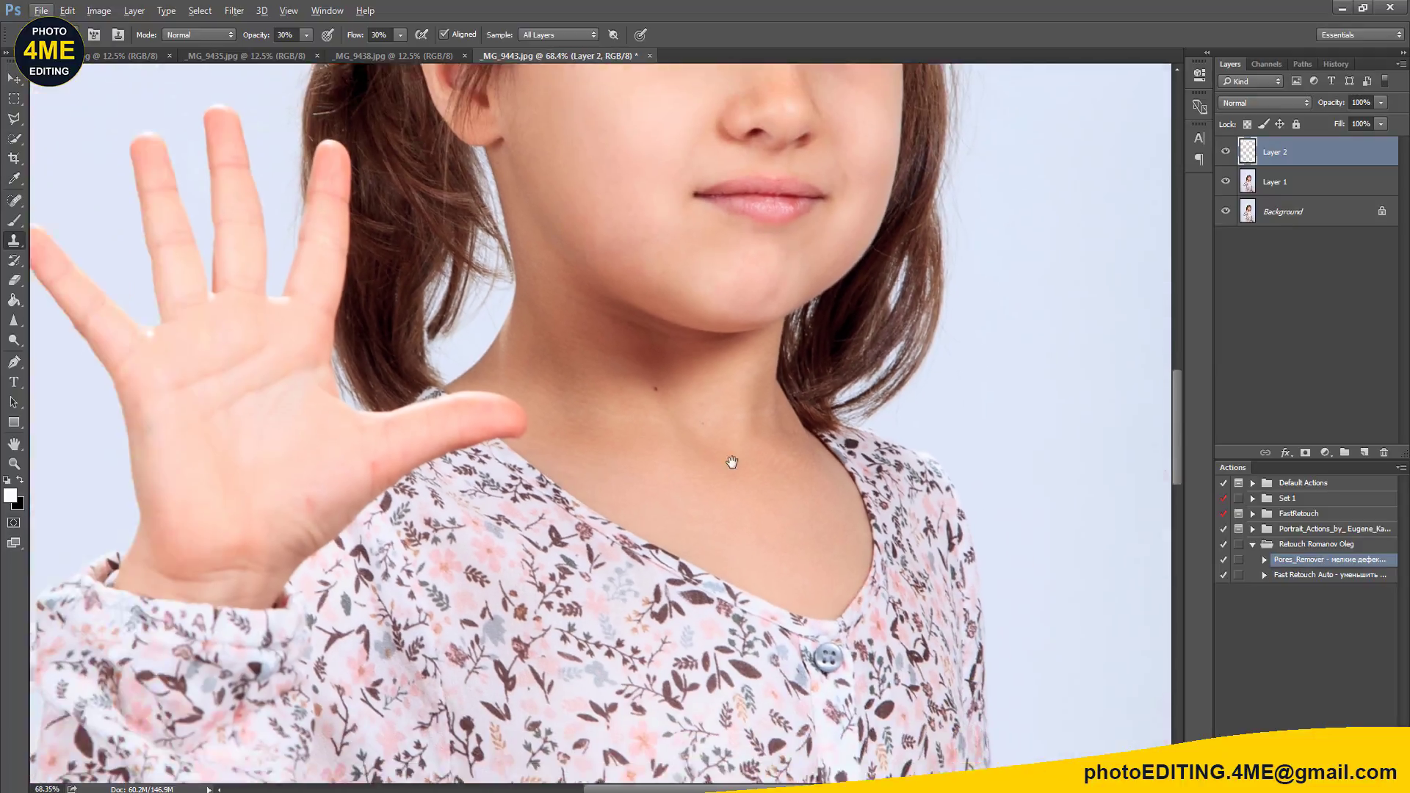
pyautogui.hscroll(-5, 677, 449)
pyautogui.scroll(2, 677, 449)
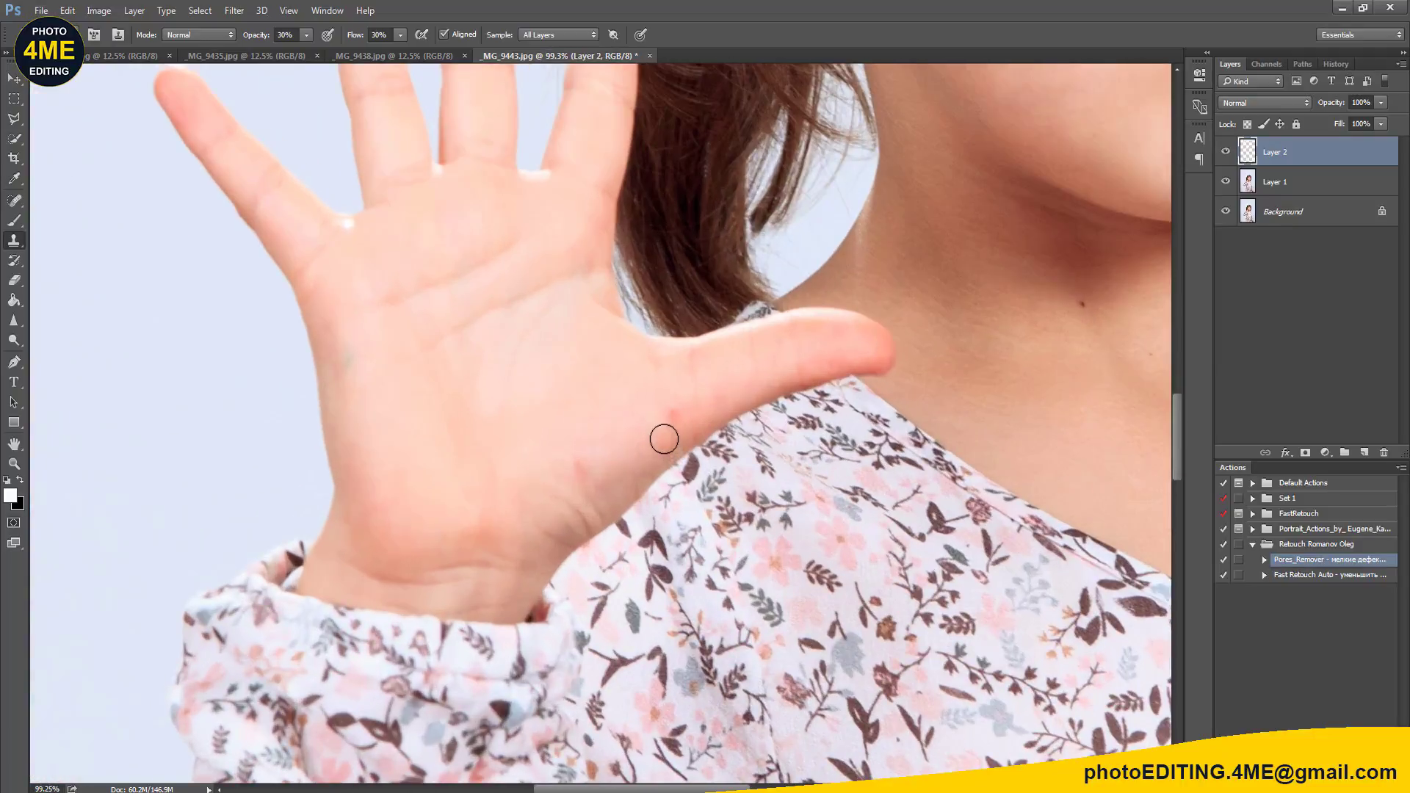
# Step: Spot-heal the small crease mark on the girl's raised palm
pyautogui.press('j')
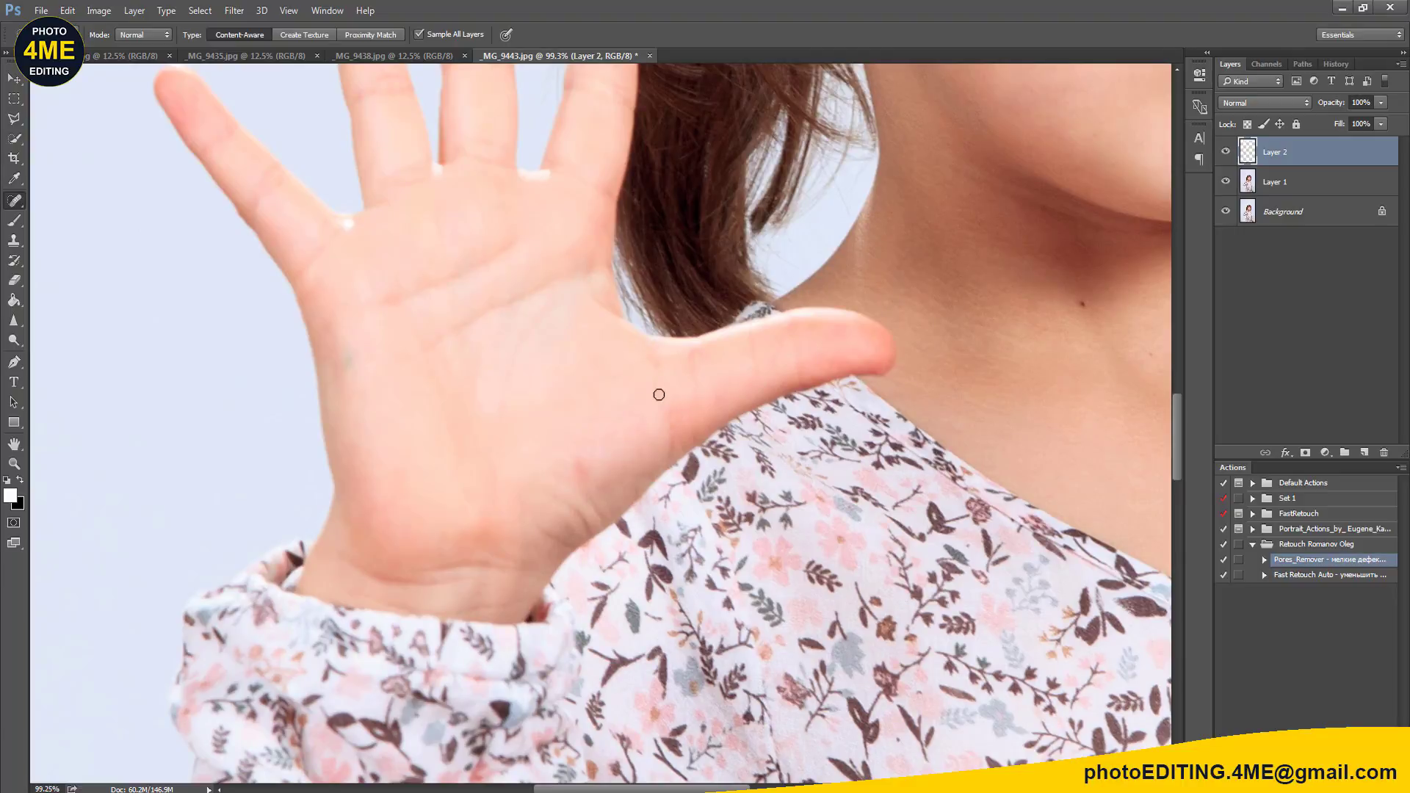
pyautogui.moveTo(589, 459); pyautogui.dragTo(576, 472)
pyautogui.scroll(-2, 848, 394)
pyautogui.moveTo(923, 372); pyautogui.dragTo(511, 426)
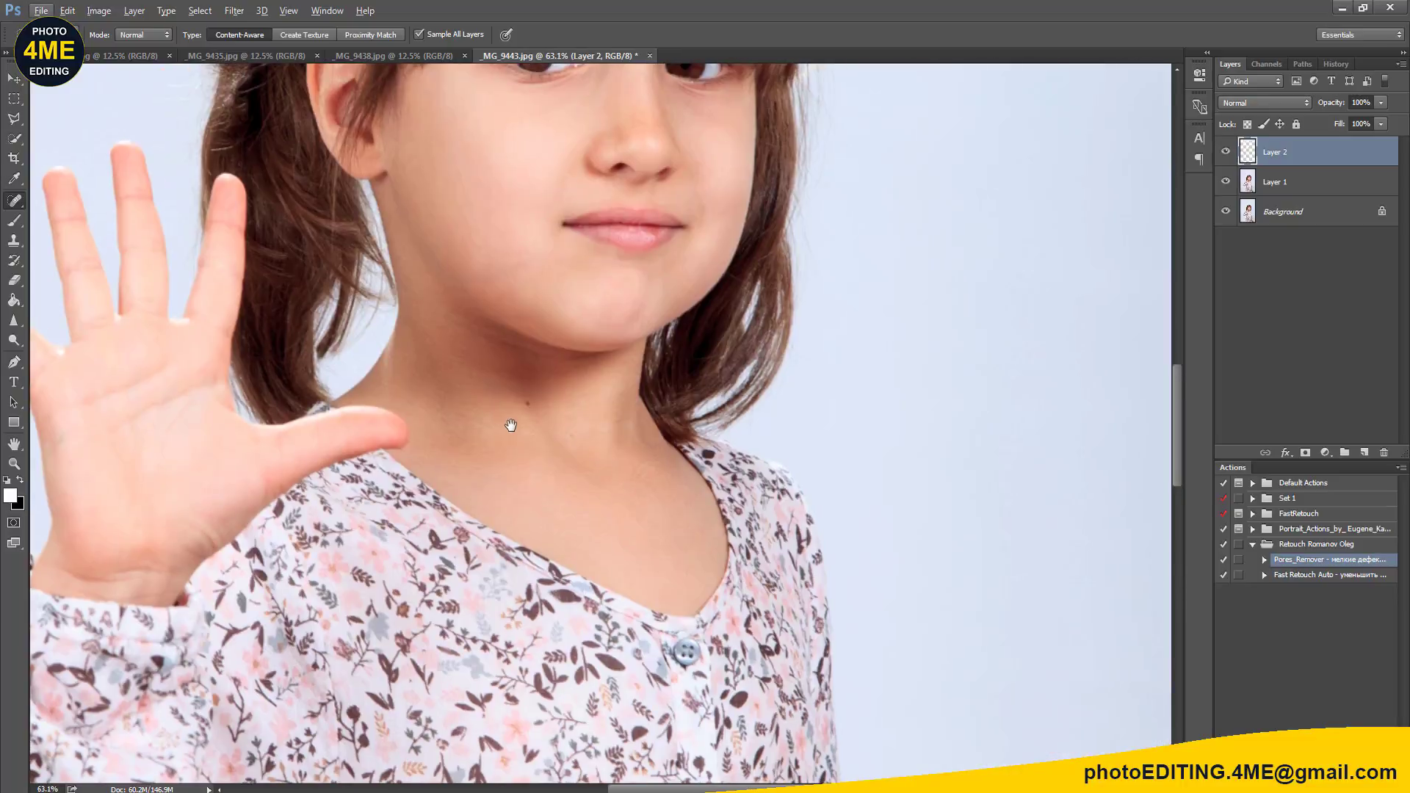
# Step: Pan over the head, dress and raised hand to review the whole portrait
pyautogui.scroll(-1, 604, 376)
pyautogui.moveTo(580, 242); pyautogui.dragTo(611, 445)
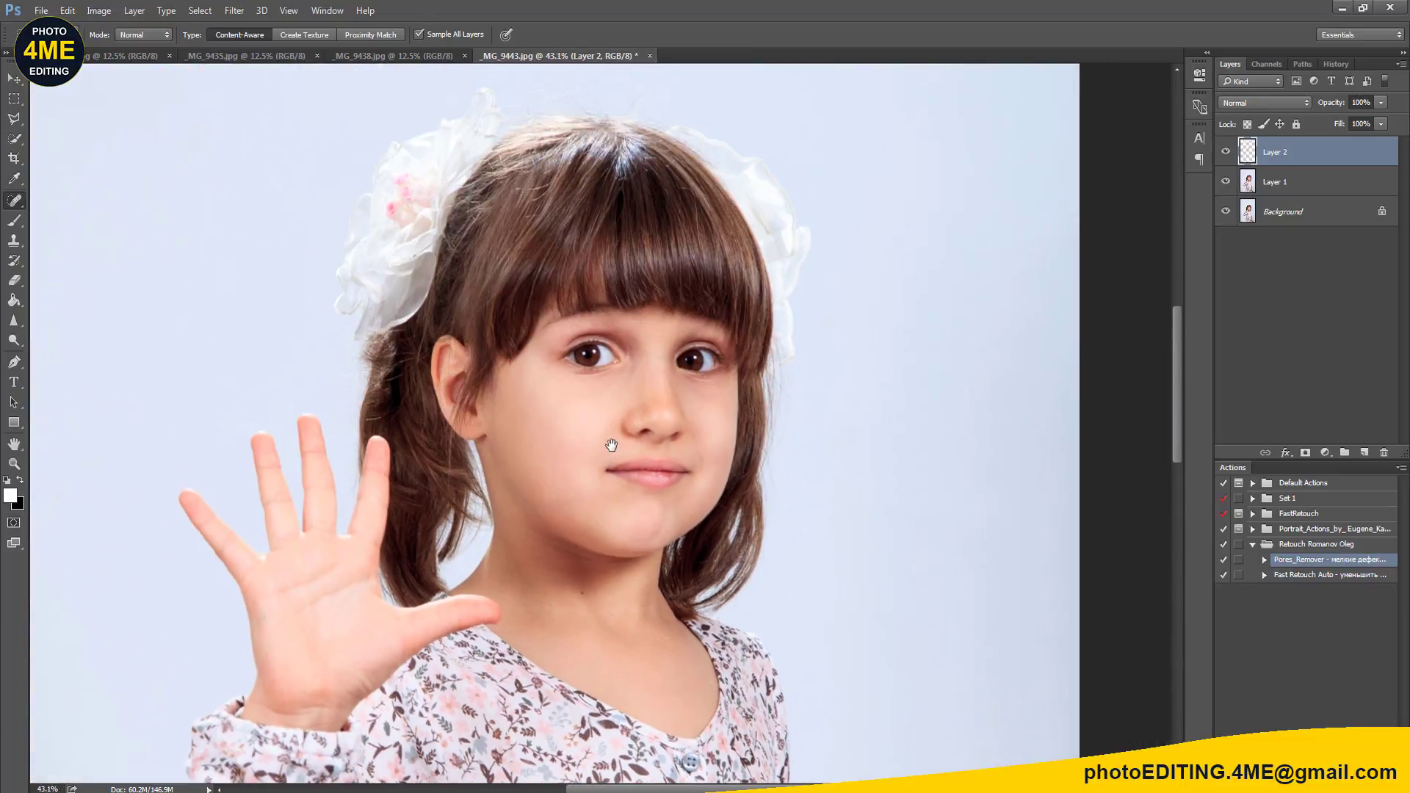
pyautogui.moveTo(630, 550); pyautogui.dragTo(619, 461)
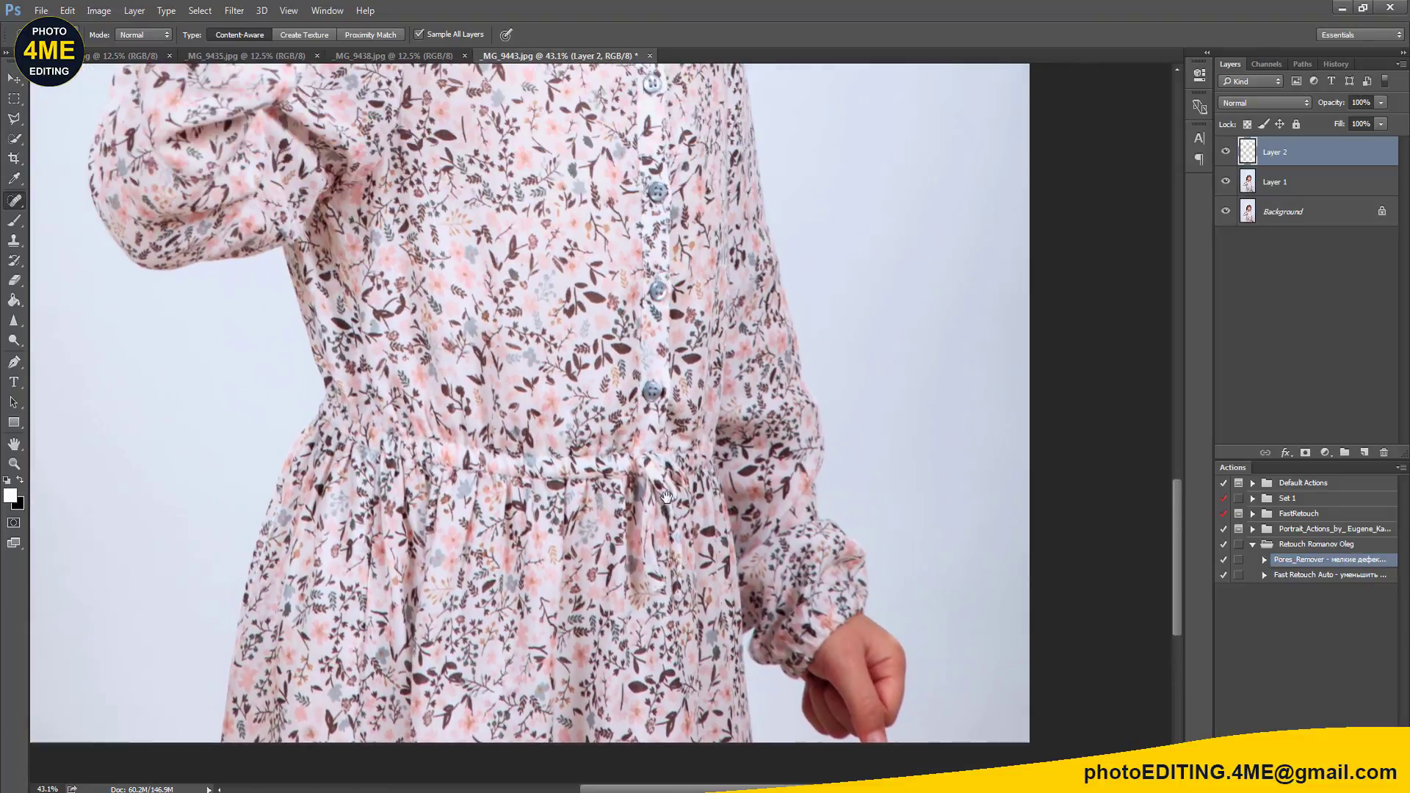
pyautogui.moveTo(656, 337); pyautogui.dragTo(615, 503)
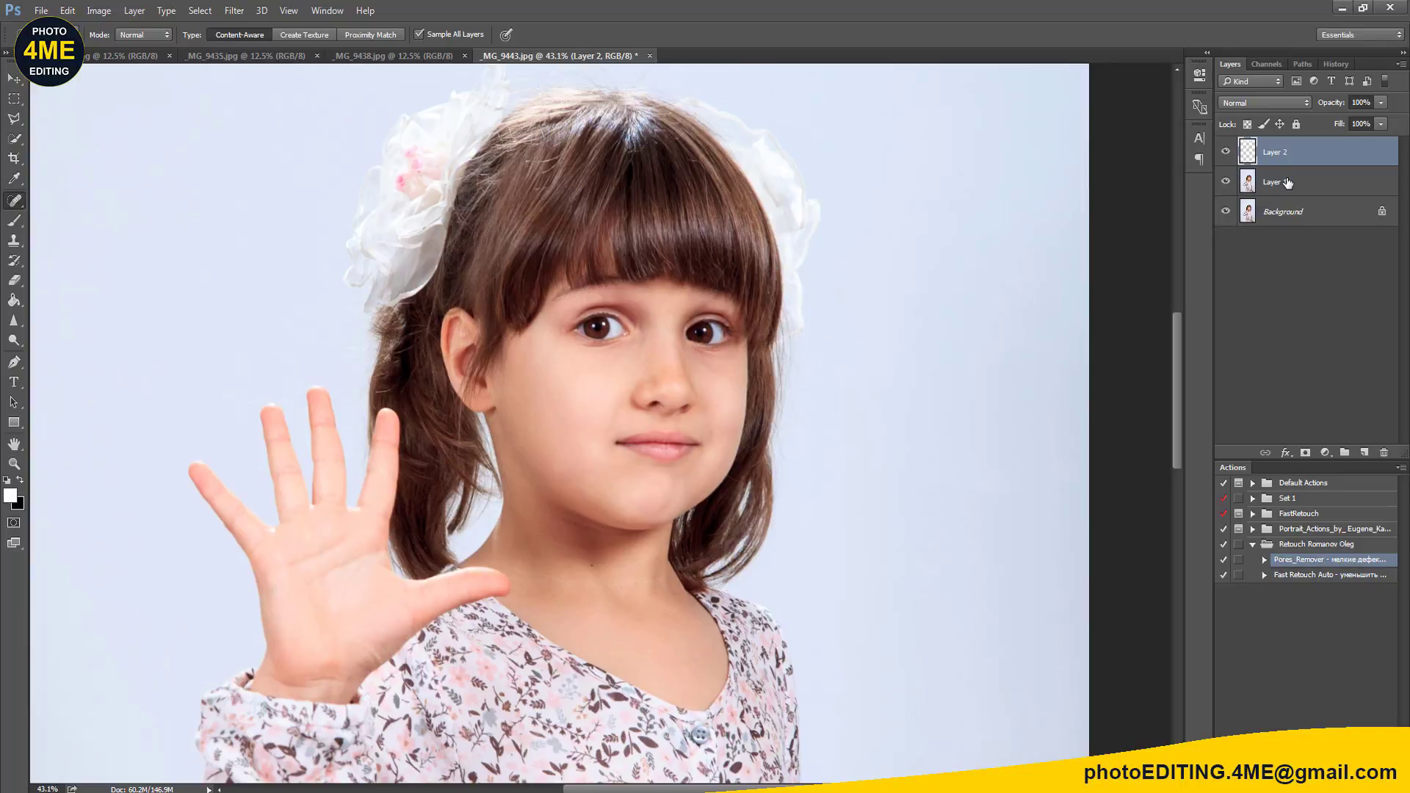
# Step: Merge all visible layers into a new top layer and sharpen both irises
pyautogui.hotkey('ctrl', 'alt', 'shift', 'e')
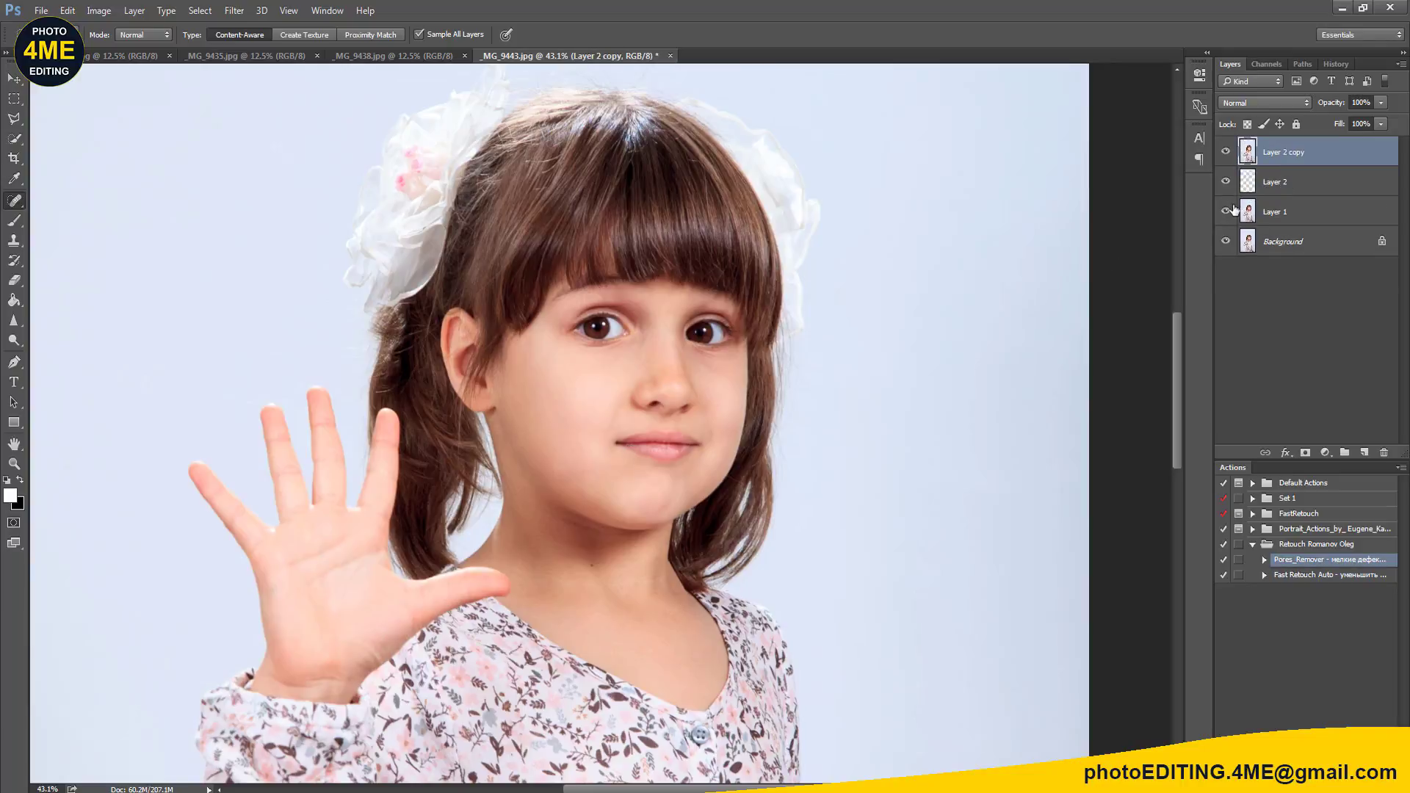
pyautogui.scroll(2, 666, 304)
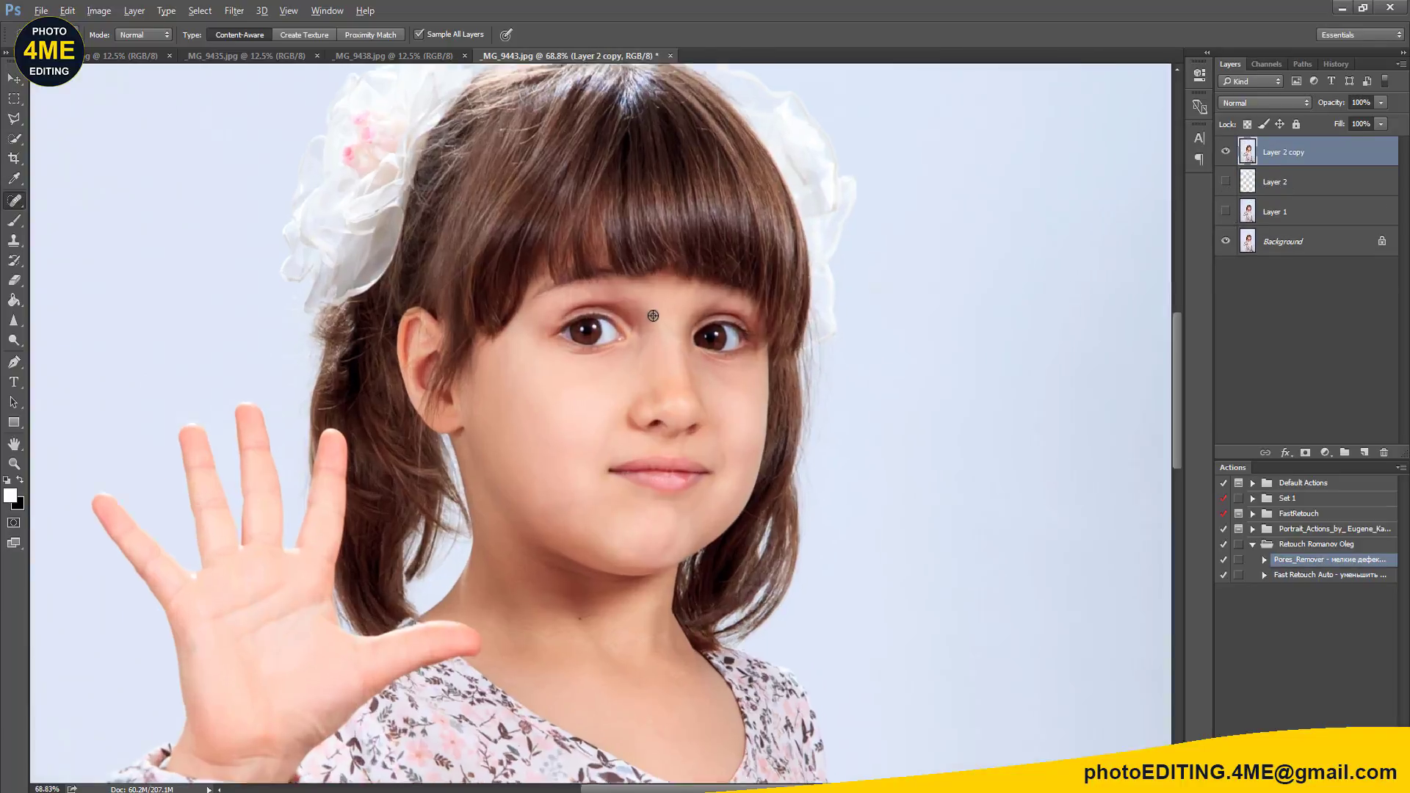
pyautogui.click(15, 323)
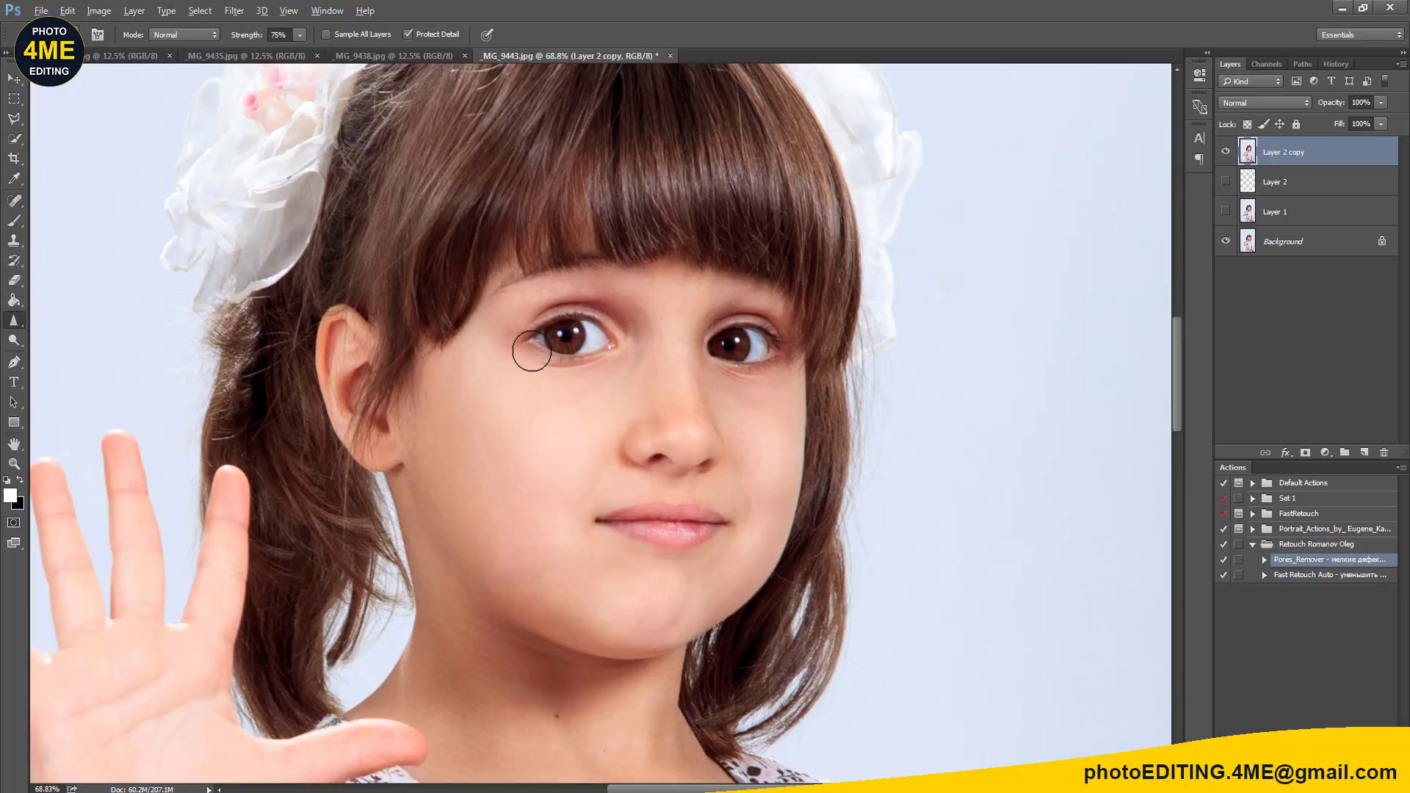
pyautogui.scroll(2, 526, 346)
pyautogui.moveTo(621, 329); pyautogui.dragTo(580, 334)
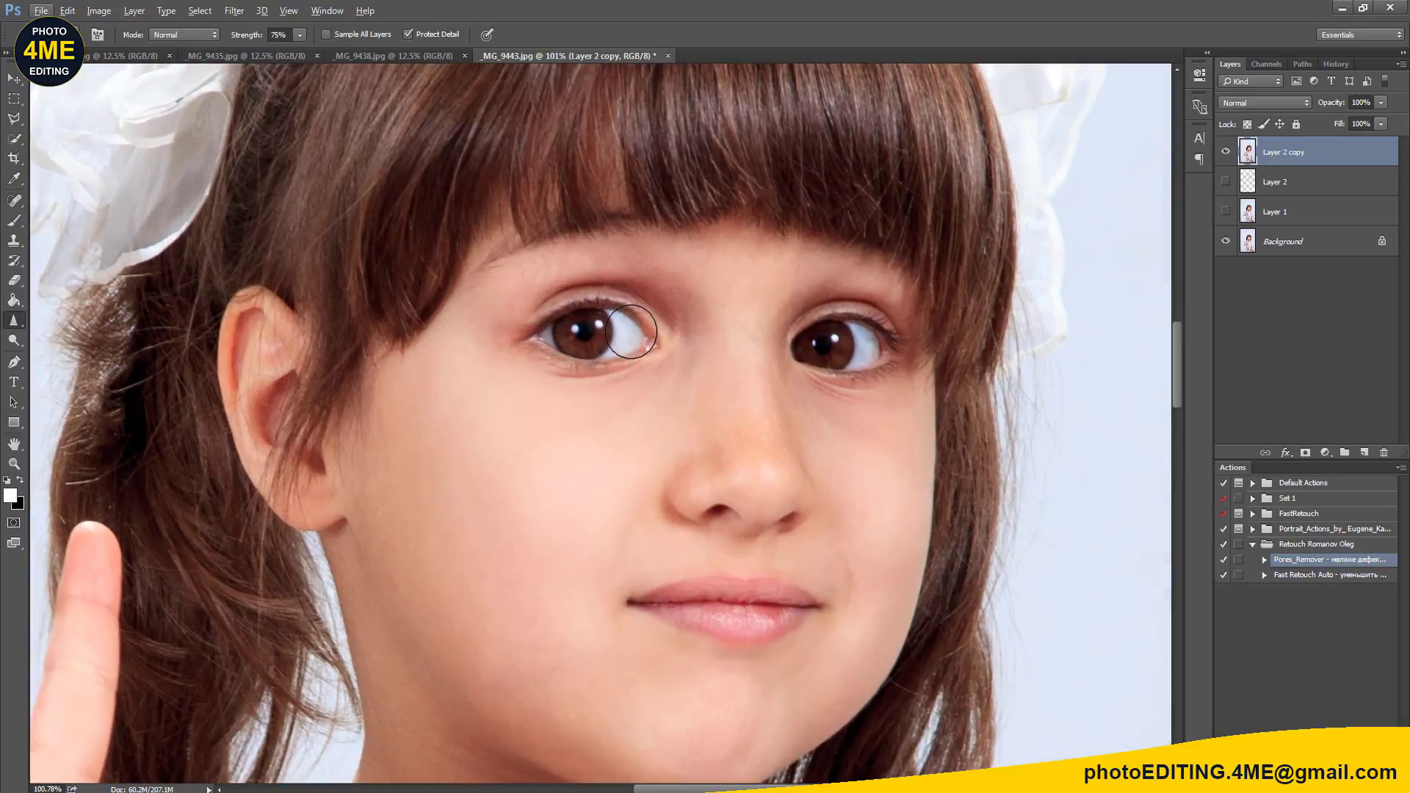
pyautogui.moveTo(830, 346); pyautogui.dragTo(851, 349)
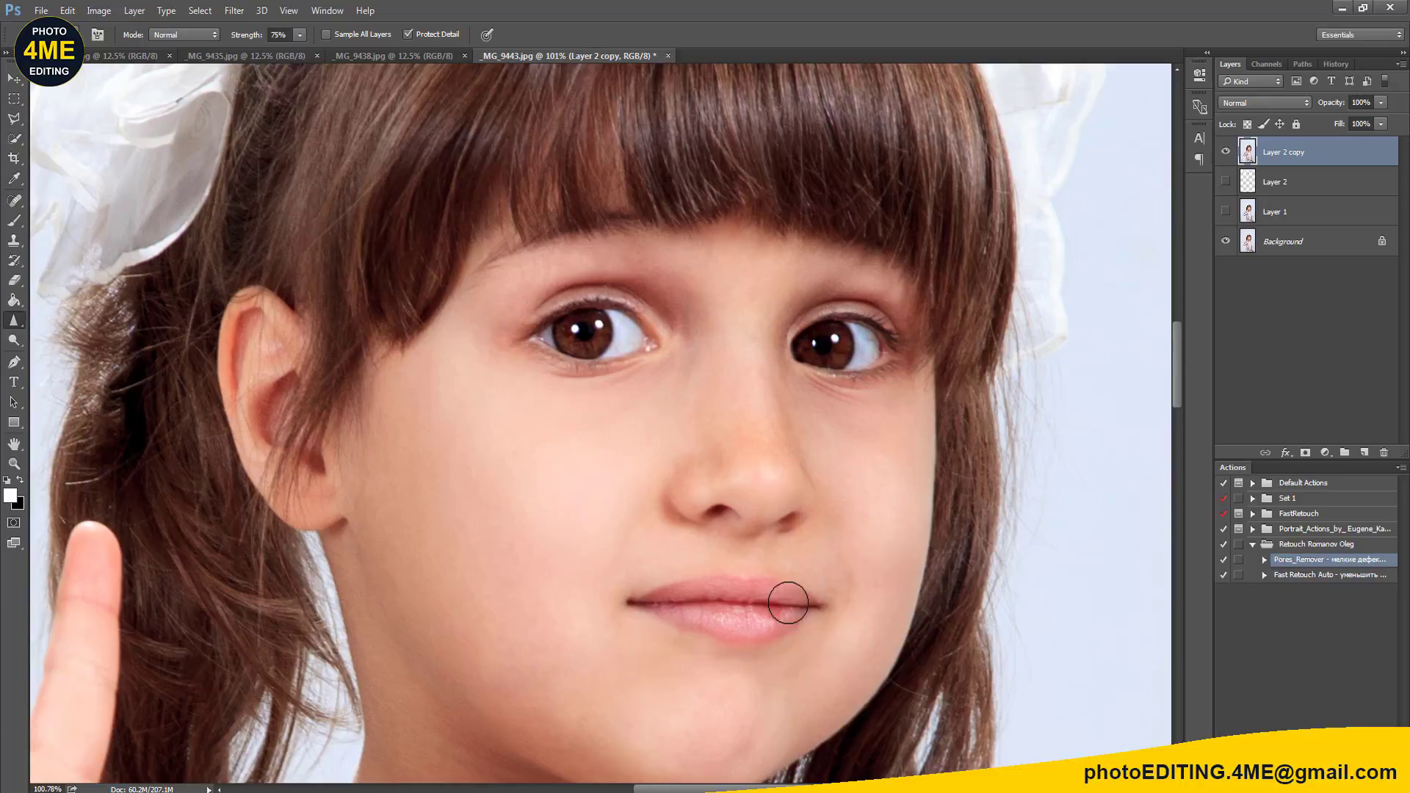
# Step: Toggle the retouched layer's visibility to compare the retouch with the original
pyautogui.click(25, 82)
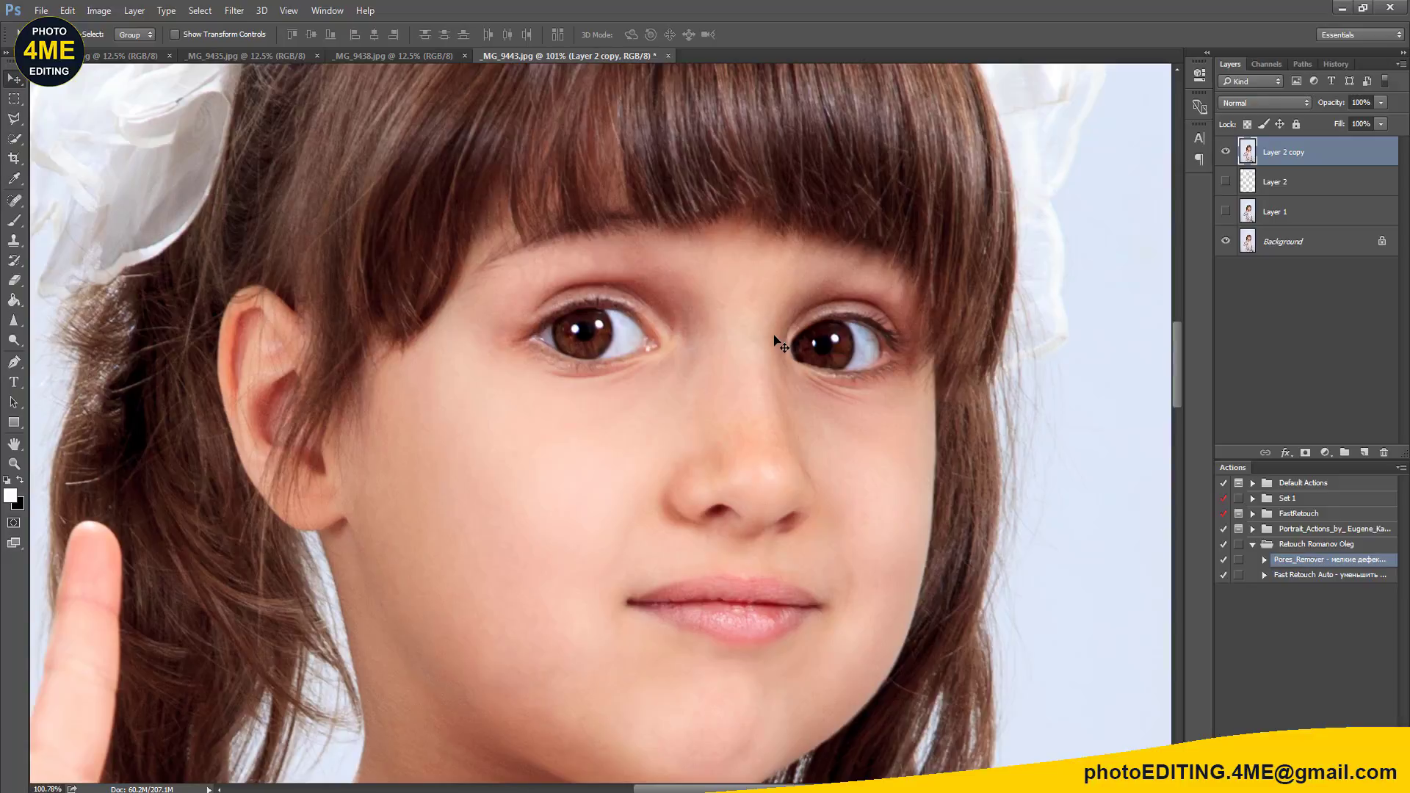
pyautogui.scroll(-3, 780, 344)
pyautogui.moveTo(763, 388); pyautogui.dragTo(740, 367)
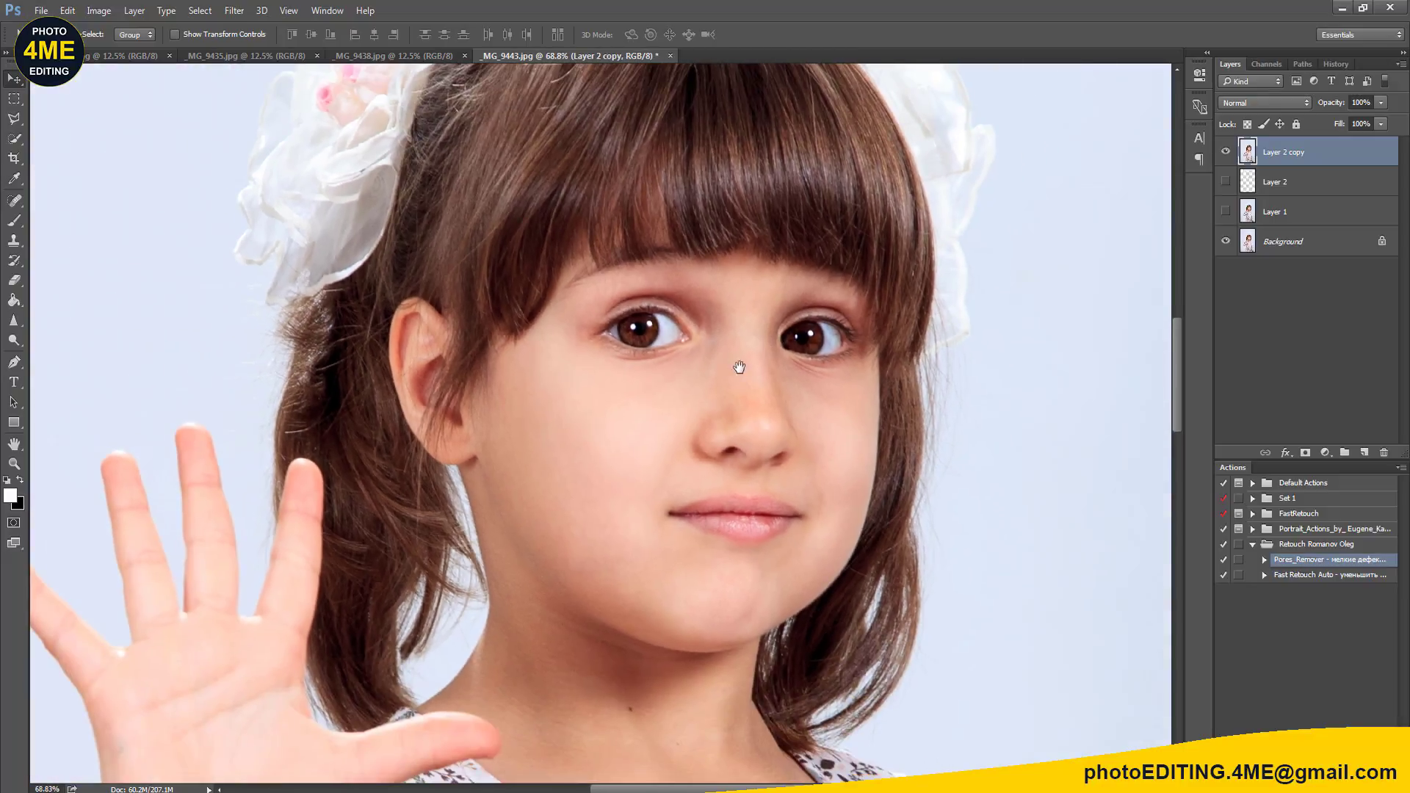
pyautogui.click(1225, 152)
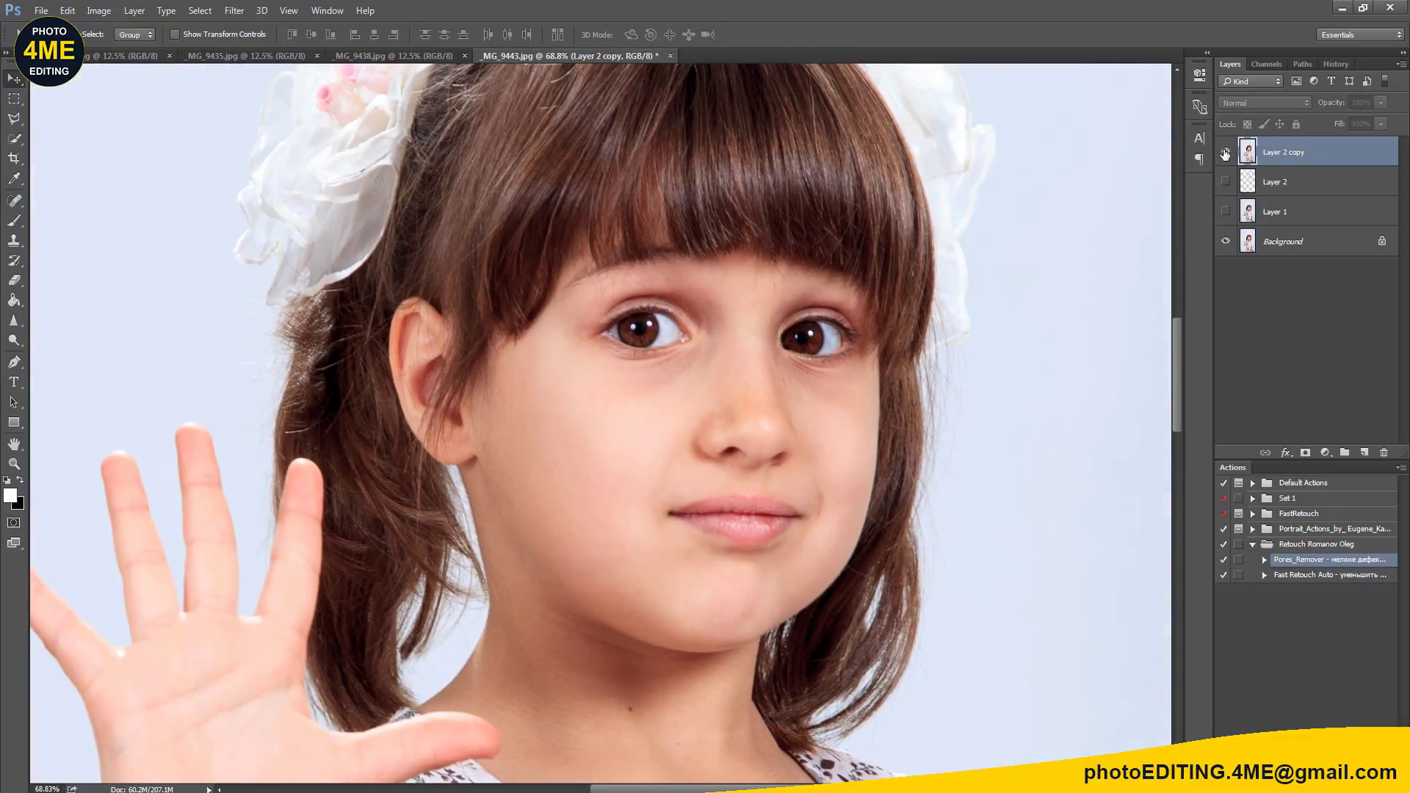
pyautogui.click(1226, 153)
pyautogui.click(1225, 153)
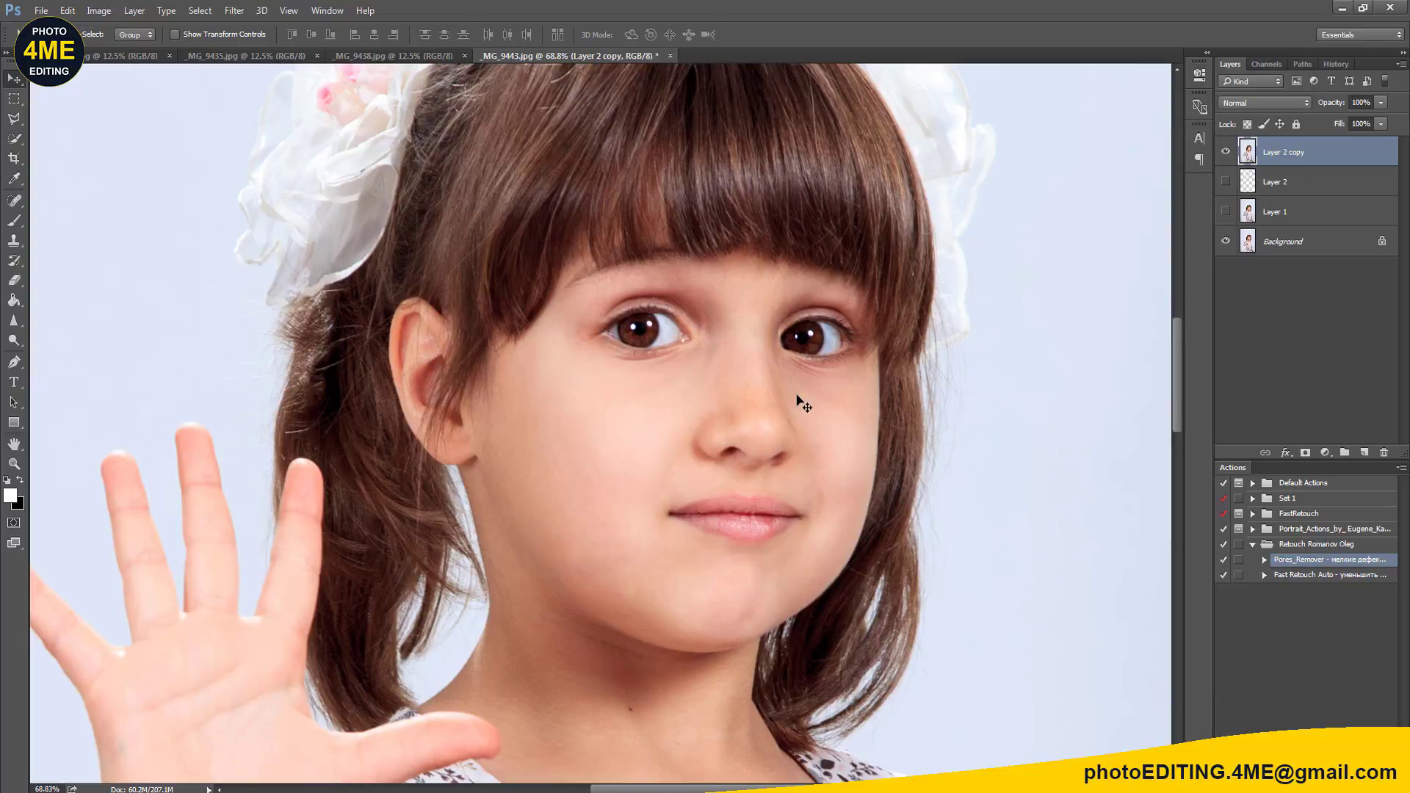
pyautogui.scroll(-3, 798, 400)
pyautogui.scroll(3, 812, 371)
pyautogui.scroll(-1, 817, 365)
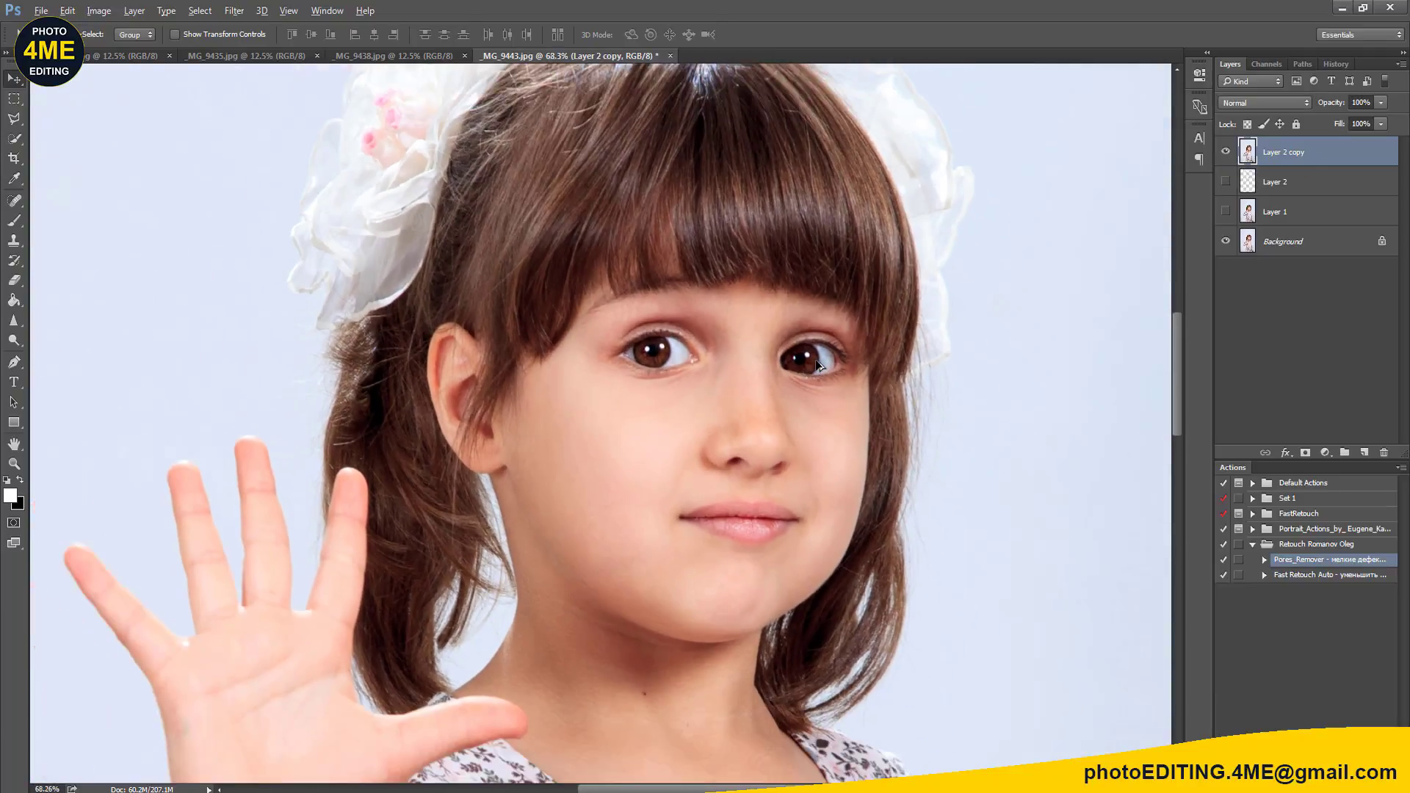
pyautogui.scroll(1, 817, 365)
# Step: Enlarge the Dodge brush for the irises, compare again, and fit the image on screen
pyautogui.click(14, 340)
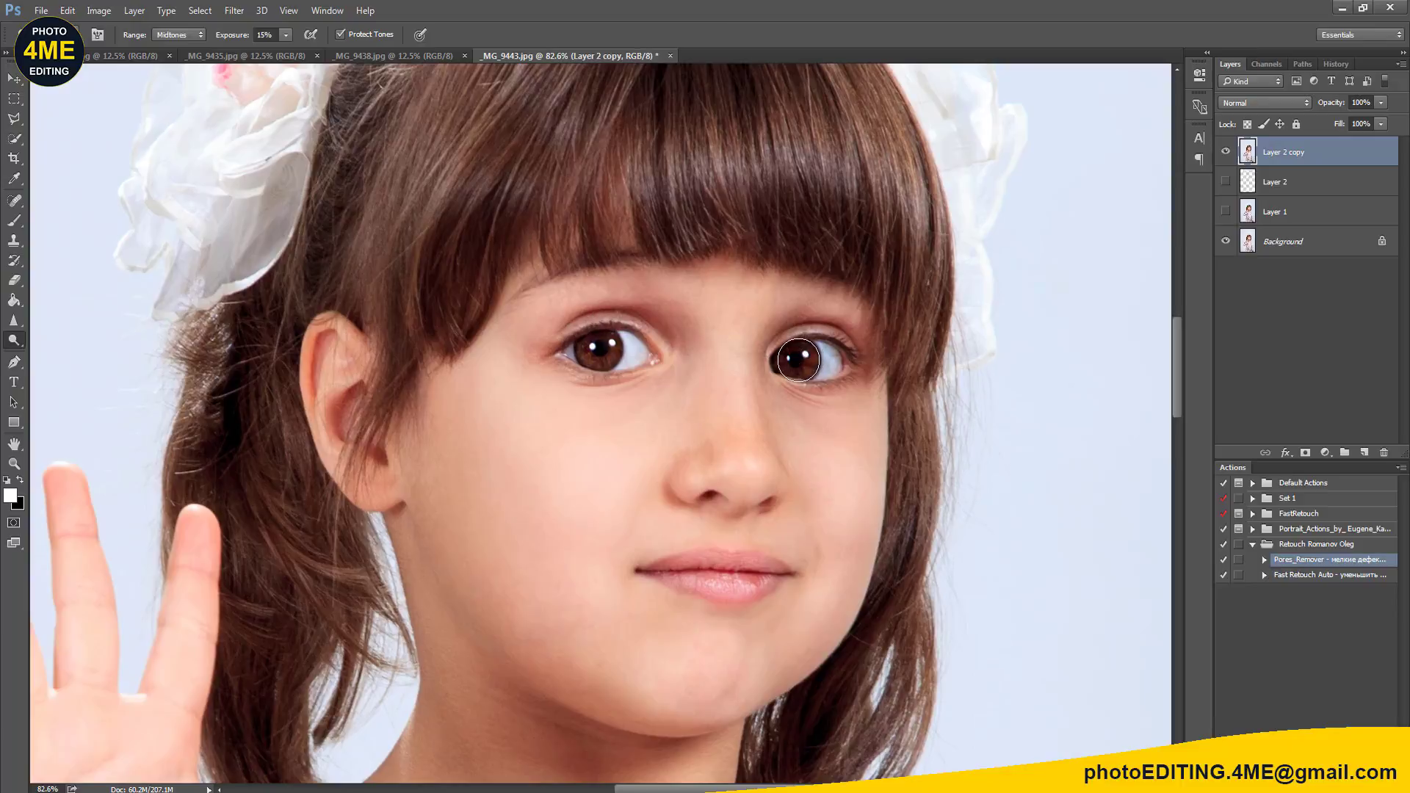
pyautogui.press(']')
pyautogui.click(14, 78)
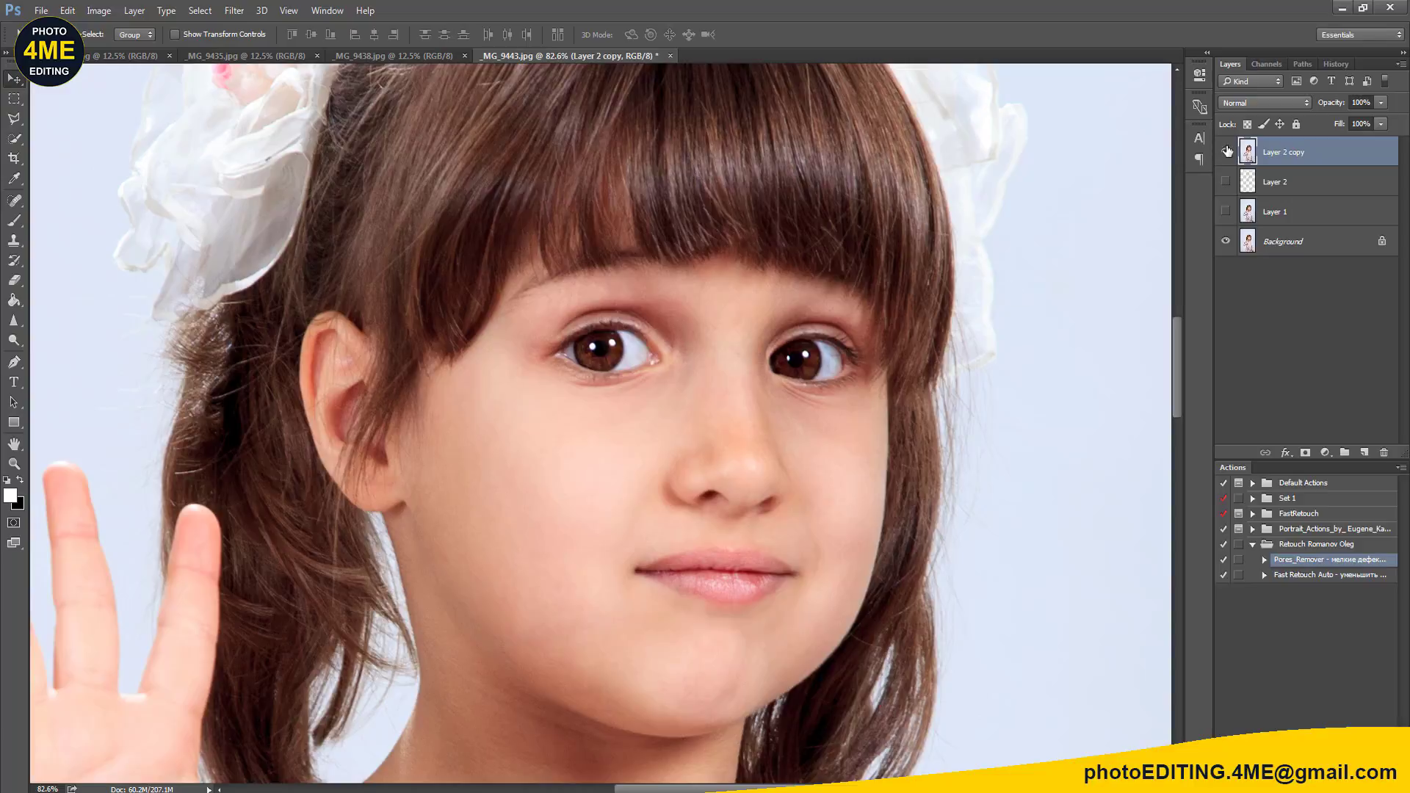
pyautogui.click(1225, 151)
pyautogui.keyDown('alt'); pyautogui.scroll(-5, 809, 409); pyautogui.keyUp('alt')
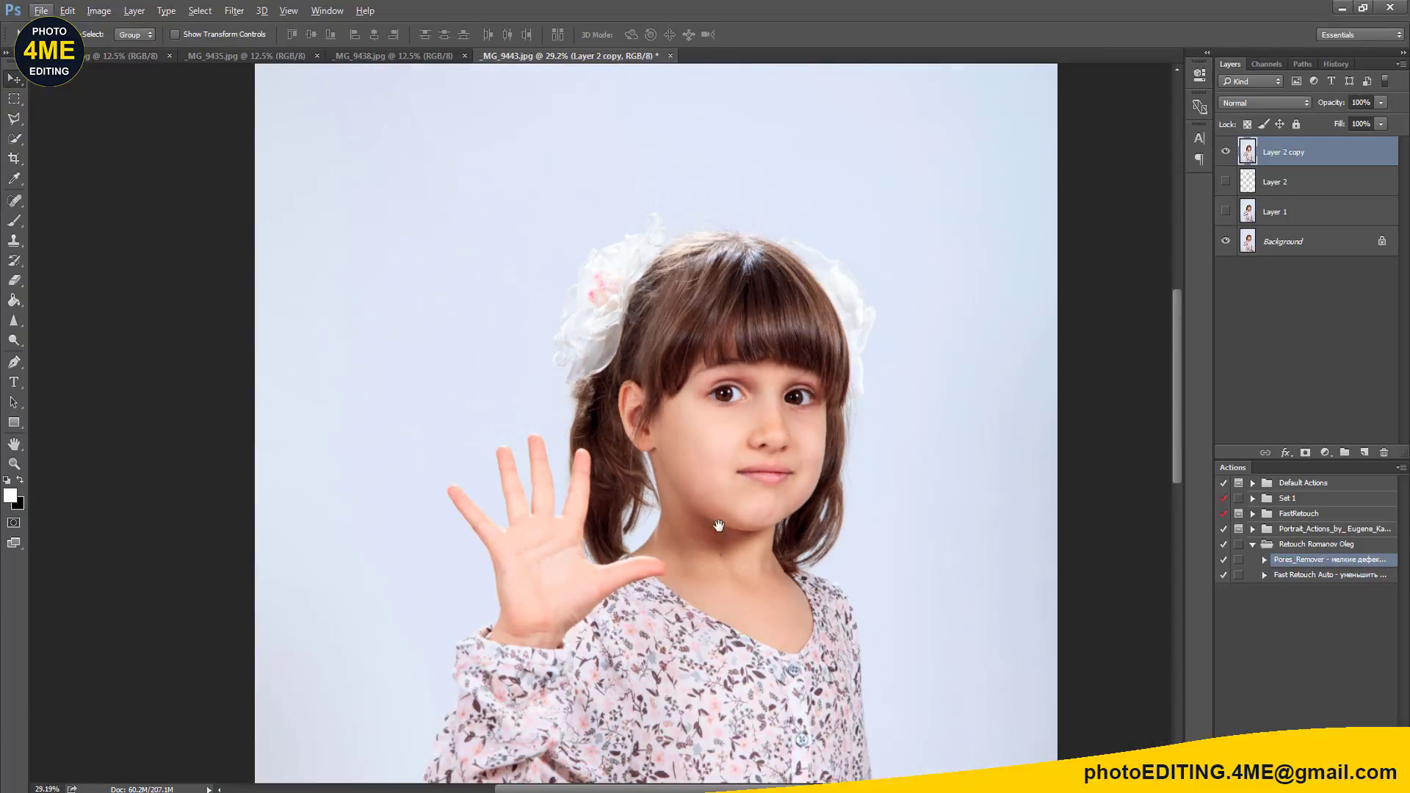
pyautogui.moveTo(718, 526); pyautogui.dragTo(665, 383)
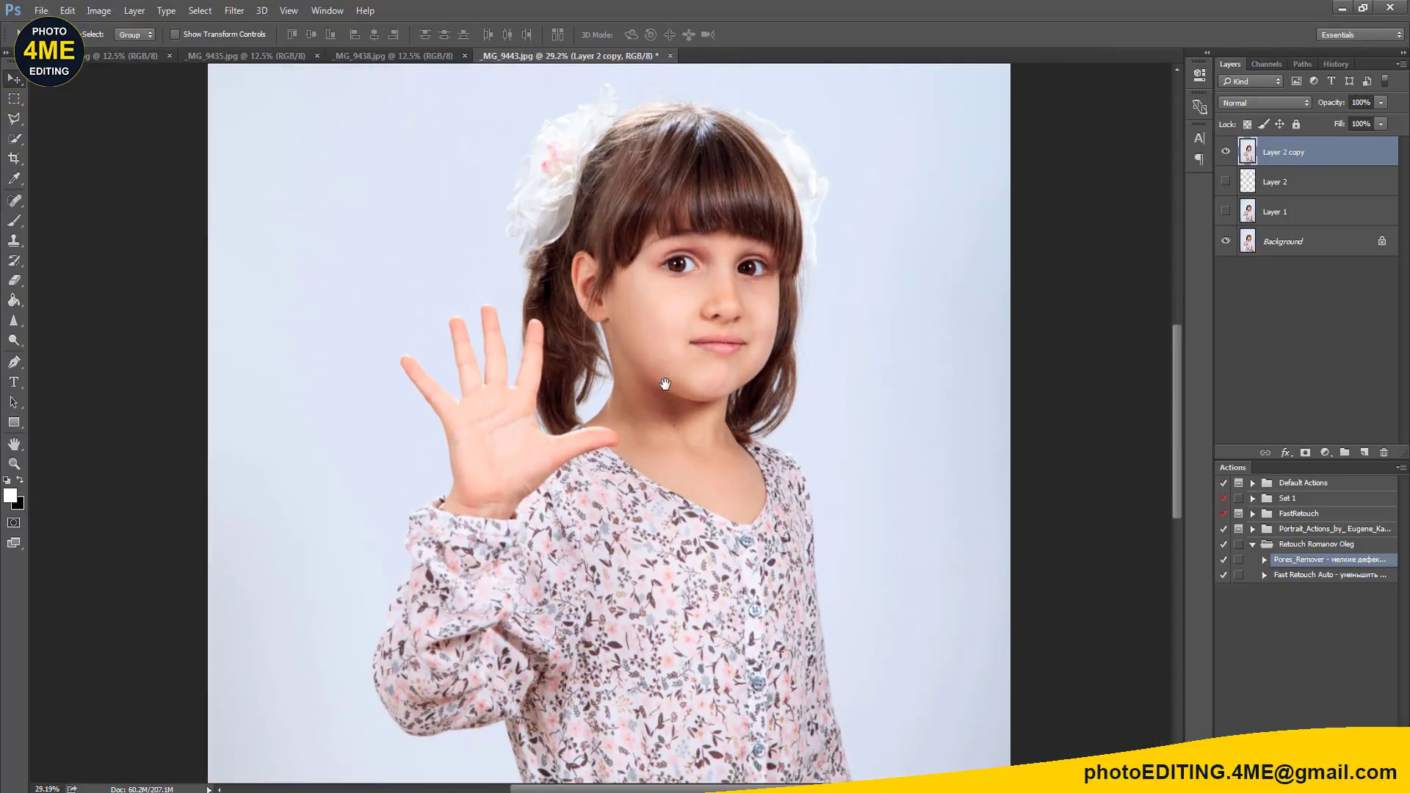
pyautogui.hotkey('ctrl', '0')
# Step: Close the finished _MG_9443 portrait and zoom in on the bunny girl's face
pyautogui.hotkey('ctrl', 'w')
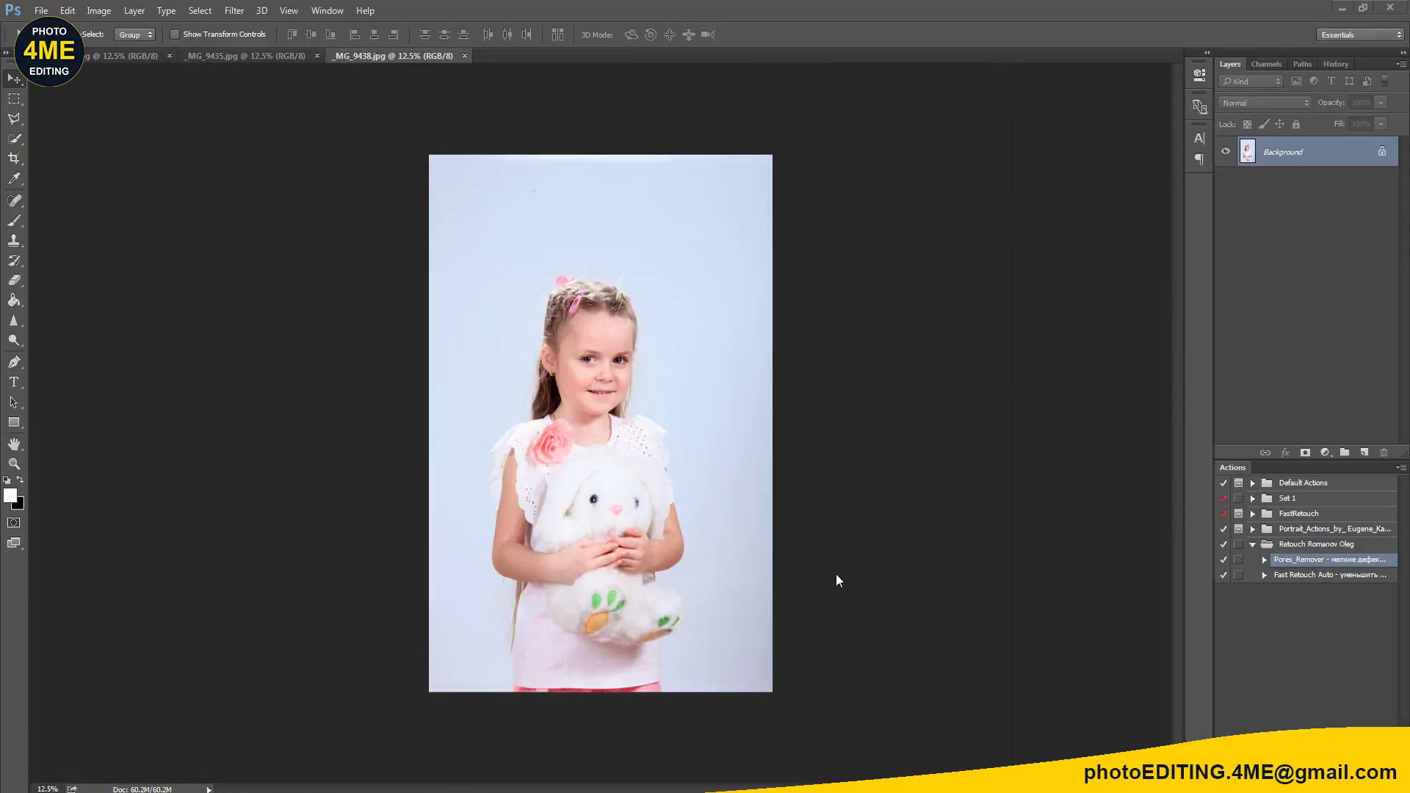
pyautogui.keyDown('alt'); pyautogui.scroll(1, 639, 481); pyautogui.keyUp('alt')
pyautogui.keyDown('alt'); pyautogui.scroll(4, 639, 481); pyautogui.keyUp('alt')
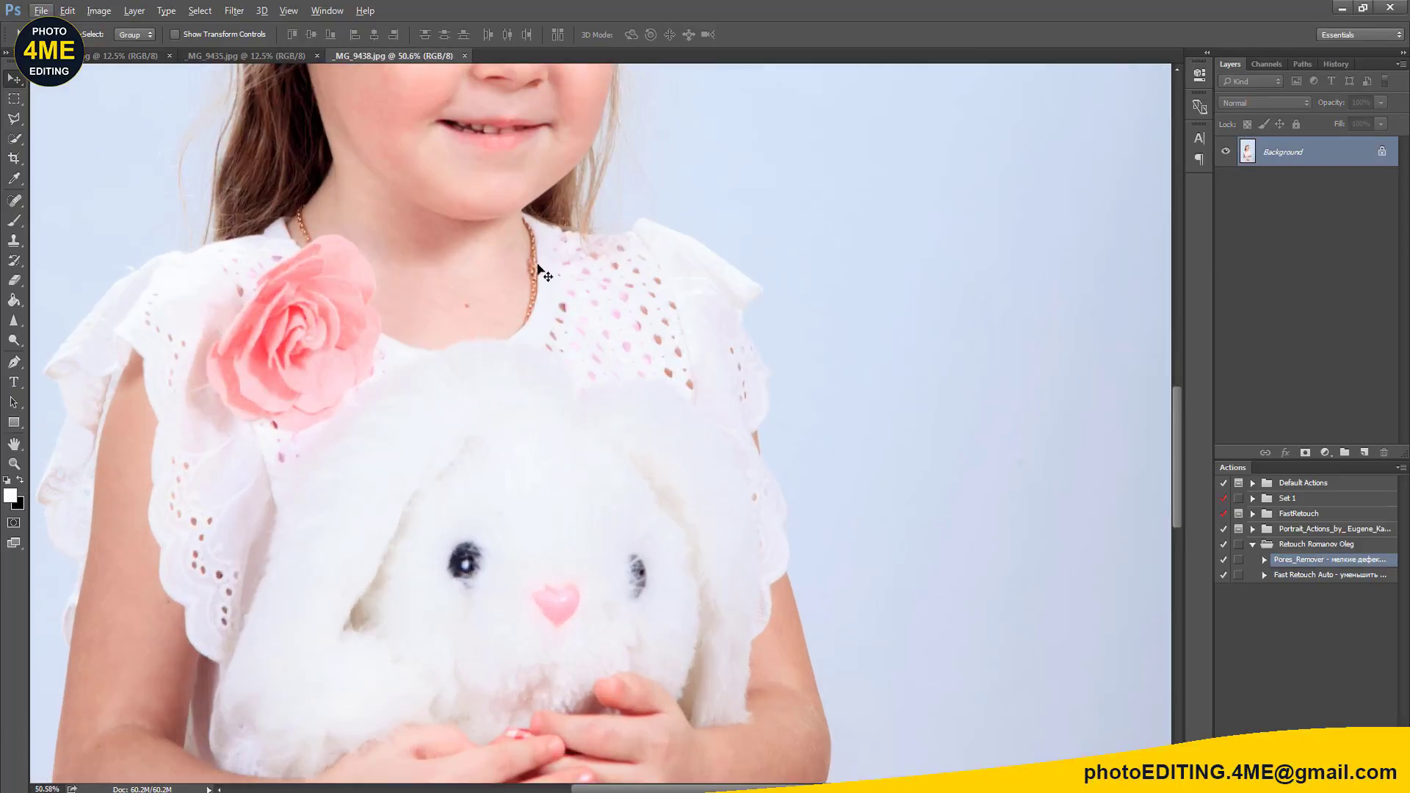
pyautogui.moveTo(543, 273); pyautogui.dragTo(735, 490)
# Step: Duplicate Background into Layer 1 and add an empty Layer 2 above it
pyautogui.hotkey('ctrl', 'j')
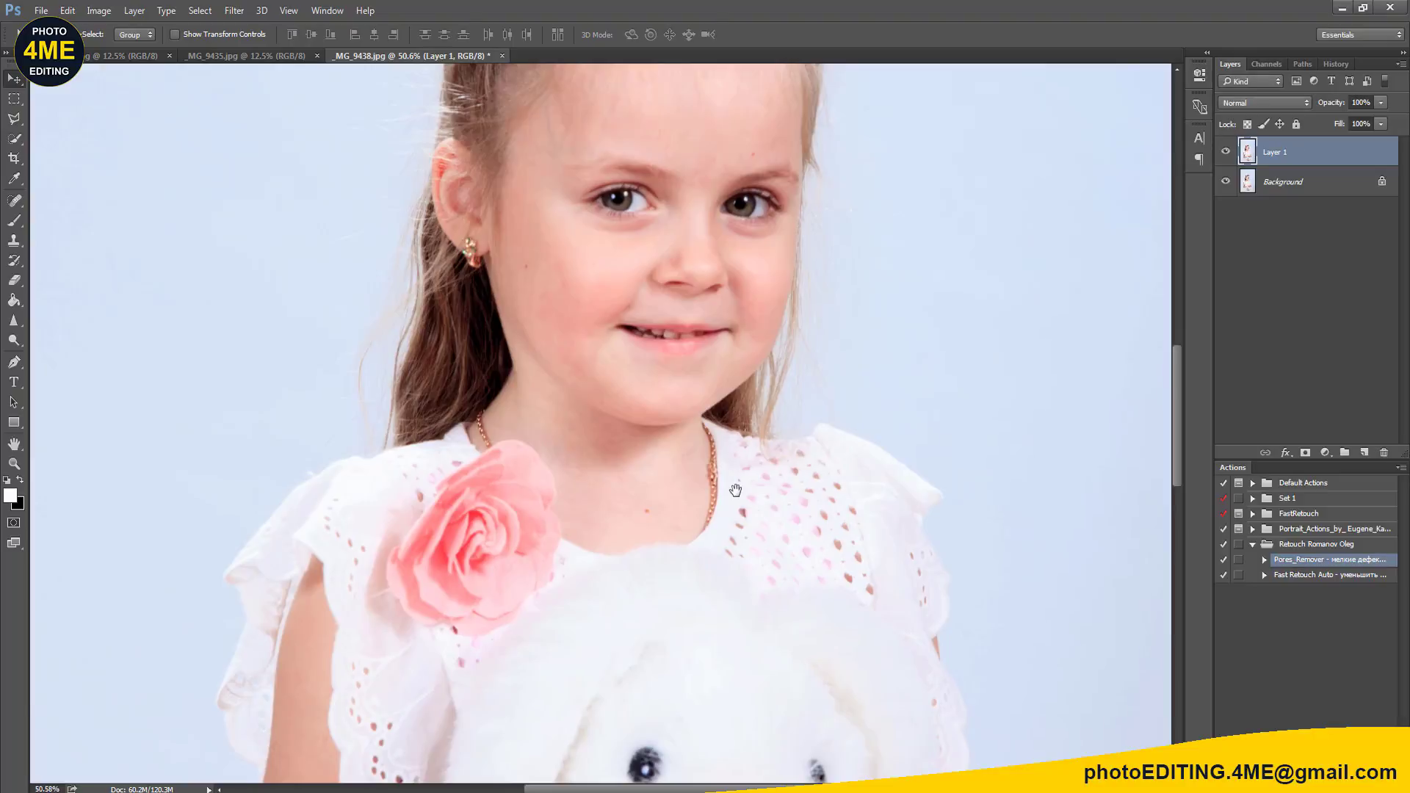
pyautogui.hotkey('ctrl', 'shift', 'n')
pyautogui.press('Escape')
pyautogui.hotkey('ctrl', 'shift', 'n')
pyautogui.press('Return')
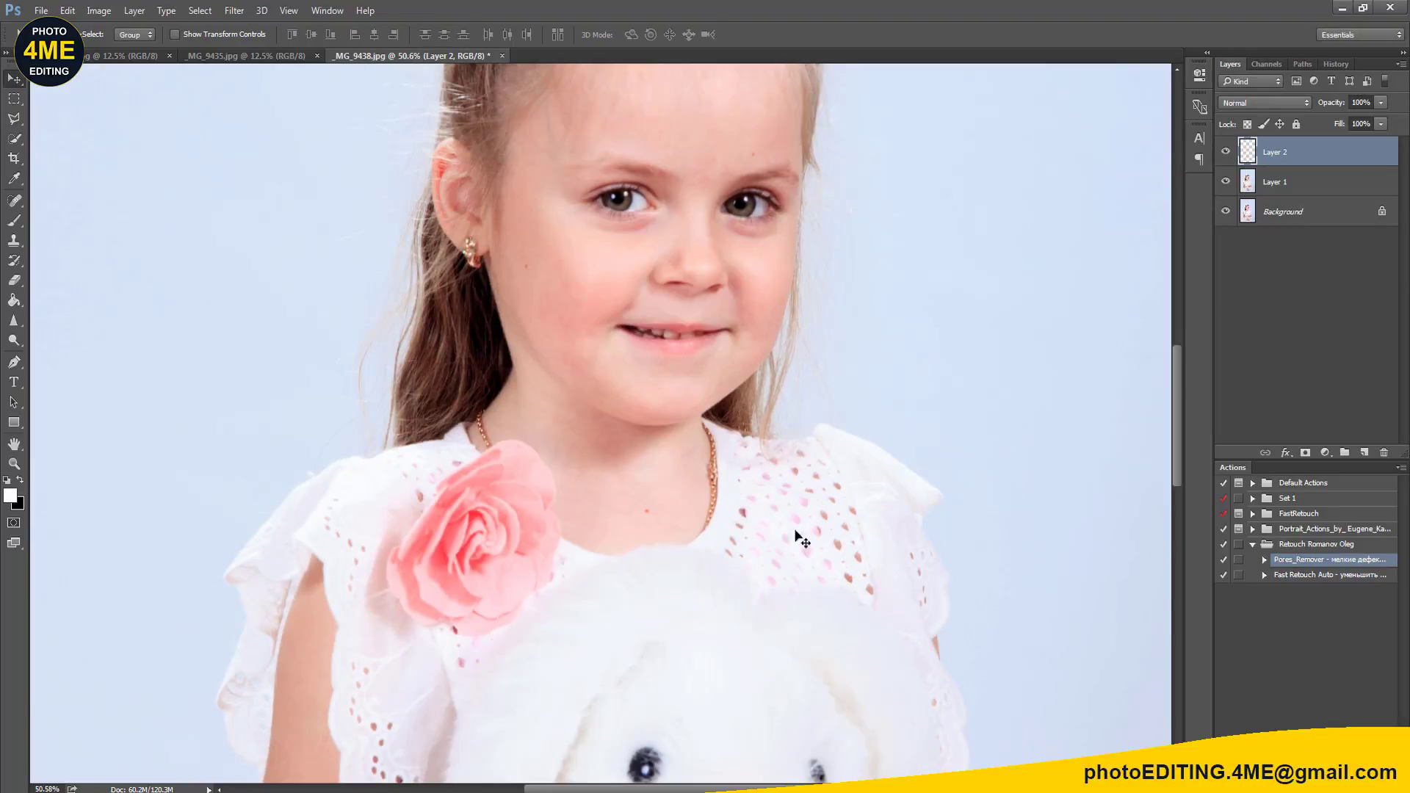
pyautogui.scroll(-3, 802, 542)
pyautogui.moveTo(815, 551); pyautogui.dragTo(742, 354)
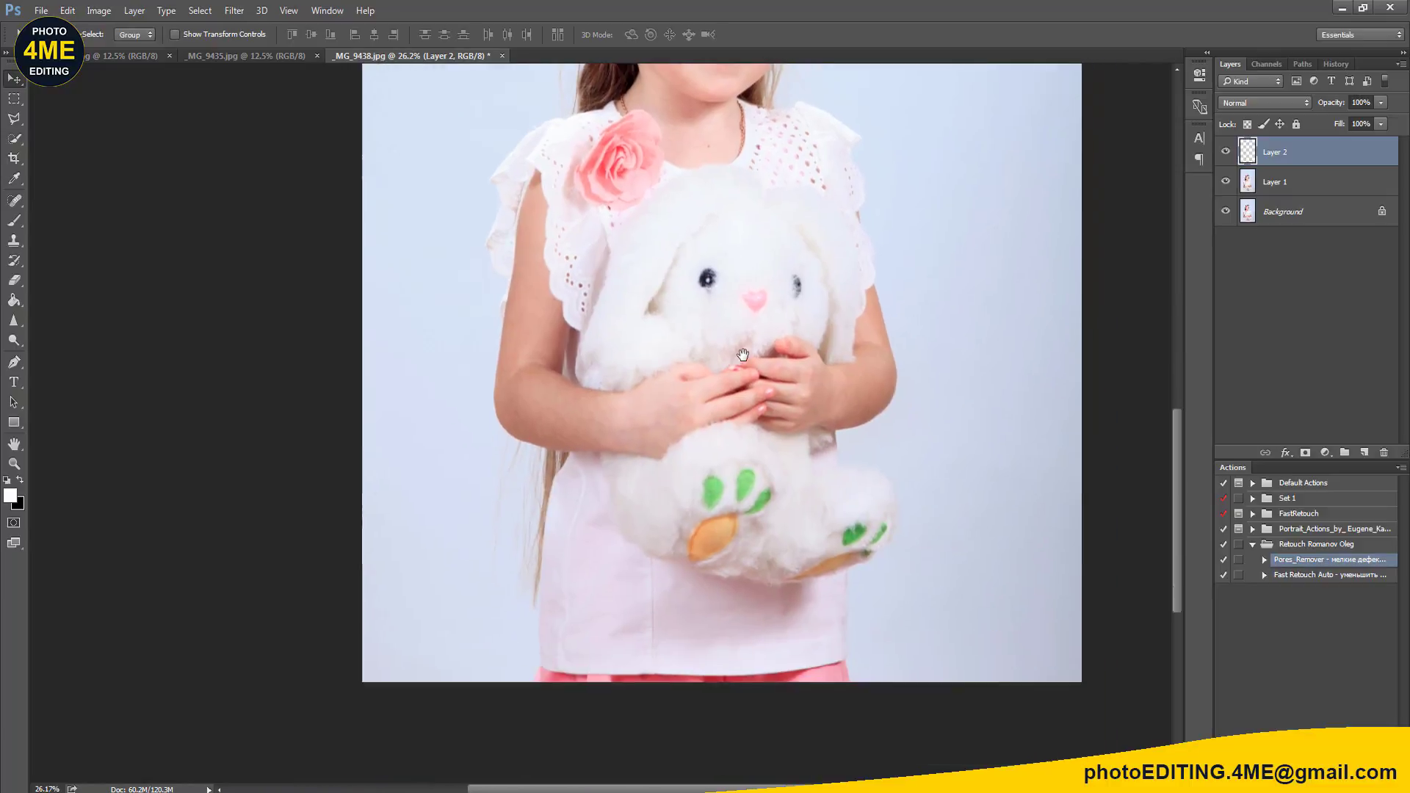
pyautogui.moveTo(731, 300); pyautogui.dragTo(716, 593)
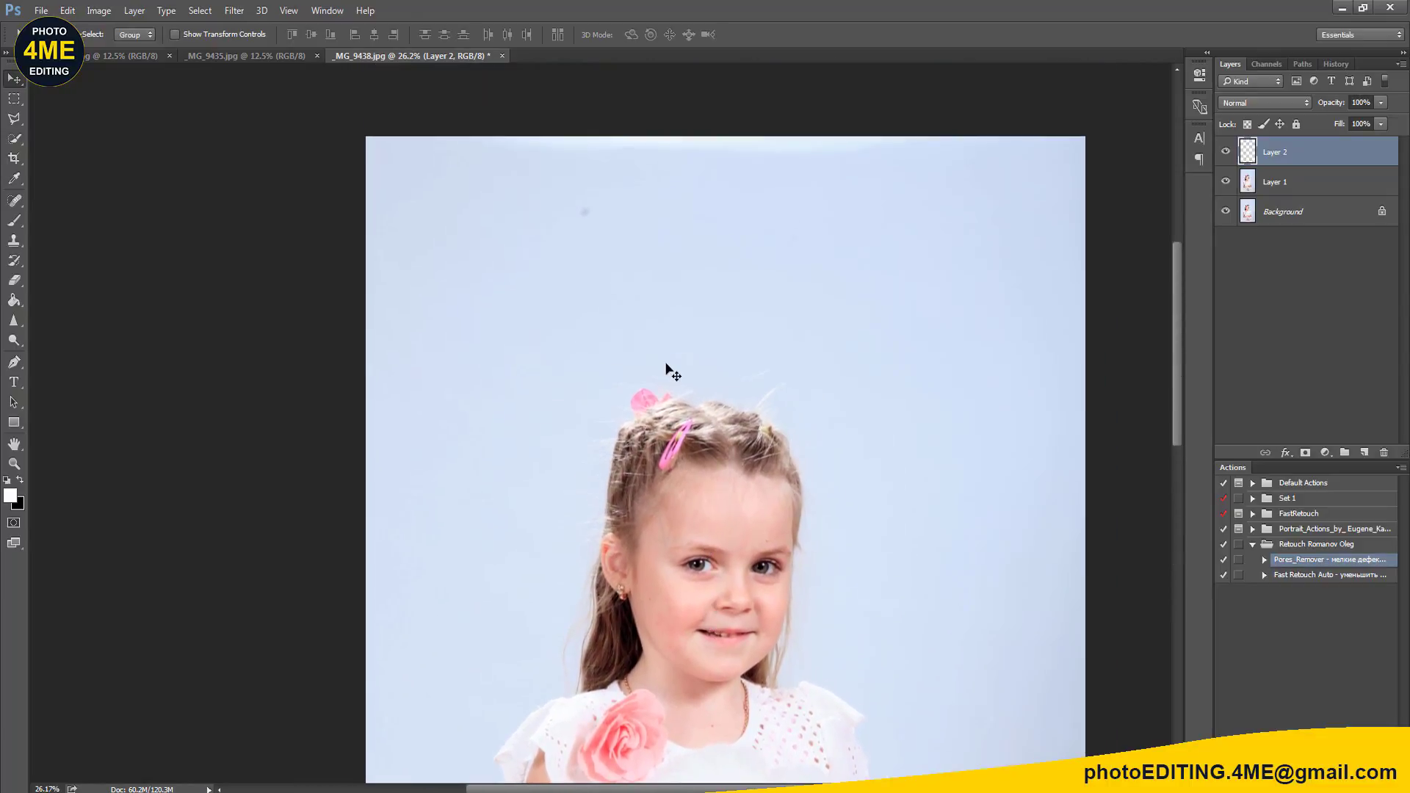
# Step: Spot-heal the dark specks on the backdrop, including along the photo's top edge
pyautogui.press('j')
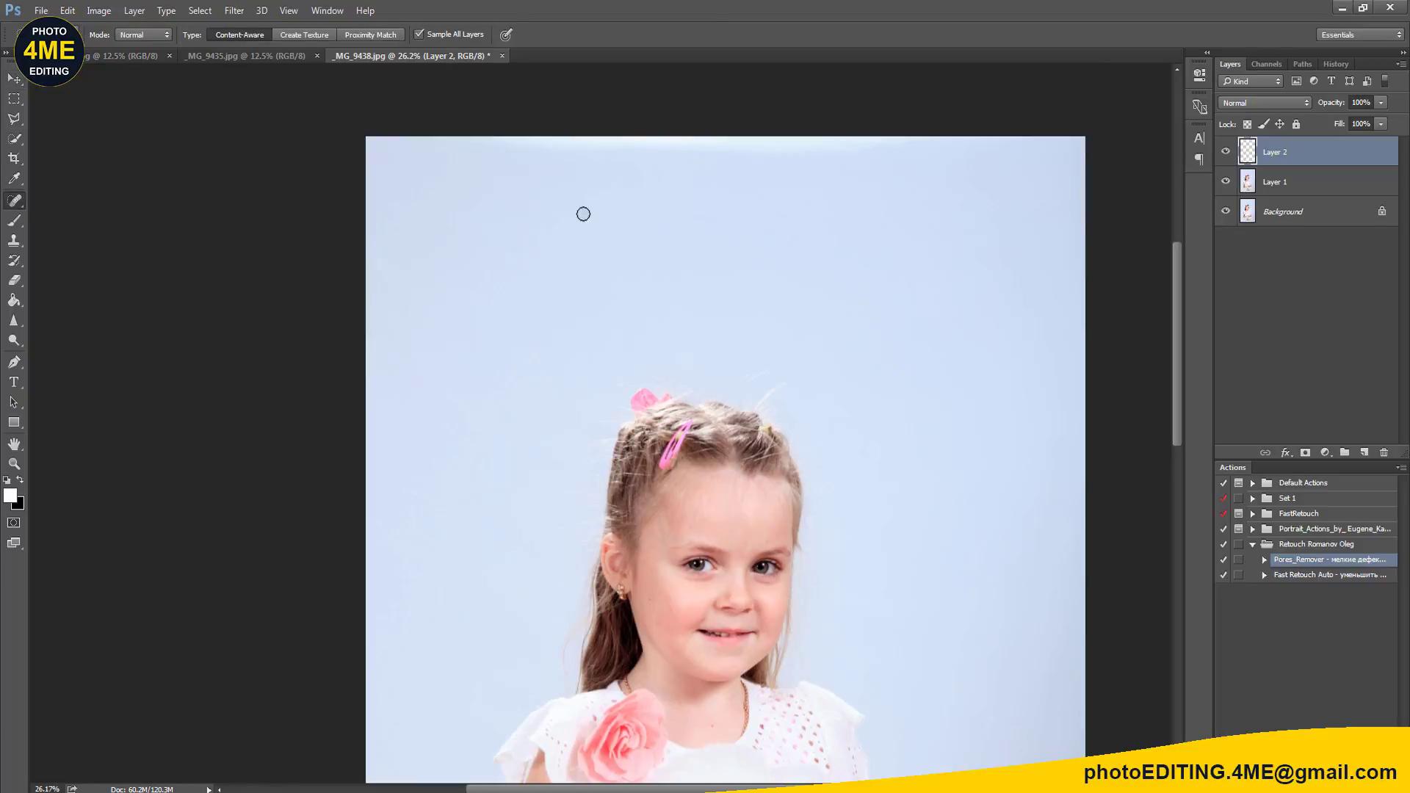
pyautogui.moveTo(588, 221); pyautogui.dragTo(580, 210)
pyautogui.moveTo(472, 150); pyautogui.dragTo(968, 150)
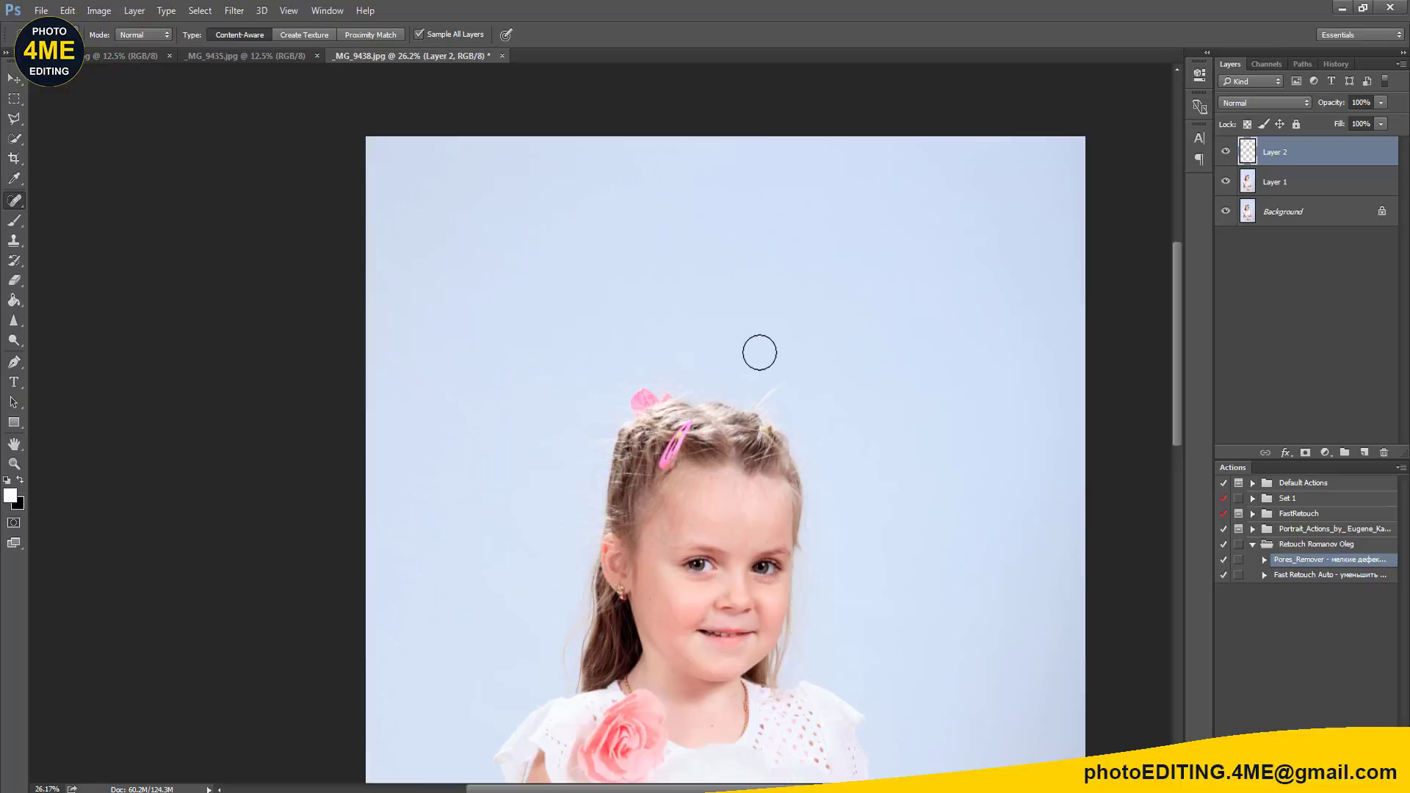
pyautogui.scroll(-5, 749, 353)
pyautogui.scroll(5, 722, 406)
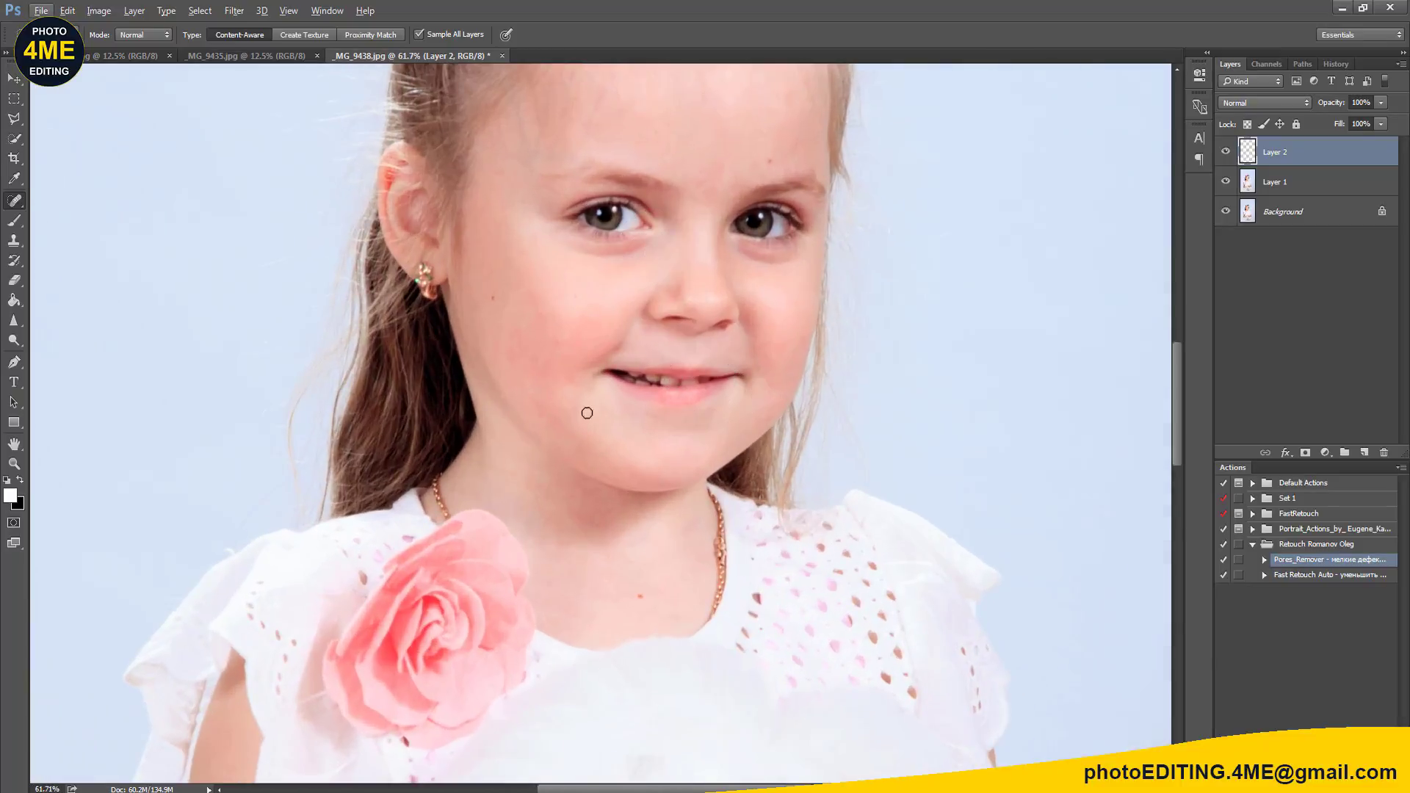
pyautogui.scroll(3, 557, 346)
pyautogui.scroll(2, 550, 384)
pyautogui.scroll(2, 551, 384)
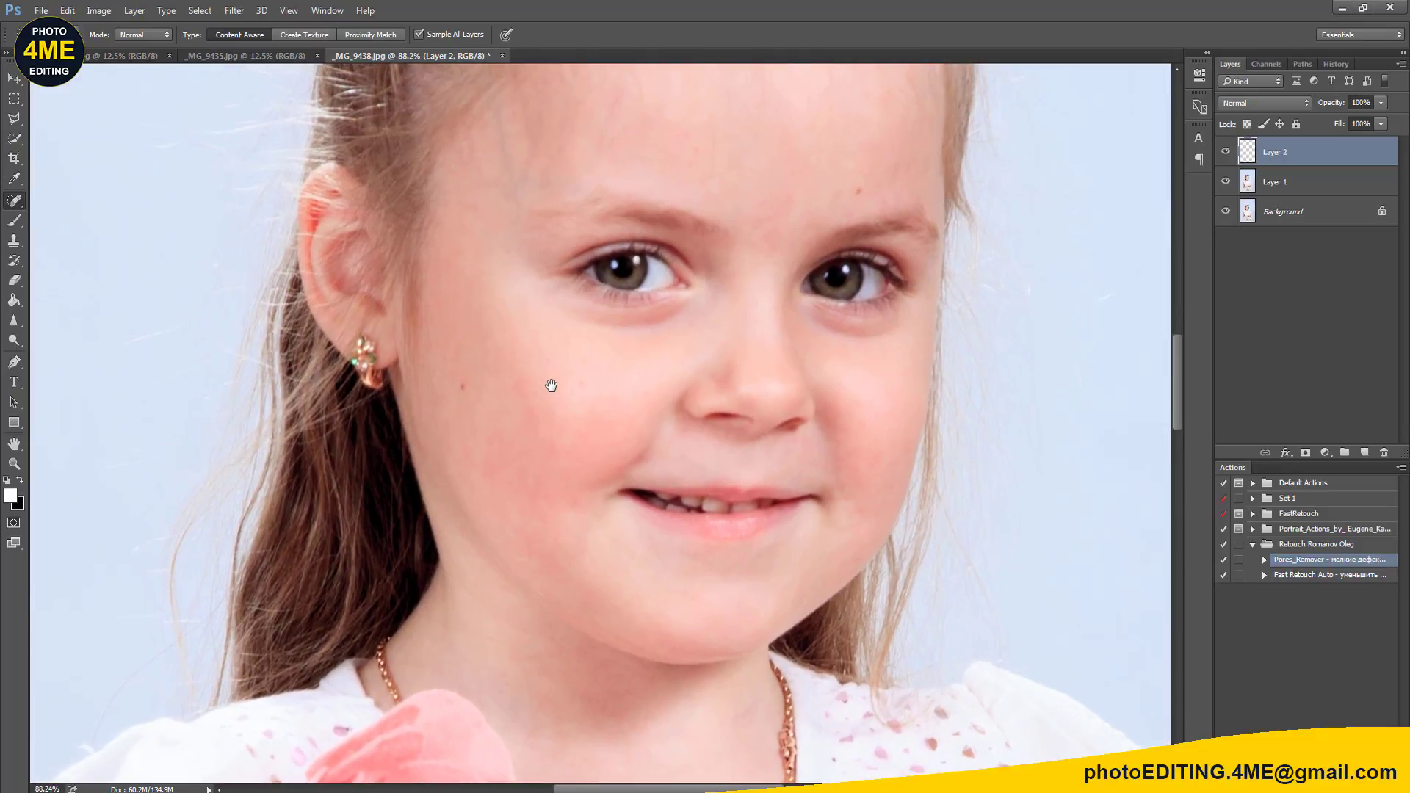
# Step: Spot-heal the blemishes across the forehead and along the hairline
pyautogui.moveTo(575, 374); pyautogui.dragTo(582, 510)
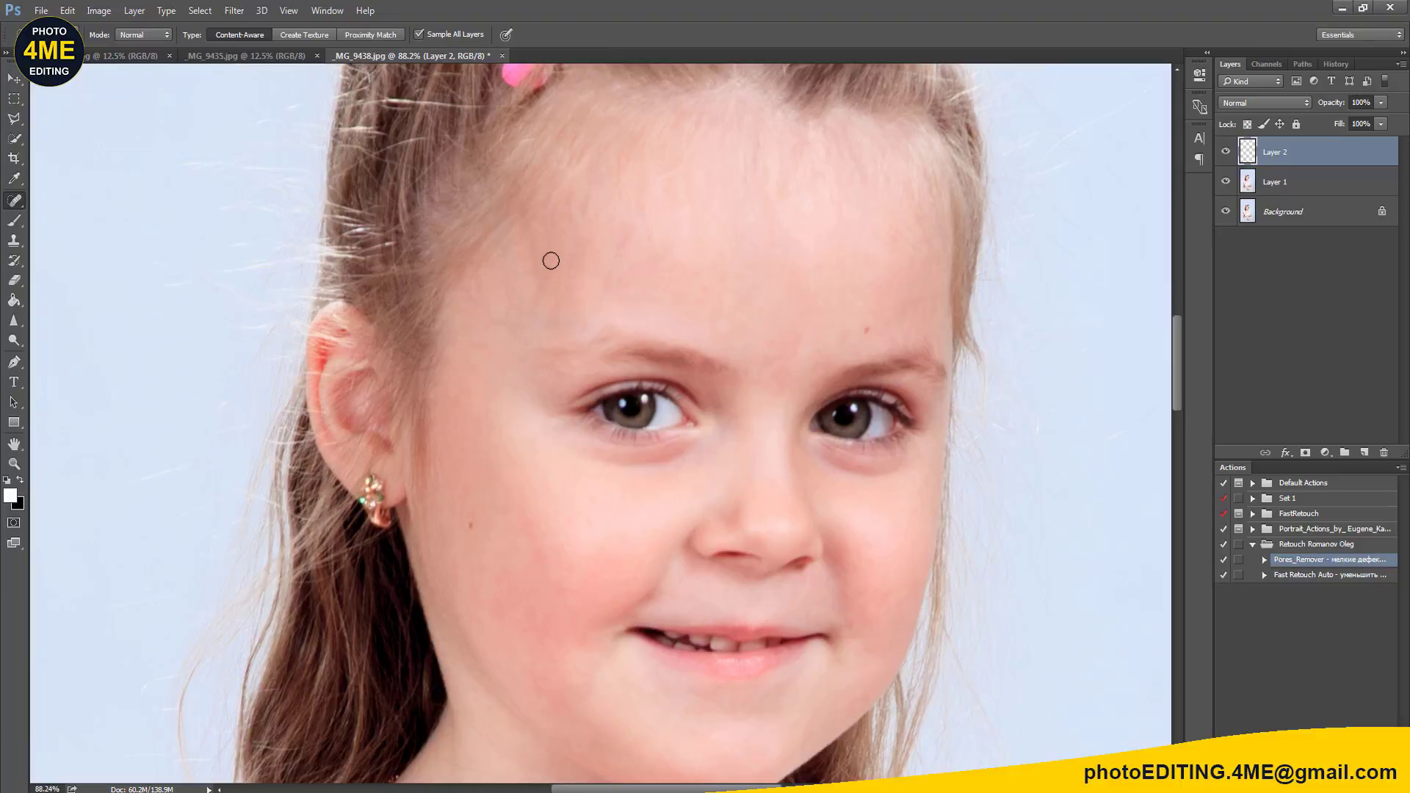
pyautogui.moveTo(524, 285); pyautogui.dragTo(551, 211)
pyautogui.click(554, 215)
pyautogui.moveTo(493, 421)
pyautogui.mouseDown()
pyautogui.moveTo(472, 369)
pyautogui.moveTo(597, 294)
pyautogui.mouseUp()
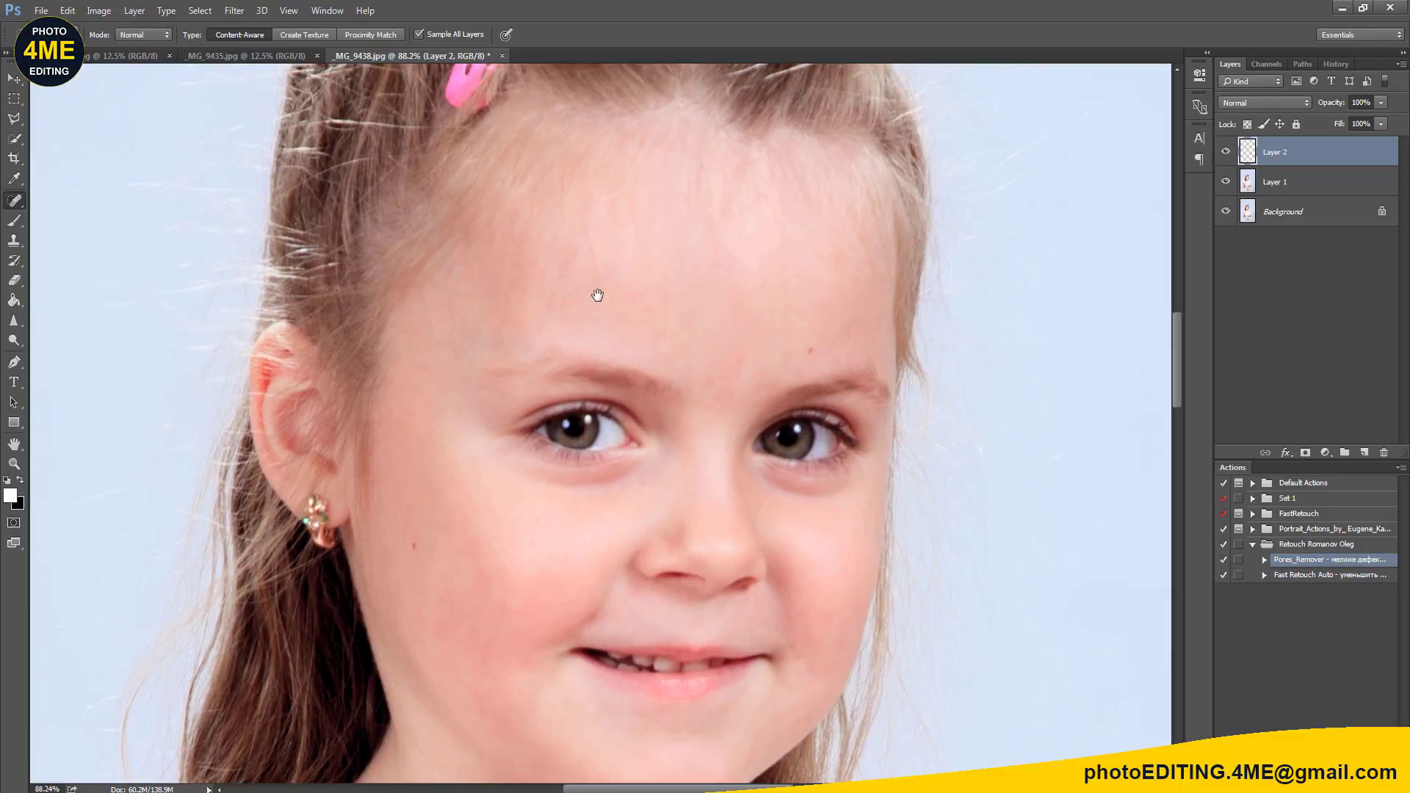
pyautogui.moveTo(579, 243); pyautogui.dragTo(559, 294)
pyautogui.moveTo(618, 193); pyautogui.dragTo(608, 210)
pyautogui.moveTo(701, 219); pyautogui.dragTo(719, 259)
pyautogui.scroll(2, 777, 287)
pyautogui.scroll(2, 716, 287)
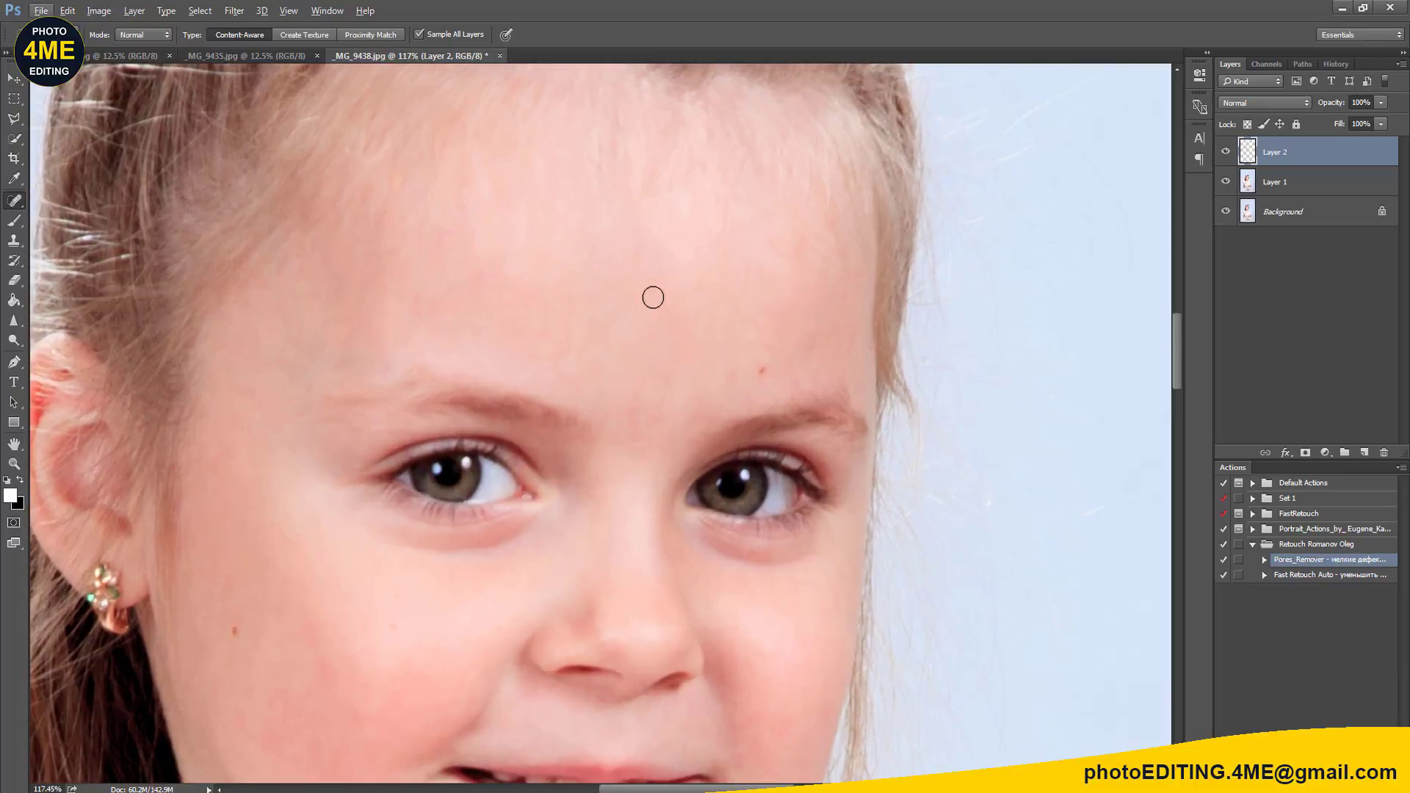
pyautogui.scroll(-3, 652, 296)
pyautogui.moveTo(597, 176); pyautogui.dragTo(591, 228)
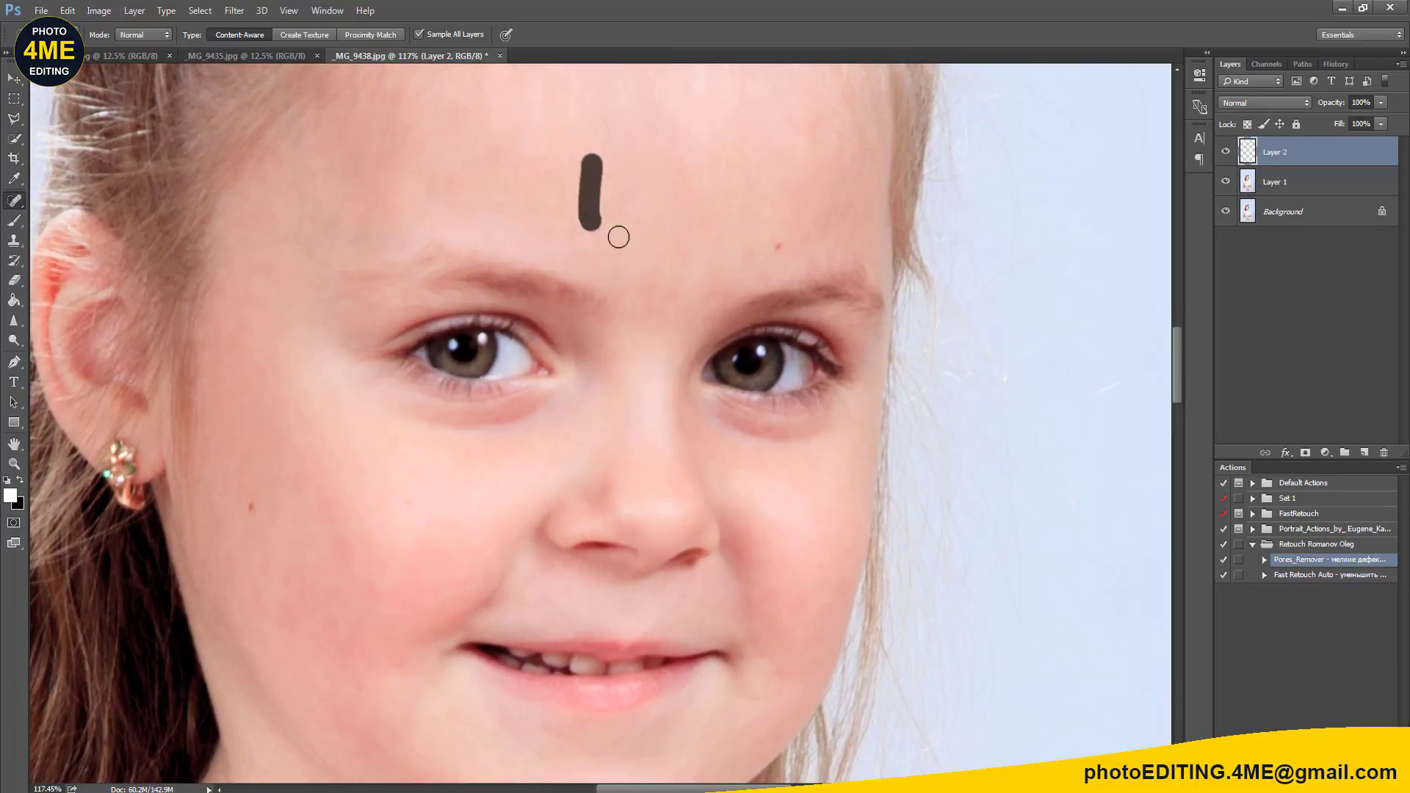
# Step: Spot-heal the blemishes on the left cheek, near the mouth and near the eye
pyautogui.scroll(-2, 671, 258)
pyautogui.scroll(-3, 624, 242)
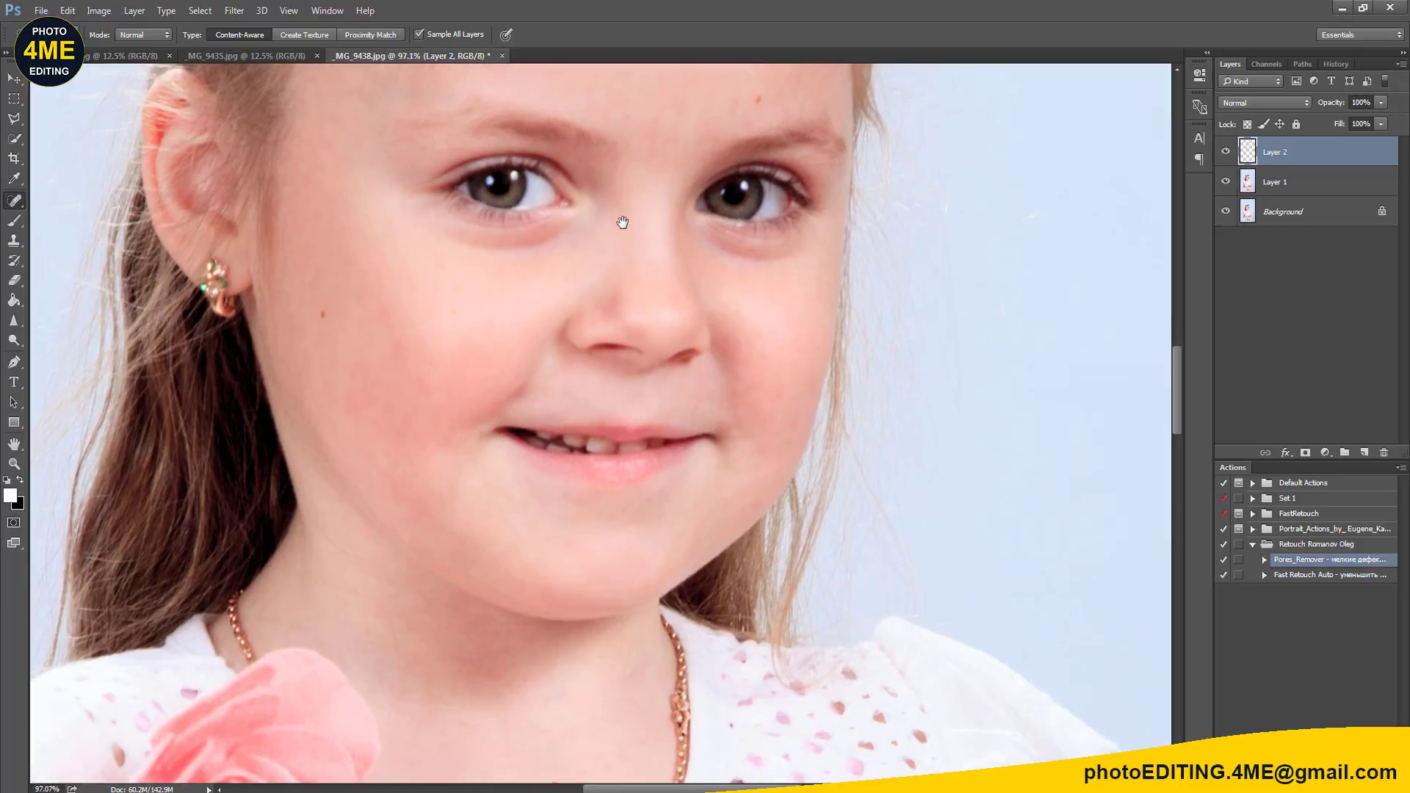
pyautogui.moveTo(390, 302)
pyautogui.mouseDown()
pyautogui.moveTo(385, 360)
pyautogui.moveTo(420, 396)
pyautogui.mouseUp()
pyautogui.click(446, 447)
pyautogui.moveTo(453, 308); pyautogui.dragTo(437, 323)
pyautogui.moveTo(365, 228); pyautogui.dragTo(418, 403)
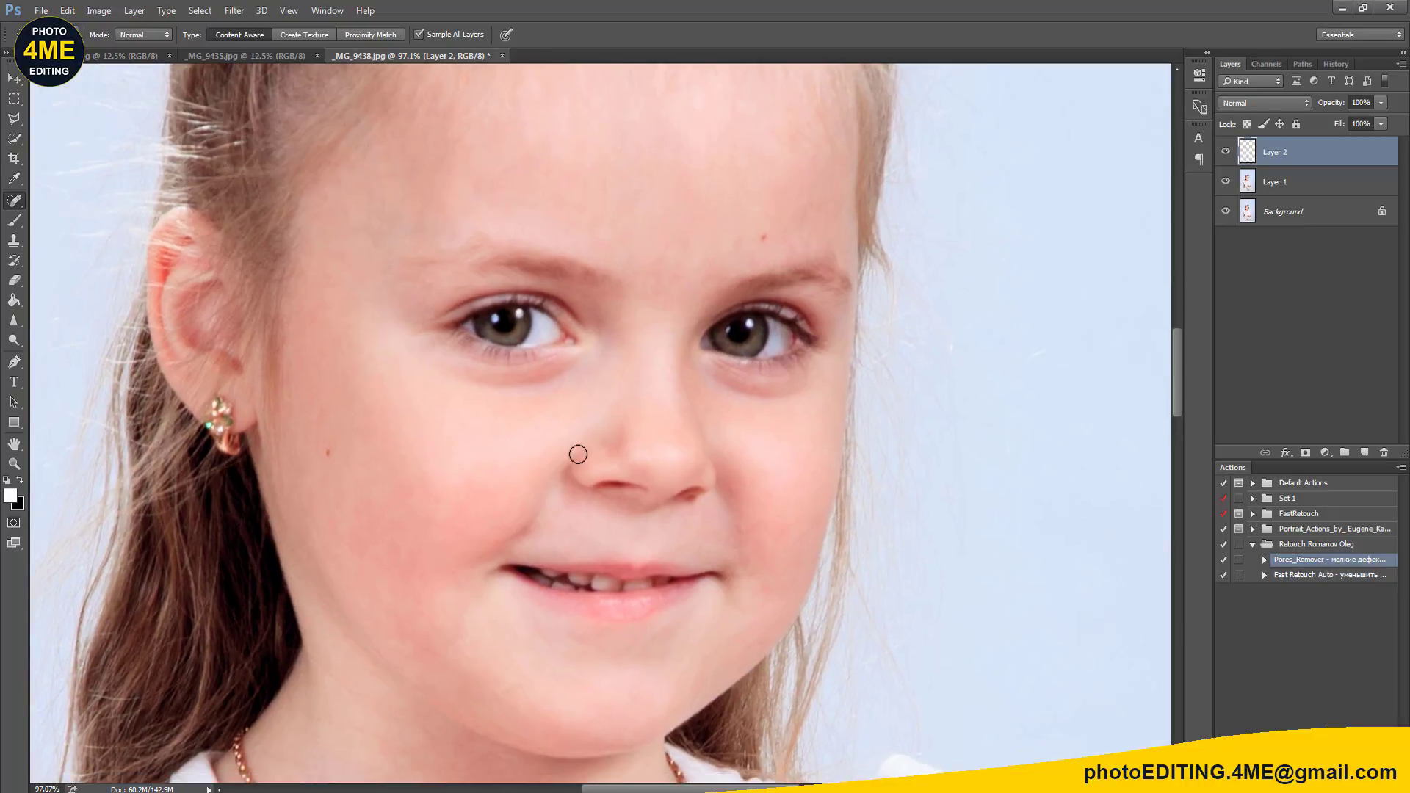
# Step: Clone clean cheek skin over the shadows under both eyes
pyautogui.press('s')
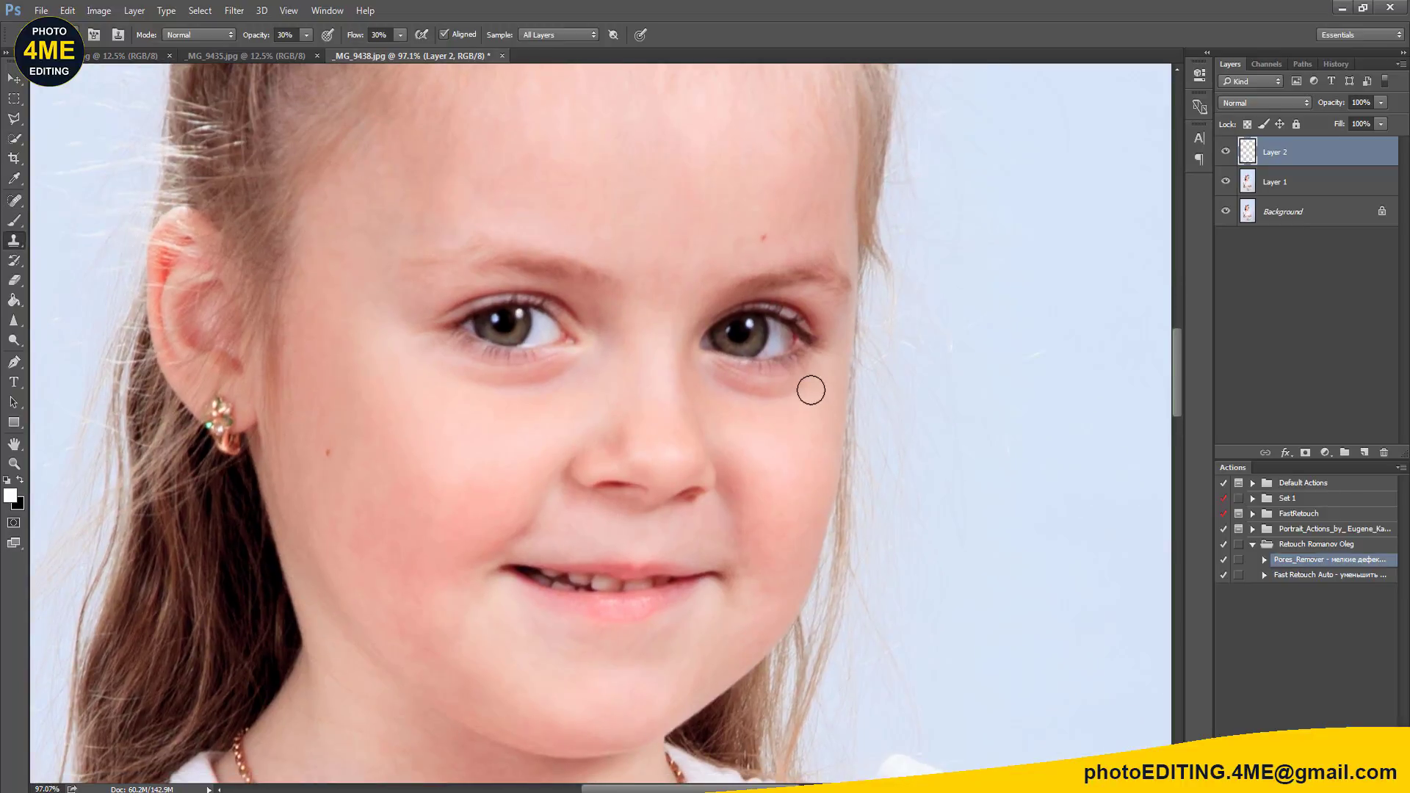
pyautogui.moveTo(811, 390); pyautogui.dragTo(705, 372)
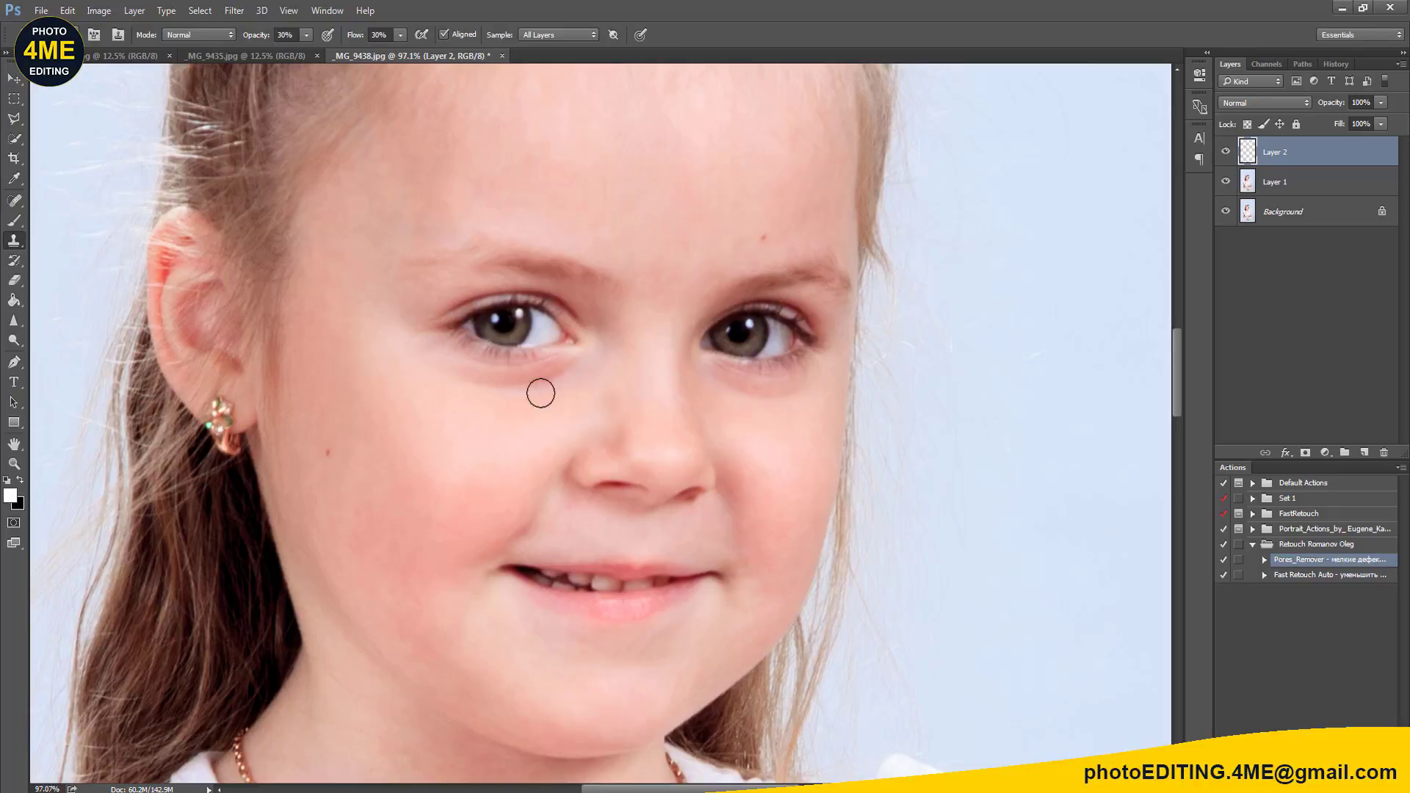
pyautogui.keyDown('alt'); pyautogui.click(447, 416); pyautogui.keyUp('alt')
pyautogui.moveTo(447, 377); pyautogui.dragTo(630, 354)
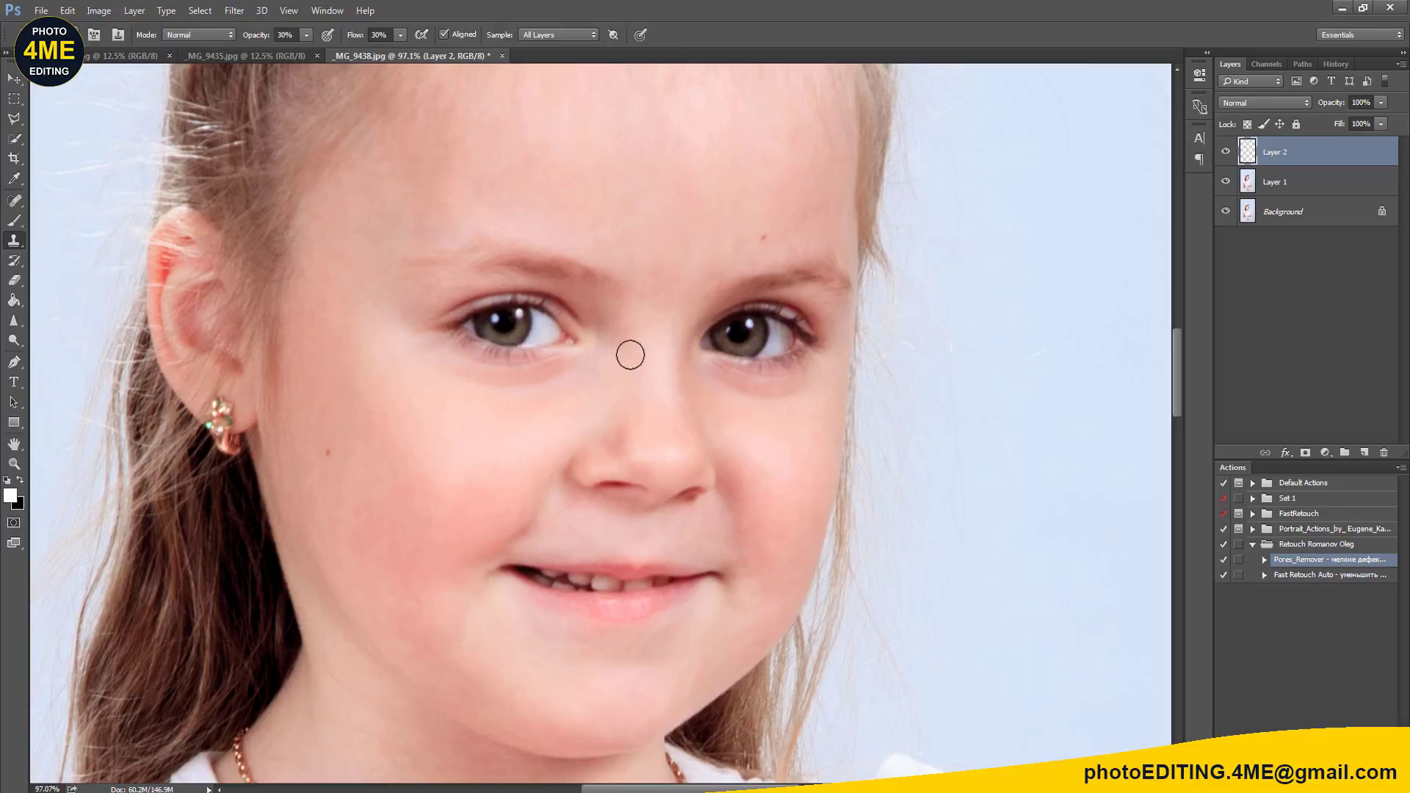
pyautogui.scroll(2, 703, 538)
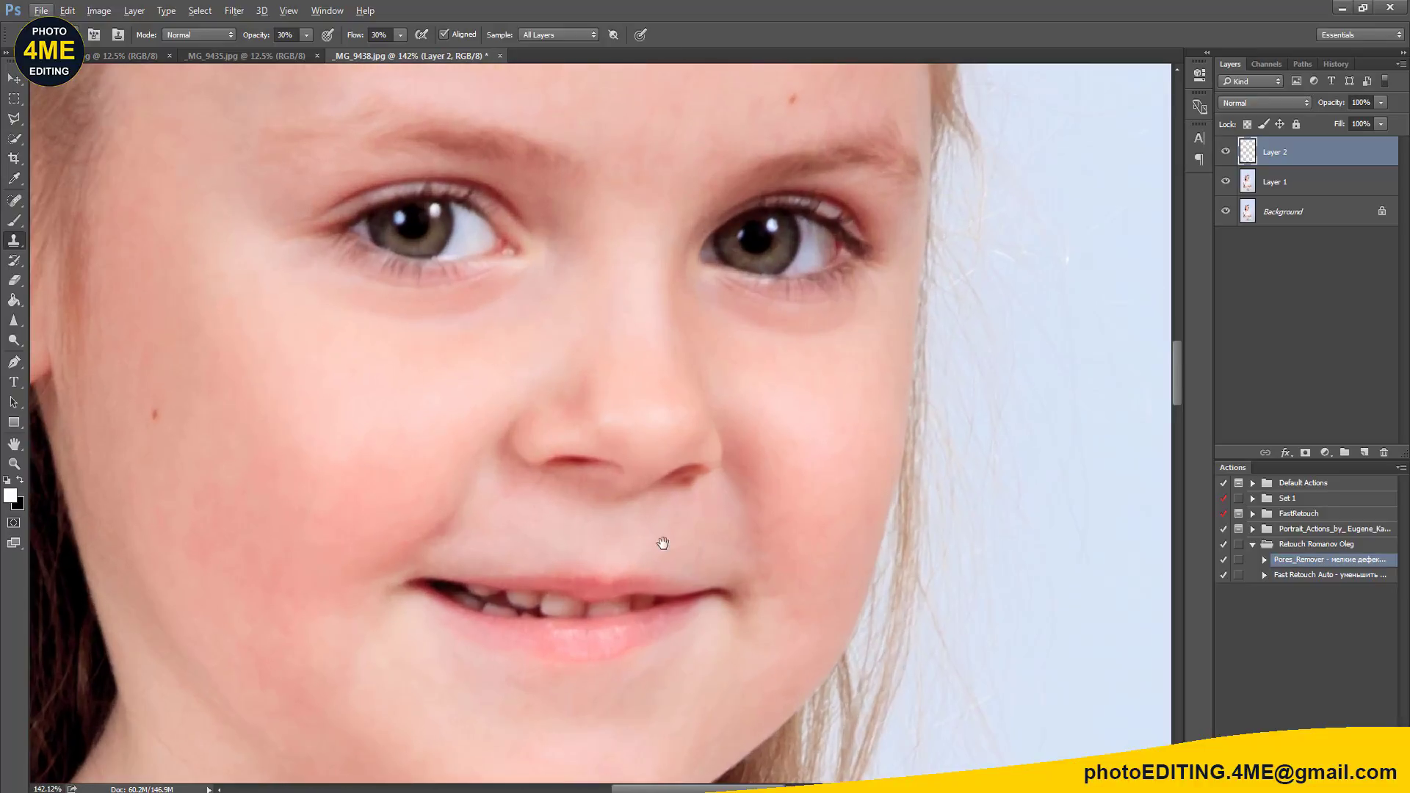
pyautogui.scroll(1, 661, 542)
pyautogui.scroll(-4, 693, 462)
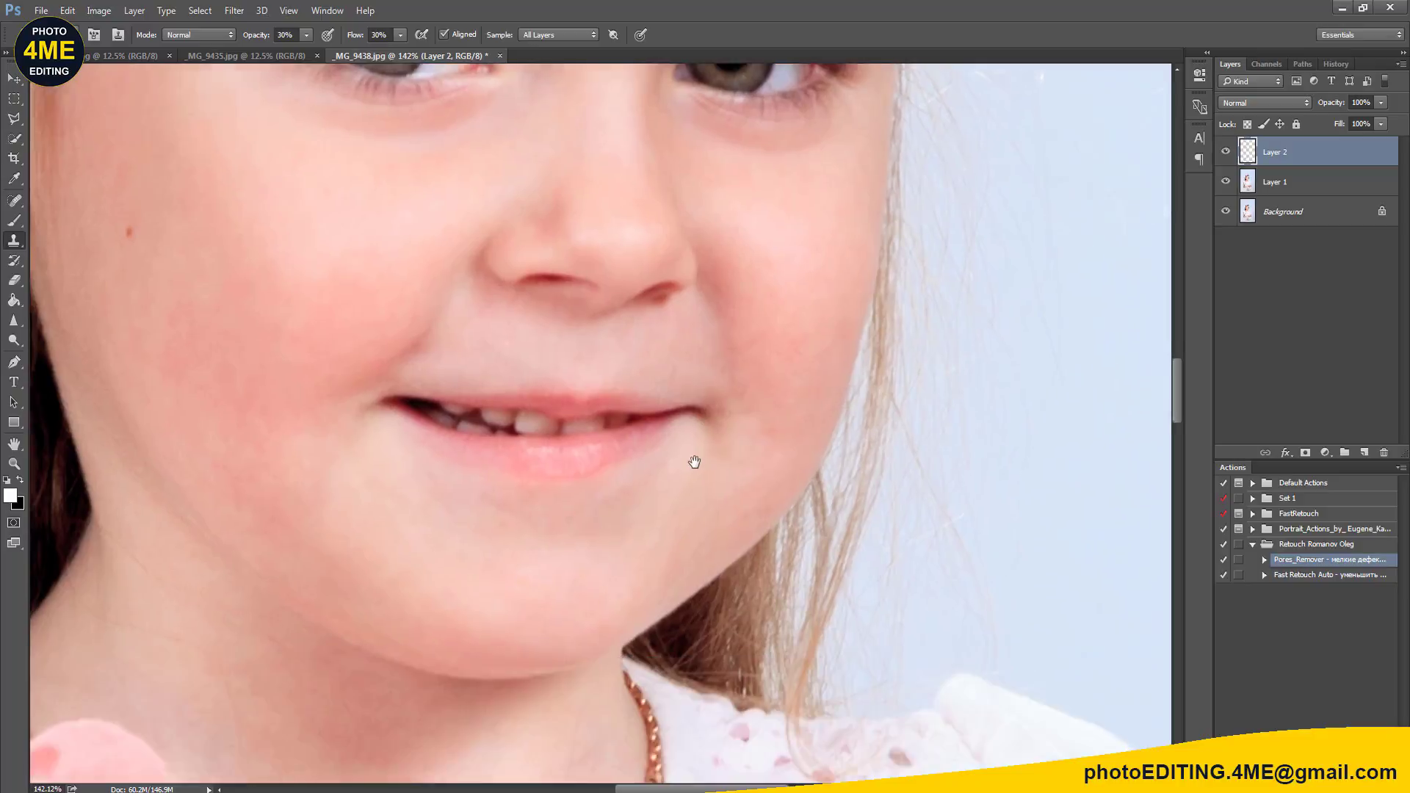
pyautogui.scroll(-1, 705, 452)
# Step: Clone smooth skin across the chin and dab out a chin blemish
pyautogui.click(718, 427)
pyautogui.click(568, 472)
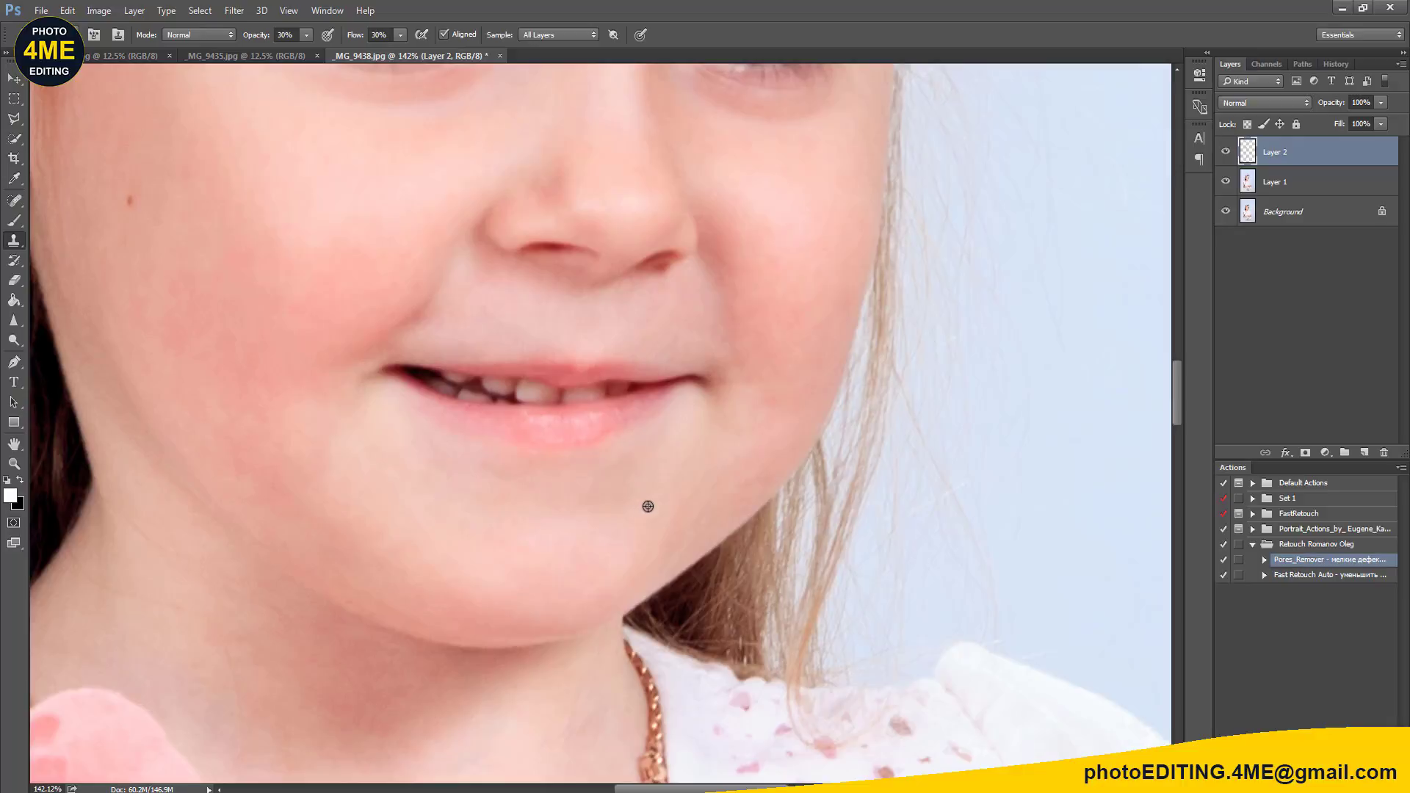
pyautogui.click(535, 478)
pyautogui.click(601, 506)
pyautogui.moveTo(612, 495); pyautogui.dragTo(636, 492)
pyautogui.click(651, 470)
# Step: Smooth the cheek skin beside the nose and enlarge the cloning brush
pyautogui.scroll(-3, 519, 482)
pyautogui.moveTo(483, 289); pyautogui.dragTo(498, 335)
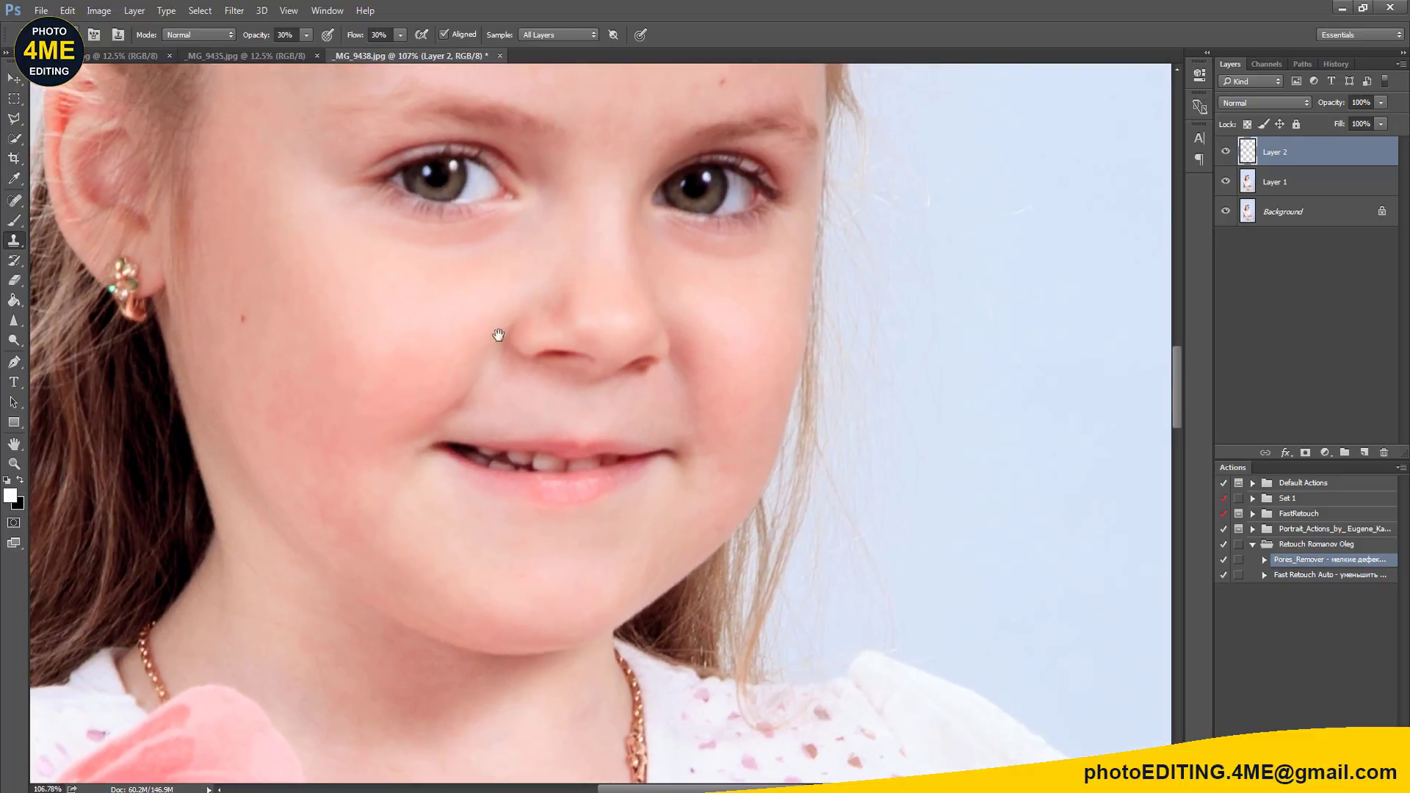
pyautogui.keyDown('alt'); pyautogui.click(538, 253); pyautogui.keyUp('alt')
pyautogui.click(529, 315)
pyautogui.scroll(-1, 393, 359)
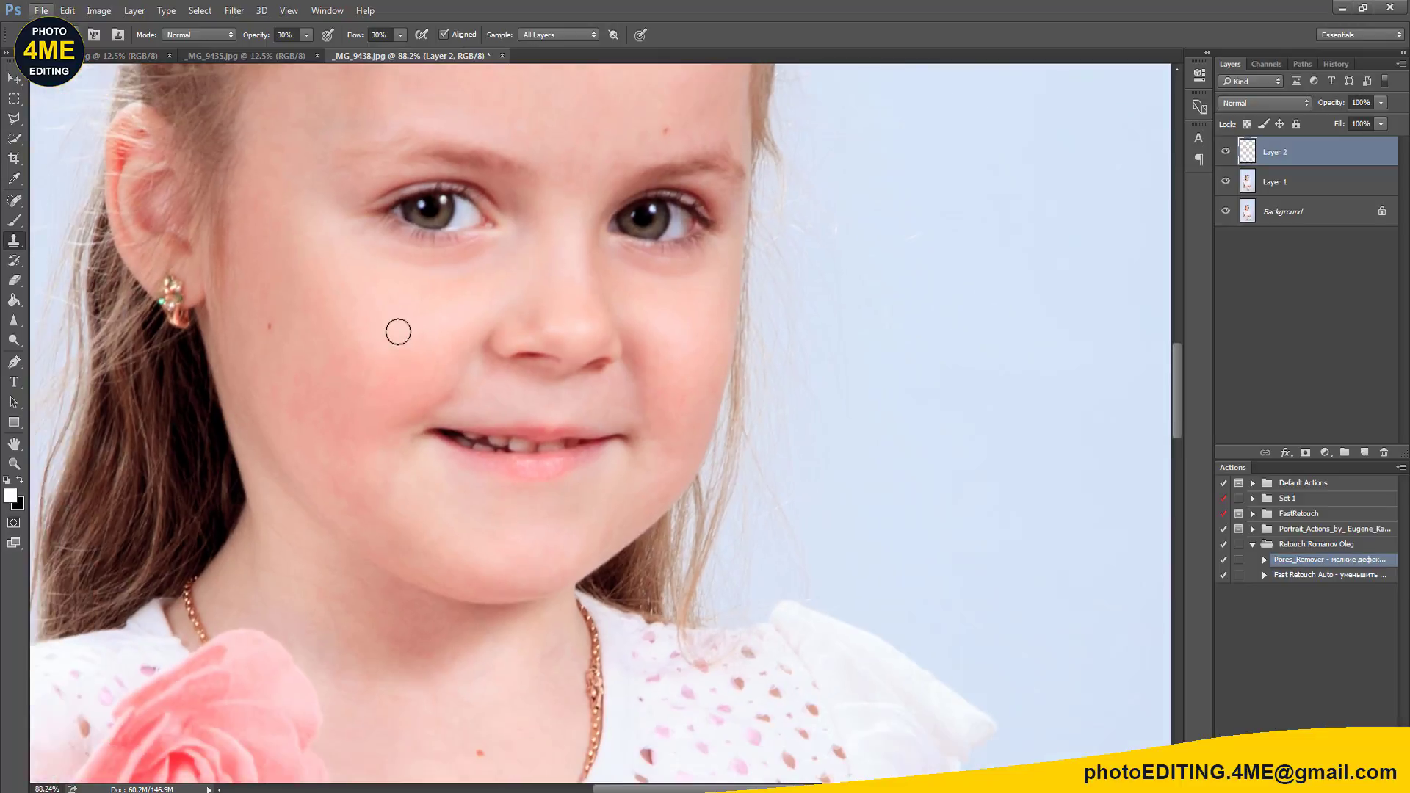
pyautogui.scroll(2, 396, 328)
pyautogui.scroll(1, 400, 409)
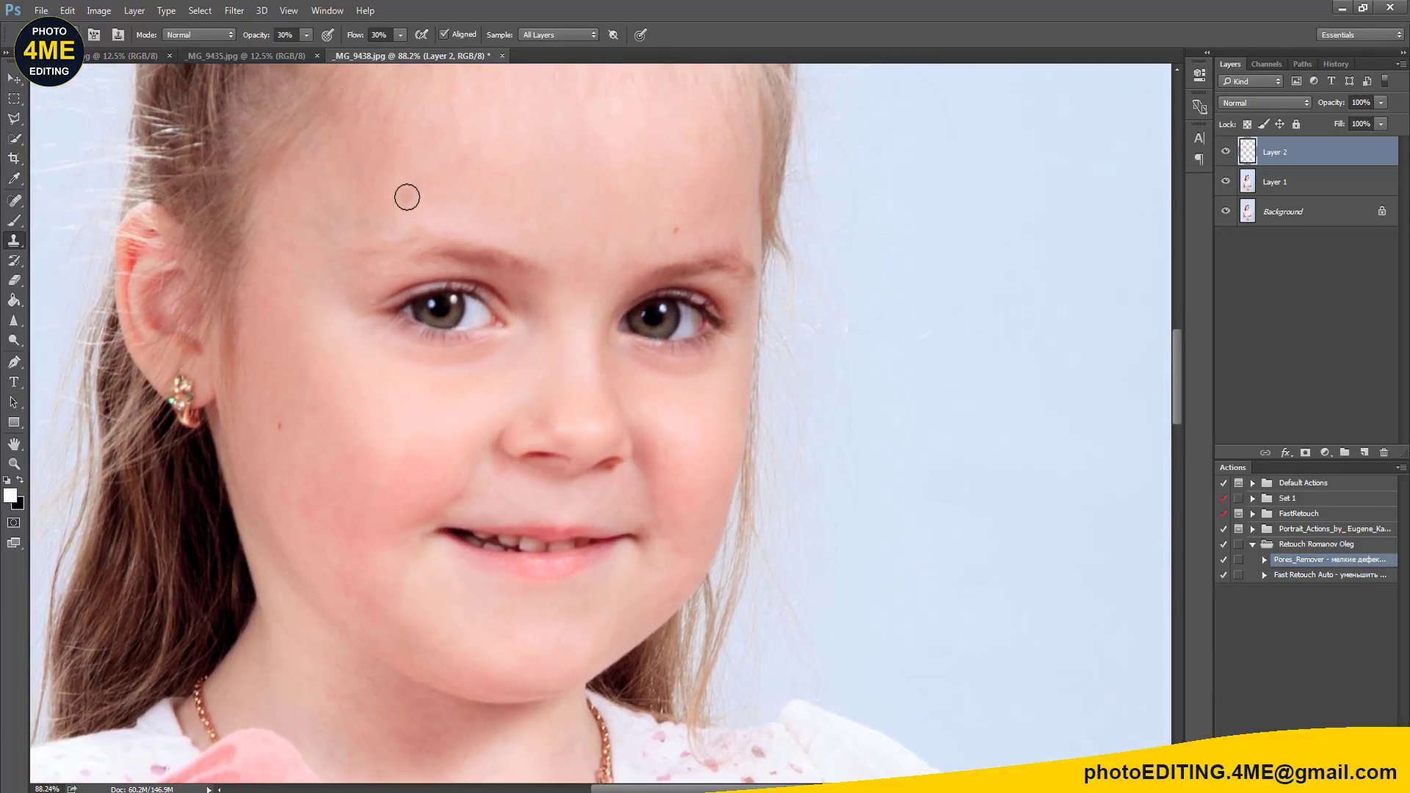
pyautogui.press(']')
pyautogui.press(']')
# Step: Clone smoother skin over the neck
pyautogui.keyDown('alt'); pyautogui.scroll(-2, 628, 234); pyautogui.keyUp('alt')
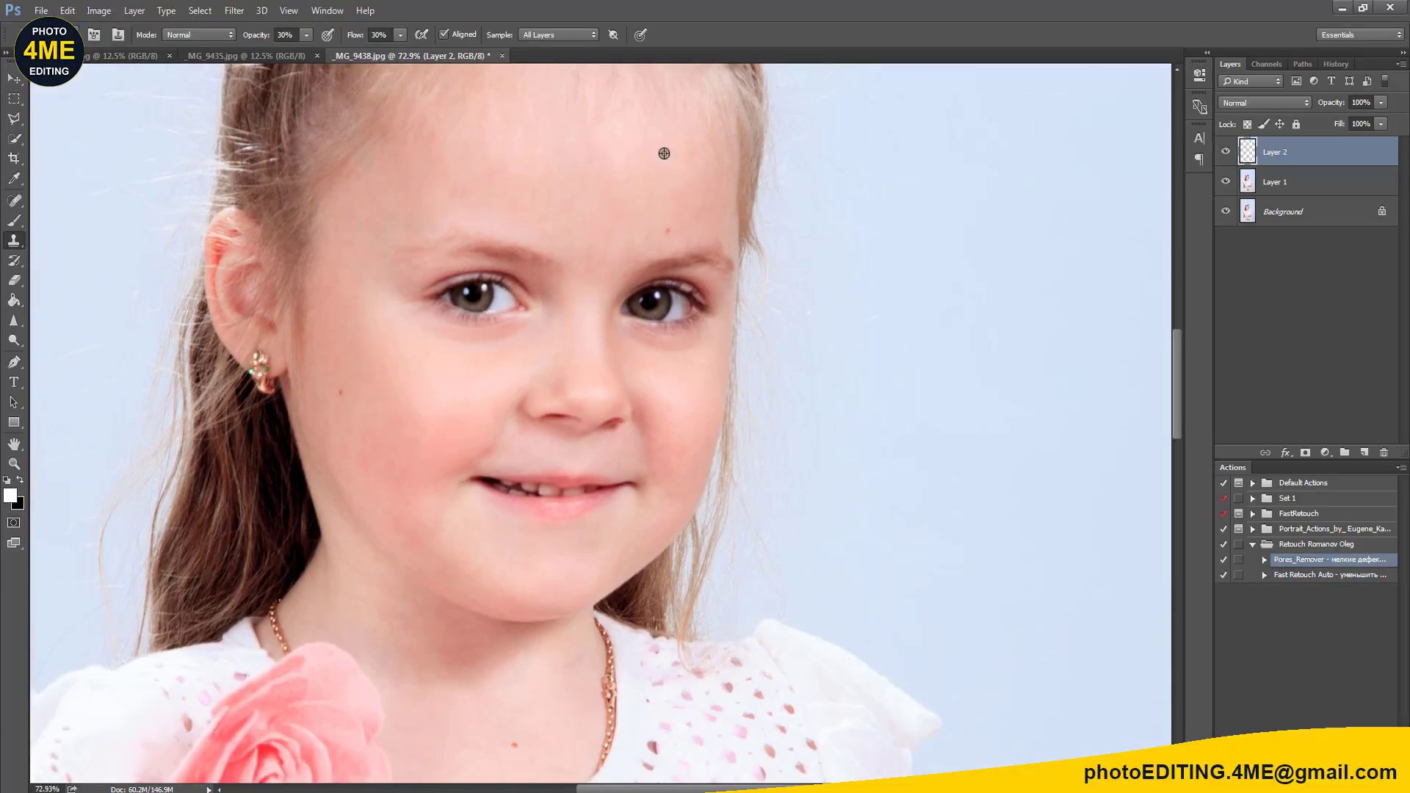
pyautogui.scroll(-3, 523, 488)
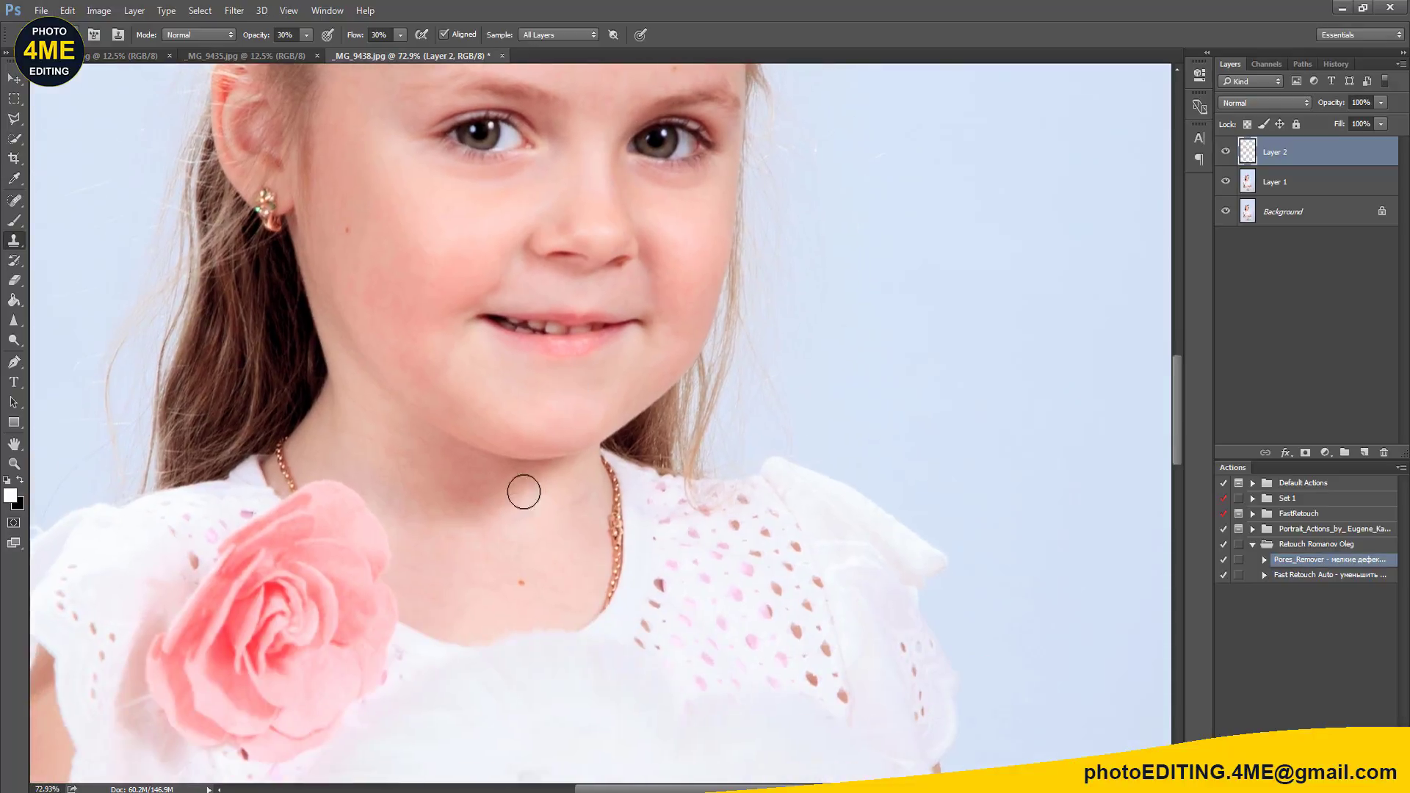
pyautogui.moveTo(520, 525); pyautogui.dragTo(552, 534)
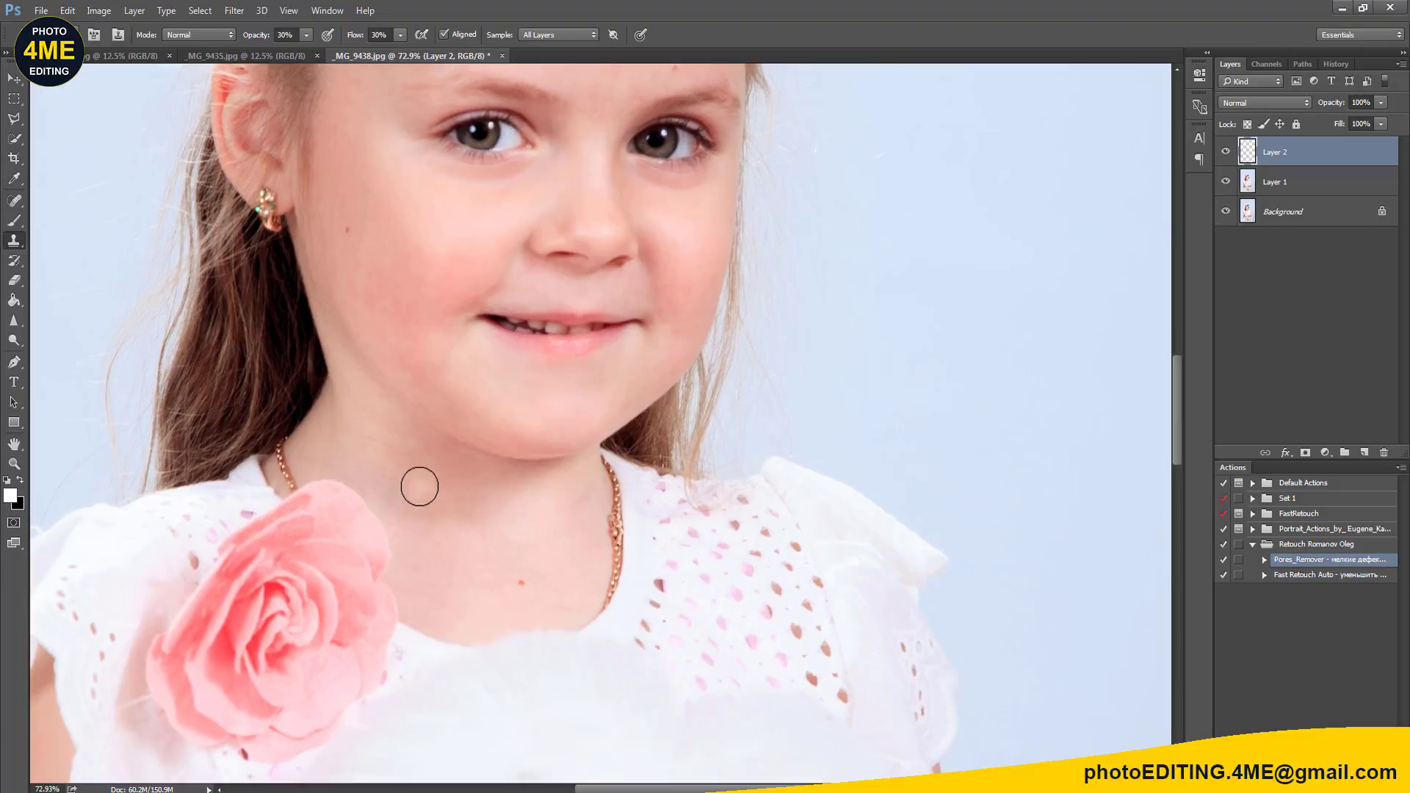
pyautogui.scroll(-2, 459, 560)
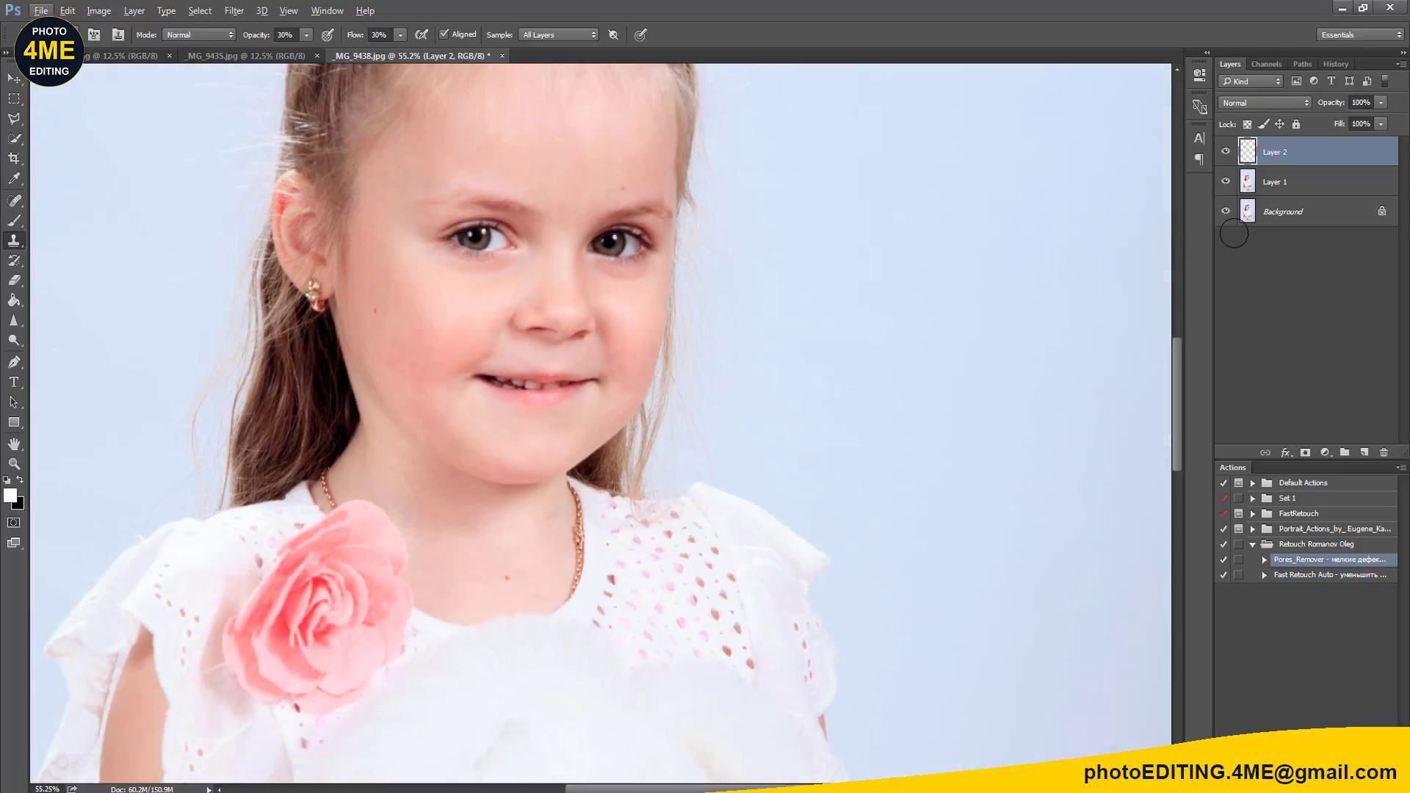
# Step: Toggle Layer 2's visibility to compare the cloned retouch with the original
pyautogui.click(1225, 155)
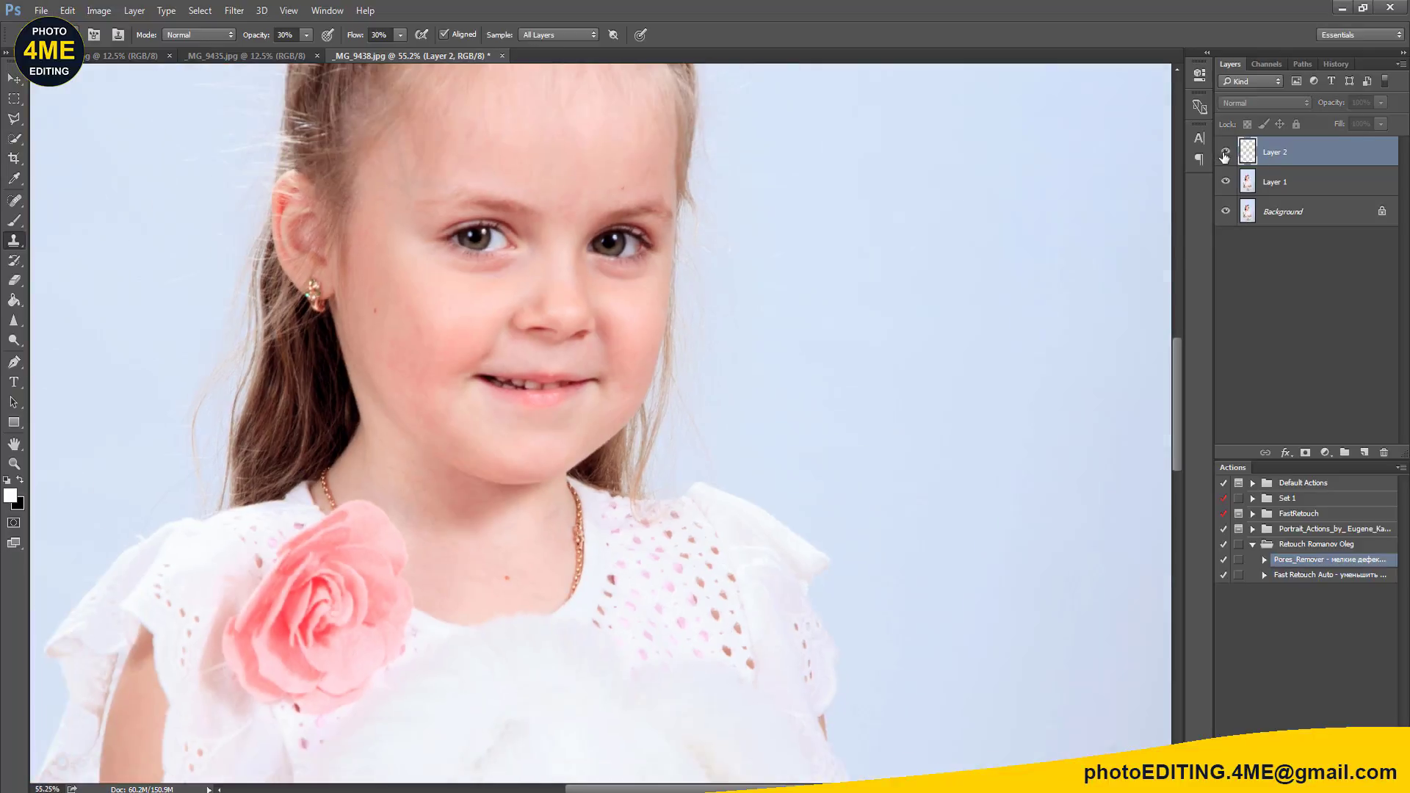
pyautogui.click(1225, 154)
pyautogui.moveTo(785, 379); pyautogui.dragTo(786, 432)
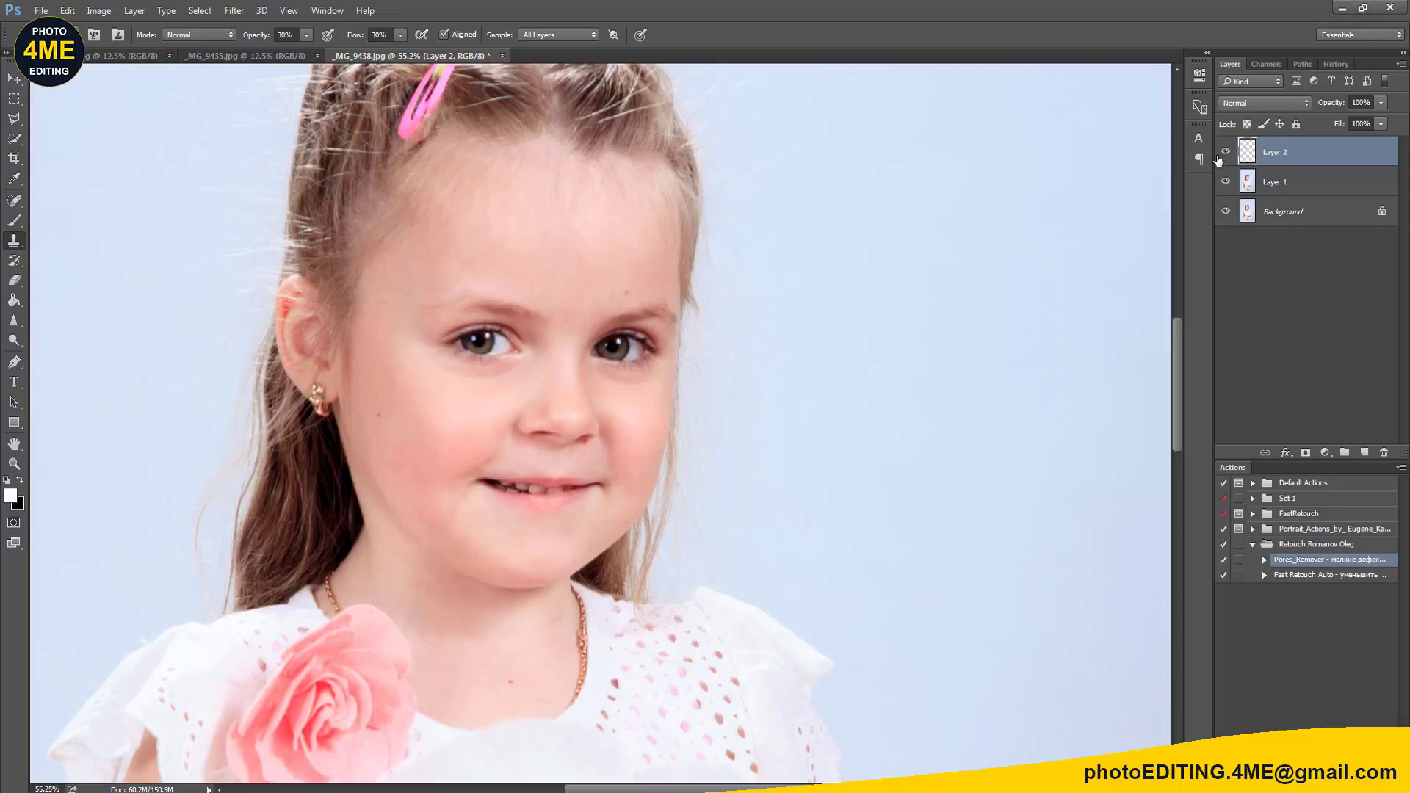
pyautogui.click(1225, 152)
pyautogui.press('j')
pyautogui.scroll(2, 639, 249)
# Step: Heal the forehead mole and merge Layer 1 and Layer 2 into a new Layer 2 copy
pyautogui.scroll(3, 640, 249)
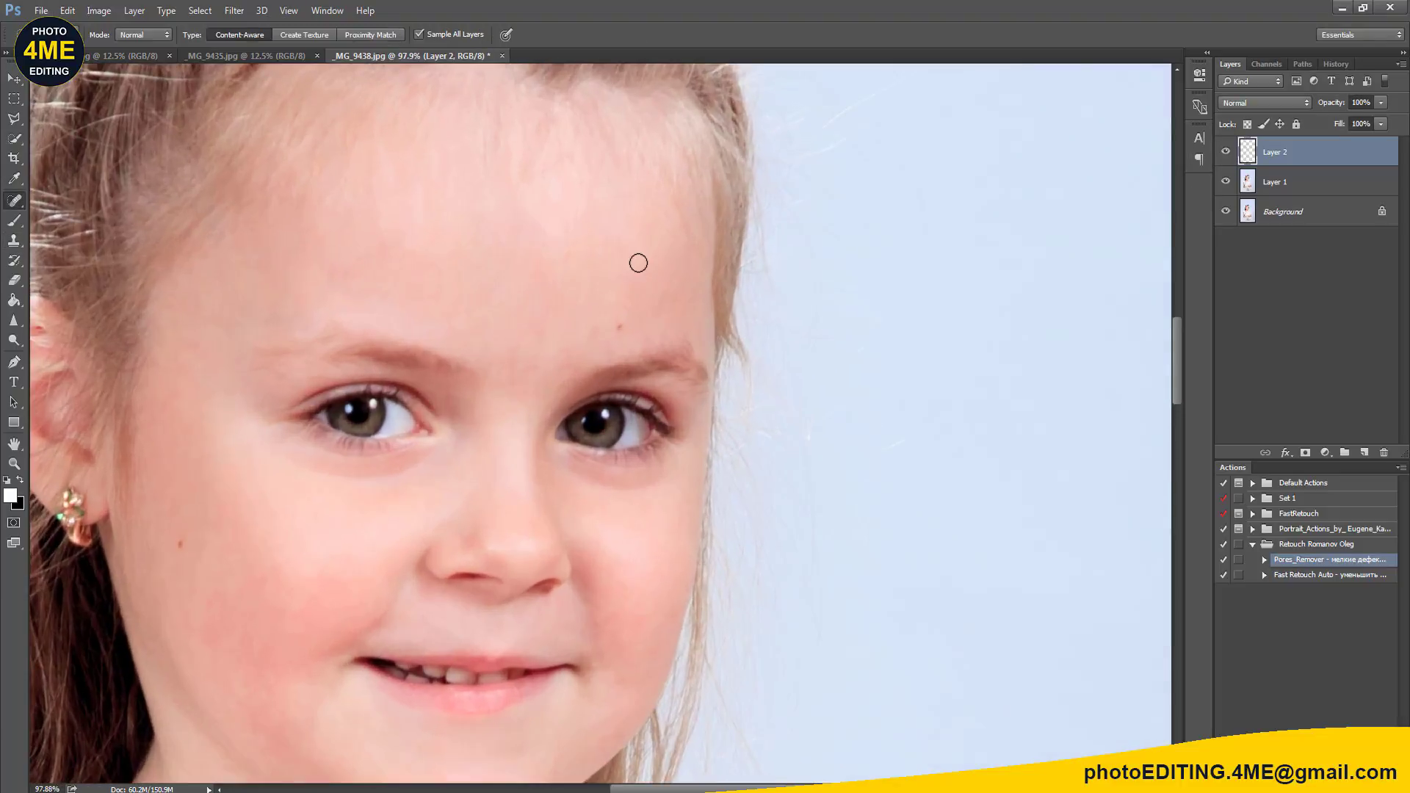
pyautogui.click(655, 221)
pyautogui.keyDown('shift'); pyautogui.click(1300, 184); pyautogui.keyUp('shift')
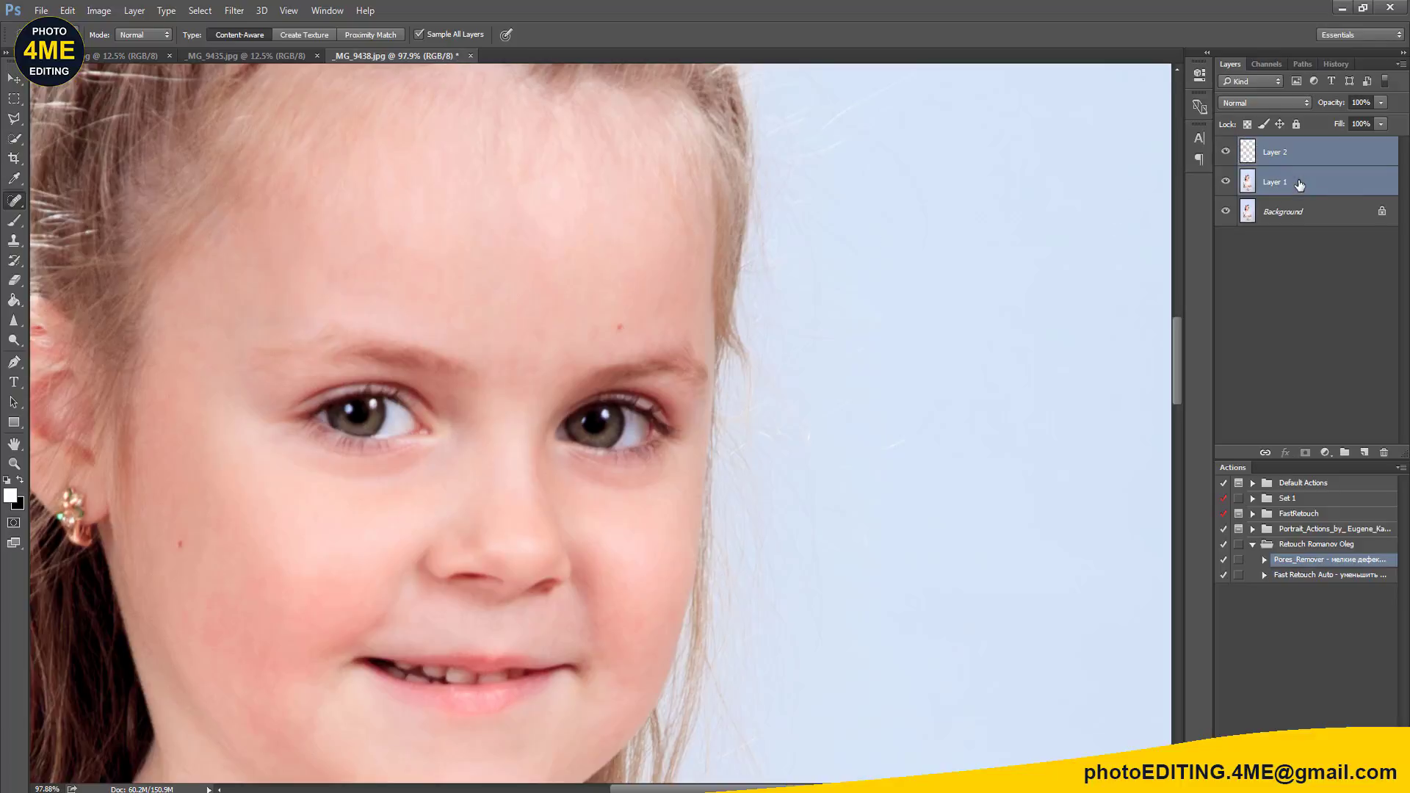
pyautogui.hotkey('ctrl', 'alt', 'e')
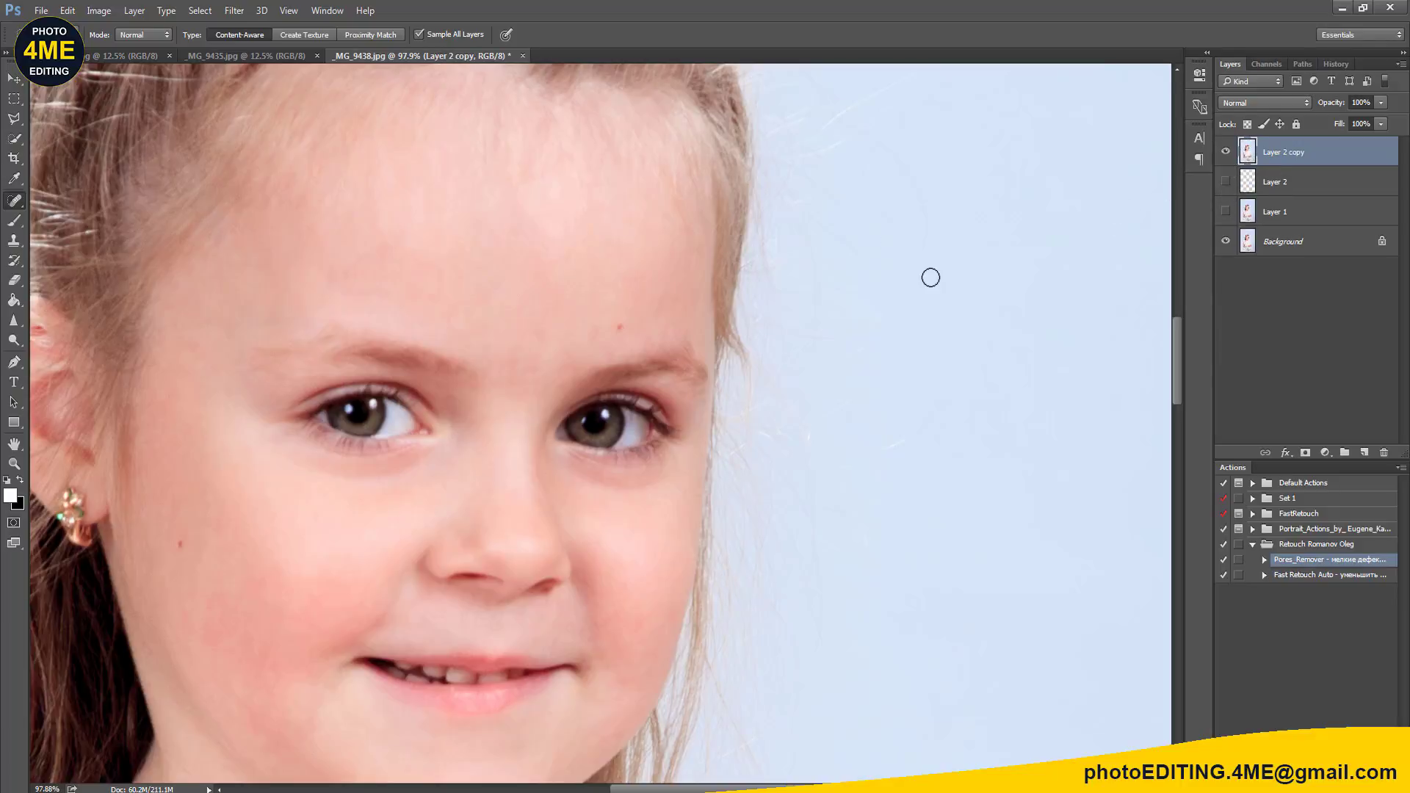
# Step: Sharpen the irises of both eyes and choose the Burn tool
pyautogui.click(13, 320)
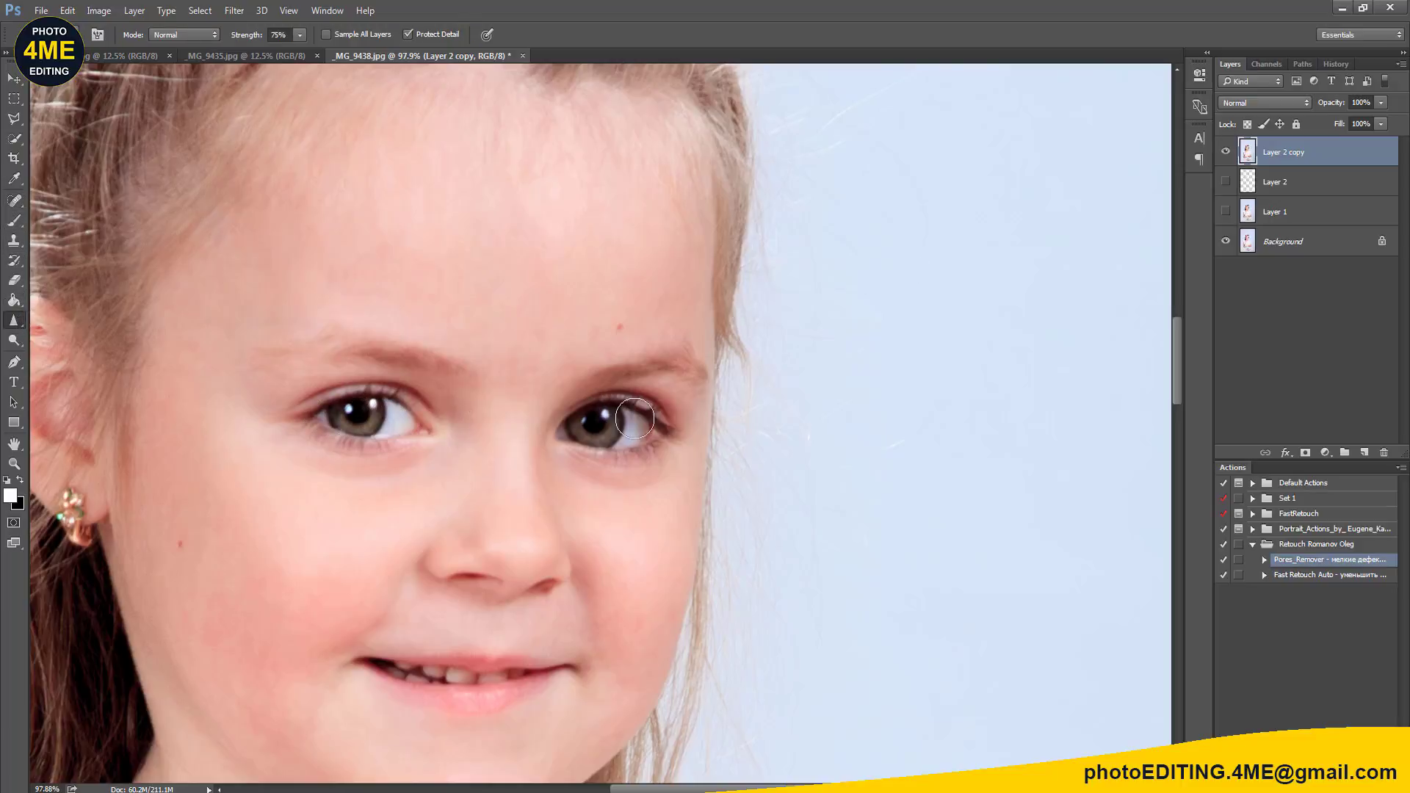
pyautogui.moveTo(595, 424); pyautogui.dragTo(592, 430)
pyautogui.scroll(-2, 586, 405)
pyautogui.moveTo(500, 384); pyautogui.dragTo(701, 417)
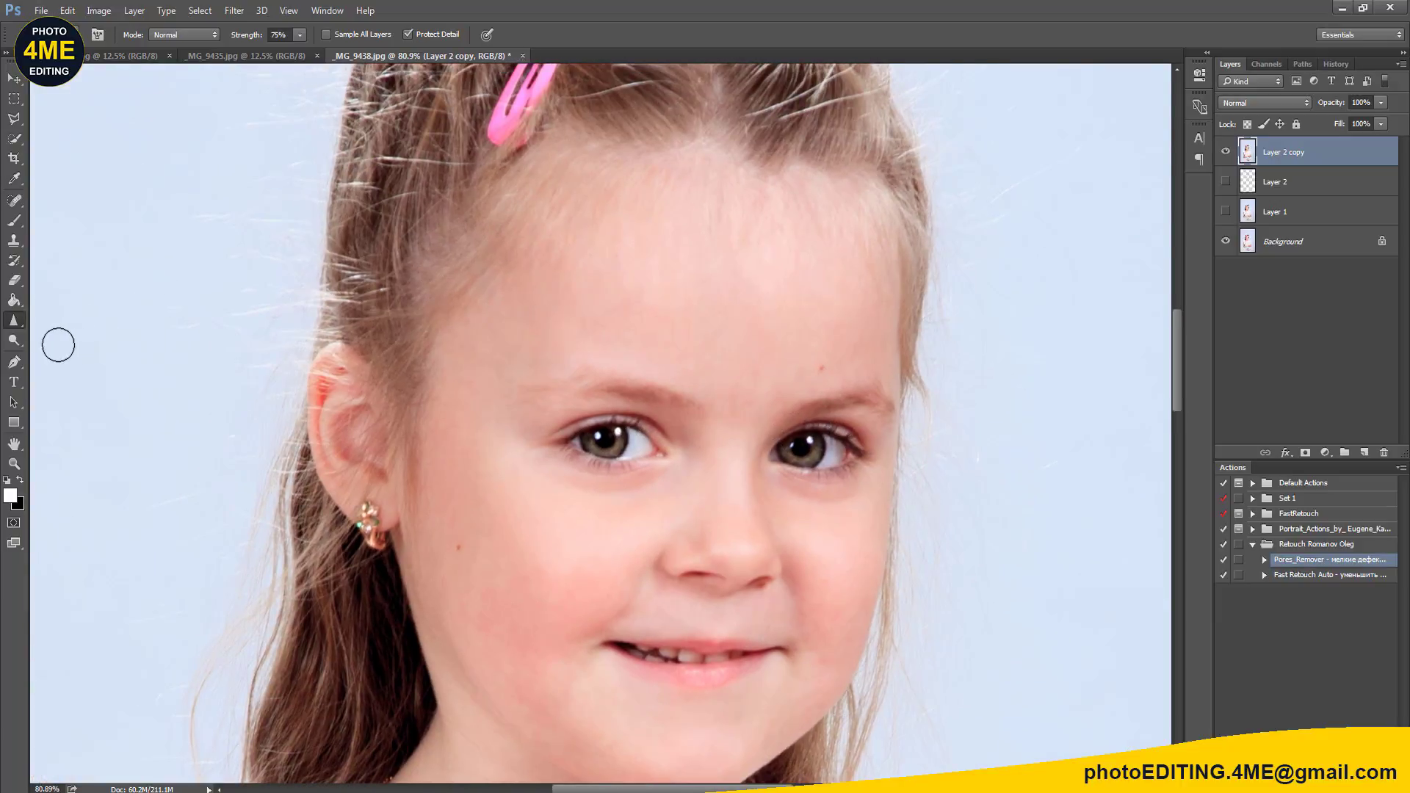
pyautogui.click(20, 343)
pyautogui.rightClick(20, 346)
pyautogui.click(66, 360)
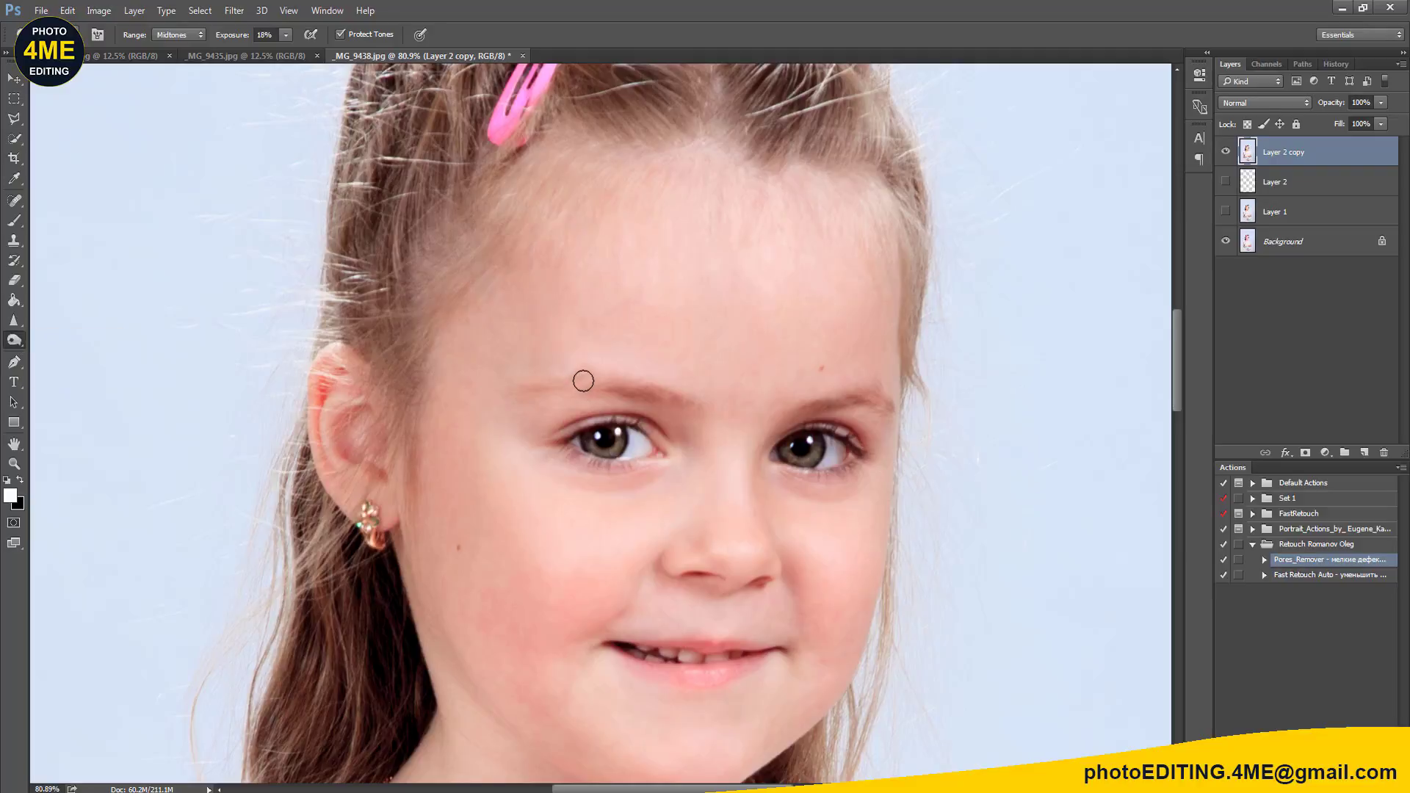
# Step: Sample clean forehead skin with the Clone Stamp and look over the bunny, hands and face
pyautogui.press('s')
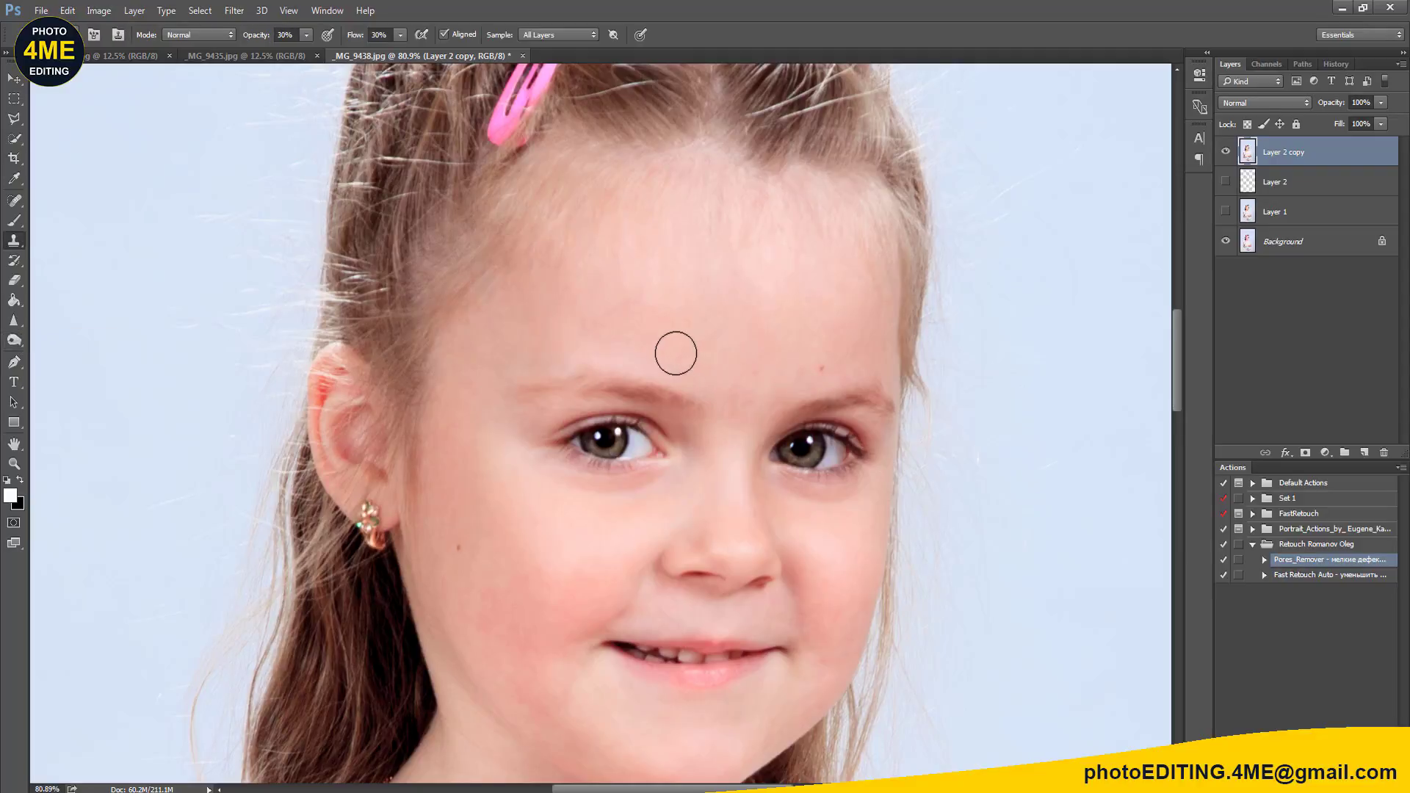
pyautogui.keyDown('alt'); pyautogui.click(607, 324); pyautogui.keyUp('alt')
pyautogui.press('alt')
pyautogui.keyDown('alt'); pyautogui.scroll(-2, 681, 315); pyautogui.keyUp('alt')
pyautogui.scroll(-4, 670, 482)
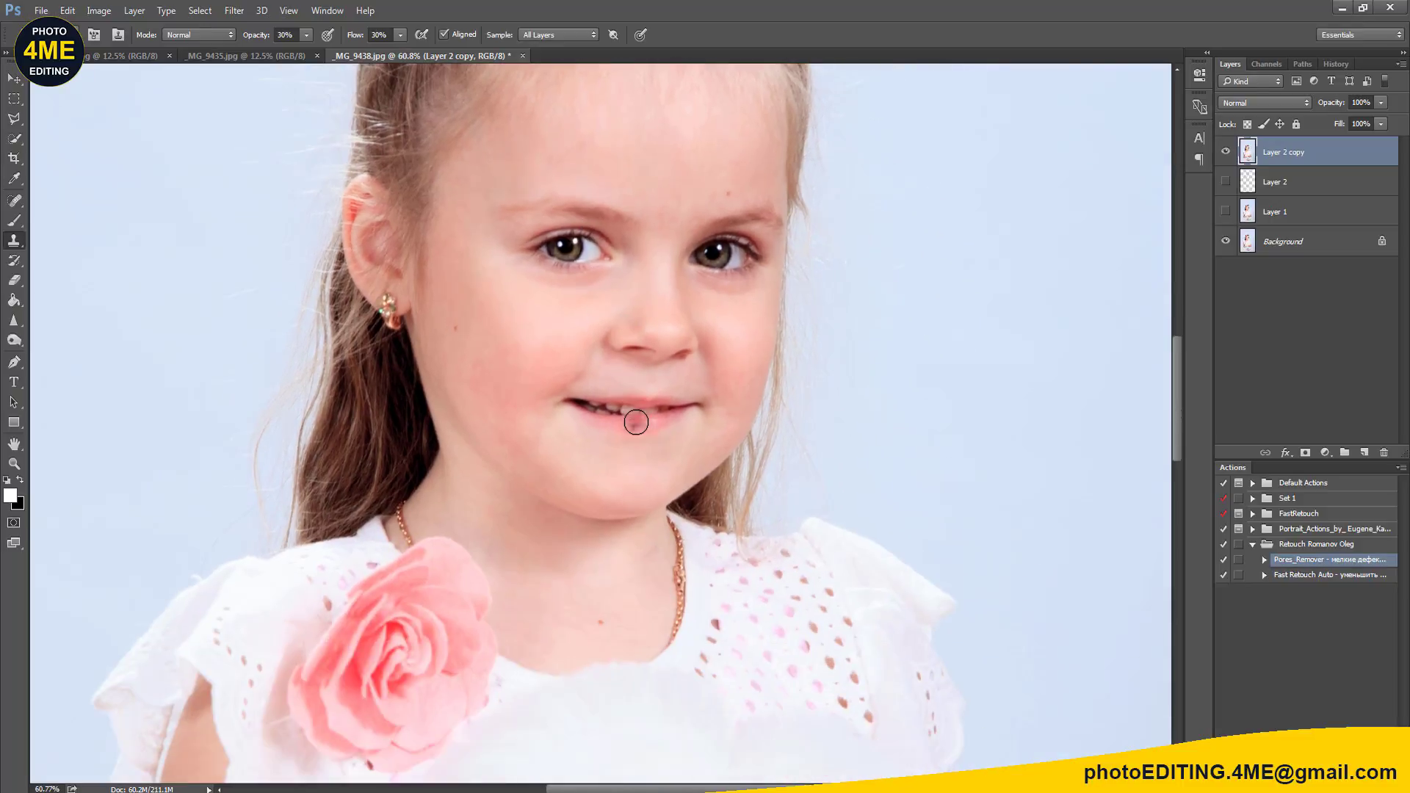
pyautogui.keyDown('alt'); pyautogui.scroll(-8, 636, 423); pyautogui.keyUp('alt')
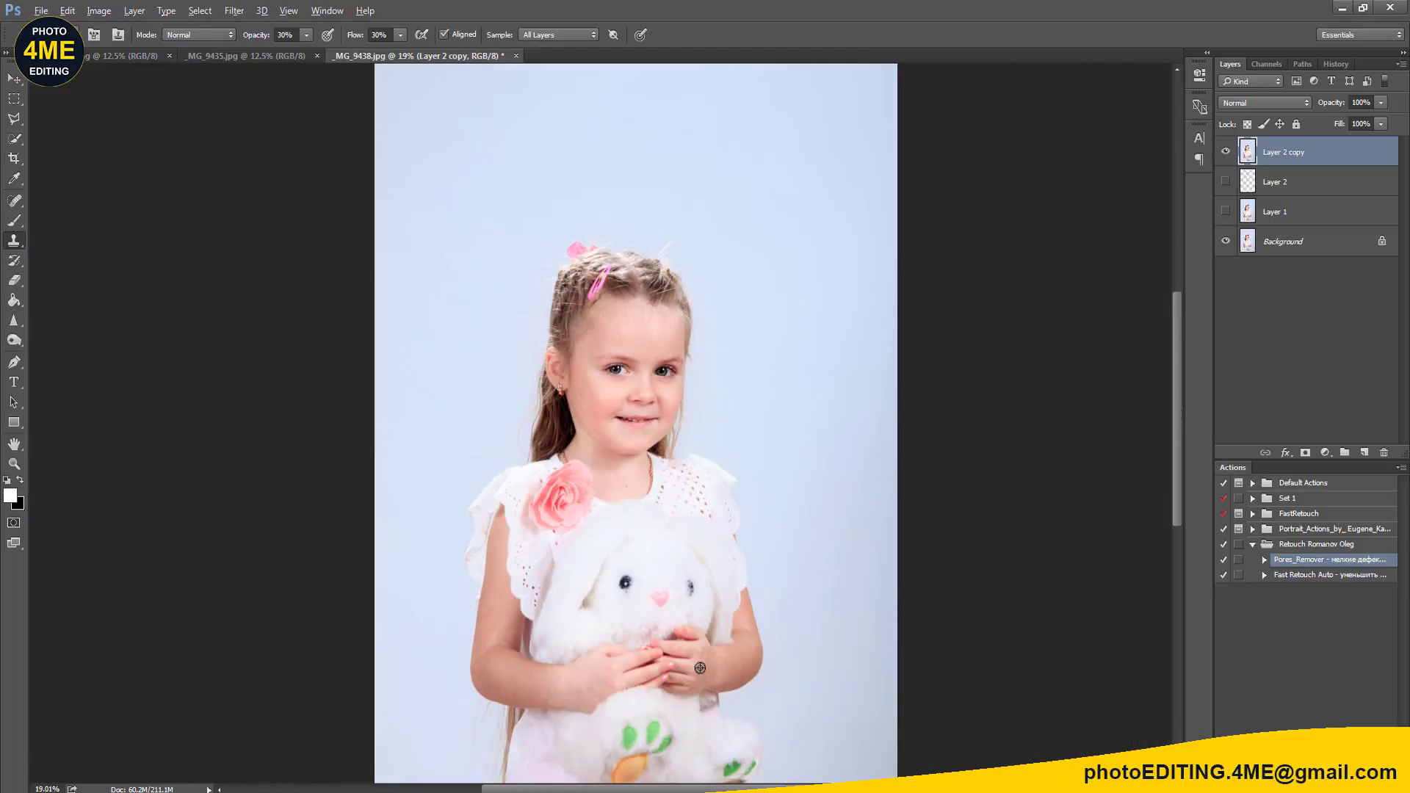
pyautogui.keyDown('alt'); pyautogui.scroll(4, 700, 668); pyautogui.keyUp('alt')
pyautogui.keyDown('alt'); pyautogui.scroll(4, 700, 668); pyautogui.keyUp('alt')
pyautogui.moveTo(564, 668); pyautogui.dragTo(830, 527)
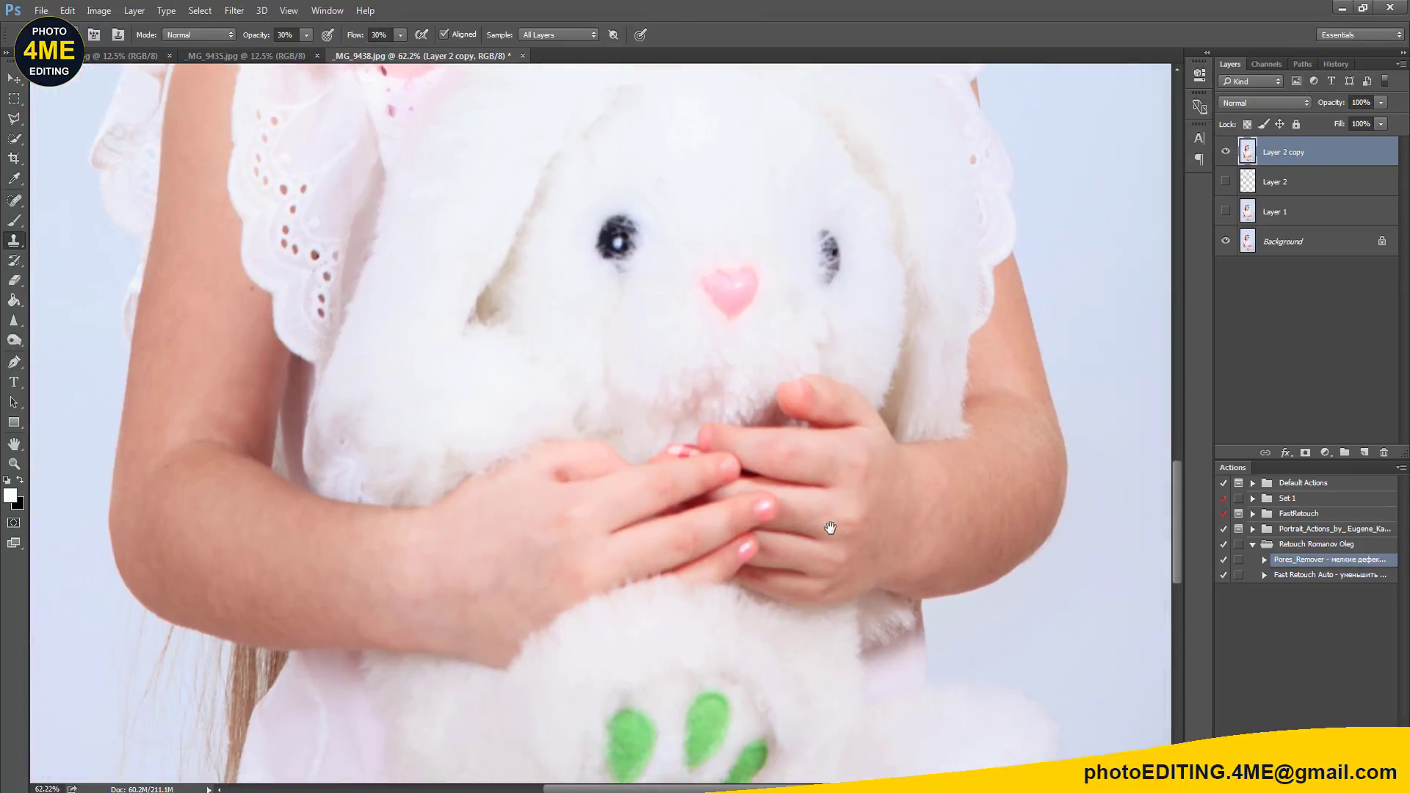
pyautogui.scroll(4, 780, 471)
pyautogui.scroll(2, 708, 419)
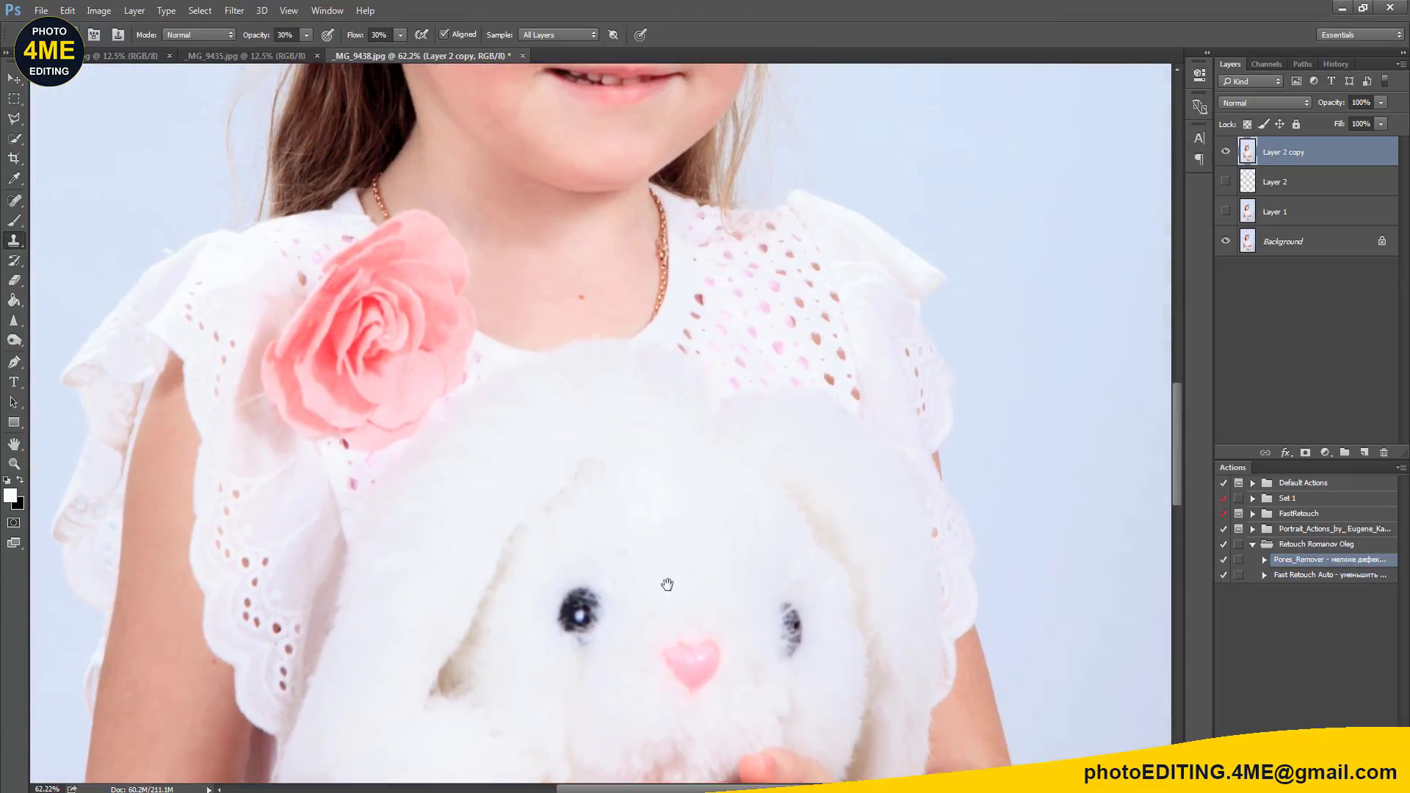
pyautogui.scroll(3, 668, 585)
pyautogui.moveTo(639, 479); pyautogui.dragTo(667, 592)
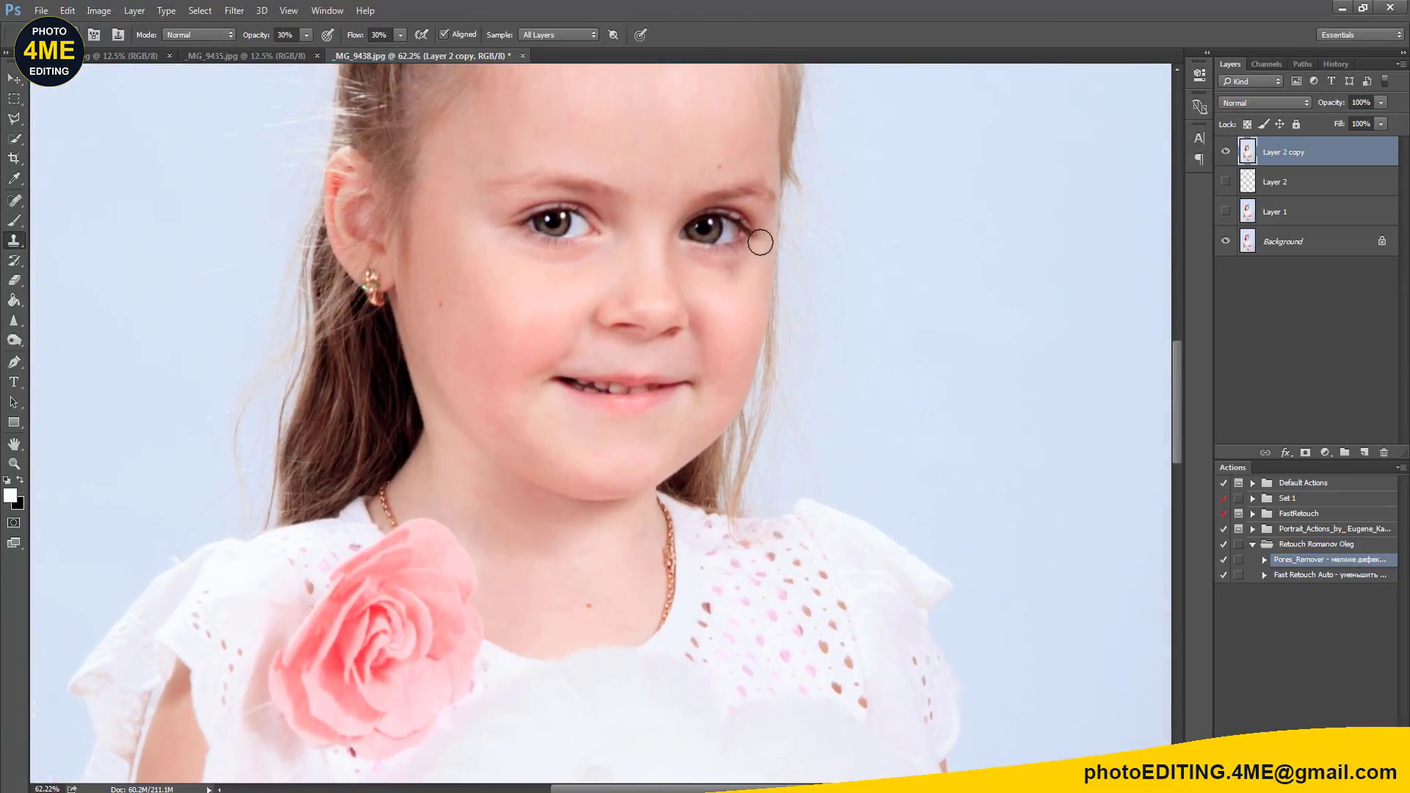
# Step: Compare the merged Layer 2 copy with the original, then close the _MG_9438 portrait
pyautogui.scroll(2, 763, 309)
pyautogui.scroll(2, 783, 360)
pyautogui.click(1225, 152)
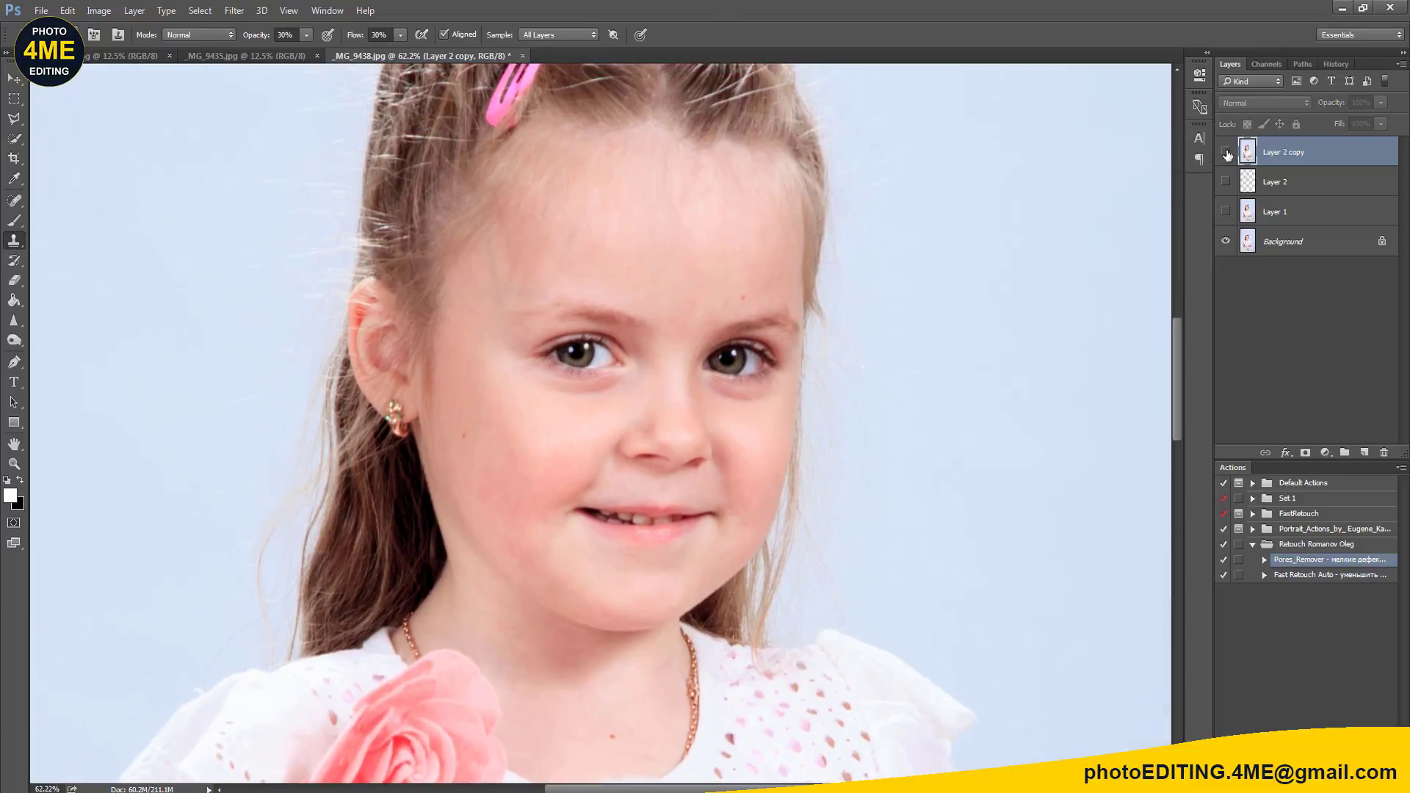
pyautogui.click(1225, 152)
pyautogui.click(1225, 152)
pyautogui.scroll(-3, 847, 299)
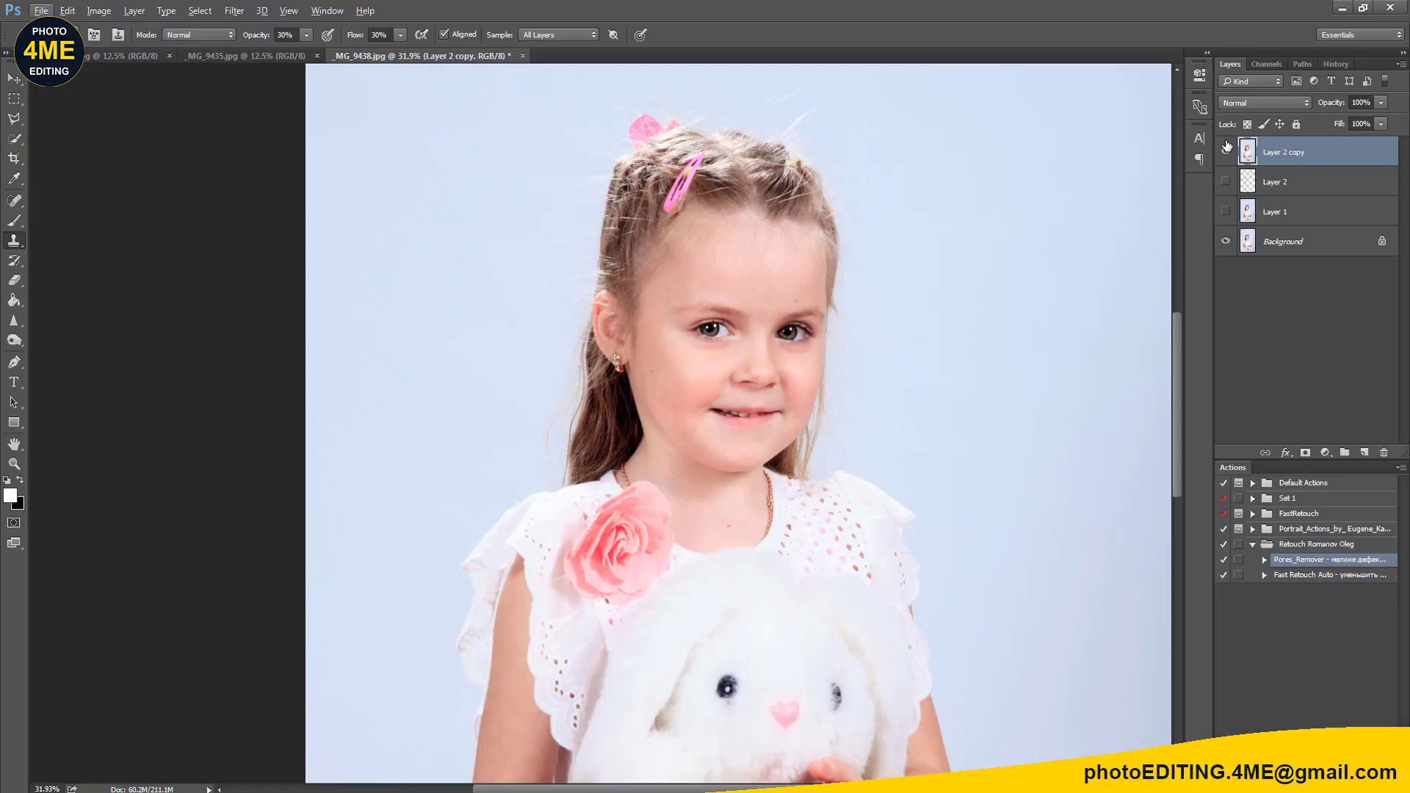
pyautogui.click(1225, 152)
pyautogui.hotkey('ctrl', 'w')
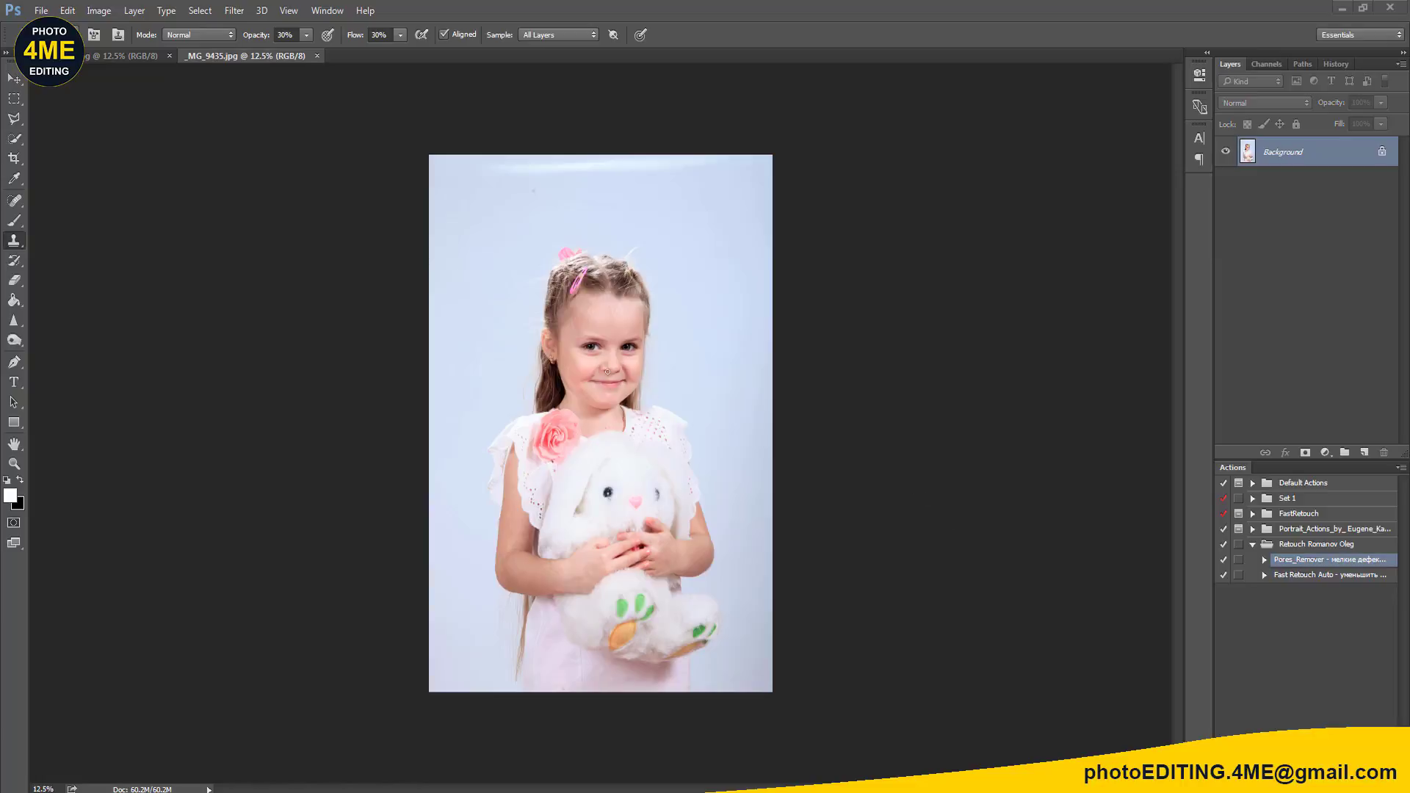
# Step: Frame the girl's upper body, duplicate the Background to Layer 1 and add an empty Layer 2
pyautogui.scroll(2, 608, 372)
pyautogui.scroll(2, 603, 375)
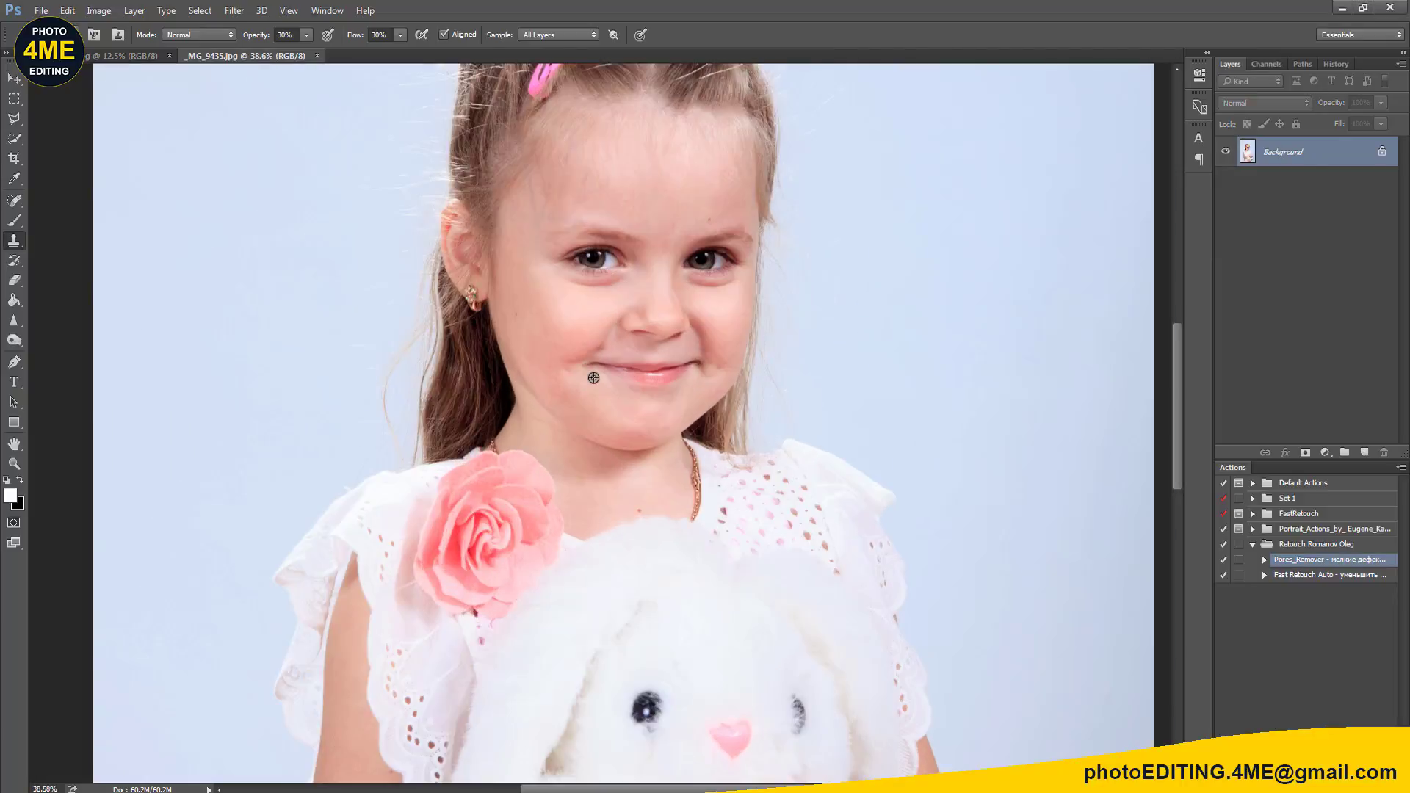
pyautogui.scroll(1, 594, 378)
pyautogui.scroll(-2, 593, 378)
pyautogui.scroll(-2, 593, 378)
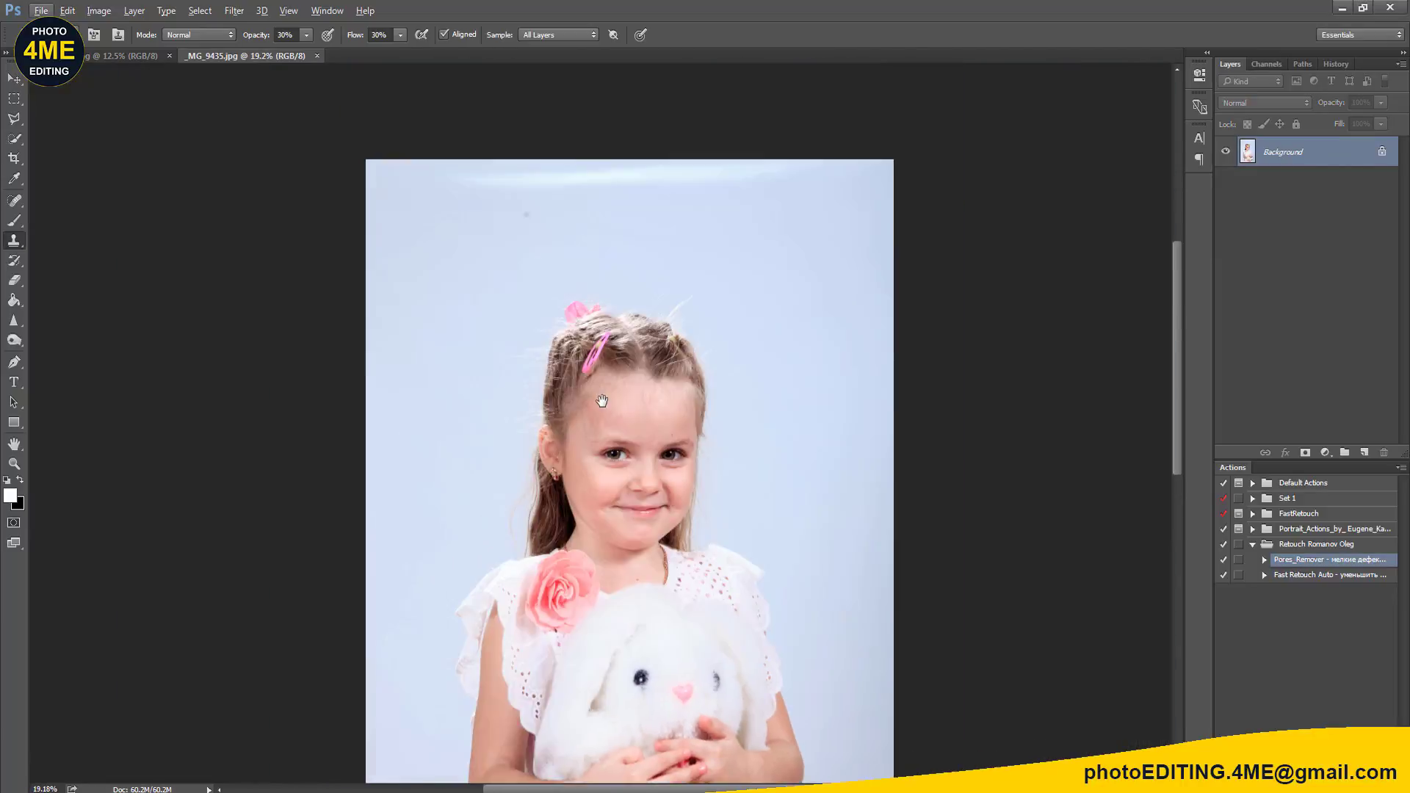
pyautogui.moveTo(598, 350); pyautogui.dragTo(599, 399)
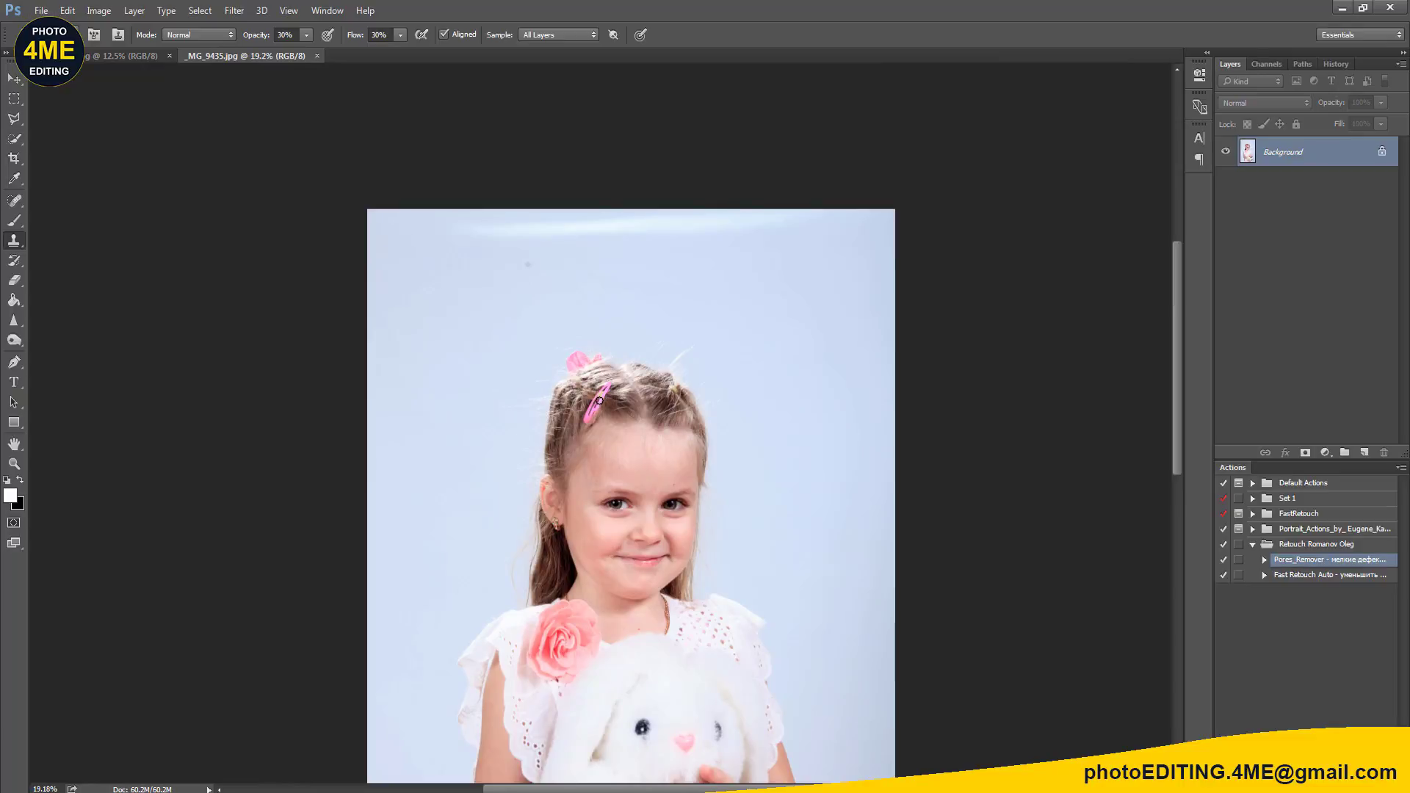
pyautogui.hotkey('ctrl', 'j')
pyautogui.hotkey('ctrl', 'shift', 'n')
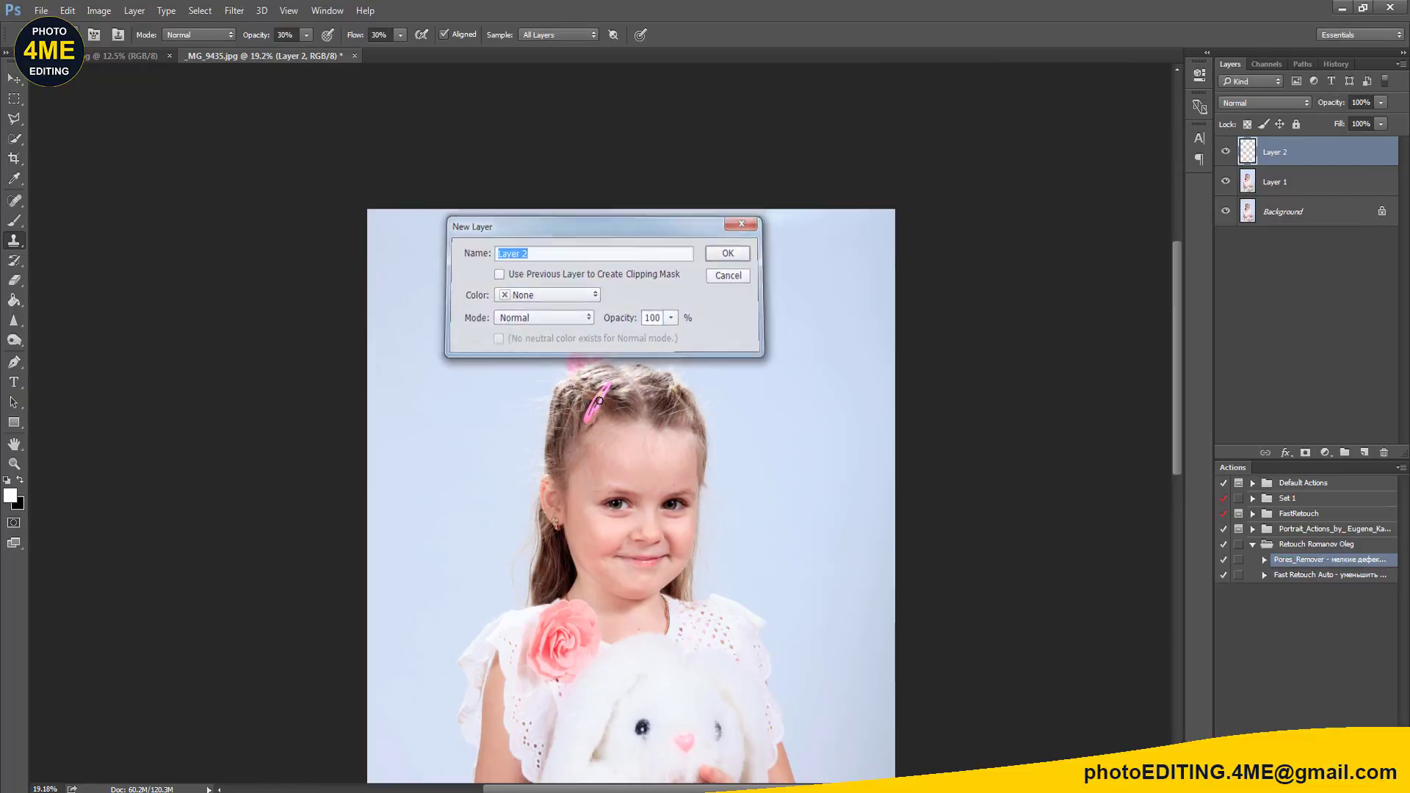
pyautogui.press('Return')
# Step: Heal the light streak along the top of the backdrop with an enlarged Spot Healing Brush
pyautogui.press('j')
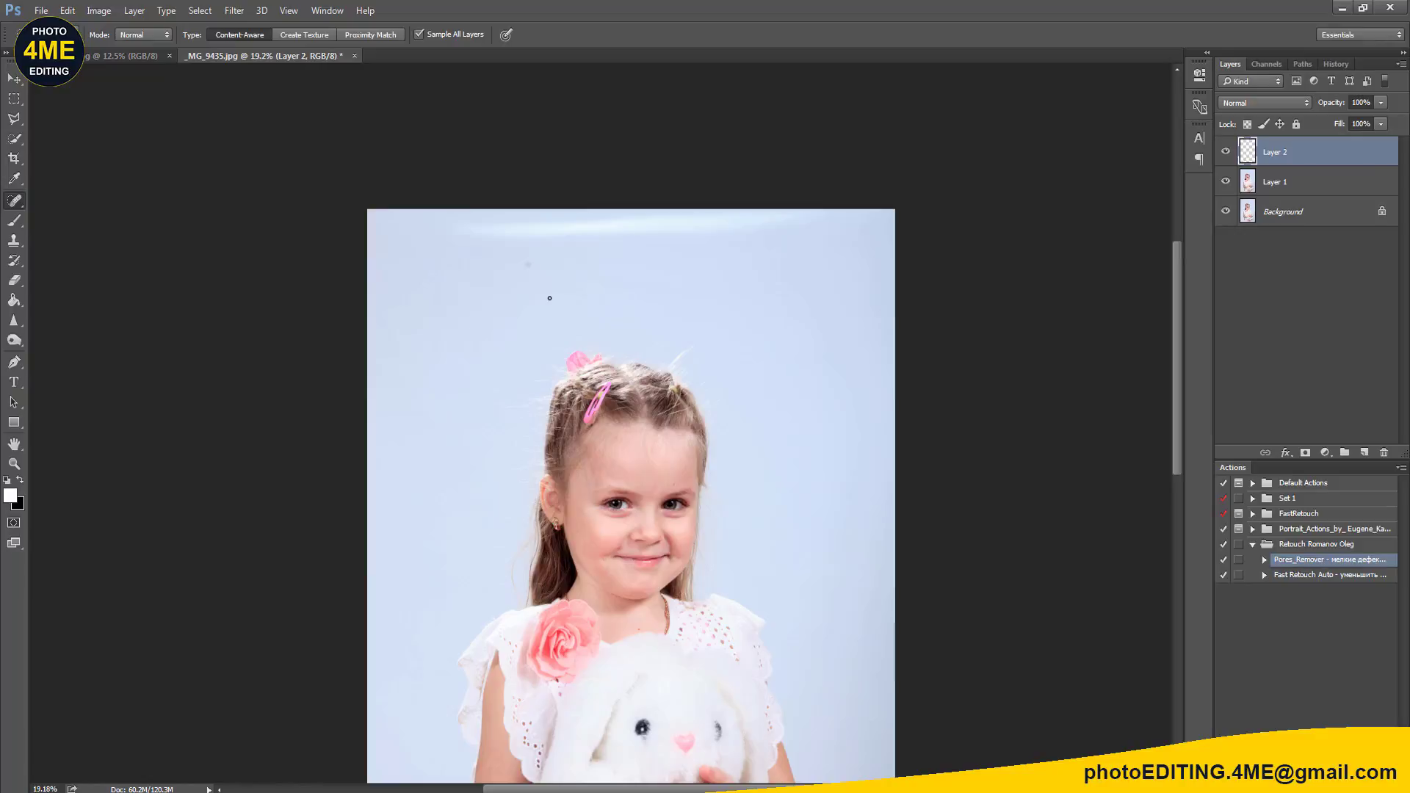
pyautogui.press(']')
pyautogui.press(']')
pyautogui.press(']')
pyautogui.moveTo(425, 232)
pyautogui.mouseDown()
pyautogui.moveTo(760, 211)
pyautogui.moveTo(517, 279)
pyautogui.mouseUp()
pyautogui.moveTo(438, 241); pyautogui.dragTo(820, 223)
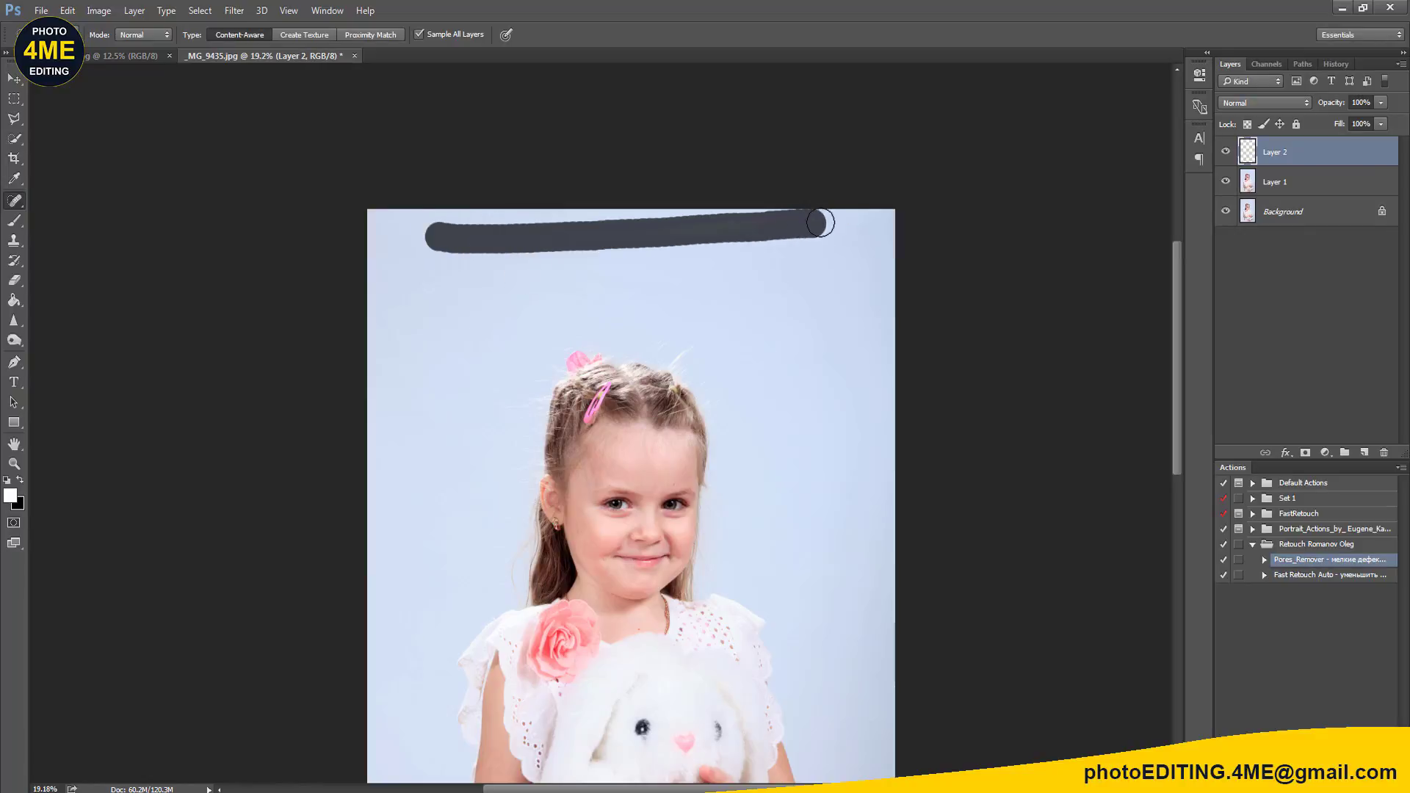
# Step: Zoom in on the head and heal patches across the forehead with a smaller brush
pyautogui.scroll(5, 778, 378)
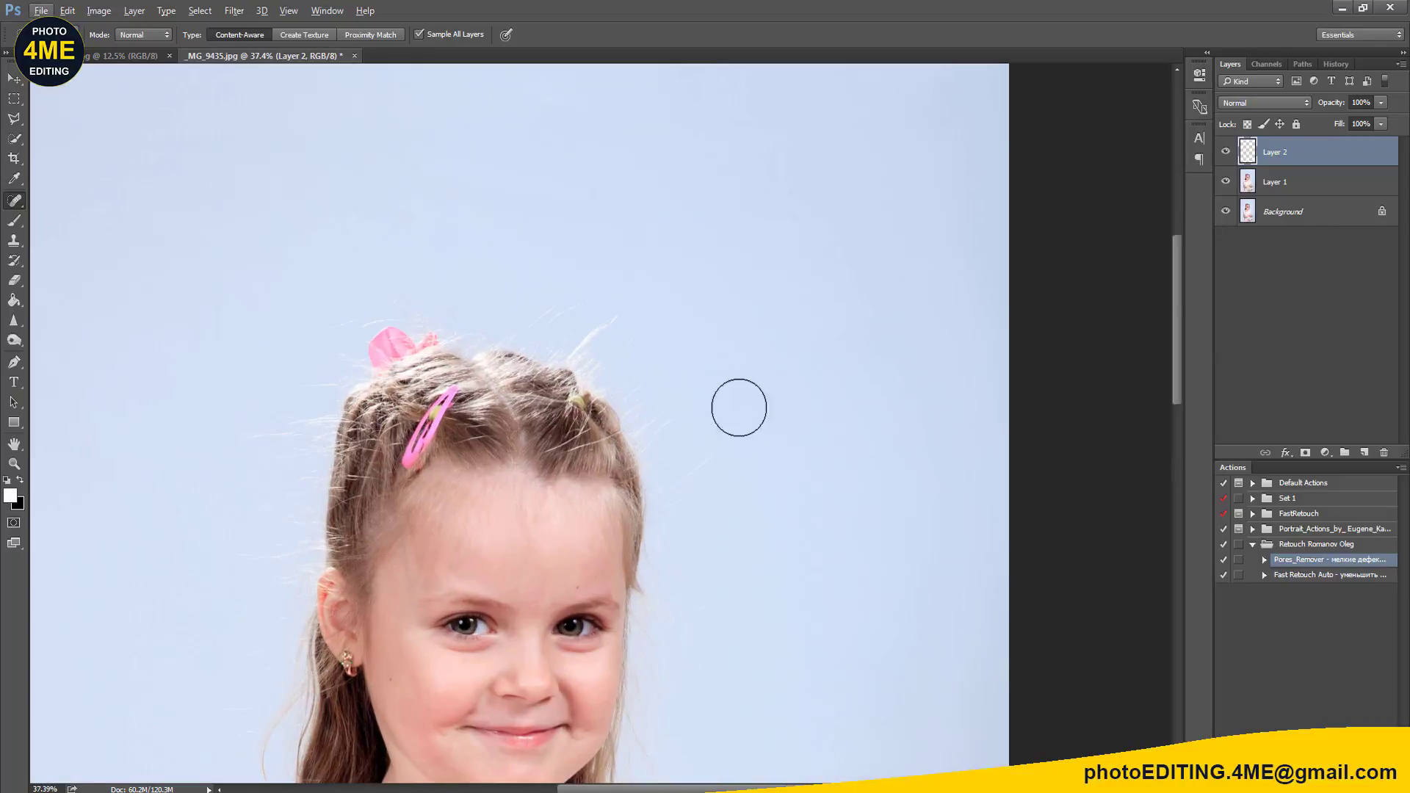
pyautogui.moveTo(737, 406); pyautogui.dragTo(811, 200)
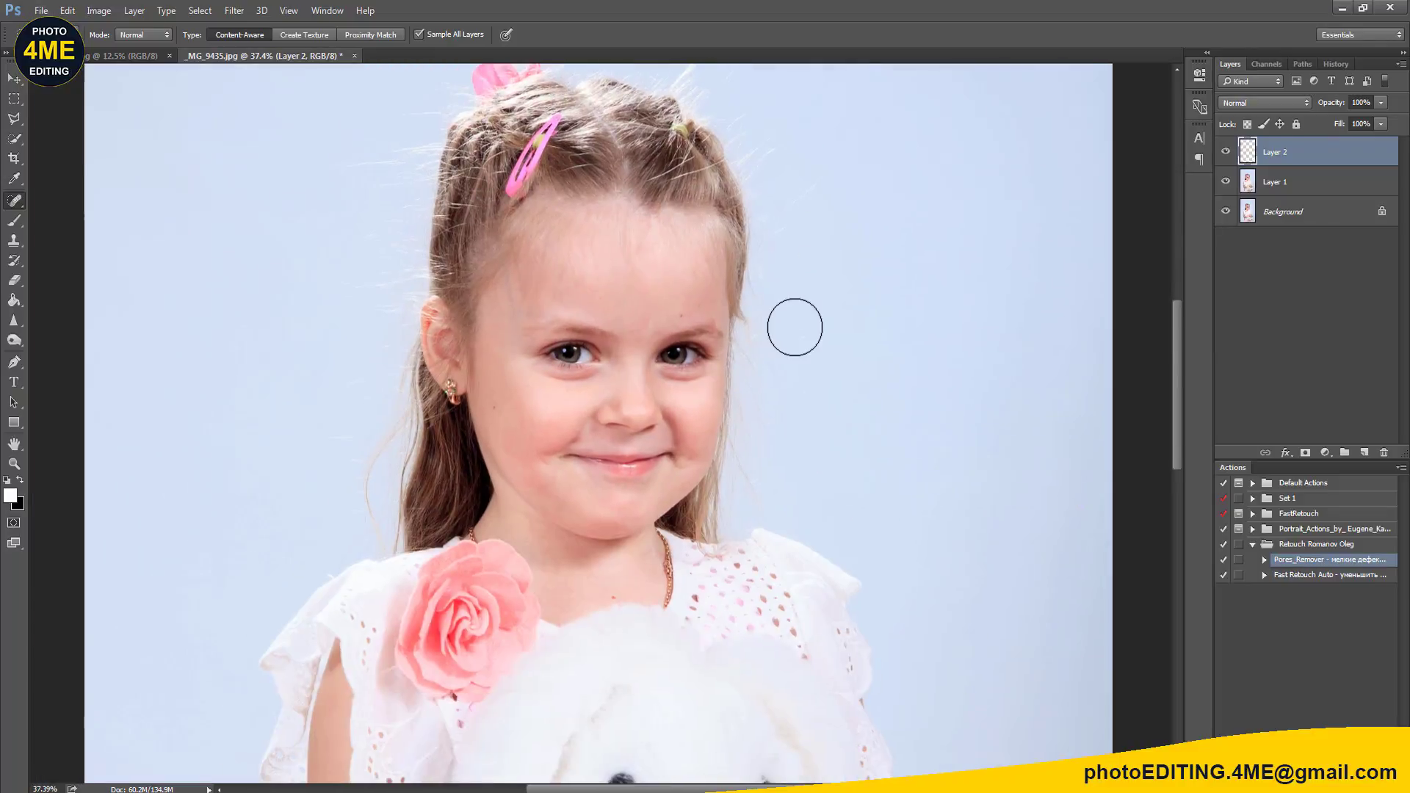
pyautogui.scroll(5, 588, 355)
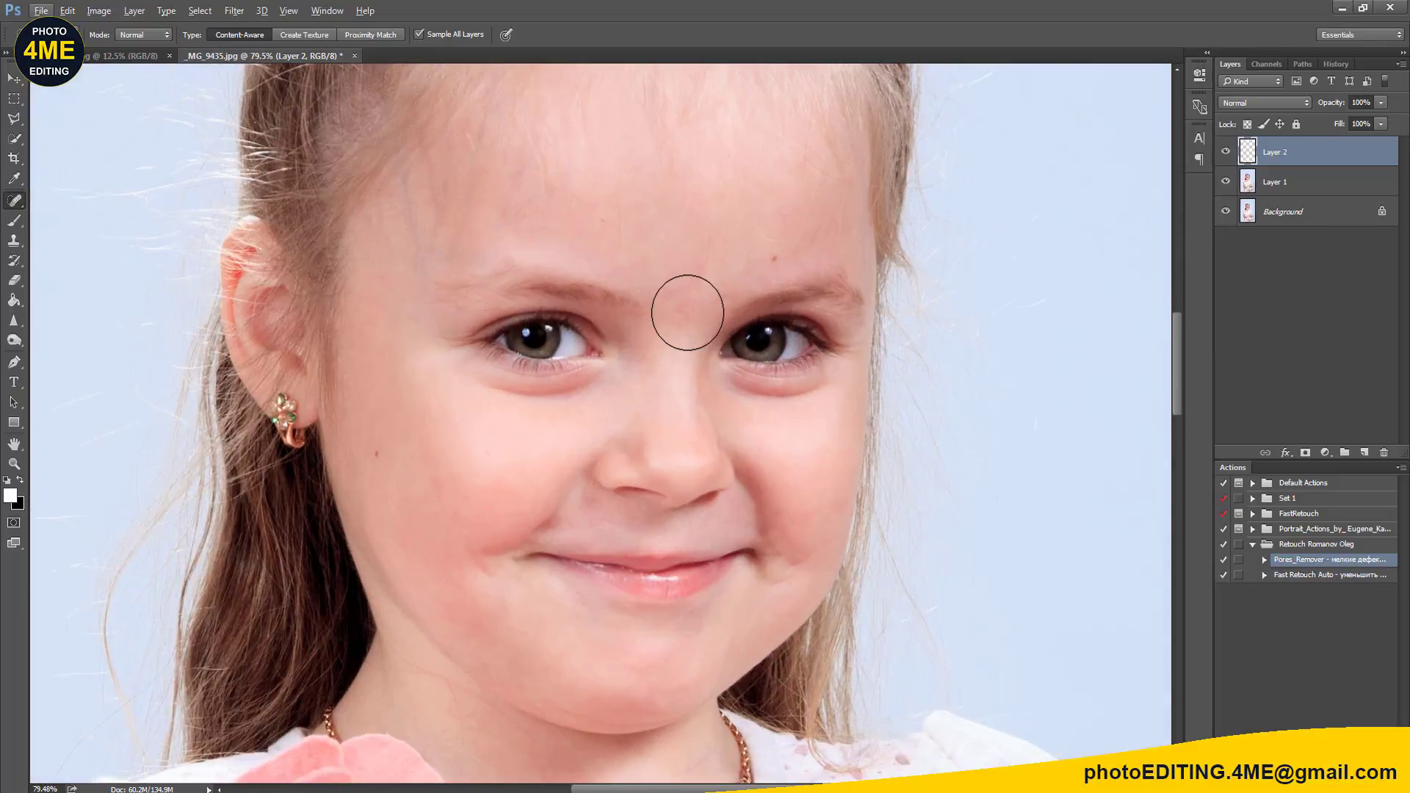
pyautogui.press('[')
pyautogui.press('[')
pyautogui.press('[')
pyautogui.press('[')
pyautogui.press('[')
pyautogui.moveTo(616, 195); pyautogui.dragTo(621, 252)
pyautogui.moveTo(429, 155); pyautogui.dragTo(432, 218)
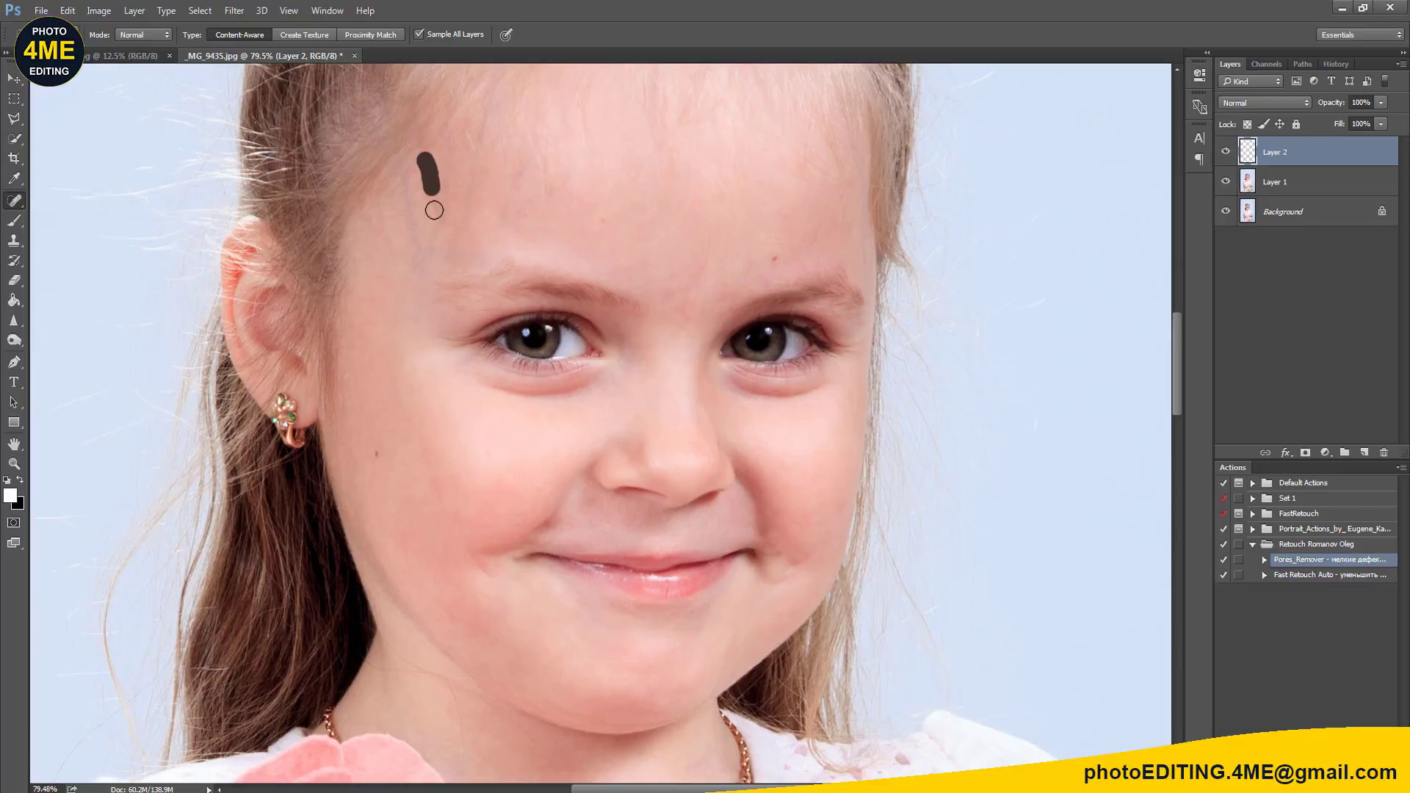
pyautogui.moveTo(450, 147)
pyautogui.mouseDown()
pyautogui.moveTo(449, 240)
pyautogui.moveTo(406, 173)
pyautogui.mouseUp()
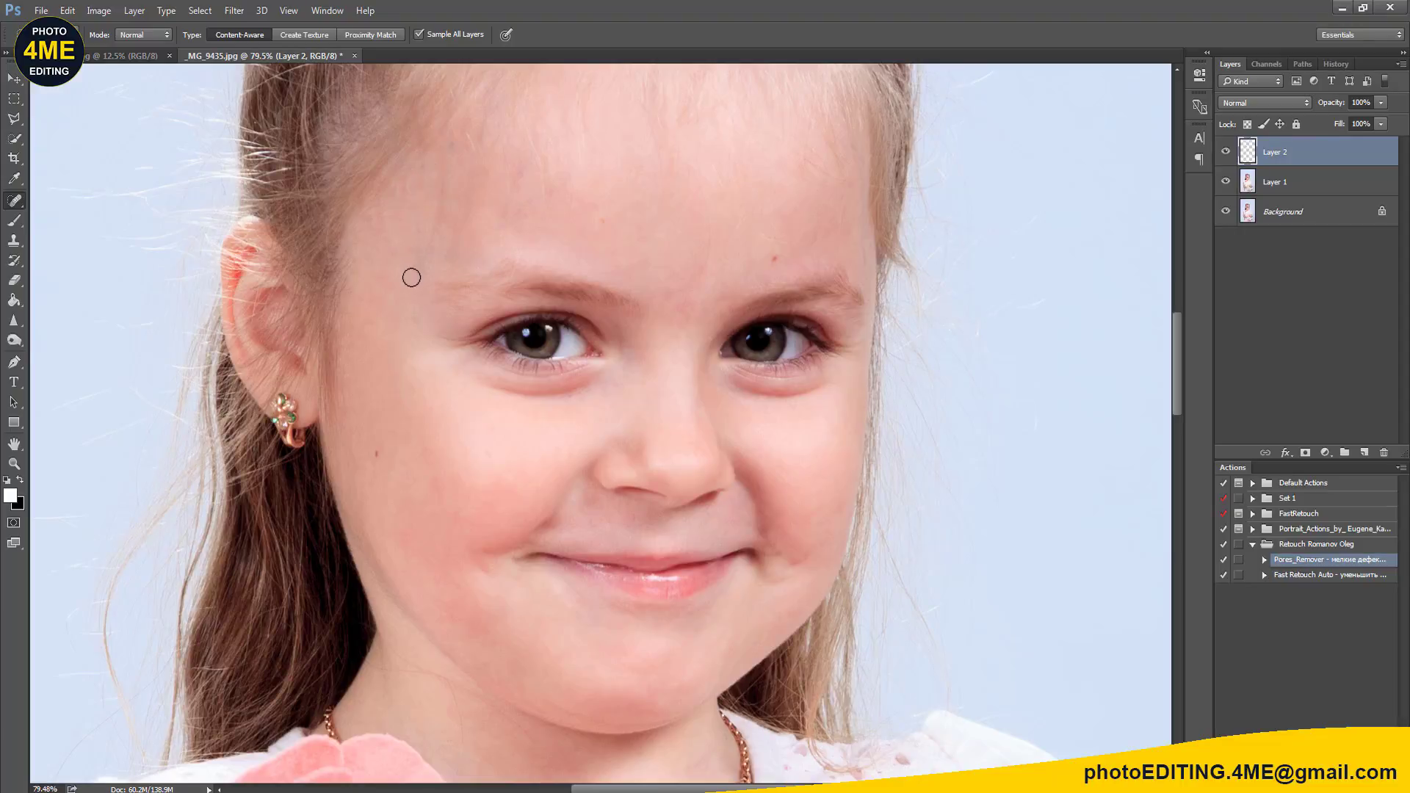
pyautogui.moveTo(414, 277)
pyautogui.mouseDown()
pyautogui.moveTo(441, 155)
pyautogui.moveTo(426, 207)
pyautogui.mouseUp()
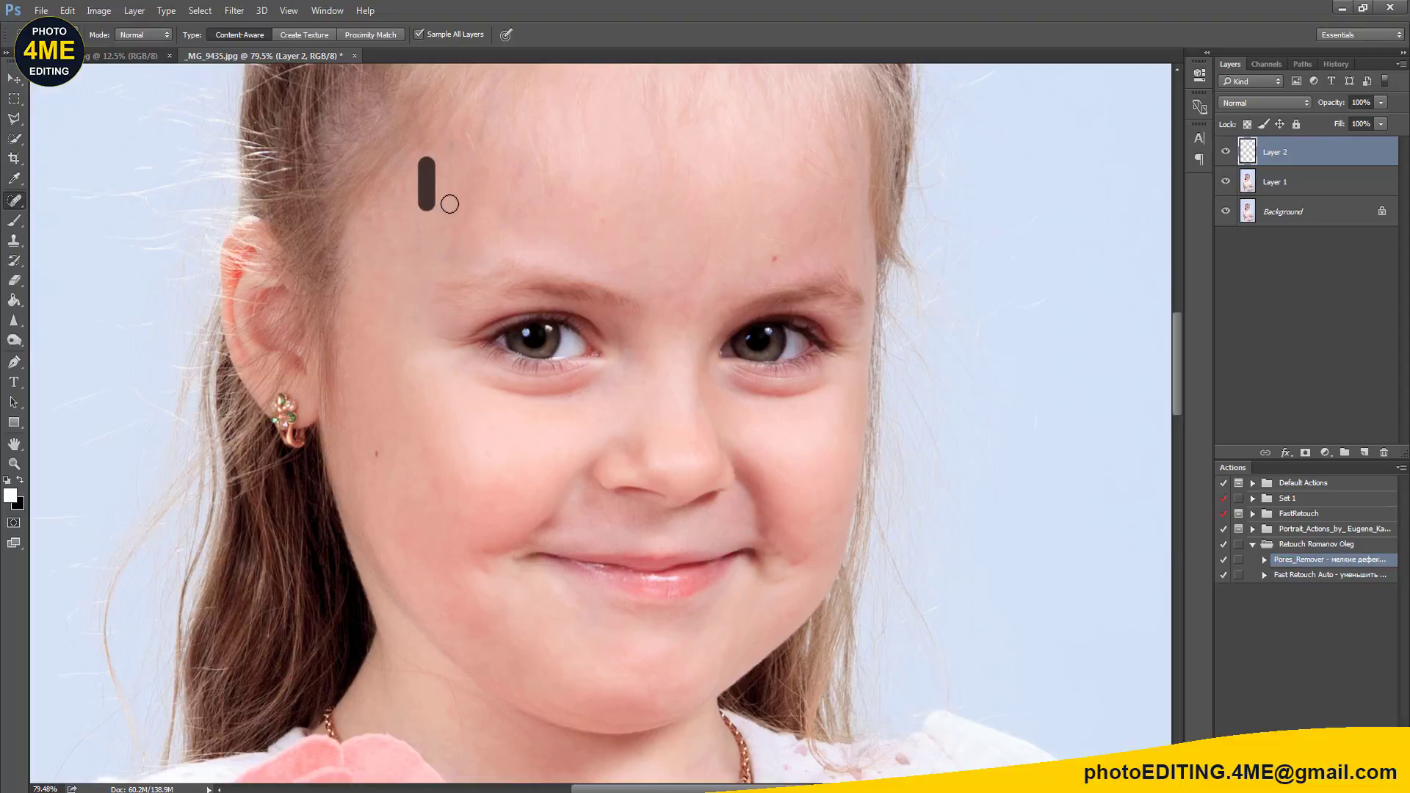
pyautogui.moveTo(450, 257); pyautogui.dragTo(491, 118)
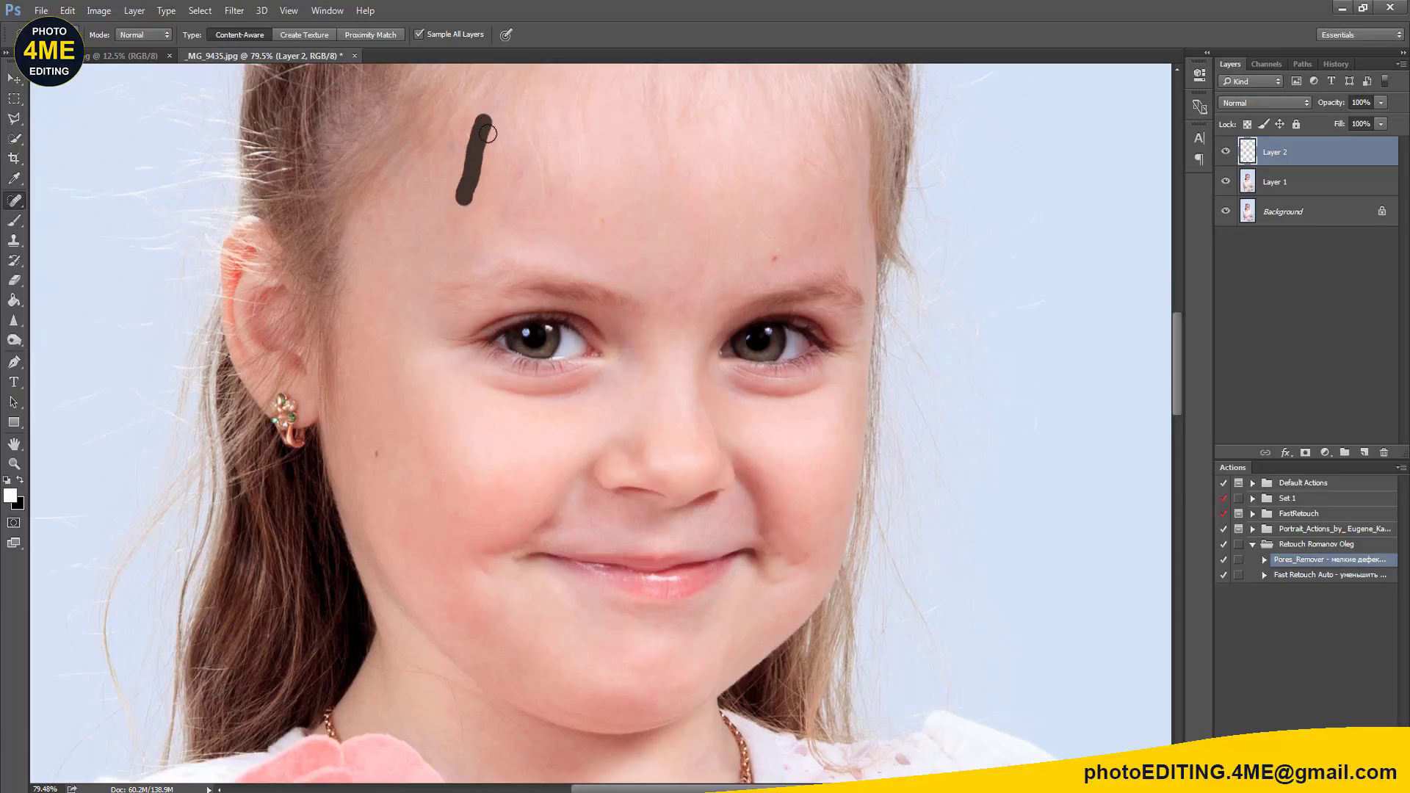
pyautogui.moveTo(498, 228); pyautogui.dragTo(529, 161)
# Step: Spot-heal the small marks near the brows and remaining strips on the right of the forehead
pyautogui.click(482, 216)
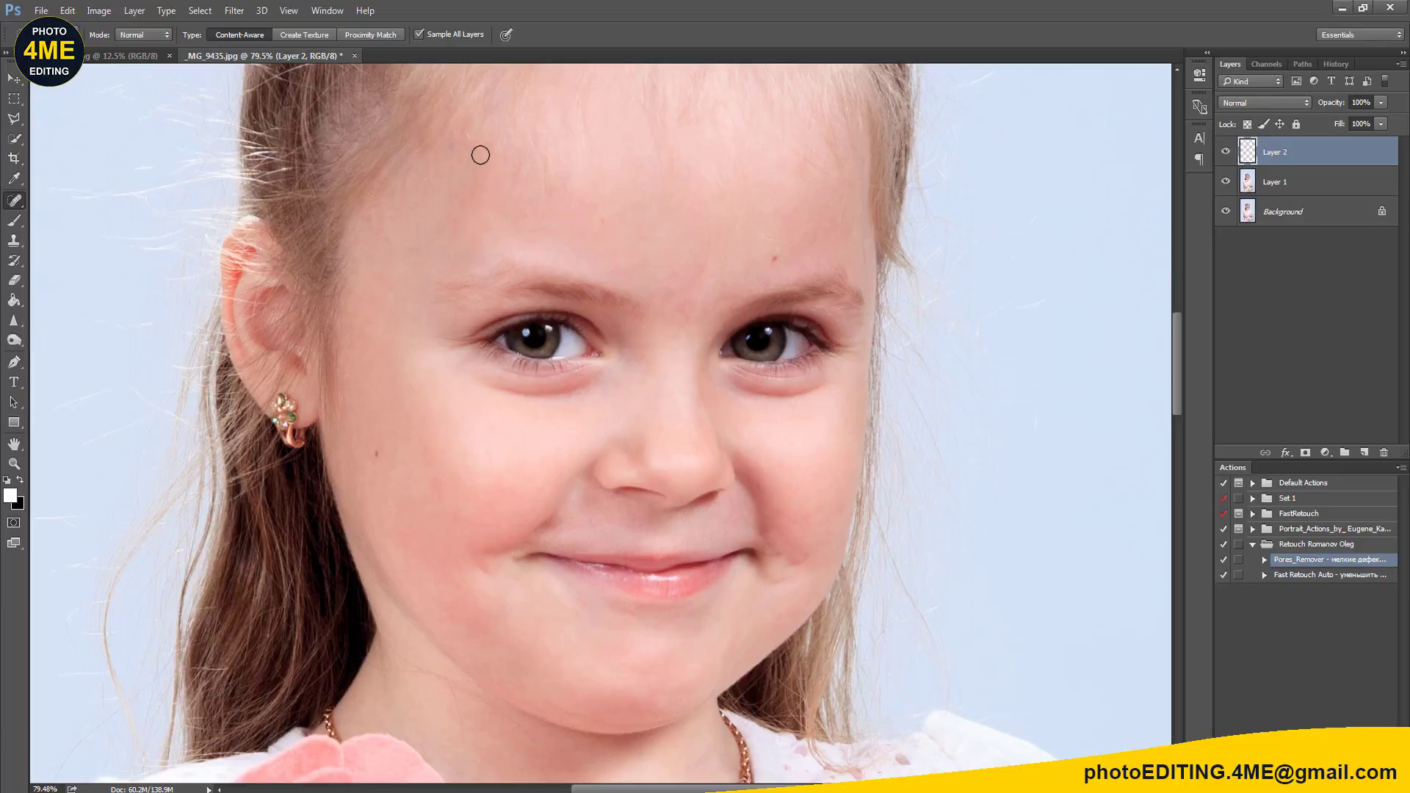
pyautogui.click(463, 144)
pyautogui.click(455, 213)
pyautogui.click(382, 216)
pyautogui.moveTo(383, 241); pyautogui.dragTo(382, 258)
pyautogui.moveTo(541, 174); pyautogui.dragTo(523, 123)
pyautogui.moveTo(699, 238); pyautogui.dragTo(685, 311)
pyautogui.scroll(-2, 681, 349)
# Step: Remove the stray hair strands running down the neck and below the chin
pyautogui.scroll(-1, 592, 590)
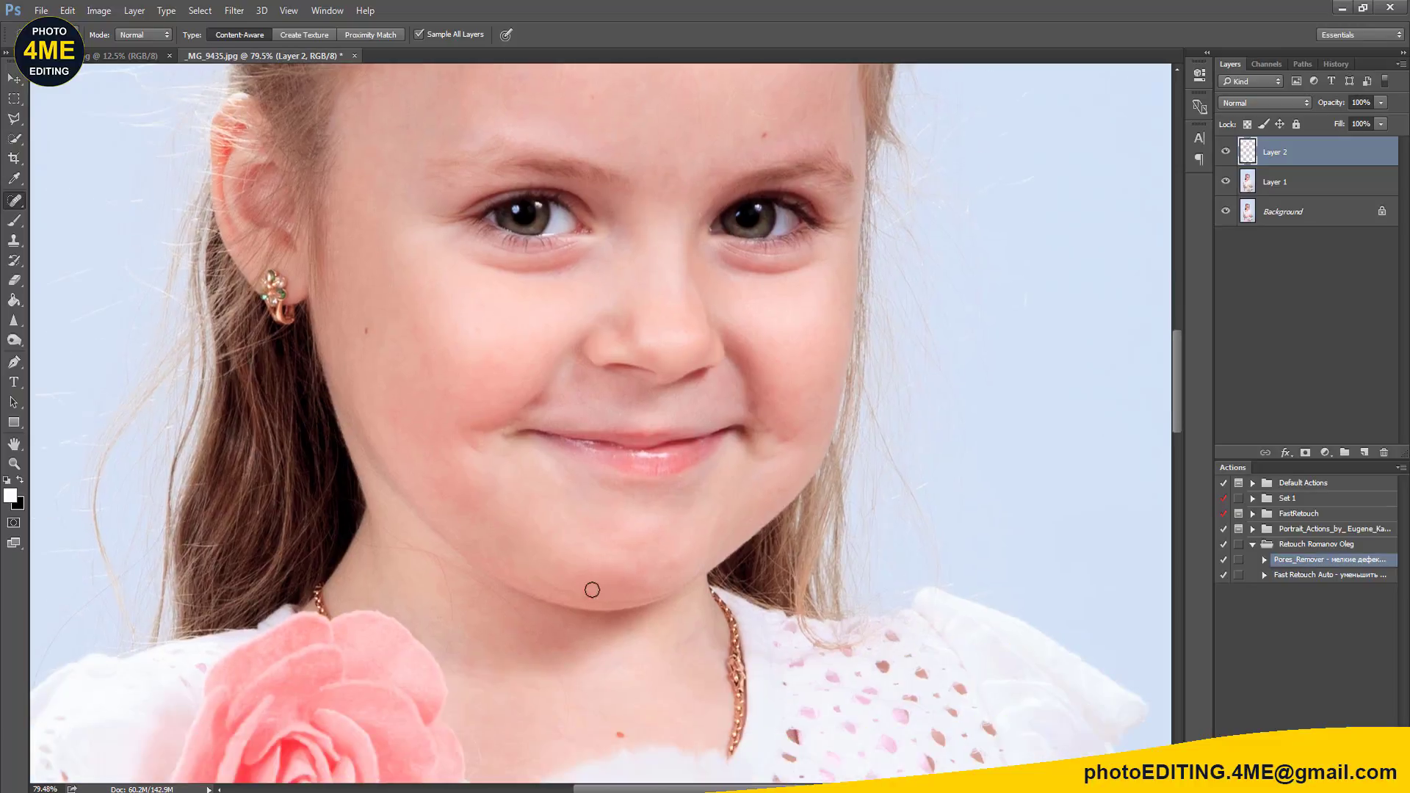
pyautogui.keyDown('alt'); pyautogui.scroll(3, 408, 559); pyautogui.keyUp('alt')
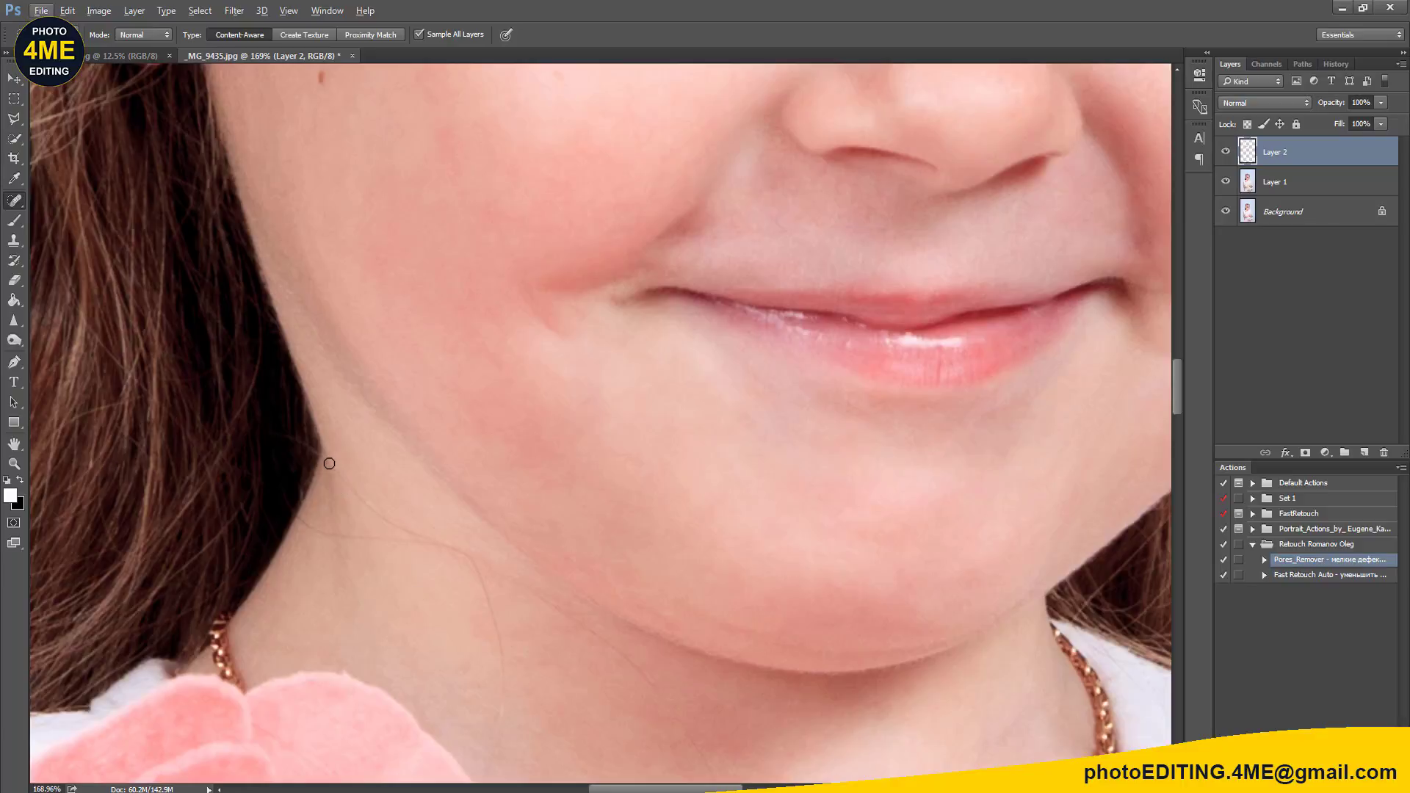
pyautogui.moveTo(331, 460); pyautogui.dragTo(377, 507)
pyautogui.moveTo(504, 652); pyautogui.dragTo(501, 743)
pyautogui.moveTo(592, 635); pyautogui.dragTo(665, 706)
pyautogui.moveTo(502, 576); pyautogui.dragTo(595, 638)
pyautogui.moveTo(415, 541); pyautogui.dragTo(505, 581)
# Step: Remove the remaining faint hair strands across the lower neck and its left side
pyautogui.scroll(-3, 452, 560)
pyautogui.hscroll(4, 452, 560)
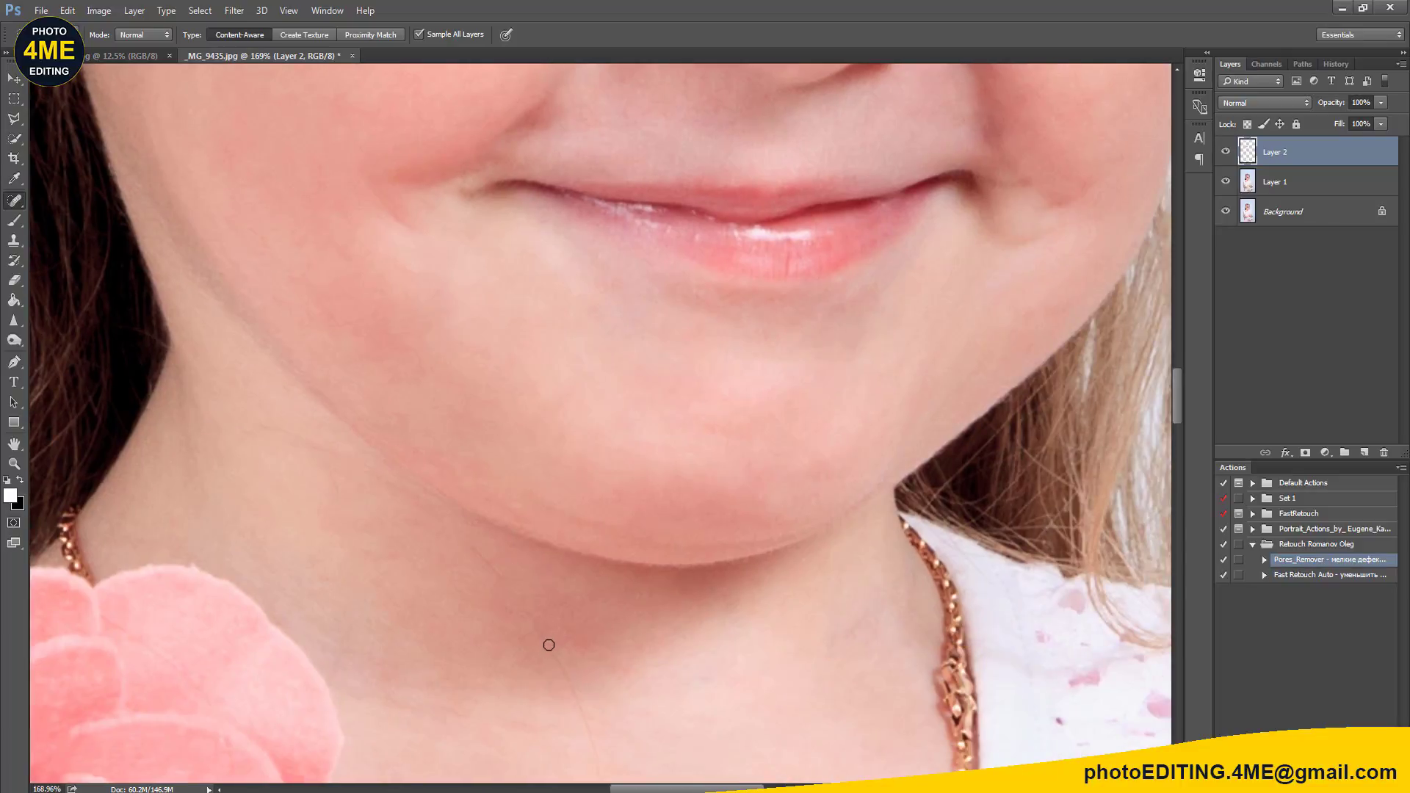
pyautogui.moveTo(465, 540); pyautogui.dragTo(535, 628)
pyautogui.moveTo(668, 704); pyautogui.dragTo(593, 468)
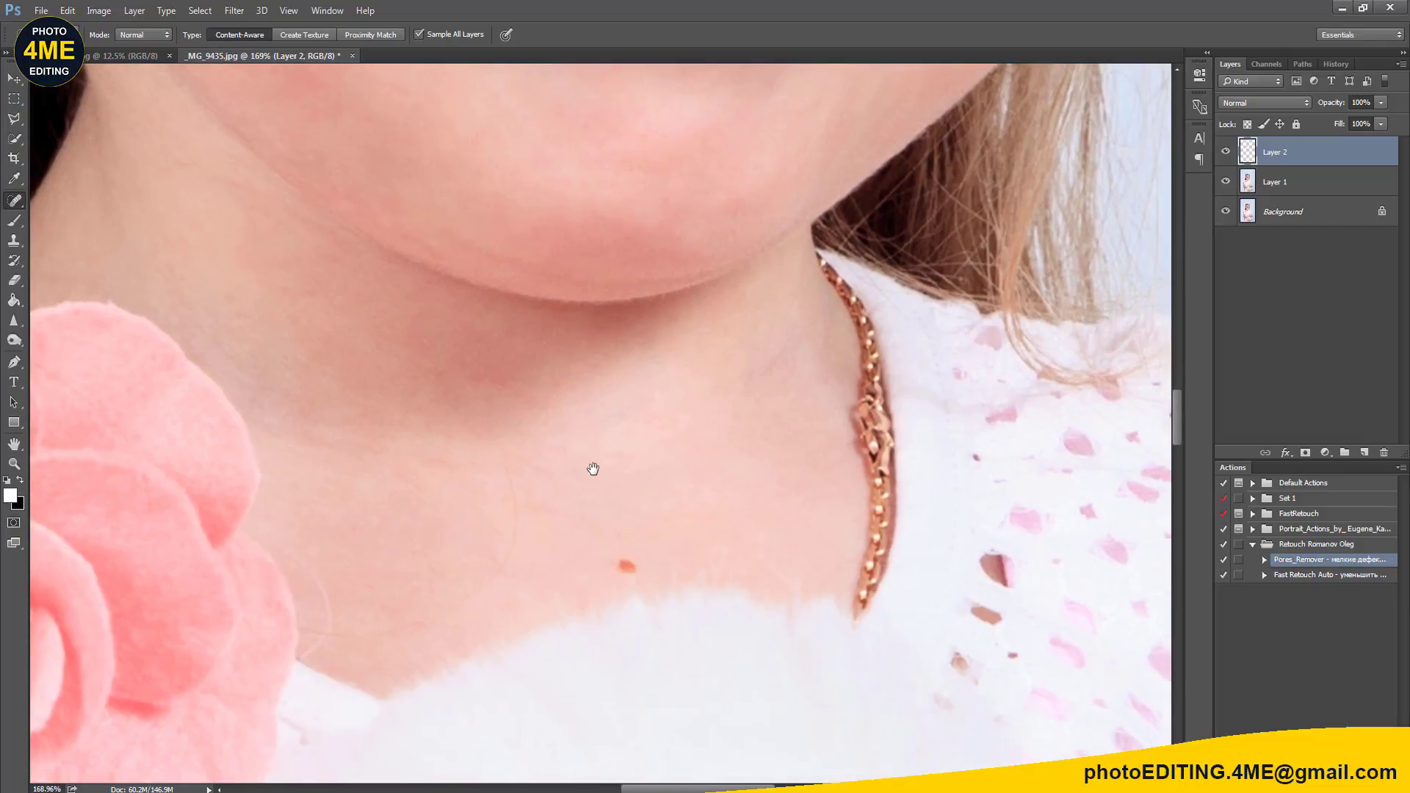
pyautogui.moveTo(520, 534); pyautogui.dragTo(501, 463)
pyautogui.moveTo(498, 573); pyautogui.dragTo(523, 531)
pyautogui.moveTo(460, 601)
pyautogui.mouseDown()
pyautogui.moveTo(503, 569)
pyautogui.moveTo(408, 630)
pyautogui.mouseUp()
pyautogui.moveTo(312, 566)
pyautogui.mouseDown()
pyautogui.moveTo(327, 621)
pyautogui.moveTo(307, 655)
pyautogui.moveTo(345, 638)
pyautogui.mouseUp()
# Step: Heal a mark along the jaw line and a small mark on the left cheek
pyautogui.moveTo(364, 451); pyautogui.dragTo(526, 570)
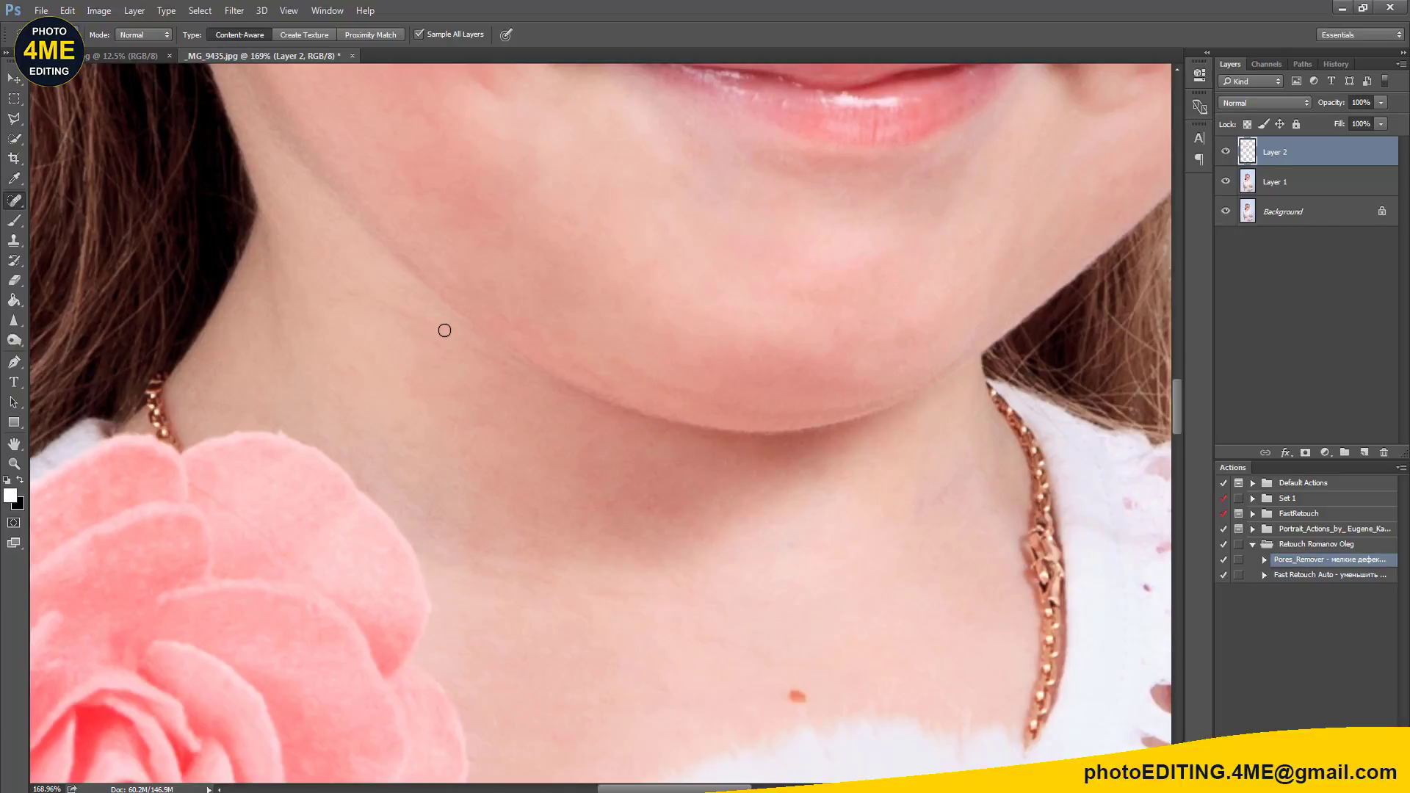
pyautogui.moveTo(397, 310); pyautogui.dragTo(456, 327)
pyautogui.moveTo(366, 302); pyautogui.dragTo(434, 482)
pyautogui.moveTo(651, 359); pyautogui.dragTo(610, 432)
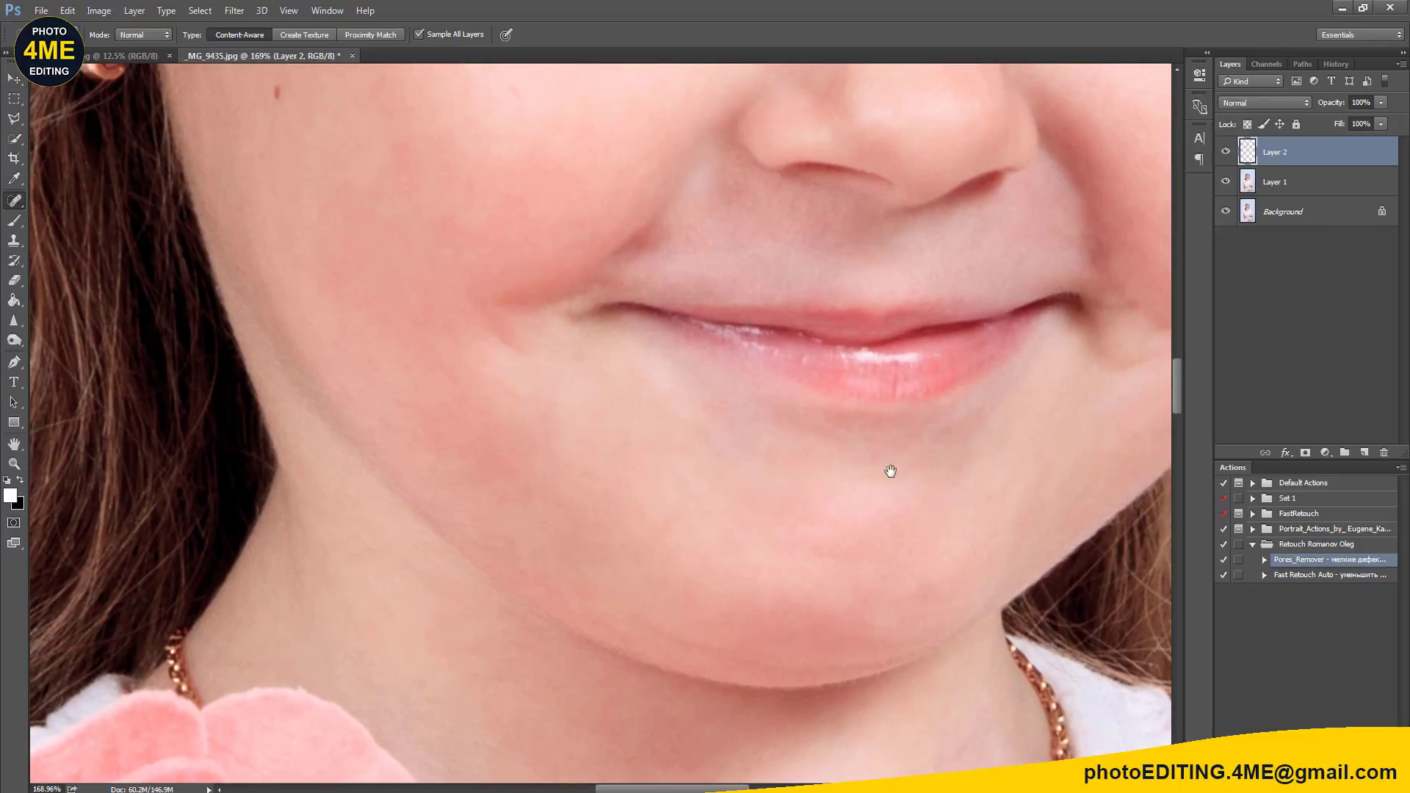
pyautogui.moveTo(891, 471); pyautogui.dragTo(582, 510)
pyautogui.moveTo(682, 361); pyautogui.dragTo(749, 540)
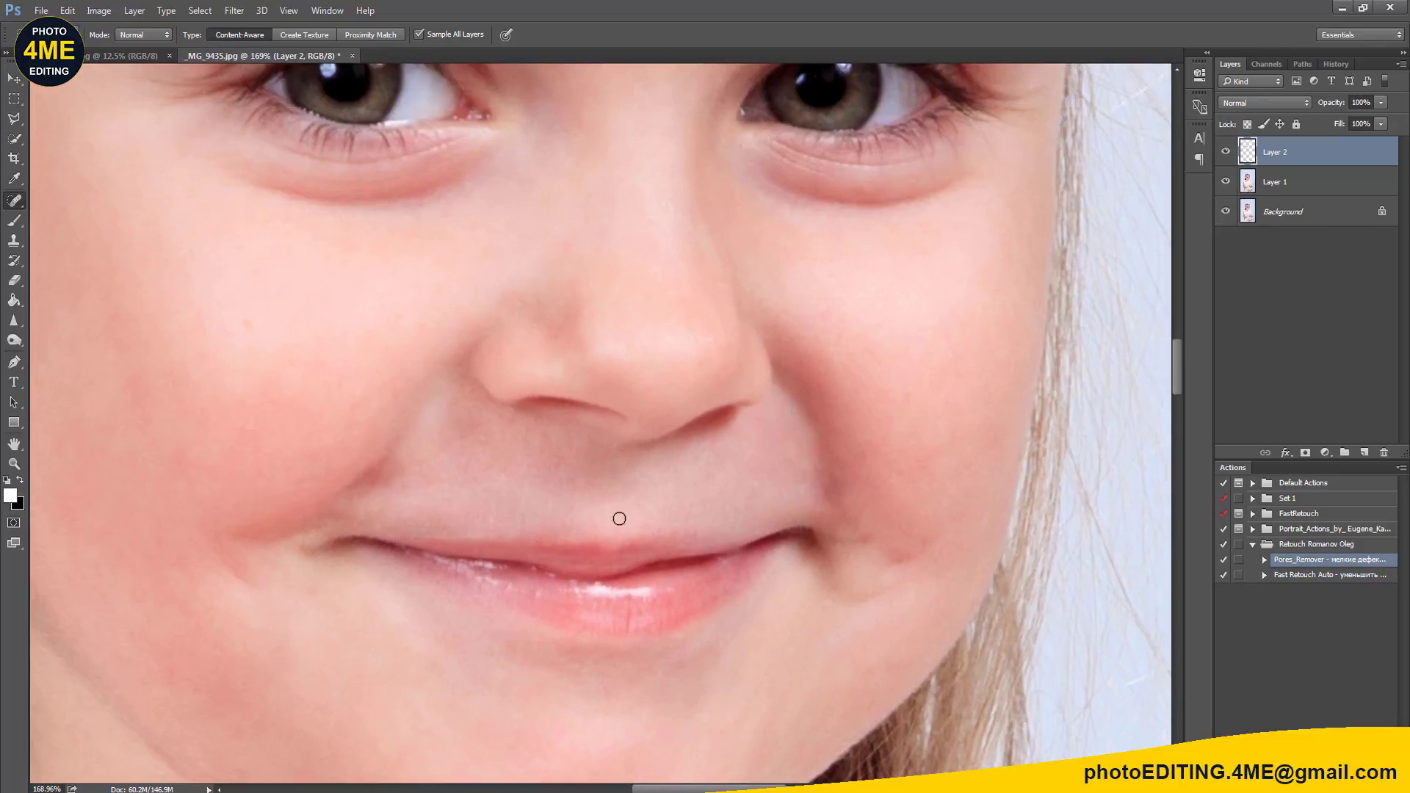
pyautogui.scroll(-2, 604, 367)
pyautogui.moveTo(575, 293); pyautogui.dragTo(555, 359)
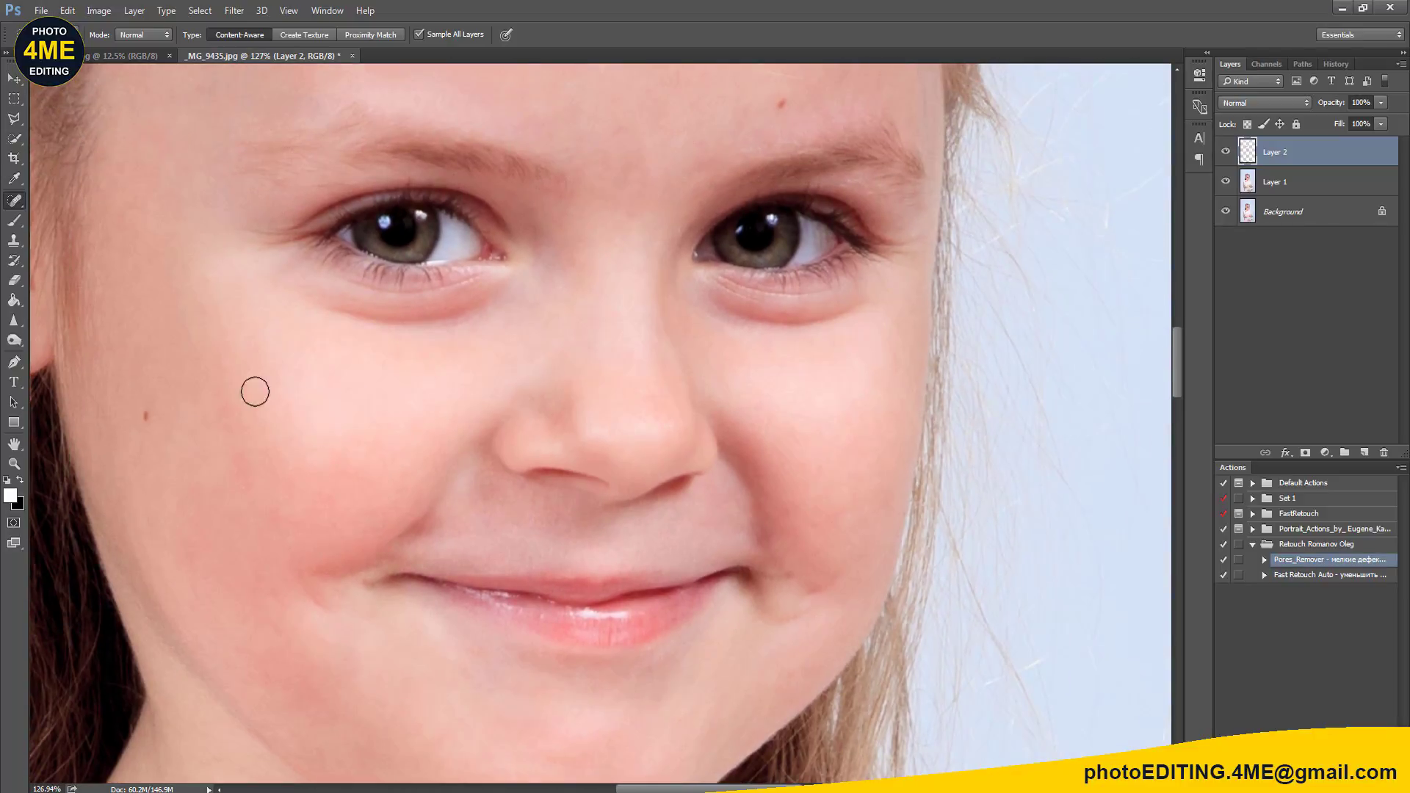
pyautogui.moveTo(234, 358); pyautogui.dragTo(231, 380)
pyautogui.moveTo(512, 313)
pyautogui.mouseDown()
pyautogui.moveTo(487, 434)
pyautogui.moveTo(467, 334)
pyautogui.mouseUp()
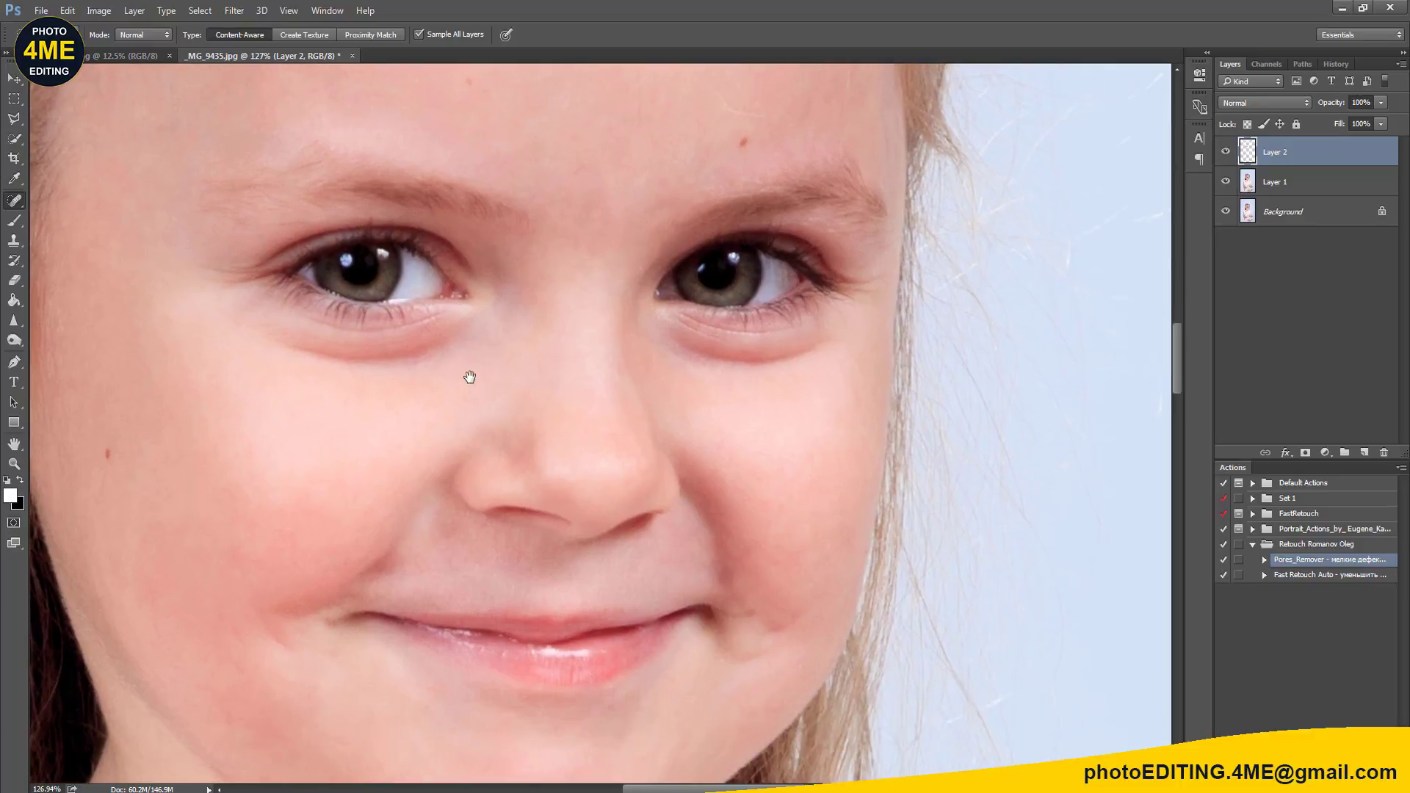
# Step: Clone-stamp smooth skin over the right cheek, sampling clean cheek skin
pyautogui.press('s')
pyautogui.keyDown('alt'); pyautogui.click(834, 389); pyautogui.keyUp('alt')
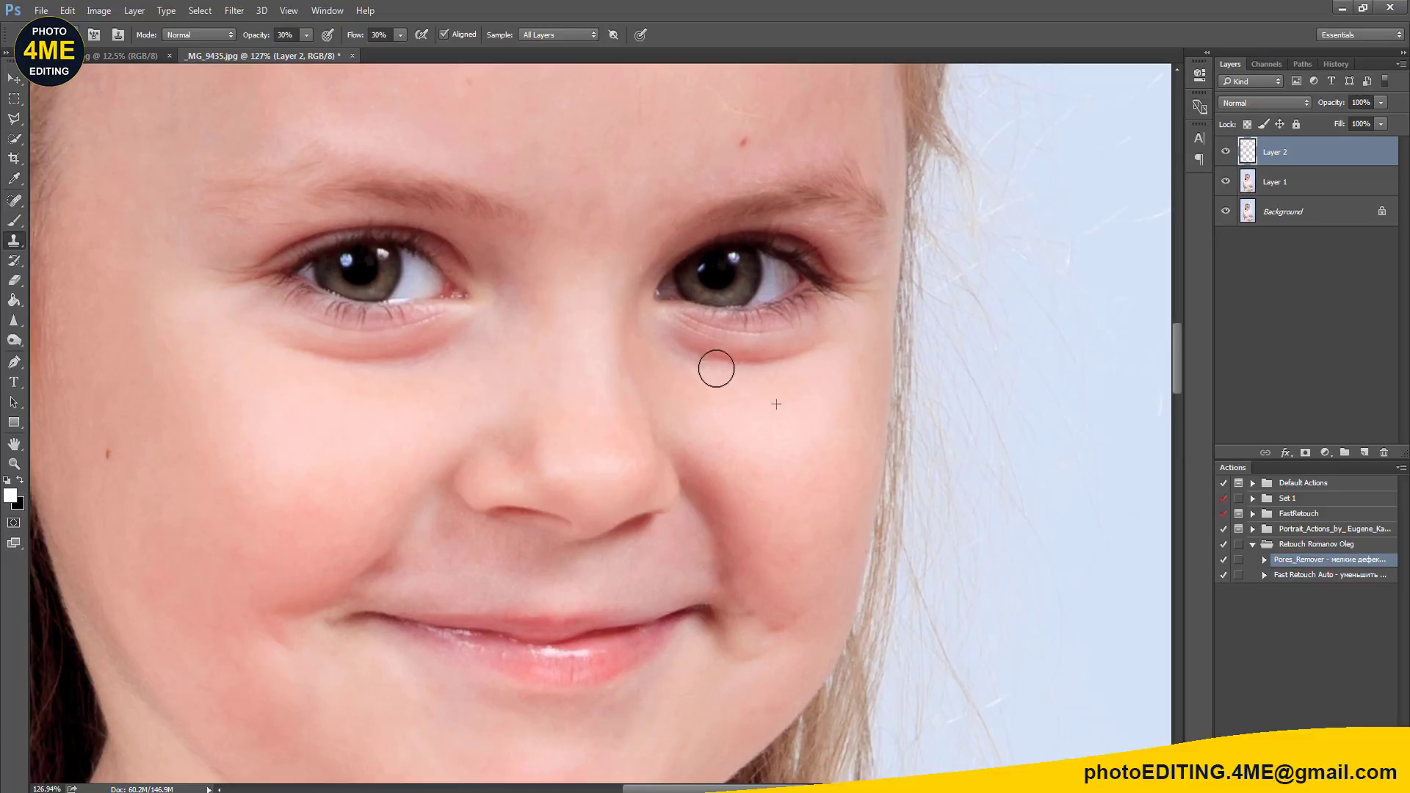
pyautogui.keyDown('alt'); pyautogui.click(236, 375); pyautogui.keyUp('alt')
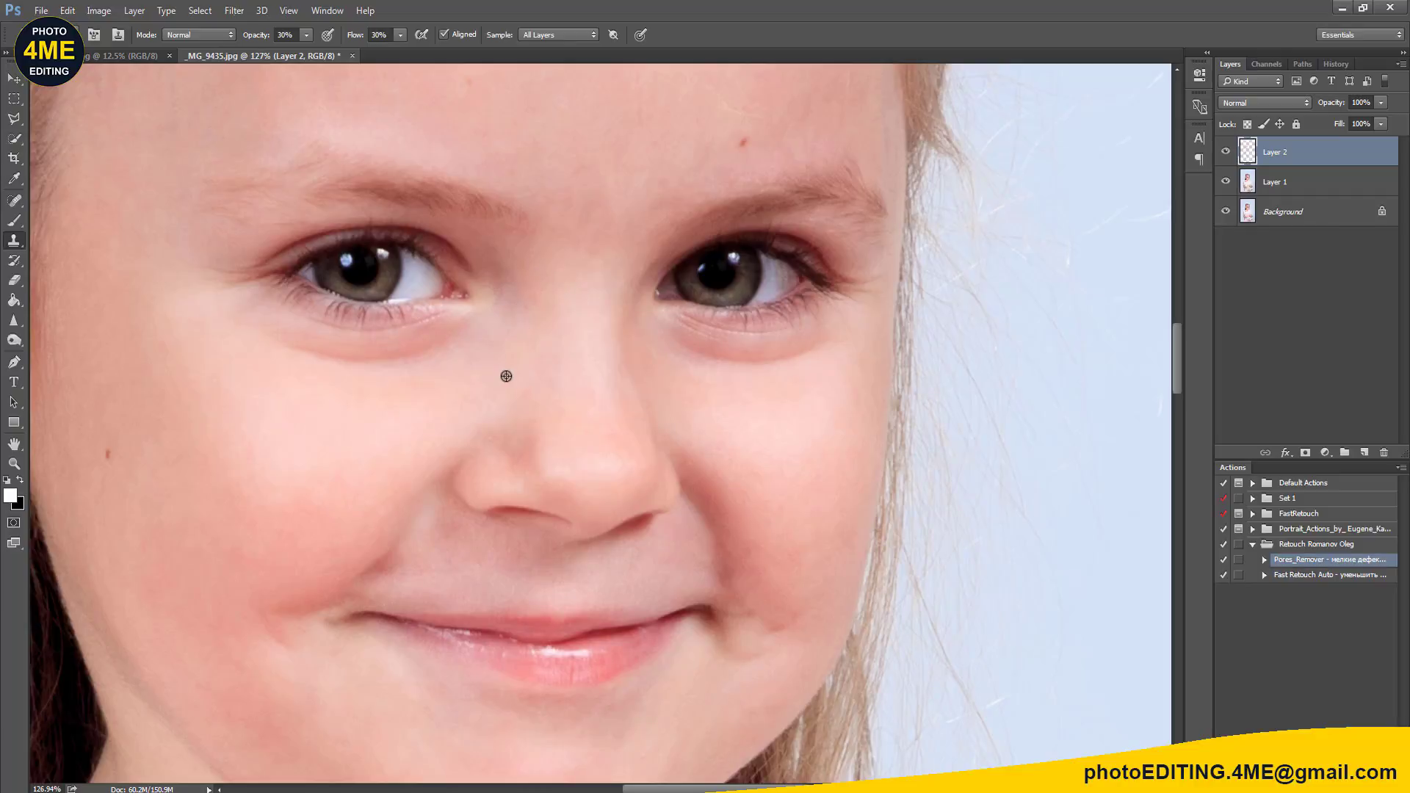
pyautogui.keyDown('alt'); pyautogui.click(815, 393); pyautogui.keyUp('alt')
pyautogui.scroll(-1, 761, 492)
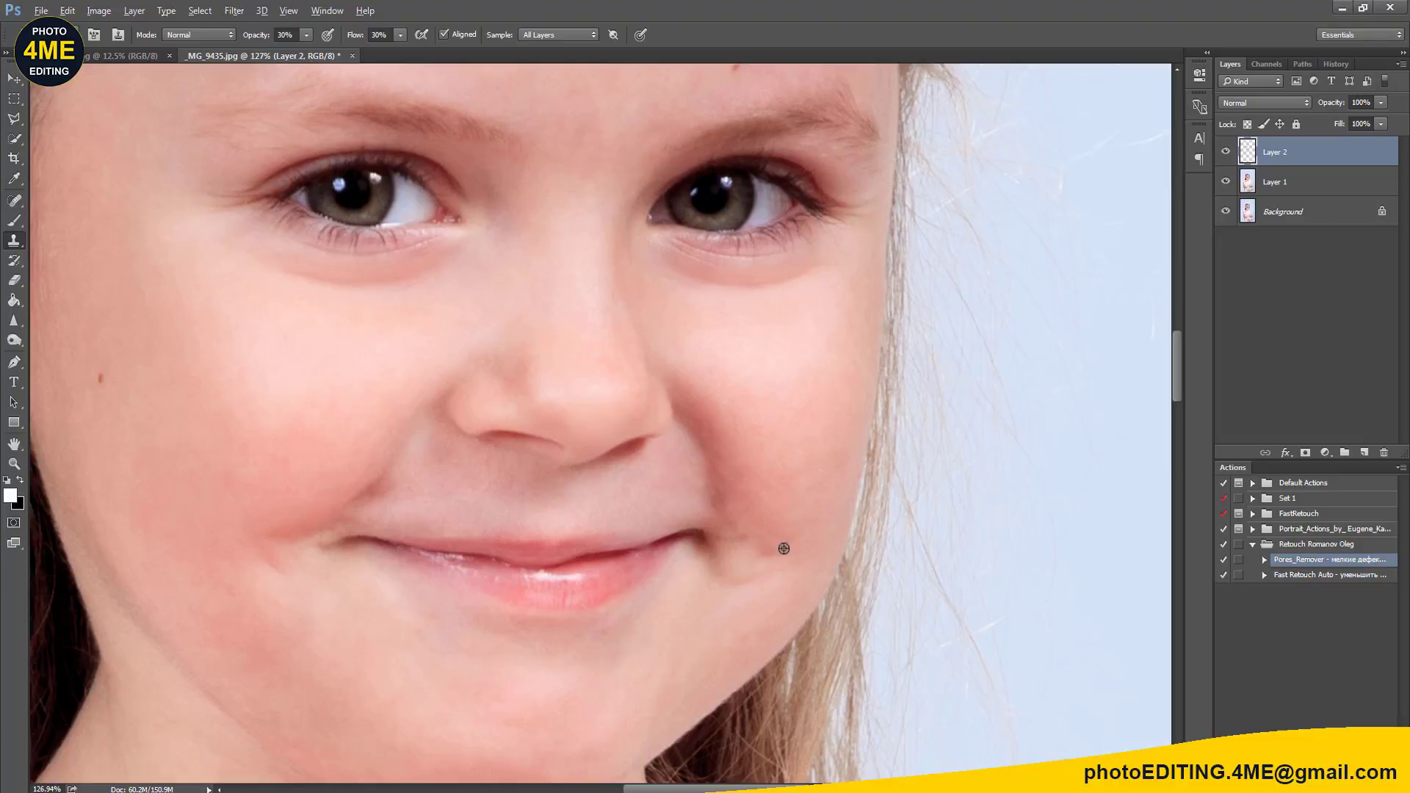
pyautogui.moveTo(801, 547); pyautogui.dragTo(784, 452)
pyautogui.moveTo(740, 504); pyautogui.dragTo(699, 384)
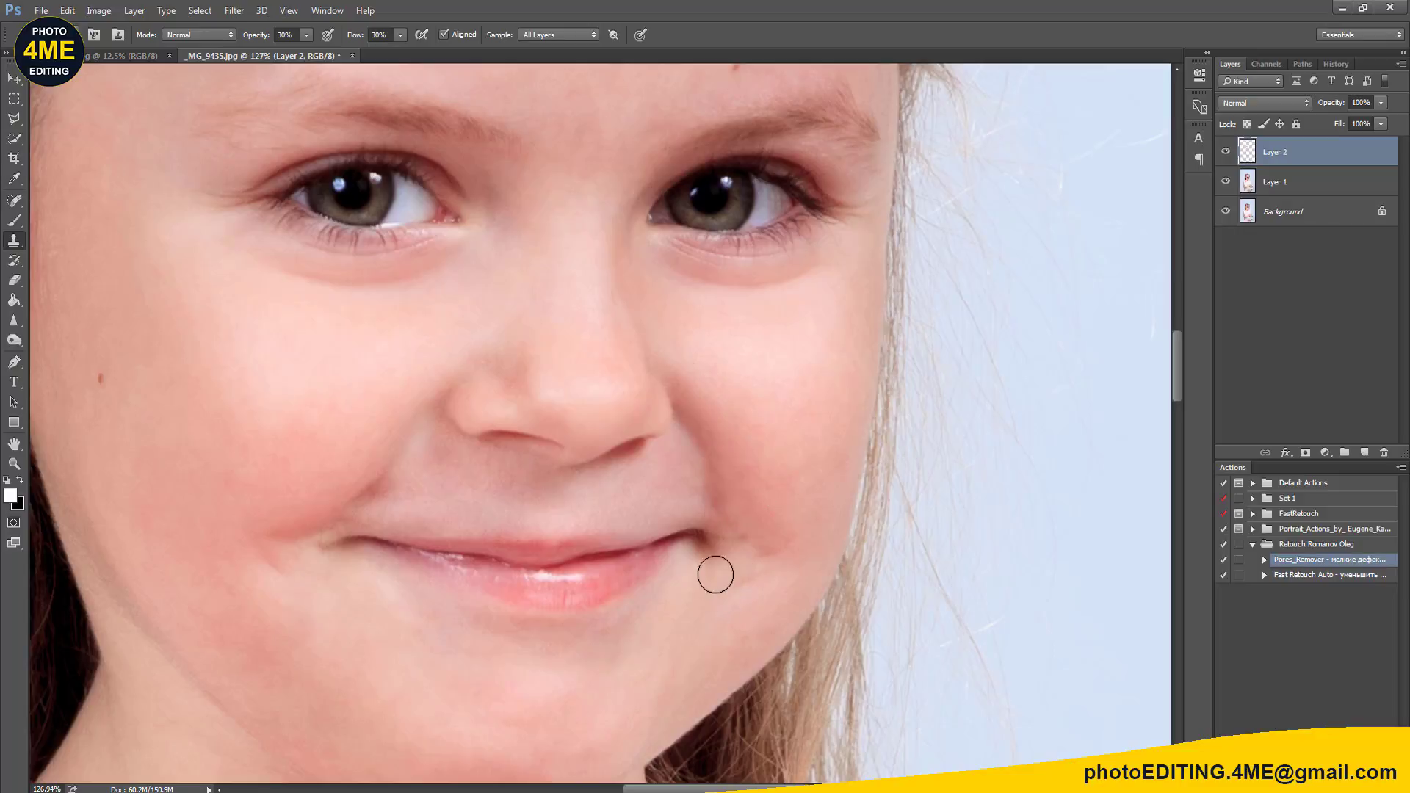
# Step: Clone-smooth the chin, upper cheek and nose skin
pyautogui.moveTo(661, 680)
pyautogui.mouseDown()
pyautogui.moveTo(680, 603)
pyautogui.moveTo(446, 555)
pyautogui.moveTo(608, 604)
pyautogui.moveTo(304, 567)
pyautogui.mouseUp()
pyautogui.keyDown('alt'); pyautogui.click(702, 536); pyautogui.keyUp('alt')
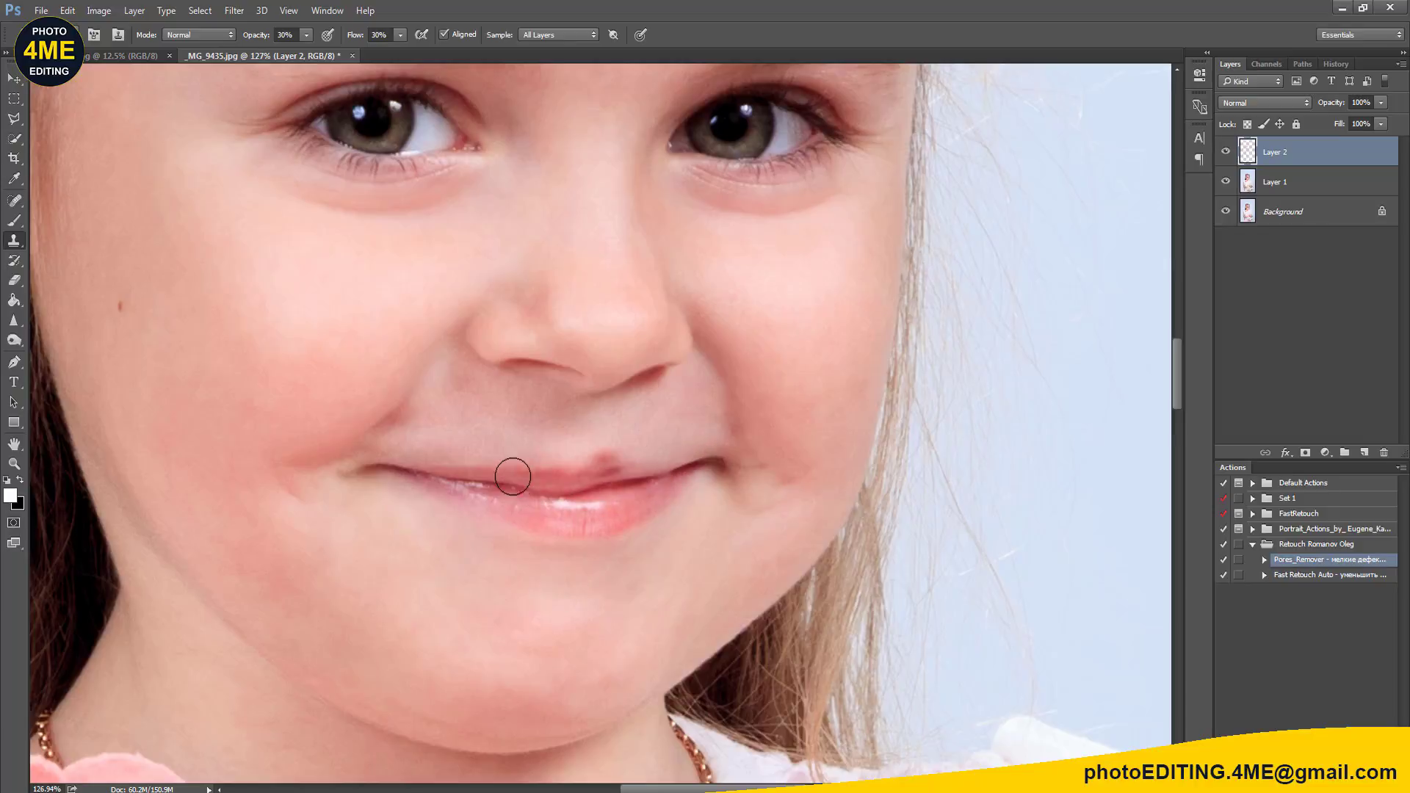
pyautogui.moveTo(511, 473)
pyautogui.mouseDown()
pyautogui.moveTo(299, 451)
pyautogui.moveTo(373, 351)
pyautogui.mouseUp()
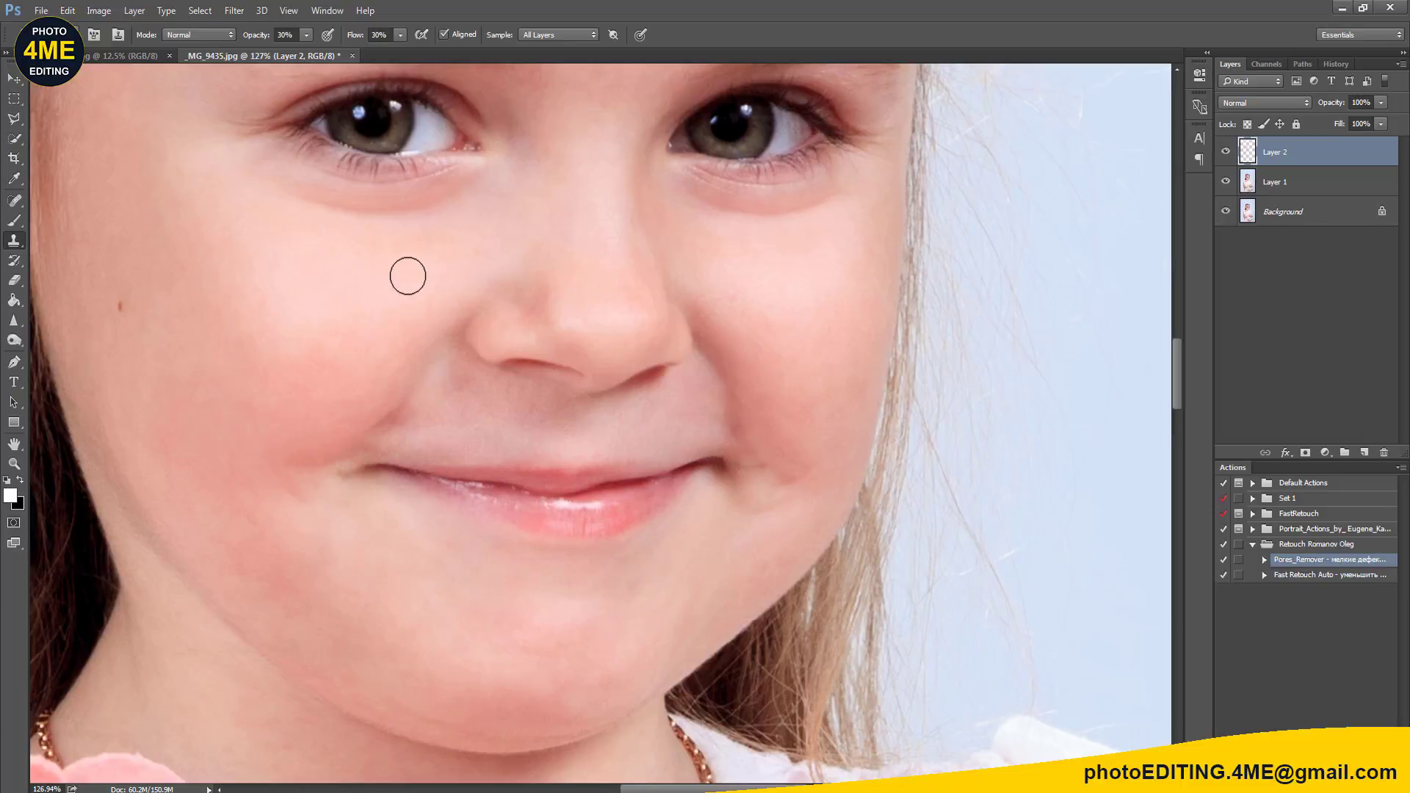
pyautogui.scroll(-2, 434, 272)
pyautogui.moveTo(443, 272); pyautogui.dragTo(513, 306)
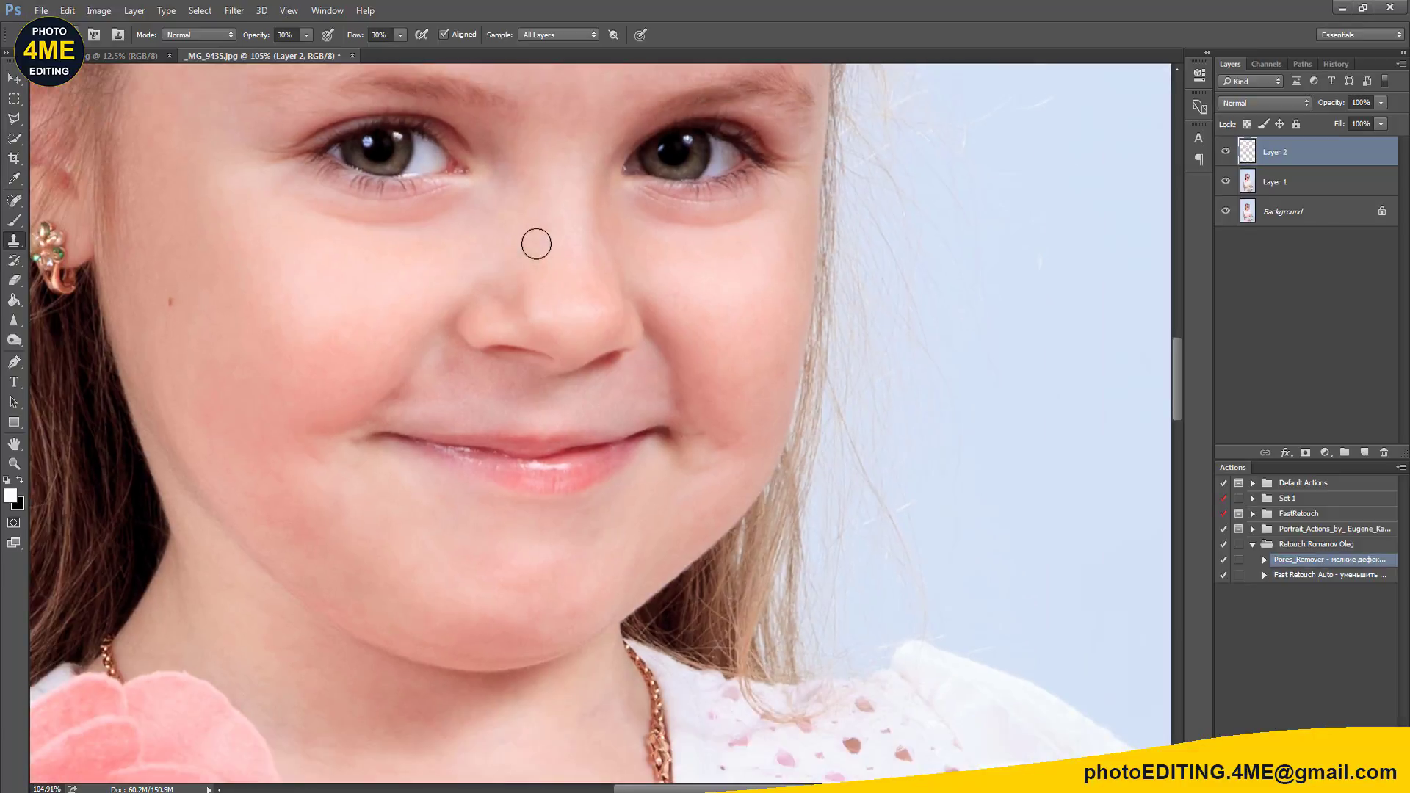
pyautogui.moveTo(534, 243); pyautogui.dragTo(528, 321)
# Step: Sample clean skin near the mouth and chin as clone sources
pyautogui.scroll(-1, 545, 396)
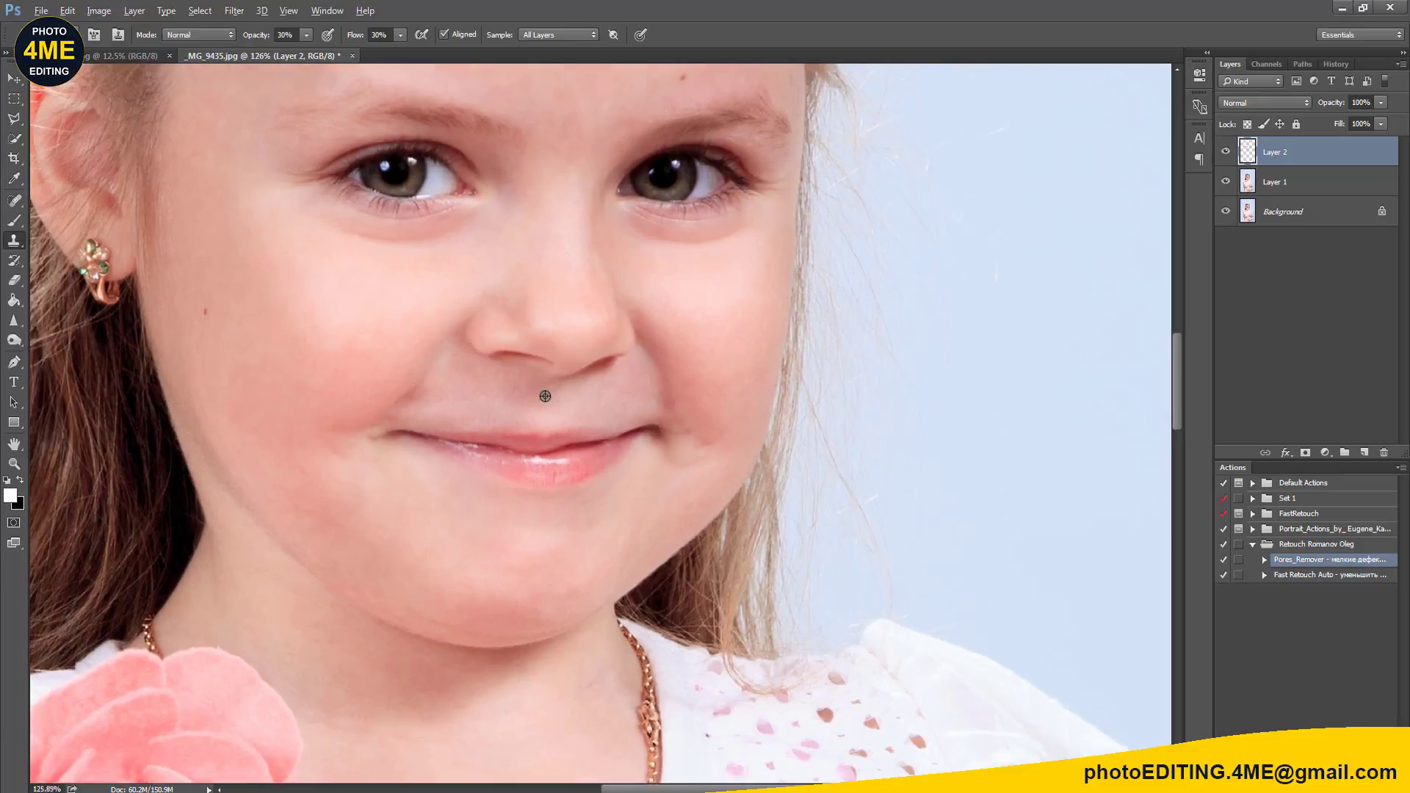
pyautogui.scroll(1, 504, 371)
pyautogui.scroll(-1, 652, 451)
pyautogui.scroll(2, 625, 642)
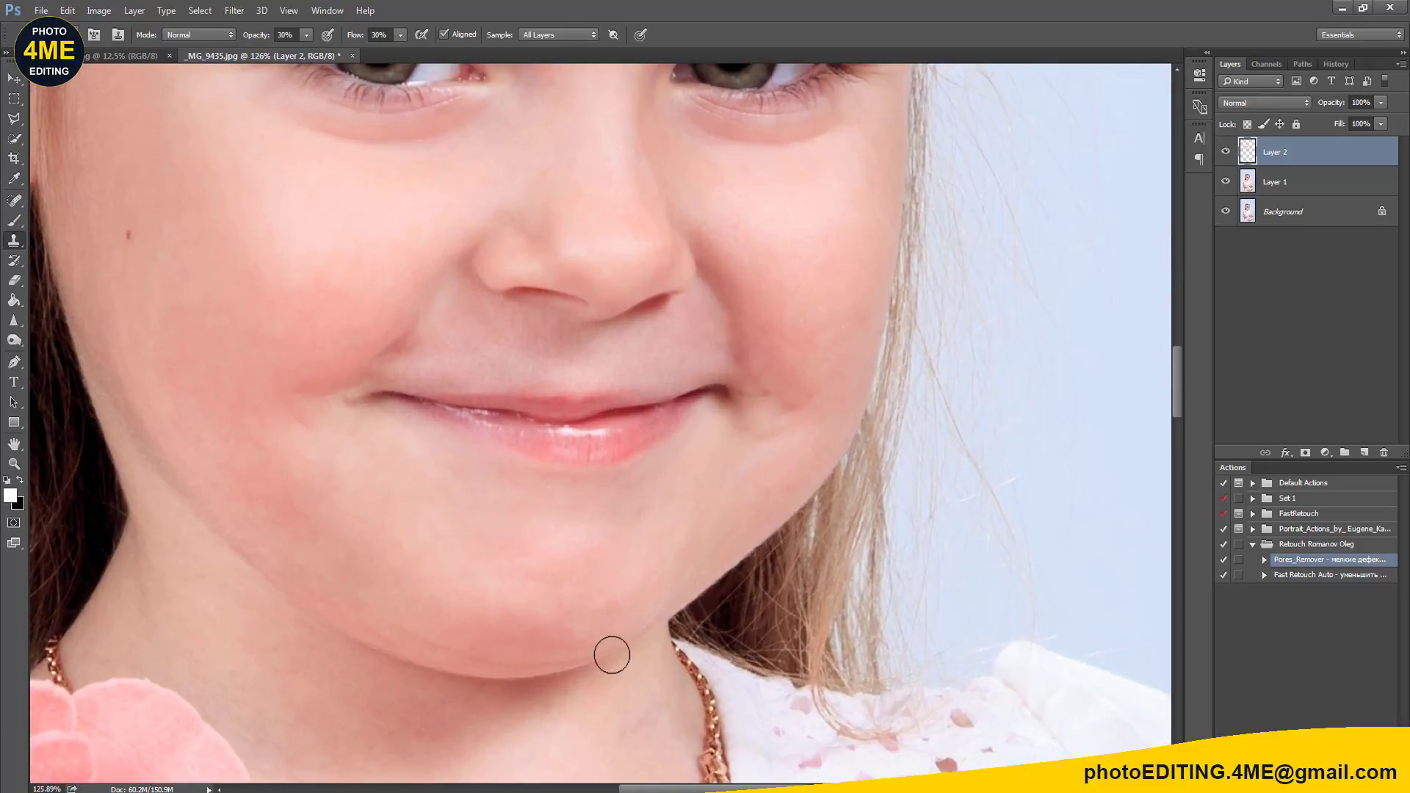
pyautogui.scroll(1, 595, 610)
pyautogui.scroll(1, 646, 507)
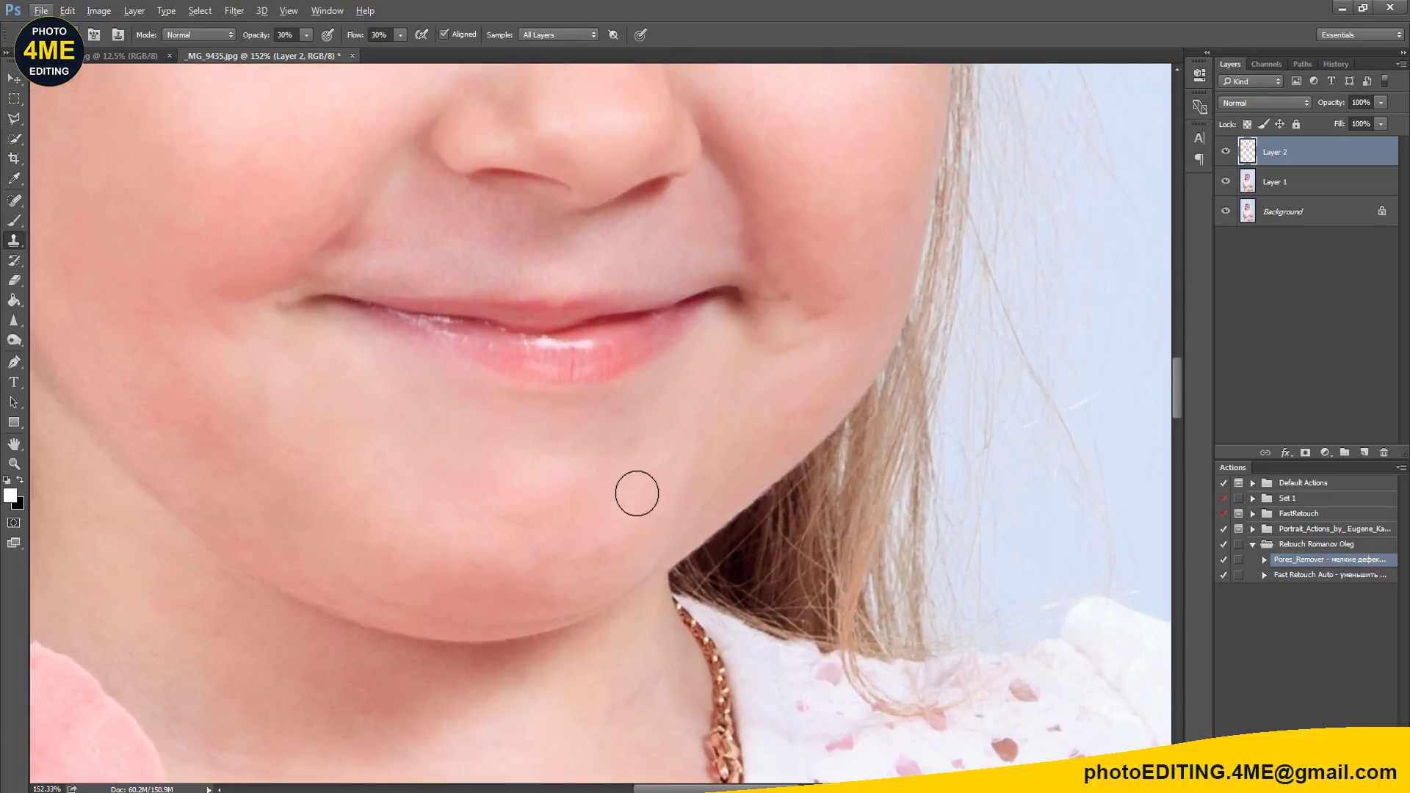
pyautogui.keyDown('alt'); pyautogui.click(725, 412); pyautogui.keyUp('alt')
pyautogui.moveTo(695, 368); pyautogui.dragTo(713, 460)
pyautogui.keyDown('alt'); pyautogui.click(267, 465); pyautogui.keyUp('alt')
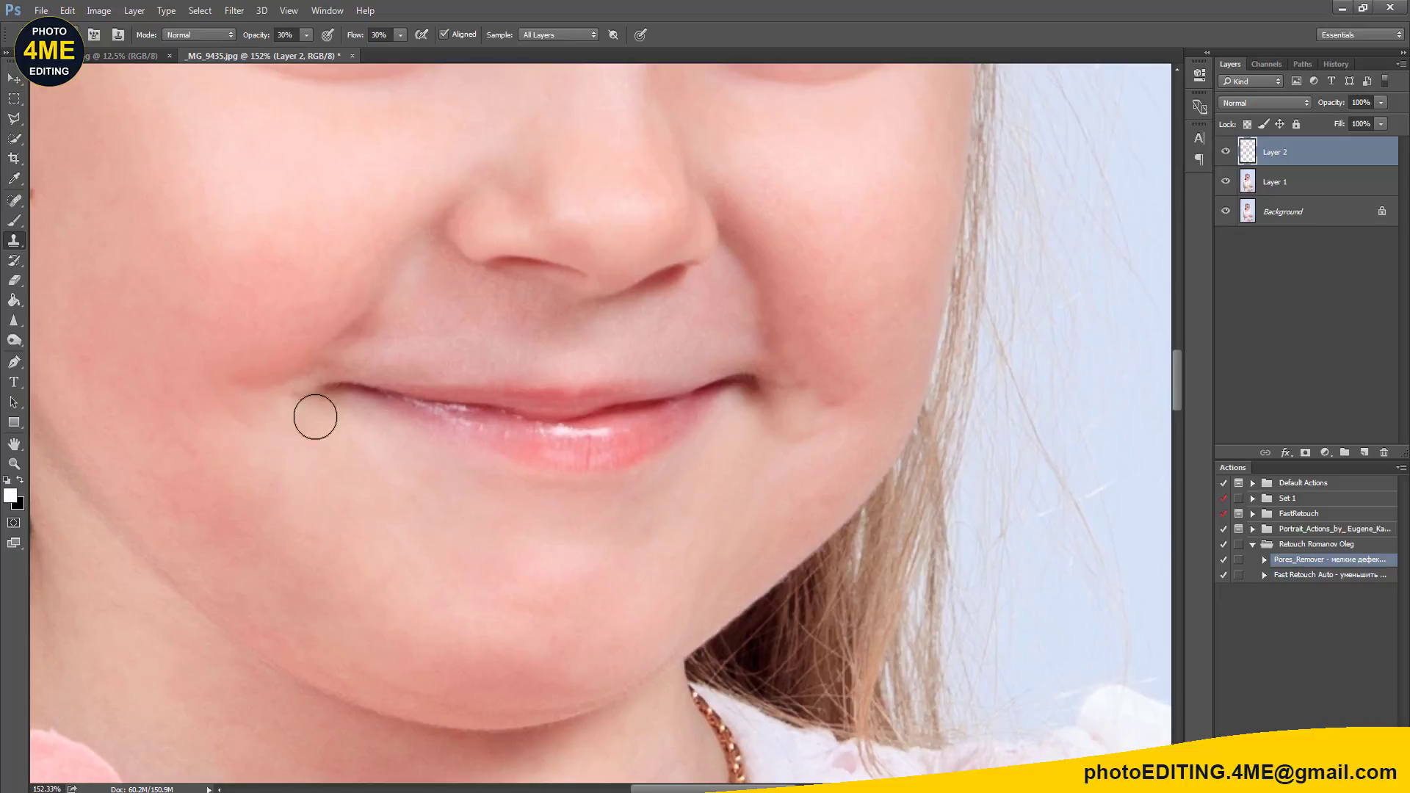
# Step: Clone smooth skin across the forehead from a clean forehead sample
pyautogui.moveTo(432, 323); pyautogui.dragTo(378, 443)
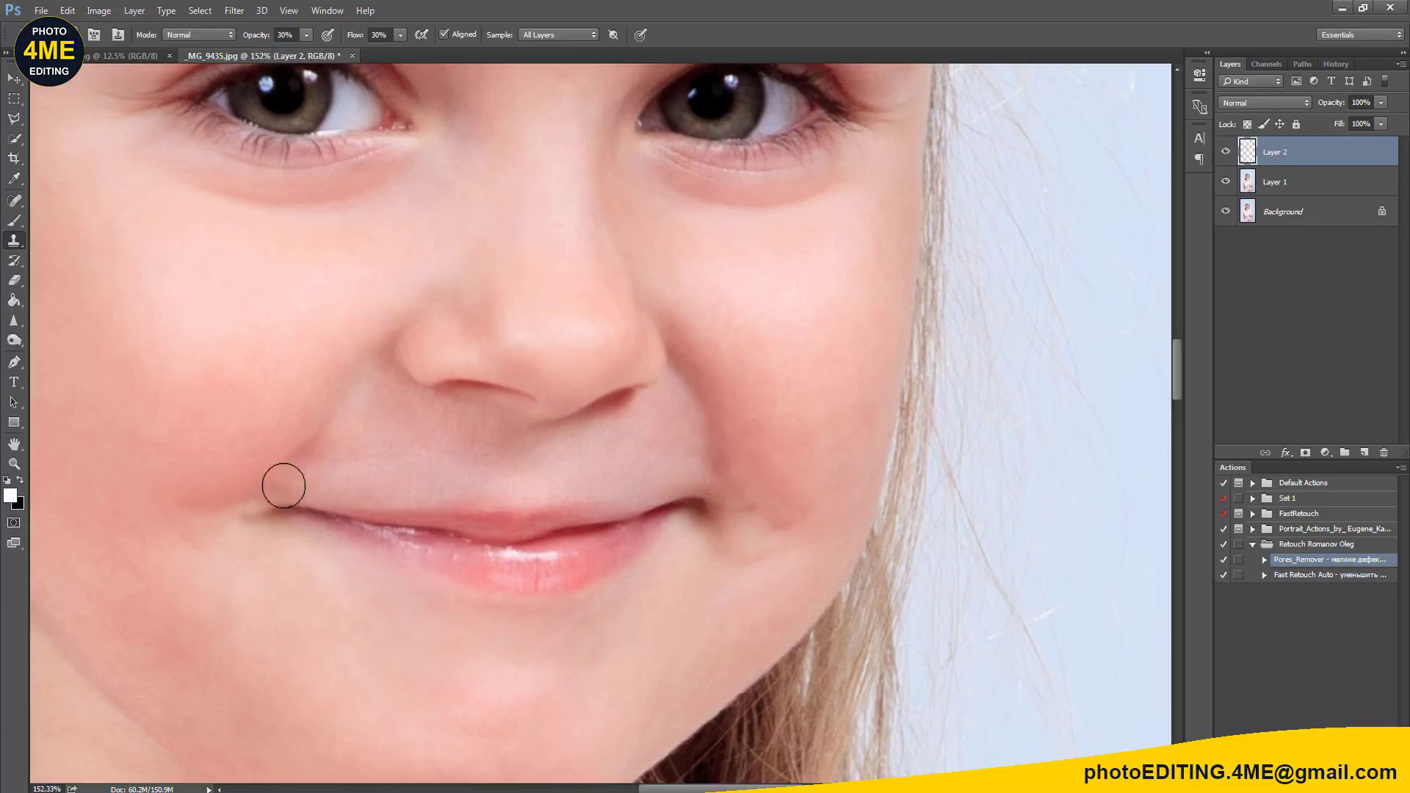
pyautogui.moveTo(403, 382); pyautogui.dragTo(359, 476)
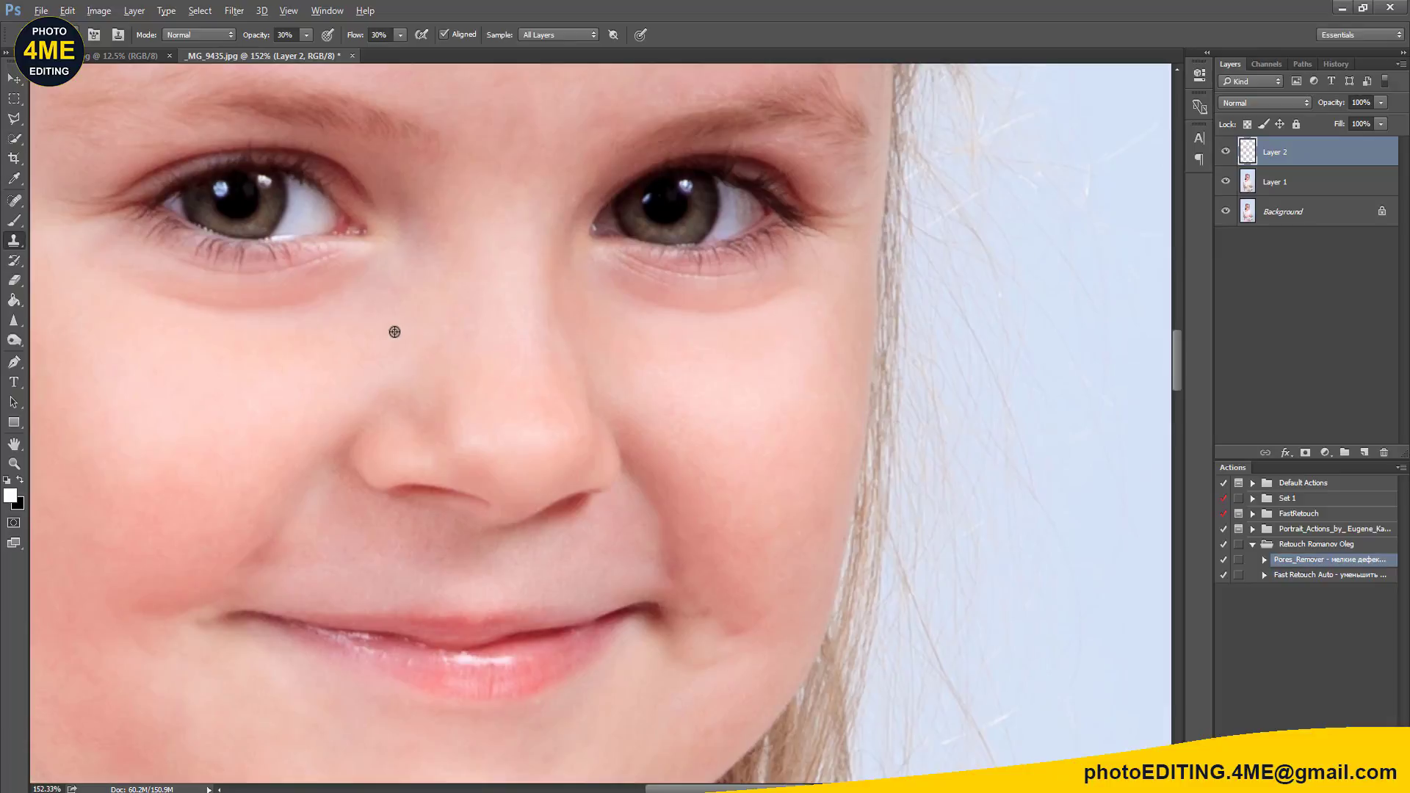
pyautogui.moveTo(441, 157); pyautogui.dragTo(480, 390)
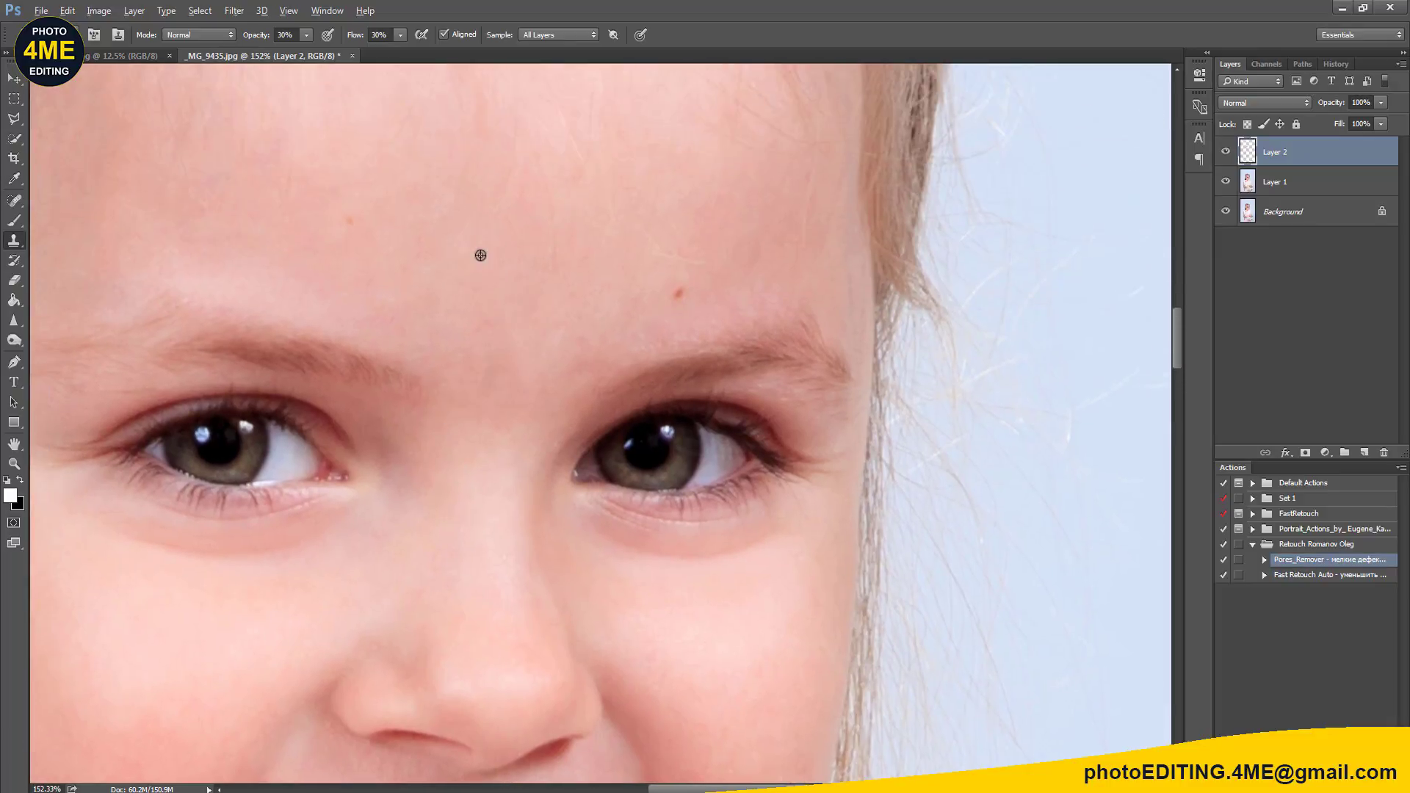
pyautogui.keyDown('alt'); pyautogui.click(492, 335); pyautogui.keyUp('alt')
pyautogui.moveTo(482, 357)
pyautogui.mouseDown()
pyautogui.moveTo(507, 343)
pyautogui.moveTo(523, 394)
pyautogui.mouseUp()
pyautogui.scroll(-3, 512, 477)
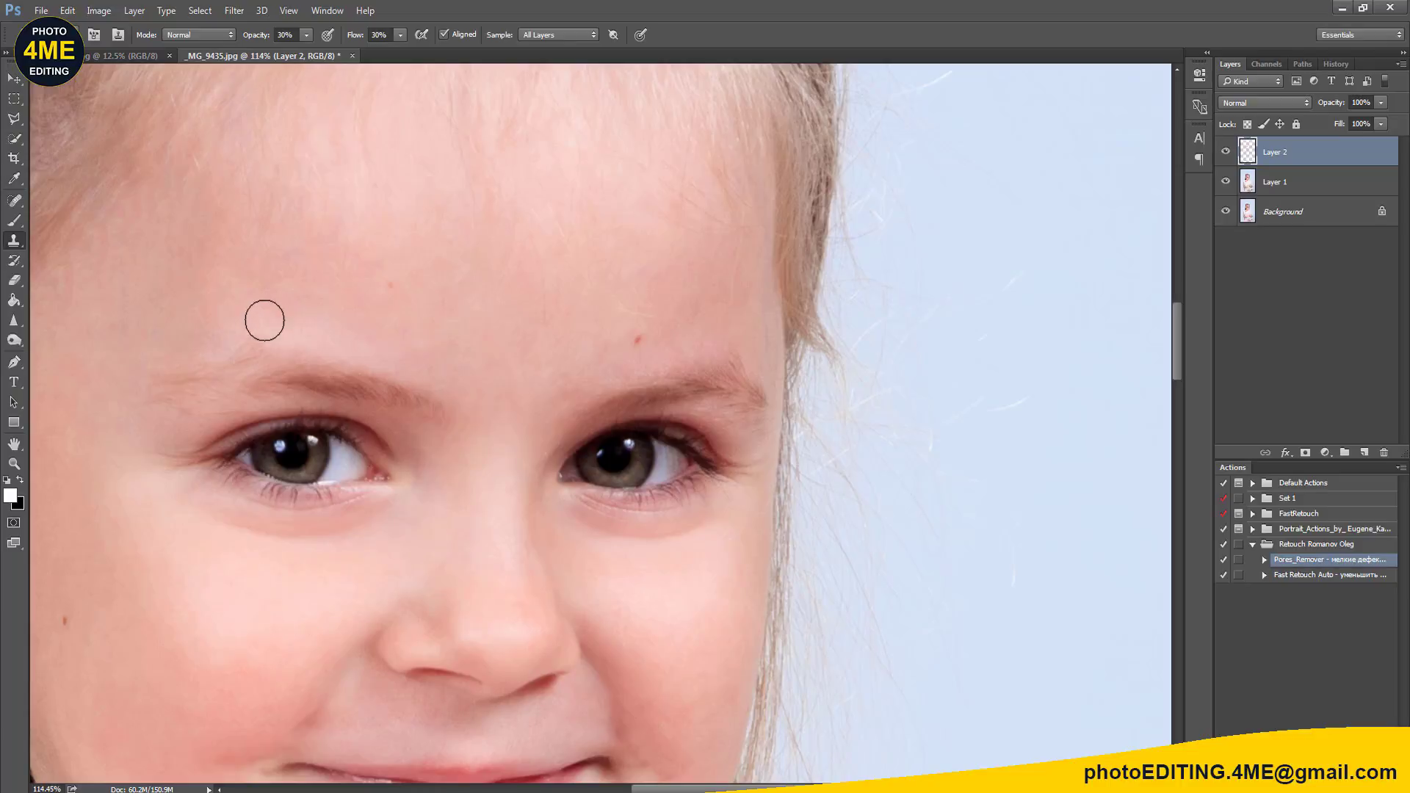
pyautogui.moveTo(264, 320); pyautogui.dragTo(390, 286)
# Step: Merge Layer 1 and Layer 2 into a new merged copy and hide both originals
pyautogui.keyDown('shift'); pyautogui.click(1281, 190); pyautogui.keyUp('shift')
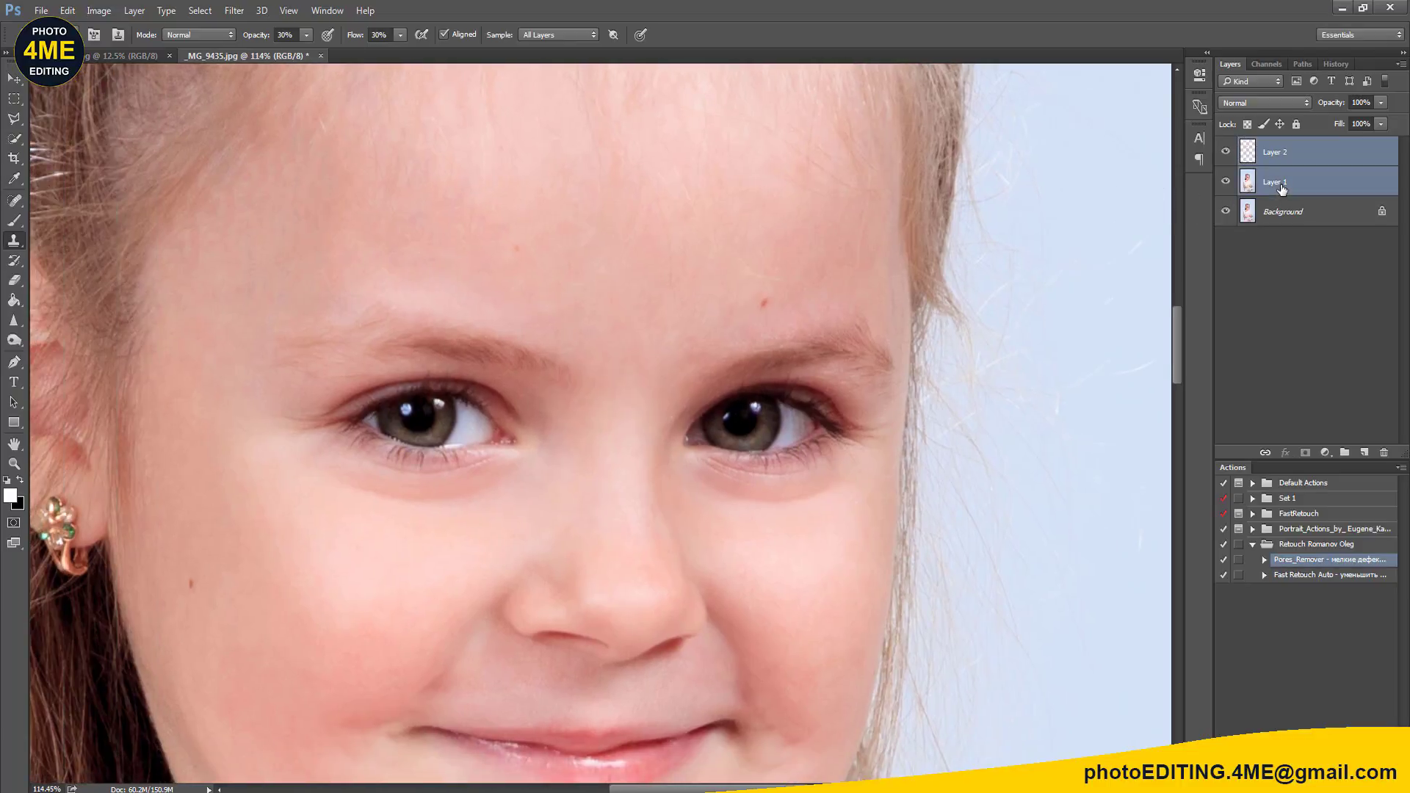
pyautogui.hotkey('ctrl', 'j')
pyautogui.hotkey('ctrl', 'e')
pyautogui.click(1225, 181)
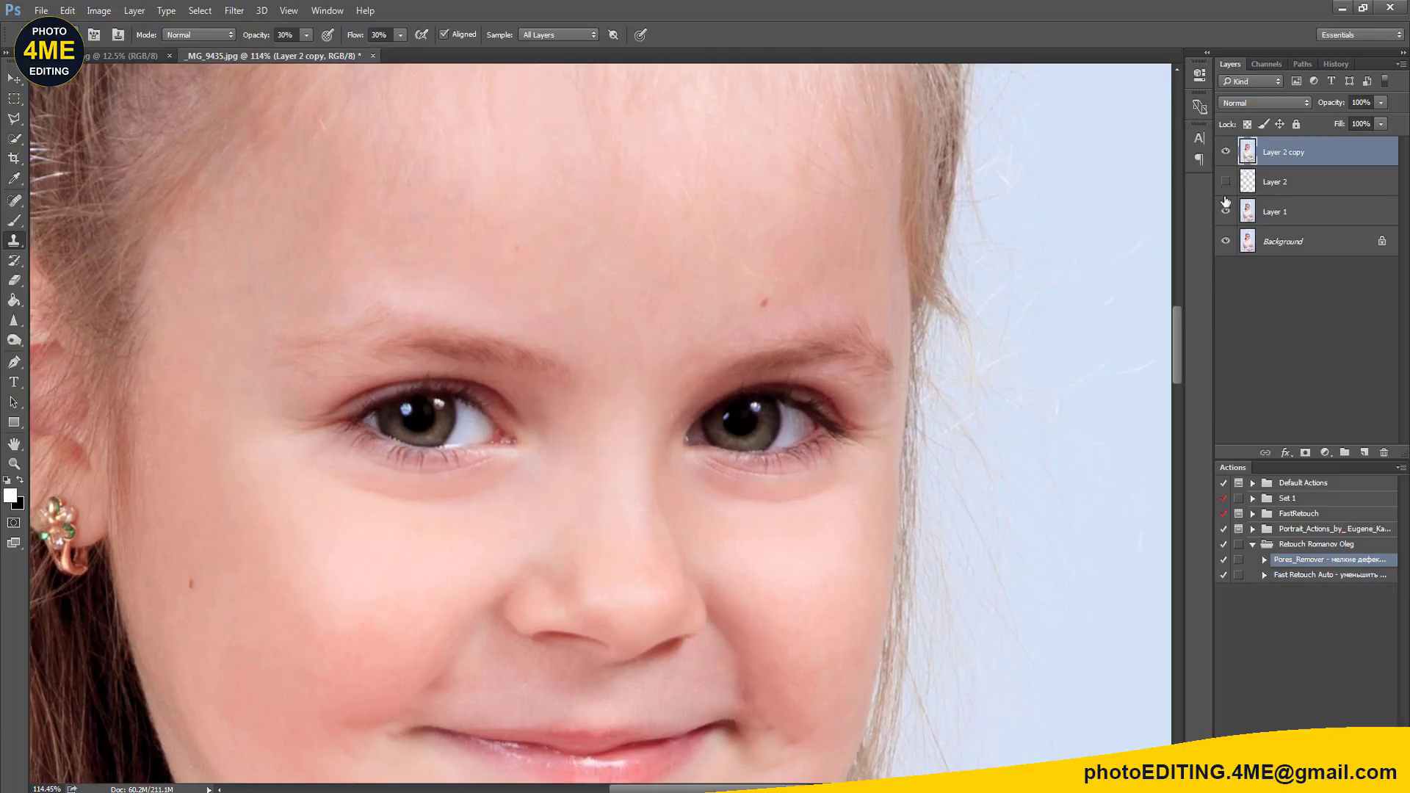
pyautogui.click(1225, 211)
# Step: Touch up the eyes with Dodge and Sharpen, then fit the whole photo on screen
pyautogui.click(14, 339)
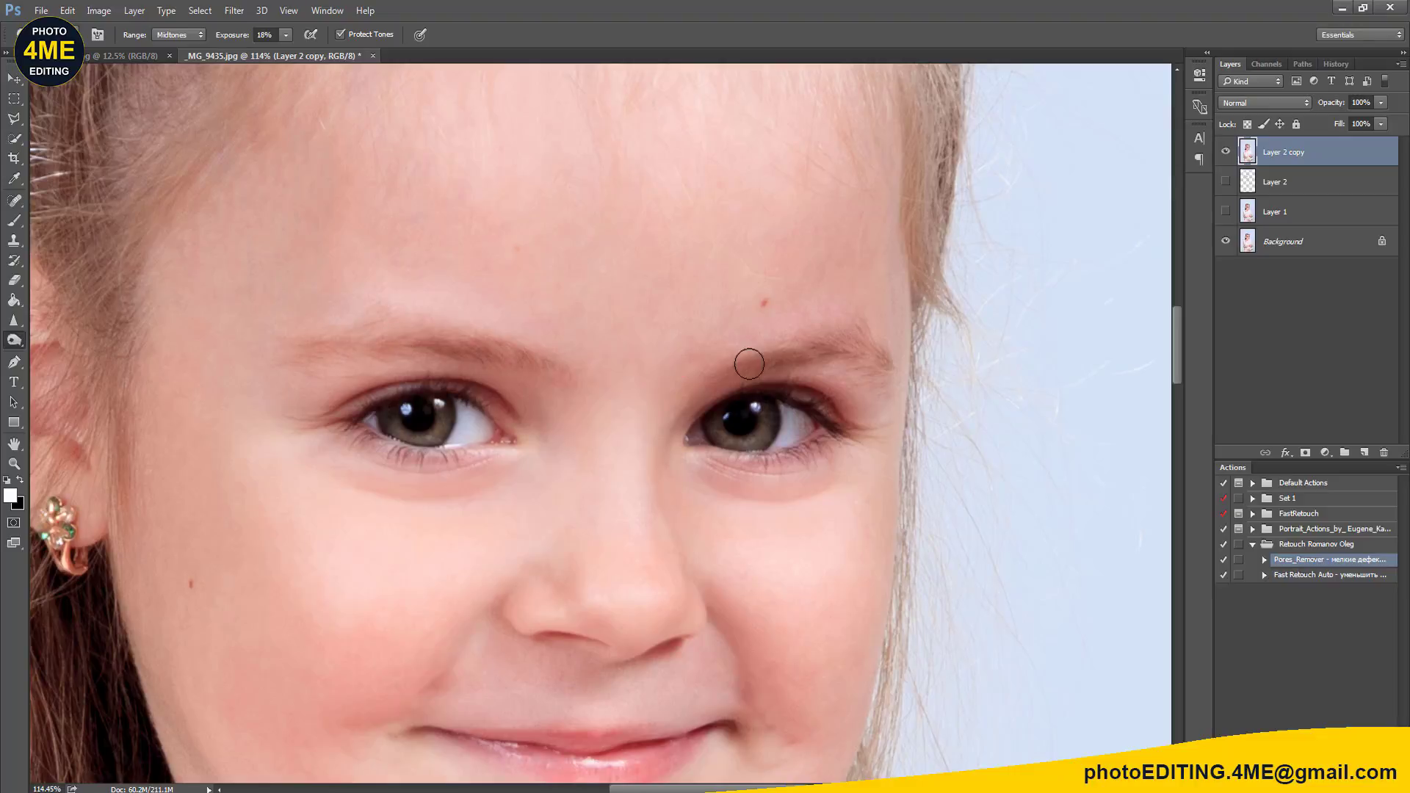
pyautogui.press('s')
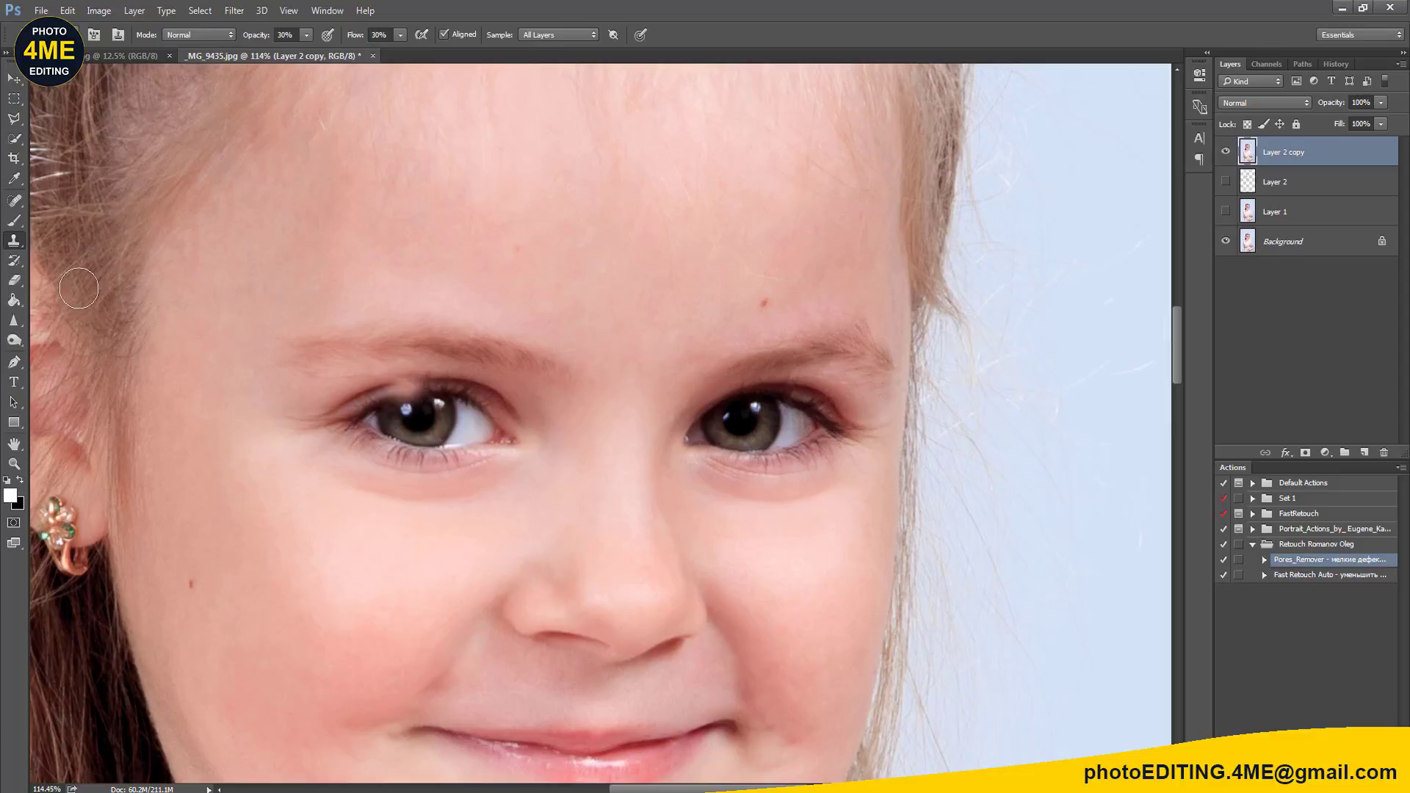
pyautogui.click(15, 319)
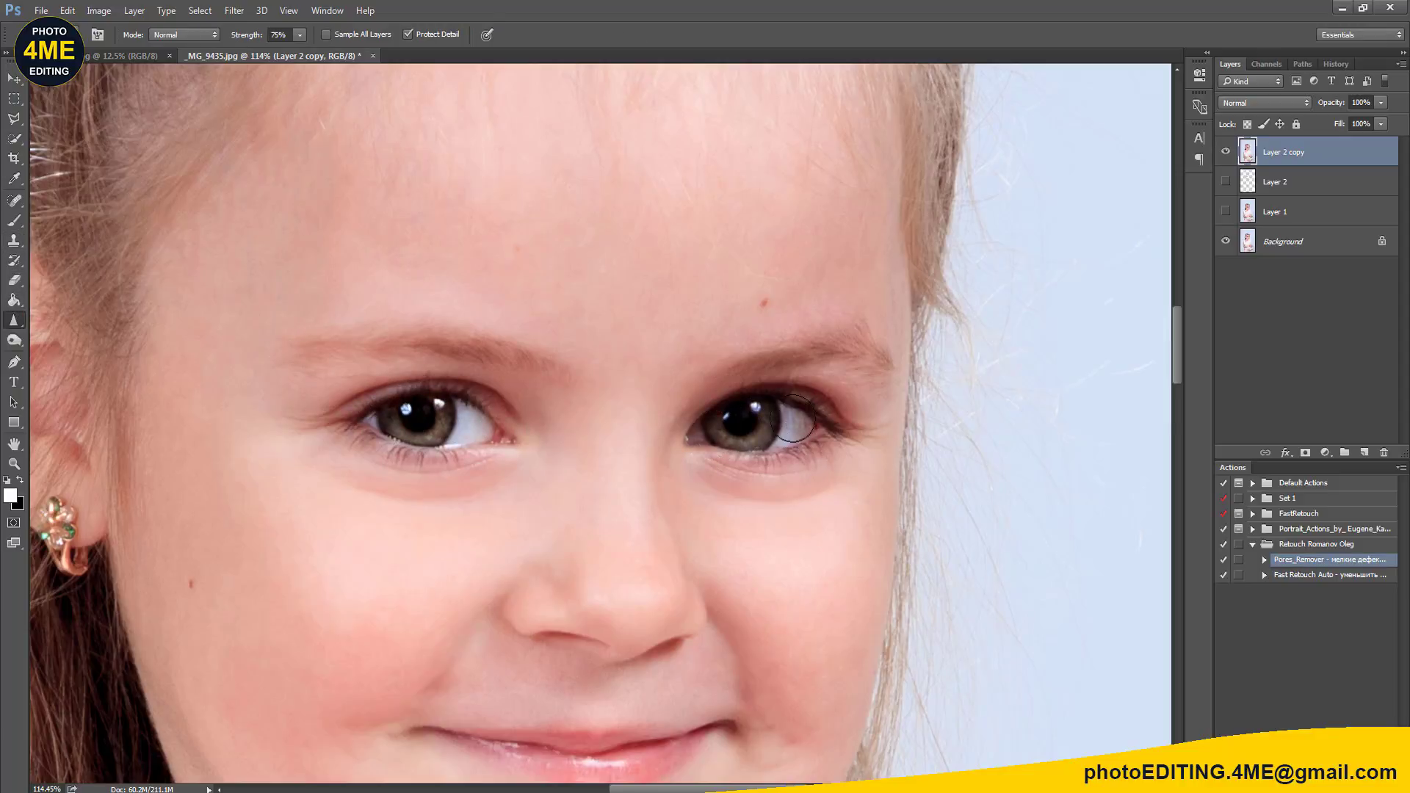
pyautogui.scroll(-2, 503, 375)
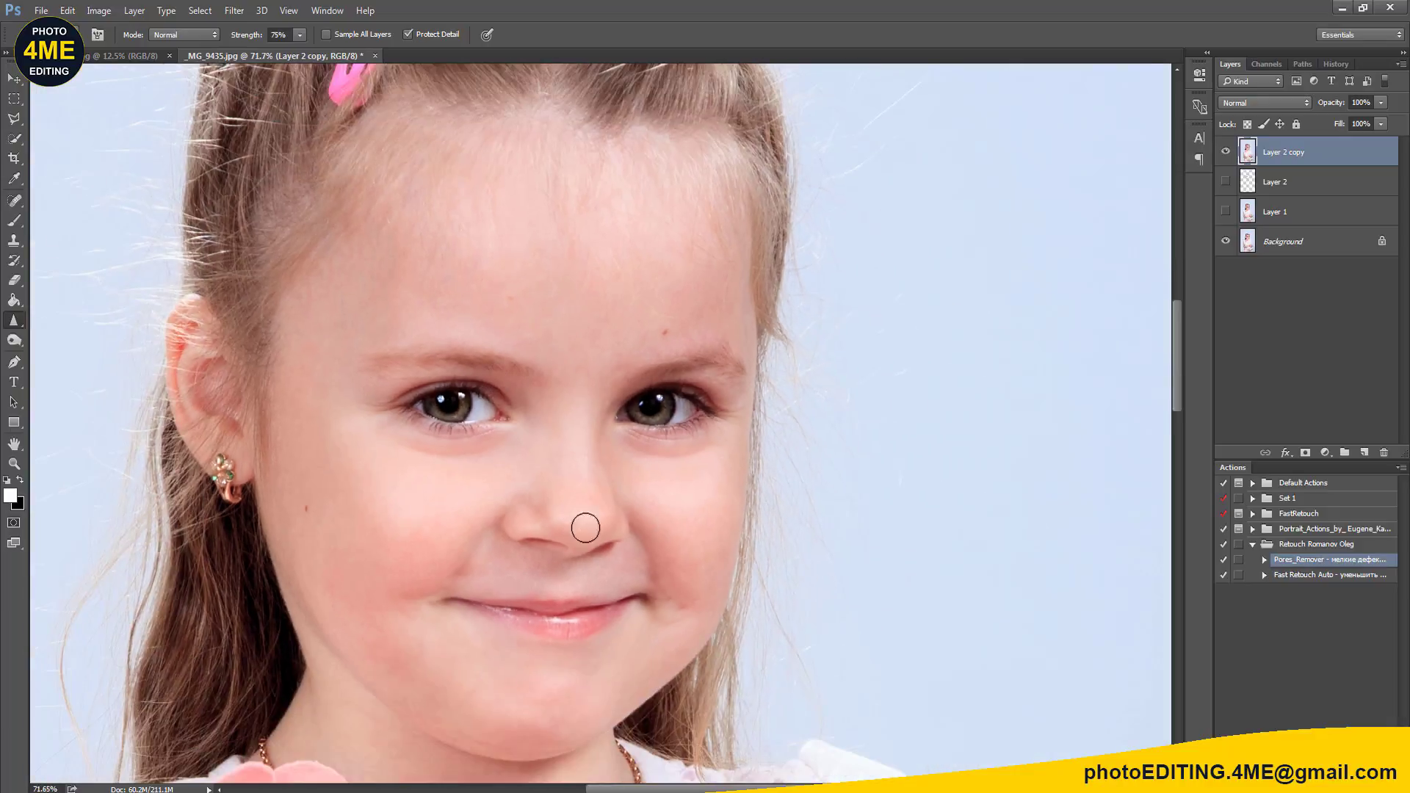
pyautogui.moveTo(583, 526); pyautogui.dragTo(589, 395)
pyautogui.hotkey('ctrl', '0')
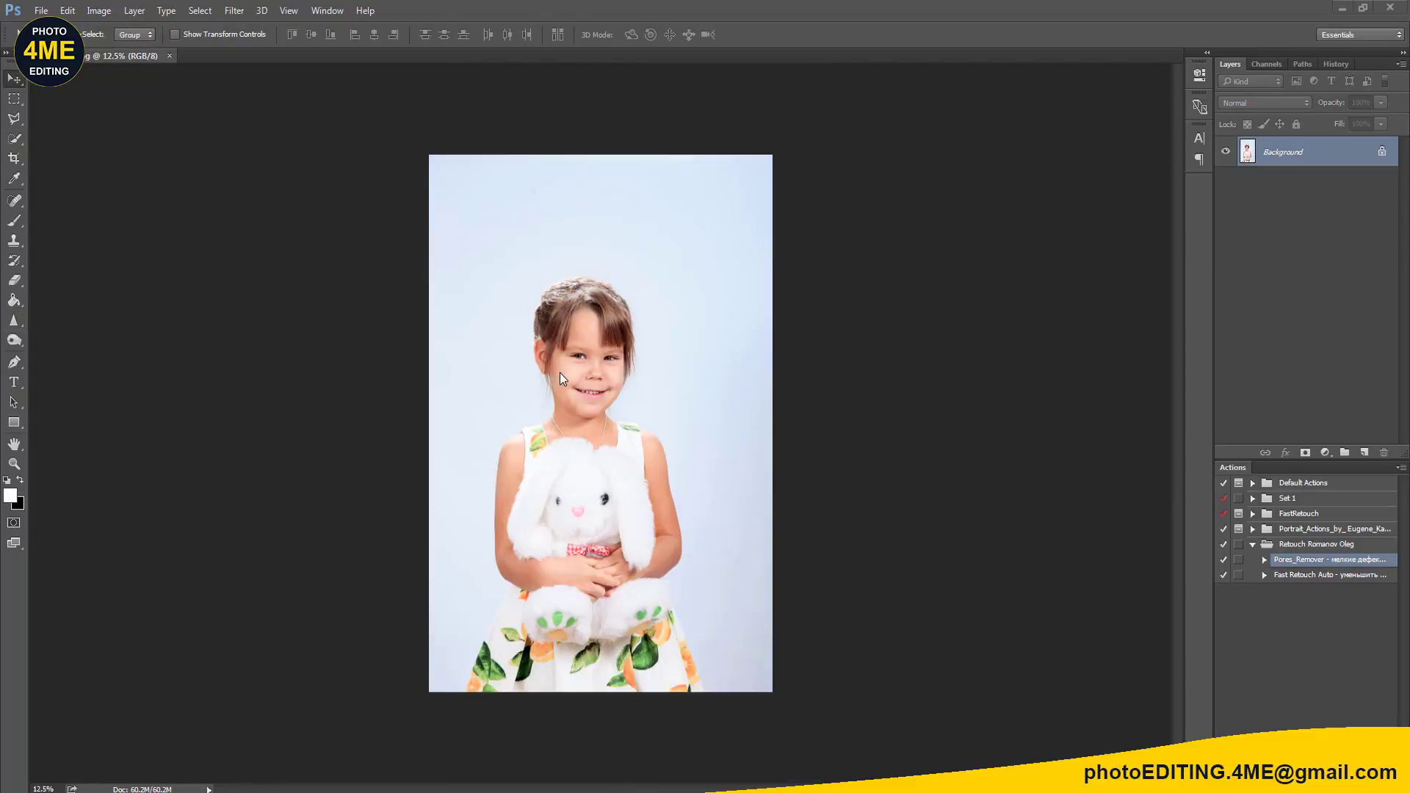
# Step: Duplicate the Background into Layer 1 and add an empty Layer 2 above it
pyautogui.scroll(2, 560, 373)
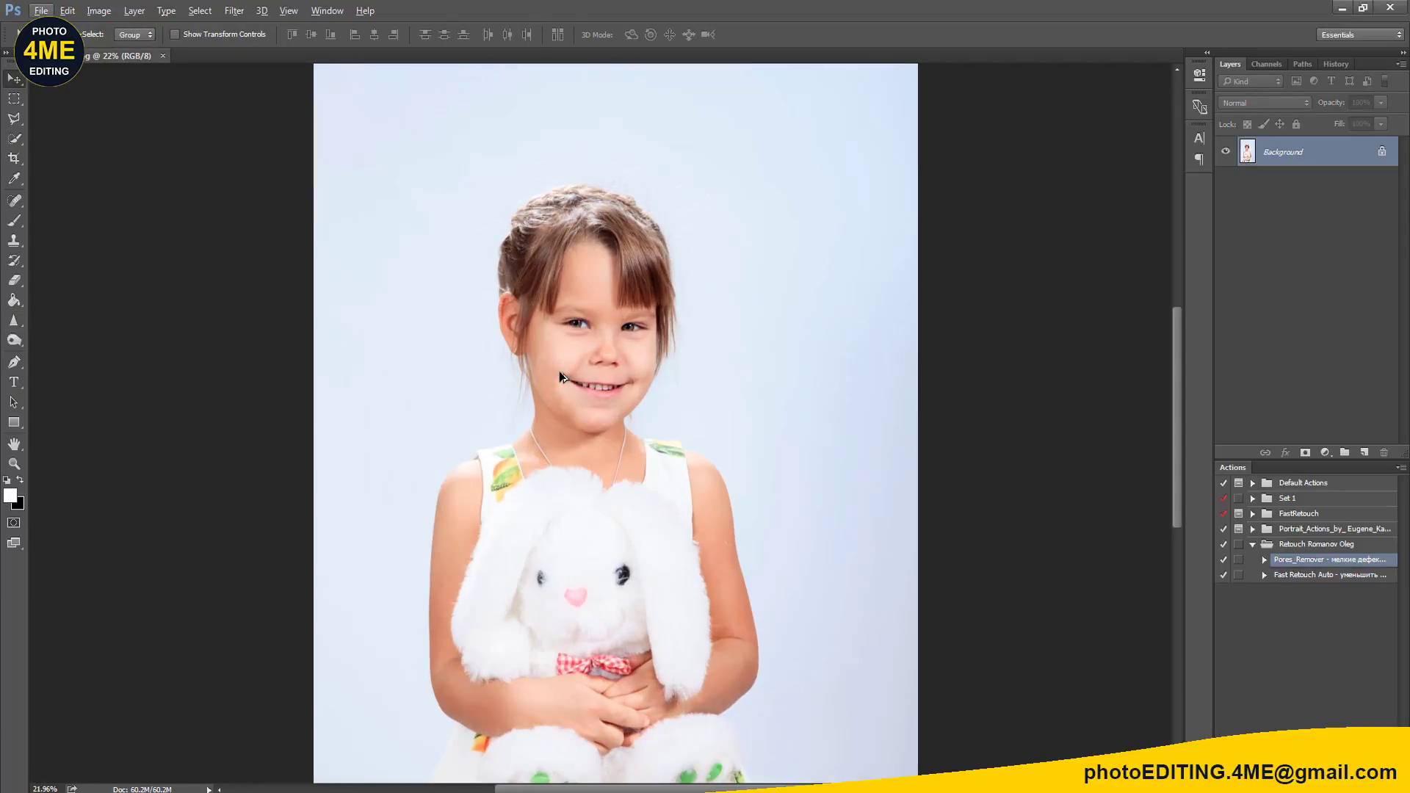
pyautogui.hotkey('ctrl', 'j')
pyautogui.moveTo(625, 311); pyautogui.dragTo(636, 428)
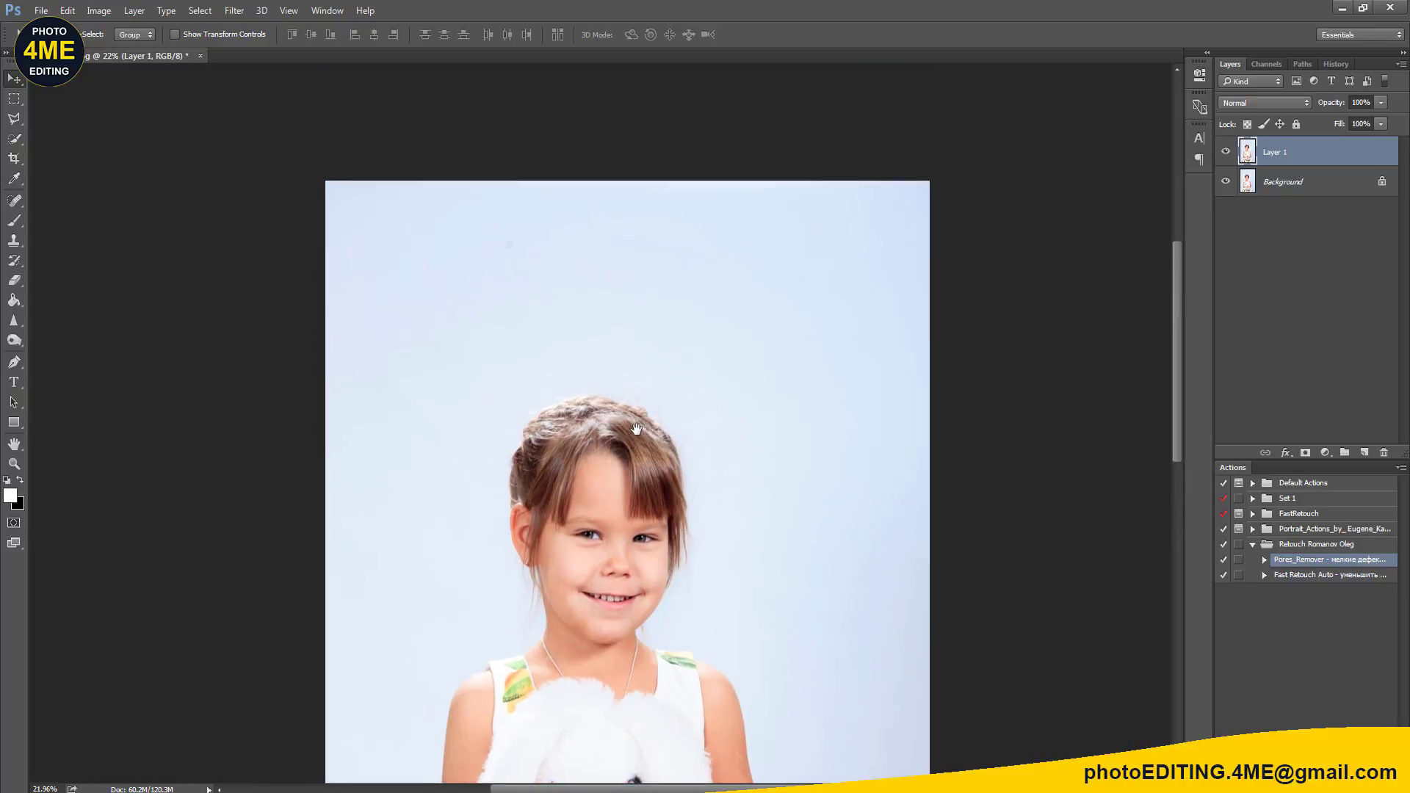
pyautogui.hotkey('ctrl', 'shift', 'n')
pyautogui.press('Return')
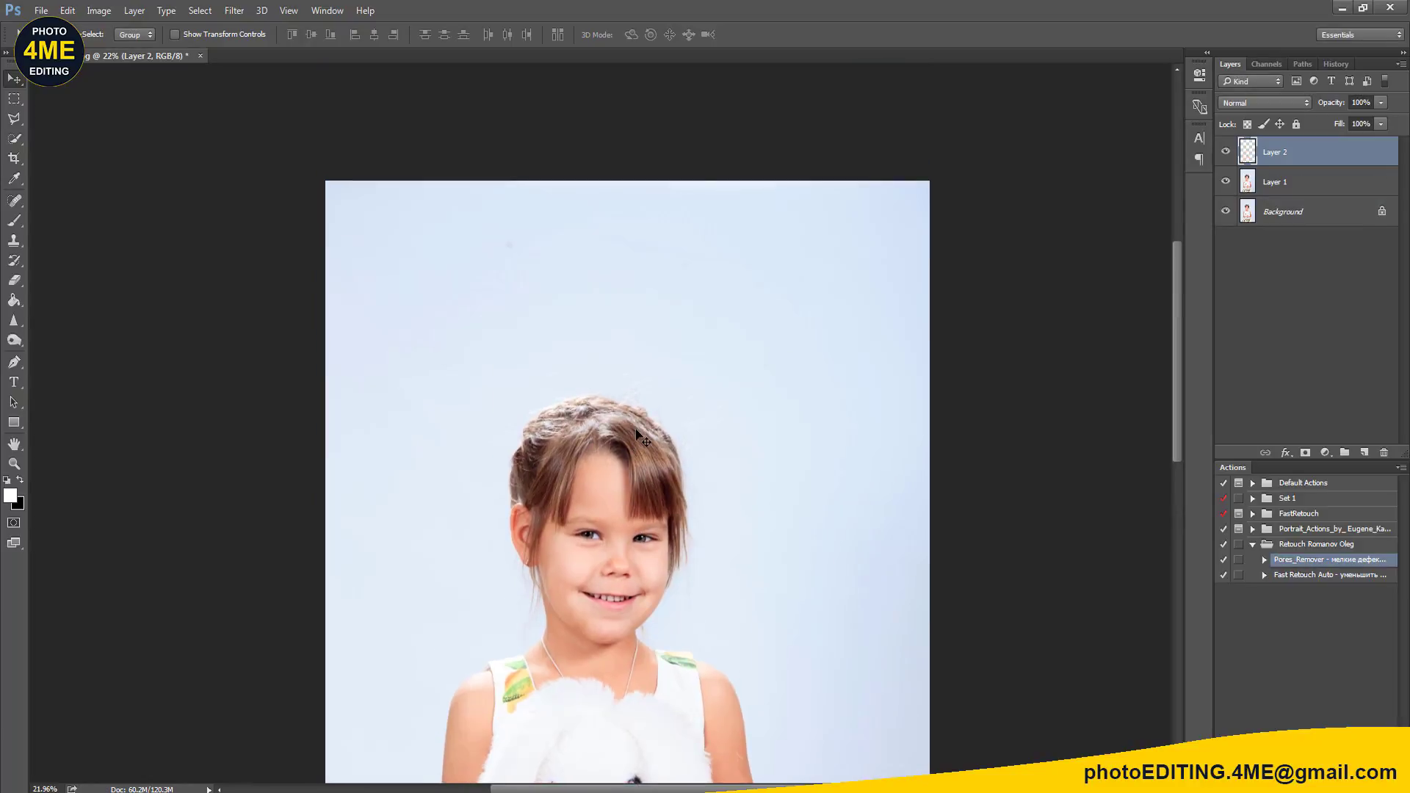
# Step: Zoom in on the girl's eyes, nose and mouth and select the Spot Healing Brush
pyautogui.scroll(1, 578, 605)
pyautogui.scroll(1, 588, 588)
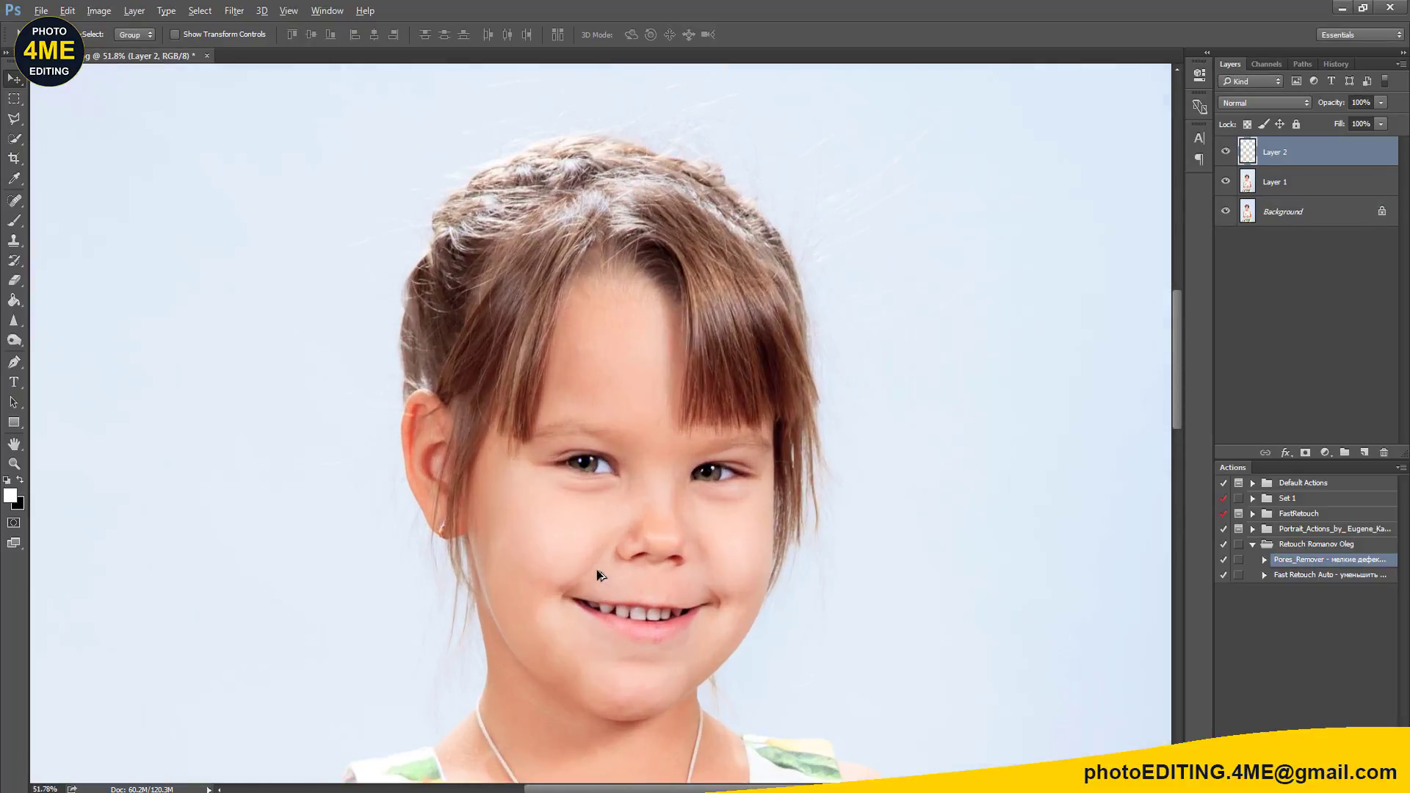
pyautogui.scroll(1, 596, 570)
pyautogui.scroll(1, 602, 564)
pyautogui.moveTo(604, 562); pyautogui.dragTo(612, 210)
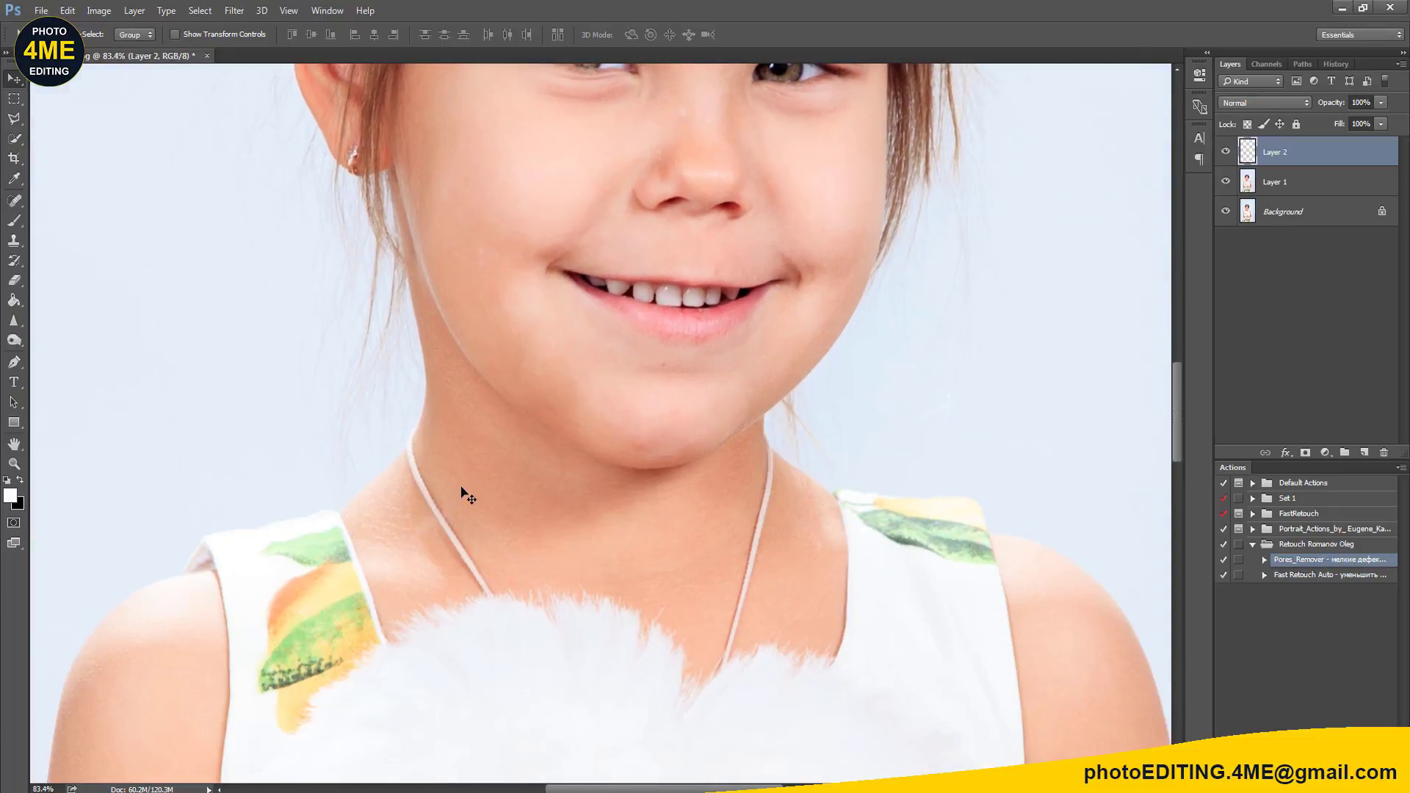
pyautogui.moveTo(610, 353); pyautogui.dragTo(595, 437)
pyautogui.moveTo(561, 337); pyautogui.dragTo(558, 448)
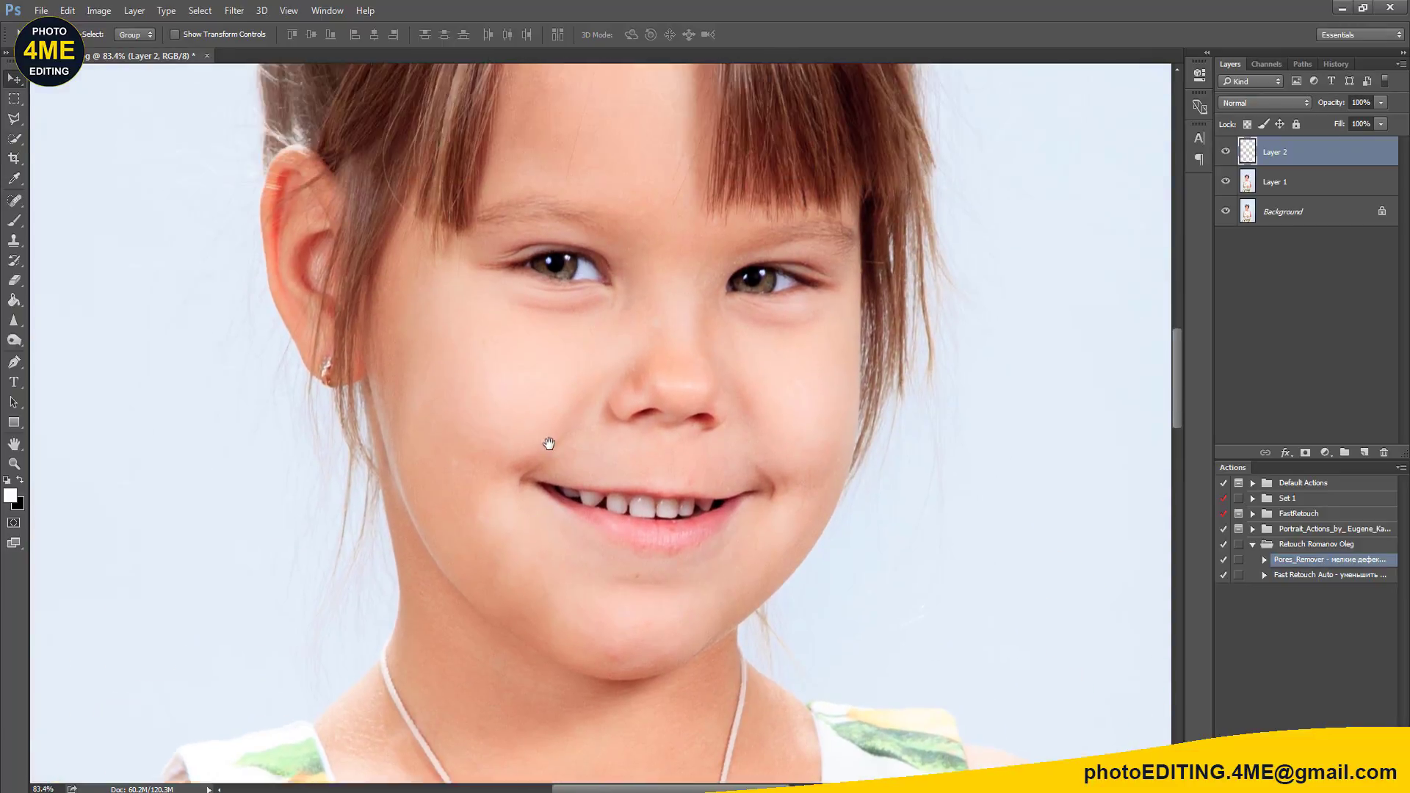
pyautogui.moveTo(553, 390); pyautogui.dragTo(550, 444)
pyautogui.scroll(-1, 549, 445)
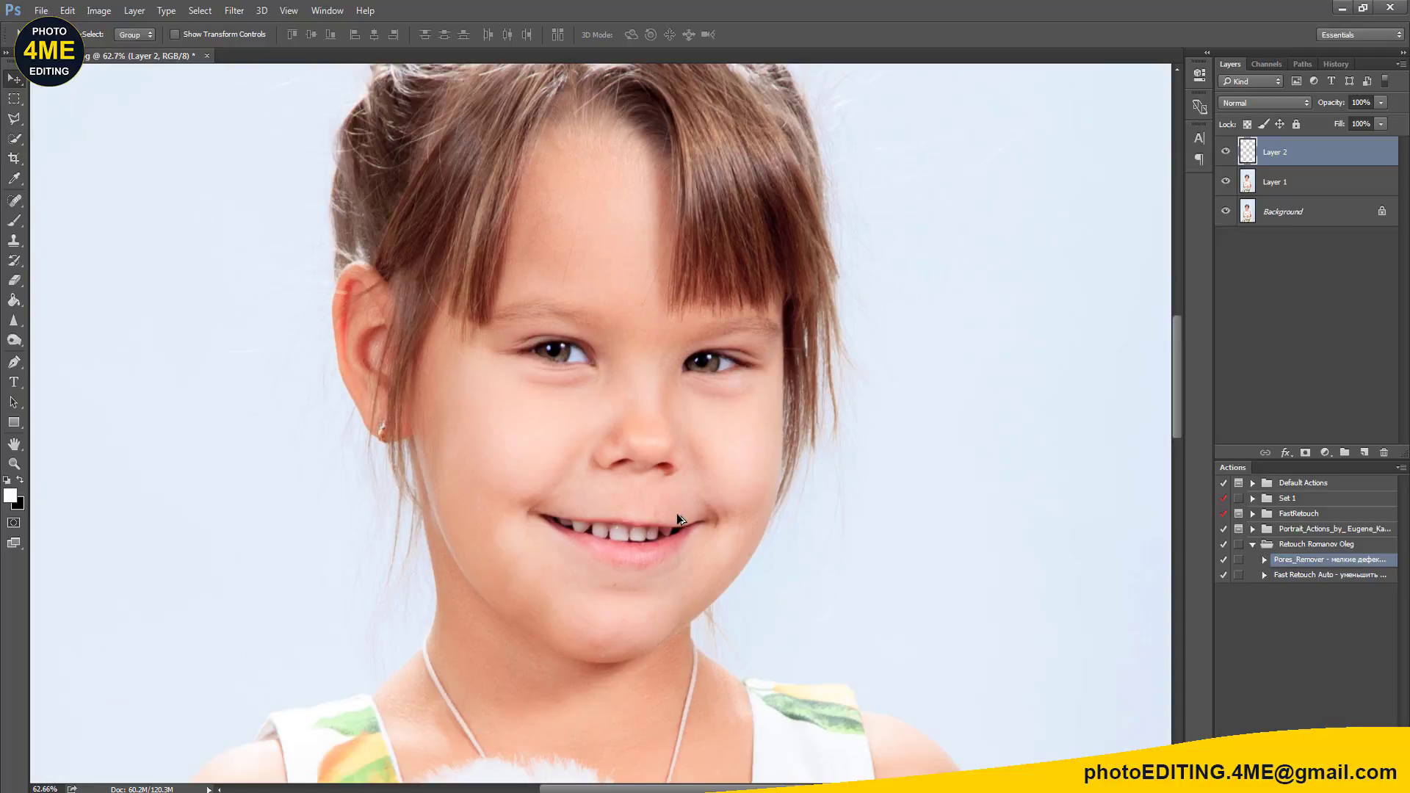
pyautogui.scroll(1, 678, 519)
pyautogui.scroll(1, 700, 489)
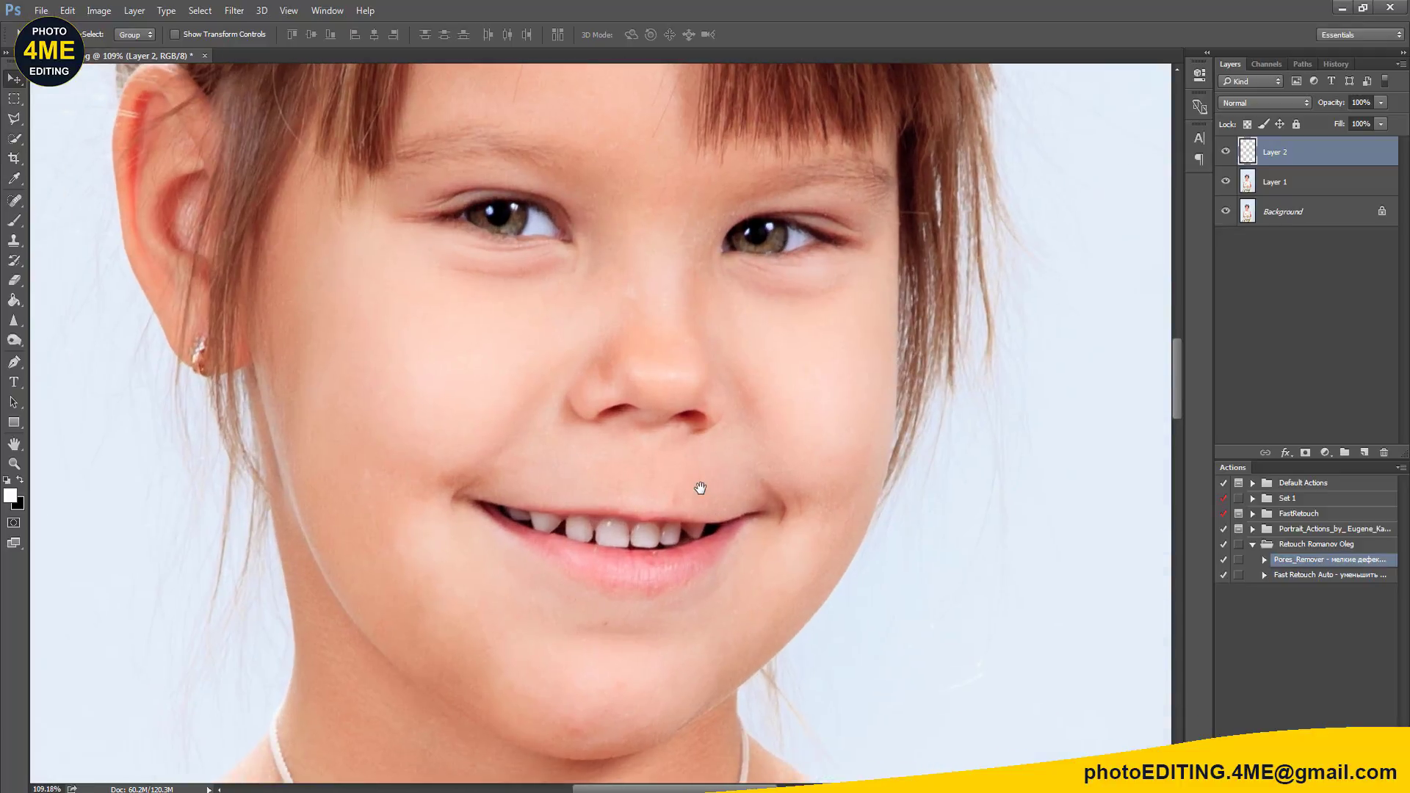
pyautogui.press('j')
pyautogui.scroll(1, 699, 490)
# Step: With a smaller brush, heal the upper-lip, chin-crease, beside-nose and left-cheek spots
pyautogui.scroll(1, 694, 492)
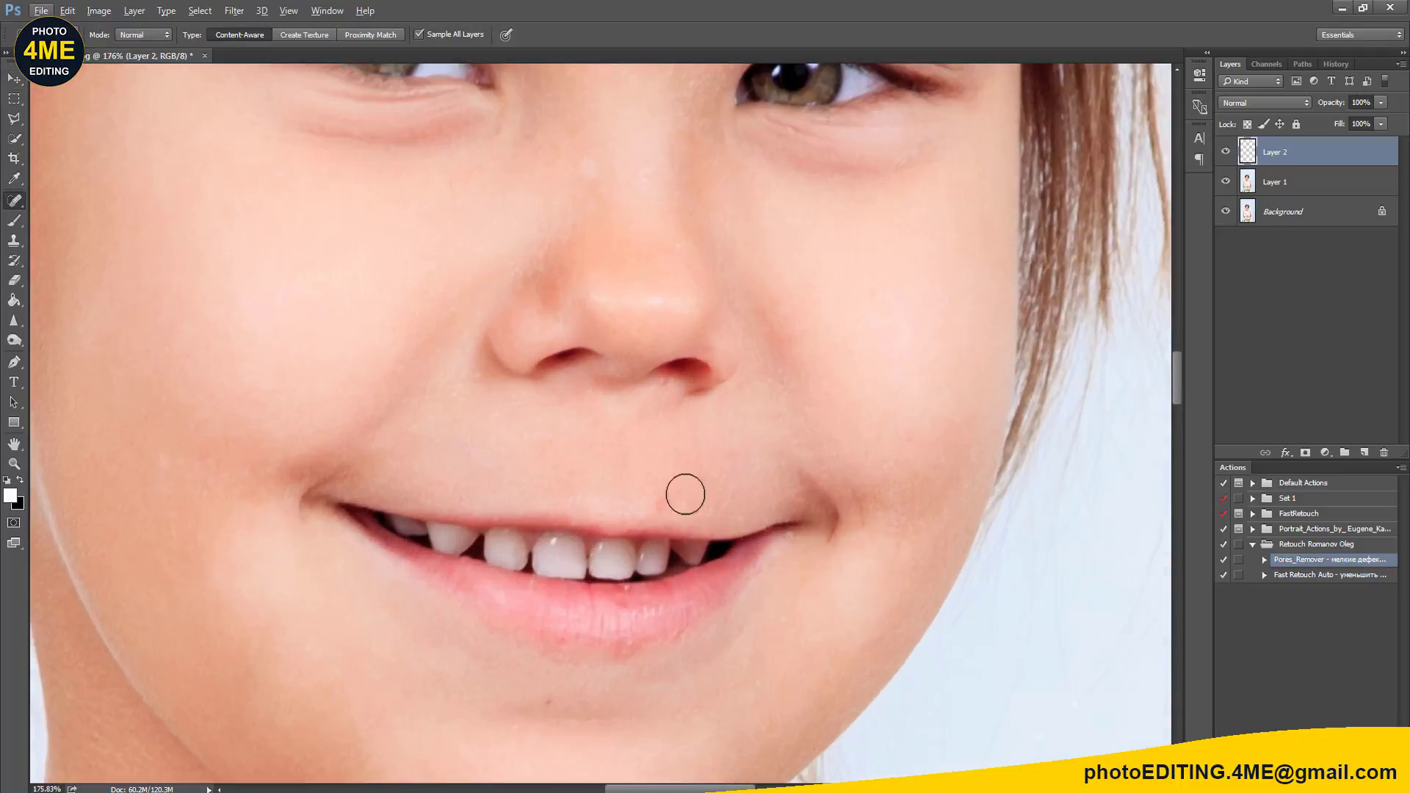
pyautogui.press('[')
pyautogui.click(661, 503)
pyautogui.click(582, 710)
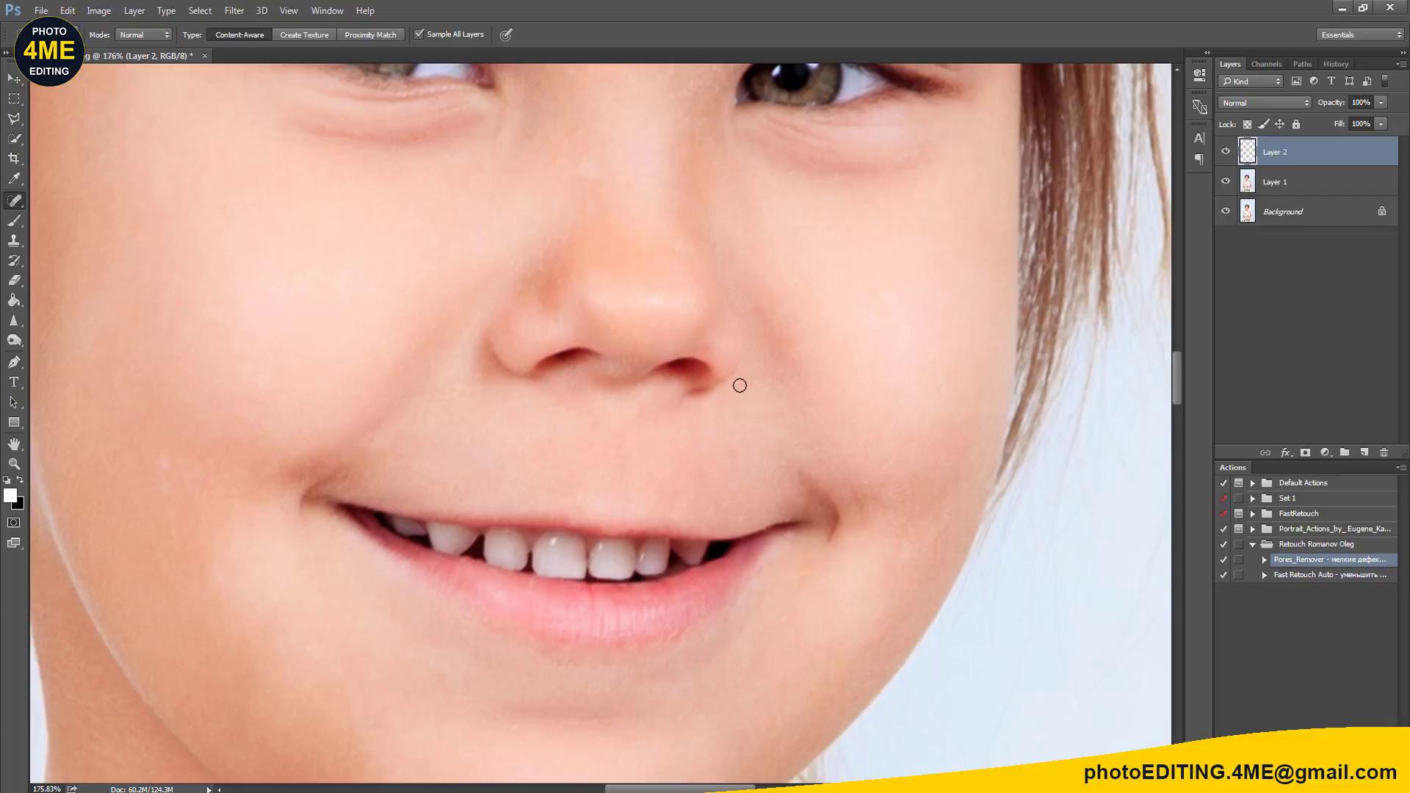
pyautogui.moveTo(415, 404); pyautogui.dragTo(410, 618)
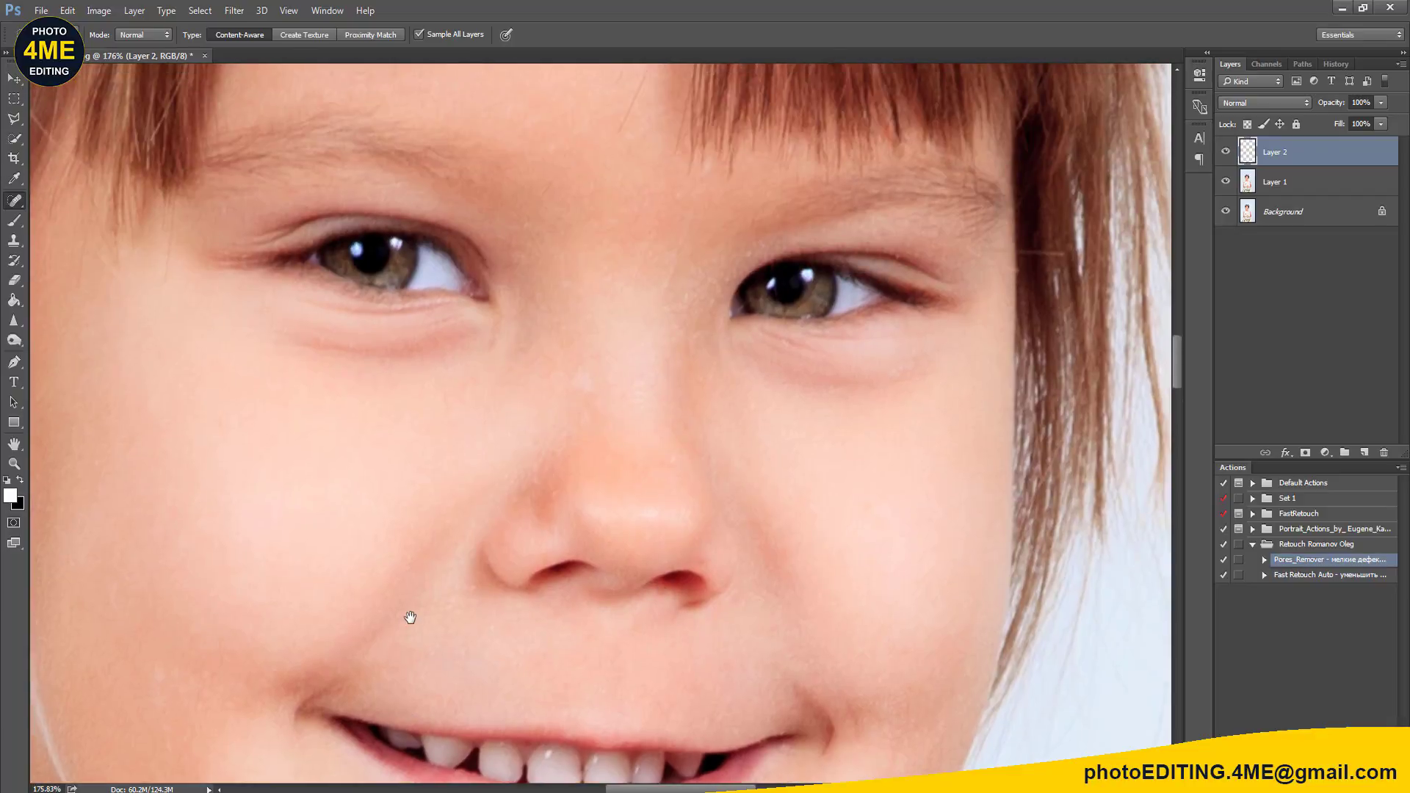
pyautogui.moveTo(592, 383)
pyautogui.mouseDown()
pyautogui.moveTo(588, 412)
pyautogui.moveTo(572, 379)
pyautogui.mouseUp()
pyautogui.scroll(-3, 572, 379)
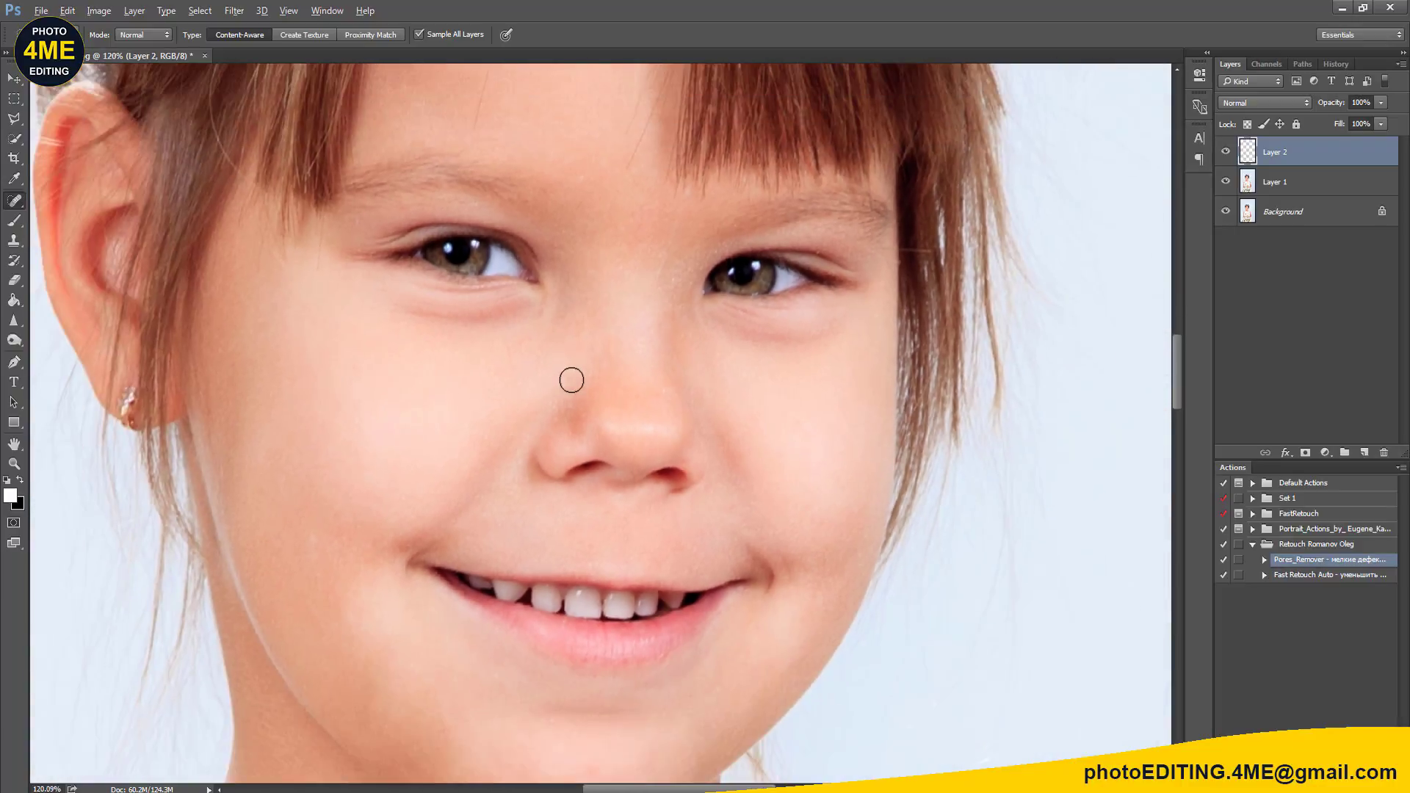
pyautogui.moveTo(317, 540); pyautogui.dragTo(315, 562)
pyautogui.moveTo(571, 420); pyautogui.dragTo(554, 597)
pyautogui.moveTo(609, 315); pyautogui.dragTo(616, 536)
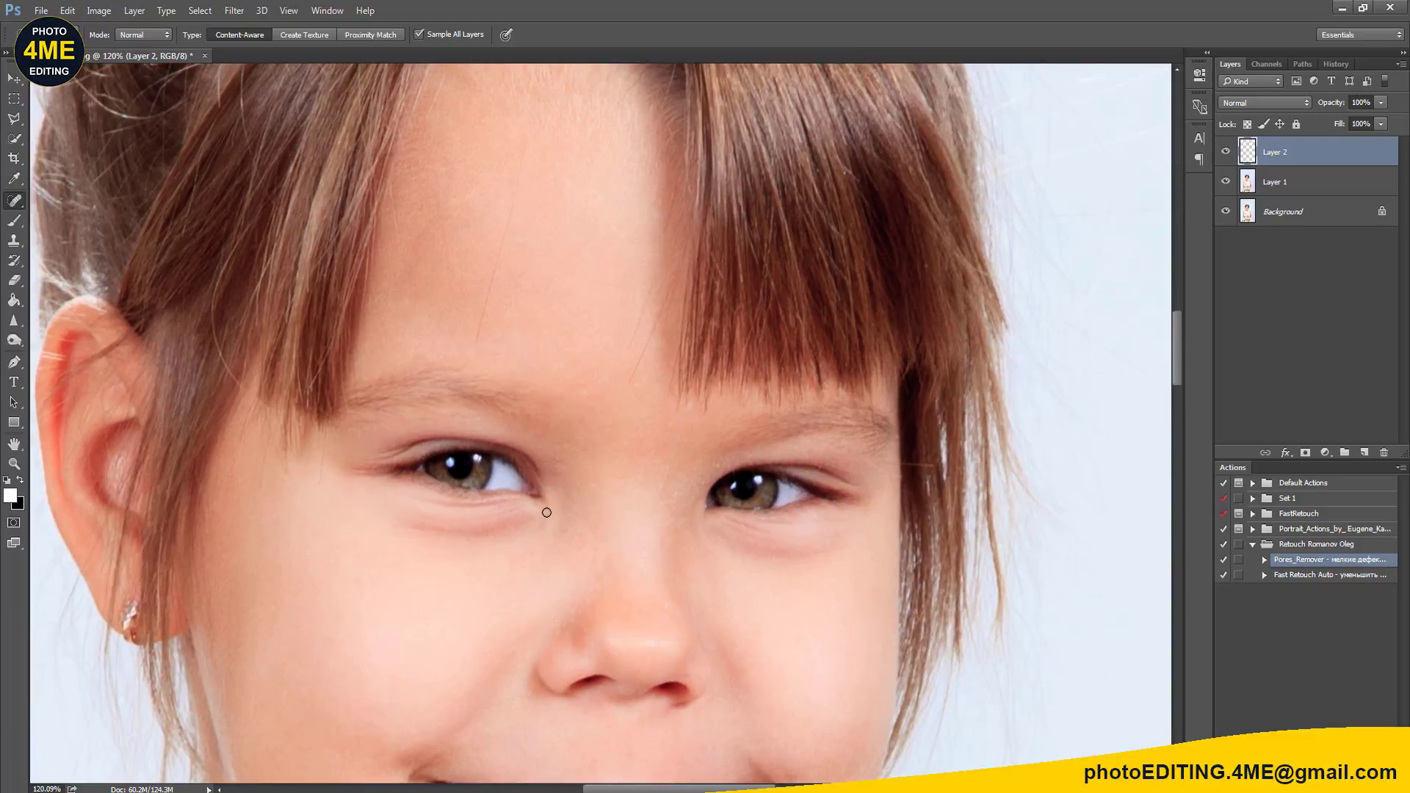
# Step: With Clone Stamp, sample clean cheek skin and clone smooth skin beside the nose
pyautogui.press('s')
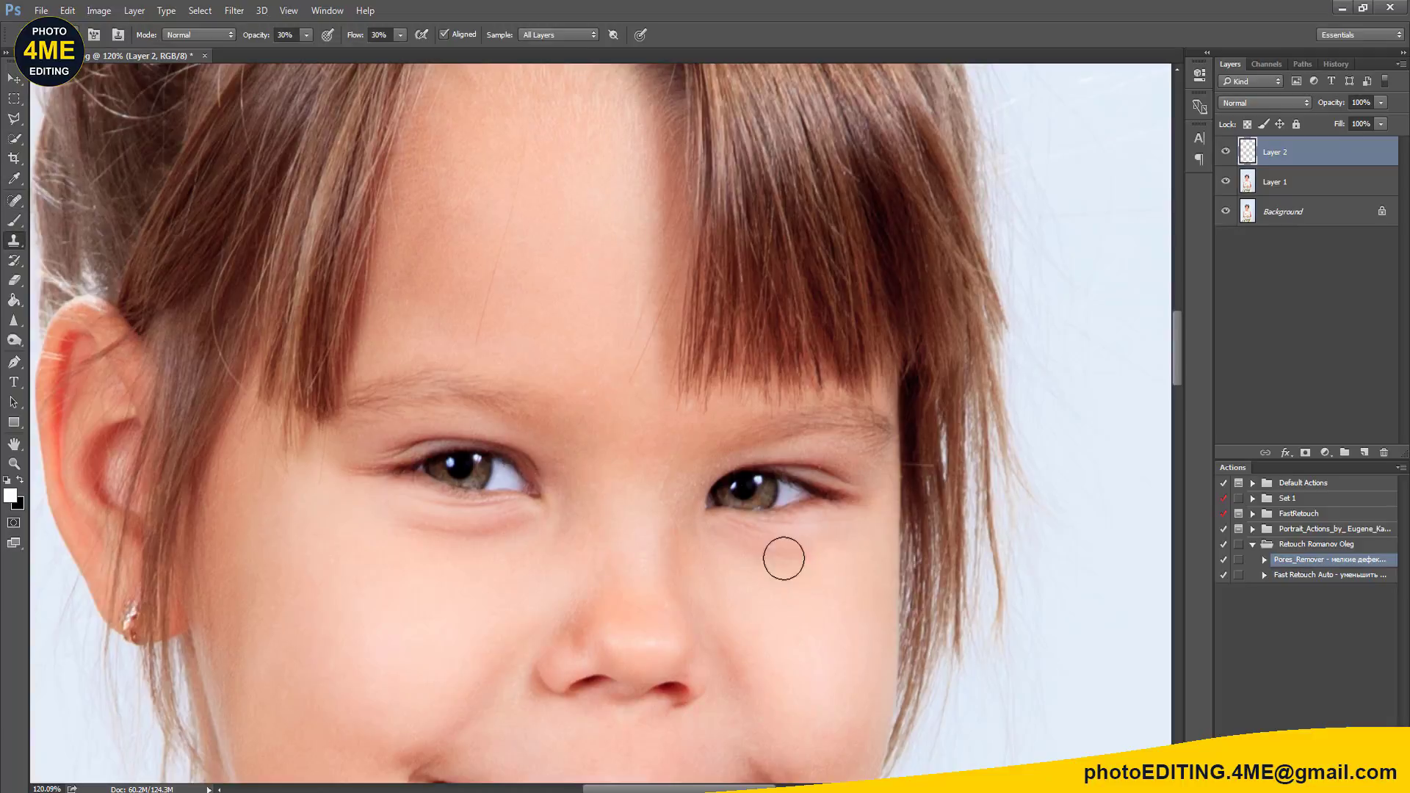
pyautogui.keyDown('alt'); pyautogui.click(666, 503); pyautogui.keyUp('alt')
pyautogui.moveTo(453, 583); pyautogui.dragTo(497, 476)
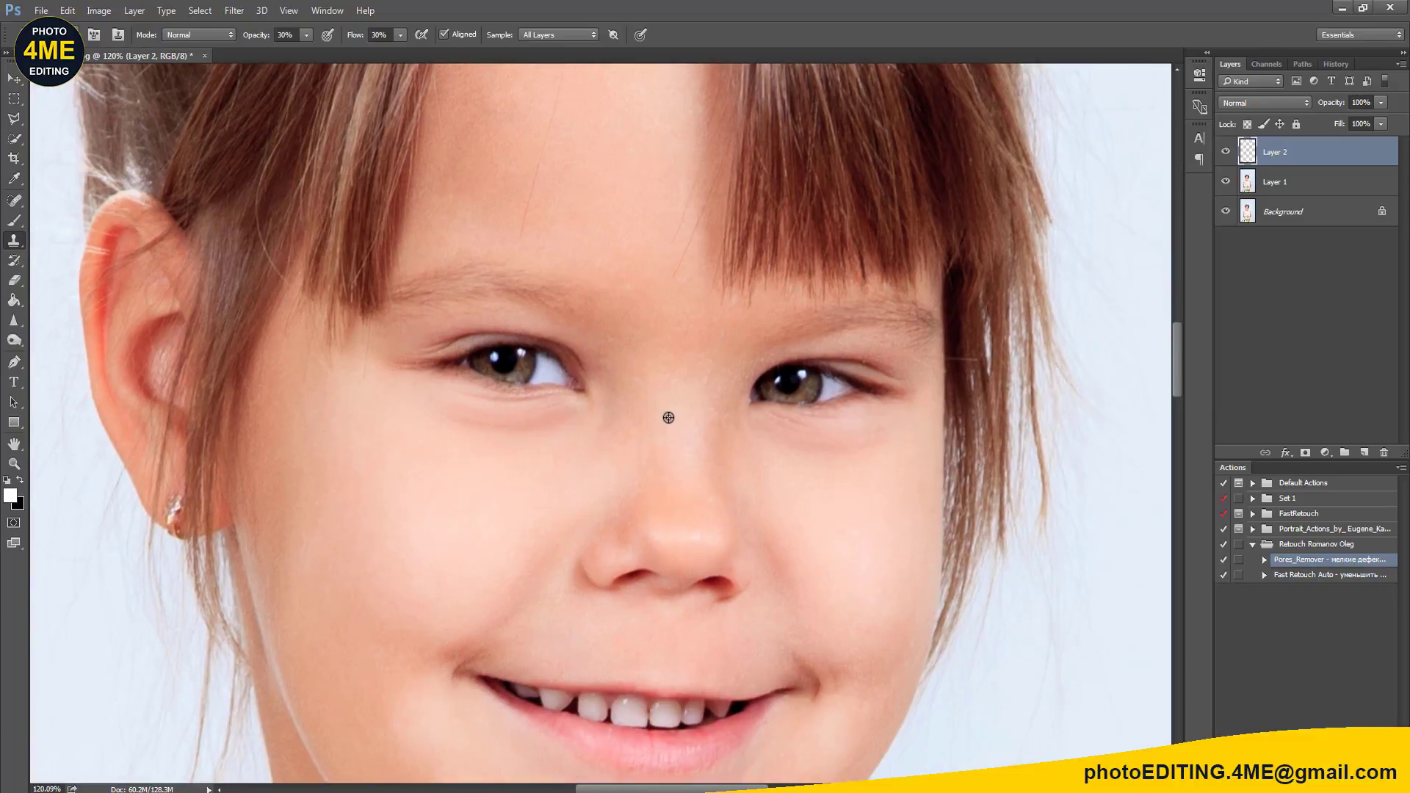
pyautogui.keyDown('alt'); pyautogui.click(658, 460); pyautogui.keyUp('alt')
pyautogui.click(598, 476)
pyautogui.moveTo(598, 476); pyautogui.dragTo(602, 438)
pyautogui.keyDown('alt'); pyautogui.click(463, 577); pyautogui.keyUp('alt')
pyautogui.moveTo(526, 621); pyautogui.dragTo(516, 540)
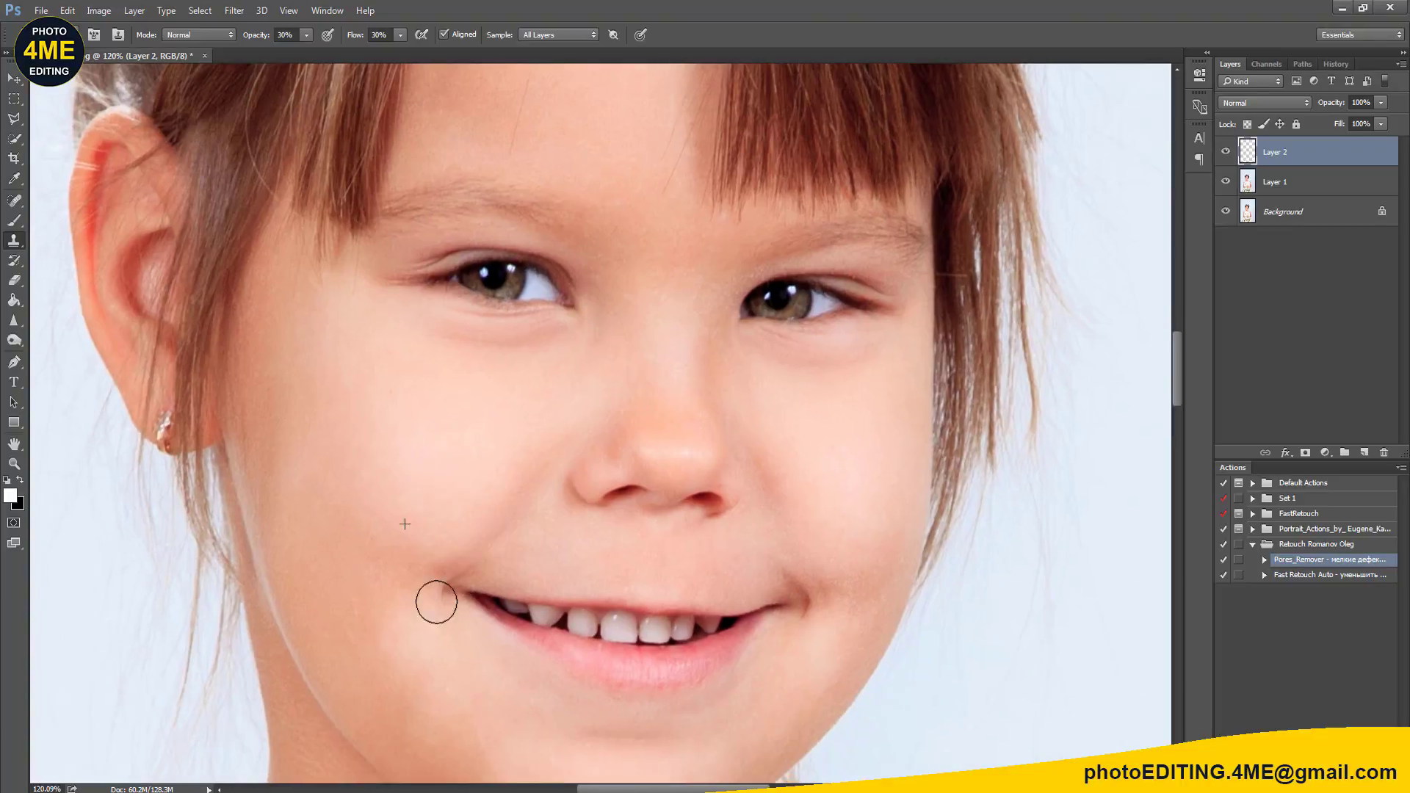
# Step: Spot-heal the three small blemishes on the chin
pyautogui.scroll(-3, 791, 585)
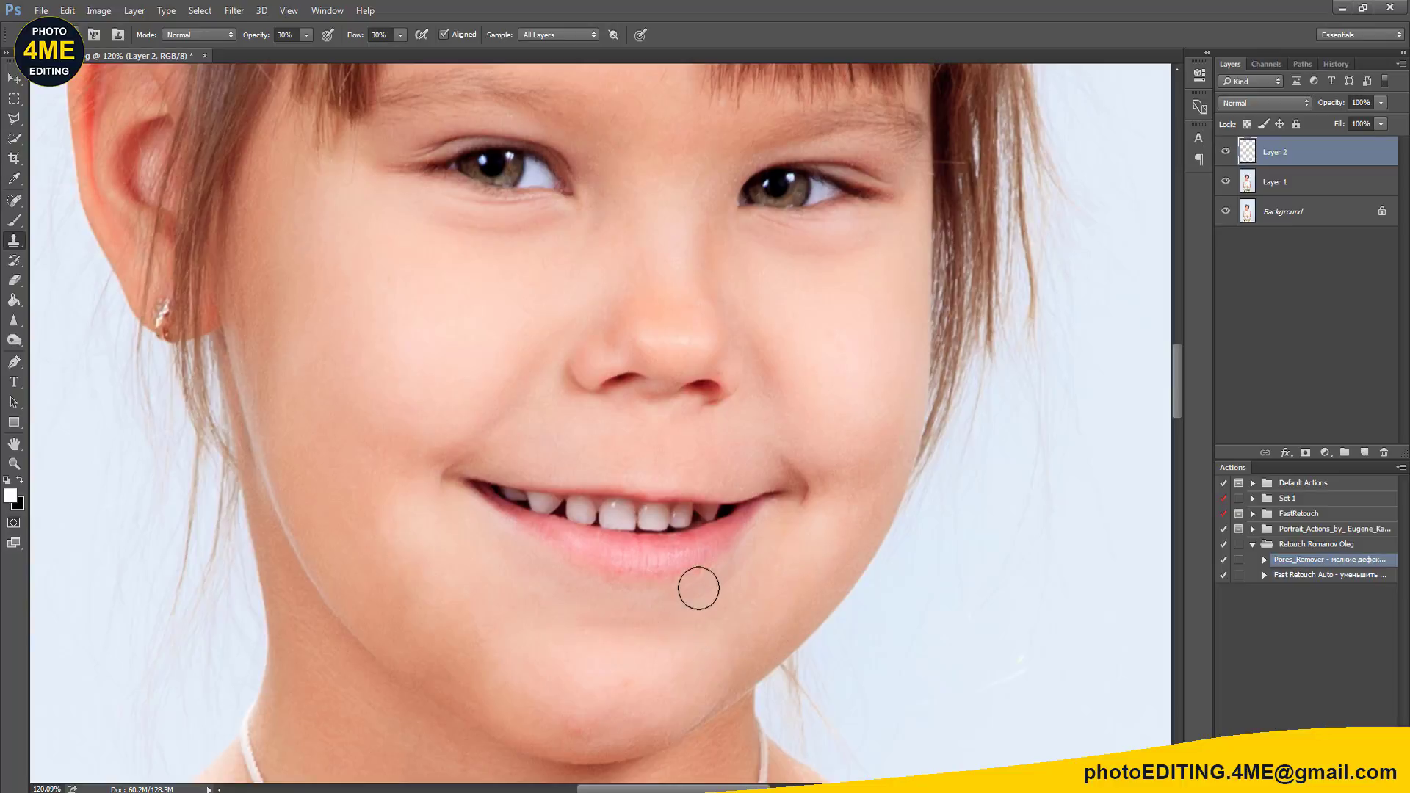
pyautogui.scroll(-2, 612, 636)
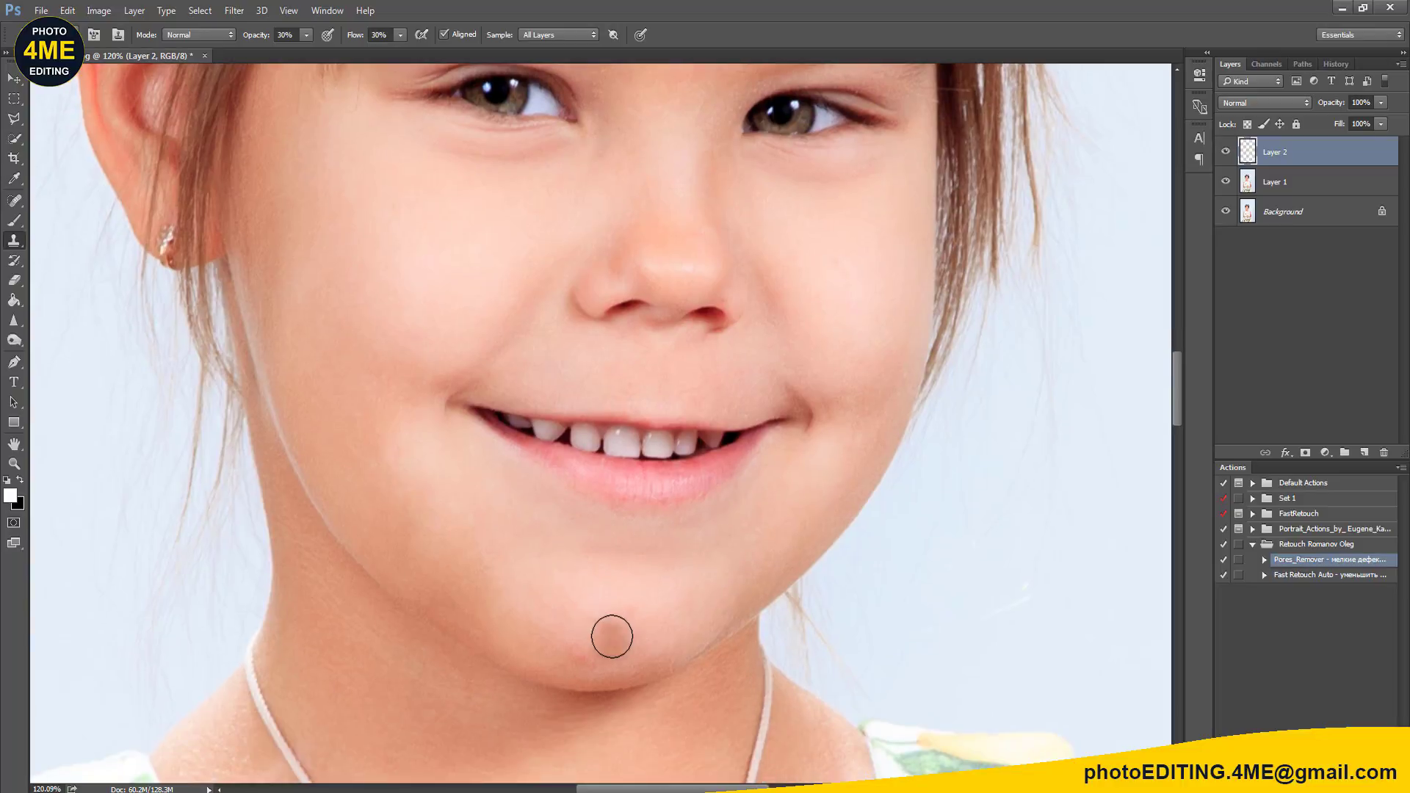
pyautogui.press('j')
pyautogui.scroll(2, 582, 652)
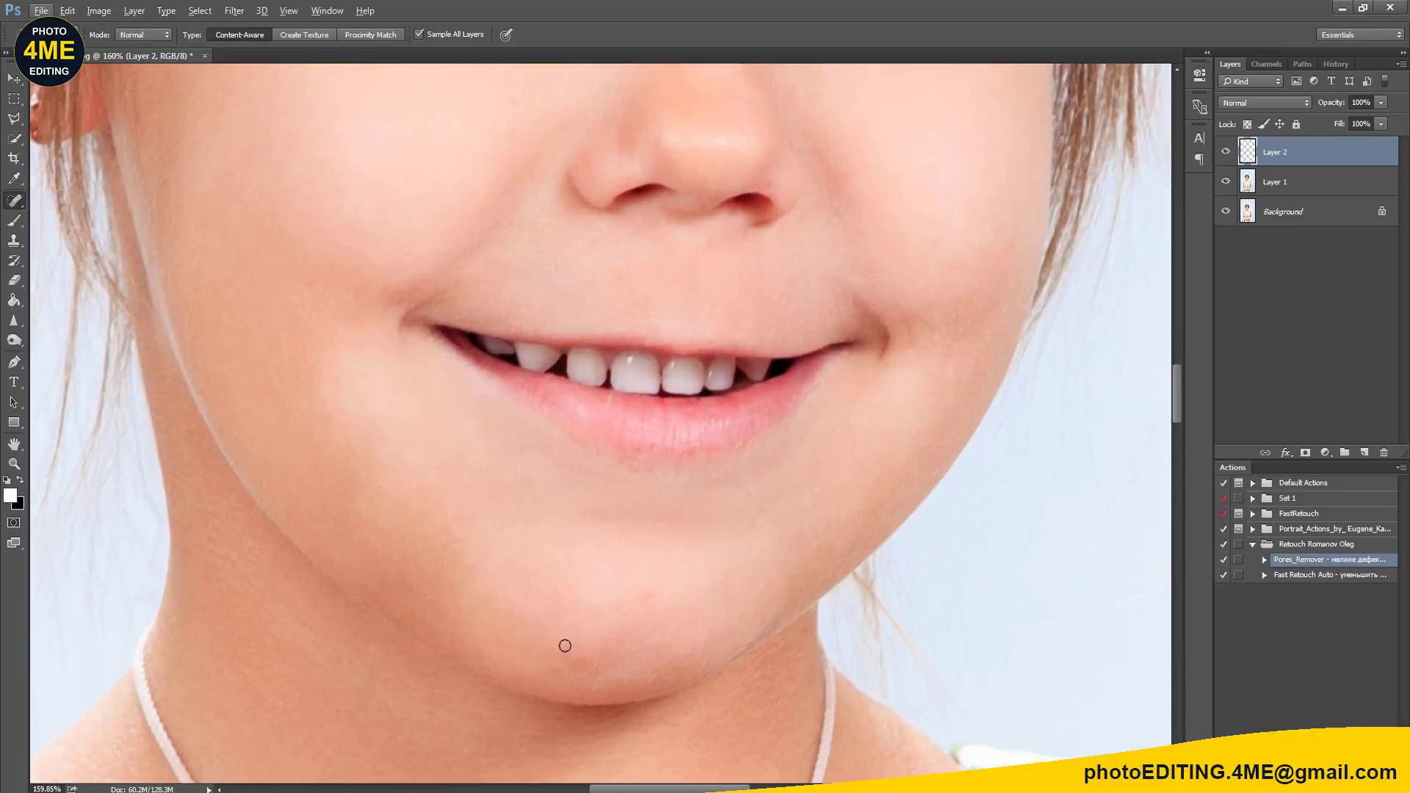
pyautogui.moveTo(585, 651); pyautogui.dragTo(588, 660)
pyautogui.click(605, 648)
pyautogui.click(614, 662)
pyautogui.scroll(-2, 587, 651)
# Step: Return to Clone Stamp and sample clean chin skin as the clone source
pyautogui.press('s')
pyautogui.hotkey('alt', 's')
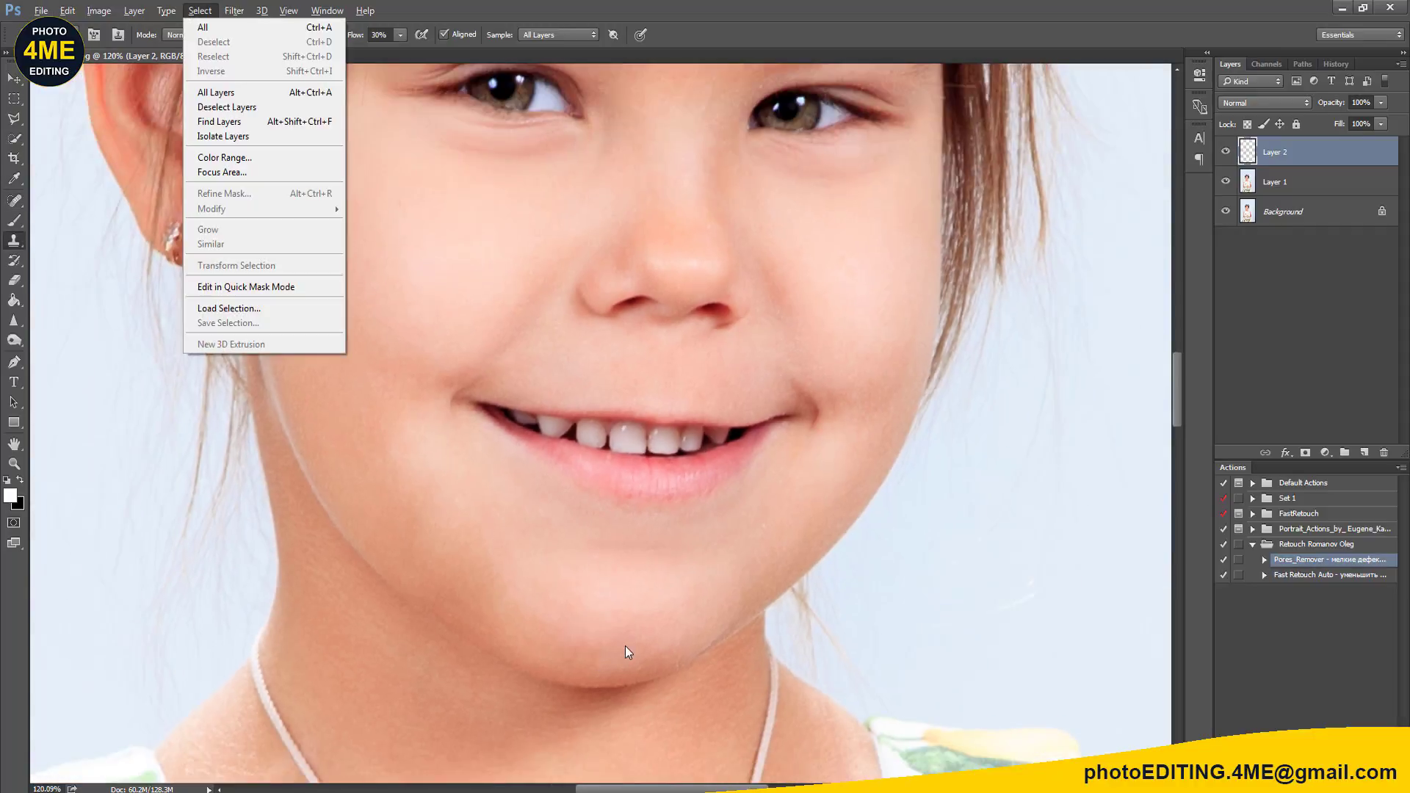
pyautogui.press('Escape')
pyautogui.scroll(2, 628, 616)
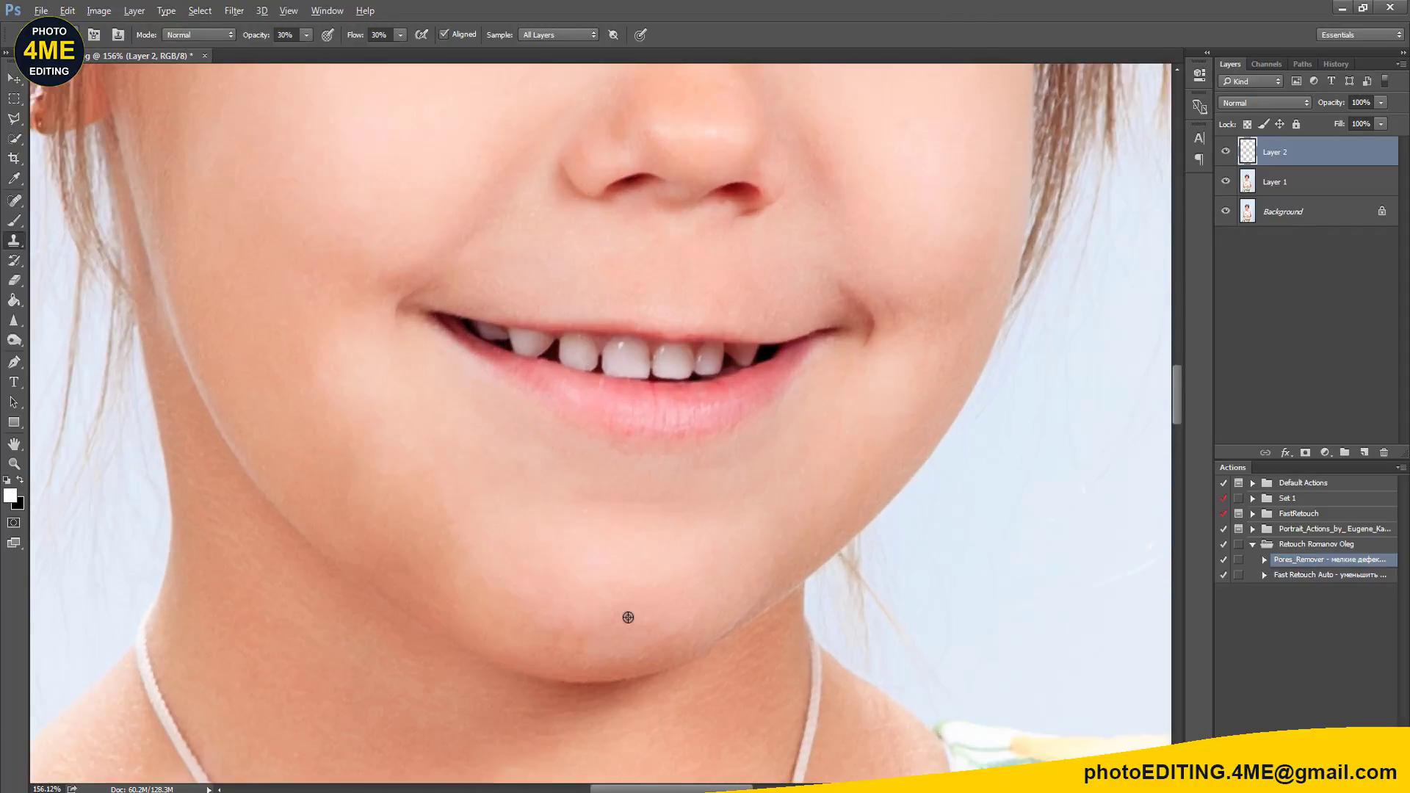
pyautogui.moveTo(628, 618); pyautogui.dragTo(664, 563)
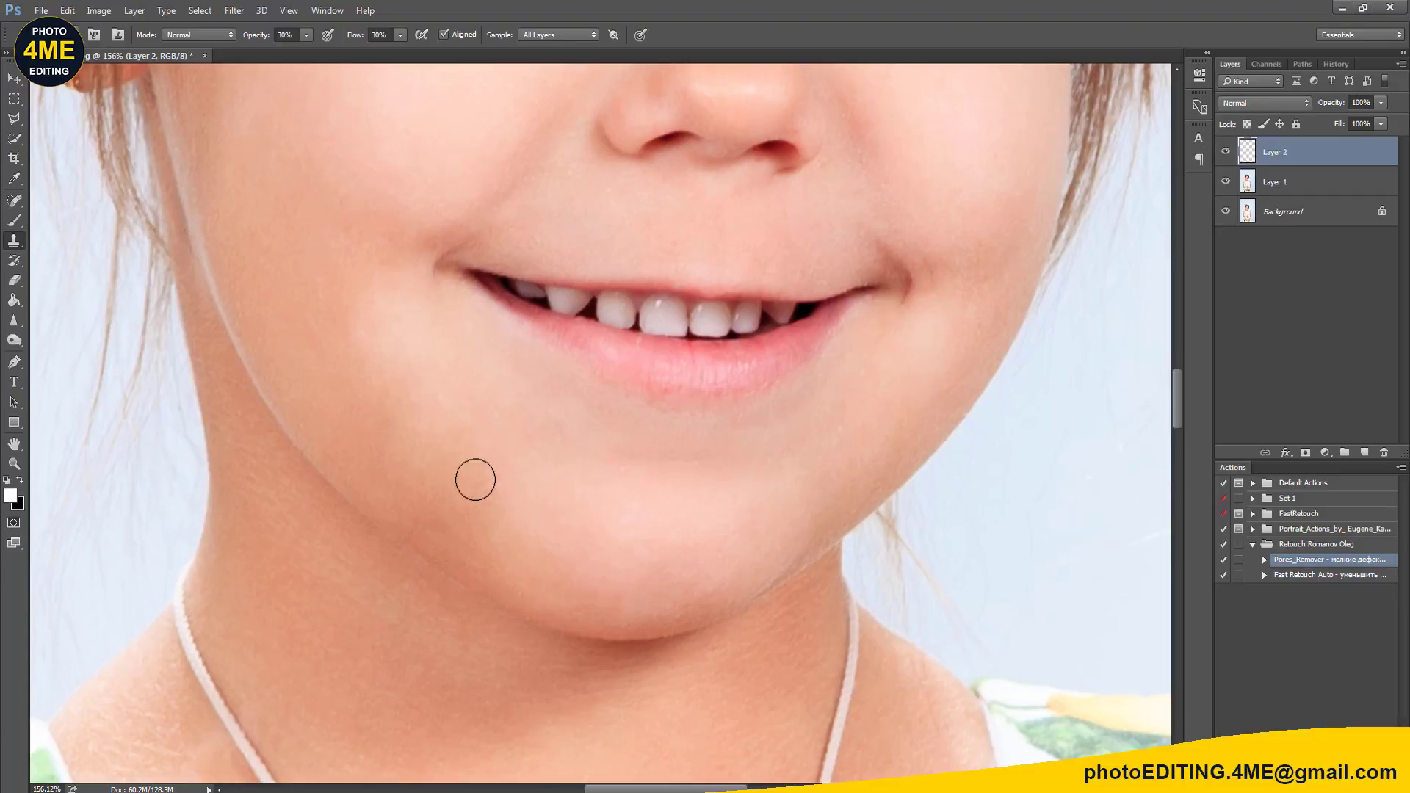
pyautogui.keyDown('alt'); pyautogui.click(345, 350); pyautogui.keyUp('alt')
# Step: Zoom and pan to bring the whole face back into view
pyautogui.keyDown('alt'); pyautogui.scroll(-3, 589, 454); pyautogui.keyUp('alt')
pyautogui.moveTo(568, 425); pyautogui.dragTo(568, 592)
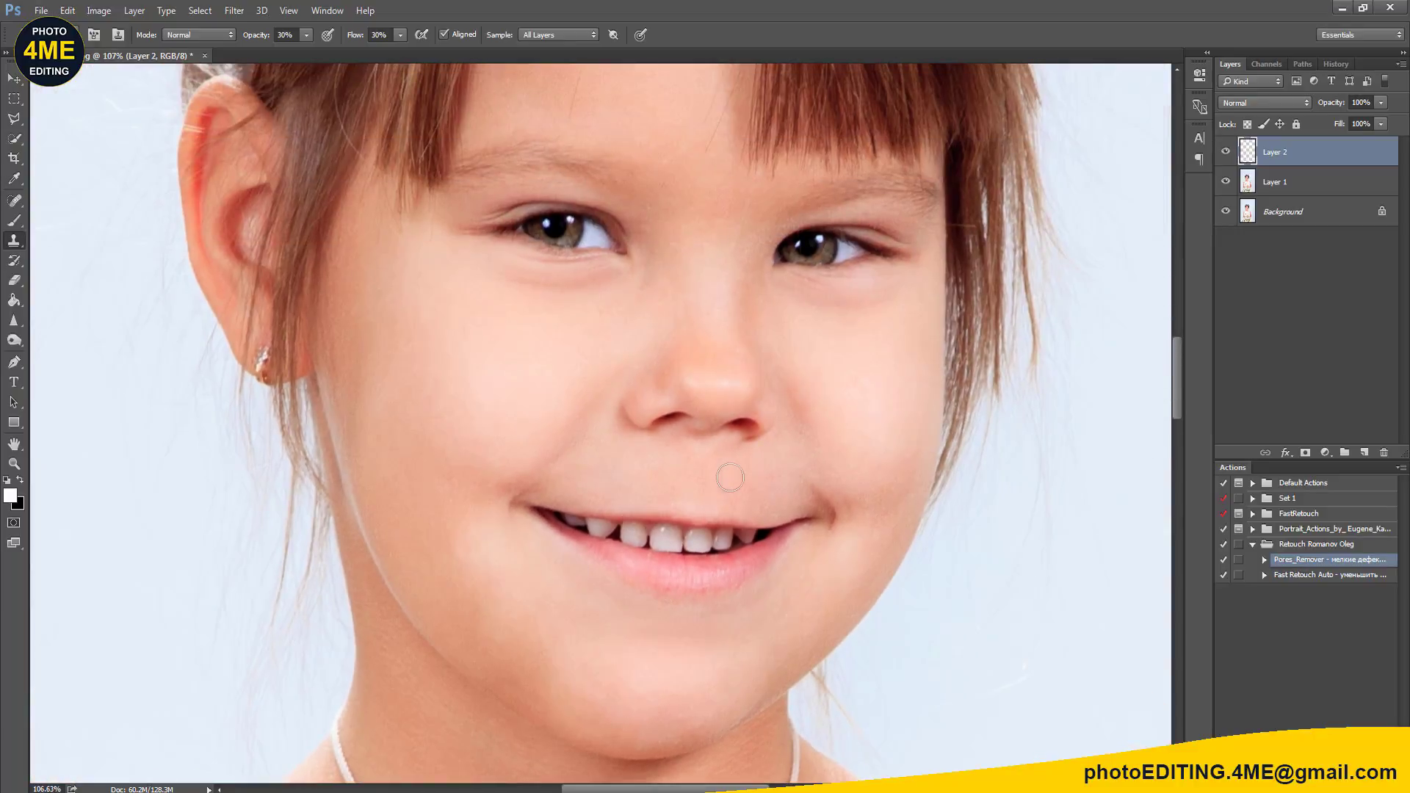
pyautogui.scroll(2, 730, 478)
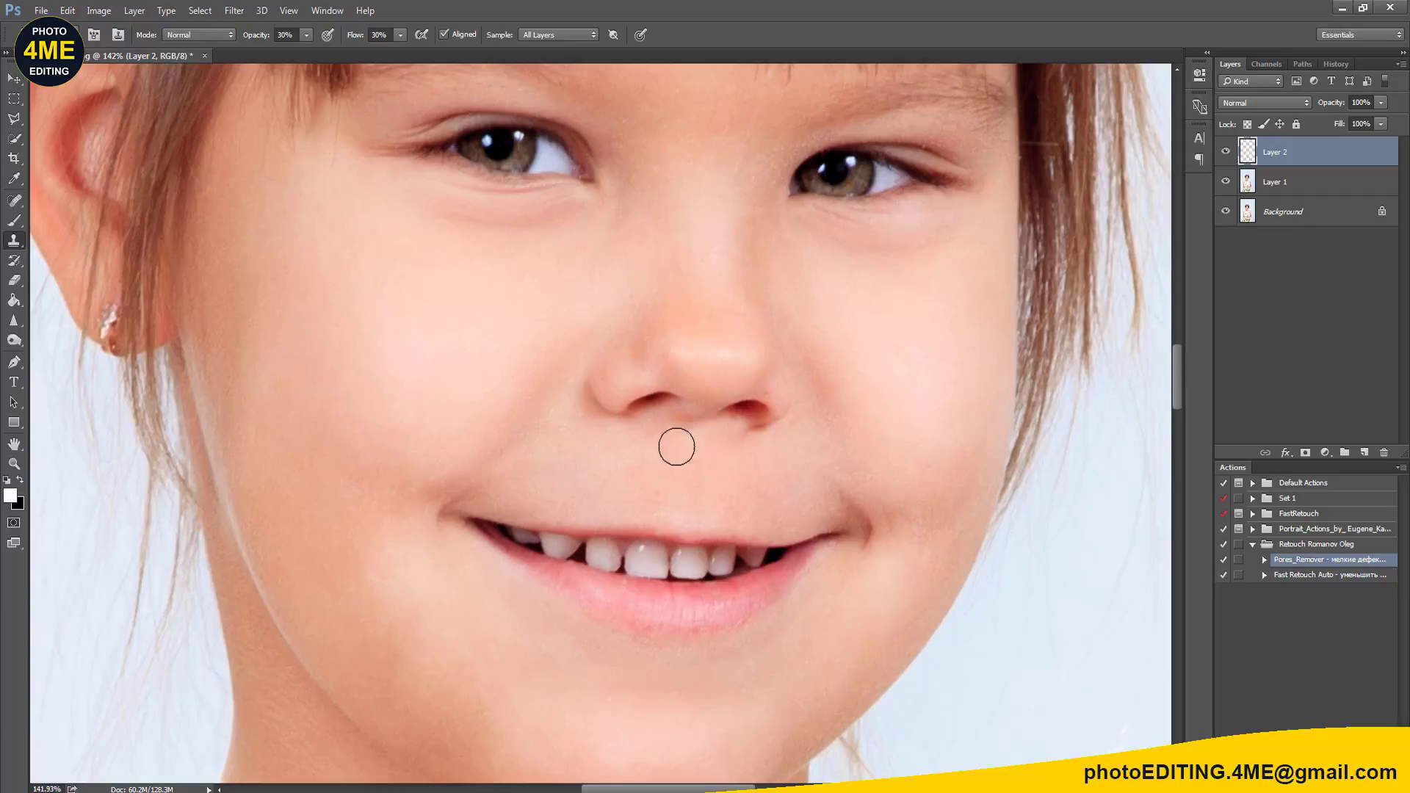
pyautogui.scroll(-2, 555, 404)
pyautogui.moveTo(548, 391); pyautogui.dragTo(475, 421)
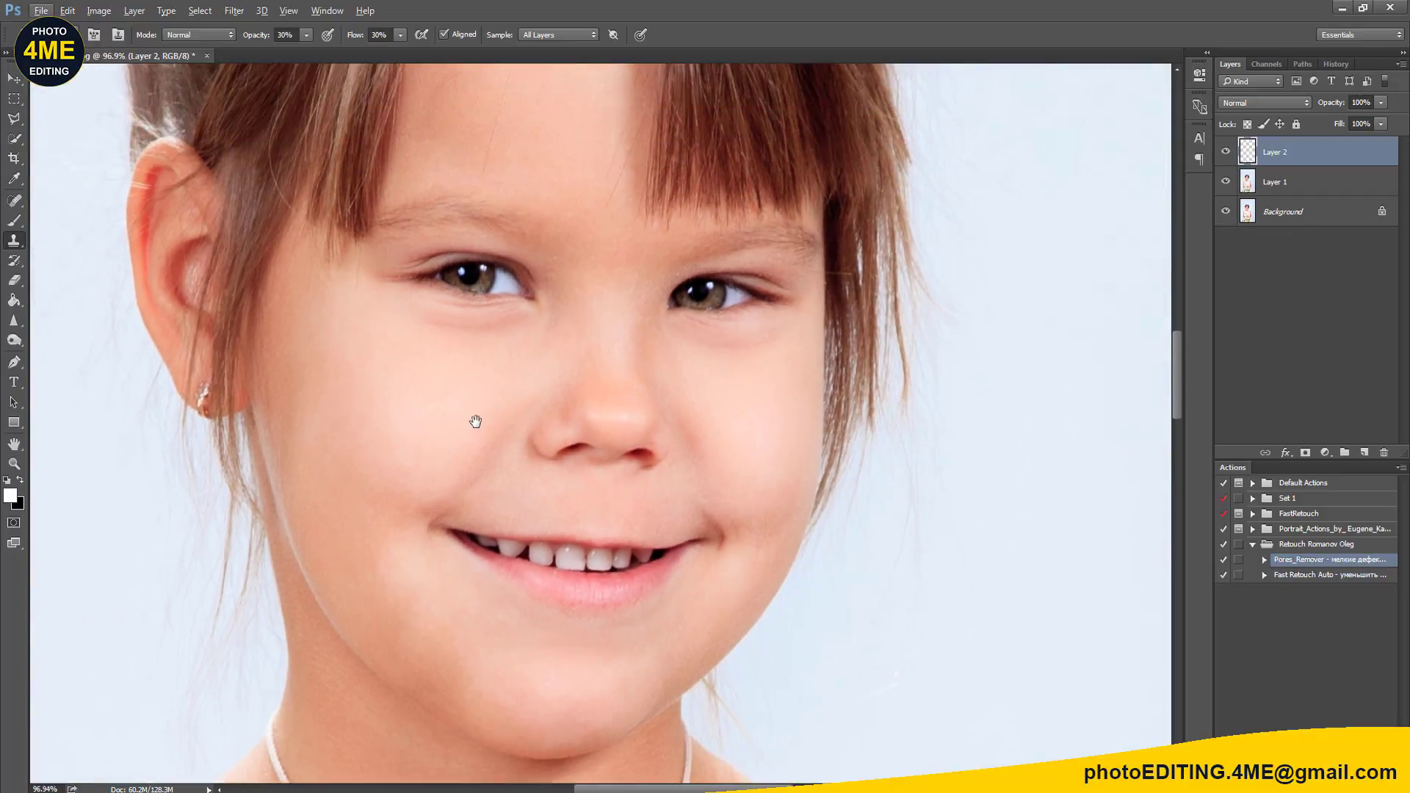
pyautogui.scroll(1, 506, 450)
pyautogui.scroll(1, 558, 426)
pyautogui.scroll(1, 598, 403)
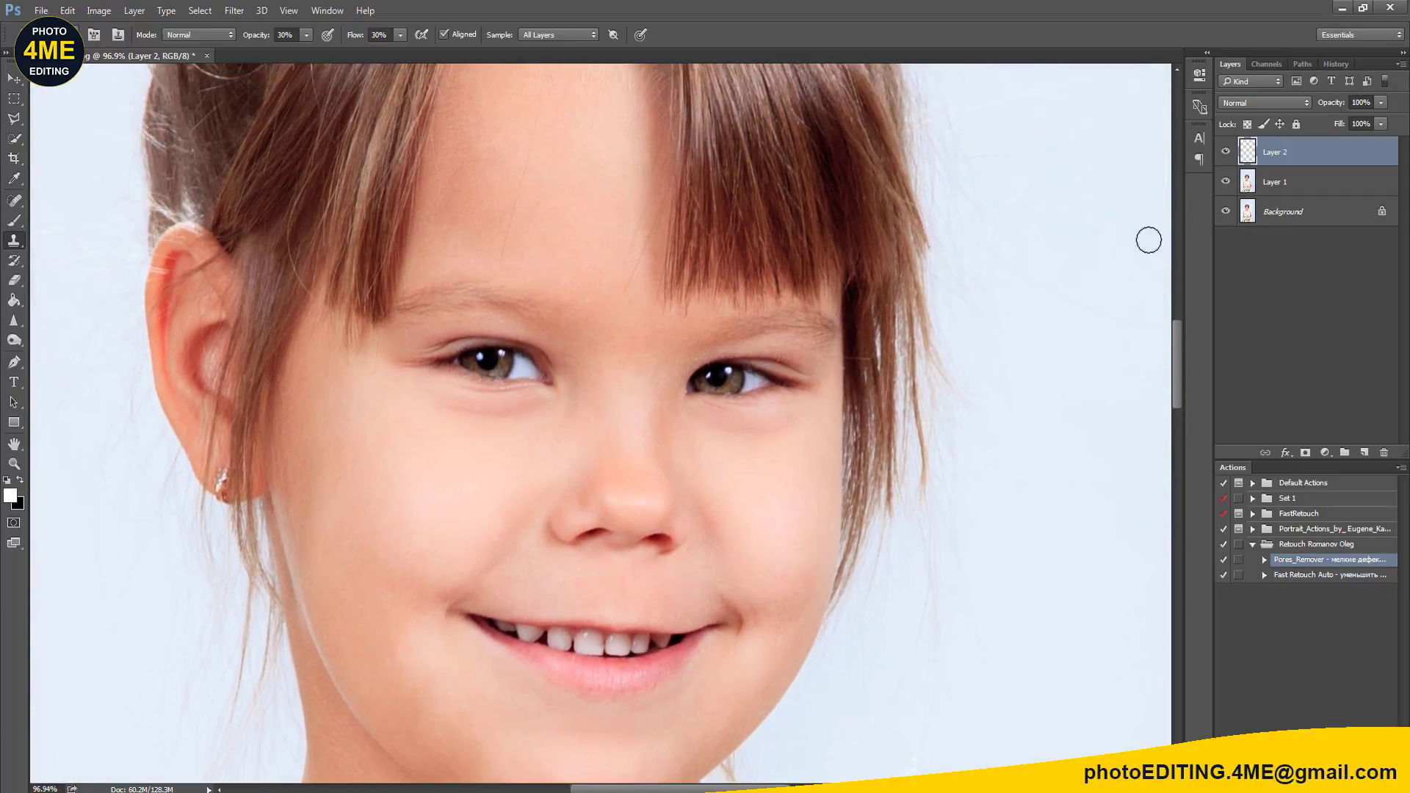
# Step: Merge the visible retouch layers into a new Layer 2 copy
pyautogui.keyDown('shift'); pyautogui.click(1273, 181); pyautogui.keyUp('shift')
pyautogui.hotkey('ctrl', 'j')
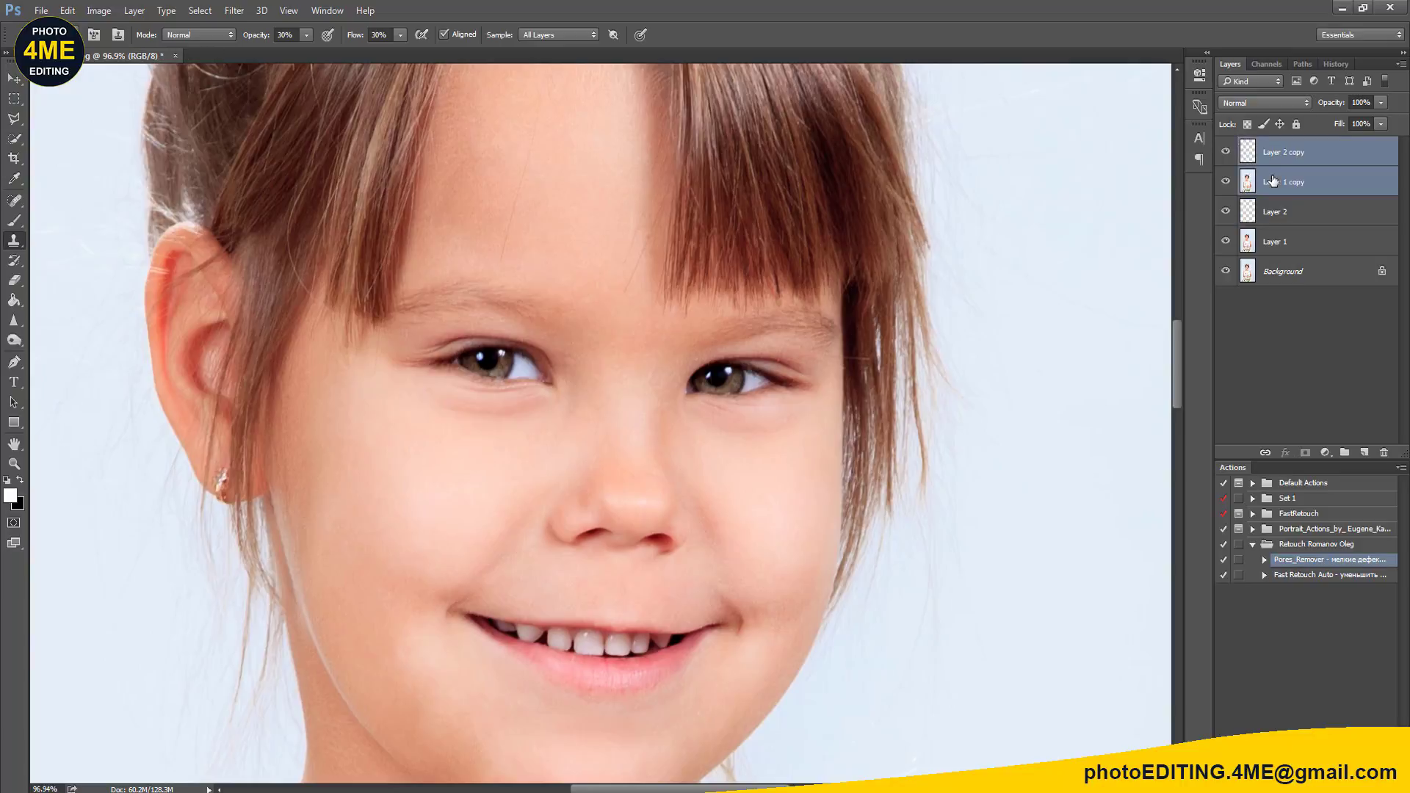
pyautogui.hotkey('ctrl', 'e')
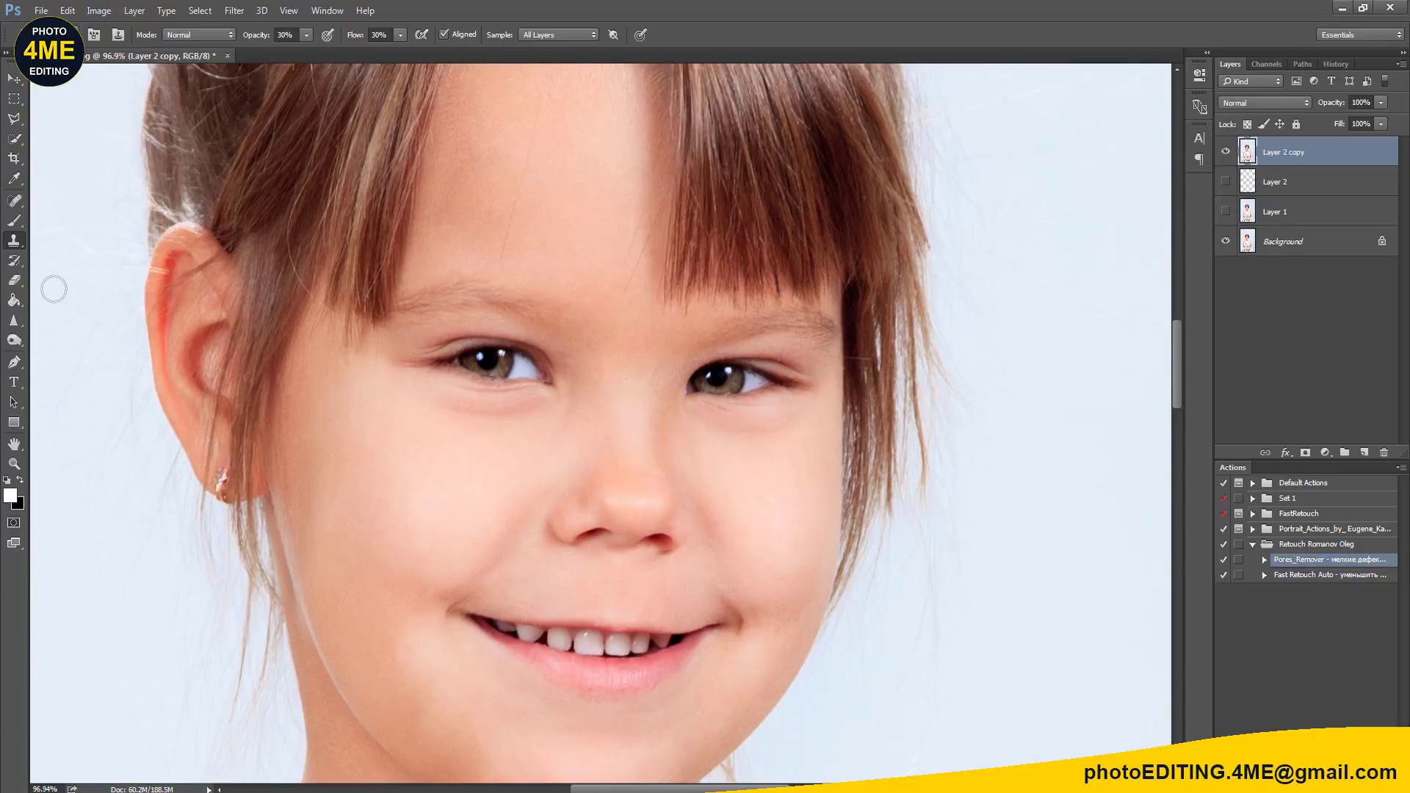
# Step: Sharpen both eyes with the Sharpen tool
pyautogui.click(11, 322)
pyautogui.scroll(2, 524, 362)
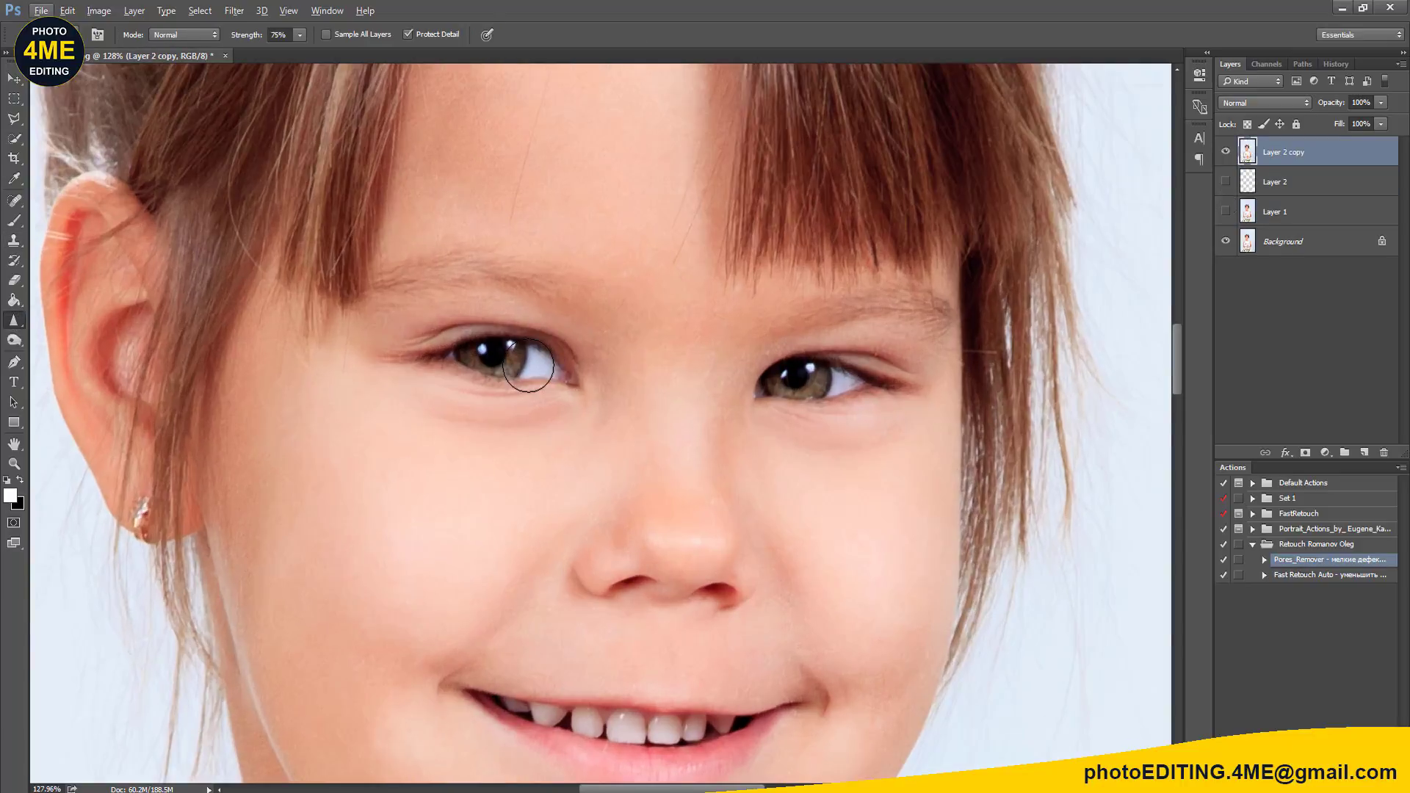
pyautogui.moveTo(433, 360); pyautogui.dragTo(522, 361)
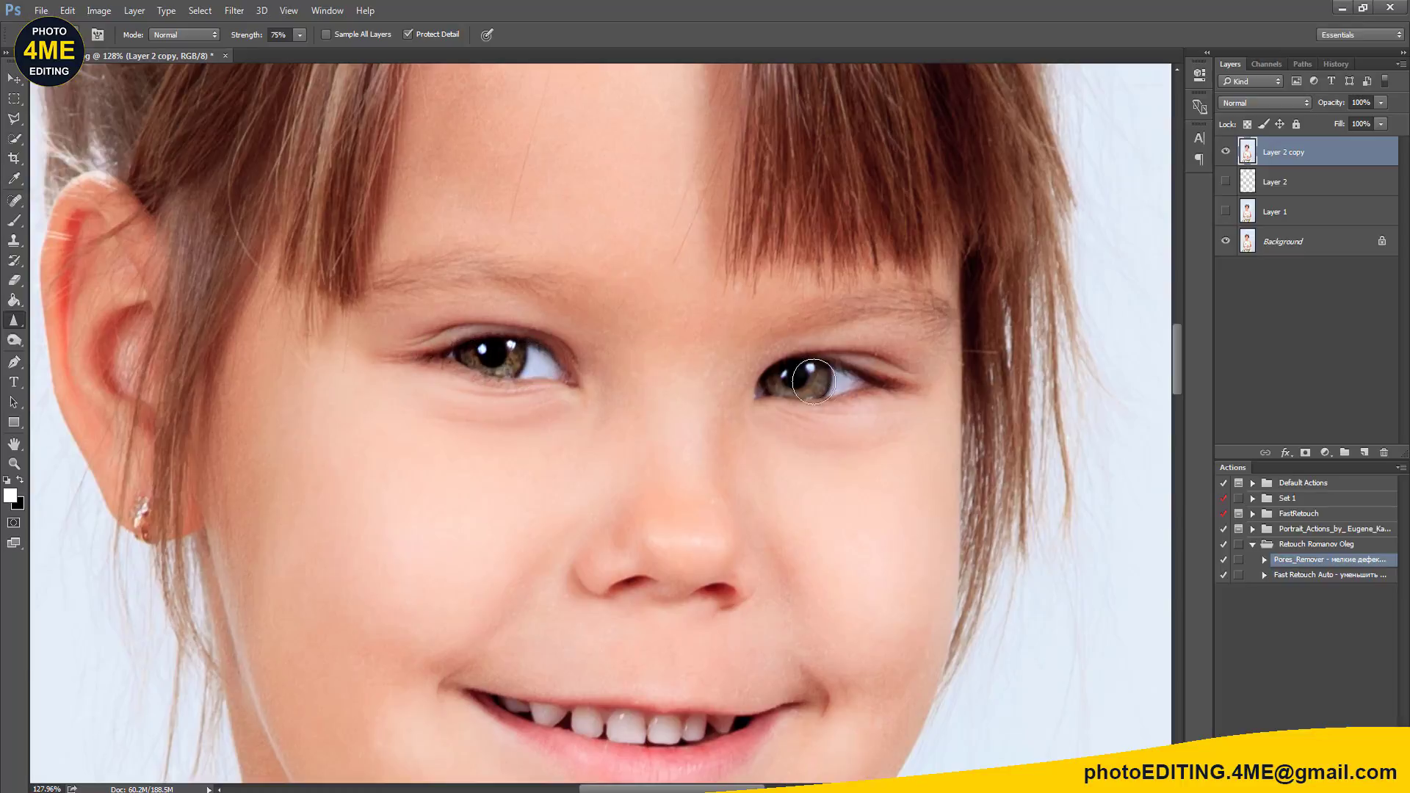
pyautogui.moveTo(813, 381)
pyautogui.mouseDown()
pyautogui.moveTo(829, 383)
pyautogui.moveTo(807, 393)
pyautogui.mouseUp()
pyautogui.scroll(-3, 757, 398)
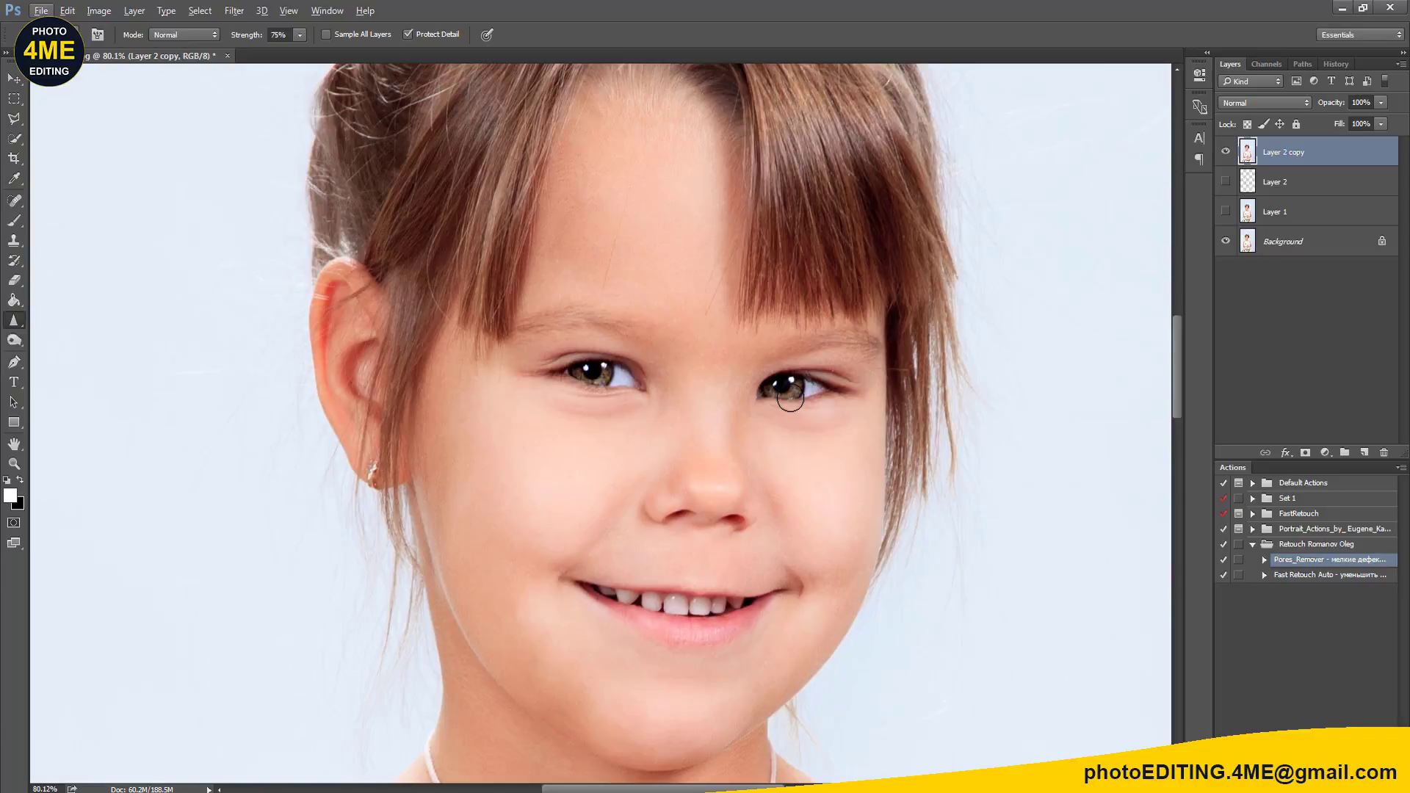
# Step: Spot-heal the mark on the nose bridge
pyautogui.press('j')
pyautogui.scroll(2, 731, 370)
pyautogui.moveTo(737, 341); pyautogui.dragTo(725, 422)
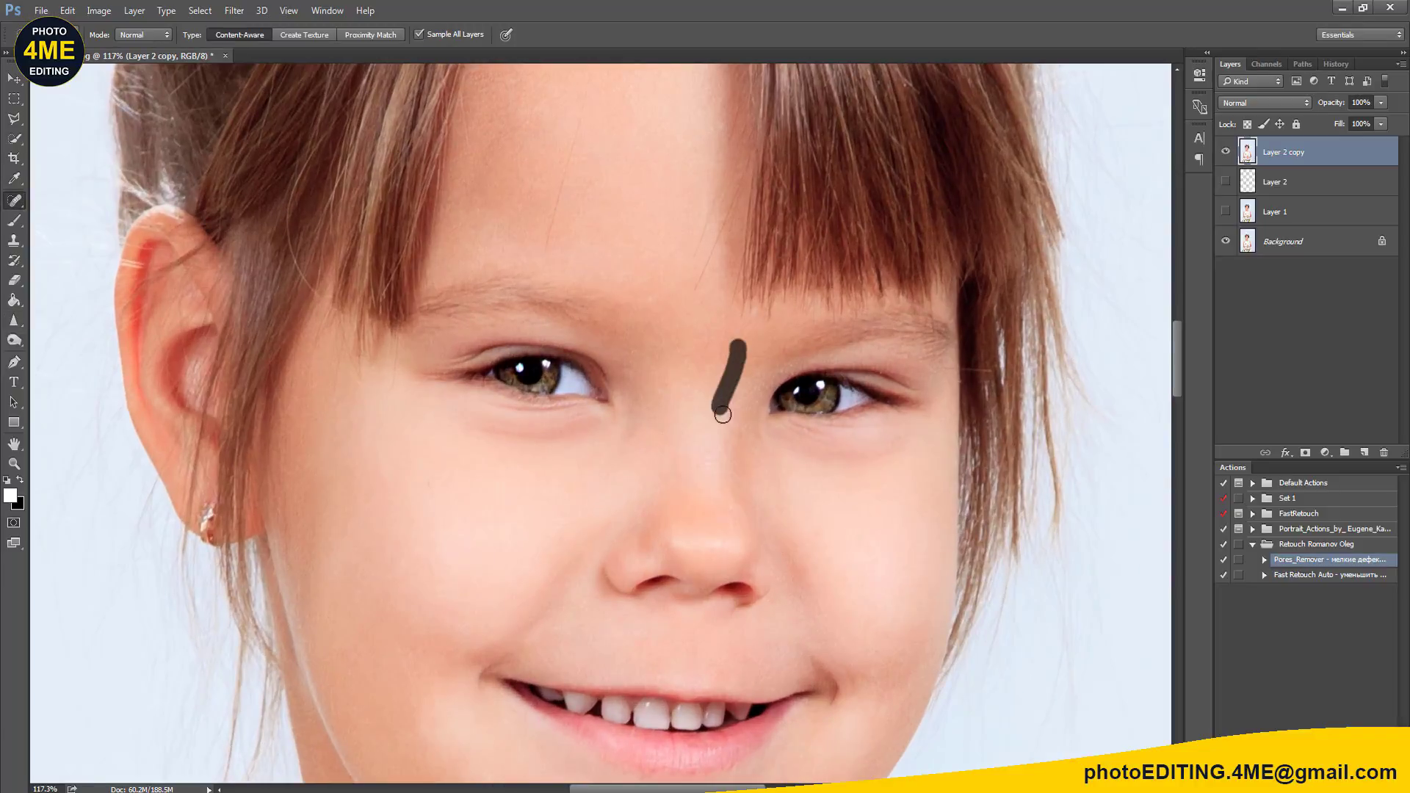
pyautogui.scroll(-2, 725, 421)
pyautogui.scroll(-2, 705, 434)
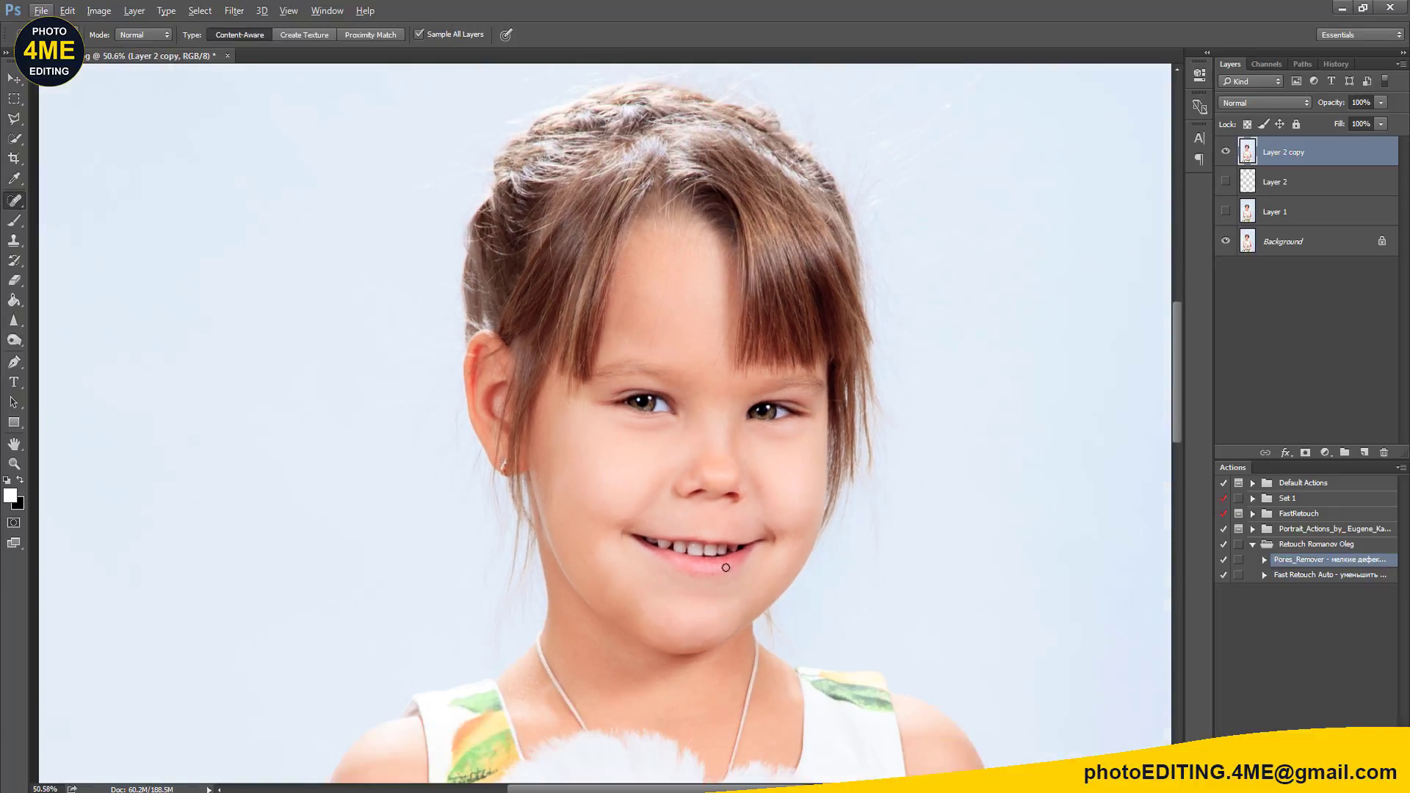
pyautogui.scroll(5, 701, 436)
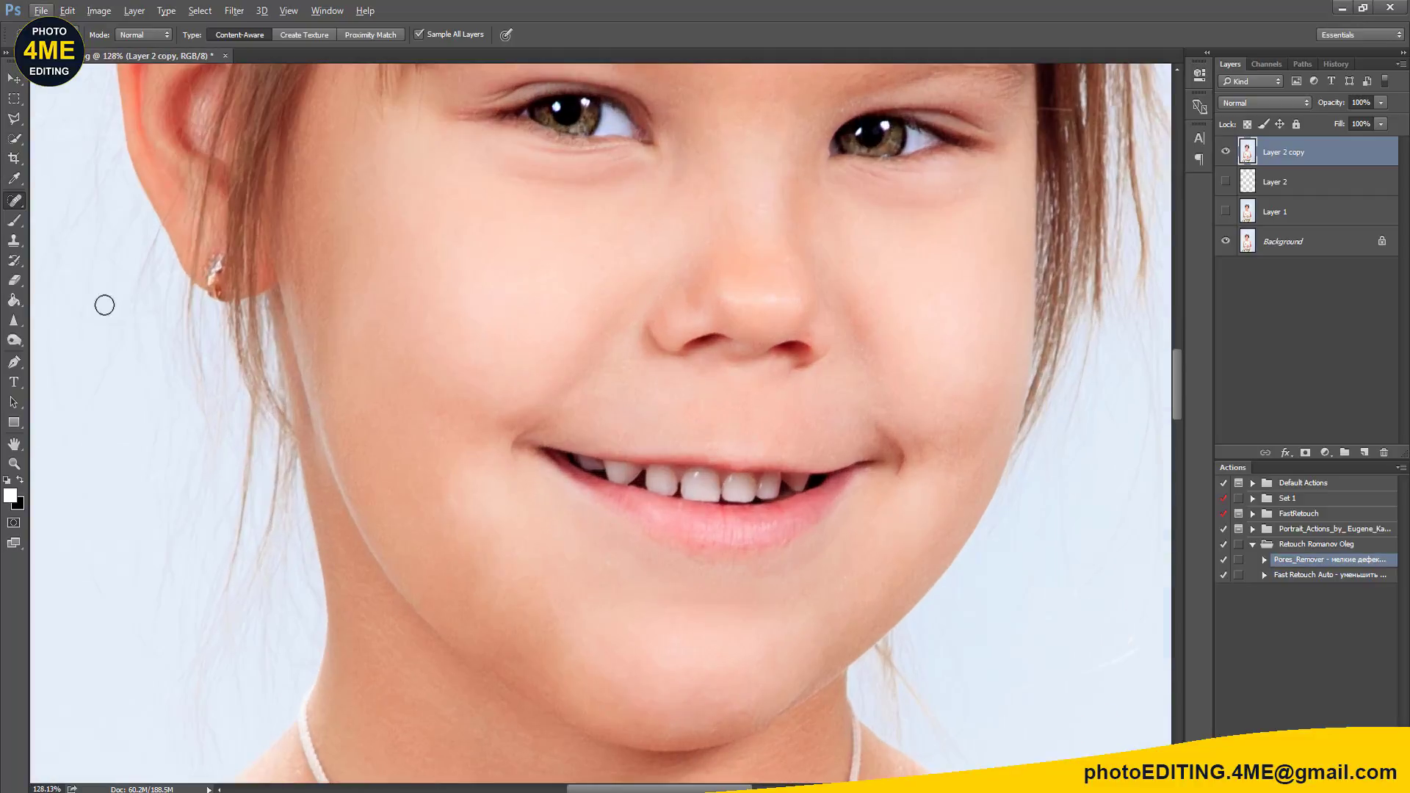
# Step: Toggle the merged layer's visibility off and on to compare with the original
pyautogui.click(14, 321)
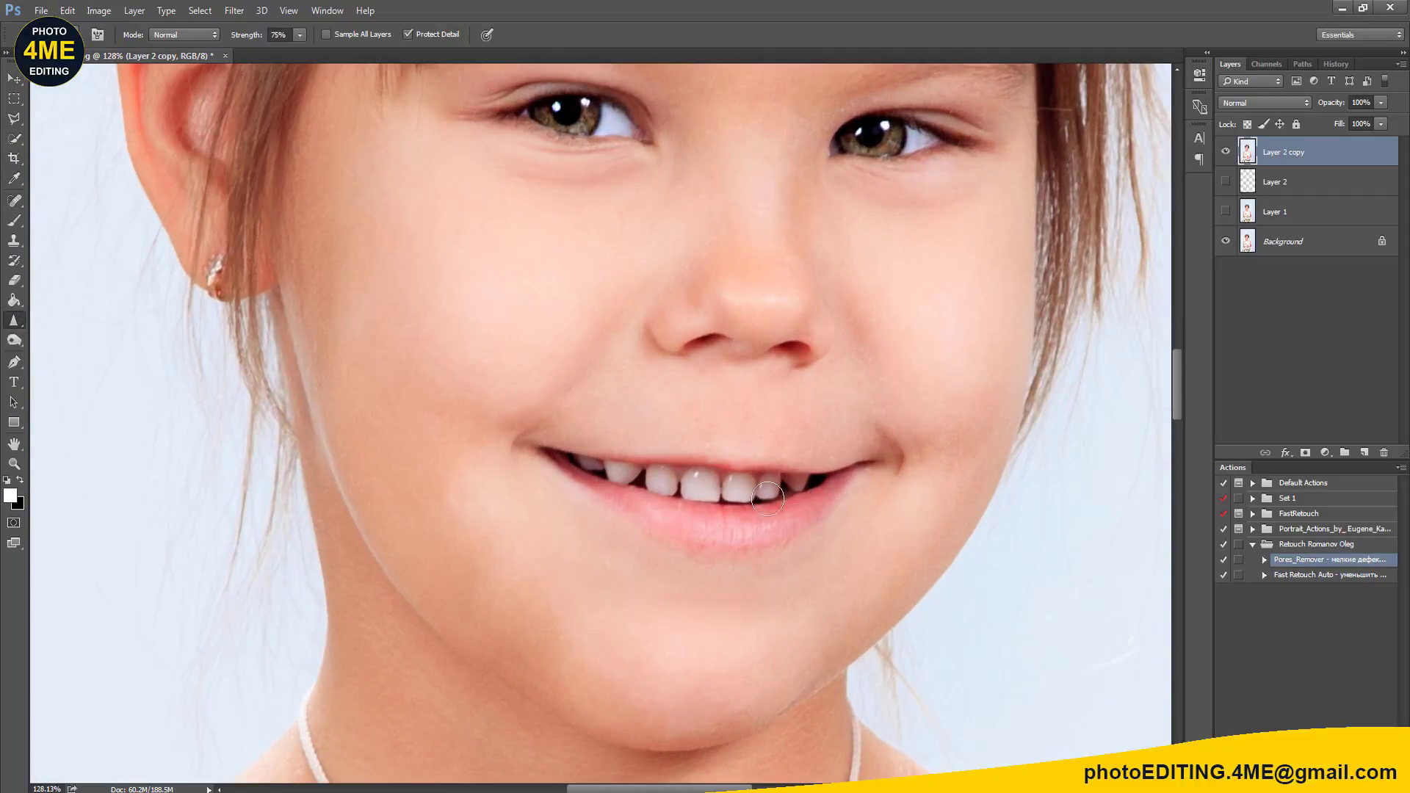
pyautogui.scroll(-1, 858, 488)
pyautogui.scroll(-2, 856, 488)
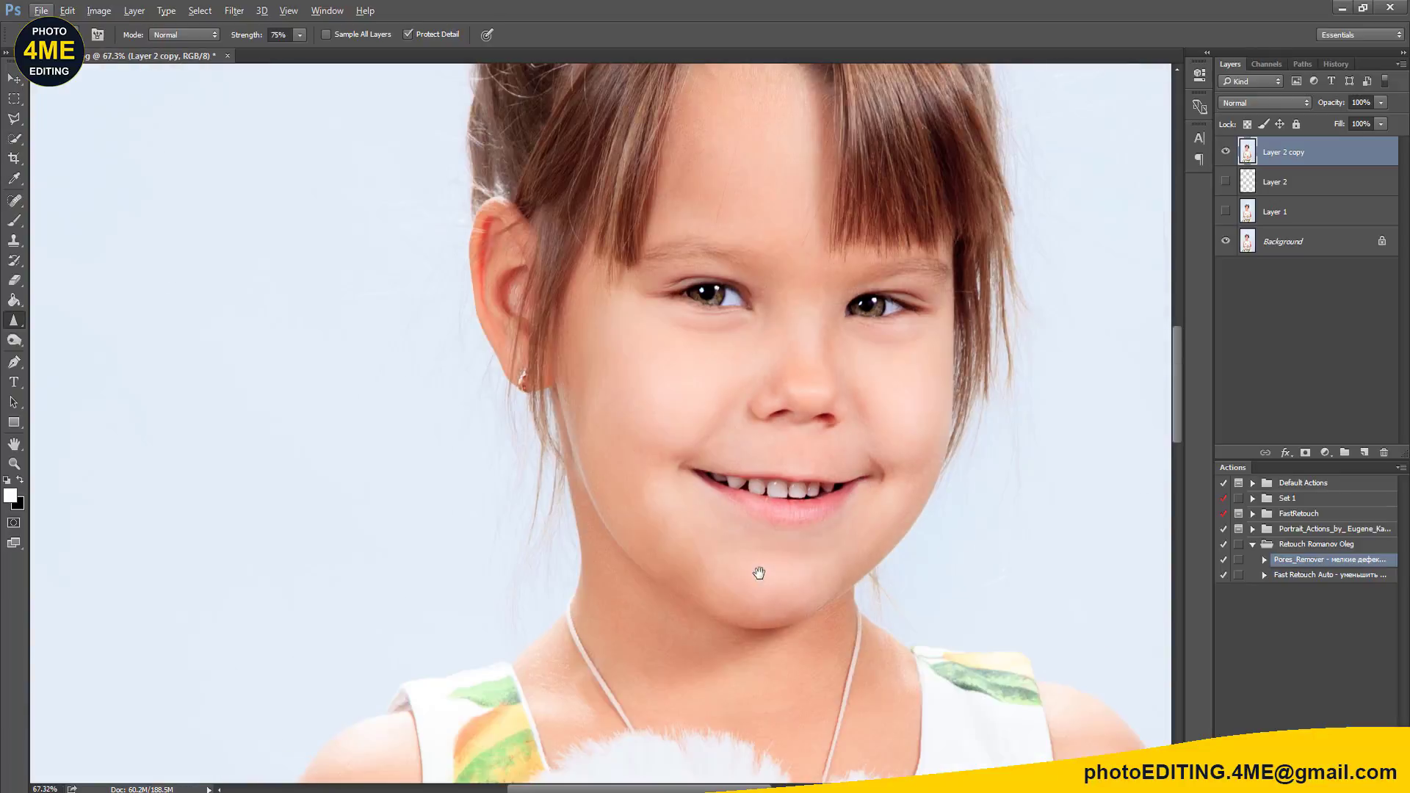
pyautogui.scroll(-1, 756, 570)
pyautogui.scroll(-1, 730, 504)
pyautogui.scroll(1, 808, 456)
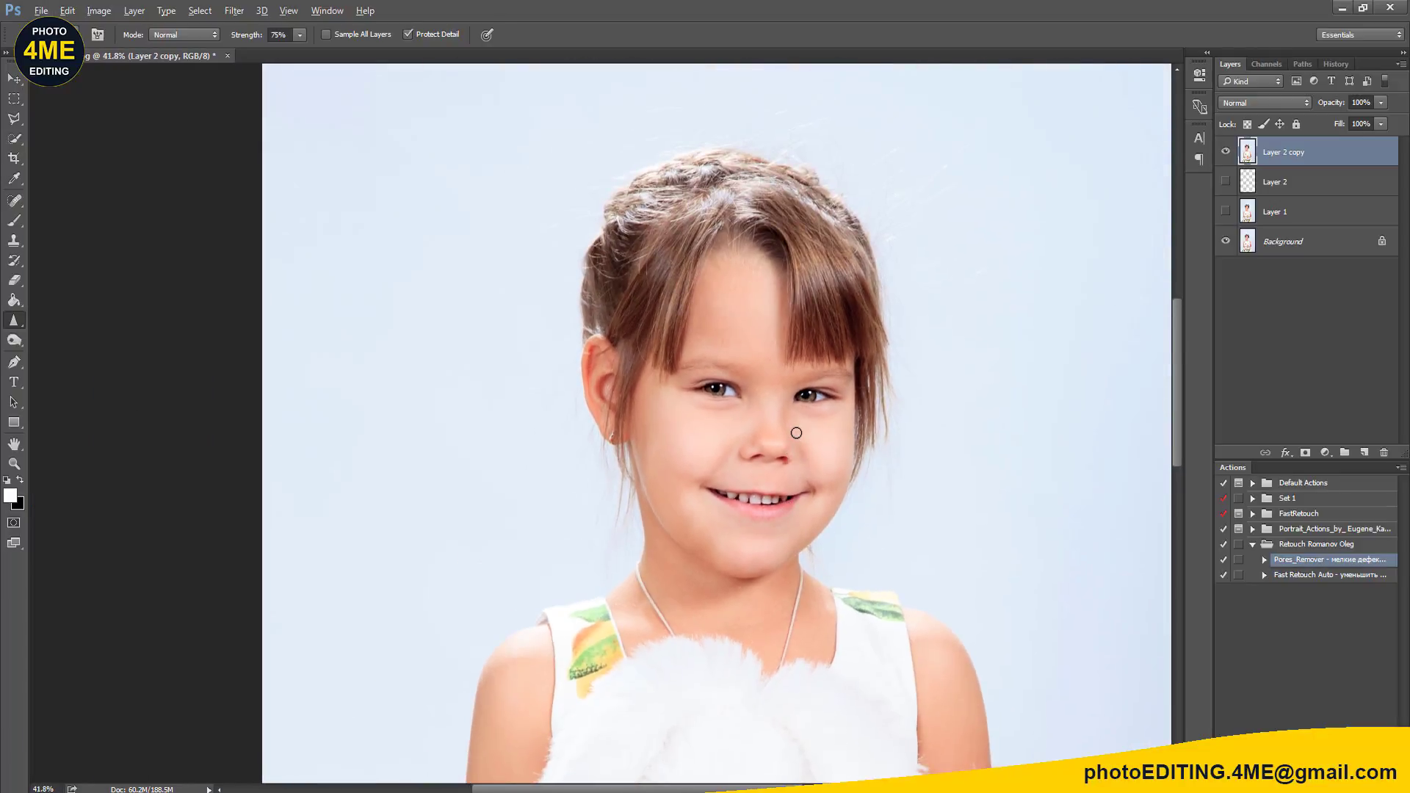
pyautogui.scroll(2, 797, 433)
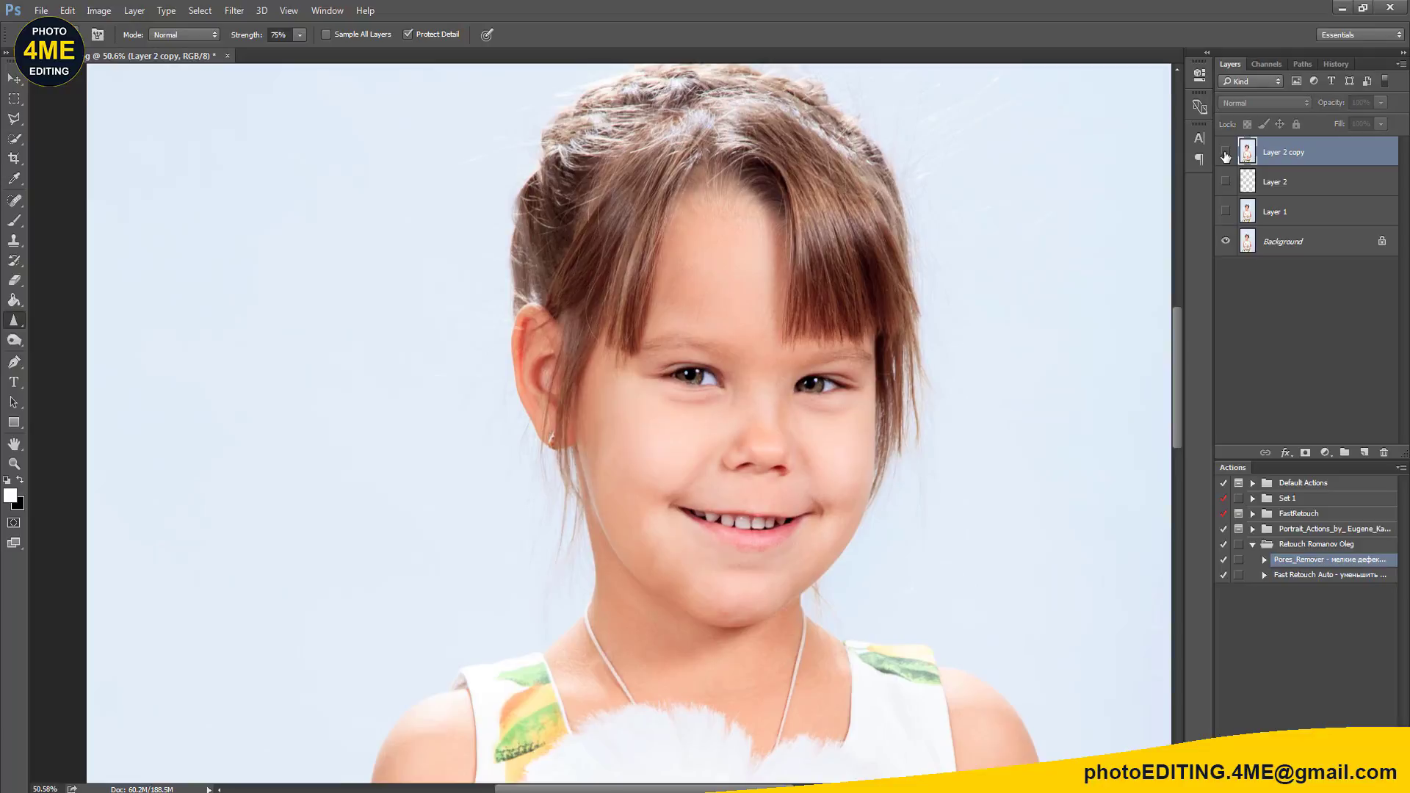
pyautogui.click(1225, 152)
pyautogui.click(1225, 152)
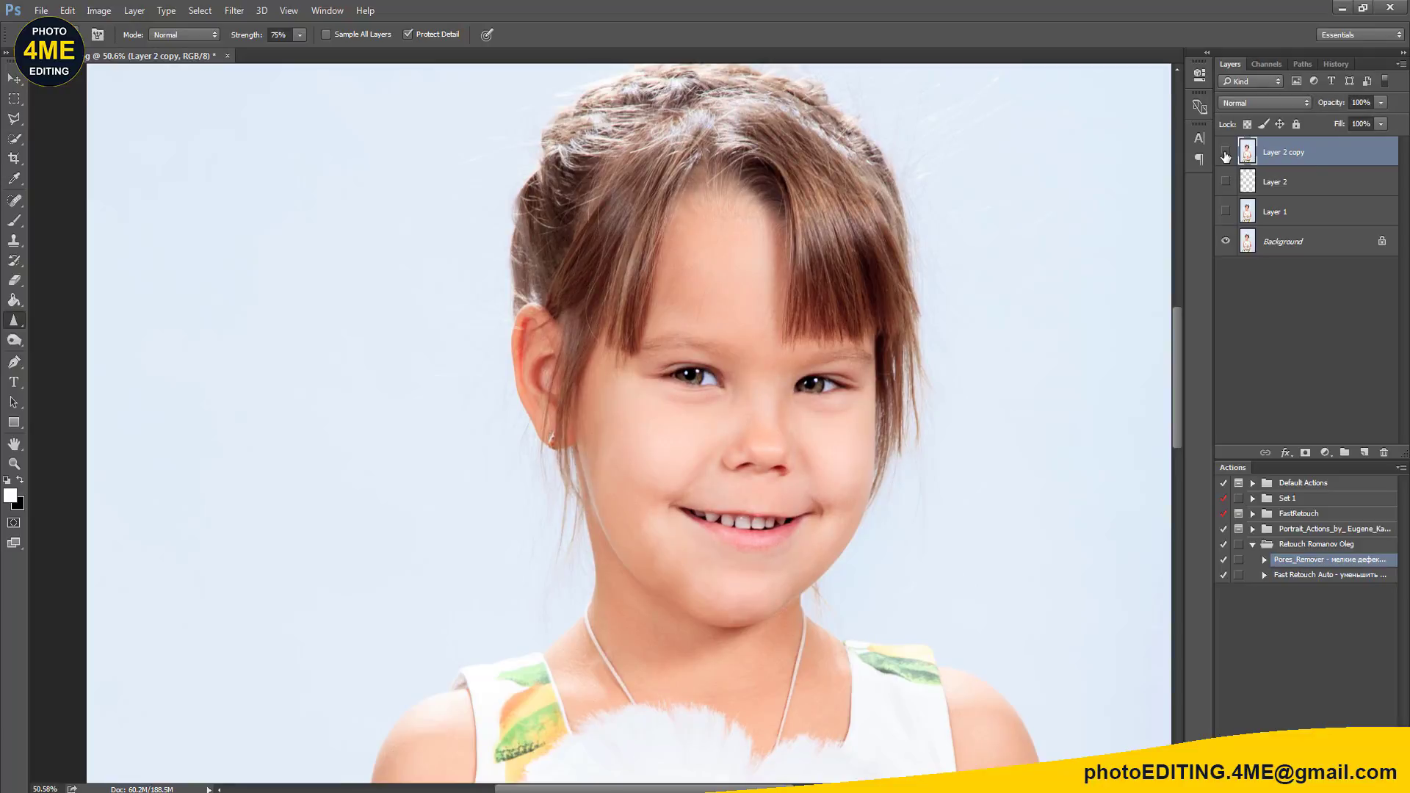